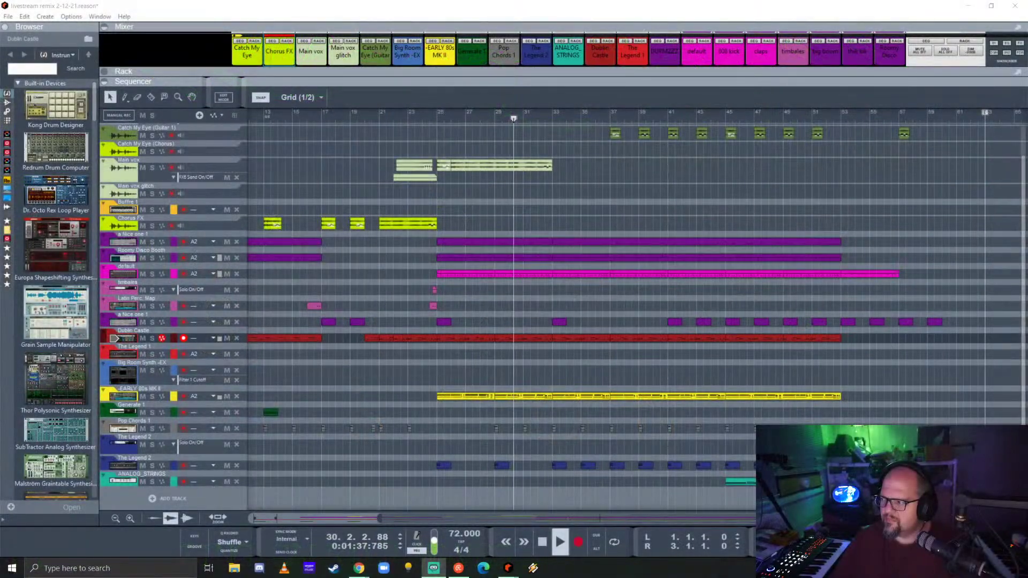
- Stop playback and close the livestream remix 2-12-21 song to get to the livestream 3-1-21 ambient song
{"action": "left_click", "coordinate": [714, 6]}
{"action": "key", "text": "space"}
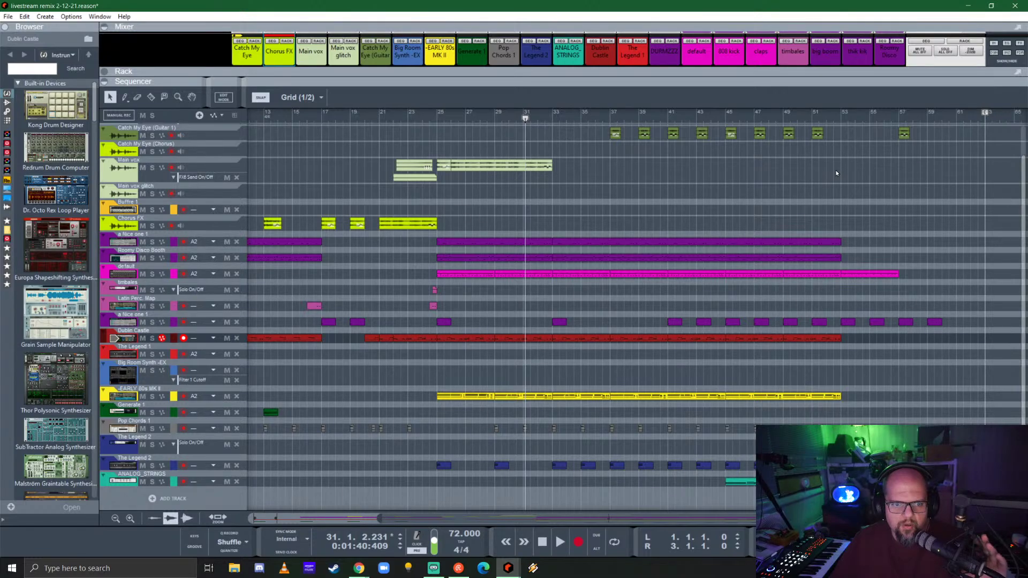
{"action": "left_click", "coordinate": [1014, 5]}
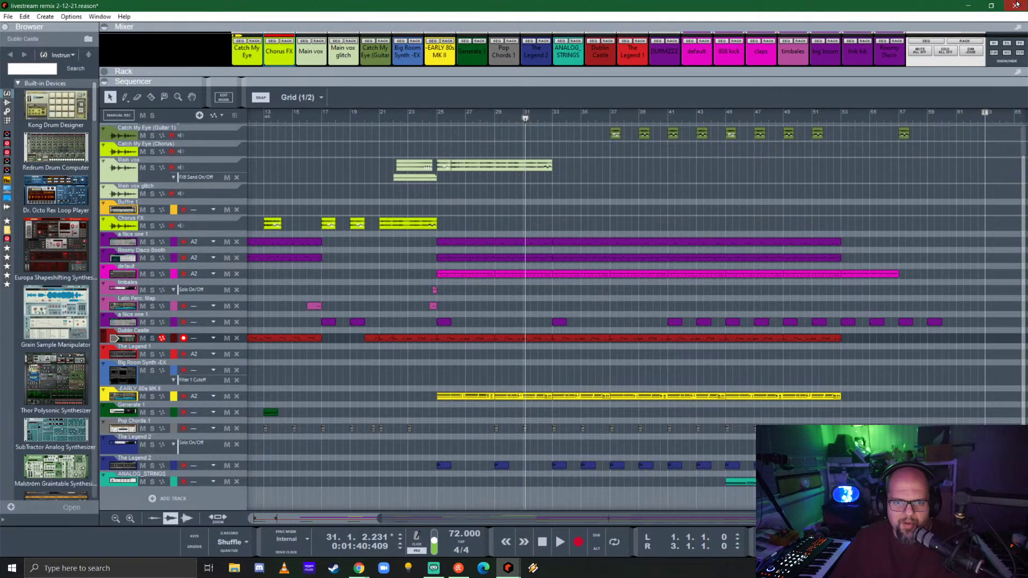
{"action": "left_click", "coordinate": [473, 296]}
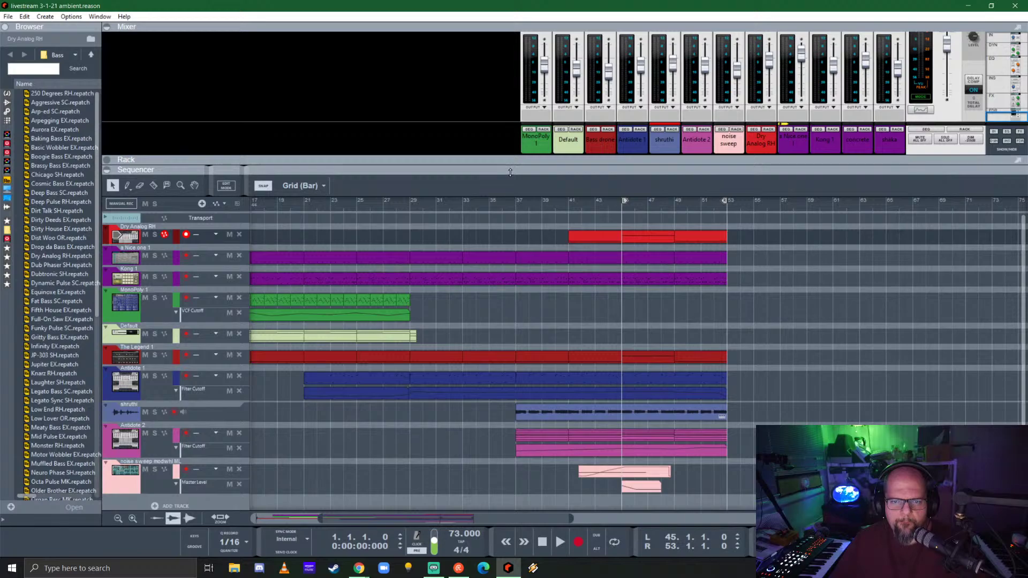
- Enlarge the sequencer area by shrinking the mixer, and play through the existing arrangement
{"action": "left_click_drag", "start_coordinate": [509, 172], "coordinate": [522, 105]}
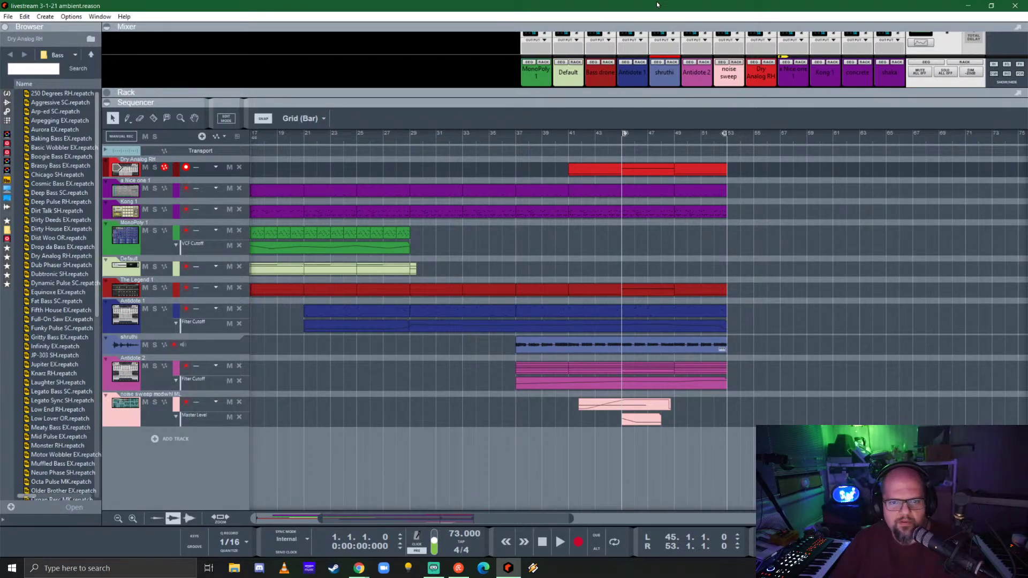
{"action": "key", "text": "space"}
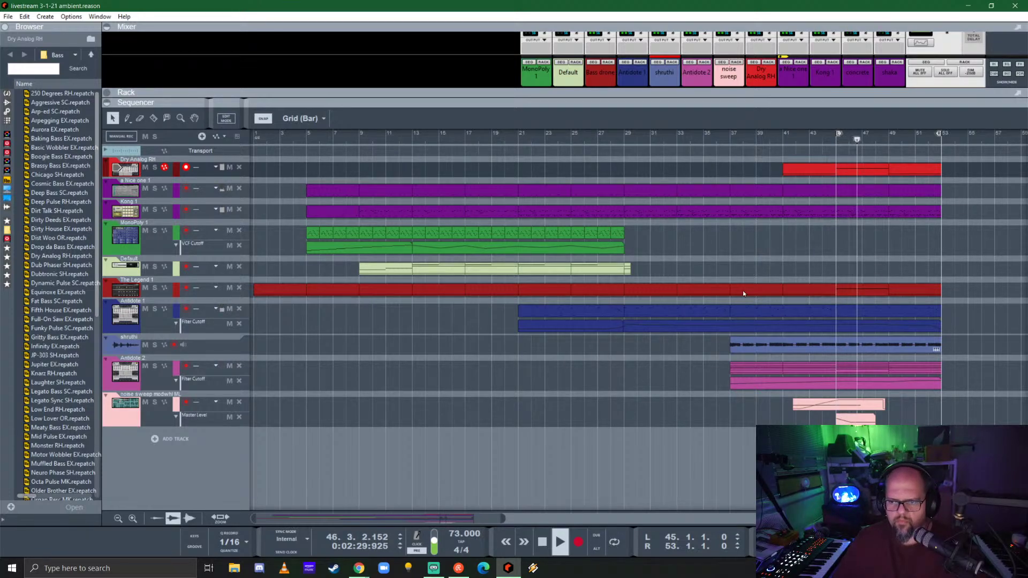
{"action": "key", "text": "space"}
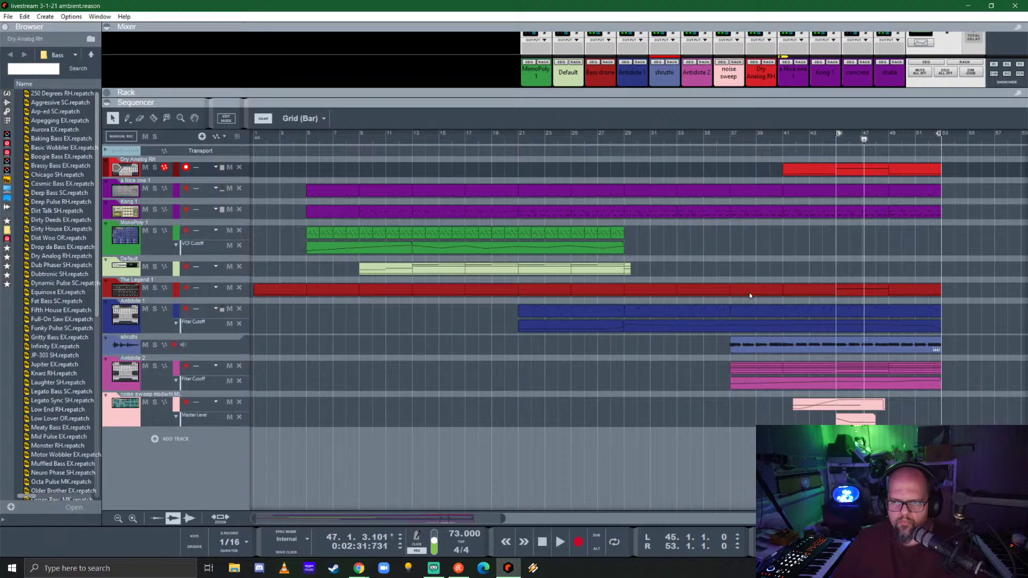
- Move all Antidote 1, shruthi, Antidote 2 and noise sweep clips 37 bars later, so the first Antidote 1 clip starts at bar 58
{"action": "scroll", "coordinate": [624, 306], "scroll_direction": "right", "scroll_amount": 3}
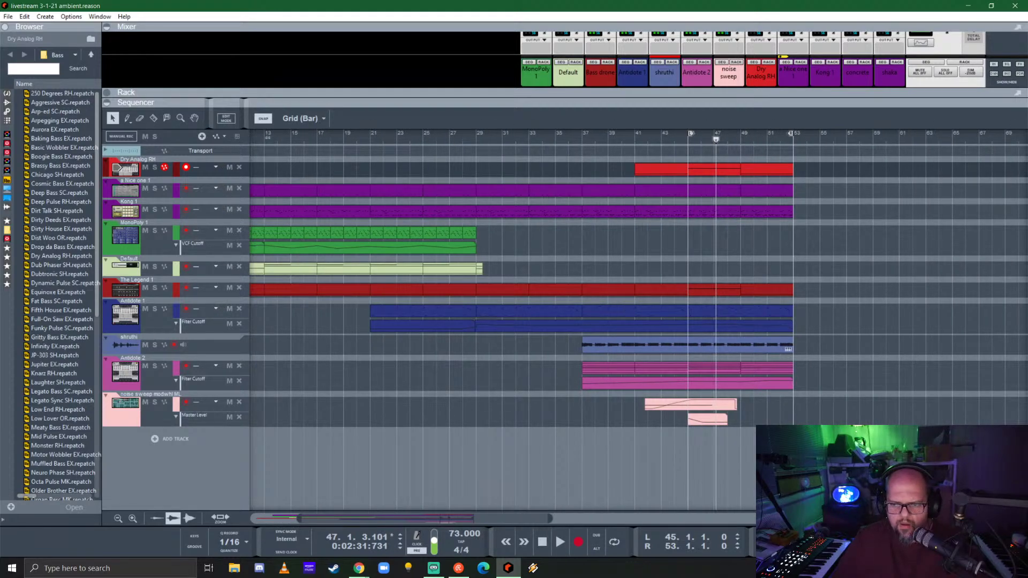
{"action": "left_click_drag", "start_coordinate": [848, 426], "coordinate": [364, 310]}
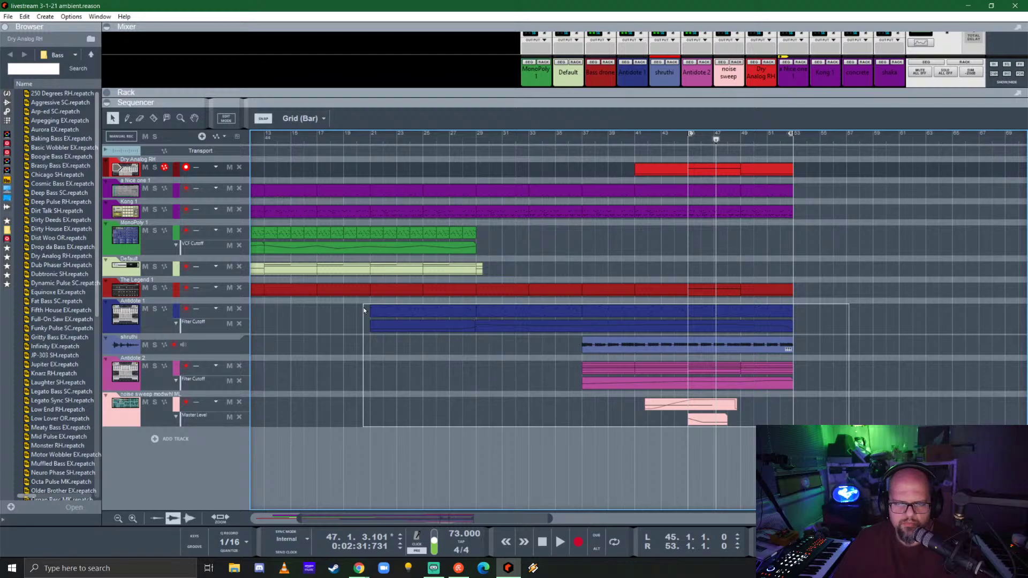
{"action": "left_click_drag", "start_coordinate": [364, 309], "coordinate": [365, 310]}
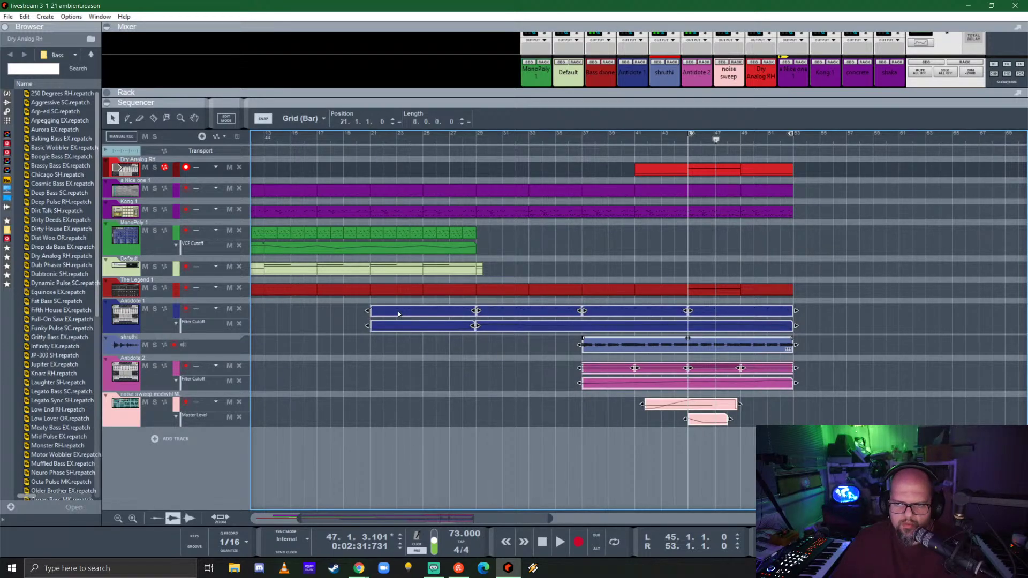
{"action": "left_click_drag", "start_coordinate": [397, 311], "coordinate": [818, 334]}
- Move the Dry Analog RH, a Nice one 1, Kong 1 and The Legend 1 clips from bar 41 onward to bar 78
{"action": "left_click_drag", "start_coordinate": [868, 298], "coordinate": [648, 145]}
{"action": "scroll", "coordinate": [503, 302], "scroll_direction": "right", "scroll_amount": 5}
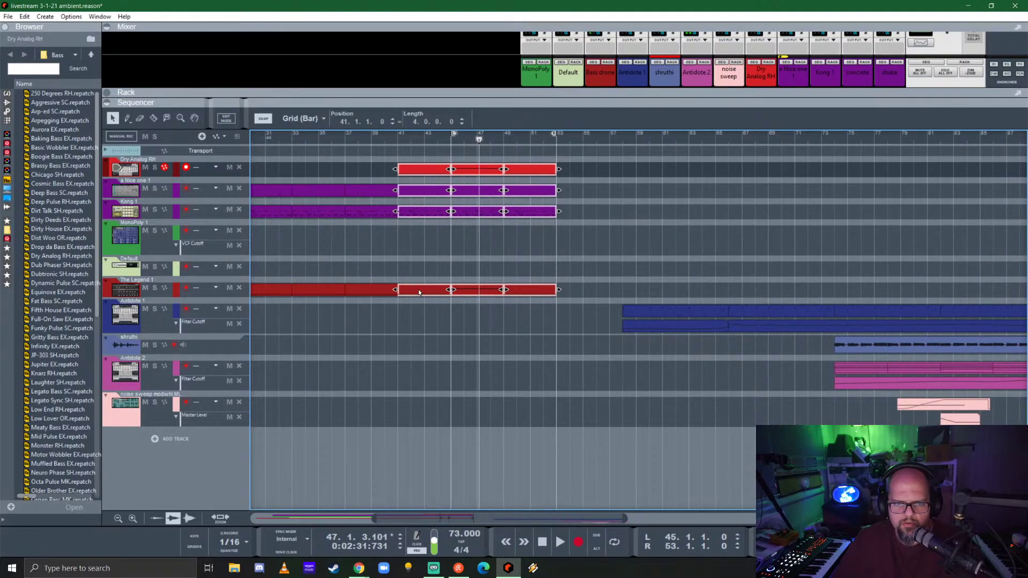
{"action": "left_click_drag", "start_coordinate": [418, 289], "coordinate": [812, 260]}
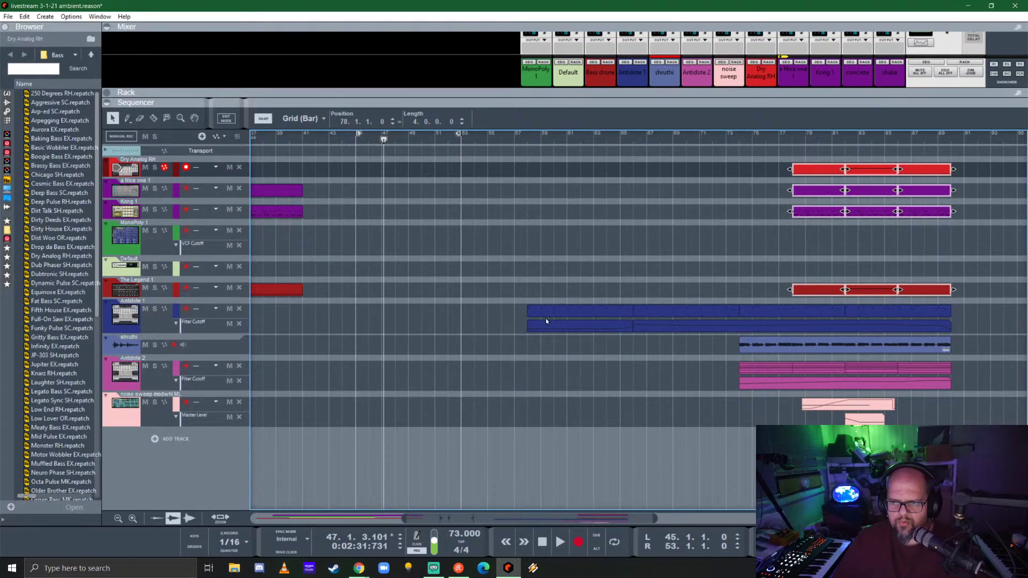
- Move the a Nice one 1, Kong 1 and The Legend 1 clips between bars 29 and 41 to bar 66
{"action": "scroll", "coordinate": [549, 316], "scroll_direction": "left", "scroll_amount": 5}
{"action": "left_click_drag", "start_coordinate": [631, 308], "coordinate": [429, 188]}
{"action": "left_click_drag", "start_coordinate": [414, 290], "coordinate": [1021, 290]}
{"action": "left_click_drag", "start_coordinate": [1026, 257], "coordinate": [784, 280]}
{"action": "scroll", "coordinate": [646, 306], "scroll_direction": "left", "scroll_amount": 5}
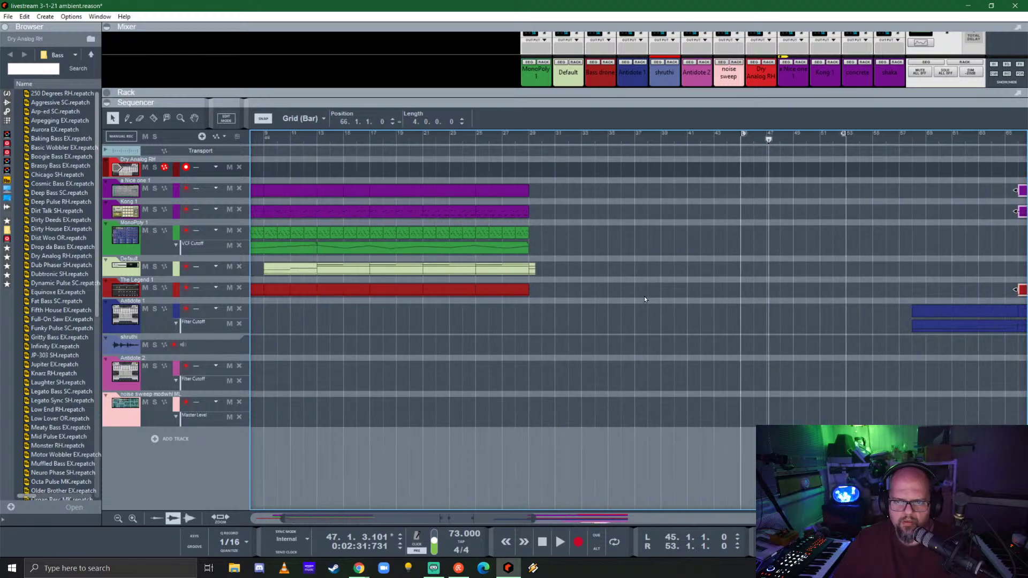
- Set the loop locators to bars 29 and 37 and start playback from bar 29
{"action": "left_click", "coordinate": [530, 139]}
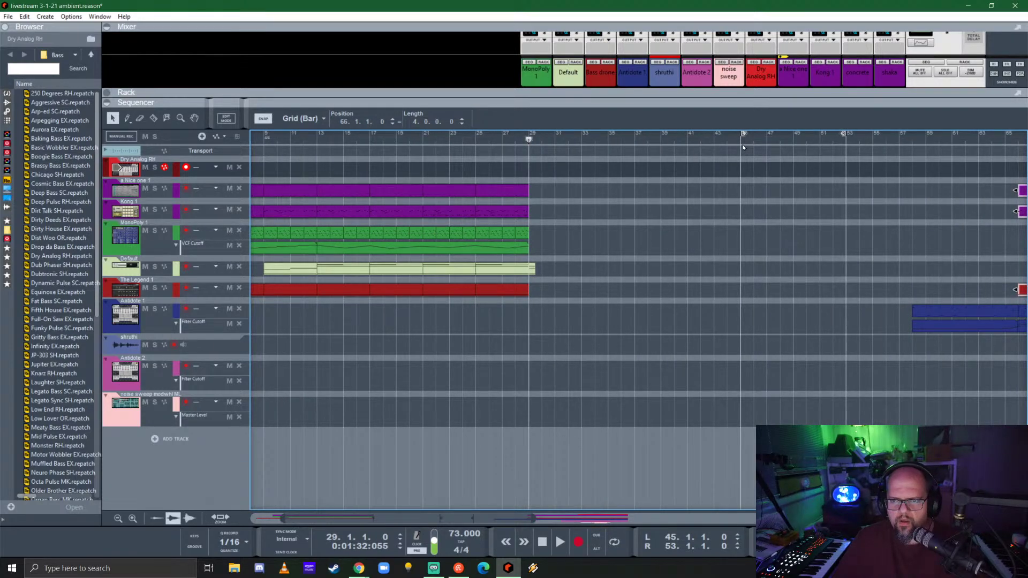
{"action": "key", "text": "ctrl+1"}
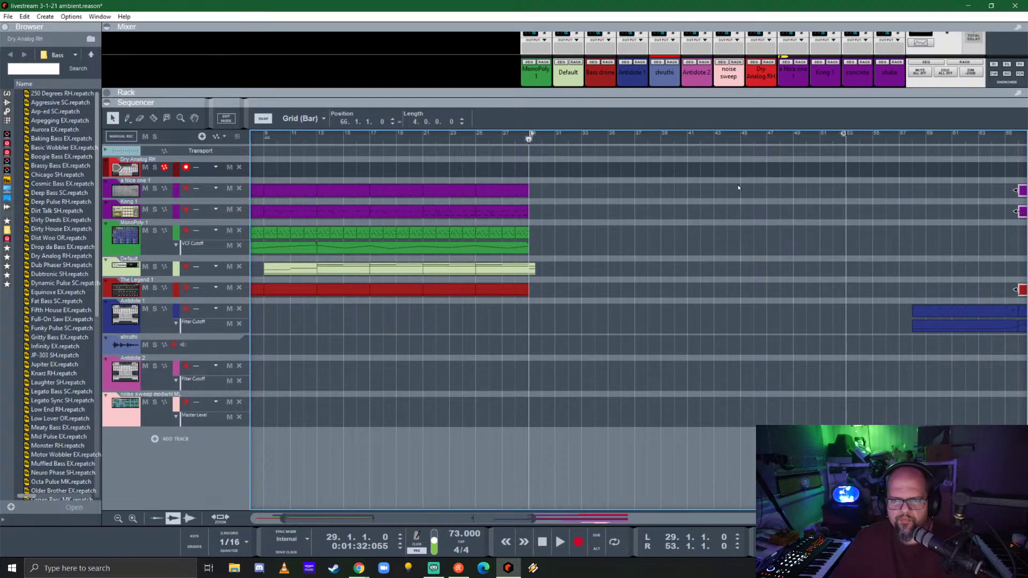
{"action": "left_click", "coordinate": [632, 139], "text": "alt"}
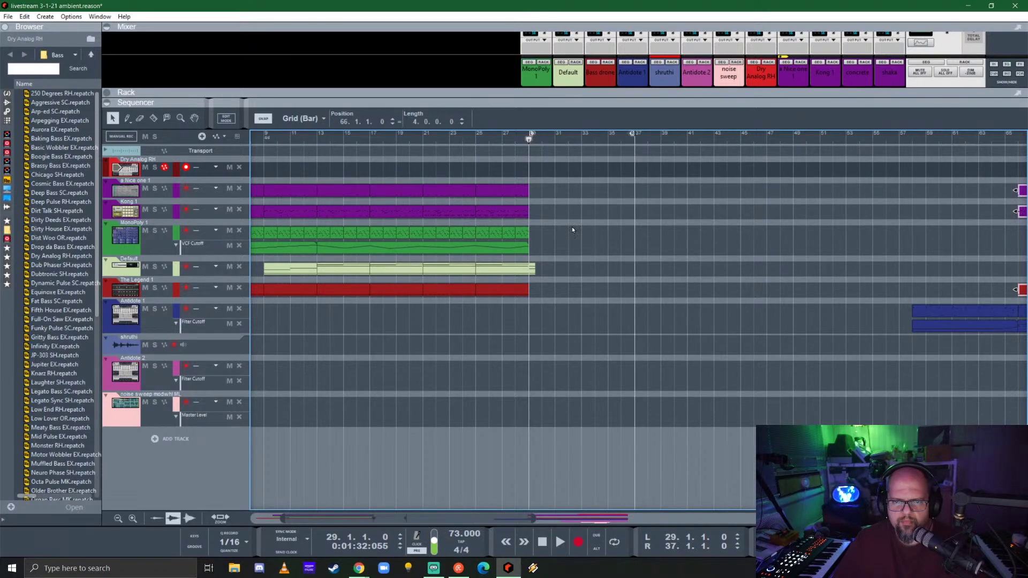
{"action": "key", "text": "space"}
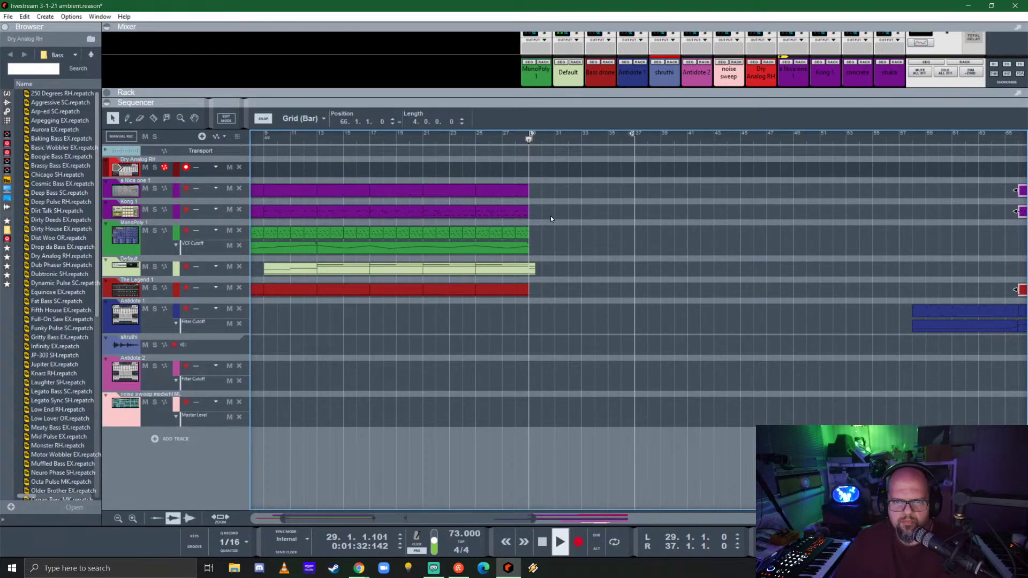
- Extend the Default clip at bar 29 to eight bars and fill bars 29 to 37 with copies of the last Legend 1 clip
{"action": "left_click", "coordinate": [530, 270]}
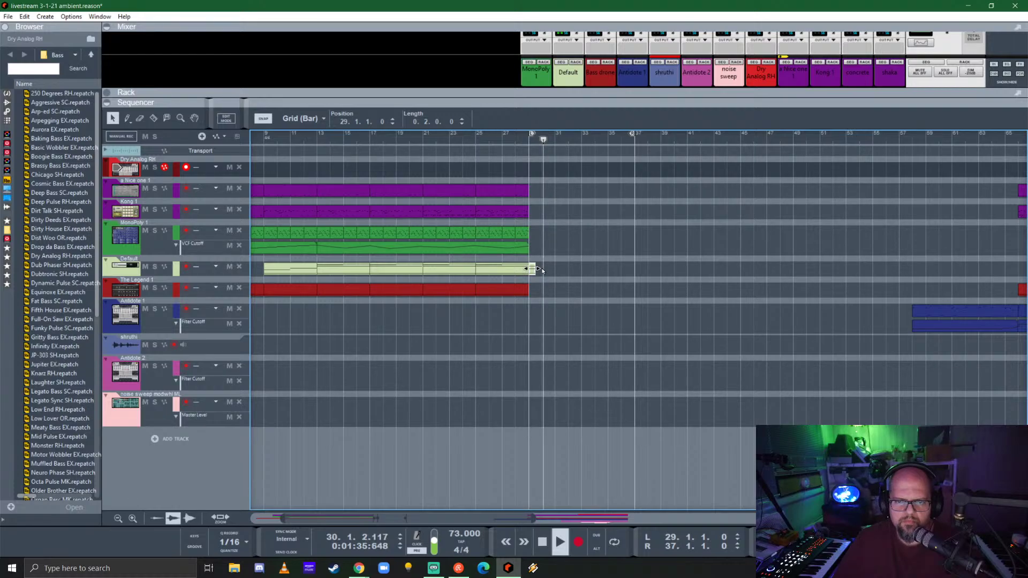
{"action": "left_click_drag", "start_coordinate": [540, 269], "coordinate": [635, 269]}
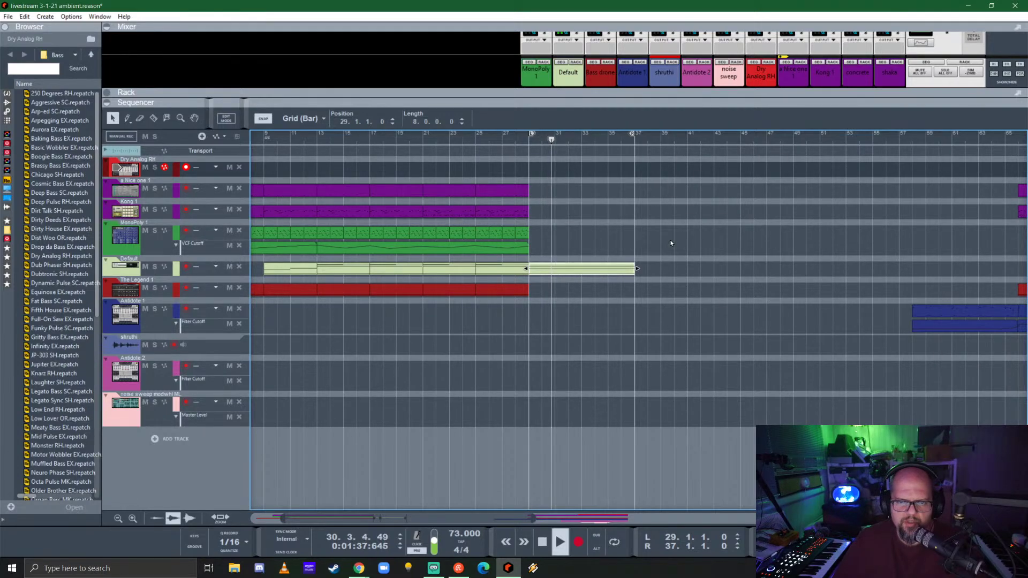
{"action": "left_click", "coordinate": [496, 290]}
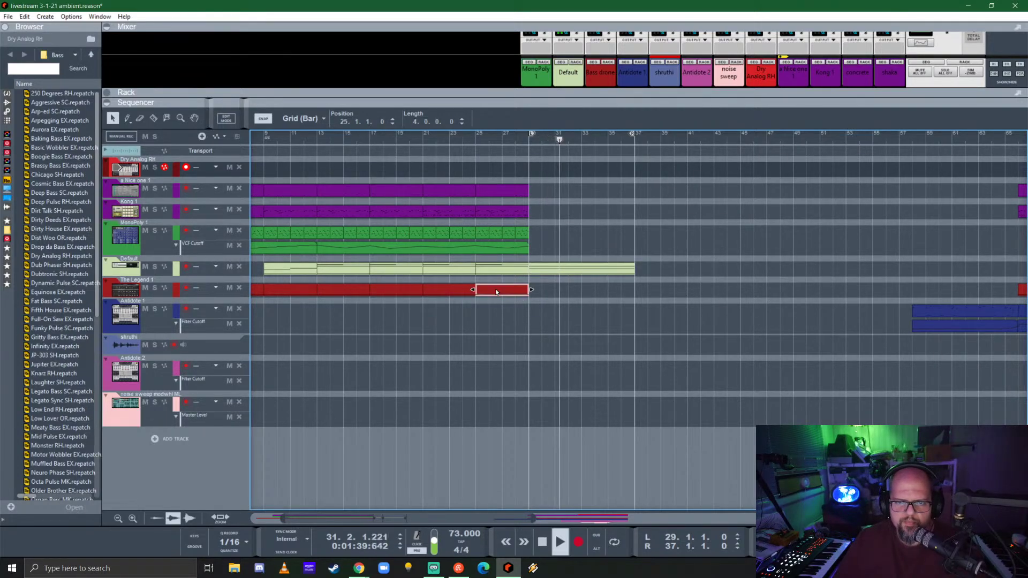
{"action": "left_click_drag", "start_coordinate": [495, 291], "coordinate": [595, 292]}
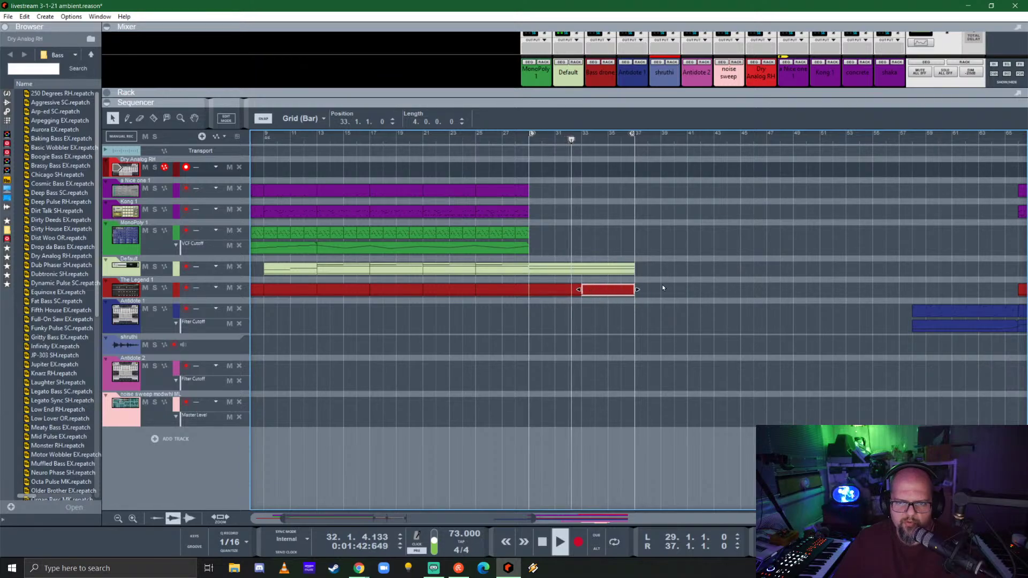
{"action": "left_click", "coordinate": [529, 144]}
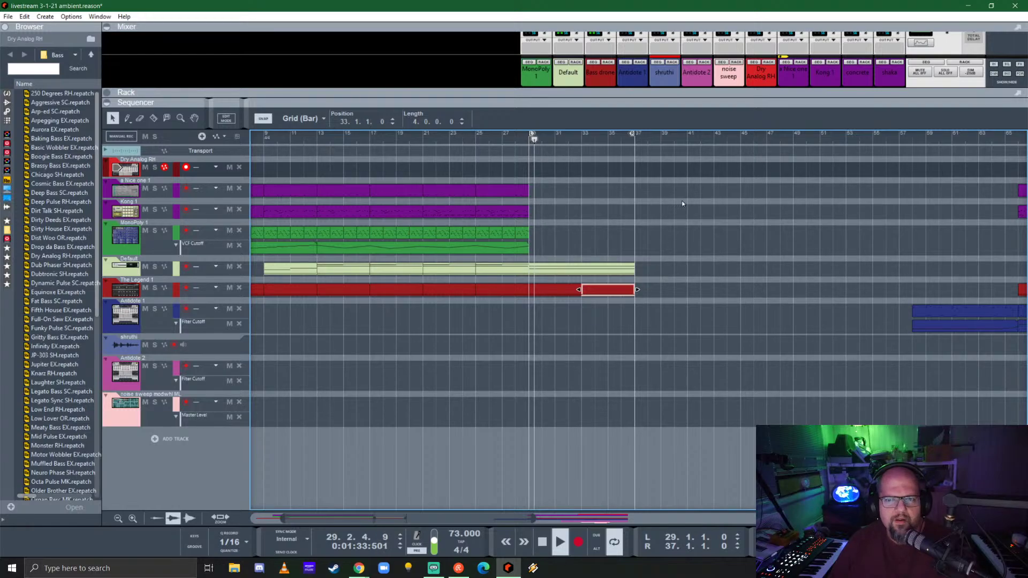
- Show an enlarged rack above the sequencer, stop playback and look over its devices
{"action": "key", "text": "F6"}
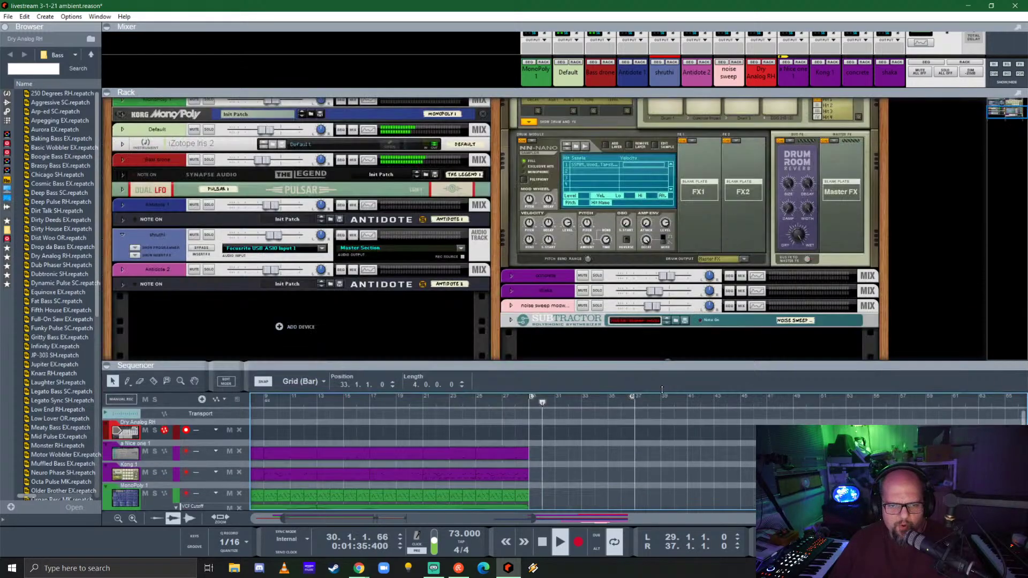
{"action": "key", "text": "space"}
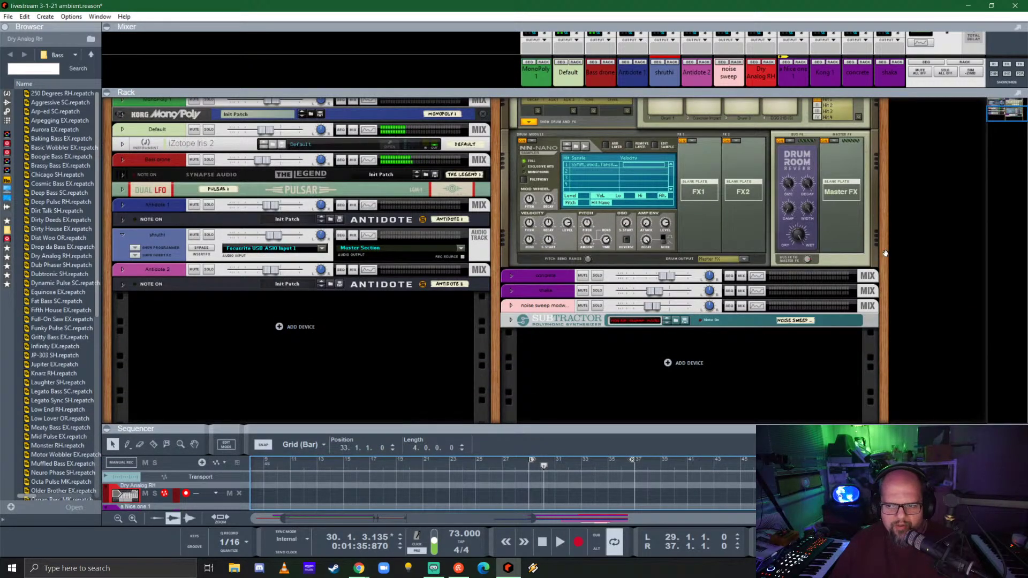
{"action": "scroll", "coordinate": [883, 237], "scroll_direction": "up", "scroll_amount": 5}
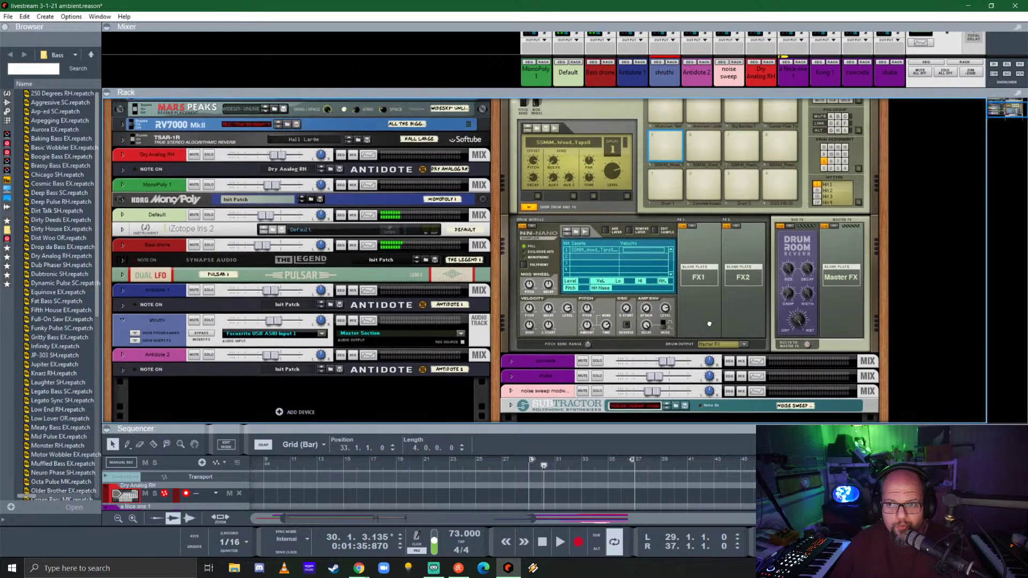
{"action": "scroll", "coordinate": [588, 380], "scroll_direction": "down", "scroll_amount": 5}
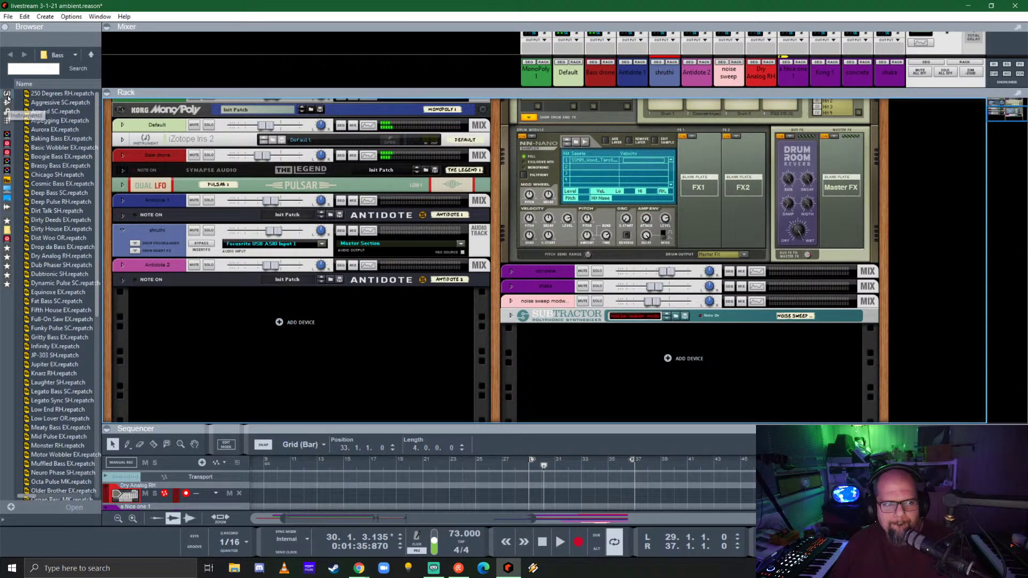
- Browse the ReFills and patches in the bookmarked Reason folder for sounds to use
{"action": "left_click", "coordinate": [5, 237]}
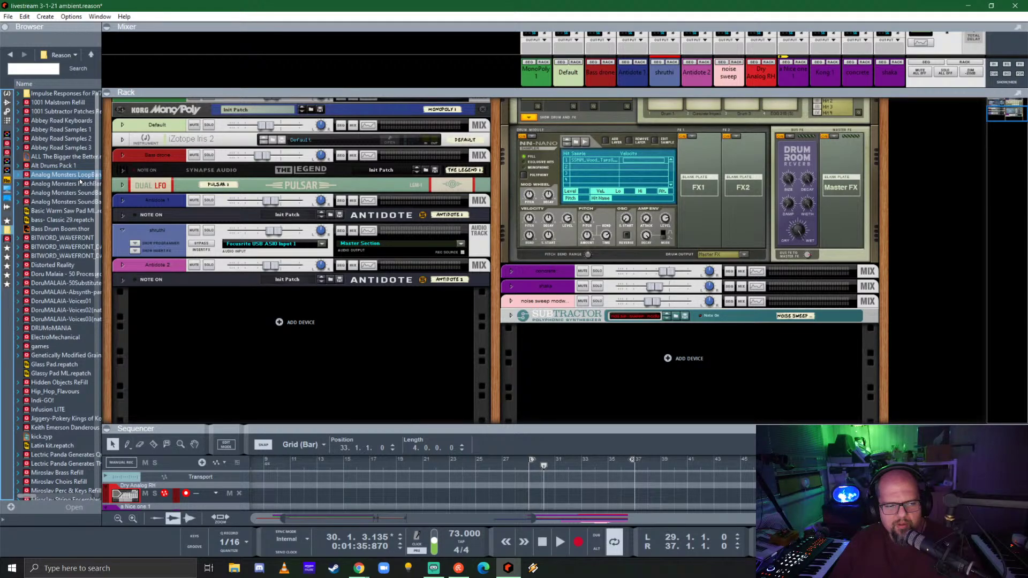
{"action": "left_click", "coordinate": [79, 185]}
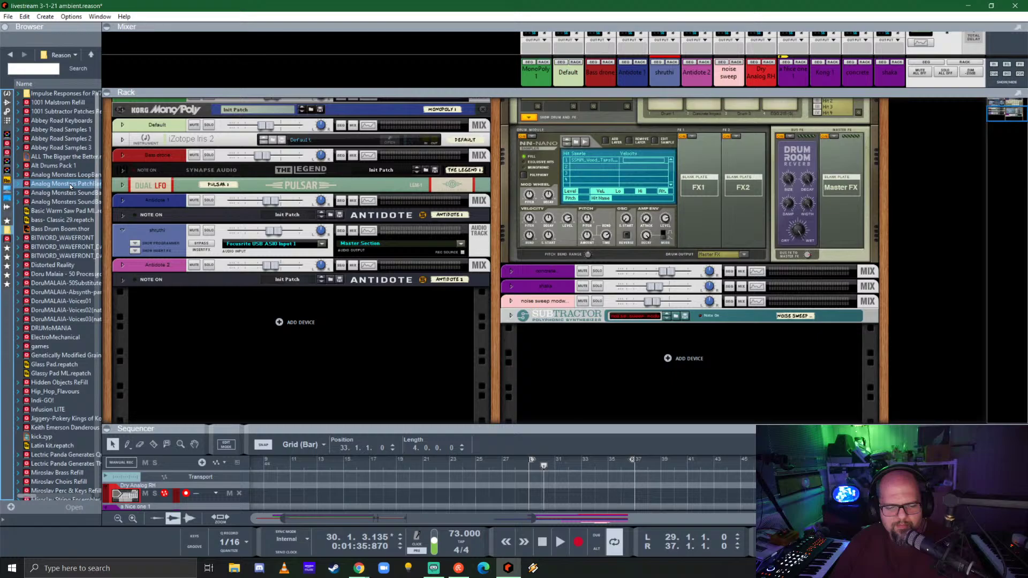
{"action": "scroll", "coordinate": [70, 186], "scroll_direction": "down", "scroll_amount": 3}
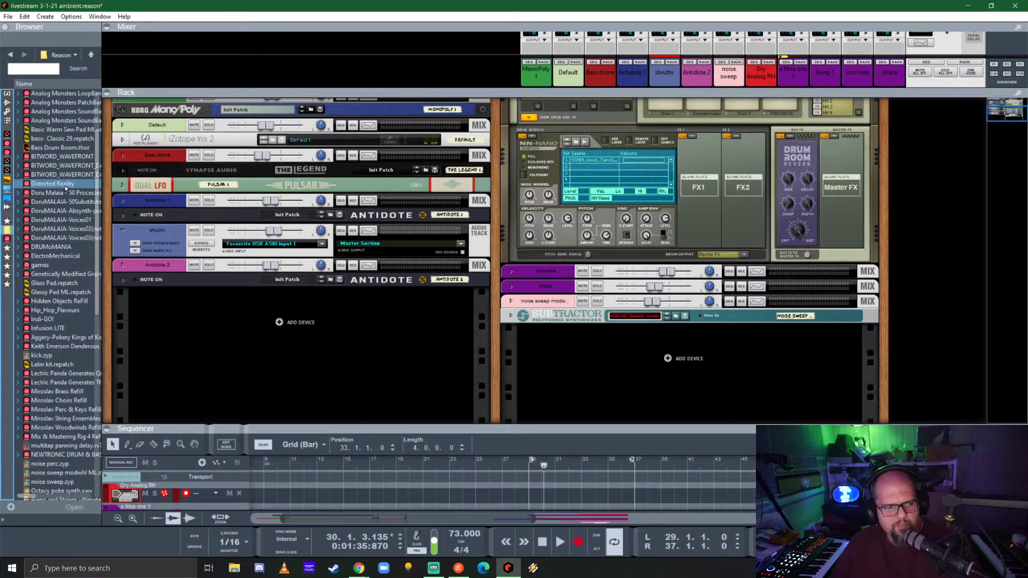
{"action": "left_click", "coordinate": [63, 274]}
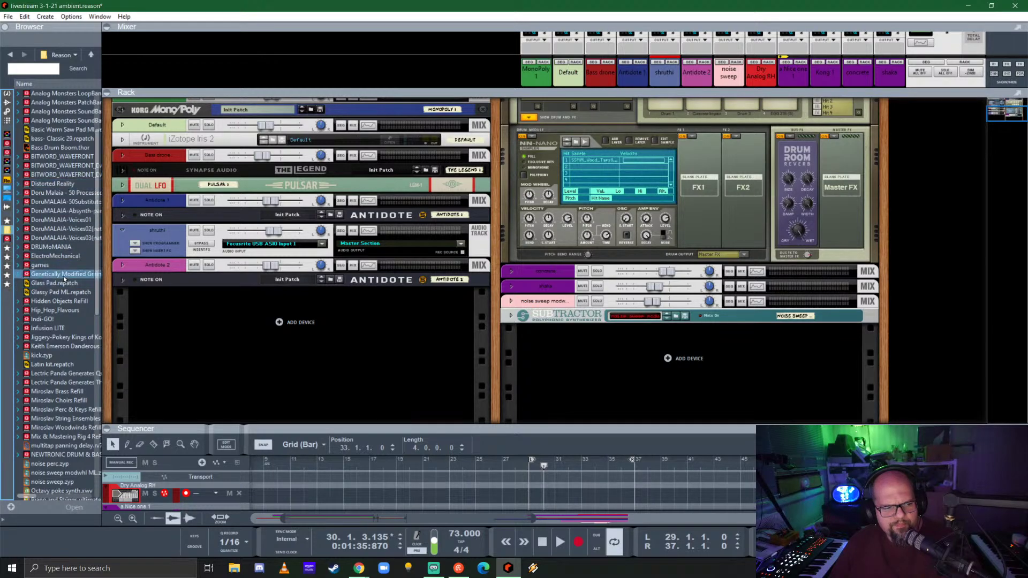
{"action": "left_click", "coordinate": [55, 236]}
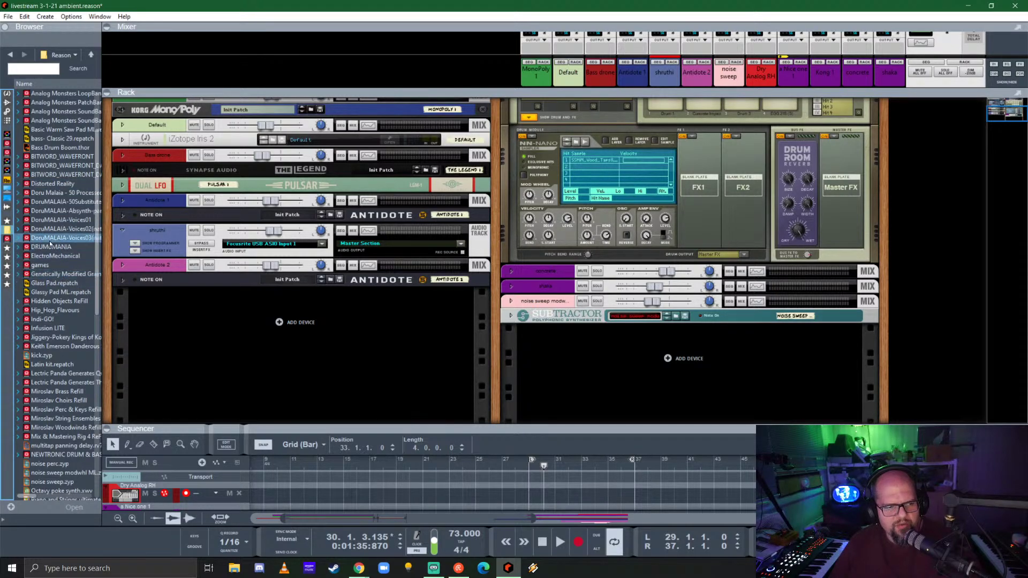
{"action": "key", "text": "Up"}
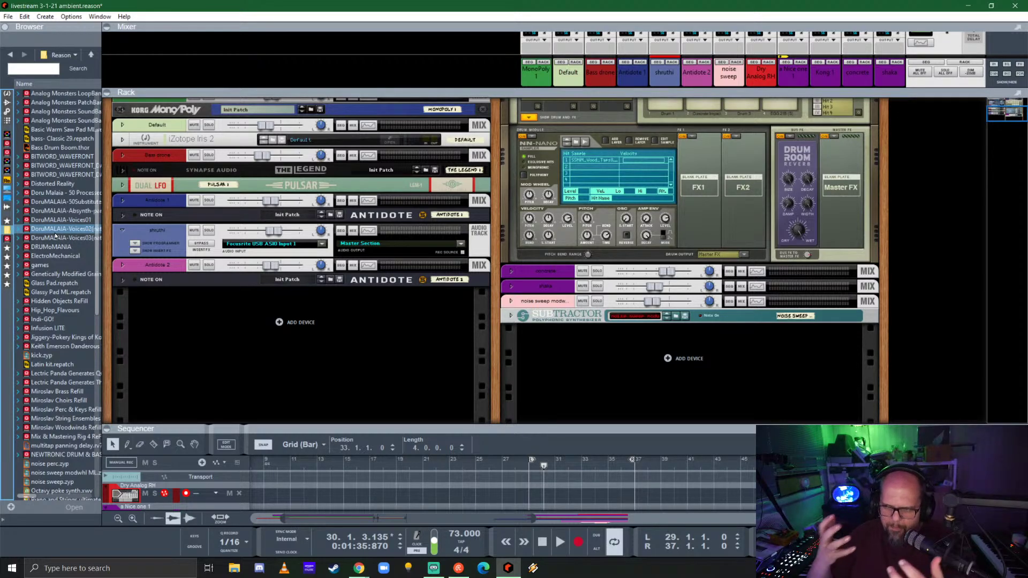
{"action": "key", "text": "Down"}
{"action": "key", "text": "Down"}
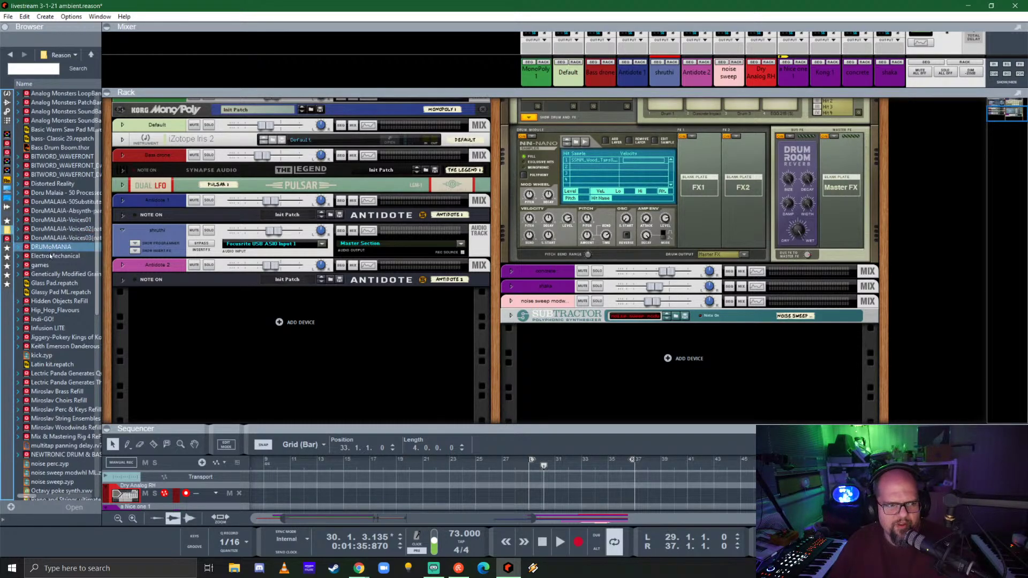
{"action": "left_click", "coordinate": [68, 293]}
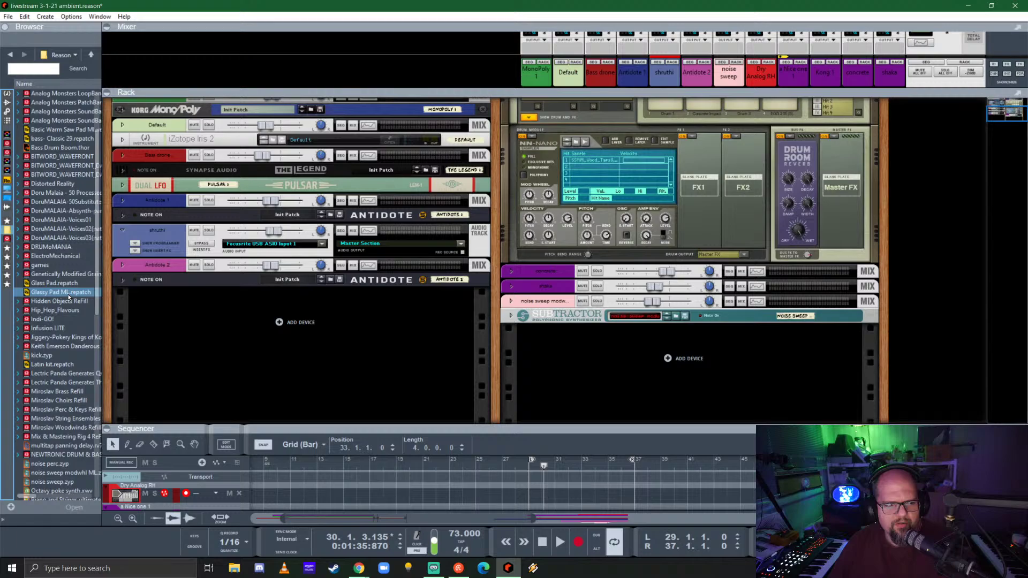
{"action": "left_click", "coordinate": [69, 247]}
{"action": "scroll", "coordinate": [66, 248], "scroll_direction": "up", "scroll_amount": 3}
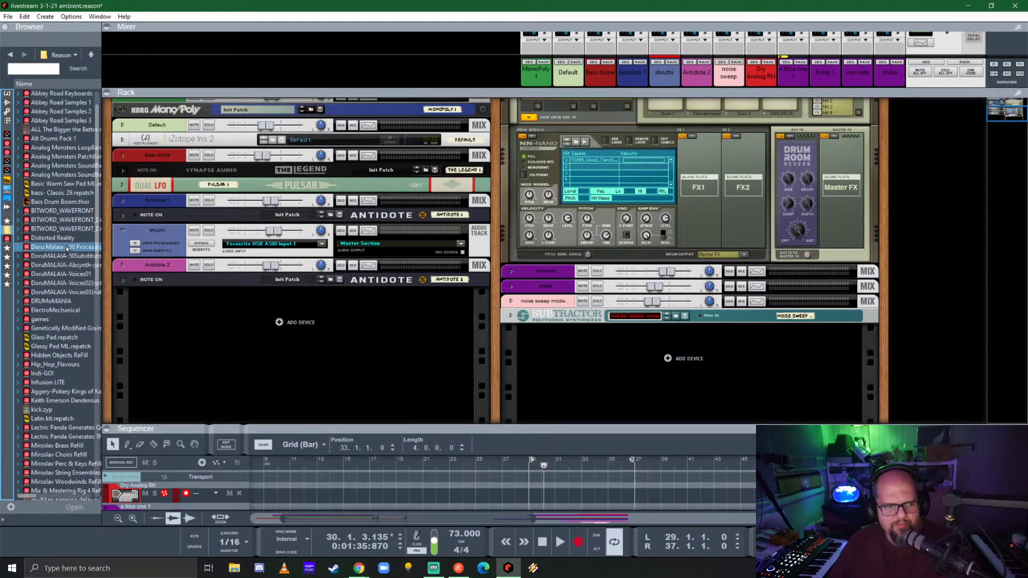
{"action": "left_click", "coordinate": [60, 240]}
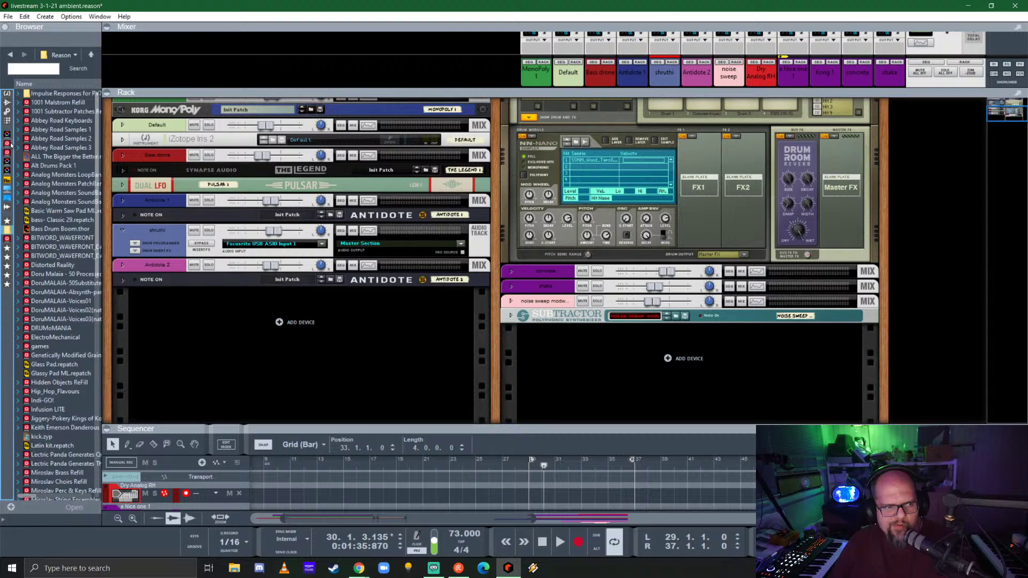
- Add a Dr. Octo Rex Loop Player below the Subtractor and load the Percussion | Dholki 120 bpm patch into it
{"action": "left_click", "coordinate": [7, 177]}
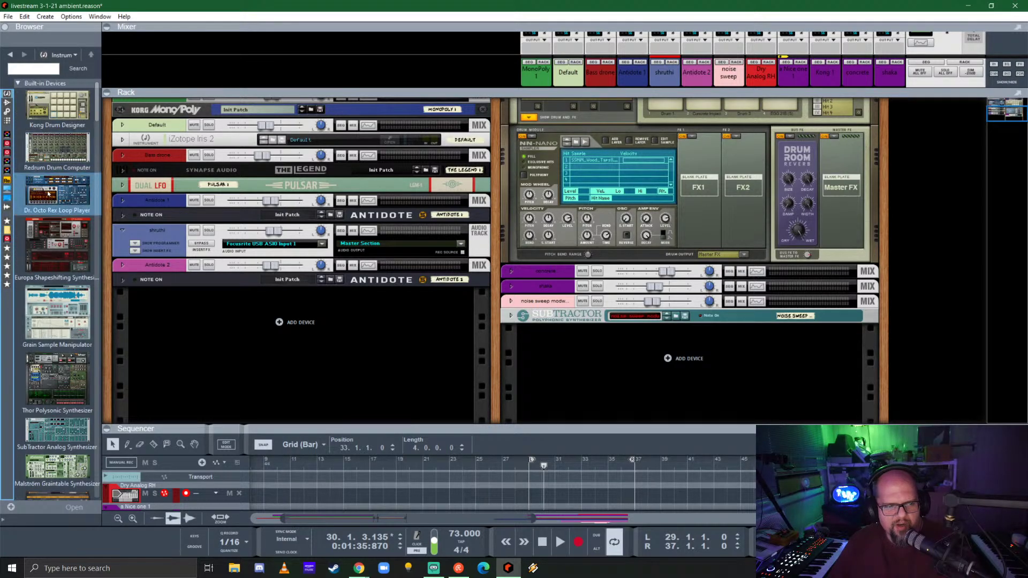
{"action": "left_click_drag", "start_coordinate": [47, 194], "coordinate": [683, 321]}
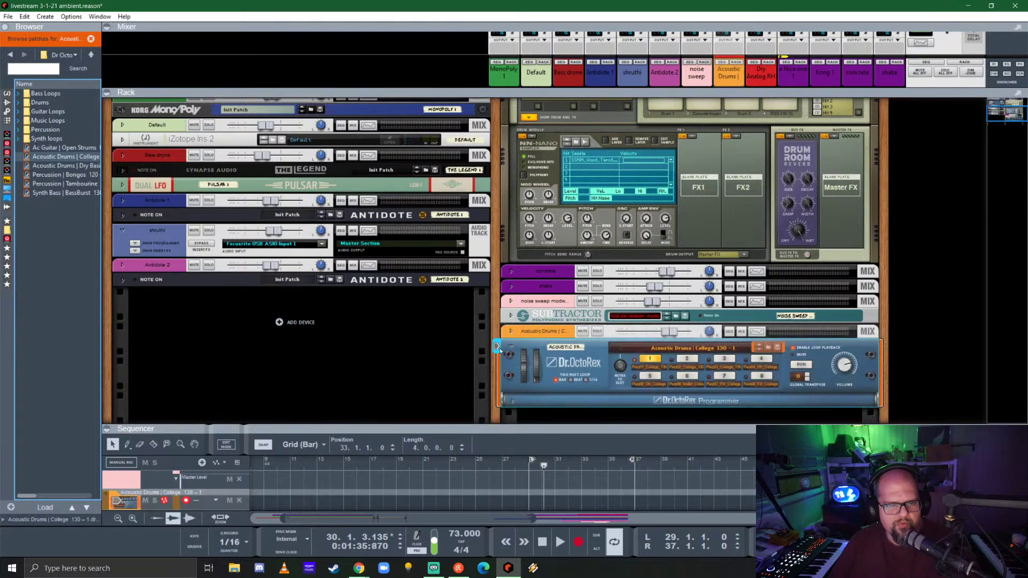
{"action": "double_click", "coordinate": [60, 130]}
{"action": "left_click", "coordinate": [88, 113]}
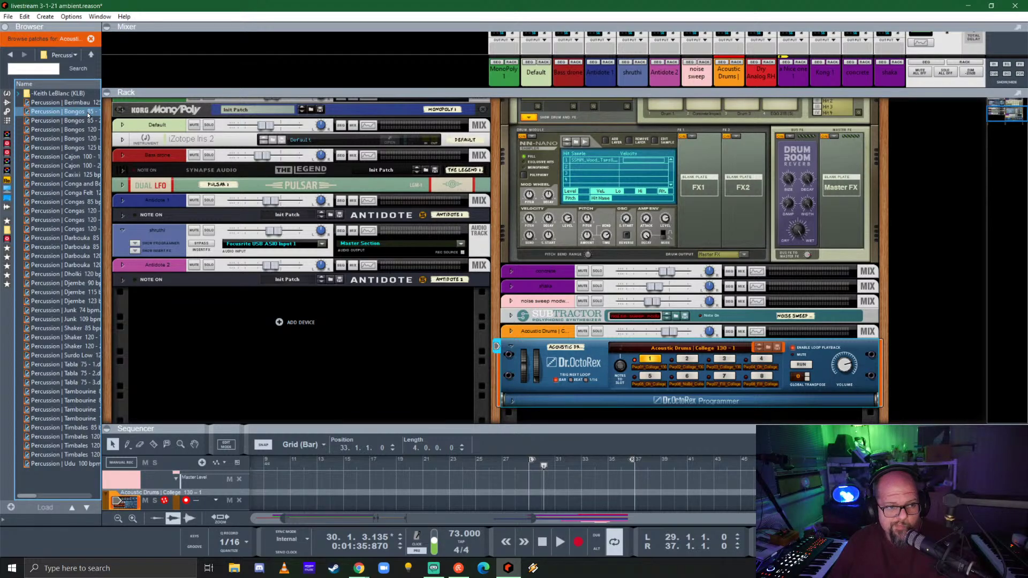
{"action": "left_click_drag", "start_coordinate": [88, 114], "coordinate": [587, 366]}
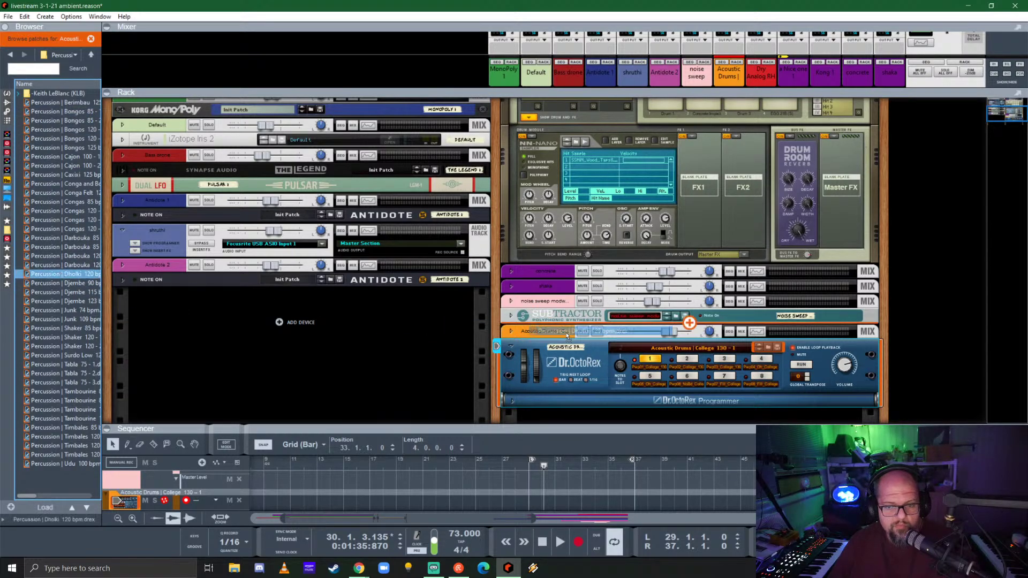
- Run the Dr. OctoRex loop playback, raise the device volume and audition loops up to slot 3
{"action": "left_click", "coordinate": [801, 365]}
{"action": "left_click_drag", "start_coordinate": [842, 366], "coordinate": [854, 352]}
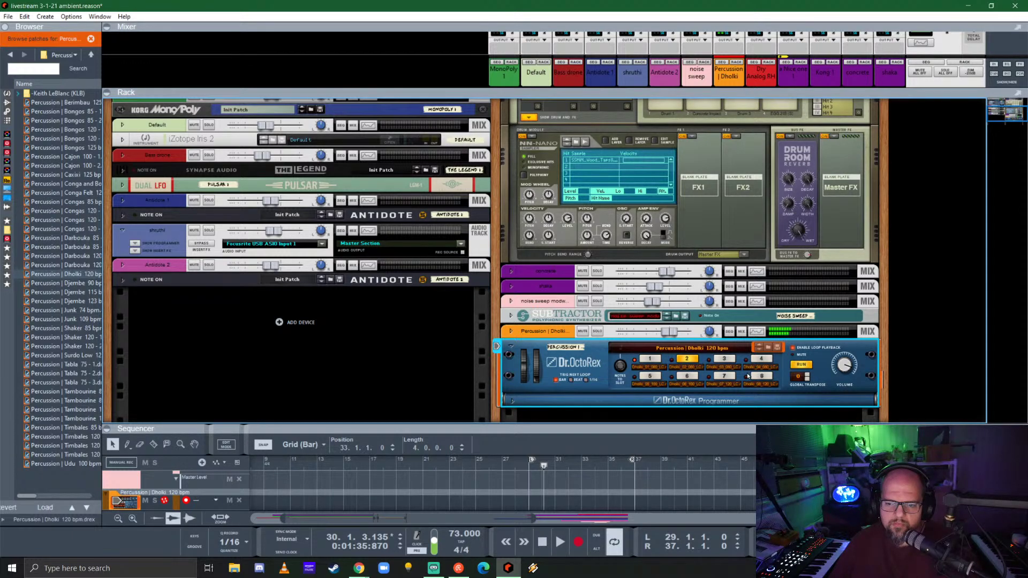
{"action": "left_click", "coordinate": [724, 359]}
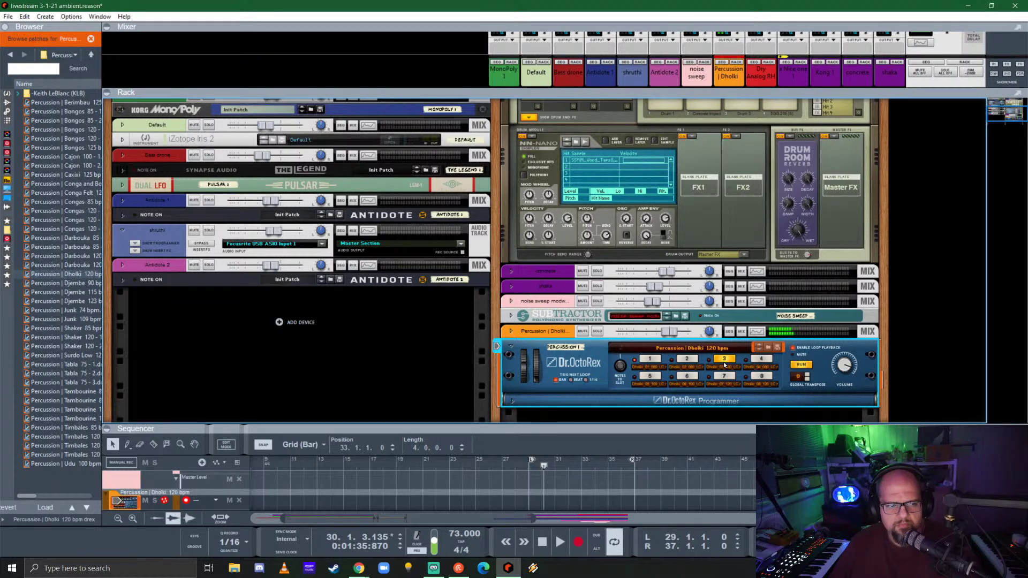
- Replace the Dholki patch with Percussion | Djembe 90 bpm and switch playback to loop 1
{"action": "left_click", "coordinate": [62, 286]}
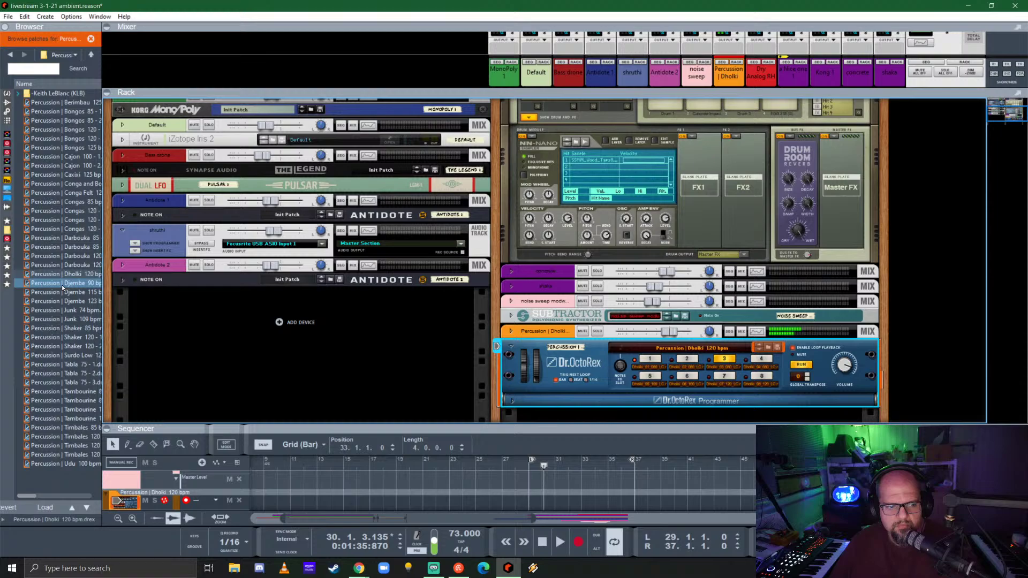
{"action": "double_click", "coordinate": [62, 285]}
{"action": "scroll", "coordinate": [653, 300], "scroll_direction": "down", "scroll_amount": 2}
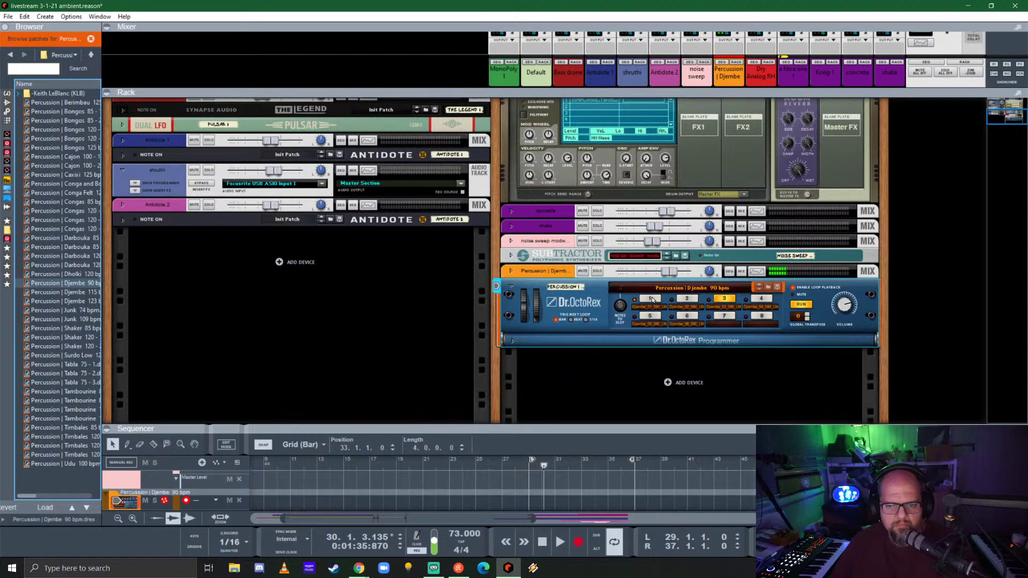
{"action": "left_click", "coordinate": [653, 300]}
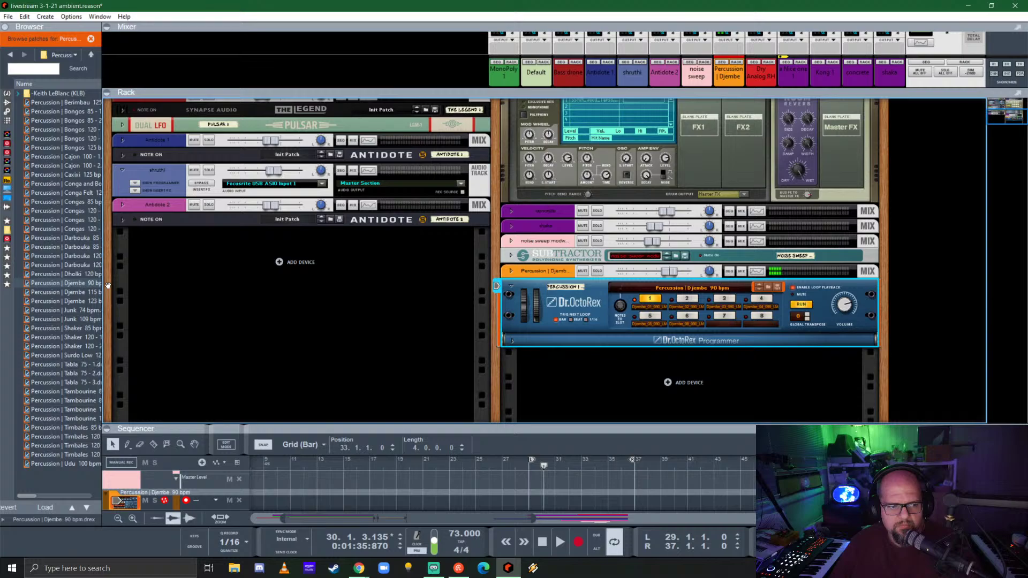
- Widen the browser, add a second Dr. OctoRex with Percussion | Surdo Low 125 bpm, run it and switch to loop 3
{"action": "left_click_drag", "start_coordinate": [108, 286], "coordinate": [135, 285]}
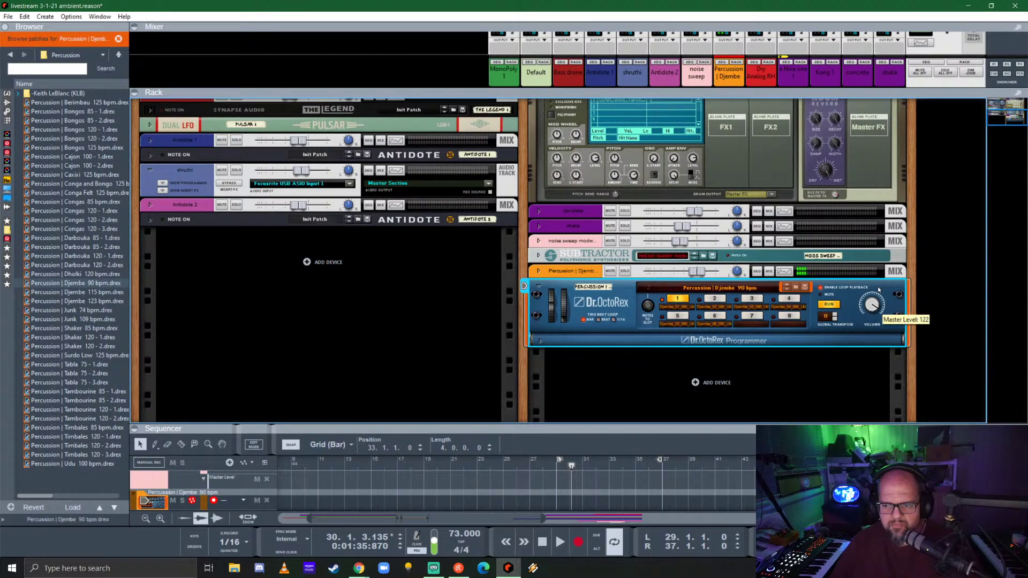
{"action": "left_click", "coordinate": [65, 347]}
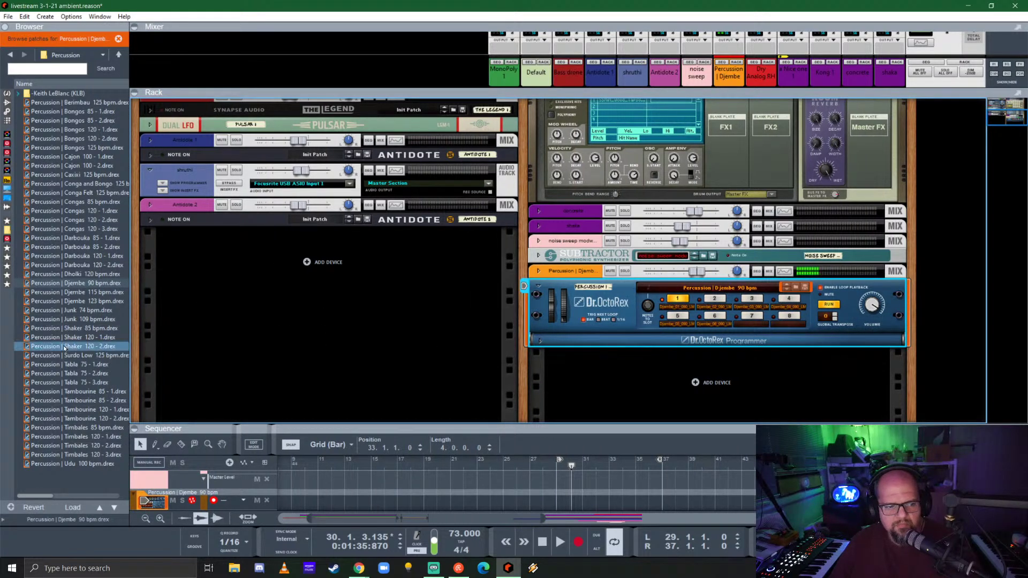
{"action": "left_click", "coordinate": [59, 356]}
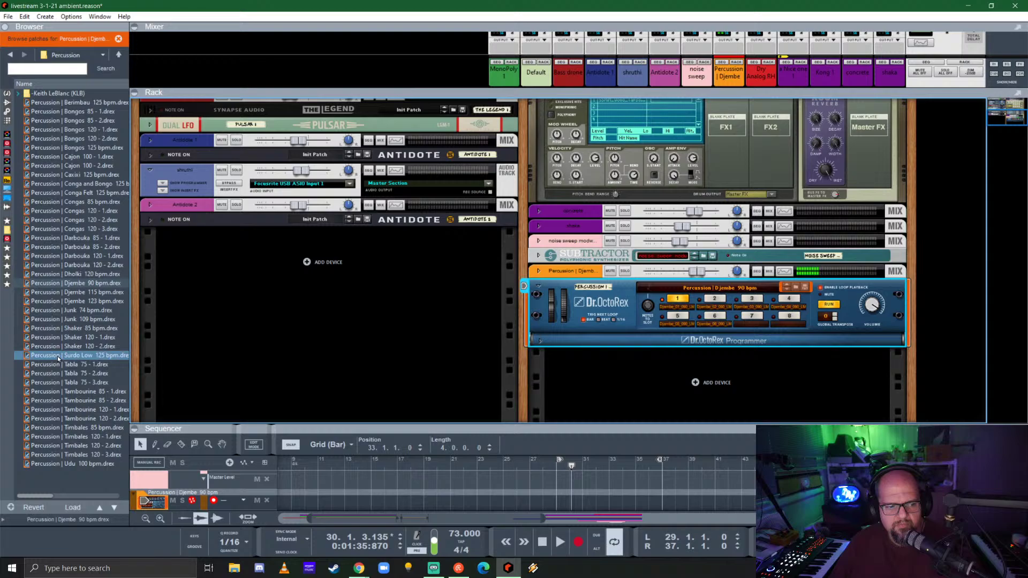
{"action": "double_click", "coordinate": [58, 356]}
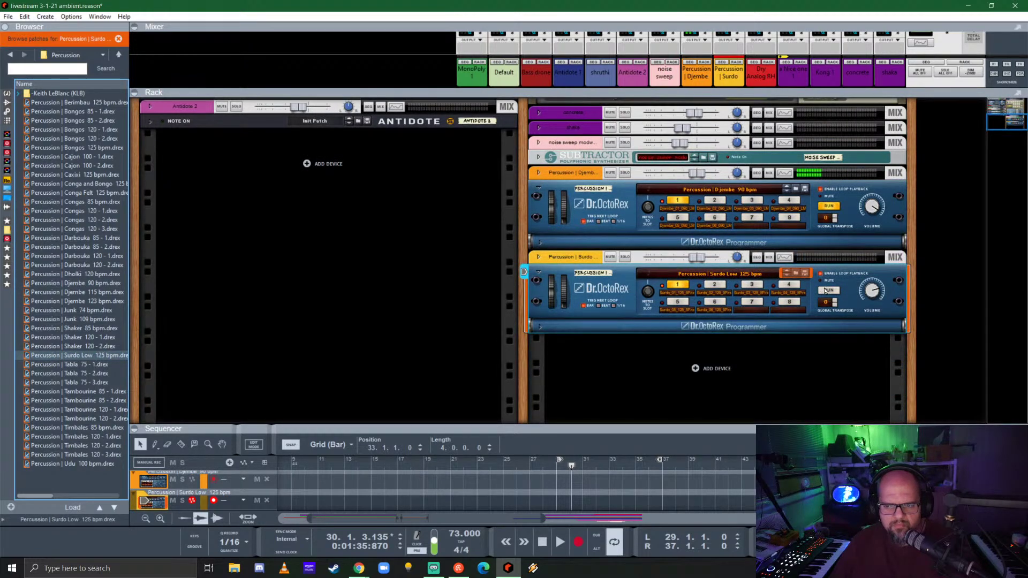
{"action": "left_click", "coordinate": [827, 290]}
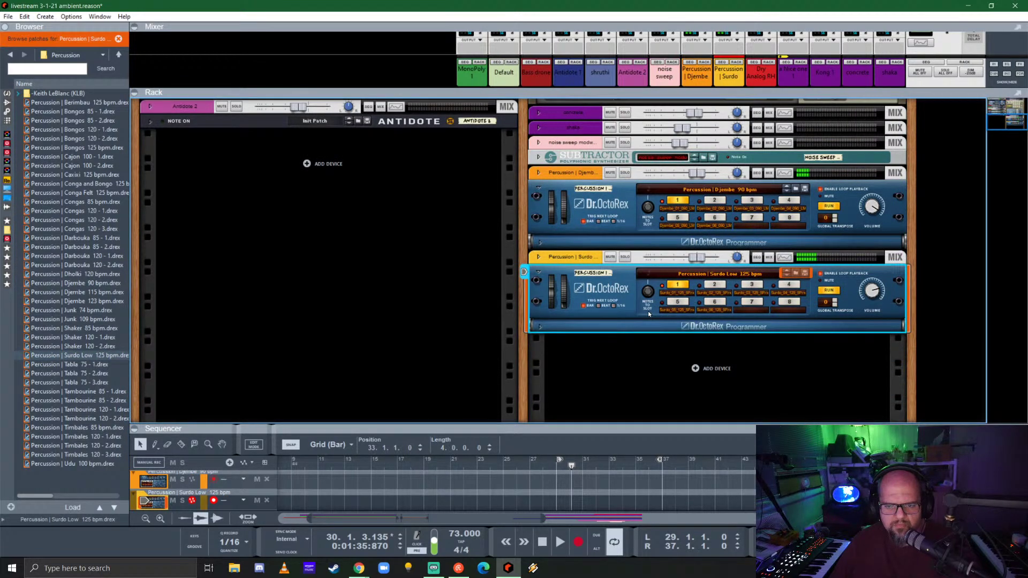
{"action": "left_click", "coordinate": [714, 284]}
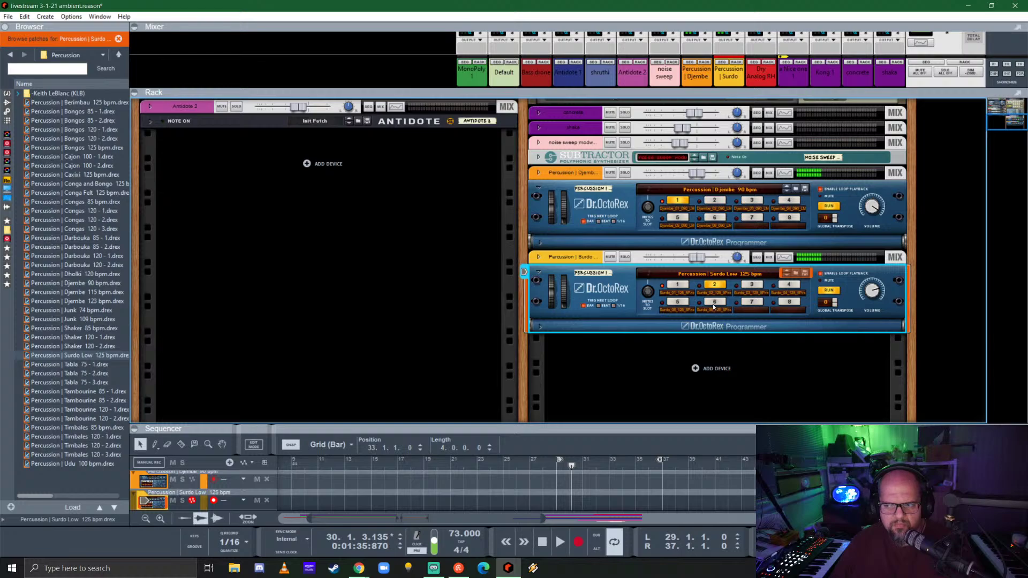
{"action": "left_click", "coordinate": [751, 285]}
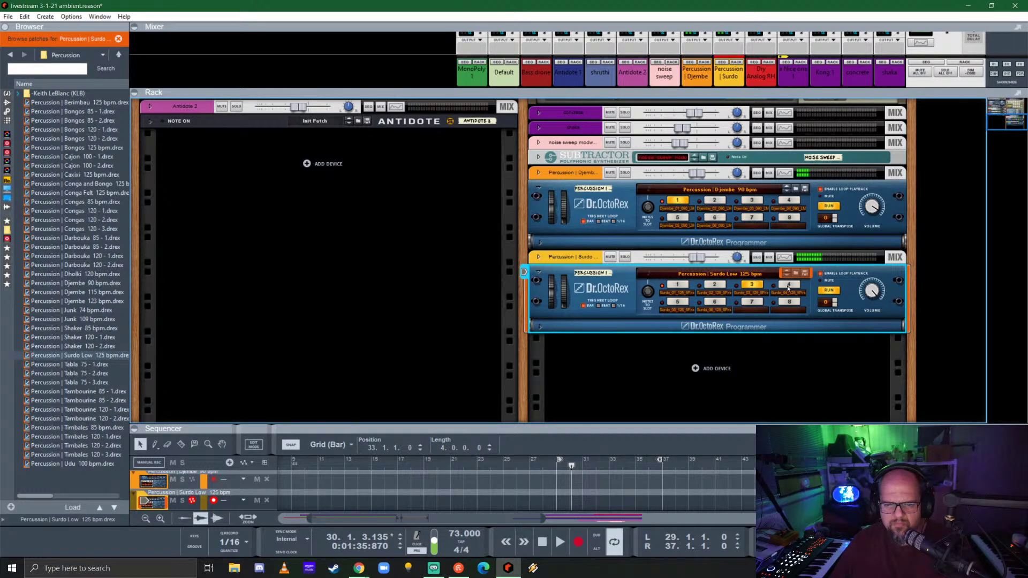
- Play the song from bar 29 and solo the Djembe and Surdo Low channels
{"action": "key", "text": "space"}
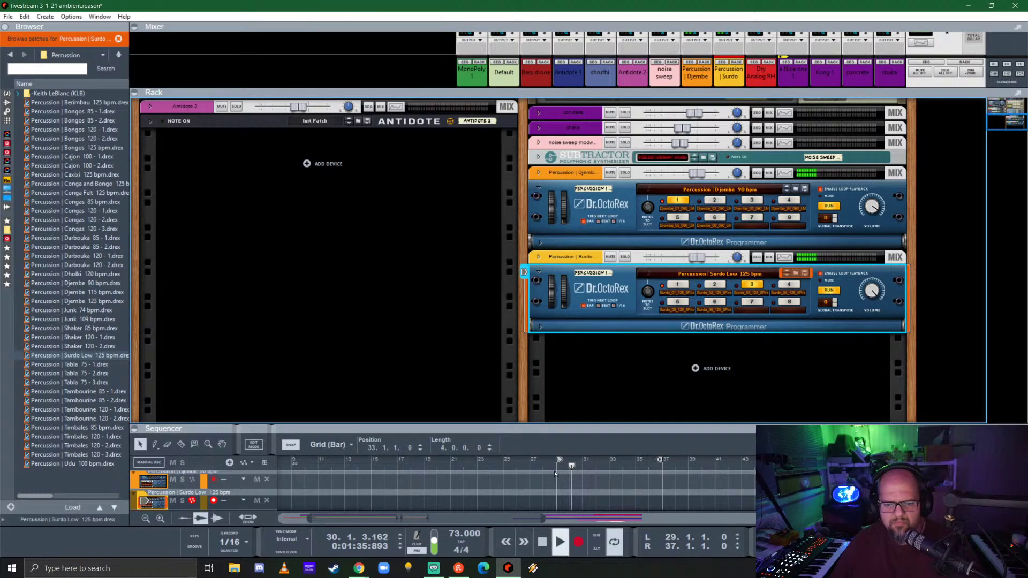
{"action": "left_click", "coordinate": [557, 468]}
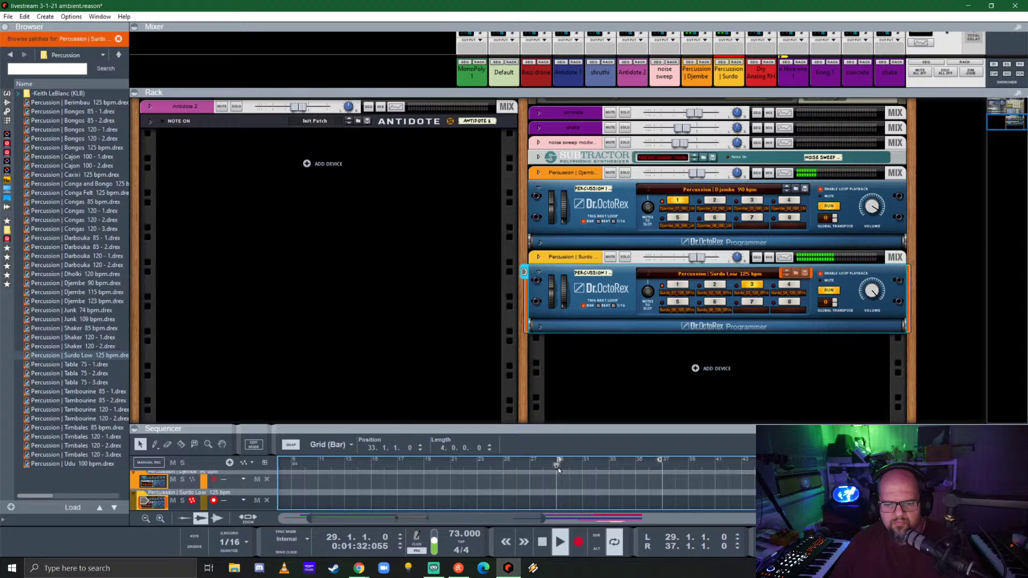
{"action": "scroll", "coordinate": [635, 308], "scroll_direction": "up", "scroll_amount": 3}
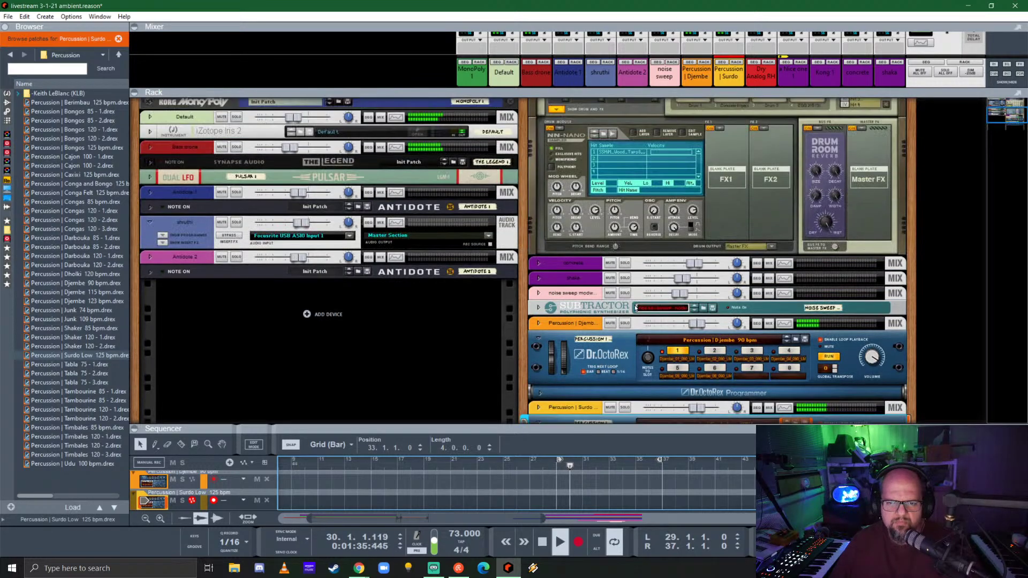
{"action": "scroll", "coordinate": [636, 307], "scroll_direction": "down", "scroll_amount": 1}
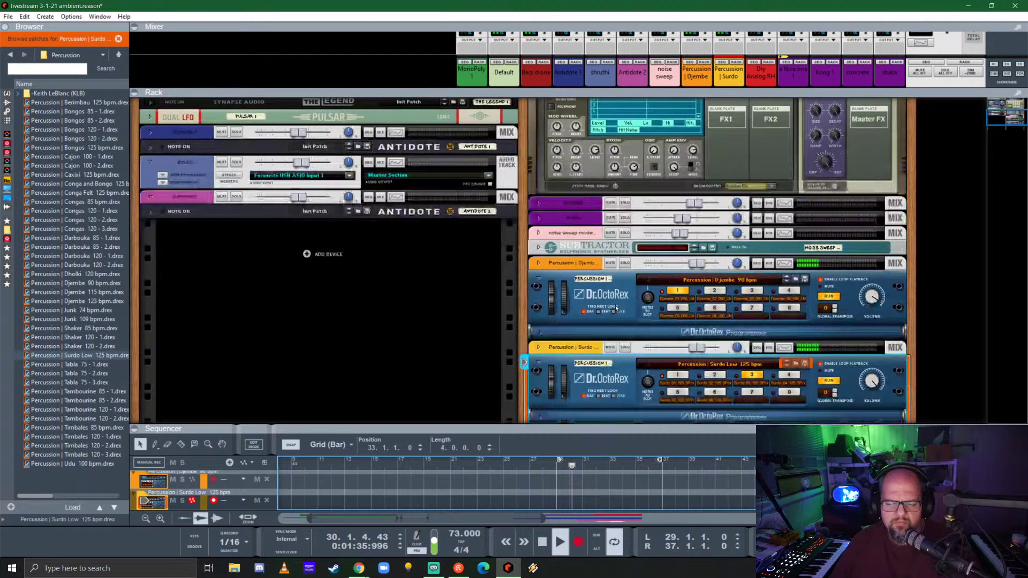
{"action": "scroll", "coordinate": [616, 307], "scroll_direction": "down", "scroll_amount": 2}
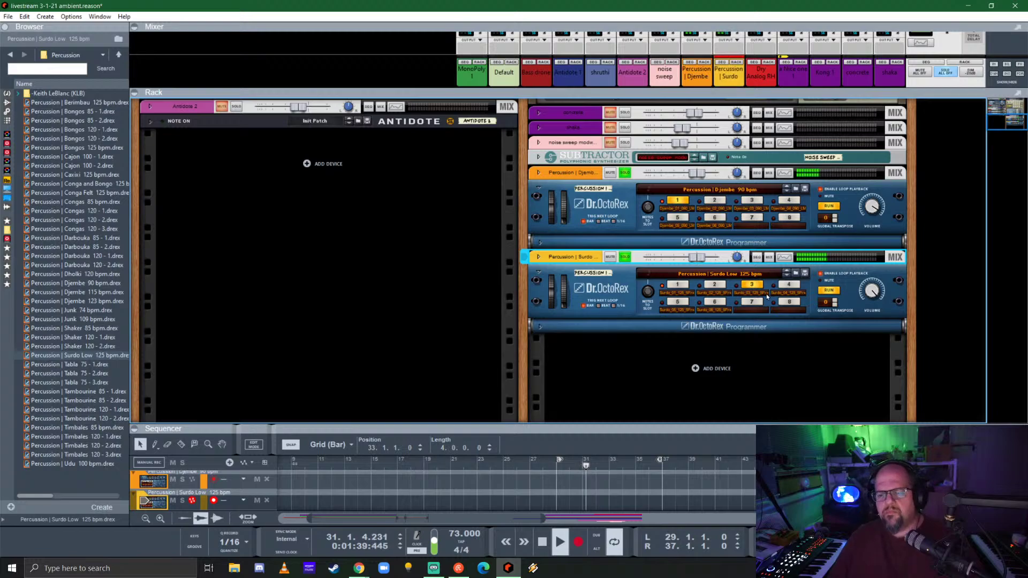
- Try loop 5 of the Surdo Low player, switch to loop 6 and check its settings in the Programmer
{"action": "left_click", "coordinate": [677, 303]}
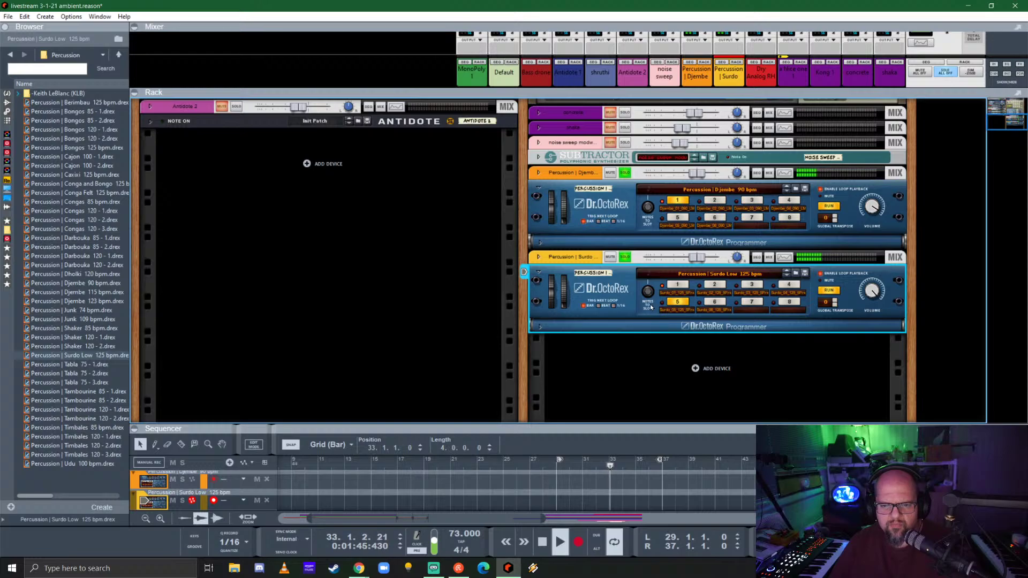
{"action": "left_click", "coordinate": [714, 302]}
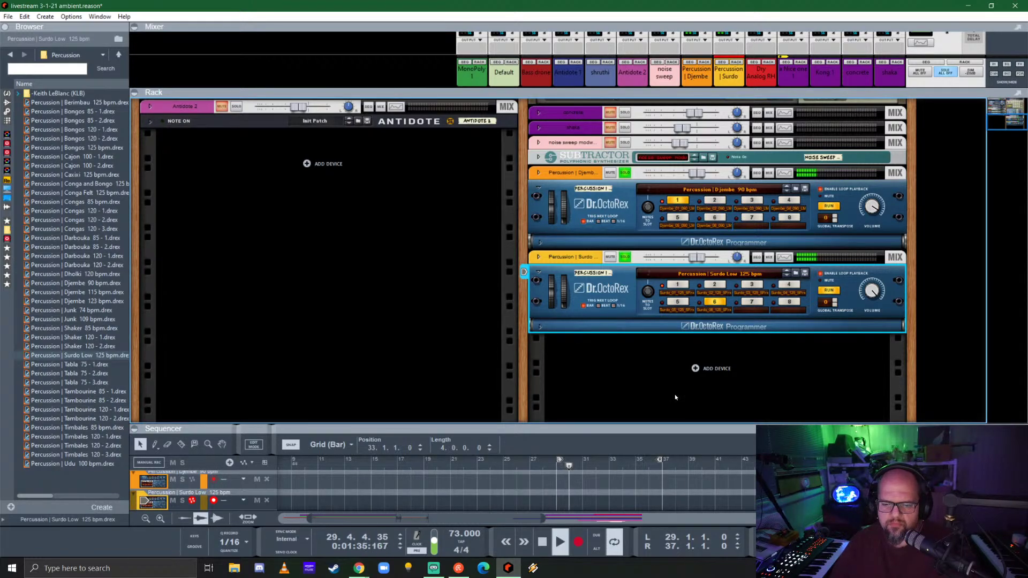
{"action": "left_click", "coordinate": [540, 326]}
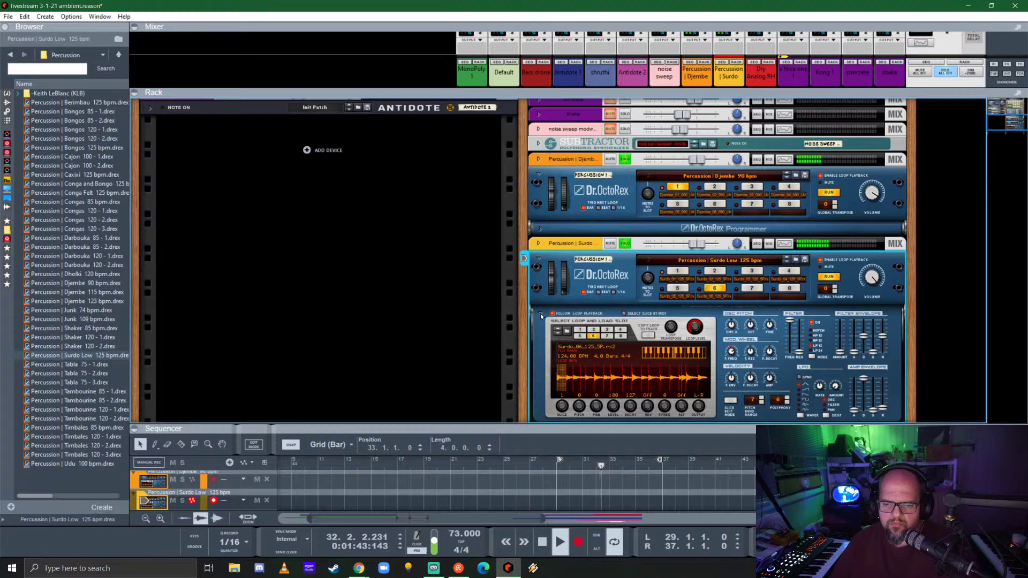
{"action": "left_click", "coordinate": [541, 316]}
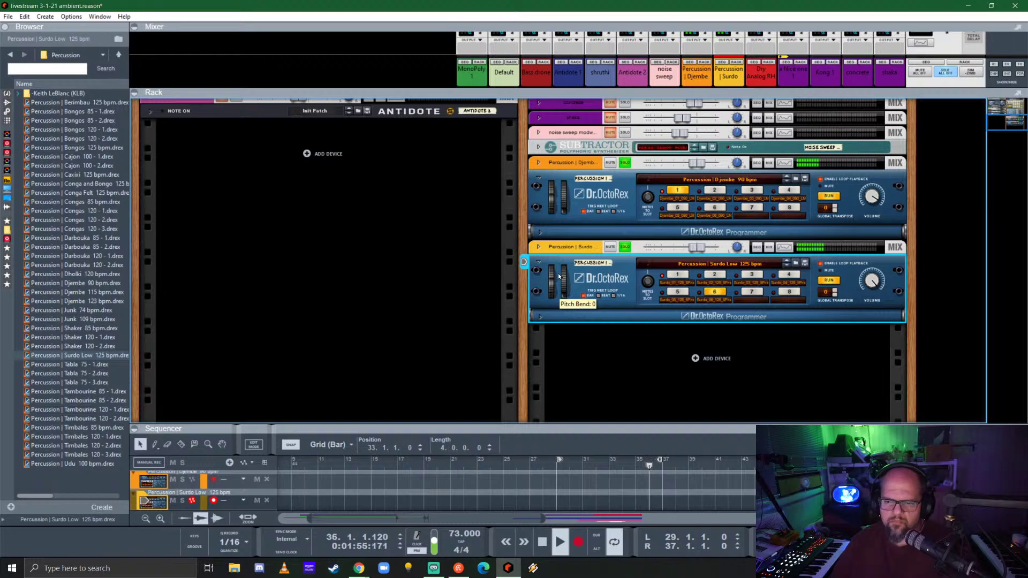
- Check the Surdo Low spectrum, take the Djembe channel out of solo and select the Surdo Low mix channel
{"action": "key", "text": "F2"}
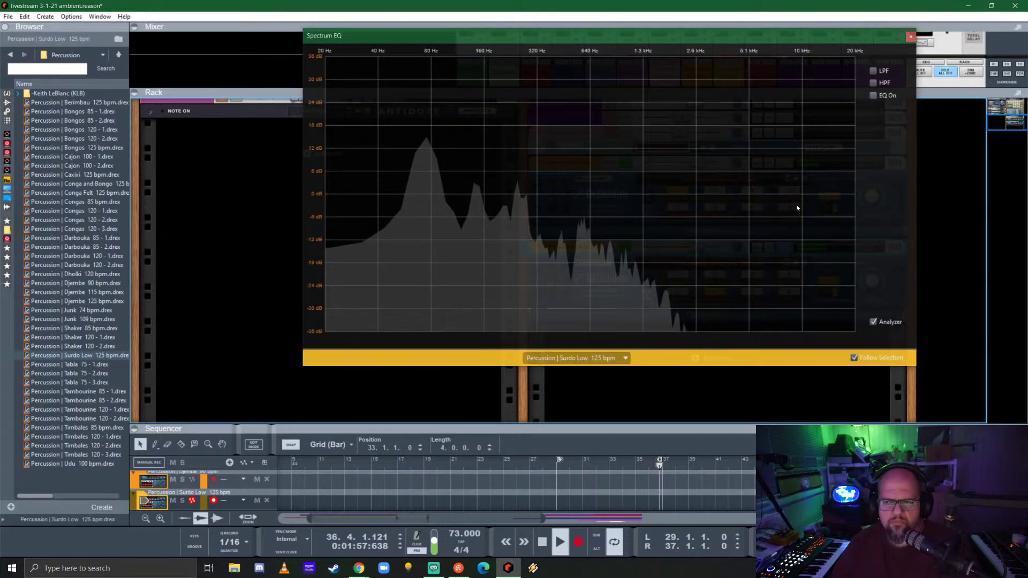
{"action": "key", "text": "F2"}
{"action": "left_click", "coordinate": [647, 177]}
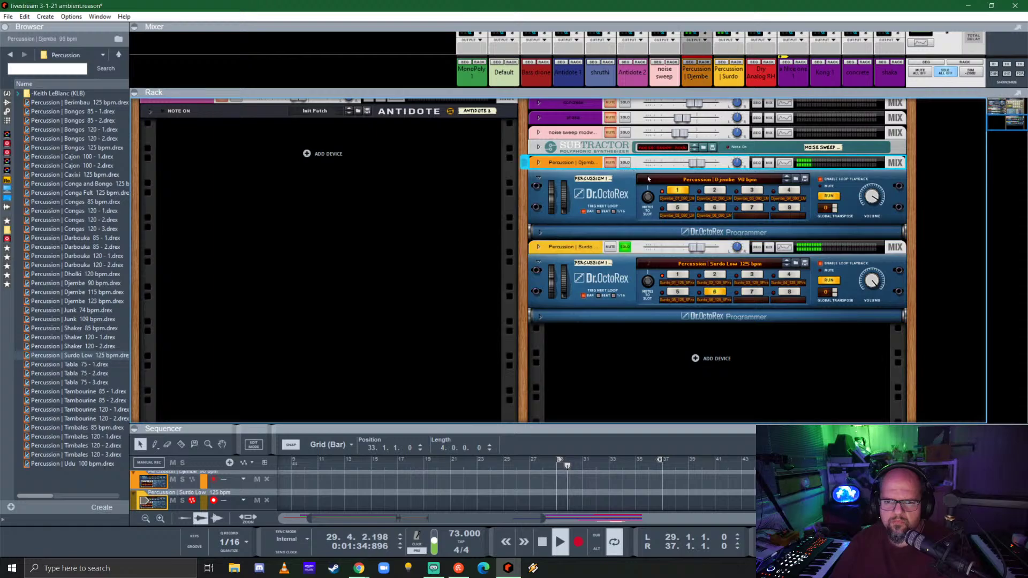
{"action": "left_click", "coordinate": [795, 254]}
- Open the Spectrum EQ on Surdo Low, enable its EQ and add a low-pass filter at about 837 Hz
{"action": "key", "text": "F2"}
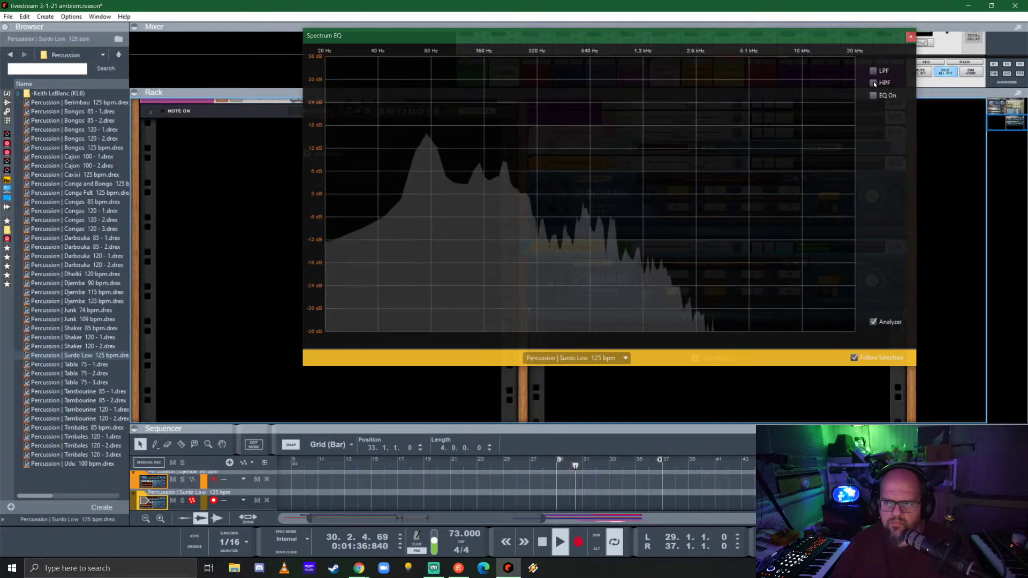
{"action": "left_click", "coordinate": [874, 96]}
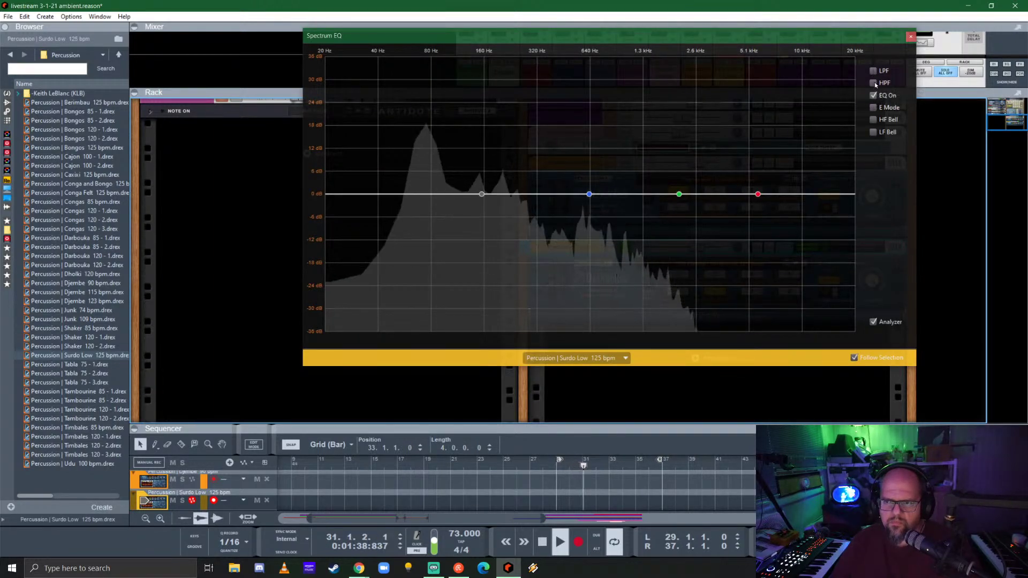
{"action": "left_click", "coordinate": [873, 70]}
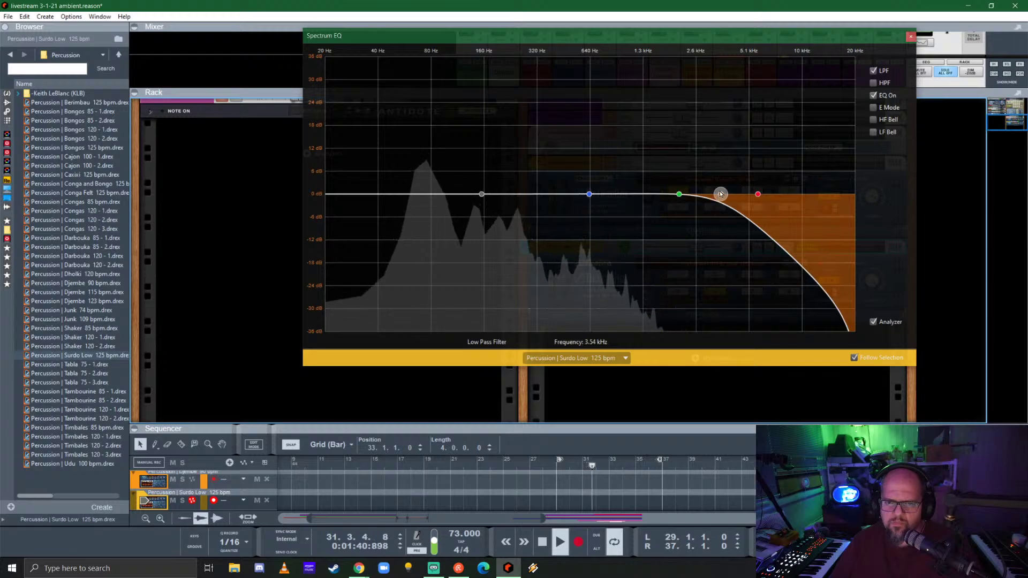
{"action": "left_click_drag", "start_coordinate": [719, 192], "coordinate": [608, 194]}
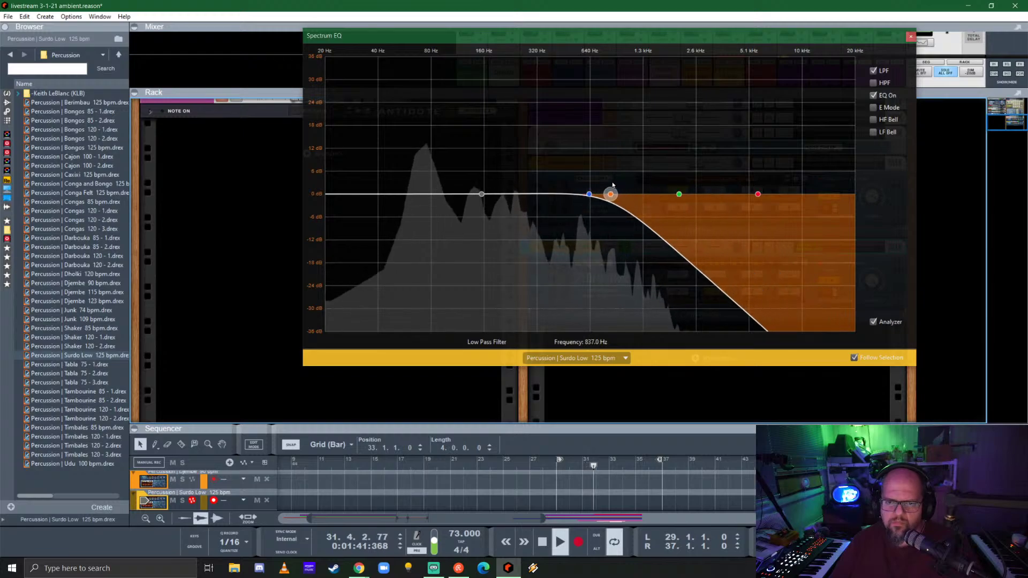
- Enable LF Bell and E Mode and boost the low band about 11.4 dB at about 100 Hz
{"action": "left_click", "coordinate": [876, 132]}
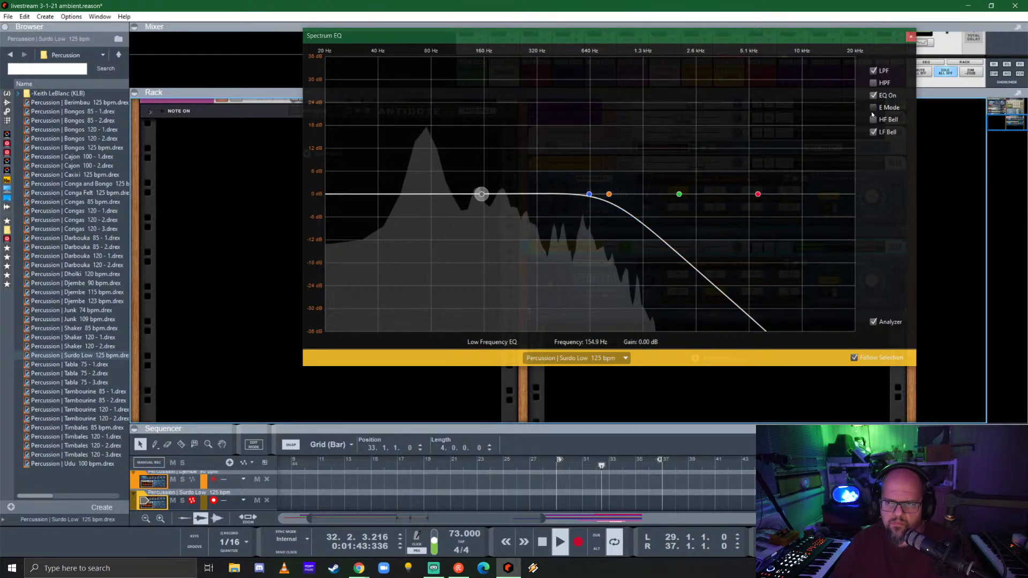
{"action": "left_click", "coordinate": [873, 108]}
{"action": "left_click_drag", "start_coordinate": [482, 194], "coordinate": [451, 153]}
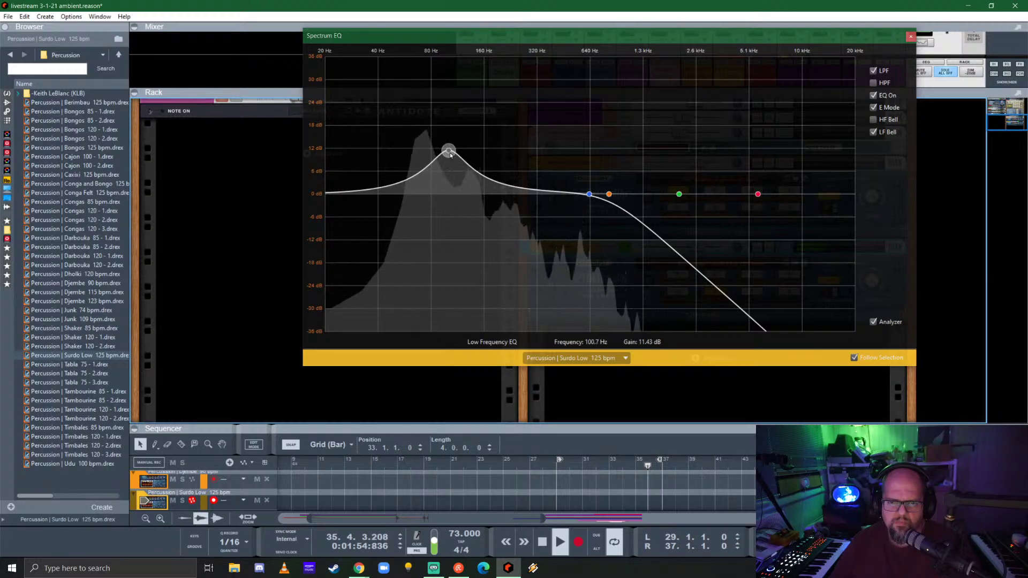
- Boost the low mids about 6 dB and high mids 7.30 dB at 2.33 kHz, cut the highs, adjust the low-pass filter and close the EQ
{"action": "left_click_drag", "start_coordinate": [590, 194], "coordinate": [523, 172]}
{"action": "left_click_drag", "start_coordinate": [610, 194], "coordinate": [581, 192]}
{"action": "left_click_drag", "start_coordinate": [757, 194], "coordinate": [822, 272]}
{"action": "left_click_drag", "start_coordinate": [582, 192], "coordinate": [690, 169]}
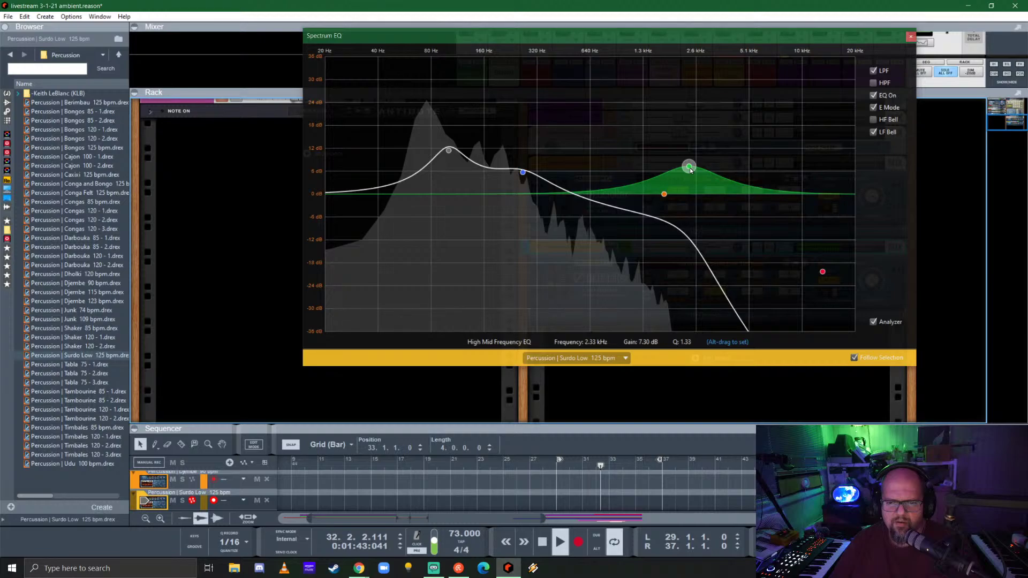
{"action": "left_click", "coordinate": [909, 38]}
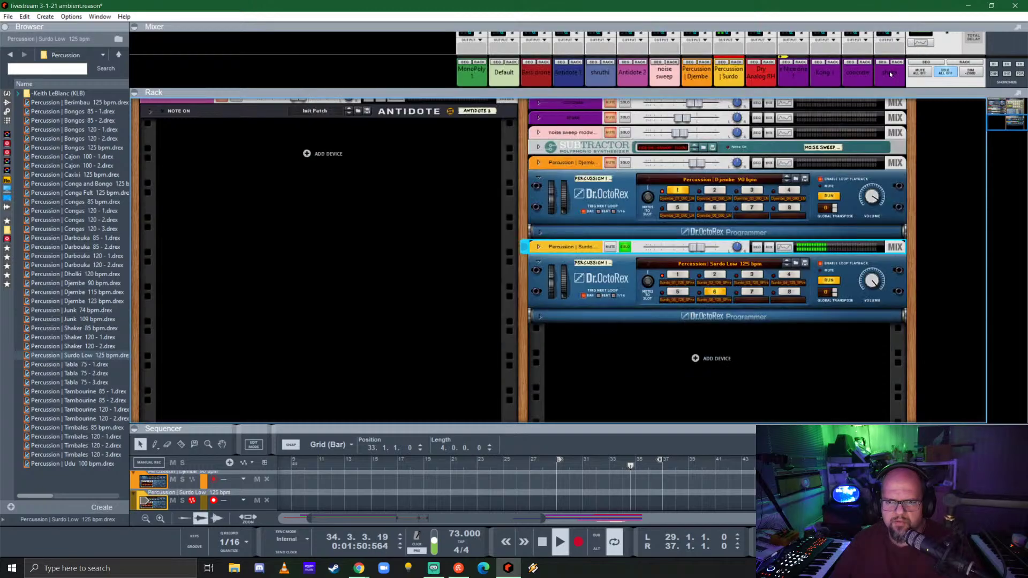
- Unfold the Surdo Low mix channel and insert an FRG-4RE Compressor from the Comps favorites into its insert effects
{"action": "left_click", "coordinate": [536, 247]}
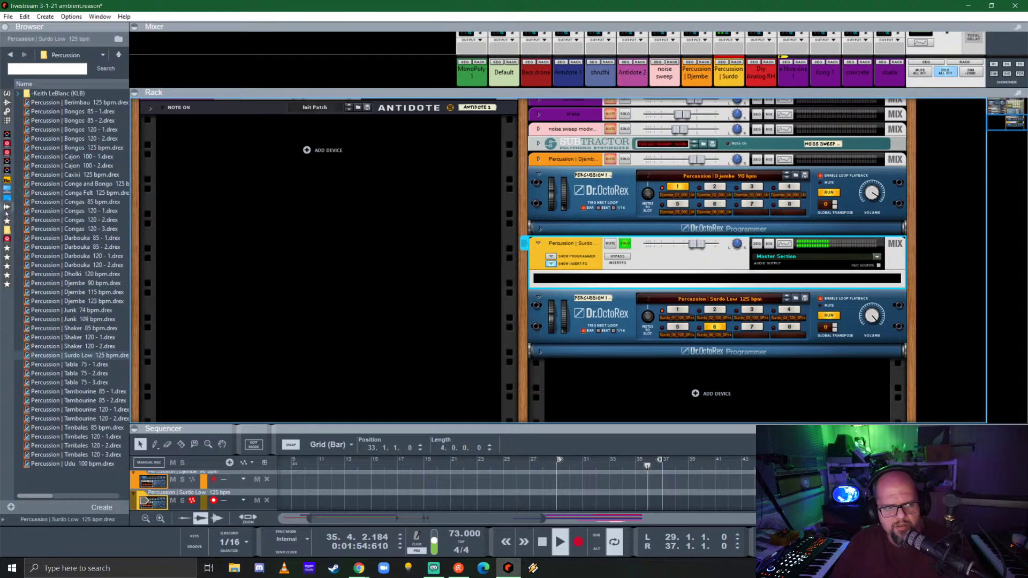
{"action": "left_click", "coordinate": [7, 250]}
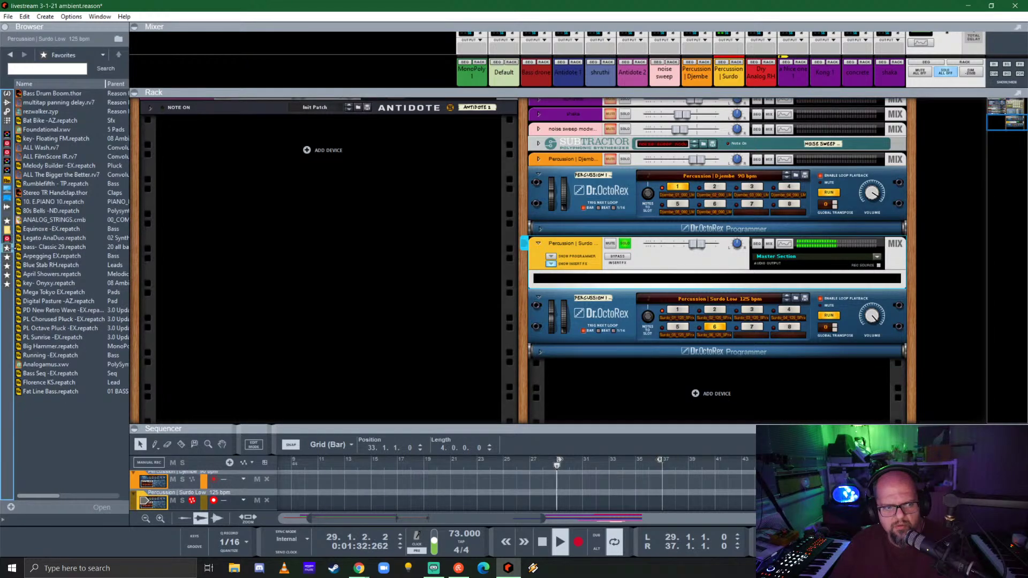
{"action": "left_click", "coordinate": [7, 265]}
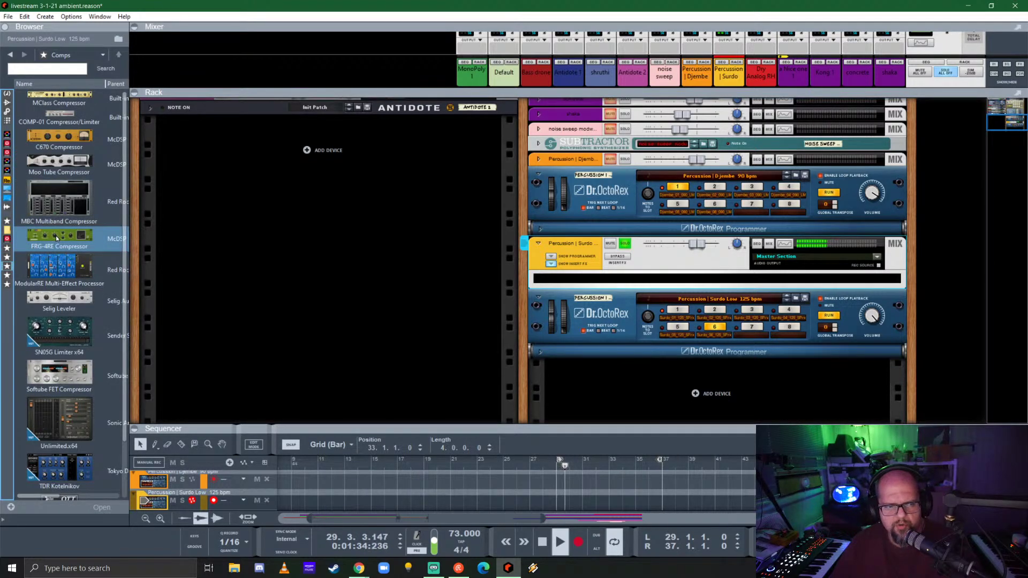
{"action": "left_click_drag", "start_coordinate": [56, 238], "coordinate": [655, 252]}
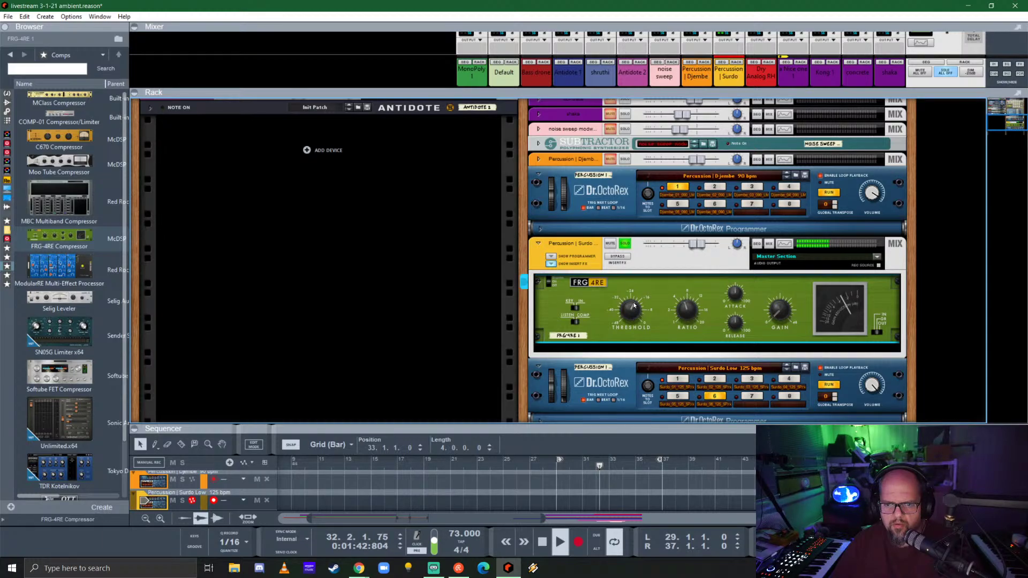
- Set the Surdo Low compressor's release time to about 12.2% and adjust its attack time
{"action": "mouse_move", "coordinate": [736, 332]}
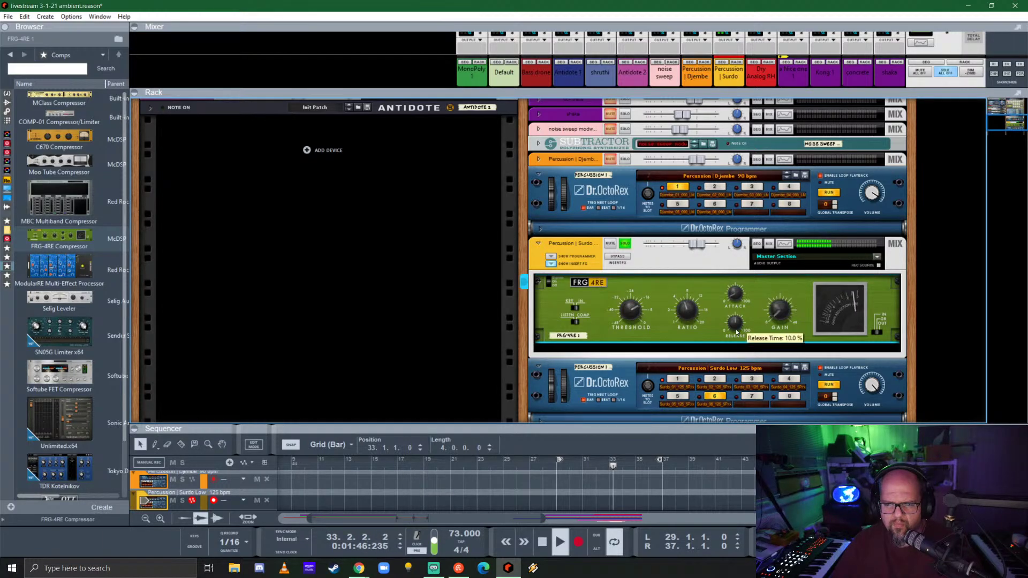
{"action": "left_click_drag", "start_coordinate": [737, 332], "coordinate": [740, 326]}
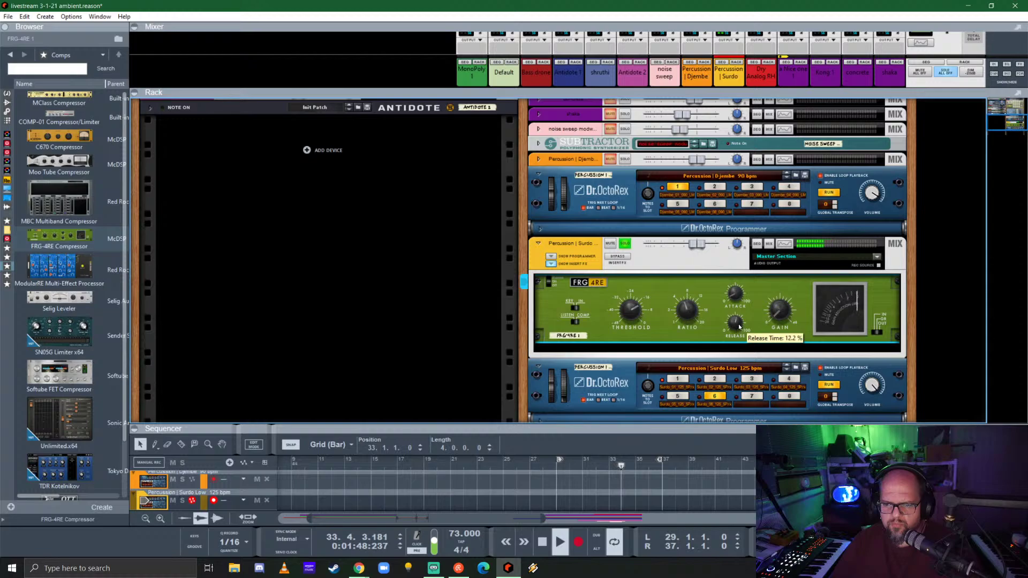
{"action": "mouse_move", "coordinate": [736, 298]}
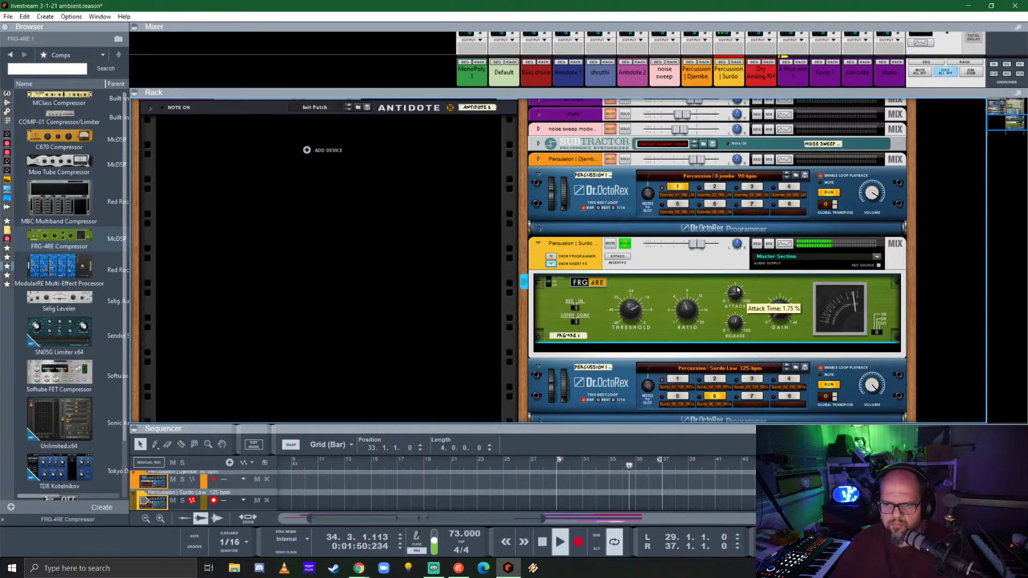
{"action": "left_click_drag", "start_coordinate": [737, 290], "coordinate": [745, 278]}
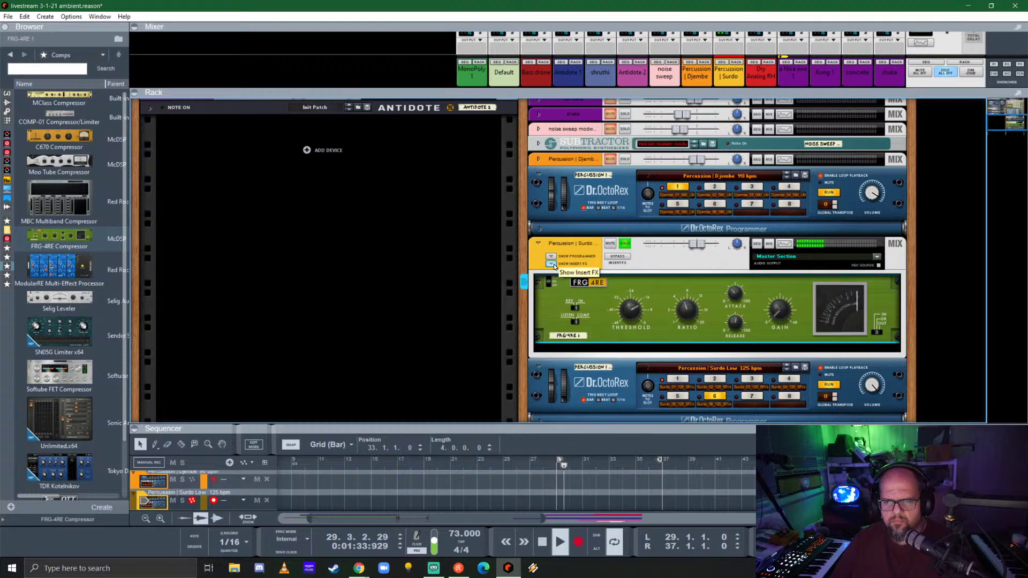
- Try FX send 2 on the Surdo Low channel in the enlarged mixer, switch it off and collapse the mixer
{"action": "left_click_drag", "start_coordinate": [866, 89], "coordinate": [865, 364]}
{"action": "left_click", "coordinate": [721, 81]}
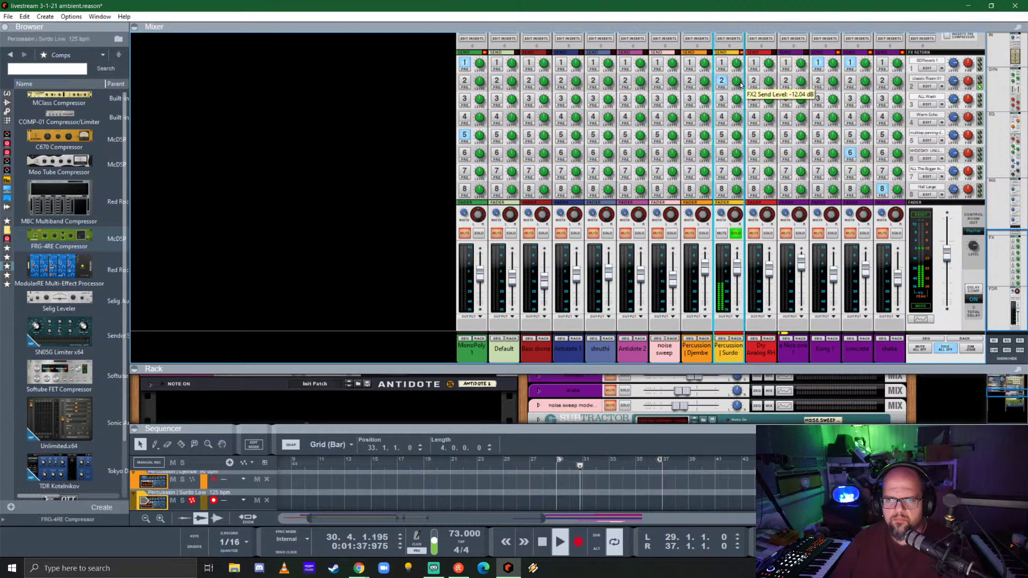
{"action": "left_click", "coordinate": [721, 80]}
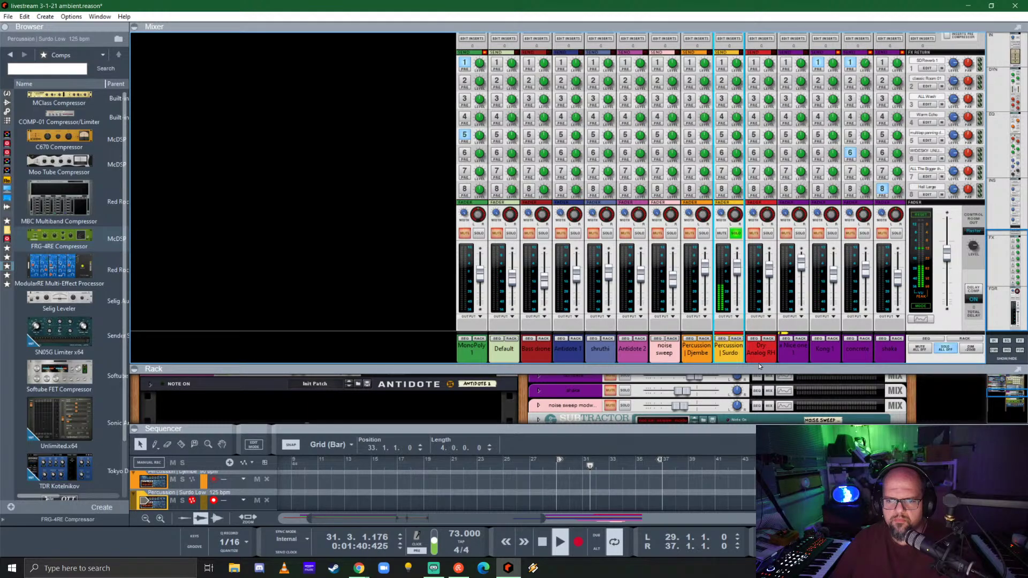
{"action": "left_click", "coordinate": [759, 366]}
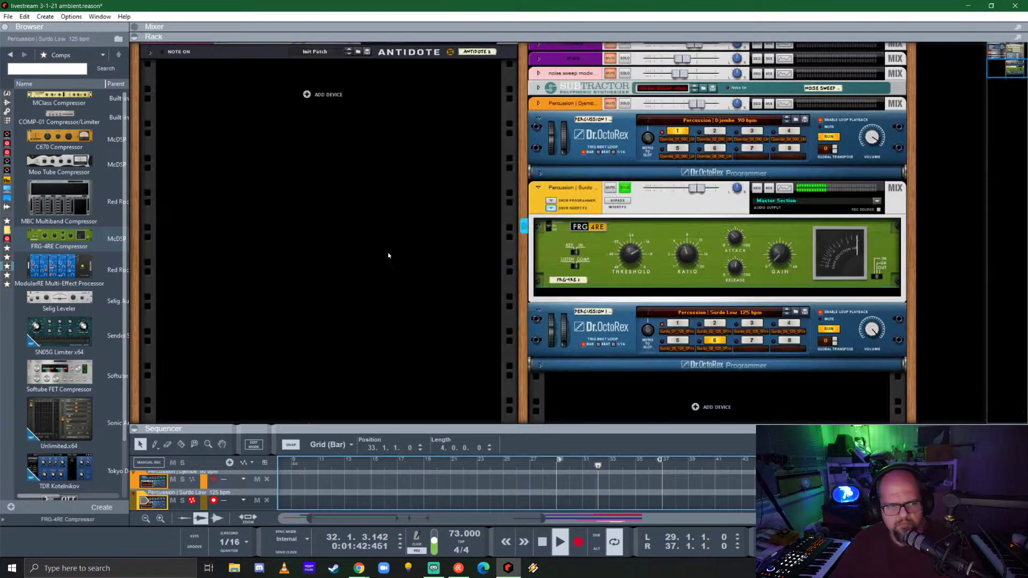
- Insert DragonflyEarlyReflections from the Reverbs favorites after the compressor on the Surdo Low channel
{"action": "left_click", "coordinate": [7, 276]}
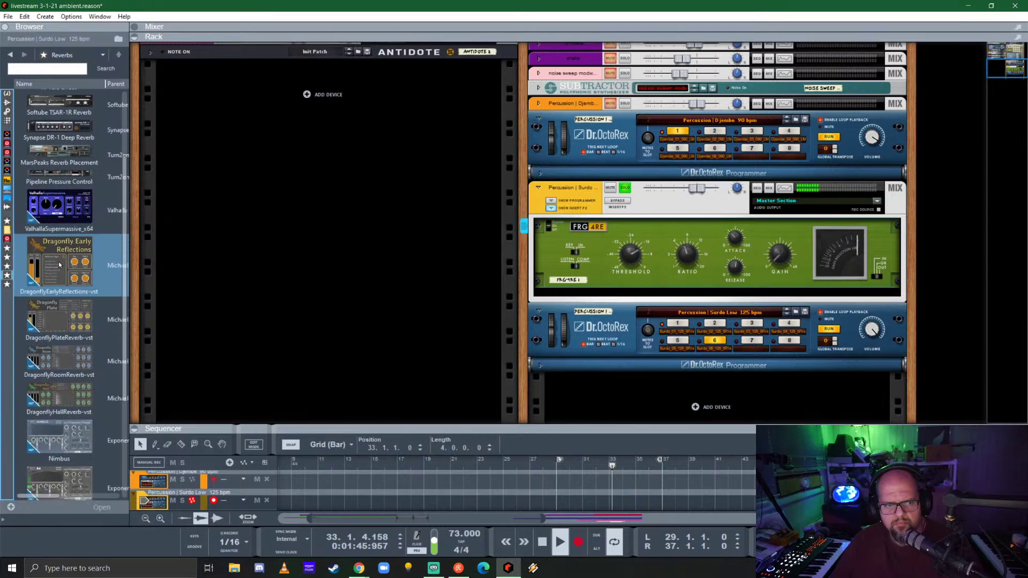
{"action": "left_click_drag", "start_coordinate": [60, 264], "coordinate": [696, 294]}
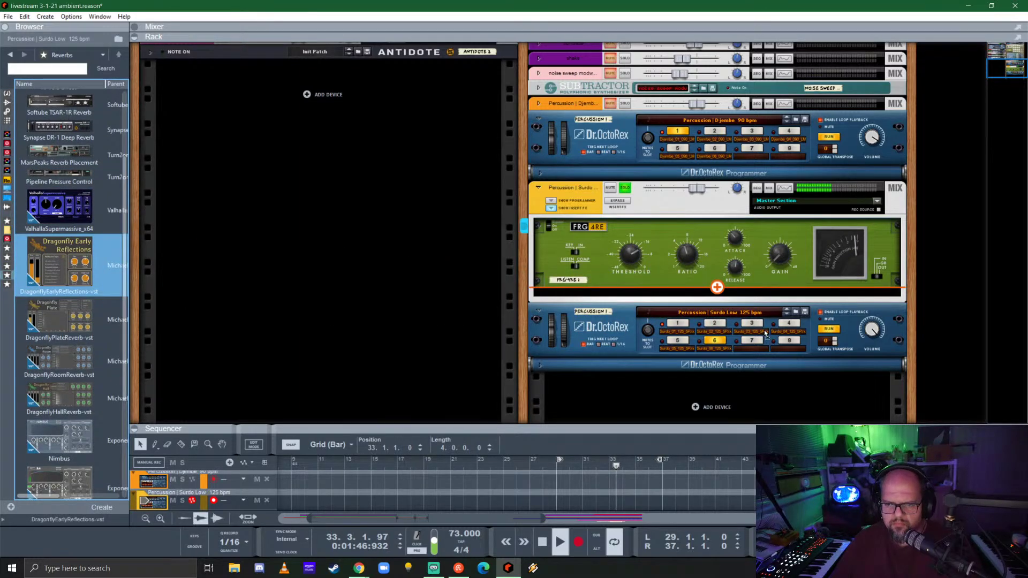
{"action": "left_click_drag", "start_coordinate": [764, 332], "coordinate": [779, 335]}
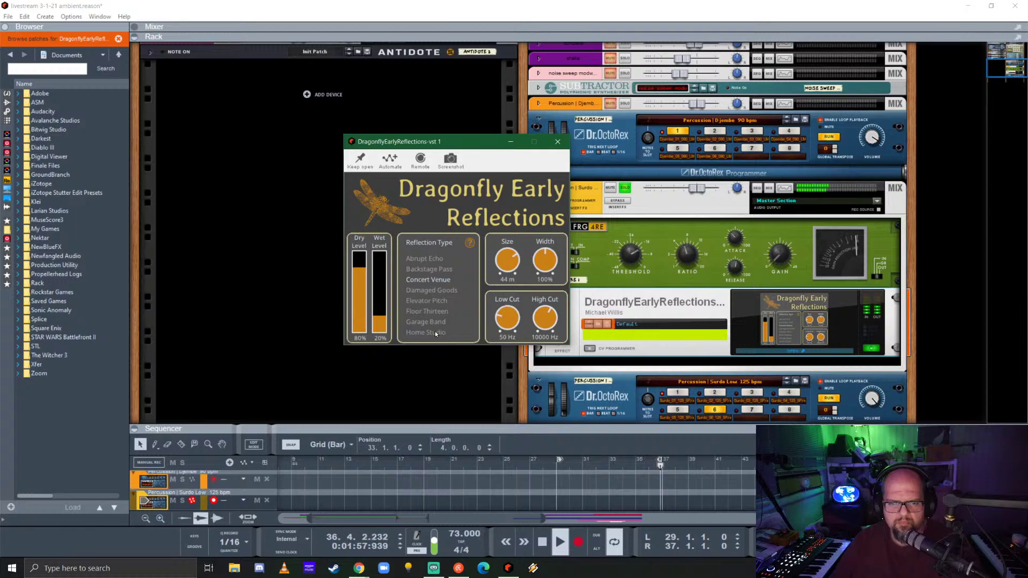
- Try Backstage Pass, return to Concert Venue, set size 41 m, wet level 39% and low cut about 92 Hz, and close the plugin
{"action": "left_click", "coordinate": [436, 270]}
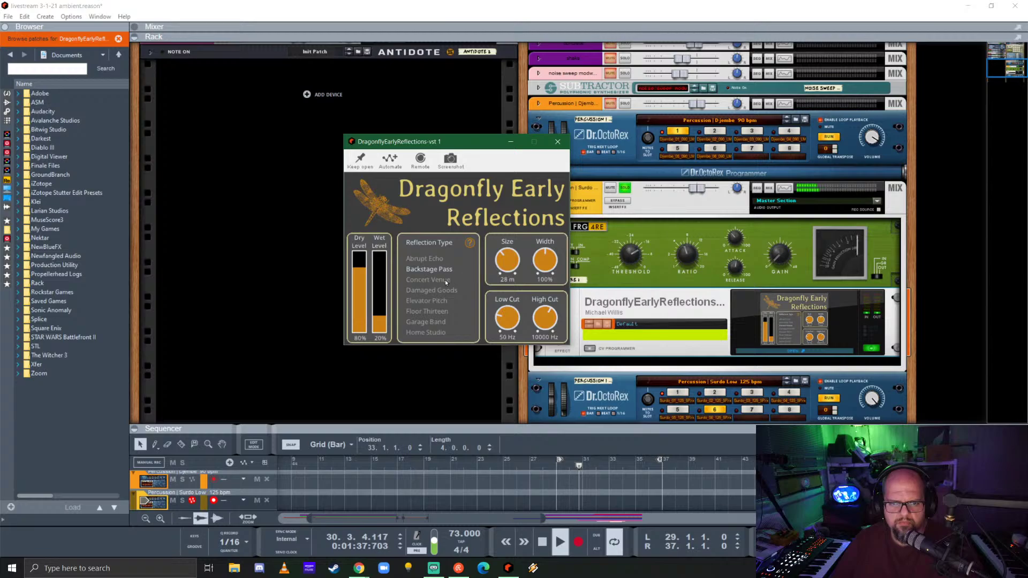
{"action": "left_click", "coordinate": [445, 280]}
{"action": "left_click_drag", "start_coordinate": [507, 263], "coordinate": [520, 239]}
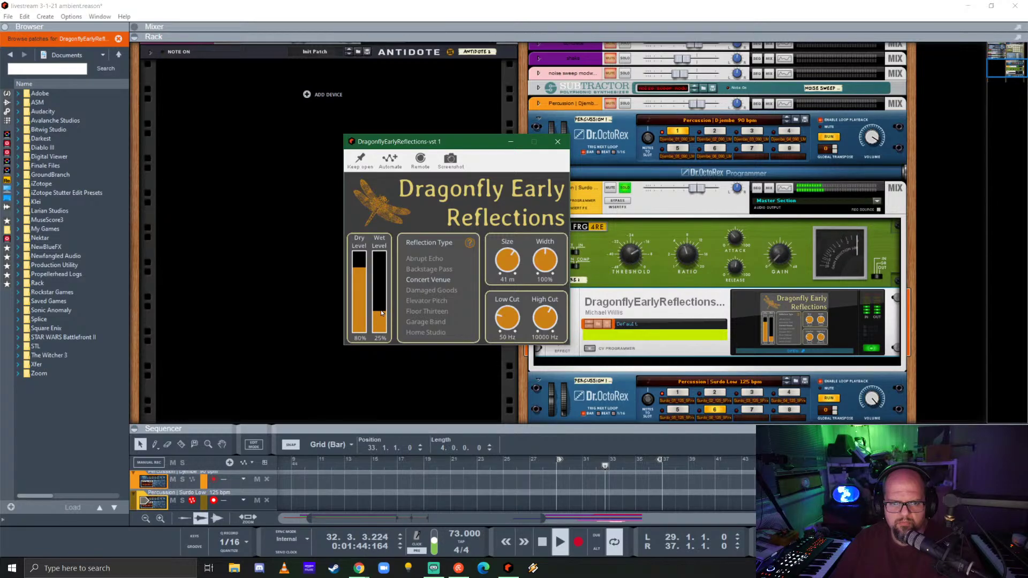
{"action": "left_click_drag", "start_coordinate": [382, 313], "coordinate": [385, 303]}
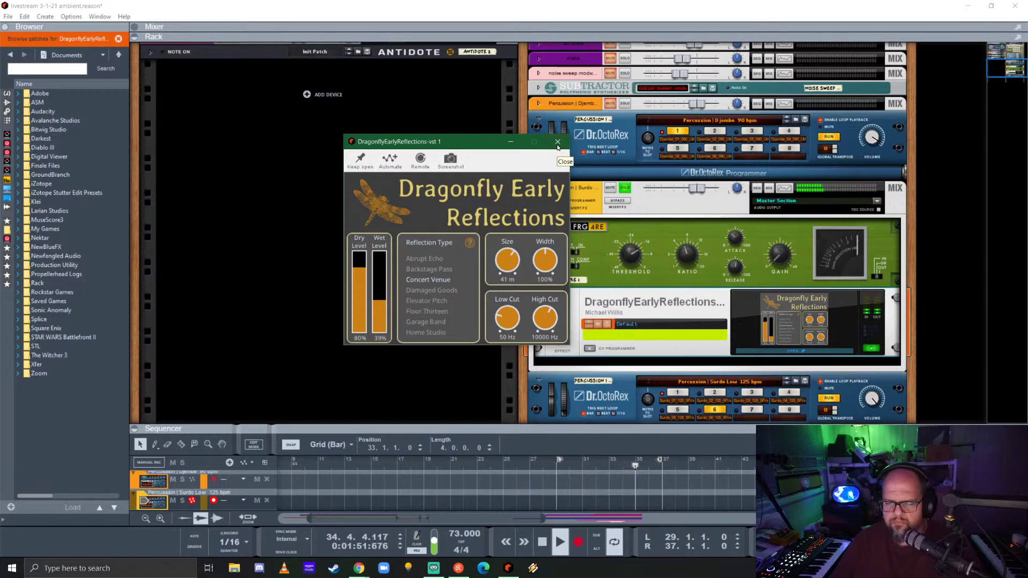
{"action": "left_click_drag", "start_coordinate": [496, 329], "coordinate": [516, 310]}
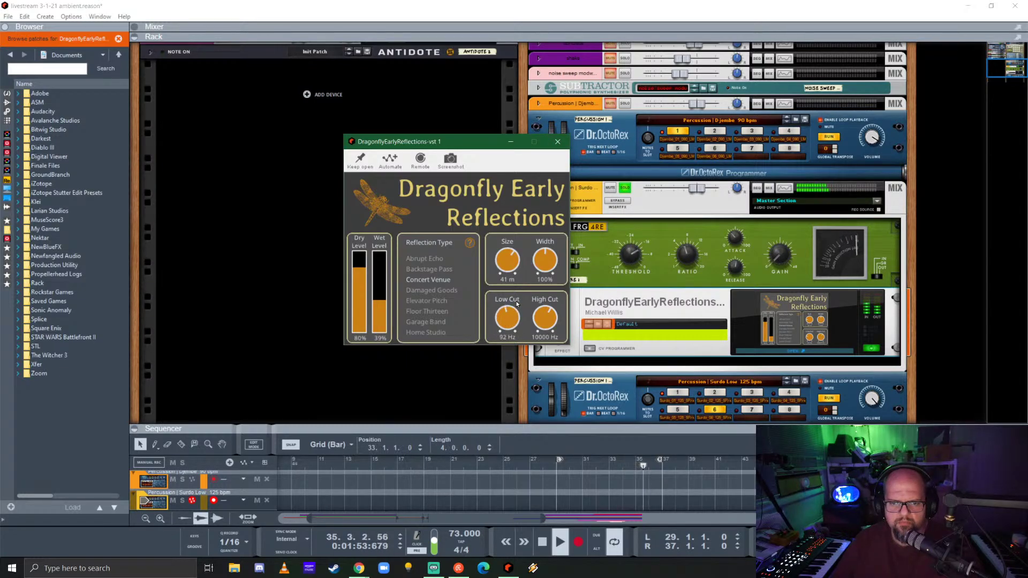
{"action": "left_click", "coordinate": [561, 143]}
- Hide the Surdo Low insert effects and solo the Djembe channel together with it
{"action": "left_click", "coordinate": [549, 213]}
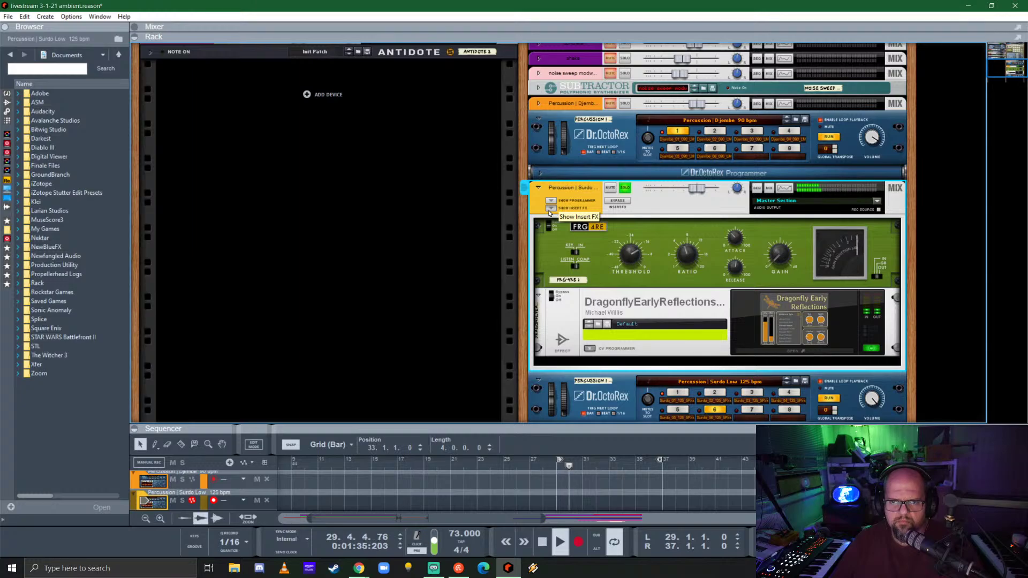
{"action": "left_click", "coordinate": [548, 213]}
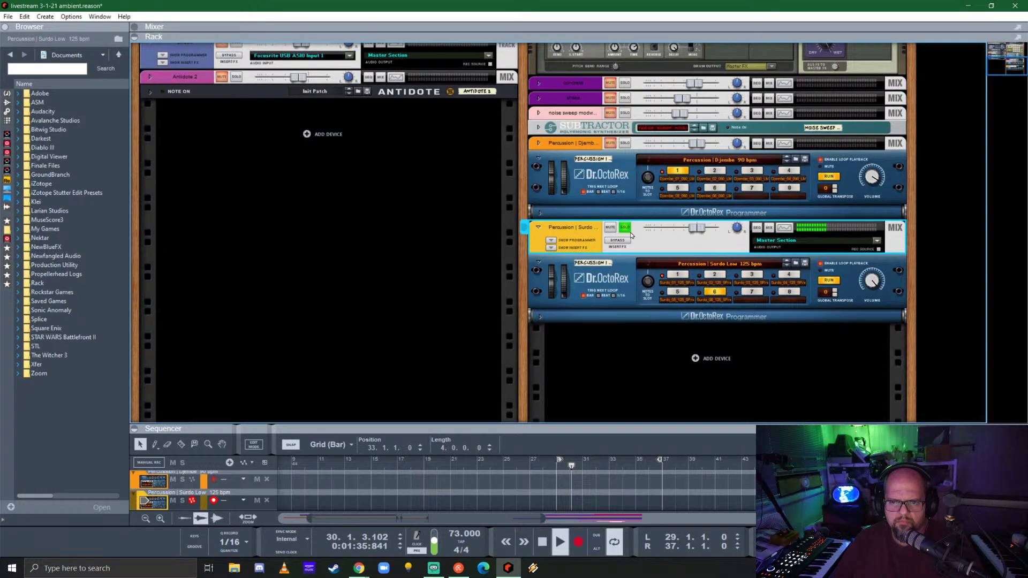
{"action": "left_click", "coordinate": [624, 143]}
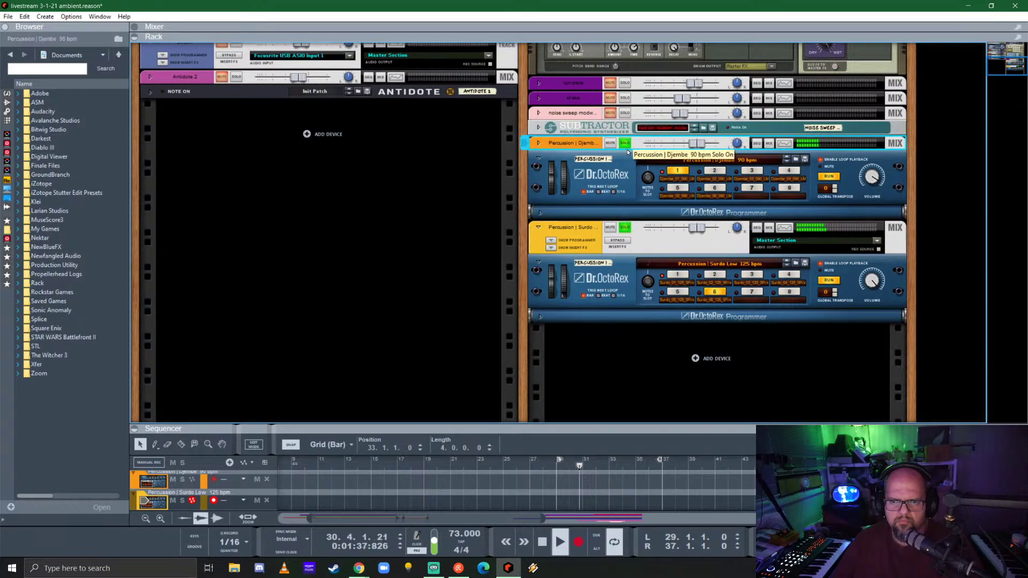
- Unfold the Djembe mix channel, insert an FRG-4RE Compressor and adjust its threshold and ratio
{"action": "left_click", "coordinate": [538, 143]}
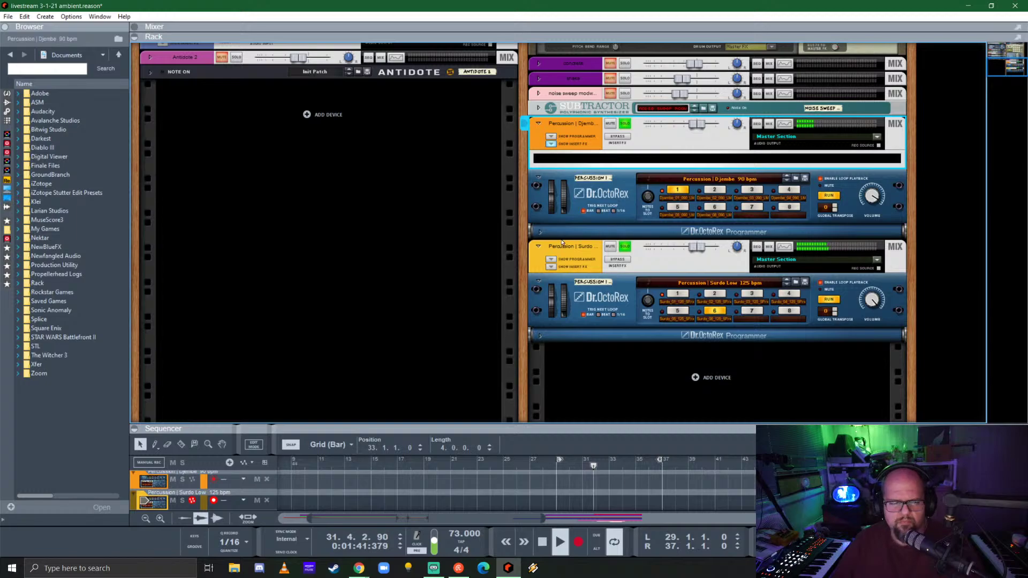
{"action": "left_click", "coordinate": [7, 273]}
{"action": "left_click_drag", "start_coordinate": [59, 238], "coordinate": [664, 158]}
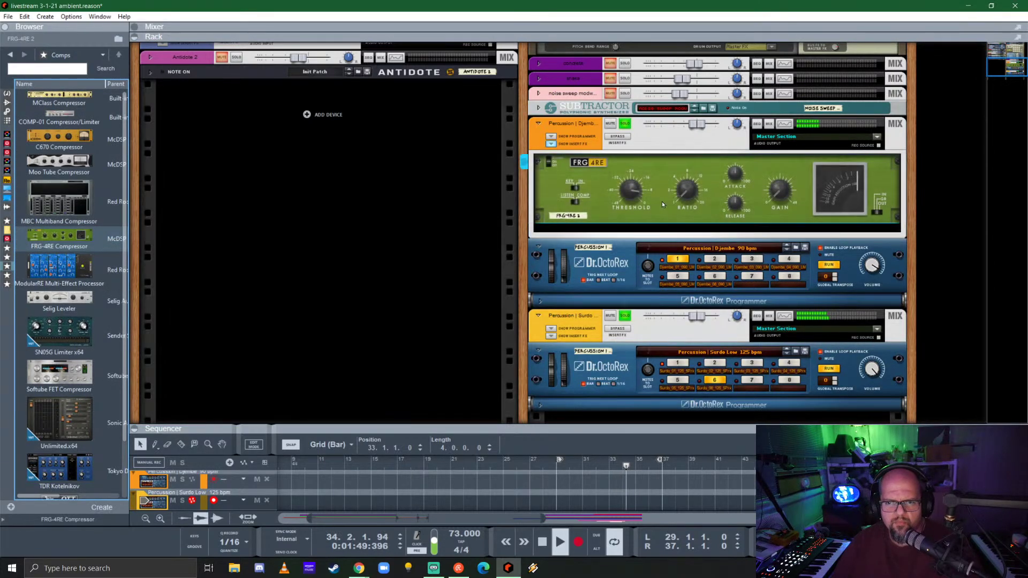
{"action": "left_click_drag", "start_coordinate": [662, 201], "coordinate": [630, 191]}
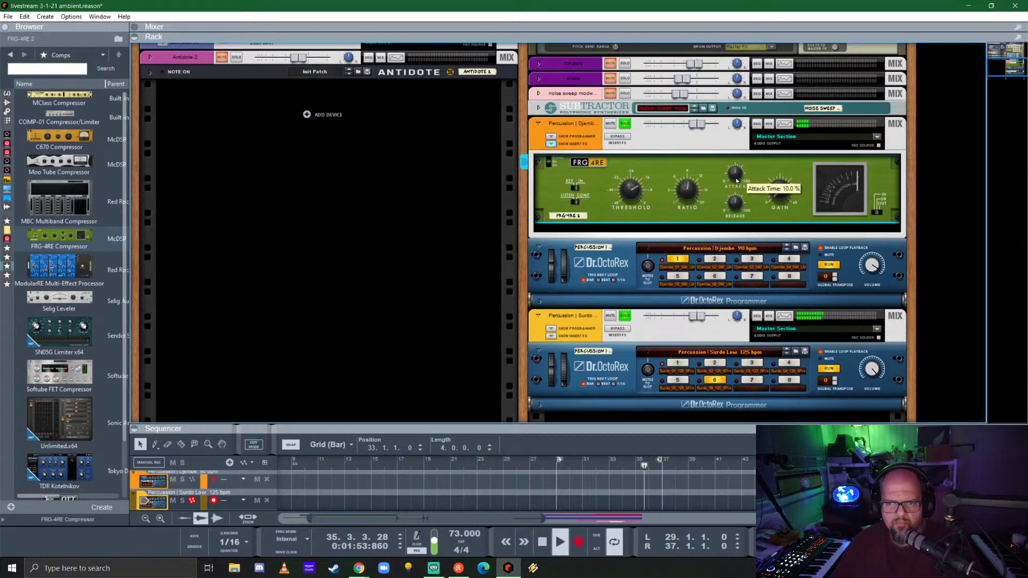
{"action": "left_click", "coordinate": [550, 144]}
{"action": "left_click", "coordinate": [551, 145]}
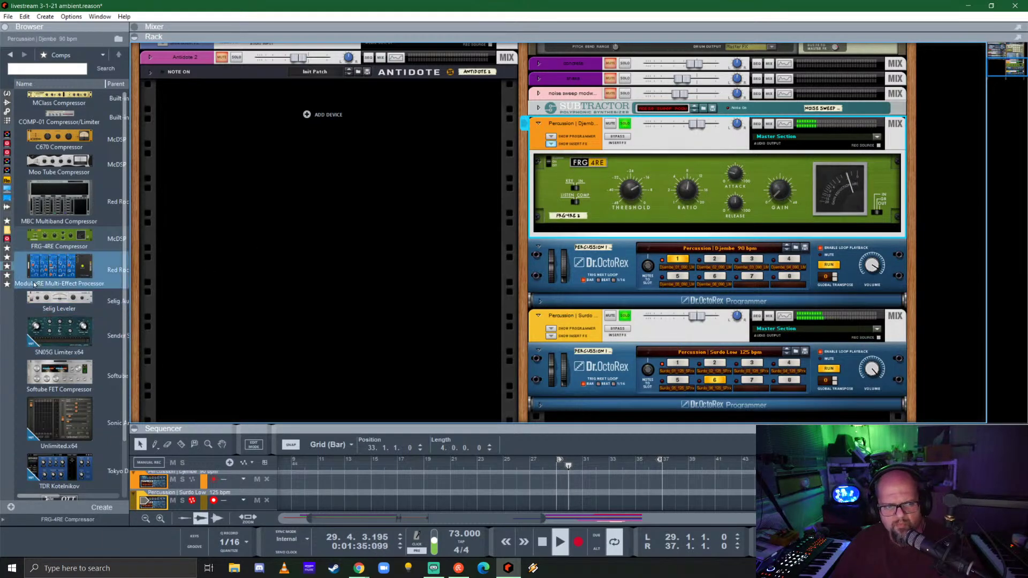
- Try DragonflyEarlyReflections after the Djembe compressor, using Concert Venue with wet level 31% and width 102%
{"action": "left_click", "coordinate": [6, 206]}
{"action": "left_click_drag", "start_coordinate": [59, 372], "coordinate": [454, 273]}
{"action": "left_click_drag", "start_coordinate": [697, 232], "coordinate": [698, 233]}
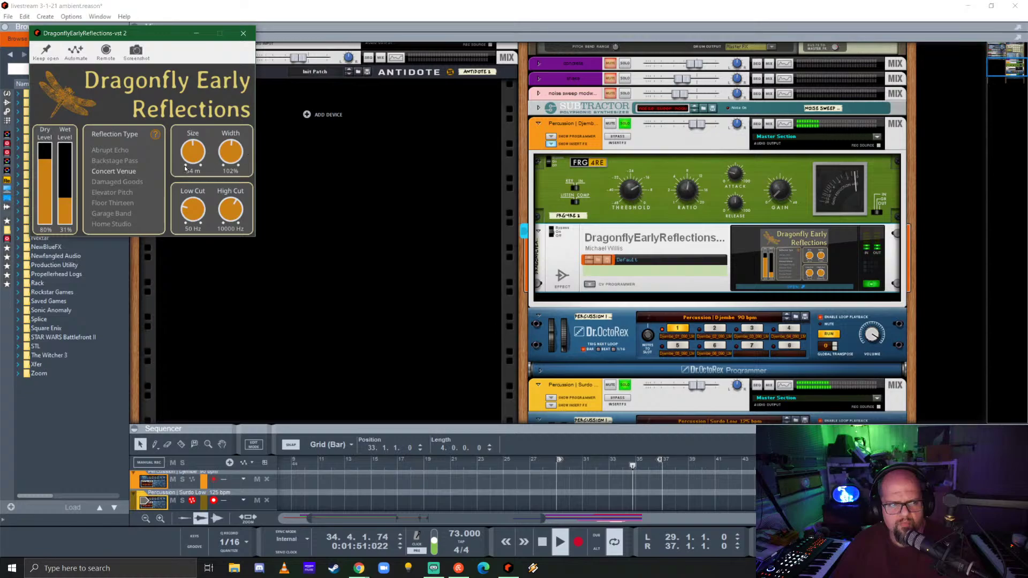
{"action": "left_click", "coordinate": [249, 37]}
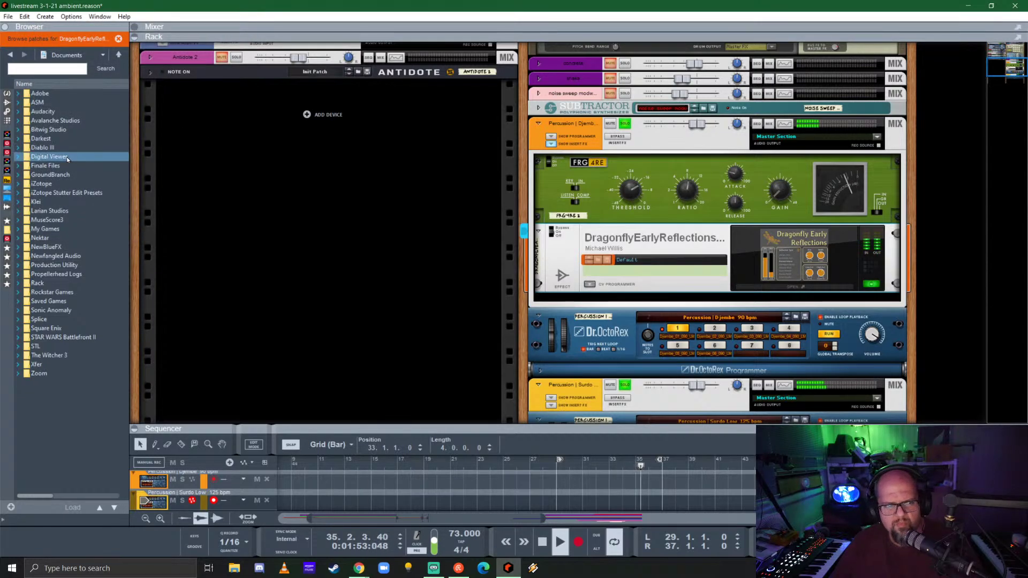
- Insert DragonflyPlateReverb on the Djembe channel and delete the DragonflyEarlyReflections device above it
{"action": "left_click", "coordinate": [7, 274]}
{"action": "left_click_drag", "start_coordinate": [59, 425], "coordinate": [732, 306]}
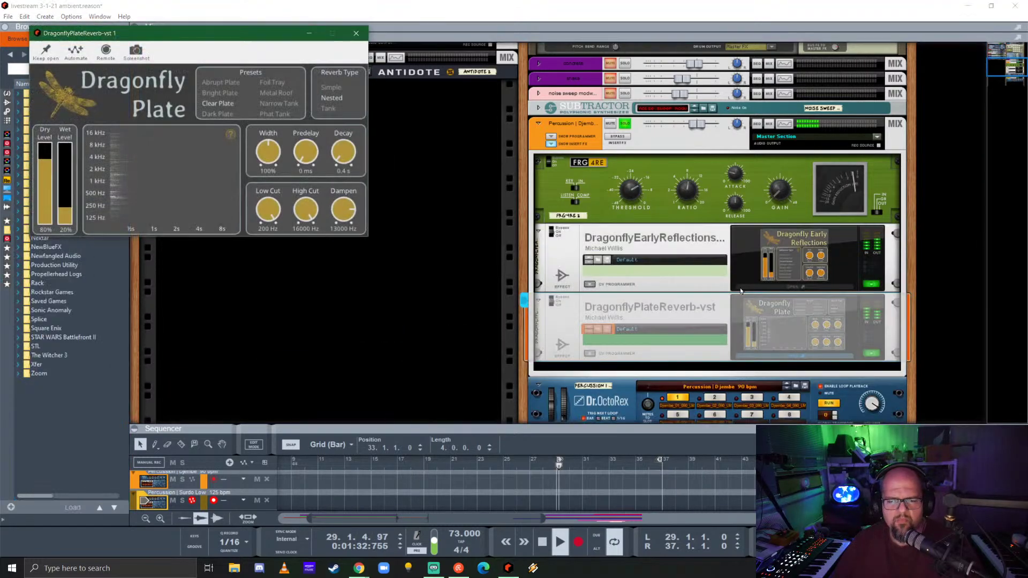
{"action": "left_click", "coordinate": [680, 230]}
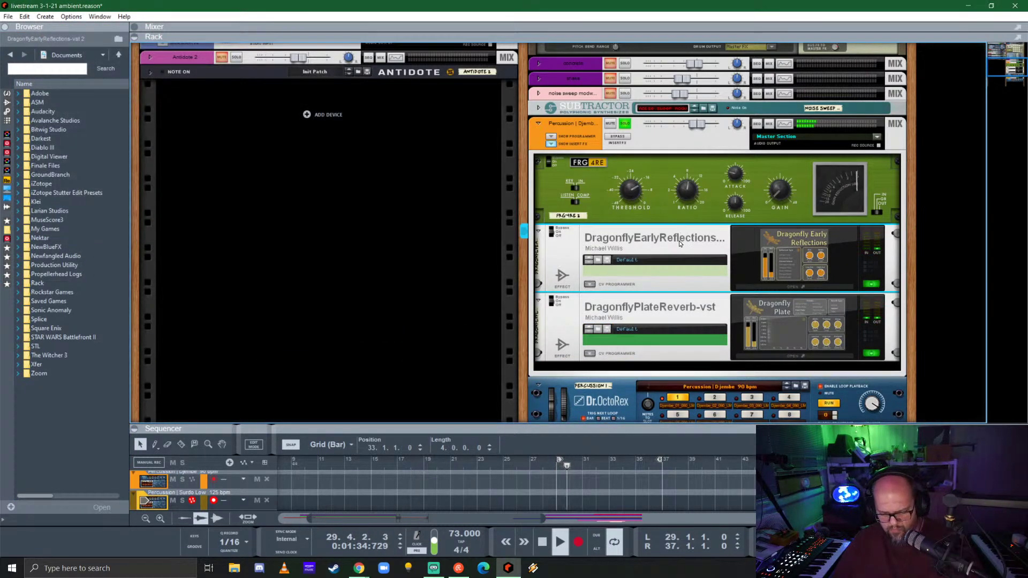
{"action": "key", "text": "Delete"}
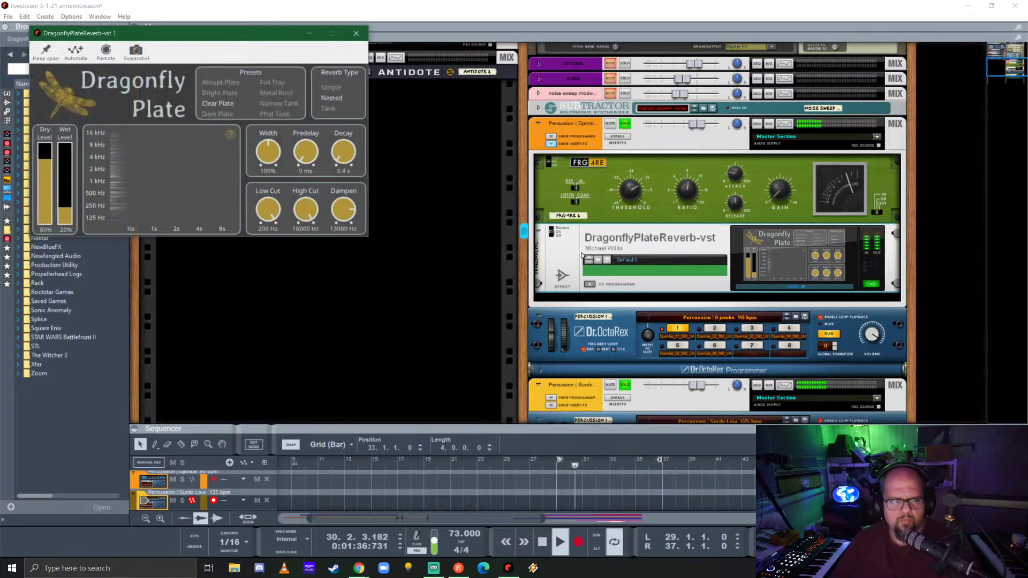
- Set the Djembe plate reverb's decay to about 2.4 s and close the plugin window
{"action": "left_click_drag", "start_coordinate": [224, 38], "coordinate": [374, 152]}
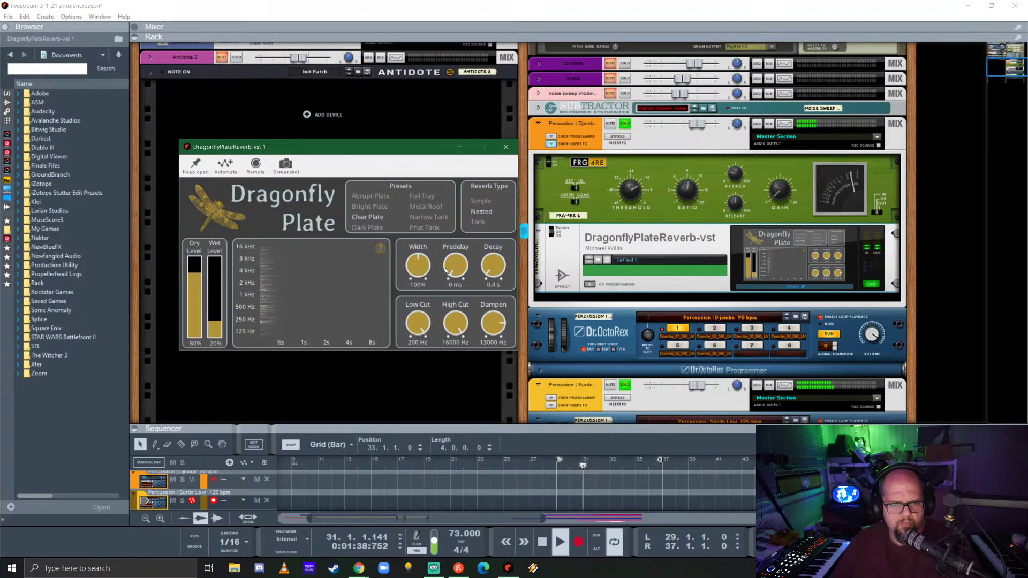
{"action": "left_click_drag", "start_coordinate": [483, 269], "coordinate": [495, 250]}
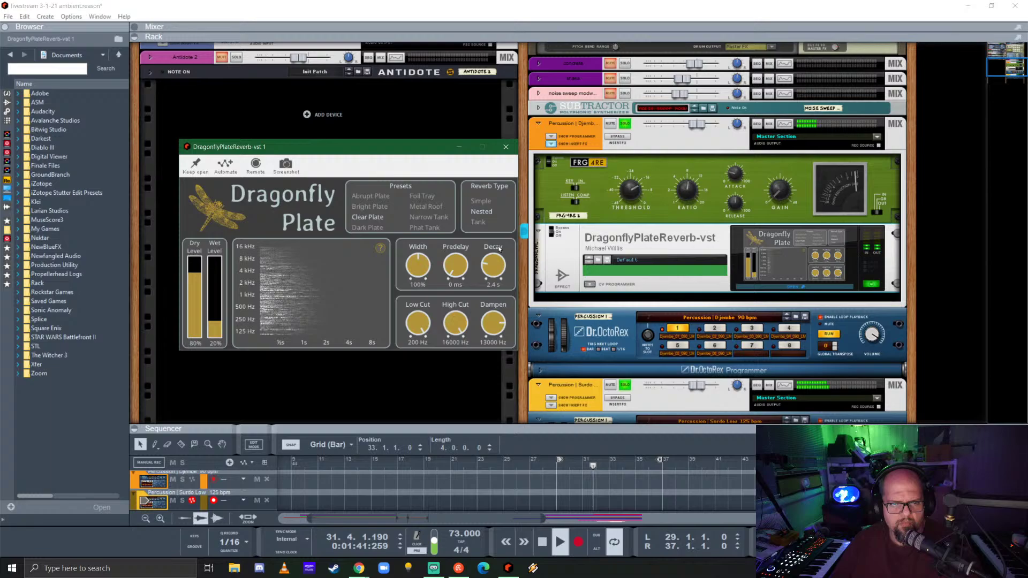
{"action": "left_click", "coordinate": [507, 148]}
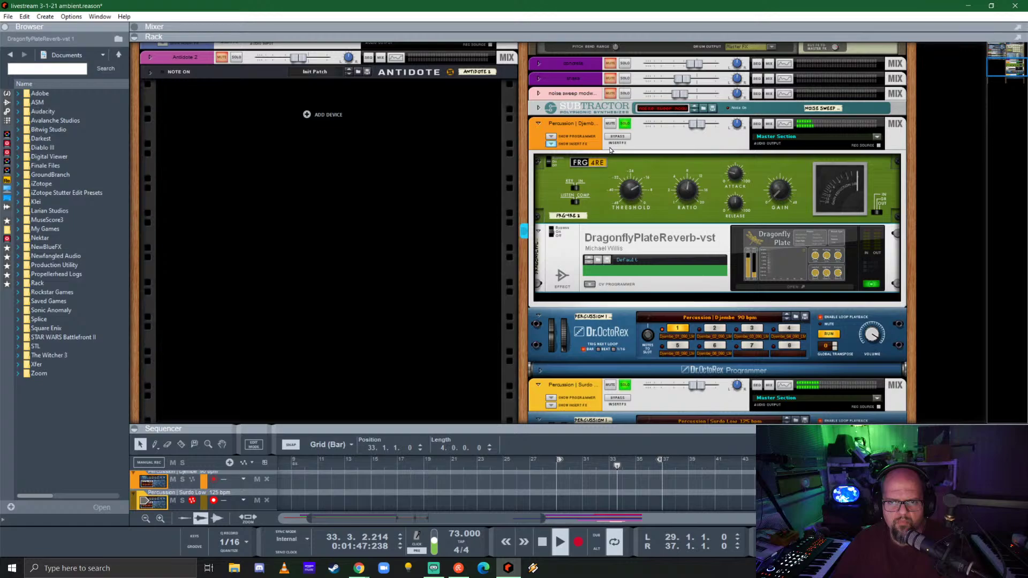
- Hide the Djembe insert effects and raise the Djembe channel's fader slightly
{"action": "left_click", "coordinate": [550, 143]}
{"action": "left_click", "coordinate": [874, 179]}
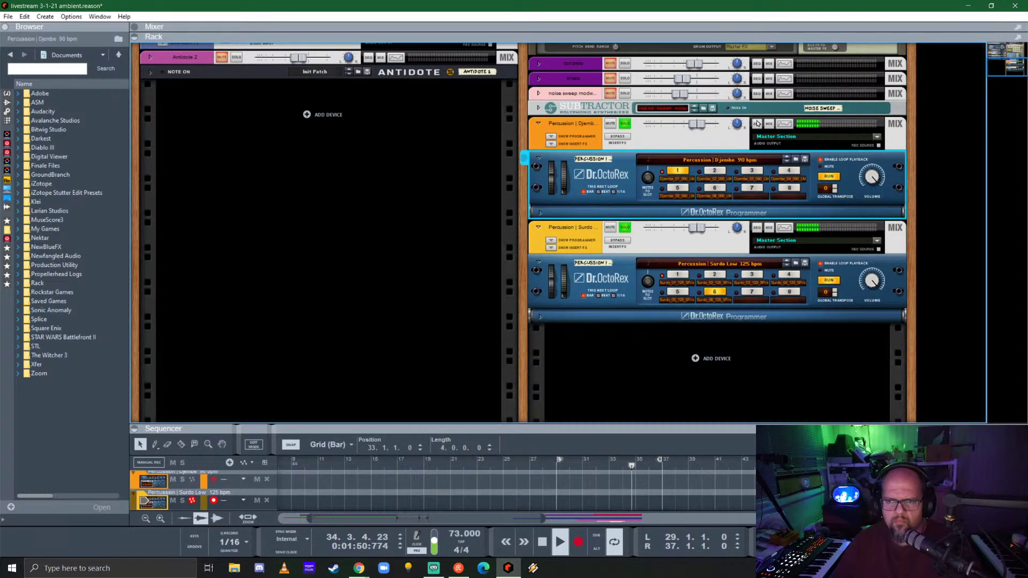
{"action": "left_click_drag", "start_coordinate": [692, 122], "coordinate": [701, 125]}
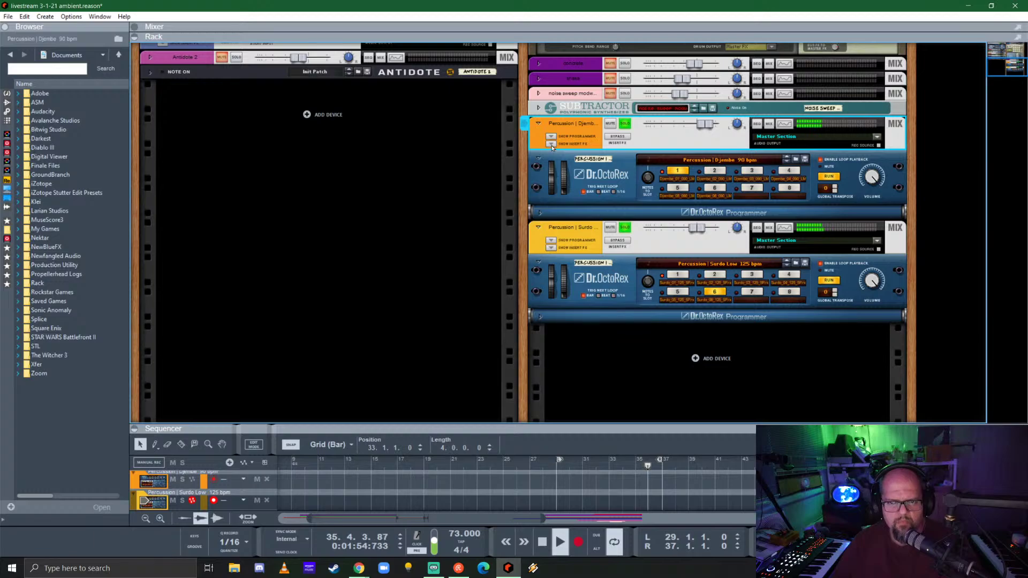
- Collapse the Djembe and Surdo mix channels and their Dr. OctoRex devices, enlarge the sequencer area and stop playback
{"action": "left_click", "coordinate": [538, 124]}
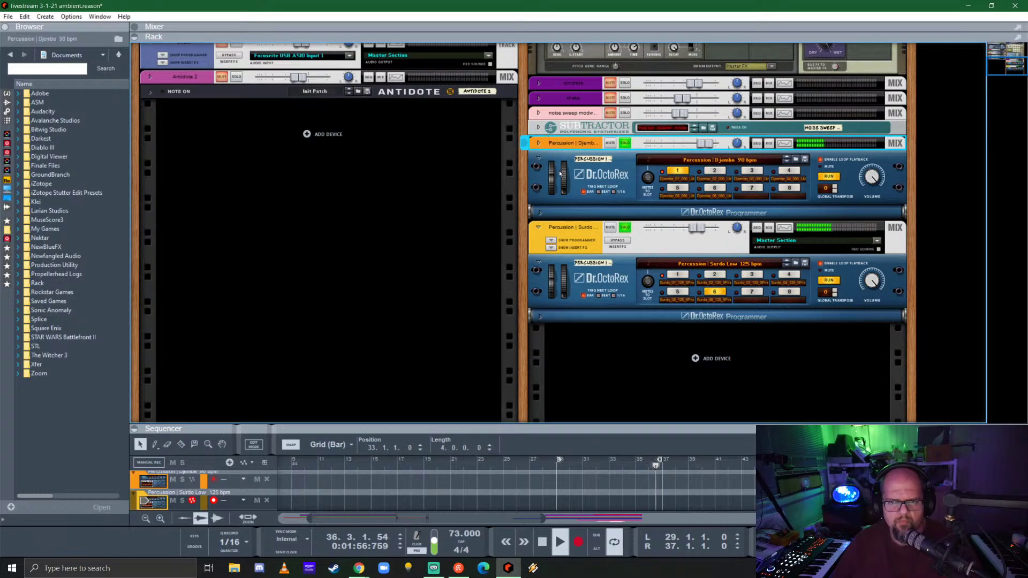
{"action": "left_click", "coordinate": [538, 228]}
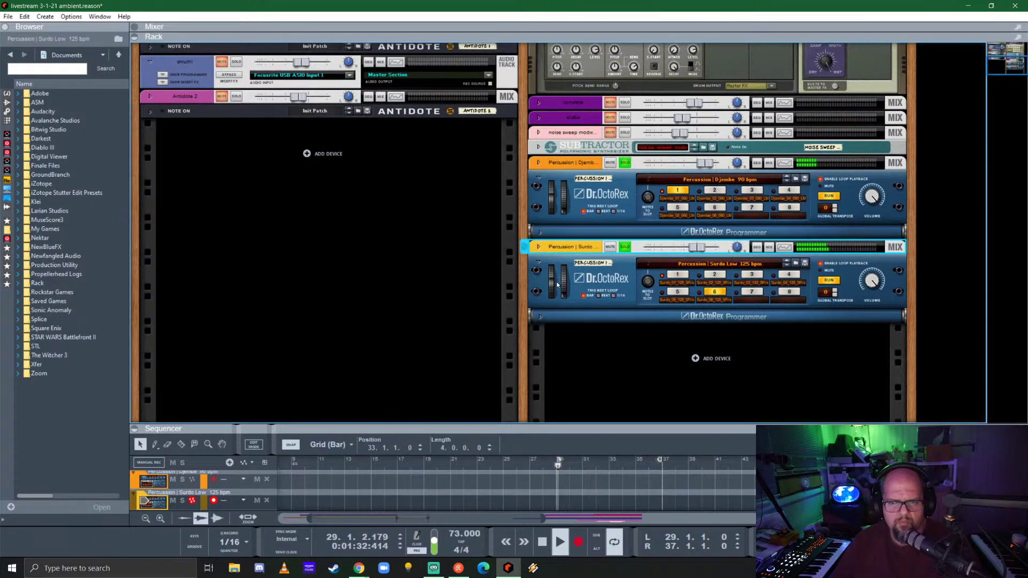
{"action": "left_click", "coordinate": [538, 263]}
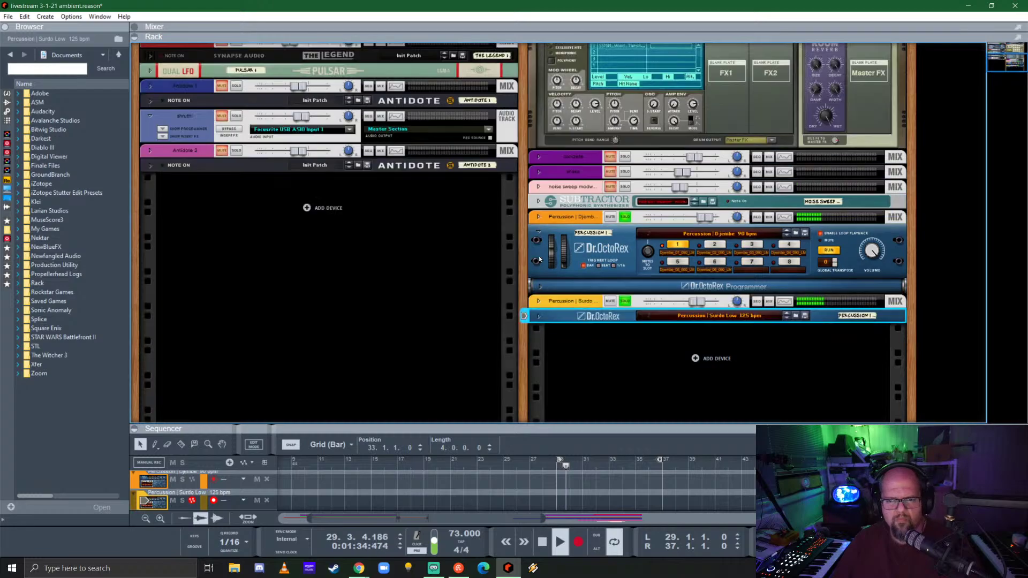
{"action": "left_click", "coordinate": [538, 232]}
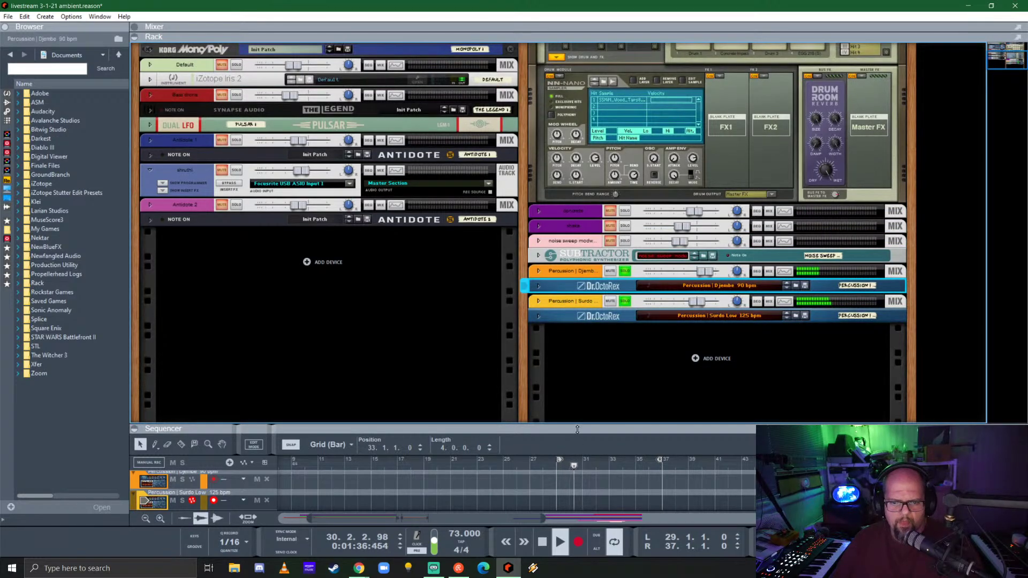
{"action": "left_click_drag", "start_coordinate": [577, 430], "coordinate": [576, 244]}
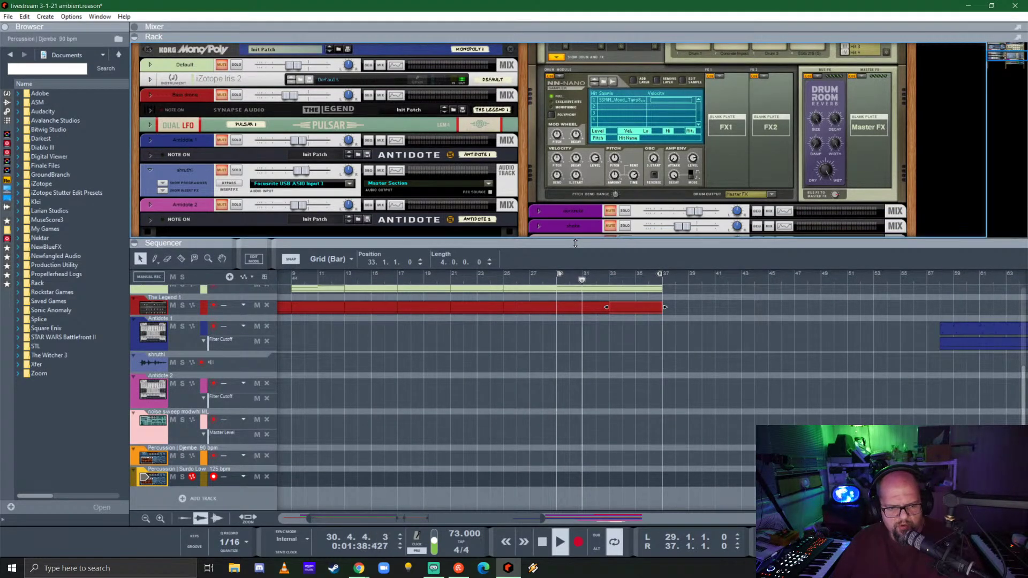
{"action": "key", "text": "space"}
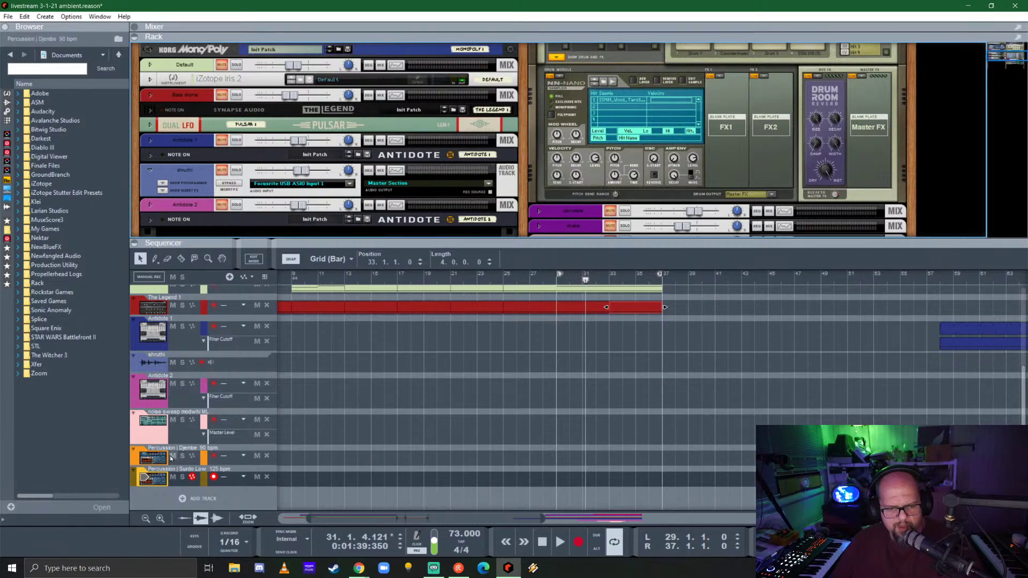
- Create a pattern/loop lane on the Djembe track and delete its note lane
{"action": "left_click", "coordinate": [171, 458]}
{"action": "right_click", "coordinate": [157, 459]}
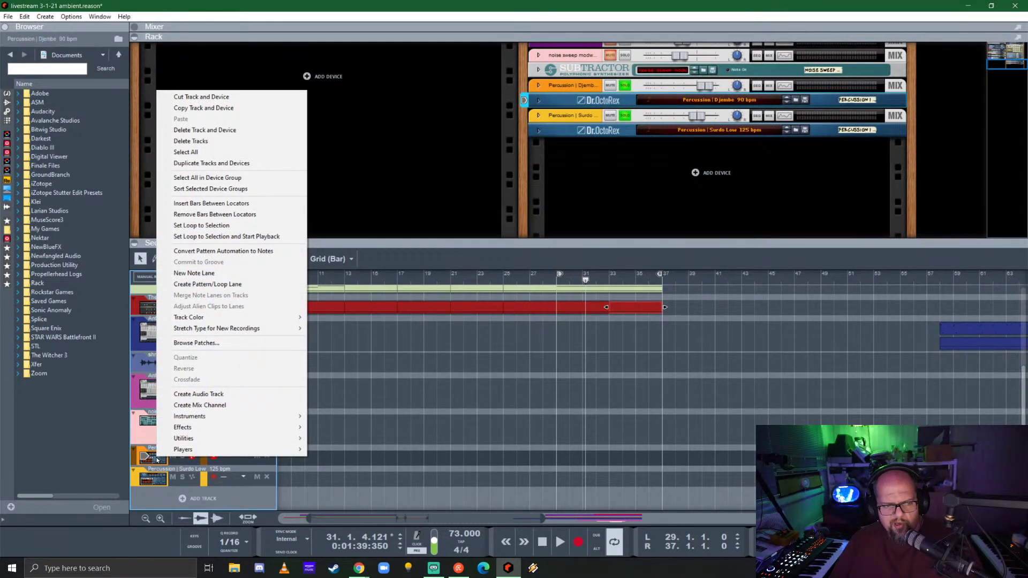
{"action": "key", "text": "Escape"}
{"action": "scroll", "coordinate": [190, 459], "scroll_direction": "down", "scroll_amount": 1}
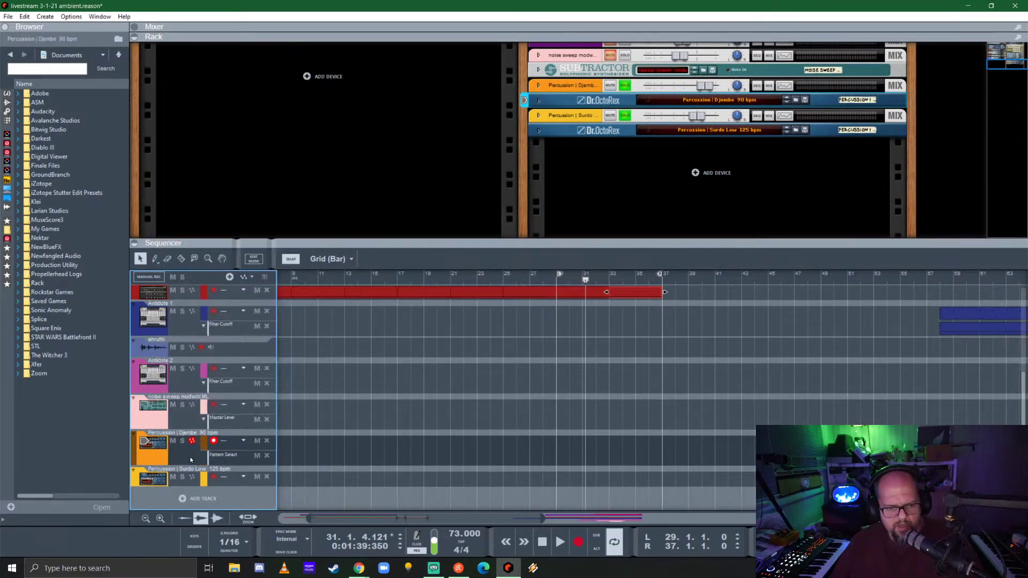
{"action": "left_click", "coordinate": [266, 441]}
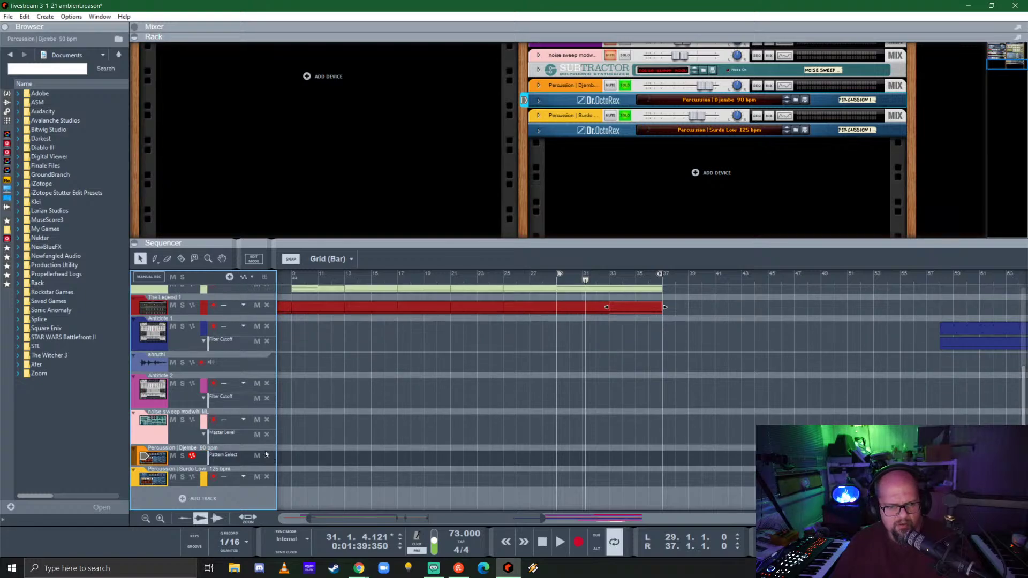
- Give the Surdo track a pattern/loop lane in place of its note lane
{"action": "left_click", "coordinate": [157, 478]}
{"action": "right_click", "coordinate": [157, 480]}
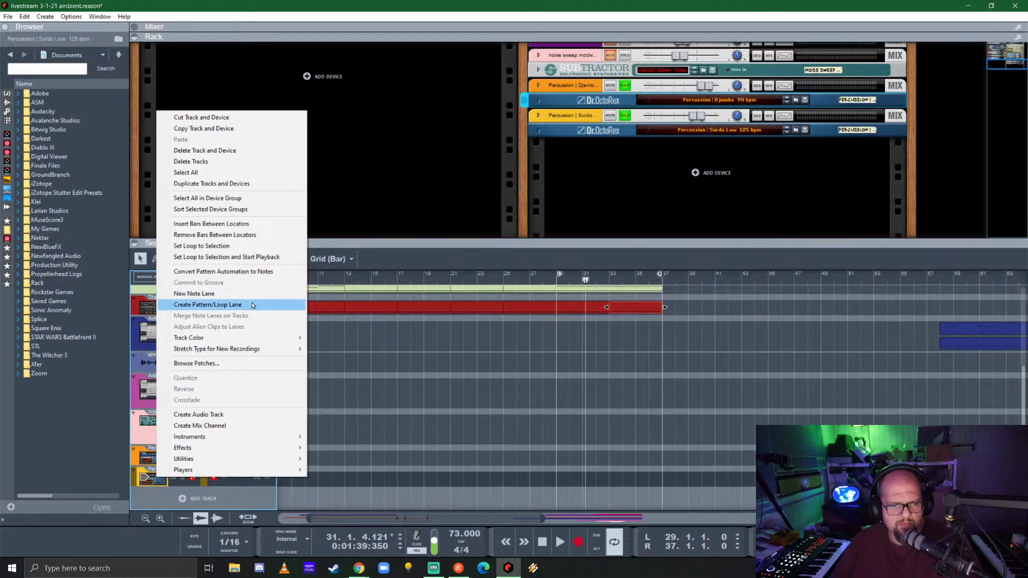
{"action": "left_click", "coordinate": [251, 304]}
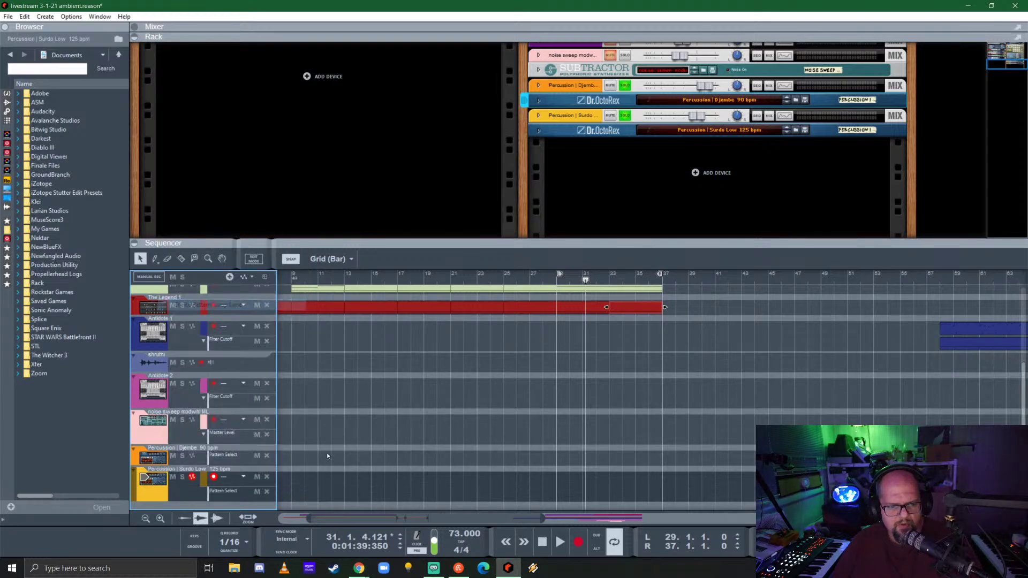
{"action": "left_click", "coordinate": [267, 477]}
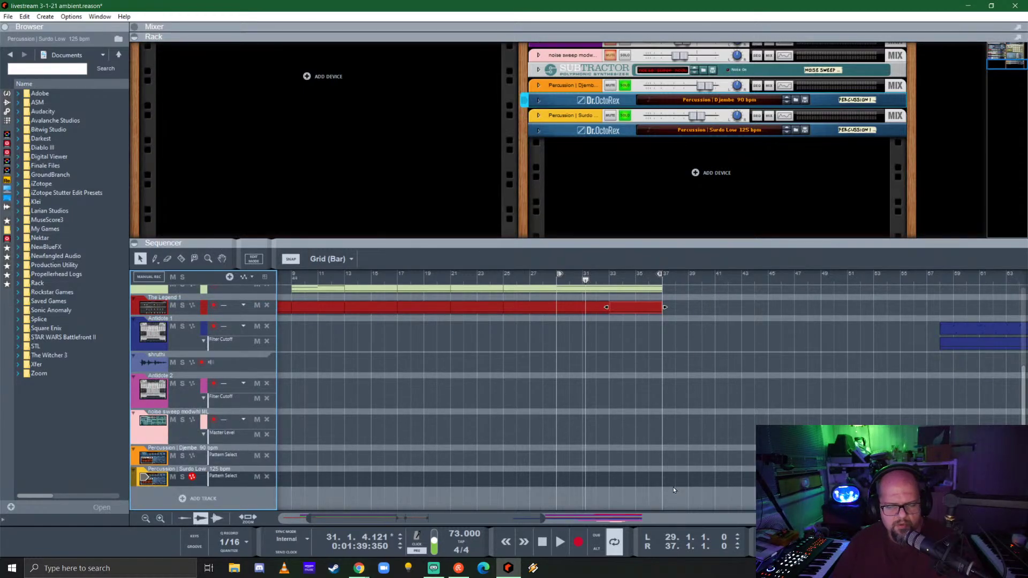
- Draw an 8-bar pattern clip from bar 29 to 37 on the Surdo lane and choose its loop
{"action": "left_click", "coordinate": [568, 478]}
{"action": "left_click_drag", "start_coordinate": [569, 478], "coordinate": [659, 477]}
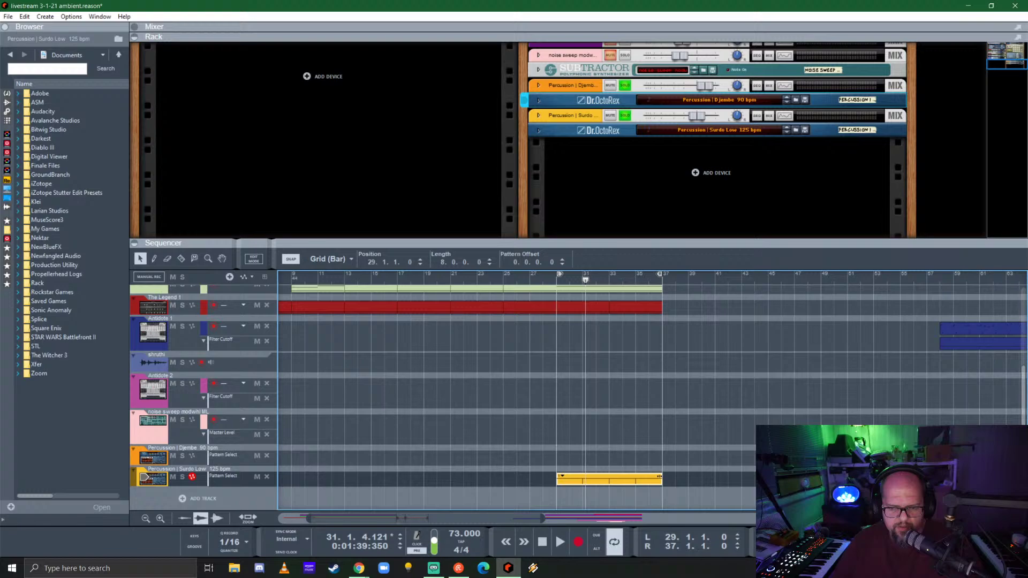
{"action": "left_click", "coordinate": [562, 478]}
{"action": "left_click", "coordinate": [574, 445]}
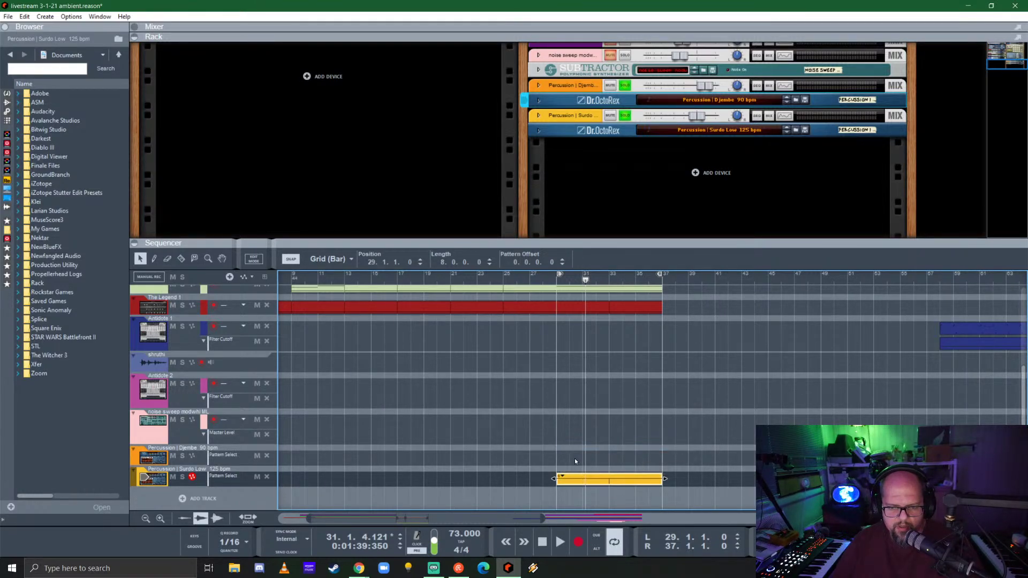
- Draw a matching 8-bar pattern clip from bar 29 on the Djembe lane and assign it Loop 2, Djembe_02_090_LM.rx2
{"action": "left_click_drag", "start_coordinate": [564, 452], "coordinate": [660, 456]}
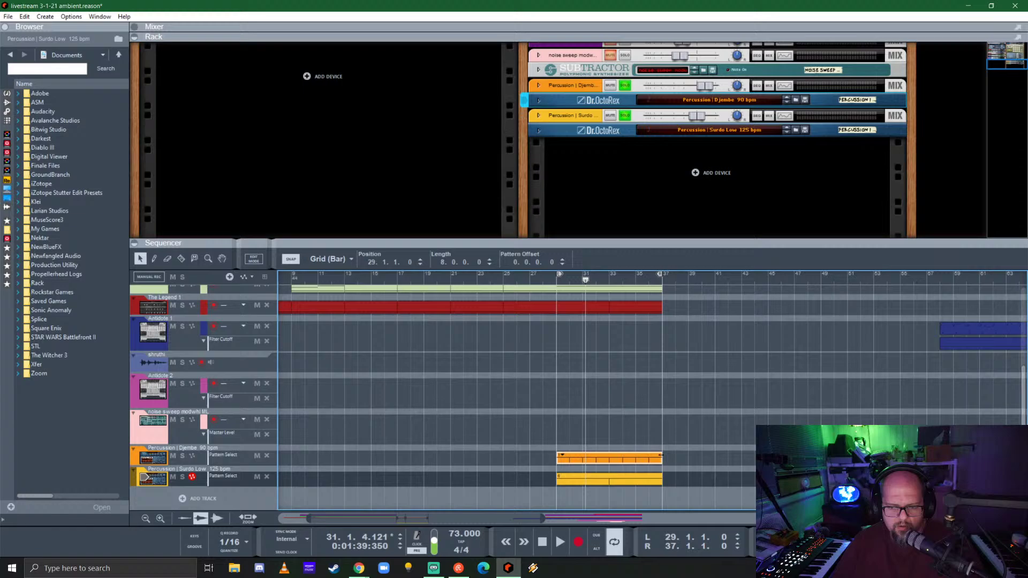
{"action": "left_click", "coordinate": [562, 456]}
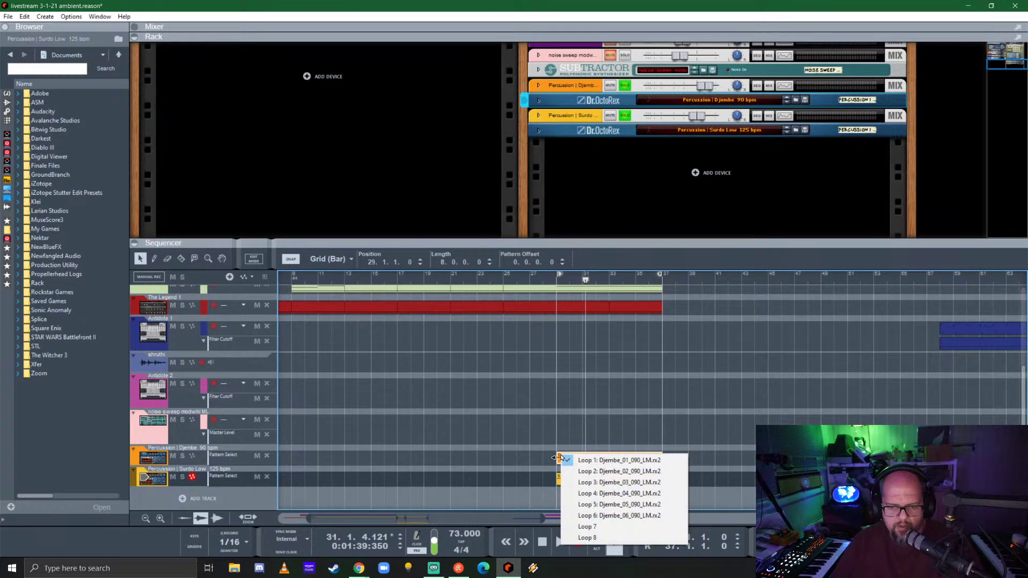
{"action": "left_click", "coordinate": [568, 460]}
- Play the loop and, in the Djembe channel's Spectrum EQ, turn on the EQ and a high-pass filter at 187.1 Hz
{"action": "key", "text": "space"}
{"action": "left_click_drag", "start_coordinate": [655, 240], "coordinate": [655, 276]}
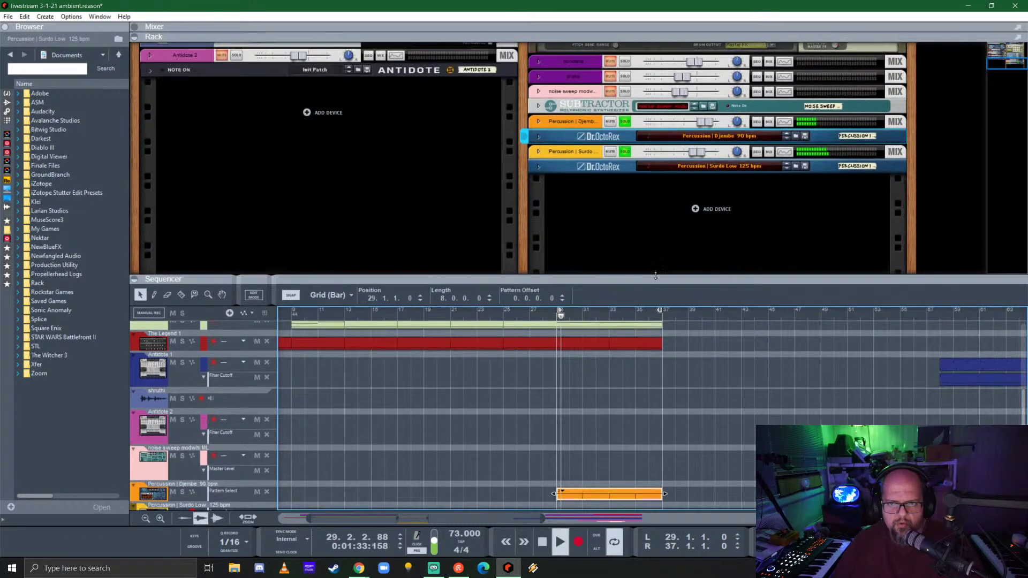
{"action": "left_click", "coordinate": [538, 136]}
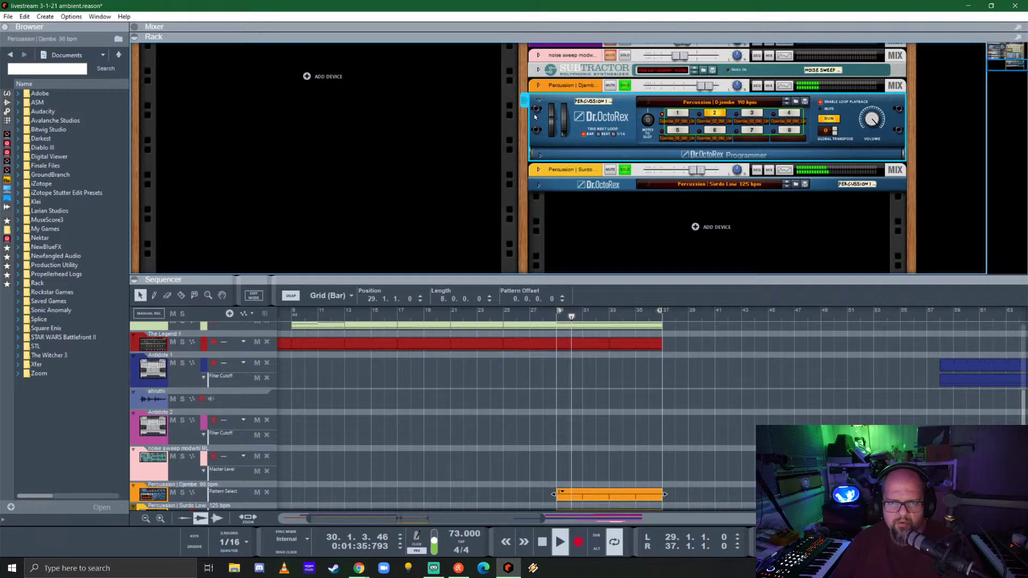
{"action": "scroll", "coordinate": [534, 114], "scroll_direction": "up", "scroll_amount": 3}
{"action": "key", "text": "F2"}
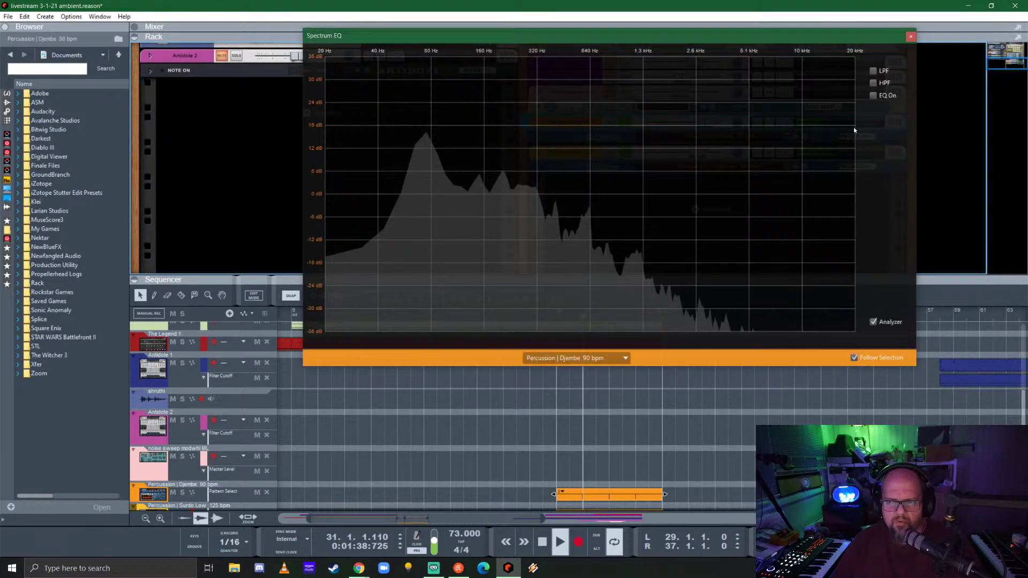
{"action": "left_click", "coordinate": [872, 95]}
{"action": "left_click", "coordinate": [873, 83]}
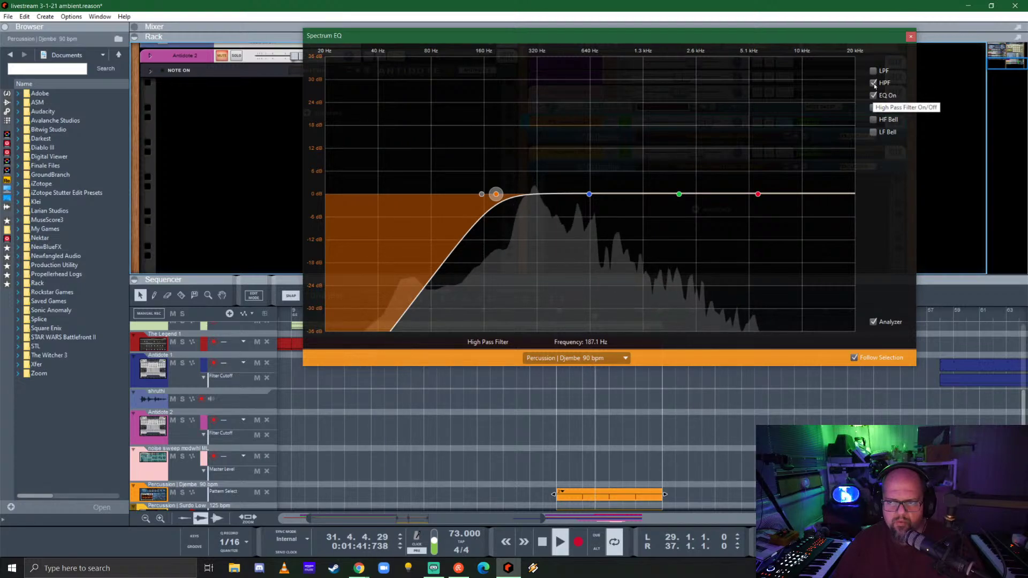
- Boost the Djembe's low mids, enable E Mode and lower the high-pass filter to 131.2 Hz
{"action": "left_click_drag", "start_coordinate": [588, 194], "coordinate": [570, 173]}
{"action": "left_click", "coordinate": [873, 107]}
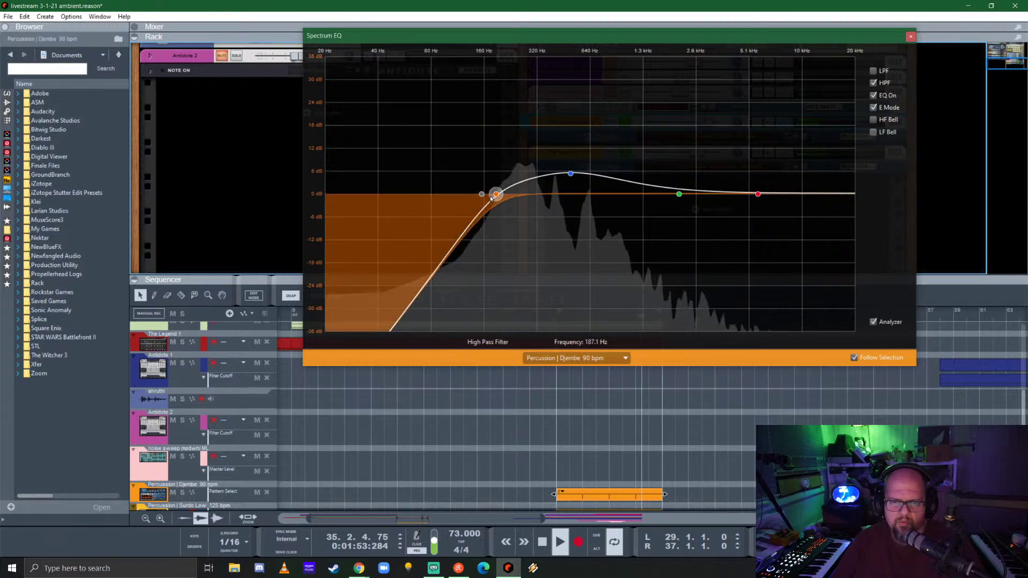
{"action": "left_click_drag", "start_coordinate": [491, 198], "coordinate": [470, 196]}
{"action": "left_click", "coordinate": [453, 194]}
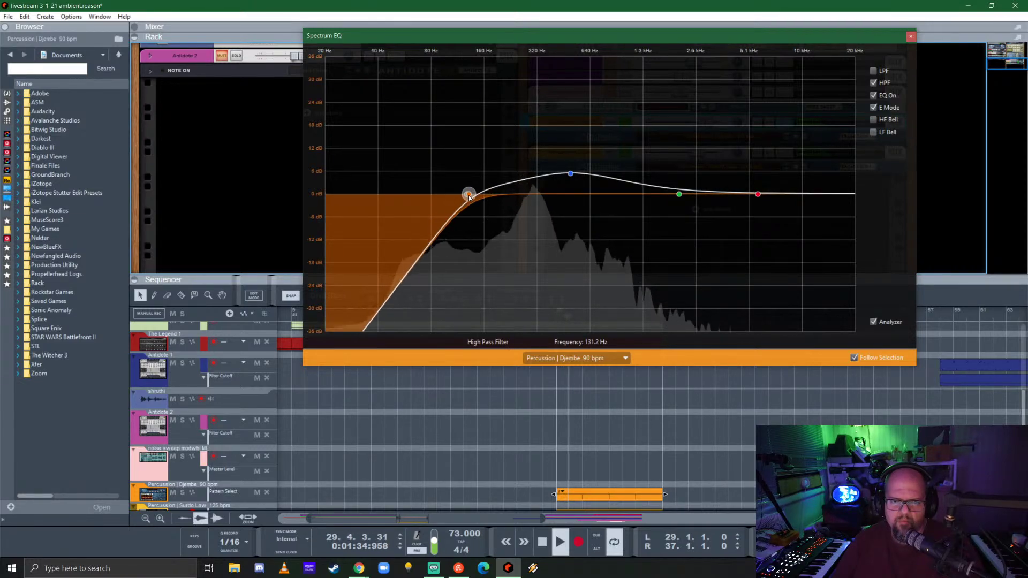
- Refine the Djembe EQ with slightly cut highs, +1.90 dB at 2.44 kHz, +7.30 dB at 568.9 Hz and a 217 Hz high-pass
{"action": "left_click_drag", "start_coordinate": [757, 194], "coordinate": [789, 200]}
{"action": "mouse_move", "coordinate": [679, 194]}
{"action": "left_mouse_down"}
{"action": "mouse_move", "coordinate": [667, 154]}
{"action": "mouse_move", "coordinate": [622, 147]}
{"action": "mouse_move", "coordinate": [623, 165]}
{"action": "mouse_move", "coordinate": [633, 124]}
{"action": "mouse_move", "coordinate": [668, 187]}
{"action": "mouse_move", "coordinate": [693, 174]}
{"action": "mouse_move", "coordinate": [691, 185]}
{"action": "left_mouse_up"}
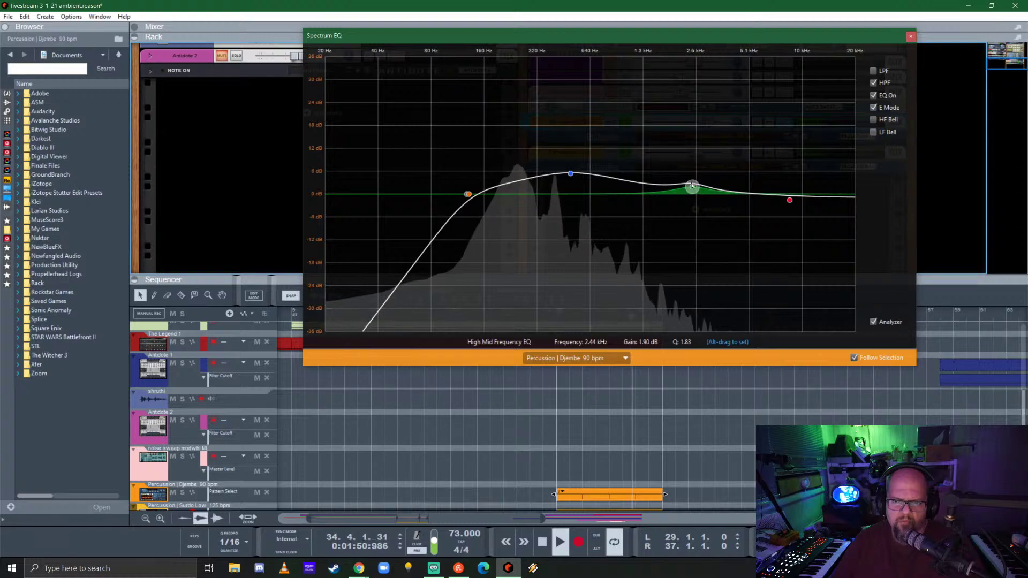
{"action": "mouse_move", "coordinate": [570, 173]}
{"action": "left_mouse_down"}
{"action": "mouse_move", "coordinate": [514, 170]}
{"action": "mouse_move", "coordinate": [587, 163]}
{"action": "left_mouse_up"}
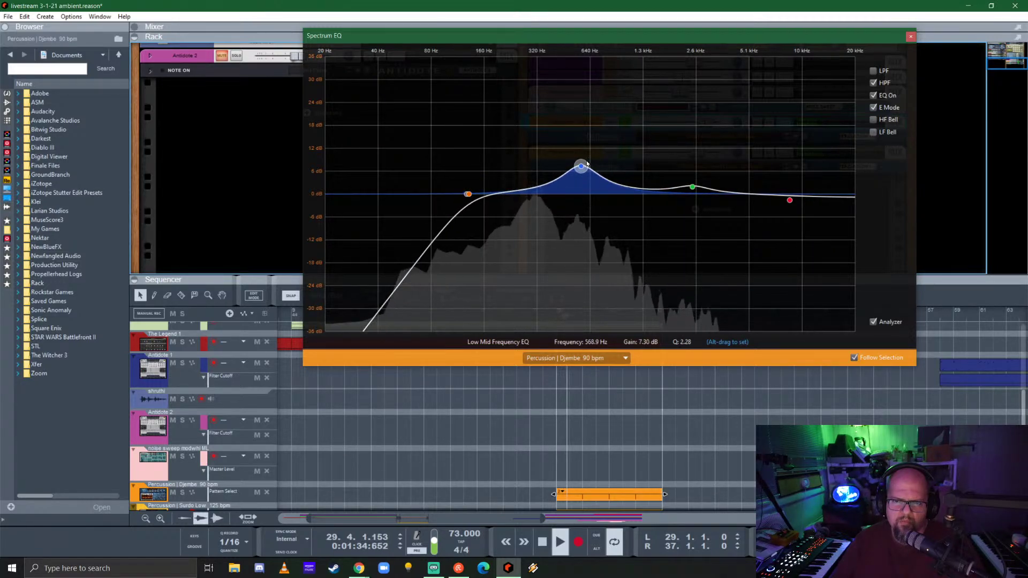
{"action": "left_click_drag", "start_coordinate": [467, 194], "coordinate": [506, 188]}
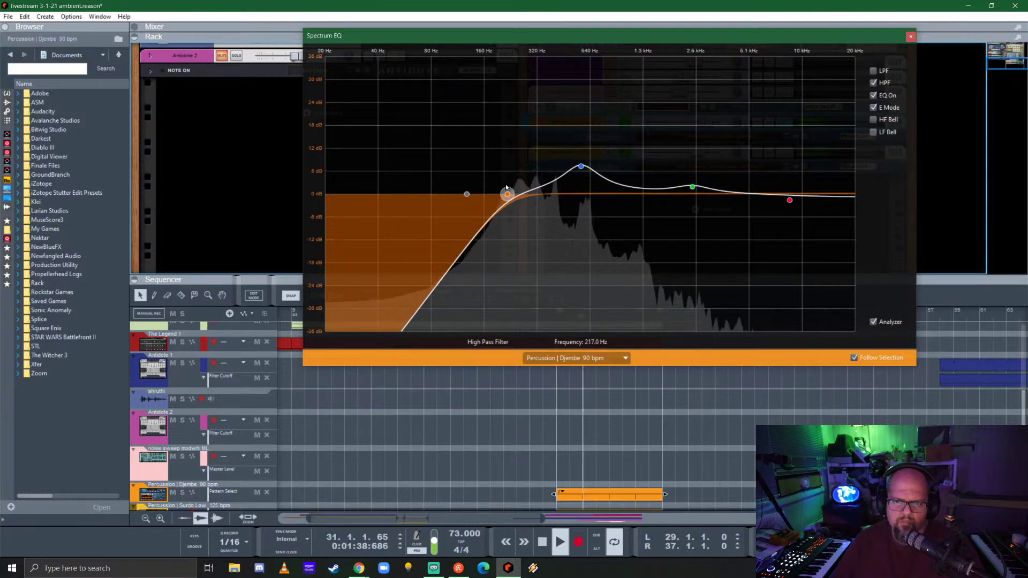
{"action": "left_click", "coordinate": [909, 38]}
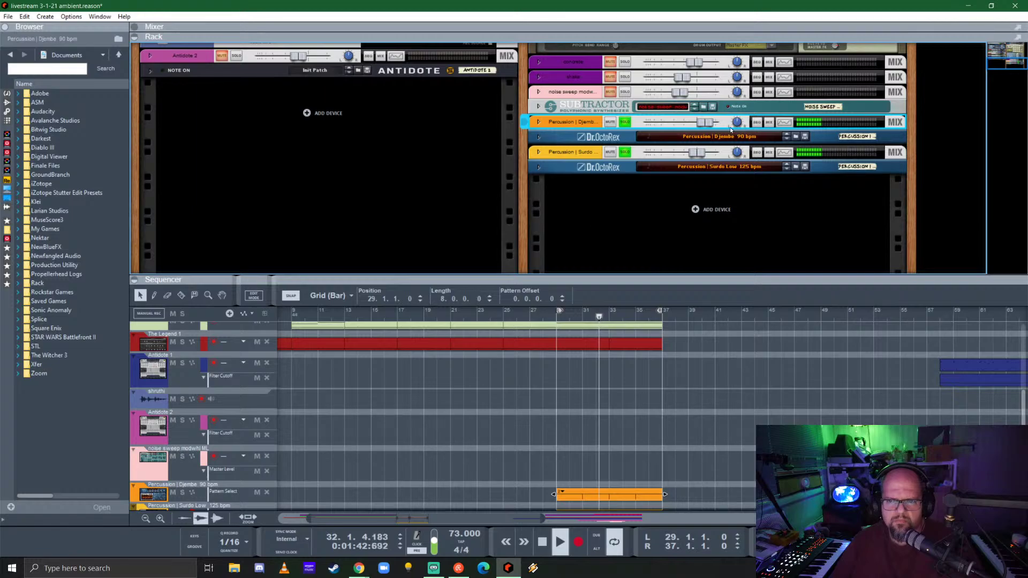
- Raise the Djembe channel's fader to about 8 dB and its input gain to 5.43 dB, and return to the rack
{"action": "left_click_drag", "start_coordinate": [704, 123], "coordinate": [715, 123]}
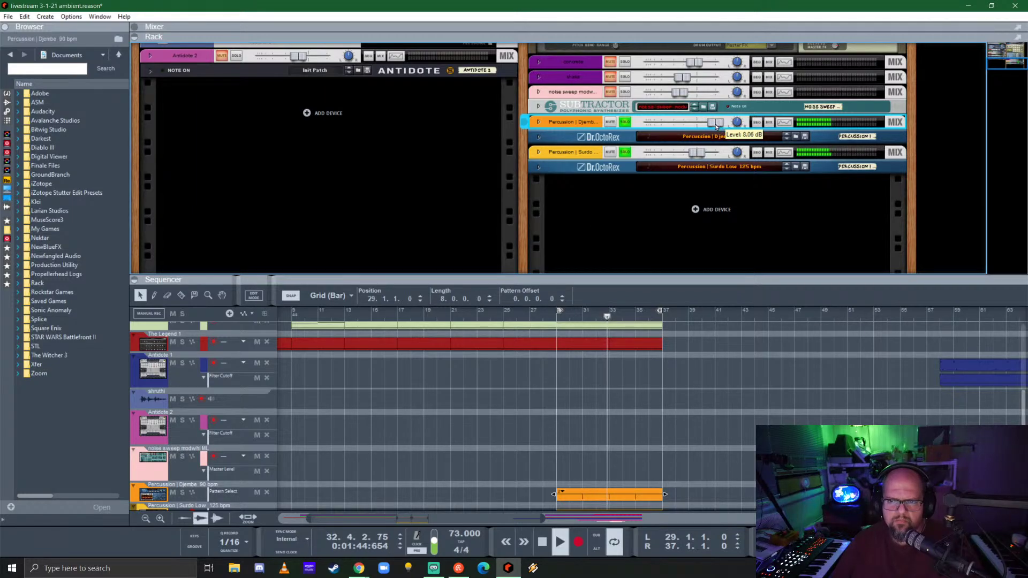
{"action": "key", "text": "F5"}
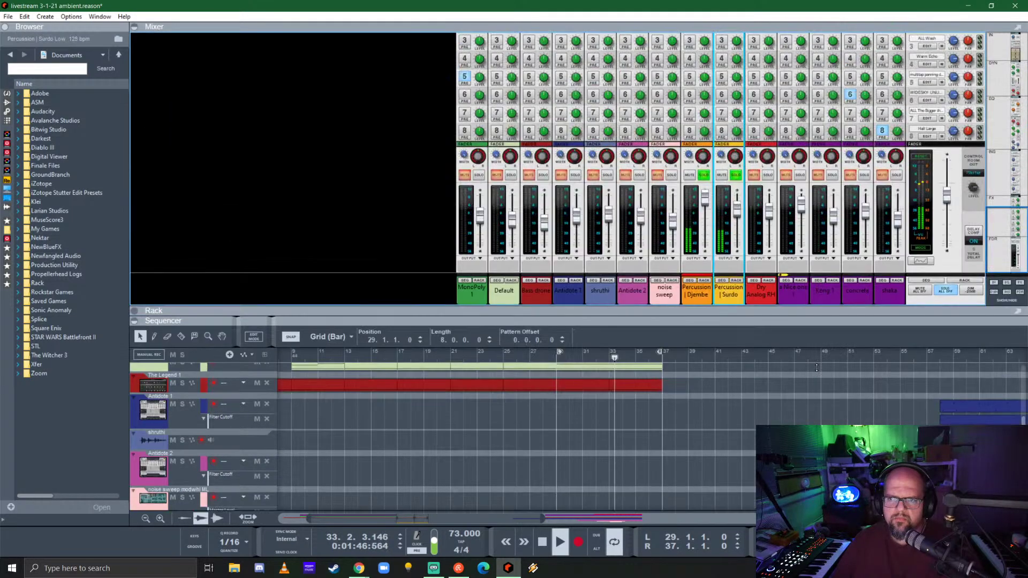
{"action": "scroll", "coordinate": [722, 160], "scroll_direction": "up", "scroll_amount": 6}
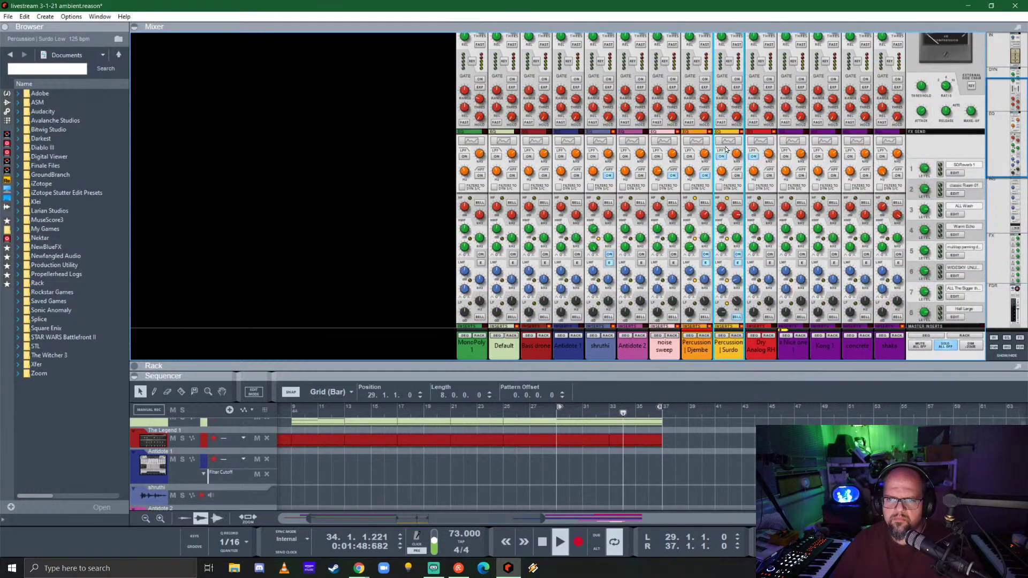
{"action": "left_click", "coordinate": [692, 50]}
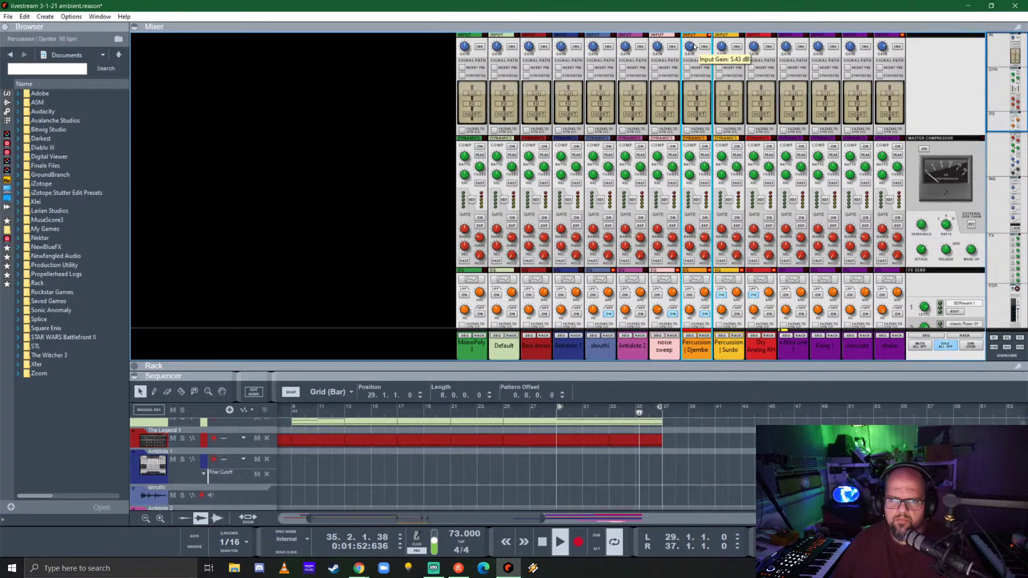
{"action": "scroll", "coordinate": [710, 189], "scroll_direction": "down", "scroll_amount": 6}
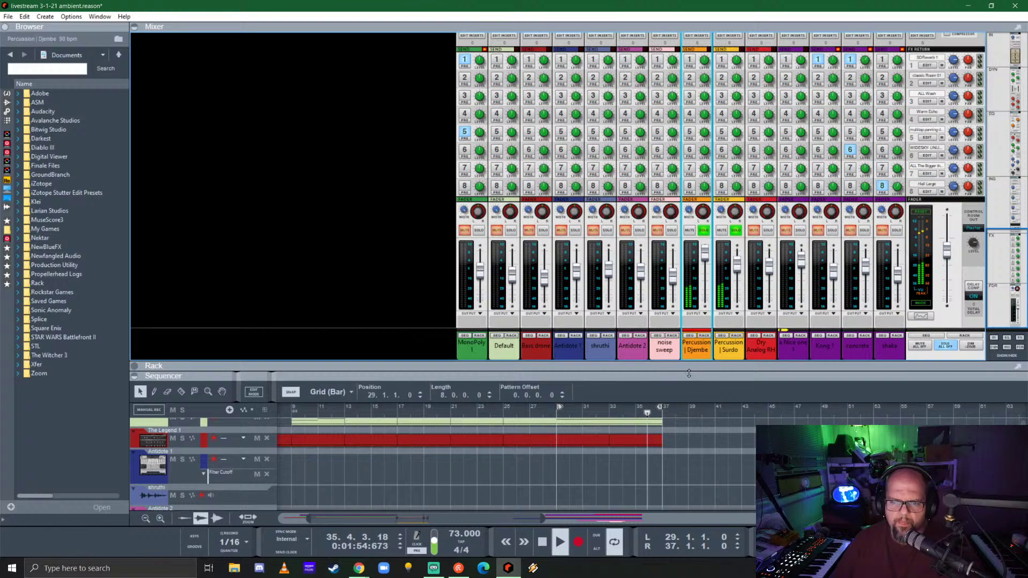
{"action": "left_click_drag", "start_coordinate": [694, 366], "coordinate": [514, 84]}
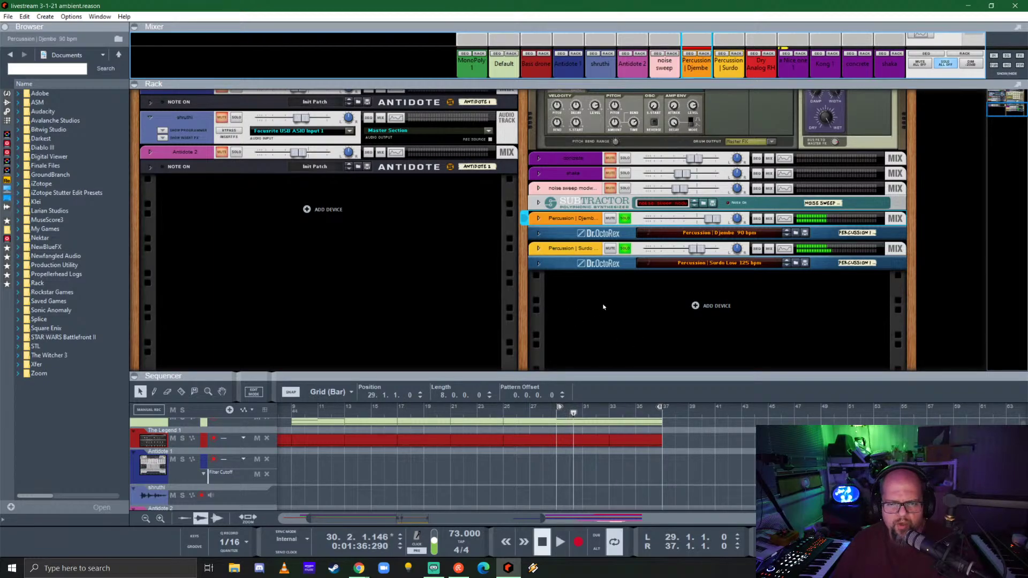
- Stop playback and open the SR World Rex Files folder in the SR World Percussion R3 ReFill
{"action": "key", "text": "space"}
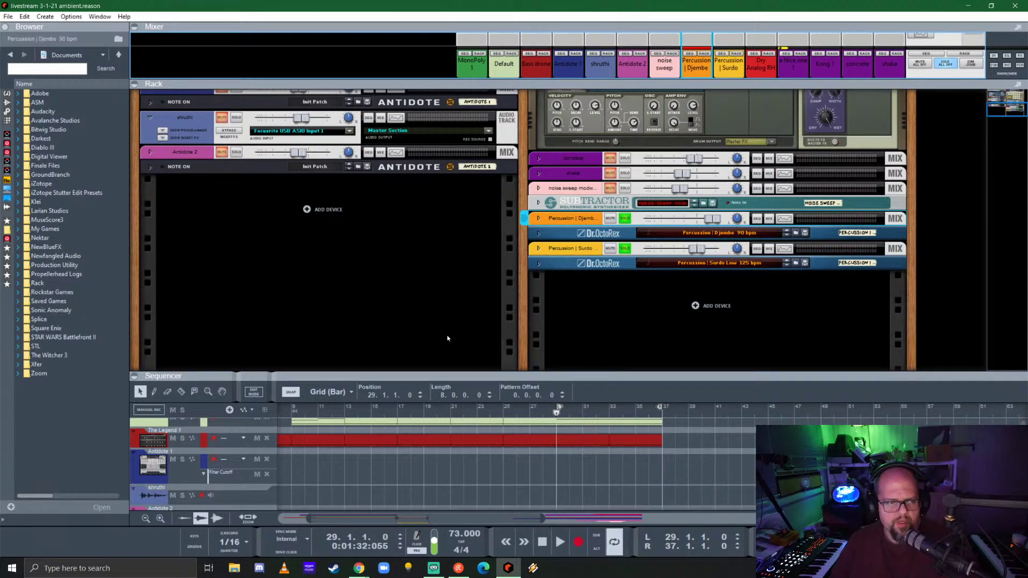
{"action": "left_click", "coordinate": [8, 230]}
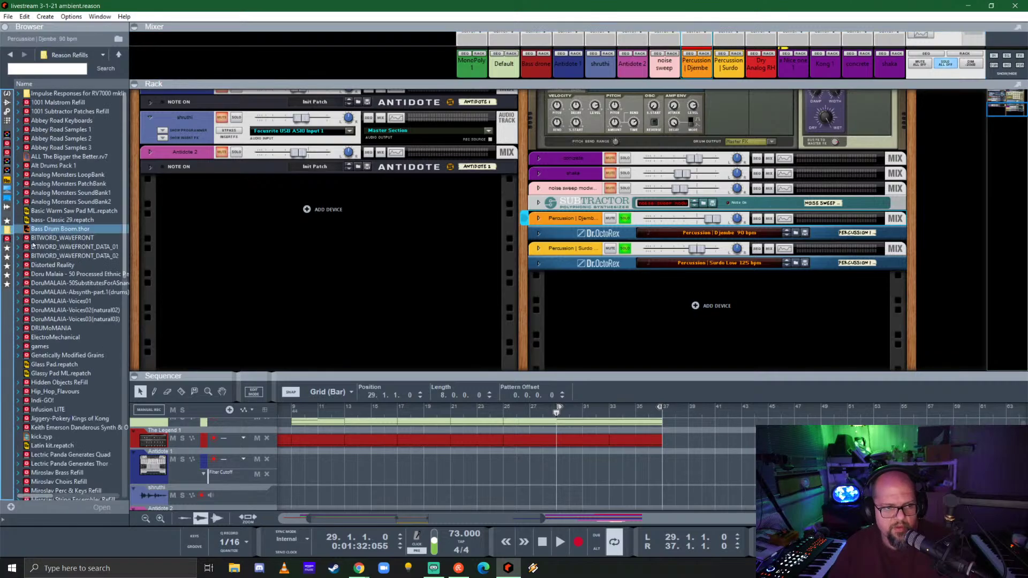
{"action": "scroll", "coordinate": [87, 258], "scroll_direction": "down", "scroll_amount": 10}
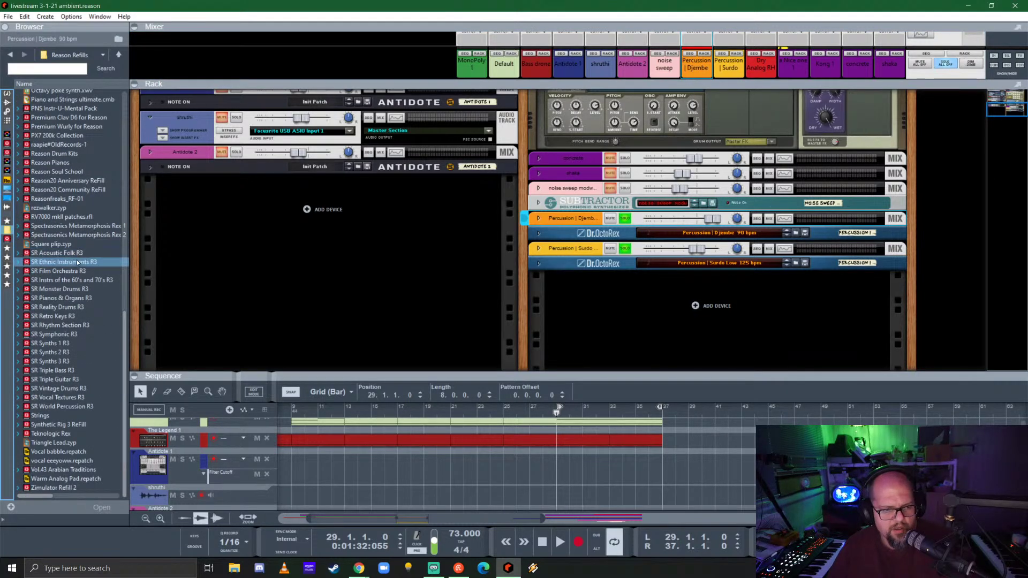
{"action": "double_click", "coordinate": [60, 406]}
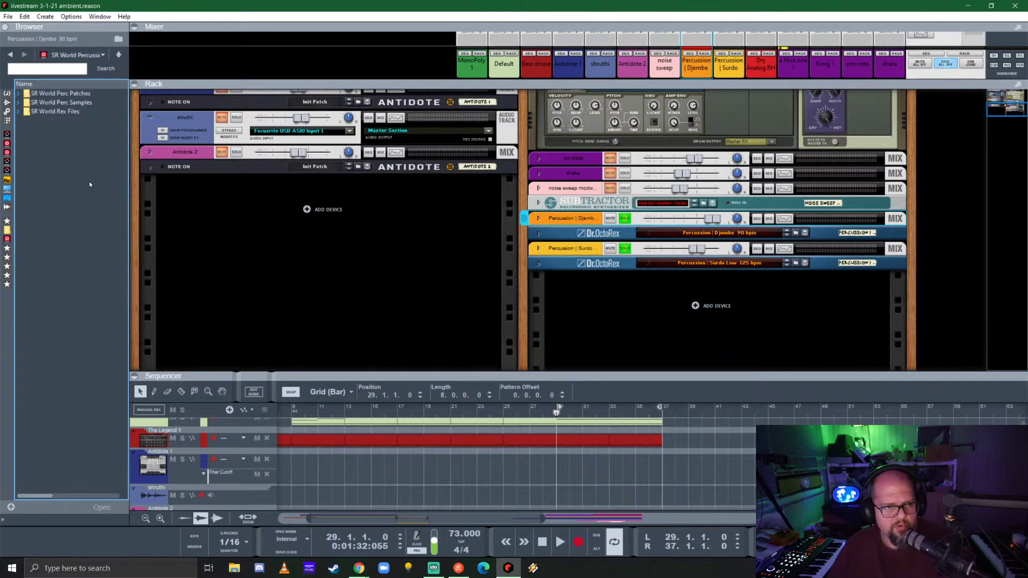
{"action": "double_click", "coordinate": [54, 111]}
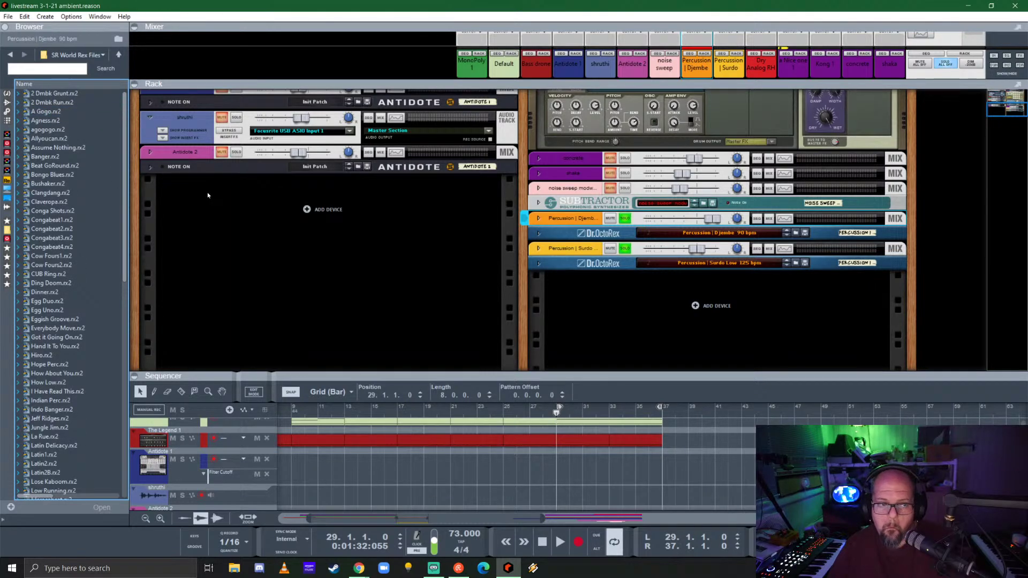
- Load Banger.rx2 into a new Dr. OctoRex below the Surdo and play it soloed, with the Surdo and Djembe solos off
{"action": "mouse_move", "coordinate": [39, 156]}
{"action": "left_mouse_down"}
{"action": "mouse_move", "coordinate": [619, 292]}
{"action": "mouse_move", "coordinate": [421, 289]}
{"action": "mouse_move", "coordinate": [33, 156]}
{"action": "mouse_move", "coordinate": [610, 313]}
{"action": "left_mouse_up"}
{"action": "left_click", "coordinate": [38, 157]}
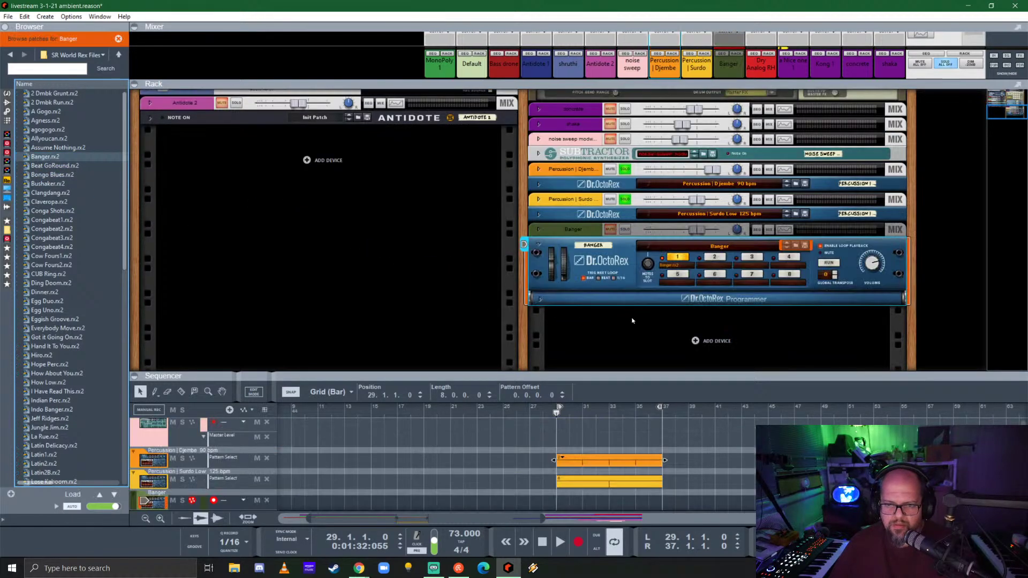
{"action": "left_click", "coordinate": [538, 248]}
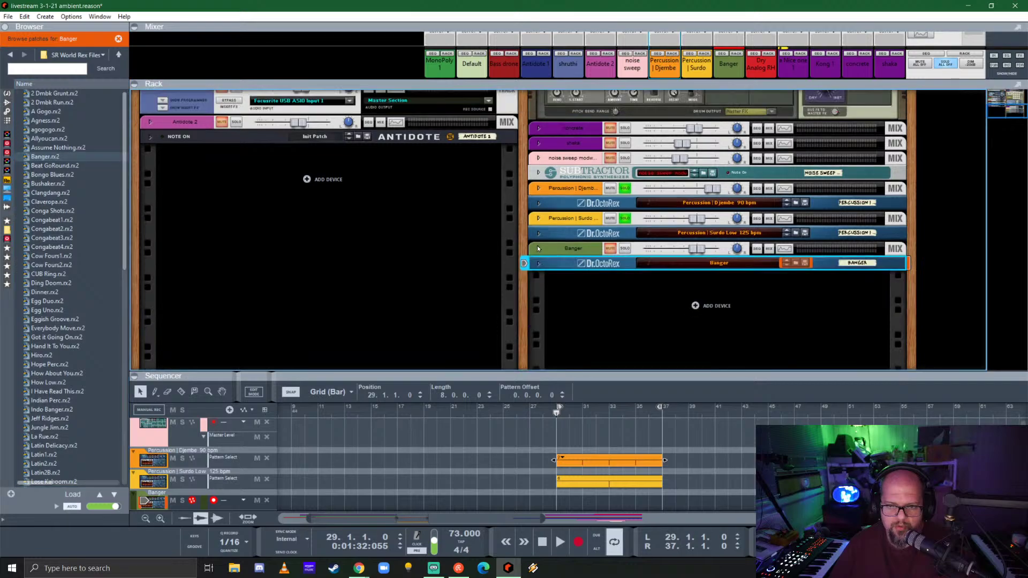
{"action": "left_click", "coordinate": [624, 249]}
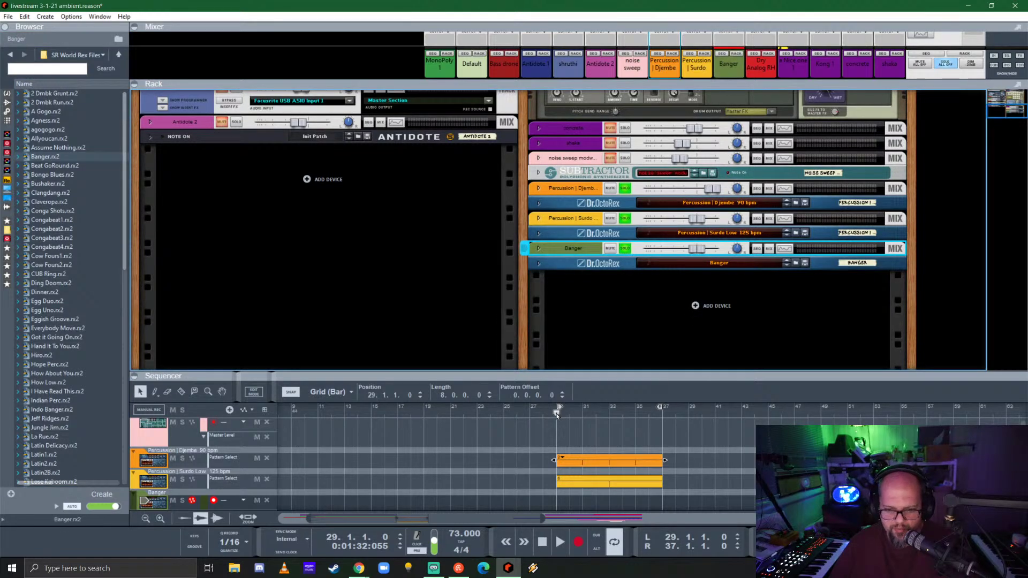
{"action": "key", "text": "space"}
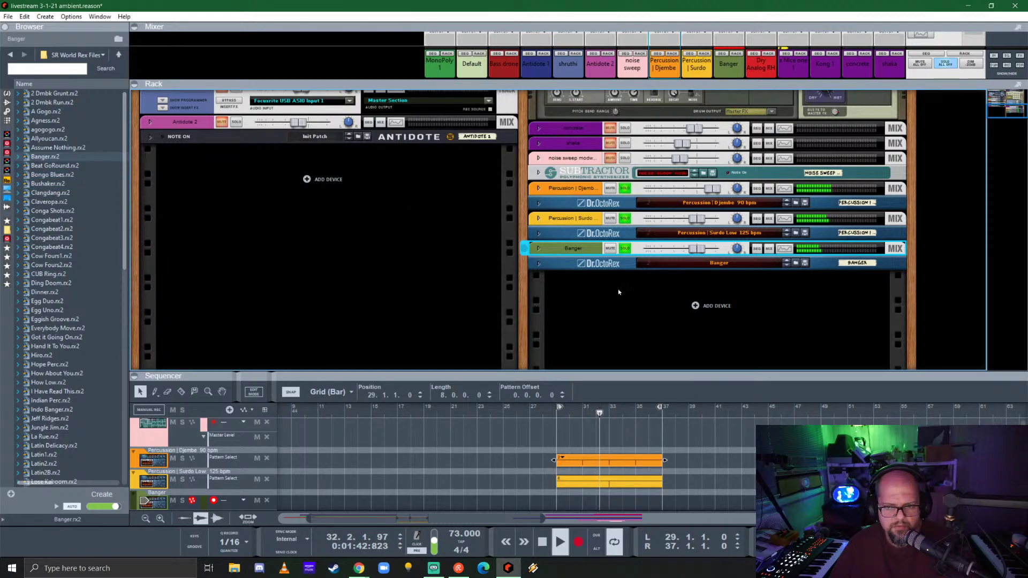
{"action": "left_click", "coordinate": [625, 218]}
{"action": "left_click", "coordinate": [625, 189]}
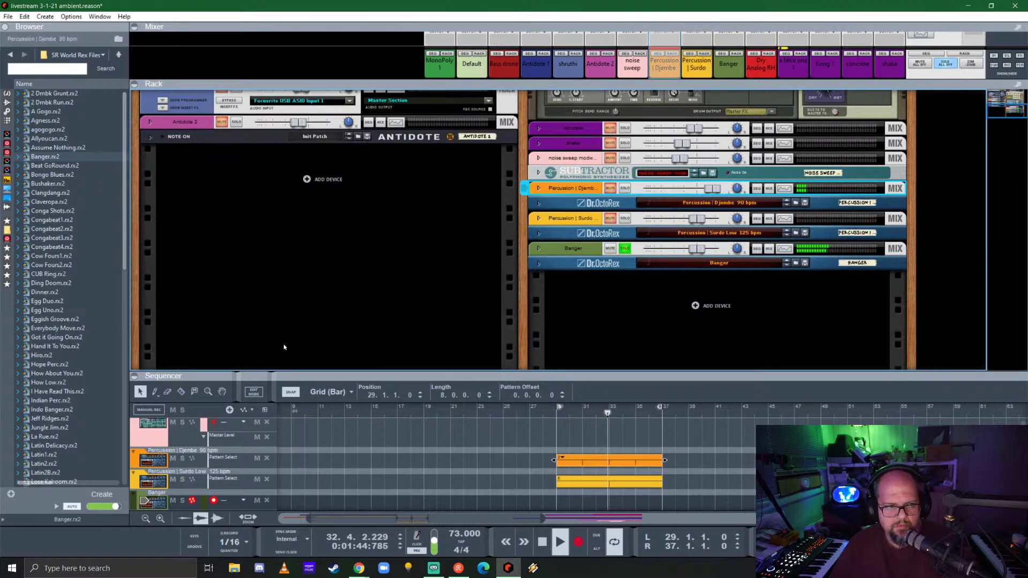
- Audition Bongo Blues, Bushaker and Clangdang, and replace the Banger loop with Clangdang.rx2 in the unfolded Dr. OctoRex
{"action": "left_click", "coordinate": [52, 175]}
{"action": "left_click", "coordinate": [50, 183]}
{"action": "left_click", "coordinate": [48, 192]}
{"action": "left_click_drag", "start_coordinate": [49, 193], "coordinate": [695, 264]}
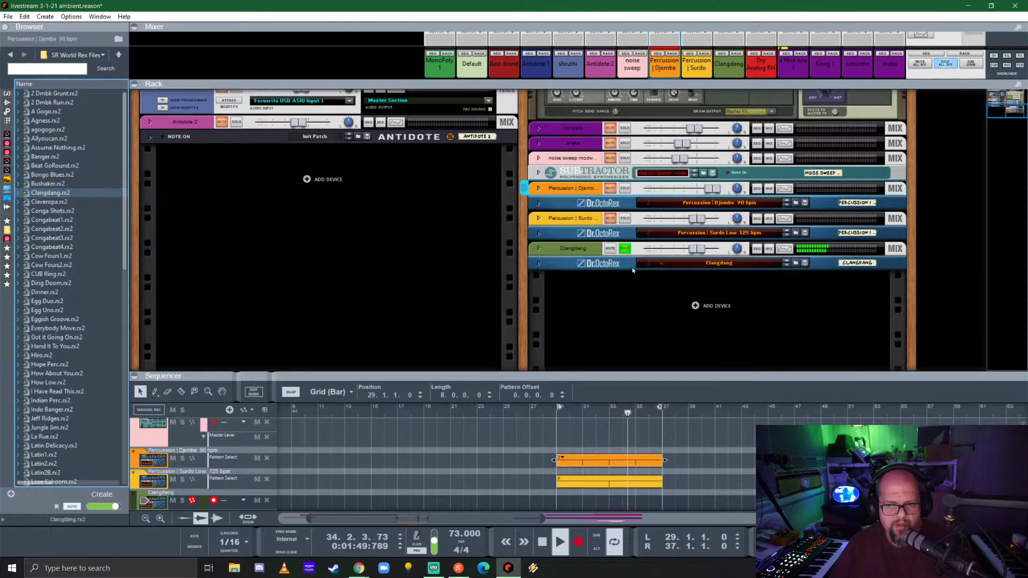
{"action": "left_click", "coordinate": [539, 264]}
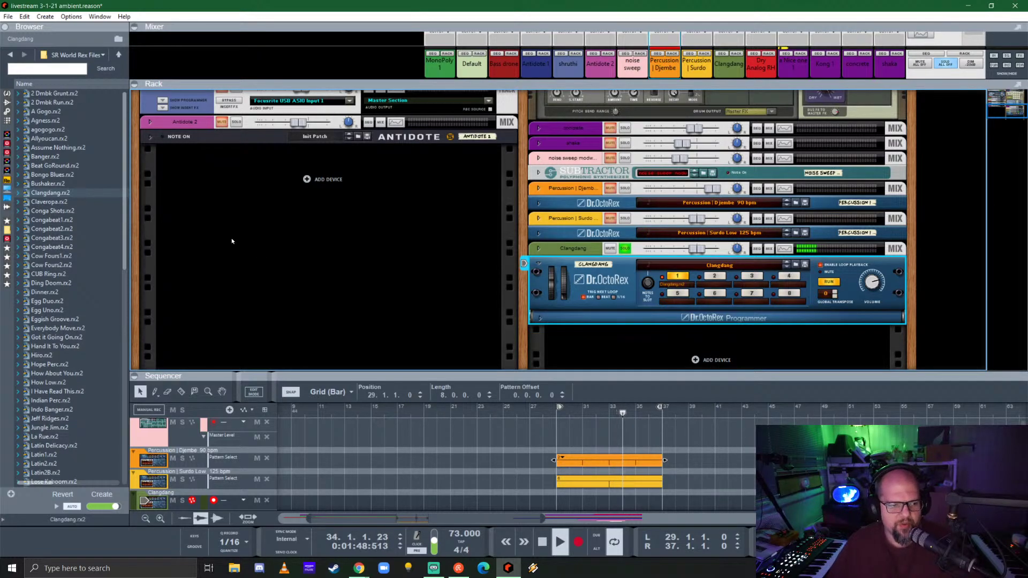
- Audition the Claveropa, Congabeat, Cow Fours and CUB Ring loops and load CUB Ring.rx2 in place of Clangdang
{"action": "left_click", "coordinate": [52, 204]}
{"action": "left_click", "coordinate": [52, 220]}
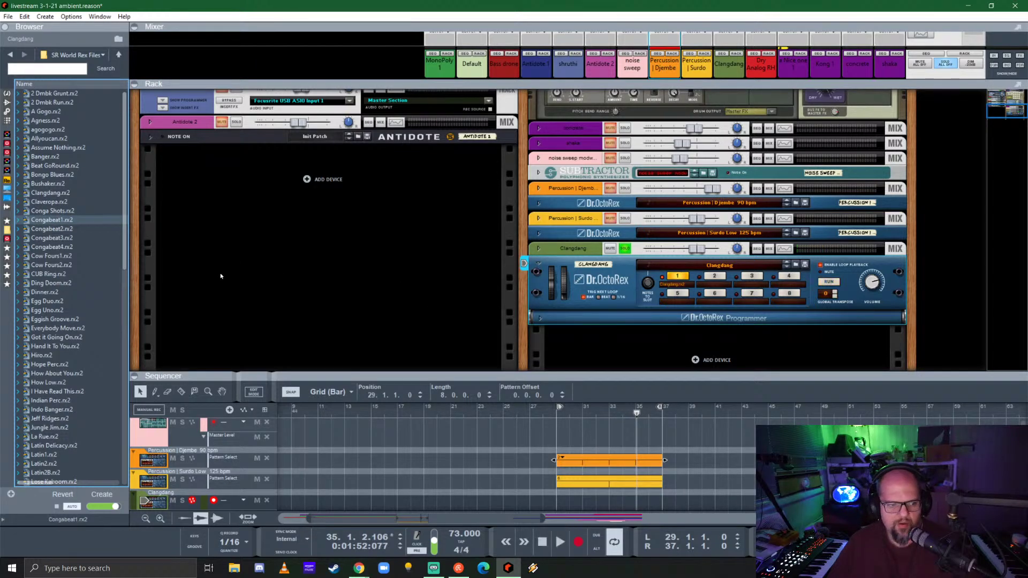
{"action": "left_click", "coordinate": [70, 230]}
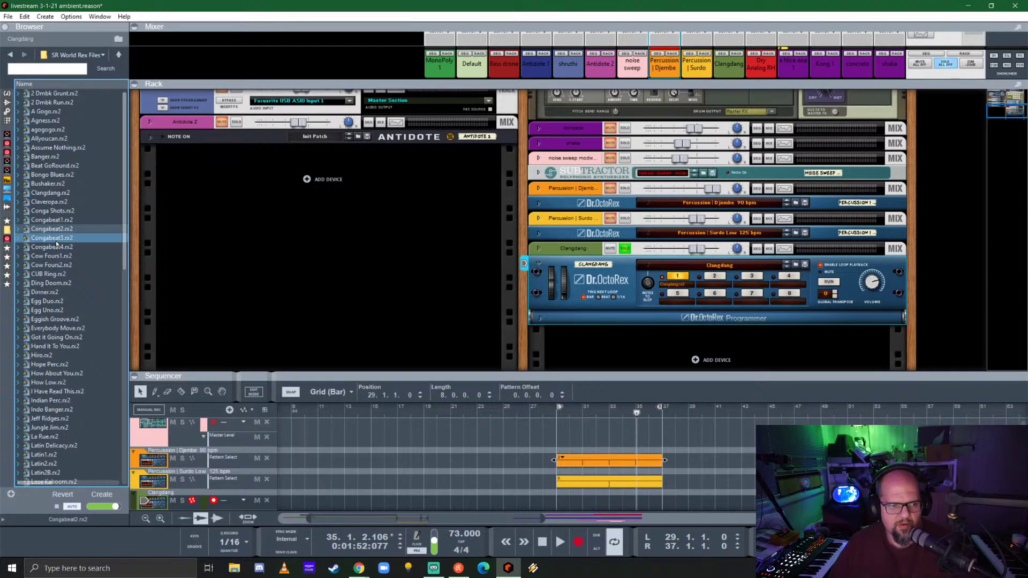
{"action": "left_click", "coordinate": [55, 239]}
{"action": "left_click", "coordinate": [57, 256]}
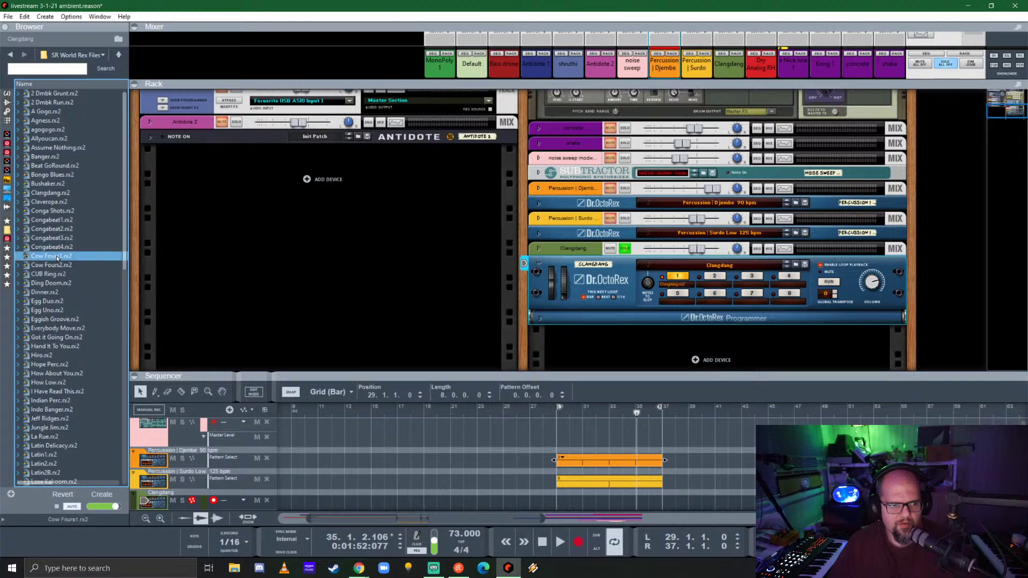
{"action": "left_click", "coordinate": [55, 265]}
{"action": "left_click", "coordinate": [64, 274]}
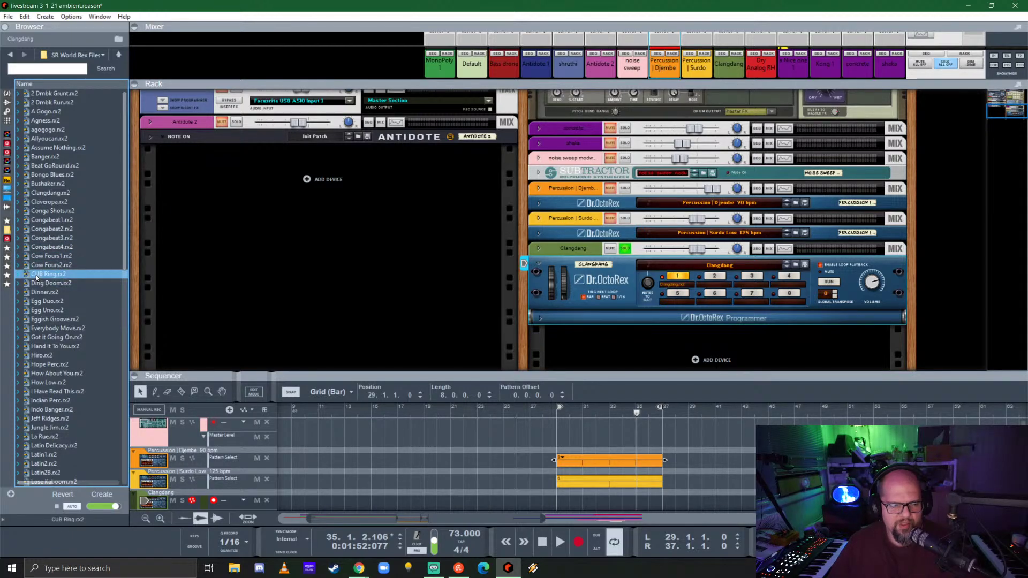
{"action": "left_click_drag", "start_coordinate": [37, 276], "coordinate": [648, 307]}
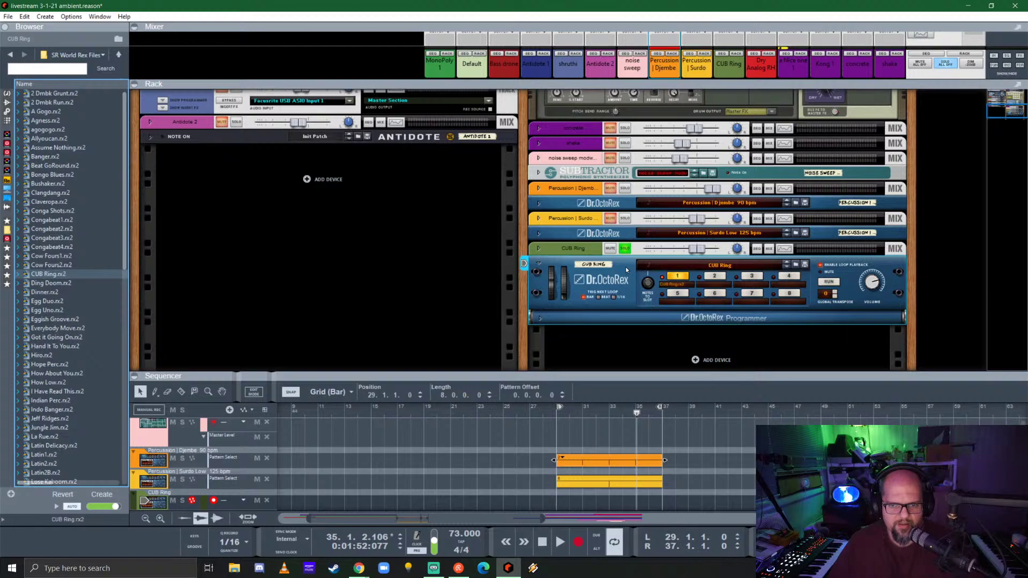
- Play CUB Ring from bar 29 together with the soloed Surdo and Djembe, fold its Dr. OctoRex and stop playback
{"action": "key", "text": "space"}
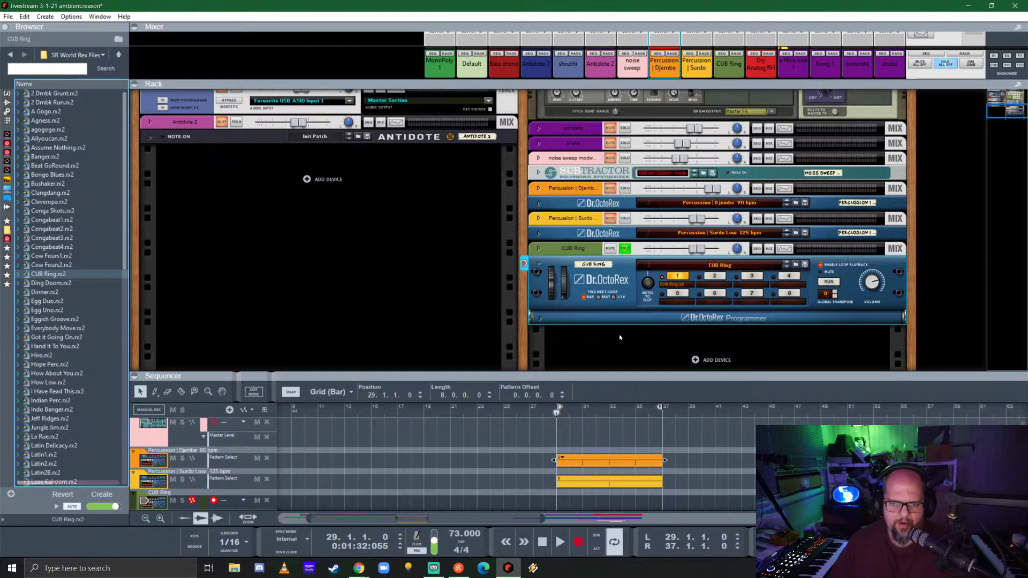
{"action": "key", "text": "space"}
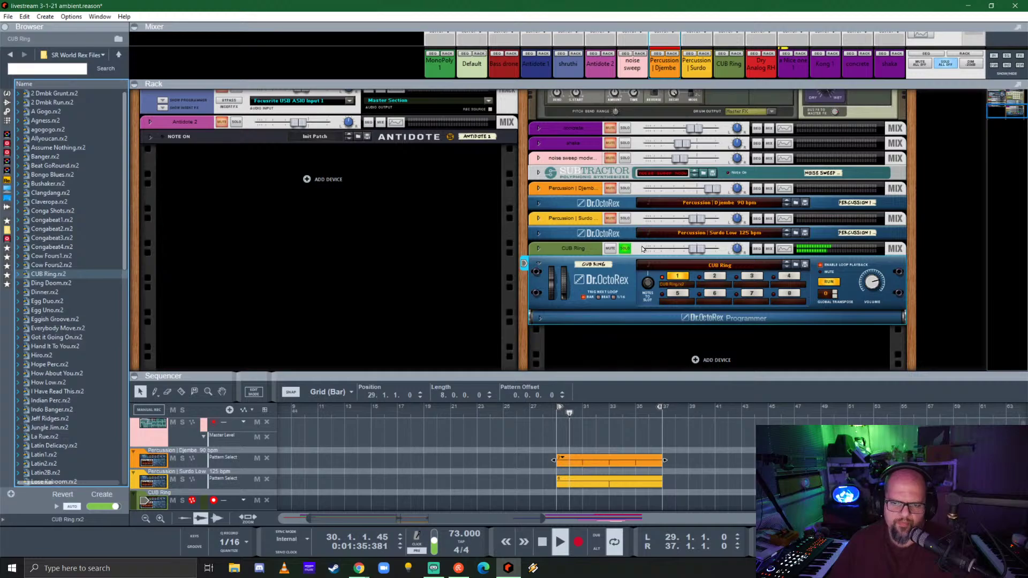
{"action": "left_click", "coordinate": [625, 218]}
{"action": "left_click", "coordinate": [626, 188]}
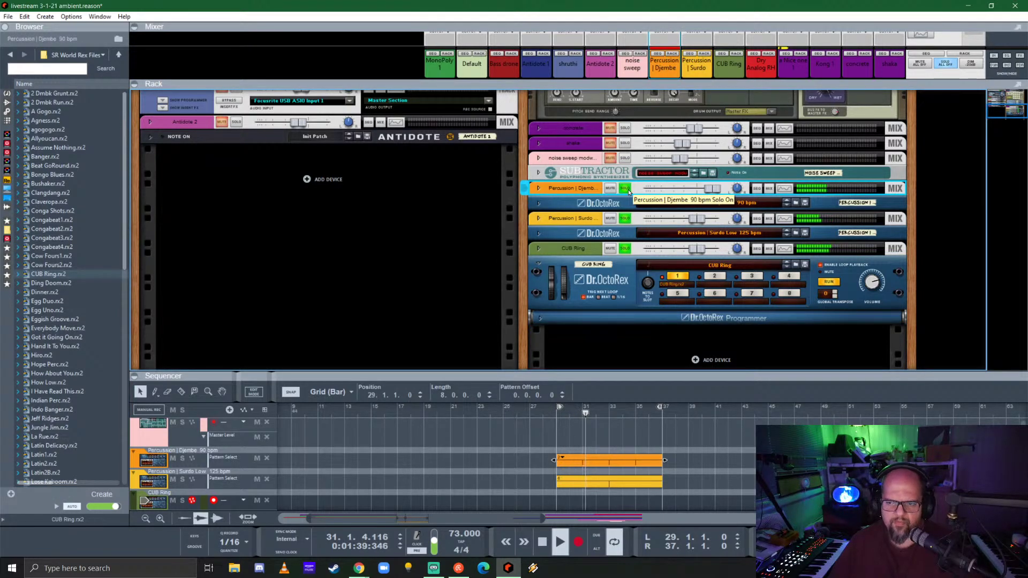
{"action": "left_click", "coordinate": [538, 265]}
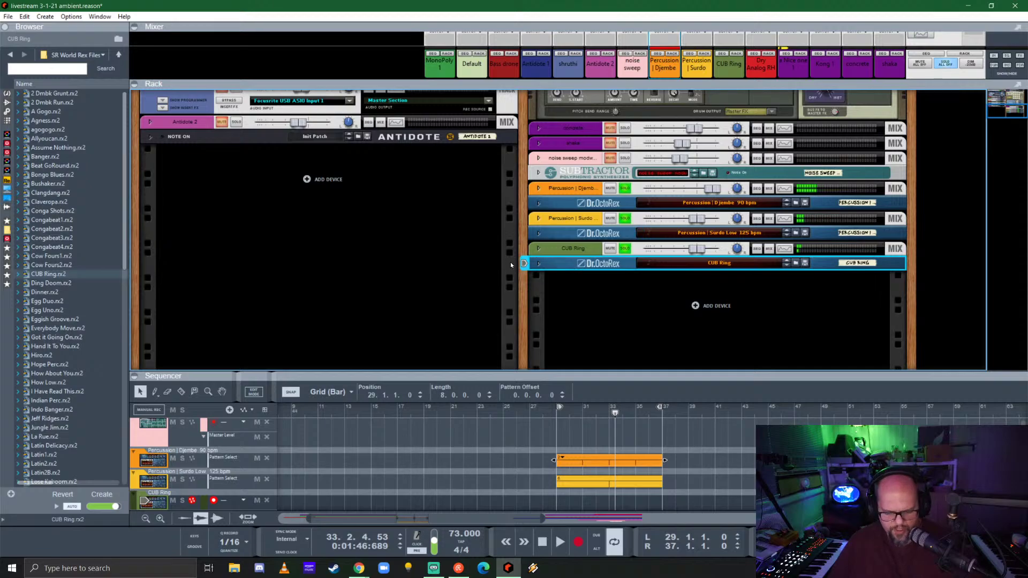
{"action": "key", "text": "space"}
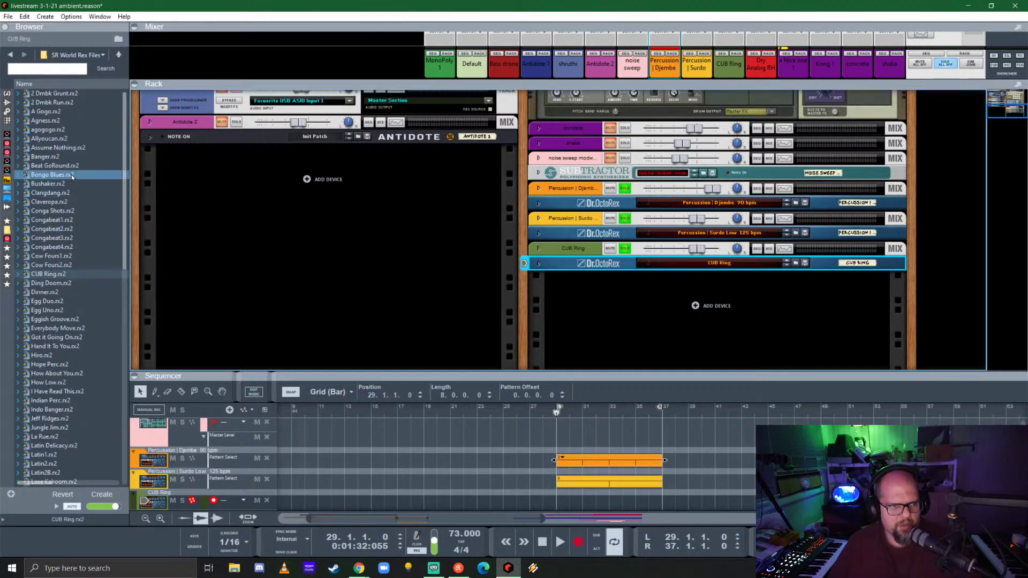
- Preview Banger and Jungle Jim among the REX files and load Jungle Jim.rx2 into a new Dr. OctoRex below CUB Ring
{"action": "left_click", "coordinate": [53, 156]}
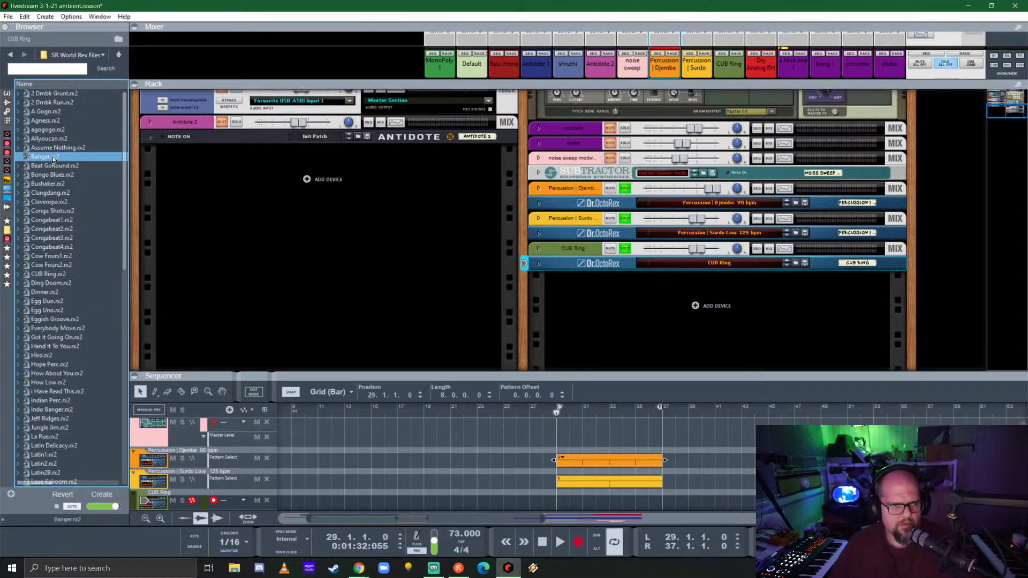
{"action": "scroll", "coordinate": [56, 160], "scroll_direction": "down", "scroll_amount": 7}
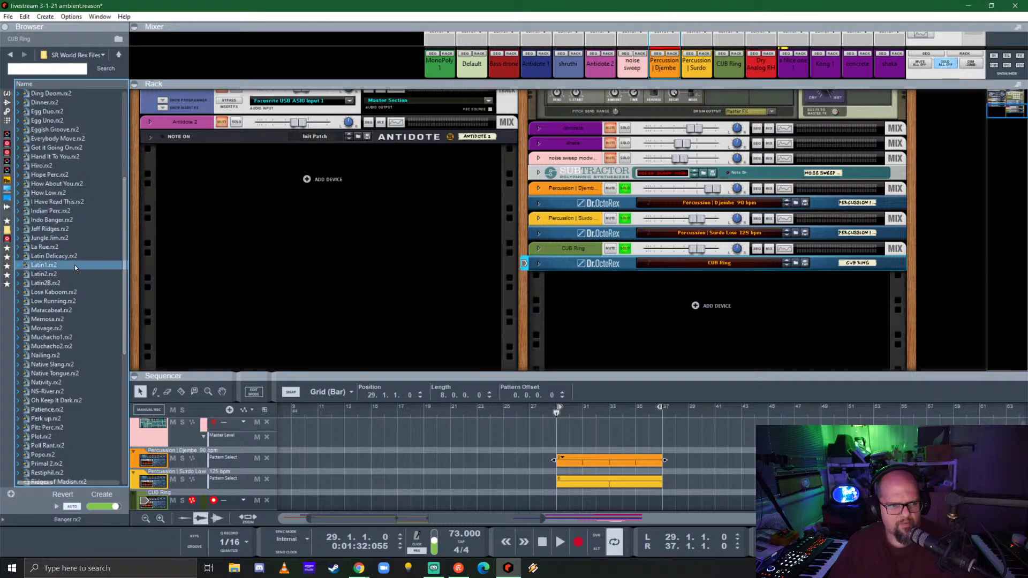
{"action": "left_click", "coordinate": [63, 238]}
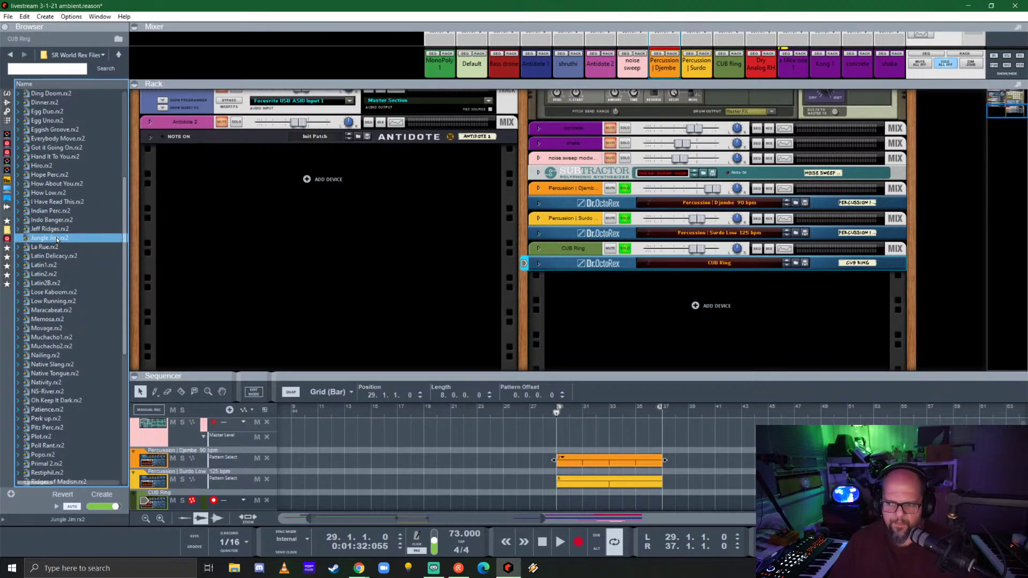
{"action": "left_click_drag", "start_coordinate": [59, 239], "coordinate": [654, 311]}
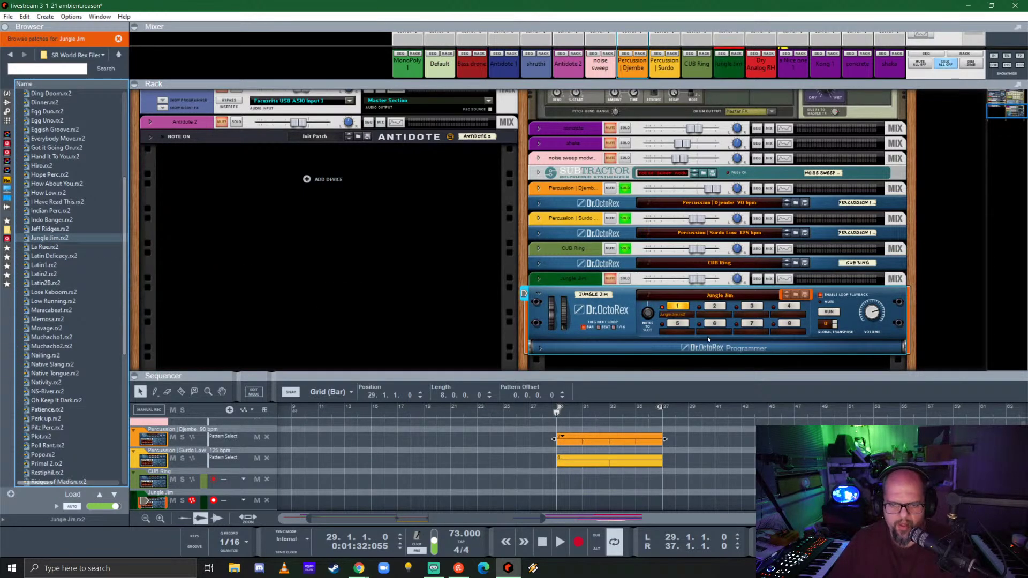
- Solo Jungle Jim during playback and turn off the solos of CUB Ring, Surdo and Djembe
{"action": "left_click", "coordinate": [625, 278]}
{"action": "key", "text": "space"}
{"action": "left_click", "coordinate": [624, 248]}
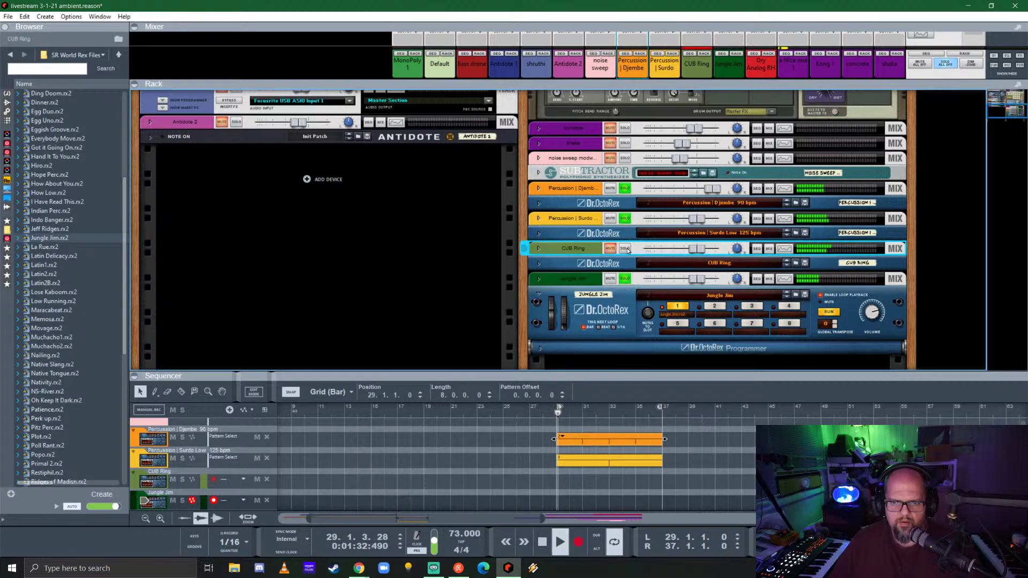
{"action": "left_click", "coordinate": [625, 218]}
{"action": "left_click", "coordinate": [625, 188]}
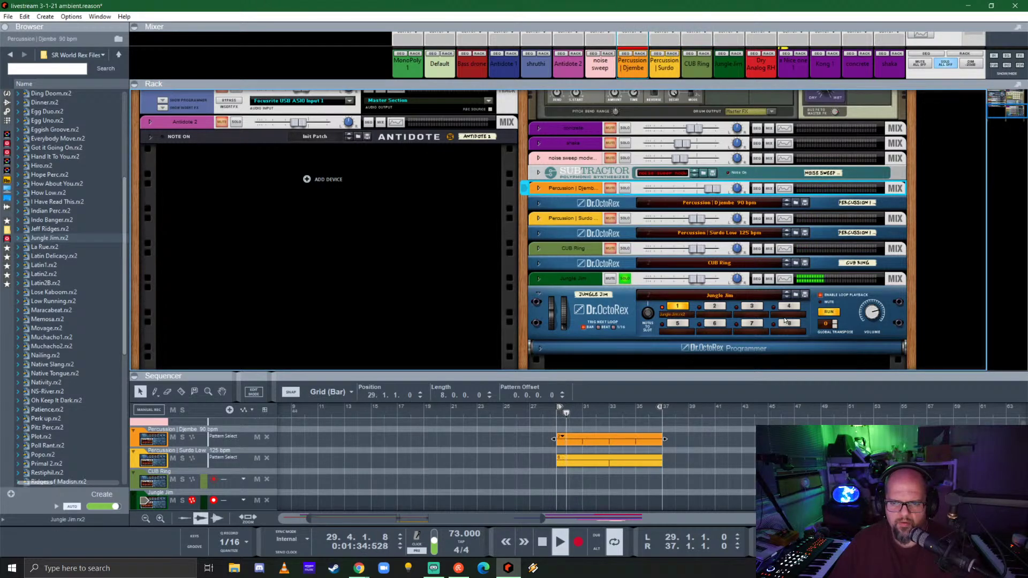
{"action": "left_click", "coordinate": [881, 323]}
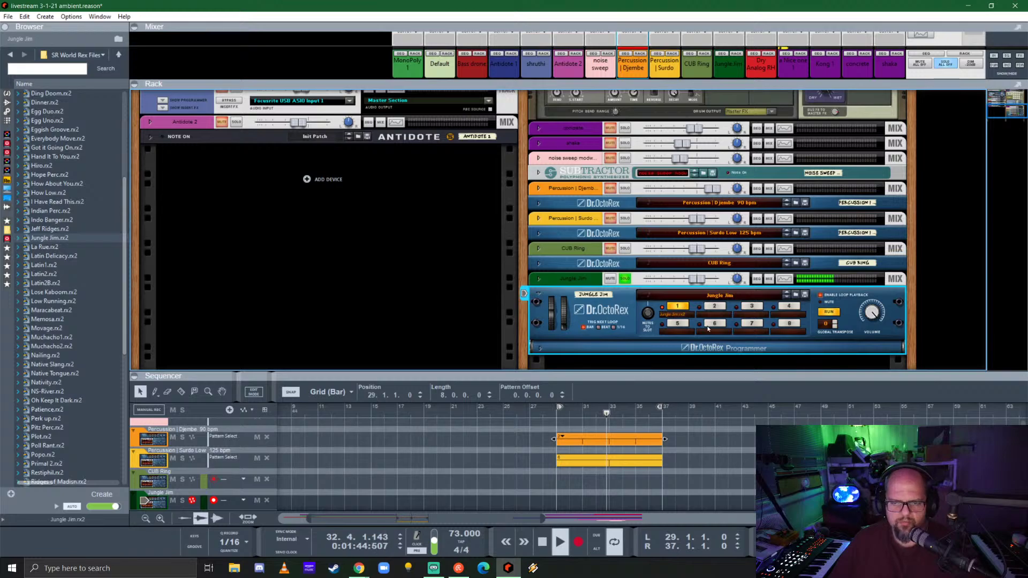
- Add a Softube TSAR-1R Reverb as insert effect on the Jungle Jim channel and raise its predelay slightly above 10
{"action": "left_click", "coordinate": [538, 278]}
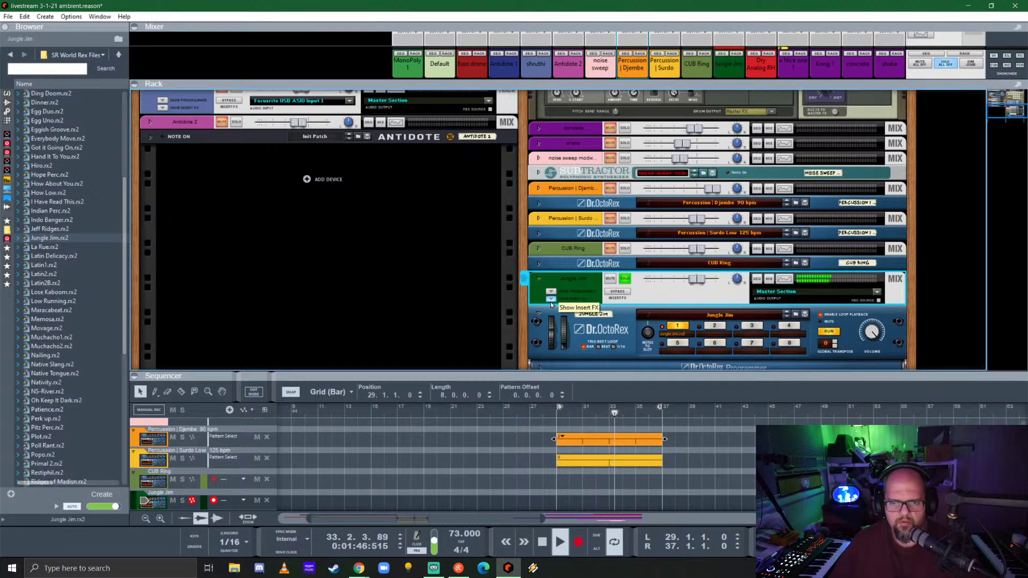
{"action": "left_click", "coordinate": [550, 300]}
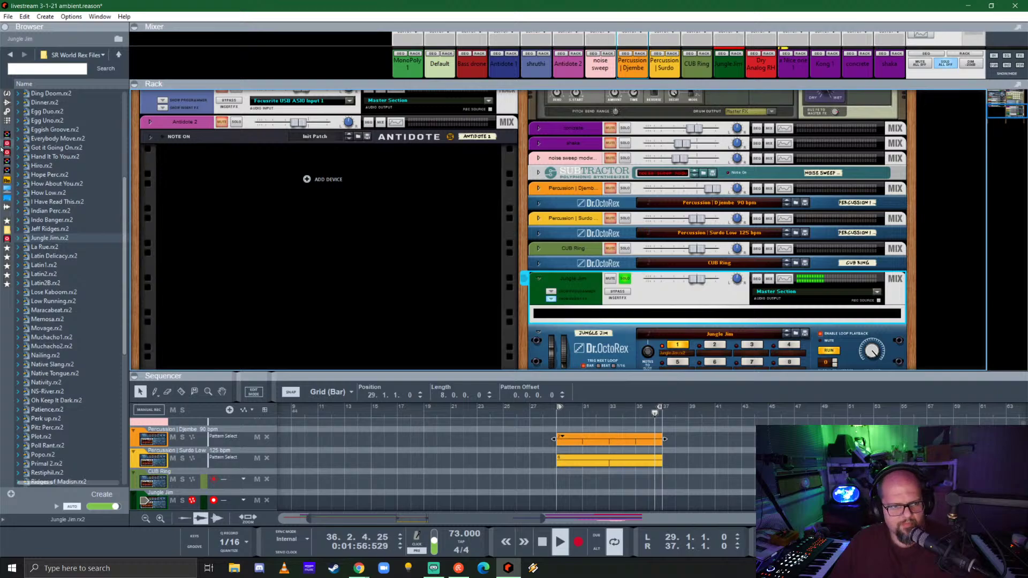
{"action": "left_click", "coordinate": [7, 275]}
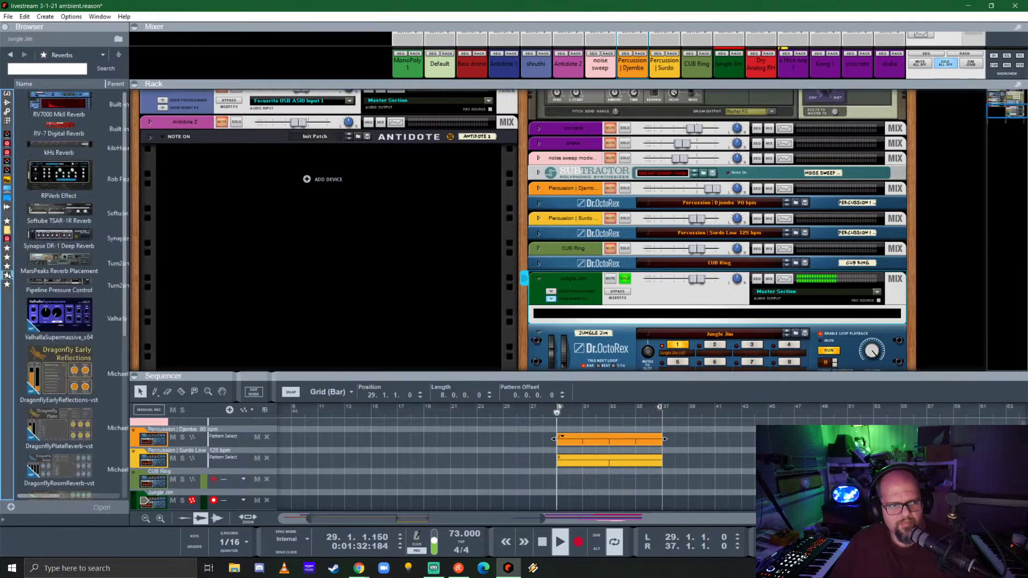
{"action": "mouse_move", "coordinate": [59, 212]}
{"action": "left_mouse_down"}
{"action": "mouse_move", "coordinate": [615, 305]}
{"action": "mouse_move", "coordinate": [692, 304]}
{"action": "mouse_move", "coordinate": [693, 318]}
{"action": "left_mouse_up"}
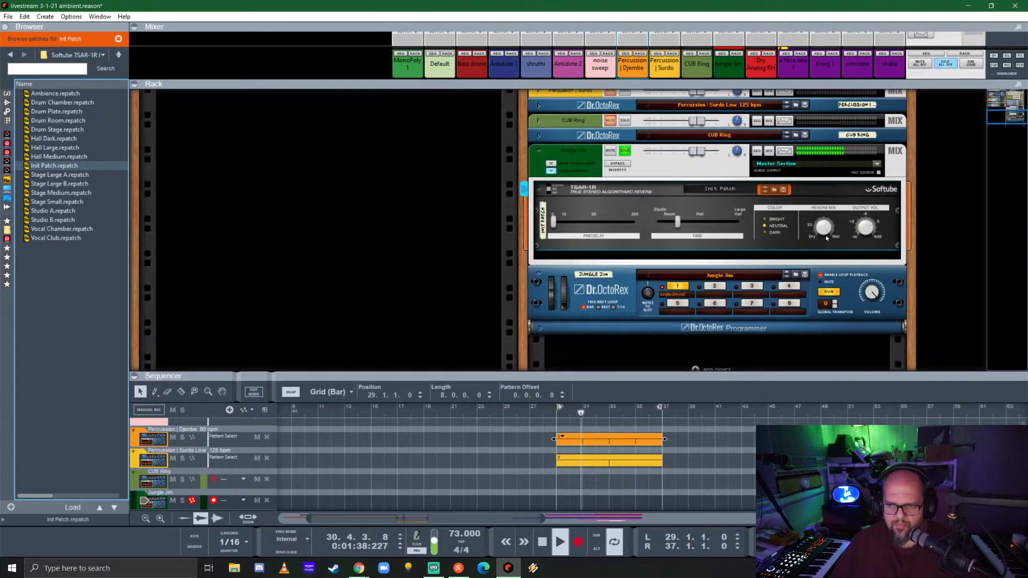
{"action": "left_click", "coordinate": [832, 229]}
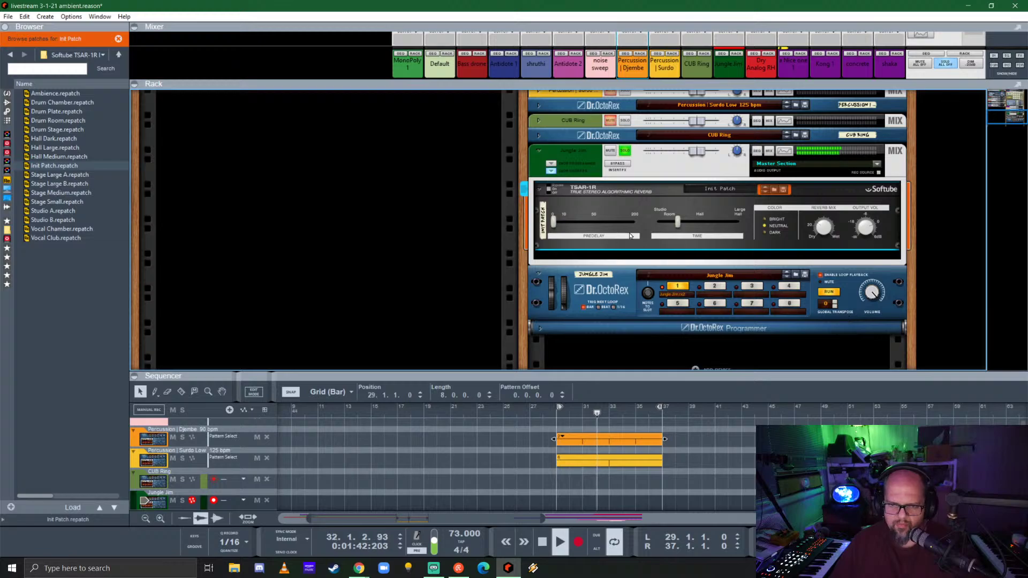
{"action": "left_click_drag", "start_coordinate": [553, 222], "coordinate": [573, 224]}
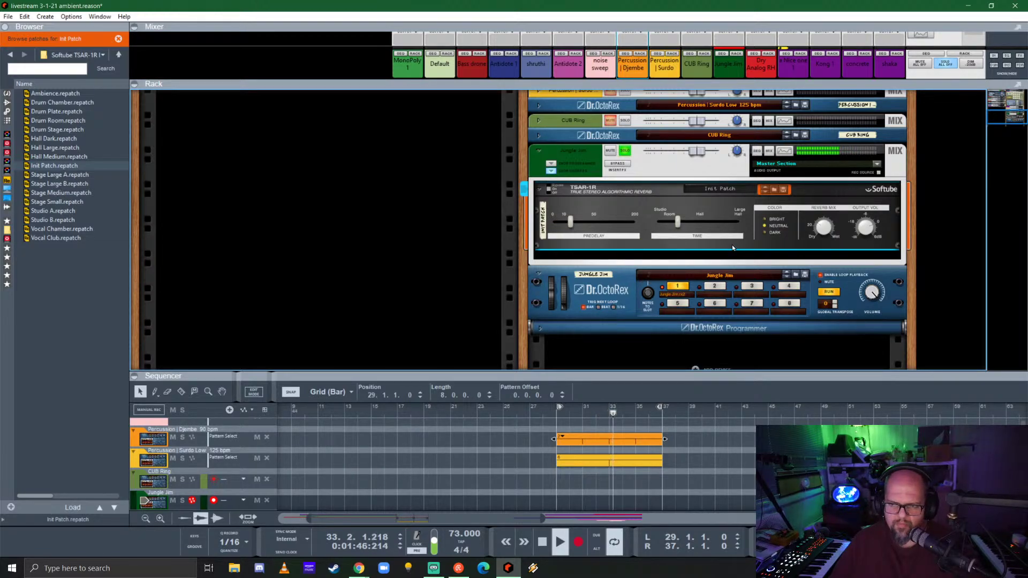
- Try the Dark and Bright reverb colors on Jungle Jim, settle on Neutral, and shorten the reverb time slightly
{"action": "left_click", "coordinate": [765, 233]}
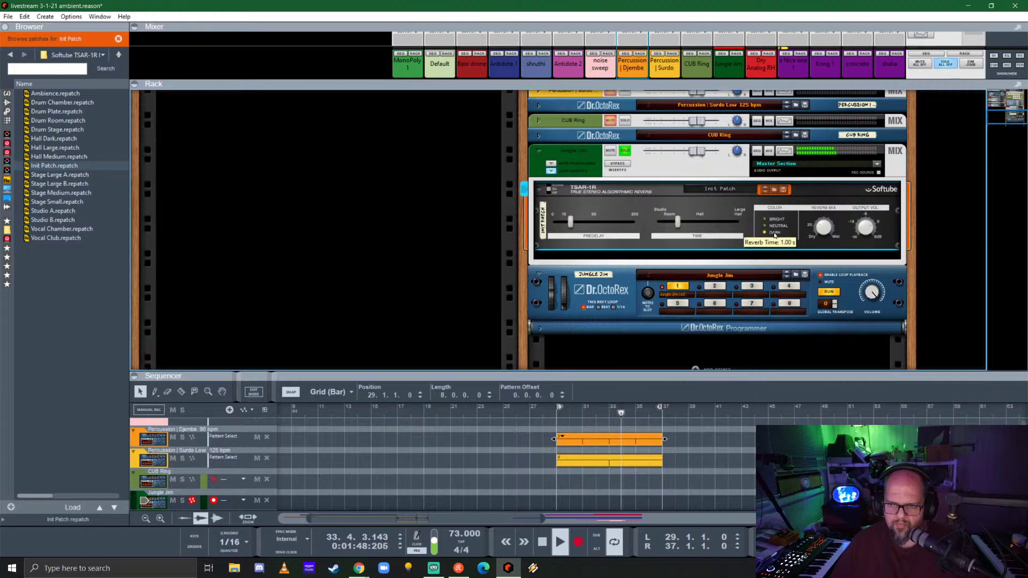
{"action": "left_click", "coordinate": [769, 229]}
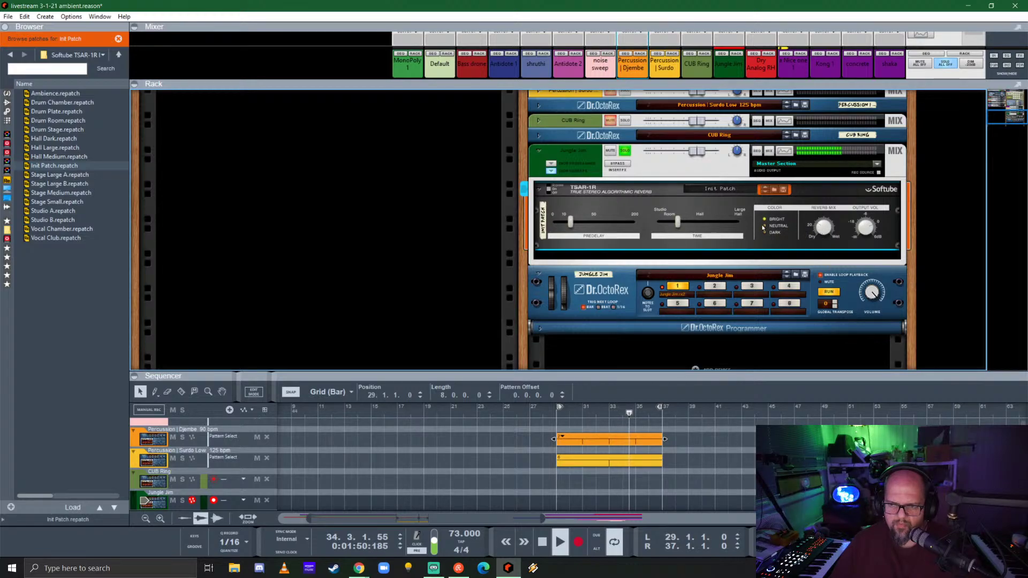
{"action": "left_click", "coordinate": [769, 229]}
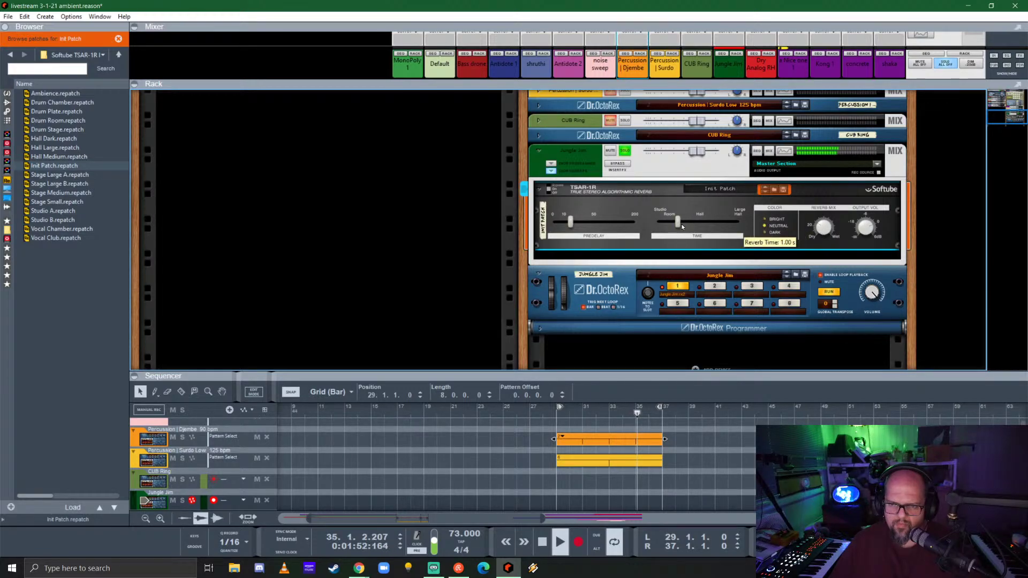
{"action": "left_click_drag", "start_coordinate": [686, 224], "coordinate": [670, 223]}
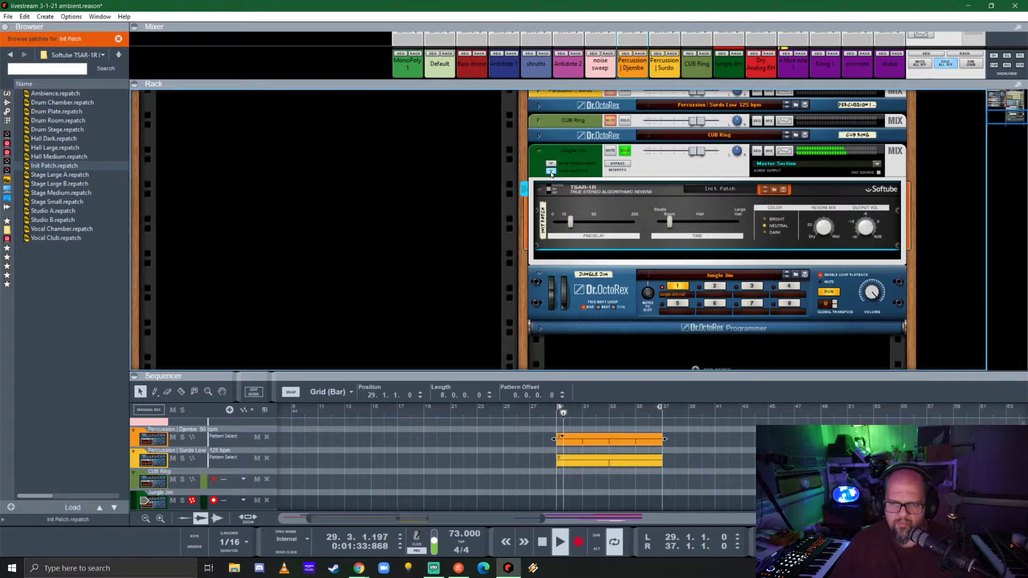
{"action": "left_click", "coordinate": [552, 174]}
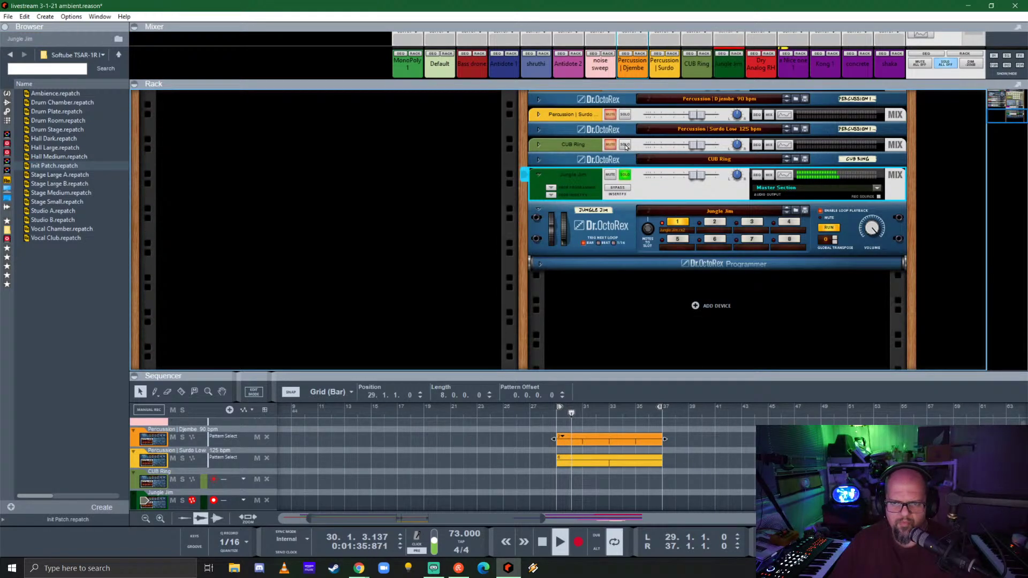
- Audition CUB Ring, Surdo and Djembe soloed together with Jungle Jim, and clear all solos
{"action": "left_click", "coordinate": [621, 144]}
{"action": "left_click", "coordinate": [626, 115]}
{"action": "scroll", "coordinate": [663, 185], "scroll_direction": "up", "scroll_amount": 3}
{"action": "left_click", "coordinate": [625, 175]}
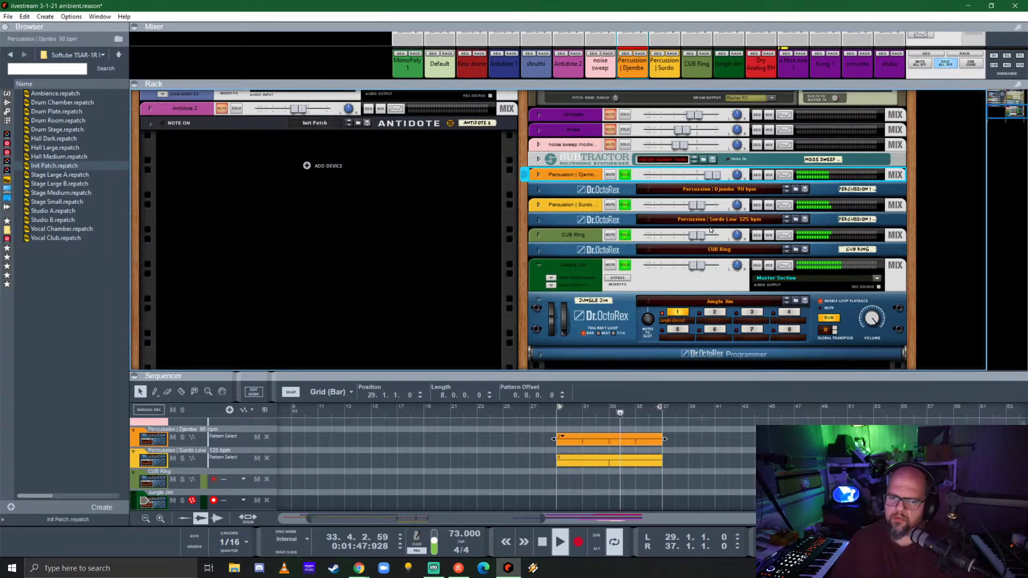
{"action": "left_click", "coordinate": [945, 64]}
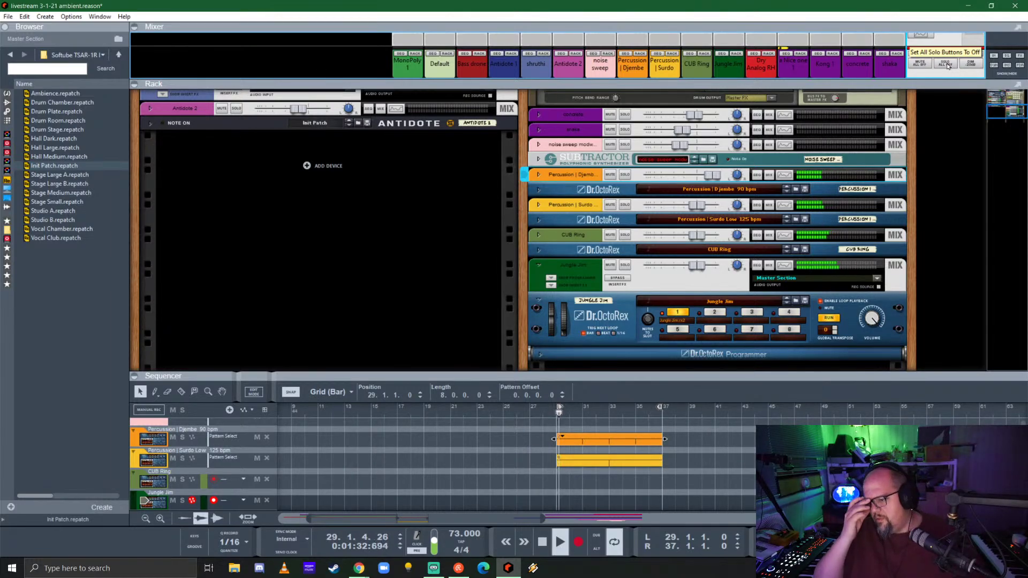
- Stop playback, raise the song tempo to 85.000 and resume playback
{"action": "key", "text": "space"}
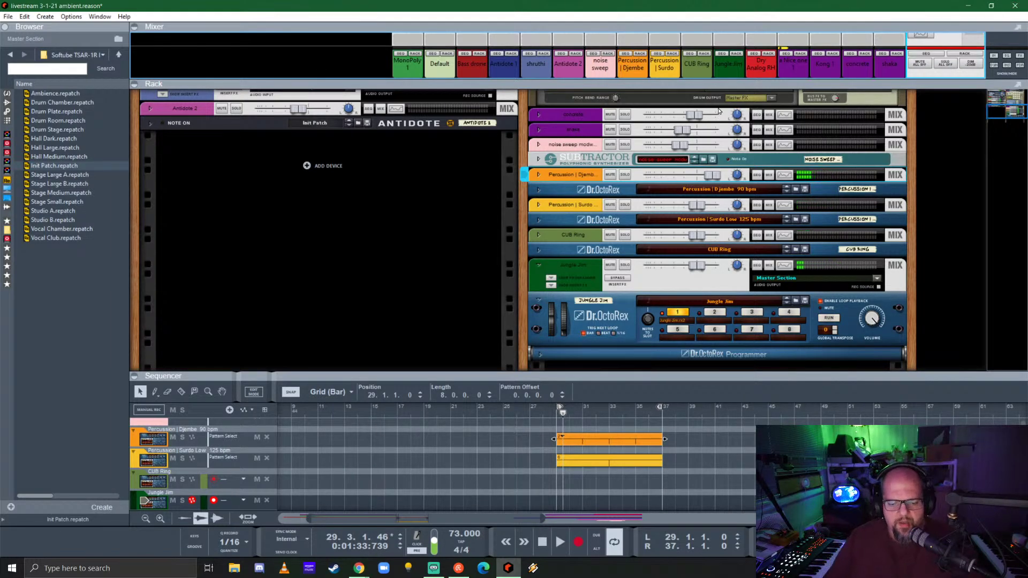
{"action": "left_click_drag", "start_coordinate": [459, 536], "coordinate": [466, 513]}
{"action": "left_click", "coordinate": [475, 506]}
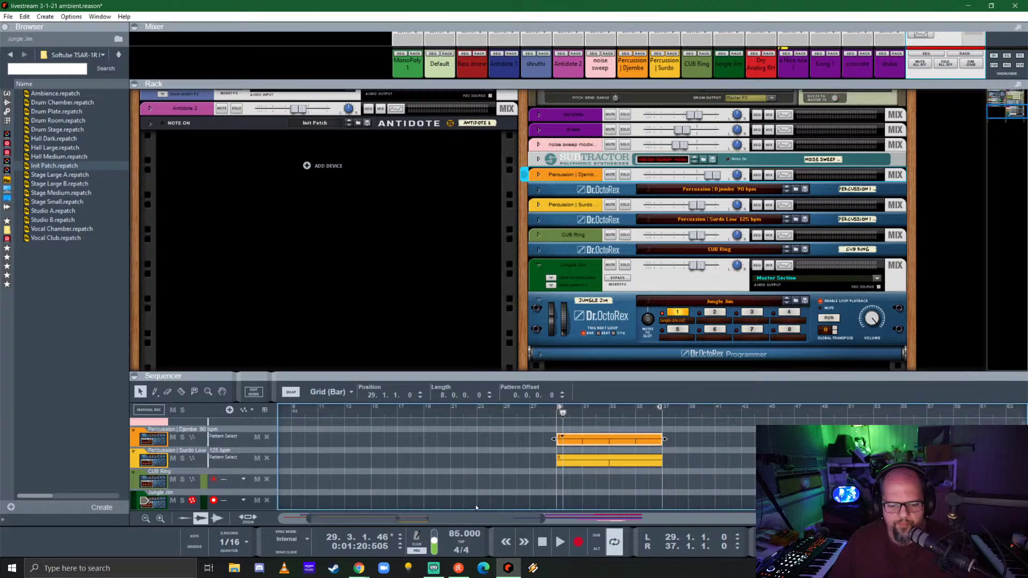
{"action": "key", "text": "space"}
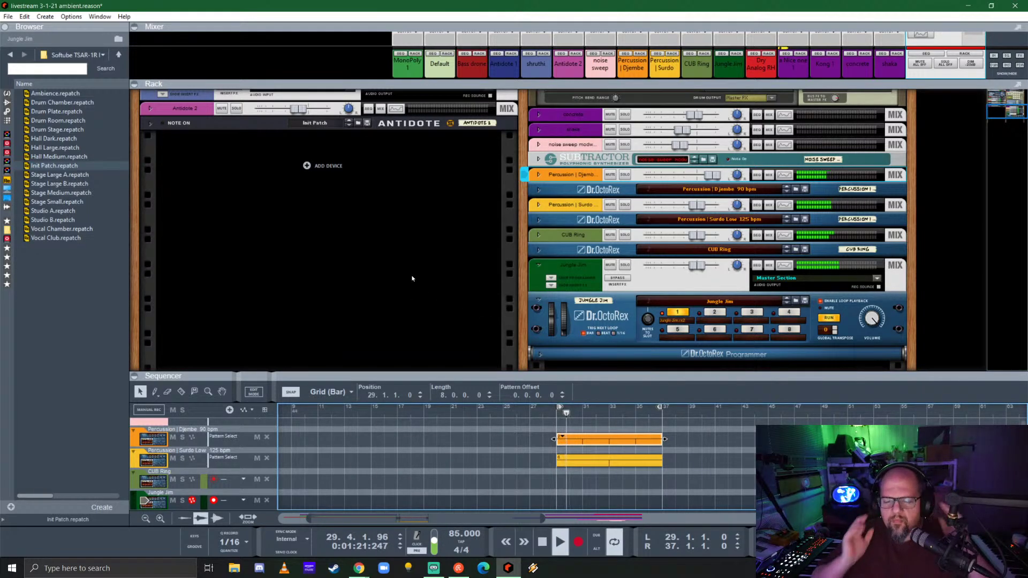
- Enlarge the sequencer and play the arrangement from about bar 21
{"action": "left_click_drag", "start_coordinate": [551, 377], "coordinate": [551, 183]}
{"action": "scroll", "coordinate": [529, 340], "scroll_direction": "left", "scroll_amount": 4}
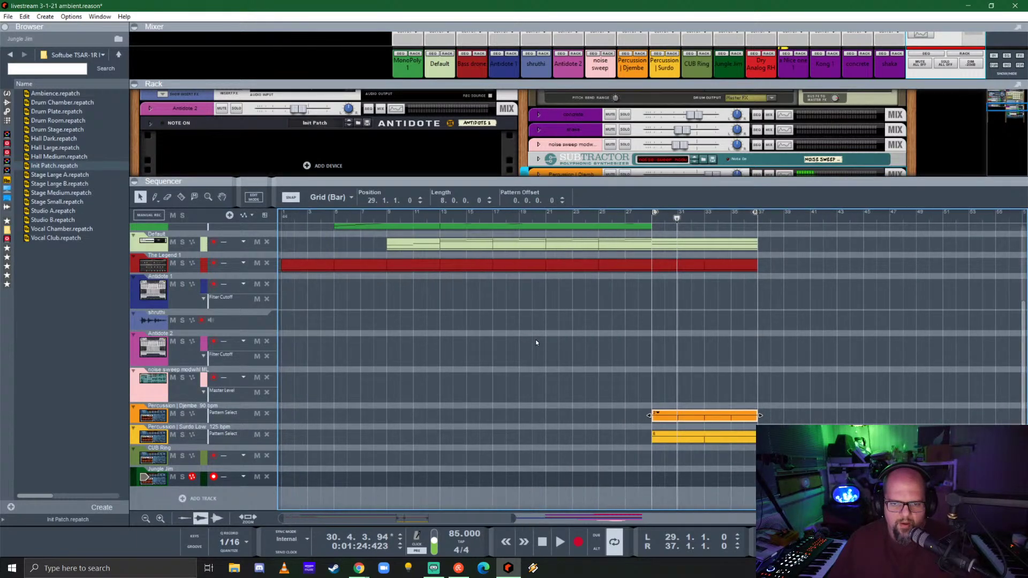
{"action": "scroll", "coordinate": [551, 315], "scroll_direction": "up", "scroll_amount": 4}
{"action": "left_click", "coordinate": [545, 213]}
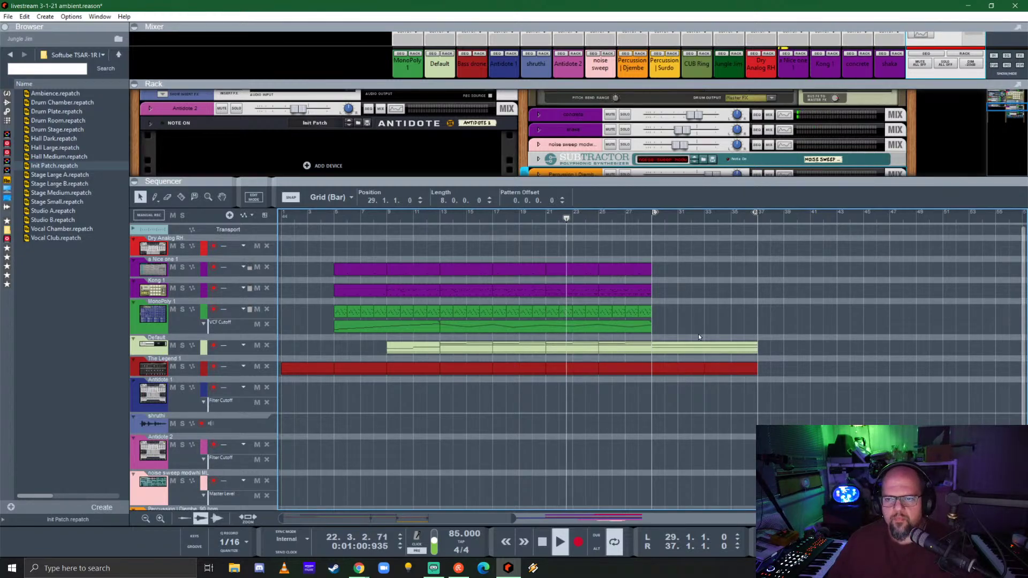
- Stop the running Jungle Jim loop and fold its mix channel and Dr. OctoRex
{"action": "left_click_drag", "start_coordinate": [651, 185], "coordinate": [651, 390]}
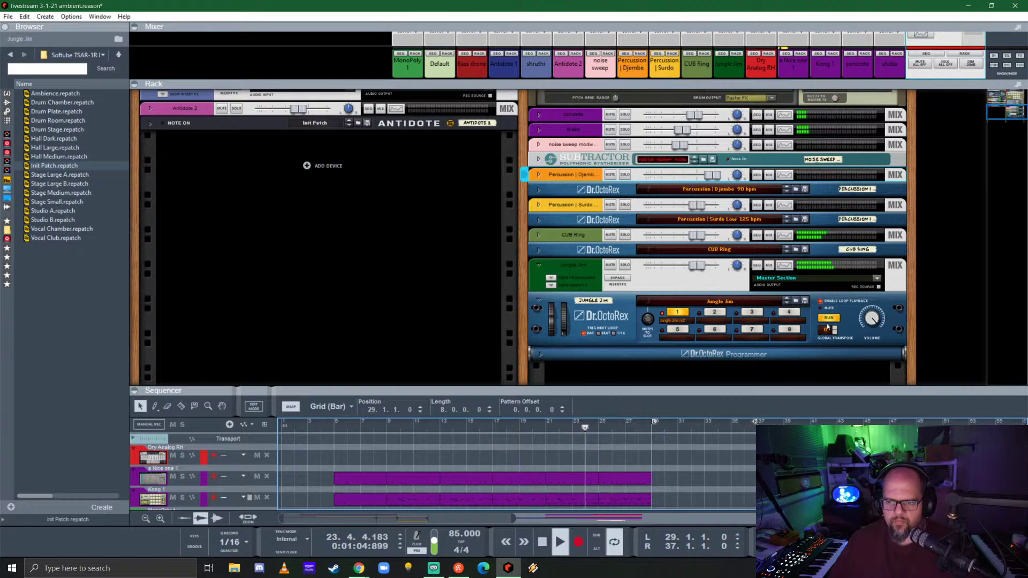
{"action": "left_click", "coordinate": [828, 318]}
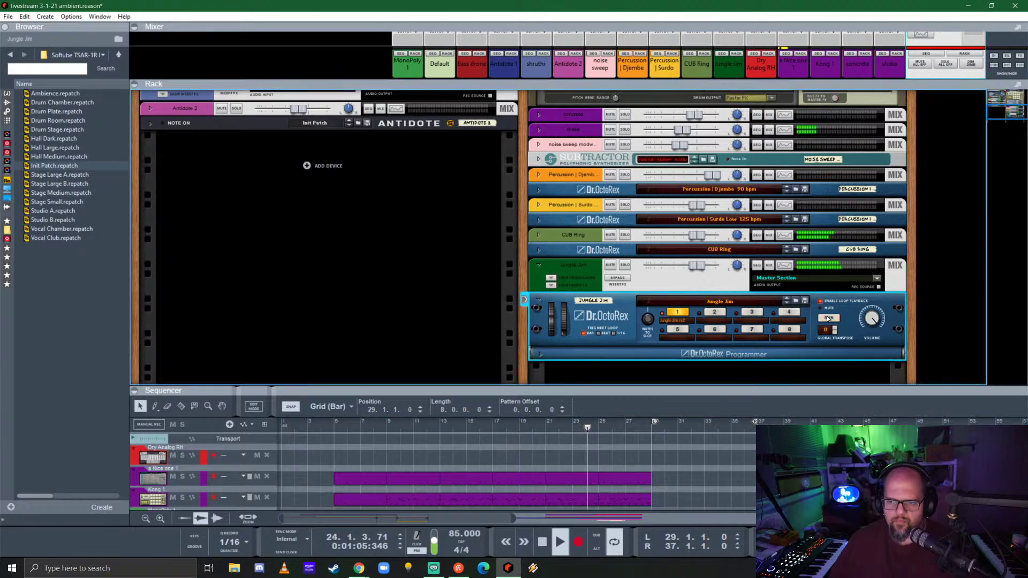
{"action": "left_click", "coordinate": [538, 265]}
{"action": "left_click", "coordinate": [539, 278]}
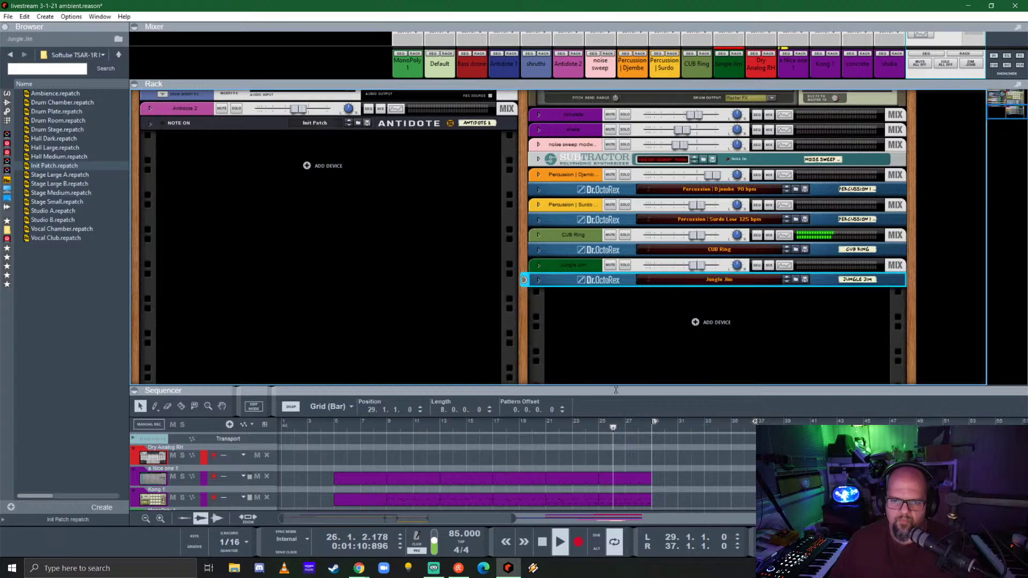
- Expand the sequencer over the rack and add a one-bar clip at bar 29 on the CUB Ring note lane
{"action": "left_click_drag", "start_coordinate": [618, 383], "coordinate": [636, 305]}
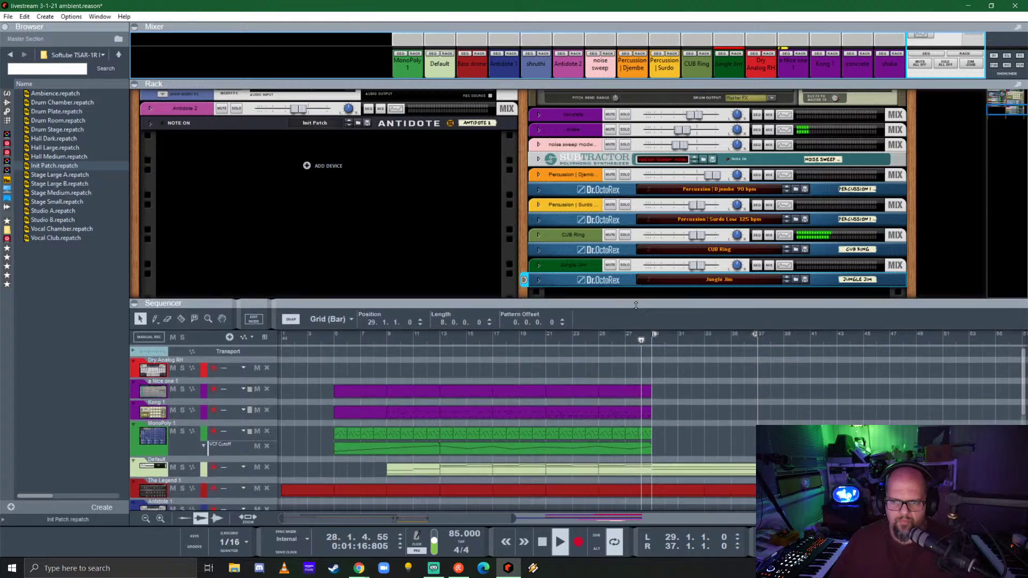
{"action": "left_click", "coordinate": [624, 232]}
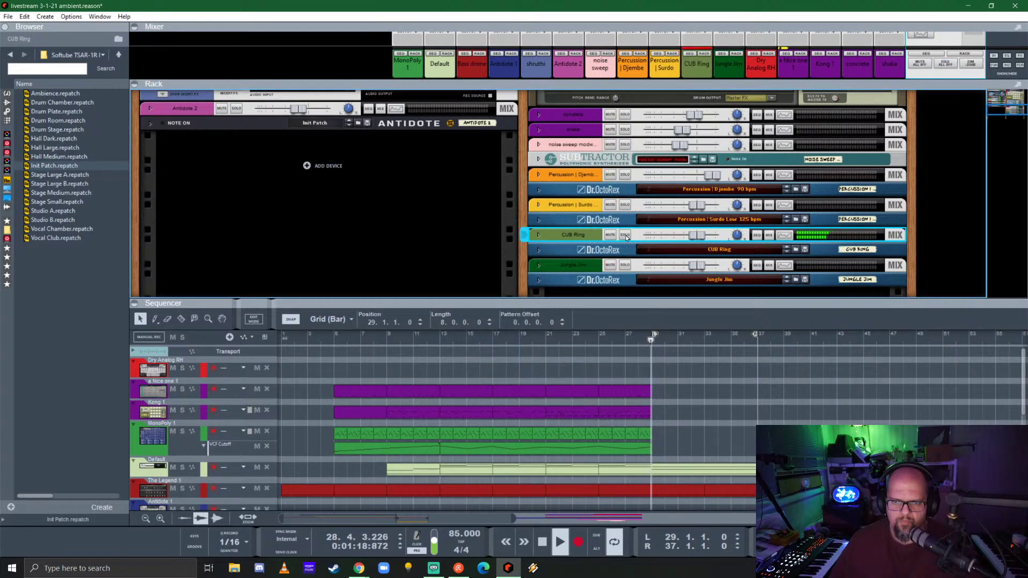
{"action": "left_click_drag", "start_coordinate": [661, 304], "coordinate": [671, 103]}
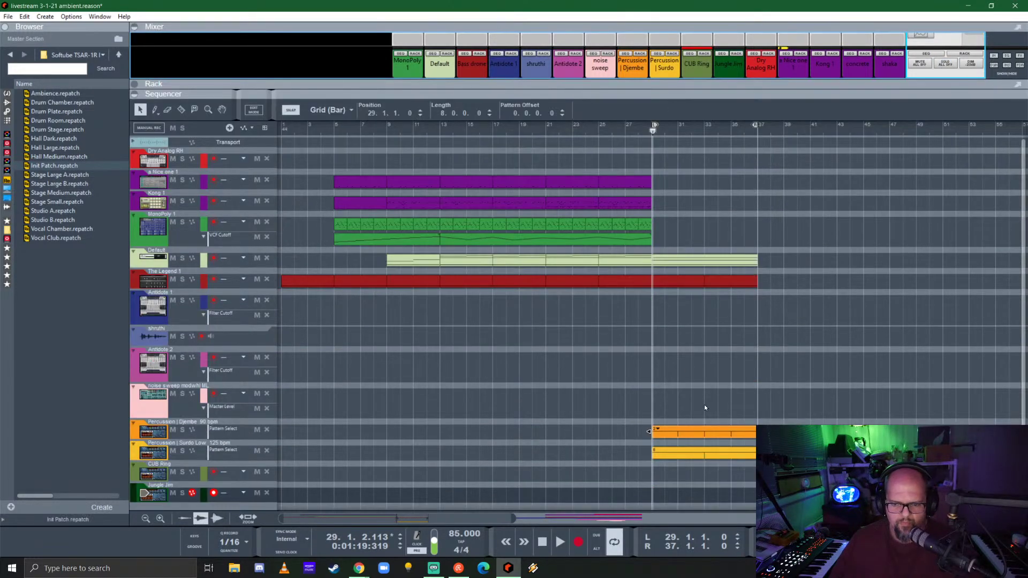
{"action": "scroll", "coordinate": [616, 436], "scroll_direction": "down", "scroll_amount": 1}
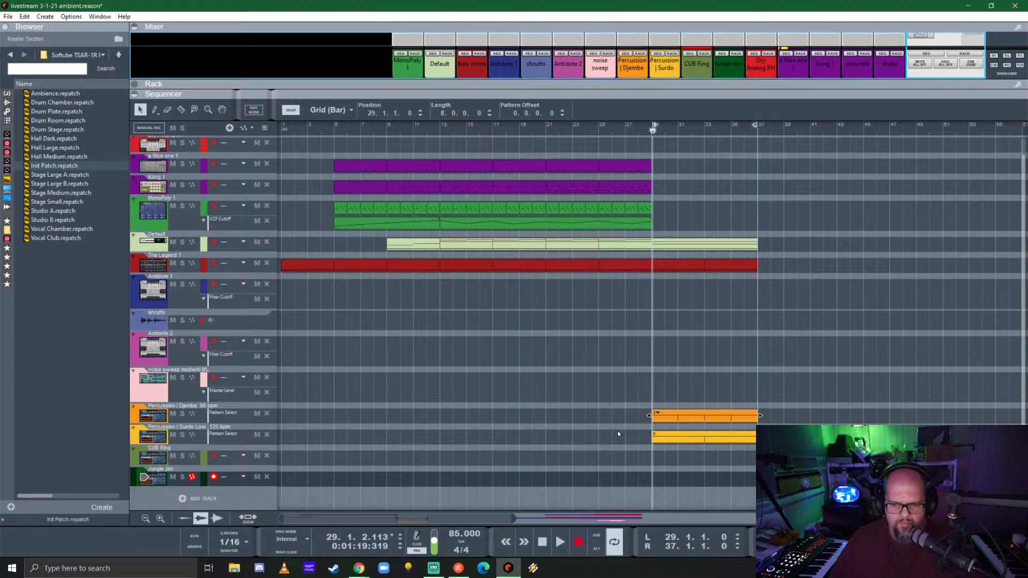
{"action": "left_click", "coordinate": [657, 456]}
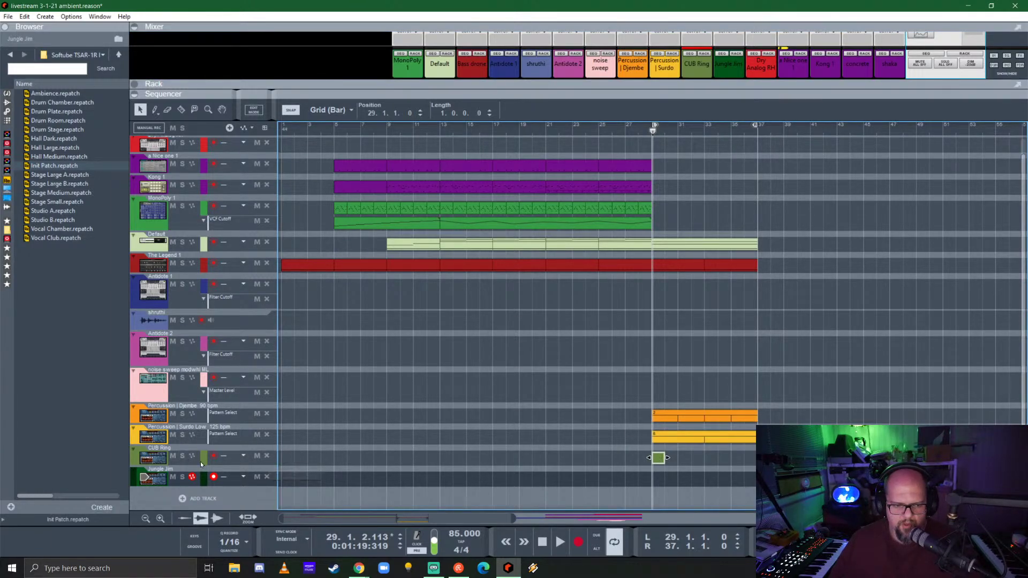
- Create a pattern/loop lane on both the CUB Ring and Jungle Jim tracks
{"action": "left_click", "coordinate": [159, 460]}
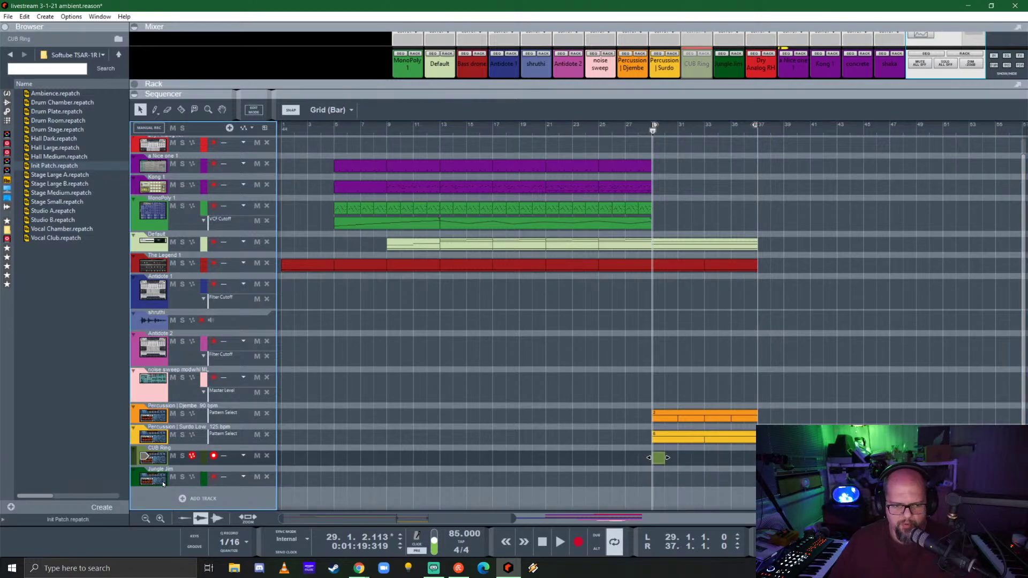
{"action": "right_click", "coordinate": [160, 461]}
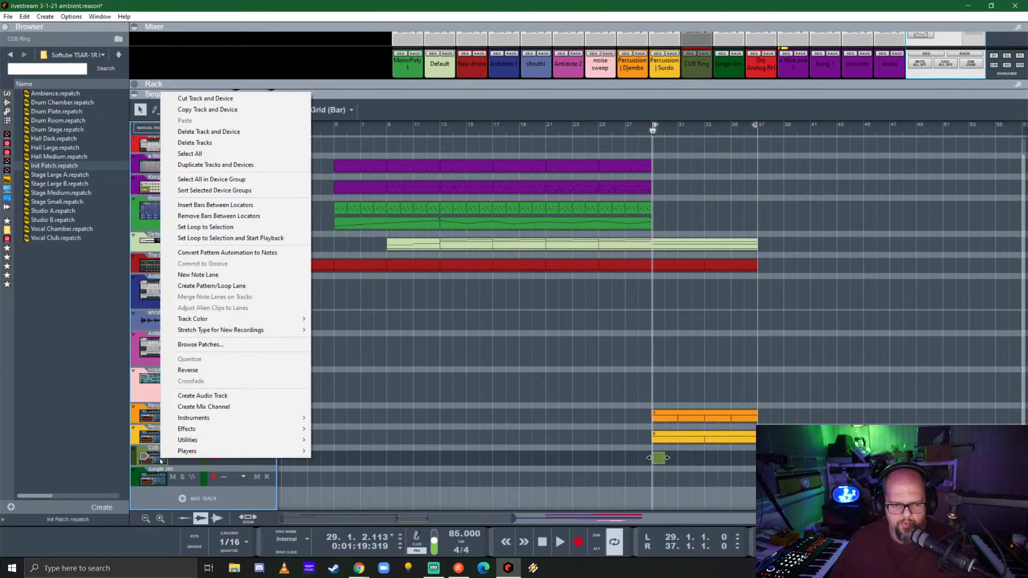
{"action": "left_click", "coordinate": [230, 286]}
{"action": "right_click", "coordinate": [158, 493]}
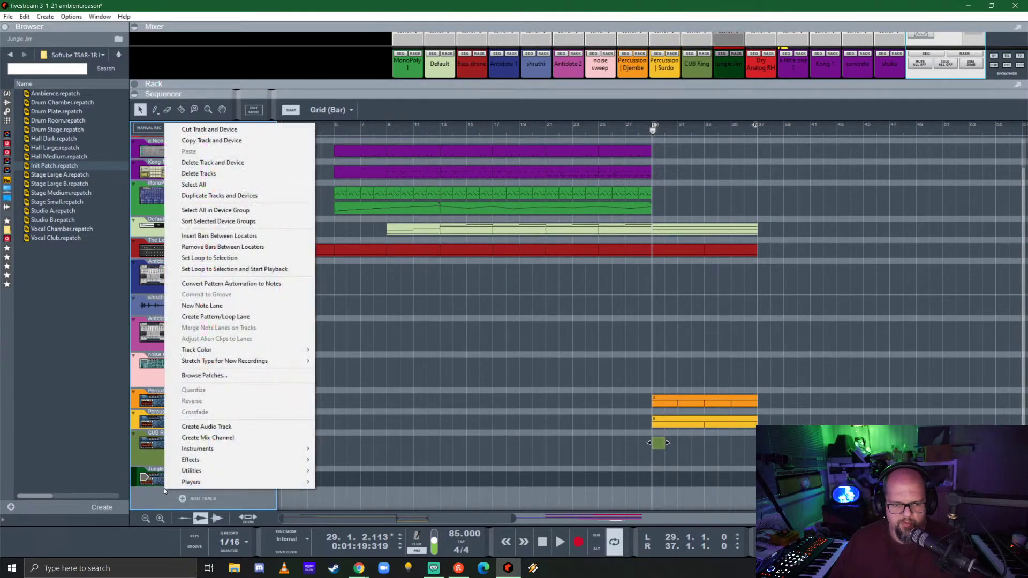
{"action": "left_click", "coordinate": [230, 316]}
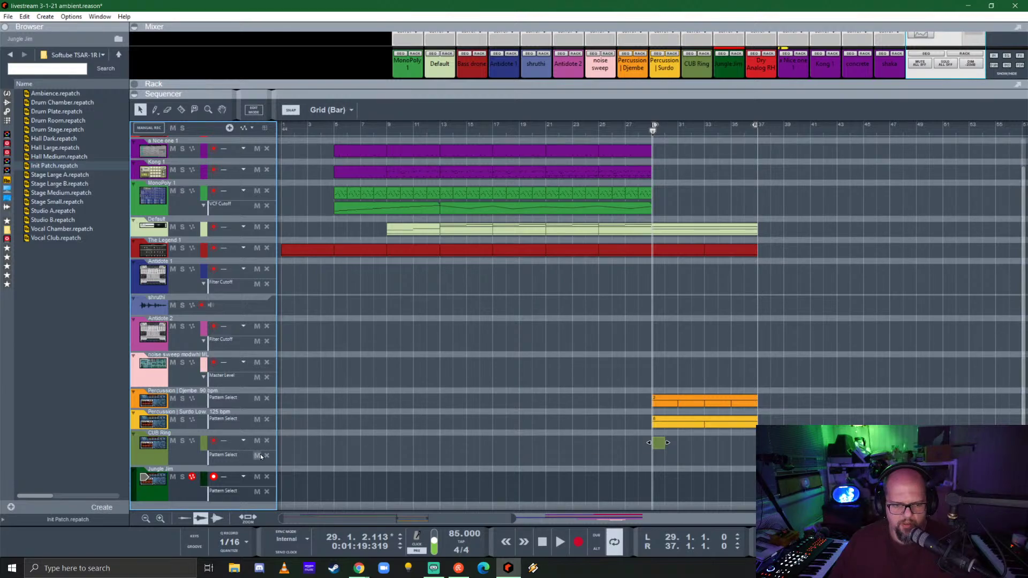
- Delete the note lanes of the CUB Ring and Jungle Jim tracks, including the CUB Ring clip
{"action": "left_click", "coordinate": [267, 440]}
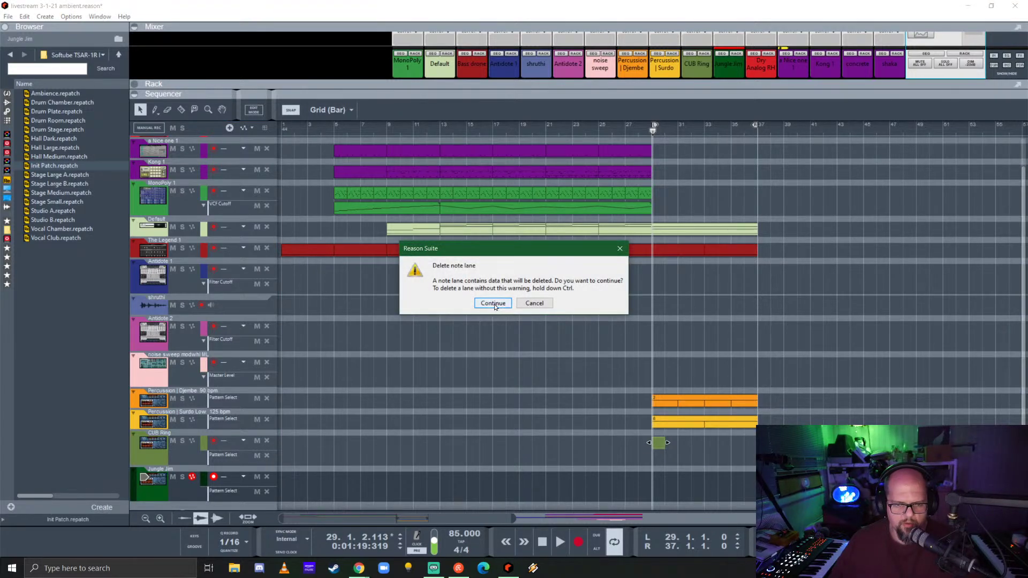
{"action": "left_click", "coordinate": [492, 303]}
{"action": "left_click", "coordinate": [266, 462]}
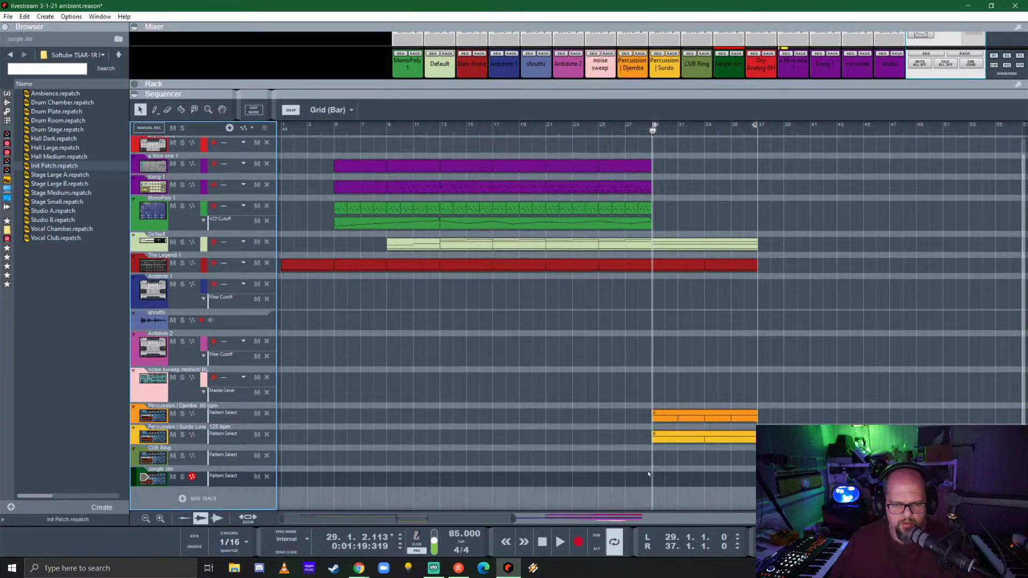
- Draw eight-bar pattern clips from bar 29 to bar 37 on the CUB Ring and Jungle Jim pattern lanes
{"action": "left_click", "coordinate": [660, 456]}
{"action": "left_click_drag", "start_coordinate": [658, 457], "coordinate": [745, 456]}
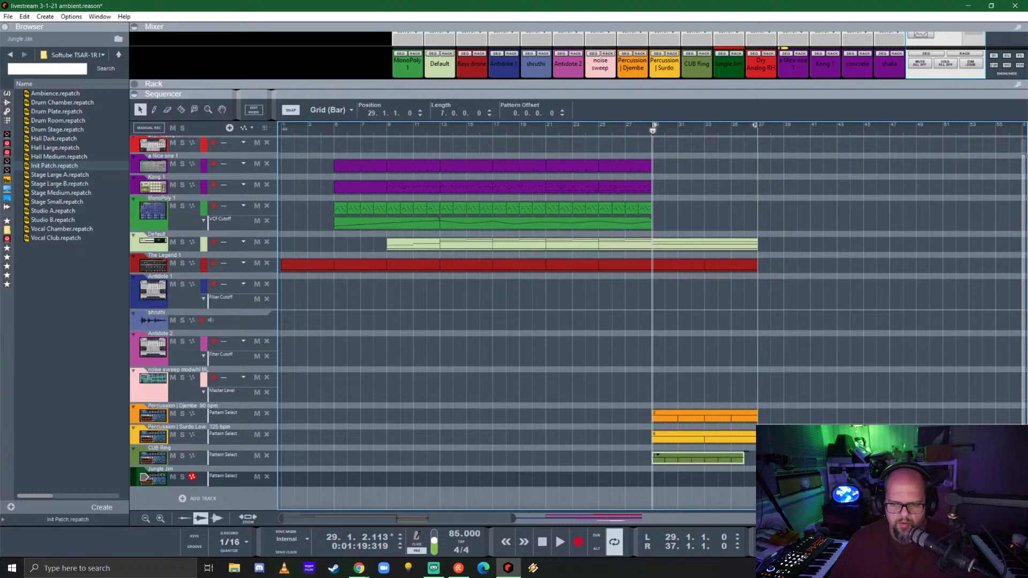
{"action": "left_click", "coordinate": [654, 477]}
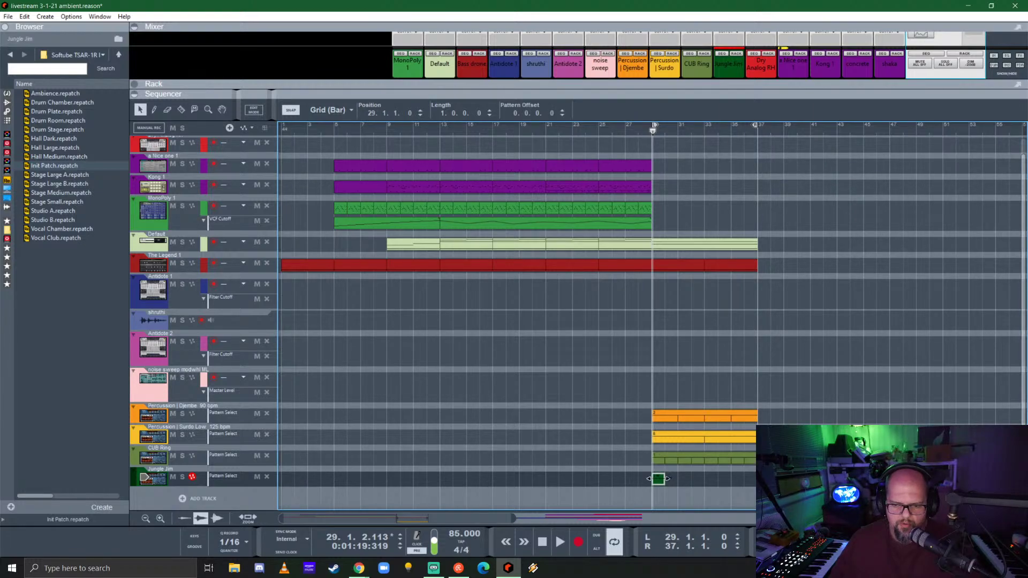
{"action": "left_click_drag", "start_coordinate": [668, 479], "coordinate": [745, 478]}
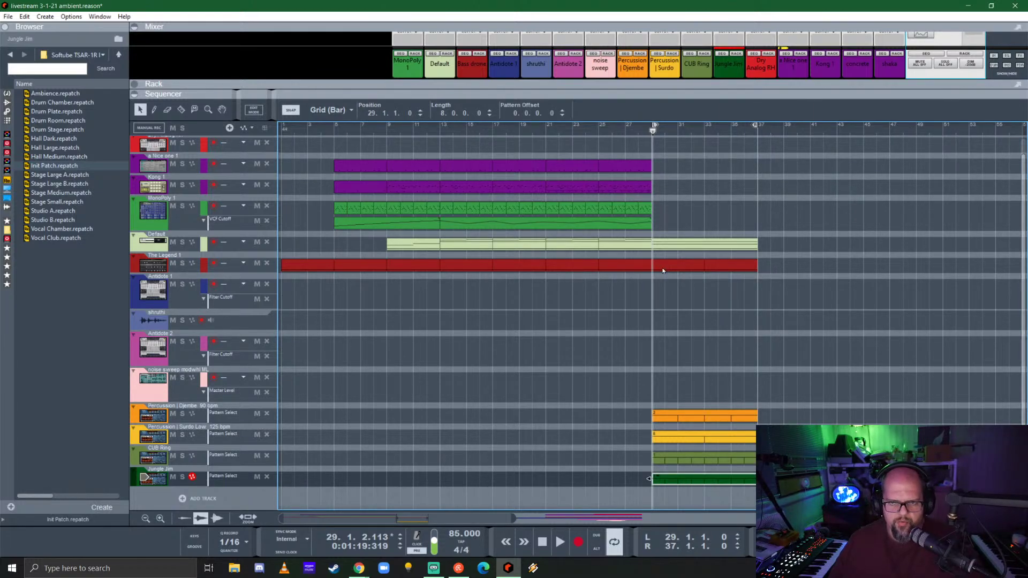
- Play from about bar 21 through bar 37 to hear the new percussion section enter
{"action": "left_click_drag", "start_coordinate": [653, 132], "coordinate": [555, 134]}
{"action": "key", "text": "space"}
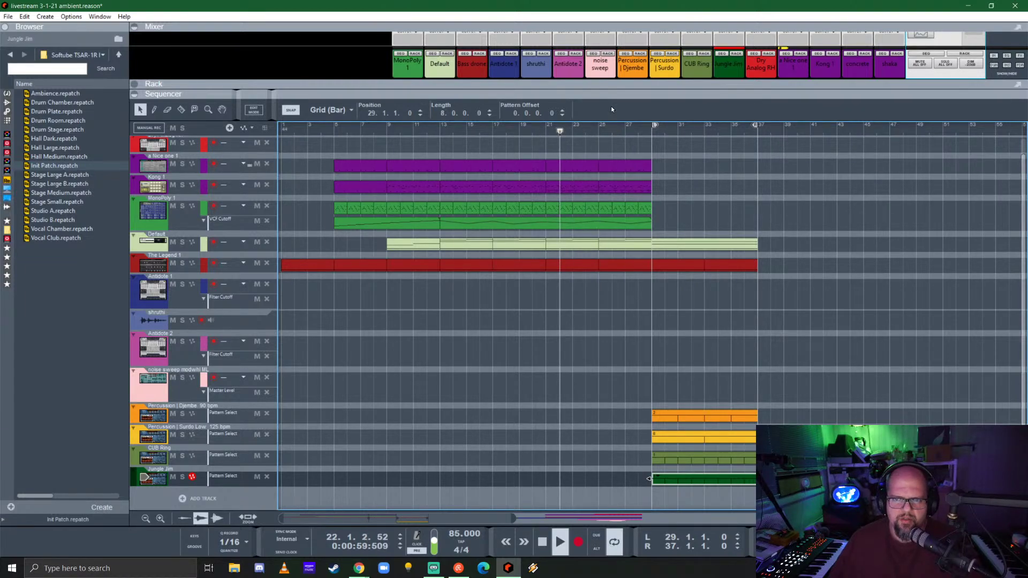
{"action": "scroll", "coordinate": [604, 302], "scroll_direction": "up", "scroll_amount": 1}
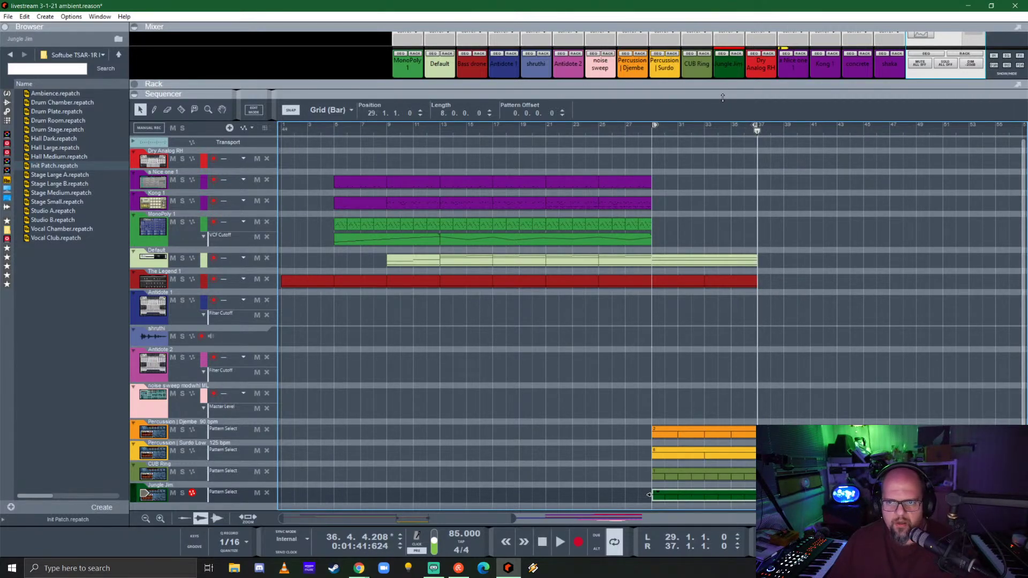
- Expand the sequencer to full height and examine the arrangement beyond bar 37
{"action": "left_click_drag", "start_coordinate": [722, 97], "coordinate": [722, 50]}
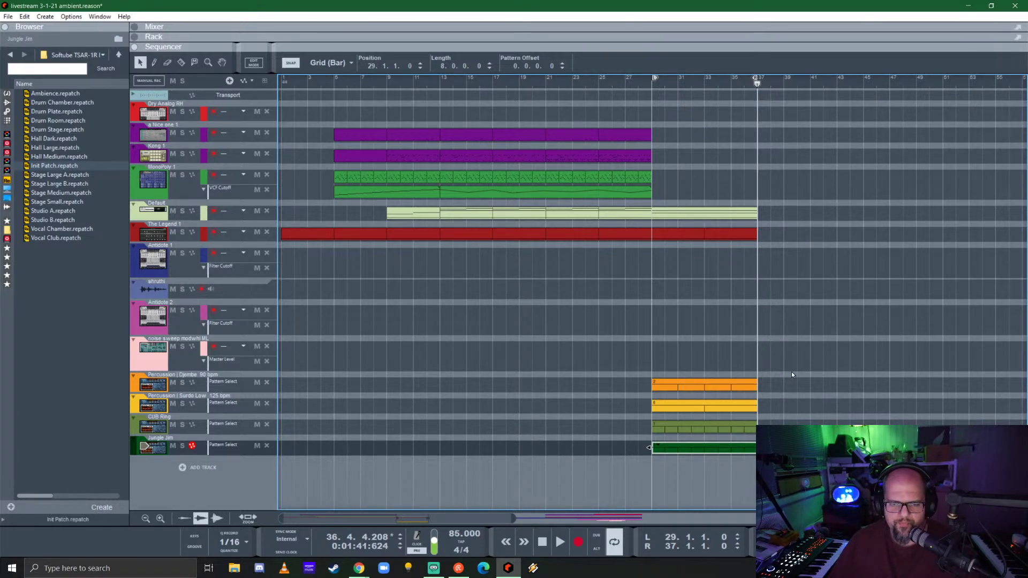
{"action": "scroll", "coordinate": [719, 356], "scroll_direction": "right", "scroll_amount": 10}
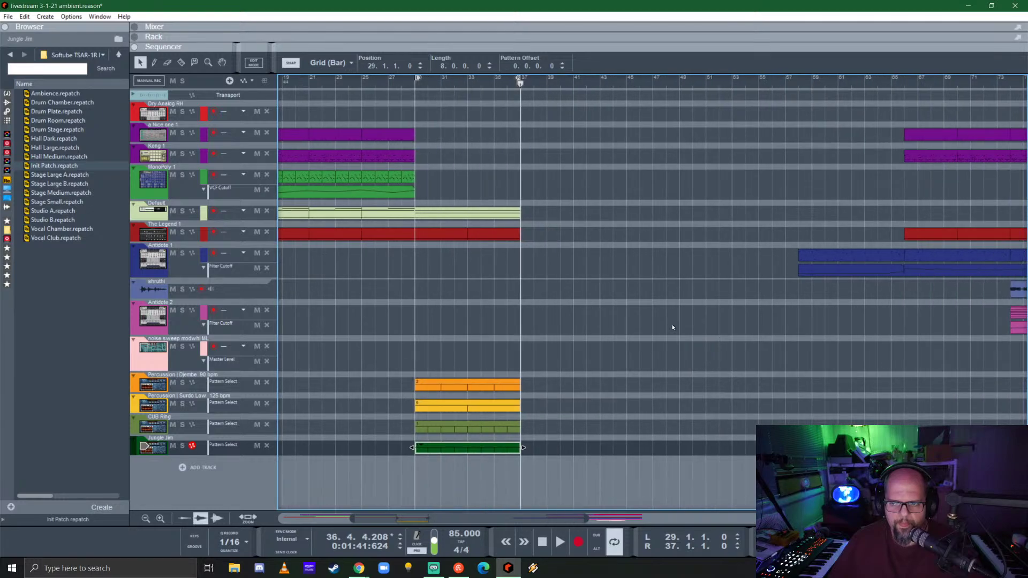
{"action": "scroll", "coordinate": [578, 365], "scroll_direction": "left", "scroll_amount": 5}
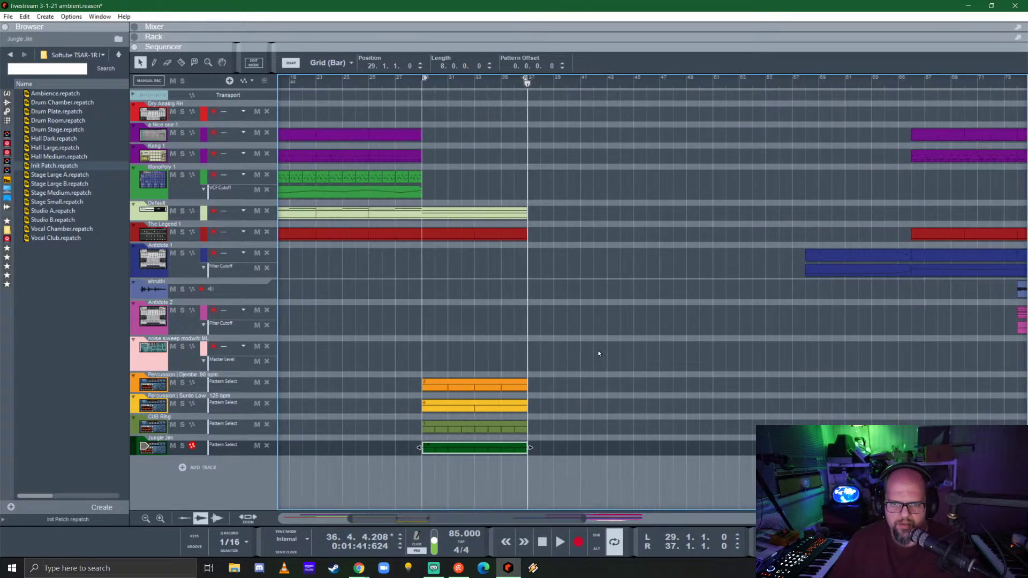
{"action": "scroll", "coordinate": [540, 386], "scroll_direction": "left", "scroll_amount": 2}
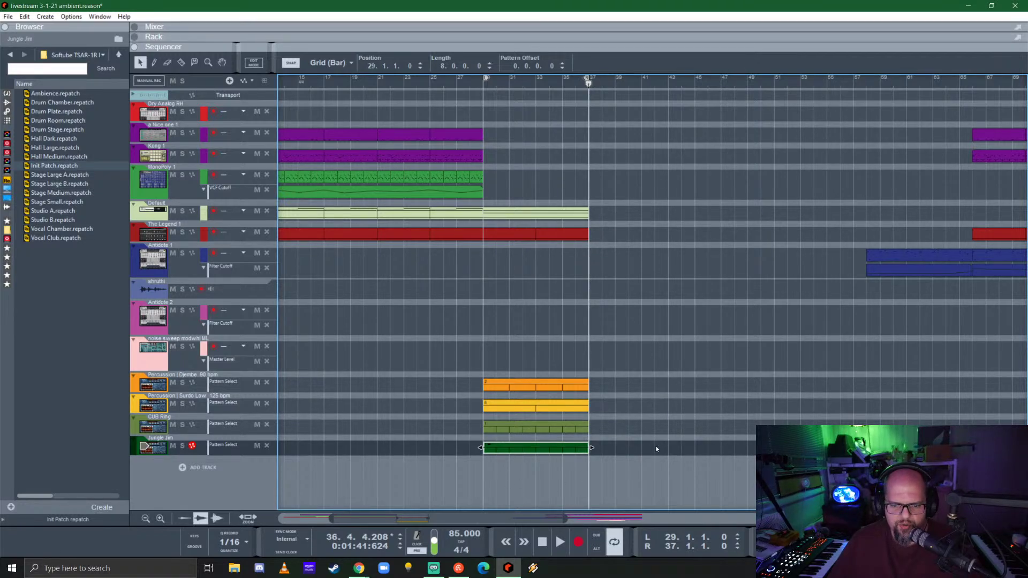
- Shift the Djembe, Surdo and Jungle Jim pattern clips to about bar 40, with the CUB Ring clip returned to bar 29
{"action": "left_click_drag", "start_coordinate": [656, 449], "coordinate": [664, 373]}
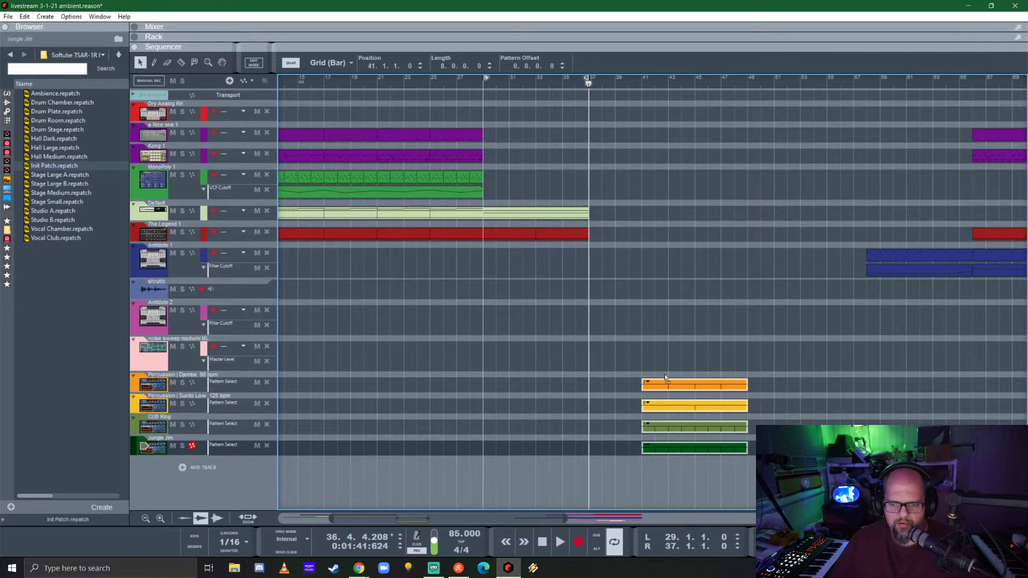
{"action": "left_click", "coordinate": [657, 428]}
{"action": "left_click_drag", "start_coordinate": [657, 429], "coordinate": [515, 428]}
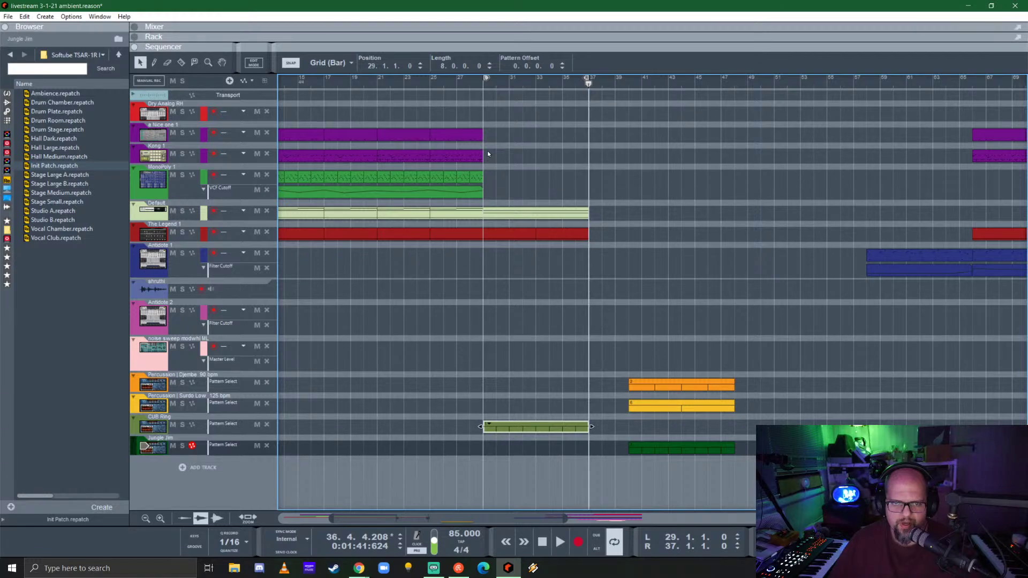
- Play from bar 29 and place the Surdo clip at bar 33 with a length of four bars
{"action": "left_click", "coordinate": [487, 85]}
{"action": "key", "text": "space"}
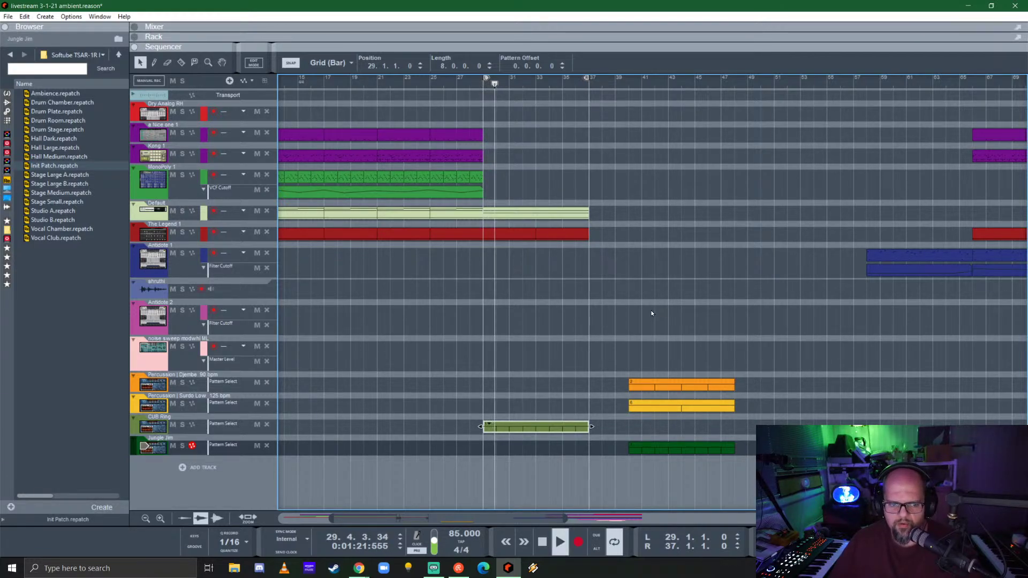
{"action": "left_click_drag", "start_coordinate": [661, 405], "coordinate": [570, 401]}
{"action": "left_click_drag", "start_coordinate": [640, 405], "coordinate": [586, 405]}
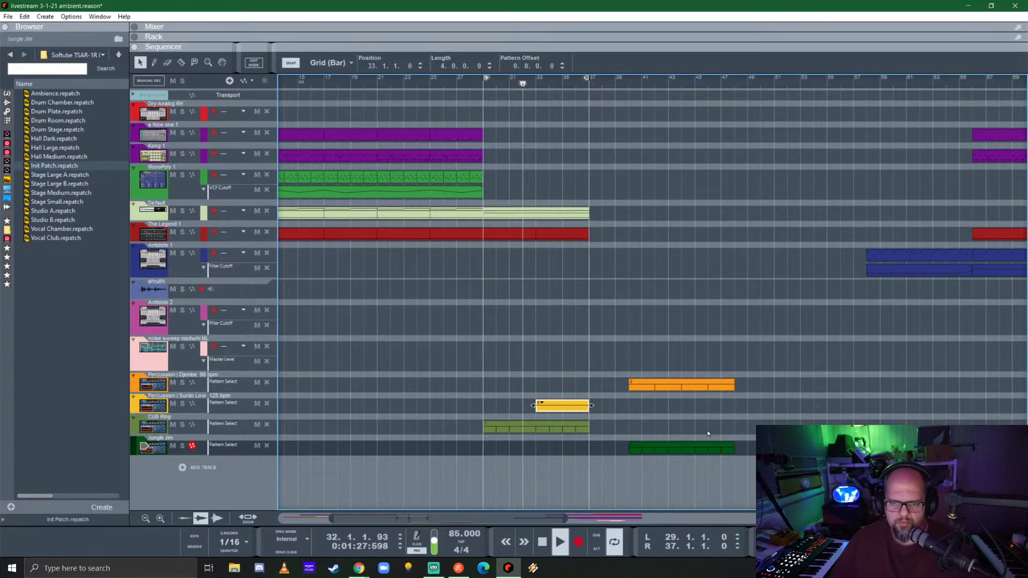
- Duplicate the Default and The Legend clips of bars 29–37 to bar 37, and set the loop from bar 37 to bar 45
{"action": "left_click_drag", "start_coordinate": [636, 267], "coordinate": [497, 203]}
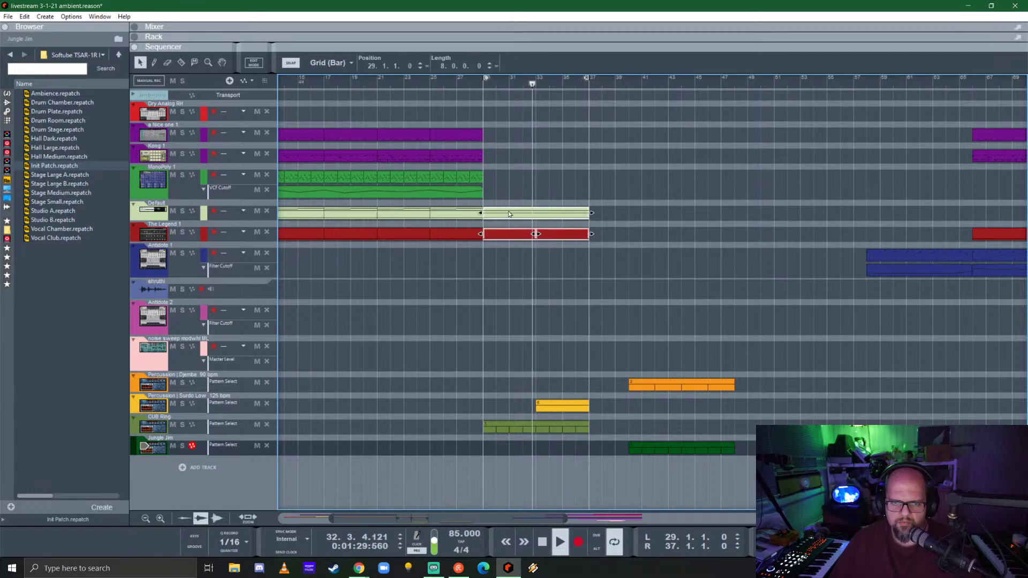
{"action": "left_click_drag", "start_coordinate": [537, 234], "coordinate": [657, 221]}
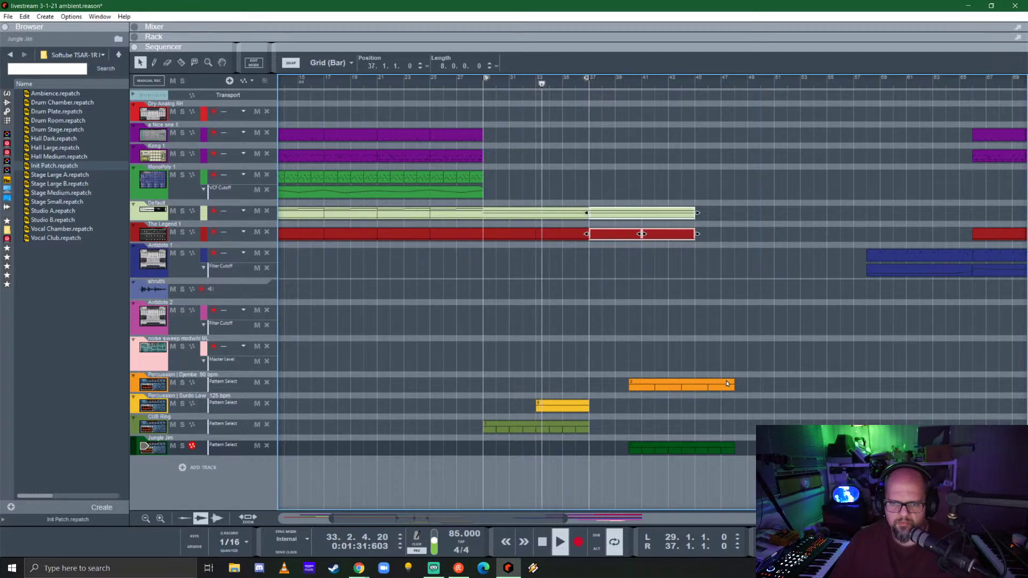
{"action": "left_click", "coordinate": [695, 83], "text": "alt"}
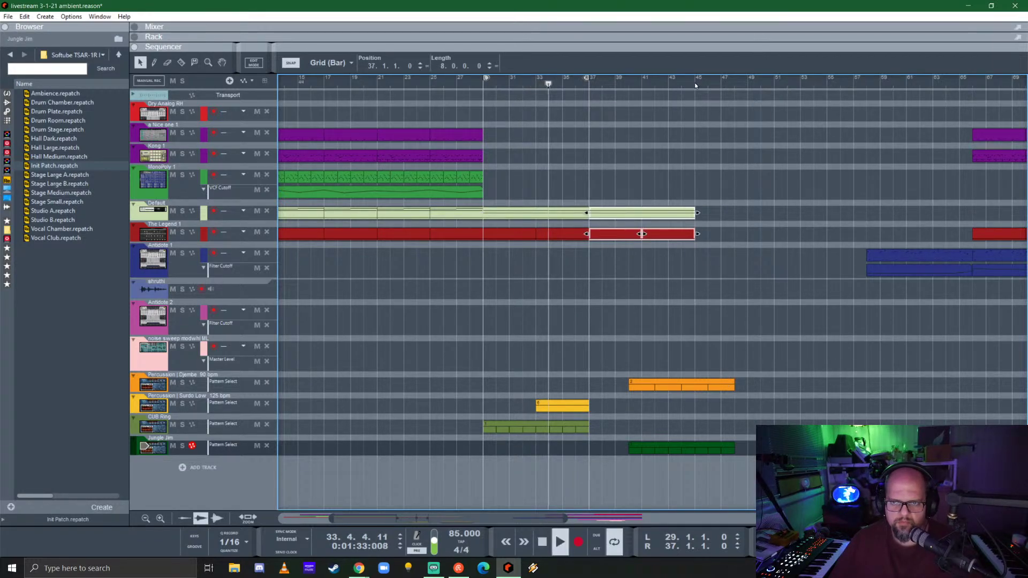
{"action": "left_click", "coordinate": [591, 84], "text": "ctrl"}
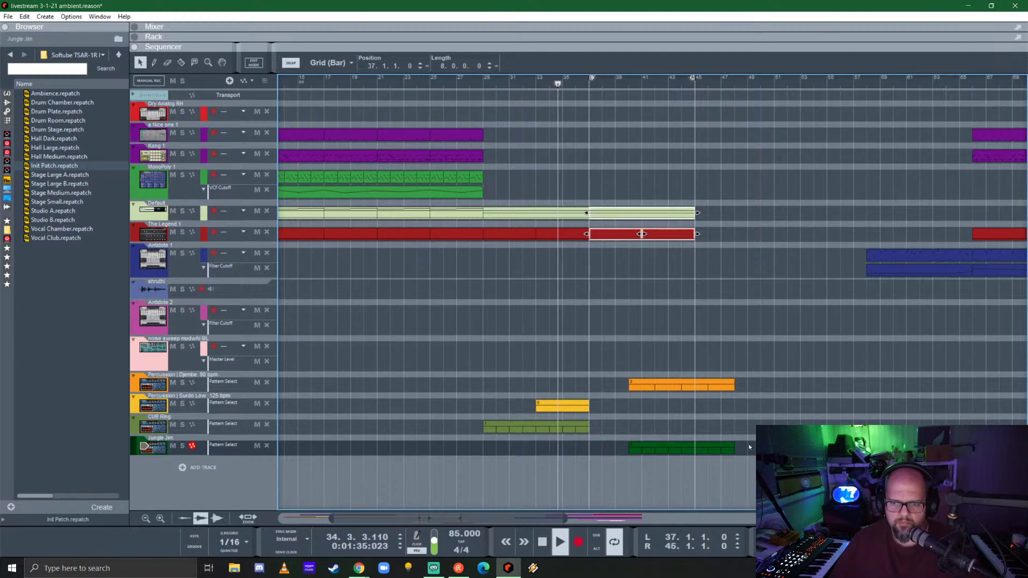
- Set the Djembe clip to bars 36–45 and Jungle Jim to bars 37–45, and extend the Surdo and CUB Ring clips to bar 45
{"action": "left_click_drag", "start_coordinate": [766, 455], "coordinate": [583, 384]}
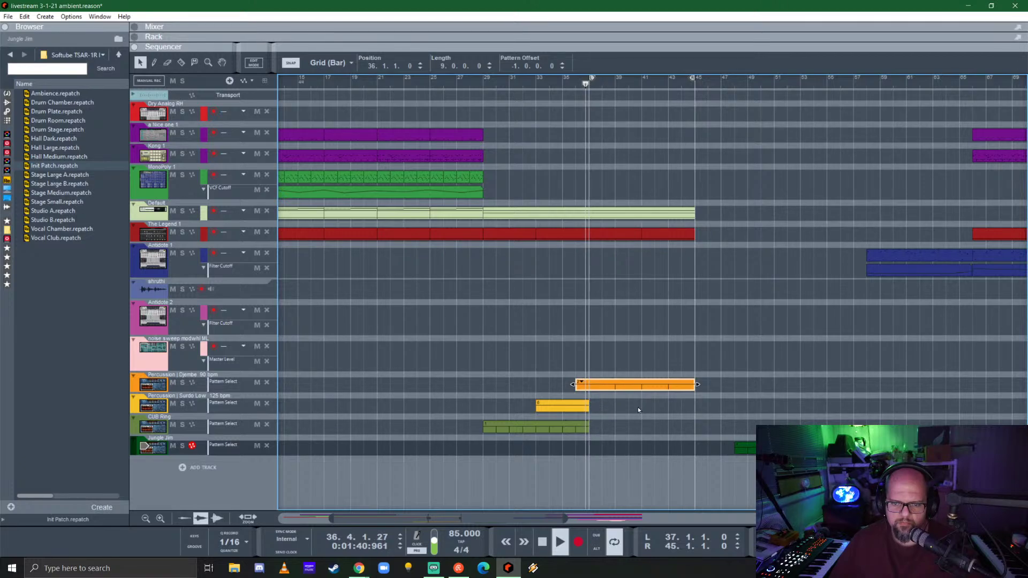
{"action": "left_click_drag", "start_coordinate": [769, 449], "coordinate": [529, 411]}
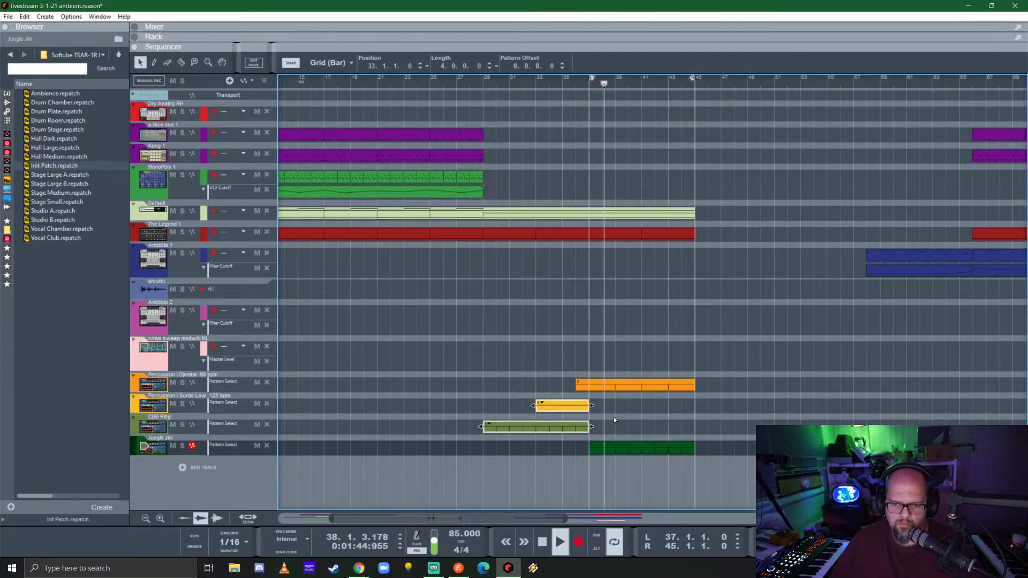
{"action": "left_click_drag", "start_coordinate": [592, 405], "coordinate": [699, 409]}
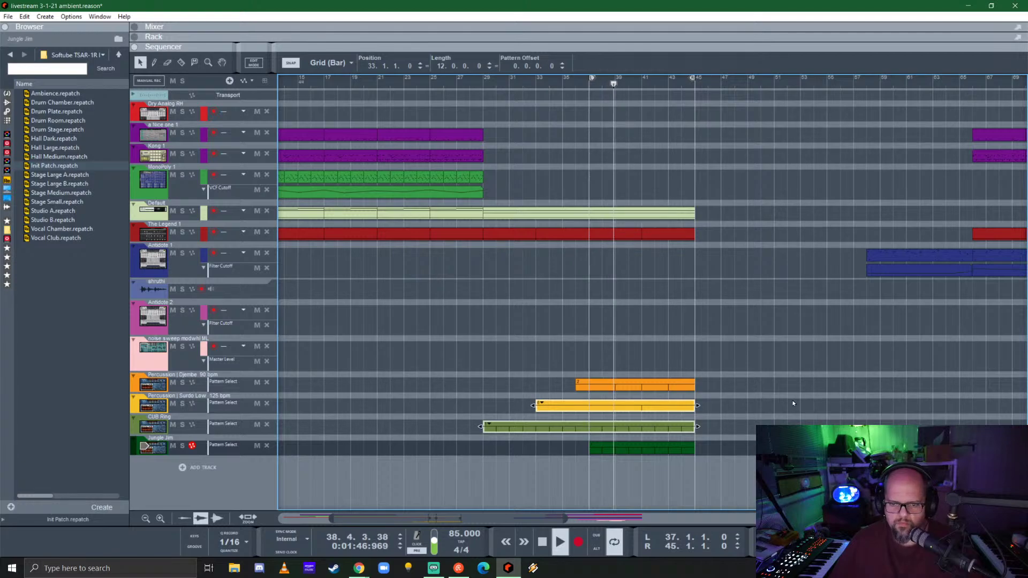
{"action": "left_click_drag", "start_coordinate": [707, 437], "coordinate": [786, 400]}
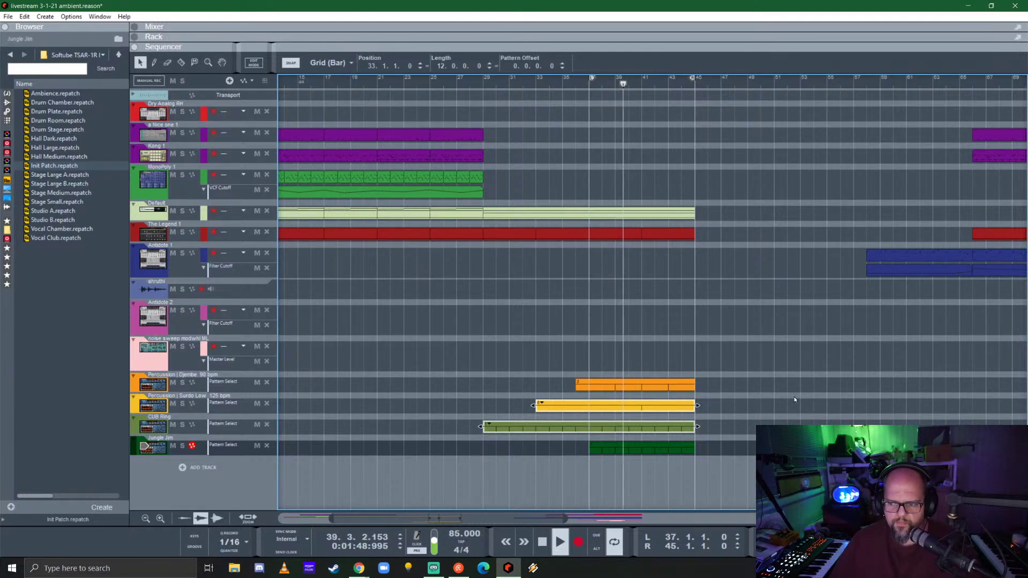
- Restart playback from bar 29 and raise the song tempo to 100
{"action": "key", "text": "space"}
{"action": "left_click", "coordinate": [484, 83]}
{"action": "key", "text": "space"}
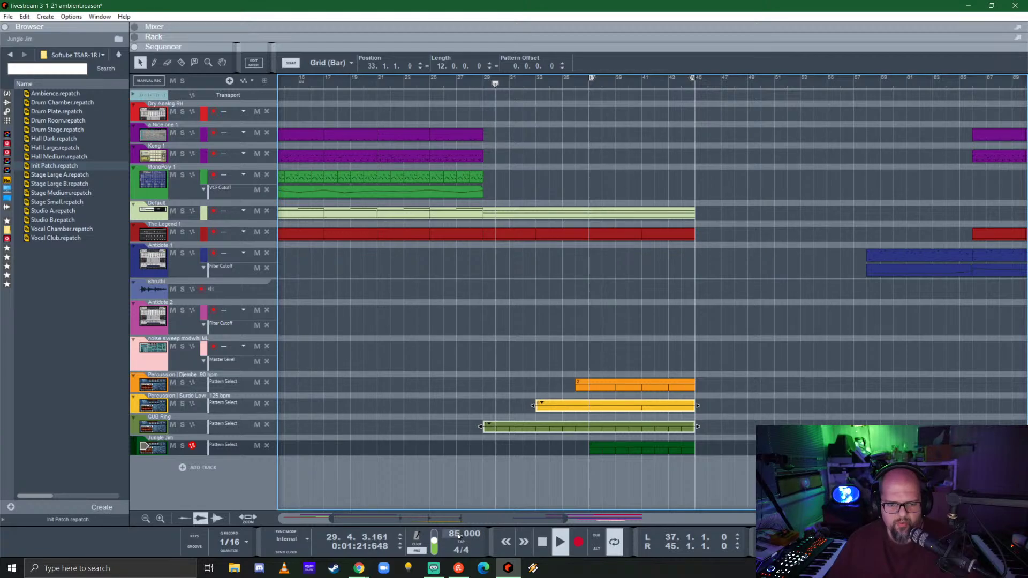
{"action": "left_click_drag", "start_coordinate": [461, 534], "coordinate": [477, 503]}
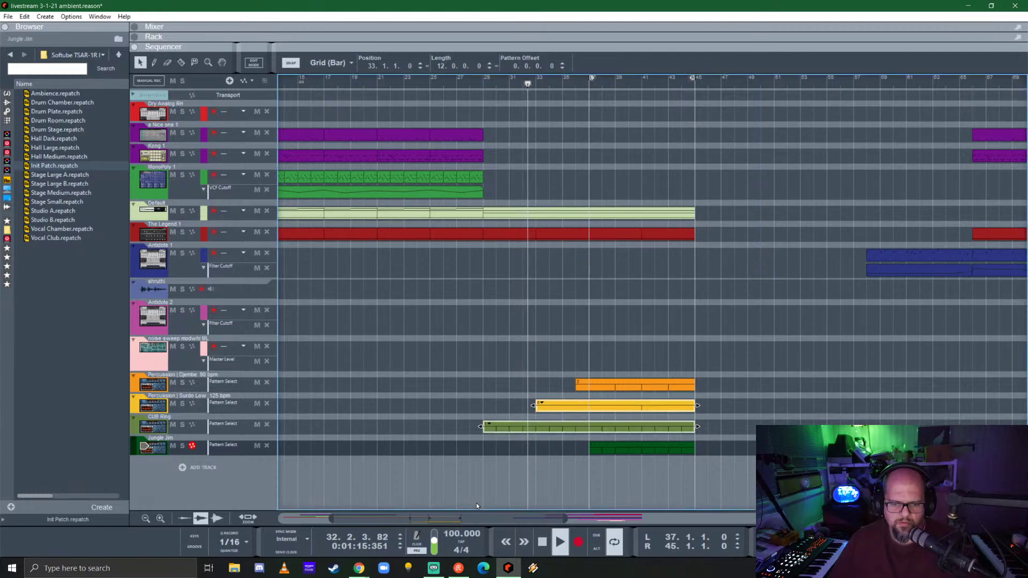
{"action": "left_click", "coordinate": [635, 334]}
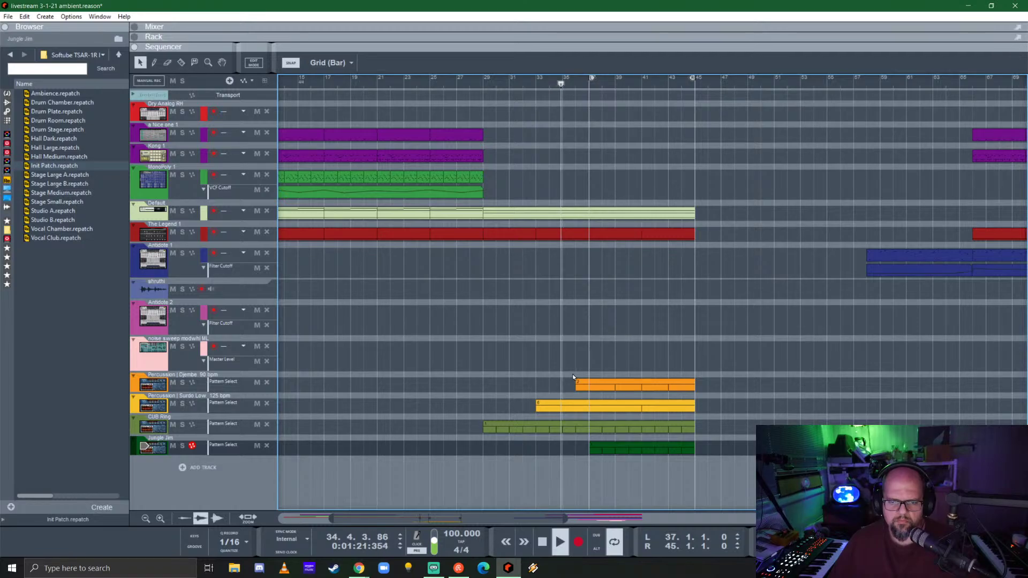
- Show the rack and raise the Surdo mix channel's level to 3.36 dB
{"action": "left_click", "coordinate": [738, 42]}
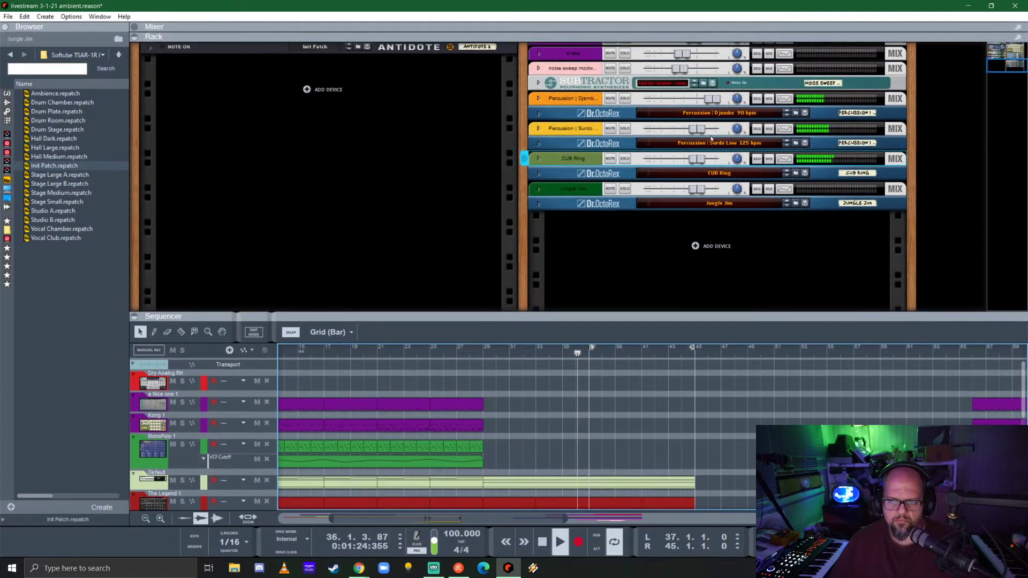
{"action": "left_click_drag", "start_coordinate": [695, 129], "coordinate": [702, 128]}
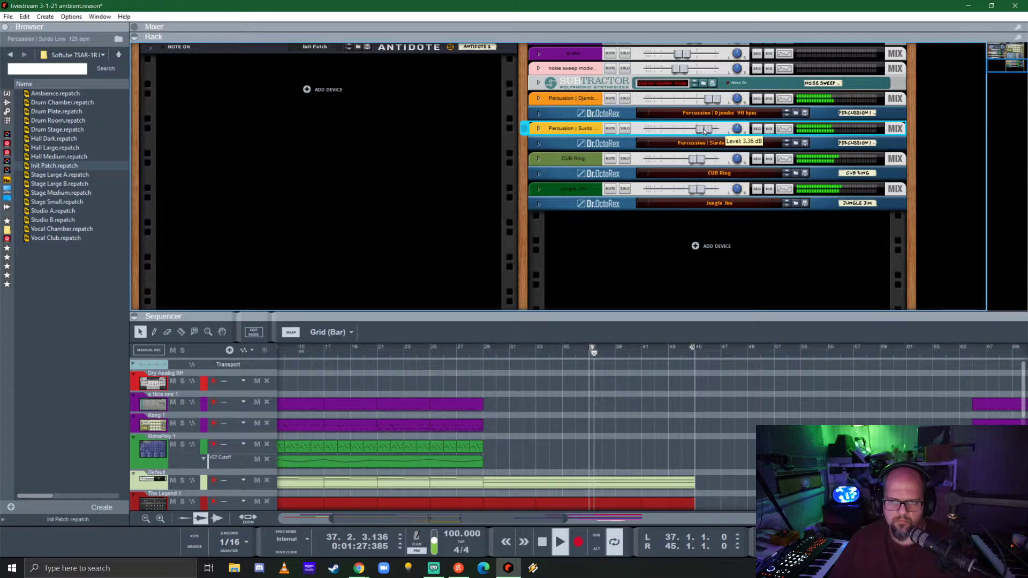
- Route the Djembe, Surdo, CUB Ring and Jungle Jim mix channels together to a new output bus
{"action": "left_click", "coordinate": [572, 190]}
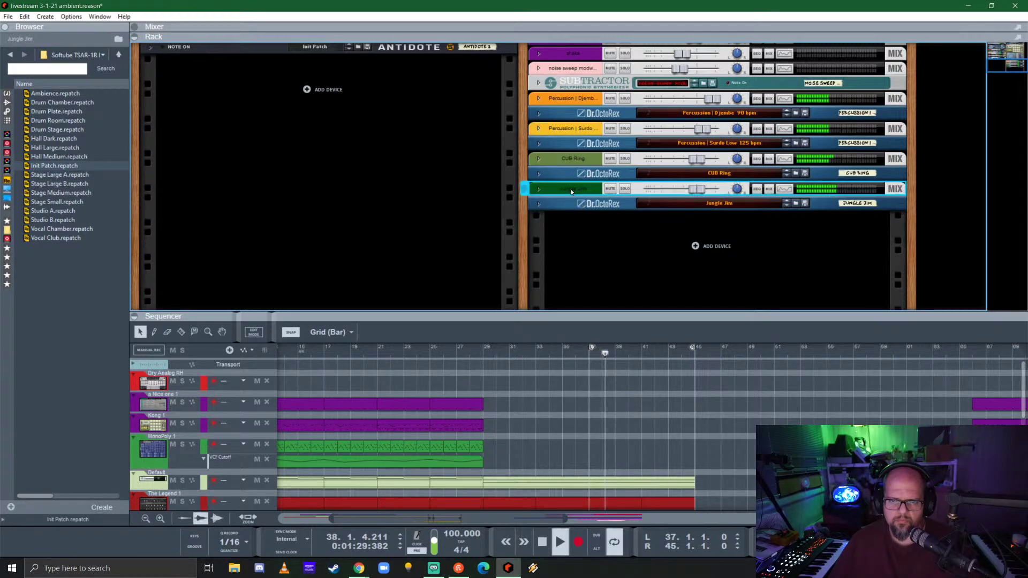
{"action": "left_click", "coordinate": [566, 158], "text": "shift"}
{"action": "left_click", "coordinate": [566, 129], "text": "shift"}
{"action": "left_click", "coordinate": [566, 100], "text": "shift"}
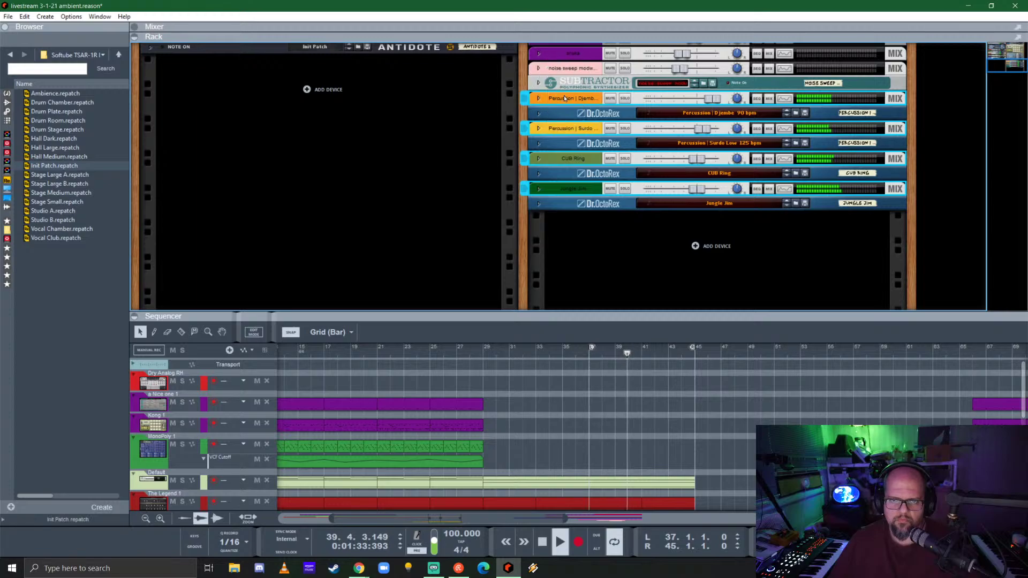
{"action": "right_click", "coordinate": [565, 97]}
{"action": "mouse_move", "coordinate": [629, 328]}
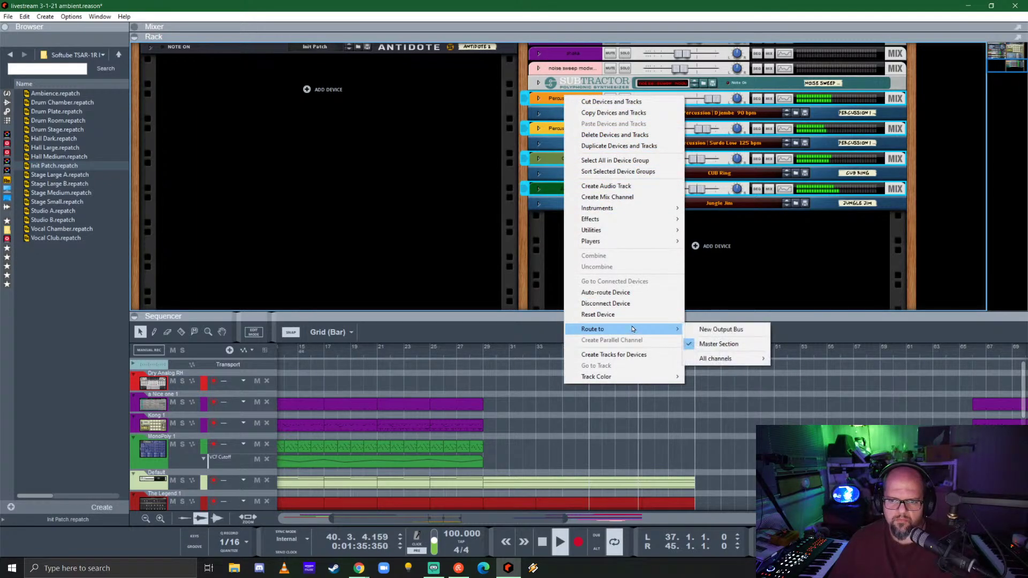
{"action": "left_click", "coordinate": [733, 329]}
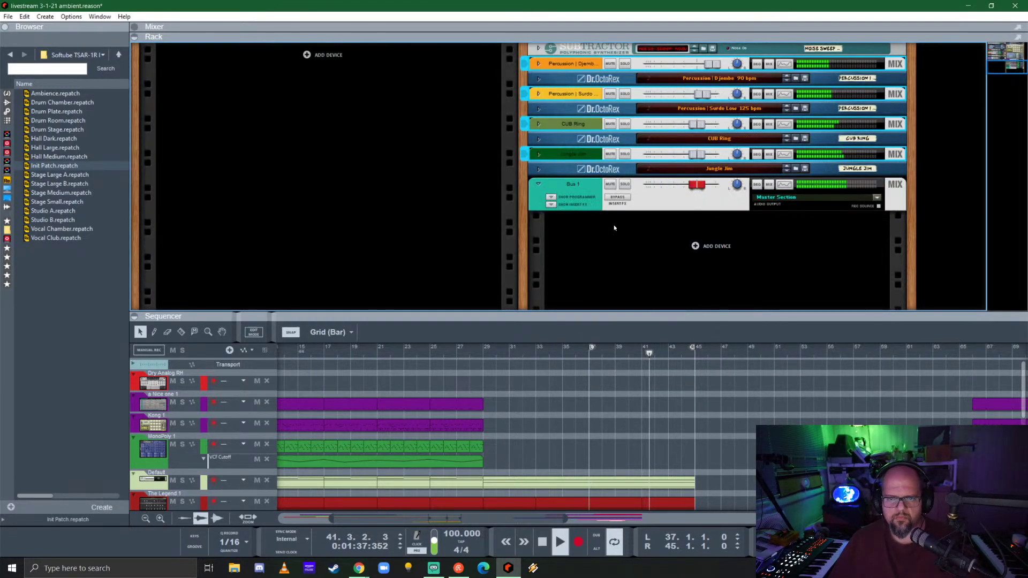
- Rename the new bus channel African drums and solo it, with the channel device folded
{"action": "double_click", "coordinate": [572, 184]}
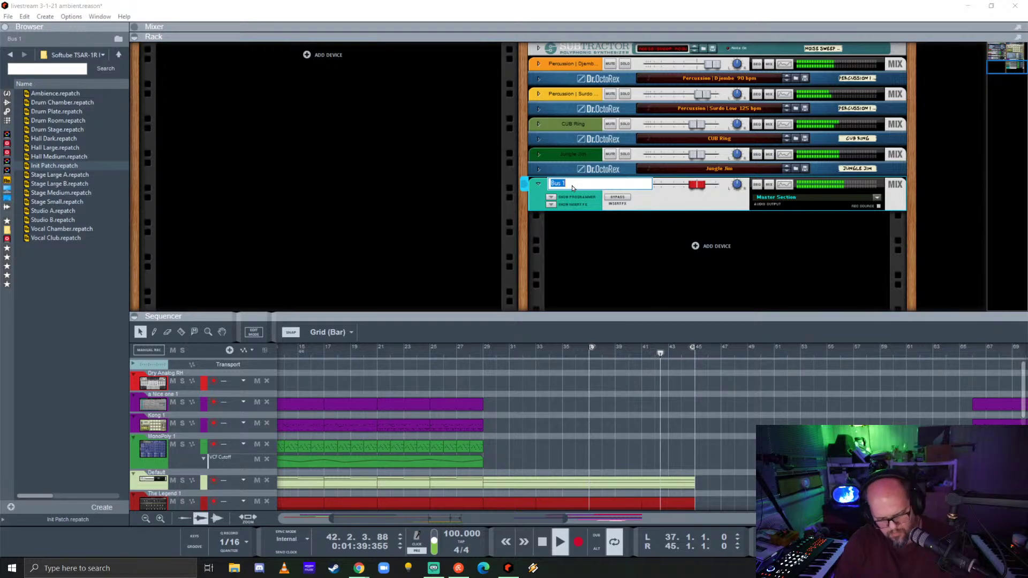
{"action": "type", "text": "Af"}
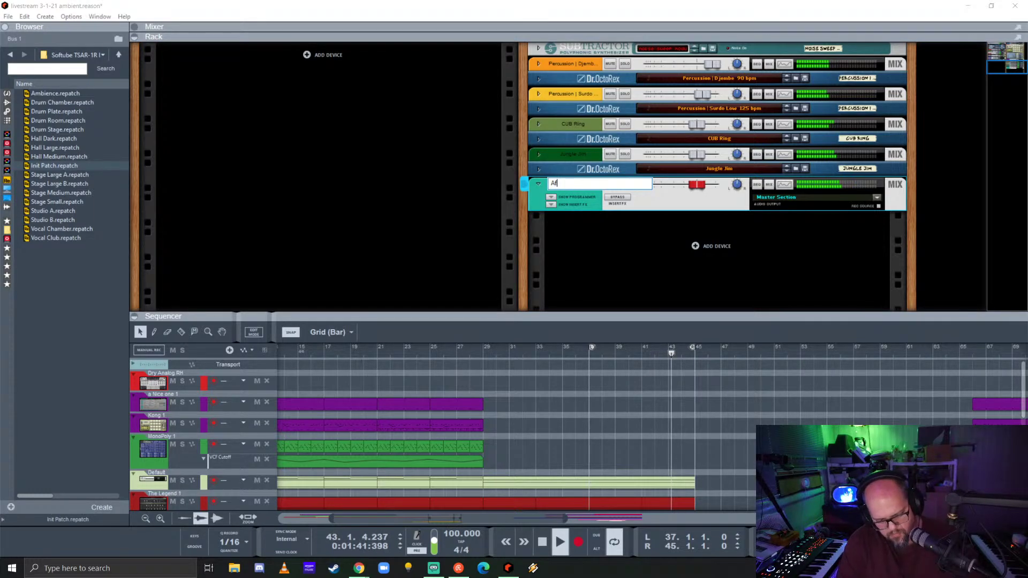
{"action": "type", "text": "rican drums"}
{"action": "key", "text": "Return"}
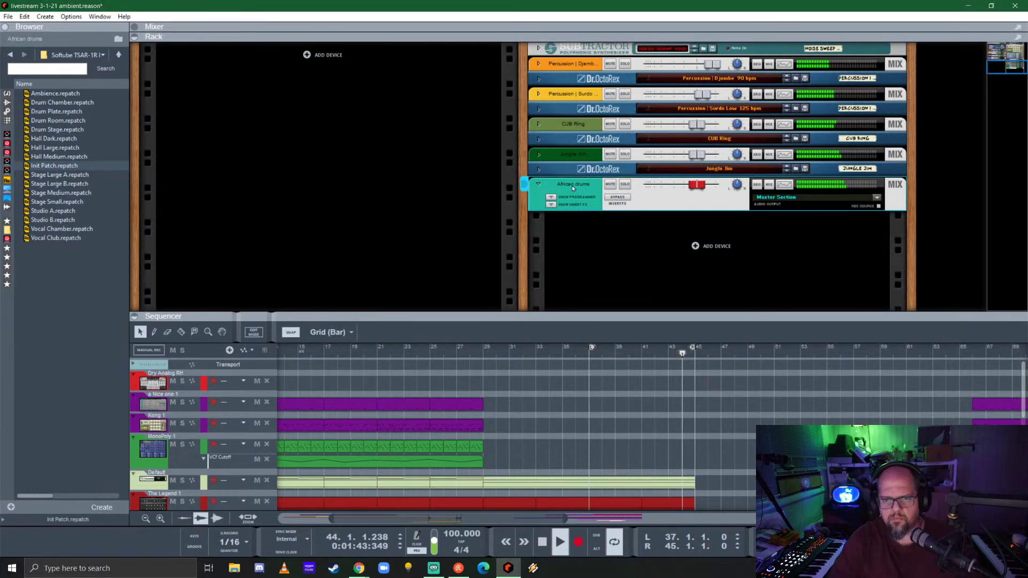
{"action": "left_click", "coordinate": [625, 187]}
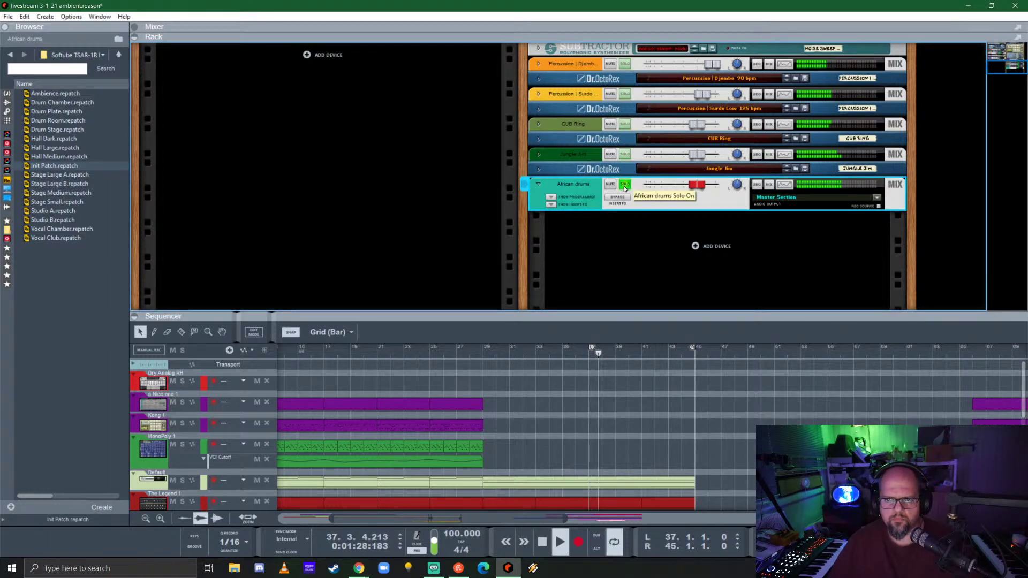
{"action": "left_click", "coordinate": [538, 184]}
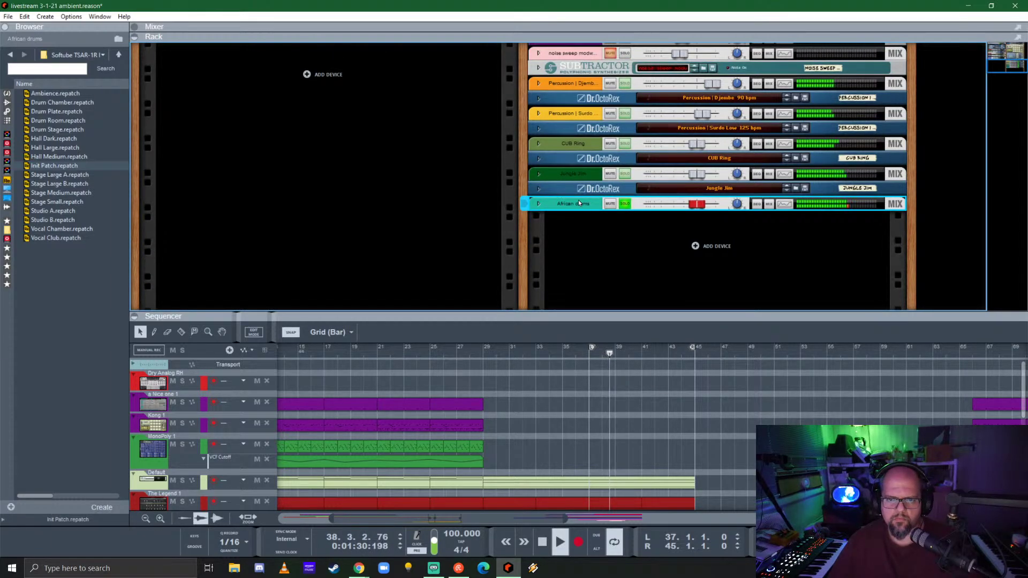
- Give the African drums bus and its four percussion channels the same dusty pink track color
{"action": "left_click", "coordinate": [569, 172], "text": "shift"}
{"action": "left_click", "coordinate": [566, 145], "text": "shift"}
{"action": "left_click", "coordinate": [570, 114], "text": "shift"}
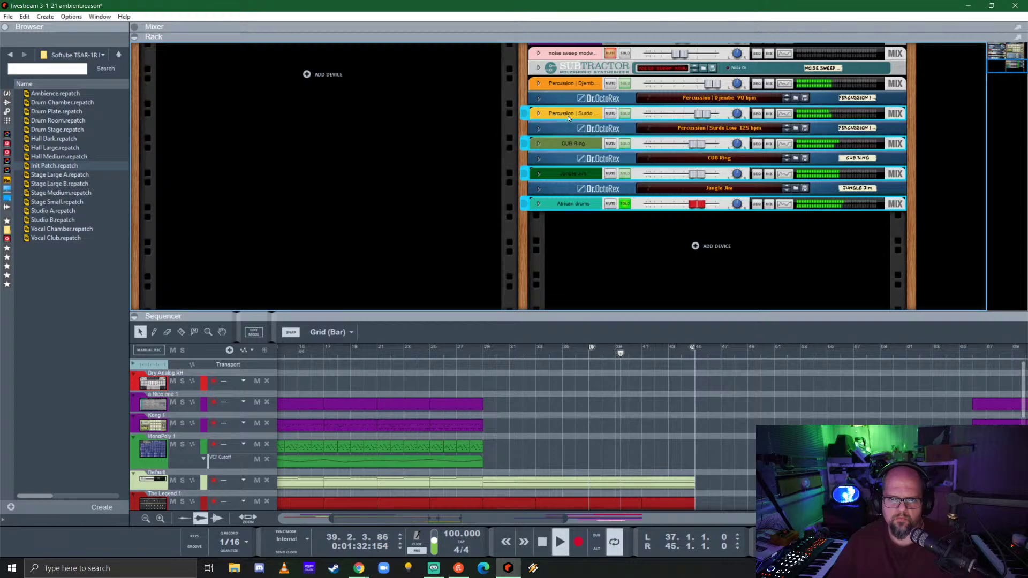
{"action": "left_click", "coordinate": [576, 85], "text": "shift"}
{"action": "right_click", "coordinate": [576, 86]}
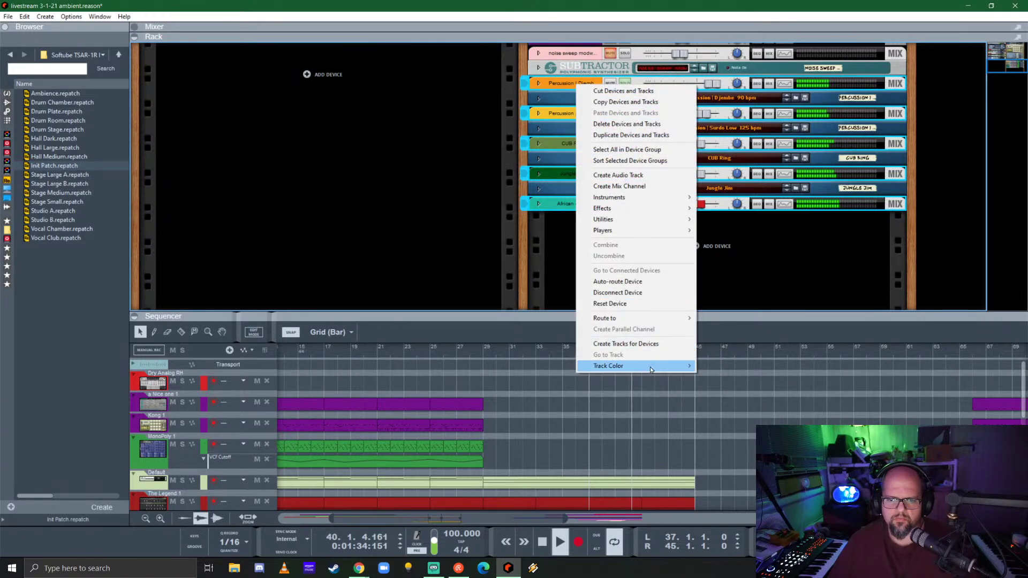
{"action": "mouse_move", "coordinate": [649, 366]}
{"action": "left_click", "coordinate": [729, 317]}
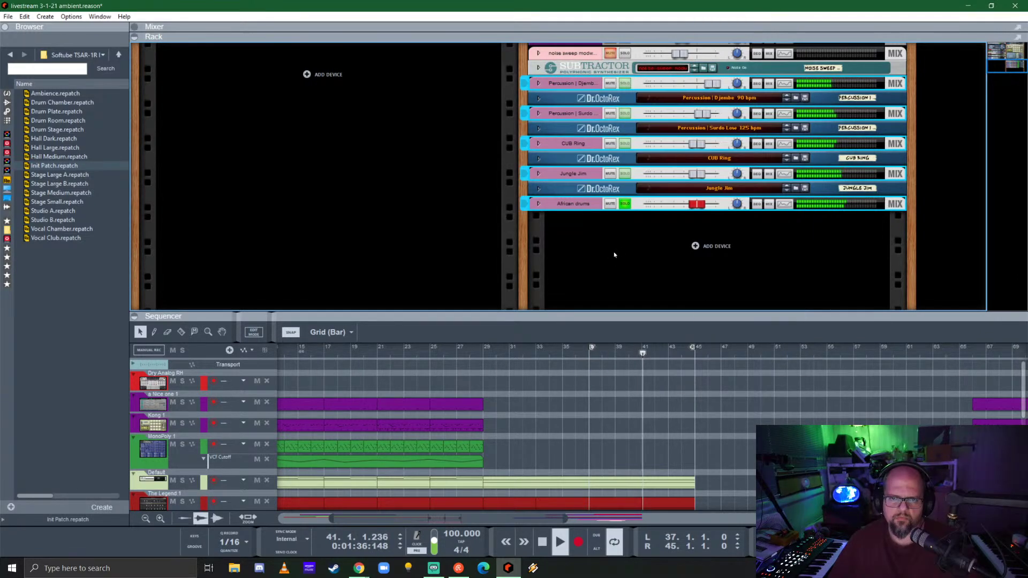
{"action": "left_click", "coordinate": [588, 206]}
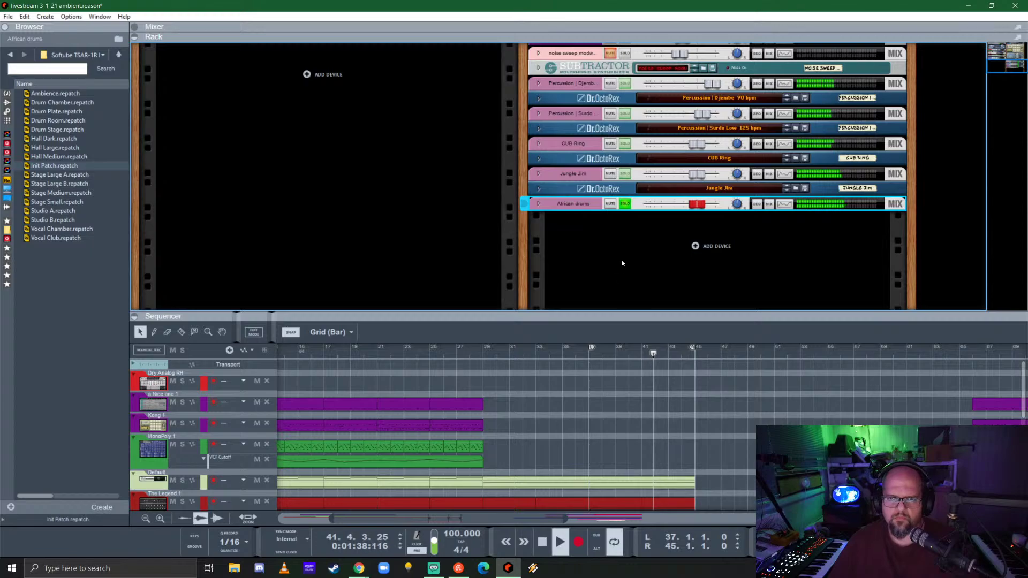
- Turn off the African drums bus solo in the mixer and slightly lower the bus level in the rack
{"action": "left_click_drag", "start_coordinate": [757, 35], "coordinate": [585, 234]}
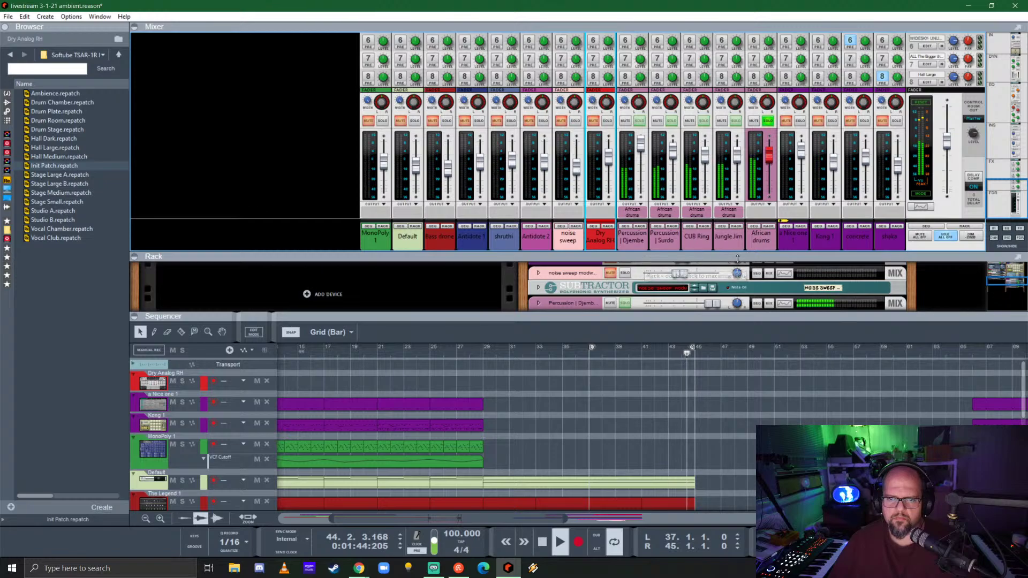
{"action": "left_click", "coordinate": [767, 120]}
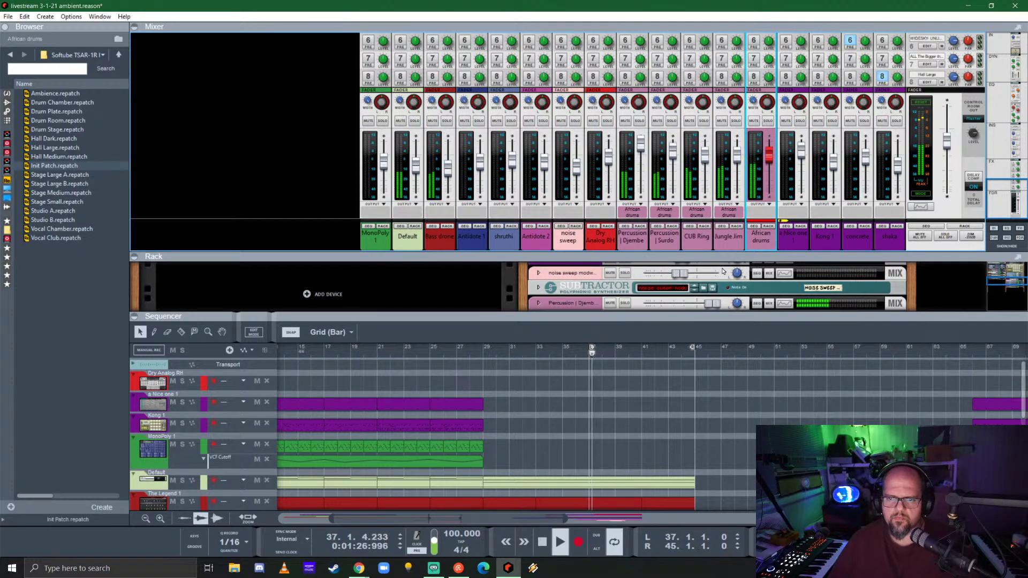
{"action": "left_click_drag", "start_coordinate": [738, 258], "coordinate": [737, 72]}
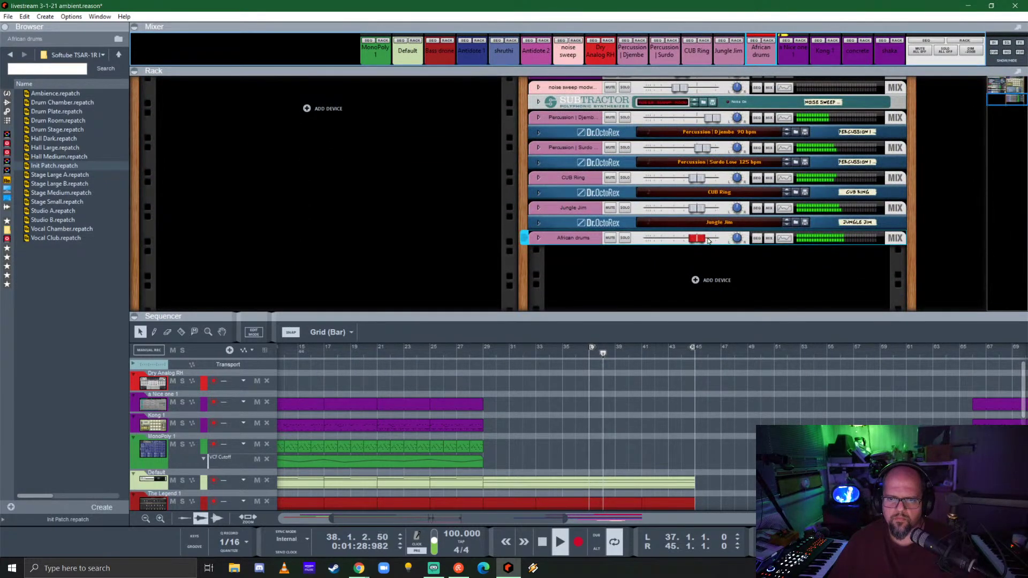
{"action": "left_click_drag", "start_coordinate": [699, 237], "coordinate": [692, 240]}
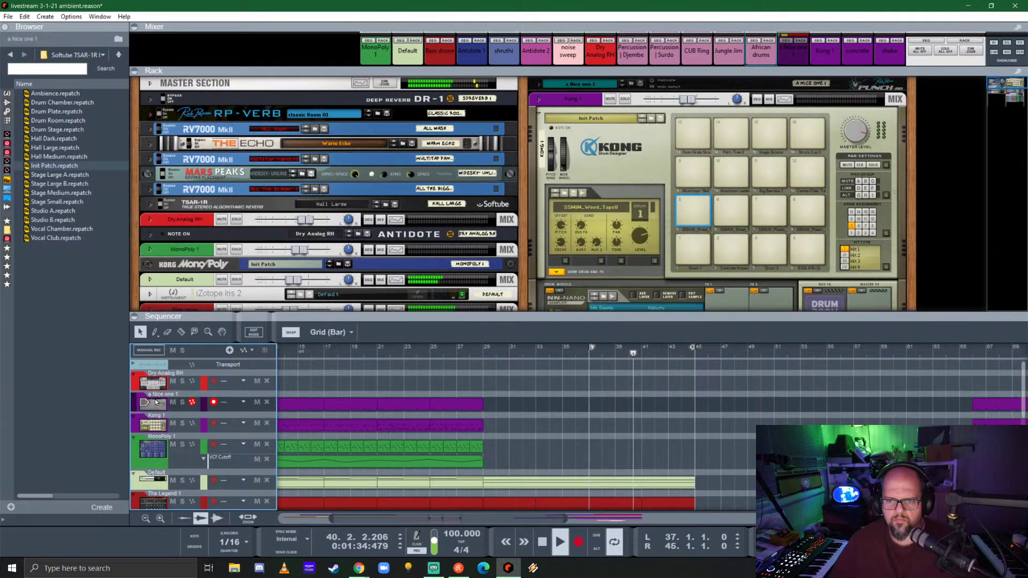
{"action": "left_click", "coordinate": [159, 402]}
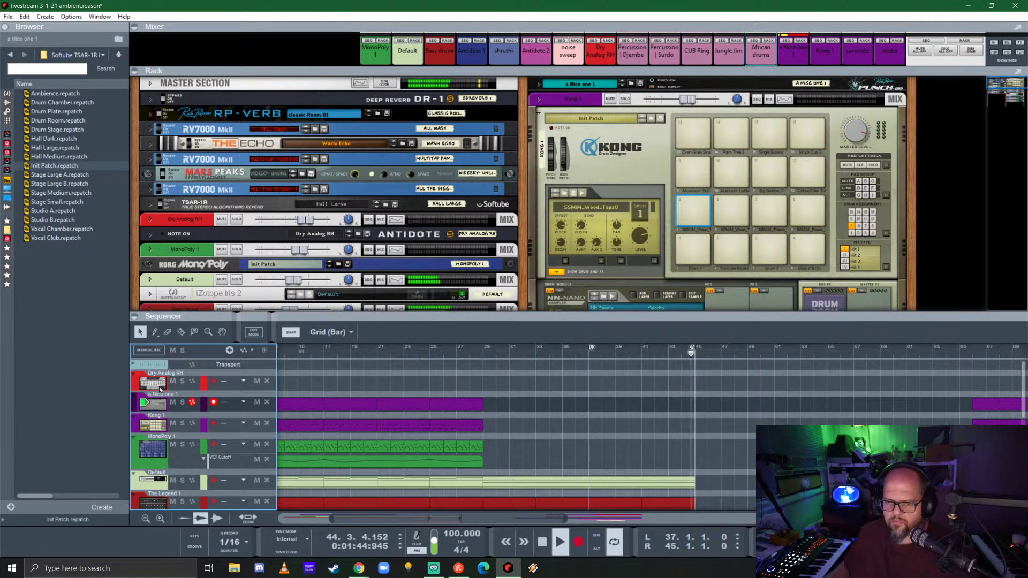
{"action": "key", "text": "ctrl+Return"}
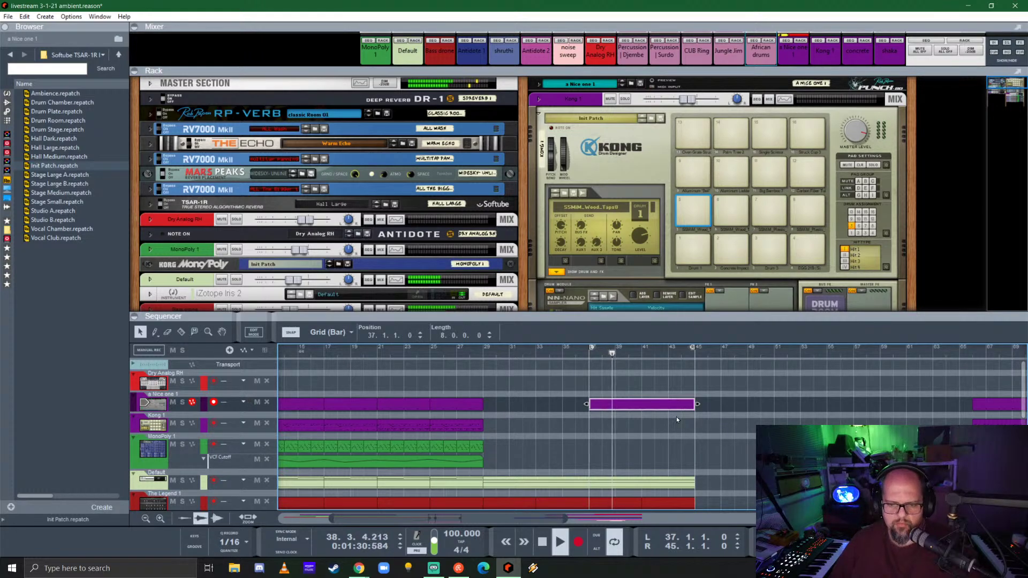
{"action": "key", "text": "Delete"}
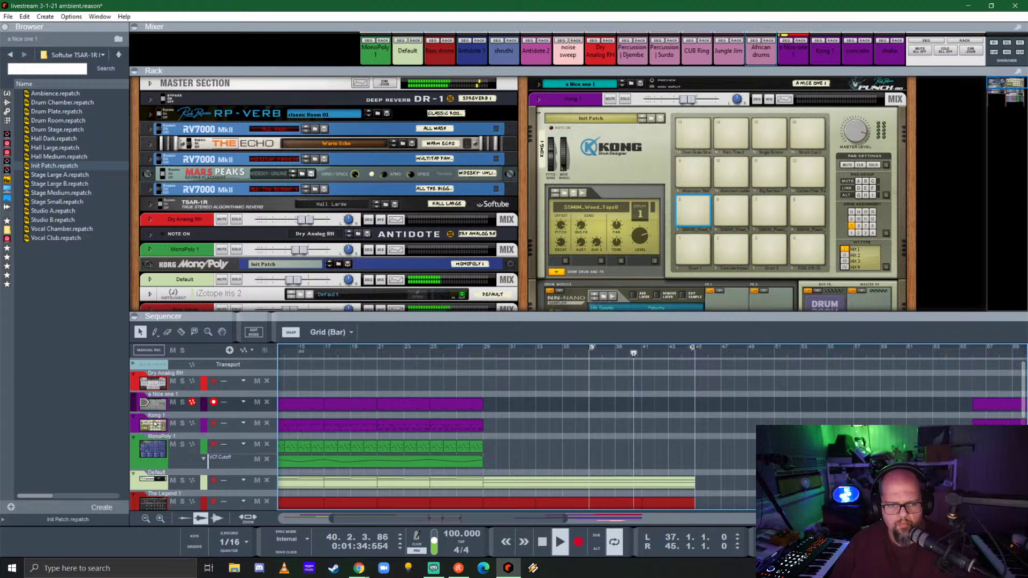
- Add a second PunchBD-RE instrument to the rack between the existing PunchBD device and the Kong
{"action": "mouse_move", "coordinate": [620, 316]}
{"action": "left_mouse_down"}
{"action": "mouse_move", "coordinate": [620, 303]}
{"action": "mouse_move", "coordinate": [620, 336]}
{"action": "left_mouse_up"}
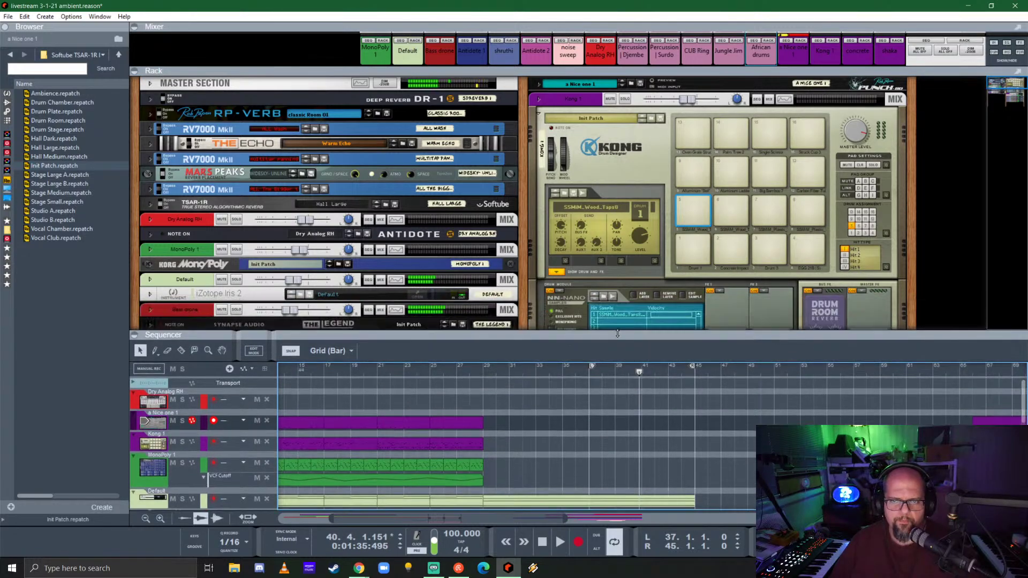
{"action": "left_click", "coordinate": [7, 93]}
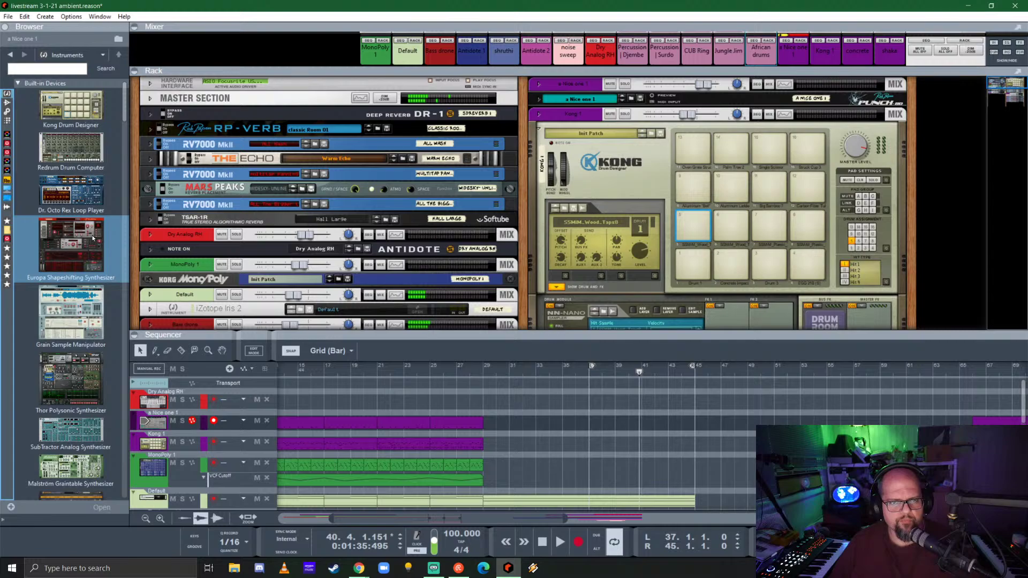
{"action": "scroll", "coordinate": [89, 234], "scroll_direction": "down", "scroll_amount": 15}
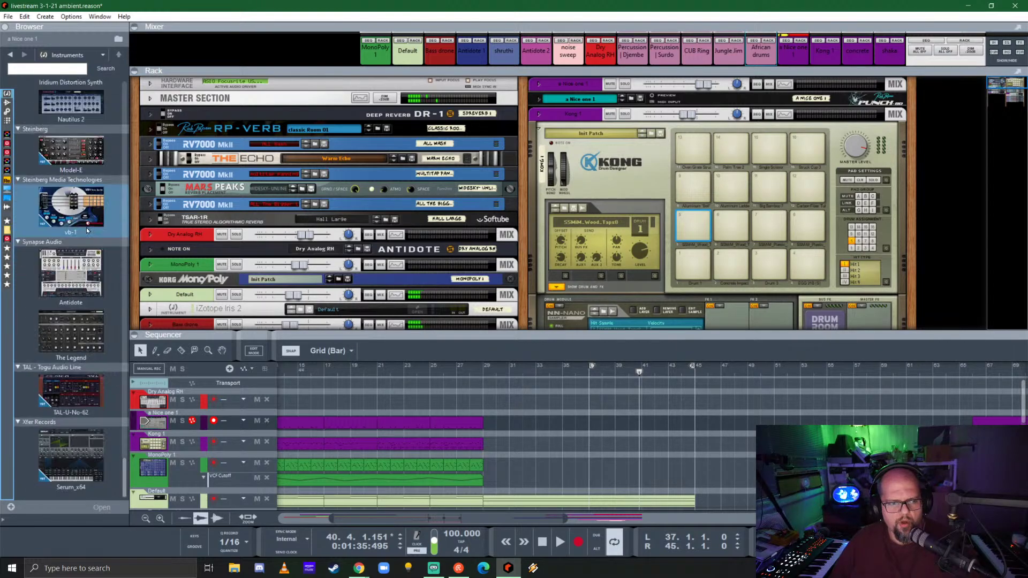
{"action": "scroll", "coordinate": [85, 227], "scroll_direction": "up", "scroll_amount": 8}
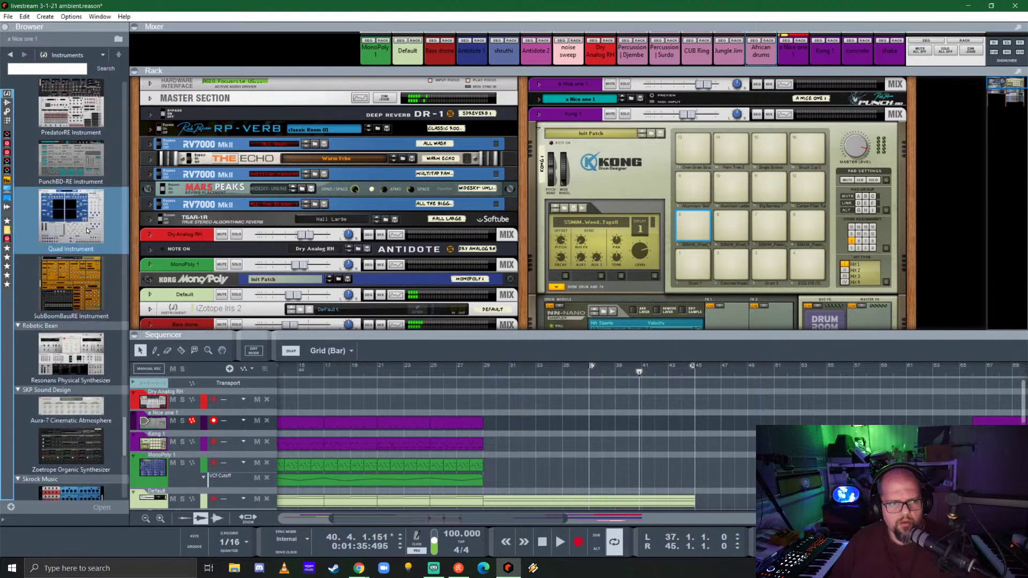
{"action": "left_click_drag", "start_coordinate": [87, 229], "coordinate": [654, 127]}
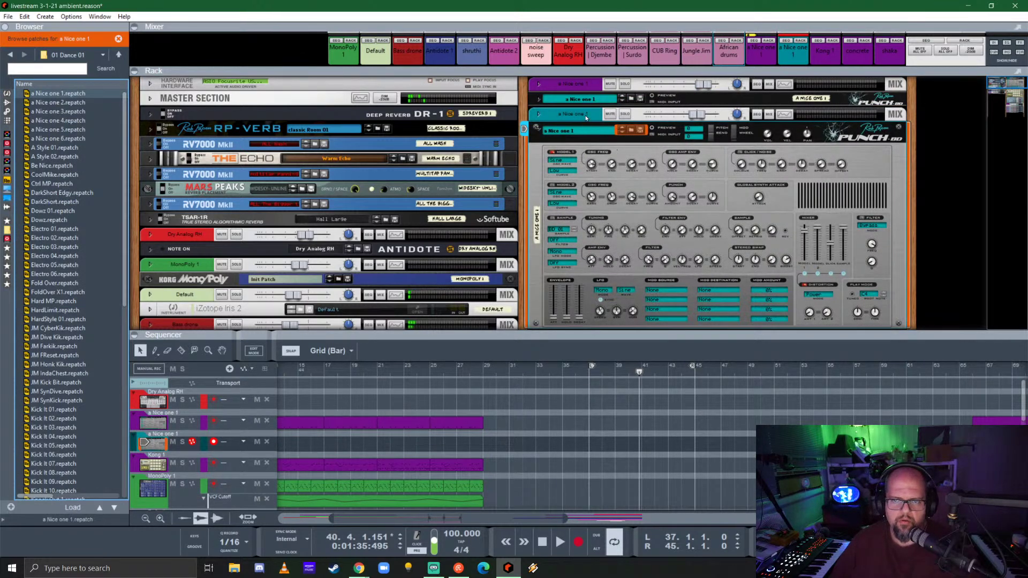
- Give the new PunchBD mix channel the Deep Purple track color
{"action": "right_click", "coordinate": [598, 114]}
{"action": "mouse_move", "coordinate": [673, 459]}
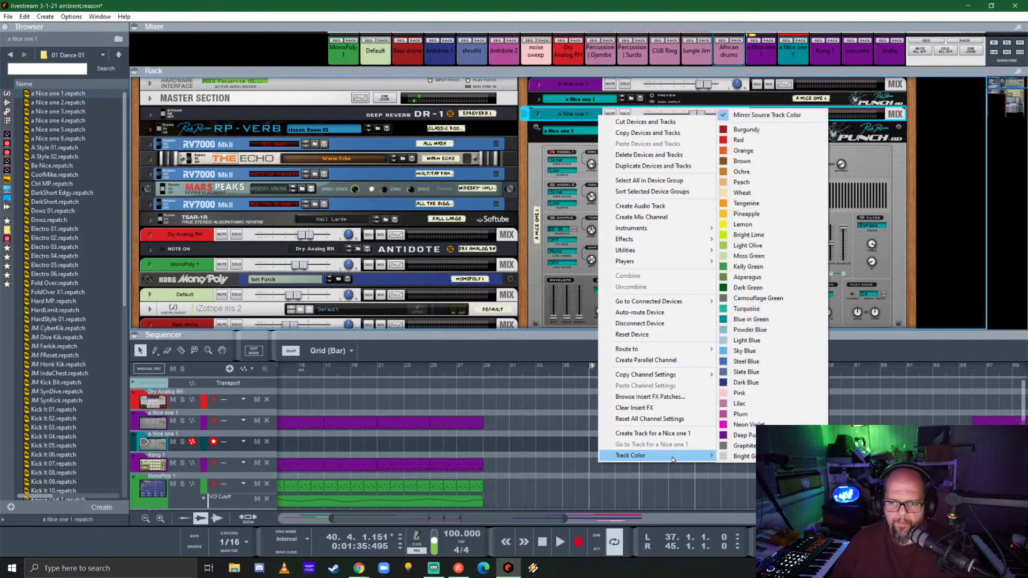
{"action": "left_click", "coordinate": [750, 446]}
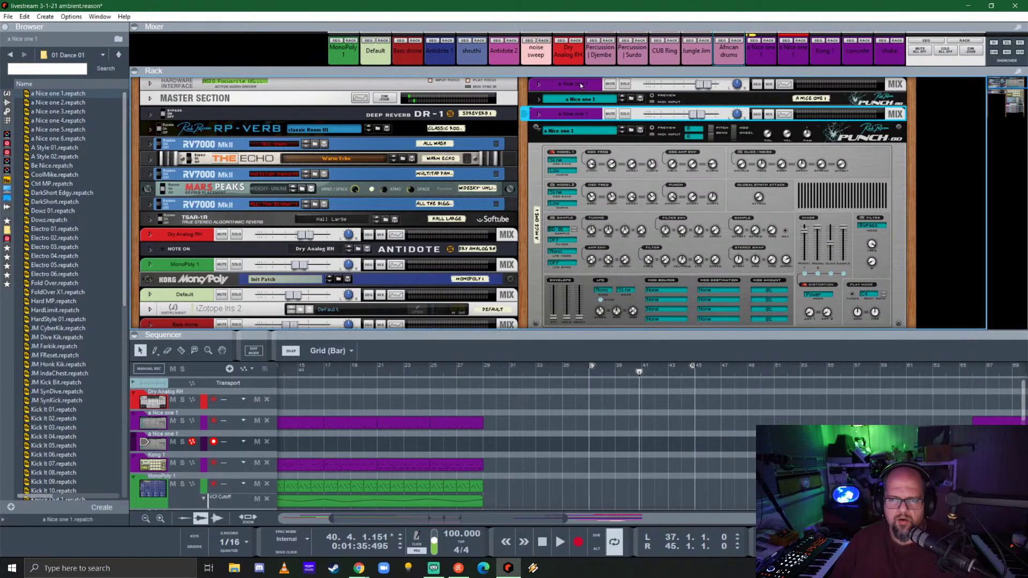
- Rename the first PunchBD mix channel kick 1 and the second one kick 2
{"action": "double_click", "coordinate": [589, 82]}
{"action": "type", "text": "kick"}
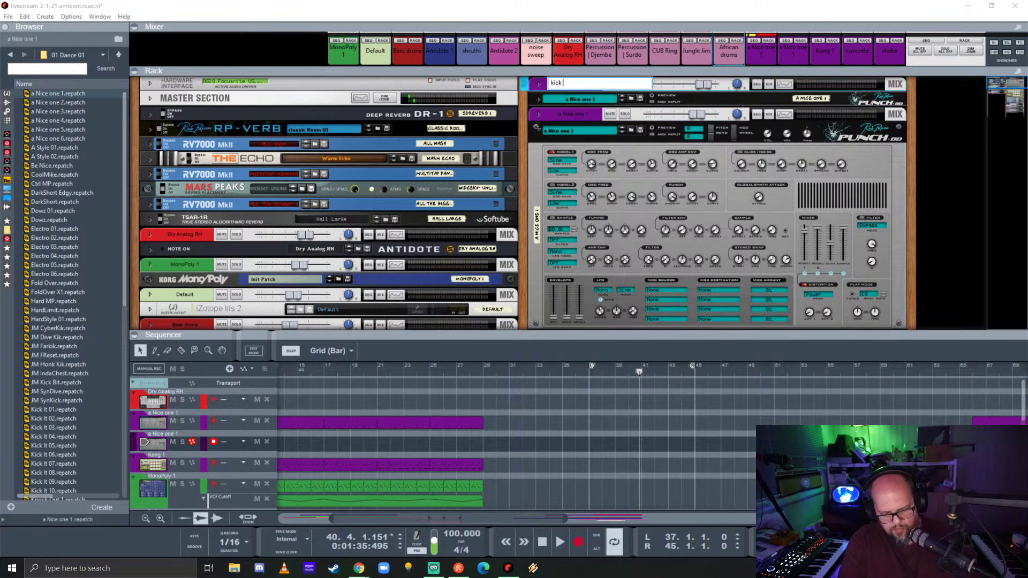
{"action": "type", "text": " 1"}
{"action": "key", "text": "Return"}
{"action": "double_click", "coordinate": [572, 113]}
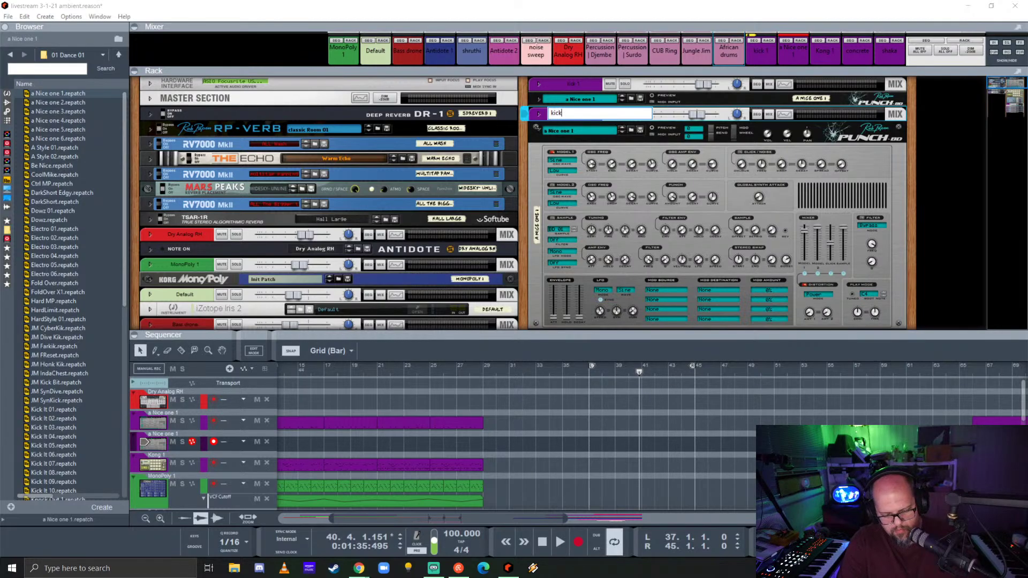
{"action": "type", "text": "kick 2"}
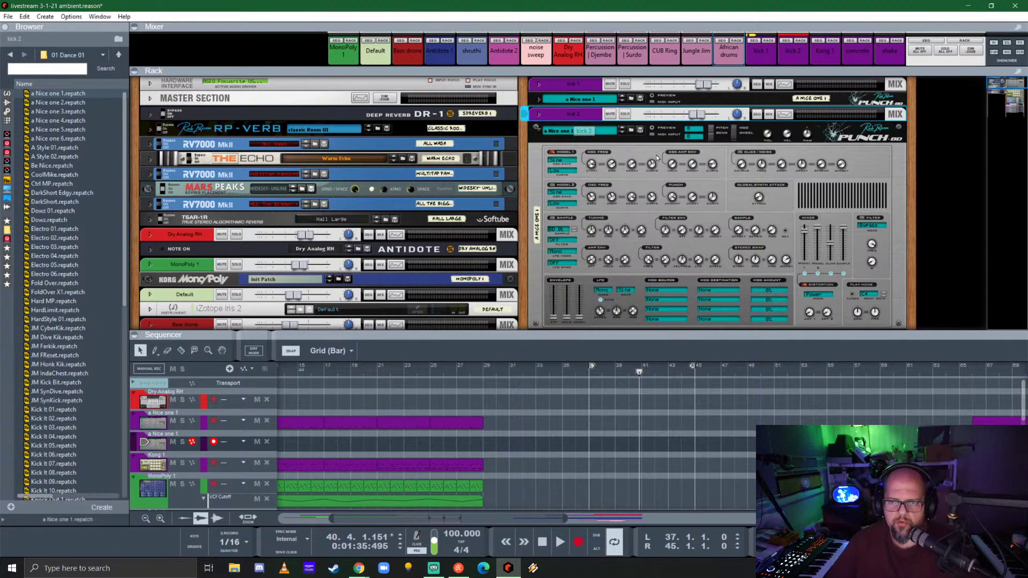
- Reset the kick 2 PunchBD device and browse the patches in its 03 Sample Based 01 folder
{"action": "left_click", "coordinate": [632, 146]}
{"action": "right_click", "coordinate": [632, 146]}
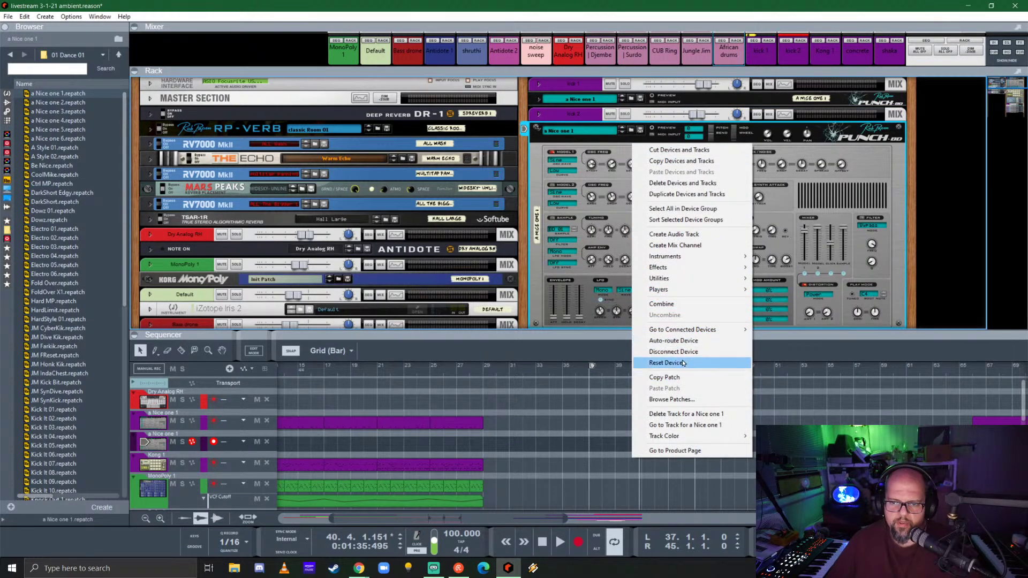
{"action": "left_click", "coordinate": [663, 363]}
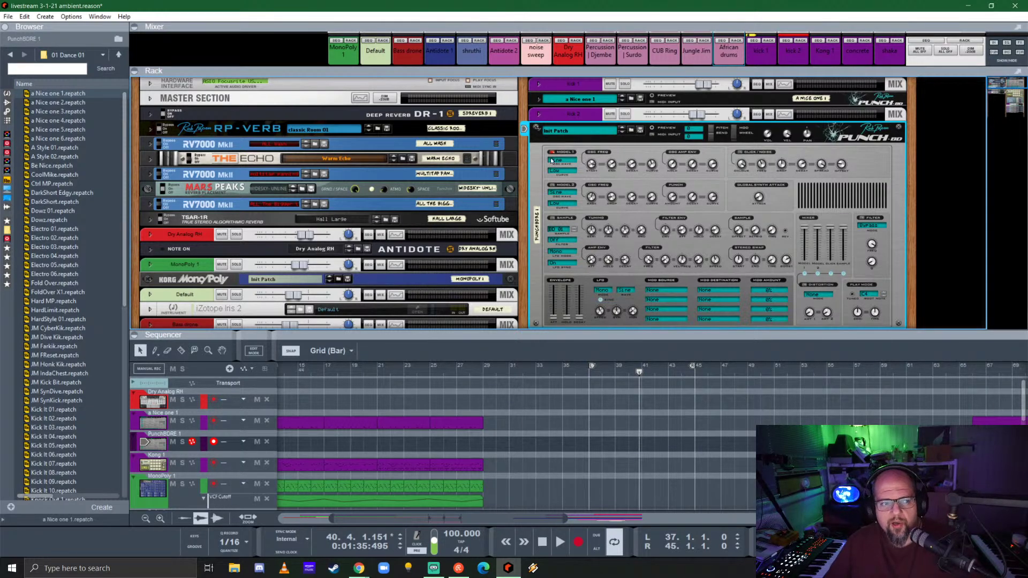
{"action": "left_click", "coordinate": [117, 55]}
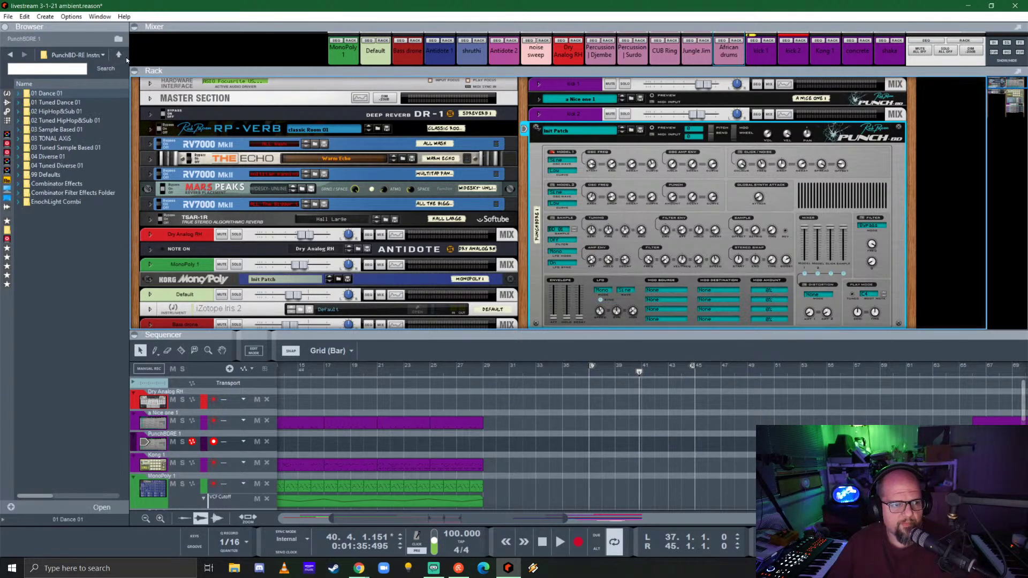
{"action": "left_click", "coordinate": [84, 130]}
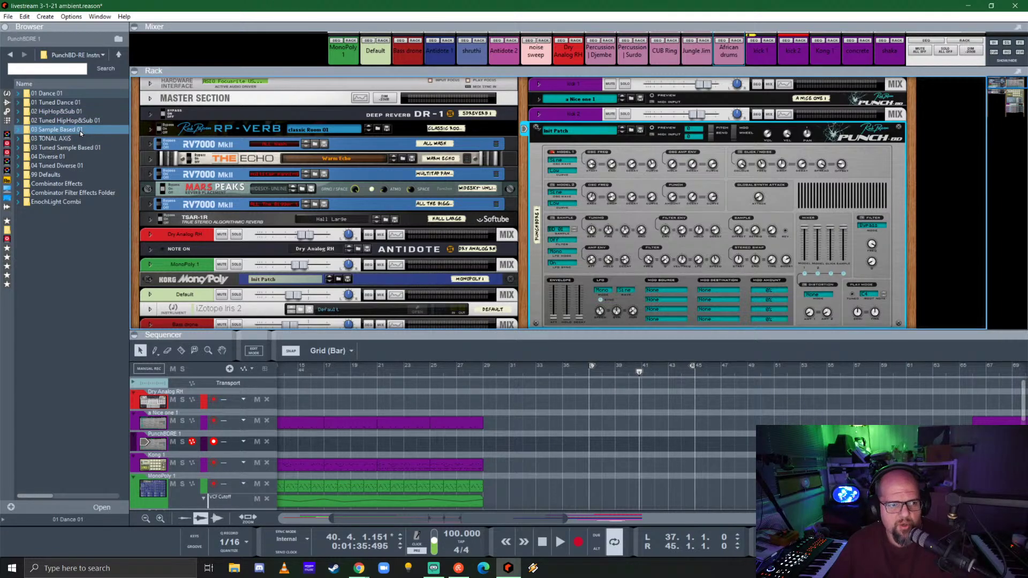
{"action": "double_click", "coordinate": [80, 130]}
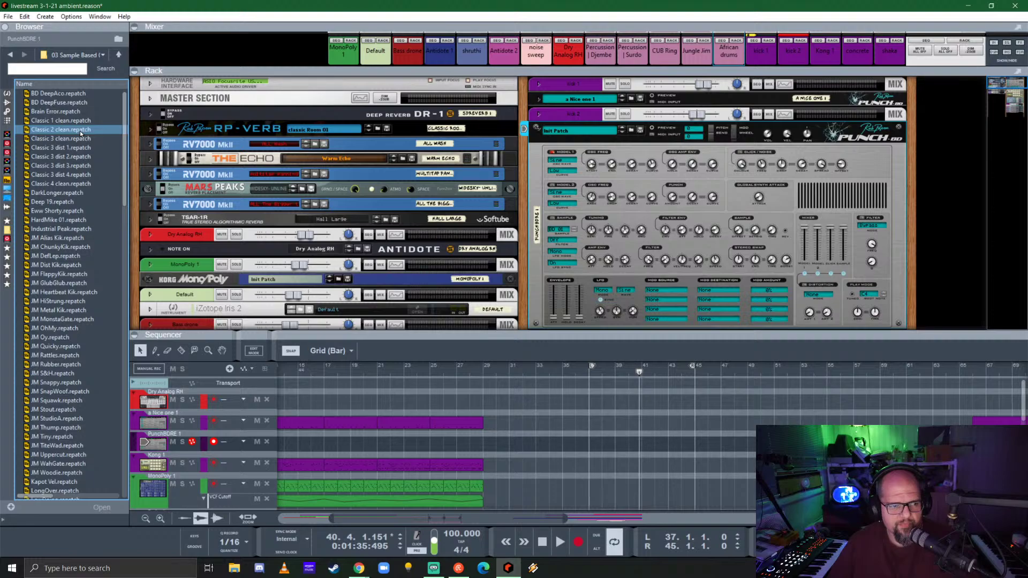
- Record a four-bar kick clip on the second PunchBD track, starting at bar 37
{"action": "left_click_drag", "start_coordinate": [581, 336], "coordinate": [627, 241]}
{"action": "left_click", "coordinate": [589, 244]}
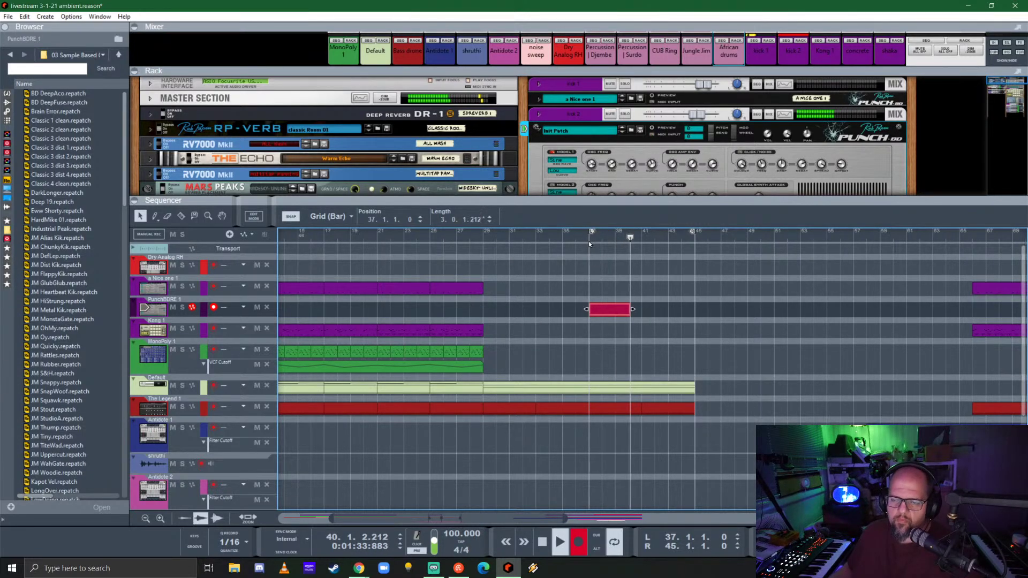
{"action": "key", "text": "space"}
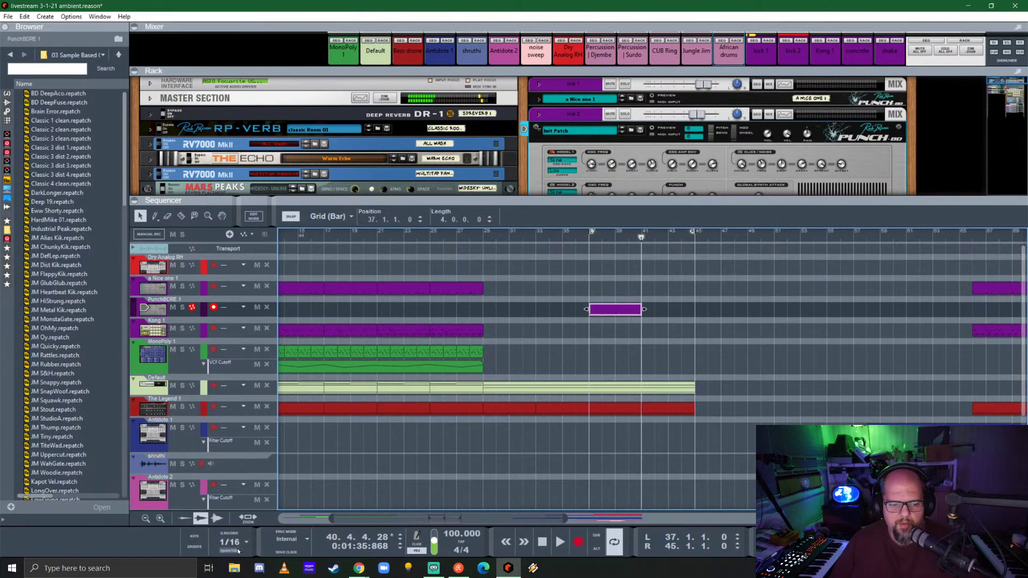
- Set the loop end to bar 41 and play from bar 37 with kick 2 soloed
{"action": "left_click", "coordinate": [644, 232], "text": "alt"}
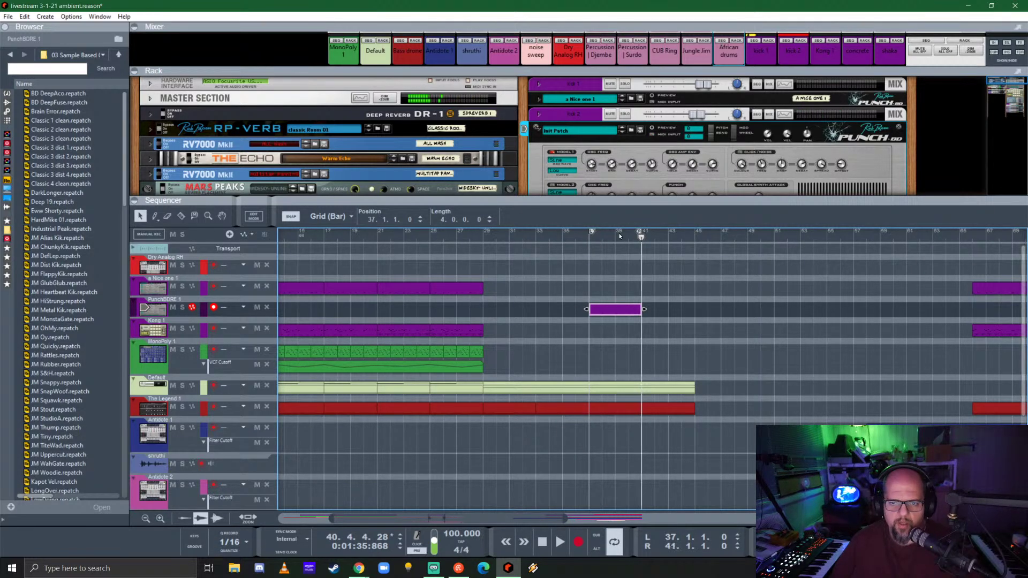
{"action": "left_click", "coordinate": [589, 235]}
{"action": "key", "text": "space"}
{"action": "left_click", "coordinate": [623, 114]}
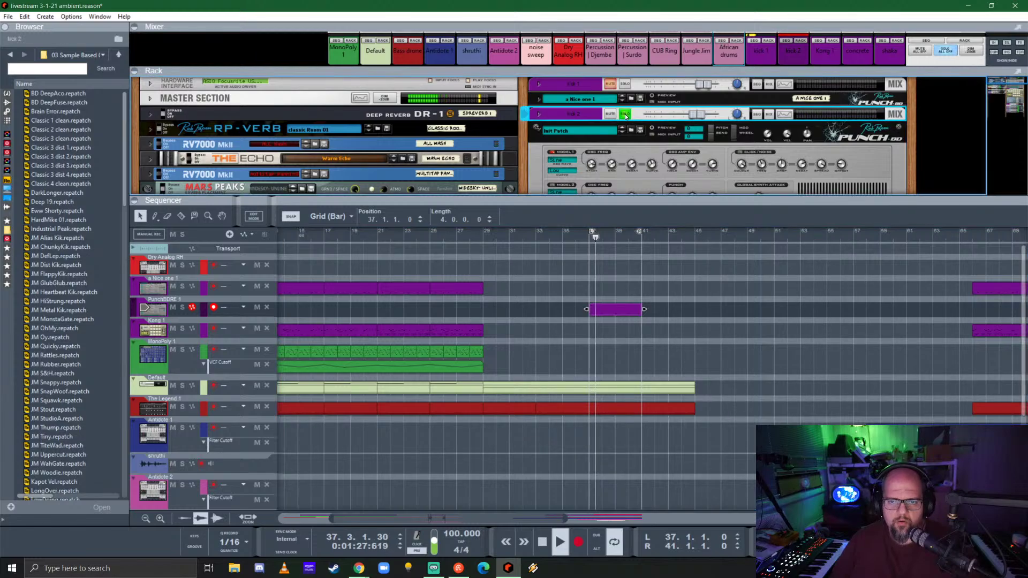
- Activate the Sample section on the kick 2 PunchBD and adjust its output volume, leaving the device folded
{"action": "left_click_drag", "start_coordinate": [694, 195], "coordinate": [712, 454]}
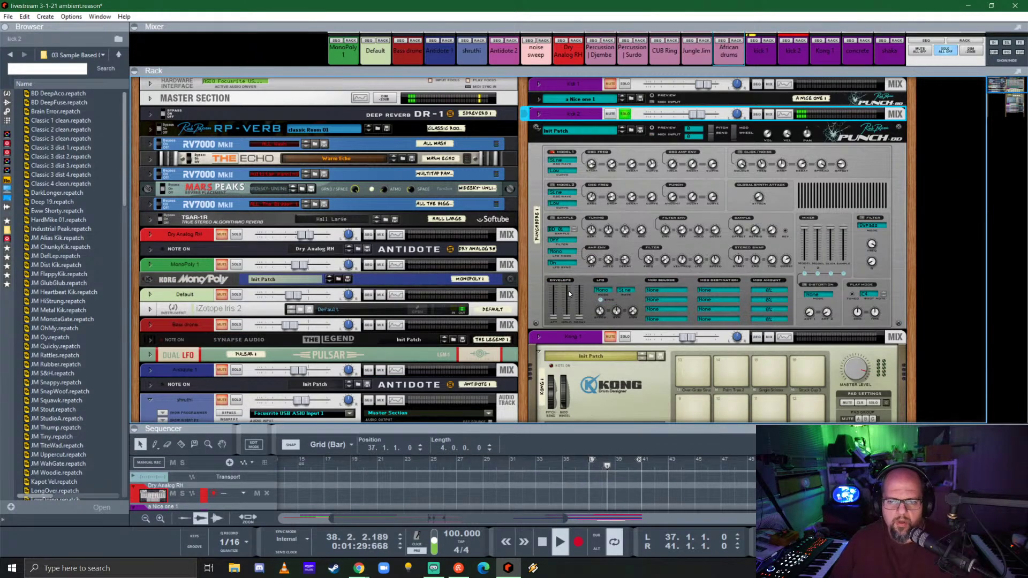
{"action": "left_click", "coordinate": [551, 226]}
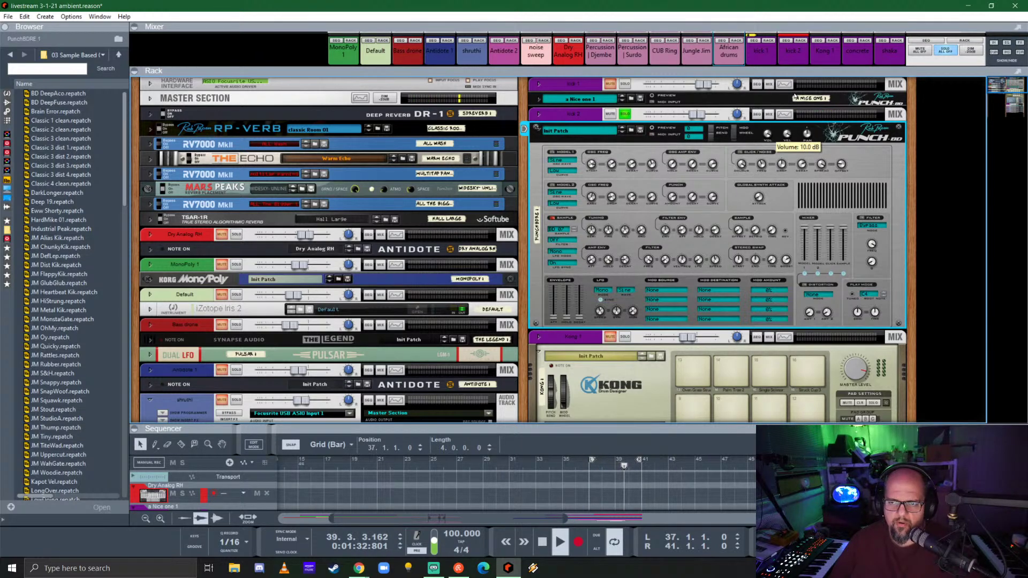
{"action": "left_click_drag", "start_coordinate": [795, 97], "coordinate": [790, 113]}
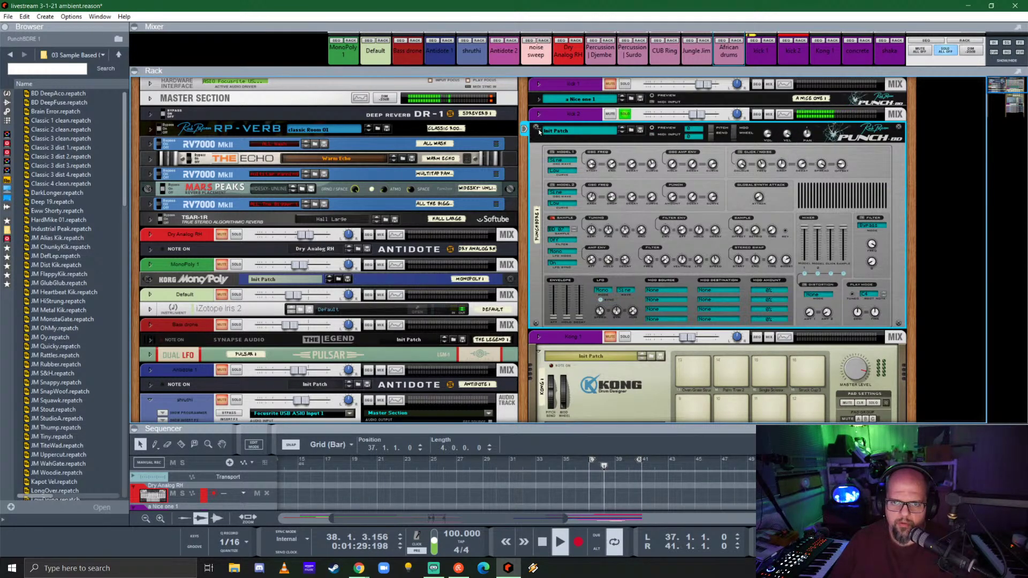
{"action": "left_click", "coordinate": [536, 129]}
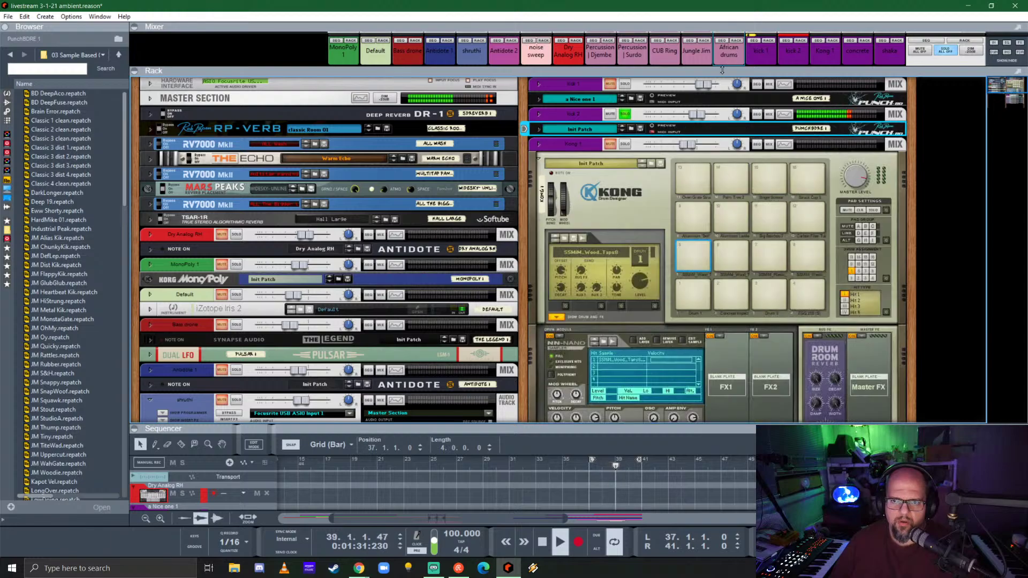
- Try the FX2 send at about -30 dB on the kick 2 channel in the mixer
{"action": "left_click_drag", "start_coordinate": [717, 67], "coordinate": [717, 321]}
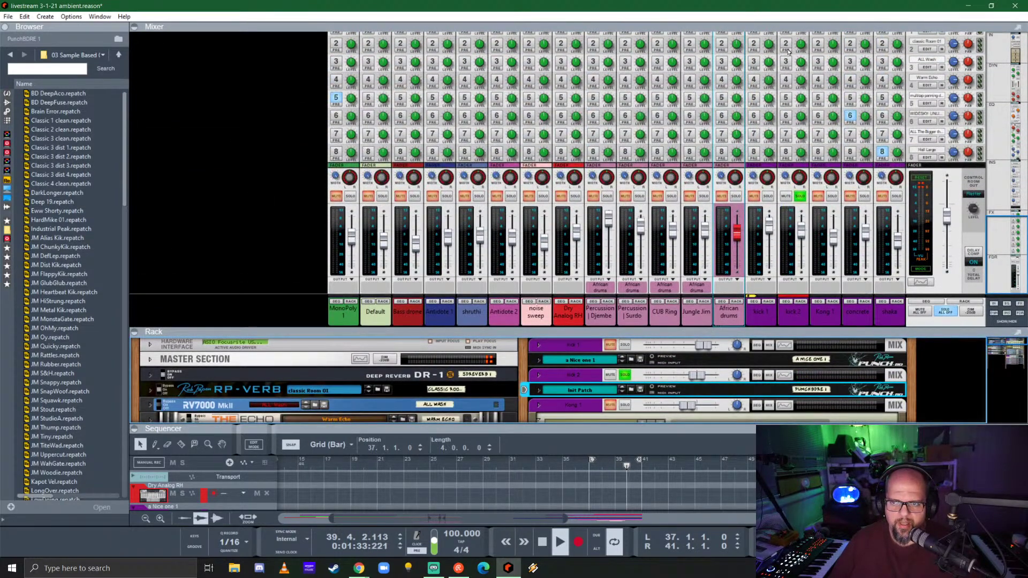
{"action": "left_click", "coordinate": [804, 63]}
{"action": "left_click", "coordinate": [785, 44]}
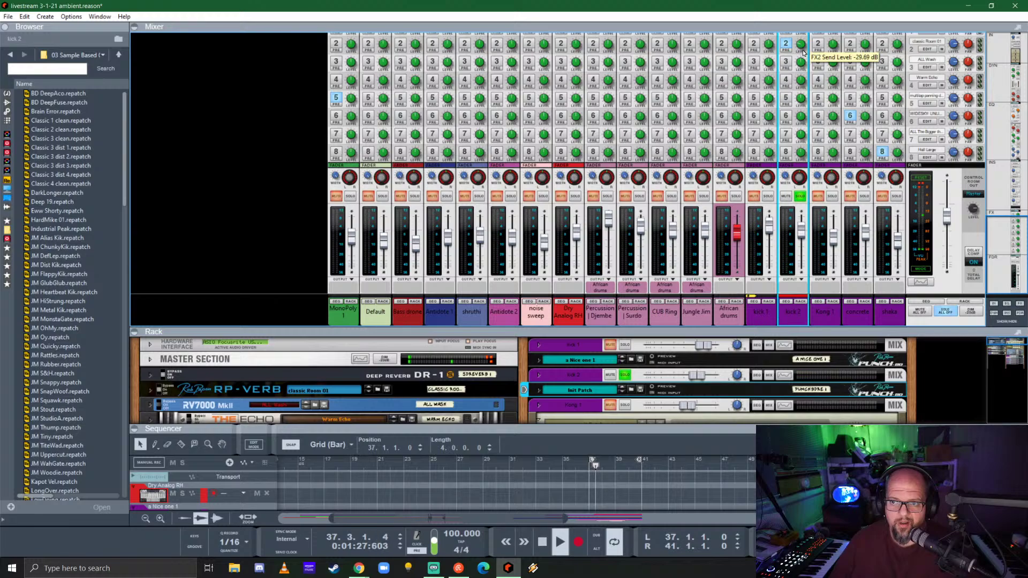
{"action": "left_click", "coordinate": [786, 44]}
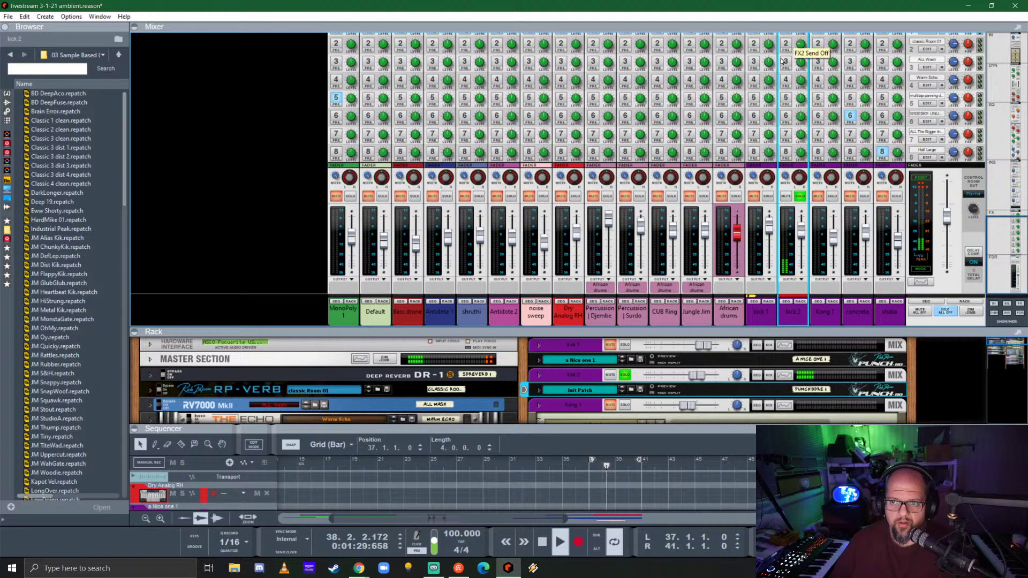
- Turn on the kick 2 channel's FX3 send, adjust its send level, and turn off the channel solo
{"action": "left_click", "coordinate": [785, 61]}
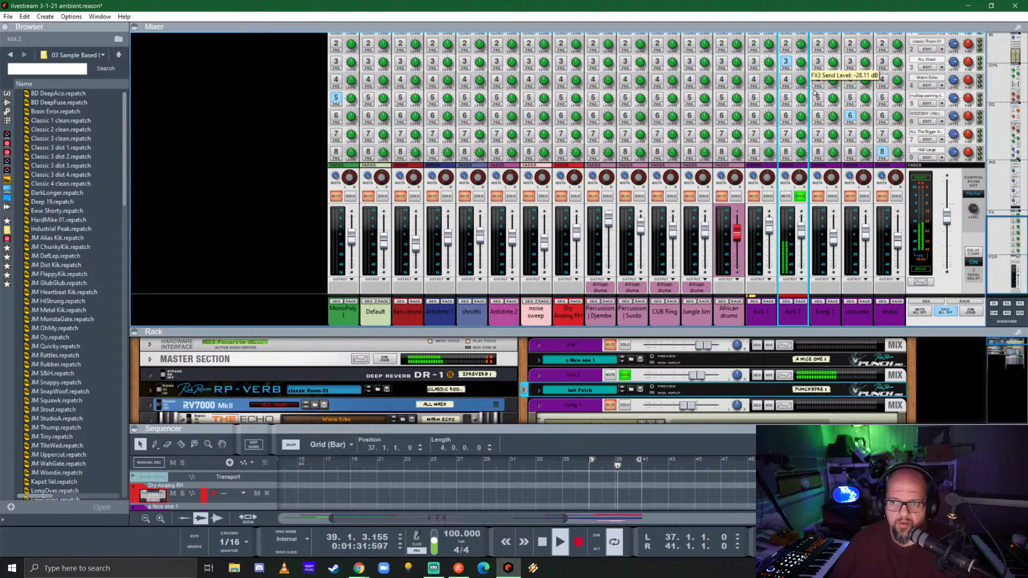
{"action": "scroll", "coordinate": [818, 65], "scroll_direction": "up", "scroll_amount": 2}
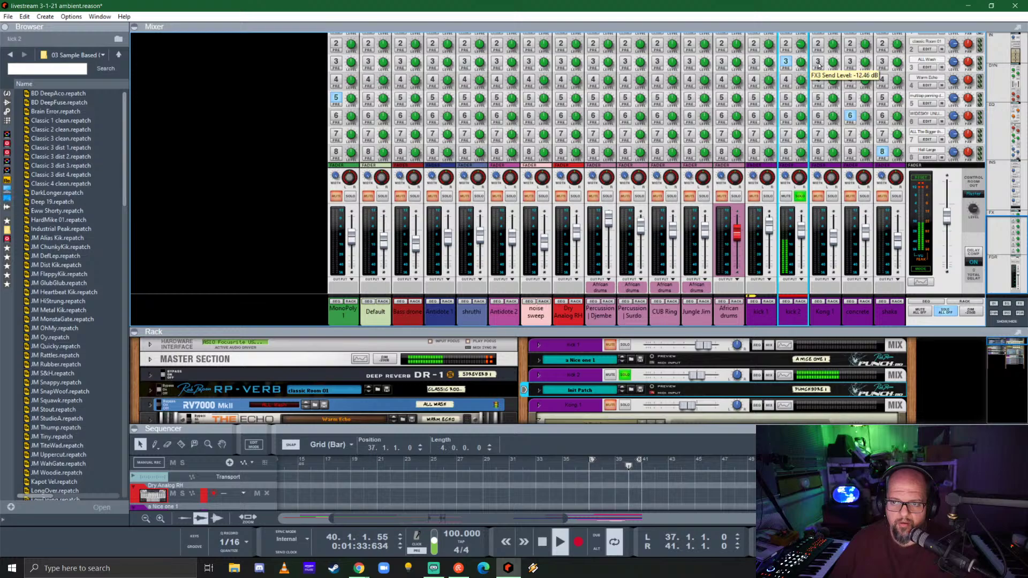
{"action": "left_click_drag", "start_coordinate": [821, 88], "coordinate": [824, 92]}
{"action": "scroll", "coordinate": [824, 92], "scroll_direction": "up", "scroll_amount": 1}
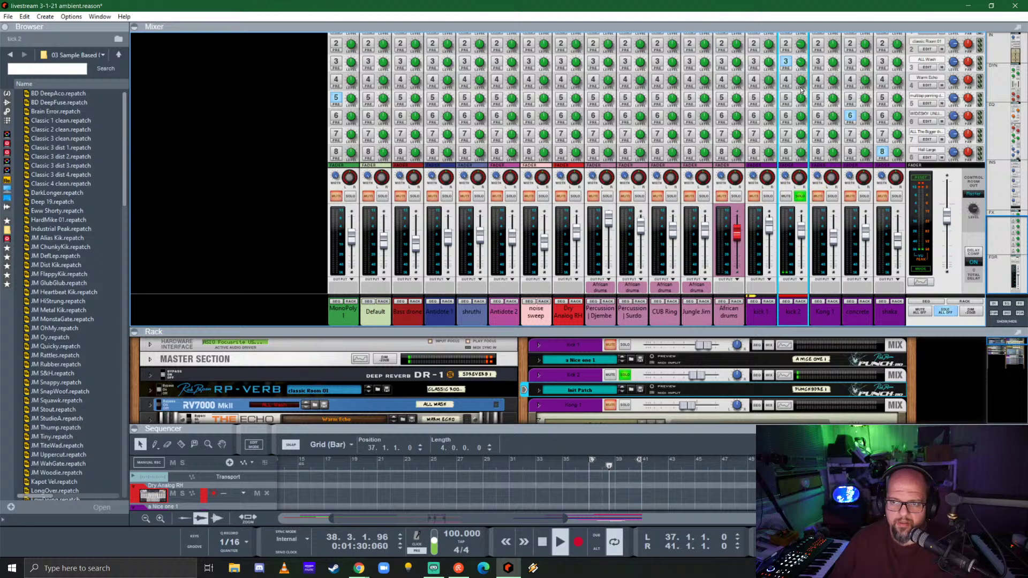
{"action": "left_click", "coordinate": [798, 197]}
- Duplicate the four-bar PunchBD clip to bar 41 and extend the loop end to bar 45
{"action": "double_click", "coordinate": [807, 332]}
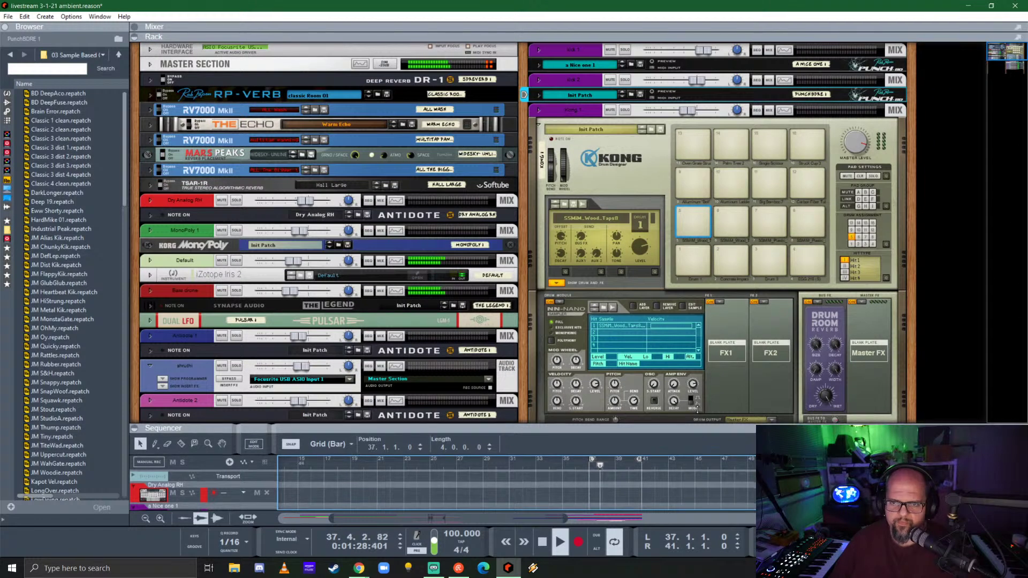
{"action": "double_click", "coordinate": [696, 430]}
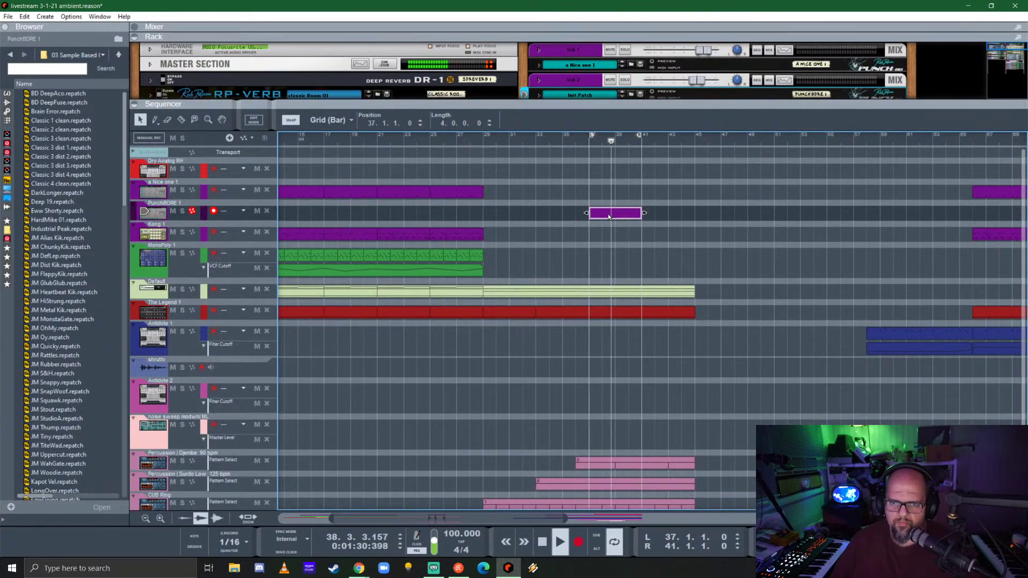
{"action": "left_click_drag", "start_coordinate": [611, 215], "coordinate": [664, 214]}
{"action": "left_click", "coordinate": [699, 142], "text": "alt"}
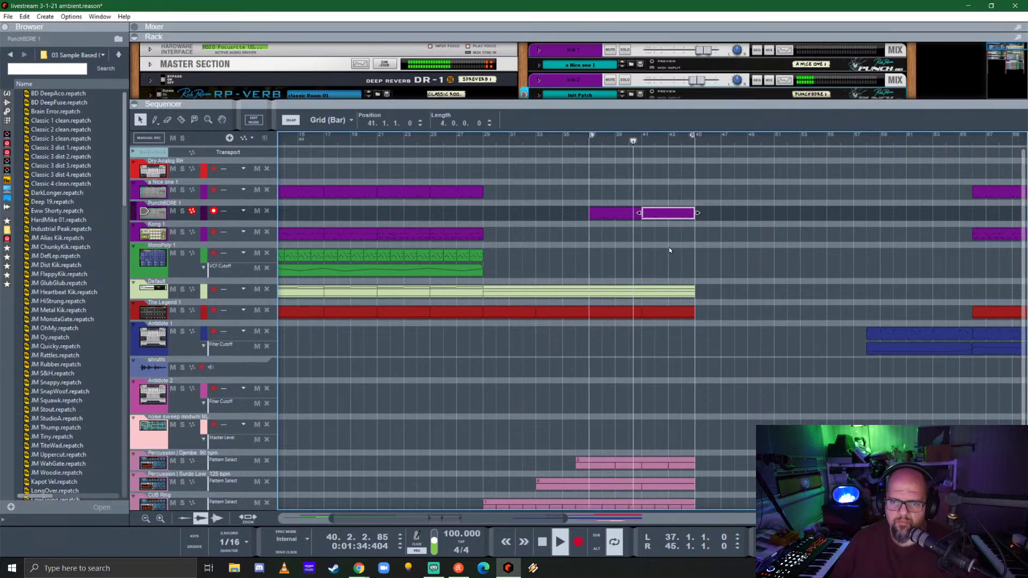
- Play back the arrangement from bar 29
{"action": "left_click", "coordinate": [647, 182]}
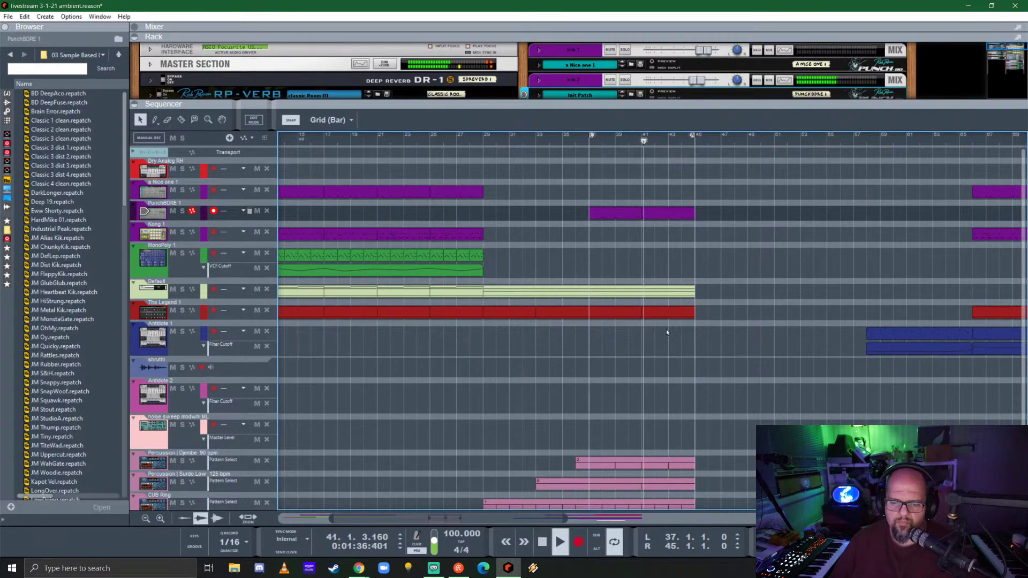
{"action": "scroll", "coordinate": [666, 329], "scroll_direction": "down", "scroll_amount": 2}
{"action": "key", "text": "space"}
{"action": "left_click", "coordinate": [484, 138]}
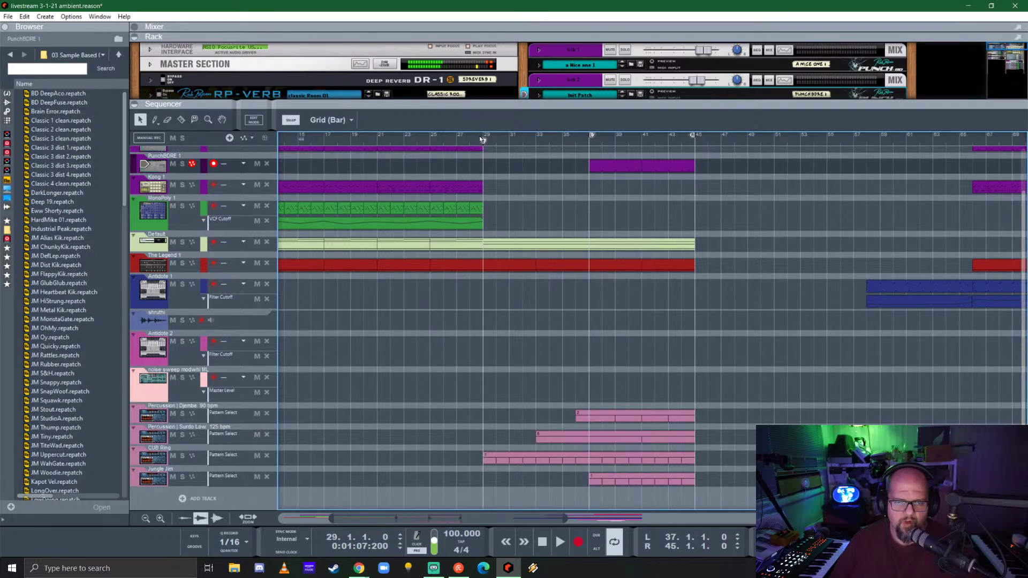
{"action": "key", "text": "space"}
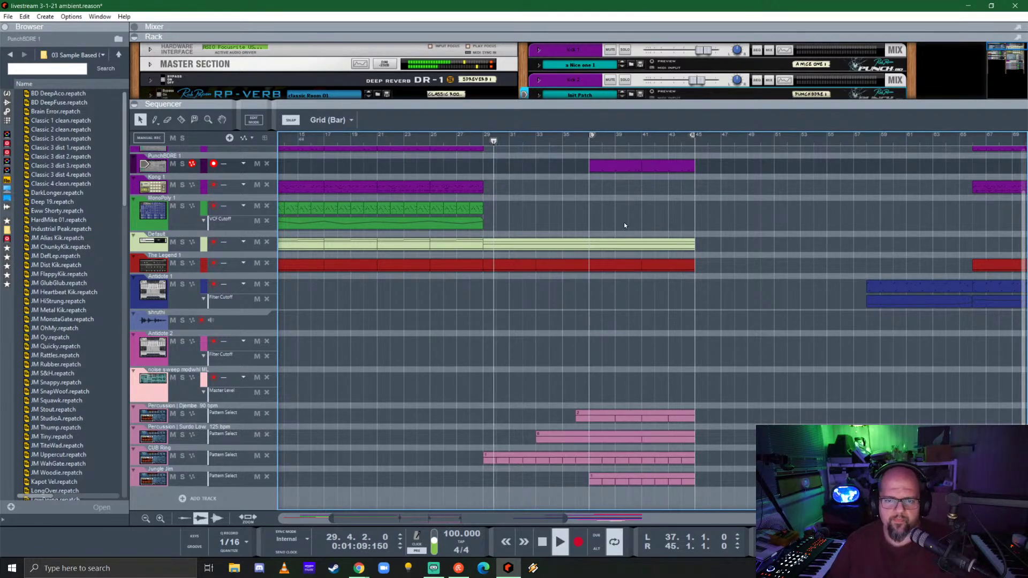
- Replace the Default track's clip at bar 37 with a copy of its bar 25 clip, lengthened to eight bars
{"action": "left_click", "coordinate": [582, 245]}
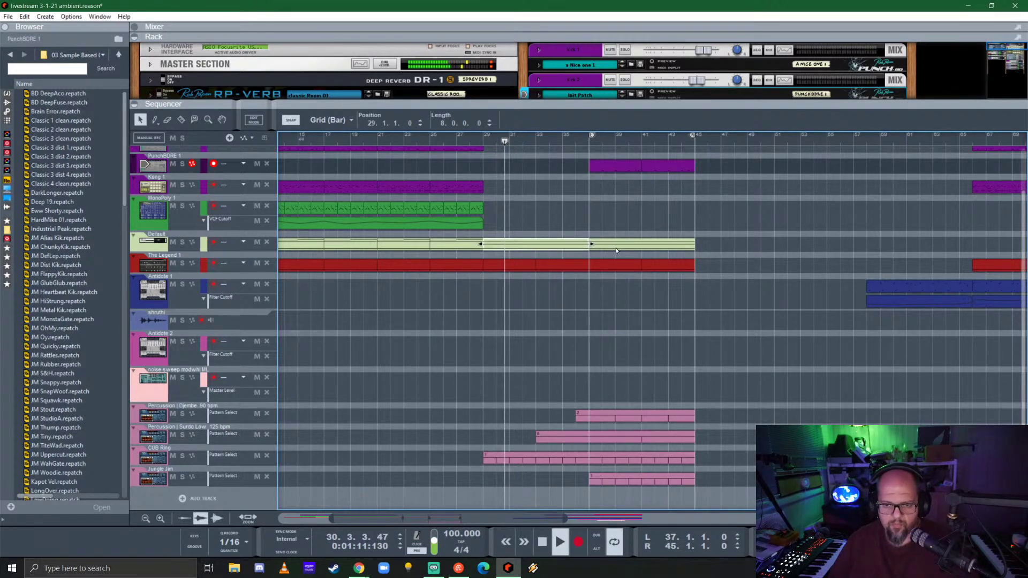
{"action": "left_click", "coordinate": [606, 247]}
{"action": "key", "text": "Delete"}
{"action": "left_click", "coordinate": [448, 246]}
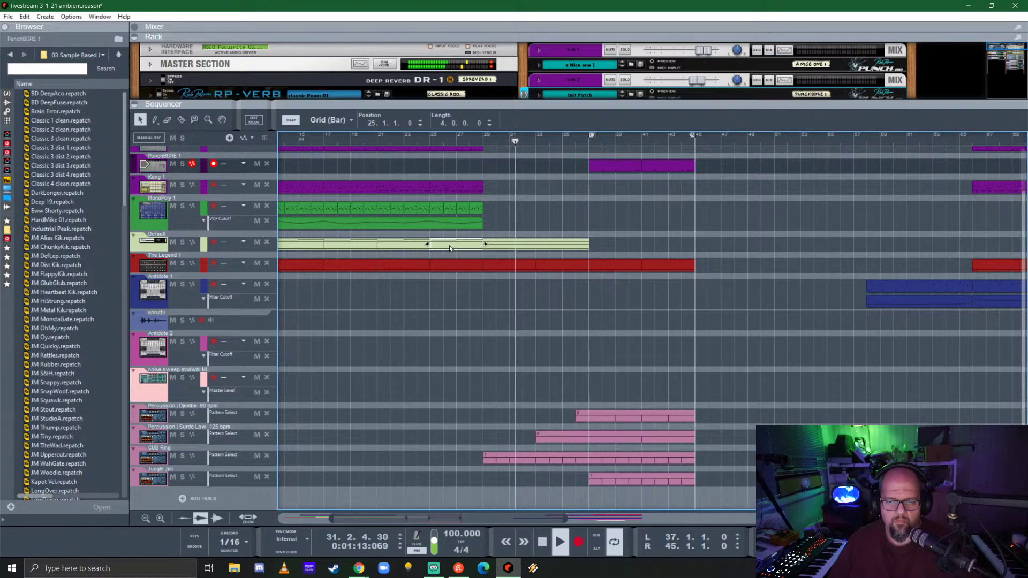
{"action": "left_click_drag", "start_coordinate": [449, 246], "coordinate": [607, 246]}
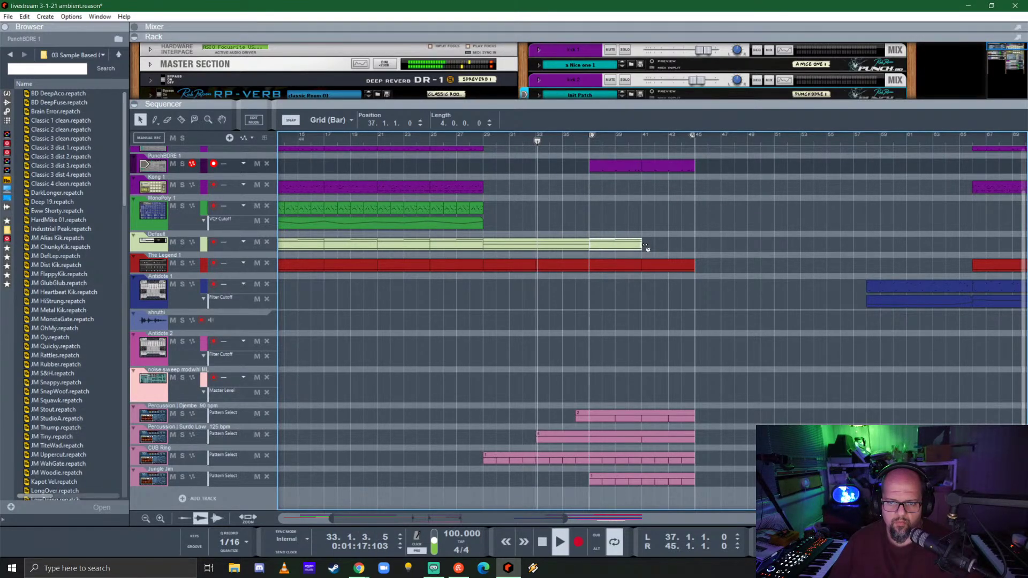
{"action": "left_click_drag", "start_coordinate": [646, 247], "coordinate": [690, 248]}
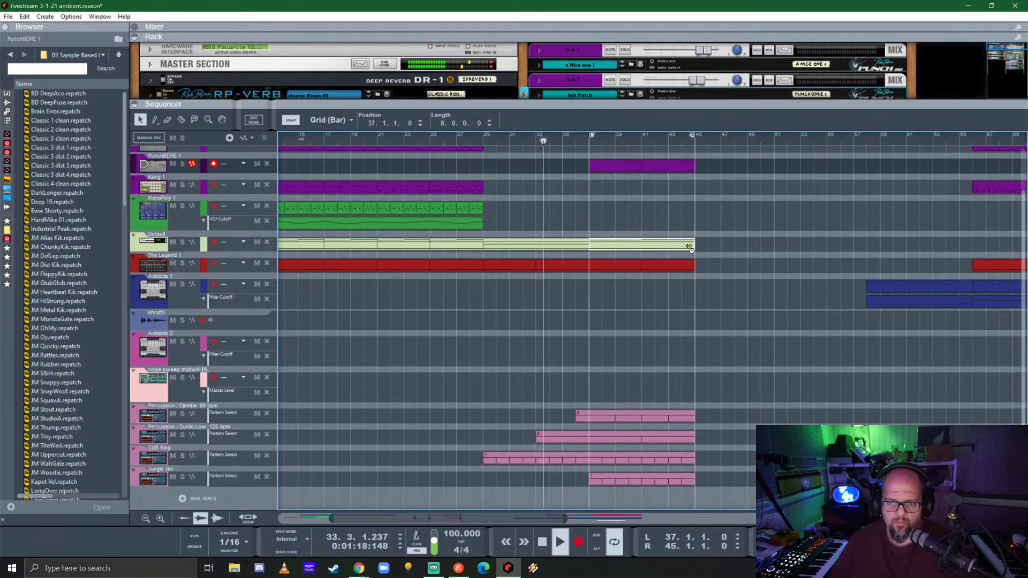
{"action": "left_click", "coordinate": [758, 212]}
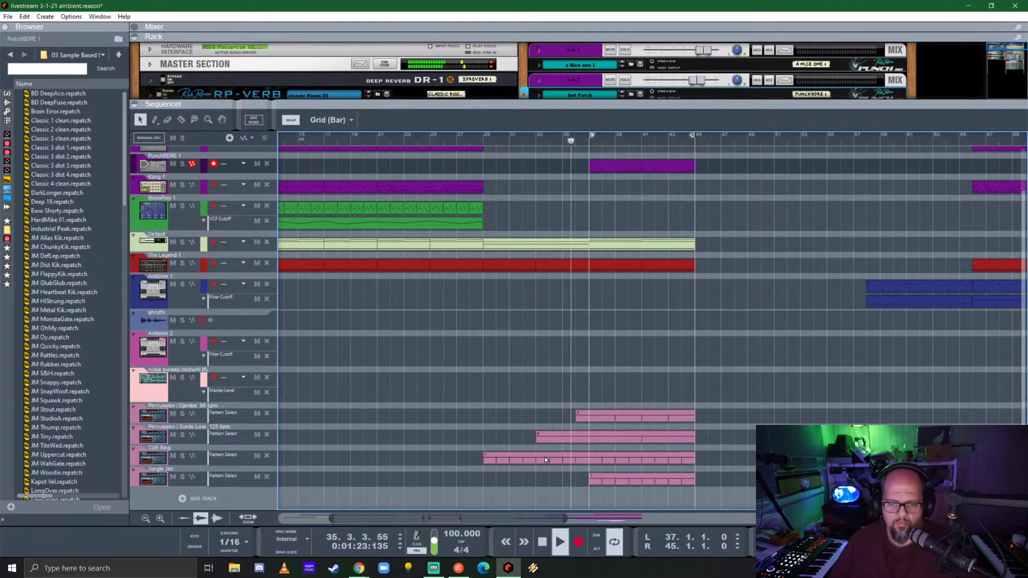
- Trim the CUB Ring clip to start at bar 33, extend the Surdo Low clip back to bar 29, and play from there
{"action": "left_click", "coordinate": [532, 461]}
{"action": "key", "text": "space"}
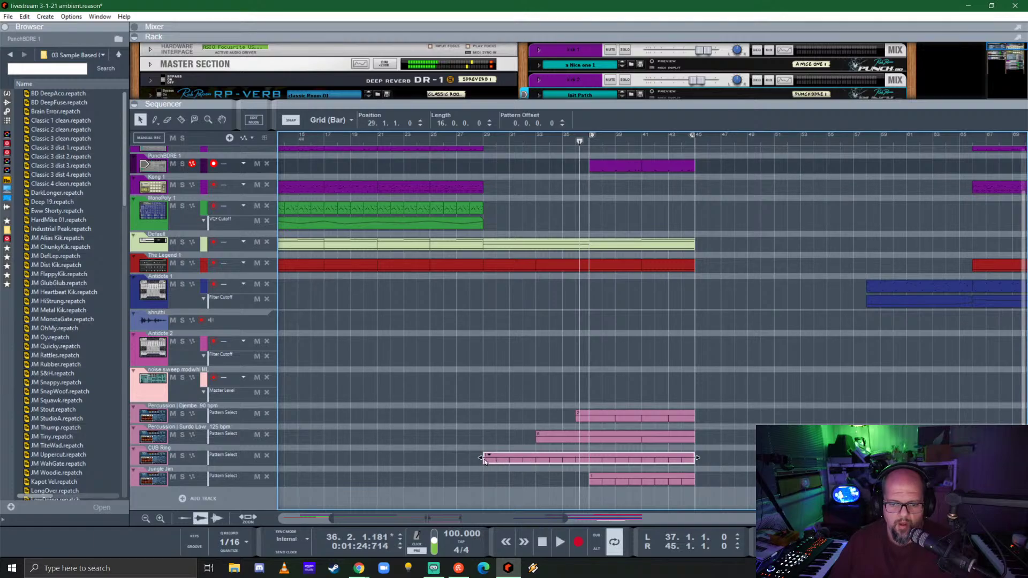
{"action": "left_click", "coordinate": [534, 439]}
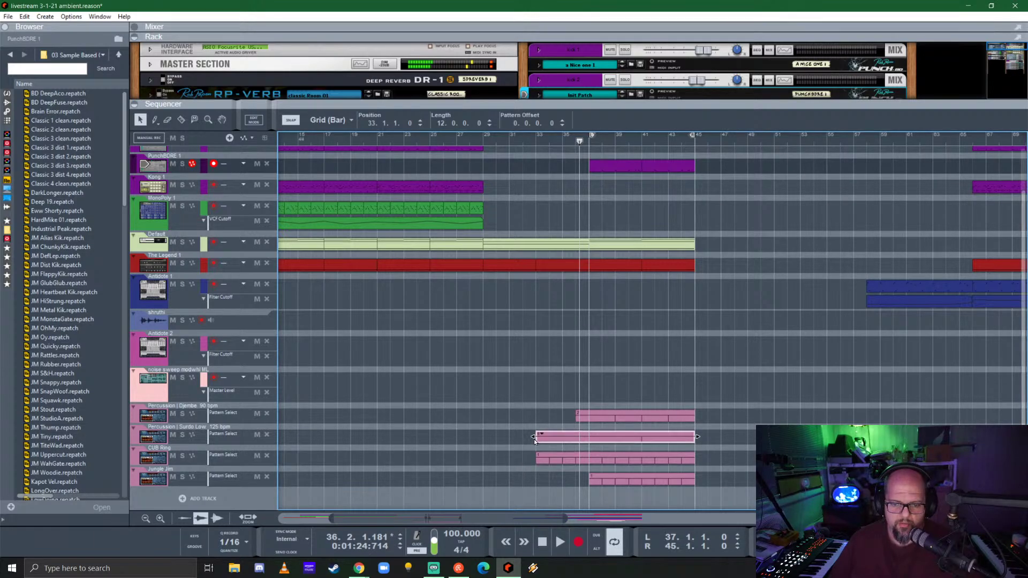
{"action": "left_click", "coordinate": [483, 141]}
{"action": "key", "text": "space"}
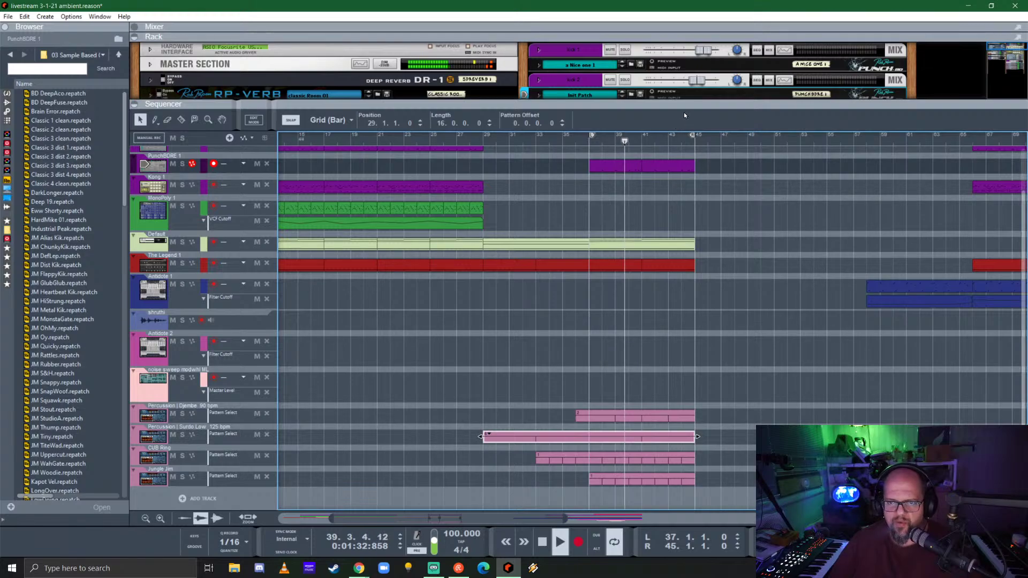
- Enlarge the rack, unfold the kick 2 PunchBD and set its sample retrig time to about 27%
{"action": "left_click_drag", "start_coordinate": [685, 107], "coordinate": [642, 429]}
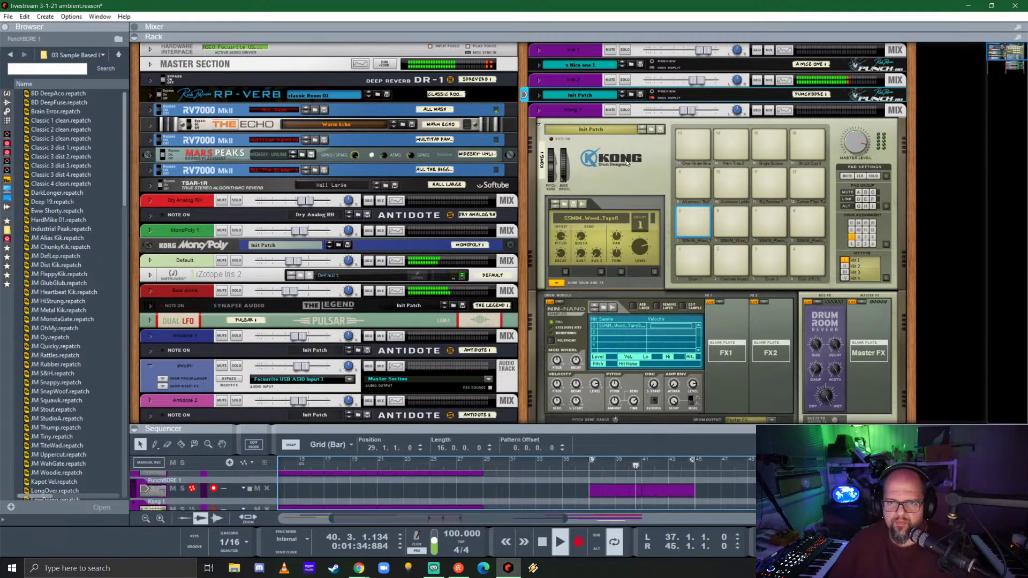
{"action": "left_click", "coordinate": [538, 95]}
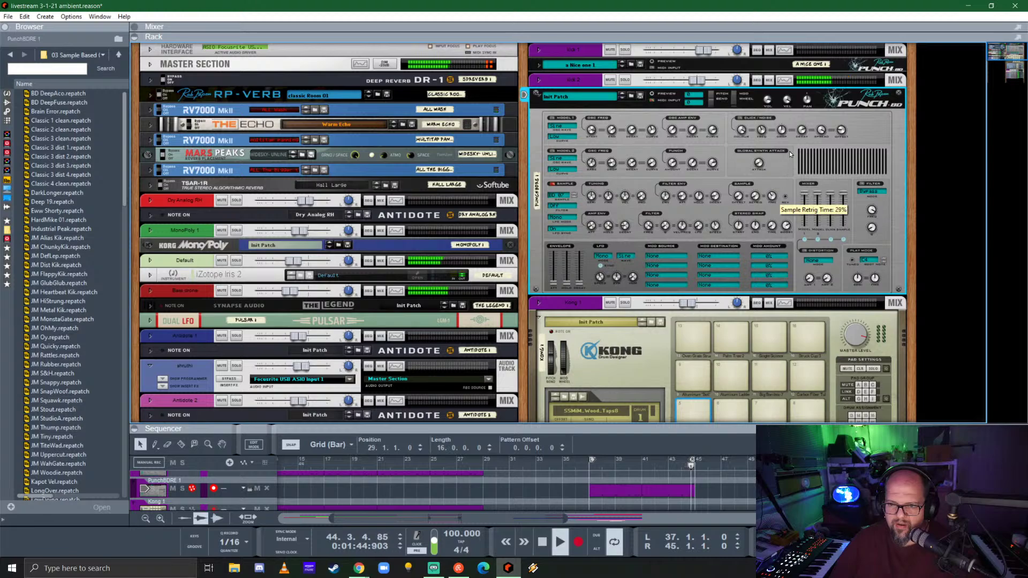
{"action": "left_click_drag", "start_coordinate": [789, 155], "coordinate": [799, 136]}
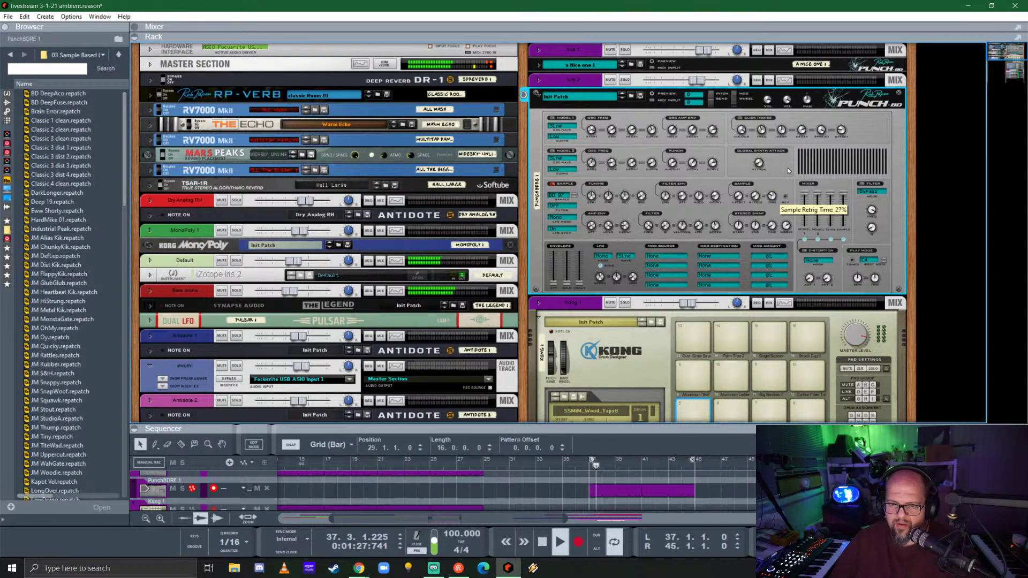
{"action": "left_click_drag", "start_coordinate": [788, 170], "coordinate": [788, 171]}
- Solo the kick 2 channel and adjust the hold and decay times of the PunchBD sample's amp envelope
{"action": "left_click", "coordinate": [625, 80]}
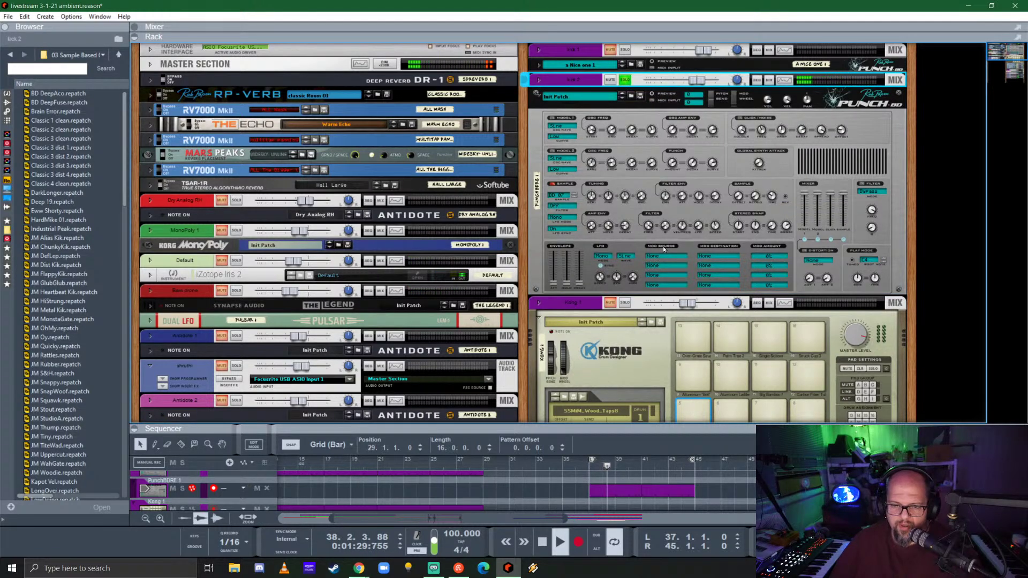
{"action": "left_click", "coordinate": [625, 225]}
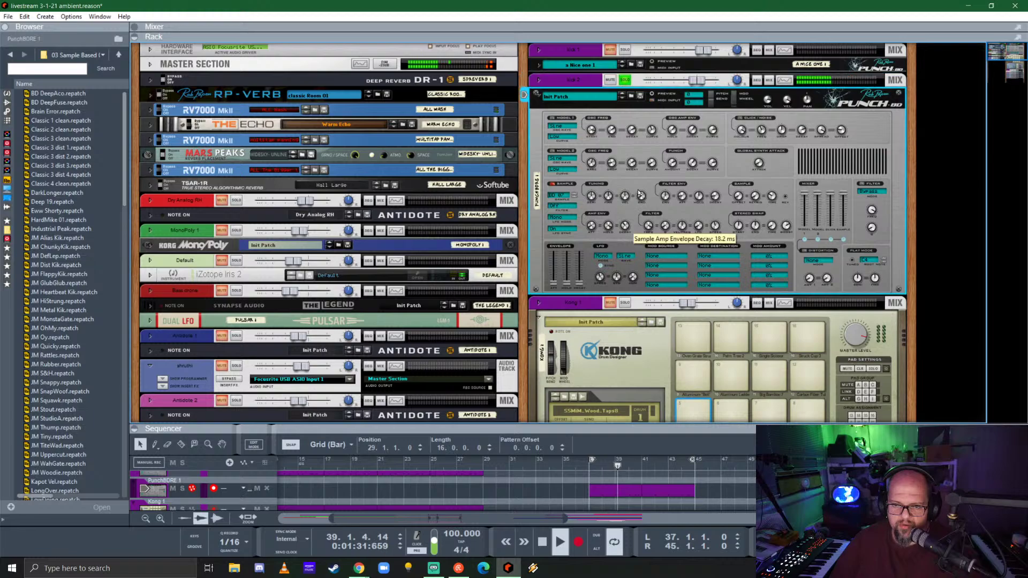
{"action": "left_click_drag", "start_coordinate": [638, 193], "coordinate": [677, 145]}
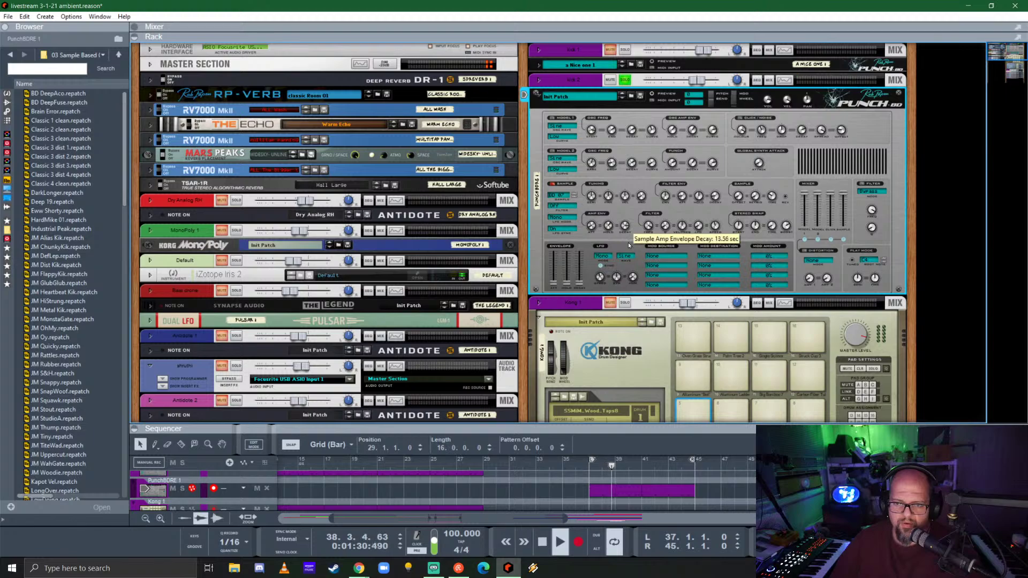
{"action": "left_click_drag", "start_coordinate": [636, 291], "coordinate": [660, 322]}
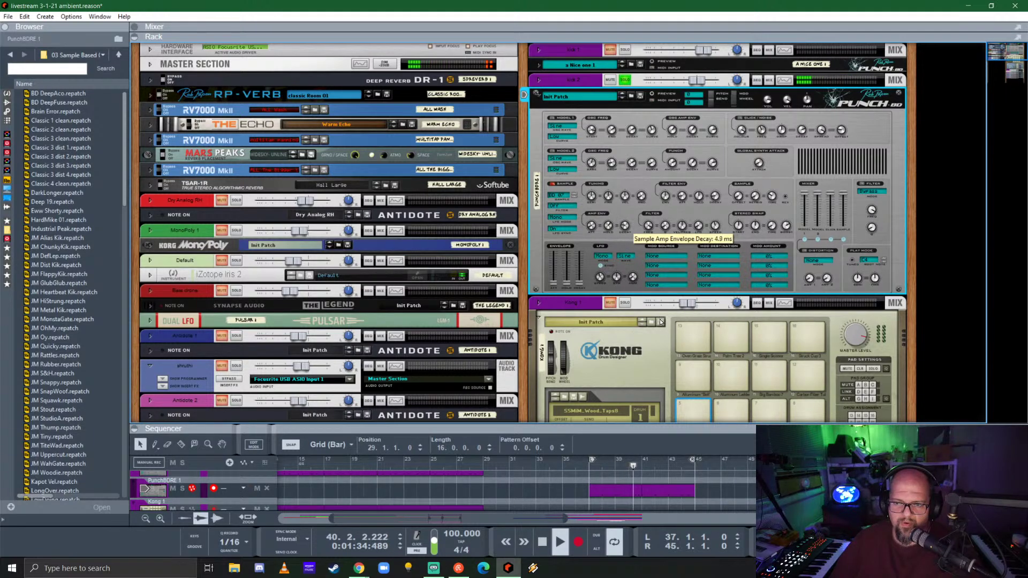
{"action": "mouse_move", "coordinate": [613, 234]}
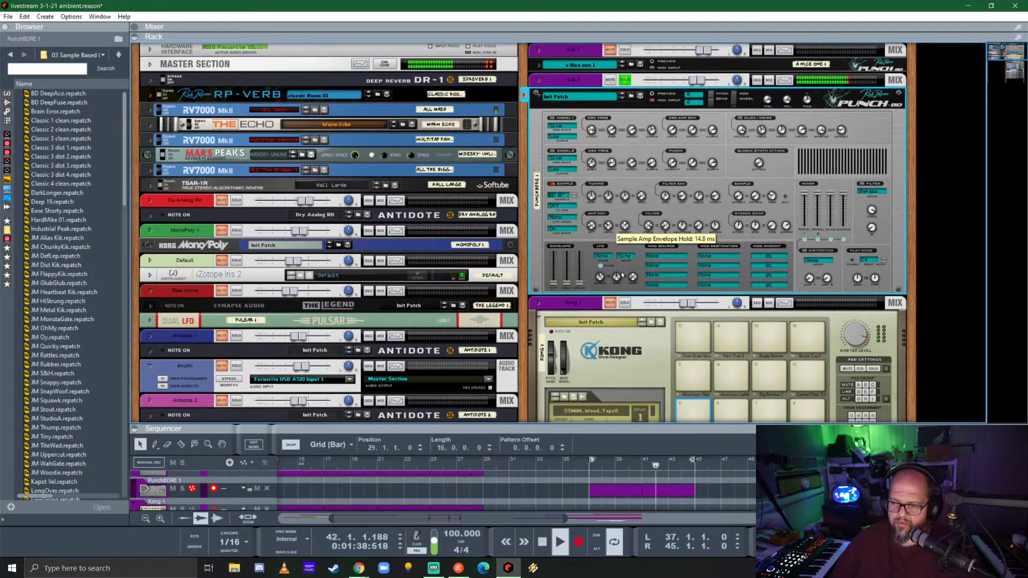
{"action": "left_click_drag", "start_coordinate": [627, 228], "coordinate": [642, 275]}
{"action": "left_click_drag", "start_coordinate": [665, 161], "coordinate": [638, 235]}
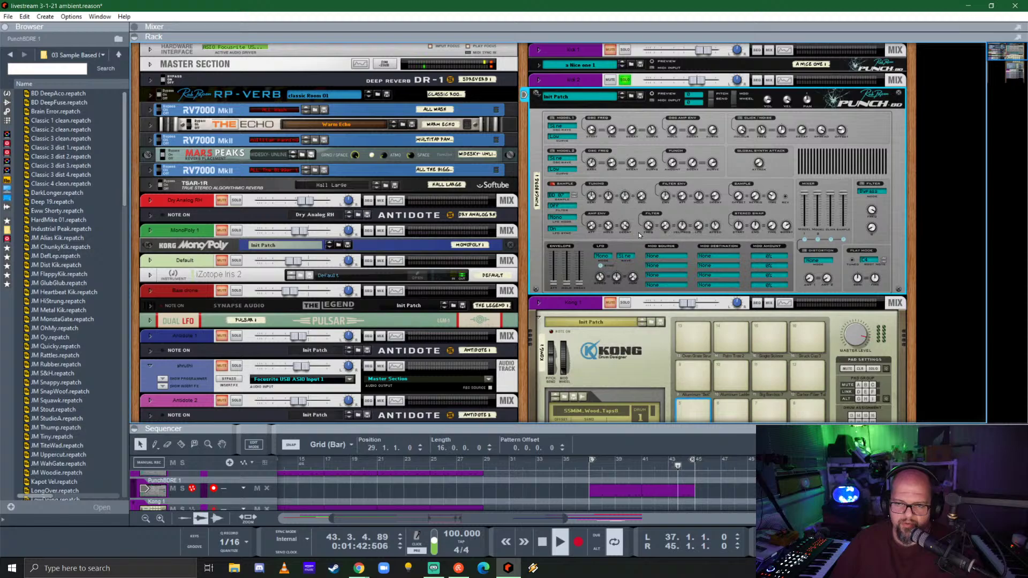
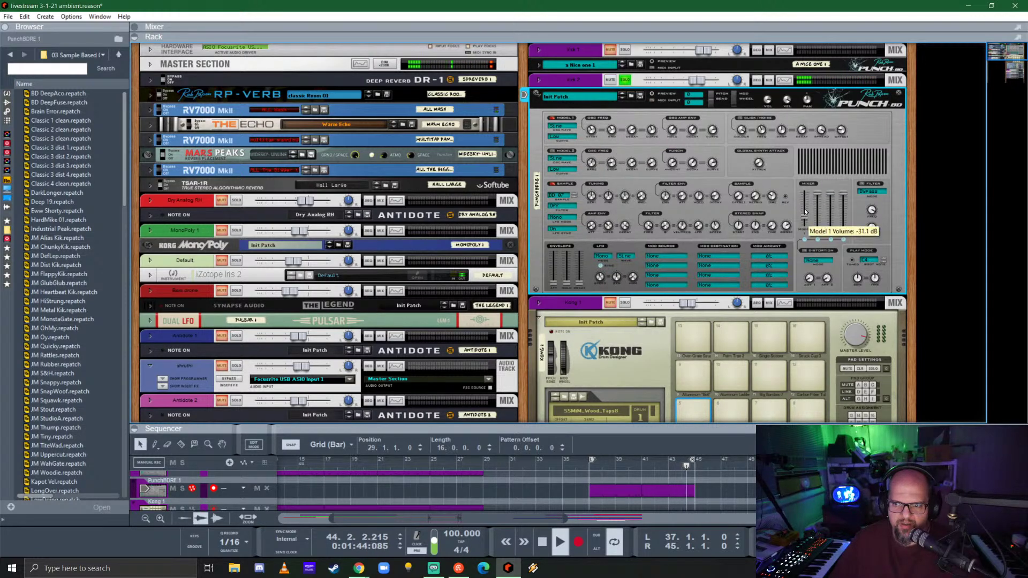
- With the Sample section temporarily off, set PunchBD's Model 1 frequency end to about 43 Hz and adjust the Model 1 volume
{"action": "left_click", "coordinate": [552, 185]}
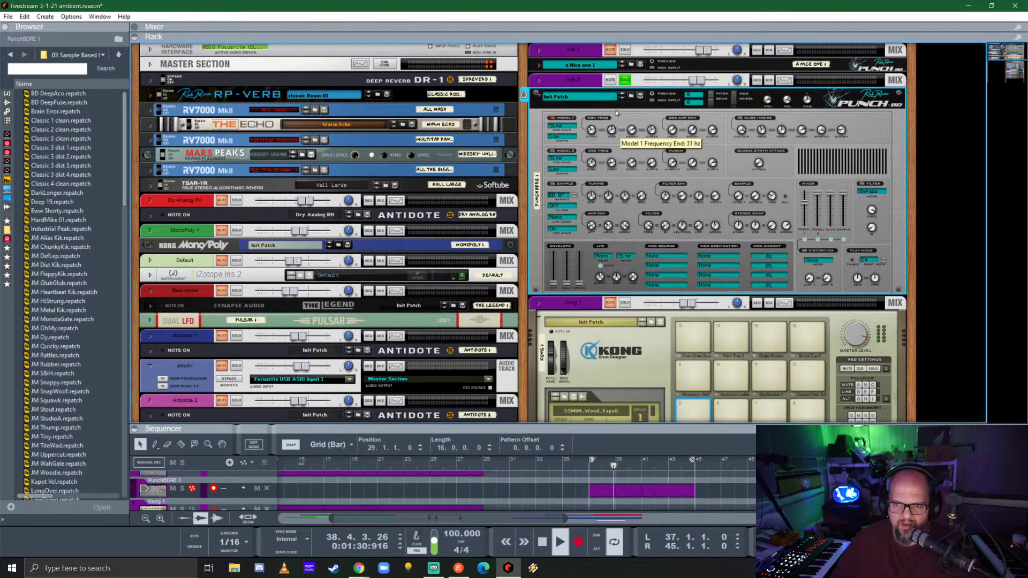
{"action": "left_click_drag", "start_coordinate": [616, 113], "coordinate": [619, 107]}
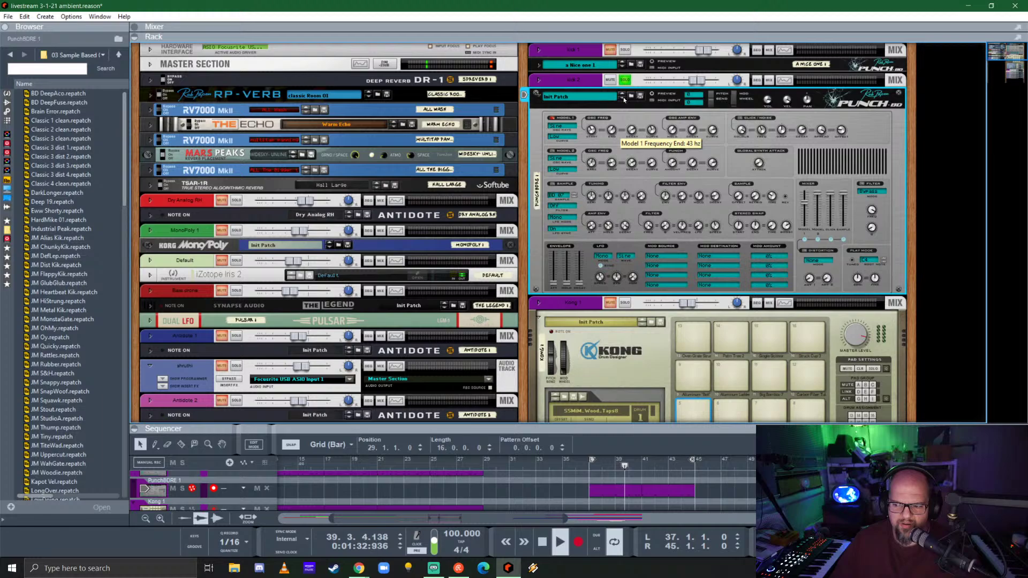
{"action": "left_click_drag", "start_coordinate": [631, 130], "coordinate": [643, 108]}
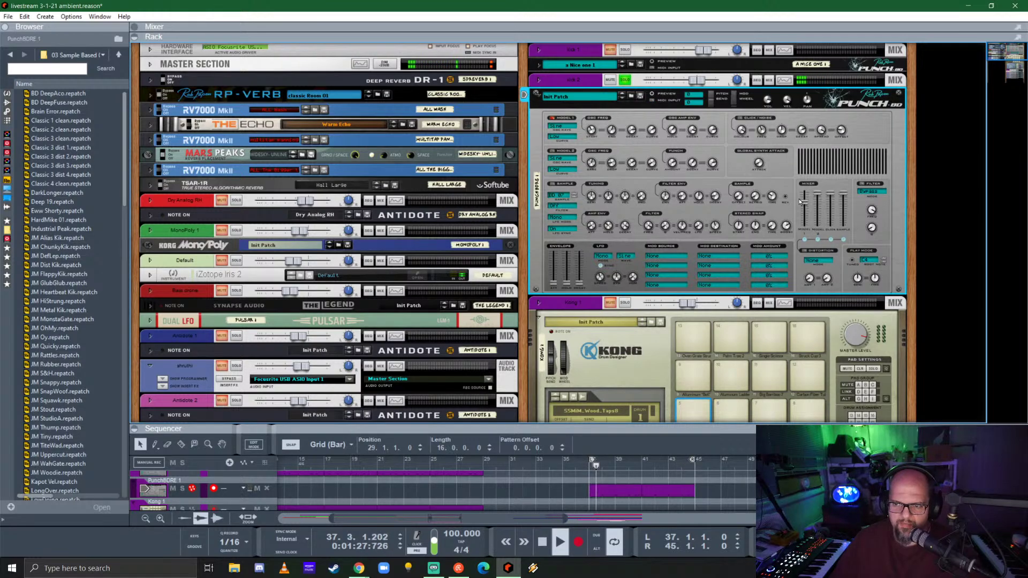
{"action": "left_click_drag", "start_coordinate": [806, 204], "coordinate": [801, 200]}
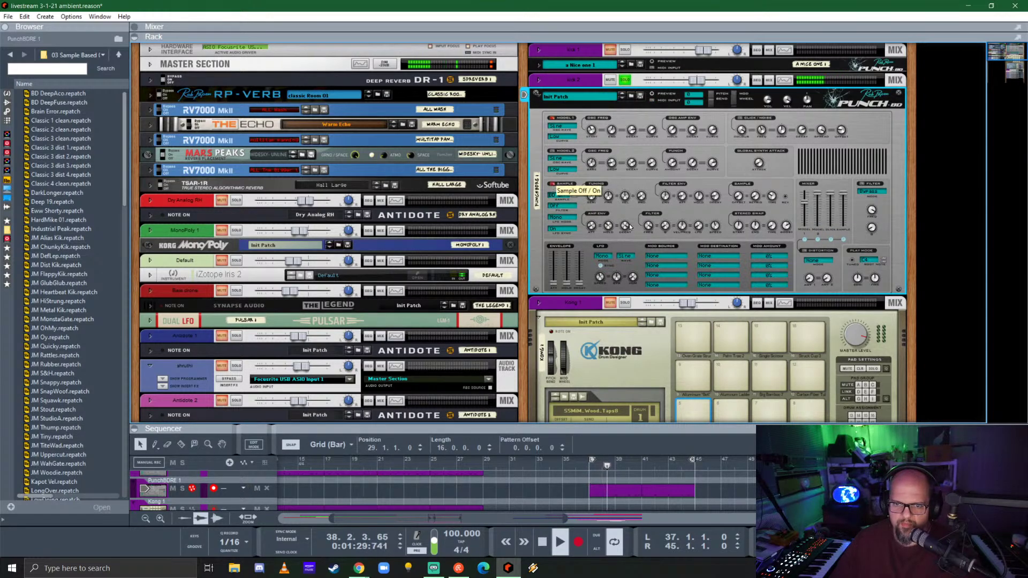
{"action": "mouse_move", "coordinate": [803, 207]}
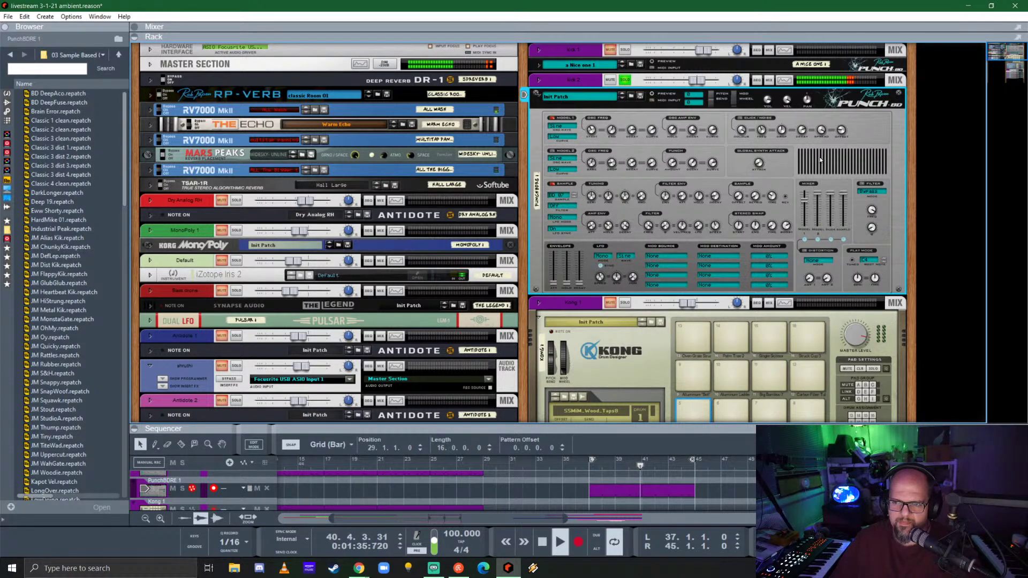
- Fold the kick 2 PunchBD, set the kick 2 channel level to about -1.84 dB and turn off its solo
{"action": "left_click", "coordinate": [537, 96]}
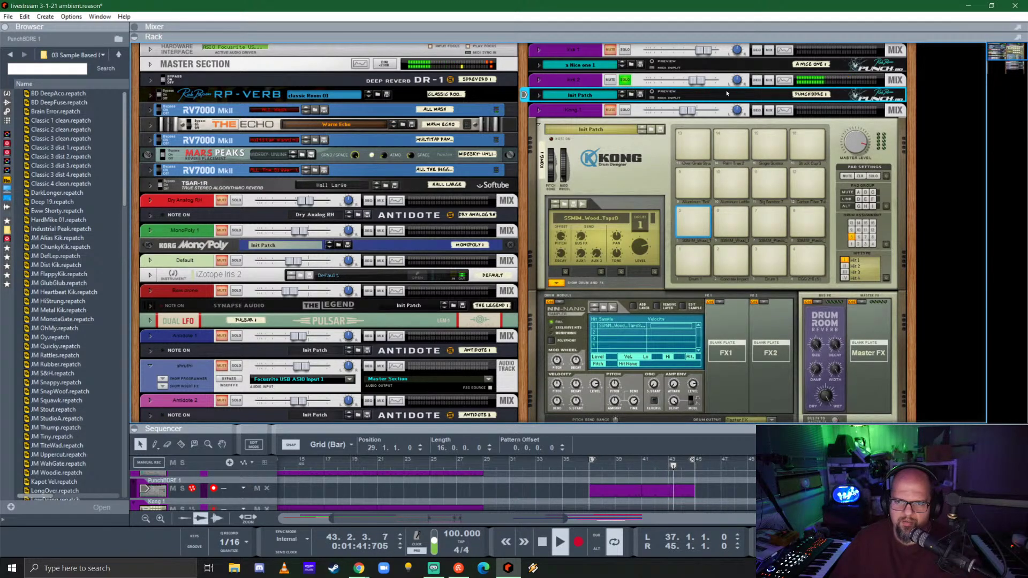
{"action": "left_click_drag", "start_coordinate": [698, 82], "coordinate": [694, 84]}
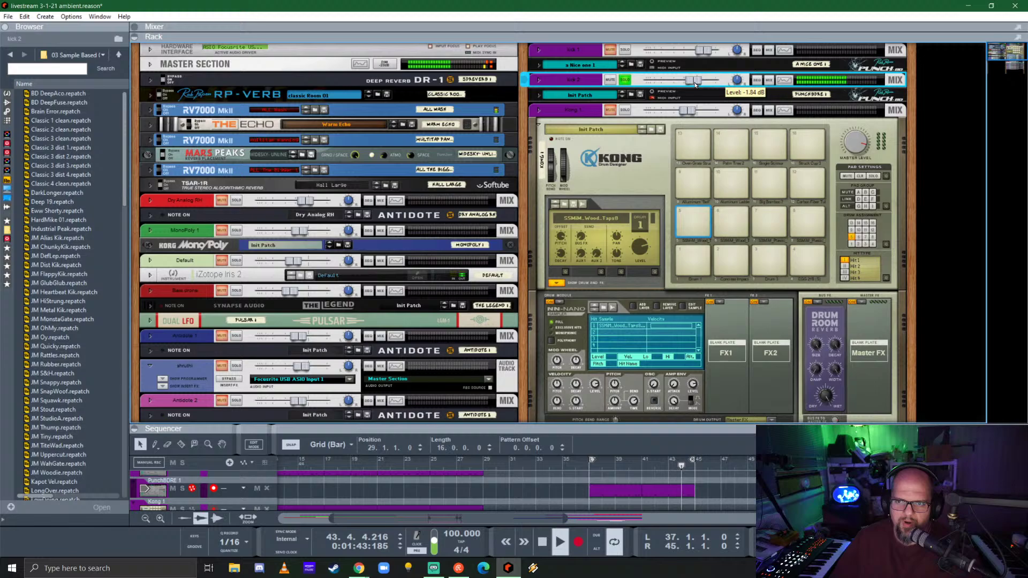
{"action": "left_click", "coordinate": [625, 80]}
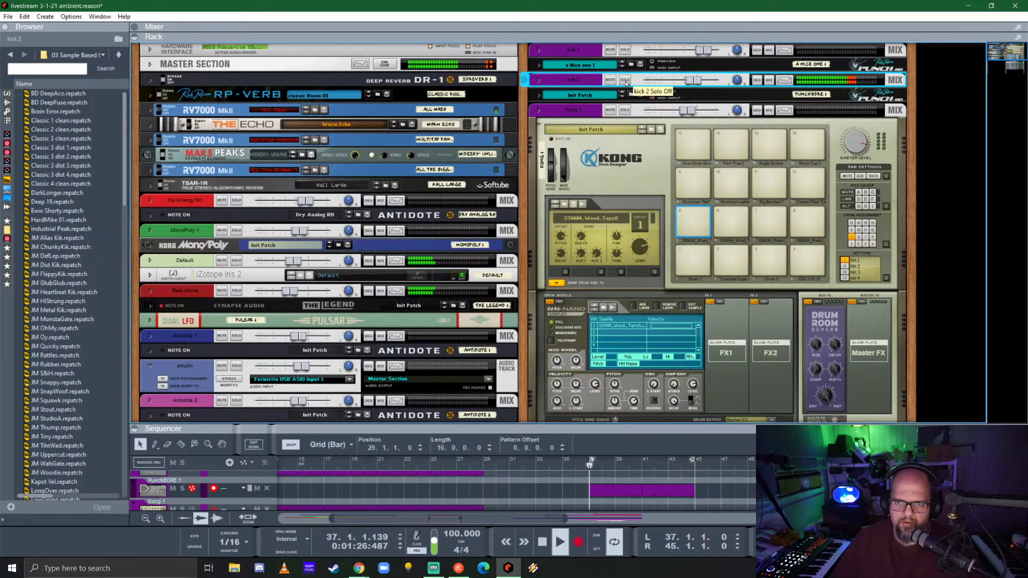
- Enlarge the sequencer and play the arrangement from bar 21 to review the transition into the percussion section
{"action": "left_click_drag", "start_coordinate": [715, 422], "coordinate": [696, 86]}
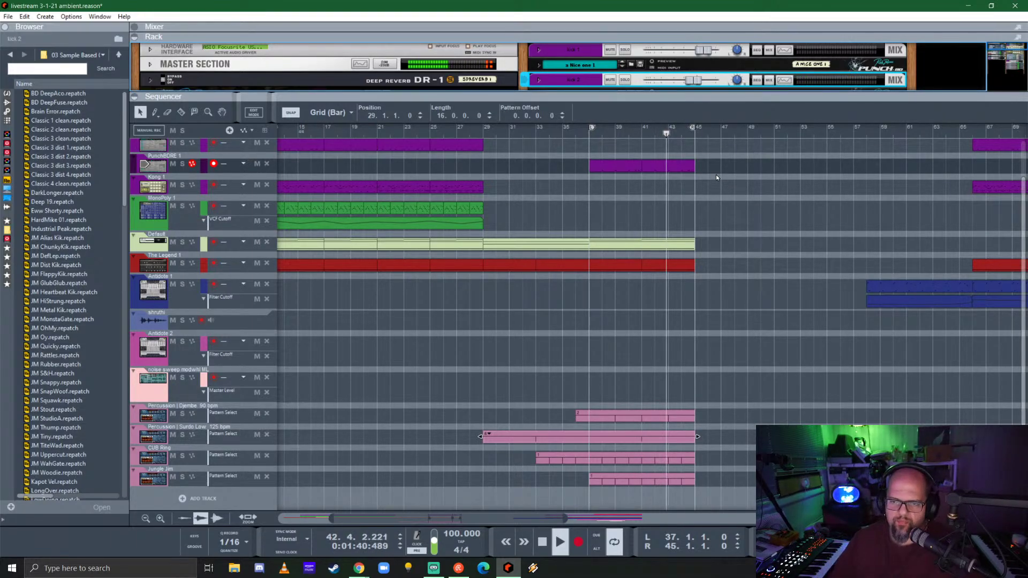
{"action": "key", "text": "space"}
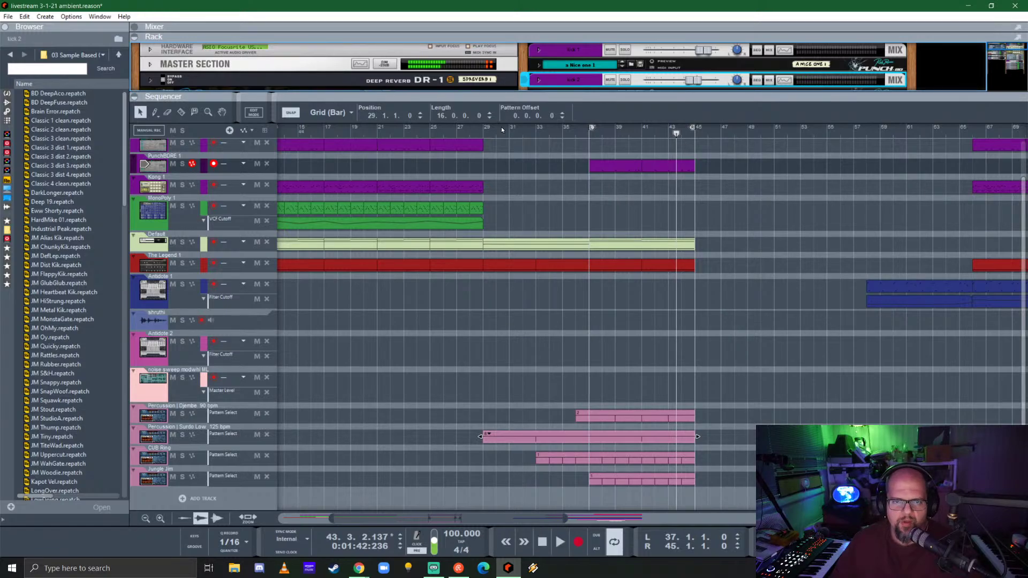
{"action": "scroll", "coordinate": [509, 186], "scroll_direction": "left", "scroll_amount": 3}
{"action": "left_click", "coordinate": [469, 129]}
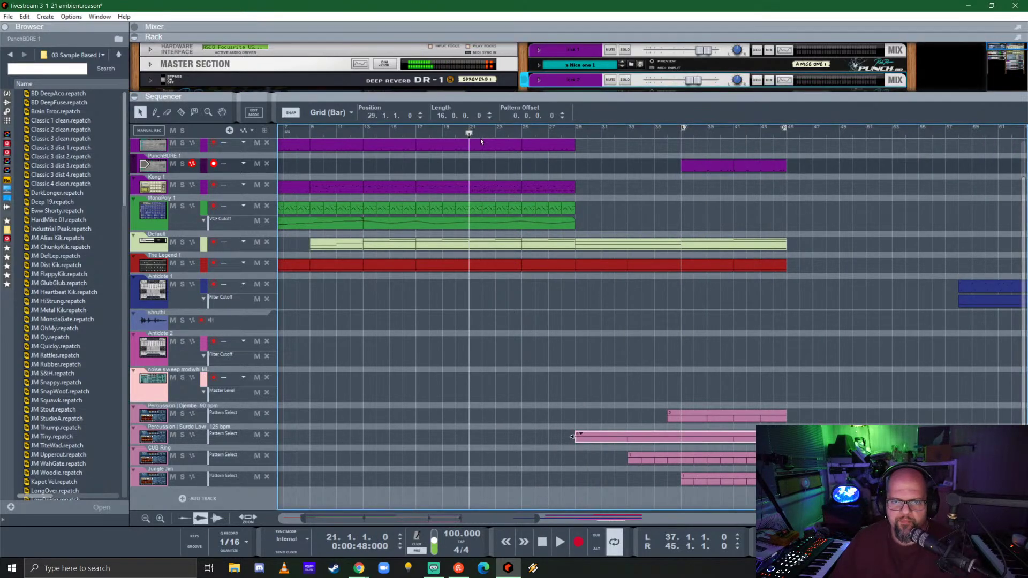
{"action": "key", "text": "space"}
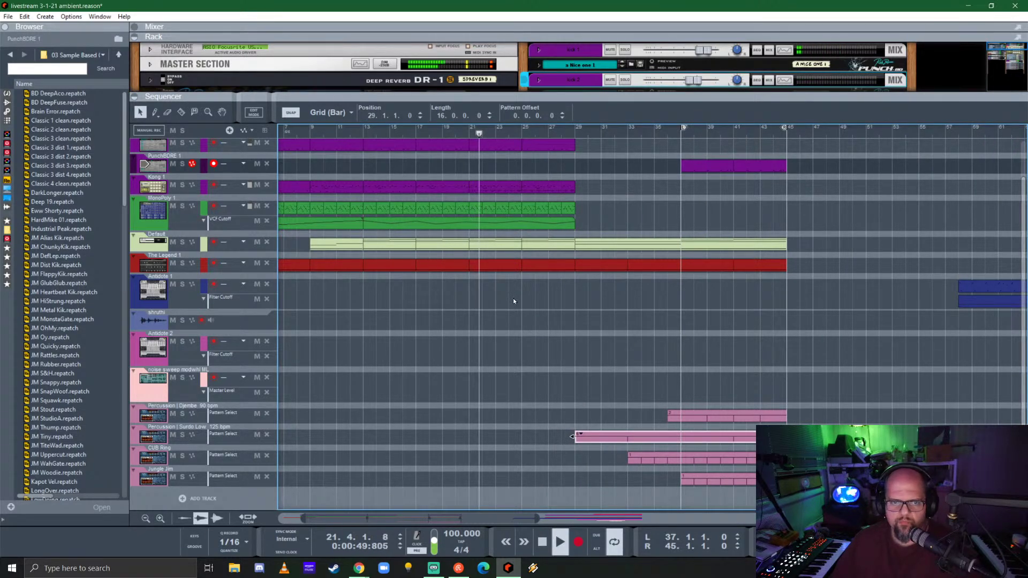
{"action": "scroll", "coordinate": [520, 292], "scroll_direction": "up", "scroll_amount": 2}
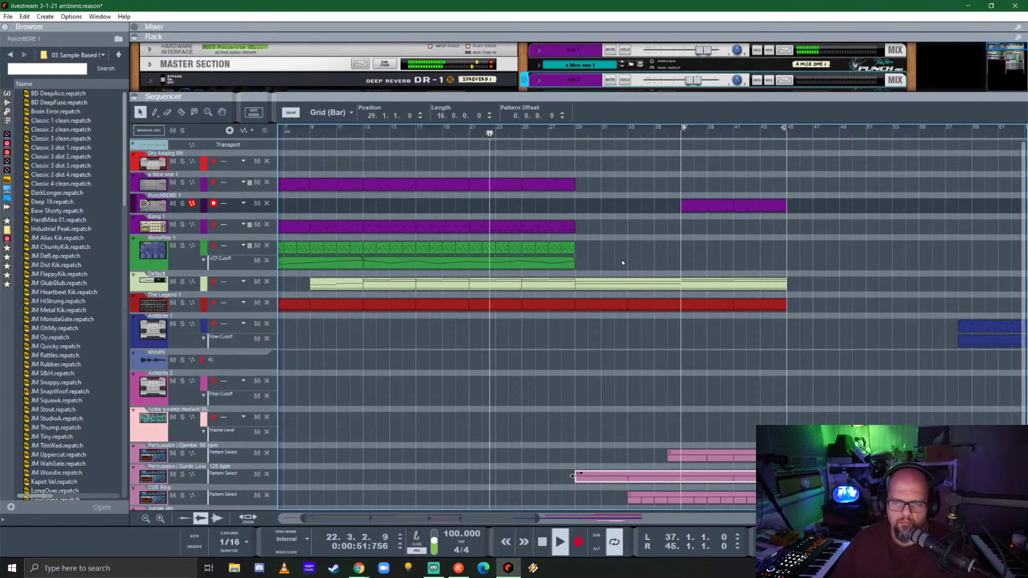
{"action": "scroll", "coordinate": [622, 259], "scroll_direction": "down", "scroll_amount": 1}
{"action": "scroll", "coordinate": [623, 254], "scroll_direction": "up", "scroll_amount": 1}
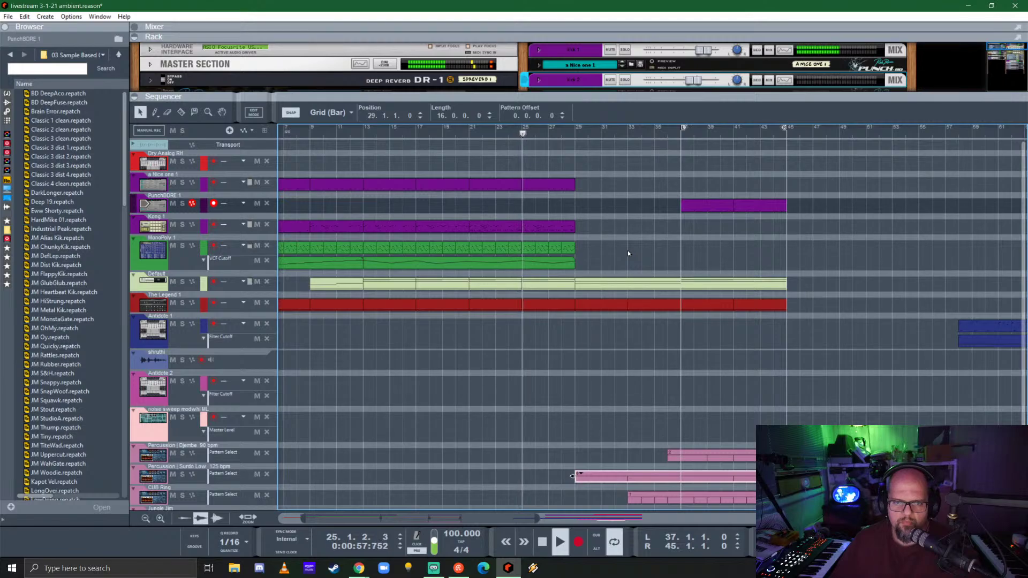
- Add a four-bar MonoPoly 1 note clip at bar 29 and extend its VCF Cutoff automation clip to bar 33
{"action": "scroll", "coordinate": [627, 250], "scroll_direction": "left", "scroll_amount": 5}
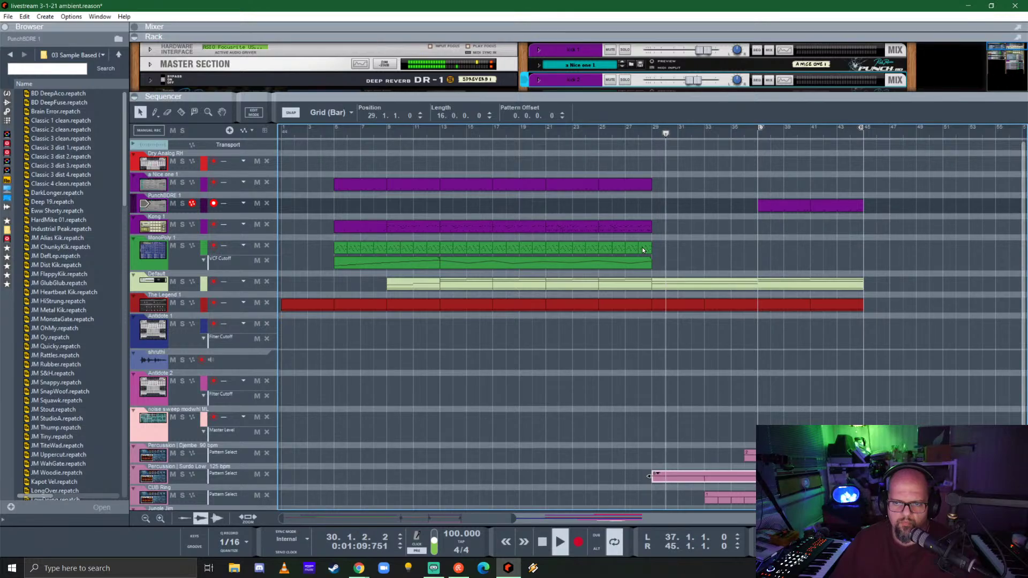
{"action": "left_click_drag", "start_coordinate": [642, 249], "coordinate": [705, 249]}
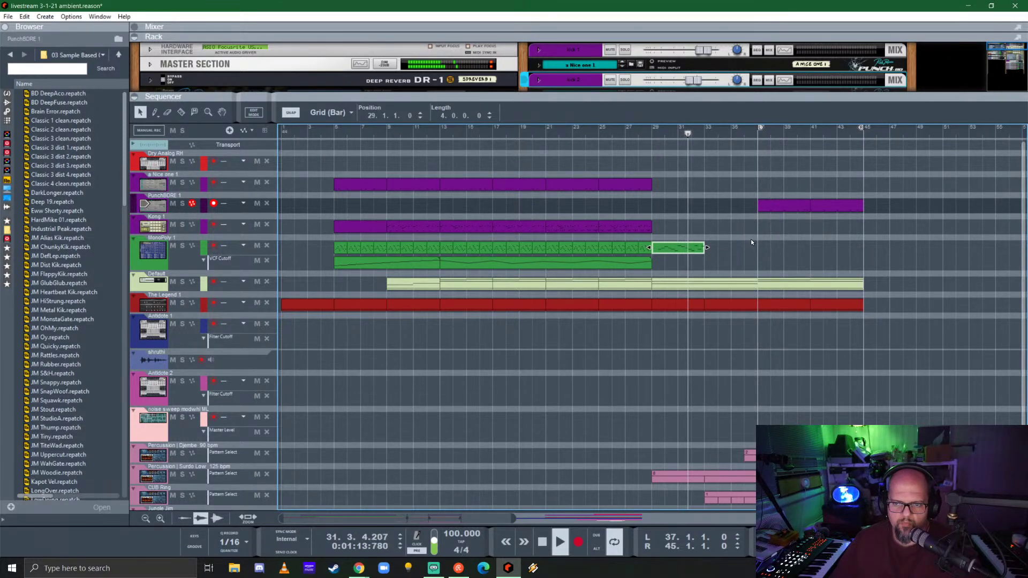
{"action": "left_click", "coordinate": [645, 263]}
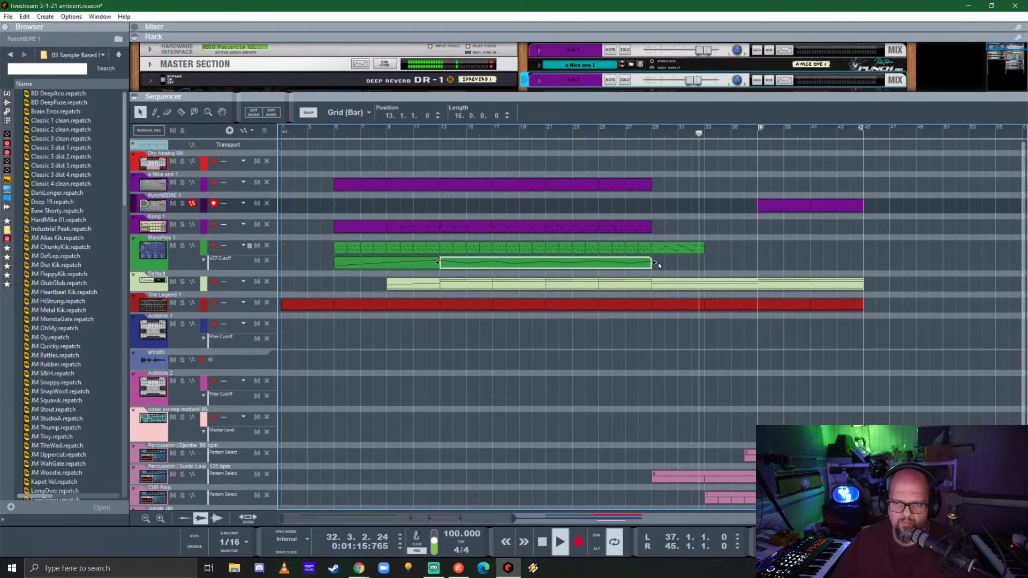
{"action": "left_click_drag", "start_coordinate": [655, 262], "coordinate": [705, 262]}
{"action": "left_click", "coordinate": [650, 130]}
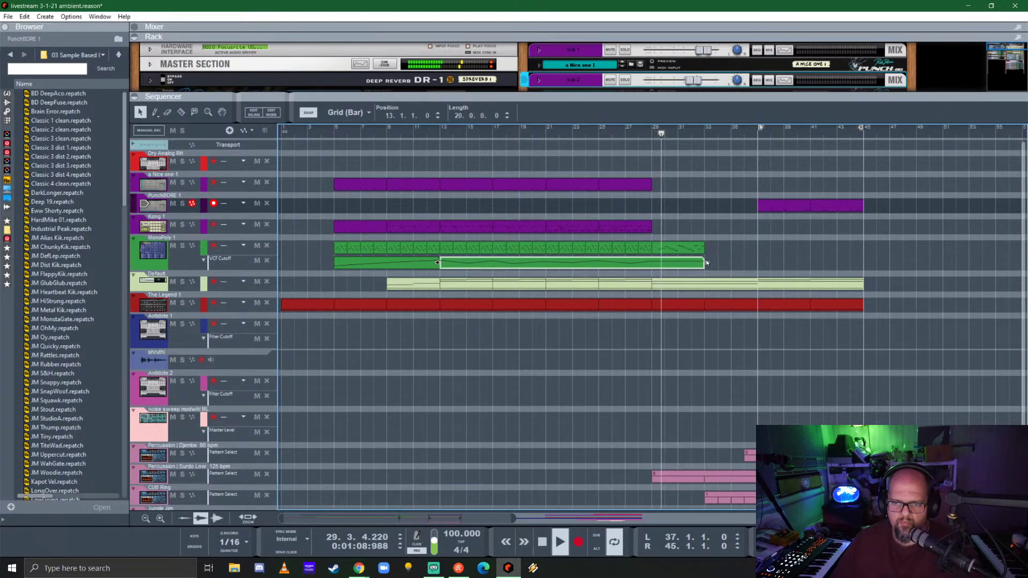
- Add points to MonoPoly 1's VCF Cutoff automation across bars 29–33, ending with a steep drop just before bar 33
{"action": "double_click", "coordinate": [680, 263]}
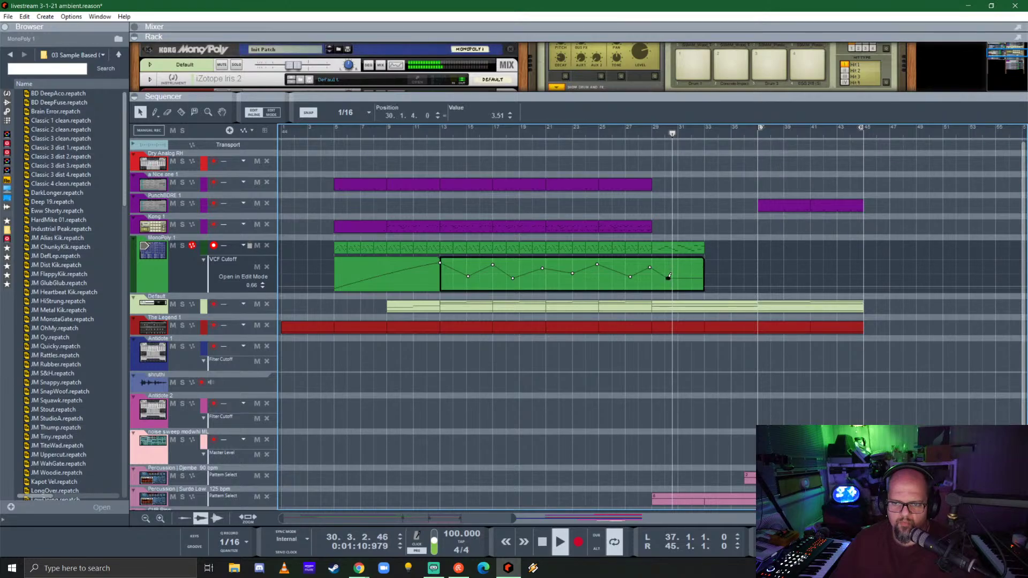
{"action": "left_click", "coordinate": [690, 269]}
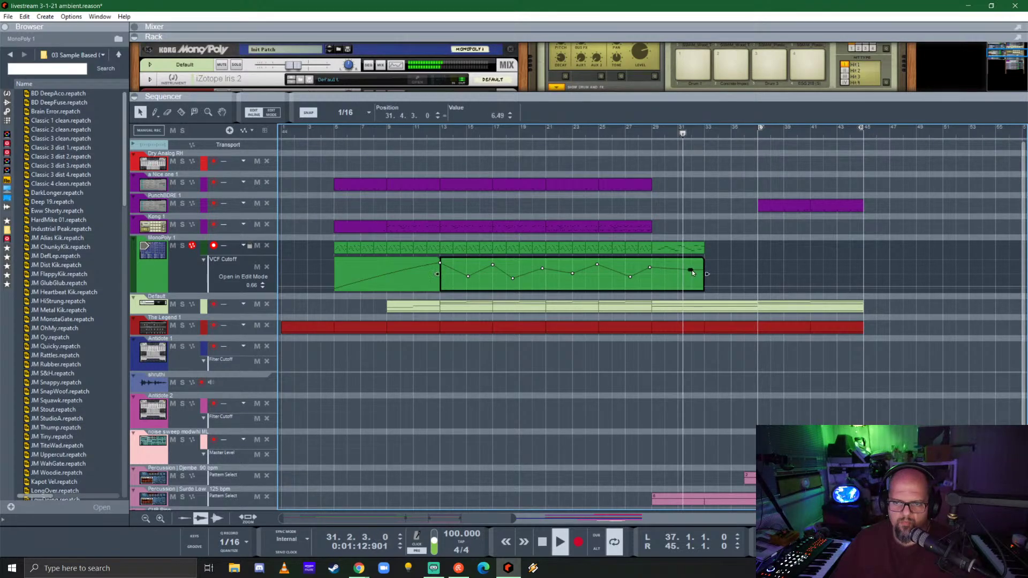
{"action": "left_click", "coordinate": [692, 271]}
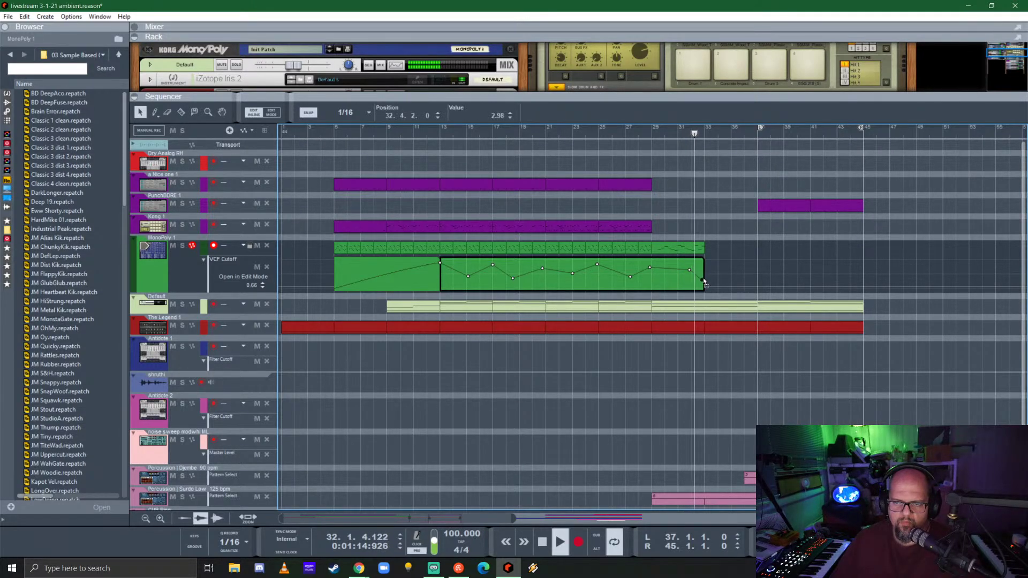
{"action": "left_click", "coordinate": [695, 277]}
{"action": "left_click", "coordinate": [697, 277]}
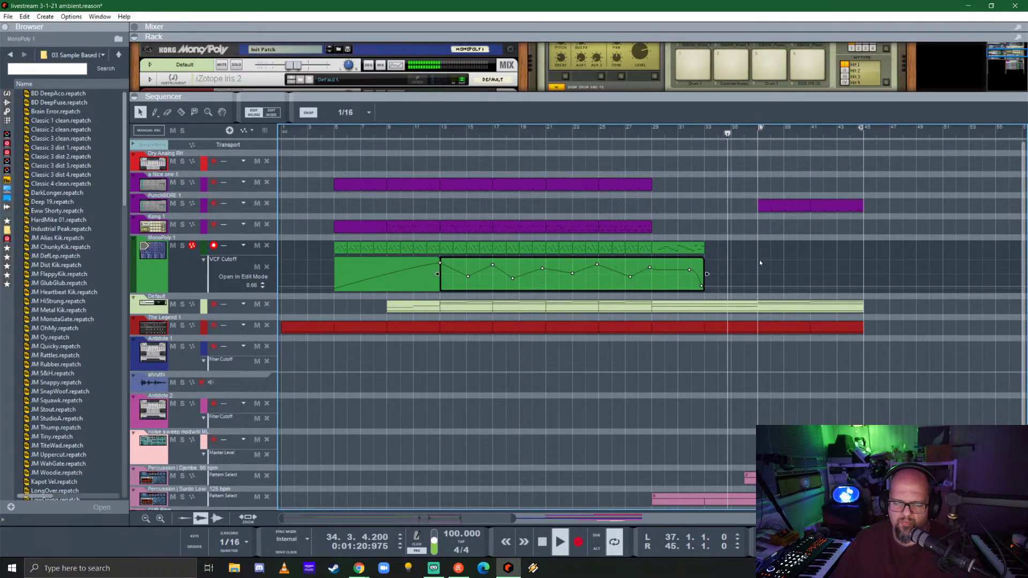
- Move the last high VCF Cutoff point to position 31.1.2.0 with value 8.95 and replay the song from bar 29
{"action": "left_click", "coordinate": [674, 250]}
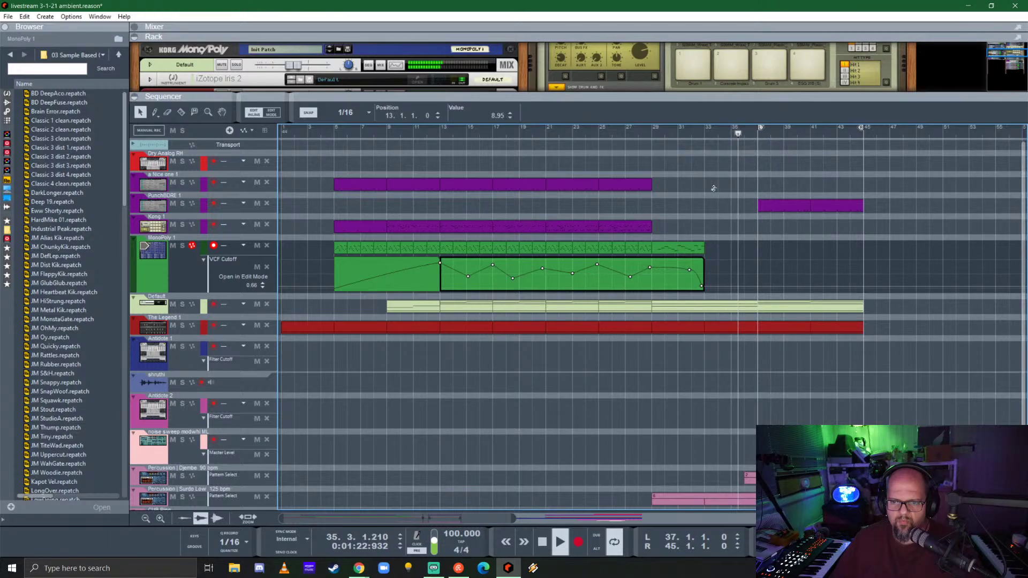
{"action": "left_click", "coordinate": [688, 275]}
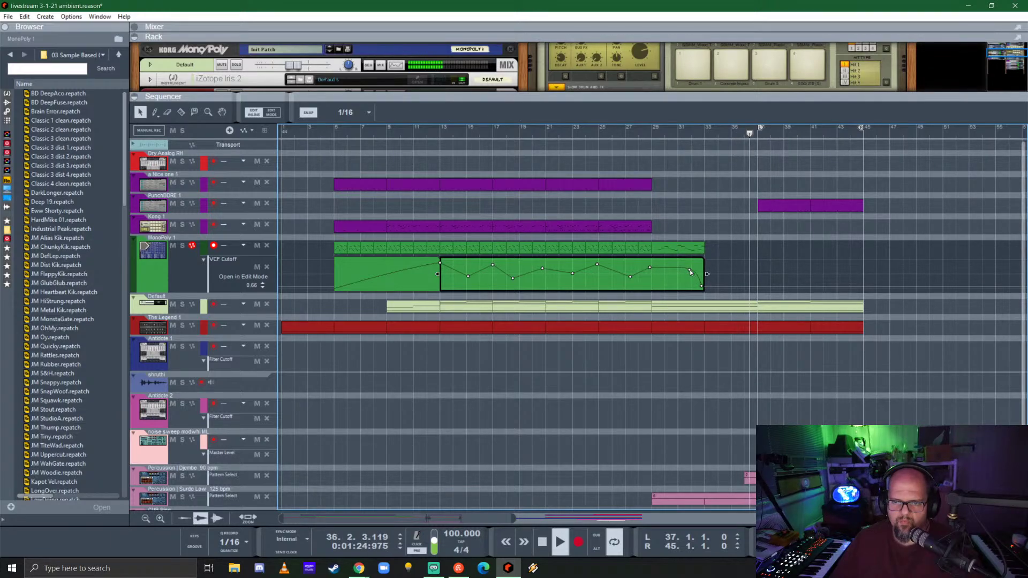
{"action": "left_click_drag", "start_coordinate": [689, 270], "coordinate": [678, 263]}
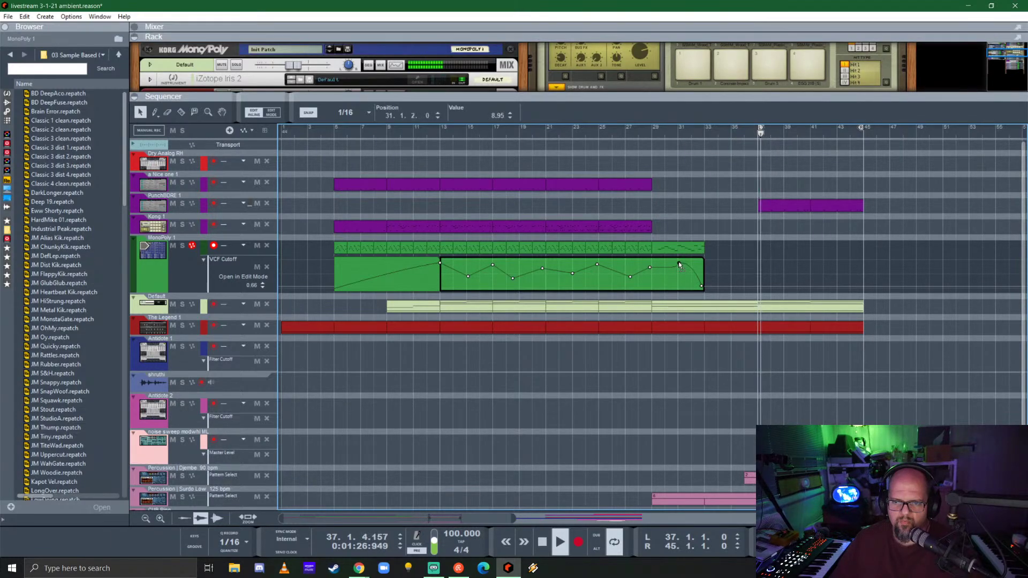
{"action": "key", "text": "space"}
{"action": "left_click", "coordinate": [649, 134]}
{"action": "key", "text": "space"}
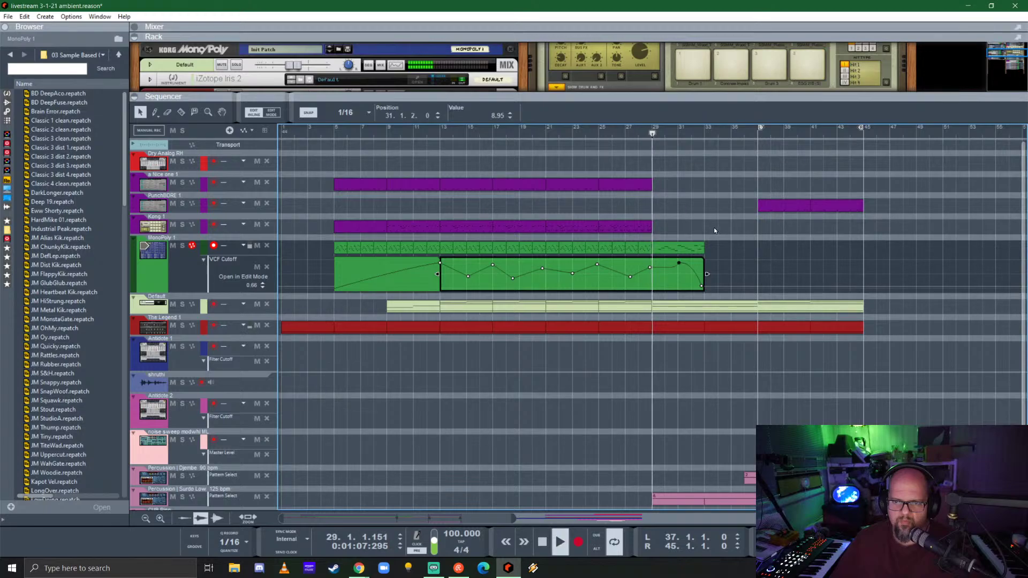
- Shorten the MonoPoly 1 note clip at bar 29 to two bars and duplicate it to bar 31
{"action": "left_click", "coordinate": [695, 251]}
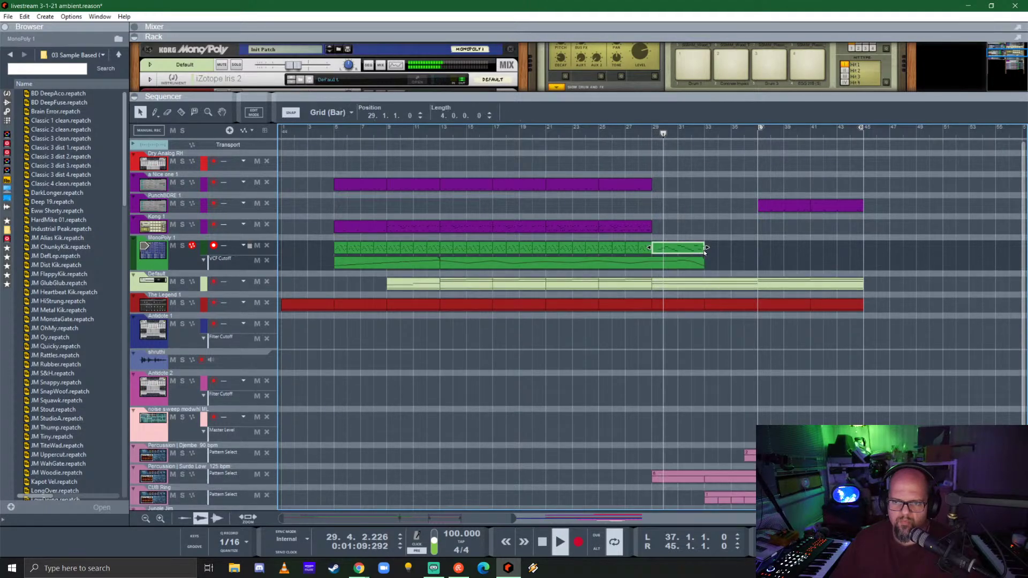
{"action": "left_click_drag", "start_coordinate": [703, 248], "coordinate": [678, 249]}
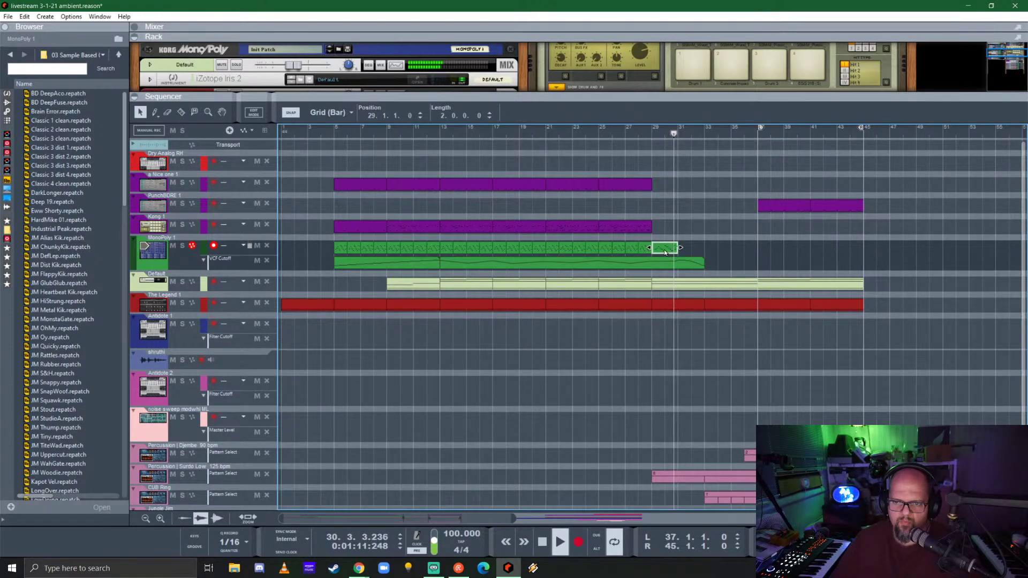
{"action": "key", "text": "ctrl+d"}
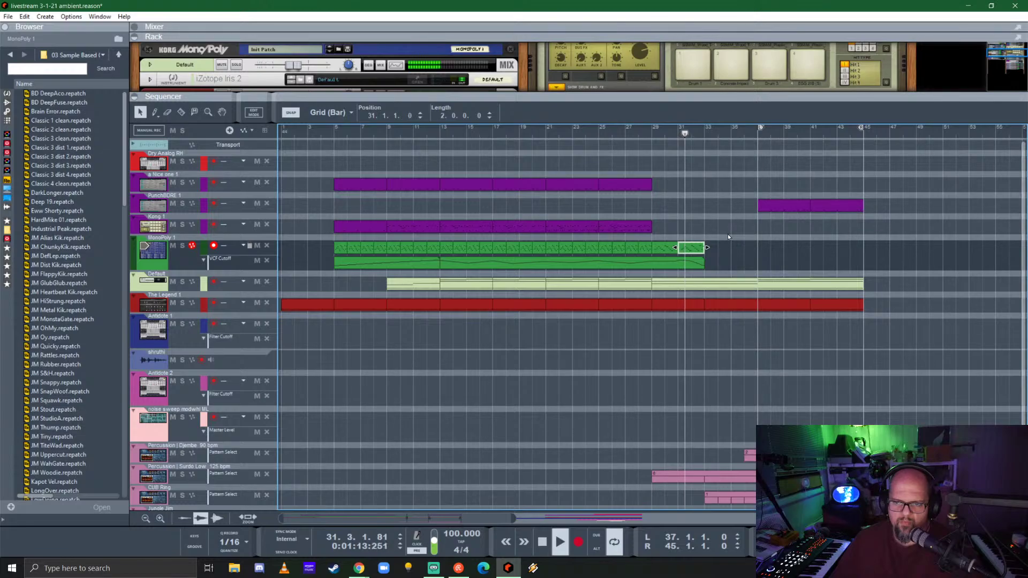
{"action": "left_click", "coordinate": [729, 231]}
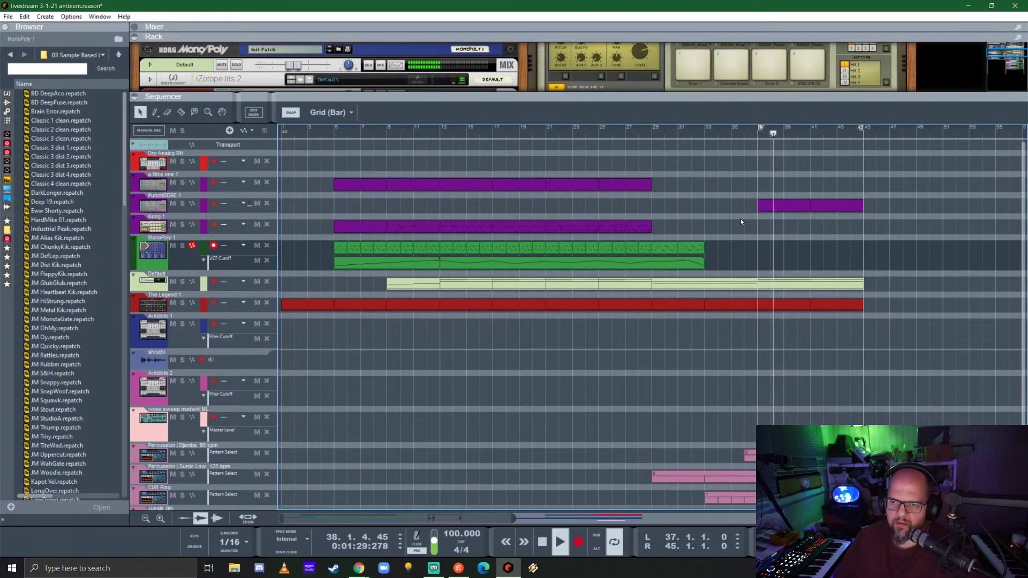
{"action": "left_click_drag", "start_coordinate": [683, 100], "coordinate": [702, 427]}
{"action": "scroll", "coordinate": [662, 333], "scroll_direction": "up", "scroll_amount": 5}
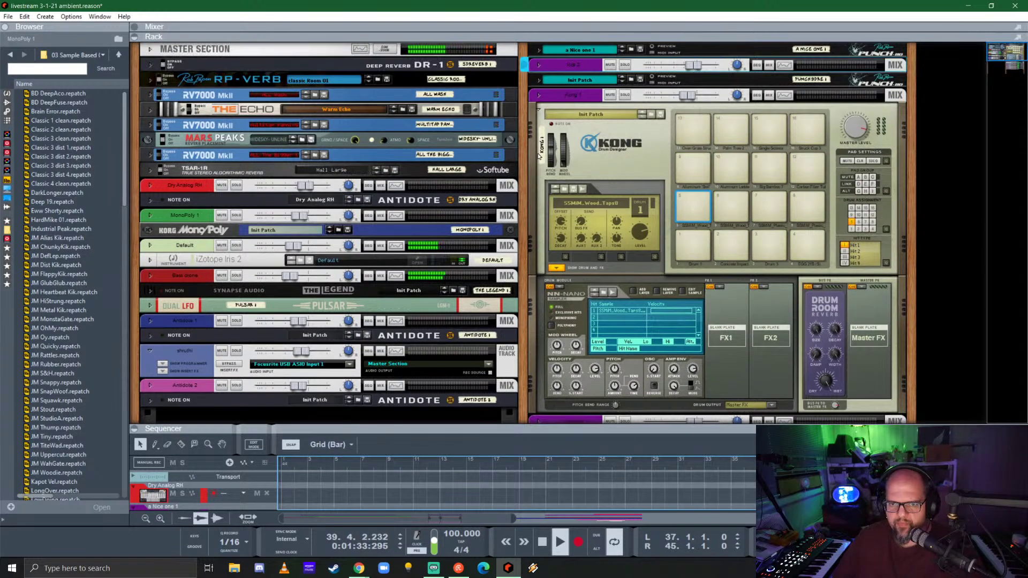
{"action": "scroll", "coordinate": [644, 246], "scroll_direction": "down", "scroll_amount": 7}
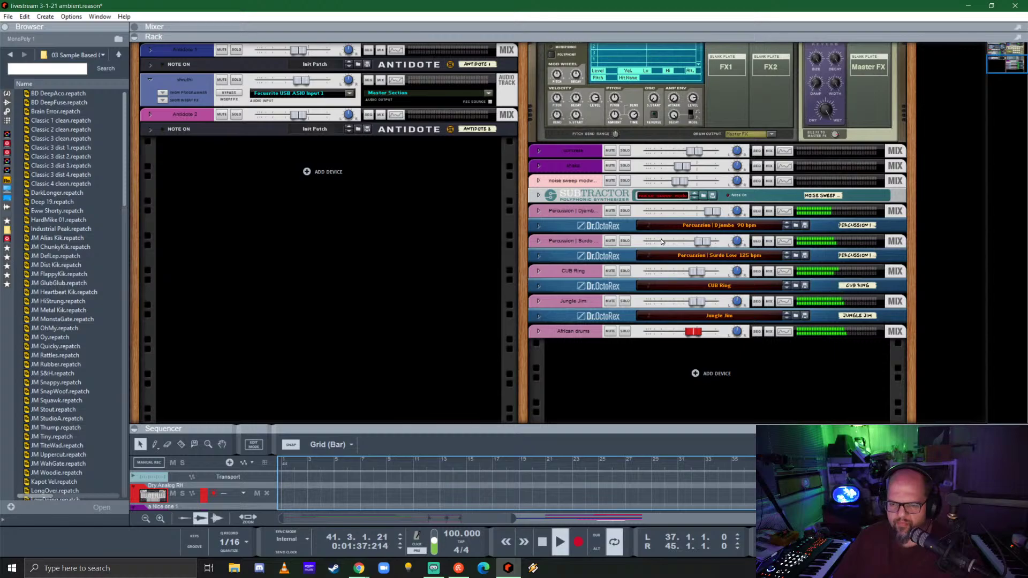
{"action": "left_click_drag", "start_coordinate": [696, 430], "coordinate": [560, 190]}
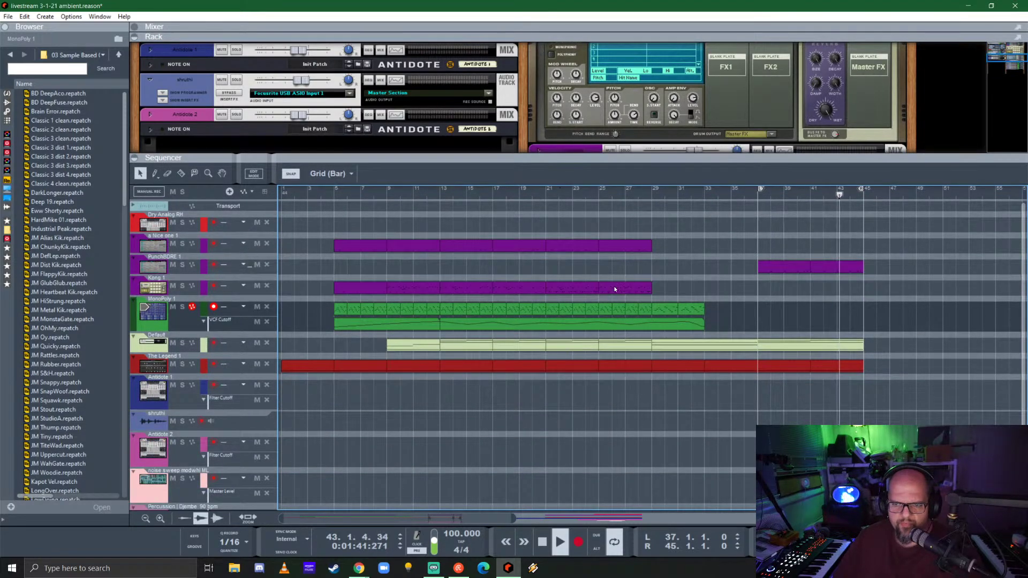
- Move The Legend 1 track directly below the Dry Analog RH track in the sequencer
{"action": "left_click", "coordinate": [167, 225]}
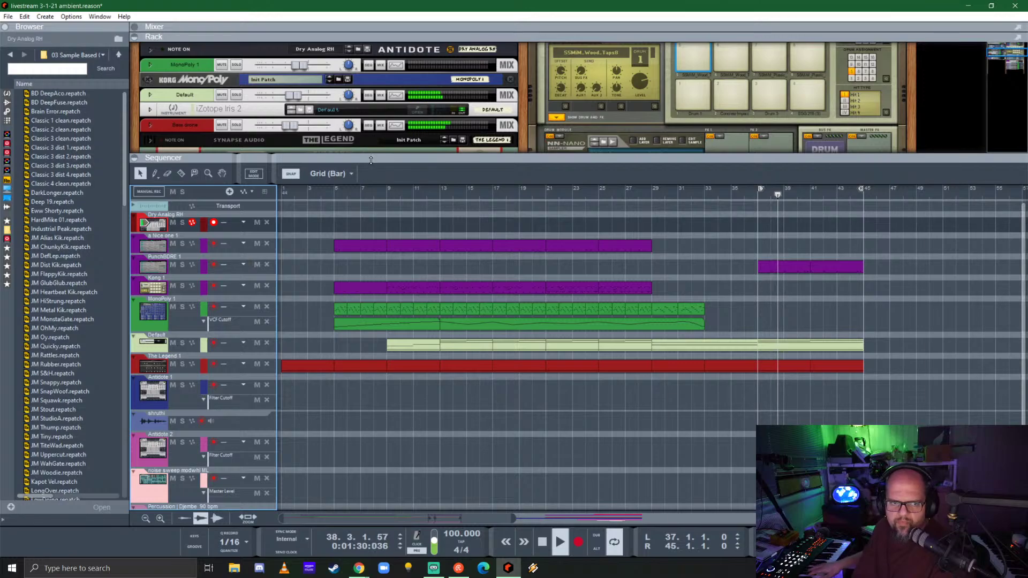
{"action": "left_click", "coordinate": [139, 362]}
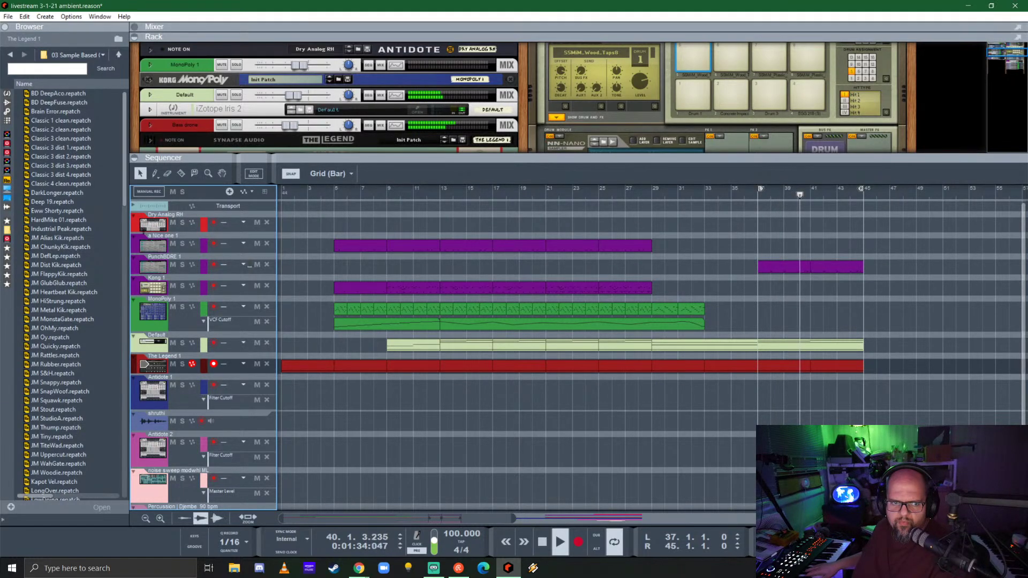
{"action": "left_click_drag", "start_coordinate": [134, 366], "coordinate": [170, 225]}
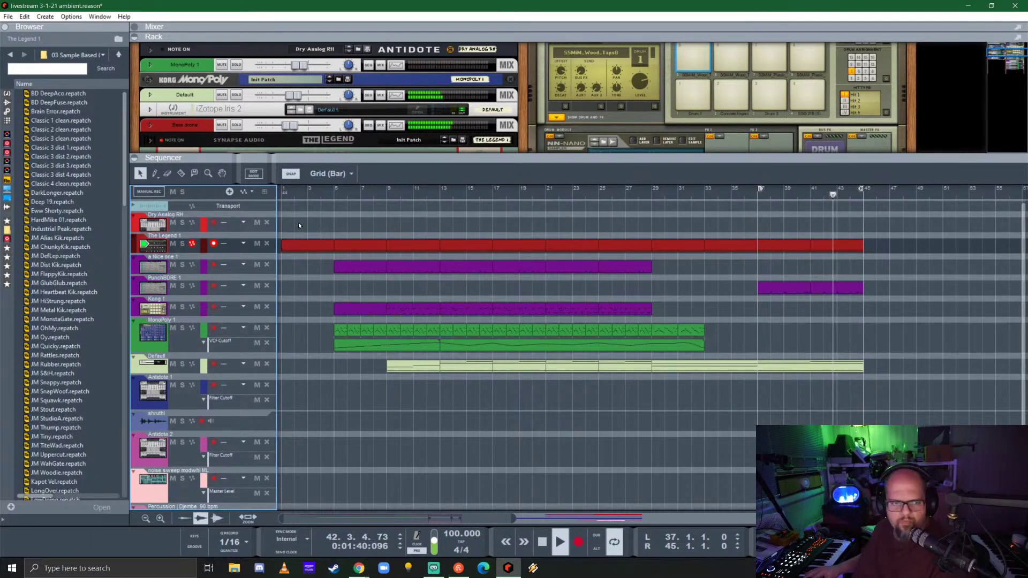
- Select Dry Analog RH, enlarge the rack, audition the channel soloed at a raised level, and unsolo and lower it
{"action": "left_click", "coordinate": [150, 225]}
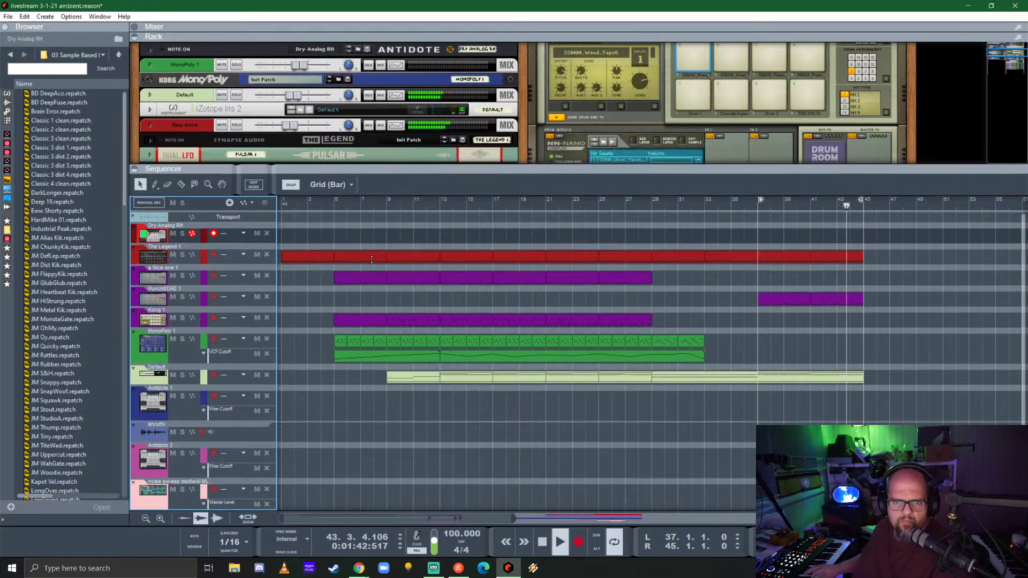
{"action": "left_click_drag", "start_coordinate": [375, 166], "coordinate": [375, 349]}
{"action": "scroll", "coordinate": [342, 233], "scroll_direction": "up", "scroll_amount": 5}
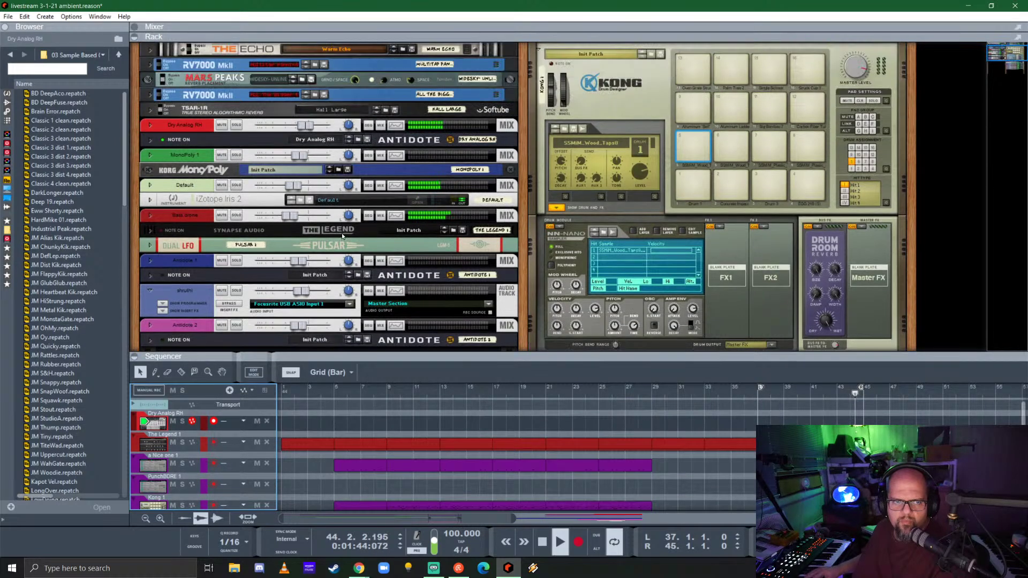
{"action": "left_click", "coordinate": [236, 155]}
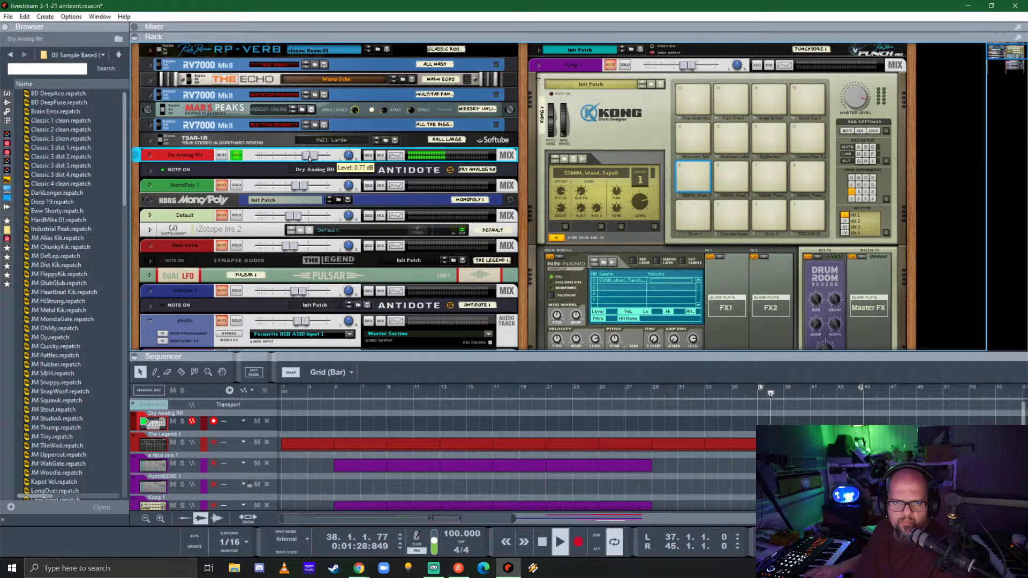
{"action": "left_click_drag", "start_coordinate": [308, 158], "coordinate": [325, 156]}
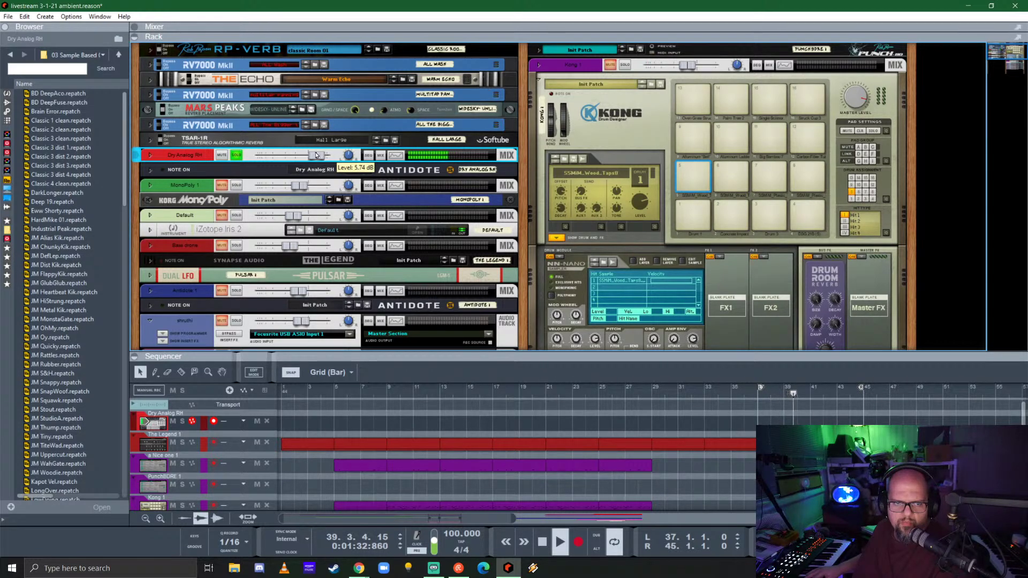
{"action": "left_click", "coordinate": [236, 155]}
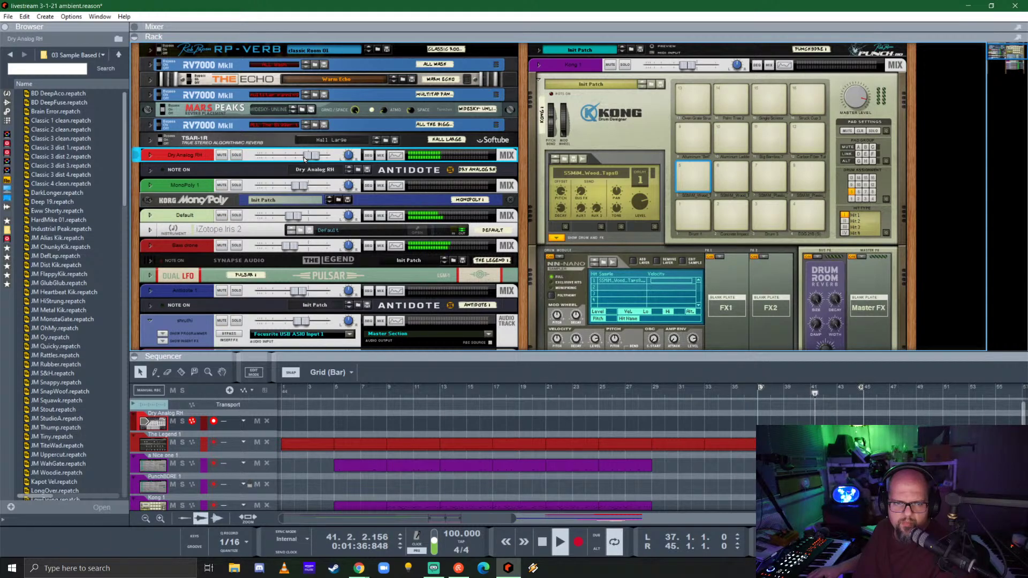
{"action": "left_click_drag", "start_coordinate": [303, 156], "coordinate": [286, 153]}
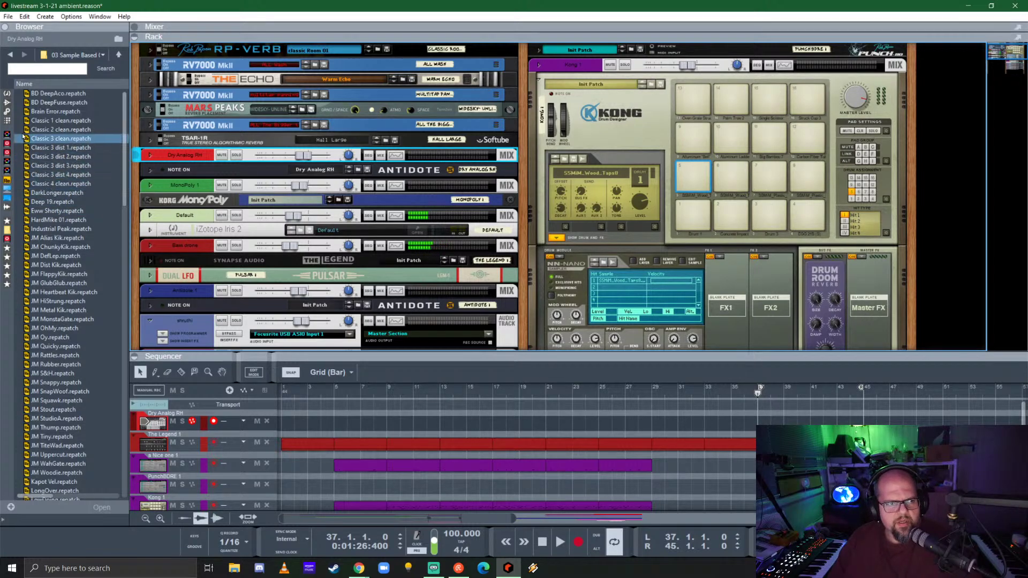
- Browse the available instruments and add a second Korg MonoPoly to the rack directly below Dry Analog RH
{"action": "left_click", "coordinate": [7, 95]}
{"action": "scroll", "coordinate": [78, 234], "scroll_direction": "down", "scroll_amount": 5}
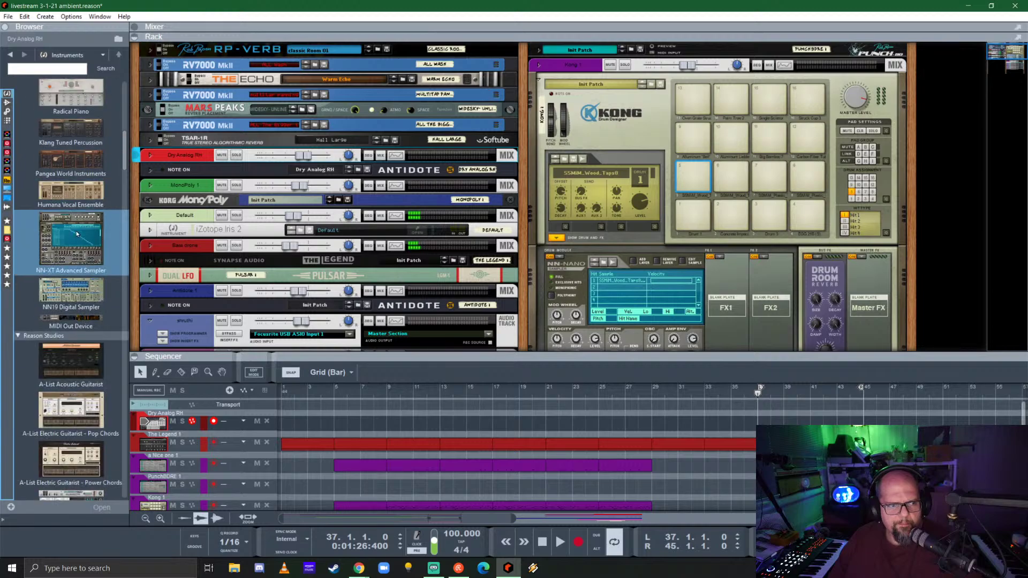
{"action": "scroll", "coordinate": [78, 233], "scroll_direction": "down", "scroll_amount": 10}
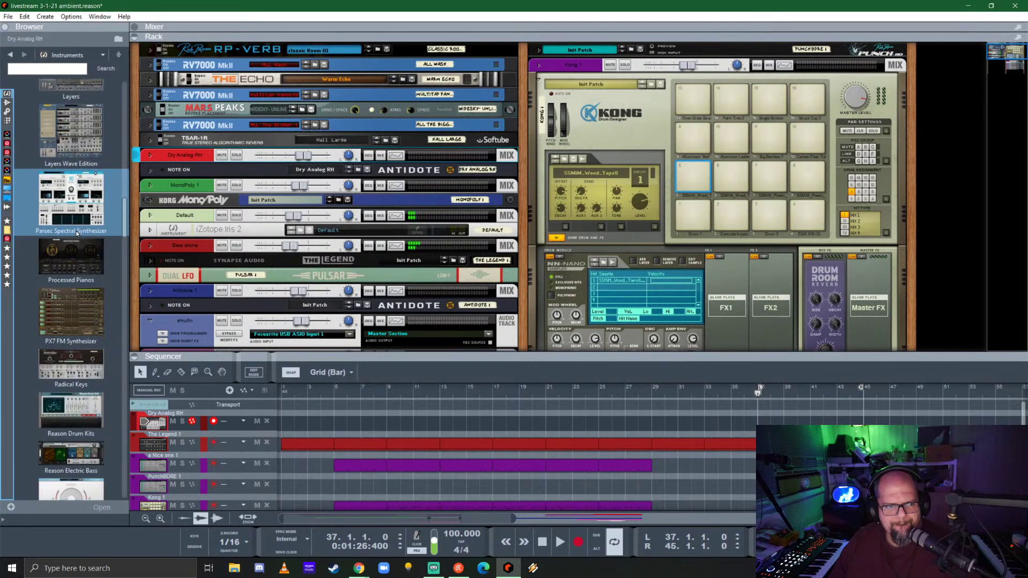
{"action": "scroll", "coordinate": [77, 234], "scroll_direction": "down", "scroll_amount": 12}
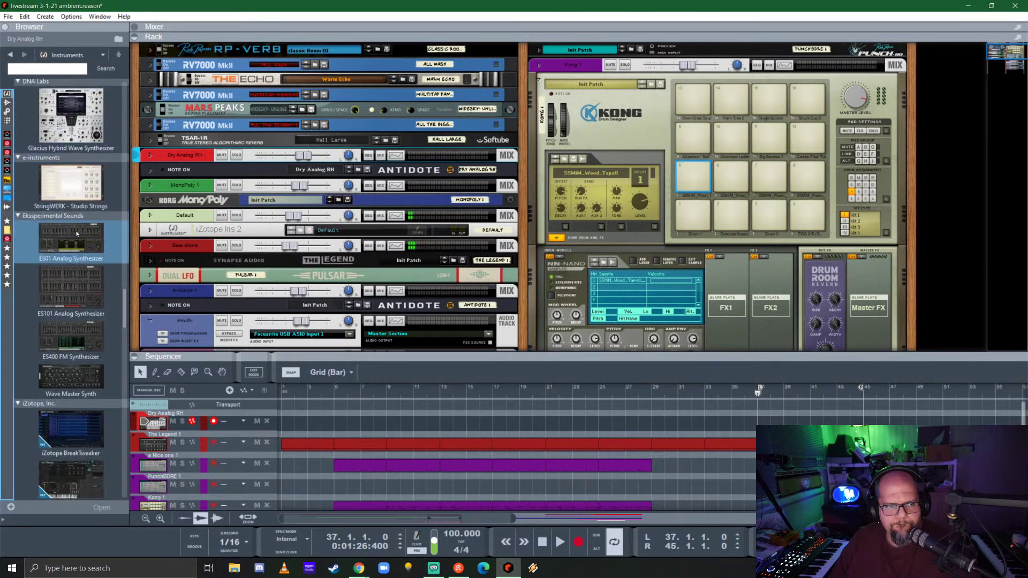
{"action": "scroll", "coordinate": [78, 233], "scroll_direction": "down", "scroll_amount": 8}
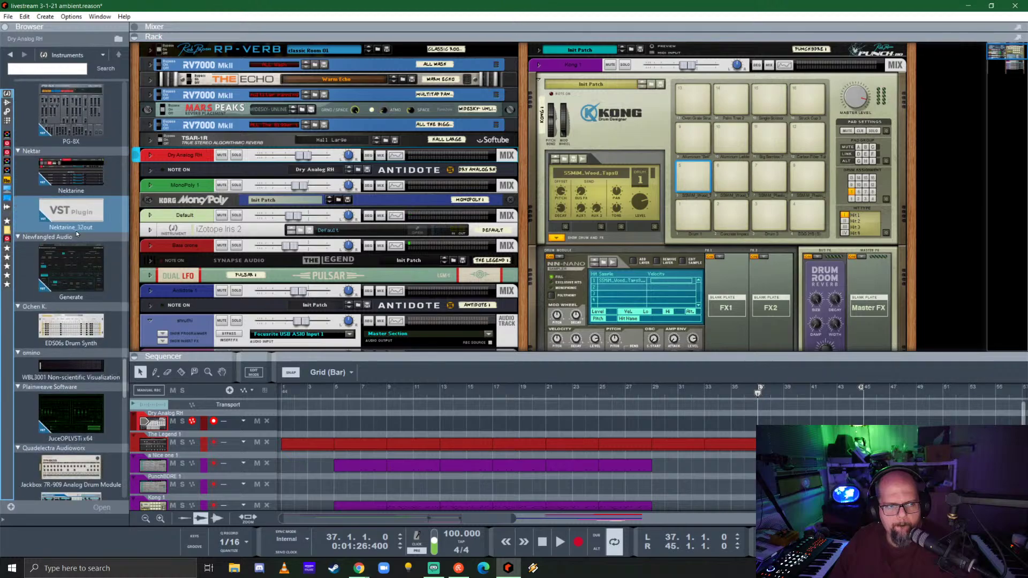
{"action": "scroll", "coordinate": [78, 233], "scroll_direction": "down", "scroll_amount": 5}
{"action": "scroll", "coordinate": [78, 233], "scroll_direction": "down", "scroll_amount": 6}
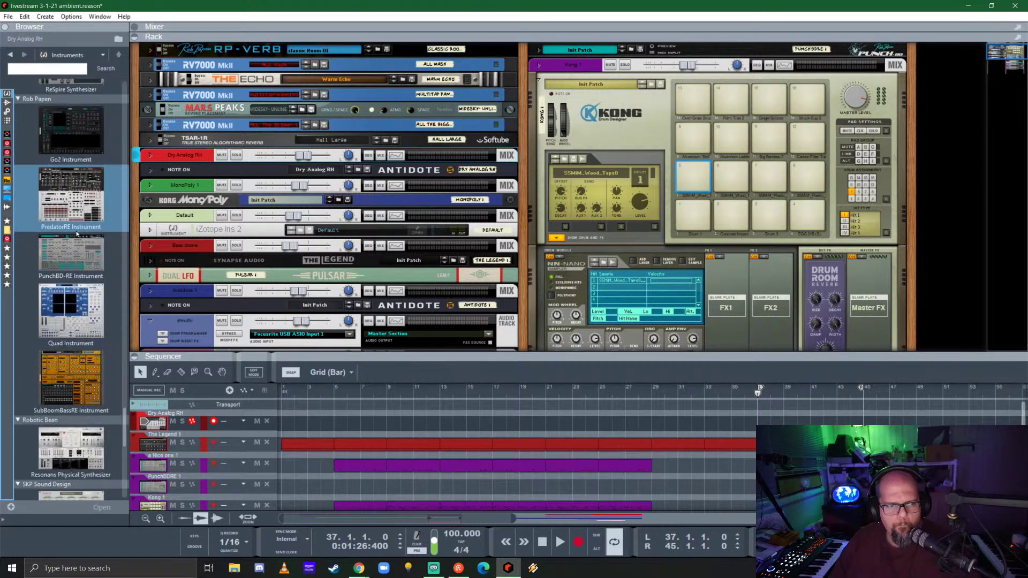
{"action": "scroll", "coordinate": [78, 234], "scroll_direction": "down", "scroll_amount": 6}
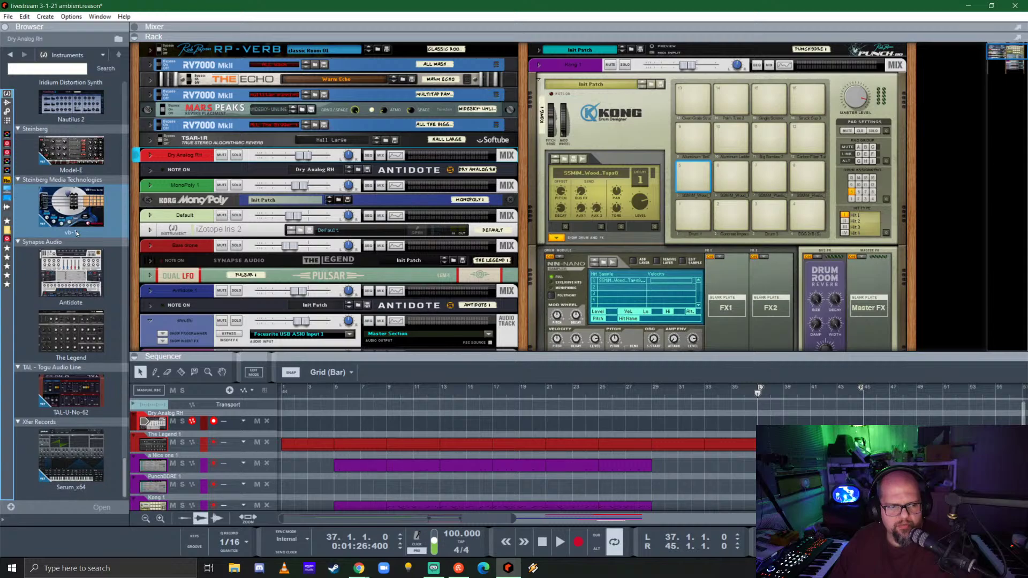
{"action": "scroll", "coordinate": [76, 233], "scroll_direction": "up", "scroll_amount": 6}
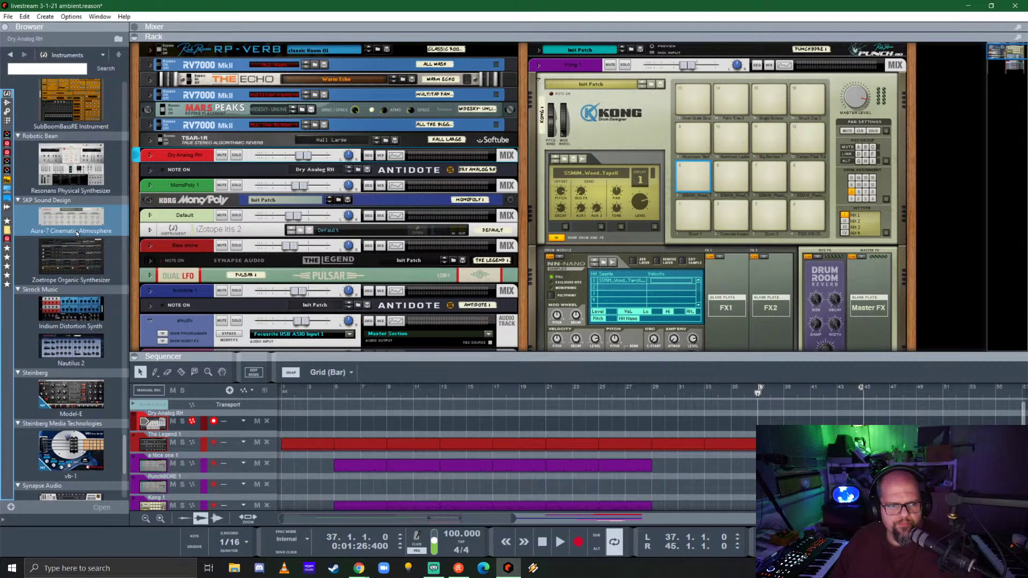
{"action": "scroll", "coordinate": [77, 234], "scroll_direction": "down", "scroll_amount": 6}
{"action": "scroll", "coordinate": [76, 231], "scroll_direction": "up", "scroll_amount": 10}
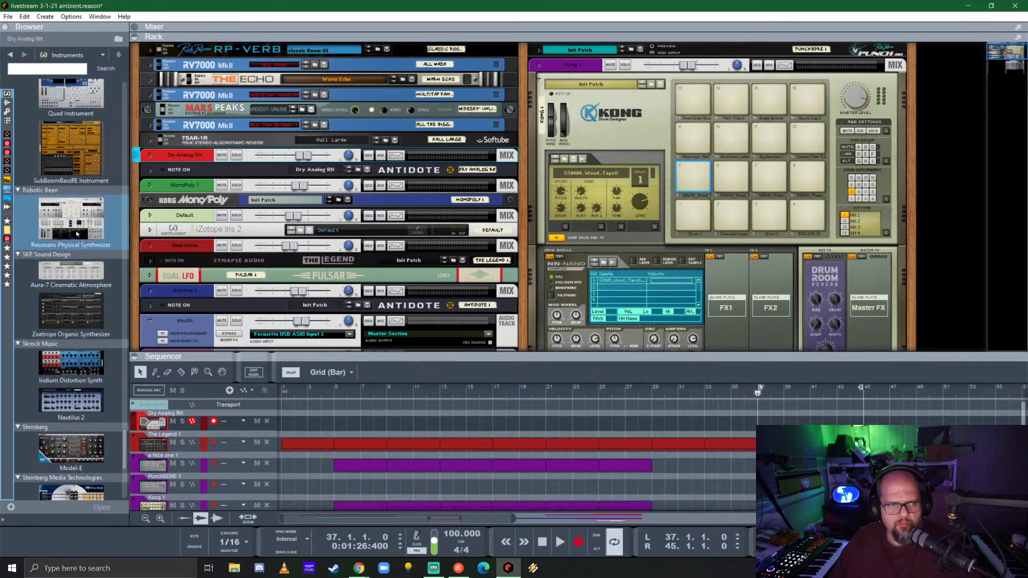
{"action": "scroll", "coordinate": [76, 233], "scroll_direction": "up", "scroll_amount": 8}
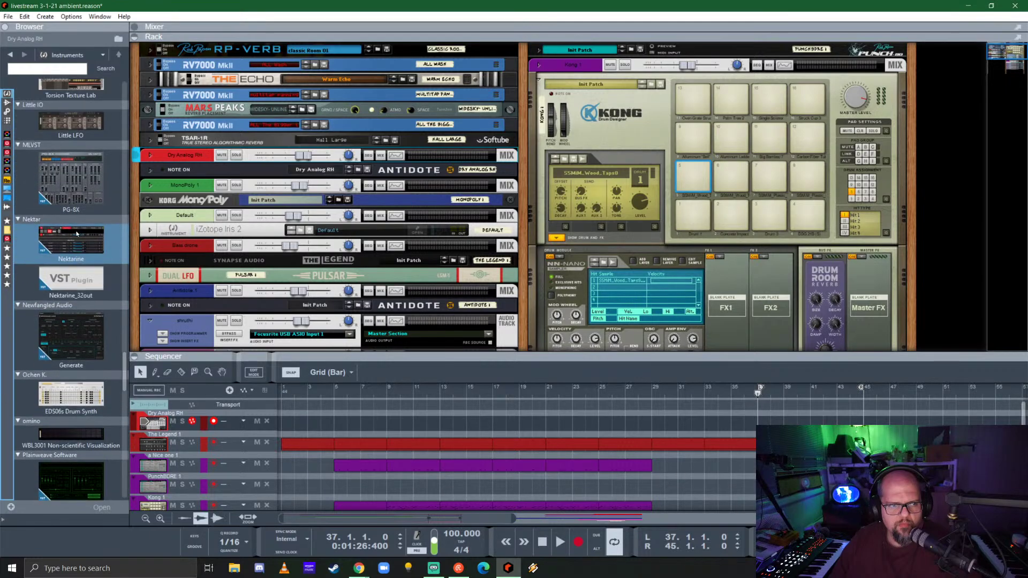
{"action": "scroll", "coordinate": [76, 233], "scroll_direction": "up", "scroll_amount": 1}
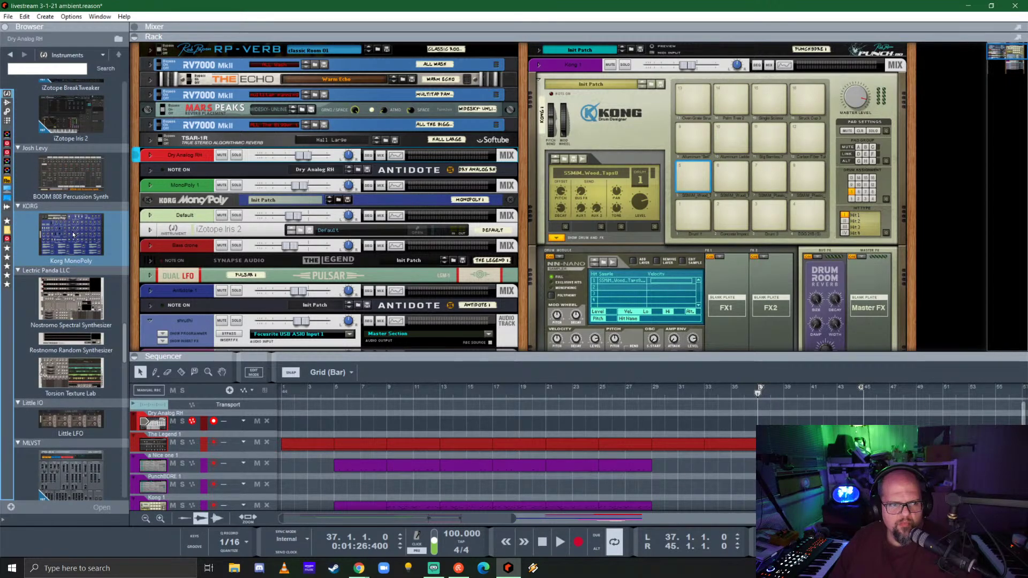
{"action": "left_click_drag", "start_coordinate": [60, 232], "coordinate": [260, 173]}
{"action": "left_click_drag", "start_coordinate": [262, 186], "coordinate": [262, 185]}
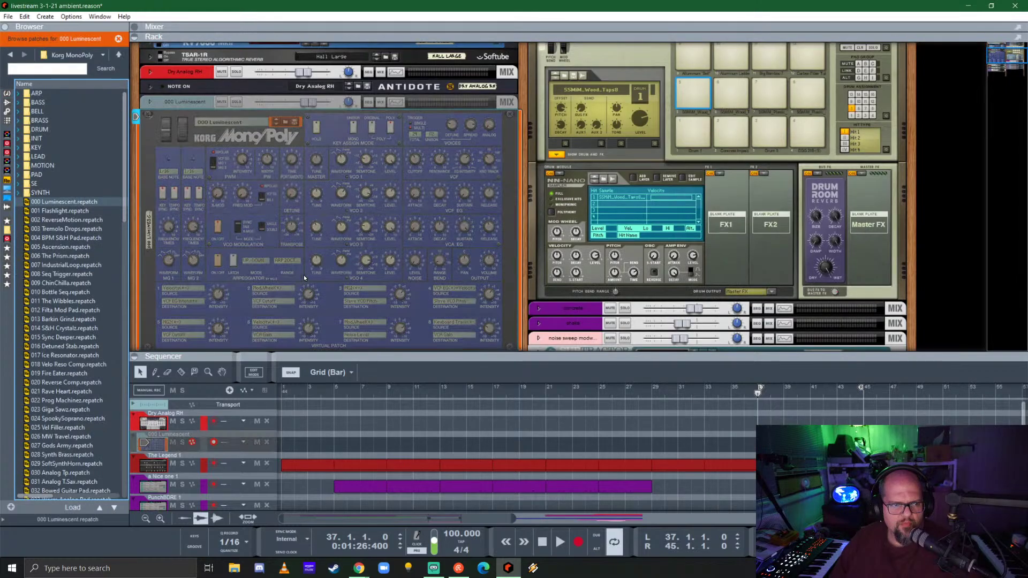
- Open the track color options for the new MonoPoly's 000 Luminescent channel
{"action": "right_click", "coordinate": [197, 102]}
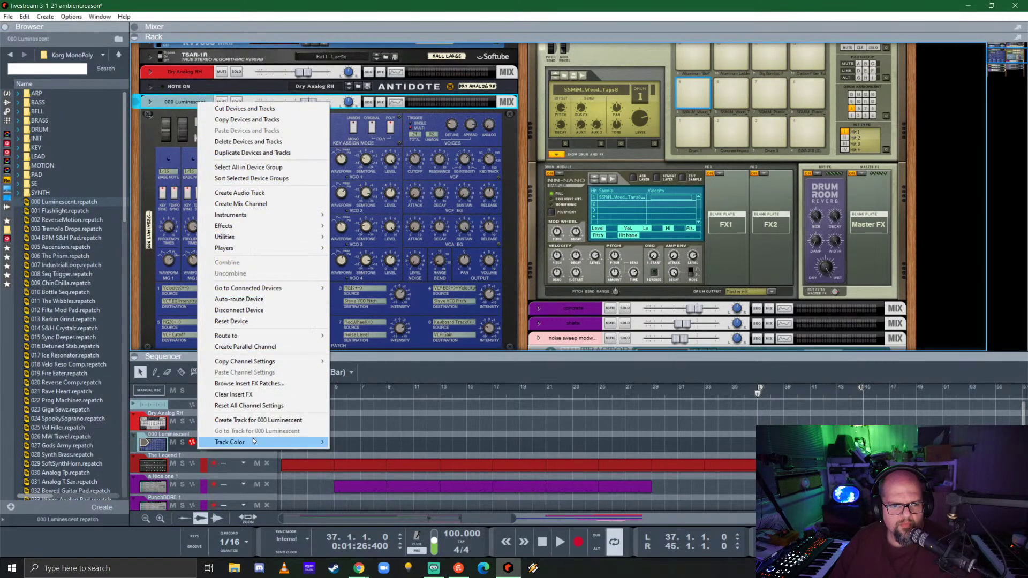
- Color the Mono/Poly track orange and load the 064 NewAgerBass patch from the BASS folder into it
{"action": "mouse_move", "coordinate": [262, 442]}
{"action": "left_click", "coordinate": [353, 137]}
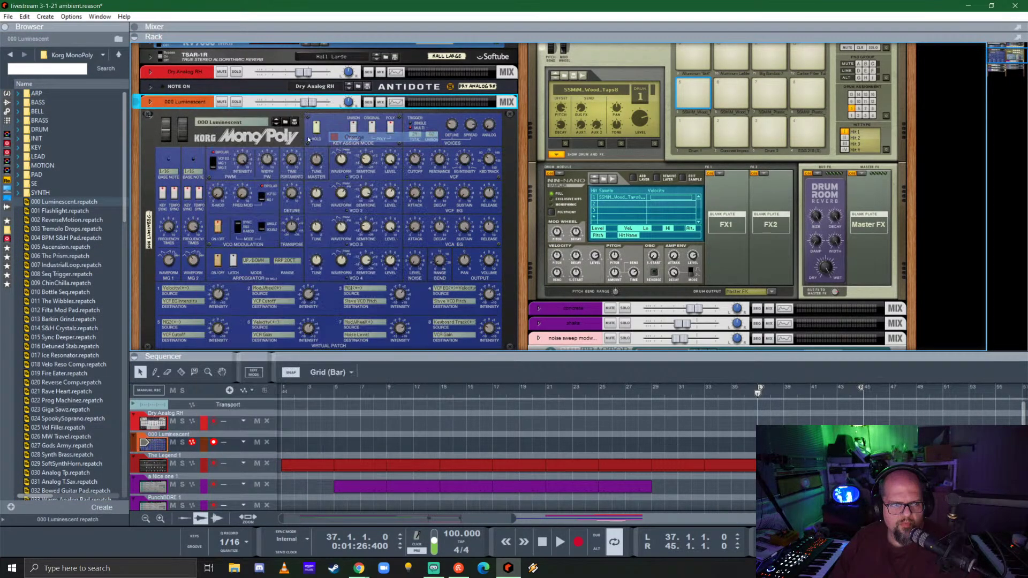
{"action": "double_click", "coordinate": [60, 103]}
{"action": "left_click", "coordinate": [84, 94]}
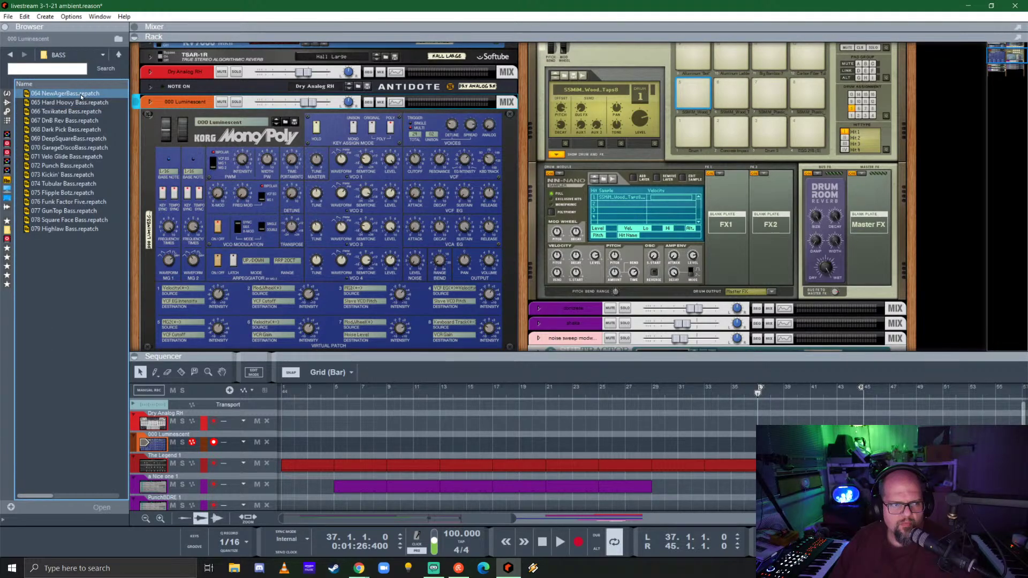
{"action": "double_click", "coordinate": [81, 94]}
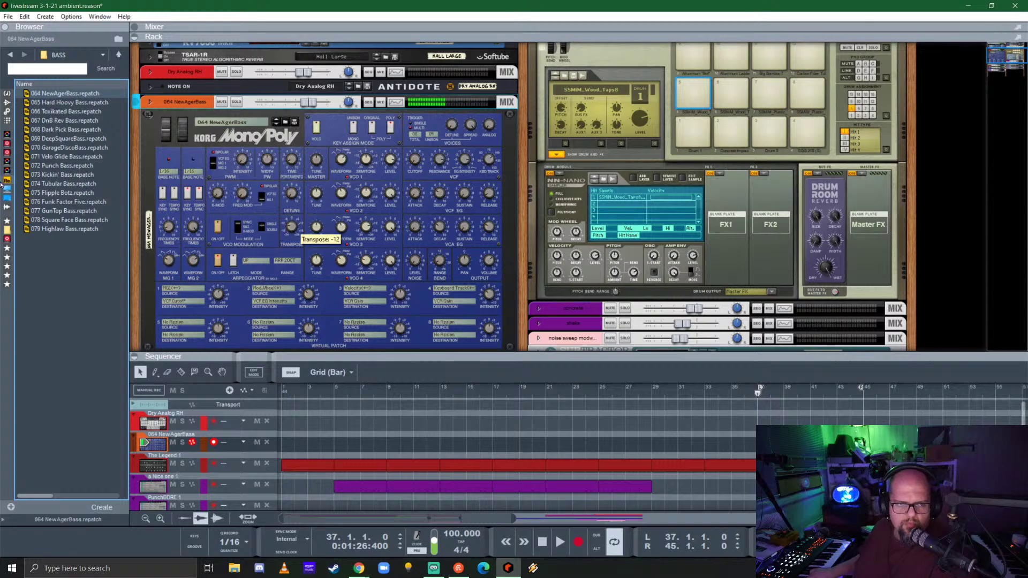
- Set the destination of the Mono/Poly's first virtual patch to No Assign
{"action": "left_click", "coordinate": [189, 204]}
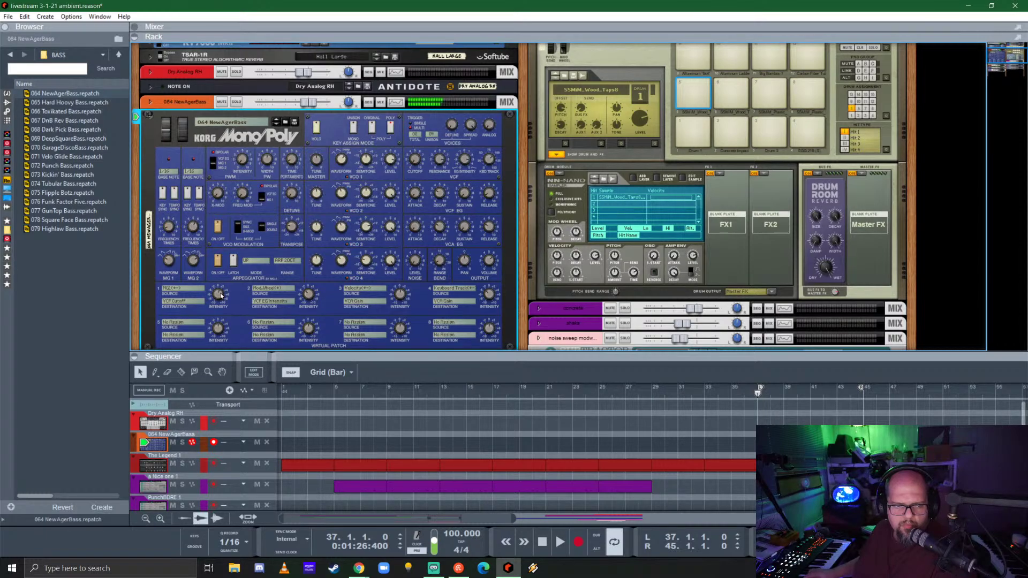
{"action": "mouse_move", "coordinate": [221, 298]}
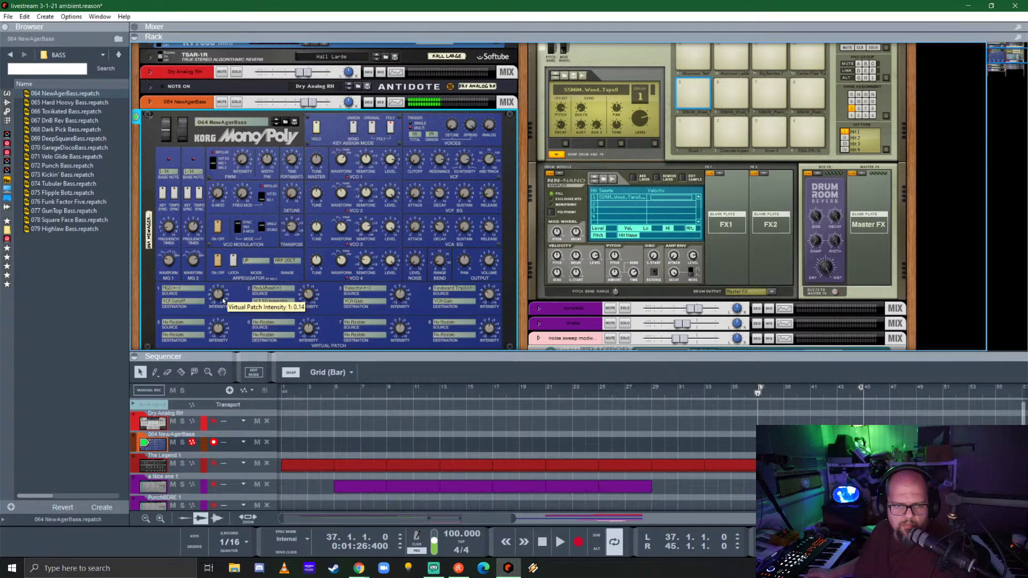
{"action": "left_click", "coordinate": [179, 303]}
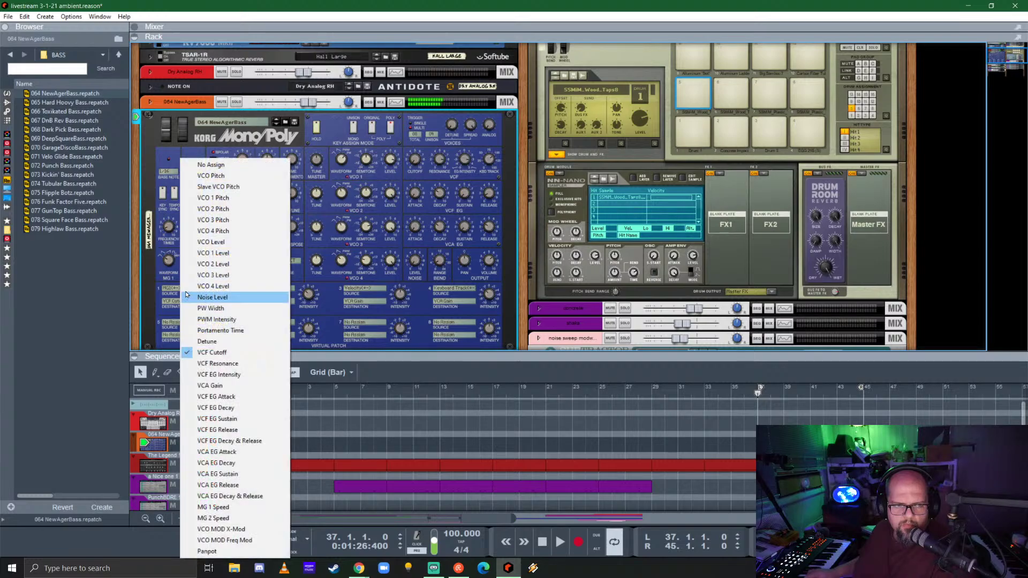
{"action": "left_click", "coordinate": [203, 165]}
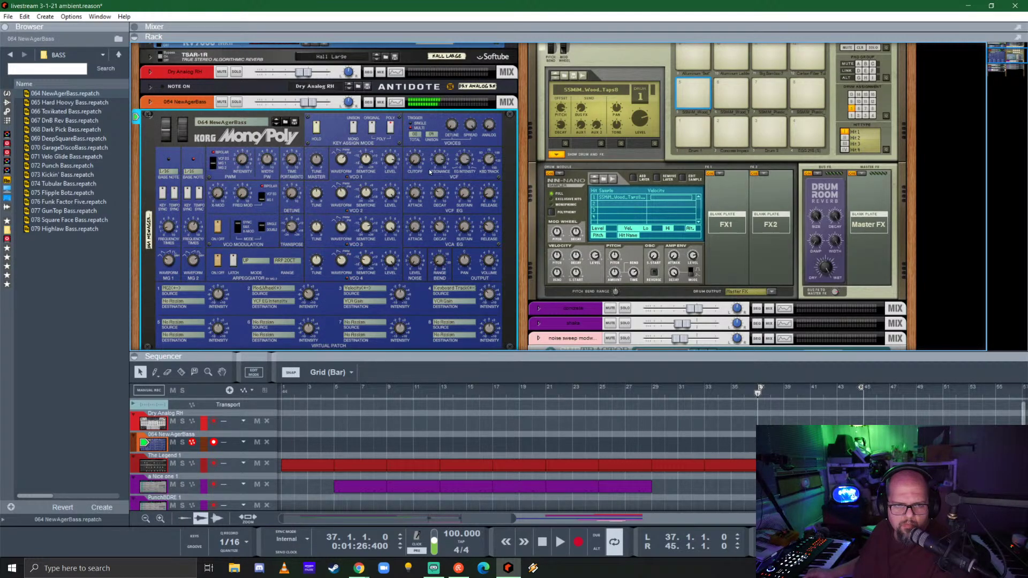
- Lower the Mono/Poly's VCF resonance and adjust the semitone setting of VCO 4
{"action": "mouse_move", "coordinate": [436, 163]}
{"action": "left_click_drag", "start_coordinate": [437, 161], "coordinate": [437, 182]}
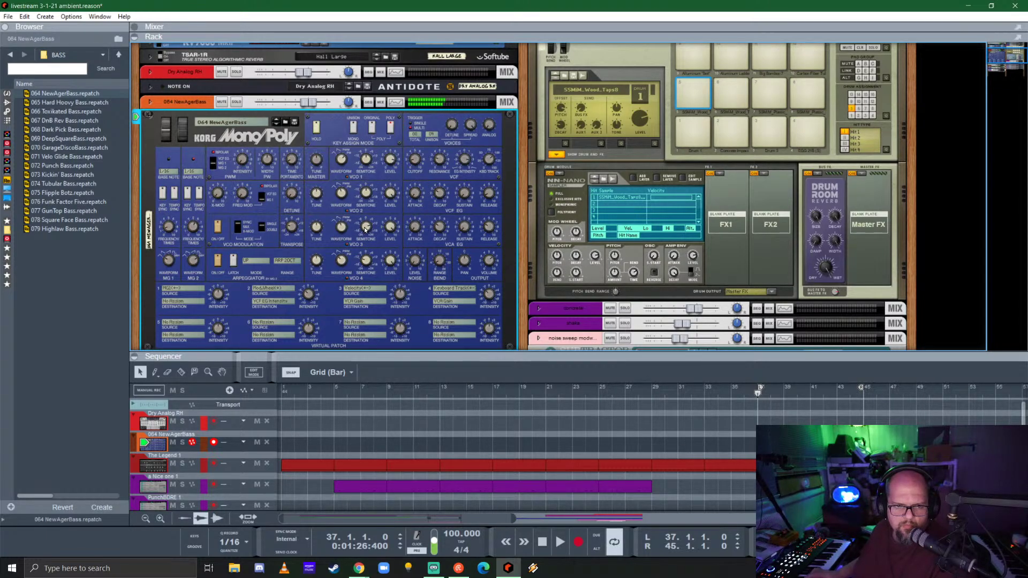
{"action": "mouse_move", "coordinate": [364, 230]}
{"action": "left_click_drag", "start_coordinate": [366, 261], "coordinate": [366, 260]}
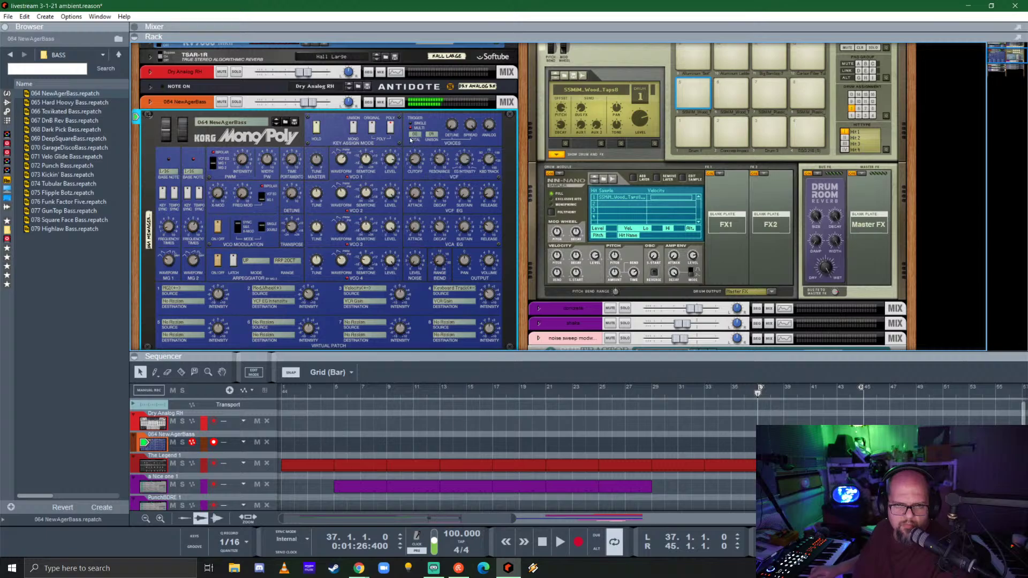
- Adjust the Mono/Poly's voice settings, including total voices, unison voices, detune and analog
{"action": "mouse_move", "coordinate": [435, 138]}
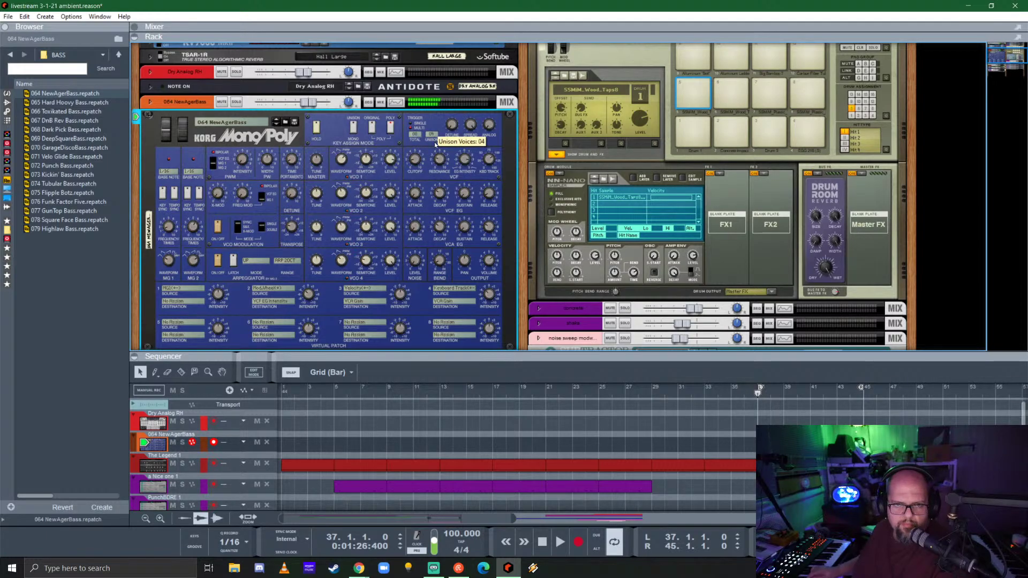
{"action": "left_click_drag", "start_coordinate": [435, 143], "coordinate": [435, 148]}
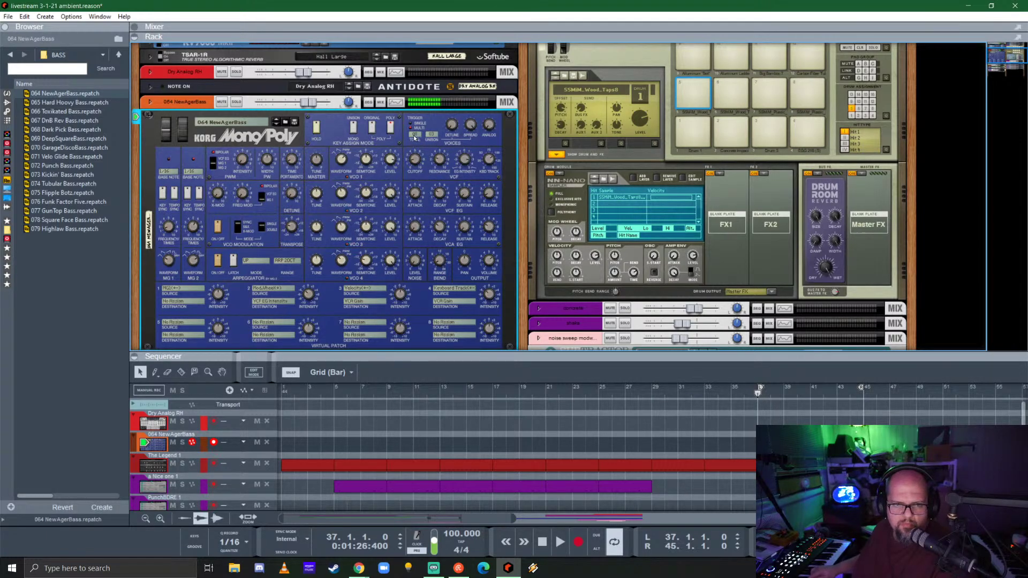
{"action": "mouse_move", "coordinate": [413, 138]}
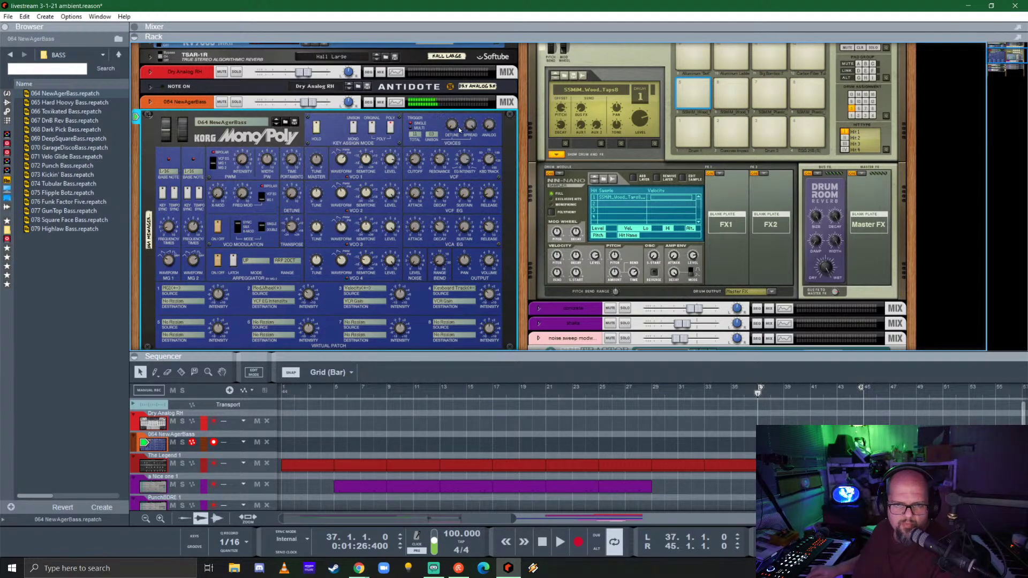
{"action": "mouse_move", "coordinate": [451, 117]}
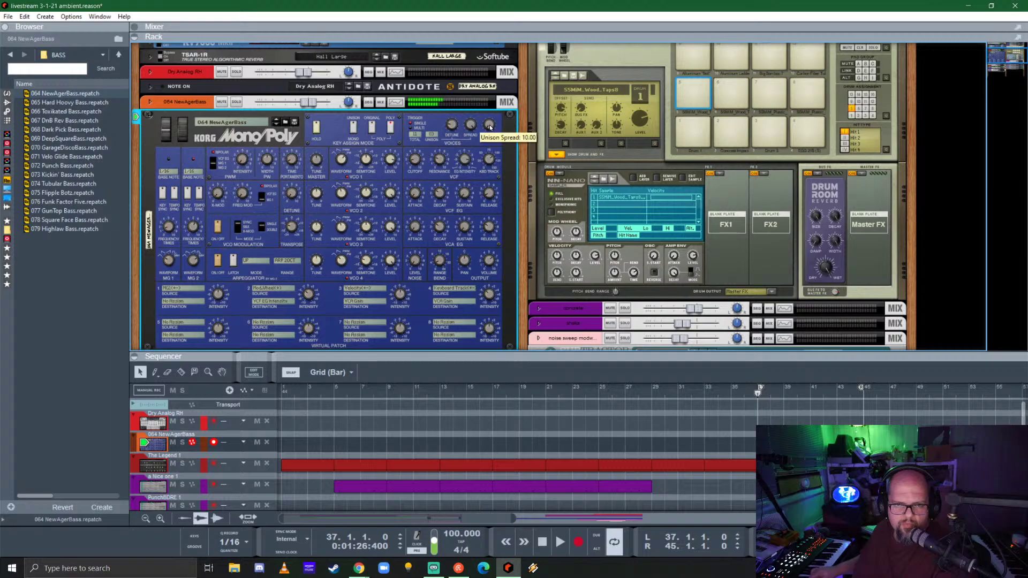
{"action": "mouse_move", "coordinate": [488, 107]}
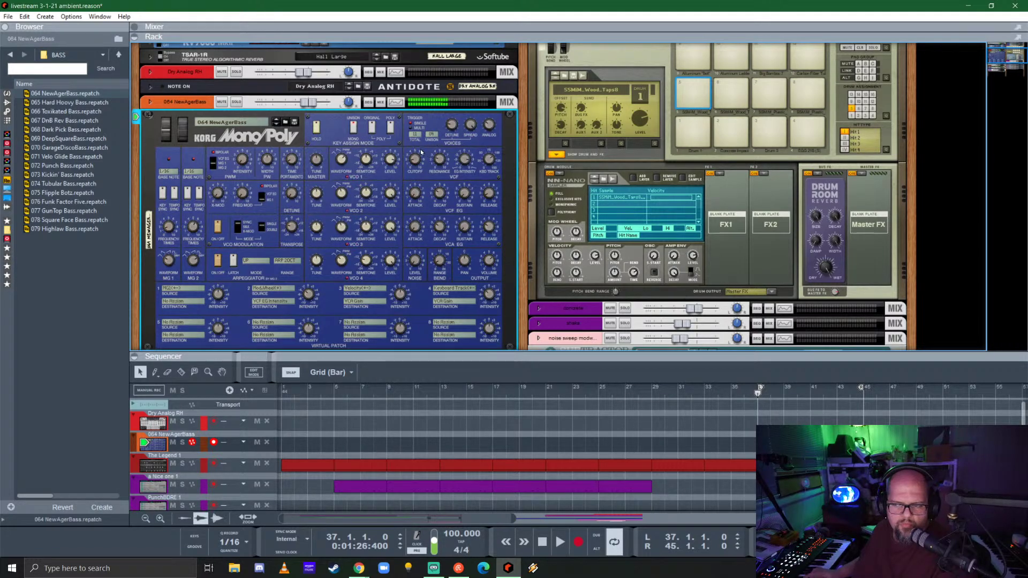
- Raise the NewAgerBass mix channel level to 4.25 dB and fold the Mono/Poly device
{"action": "left_click", "coordinate": [152, 119]}
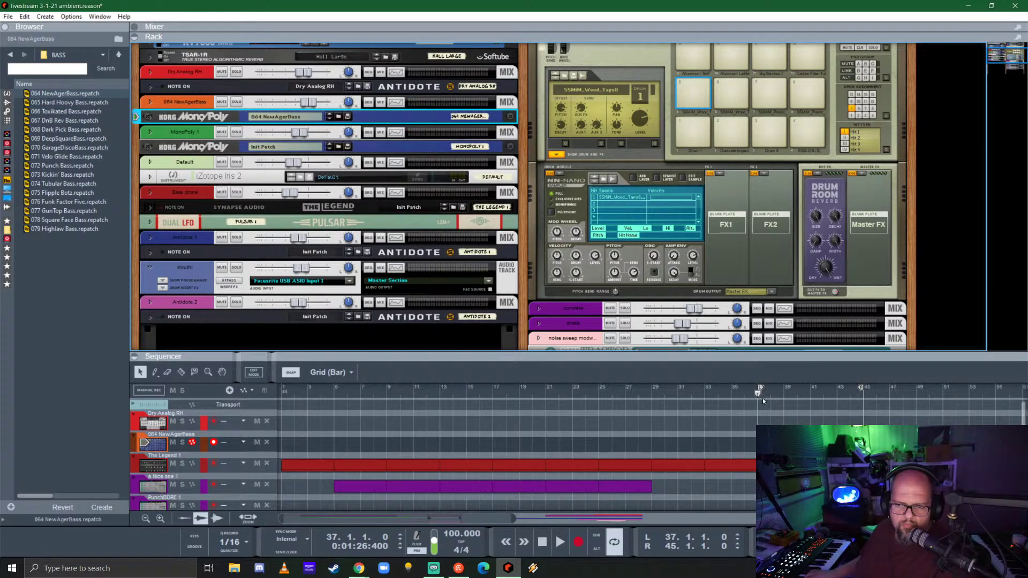
{"action": "left_click", "coordinate": [152, 119]}
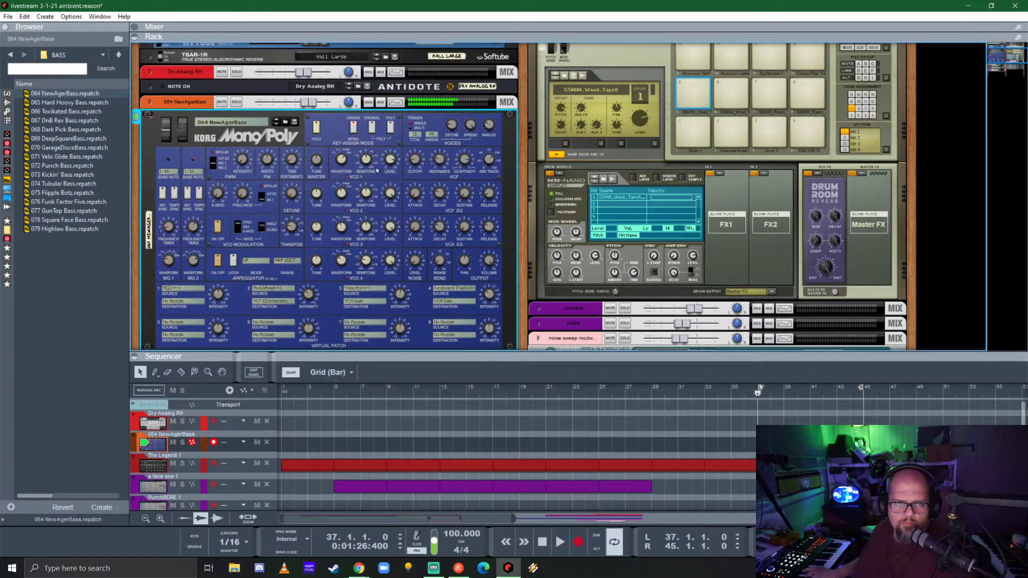
{"action": "left_click_drag", "start_coordinate": [307, 101], "coordinate": [318, 105]}
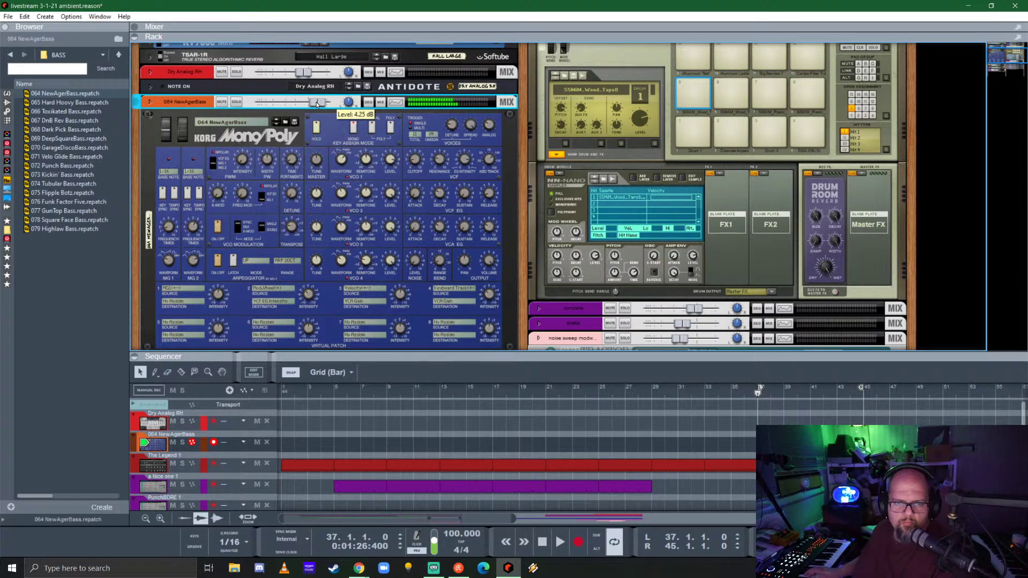
{"action": "left_click", "coordinate": [148, 114]}
- Record an eight-bar NewAgerBass clip from bar 37 and lower its channel level to 0.53 dB
{"action": "key", "text": "space"}
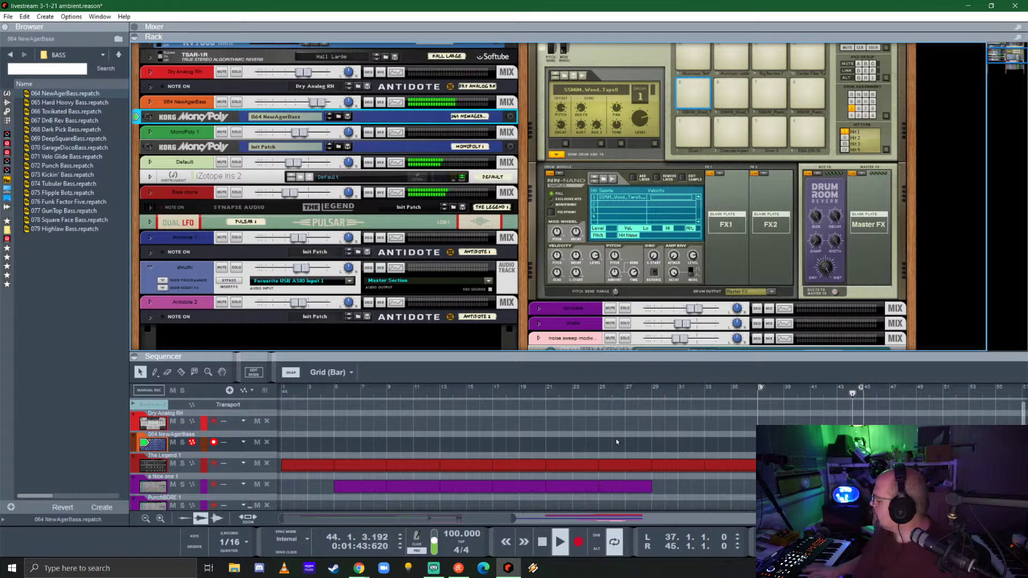
{"action": "key", "text": "ctrl+Return"}
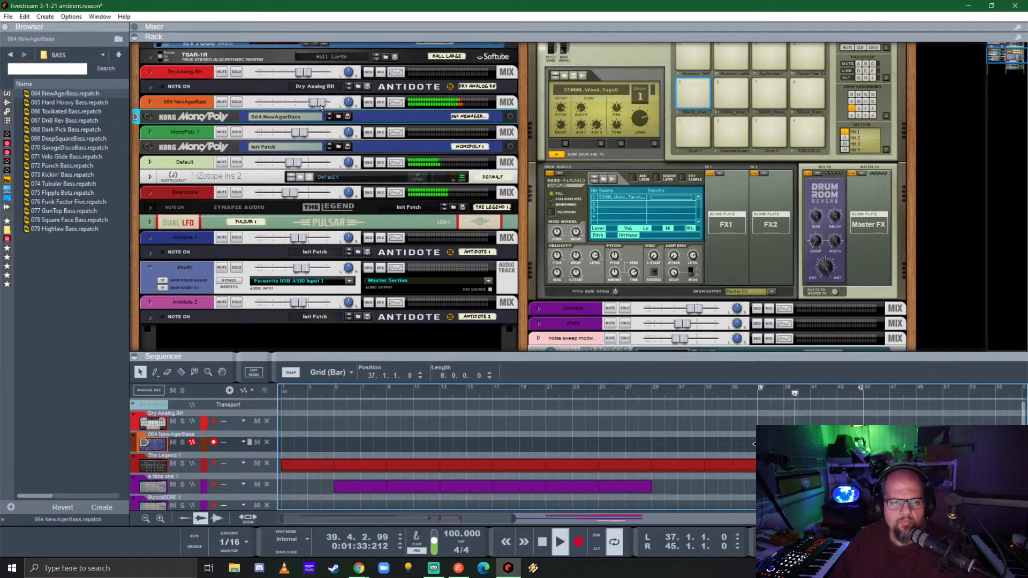
{"action": "left_click_drag", "start_coordinate": [317, 102], "coordinate": [313, 105]}
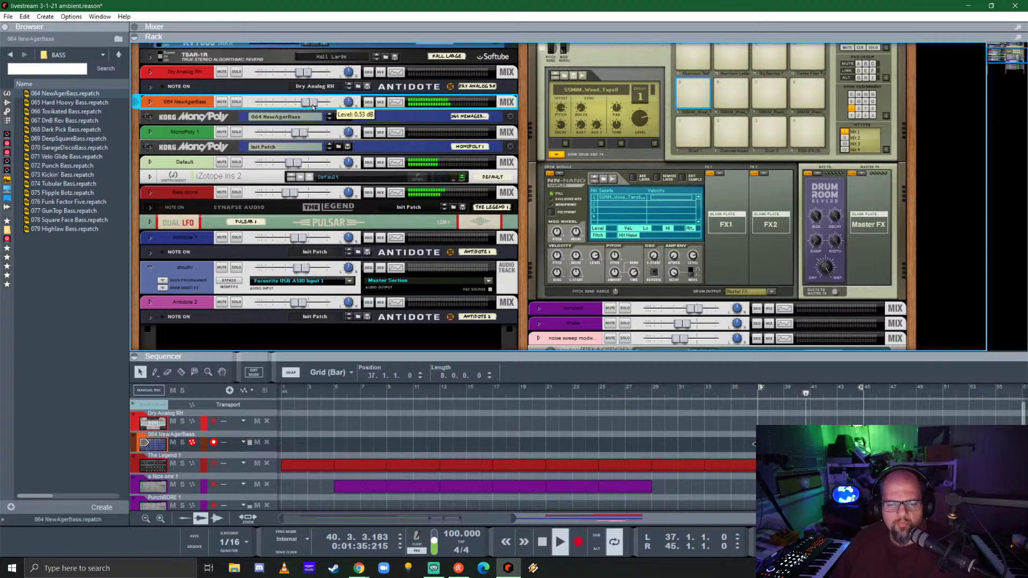
- Enlarge the sequencer to full height and move the recorded NewAgerBass clip to bar 45
{"action": "key", "text": "F6"}
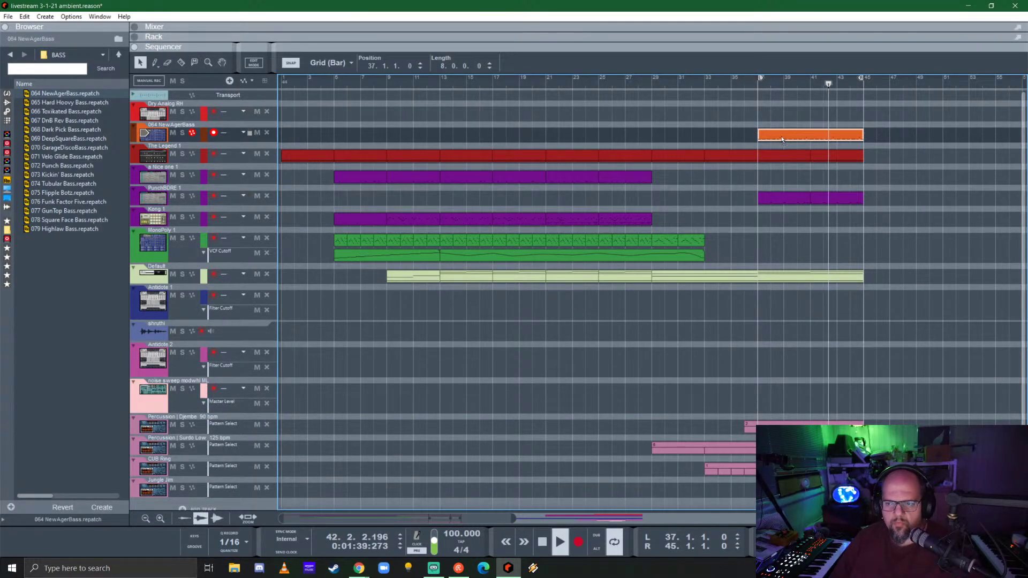
{"action": "left_click_drag", "start_coordinate": [781, 137], "coordinate": [887, 135]}
{"action": "scroll", "coordinate": [857, 204], "scroll_direction": "down", "scroll_amount": 1}
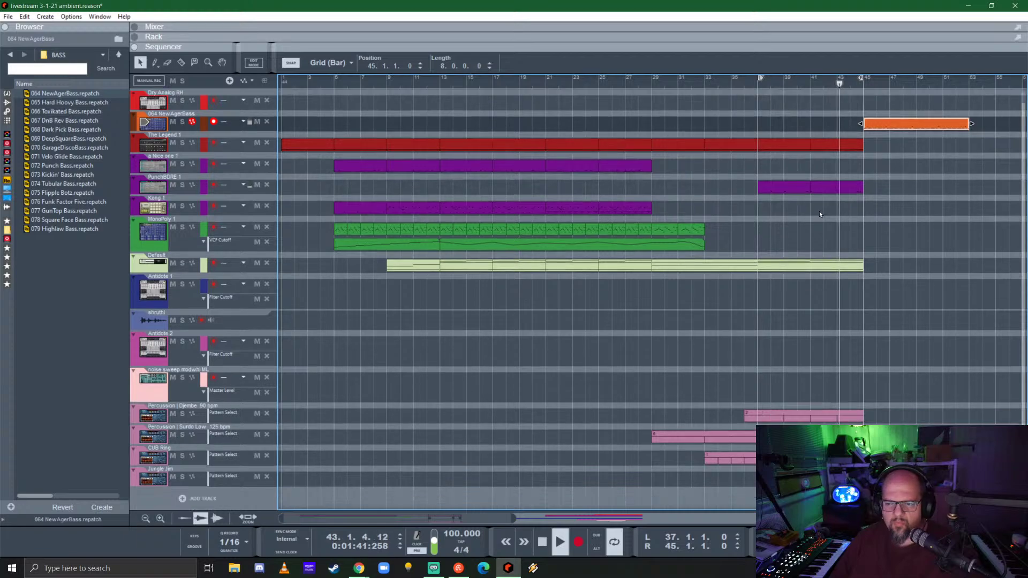
- Duplicate the last eight bars of The Legend, PunchBORE and Default clips to bar 45 and loop bars 45 to 53
{"action": "left_click", "coordinate": [894, 268]}
{"action": "left_click_drag", "start_coordinate": [894, 268], "coordinate": [878, 145]}
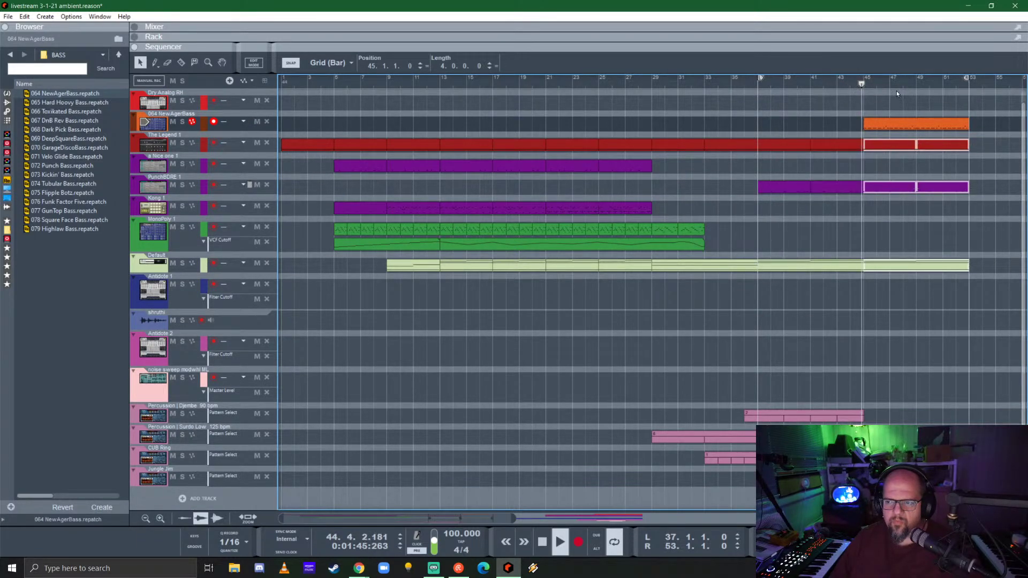
{"action": "key", "text": "p"}
- Extend the pattern clips on the four percussion tracks to bar 53
{"action": "left_click_drag", "start_coordinate": [873, 278], "coordinate": [749, 482]}
{"action": "left_click_drag", "start_coordinate": [865, 415], "coordinate": [970, 416]}
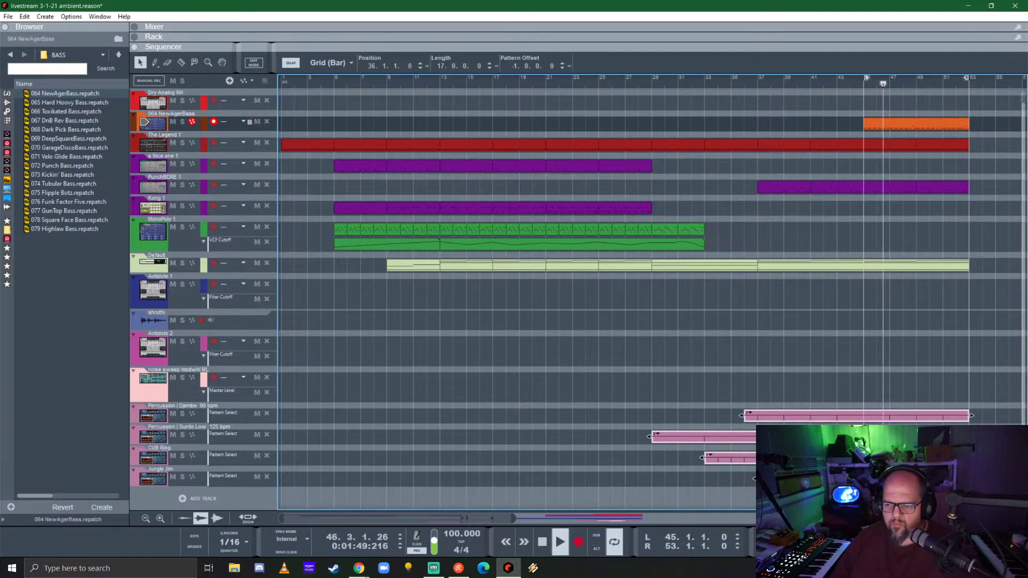
- Record an eight-bar clip on the Kong 1 track across the bar 45 to 53 loop
{"action": "scroll", "coordinate": [660, 332], "scroll_direction": "right", "scroll_amount": 5}
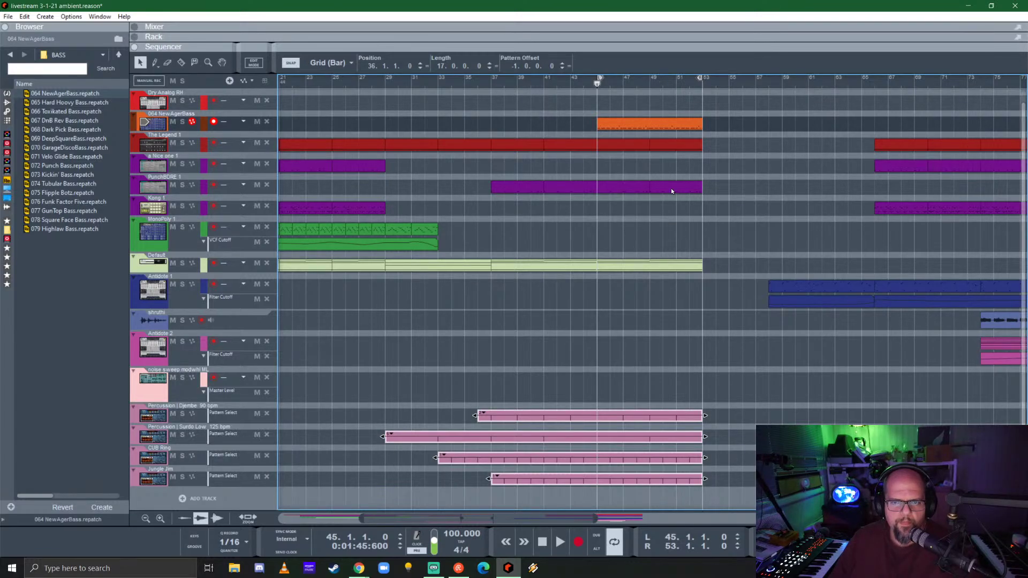
{"action": "left_click", "coordinate": [534, 208]}
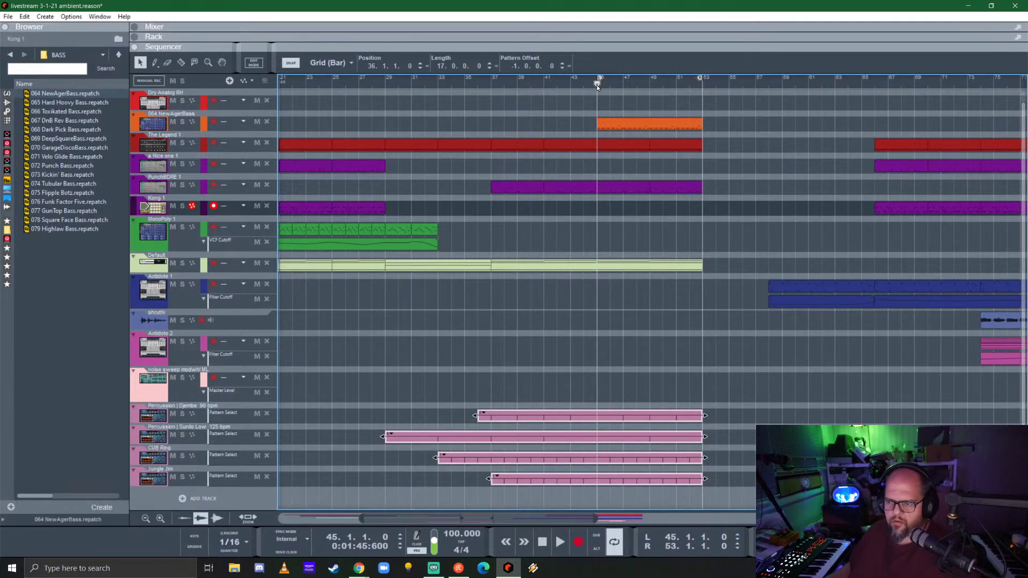
{"action": "key", "text": "space"}
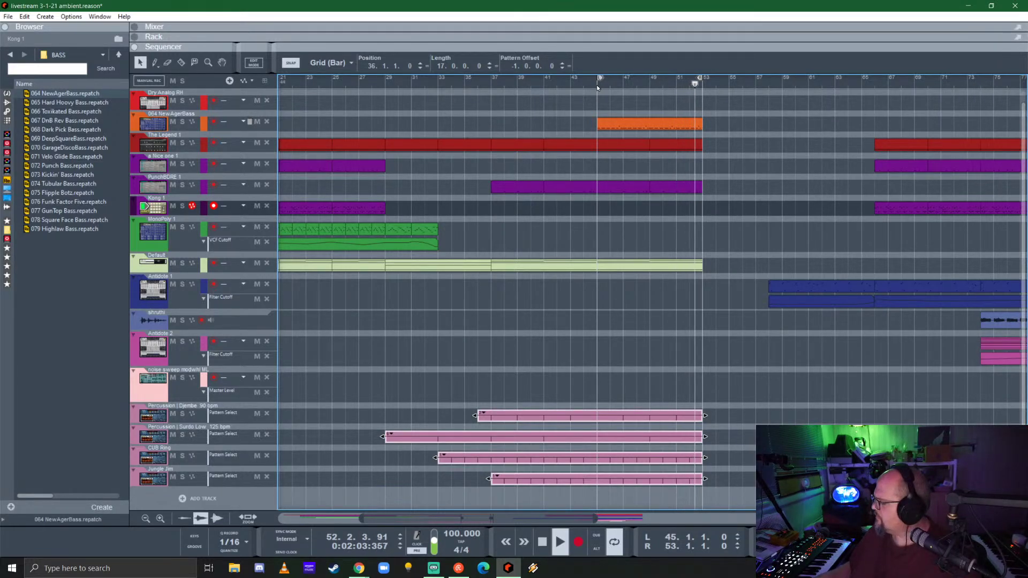
{"action": "key", "text": "ctrl+Return"}
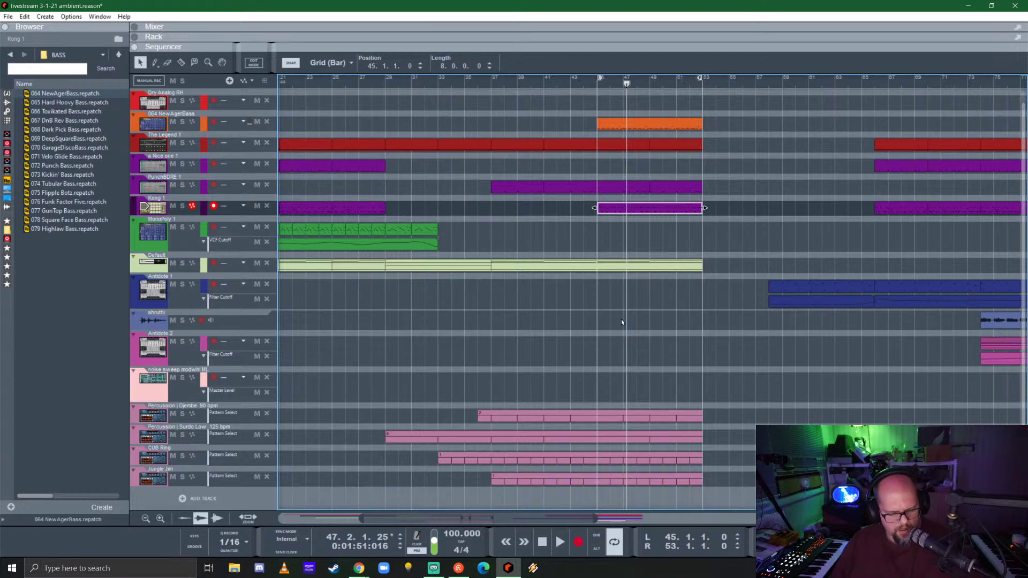
- Play the song from the beginning and show a short rack area above an enlarged sequencer
{"action": "key", "text": "KP_0"}
{"action": "key", "text": "KP_0"}
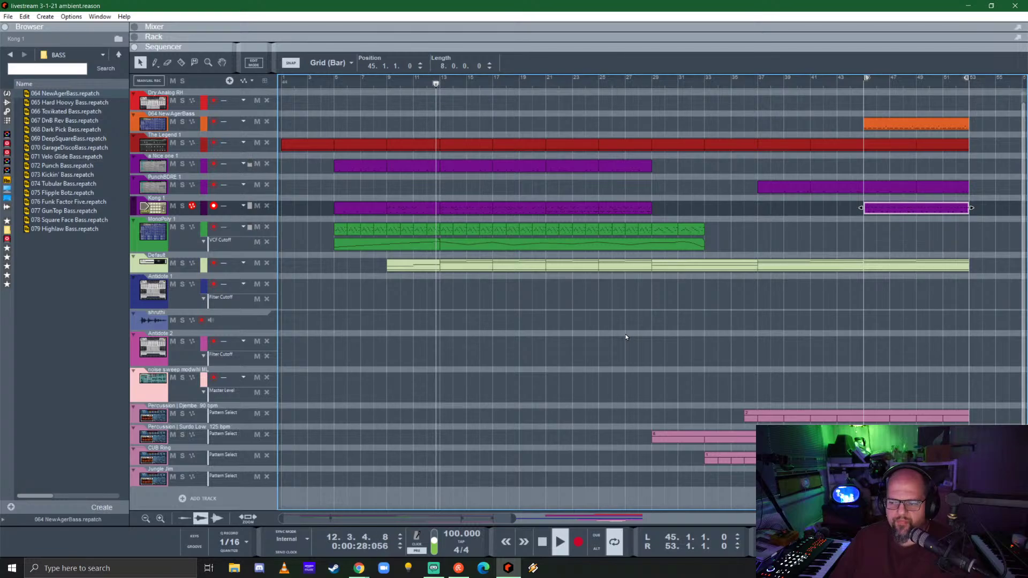
{"action": "left_click", "coordinate": [640, 44]}
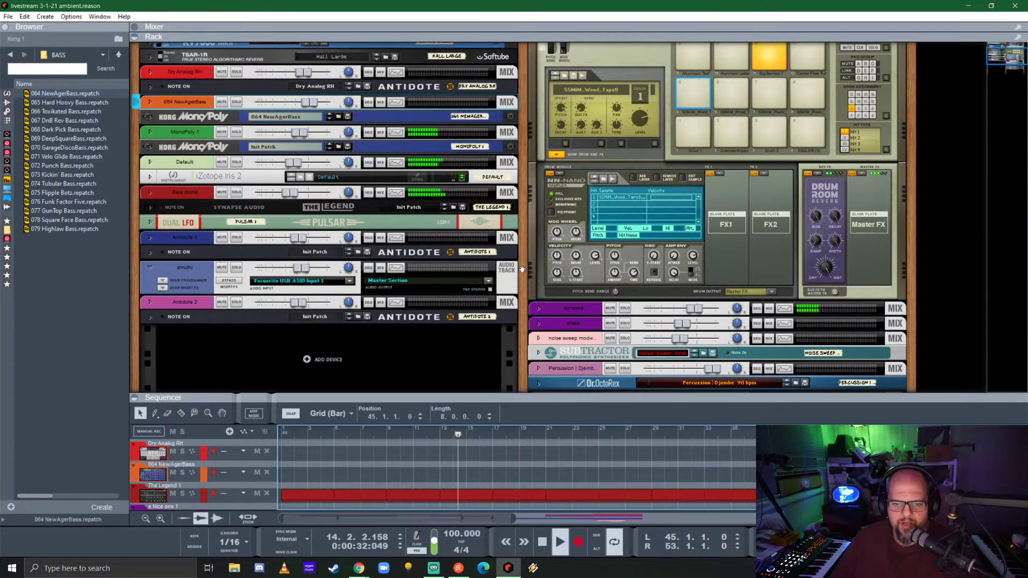
{"action": "left_click_drag", "start_coordinate": [621, 406], "coordinate": [621, 136]}
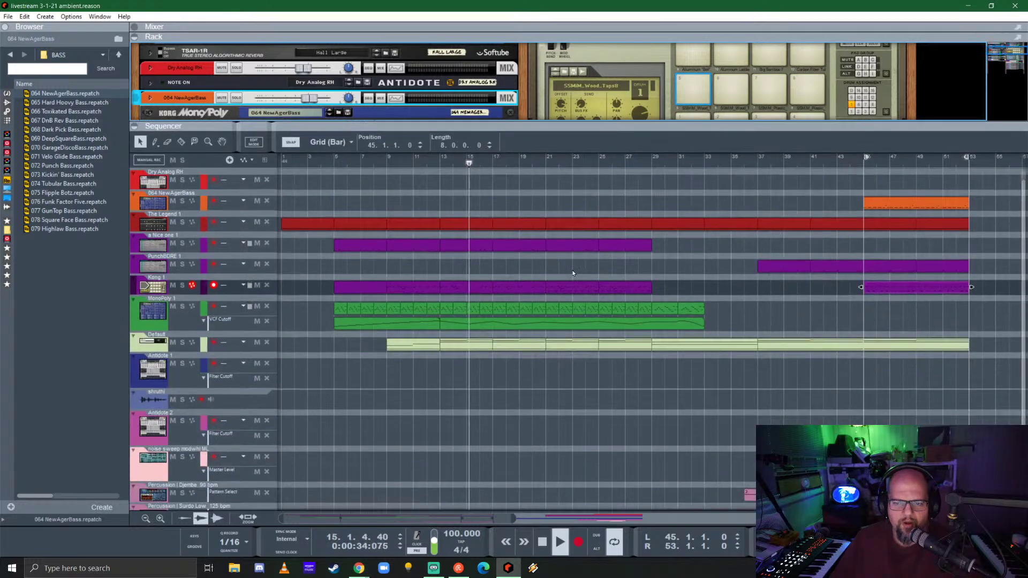
{"action": "scroll", "coordinate": [621, 352], "scroll_direction": "down", "scroll_amount": 3}
{"action": "scroll", "coordinate": [618, 351], "scroll_direction": "right", "scroll_amount": 8}
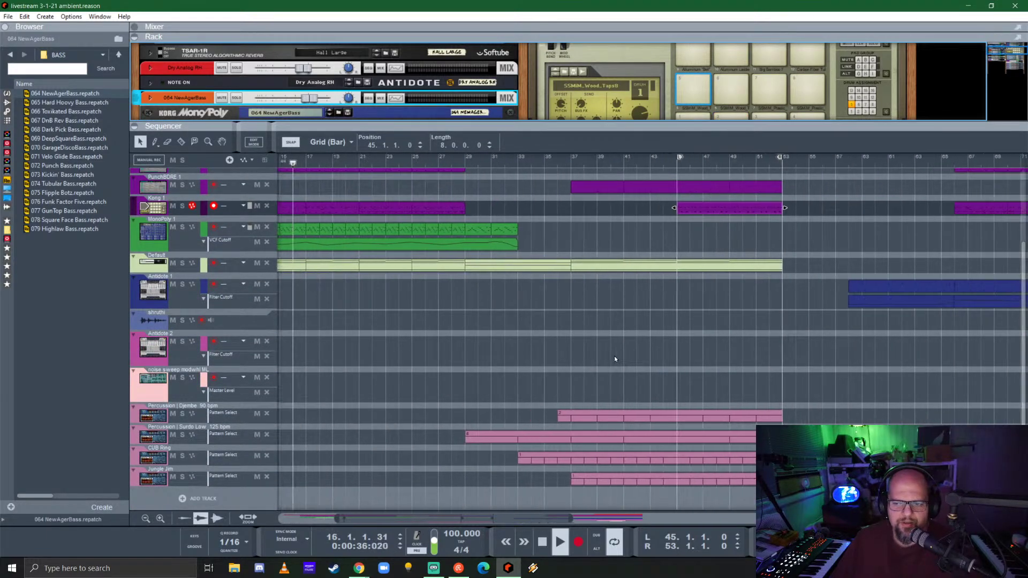
{"action": "scroll", "coordinate": [614, 351], "scroll_direction": "left", "scroll_amount": 2}
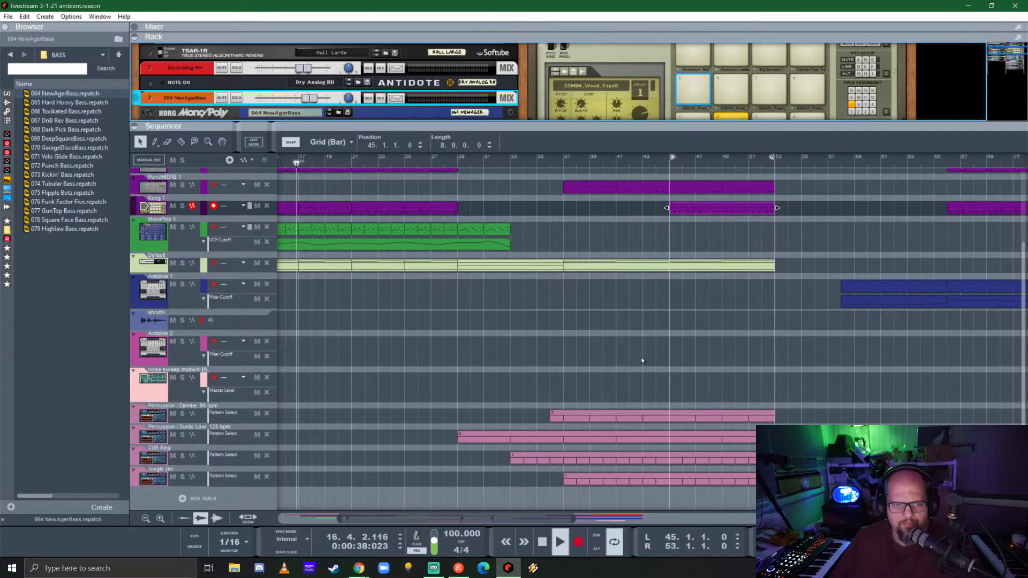
- Turn off Follow Song so the sequencer view stays put during playback
{"action": "left_click", "coordinate": [100, 17]}
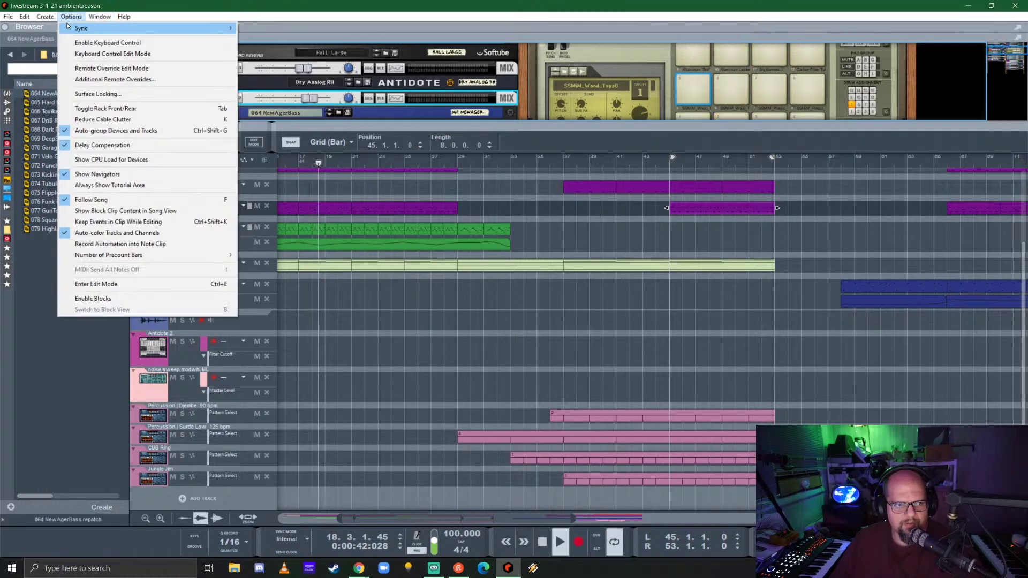
{"action": "mouse_move", "coordinate": [32, 20]}
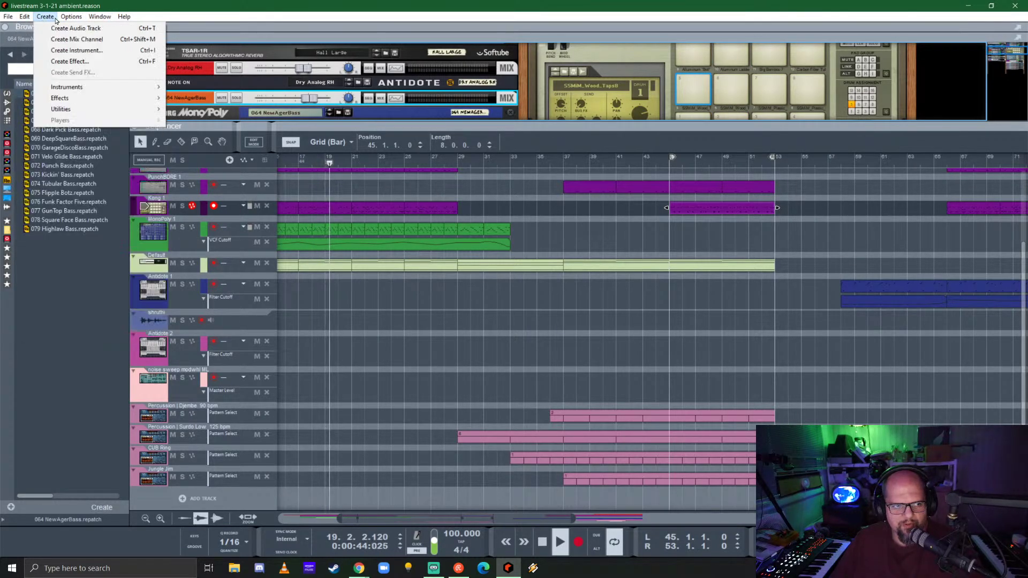
{"action": "mouse_move", "coordinate": [74, 19]}
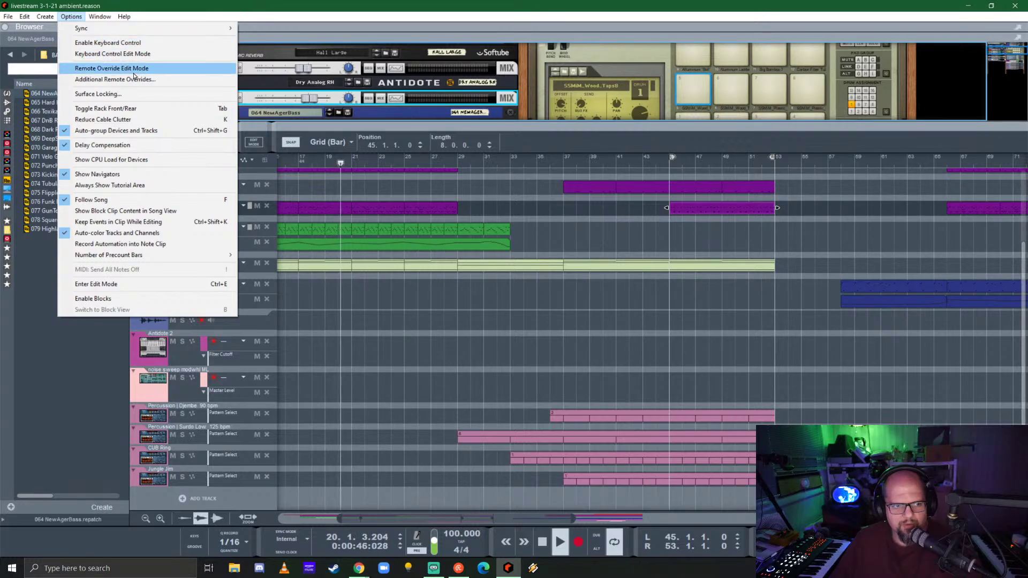
{"action": "left_click", "coordinate": [140, 201]}
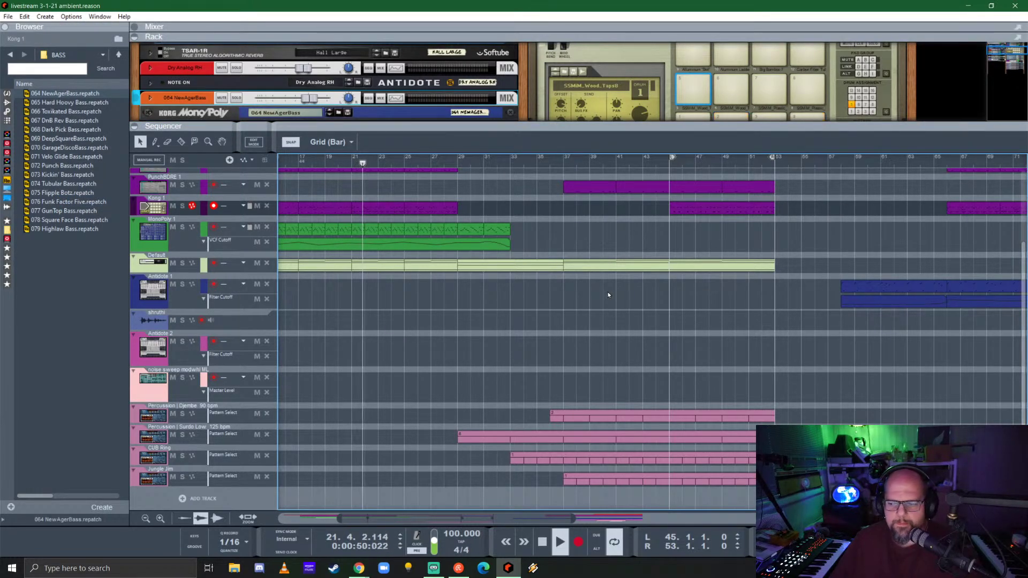
- Examine the arrangement of clips on all tracks from the opening bars through bar 89 while the song plays
{"action": "scroll", "coordinate": [599, 298], "scroll_direction": "right", "scroll_amount": 4}
{"action": "scroll", "coordinate": [602, 299], "scroll_direction": "right", "scroll_amount": 5}
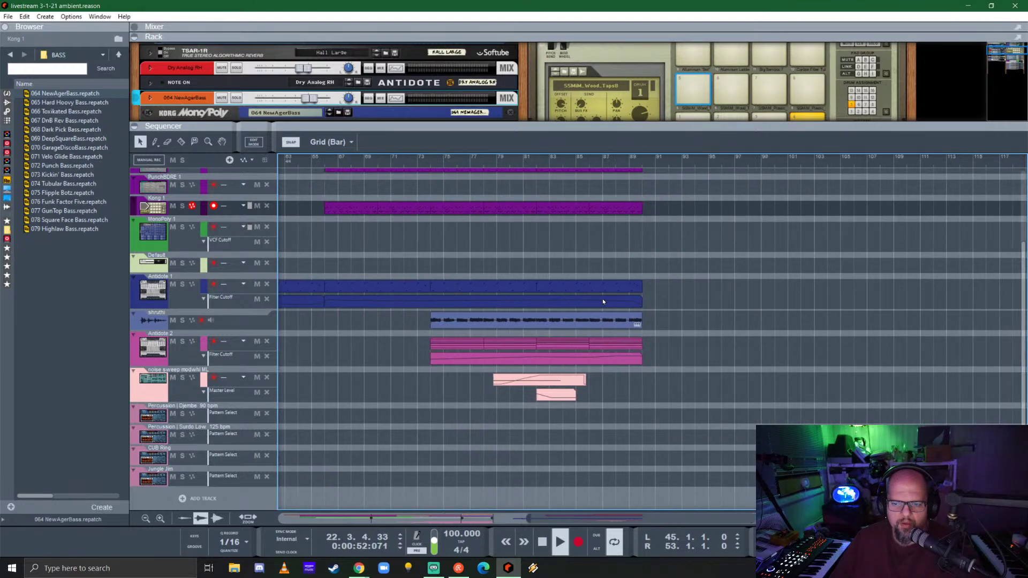
{"action": "scroll", "coordinate": [454, 343], "scroll_direction": "up", "scroll_amount": 4}
{"action": "scroll", "coordinate": [461, 356], "scroll_direction": "left", "scroll_amount": 6}
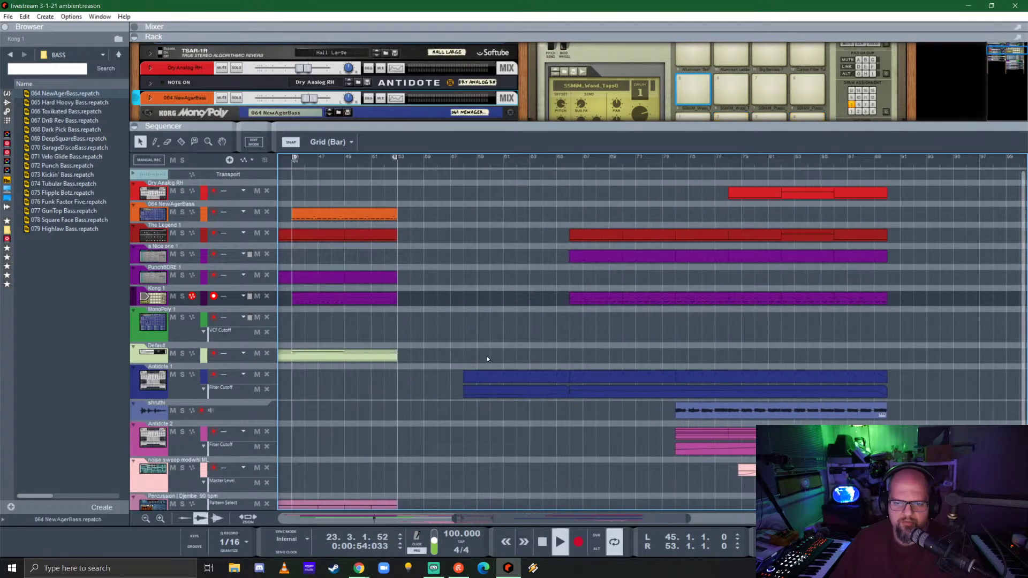
{"action": "scroll", "coordinate": [490, 356], "scroll_direction": "left", "scroll_amount": 3}
{"action": "scroll", "coordinate": [493, 354], "scroll_direction": "left", "scroll_amount": 3}
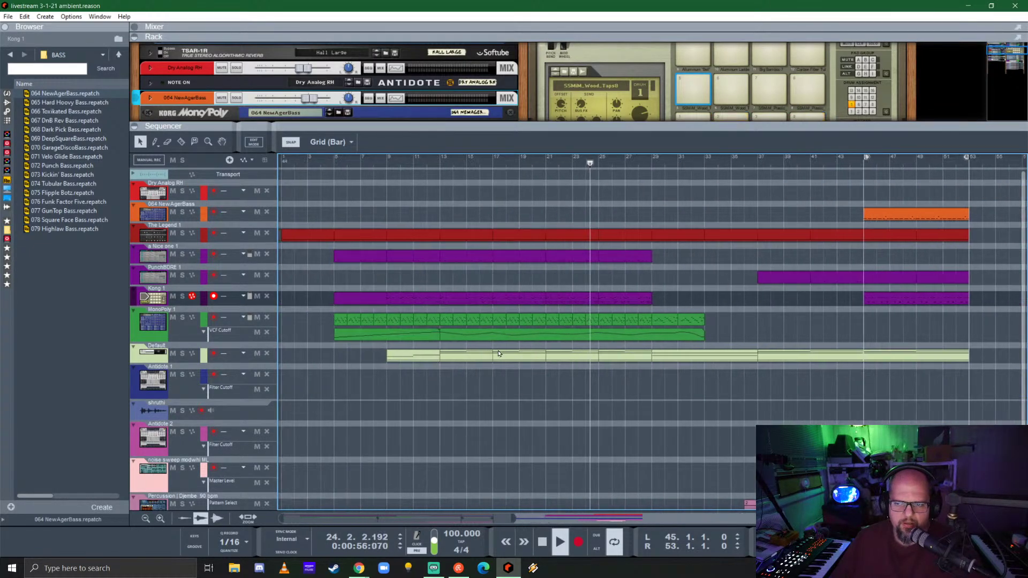
{"action": "scroll", "coordinate": [498, 353], "scroll_direction": "right", "scroll_amount": 3}
{"action": "scroll", "coordinate": [641, 368], "scroll_direction": "down", "scroll_amount": 3}
{"action": "scroll", "coordinate": [639, 365], "scroll_direction": "up", "scroll_amount": 3}
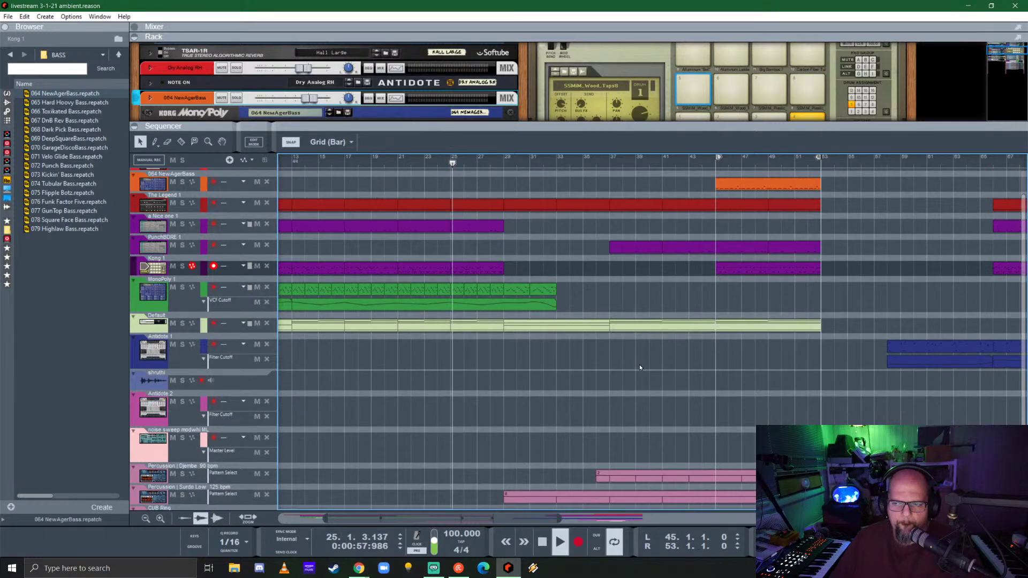
{"action": "scroll", "coordinate": [636, 367], "scroll_direction": "right", "scroll_amount": 5}
{"action": "scroll", "coordinate": [631, 366], "scroll_direction": "right", "scroll_amount": 5}
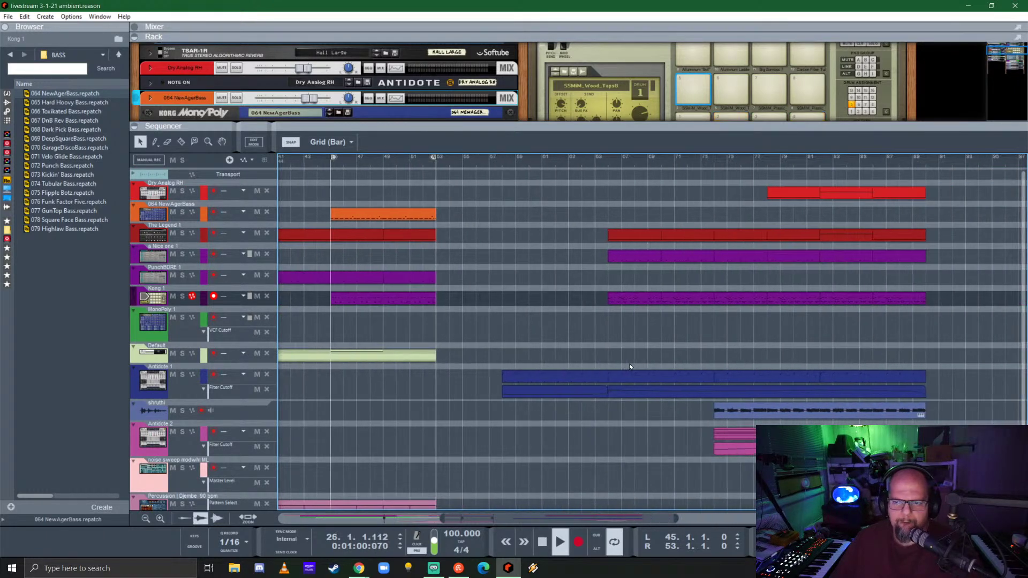
{"action": "scroll", "coordinate": [629, 362], "scroll_direction": "left", "scroll_amount": 5}
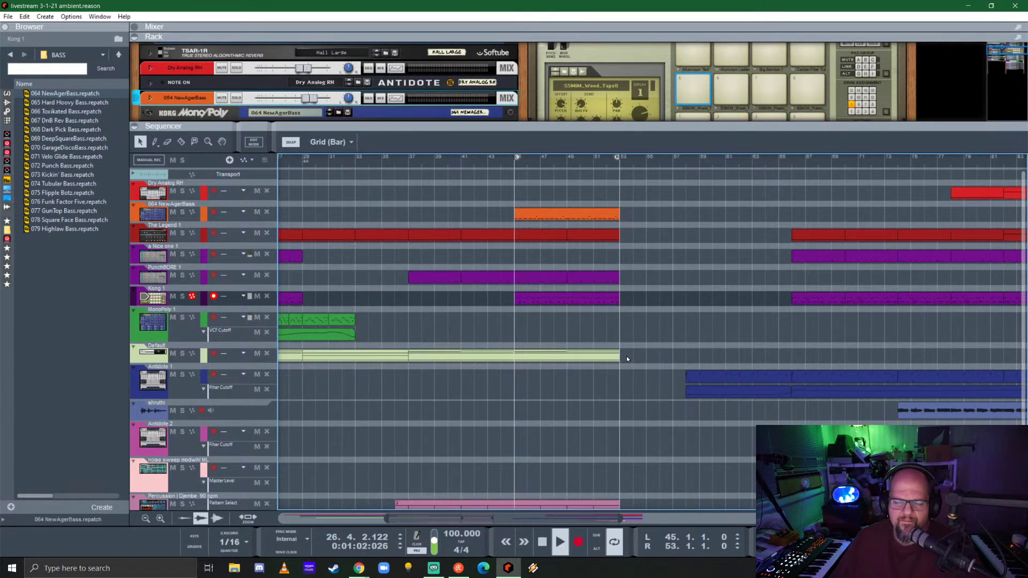
{"action": "scroll", "coordinate": [626, 355], "scroll_direction": "down", "scroll_amount": 3}
{"action": "scroll", "coordinate": [618, 342], "scroll_direction": "left", "scroll_amount": 6}
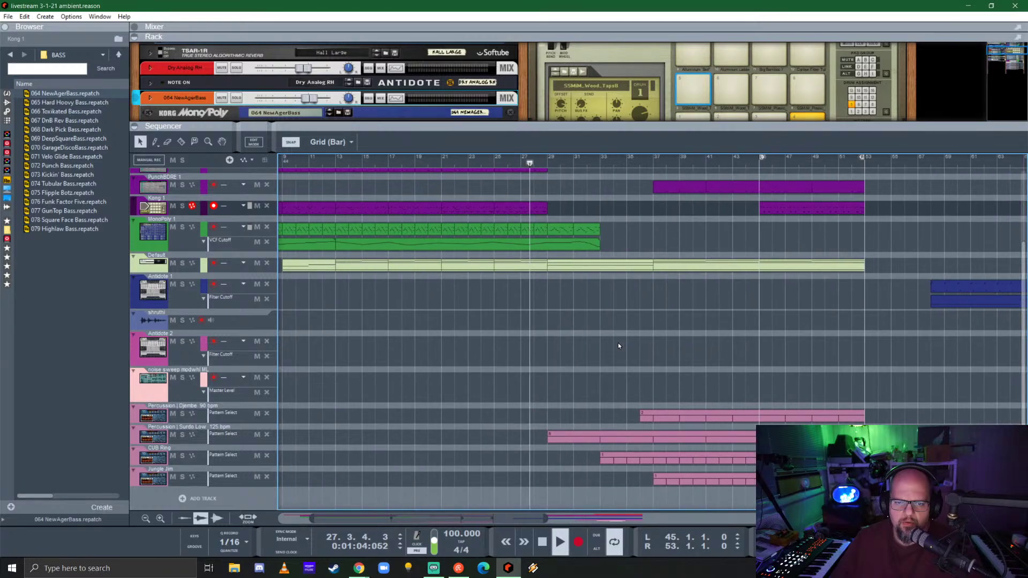
{"action": "scroll", "coordinate": [681, 331], "scroll_direction": "up", "scroll_amount": 3}
{"action": "scroll", "coordinate": [681, 331], "scroll_direction": "down", "scroll_amount": 3}
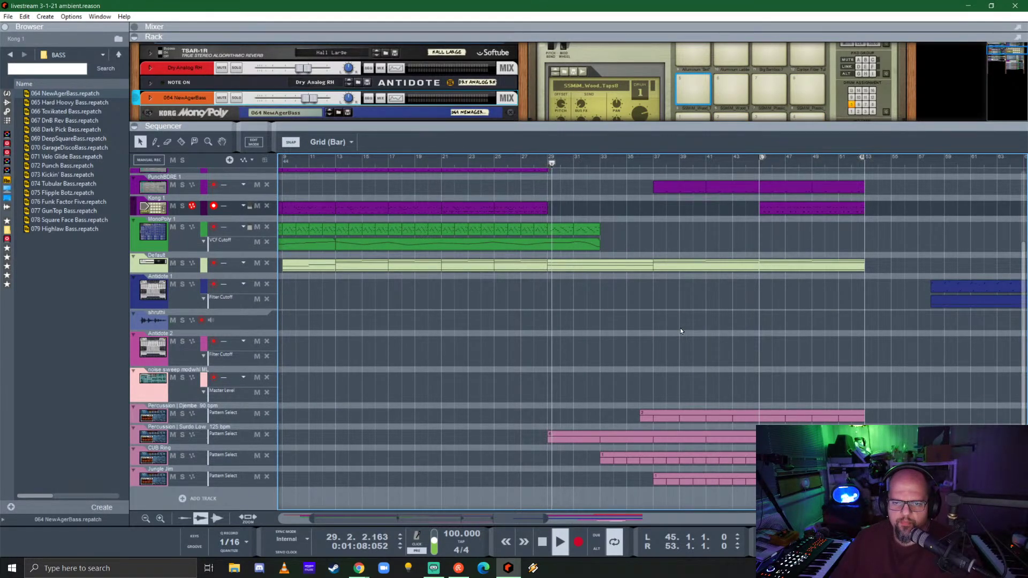
- Delete the MonoPoly 1 note clips between bars 29 and 33 and shorten its VCF Cutoff automation clip to end at bar 29
{"action": "left_click", "coordinate": [563, 229]}
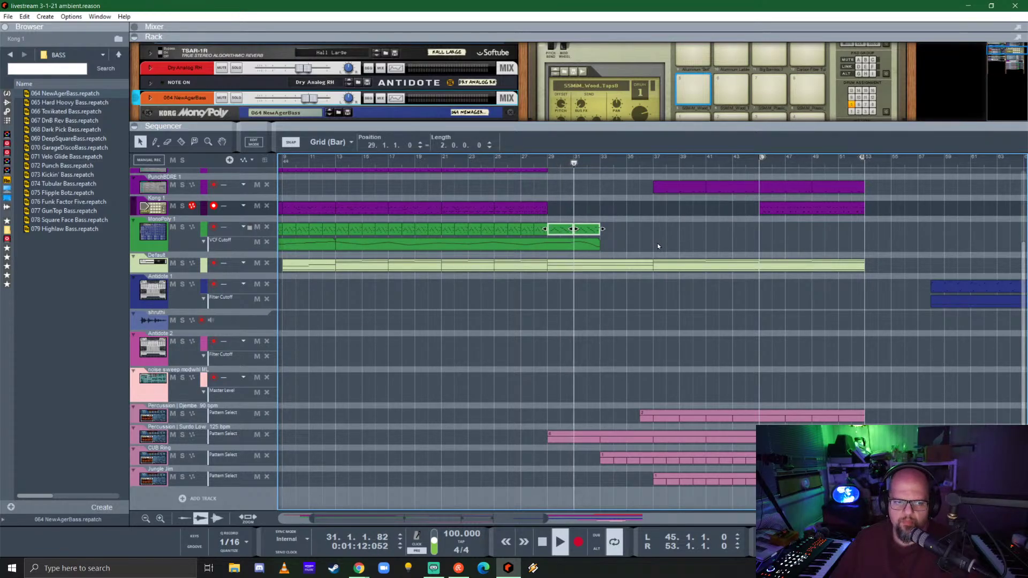
{"action": "left_click", "coordinate": [635, 247]}
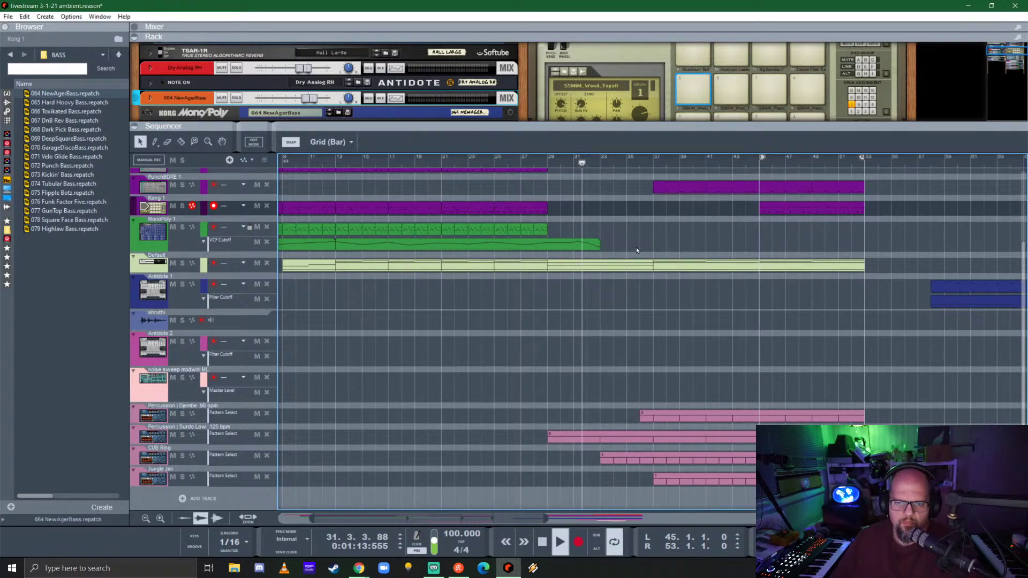
{"action": "left_click", "coordinate": [598, 245]}
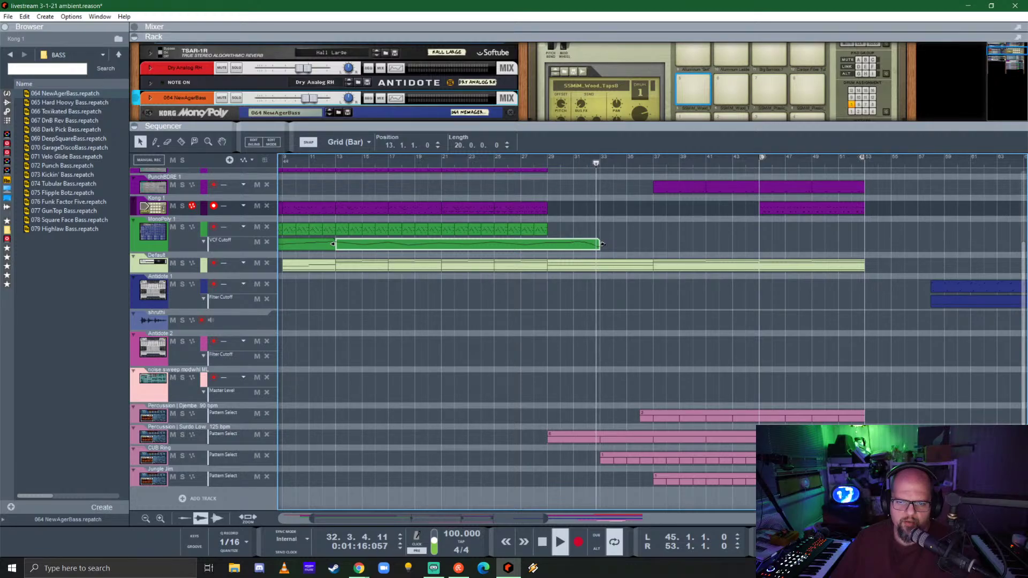
{"action": "left_click_drag", "start_coordinate": [599, 244], "coordinate": [547, 244]}
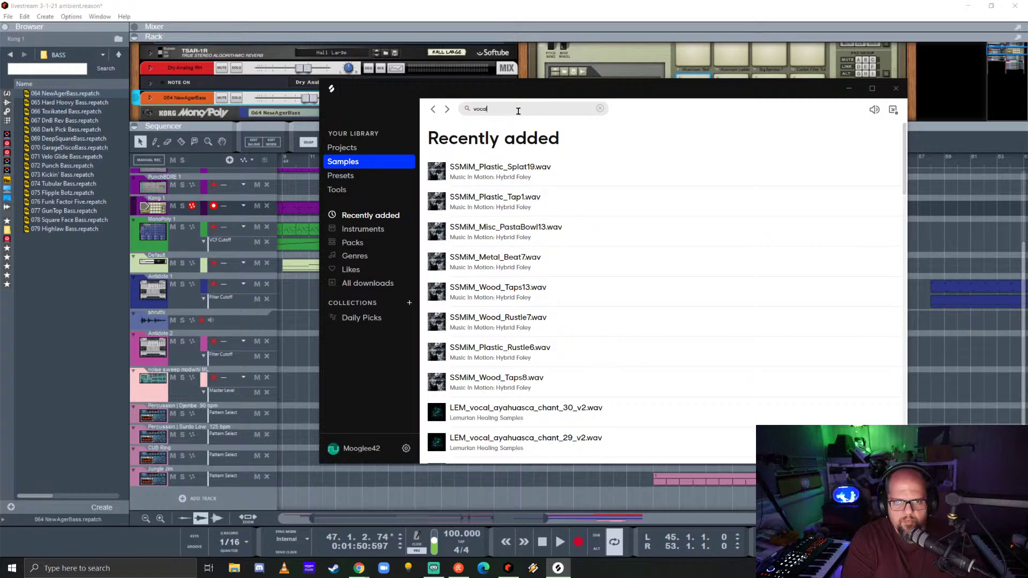
- Search the Splice samples for "vocal" and filter the results to the key of C minor
{"action": "key", "text": "Return"}
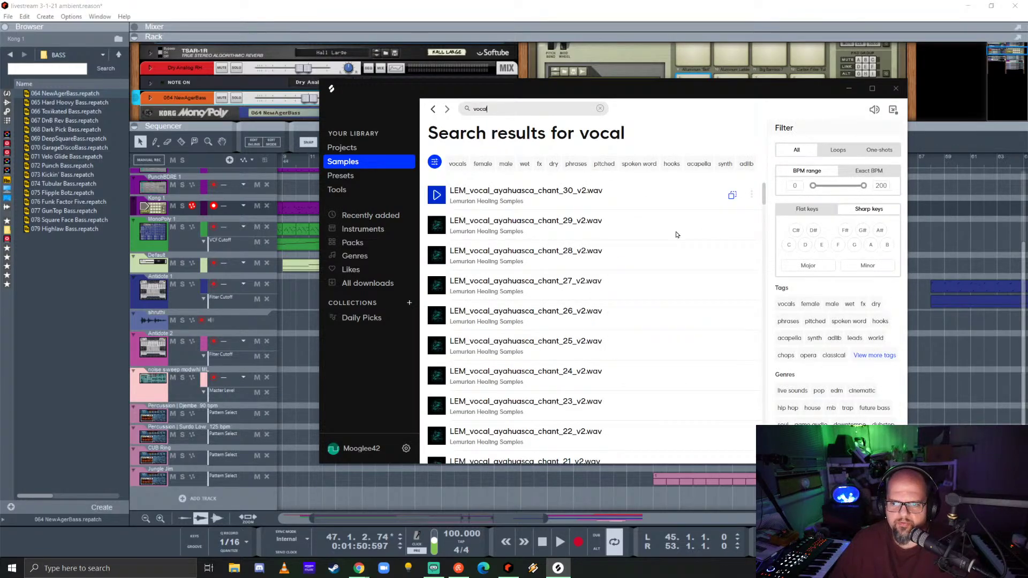
{"action": "left_click", "coordinate": [788, 245]}
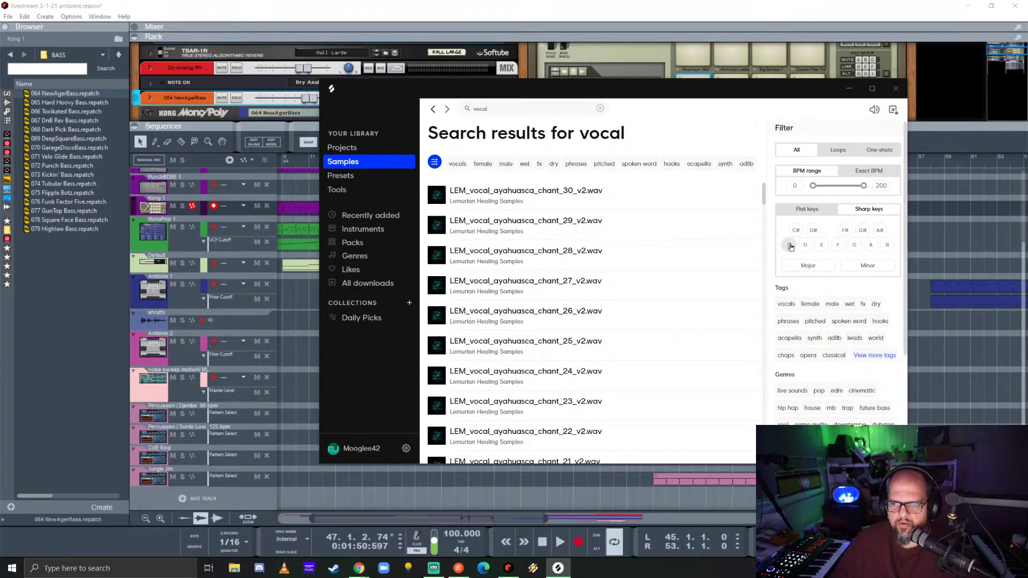
{"action": "left_click", "coordinate": [860, 266]}
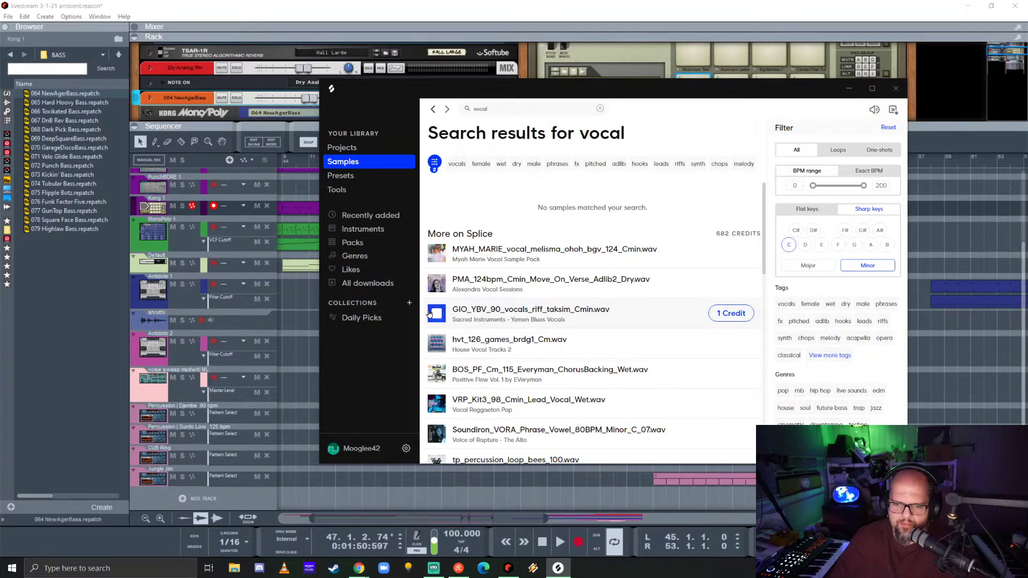
- Get the sample GIO_YBV_90_vocals_riff_taksim_Cmin.wav for 1 credit and look through the remaining vocal results
{"action": "left_click", "coordinate": [726, 316]}
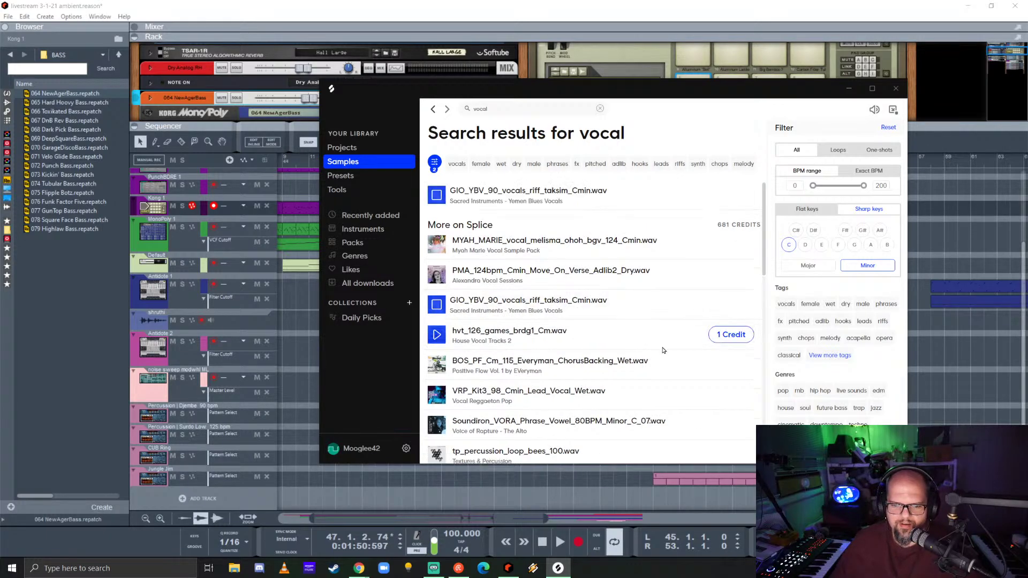
{"action": "scroll", "coordinate": [621, 339], "scroll_direction": "down", "scroll_amount": 3}
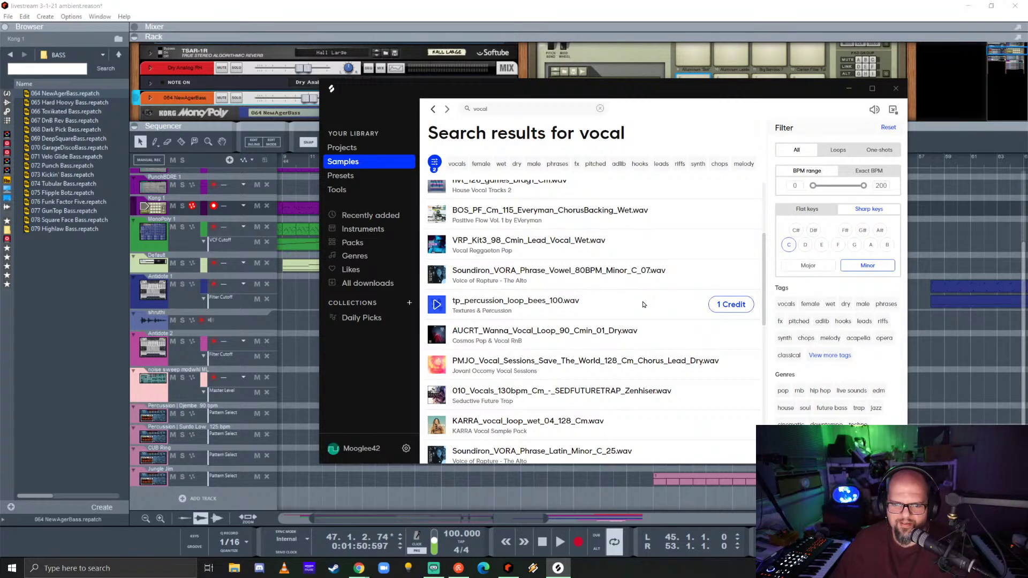
{"action": "scroll", "coordinate": [642, 316], "scroll_direction": "down", "scroll_amount": 5}
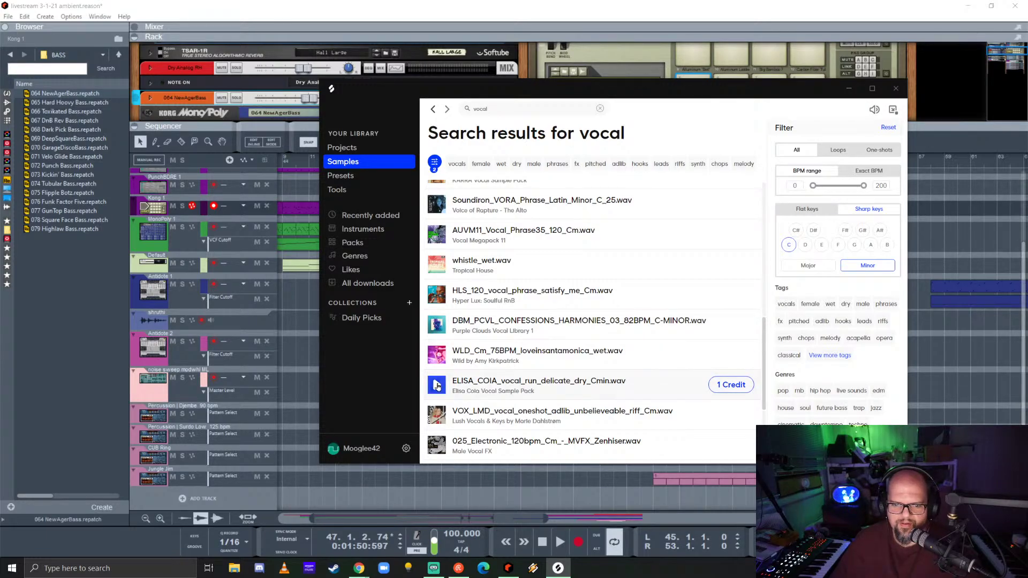
{"action": "scroll", "coordinate": [437, 386], "scroll_direction": "down", "scroll_amount": 3}
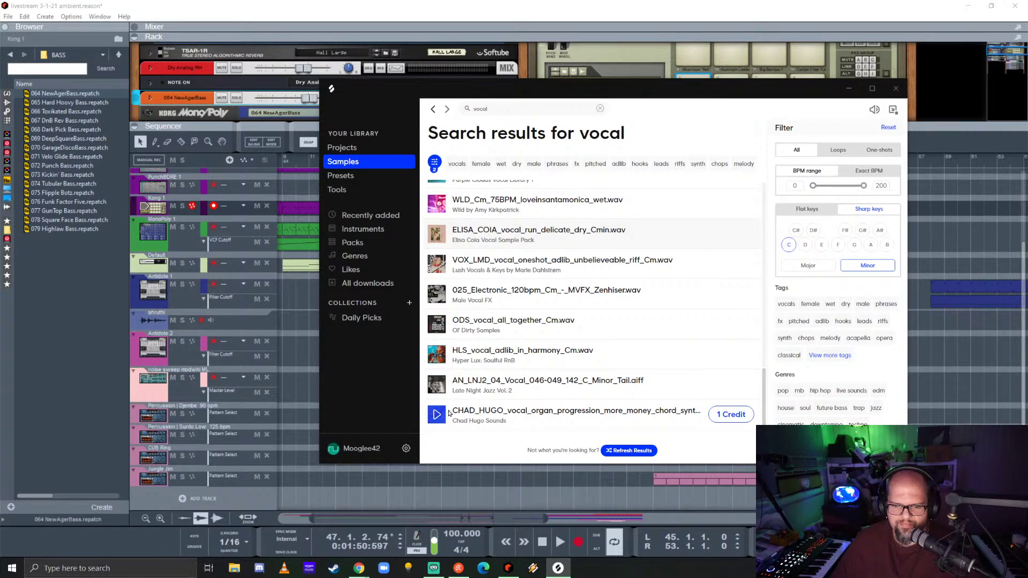
{"action": "scroll", "coordinate": [591, 315], "scroll_direction": "down", "scroll_amount": 5}
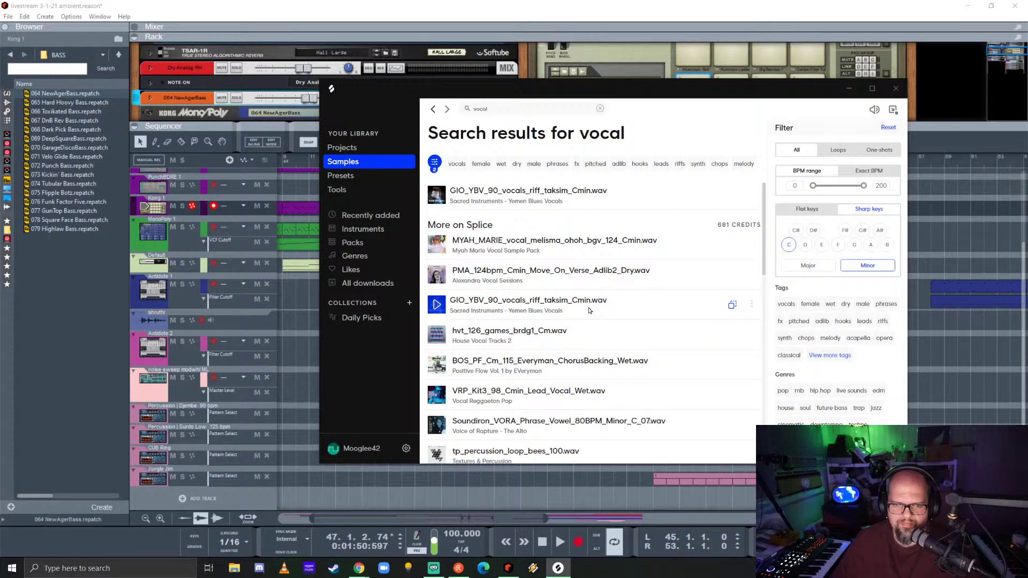
- Bring GIO_YBV_90_vocals_riff_taksim_Cmin.wav from its enclosing folder into the Reason sequencer as a new audio track, with the clip starting at bar 41
{"action": "left_click", "coordinate": [751, 195]}
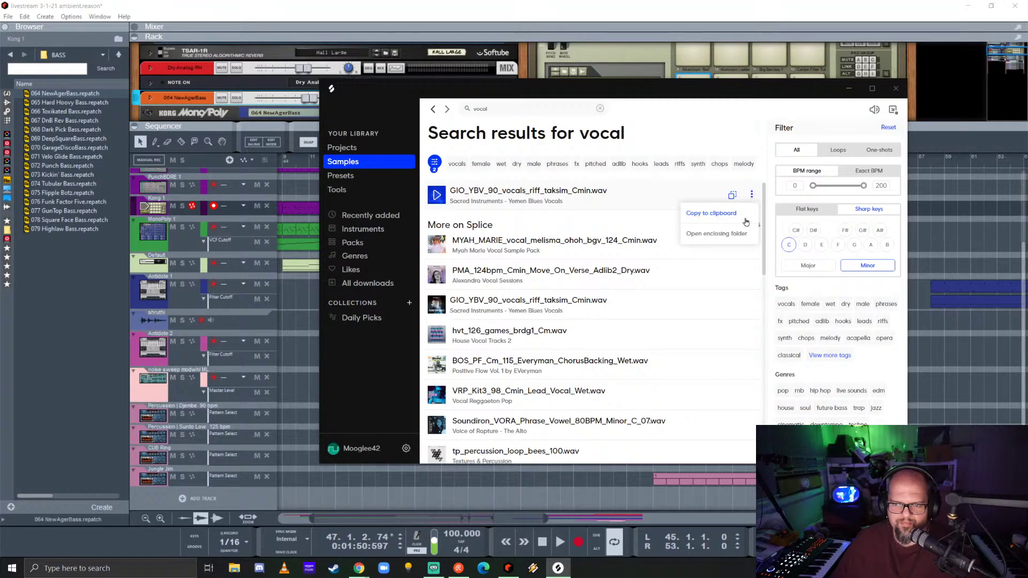
{"action": "left_click", "coordinate": [718, 235]}
{"action": "left_click", "coordinate": [895, 89]}
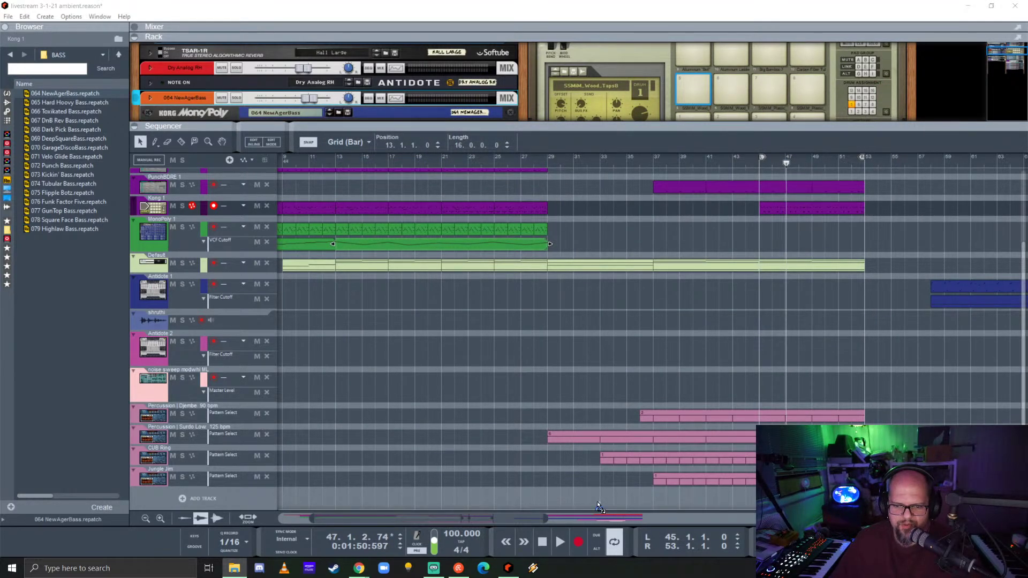
{"action": "left_click_drag", "start_coordinate": [679, 436], "coordinate": [666, 403]}
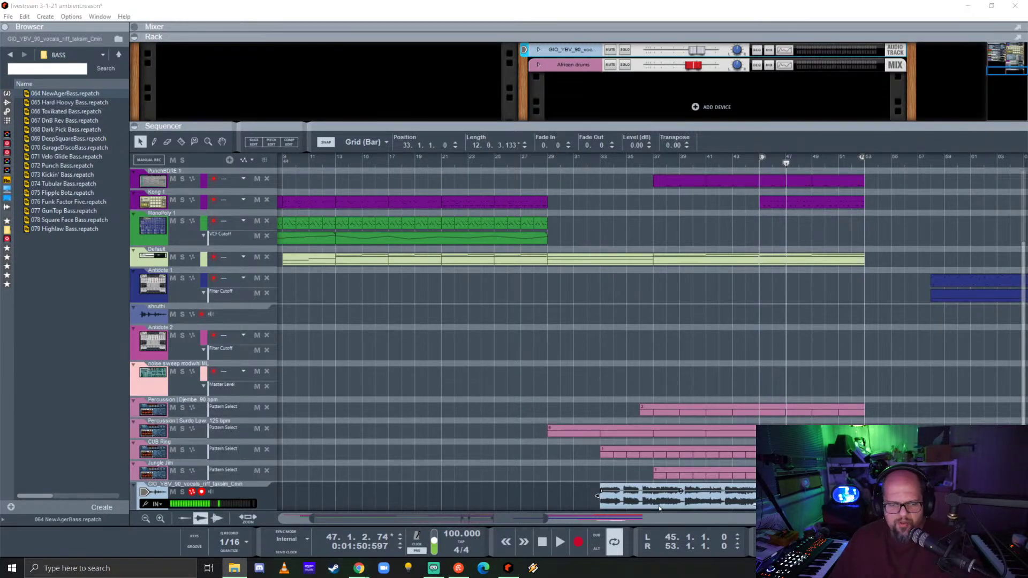
{"action": "left_click_drag", "start_coordinate": [675, 505], "coordinate": [781, 505]}
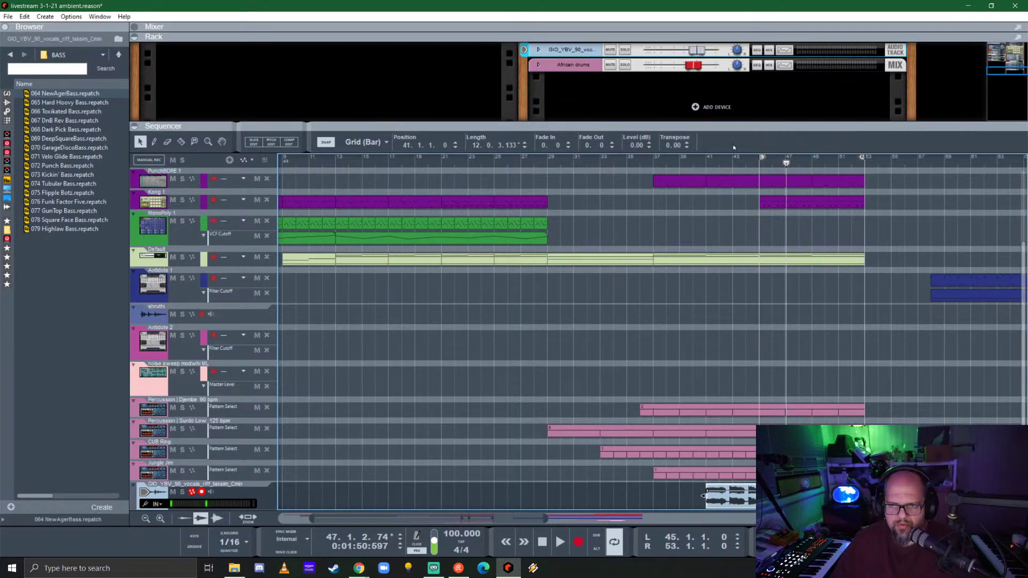
- Expand the sequencer to full height and play the song from bar 41 to hear the vocal clip in context
{"action": "key", "text": "F6"}
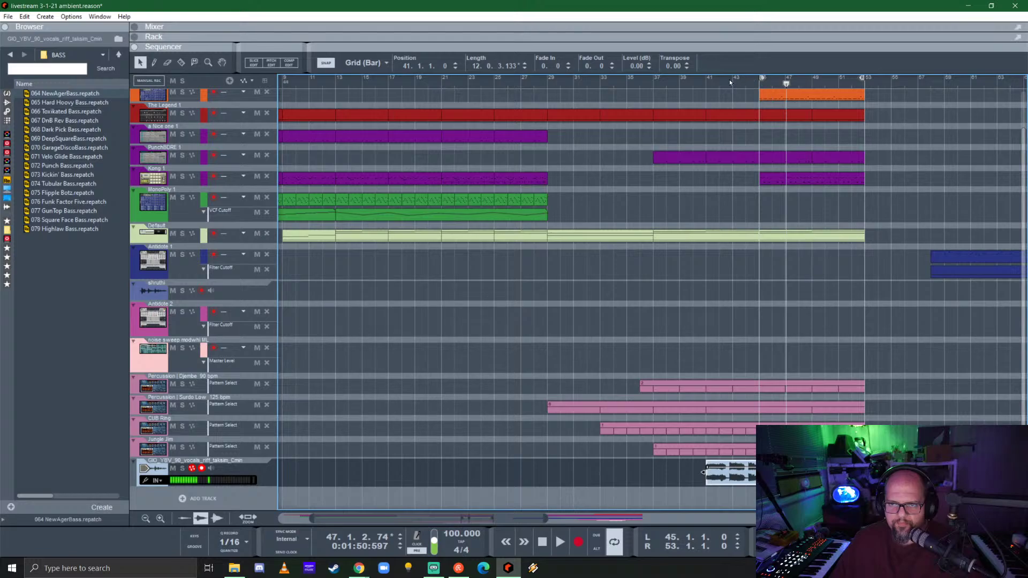
{"action": "left_click", "coordinate": [707, 80]}
{"action": "key", "text": "space"}
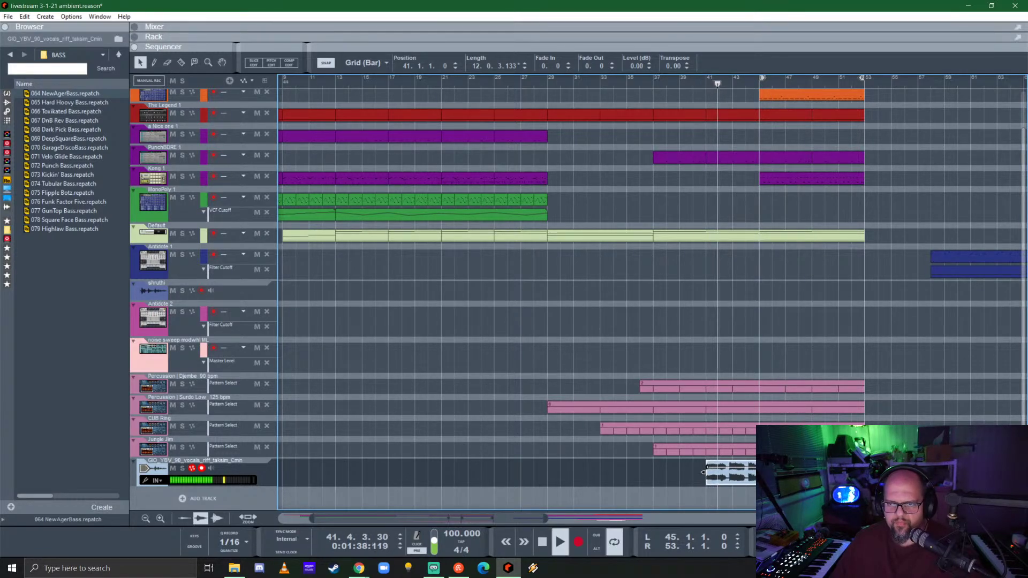
{"action": "left_click", "coordinate": [797, 390]}
{"action": "scroll", "coordinate": [669, 467], "scroll_direction": "up", "scroll_amount": 4}
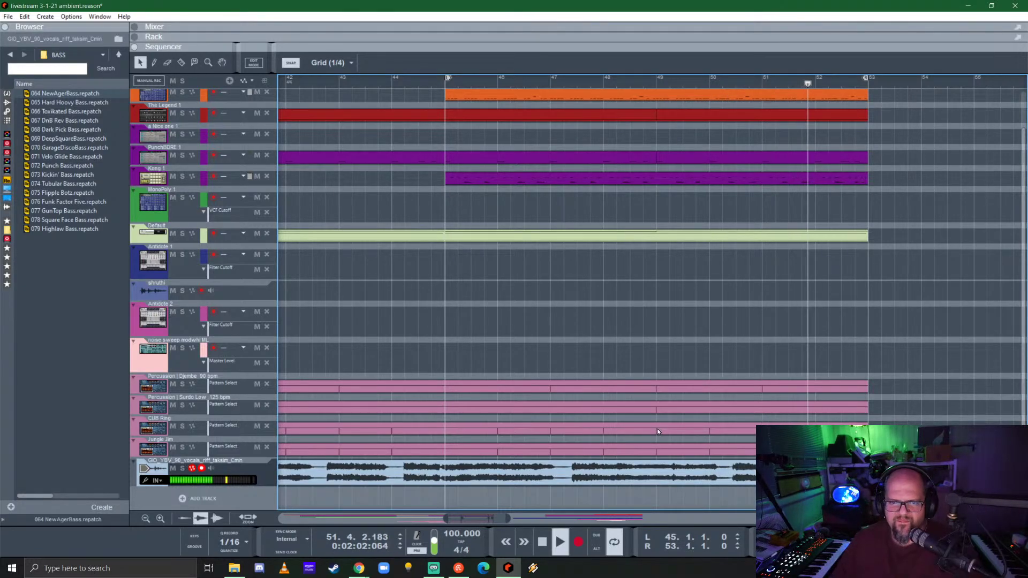
{"action": "key", "text": "space"}
- Split only the vocal clip at 42.4 with the Razor tool, undoing the stray cut made across all tracks
{"action": "scroll", "coordinate": [488, 374], "scroll_direction": "down", "scroll_amount": 3}
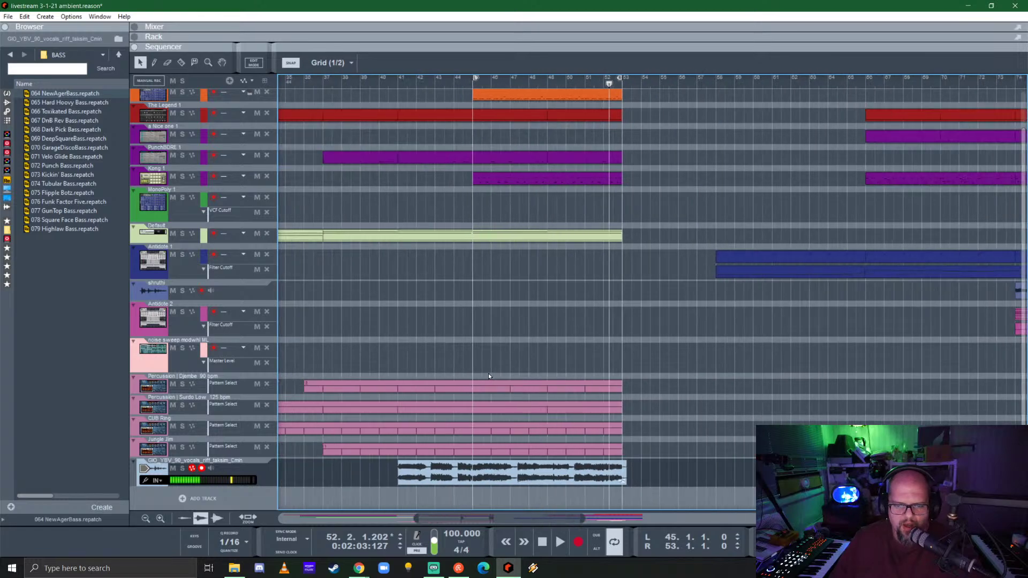
{"action": "scroll", "coordinate": [499, 458], "scroll_direction": "up", "scroll_amount": 4}
{"action": "scroll", "coordinate": [498, 458], "scroll_direction": "up", "scroll_amount": 3}
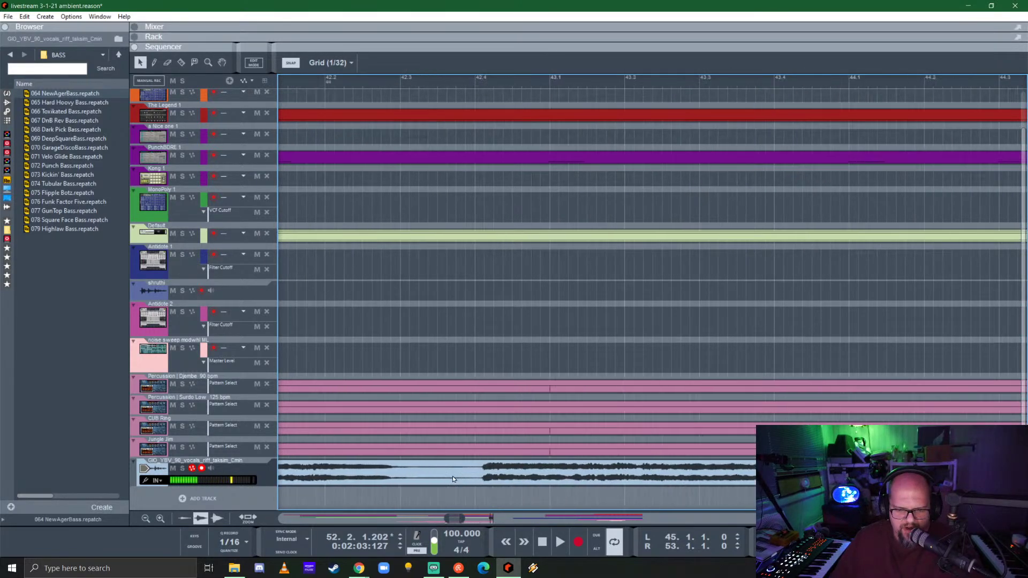
{"action": "key", "text": "r"}
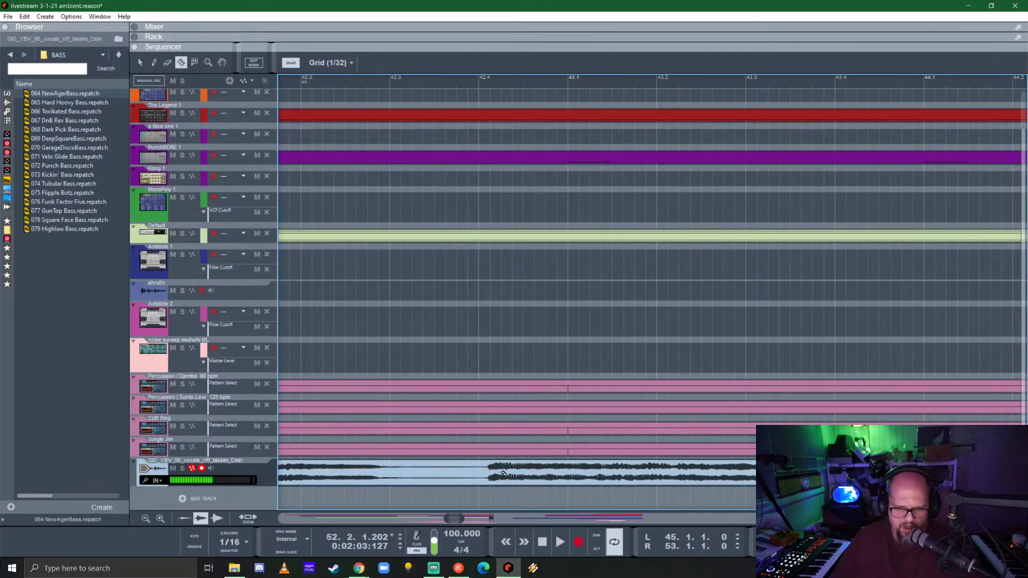
{"action": "left_click", "coordinate": [338, 63]}
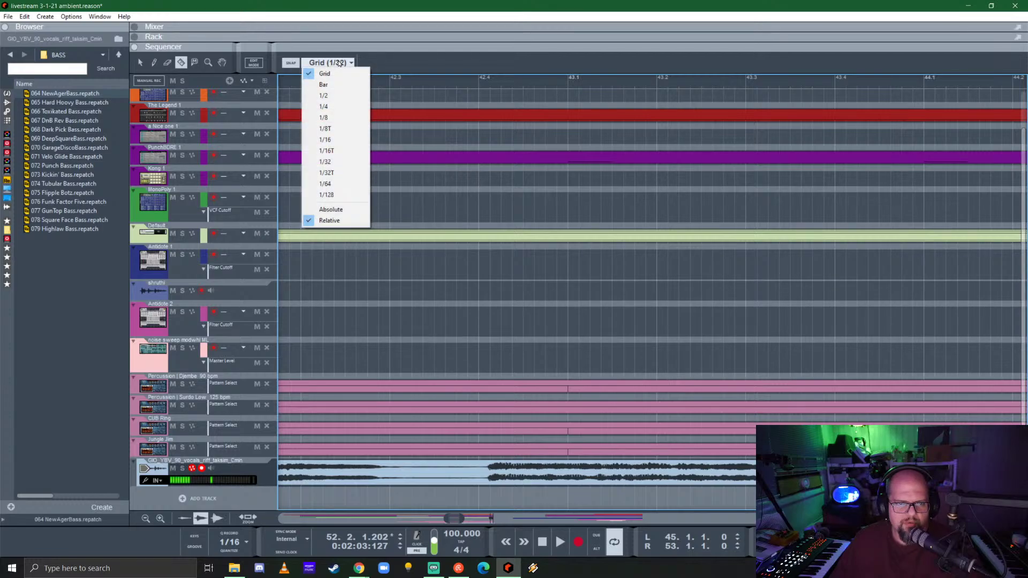
{"action": "left_click", "coordinate": [455, 126]}
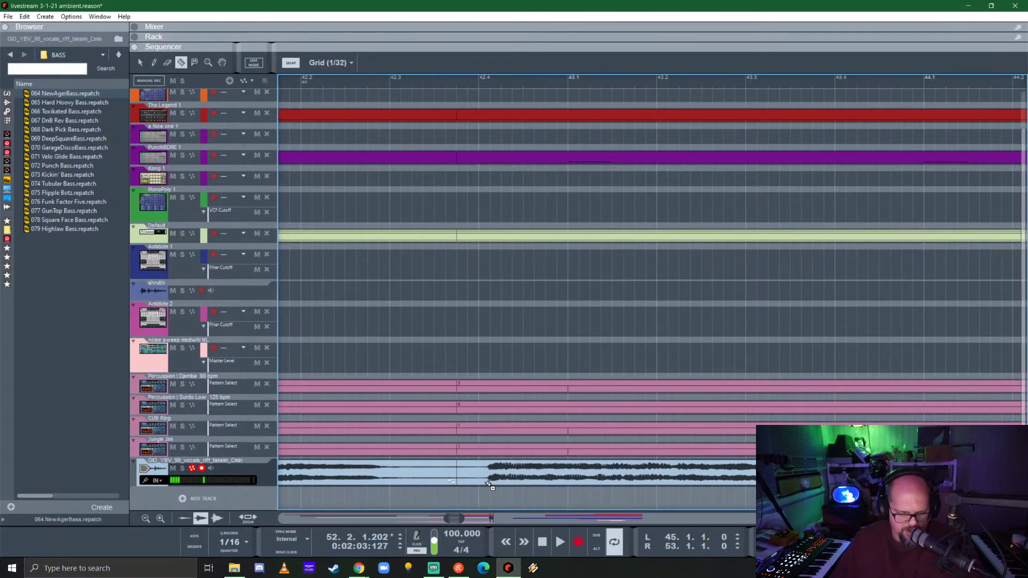
{"action": "key", "text": "ctrl+z"}
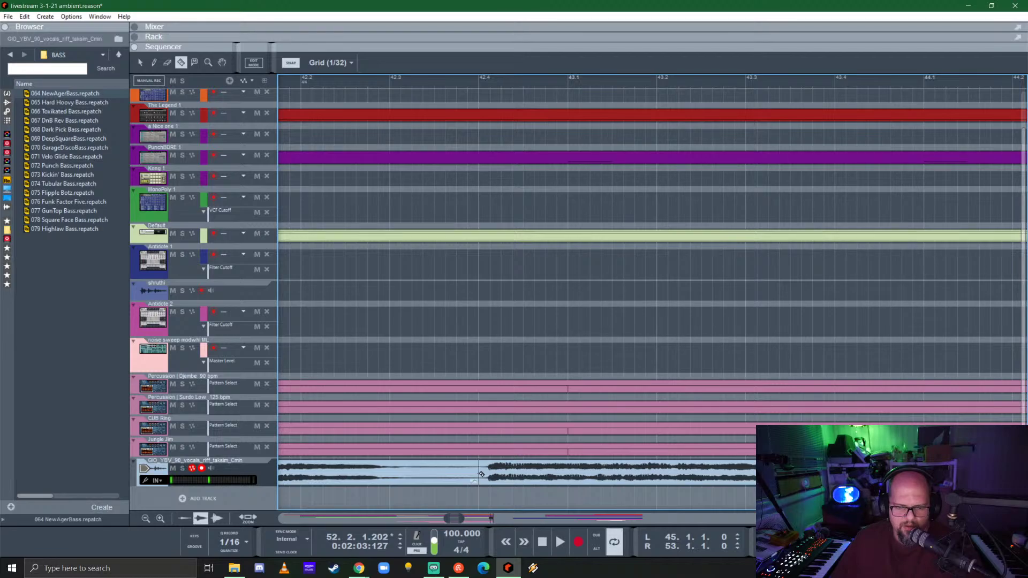
- Split the vocal clip in the silent gap at 44.1.4, just before the next phrase begins
{"action": "scroll", "coordinate": [484, 475], "scroll_direction": "right", "scroll_amount": 4}
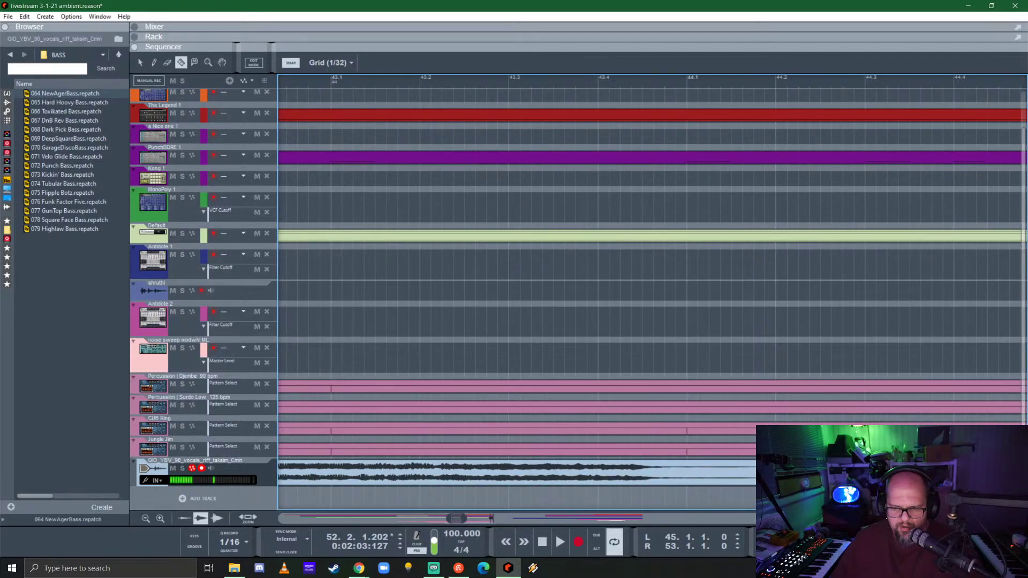
{"action": "scroll", "coordinate": [742, 472], "scroll_direction": "up", "scroll_amount": 3}
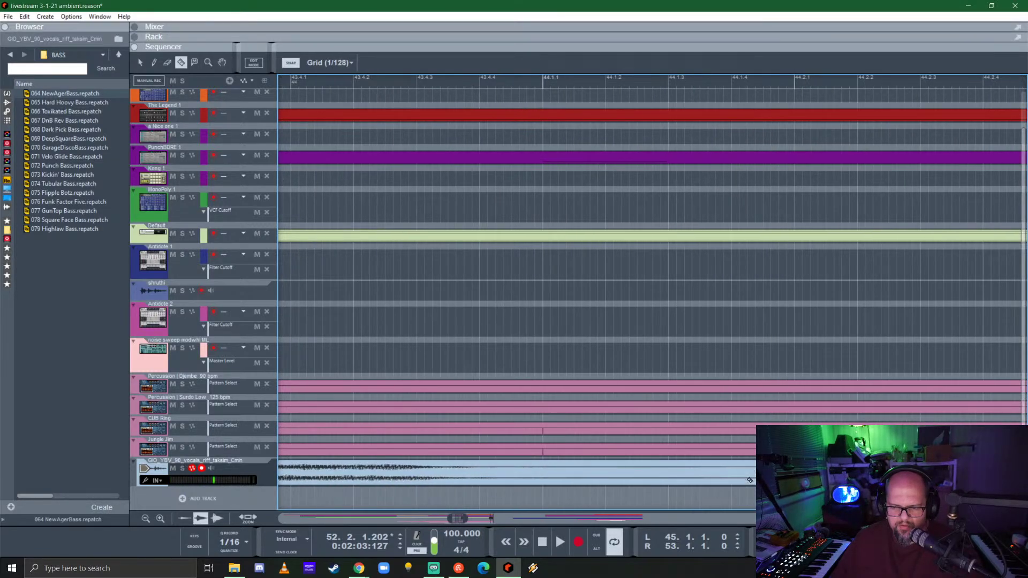
{"action": "scroll", "coordinate": [706, 468], "scroll_direction": "down", "scroll_amount": 2}
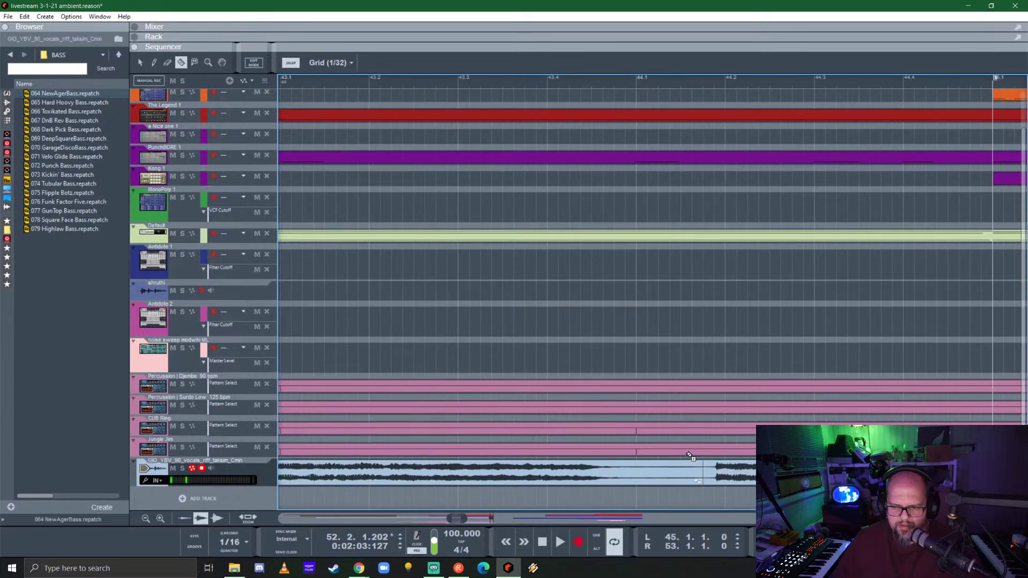
- Play the vocal passage around bar 45 to check the short dip in its waveform as a cutting point
{"action": "scroll", "coordinate": [658, 467], "scroll_direction": "right", "scroll_amount": 12}
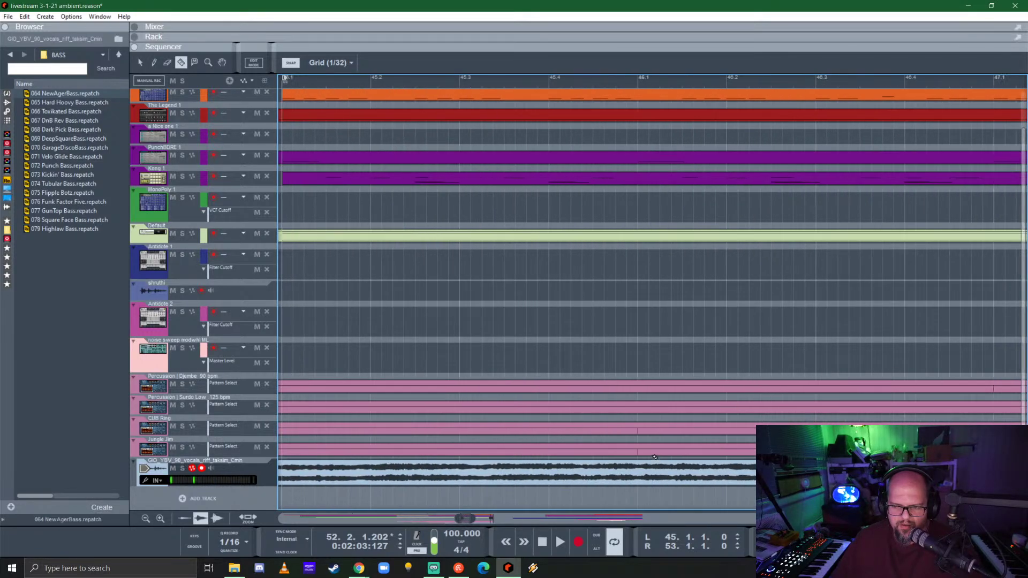
{"action": "scroll", "coordinate": [651, 453], "scroll_direction": "left", "scroll_amount": 9}
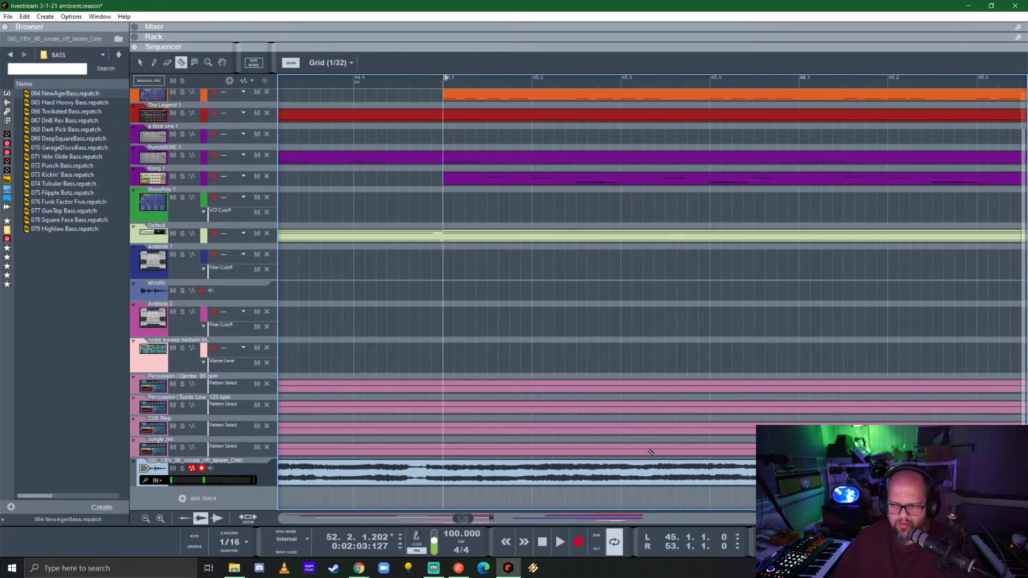
{"action": "scroll", "coordinate": [590, 465], "scroll_direction": "up", "scroll_amount": 2}
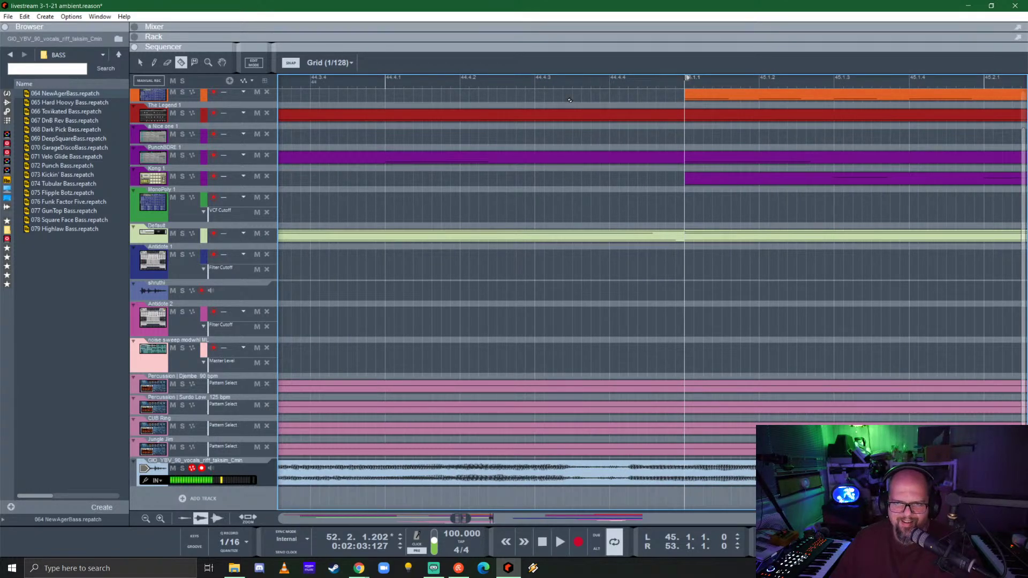
{"action": "key", "text": "q"}
{"action": "left_click", "coordinate": [561, 83]}
{"action": "key", "text": "space"}
{"action": "key", "text": "space"}
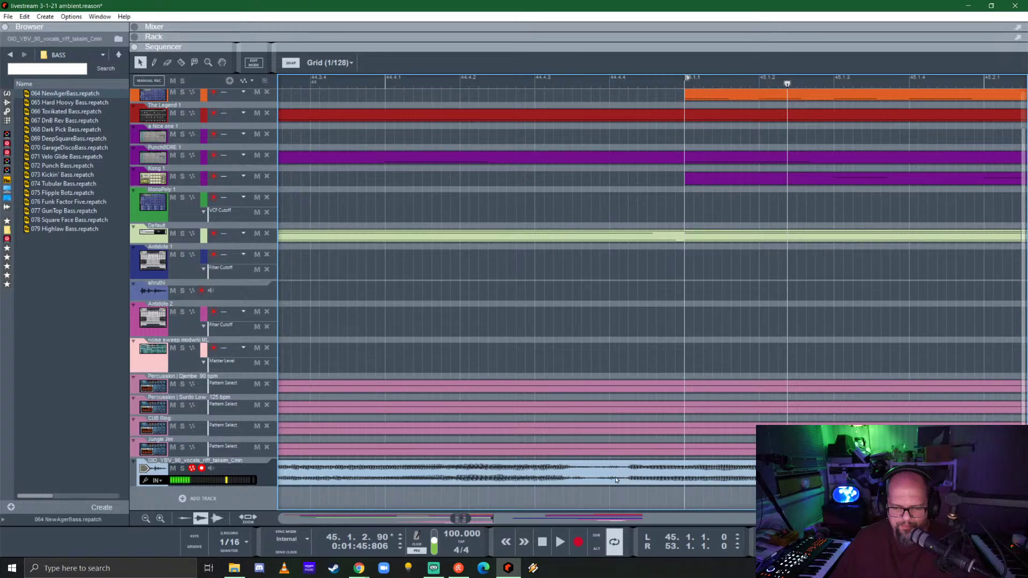
- Solo the vocal track and play it from 44.4.2 into bar 45
{"action": "left_click", "coordinate": [524, 83]}
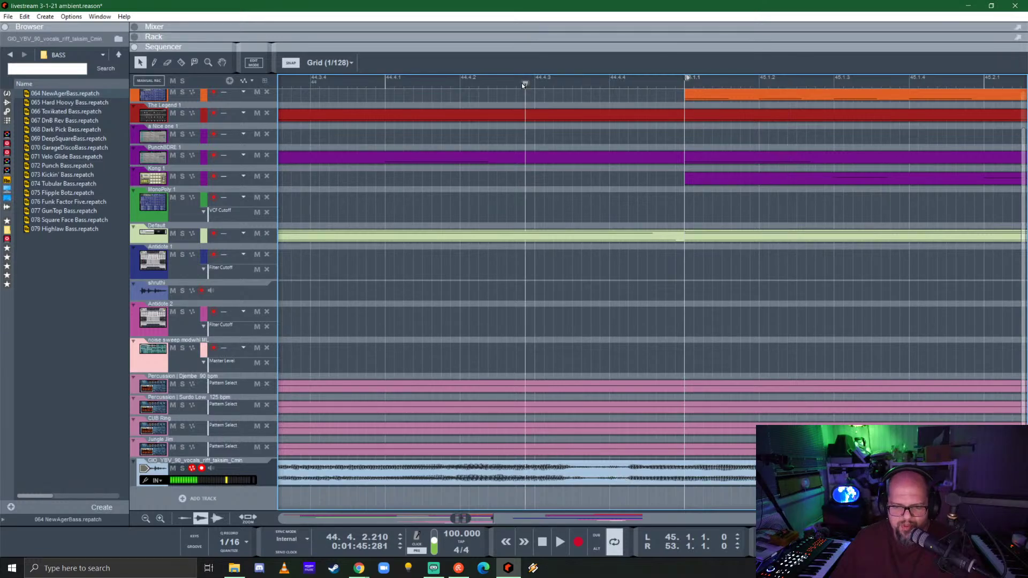
{"action": "left_click", "coordinate": [183, 469]}
{"action": "key", "text": "space"}
{"action": "key", "text": "space"}
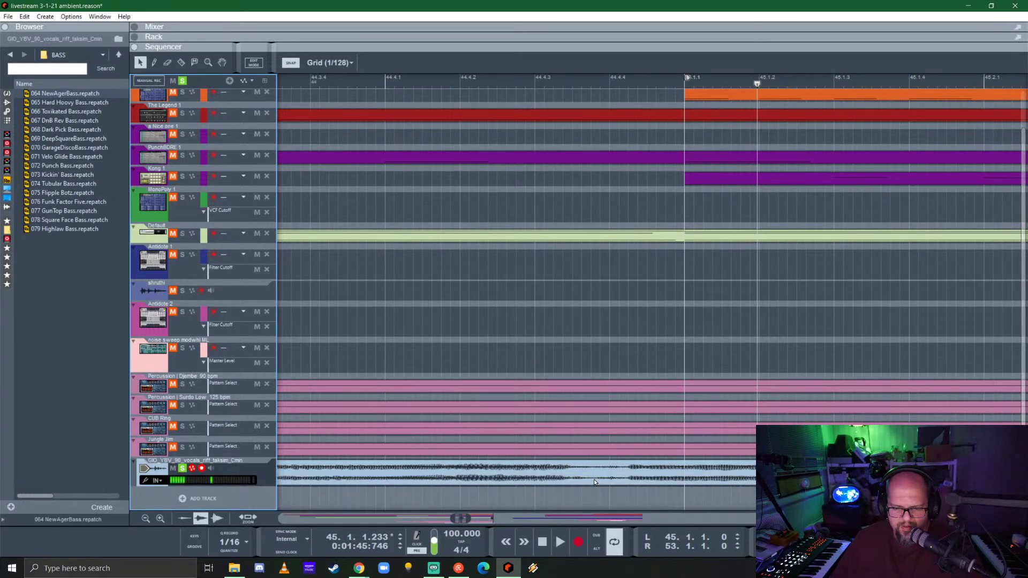
- Try splitting the vocal clip in the short dip just before bar 45
{"action": "key", "text": "r"}
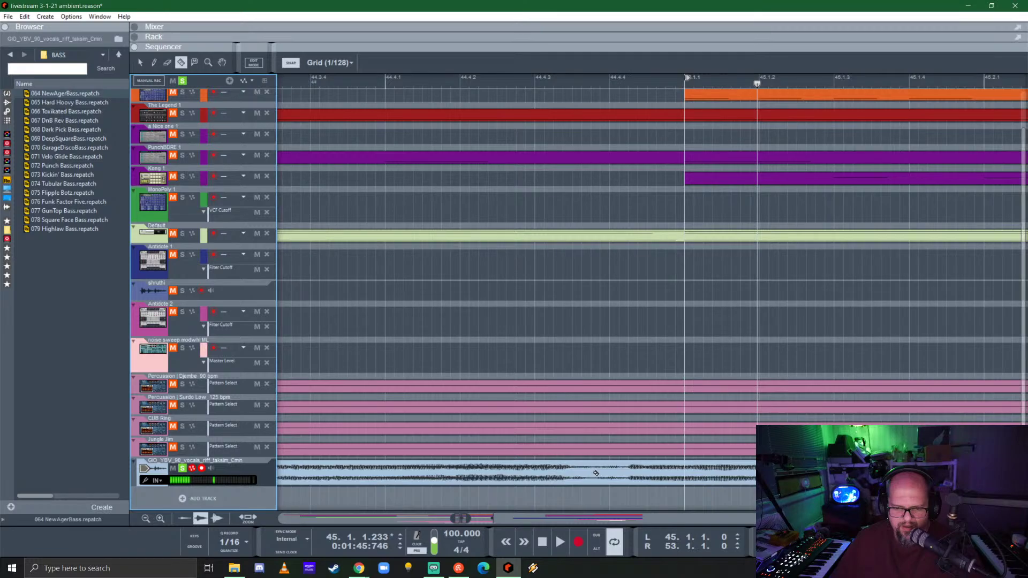
{"action": "left_click", "coordinate": [595, 473]}
{"action": "key", "text": "q"}
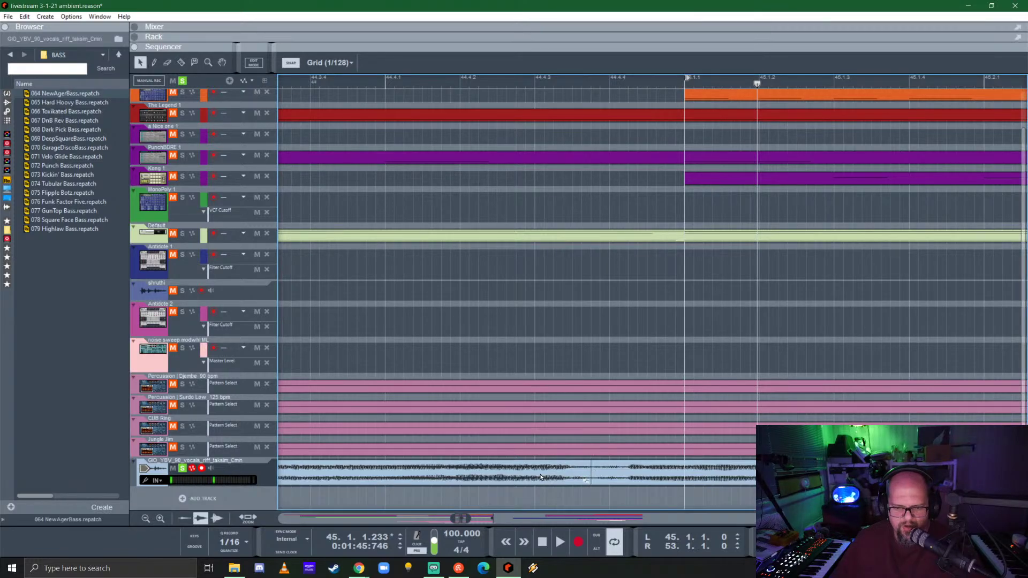
- Mute the vocal clip ahead of the new cut, listen to the part after it, and unmute the clip
{"action": "left_click", "coordinate": [543, 477]}
{"action": "key", "text": "m"}
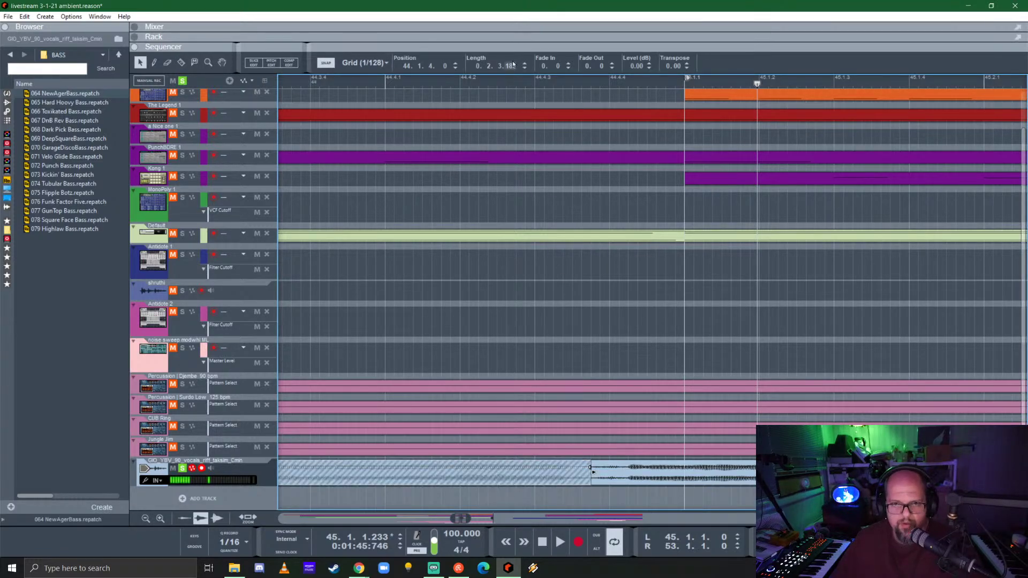
{"action": "key", "text": "space"}
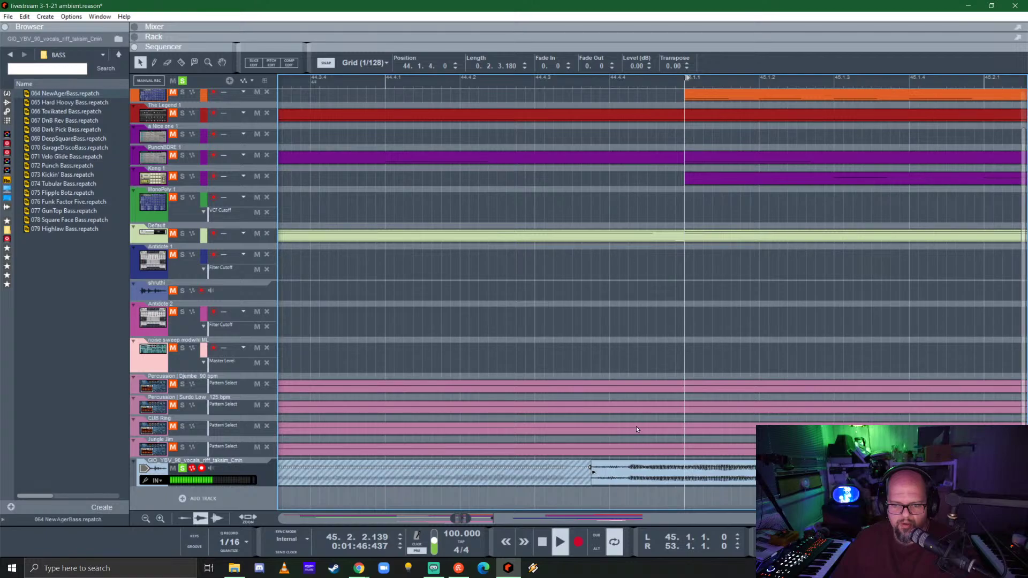
{"action": "key", "text": "space"}
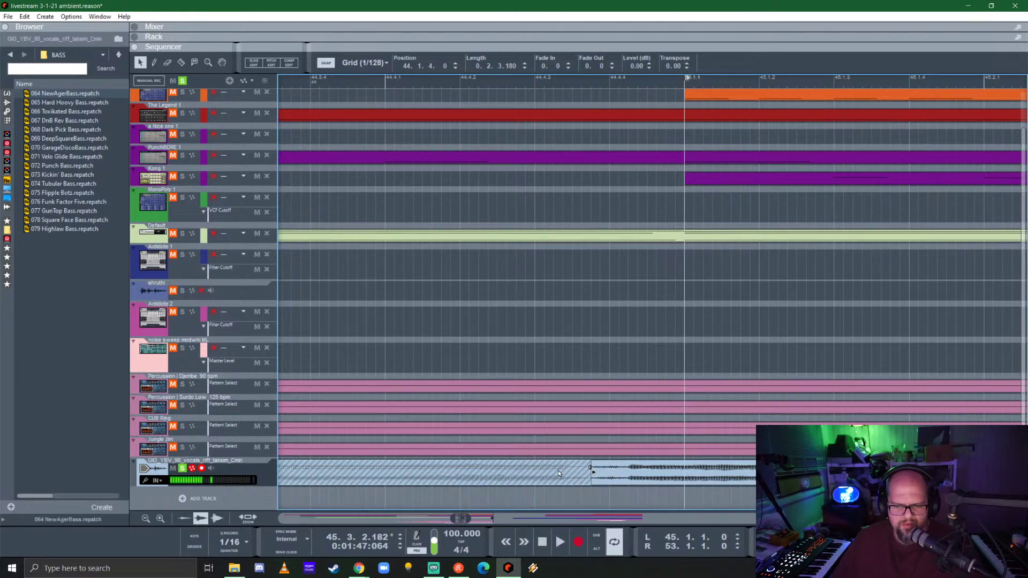
{"action": "key", "text": "m"}
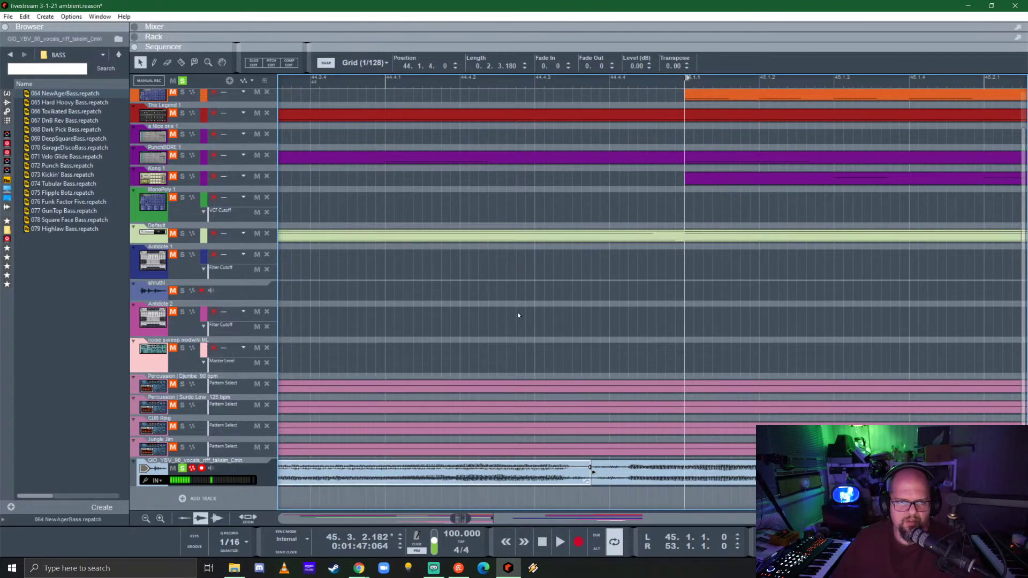
- Play the soloed vocal from within bar 44 across the cut just before bar 45
{"action": "scroll", "coordinate": [518, 315], "scroll_direction": "left", "scroll_amount": 5}
{"action": "left_click", "coordinate": [407, 85]}
{"action": "key", "text": "space"}
{"action": "scroll", "coordinate": [611, 345], "scroll_direction": "right", "scroll_amount": 1}
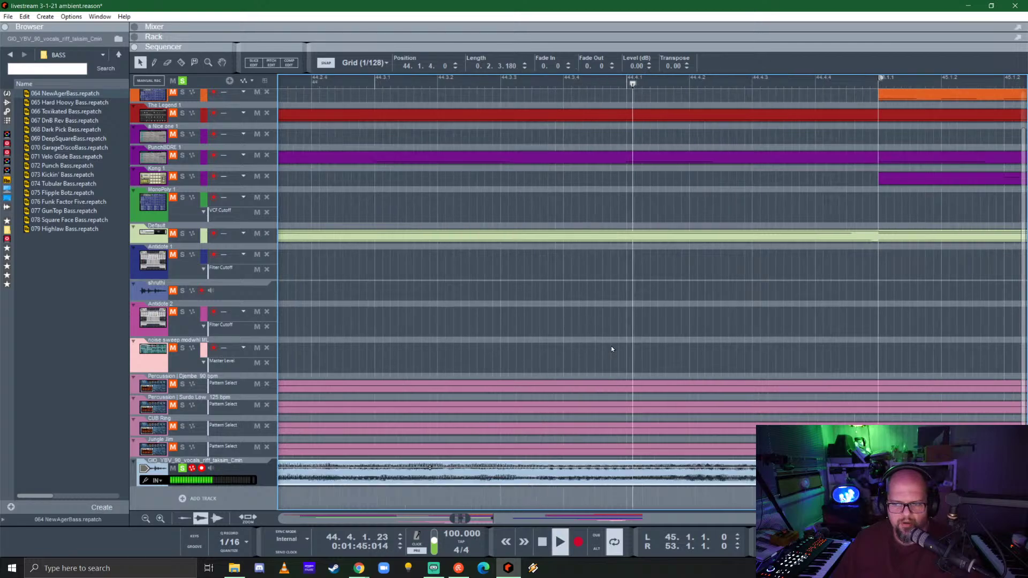
{"action": "scroll", "coordinate": [612, 346], "scroll_direction": "down", "scroll_amount": 2}
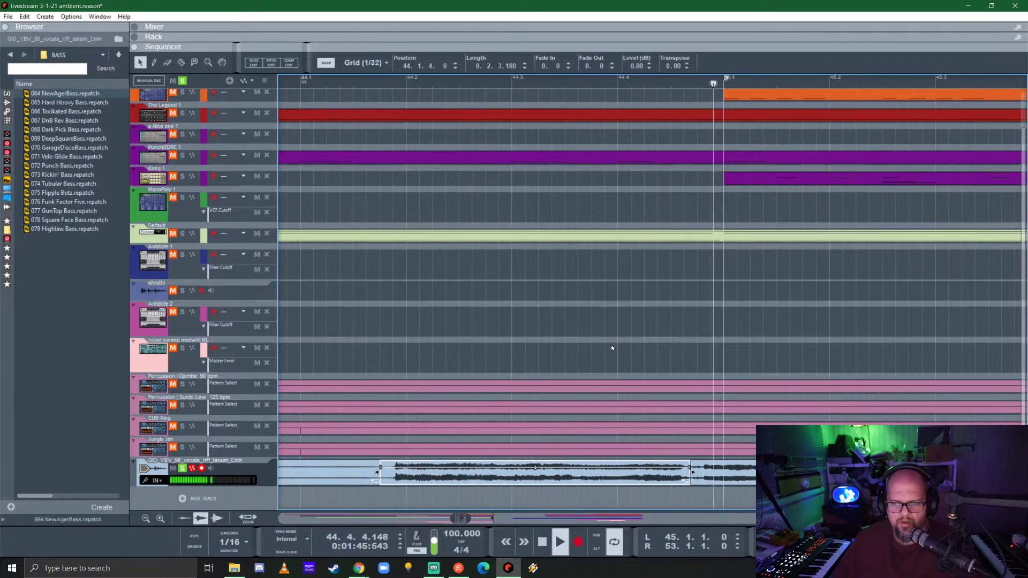
- Remove the cut just before bar 45 so the vocal phrase is one clip again
{"action": "left_click", "coordinate": [695, 492]}
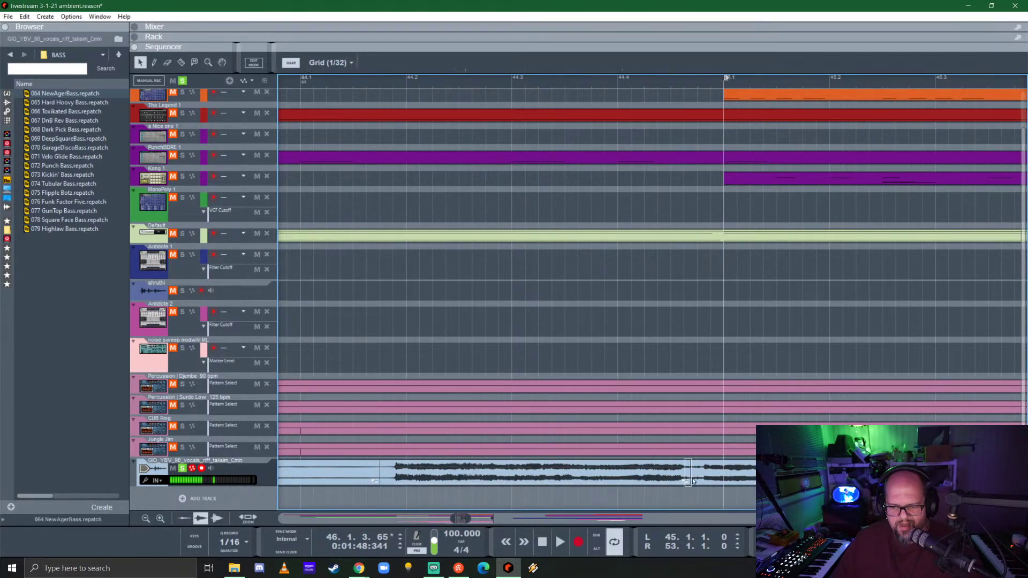
{"action": "left_click", "coordinate": [711, 470]}
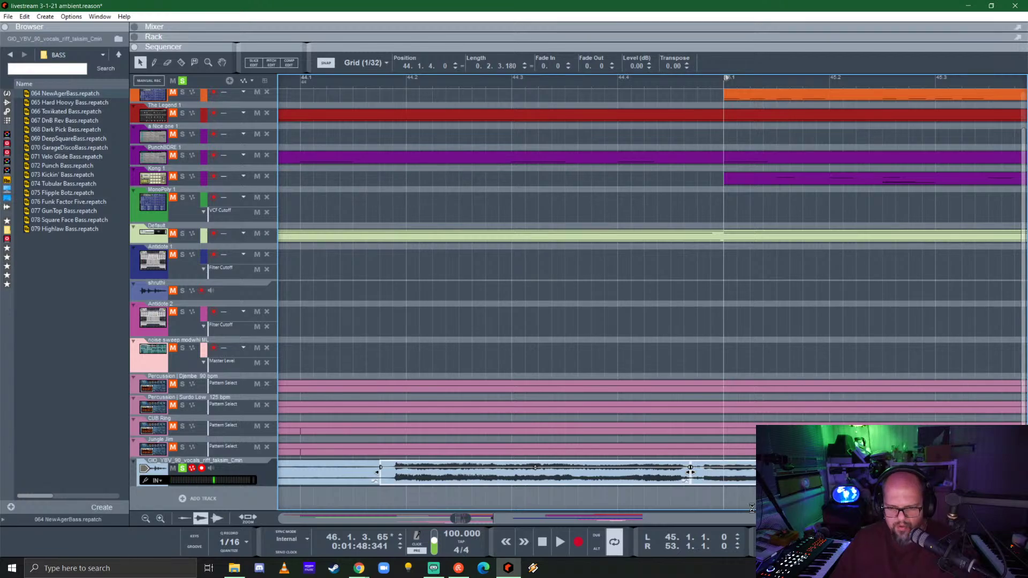
{"action": "scroll", "coordinate": [744, 500], "scroll_direction": "up", "scroll_amount": 2}
{"action": "left_click", "coordinate": [680, 501]}
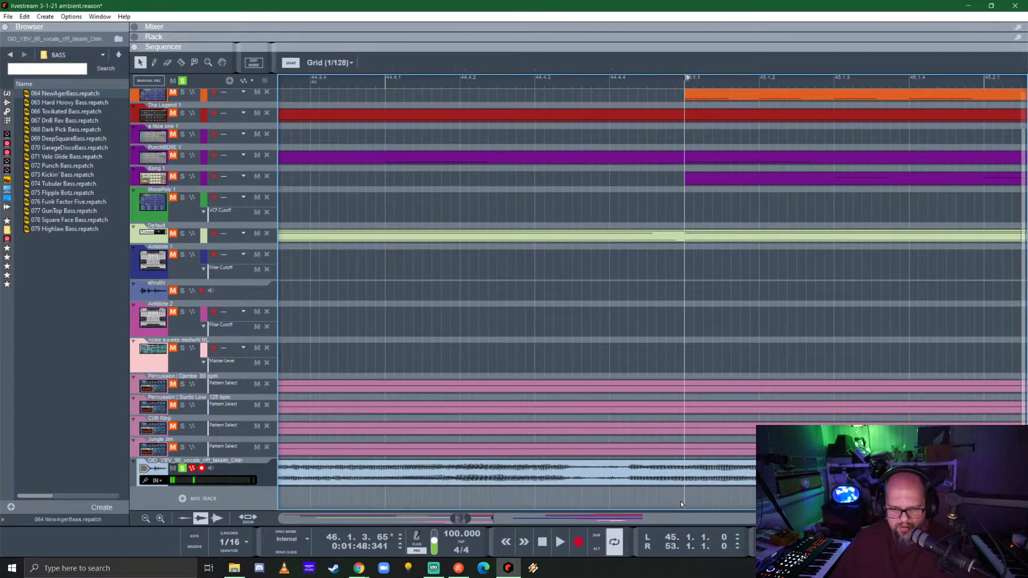
- Split the vocal clip in the silent gap at about 47.2.3, before the following phrase
{"action": "scroll", "coordinate": [635, 437], "scroll_direction": "down", "scroll_amount": 2}
{"action": "scroll", "coordinate": [643, 432], "scroll_direction": "down", "scroll_amount": 2}
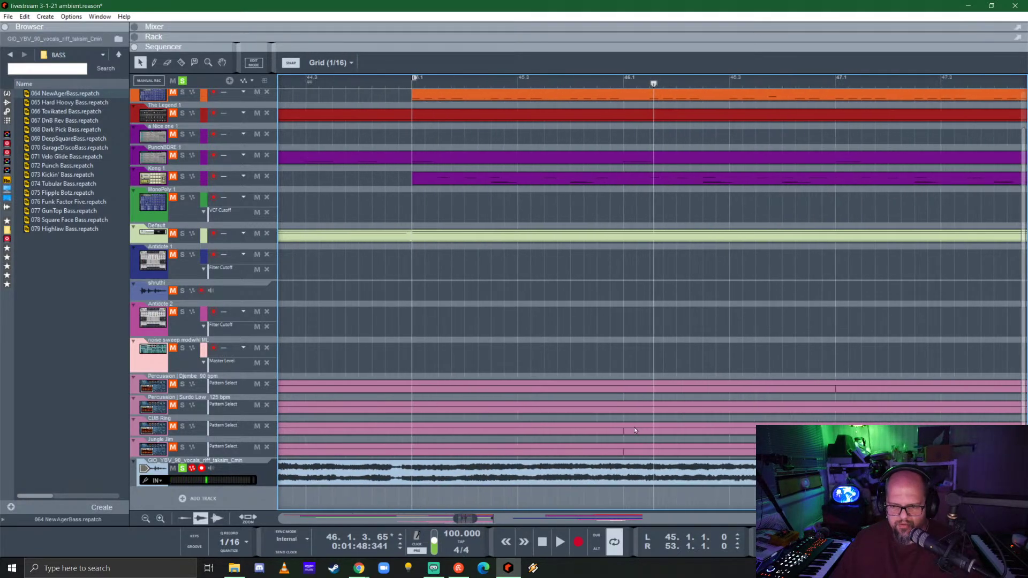
{"action": "scroll", "coordinate": [749, 476], "scroll_direction": "up", "scroll_amount": 2}
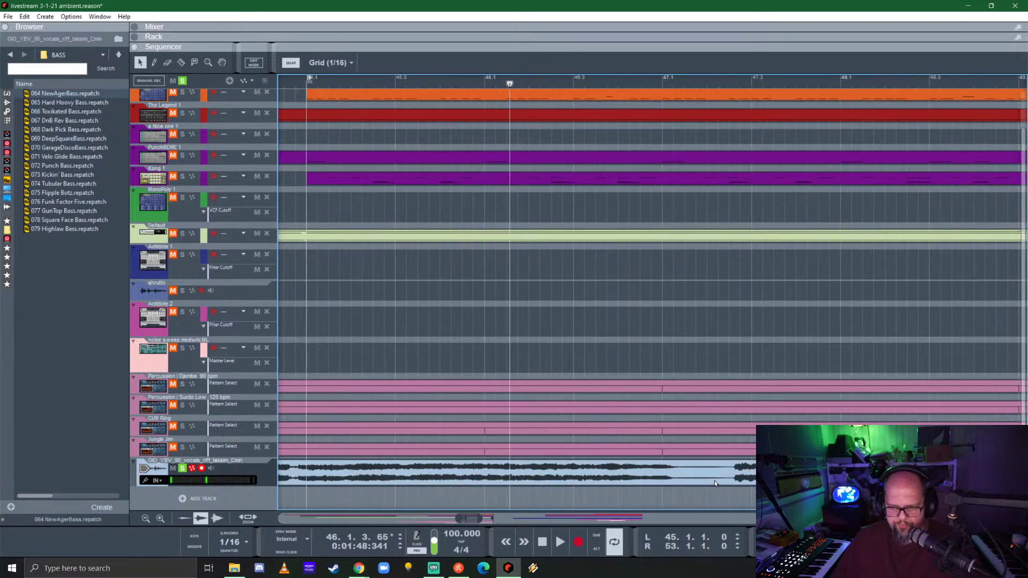
{"action": "key", "text": "r"}
{"action": "left_click", "coordinate": [732, 471]}
{"action": "key", "text": "q"}
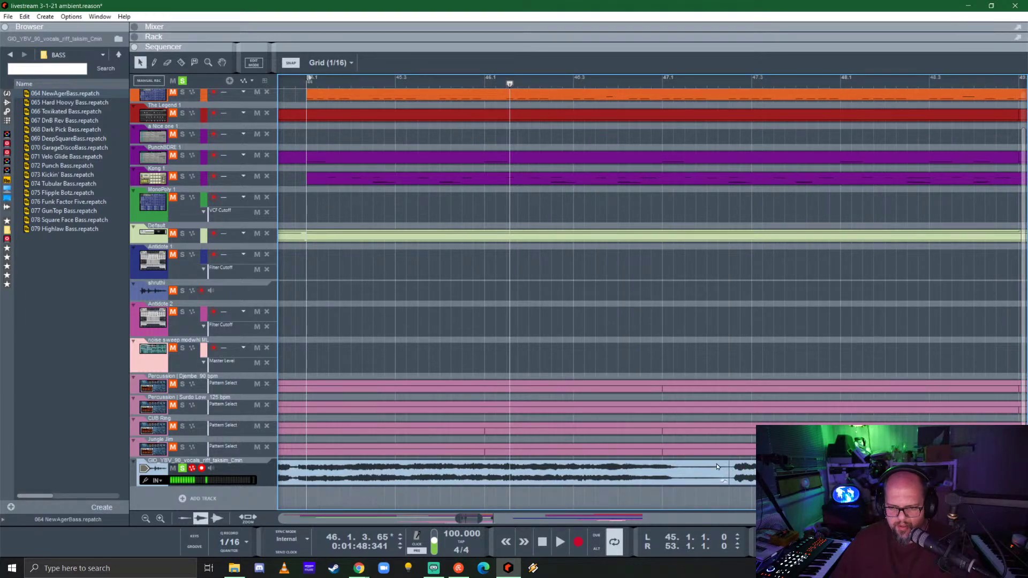
- Split the remaining vocal clip at about 50.2.4 with the Razor tool
{"action": "scroll", "coordinate": [716, 463], "scroll_direction": "right", "scroll_amount": 3}
{"action": "key", "text": "r"}
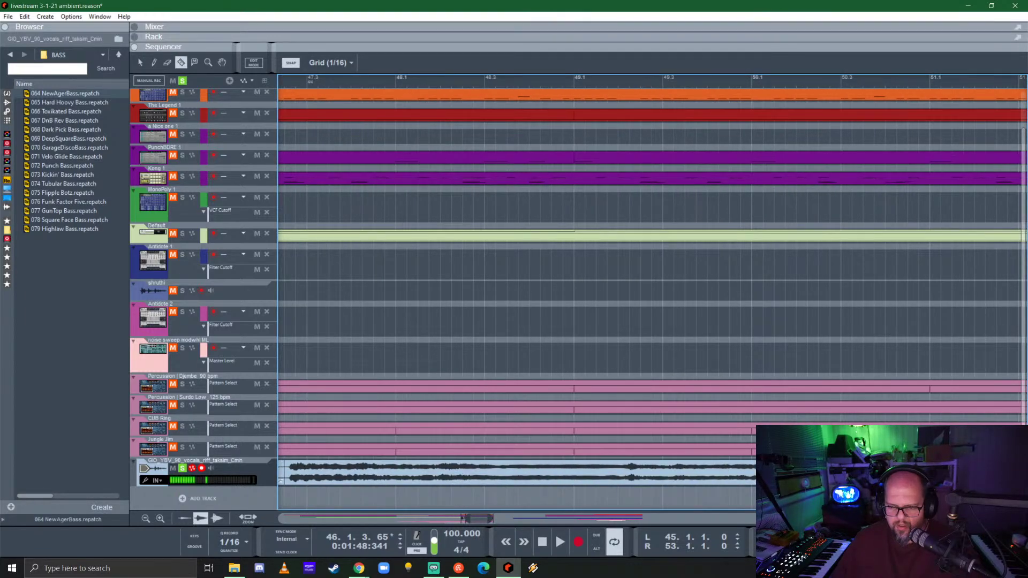
{"action": "key", "text": "q"}
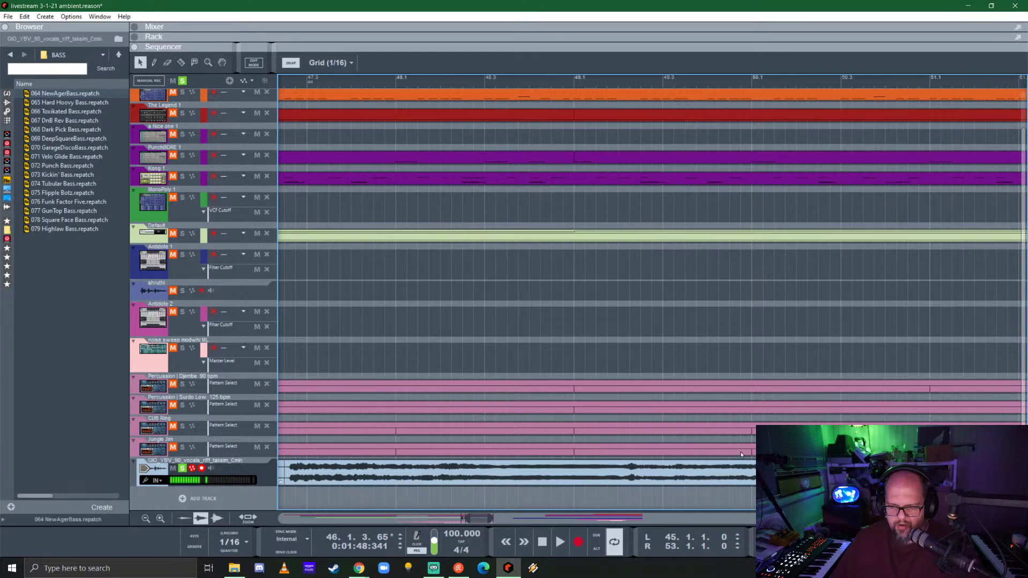
{"action": "scroll", "coordinate": [740, 450], "scroll_direction": "right", "scroll_amount": 4}
{"action": "scroll", "coordinate": [574, 448], "scroll_direction": "down", "scroll_amount": 6}
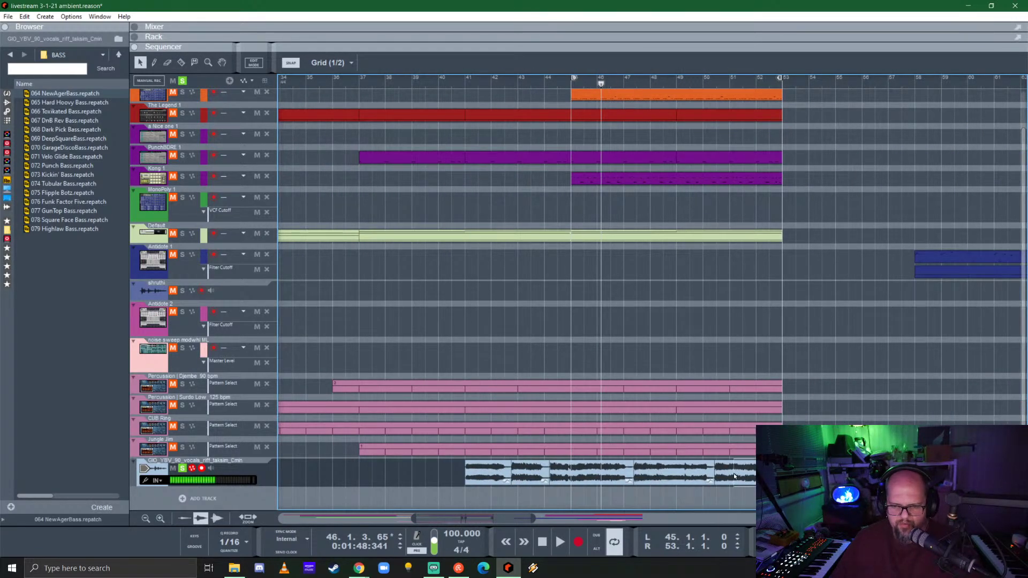
- Spread the vocal slices along the track, moving the fourth to 53.4.3, the third to 50.3.4 and the second to 43.2.1
{"action": "left_click", "coordinate": [717, 474]}
{"action": "key", "text": "Delete"}
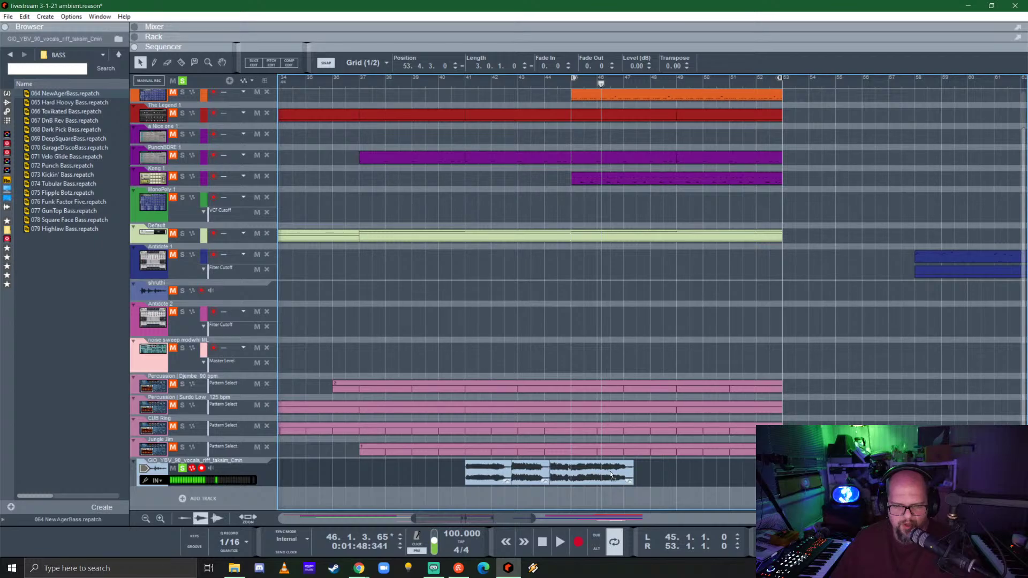
{"action": "left_click_drag", "start_coordinate": [610, 474], "coordinate": [780, 474]}
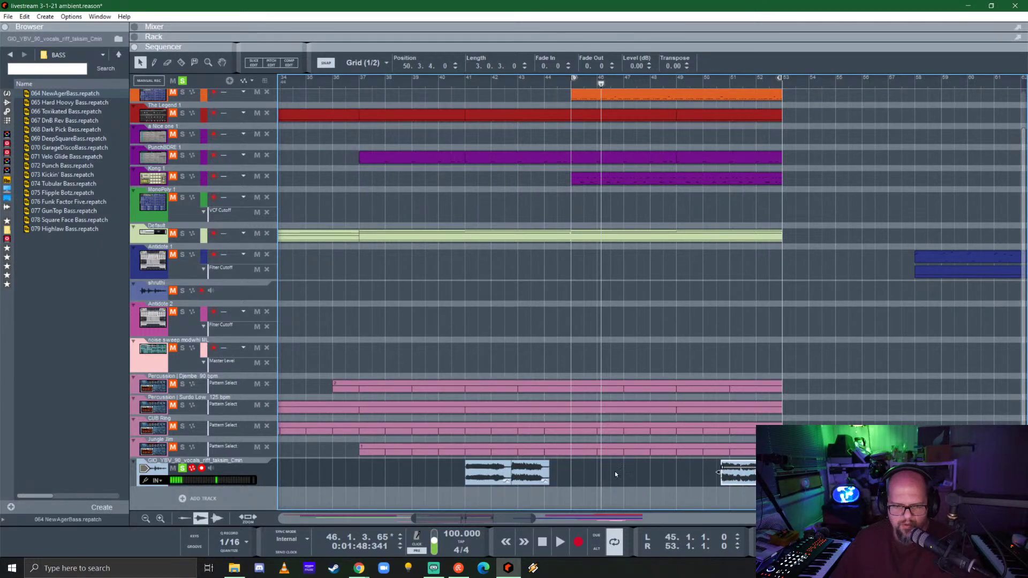
{"action": "mouse_move", "coordinate": [524, 477]}
{"action": "left_mouse_down"}
{"action": "mouse_move", "coordinate": [616, 475]}
{"action": "mouse_move", "coordinate": [531, 473]}
{"action": "left_mouse_up"}
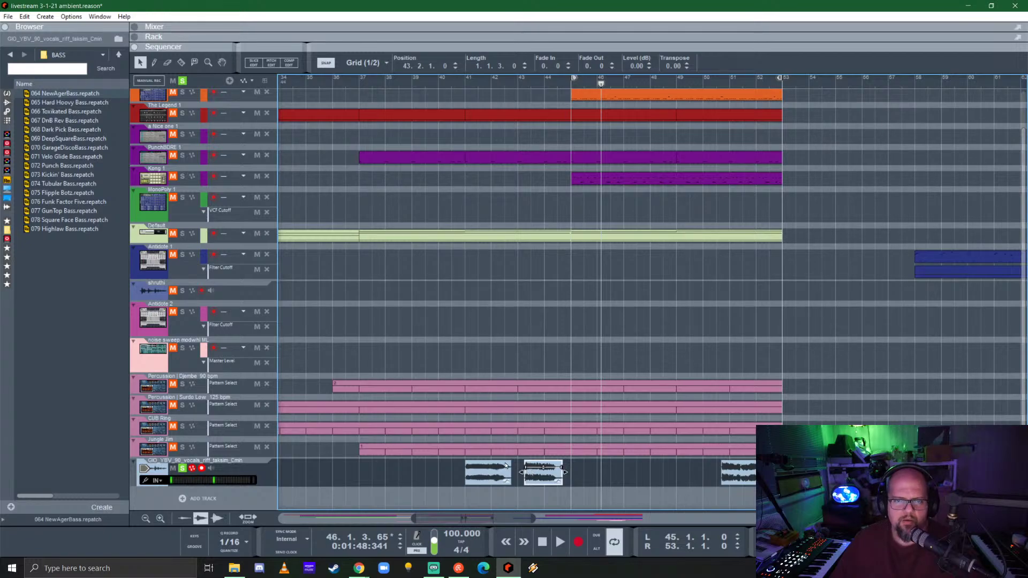
- Shift the second vocal slice to 43.1.3 and bring the third slice back to 45.1.3
{"action": "scroll", "coordinate": [444, 449], "scroll_direction": "up", "scroll_amount": 3}
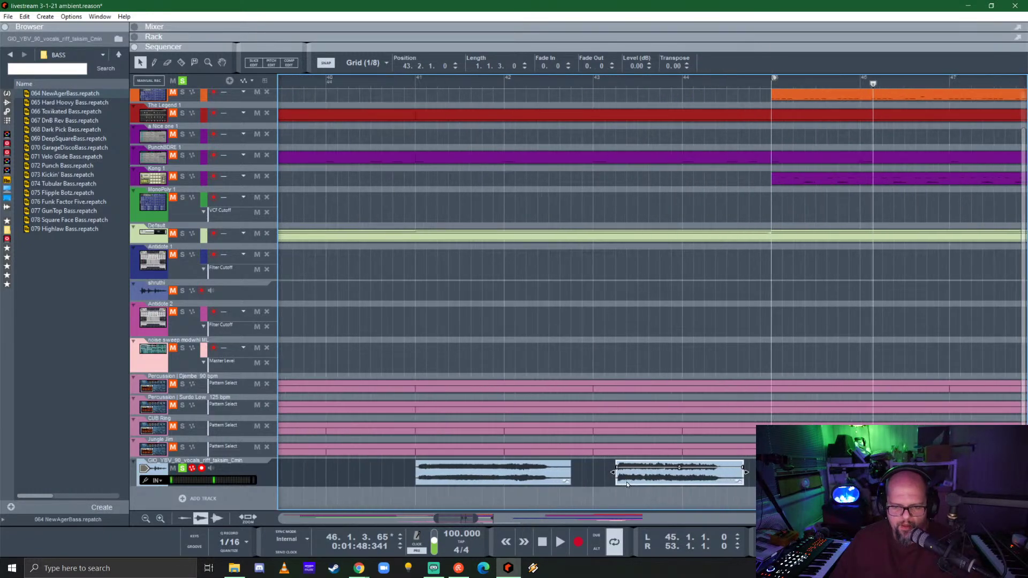
{"action": "left_click_drag", "start_coordinate": [649, 478], "coordinate": [633, 474]}
{"action": "scroll", "coordinate": [633, 474], "scroll_direction": "down", "scroll_amount": 2}
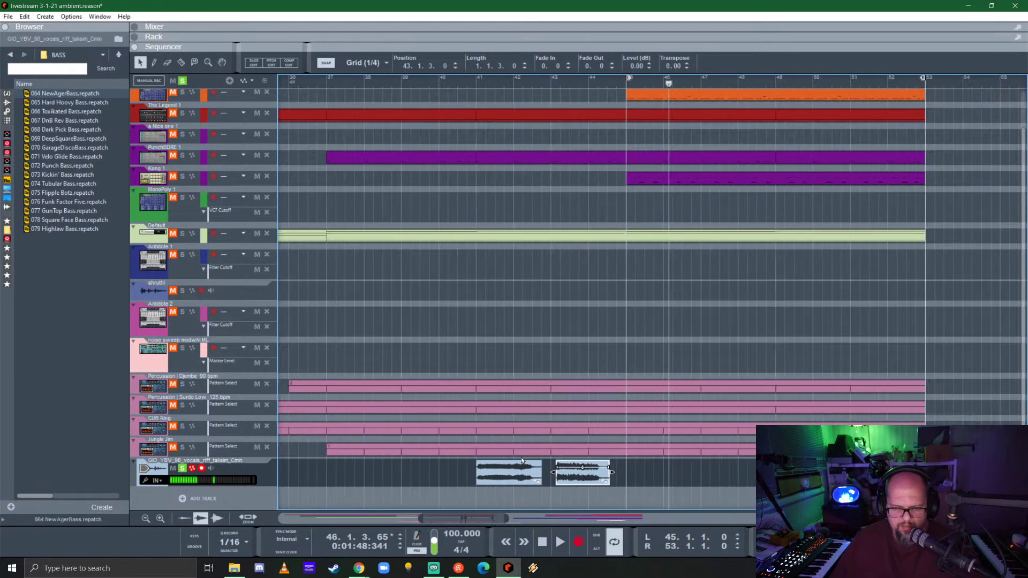
{"action": "left_click_drag", "start_coordinate": [789, 473], "coordinate": [676, 479]}
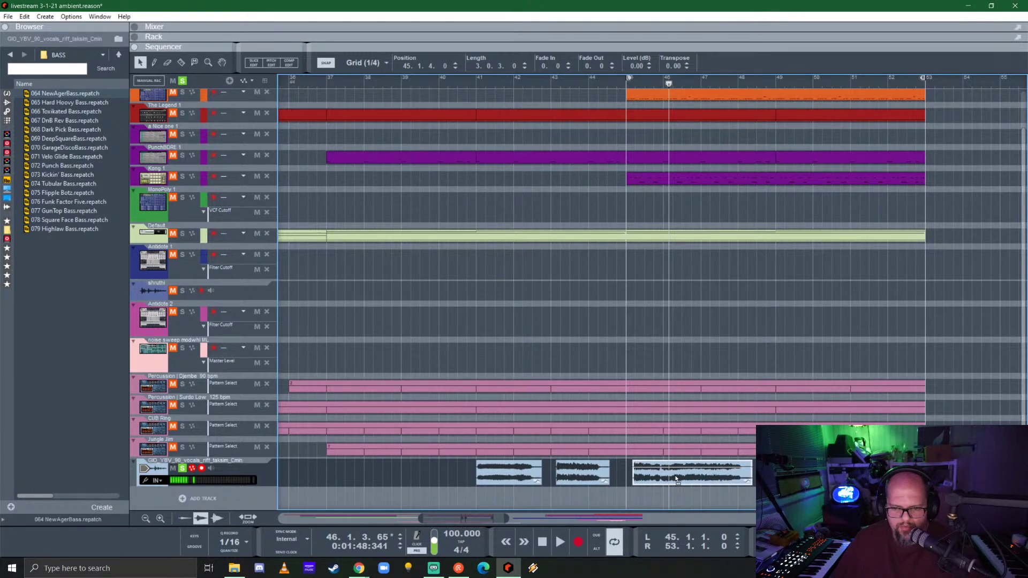
{"action": "scroll", "coordinate": [680, 479], "scroll_direction": "up", "scroll_amount": 2}
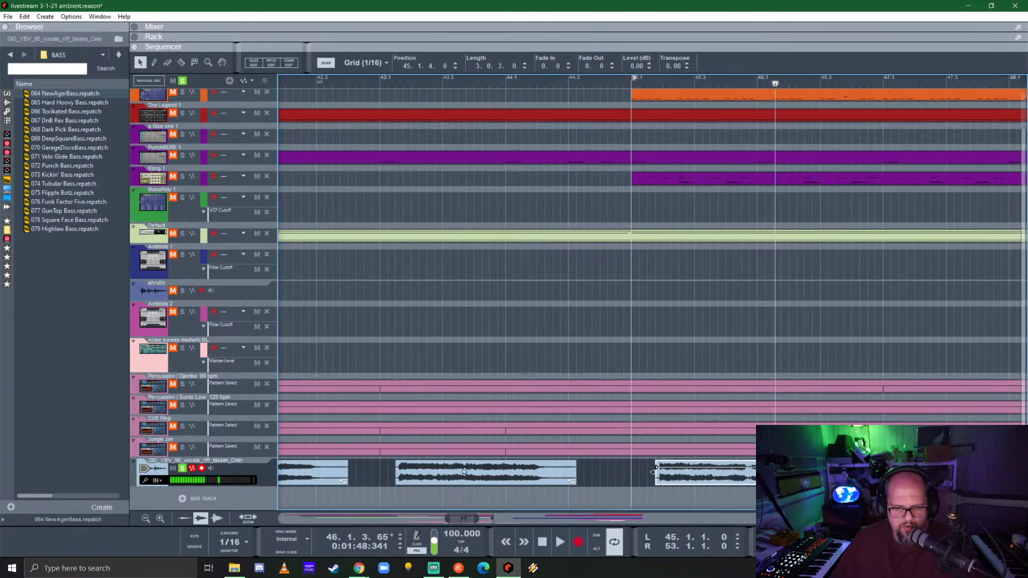
{"action": "left_click_drag", "start_coordinate": [684, 479], "coordinate": [674, 478]}
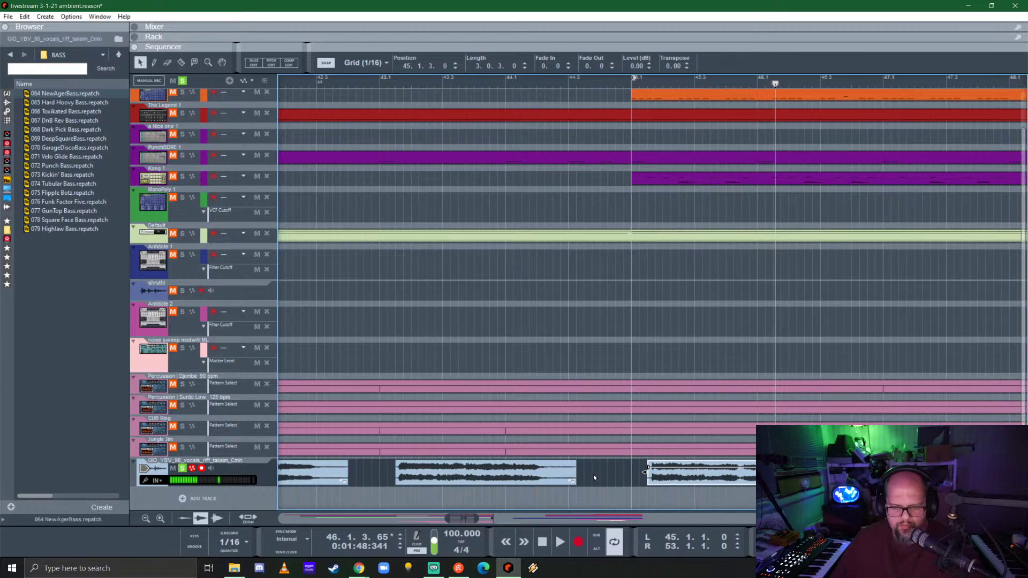
- Move the fourth vocal slice back to 49.1.1 and the fifth to 52.4.4 to close the gaps
{"action": "scroll", "coordinate": [634, 442], "scroll_direction": "down", "scroll_amount": 3}
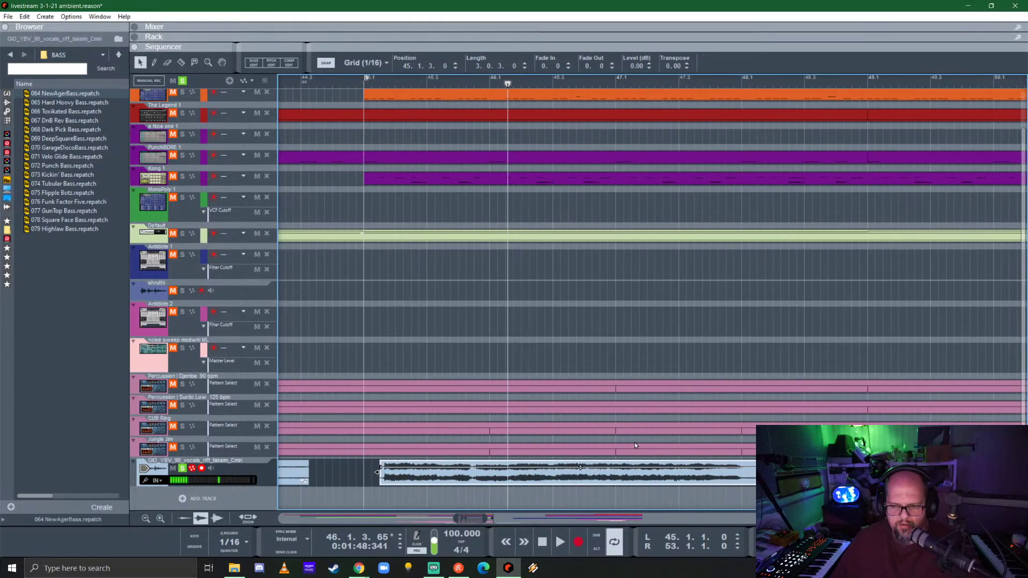
{"action": "left_click_drag", "start_coordinate": [811, 472], "coordinate": [545, 460]}
{"action": "scroll", "coordinate": [538, 441], "scroll_direction": "up", "scroll_amount": 3}
{"action": "scroll", "coordinate": [537, 438], "scroll_direction": "up", "scroll_amount": 1}
{"action": "scroll", "coordinate": [545, 450], "scroll_direction": "down", "scroll_amount": 4}
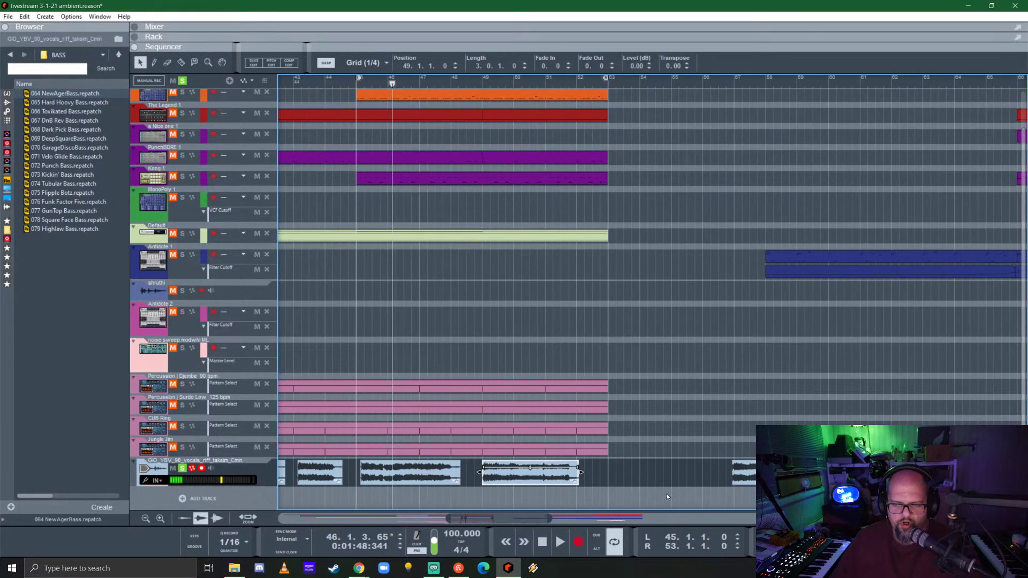
{"action": "left_click_drag", "start_coordinate": [757, 473], "coordinate": [631, 473]}
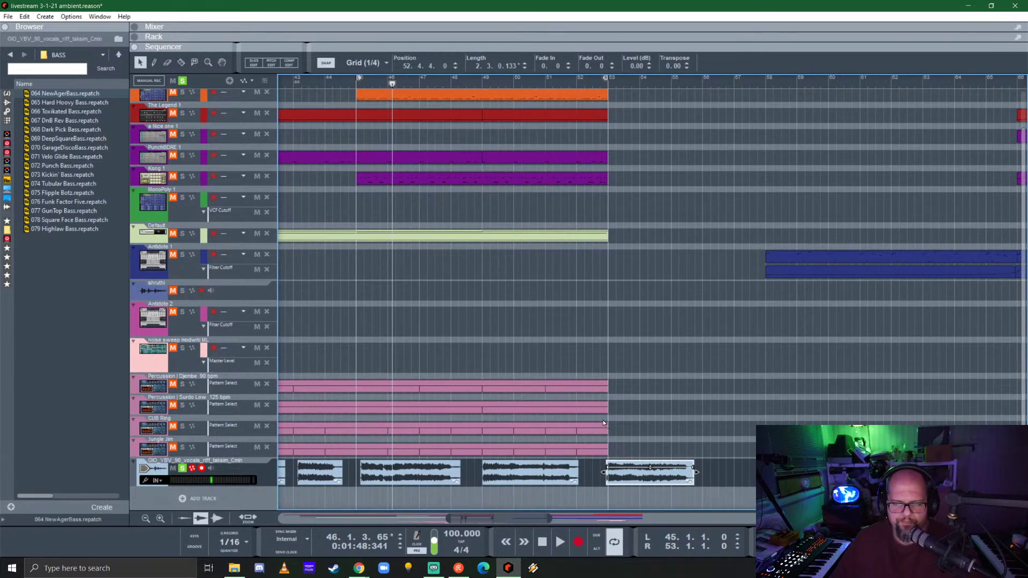
- Select all note and Filter Cutoff clips on the Antidote 1 track and move them earlier to start at bar 37
{"action": "scroll", "coordinate": [551, 393], "scroll_direction": "down", "scroll_amount": 3}
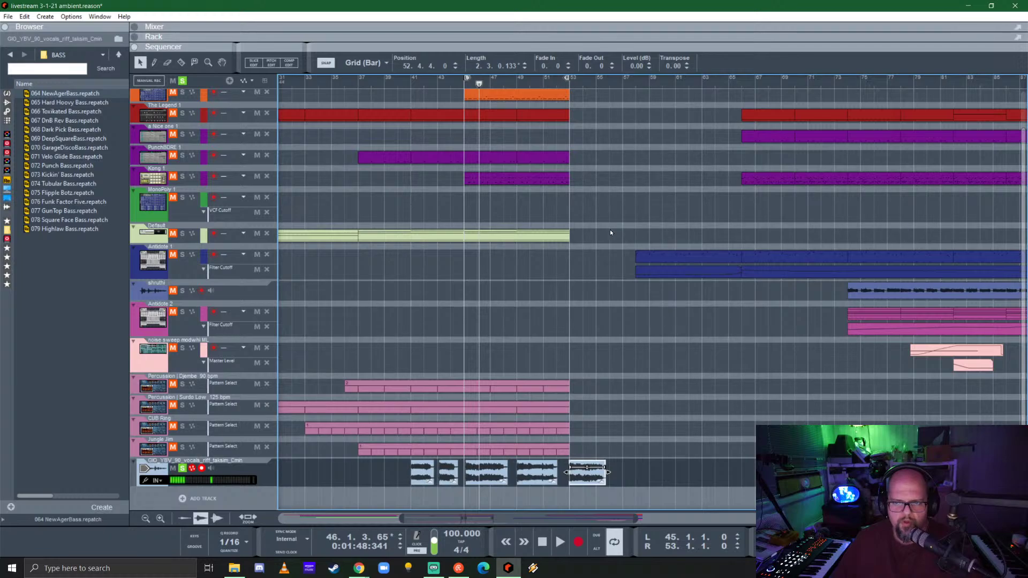
{"action": "left_click_drag", "start_coordinate": [610, 229], "coordinate": [798, 206]}
{"action": "scroll", "coordinate": [686, 301], "scroll_direction": "down", "scroll_amount": 4}
{"action": "left_click", "coordinate": [676, 275]}
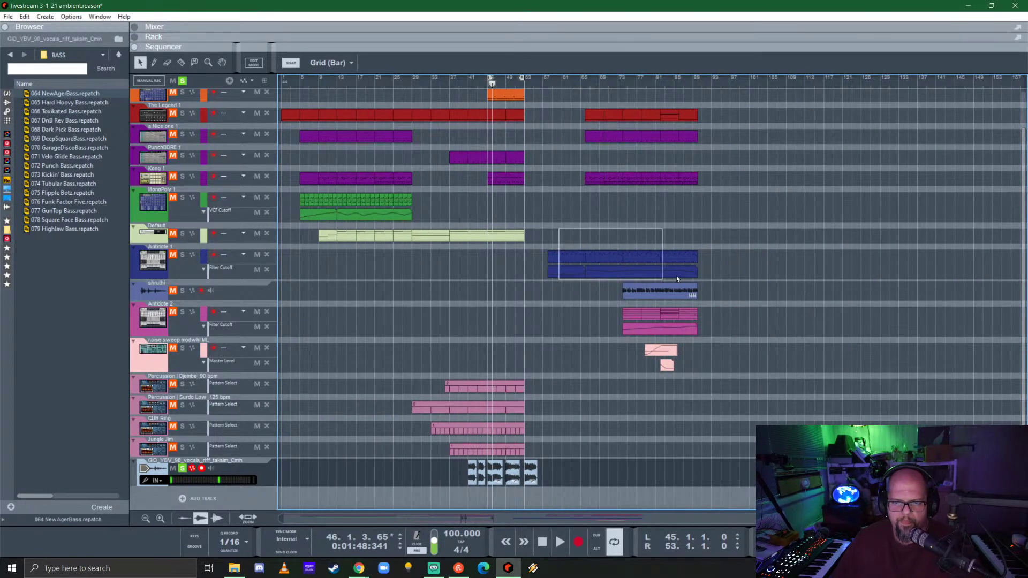
{"action": "left_click_drag", "start_coordinate": [654, 274], "coordinate": [557, 274]}
- Play from bar 45, toggling the vocal track's solo to compare the vocals alone and within the full mix
{"action": "scroll", "coordinate": [557, 274], "scroll_direction": "up", "scroll_amount": 4}
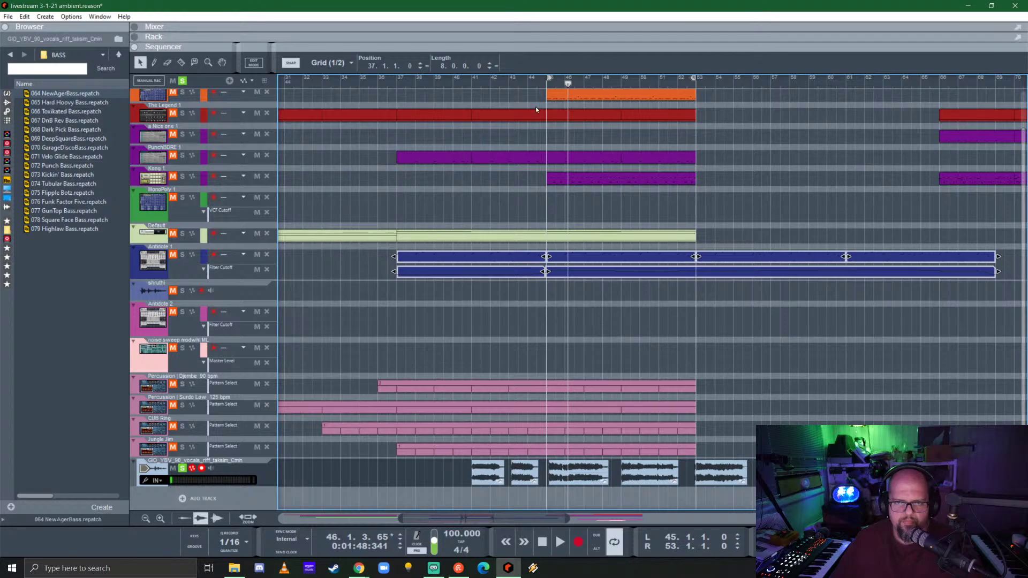
{"action": "left_click", "coordinate": [547, 80]}
{"action": "key", "text": "space"}
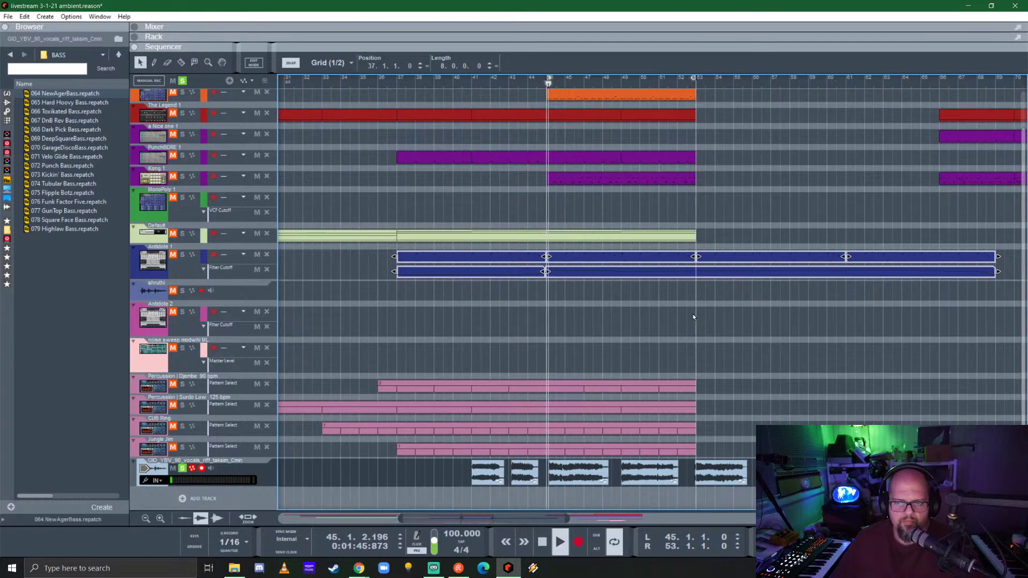
{"action": "left_click", "coordinate": [182, 468]}
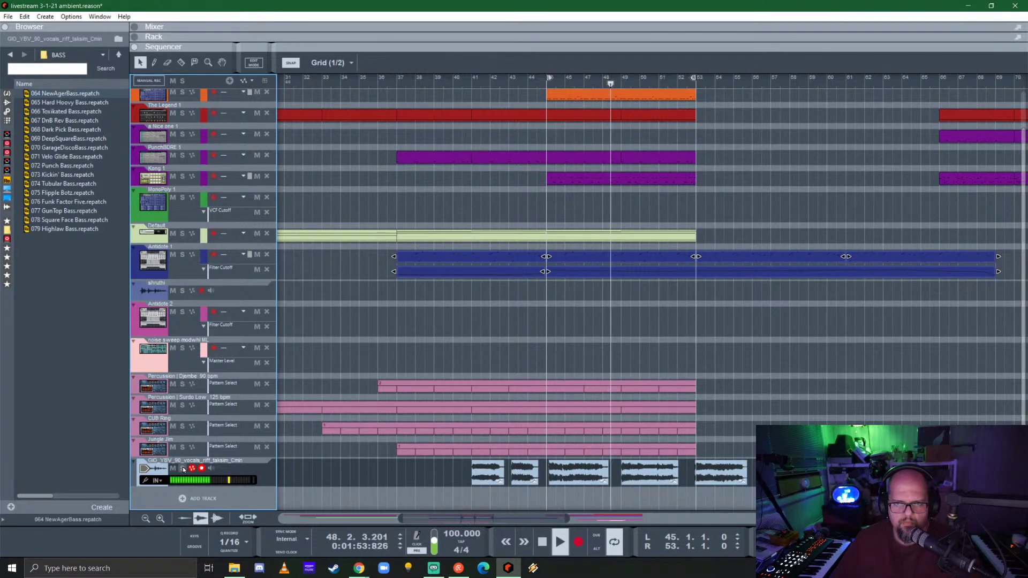
{"action": "left_click", "coordinate": [182, 468]}
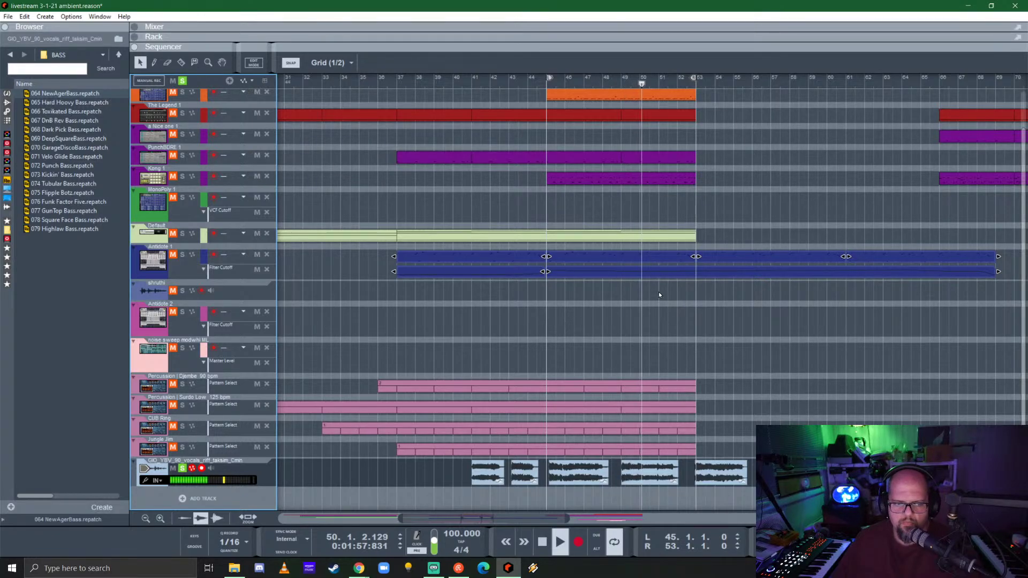
{"action": "left_click", "coordinate": [182, 469]}
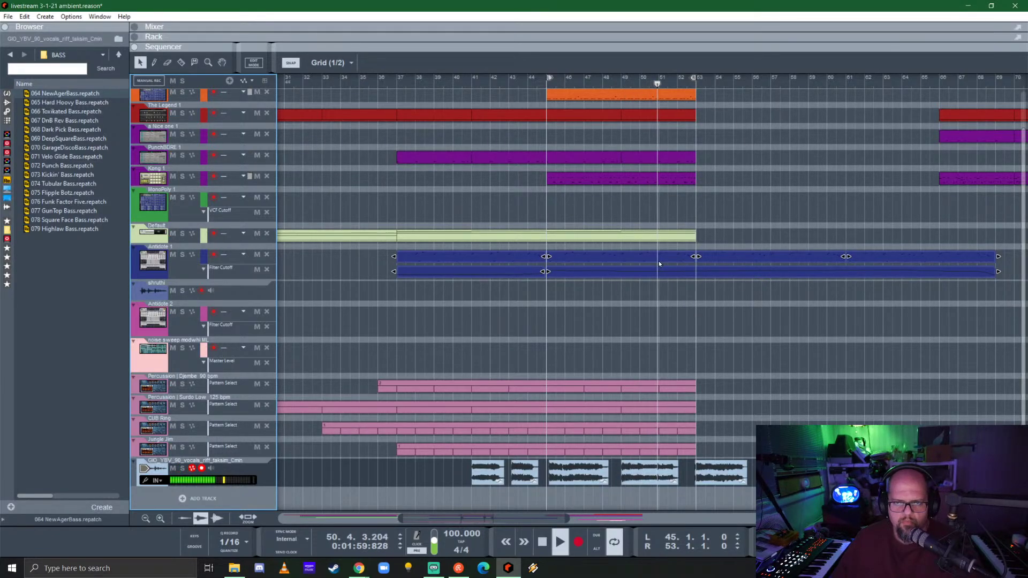
- Move the vocal audio track device into the first rack column below Antidote 2 and enlarge the sequencer again
{"action": "key", "text": "F6"}
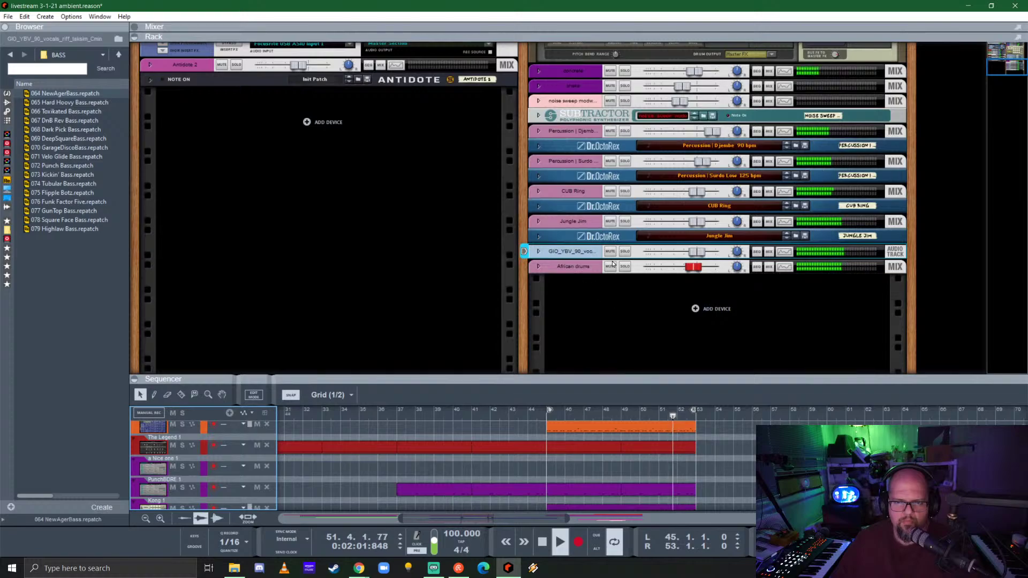
{"action": "left_click_drag", "start_coordinate": [577, 249], "coordinate": [241, 135]}
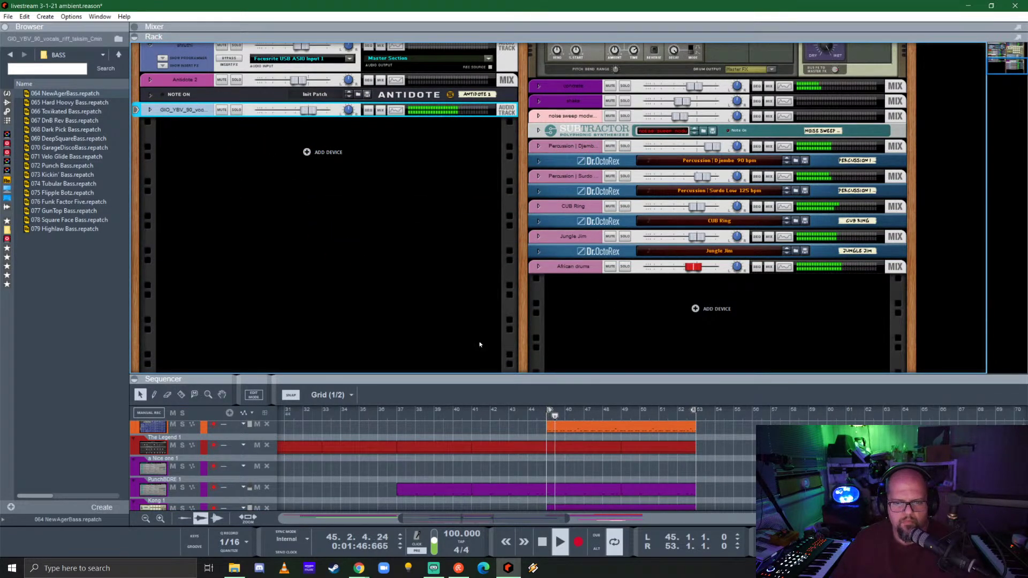
{"action": "left_click_drag", "start_coordinate": [544, 375], "coordinate": [555, 106]}
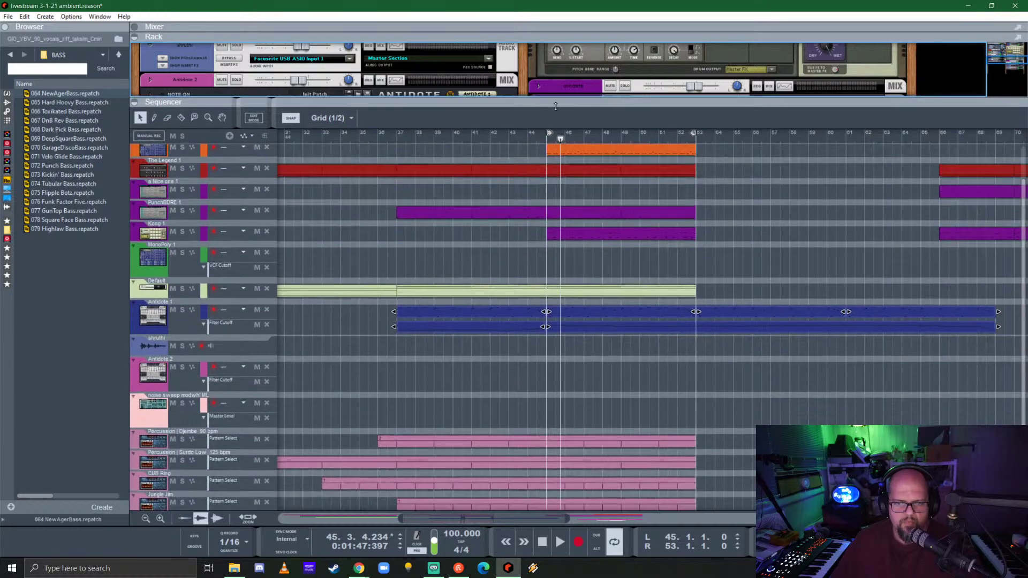
- Set the loop locators around the vocal slices, from 41.1.1 to 55.3.1
{"action": "scroll", "coordinate": [508, 441], "scroll_direction": "down", "scroll_amount": 3}
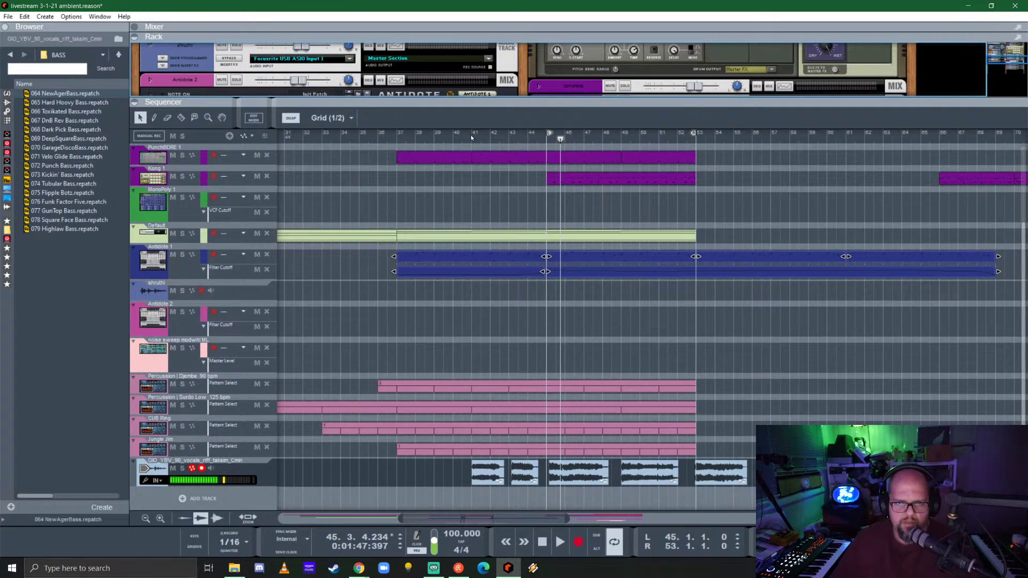
{"action": "left_click", "coordinate": [472, 134], "text": "ctrl"}
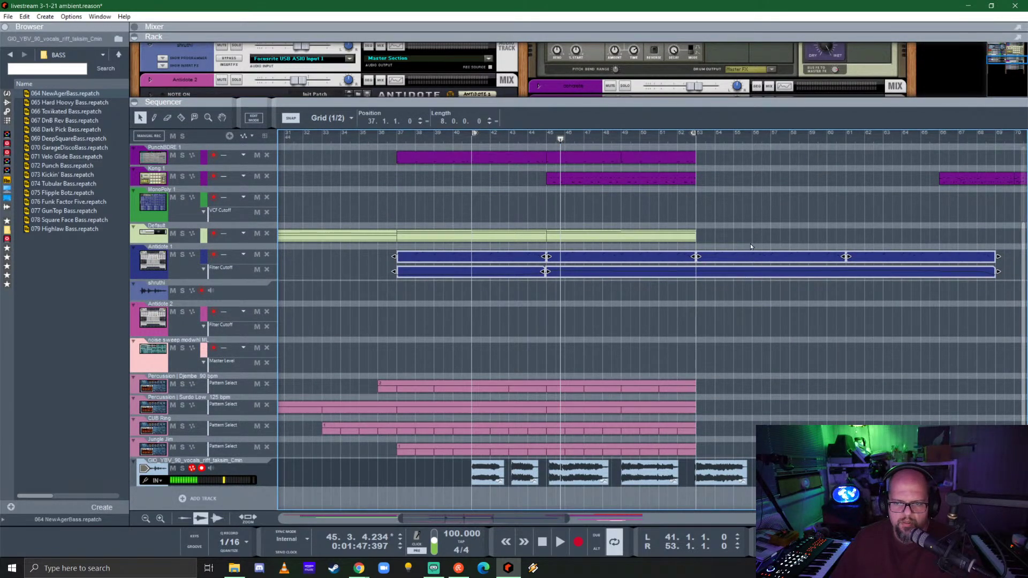
{"action": "left_click", "coordinate": [751, 134], "text": "alt"}
{"action": "left_click_drag", "start_coordinate": [751, 135], "coordinate": [742, 137]}
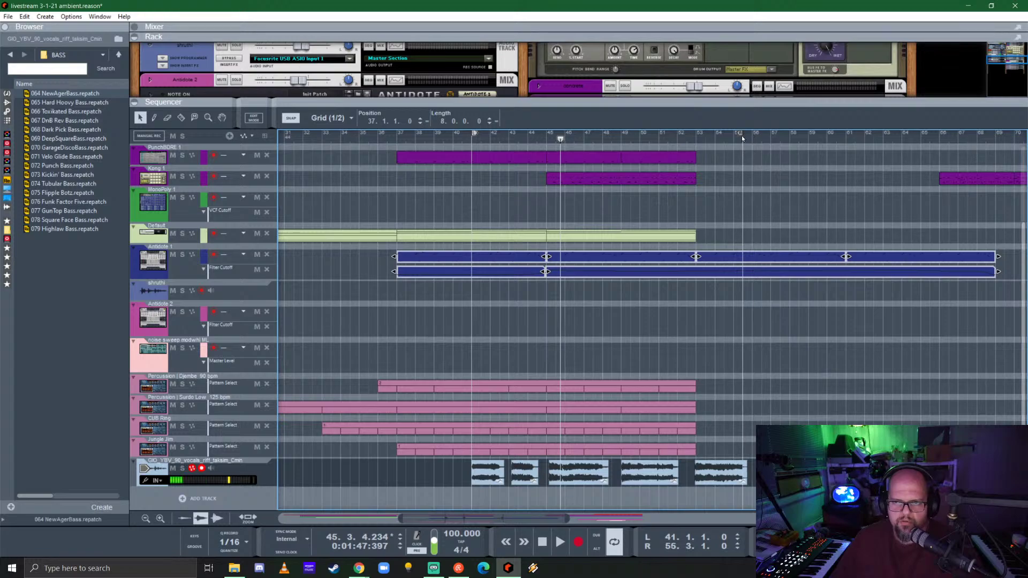
- Solo the vocal channel in the rack and set its track color to Kelly Green
{"action": "left_click_drag", "start_coordinate": [605, 99], "coordinate": [565, 399]}
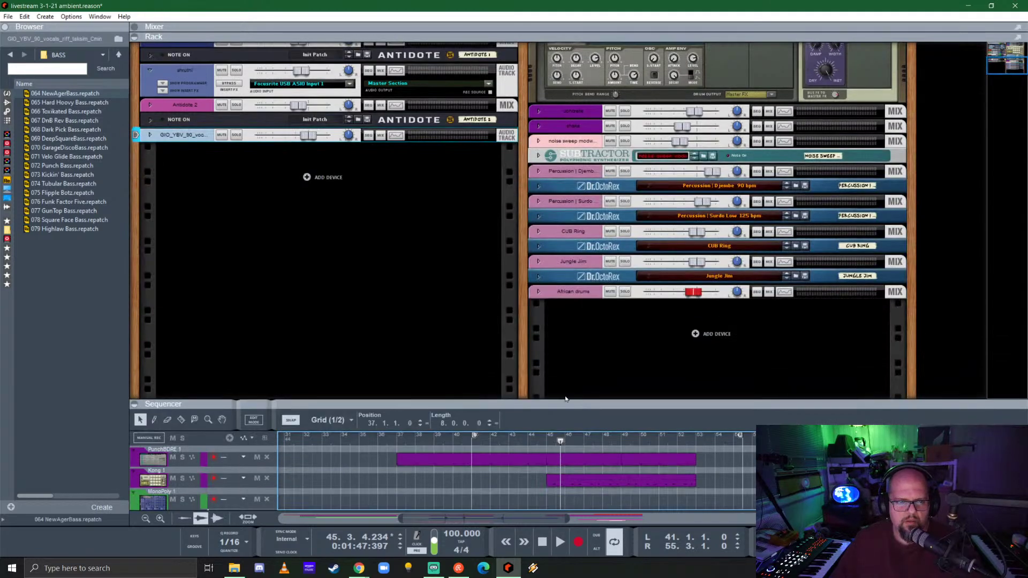
{"action": "left_click", "coordinate": [236, 135]}
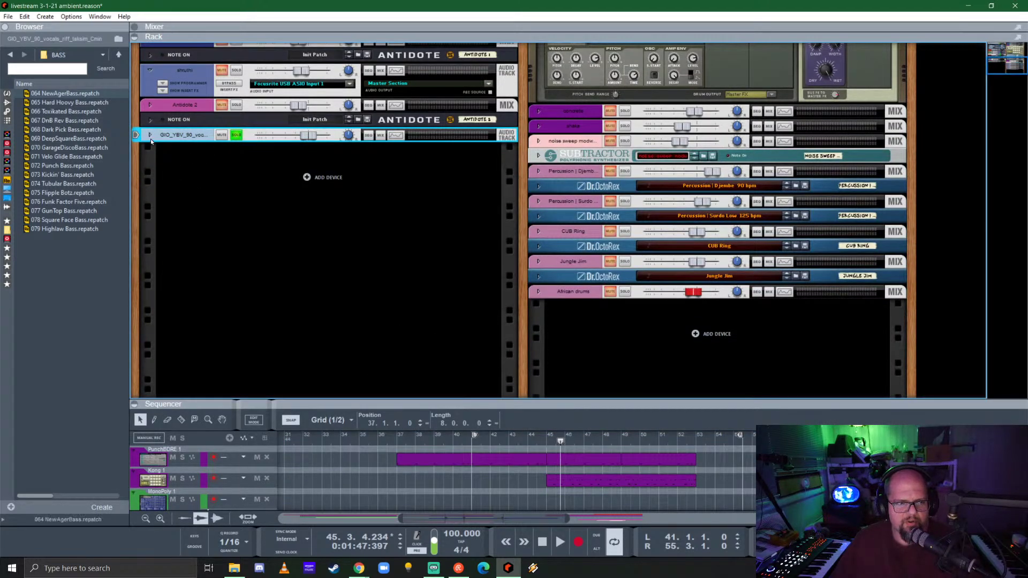
{"action": "right_click", "coordinate": [182, 138]}
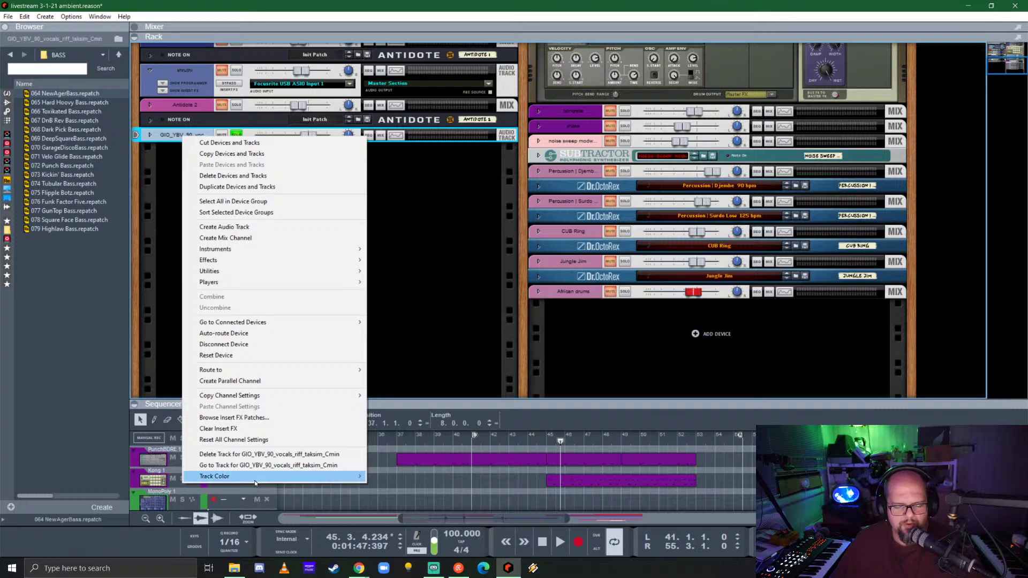
{"action": "mouse_move", "coordinate": [266, 475]}
{"action": "left_click", "coordinate": [399, 286]}
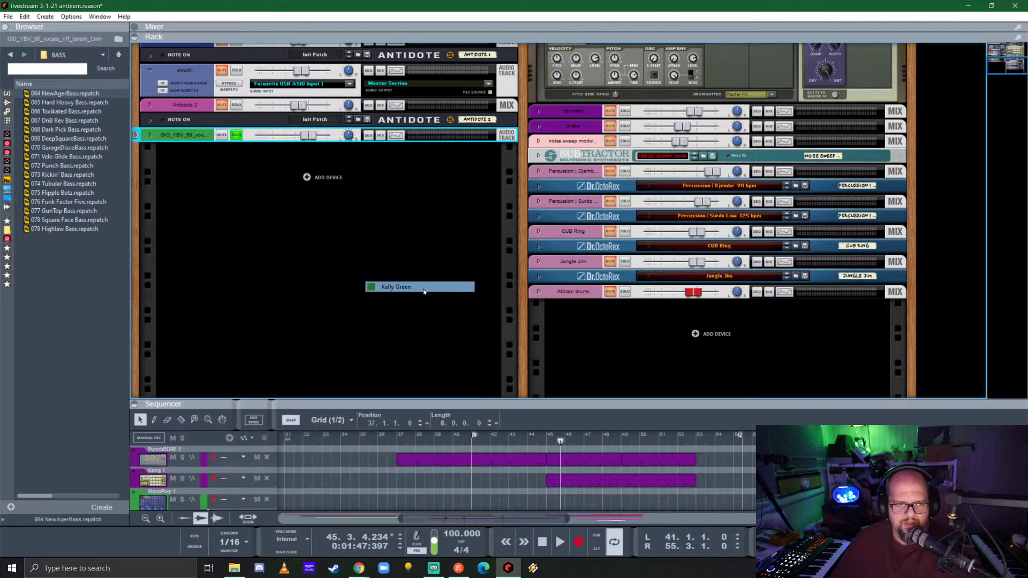
- Unfold the vocal channel's insert FX and add the OTT_x64 compressor from the Comps favorites
{"action": "left_click", "coordinate": [150, 135]}
{"action": "left_click", "coordinate": [163, 155]}
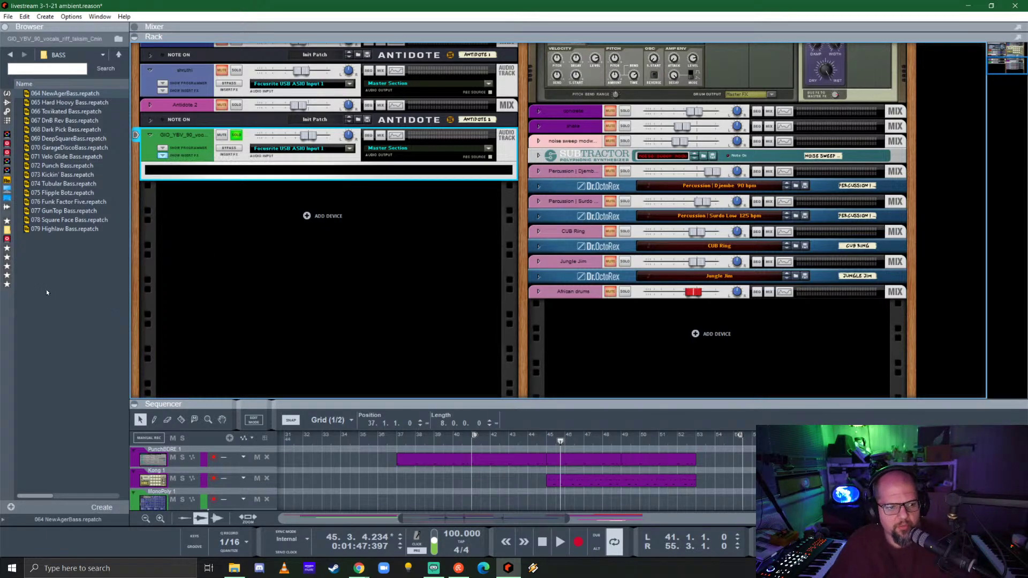
{"action": "left_click", "coordinate": [5, 268]}
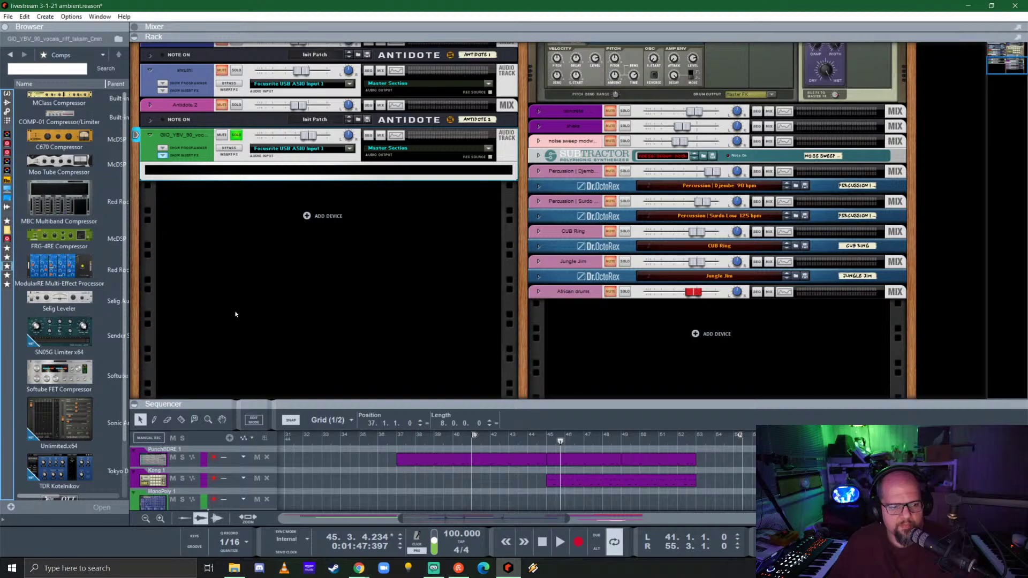
{"action": "scroll", "coordinate": [86, 304], "scroll_direction": "down", "scroll_amount": 2}
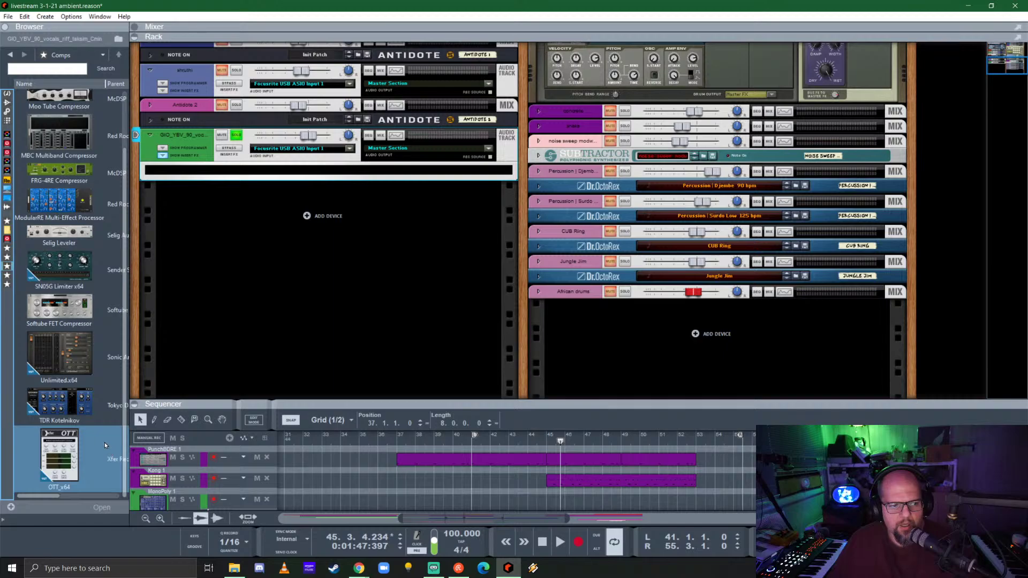
{"action": "mouse_move", "coordinate": [56, 460]}
{"action": "left_mouse_down"}
{"action": "mouse_move", "coordinate": [274, 155]}
{"action": "mouse_move", "coordinate": [277, 163]}
{"action": "left_mouse_up"}
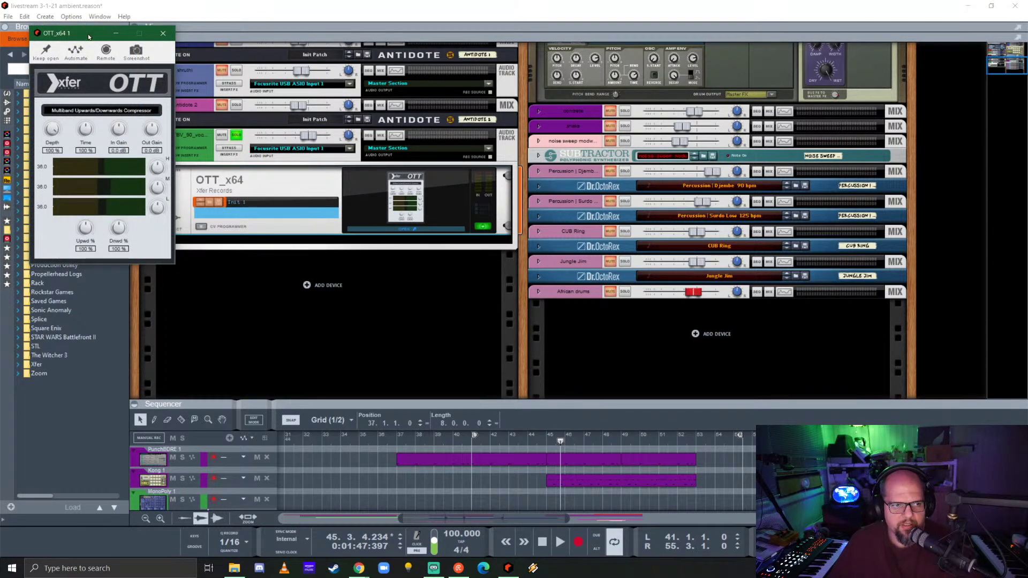
{"action": "left_click_drag", "start_coordinate": [89, 36], "coordinate": [446, 123]}
- Play the vocals from bar 41 while lowering OTT's Depth, and return to the enlarged sequencer with the plugin closed
{"action": "left_click", "coordinate": [473, 443]}
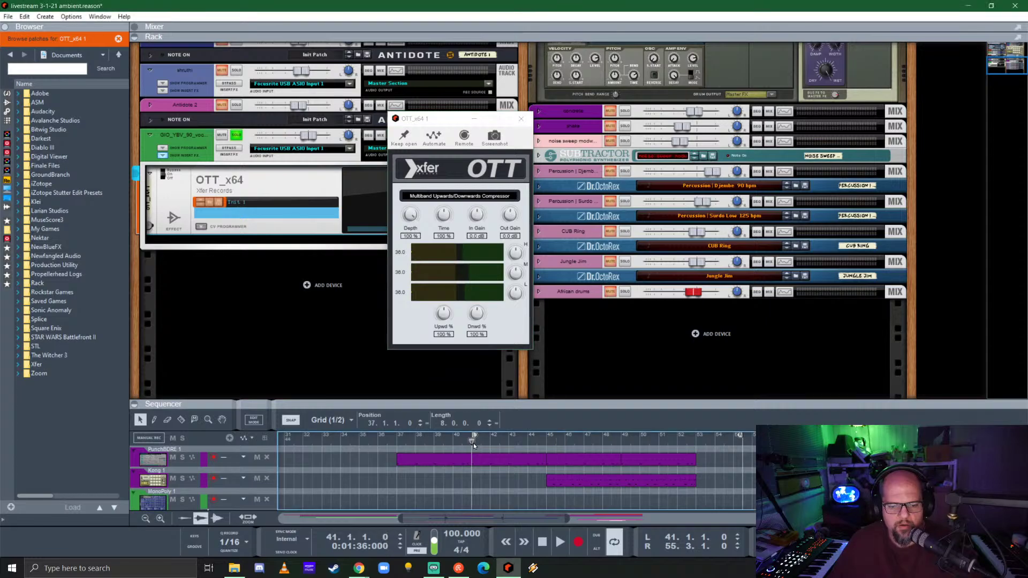
{"action": "left_click", "coordinate": [517, 255]}
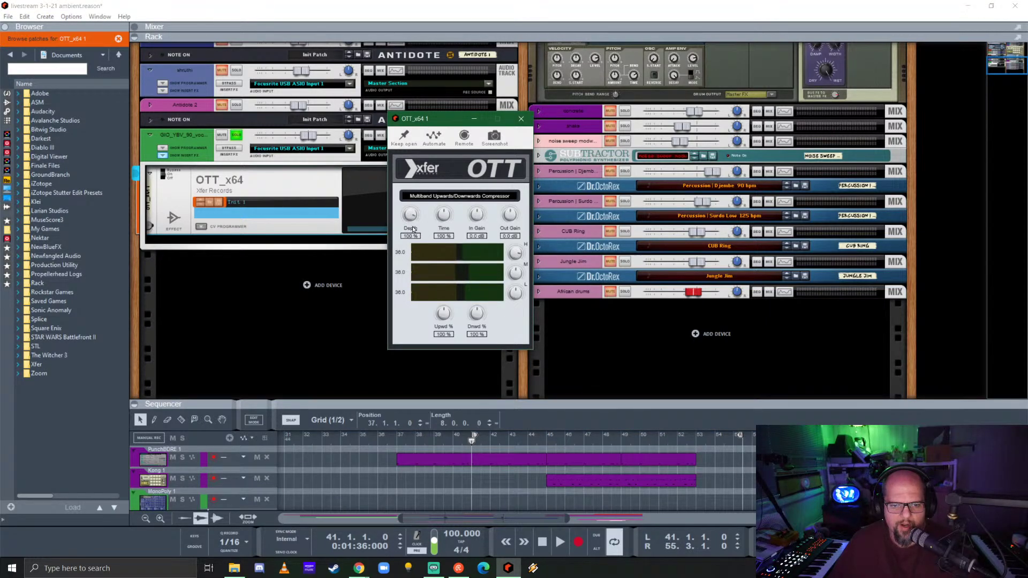
{"action": "key", "text": "space"}
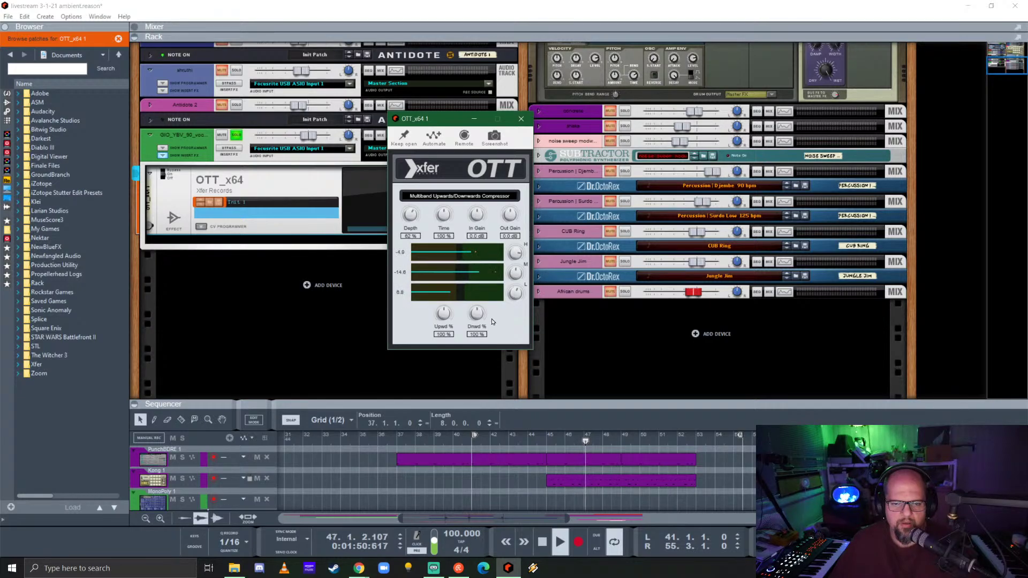
{"action": "mouse_move", "coordinate": [443, 215]}
{"action": "left_mouse_down"}
{"action": "mouse_move", "coordinate": [448, 205]}
{"action": "mouse_move", "coordinate": [461, 240]}
{"action": "mouse_move", "coordinate": [445, 222]}
{"action": "left_mouse_up"}
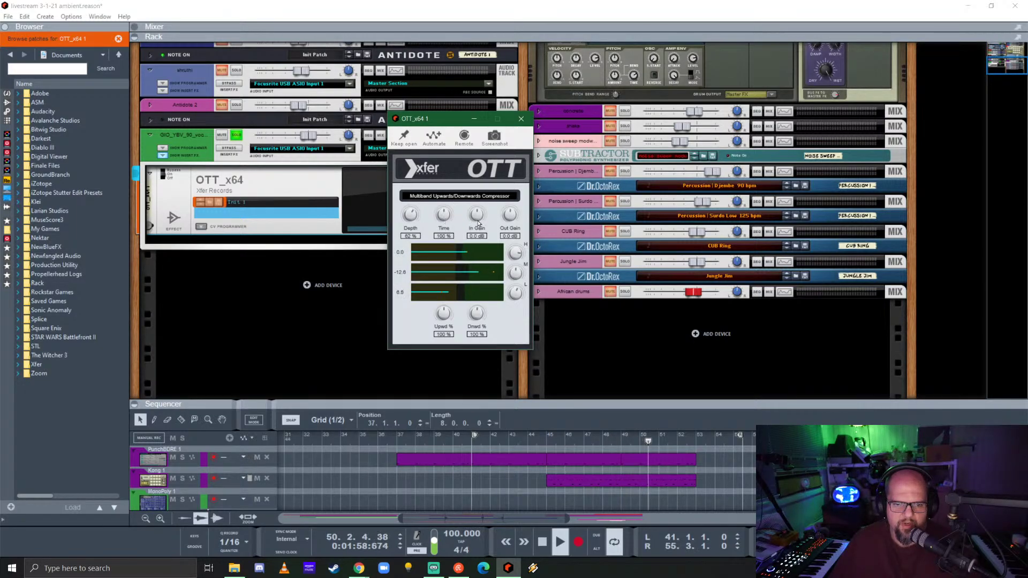
{"action": "left_click_drag", "start_coordinate": [411, 220], "coordinate": [429, 237]}
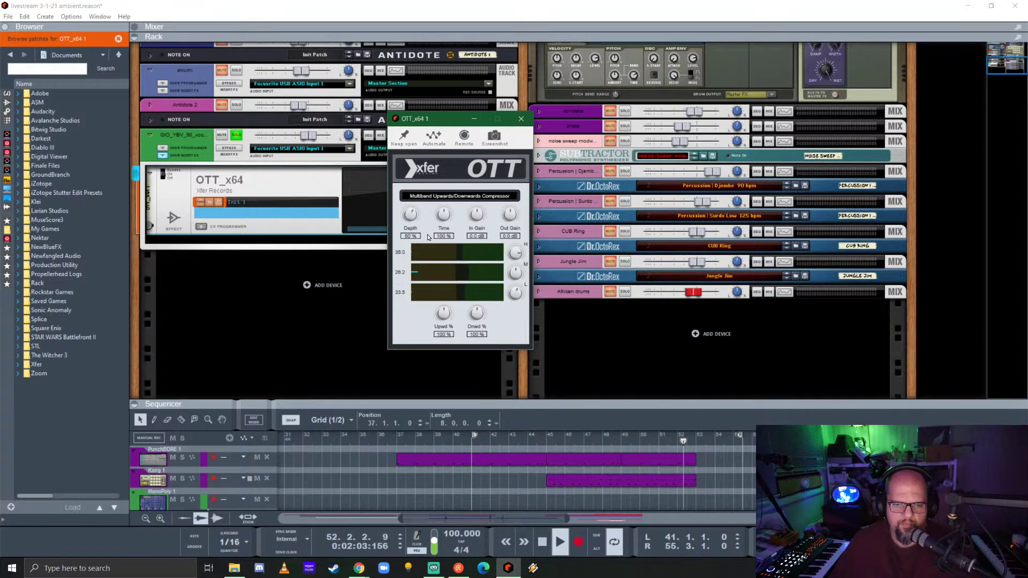
{"action": "left_click", "coordinate": [521, 118]}
{"action": "left_click_drag", "start_coordinate": [644, 401], "coordinate": [645, 93]}
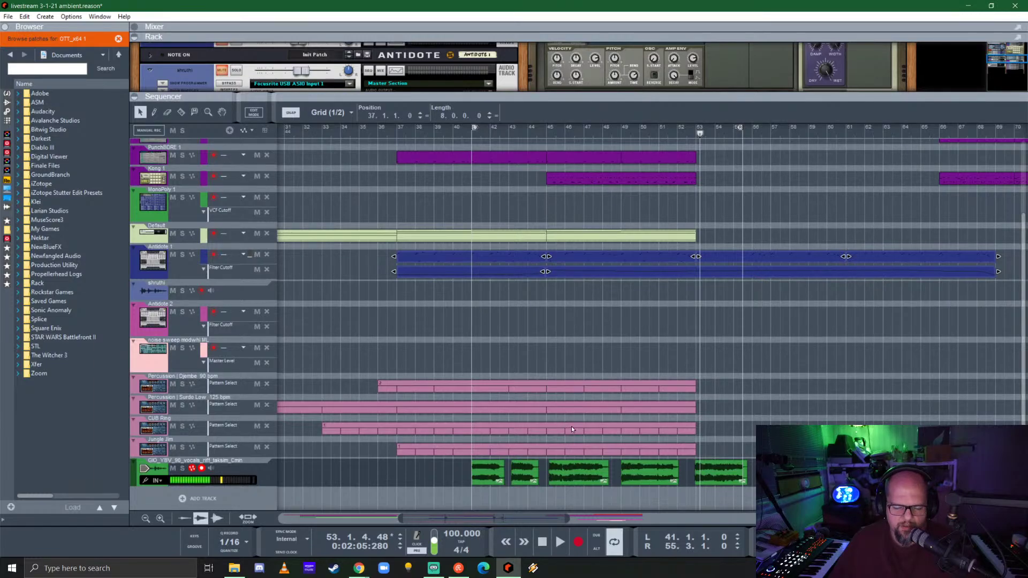
- Add short fade-outs of 1.0 to the ends of the vocal clips from bar 41 through the last phrase
{"action": "scroll", "coordinate": [502, 451], "scroll_direction": "up", "scroll_amount": 8, "text": "ctrl"}
{"action": "left_click", "coordinate": [486, 472]}
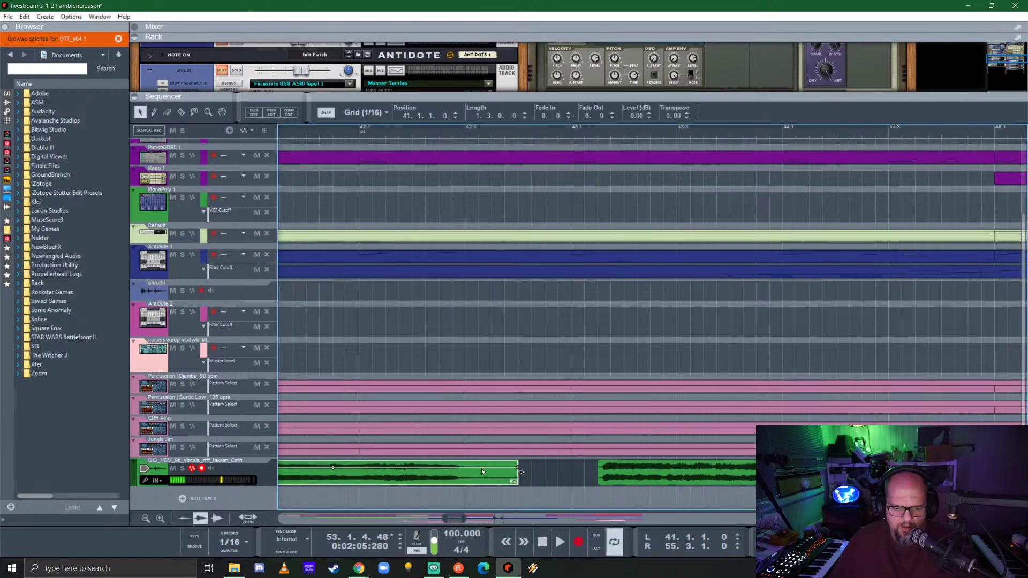
{"action": "scroll", "coordinate": [502, 427], "scroll_direction": "up", "scroll_amount": 2, "text": "ctrl+shift"}
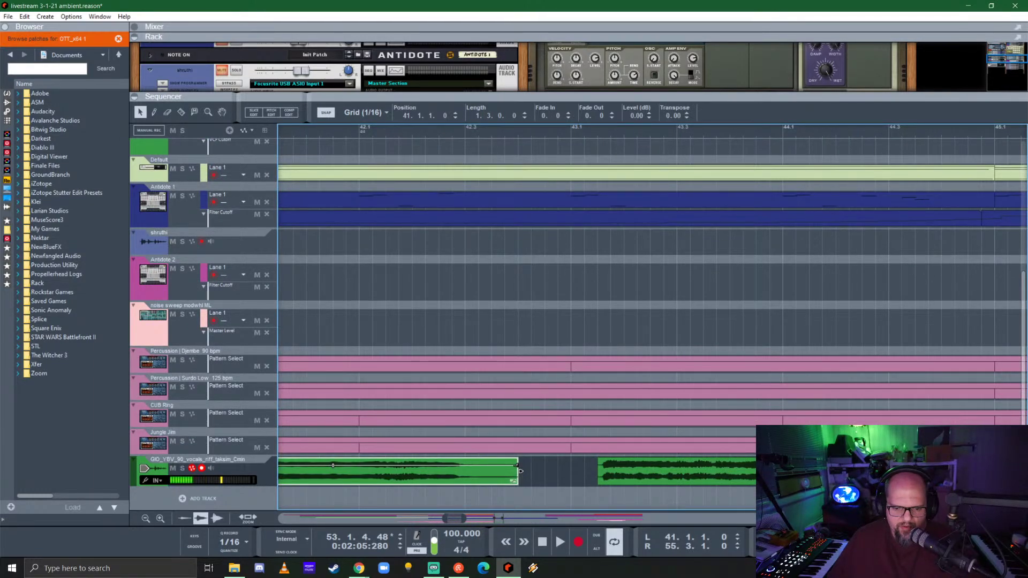
{"action": "scroll", "coordinate": [560, 449], "scroll_direction": "right", "scroll_amount": 5}
{"action": "left_click", "coordinate": [629, 474]}
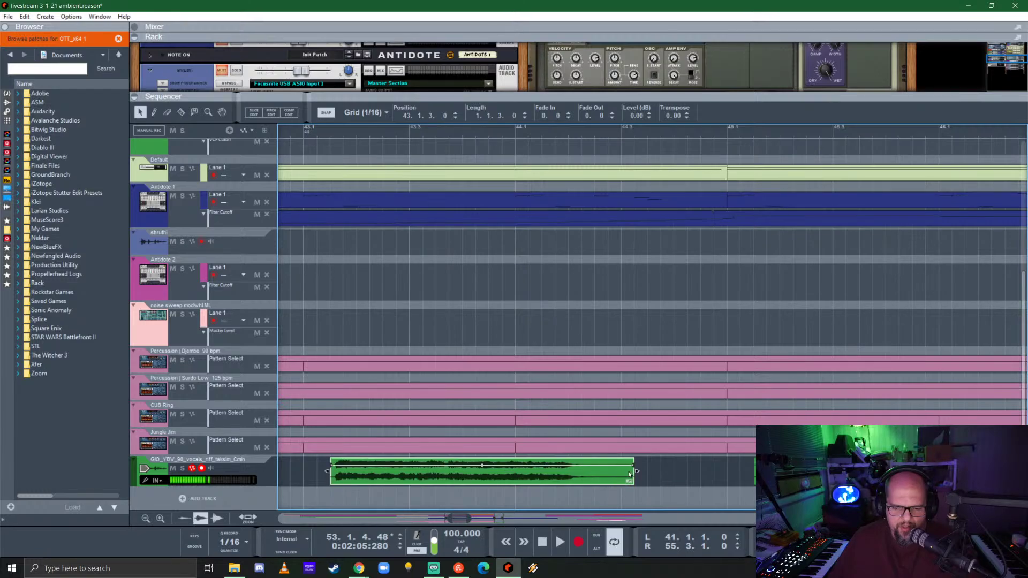
{"action": "left_click_drag", "start_coordinate": [637, 471], "coordinate": [688, 471]}
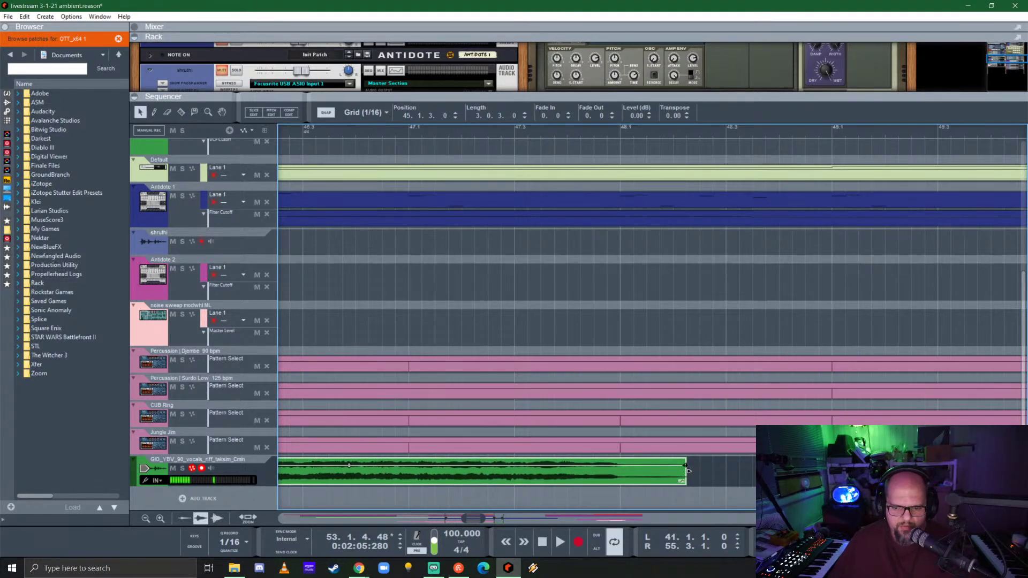
{"action": "scroll", "coordinate": [535, 468], "scroll_direction": "right", "scroll_amount": 15}
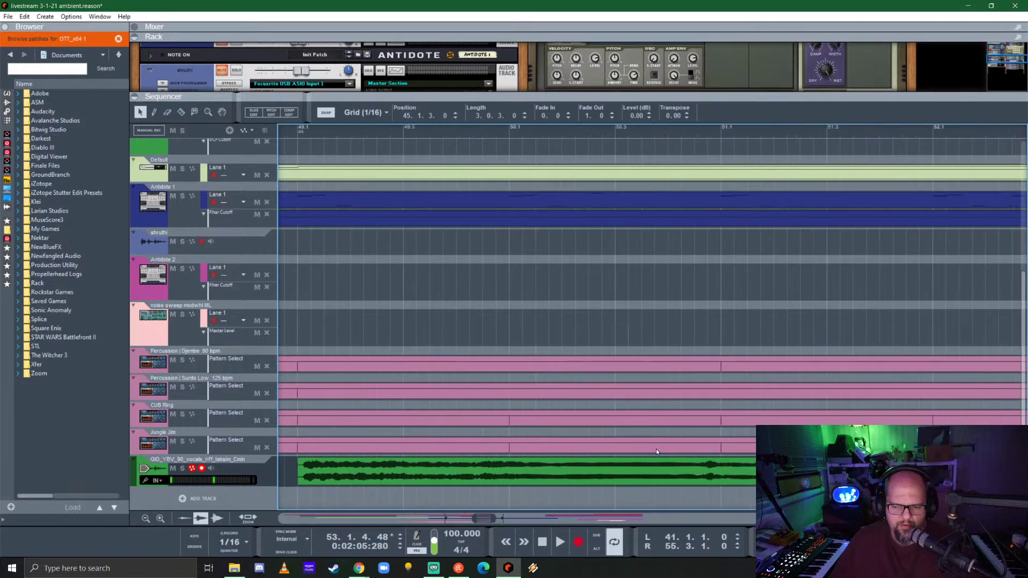
{"action": "left_click", "coordinate": [443, 465]}
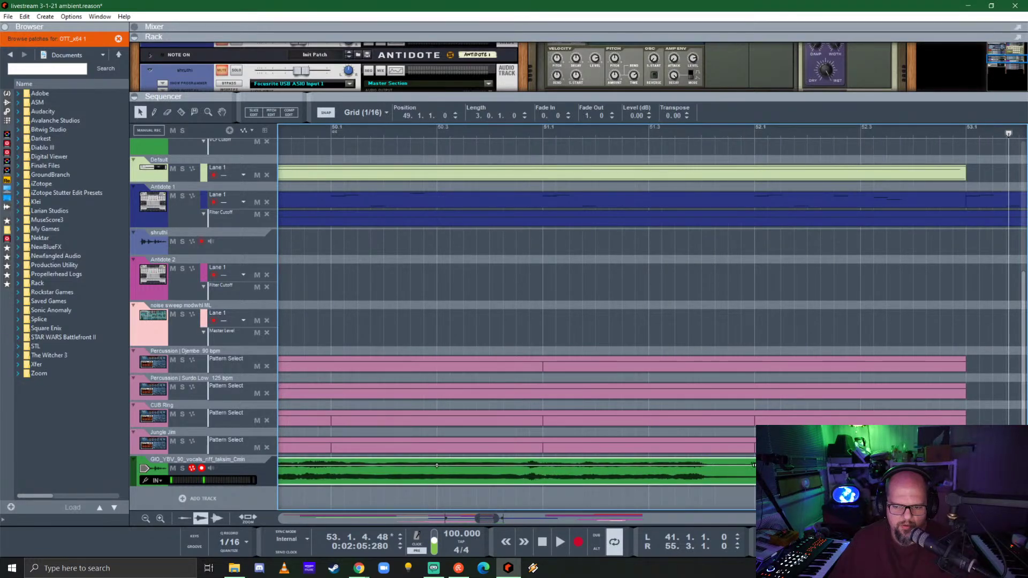
{"action": "scroll", "coordinate": [594, 423], "scroll_direction": "right", "scroll_amount": 15}
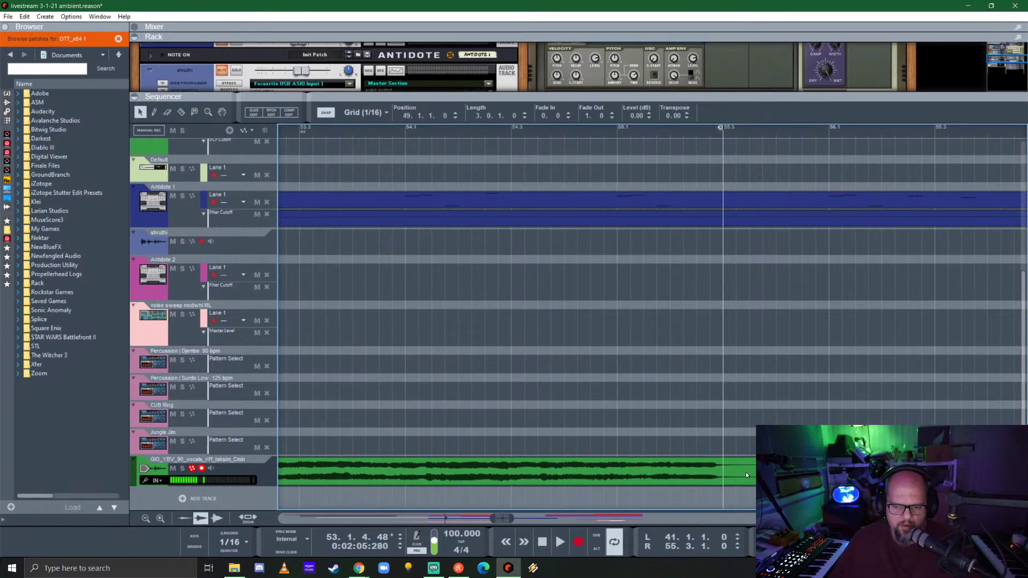
{"action": "left_click", "coordinate": [475, 465]}
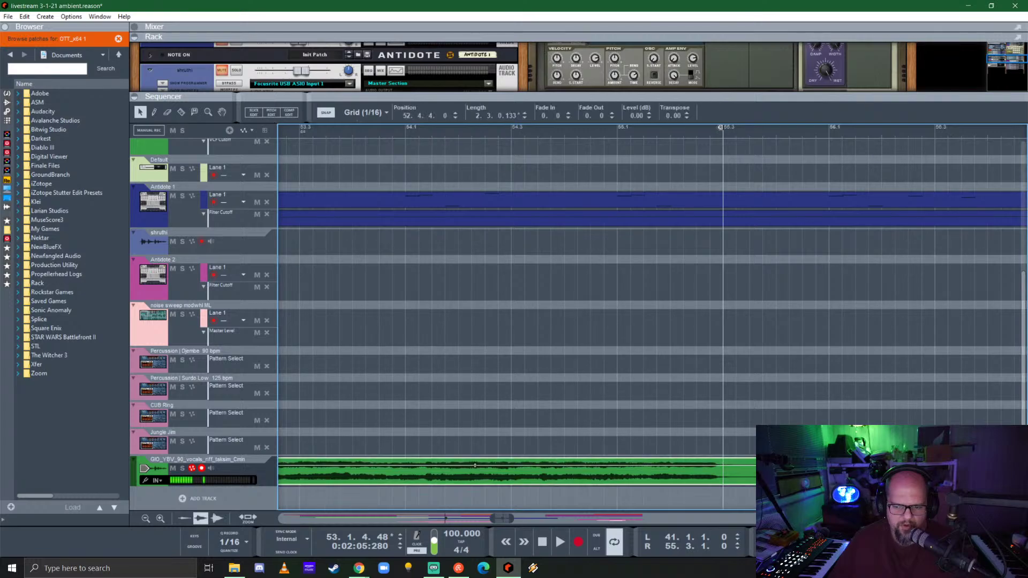
{"action": "scroll", "coordinate": [542, 406], "scroll_direction": "down", "scroll_amount": 10, "text": "ctrl"}
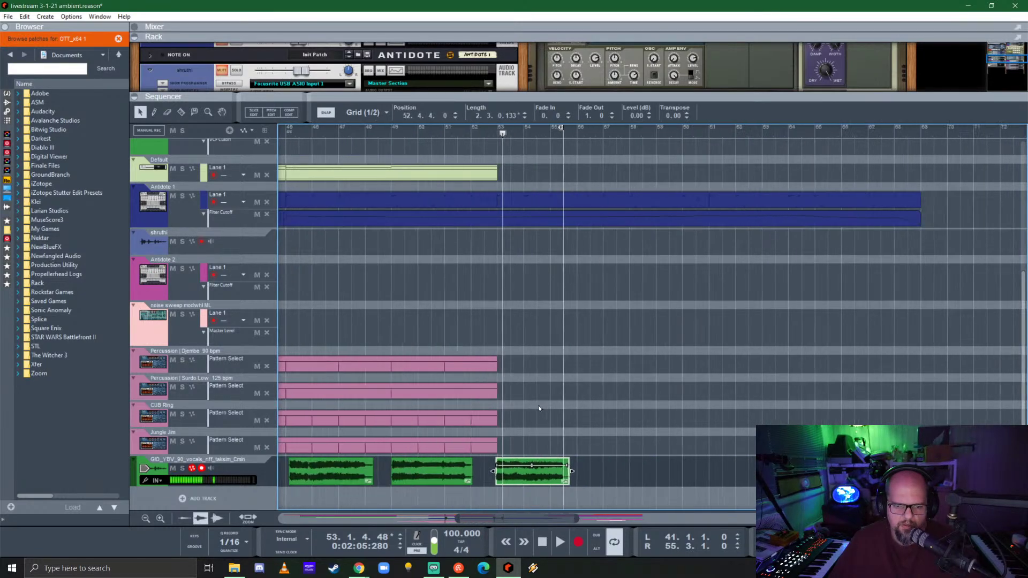
- Play from bar 41 and add the ValhallaSupermassive_x64 reverb from the Reverbs favorites after OTT in the vocal channel's insert FX
{"action": "left_click", "coordinate": [531, 128]}
{"action": "key", "text": "space"}
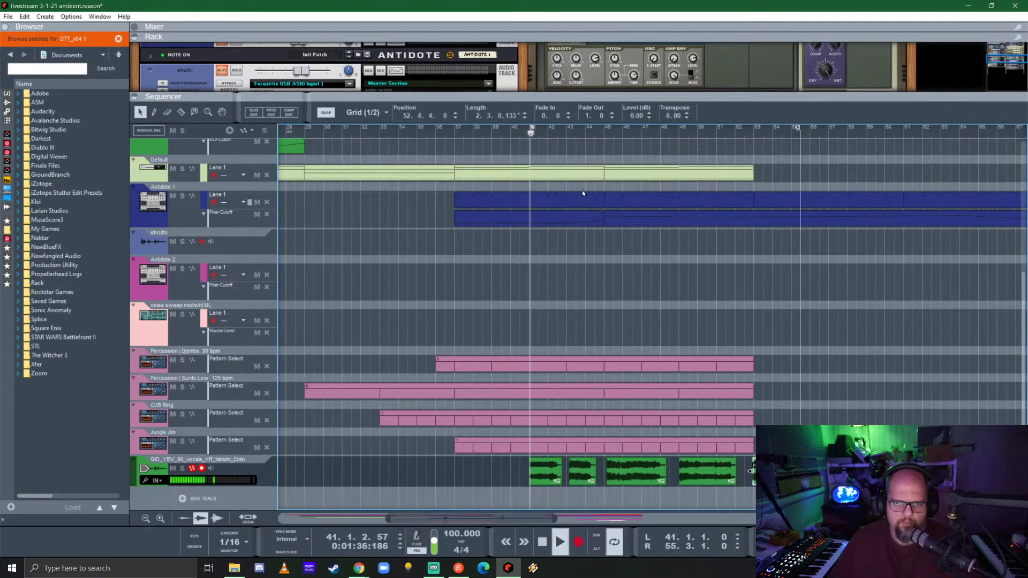
{"action": "left_click_drag", "start_coordinate": [569, 94], "coordinate": [582, 428]}
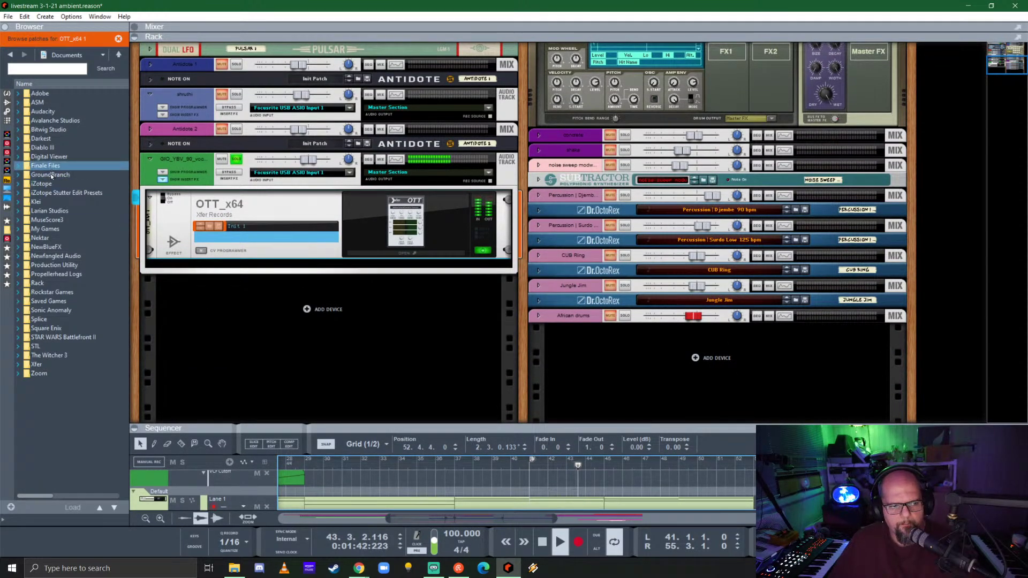
{"action": "left_click", "coordinate": [7, 278]}
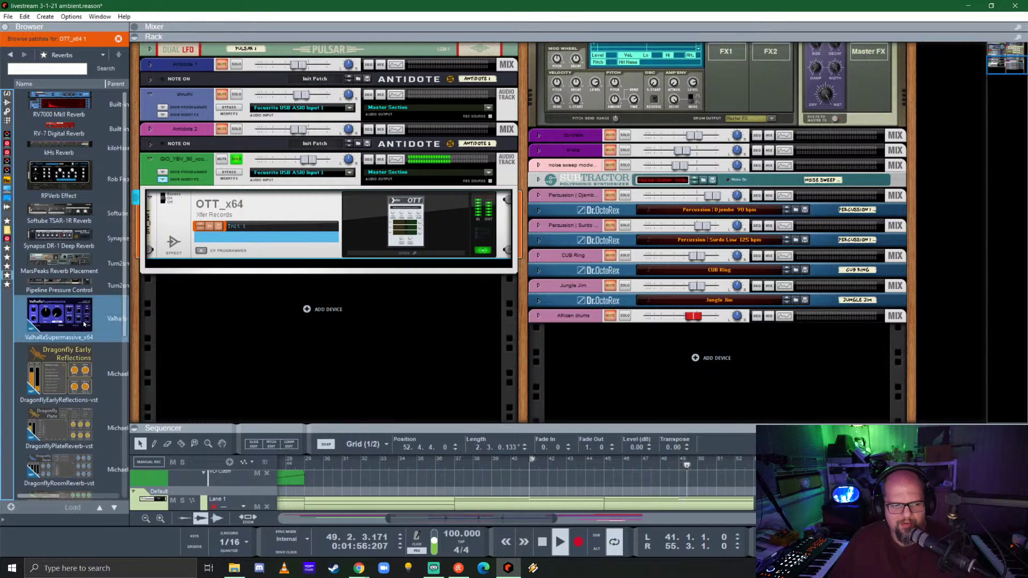
{"action": "left_click_drag", "start_coordinate": [72, 319], "coordinate": [300, 259]}
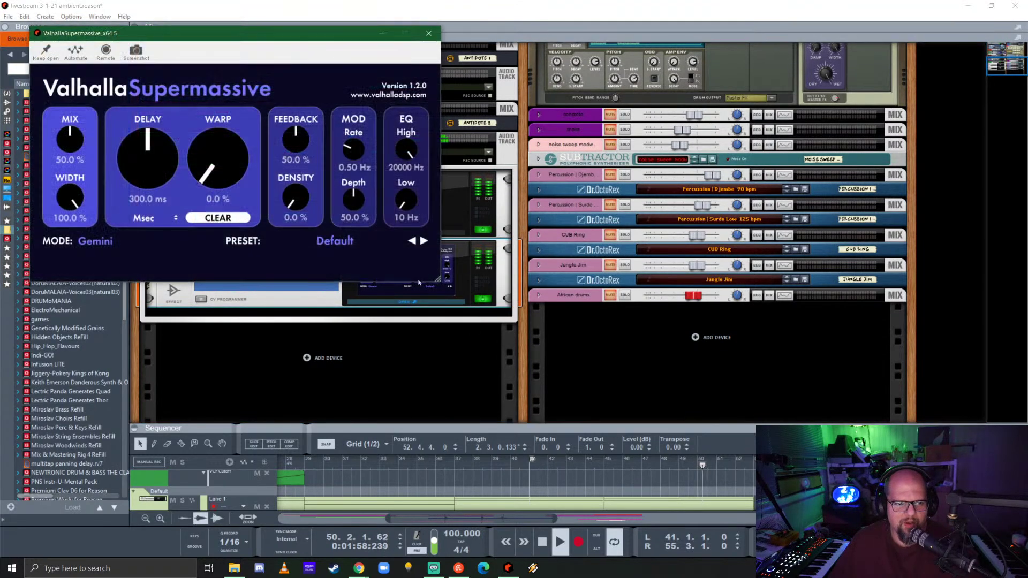
- Load Supermassive's CygnusX1 reverb preset, lower its Mix to about 29%, and return to the enlarged sequencer with the plugin closed
{"action": "left_click", "coordinate": [340, 243]}
{"action": "mouse_move", "coordinate": [347, 352]}
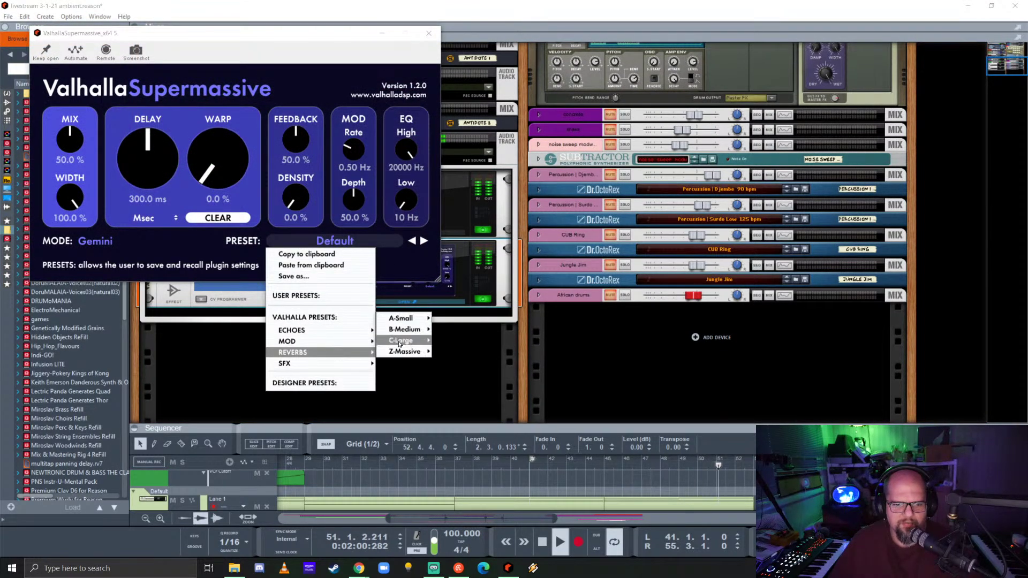
{"action": "mouse_move", "coordinate": [397, 340]}
{"action": "left_click", "coordinate": [460, 283]}
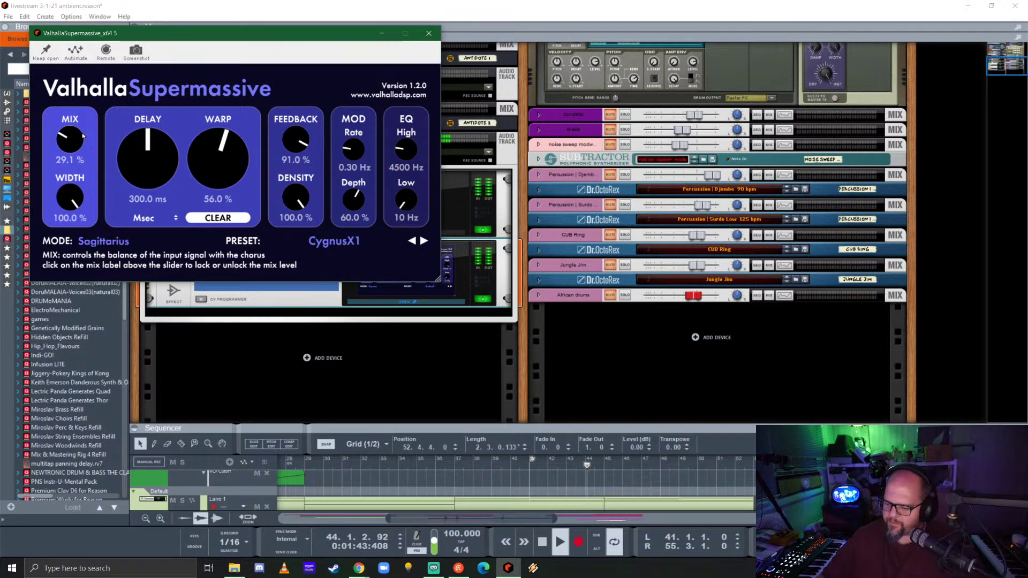
{"action": "left_click", "coordinate": [428, 35]}
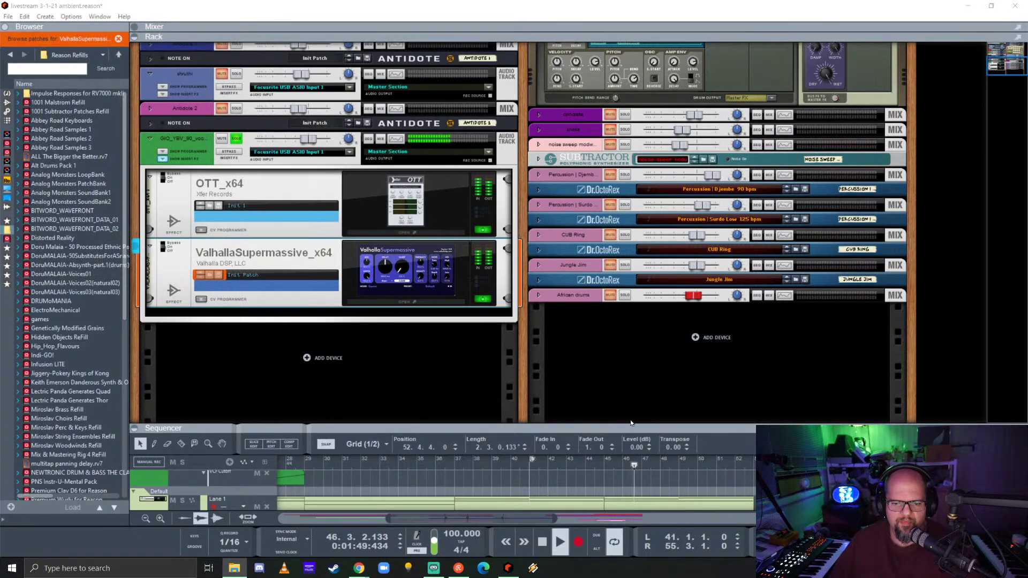
{"action": "left_click_drag", "start_coordinate": [633, 426], "coordinate": [634, 98]}
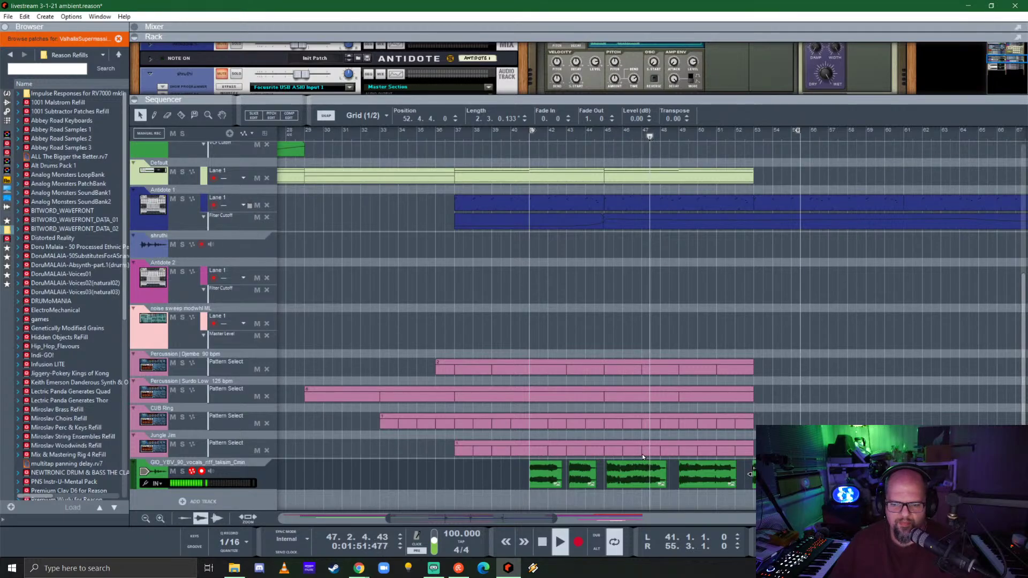
- Lengthen the fade-out of the vocal clip at bar 45 to 5.0 and play its ending to check it
{"action": "double_click", "coordinate": [663, 478]}
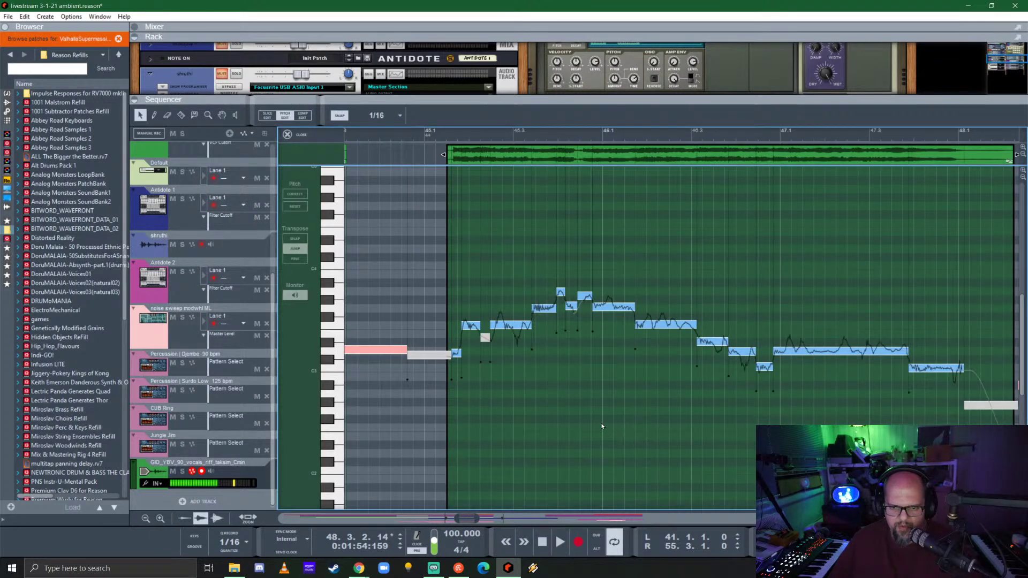
{"action": "left_click", "coordinate": [284, 135]}
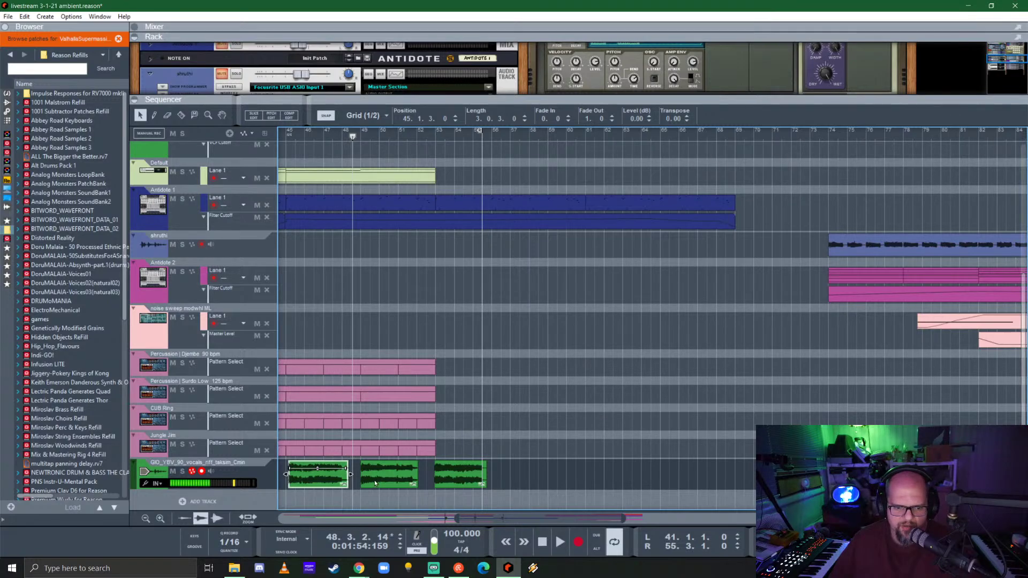
{"action": "scroll", "coordinate": [391, 463], "scroll_direction": "up", "scroll_amount": 5}
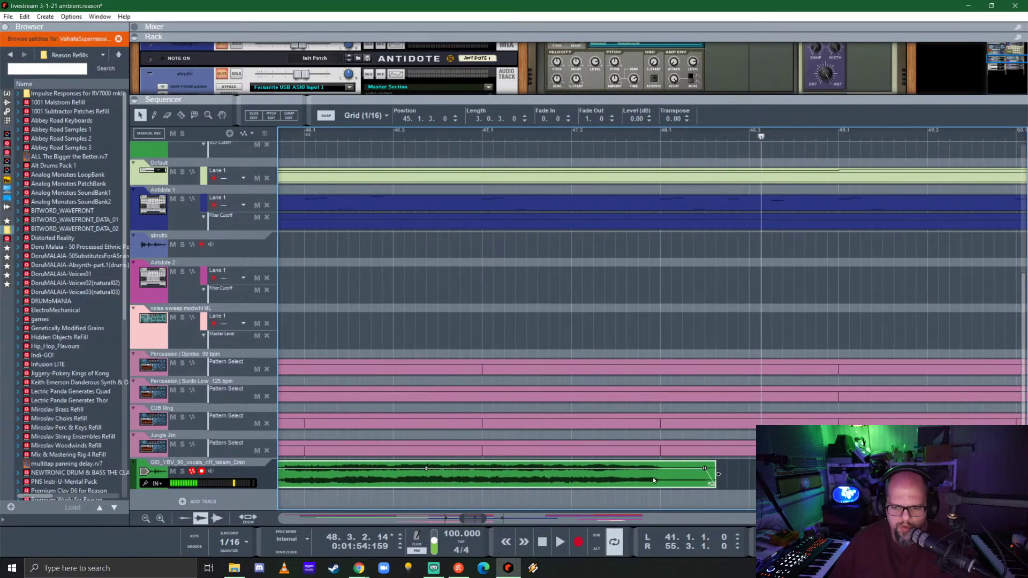
{"action": "scroll", "coordinate": [653, 477], "scroll_direction": "up", "scroll_amount": 3}
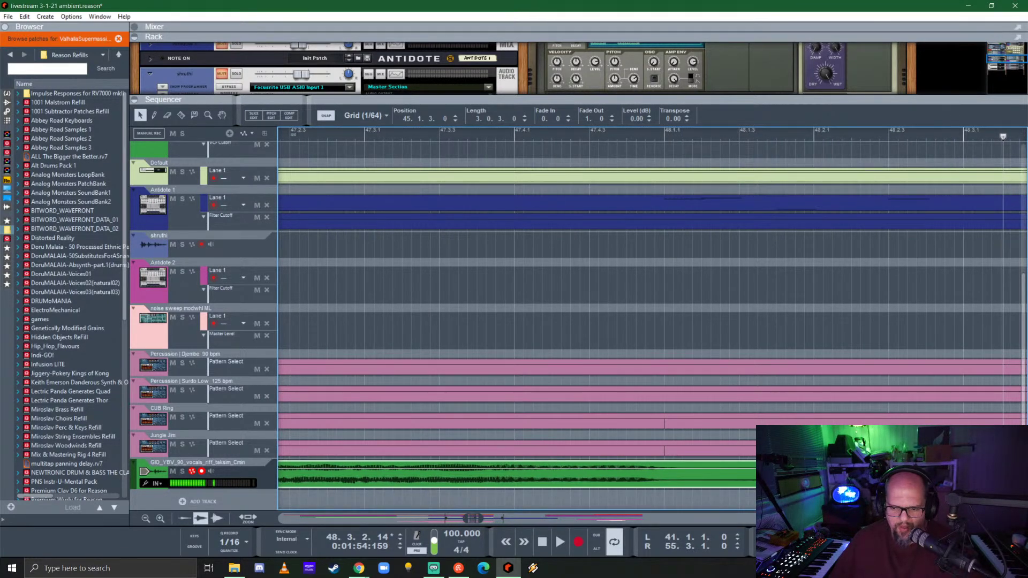
{"action": "left_click_drag", "start_coordinate": [729, 468], "coordinate": [664, 468]}
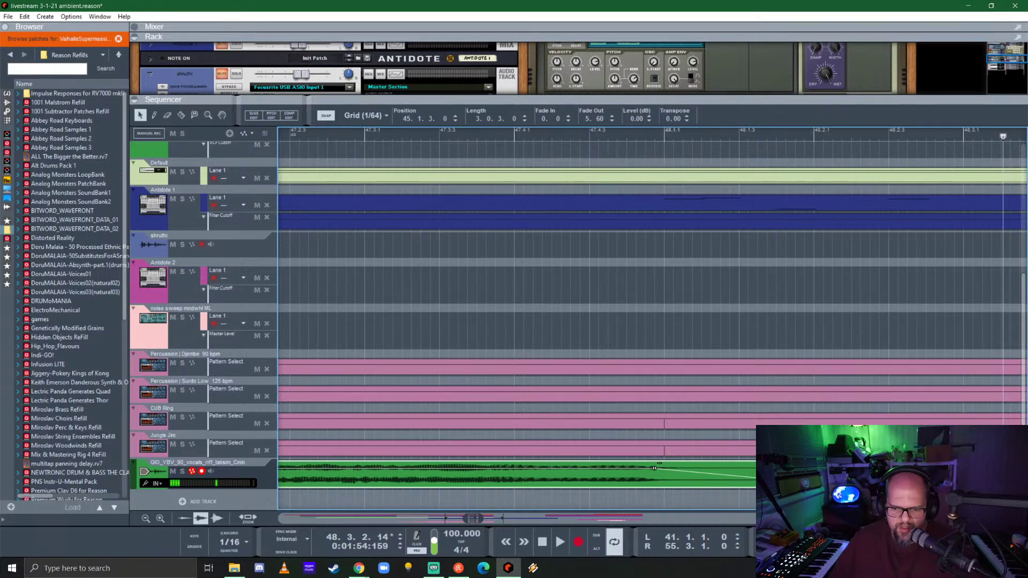
{"action": "left_click", "coordinate": [514, 134]}
{"action": "key", "text": "space"}
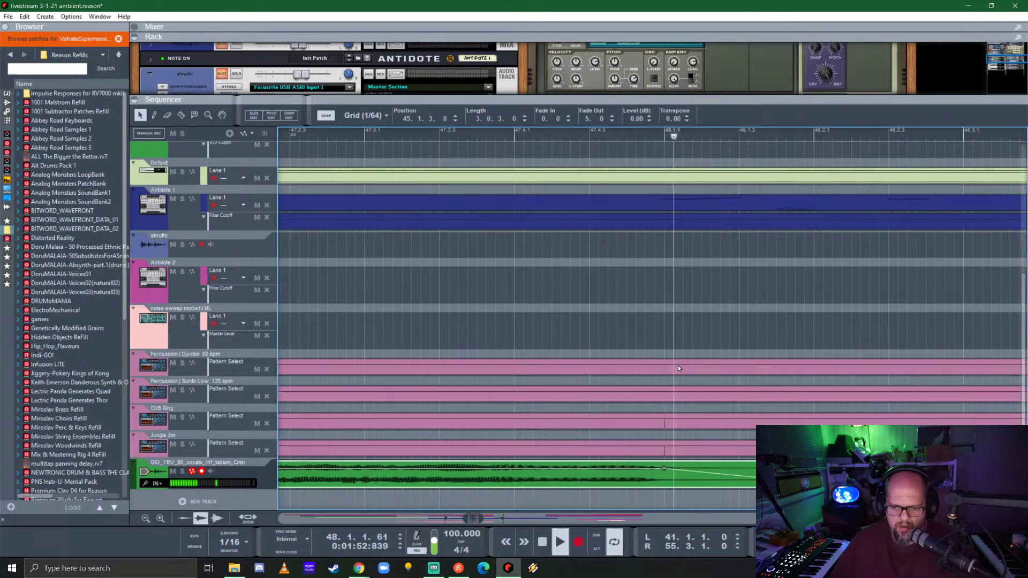
{"action": "key", "text": "space"}
{"action": "scroll", "coordinate": [477, 408], "scroll_direction": "down", "scroll_amount": 4}
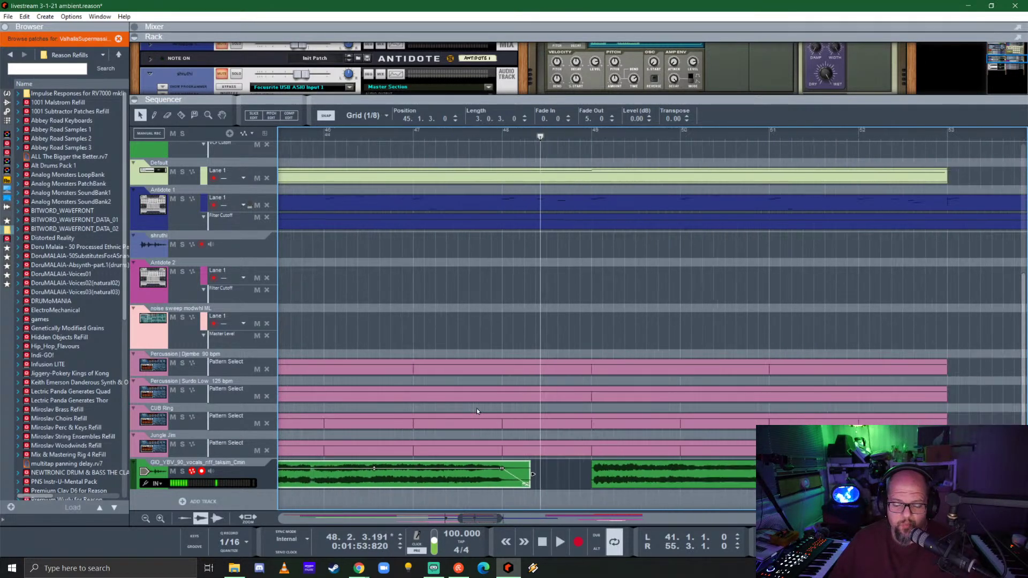
- Lengthen the fade-outs of the first two vocal clips, to 4.180 at bar 41 and 5.0 at bar 43
{"action": "scroll", "coordinate": [480, 410], "scroll_direction": "up", "scroll_amount": 6}
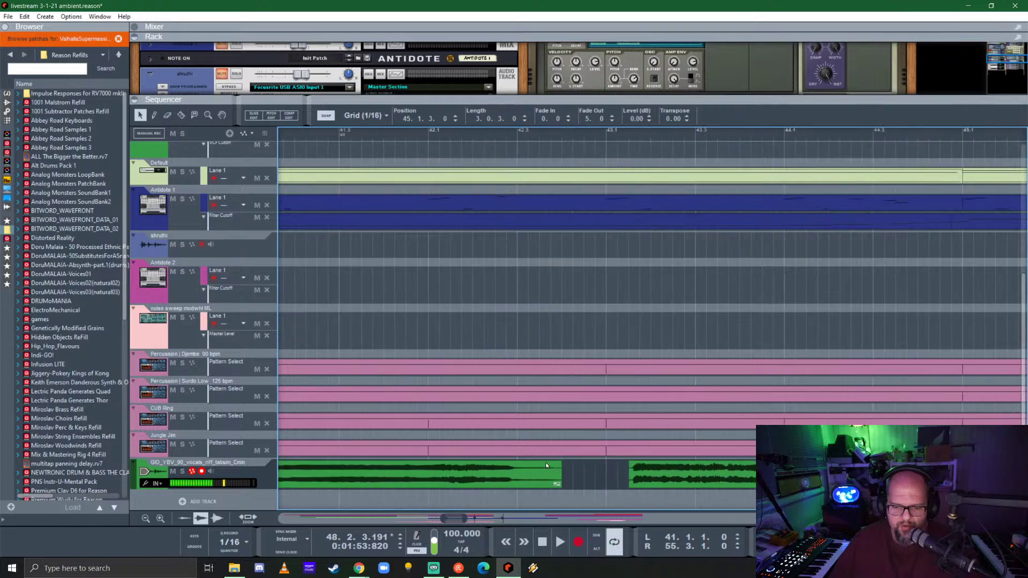
{"action": "left_click", "coordinate": [528, 471]}
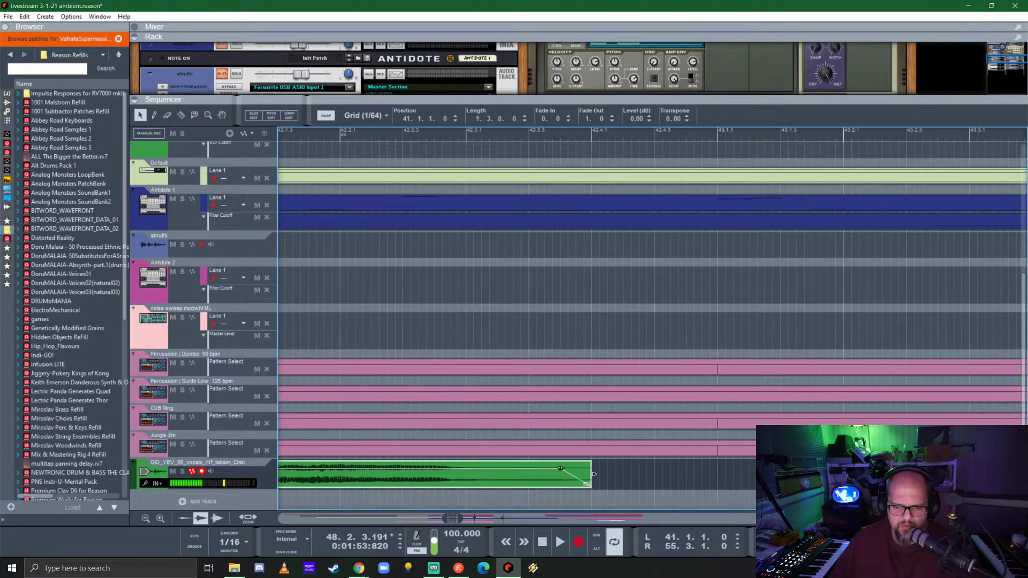
{"action": "left_click_drag", "start_coordinate": [560, 468], "coordinate": [472, 452]}
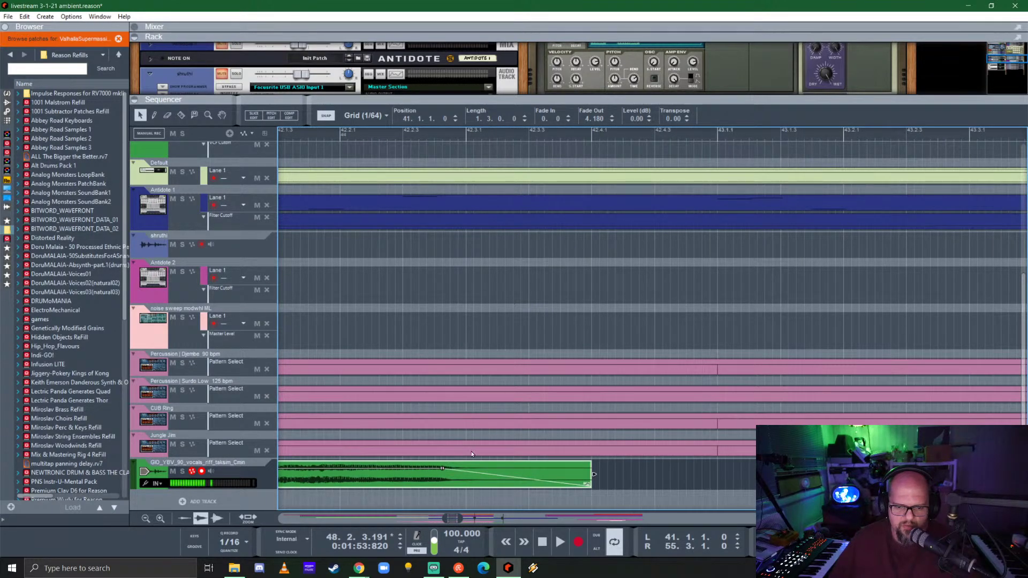
{"action": "scroll", "coordinate": [442, 447], "scroll_direction": "right", "scroll_amount": 5}
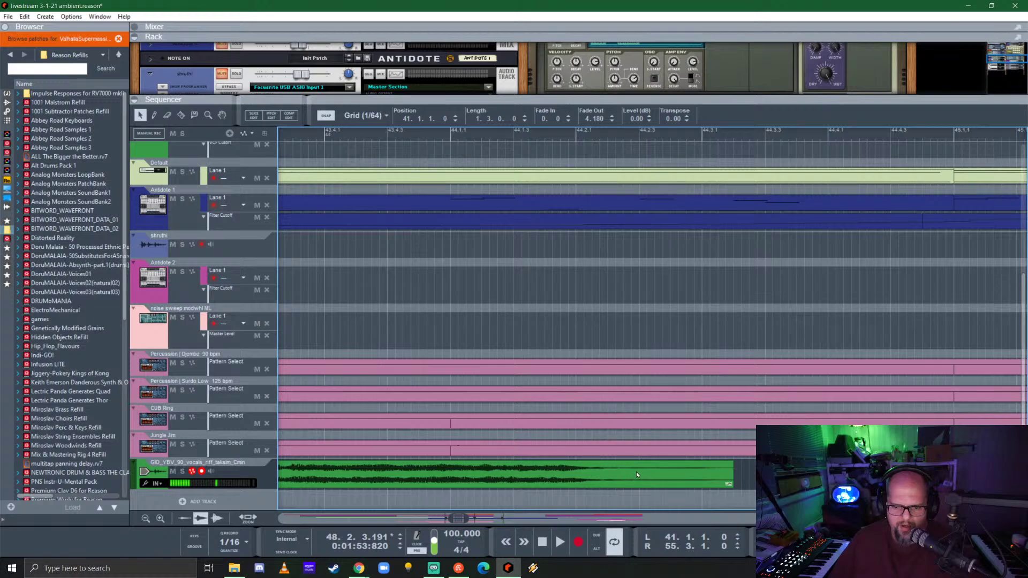
{"action": "left_click", "coordinate": [636, 471]}
{"action": "left_click_drag", "start_coordinate": [701, 468], "coordinate": [575, 468]}
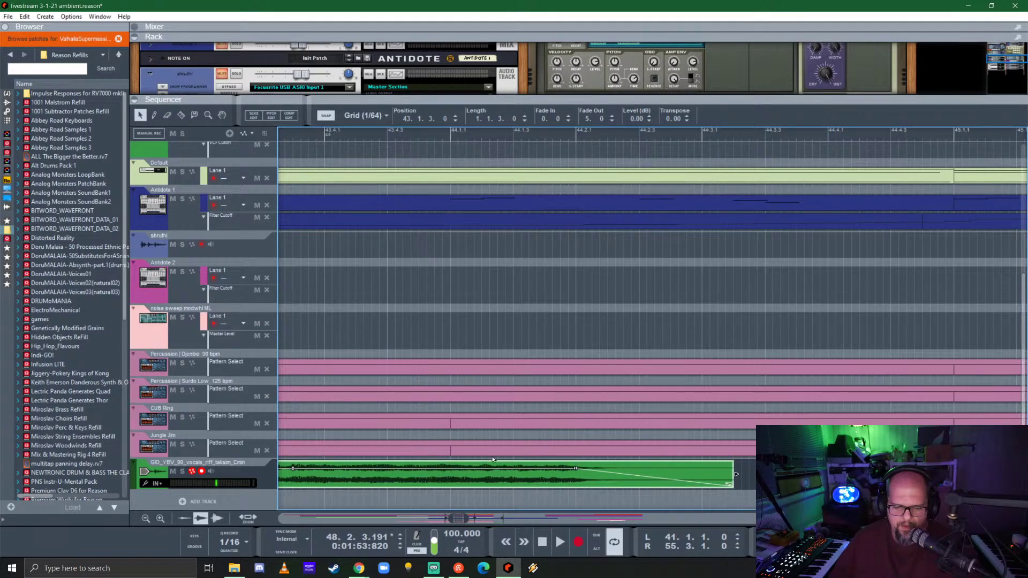
- Lengthen the fade-out of the vocal clip at bar 49 to 5.0
{"action": "scroll", "coordinate": [501, 416], "scroll_direction": "right", "scroll_amount": 8}
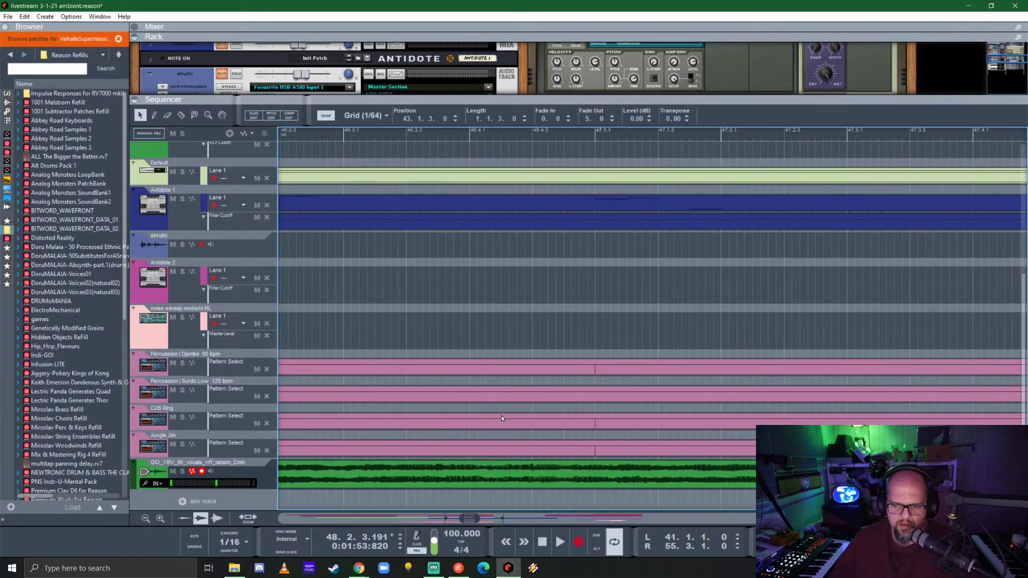
{"action": "scroll", "coordinate": [501, 416], "scroll_direction": "right", "scroll_amount": 3}
{"action": "left_click", "coordinate": [598, 464]}
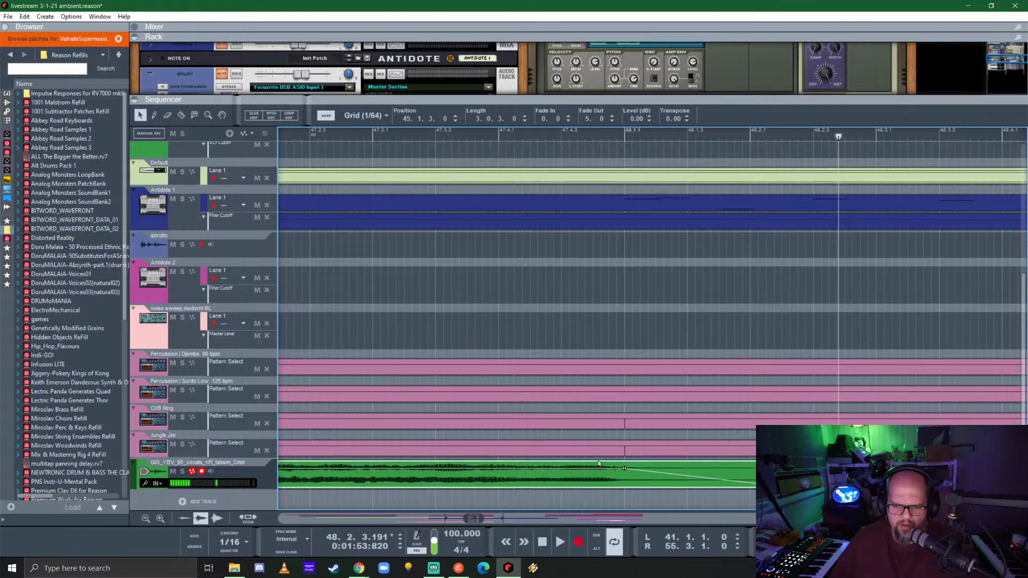
{"action": "scroll", "coordinate": [598, 463], "scroll_direction": "right", "scroll_amount": 6}
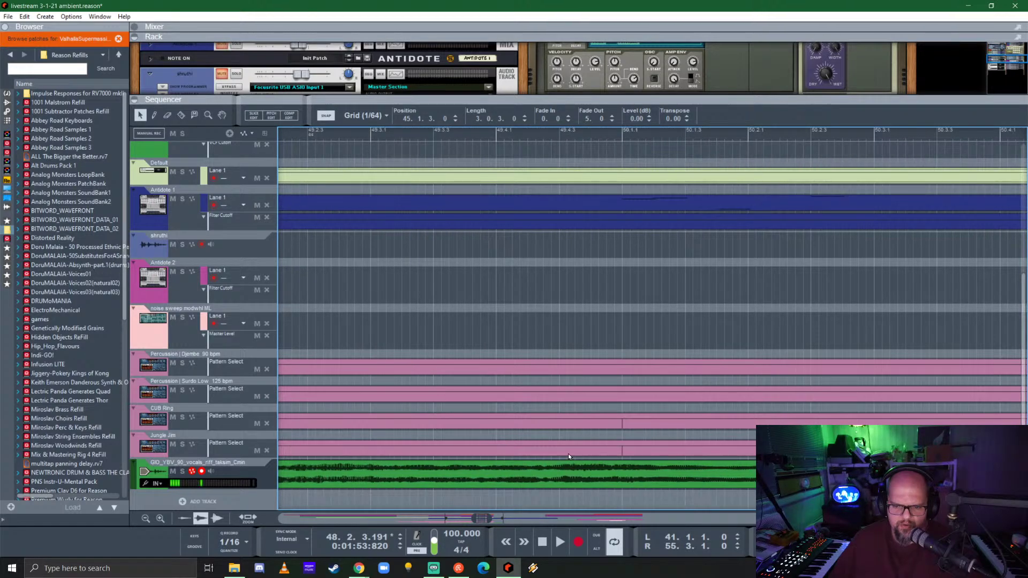
{"action": "scroll", "coordinate": [569, 456], "scroll_direction": "right", "scroll_amount": 6}
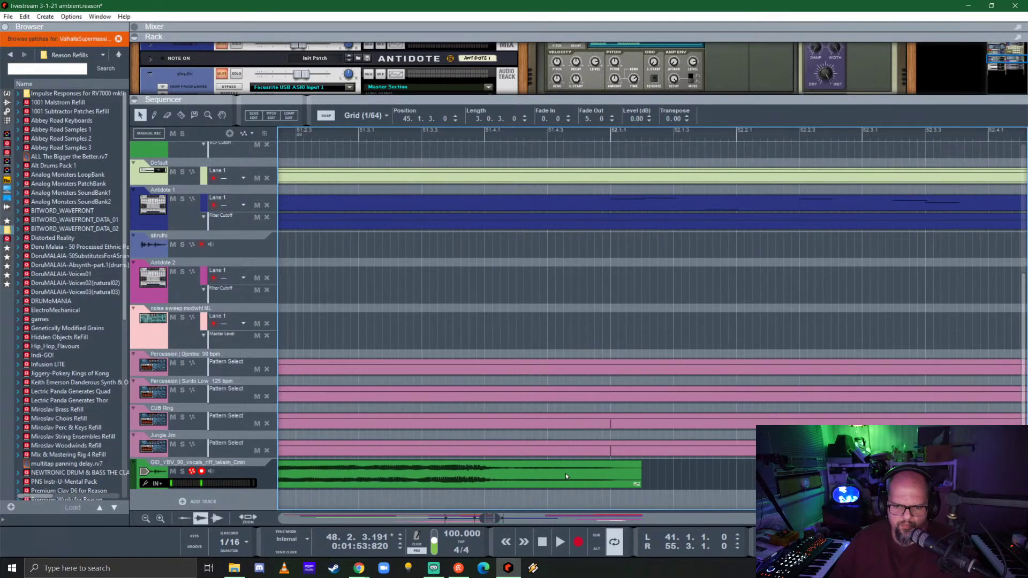
{"action": "left_click", "coordinate": [605, 474]}
{"action": "left_click_drag", "start_coordinate": [610, 469], "coordinate": [483, 468]}
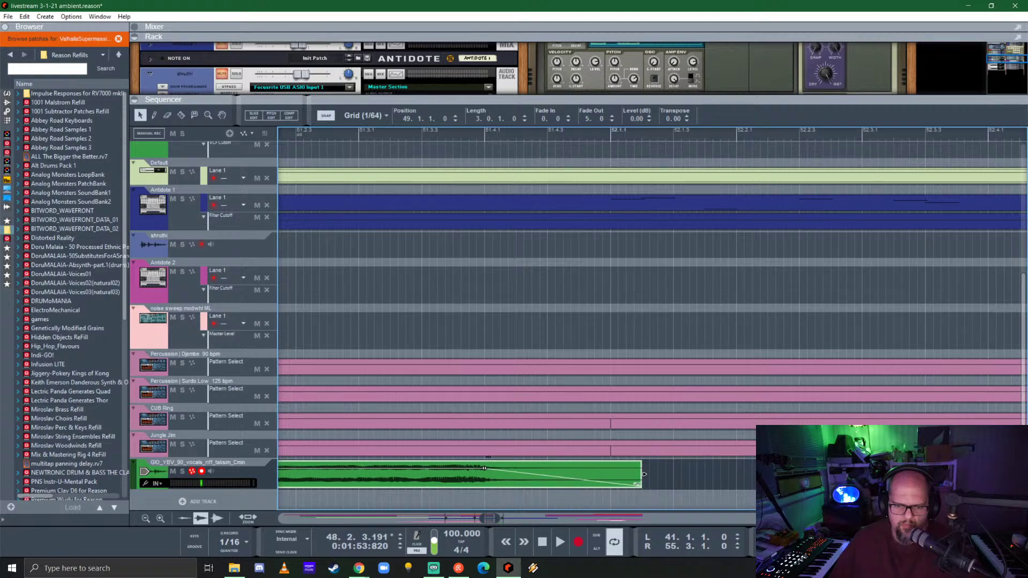
{"action": "scroll", "coordinate": [478, 402], "scroll_direction": "right", "scroll_amount": 9}
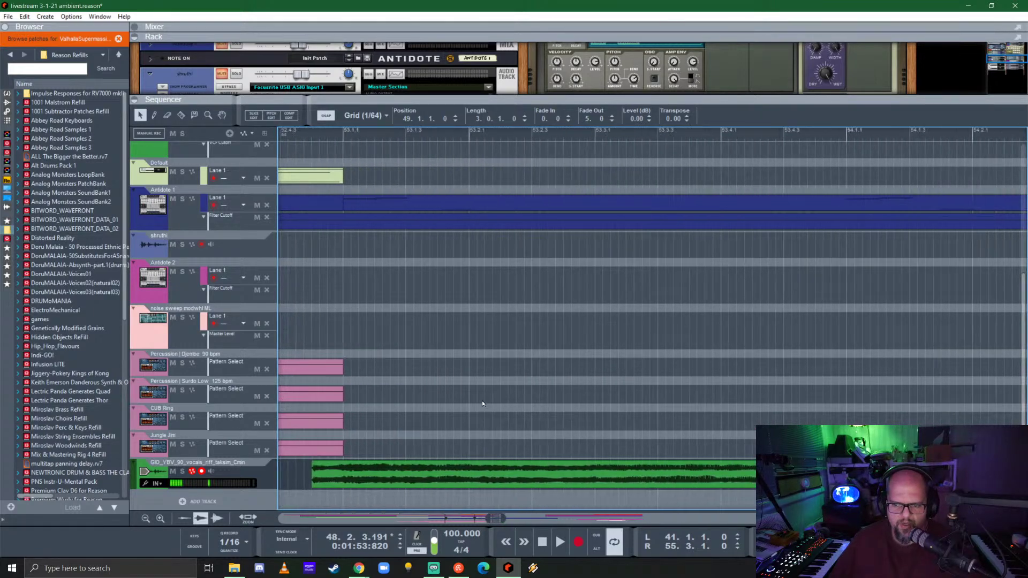
- Shorten the last vocal clip, starting at 52.4.4, to a length of 2.2.2.180 and give it a 2.60 fade-out
{"action": "scroll", "coordinate": [482, 403], "scroll_direction": "right", "scroll_amount": 1}
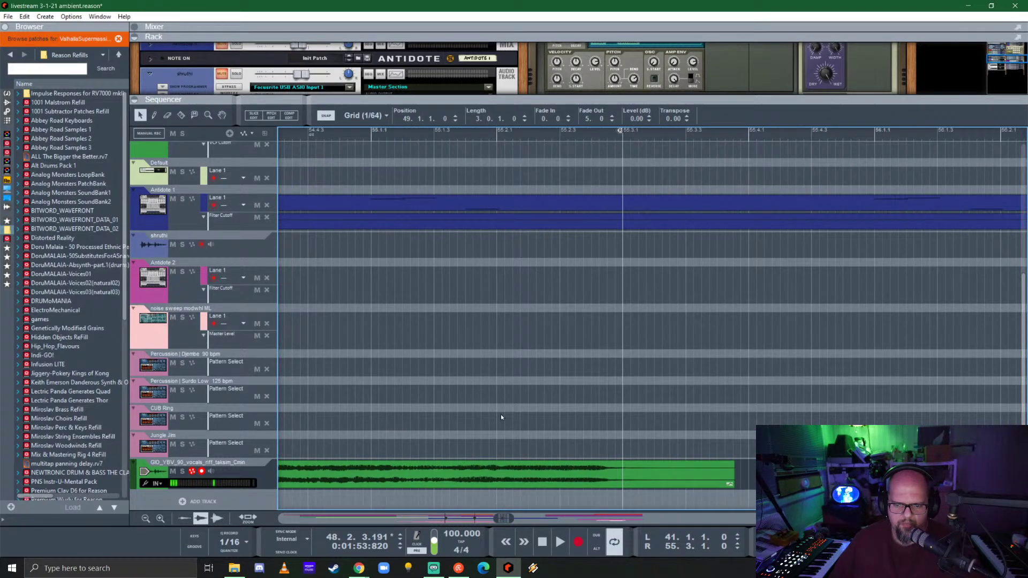
{"action": "left_click", "coordinate": [605, 470]}
{"action": "left_click_drag", "start_coordinate": [703, 468], "coordinate": [618, 456]}
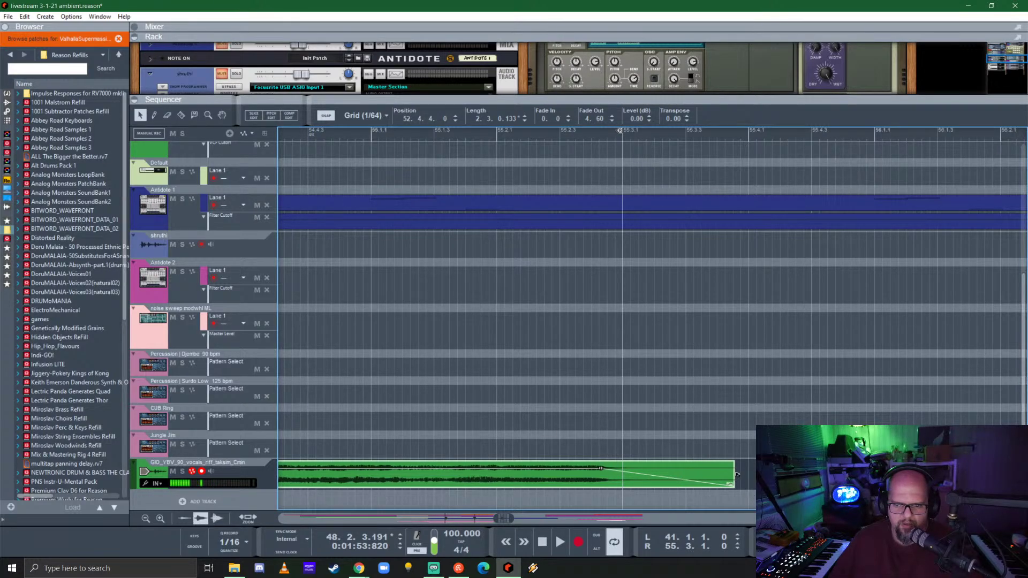
{"action": "left_click_drag", "start_coordinate": [733, 474], "coordinate": [698, 471]}
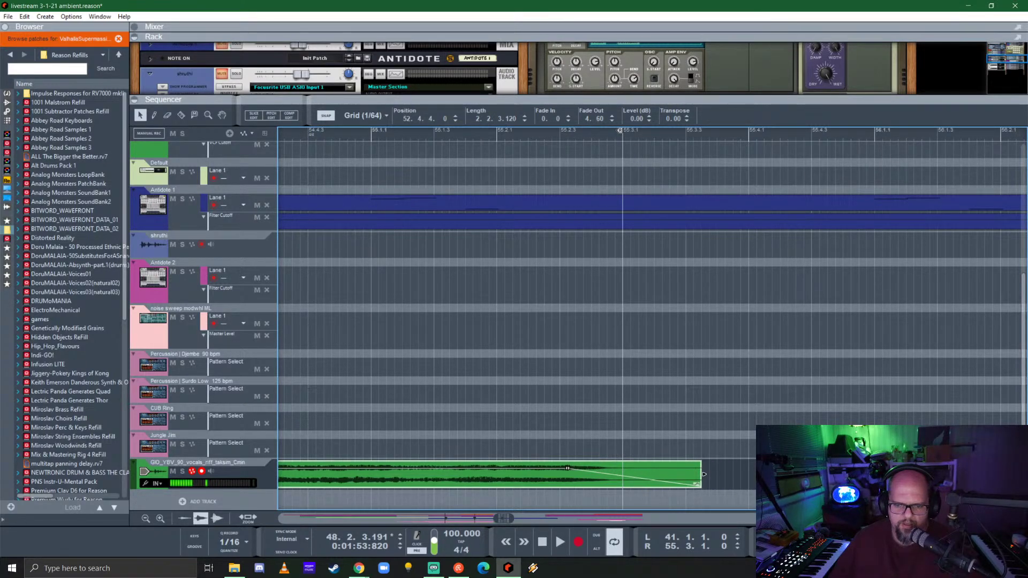
{"action": "left_click_drag", "start_coordinate": [566, 468], "coordinate": [631, 468]}
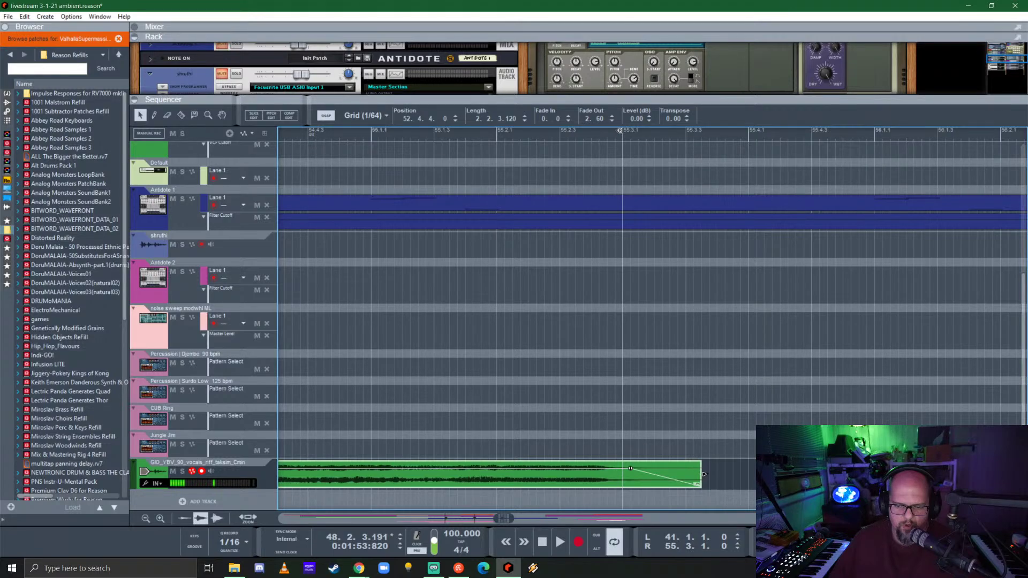
{"action": "left_click_drag", "start_coordinate": [704, 473], "coordinate": [679, 470]}
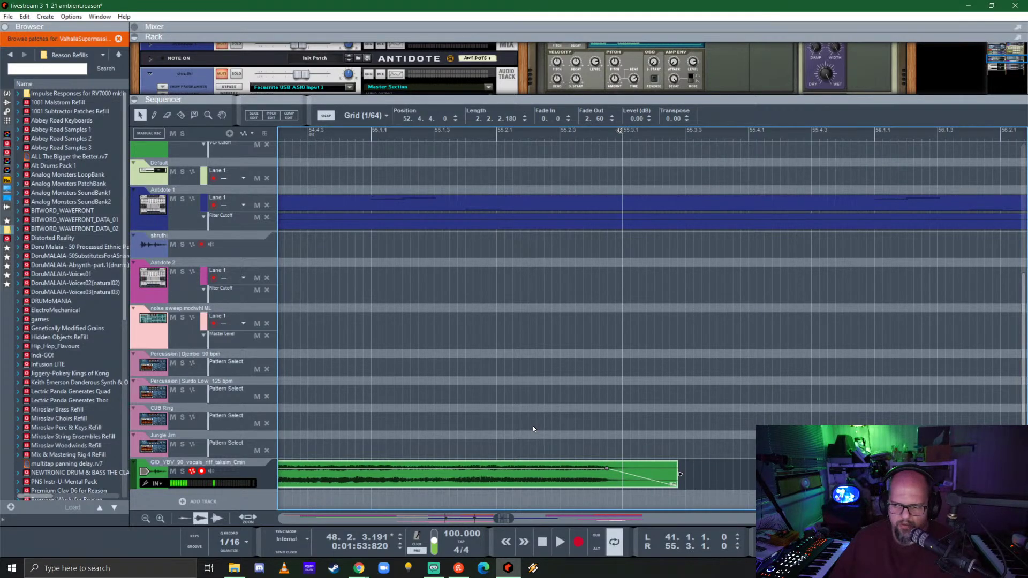
- Play the arrangement from bar 41 to check the faded vocal phrases
{"action": "scroll", "coordinate": [532, 425], "scroll_direction": "up", "scroll_amount": 3}
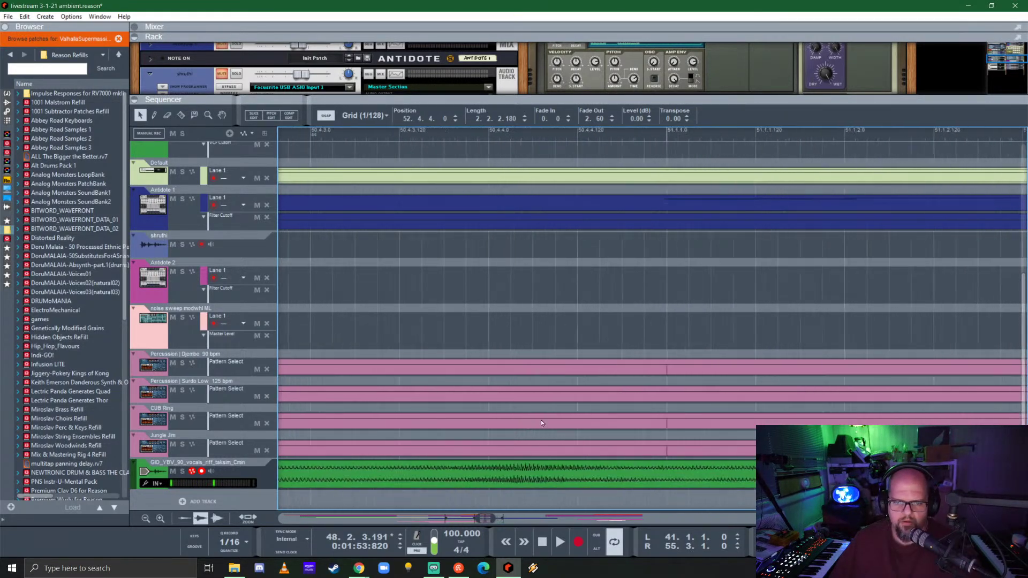
{"action": "scroll", "coordinate": [551, 410], "scroll_direction": "down", "scroll_amount": 10}
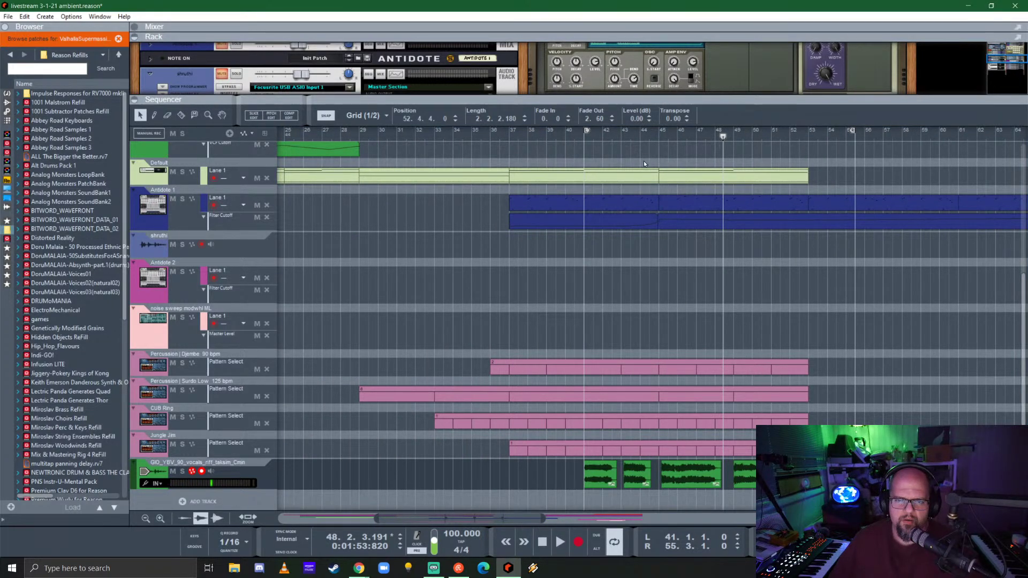
{"action": "left_click", "coordinate": [583, 141]}
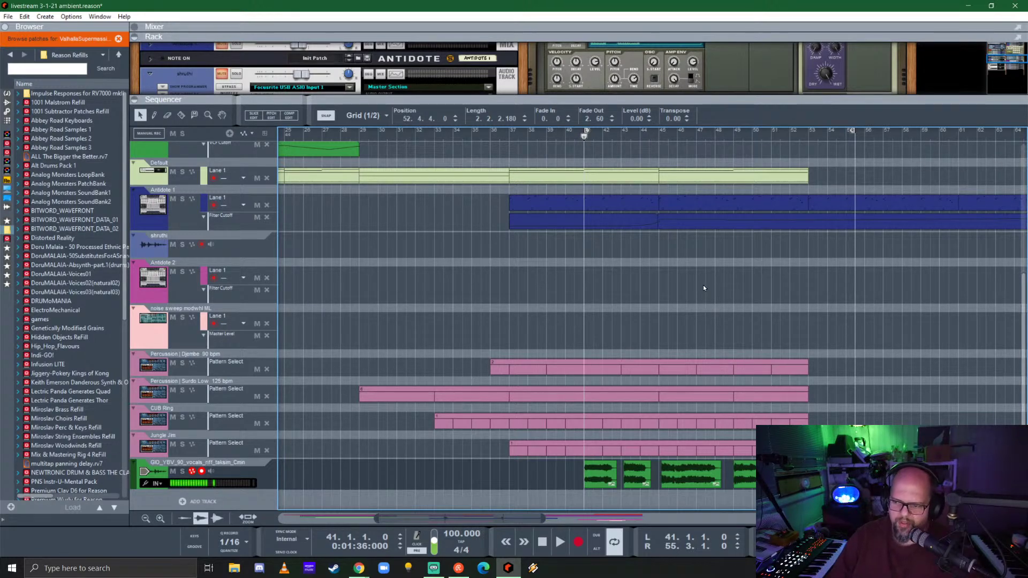
{"action": "key", "text": "space"}
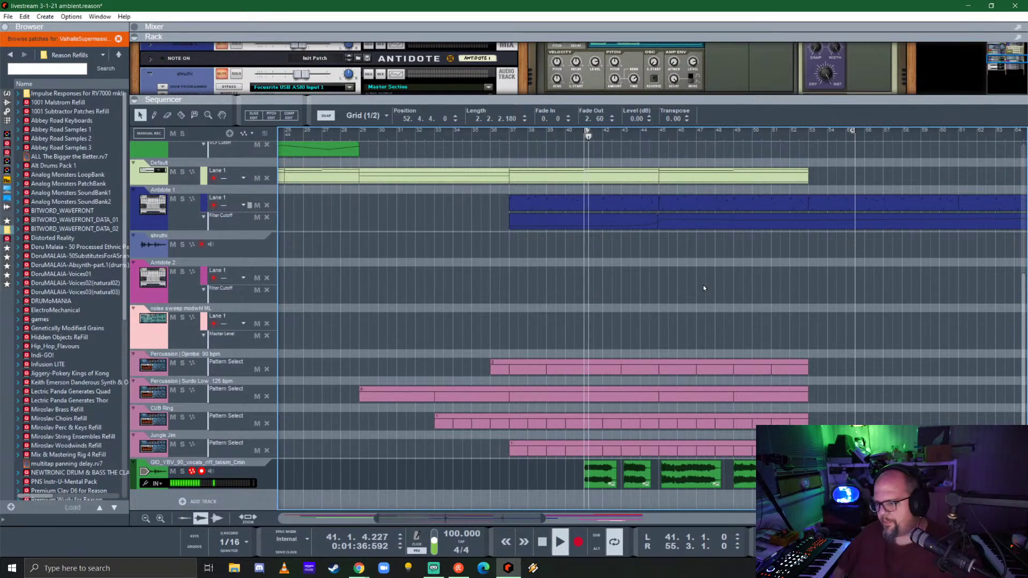
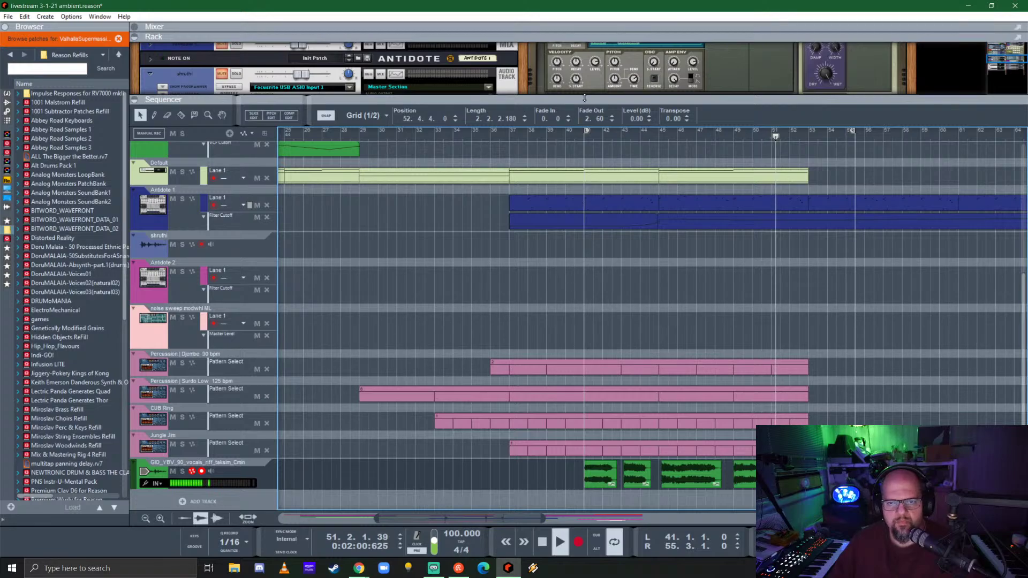
- Enlarge the rack, insert a Sweeper Modulation Effect between OTT and Supermassive on the vocal track, and set it to Flanger mode
{"action": "left_click_drag", "start_coordinate": [584, 98], "coordinate": [576, 486]}
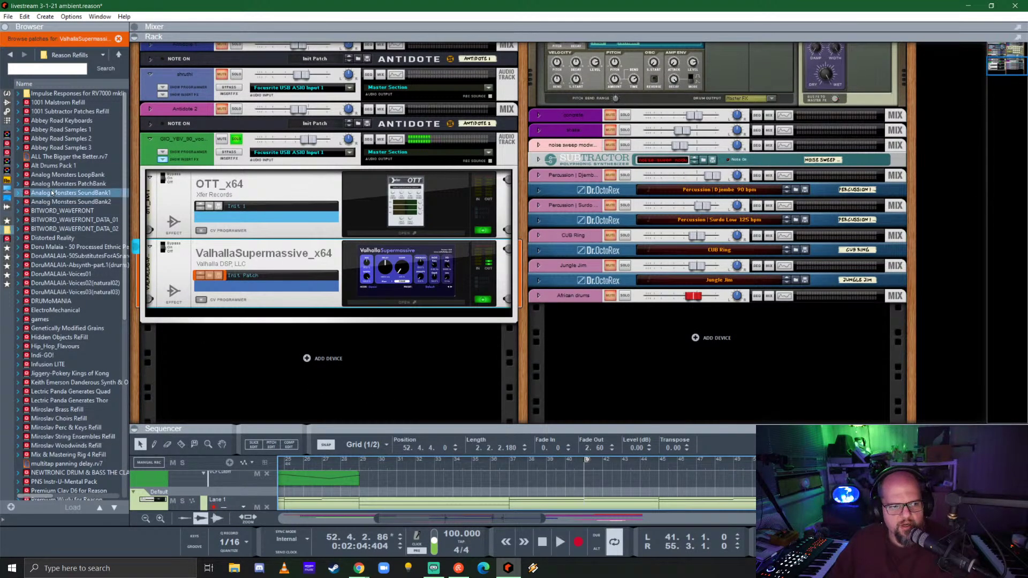
{"action": "left_click", "coordinate": [7, 102]}
{"action": "left_click_drag", "start_coordinate": [67, 129], "coordinate": [310, 235]}
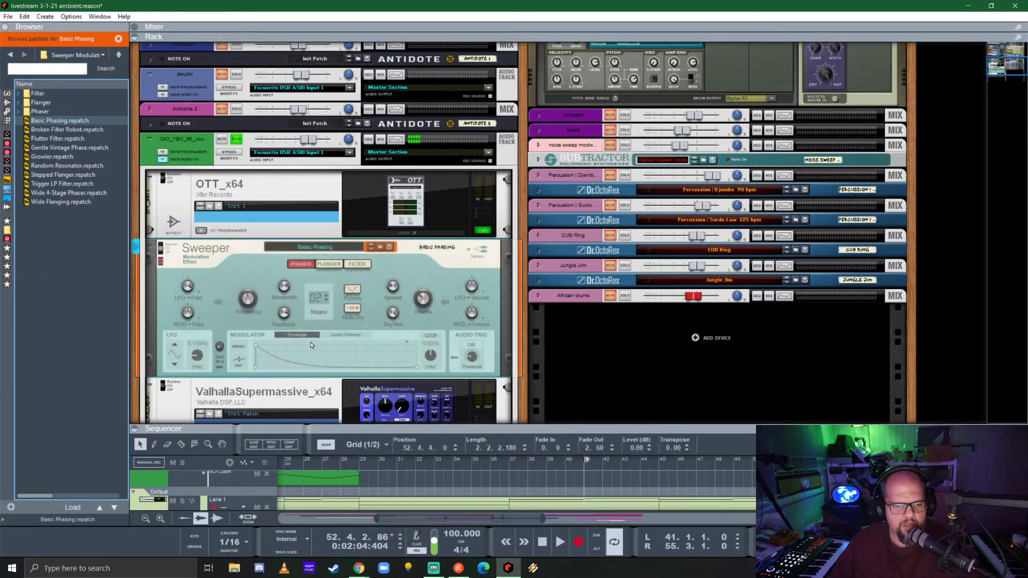
{"action": "left_click", "coordinate": [329, 266]}
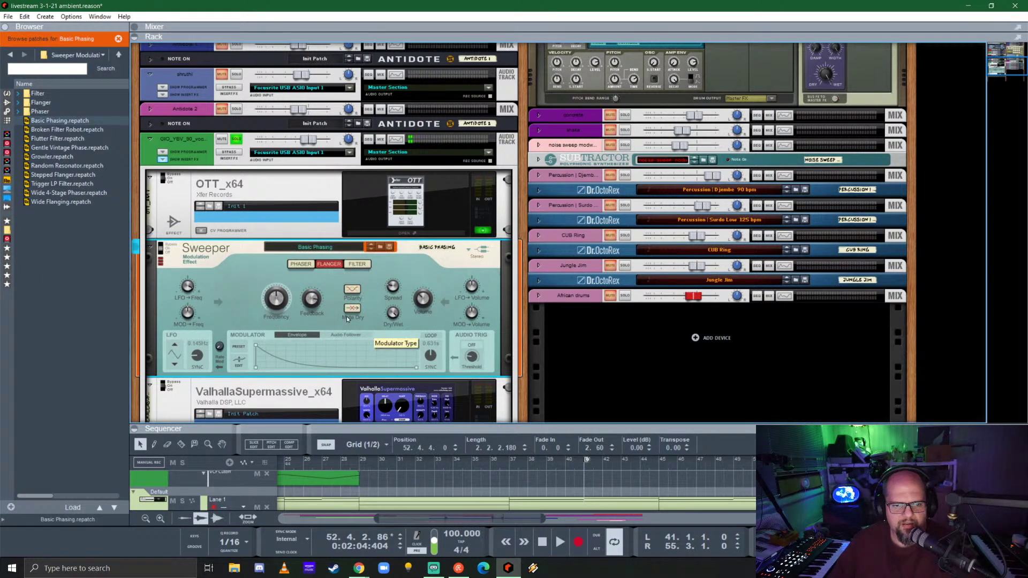
{"action": "scroll", "coordinate": [346, 315], "scroll_direction": "down", "scroll_amount": 3}
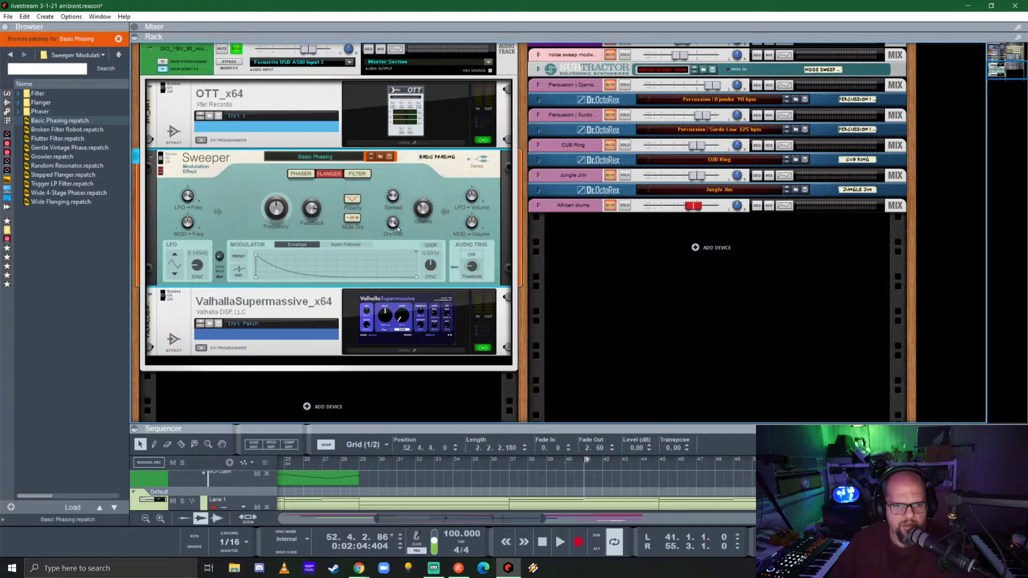
- Slow down the Sweeper's LFO rate and play the flanged vocals from bar 41
{"action": "left_click_drag", "start_coordinate": [197, 264], "coordinate": [196, 270]}
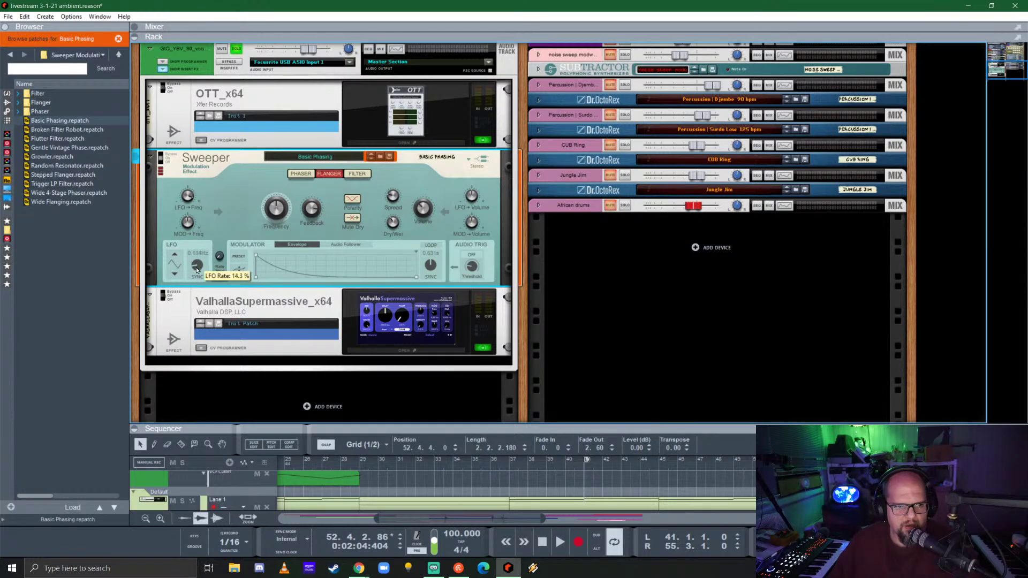
{"action": "left_click", "coordinate": [586, 469]}
{"action": "key", "text": "space"}
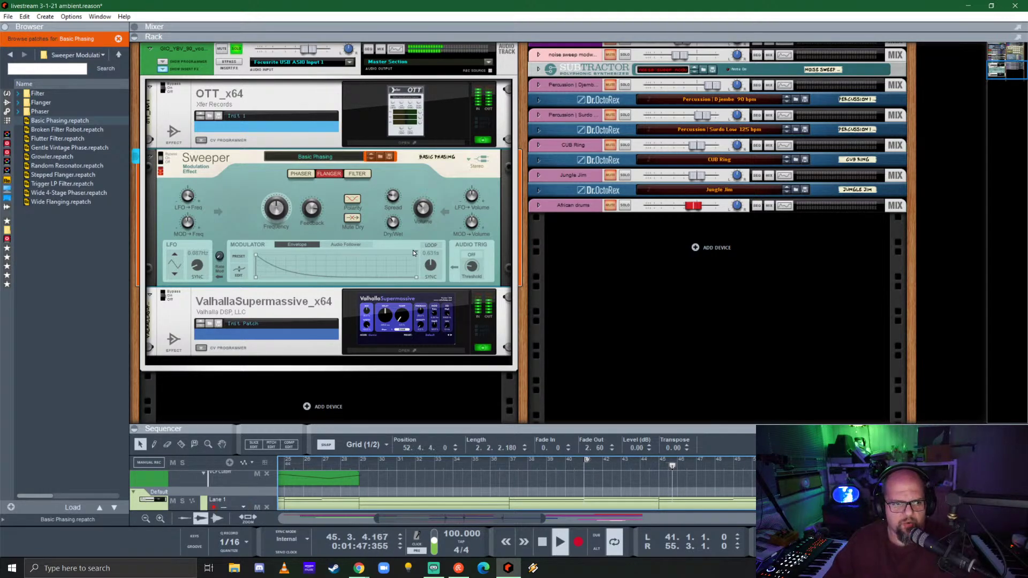
{"action": "left_click", "coordinate": [7, 106]}
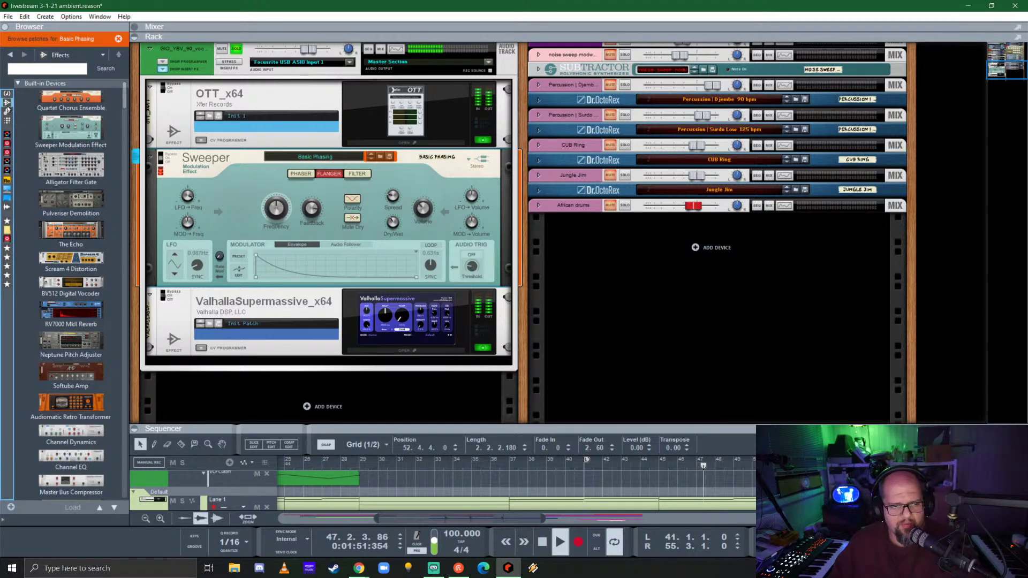
{"action": "left_click", "coordinate": [7, 266]}
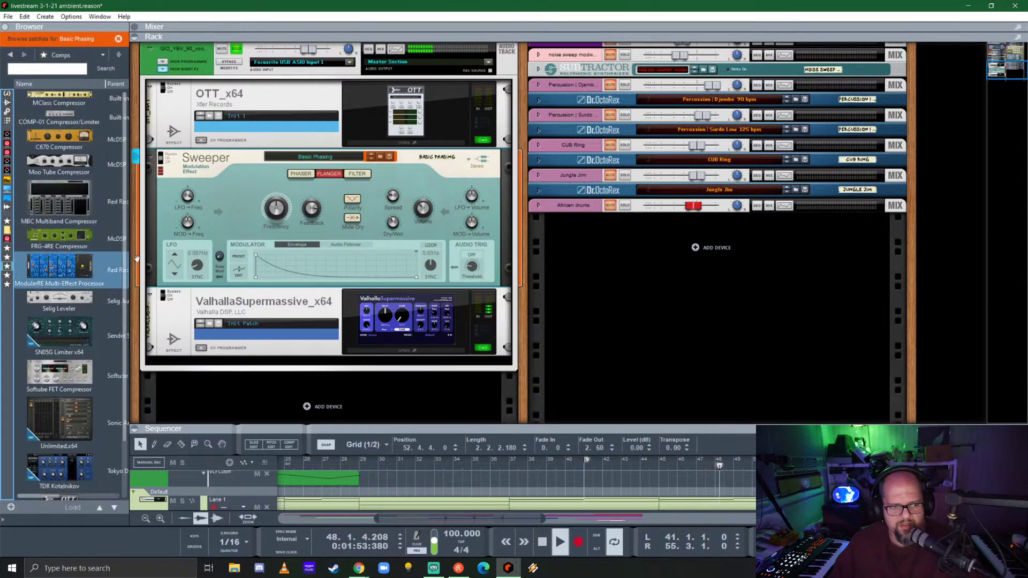
{"action": "left_click", "coordinate": [7, 274]}
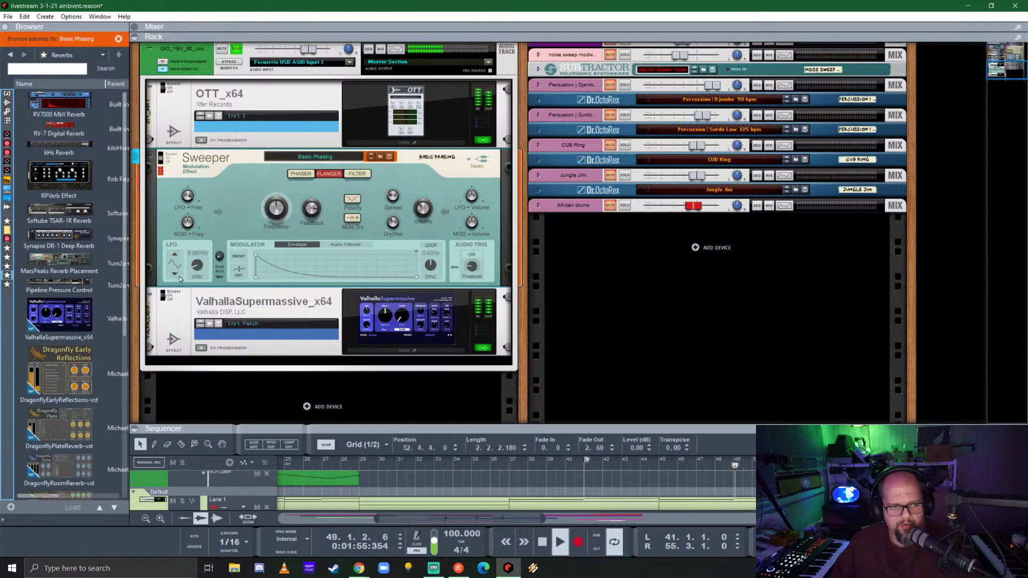
{"action": "scroll", "coordinate": [97, 275], "scroll_direction": "down", "scroll_amount": 5}
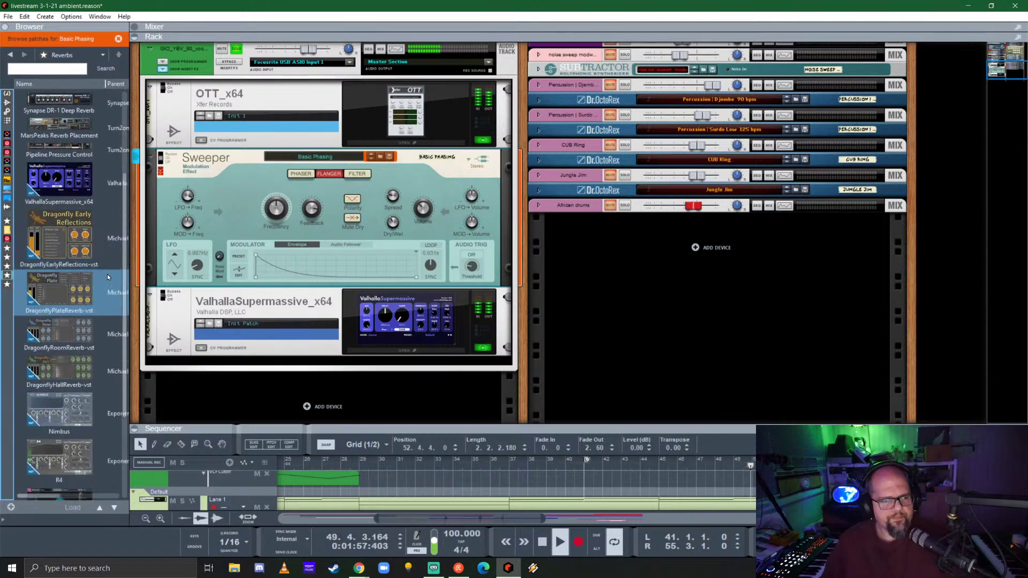
{"action": "scroll", "coordinate": [96, 253], "scroll_direction": "down", "scroll_amount": 1}
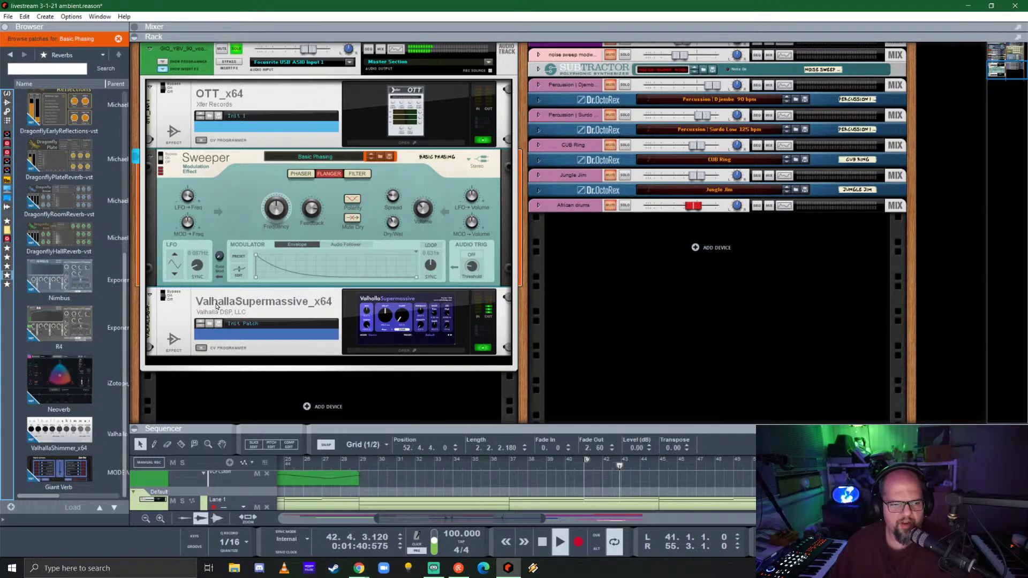
- Fine-tune the Sweeper during playback by adjusting its LFO rate and dry/wet balance and setting its spread to about 32%
{"action": "left_click_drag", "start_coordinate": [200, 266], "coordinate": [198, 269]}
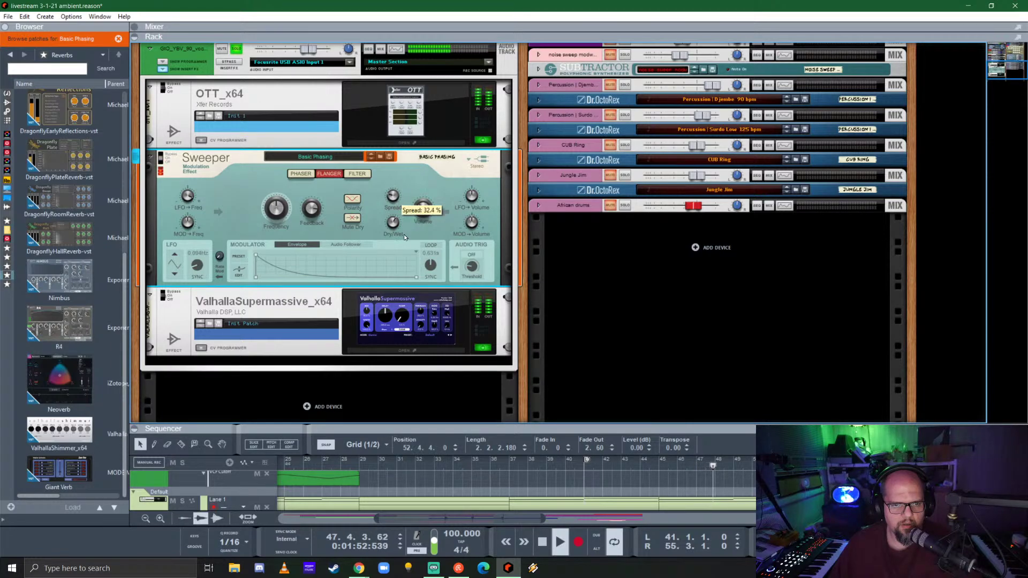
{"action": "mouse_move", "coordinate": [409, 244]}
{"action": "left_mouse_down"}
{"action": "mouse_move", "coordinate": [395, 230]}
{"action": "mouse_move", "coordinate": [402, 217]}
{"action": "mouse_move", "coordinate": [407, 238]}
{"action": "left_mouse_up"}
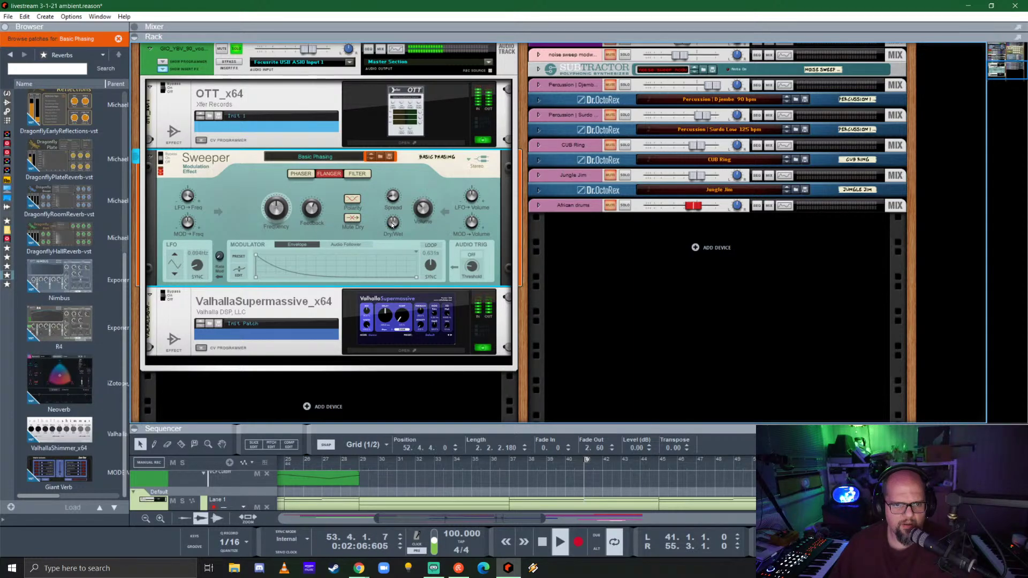
{"action": "left_click_drag", "start_coordinate": [391, 225], "coordinate": [402, 202]}
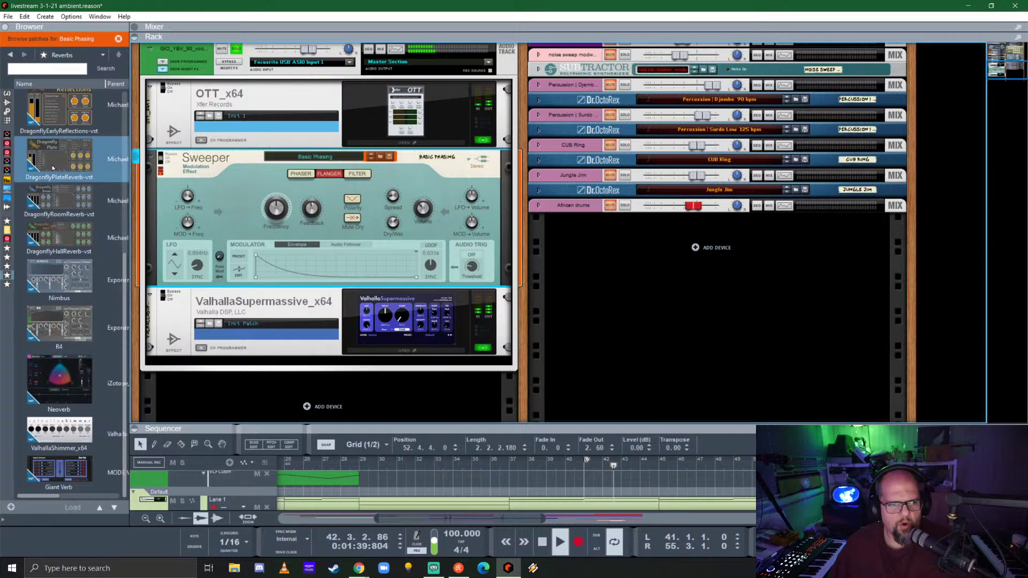
- Insert a Neptune Pitch Adjuster between Sweeper and Supermassive and patch Sweeper's LFO CV output into Neptune's Formant CV input
{"action": "left_click", "coordinate": [7, 103]}
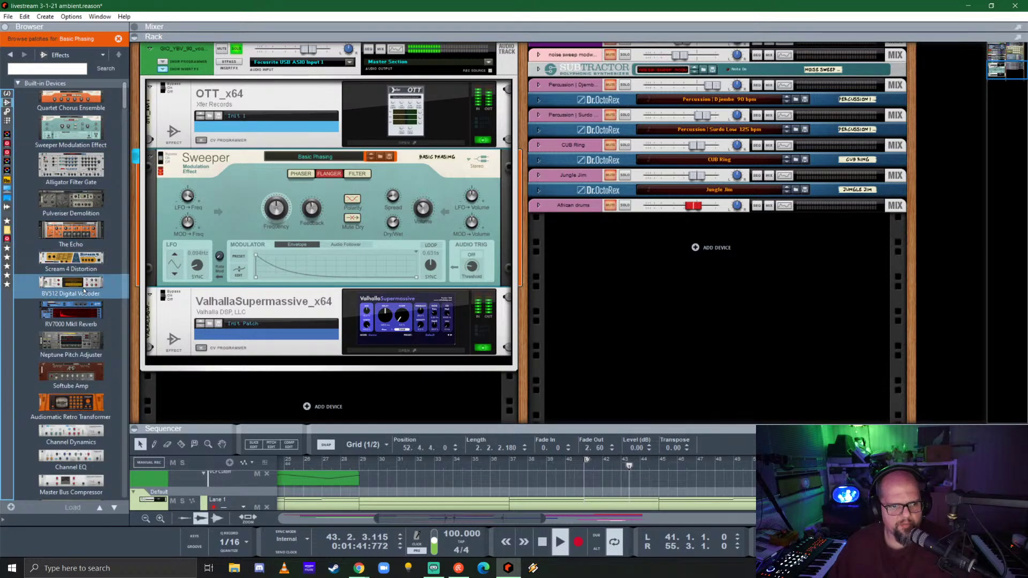
{"action": "left_click_drag", "start_coordinate": [71, 343], "coordinate": [328, 295]}
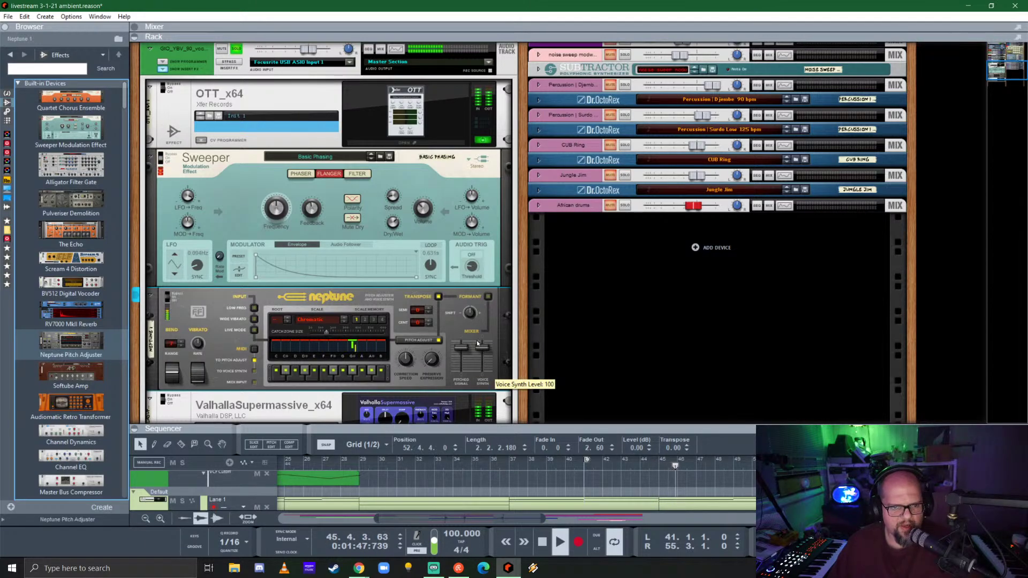
{"action": "key", "text": "Tab"}
{"action": "left_click", "coordinate": [270, 329]}
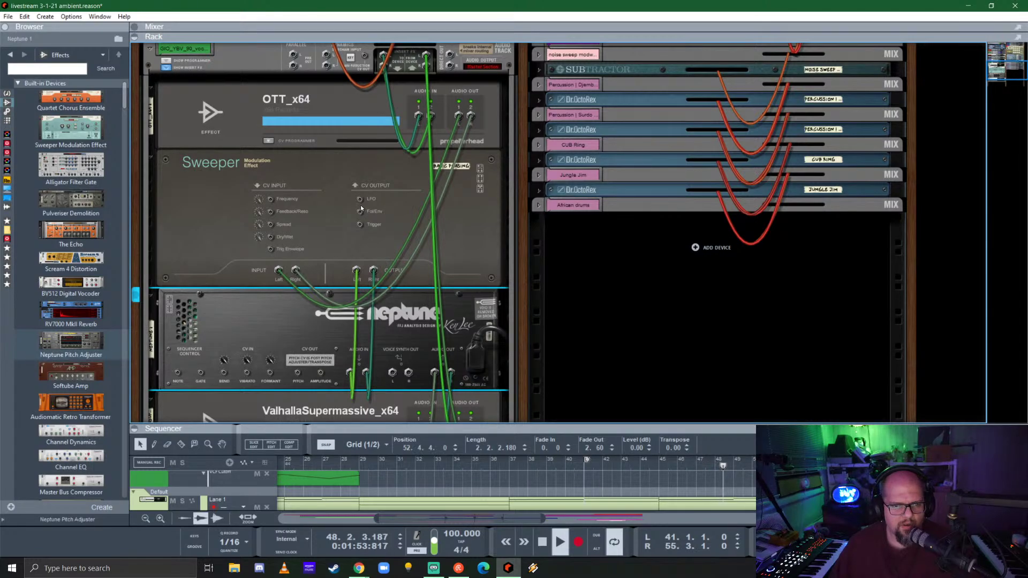
{"action": "left_click_drag", "start_coordinate": [359, 199], "coordinate": [275, 311]}
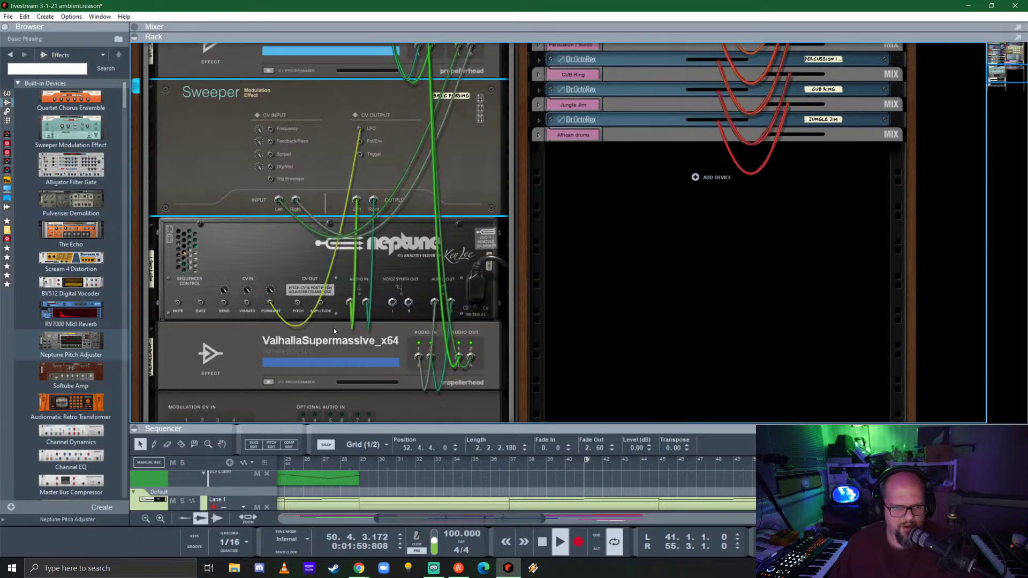
{"action": "key", "text": "Tab"}
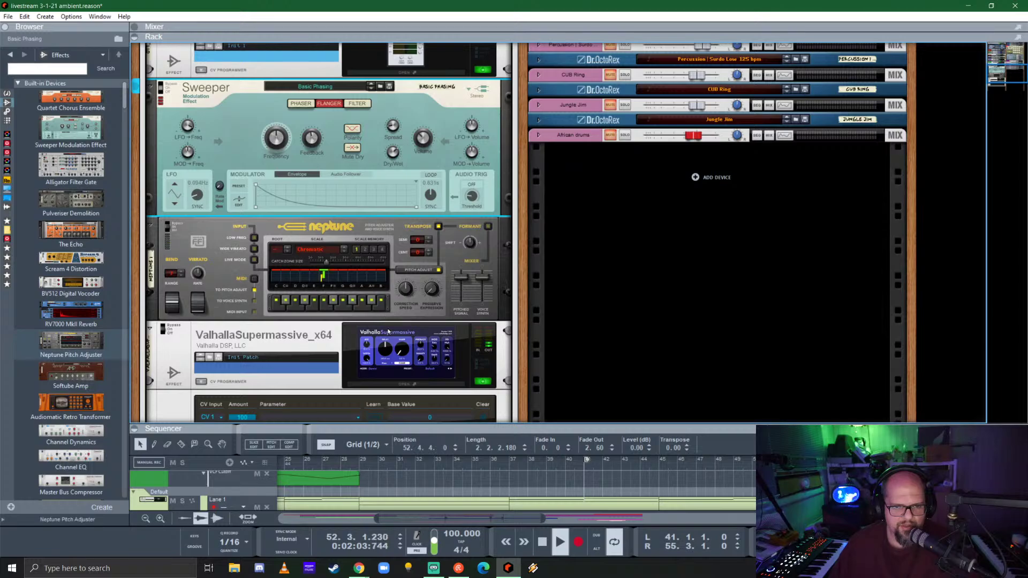
- Turn on Neptune's Formant section, turn off its Transpose section, and set the Sweeper's LFO rate to about 3.8%
{"action": "left_click", "coordinate": [488, 226]}
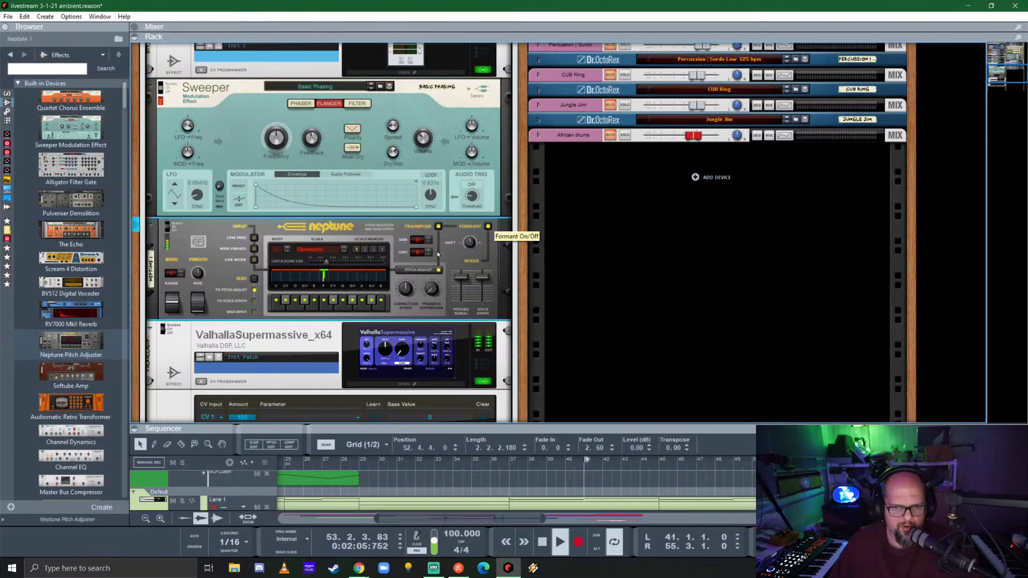
{"action": "left_click", "coordinate": [438, 226]}
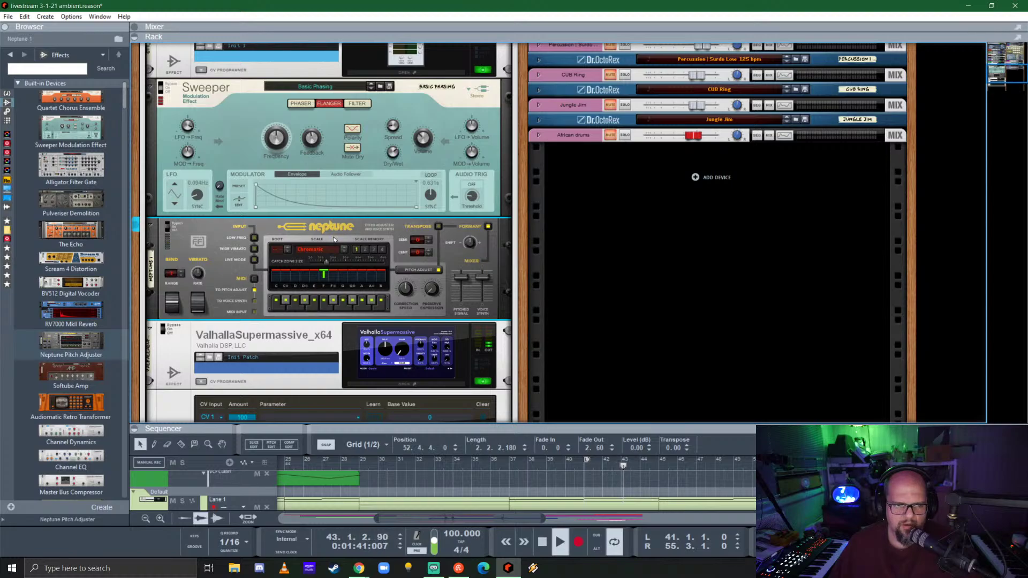
{"action": "left_click_drag", "start_coordinate": [203, 200], "coordinate": [198, 202]}
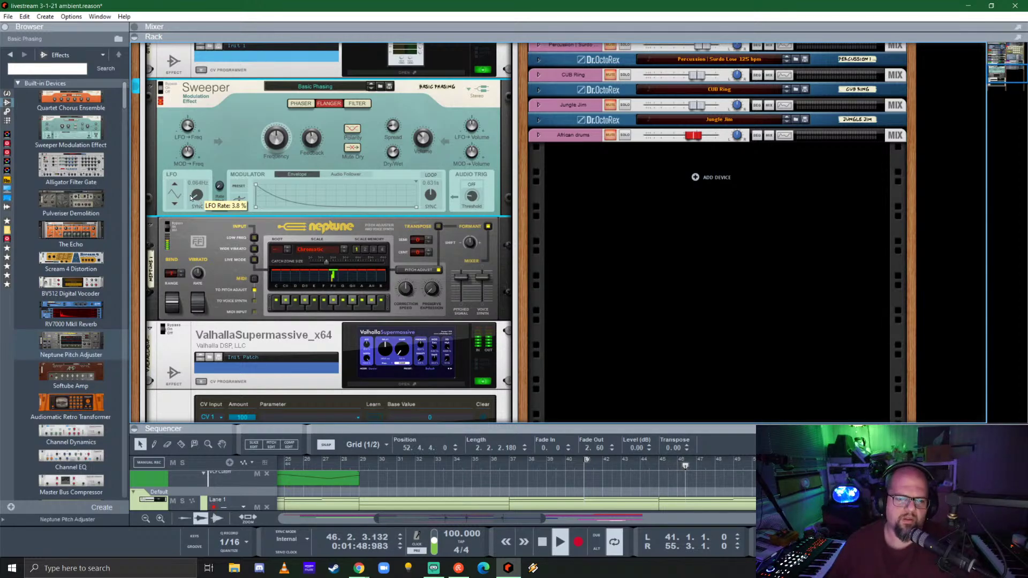
- Hide Supermassive's CV programmer in the rack
{"action": "scroll", "coordinate": [255, 304], "scroll_direction": "down", "scroll_amount": 3}
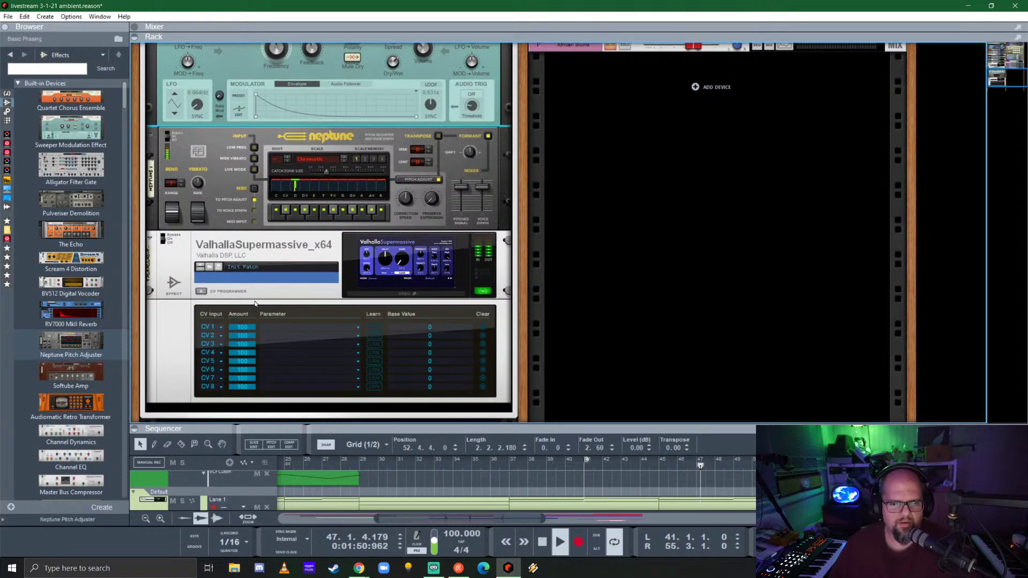
{"action": "left_click", "coordinate": [173, 325]}
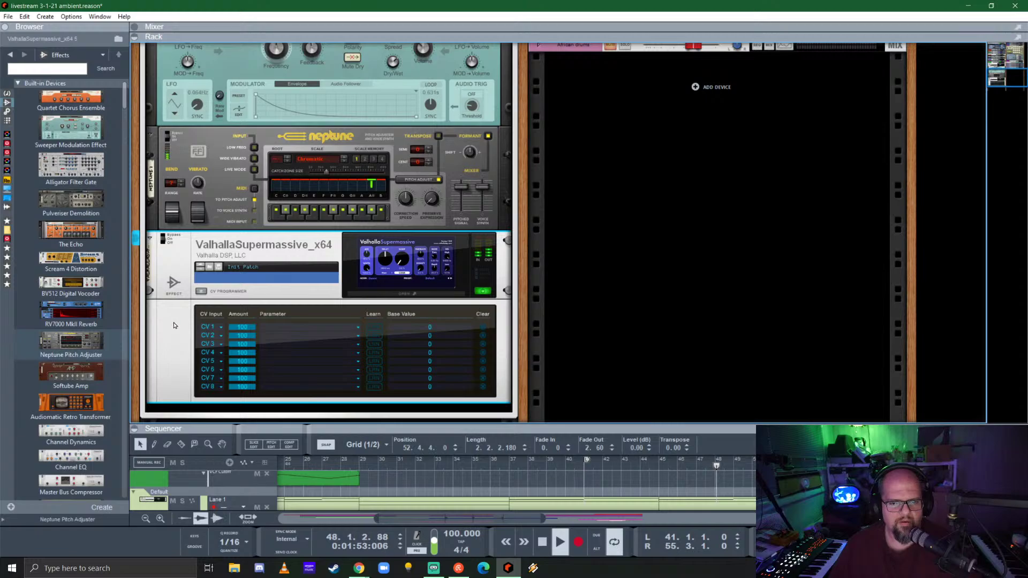
{"action": "left_click", "coordinate": [202, 291]}
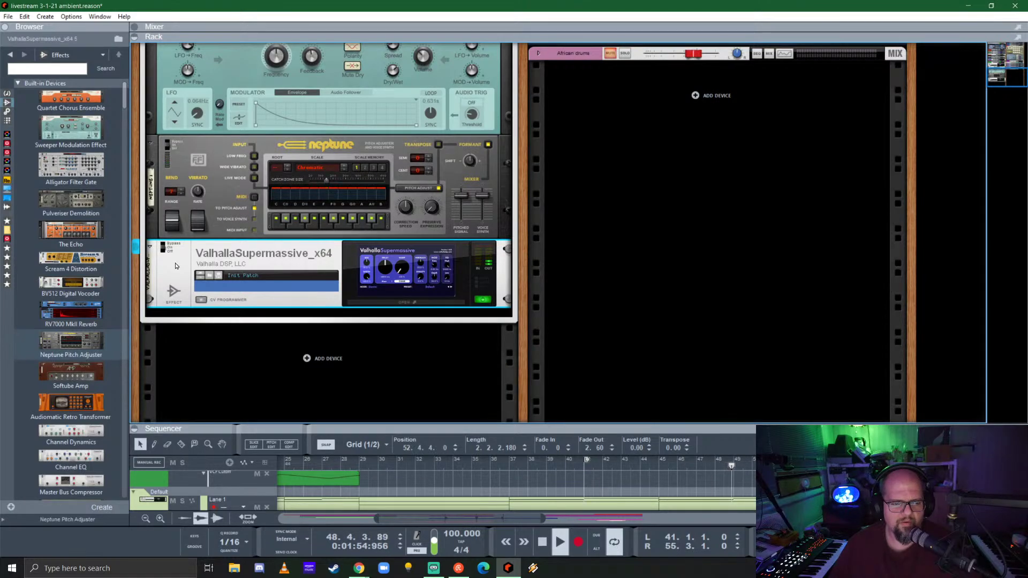
- Turn off the Pitch Adjust section on the Neptune while the vocals play
{"action": "scroll", "coordinate": [245, 298], "scroll_direction": "up", "scroll_amount": 5}
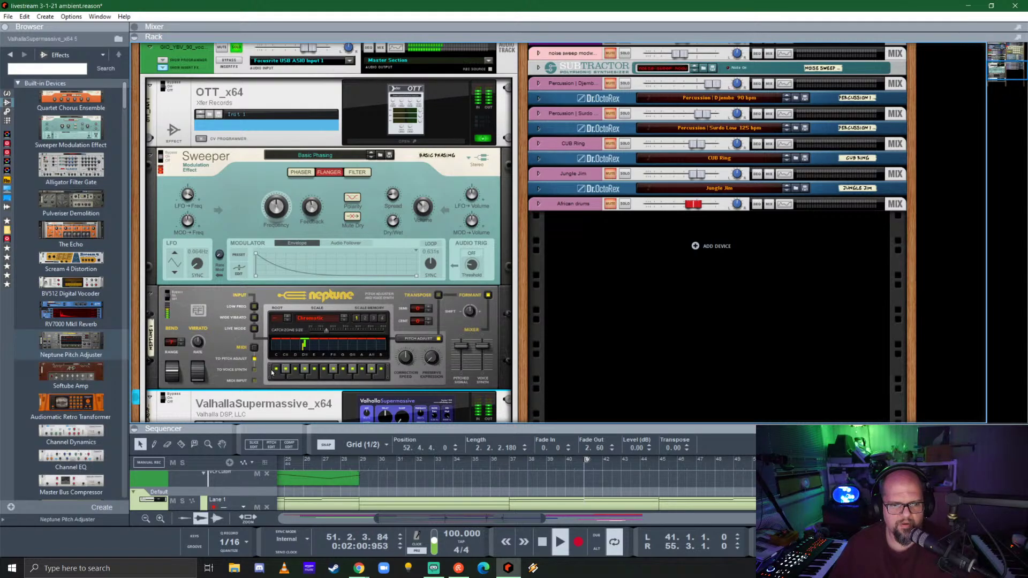
{"action": "left_click", "coordinate": [254, 329]}
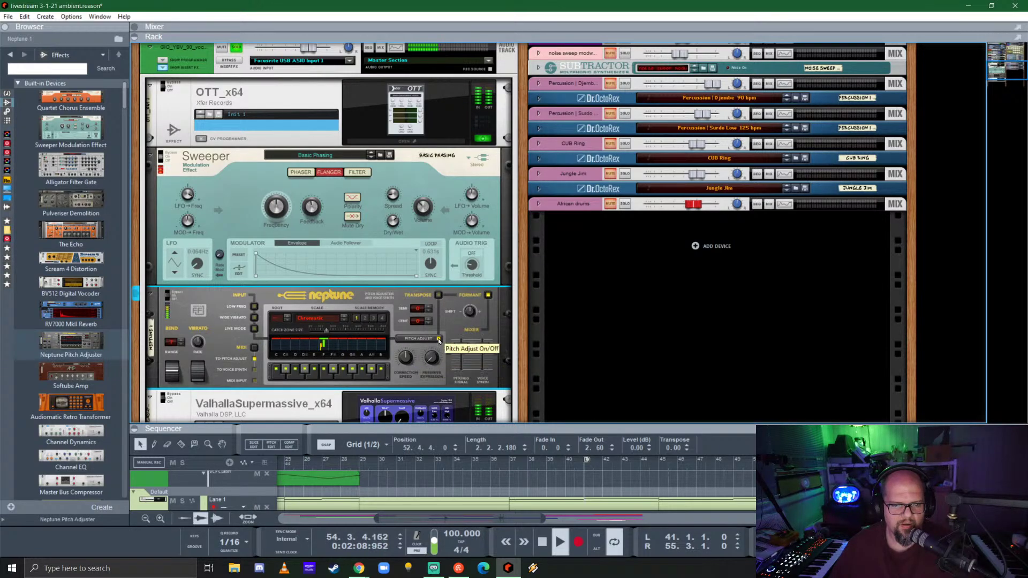
{"action": "left_click", "coordinate": [439, 339]}
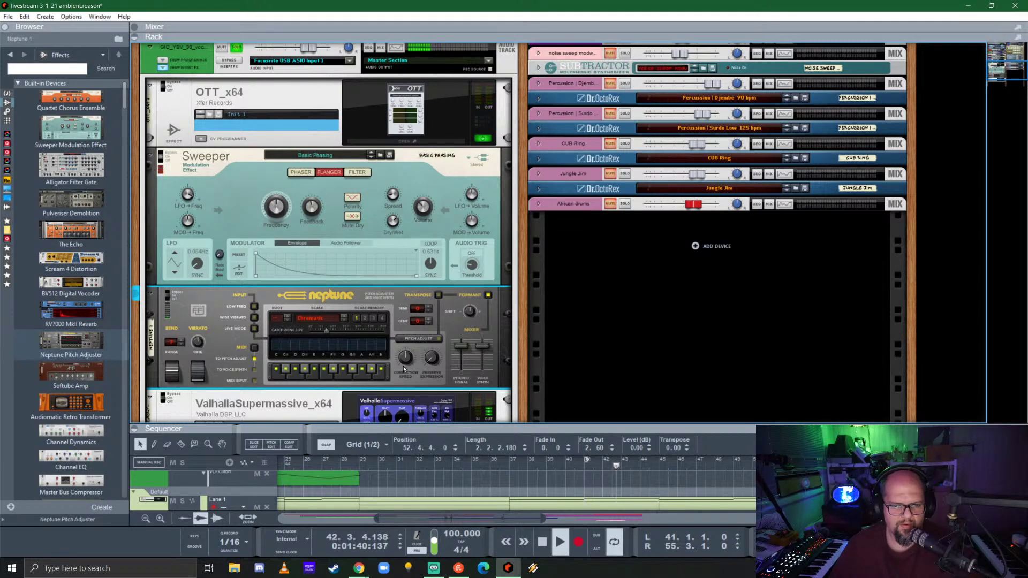
{"action": "left_click_drag", "start_coordinate": [407, 360], "coordinate": [428, 353]}
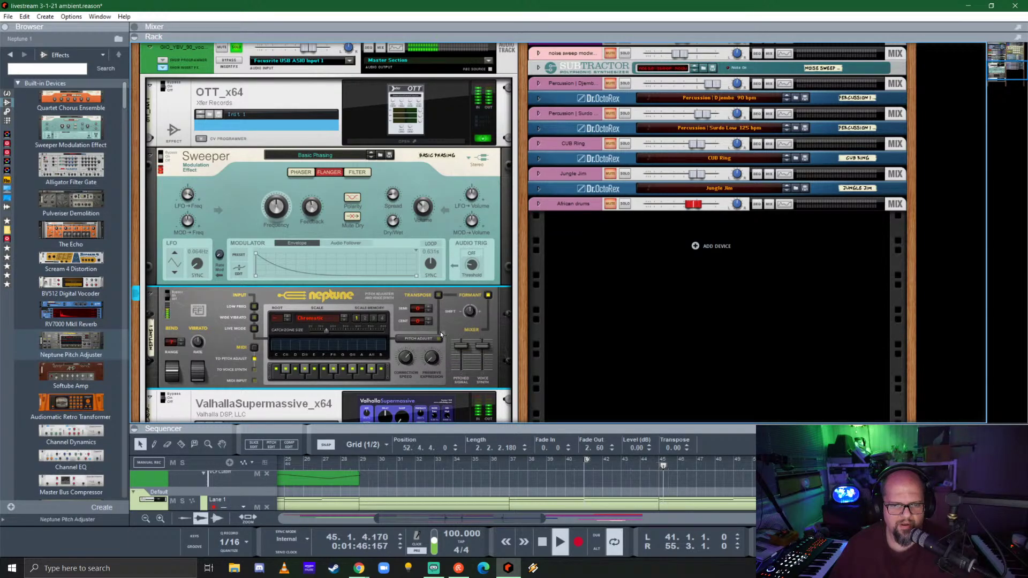
- Check the rear cabling between Sweeper, Neptune and Supermassive, and hide the vocal track's insert effects in the rack
{"action": "key", "text": "Tab"}
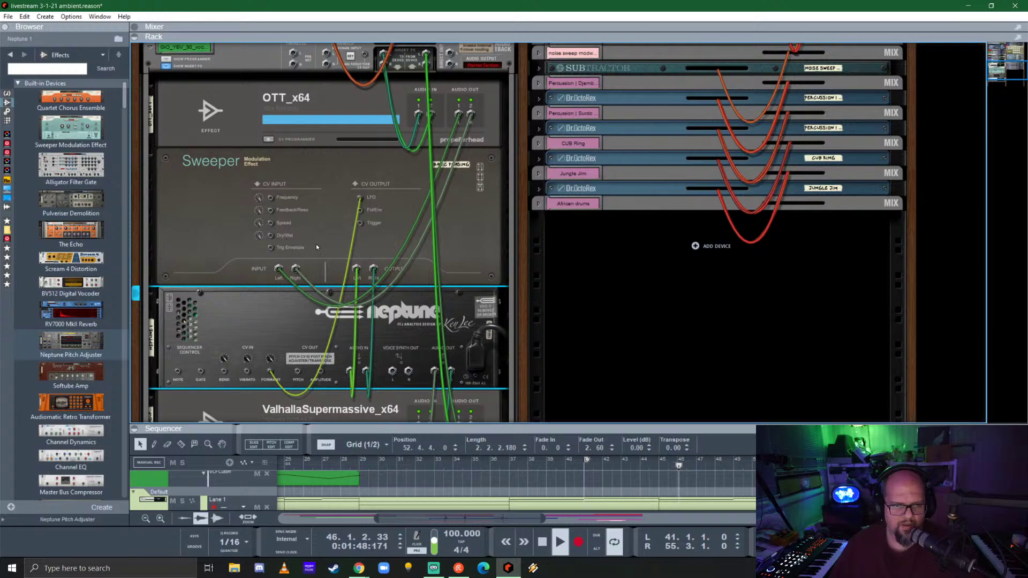
{"action": "scroll", "coordinate": [295, 333], "scroll_direction": "down", "scroll_amount": 3}
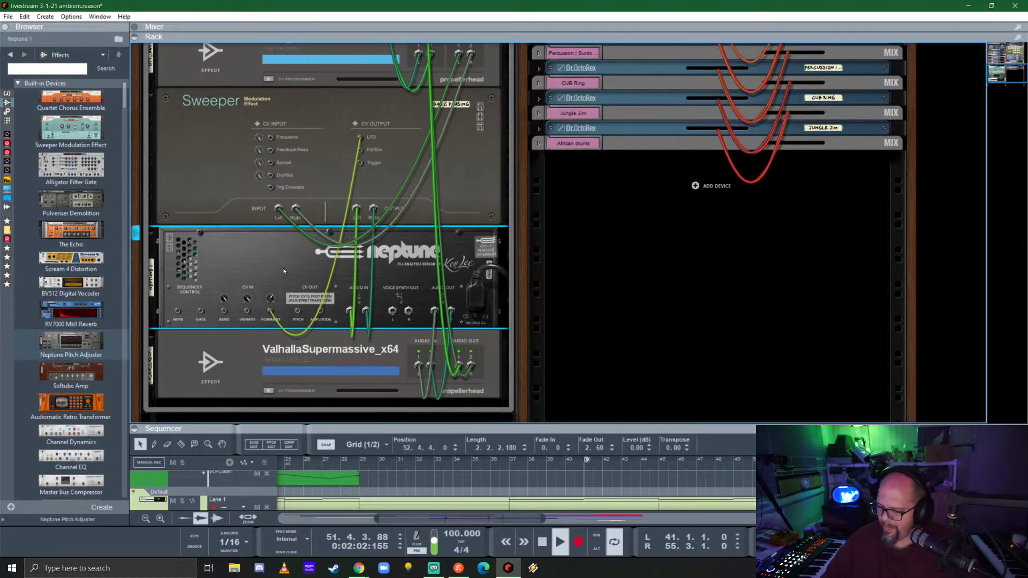
{"action": "key", "text": "Tab"}
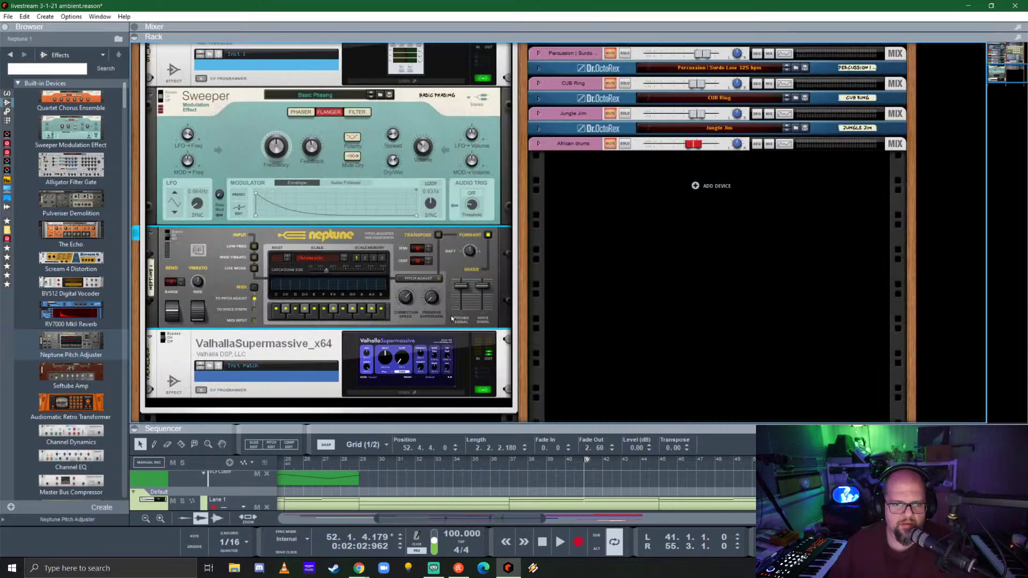
{"action": "scroll", "coordinate": [182, 217], "scroll_direction": "up", "scroll_amount": 5}
{"action": "left_click", "coordinate": [167, 187]}
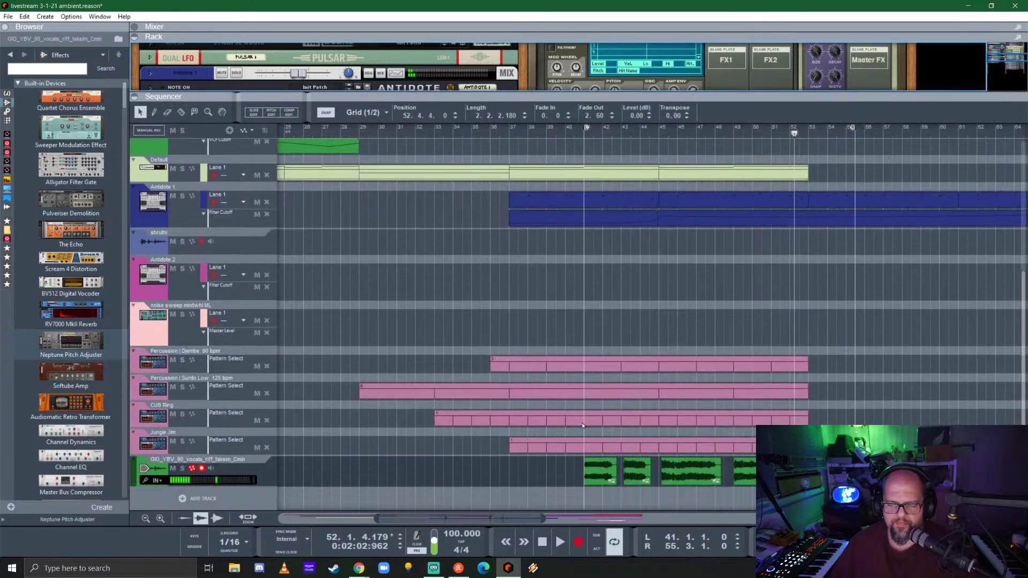
- Move the later shruthi, Antidote 2 and noise sweep clips earlier together so that the section starts at bar 53
{"action": "scroll", "coordinate": [570, 415], "scroll_direction": "down", "scroll_amount": 4}
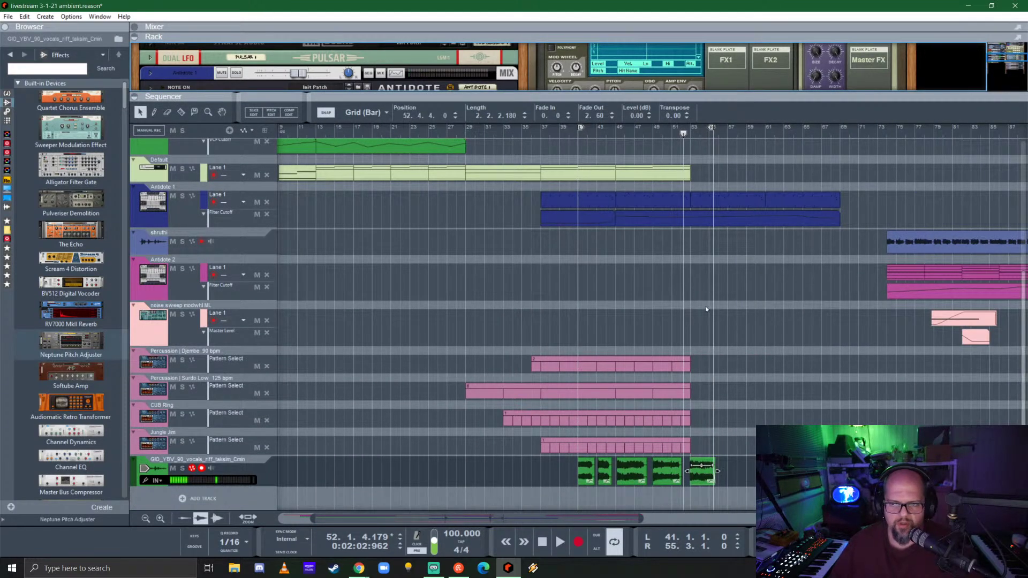
{"action": "scroll", "coordinate": [644, 301], "scroll_direction": "right", "scroll_amount": 5}
{"action": "scroll", "coordinate": [626, 342], "scroll_direction": "left", "scroll_amount": 2}
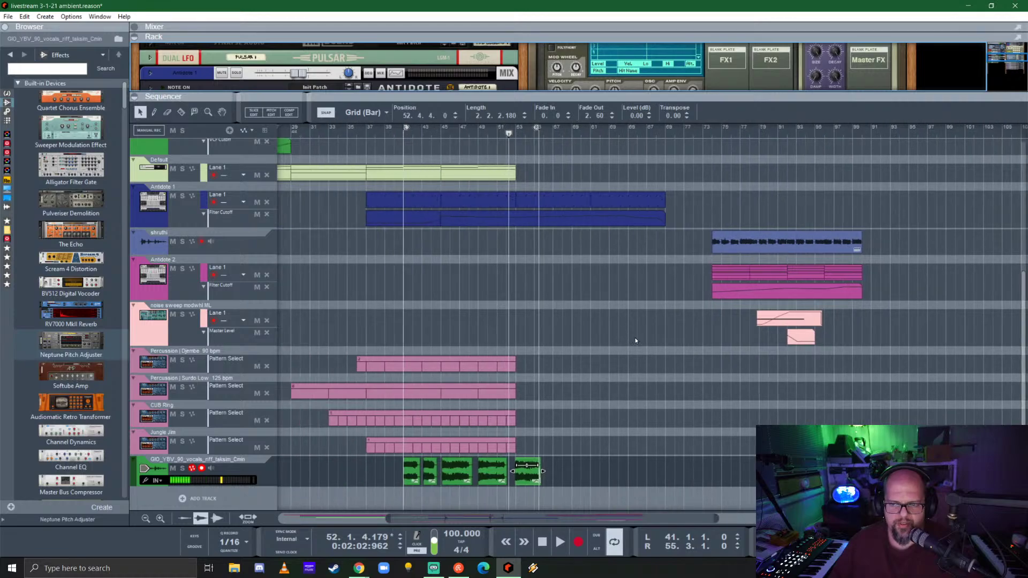
{"action": "left_click_drag", "start_coordinate": [884, 348], "coordinate": [554, 243]}
- Move the five vocal clips to start at bar 53 and extend the four percussion pattern clips to bar 69
{"action": "left_click_drag", "start_coordinate": [606, 474], "coordinate": [571, 483]}
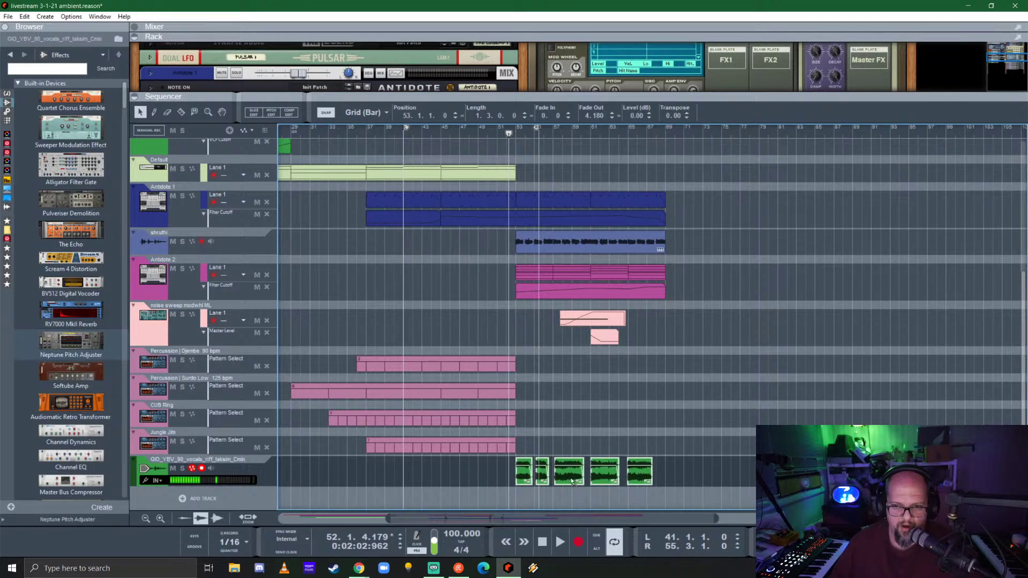
{"action": "left_click_drag", "start_coordinate": [508, 454], "coordinate": [661, 358]}
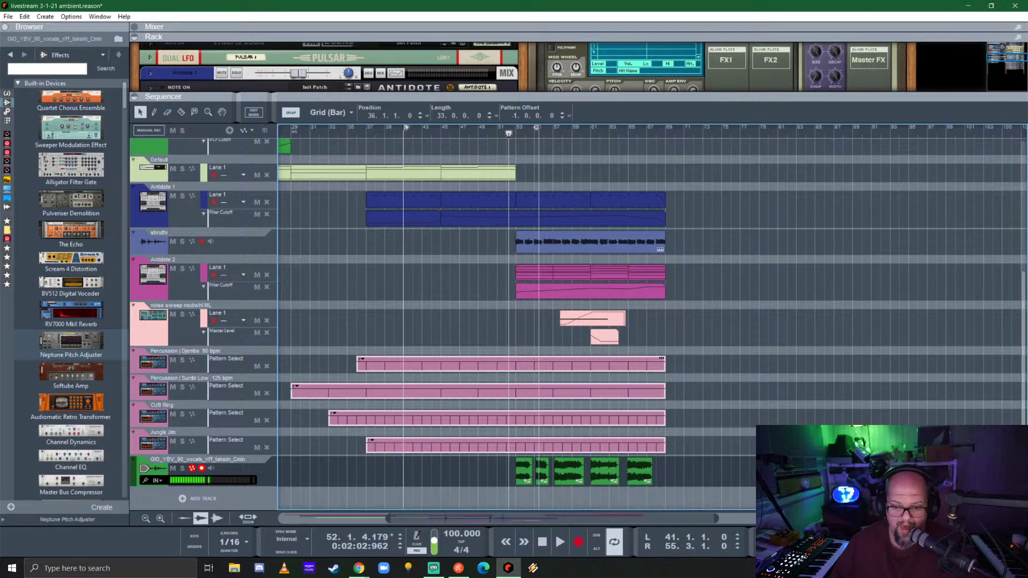
- Delete the Legend, Nice One and Kong clips in bars 66 to 73, and move the remaining later clips, including Dry Analog RH, to start from bar 53
{"action": "scroll", "coordinate": [531, 335], "scroll_direction": "up", "scroll_amount": 5}
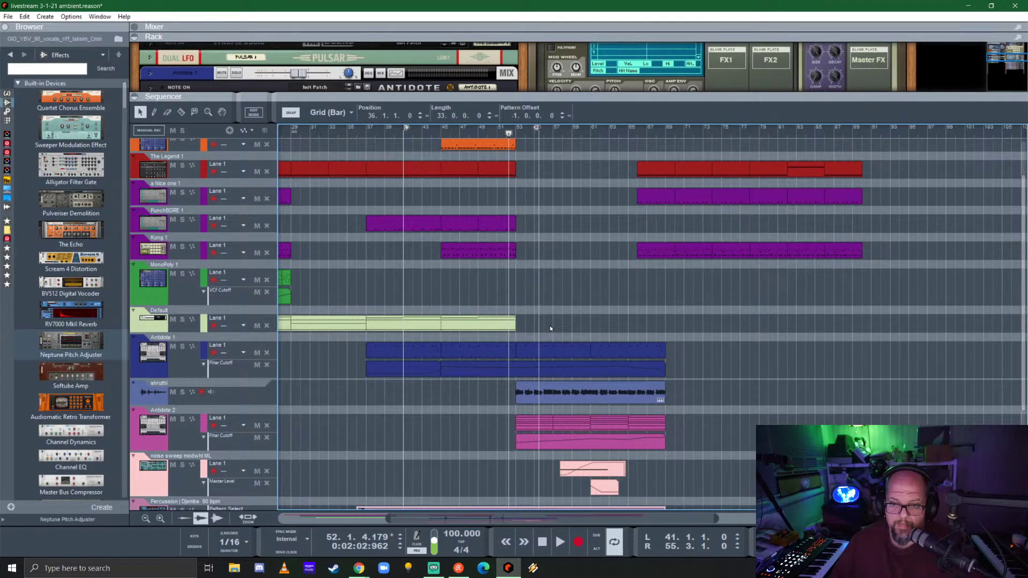
{"action": "scroll", "coordinate": [933, 271], "scroll_direction": "up", "scroll_amount": 2}
{"action": "left_click_drag", "start_coordinate": [928, 339], "coordinate": [664, 170]}
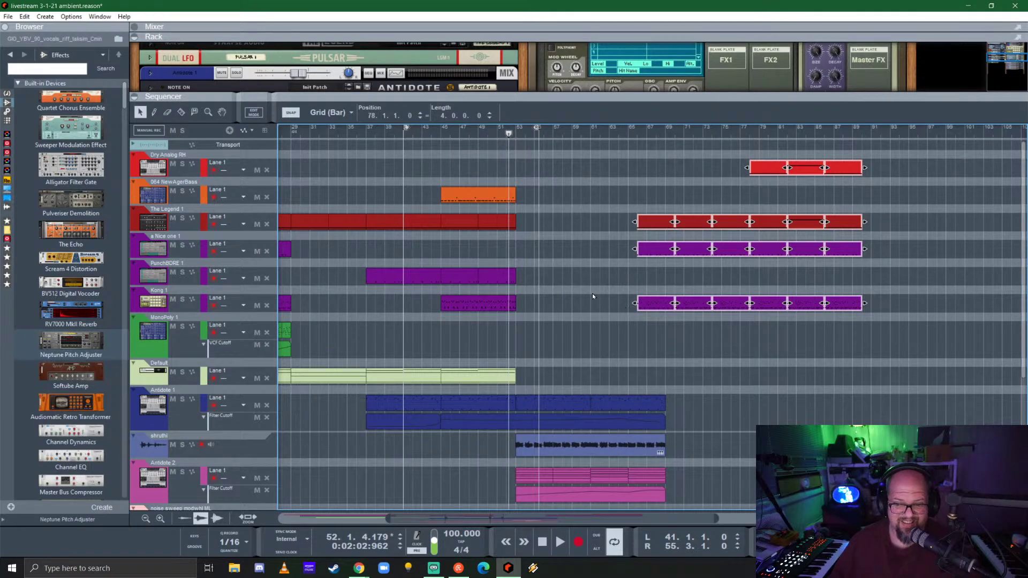
{"action": "left_click", "coordinate": [590, 279]}
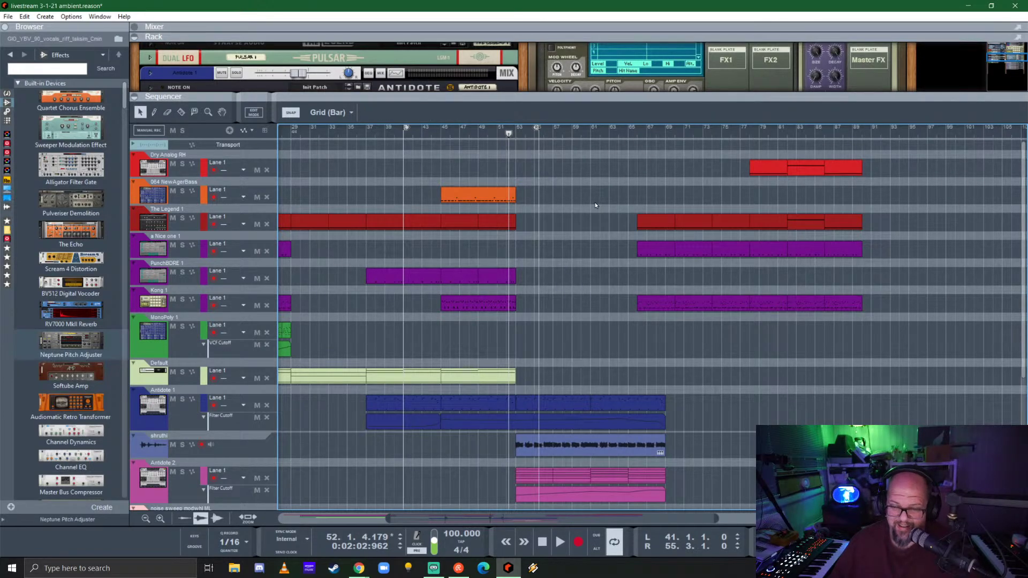
{"action": "left_click_drag", "start_coordinate": [695, 339], "coordinate": [697, 339]}
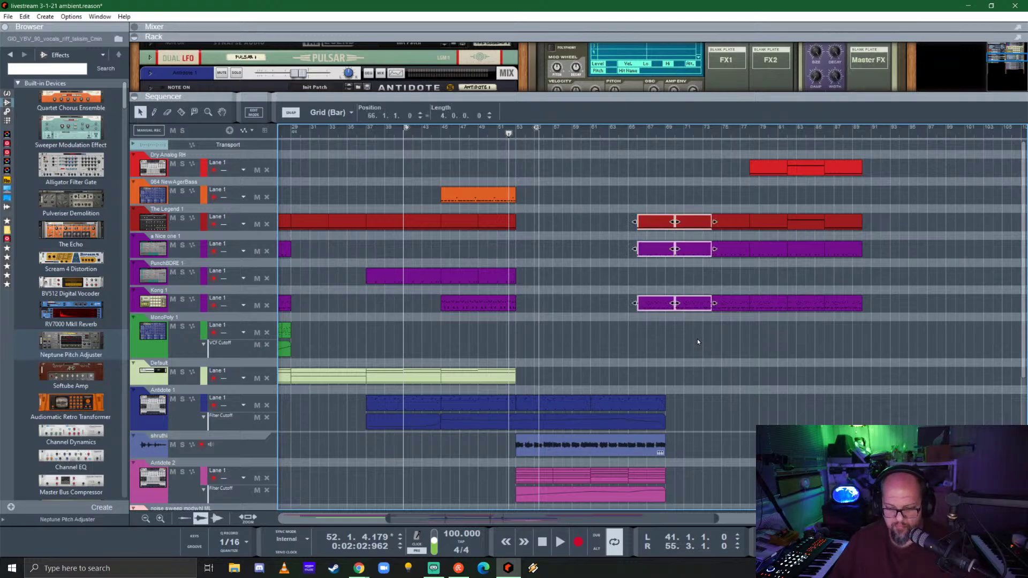
{"action": "key", "text": "Delete"}
{"action": "left_click_drag", "start_coordinate": [956, 323], "coordinate": [696, 141]}
{"action": "left_click_drag", "start_coordinate": [727, 306], "coordinate": [530, 304]}
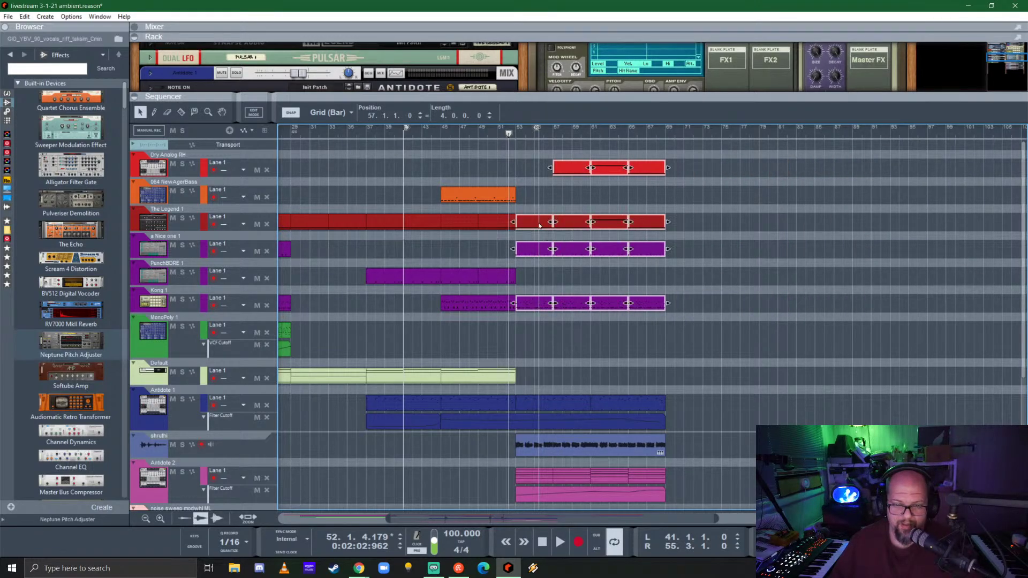
- Duplicate the 064 NewAgerBass clip at bar 53 and cut the copy down to its first four bars
{"action": "left_click", "coordinate": [474, 195]}
{"action": "left_click_drag", "start_coordinate": [465, 196], "coordinate": [541, 197]}
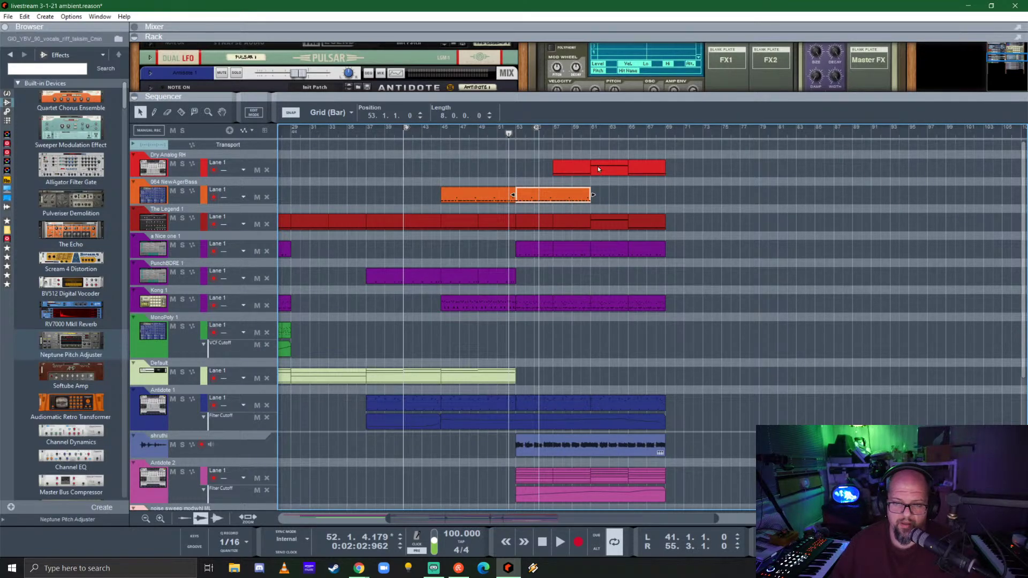
{"action": "key", "text": "t"}
{"action": "left_click", "coordinate": [556, 191]}
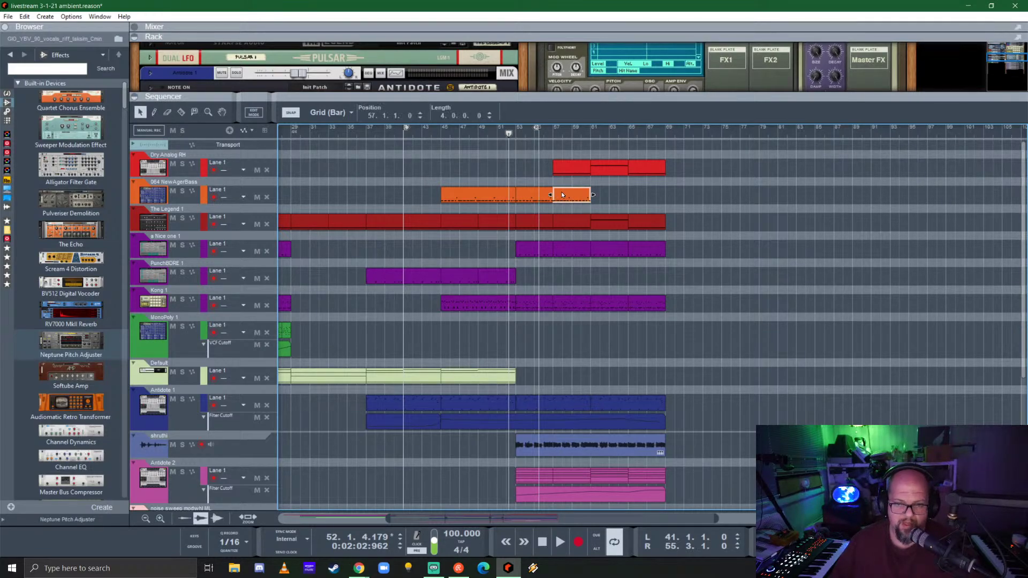
- Set the loop locators to bars 45 and 69 and start playback from bar 29
{"action": "left_click_drag", "start_coordinate": [537, 128], "coordinate": [664, 131]}
{"action": "scroll", "coordinate": [471, 302], "scroll_direction": "down", "scroll_amount": 5}
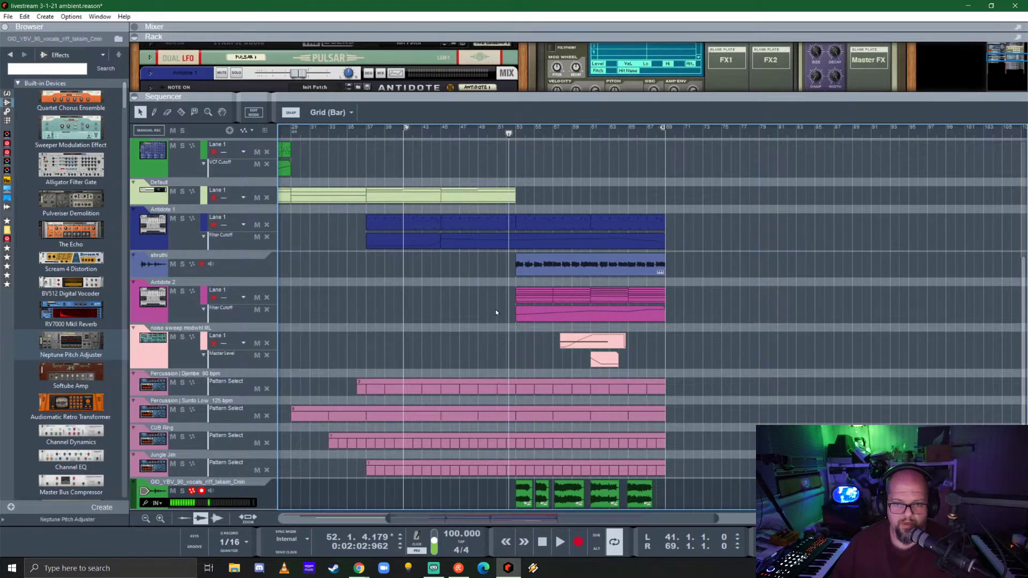
{"action": "scroll", "coordinate": [495, 313], "scroll_direction": "up", "scroll_amount": 5}
{"action": "left_click_drag", "start_coordinate": [345, 138], "coordinate": [295, 141]}
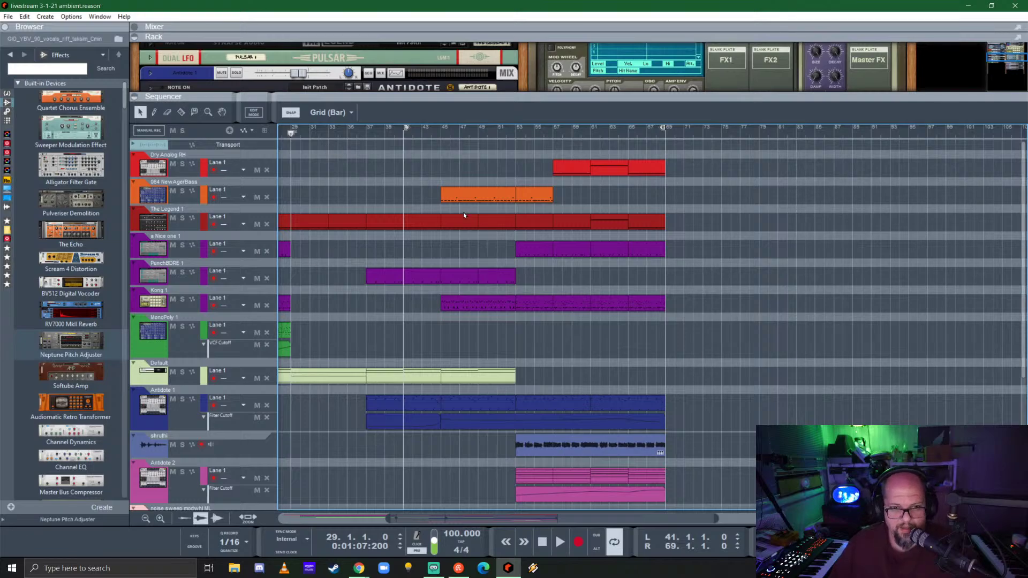
{"action": "left_click", "coordinate": [440, 132], "text": "ctrl"}
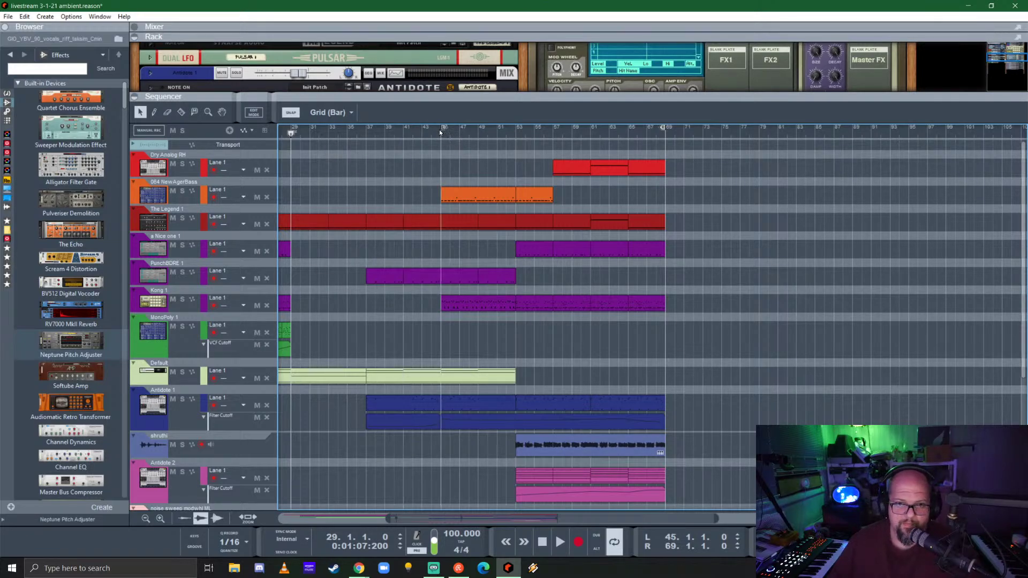
{"action": "key", "text": "space"}
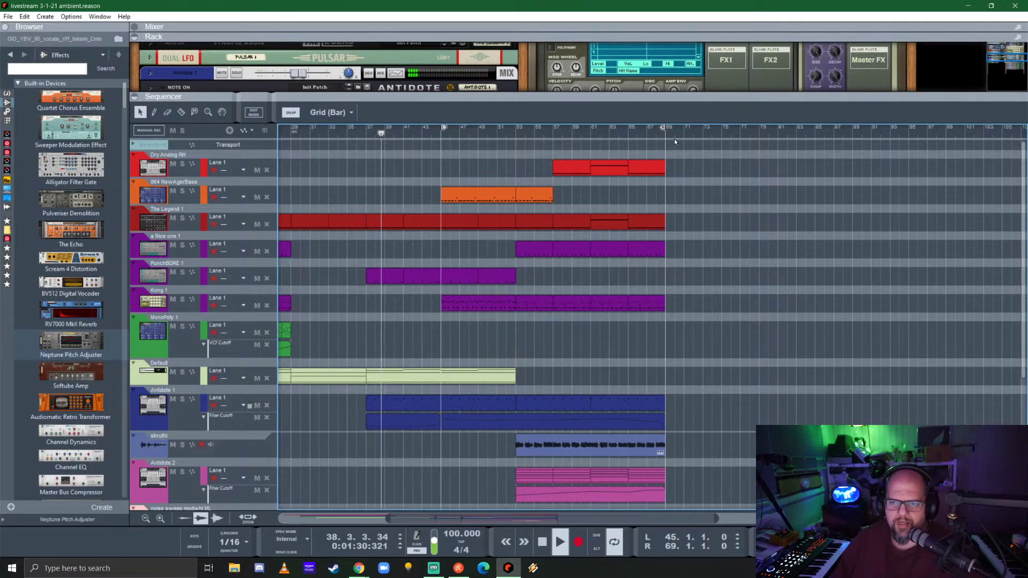
- Enlarge the rack and lower the kick 2 channel's level slightly during playback
{"action": "left_click_drag", "start_coordinate": [673, 94], "coordinate": [673, 378]}
{"action": "scroll", "coordinate": [653, 251], "scroll_direction": "up", "scroll_amount": 5}
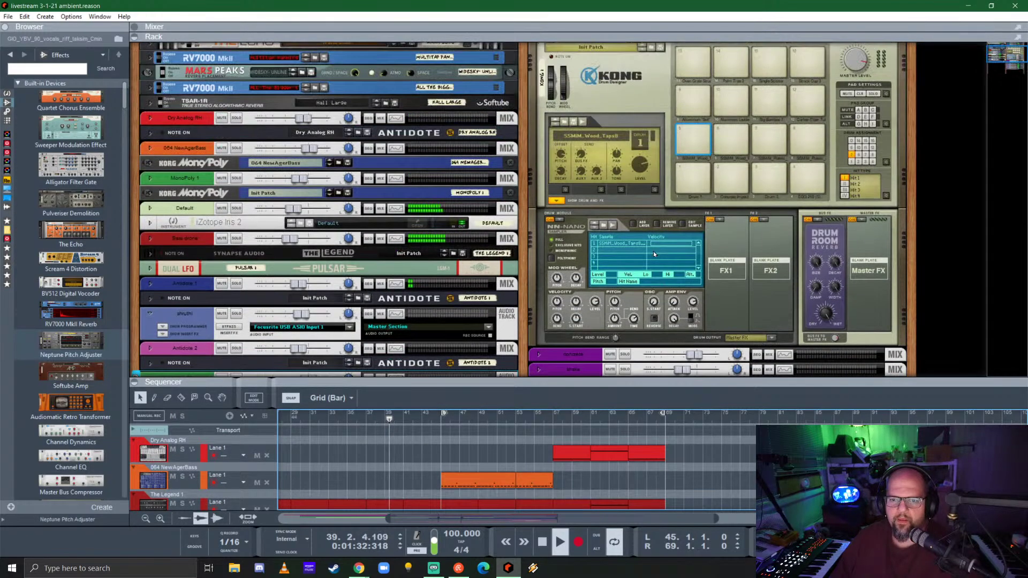
{"action": "scroll", "coordinate": [653, 248], "scroll_direction": "up", "scroll_amount": 3}
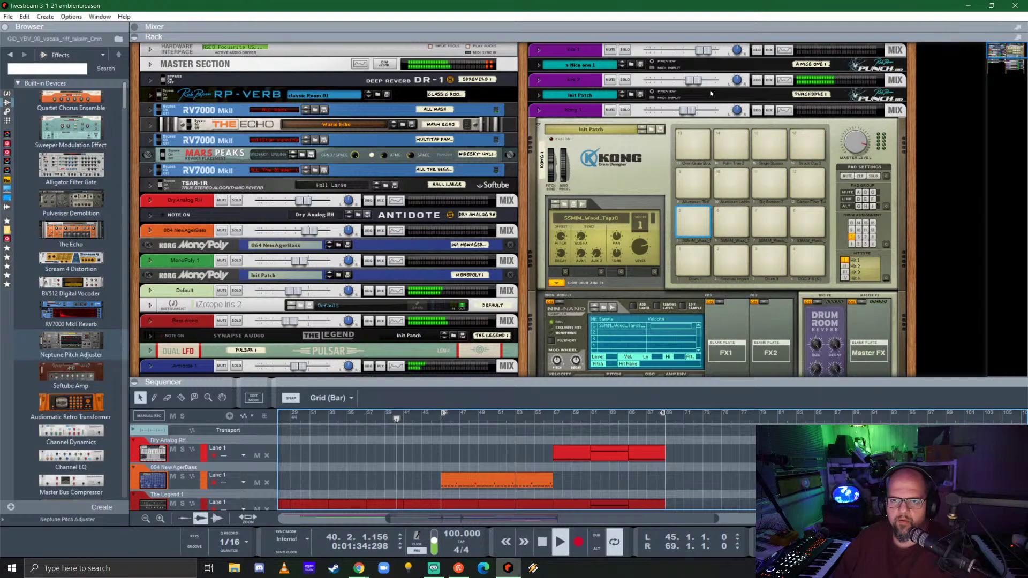
{"action": "left_click_drag", "start_coordinate": [693, 80], "coordinate": [689, 82]}
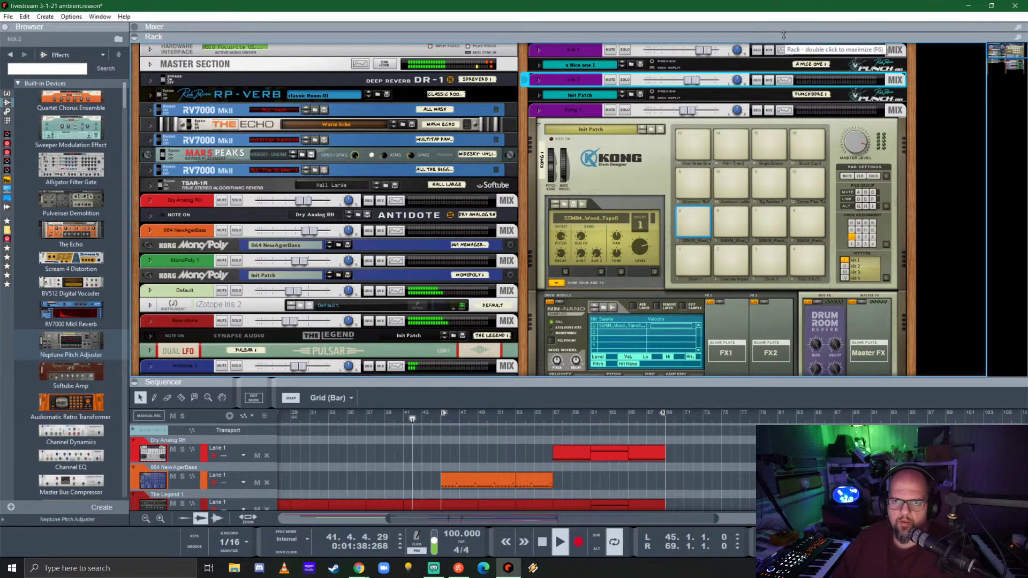
- Solo the kick 2 channel briefly in the mixer to audition it, and return to the rack
{"action": "left_click_drag", "start_coordinate": [783, 35], "coordinate": [769, 408]}
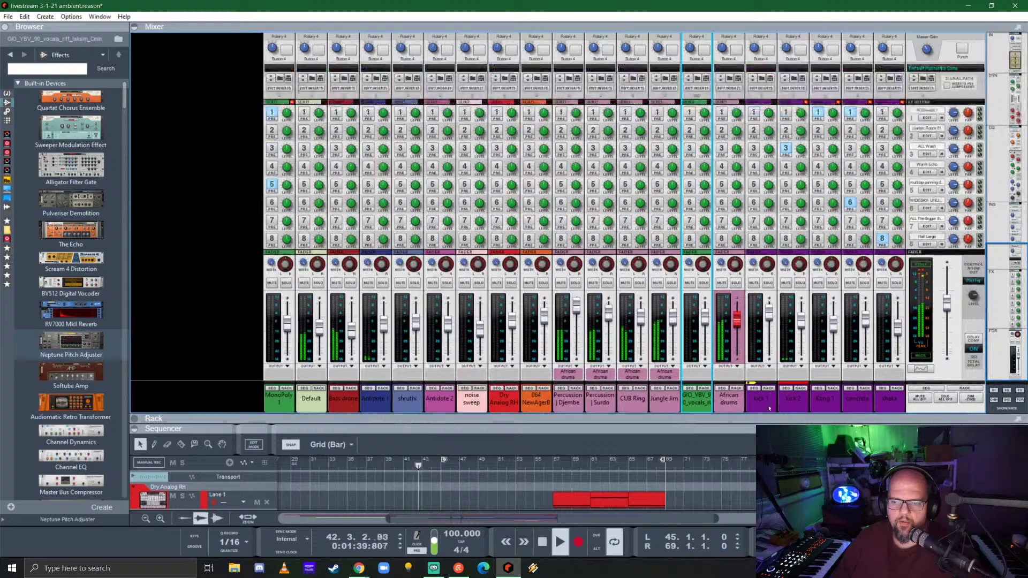
{"action": "left_click", "coordinate": [799, 282]}
{"action": "left_click", "coordinate": [799, 282]}
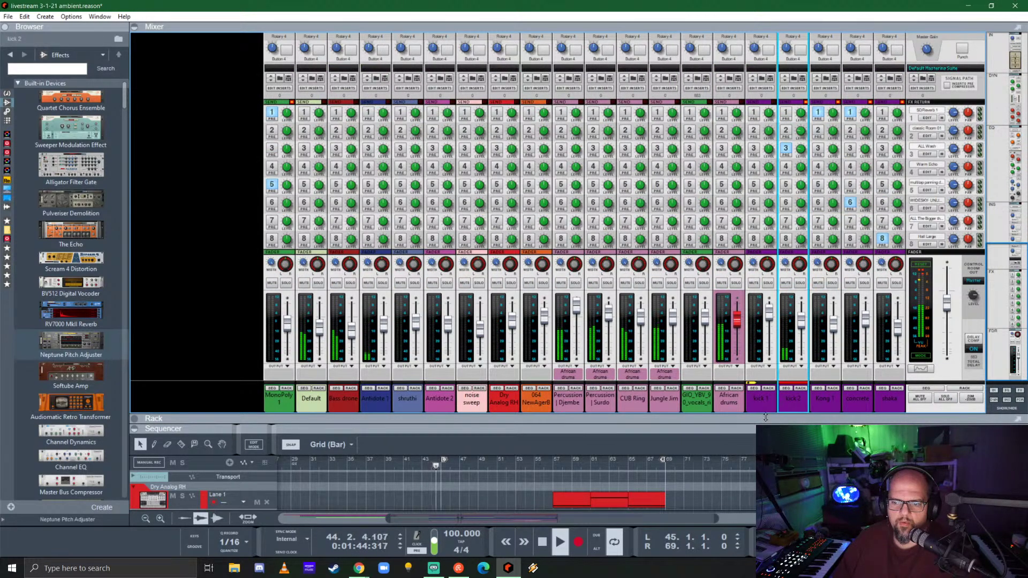
{"action": "left_click_drag", "start_coordinate": [771, 418], "coordinate": [767, 5]}
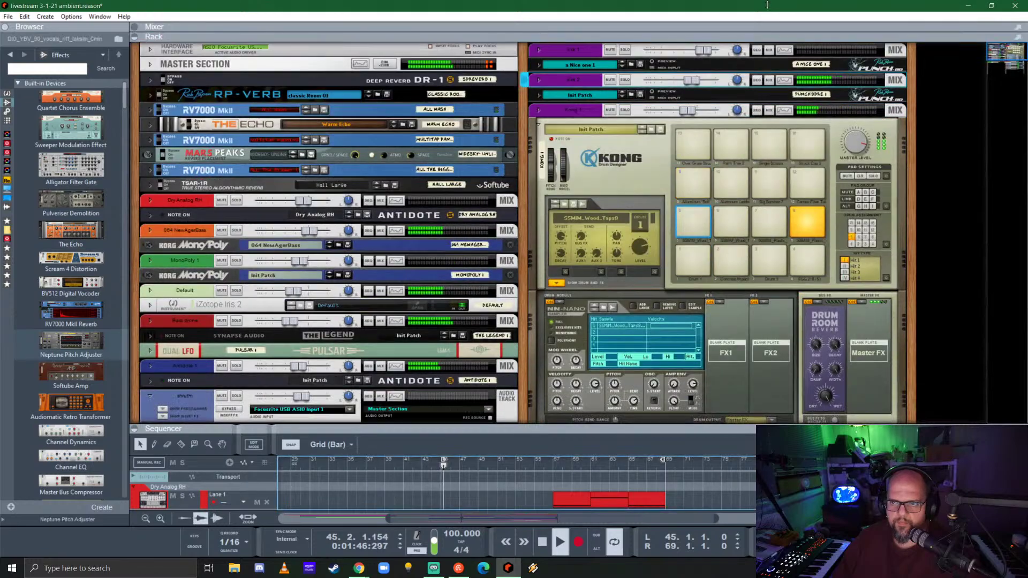
- Enlarge the sequencer and shrink the track heights to review the whole arrangement during playback
{"action": "scroll", "coordinate": [693, 223], "scroll_direction": "down", "scroll_amount": 5}
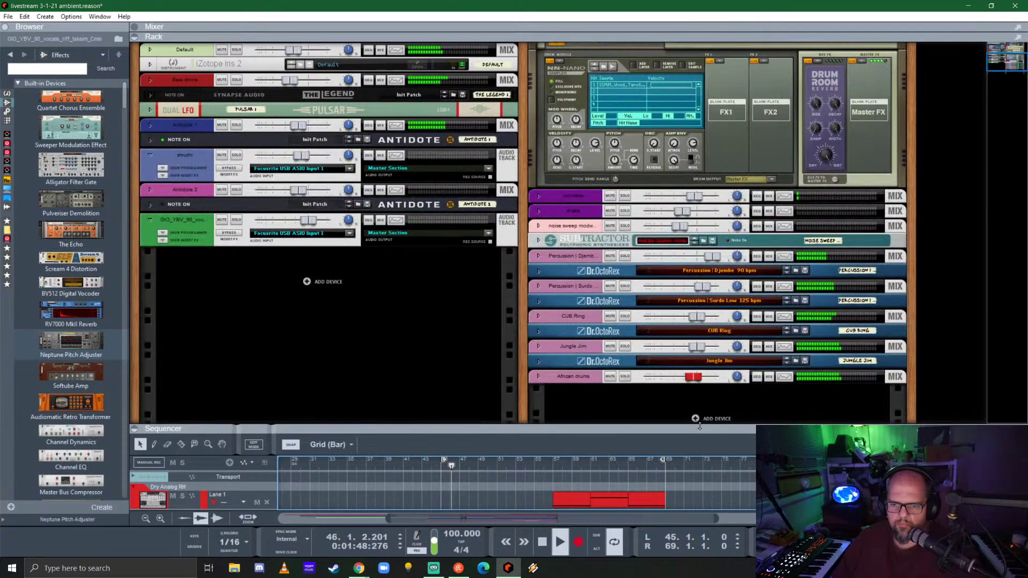
{"action": "left_click_drag", "start_coordinate": [709, 230], "coordinate": [701, 50]}
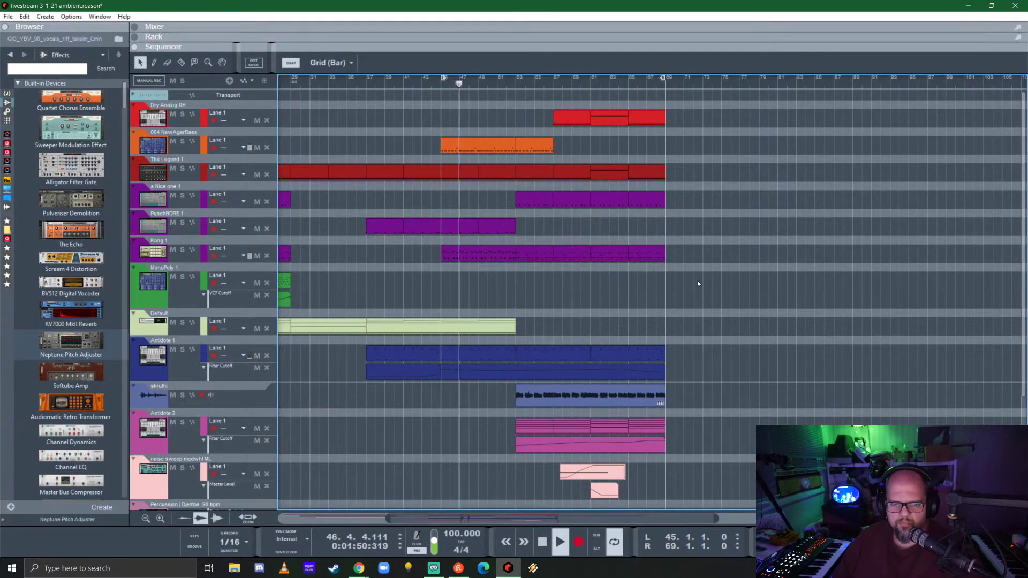
{"action": "scroll", "coordinate": [698, 281], "scroll_direction": "down", "scroll_amount": 2}
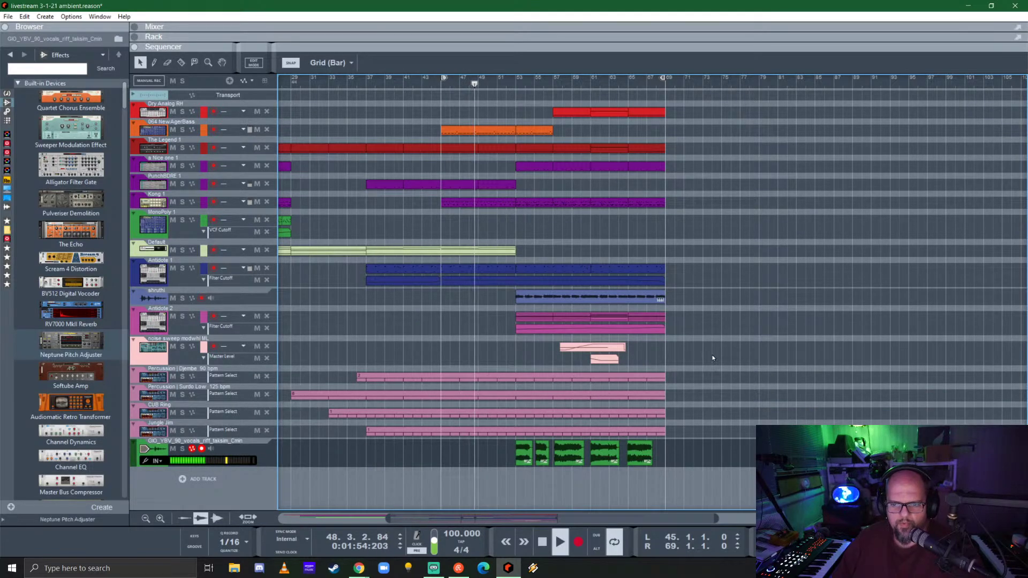
{"action": "scroll", "coordinate": [664, 356], "scroll_direction": "up", "scroll_amount": 1}
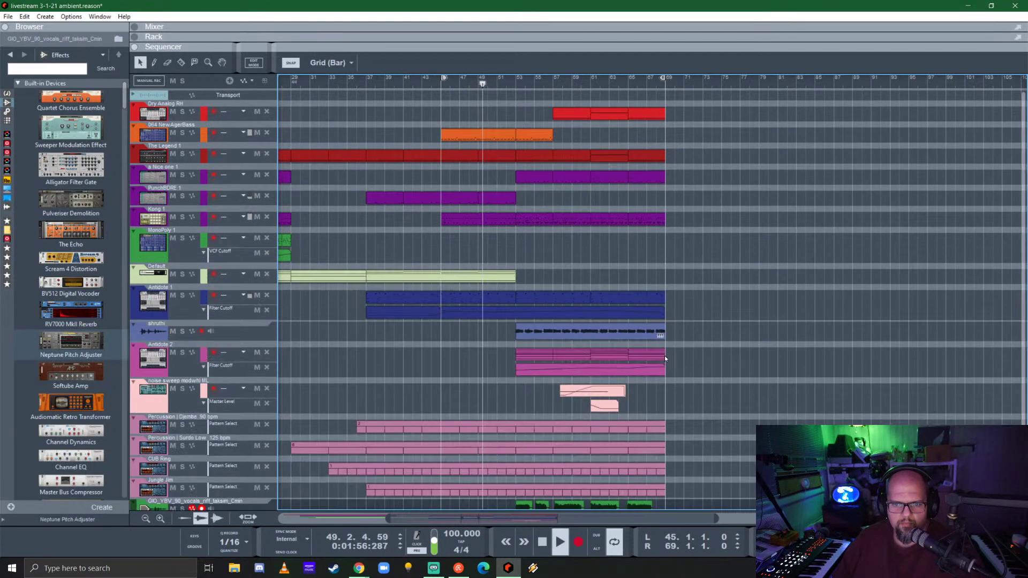
{"action": "scroll", "coordinate": [700, 347], "scroll_direction": "down", "scroll_amount": 1}
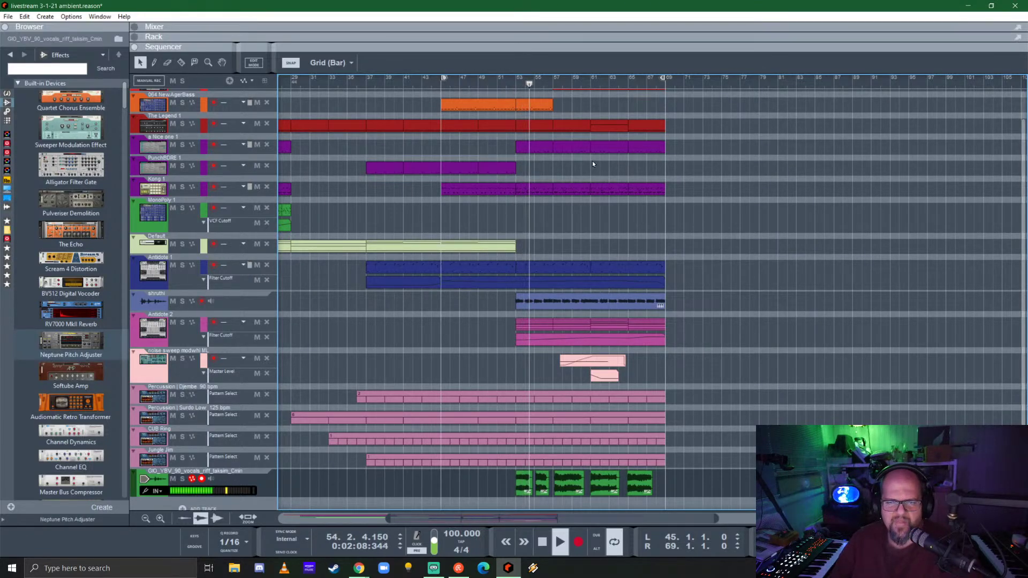
- Enlarge the mixer, move the GIO vocals channel beside the 064 NewAgerBass channel, and select the African drums channel
{"action": "left_click_drag", "start_coordinate": [660, 42], "coordinate": [679, 251]}
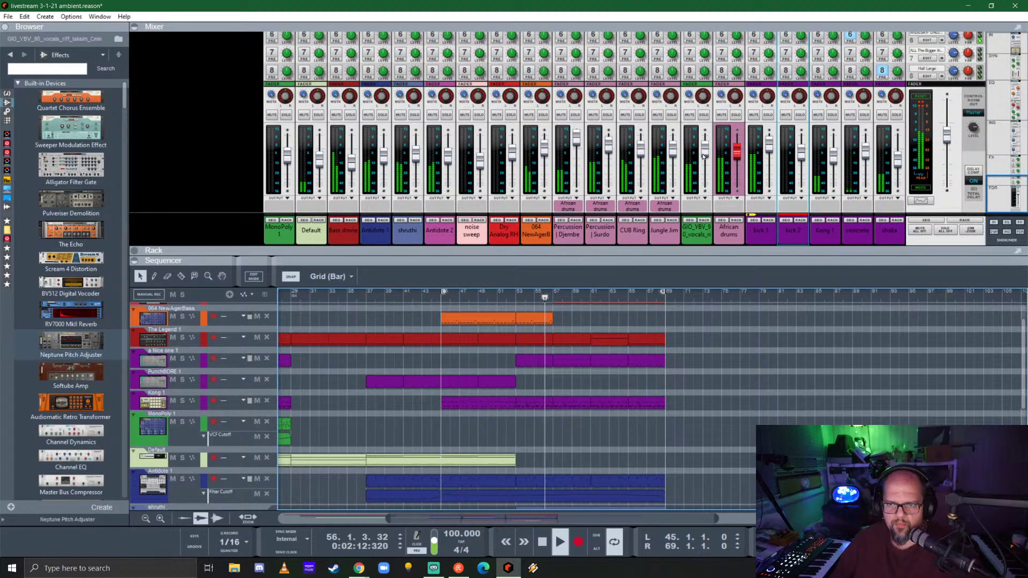
{"action": "left_click", "coordinate": [693, 176]}
{"action": "left_click_drag", "start_coordinate": [701, 239], "coordinate": [555, 235]}
{"action": "left_click_drag", "start_coordinate": [731, 235], "coordinate": [737, 237]}
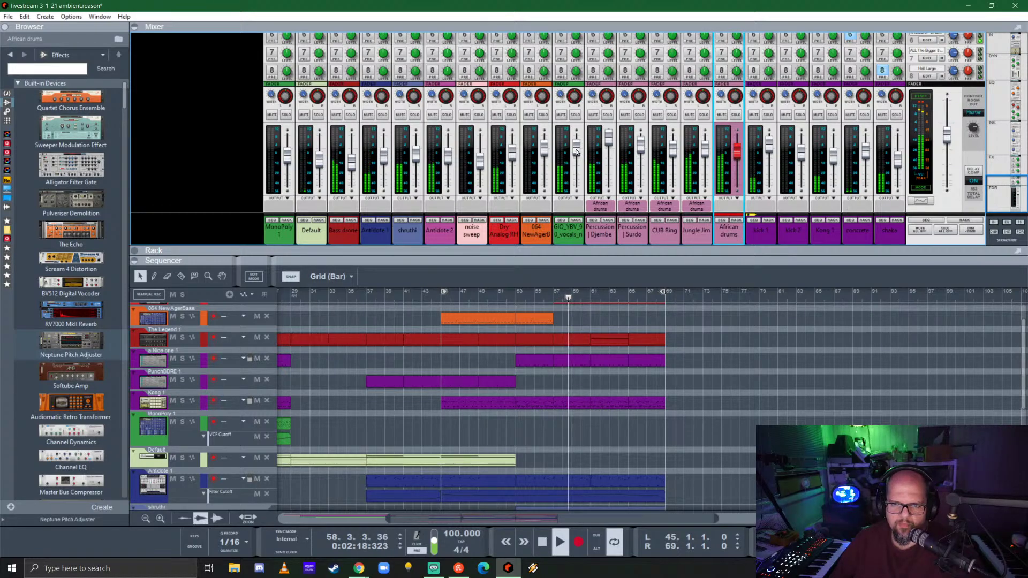
- Show the vocal track's insert effects in the rack and inspect Neptune's formant shift CV input on the rear
{"action": "left_click_drag", "start_coordinate": [636, 255], "coordinate": [460, 423]}
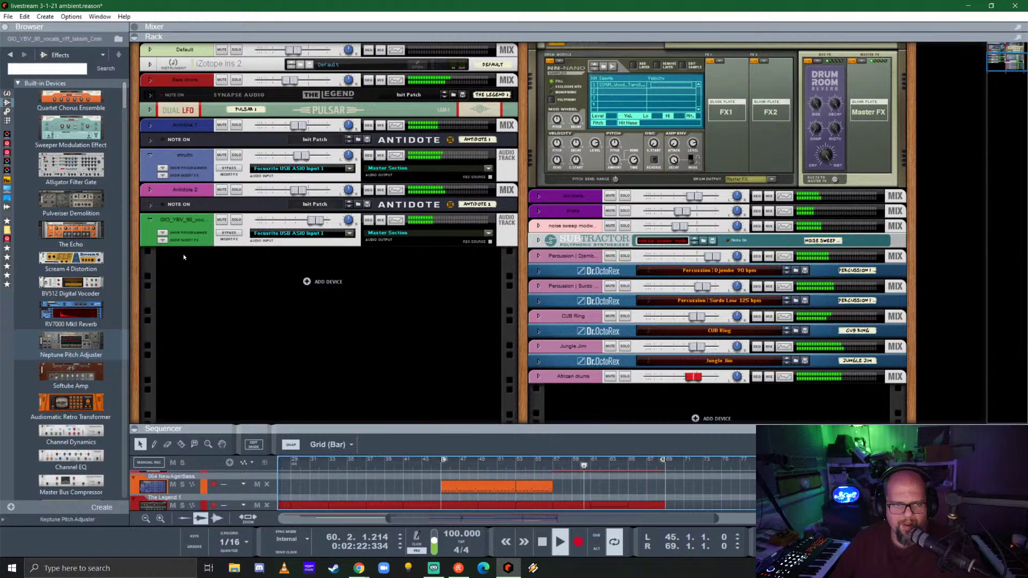
{"action": "left_click", "coordinate": [164, 241]}
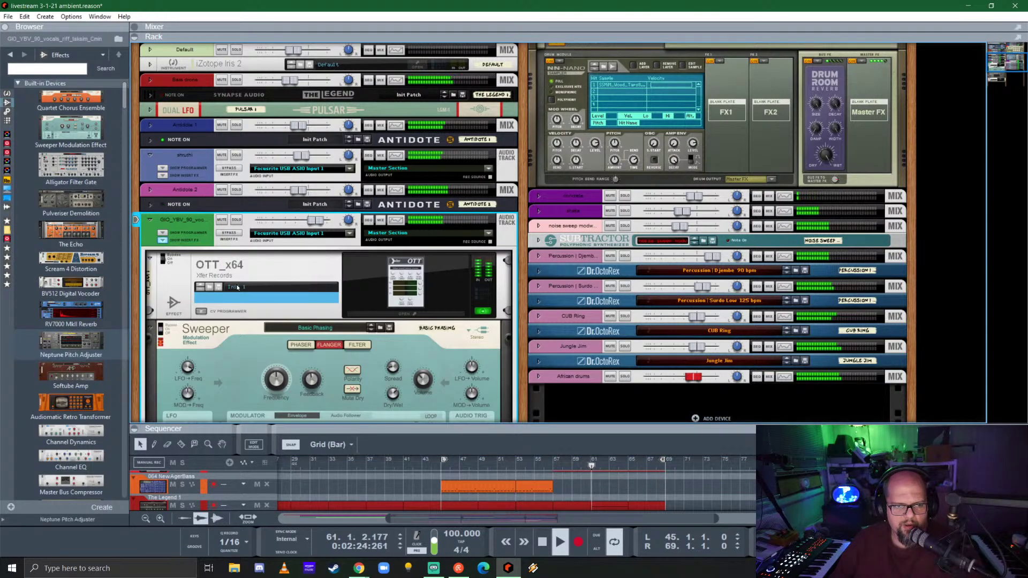
{"action": "scroll", "coordinate": [335, 302], "scroll_direction": "down", "scroll_amount": 3}
{"action": "key", "text": "Tab"}
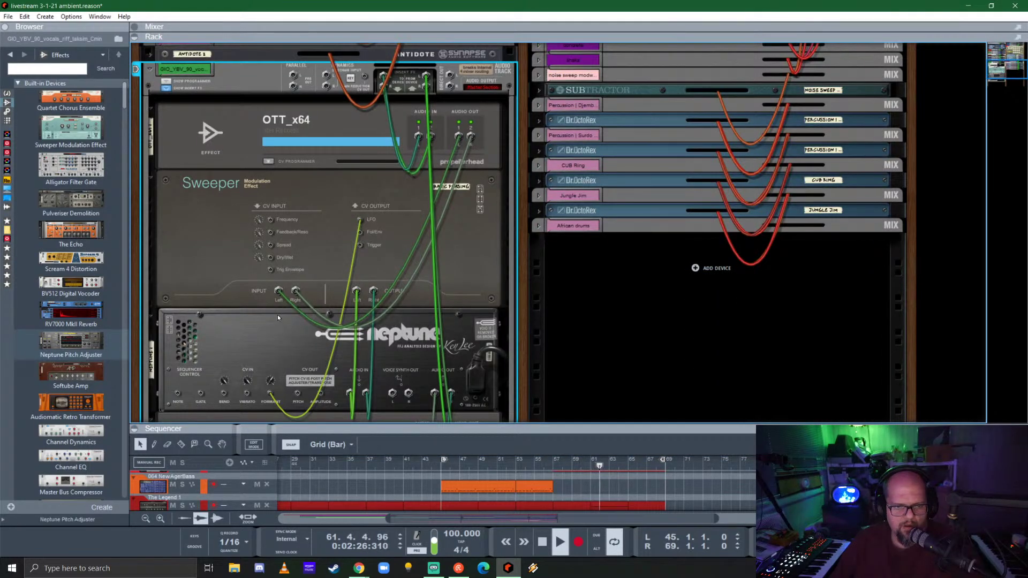
{"action": "left_click", "coordinate": [271, 381]}
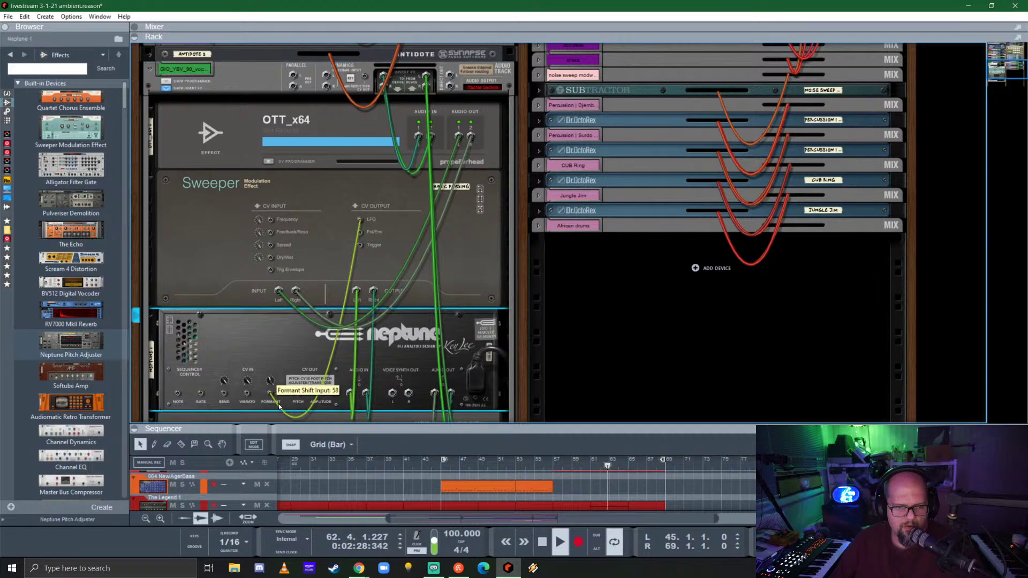
{"action": "key", "text": "Tab"}
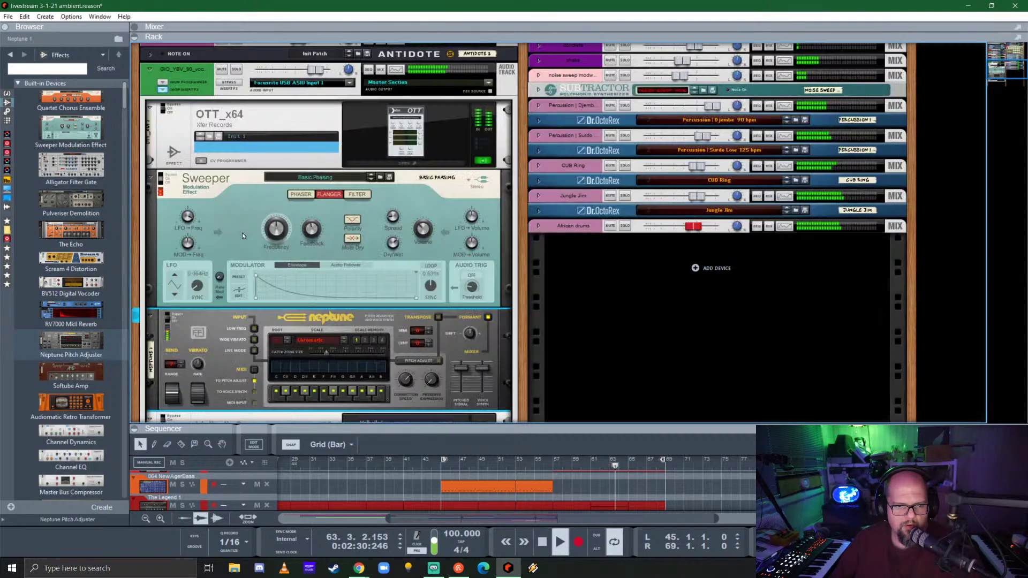
- Raise the mix of the vocal track's ValhallaSupermassive effect to 45.1 % and close its window
{"action": "scroll", "coordinate": [242, 233], "scroll_direction": "down", "scroll_amount": 5}
{"action": "left_click", "coordinate": [406, 302]}
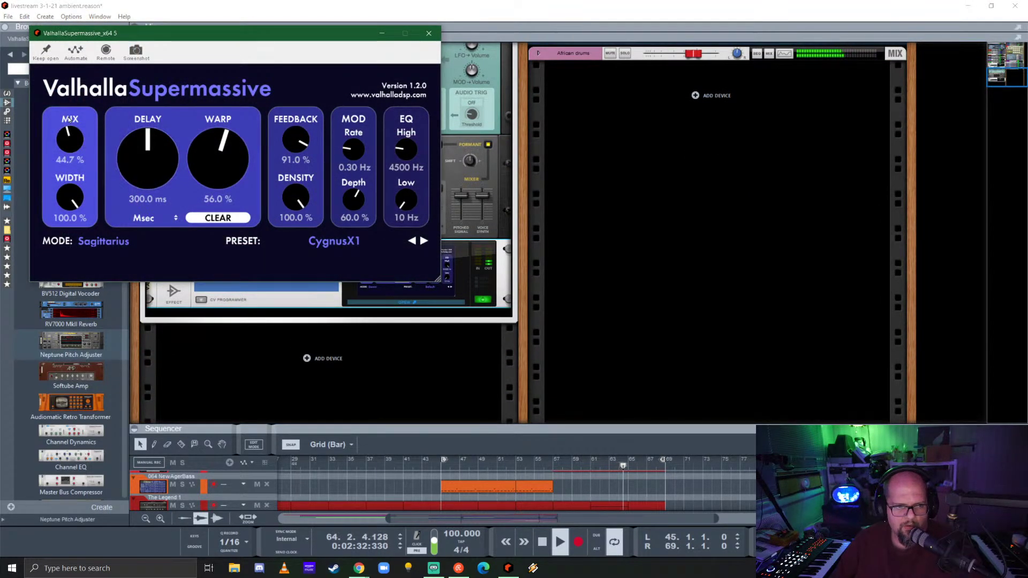
{"action": "left_click_drag", "start_coordinate": [69, 140], "coordinate": [69, 122]}
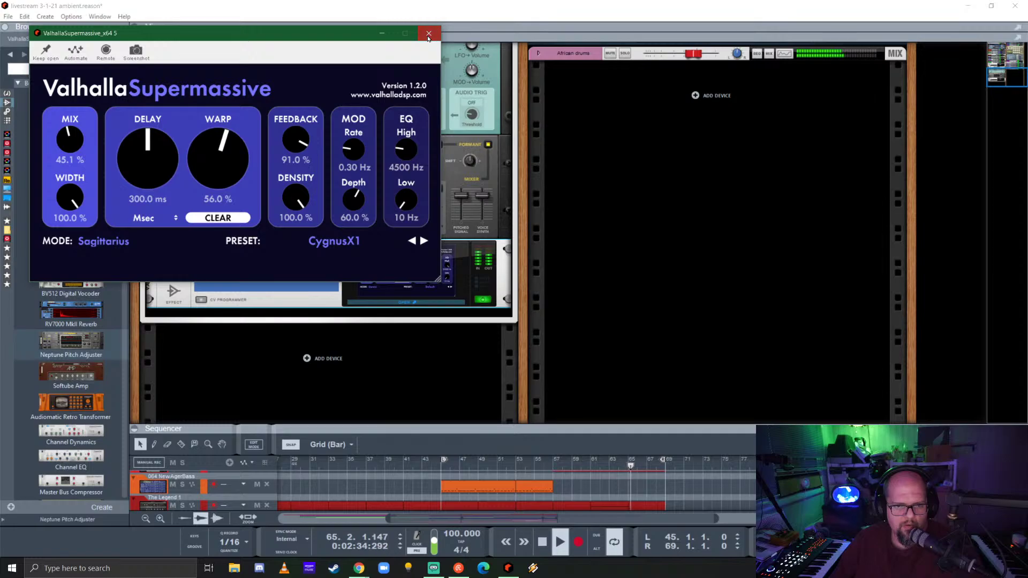
{"action": "left_click", "coordinate": [428, 34]}
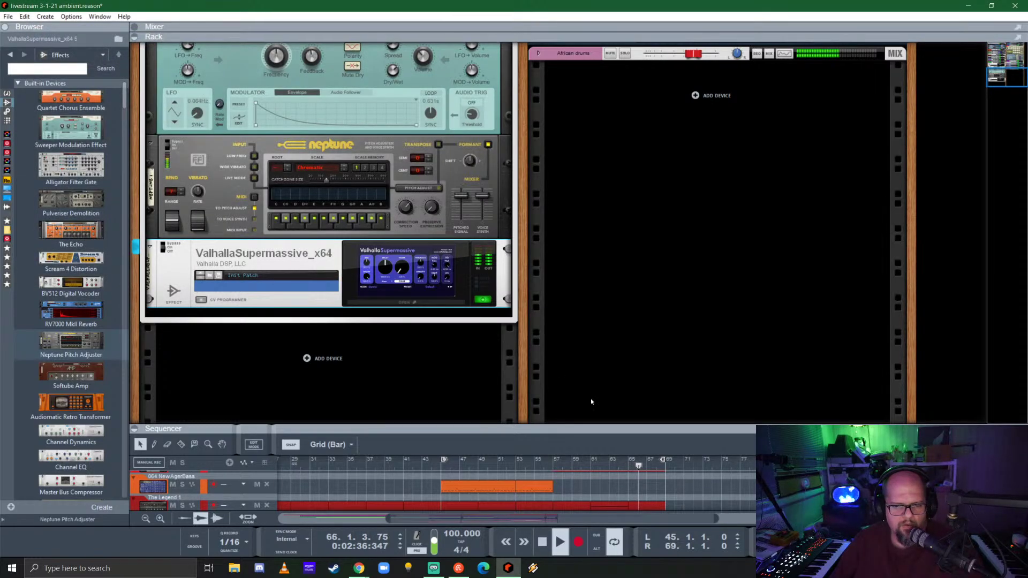
- Enlarge the sequencer over the rack and restart playback from bar 53
{"action": "left_click_drag", "start_coordinate": [609, 431], "coordinate": [606, 99]}
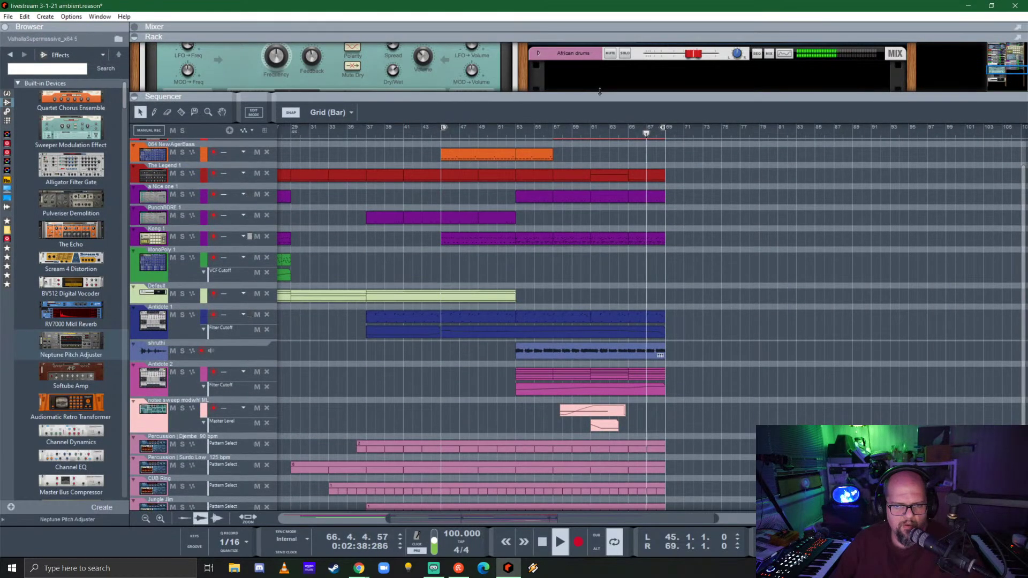
{"action": "scroll", "coordinate": [606, 164], "scroll_direction": "down", "scroll_amount": 3}
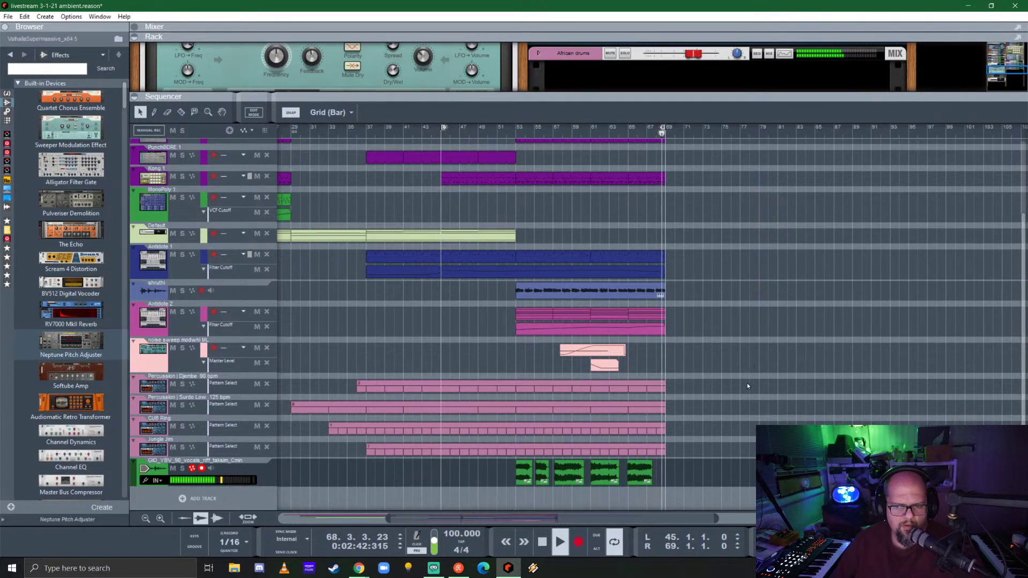
{"action": "key", "text": "space"}
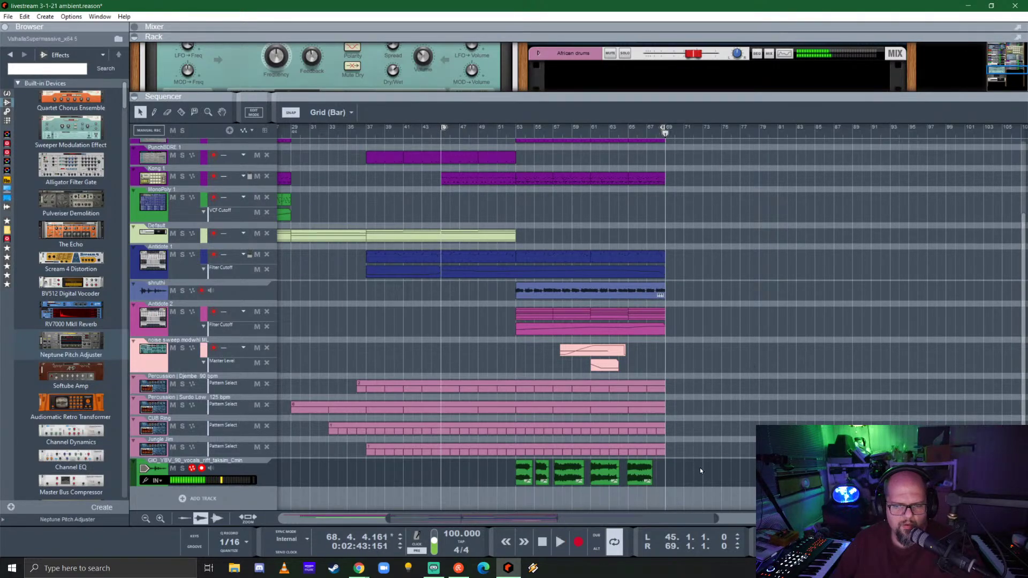
{"action": "left_click", "coordinate": [517, 133]}
{"action": "key", "text": "space"}
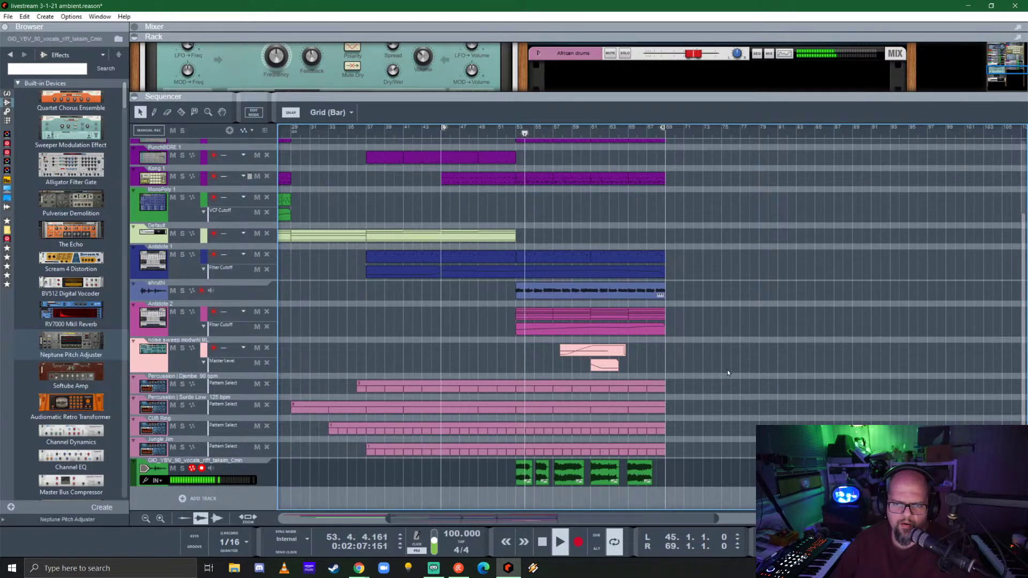
- Move the shruthi, Antidote 2 and noise sweep clips 16 bars later to bar 69, and extend the Antidote 1 note and filter cutoff clips to bar 85
{"action": "left_click_drag", "start_coordinate": [727, 372], "coordinate": [682, 291]}
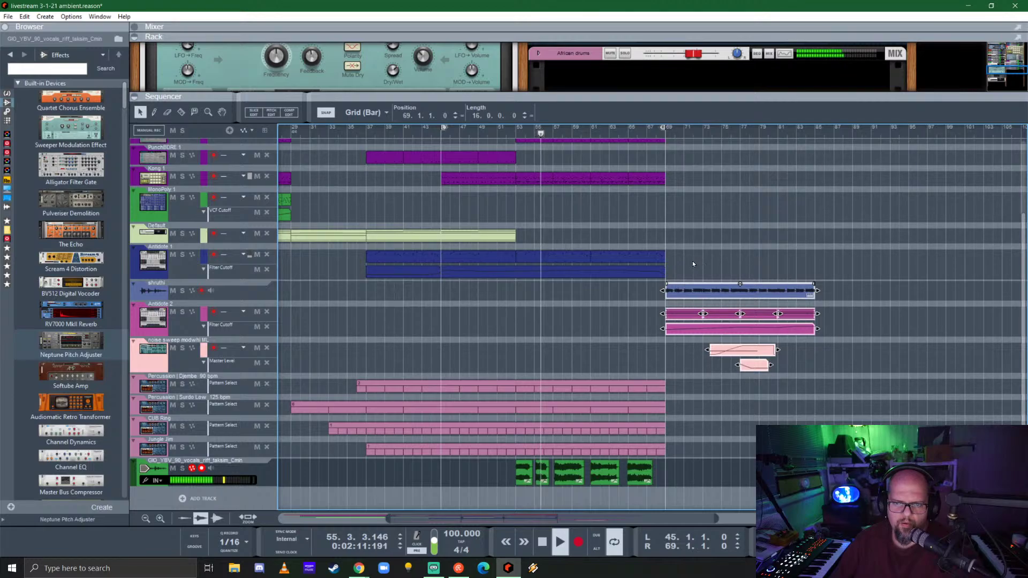
{"action": "left_click_drag", "start_coordinate": [715, 261], "coordinate": [815, 275]}
{"action": "left_click", "coordinate": [653, 277]}
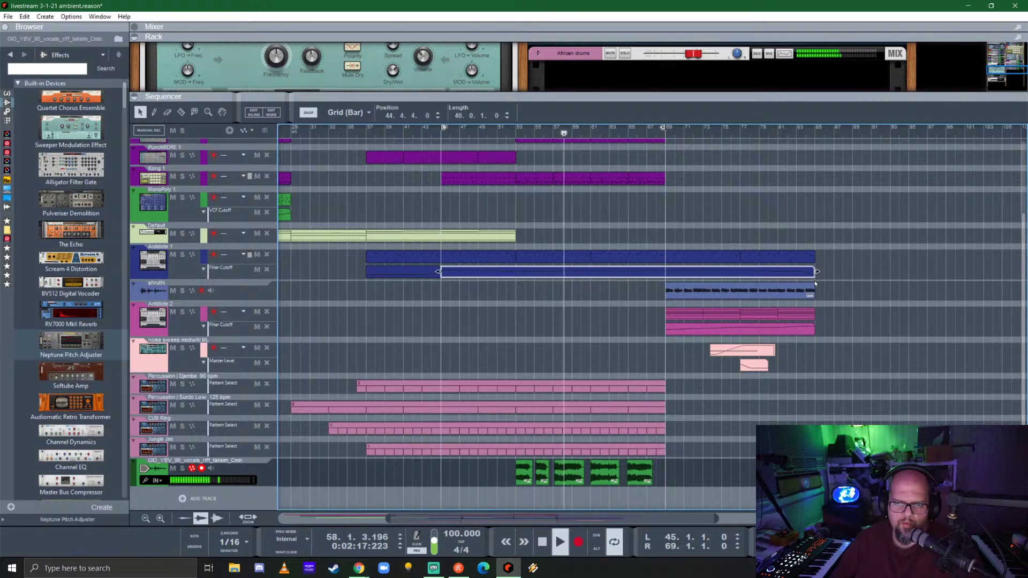
- Copy the Default track's eight-bar clip to fill bars 53 to 69 and delete the surplus copies beyond bar 69
{"action": "scroll", "coordinate": [525, 258], "scroll_direction": "up", "scroll_amount": 3}
{"action": "left_click", "coordinate": [478, 300]}
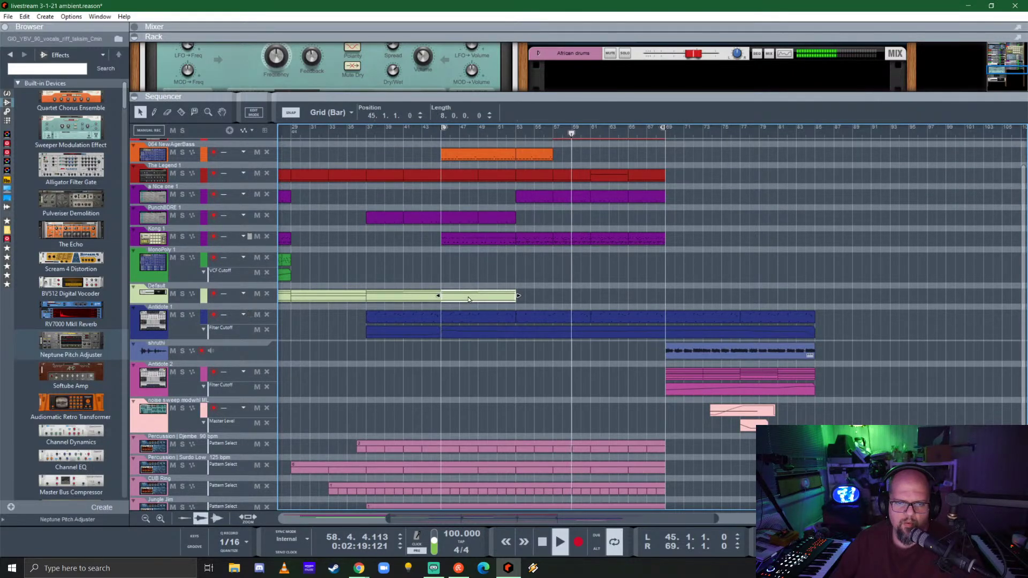
{"action": "left_click_drag", "start_coordinate": [478, 300], "coordinate": [752, 293]}
{"action": "left_click_drag", "start_coordinate": [885, 268], "coordinate": [783, 287]}
{"action": "key", "text": "Delete"}
{"action": "scroll", "coordinate": [680, 256], "scroll_direction": "up", "scroll_amount": 1}
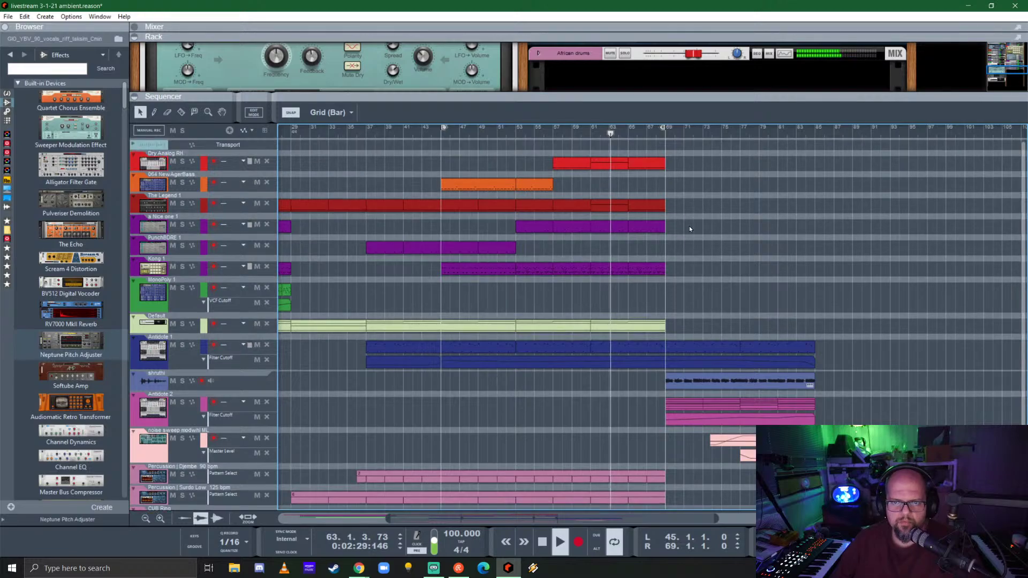
- Shift the Dry Analog RH, The Legend, a Nice one and Kong clips after bar 57 to fill bars 69 to 85, and delete the a Nice one clip at bar 53
{"action": "left_click_drag", "start_coordinate": [707, 297], "coordinate": [569, 156]}
{"action": "left_click_drag", "start_coordinate": [574, 270], "coordinate": [685, 266]}
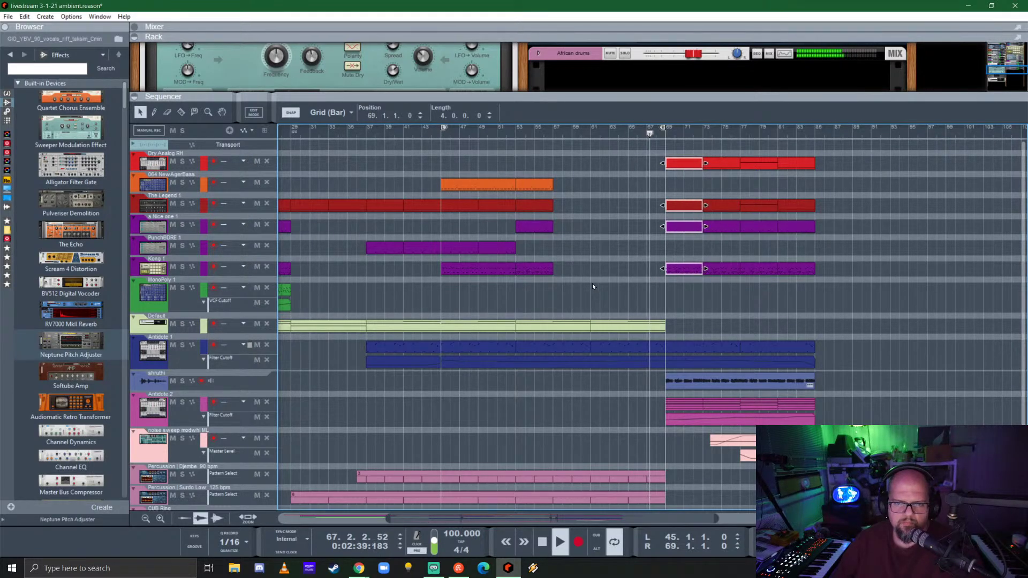
{"action": "left_click", "coordinate": [536, 227]}
{"action": "key", "text": "Delete"}
- Delete the Kong clip at bar 53 and fill the Kong and PunchBDRE tracks with clip copies up to bar 85
{"action": "left_click", "coordinate": [541, 276]}
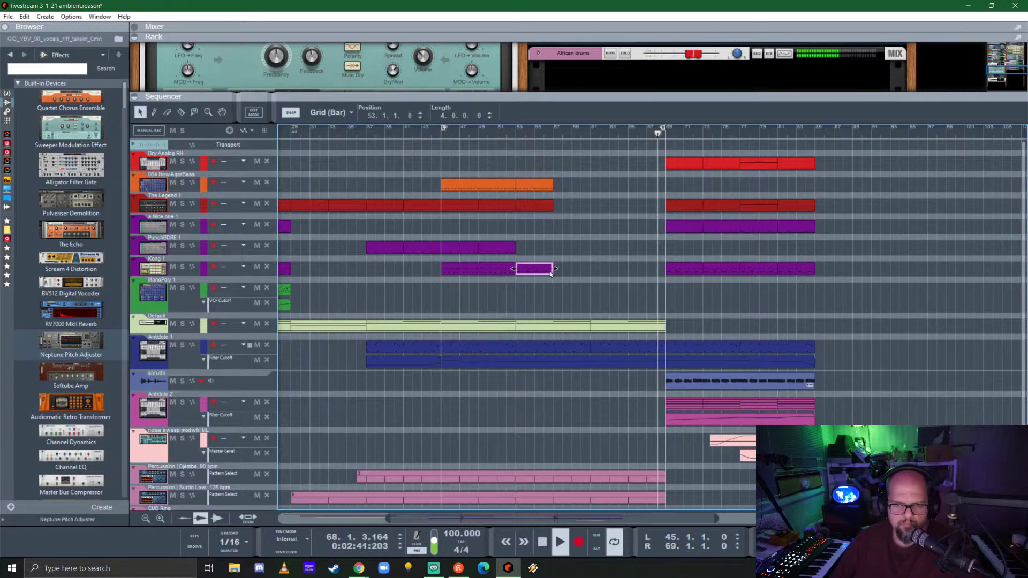
{"action": "key", "text": "Delete"}
{"action": "left_click_drag", "start_coordinate": [555, 291], "coordinate": [750, 249]}
{"action": "left_click", "coordinate": [703, 244]}
{"action": "left_click", "coordinate": [626, 246]}
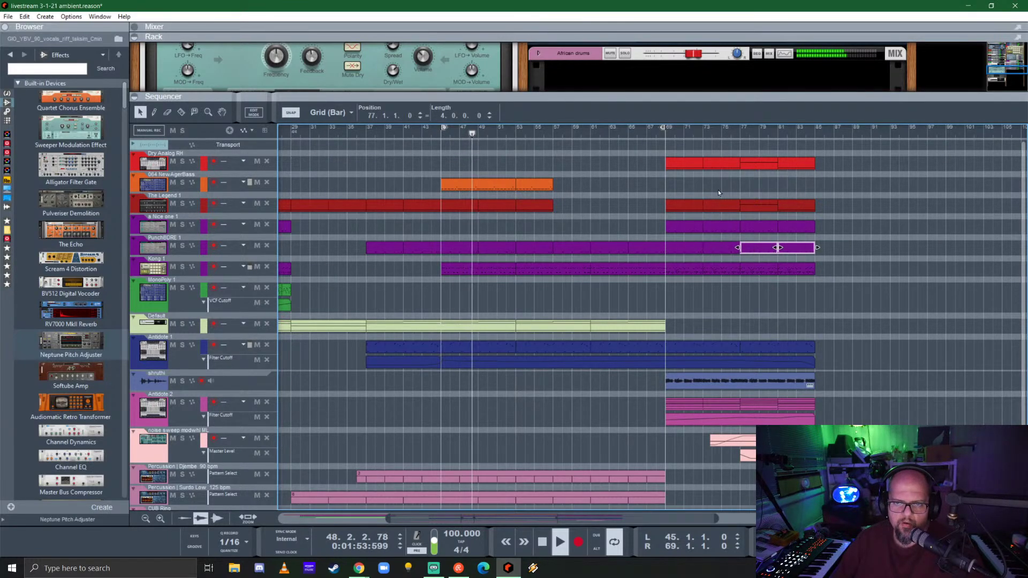
- Delete all Dry Analog RH clips from bar 69 onward and remove the Dry Analog RH track
{"action": "left_click_drag", "start_coordinate": [817, 159], "coordinate": [649, 155]}
{"action": "key", "text": "Delete"}
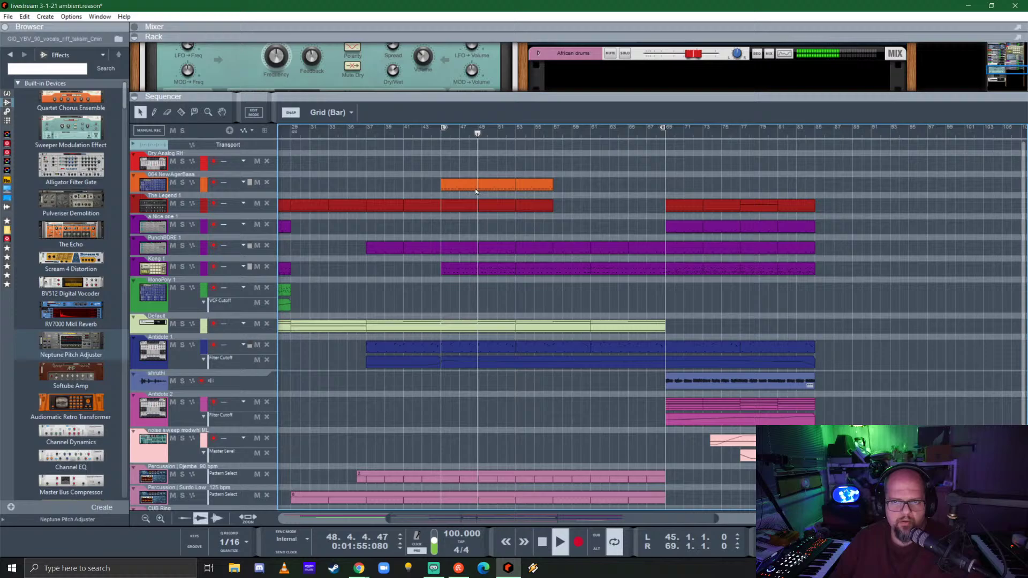
{"action": "left_click", "coordinate": [161, 169]}
{"action": "key", "text": "Delete"}
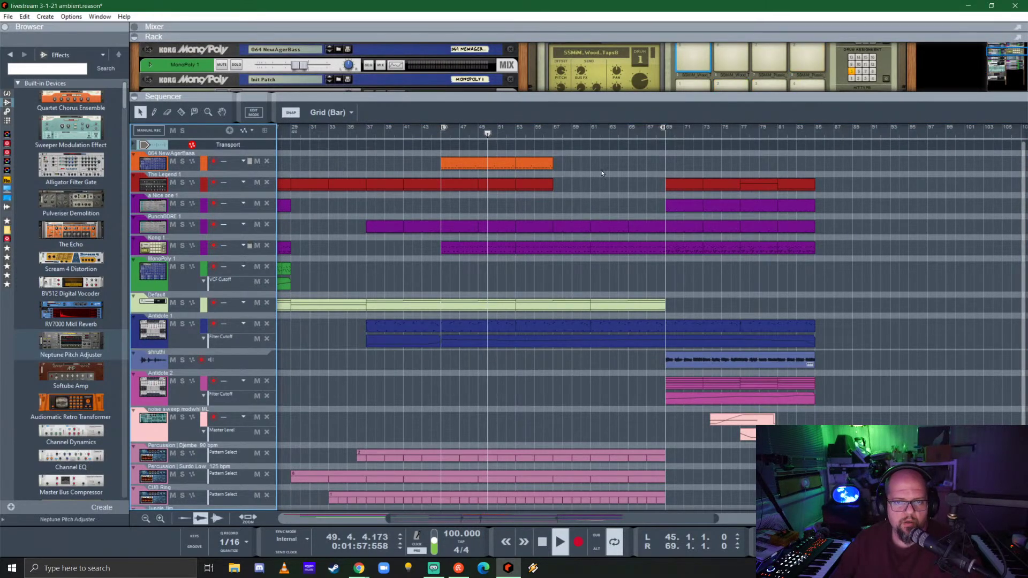
- Fill bars 57 to 69 of the 064 NewAgerBass and The Legend tracks with clip copies, and copy the eight-bar bass clip to bar 69
{"action": "left_click_drag", "start_coordinate": [577, 200], "coordinate": [567, 157]}
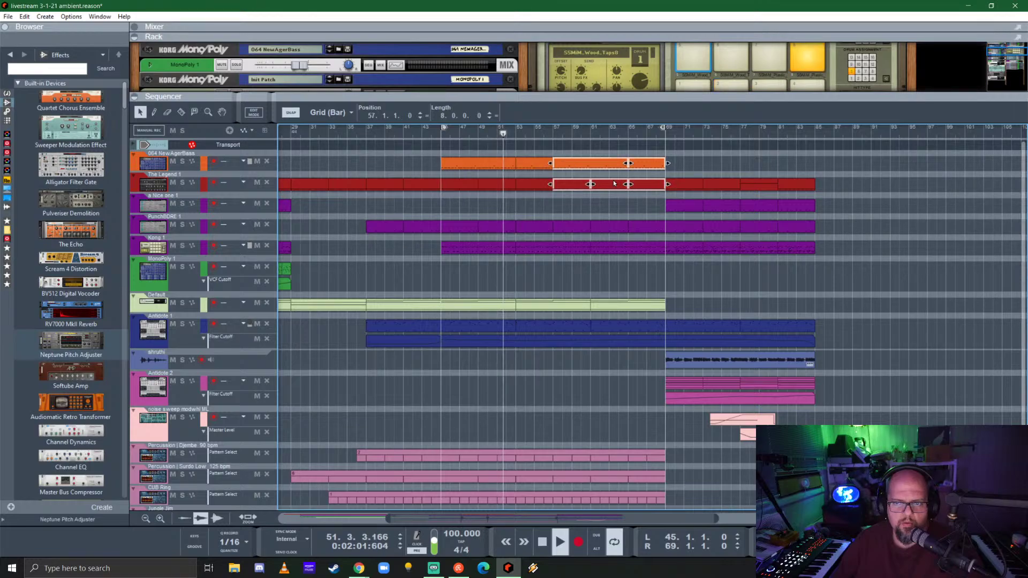
{"action": "left_click", "coordinate": [699, 161]}
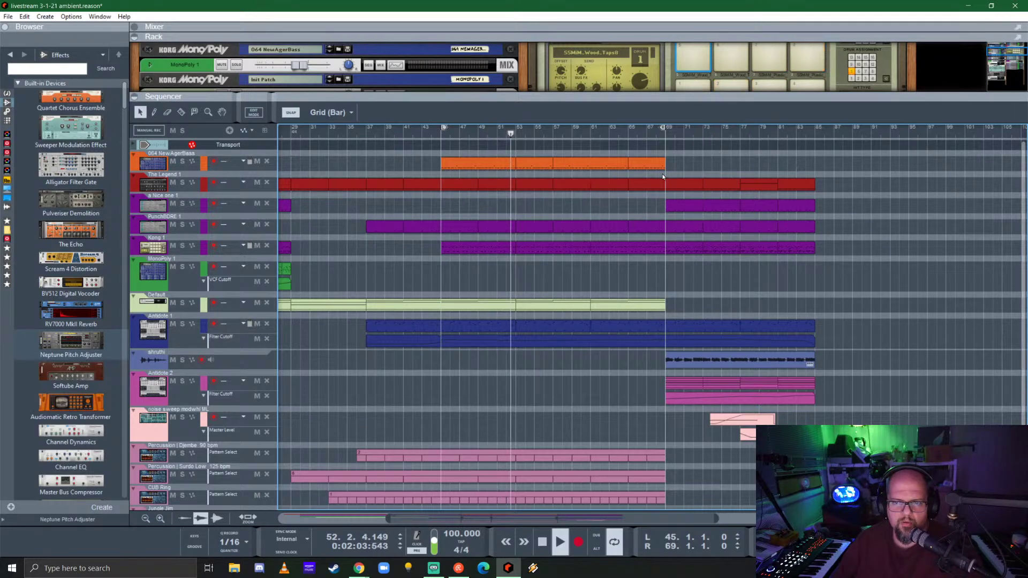
{"action": "left_click", "coordinate": [589, 163]}
{"action": "left_click_drag", "start_coordinate": [588, 162], "coordinate": [695, 159]}
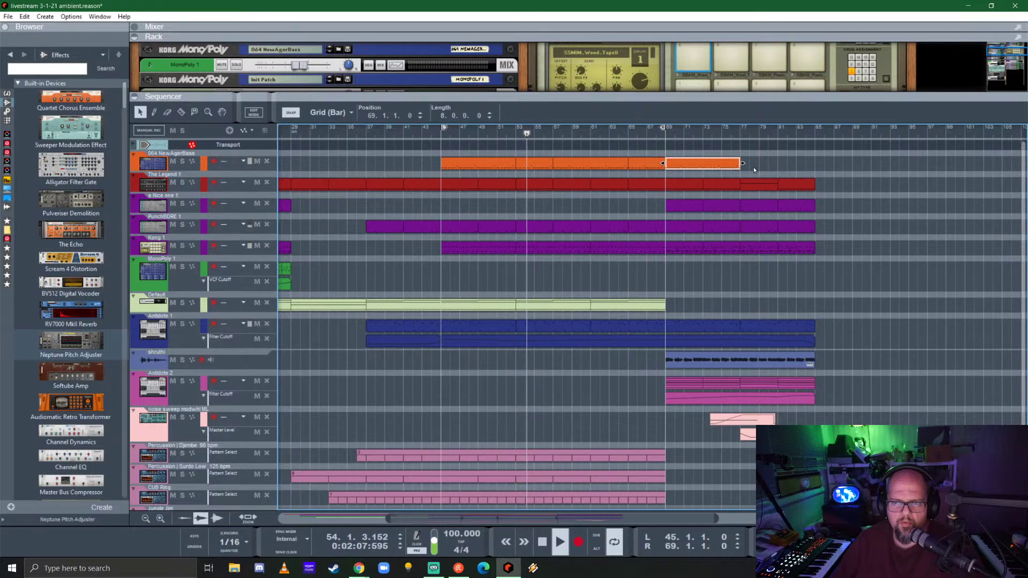
- Split the bass clip at bar 73 and repeat its four-bar second half at bars 77 and 81
{"action": "left_click", "coordinate": [703, 169]}
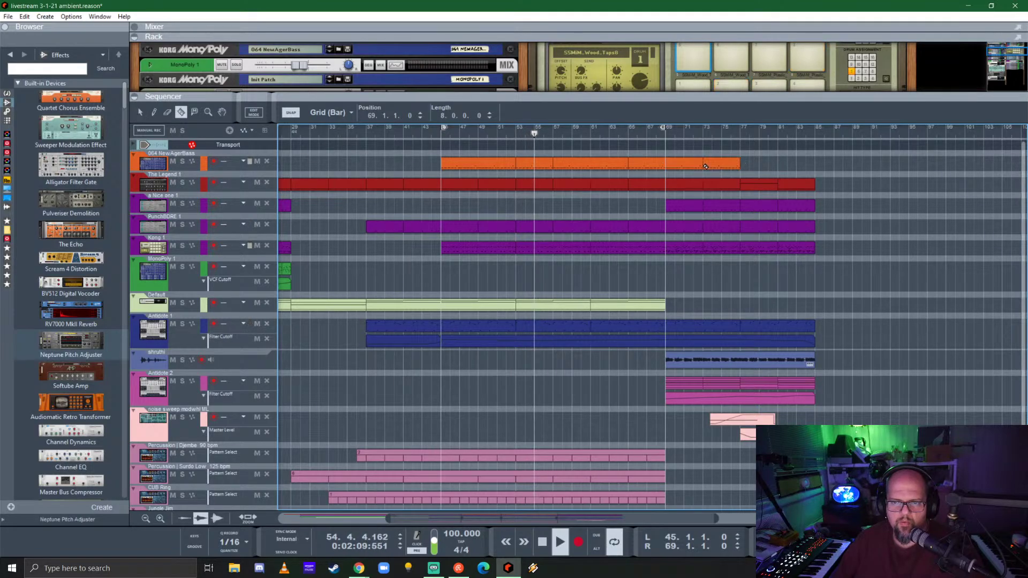
{"action": "double_click", "coordinate": [716, 163]}
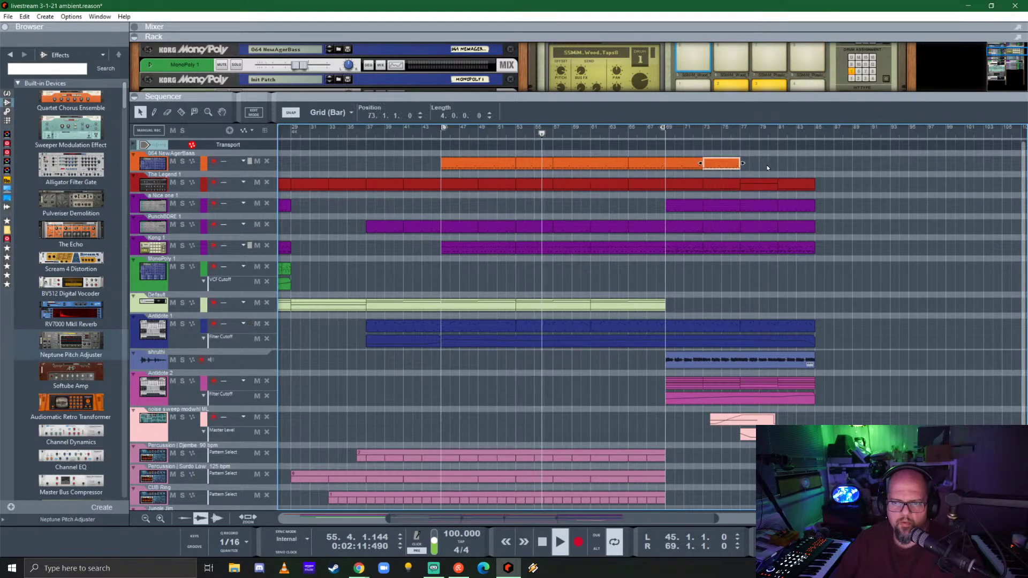
{"action": "double_click", "coordinate": [734, 178]}
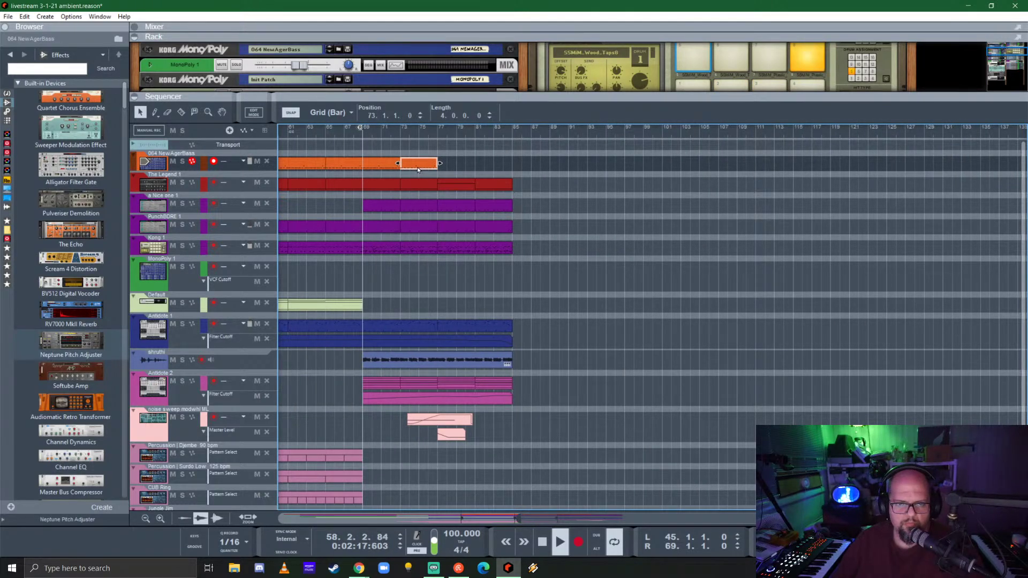
{"action": "left_click_drag", "start_coordinate": [452, 166], "coordinate": [489, 164]}
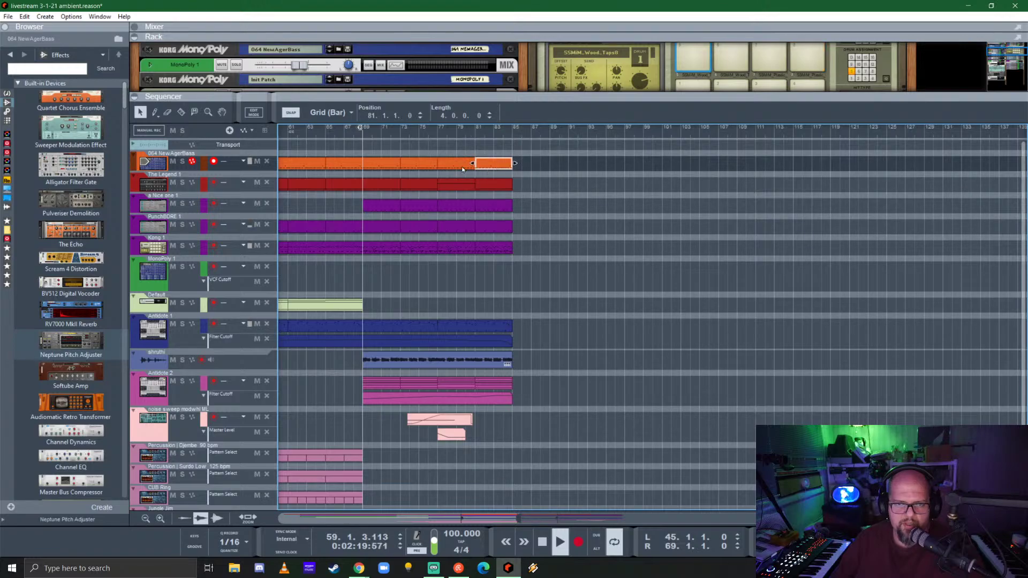
- Transpose all notes in the bass clip at bar 77 down four semitones, and move its two higher notes back up to D#2
{"action": "double_click", "coordinate": [454, 163]}
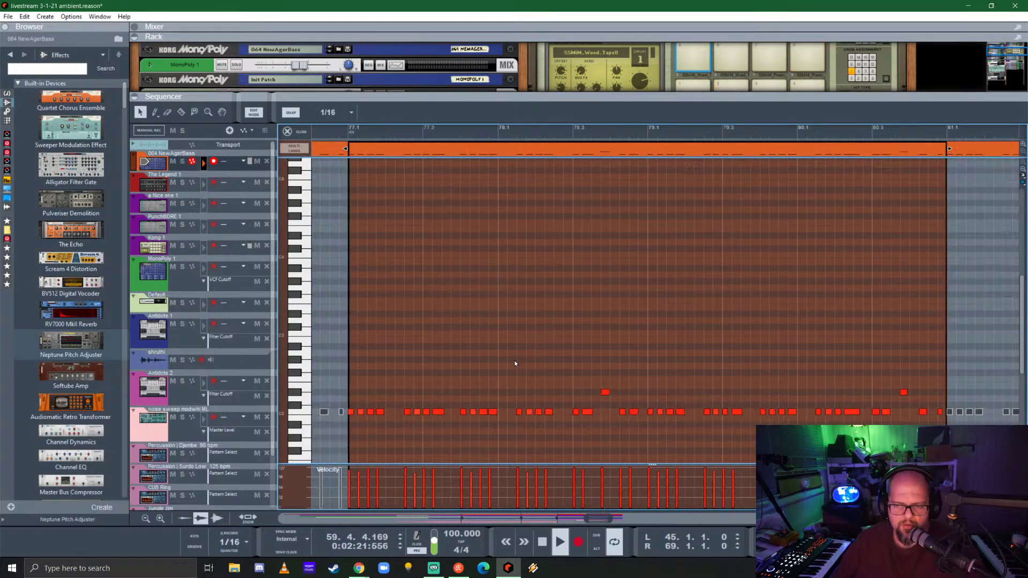
{"action": "key", "text": "ctrl+a"}
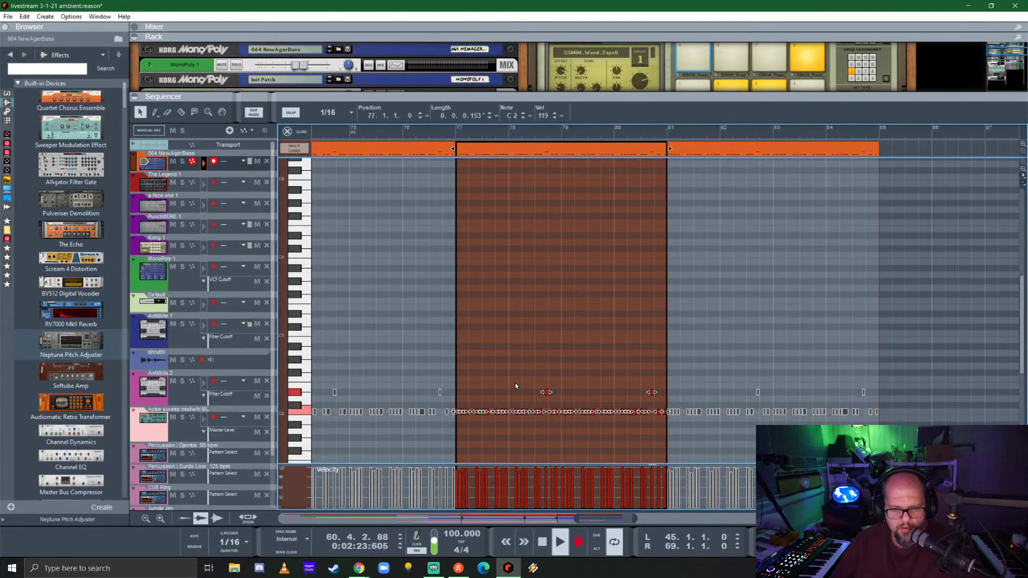
{"action": "key", "text": "Down"}
{"action": "key", "text": "Down"}
{"action": "key", "text": "Down"}
{"action": "key", "text": "Down"}
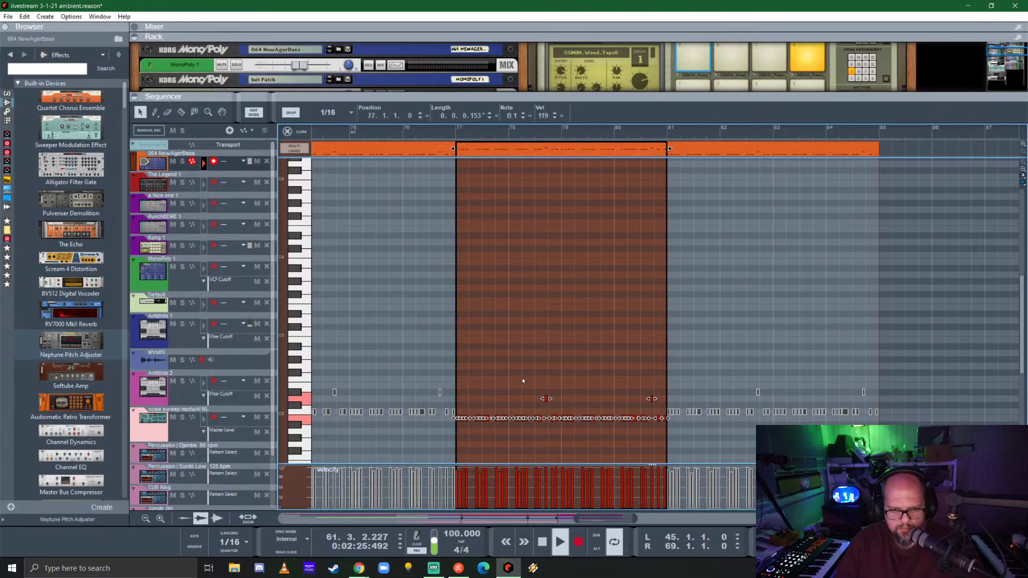
{"action": "left_click", "coordinate": [522, 377]}
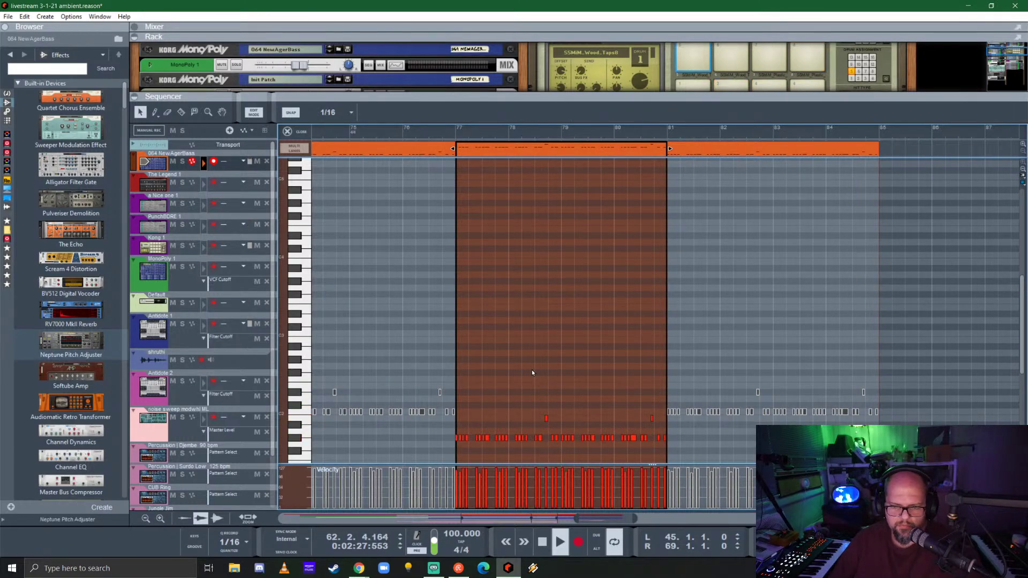
{"action": "left_click_drag", "start_coordinate": [518, 376], "coordinate": [653, 392]}
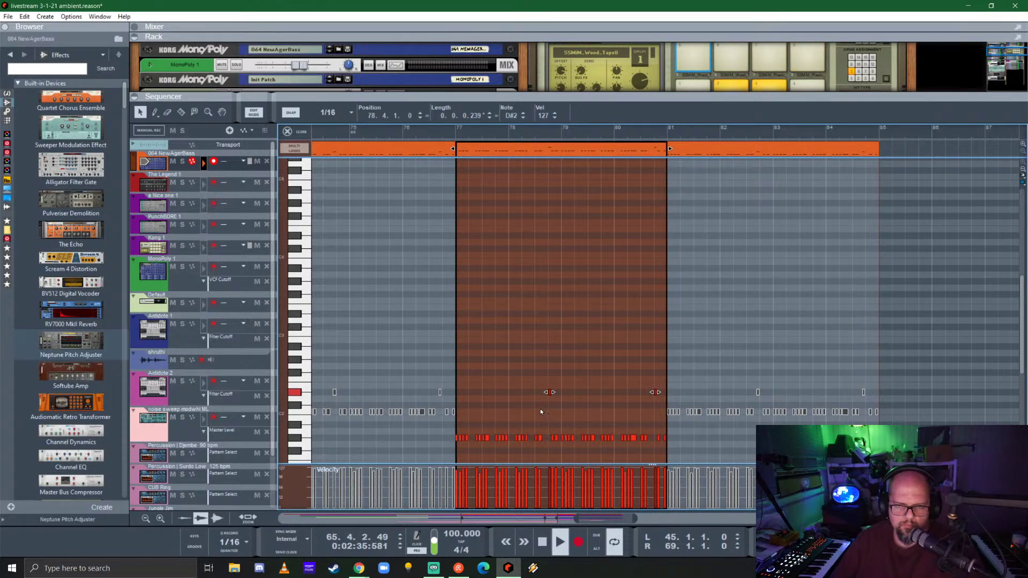
- Return to the full arrangement and play it from bar 69 to review the clips on all tracks
{"action": "left_click", "coordinate": [294, 133]}
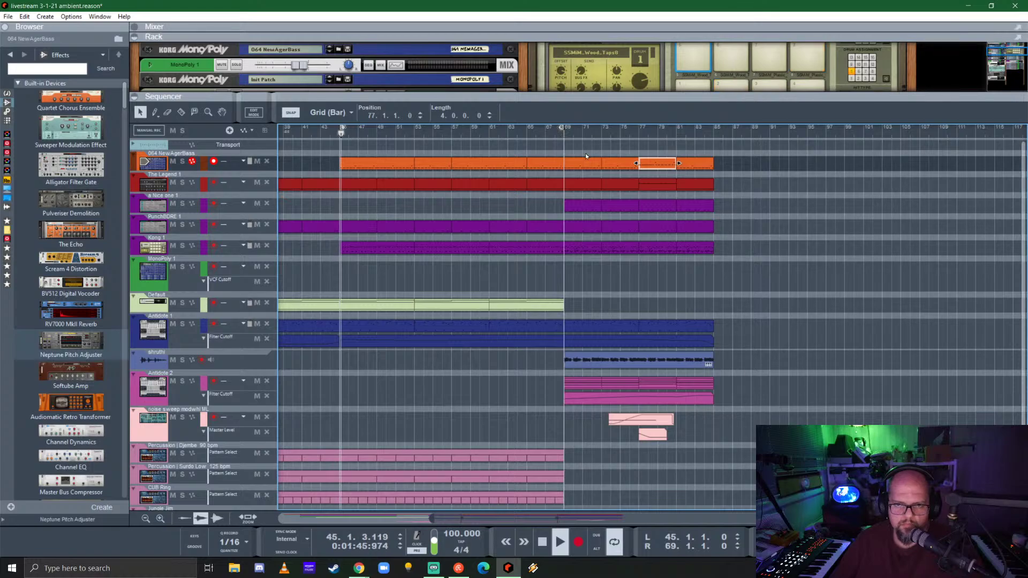
{"action": "left_click", "coordinate": [564, 136]}
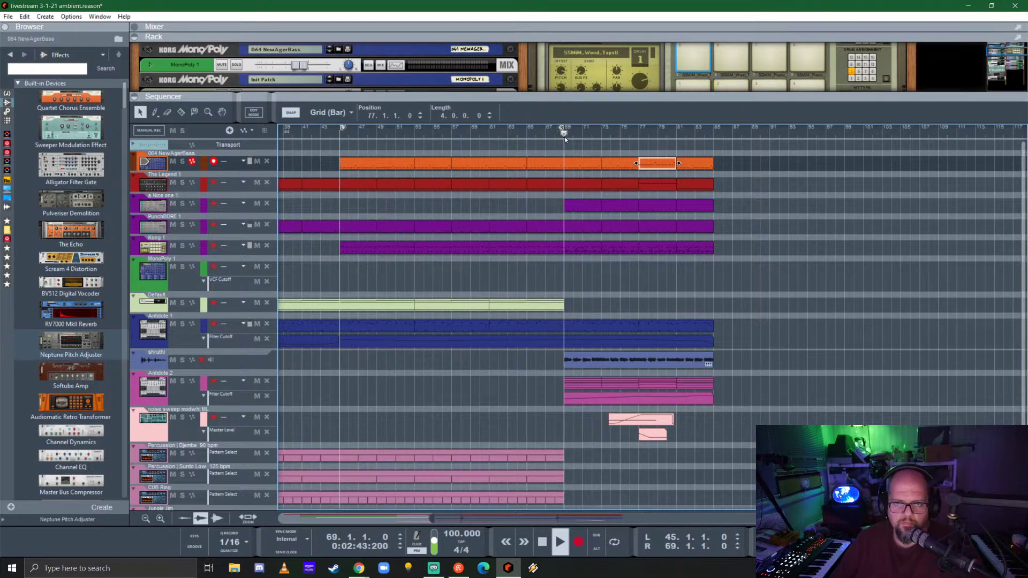
{"action": "scroll", "coordinate": [734, 403], "scroll_direction": "down", "scroll_amount": 3}
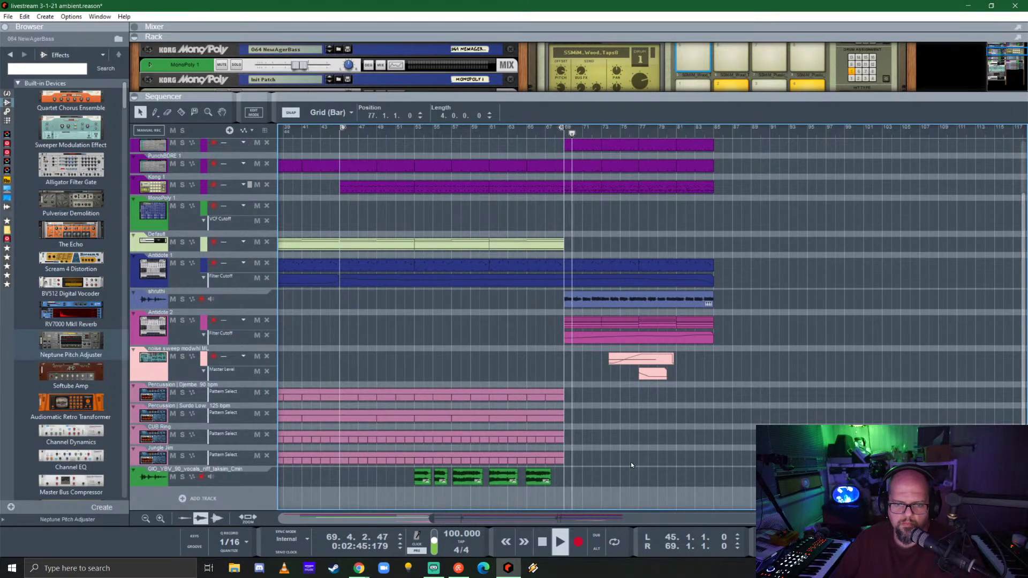
{"action": "scroll", "coordinate": [651, 452], "scroll_direction": "up", "scroll_amount": 3}
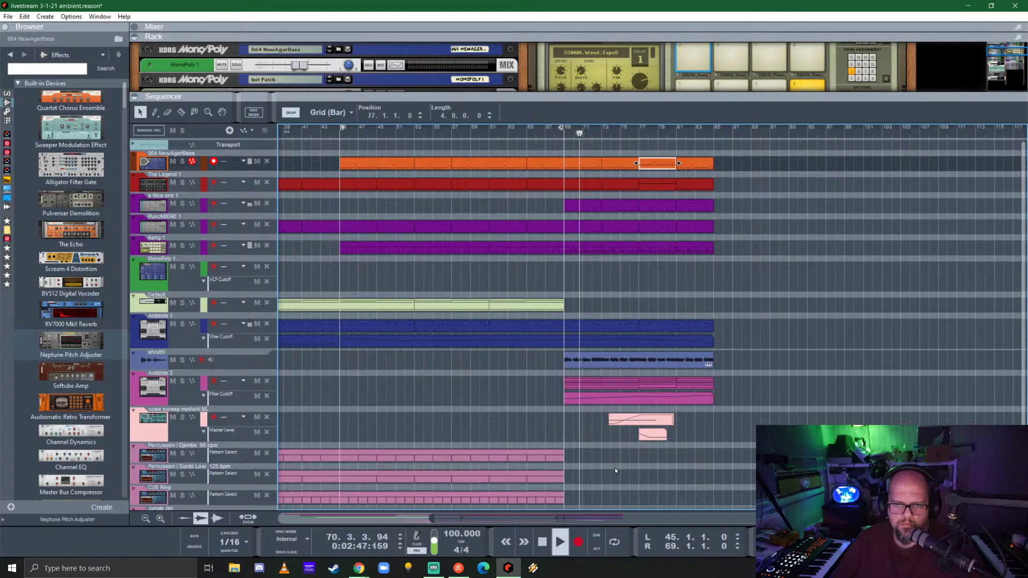
{"action": "scroll", "coordinate": [616, 470], "scroll_direction": "down", "scroll_amount": 3}
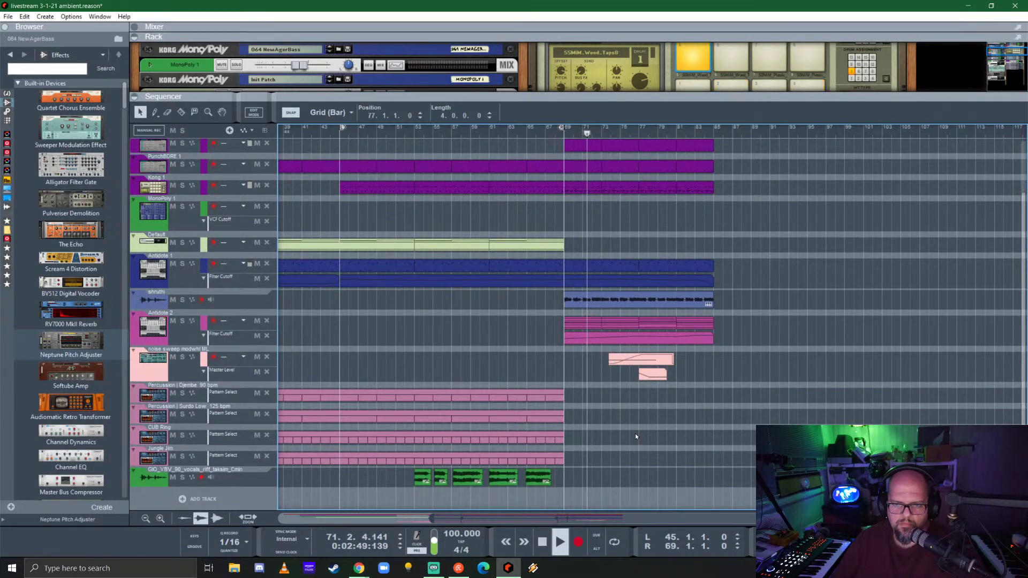
{"action": "scroll", "coordinate": [610, 436], "scroll_direction": "up", "scroll_amount": 3}
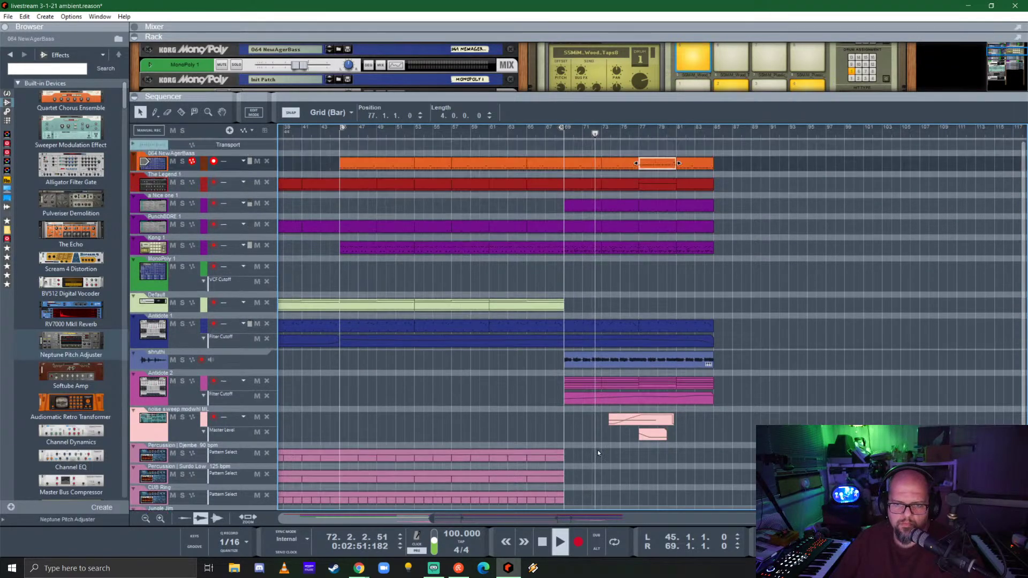
- Copy the 16-bar Antidote 2 note clip to bar 53 and extend its Filter Cutoff automation clip back to bar 53
{"action": "scroll", "coordinate": [605, 449], "scroll_direction": "down", "scroll_amount": 3}
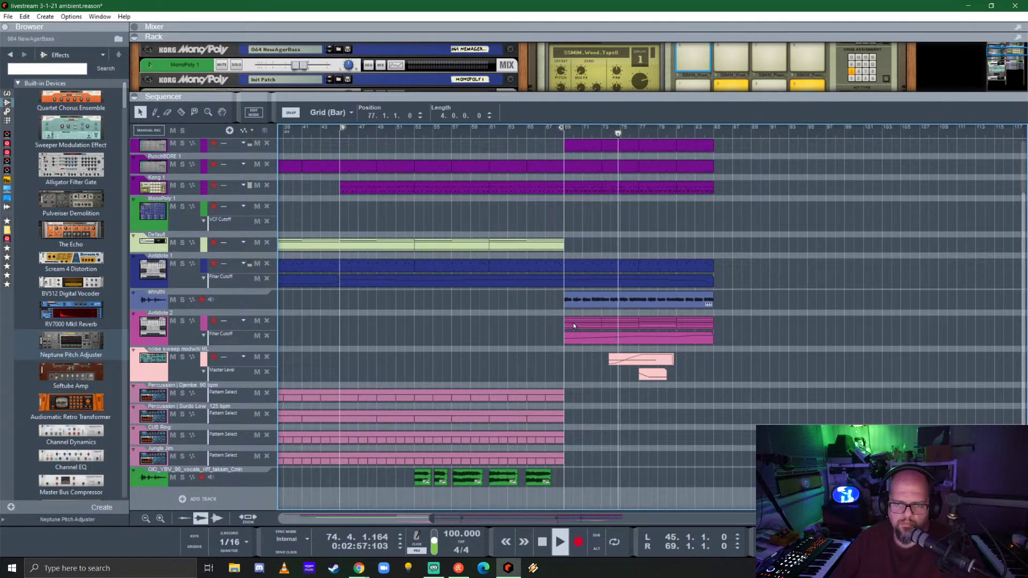
{"action": "left_click_drag", "start_coordinate": [565, 322], "coordinate": [414, 324]}
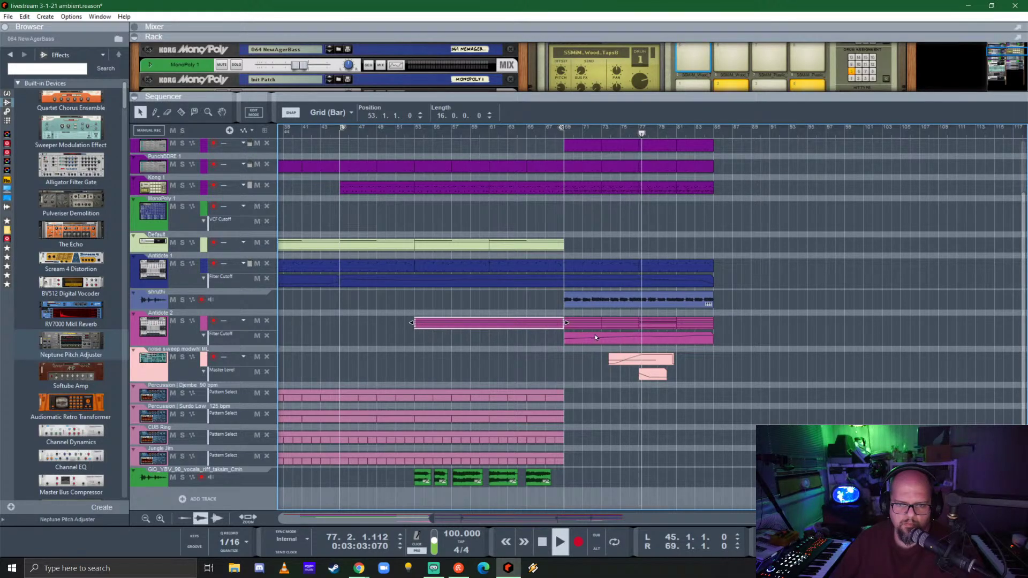
{"action": "left_click", "coordinate": [596, 337]}
{"action": "left_click_drag", "start_coordinate": [565, 338], "coordinate": [412, 345]}
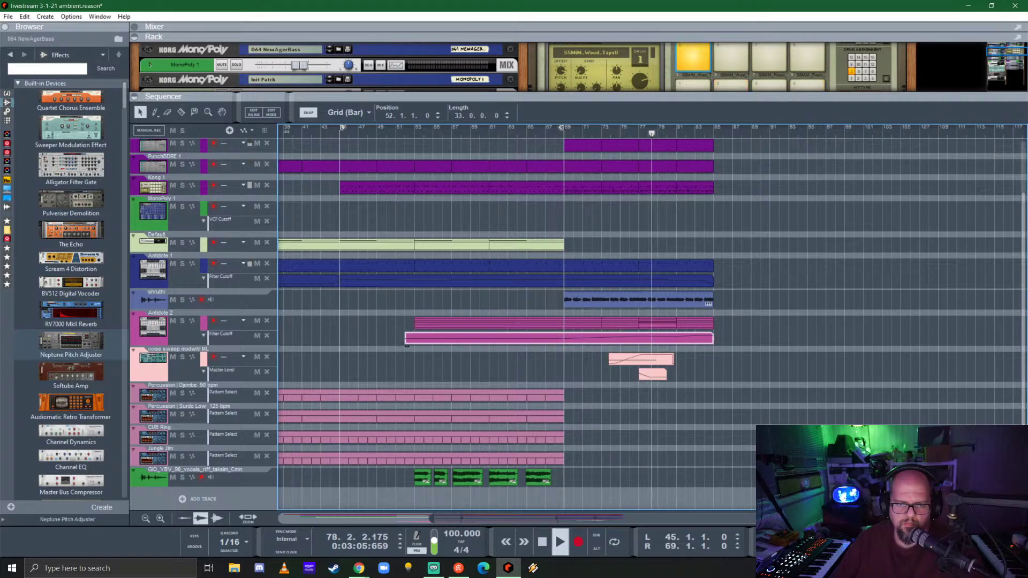
- Shape the Antidote 2 Filter Cutoff automation to rise from 11% at bar 53 to 63% at bar 69, and play from bar 53
{"action": "double_click", "coordinate": [555, 341]}
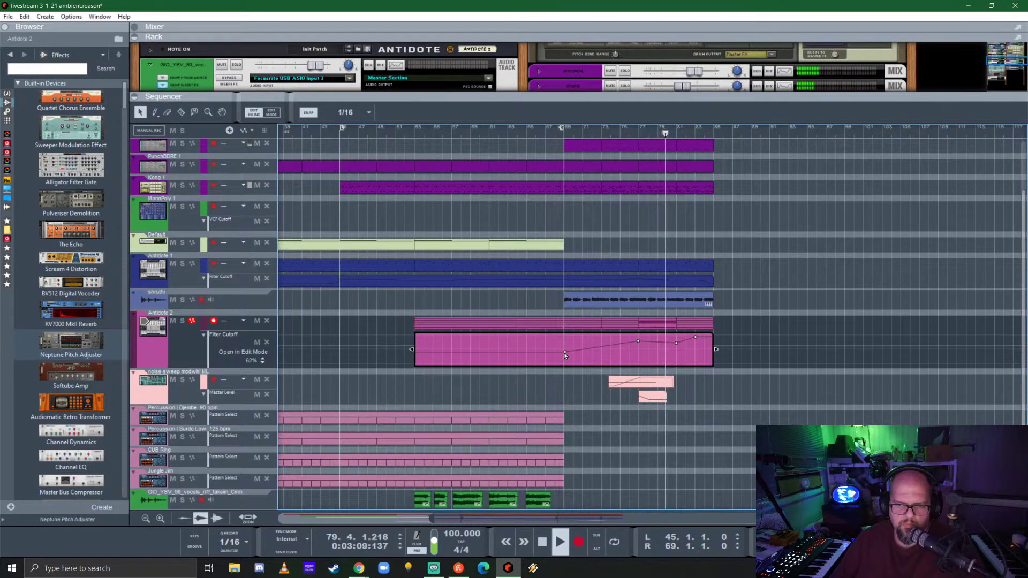
{"action": "left_click_drag", "start_coordinate": [564, 352], "coordinate": [563, 349]}
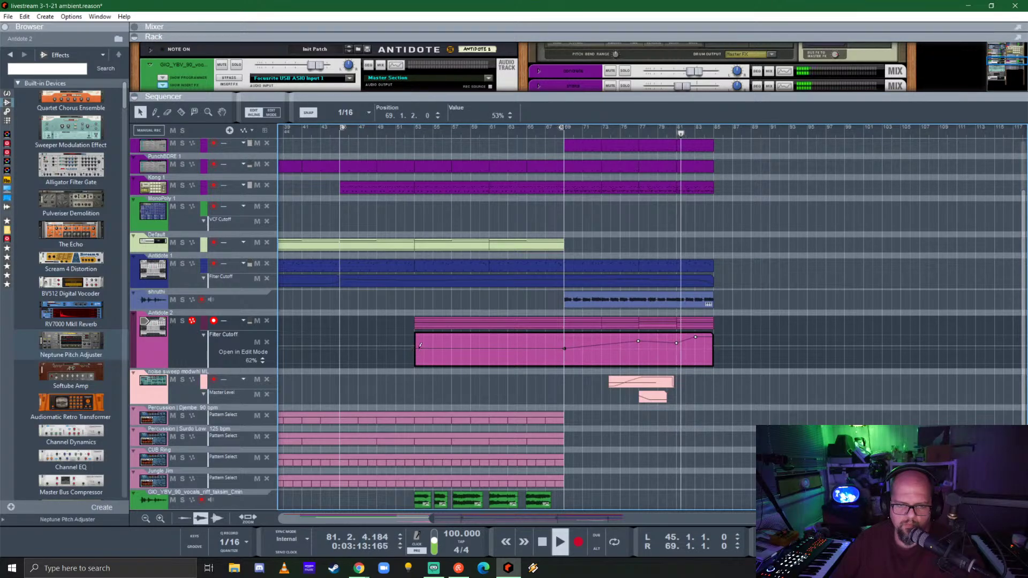
{"action": "left_click_drag", "start_coordinate": [420, 345], "coordinate": [415, 363]}
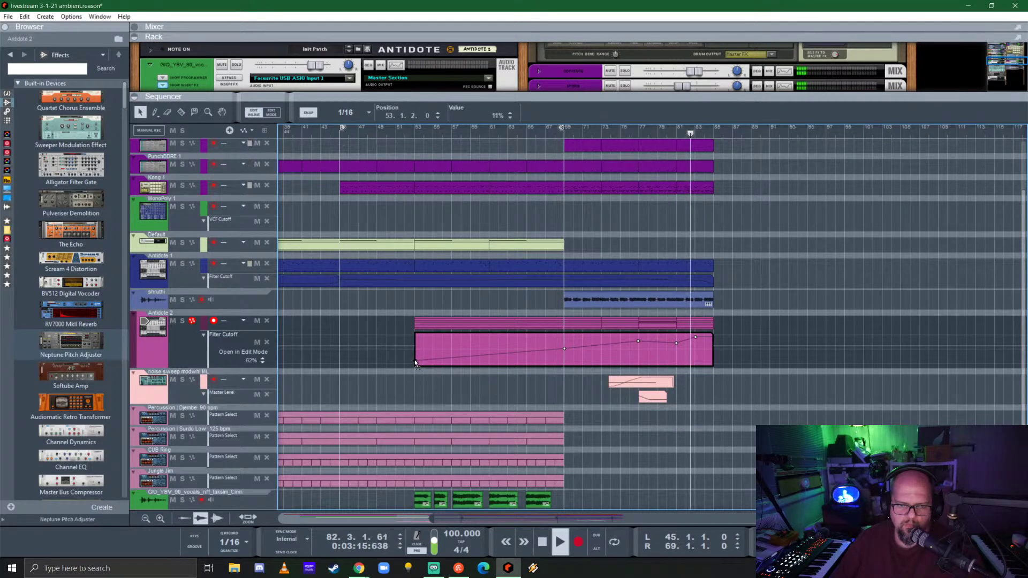
{"action": "left_click", "coordinate": [563, 345]}
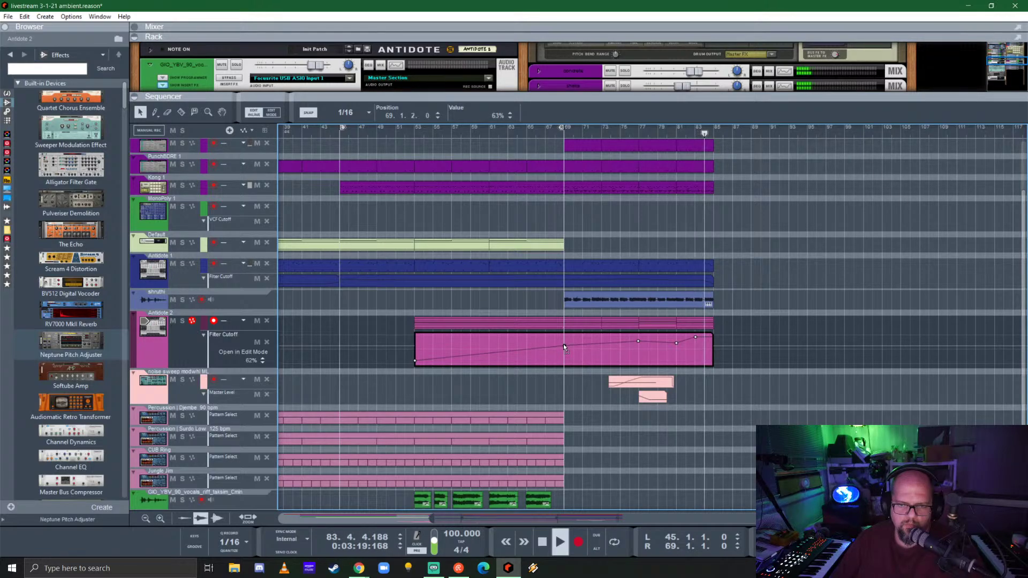
{"action": "left_click", "coordinate": [417, 130]}
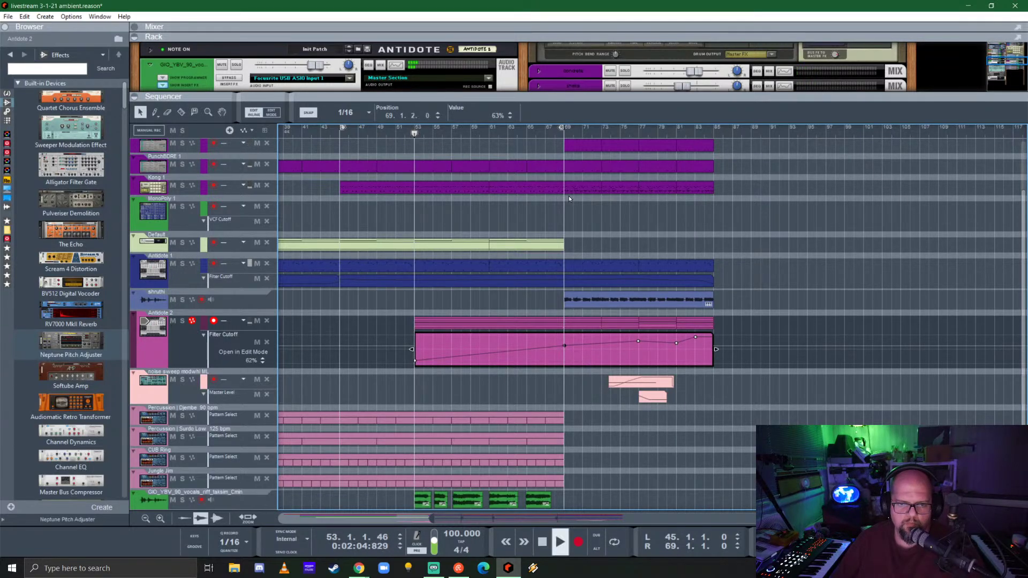
{"action": "left_click", "coordinate": [528, 303]}
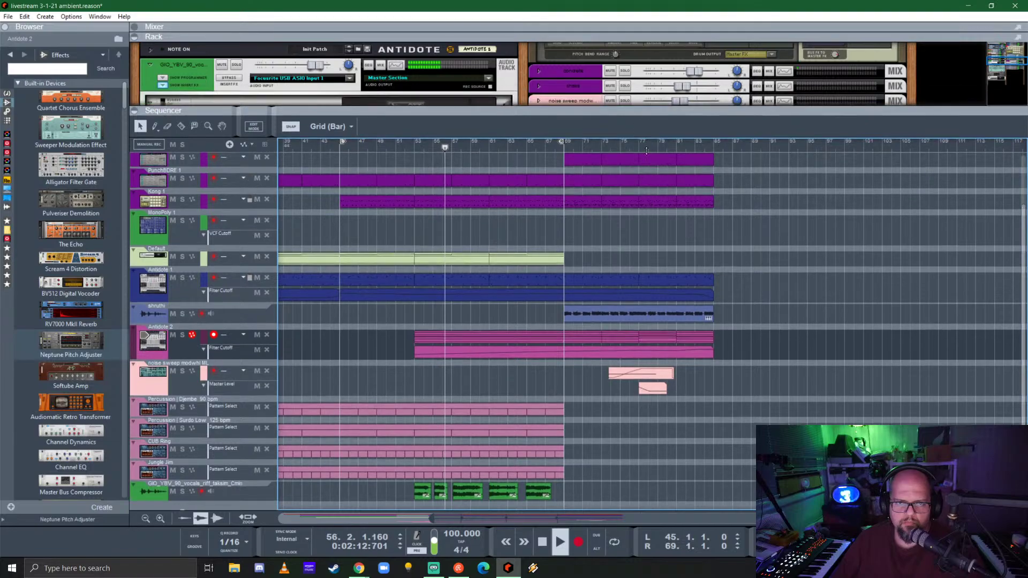
- Examine the vocal track's insert effects and their rear cabling, including the Sweeper LFO connection into Neptune
{"action": "left_click", "coordinate": [163, 86]}
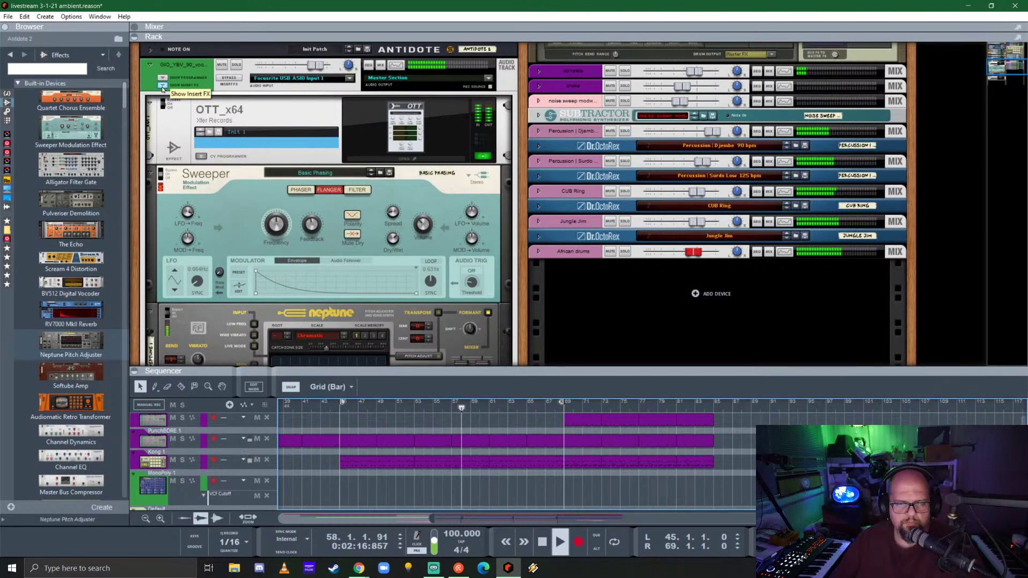
{"action": "left_click", "coordinate": [162, 86]}
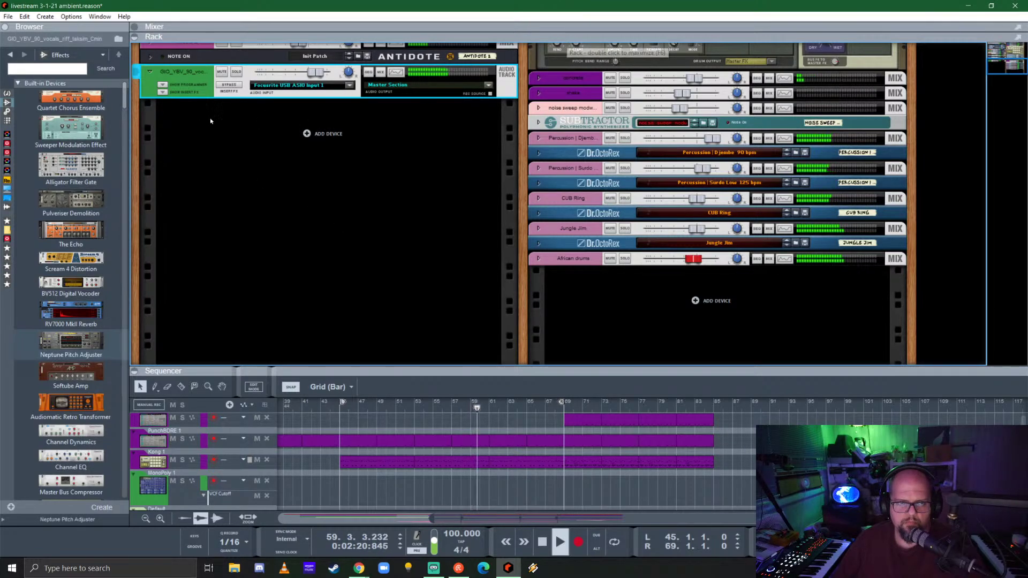
{"action": "left_click", "coordinate": [163, 92]}
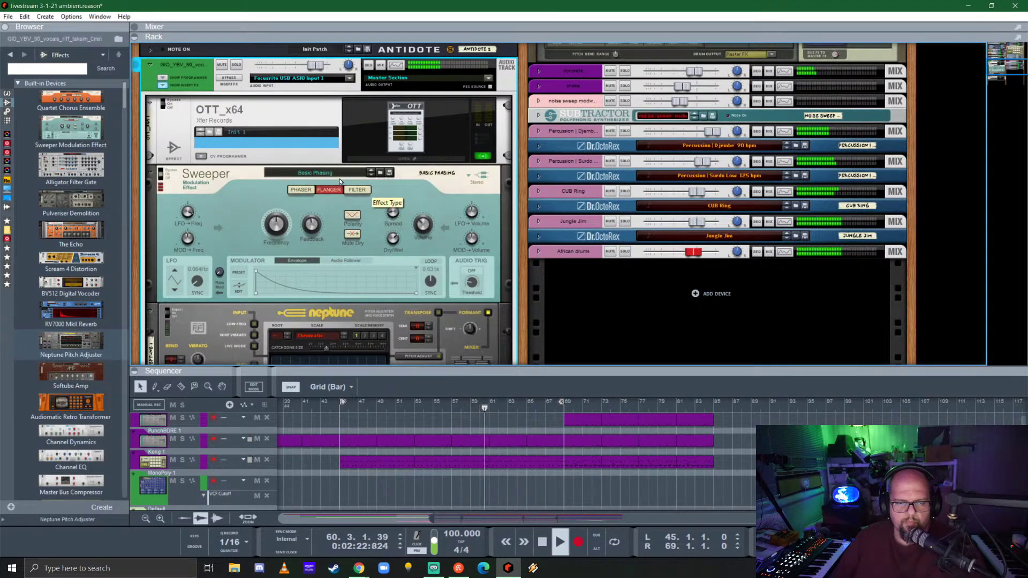
{"action": "key", "text": "Tab"}
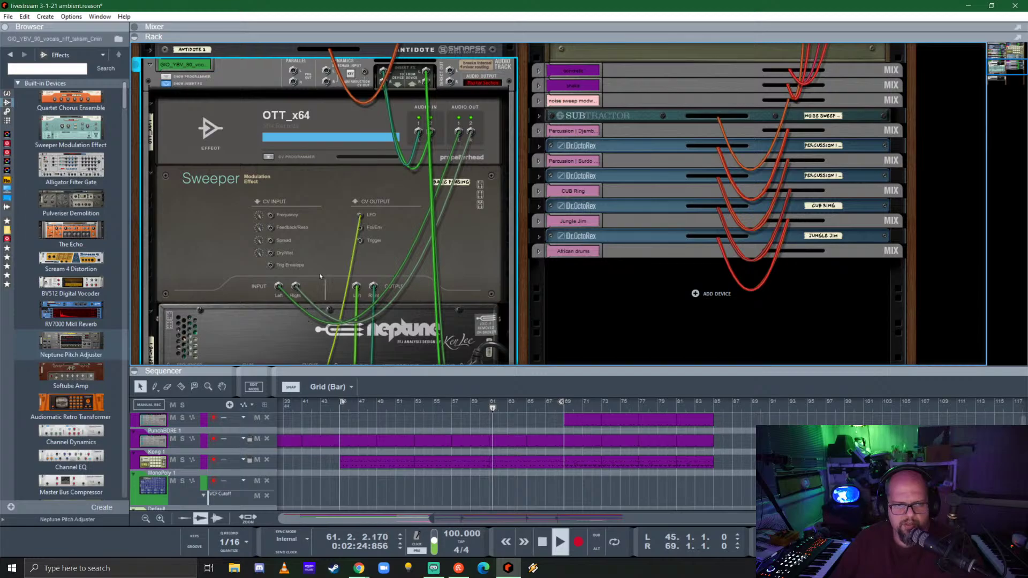
{"action": "scroll", "coordinate": [320, 272], "scroll_direction": "down", "scroll_amount": 3}
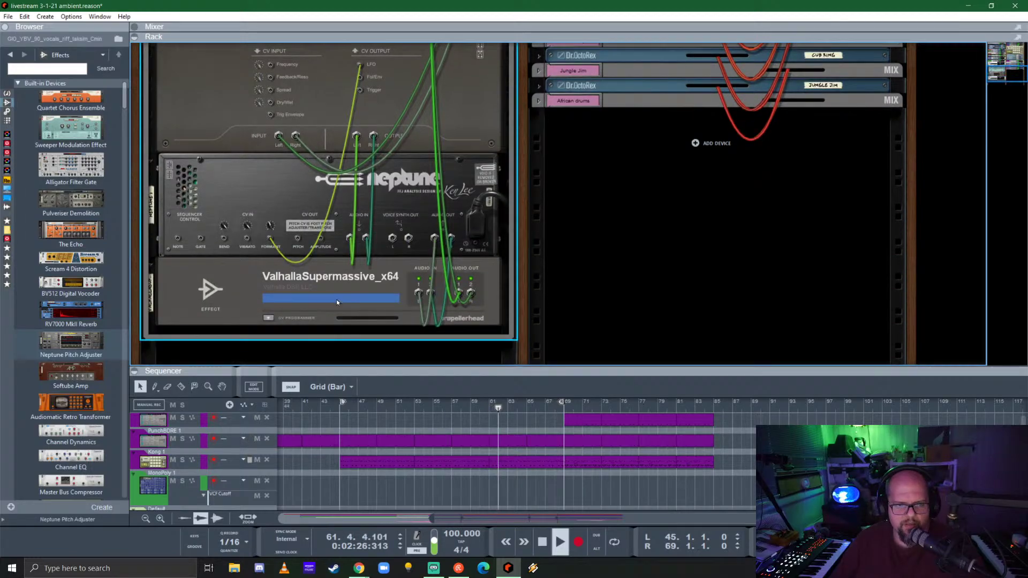
{"action": "left_click", "coordinate": [273, 232]}
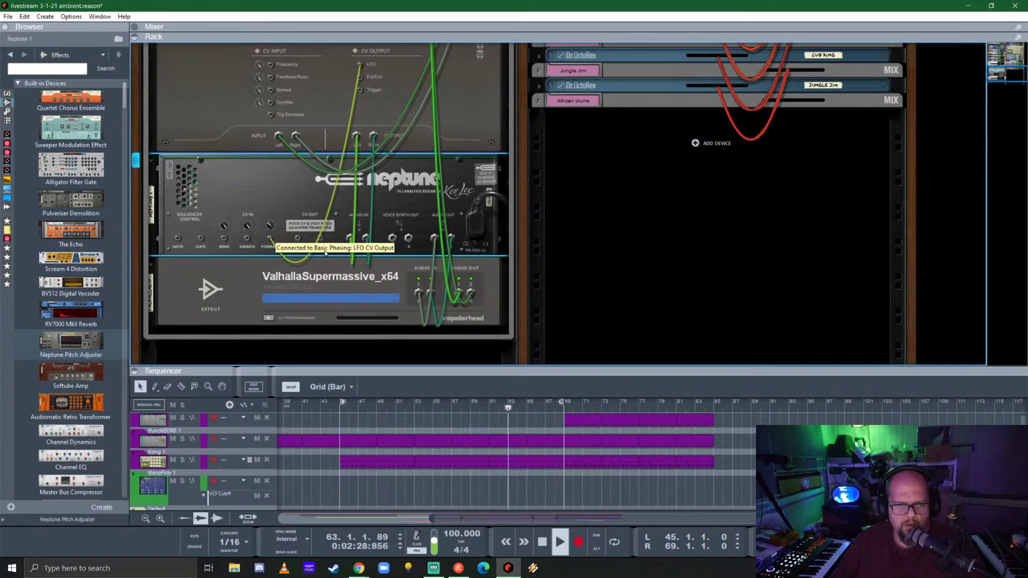
{"action": "scroll", "coordinate": [330, 249], "scroll_direction": "up", "scroll_amount": 6}
{"action": "key", "text": "Tab"}
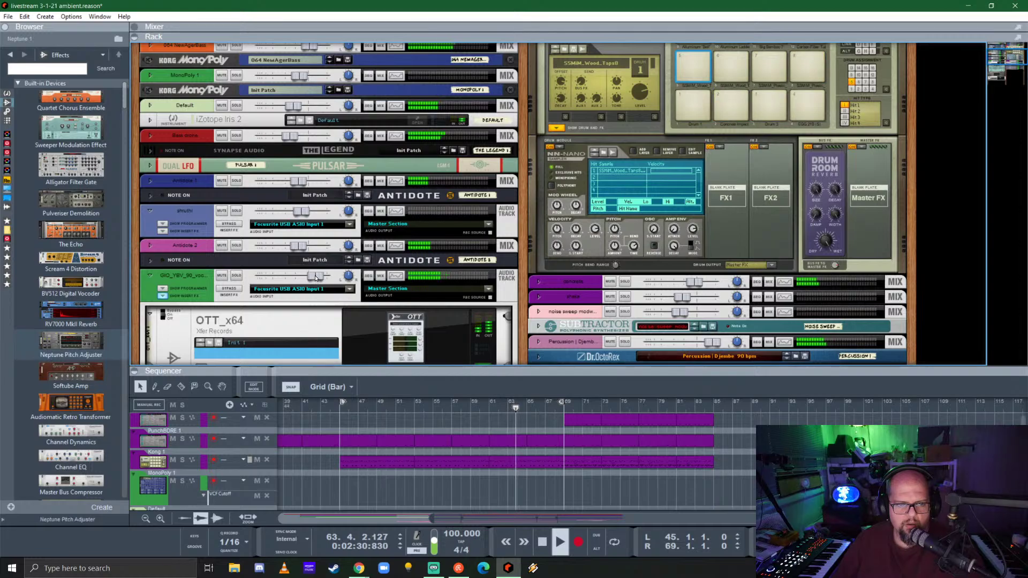
- Lower the vocal track level to about 3.3 dB, hide its insert effects and enlarge the sequencer area
{"action": "left_click_drag", "start_coordinate": [316, 277], "coordinate": [312, 278]}
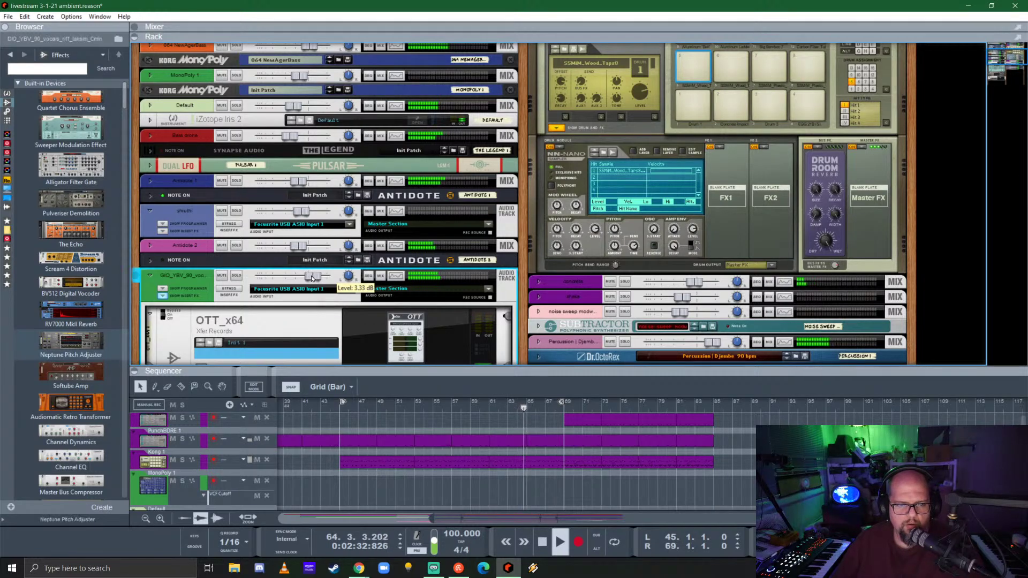
{"action": "left_click", "coordinate": [163, 296]}
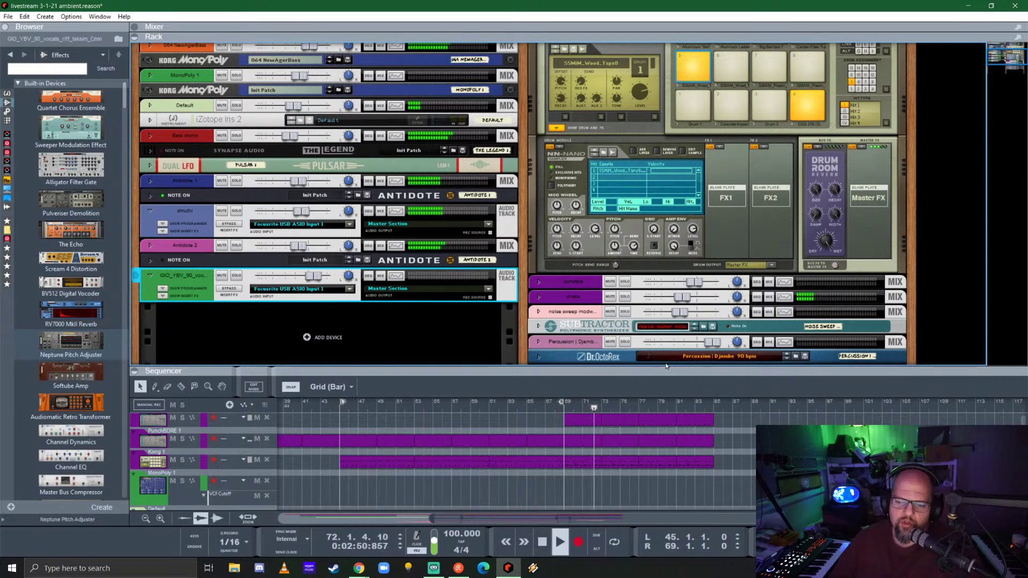
{"action": "left_click_drag", "start_coordinate": [667, 366], "coordinate": [669, 92]}
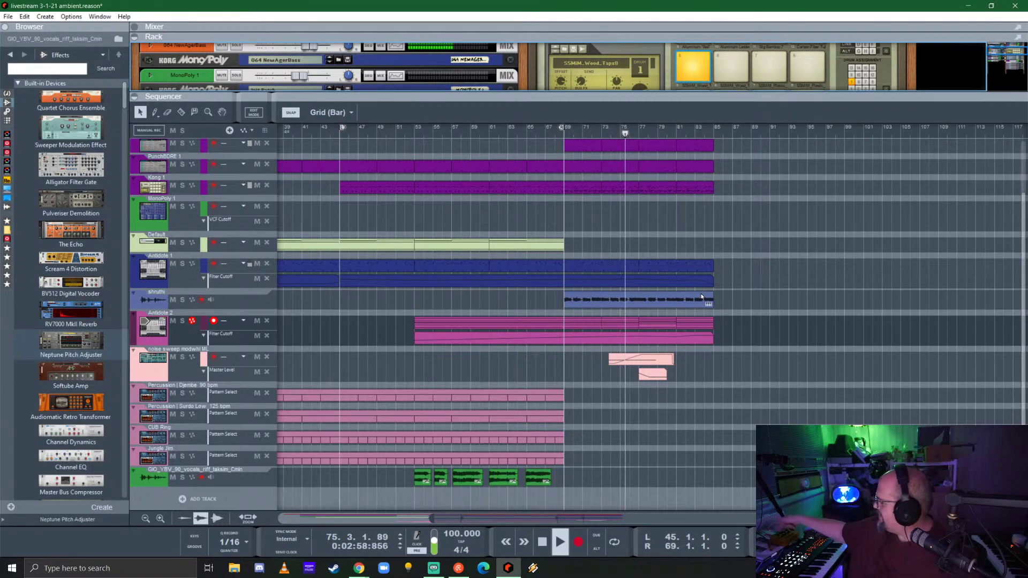
- Audition the audio track between Antidote 1 and Antidote 2 in solo, restore the full mix and stop playback
{"action": "left_click", "coordinate": [182, 299]}
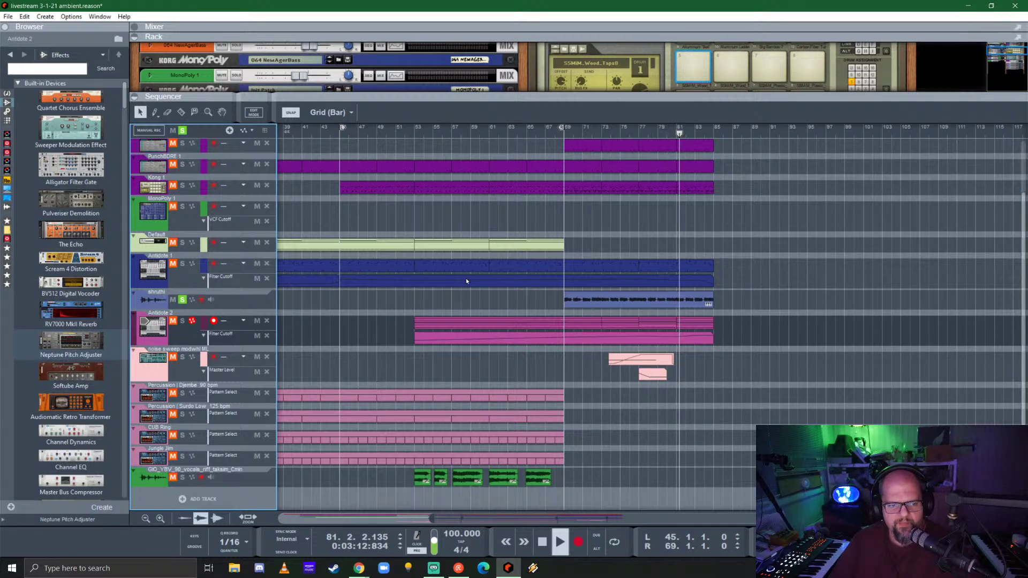
{"action": "left_click", "coordinate": [183, 300]}
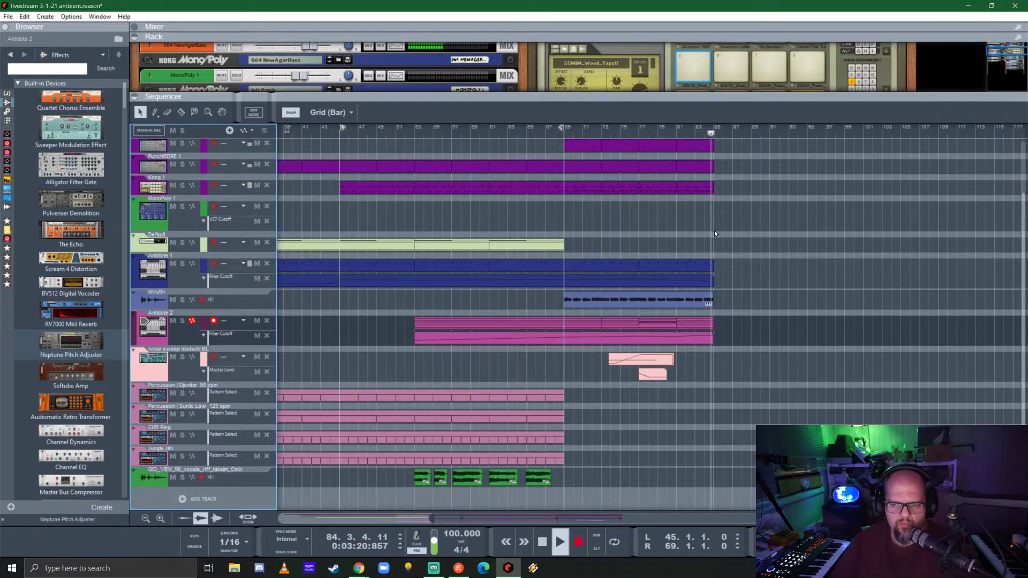
{"action": "key", "text": "space"}
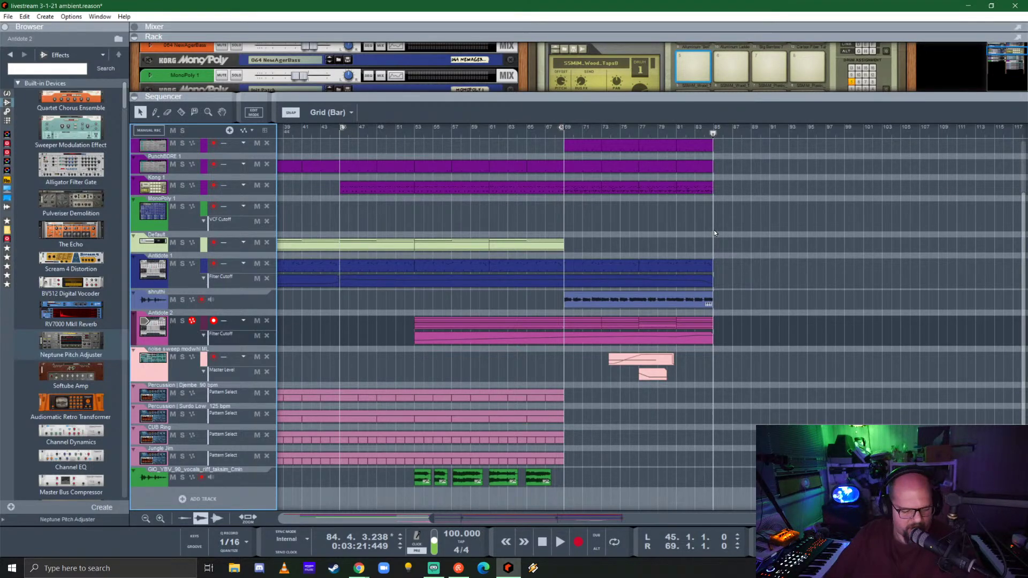
- Extend the Djembe, Surdo Low, CUB Ring and Jungle Jim pattern clips together to bar 85
{"action": "left_click", "coordinate": [759, 219]}
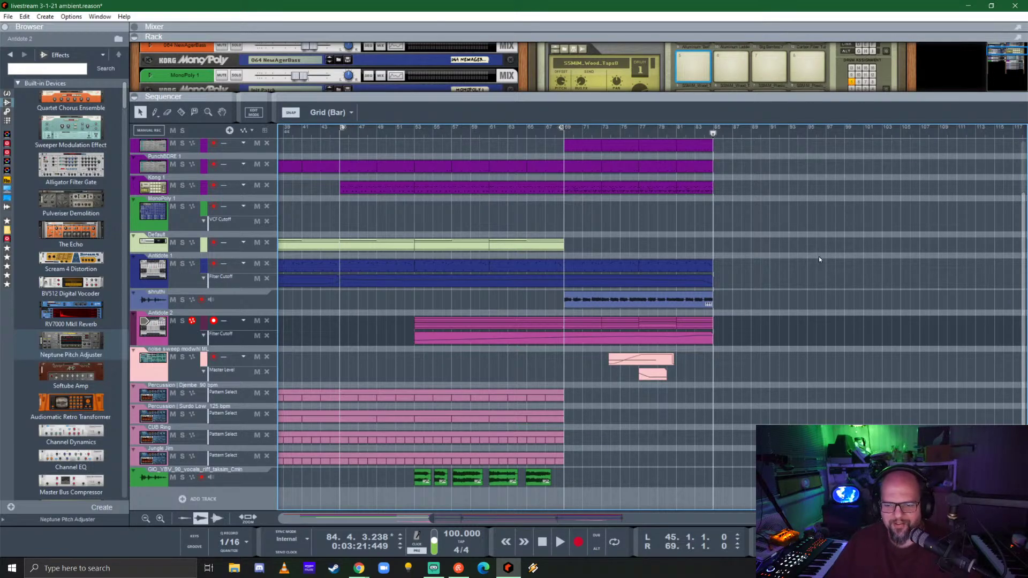
{"action": "scroll", "coordinate": [656, 387], "scroll_direction": "left", "scroll_amount": 5}
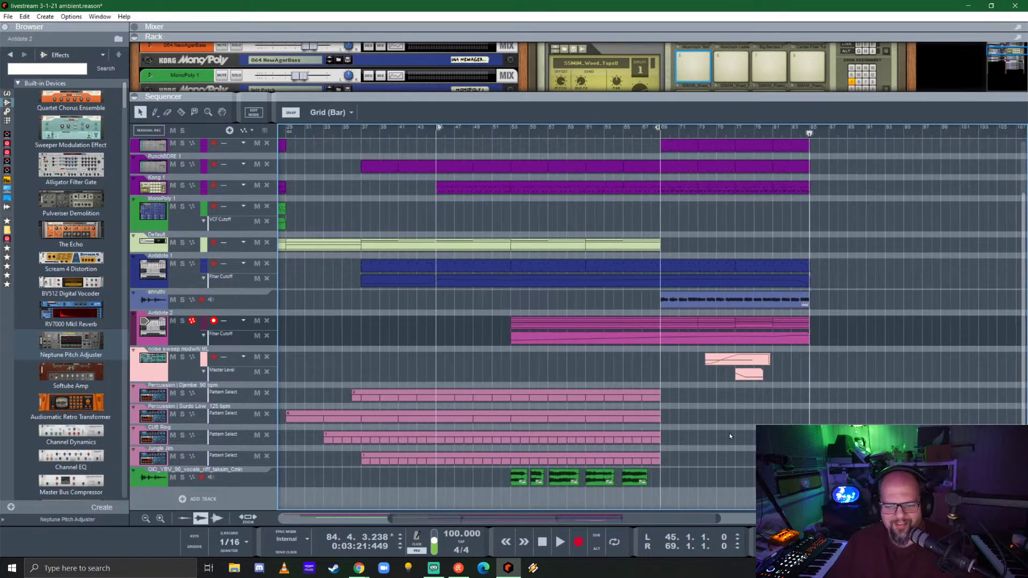
{"action": "left_click_drag", "start_coordinate": [694, 464], "coordinate": [803, 412]}
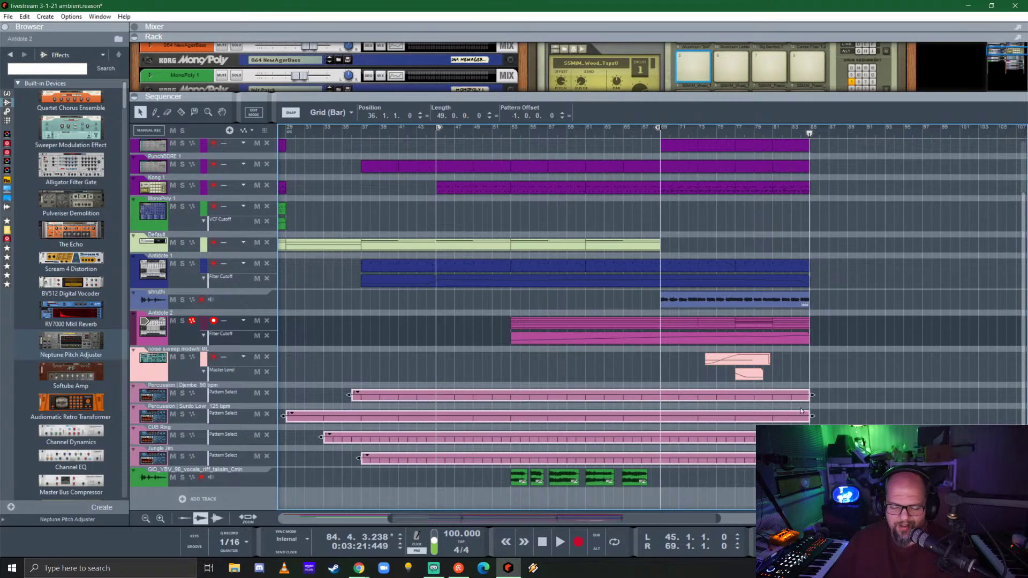
{"action": "left_click", "coordinate": [684, 484]}
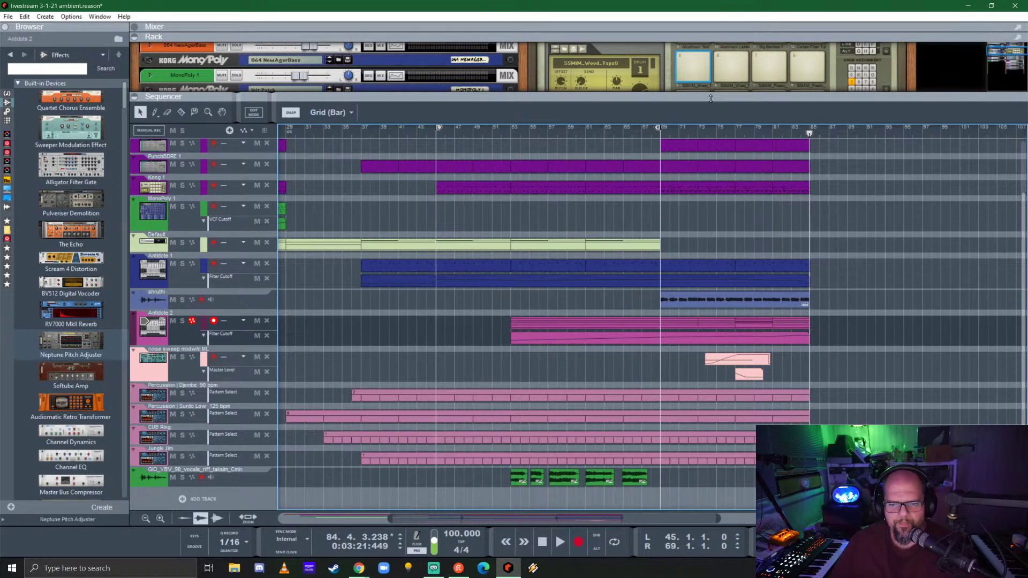
- Place the playhead at bar 53 and enlarge the rack to look through the percussion devices and the African drums bus
{"action": "left_click", "coordinate": [511, 129]}
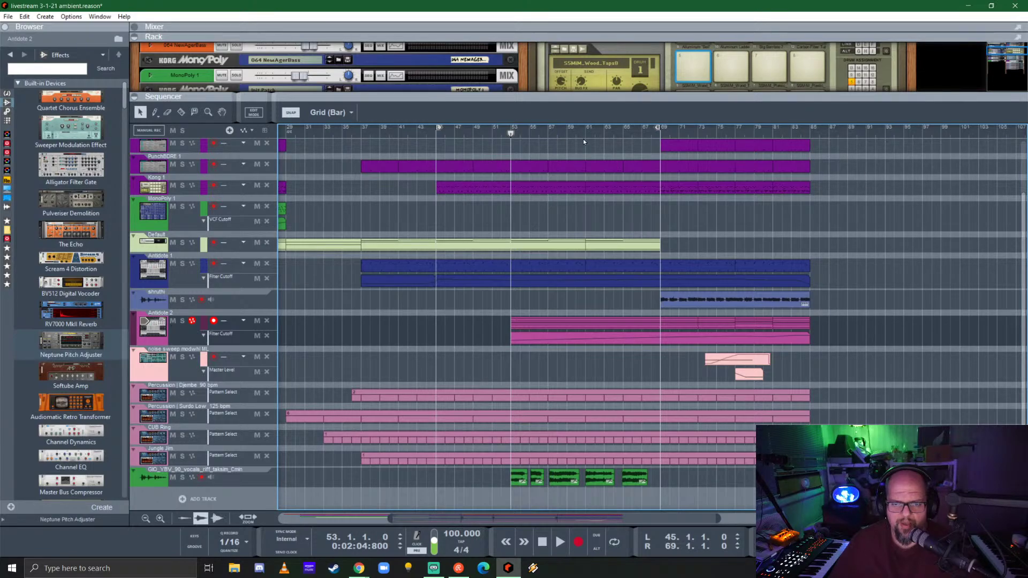
{"action": "left_click_drag", "start_coordinate": [626, 142], "coordinate": [676, 332]}
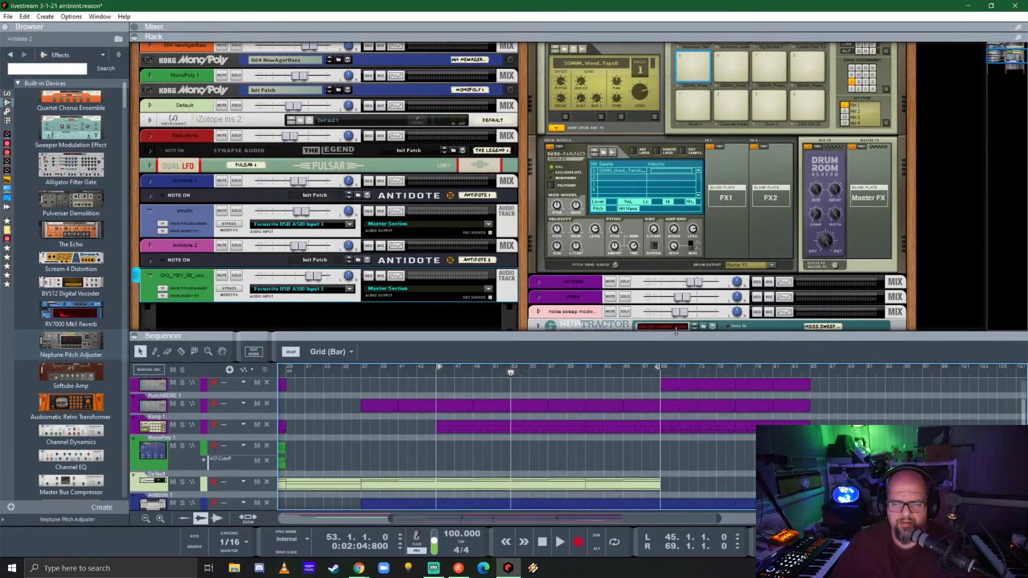
{"action": "scroll", "coordinate": [631, 231], "scroll_direction": "down", "scroll_amount": 5}
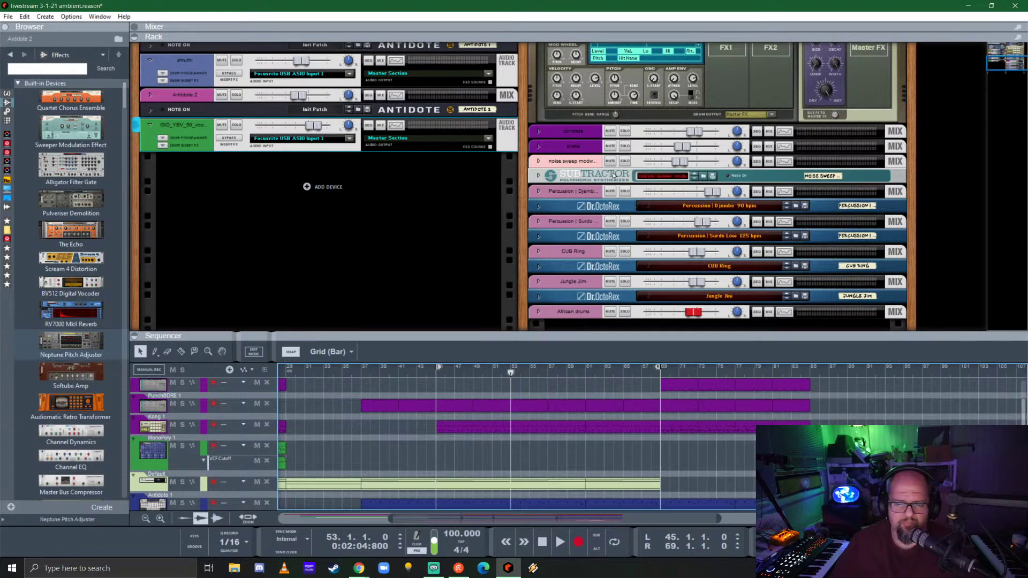
{"action": "scroll", "coordinate": [625, 183], "scroll_direction": "down", "scroll_amount": 3}
{"action": "left_click", "coordinate": [566, 229]}
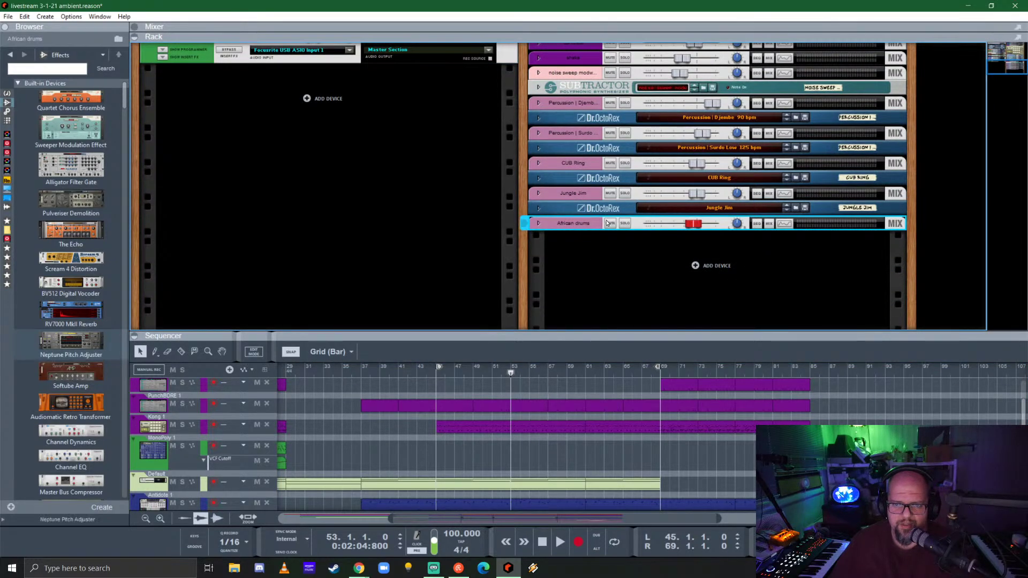
{"action": "scroll", "coordinate": [611, 221], "scroll_direction": "up", "scroll_amount": 6}
{"action": "scroll", "coordinate": [610, 221], "scroll_direction": "down", "scroll_amount": 3}
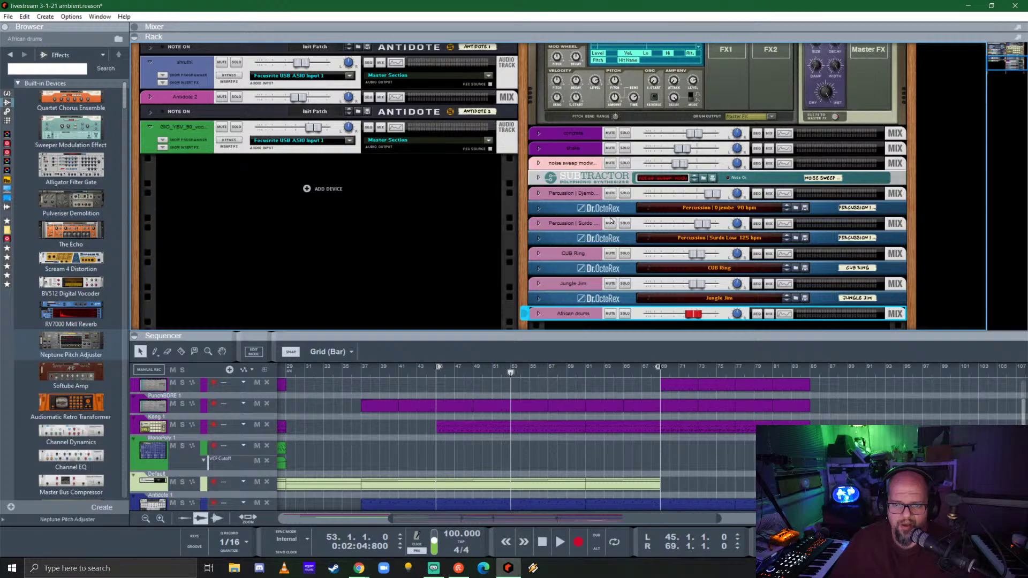
{"action": "scroll", "coordinate": [611, 220], "scroll_direction": "down", "scroll_amount": 2}
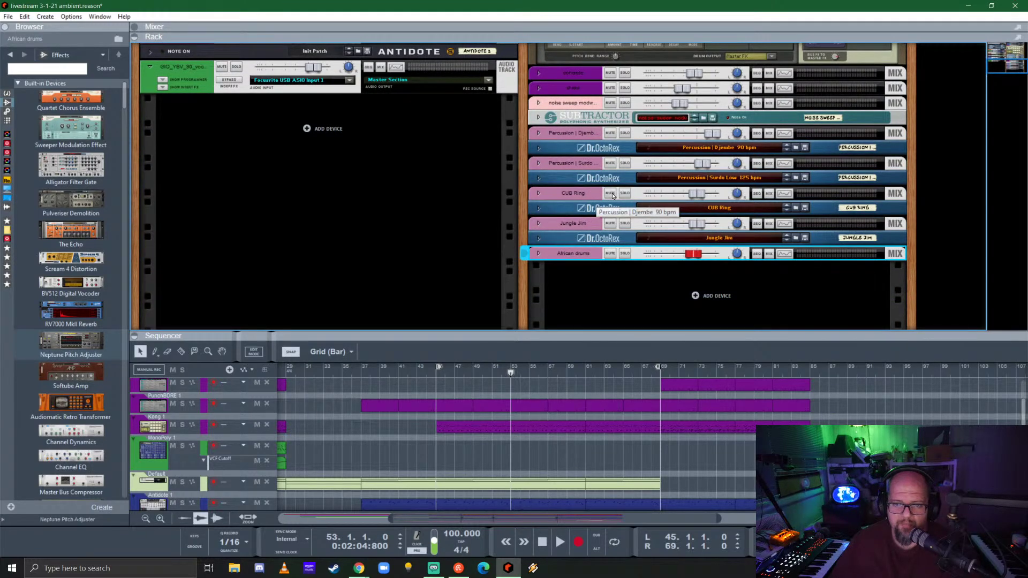
{"action": "scroll", "coordinate": [612, 196], "scroll_direction": "up", "scroll_amount": 10}
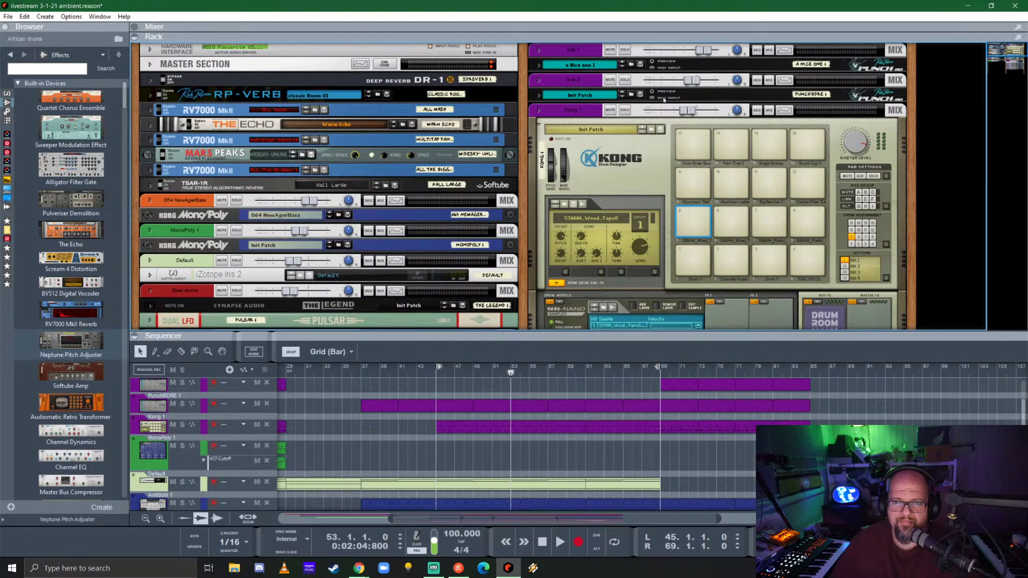
- Reveal the mixer and route the kick 1 through shaka channels together to a new output bus
{"action": "left_click_drag", "start_coordinate": [696, 37], "coordinate": [707, 229]}
{"action": "left_click", "coordinate": [757, 203]}
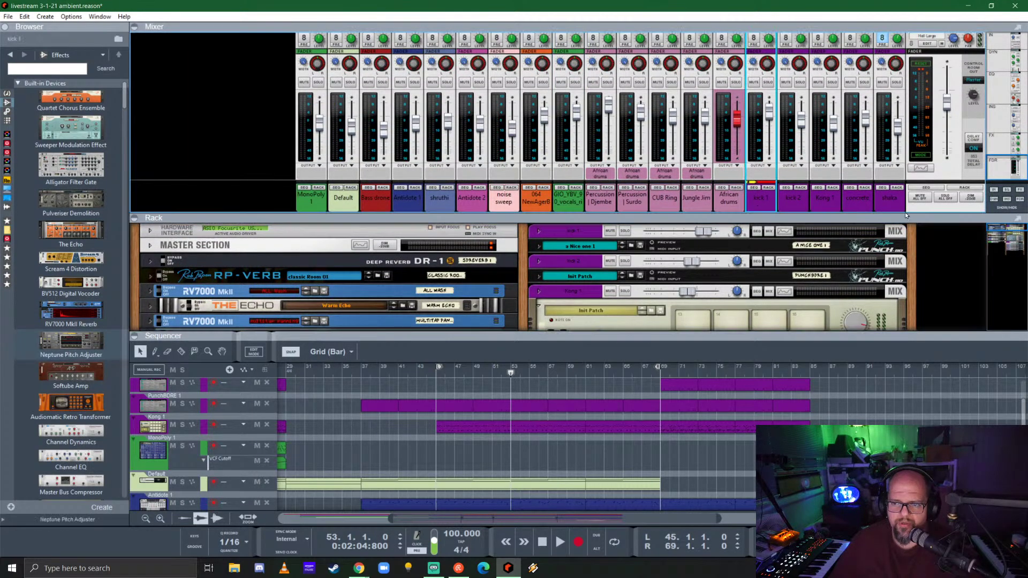
{"action": "left_click", "coordinate": [888, 200], "text": "shift"}
{"action": "right_click", "coordinate": [757, 199]}
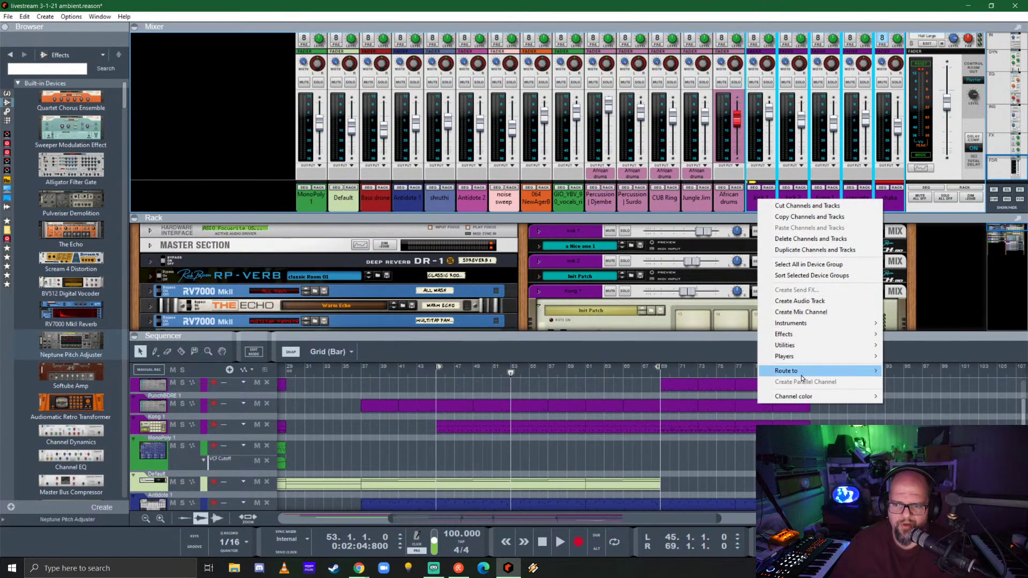
{"action": "mouse_move", "coordinate": [812, 397]}
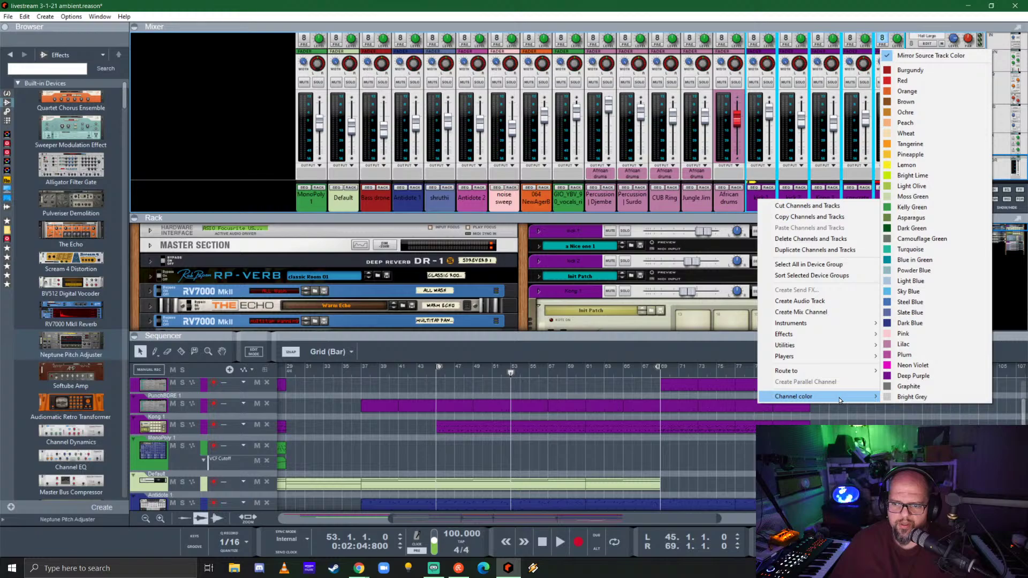
{"action": "mouse_move", "coordinate": [862, 372]}
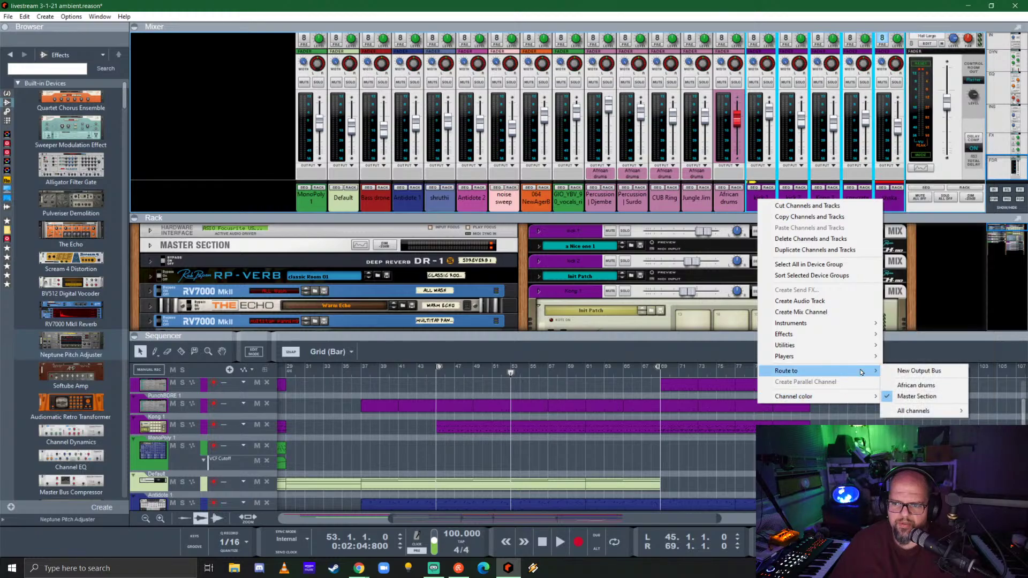
{"action": "left_click", "coordinate": [919, 370]}
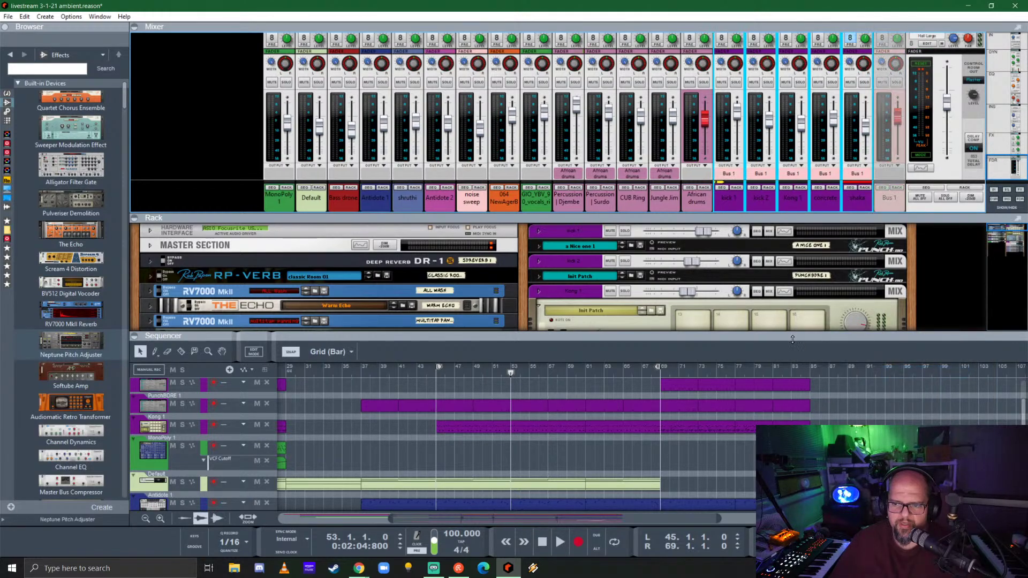
- Color the new bus purple, place it between the African drums and kick 1 channels and rename it DURMZ
{"action": "right_click", "coordinate": [891, 206]}
{"action": "mouse_move", "coordinate": [920, 460]}
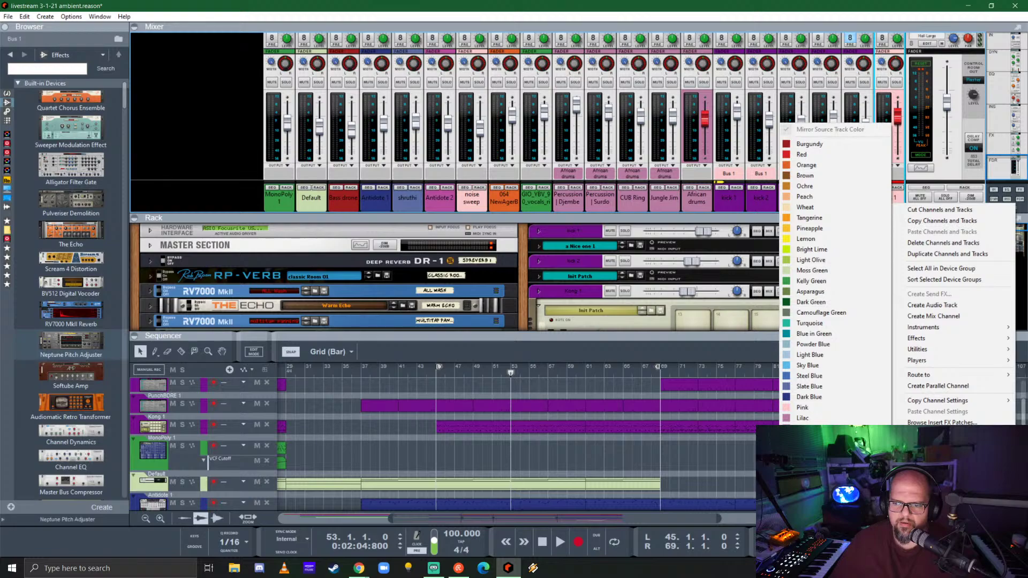
{"action": "left_click", "coordinate": [809, 439]}
{"action": "left_click_drag", "start_coordinate": [888, 209], "coordinate": [721, 188]}
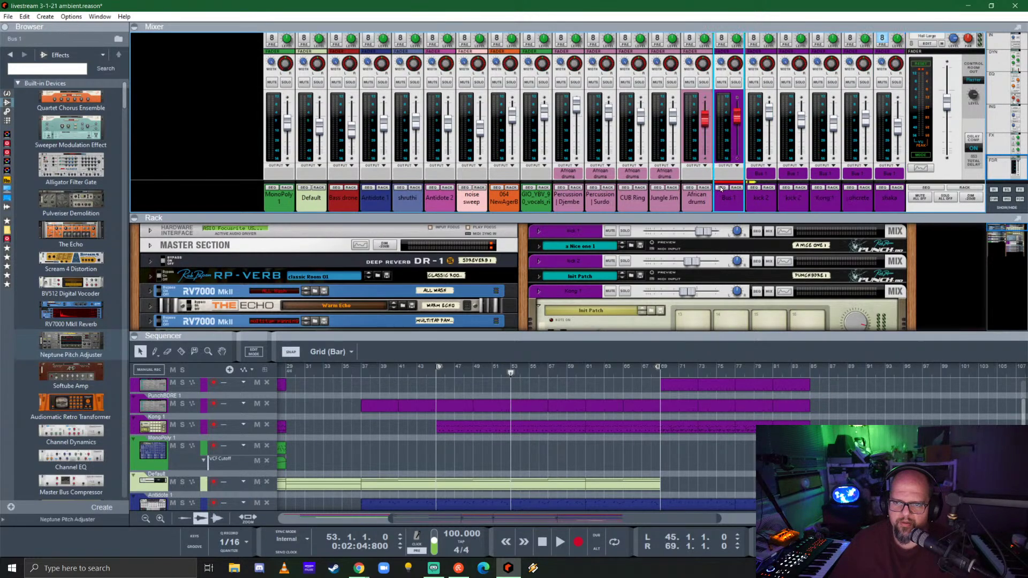
{"action": "double_click", "coordinate": [729, 201]}
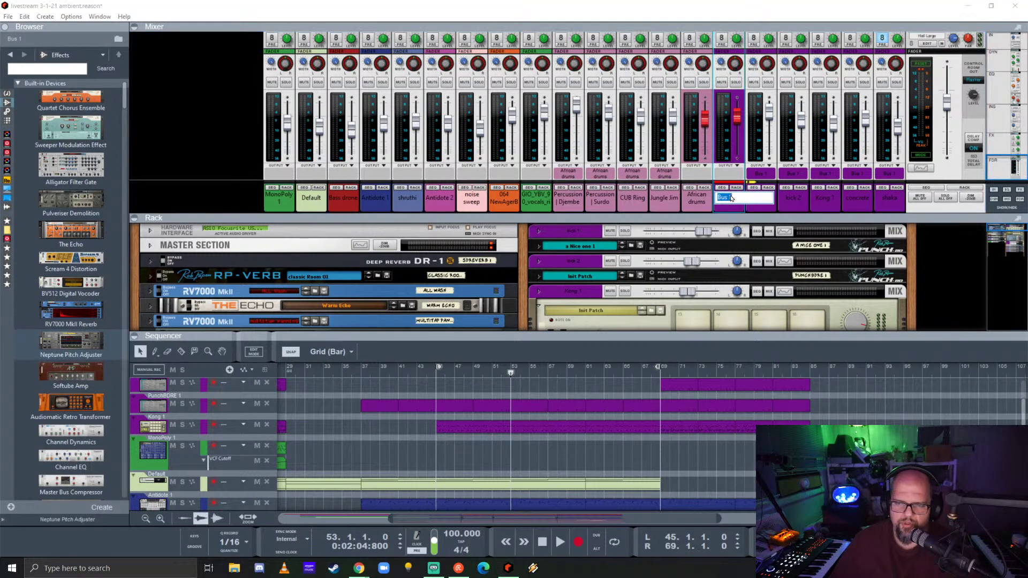
{"action": "type", "text": "DURMZ"}
{"action": "key", "text": "Return"}
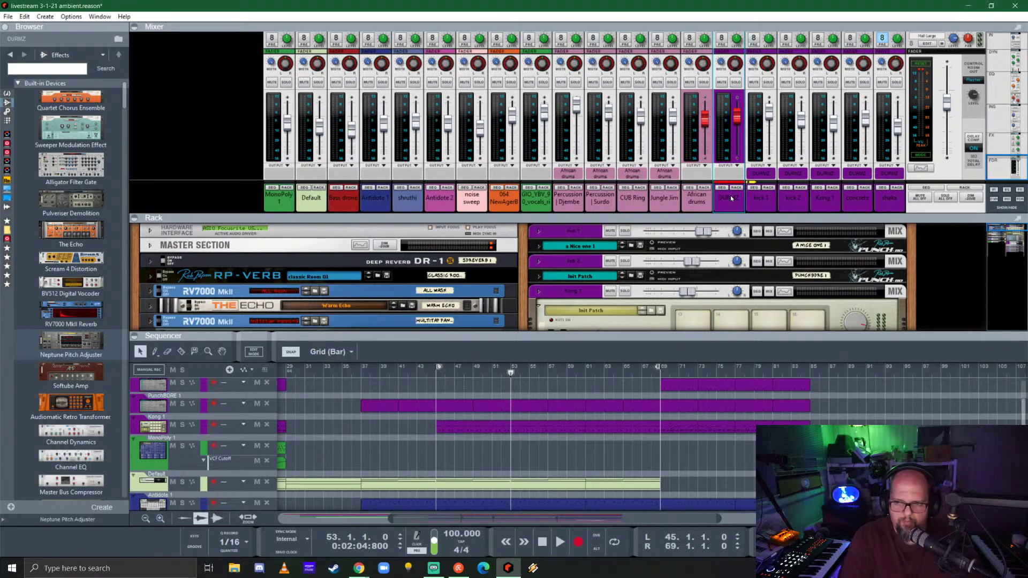
- Move the DURMZ device below African drums in the rack, unfold African drums and place the vocal audio track directly above it
{"action": "scroll", "coordinate": [677, 280], "scroll_direction": "down", "scroll_amount": 15}
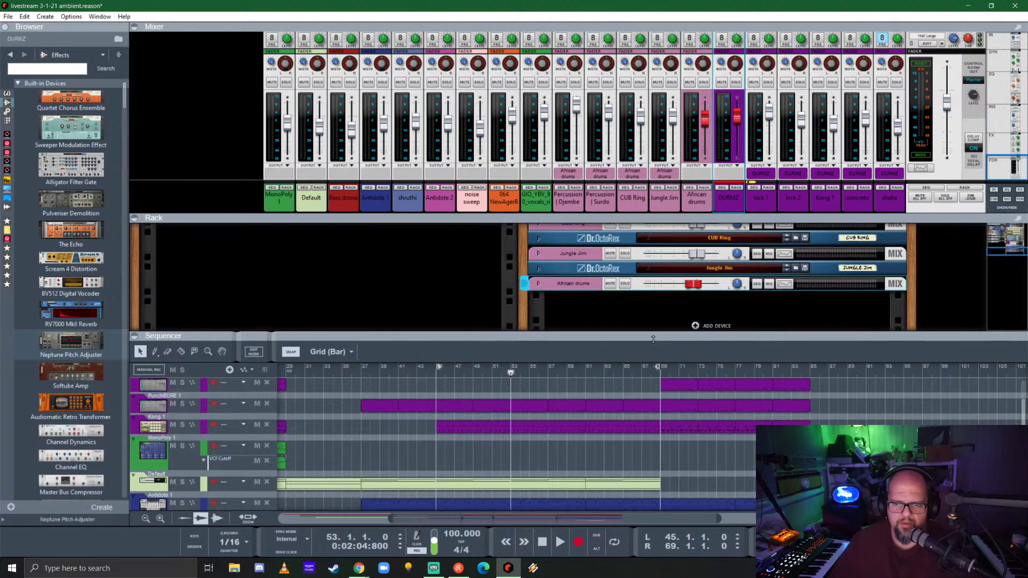
{"action": "left_click_drag", "start_coordinate": [654, 332], "coordinate": [637, 426]}
{"action": "scroll", "coordinate": [625, 369], "scroll_direction": "up", "scroll_amount": 5}
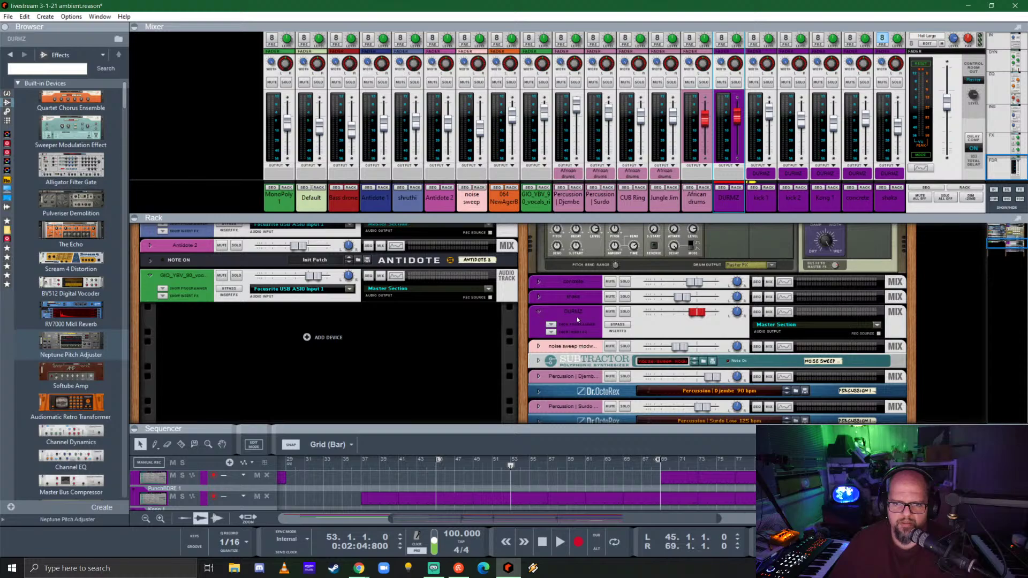
{"action": "left_click_drag", "start_coordinate": [577, 316], "coordinate": [586, 377]}
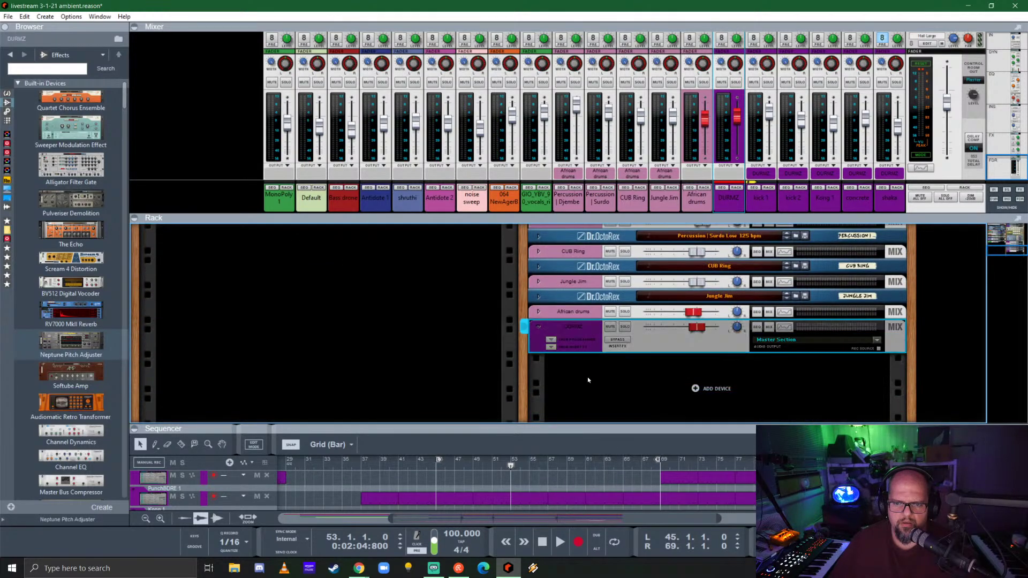
{"action": "left_click", "coordinate": [538, 311]}
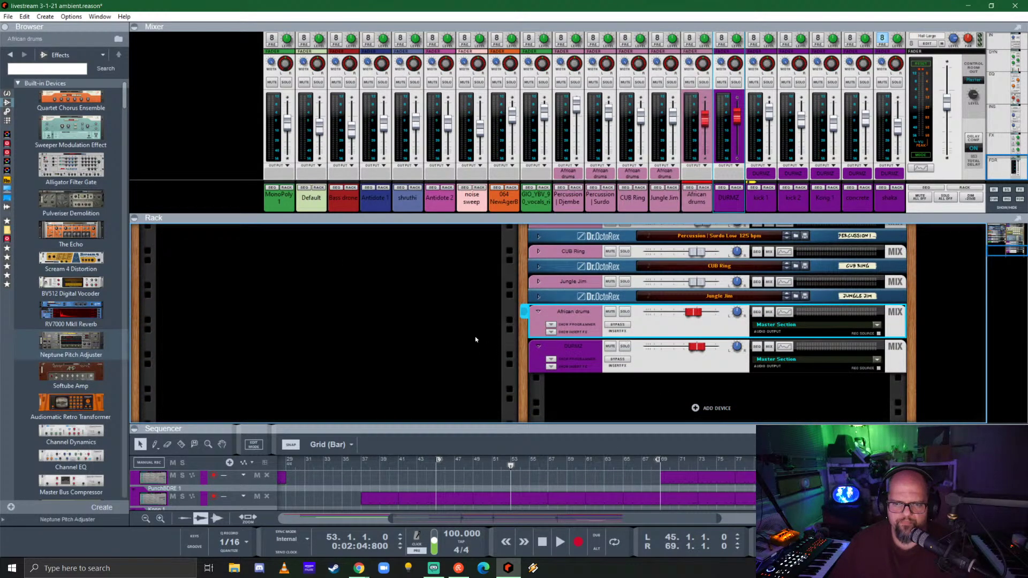
{"action": "scroll", "coordinate": [461, 336], "scroll_direction": "up", "scroll_amount": 4}
{"action": "mouse_move", "coordinate": [190, 249]}
{"action": "left_mouse_down"}
{"action": "mouse_move", "coordinate": [257, 257]}
{"action": "mouse_move", "coordinate": [470, 240]}
{"action": "mouse_move", "coordinate": [645, 330]}
{"action": "left_mouse_up"}
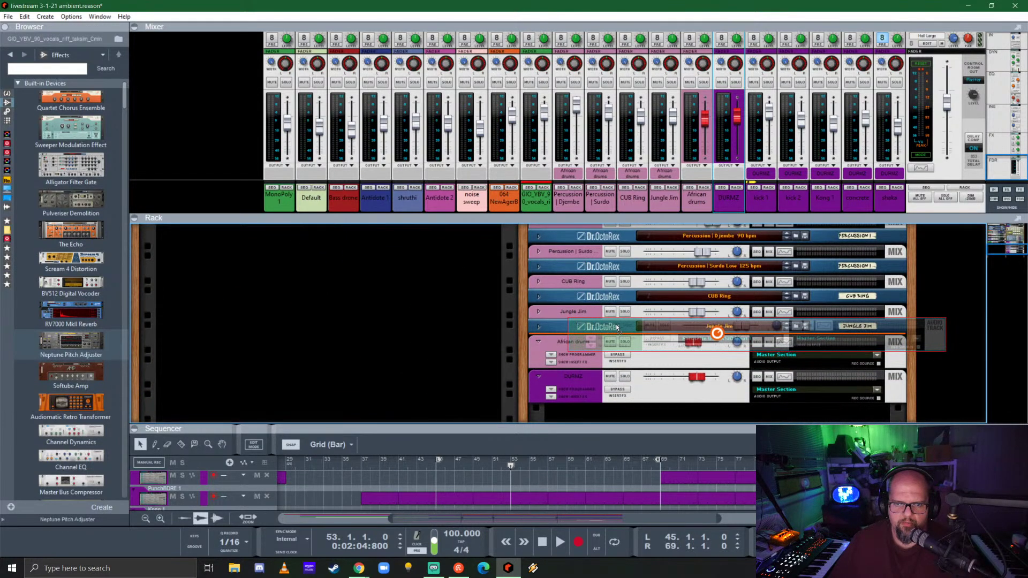
- Show the rear of the rack and add a Spider Audio Merger & Splitter to the DURMZ bus inserts
{"action": "key", "text": "Tab"}
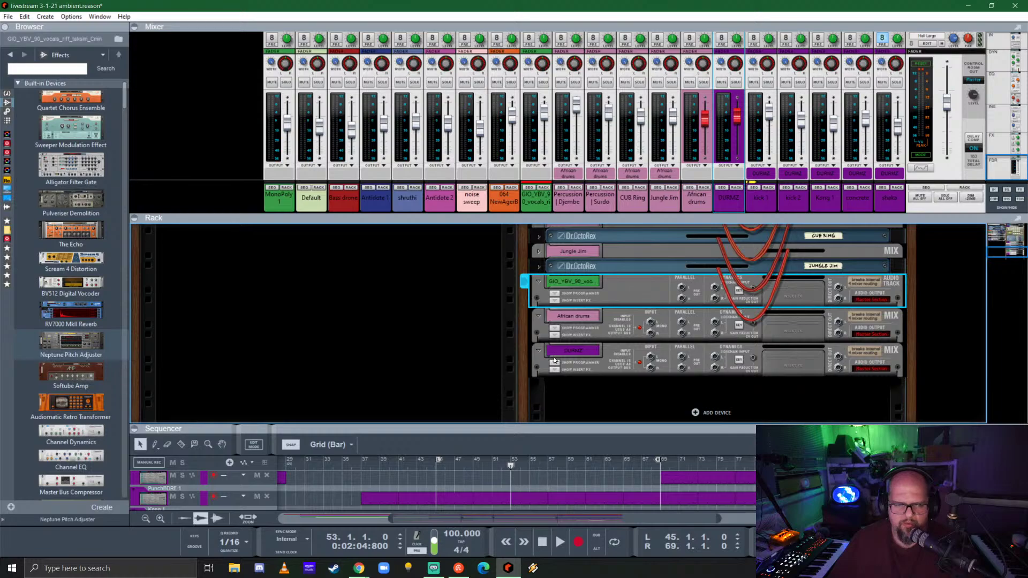
{"action": "left_click", "coordinate": [6, 111]}
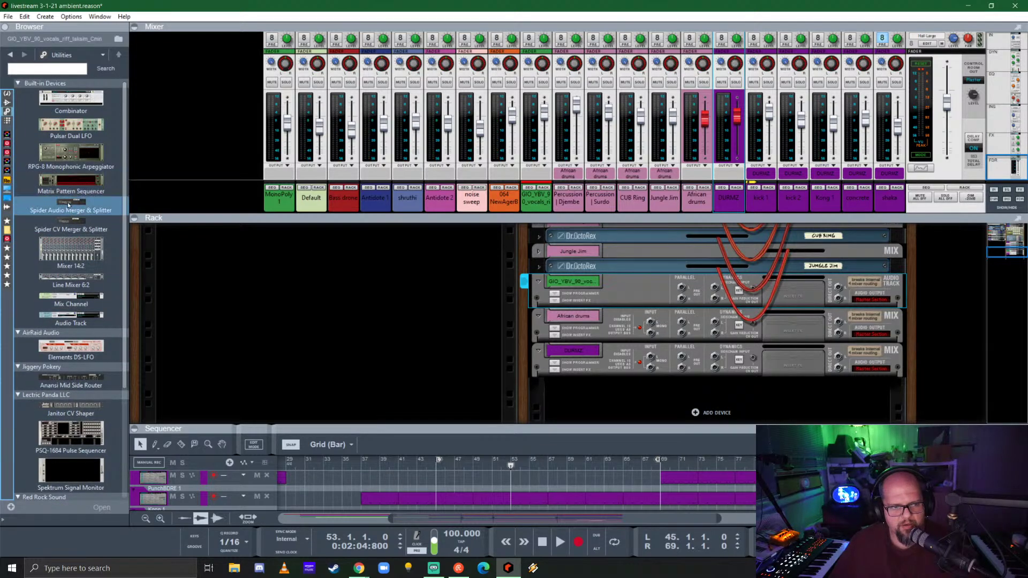
{"action": "left_click_drag", "start_coordinate": [71, 206], "coordinate": [686, 384]}
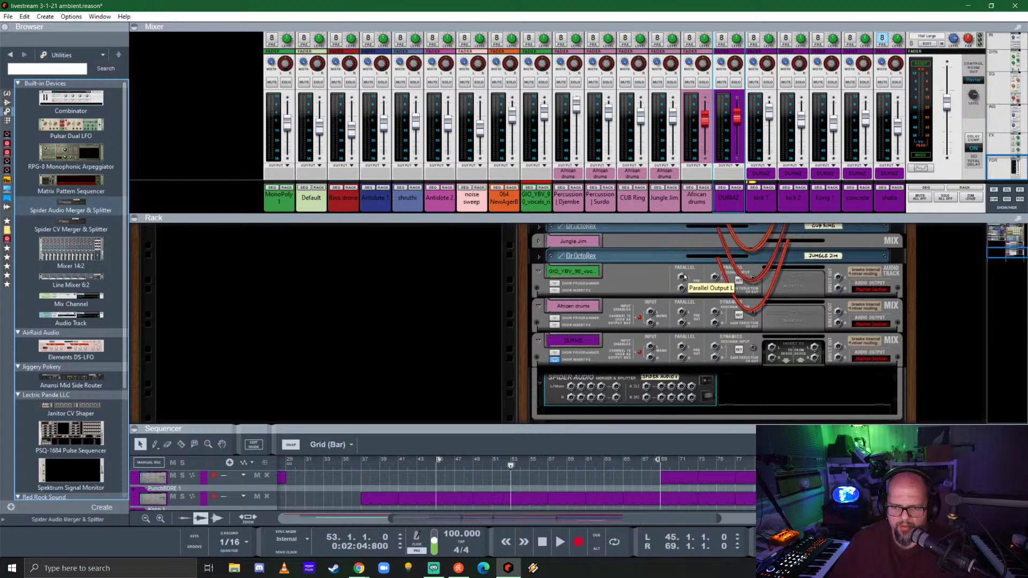
- Cable the vocal track's parallel output through the Spider splitter into the dynamics sidechain inputs of DURMZ and African drums
{"action": "left_click_drag", "start_coordinate": [681, 277], "coordinate": [714, 317]}
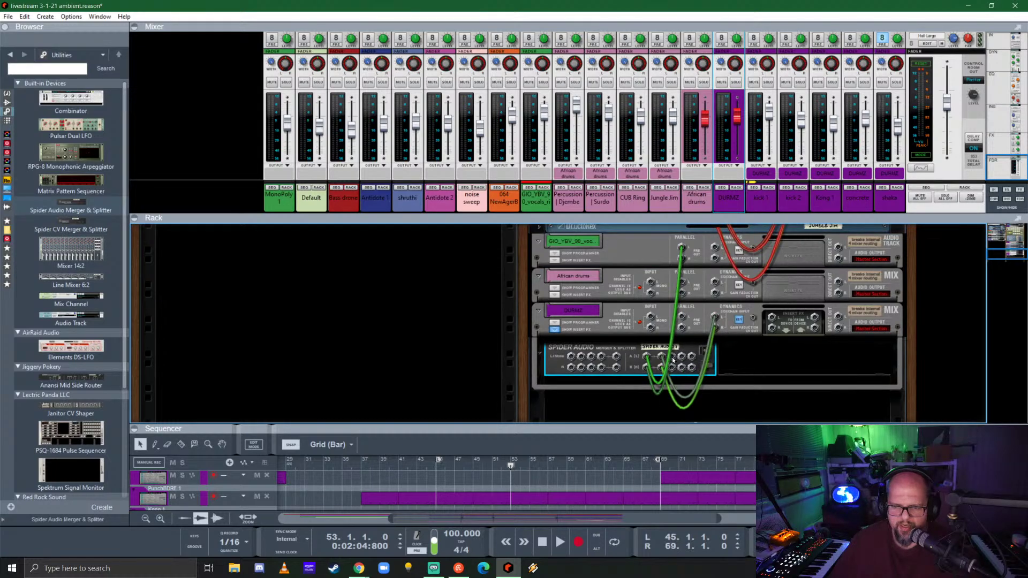
{"action": "left_click_drag", "start_coordinate": [671, 358], "coordinate": [715, 282]}
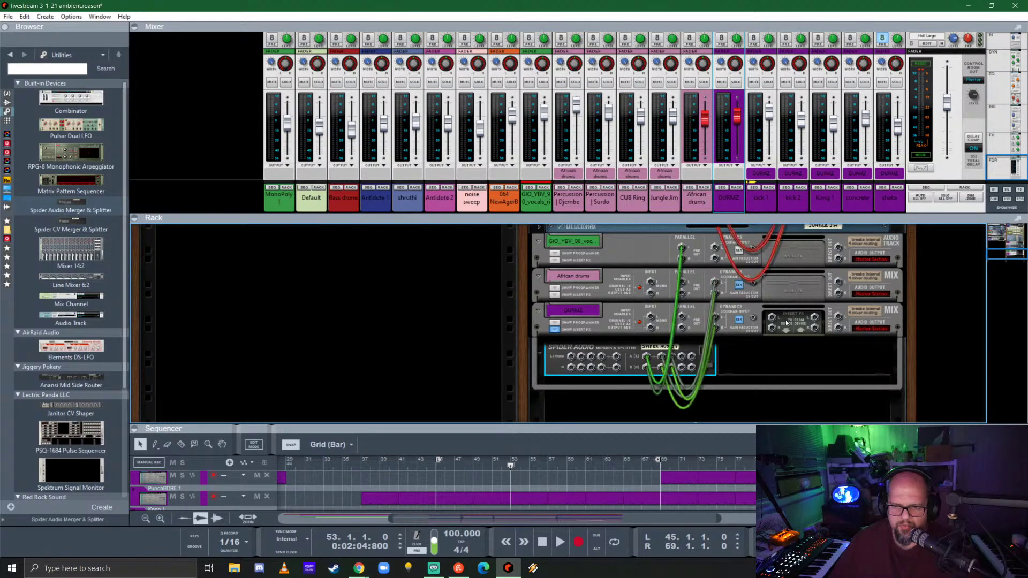
{"action": "key", "text": "Tab"}
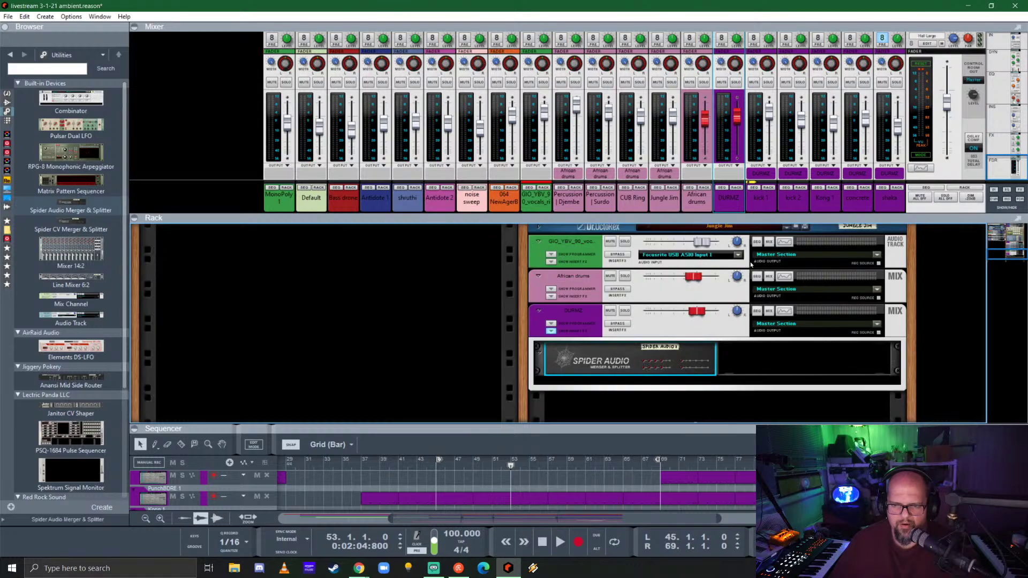
- Enlarge the mixer, solo the vocal, African drums and DURMZ channels, and start playback from bar 53
{"action": "left_click_drag", "start_coordinate": [743, 219], "coordinate": [732, 279]}
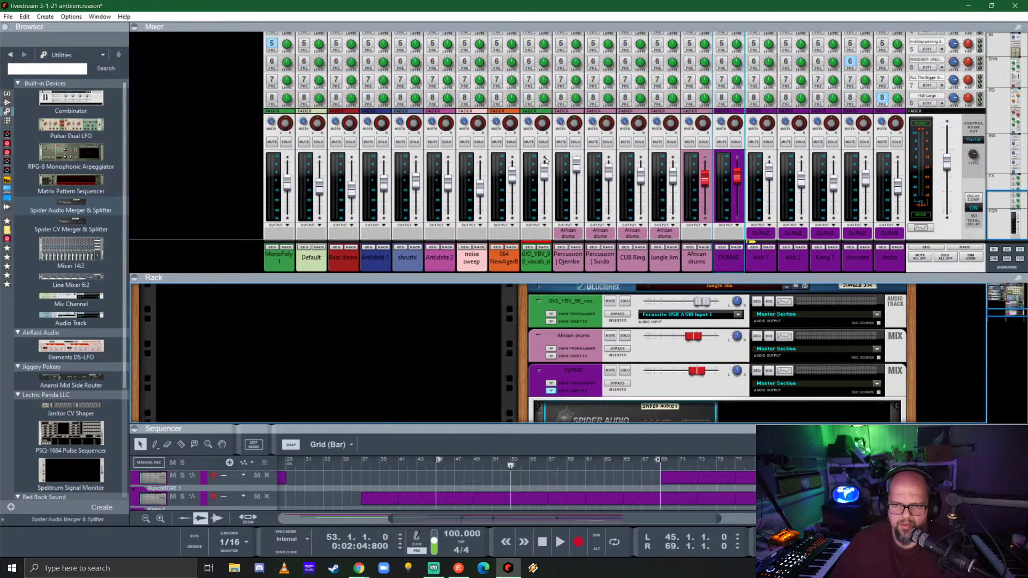
{"action": "left_click", "coordinate": [543, 142]}
{"action": "left_click", "coordinate": [703, 142]}
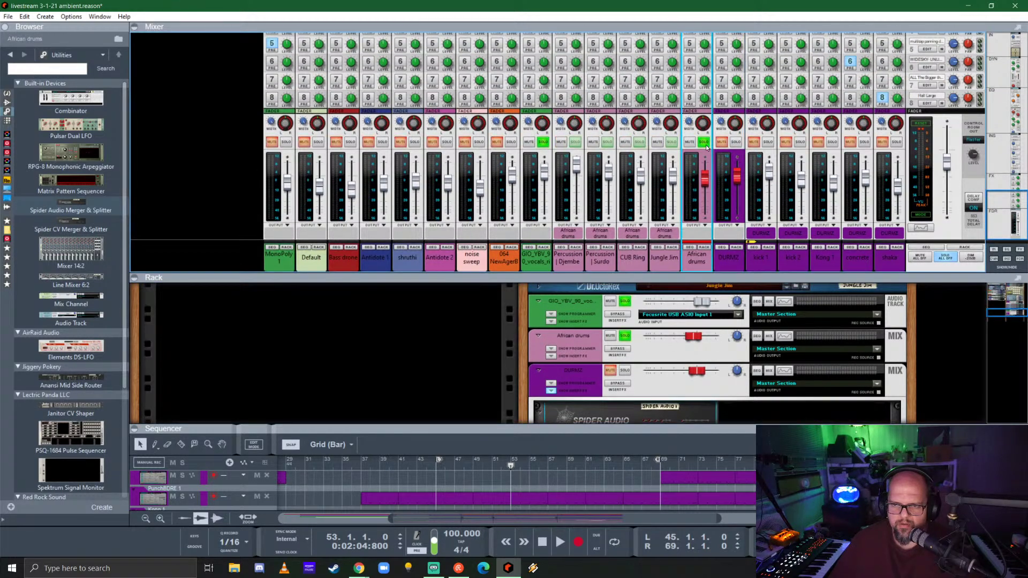
{"action": "left_click", "coordinate": [736, 142]}
{"action": "scroll", "coordinate": [708, 191], "scroll_direction": "up", "scroll_amount": 8}
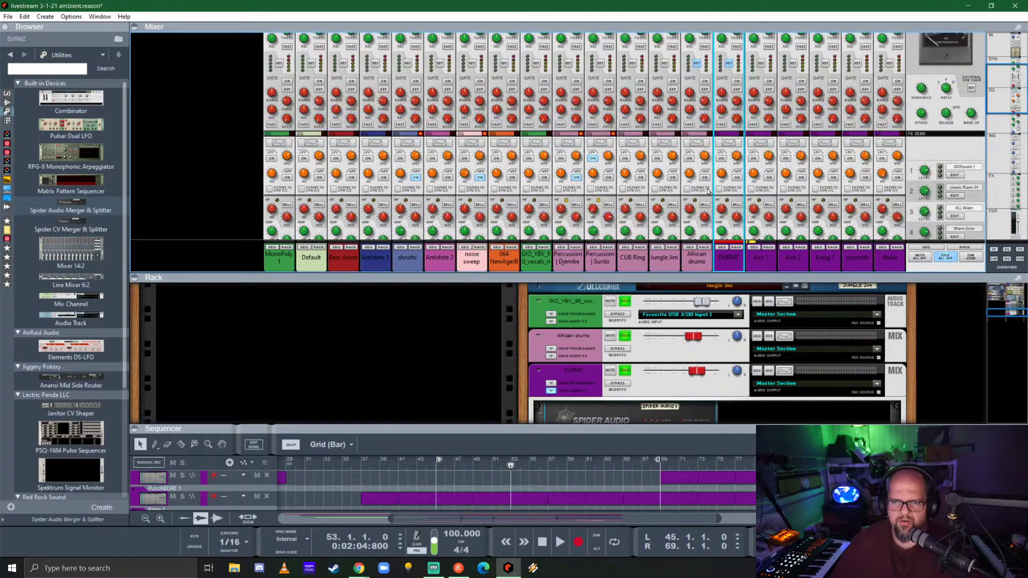
{"action": "key", "text": "space"}
- Turn on the African drums and DURMZ channel compressors and lower the African drums compressor threshold to about -29.5 dB
{"action": "scroll", "coordinate": [712, 177], "scroll_direction": "down", "scroll_amount": 3}
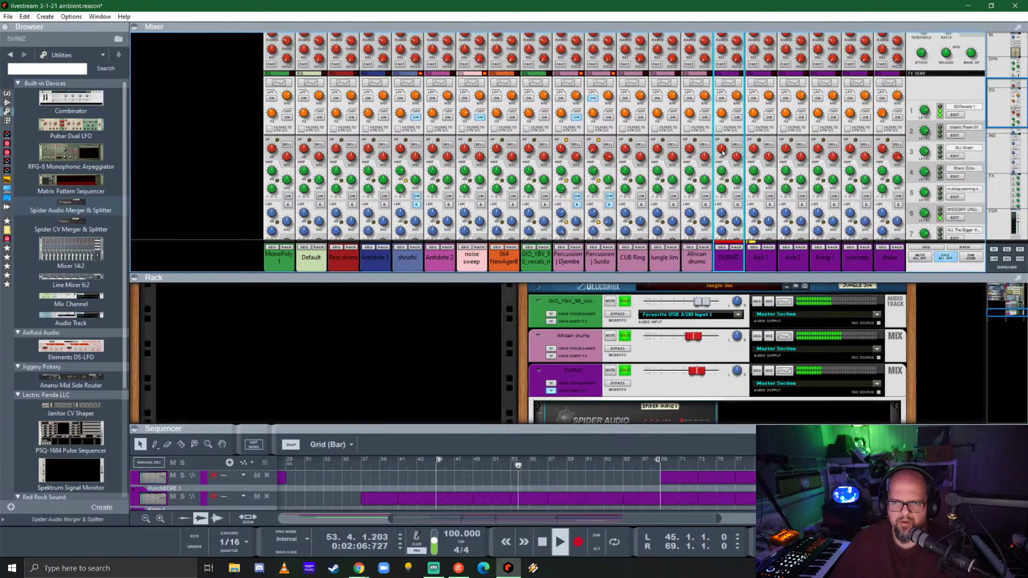
{"action": "scroll", "coordinate": [722, 153], "scroll_direction": "up", "scroll_amount": 3}
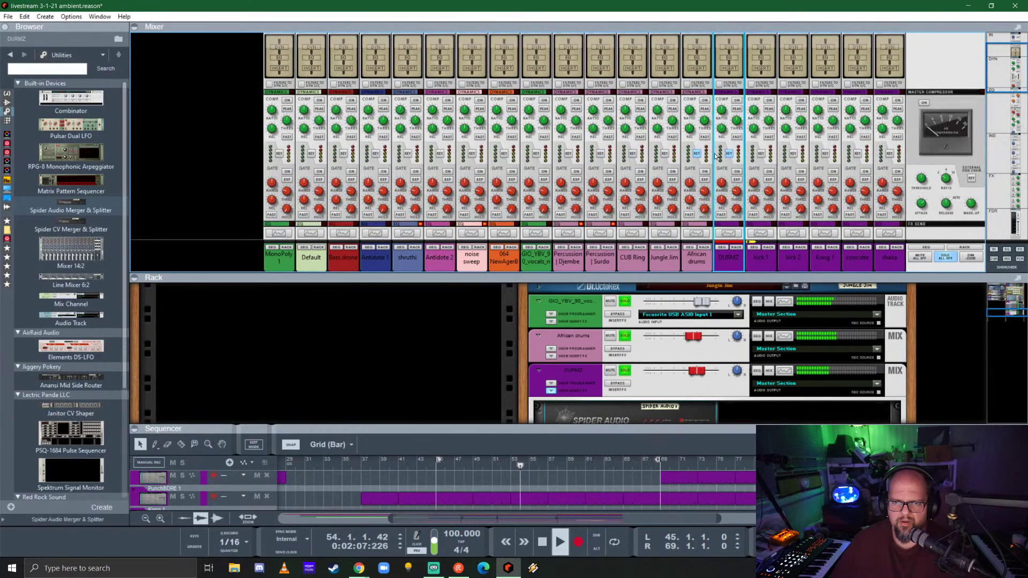
{"action": "left_click", "coordinate": [704, 100]}
{"action": "left_click", "coordinate": [736, 101]}
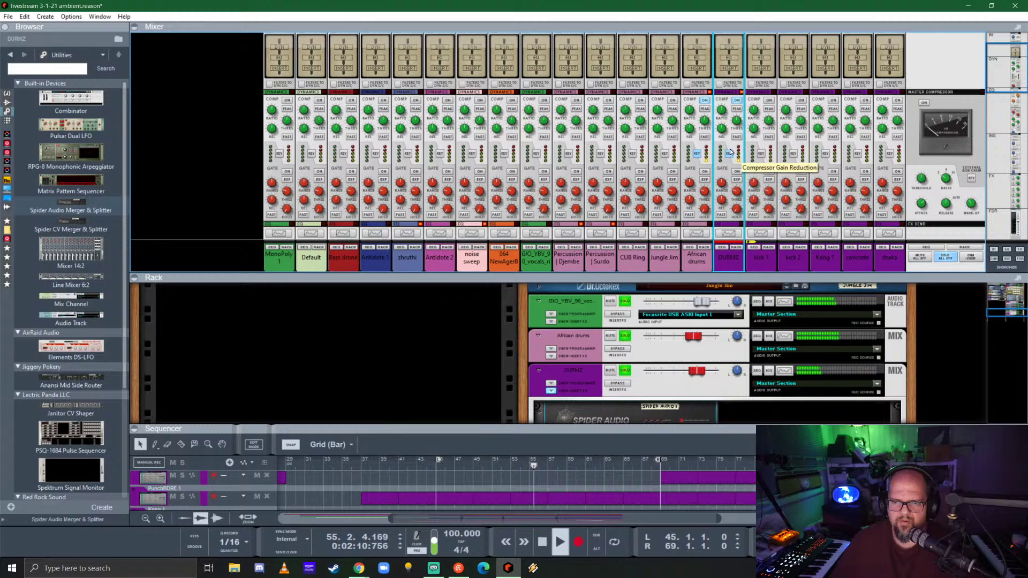
{"action": "left_click", "coordinate": [705, 123]}
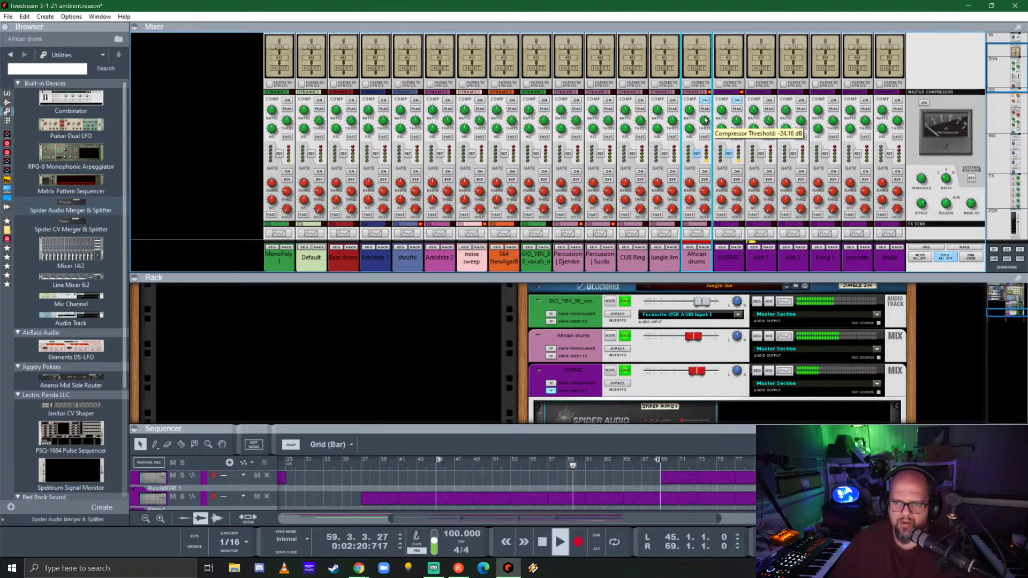
{"action": "left_click_drag", "start_coordinate": [705, 120], "coordinate": [711, 130]}
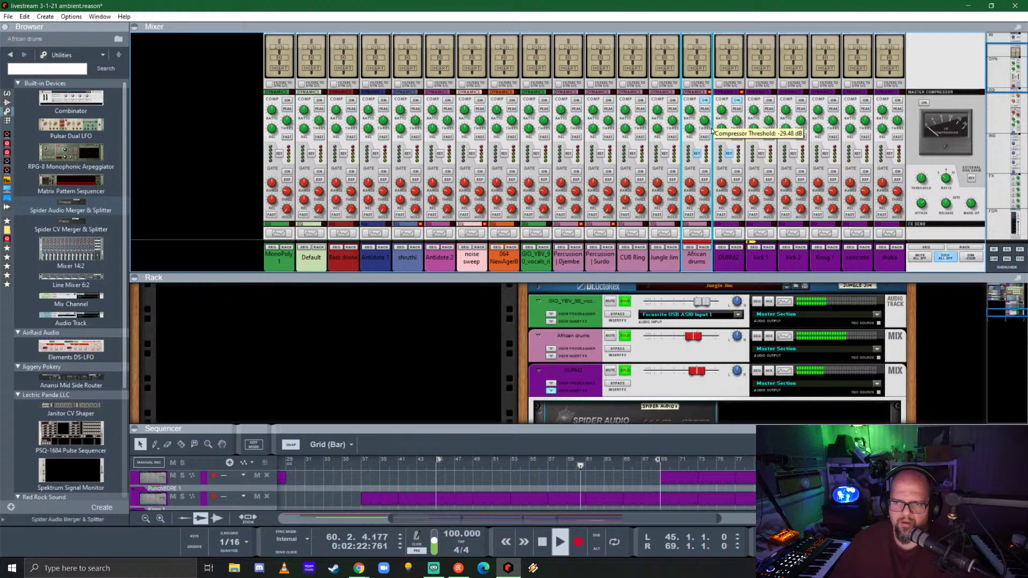
- Adjust the DURMZ channel compressor and lower the African drums compressor ratio to about 2.79:1
{"action": "left_click", "coordinate": [742, 133]}
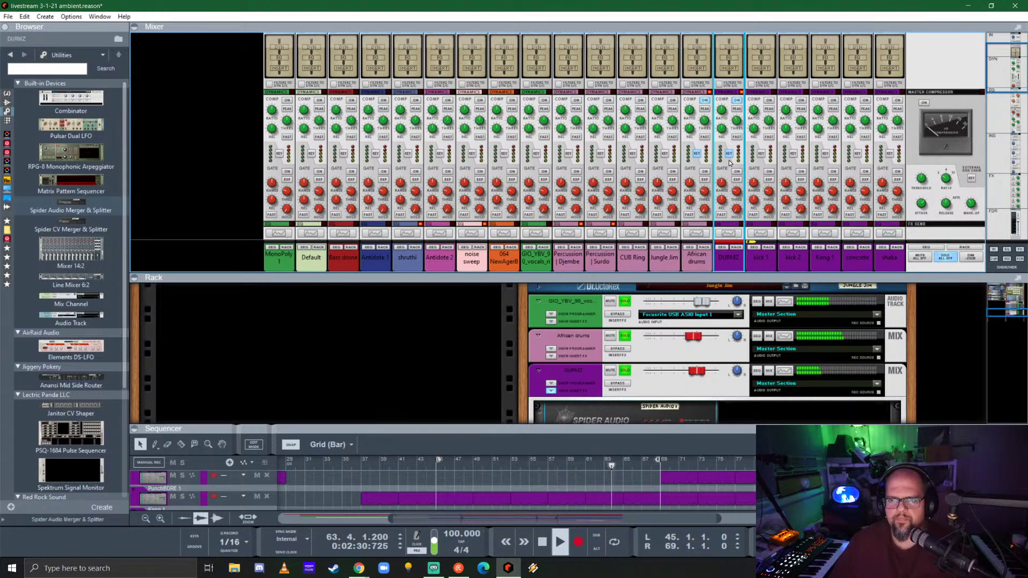
{"action": "left_click", "coordinate": [693, 132]}
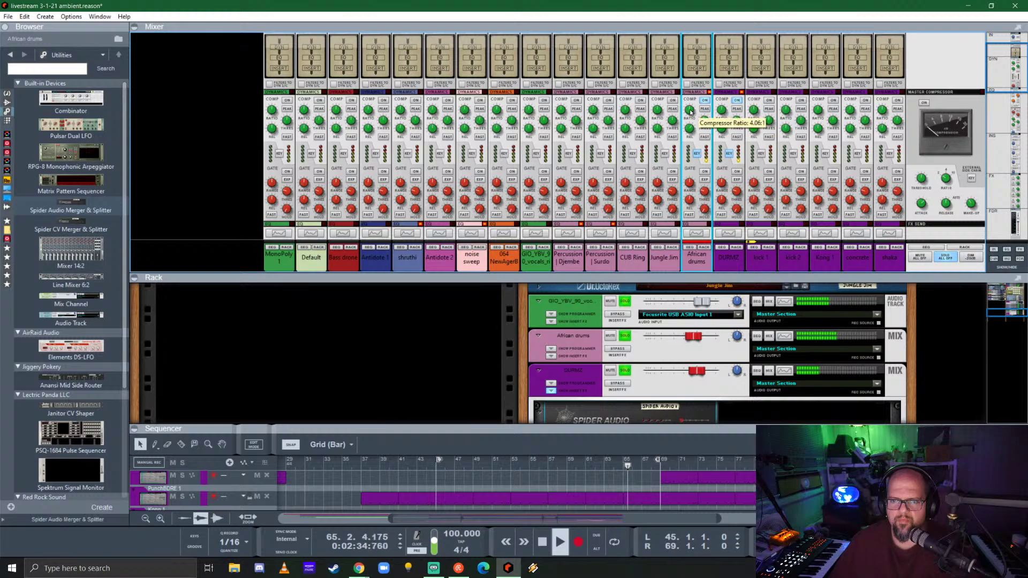
{"action": "mouse_move", "coordinate": [690, 111]}
{"action": "left_mouse_down"}
{"action": "mouse_move", "coordinate": [697, 119]}
{"action": "mouse_move", "coordinate": [691, 112]}
{"action": "left_mouse_up"}
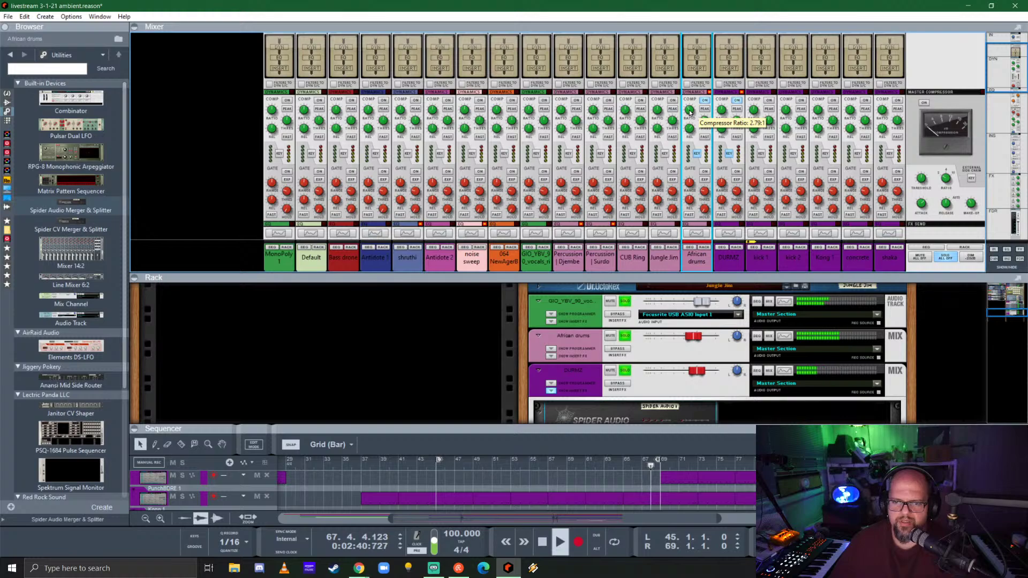
- Turn off all channel solos in the mixer and enlarge the sequencer
{"action": "scroll", "coordinate": [733, 130], "scroll_direction": "down", "scroll_amount": 5}
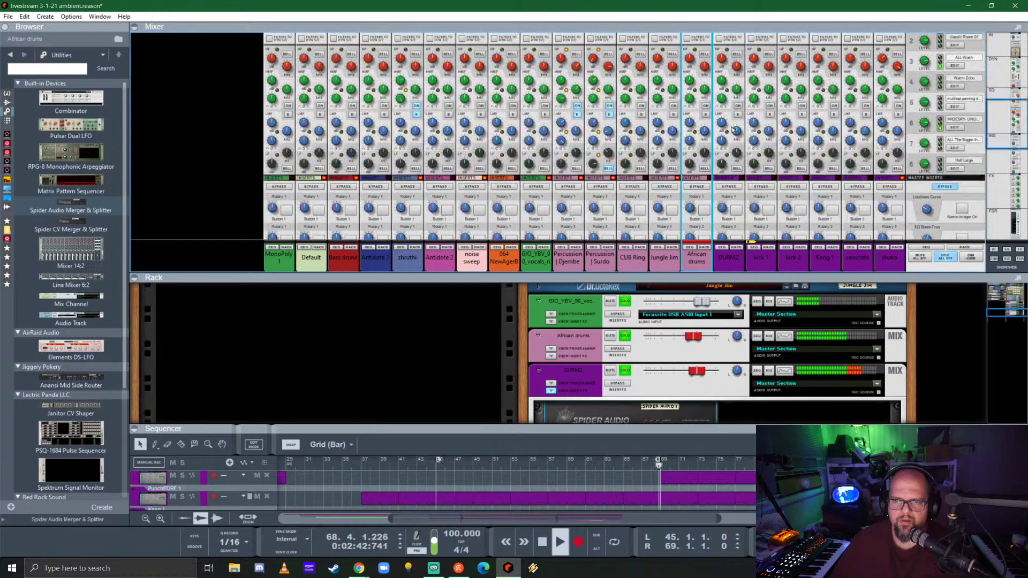
{"action": "scroll", "coordinate": [734, 130], "scroll_direction": "down", "scroll_amount": 5}
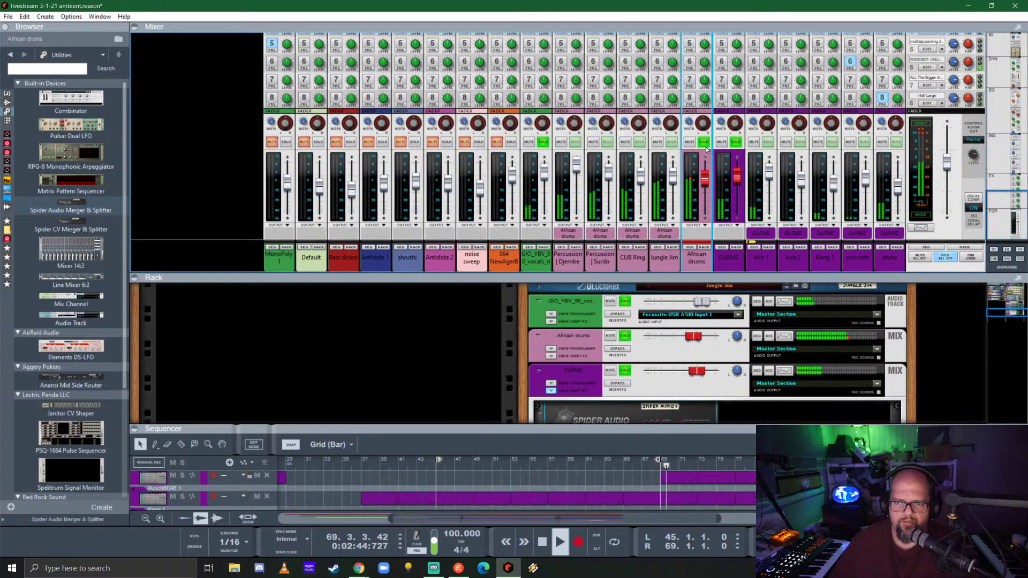
{"action": "left_click", "coordinate": [943, 257]}
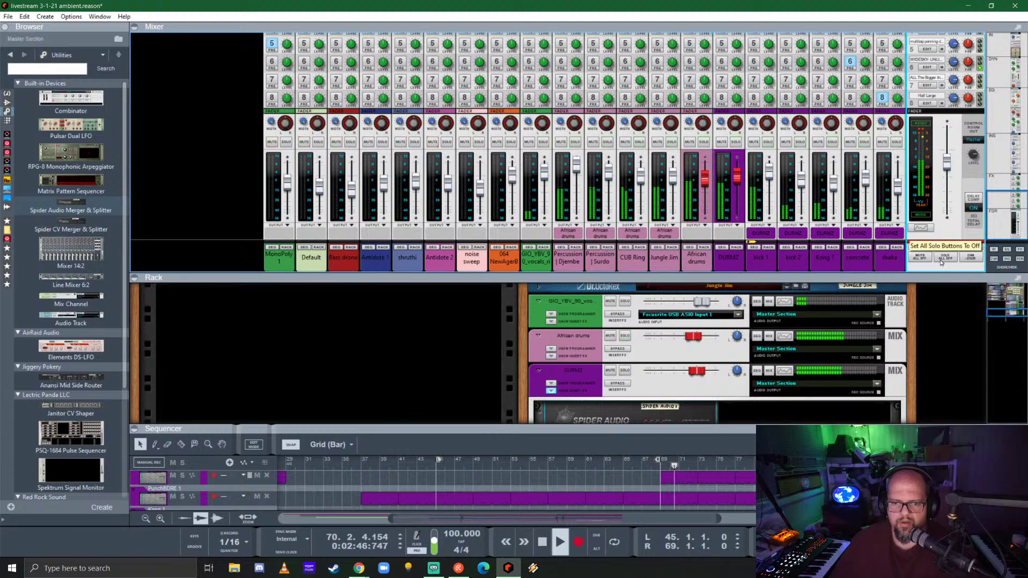
{"action": "key", "text": "F6"}
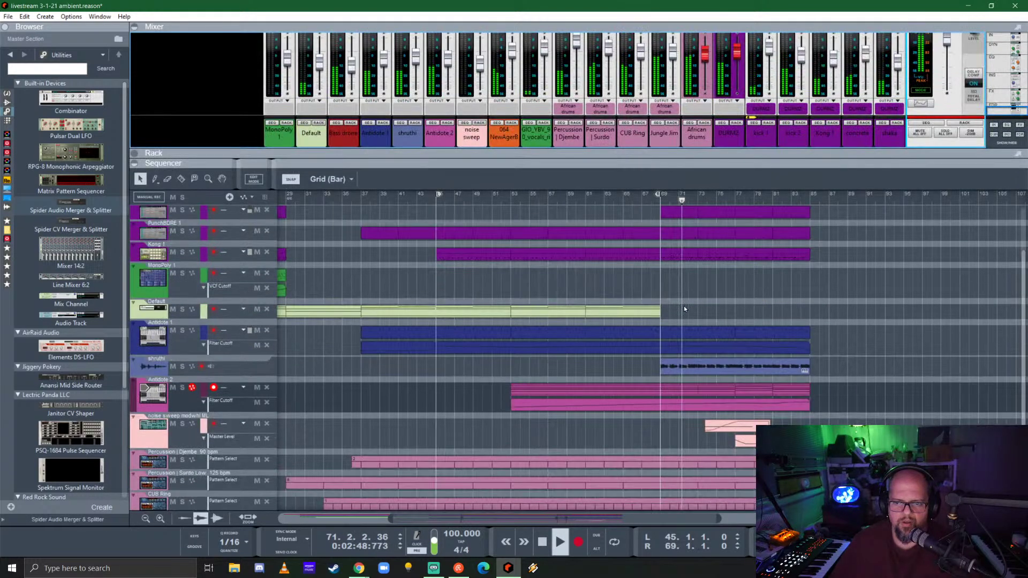
- Move every vocal clip except the first one later, so the second clip starts around bar 72
{"action": "scroll", "coordinate": [598, 322], "scroll_direction": "down", "scroll_amount": 3}
{"action": "scroll", "coordinate": [589, 323], "scroll_direction": "up", "scroll_amount": 3}
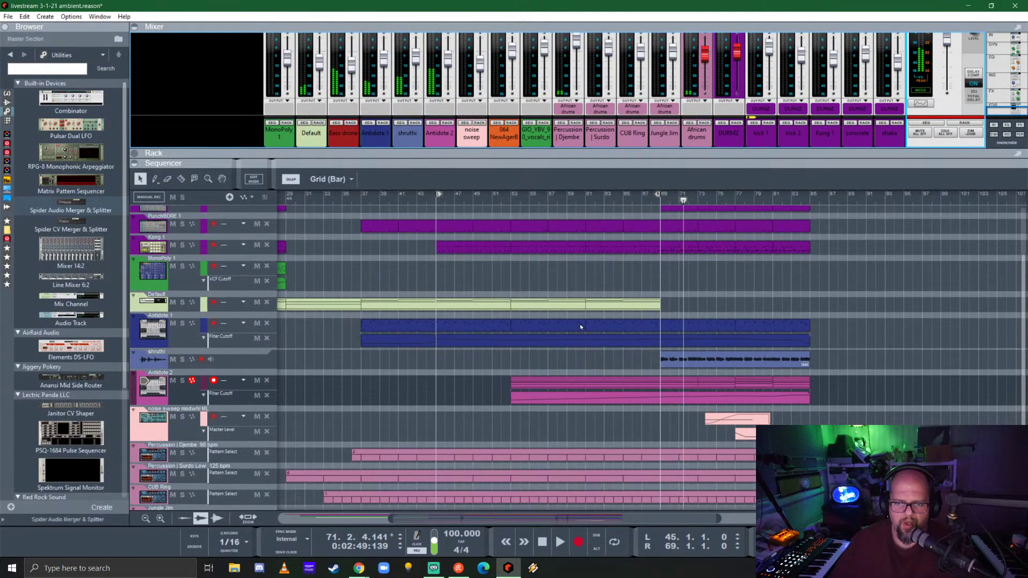
{"action": "scroll", "coordinate": [580, 324], "scroll_direction": "down", "scroll_amount": 3}
{"action": "left_click_drag", "start_coordinate": [672, 474], "coordinate": [526, 487]}
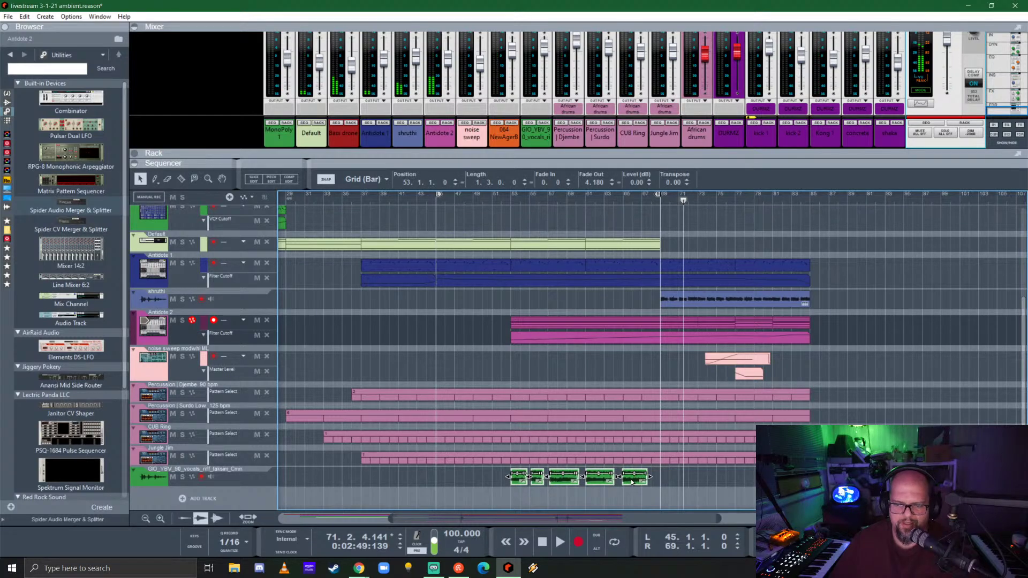
{"action": "mouse_move", "coordinate": [518, 477]}
{"action": "left_mouse_down"}
{"action": "mouse_move", "coordinate": [677, 482]}
{"action": "mouse_move", "coordinate": [526, 484]}
{"action": "left_mouse_up"}
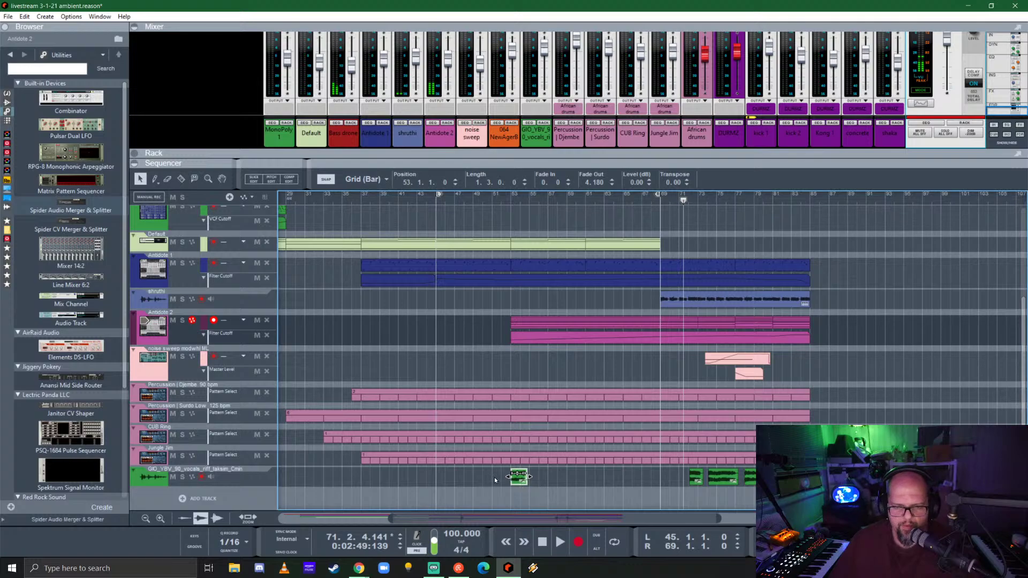
- Time-stretch the remaining vocal clip at bar 53 to a length of 5 bars and 2 beats
{"action": "scroll", "coordinate": [494, 480], "scroll_direction": "up", "scroll_amount": 3}
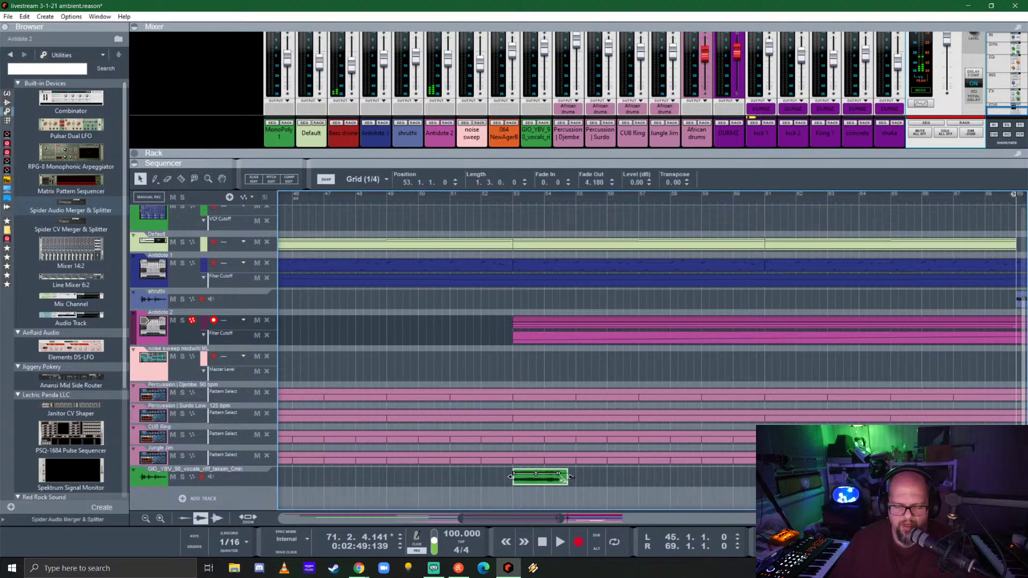
{"action": "left_click_drag", "start_coordinate": [543, 484], "coordinate": [920, 483]}
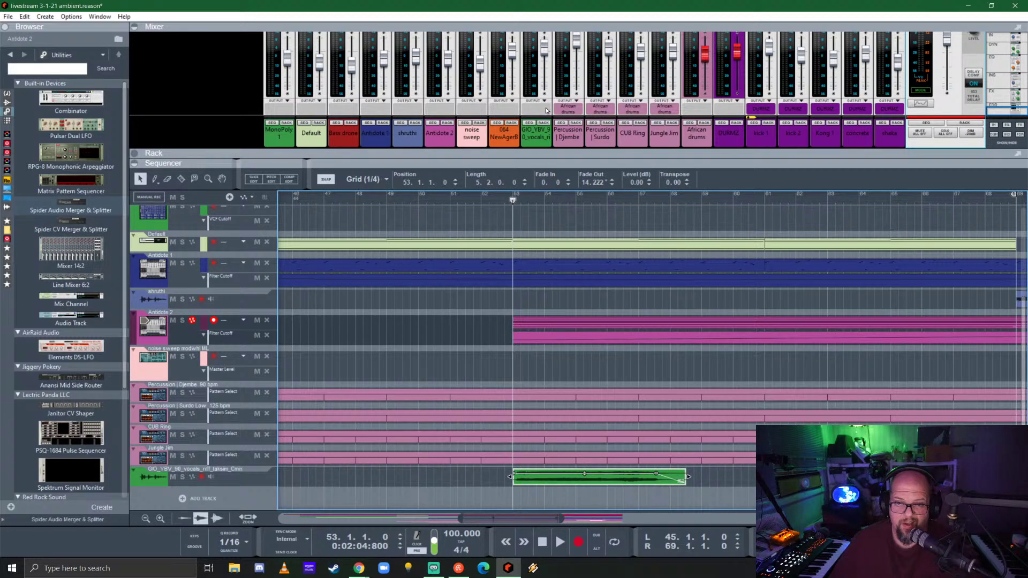
- Solo the GIO_YBV_90 vocals channel in the mixer and play back its clip at bar 53
{"action": "scroll", "coordinate": [546, 110], "scroll_direction": "up", "scroll_amount": 3}
{"action": "left_click", "coordinate": [544, 78]}
{"action": "key", "text": "space"}
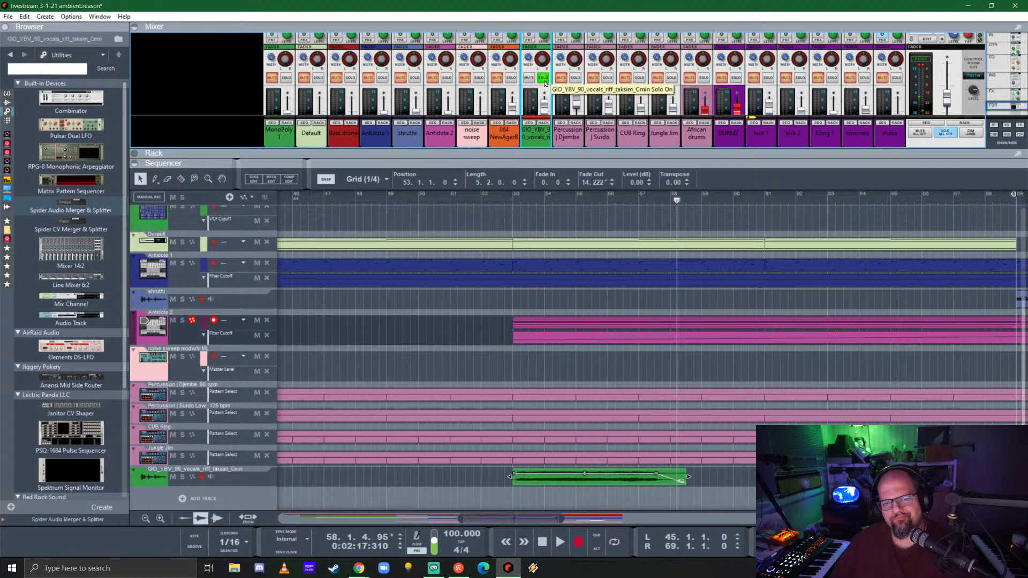
{"action": "left_click", "coordinate": [906, 199]}
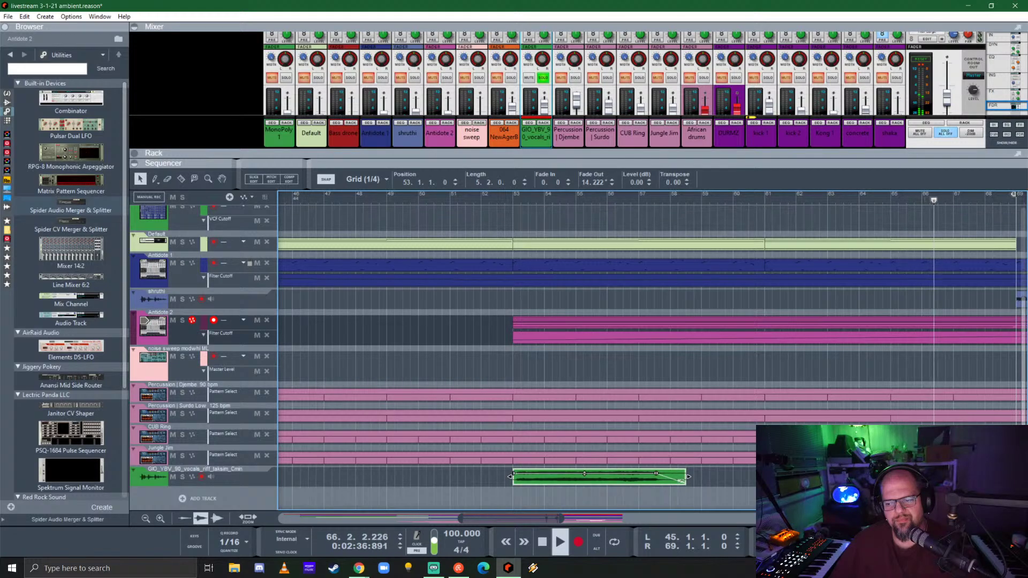
{"action": "key", "text": "space"}
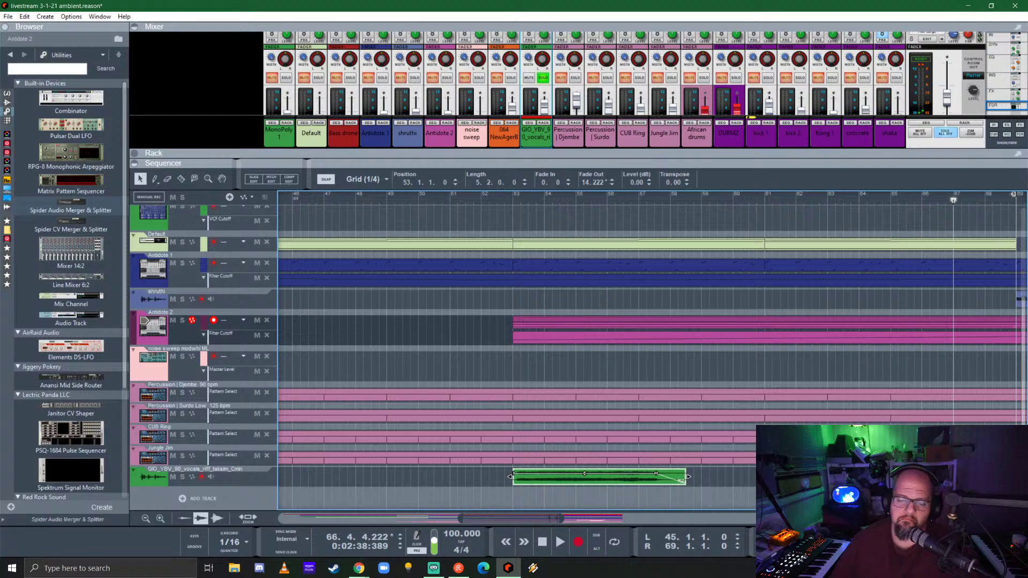
- Set the fade-out of the vocal clip at bar 59 to 13.114 and play it back
{"action": "scroll", "coordinate": [746, 445], "scroll_direction": "down", "scroll_amount": 5}
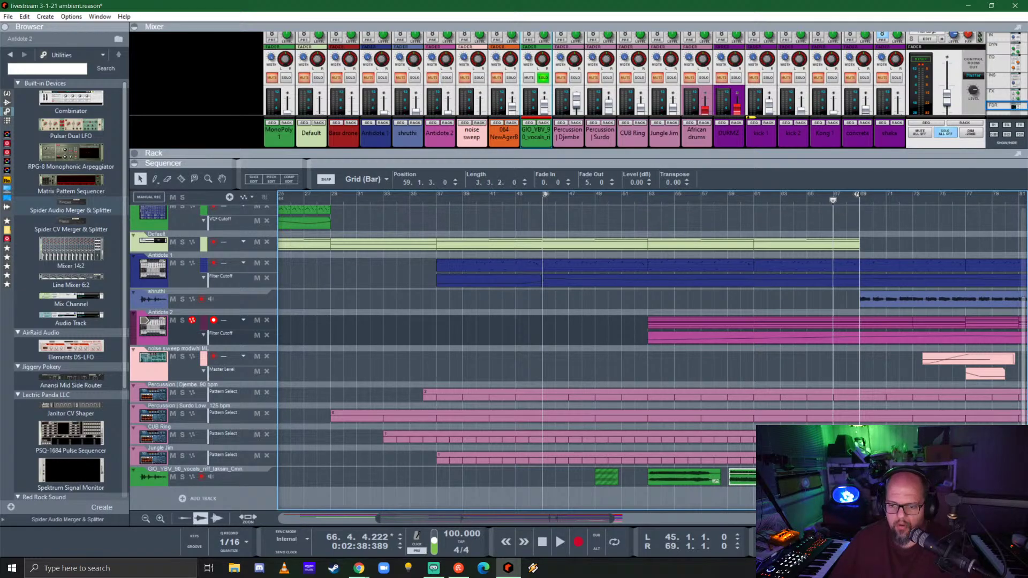
{"action": "left_click", "coordinate": [726, 198]}
{"action": "key", "text": "space"}
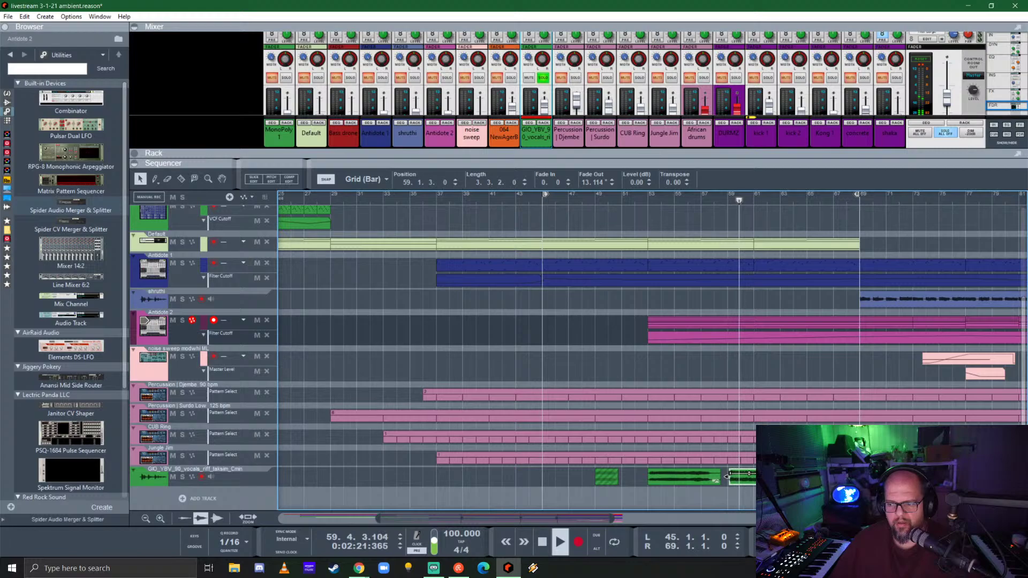
{"action": "scroll", "coordinate": [728, 483], "scroll_direction": "right", "scroll_amount": 3}
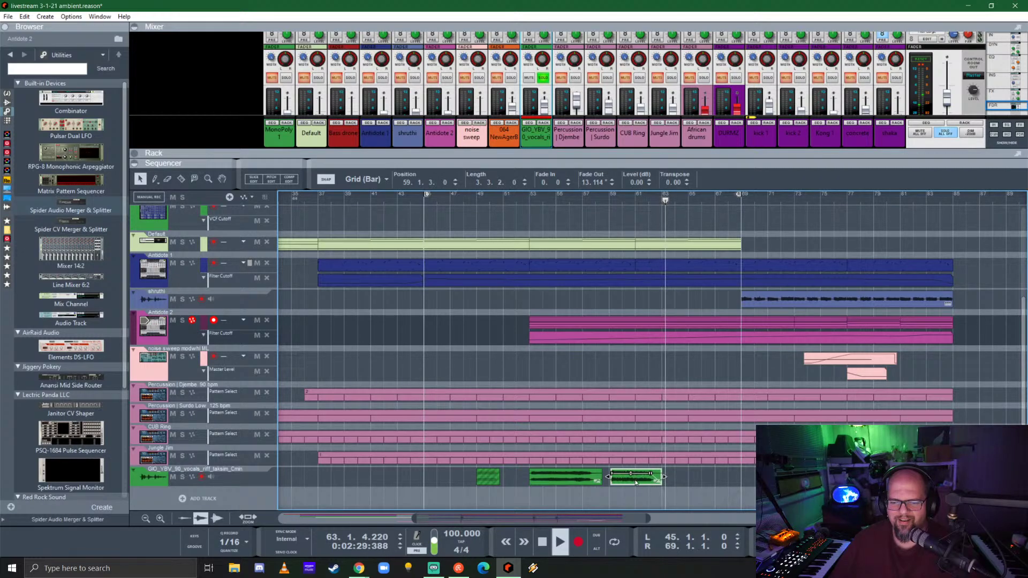
- Extend the vocal clip at bar 64 to a length of 4.3.2.0 with a 7.155 fade-out, and lengthen the bar 70 clip to about bar 75
{"action": "key", "text": "space"}
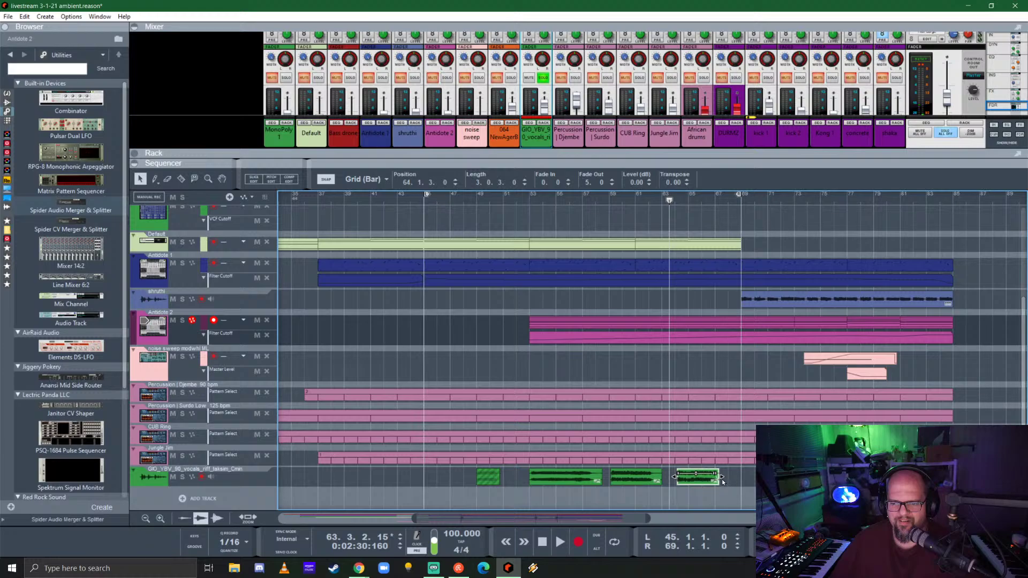
{"action": "key", "text": "space"}
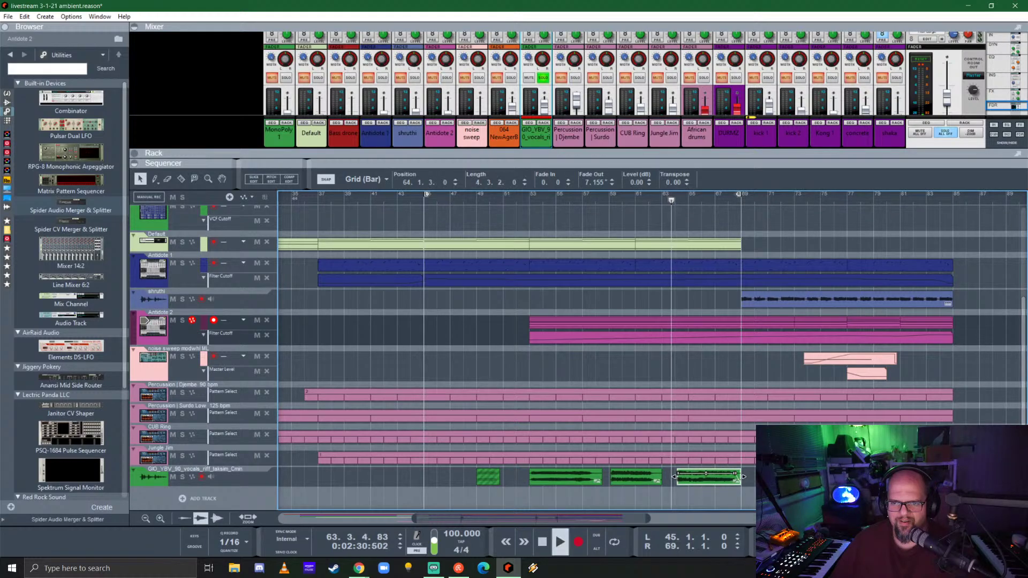
{"action": "left_click", "coordinate": [752, 476]}
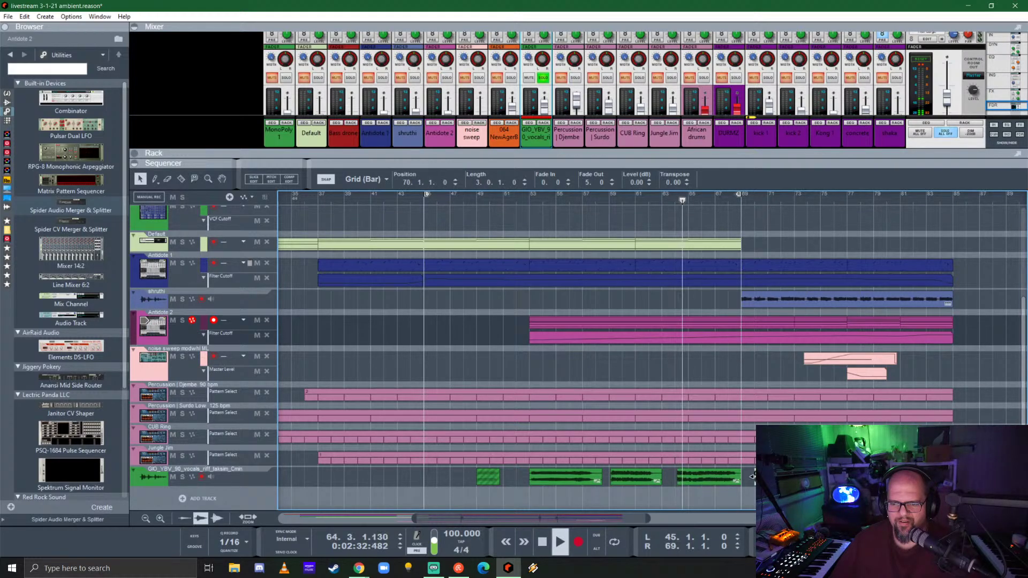
{"action": "left_click", "coordinate": [931, 476]}
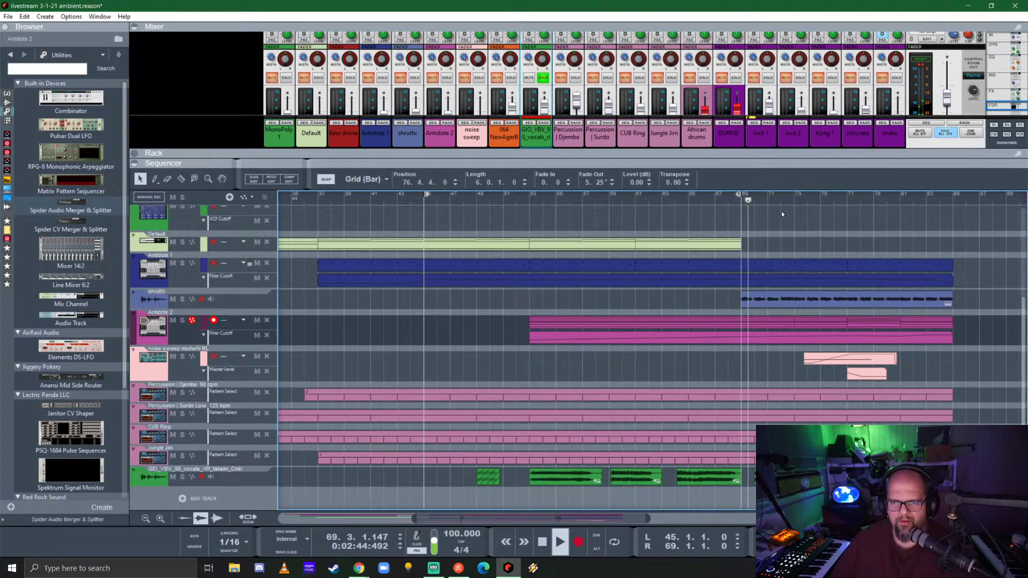
- Show the rack, open the vocals channel's Spectrum EQ, and enable a high-pass filter at about 386.6 Hz
{"action": "key", "text": "F6"}
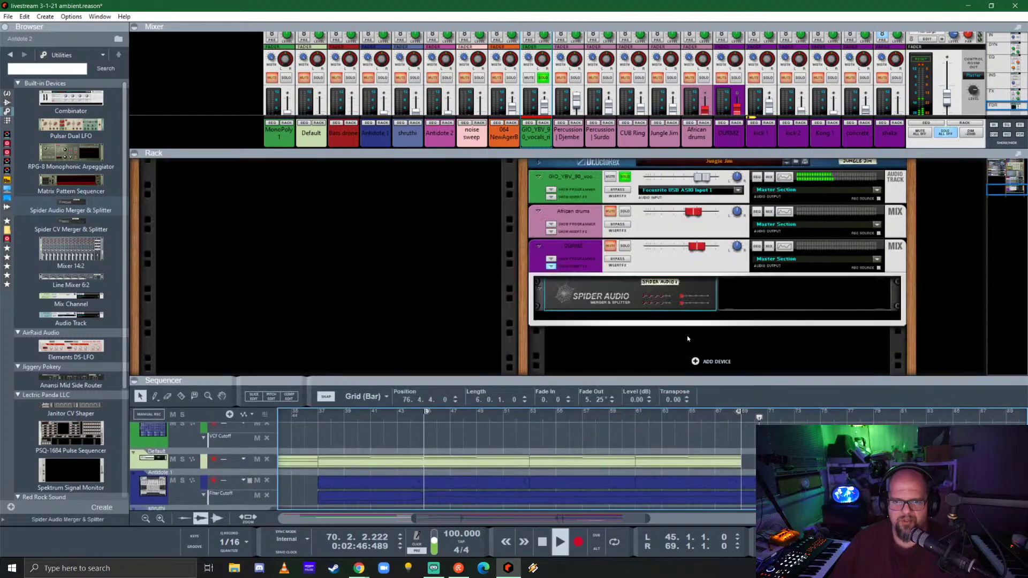
{"action": "left_click", "coordinate": [784, 176]}
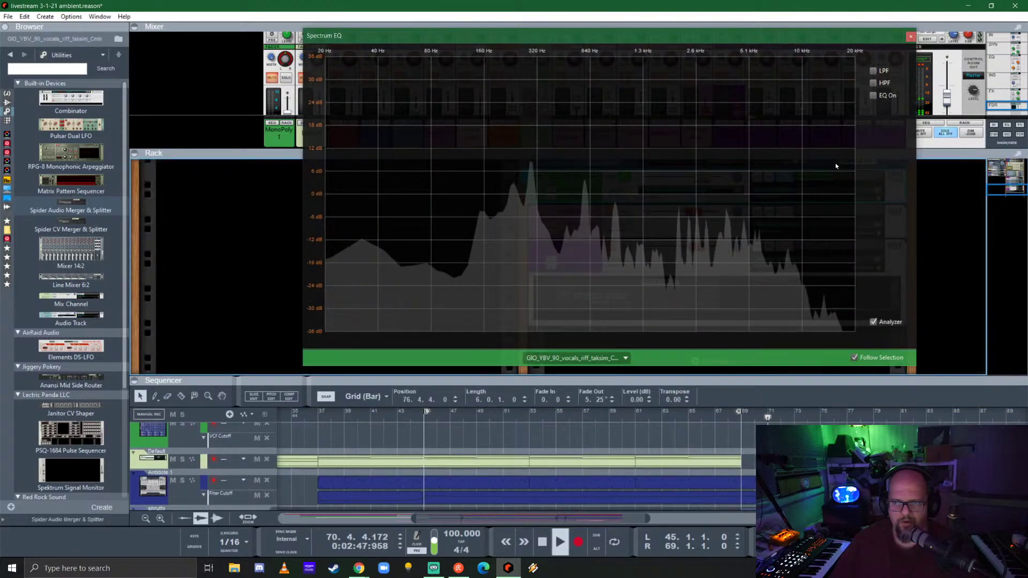
{"action": "left_click", "coordinate": [873, 83]}
{"action": "left_click_drag", "start_coordinate": [496, 193], "coordinate": [551, 195]}
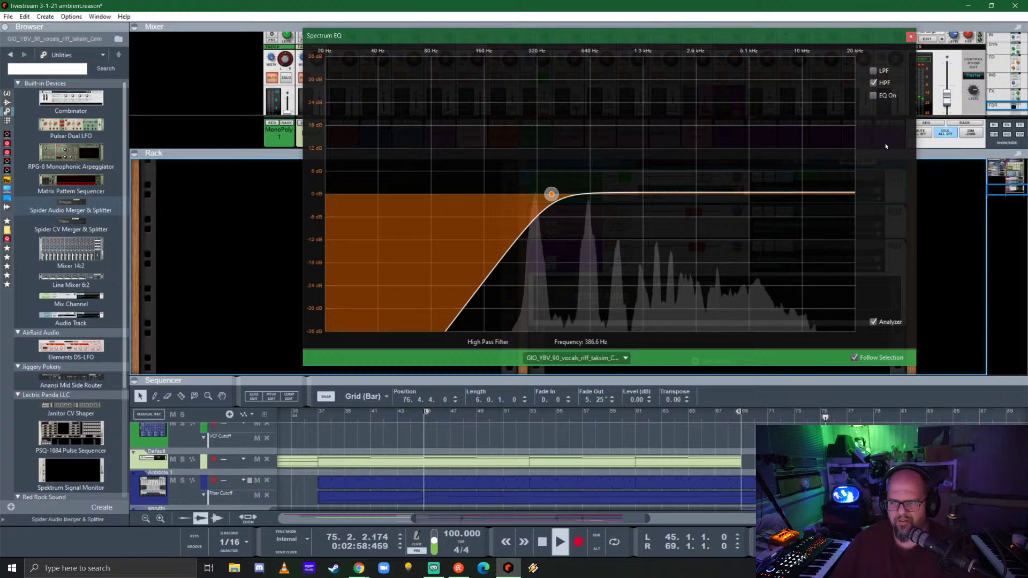
- Try a low-pass filter at about 11.05 kHz on the vocals and switch it off again
{"action": "left_click", "coordinate": [872, 70]}
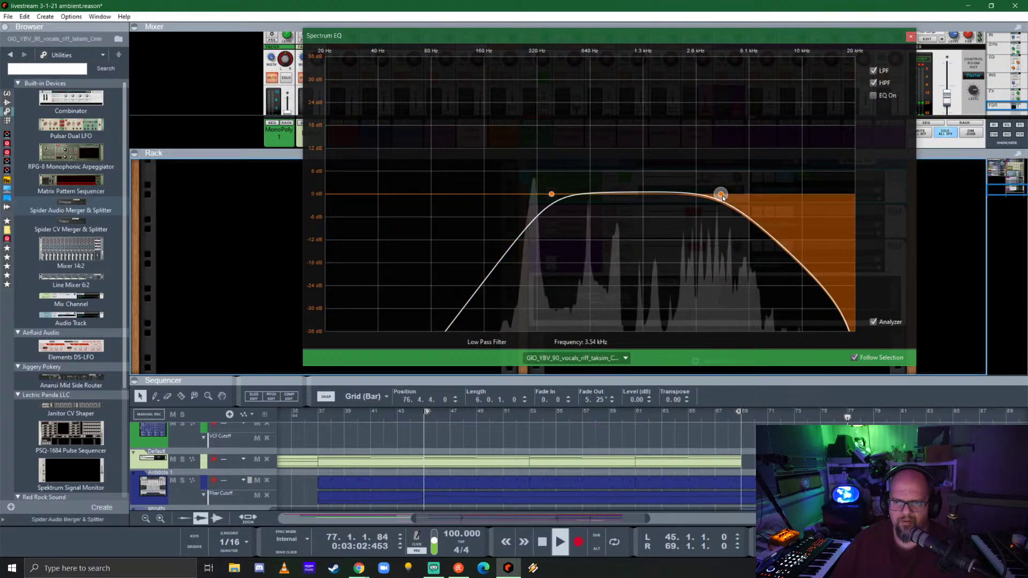
{"action": "left_click_drag", "start_coordinate": [720, 194], "coordinate": [806, 184]}
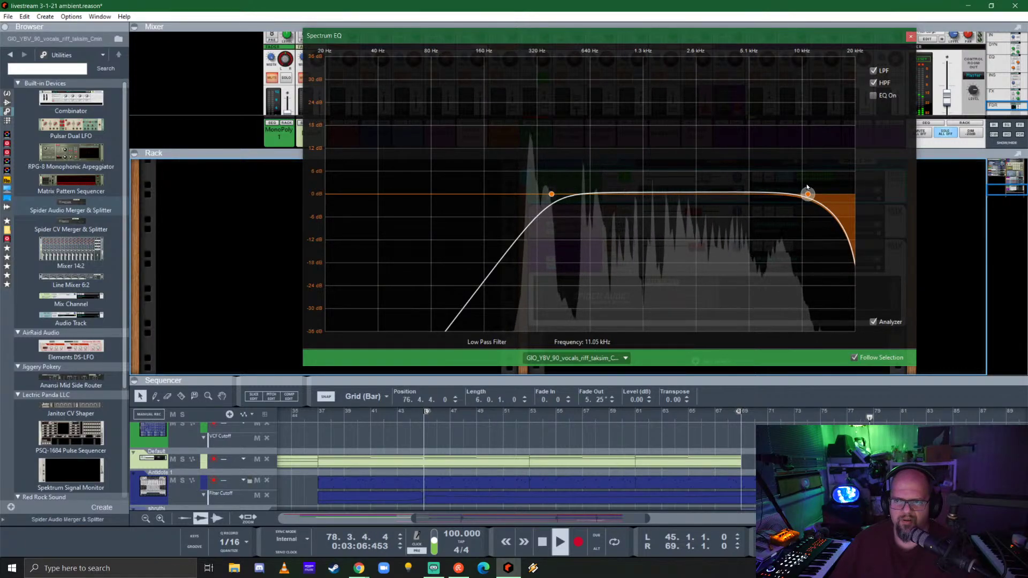
{"action": "left_click", "coordinate": [872, 70]}
- Enable the vocals' EQ in E Mode and boost the high-mid band about 6 dB at 4.84 kHz with a Q of 2.50
{"action": "left_click", "coordinate": [873, 96]}
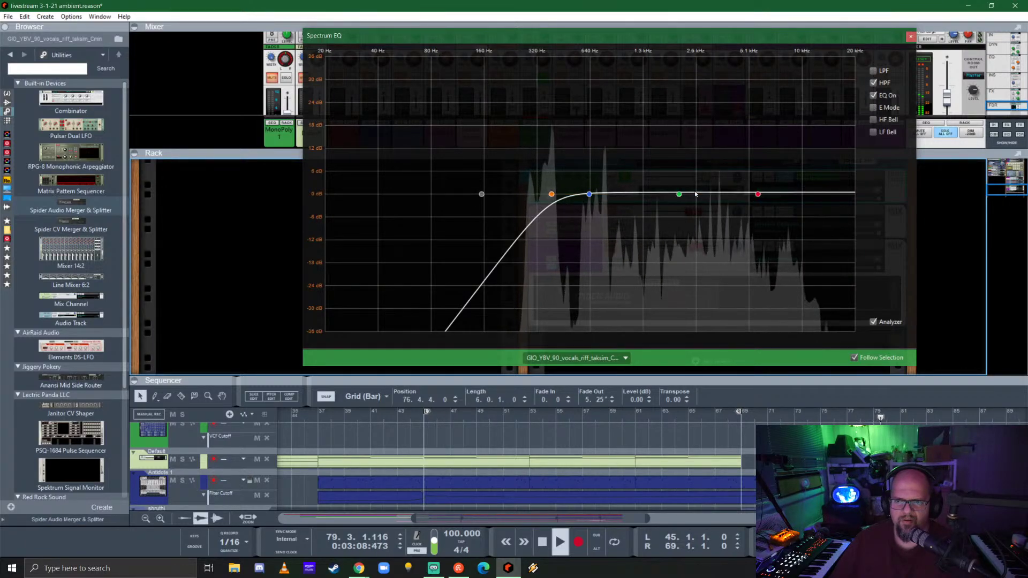
{"action": "left_click_drag", "start_coordinate": [679, 194], "coordinate": [744, 170]}
{"action": "left_click", "coordinate": [873, 107]}
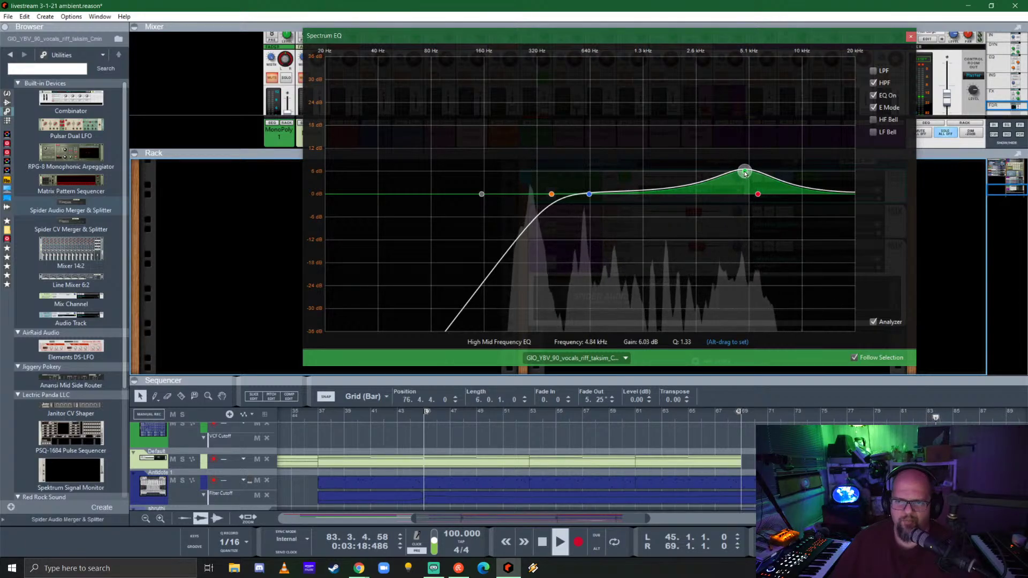
{"action": "scroll", "coordinate": [745, 166], "scroll_direction": "up", "scroll_amount": 5}
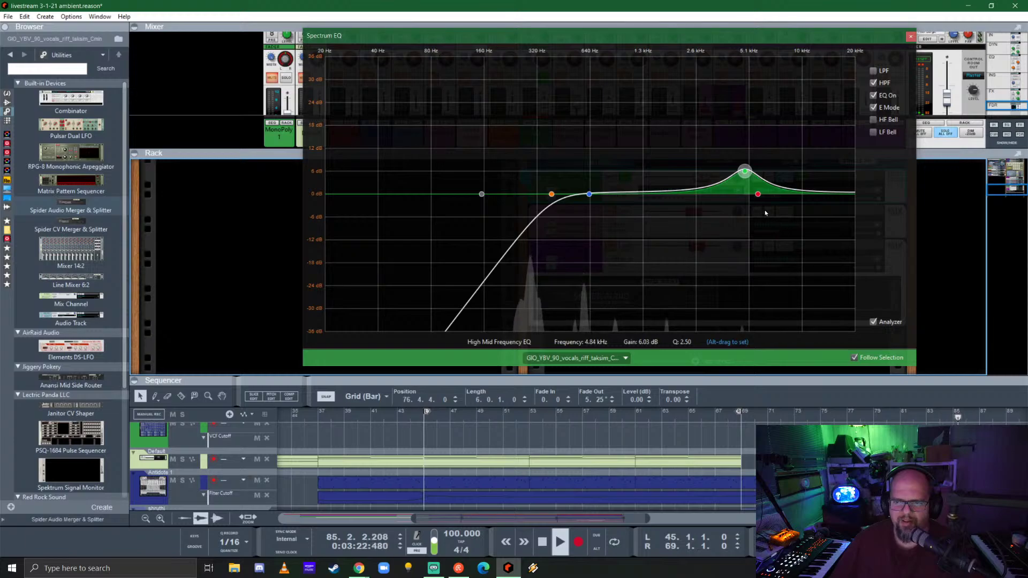
- Restart playback from around bar 45 and enlarge the sequencer area to expose more tracks
{"action": "left_click", "coordinate": [428, 420]}
{"action": "key", "text": "space"}
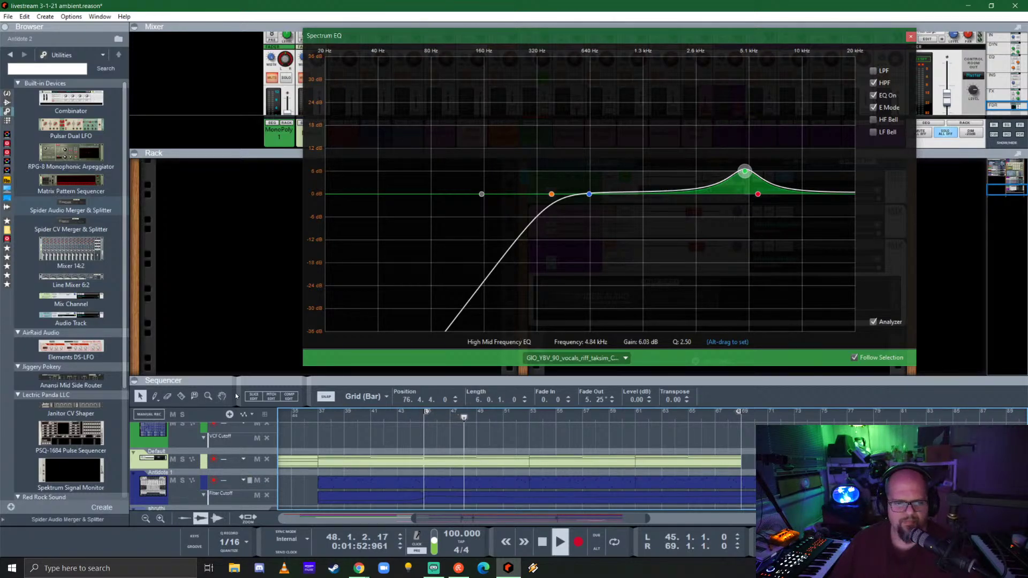
{"action": "left_click_drag", "start_coordinate": [238, 381], "coordinate": [268, 223]}
{"action": "scroll", "coordinate": [564, 454], "scroll_direction": "up", "scroll_amount": 2}
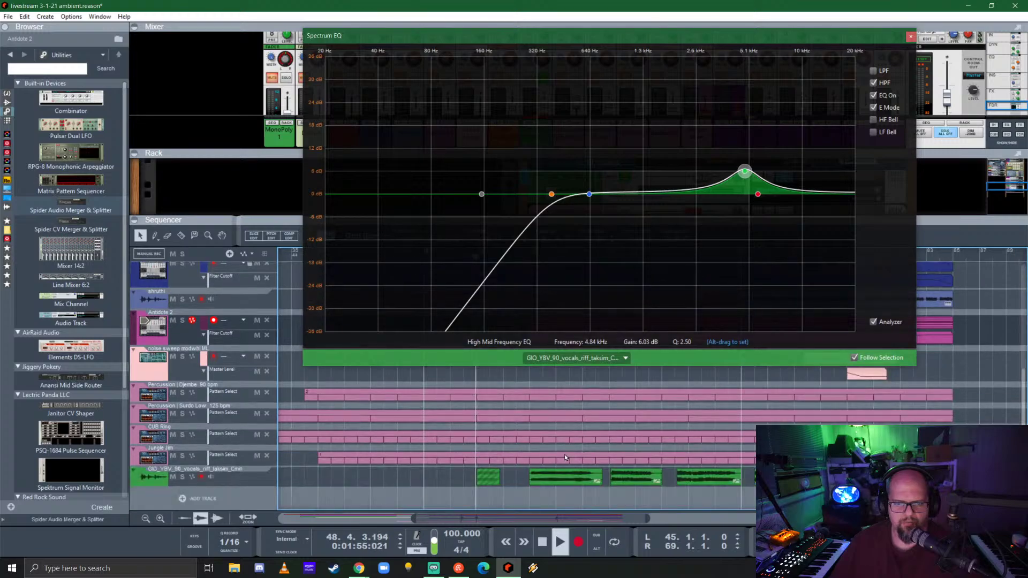
{"action": "scroll", "coordinate": [552, 452], "scroll_direction": "up", "scroll_amount": 4}
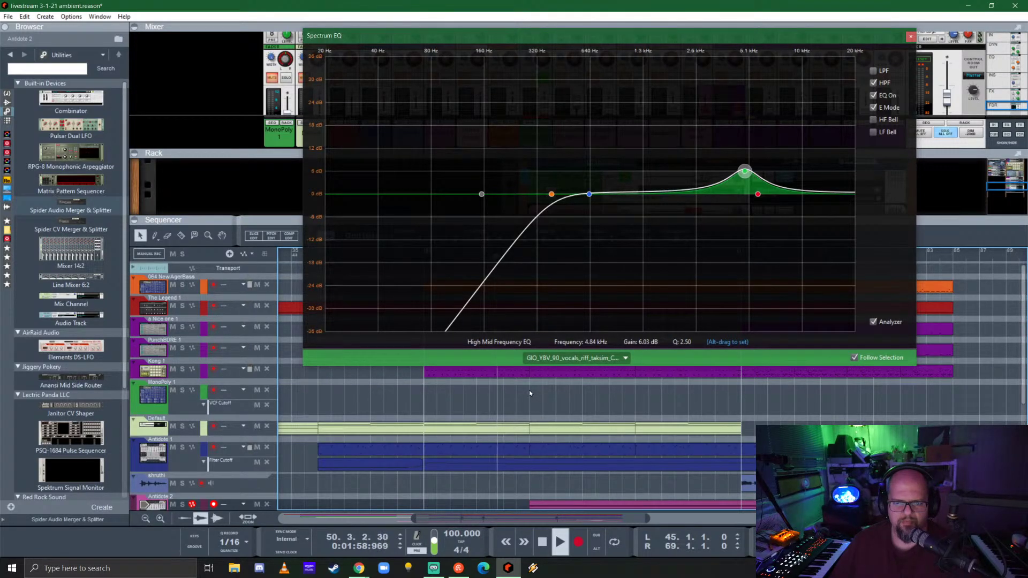
- Move the Spectrum EQ window clear of the sequencer ruler, set the left locator to bar 53, and bring the window back up
{"action": "left_click", "coordinate": [589, 193]}
{"action": "left_click_drag", "start_coordinate": [605, 35], "coordinate": [554, 398]}
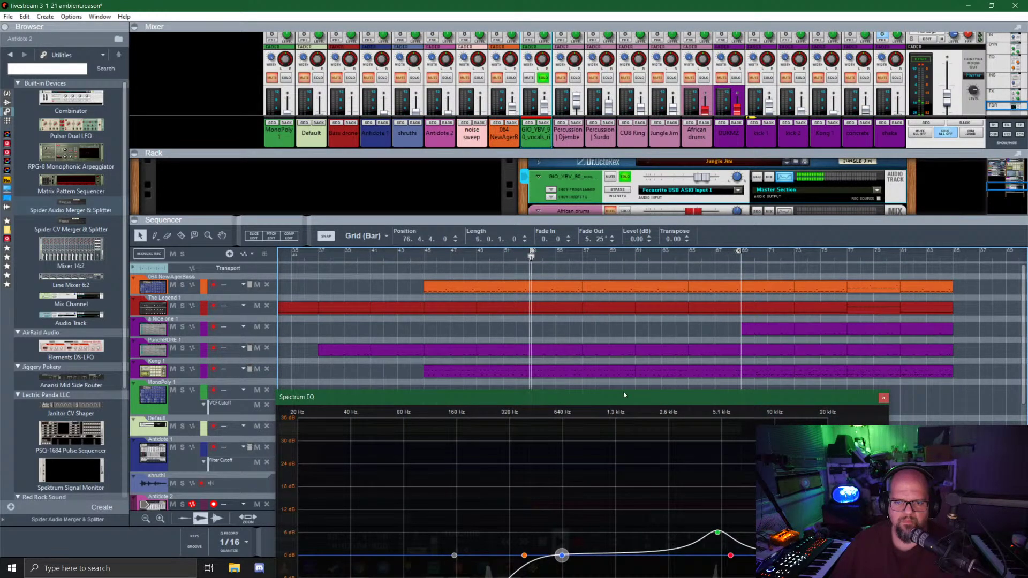
{"action": "left_click_drag", "start_coordinate": [625, 396], "coordinate": [685, 110]}
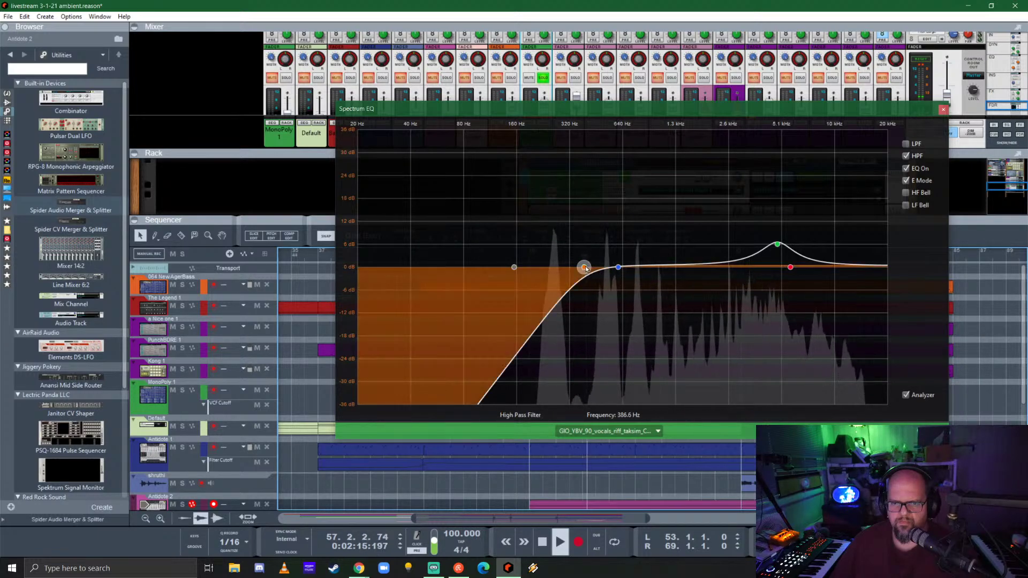
- Retune the vocals' high-pass cutoff and boost the low band 6.98 dB at about 228 Hz with LF Bell enabled
{"action": "left_click_drag", "start_coordinate": [585, 268], "coordinate": [624, 267]}
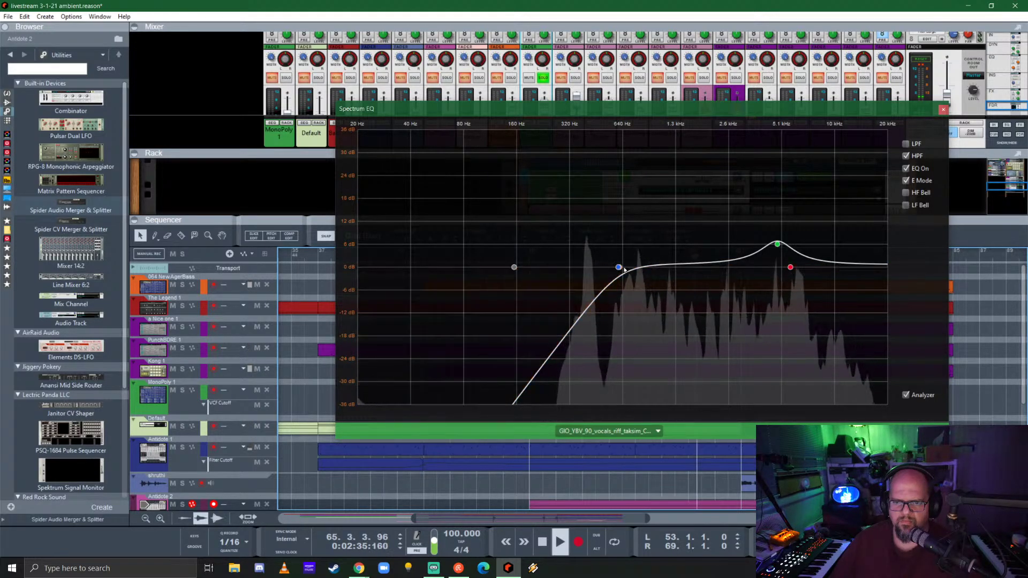
{"action": "left_click_drag", "start_coordinate": [620, 268], "coordinate": [585, 258]}
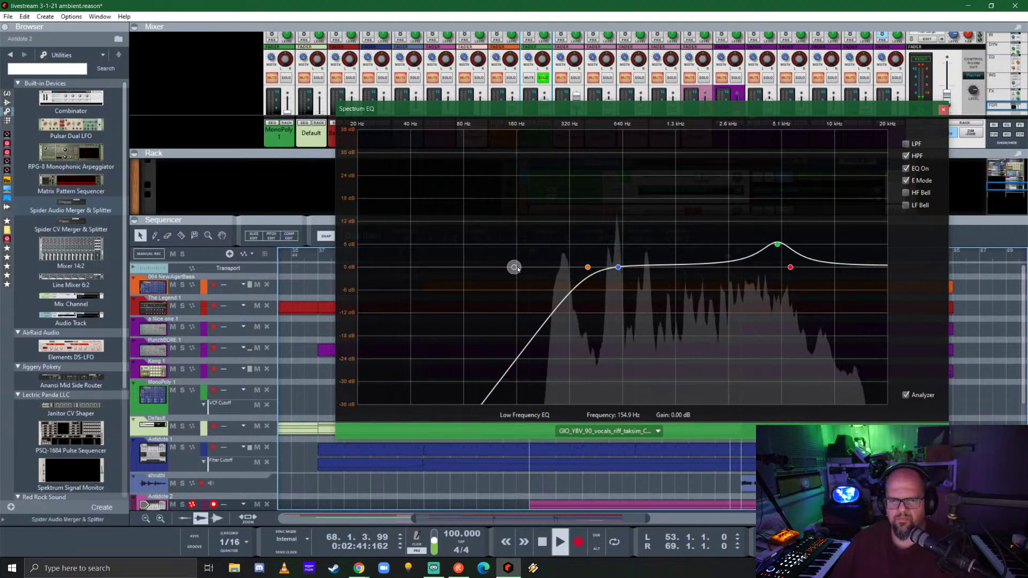
{"action": "mouse_move", "coordinate": [513, 267]}
{"action": "left_mouse_down"}
{"action": "mouse_move", "coordinate": [552, 264]}
{"action": "mouse_move", "coordinate": [556, 241]}
{"action": "mouse_move", "coordinate": [541, 242]}
{"action": "left_mouse_up"}
{"action": "left_click", "coordinate": [906, 205]}
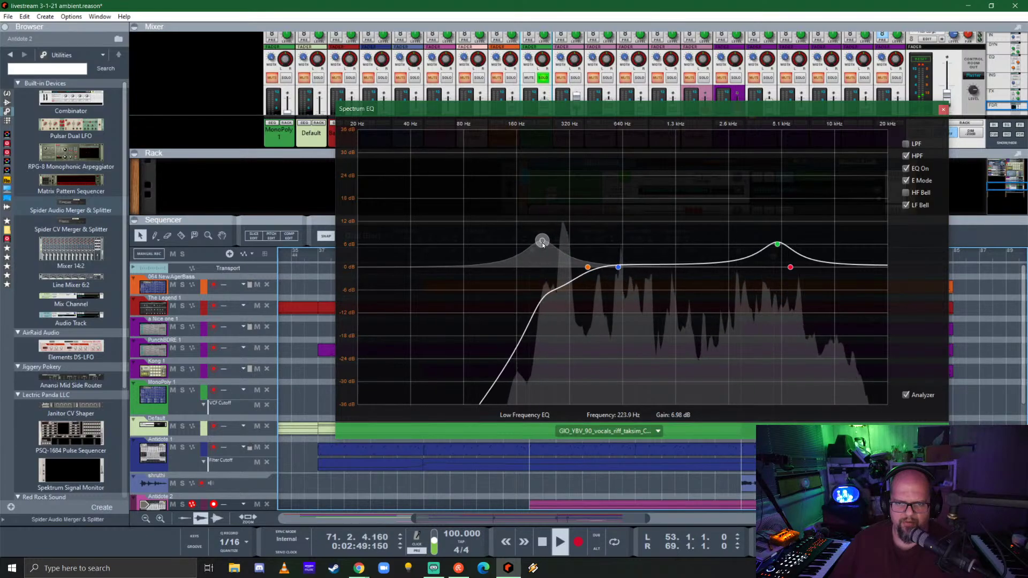
{"action": "left_click_drag", "start_coordinate": [587, 267], "coordinate": [566, 266]}
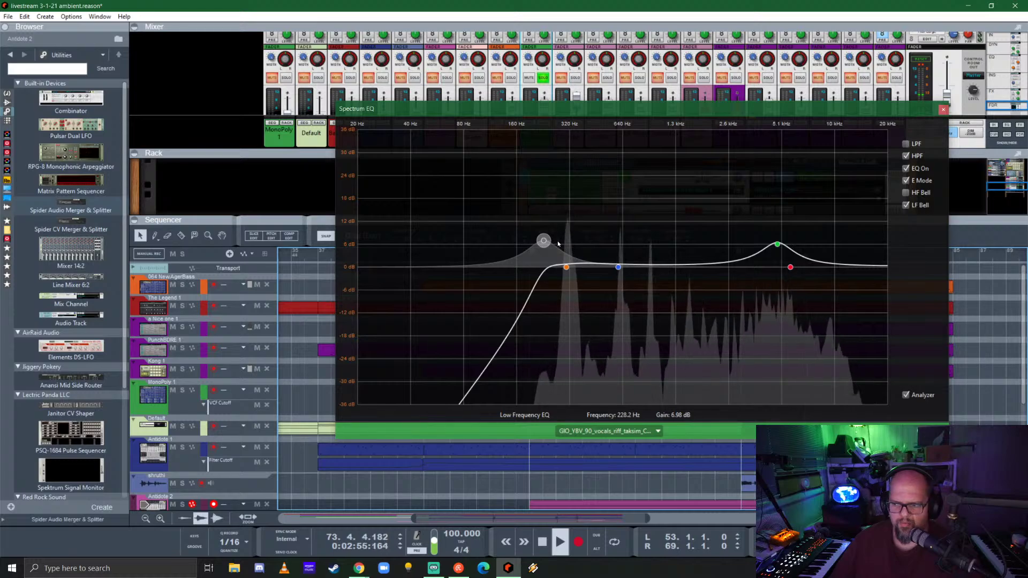
- Close the Spectrum EQ, expand the sequencer over the mixer and rack, and stop playback
{"action": "left_click", "coordinate": [943, 110]}
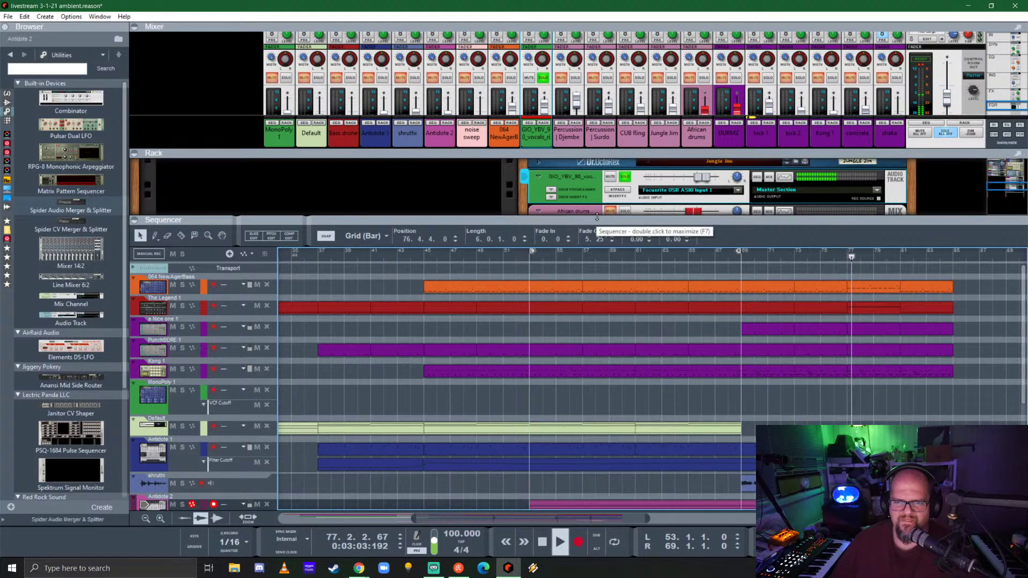
{"action": "left_click_drag", "start_coordinate": [594, 215], "coordinate": [627, 28]}
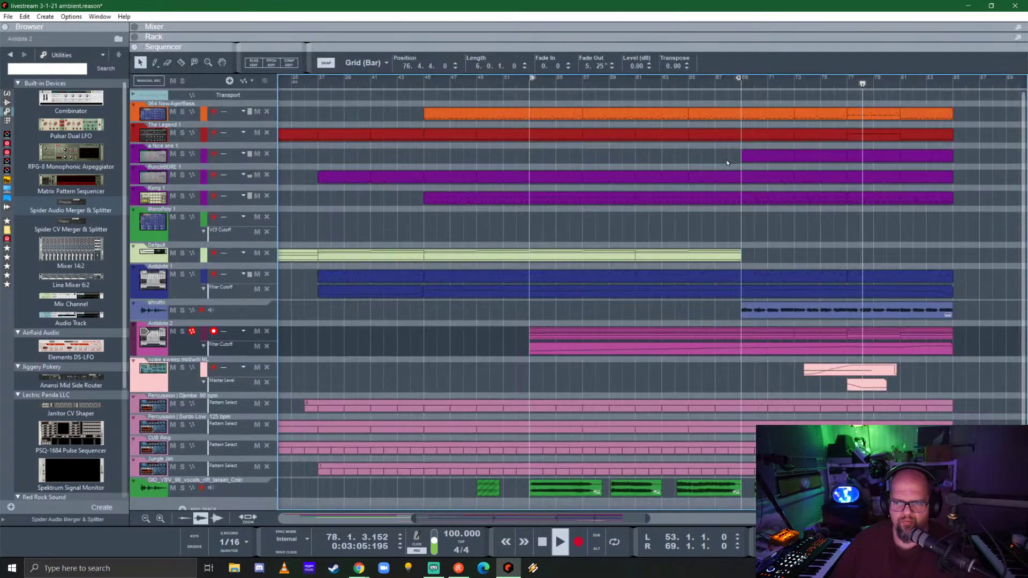
{"action": "key", "text": "space"}
- Give the vocal clip starting just before bar 77 a fade-in of 0.60 and place the playhead at 76.3.1.0
{"action": "key", "text": "shift+Tab"}
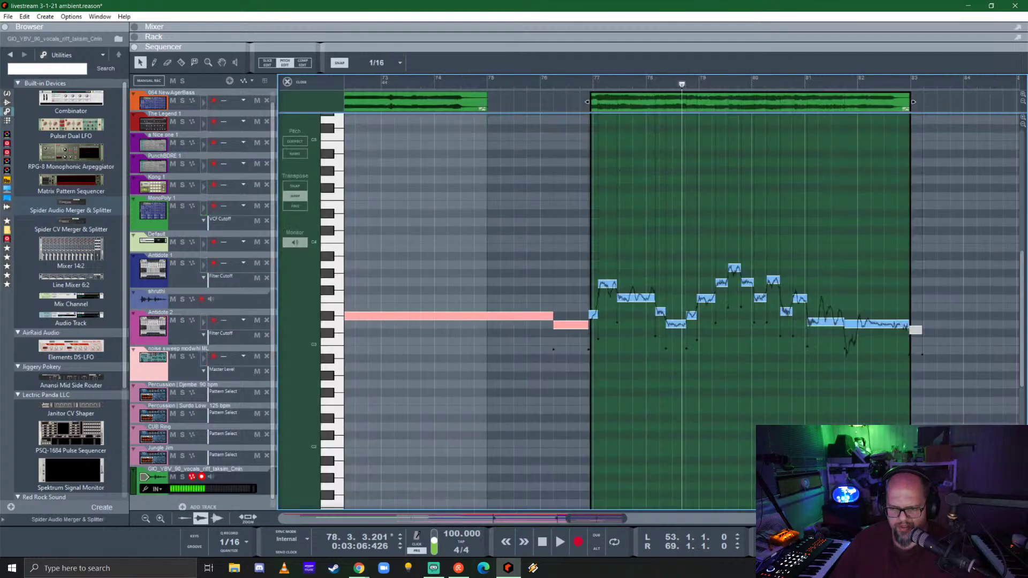
{"action": "left_click", "coordinate": [289, 82]}
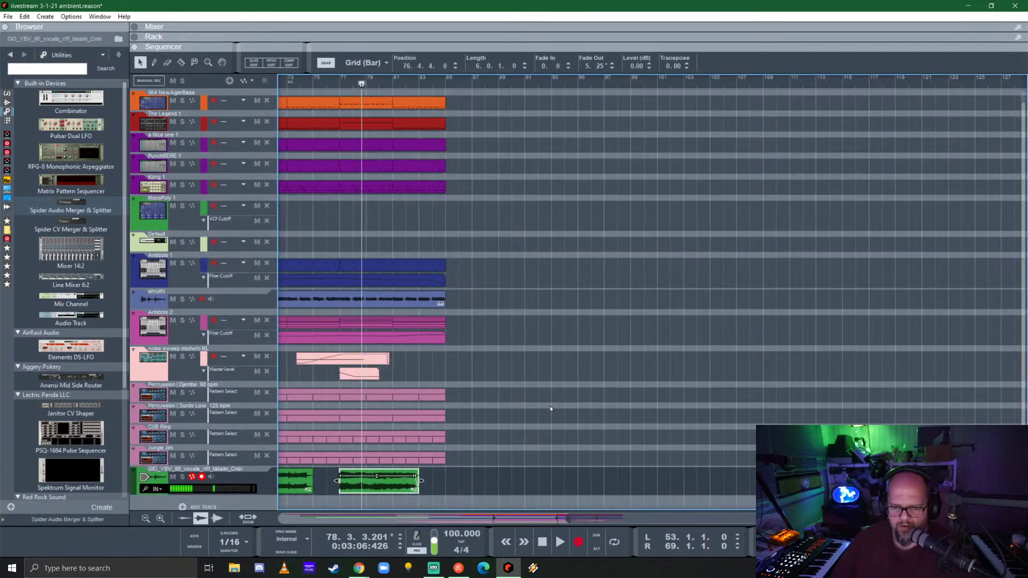
{"action": "scroll", "coordinate": [580, 457], "scroll_direction": "down", "scroll_amount": 15}
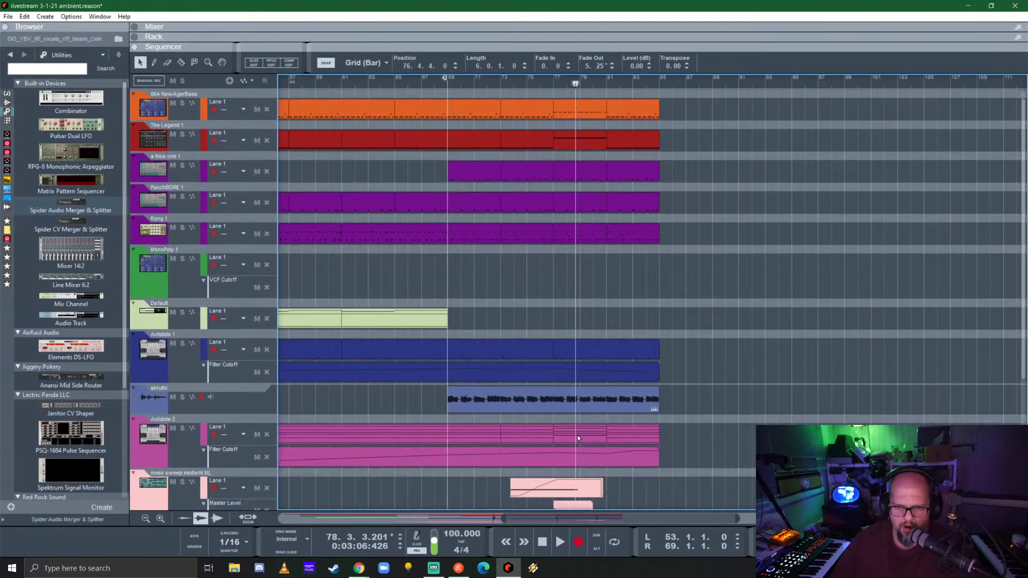
{"action": "scroll", "coordinate": [583, 441], "scroll_direction": "up", "scroll_amount": 10}
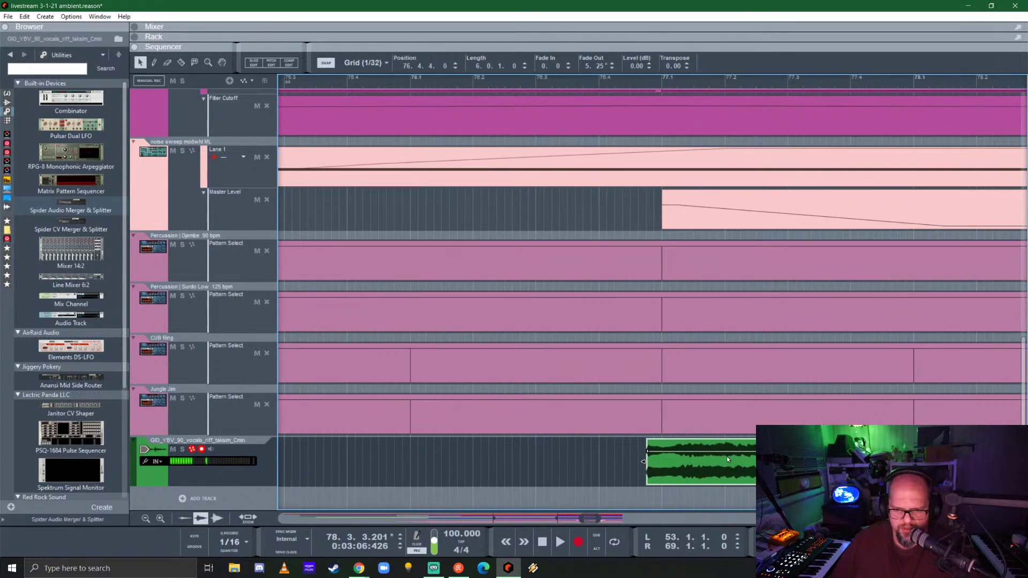
{"action": "scroll", "coordinate": [727, 459], "scroll_direction": "up", "scroll_amount": 3}
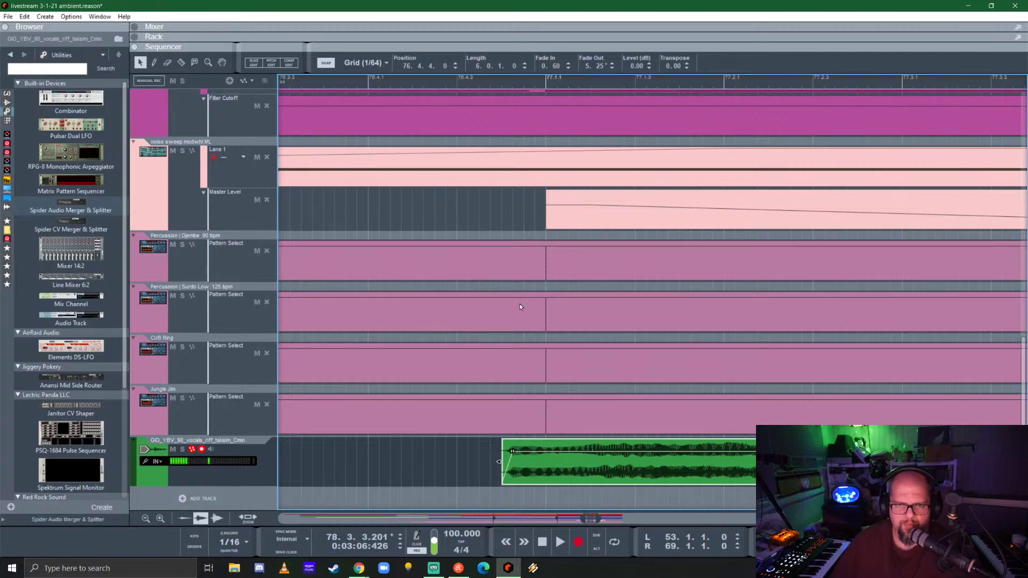
{"action": "scroll", "coordinate": [533, 337], "scroll_direction": "down", "scroll_amount": 5}
{"action": "left_click", "coordinate": [510, 81]}
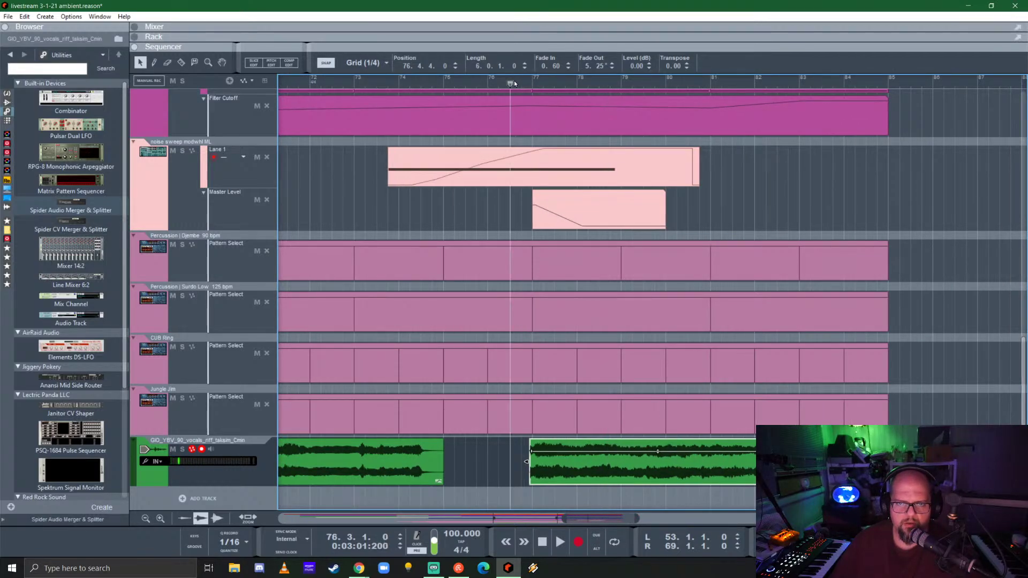
- Play from 76.3 to audition the faded vocal clip, check the clip at bar 70, and show the whole arrangement
{"action": "key", "text": "space"}
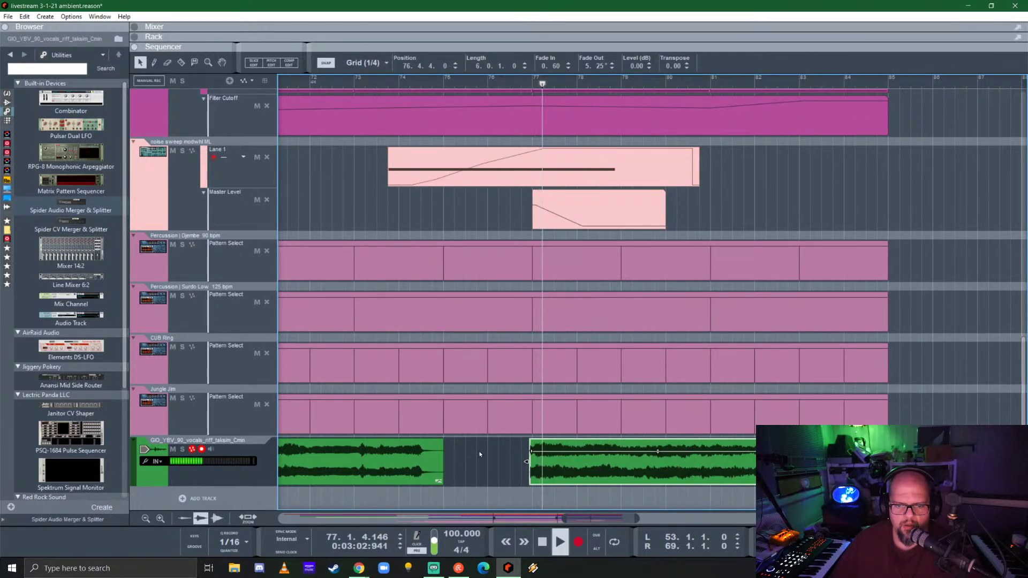
{"action": "scroll", "coordinate": [483, 444], "scroll_direction": "left", "scroll_amount": 3}
{"action": "left_click", "coordinate": [529, 457]}
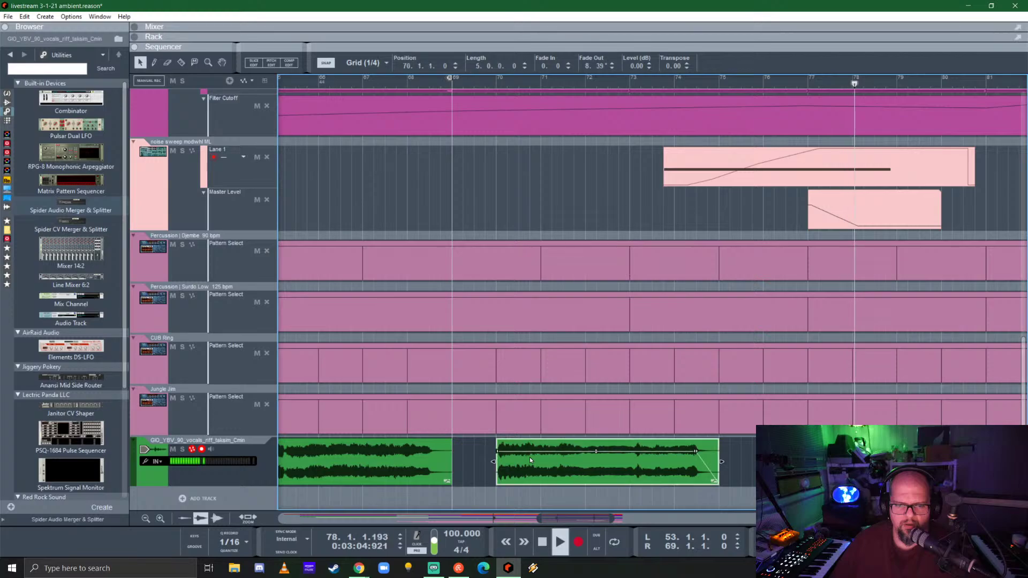
{"action": "scroll", "coordinate": [463, 449], "scroll_direction": "left", "scroll_amount": 3}
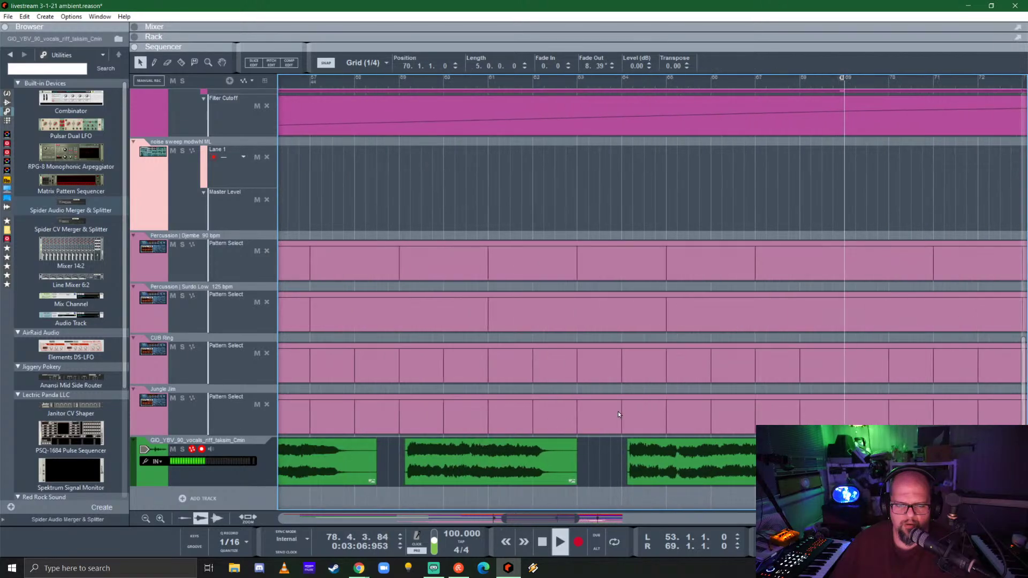
{"action": "scroll", "coordinate": [617, 411], "scroll_direction": "down", "scroll_amount": 5}
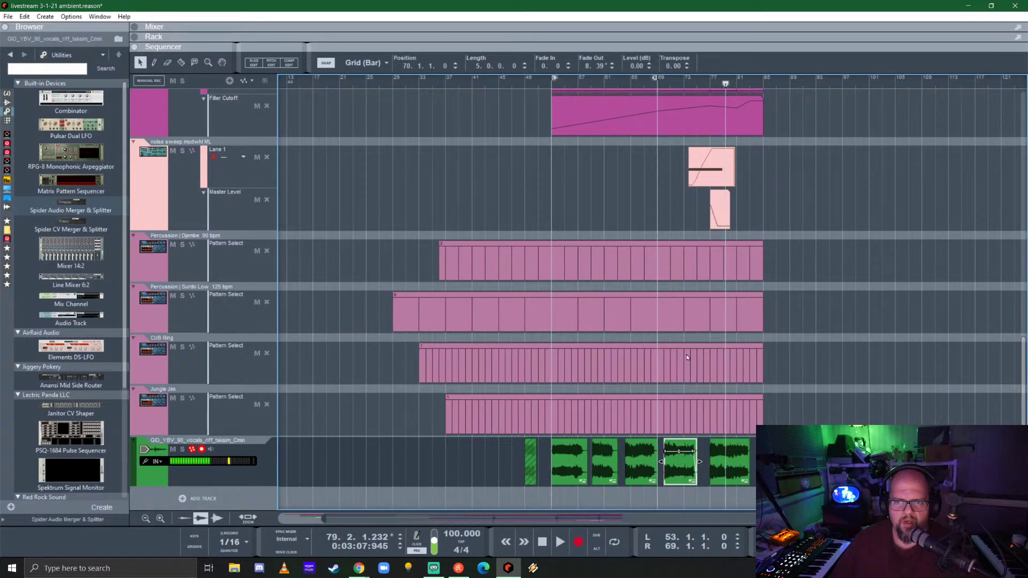
{"action": "scroll", "coordinate": [741, 216], "scroll_direction": "down", "scroll_amount": 3}
{"action": "scroll", "coordinate": [752, 80], "scroll_direction": "down", "scroll_amount": 3}
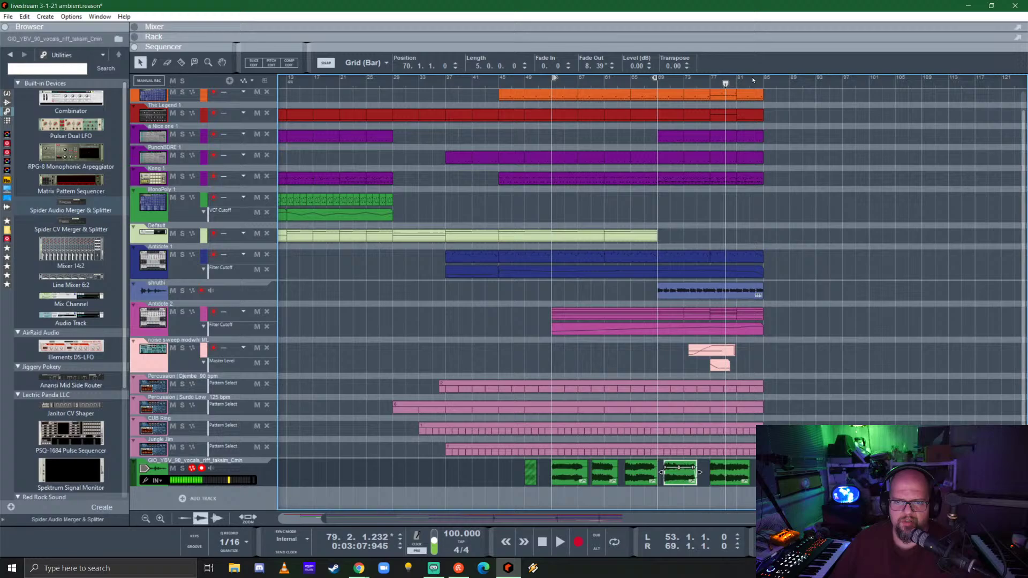
- Undo adding the Spider Audio Merger & Splitter under DURMZ, and move the vocal audio track device into the first rack column
{"action": "left_click", "coordinate": [759, 45]}
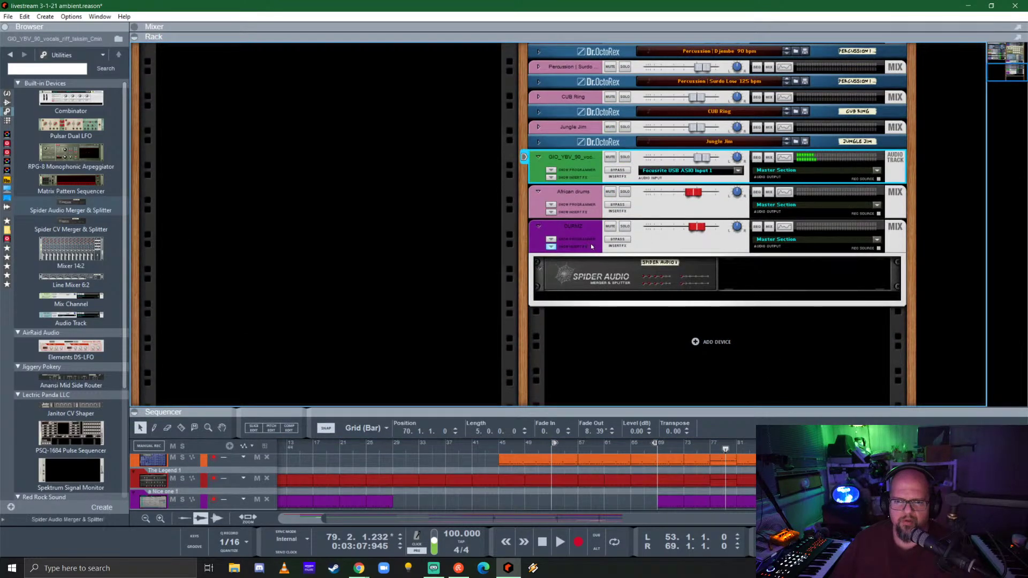
{"action": "left_click", "coordinate": [545, 237]}
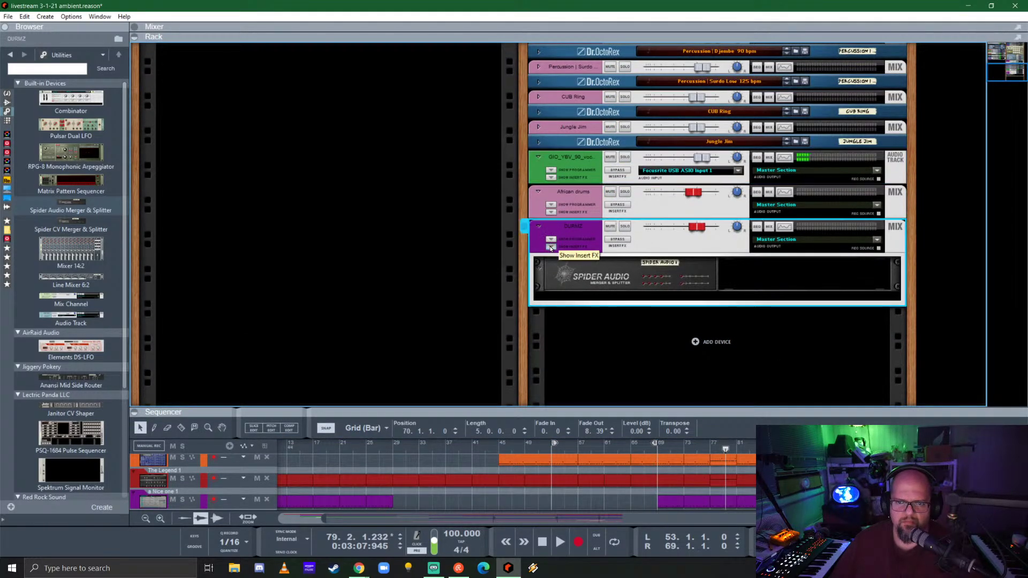
{"action": "key", "text": "ctrl+z"}
{"action": "key", "text": "F5"}
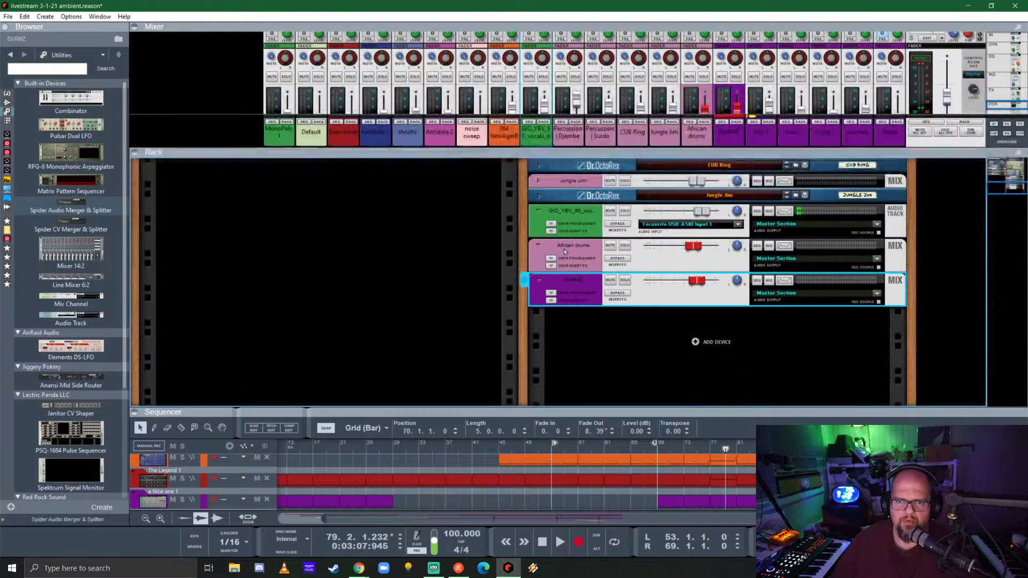
{"action": "left_click_drag", "start_coordinate": [578, 222], "coordinate": [251, 177]}
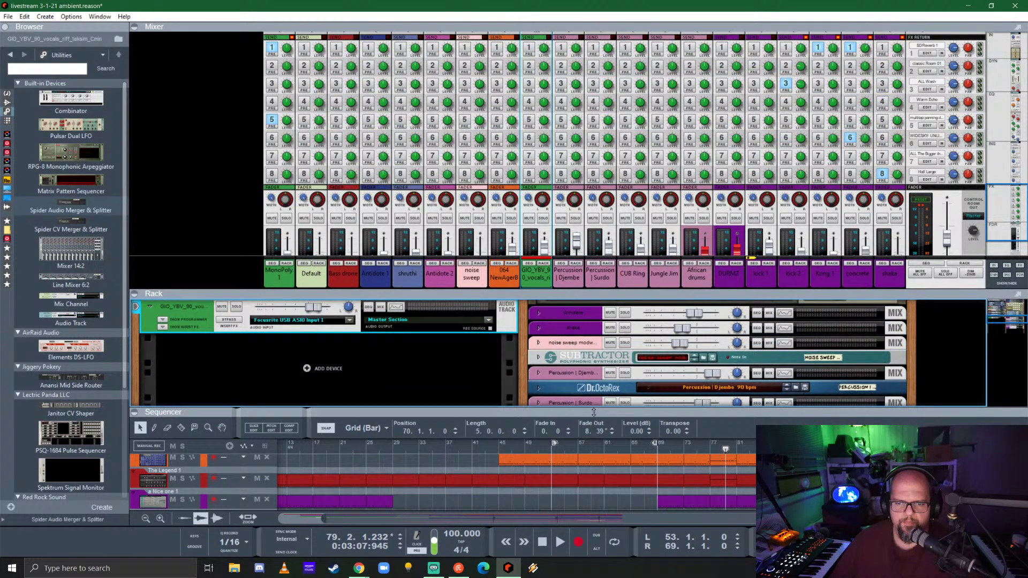
- Enlarge the sequencer, play from bar 29, and check the channel levels on the mixer faders
{"action": "left_click_drag", "start_coordinate": [593, 412], "coordinate": [562, 80]}
{"action": "left_click", "coordinate": [394, 112]}
{"action": "key", "text": "space"}
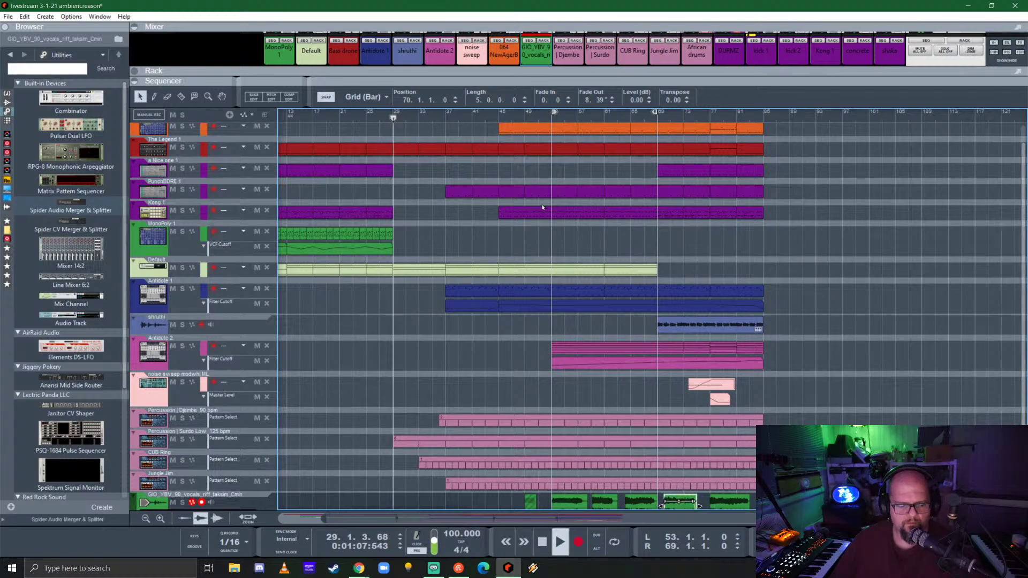
{"action": "left_click_drag", "start_coordinate": [676, 70], "coordinate": [676, 297]}
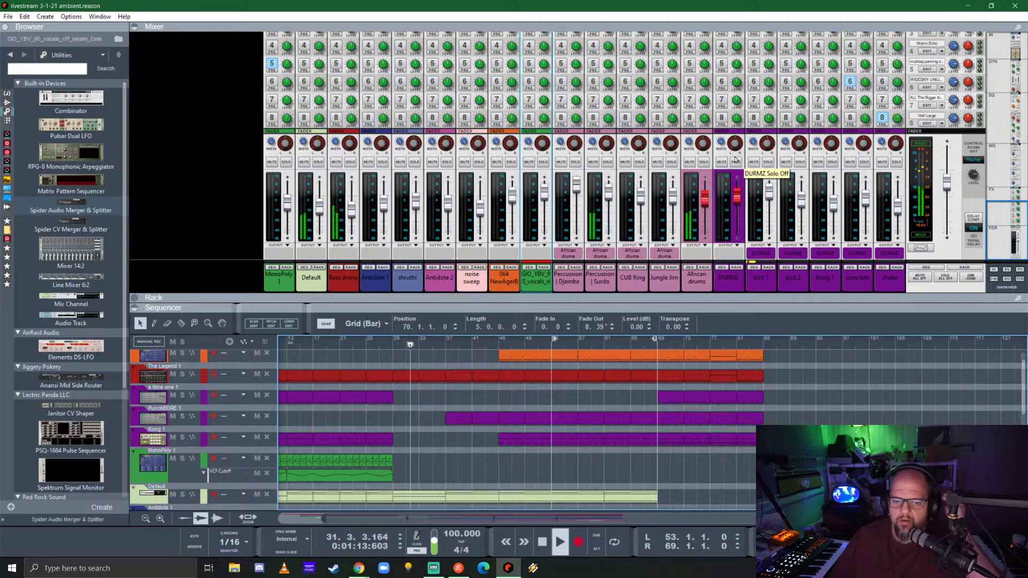
{"action": "left_click_drag", "start_coordinate": [734, 253], "coordinate": [734, 27]}
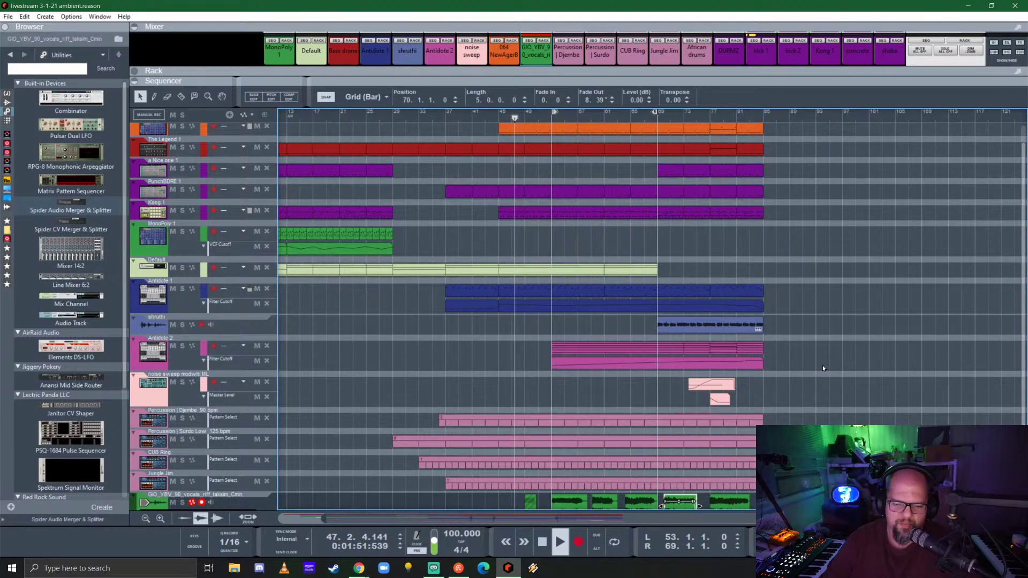
- Delete the muted vocal clip at bar 49 from the vocal riff track
{"action": "scroll", "coordinate": [577, 409], "scroll_direction": "down", "scroll_amount": 1}
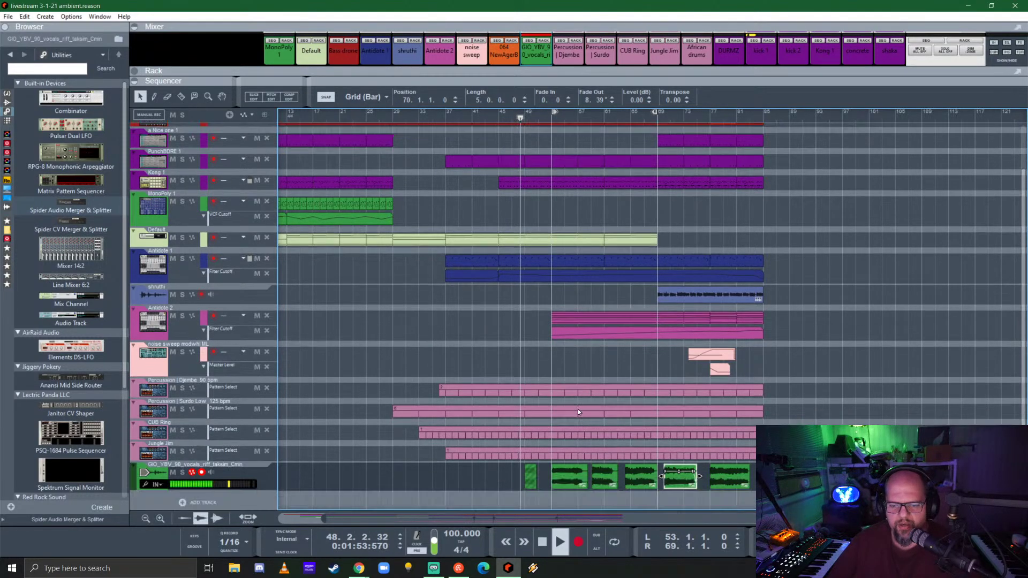
{"action": "left_click", "coordinate": [530, 473]}
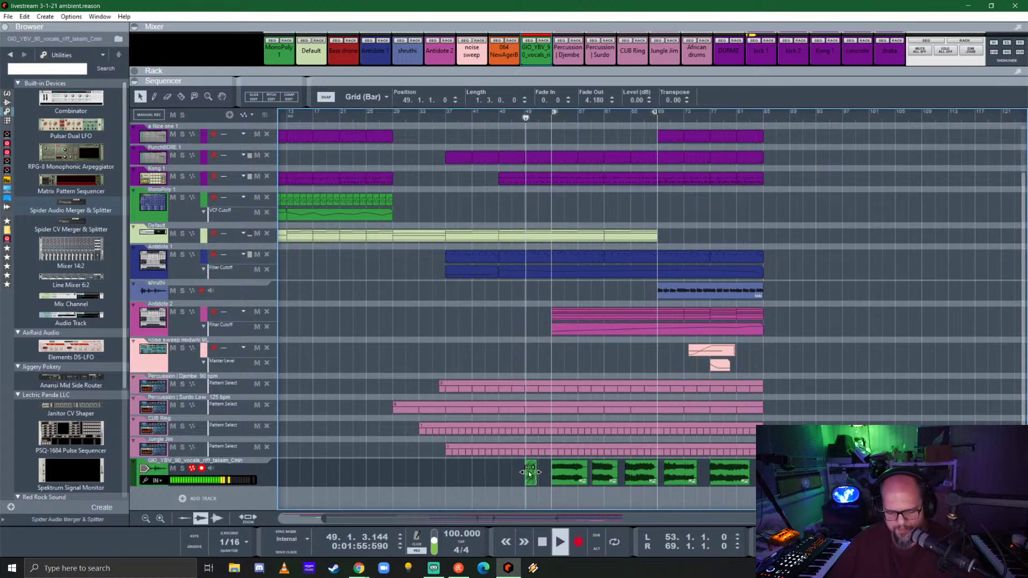
{"action": "key", "text": "Delete"}
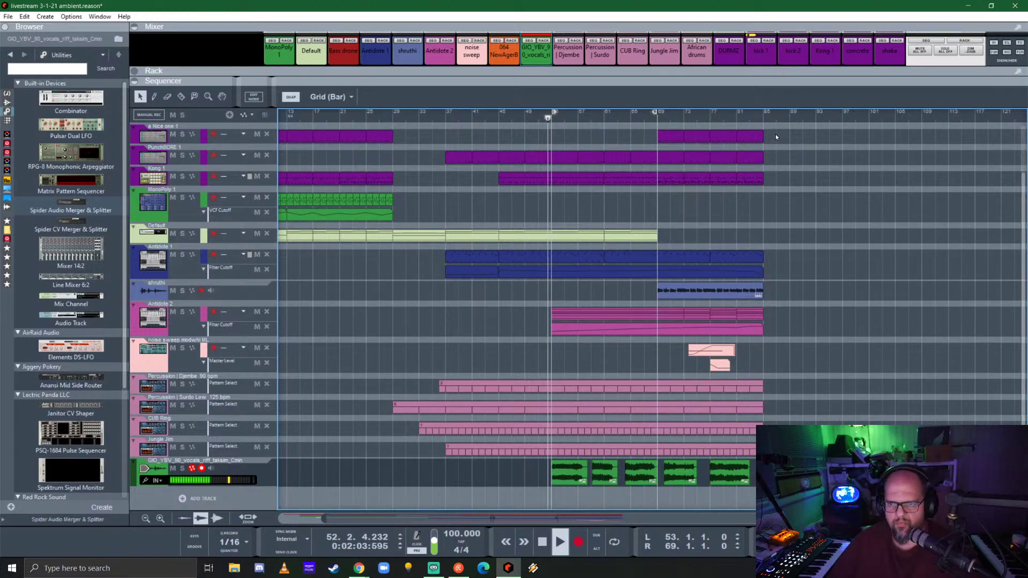
- Set the left locator to bar 69 and the right locator to bar 85, and resize the mixer to show the channel meters
{"action": "left_click_drag", "start_coordinate": [654, 111], "coordinate": [760, 111]}
{"action": "left_click_drag", "start_coordinate": [554, 111], "coordinate": [660, 111]}
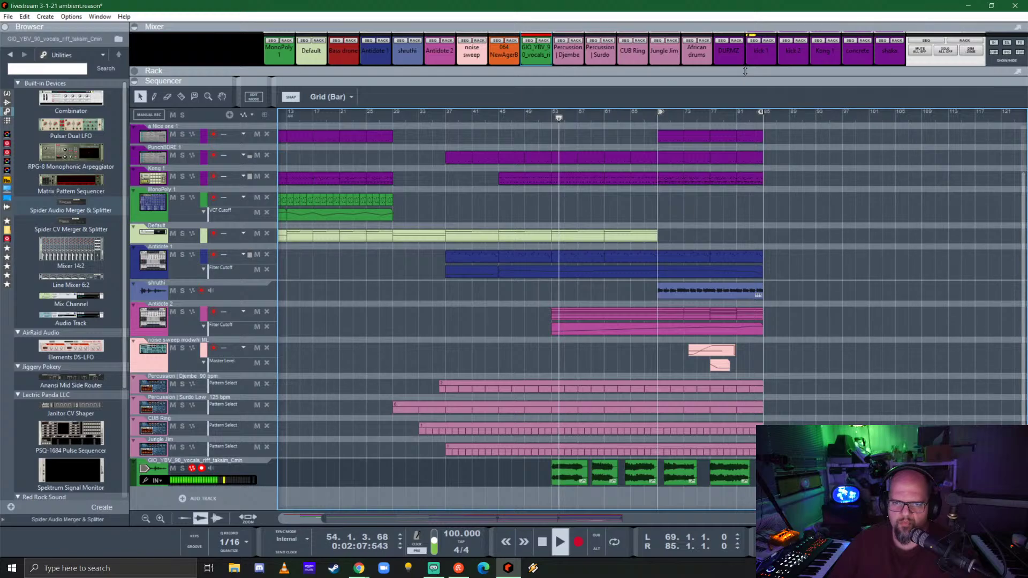
{"action": "left_click_drag", "start_coordinate": [744, 70], "coordinate": [731, 202]}
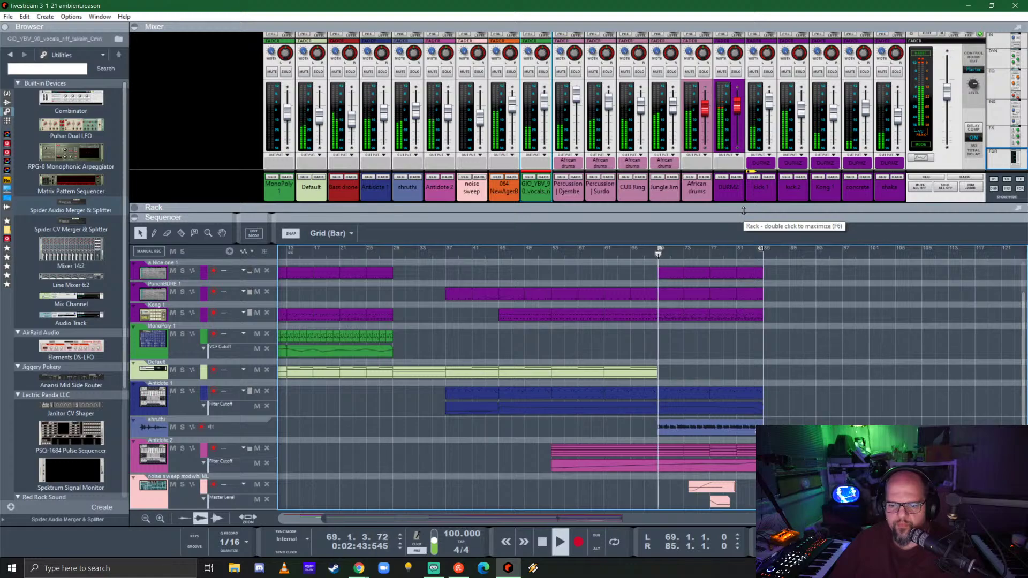
{"action": "left_click_drag", "start_coordinate": [743, 210], "coordinate": [728, 93]}
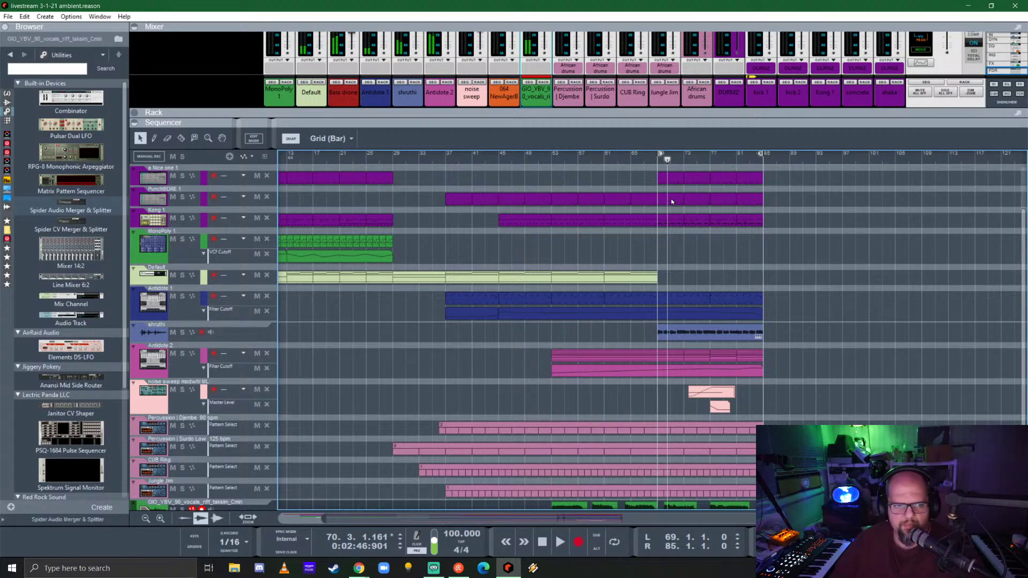
- Delete the clips between bars 69 and 85 on the a Nice one 1 and PunchBDRE 1 tracks
{"action": "left_click_drag", "start_coordinate": [819, 187], "coordinate": [658, 194]}
{"action": "key", "text": "Delete"}
{"action": "key", "text": "Delete"}
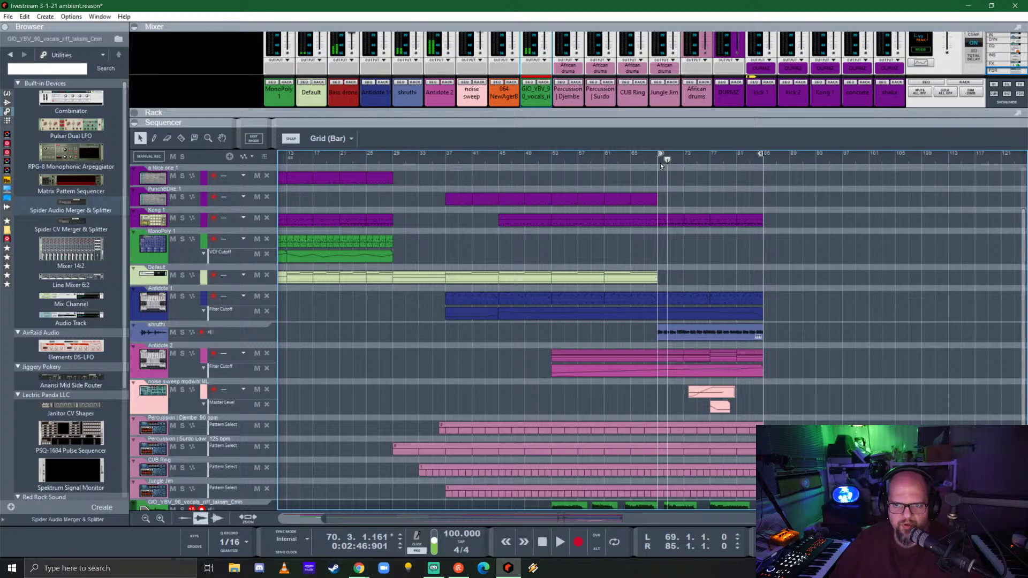
- Select the PunchBDRE 1 track for recording and audition the lead-in to bar 69 from bar 67
{"action": "left_click", "coordinate": [657, 159]}
{"action": "left_click", "coordinate": [157, 200]}
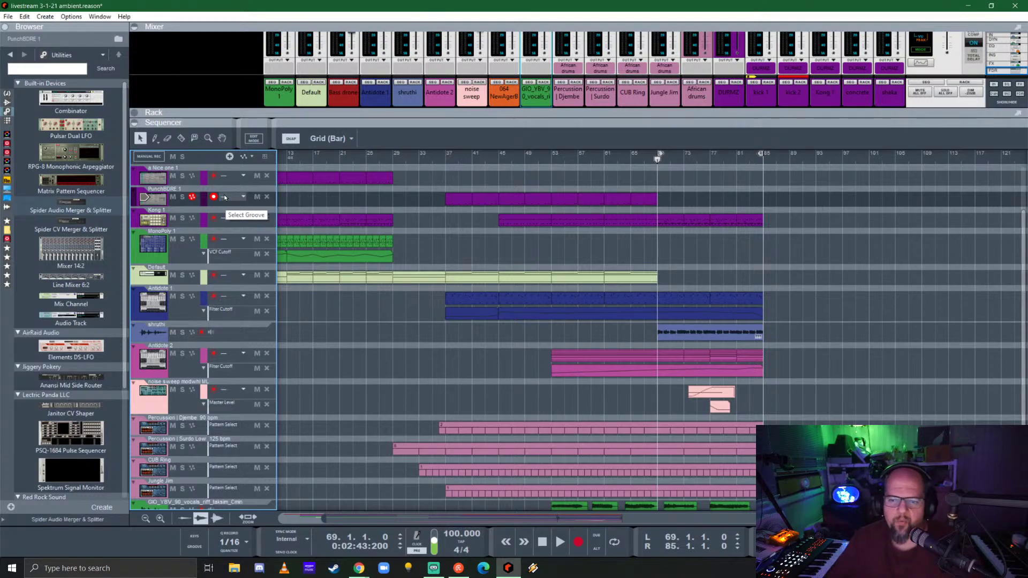
{"action": "left_click", "coordinate": [644, 159]}
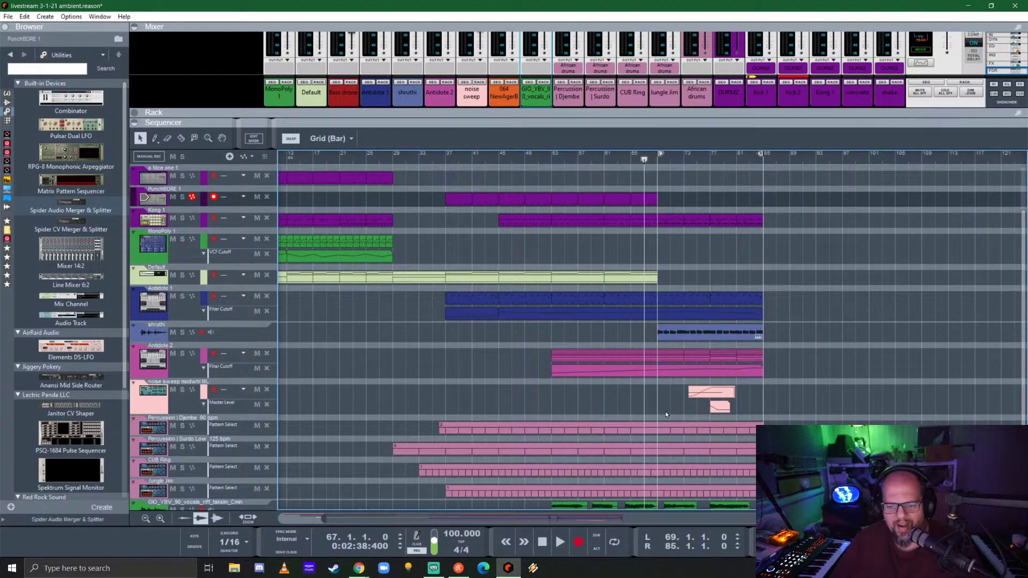
{"action": "key", "text": "space"}
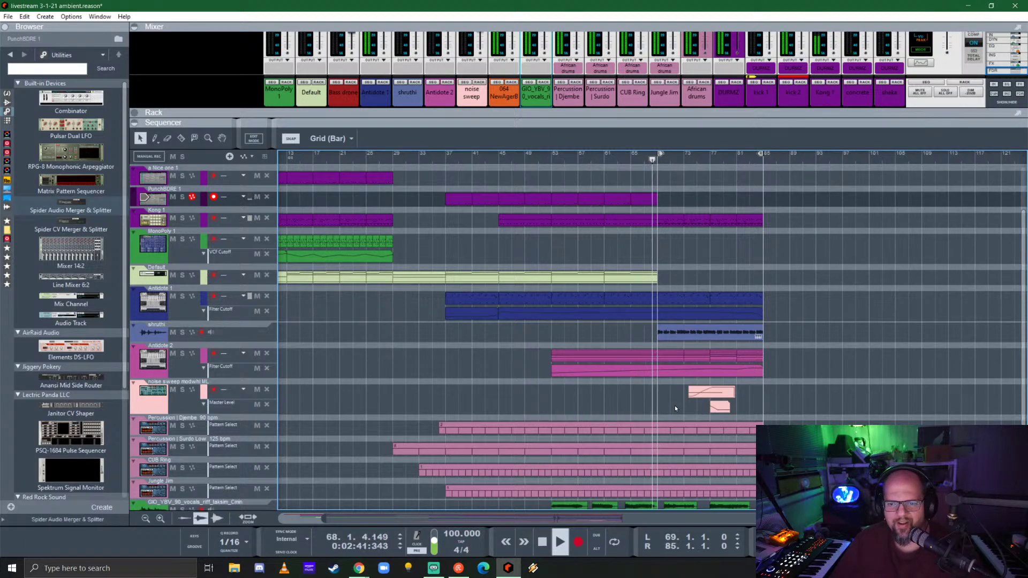
{"action": "key", "text": "space"}
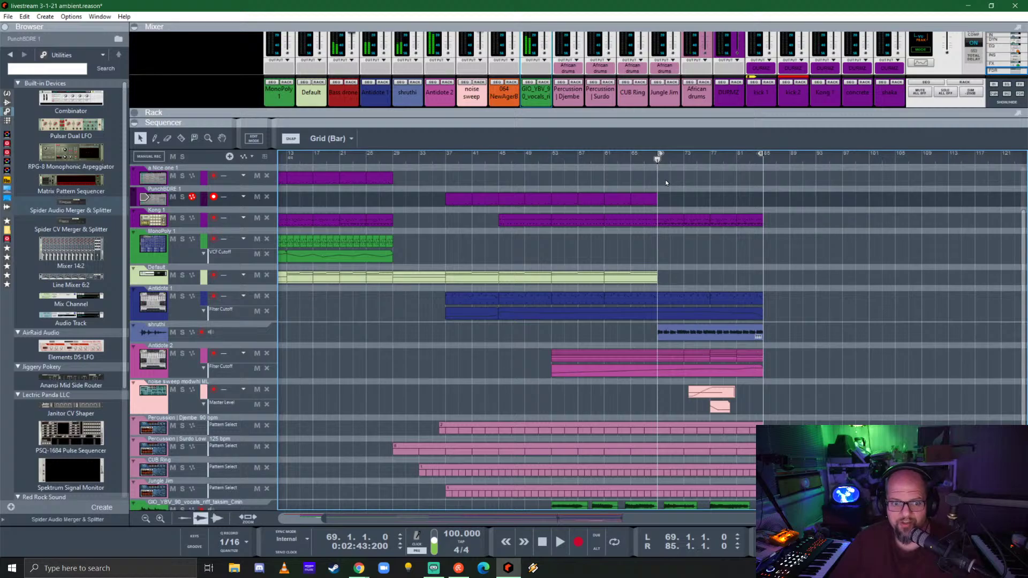
- Record a new clip about eight bars long on PunchBDRE 1 from bar 69, and create a second eight-bar clip at bar 77
{"action": "left_click", "coordinate": [161, 203]}
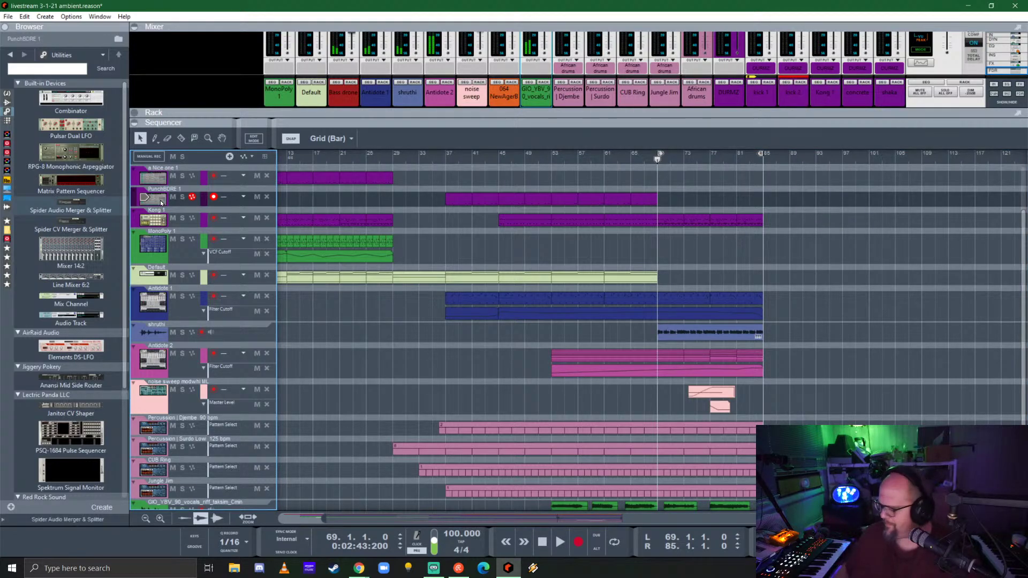
{"action": "key", "text": "ctrl+Return"}
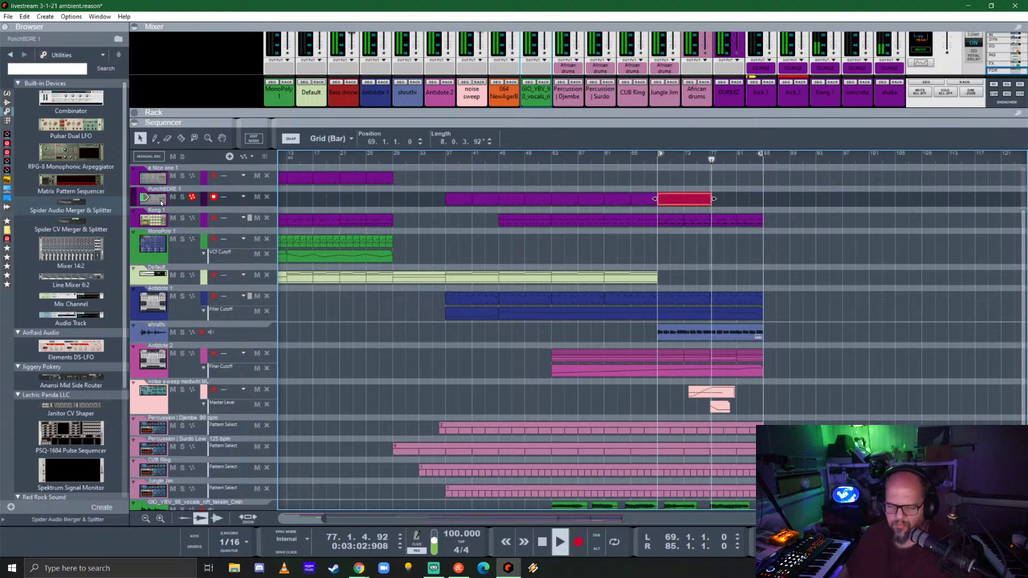
{"action": "key", "text": "KP_Multiply"}
{"action": "key", "text": "space"}
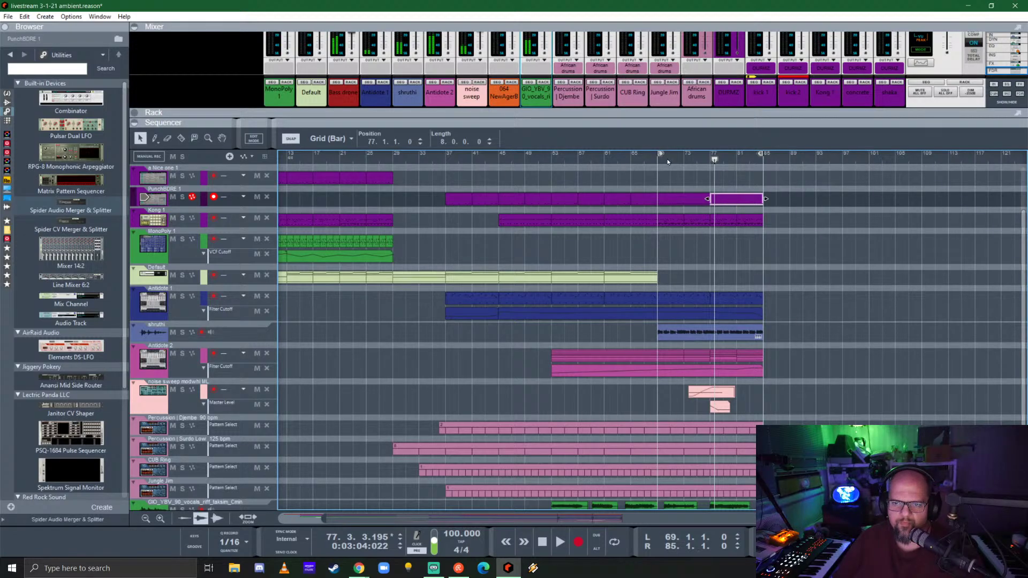
- Play back the new PunchBDRE 1 part and inspect the compressor sections of the DURMZ and African drums mixer channels
{"action": "key", "text": "space"}
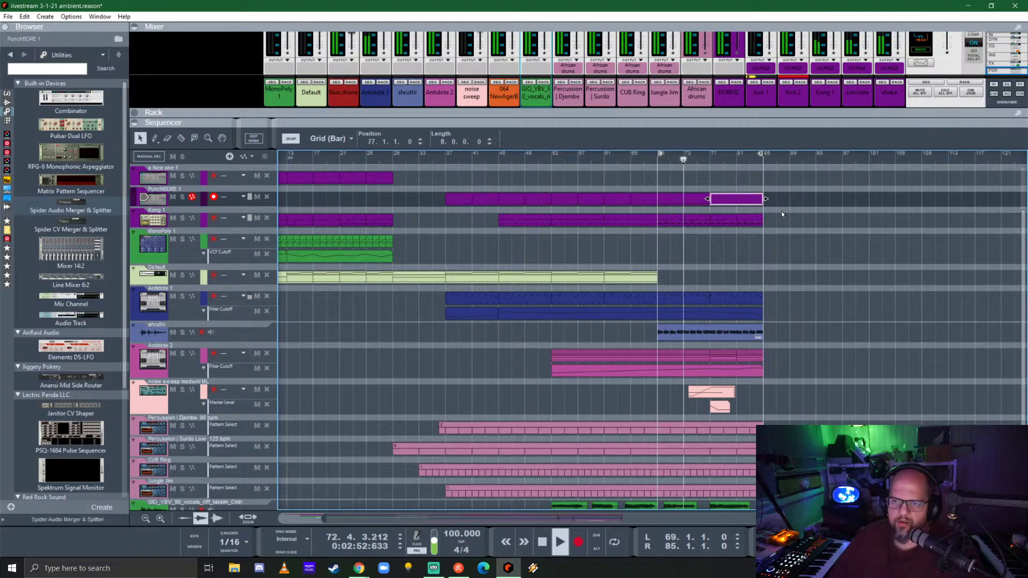
{"action": "key", "text": "F5"}
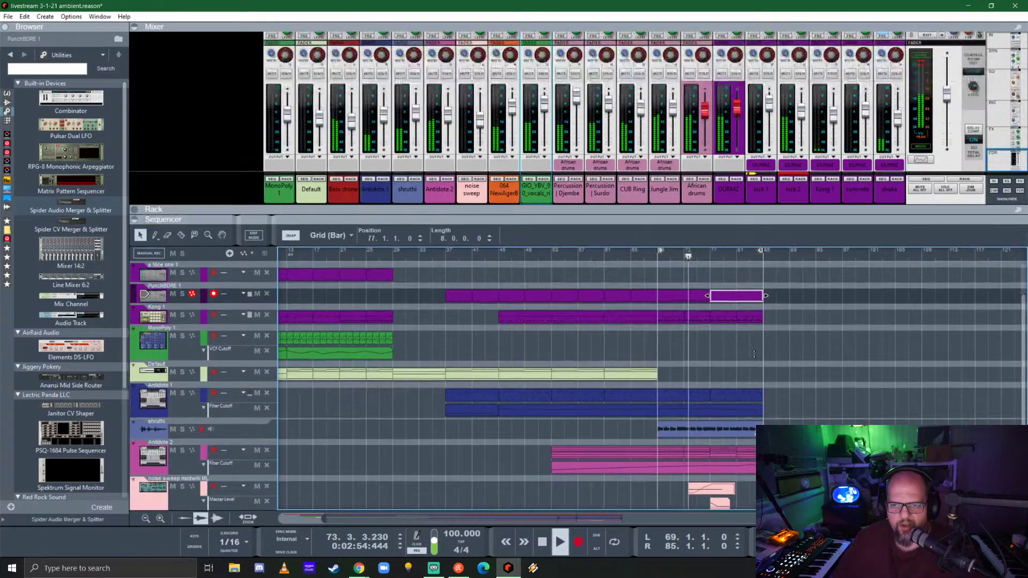
{"action": "scroll", "coordinate": [738, 266], "scroll_direction": "up", "scroll_amount": 10}
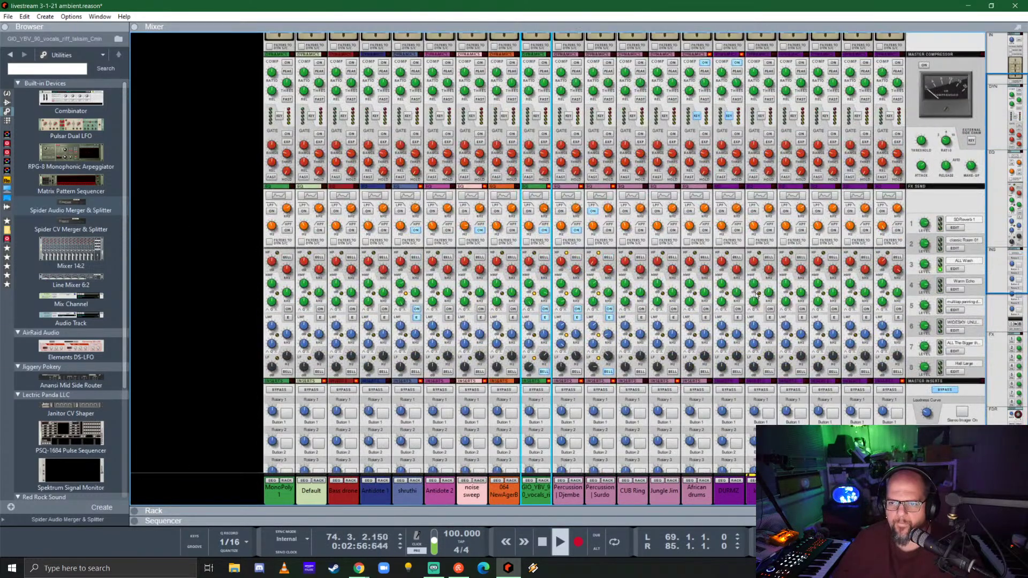
{"action": "scroll", "coordinate": [732, 231], "scroll_direction": "up", "scroll_amount": 3}
{"action": "left_click", "coordinate": [723, 140]}
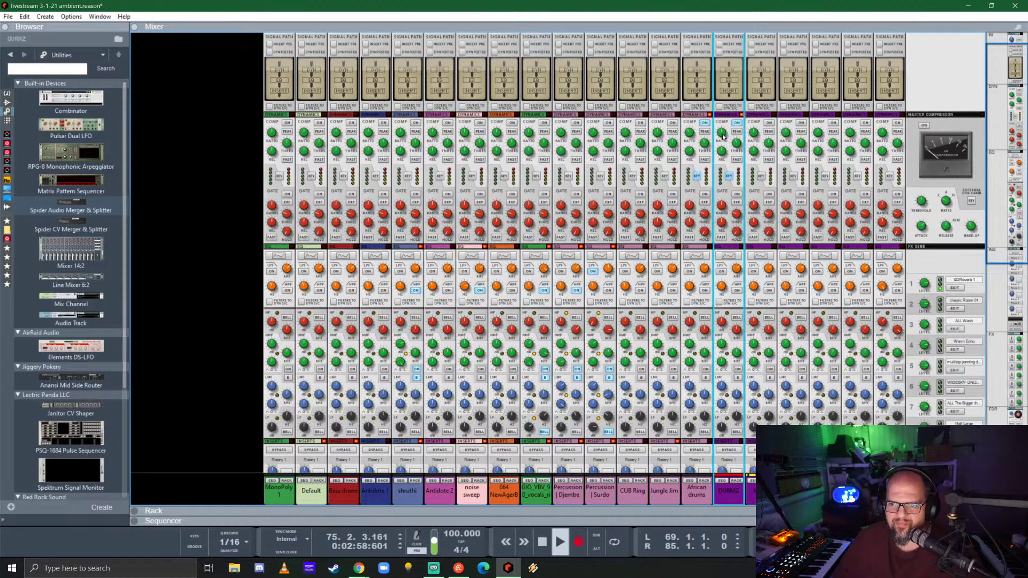
{"action": "left_click", "coordinate": [690, 138]}
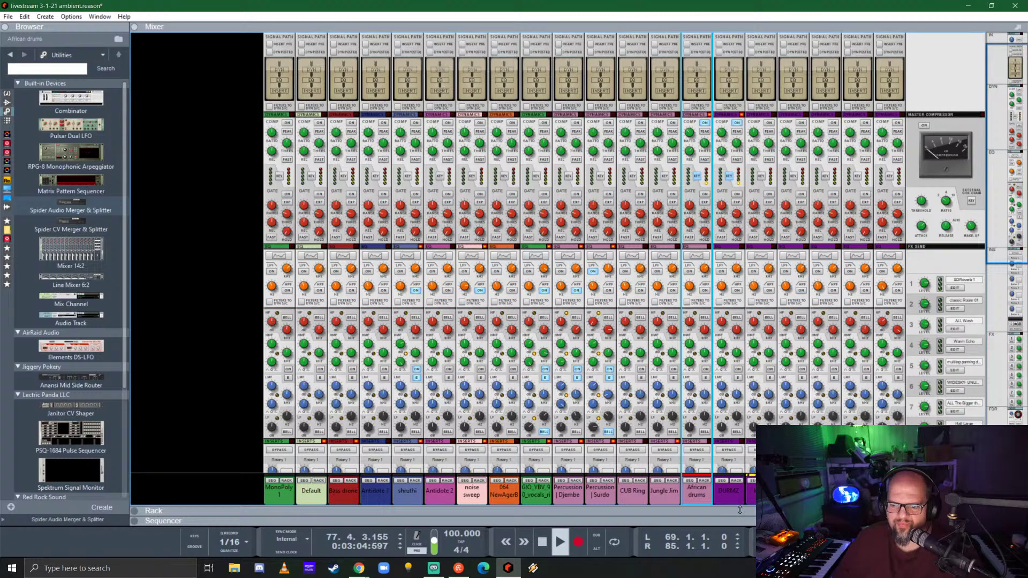
- Bring the channel faders into view, collapse the rack, and enlarge the sequencer beneath the mixer during playback
{"action": "key", "text": "F6"}
{"action": "scroll", "coordinate": [764, 170], "scroll_direction": "down", "scroll_amount": 10}
{"action": "scroll", "coordinate": [764, 170], "scroll_direction": "down", "scroll_amount": 5}
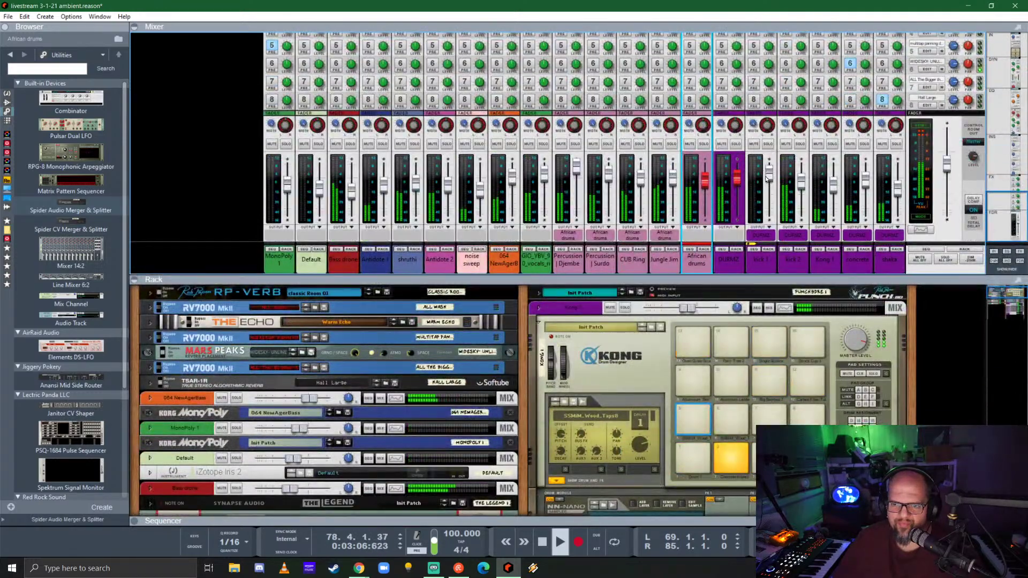
{"action": "left_click_drag", "start_coordinate": [773, 278], "coordinate": [773, 136]}
{"action": "left_click_drag", "start_coordinate": [745, 519], "coordinate": [705, 146]}
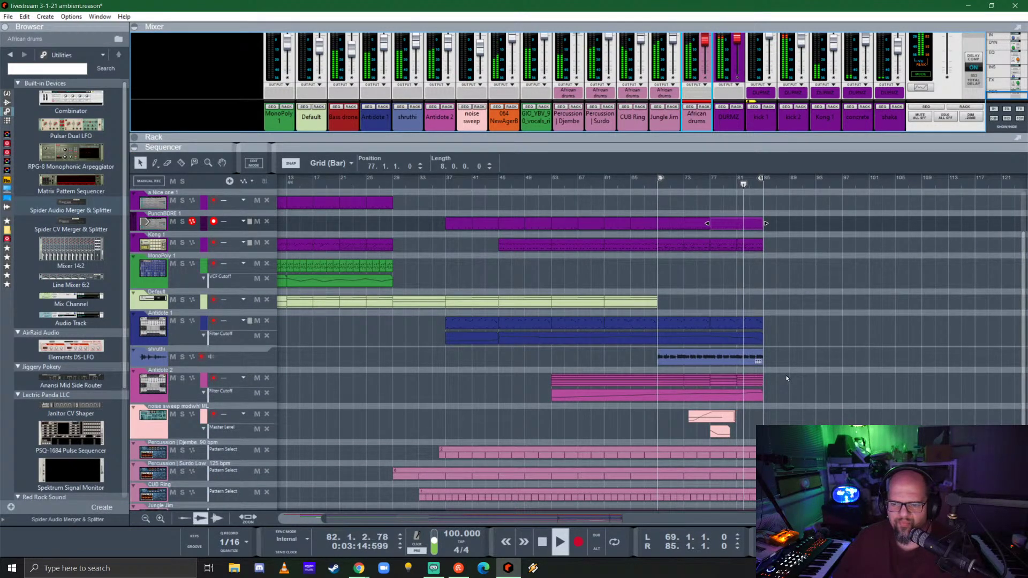
{"action": "scroll", "coordinate": [785, 376], "scroll_direction": "down", "scroll_amount": 3}
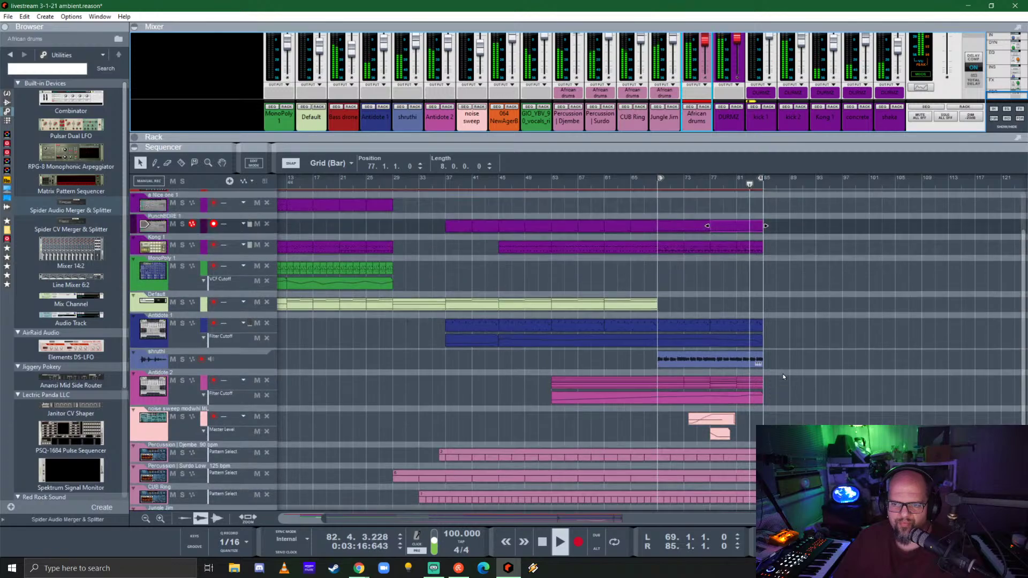
{"action": "scroll", "coordinate": [783, 373], "scroll_direction": "up", "scroll_amount": 3}
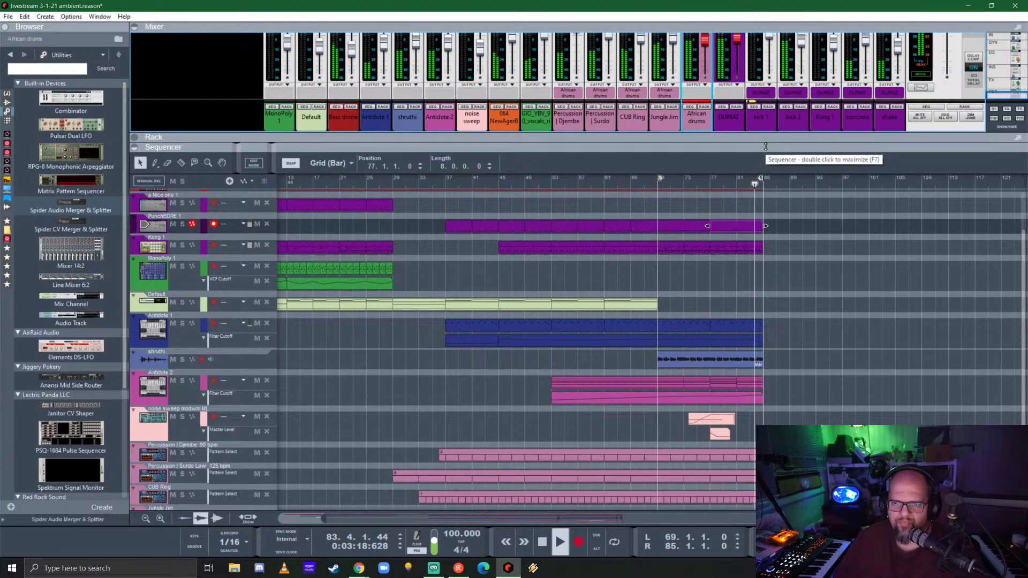
- Stop playback and show the insert effects of the vocal riff channel in the rack
{"action": "key", "text": "space"}
{"action": "key", "text": "F5"}
{"action": "key", "text": "F6"}
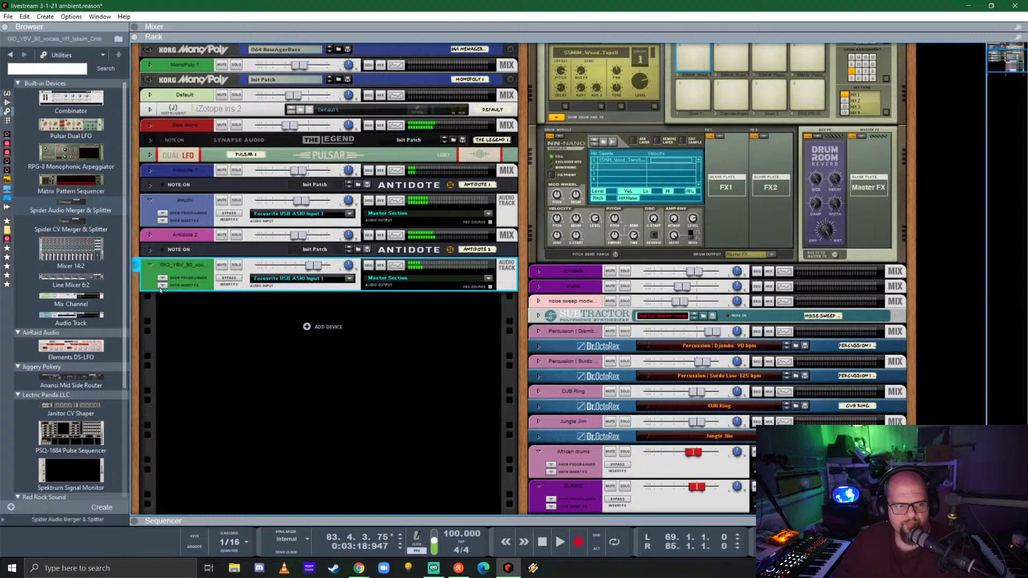
{"action": "left_click", "coordinate": [161, 285]}
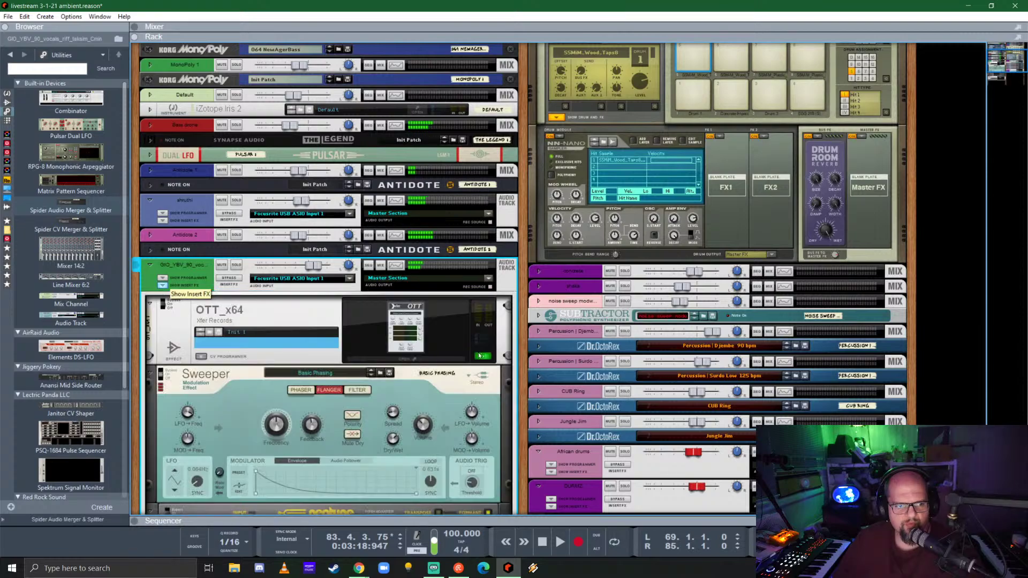
{"action": "scroll", "coordinate": [261, 306], "scroll_direction": "down", "scroll_amount": 5}
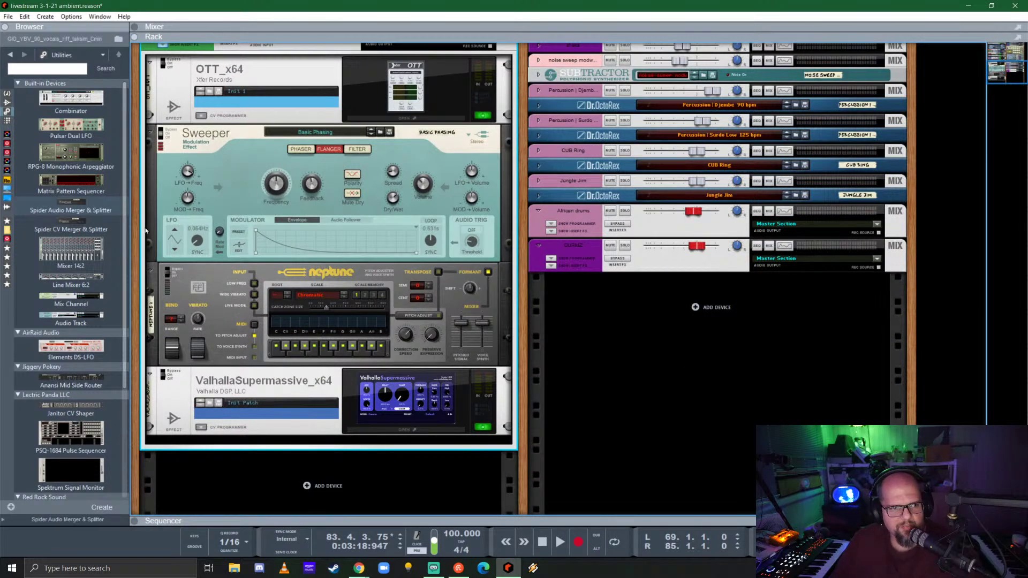
- Add a Buffre Beat Repeater from the effects devices below ValhallaSupermassive in the vocal riff channel's insert chain
{"action": "left_click", "coordinate": [6, 101]}
{"action": "scroll", "coordinate": [79, 241], "scroll_direction": "down", "scroll_amount": 5}
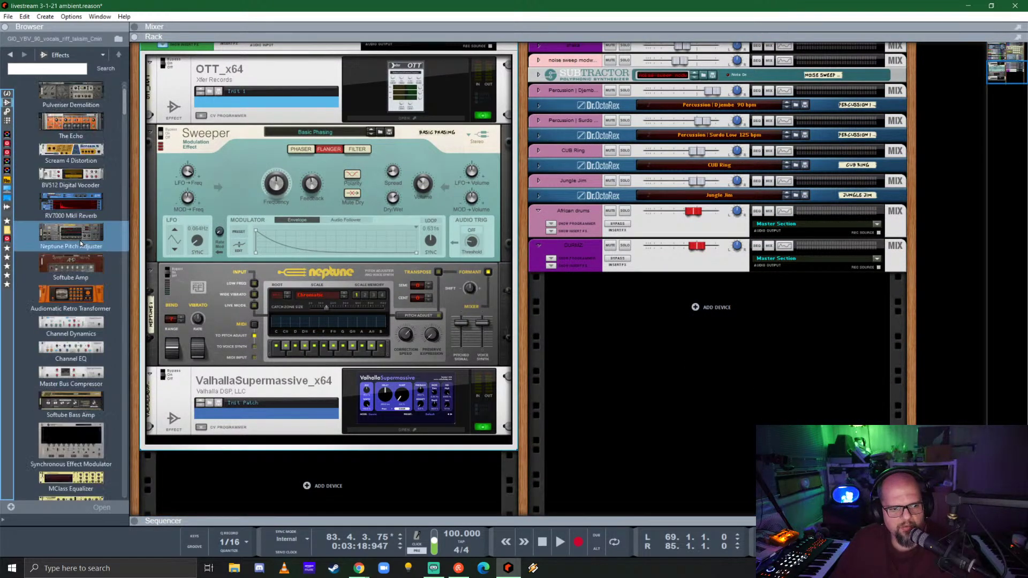
{"action": "scroll", "coordinate": [79, 242], "scroll_direction": "down", "scroll_amount": 15}
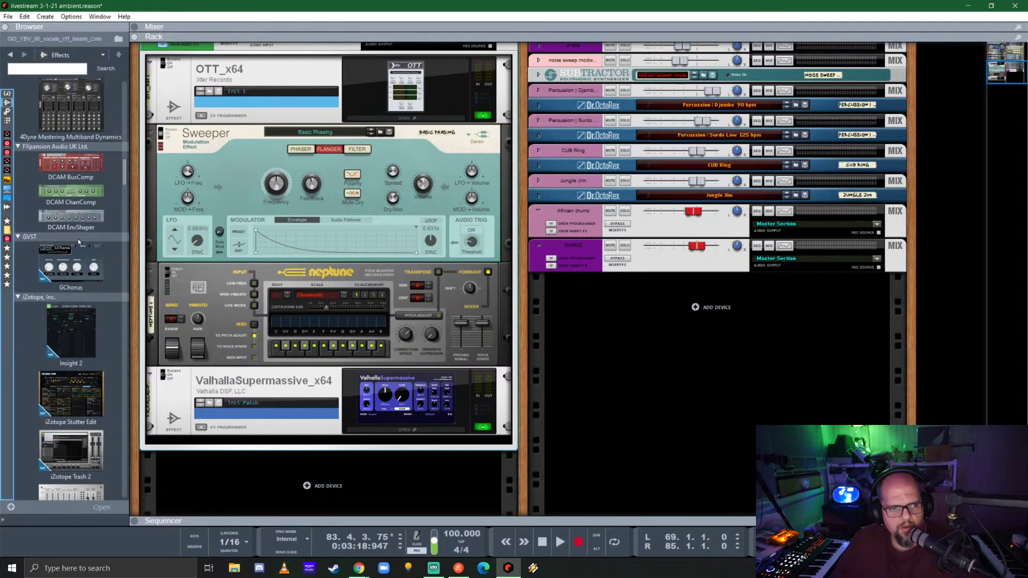
{"action": "scroll", "coordinate": [76, 238], "scroll_direction": "down", "scroll_amount": 15}
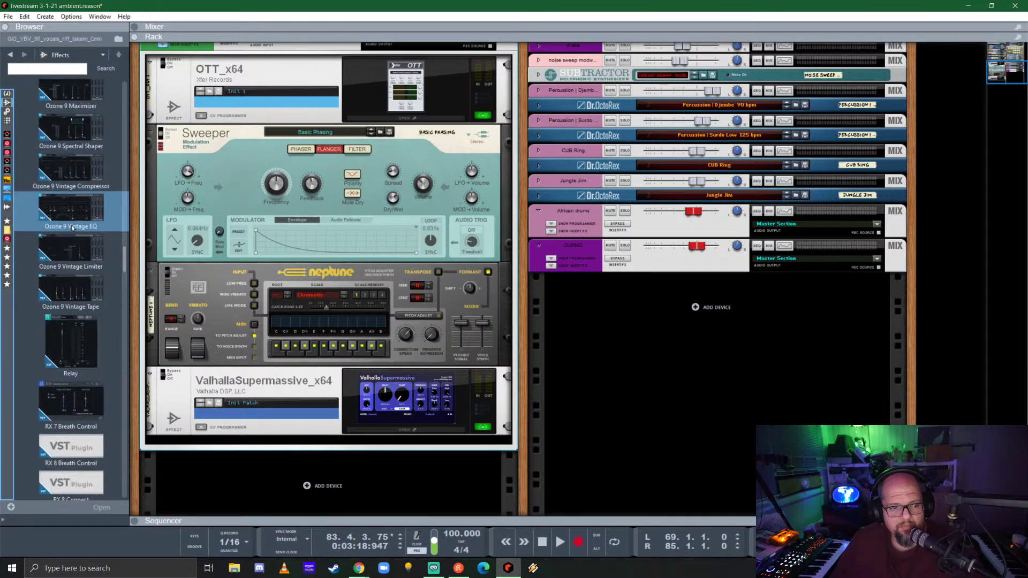
{"action": "scroll", "coordinate": [70, 221], "scroll_direction": "down", "scroll_amount": 15}
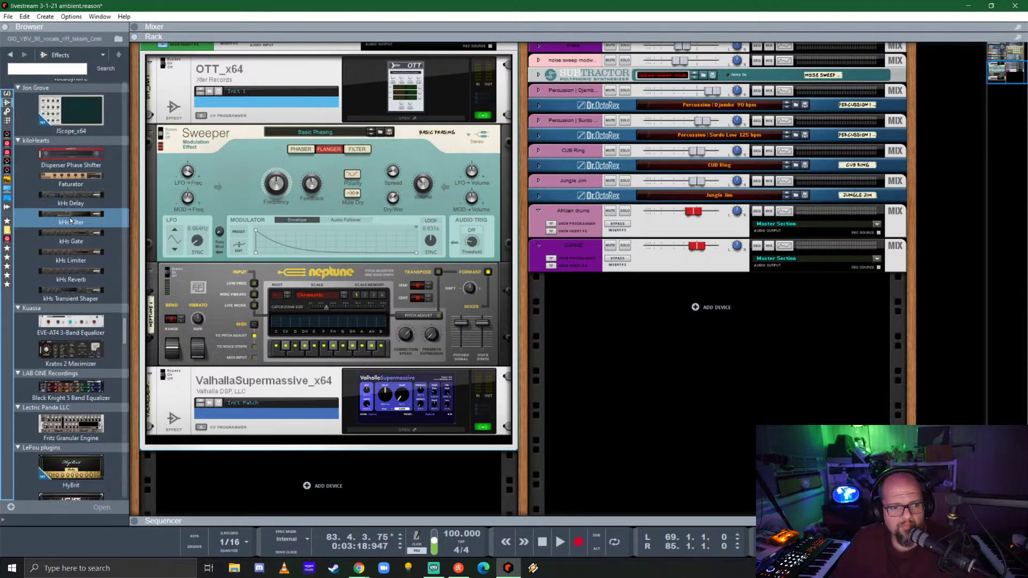
{"action": "scroll", "coordinate": [71, 218], "scroll_direction": "down", "scroll_amount": 8}
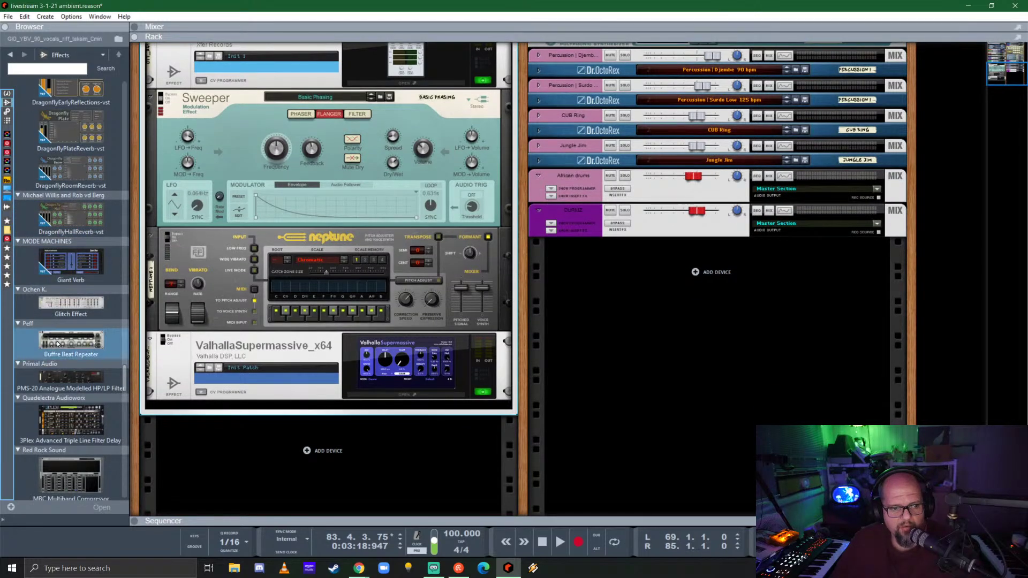
{"action": "left_click_drag", "start_coordinate": [71, 341], "coordinate": [321, 397]}
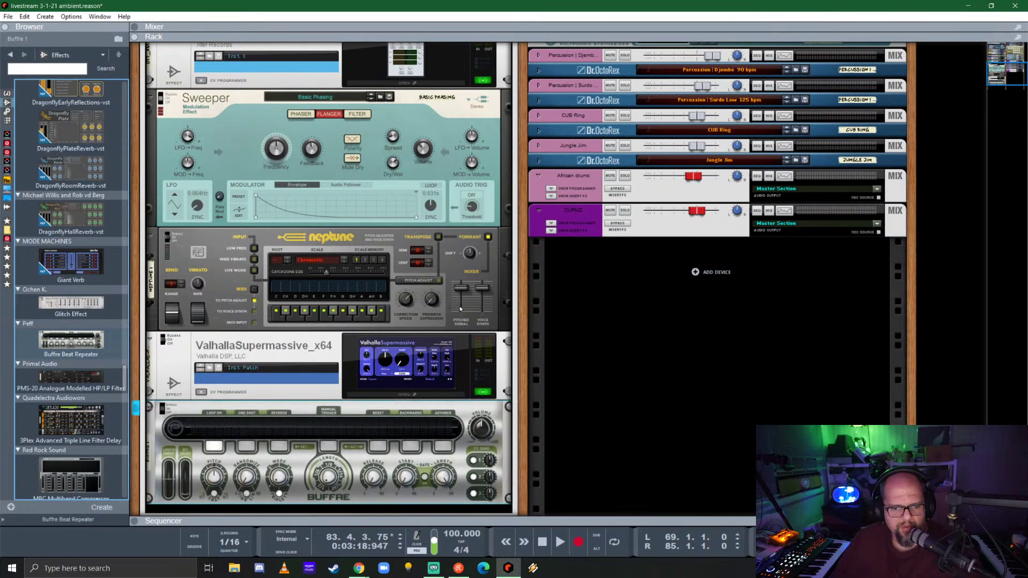
- Create a sequencer track for the Buffre device and enlarge the sequencer beneath the rack
{"action": "scroll", "coordinate": [300, 321], "scroll_direction": "down", "scroll_amount": 2}
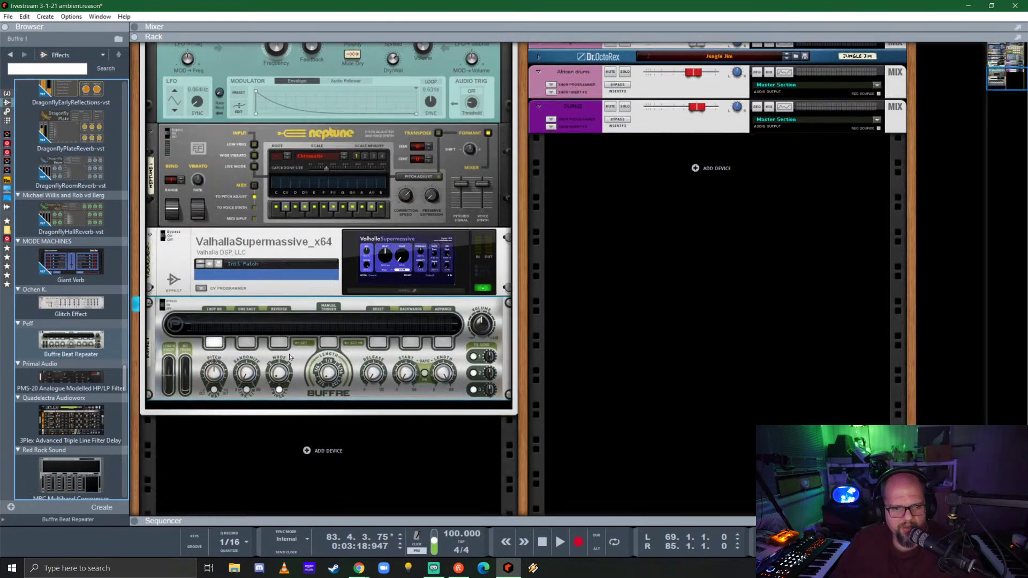
{"action": "right_click", "coordinate": [187, 307]}
{"action": "left_click", "coordinate": [242, 262]}
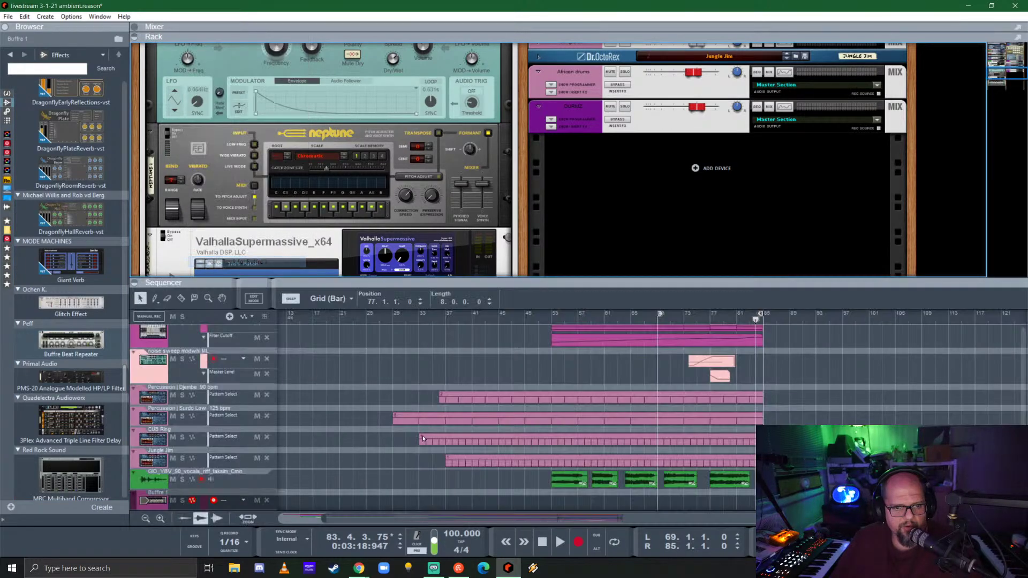
{"action": "left_click_drag", "start_coordinate": [669, 281], "coordinate": [671, 85]}
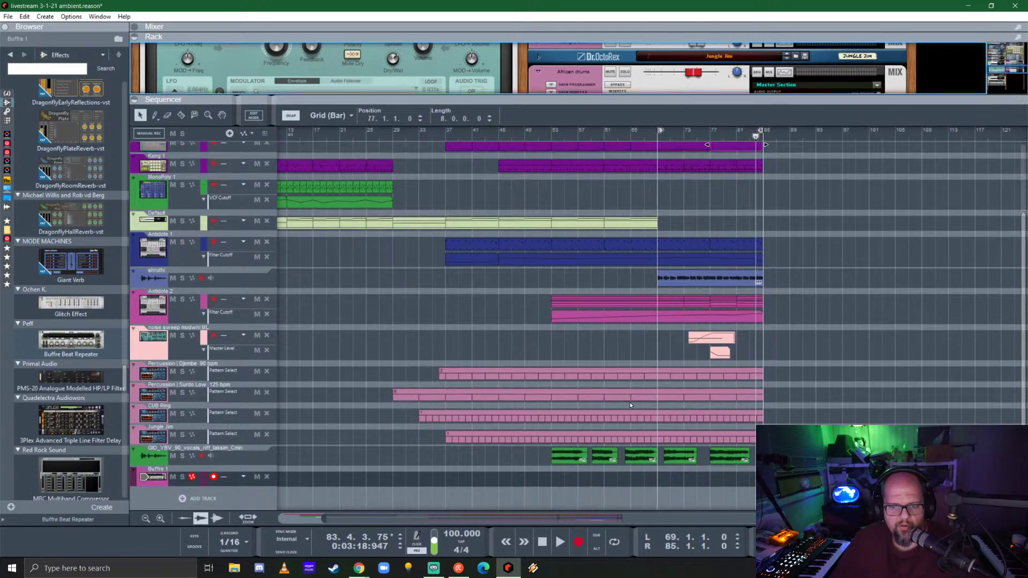
- Solo the vocal riff channel and expand the sequencer over the rack
{"action": "scroll", "coordinate": [240, 161], "scroll_direction": "down", "scroll_amount": 10}
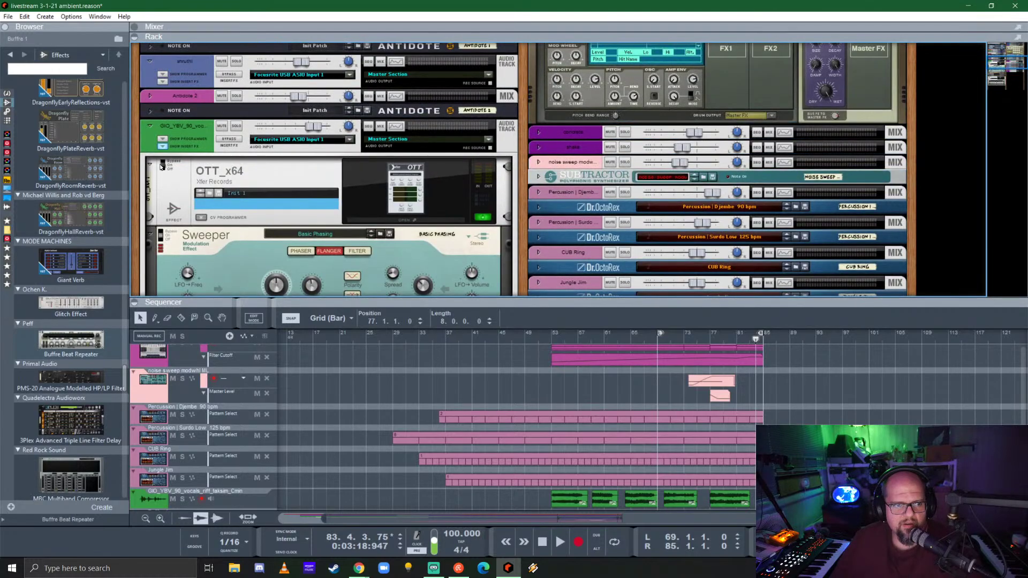
{"action": "left_click", "coordinate": [237, 126]}
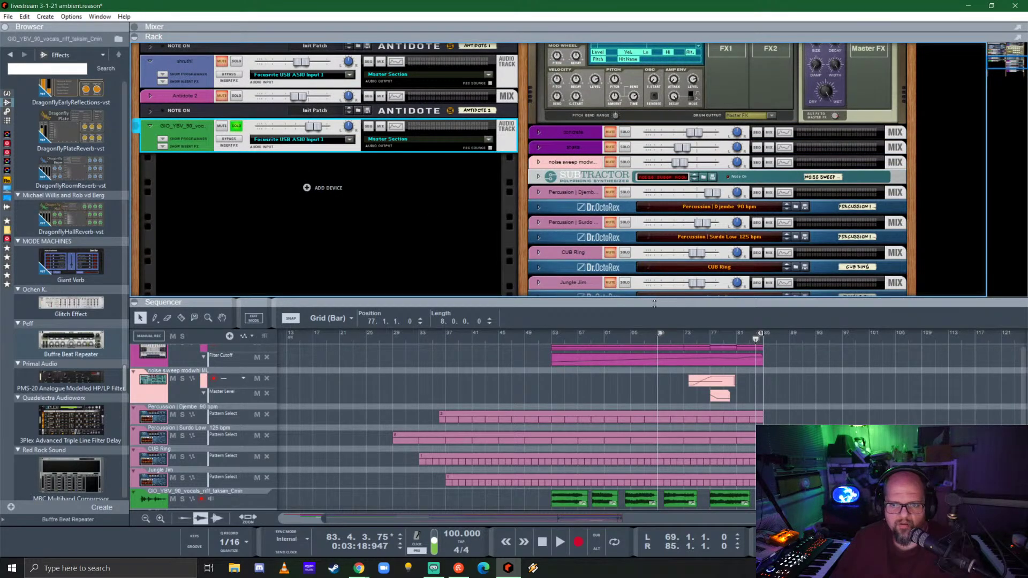
{"action": "left_click_drag", "start_coordinate": [654, 303], "coordinate": [632, 48]}
- Play the soloed vocals from bar 53 and record a 21-bar clip on the Buffre 1 track from bar 63
{"action": "left_click", "coordinate": [553, 83]}
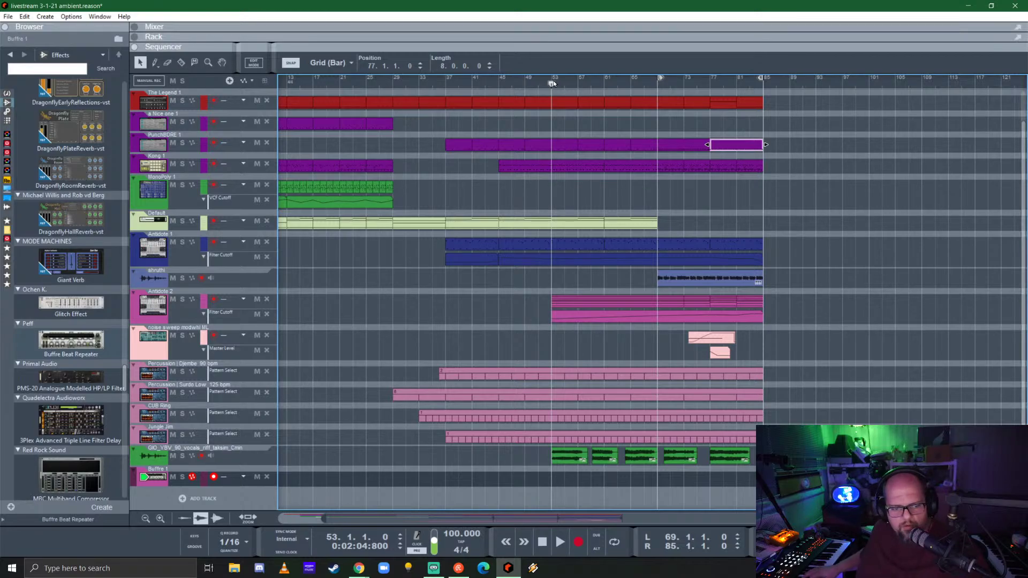
{"action": "key", "text": "space"}
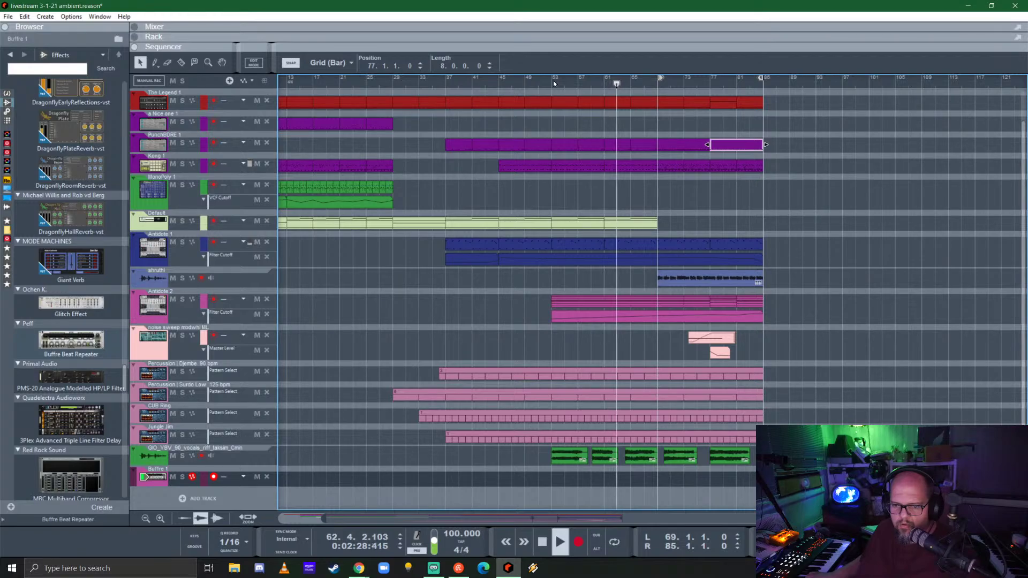
{"action": "key", "text": "ctrl+Return"}
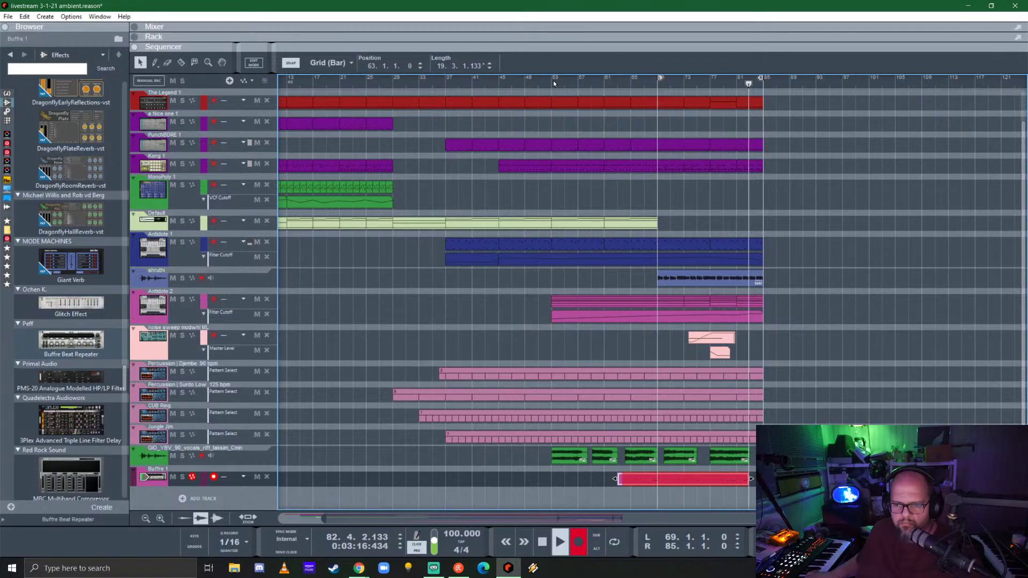
{"action": "key", "text": "space"}
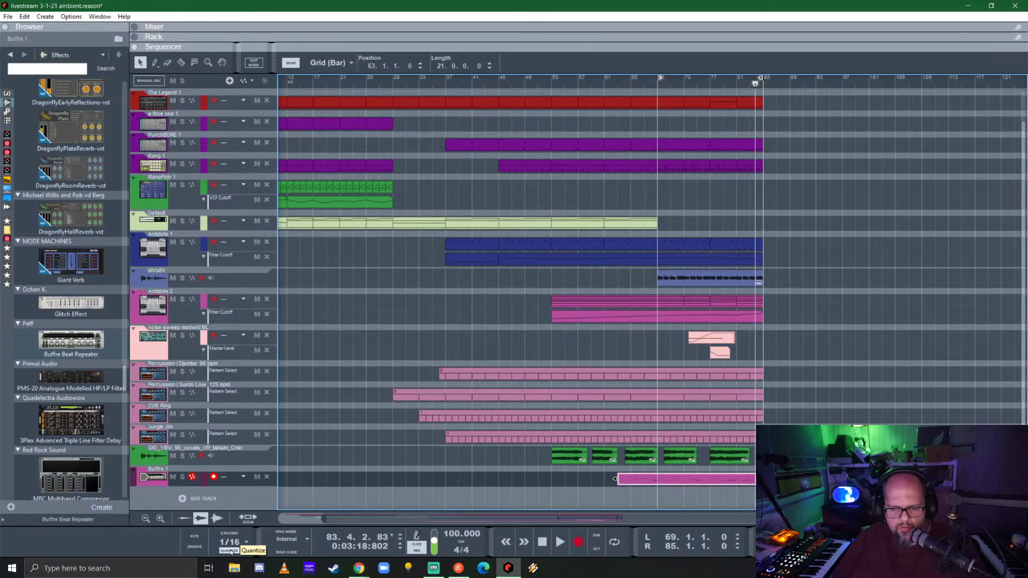
- Unsolo the vocal riff channel and play the full mix from bar 63 with the sequencer enlarged
{"action": "left_click", "coordinate": [620, 81]}
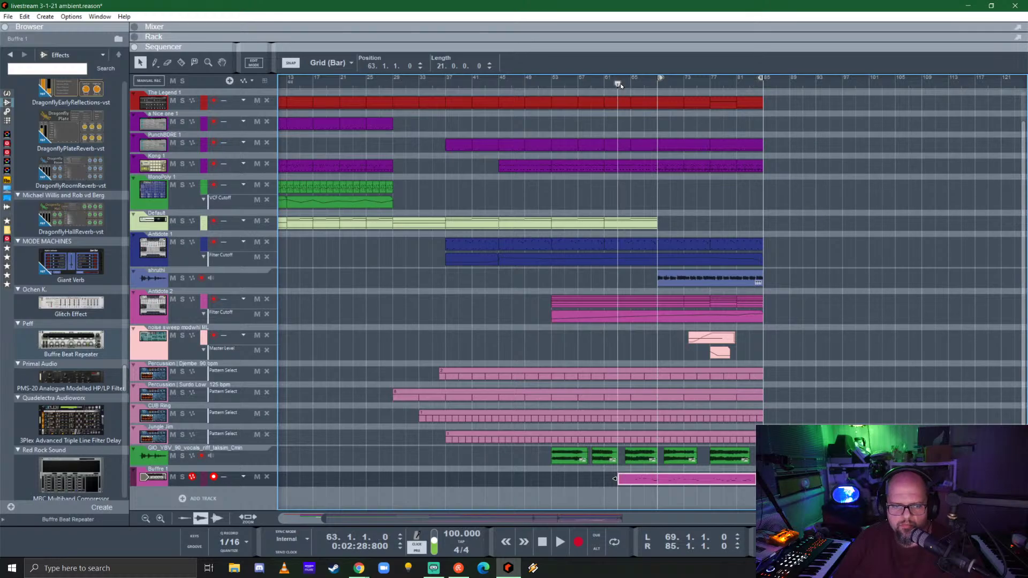
{"action": "left_click_drag", "start_coordinate": [552, 49], "coordinate": [551, 319]}
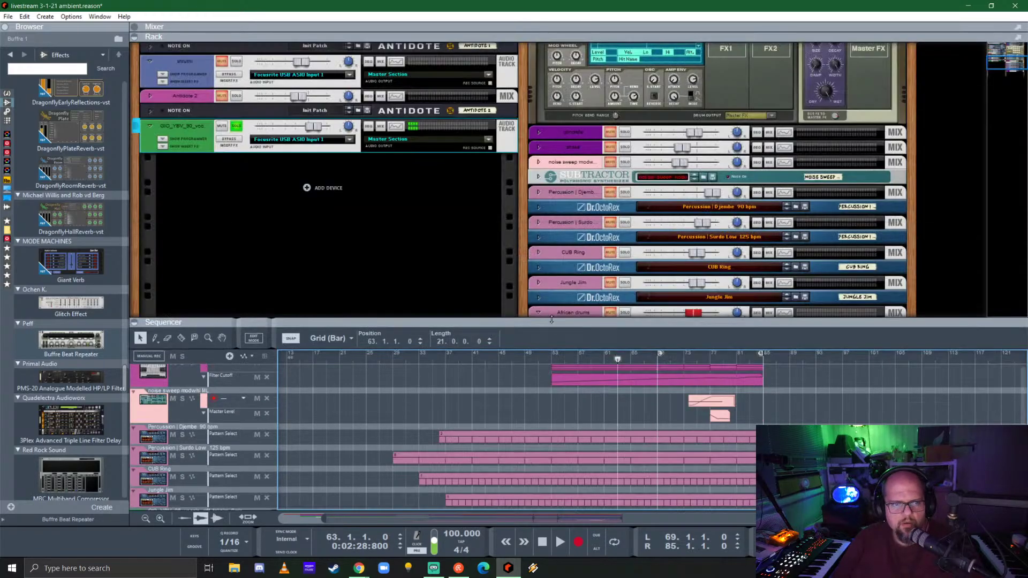
{"action": "left_click", "coordinate": [236, 126]}
{"action": "key", "text": "space"}
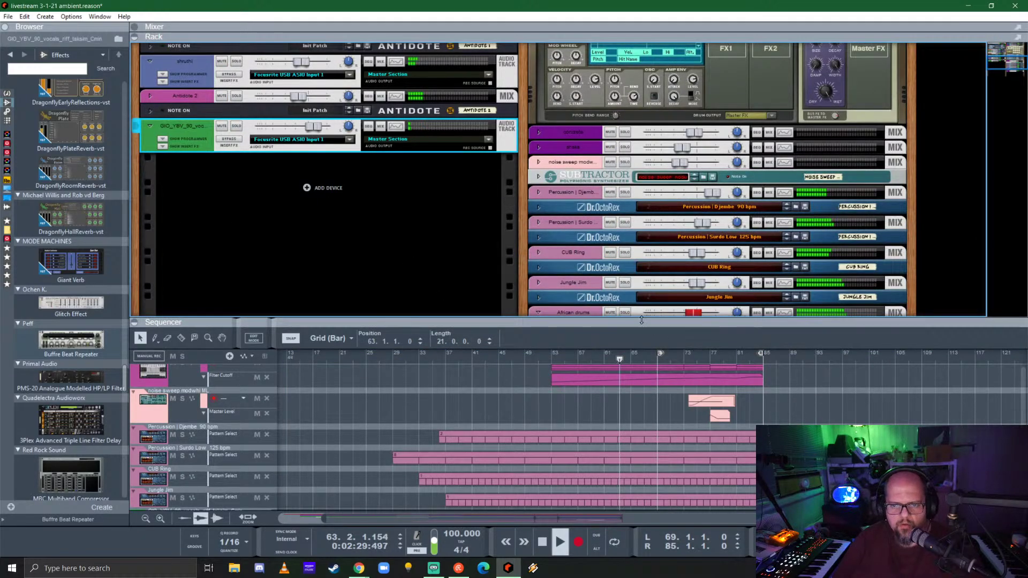
{"action": "left_click_drag", "start_coordinate": [641, 320], "coordinate": [642, 116]}
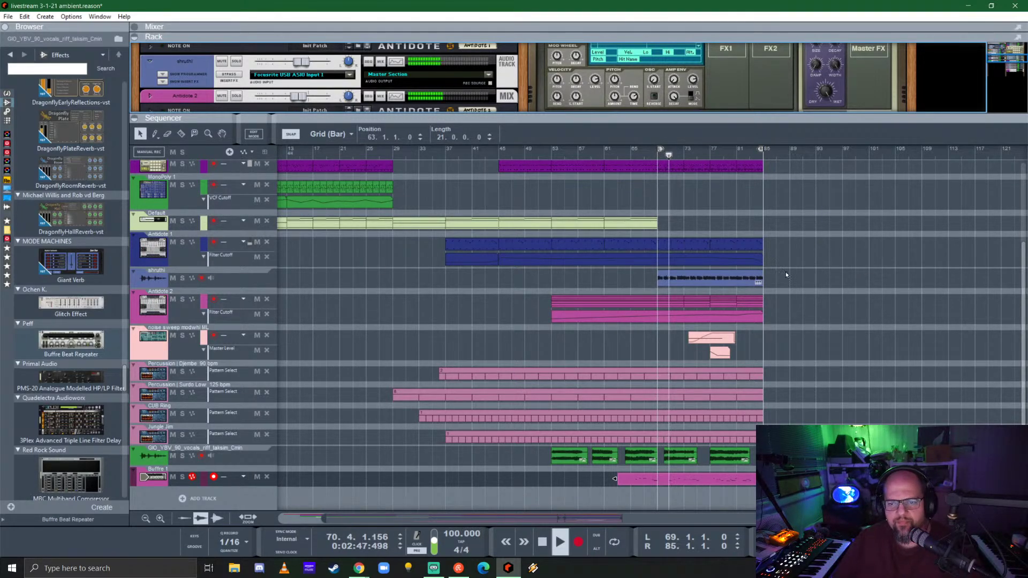
{"action": "scroll", "coordinate": [785, 262], "scroll_direction": "up", "scroll_amount": 5}
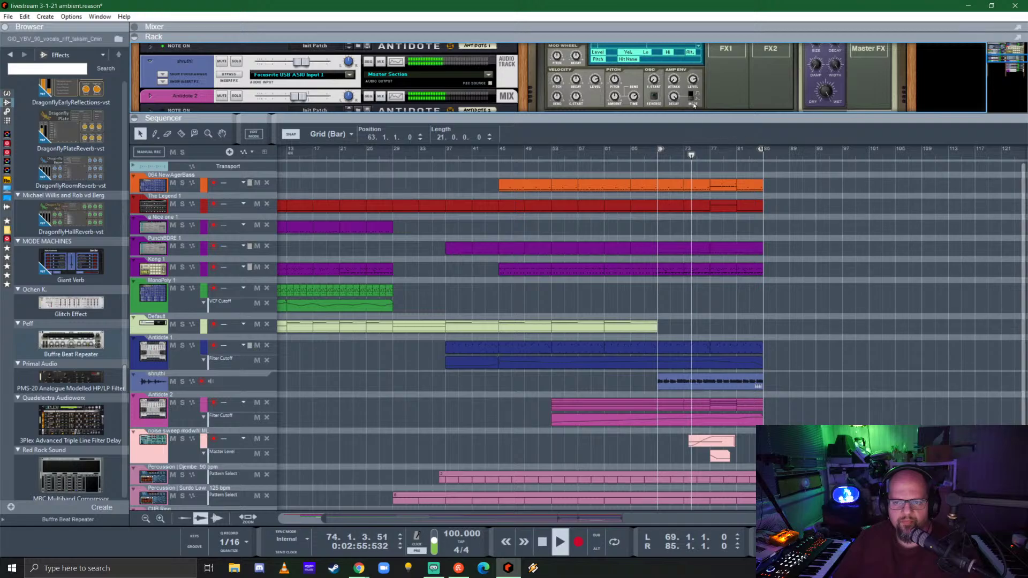
- Color the Antidote 2 mixer channel Dark Green and rename it "saw pad"
{"action": "key", "text": "F5"}
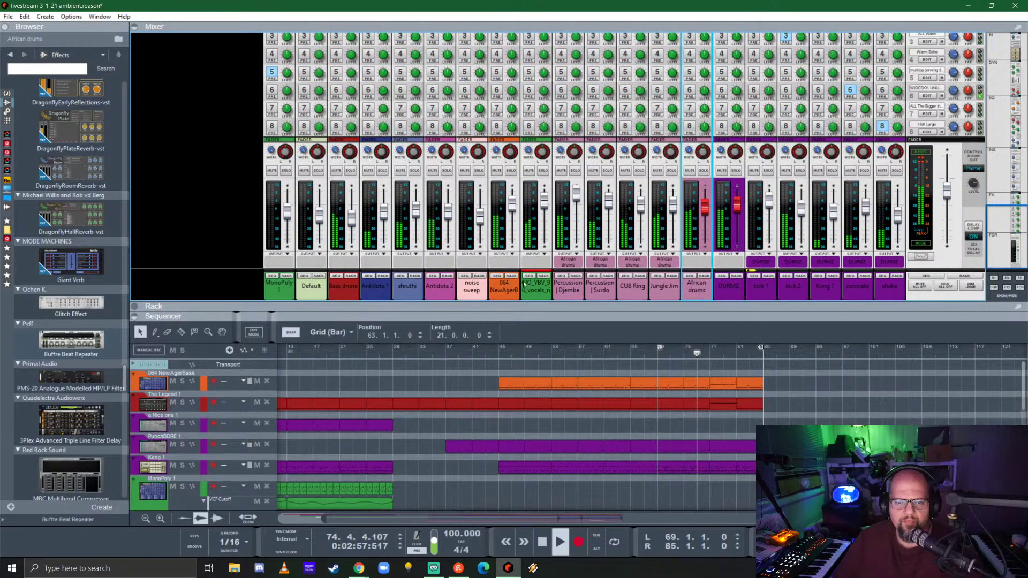
{"action": "left_click", "coordinate": [442, 291]}
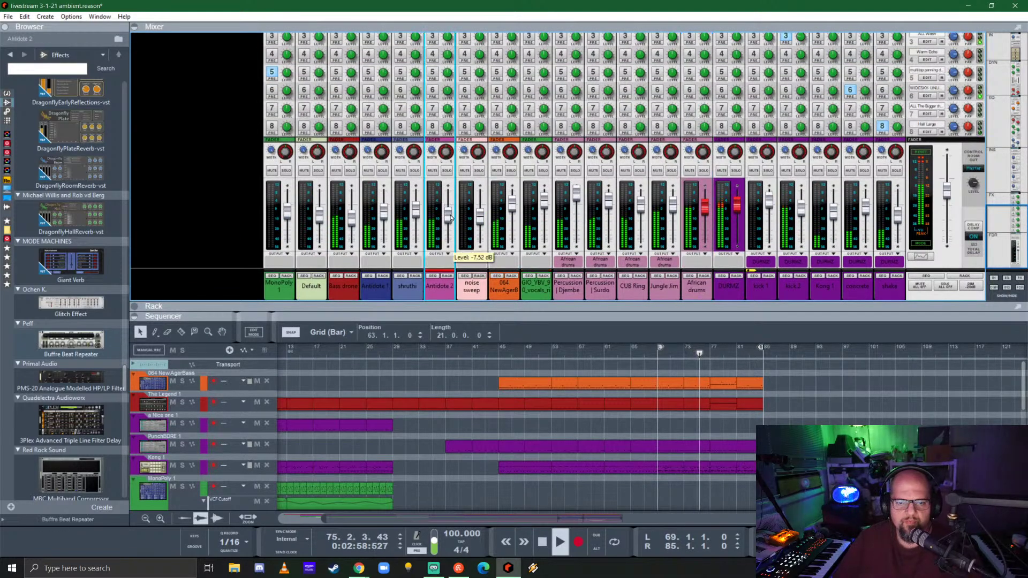
{"action": "right_click", "coordinate": [443, 293]}
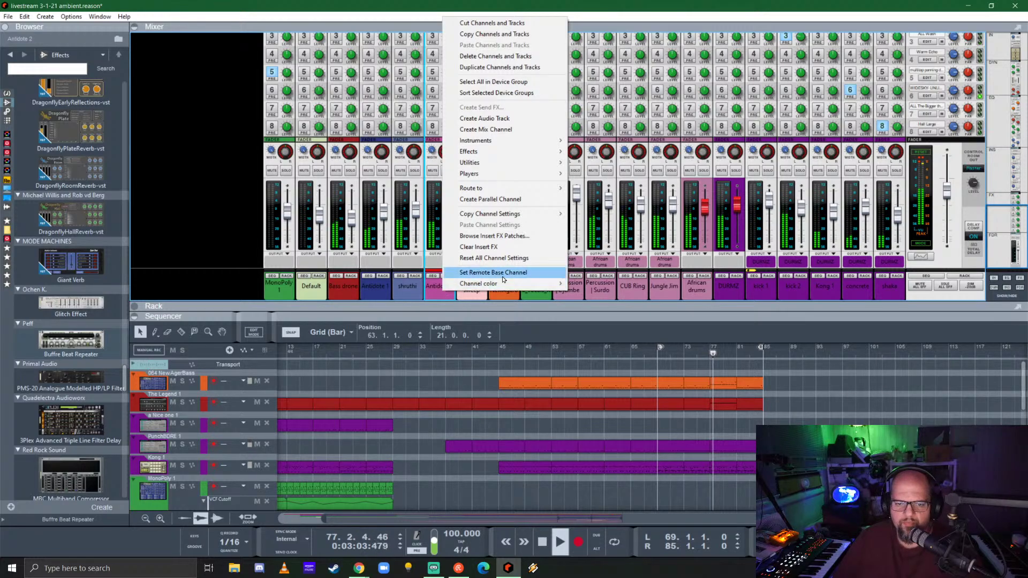
{"action": "mouse_move", "coordinate": [508, 289]}
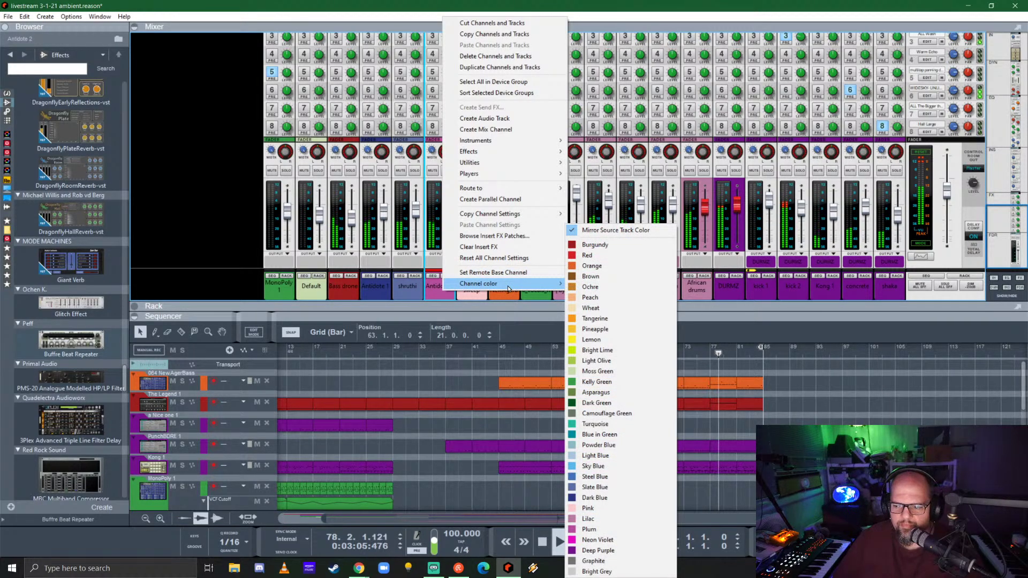
{"action": "left_click", "coordinate": [594, 403]}
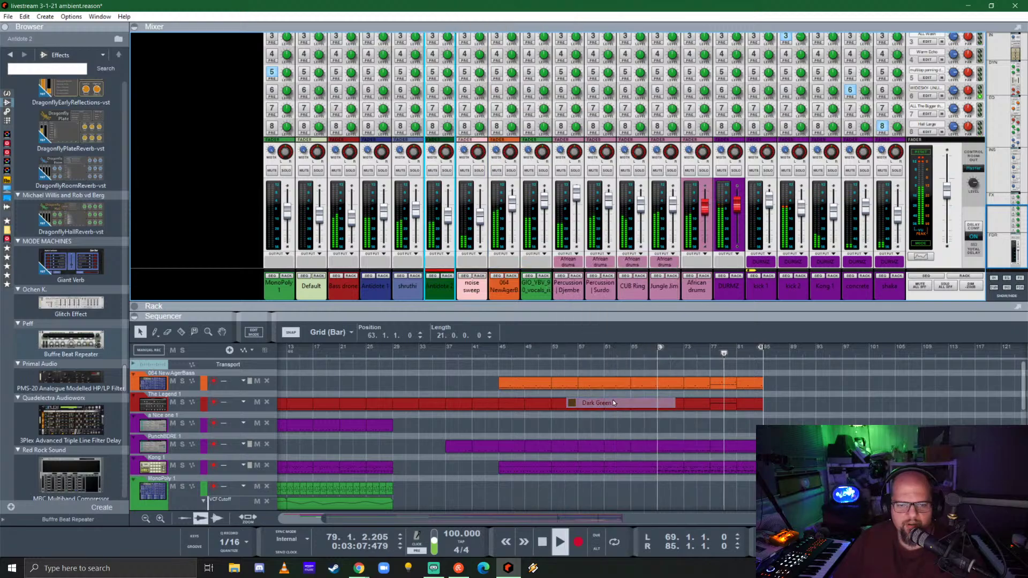
{"action": "double_click", "coordinate": [441, 287]}
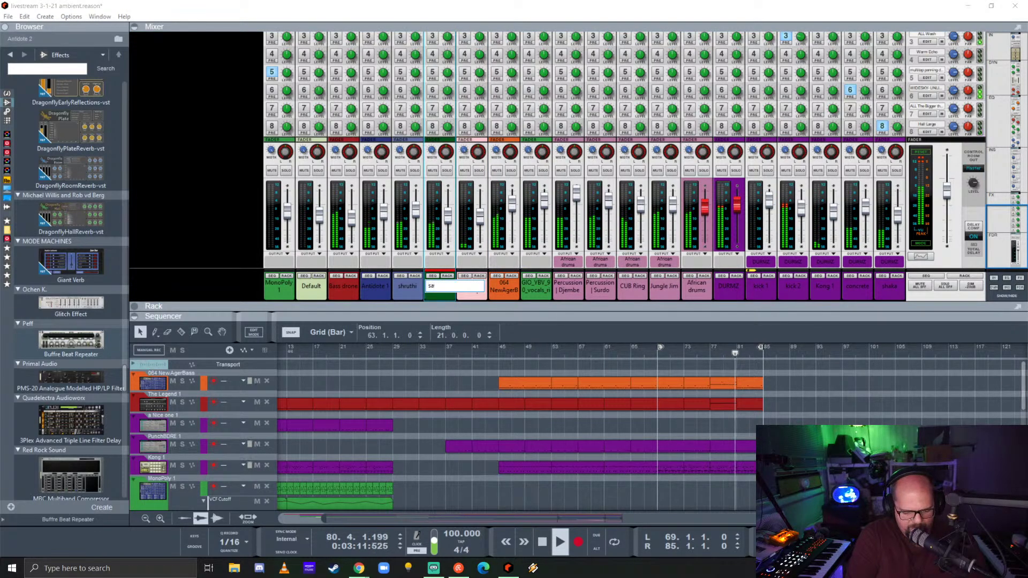
{"action": "key", "text": "Return"}
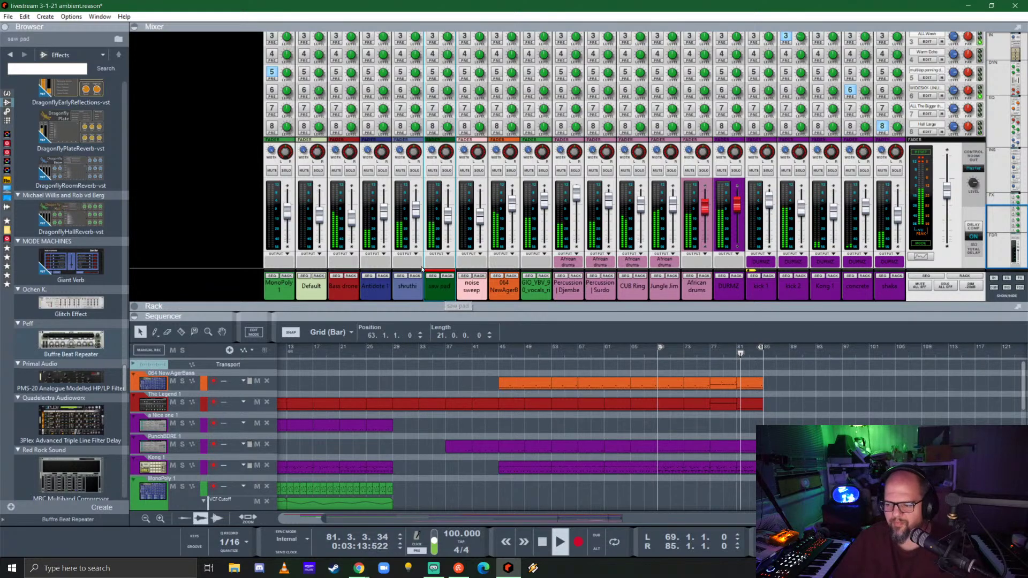
- Stop playback, solo the kick 1 channel in the mixer, and play from bar 21
{"action": "left_click_drag", "start_coordinate": [625, 316], "coordinate": [626, 112]}
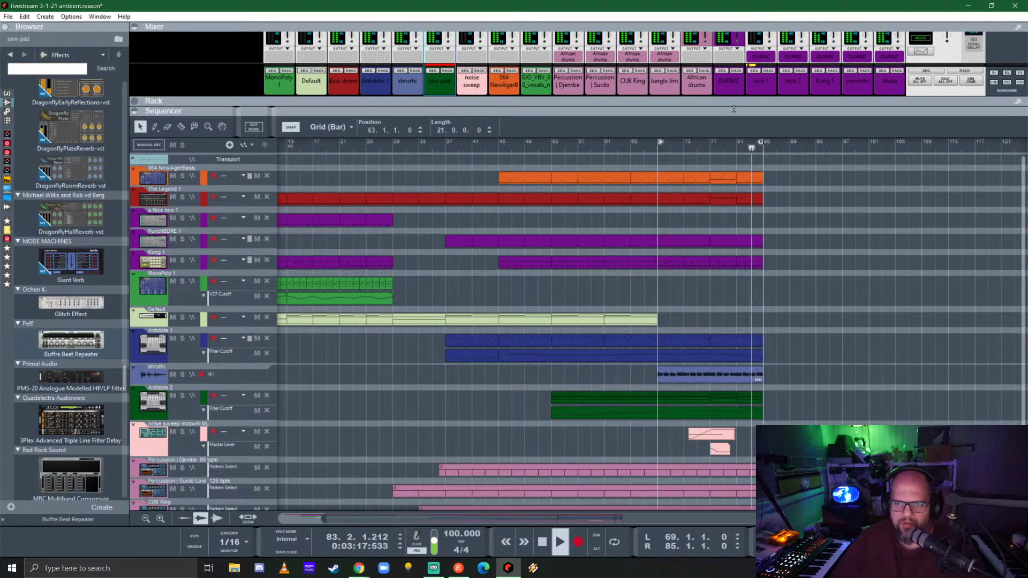
{"action": "left_click_drag", "start_coordinate": [778, 111], "coordinate": [779, 319]}
{"action": "key", "text": "space"}
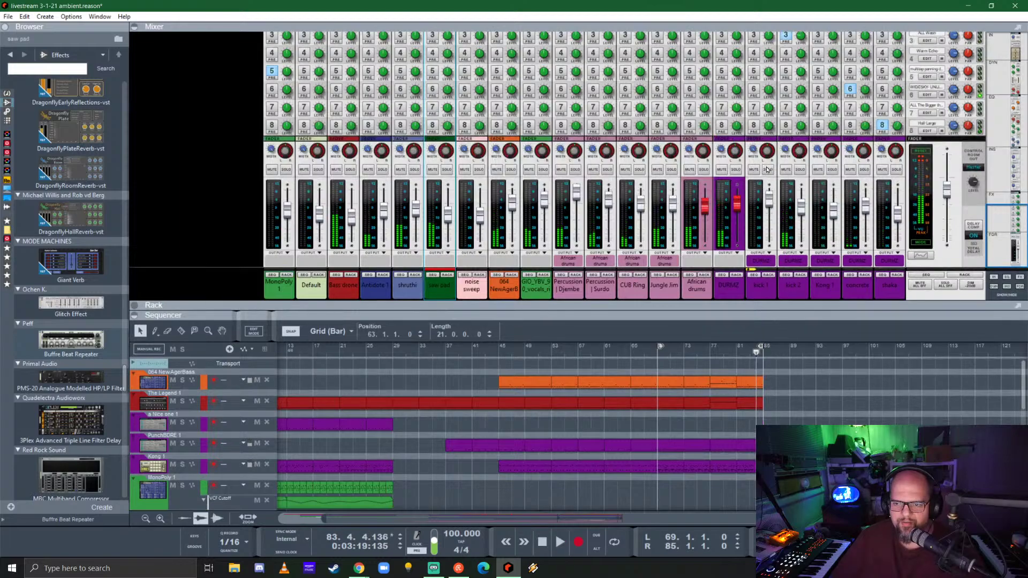
{"action": "scroll", "coordinate": [516, 367], "scroll_direction": "left", "scroll_amount": 4}
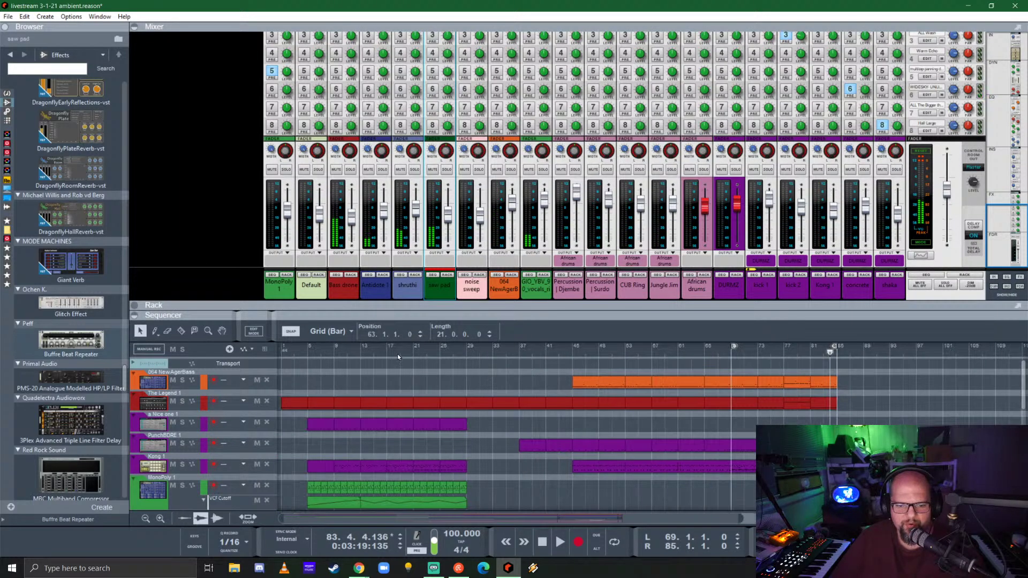
{"action": "left_click", "coordinate": [412, 347]}
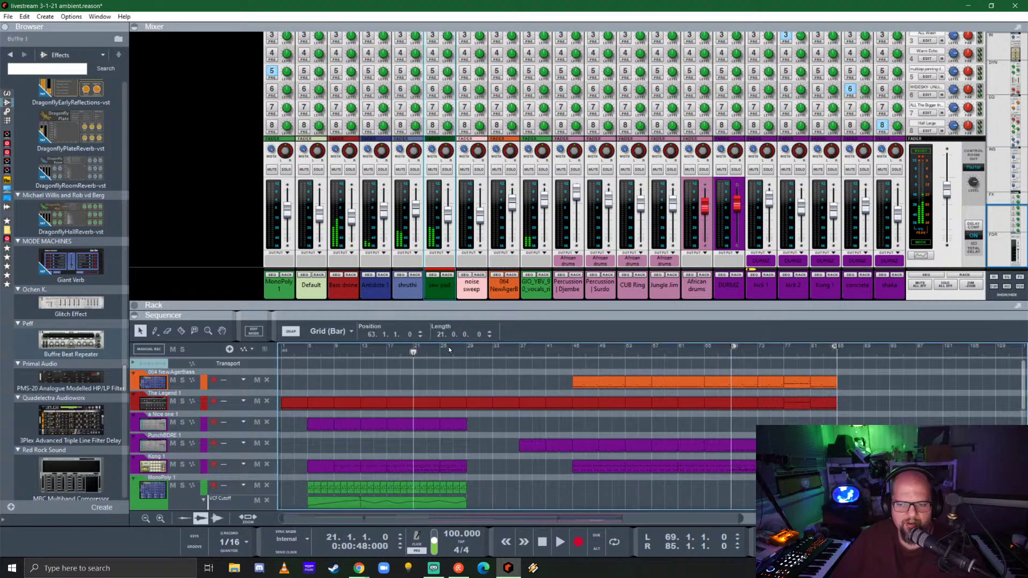
{"action": "left_click", "coordinate": [769, 170]}
{"action": "key", "text": "space"}
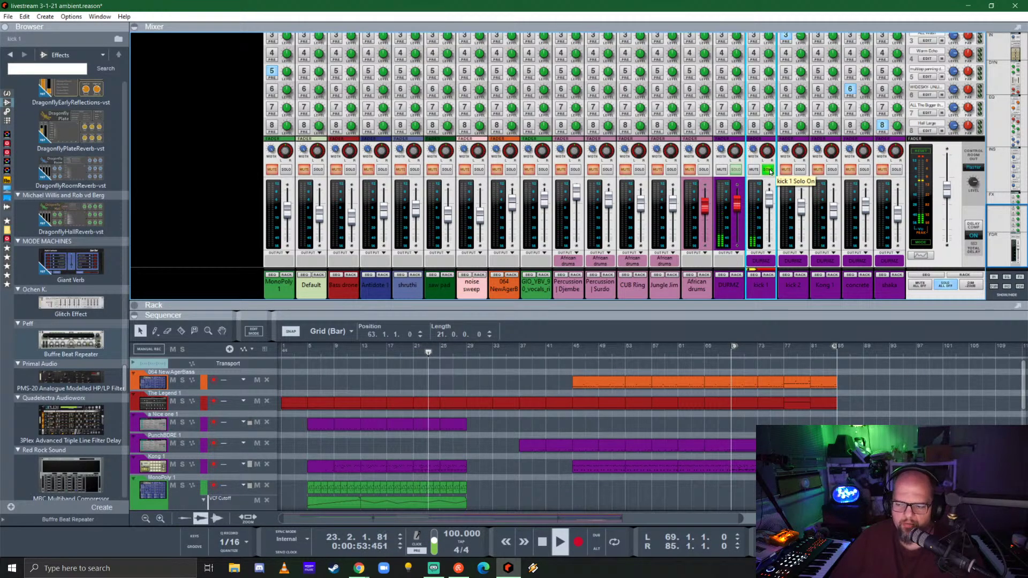
- Unsolo the kick 1 channel and audition the kick 2 channel soloed from bar 37, ending with its solo off
{"action": "left_click", "coordinate": [769, 170]}
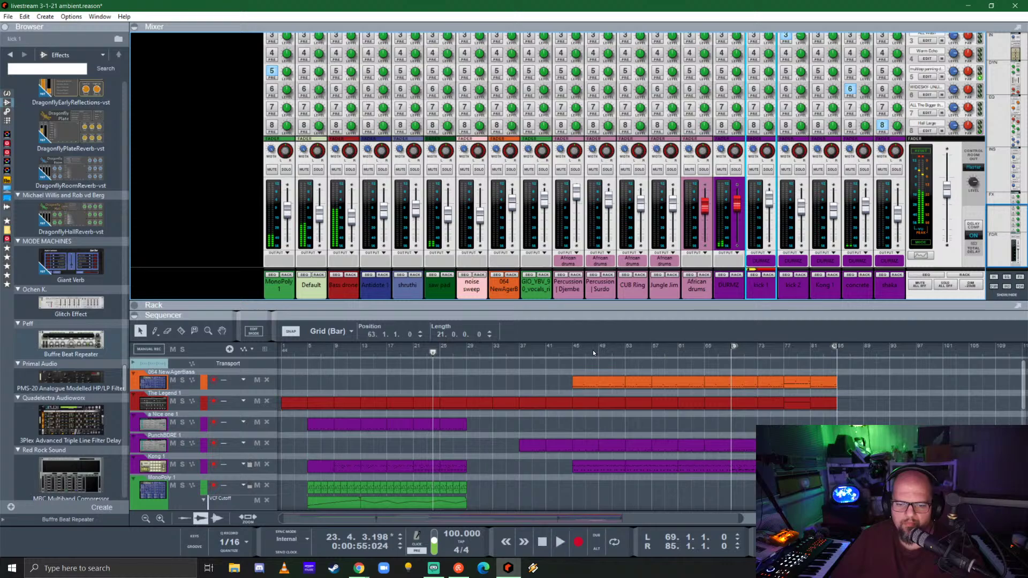
{"action": "left_click", "coordinate": [513, 356]}
{"action": "left_click", "coordinate": [800, 170]}
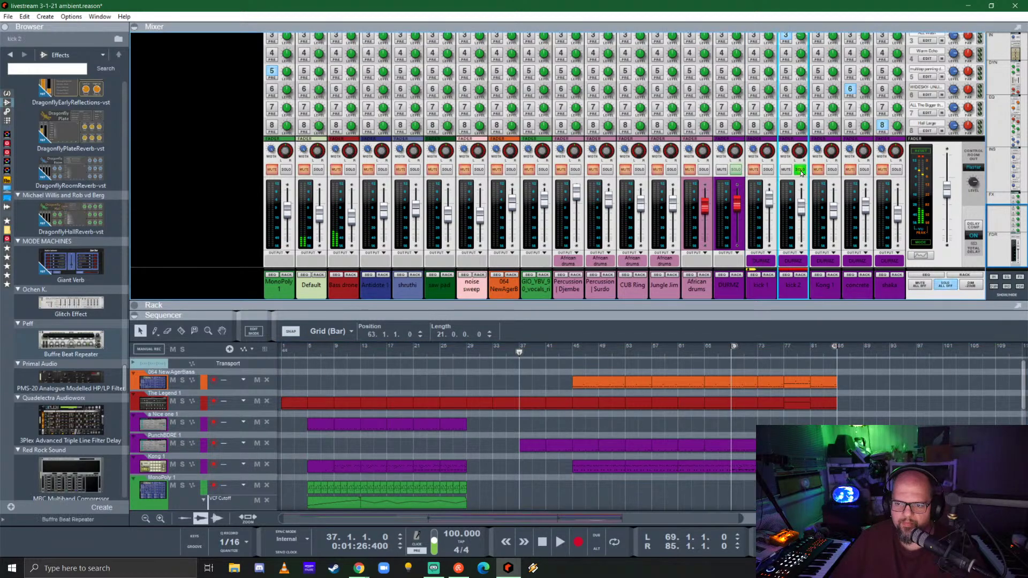
{"action": "key", "text": "space"}
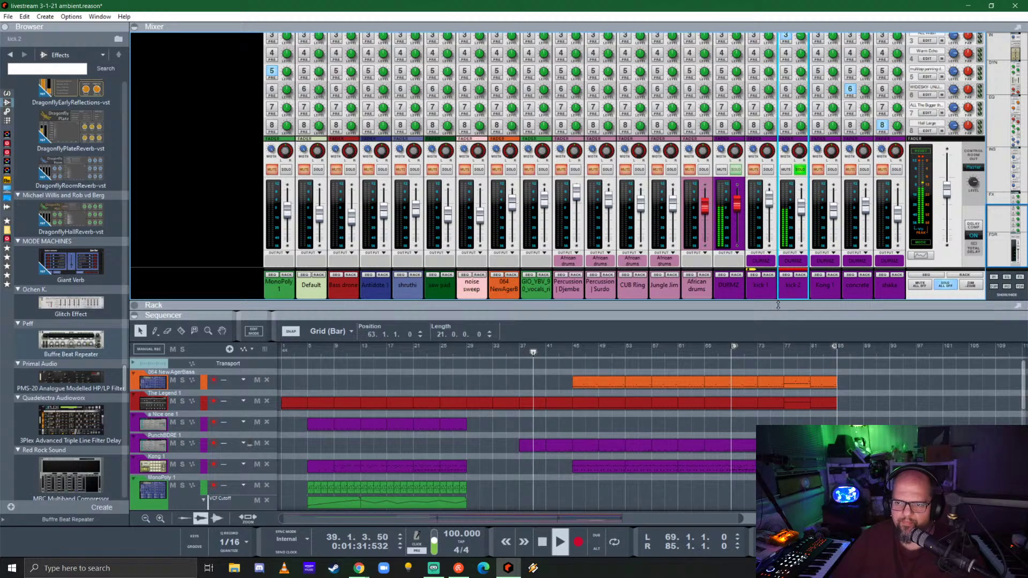
{"action": "left_click", "coordinate": [800, 170]}
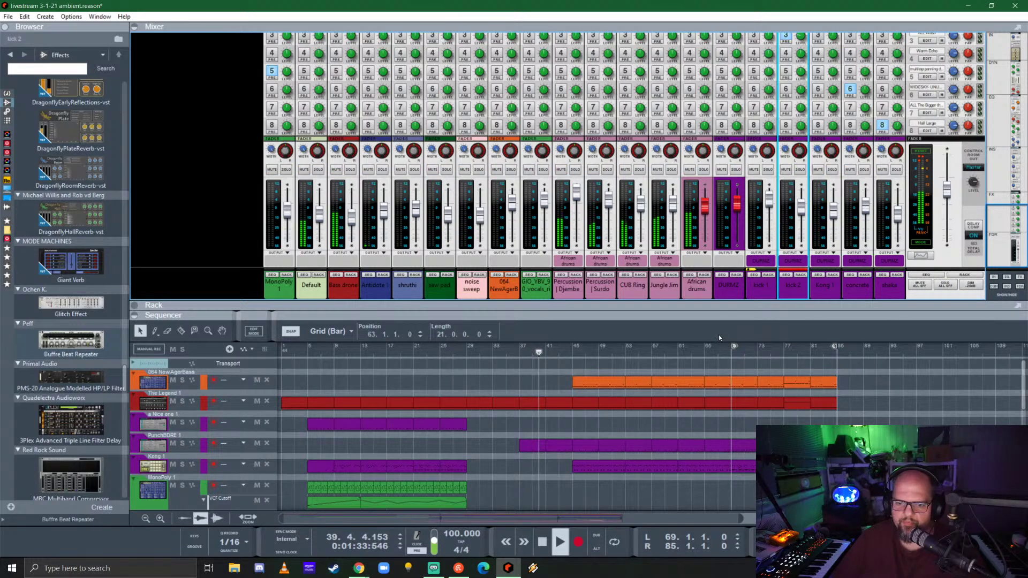
- Enlarge the sequencer to show the lower tracks and play the full mix from bar 37
{"action": "left_click_drag", "start_coordinate": [710, 313], "coordinate": [709, 149]}
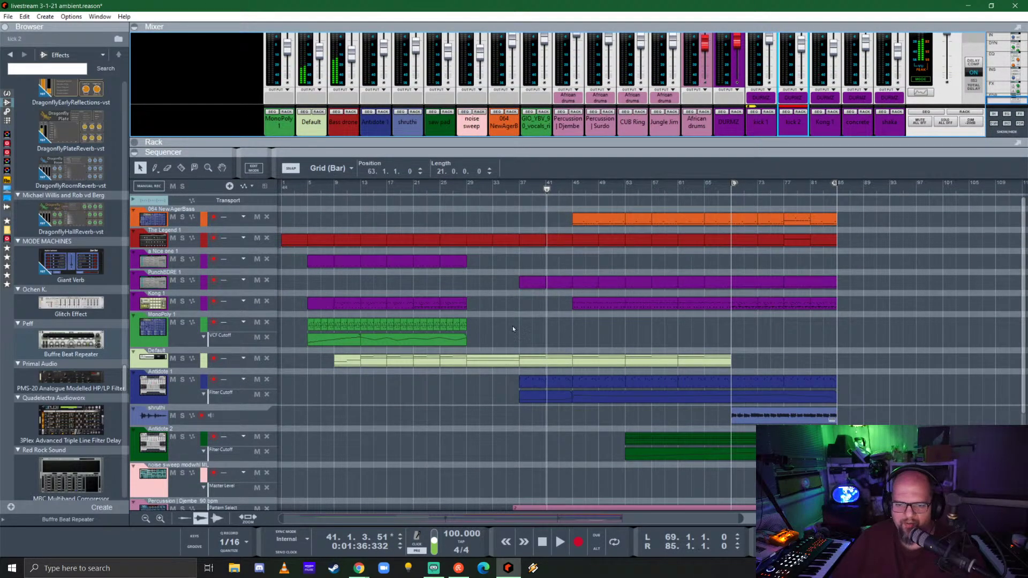
{"action": "scroll", "coordinate": [512, 329], "scroll_direction": "down", "scroll_amount": 5}
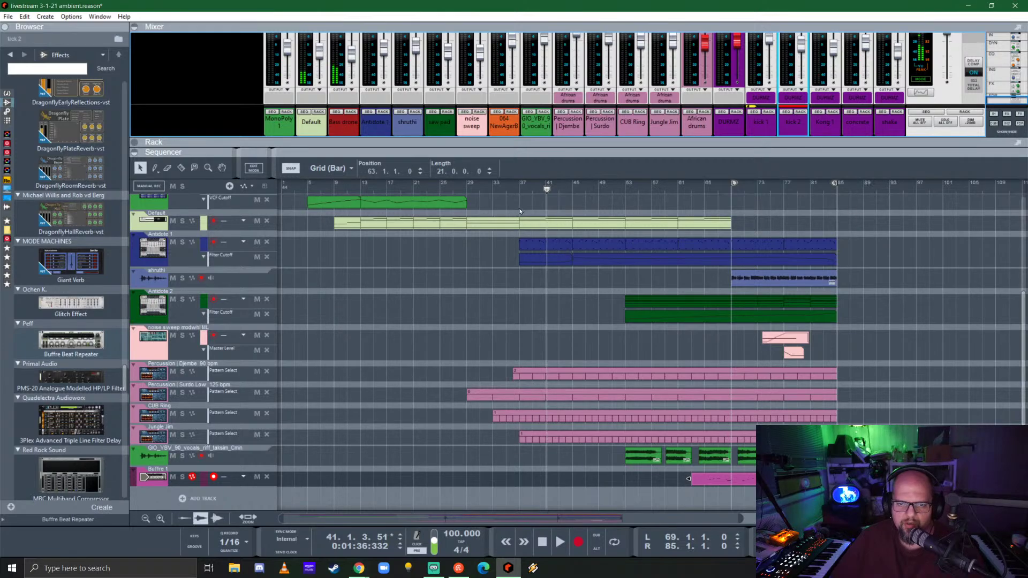
{"action": "mouse_move", "coordinate": [519, 188]}
{"action": "left_mouse_down"}
{"action": "mouse_move", "coordinate": [459, 189]}
{"action": "mouse_move", "coordinate": [519, 193]}
{"action": "left_mouse_up"}
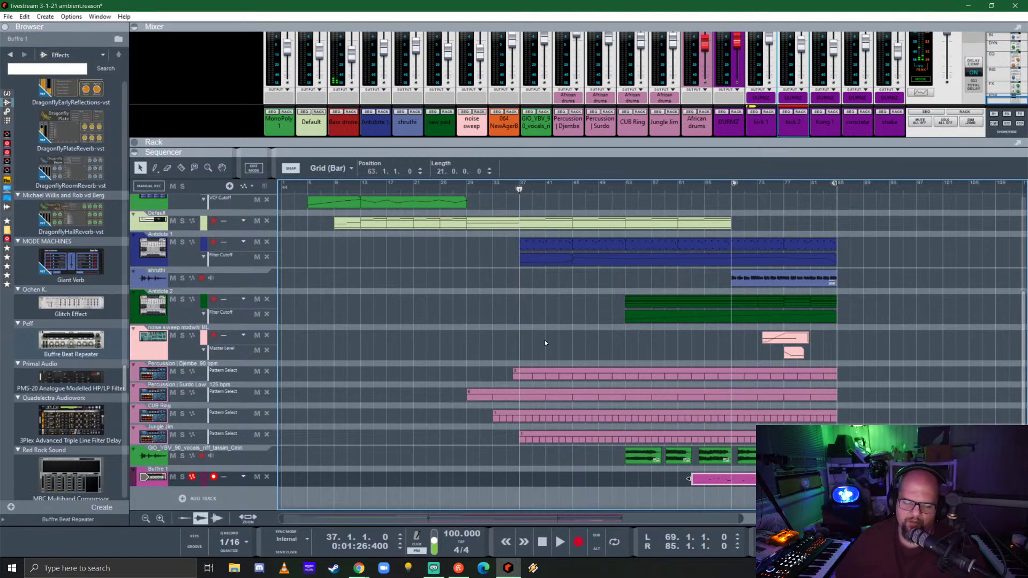
{"action": "key", "text": "space"}
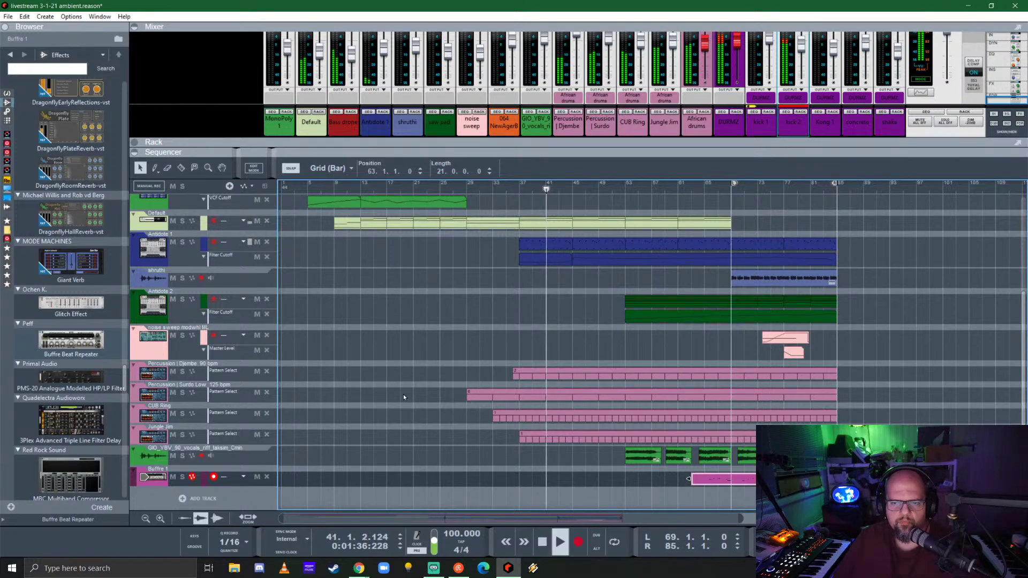
- Change the Buffre 1 track color to green to match the vocal riff track above it
{"action": "right_click", "coordinate": [159, 480]}
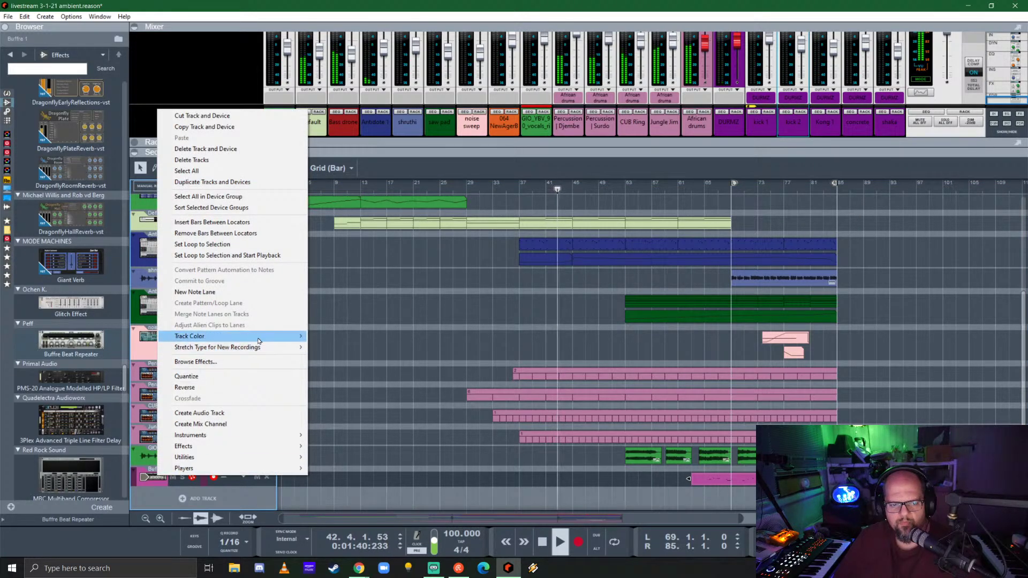
{"action": "mouse_move", "coordinate": [292, 336]}
{"action": "left_click", "coordinate": [337, 147]}
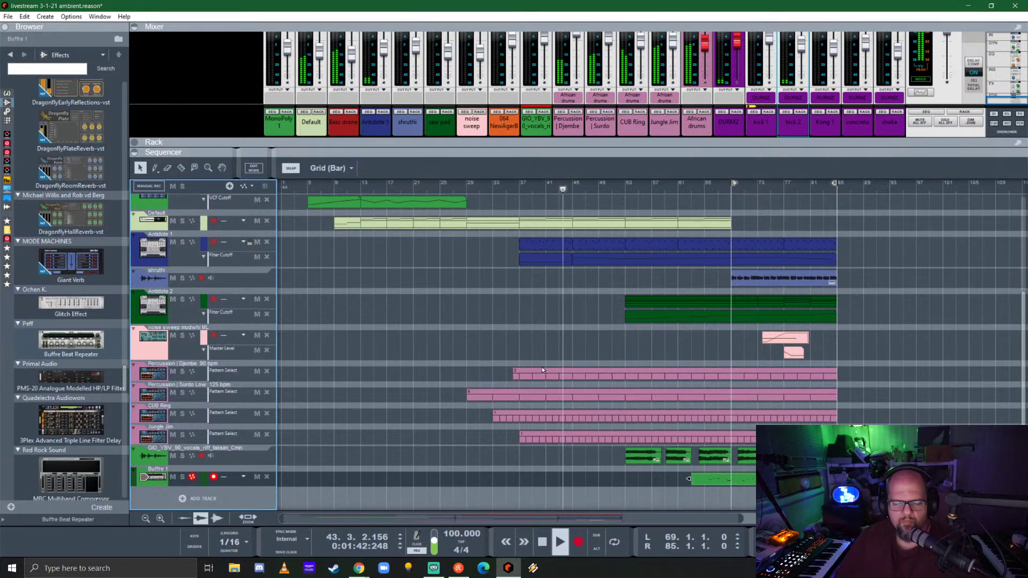
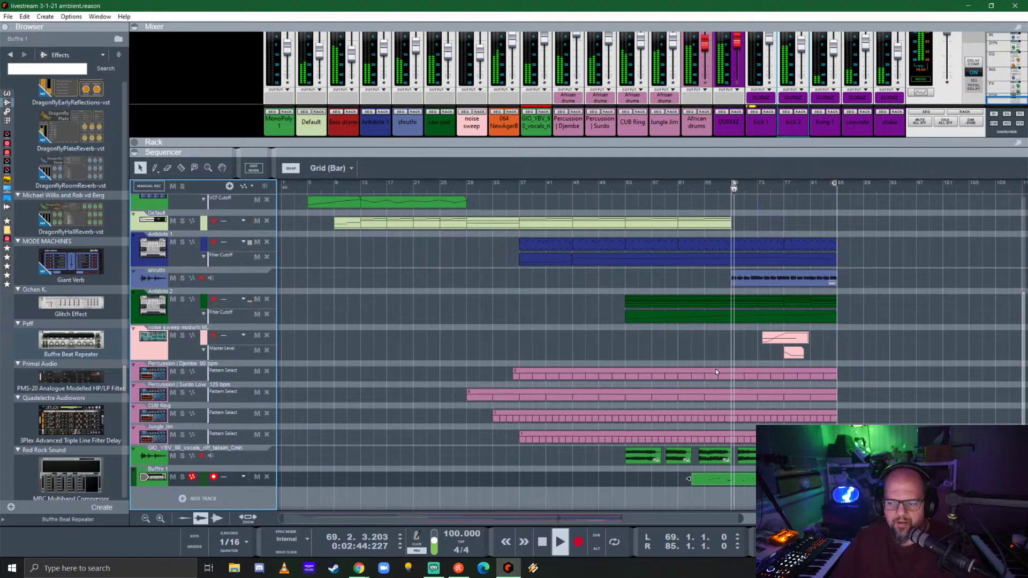
- Replace the four-bar clips at bar 69 on the 064 NewAgerBass and The Legend 1 tracks with copies of their bar 77 clips
{"action": "scroll", "coordinate": [728, 370], "scroll_direction": "up", "scroll_amount": 3}
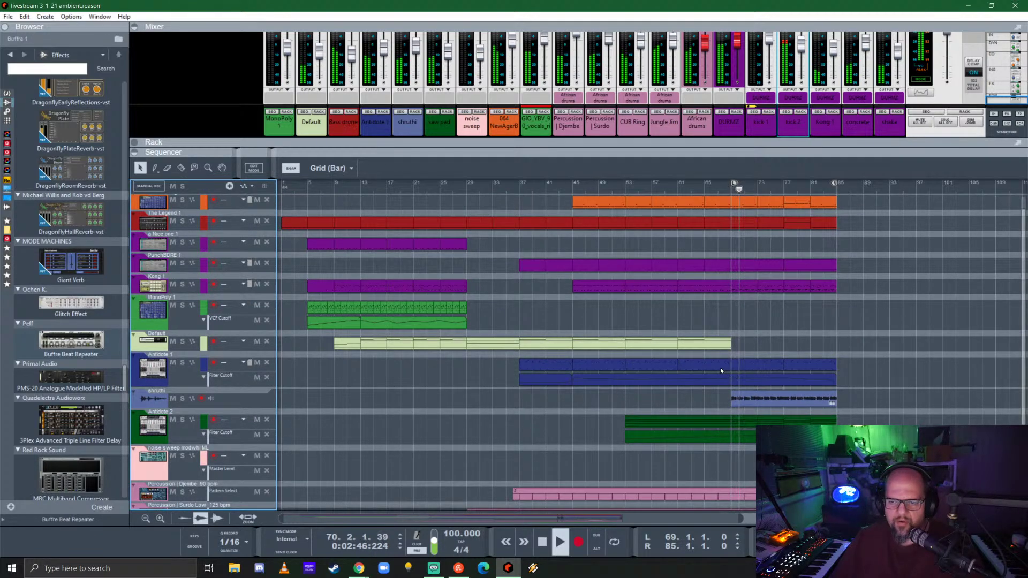
{"action": "scroll", "coordinate": [753, 265], "scroll_direction": "up", "scroll_amount": 1}
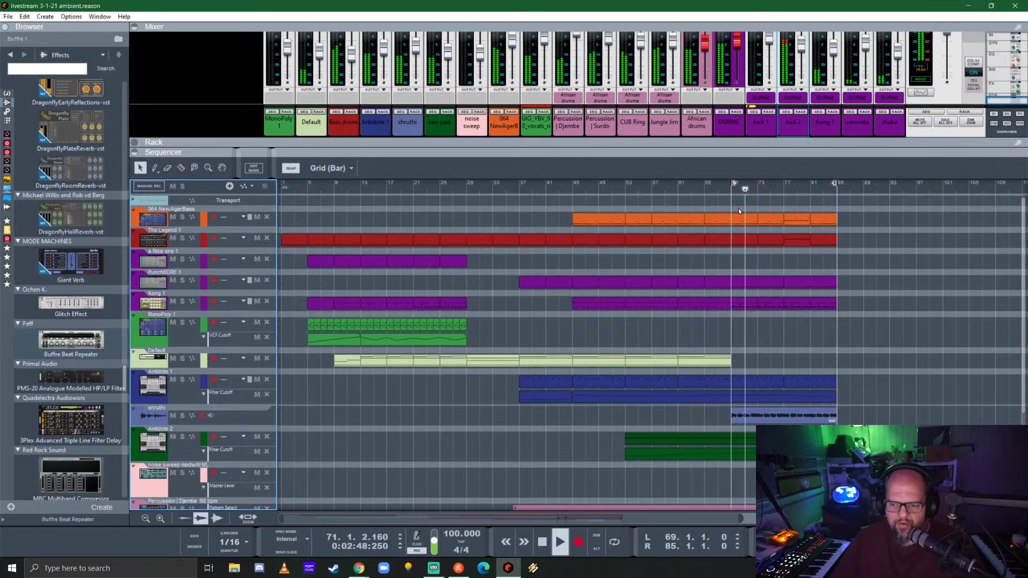
{"action": "left_click_drag", "start_coordinate": [741, 221], "coordinate": [747, 253]}
{"action": "key", "text": "Delete"}
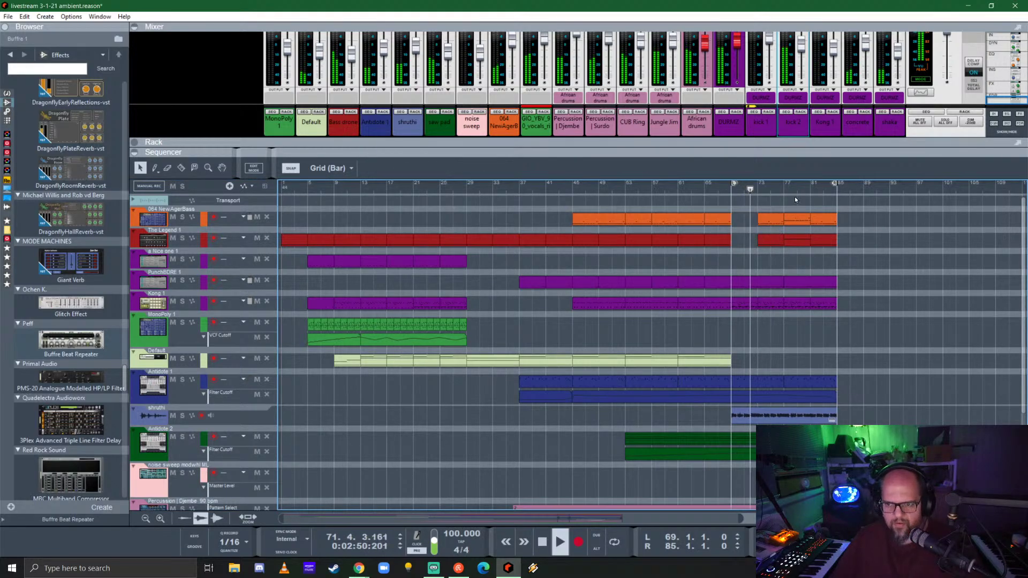
{"action": "left_click_drag", "start_coordinate": [794, 197], "coordinate": [748, 242]}
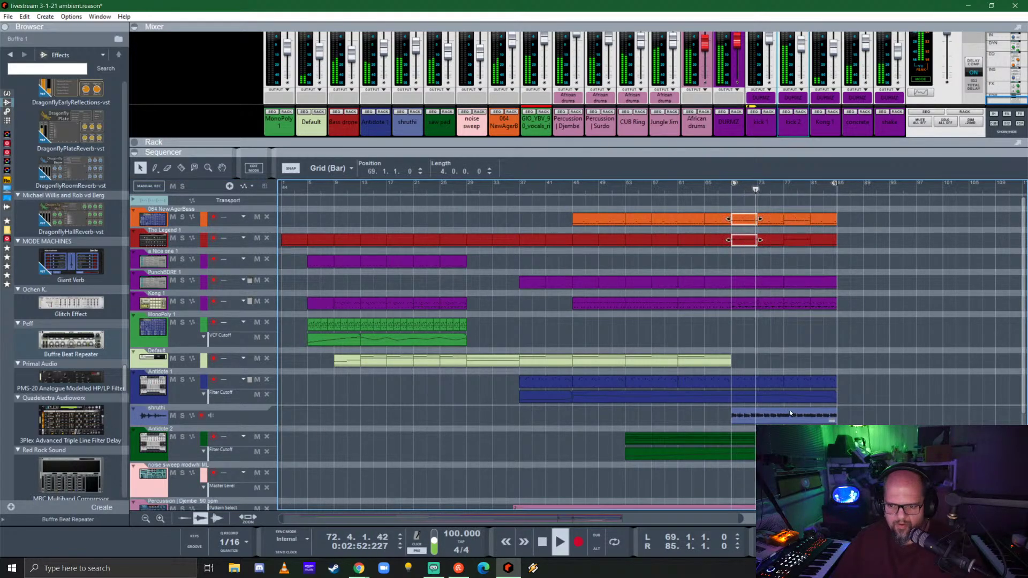
- Replace the Antidote 2 note clip at bar 69 with a copy of its bar 77 clip and play from bar 69
{"action": "scroll", "coordinate": [789, 410], "scroll_direction": "down", "scroll_amount": 5}
{"action": "left_click", "coordinate": [743, 348]}
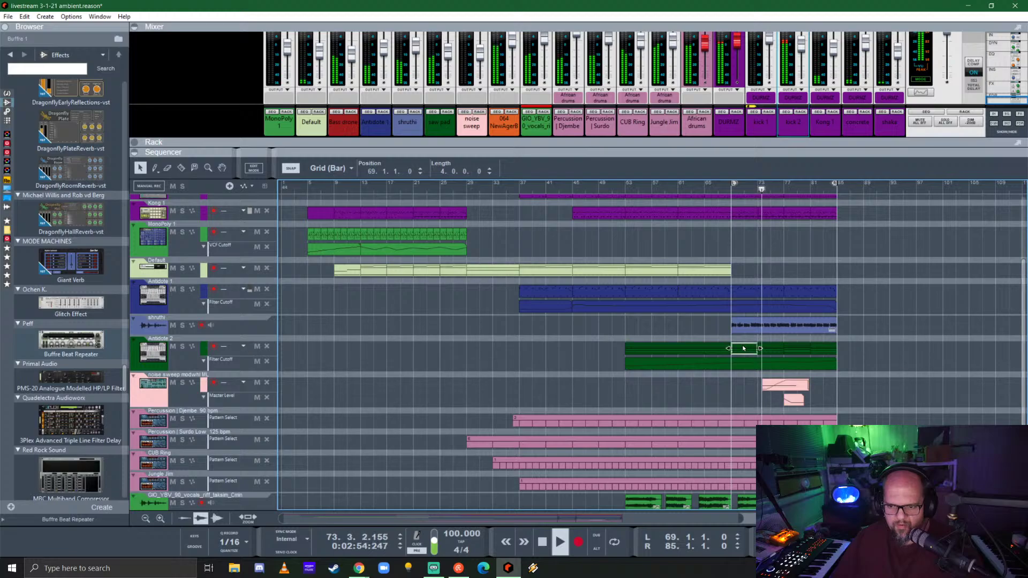
{"action": "left_click_drag", "start_coordinate": [792, 349], "coordinate": [743, 352]}
{"action": "key", "text": "space"}
{"action": "key", "text": "space"}
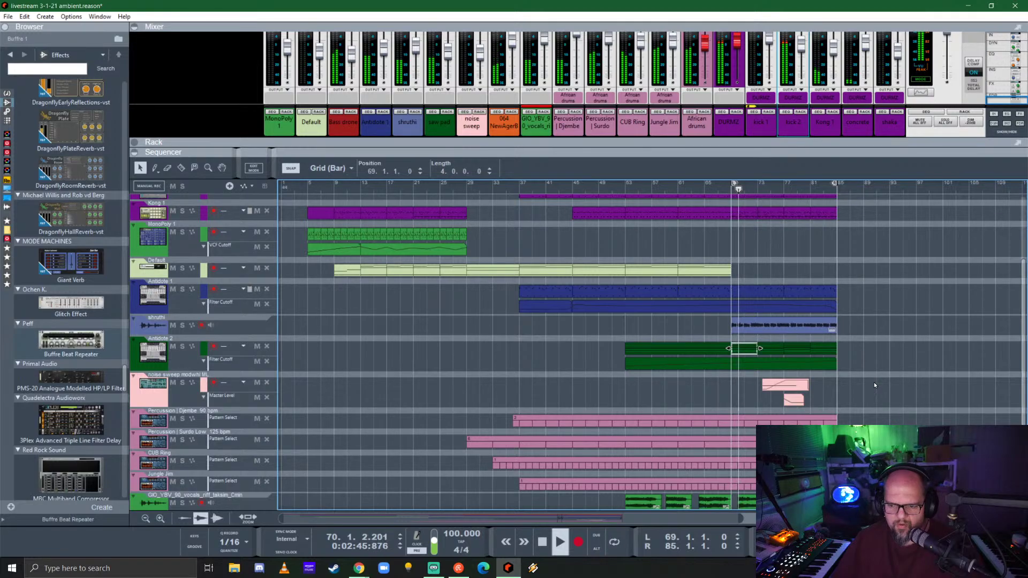
- Raise the saw pad channel's fader slightly in the mixer, keeping the sequencer enlarged
{"action": "left_click_drag", "start_coordinate": [677, 148], "coordinate": [677, 256]}
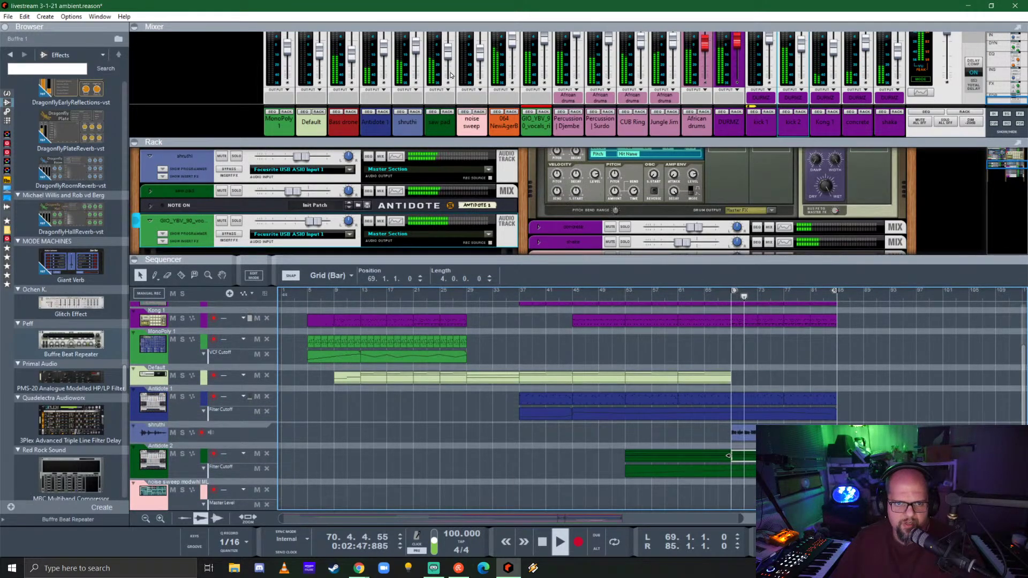
{"action": "left_click_drag", "start_coordinate": [449, 53], "coordinate": [449, 47]}
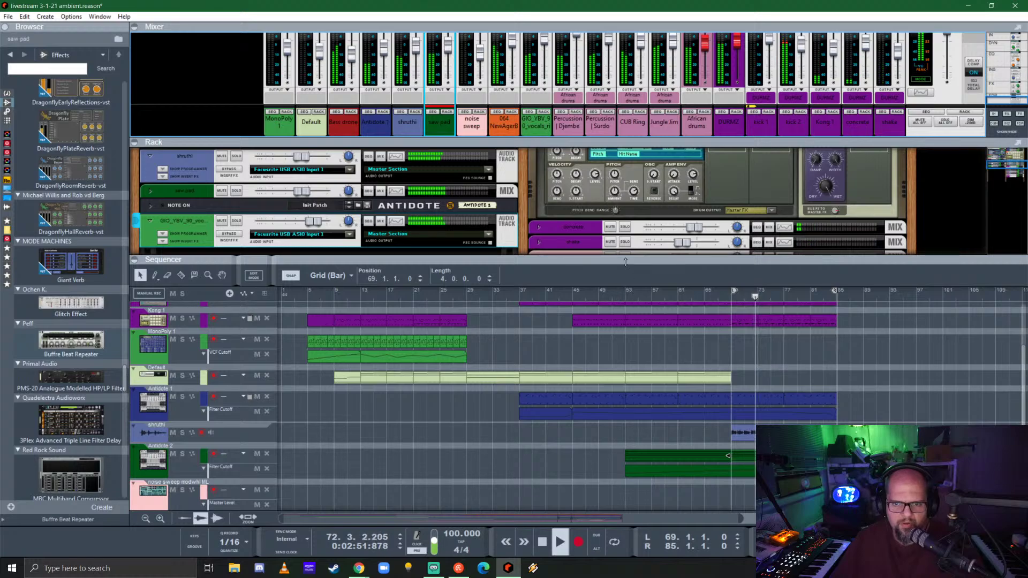
{"action": "left_click_drag", "start_coordinate": [632, 256], "coordinate": [626, 140]}
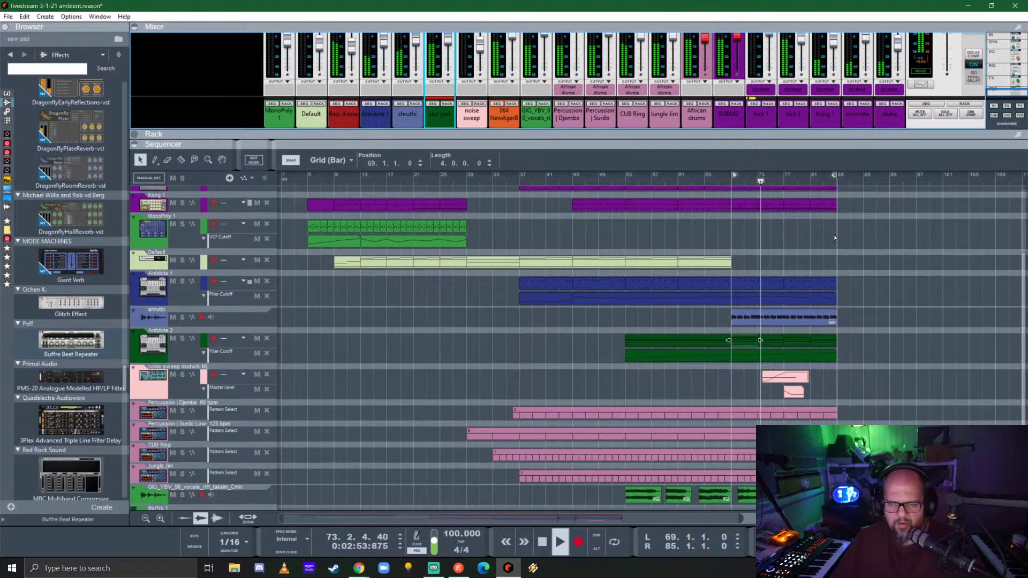
- Enlarge the sequencer down to the Buffre 1 track, stop playback, and play the arrangement from bar 1
{"action": "left_click_drag", "start_coordinate": [643, 152], "coordinate": [767, 70]}
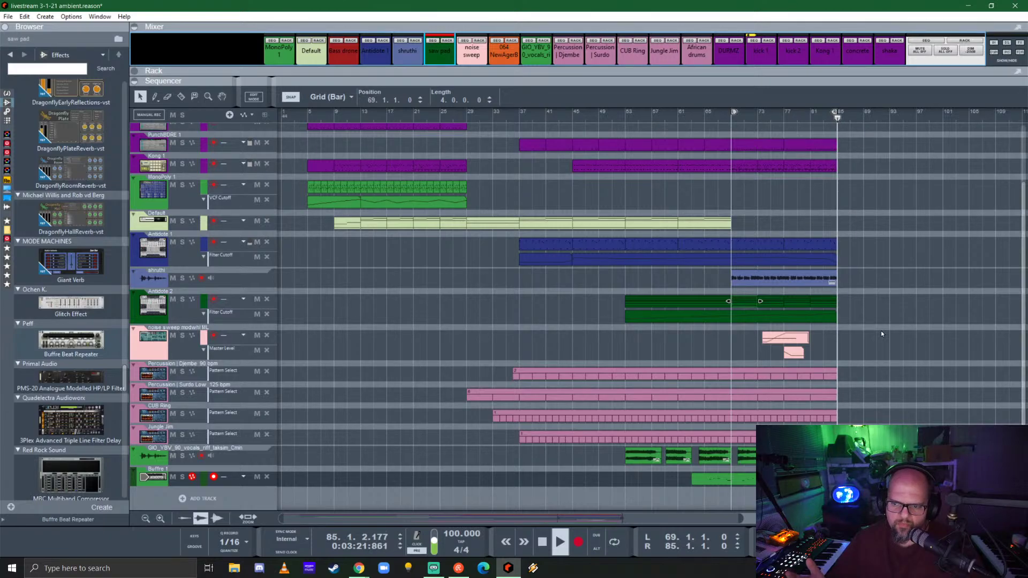
{"action": "key", "text": "space"}
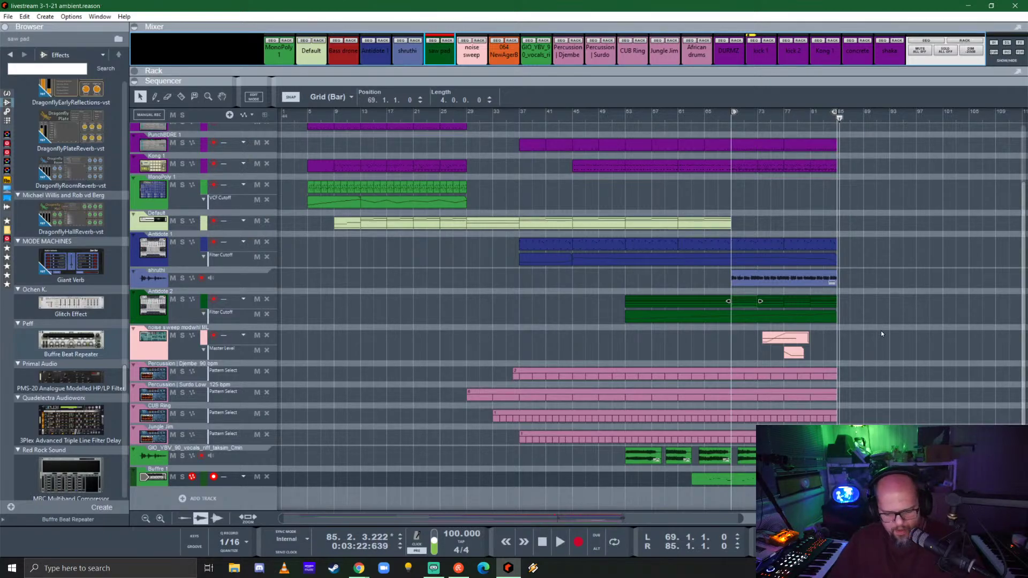
{"action": "key", "text": "KP_0"}
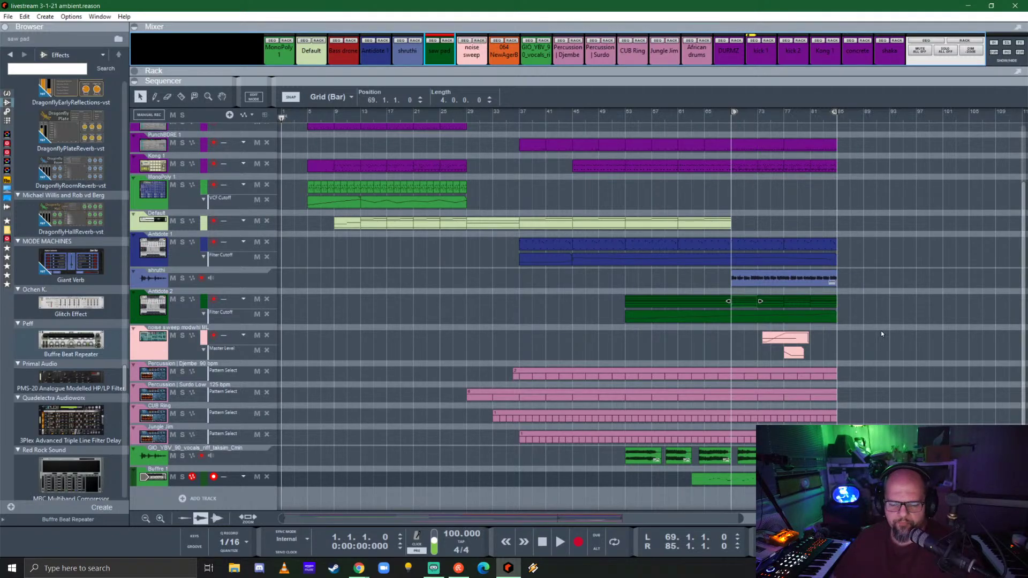
{"action": "key", "text": "space"}
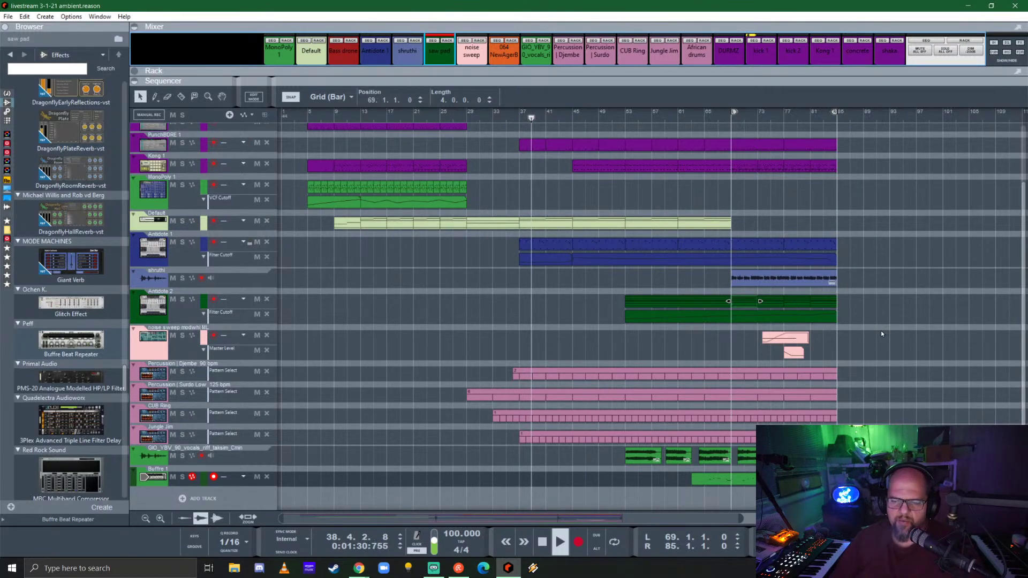
- Audition the mix with The Legend 1 track briefly muted, and delete its clips from bar 45 to bar 69
{"action": "left_click", "coordinate": [659, 347]}
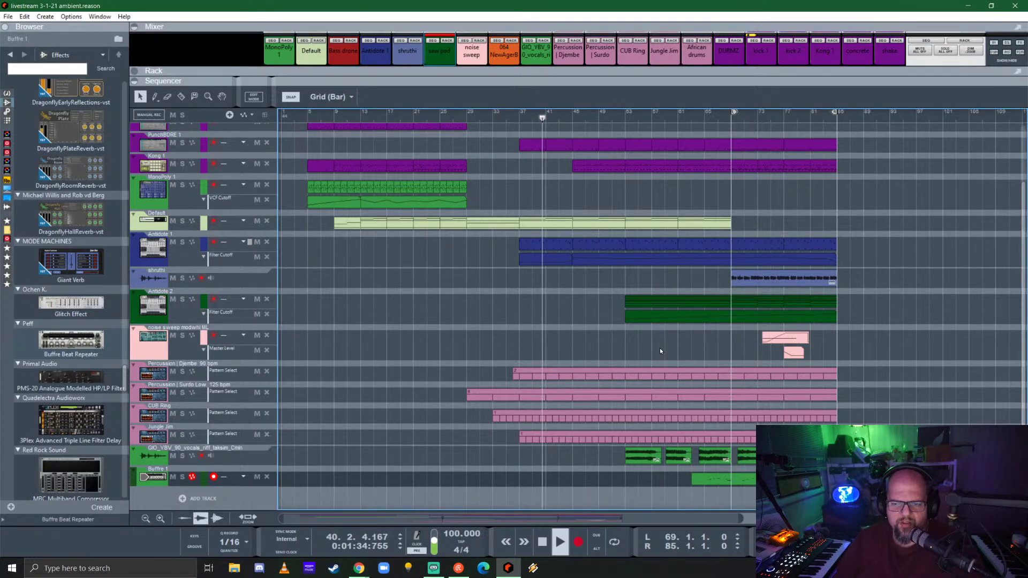
{"action": "scroll", "coordinate": [660, 347], "scroll_direction": "up", "scroll_amount": 2}
{"action": "scroll", "coordinate": [659, 348], "scroll_direction": "down", "scroll_amount": 2}
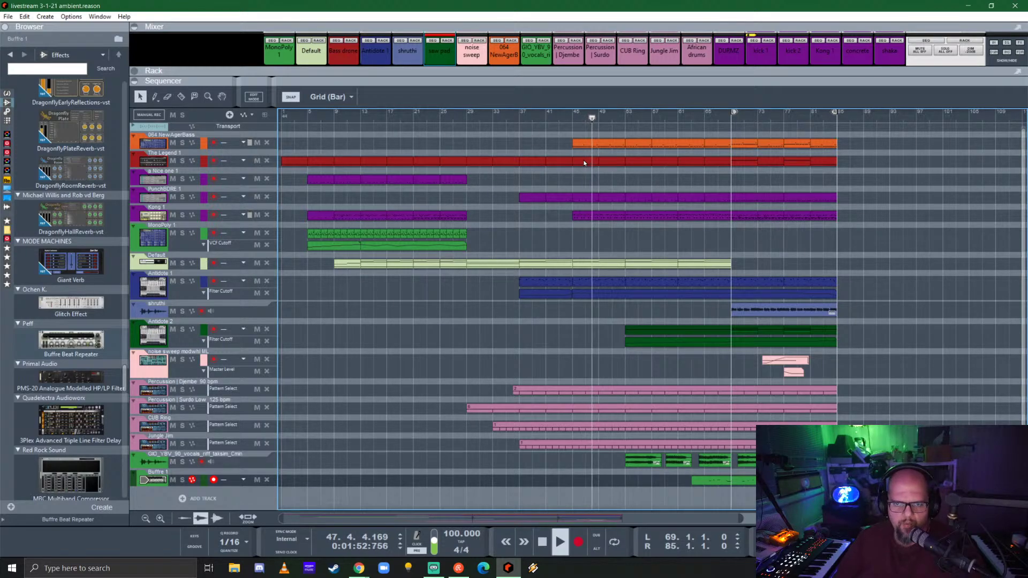
{"action": "left_click", "coordinate": [172, 160]}
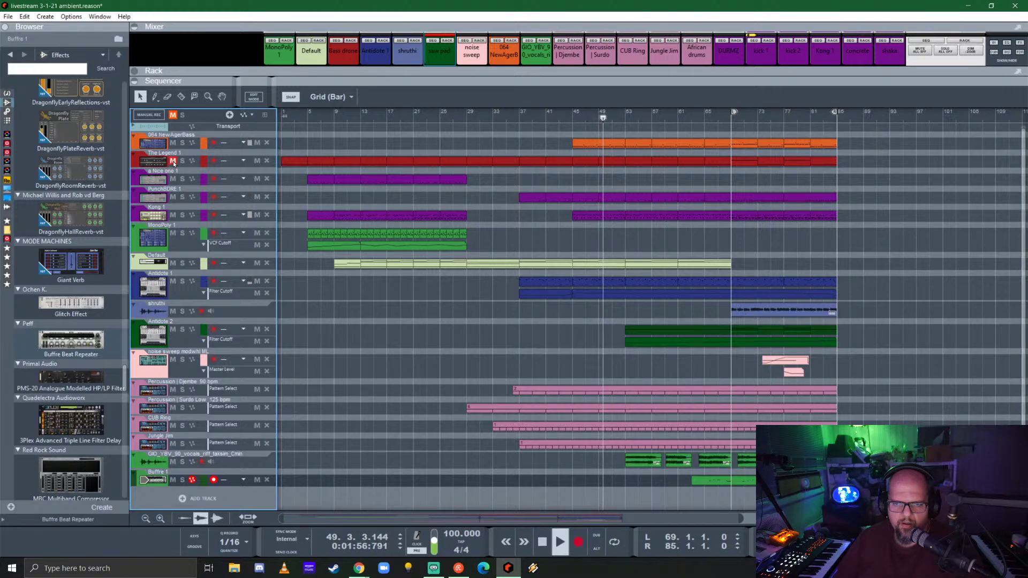
{"action": "left_click", "coordinate": [173, 160]}
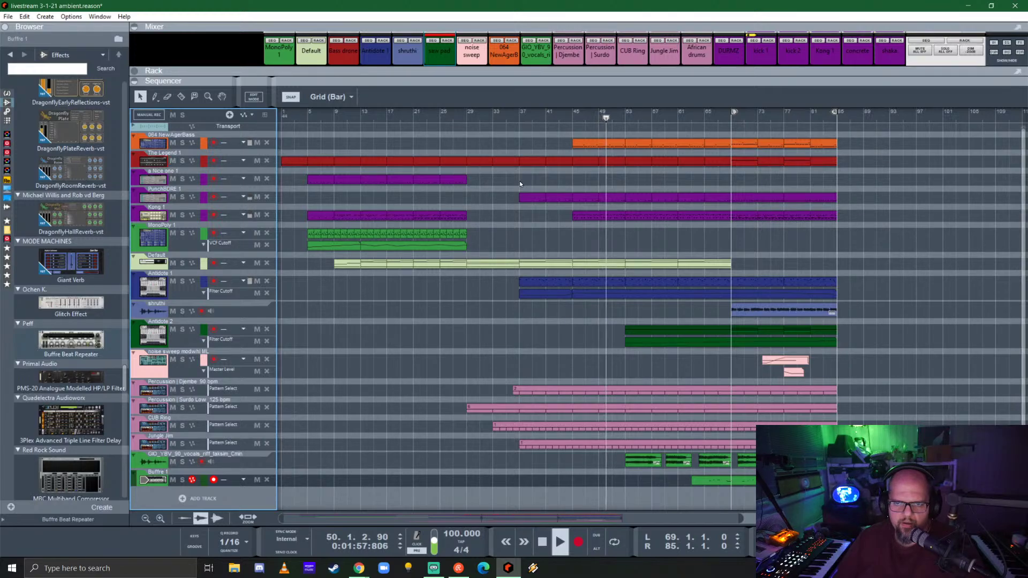
{"action": "left_click", "coordinate": [705, 162]}
{"action": "key", "text": "Delete"}
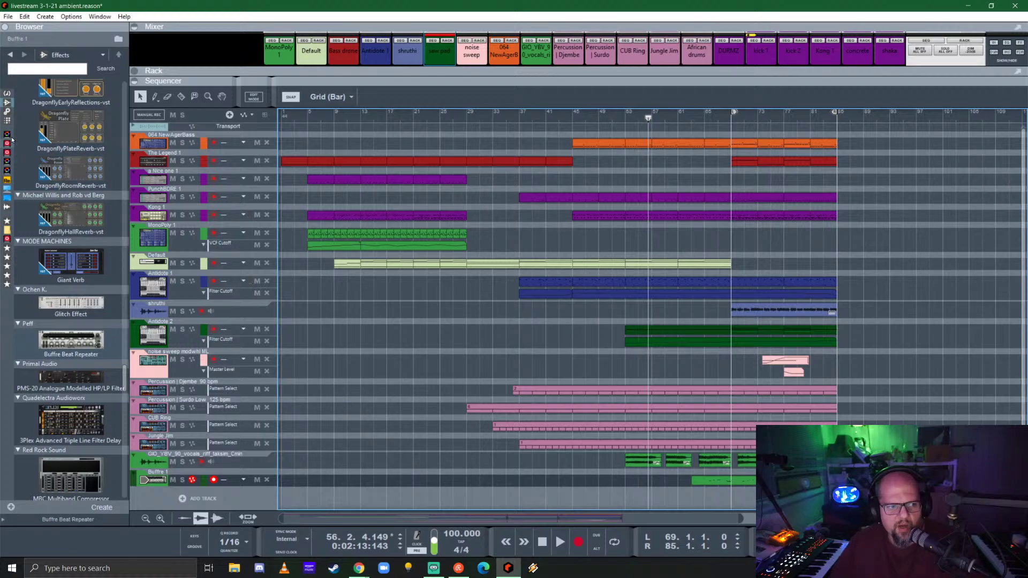
- Add the Bass Drum Boom.thor patch from Favorites to the rack below the noise sweep SubTractor and fold the new Thor device
{"action": "left_click", "coordinate": [7, 249]}
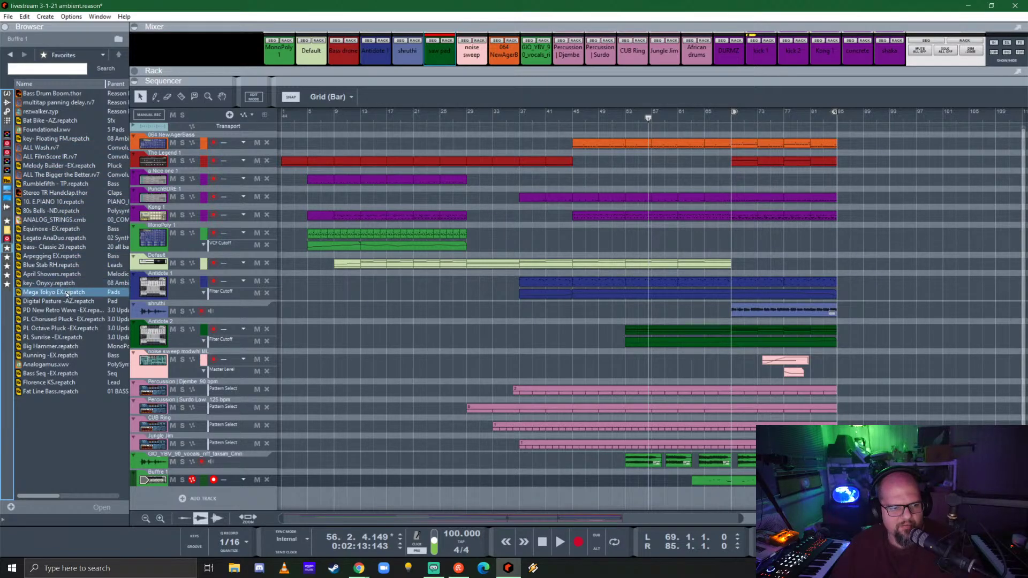
{"action": "left_click", "coordinate": [7, 257]}
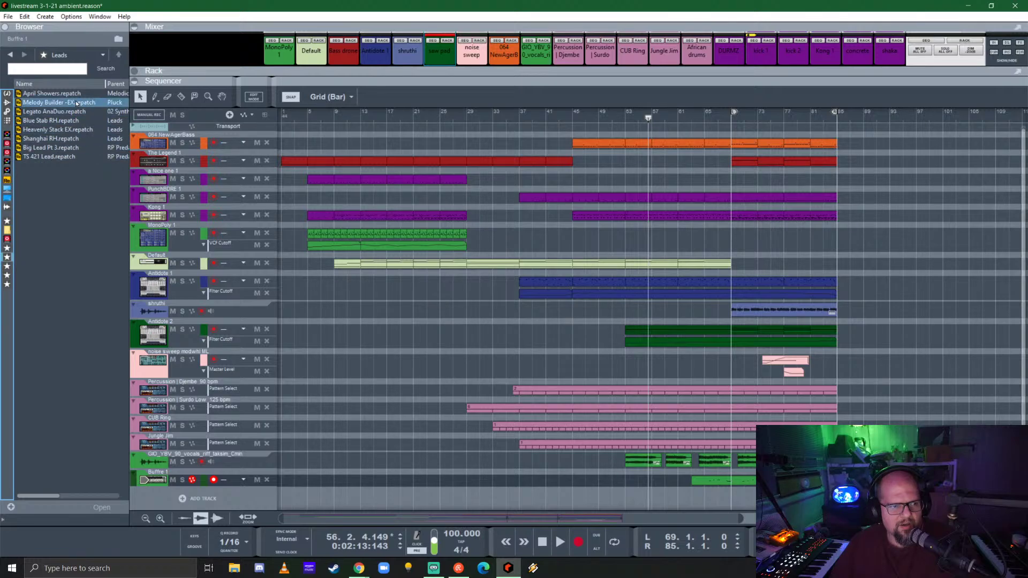
{"action": "left_click", "coordinate": [7, 248]}
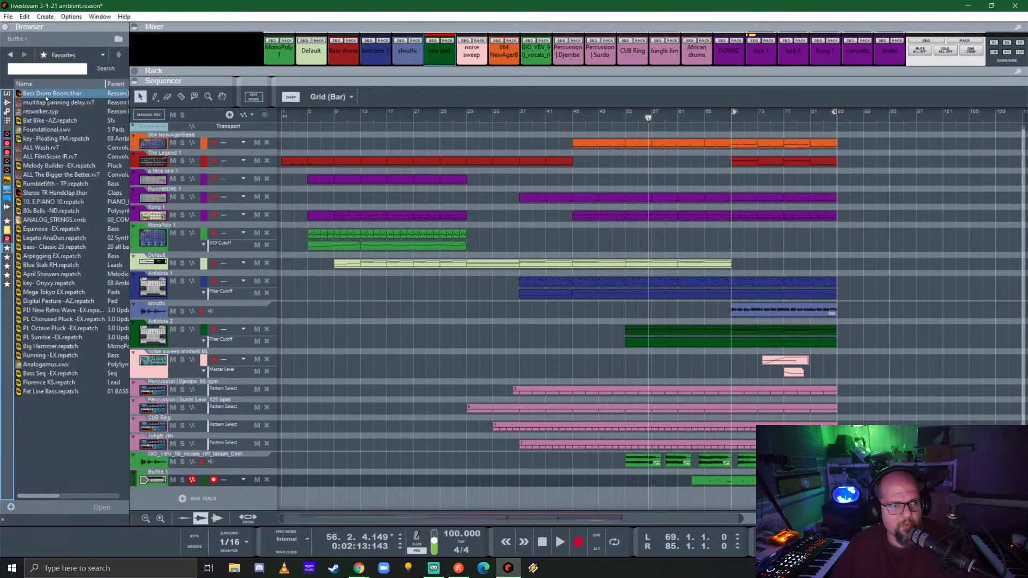
{"action": "key", "text": "F6"}
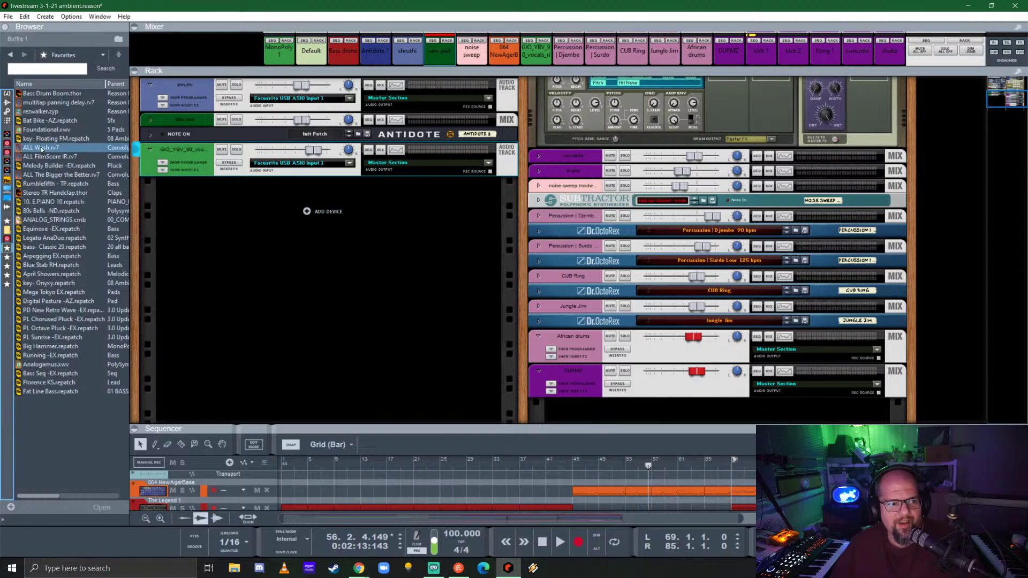
{"action": "left_click_drag", "start_coordinate": [37, 96], "coordinate": [715, 235]}
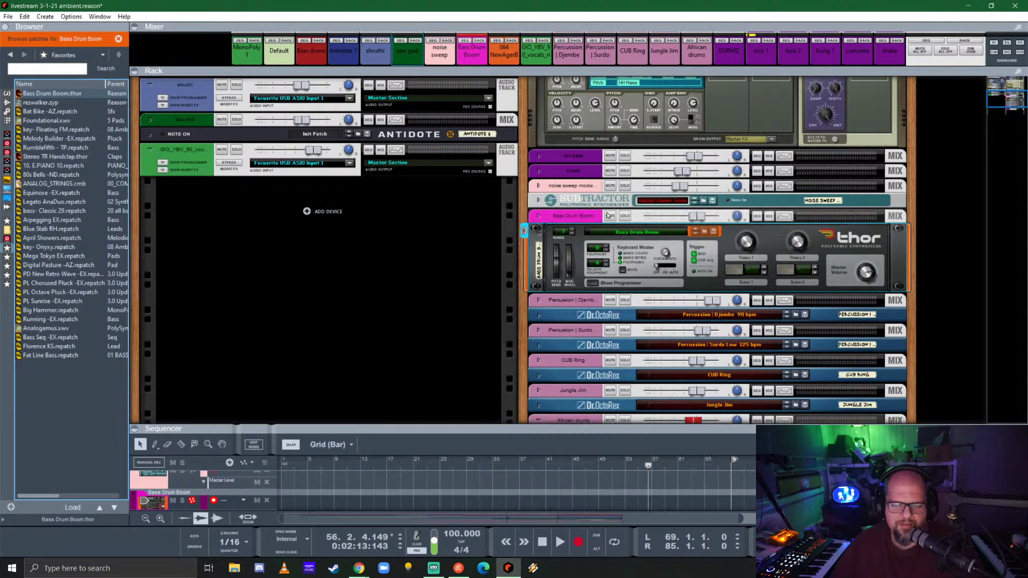
{"action": "left_click", "coordinate": [538, 231]}
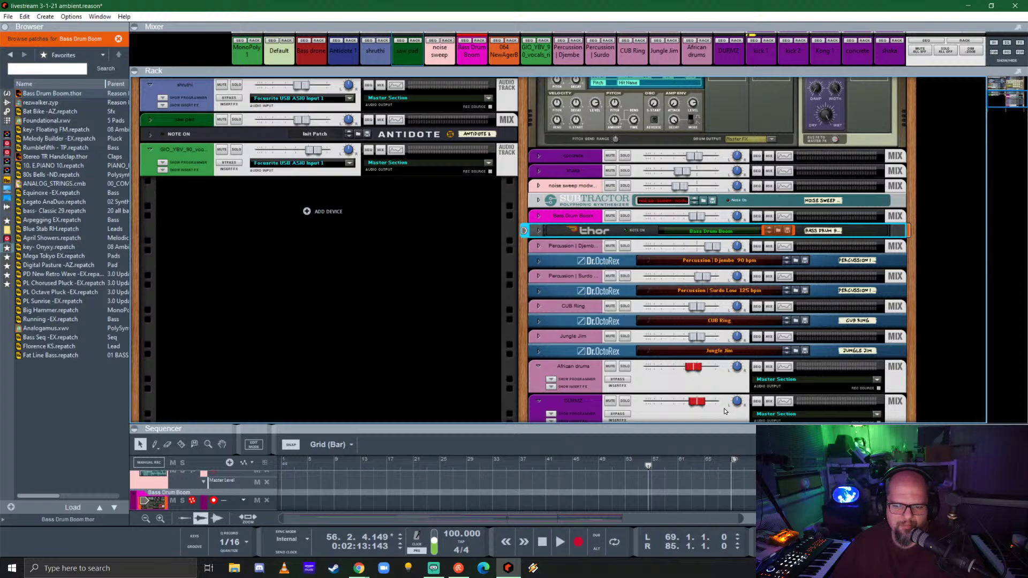
- Enlarge the sequencer and move the Bass Drum Boom track directly below The Legend 1 track
{"action": "left_click_drag", "start_coordinate": [723, 425], "coordinate": [725, 101]}
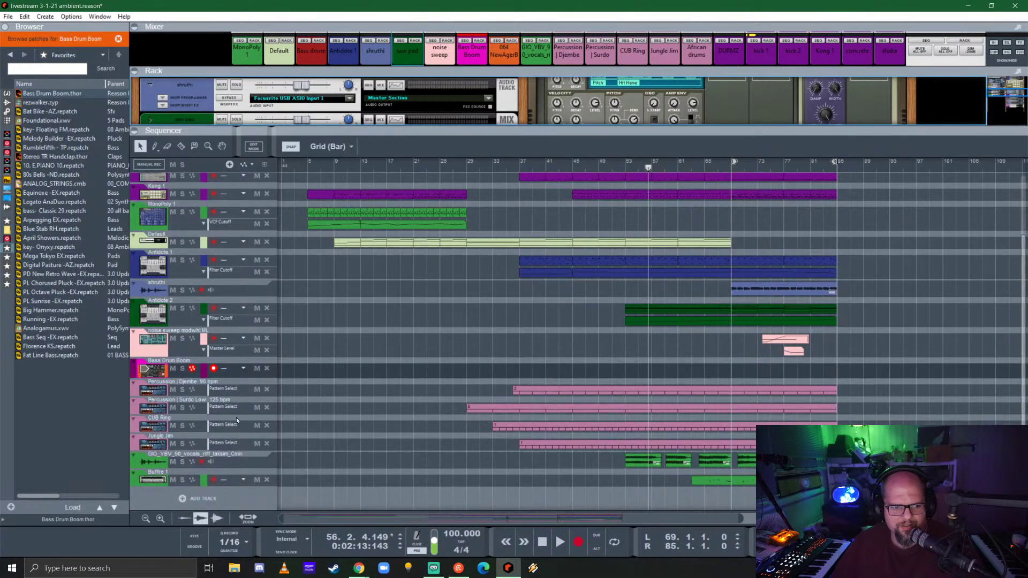
{"action": "left_click", "coordinate": [137, 373]}
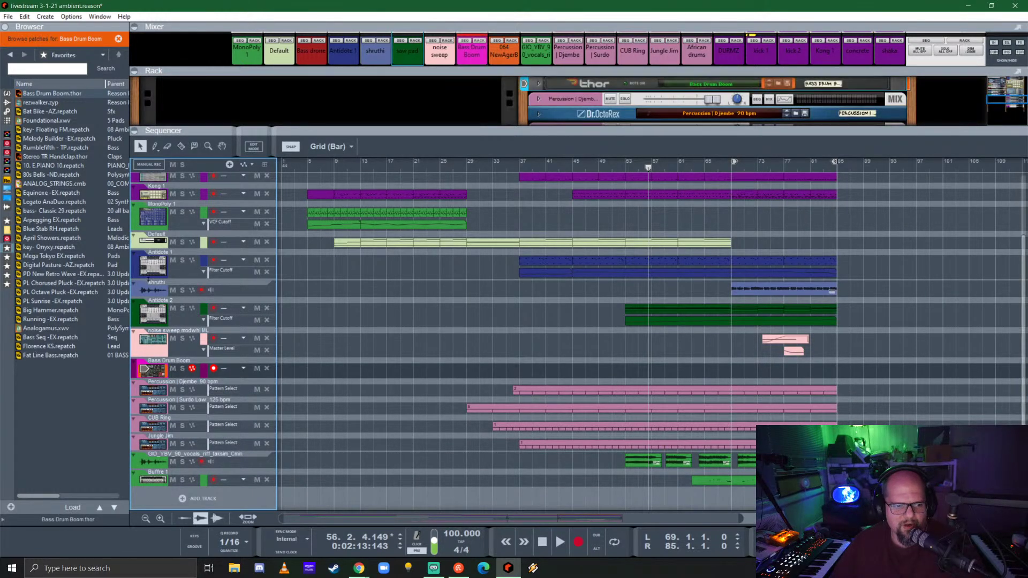
{"action": "left_click_drag", "start_coordinate": [135, 373], "coordinate": [147, 214]}
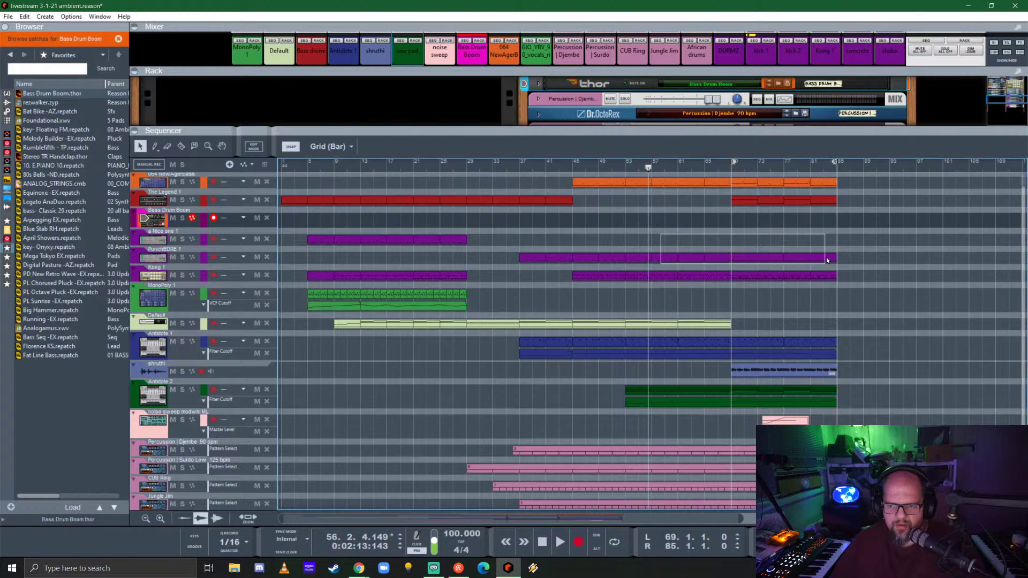
- Copy the PunchBORE 1 clips from bar 57 onward to the a Nice one 1 track and delete the copies from bar 69 to 85
{"action": "left_click", "coordinate": [681, 256]}
{"action": "left_click_drag", "start_coordinate": [657, 258], "coordinate": [680, 243]}
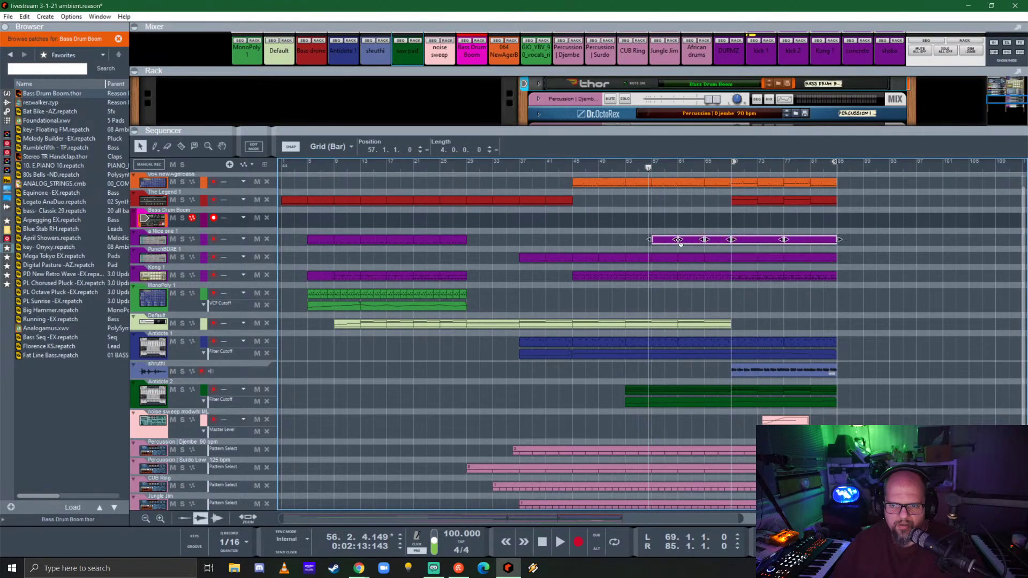
{"action": "left_click_drag", "start_coordinate": [753, 227], "coordinate": [805, 239]}
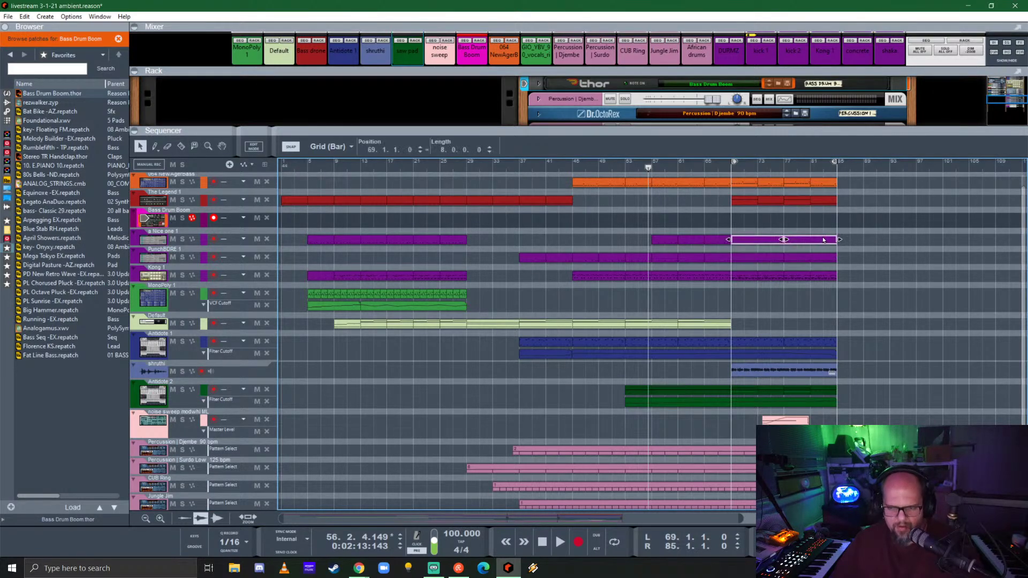
{"action": "key", "text": "Delete"}
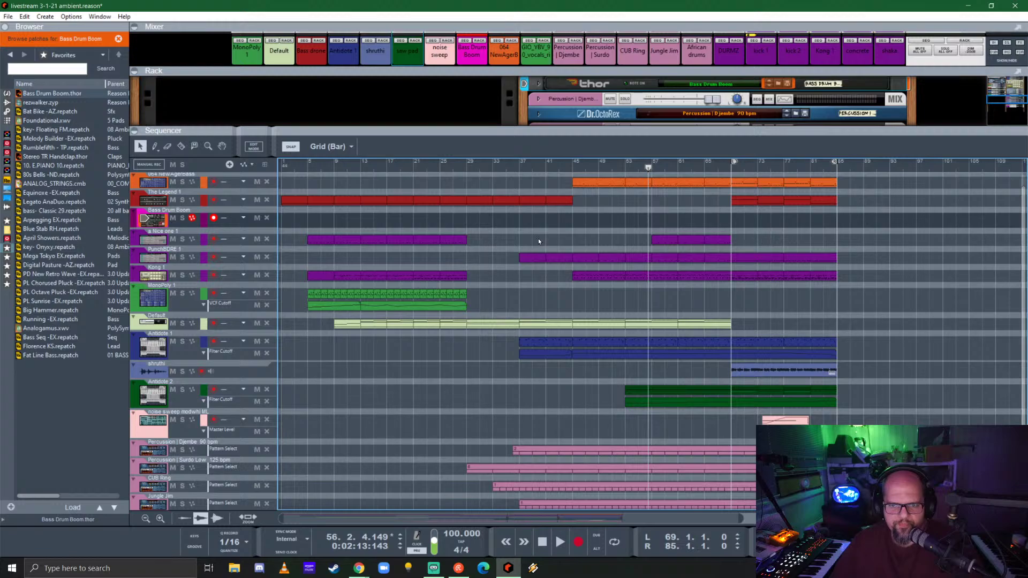
- Copy PunchBORE 1's bar 45 to 57 clips up one track, and move all copies to Bass Drum Boom spanning bars 45 to 69
{"action": "left_click_drag", "start_coordinate": [586, 250], "coordinate": [544, 232]}
{"action": "left_click_drag", "start_coordinate": [600, 249], "coordinate": [628, 239]}
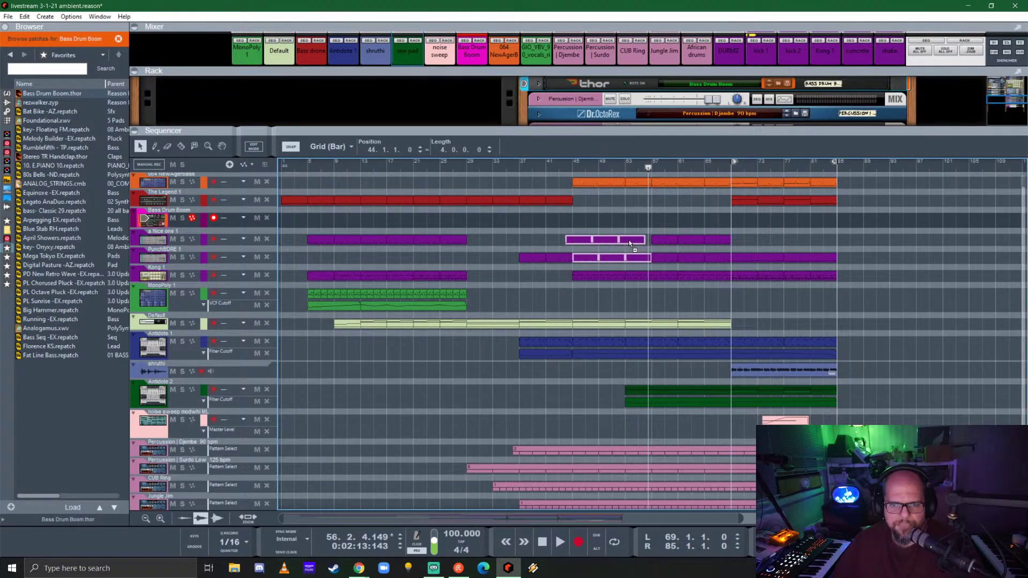
{"action": "left_click_drag", "start_coordinate": [779, 247], "coordinate": [581, 221]}
- Play from bar 45, enlarge the rack, and solo the Bass Drum Boom channel
{"action": "left_click", "coordinate": [573, 168]}
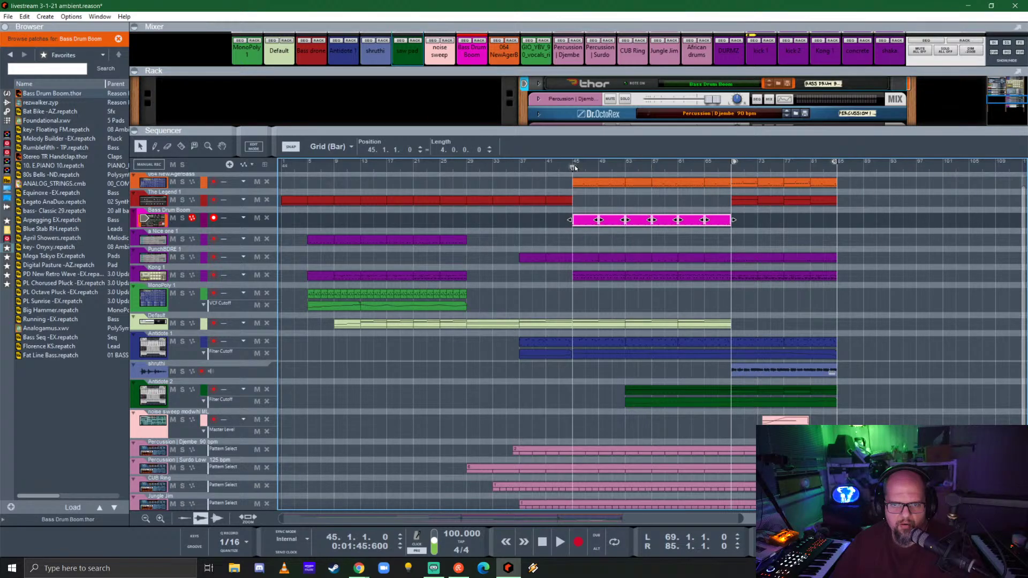
{"action": "key", "text": "space"}
{"action": "left_click_drag", "start_coordinate": [657, 140], "coordinate": [657, 422]}
{"action": "scroll", "coordinate": [624, 186], "scroll_direction": "up", "scroll_amount": 3}
{"action": "left_click", "coordinate": [625, 186]}
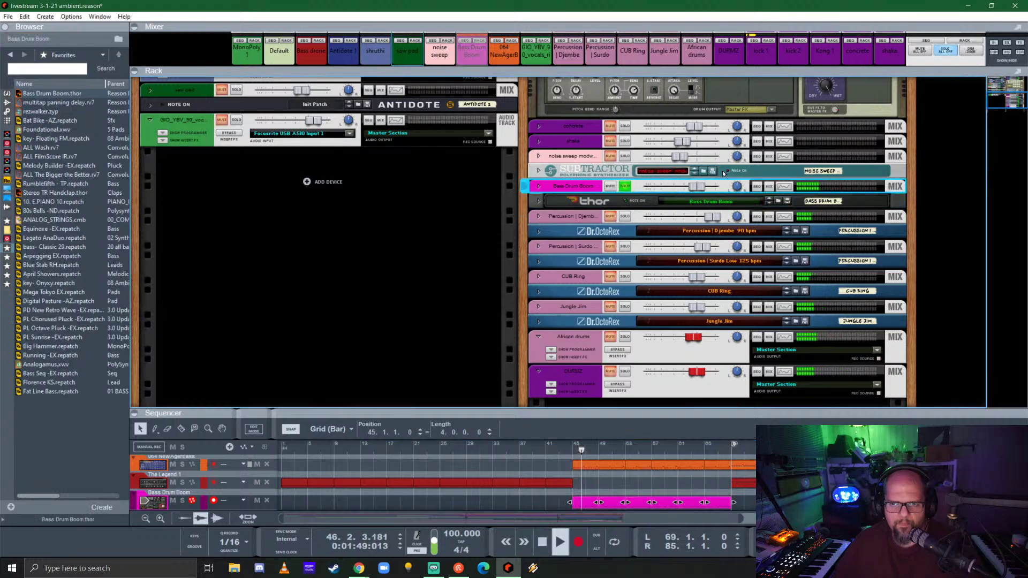
- Try a low-pass filter around 154 Hz in the Bass Drum Boom channel's Spectrum EQ, and switch it off again
{"action": "left_click", "coordinate": [784, 186]}
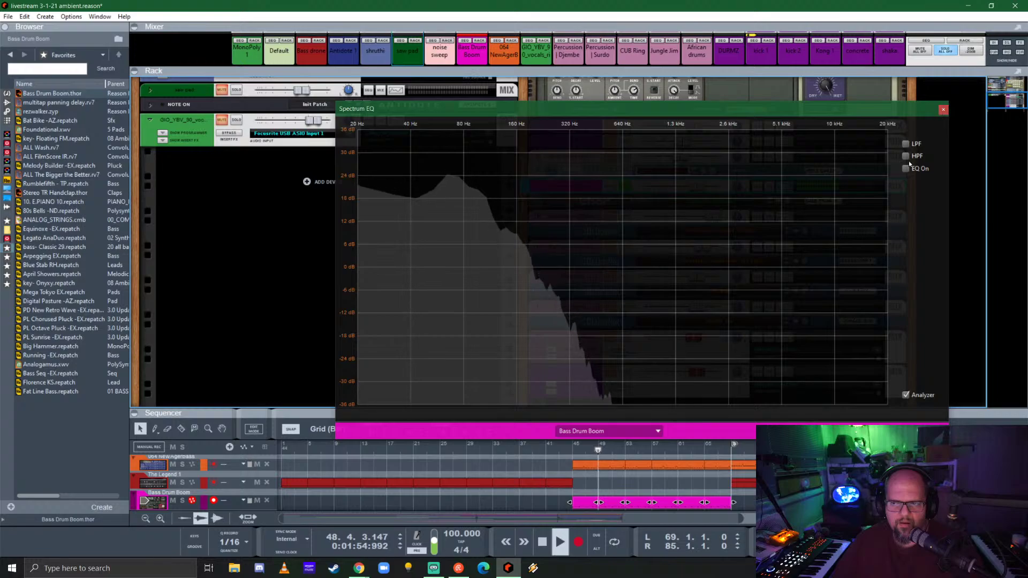
{"action": "left_click", "coordinate": [905, 143]}
{"action": "left_click_drag", "start_coordinate": [752, 267], "coordinate": [516, 233]}
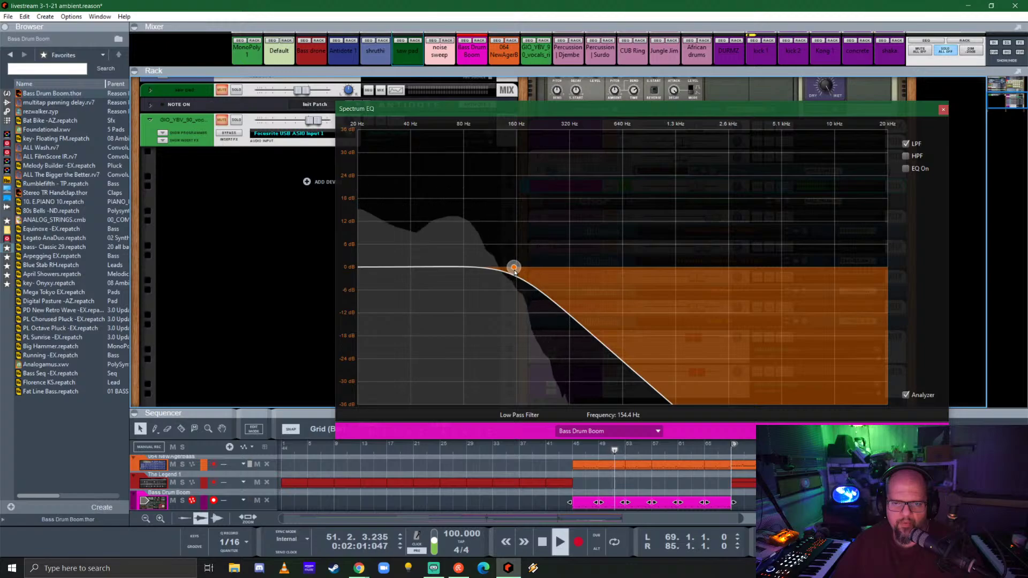
{"action": "left_click_drag", "start_coordinate": [513, 267], "coordinate": [560, 255]}
{"action": "left_click", "coordinate": [906, 143]}
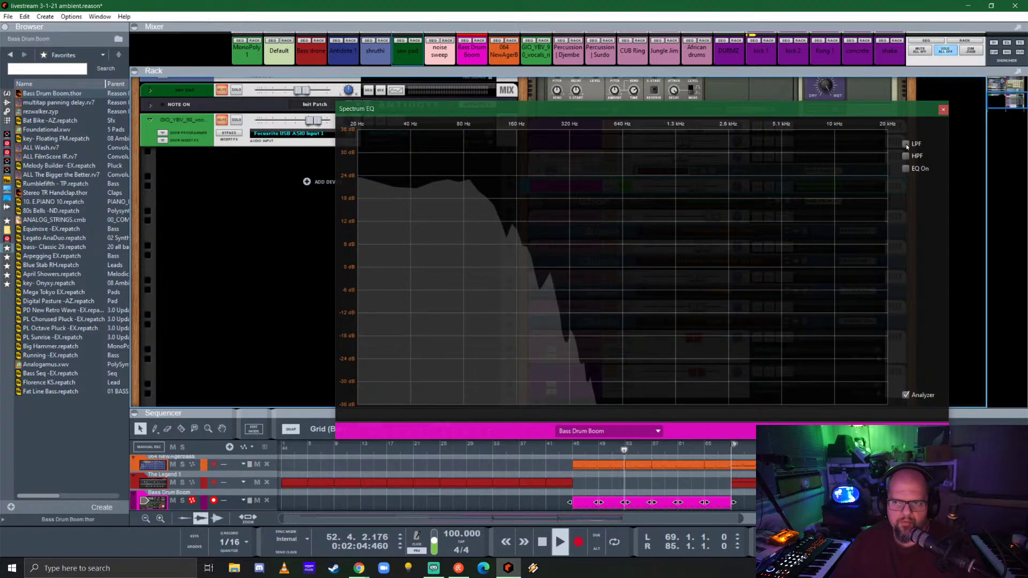
{"action": "left_click", "coordinate": [943, 110]}
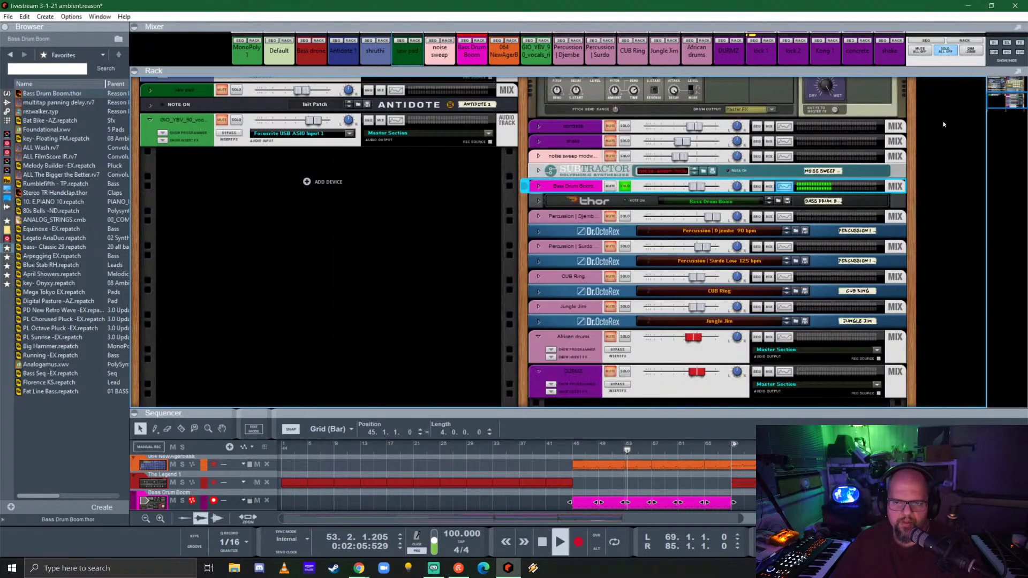
- Set the loop range from bar 45 to bar 69
{"action": "left_click", "coordinate": [732, 445], "text": "alt"}
{"action": "left_click", "coordinate": [574, 446], "text": "ctrl"}
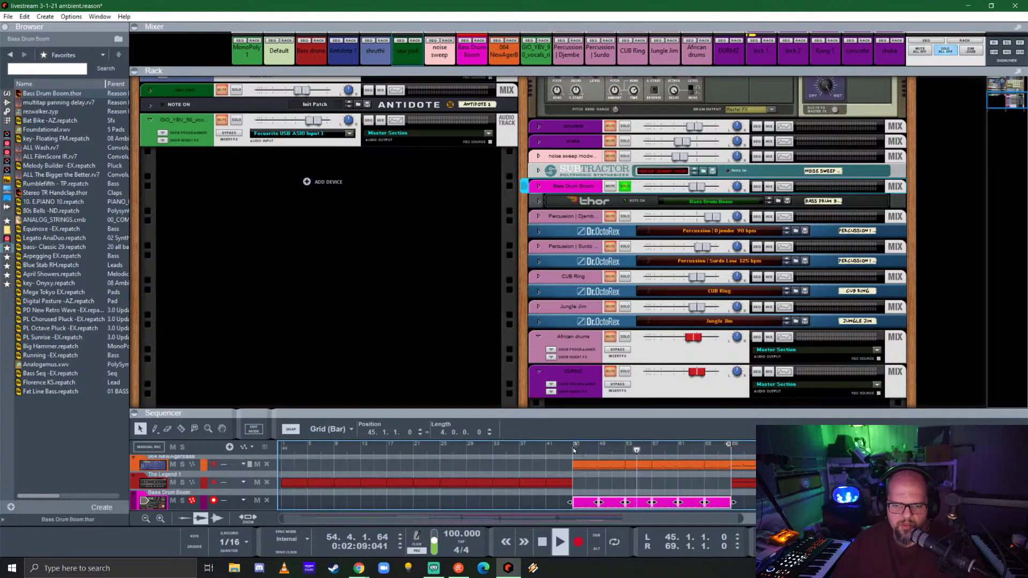
- Unfold Thor's programmer, adjust the filter envelope amount and amp envelope release, and switch off the chorus
{"action": "left_click", "coordinate": [538, 201]}
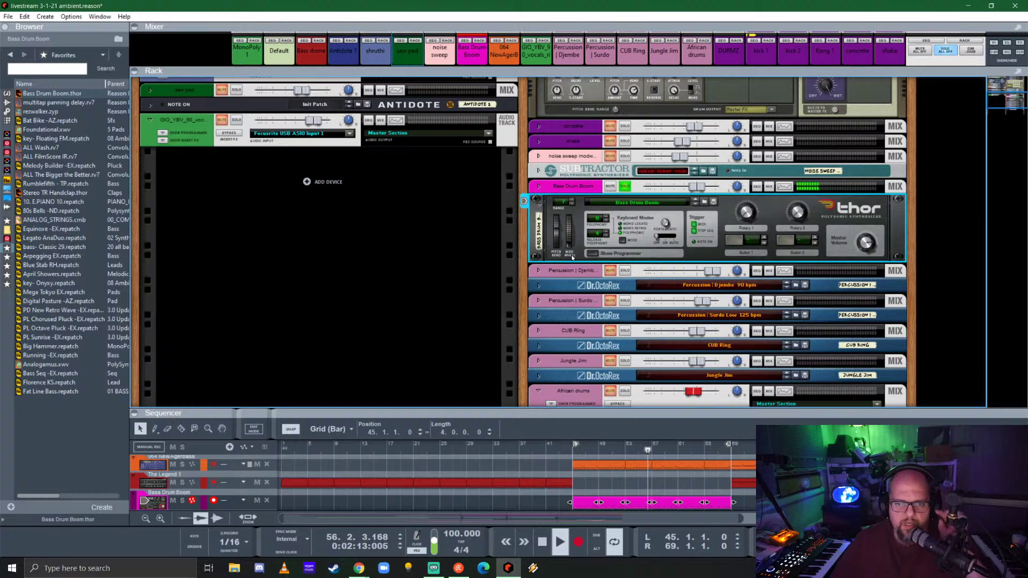
{"action": "left_click", "coordinate": [591, 254]}
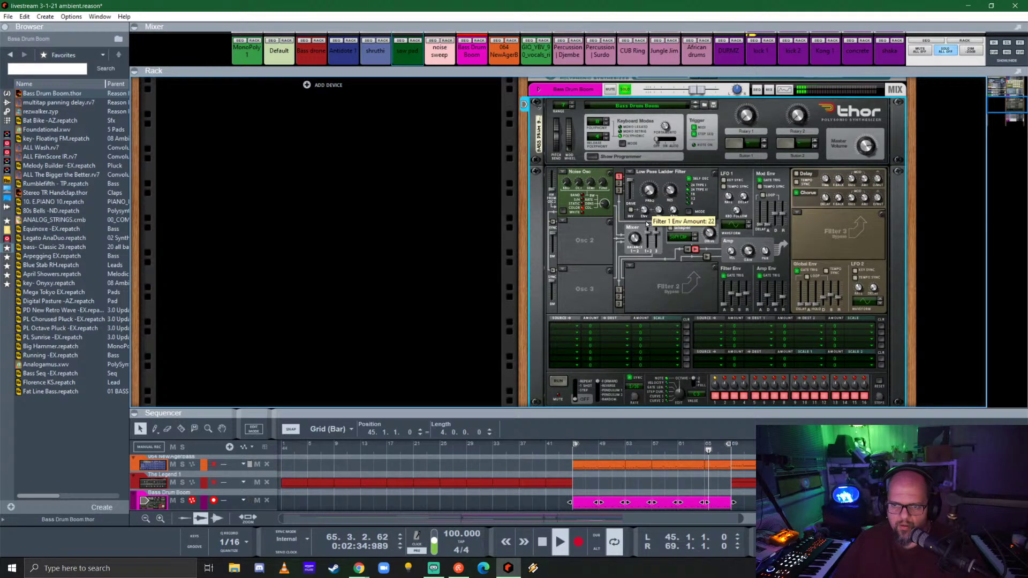
{"action": "left_click_drag", "start_coordinate": [646, 223], "coordinate": [650, 214]}
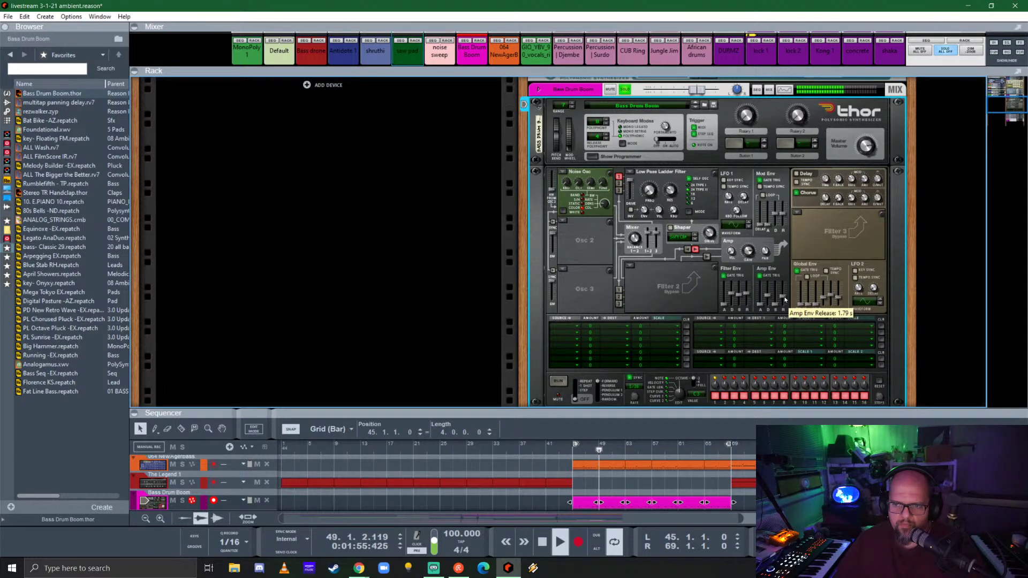
{"action": "left_click_drag", "start_coordinate": [785, 299], "coordinate": [786, 300]}
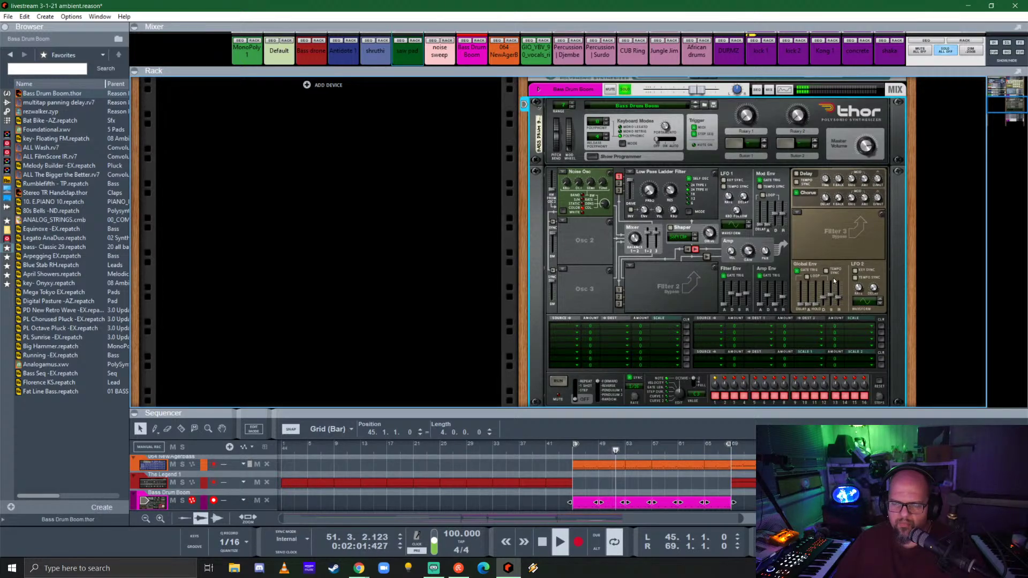
{"action": "left_click", "coordinate": [797, 193]}
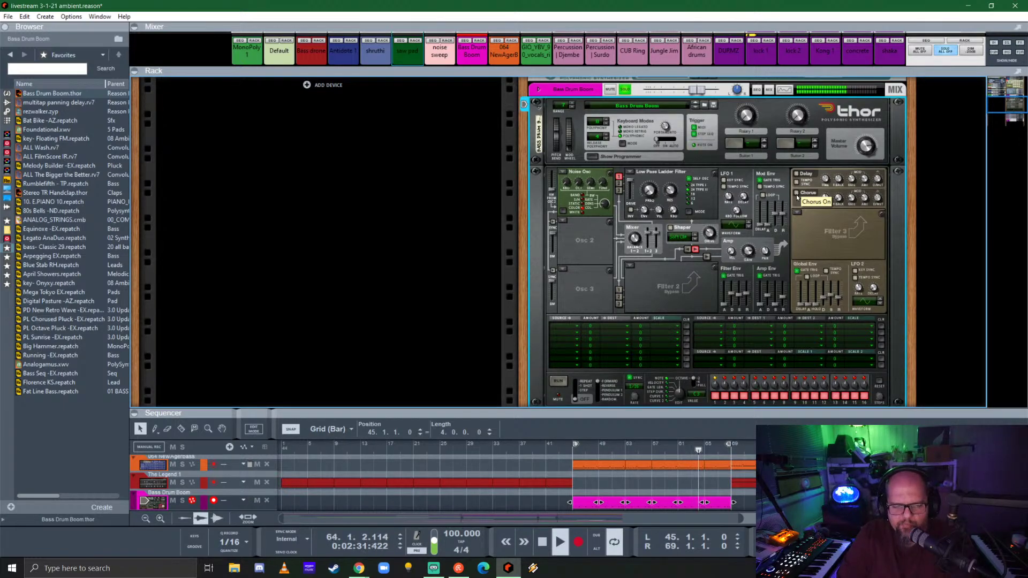
- Replace the Bass Drum Boom Thor with the Antidote instrument and reset the device to its initial patch
{"action": "left_click", "coordinate": [5, 94]}
{"action": "scroll", "coordinate": [66, 172], "scroll_direction": "down", "scroll_amount": 10}
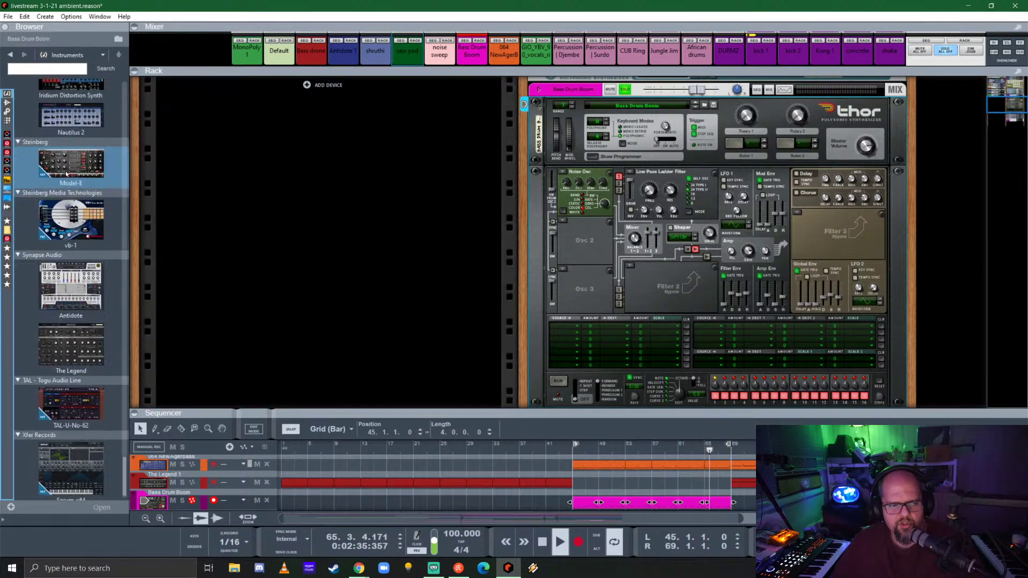
{"action": "scroll", "coordinate": [66, 172], "scroll_direction": "down", "scroll_amount": 1}
{"action": "left_click_drag", "start_coordinate": [71, 273], "coordinate": [663, 209]}
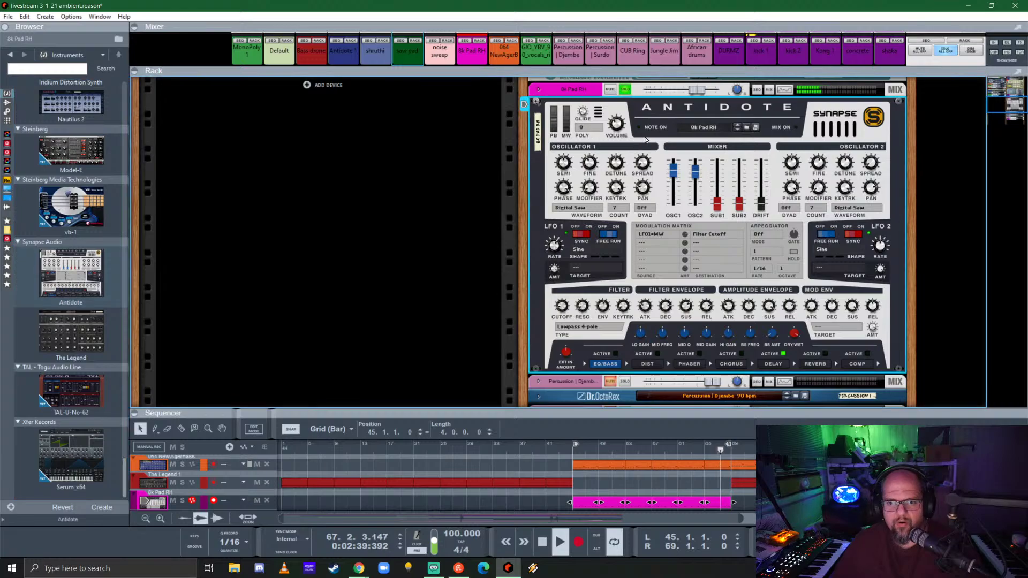
{"action": "right_click", "coordinate": [646, 139]}
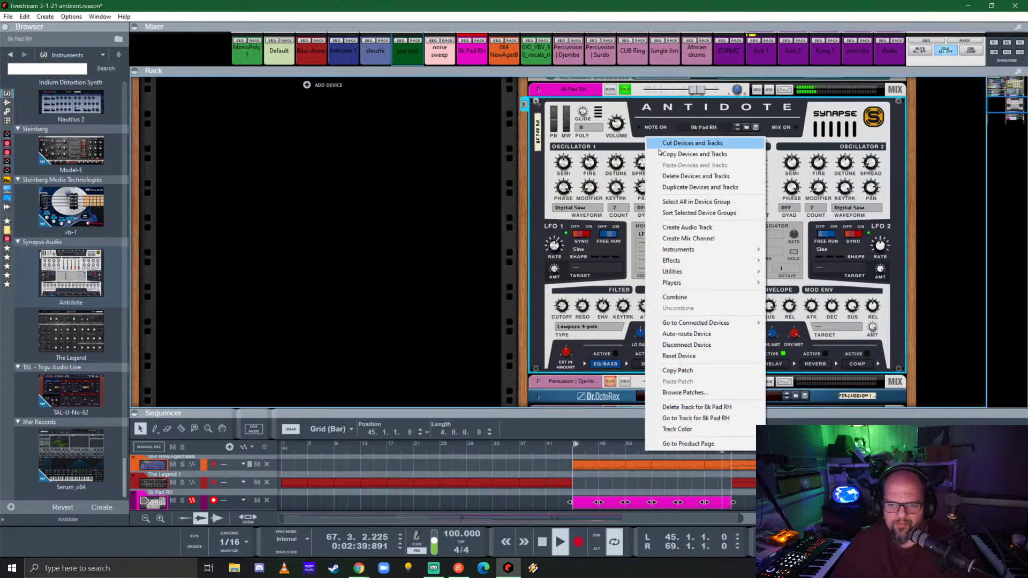
{"action": "left_click", "coordinate": [706, 356]}
- Set Antidote's oscillator 1 waveform to Noise with a voice count of 8
{"action": "left_click", "coordinate": [572, 207]}
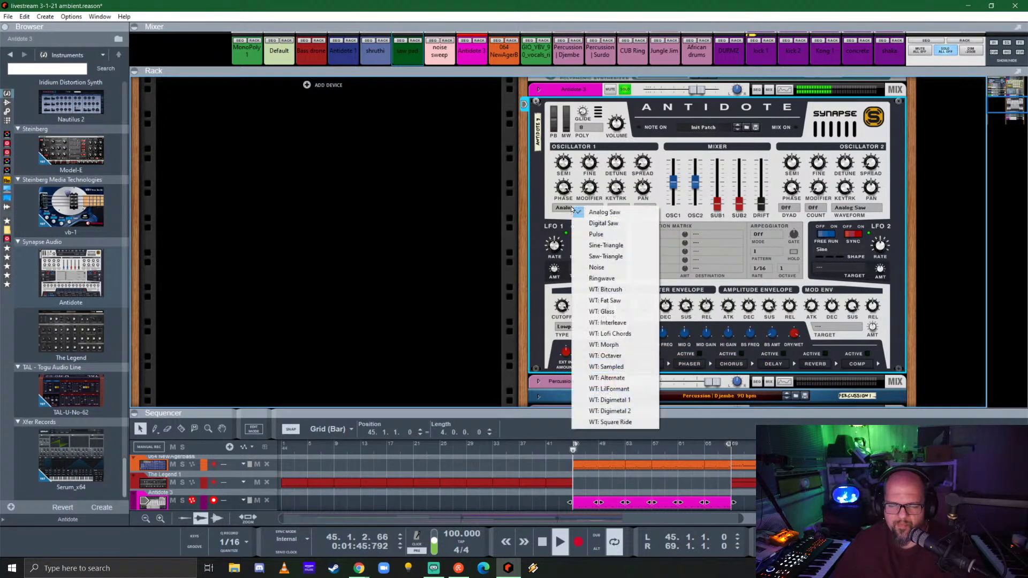
{"action": "left_click", "coordinate": [627, 267]}
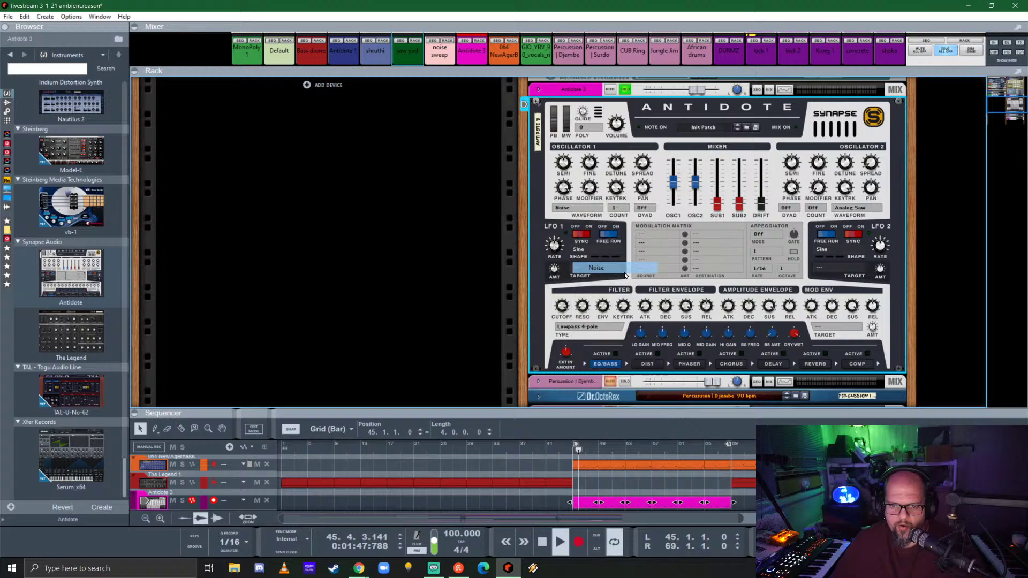
{"action": "left_click", "coordinate": [619, 210]}
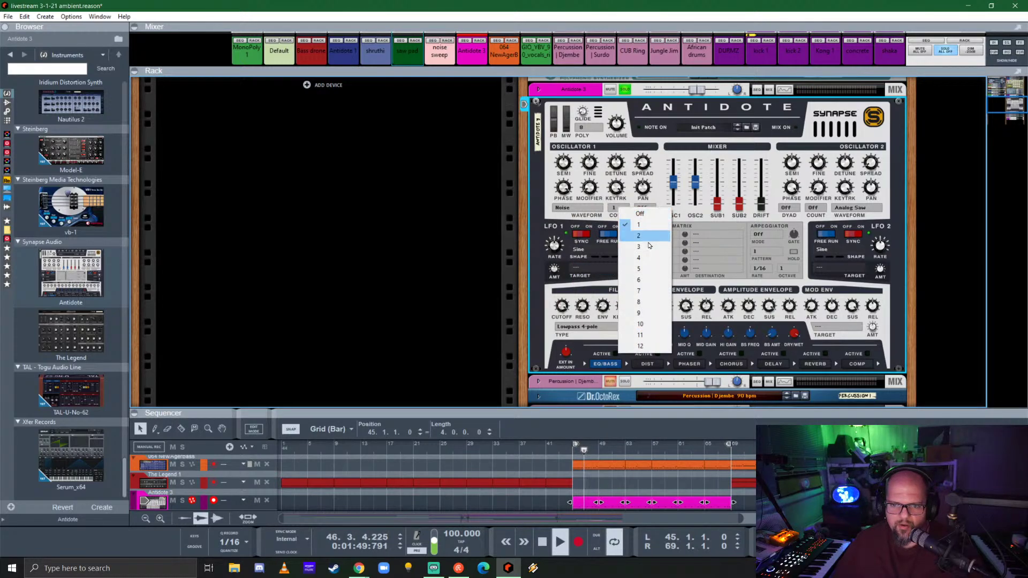
{"action": "left_click", "coordinate": [651, 303]}
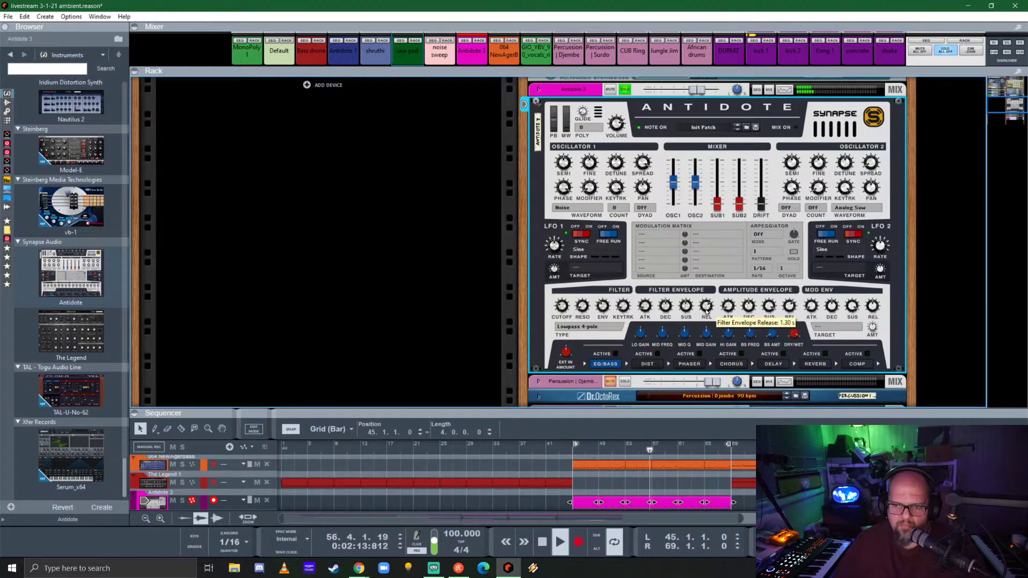
- Lengthen Antidote's filter and amplitude envelope releases and set the filter cutoff to about 46%
{"action": "left_click_drag", "start_coordinate": [711, 313], "coordinate": [716, 295]}
{"action": "left_click_drag", "start_coordinate": [789, 320], "coordinate": [789, 312]}
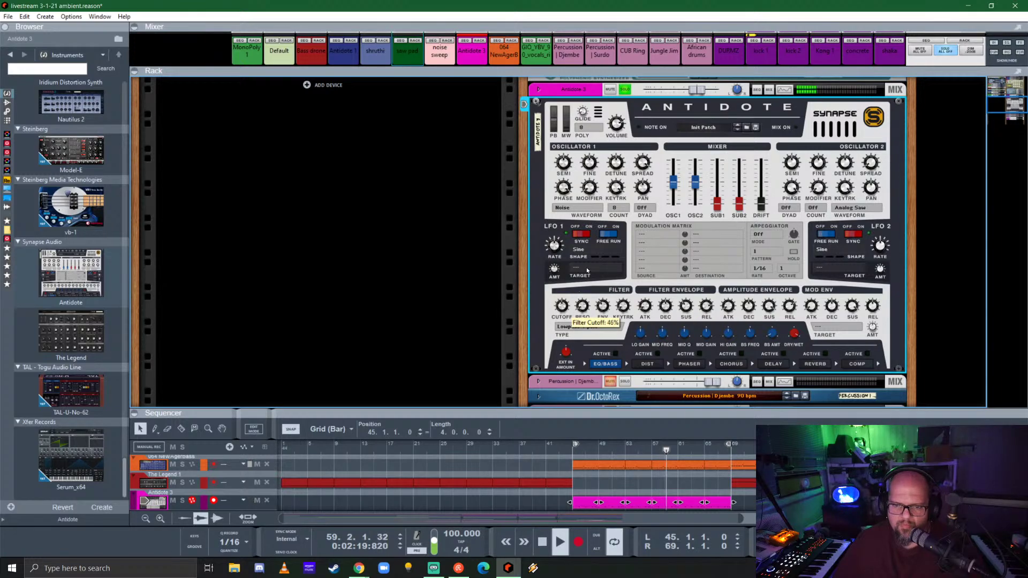
- Try the Diode Ladder filter type on Antidote and return to Lowpass 4-pole
{"action": "left_click", "coordinate": [590, 327]}
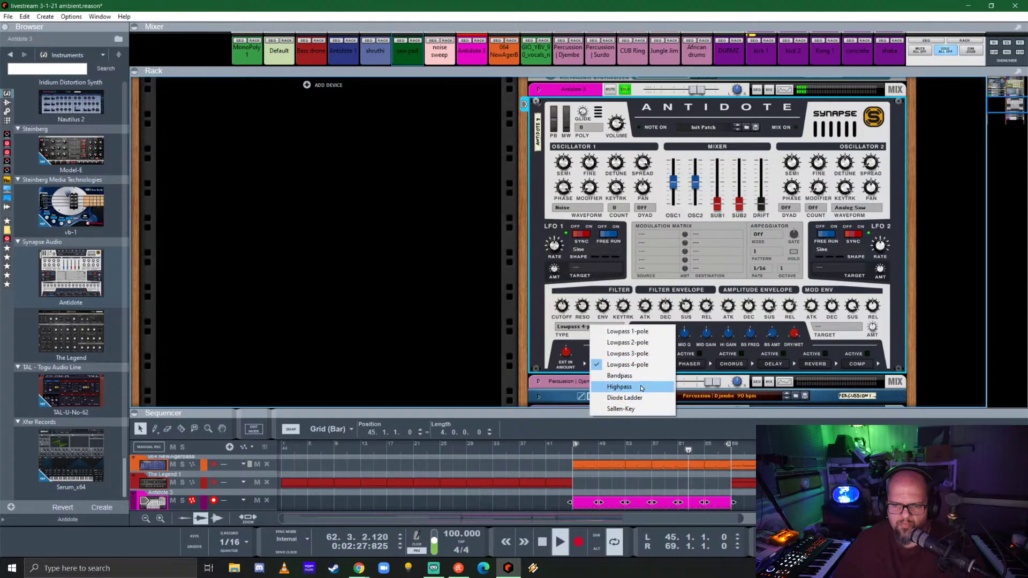
{"action": "left_click", "coordinate": [624, 397]}
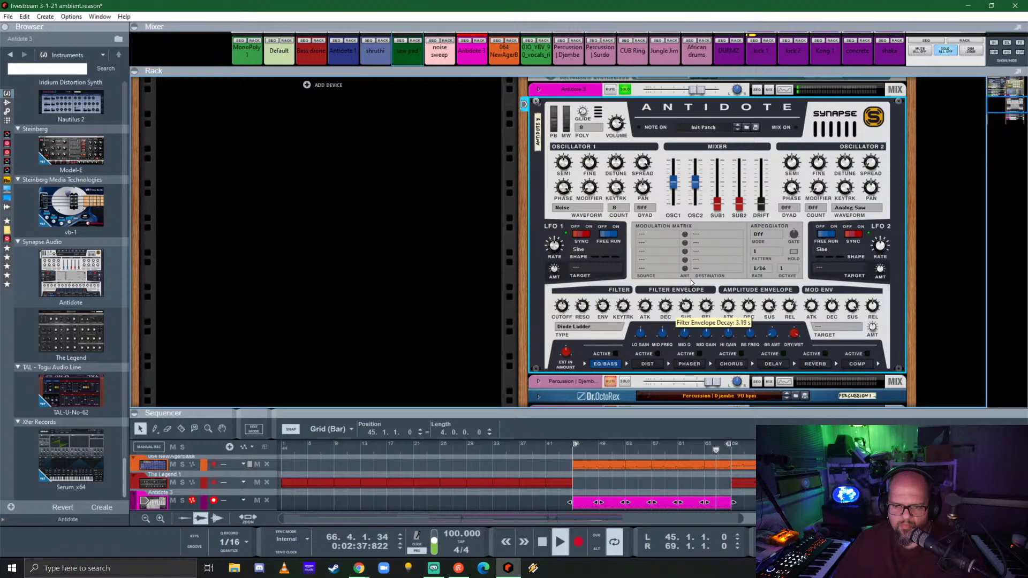
{"action": "left_click", "coordinate": [567, 327]}
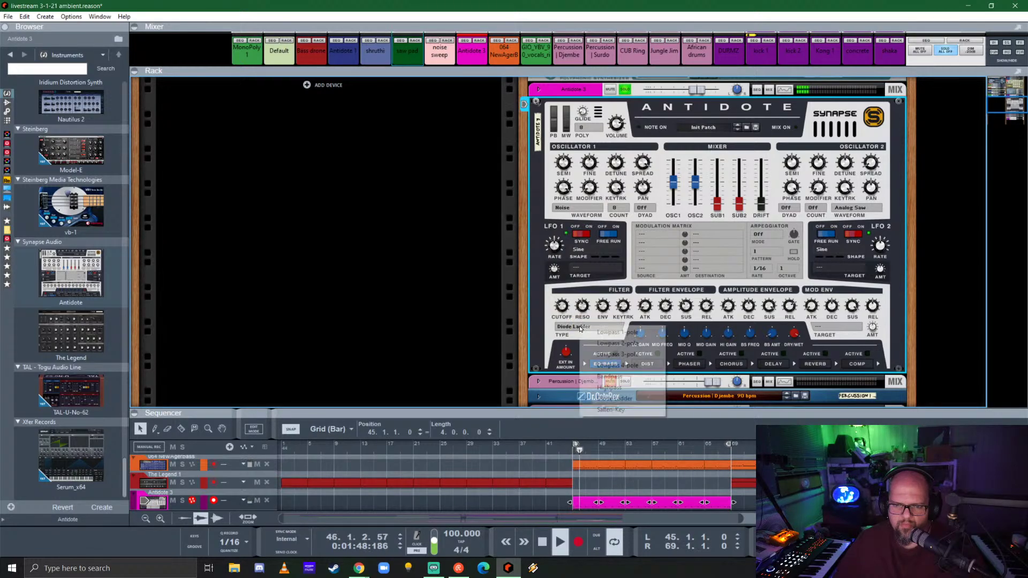
{"action": "left_click", "coordinate": [632, 363]}
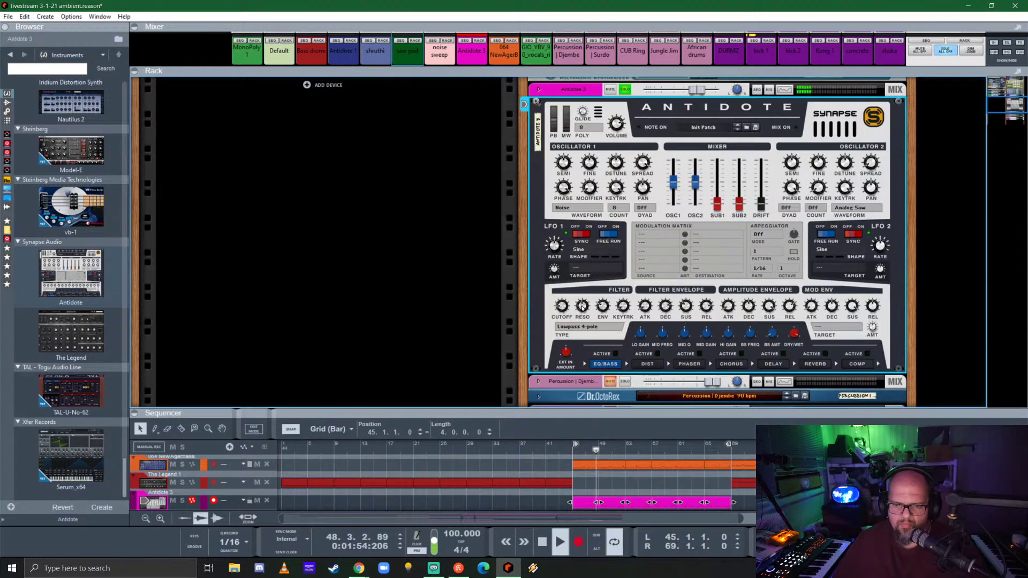
- Change Antidote's filter type to Sallen-Key and raise the filter resonance to 75%
{"action": "left_click", "coordinate": [592, 326]}
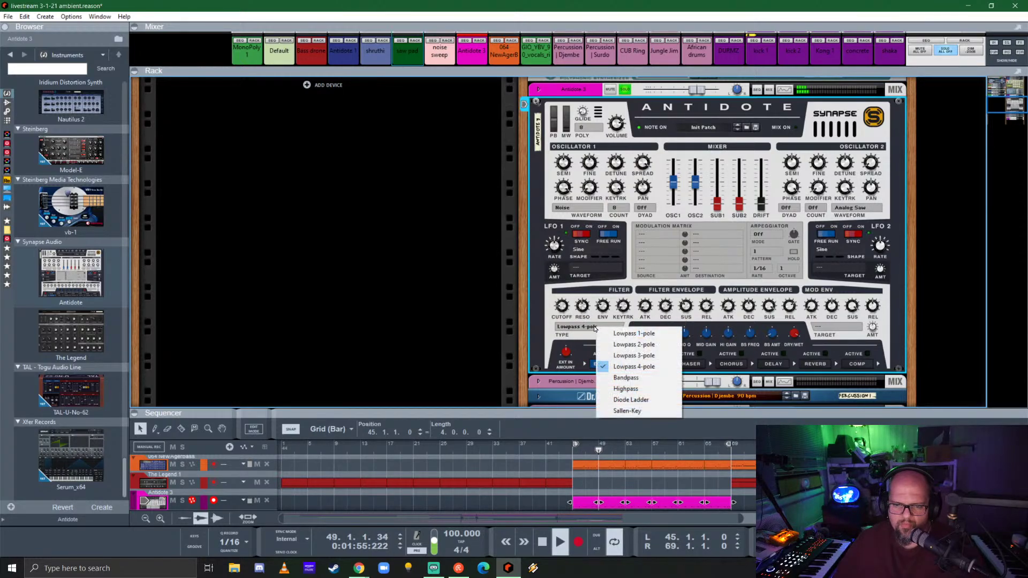
{"action": "left_click", "coordinate": [651, 413]}
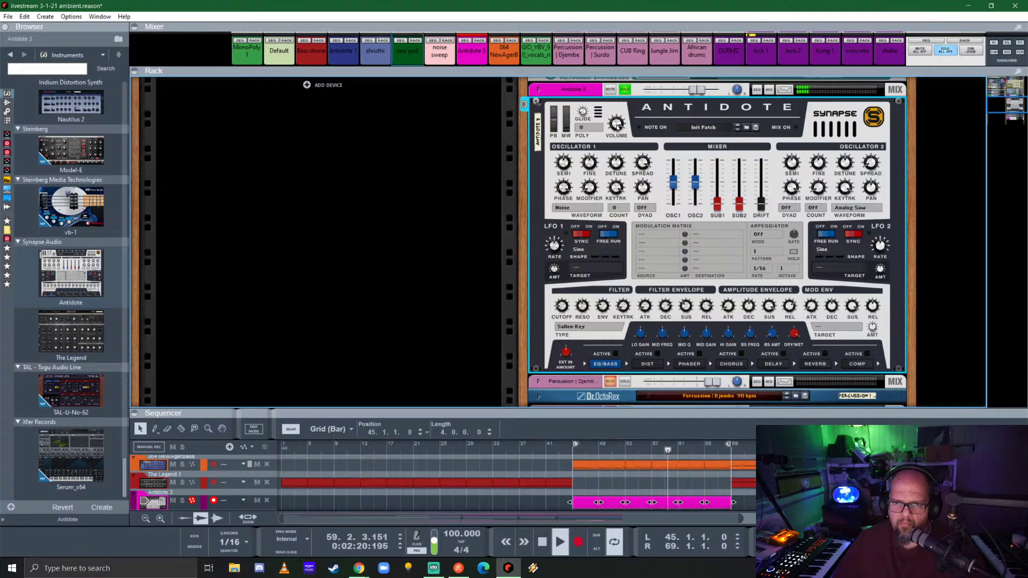
{"action": "mouse_move", "coordinate": [617, 127]}
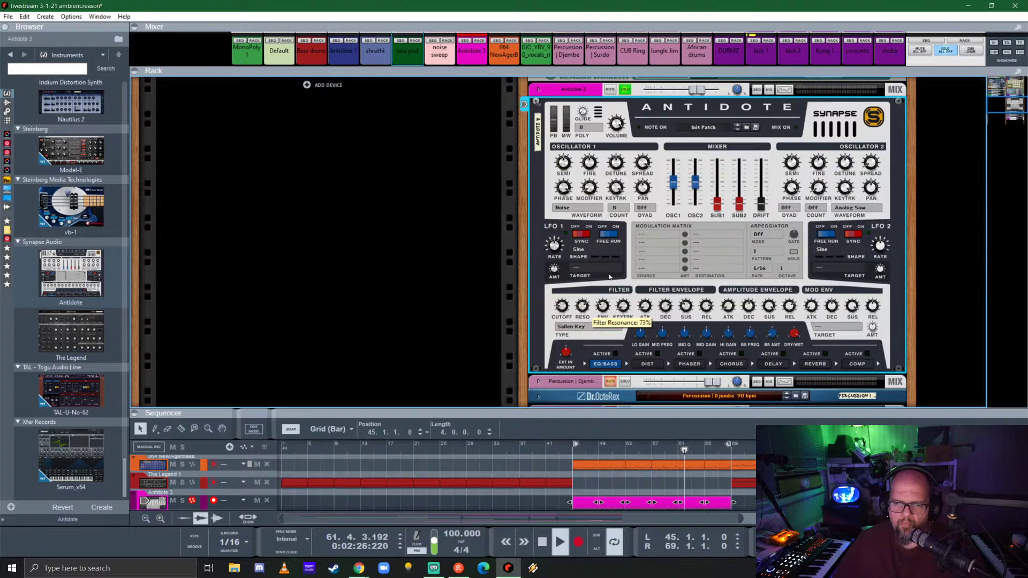
{"action": "left_click_drag", "start_coordinate": [609, 276], "coordinate": [612, 271]}
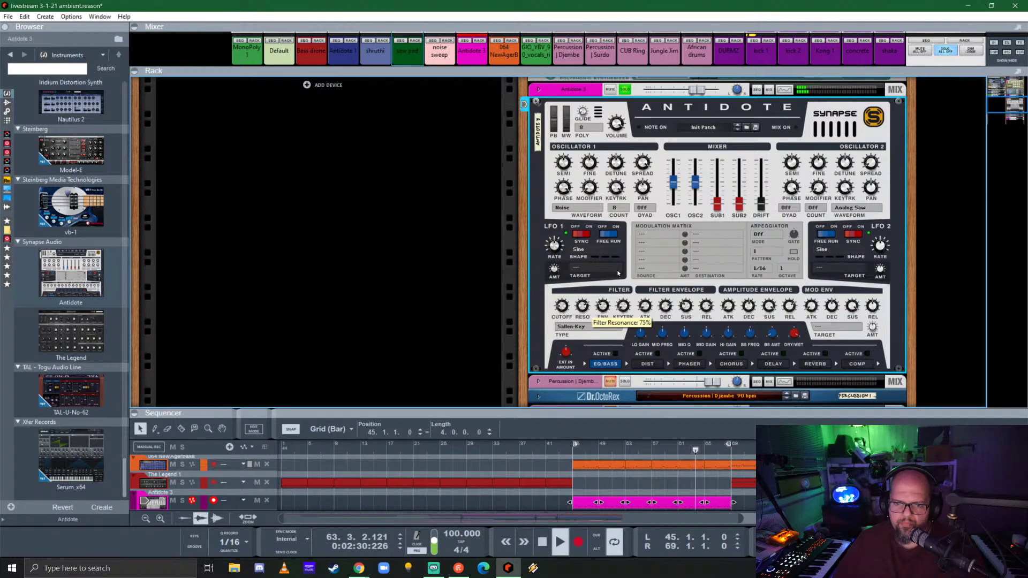
- Try Antidote's filter resonance at 100% and bring it back down, keeping the Sallen-Key filter type
{"action": "left_click_drag", "start_coordinate": [619, 274], "coordinate": [632, 239]}
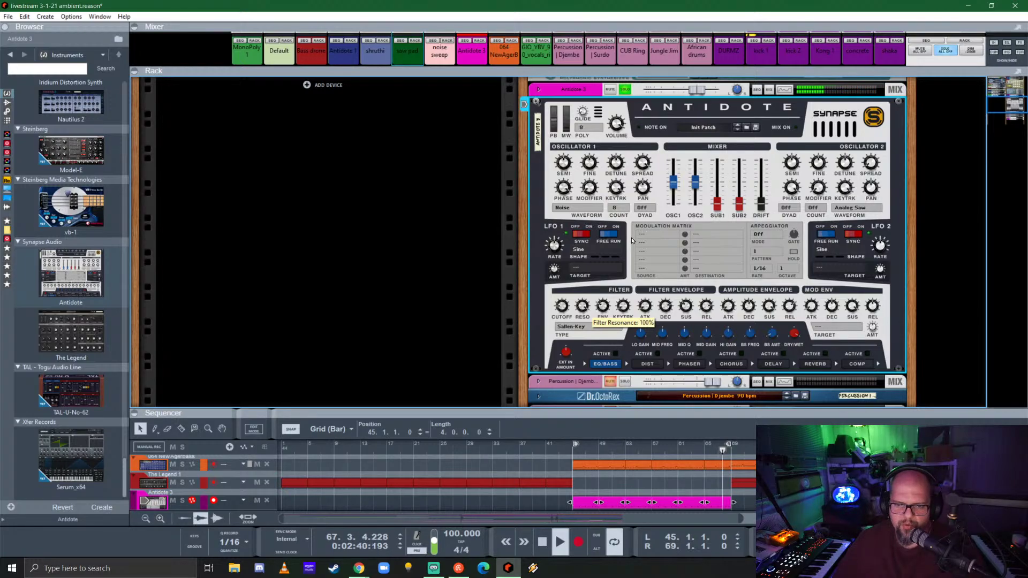
{"action": "left_click_drag", "start_coordinate": [632, 240], "coordinate": [636, 271]}
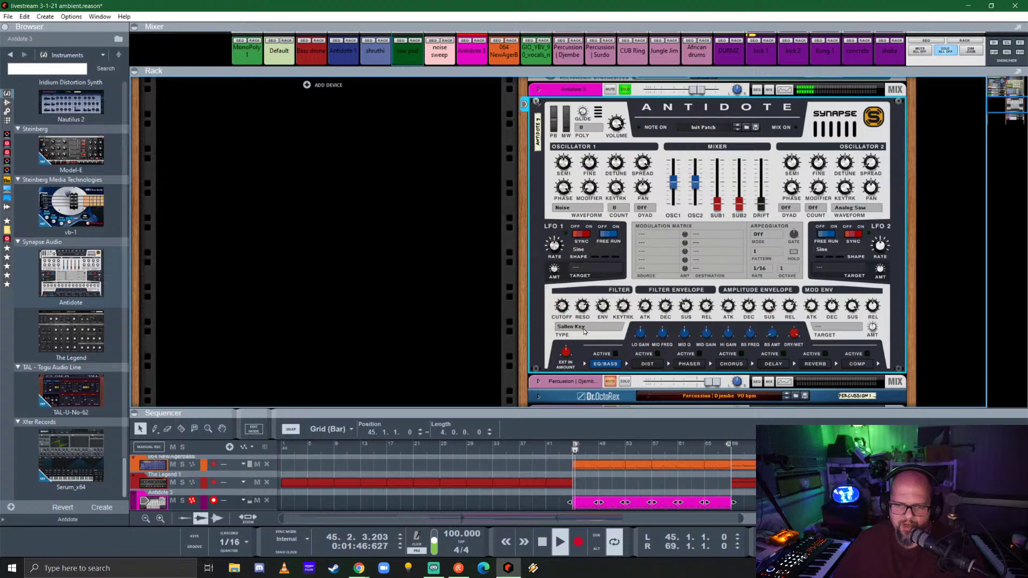
{"action": "left_click", "coordinate": [582, 328]}
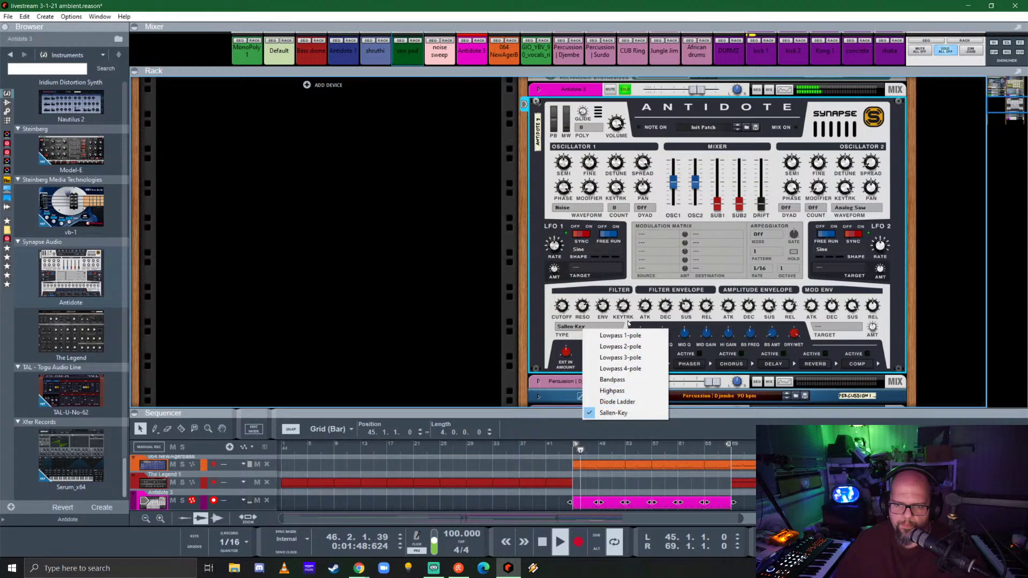
{"action": "left_click", "coordinate": [634, 280]}
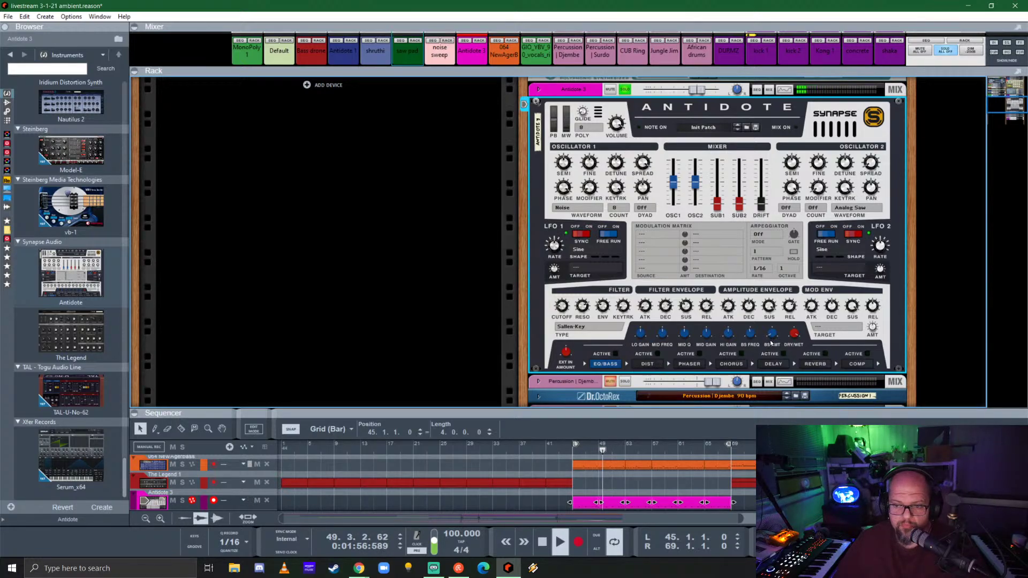
- Activate Antidote's distortion effect and readjust the filter cutoff
{"action": "left_click", "coordinate": [648, 364]}
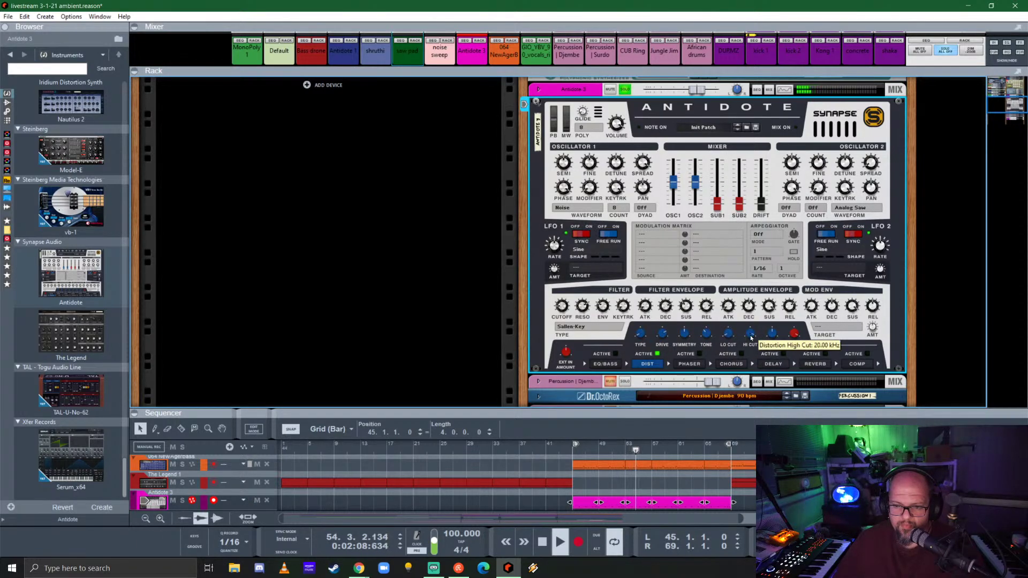
{"action": "scroll", "coordinate": [773, 335], "scroll_direction": "up", "scroll_amount": 2}
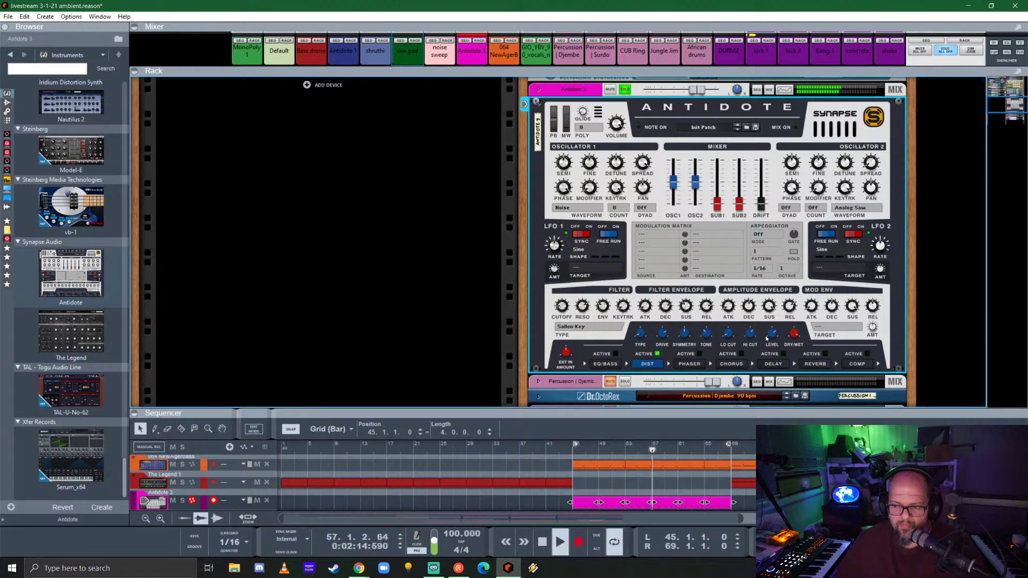
{"action": "mouse_move", "coordinate": [667, 304]}
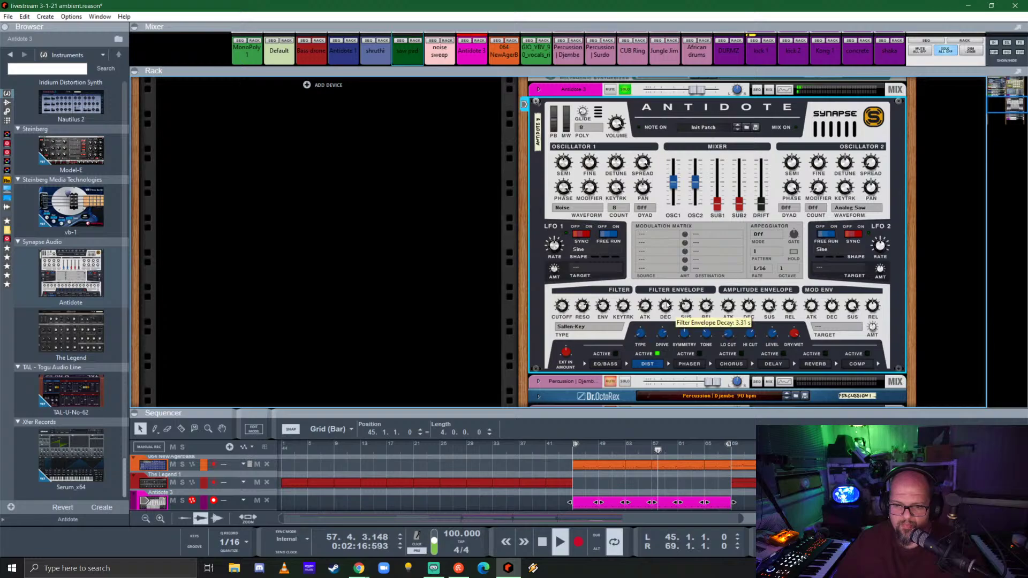
{"action": "mouse_move", "coordinate": [566, 315]}
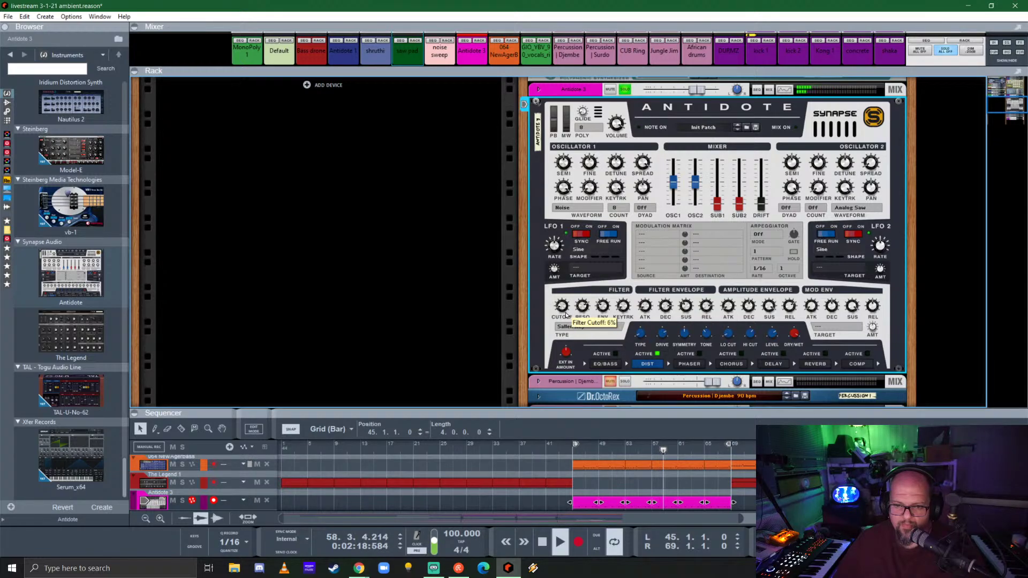
{"action": "scroll", "coordinate": [566, 314], "scroll_direction": "up", "scroll_amount": 2}
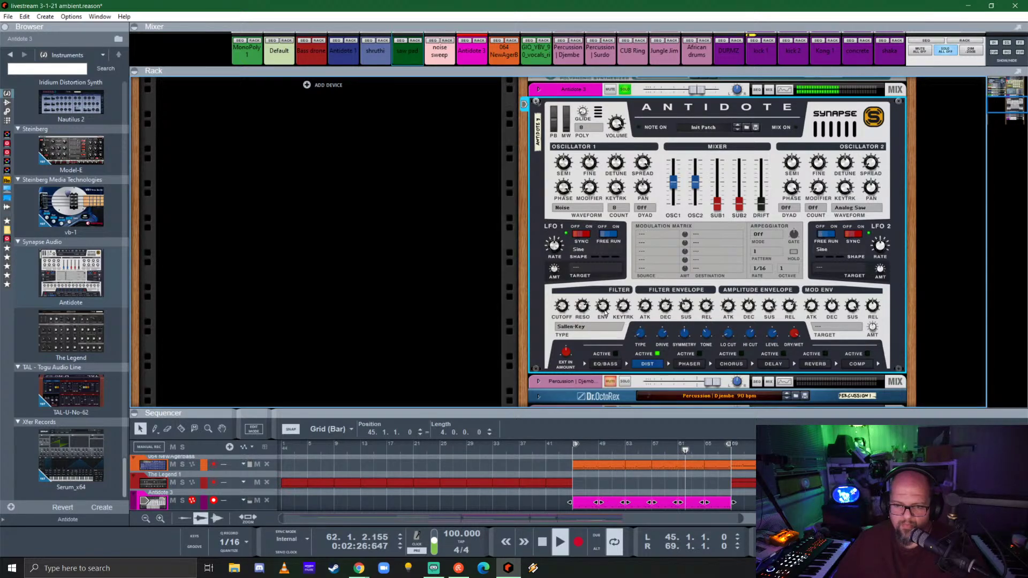
- Activate Antidote's EQ/Bass effect with adjusted bass amount, bass frequency and low gain, and enable its compressor
{"action": "left_click", "coordinate": [607, 363]}
{"action": "left_click", "coordinate": [615, 355]}
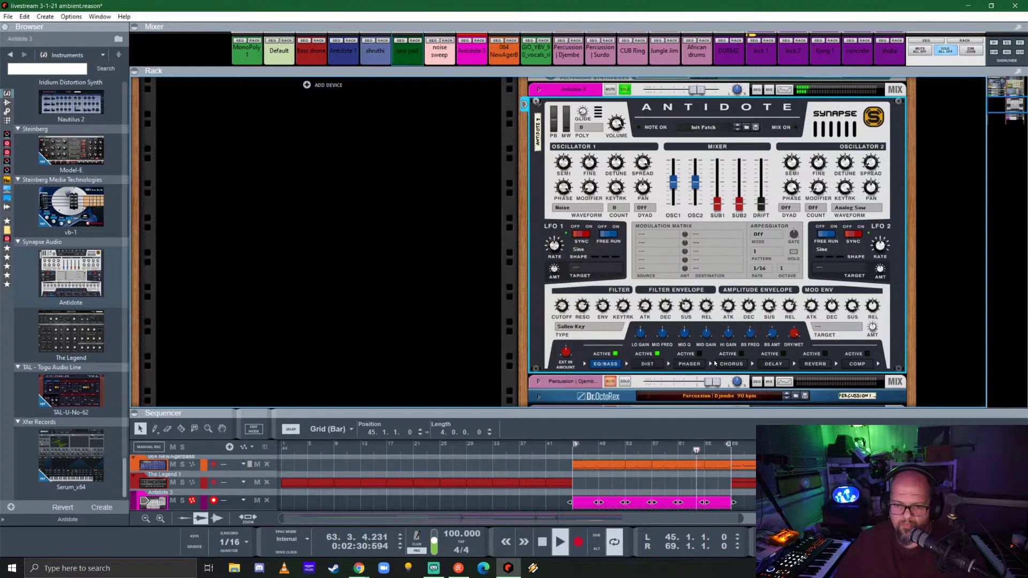
{"action": "left_click_drag", "start_coordinate": [773, 340], "coordinate": [804, 259]}
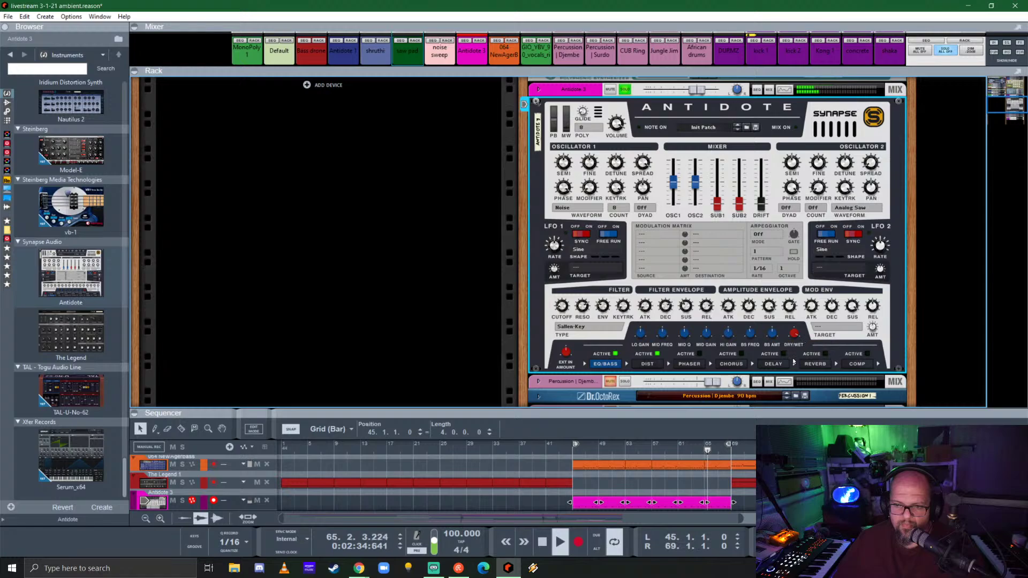
{"action": "left_click_drag", "start_coordinate": [749, 336], "coordinate": [767, 351]}
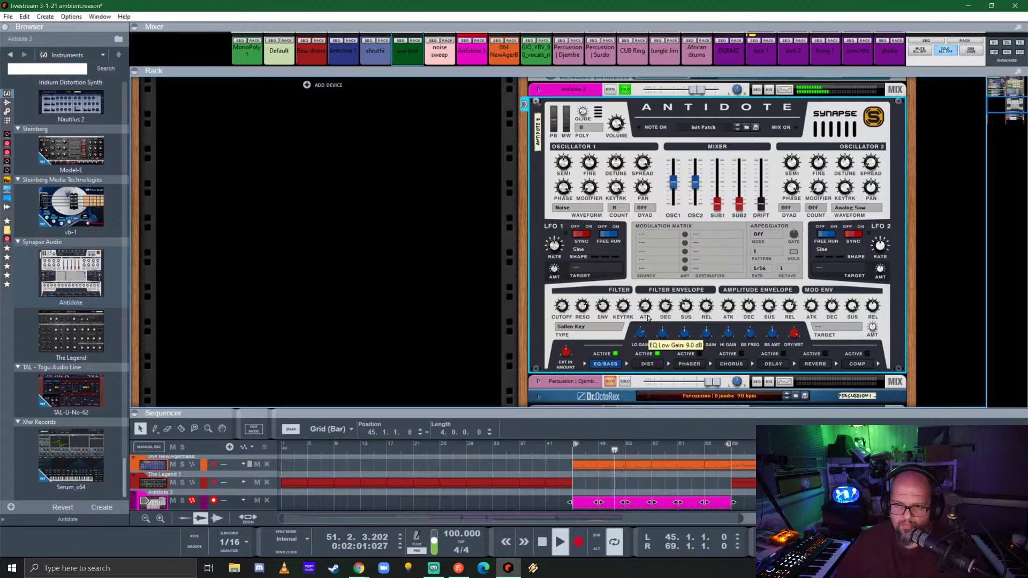
{"action": "left_click_drag", "start_coordinate": [648, 318], "coordinate": [654, 345]}
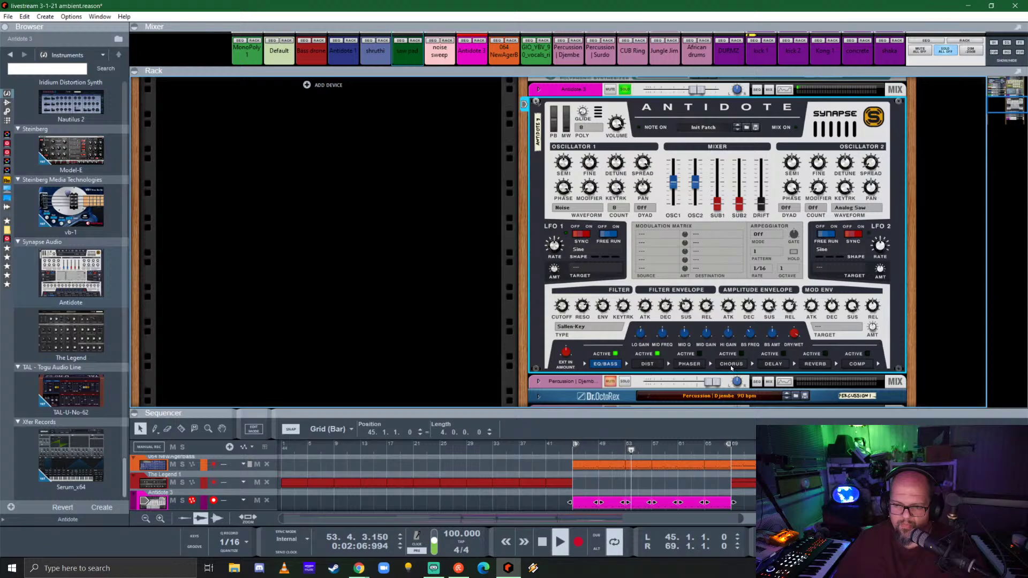
{"action": "left_click", "coordinate": [857, 364]}
{"action": "left_click", "coordinate": [867, 354]}
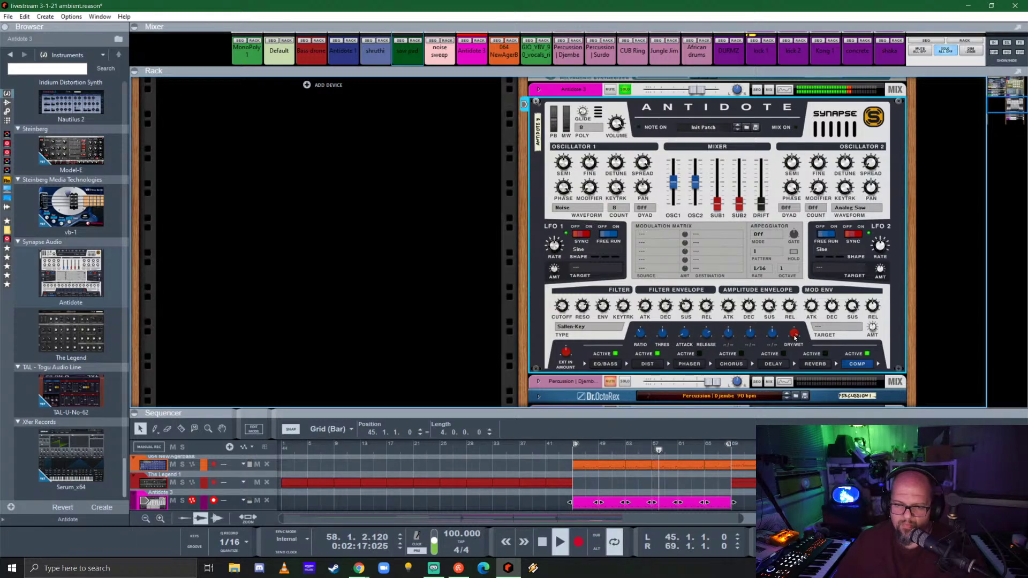
- Take the Antidote channel out of solo and set its level to 0.28 dB
{"action": "scroll", "coordinate": [640, 294], "scroll_direction": "up", "scroll_amount": 3}
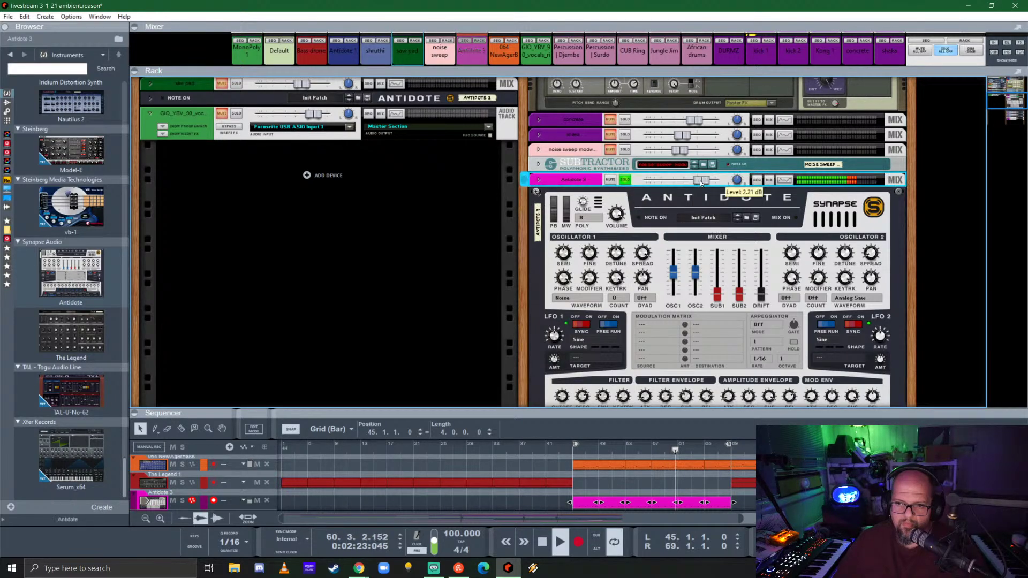
{"action": "left_click", "coordinate": [536, 192]}
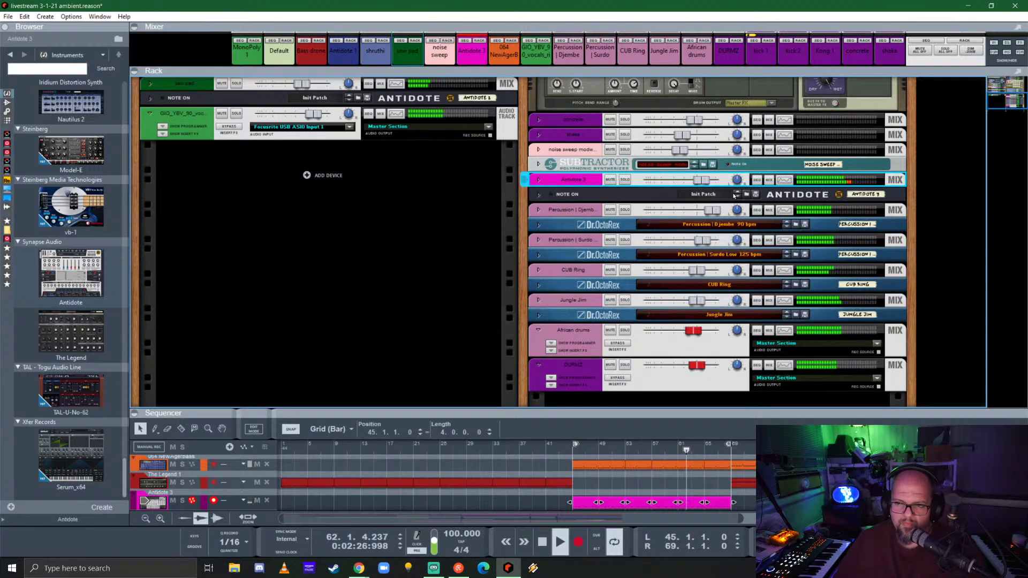
{"action": "left_click", "coordinate": [538, 194]}
{"action": "left_click", "coordinate": [701, 127]}
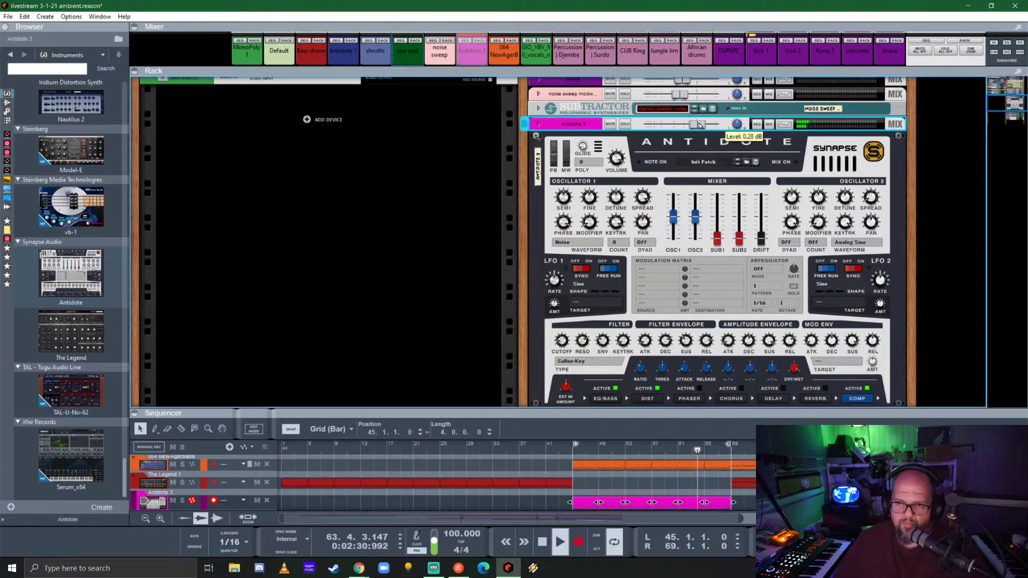
- Save the Antidote patch as Big Stereo Boom in the Reason Refills folder
{"action": "left_click", "coordinate": [755, 162]}
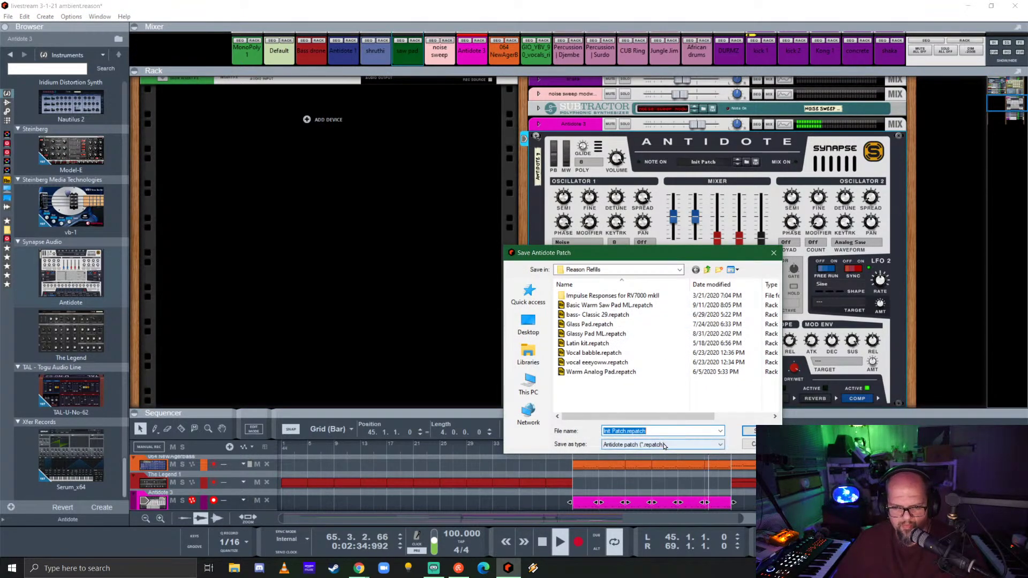
{"action": "type", "text": "Big S"}
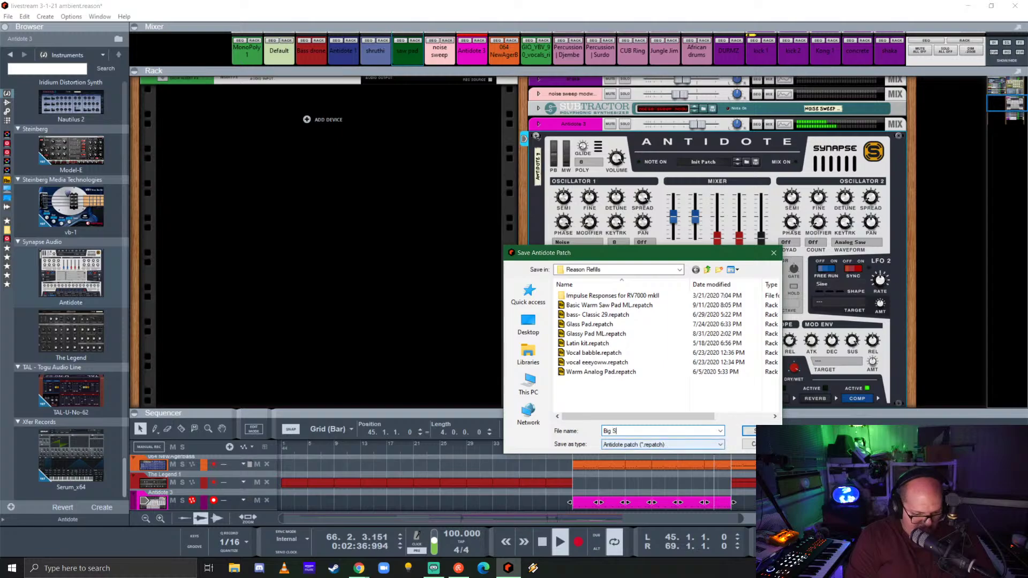
{"action": "type", "text": "tereo Boom"}
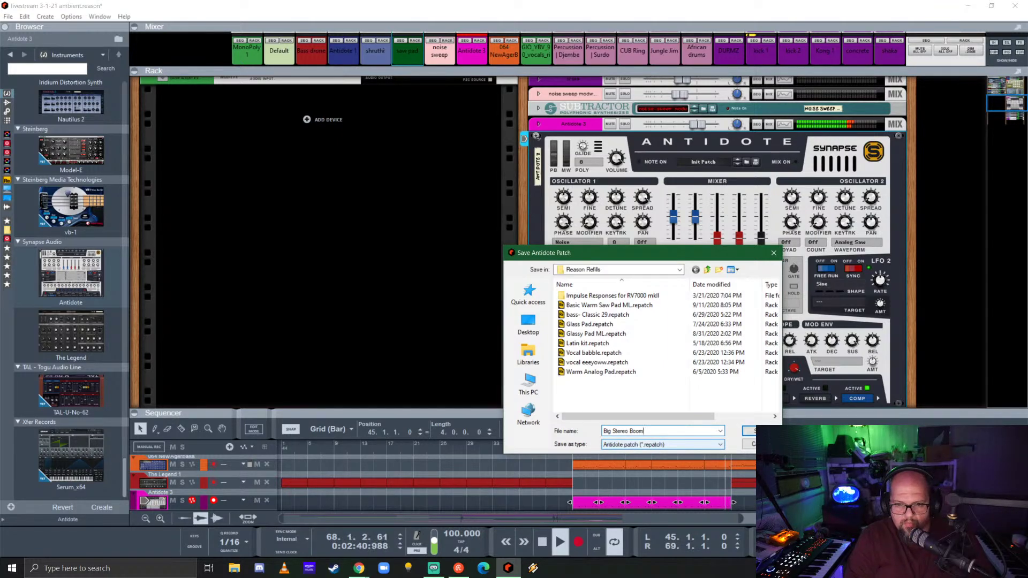
{"action": "key", "text": "Return"}
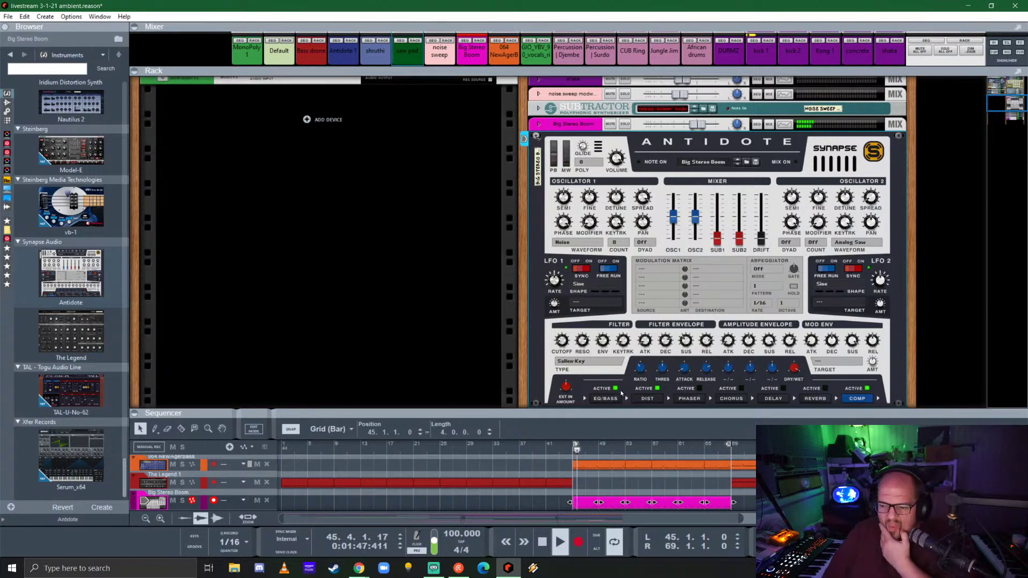
- Audition the Big Stereo Boom channel by toggling its mute and solo, and set its level to -1.54 dB
{"action": "left_click", "coordinate": [610, 123]}
{"action": "left_click", "coordinate": [610, 124]}
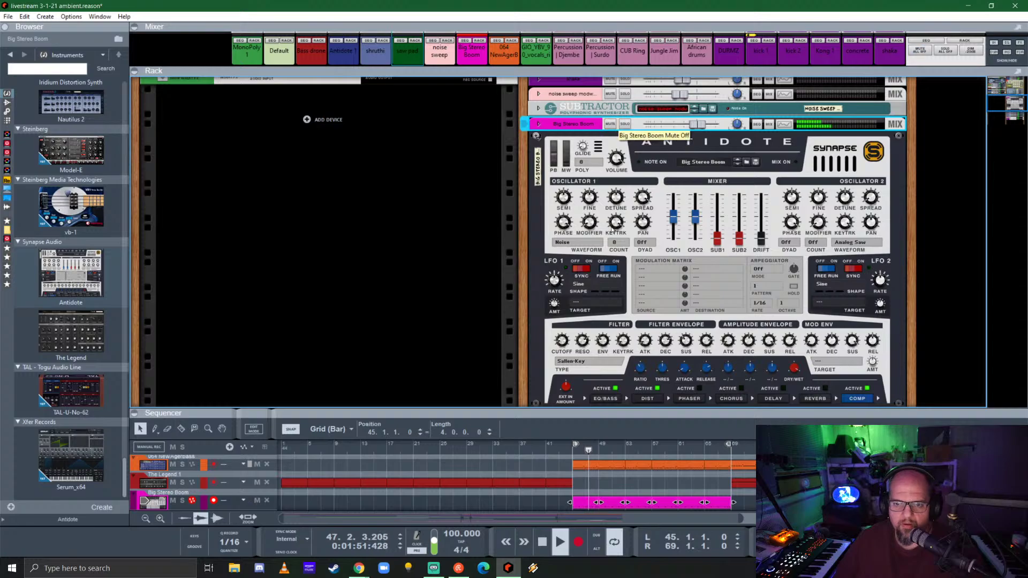
{"action": "left_click", "coordinate": [624, 124]}
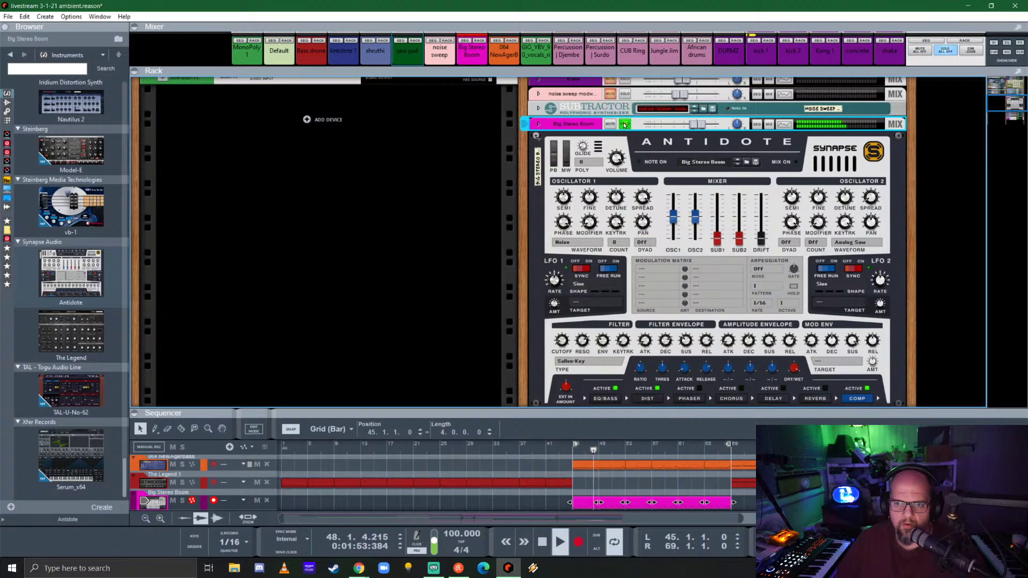
{"action": "left_click", "coordinate": [624, 123]}
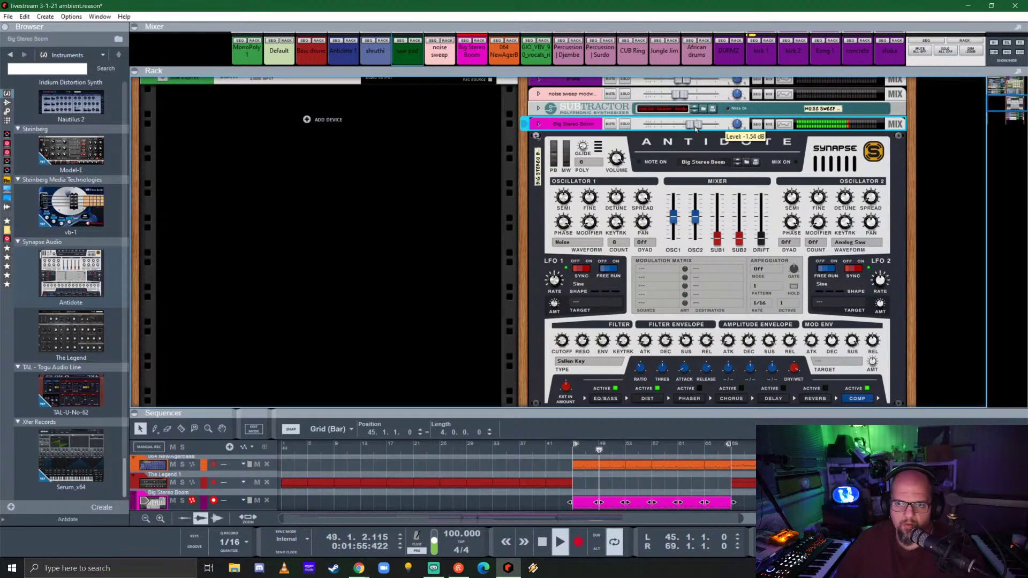
- Fold the Big Stereo Boom device and extend the loop's end to bar 85
{"action": "left_click", "coordinate": [537, 138]}
{"action": "left_click", "coordinate": [538, 138]}
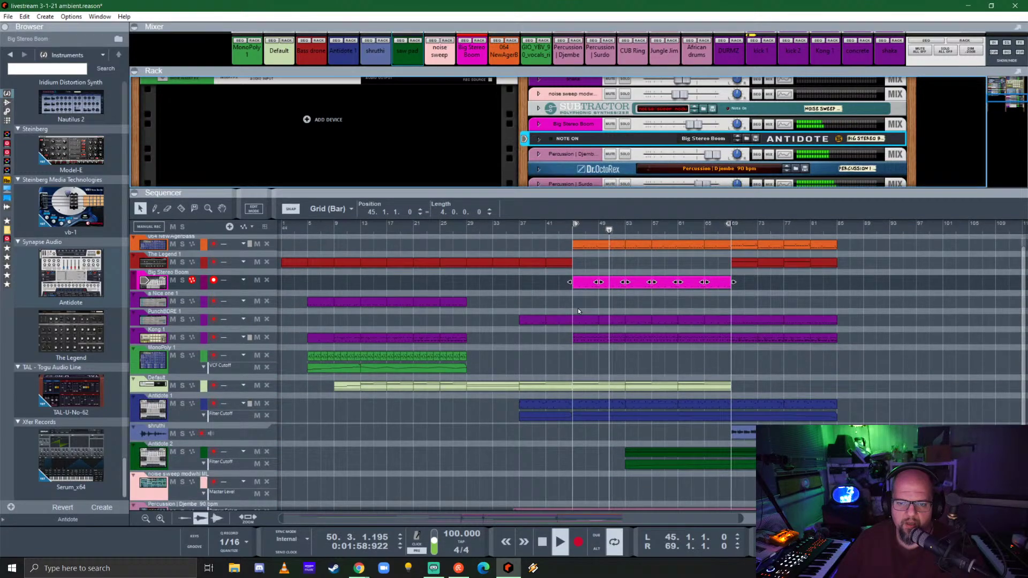
{"action": "left_click", "coordinate": [578, 310]}
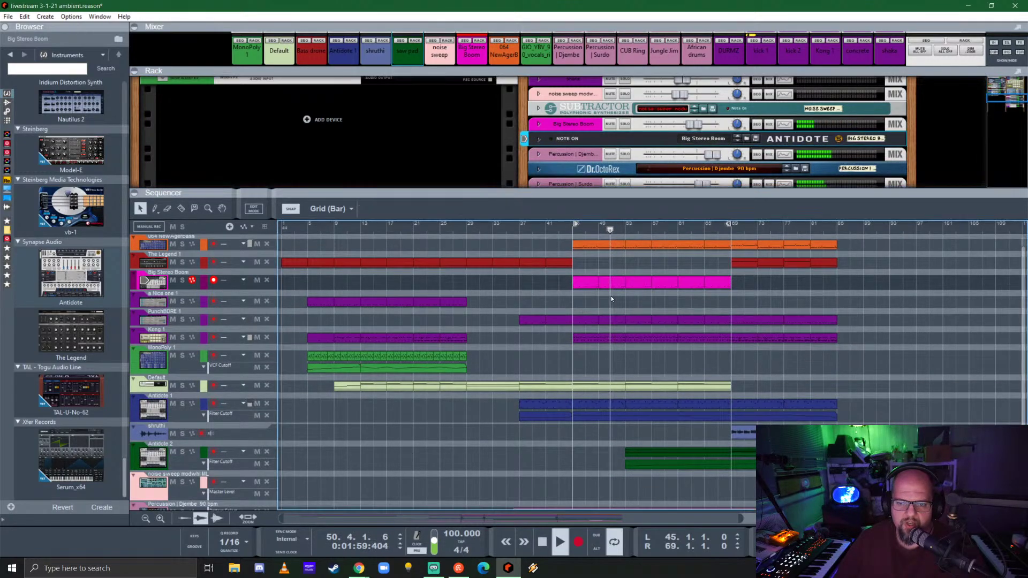
{"action": "left_click", "coordinate": [523, 225]}
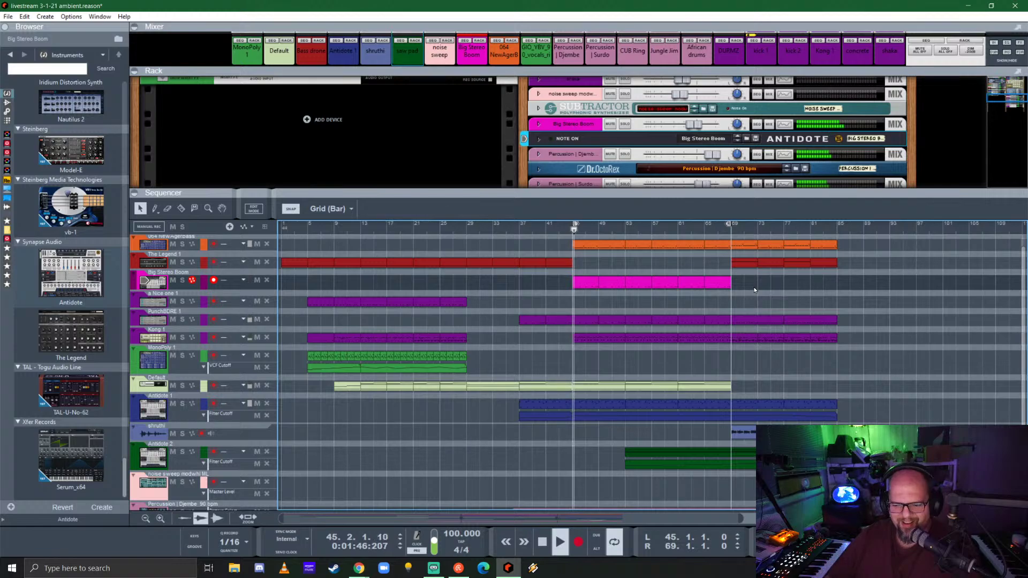
{"action": "left_click", "coordinate": [838, 225], "text": "alt"}
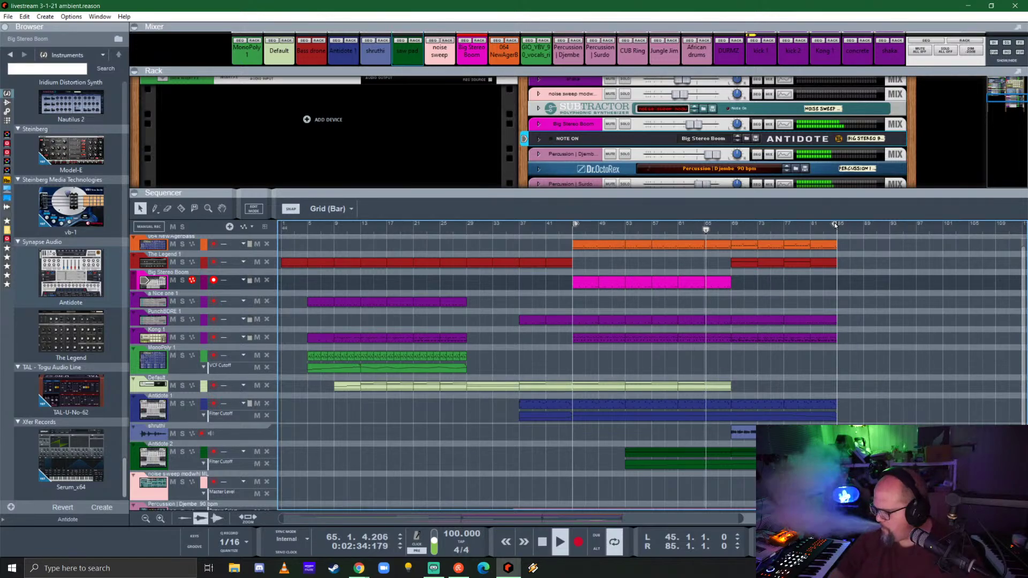
- Split the Djembe, Surdo, CUB Ring and Jungle Jim pattern clips at bar 69
{"action": "scroll", "coordinate": [795, 380], "scroll_direction": "down", "scroll_amount": 5}
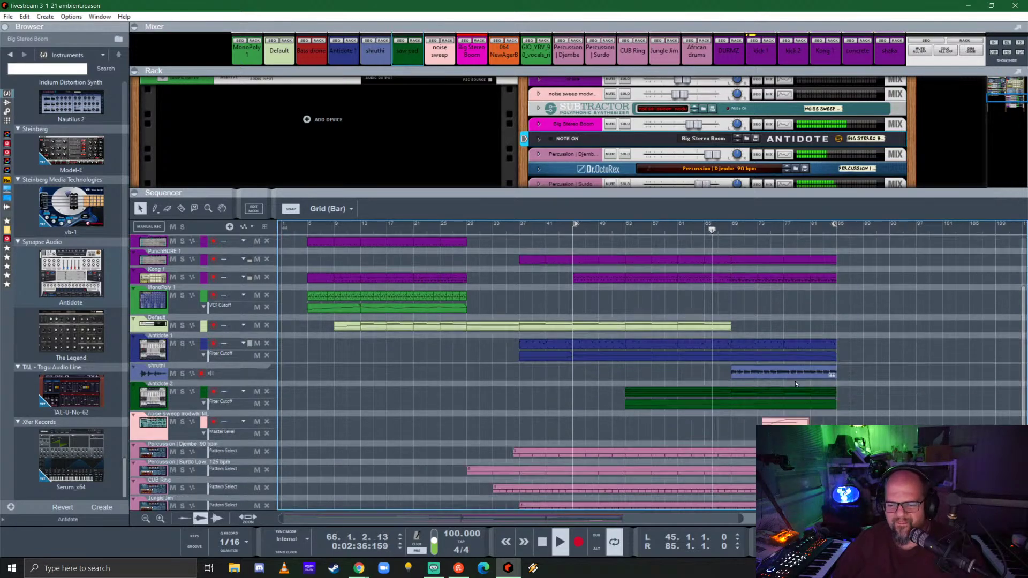
{"action": "scroll", "coordinate": [796, 383], "scroll_direction": "up", "scroll_amount": 5}
{"action": "scroll", "coordinate": [795, 382], "scroll_direction": "down", "scroll_amount": 5}
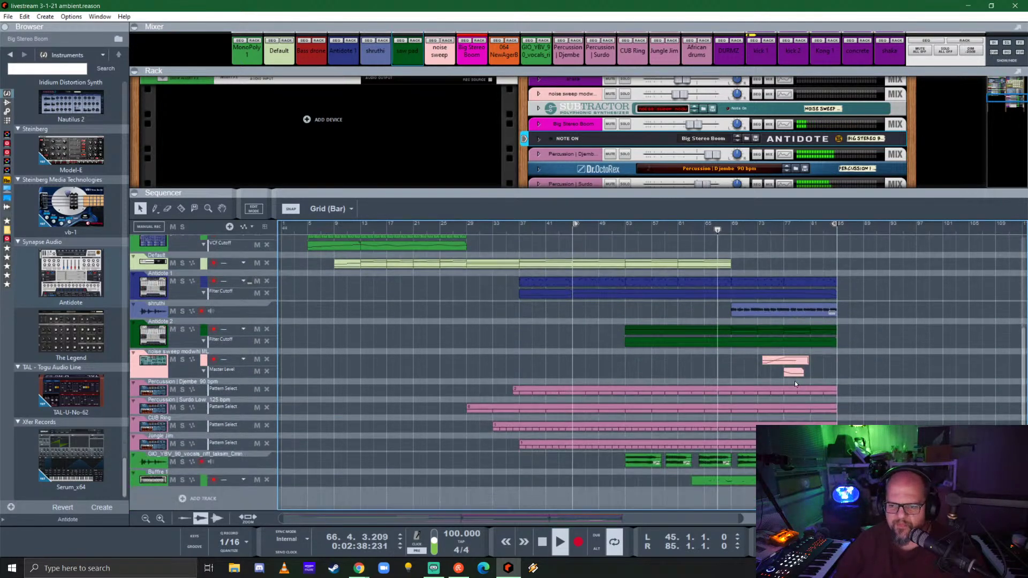
{"action": "left_click_drag", "start_coordinate": [850, 431], "coordinate": [827, 402]}
{"action": "key", "text": "r"}
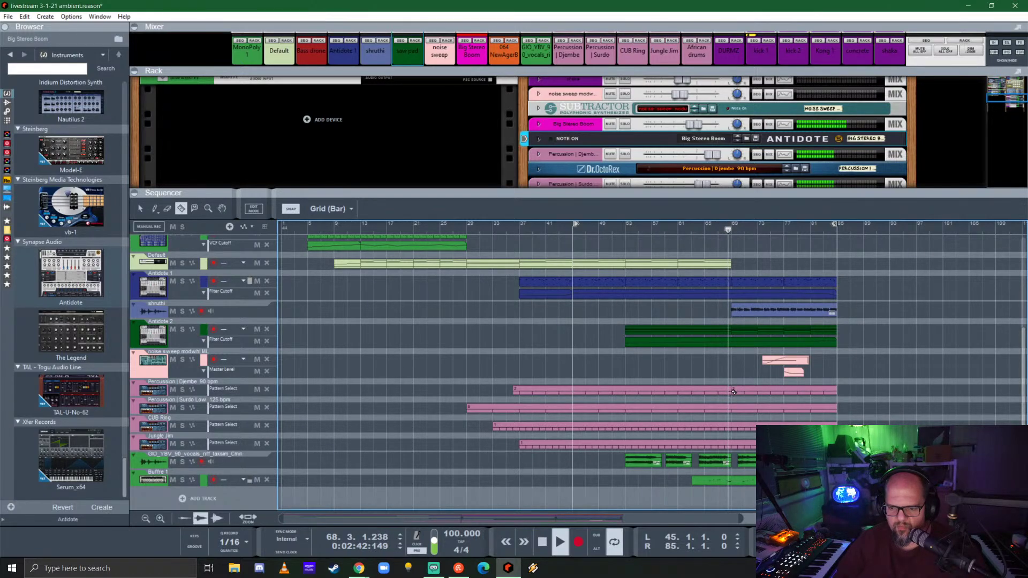
{"action": "left_click", "coordinate": [732, 391]}
{"action": "left_click", "coordinate": [732, 408]}
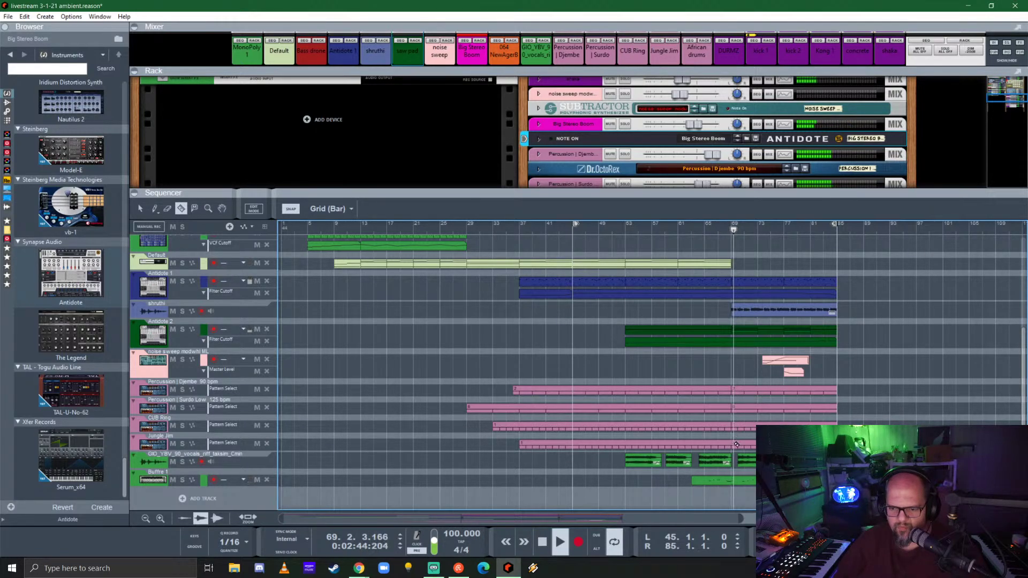
- Try moving the four split percussion clips to bar 86 and return them to bar 69
{"action": "key", "text": "q"}
{"action": "left_click_drag", "start_coordinate": [856, 449], "coordinate": [867, 393]}
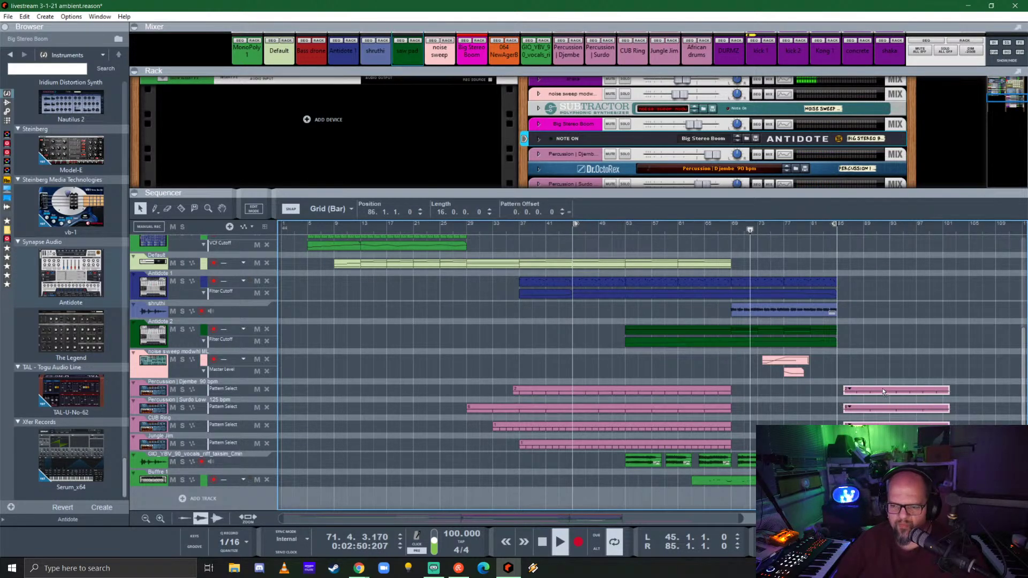
{"action": "left_click_drag", "start_coordinate": [882, 390], "coordinate": [772, 393]}
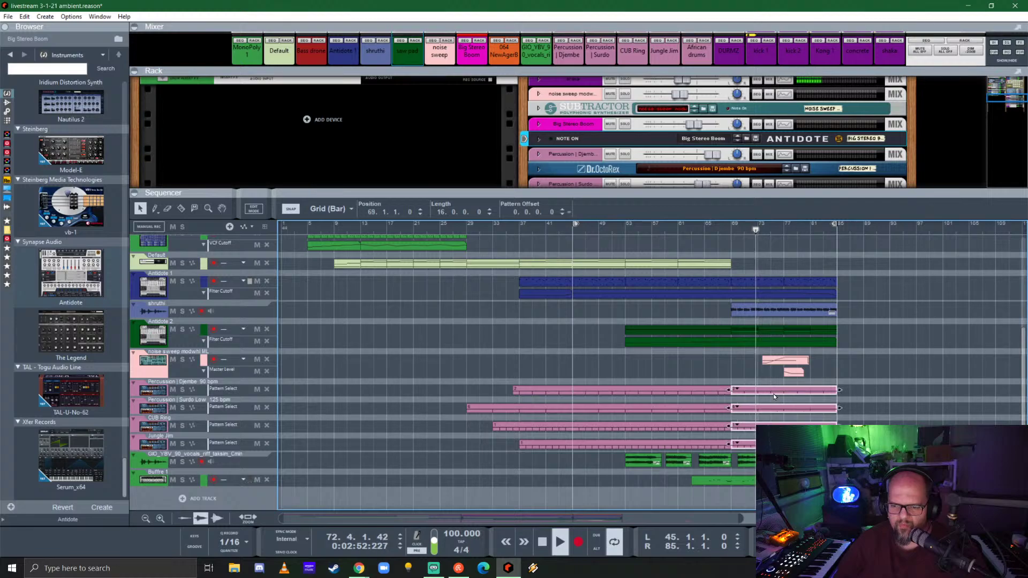
{"action": "left_click", "coordinate": [782, 396]}
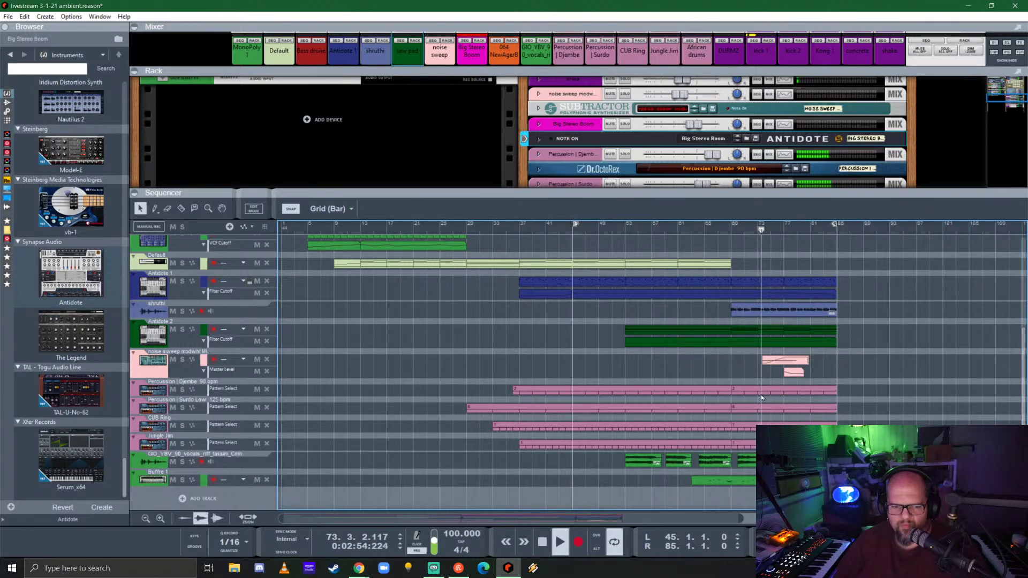
- Solo the Djembe and Surdo tracks in turn, and delete the Surdo pattern clip that starts at bar 69
{"action": "left_click", "coordinate": [182, 389]}
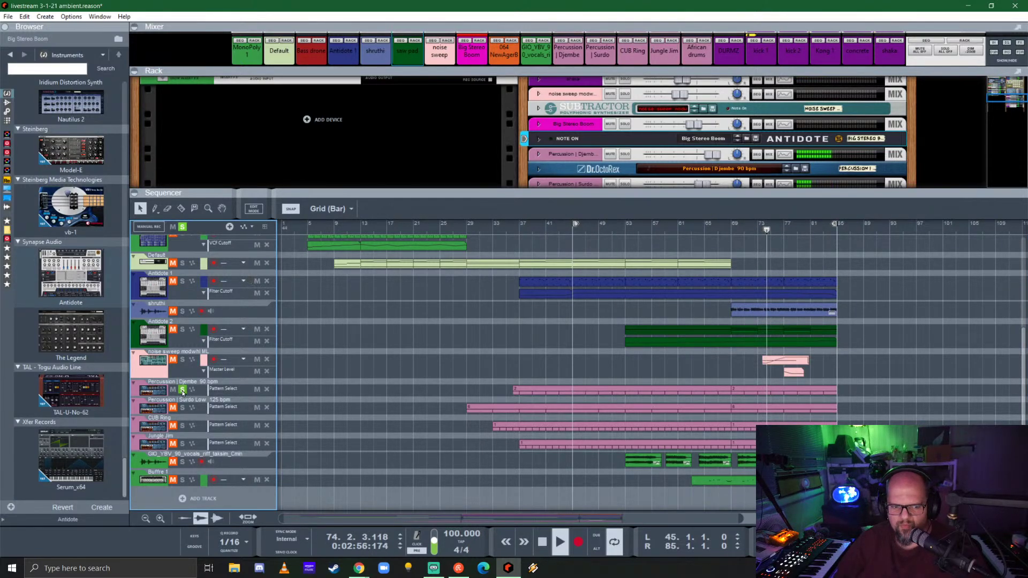
{"action": "left_click", "coordinate": [182, 407]}
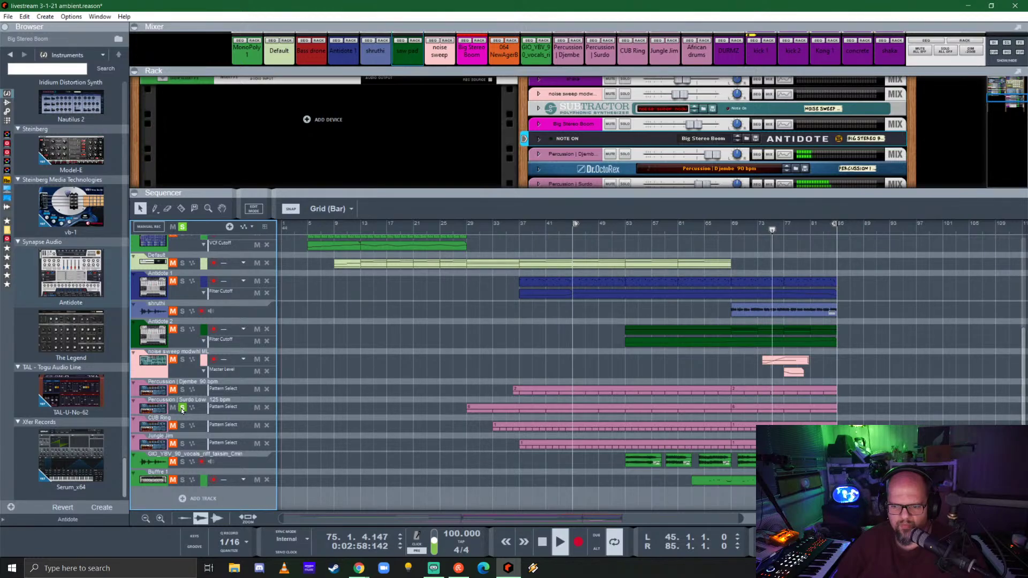
{"action": "left_click", "coordinate": [777, 408]}
{"action": "key", "text": "Delete"}
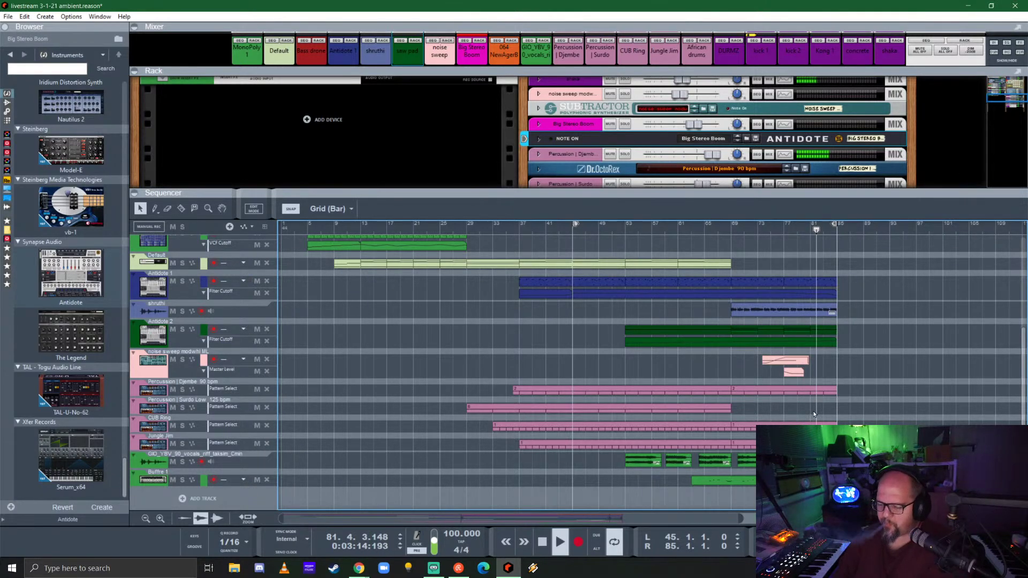
- Move the noise sweep clip and its Master Level automation together to position 65.4.1, and play the song from bar 29
{"action": "left_click_drag", "start_coordinate": [827, 375], "coordinate": [733, 355]}
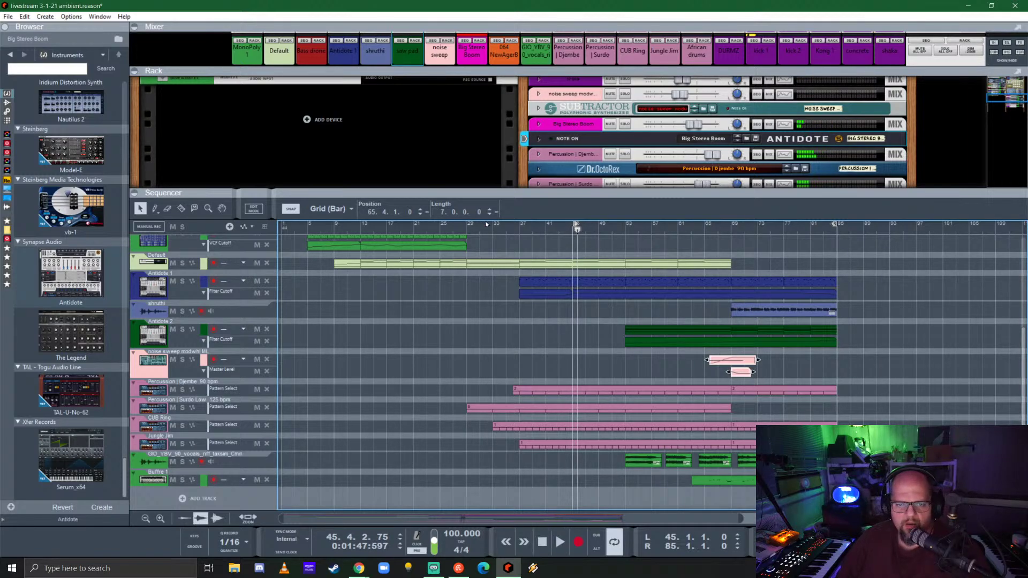
{"action": "left_click", "coordinate": [466, 229]}
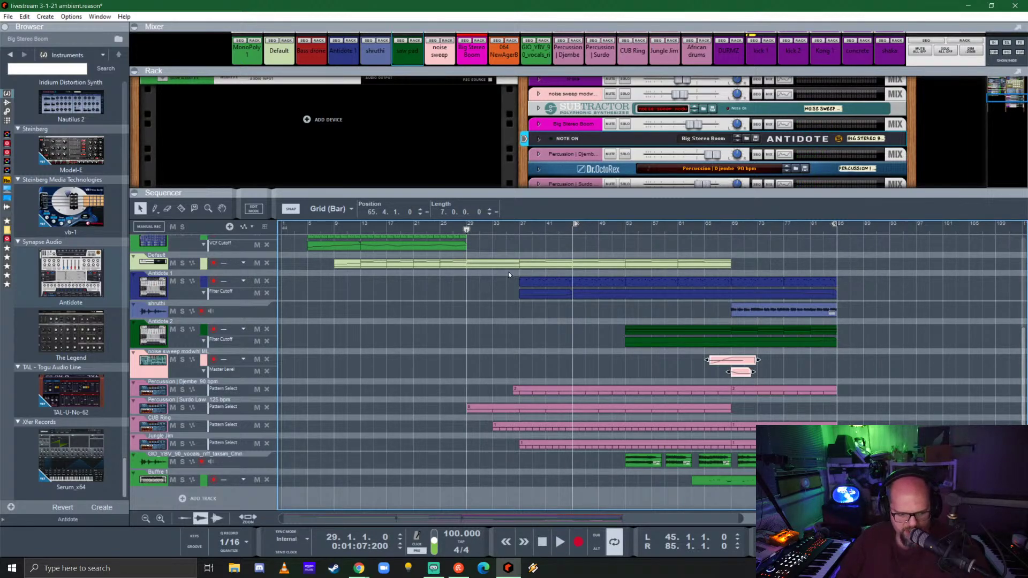
{"action": "key", "text": "space"}
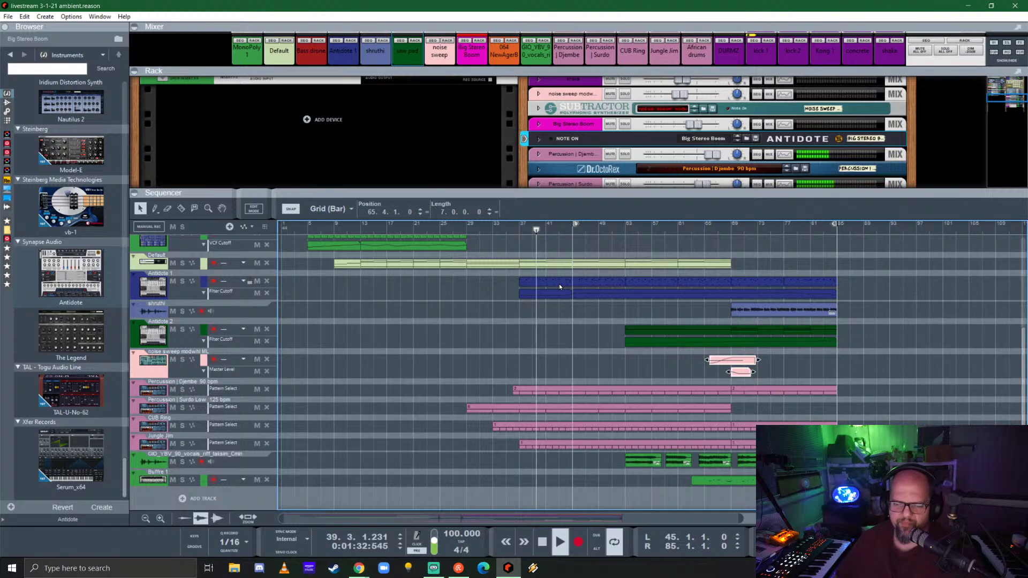
{"action": "left_click", "coordinate": [609, 339]}
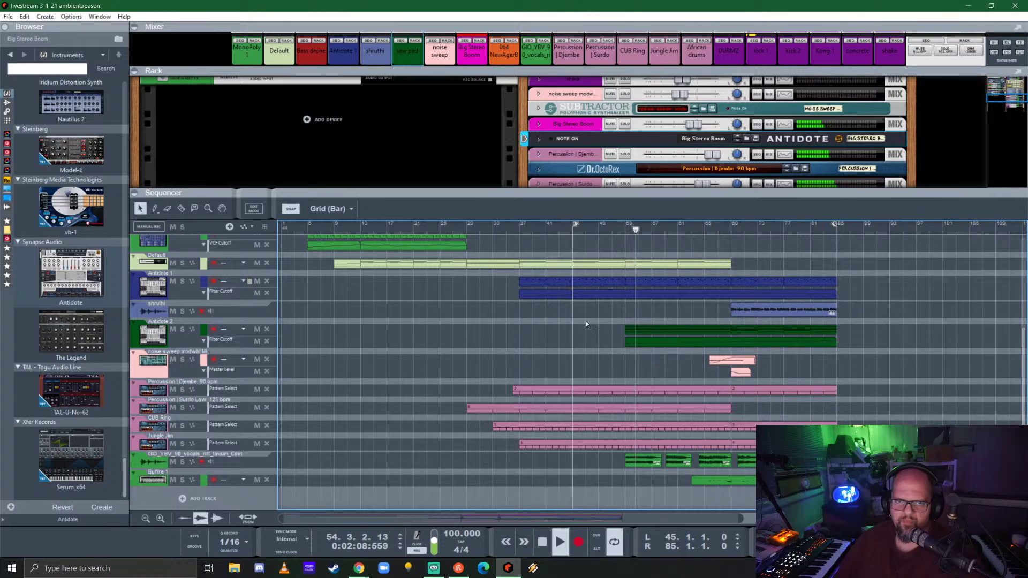
- Set the GIO vocals channel's level to -0.65 dB and enable its FX5 send
{"action": "key", "text": "F5"}
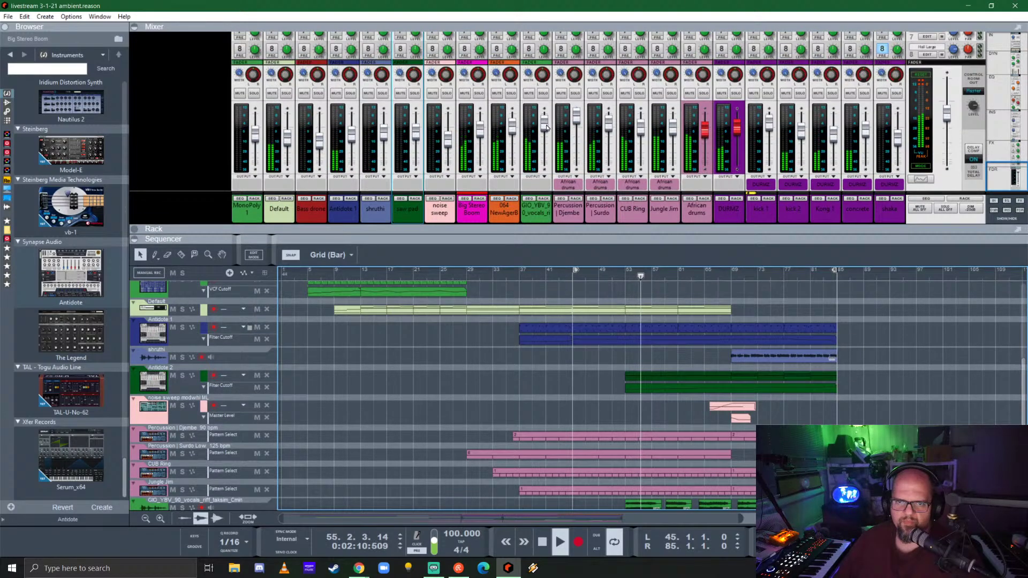
{"action": "left_click_drag", "start_coordinate": [544, 124], "coordinate": [547, 132]}
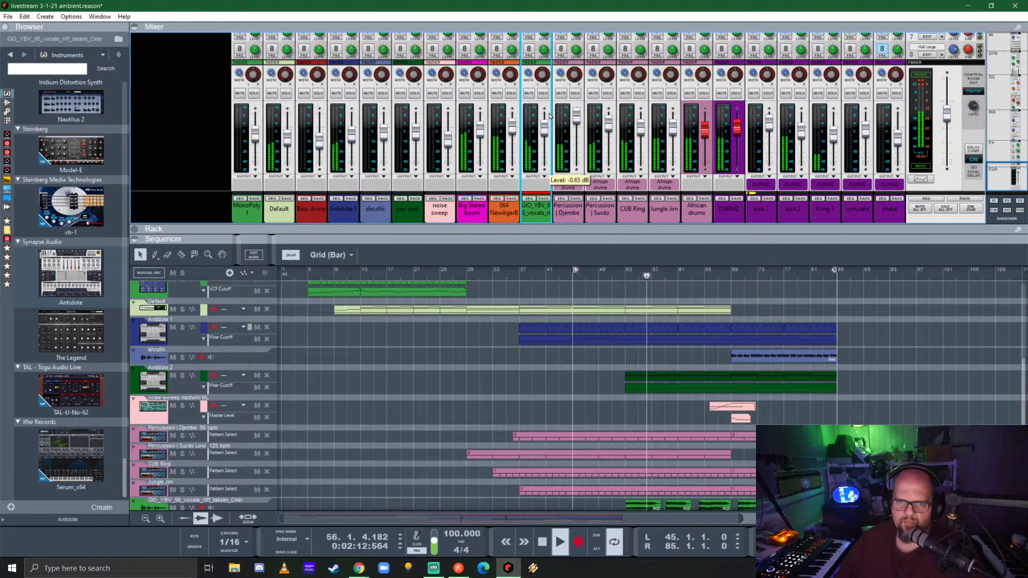
{"action": "scroll", "coordinate": [538, 107], "scroll_direction": "up", "scroll_amount": 5}
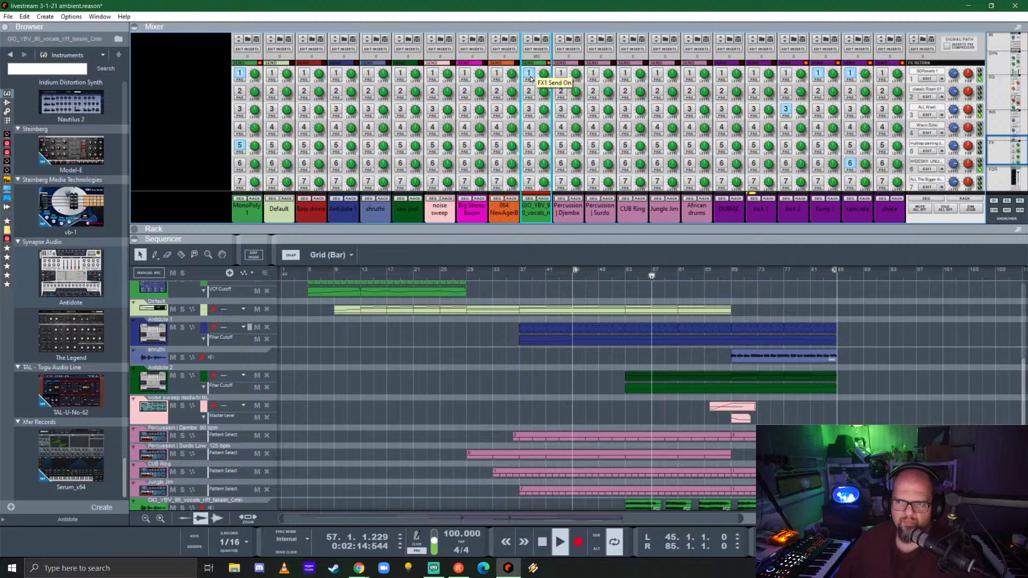
{"action": "left_click", "coordinate": [529, 145]}
- Show the Percussion Surdo device in the rack, browse the other rack devices and enlarge the sequencer area
{"action": "left_click", "coordinate": [606, 199]}
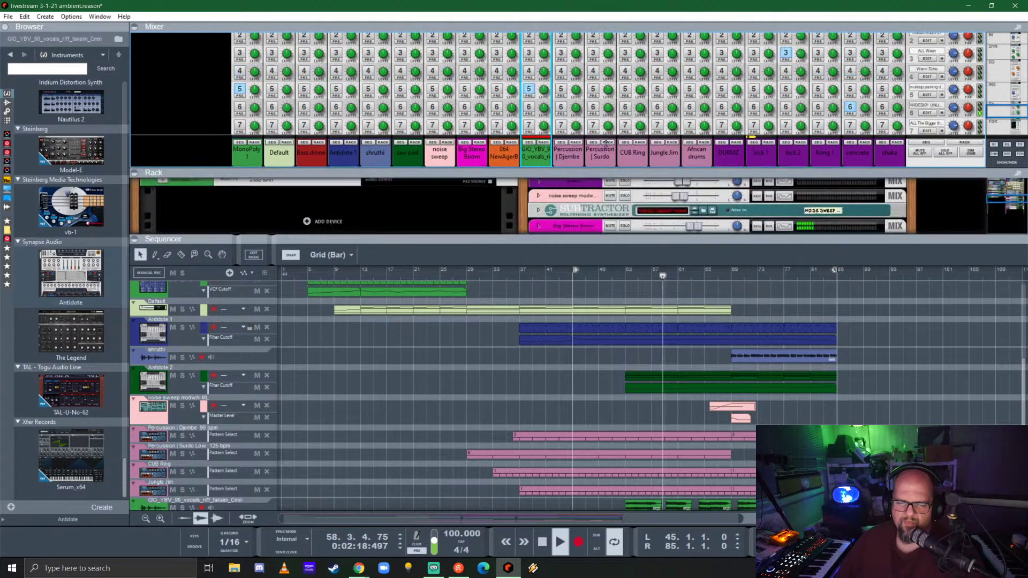
{"action": "left_click", "coordinate": [606, 143]}
{"action": "scroll", "coordinate": [589, 161], "scroll_direction": "down", "scroll_amount": 5}
{"action": "scroll", "coordinate": [497, 172], "scroll_direction": "up", "scroll_amount": 3}
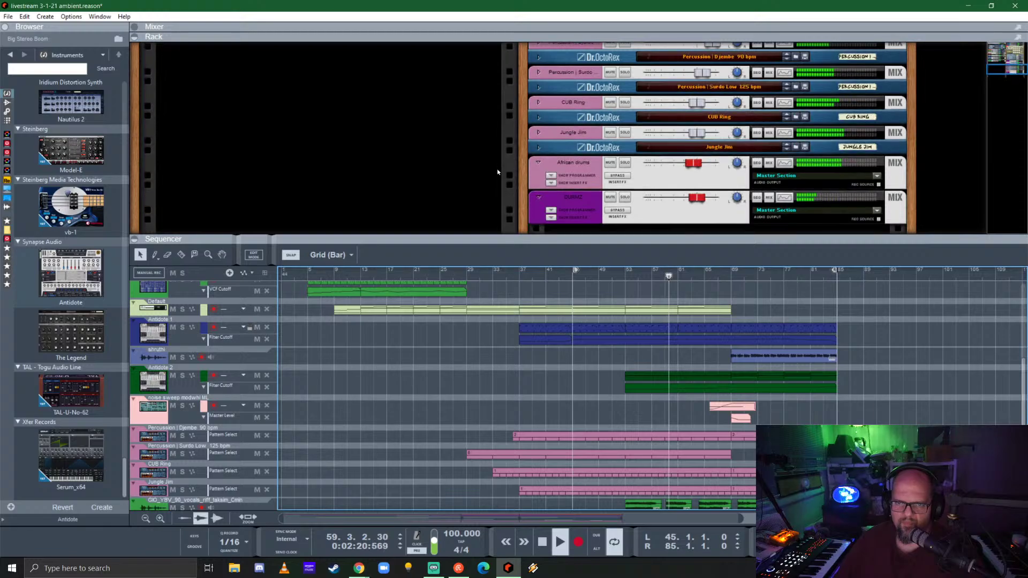
{"action": "scroll", "coordinate": [495, 169], "scroll_direction": "up", "scroll_amount": 5}
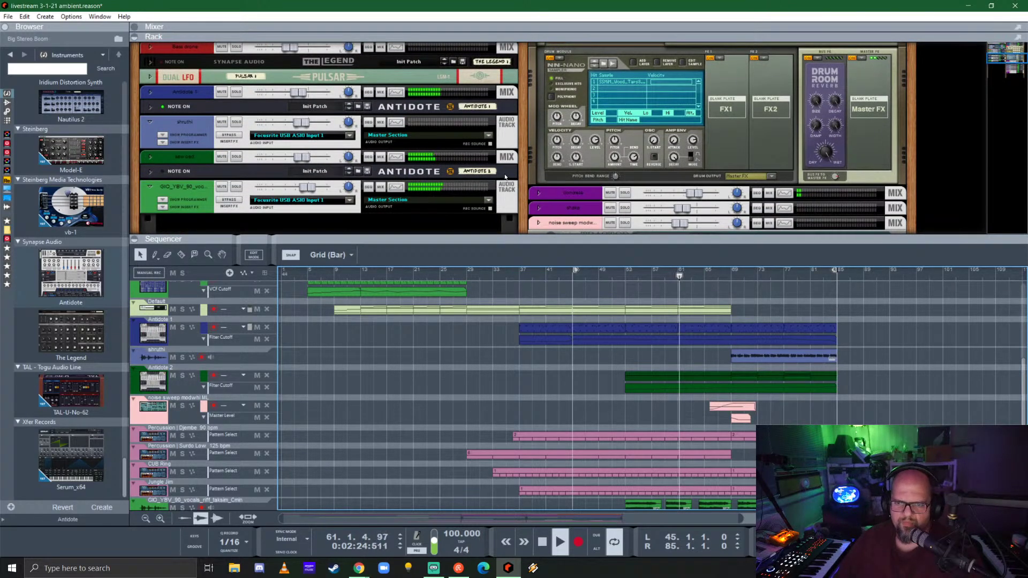
{"action": "left_click_drag", "start_coordinate": [559, 238], "coordinate": [559, 139]}
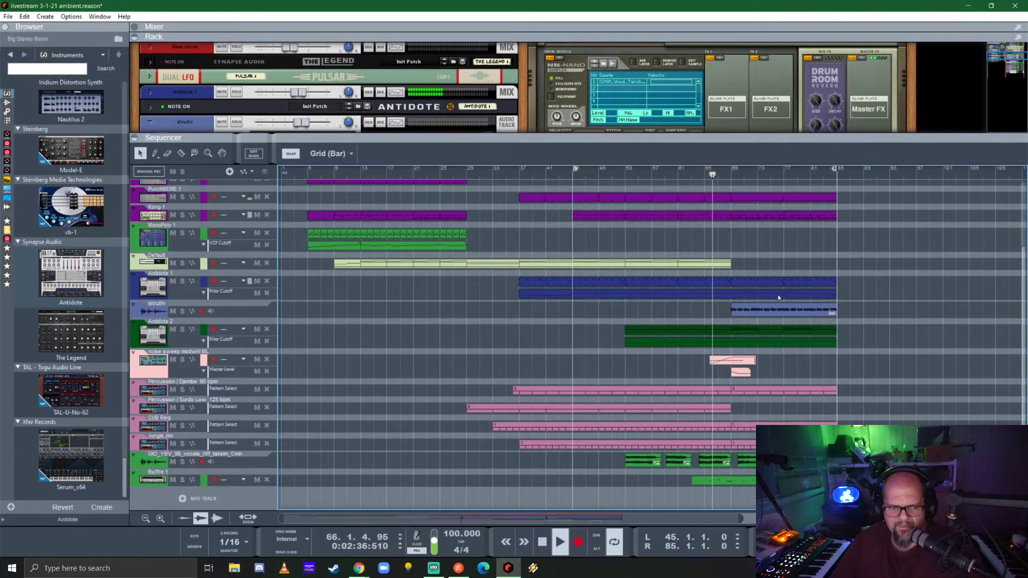
- Choose a loop for the Djembe clip starting at bar 69 and solo the Djembe track to hear it
{"action": "left_click", "coordinate": [749, 389]}
{"action": "left_click", "coordinate": [737, 389]}
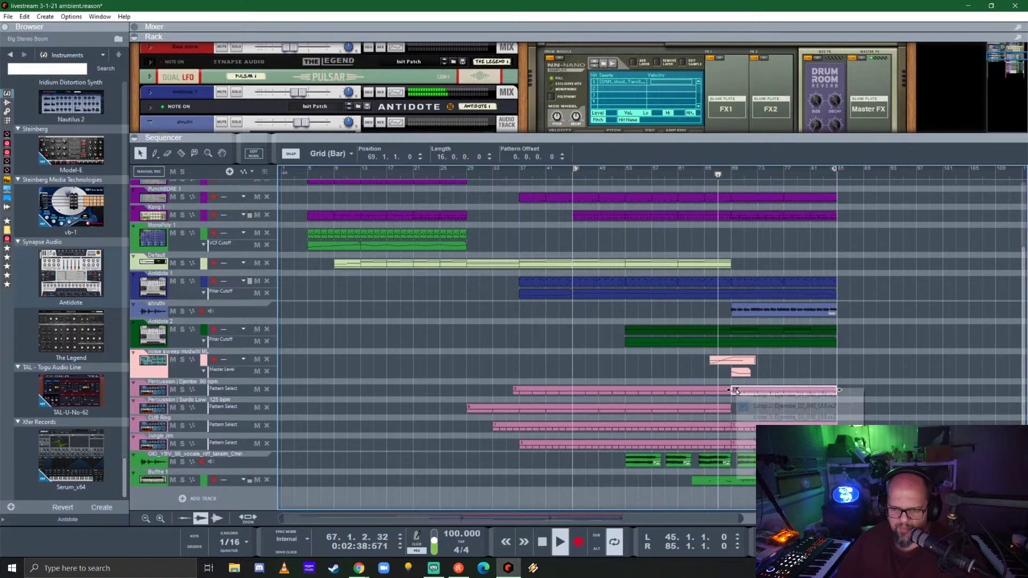
{"action": "left_click", "coordinate": [776, 420]}
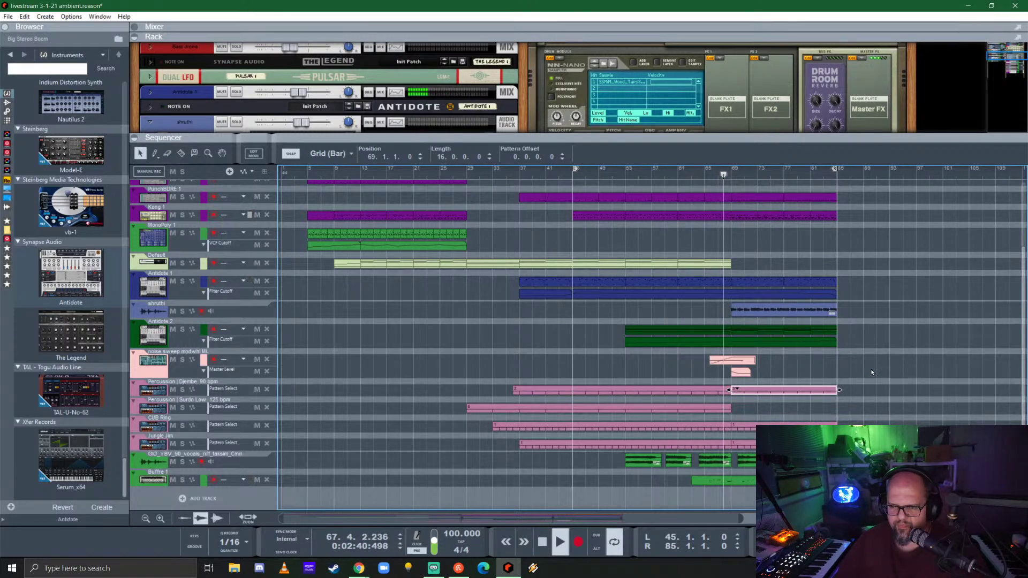
{"action": "left_click", "coordinate": [886, 368]}
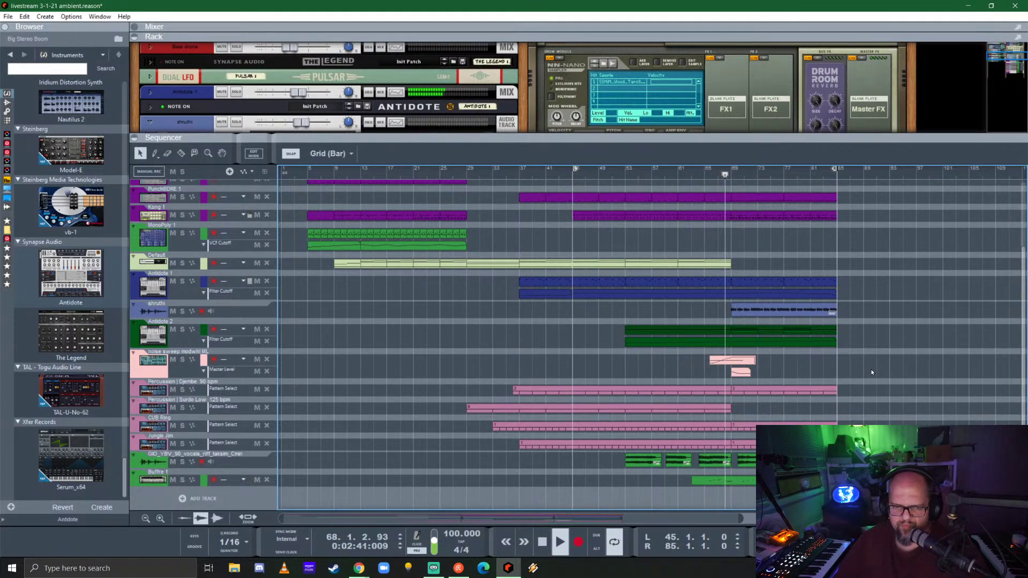
{"action": "left_click", "coordinate": [182, 389]}
{"action": "left_click", "coordinate": [182, 389]}
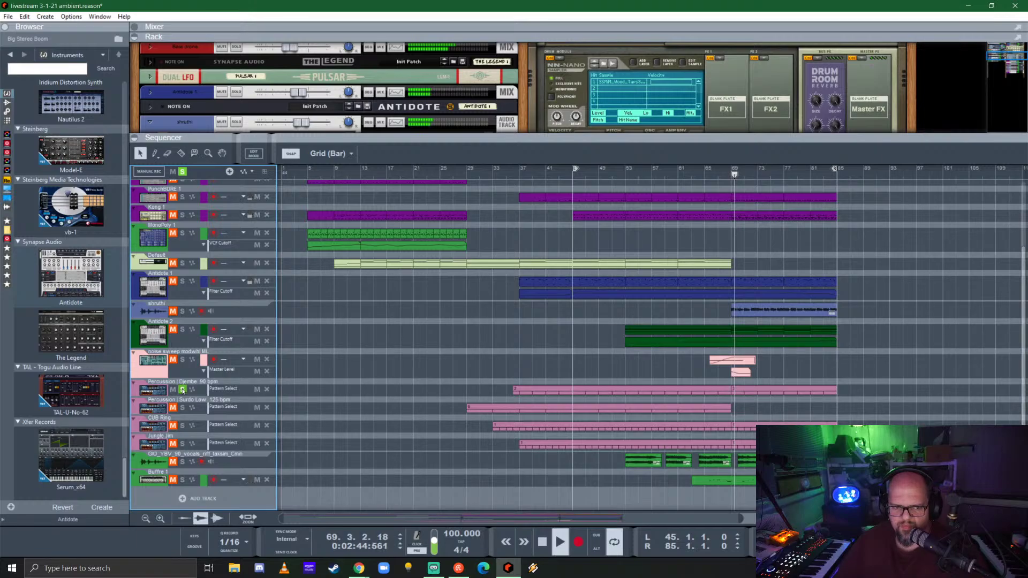
- Choose Loop 2: Djembe_02_090_LM.rx2 for the Djembe clip starting at bar 53
{"action": "left_click", "coordinate": [628, 392]}
{"action": "left_click", "coordinate": [628, 391]}
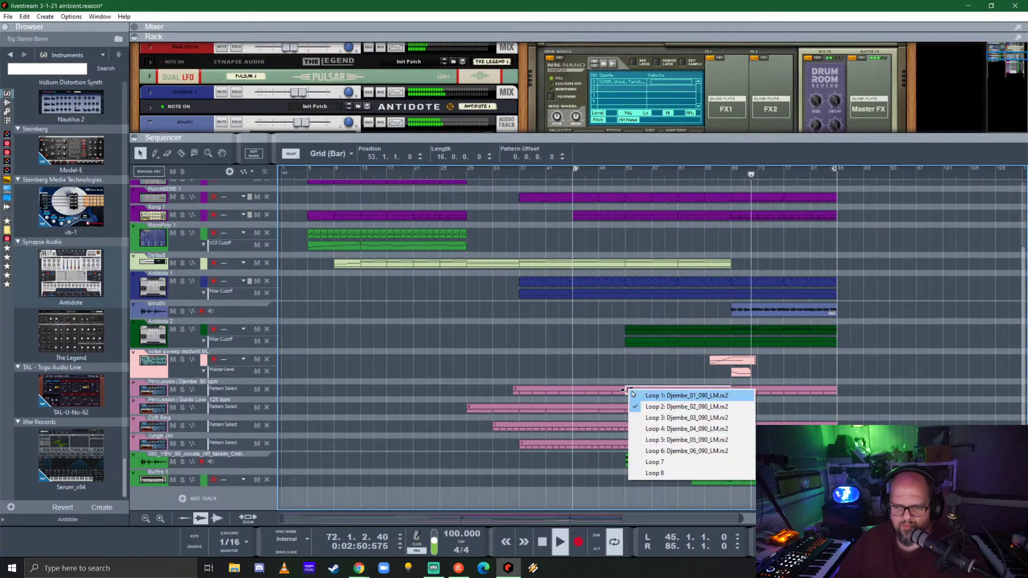
{"action": "left_click", "coordinate": [664, 409]}
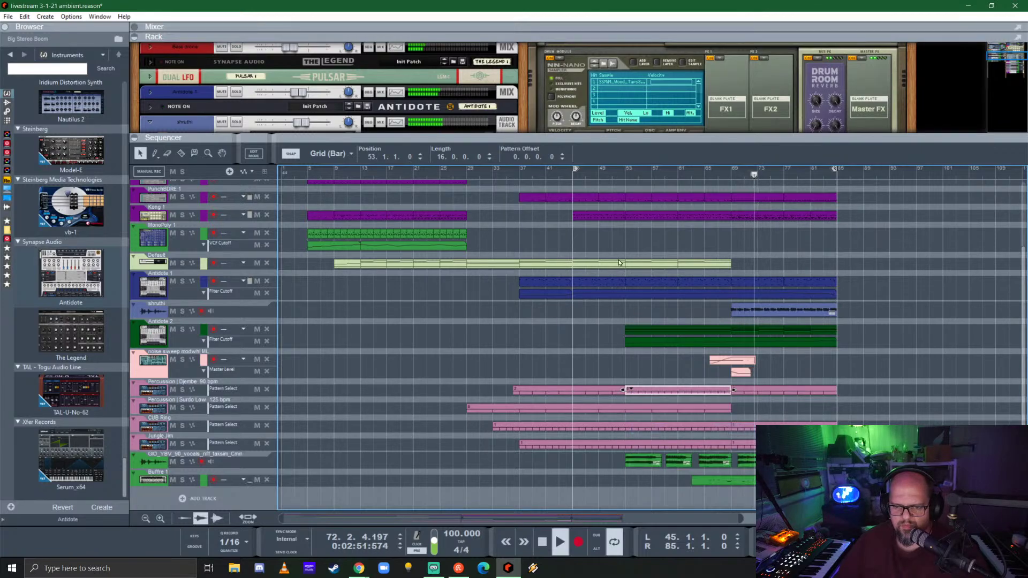
- Audition the Djembe track soloed from bars 45 and 53, and return to the full mix with nothing selected
{"action": "left_click", "coordinate": [624, 173]}
{"action": "left_click", "coordinate": [182, 390]}
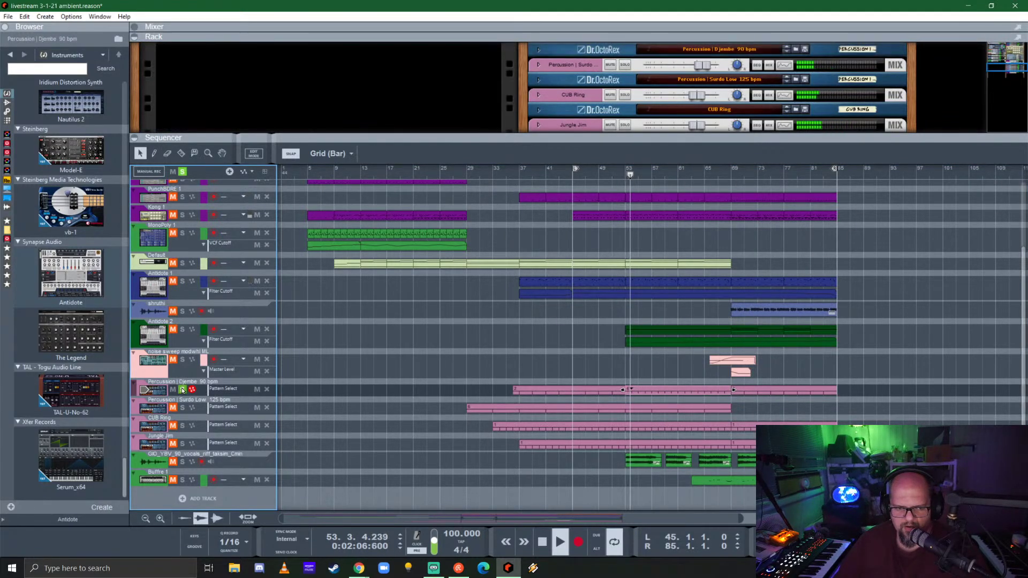
{"action": "left_click", "coordinate": [182, 389]}
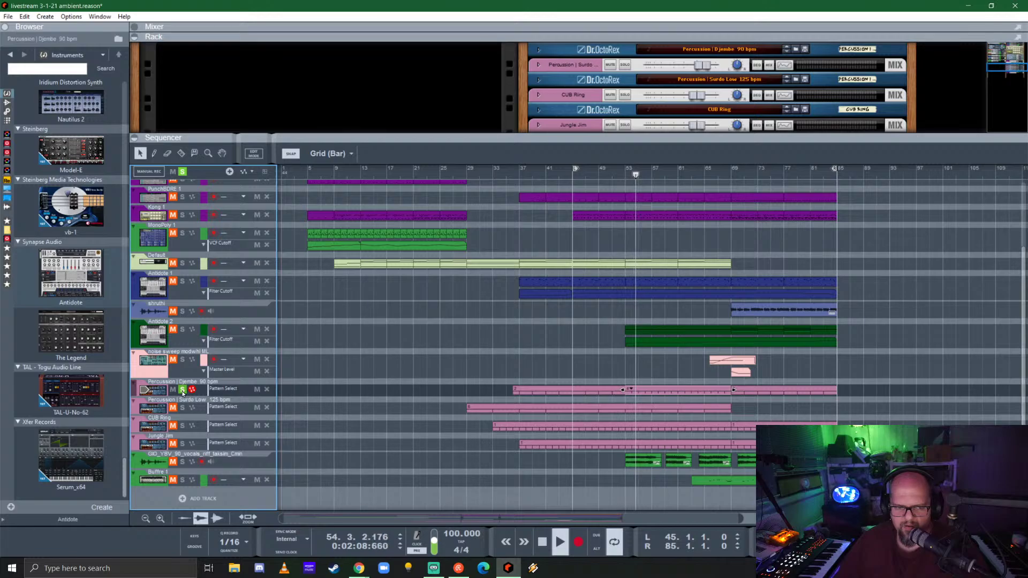
{"action": "left_click", "coordinate": [577, 174]}
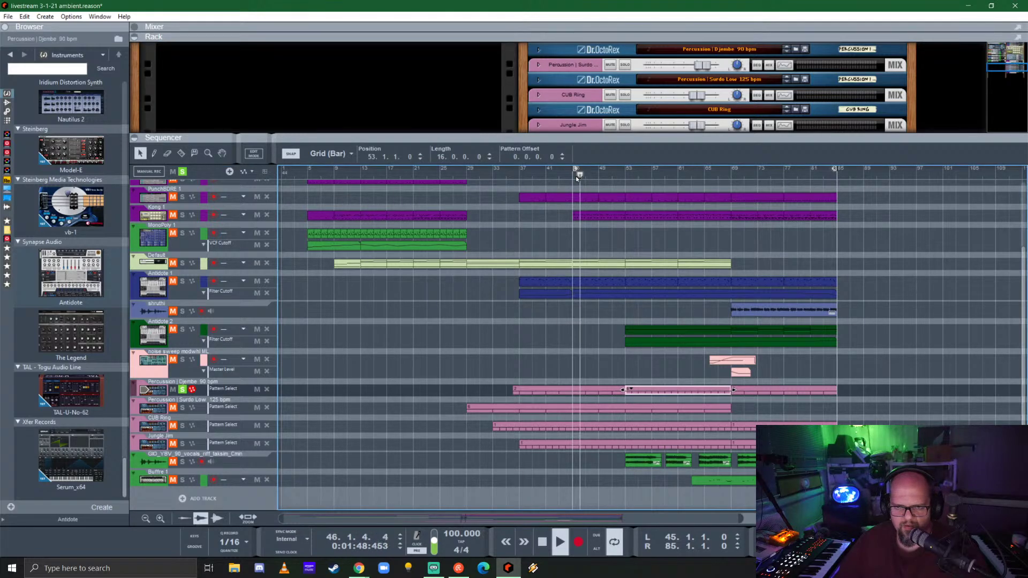
{"action": "left_click", "coordinate": [625, 173]}
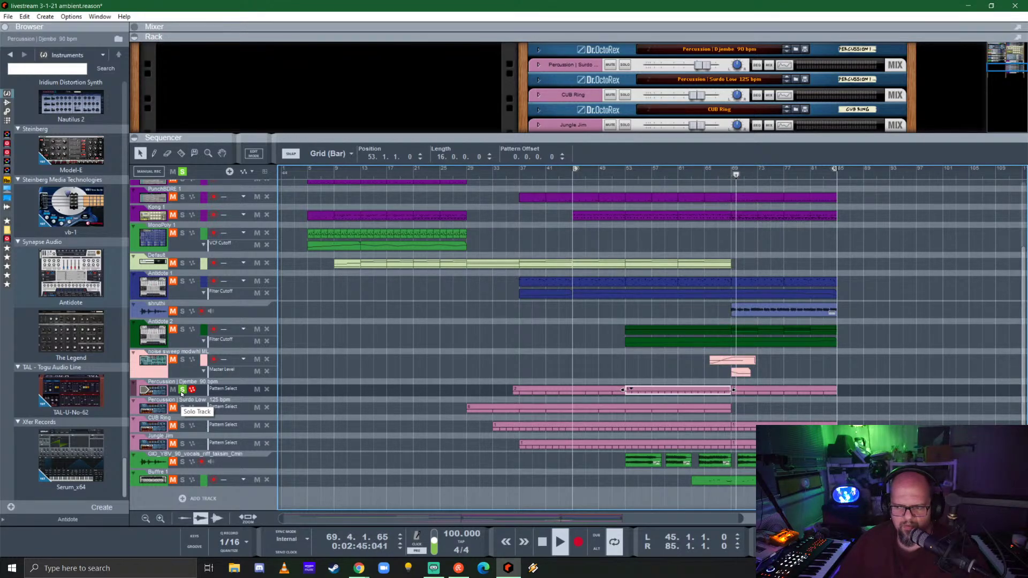
{"action": "left_click", "coordinate": [182, 389]}
{"action": "left_click", "coordinate": [582, 336]}
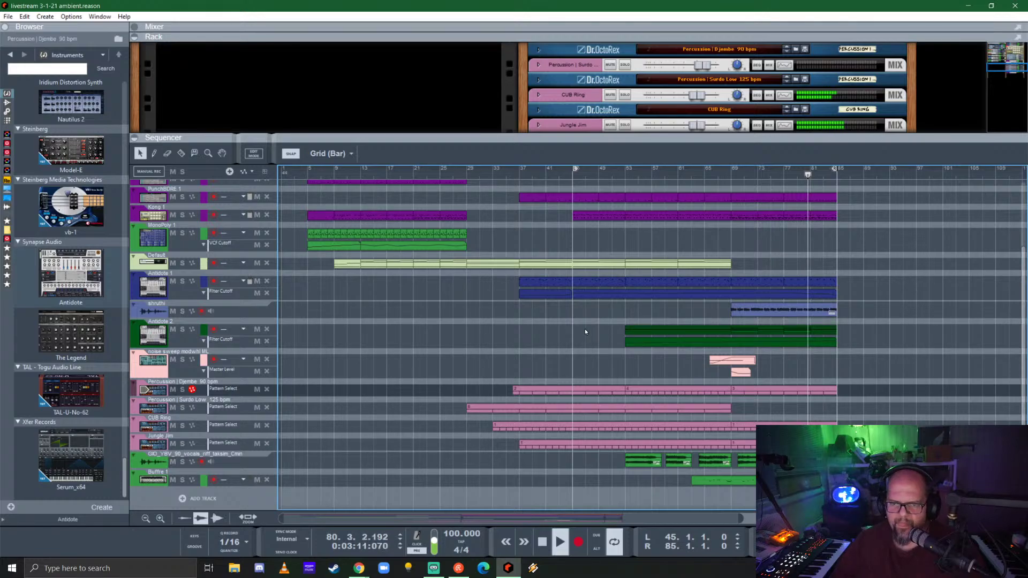
- Open the recent song "livestream remix 2-12-21.reason", close the ambient song's window and maximize the remix
{"action": "scroll", "coordinate": [585, 328], "scroll_direction": "up", "scroll_amount": 3}
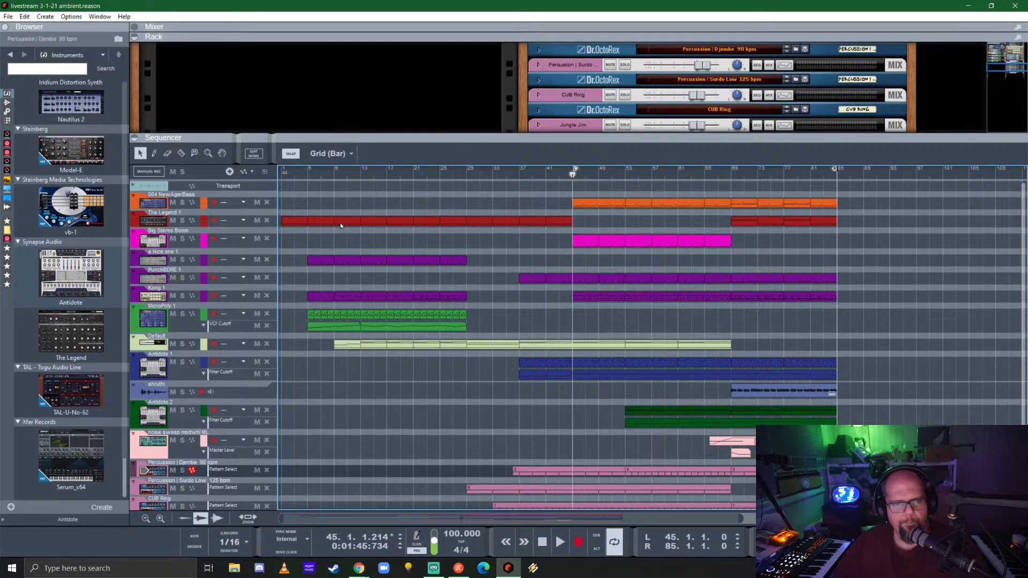
{"action": "left_click", "coordinate": [7, 17]}
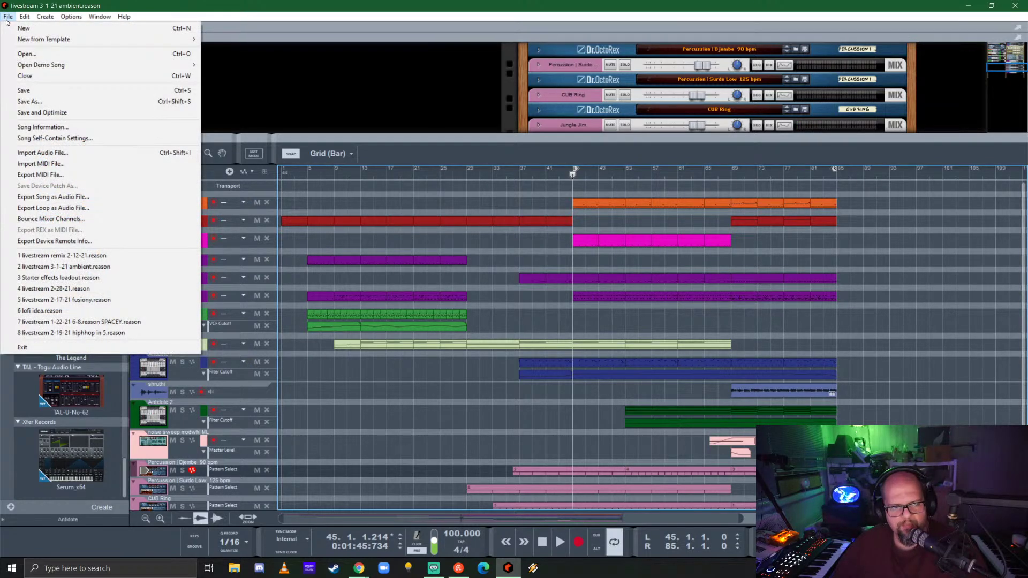
{"action": "left_click", "coordinate": [62, 255]}
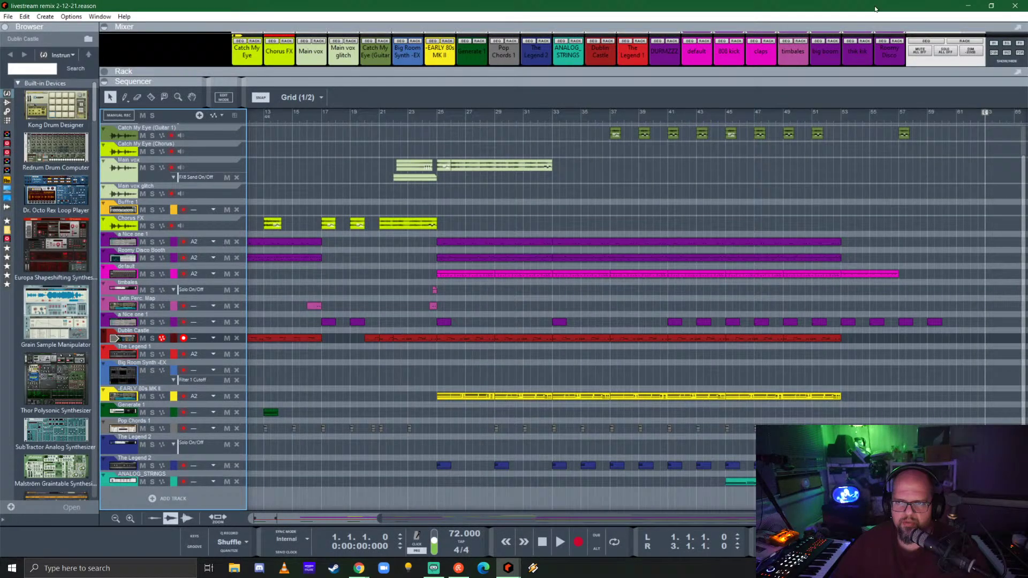
{"action": "left_click", "coordinate": [991, 6]}
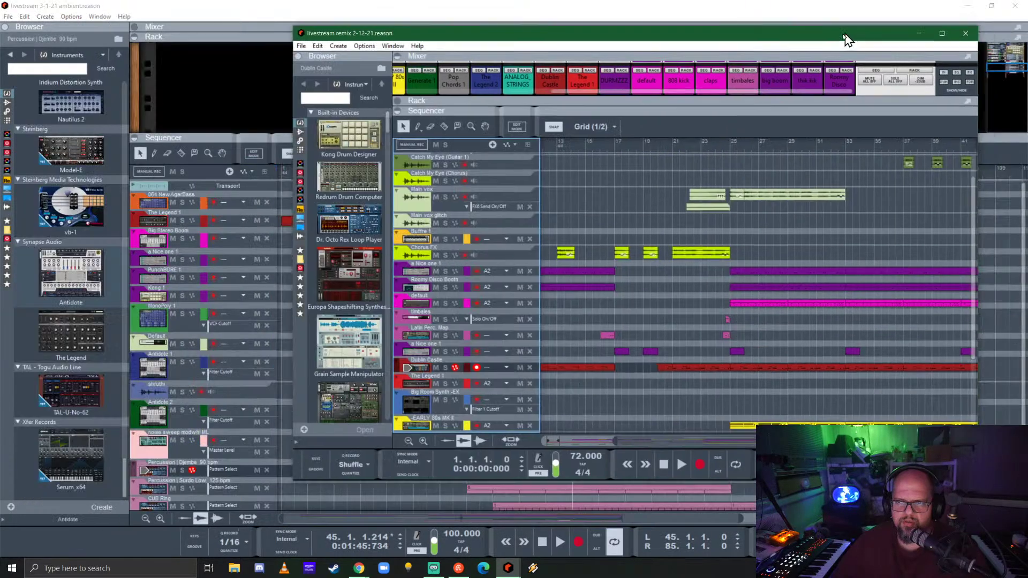
{"action": "left_click", "coordinate": [1015, 5]}
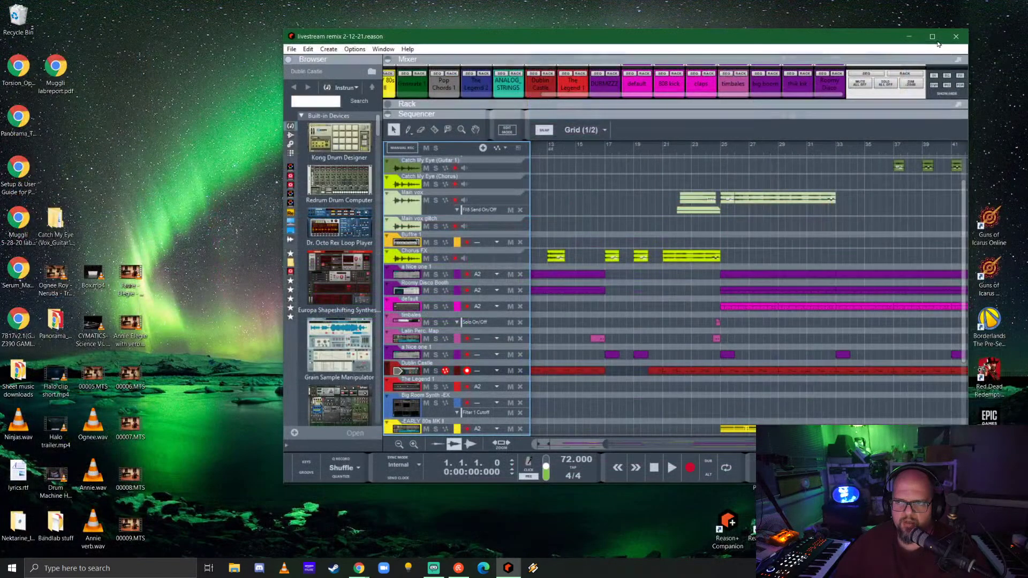
{"action": "left_click", "coordinate": [930, 37]}
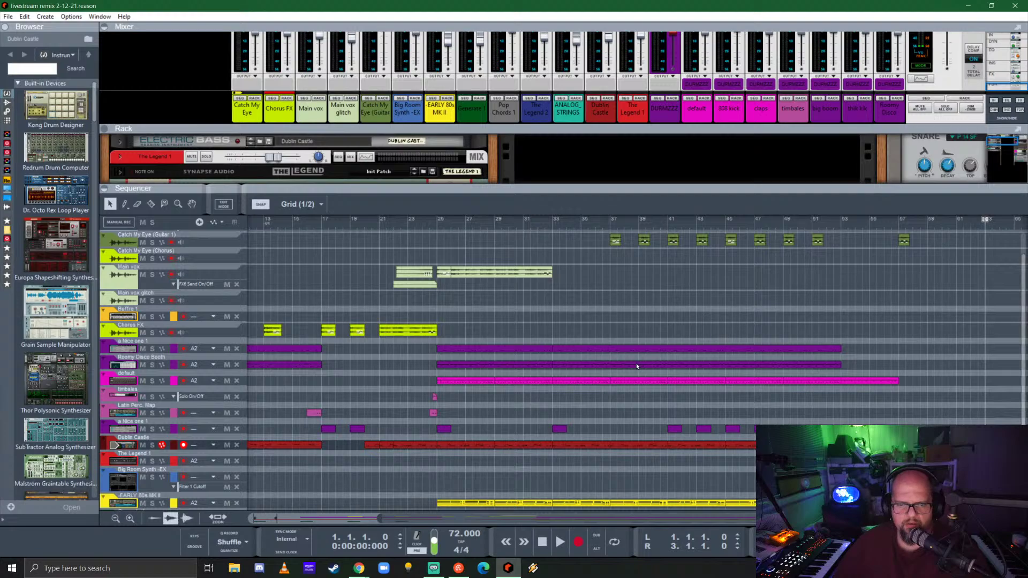
- Examine the remix's track arrangement from bar 1 with the sequencer enlarged over the rack
{"action": "scroll", "coordinate": [635, 364], "scroll_direction": "down", "scroll_amount": 3}
{"action": "scroll", "coordinate": [635, 364], "scroll_direction": "up", "scroll_amount": 4}
{"action": "scroll", "coordinate": [641, 346], "scroll_direction": "up", "scroll_amount": 1}
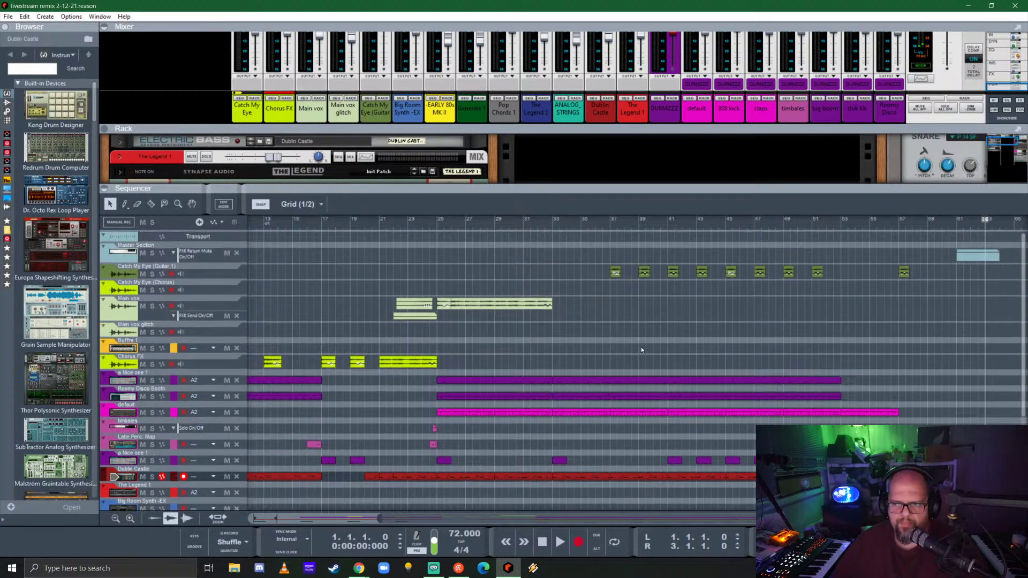
{"action": "scroll", "coordinate": [640, 347], "scroll_direction": "down", "scroll_amount": 3}
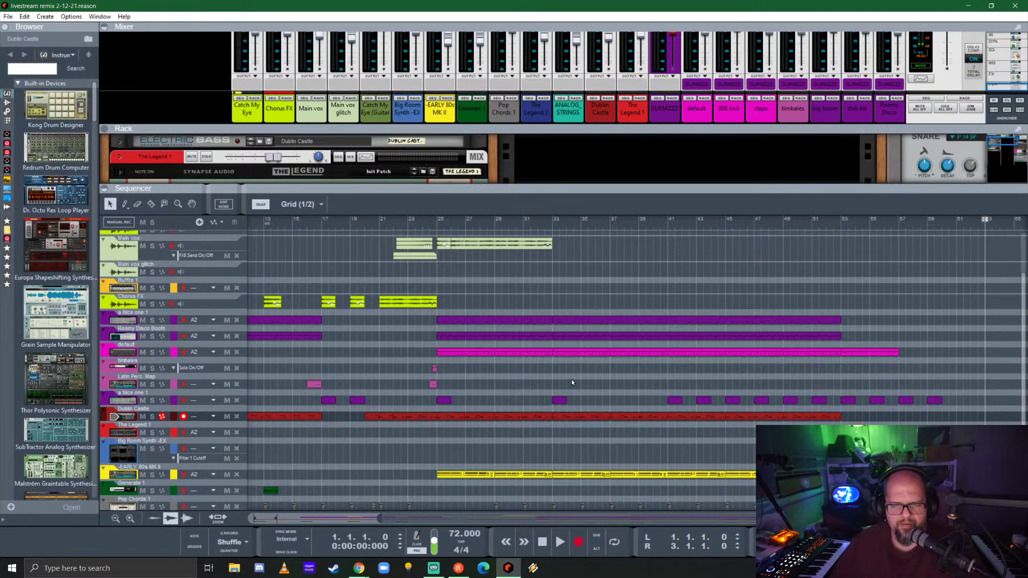
{"action": "scroll", "coordinate": [572, 382], "scroll_direction": "left", "scroll_amount": 3}
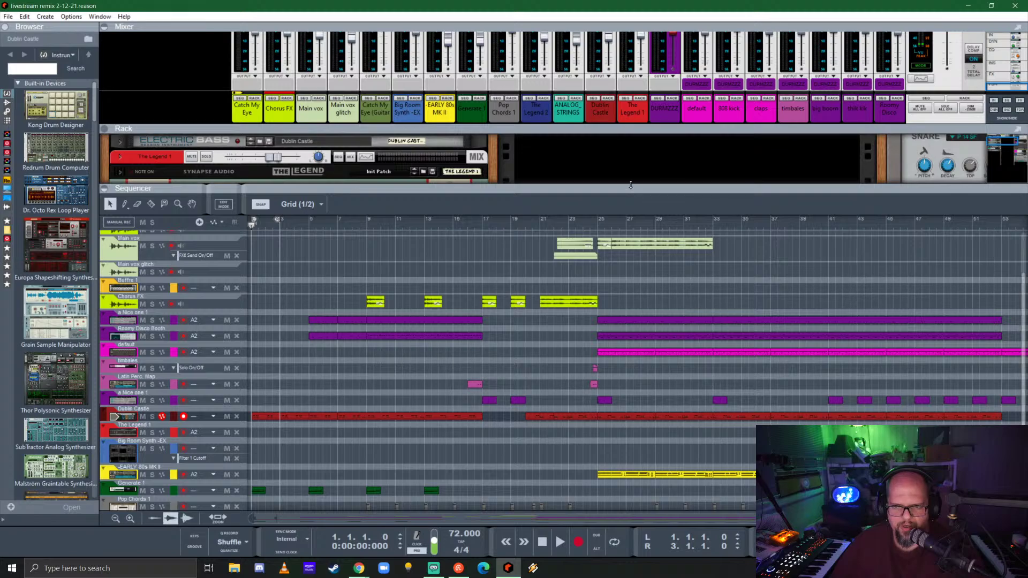
{"action": "key", "text": "F6"}
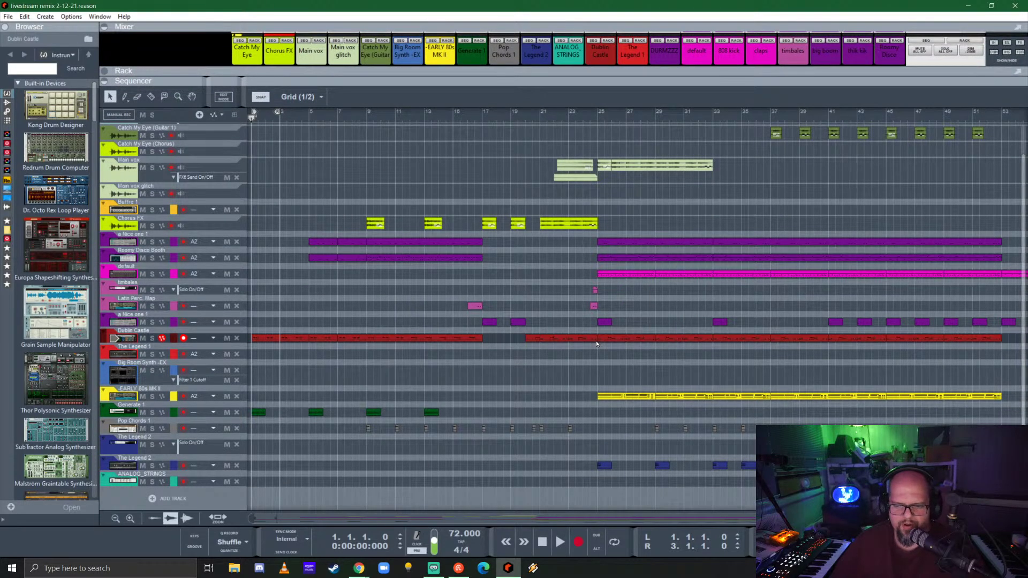
{"action": "scroll", "coordinate": [596, 341], "scroll_direction": "down", "scroll_amount": 3}
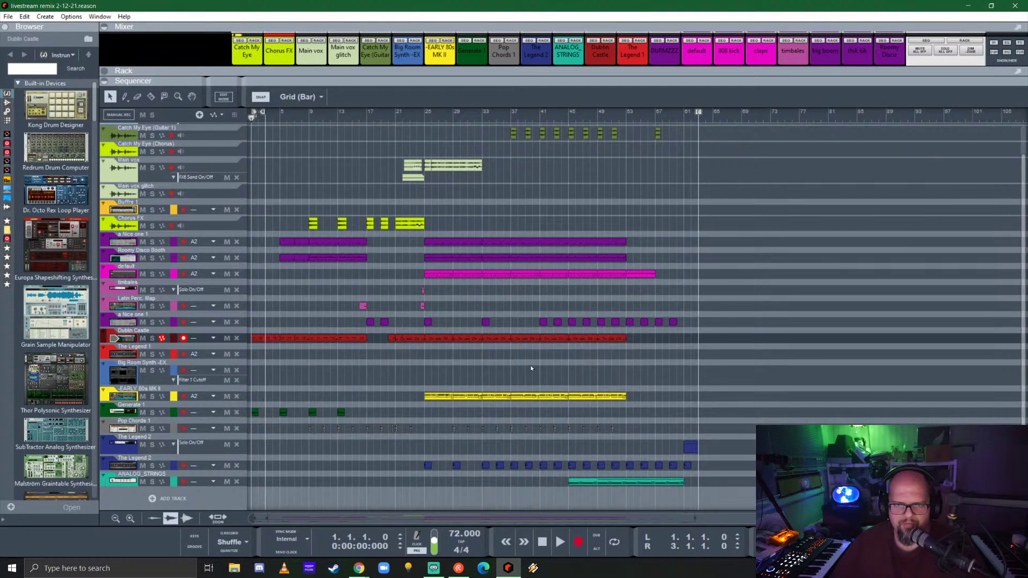
{"action": "scroll", "coordinate": [531, 369], "scroll_direction": "up", "scroll_amount": 1}
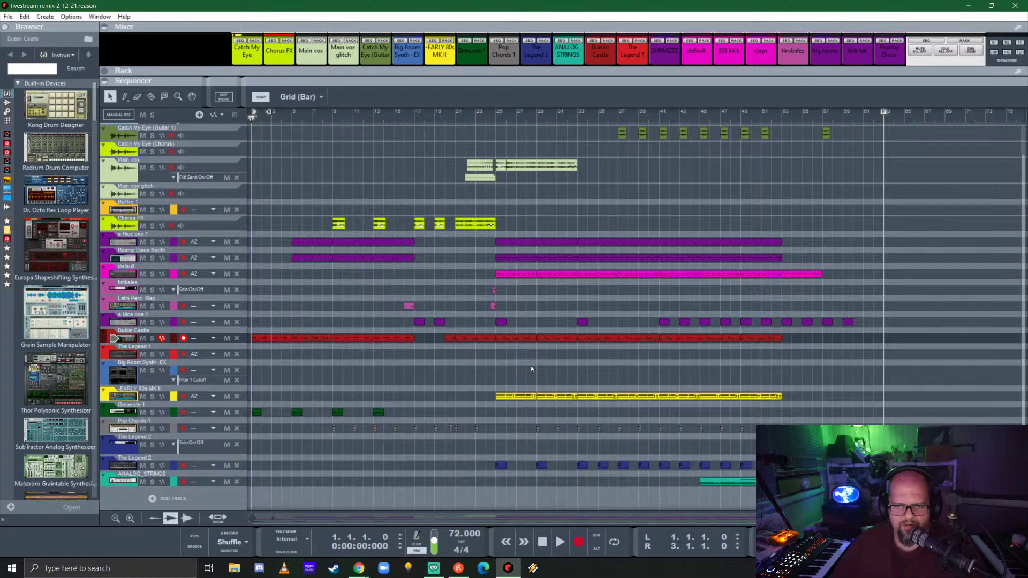
{"action": "left_click", "coordinate": [8, 17]}
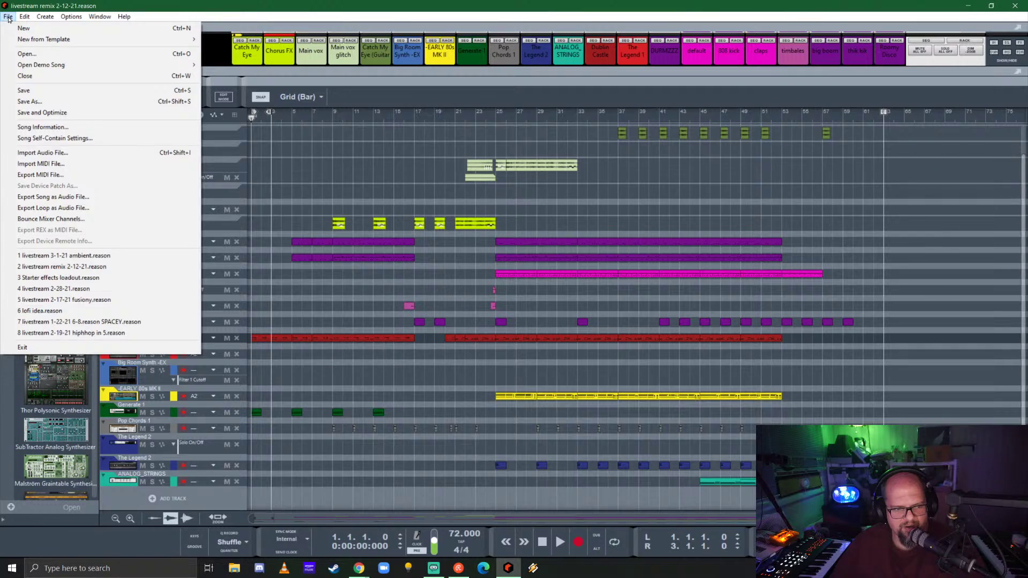
{"action": "left_click", "coordinate": [284, 106]}
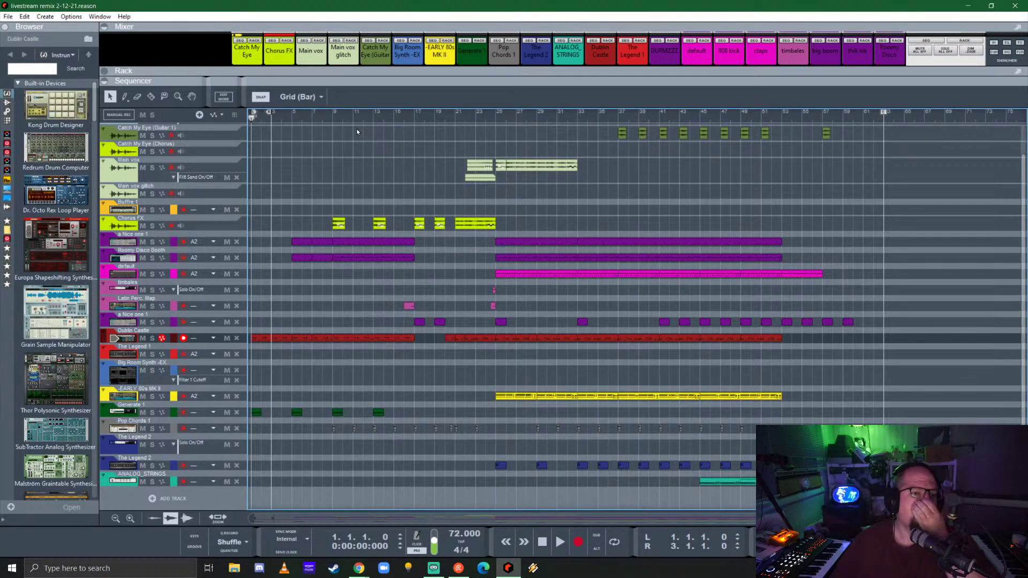
{"action": "left_click", "coordinate": [233, 568]}
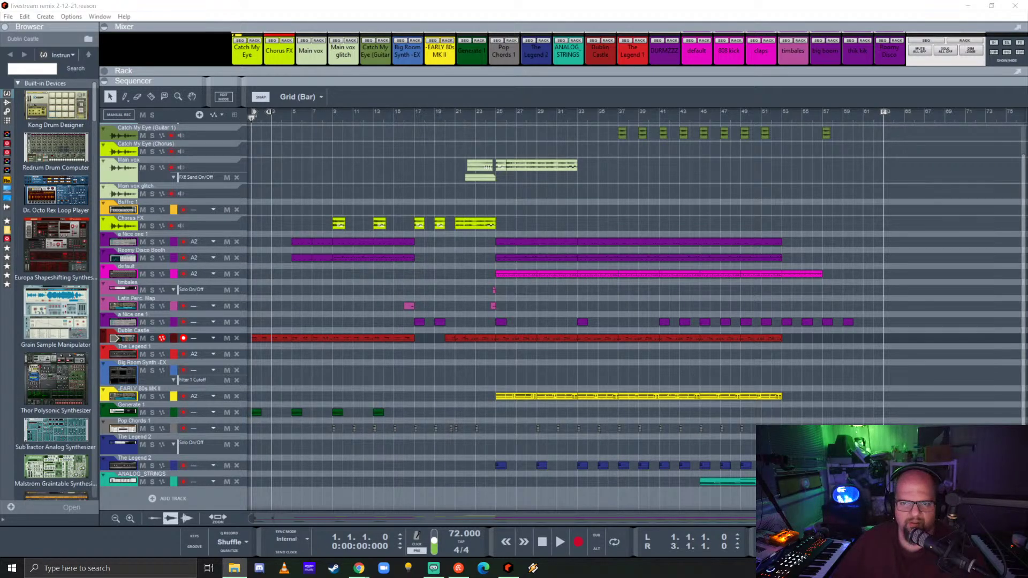
{"action": "scroll", "coordinate": [645, 209], "scroll_direction": "up", "scroll_amount": 2}
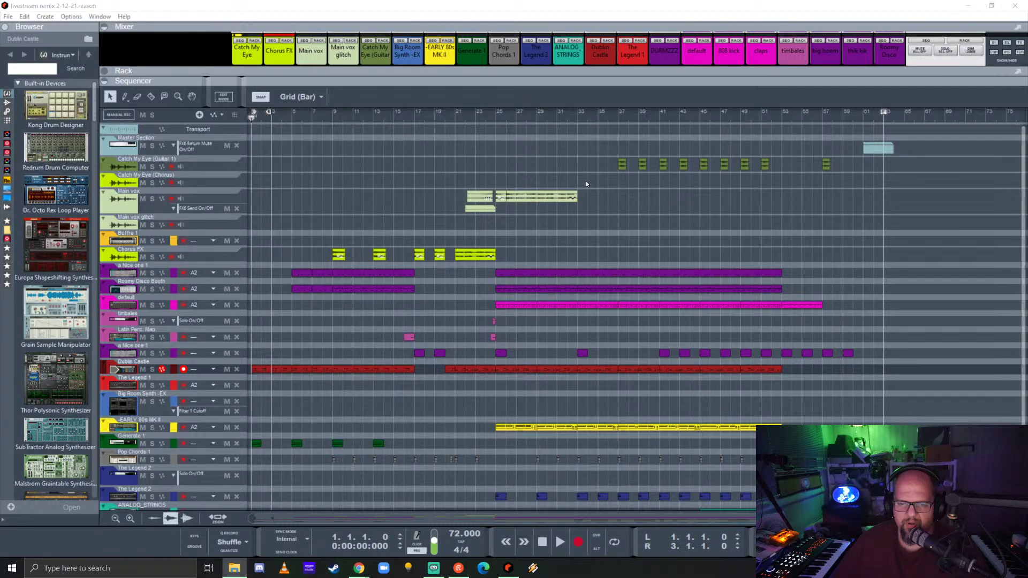
{"action": "left_click", "coordinate": [652, 188]}
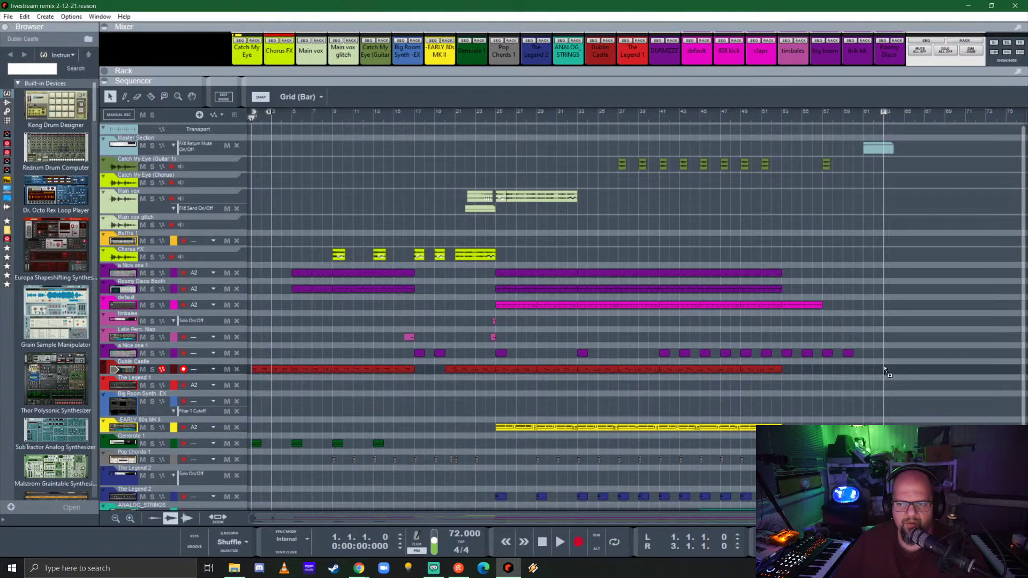
{"action": "scroll", "coordinate": [781, 257], "scroll_direction": "down", "scroll_amount": 2}
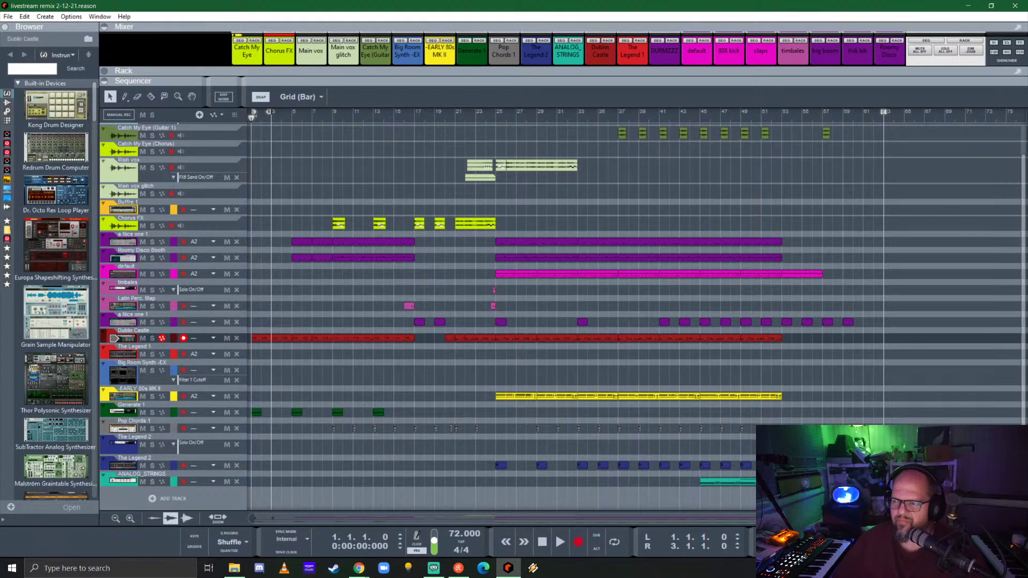
- Import the vocal audio from the Catch My Eye desktop folder onto the Catch My Eye (Chorus) track at bar 22
{"action": "key", "text": "alt+Tab"}
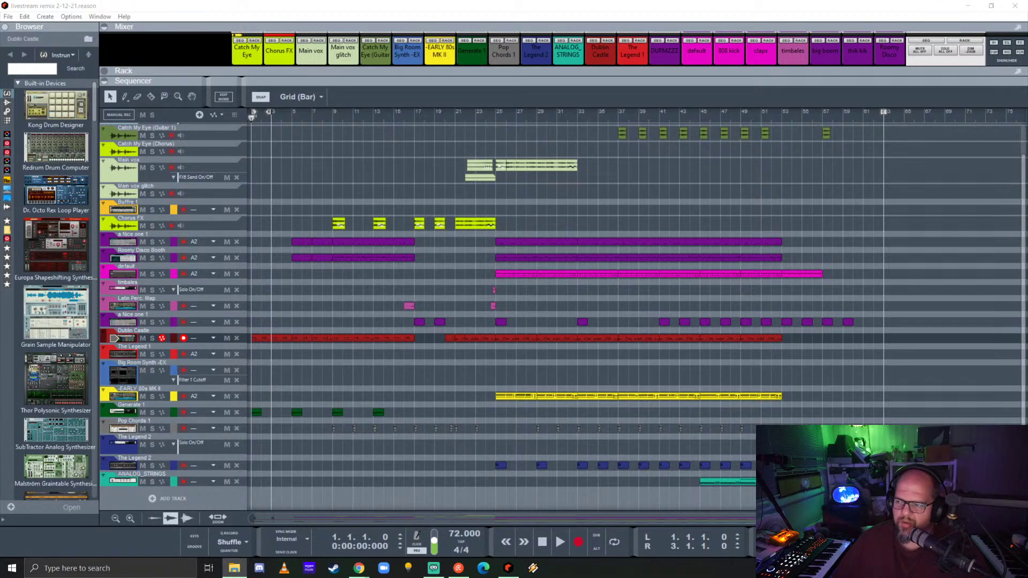
{"action": "left_click_drag", "start_coordinate": [710, 4], "coordinate": [569, 37]}
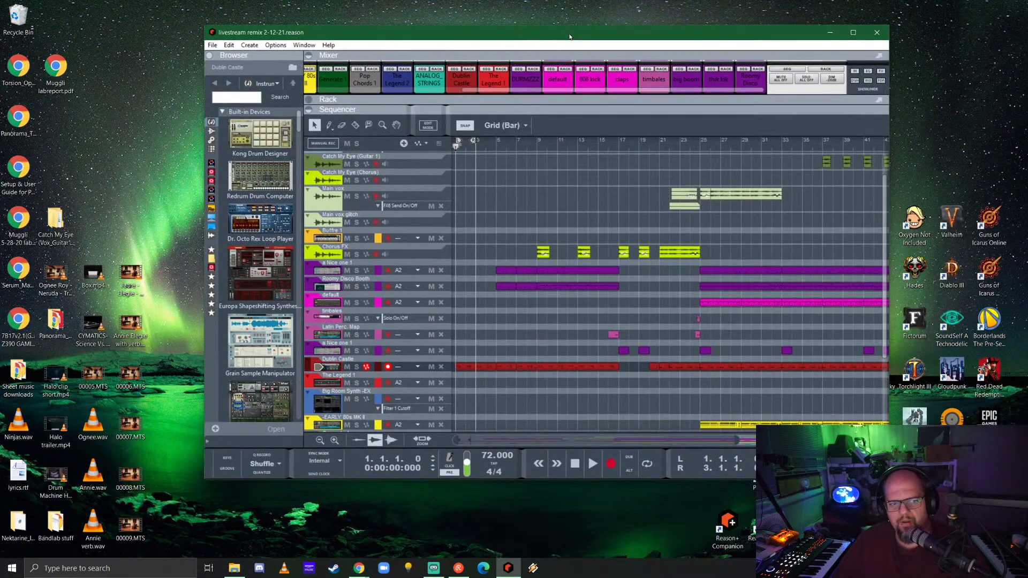
{"action": "left_click_drag", "start_coordinate": [57, 216], "coordinate": [59, 217]}
{"action": "double_click", "coordinate": [59, 217]}
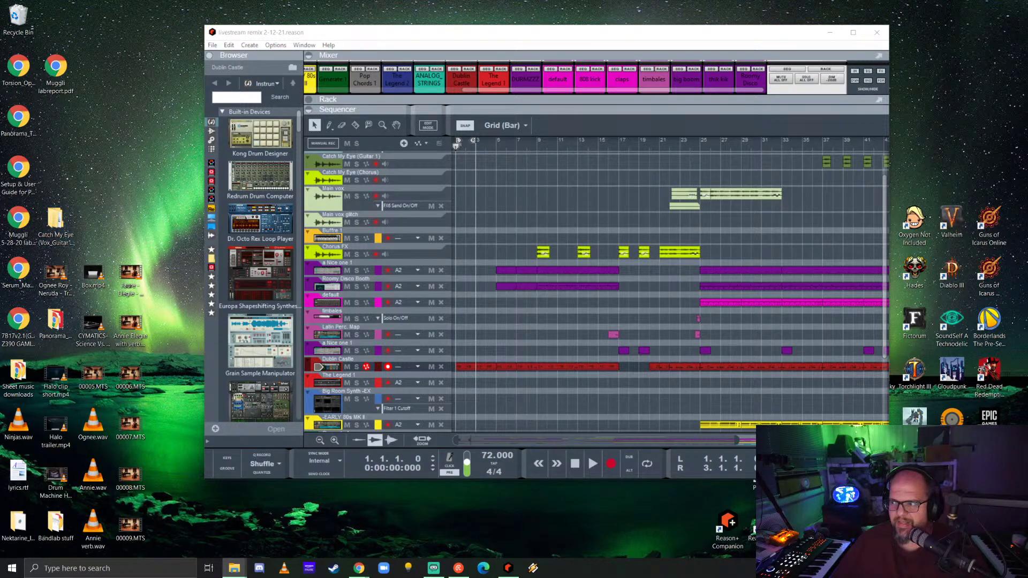
{"action": "left_click", "coordinate": [852, 32]}
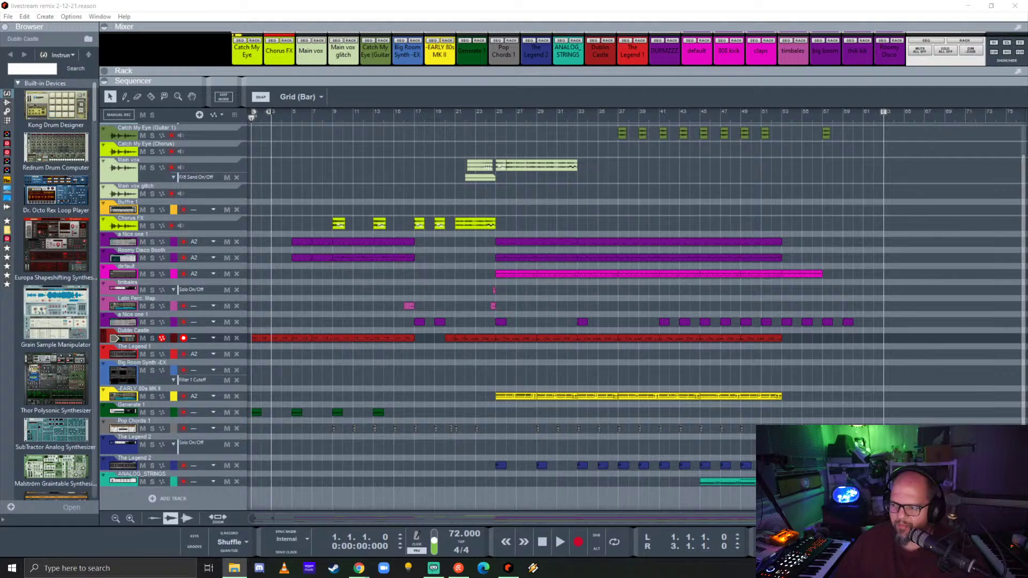
{"action": "scroll", "coordinate": [564, 316], "scroll_direction": "up", "scroll_amount": 1}
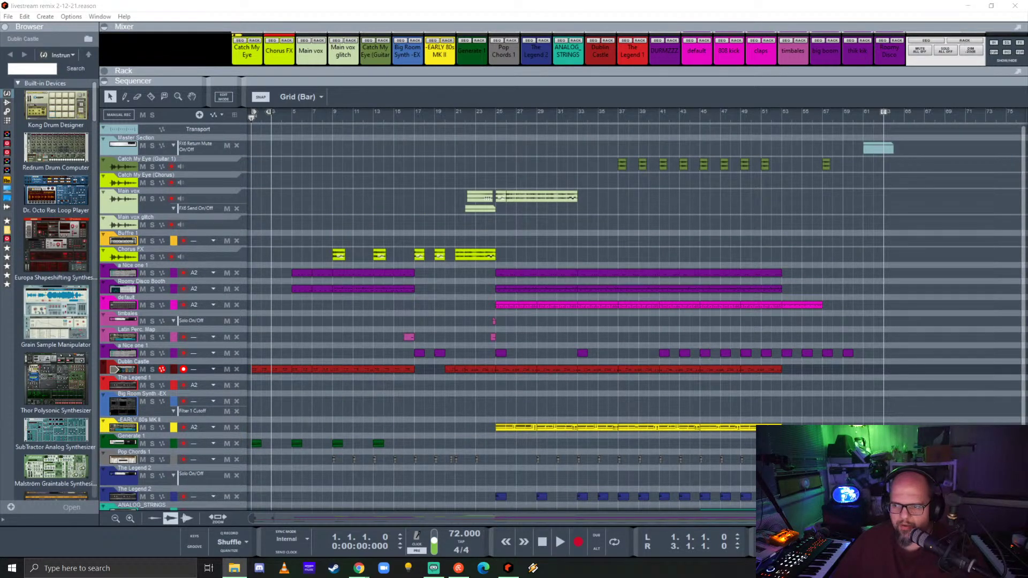
{"action": "mouse_move", "coordinate": [1027, 160]}
{"action": "left_mouse_down"}
{"action": "mouse_move", "coordinate": [585, 160]}
{"action": "mouse_move", "coordinate": [464, 182]}
{"action": "left_mouse_up"}
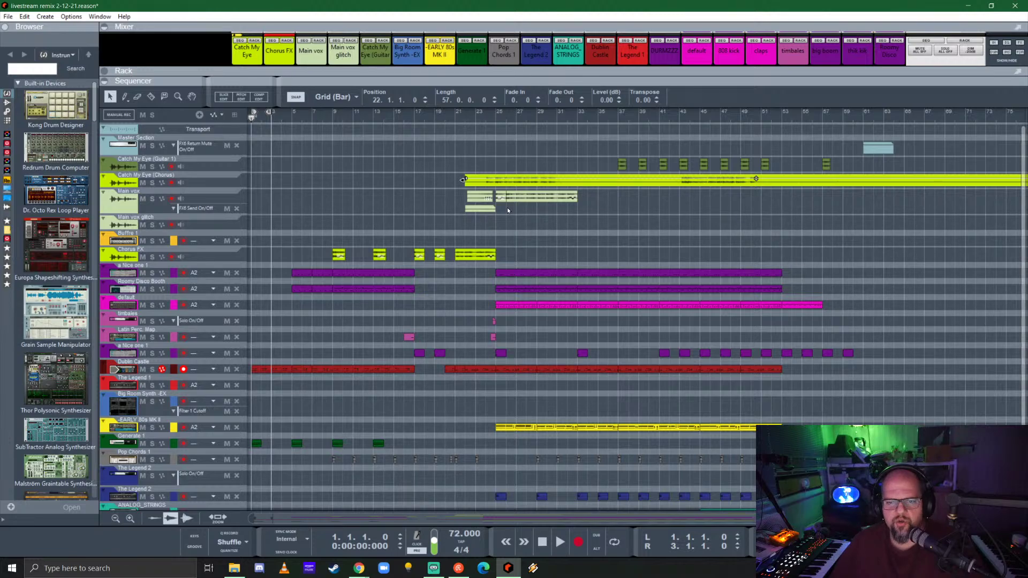
- Move the imported vocal clip onto the Main vox track, starting at bar 36
{"action": "scroll", "coordinate": [504, 209], "scroll_direction": "right", "scroll_amount": 2}
{"action": "left_click_drag", "start_coordinate": [775, 182], "coordinate": [929, 198]}
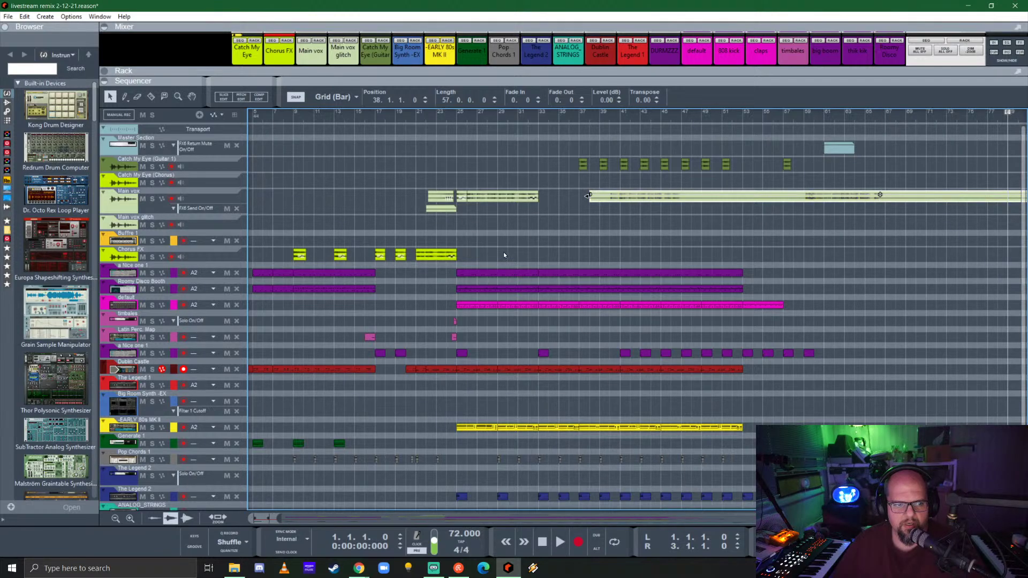
{"action": "scroll", "coordinate": [511, 244], "scroll_direction": "right", "scroll_amount": 5}
{"action": "left_click_drag", "start_coordinate": [670, 200], "coordinate": [648, 195]}
{"action": "scroll", "coordinate": [646, 190], "scroll_direction": "left", "scroll_amount": 1}
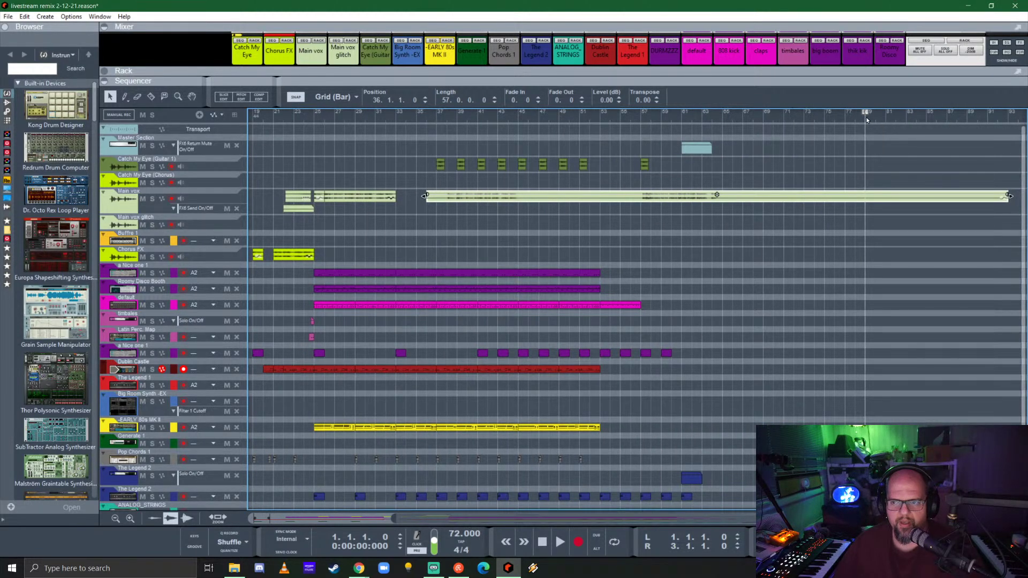
- Solo the Main vox track and audition the imported clip from bar 57 and near bar 38
{"action": "left_click", "coordinate": [640, 118]}
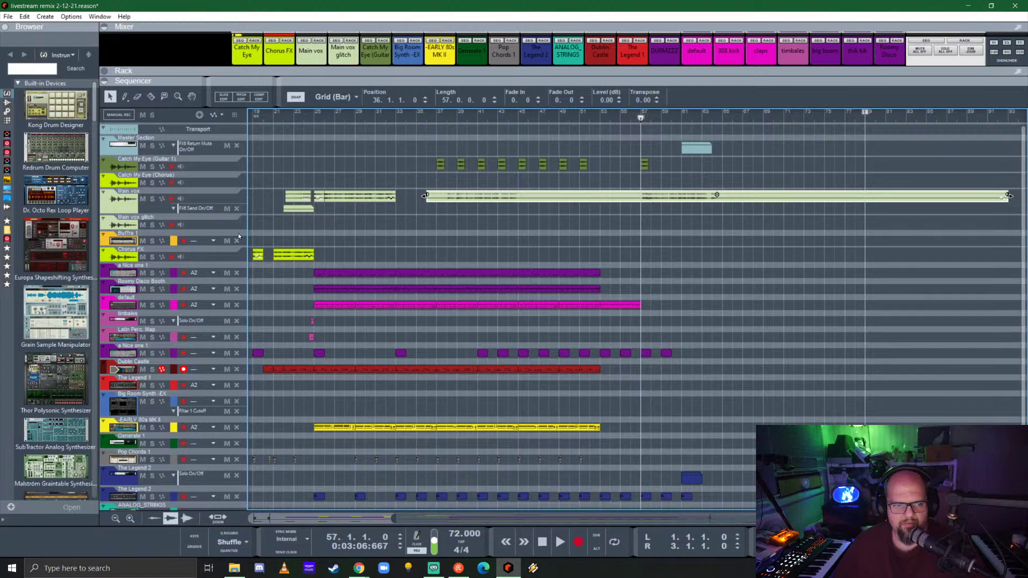
{"action": "left_click", "coordinate": [152, 199]}
{"action": "key", "text": "space"}
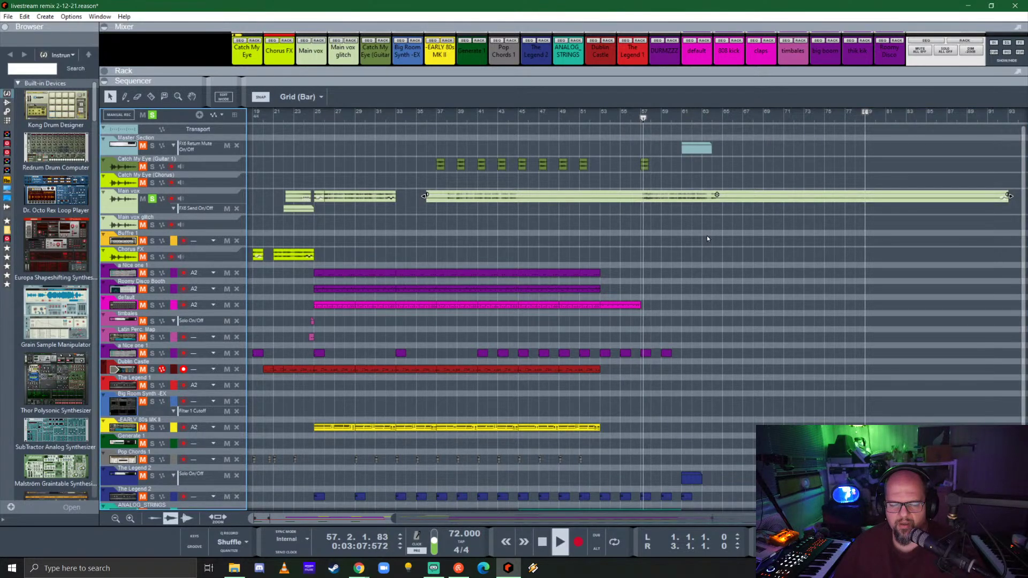
{"action": "key", "text": "space"}
{"action": "left_click", "coordinate": [447, 117]}
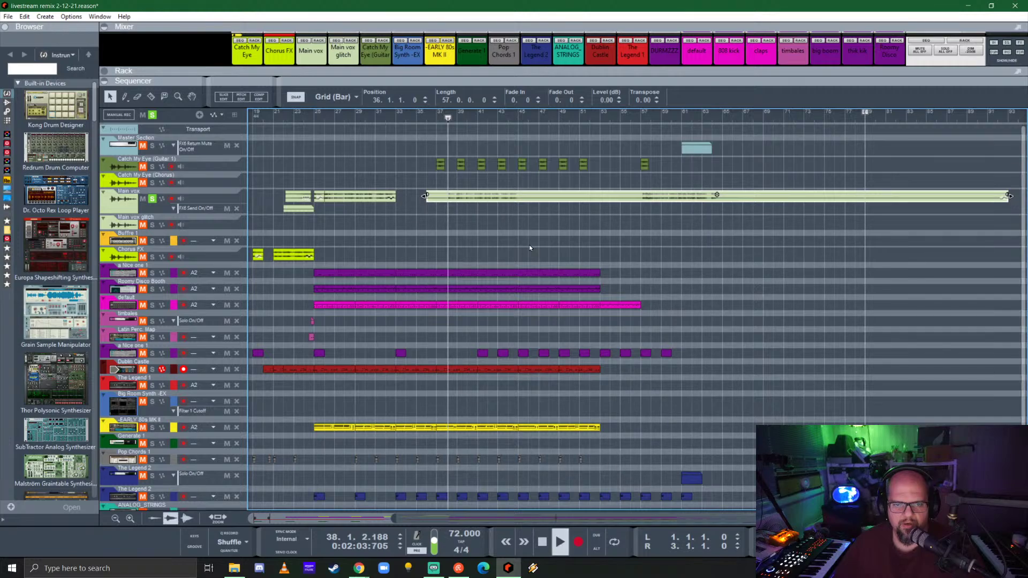
- Cut away the part of the imported Main vox clip before bar 57 and move the remainder to start at bar 43
{"action": "left_click", "coordinate": [642, 196]}
{"action": "left_click", "coordinate": [610, 201]}
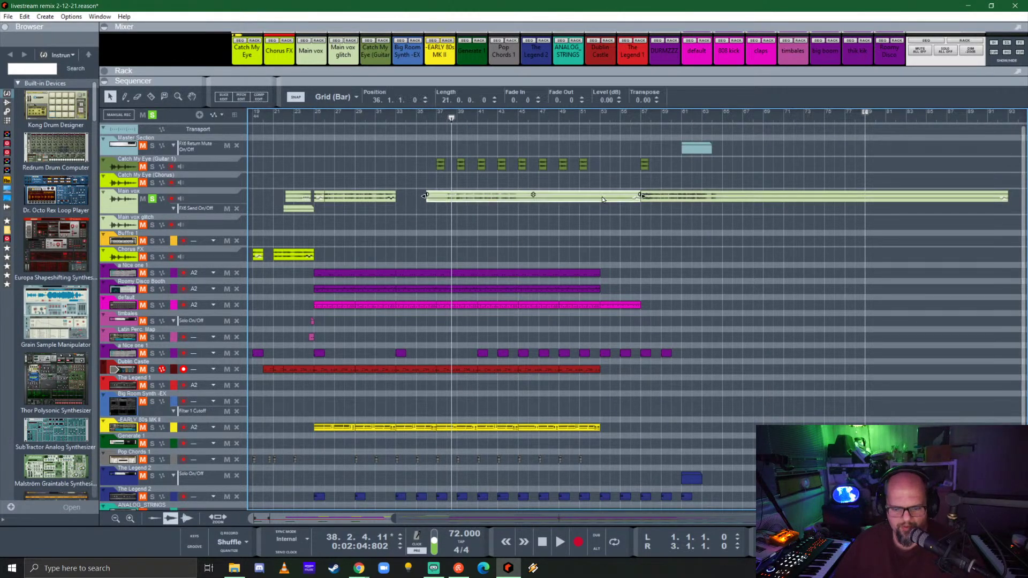
{"action": "key", "text": "Delete"}
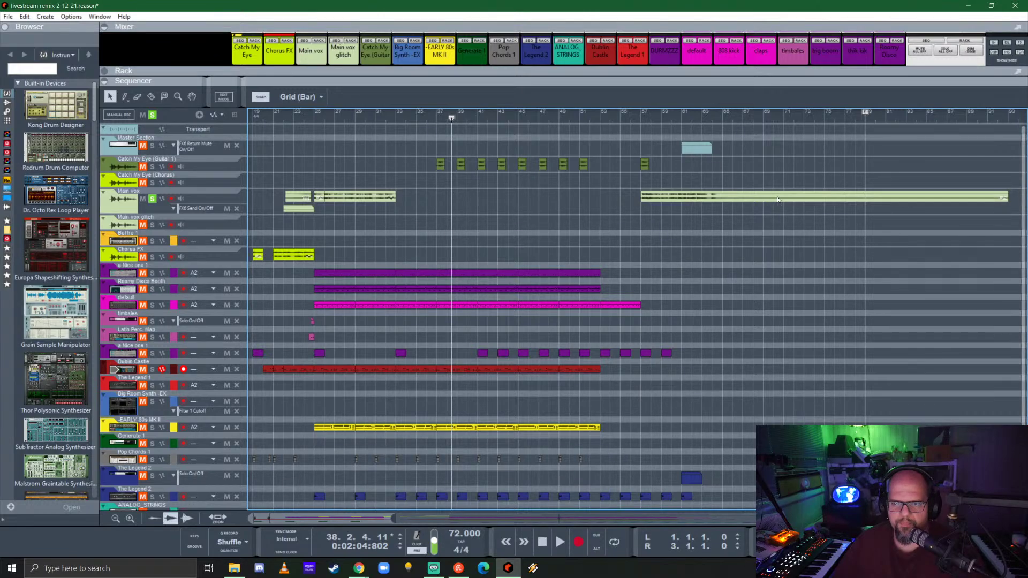
{"action": "left_click_drag", "start_coordinate": [776, 197], "coordinate": [634, 190]}
{"action": "scroll", "coordinate": [737, 211], "scroll_direction": "left", "scroll_amount": 3}
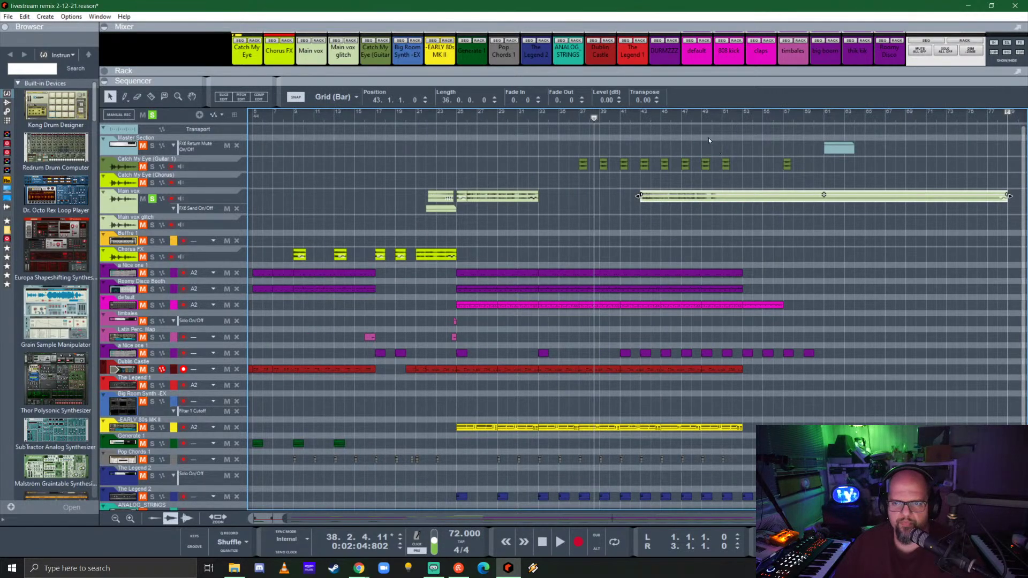
- Audition the moved Main vox clip from about bar 51 to check where its phrase ends
{"action": "left_click_drag", "start_coordinate": [723, 120], "coordinate": [640, 121]}
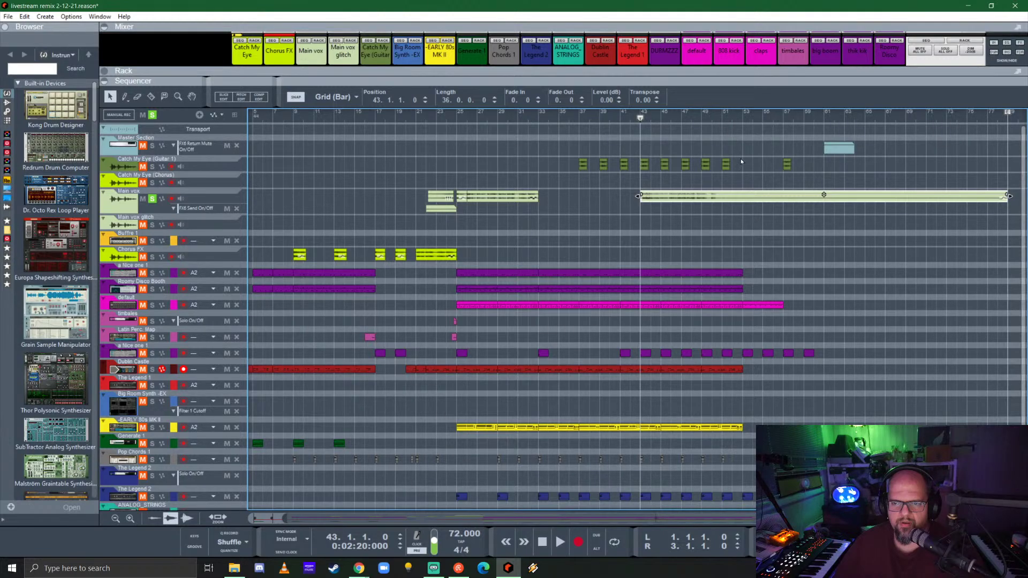
{"action": "left_click", "coordinate": [724, 118]}
{"action": "key", "text": "space"}
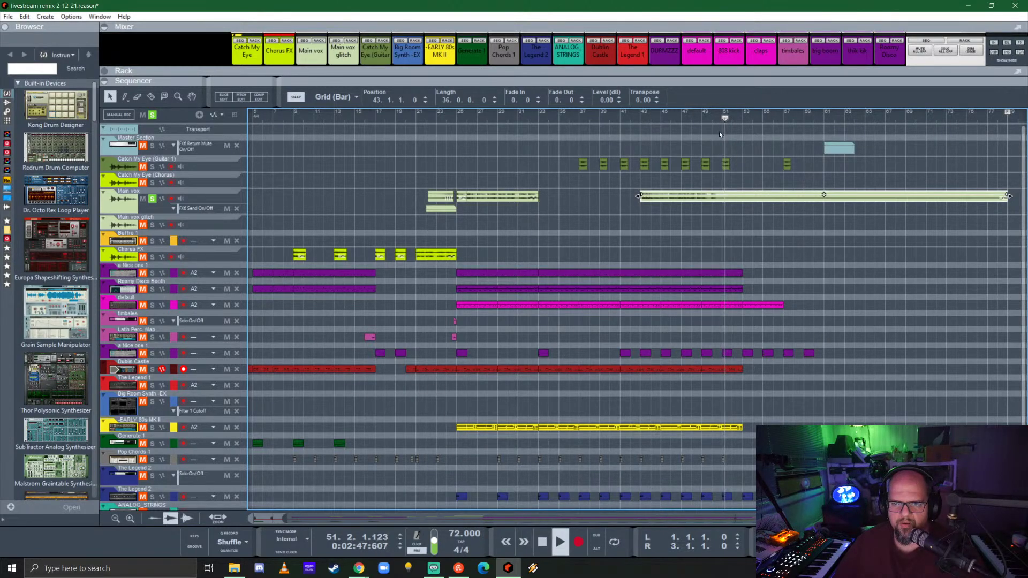
{"action": "key", "text": "space"}
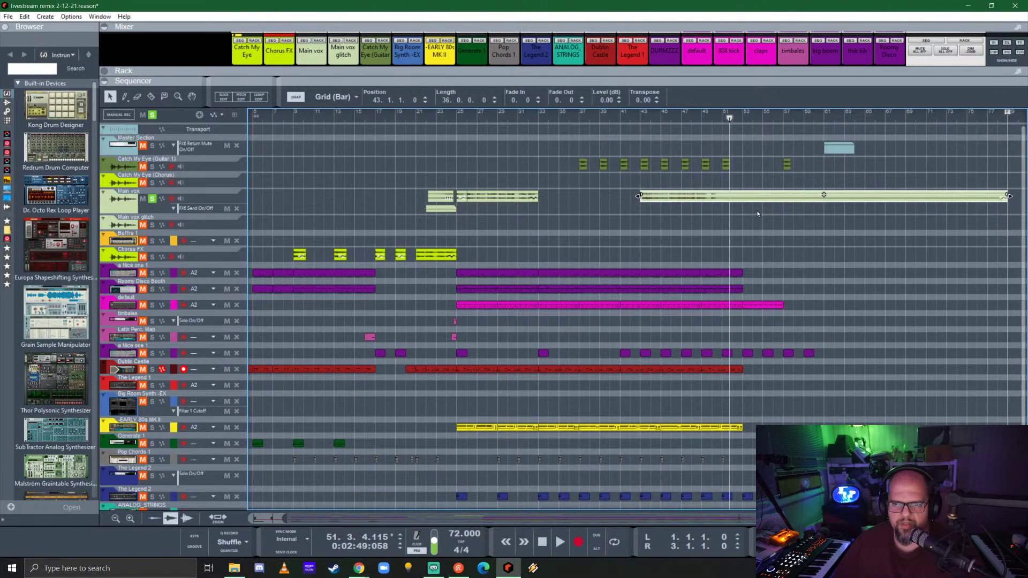
- Split the moved Main vox clip at bar 51 and delete the part after the cut
{"action": "scroll", "coordinate": [758, 214], "scroll_direction": "up", "scroll_amount": 3}
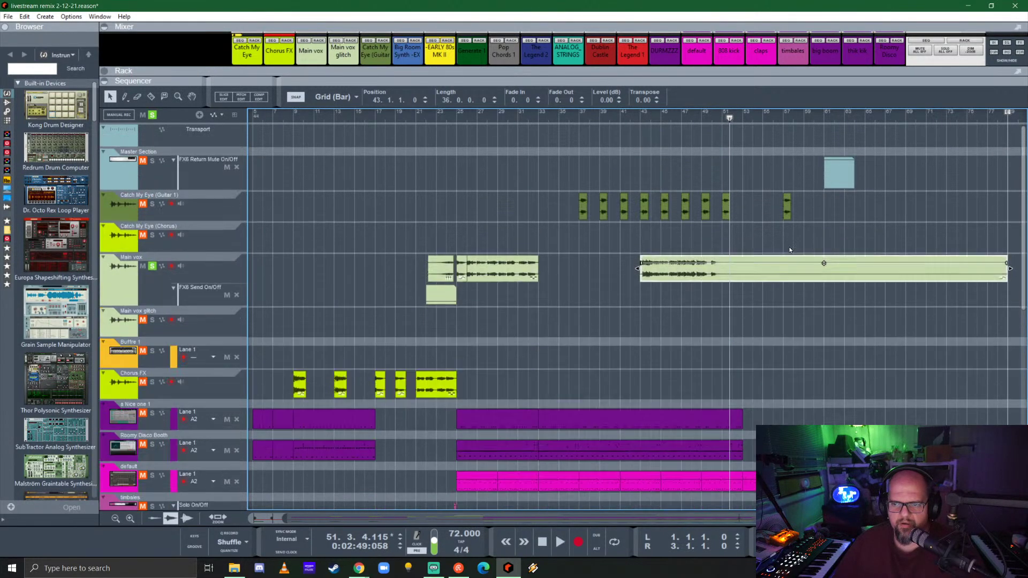
{"action": "left_click", "coordinate": [725, 266]}
{"action": "key", "text": "q"}
{"action": "left_click", "coordinate": [758, 264]}
{"action": "key", "text": "Delete"}
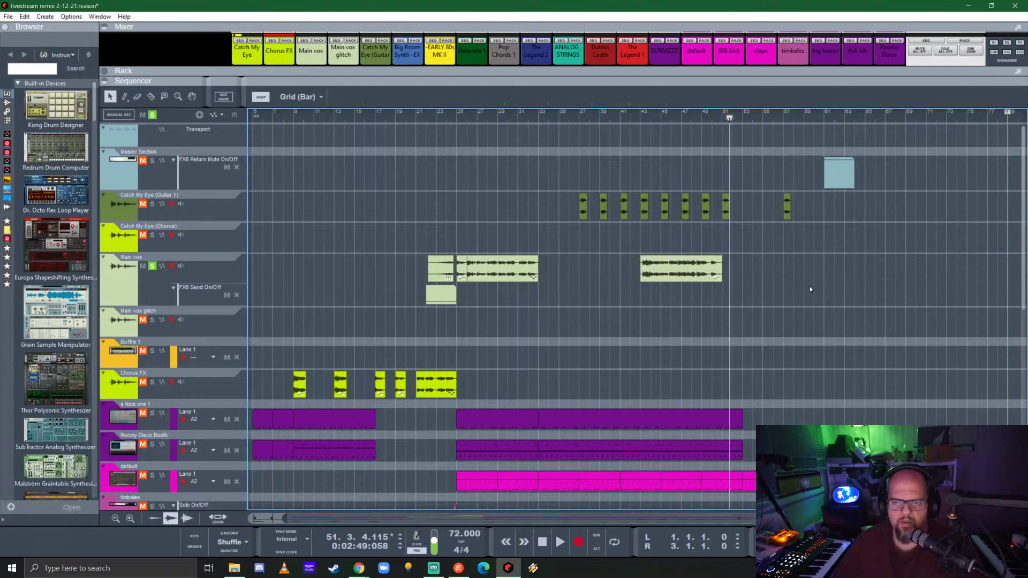
- Turn off the solo on the Main vox track
{"action": "scroll", "coordinate": [637, 307], "scroll_direction": "down", "scroll_amount": 4}
{"action": "scroll", "coordinate": [637, 306], "scroll_direction": "up", "scroll_amount": 3}
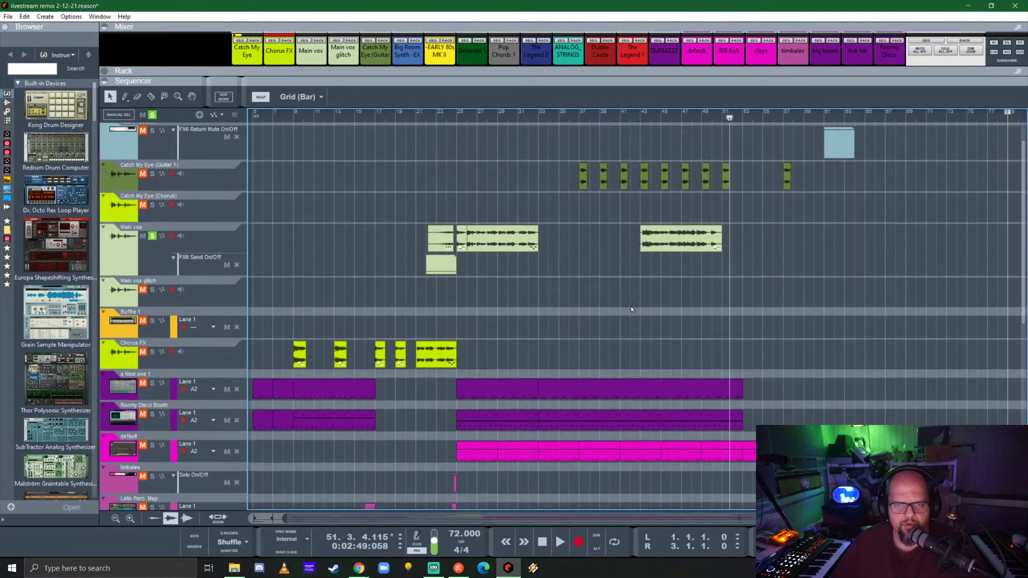
{"action": "scroll", "coordinate": [666, 288], "scroll_direction": "down", "scroll_amount": 2}
{"action": "scroll", "coordinate": [645, 294], "scroll_direction": "down", "scroll_amount": 3}
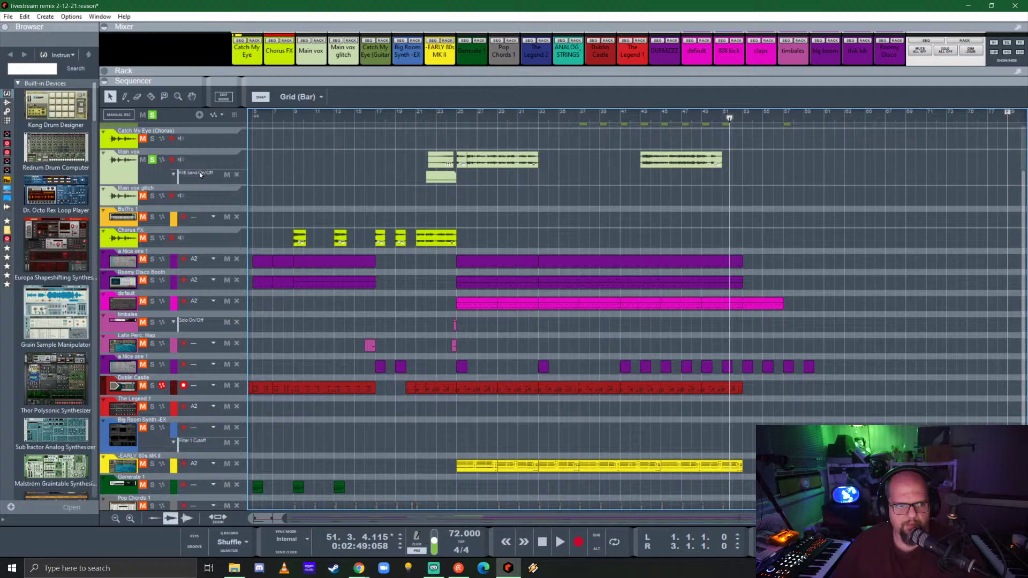
{"action": "left_click", "coordinate": [153, 160]}
{"action": "scroll", "coordinate": [584, 228], "scroll_direction": "up", "scroll_amount": 3}
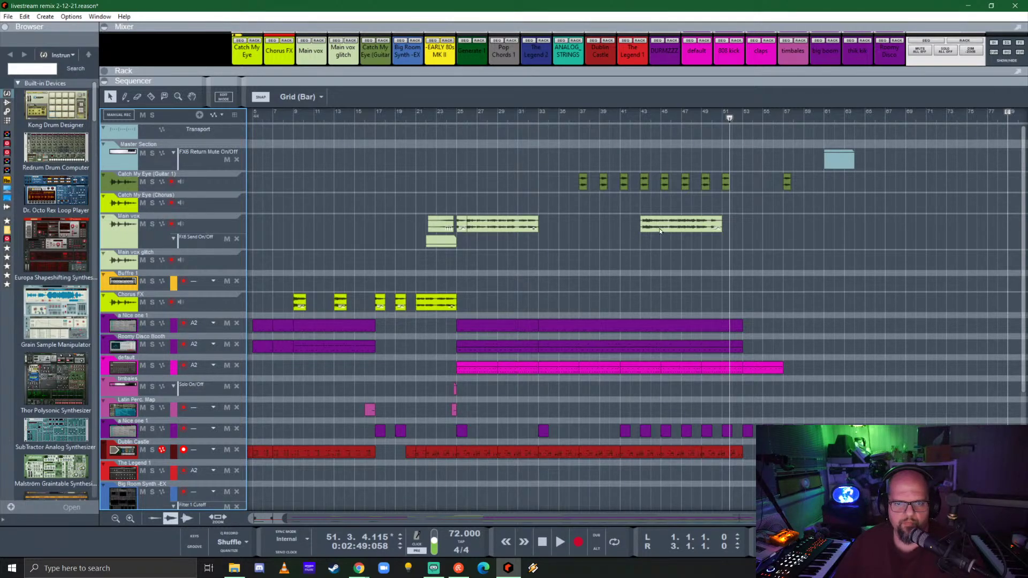
- Return to bar 1 and play the remix in the full mix through the bars leading into the vocals
{"action": "left_click", "coordinate": [290, 145]}
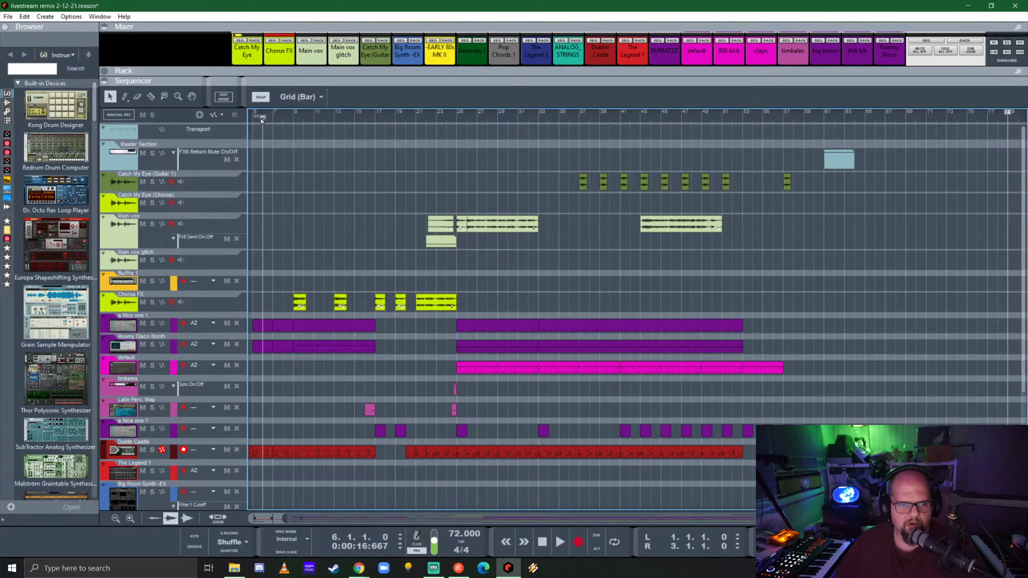
{"action": "key", "text": "KP_0"}
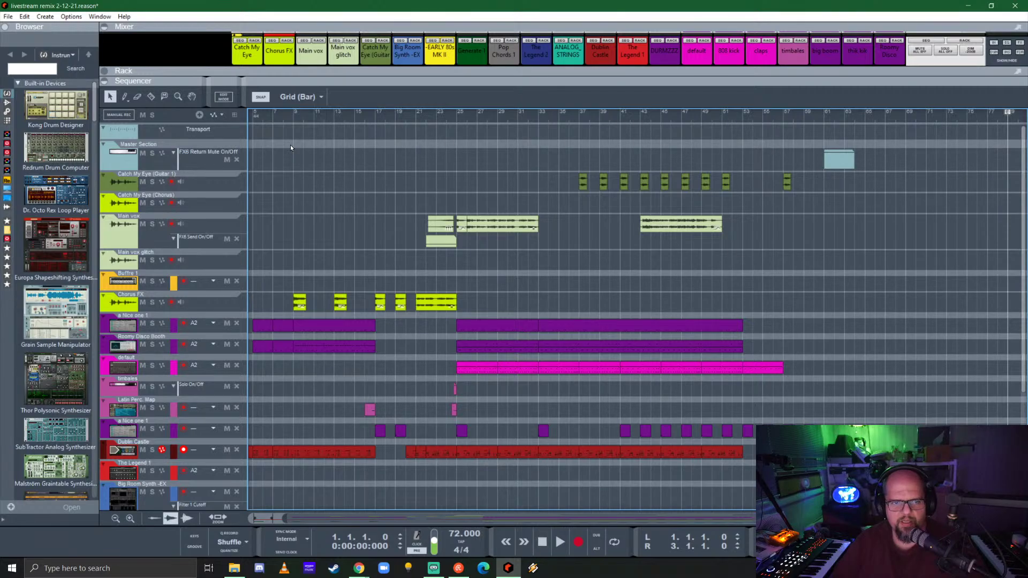
{"action": "scroll", "coordinate": [284, 144], "scroll_direction": "left", "scroll_amount": 2}
{"action": "key", "text": "space"}
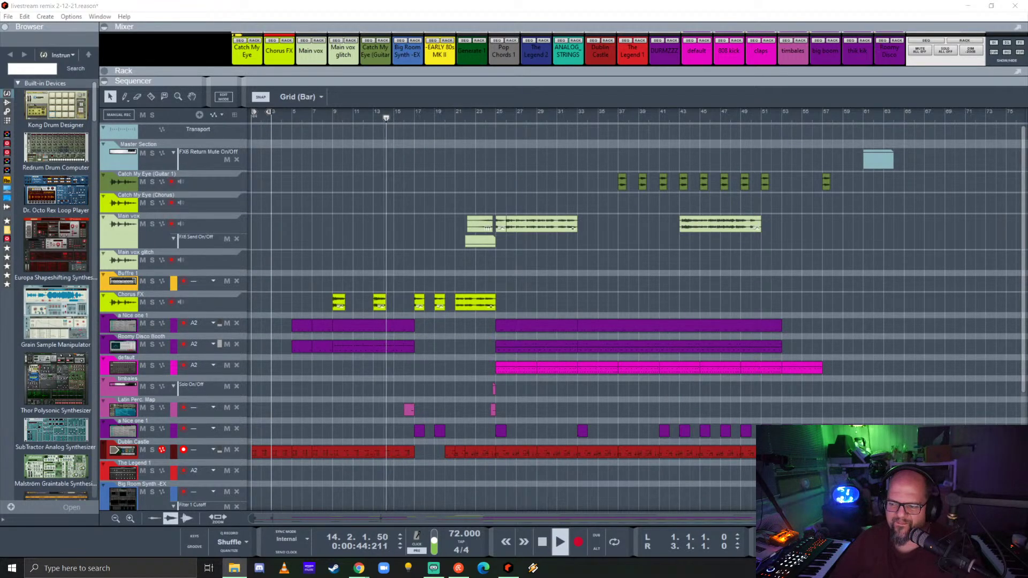
{"action": "left_click", "coordinate": [624, 239]}
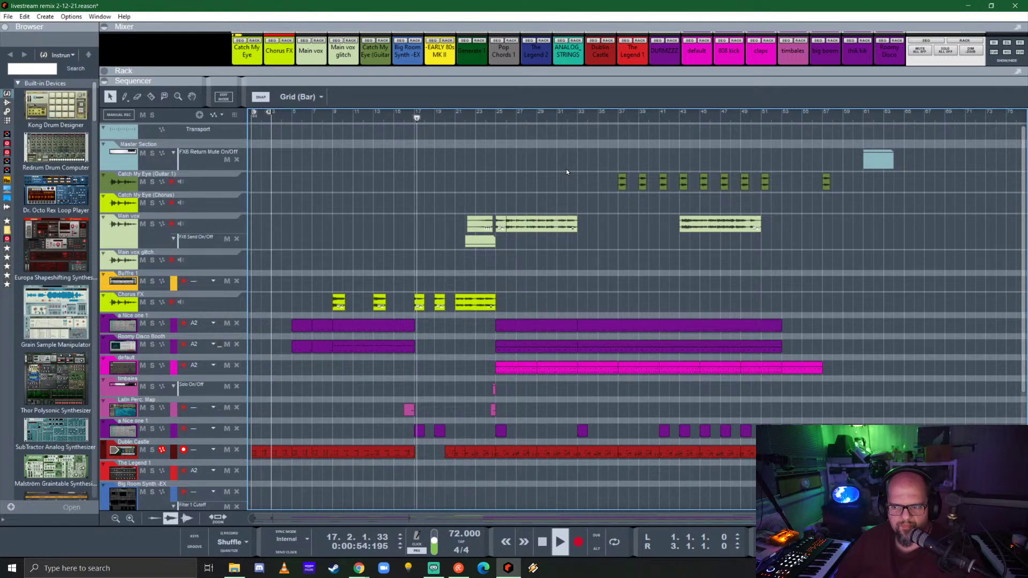
{"action": "scroll", "coordinate": [577, 276], "scroll_direction": "down", "scroll_amount": 3}
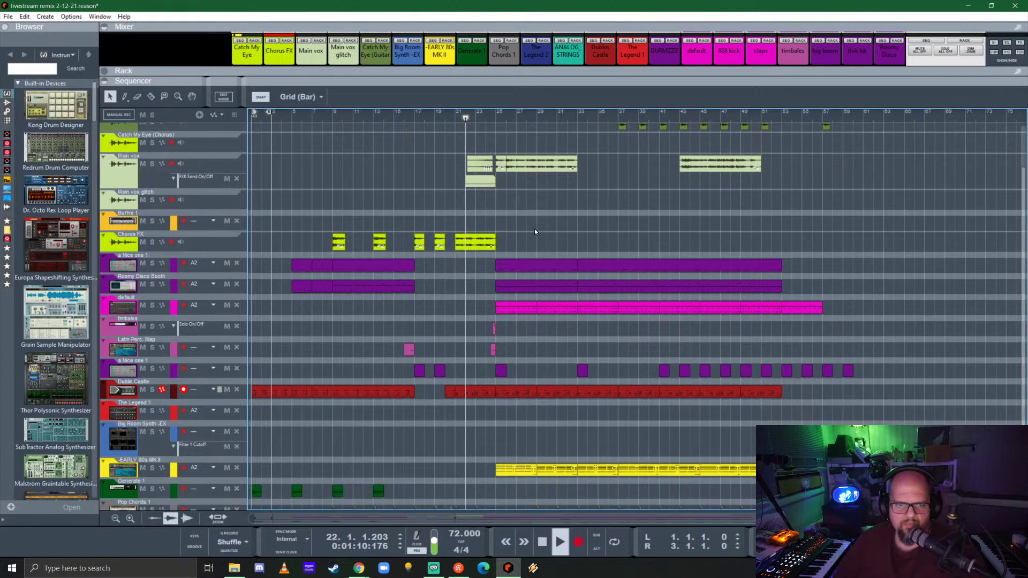
- Stop playback and unfold the Chorus FX track in the rack to show its insert effects
{"action": "key", "text": "space"}
{"action": "key", "text": "F6"}
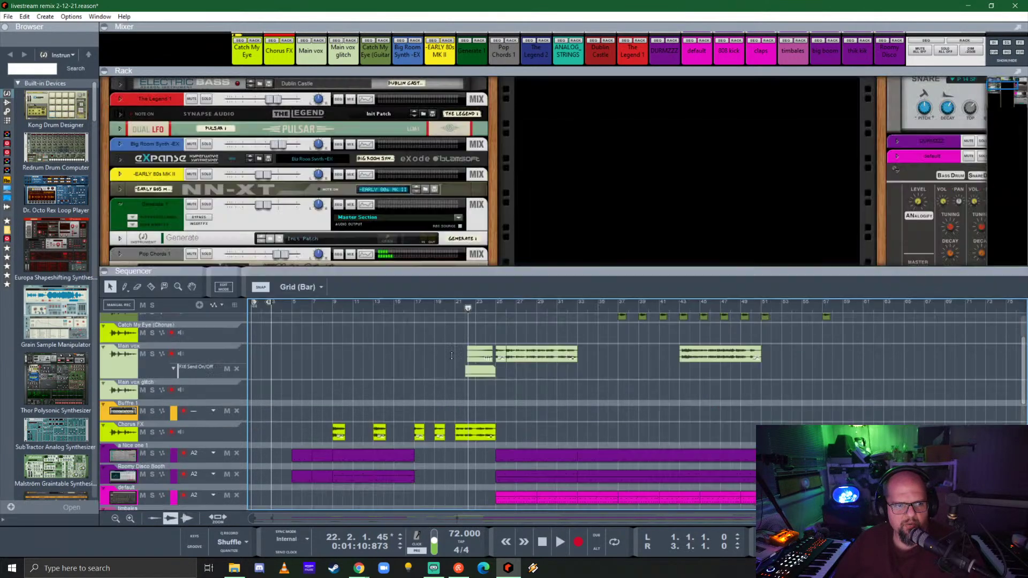
{"action": "scroll", "coordinate": [518, 246], "scroll_direction": "up", "scroll_amount": 5}
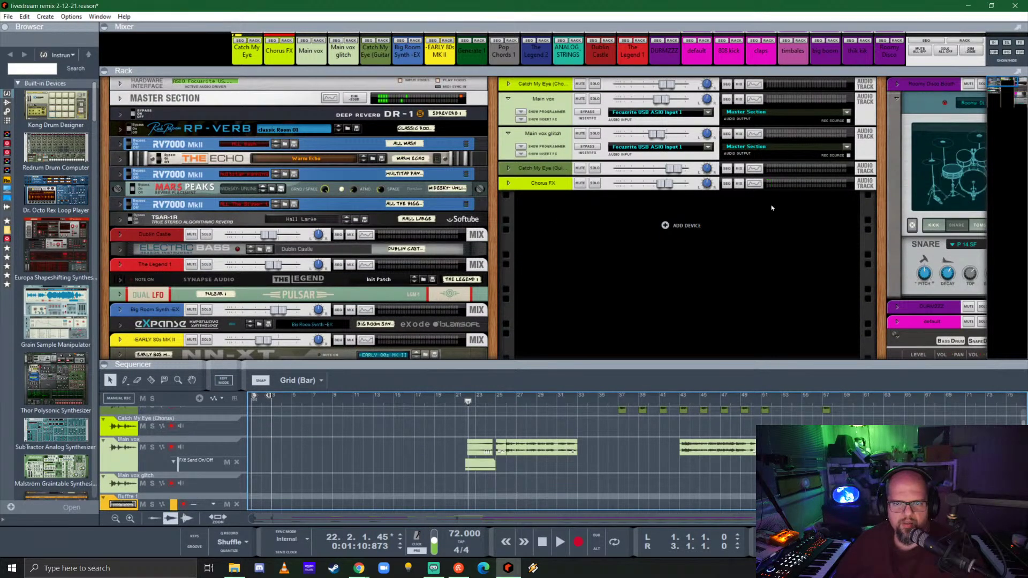
{"action": "left_click", "coordinate": [509, 184]}
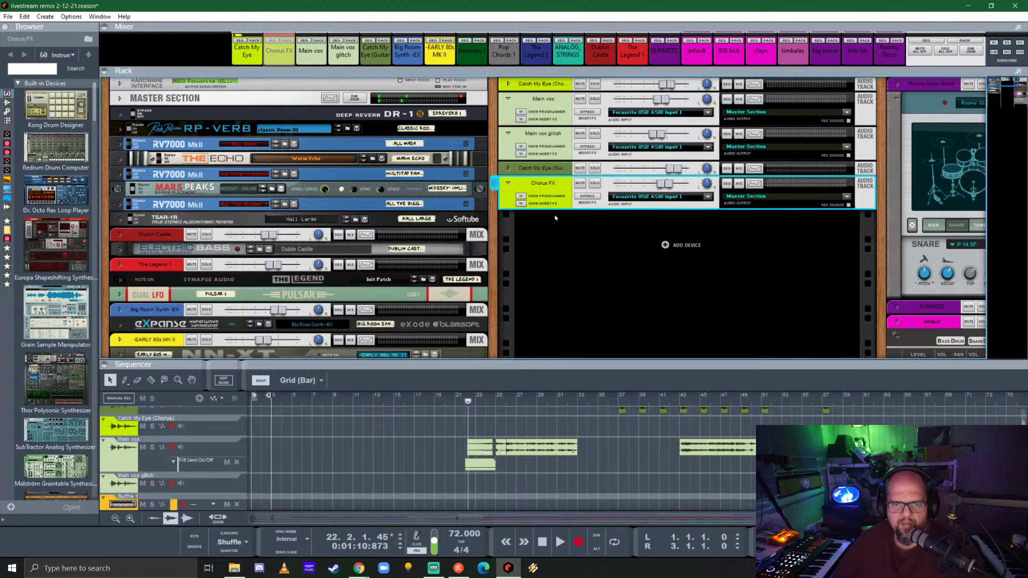
{"action": "left_click", "coordinate": [526, 204]}
{"action": "scroll", "coordinate": [618, 243], "scroll_direction": "down", "scroll_amount": 5}
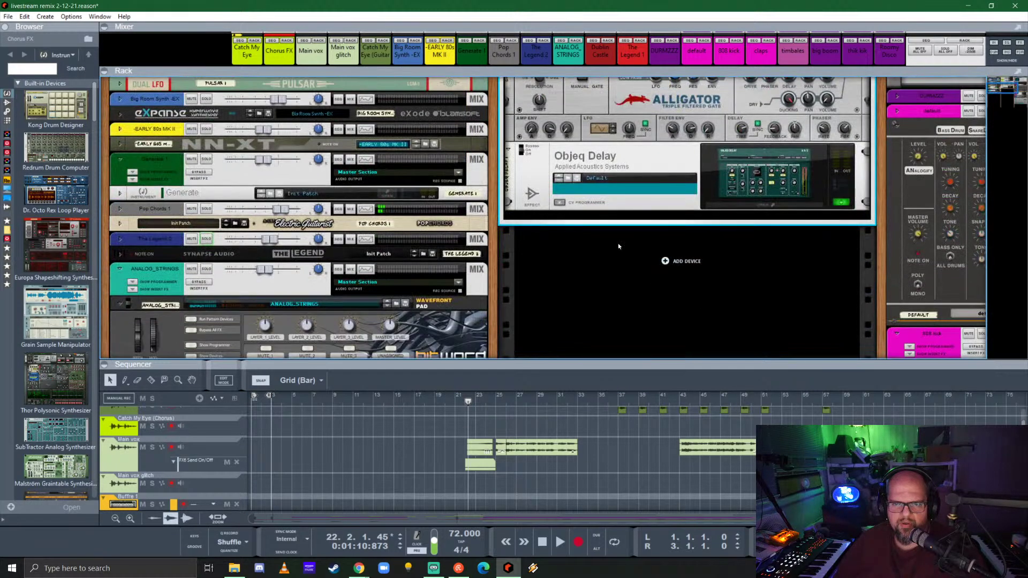
- Add the ValhallaSupermassive plugin below Objeq Delay in the Chorus FX track's insert effects
{"action": "scroll", "coordinate": [618, 245], "scroll_direction": "up", "scroll_amount": 2}
{"action": "scroll", "coordinate": [619, 247], "scroll_direction": "down", "scroll_amount": 1}
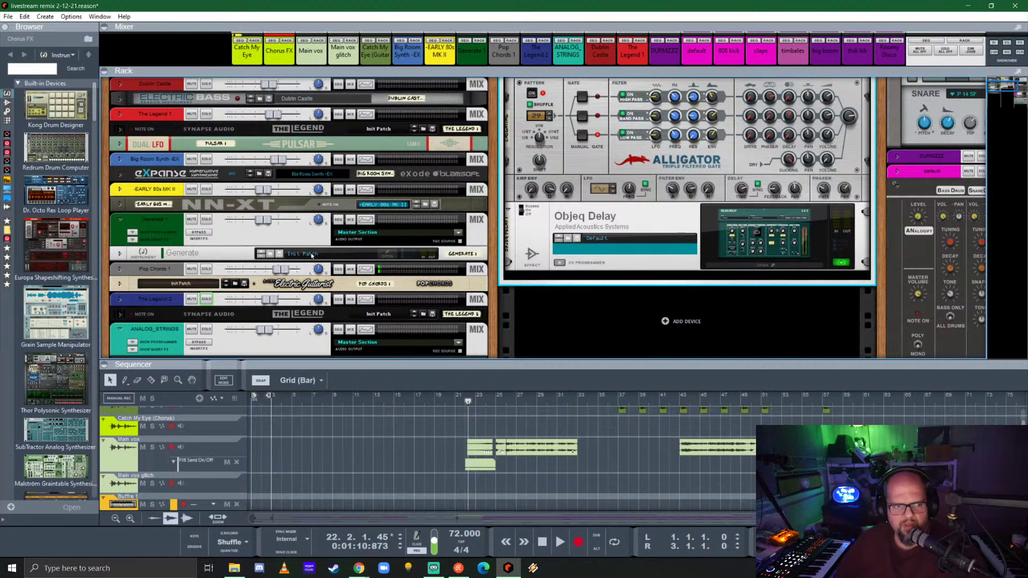
{"action": "left_click", "coordinate": [7, 275]}
{"action": "left_click_drag", "start_coordinate": [59, 316], "coordinate": [658, 274]}
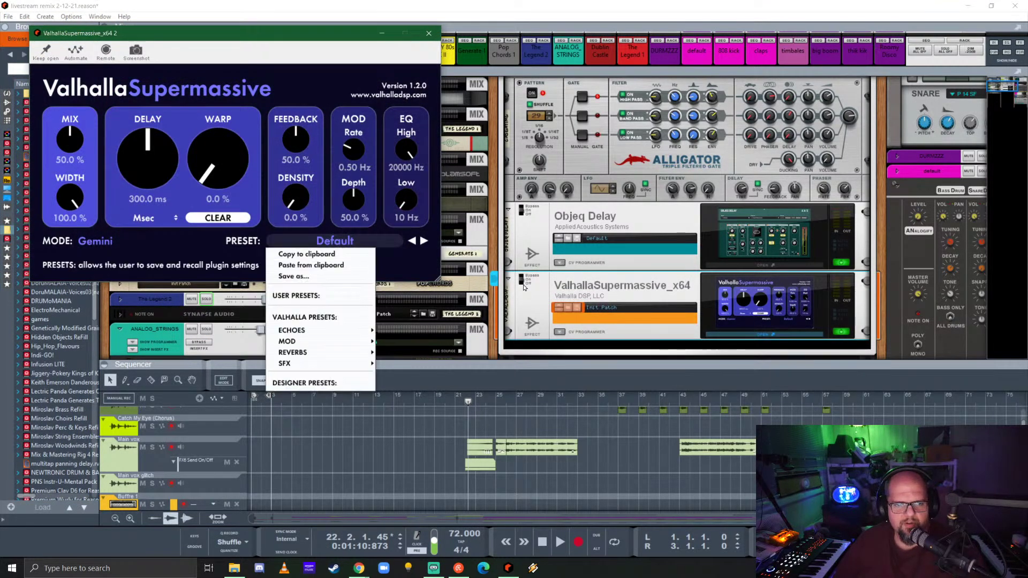
- Load the BensonArizona reverb preset in ValhallaSupermassive, lower its Mix to about 51% and close the plugin
{"action": "mouse_move", "coordinate": [343, 352]}
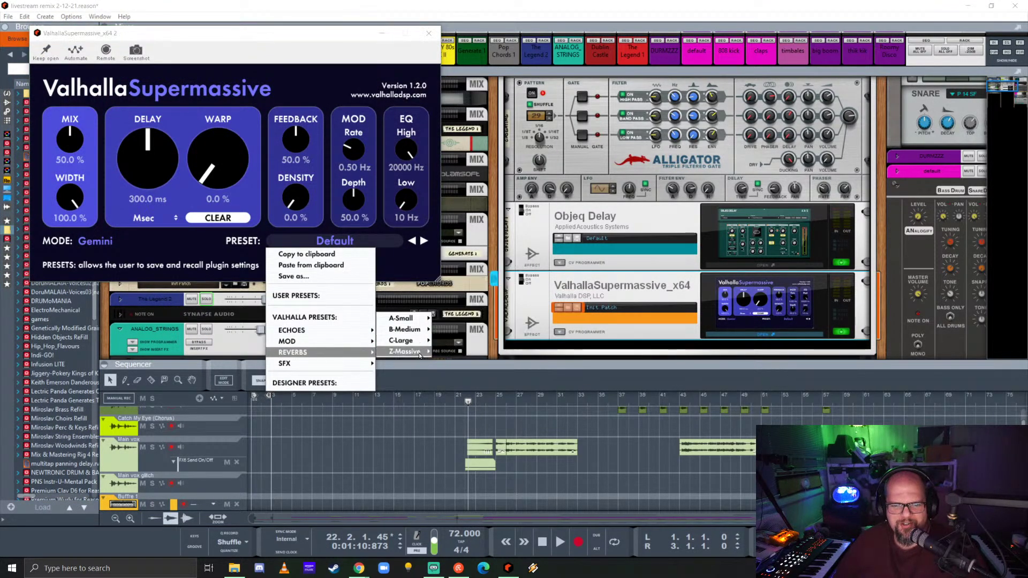
{"action": "mouse_move", "coordinate": [418, 352]}
{"action": "left_click", "coordinate": [471, 274]}
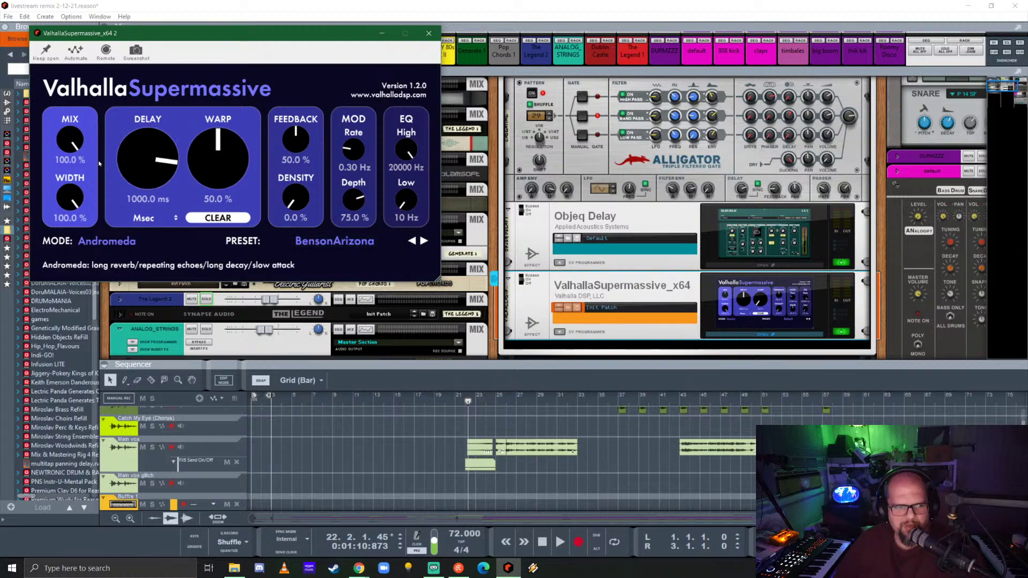
{"action": "left_click_drag", "start_coordinate": [70, 140], "coordinate": [71, 166]}
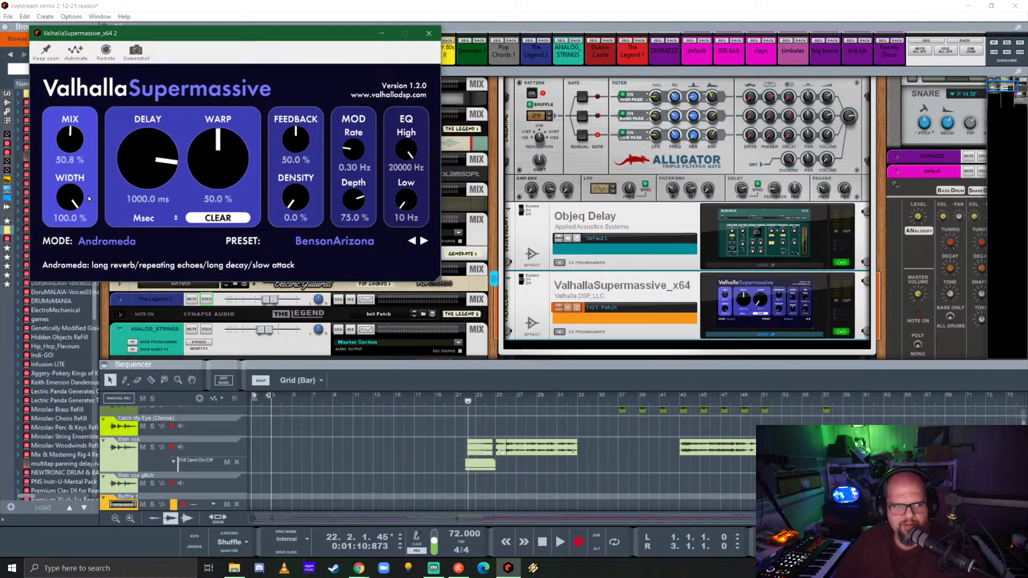
{"action": "left_click", "coordinate": [428, 34]}
- Enlarge the sequencer and play the remix from bar 9 to hear the new reverb on the Chorus FX clips
{"action": "left_click_drag", "start_coordinate": [633, 367], "coordinate": [674, 117]}
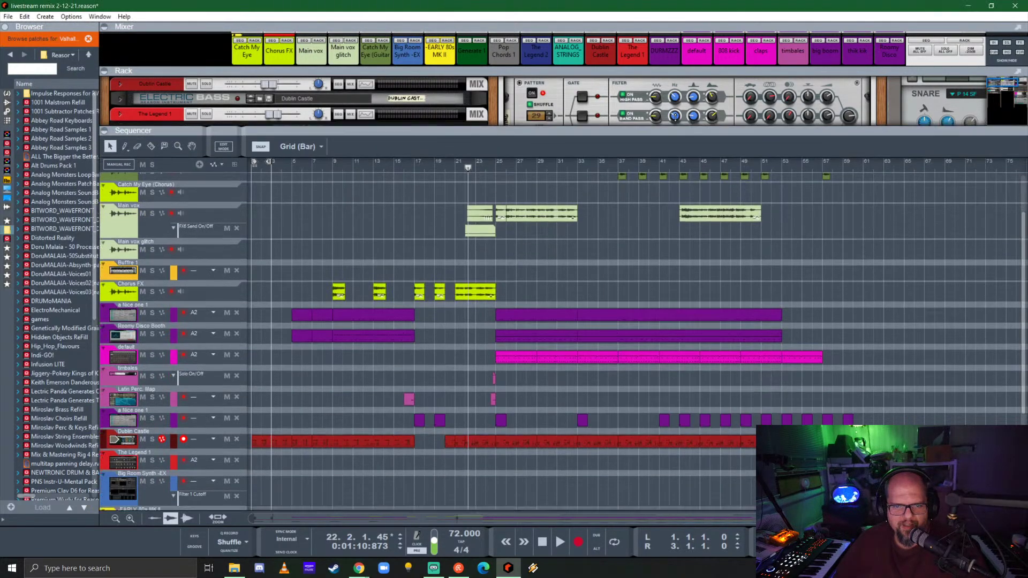
{"action": "left_click", "coordinate": [330, 168]}
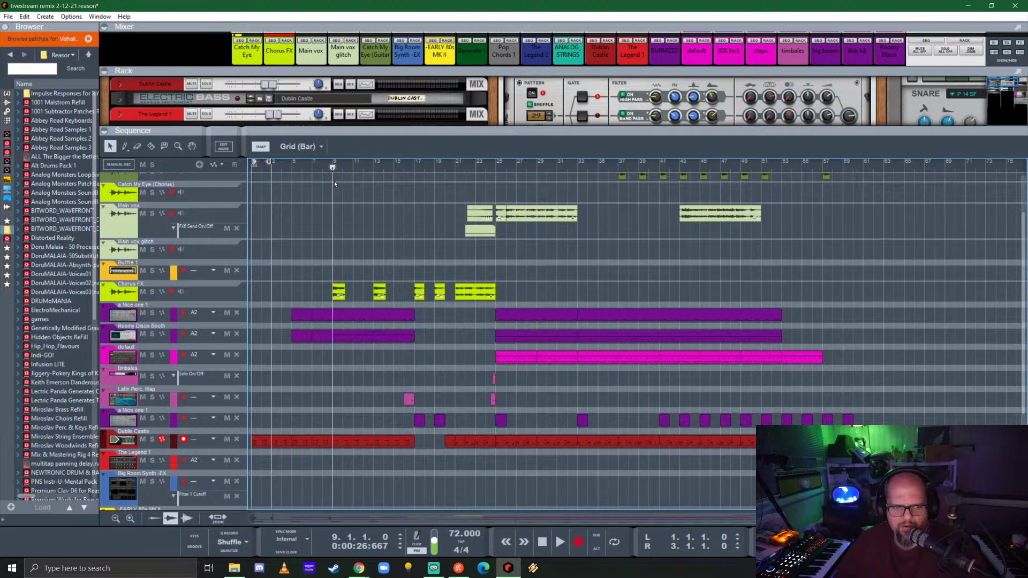
{"action": "key", "text": "space"}
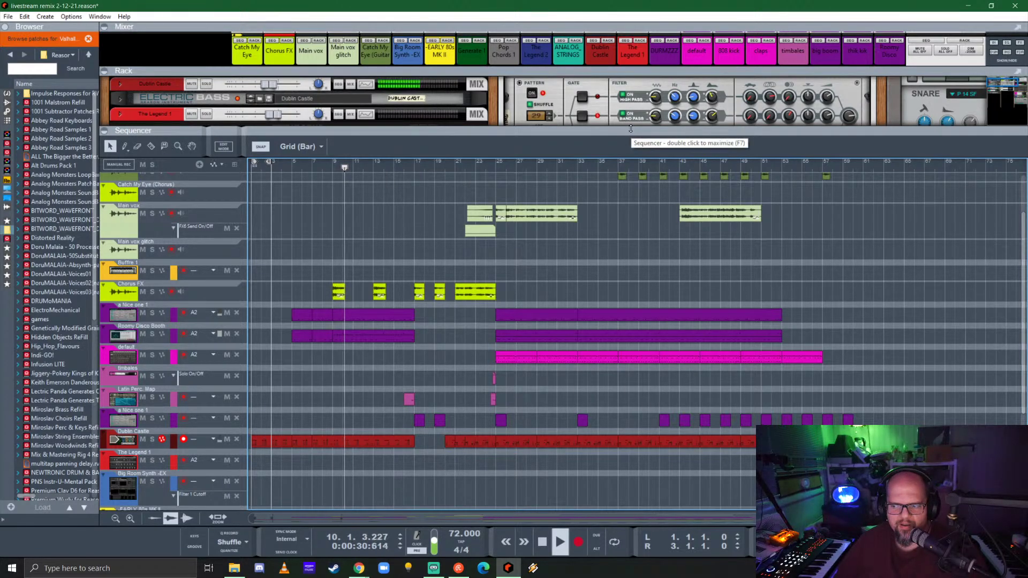
- Reopen ValhallaSupermassive on the Chorus FX track during playback, raise its Mix to 59.2% and close it
{"action": "left_click_drag", "start_coordinate": [630, 128], "coordinate": [630, 364]}
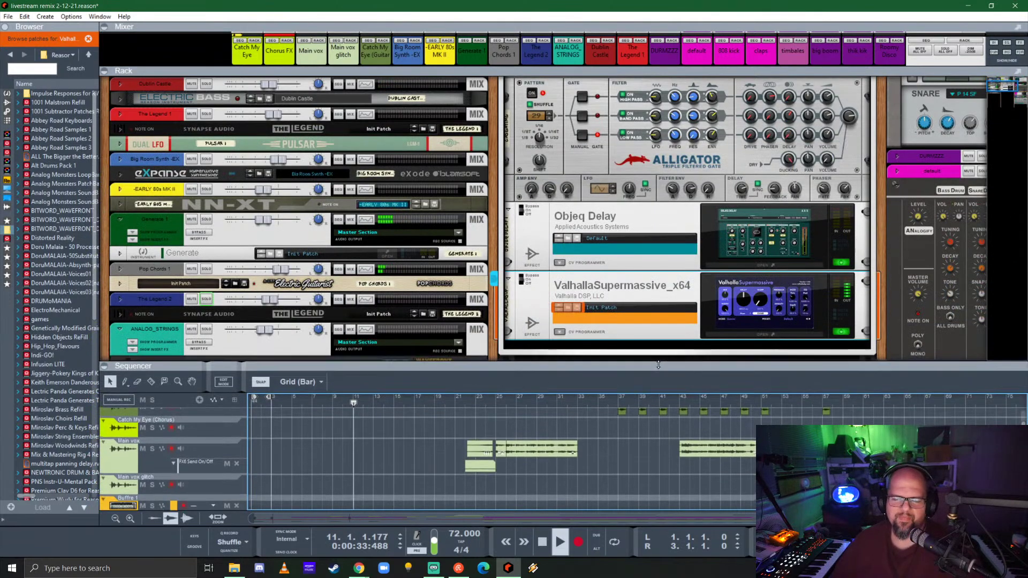
{"action": "left_click", "coordinate": [748, 298]}
{"action": "left_click_drag", "start_coordinate": [246, 40], "coordinate": [618, 176]}
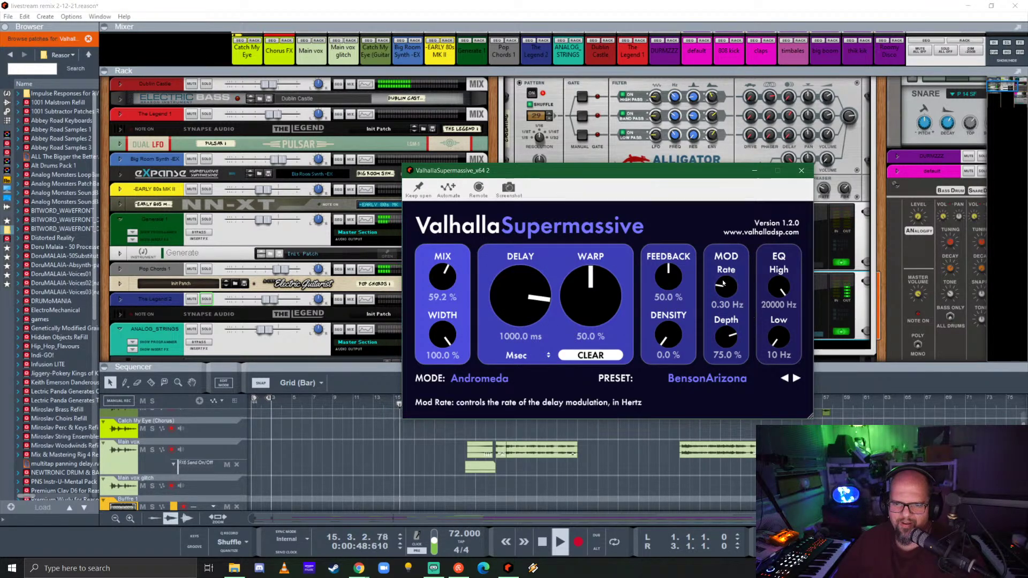
{"action": "left_click", "coordinate": [801, 171]}
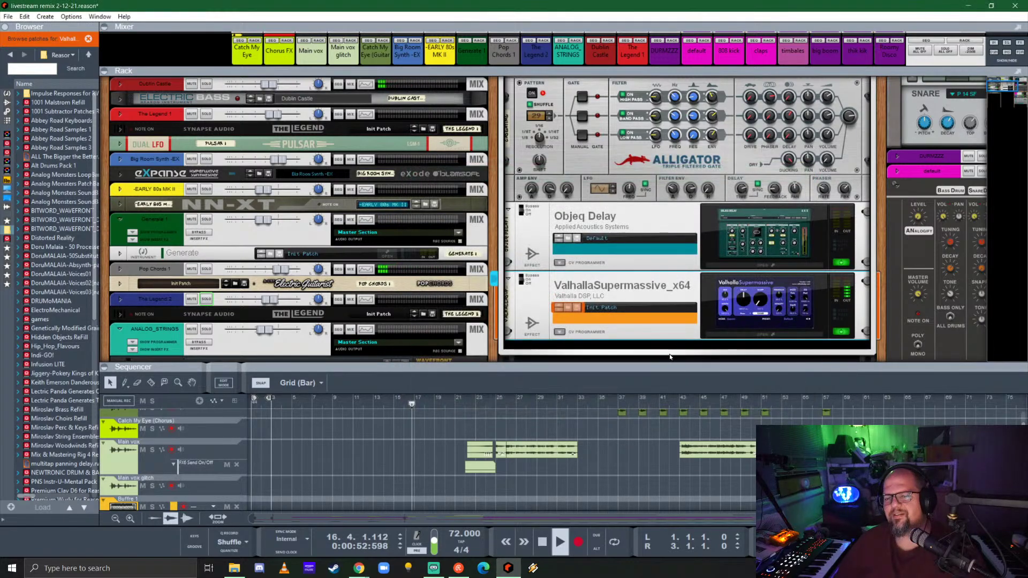
- Stop playback near bar 33, select the clips from there onward on all tracks and move them 31 bars later
{"action": "left_click_drag", "start_coordinate": [667, 368], "coordinate": [594, 137]}
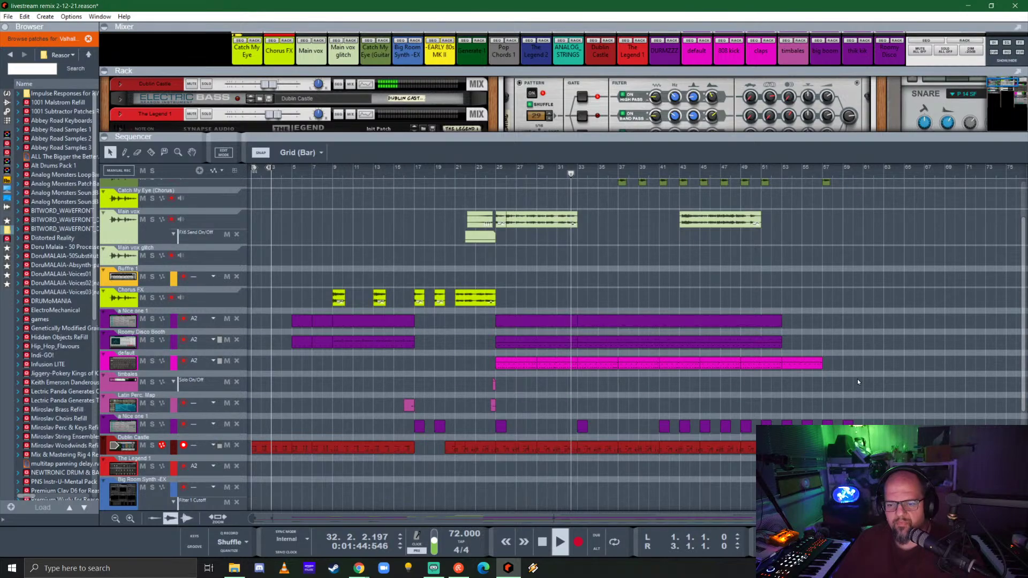
{"action": "scroll", "coordinate": [682, 381], "scroll_direction": "down", "scroll_amount": 1}
{"action": "scroll", "coordinate": [682, 381], "scroll_direction": "down", "scroll_amount": 4}
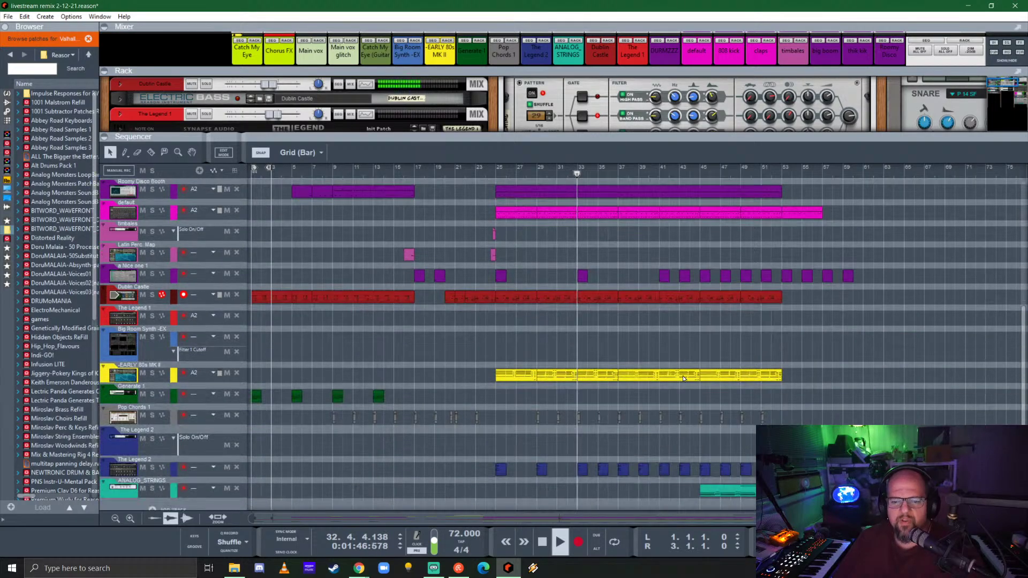
{"action": "scroll", "coordinate": [640, 342], "scroll_direction": "up", "scroll_amount": 7}
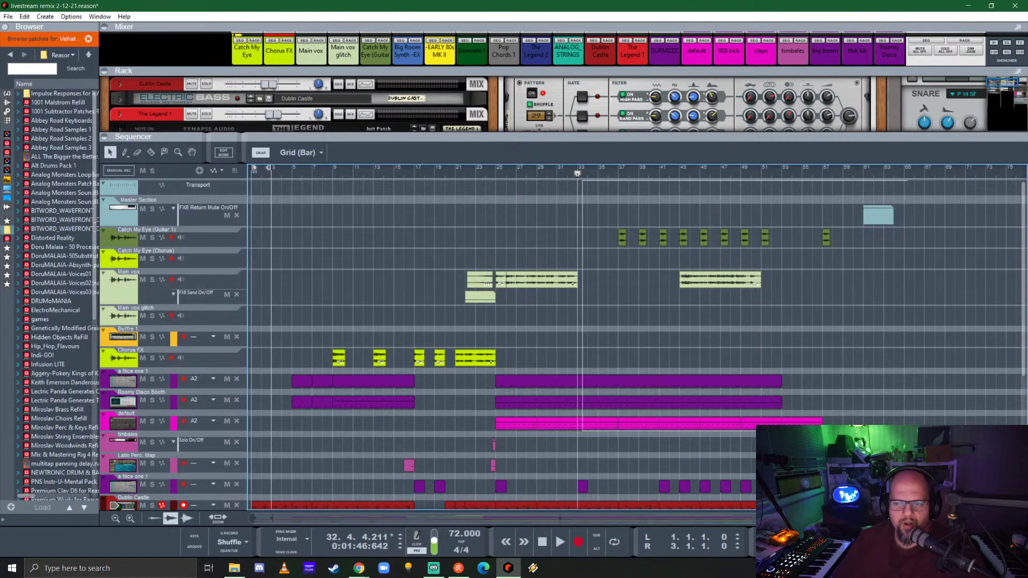
{"action": "scroll", "coordinate": [582, 191], "scroll_direction": "down", "scroll_amount": 1}
{"action": "scroll", "coordinate": [564, 344], "scroll_direction": "down", "scroll_amount": 8}
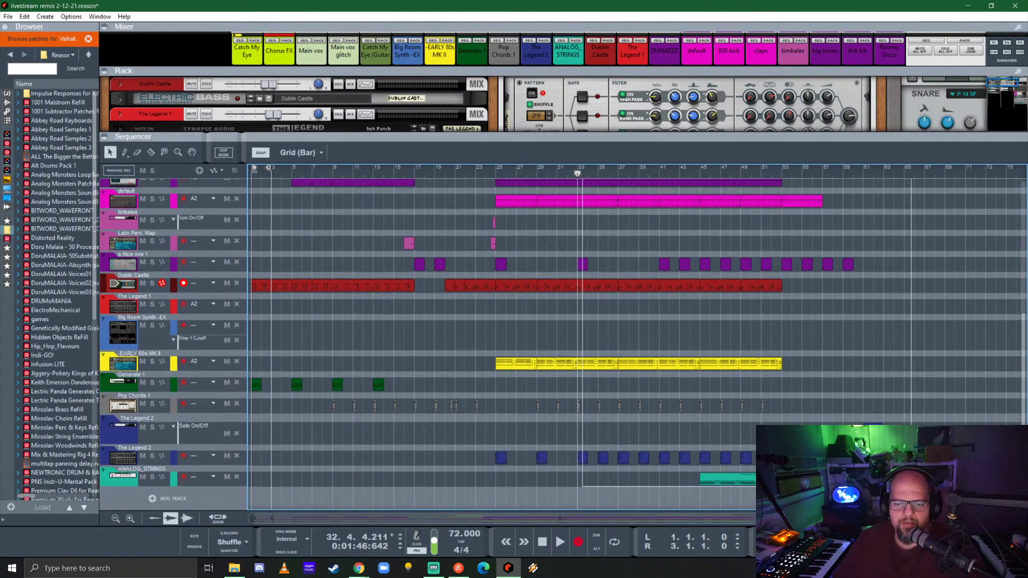
{"action": "left_click_drag", "start_coordinate": [911, 487], "coordinate": [946, 487]}
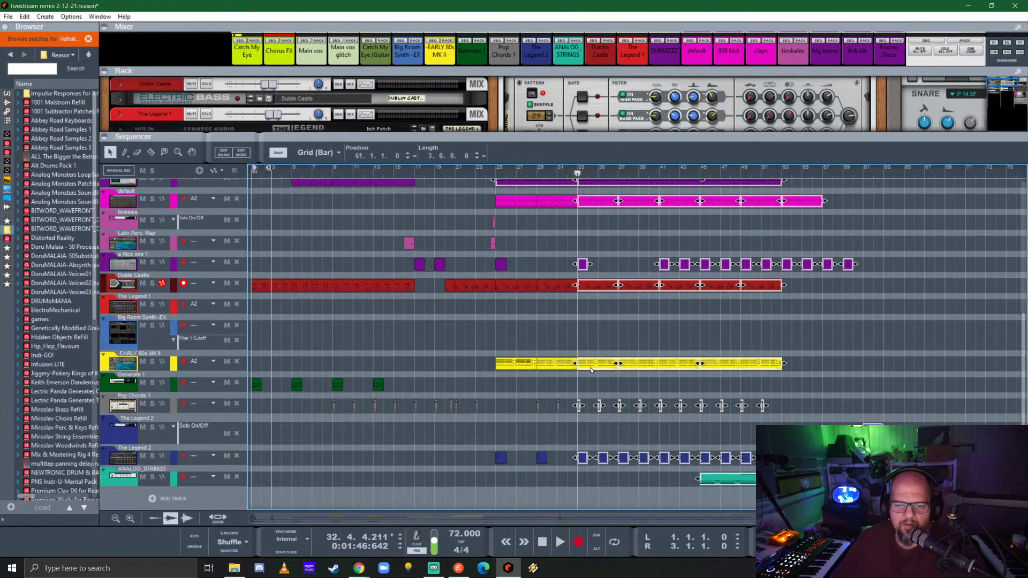
{"action": "left_click_drag", "start_coordinate": [586, 366], "coordinate": [897, 380]}
- Move the first of the shifted a Nice one 1 and Roomy Disco Booth drum clips back to bar 25 and check the notes
{"action": "scroll", "coordinate": [867, 348], "scroll_direction": "up", "scroll_amount": 5}
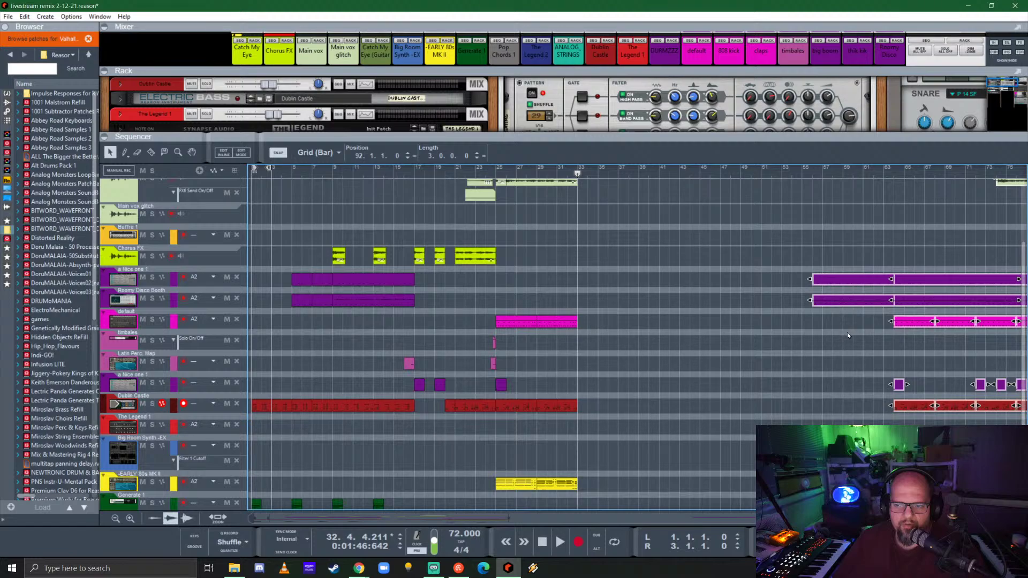
{"action": "left_click", "coordinate": [847, 332]}
{"action": "left_click_drag", "start_coordinate": [851, 304], "coordinate": [531, 278]}
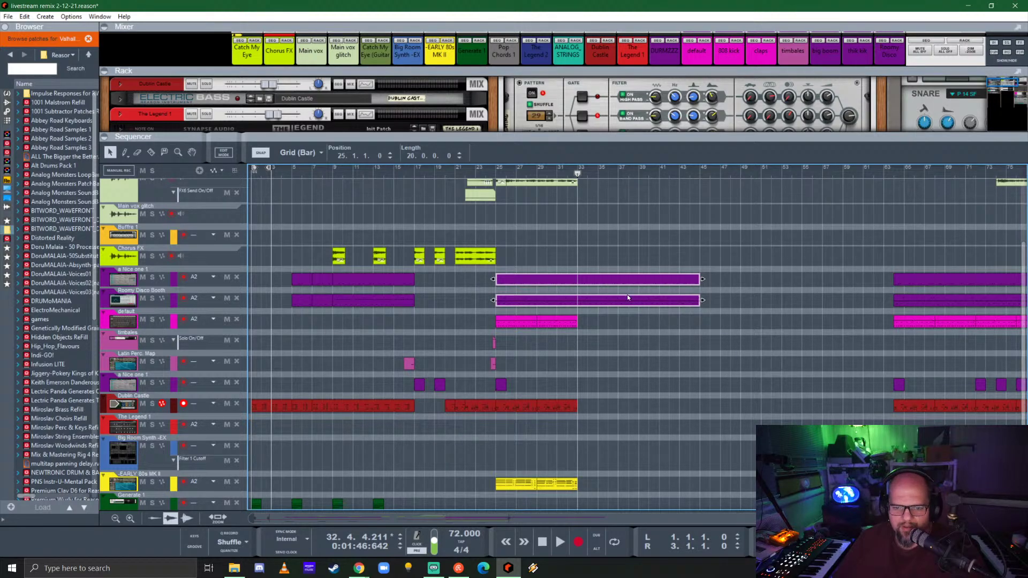
{"action": "double_click", "coordinate": [600, 282]}
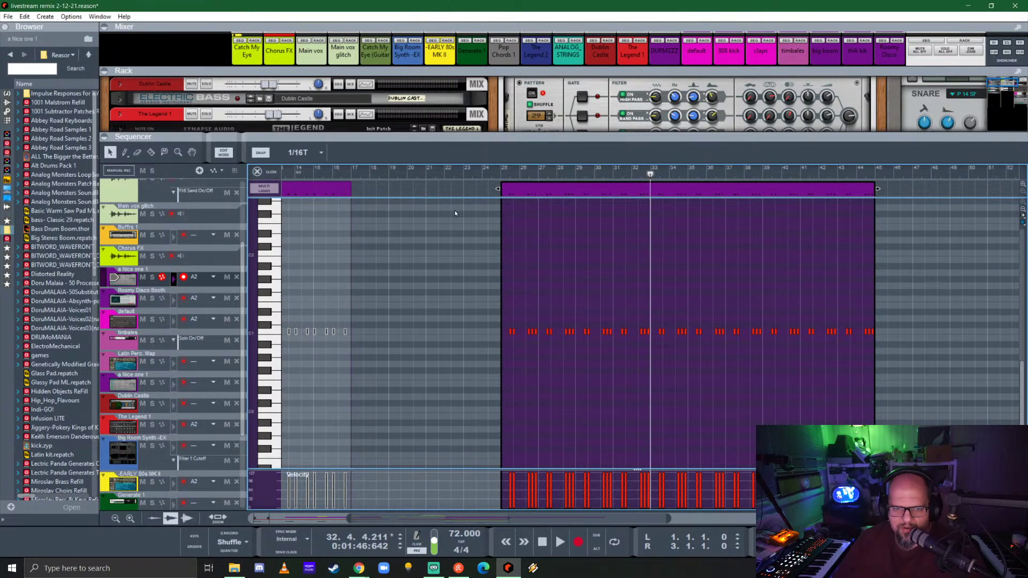
{"action": "left_click", "coordinate": [258, 172]}
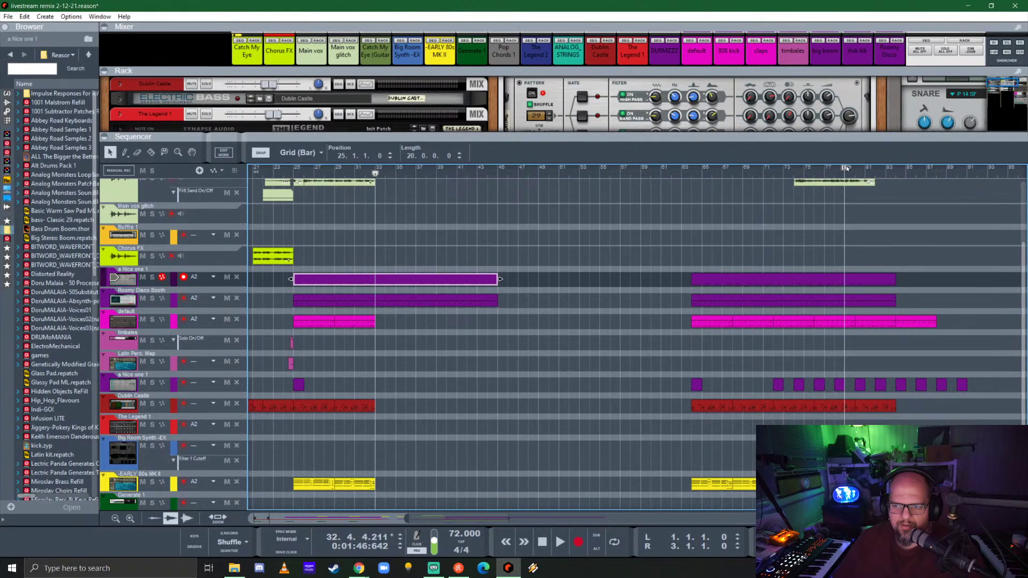
- Extend the song's end marker to about bar 95
{"action": "left_click_drag", "start_coordinate": [844, 167], "coordinate": [1005, 197]}
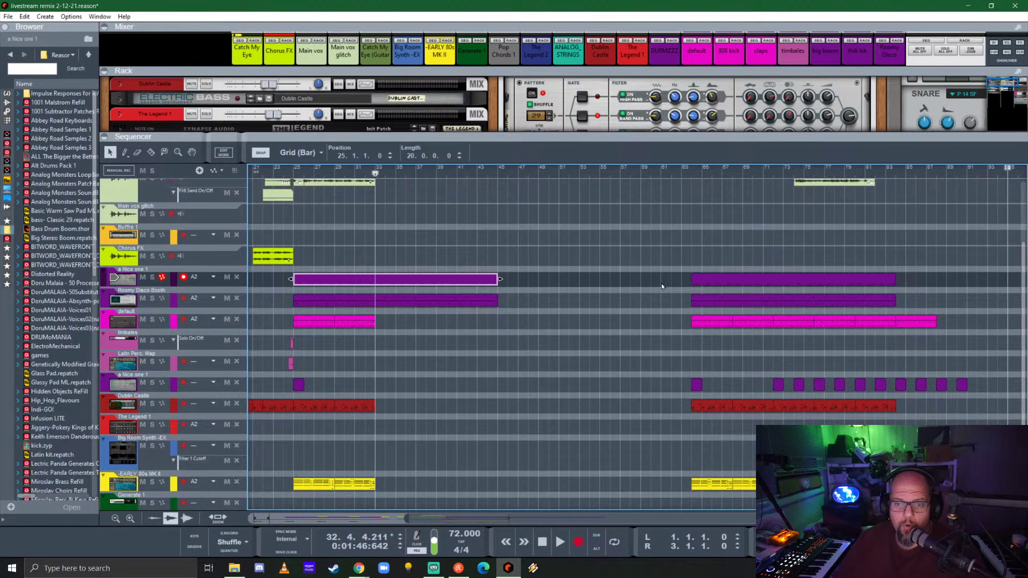
{"action": "scroll", "coordinate": [600, 303], "scroll_direction": "left", "scroll_amount": 5}
{"action": "scroll", "coordinate": [599, 301], "scroll_direction": "up", "scroll_amount": 4}
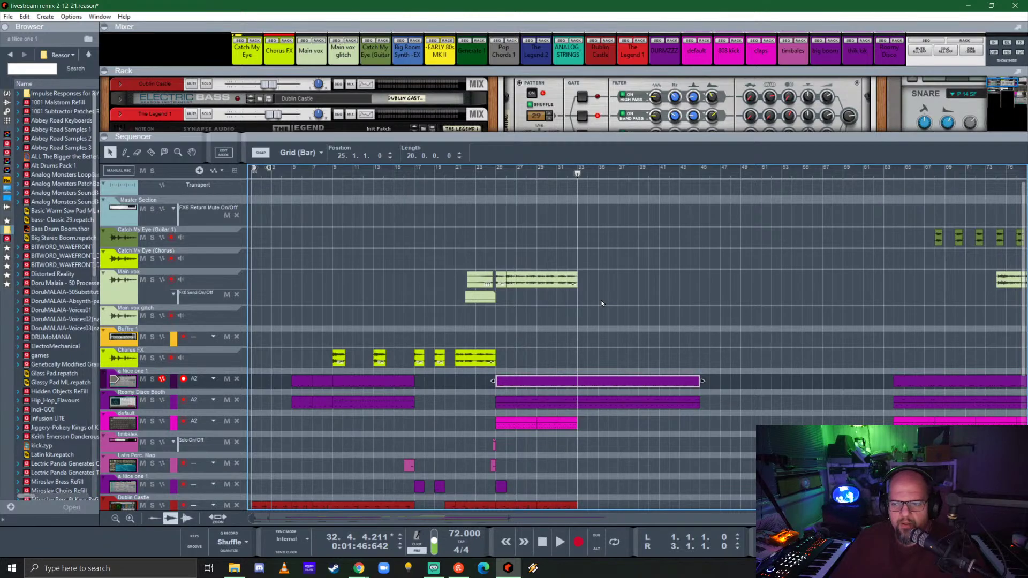
- Move the shifted 8-bar Main vox clip back to bar 38
{"action": "scroll", "coordinate": [602, 300], "scroll_direction": "down", "scroll_amount": 4}
{"action": "scroll", "coordinate": [602, 287], "scroll_direction": "right", "scroll_amount": 5}
{"action": "left_click_drag", "start_coordinate": [849, 190], "coordinate": [484, 188]}
{"action": "scroll", "coordinate": [429, 238], "scroll_direction": "left", "scroll_amount": 1}
{"action": "scroll", "coordinate": [443, 247], "scroll_direction": "up", "scroll_amount": 3}
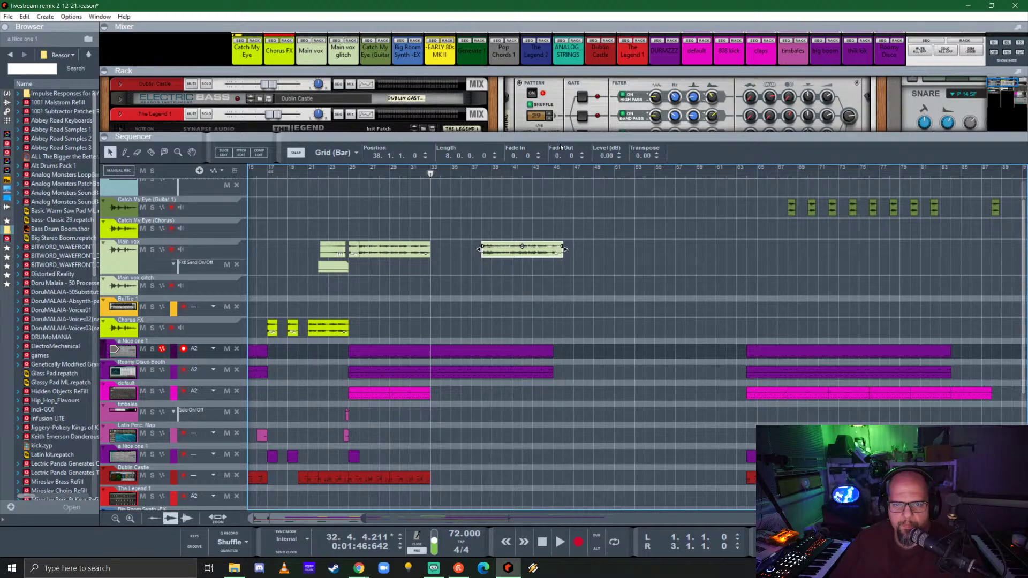
- Hide the Chorus FX track's insert effects and fold the track's device in the rack
{"action": "left_click_drag", "start_coordinate": [565, 138], "coordinate": [566, 426]}
{"action": "scroll", "coordinate": [524, 241], "scroll_direction": "up", "scroll_amount": 5}
{"action": "left_click", "coordinate": [523, 206]}
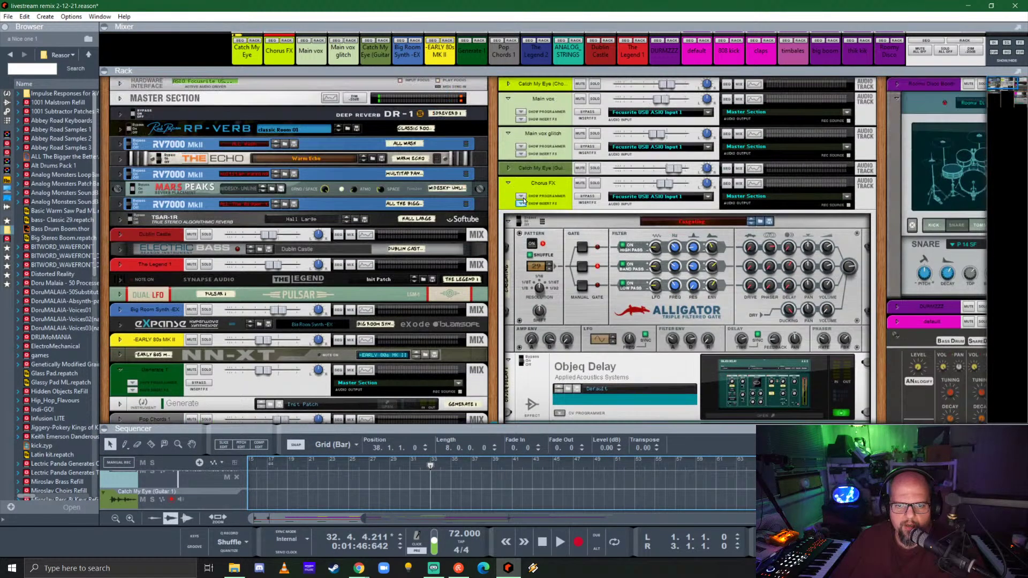
{"action": "left_click", "coordinate": [524, 206]}
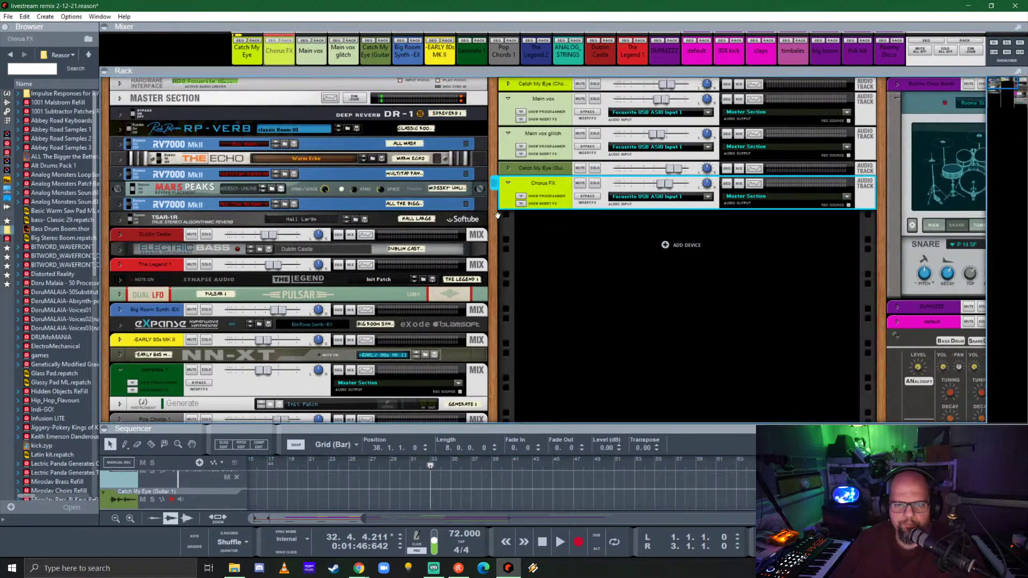
{"action": "left_click", "coordinate": [508, 184]}
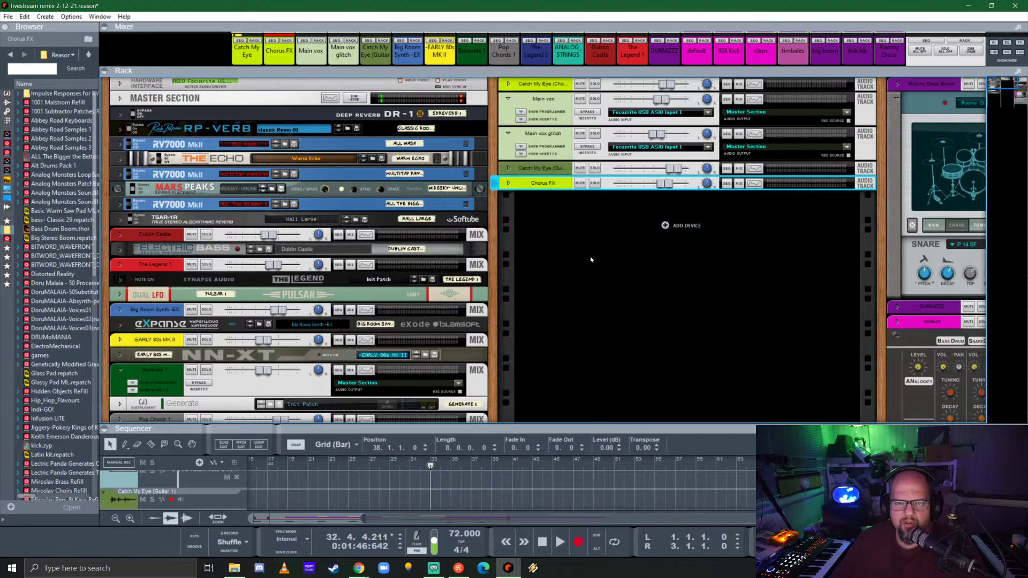
- Move the 8-bar vocal clip from the Main vox track to the Main vox glitch track at bar 37
{"action": "left_click_drag", "start_coordinate": [610, 425], "coordinate": [623, 127]}
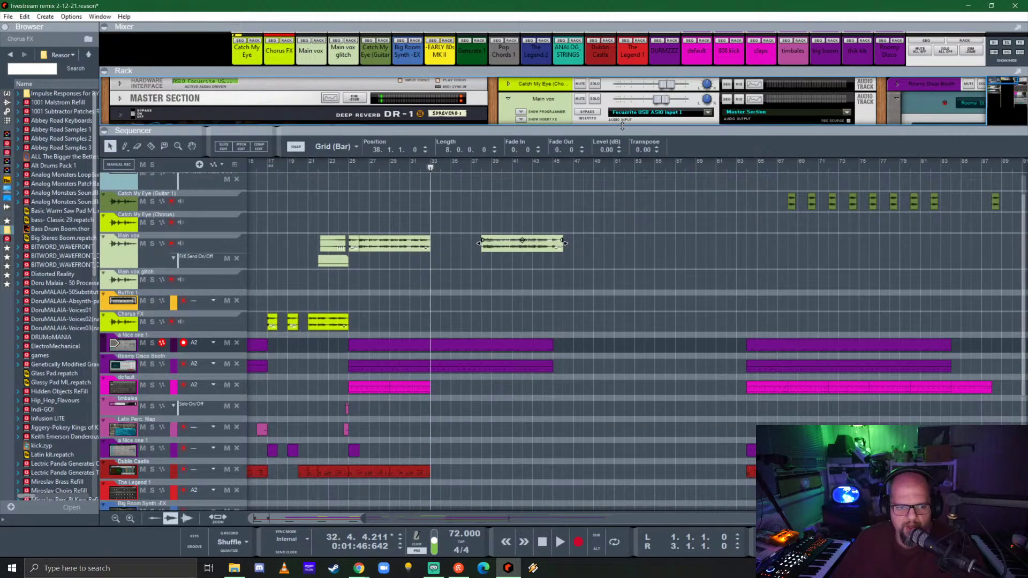
{"action": "left_click_drag", "start_coordinate": [500, 249], "coordinate": [489, 284]}
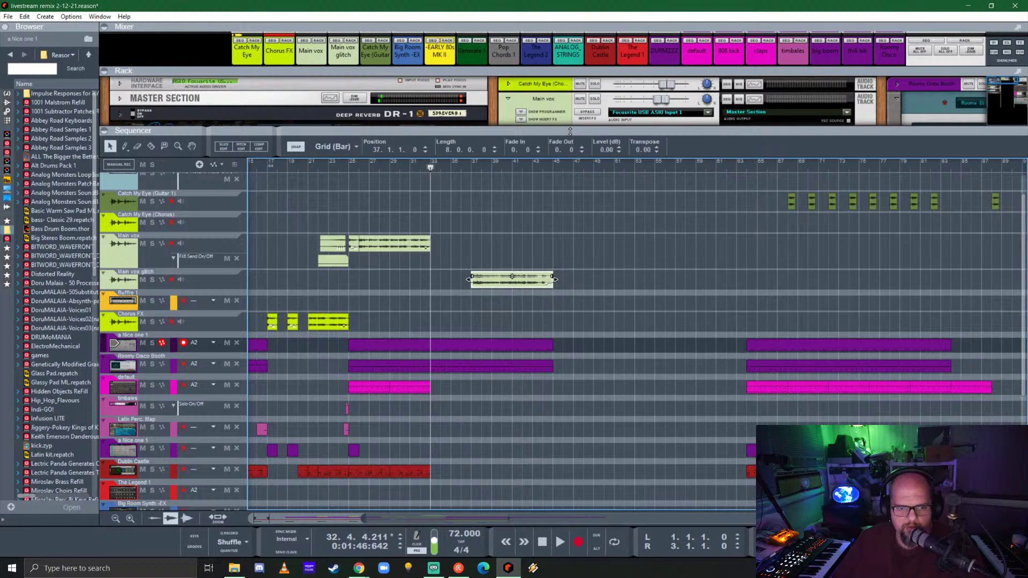
- Enlarge the rack and show the insert effects of the Main vox glitch track
{"action": "scroll", "coordinate": [539, 343], "scroll_direction": "left", "scroll_amount": 5}
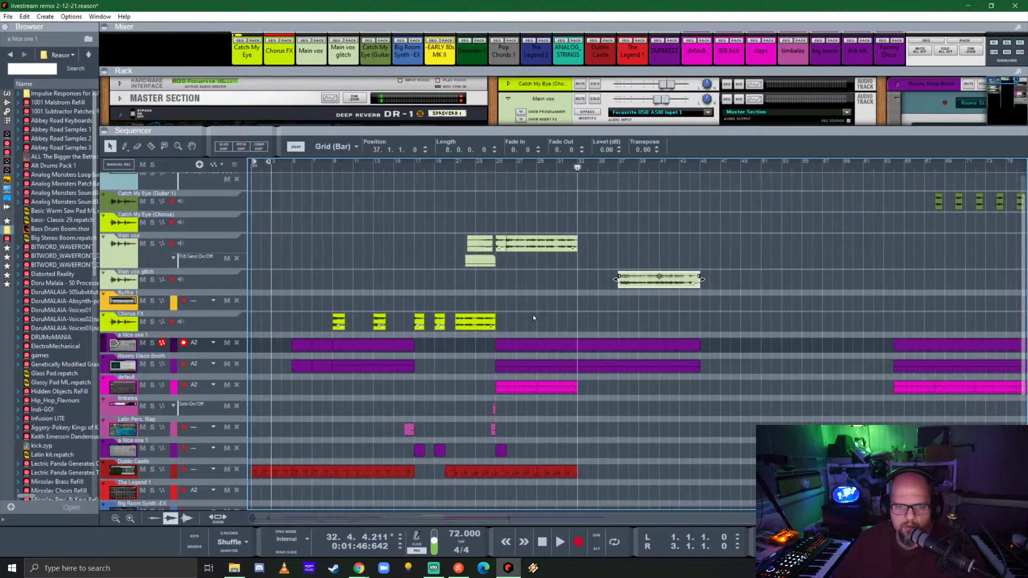
{"action": "left_click_drag", "start_coordinate": [608, 132], "coordinate": [578, 291]}
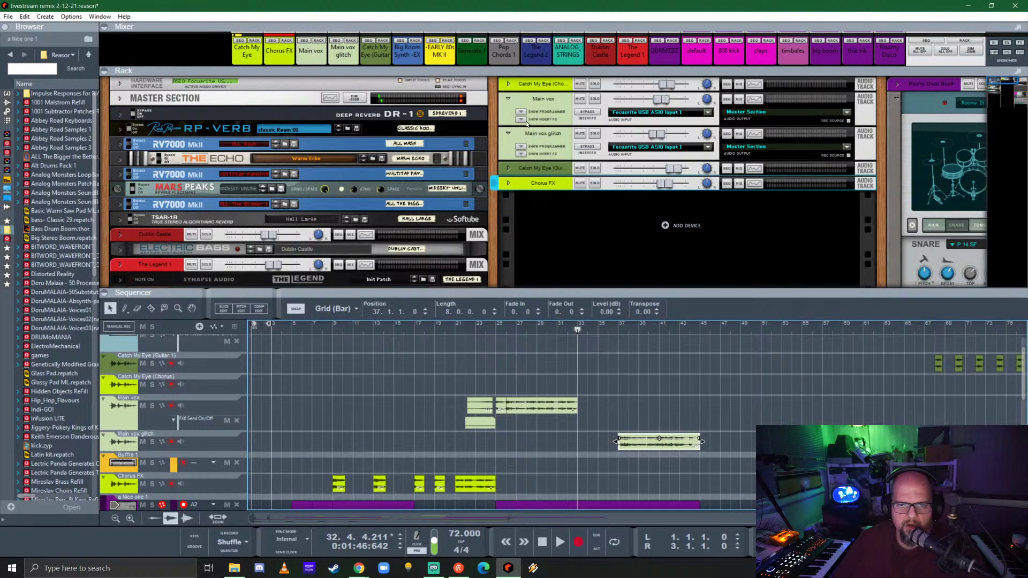
{"action": "left_click", "coordinate": [520, 154]}
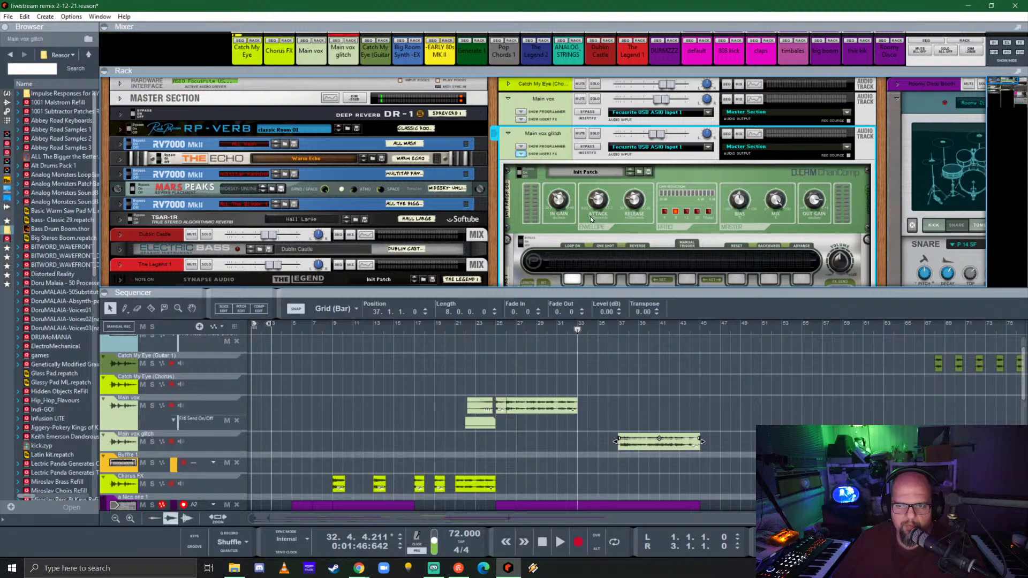
- Enlarge the sequencer over the rack and play the Main vox glitch clip from bar 37
{"action": "scroll", "coordinate": [589, 210], "scroll_direction": "down", "scroll_amount": 5}
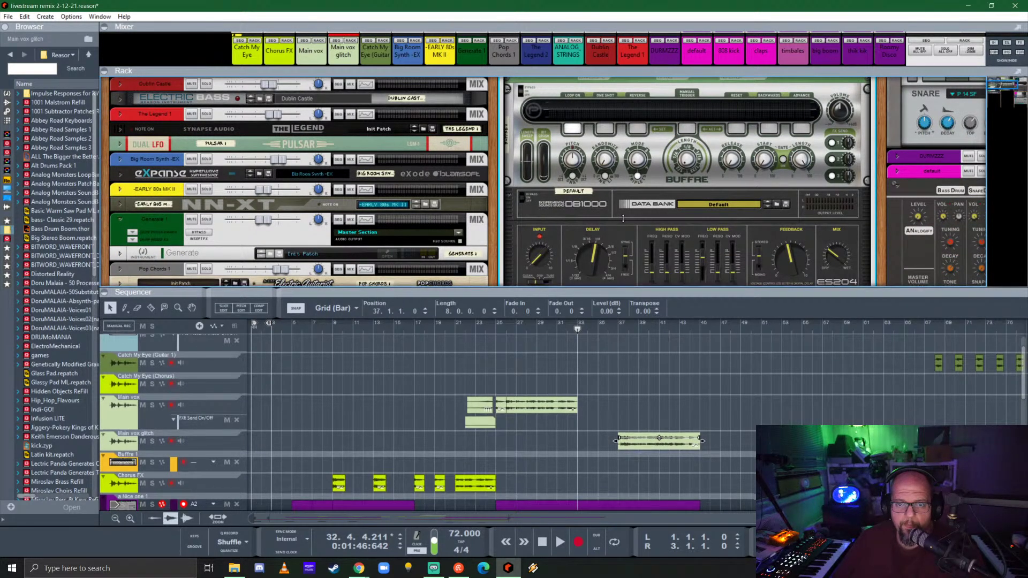
{"action": "left_click_drag", "start_coordinate": [617, 293], "coordinate": [599, 113]}
{"action": "left_click", "coordinate": [618, 115]}
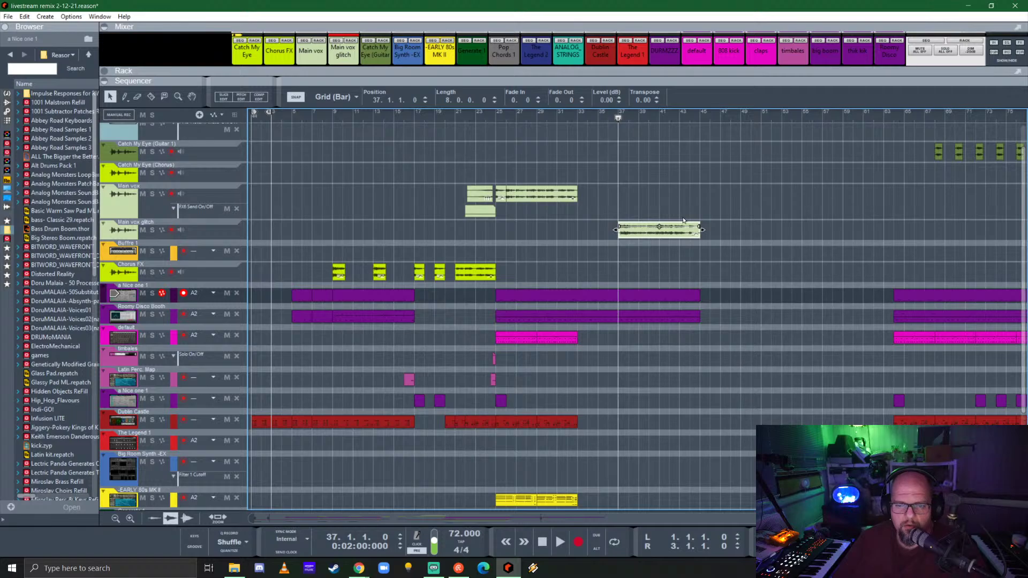
{"action": "key", "text": "space"}
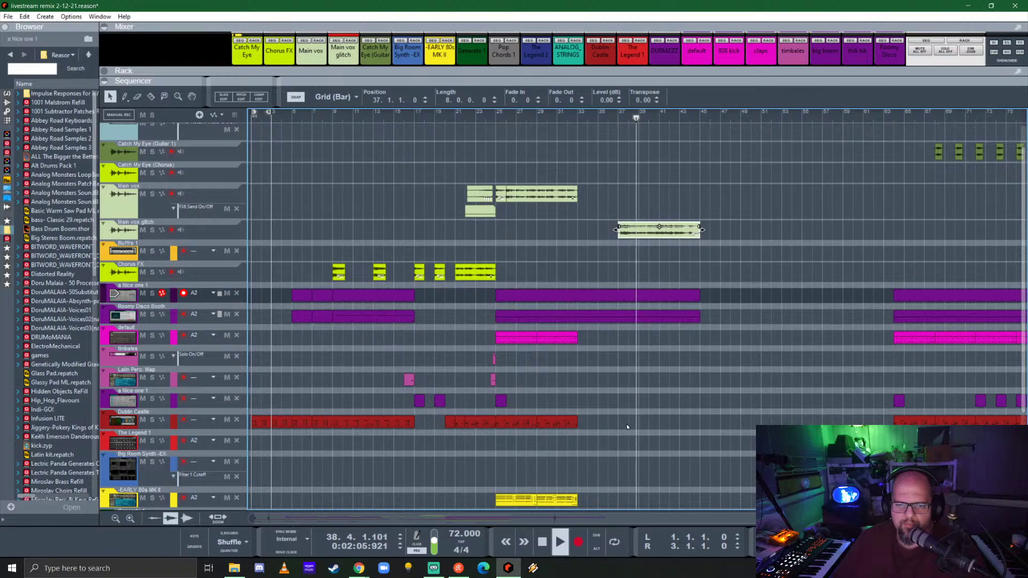
{"action": "key", "text": "space"}
- Copy the default and Dublin Castle clips to fill bars 33 to 45, and the lower a Nice one 1 clip to bar 33
{"action": "left_click_drag", "start_coordinate": [603, 429], "coordinate": [589, 339]}
{"action": "left_click", "coordinate": [665, 384]}
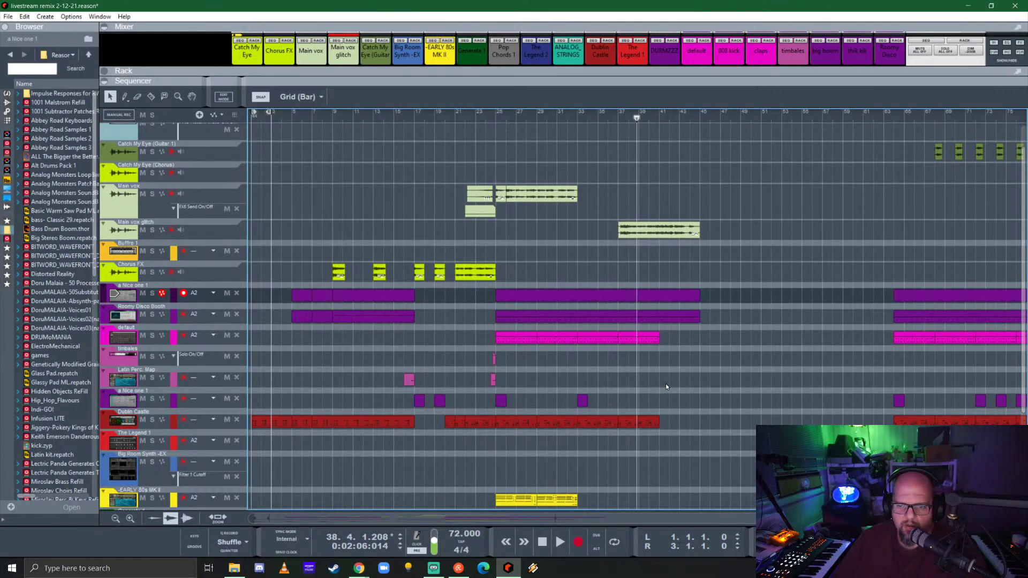
{"action": "left_click_drag", "start_coordinate": [691, 429], "coordinate": [666, 337]}
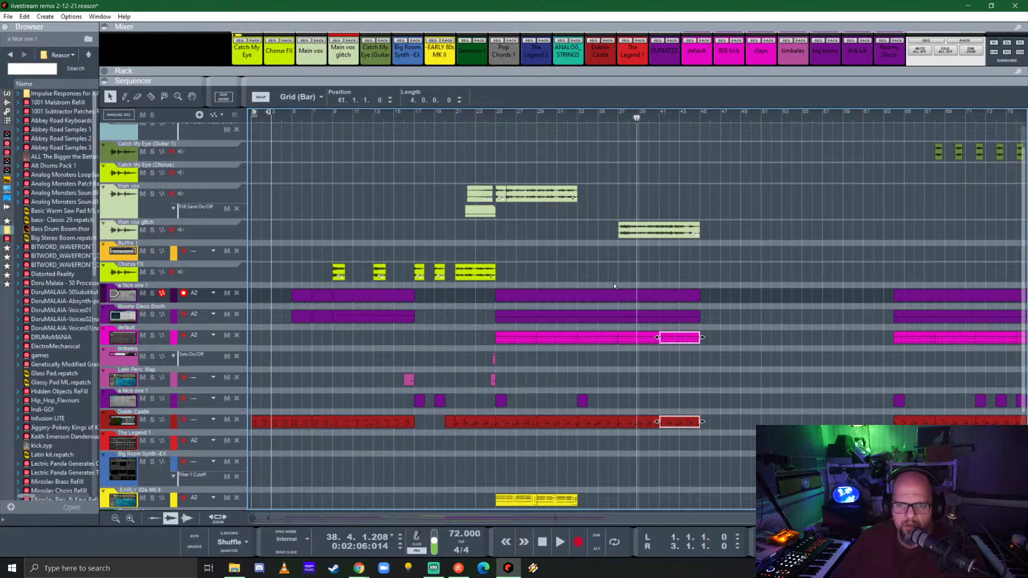
- Split the long upper a Nice one 1 and Roomy Disco Booth clips at bar 37 with the Razor tool
{"action": "key", "text": "r"}
{"action": "left_click_drag", "start_coordinate": [620, 296], "coordinate": [620, 316]}
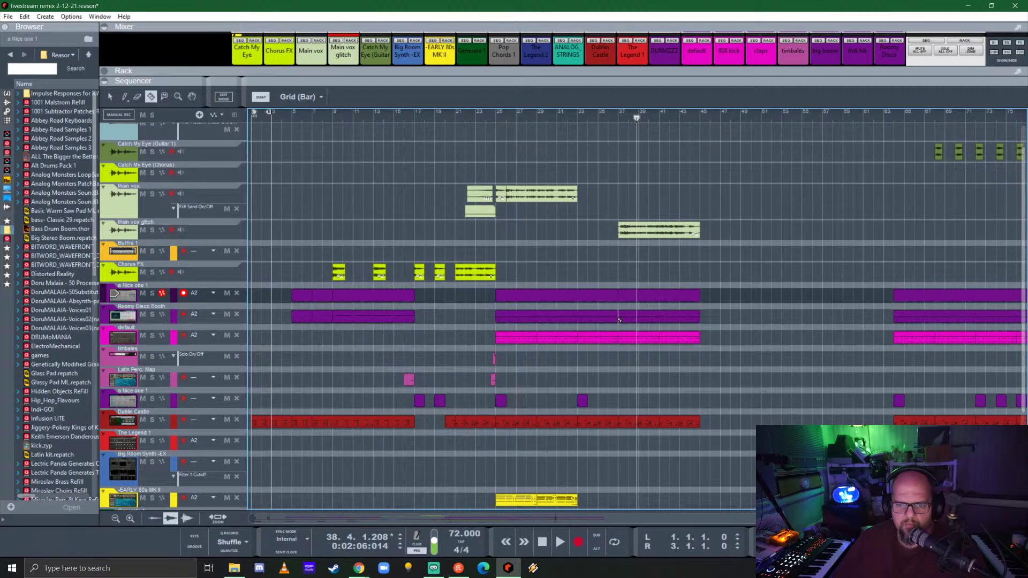
{"action": "key", "text": "q"}
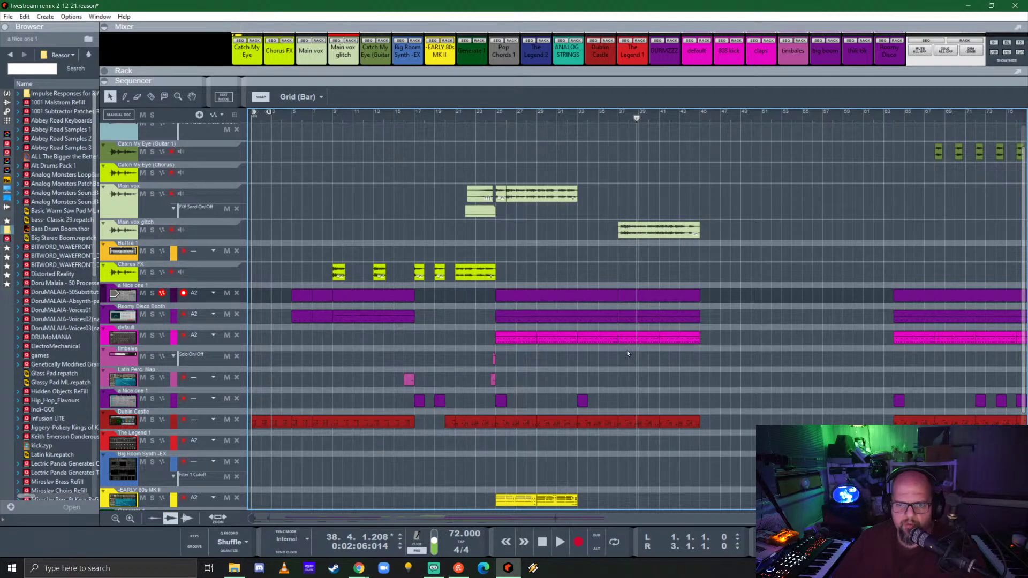
- Play from bar 33 and copy the EARLY 80s MK II clips to fill bars 33 to 45
{"action": "left_click", "coordinate": [577, 114]}
{"action": "key", "text": "space"}
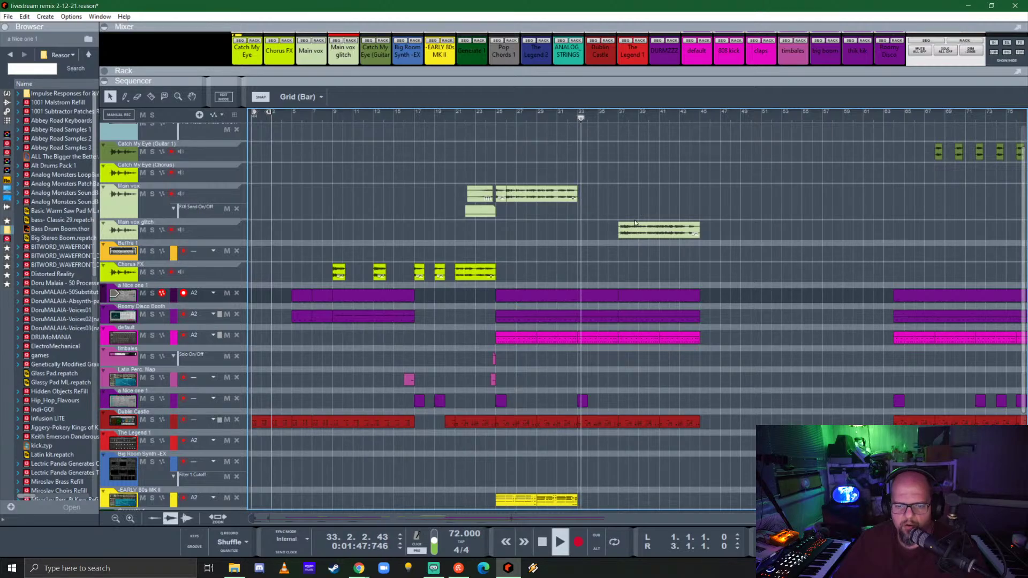
{"action": "scroll", "coordinate": [618, 461], "scroll_direction": "down", "scroll_amount": 3}
{"action": "scroll", "coordinate": [618, 462], "scroll_direction": "down", "scroll_amount": 3}
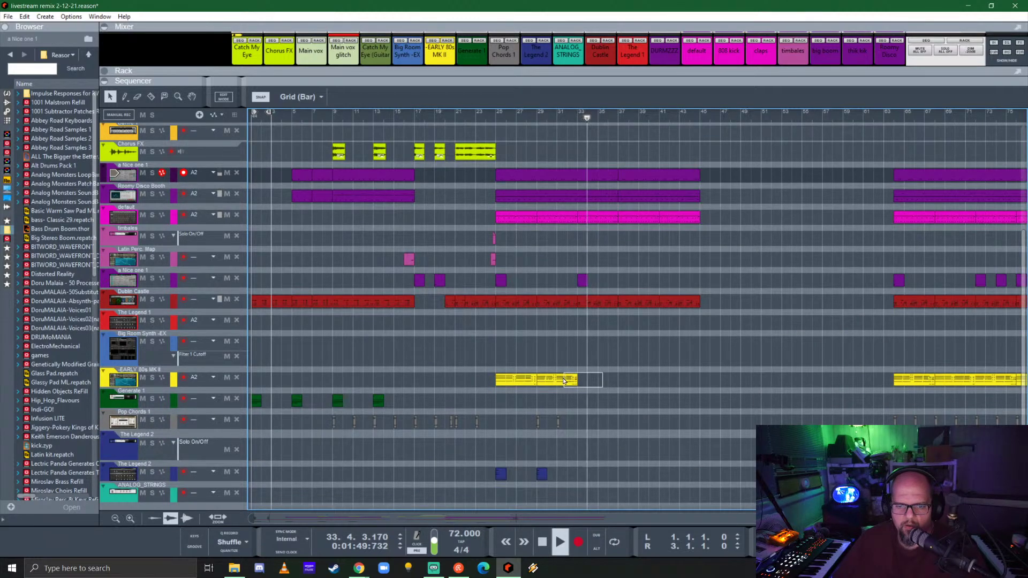
{"action": "left_click", "coordinate": [546, 384]}
{"action": "left_click_drag", "start_coordinate": [546, 384], "coordinate": [589, 383]}
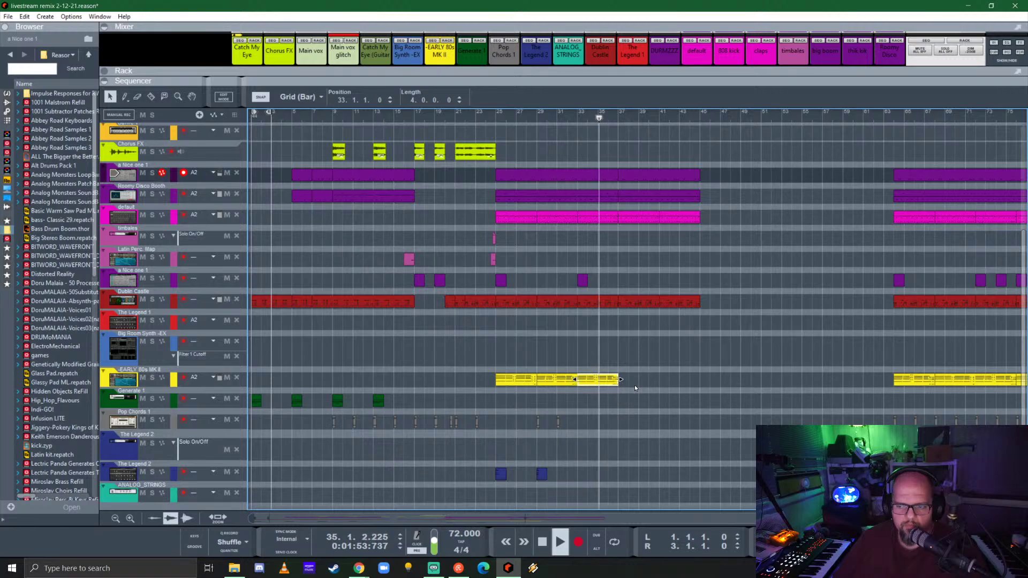
{"action": "left_click_drag", "start_coordinate": [579, 381], "coordinate": [666, 379]}
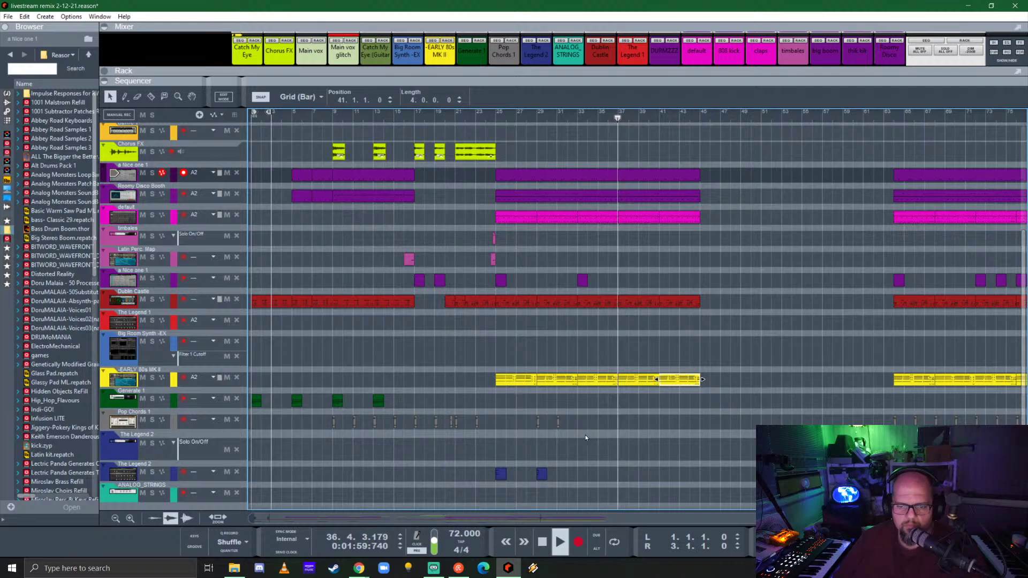
- Repeat the Pop Chords 1 clips every two bars from bar 33 to 43, and copy the one-bar The Legend 2 clip to bars 33, 37 and 41
{"action": "scroll", "coordinate": [559, 418], "scroll_direction": "up", "scroll_amount": 3}
{"action": "left_click_drag", "start_coordinate": [620, 416], "coordinate": [499, 425]}
{"action": "left_click_drag", "start_coordinate": [620, 422], "coordinate": [845, 426]}
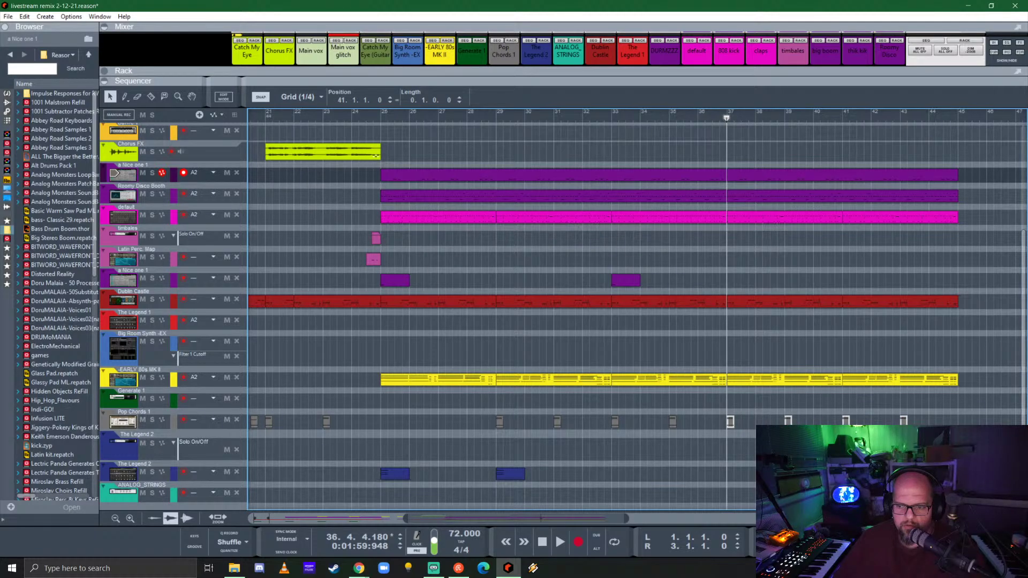
{"action": "scroll", "coordinate": [546, 461], "scroll_direction": "down", "scroll_amount": 2}
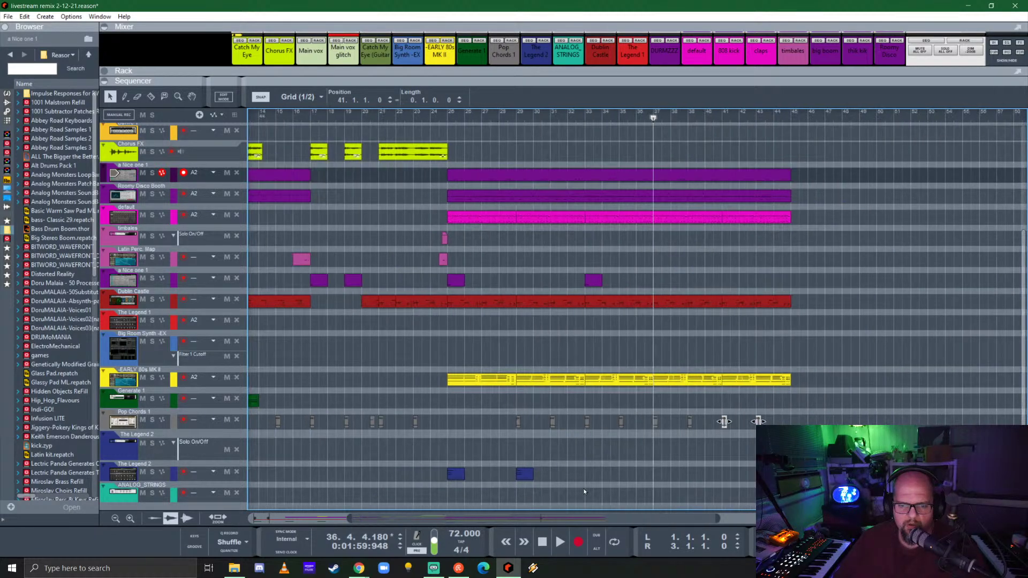
{"action": "left_click_drag", "start_coordinate": [541, 466], "coordinate": [730, 471]}
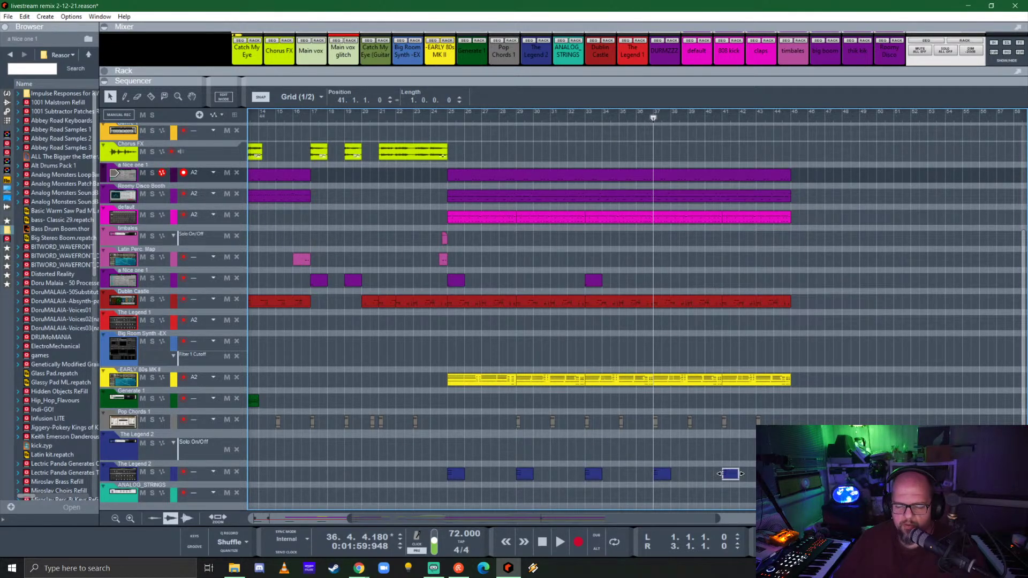
{"action": "left_click", "coordinate": [817, 416]}
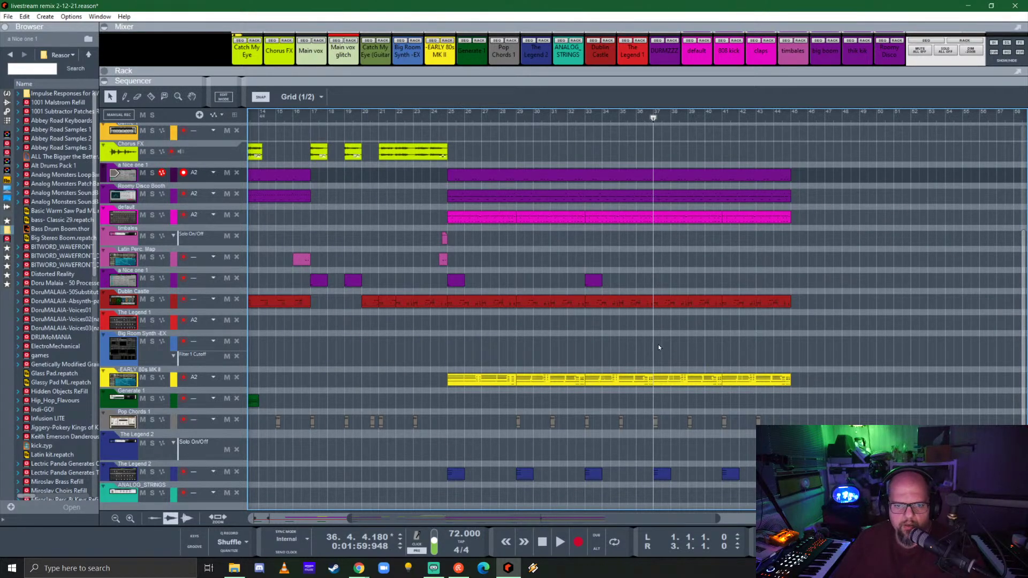
- Set the left locator to bar 25 and the right locator to bar 45, and play the section from bar 25
{"action": "left_click", "coordinate": [791, 112], "text": "alt"}
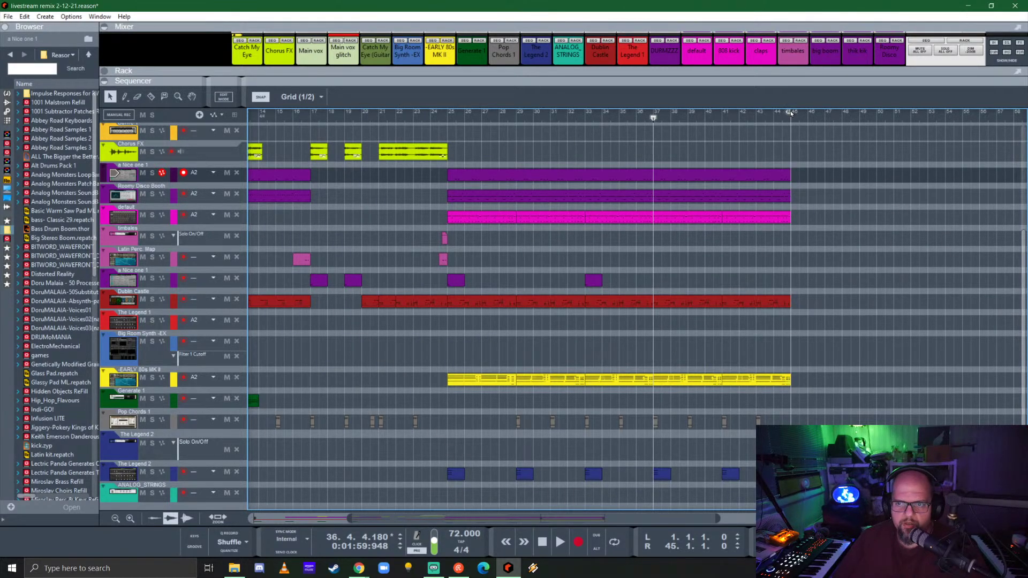
{"action": "left_click", "coordinate": [447, 117], "text": "ctrl"}
{"action": "left_click", "coordinate": [448, 117]}
{"action": "key", "text": "space"}
{"action": "scroll", "coordinate": [564, 369], "scroll_direction": "up", "scroll_amount": 5}
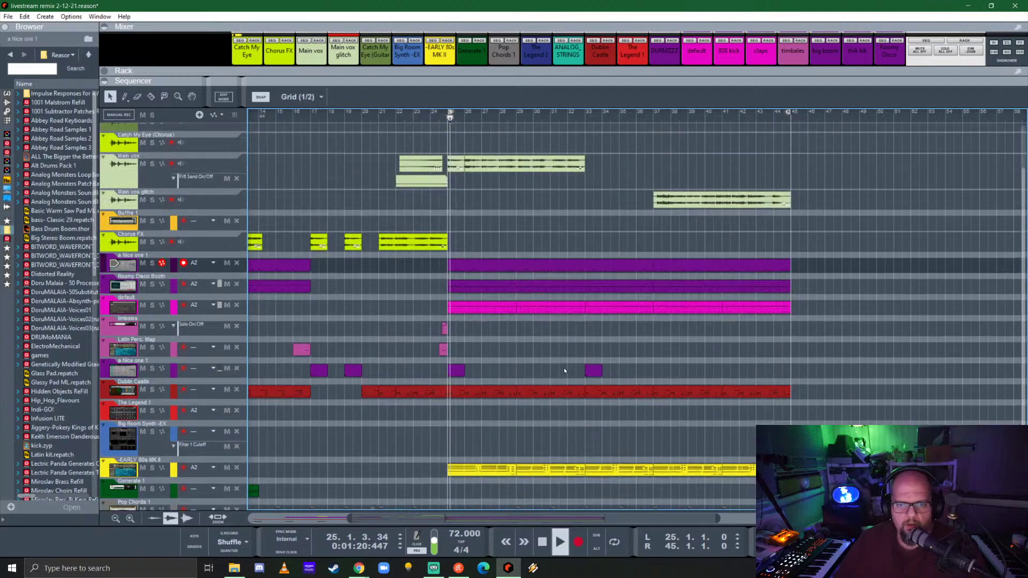
{"action": "scroll", "coordinate": [563, 367], "scroll_direction": "down", "scroll_amount": 3}
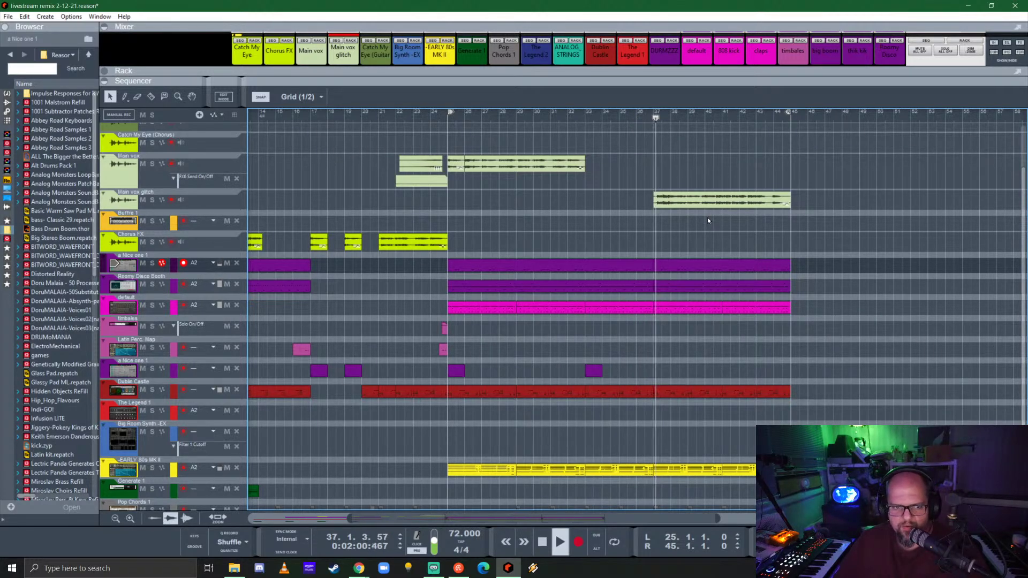
- Move the 8-bar Main vox glitch clip to 36.2.1 and set the left locator to bar 37
{"action": "scroll", "coordinate": [701, 227], "scroll_direction": "up", "scroll_amount": 2}
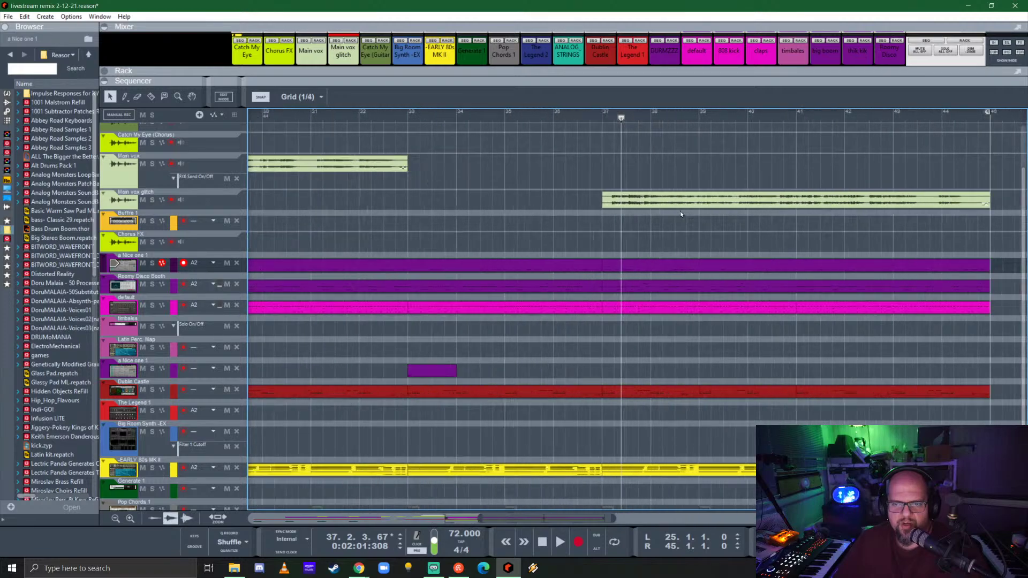
{"action": "scroll", "coordinate": [639, 227], "scroll_direction": "up", "scroll_amount": 3}
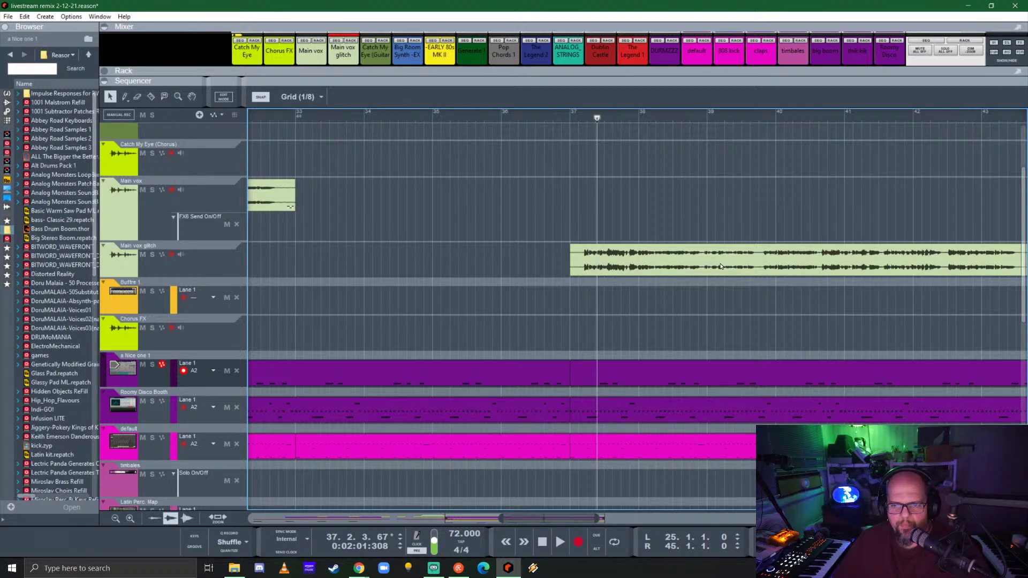
{"action": "left_click_drag", "start_coordinate": [744, 263], "coordinate": [696, 270]}
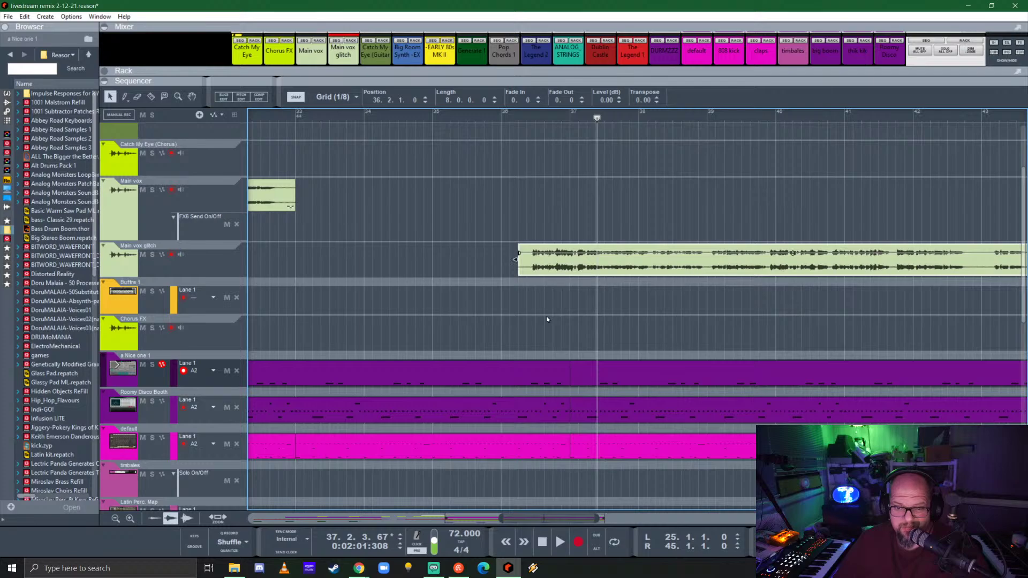
{"action": "scroll", "coordinate": [569, 334], "scroll_direction": "down", "scroll_amount": 3}
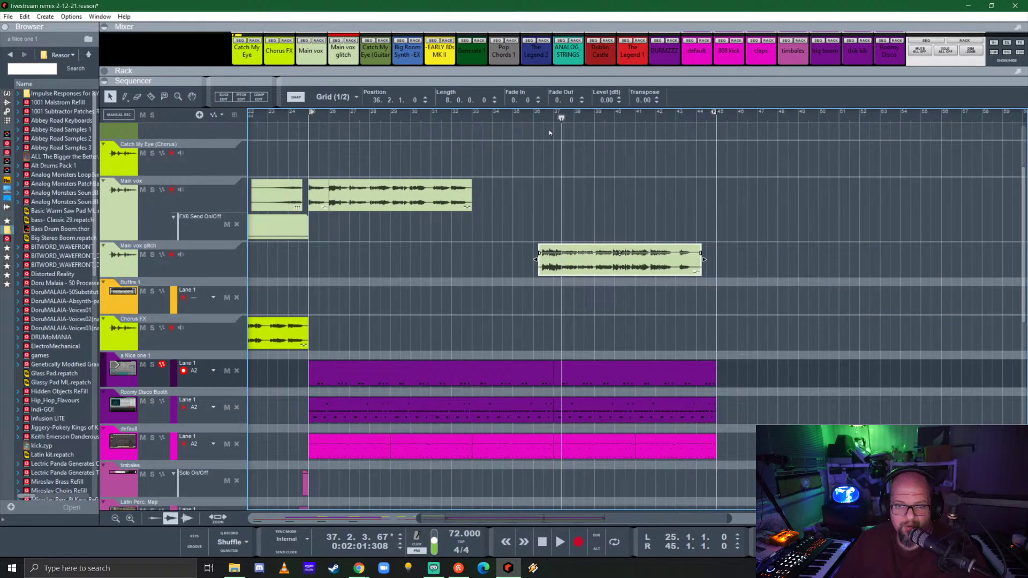
{"action": "left_click", "coordinate": [554, 114], "text": "alt"}
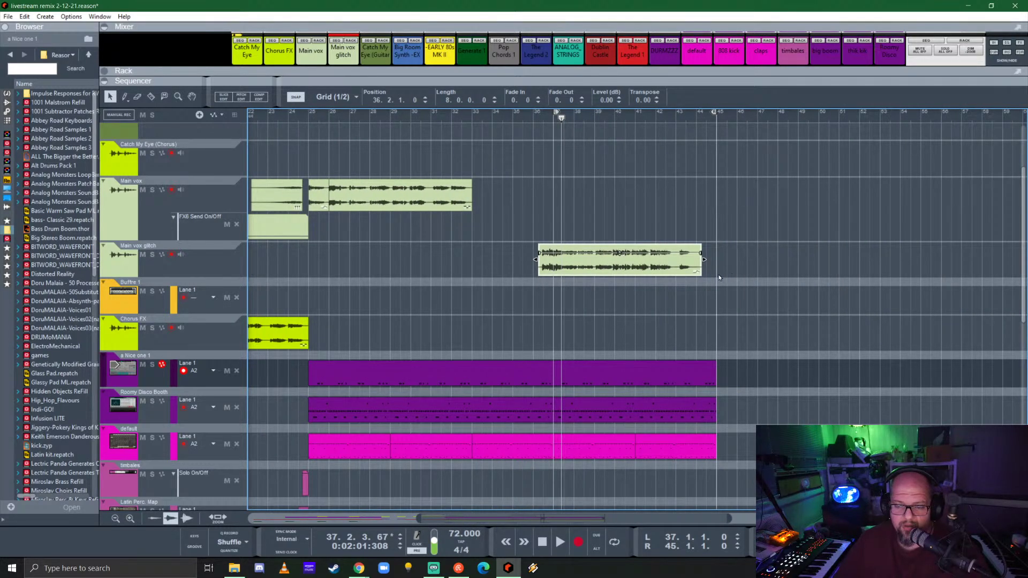
- Move the Main vox glitch clip to 40.1.3 and raise its clip level to 4.85 dB
{"action": "scroll", "coordinate": [719, 277], "scroll_direction": "up", "scroll_amount": 3}
{"action": "left_click_drag", "start_coordinate": [402, 264], "coordinate": [622, 277]}
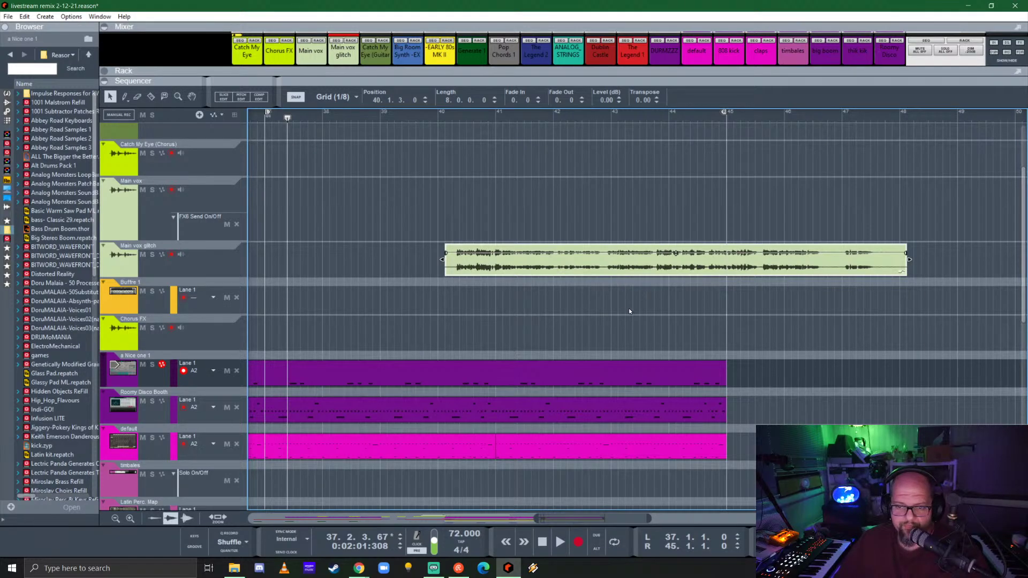
{"action": "scroll", "coordinate": [560, 305], "scroll_direction": "up", "scroll_amount": 2}
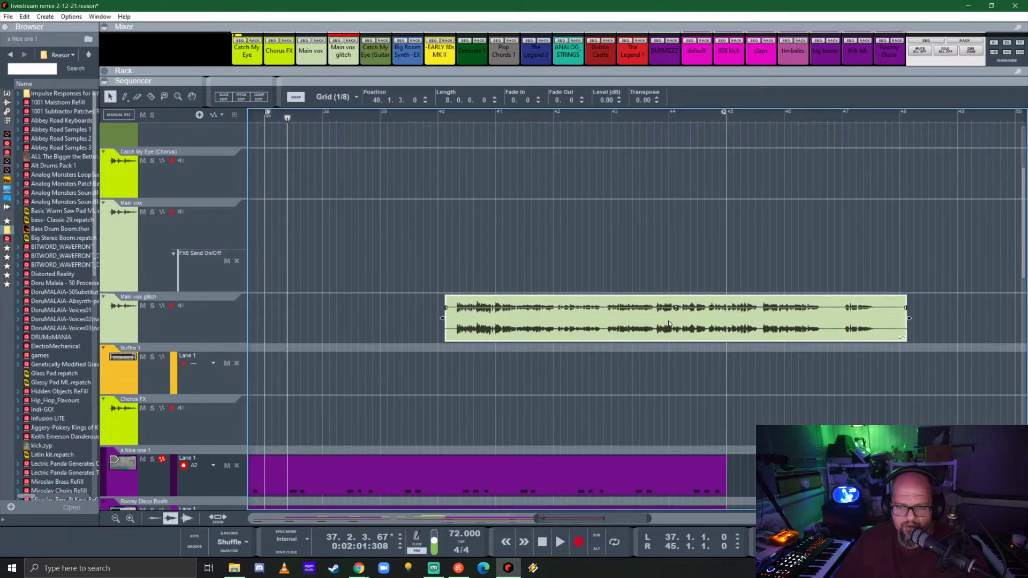
{"action": "left_click_drag", "start_coordinate": [676, 308], "coordinate": [683, 296]}
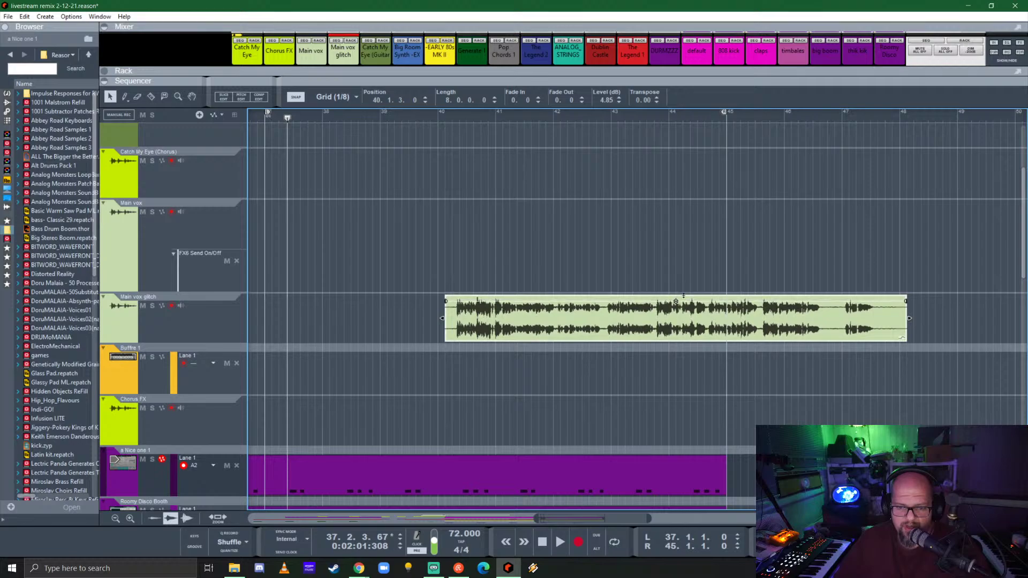
- Solo the Main vox glitch track and repeatedly audition the opening words of its clip from bar 40
{"action": "scroll", "coordinate": [481, 335], "scroll_direction": "up", "scroll_amount": 3}
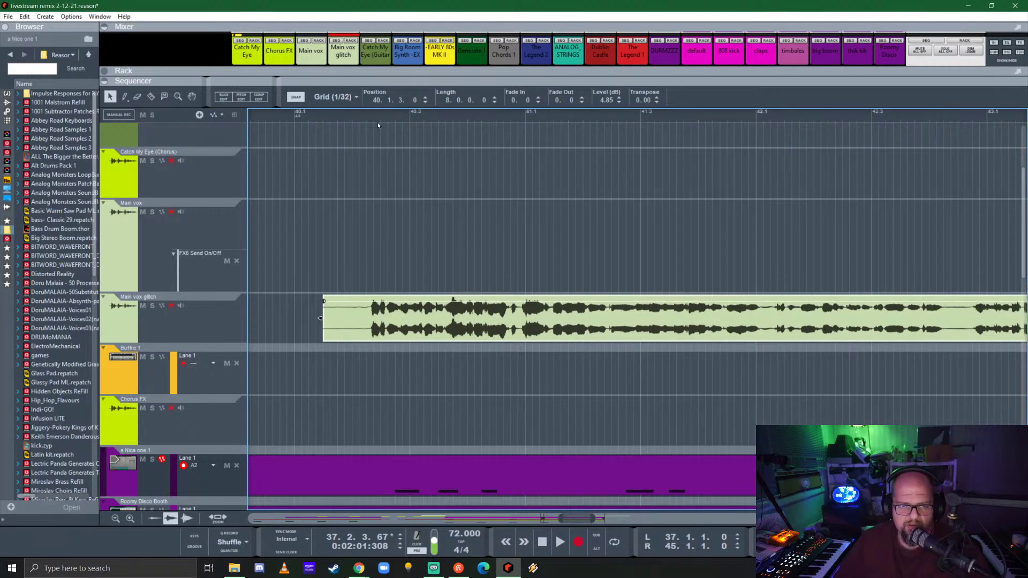
{"action": "left_click", "coordinate": [152, 306]}
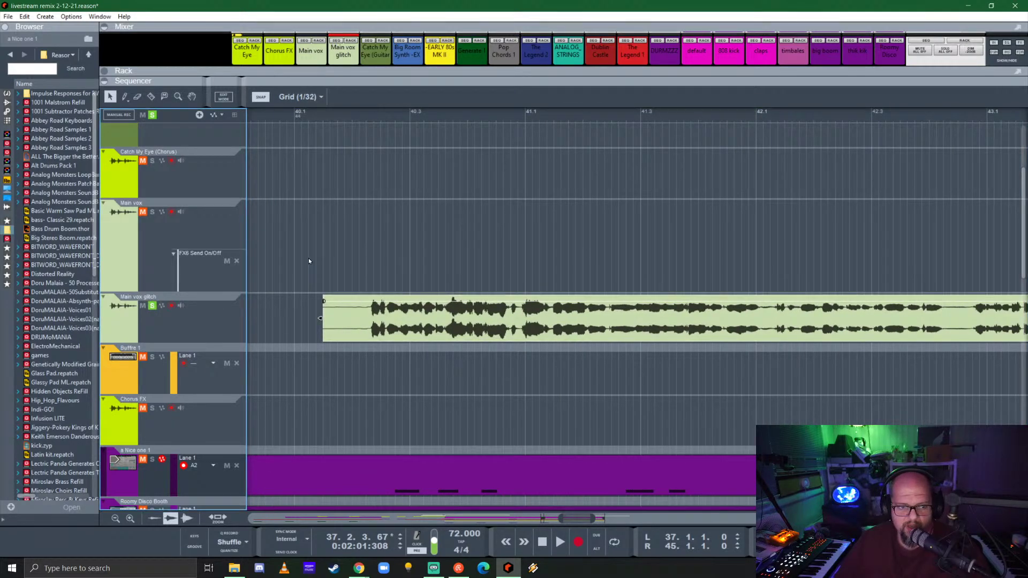
{"action": "left_click", "coordinate": [359, 118]}
{"action": "key", "text": "space"}
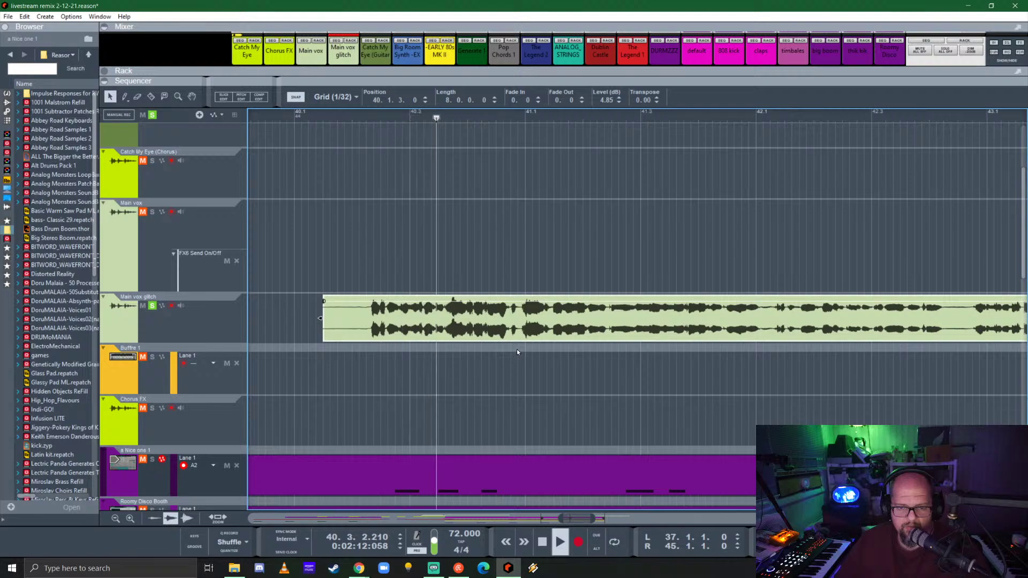
{"action": "key", "text": "space"}
{"action": "key", "text": "space"}
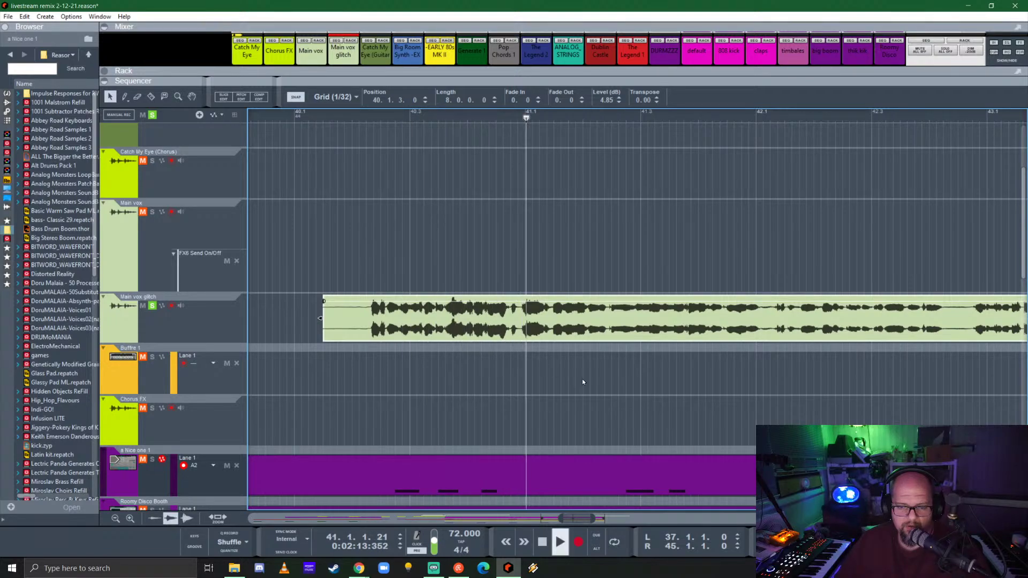
{"action": "key", "text": "space"}
{"action": "key", "text": "space"}
{"action": "key", "text": "space"}
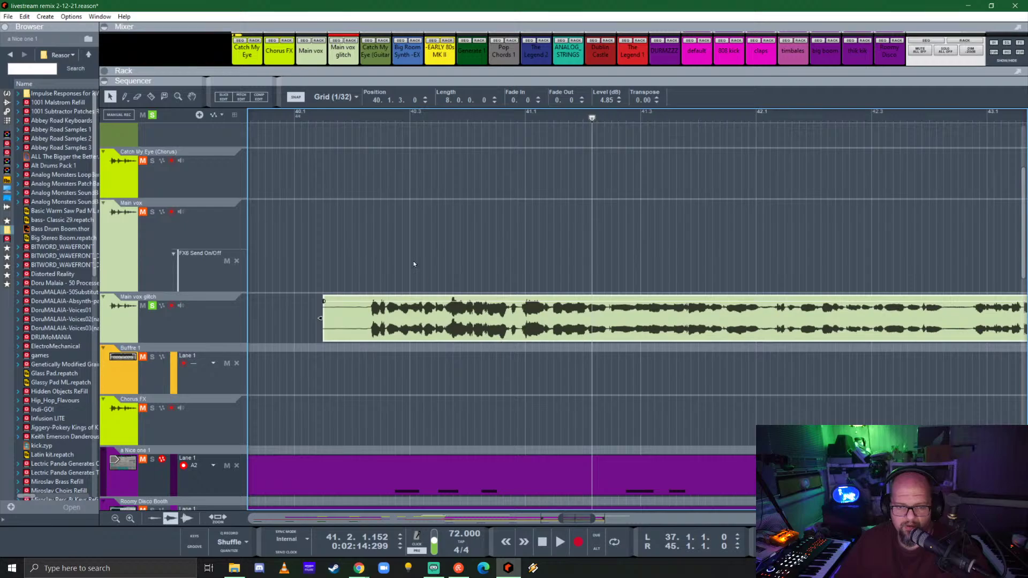
{"action": "key", "text": "KP_7"}
{"action": "key", "text": "space"}
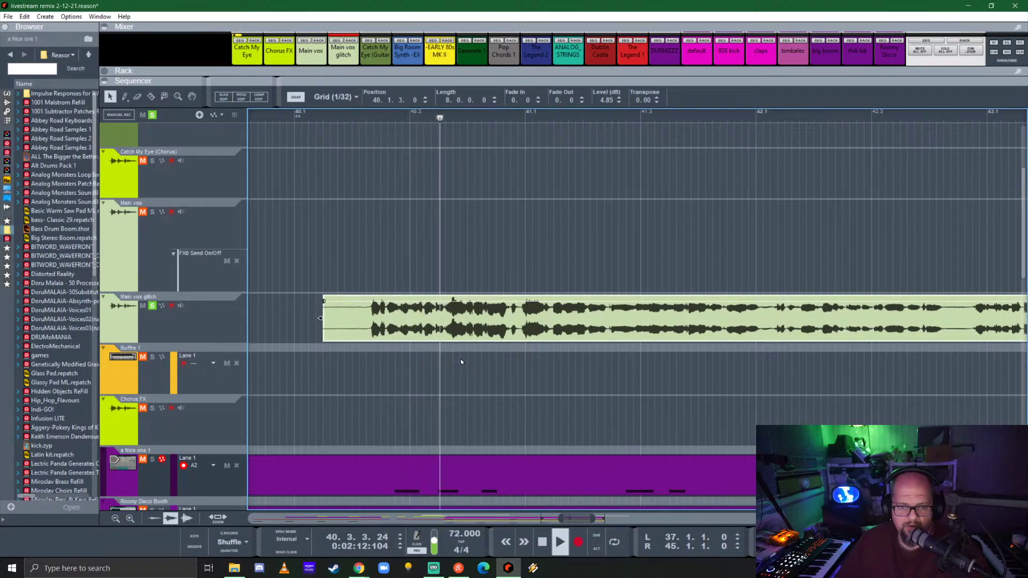
{"action": "key", "text": "space"}
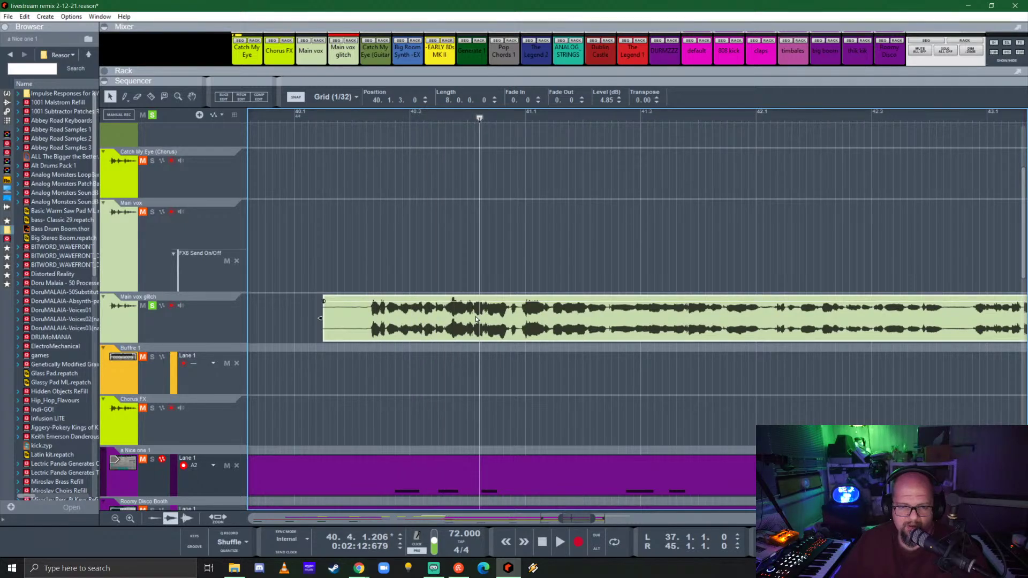
- Replay short passages of the glitch vocal around 40.4.1 to locate the word boundaries
{"action": "scroll", "coordinate": [476, 320], "scroll_direction": "up", "scroll_amount": 5}
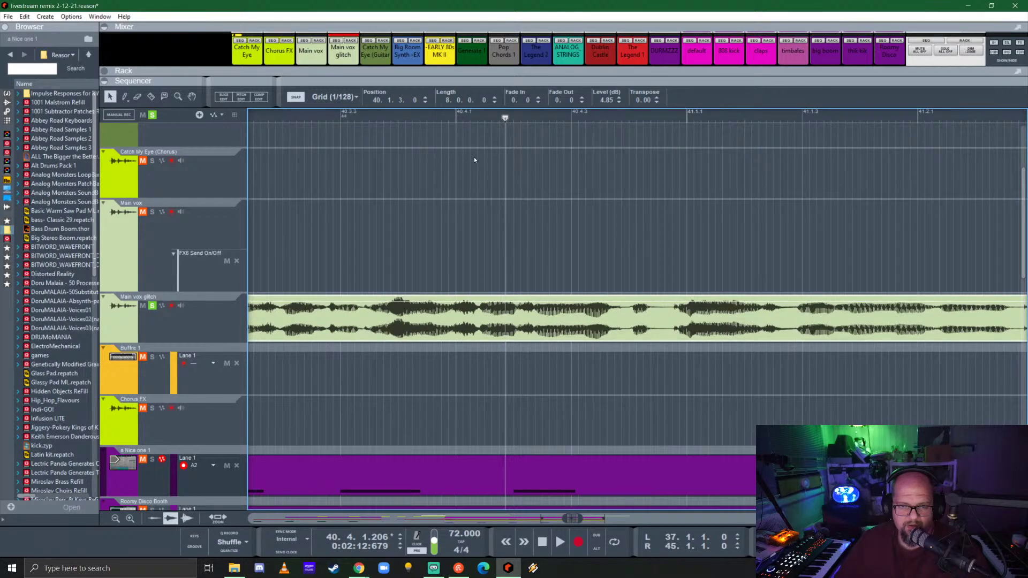
{"action": "left_click", "coordinate": [478, 116]}
{"action": "key", "text": "space"}
{"action": "key", "text": "space"}
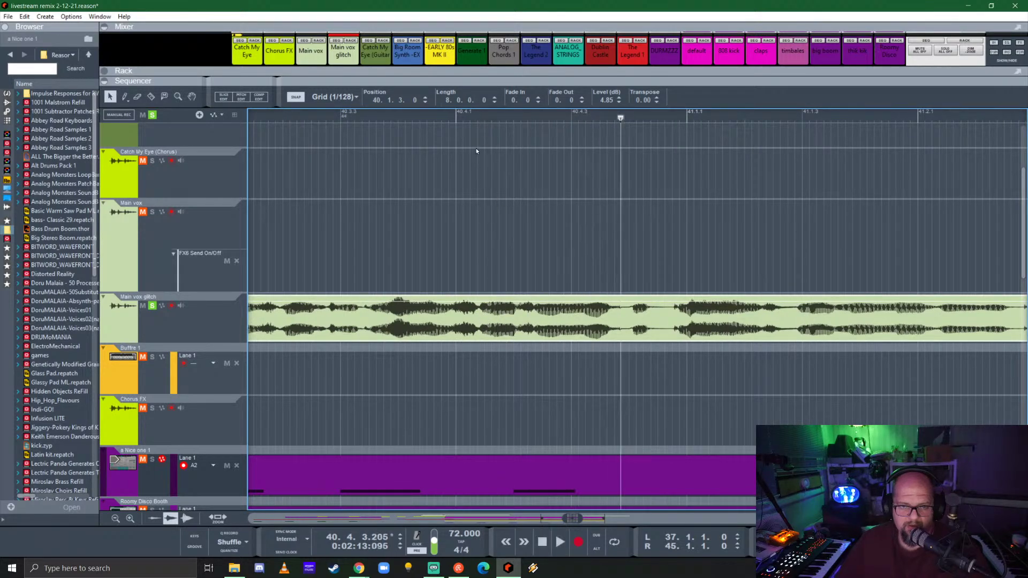
{"action": "left_click", "coordinate": [434, 119]}
{"action": "key", "text": "space"}
{"action": "key", "text": "space"}
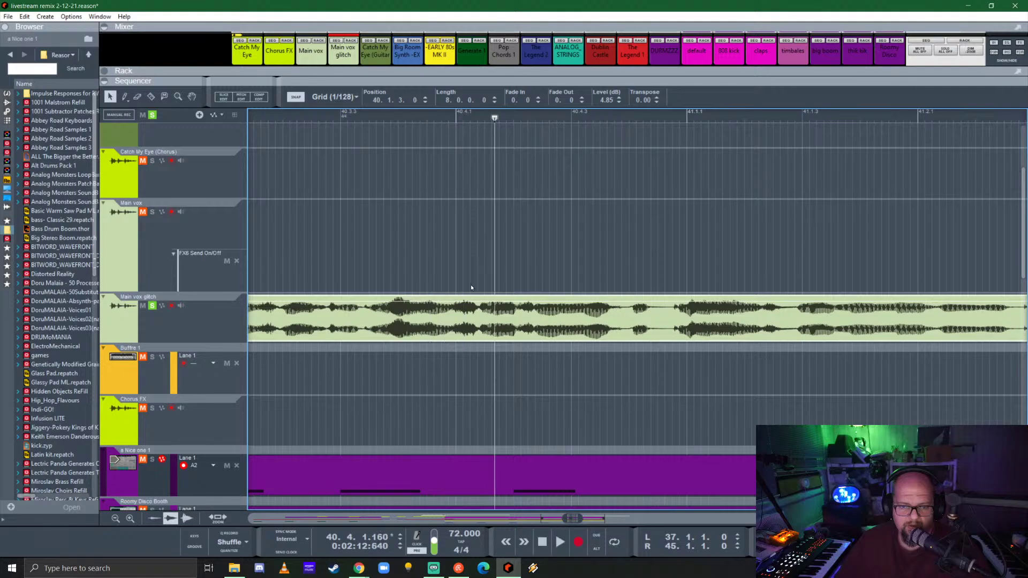
- With snapping off, split the Main vox glitch clip in the quiet gap at about 40.4.1.98
{"action": "scroll", "coordinate": [459, 336], "scroll_direction": "up", "scroll_amount": 6}
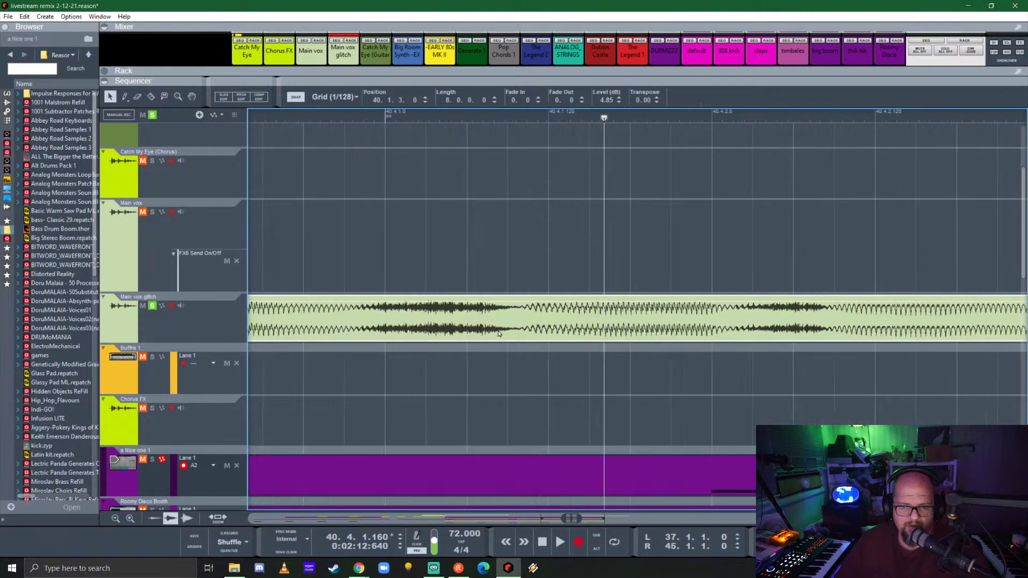
{"action": "scroll", "coordinate": [520, 328], "scroll_direction": "up", "scroll_amount": 2}
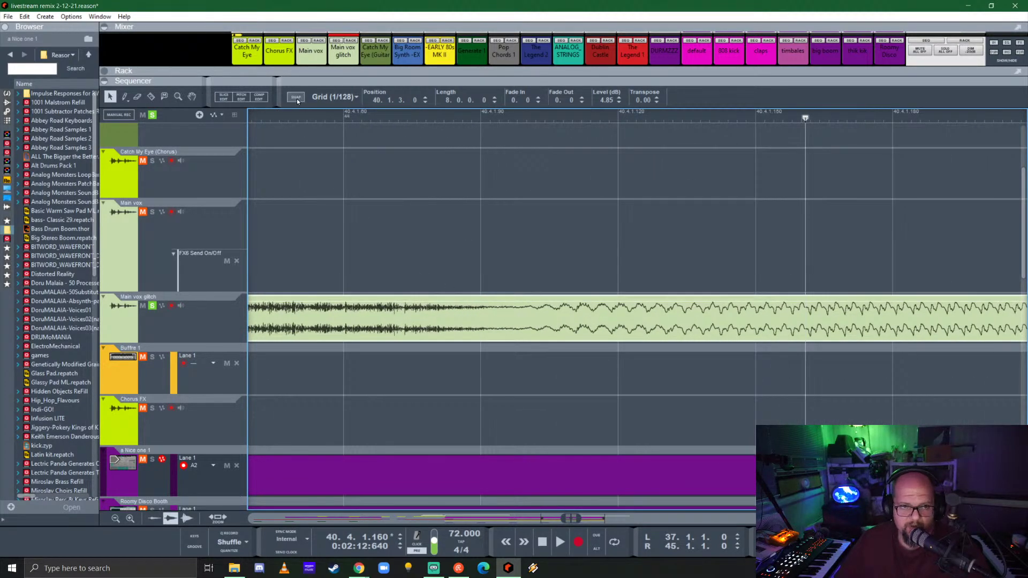
{"action": "key", "text": "r"}
{"action": "left_click", "coordinate": [521, 313]}
{"action": "key", "text": "q"}
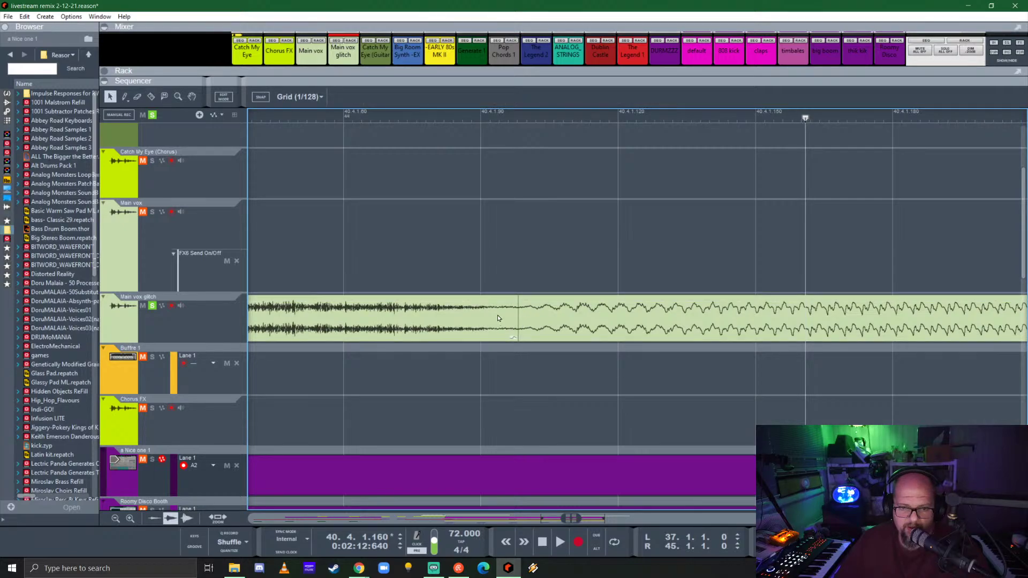
- Move the first part of the split vocal clip earlier to 39.4.2.48 and play it back
{"action": "scroll", "coordinate": [498, 317], "scroll_direction": "down", "scroll_amount": 2}
{"action": "scroll", "coordinate": [498, 318], "scroll_direction": "down", "scroll_amount": 2}
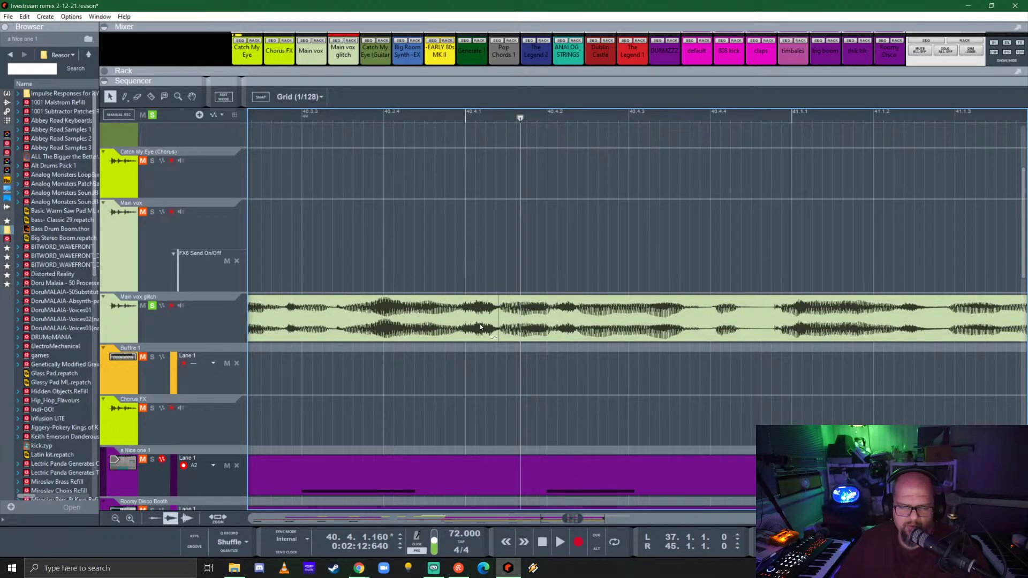
{"action": "scroll", "coordinate": [509, 322], "scroll_direction": "down", "scroll_amount": 3}
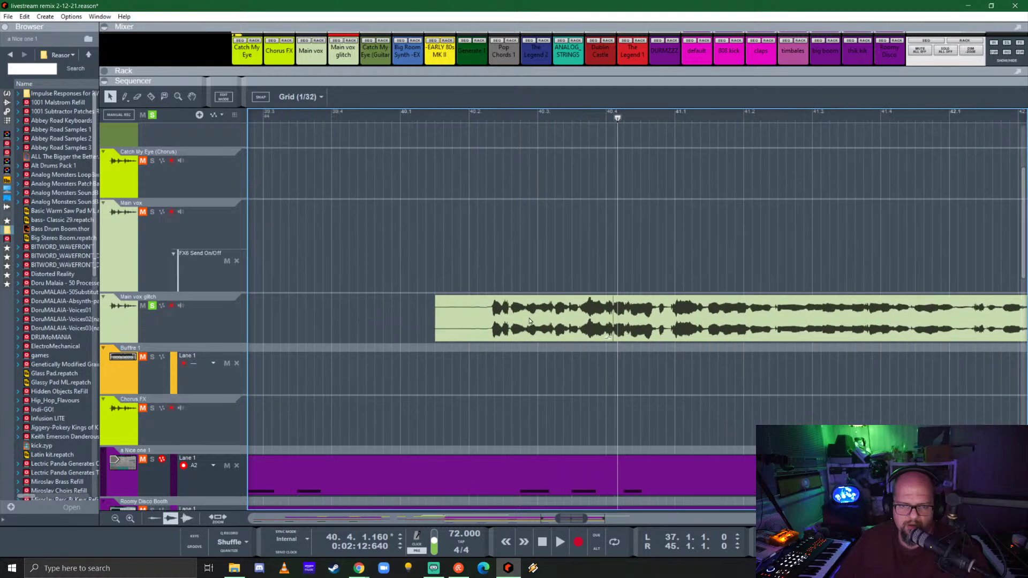
{"action": "left_click_drag", "start_coordinate": [529, 321], "coordinate": [446, 321]}
{"action": "left_click", "coordinate": [401, 117]}
{"action": "key", "text": "space"}
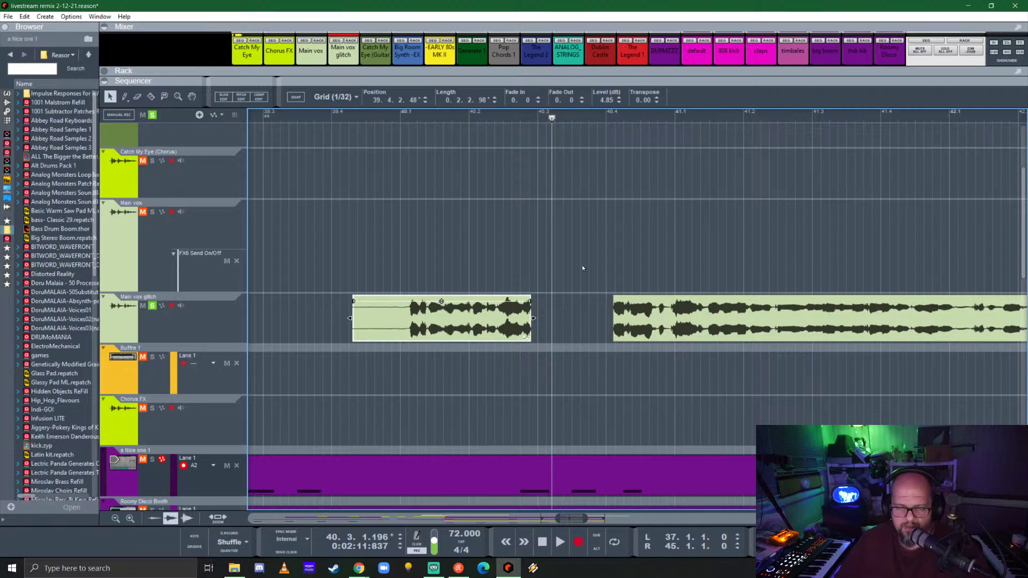
- Split the moved vocal clip just before its first sound, at about 40.1.1.120, and delete the silent lead-in
{"action": "scroll", "coordinate": [564, 315], "scroll_direction": "down", "scroll_amount": 2}
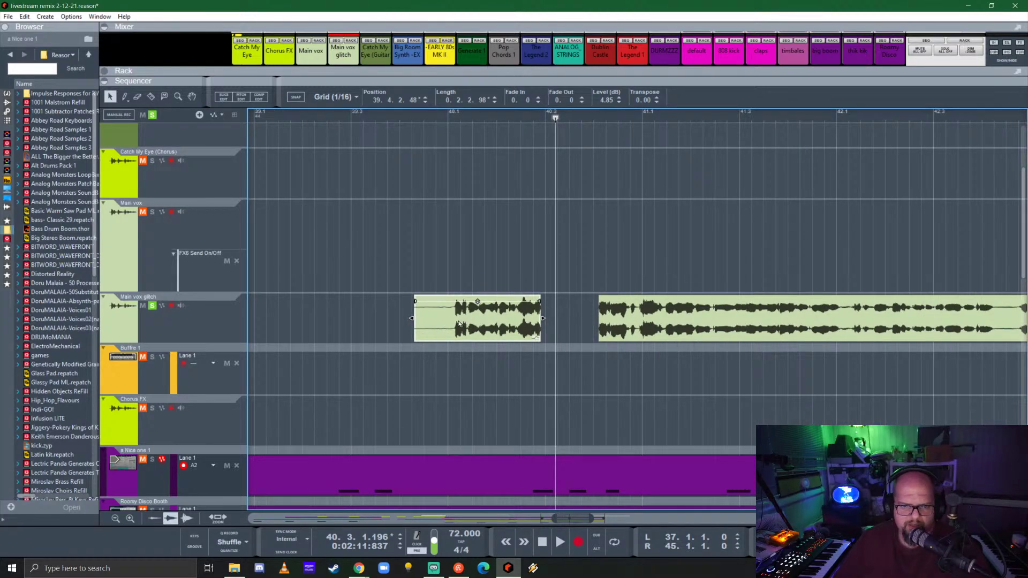
{"action": "scroll", "coordinate": [419, 308], "scroll_direction": "up", "scroll_amount": 5}
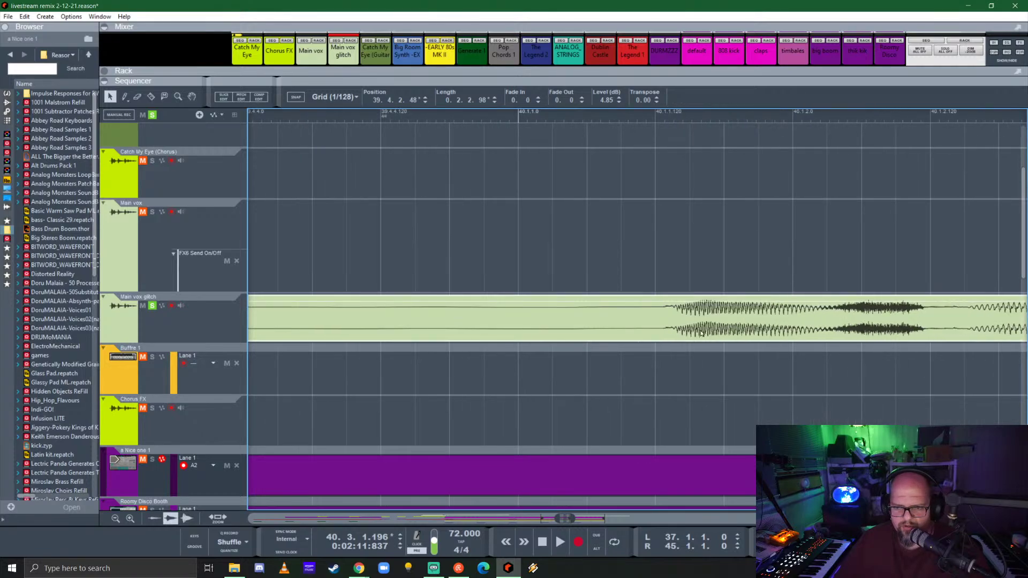
{"action": "left_click", "coordinate": [660, 319], "text": "alt"}
{"action": "scroll", "coordinate": [540, 320], "scroll_direction": "down", "scroll_amount": 2}
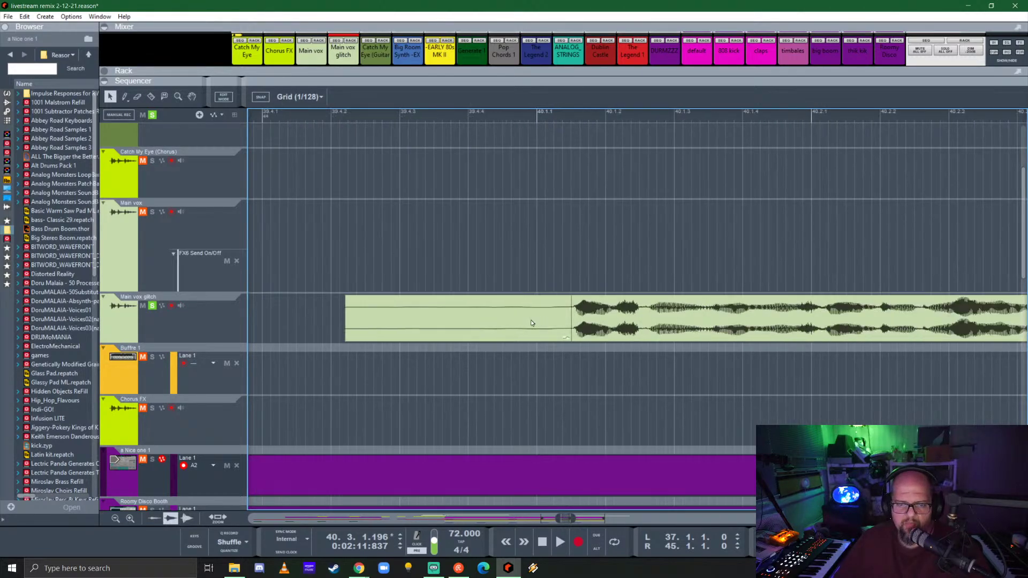
{"action": "left_click", "coordinate": [483, 320]}
{"action": "key", "text": "Delete"}
- Move the trimmed vocal phrase to the start of bar 37, turn snapping on and nudge it to 36.4.4.236
{"action": "scroll", "coordinate": [496, 326], "scroll_direction": "down", "scroll_amount": 4}
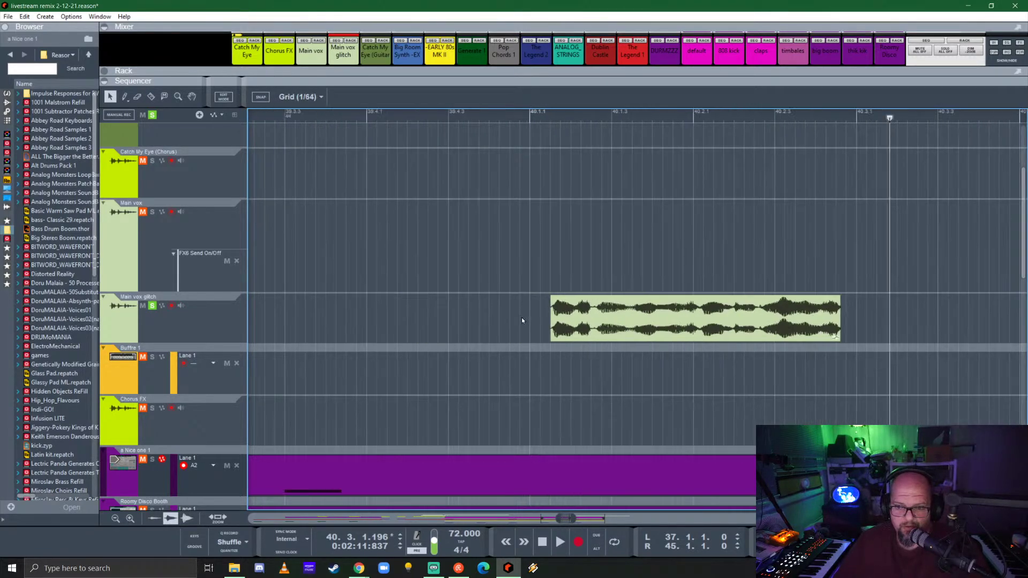
{"action": "scroll", "coordinate": [532, 323], "scroll_direction": "down", "scroll_amount": 3}
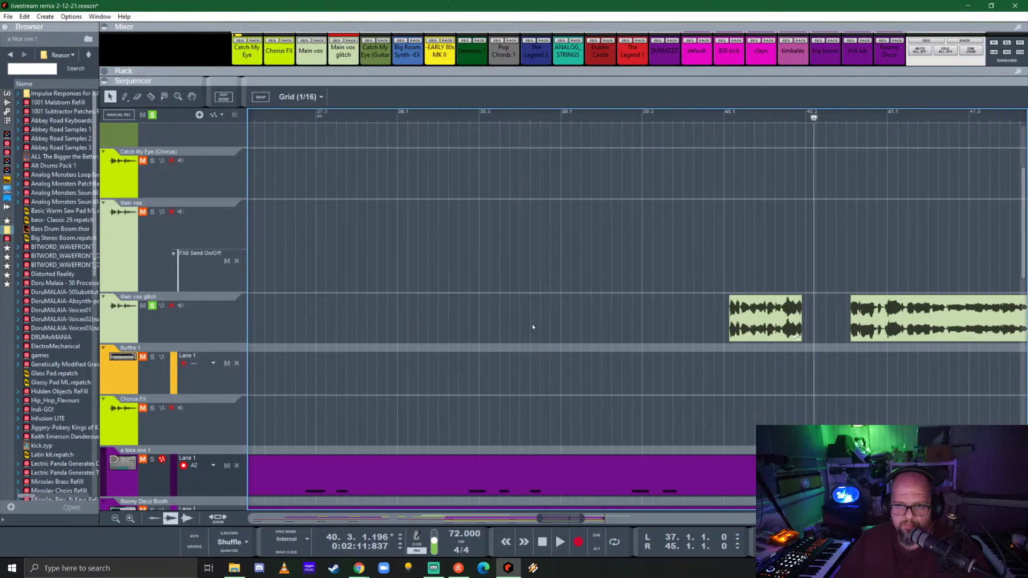
{"action": "left_click_drag", "start_coordinate": [717, 321], "coordinate": [426, 329]}
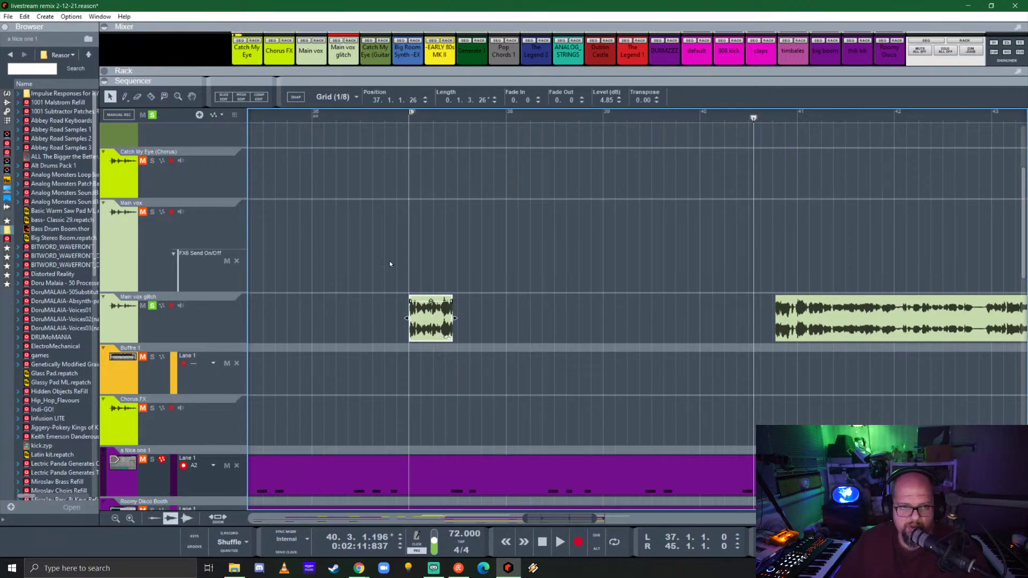
{"action": "key", "text": "s"}
{"action": "scroll", "coordinate": [440, 319], "scroll_direction": "up", "scroll_amount": 8}
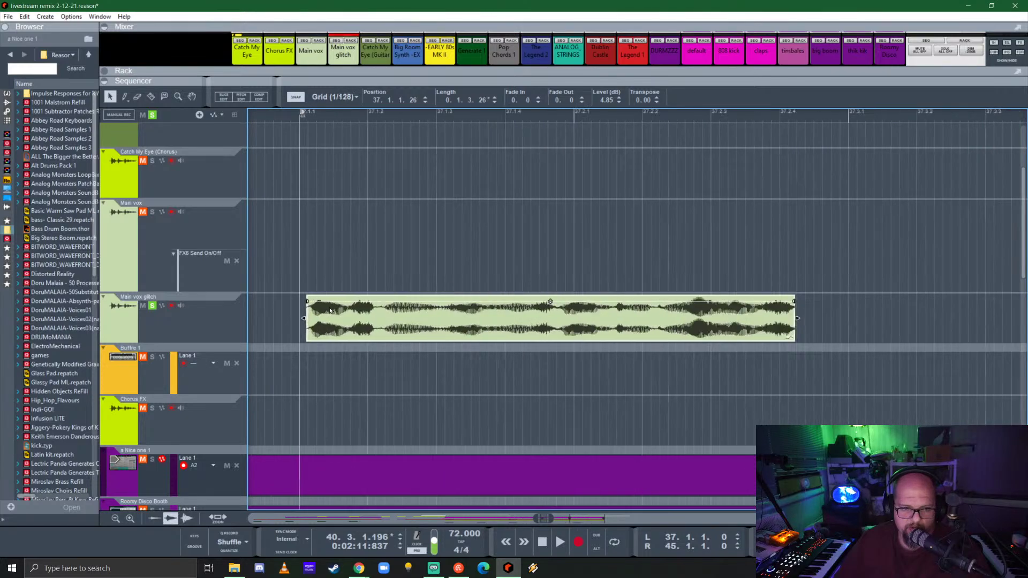
{"action": "left_click_drag", "start_coordinate": [608, 325], "coordinate": [594, 333]}
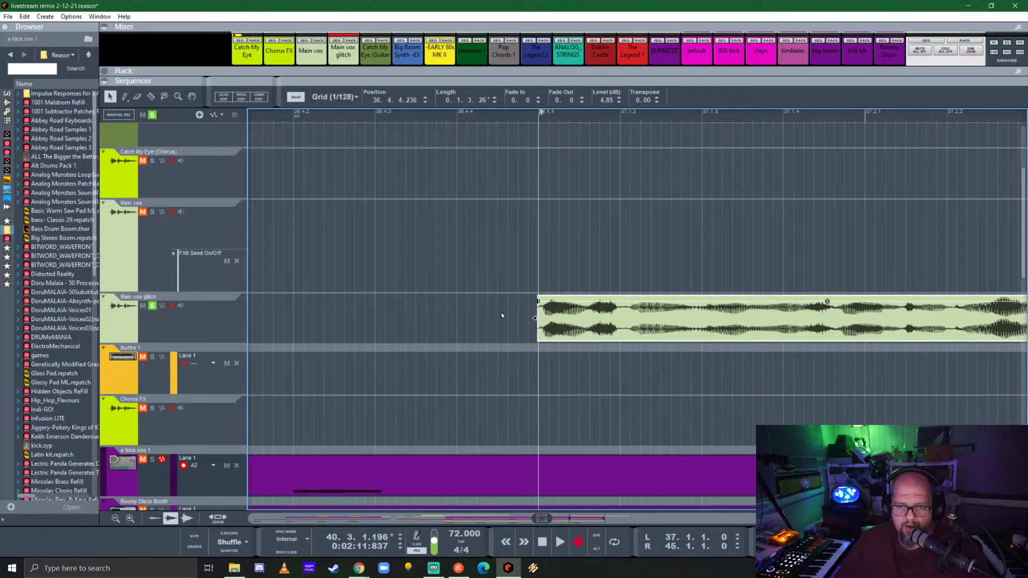
- Put the playhead at 37.1.1, set the right locator to 37.4.1 and start playback
{"action": "scroll", "coordinate": [501, 315], "scroll_direction": "down", "scroll_amount": 2}
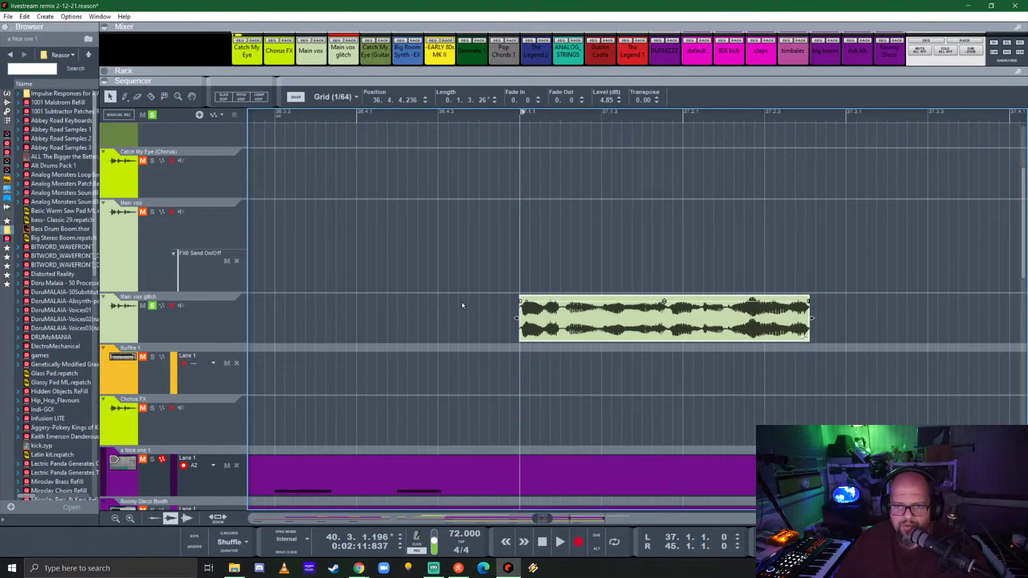
{"action": "scroll", "coordinate": [462, 305], "scroll_direction": "right", "scroll_amount": 3}
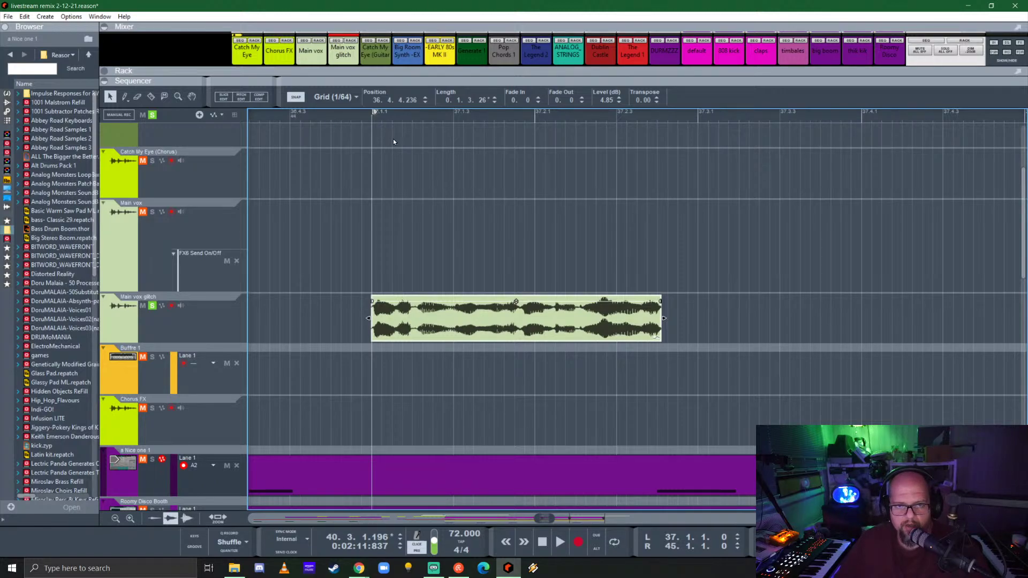
{"action": "left_click", "coordinate": [371, 121]}
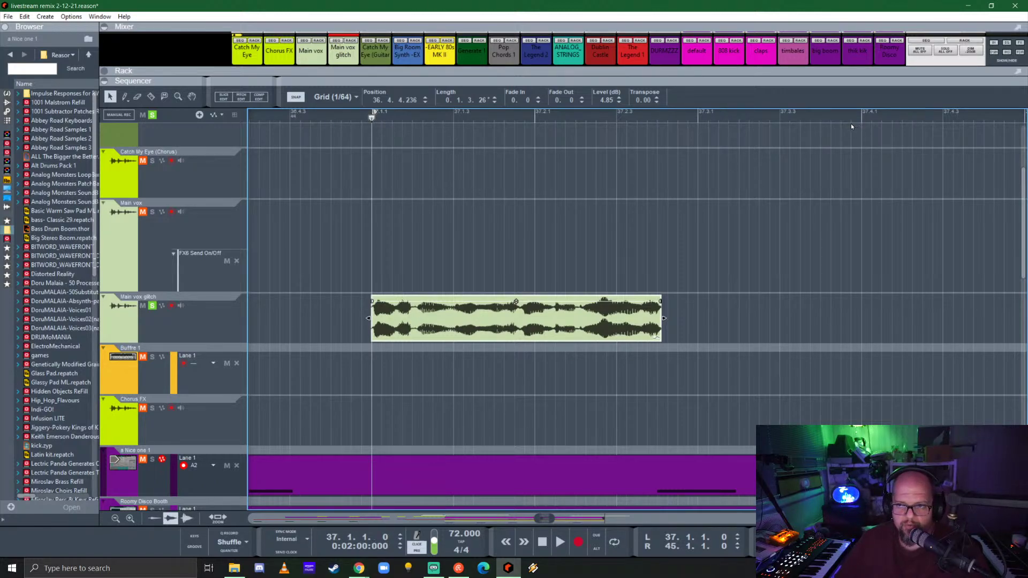
{"action": "left_click", "coordinate": [873, 120], "text": "alt"}
{"action": "key", "text": "space"}
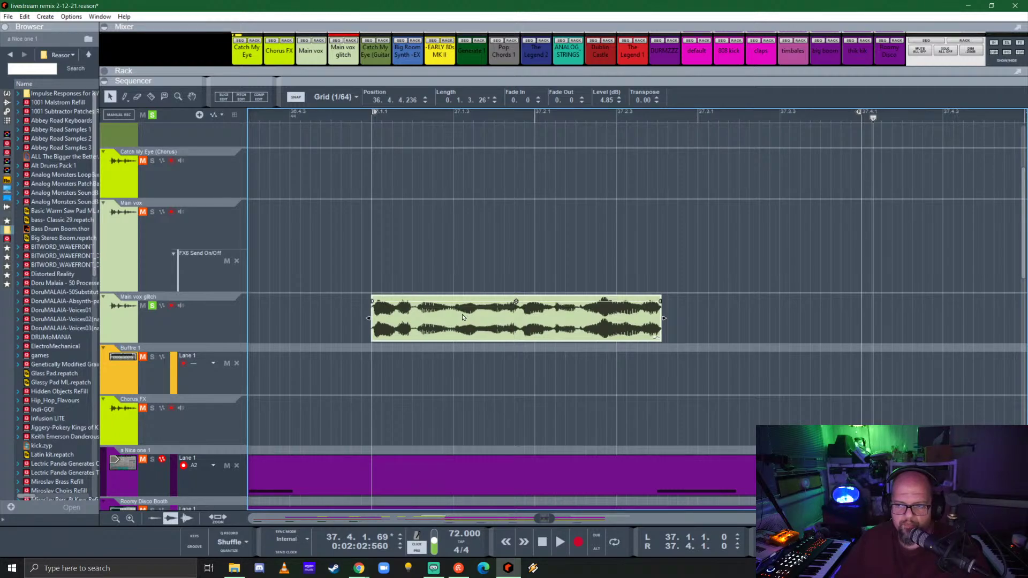
- Place a copy of the vocal phrase near the start of bar 38, keeping the original at 36.4.4.236
{"action": "left_click_drag", "start_coordinate": [461, 318], "coordinate": [563, 342]}
{"action": "scroll", "coordinate": [597, 334], "scroll_direction": "down", "scroll_amount": 3}
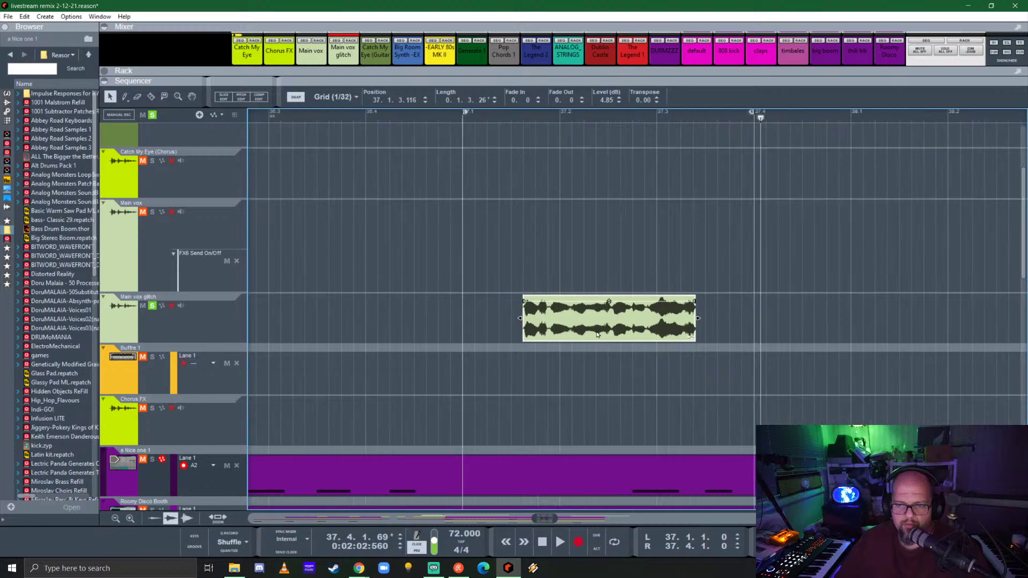
{"action": "mouse_move", "coordinate": [585, 326]}
{"action": "left_mouse_down"}
{"action": "mouse_move", "coordinate": [760, 315]}
{"action": "mouse_move", "coordinate": [642, 333]}
{"action": "mouse_move", "coordinate": [550, 327]}
{"action": "mouse_move", "coordinate": [571, 322]}
{"action": "left_mouse_up"}
{"action": "scroll", "coordinate": [567, 330], "scroll_direction": "up", "scroll_amount": 3}
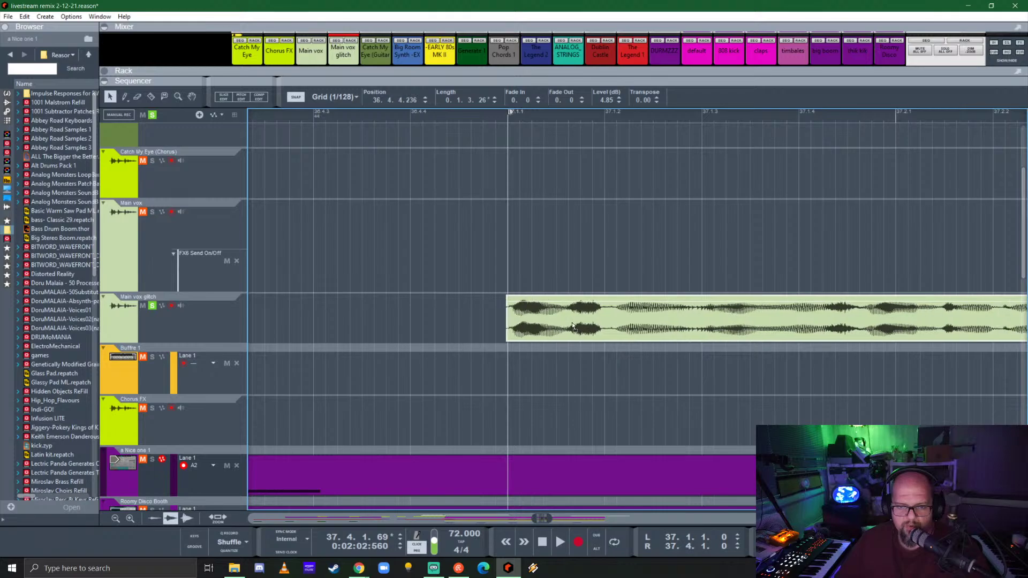
- Time-stretch the vocal clip at bar 37 to a length of 0.3.0.4 and play it from its start
{"action": "scroll", "coordinate": [443, 344], "scroll_direction": "right", "scroll_amount": 3}
{"action": "scroll", "coordinate": [443, 344], "scroll_direction": "down", "scroll_amount": 2}
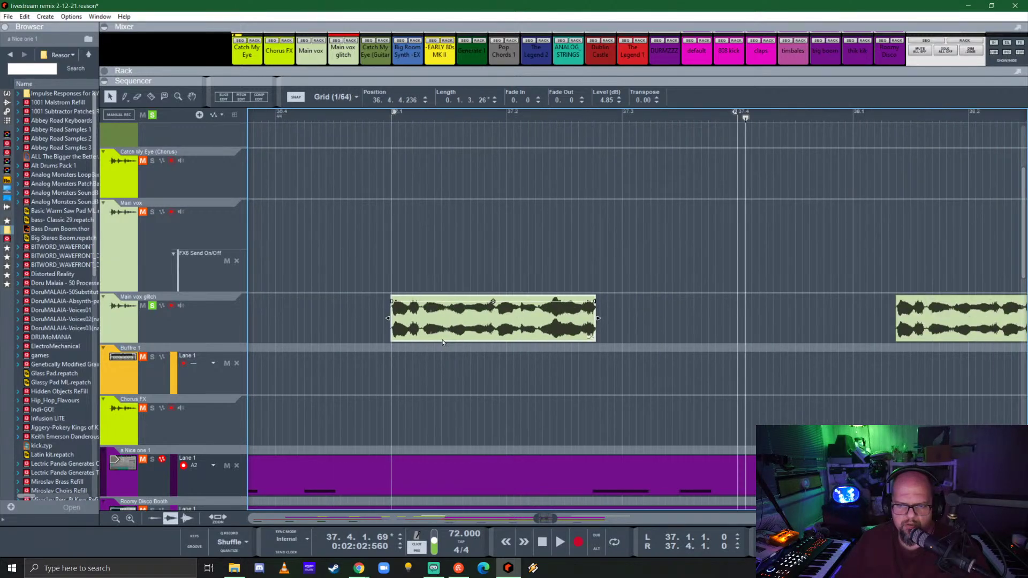
{"action": "left_click_drag", "start_coordinate": [598, 319], "coordinate": [737, 330]}
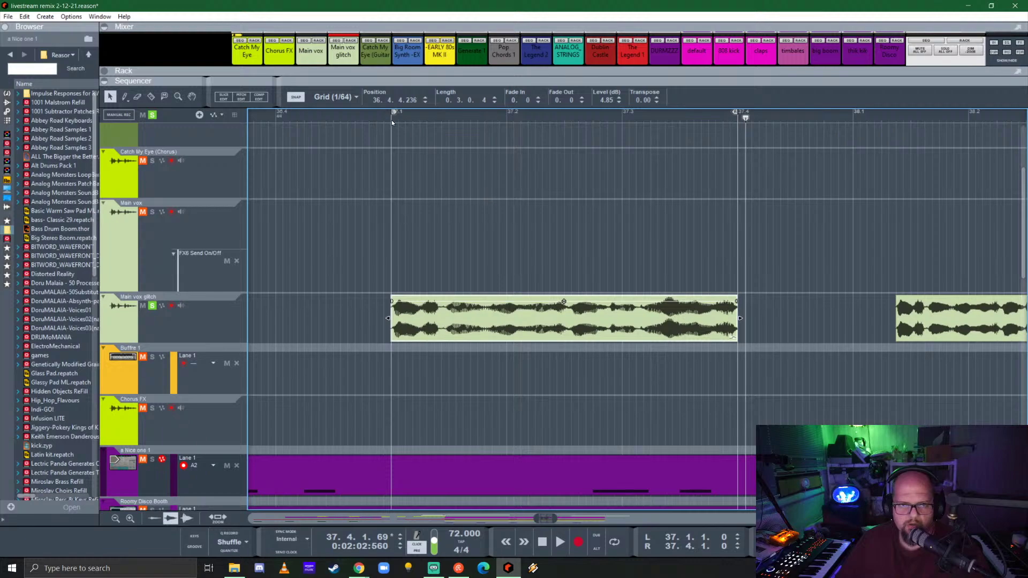
{"action": "key", "text": "space"}
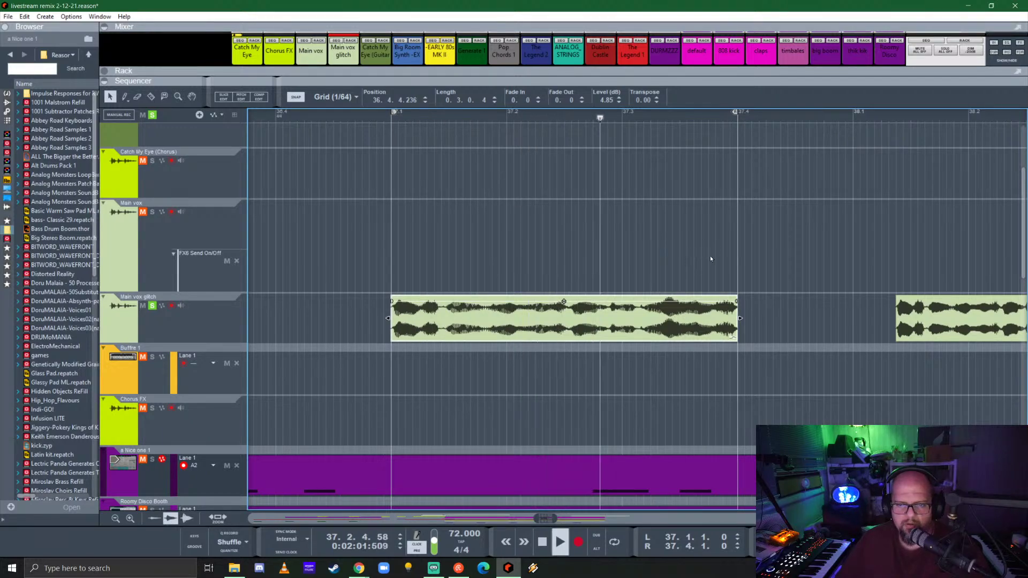
{"action": "key", "text": "space"}
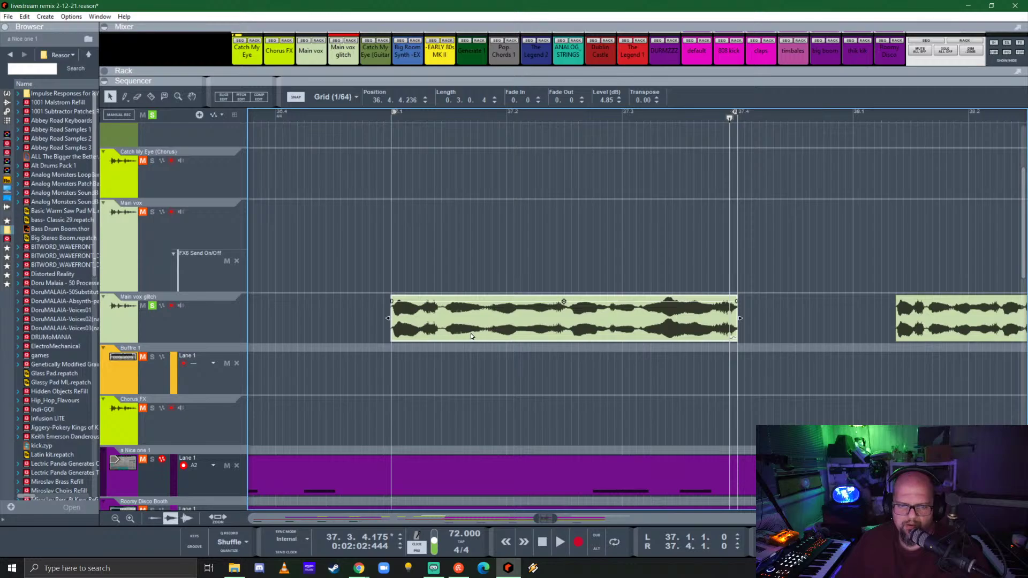
{"action": "left_click", "coordinate": [391, 112]}
{"action": "key", "text": "space"}
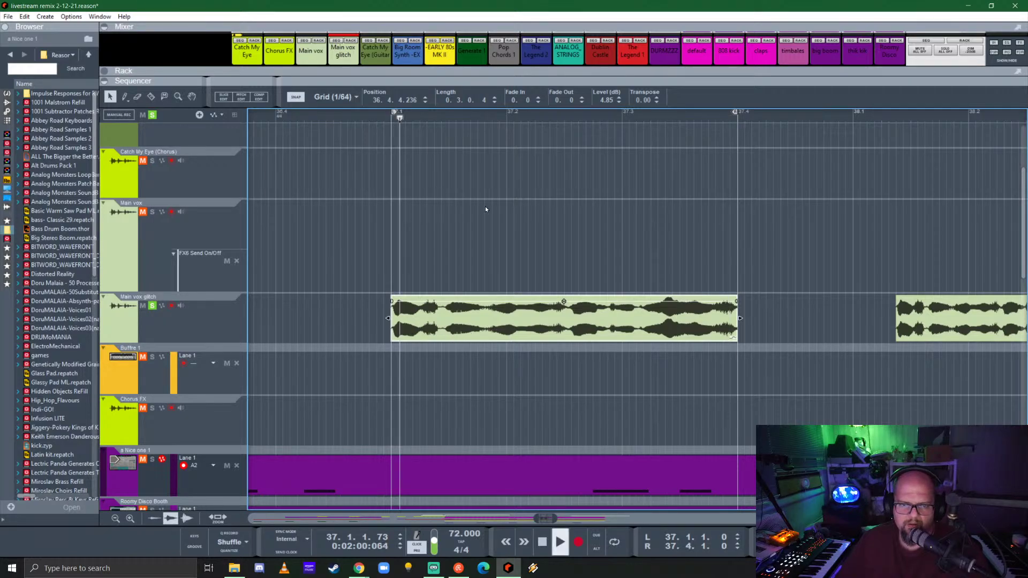
{"action": "key", "text": "space"}
- With snapping off, split the stretched vocal clip at about 37.1.4.60 and move the second part later to 37.2.1.130
{"action": "scroll", "coordinate": [544, 311], "scroll_direction": "up", "scroll_amount": 3}
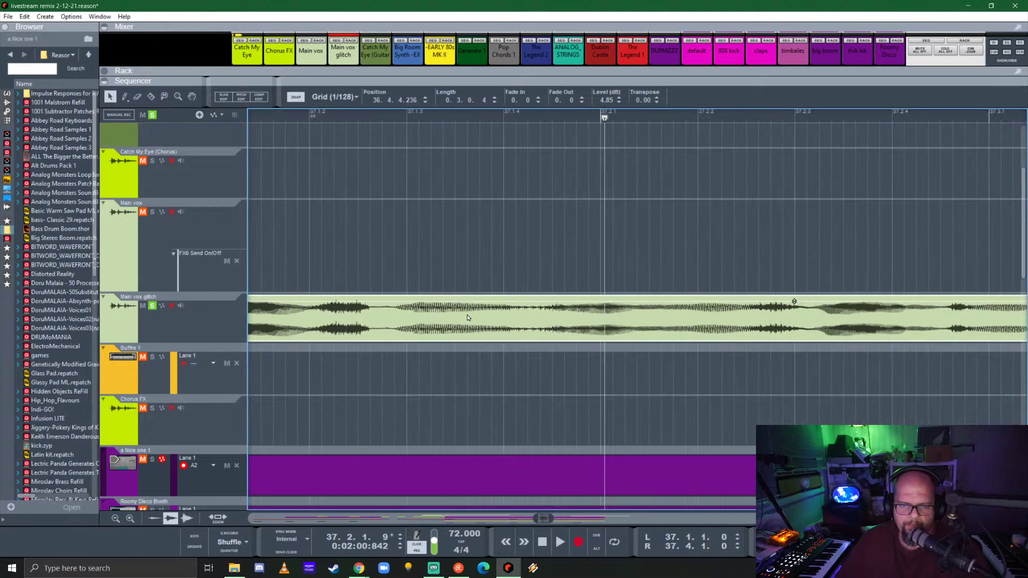
{"action": "scroll", "coordinate": [544, 310], "scroll_direction": "up", "scroll_amount": 2}
{"action": "key", "text": "r"}
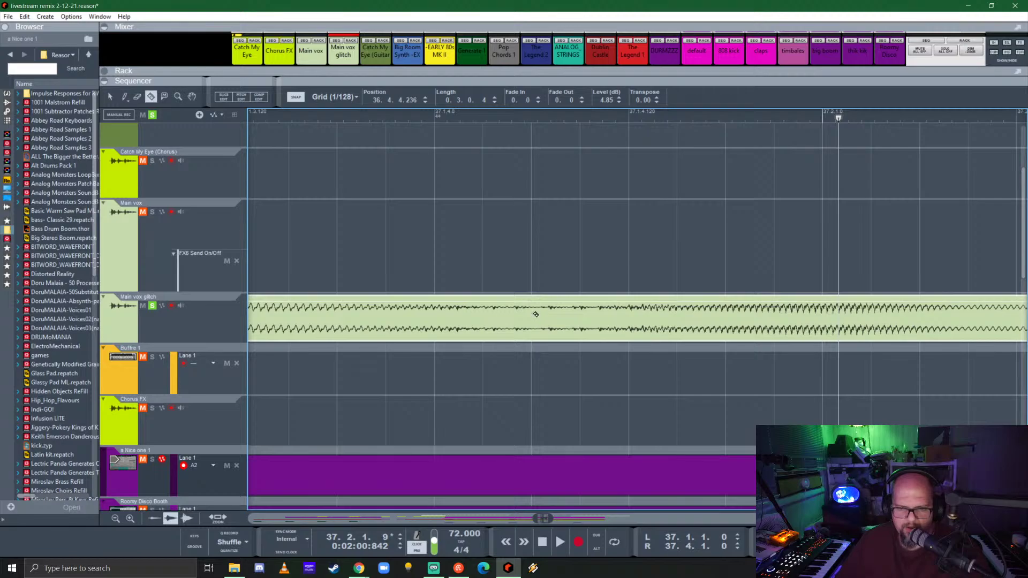
{"action": "key", "text": "q"}
{"action": "key", "text": "r"}
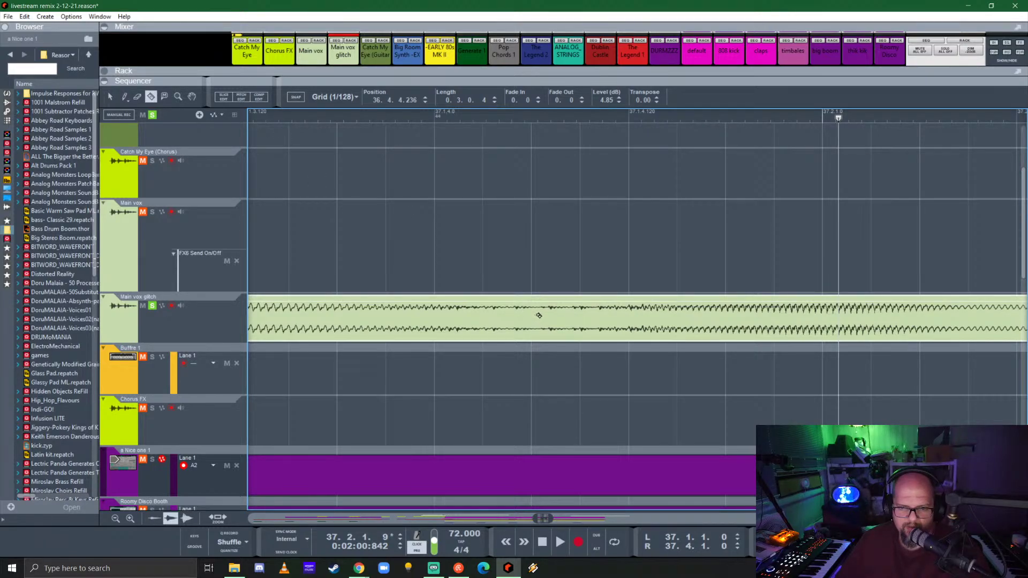
{"action": "left_click", "coordinate": [539, 315]}
{"action": "key", "text": "q"}
{"action": "scroll", "coordinate": [514, 318], "scroll_direction": "down", "scroll_amount": 2}
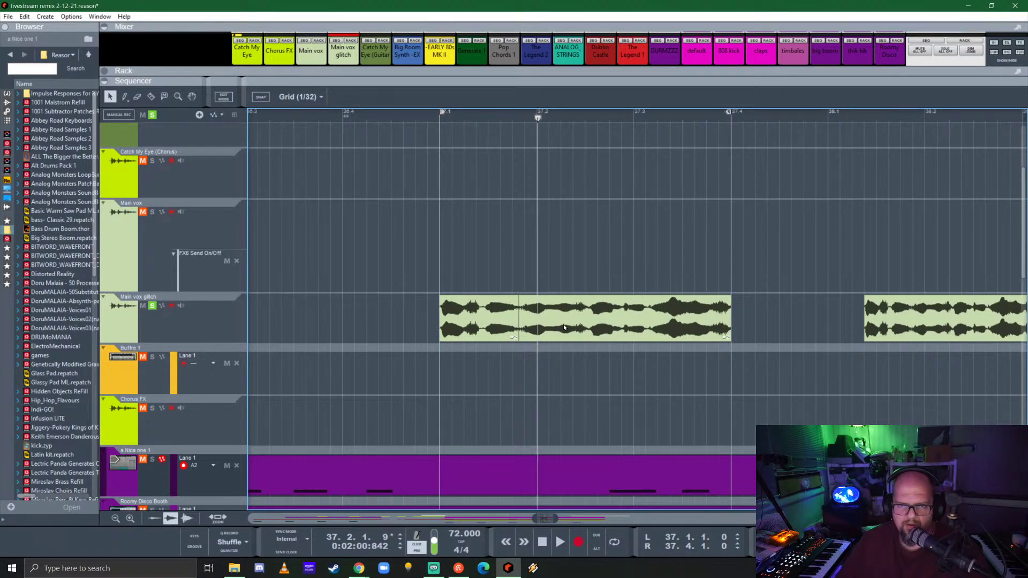
{"action": "left_click_drag", "start_coordinate": [563, 323], "coordinate": [594, 326]}
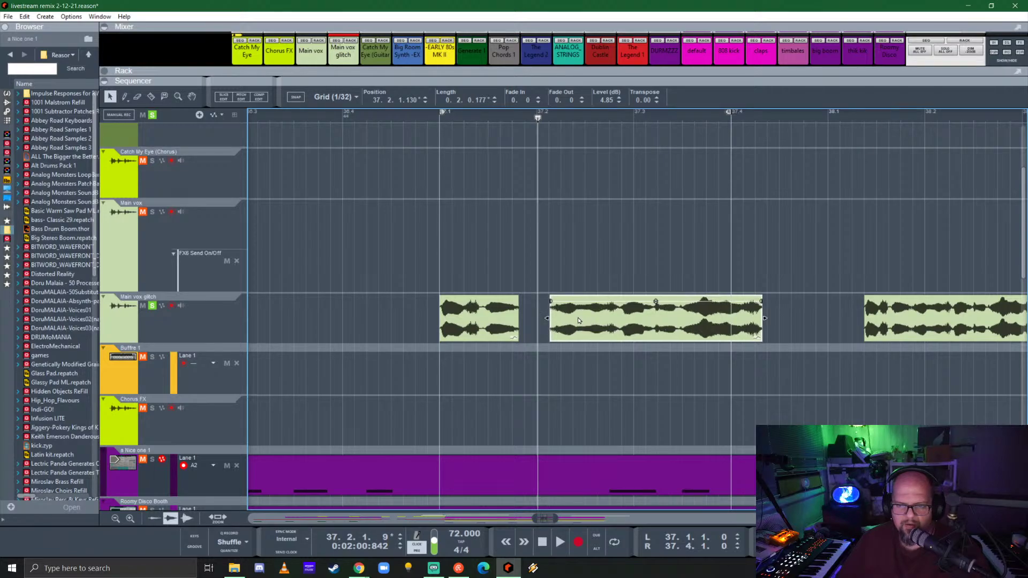
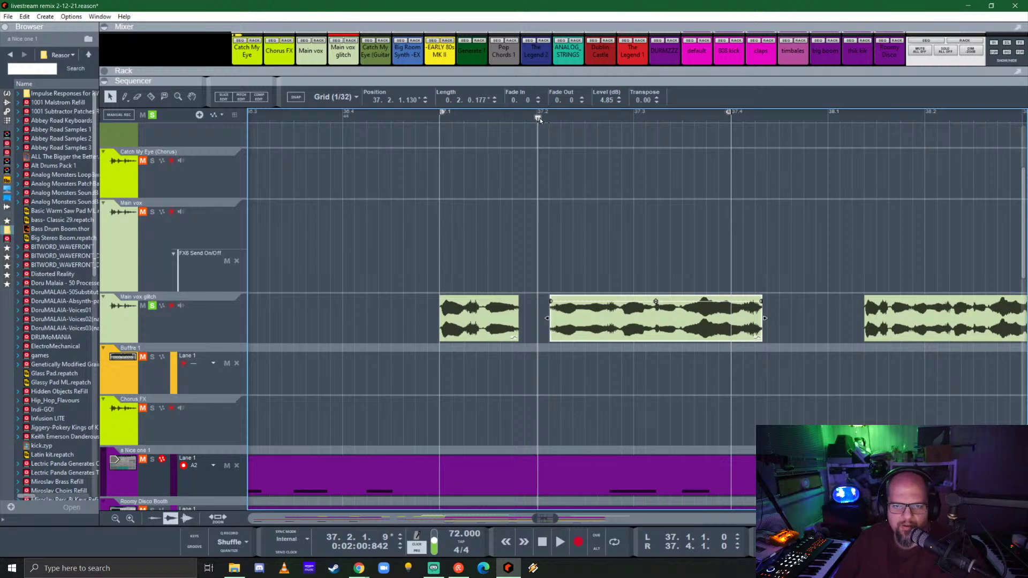
- Play the split vocal phrase repeatedly from just before bar 37 to check the gap's timing
{"action": "left_click_drag", "start_coordinate": [538, 118], "coordinate": [438, 123]}
{"action": "key", "text": "space"}
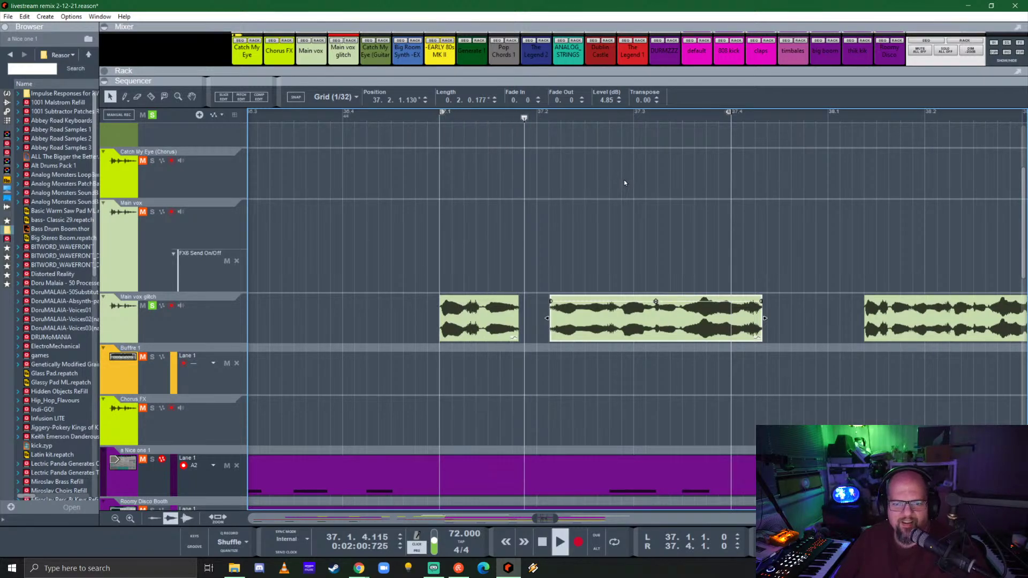
{"action": "key", "text": "space"}
{"action": "left_click", "coordinate": [437, 122]}
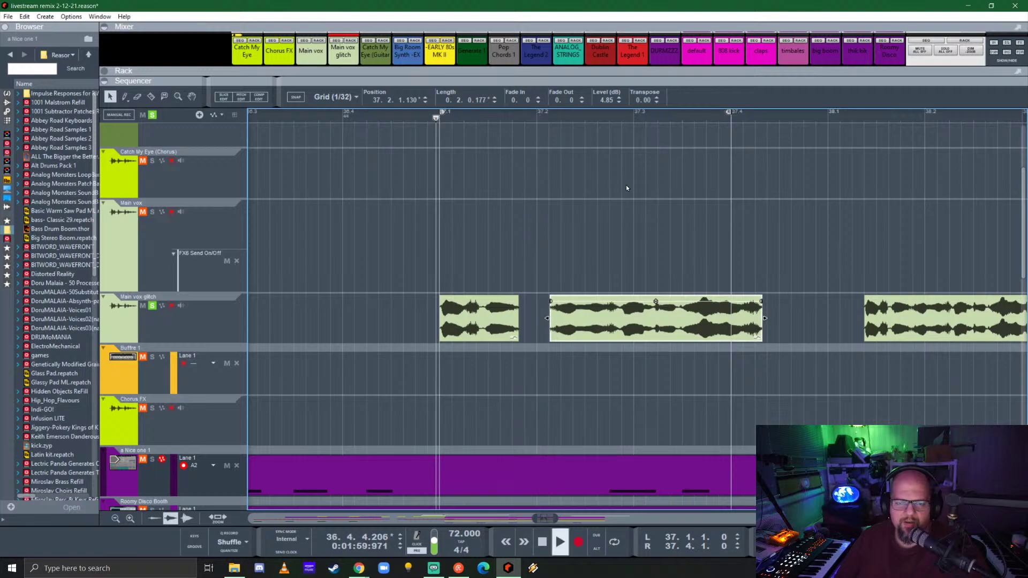
{"action": "key", "text": "space"}
{"action": "key", "text": "space"}
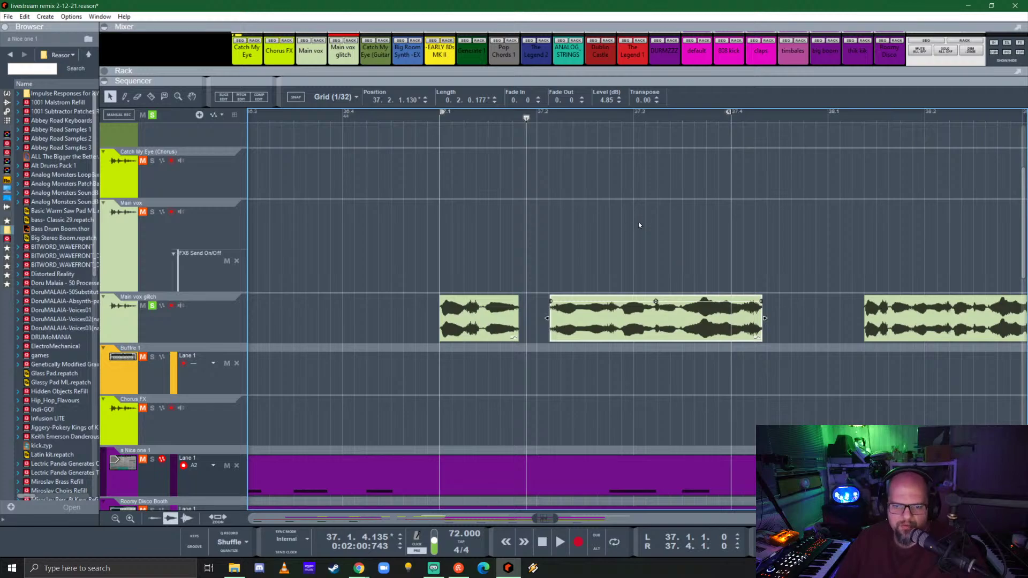
{"action": "key", "text": "space"}
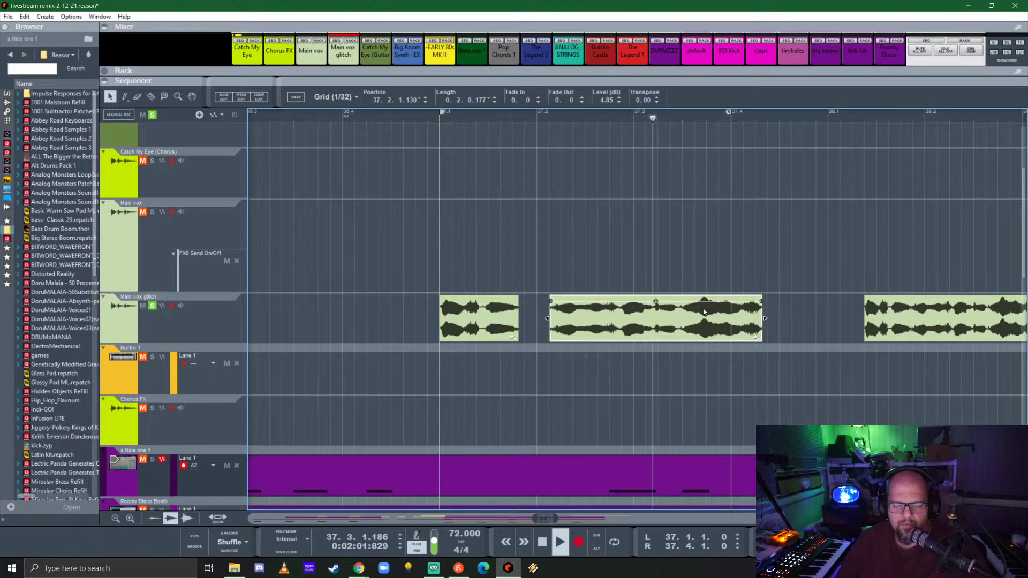
- Set the right locator to about 37.4.4.232, just before bar 38, and play the split vocal phrase from bar 37
{"action": "key", "text": "space"}
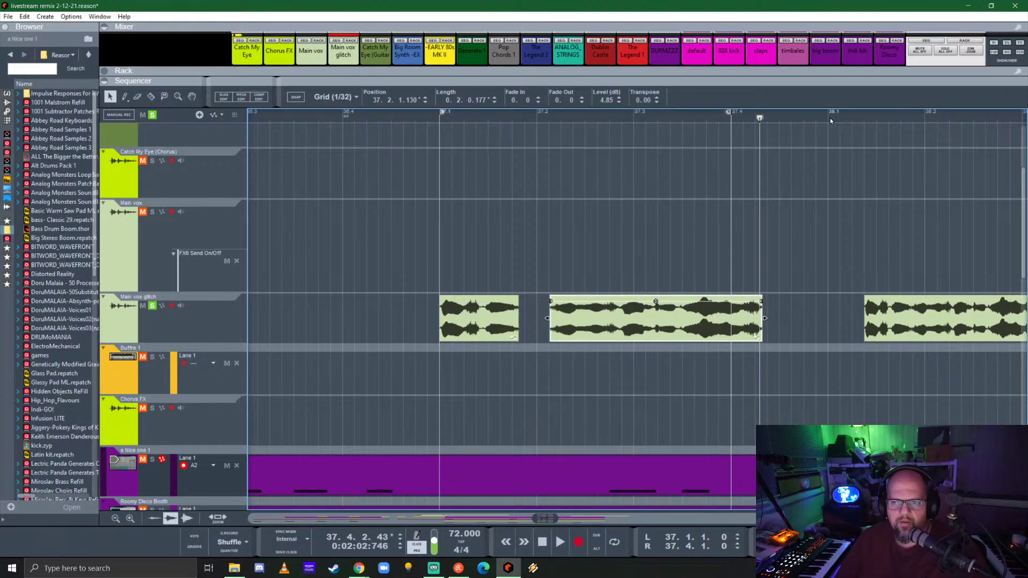
{"action": "left_click", "coordinate": [827, 117], "text": "alt"}
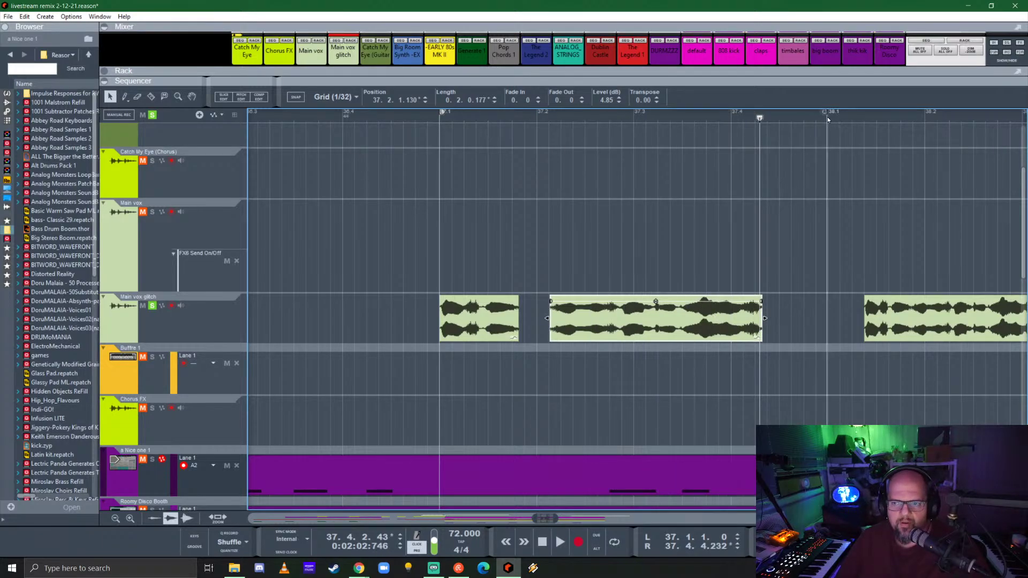
{"action": "left_click", "coordinate": [444, 124]}
{"action": "key", "text": "space"}
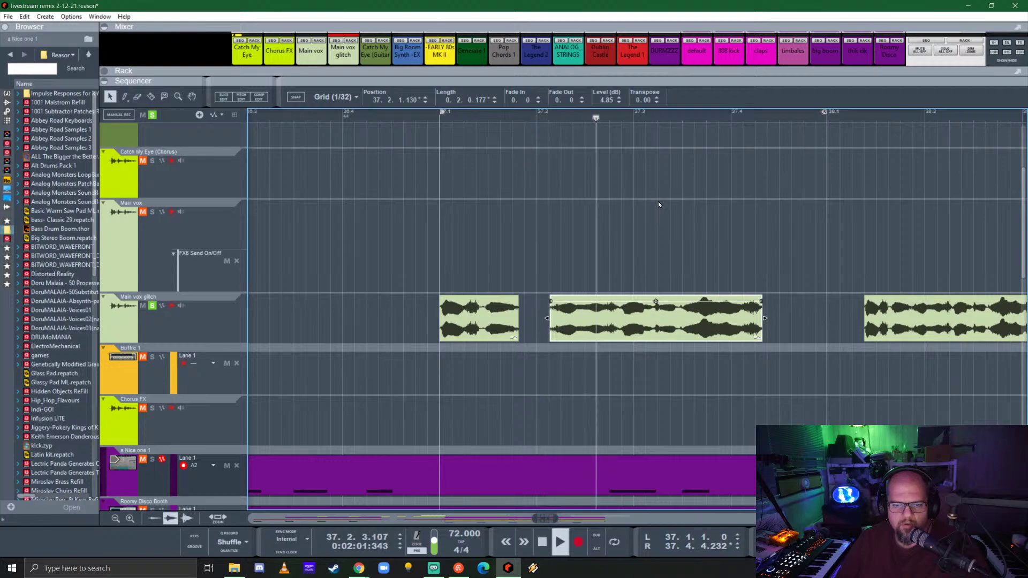
{"action": "key", "text": "space"}
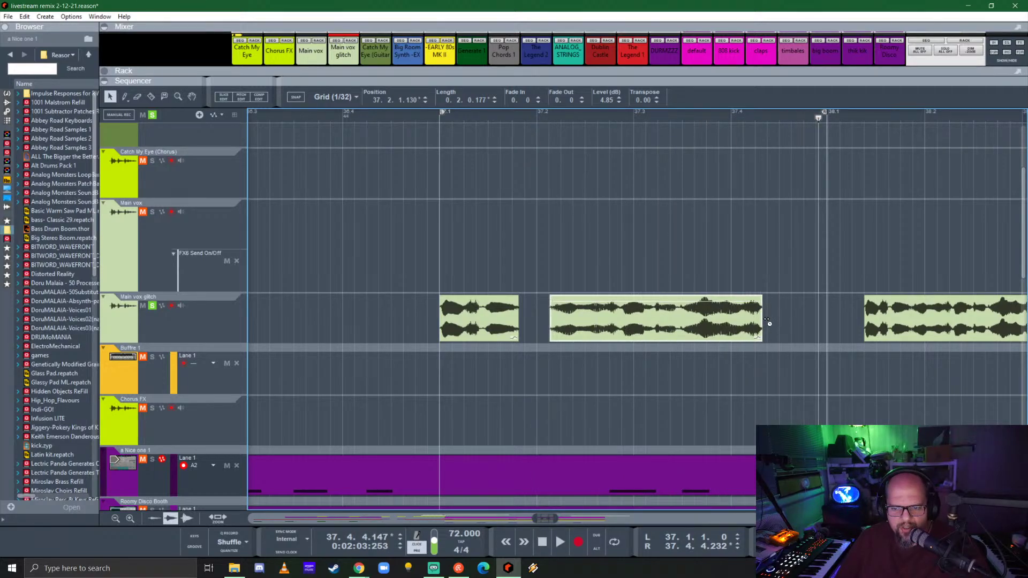
- Time-stretch the second vocal clip to a length of 0.2.2.44 and play it, including from just before bar 37
{"action": "left_click_drag", "start_coordinate": [766, 321], "coordinate": [769, 322]}
{"action": "left_click_drag", "start_coordinate": [773, 321], "coordinate": [802, 324]}
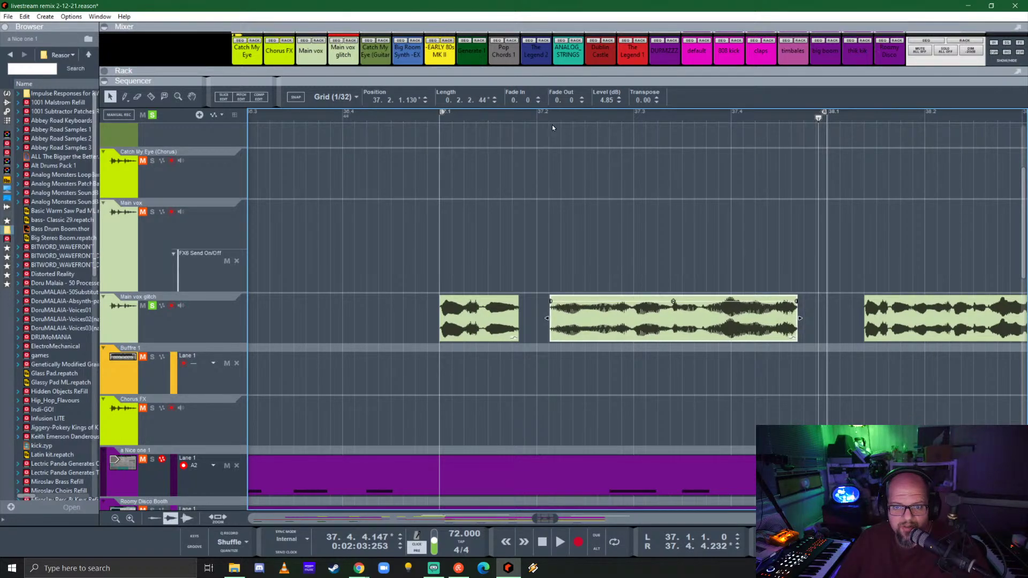
{"action": "left_click", "coordinate": [543, 114]}
{"action": "key", "text": "space"}
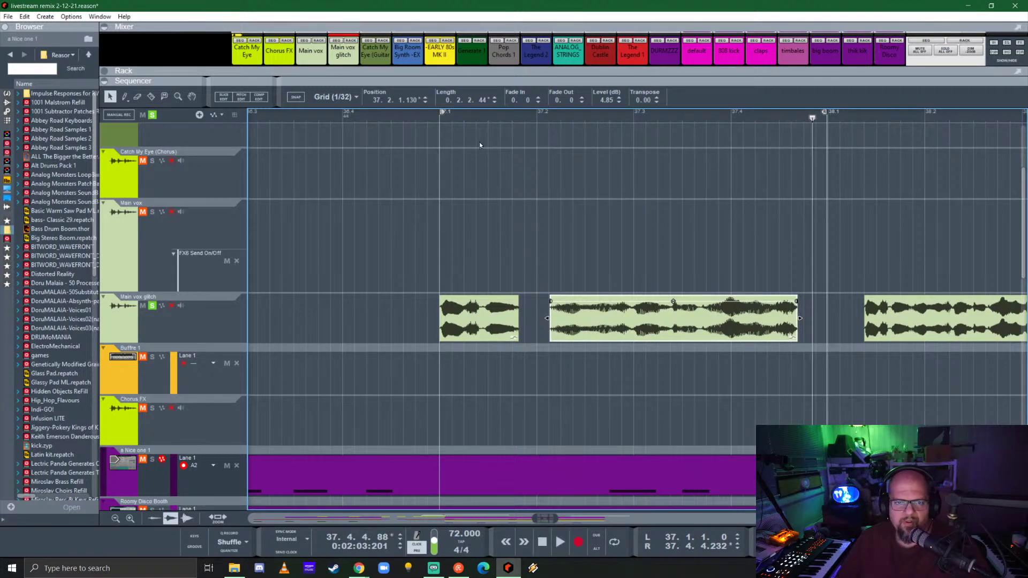
{"action": "left_click", "coordinate": [441, 119]}
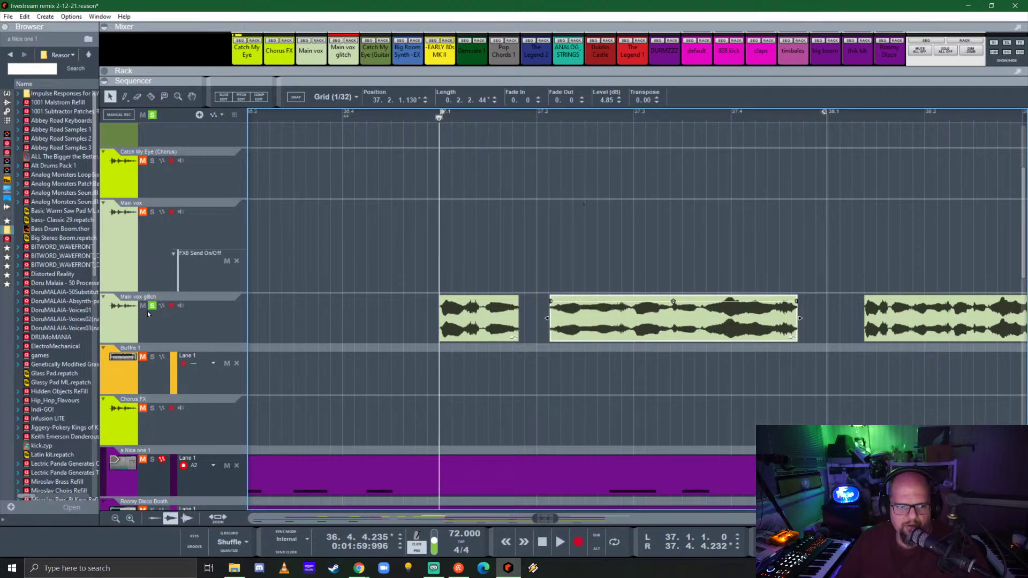
{"action": "key", "text": "space"}
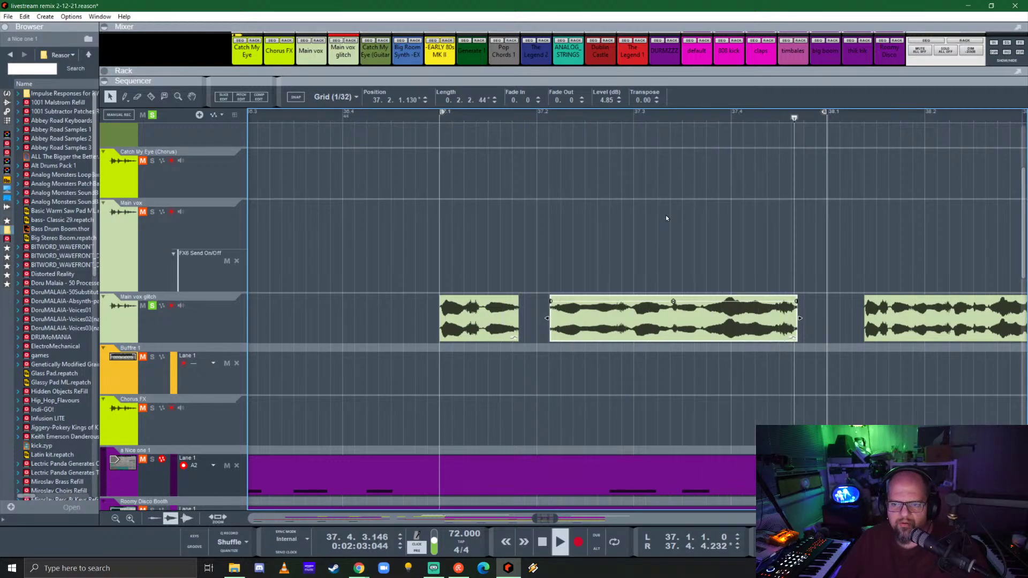
{"action": "key", "text": "space"}
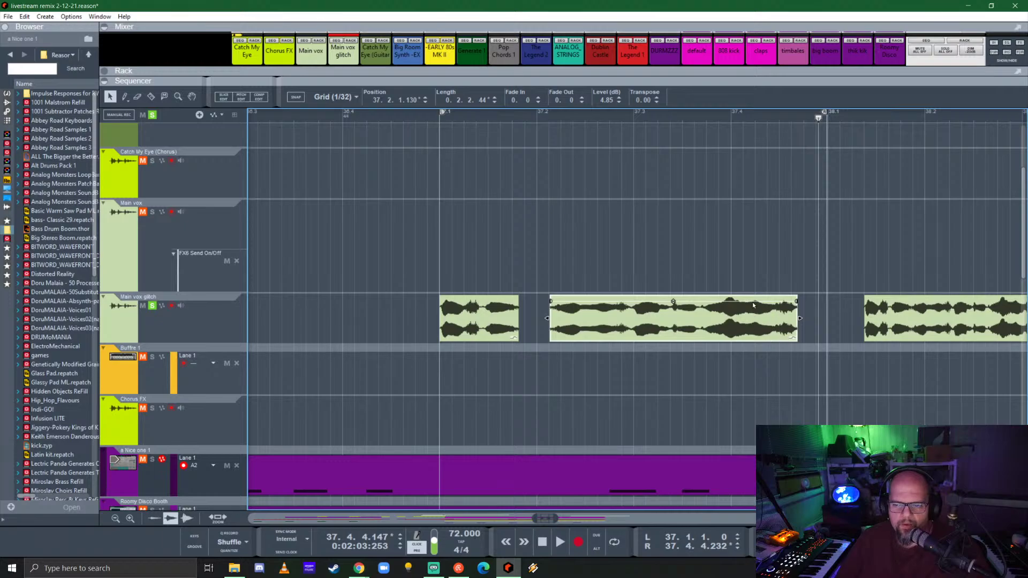
- Disable the Buffre effect among the Main vox glitch track's rack inserts and return to the sequencer
{"action": "left_click", "coordinate": [670, 71]}
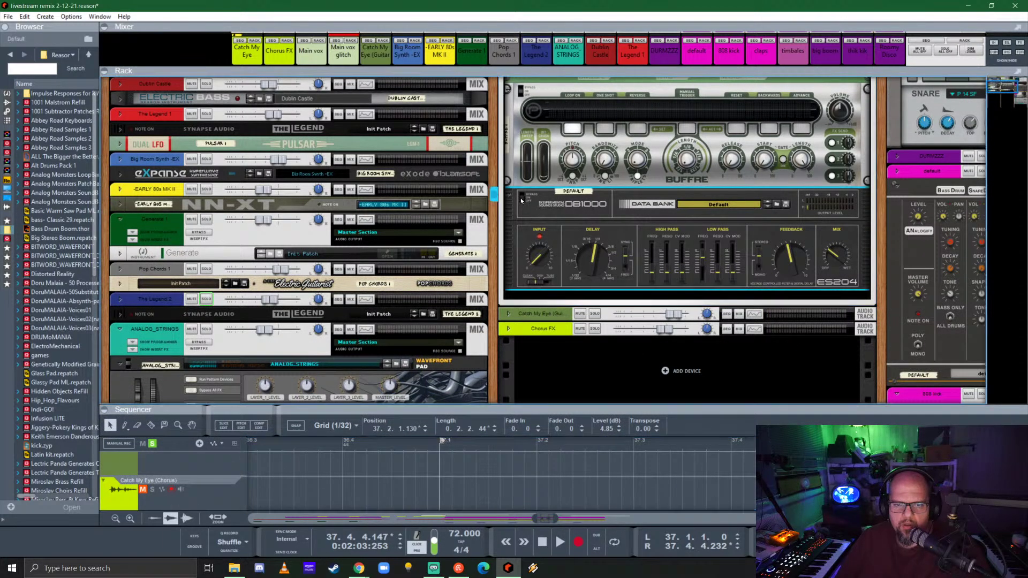
{"action": "scroll", "coordinate": [511, 161], "scroll_direction": "up", "scroll_amount": 3}
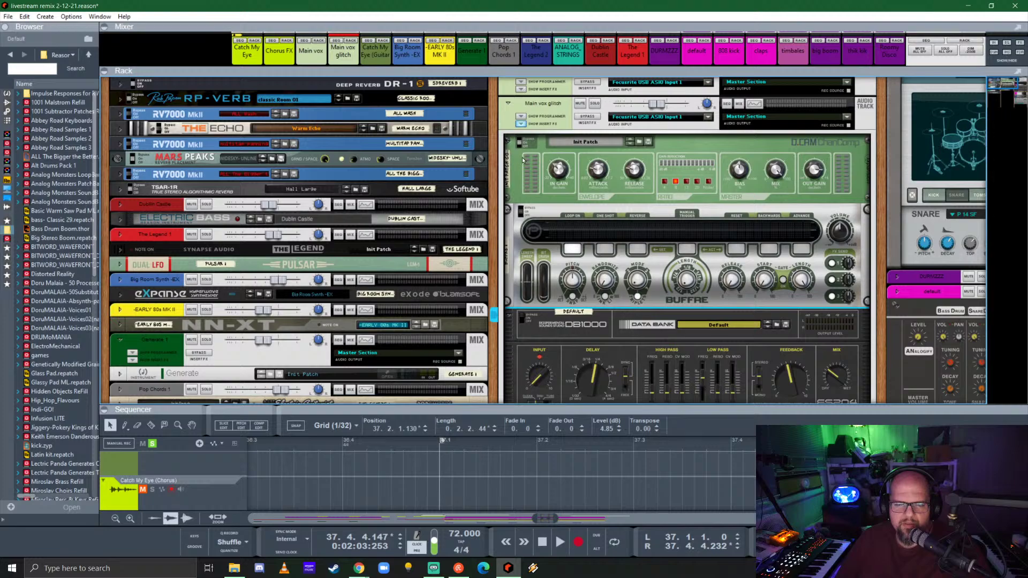
{"action": "left_click", "coordinate": [522, 222]}
{"action": "scroll", "coordinate": [663, 300], "scroll_direction": "down", "scroll_amount": 6}
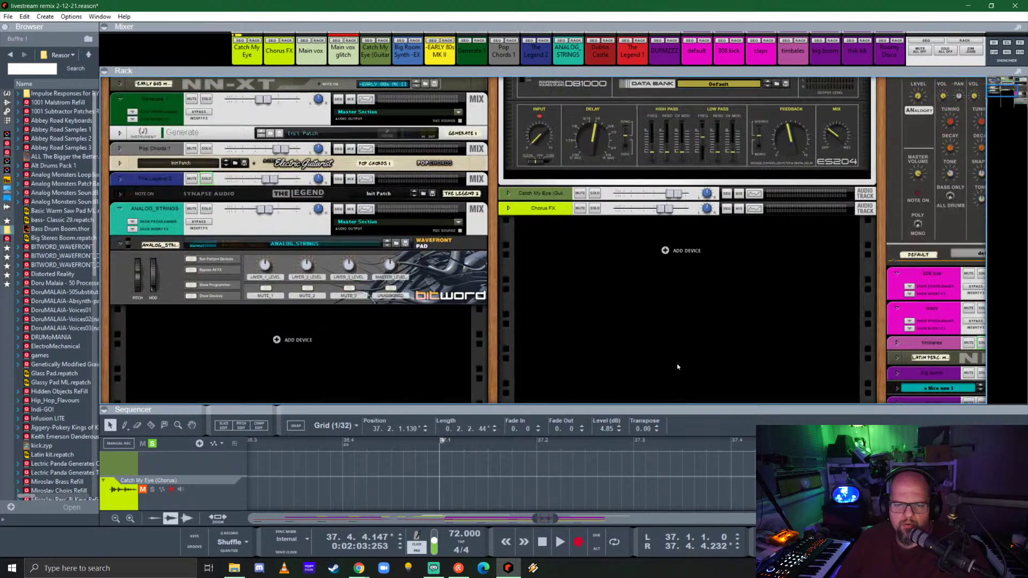
{"action": "left_click_drag", "start_coordinate": [658, 407], "coordinate": [653, 115]}
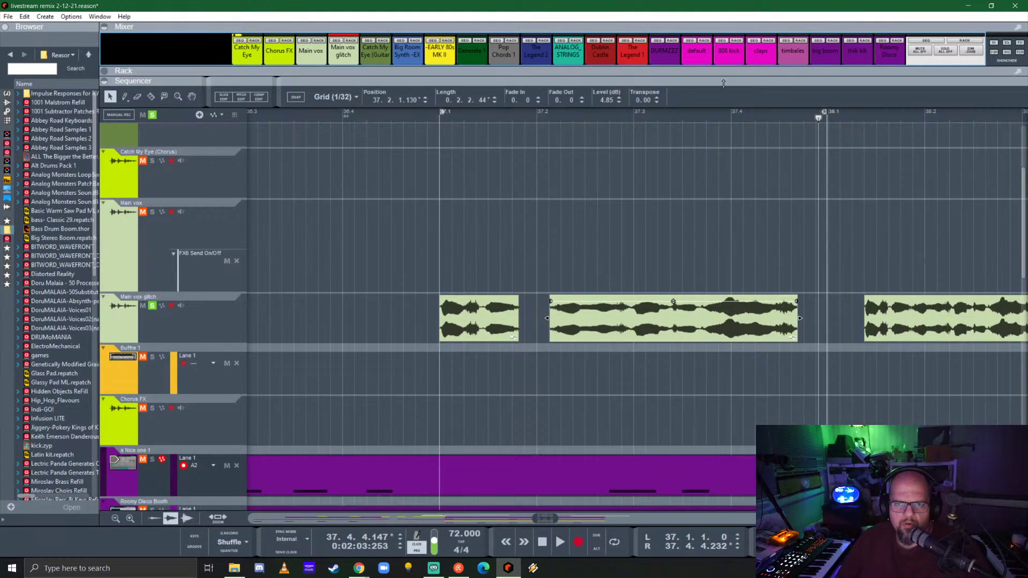
- Turn off effect sends 5 and 6 on the Main vox glitch mixer channel and return to the sequencer
{"action": "key", "text": "F5"}
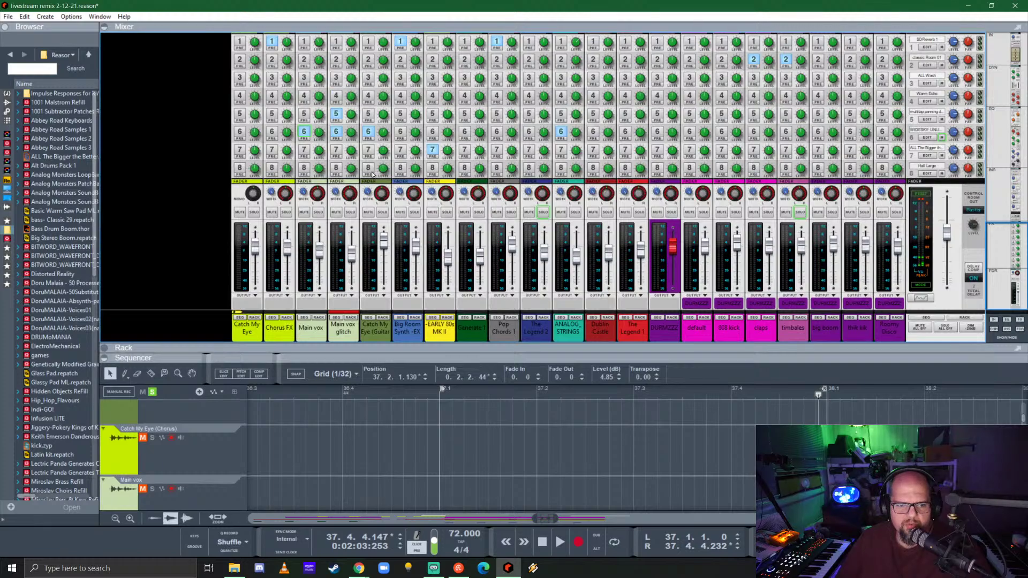
{"action": "left_click", "coordinate": [339, 115]}
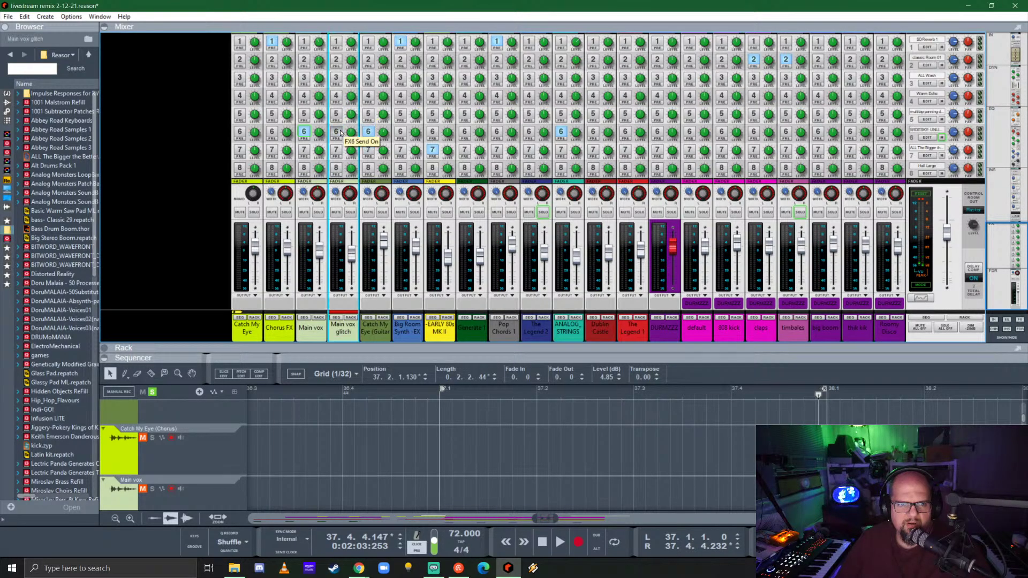
{"action": "left_click_drag", "start_coordinate": [652, 355], "coordinate": [690, 184]}
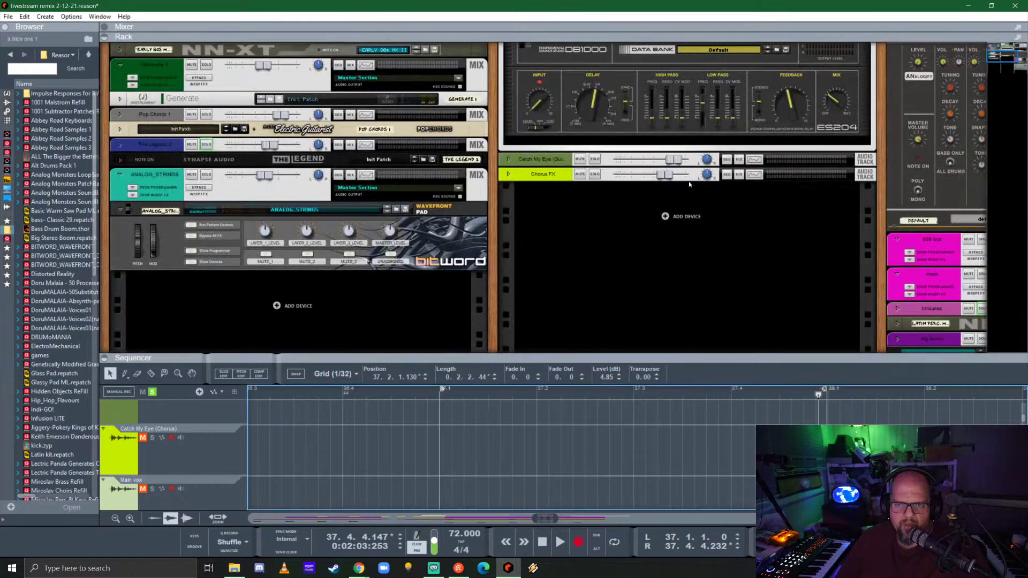
{"action": "left_click_drag", "start_coordinate": [635, 358], "coordinate": [658, 260]}
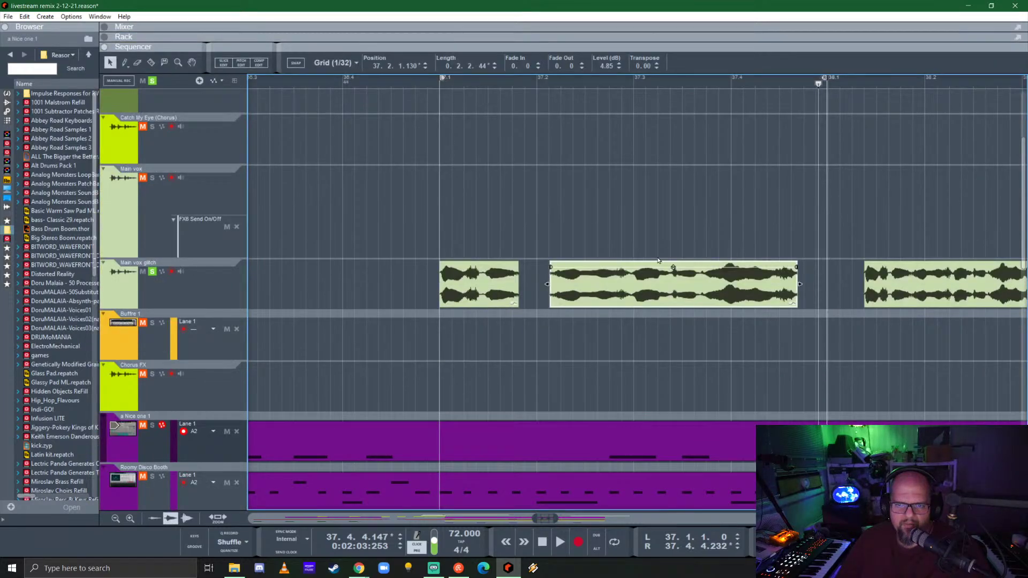
- Move the second vocal clip slightly later to 37.2.1.170 and compare the phrase's timing by playing it from bar 37
{"action": "left_click", "coordinate": [441, 91]}
{"action": "key", "text": "space"}
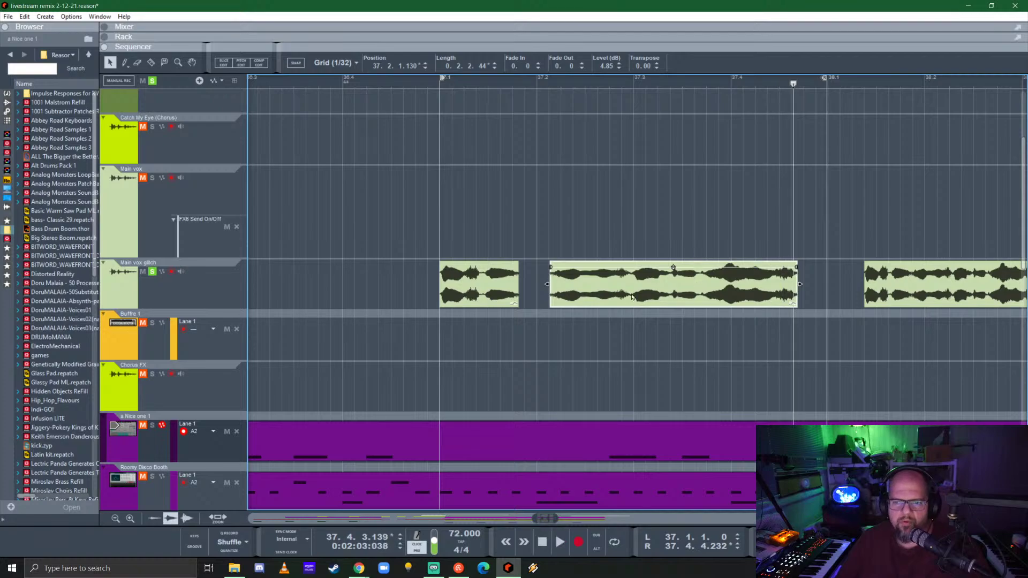
{"action": "left_click_drag", "start_coordinate": [581, 296], "coordinate": [586, 296]}
{"action": "left_click", "coordinate": [441, 87]}
{"action": "key", "text": "space"}
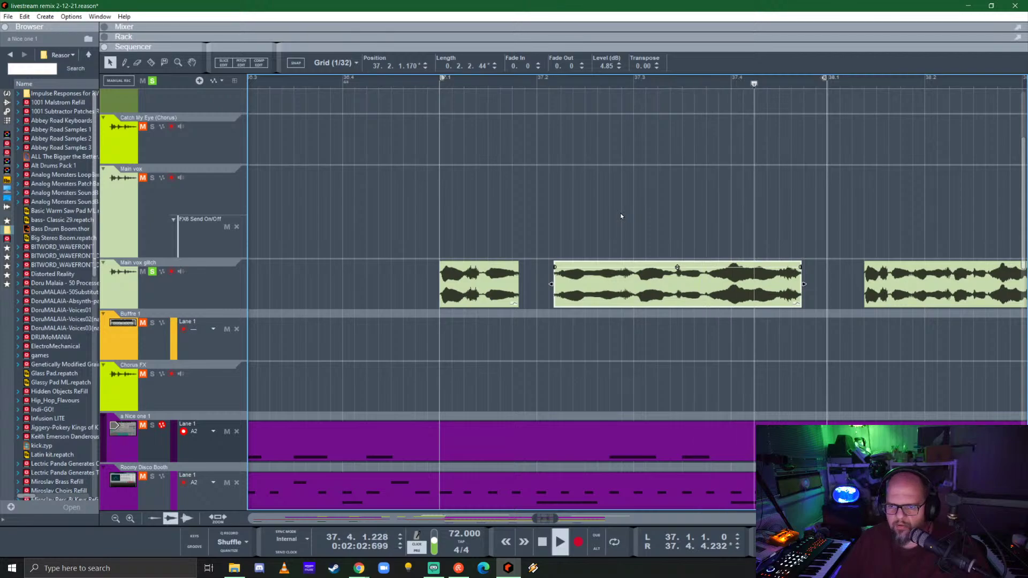
- Play the copied vocal phrase near the start of bar 38 and delete that copy
{"action": "scroll", "coordinate": [675, 225], "scroll_direction": "down", "scroll_amount": 3}
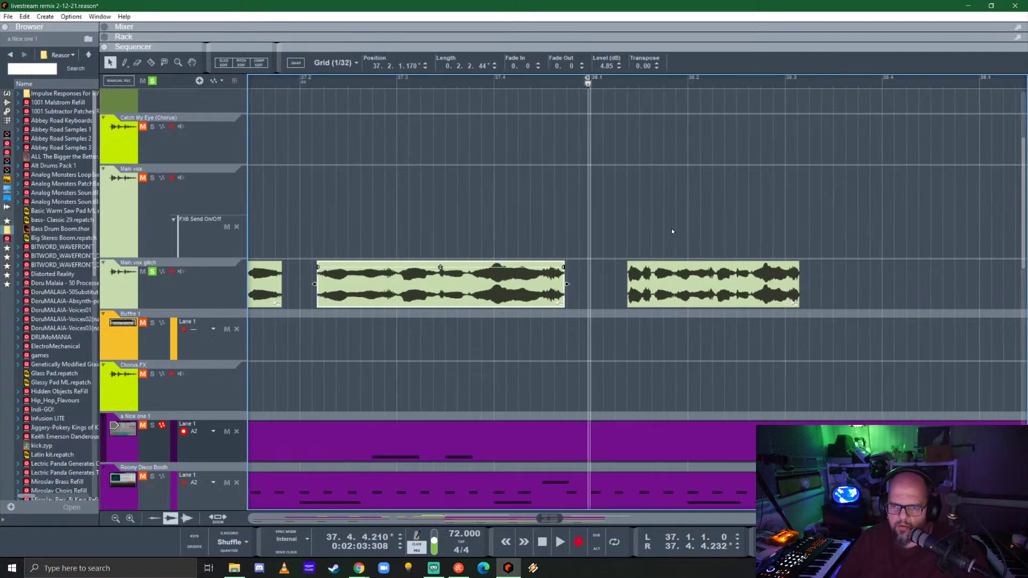
{"action": "scroll", "coordinate": [696, 254], "scroll_direction": "up", "scroll_amount": 3}
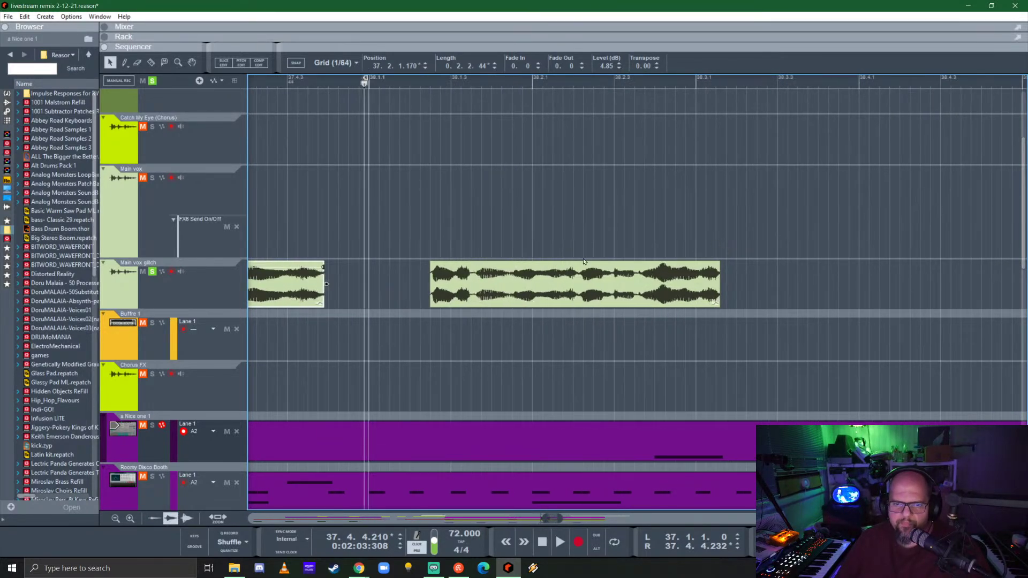
{"action": "key", "text": "space"}
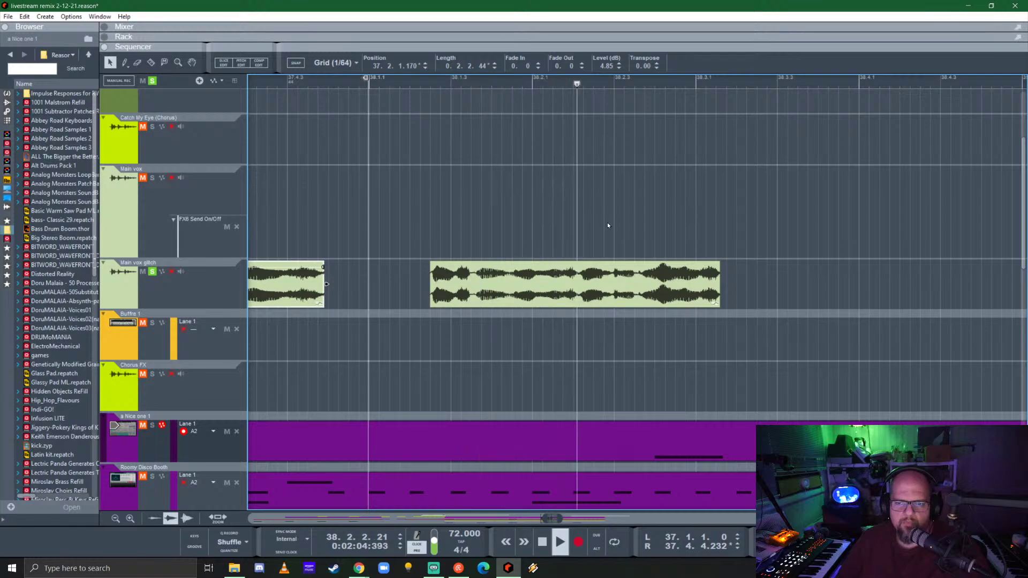
{"action": "key", "text": "space"}
{"action": "scroll", "coordinate": [579, 277], "scroll_direction": "down", "scroll_amount": 2}
{"action": "left_click", "coordinate": [556, 292]}
{"action": "key", "text": "Delete"}
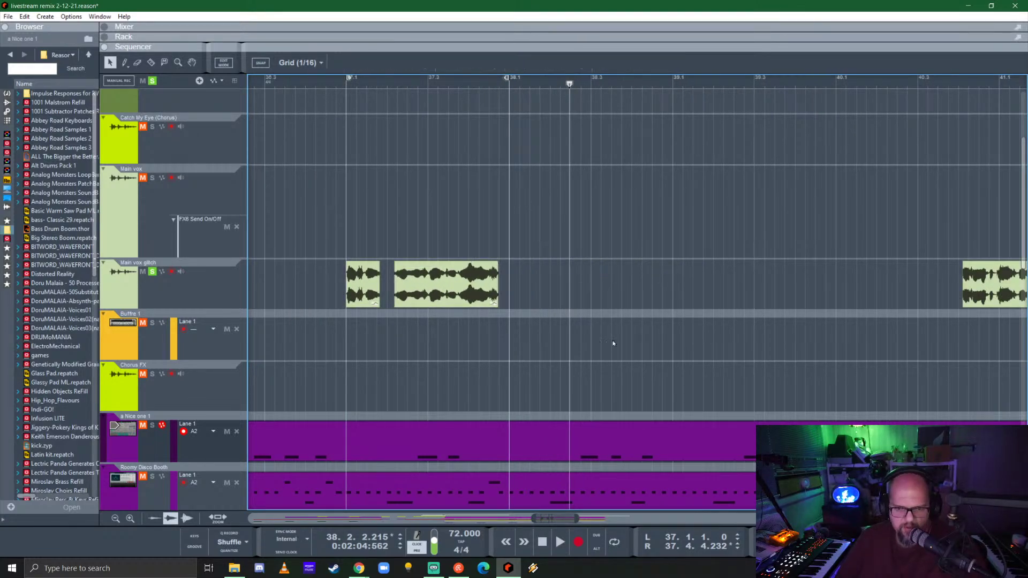
- Move the long vocal clip near bar 41 earlier to 38.1.1.92 and play it from bar 38
{"action": "scroll", "coordinate": [547, 292], "scroll_direction": "right", "scroll_amount": 3}
{"action": "left_click_drag", "start_coordinate": [875, 292], "coordinate": [426, 290]}
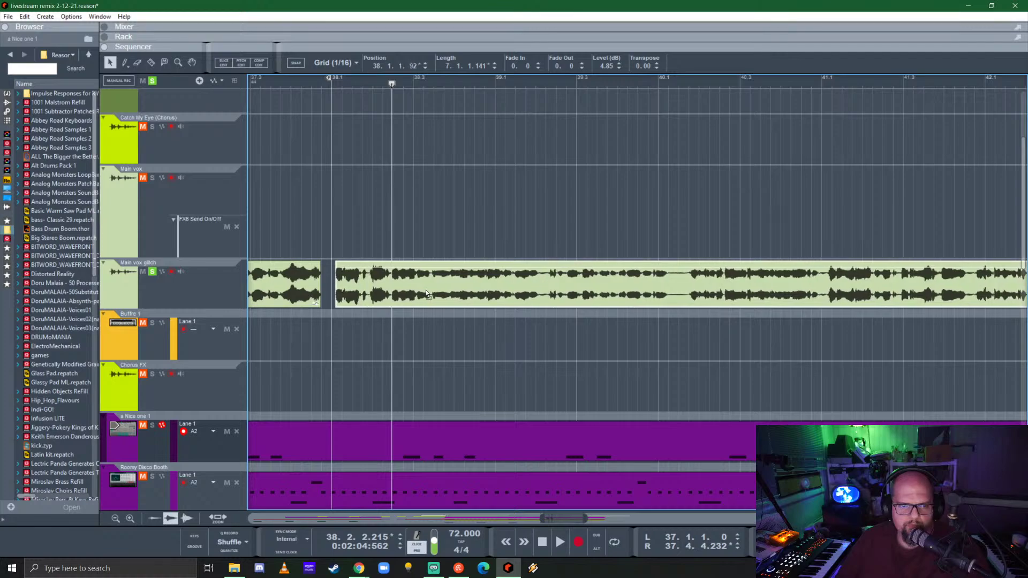
{"action": "scroll", "coordinate": [361, 255], "scroll_direction": "left", "scroll_amount": 3}
{"action": "scroll", "coordinate": [624, 285], "scroll_direction": "up", "scroll_amount": 5}
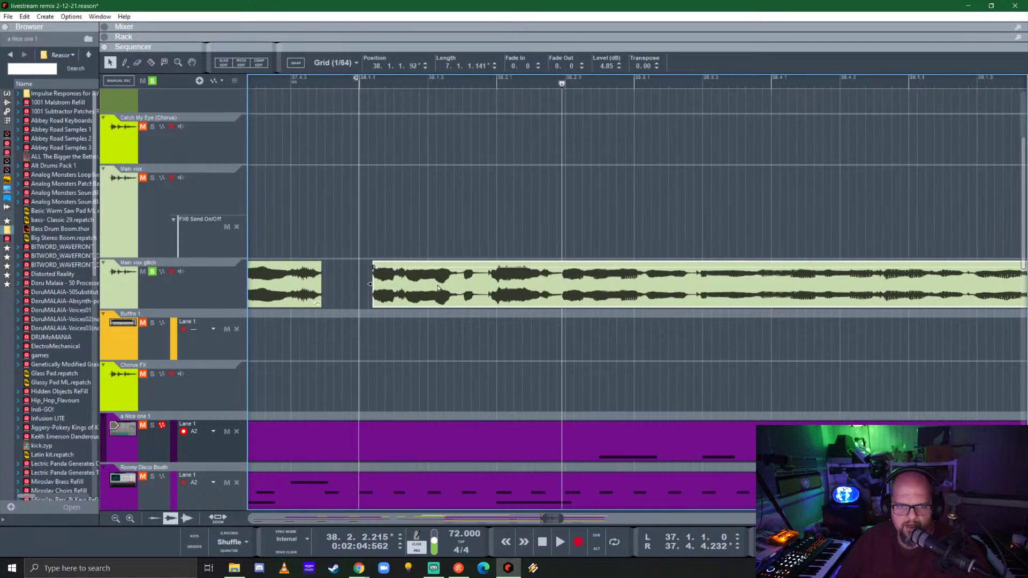
{"action": "left_click", "coordinate": [361, 85]}
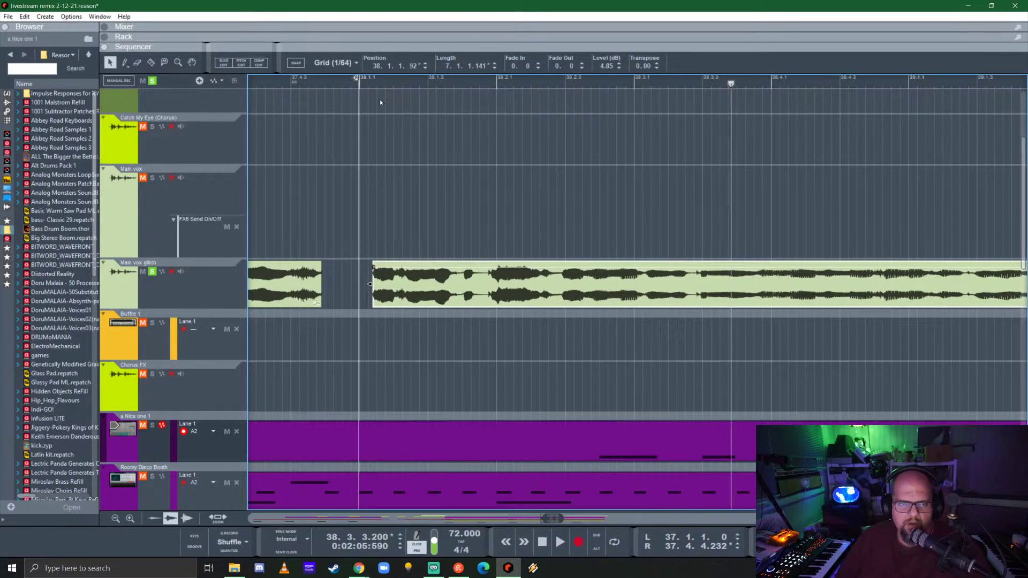
- With snapping on, set the left locator to 38.1.1.0 and the right locator to 39.1.1.0
{"action": "left_click", "coordinate": [358, 83], "text": "ctrl"}
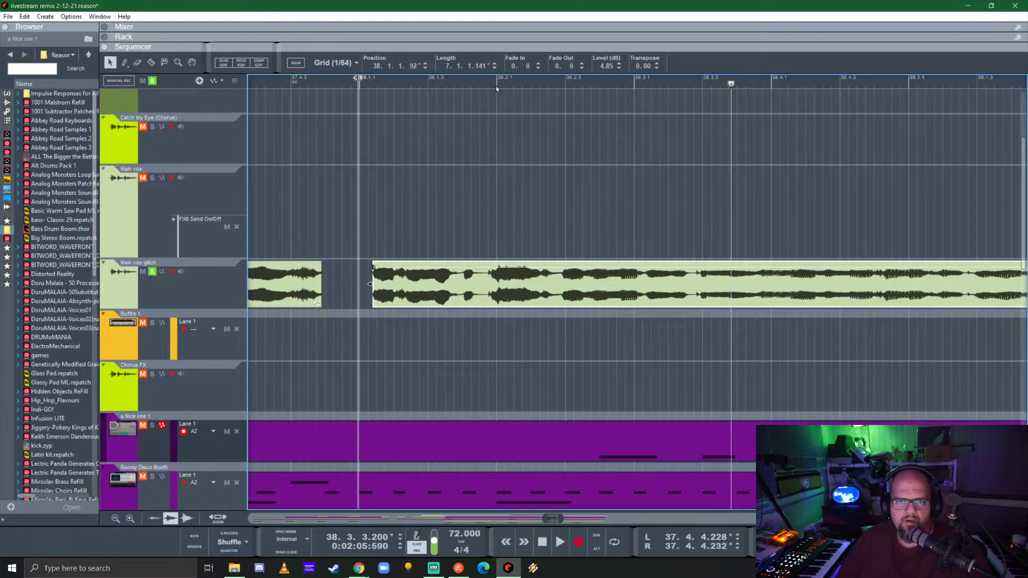
{"action": "left_click", "coordinate": [906, 82], "text": "alt"}
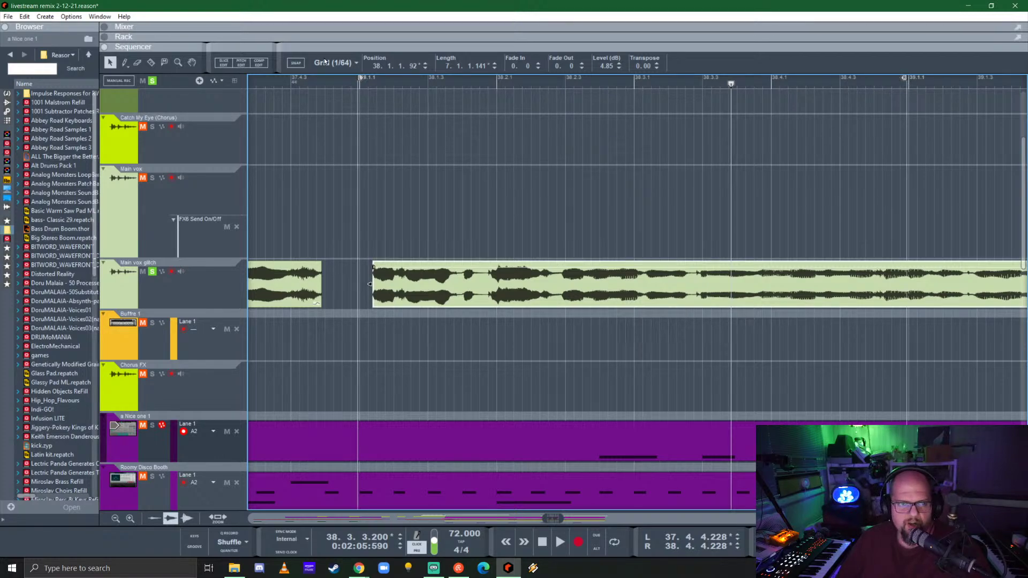
{"action": "left_click", "coordinate": [298, 64]}
{"action": "left_click_drag", "start_coordinate": [361, 80], "coordinate": [362, 81]}
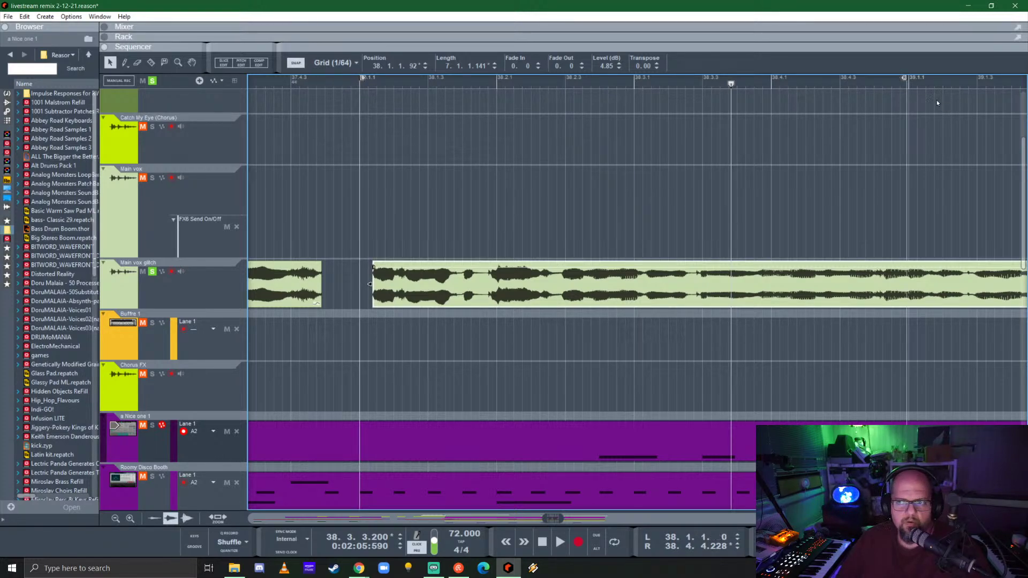
{"action": "left_click_drag", "start_coordinate": [906, 80], "coordinate": [907, 80]}
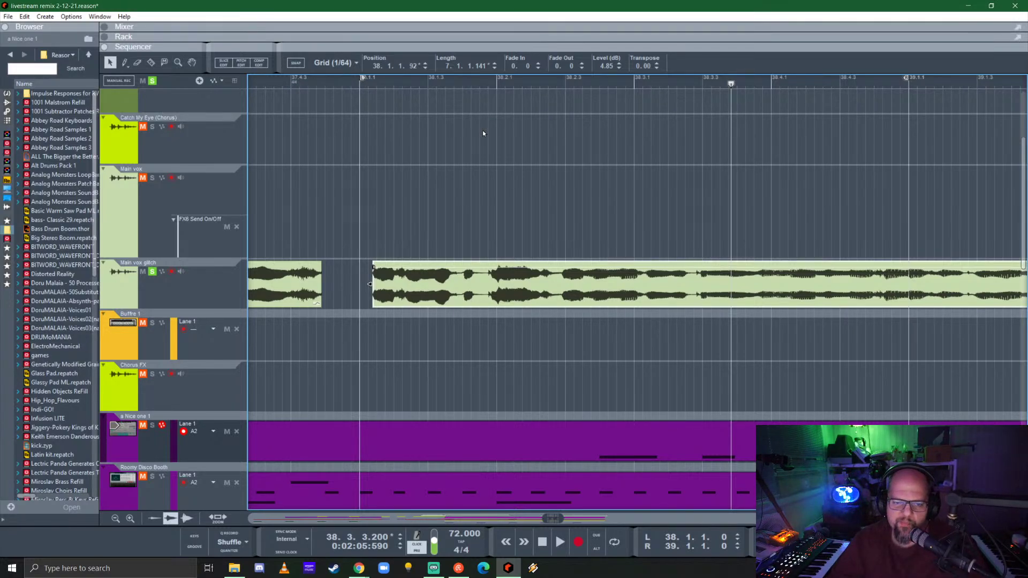
- Play the long vocal clip repeatedly from just before bar 38 and inspect its waveform around 38.3.1
{"action": "left_click", "coordinate": [359, 83]}
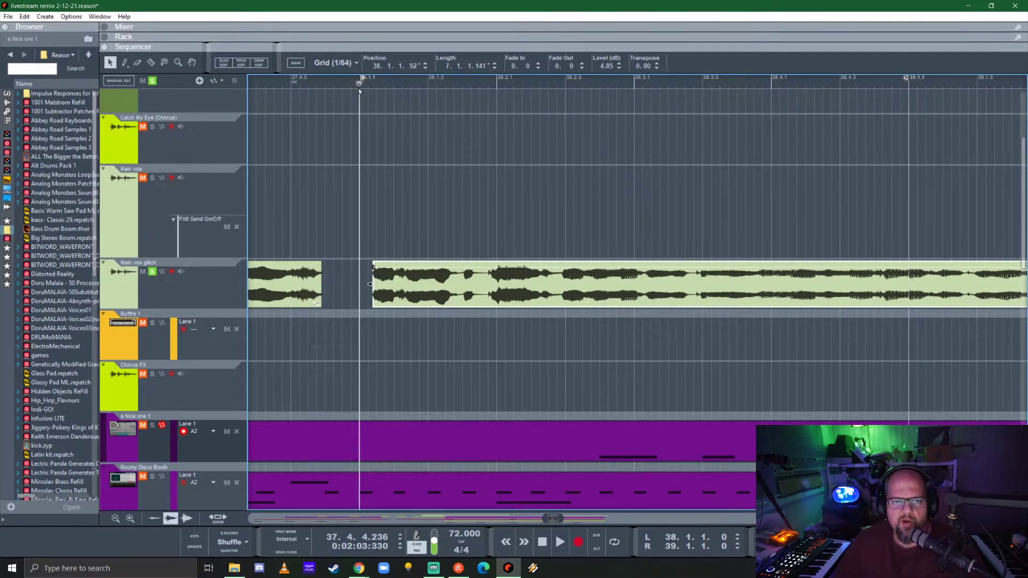
{"action": "key", "text": "space"}
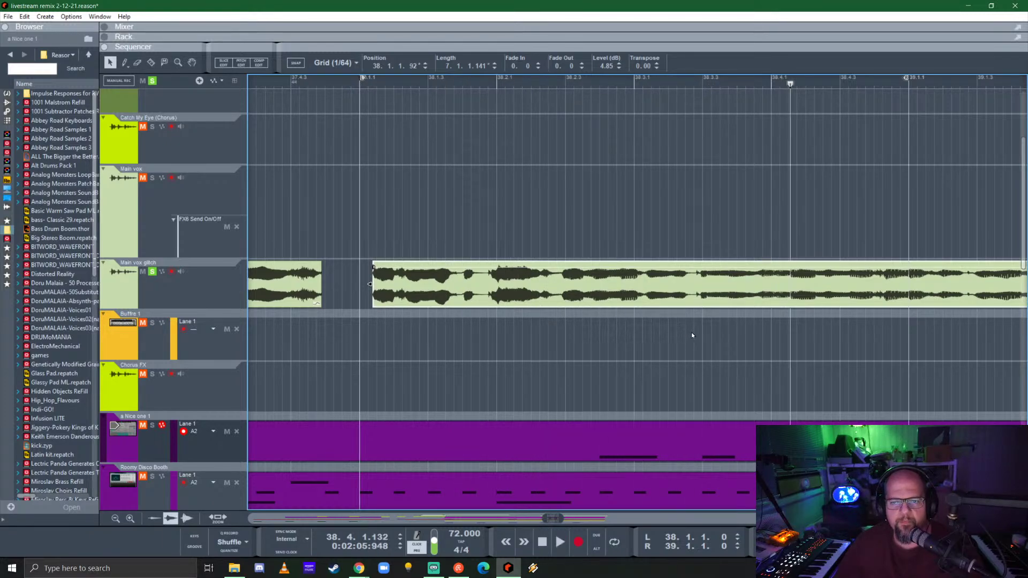
{"action": "left_click", "coordinate": [358, 84]}
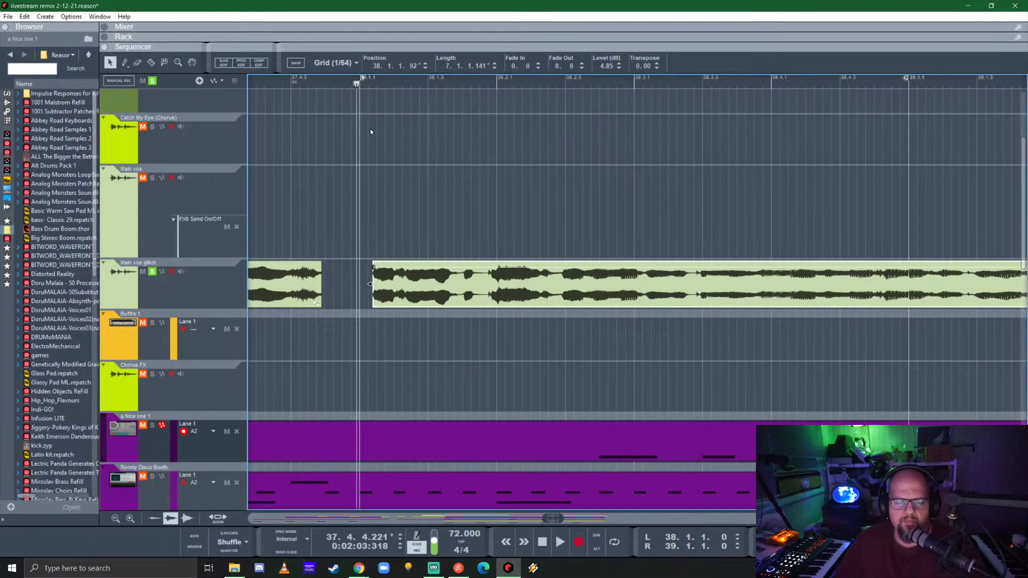
{"action": "key", "text": "space"}
{"action": "key", "text": "space"}
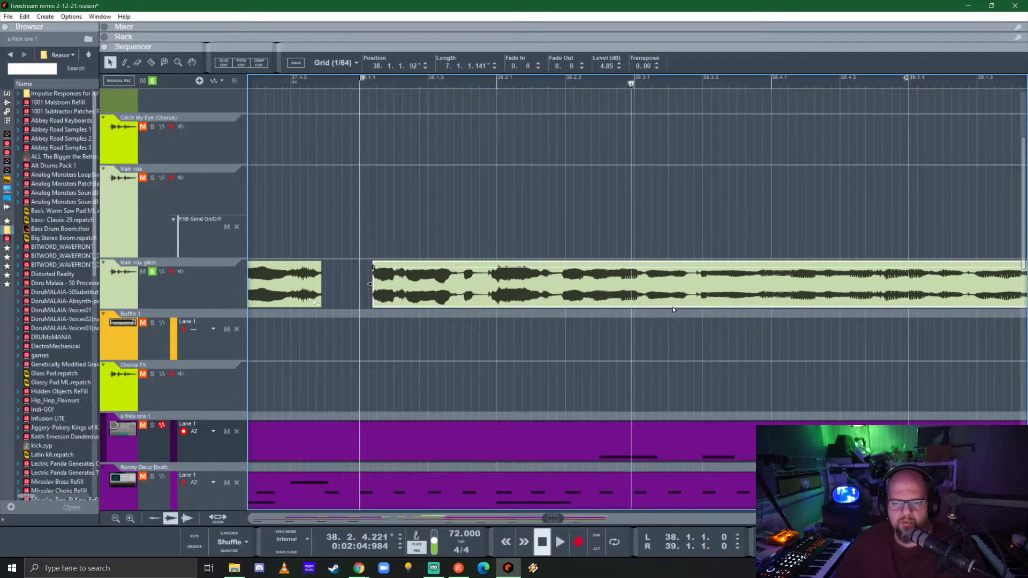
{"action": "scroll", "coordinate": [644, 296], "scroll_direction": "up", "scroll_amount": 2}
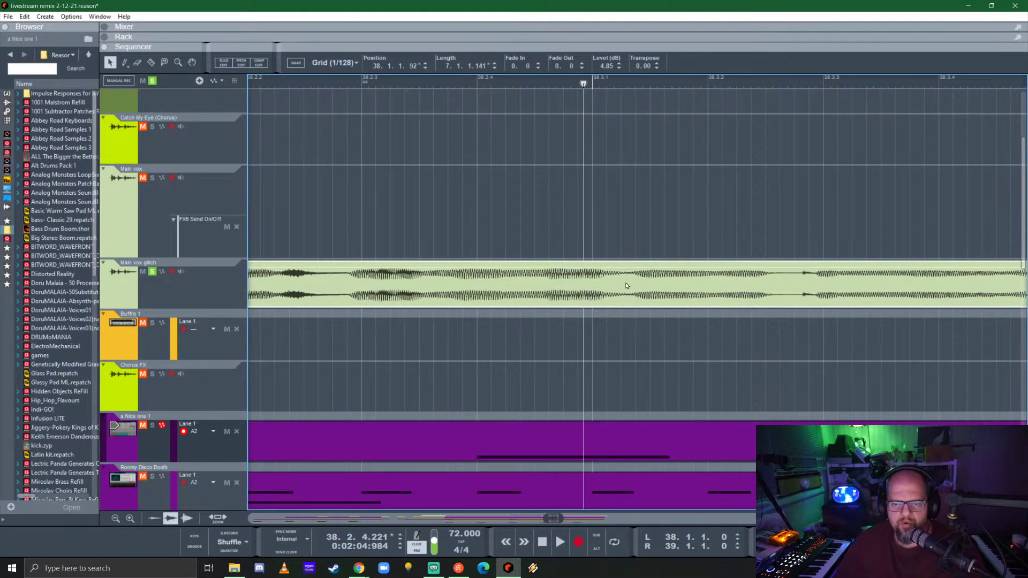
- Play the long vocal clip from 38.3.1.73 and inspect its waveform around 38.2.4.136
{"action": "left_click", "coordinate": [625, 84]}
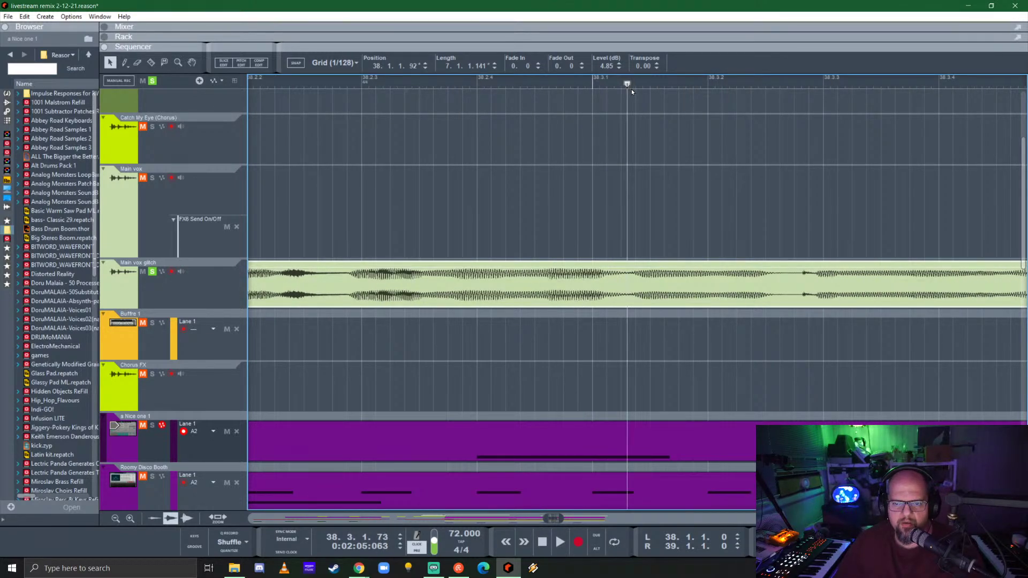
{"action": "key", "text": "space"}
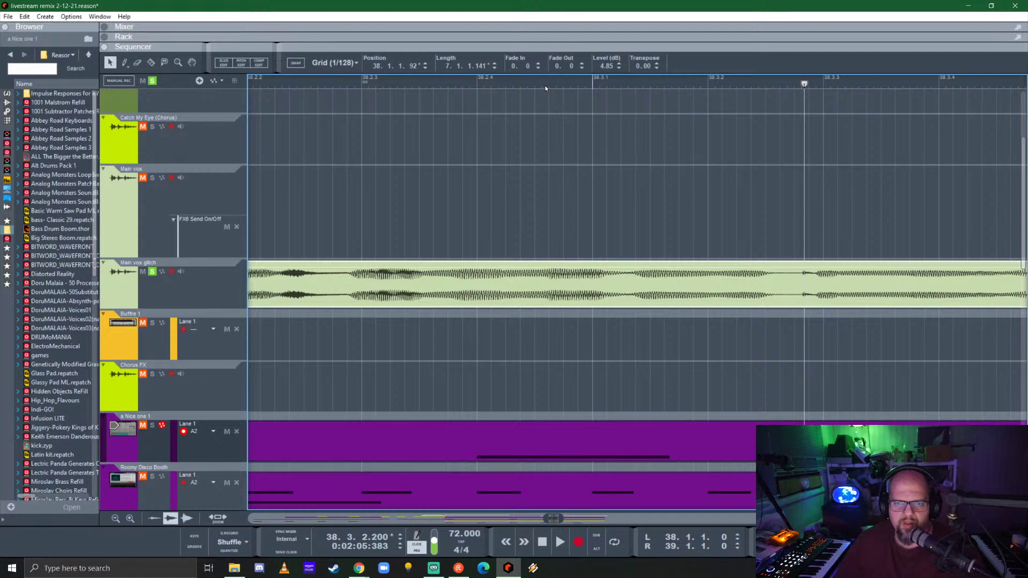
{"action": "left_click", "coordinate": [542, 84]}
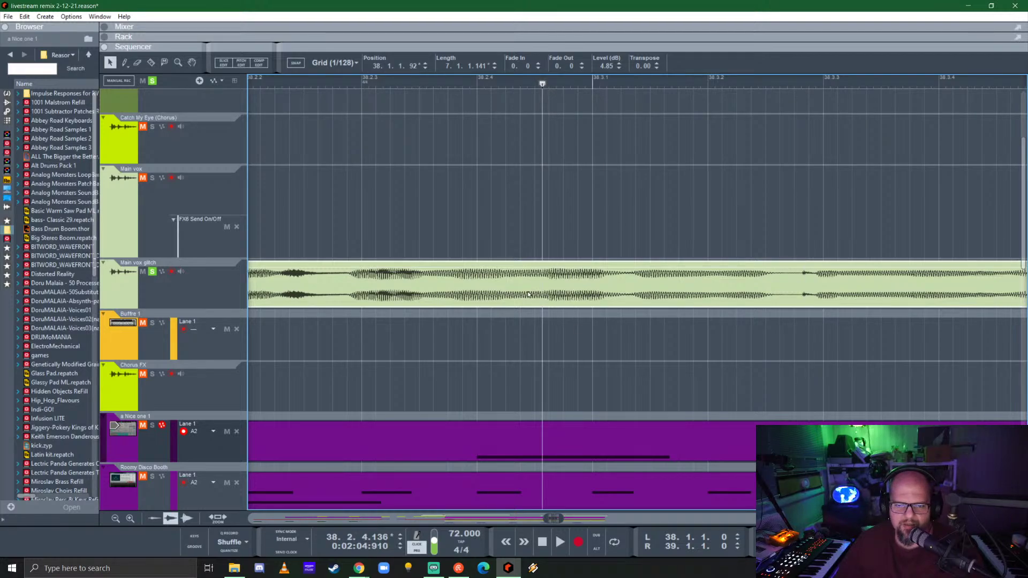
{"action": "scroll", "coordinate": [521, 297], "scroll_direction": "up", "scroll_amount": 5}
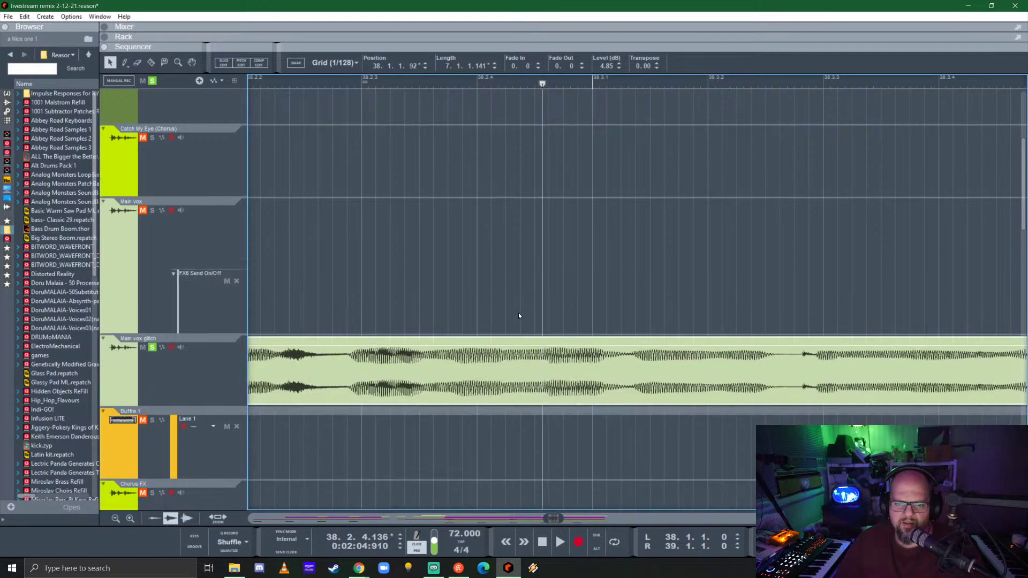
{"action": "scroll", "coordinate": [487, 258], "scroll_direction": "up", "scroll_amount": 4}
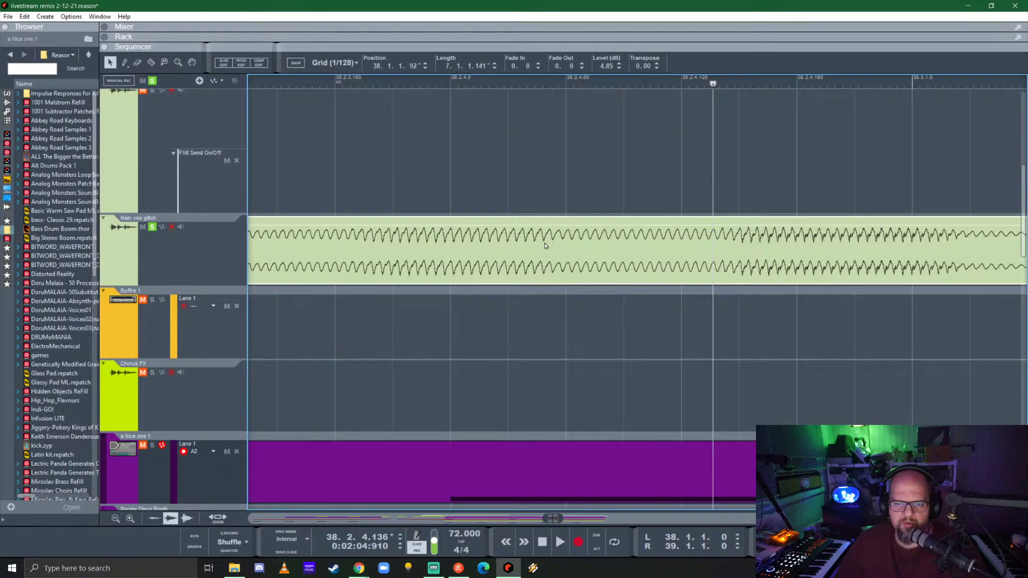
{"action": "scroll", "coordinate": [545, 245], "scroll_direction": "down", "scroll_amount": 4}
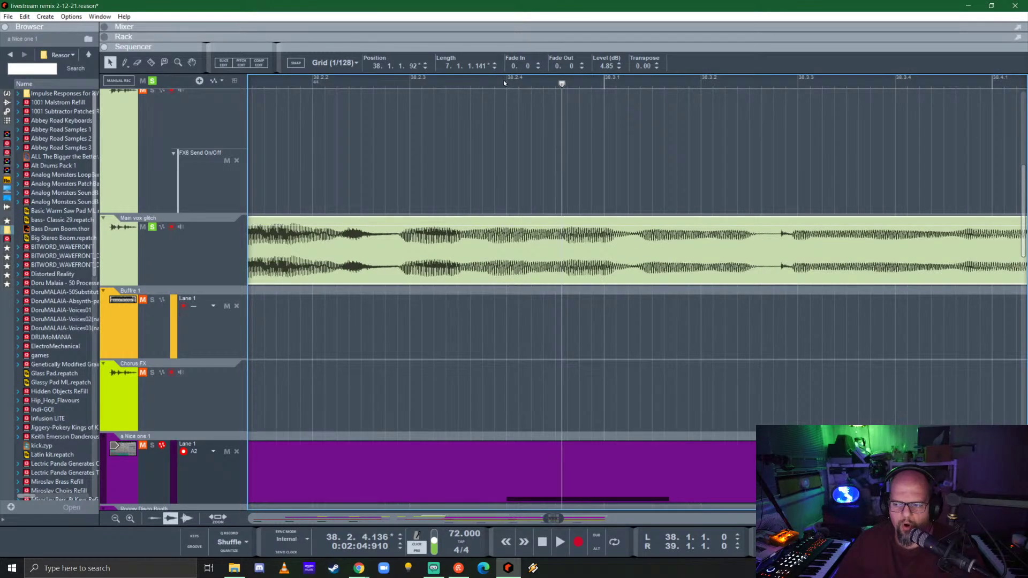
- Play the long vocal clip from 38.2.2.154 and 38.2.2.216, and inspect the waveform around 38.2.4.150
{"action": "left_click_drag", "start_coordinate": [503, 83], "coordinate": [378, 89]}
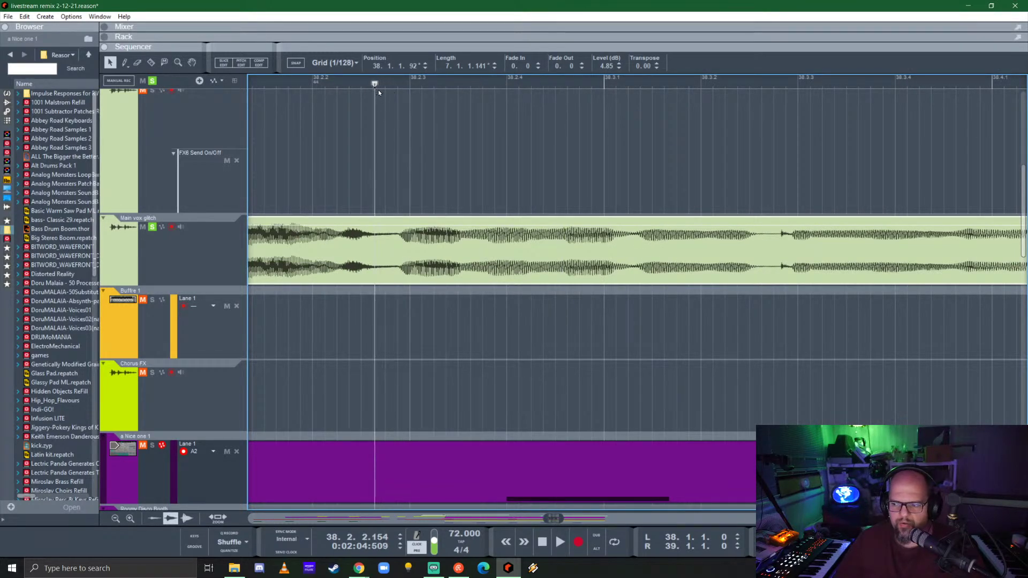
{"action": "key", "text": "space"}
{"action": "key", "text": "space"}
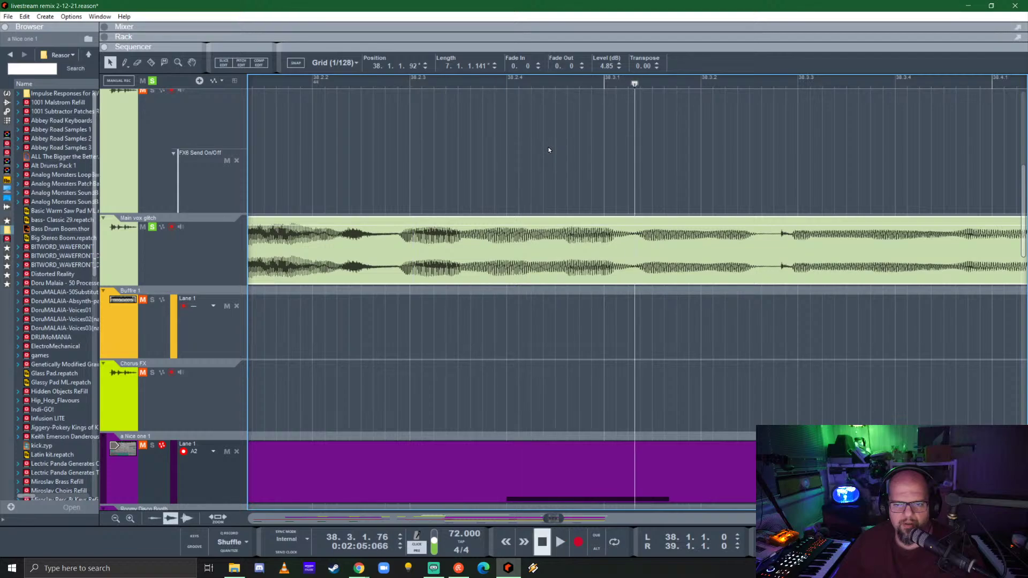
{"action": "left_click", "coordinate": [398, 84]}
{"action": "key", "text": "space"}
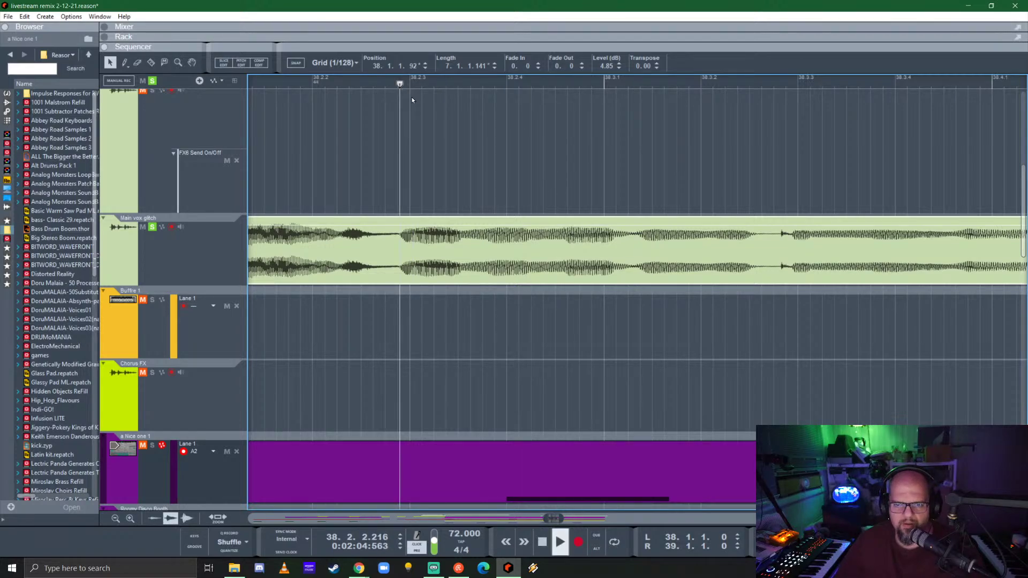
{"action": "key", "text": "space"}
{"action": "scroll", "coordinate": [566, 265], "scroll_direction": "up", "scroll_amount": 15}
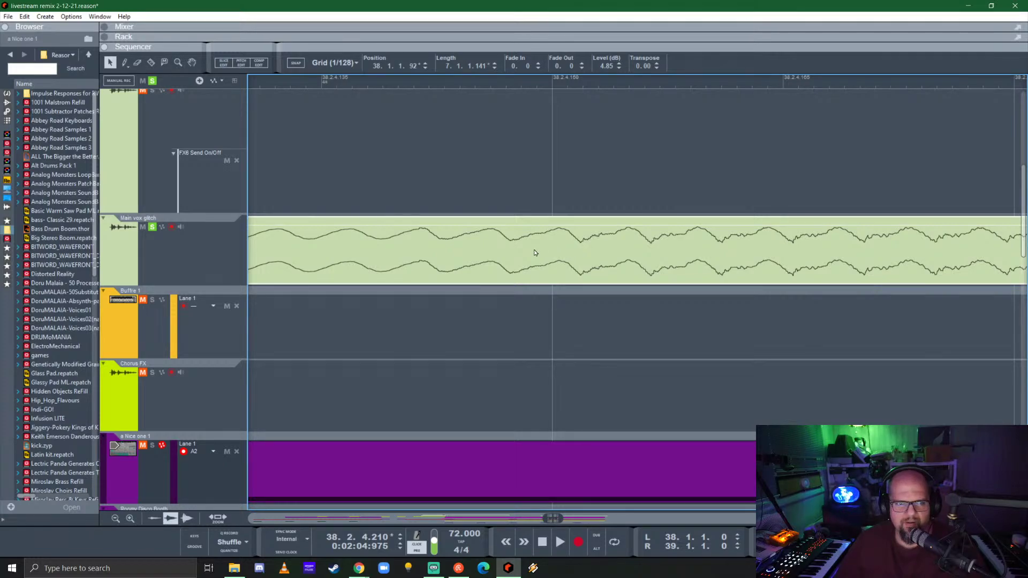
- Open the long vocal clip in comp edit mode and place the playhead at 38.2.4.149 with the clip selected and the 1/128 grid
{"action": "left_click", "coordinate": [260, 63]}
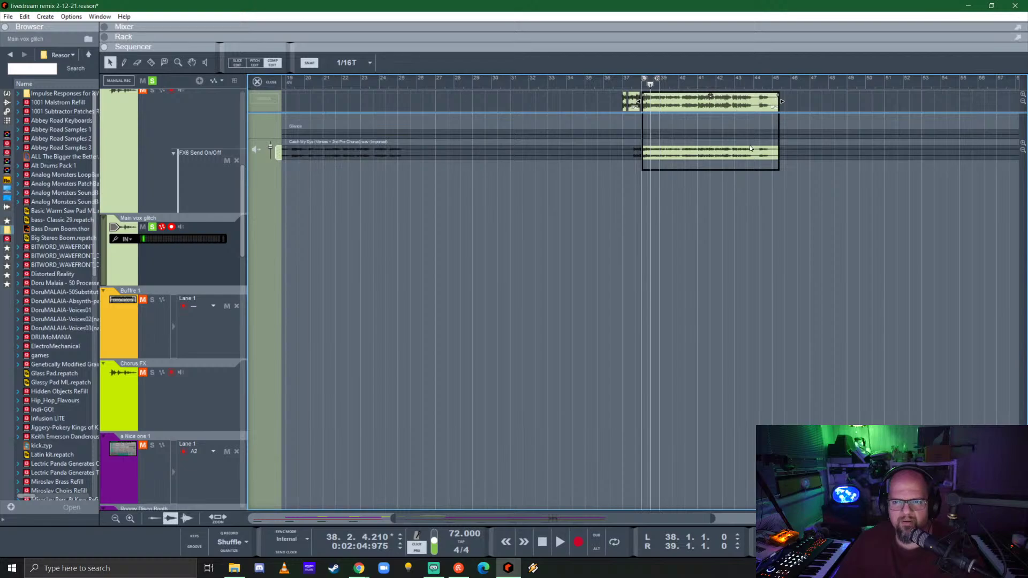
{"action": "scroll", "coordinate": [750, 146], "scroll_direction": "up", "scroll_amount": 6}
{"action": "scroll", "coordinate": [708, 231], "scroll_direction": "up", "scroll_amount": 10}
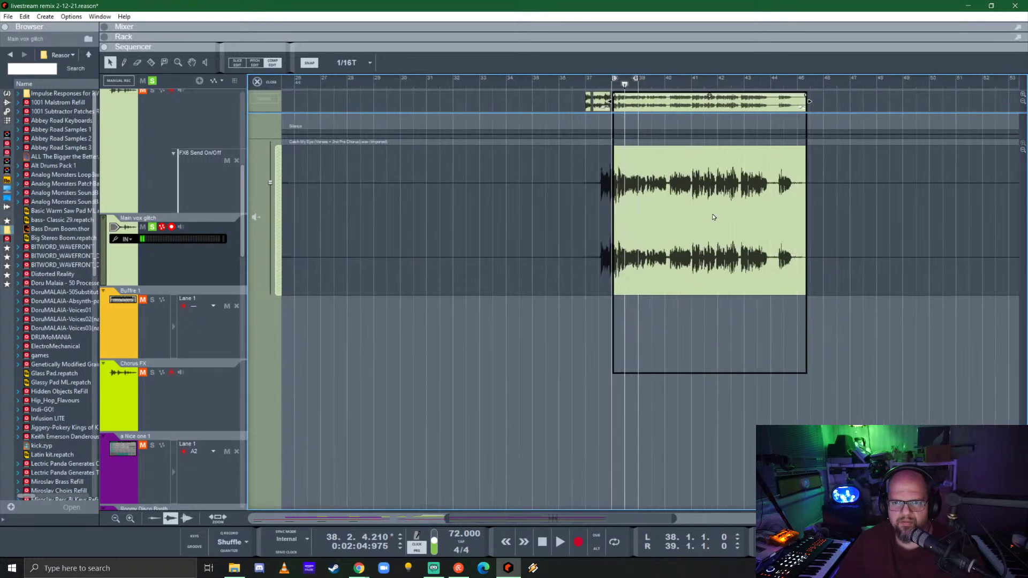
{"action": "scroll", "coordinate": [568, 202], "scroll_direction": "up", "scroll_amount": 2}
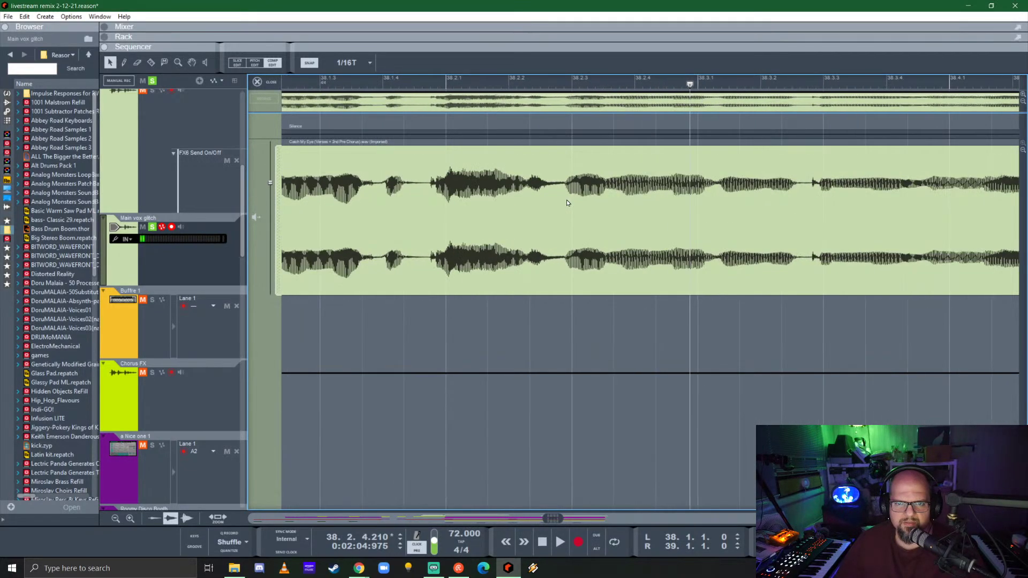
{"action": "scroll", "coordinate": [701, 220], "scroll_direction": "up", "scroll_amount": 5}
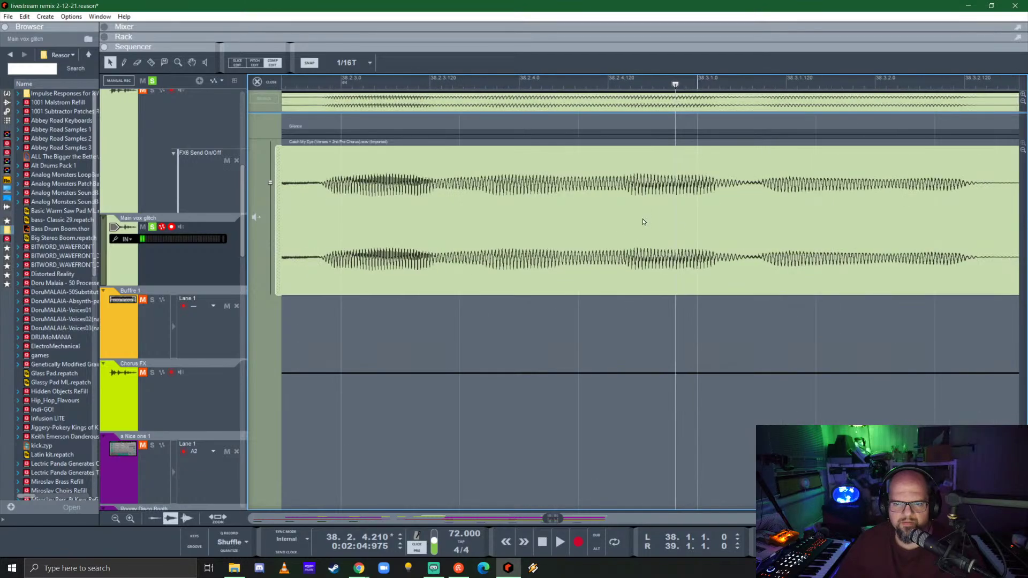
{"action": "scroll", "coordinate": [629, 223], "scroll_direction": "up", "scroll_amount": 2}
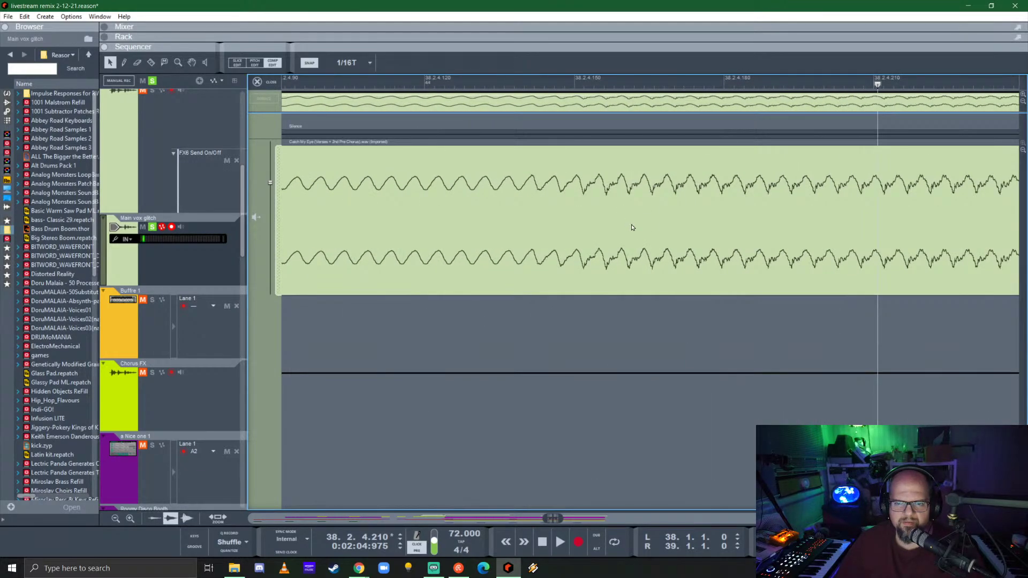
{"action": "left_click", "coordinate": [563, 81]}
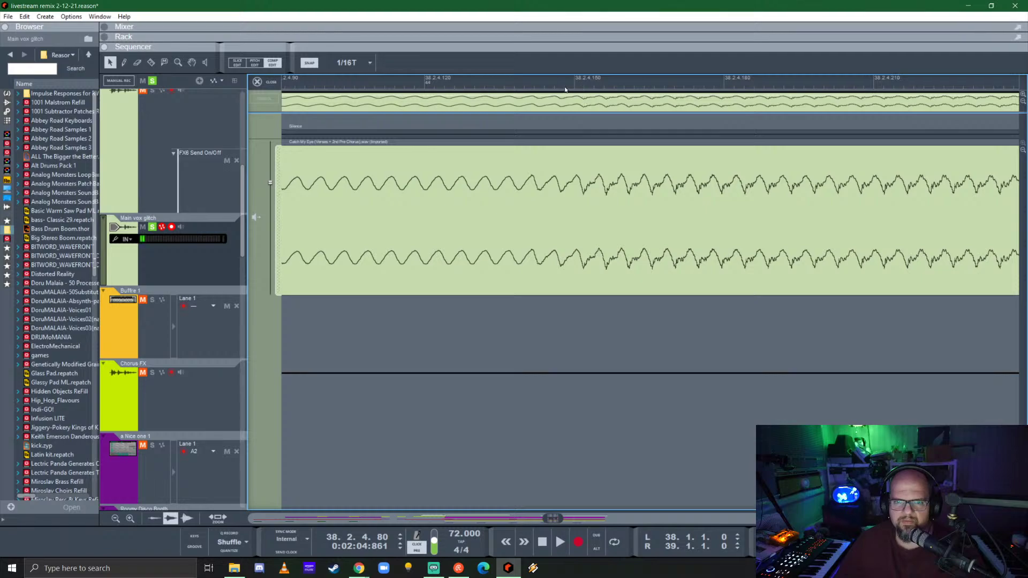
{"action": "left_click", "coordinate": [577, 101]}
{"action": "left_click", "coordinate": [573, 80]}
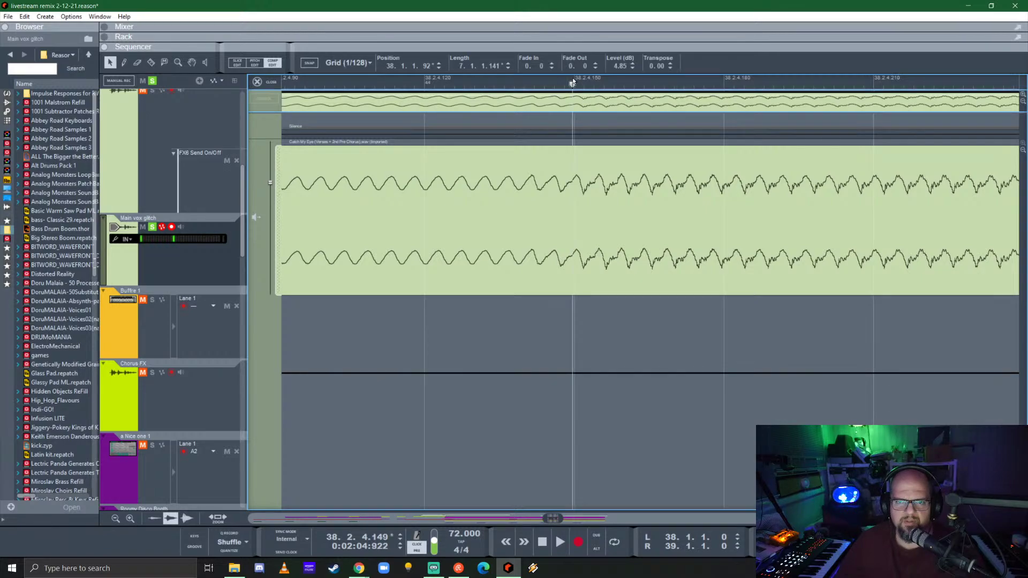
- Play short bursts of the comp recording from several points just before 38.2.4.150 to find where the syllable changes
{"action": "left_click", "coordinate": [563, 82]}
{"action": "key", "text": "space"}
{"action": "key", "text": "space"}
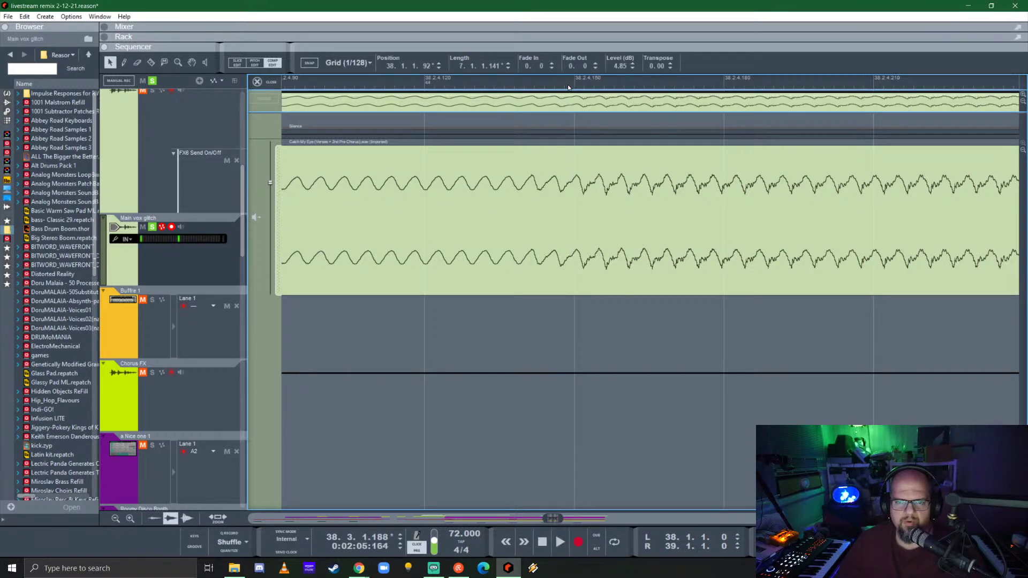
{"action": "left_click", "coordinate": [469, 83]}
{"action": "key", "text": "space"}
{"action": "key", "text": "space"}
{"action": "left_click", "coordinate": [427, 83]}
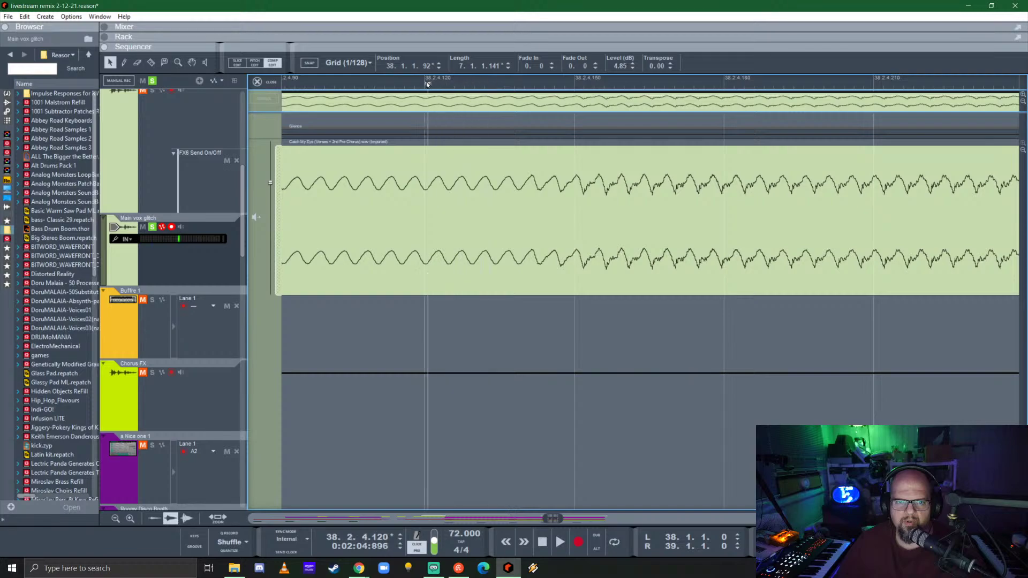
{"action": "left_click", "coordinate": [361, 83]}
{"action": "key", "text": "space"}
{"action": "key", "text": "space"}
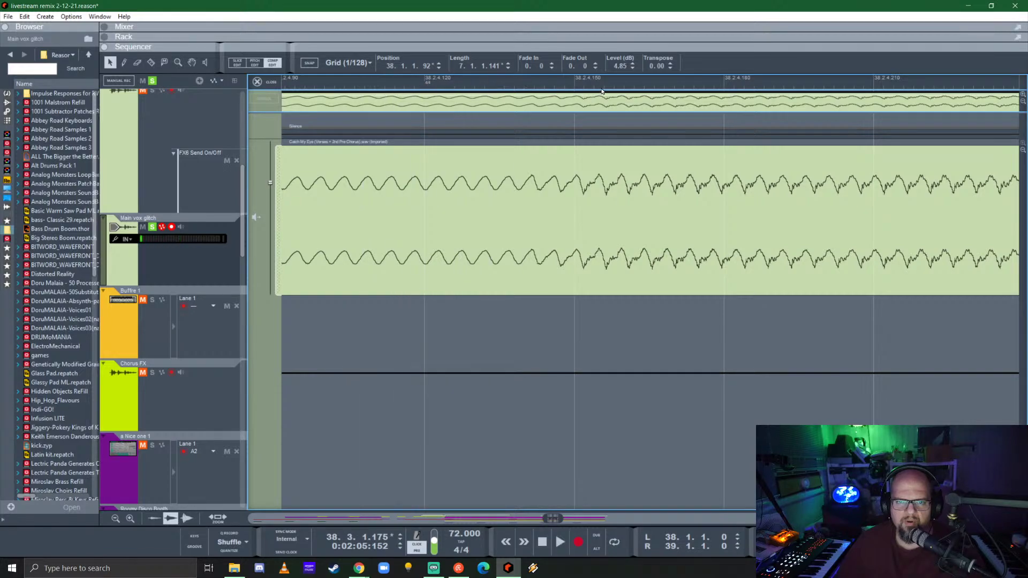
{"action": "left_click", "coordinate": [567, 82]}
{"action": "key", "text": "space"}
{"action": "key", "text": "space"}
{"action": "left_click", "coordinate": [497, 84]}
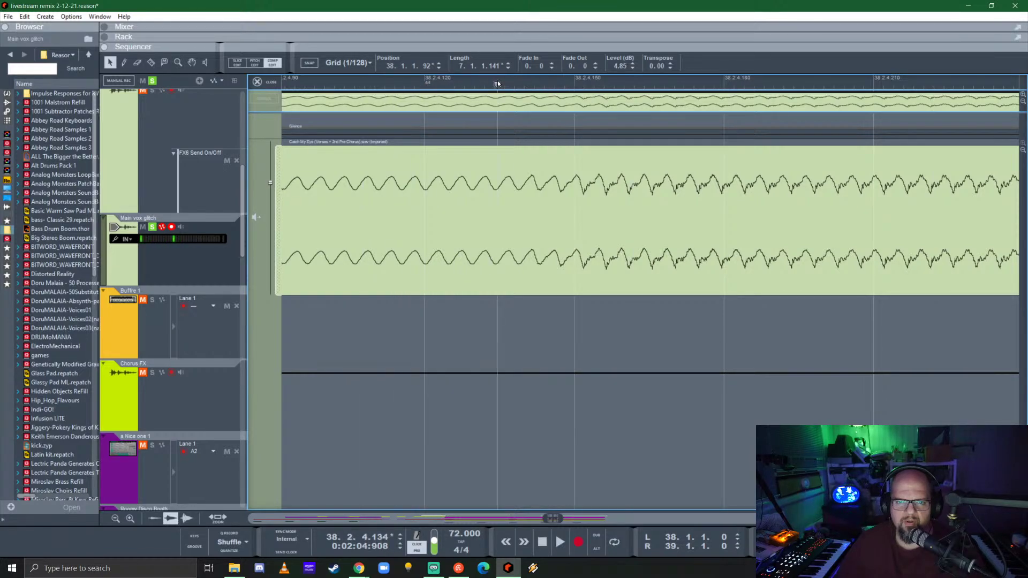
{"action": "key", "text": "space"}
{"action": "key", "text": "space"}
- Audition the comp recording at more points on both sides of 38.2.4.150 and place the playhead at 38.2.4.178
{"action": "scroll", "coordinate": [510, 128], "scroll_direction": "left", "scroll_amount": 3}
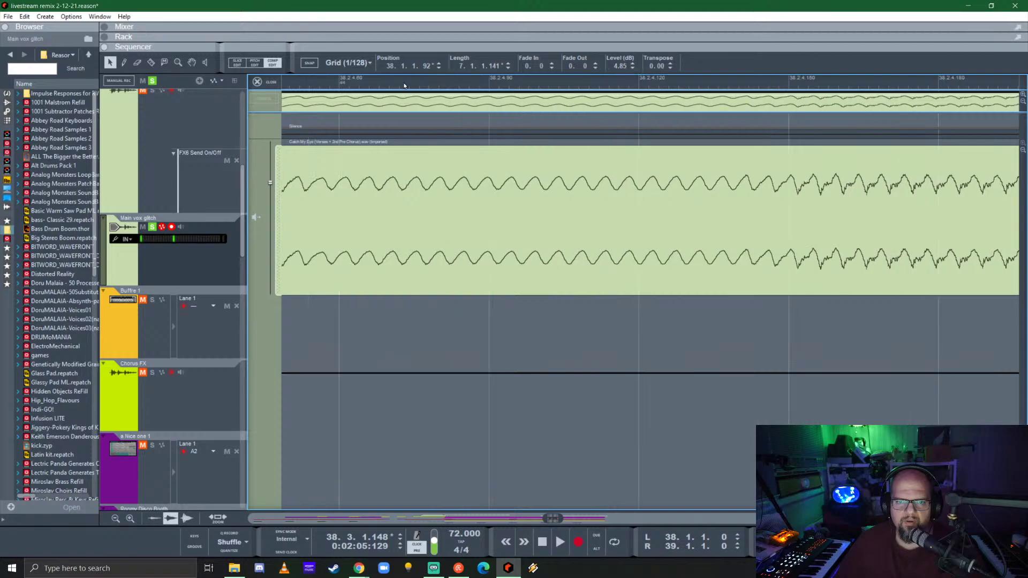
{"action": "key", "text": "space"}
{"action": "key", "text": "space"}
{"action": "scroll", "coordinate": [535, 140], "scroll_direction": "right", "scroll_amount": 2}
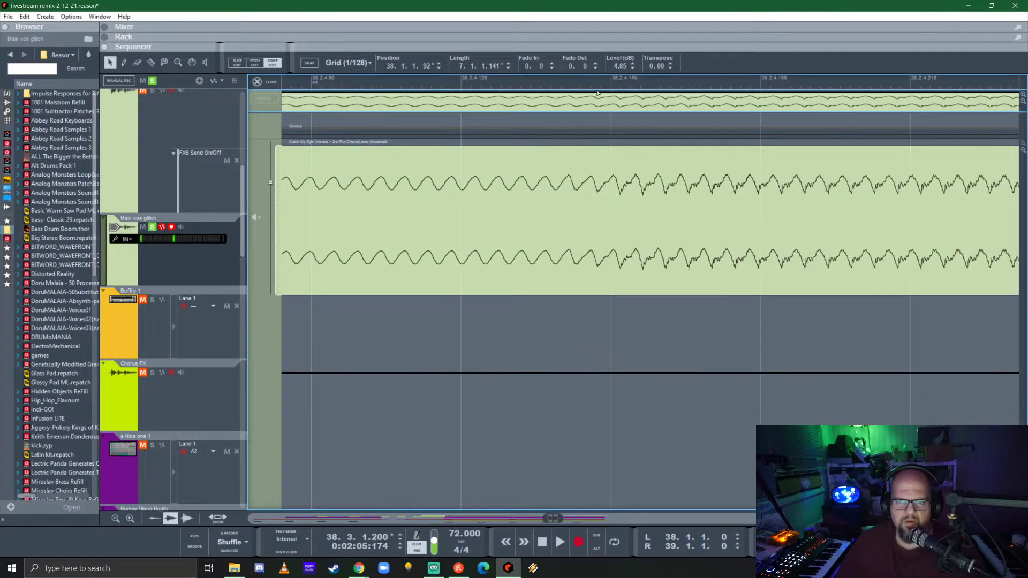
{"action": "scroll", "coordinate": [577, 96], "scroll_direction": "right", "scroll_amount": 2}
{"action": "key", "text": "space"}
{"action": "key", "text": "space"}
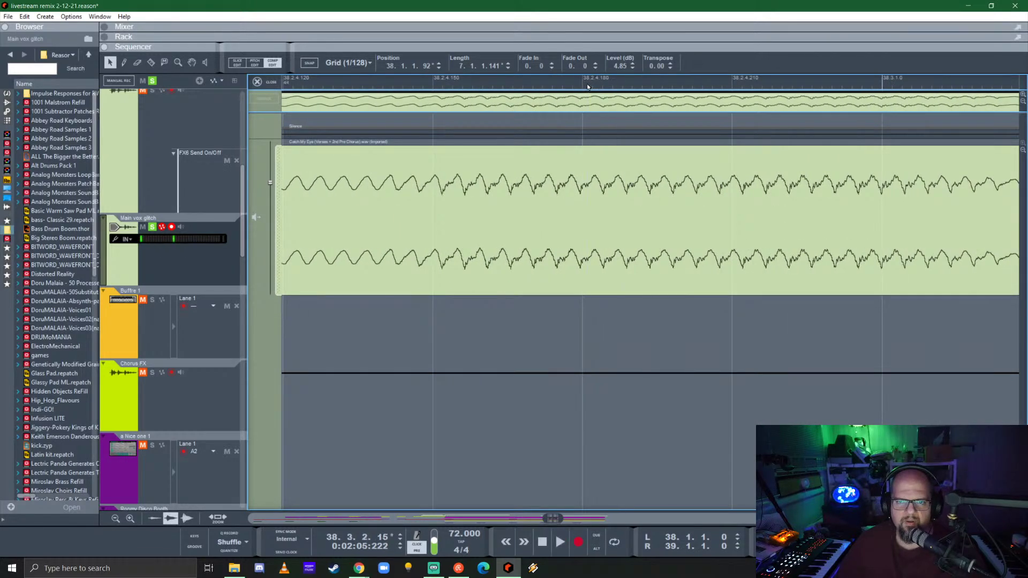
{"action": "key", "text": "space"}
{"action": "key", "text": "space"}
{"action": "left_click", "coordinate": [584, 88]}
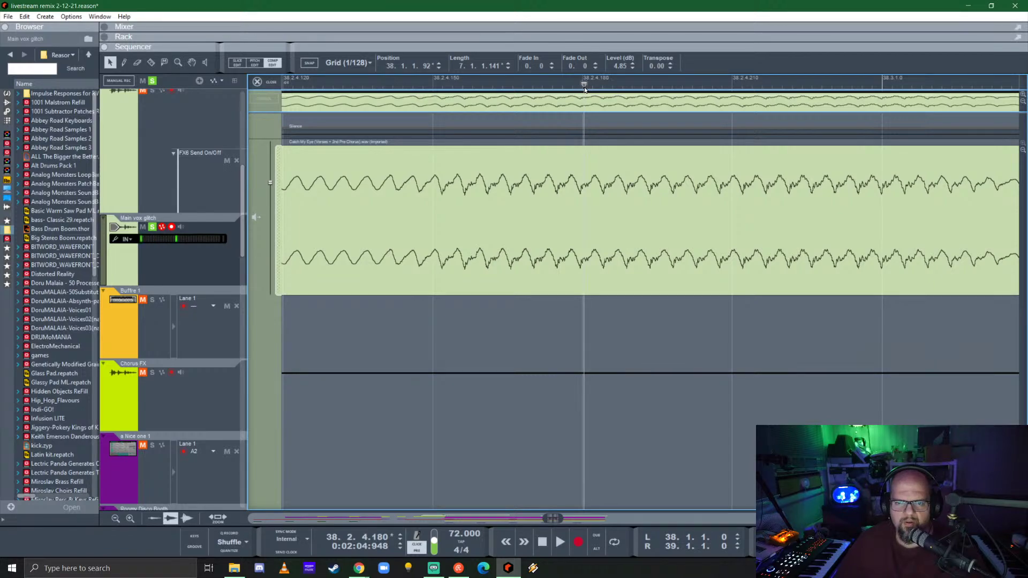
{"action": "left_click_drag", "start_coordinate": [584, 88], "coordinate": [576, 90]}
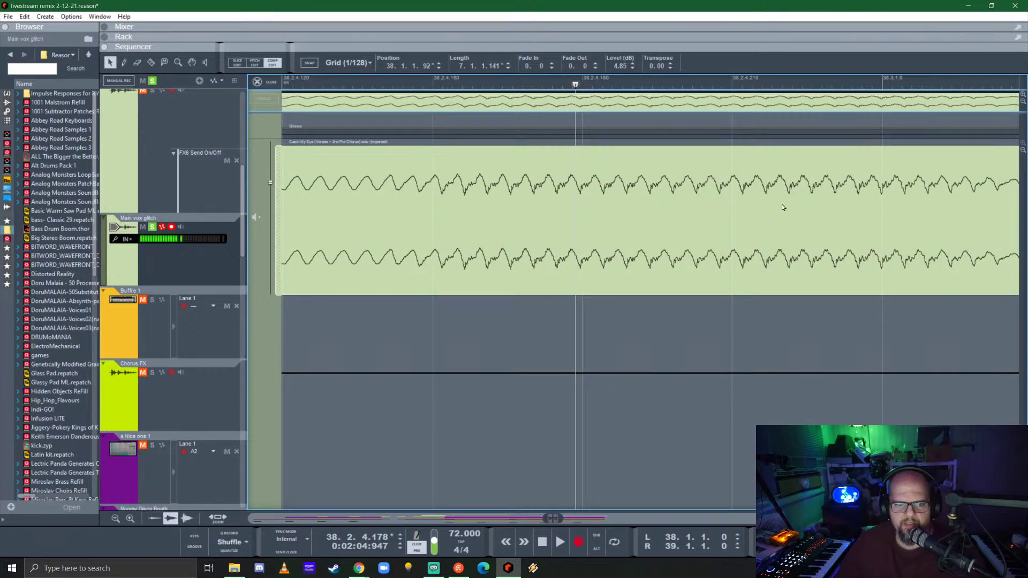
- Set the clip color of the vocal comp recording to Dark Green
{"action": "right_click", "coordinate": [605, 195]}
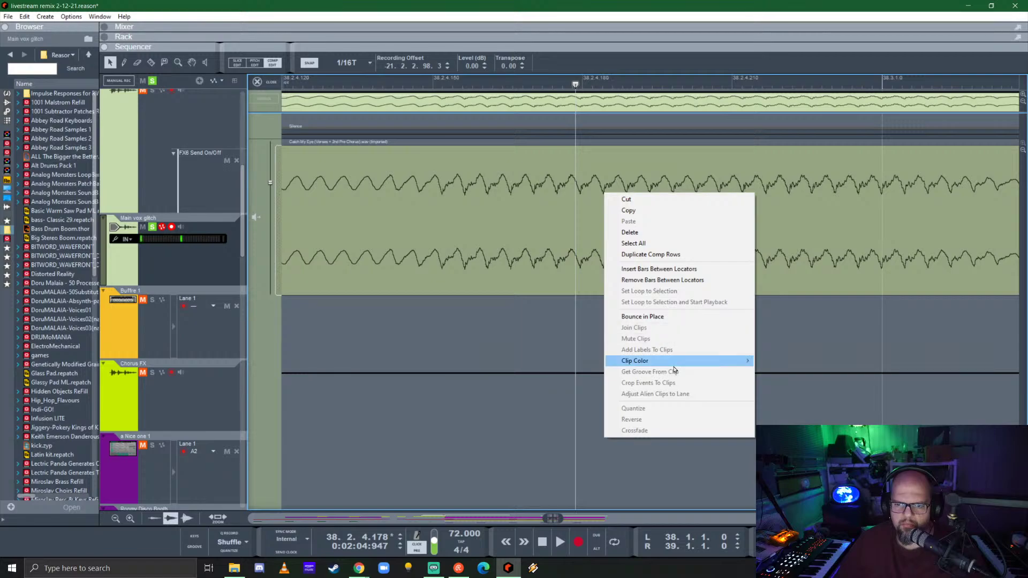
{"action": "mouse_move", "coordinate": [674, 367]}
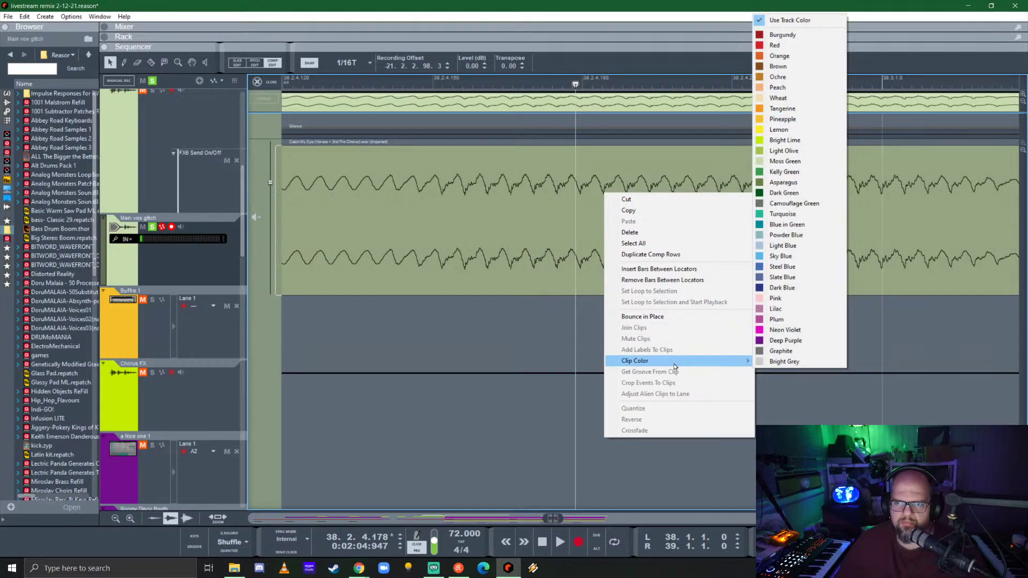
{"action": "left_click", "coordinate": [788, 193]}
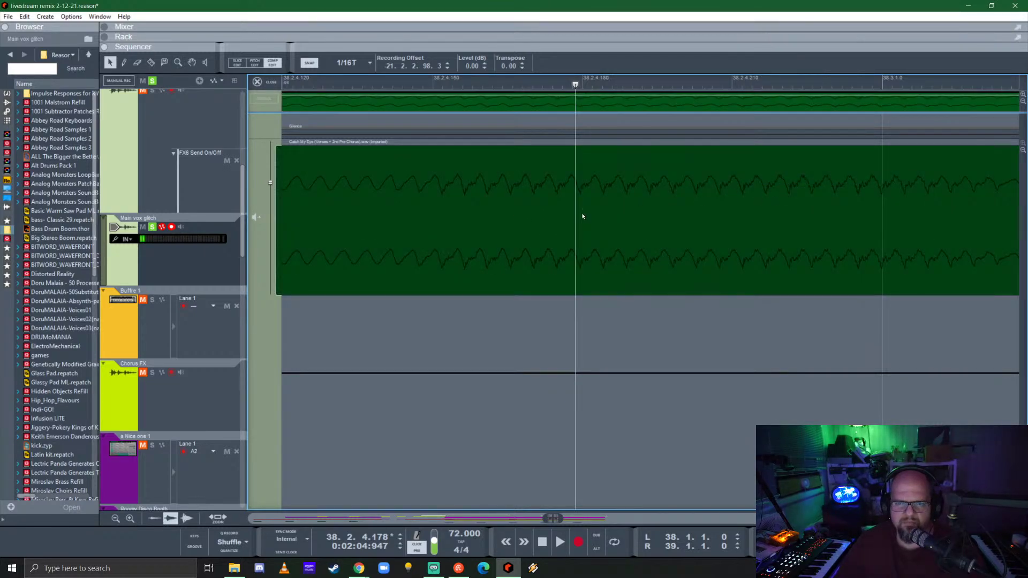
- With snapping off, cut the comp at 38.2.4.178 using the Razor tool, close comp edit mode and inspect that spot in the arrangement
{"action": "key", "text": "r"}
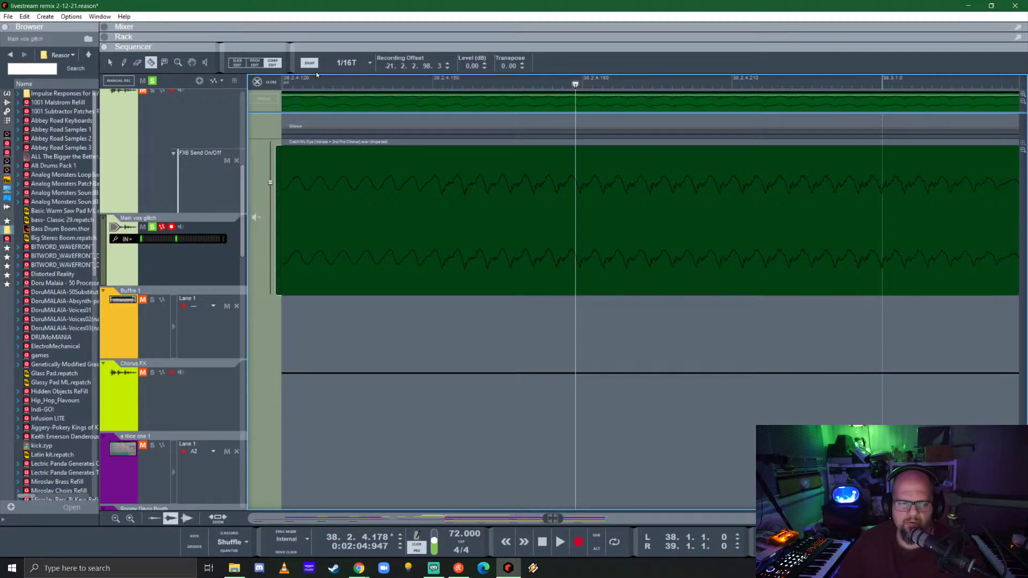
{"action": "left_click", "coordinate": [578, 182]}
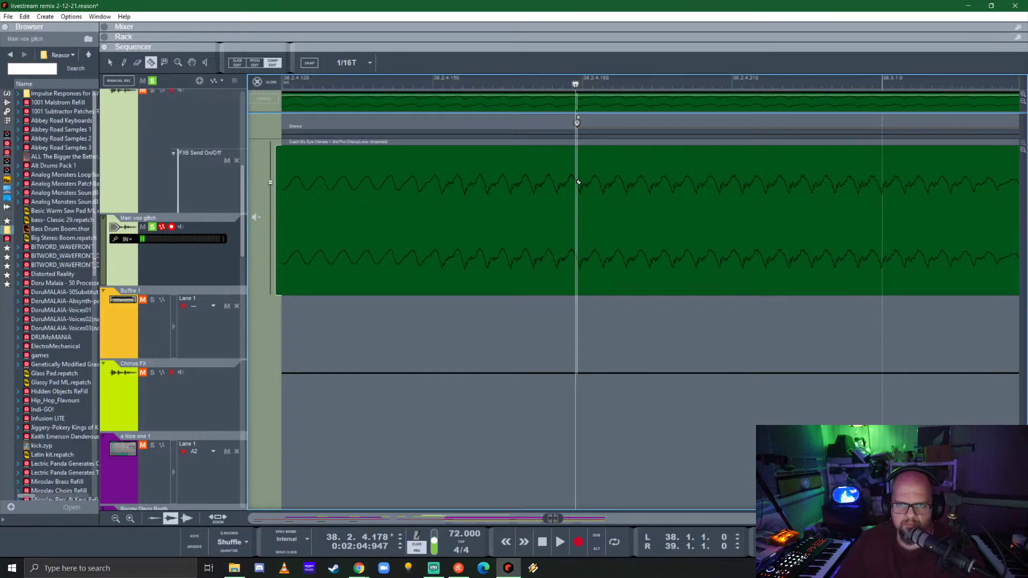
{"action": "key", "text": "q"}
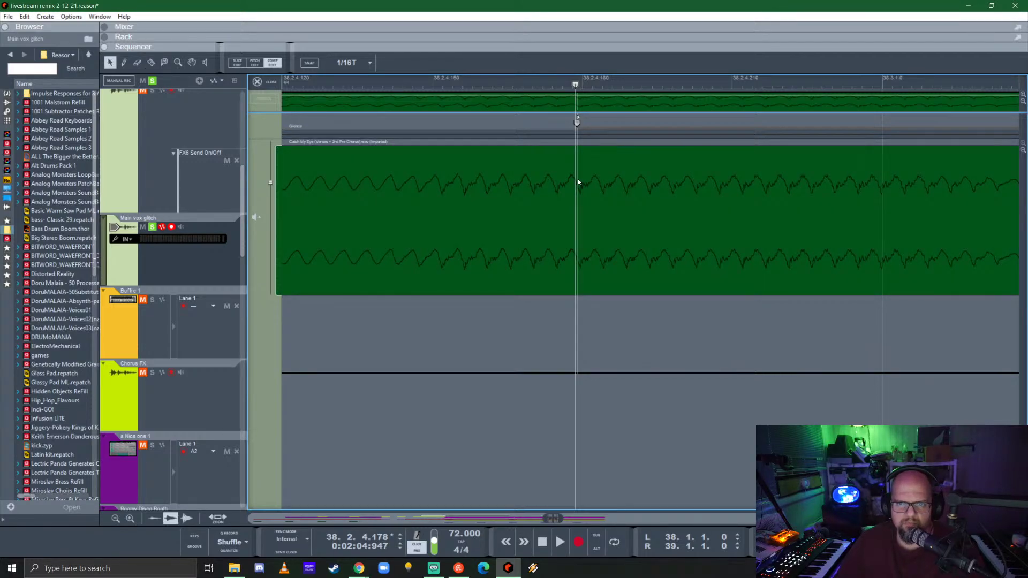
{"action": "left_click", "coordinate": [258, 82]}
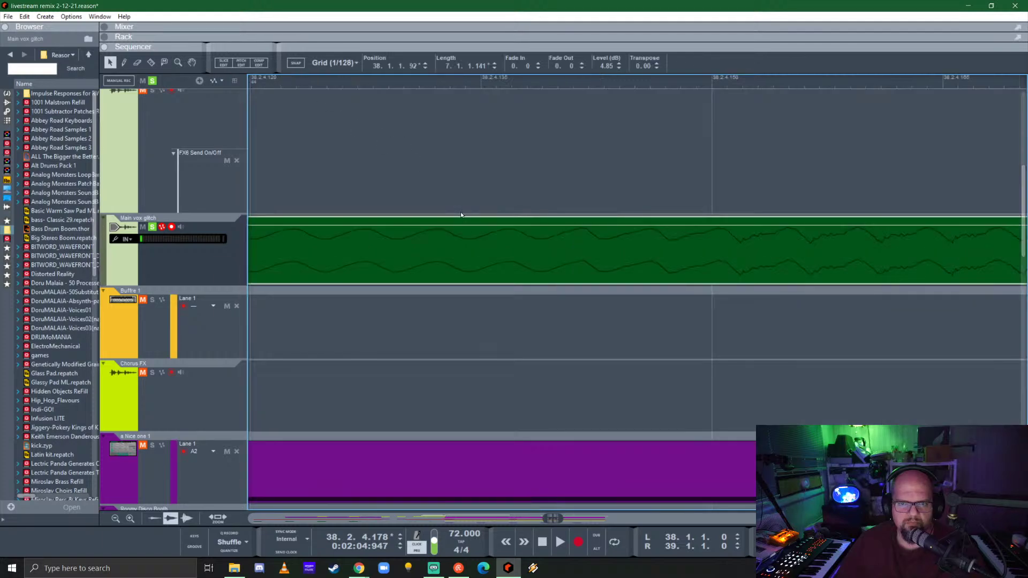
{"action": "scroll", "coordinate": [621, 239], "scroll_direction": "down", "scroll_amount": 3}
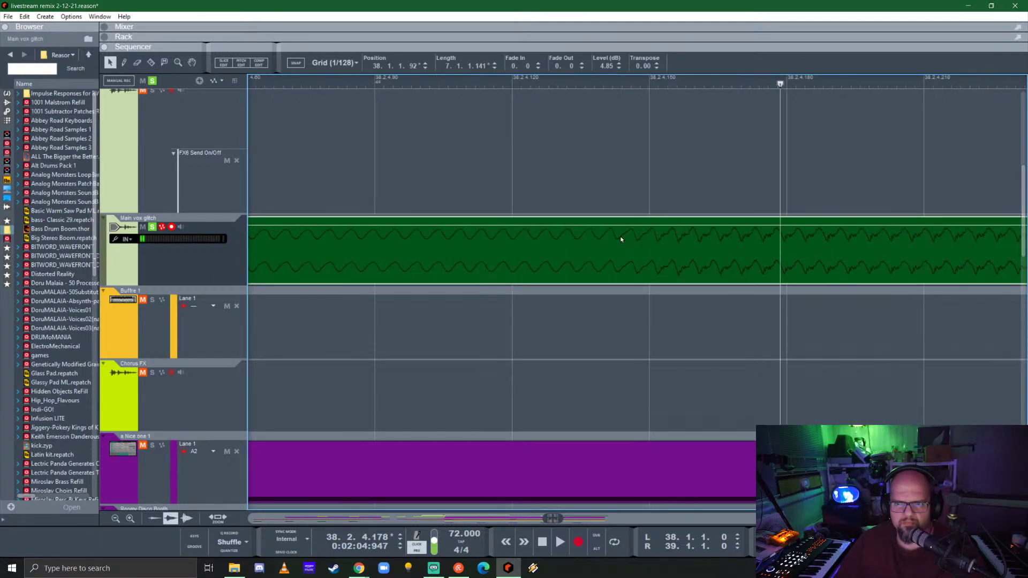
{"action": "scroll", "coordinate": [858, 250], "scroll_direction": "up", "scroll_amount": 3}
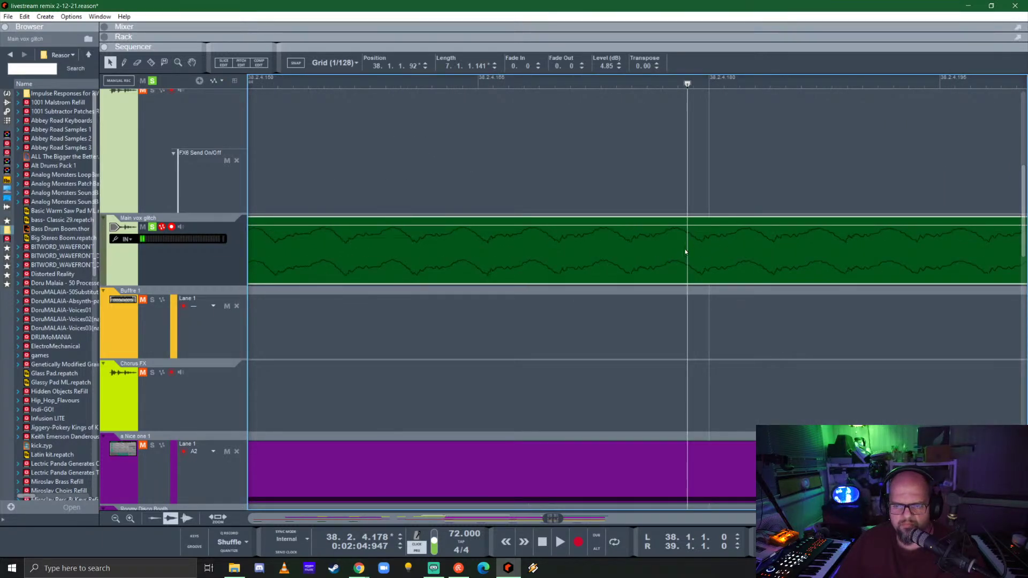
- Cut the dark green vocal clip at 38.2.4.178 with the Razor tool and move the remainder to 39.3.2.176
{"action": "key", "text": "r"}
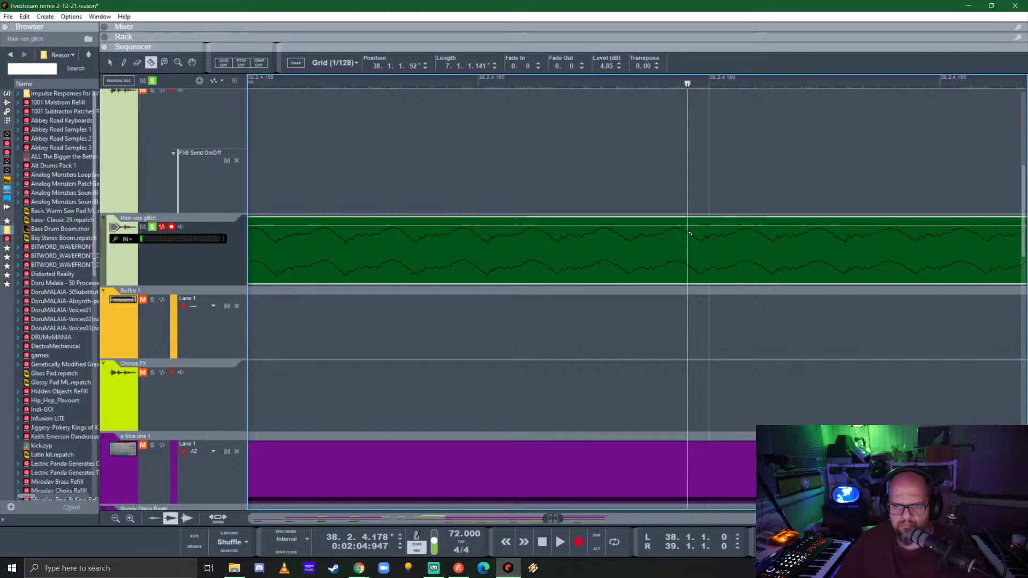
{"action": "left_click", "coordinate": [689, 233]}
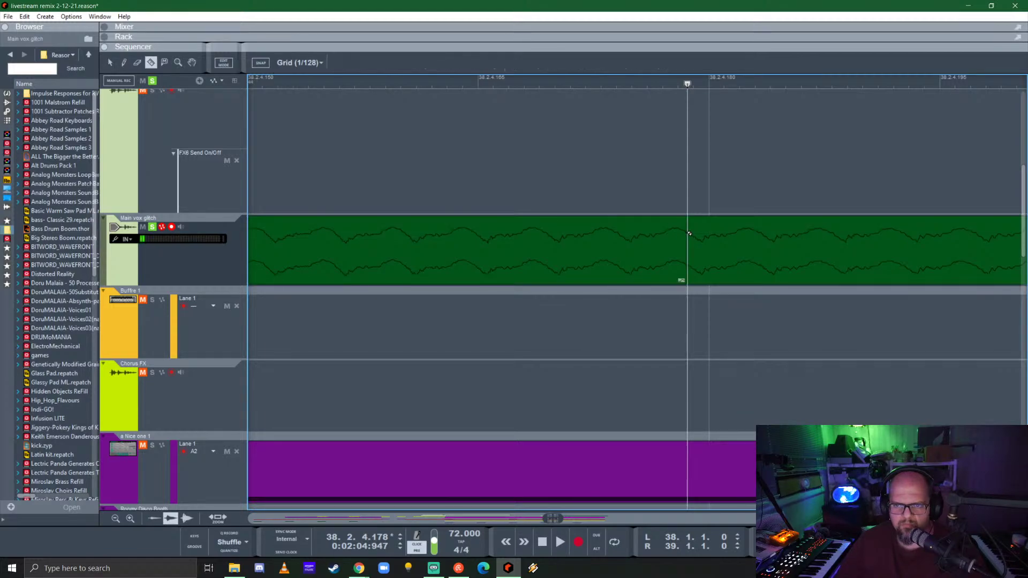
{"action": "key", "text": "q"}
{"action": "scroll", "coordinate": [610, 258], "scroll_direction": "down", "scroll_amount": 3}
{"action": "scroll", "coordinate": [593, 256], "scroll_direction": "down", "scroll_amount": 5}
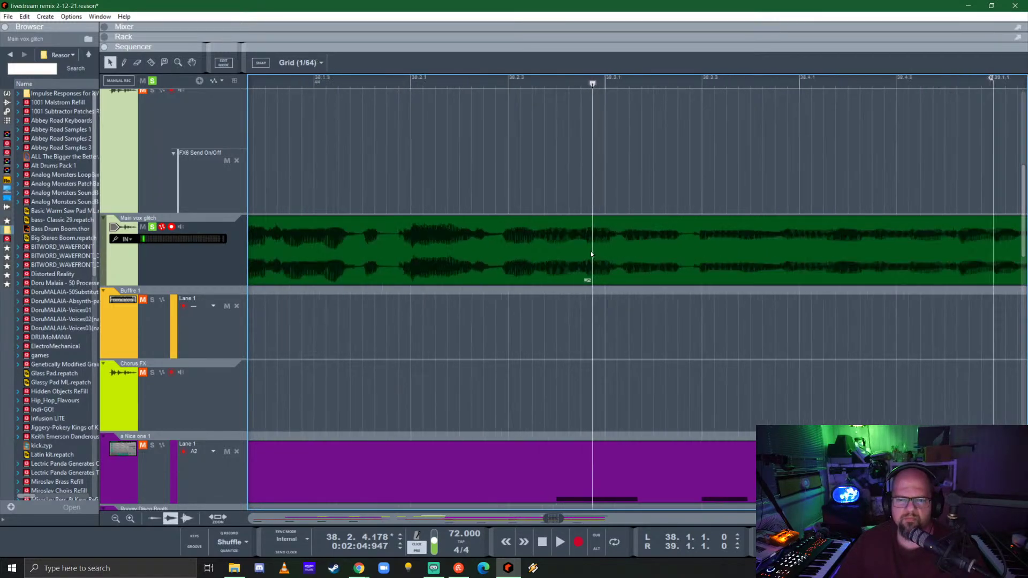
{"action": "scroll", "coordinate": [542, 238], "scroll_direction": "right", "scroll_amount": 3}
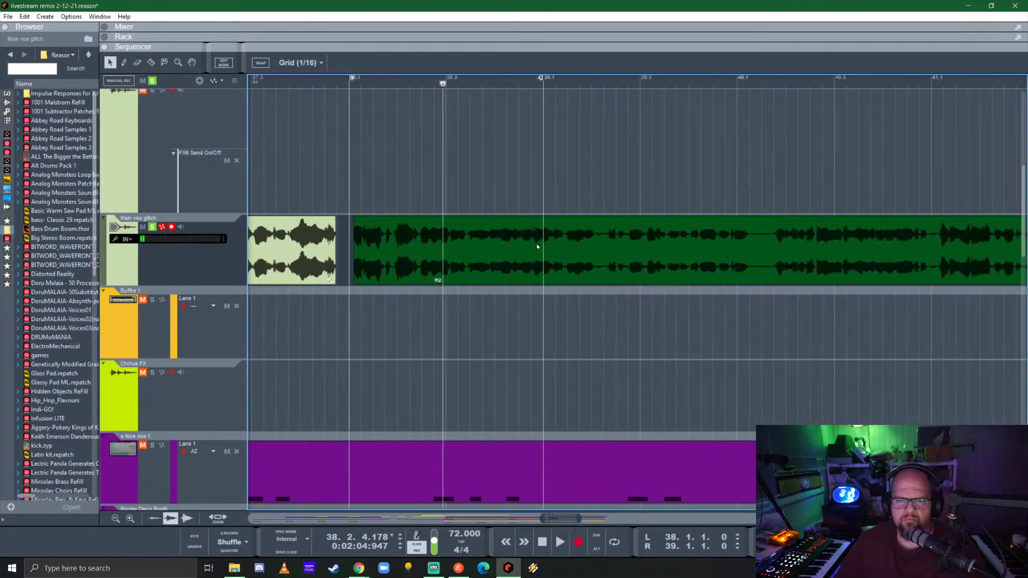
{"action": "left_click_drag", "start_coordinate": [556, 250], "coordinate": [775, 250]}
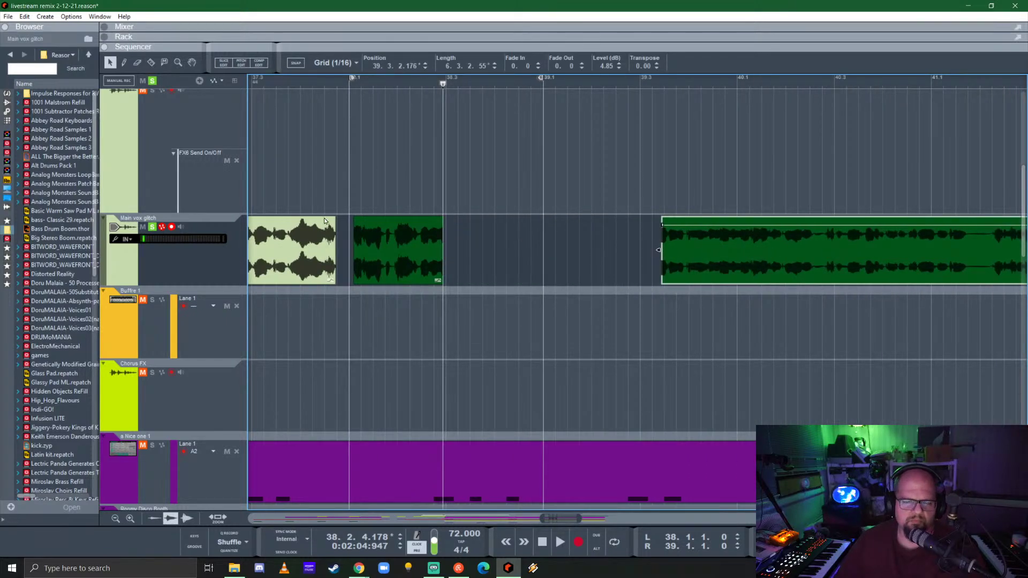
- Move the short vocal clip to 38.1.1.12 and play it from the start of bar 38
{"action": "scroll", "coordinate": [340, 196], "scroll_direction": "left", "scroll_amount": 3}
{"action": "scroll", "coordinate": [607, 173], "scroll_direction": "up", "scroll_amount": 2}
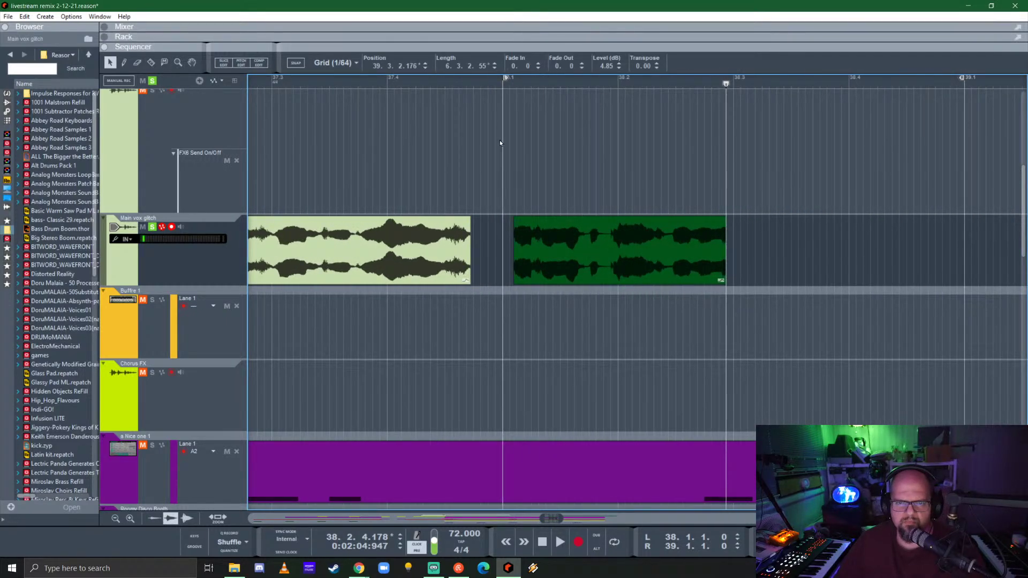
{"action": "left_click", "coordinate": [504, 88]}
{"action": "left_click_drag", "start_coordinate": [566, 233], "coordinate": [557, 234]}
{"action": "key", "text": "space"}
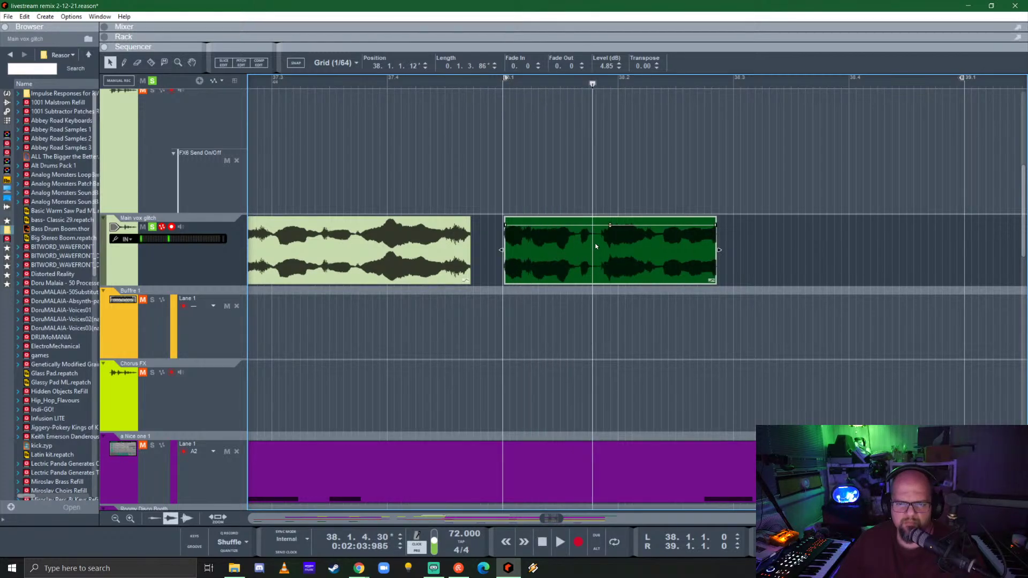
- Cut the short clip in the silent gap shortly after 38.1.4 and move its second half to 38.3.1.11
{"action": "scroll", "coordinate": [613, 250], "scroll_direction": "up", "scroll_amount": 3}
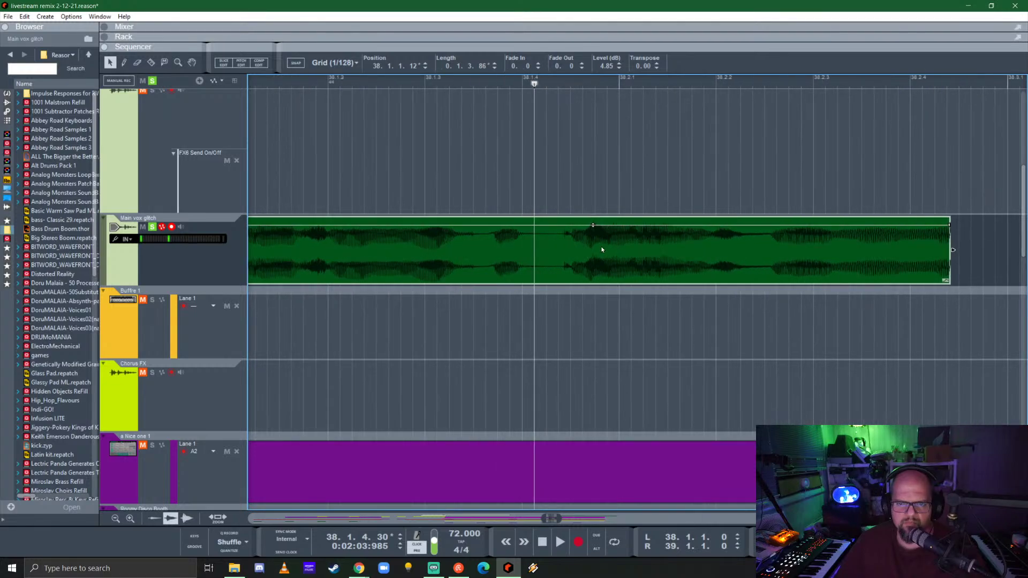
{"action": "key", "text": "r"}
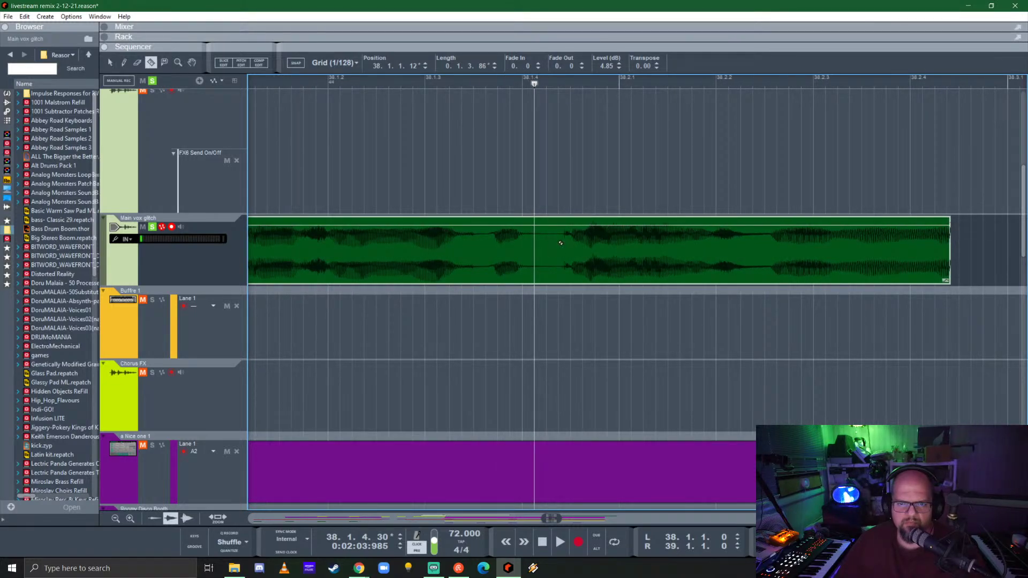
{"action": "left_click", "coordinate": [559, 243]}
{"action": "key", "text": "q"}
{"action": "left_click_drag", "start_coordinate": [608, 245], "coordinate": [735, 252]}
{"action": "scroll", "coordinate": [604, 248], "scroll_direction": "down", "scroll_amount": 2}
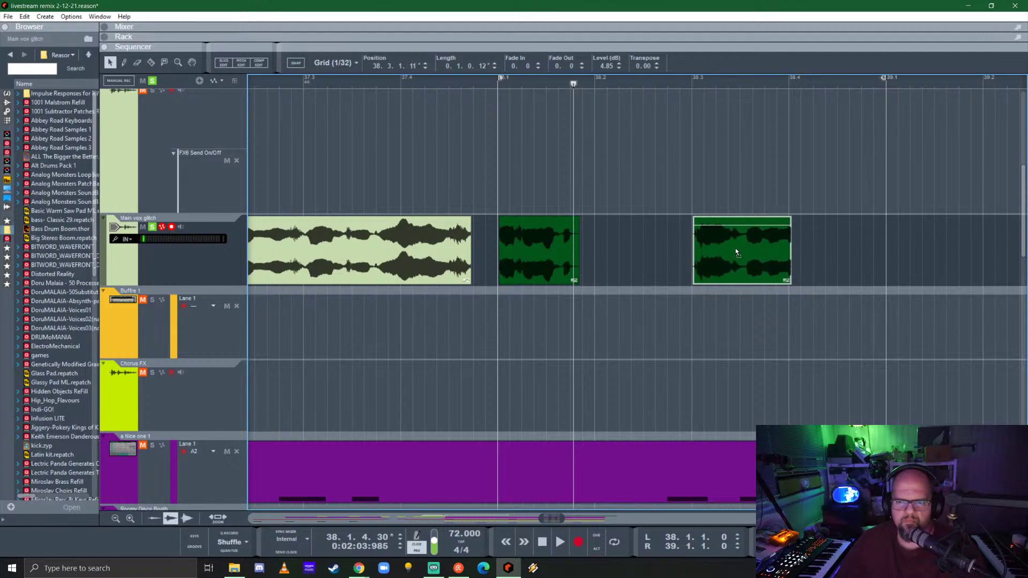
- Time-stretch the first half's end to meet the second half, giving it a length of 0.1.3.220, and audition it
{"action": "left_click", "coordinate": [555, 249]}
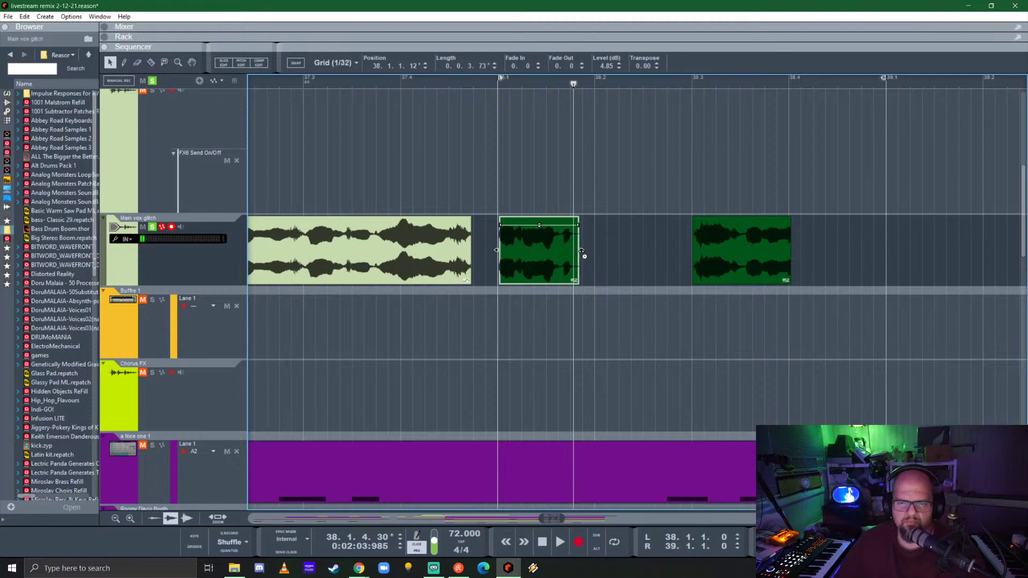
{"action": "left_click_drag", "start_coordinate": [581, 252], "coordinate": [693, 252]}
{"action": "left_click", "coordinate": [500, 88]}
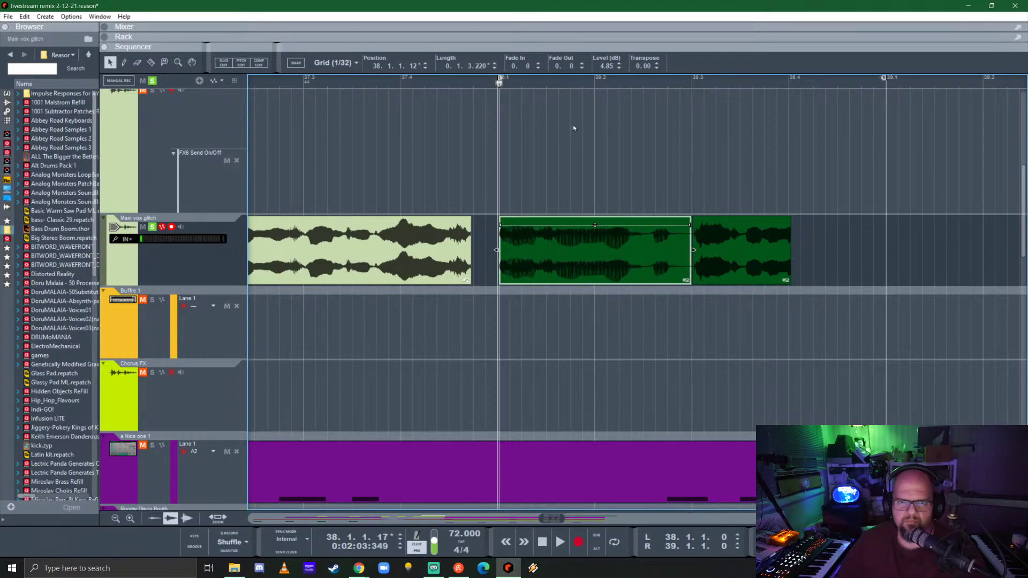
{"action": "key", "text": "space"}
{"action": "key", "text": "space"}
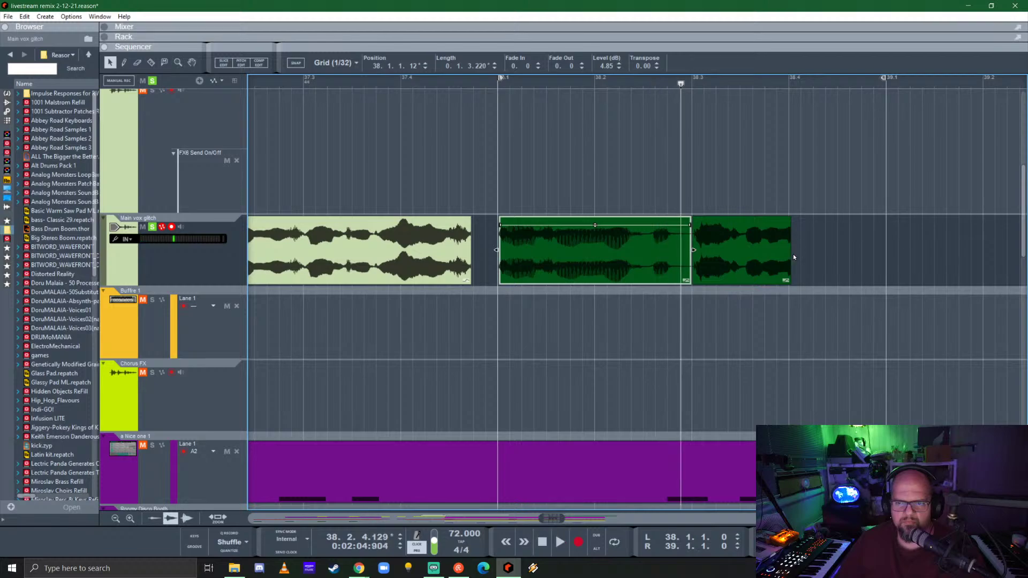
- Time-stretch the second half's end to bar 39, giving it a length of 0.1.3.225, and play it
{"action": "left_click", "coordinate": [788, 257]}
{"action": "left_click_drag", "start_coordinate": [794, 252], "coordinate": [889, 248]}
{"action": "key", "text": "space"}
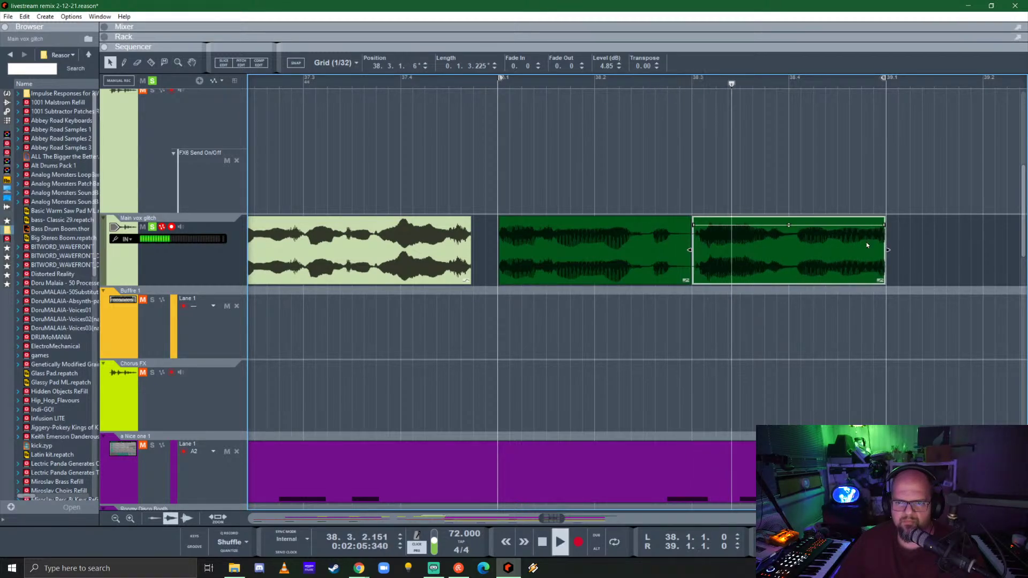
{"action": "key", "text": "space"}
{"action": "scroll", "coordinate": [565, 300], "scroll_direction": "down", "scroll_amount": 4}
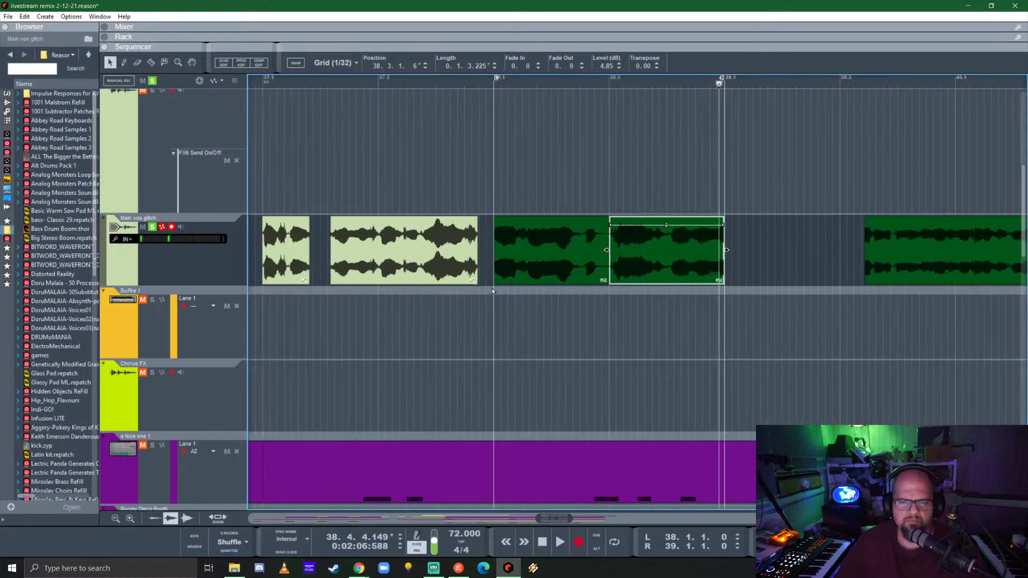
- Set the clip color of the two vocal clips around bar 37 to Dark Green
{"action": "left_click", "coordinate": [429, 259]}
{"action": "right_click", "coordinate": [430, 259]}
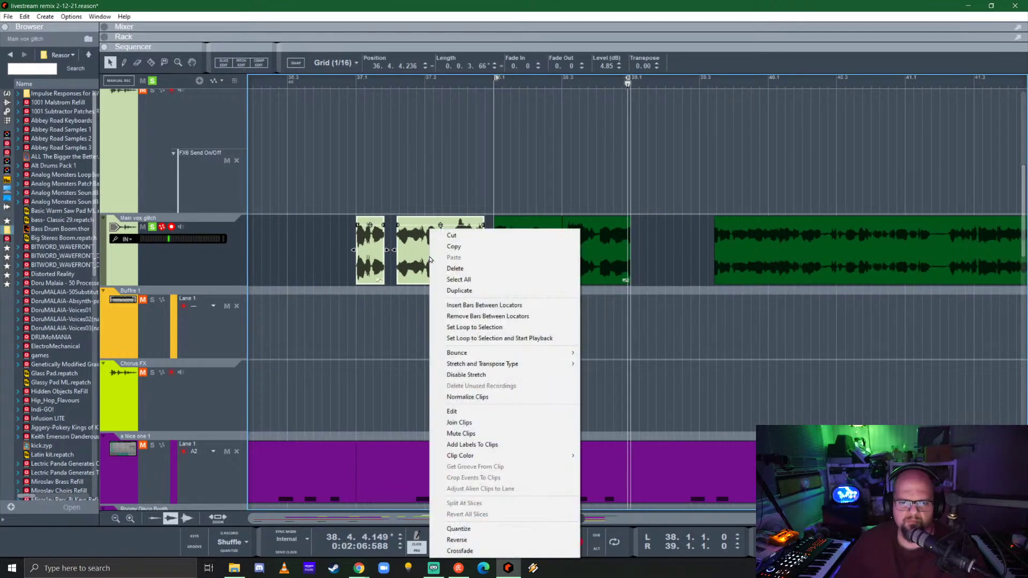
{"action": "mouse_move", "coordinate": [515, 456]}
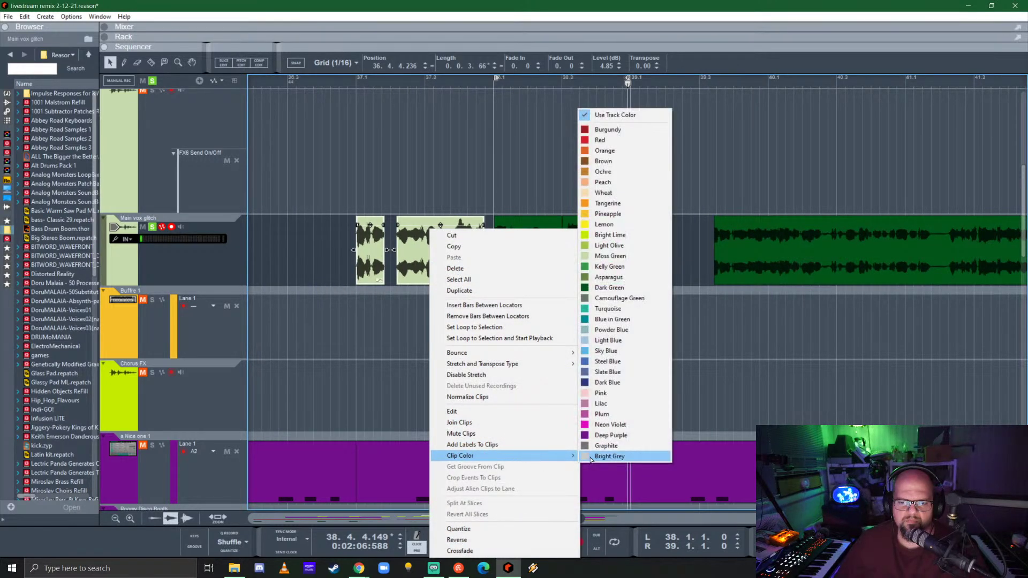
{"action": "left_click", "coordinate": [624, 279]}
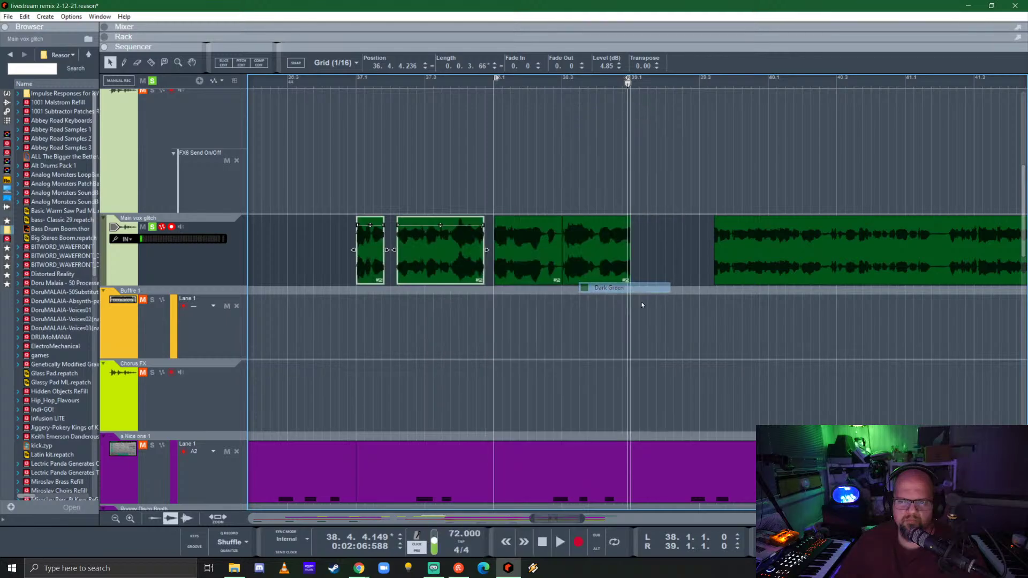
- Play the edited vocal clips from the start of bar 37 up to bar 39
{"action": "left_click", "coordinate": [356, 83]}
{"action": "key", "text": "space"}
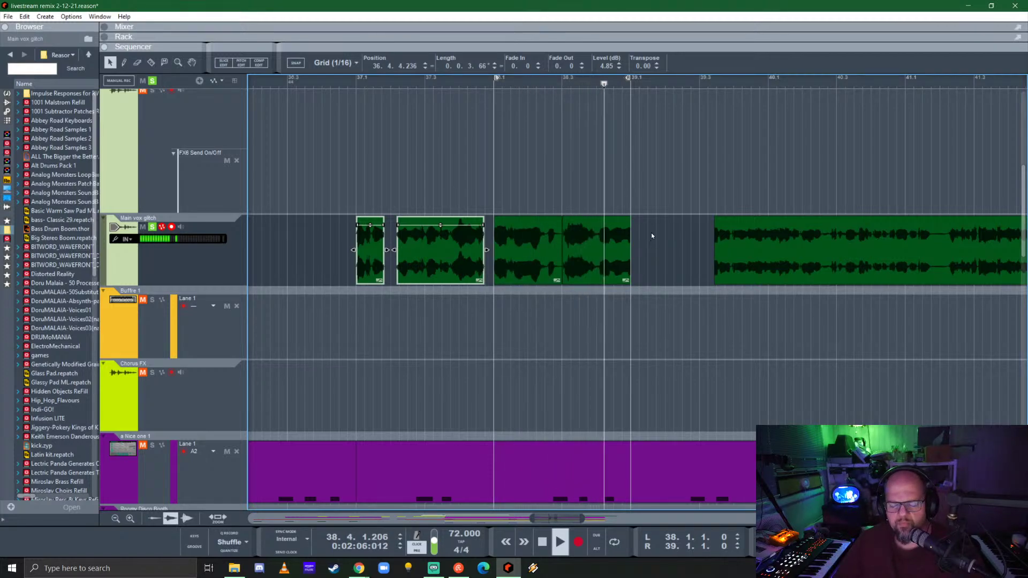
{"action": "key", "text": "space"}
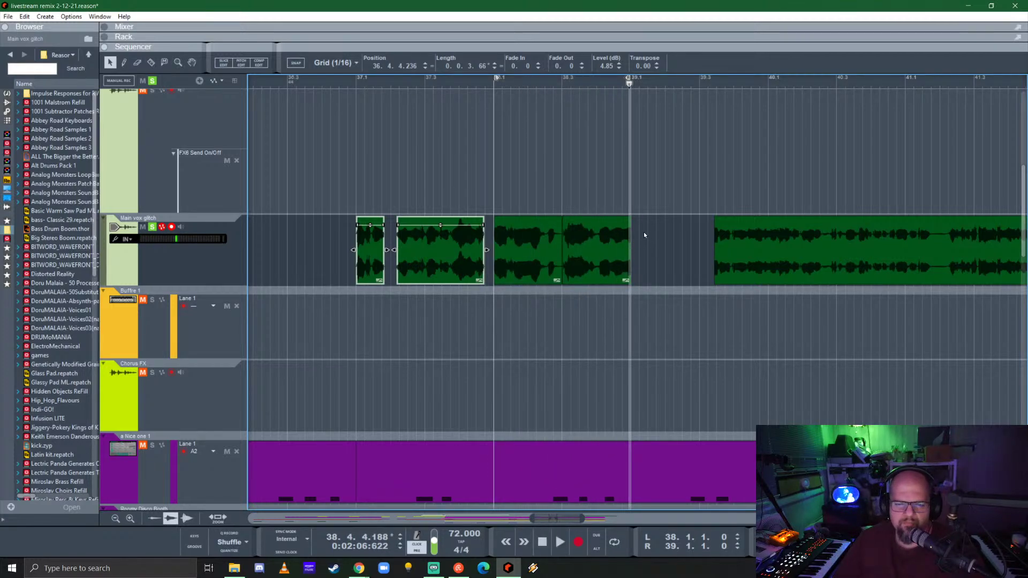
- Look over the remaining long vocal clip and play a short section from early in bar 42 to find the phrase boundary
{"action": "scroll", "coordinate": [664, 276], "scroll_direction": "down", "scroll_amount": 2}
{"action": "scroll", "coordinate": [591, 243], "scroll_direction": "right", "scroll_amount": 3}
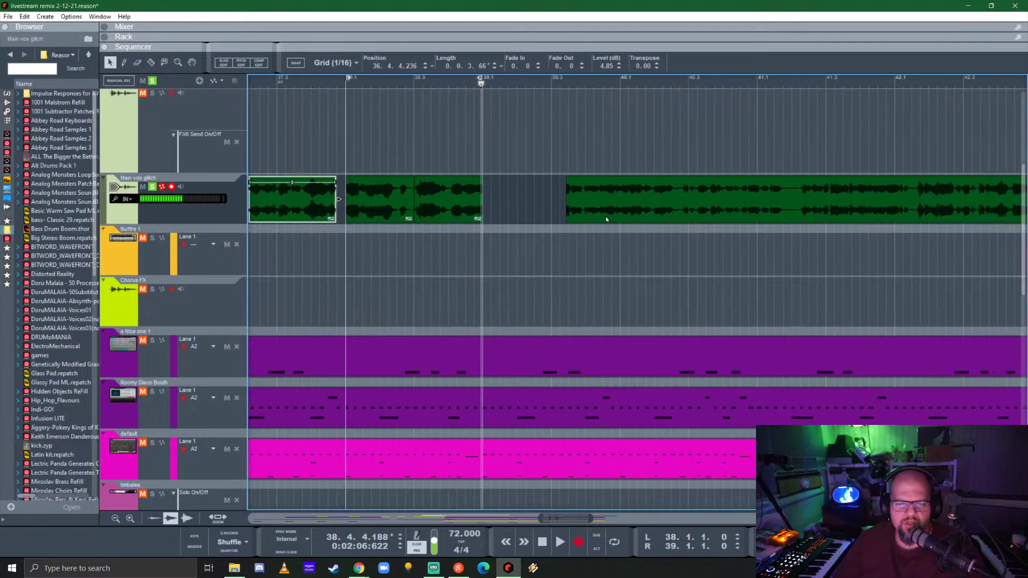
{"action": "scroll", "coordinate": [606, 216], "scroll_direction": "down", "scroll_amount": 2}
{"action": "scroll", "coordinate": [545, 184], "scroll_direction": "right", "scroll_amount": 3}
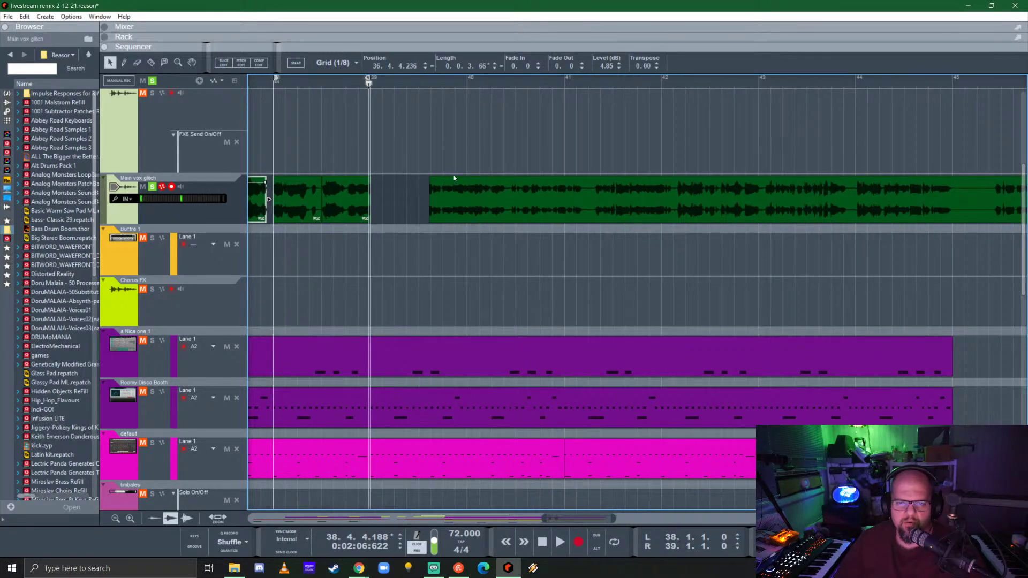
{"action": "scroll", "coordinate": [413, 159], "scroll_direction": "up", "scroll_amount": 2}
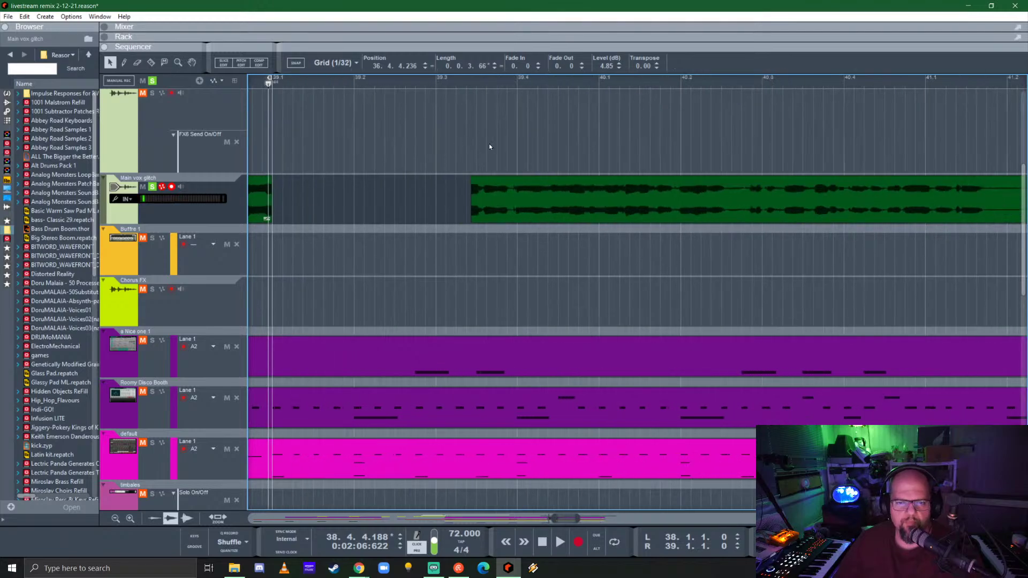
{"action": "scroll", "coordinate": [481, 191], "scroll_direction": "down", "scroll_amount": 2}
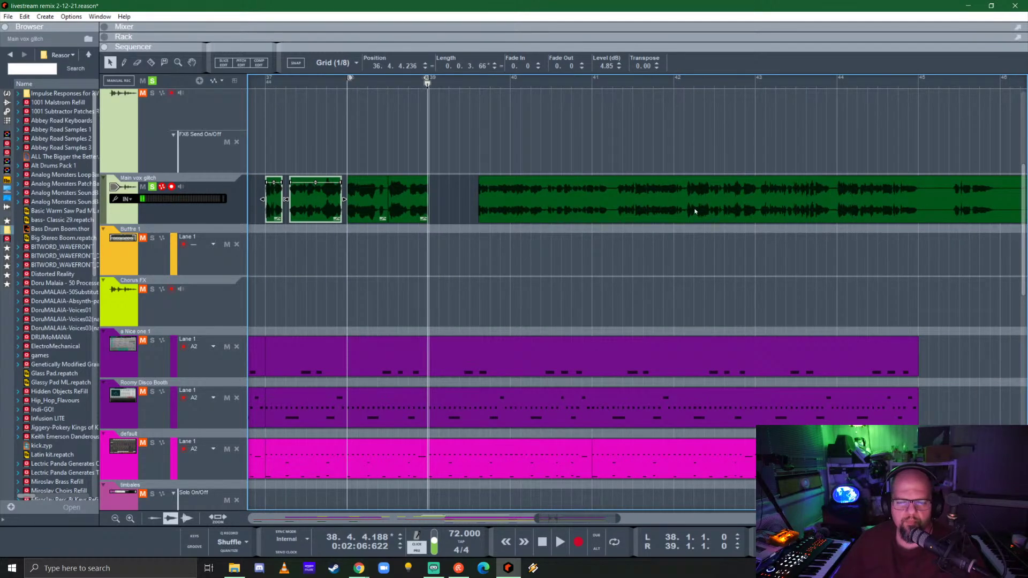
{"action": "left_click", "coordinate": [685, 83]}
{"action": "key", "text": "space"}
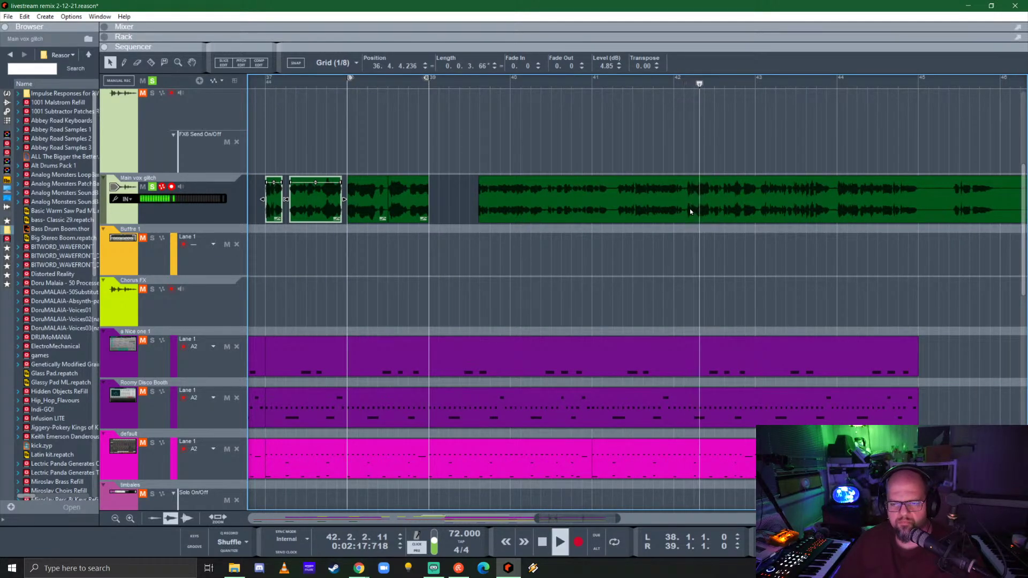
{"action": "key", "text": "space"}
- Cut the long clip in the silence at about 42.1.3.120 and move the part after it to 45.3.1.51
{"action": "scroll", "coordinate": [690, 207], "scroll_direction": "up", "scroll_amount": 5}
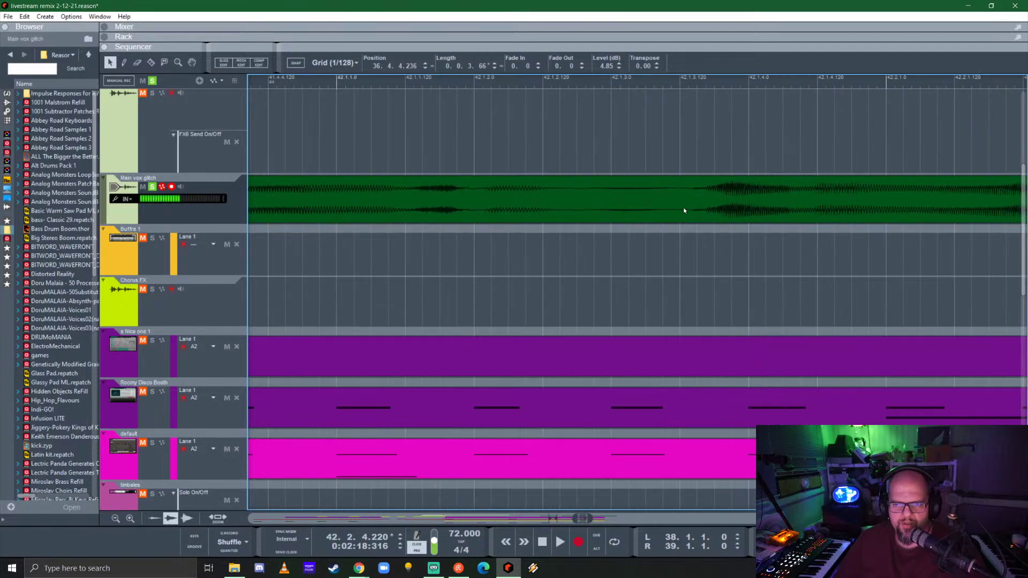
{"action": "left_click", "coordinate": [532, 223]}
{"action": "scroll", "coordinate": [532, 223], "scroll_direction": "down", "scroll_amount": 4}
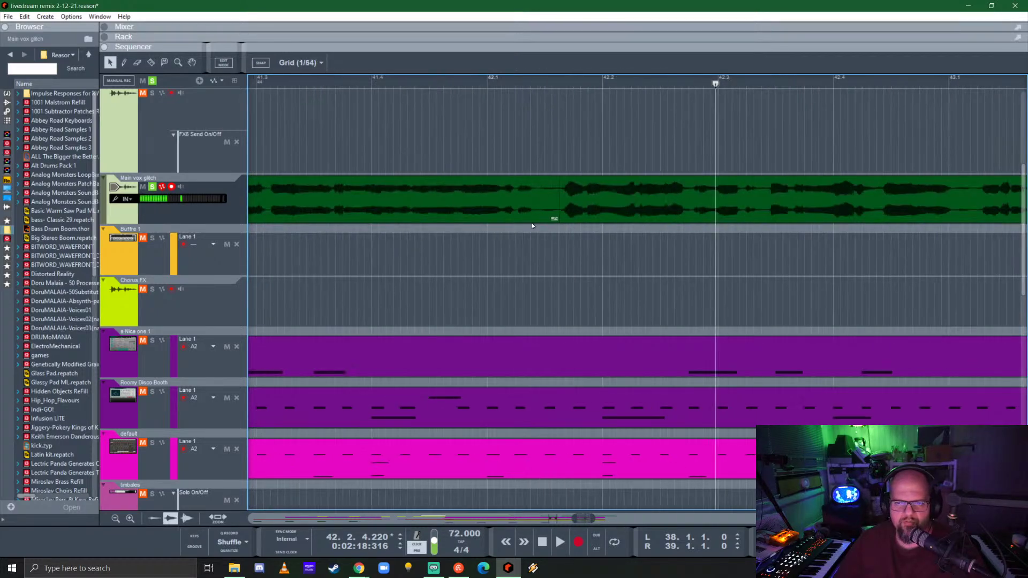
{"action": "scroll", "coordinate": [530, 217], "scroll_direction": "down", "scroll_amount": 3}
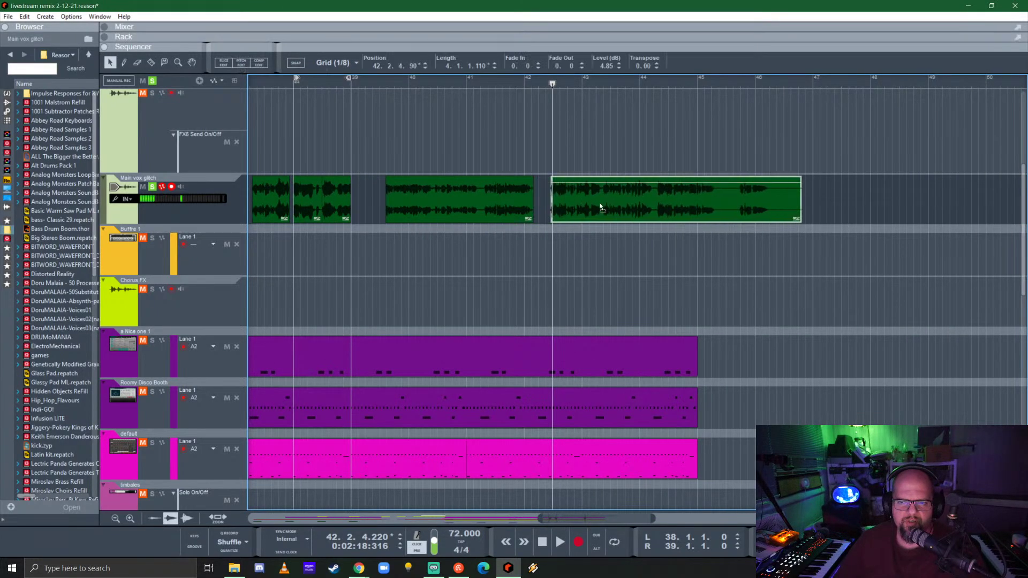
{"action": "left_click_drag", "start_coordinate": [578, 204], "coordinate": [754, 205]}
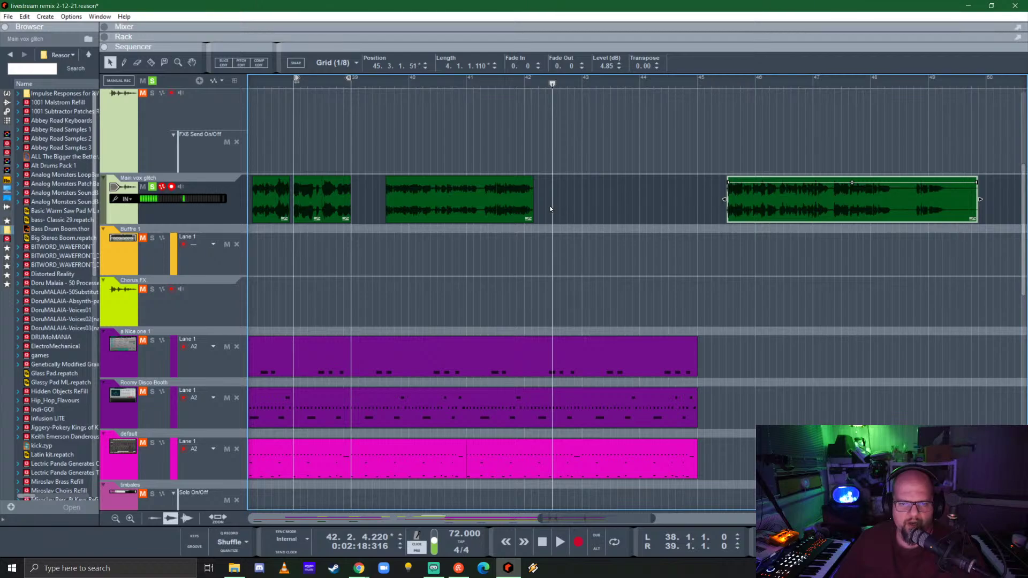
- Move the remaining phrase clip back to 39.1.1.99 and audition it from the start of bar 39
{"action": "scroll", "coordinate": [550, 209], "scroll_direction": "left", "scroll_amount": 4}
{"action": "left_click_drag", "start_coordinate": [644, 201], "coordinate": [609, 198]}
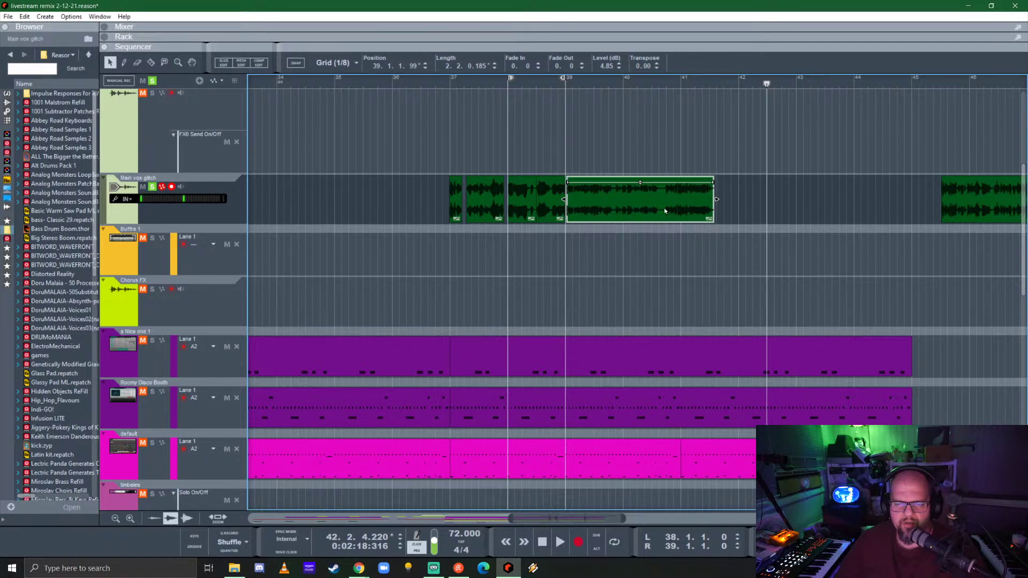
{"action": "left_click", "coordinate": [566, 86]}
{"action": "key", "text": "space"}
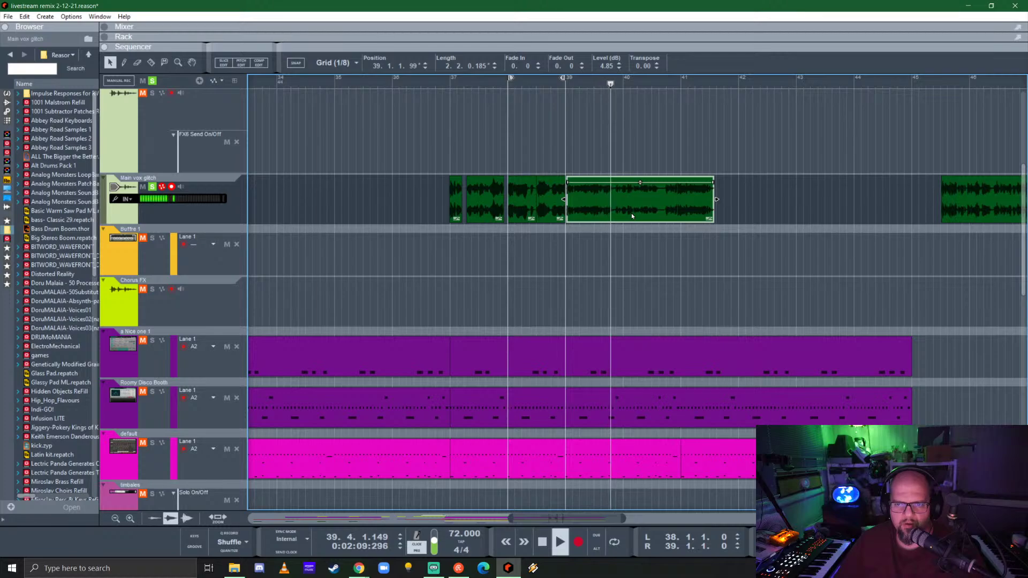
{"action": "key", "text": "space"}
- Cut the bar 39 phrase in the quiet gap just before 39.4.2.223 with the Razor tool and play on from there
{"action": "scroll", "coordinate": [614, 203], "scroll_direction": "up", "scroll_amount": 10}
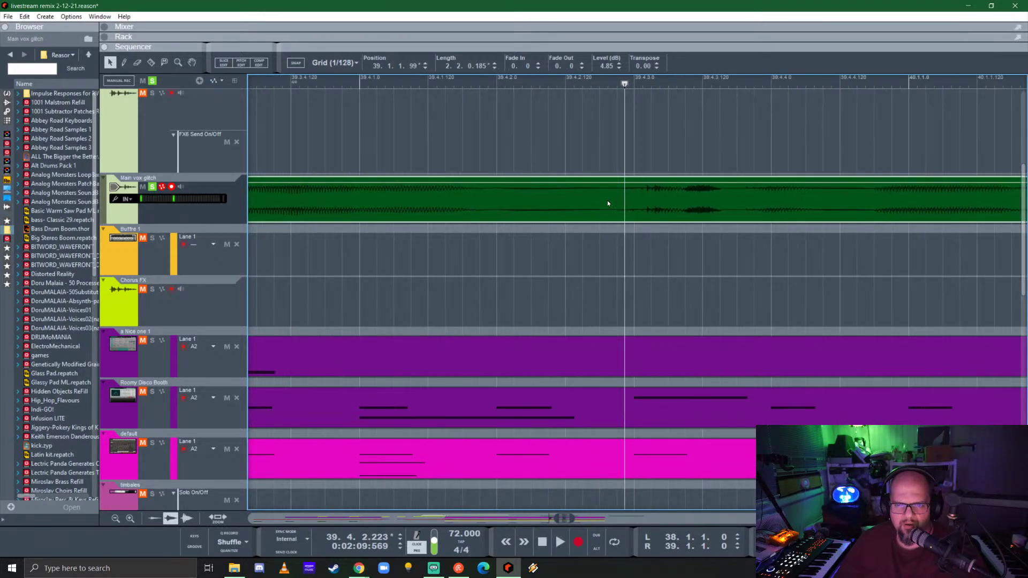
{"action": "key", "text": "r"}
{"action": "left_click", "coordinate": [614, 194]}
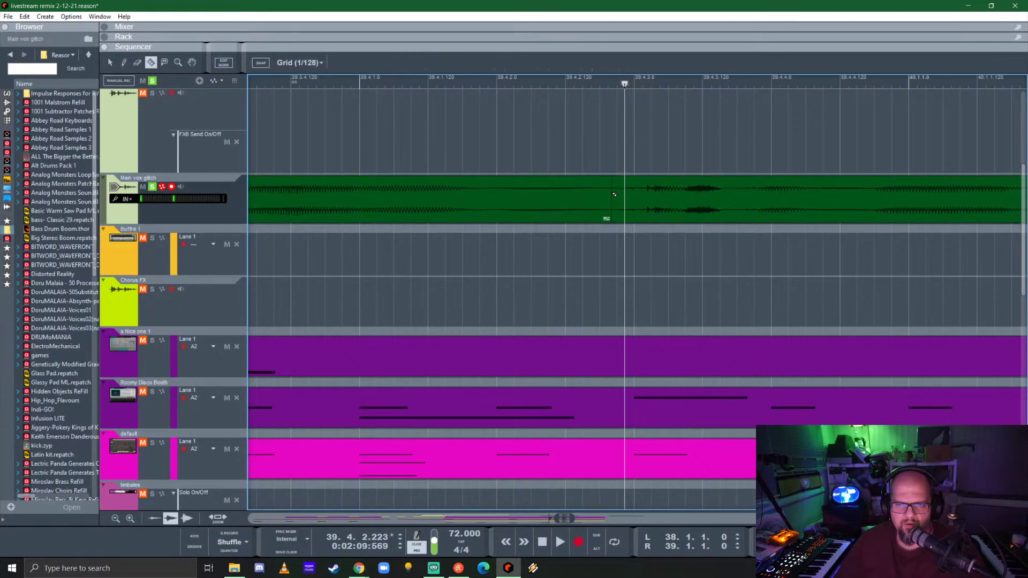
{"action": "key", "text": "q"}
{"action": "scroll", "coordinate": [576, 183], "scroll_direction": "down", "scroll_amount": 10}
{"action": "scroll", "coordinate": [577, 185], "scroll_direction": "down", "scroll_amount": 3}
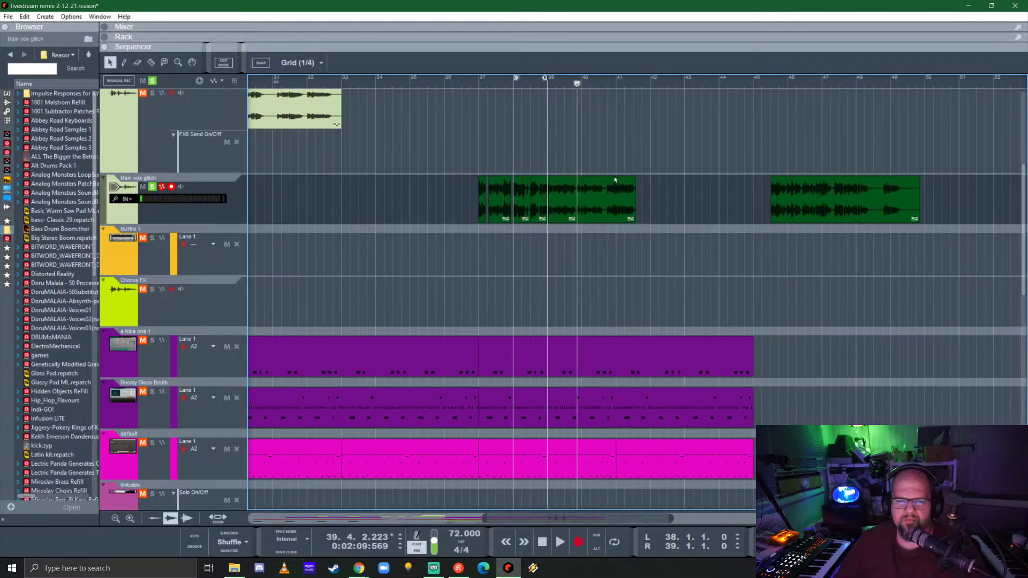
{"action": "key", "text": "space"}
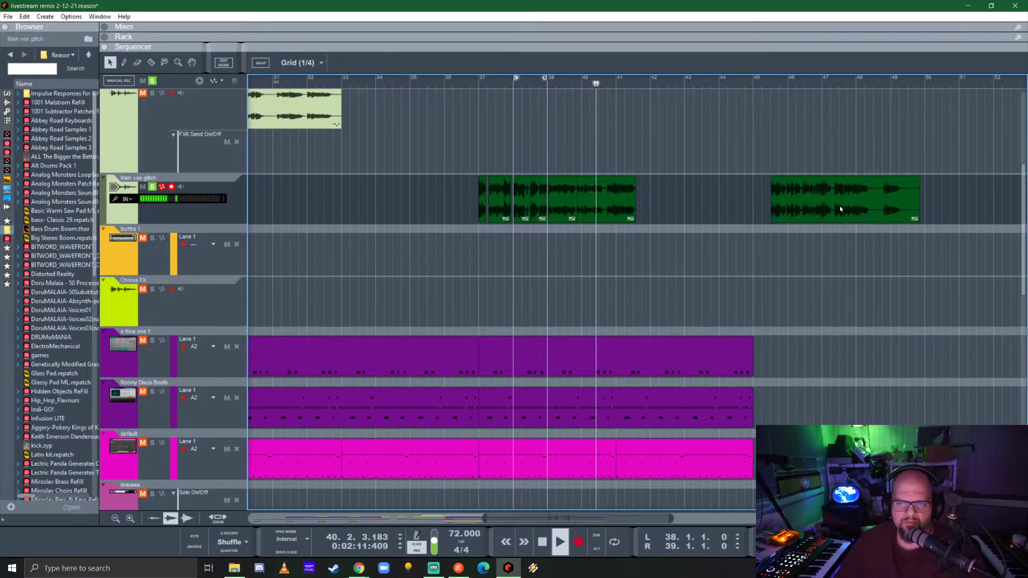
- Move the last vocal clip to 46.4.3.106 and the part after the bar 39 cut to about 44.2
{"action": "left_click_drag", "start_coordinate": [787, 205], "coordinate": [834, 204]}
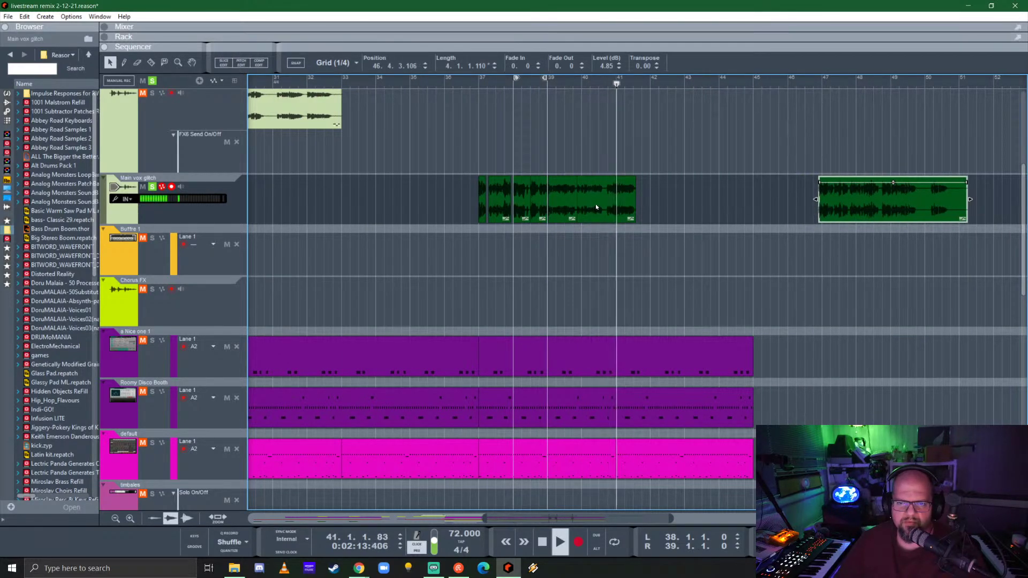
{"action": "key", "text": "space"}
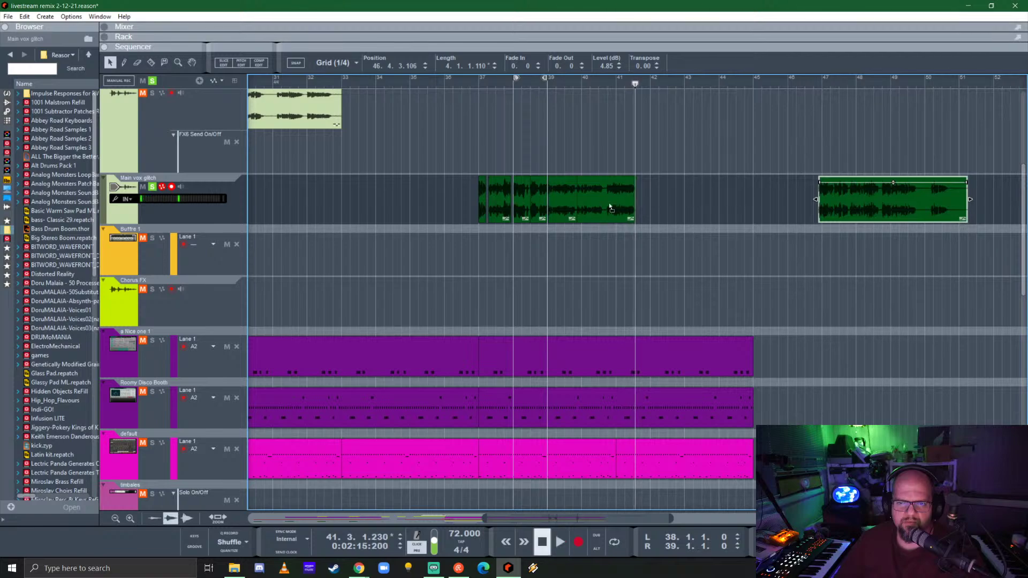
{"action": "left_click_drag", "start_coordinate": [596, 203], "coordinate": [754, 209]}
- Stretch the short bar 39 vocal clip to a length of 1.3.3.161 and audition it from bar 39
{"action": "left_click", "coordinate": [554, 204]}
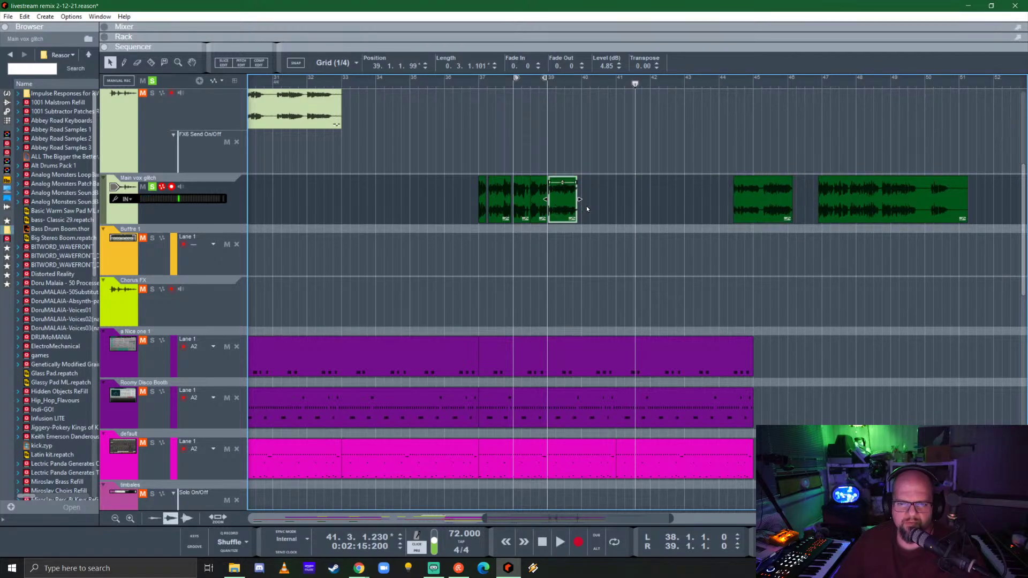
{"action": "left_click_drag", "start_coordinate": [579, 199], "coordinate": [618, 205]}
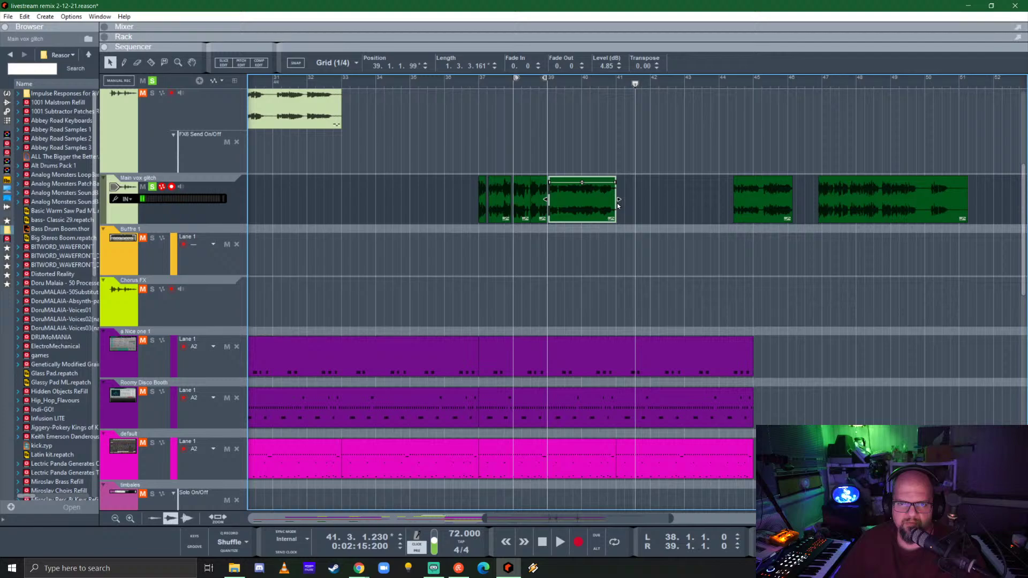
{"action": "left_click", "coordinate": [551, 88]}
{"action": "key", "text": "space"}
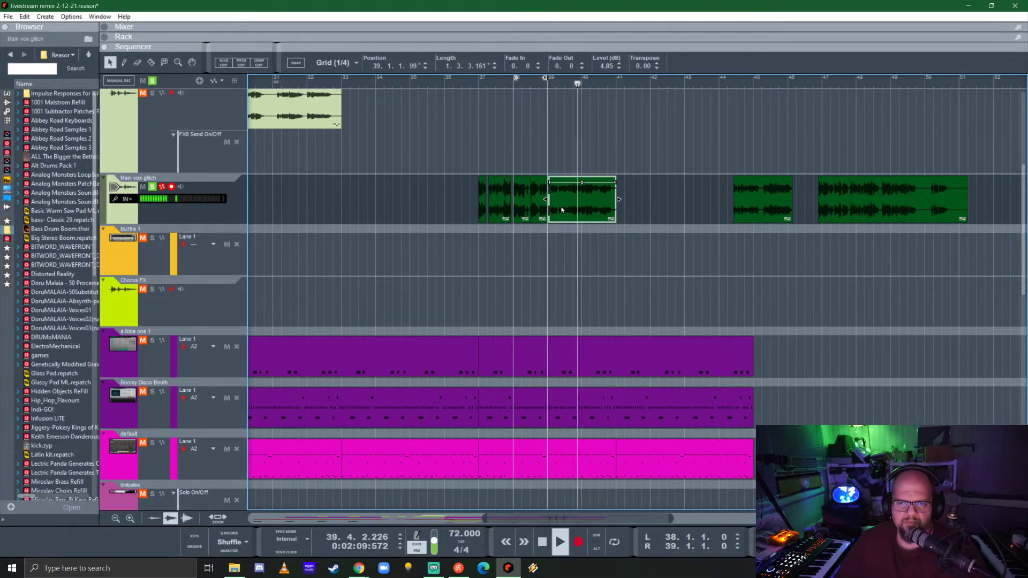
- Give the stretched bar 39 vocal clip a short fade-in of 0.47 and stop playback
{"action": "scroll", "coordinate": [561, 209], "scroll_direction": "up", "scroll_amount": 5}
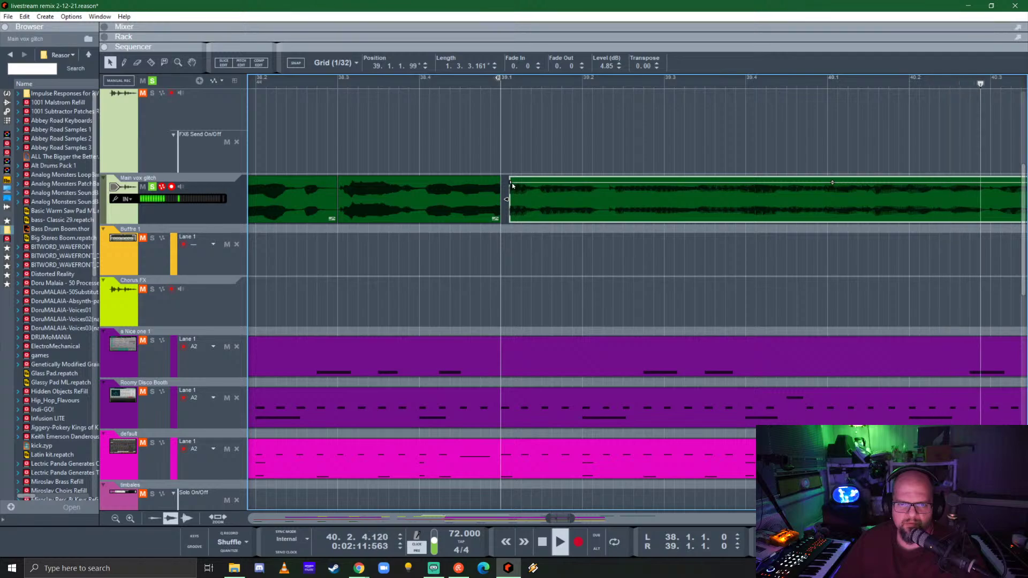
{"action": "left_click_drag", "start_coordinate": [512, 184], "coordinate": [513, 183]}
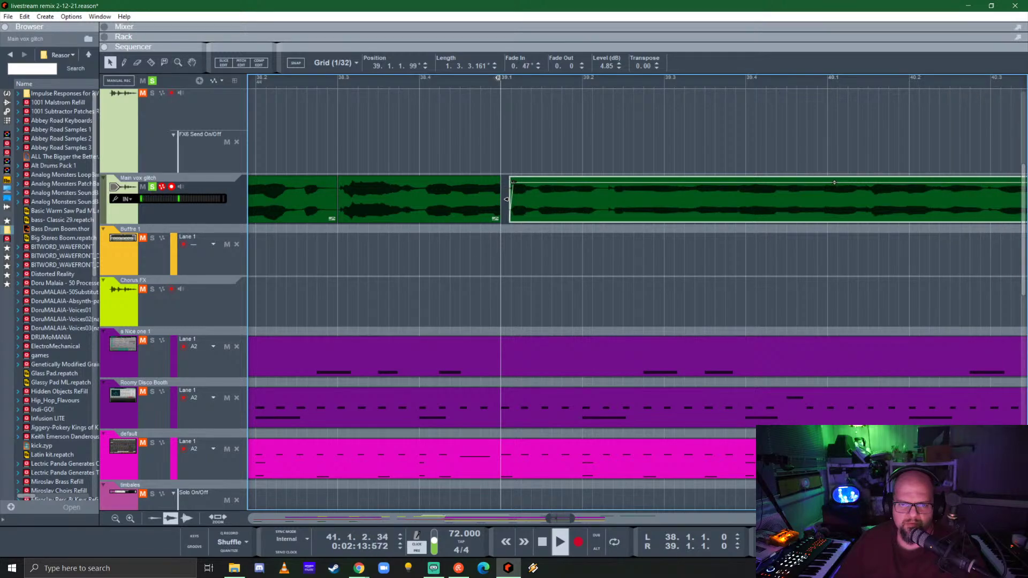
{"action": "key", "text": "space"}
- Audition the join into bar 39 and extend the end of the preceding vocal clip to a length of 0.2.0.38
{"action": "left_click", "coordinate": [493, 188]}
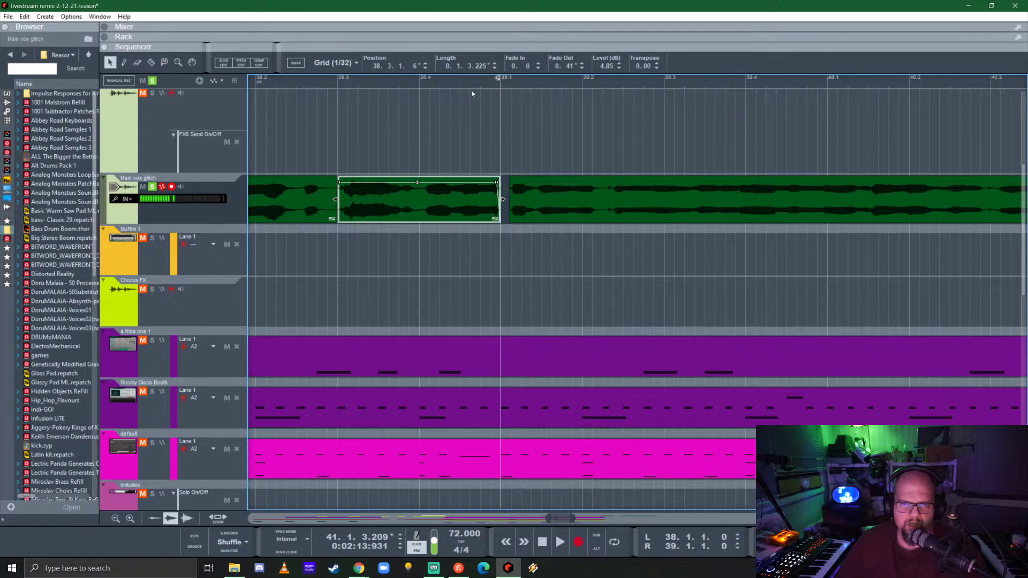
{"action": "left_click", "coordinate": [396, 81]}
{"action": "key", "text": "space"}
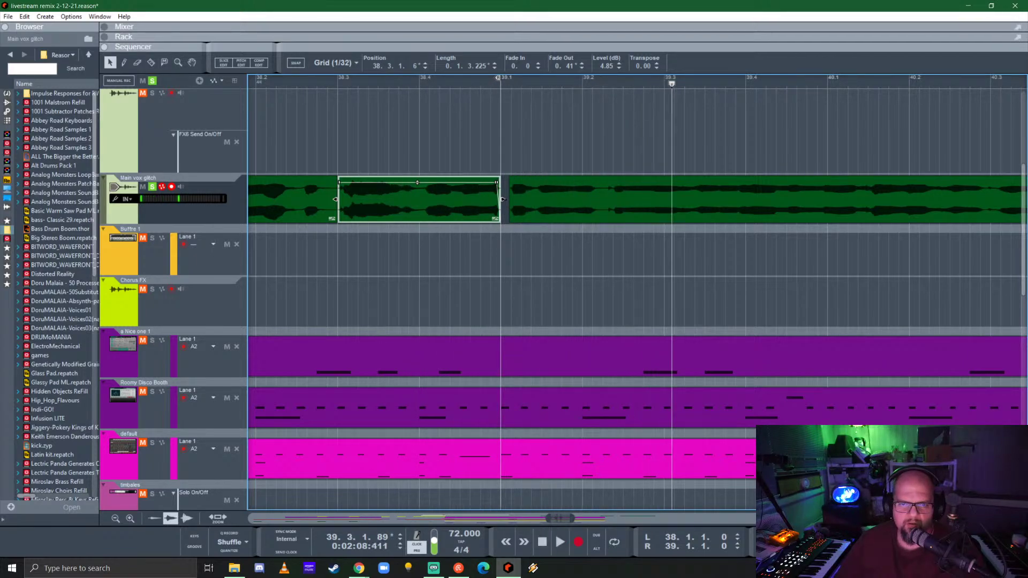
{"action": "left_click_drag", "start_coordinate": [503, 199], "coordinate": [503, 200]}
- Move the bar 39 vocal clip back to 39.1.1.11 against the preceding clip and audition the join
{"action": "left_click_drag", "start_coordinate": [489, 130], "coordinate": [527, 188]}
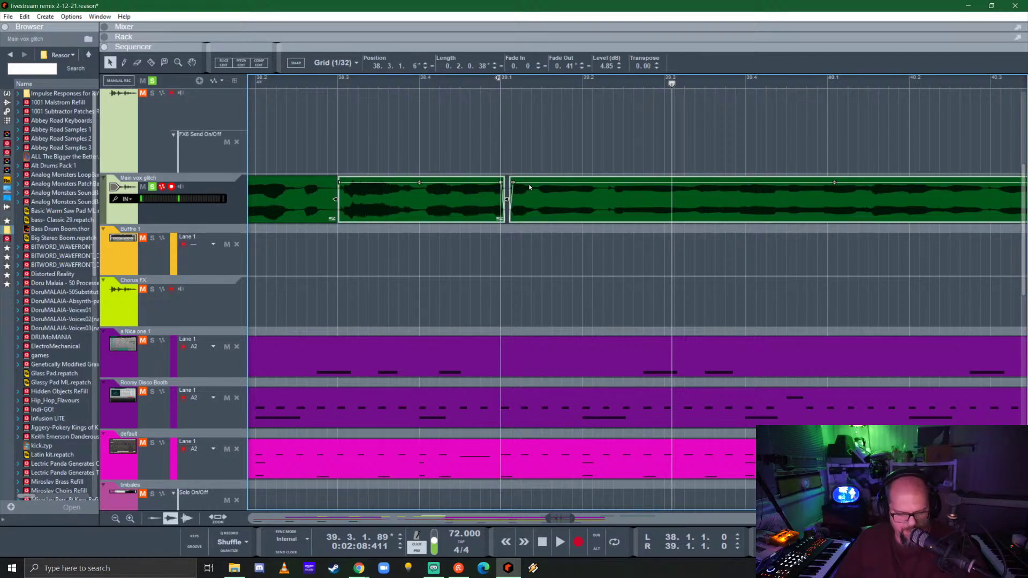
{"action": "left_click", "coordinate": [525, 155]}
{"action": "left_click", "coordinate": [513, 197]}
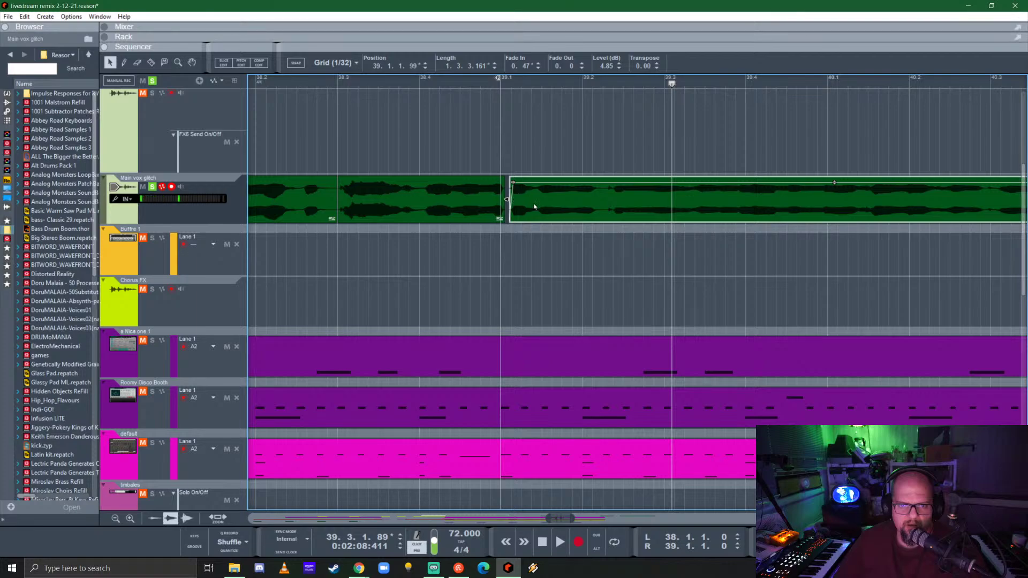
{"action": "left_click_drag", "start_coordinate": [533, 206], "coordinate": [530, 205]}
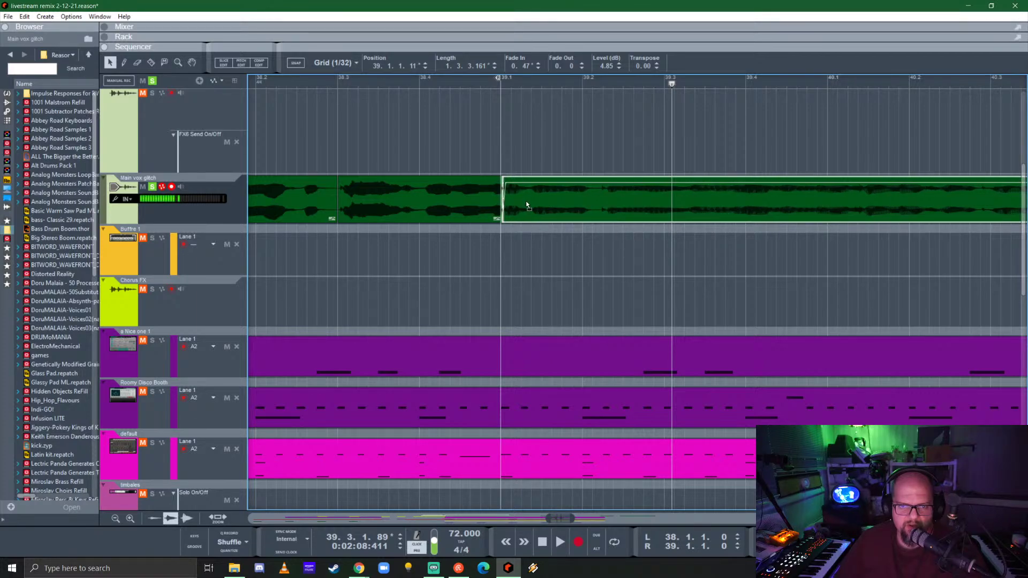
{"action": "left_click", "coordinate": [415, 79]}
{"action": "key", "text": "space"}
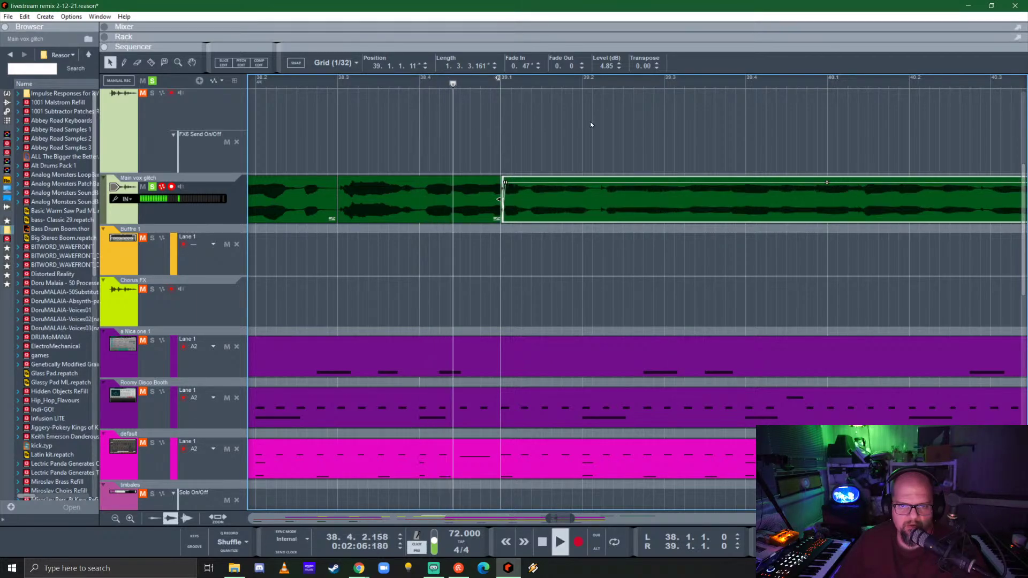
{"action": "key", "text": "space"}
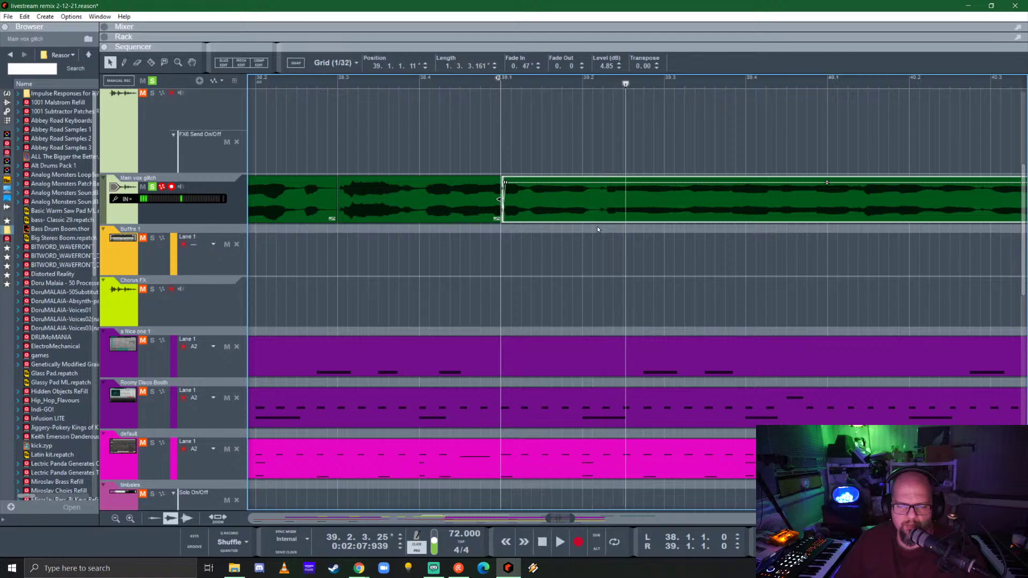
- Play on through the bar 39 vocal clip, stretch it to a length of 2.0.0.140 and audition its end
{"action": "scroll", "coordinate": [532, 213], "scroll_direction": "down", "scroll_amount": 3}
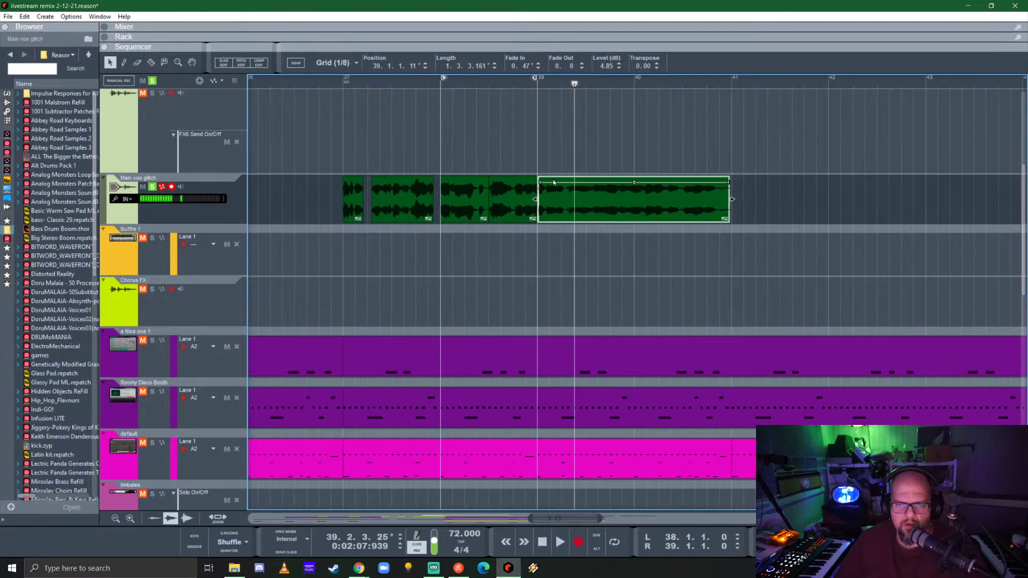
{"action": "key", "text": "space"}
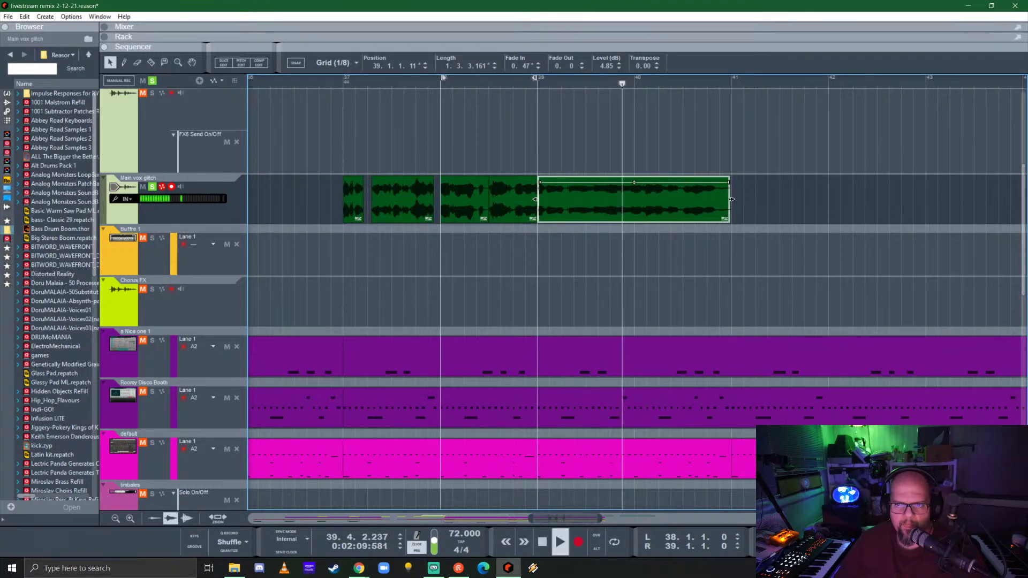
{"action": "key", "text": "space"}
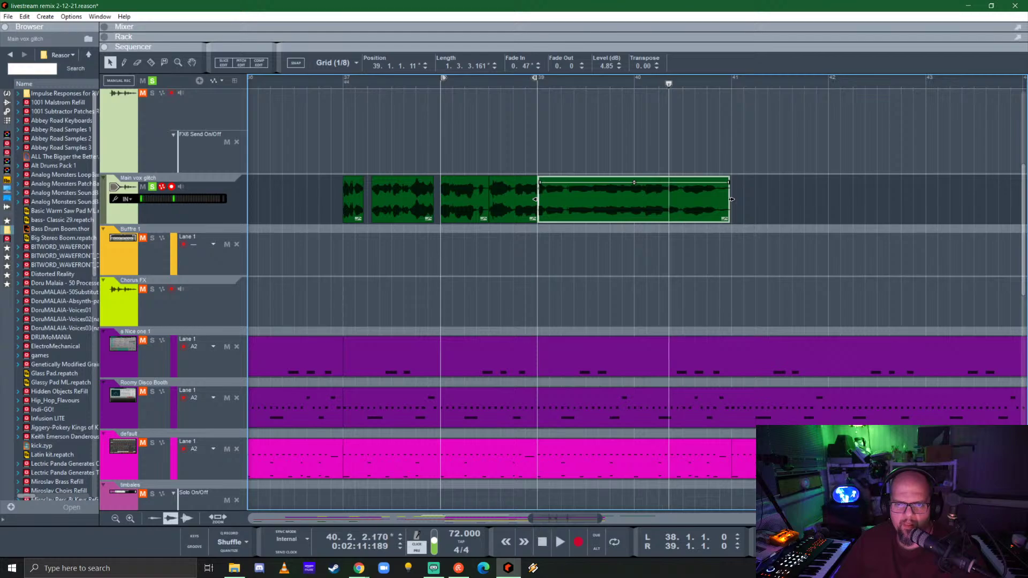
{"action": "left_click_drag", "start_coordinate": [731, 200], "coordinate": [739, 203]}
{"action": "left_click", "coordinate": [623, 87]}
{"action": "key", "text": "space"}
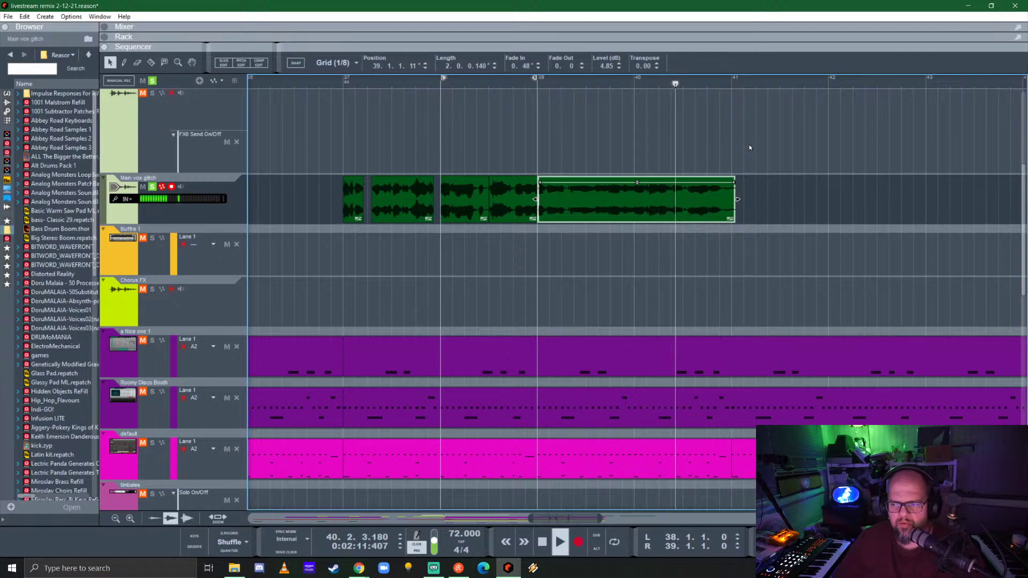
{"action": "key", "text": "space"}
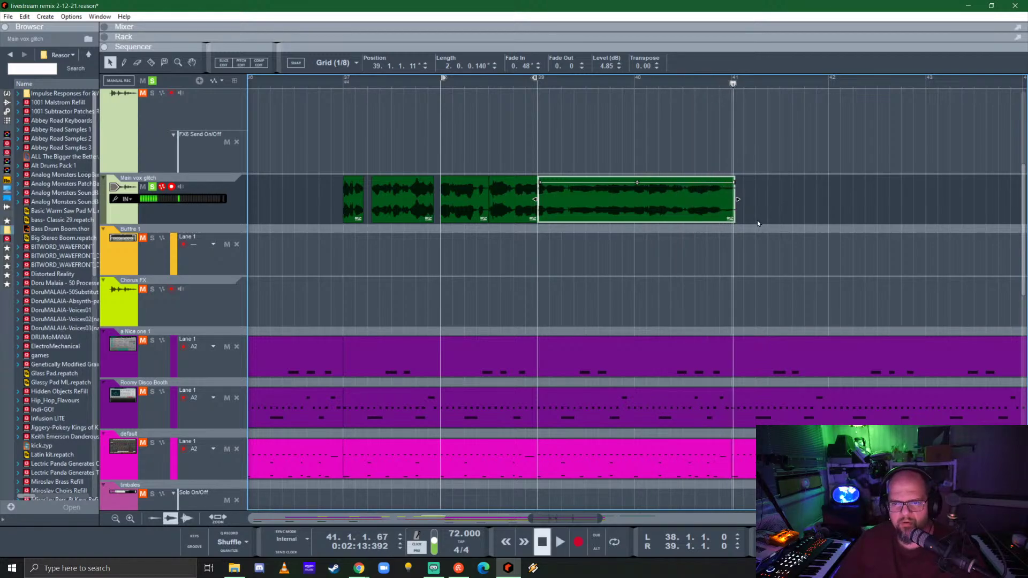
- Play from bar 39, turn on snap and set the left locator to 37.1.1.26 and the right locator to 41.1.1.0
{"action": "left_click", "coordinate": [536, 82]}
{"action": "key", "text": "space"}
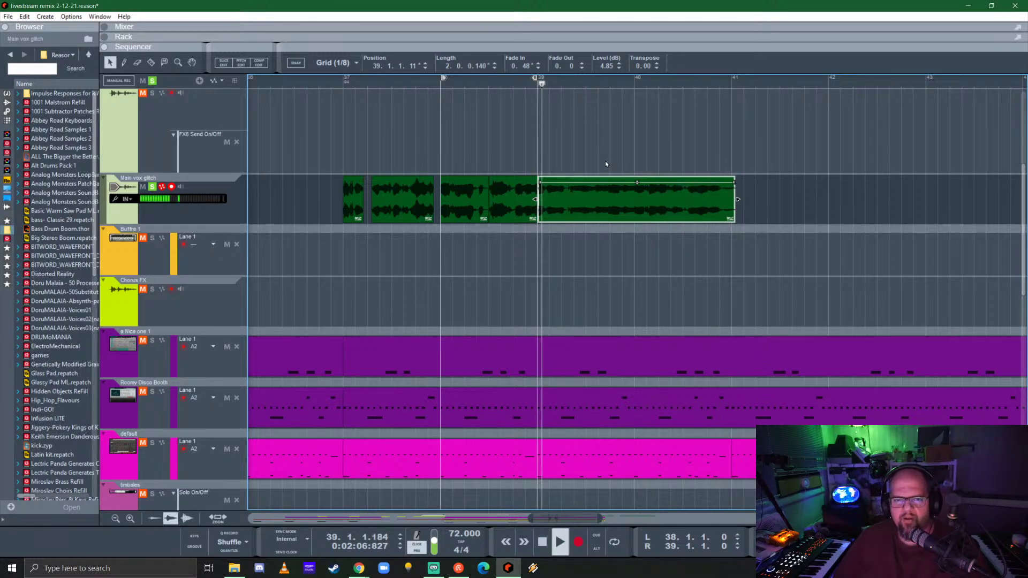
{"action": "left_click", "coordinate": [344, 81], "text": "ctrl"}
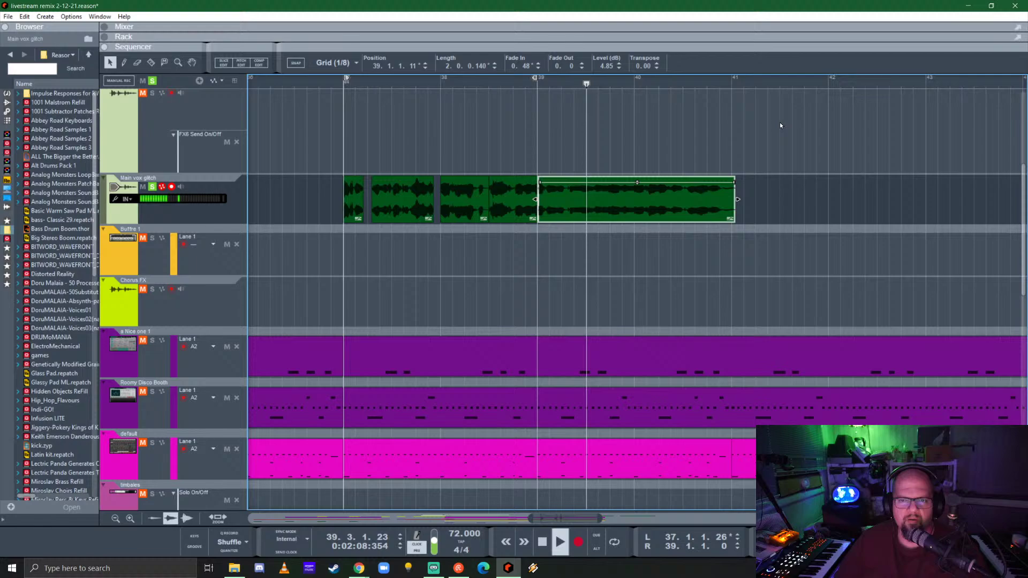
{"action": "left_click", "coordinate": [727, 83], "text": "alt"}
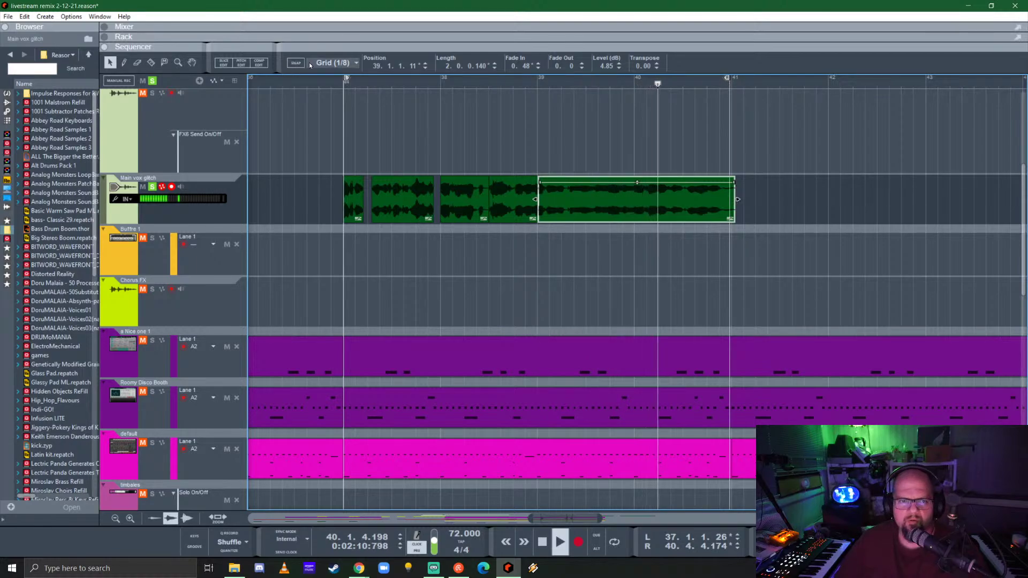
{"action": "left_click", "coordinate": [731, 83], "text": "alt"}
{"action": "key", "text": "space"}
- Deselect the vocal clip and save the song
{"action": "scroll", "coordinate": [452, 235], "scroll_direction": "down", "scroll_amount": 3}
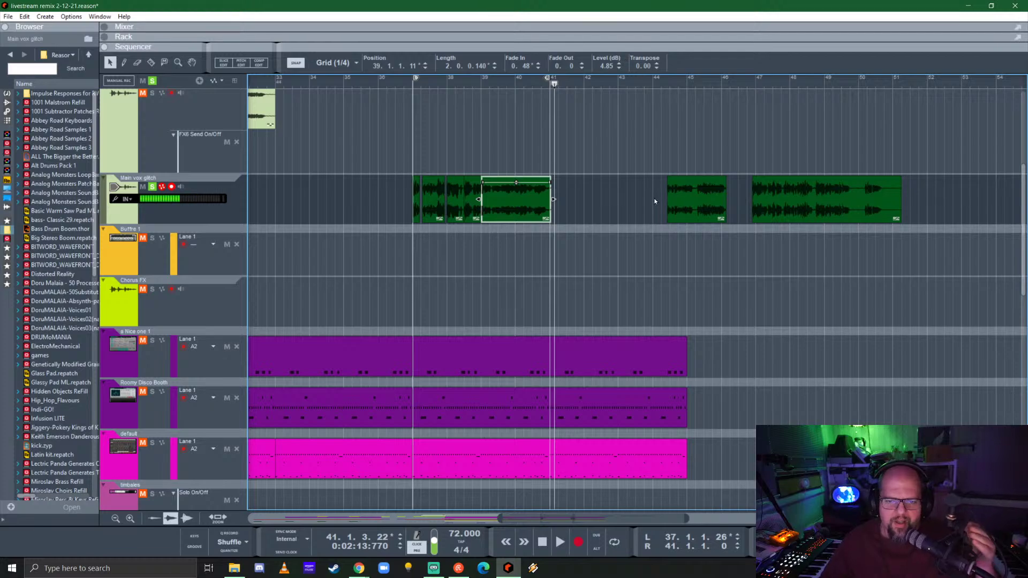
{"action": "left_click", "coordinate": [622, 202]}
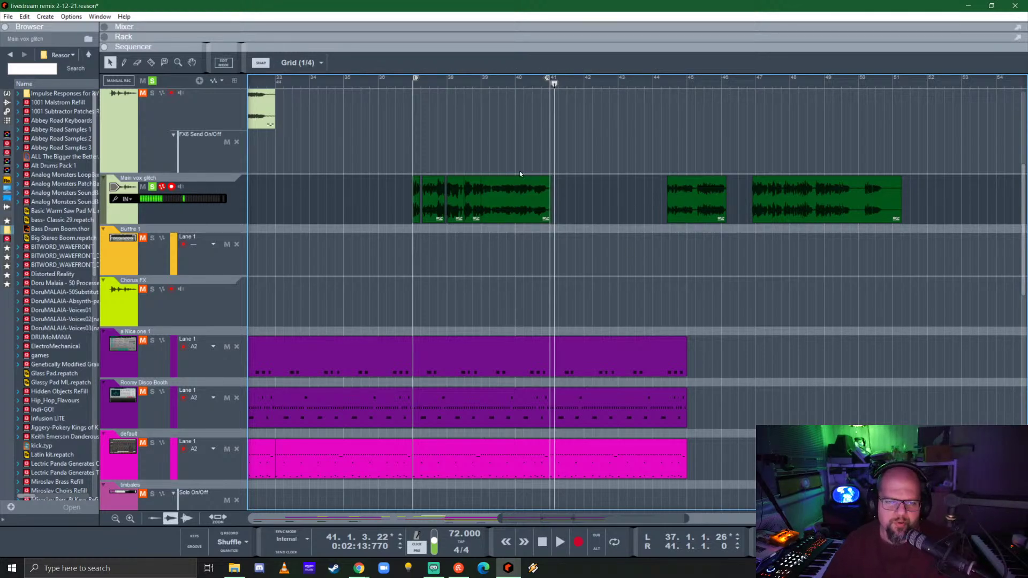
{"action": "key", "text": "ctrl+s"}
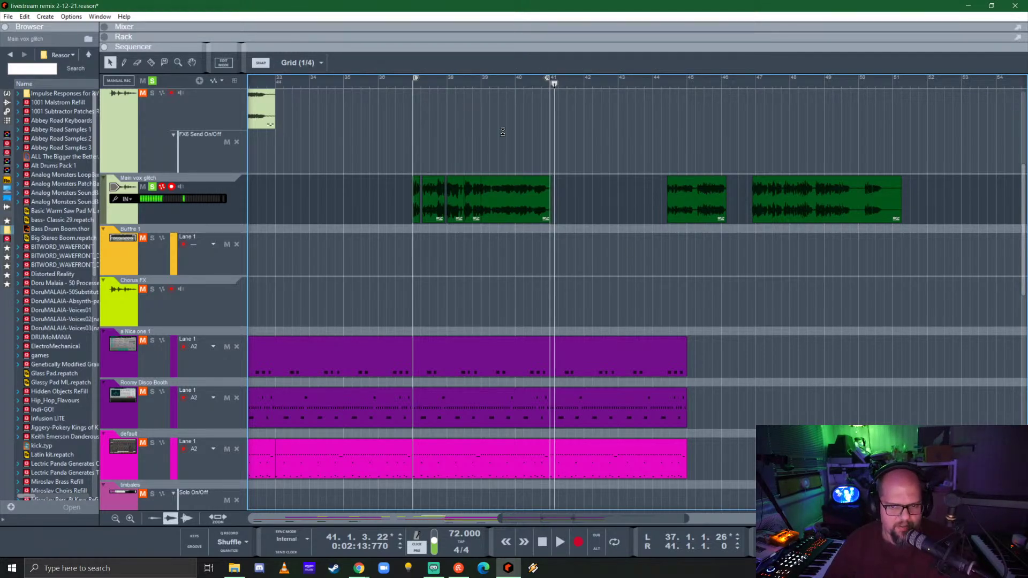
- During playback, move the vocal clip near bar 44 to 41.2.3.202 and set the locators to 41.1.1.0 and 45.1.1.0
{"action": "scroll", "coordinate": [635, 255], "scroll_direction": "left", "scroll_amount": 5}
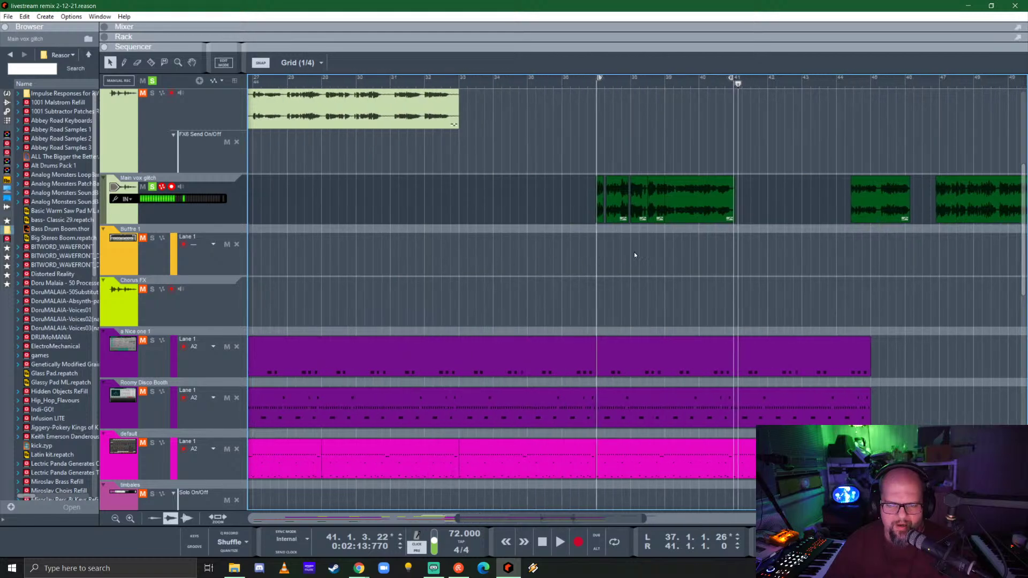
{"action": "key", "text": "space"}
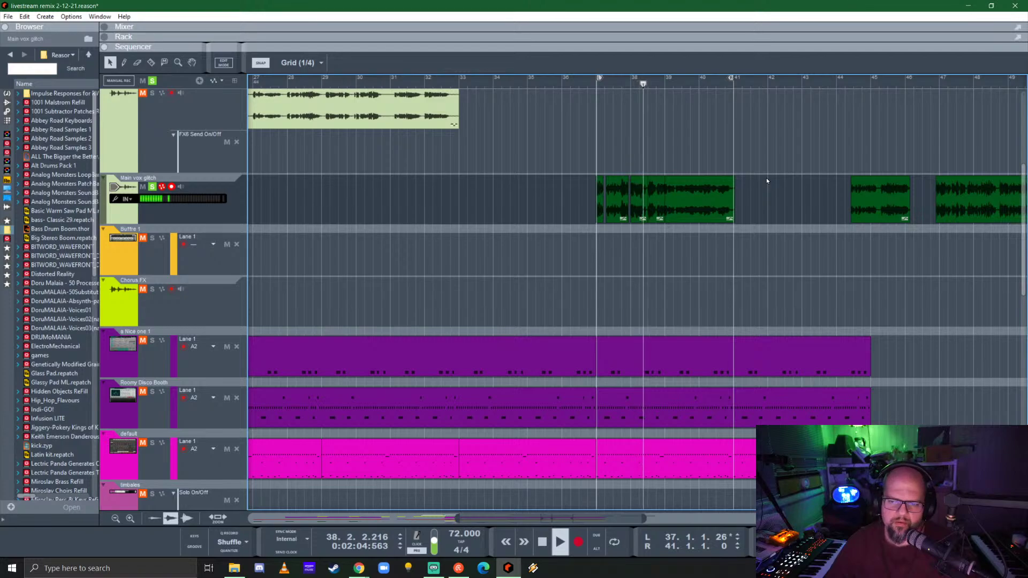
{"action": "scroll", "coordinate": [697, 197], "scroll_direction": "right", "scroll_amount": 5}
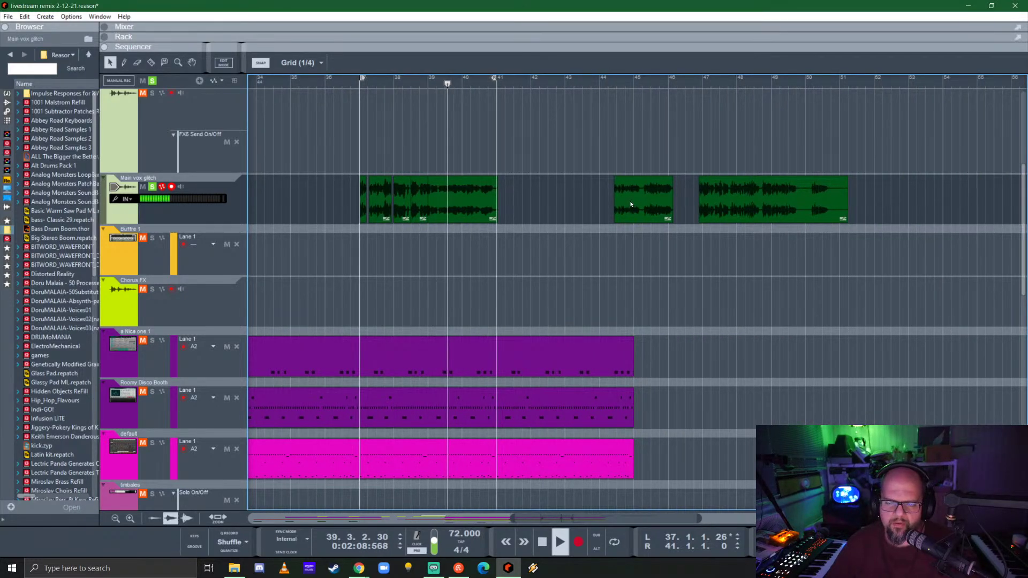
{"action": "left_click_drag", "start_coordinate": [630, 201], "coordinate": [532, 203]}
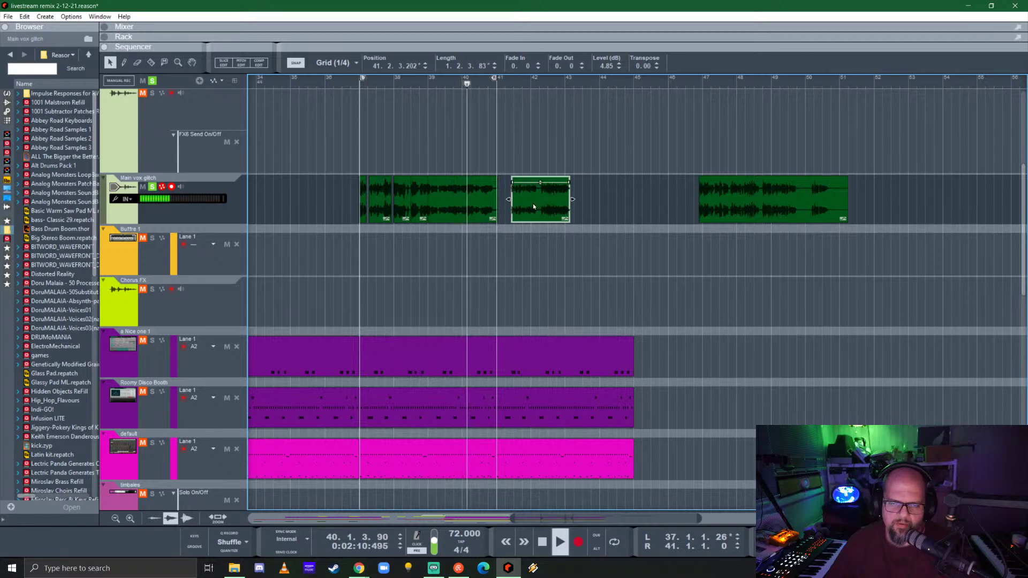
{"action": "scroll", "coordinate": [548, 188], "scroll_direction": "up", "scroll_amount": 5}
{"action": "scroll", "coordinate": [548, 189], "scroll_direction": "down", "scroll_amount": 3}
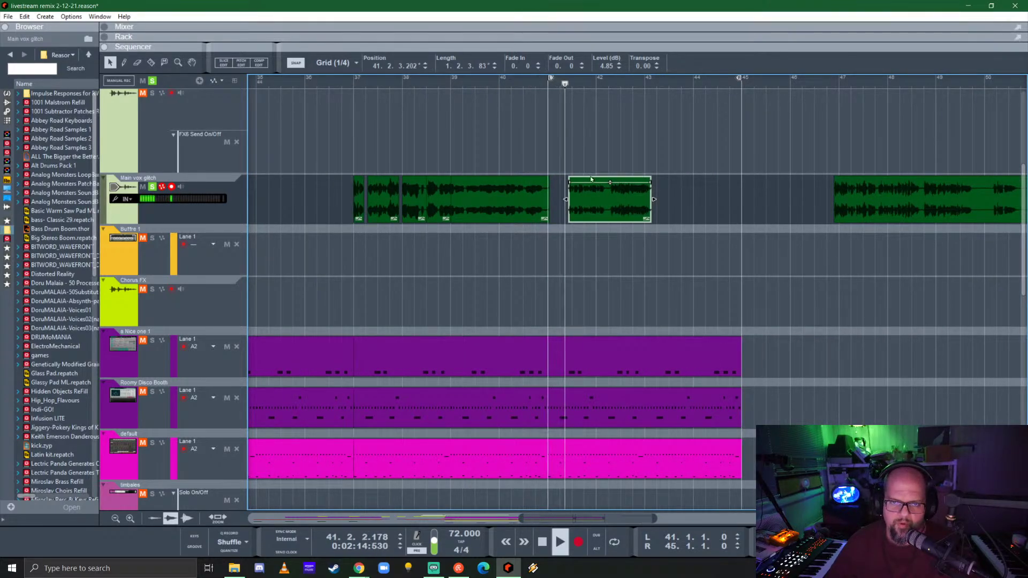
- Shorten the bar 39 vocal clip to a length of 1.3.3.228, give it a 2.0 fade-out and audition the ending
{"action": "scroll", "coordinate": [532, 188], "scroll_direction": "up", "scroll_amount": 2}
{"action": "scroll", "coordinate": [570, 196], "scroll_direction": "up", "scroll_amount": 2}
{"action": "scroll", "coordinate": [547, 181], "scroll_direction": "right", "scroll_amount": 1}
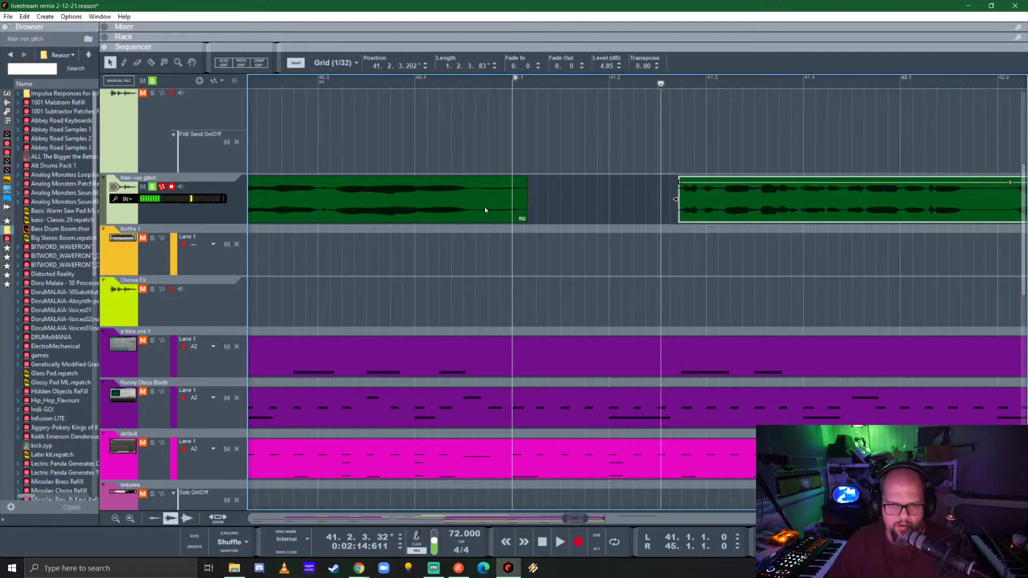
{"action": "left_click", "coordinate": [506, 201]}
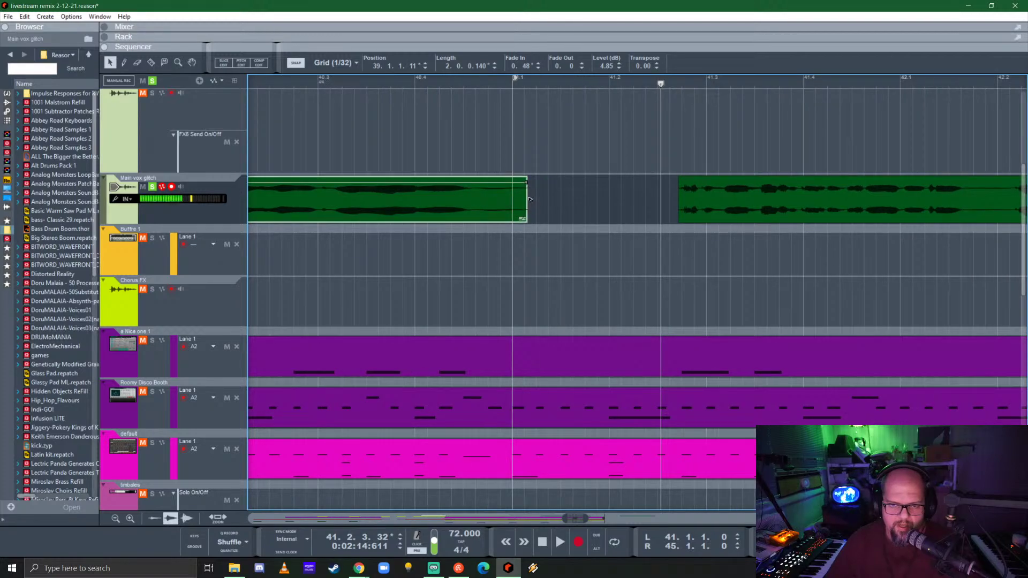
{"action": "left_click_drag", "start_coordinate": [527, 185], "coordinate": [464, 182]}
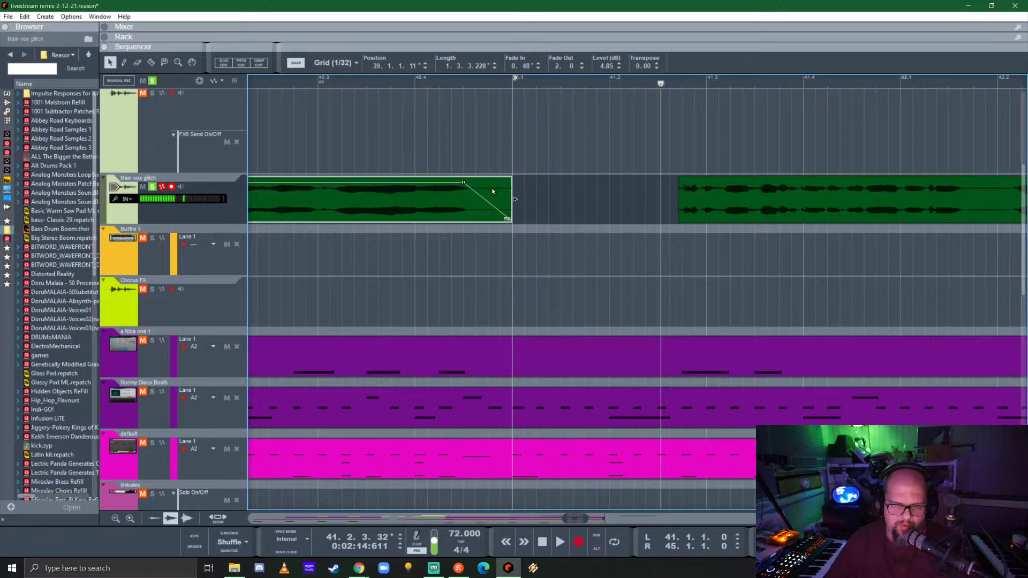
{"action": "left_click", "coordinate": [343, 82]}
{"action": "key", "text": "space"}
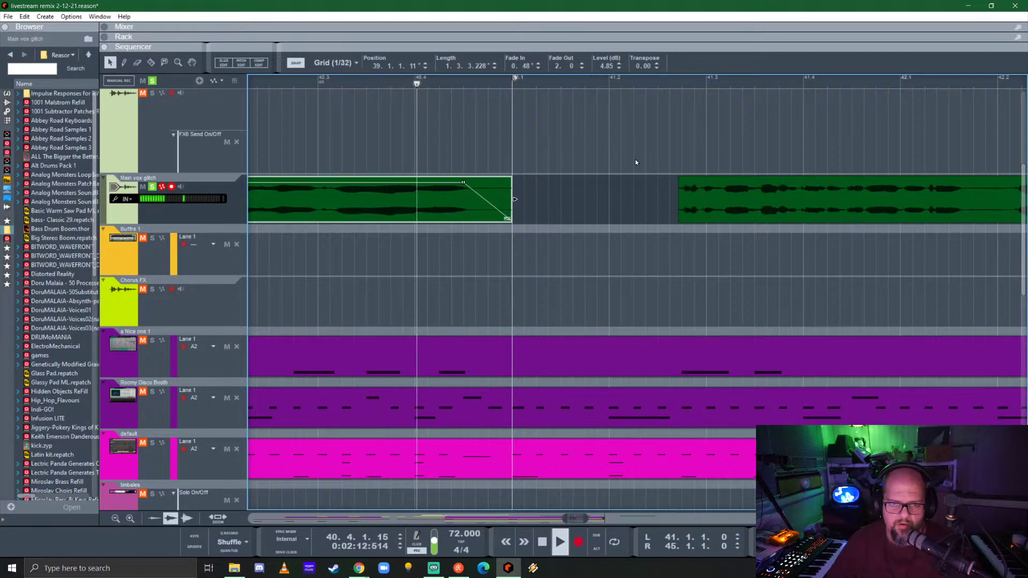
{"action": "key", "text": "space"}
- Move the following vocal clip to 41.1.1.202, just after the start of bar 41
{"action": "left_click_drag", "start_coordinate": [728, 204], "coordinate": [580, 212]}
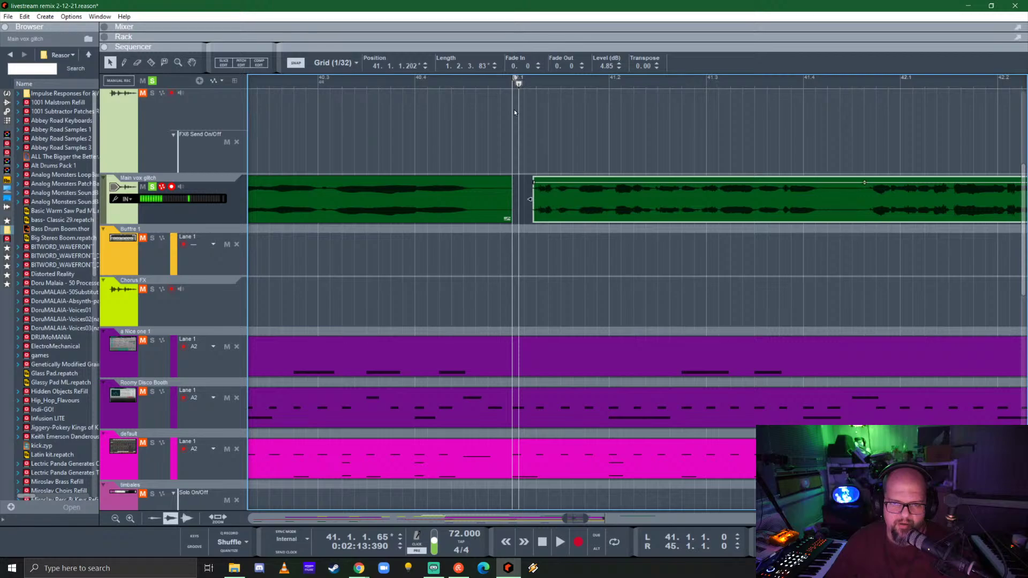
- Move the bar 41 vocal clip back to 40.4.4.202 and audition its start from just before bar 41
{"action": "left_click_drag", "start_coordinate": [519, 84], "coordinate": [463, 86]}
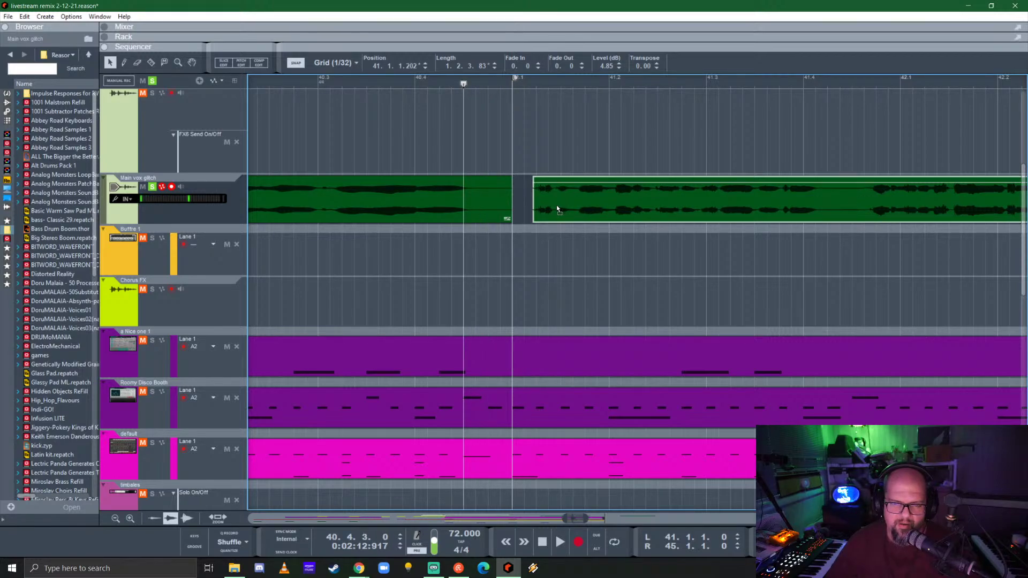
{"action": "left_click_drag", "start_coordinate": [557, 209], "coordinate": [541, 204]}
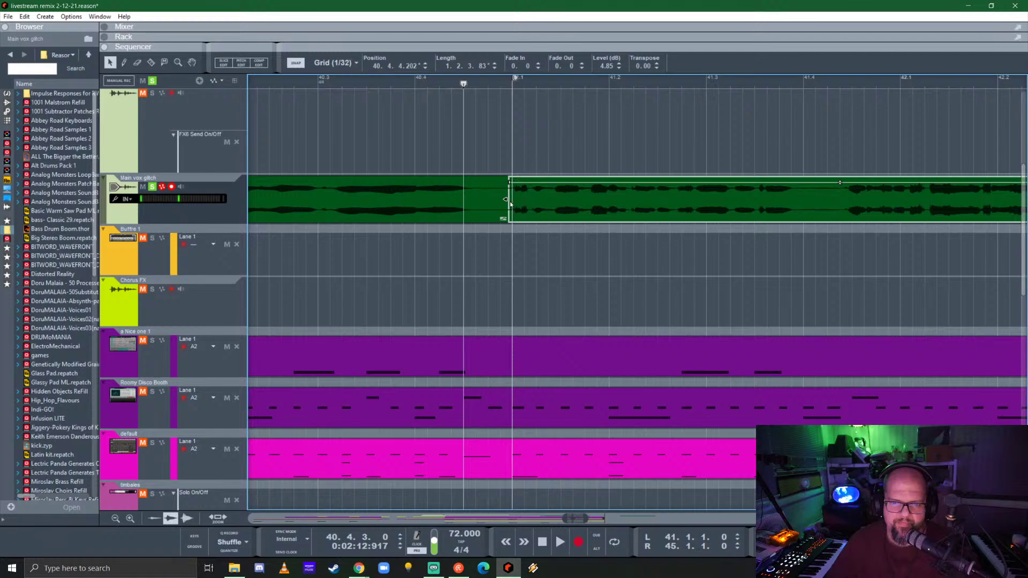
{"action": "key", "text": "space"}
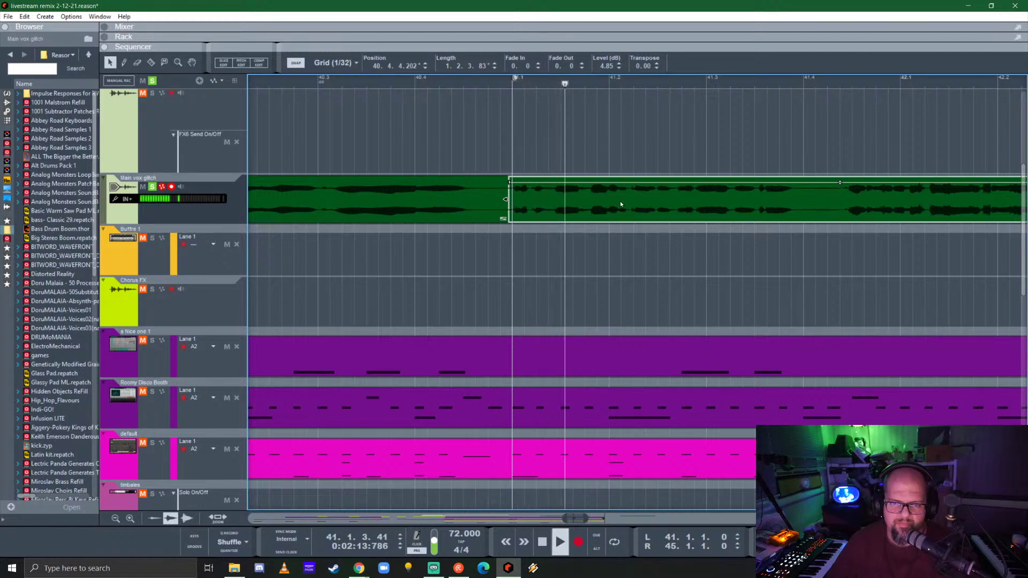
{"action": "key", "text": "space"}
- Split the bar 41 vocal clip at the pause before bar 42 and move its second part to about the middle of bar 44
{"action": "scroll", "coordinate": [577, 212], "scroll_direction": "down", "scroll_amount": 1}
{"action": "scroll", "coordinate": [578, 214], "scroll_direction": "down", "scroll_amount": 1}
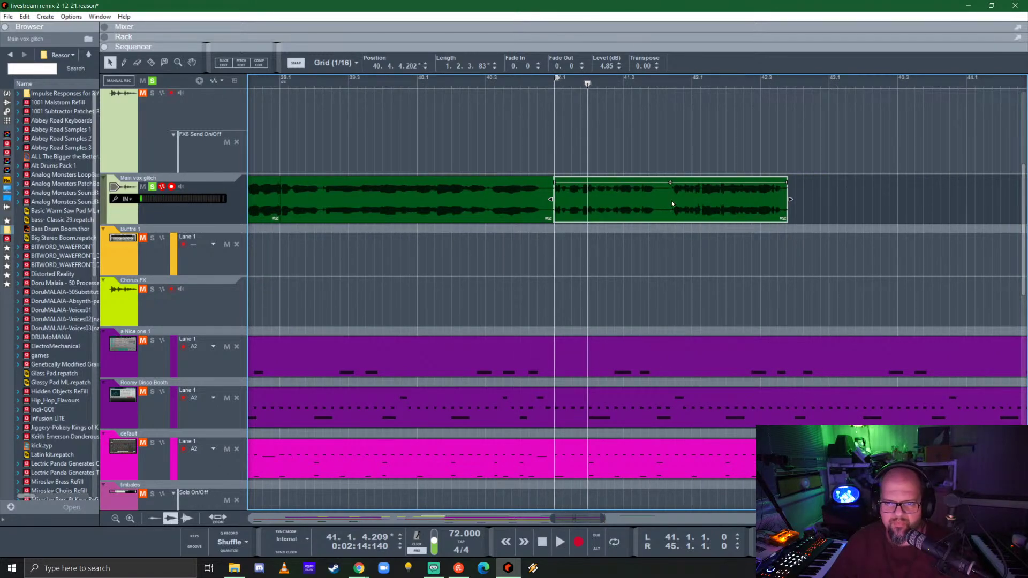
{"action": "scroll", "coordinate": [678, 202], "scroll_direction": "up", "scroll_amount": 2}
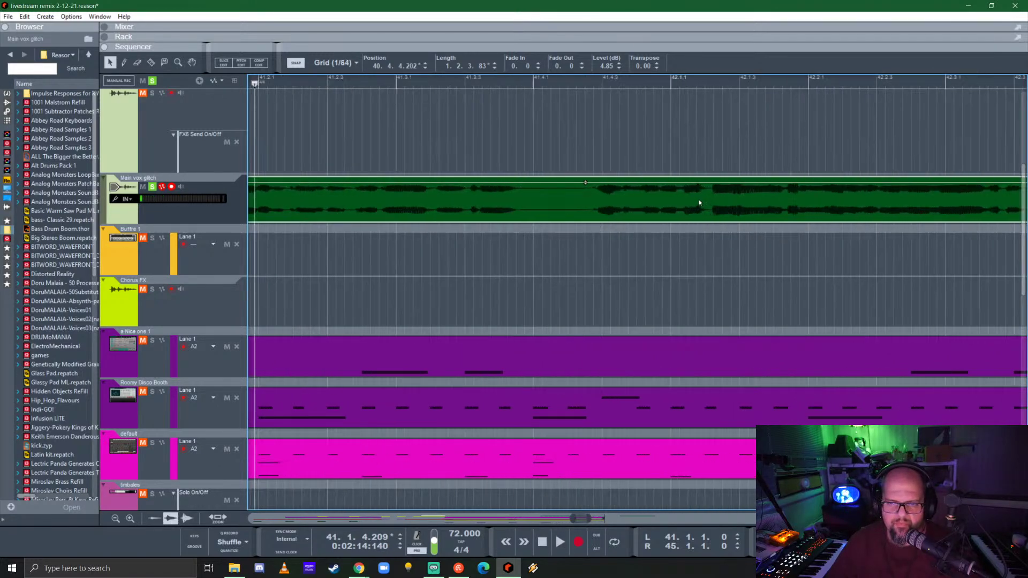
{"action": "key", "text": "r"}
{"action": "left_click", "coordinate": [585, 199]}
{"action": "key", "text": "q"}
{"action": "scroll", "coordinate": [505, 203], "scroll_direction": "down", "scroll_amount": 2}
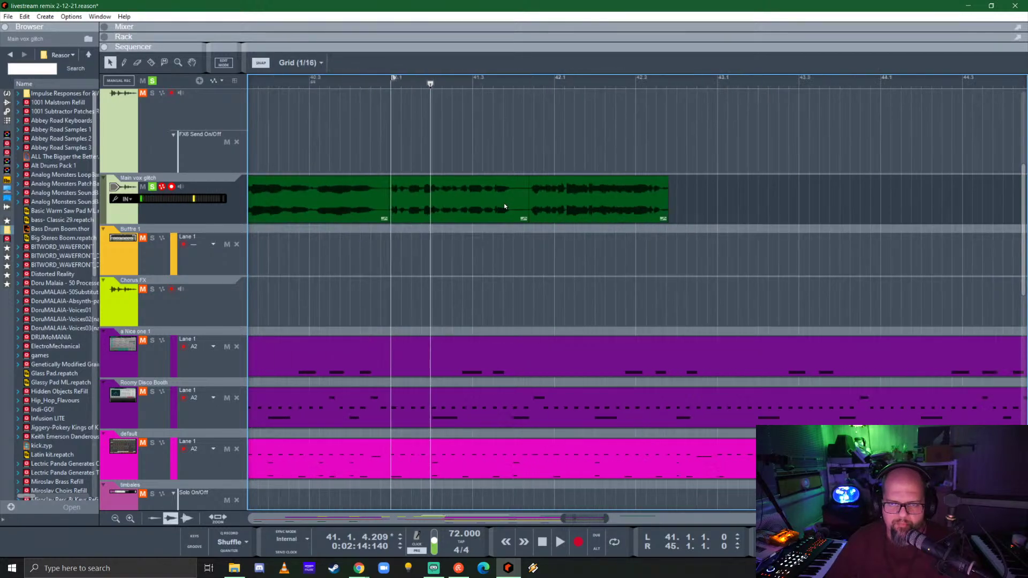
{"action": "left_click_drag", "start_coordinate": [555, 210], "coordinate": [876, 210]}
{"action": "scroll", "coordinate": [593, 234], "scroll_direction": "down", "scroll_amount": 2}
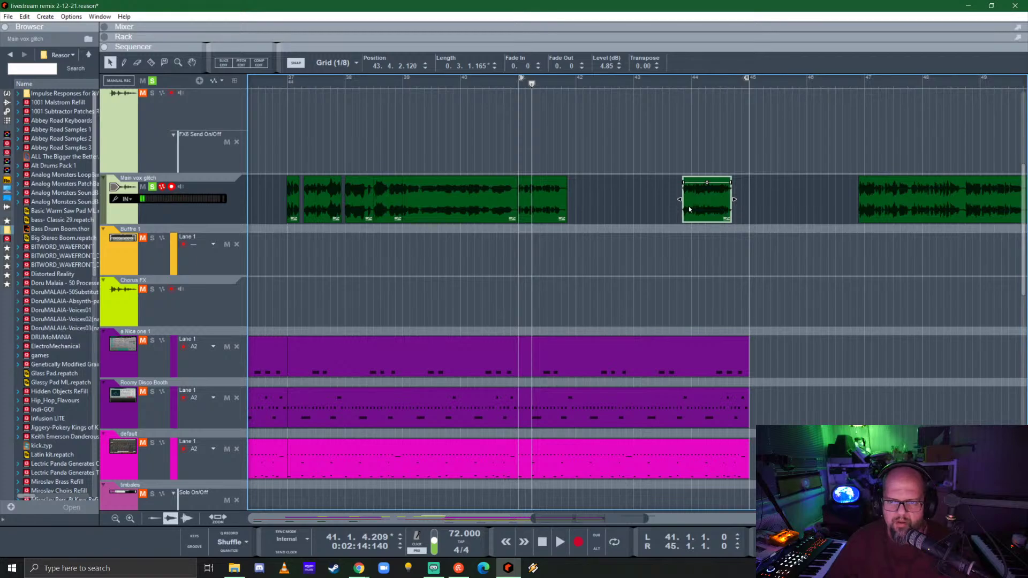
{"action": "left_click", "coordinate": [551, 204]}
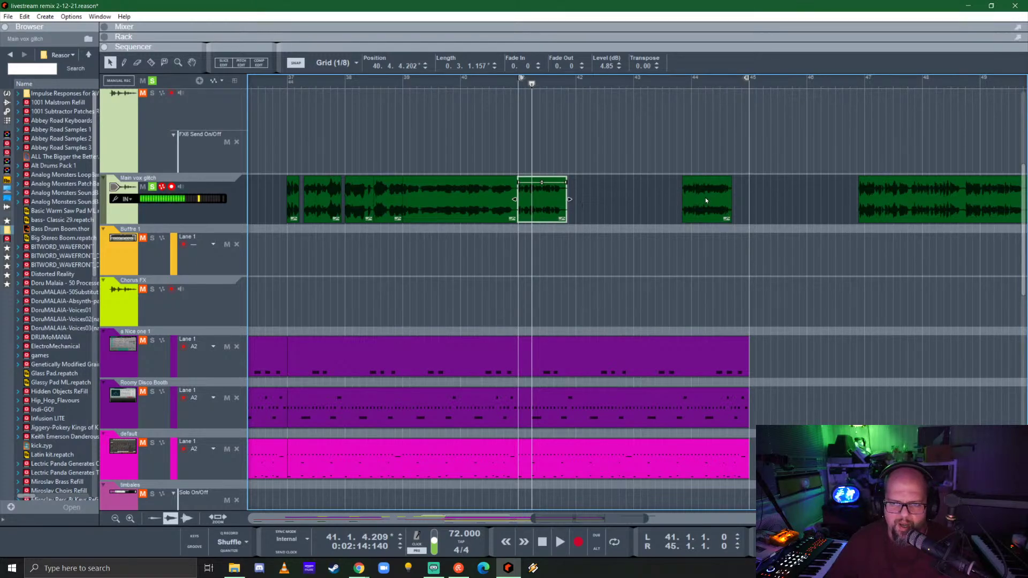
{"action": "left_click_drag", "start_coordinate": [705, 201], "coordinate": [749, 201]}
- Try time-stretching the first part of the bar 41 vocal clip to a length of 2.1.0.37, audition it and undo the stretch
{"action": "left_click", "coordinate": [563, 201]}
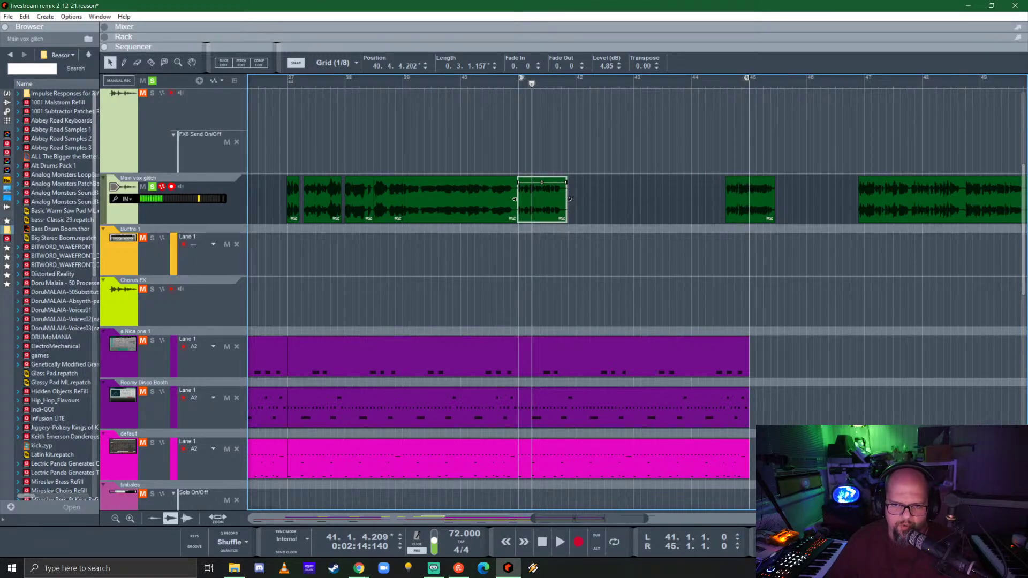
{"action": "left_click_drag", "start_coordinate": [569, 199], "coordinate": [649, 207]}
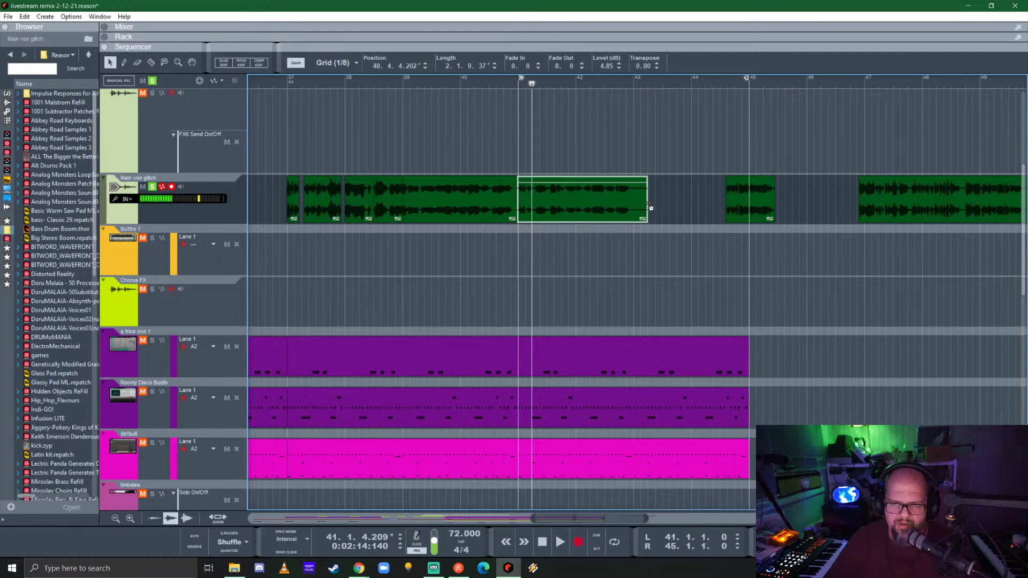
{"action": "left_click", "coordinate": [518, 87]}
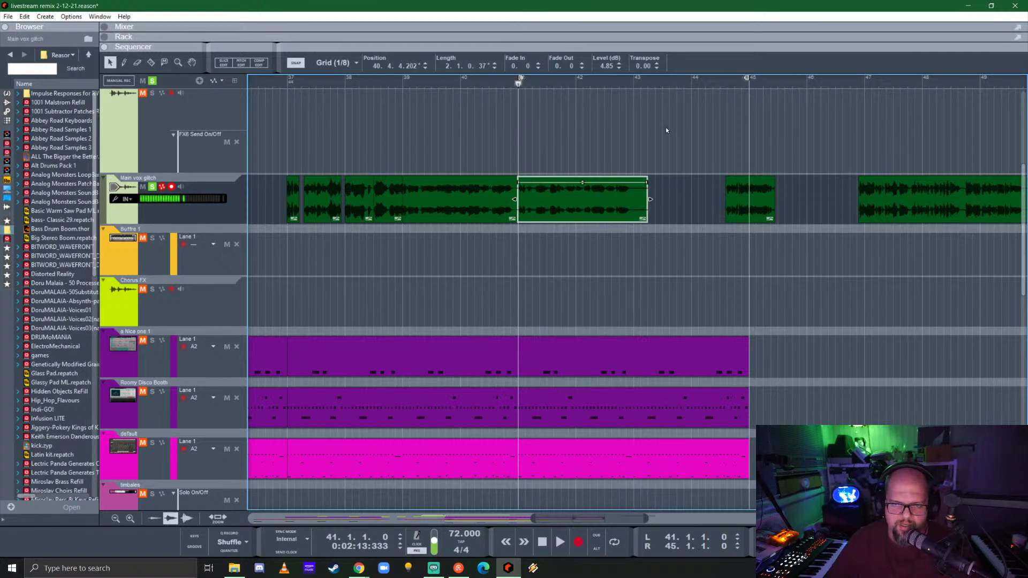
{"action": "key", "text": "space"}
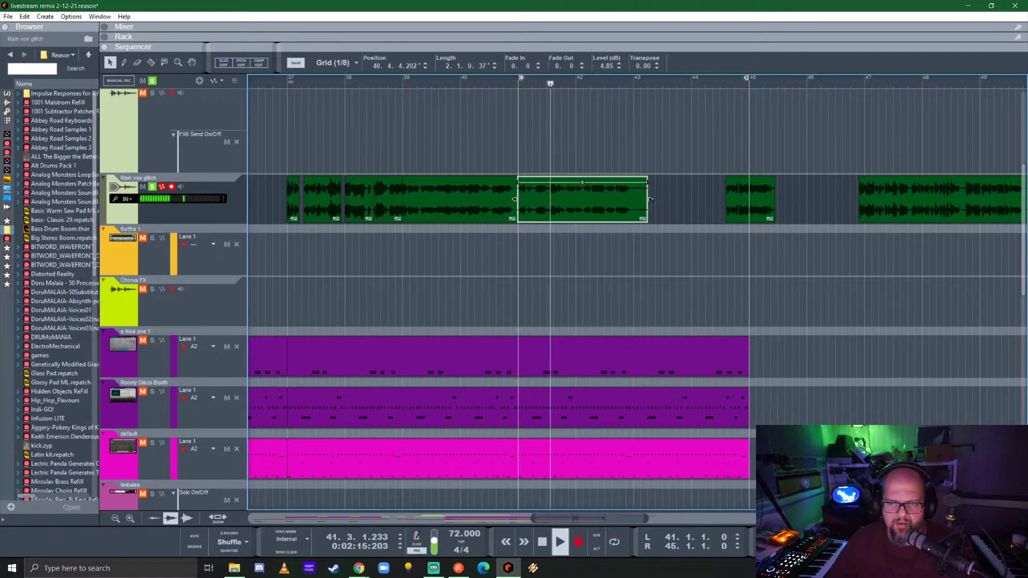
{"action": "key", "text": "ctrl+z"}
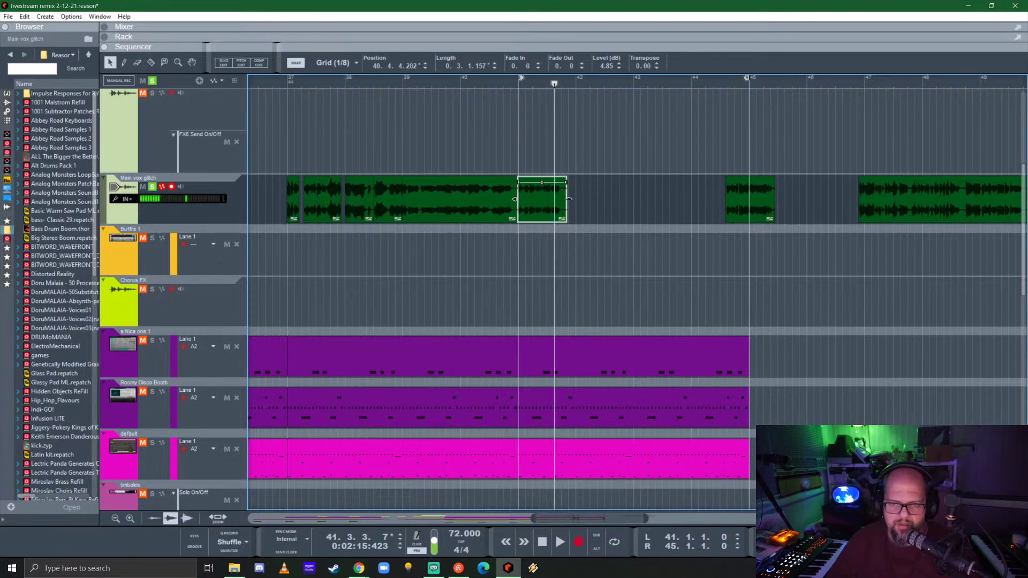
- Audition the bar 41 vocal phrase from several points to locate the word break around 41.2.1
{"action": "scroll", "coordinate": [556, 195], "scroll_direction": "up", "scroll_amount": 6, "text": "ctrl"}
{"action": "scroll", "coordinate": [474, 186], "scroll_direction": "left", "scroll_amount": 2}
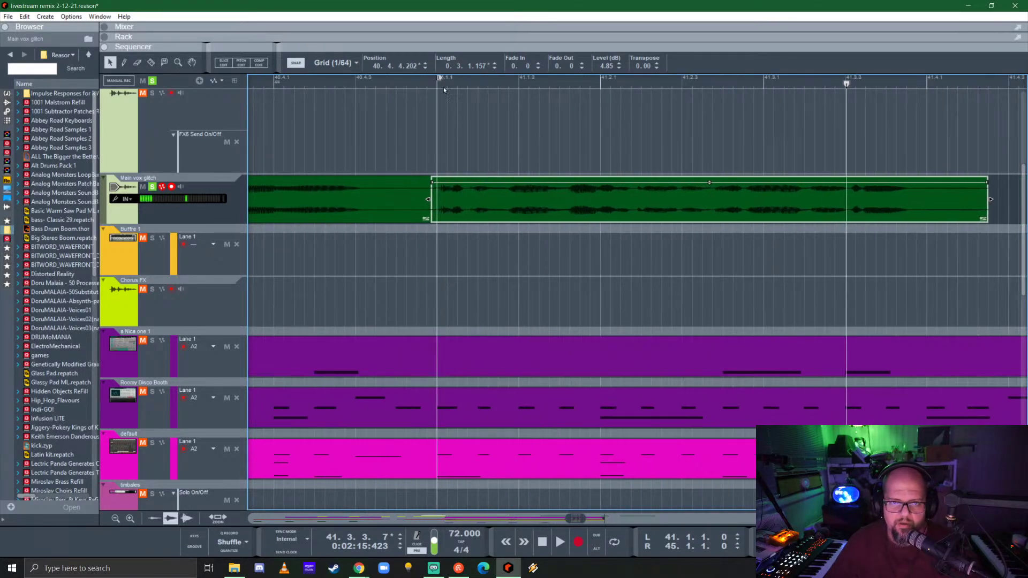
{"action": "left_click", "coordinate": [442, 80]}
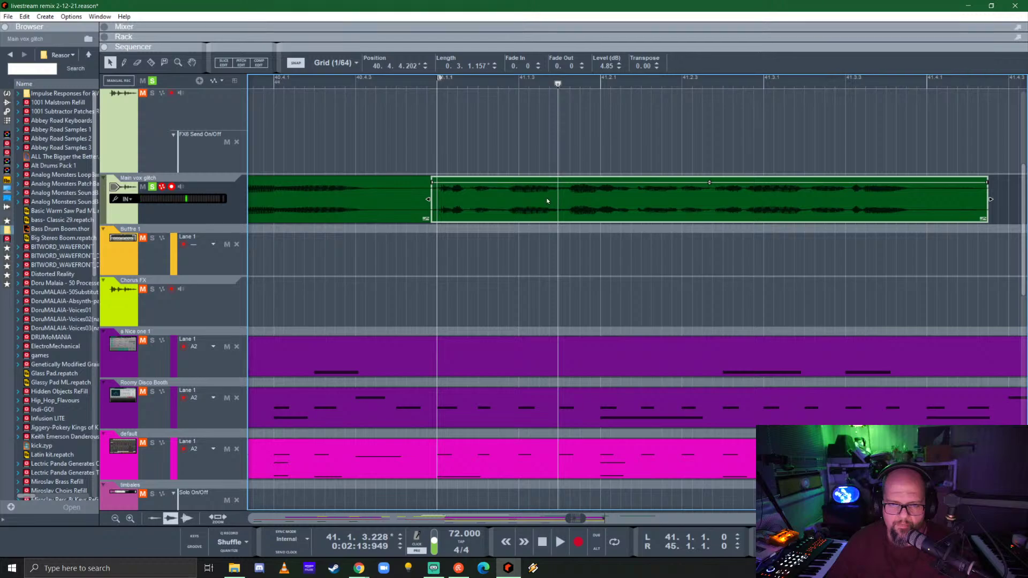
{"action": "key", "text": "space"}
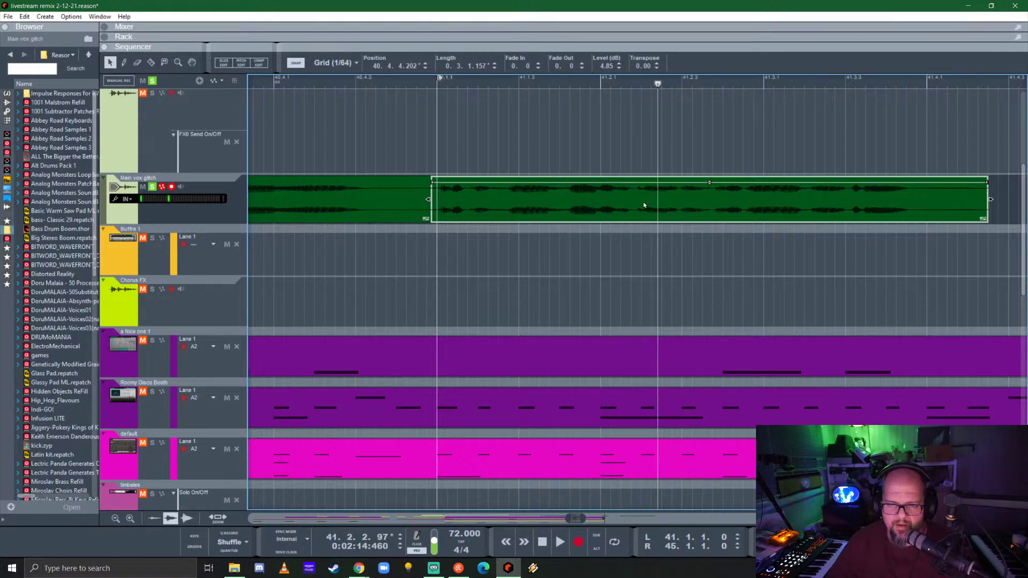
{"action": "left_click", "coordinate": [633, 84]}
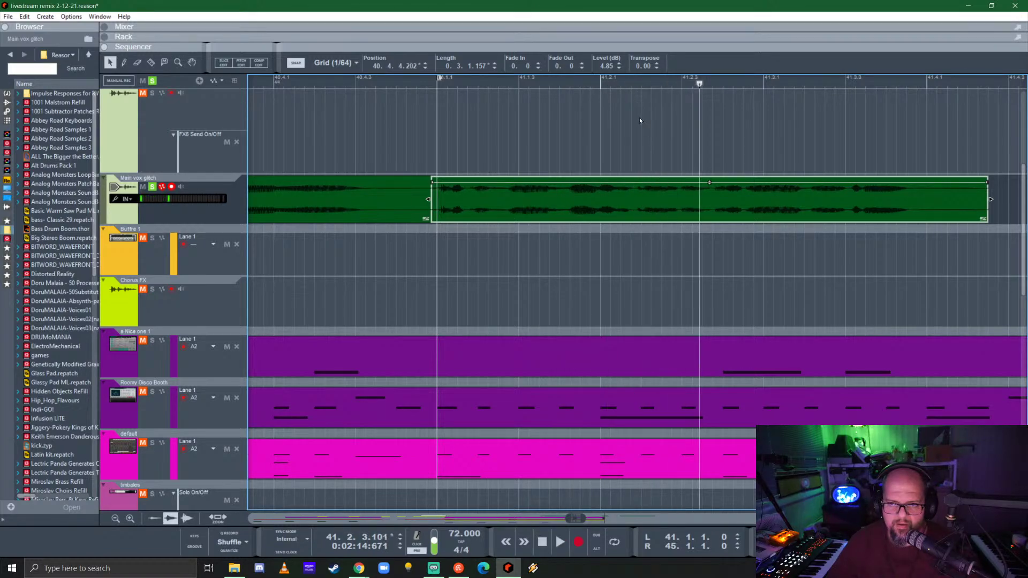
{"action": "left_click", "coordinate": [558, 83]}
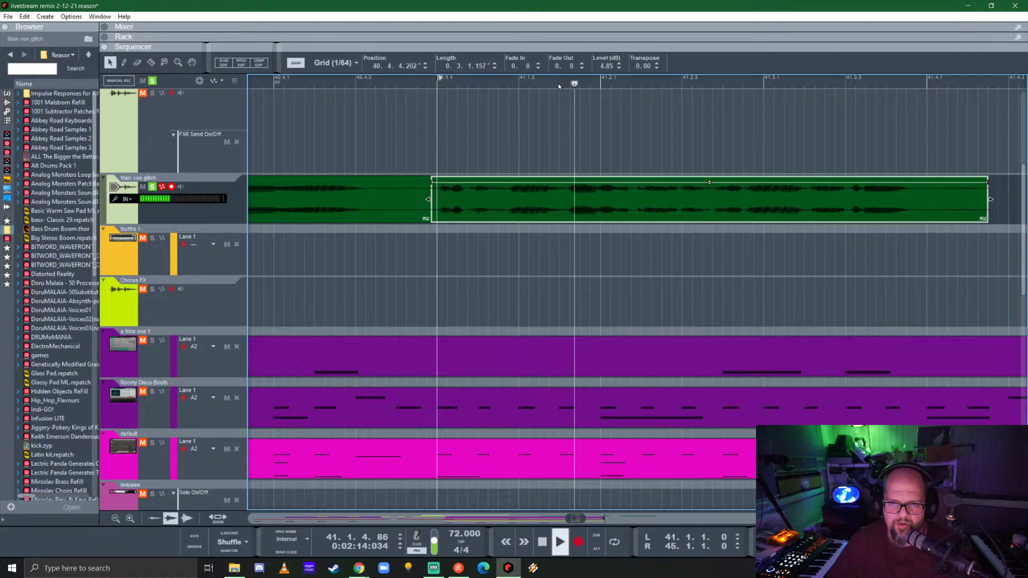
{"action": "key", "text": "space"}
{"action": "left_click", "coordinate": [597, 85]}
{"action": "key", "text": "space"}
{"action": "key", "text": "space"}
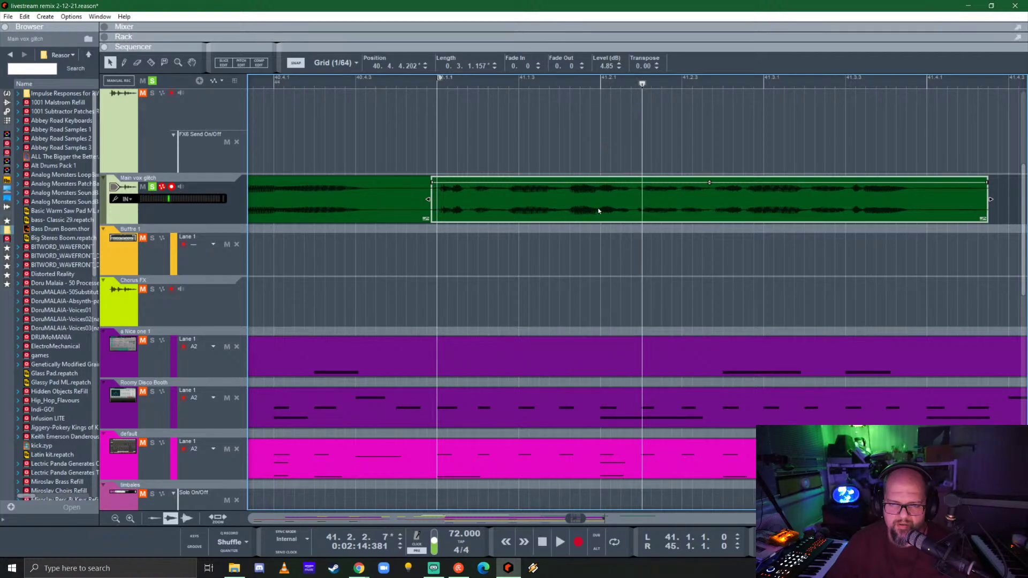
- Split the bar 41 vocal clip just before 41.2.1 with snap off, then re-enable snap and move the second piece to 41.4.4.223
{"action": "scroll", "coordinate": [599, 211], "scroll_direction": "up", "scroll_amount": 6}
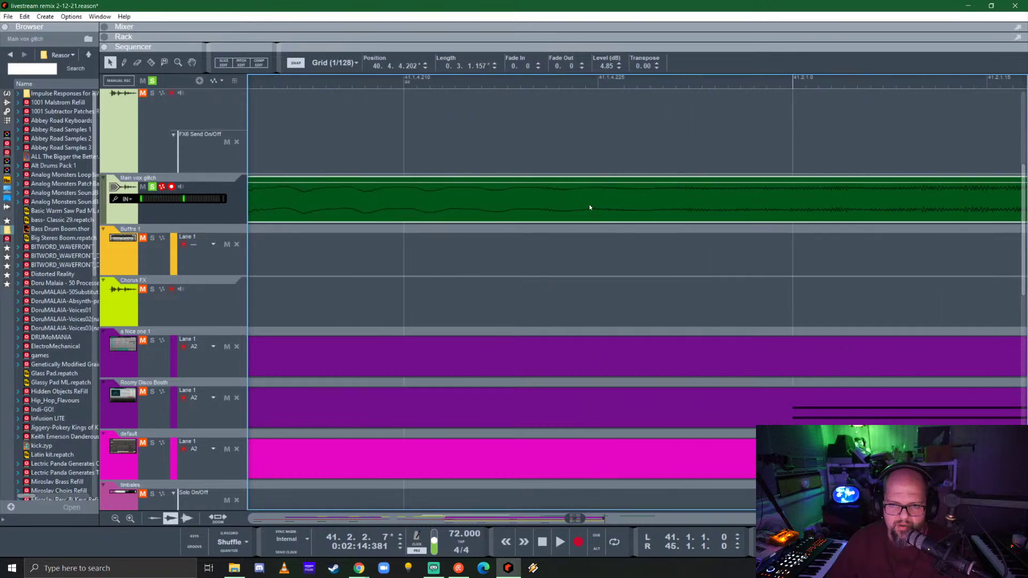
{"action": "key", "text": "r"}
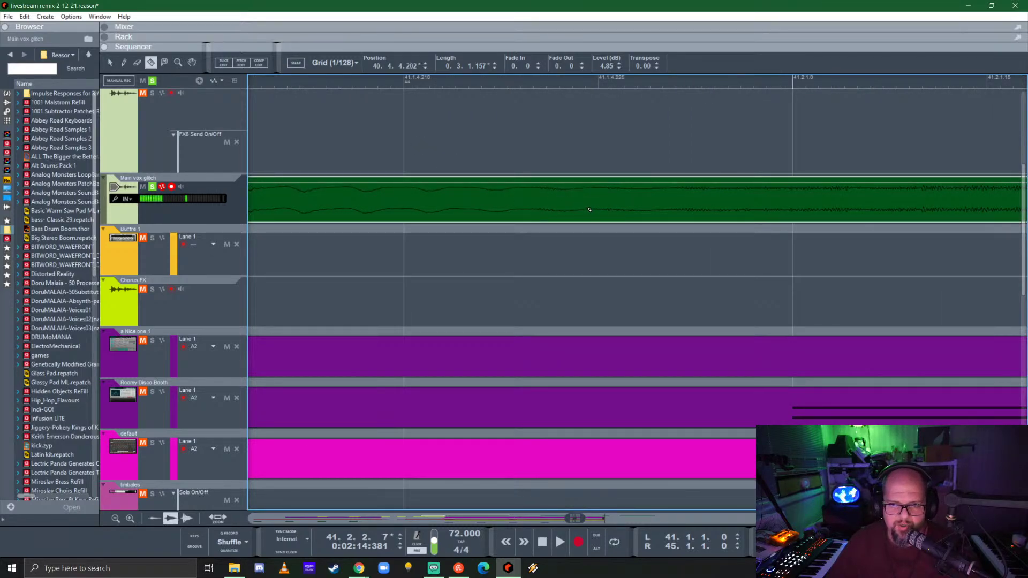
{"action": "left_click", "coordinate": [579, 200]}
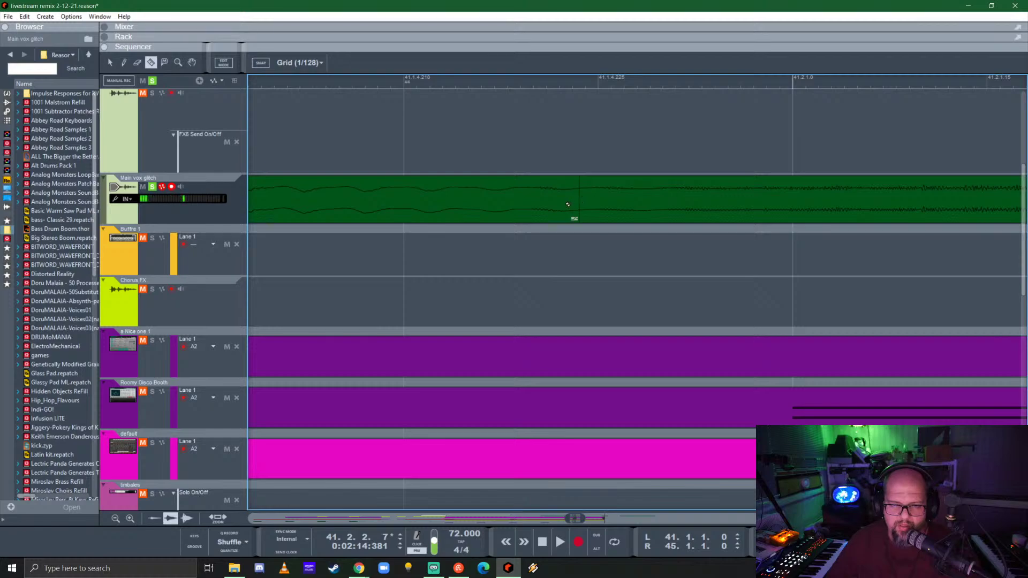
{"action": "key", "text": "q"}
{"action": "scroll", "coordinate": [564, 204], "scroll_direction": "down", "scroll_amount": 4}
{"action": "scroll", "coordinate": [567, 206], "scroll_direction": "down", "scroll_amount": 5}
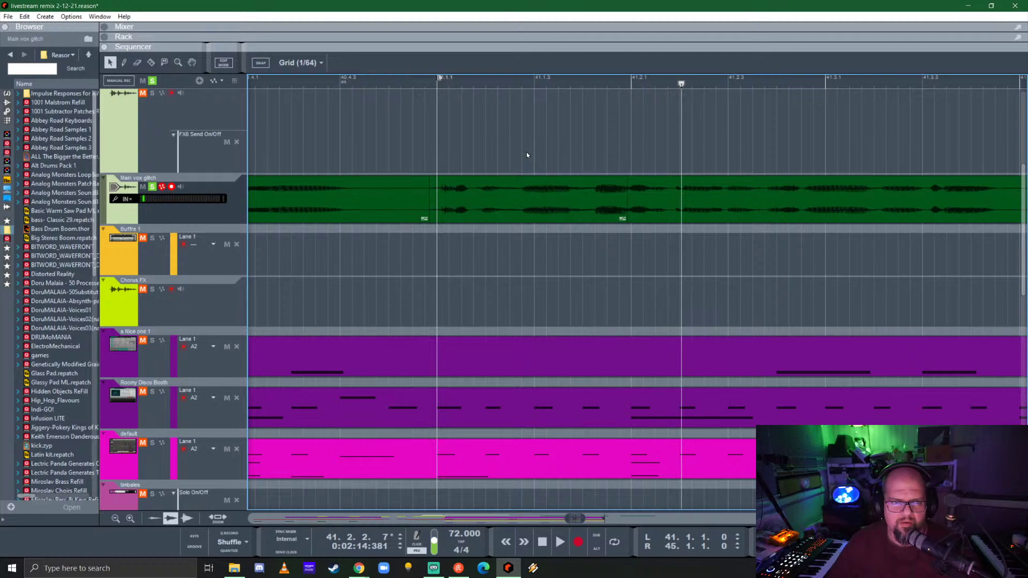
{"action": "key", "text": "s"}
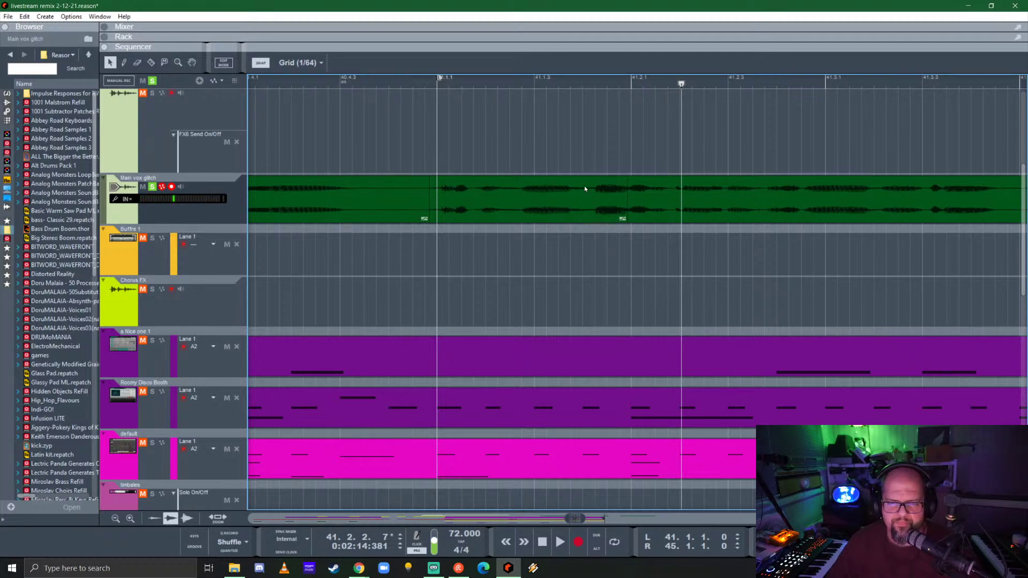
{"action": "scroll", "coordinate": [584, 188], "scroll_direction": "down", "scroll_amount": 3}
{"action": "left_click_drag", "start_coordinate": [651, 203], "coordinate": [855, 199]}
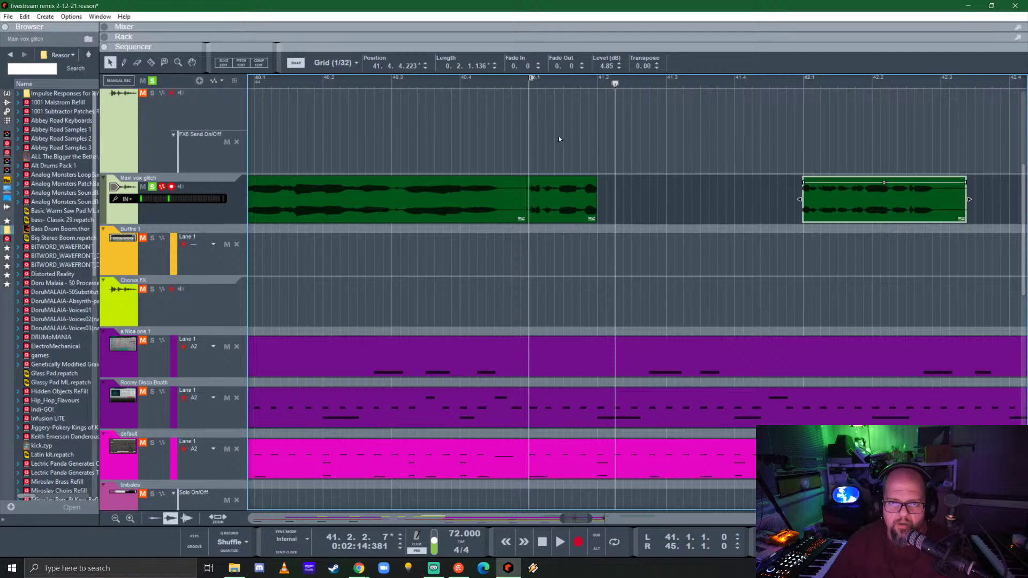
- Time-stretch the short vocal piece at bar 41 to a length of 0.2.0.37, auditioning it before and after
{"action": "key", "text": "space"}
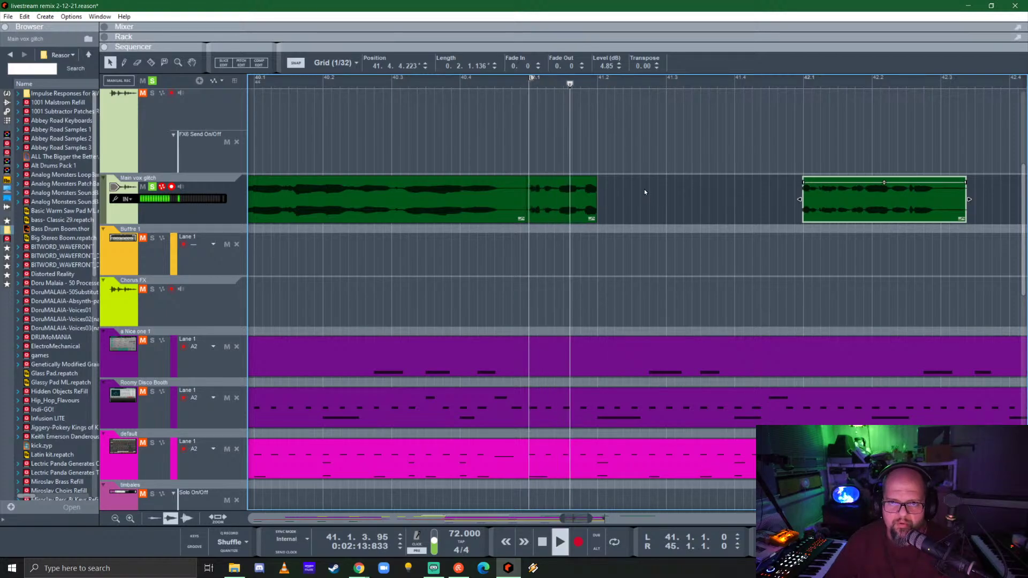
{"action": "key", "text": "space"}
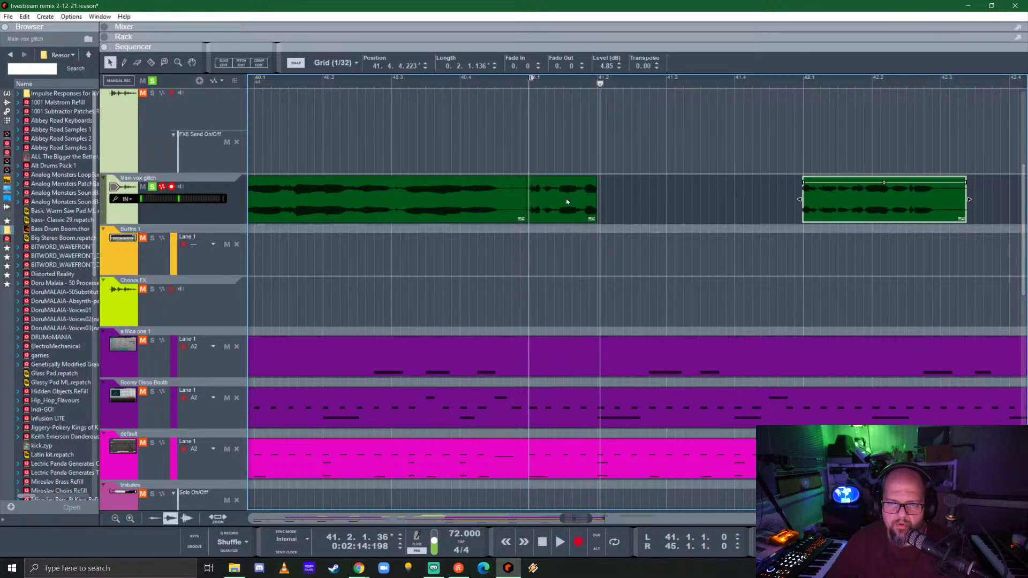
{"action": "left_click", "coordinate": [566, 202]}
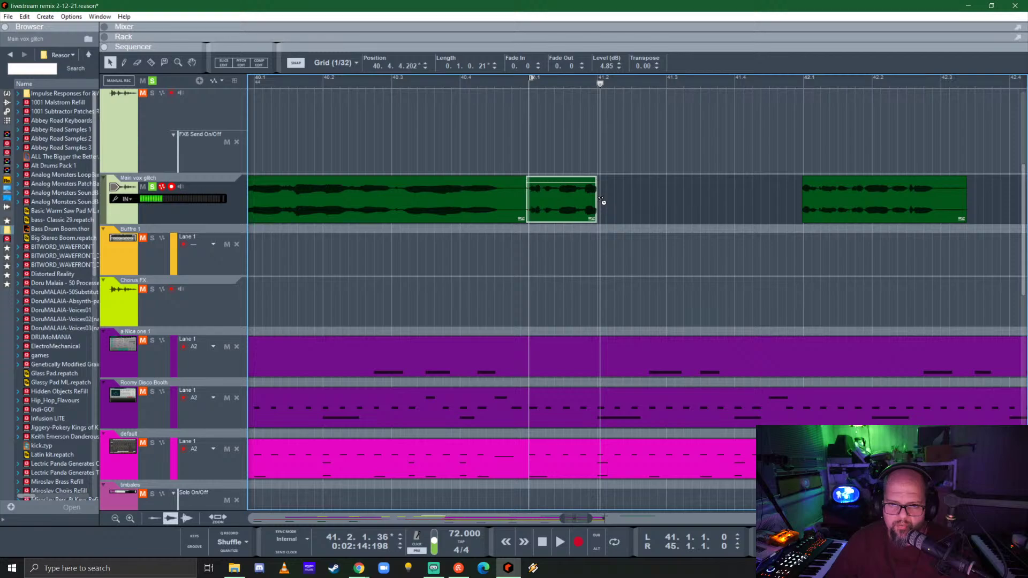
{"action": "left_click_drag", "start_coordinate": [601, 200], "coordinate": [667, 201]}
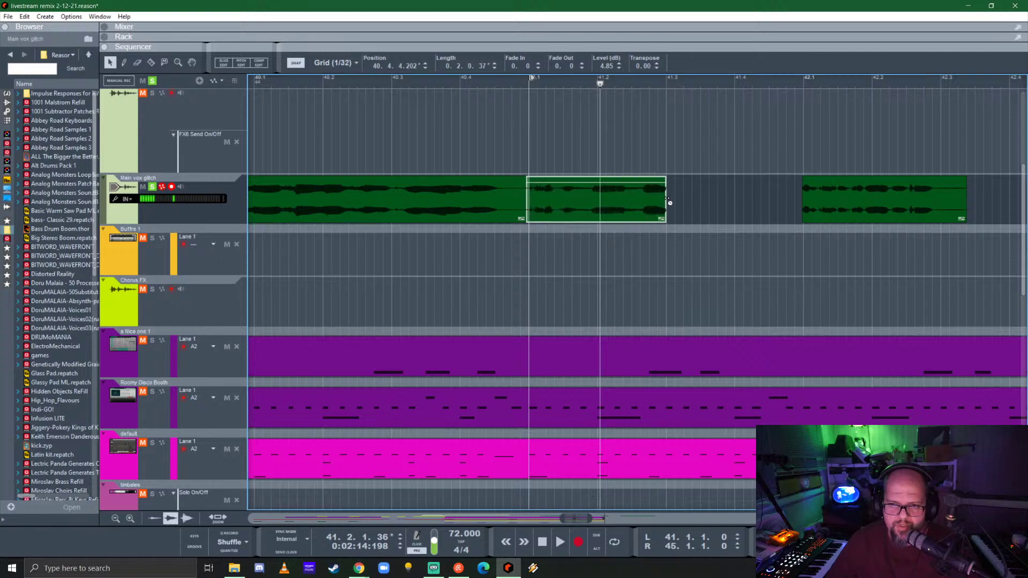
{"action": "left_click", "coordinate": [530, 82]}
{"action": "key", "text": "space"}
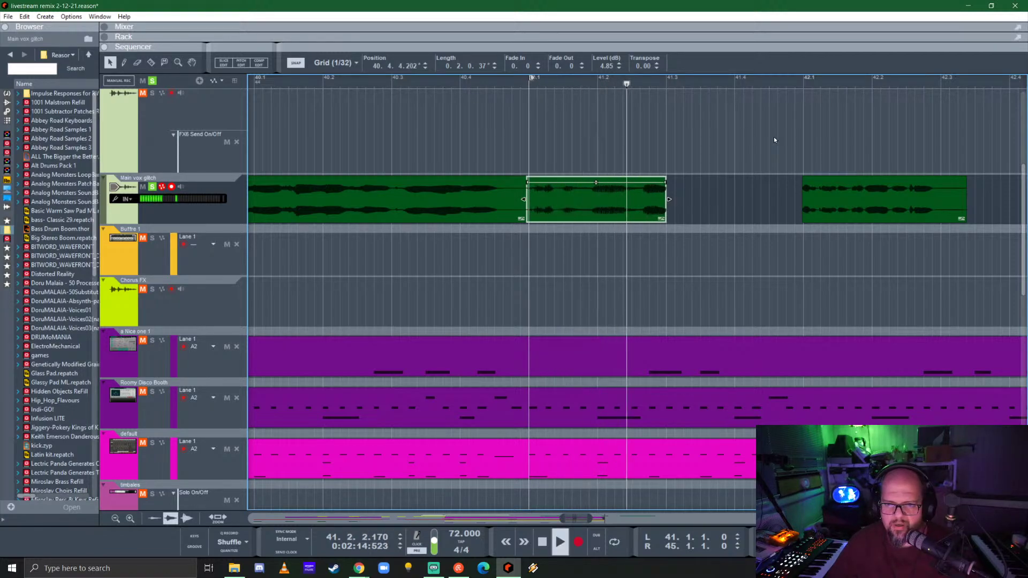
{"action": "key", "text": "space"}
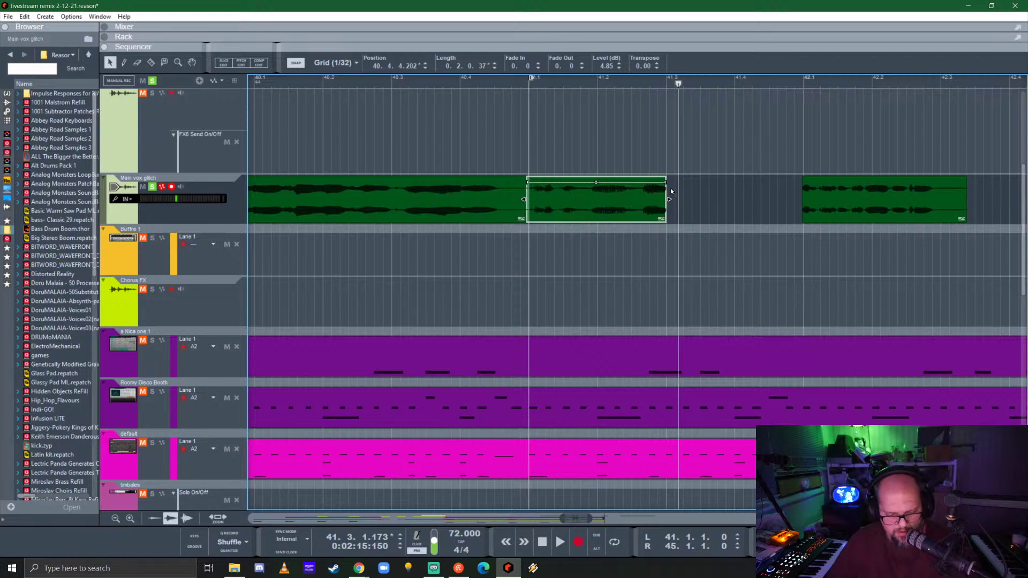
- Replay the stretched bar 41 vocal piece against the click and examine how its syllables line up with the beats
{"action": "key", "text": "space"}
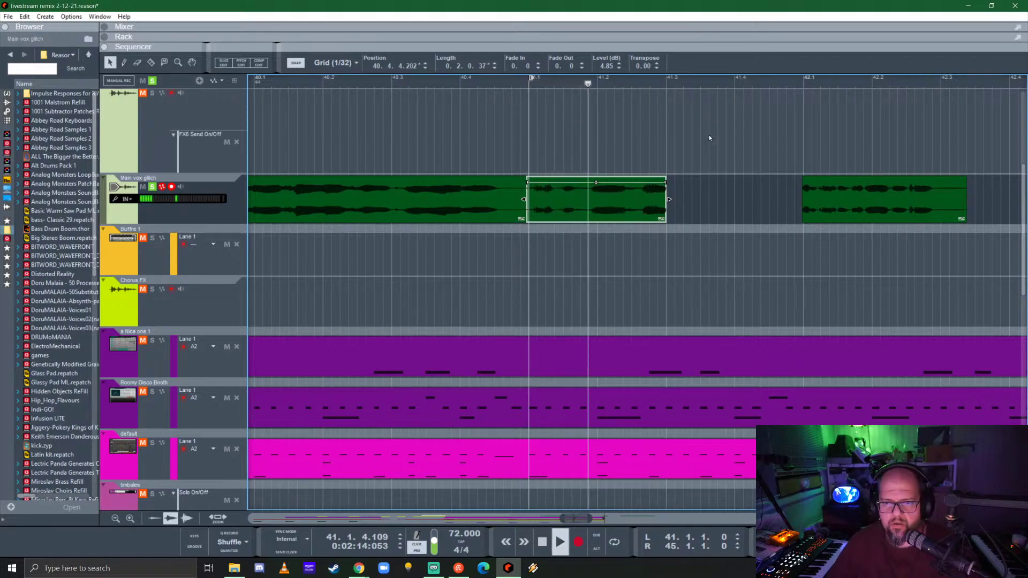
{"action": "key", "text": "space"}
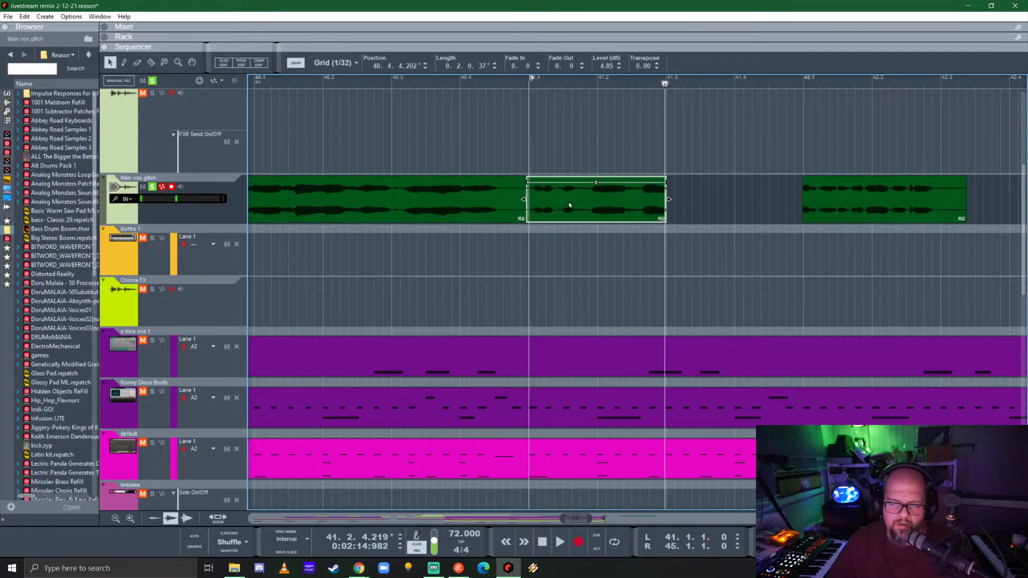
{"action": "scroll", "coordinate": [568, 201], "scroll_direction": "up", "scroll_amount": 5}
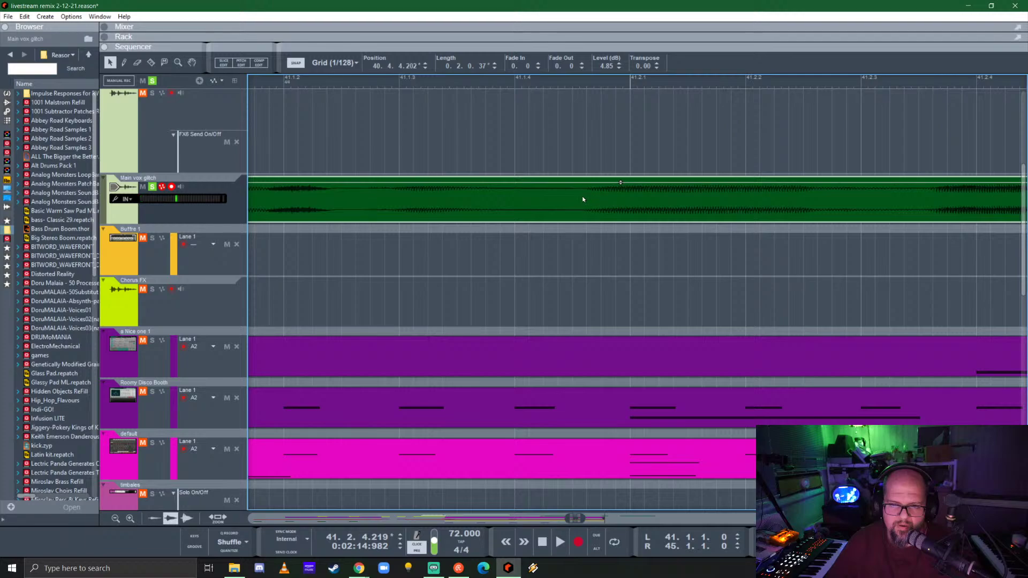
{"action": "scroll", "coordinate": [582, 196], "scroll_direction": "down", "scroll_amount": 3}
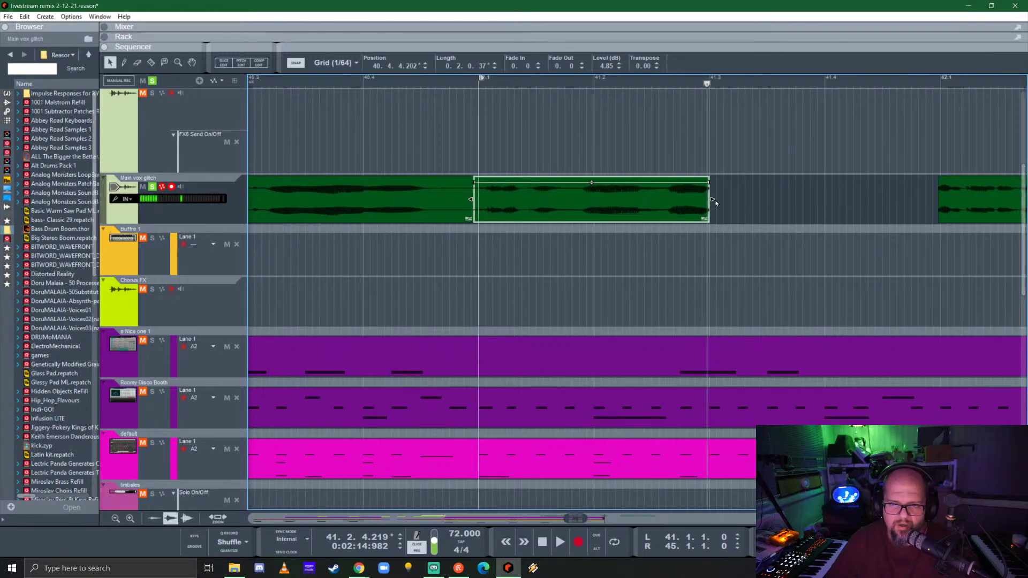
- Undo the stretch of the short bar 41 vocal piece and split it at 41.1.2.180
{"action": "scroll", "coordinate": [753, 207], "scroll_direction": "down", "scroll_amount": 1}
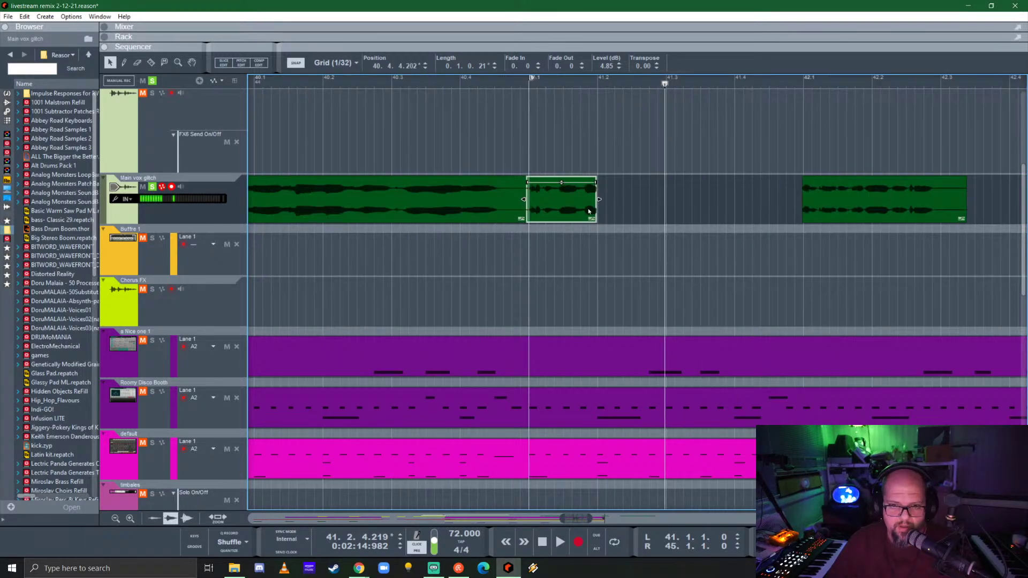
{"action": "scroll", "coordinate": [588, 208], "scroll_direction": "up", "scroll_amount": 5}
{"action": "scroll", "coordinate": [503, 192], "scroll_direction": "up", "scroll_amount": 3}
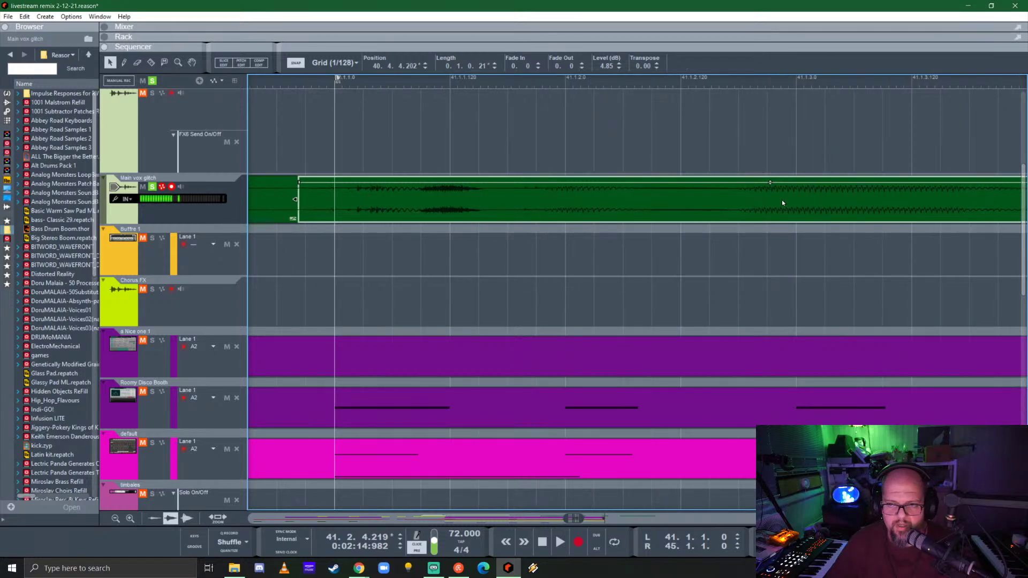
{"action": "key", "text": "r"}
{"action": "left_click", "coordinate": [676, 199]}
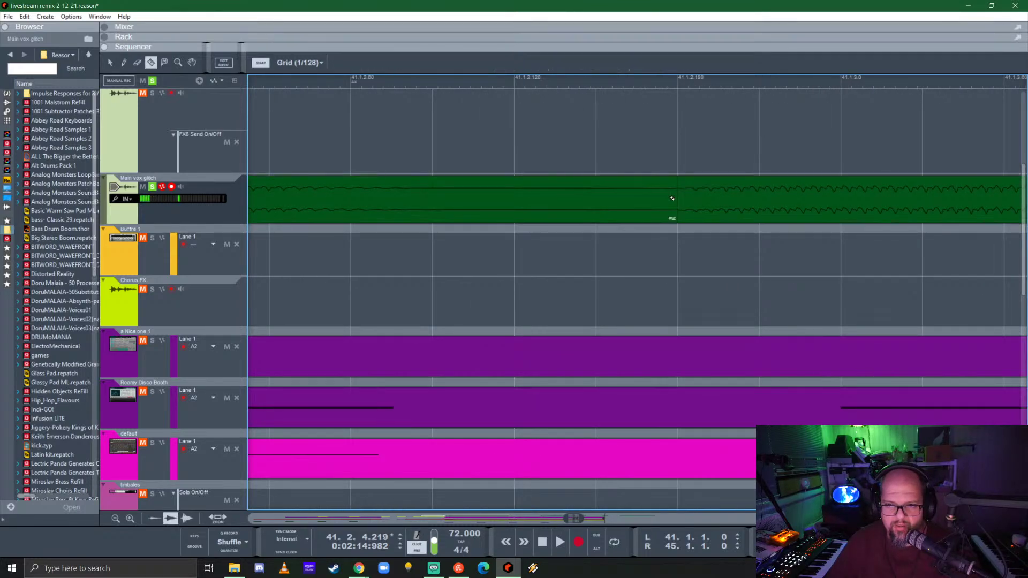
{"action": "key", "text": "q"}
- Move the second part of the split vocal to 41.2.1.0 and time-stretch the first part to a length of 0.0.2.217, auditioning it
{"action": "scroll", "coordinate": [638, 180], "scroll_direction": "down", "scroll_amount": 1}
{"action": "scroll", "coordinate": [638, 181], "scroll_direction": "down", "scroll_amount": 4}
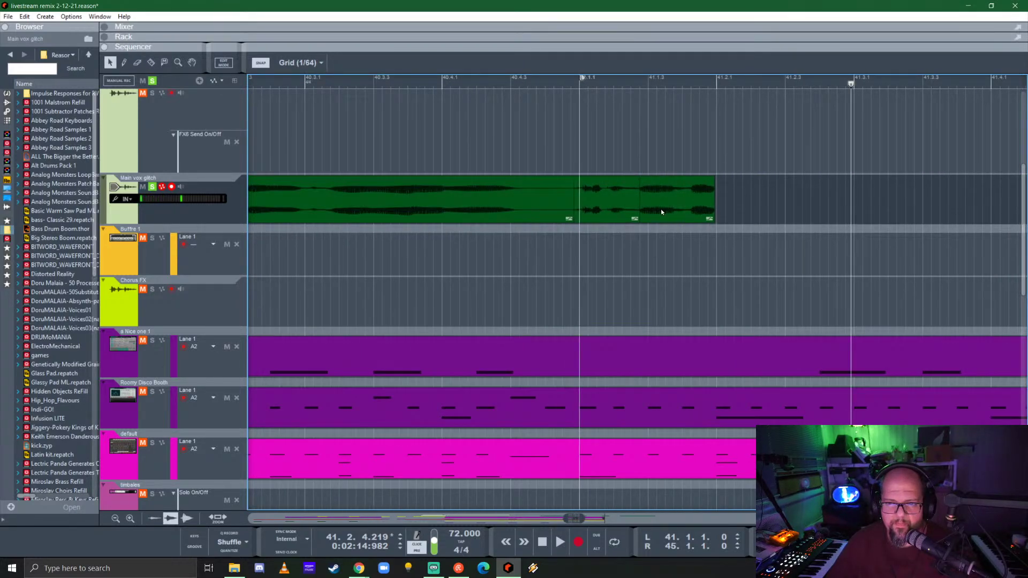
{"action": "left_click_drag", "start_coordinate": [663, 204], "coordinate": [745, 200]}
{"action": "left_click", "coordinate": [618, 198]}
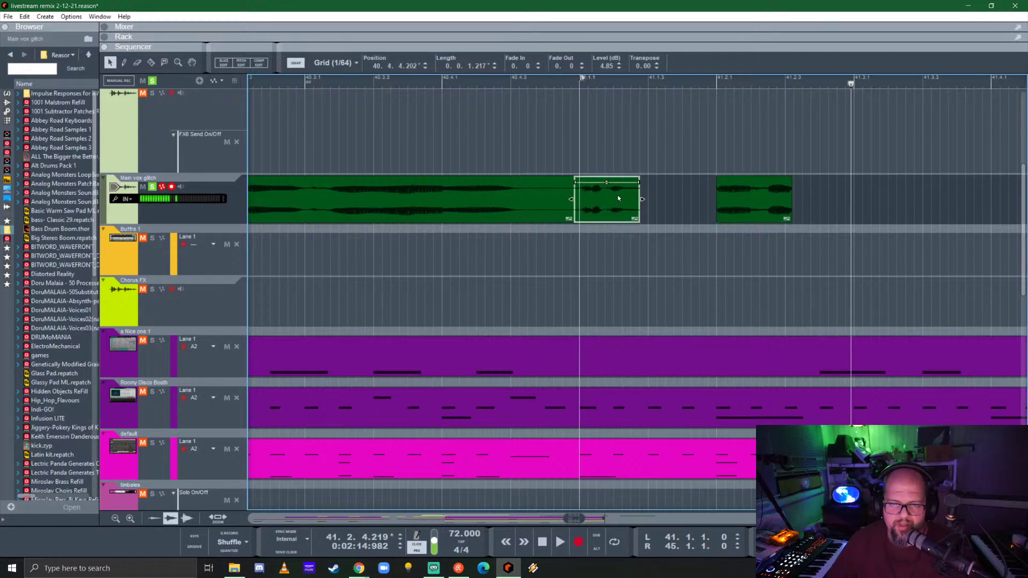
{"action": "key", "text": "space"}
{"action": "key", "text": "space"}
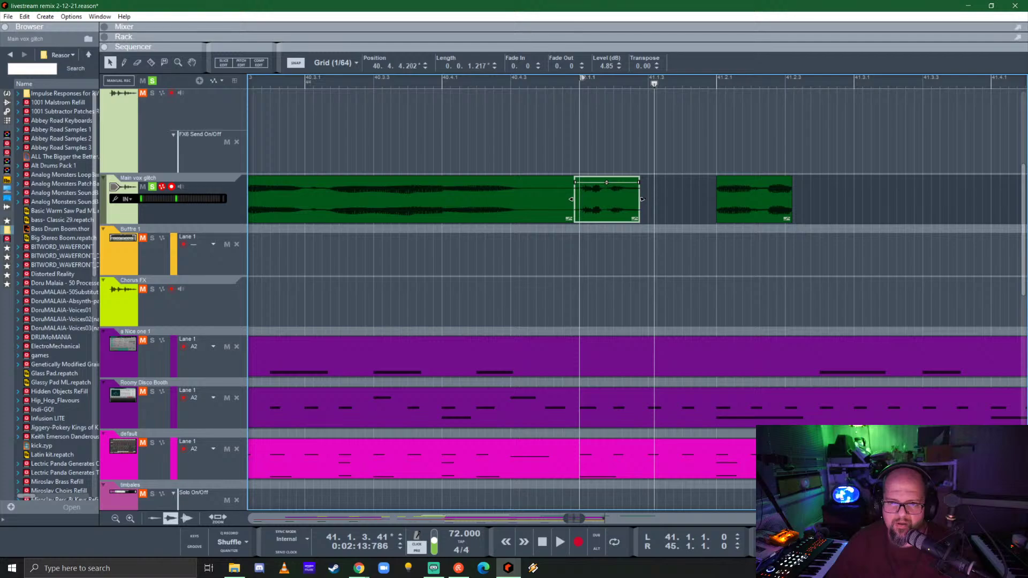
{"action": "left_click_drag", "start_coordinate": [642, 200], "coordinate": [677, 202]}
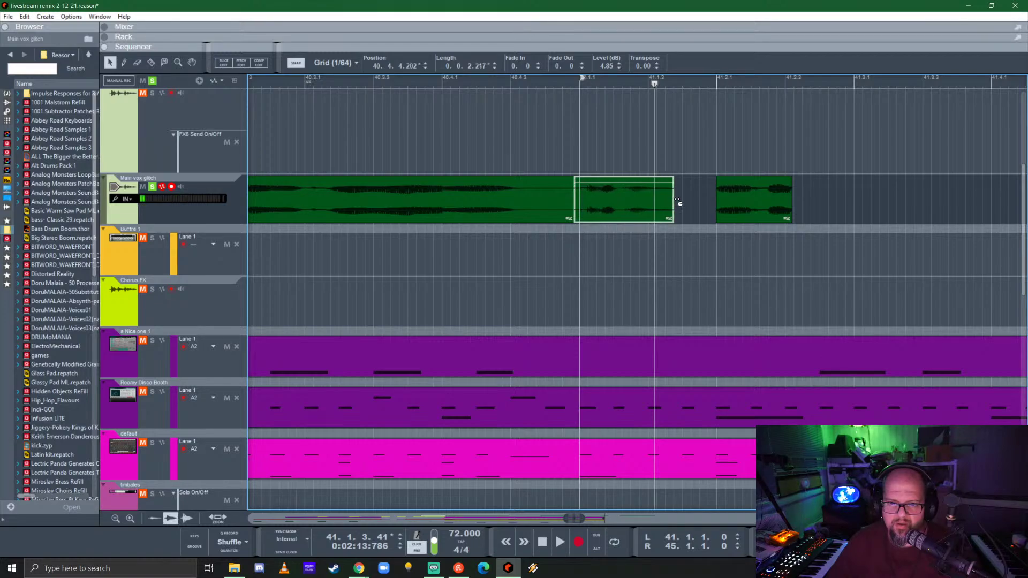
{"action": "key", "text": "space"}
{"action": "key", "text": "space"}
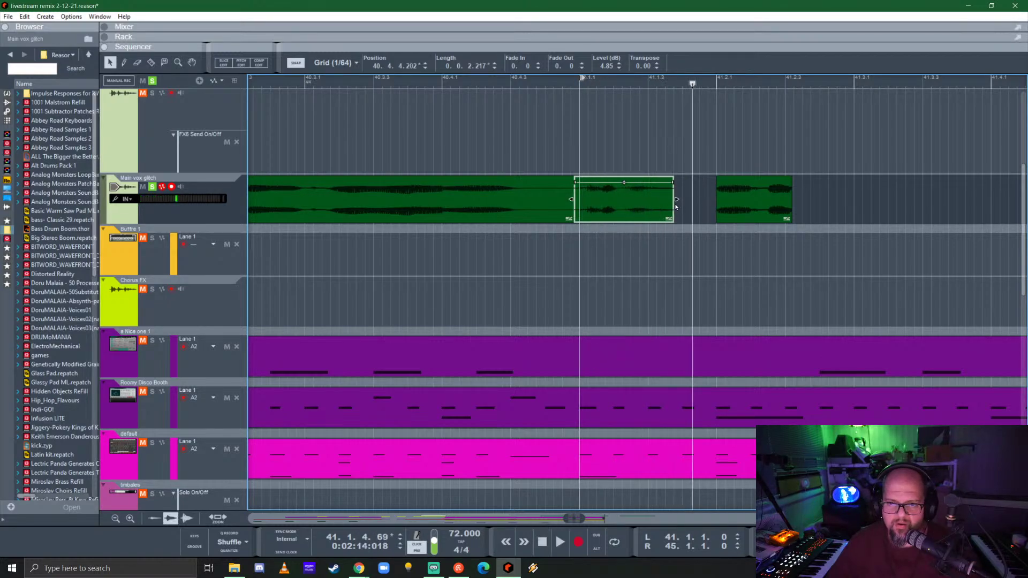
- Split the stretched vocal piece between its two syllables, move the second syllable to 41.1.2.180 and play back the phrase
{"action": "key", "text": "r"}
{"action": "left_click", "coordinate": [622, 198]}
{"action": "key", "text": "q"}
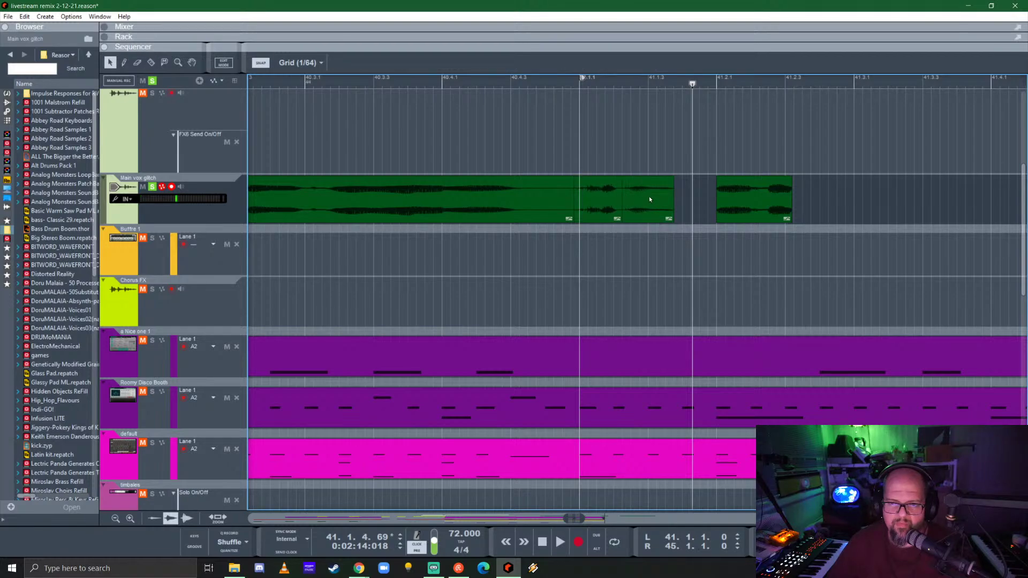
{"action": "left_click_drag", "start_coordinate": [635, 197], "coordinate": [653, 197]}
{"action": "key", "text": "space"}
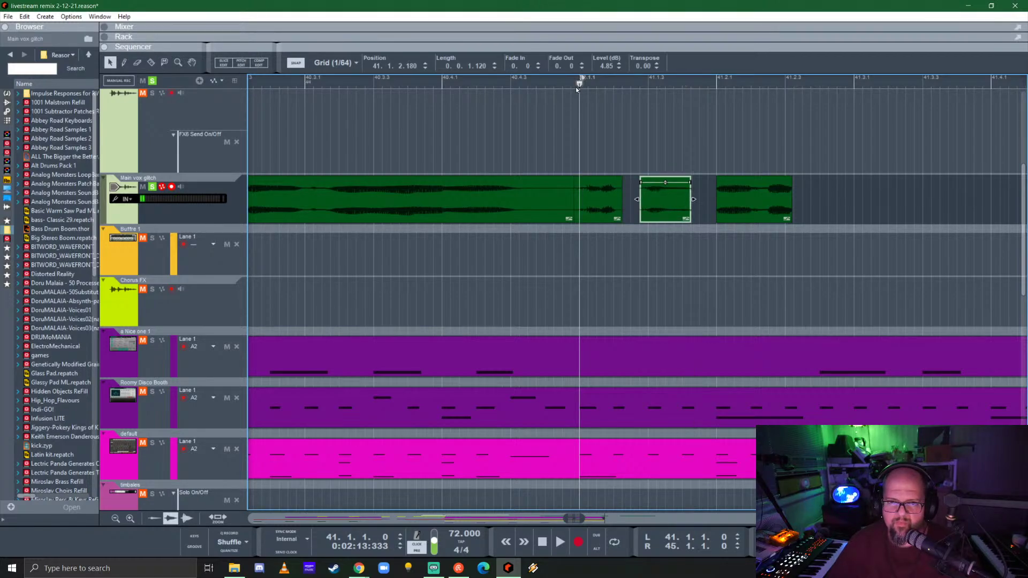
{"action": "scroll", "coordinate": [634, 186], "scroll_direction": "right", "scroll_amount": 3}
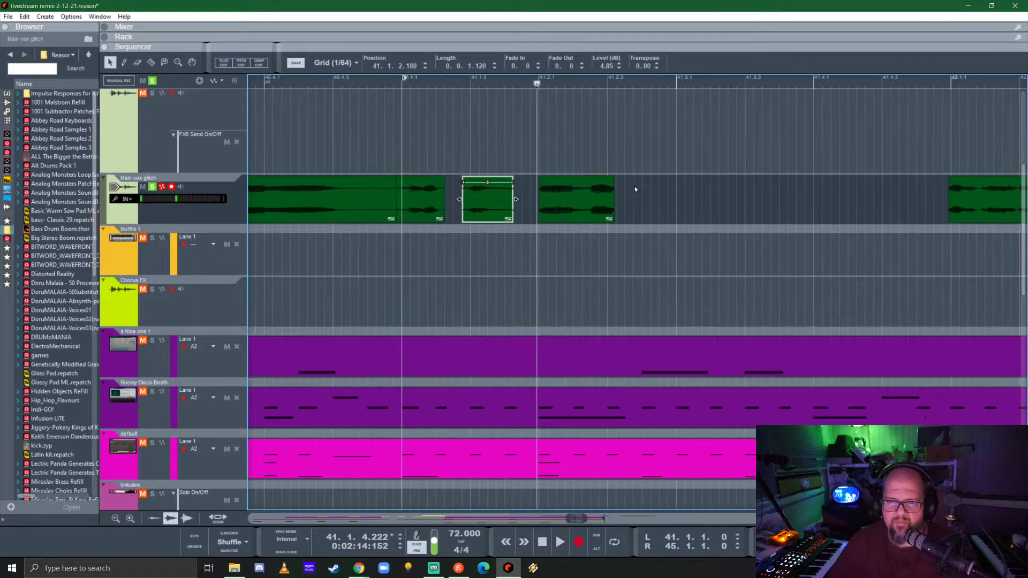
{"action": "scroll", "coordinate": [535, 190], "scroll_direction": "down", "scroll_amount": 1}
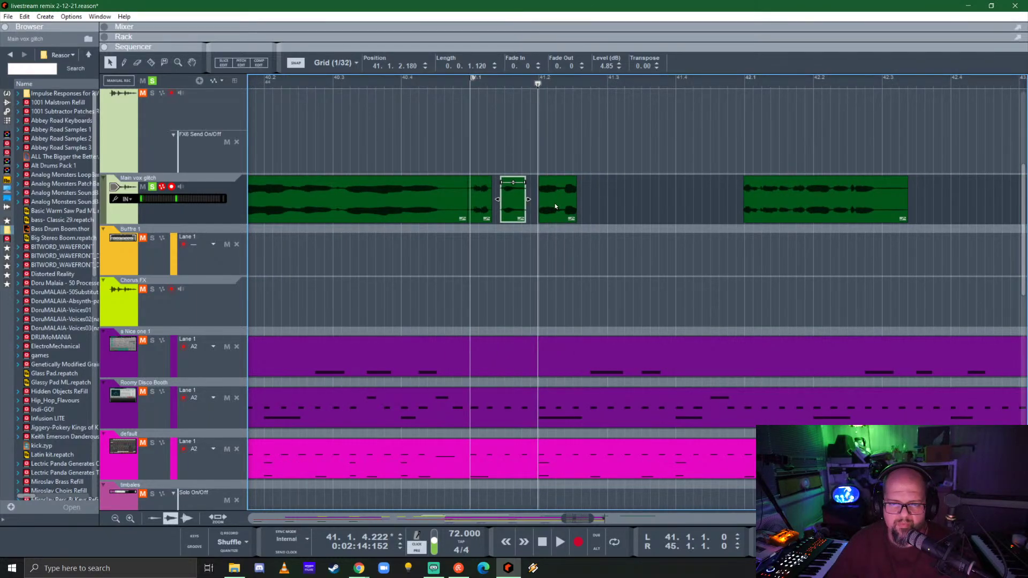
- Audition the phrase from 41.1.1 and move the vocal piece at 41.2.1.0 to 41.2.2.0
{"action": "left_click", "coordinate": [555, 206]}
{"action": "left_click", "coordinate": [475, 92]}
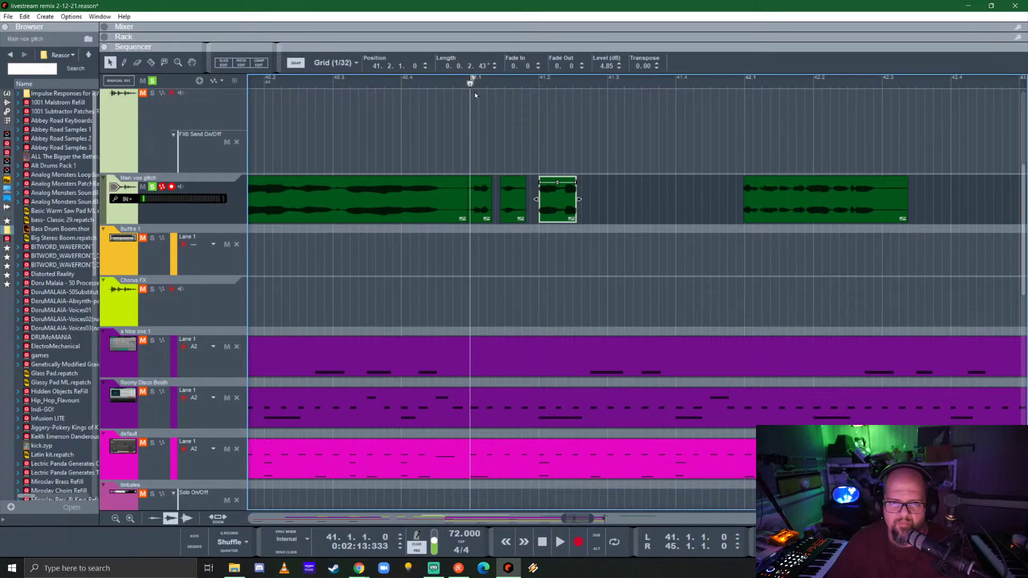
{"action": "key", "text": "space"}
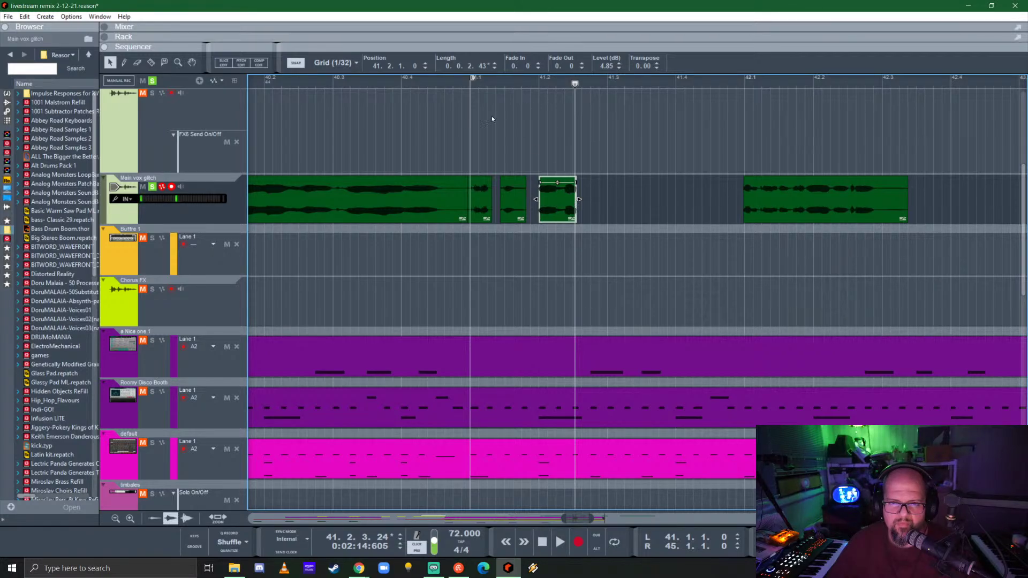
{"action": "left_click", "coordinate": [470, 84]}
{"action": "key", "text": "space"}
{"action": "left_click_drag", "start_coordinate": [553, 208], "coordinate": [570, 208]}
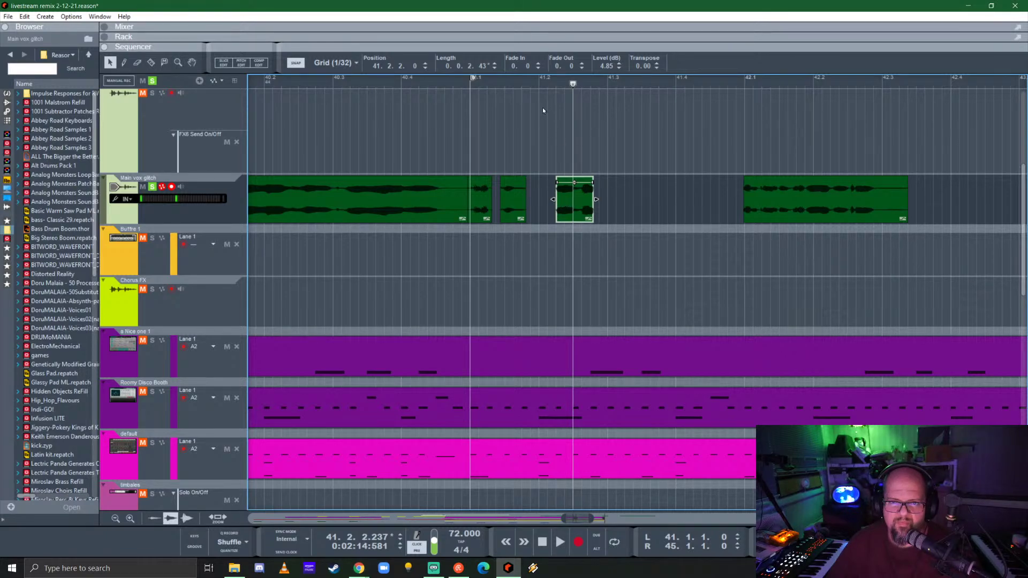
- Time-stretch the vocal piece at 41.2.2.0 to a length of 0.1.0.120, auditioning it before and after
{"action": "left_click", "coordinate": [538, 80]}
{"action": "key", "text": "space"}
{"action": "key", "text": "space"}
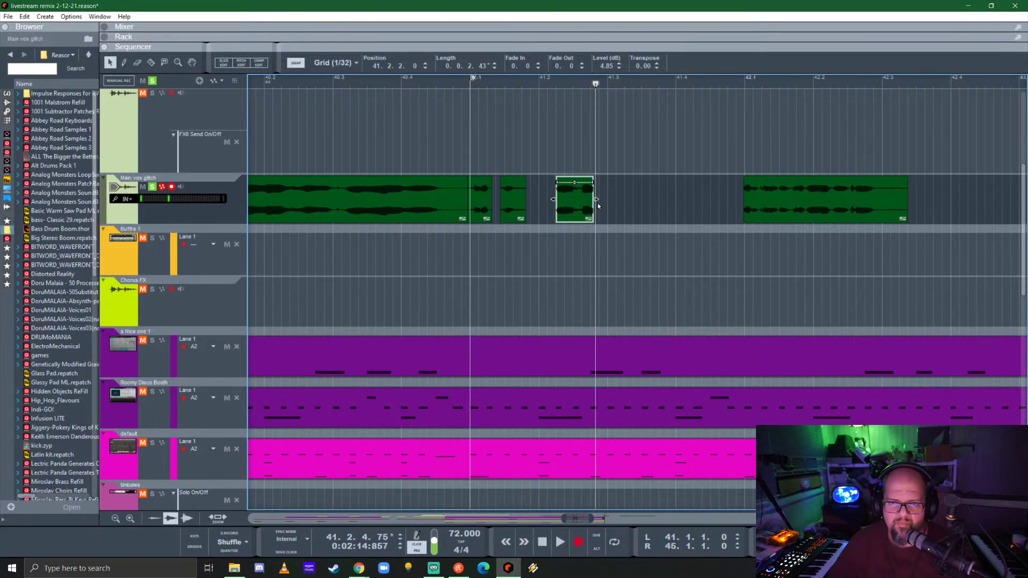
{"action": "left_click_drag", "start_coordinate": [597, 201], "coordinate": [630, 201]}
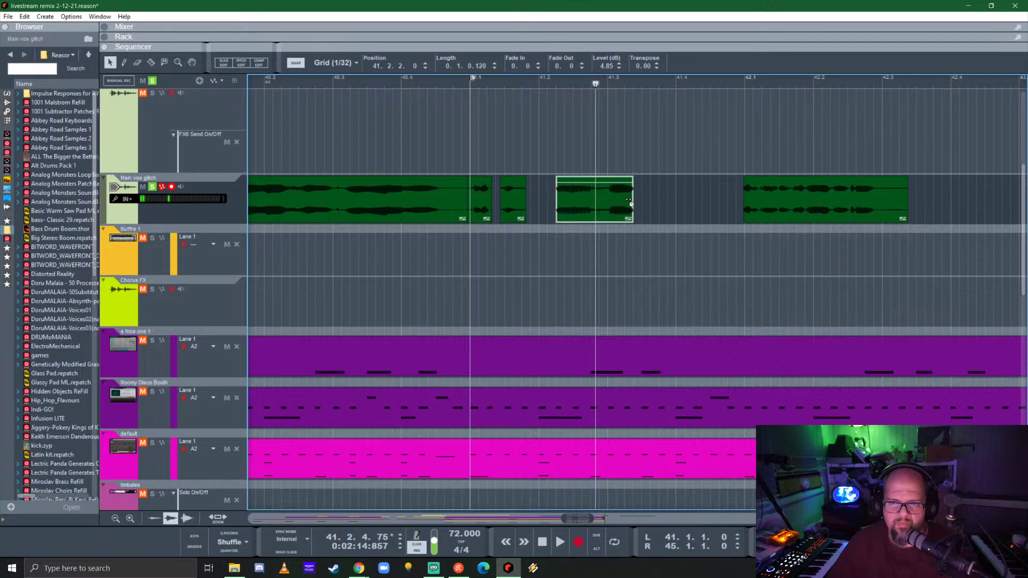
{"action": "left_click", "coordinate": [537, 78]}
{"action": "key", "text": "space"}
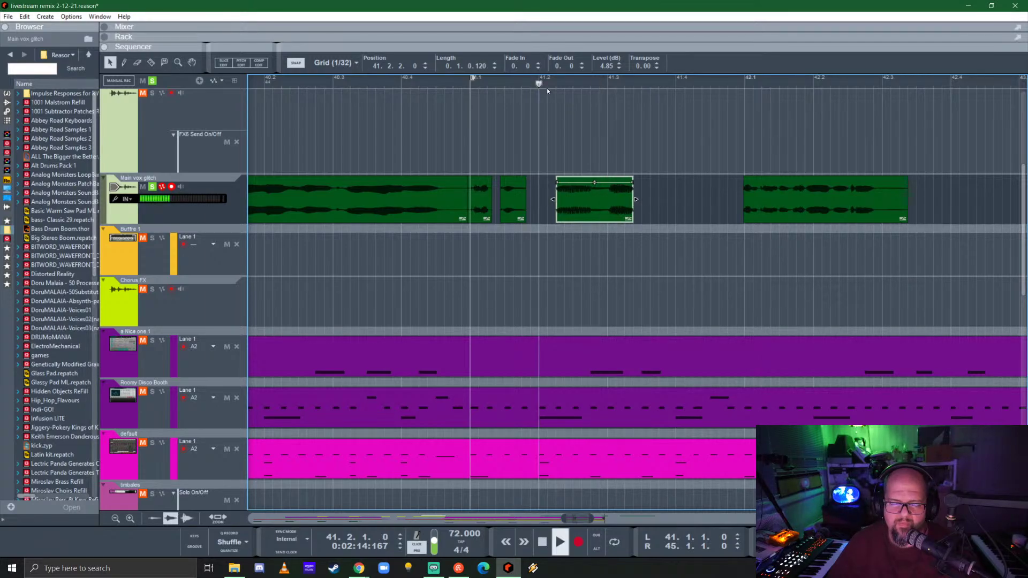
{"action": "key", "text": "space"}
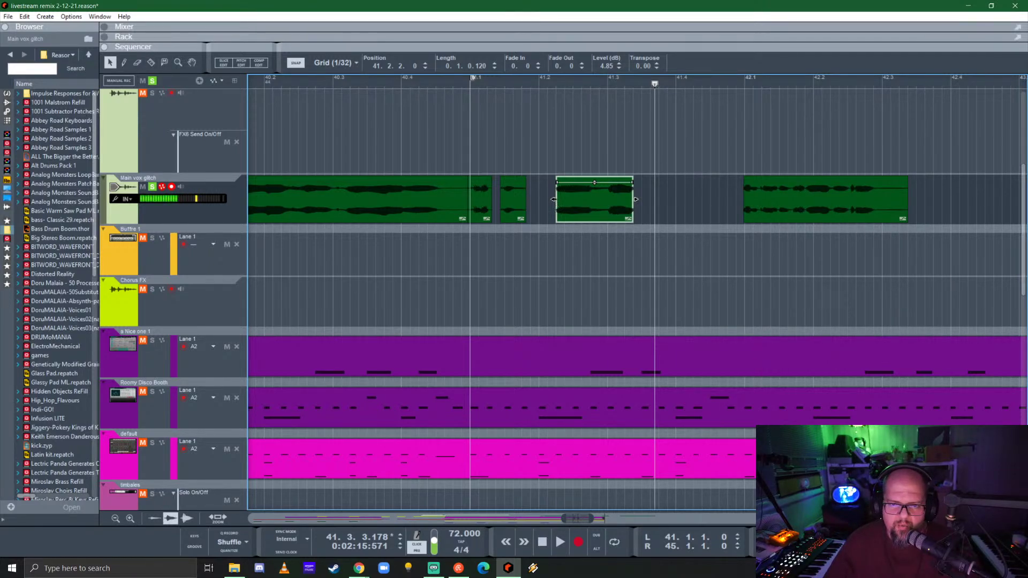
{"action": "mouse_move", "coordinate": [556, 202]}
{"action": "left_mouse_down"}
{"action": "mouse_move", "coordinate": [529, 199]}
{"action": "mouse_move", "coordinate": [556, 198]}
{"action": "left_mouse_up"}
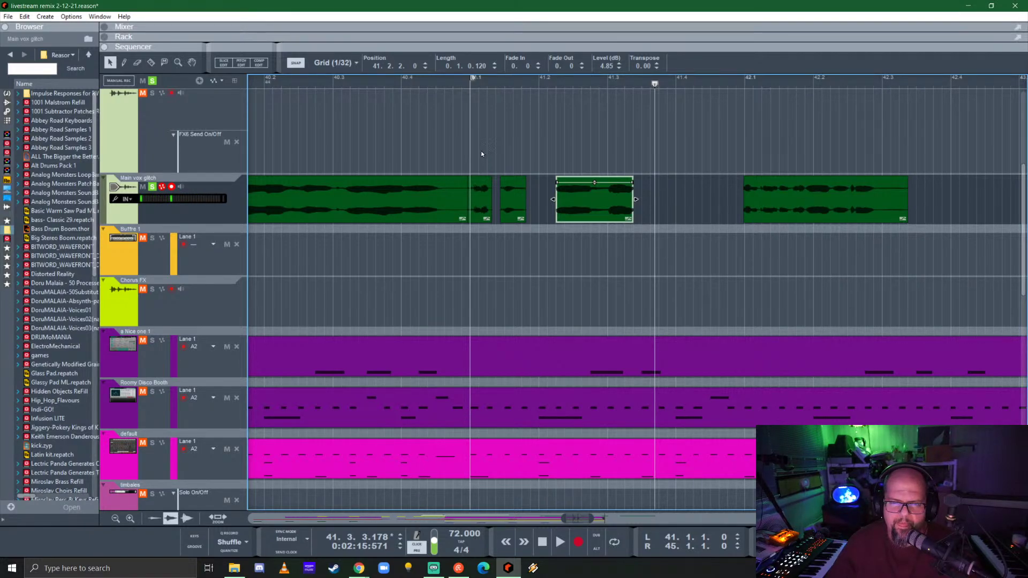
{"action": "key", "text": "space"}
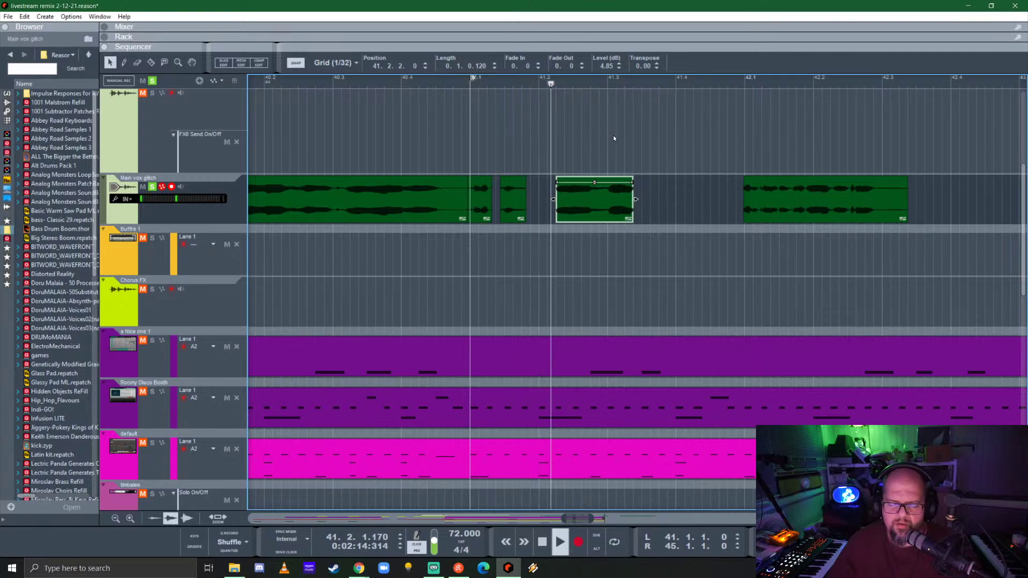
{"action": "key", "text": "space"}
- Add a fade-out of 0.90 to the short vocal piece at 41.1.2.180 and audition the bar 41 phrase with it
{"action": "double_click", "coordinate": [522, 213]}
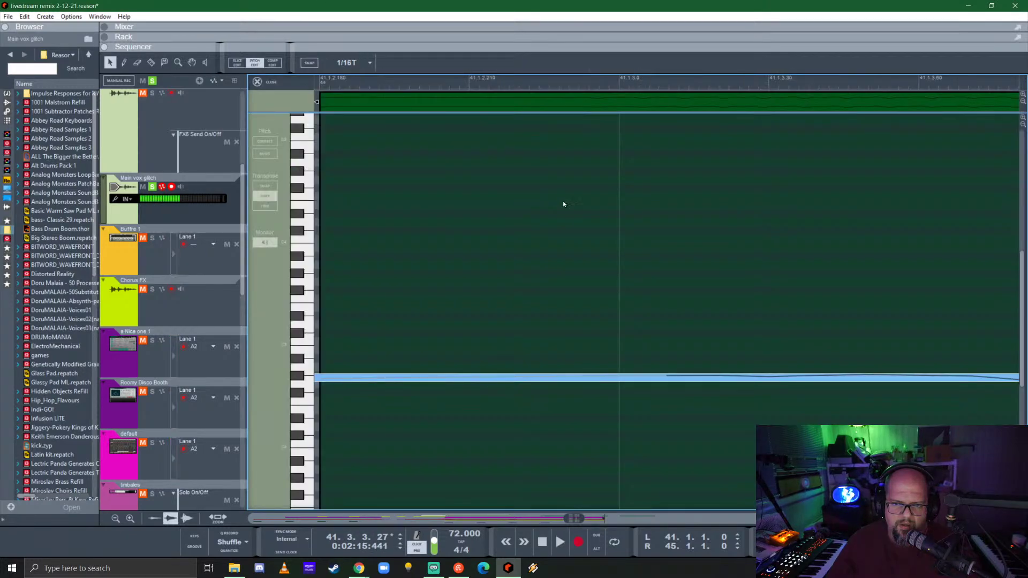
{"action": "left_click", "coordinate": [257, 82]}
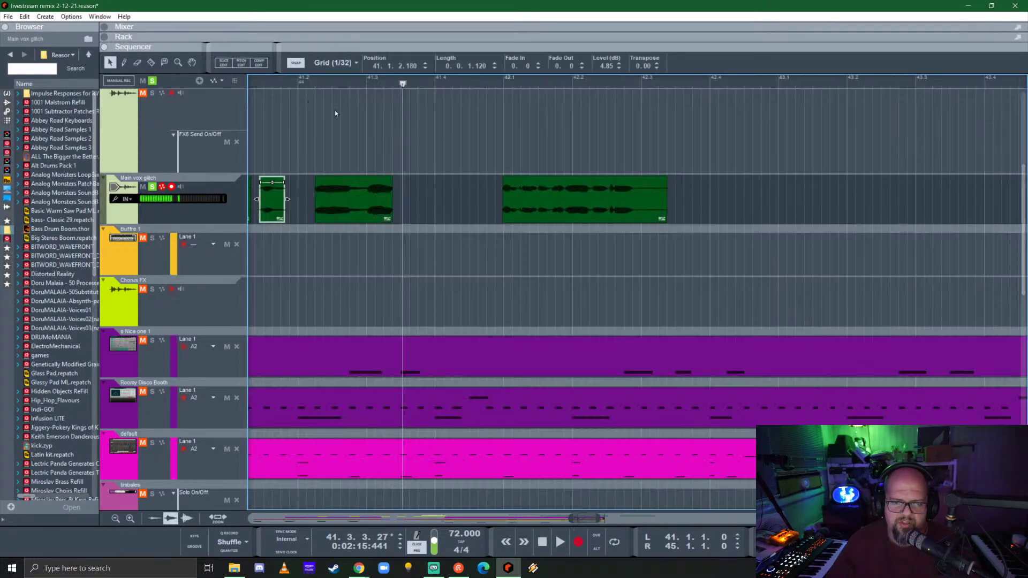
{"action": "scroll", "coordinate": [526, 193], "scroll_direction": "up", "scroll_amount": 2}
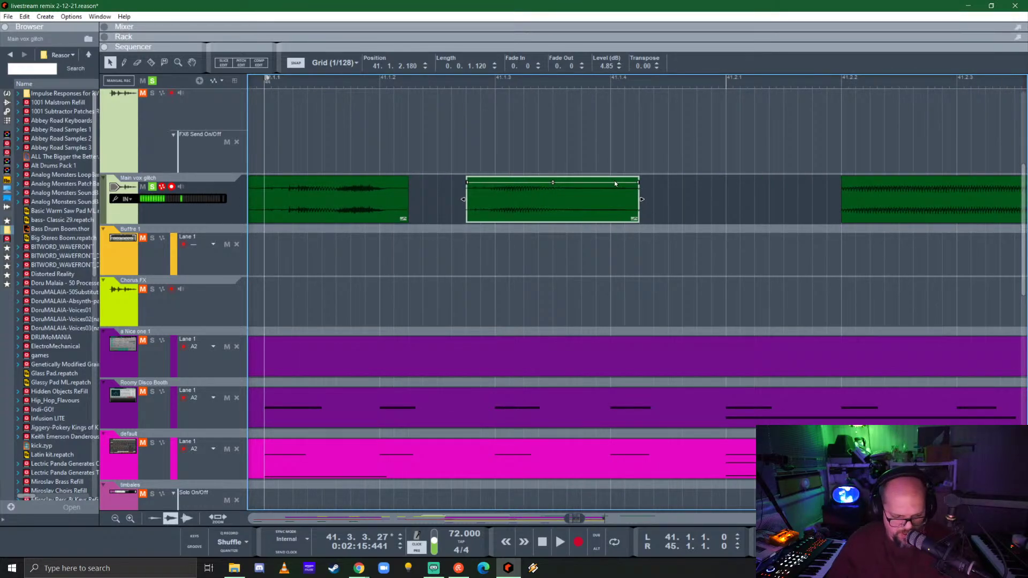
{"action": "left_click_drag", "start_coordinate": [638, 182], "coordinate": [595, 182]}
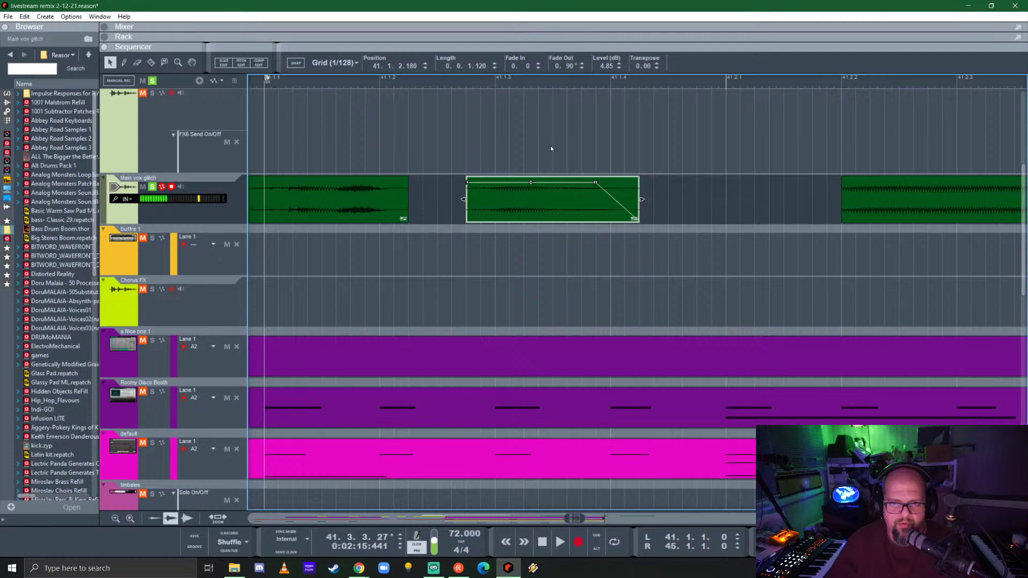
{"action": "left_click", "coordinate": [464, 80]}
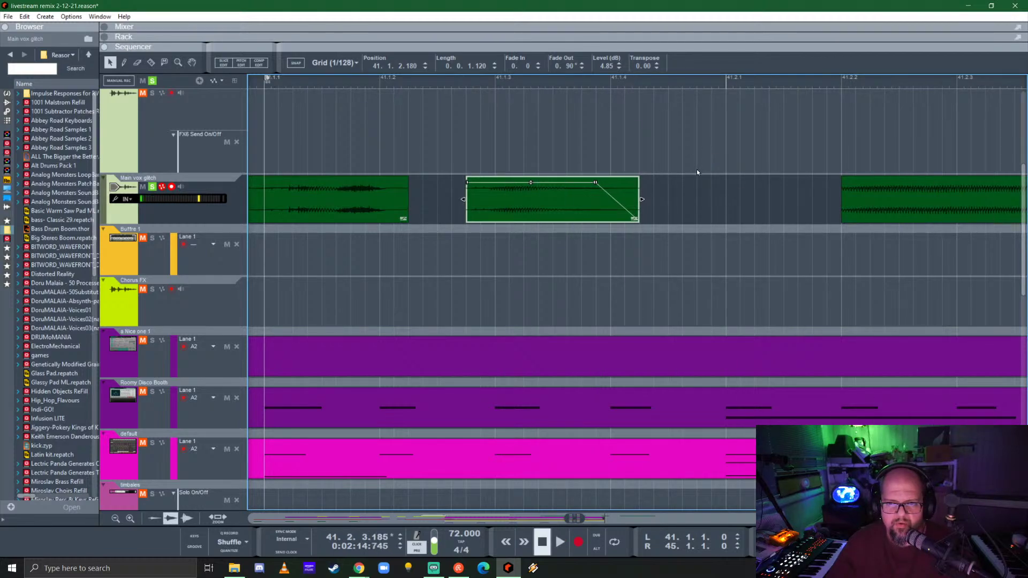
{"action": "key", "text": "space"}
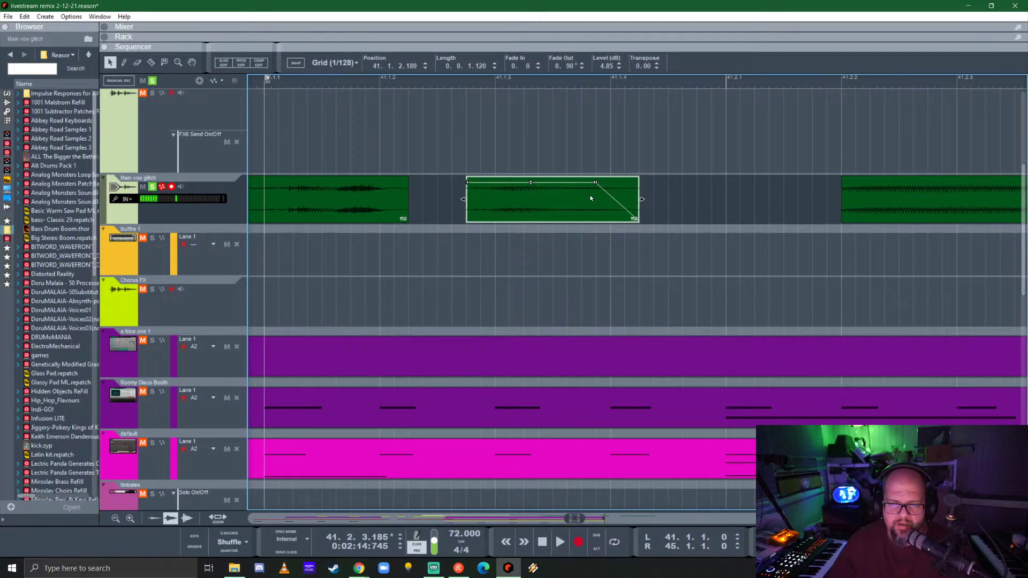
{"action": "scroll", "coordinate": [614, 197], "scroll_direction": "down", "scroll_amount": 4}
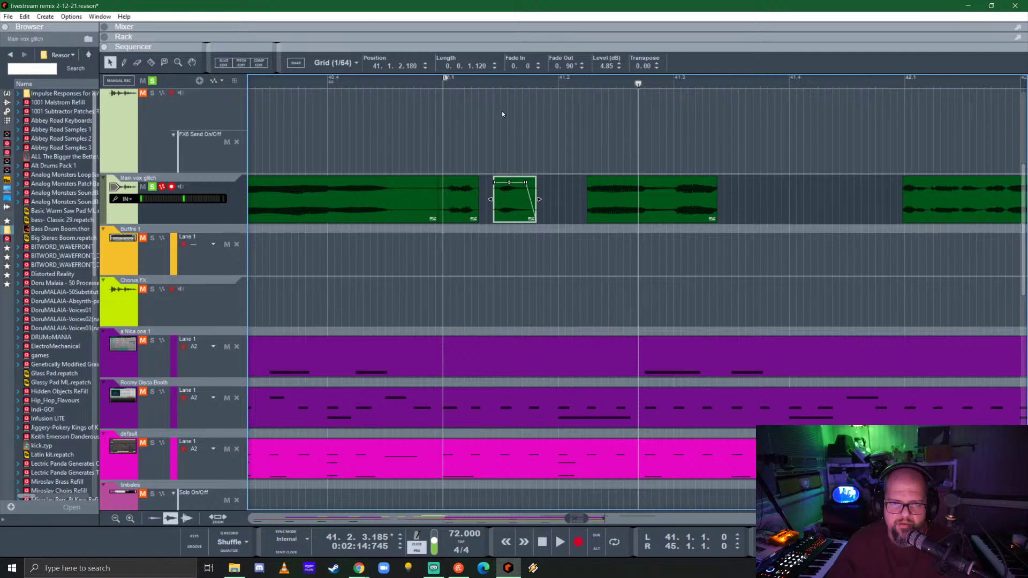
{"action": "left_click", "coordinate": [486, 82]}
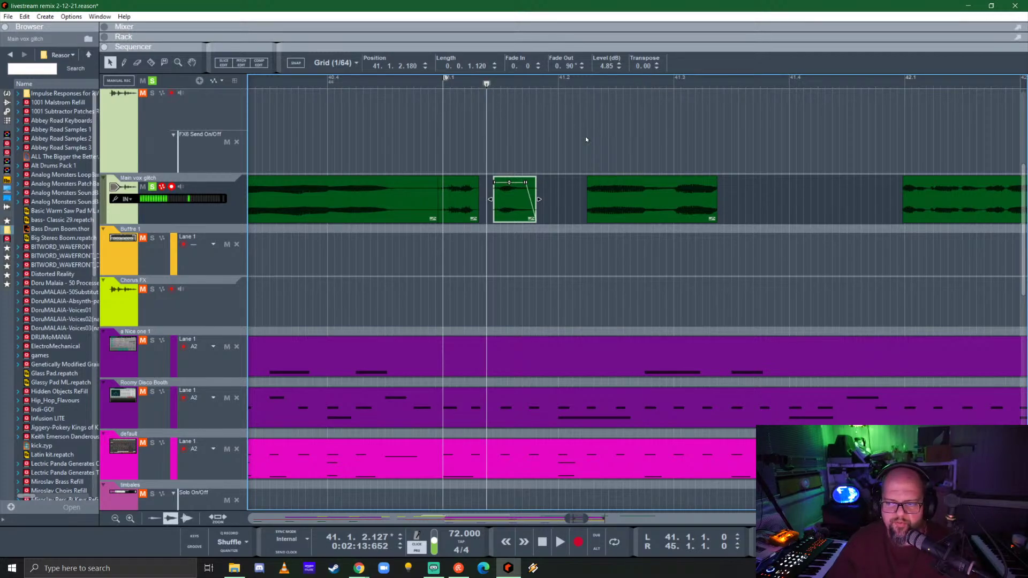
{"action": "key", "text": "space"}
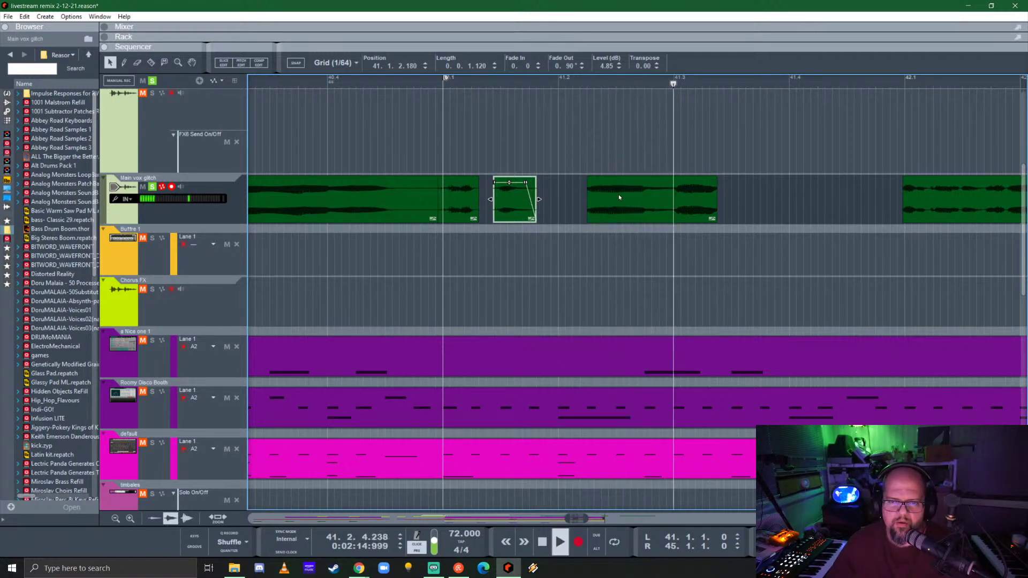
{"action": "key", "text": "space"}
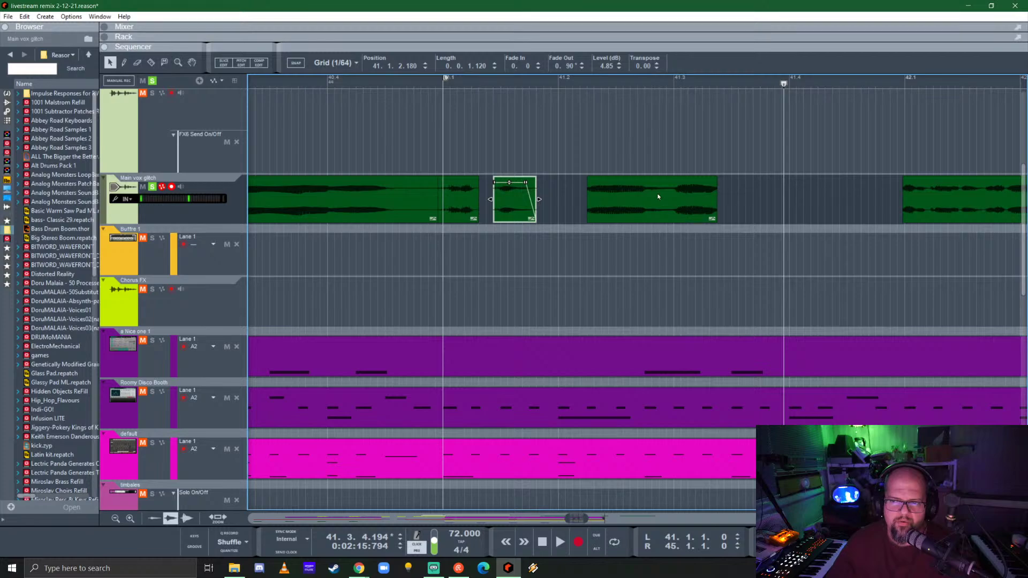
- Extend the end of the vocal piece at 41.2.2.0 to a length of 0.1.0.209
{"action": "scroll", "coordinate": [658, 192], "scroll_direction": "down", "scroll_amount": 1}
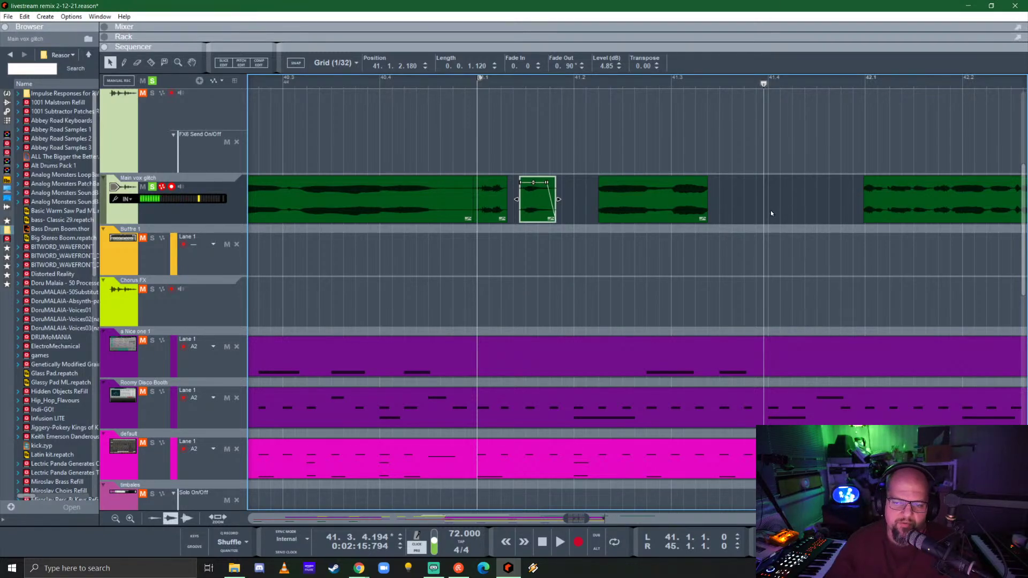
{"action": "left_click", "coordinate": [701, 201]}
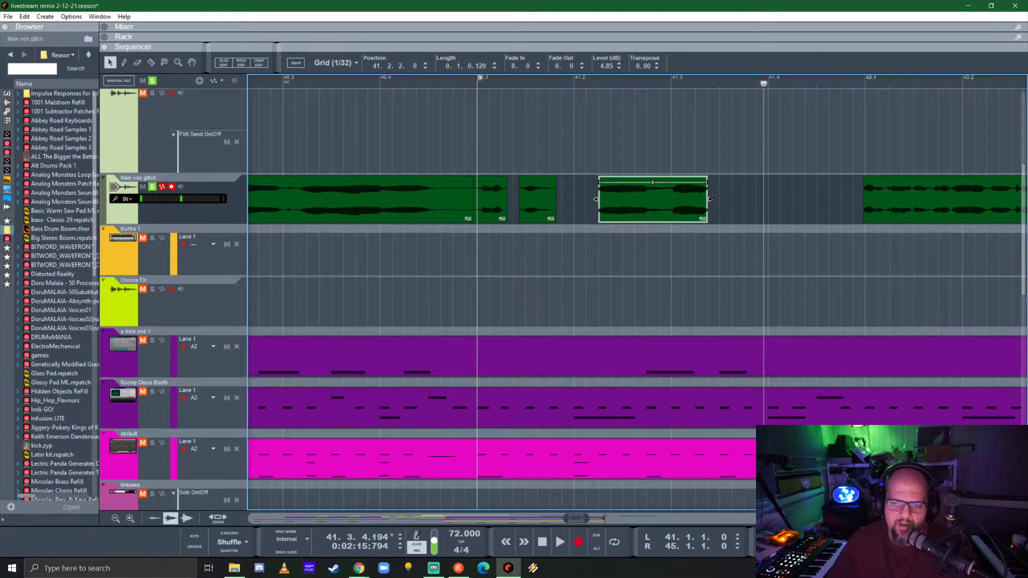
{"action": "left_click_drag", "start_coordinate": [711, 199], "coordinate": [719, 200]}
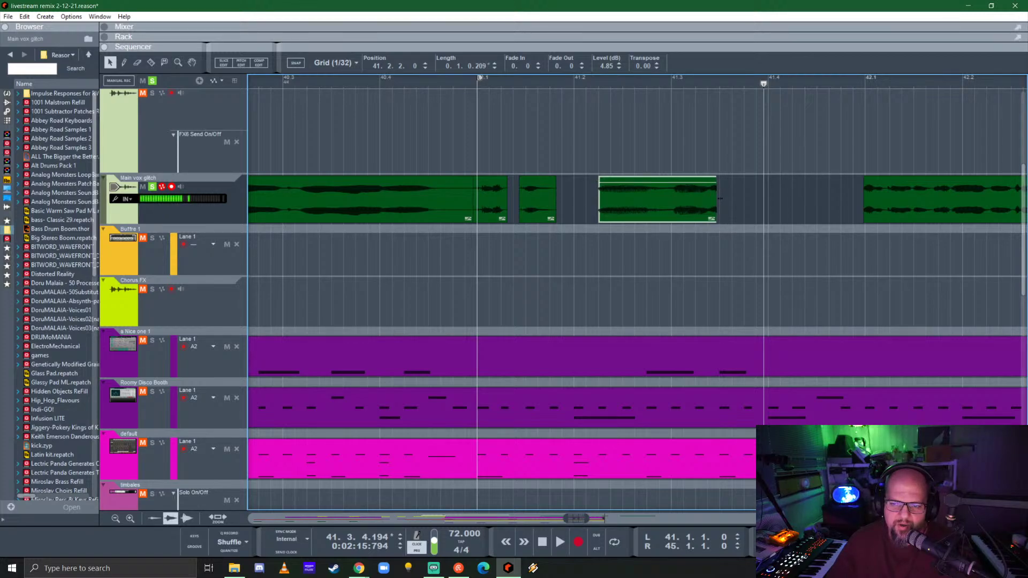
{"action": "scroll", "coordinate": [720, 197], "scroll_direction": "up", "scroll_amount": 4}
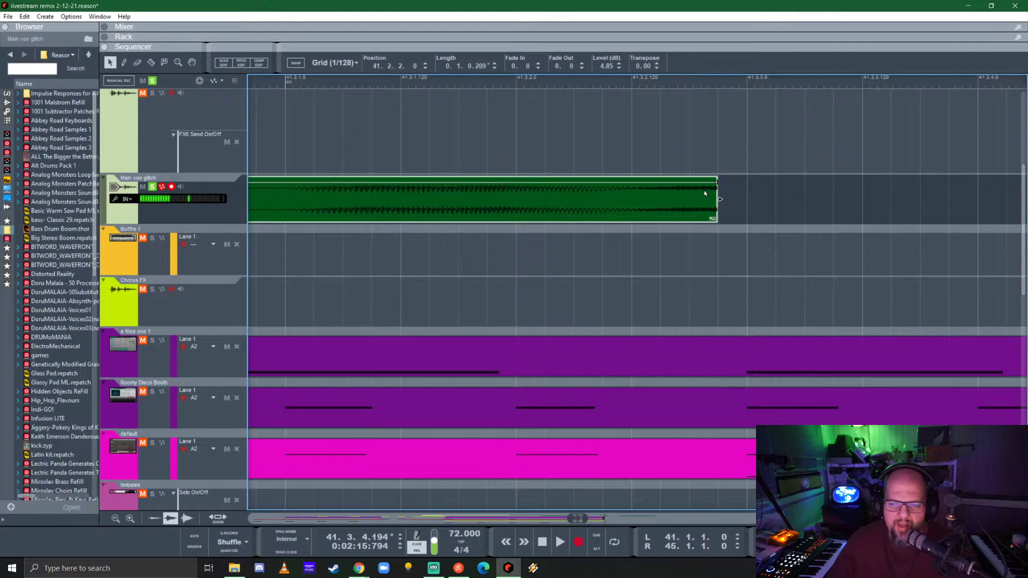
- Add a fade-out of 0.45 to the vocal piece at 41.2.2.0 and audition it with the neighbouring syllables
{"action": "left_click_drag", "start_coordinate": [716, 183], "coordinate": [673, 182]}
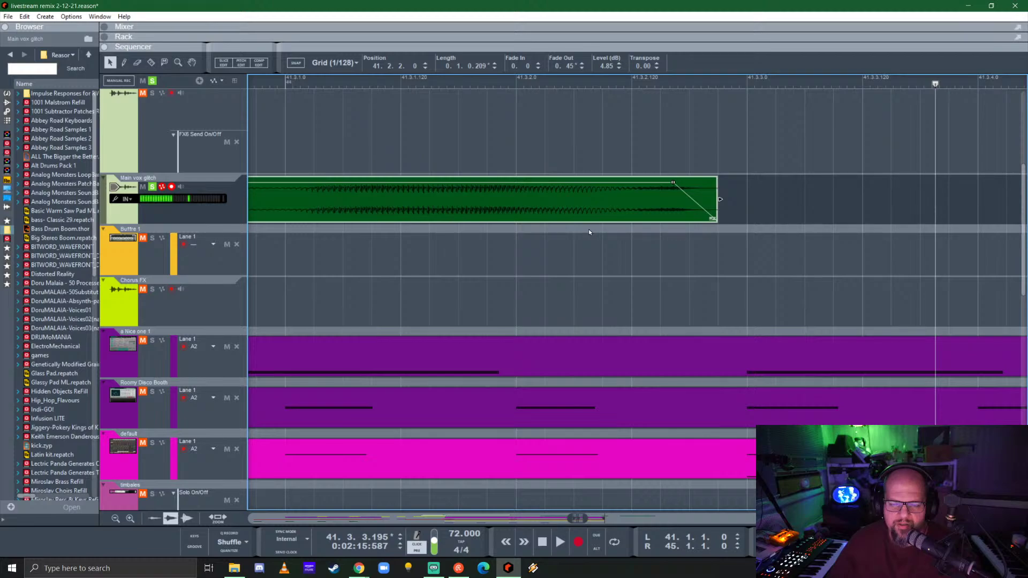
{"action": "scroll", "coordinate": [591, 225], "scroll_direction": "down", "scroll_amount": 2}
{"action": "scroll", "coordinate": [589, 218], "scroll_direction": "down", "scroll_amount": 1}
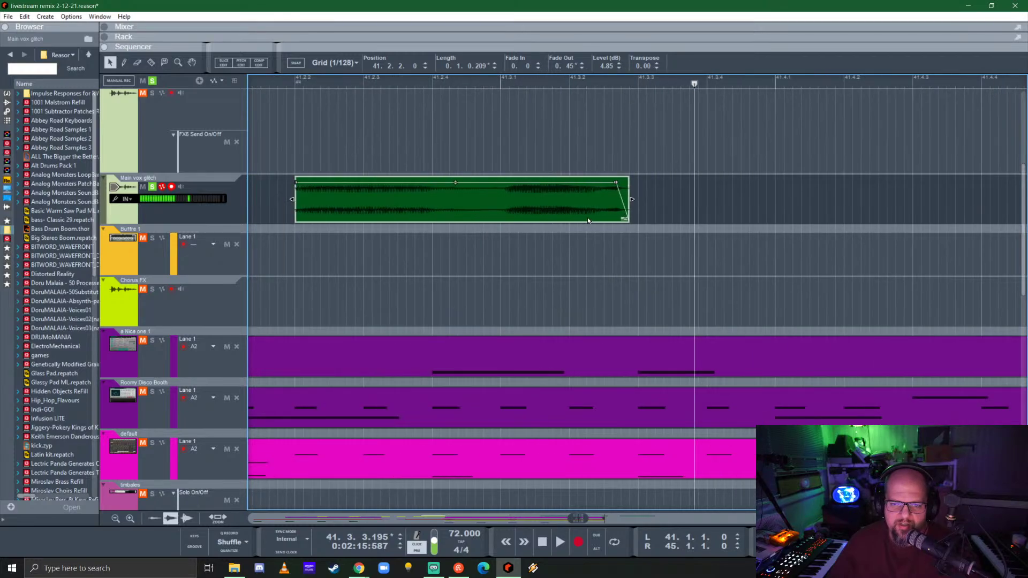
{"action": "left_click", "coordinate": [494, 80]}
{"action": "key", "text": "space"}
{"action": "key", "text": "space"}
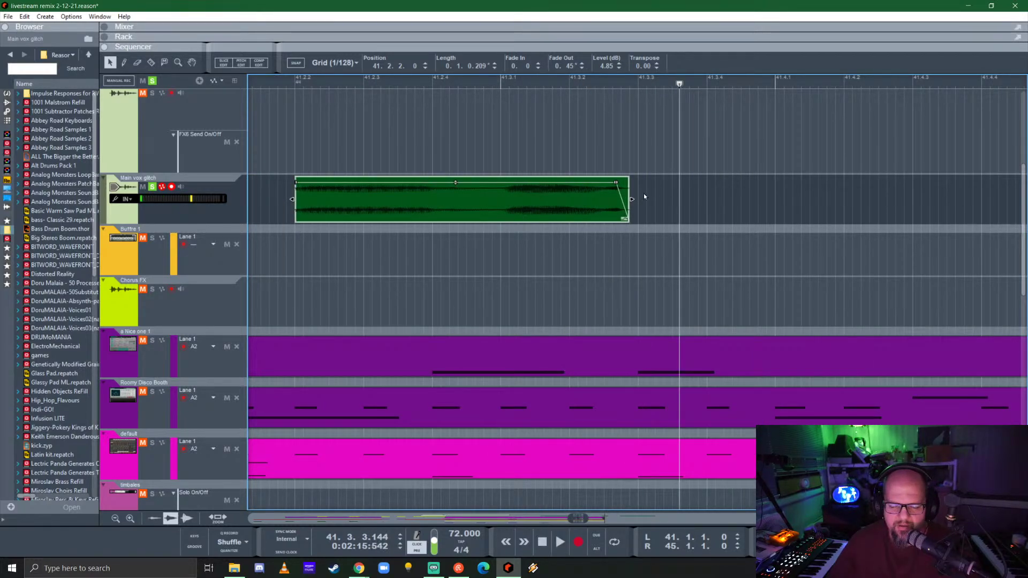
{"action": "scroll", "coordinate": [441, 219], "scroll_direction": "down", "scroll_amount": 2}
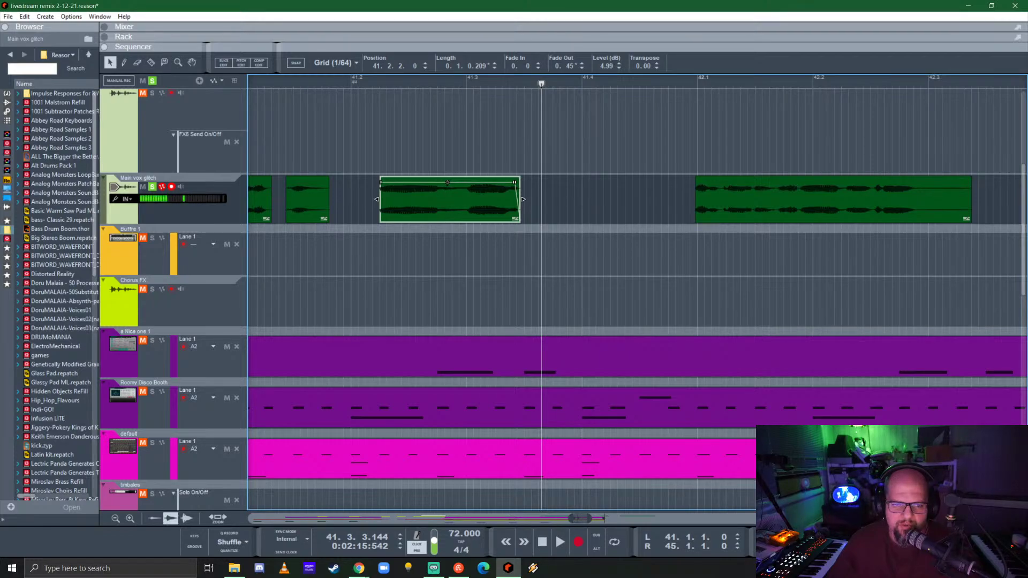
{"action": "left_click", "coordinate": [304, 193]}
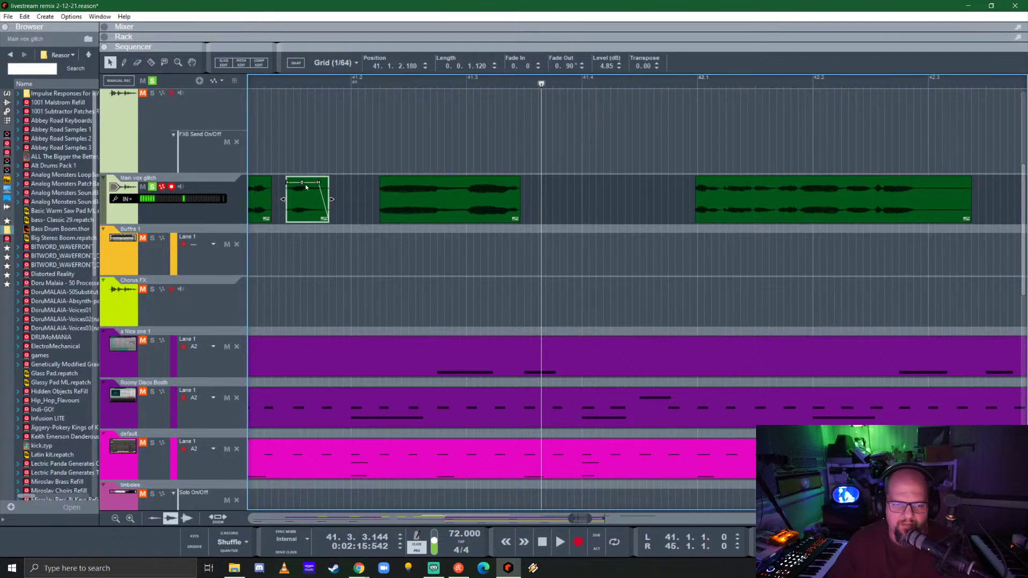
{"action": "left_click", "coordinate": [379, 86]}
{"action": "key", "text": "space"}
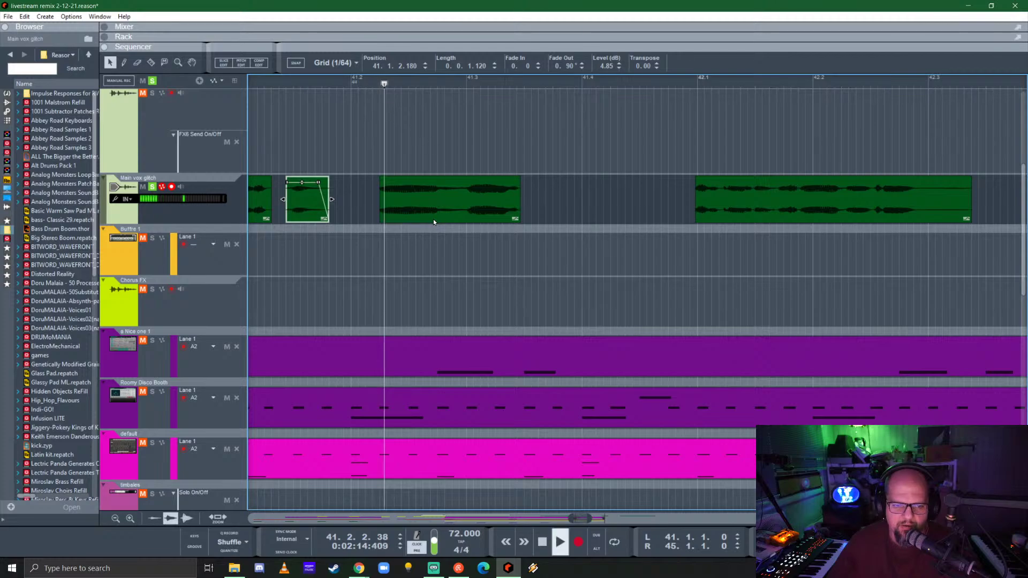
{"action": "key", "text": "space"}
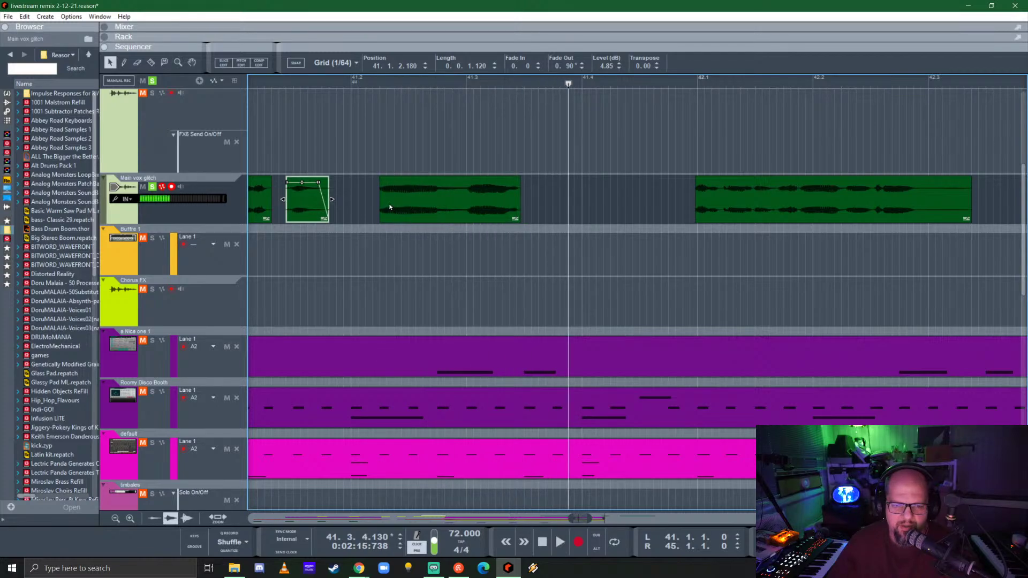
- Extend the start of the vocal piece at 41.2.2.0 back to 41.2.1.118, add a 0.54 fade-in and audition it
{"action": "left_click", "coordinate": [382, 200]}
{"action": "scroll", "coordinate": [359, 193], "scroll_direction": "up", "scroll_amount": 5}
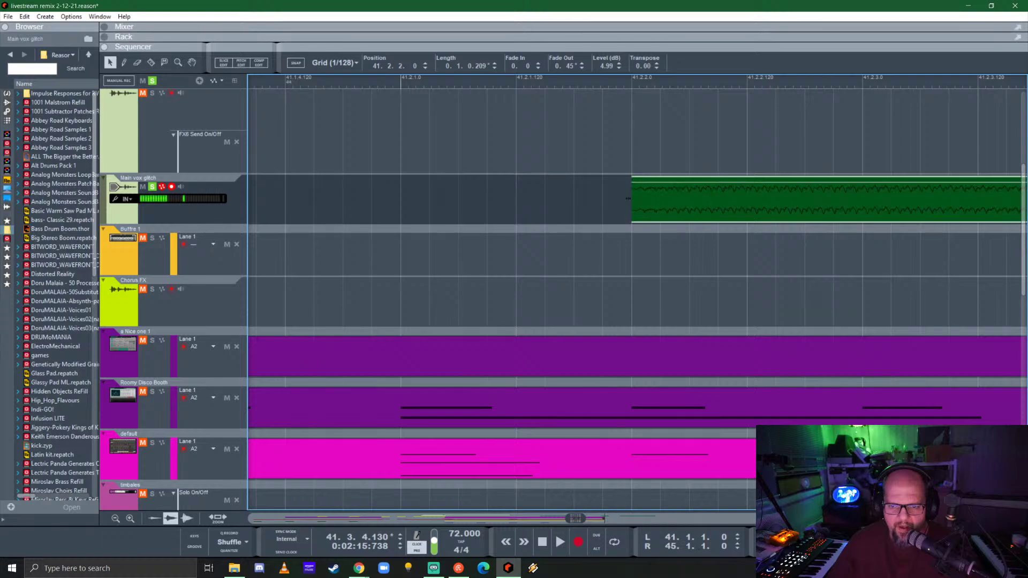
{"action": "left_click_drag", "start_coordinate": [626, 199], "coordinate": [566, 182]}
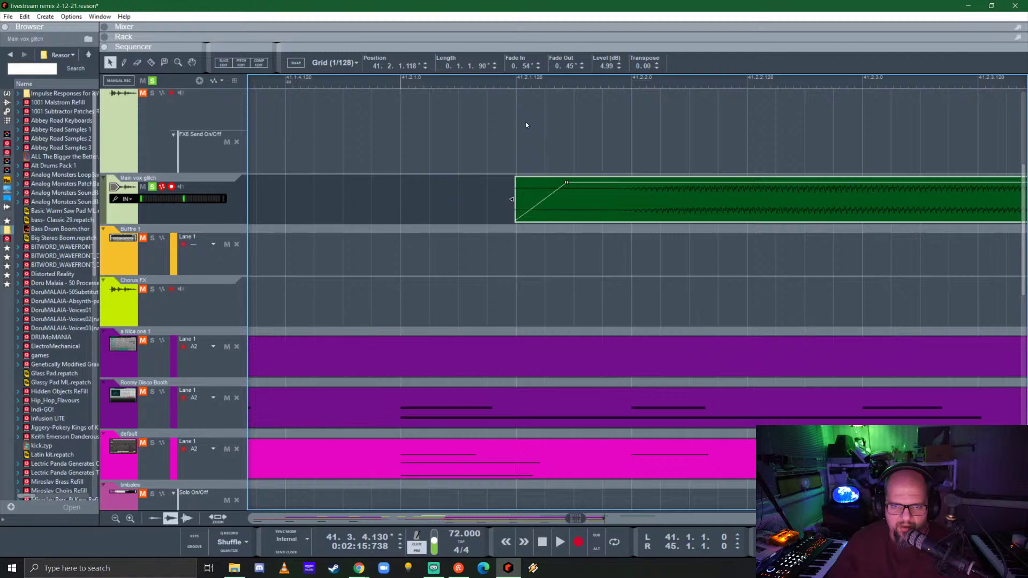
{"action": "key", "text": "space"}
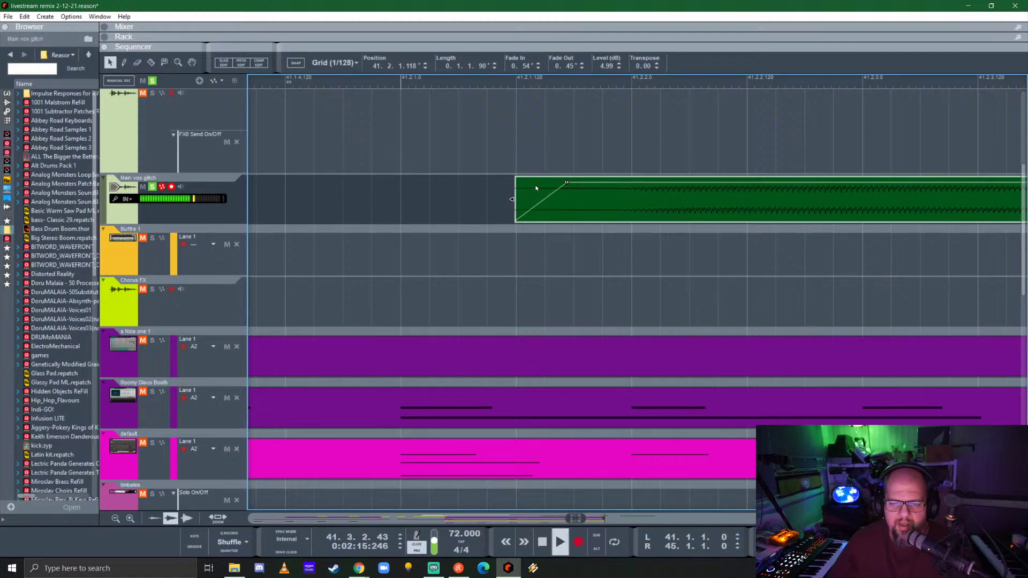
{"action": "key", "text": "space"}
- Extend the start of the faded-in vocal piece further back to 41.2.1.70 and audition the bar 41 phrase
{"action": "scroll", "coordinate": [535, 184], "scroll_direction": "down", "scroll_amount": 3}
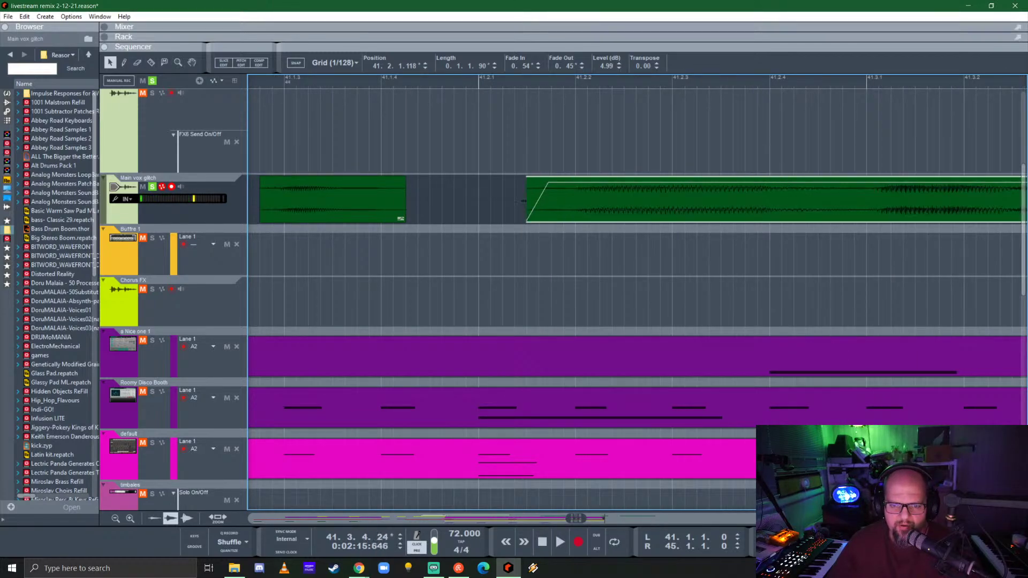
{"action": "mouse_move", "coordinate": [523, 201]}
{"action": "left_mouse_down"}
{"action": "mouse_move", "coordinate": [495, 201]}
{"action": "mouse_move", "coordinate": [507, 201]}
{"action": "left_mouse_up"}
{"action": "left_click", "coordinate": [474, 82]}
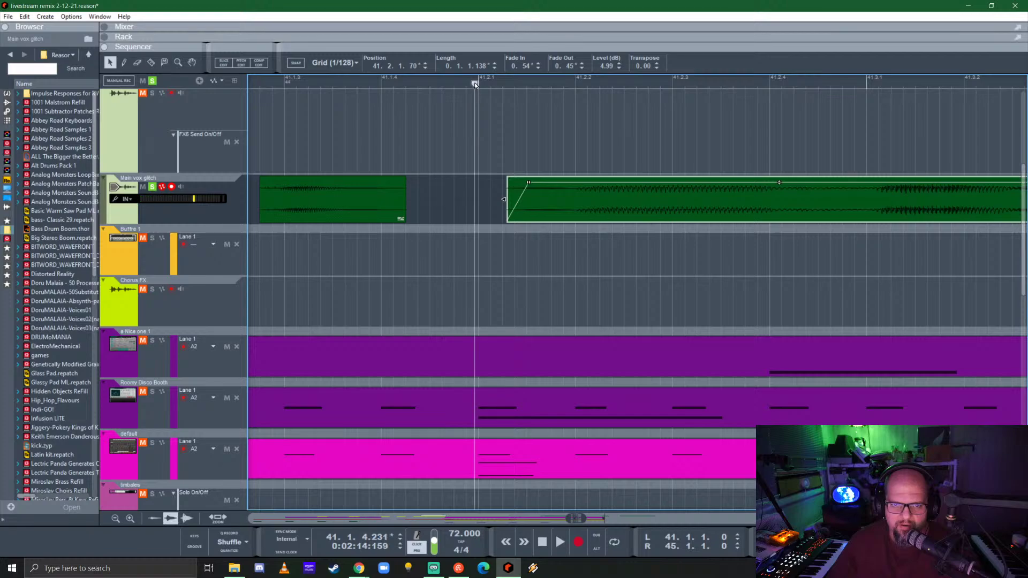
{"action": "key", "text": "space"}
{"action": "scroll", "coordinate": [566, 206], "scroll_direction": "down", "scroll_amount": 3}
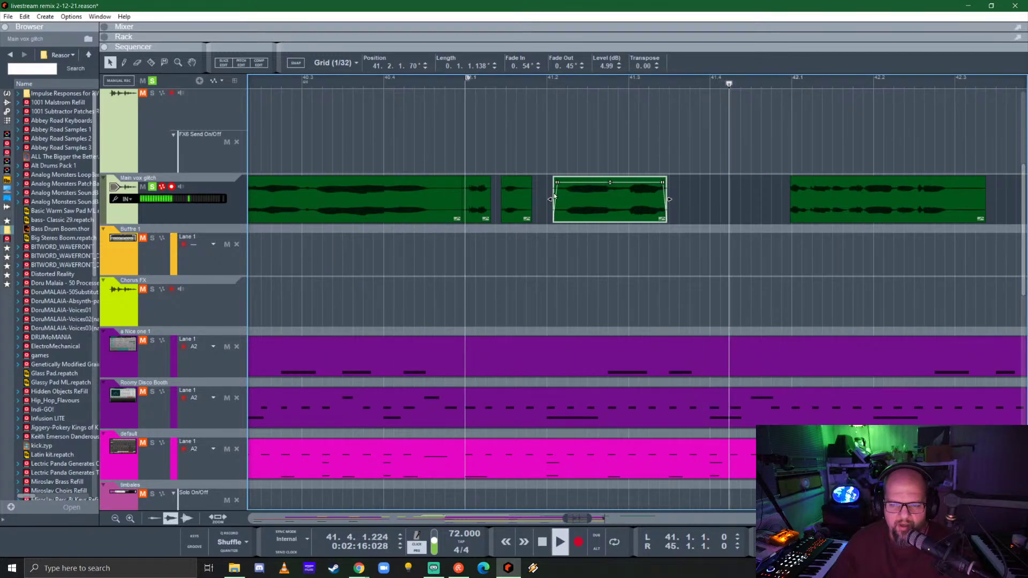
{"action": "key", "text": "space"}
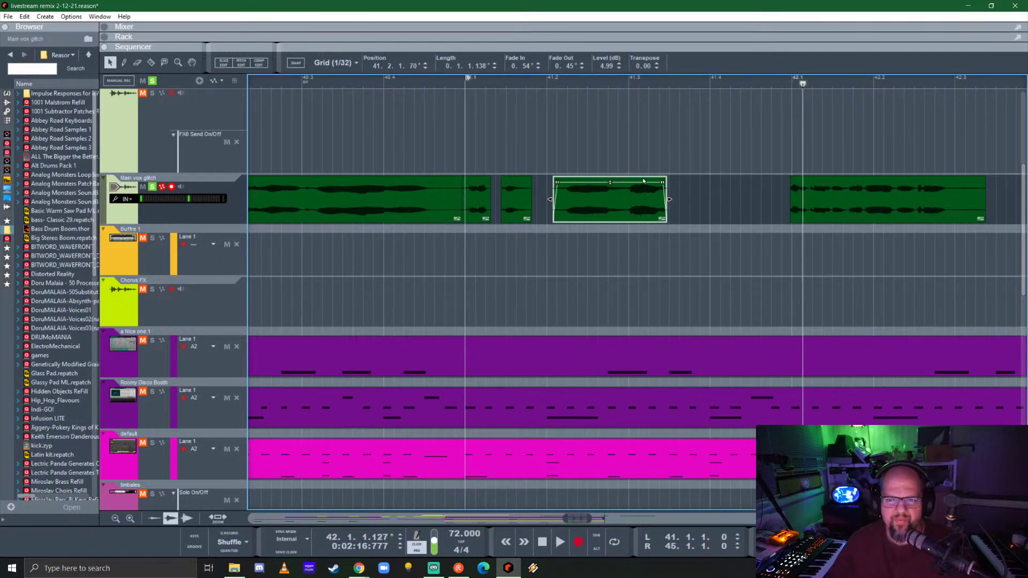
{"action": "key", "text": "space"}
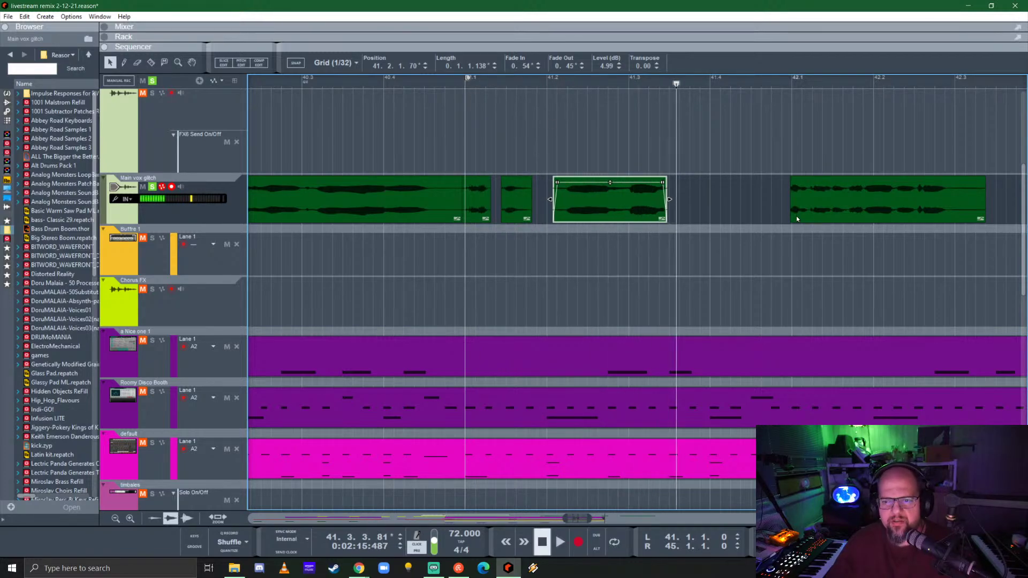
- Move the vocal clip near bar 42 to 41.4.3.197 and split off its first syllable at a length of 0.0.0.211
{"action": "left_click_drag", "start_coordinate": [822, 208], "coordinate": [798, 209]}
{"action": "scroll", "coordinate": [798, 206], "scroll_direction": "up", "scroll_amount": 2}
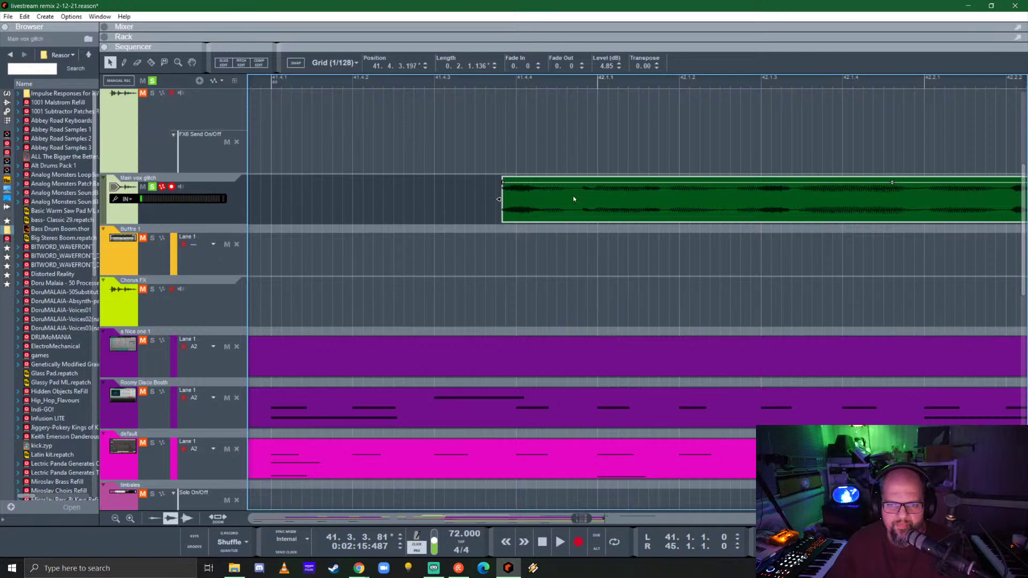
{"action": "left_click", "coordinate": [583, 218]}
{"action": "scroll", "coordinate": [473, 203], "scroll_direction": "down", "scroll_amount": 2}
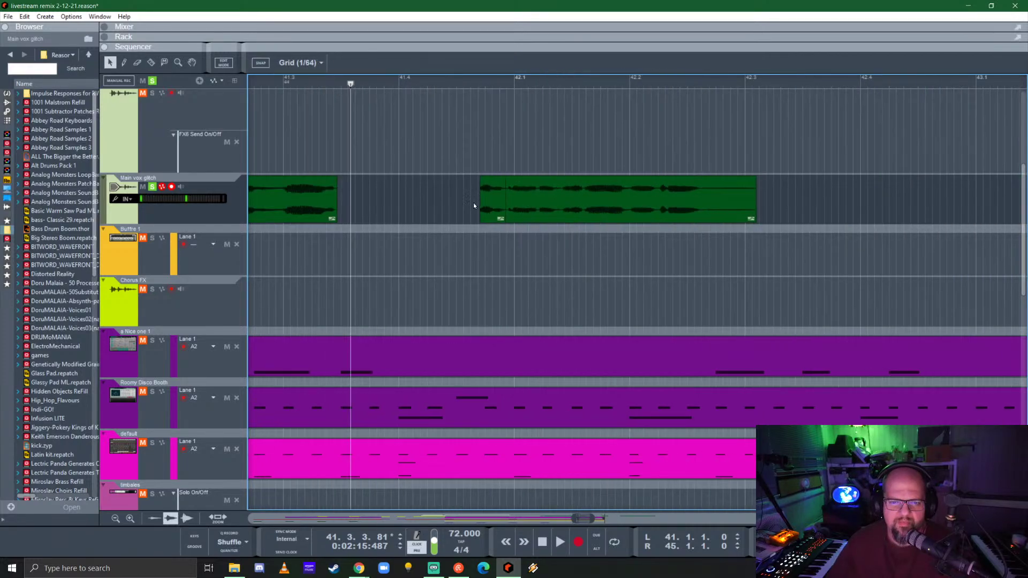
- Move the split-off syllable to 41.3.2.239, just after the preceding vocal piece, auditioning its placement
{"action": "left_click_drag", "start_coordinate": [484, 202], "coordinate": [362, 190]}
{"action": "scroll", "coordinate": [364, 178], "scroll_direction": "up", "scroll_amount": 2}
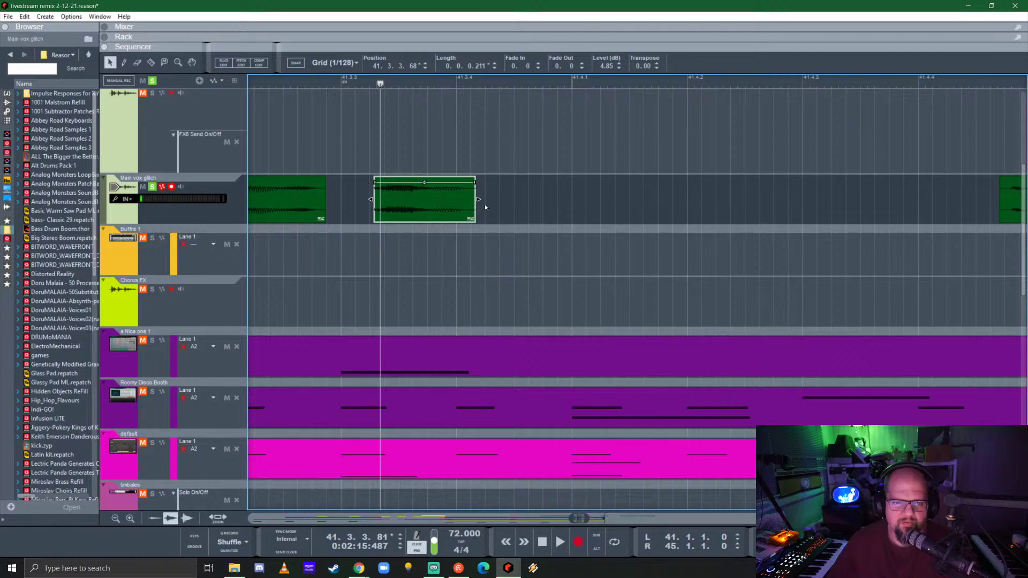
{"action": "left_click", "coordinate": [371, 85]}
{"action": "key", "text": "space"}
{"action": "key", "text": "space"}
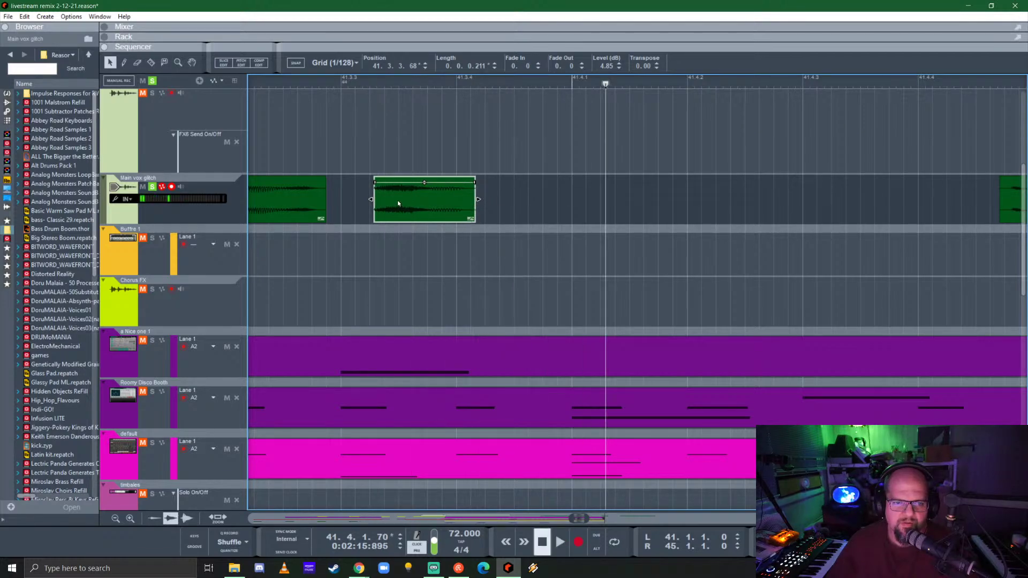
{"action": "left_click_drag", "start_coordinate": [409, 203], "coordinate": [379, 201]}
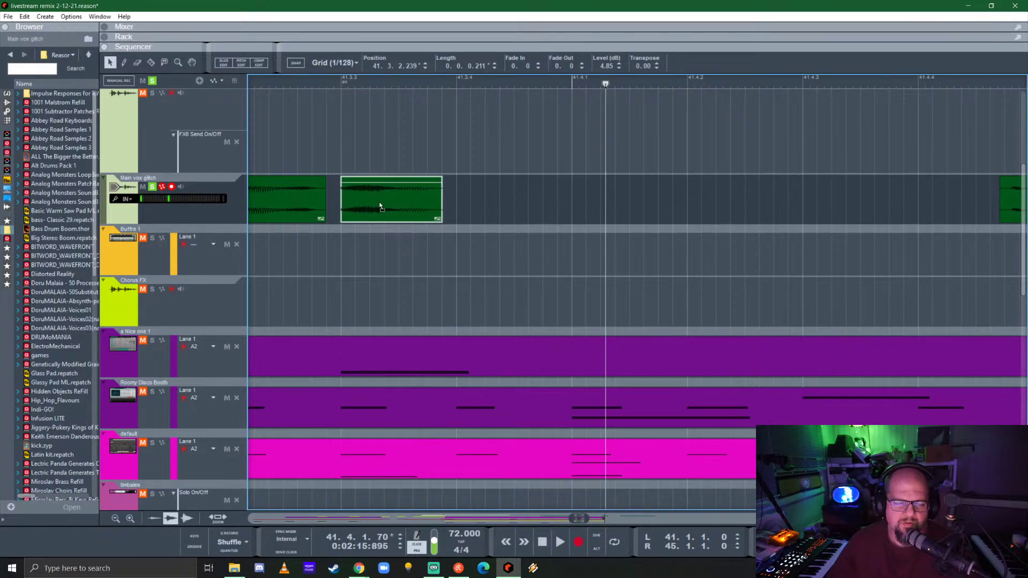
{"action": "scroll", "coordinate": [366, 173], "scroll_direction": "left", "scroll_amount": 3}
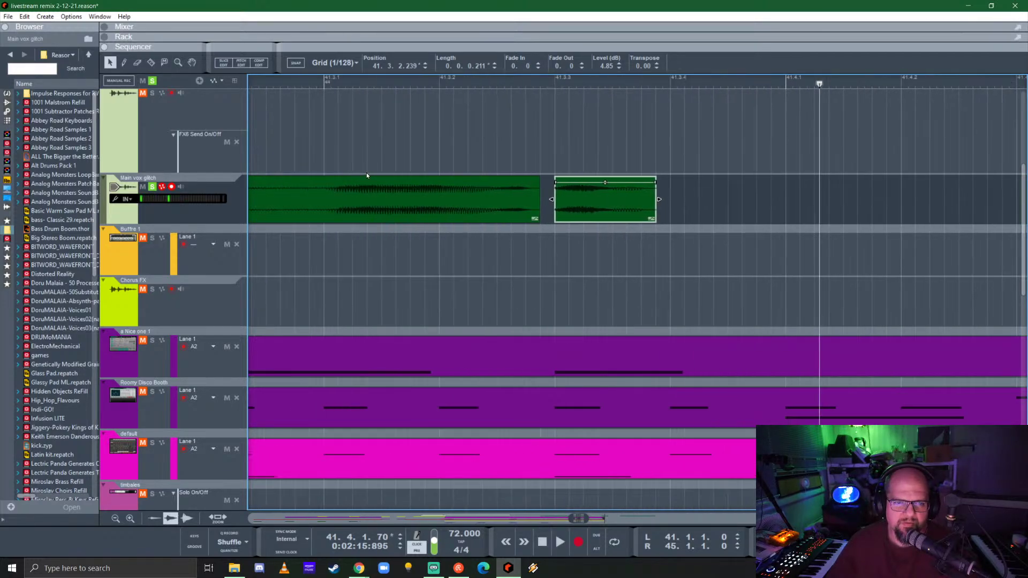
{"action": "left_click", "coordinate": [323, 84]}
{"action": "key", "text": "space"}
{"action": "key", "text": "space"}
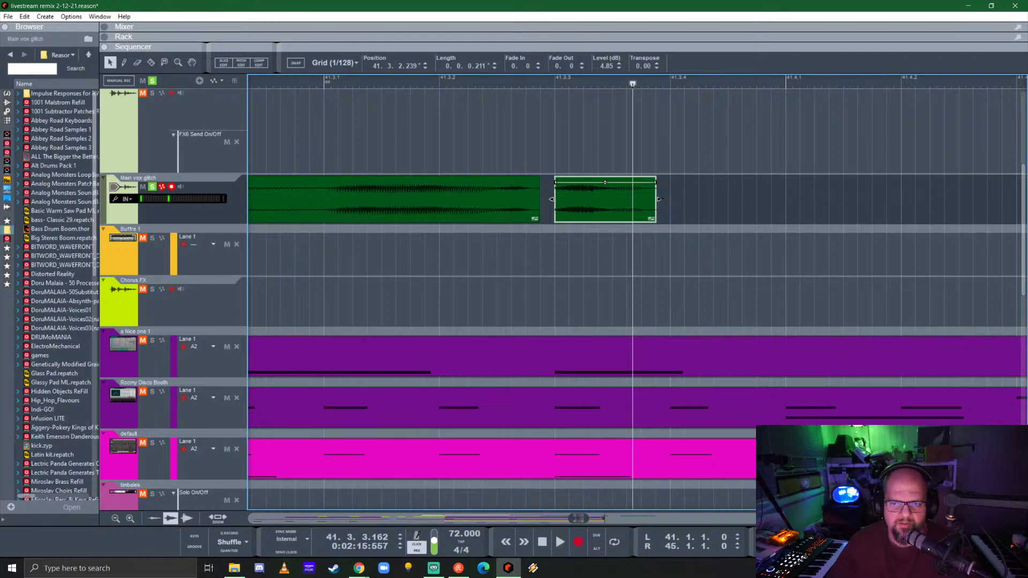
- Time-stretch the syllable at 41.3.2.239 to a length of 0.0.1.133 and extend its start to 41.3.2.224 with a 0.27 fade-in, auditioning the result
{"action": "left_click_drag", "start_coordinate": [665, 199], "coordinate": [736, 199]}
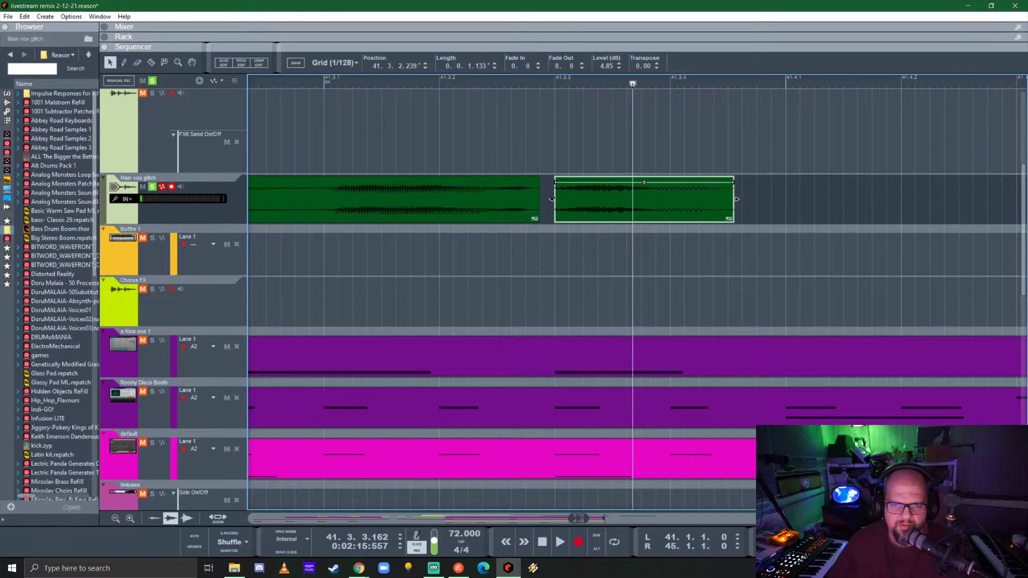
{"action": "left_click_drag", "start_coordinate": [552, 199], "coordinate": [560, 181]}
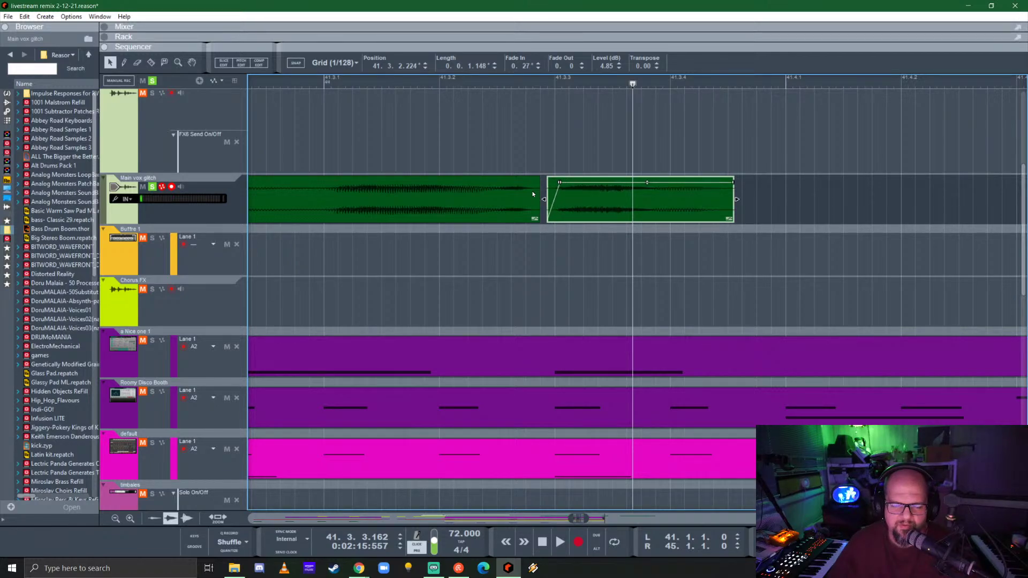
{"action": "left_click", "coordinate": [325, 85]}
{"action": "key", "text": "space"}
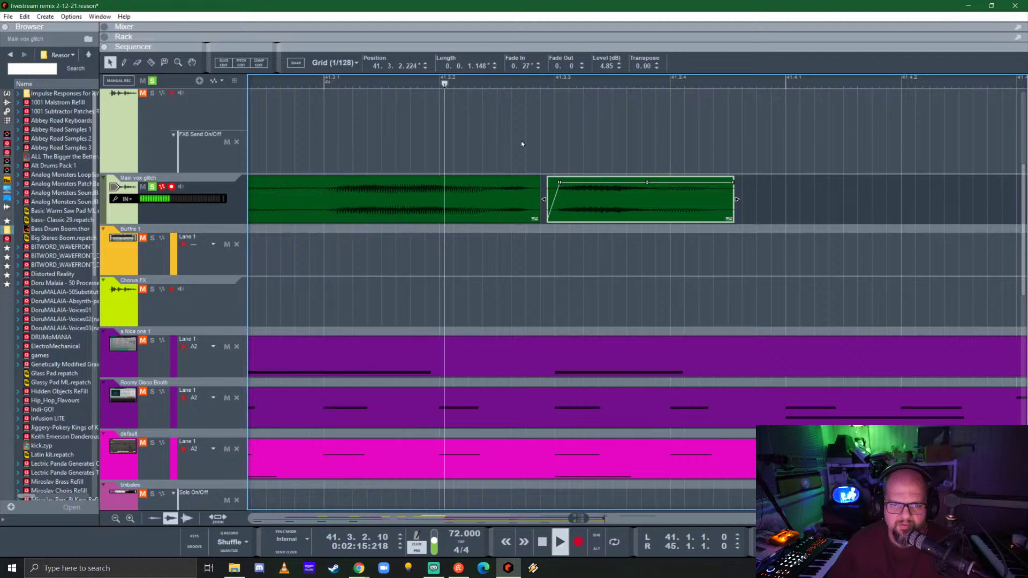
{"action": "key", "text": "space"}
- Move the remaining vocal clip to 41.3.4.206, trimming its start to a length of 0.2.0.147 and adding a 0.26 fade-in
{"action": "scroll", "coordinate": [615, 169], "scroll_direction": "down", "scroll_amount": 2}
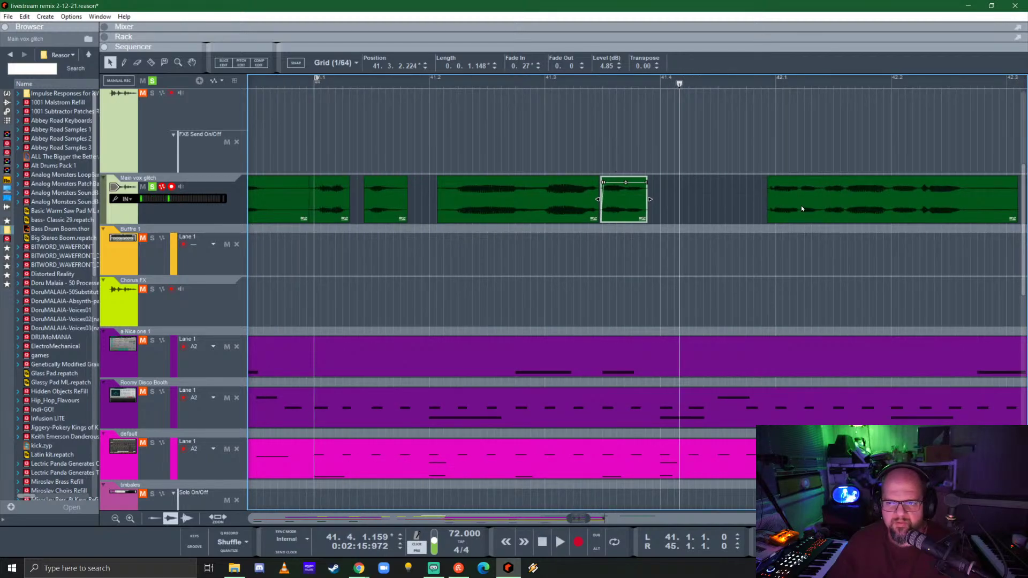
{"action": "left_click_drag", "start_coordinate": [801, 204], "coordinate": [693, 202]}
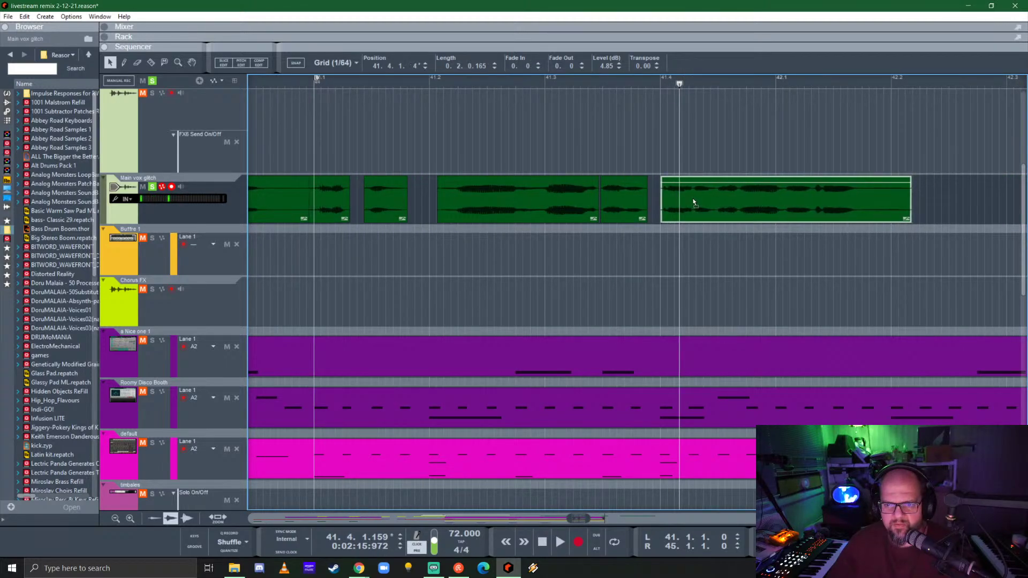
{"action": "scroll", "coordinate": [694, 202], "scroll_direction": "up", "scroll_amount": 2}
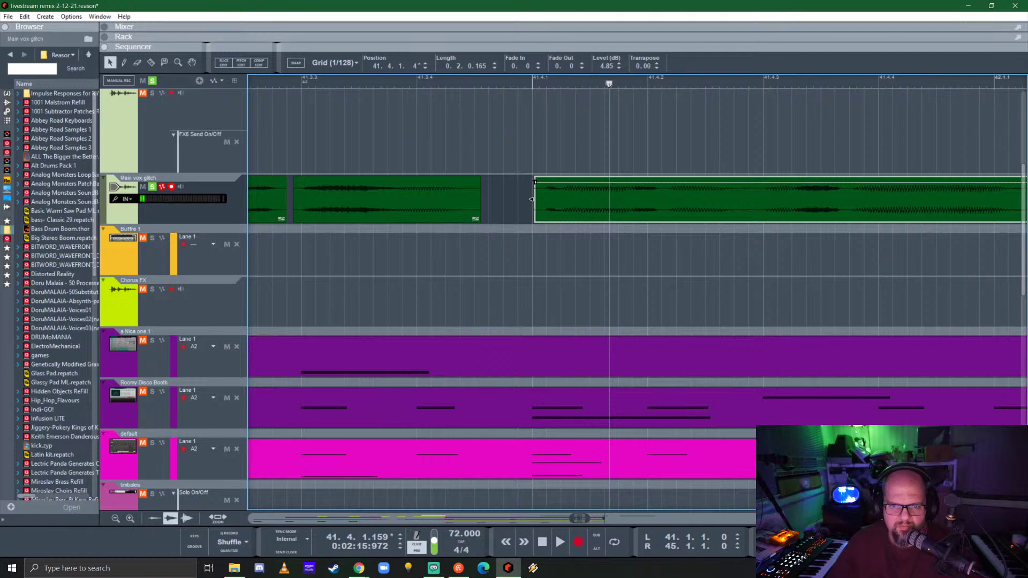
{"action": "mouse_move", "coordinate": [535, 182]}
{"action": "left_mouse_down"}
{"action": "mouse_move", "coordinate": [547, 182]}
{"action": "mouse_move", "coordinate": [539, 195]}
{"action": "left_mouse_up"}
{"action": "left_click_drag", "start_coordinate": [599, 205], "coordinate": [582, 202]}
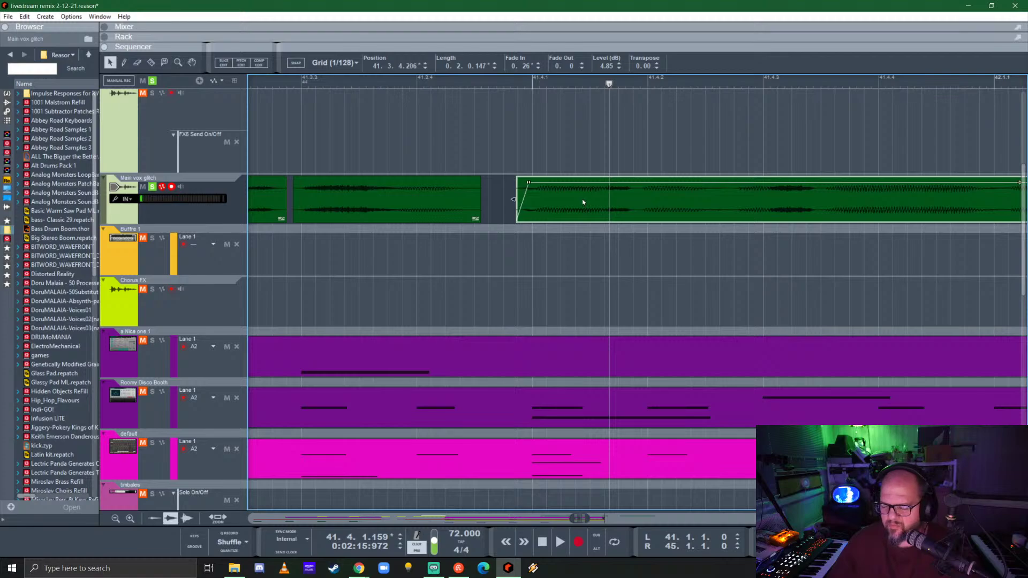
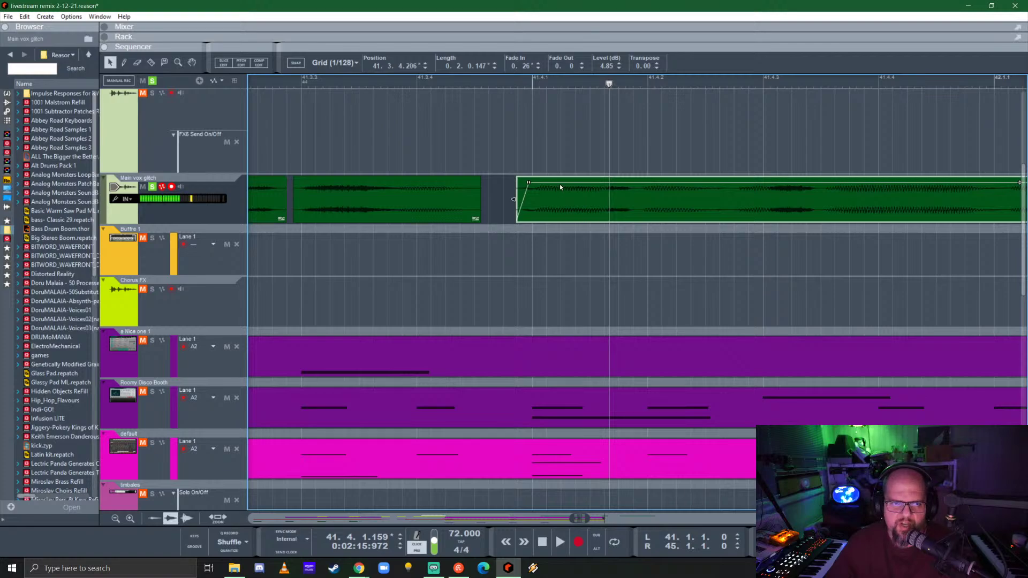
- Show the on-screen piano keys and try a note with the computer keyboard
{"action": "left_click", "coordinate": [99, 17]}
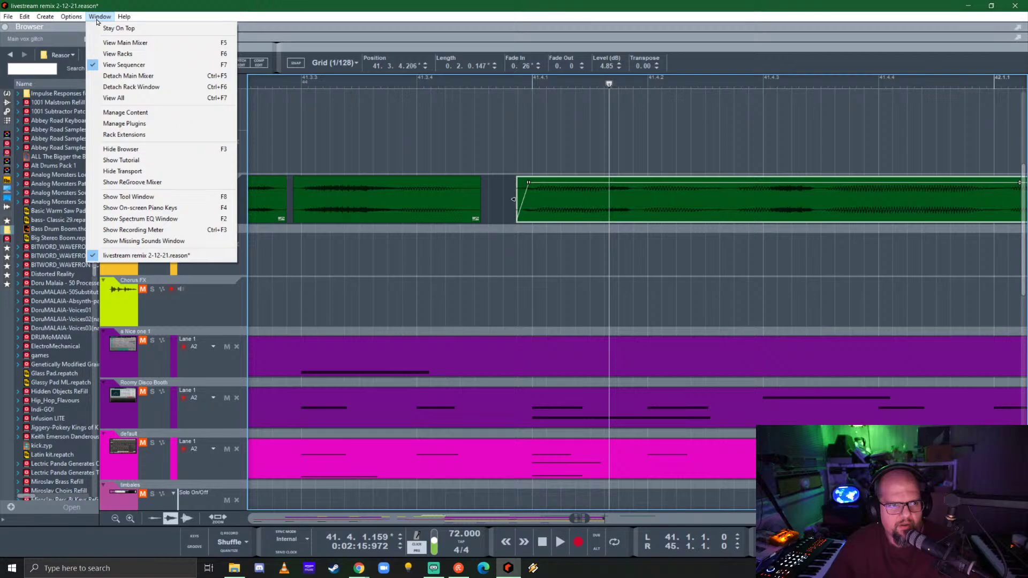
{"action": "left_click", "coordinate": [69, 18]}
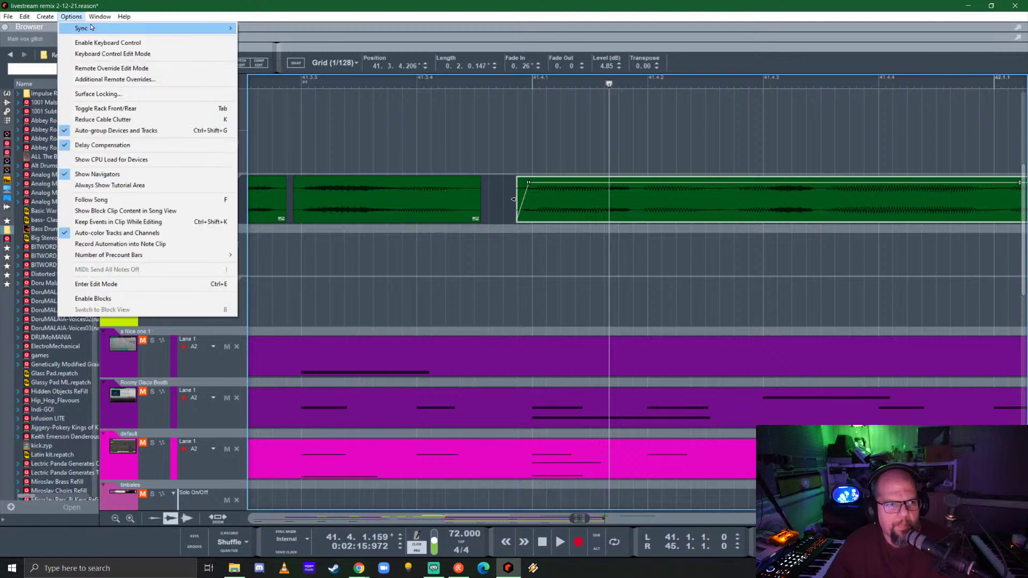
{"action": "mouse_move", "coordinate": [106, 16]}
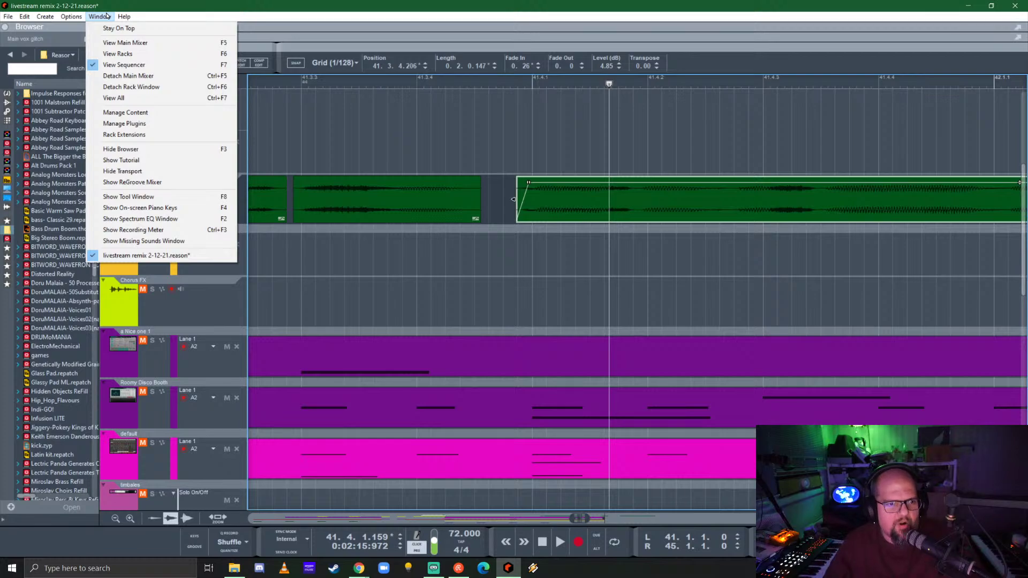
{"action": "left_click", "coordinate": [177, 208]}
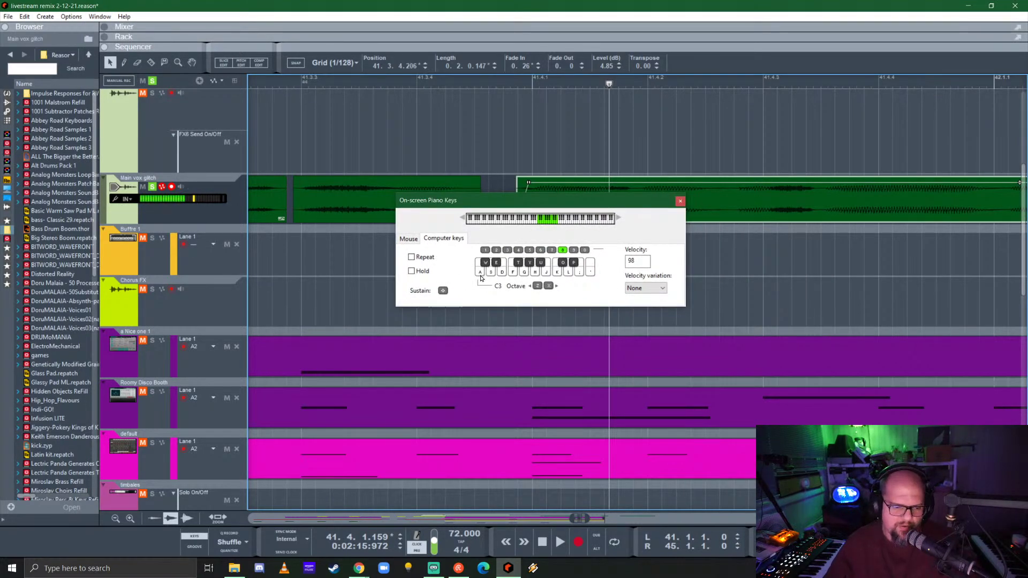
{"action": "key", "text": "s"}
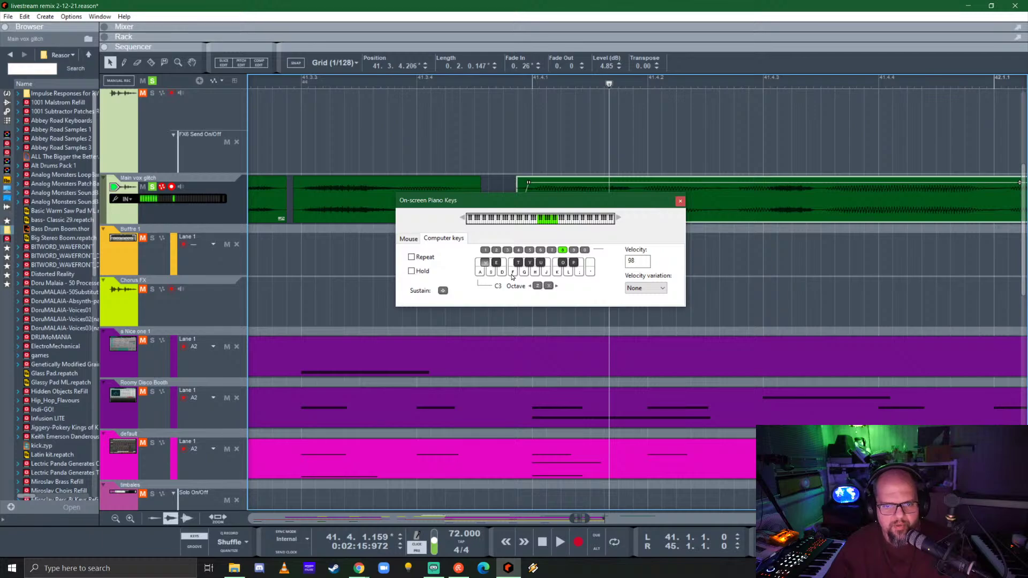
- Try a few notes with the computer keyboard and close the on-screen piano keys
{"action": "key", "text": "d"}
{"action": "key", "text": "f"}
{"action": "key", "text": "g"}
{"action": "key", "text": "g"}
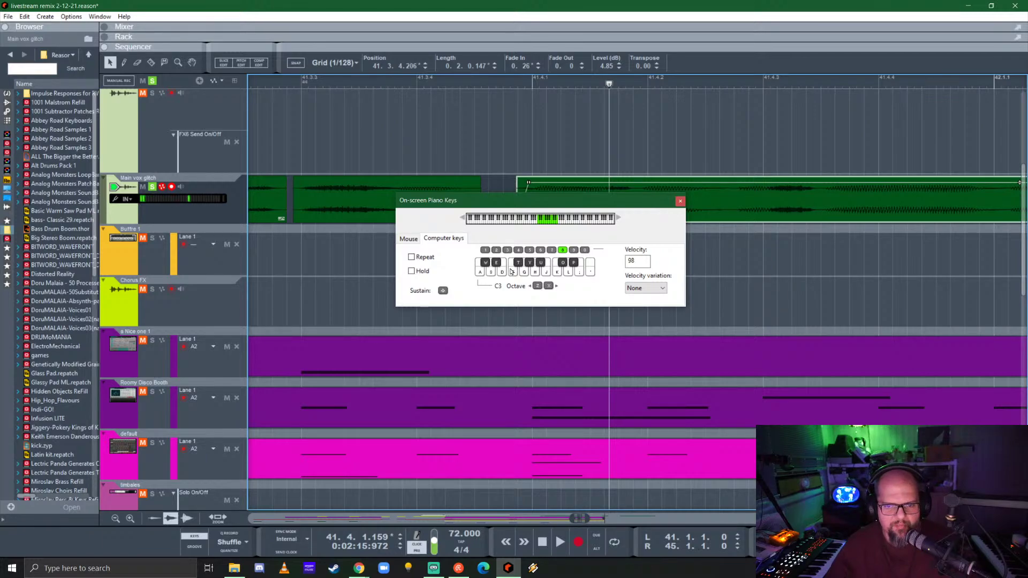
{"action": "key", "text": "f"}
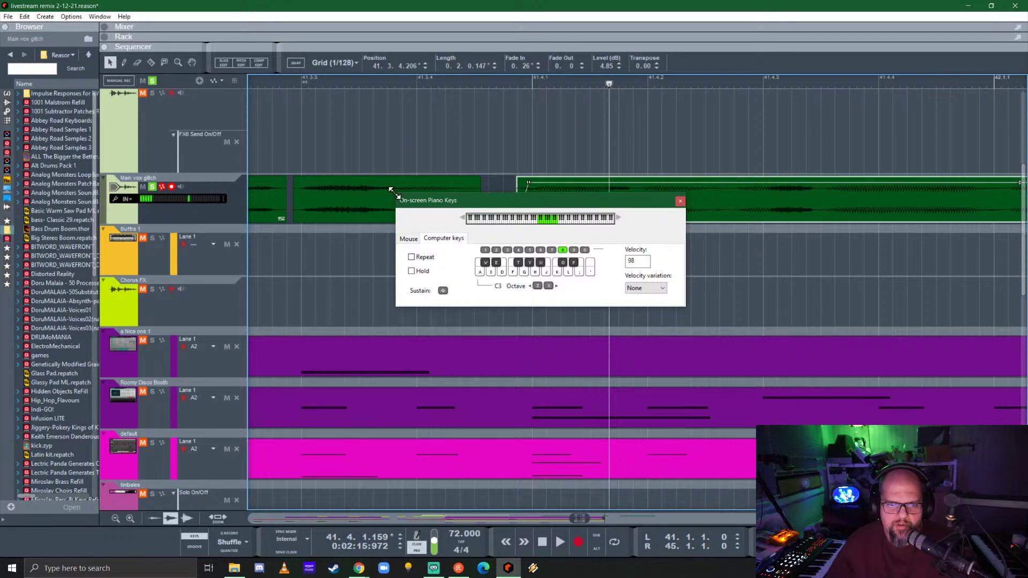
{"action": "left_click", "coordinate": [679, 202]}
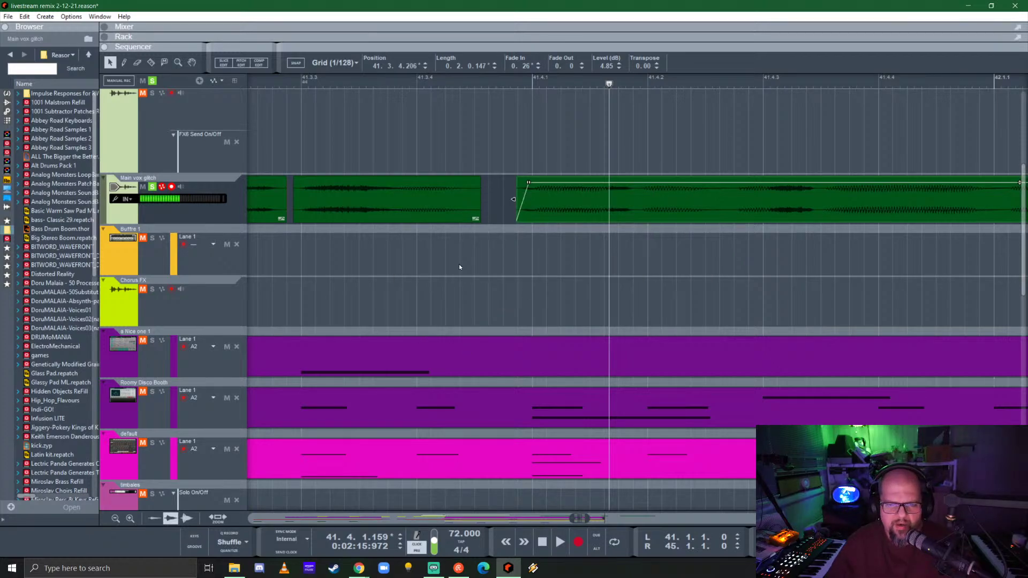
{"action": "scroll", "coordinate": [459, 263], "scroll_direction": "down", "scroll_amount": 2}
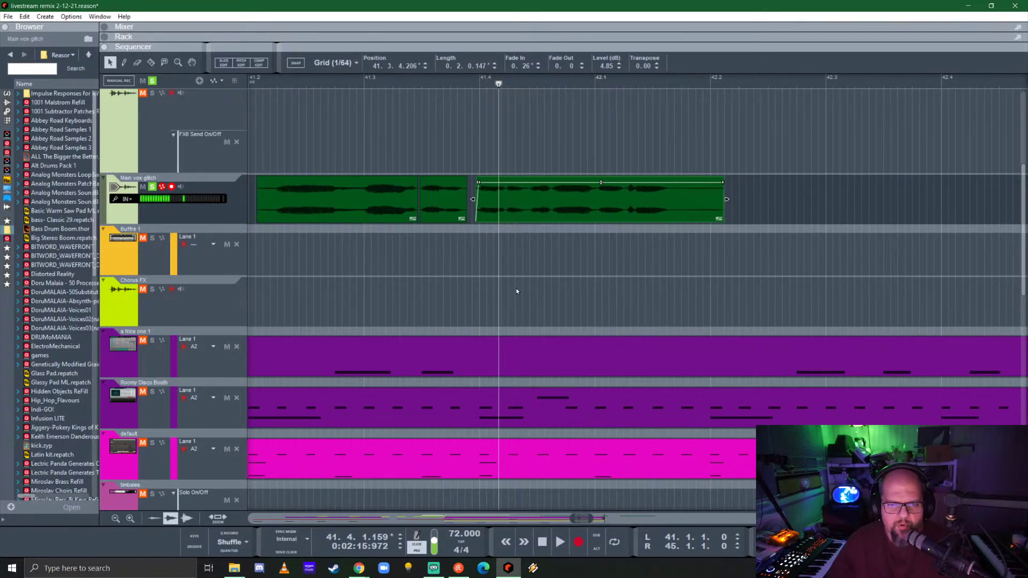
{"action": "left_click", "coordinate": [496, 260]}
{"action": "left_click_drag", "start_coordinate": [497, 260], "coordinate": [748, 260]}
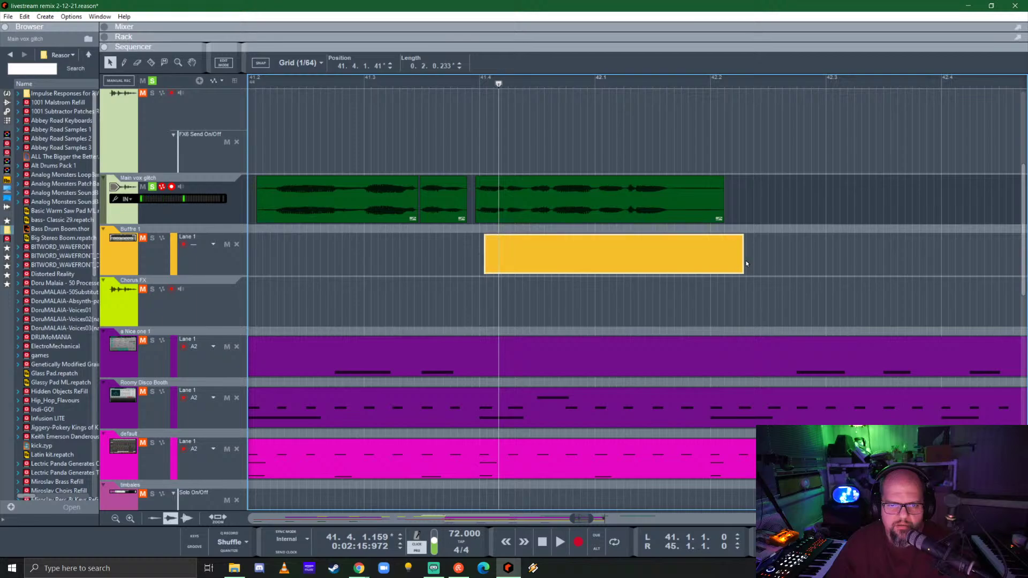
{"action": "double_click", "coordinate": [522, 253]}
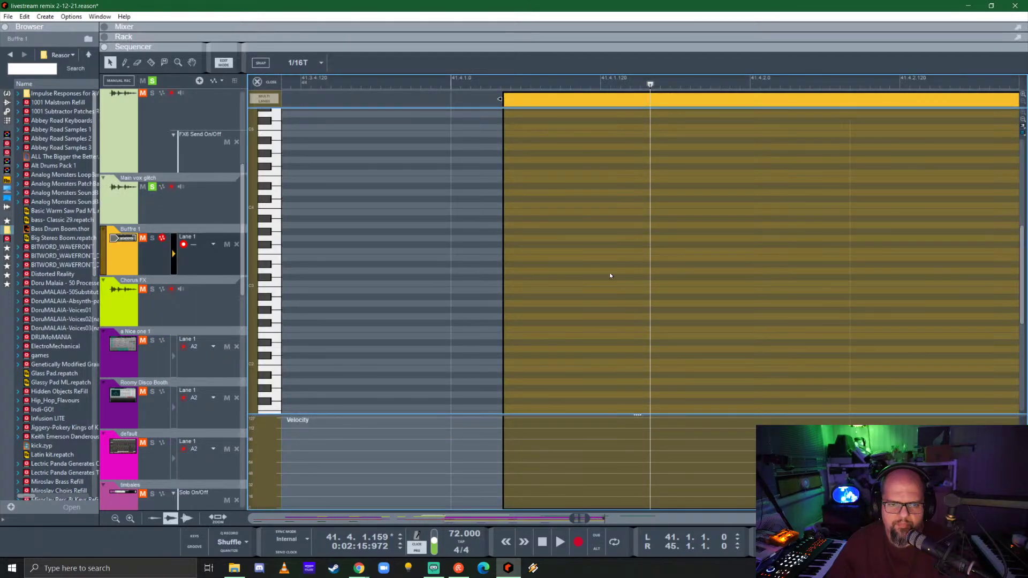
{"action": "key", "text": "ctrl+e"}
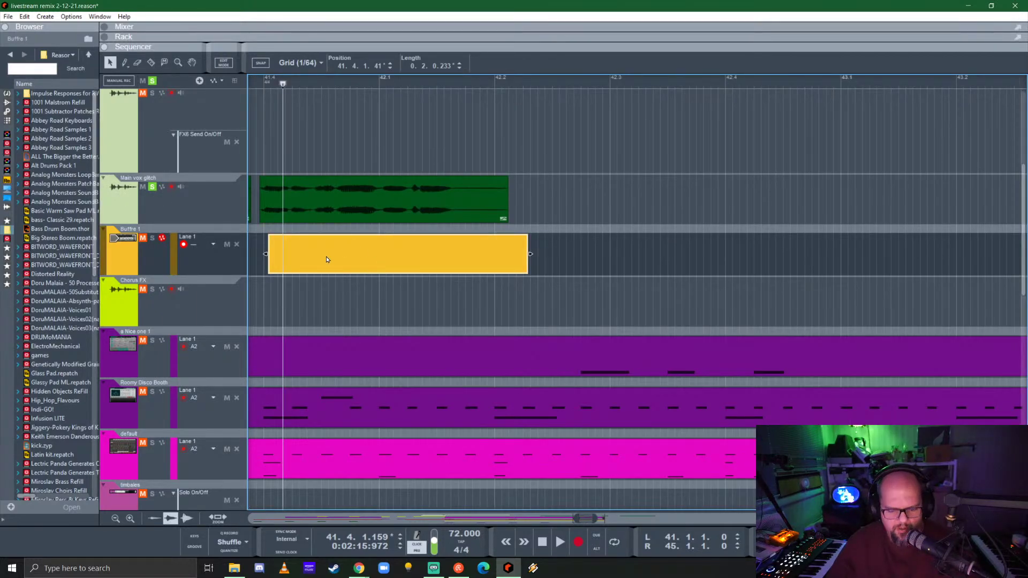
{"action": "key", "text": "Delete"}
{"action": "scroll", "coordinate": [356, 259], "scroll_direction": "left", "scroll_amount": 5}
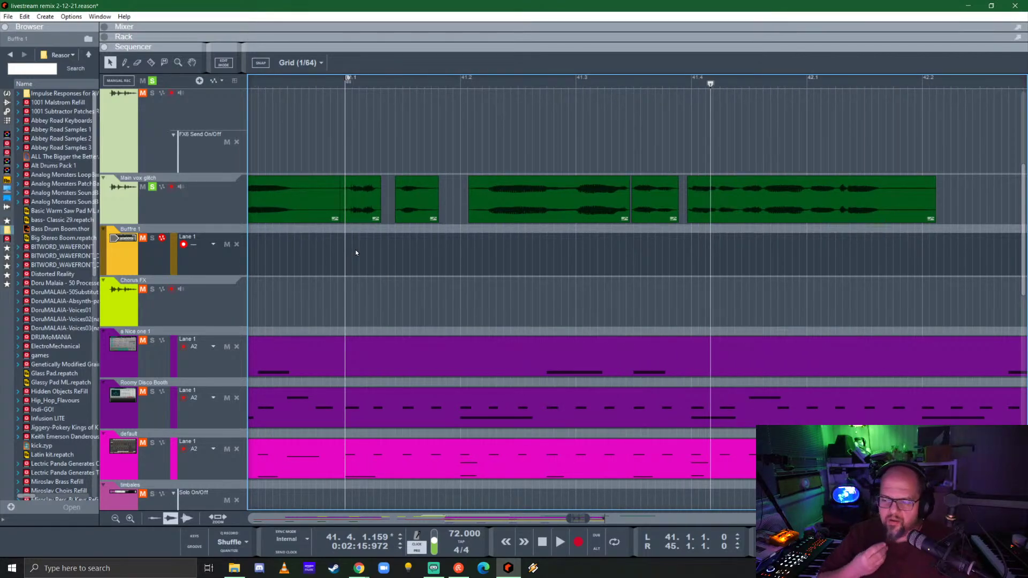
{"action": "key", "text": "r"}
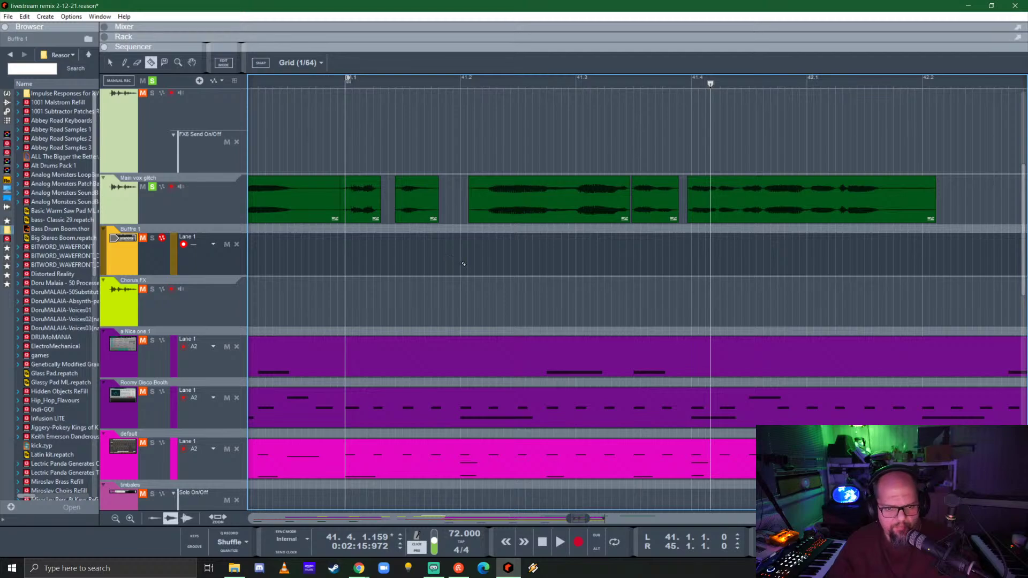
{"action": "key", "text": "q"}
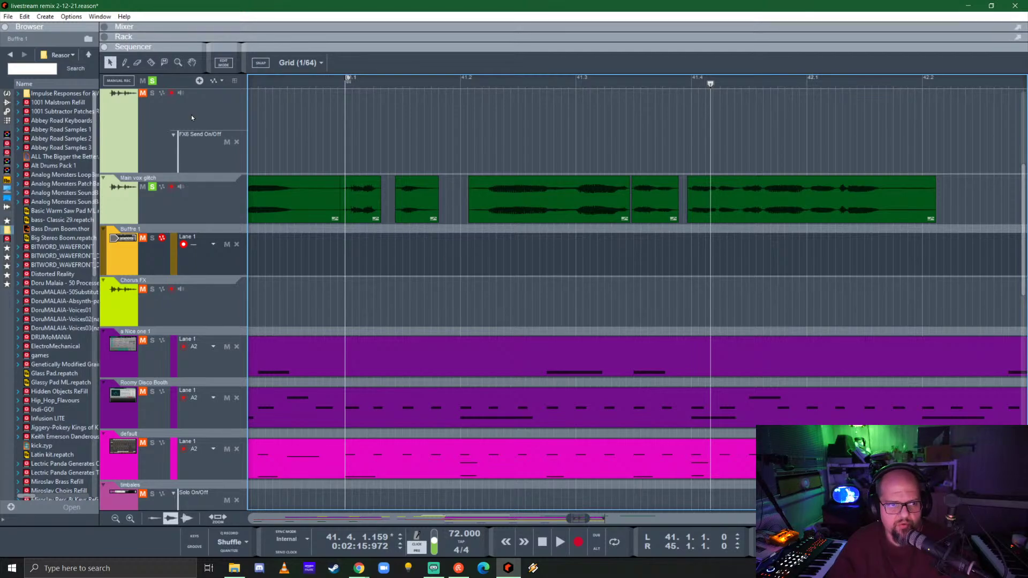
{"action": "left_click", "coordinate": [125, 62]}
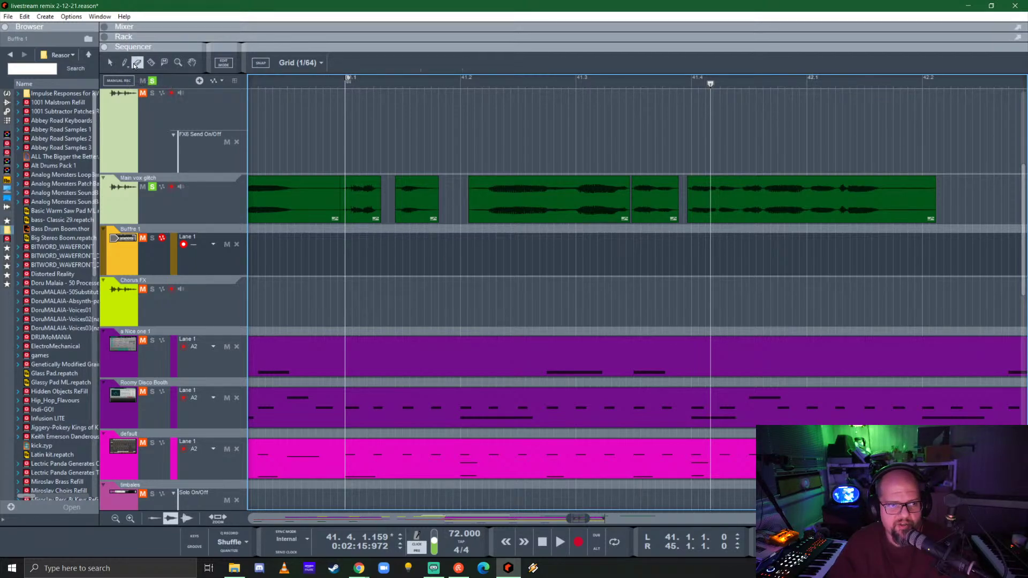
{"action": "left_click", "coordinate": [164, 62]}
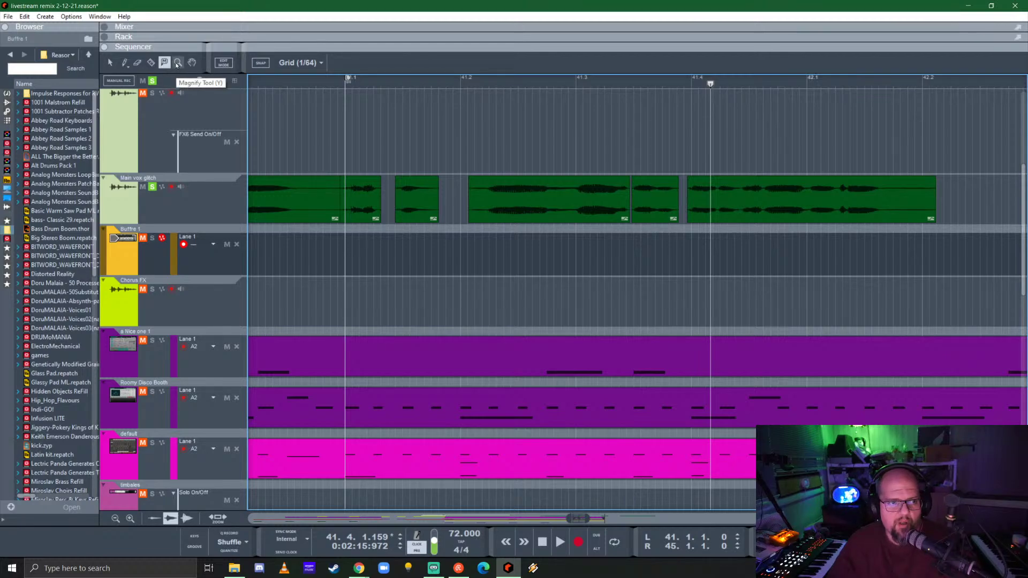
{"action": "key", "text": "q"}
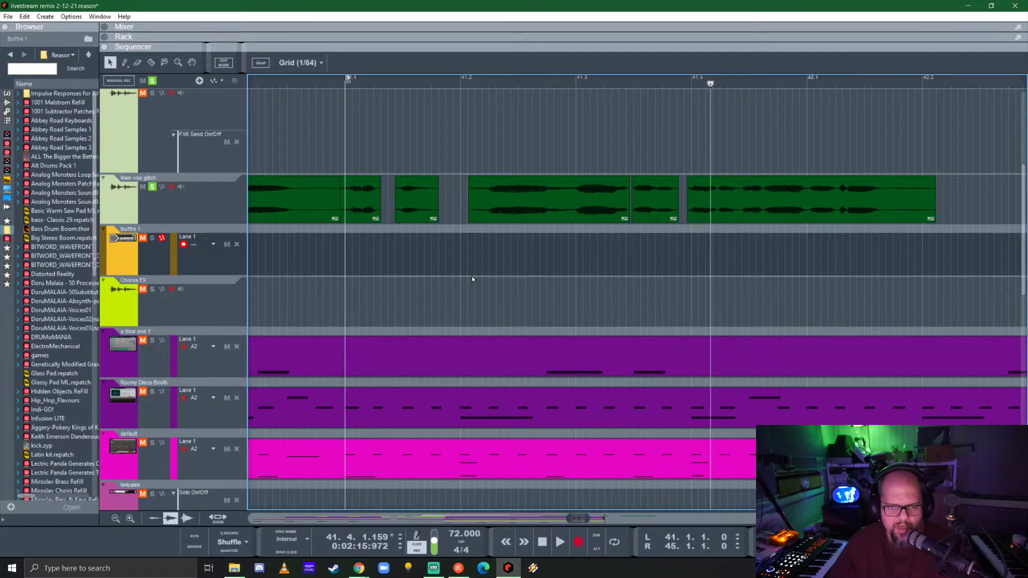
{"action": "scroll", "coordinate": [472, 274], "scroll_direction": "down", "scroll_amount": 1}
{"action": "scroll", "coordinate": [472, 251], "scroll_direction": "down", "scroll_amount": 1}
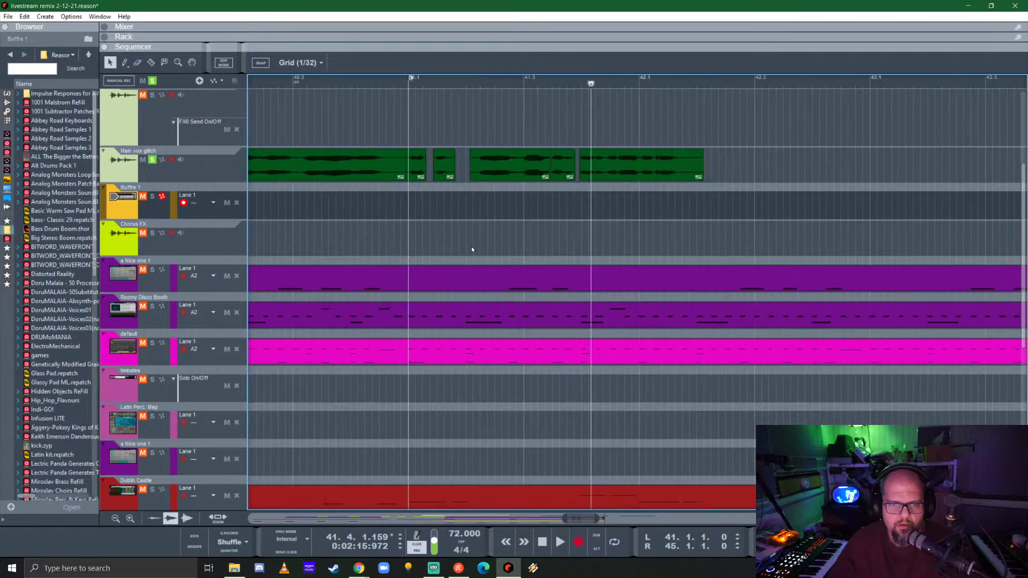
{"action": "scroll", "coordinate": [471, 249], "scroll_direction": "up", "scroll_amount": 2}
{"action": "scroll", "coordinate": [474, 239], "scroll_direction": "down", "scroll_amount": 3}
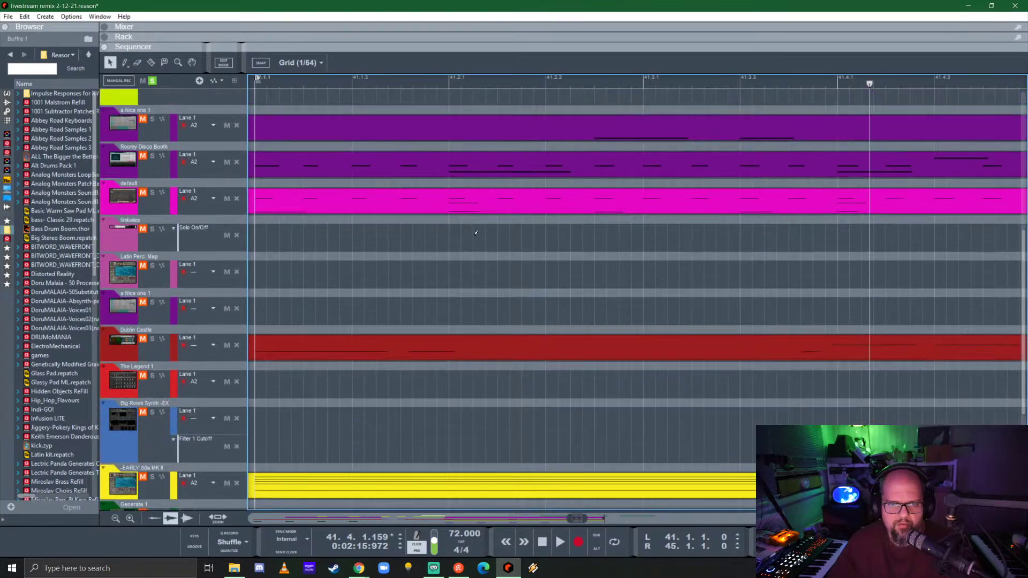
{"action": "scroll", "coordinate": [476, 236], "scroll_direction": "up", "scroll_amount": 4}
{"action": "scroll", "coordinate": [474, 235], "scroll_direction": "down", "scroll_amount": 2}
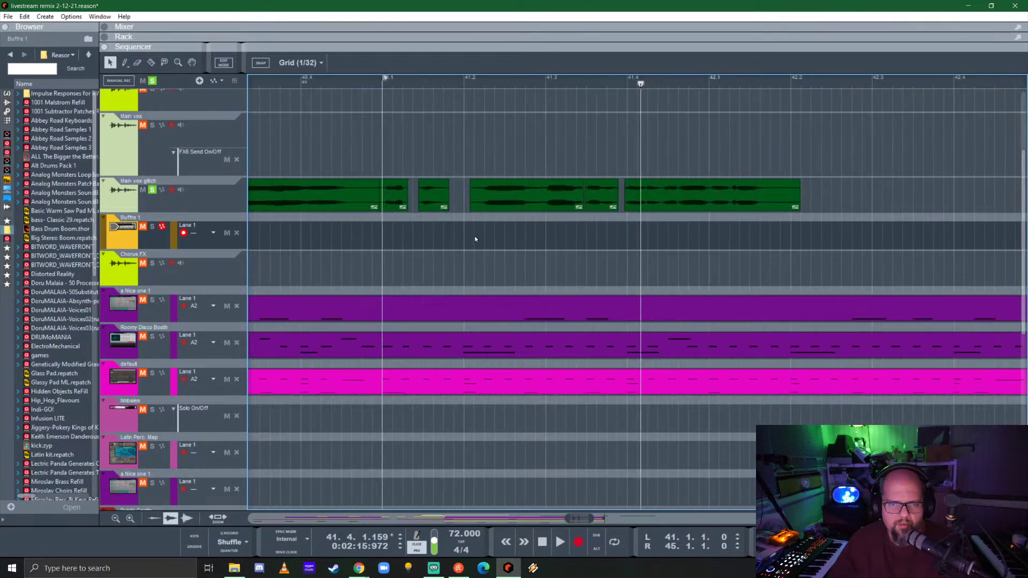
{"action": "scroll", "coordinate": [475, 236], "scroll_direction": "up", "scroll_amount": 2}
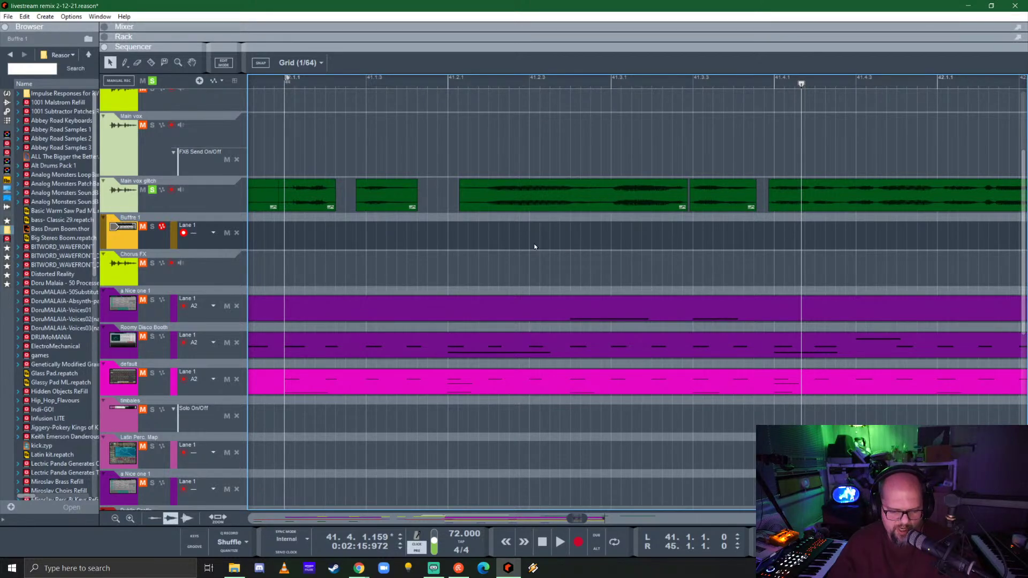
{"action": "scroll", "coordinate": [487, 256], "scroll_direction": "right", "scroll_amount": 3}
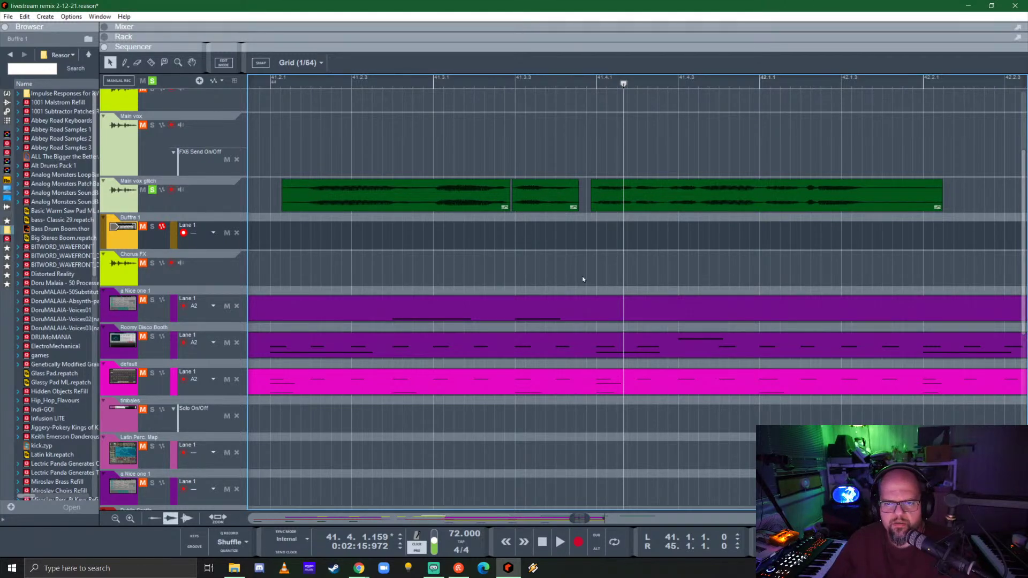
{"action": "scroll", "coordinate": [556, 224], "scroll_direction": "right", "scroll_amount": 2}
{"action": "scroll", "coordinate": [556, 223], "scroll_direction": "right", "scroll_amount": 1}
{"action": "scroll", "coordinate": [483, 259], "scroll_direction": "left", "scroll_amount": 4}
{"action": "scroll", "coordinate": [590, 198], "scroll_direction": "right", "scroll_amount": 1}
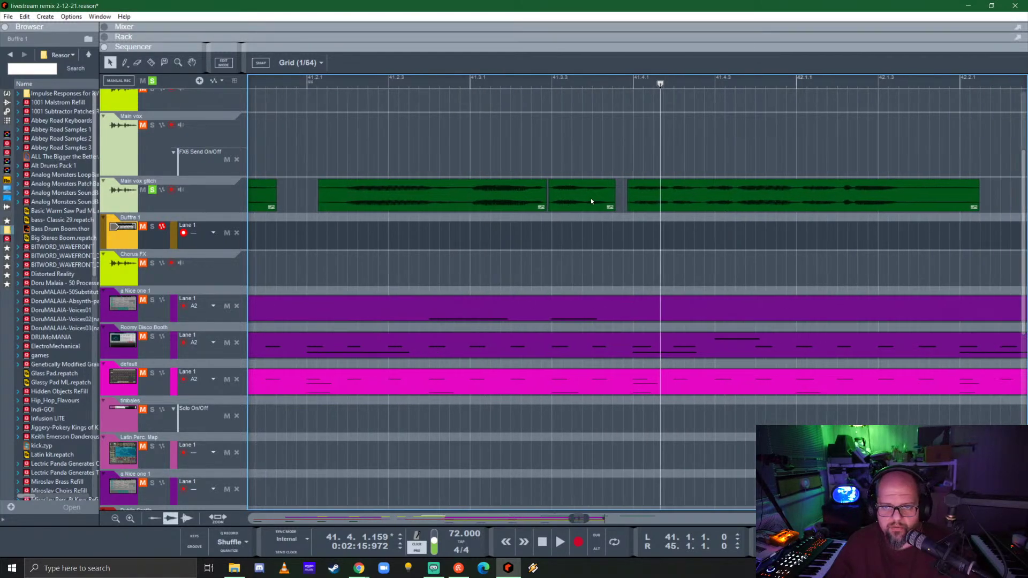
- Audition the last vocal clip on Main vox glitch, both from its start and from 41.2.2.220
{"action": "scroll", "coordinate": [573, 92], "scroll_direction": "right", "scroll_amount": 1}
{"action": "left_click", "coordinate": [565, 82]}
{"action": "key", "text": "space"}
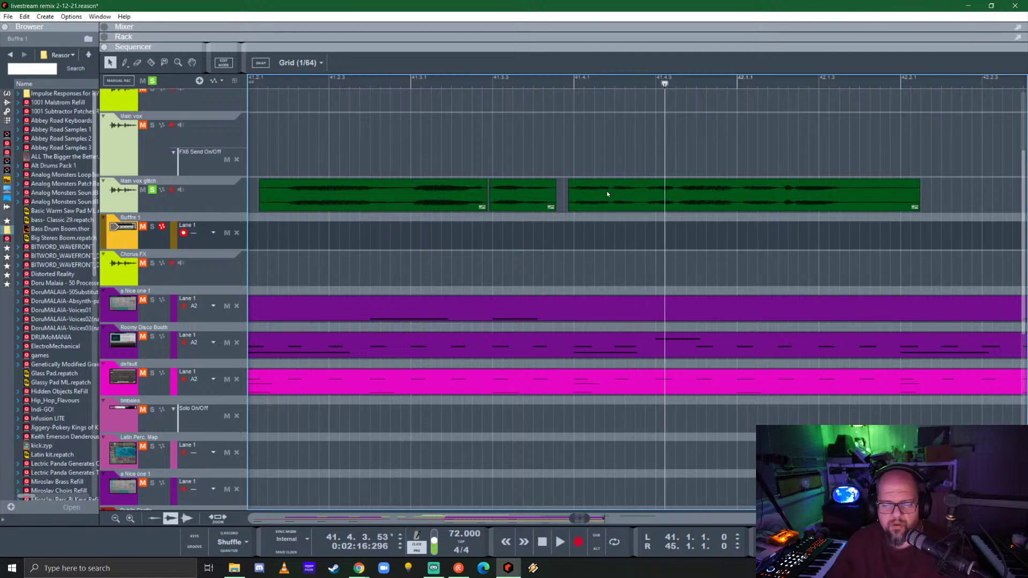
{"action": "left_click", "coordinate": [326, 82]}
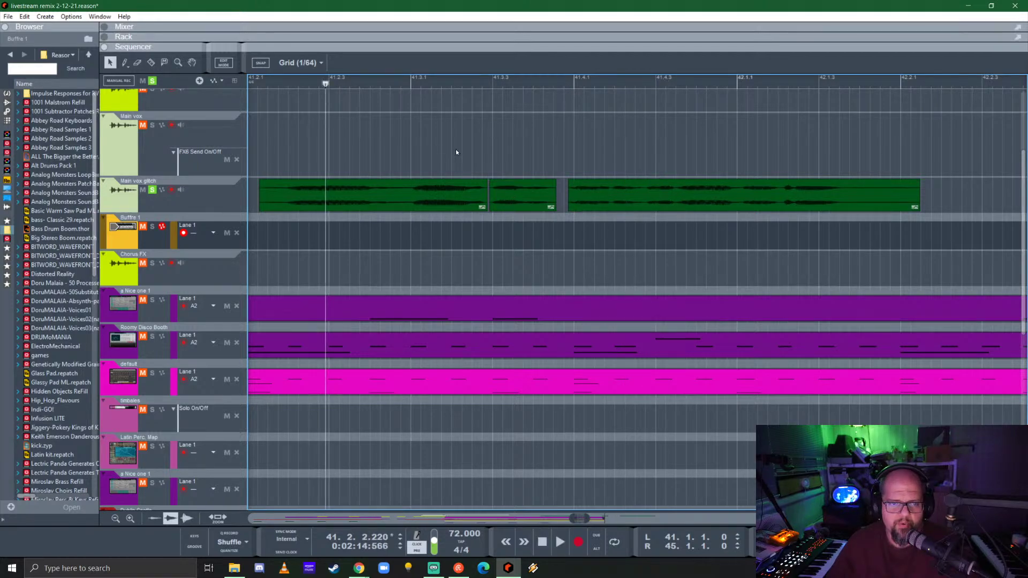
{"action": "key", "text": "space"}
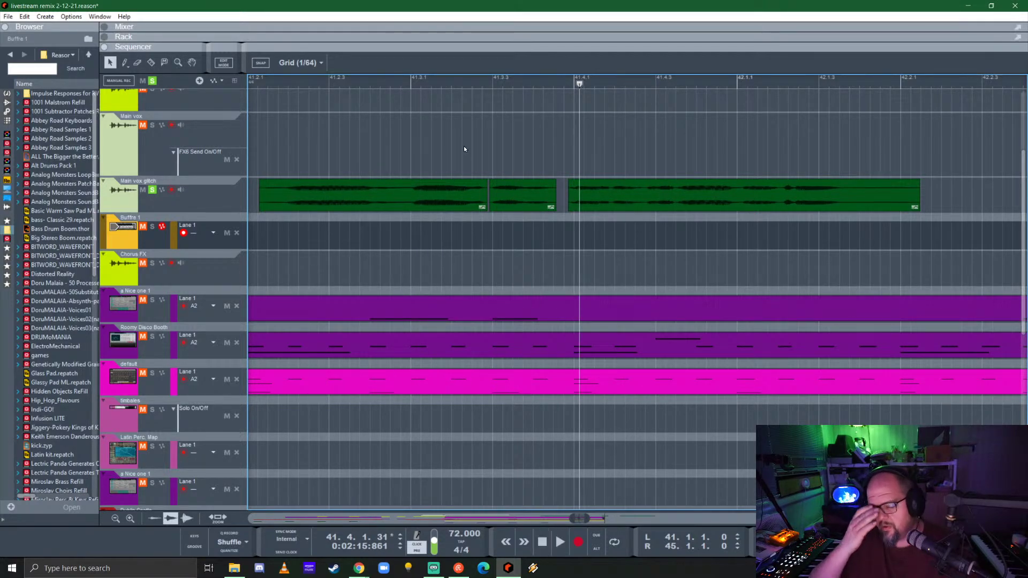
{"action": "key", "text": "space"}
{"action": "key", "text": "space"}
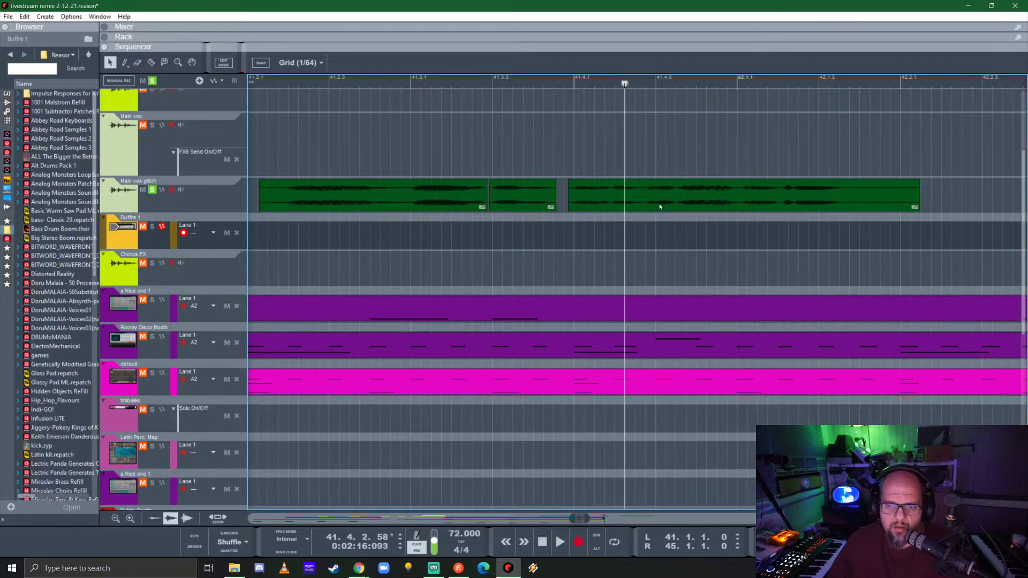
- Split the last vocal clip at 41.4.2.180 and move the part after the cut to 42.1.2.126
{"action": "scroll", "coordinate": [655, 213], "scroll_direction": "up", "scroll_amount": 3}
{"action": "key", "text": "r"}
{"action": "left_click", "coordinate": [617, 196]}
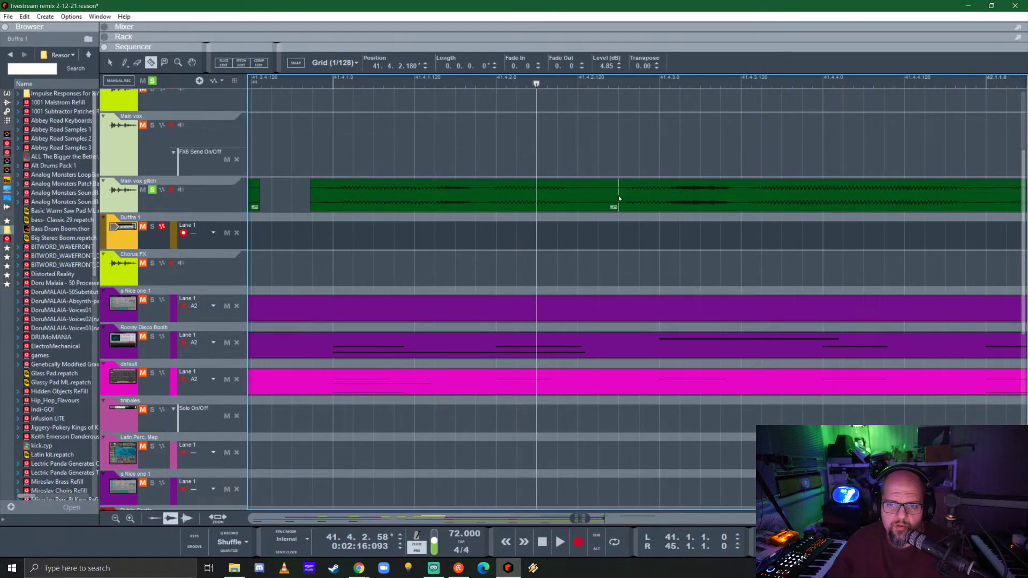
{"action": "key", "text": "q"}
{"action": "scroll", "coordinate": [583, 199], "scroll_direction": "down", "scroll_amount": 2}
{"action": "left_click_drag", "start_coordinate": [577, 201], "coordinate": [844, 186]}
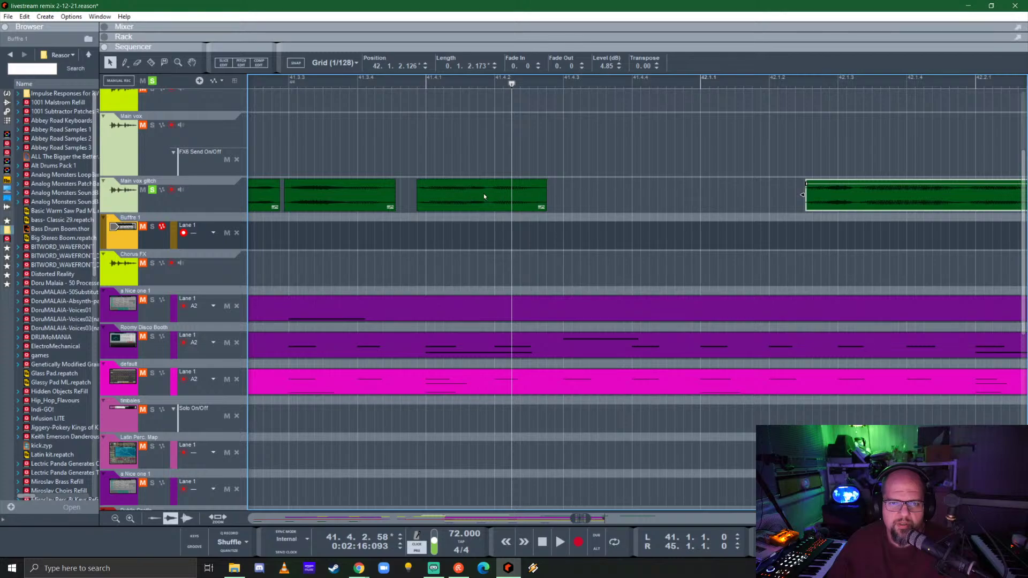
- Split the vocal clip starting at 41.3.4.206 in the quiet gap at 41.4.1.220
{"action": "scroll", "coordinate": [481, 201], "scroll_direction": "up", "scroll_amount": 4}
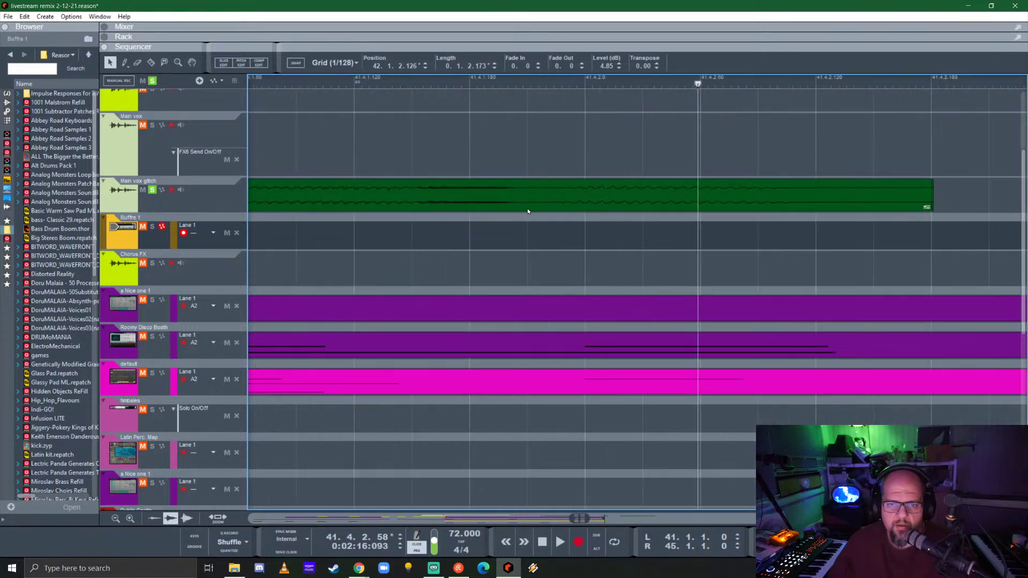
{"action": "scroll", "coordinate": [543, 230], "scroll_direction": "up", "scroll_amount": 3}
{"action": "scroll", "coordinate": [567, 219], "scroll_direction": "down", "scroll_amount": 3}
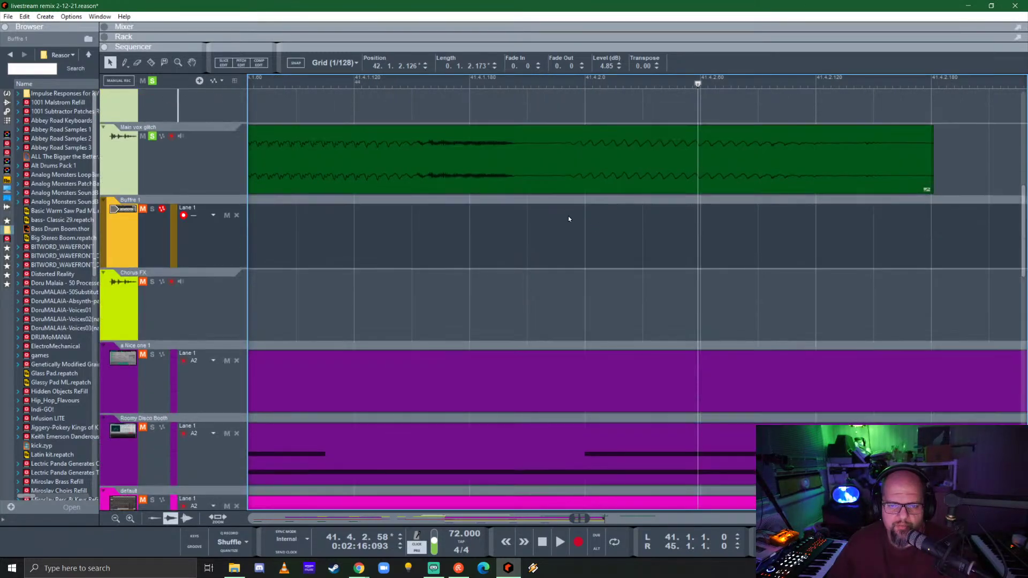
{"action": "left_click", "coordinate": [547, 155], "text": "alt"}
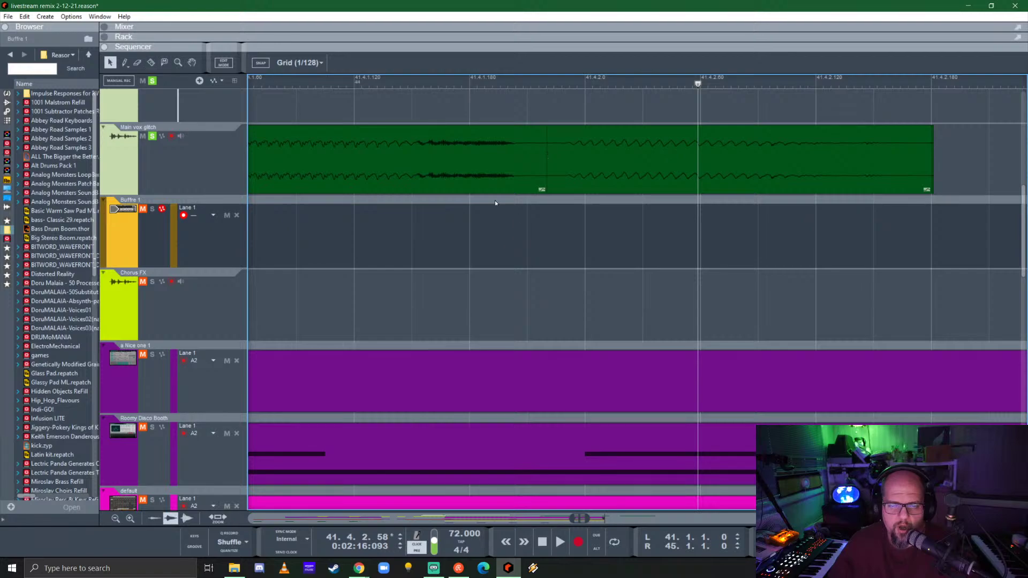
- Give the split-off syllable a 0.4 fade-in and the preceding piece a 0.7 fade-out, move the syllable to 41.4.2.31, and audition the result
{"action": "left_click", "coordinate": [571, 163]}
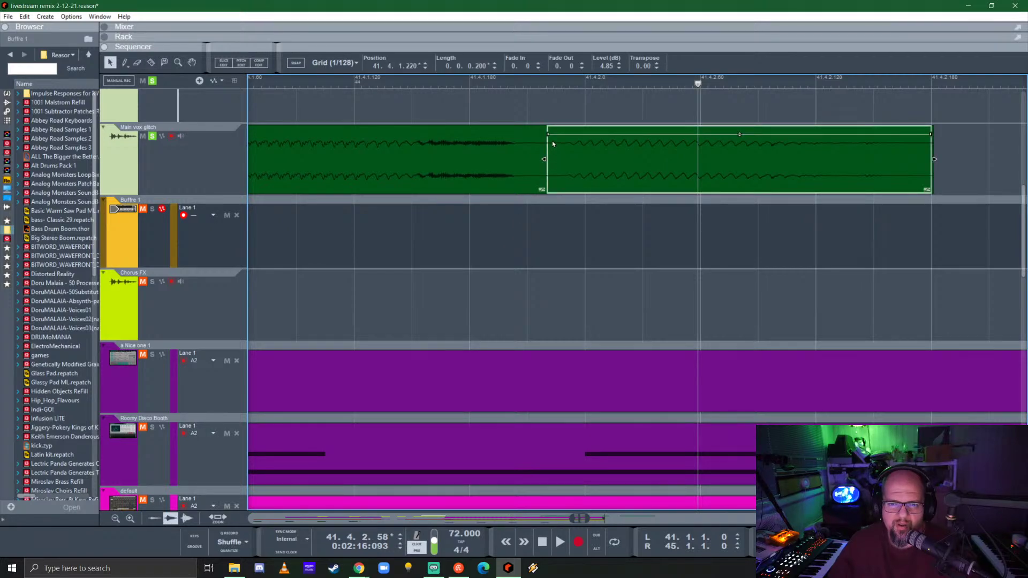
{"action": "left_click", "coordinate": [521, 162]}
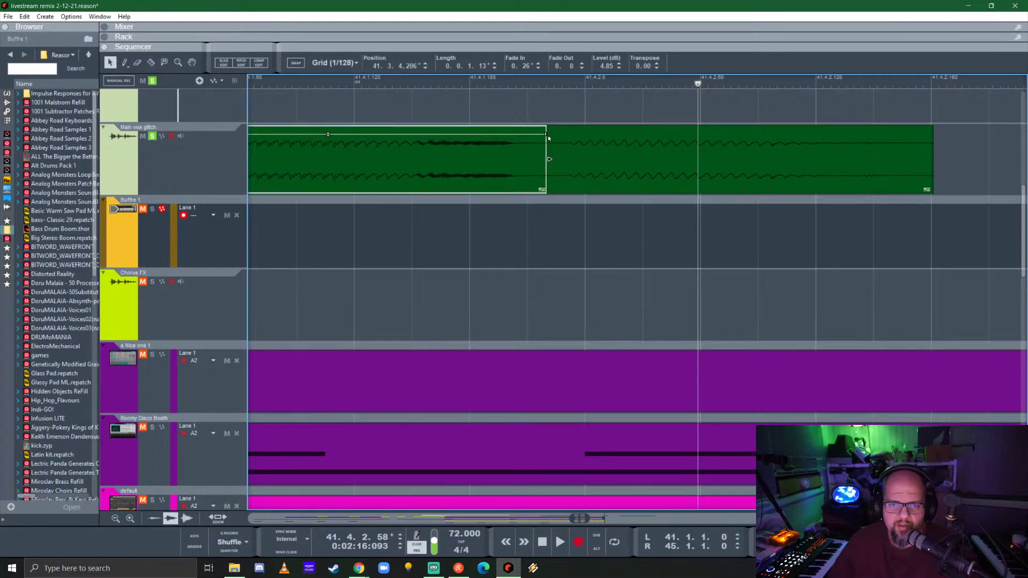
{"action": "left_click_drag", "start_coordinate": [546, 134], "coordinate": [569, 163]}
{"action": "scroll", "coordinate": [476, 206], "scroll_direction": "down", "scroll_amount": 3}
{"action": "left_click", "coordinate": [337, 84]}
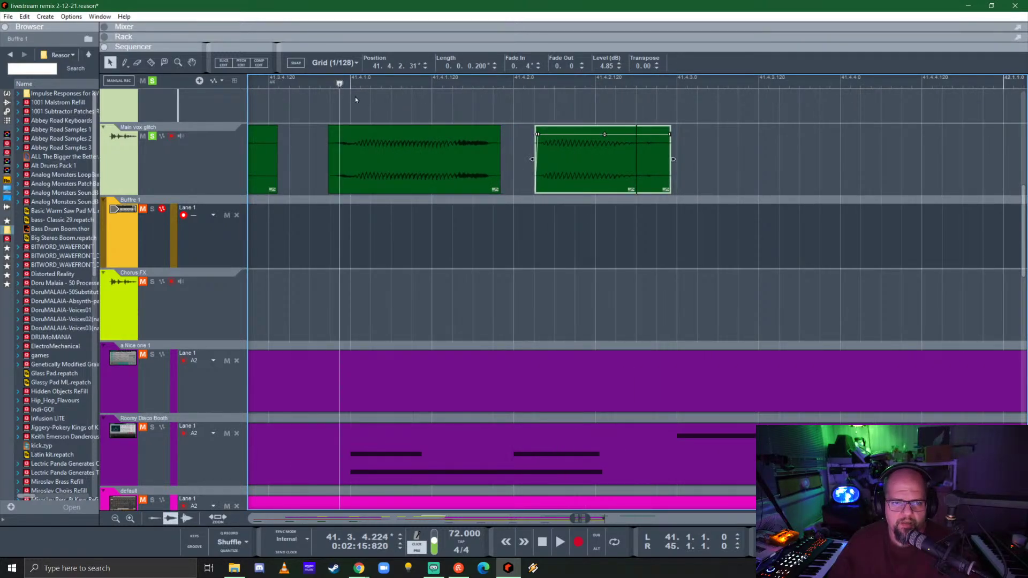
{"action": "key", "text": "space"}
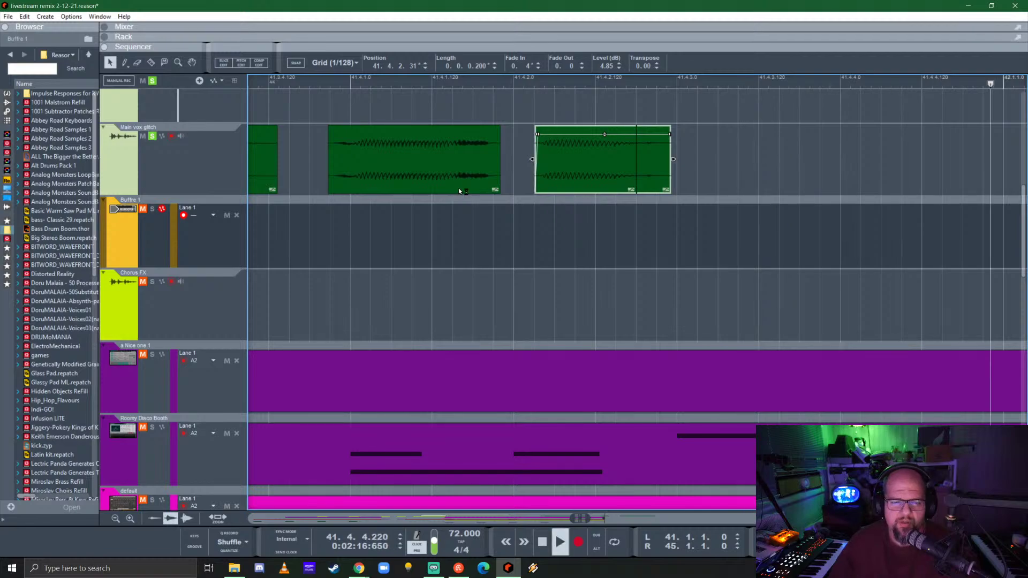
{"action": "key", "text": "space"}
- Move the short syllable to just before 41.4.3 and time-stretch the piece at 41.3.4.206 to a length of 0.0.1.199
{"action": "scroll", "coordinate": [387, 185], "scroll_direction": "down", "scroll_amount": 3}
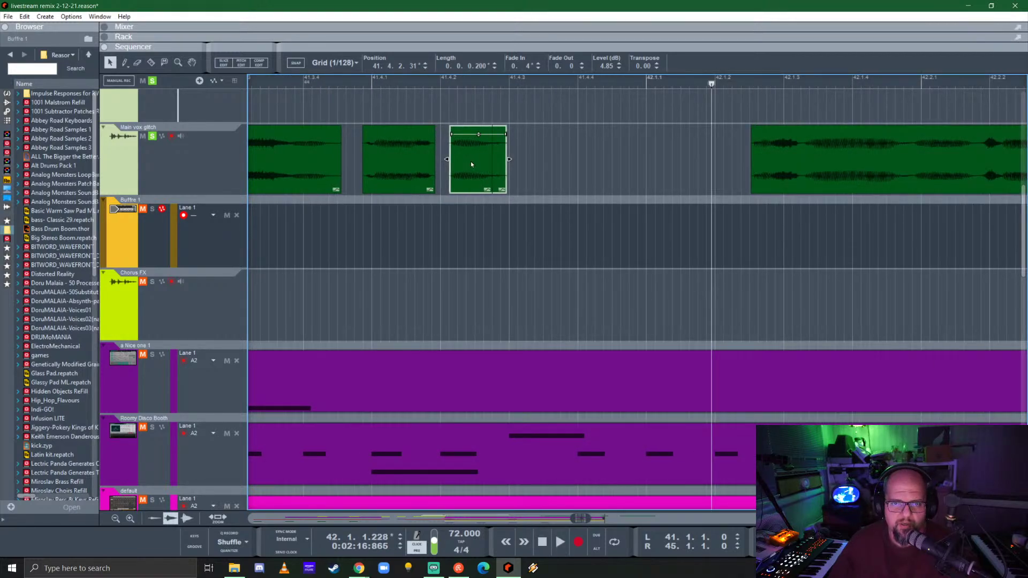
{"action": "left_click_drag", "start_coordinate": [471, 161], "coordinate": [529, 165]}
{"action": "left_click", "coordinate": [414, 146]}
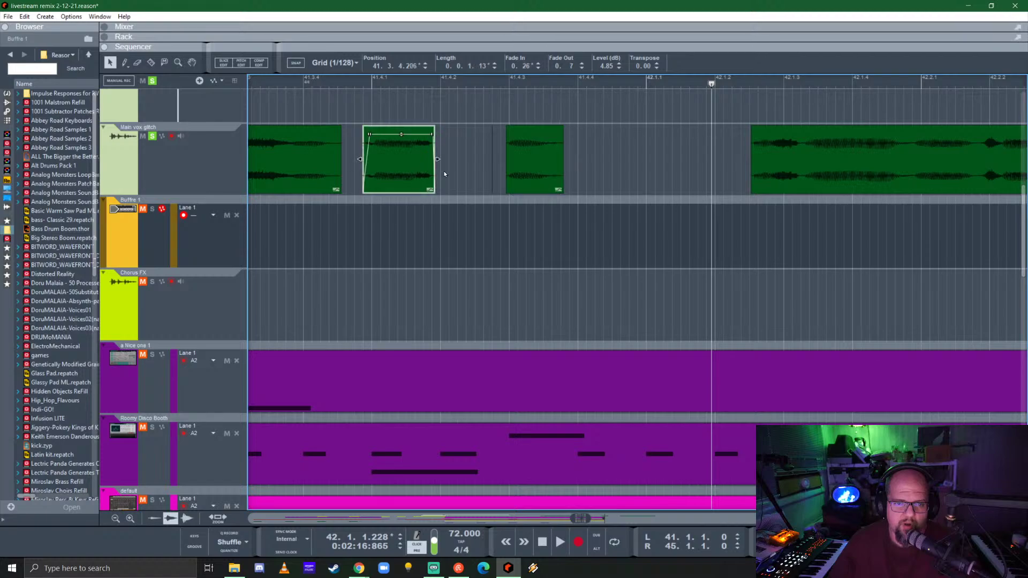
{"action": "left_click_drag", "start_coordinate": [438, 160], "coordinate": [488, 161]}
{"action": "scroll", "coordinate": [485, 163], "scroll_direction": "up", "scroll_amount": 5}
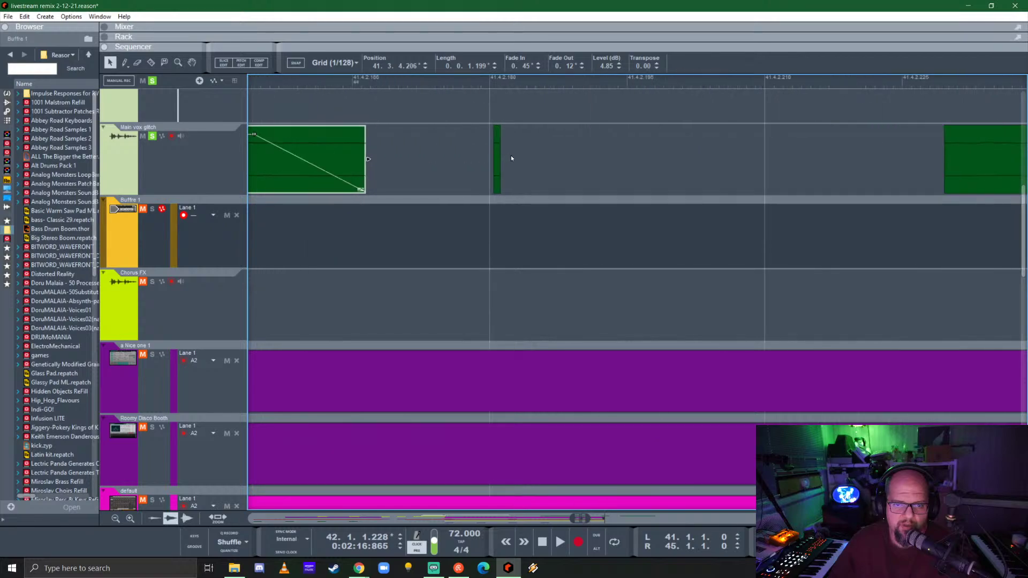
- Delete the tiny leftover vocal sliver at 41.4.2.180 on the Main vox glitch track
{"action": "left_click", "coordinate": [496, 162]}
{"action": "key", "text": "Delete"}
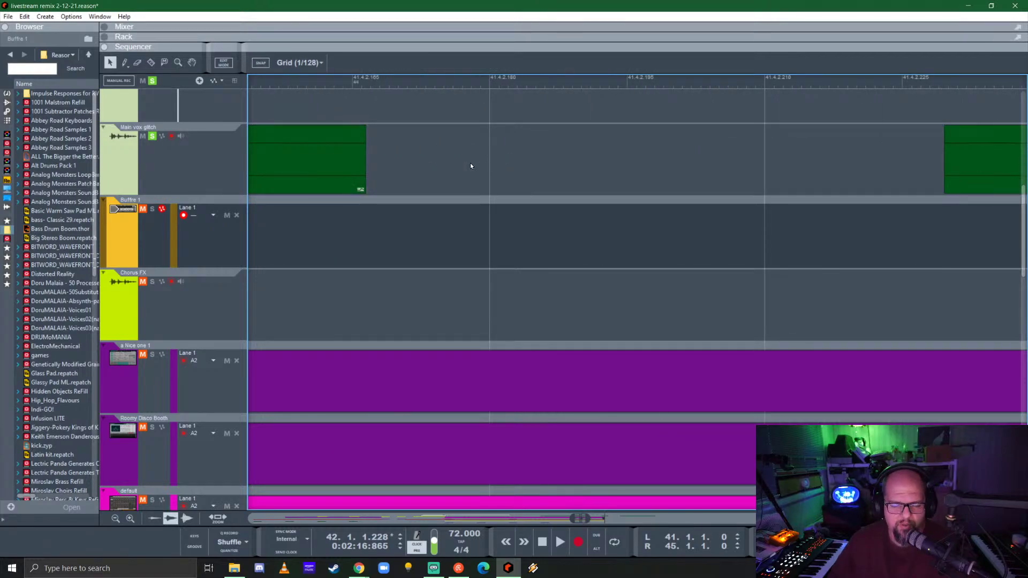
{"action": "scroll", "coordinate": [469, 163], "scroll_direction": "down", "scroll_amount": 2}
{"action": "scroll", "coordinate": [420, 161], "scroll_direction": "down", "scroll_amount": 3}
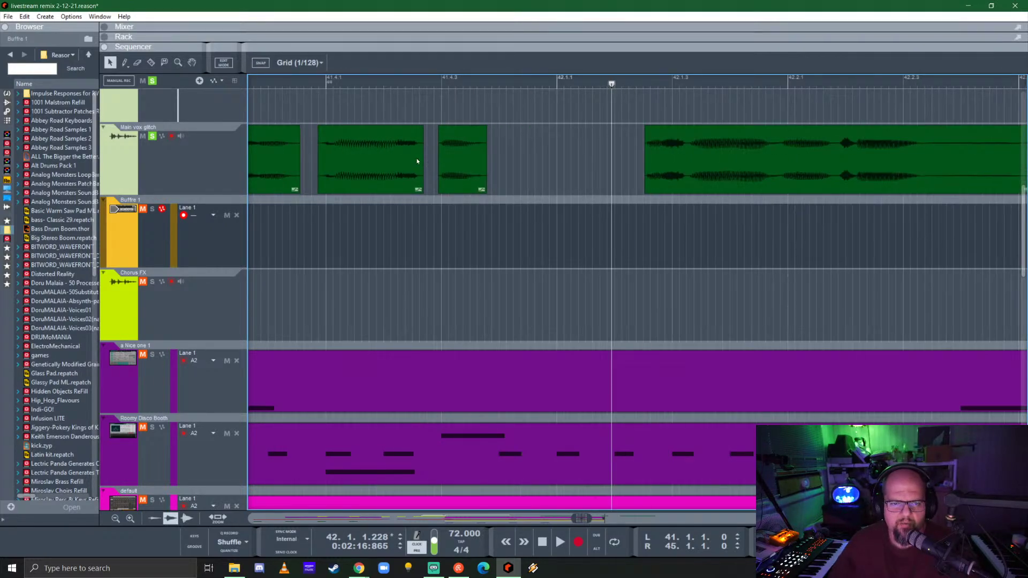
{"action": "scroll", "coordinate": [417, 162], "scroll_direction": "left", "scroll_amount": 3}
- Time-stretch the syllable at 41.4.2.229 to a length of 0.0.1.141, audition it, and give it a 0.25 fade-out
{"action": "left_click", "coordinate": [617, 160]}
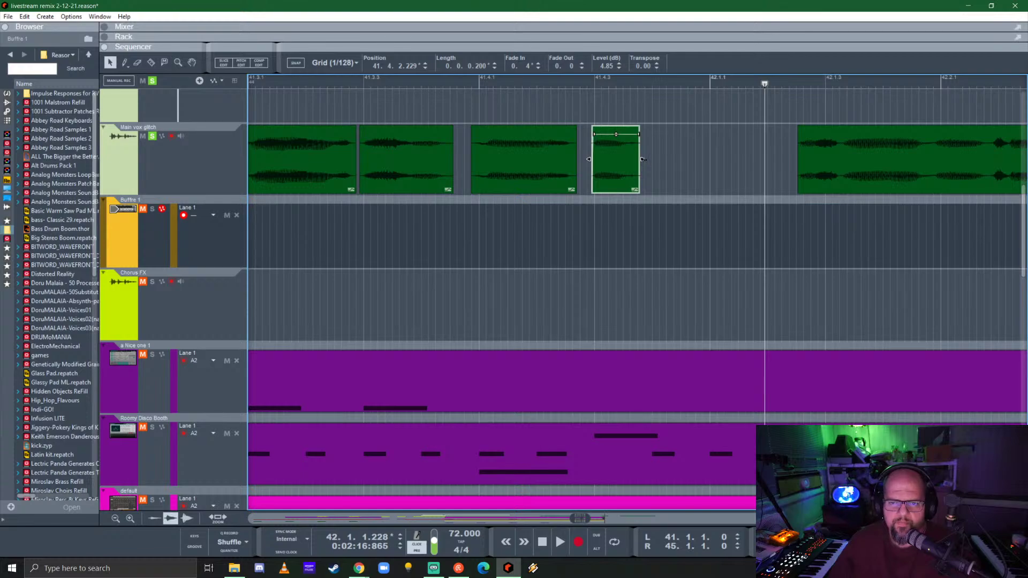
{"action": "left_click_drag", "start_coordinate": [642, 159], "coordinate": [687, 160]}
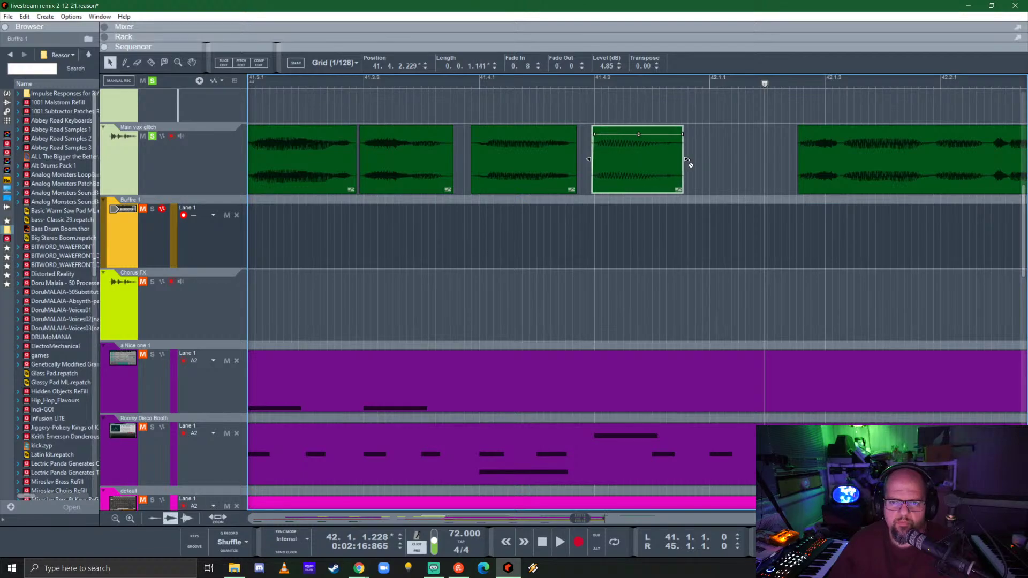
{"action": "left_click", "coordinate": [454, 85]}
{"action": "key", "text": "space"}
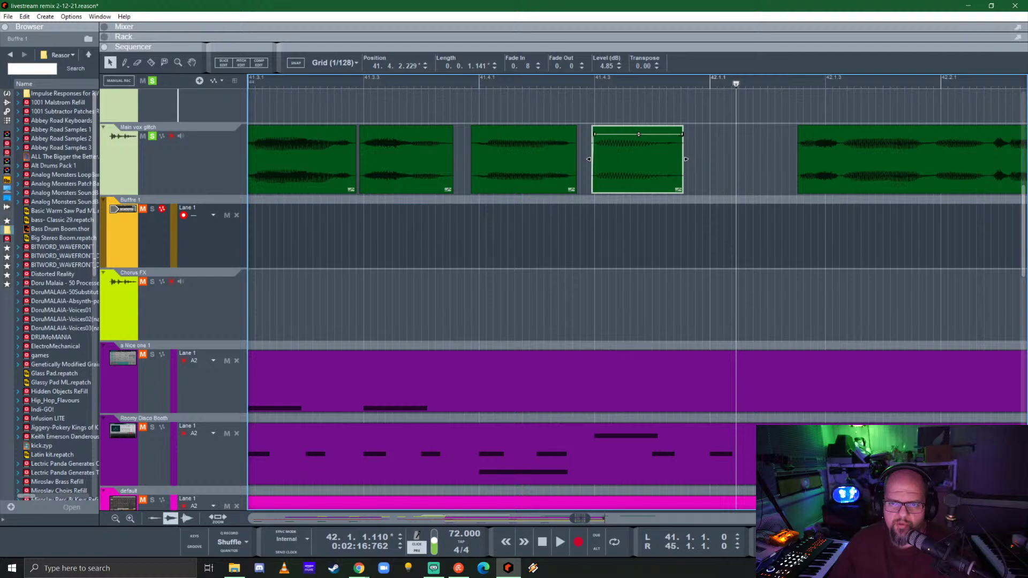
{"action": "left_click_drag", "start_coordinate": [682, 134], "coordinate": [677, 134]}
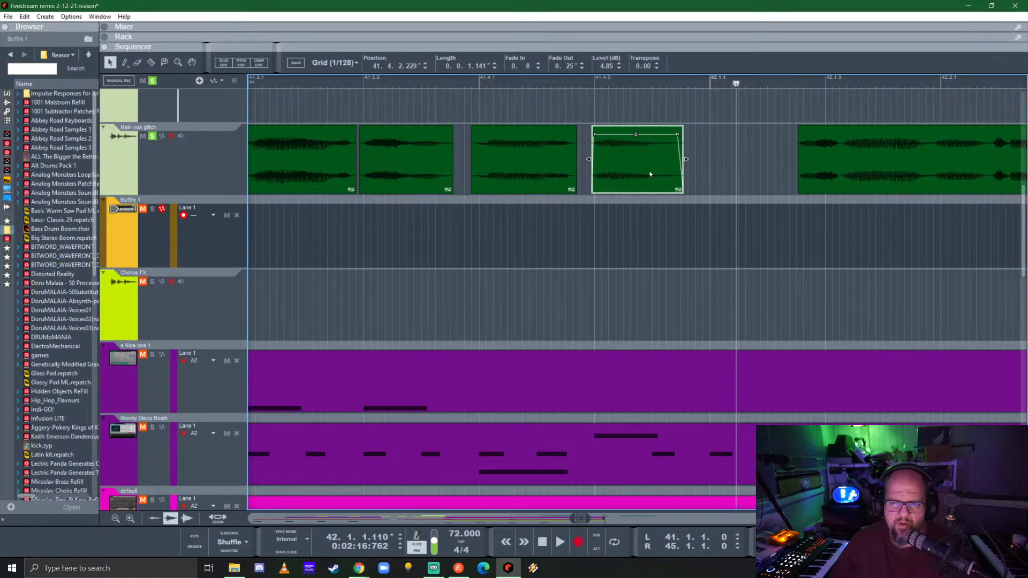
- Audition the re-timed vocal syllables from just before 41.3.3 to judge their spacing
{"action": "left_click", "coordinate": [498, 152]}
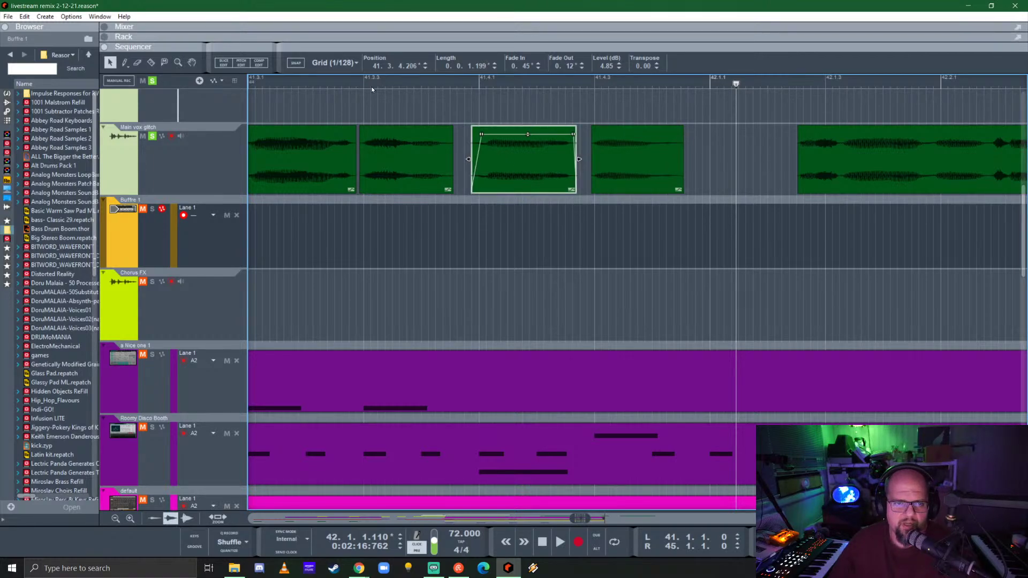
{"action": "key", "text": "space"}
{"action": "key", "text": "space"}
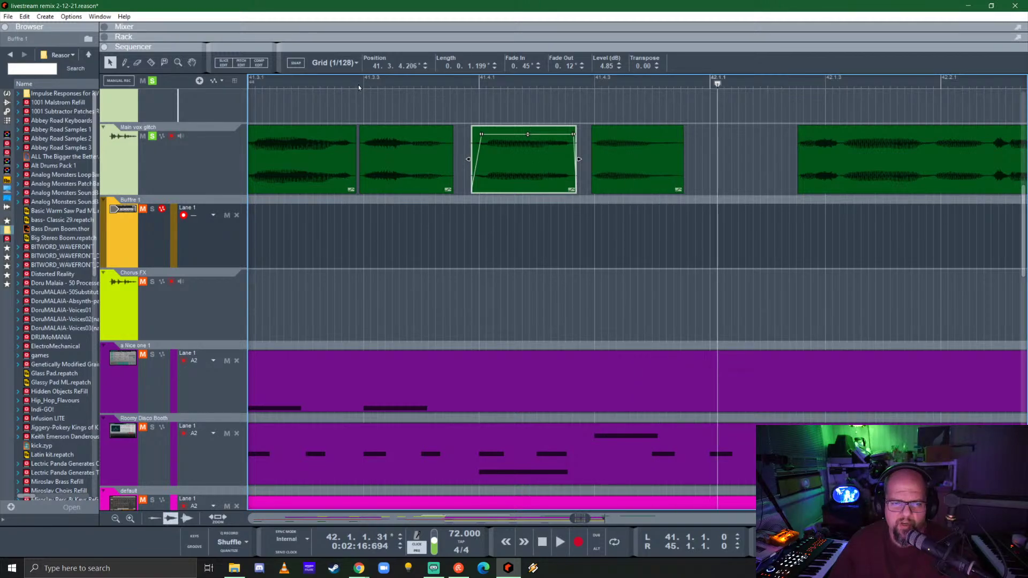
{"action": "scroll", "coordinate": [365, 154], "scroll_direction": "left", "scroll_amount": 2}
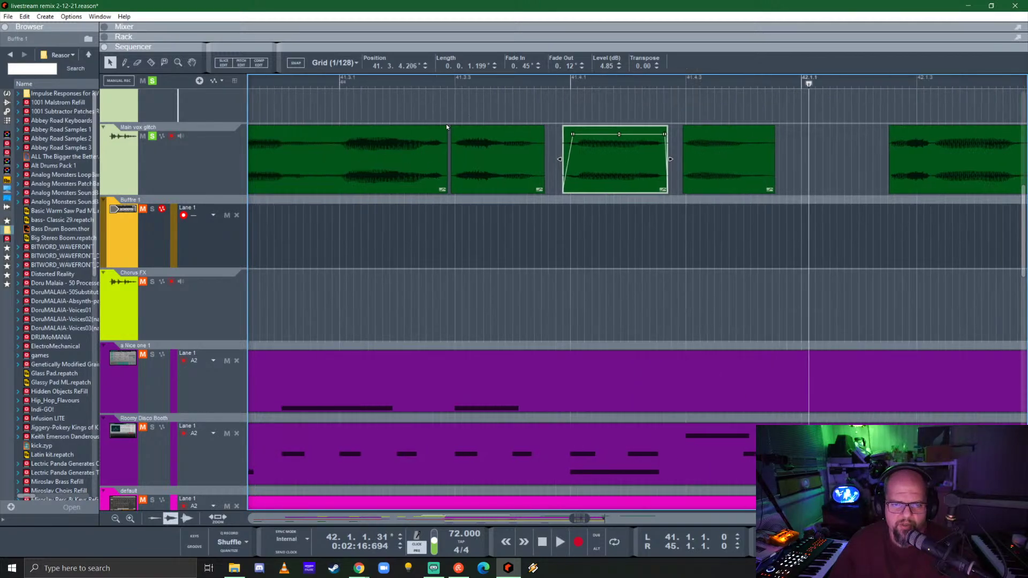
{"action": "left_click", "coordinate": [446, 87]}
{"action": "key", "text": "space"}
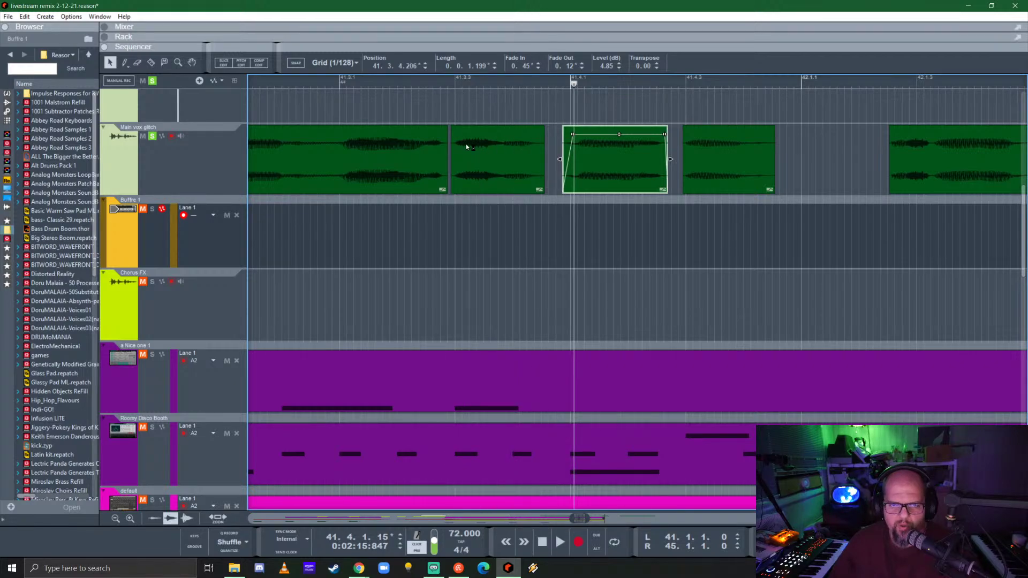
{"action": "left_click", "coordinate": [447, 83]}
{"action": "key", "text": "space"}
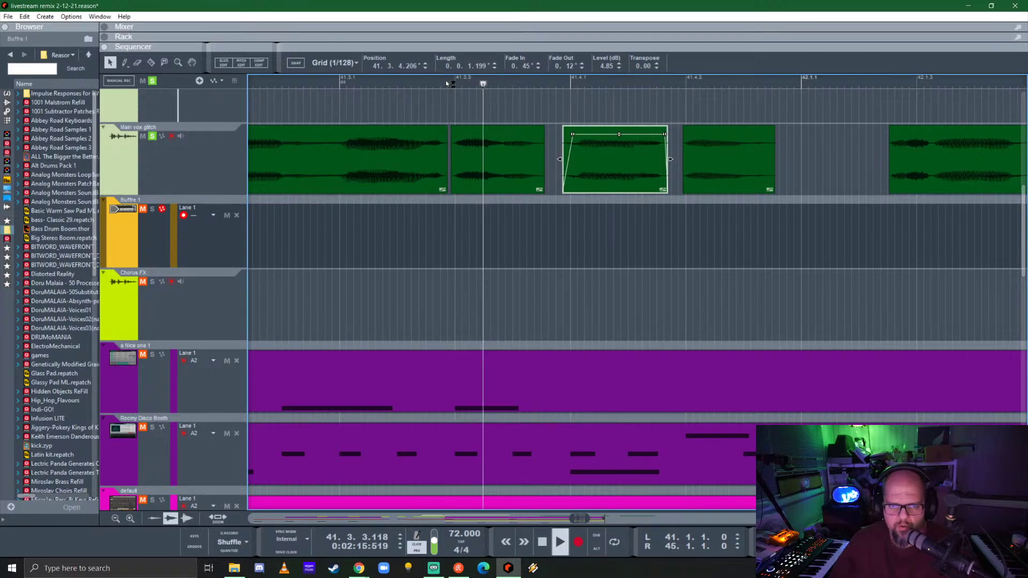
{"action": "key", "text": "space"}
- Split the last vocal clip in its quiet gaps at 42.1.3.63, just before 42.2.1 and just before 42.2.2
{"action": "scroll", "coordinate": [525, 185], "scroll_direction": "down", "scroll_amount": 2}
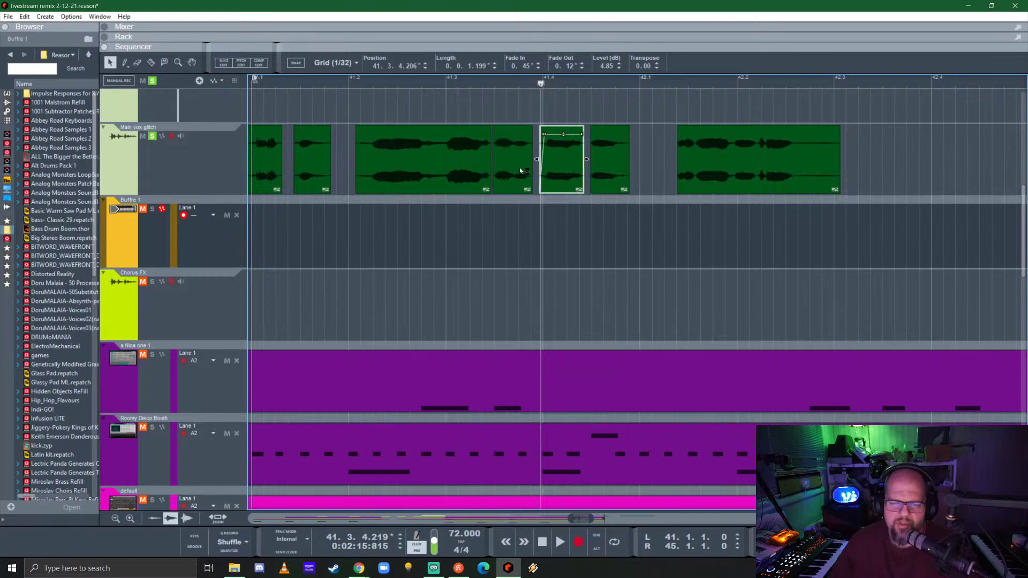
{"action": "scroll", "coordinate": [560, 171], "scroll_direction": "right", "scroll_amount": 3}
{"action": "scroll", "coordinate": [562, 173], "scroll_direction": "up", "scroll_amount": 2}
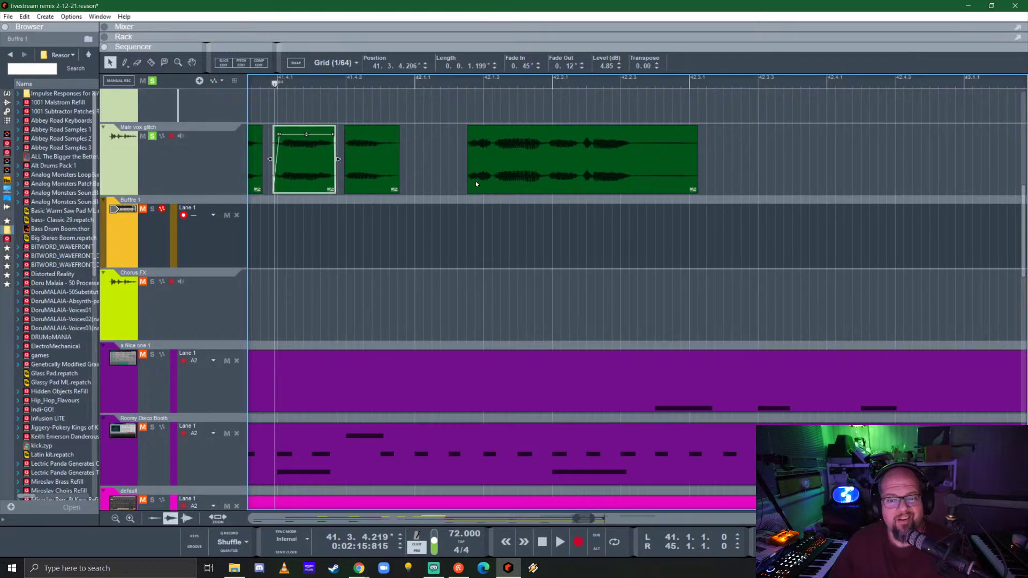
{"action": "scroll", "coordinate": [488, 158], "scroll_direction": "up", "scroll_amount": 2}
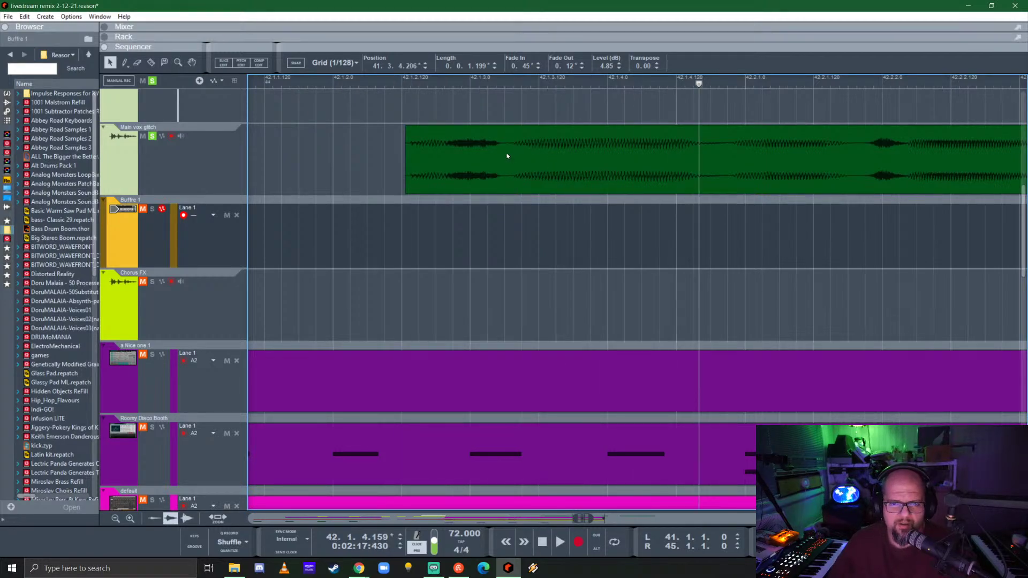
{"action": "key", "text": "space"}
{"action": "key", "text": "r"}
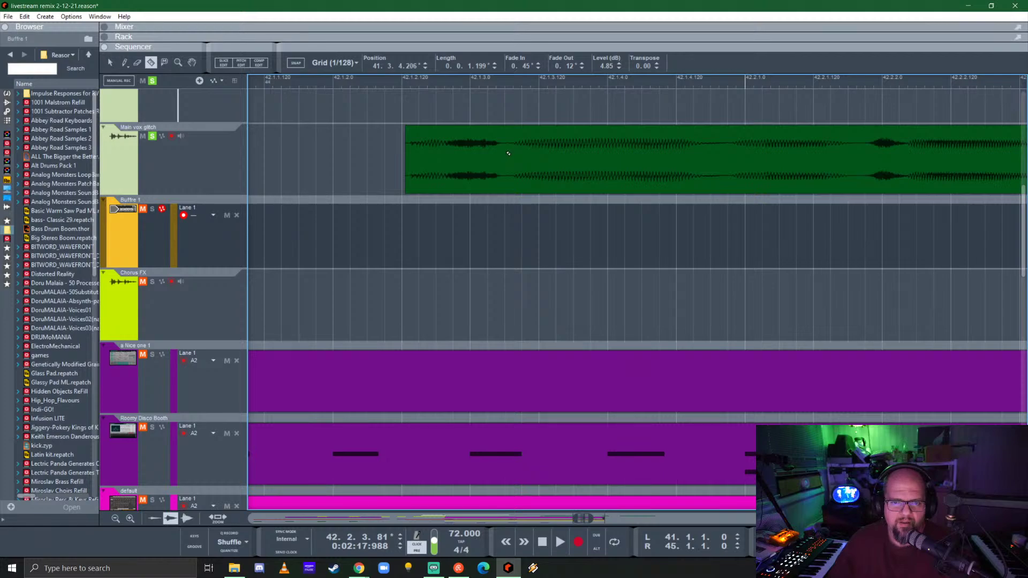
{"action": "left_click", "coordinate": [508, 154]}
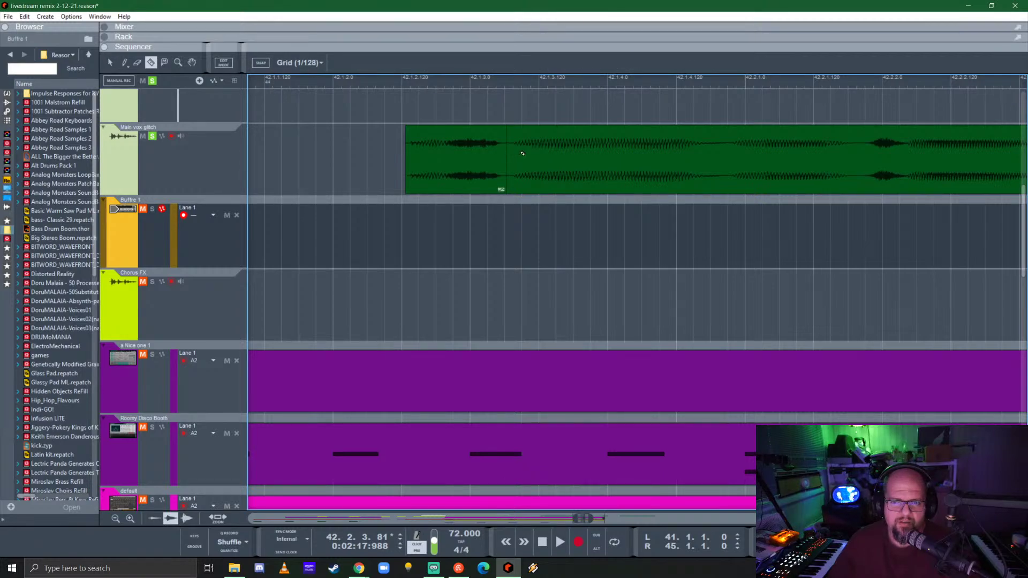
{"action": "left_click", "coordinate": [726, 155]}
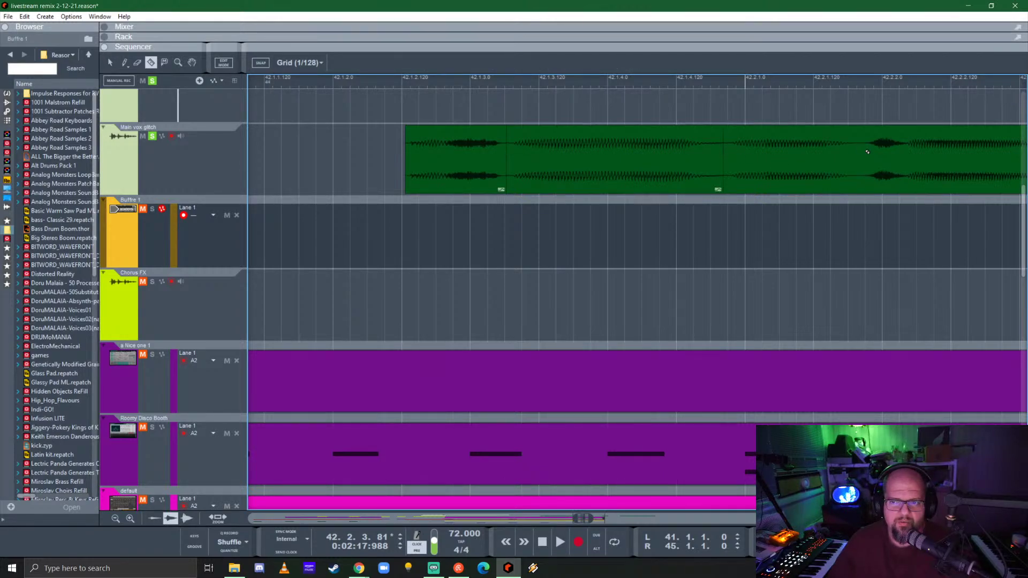
{"action": "left_click", "coordinate": [858, 155]}
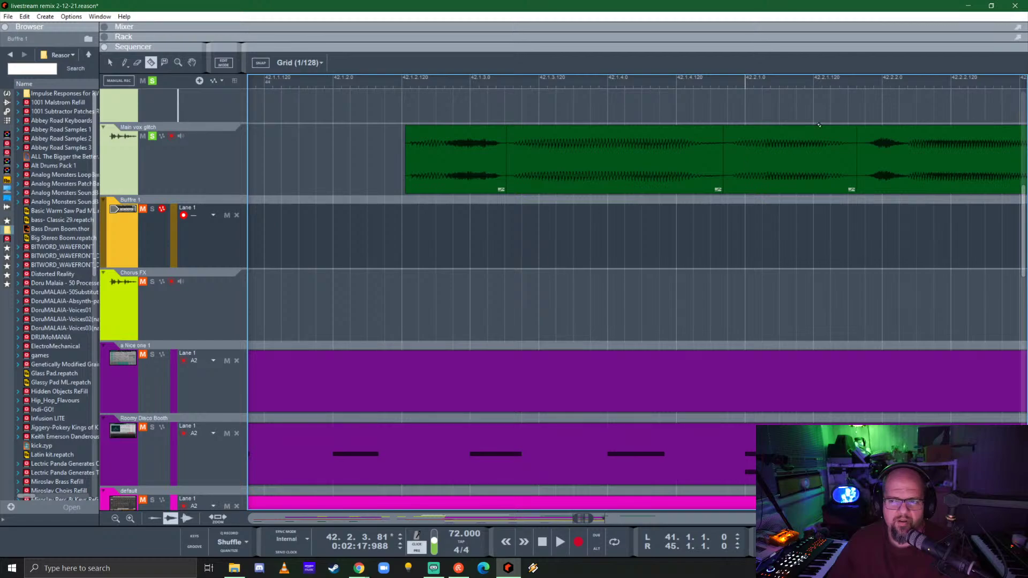
{"action": "key", "text": "q"}
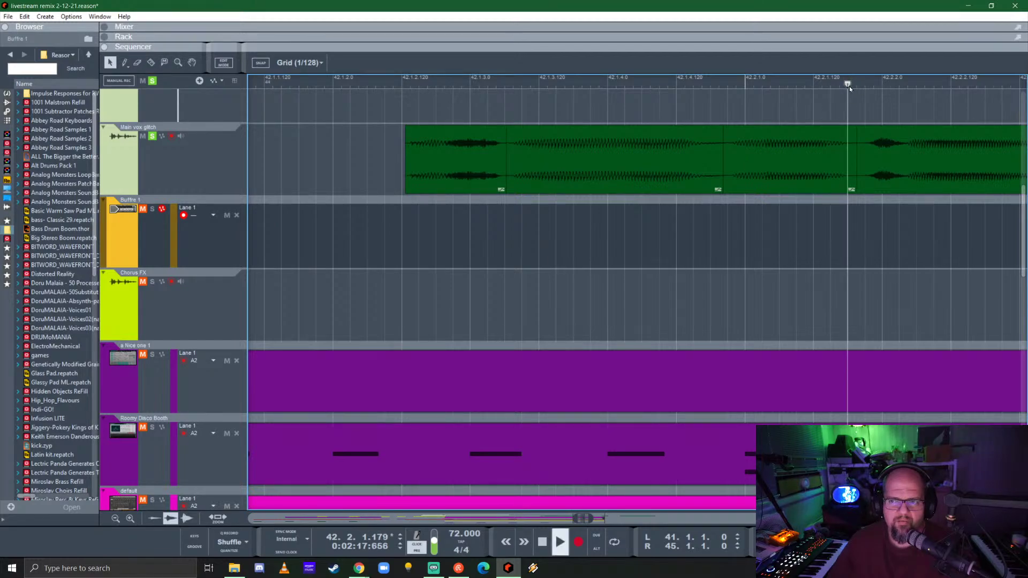
- Audition the newly split vocal phrase from its start at about 42.1.2.120 to check the cut points
{"action": "scroll", "coordinate": [730, 158], "scroll_direction": "right", "scroll_amount": 3}
{"action": "scroll", "coordinate": [606, 166], "scroll_direction": "left", "scroll_amount": 2}
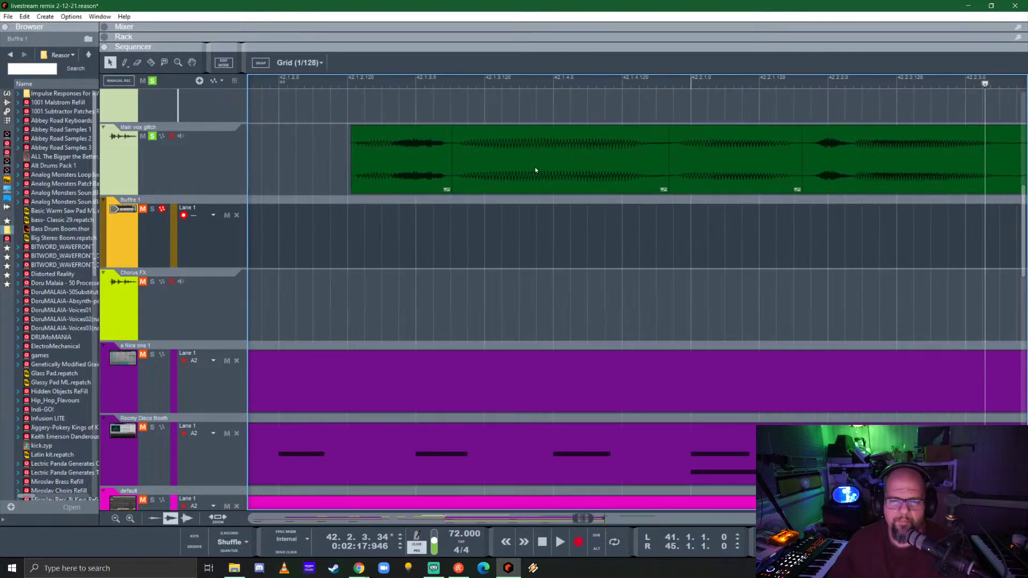
{"action": "left_click", "coordinate": [344, 83]}
{"action": "key", "text": "space"}
{"action": "key", "text": "space"}
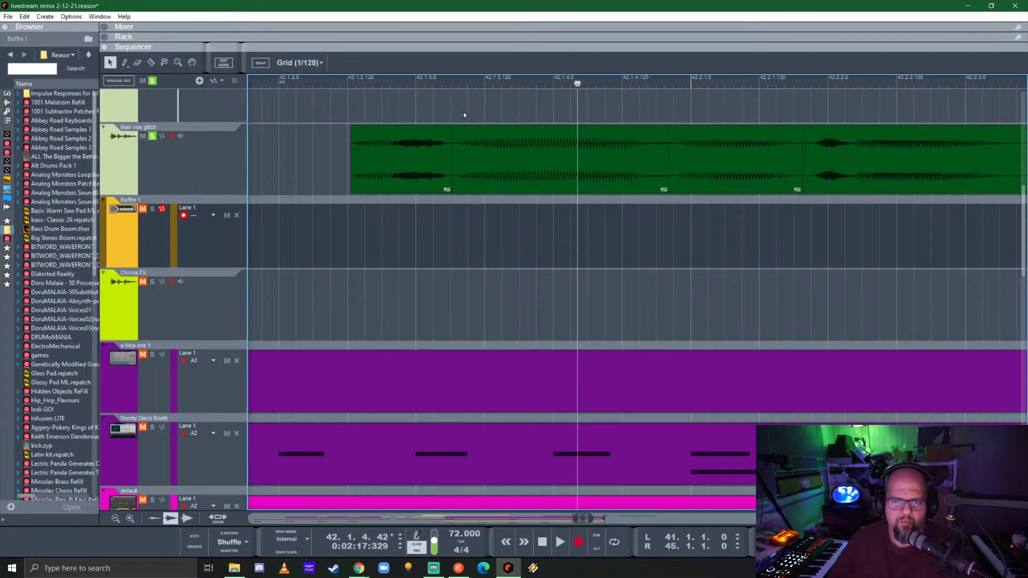
{"action": "key", "text": "space"}
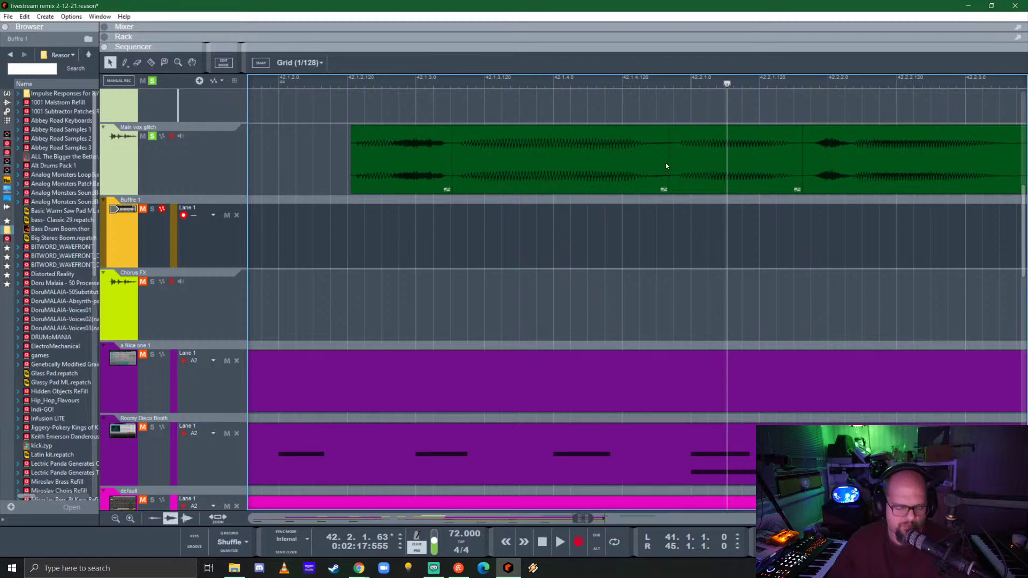
- Join the two middle vocal pieces starting at 42.1.3.63 and split the joined clip again at about 42.1.4.166
{"action": "left_click_drag", "start_coordinate": [647, 109], "coordinate": [687, 140]}
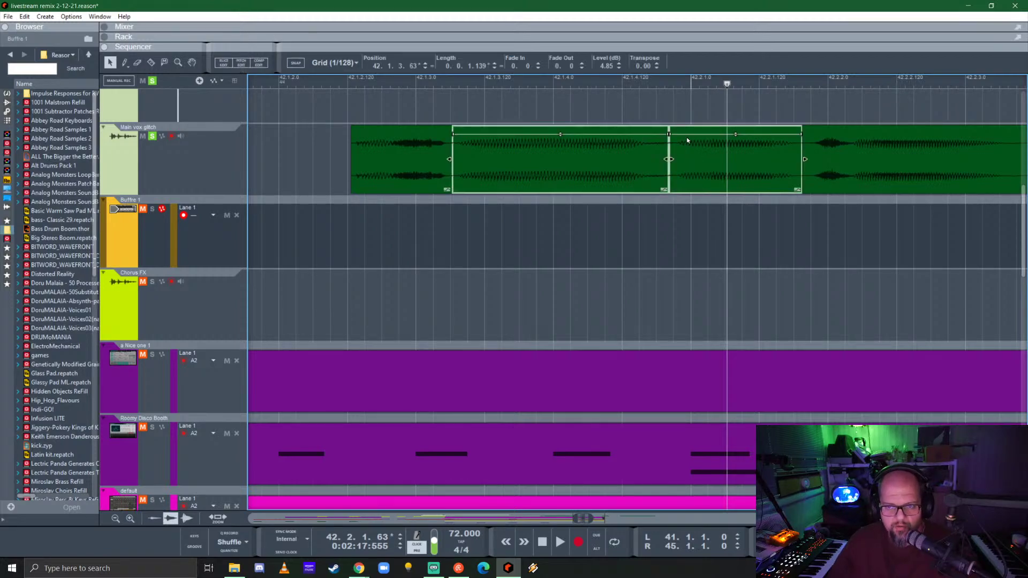
{"action": "key", "text": "ctrl+j"}
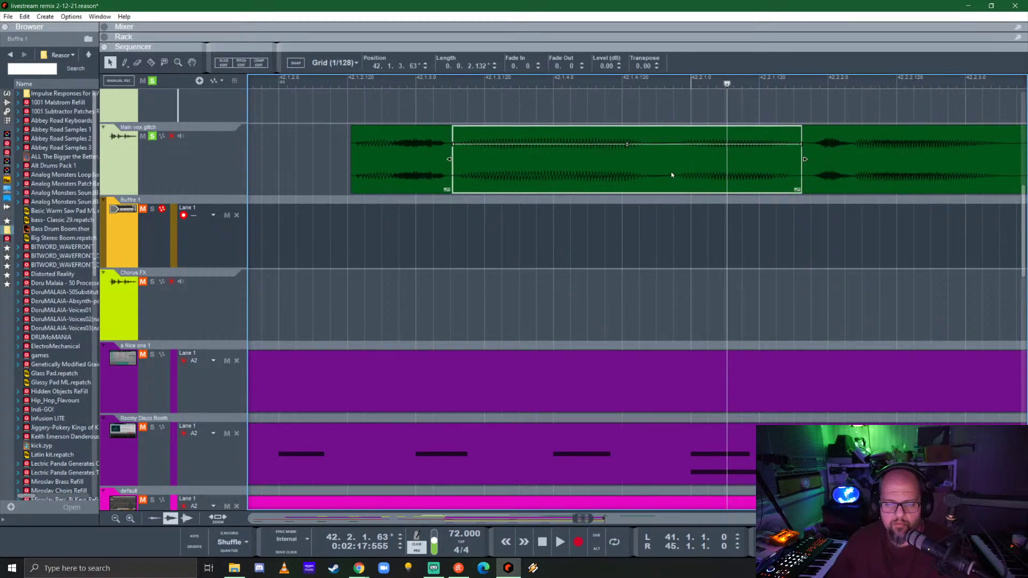
{"action": "scroll", "coordinate": [636, 168], "scroll_direction": "up", "scroll_amount": 3}
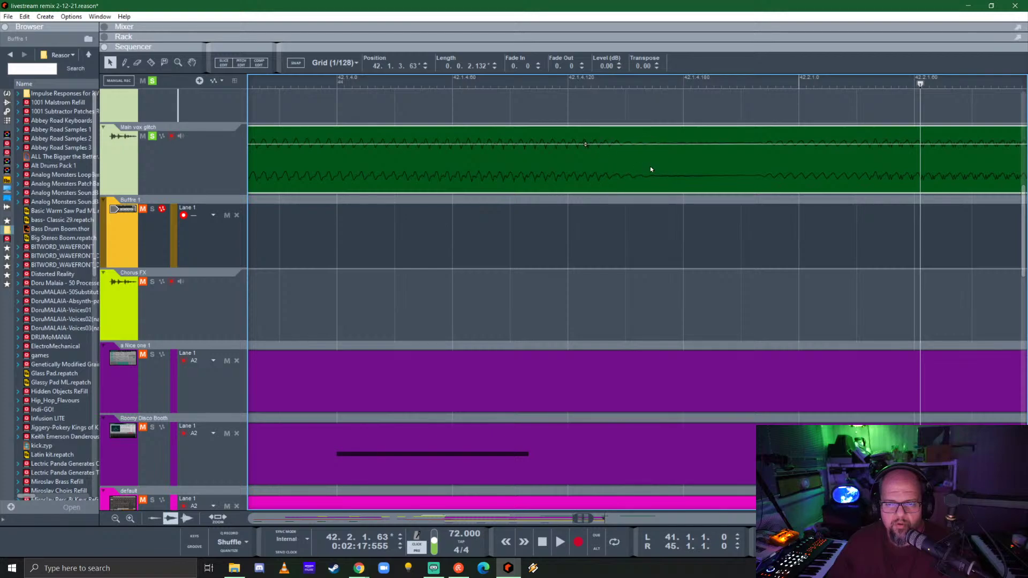
{"action": "left_click_drag", "start_coordinate": [649, 86], "coordinate": [656, 86]}
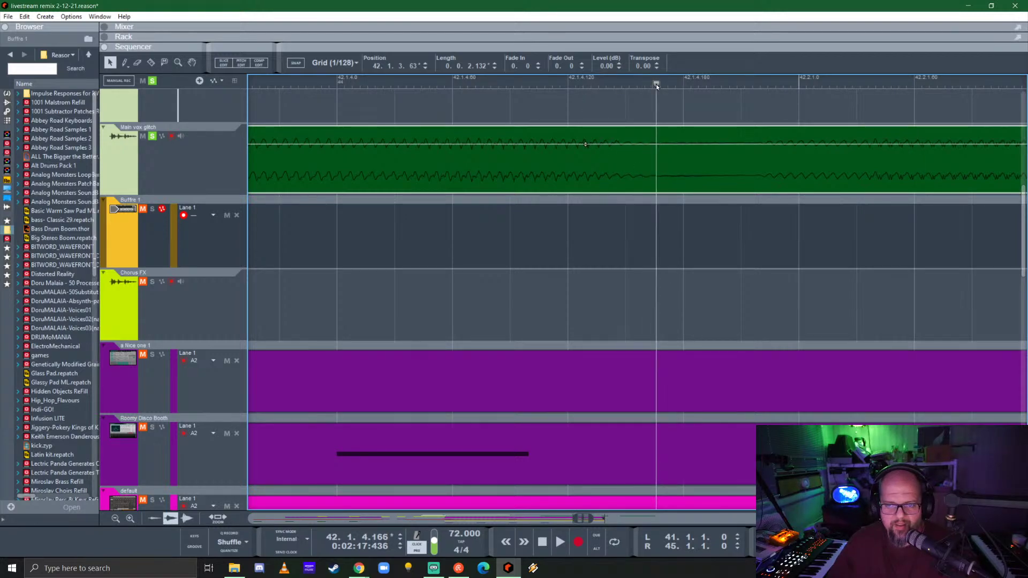
{"action": "key", "text": "space"}
{"action": "key", "text": "space"}
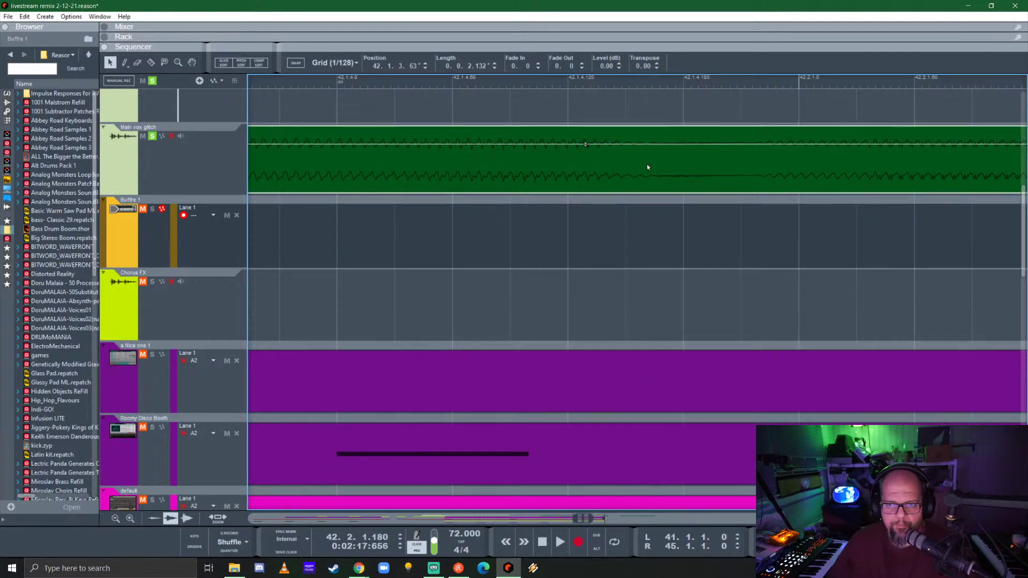
{"action": "scroll", "coordinate": [661, 159], "scroll_direction": "right", "scroll_amount": 3}
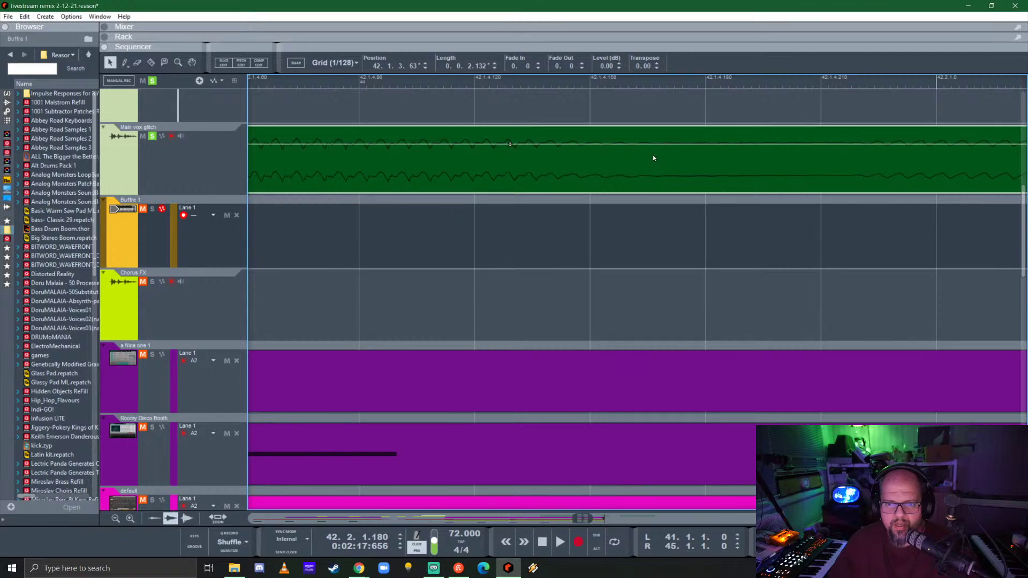
{"action": "key", "text": "r"}
{"action": "left_click", "coordinate": [655, 155]}
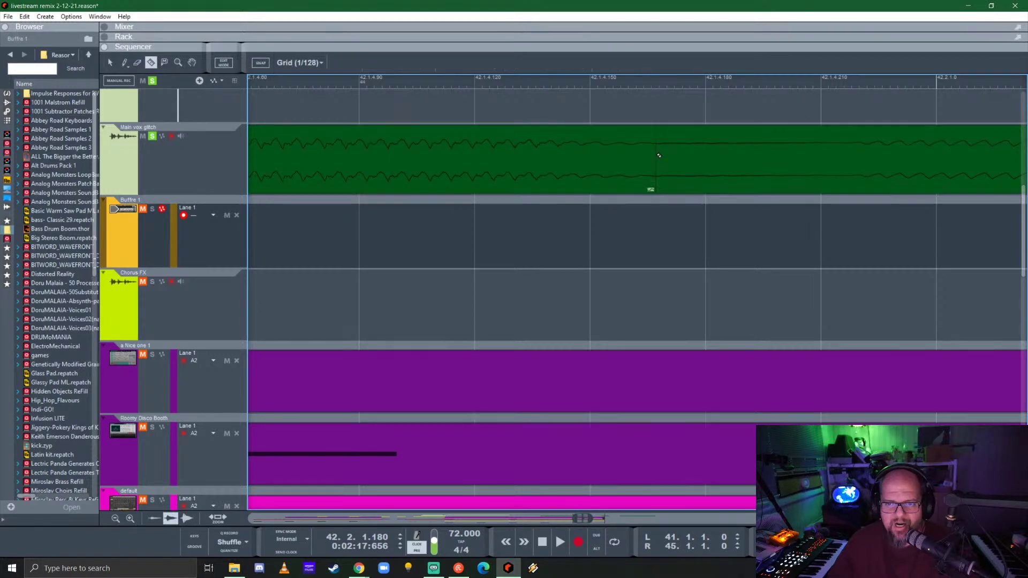
{"action": "key", "text": "q"}
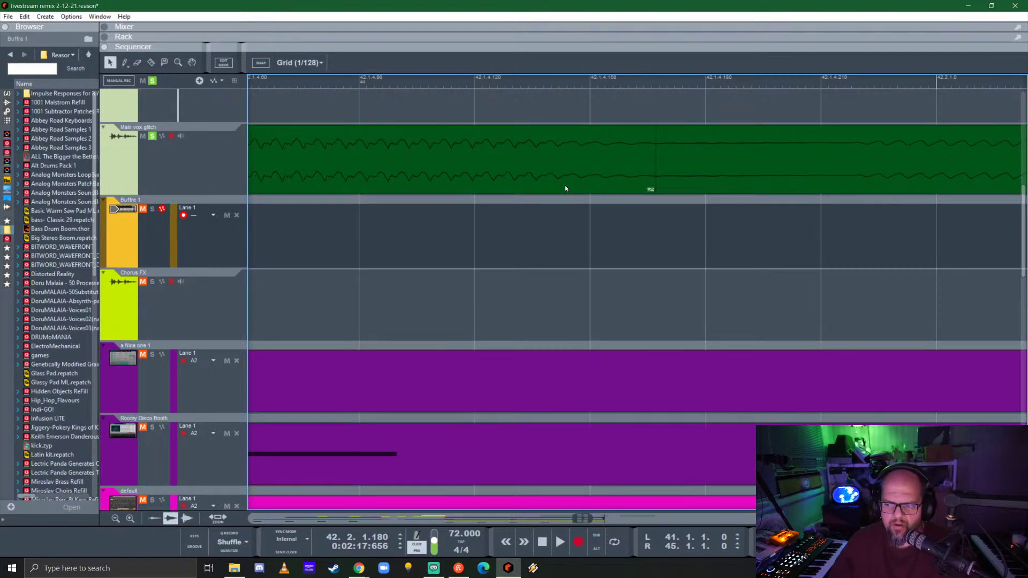
- Move the last vocal piece to 42.2.3.152 and the piece preceding it to 42.2.1.211
{"action": "scroll", "coordinate": [566, 187], "scroll_direction": "down", "scroll_amount": 6}
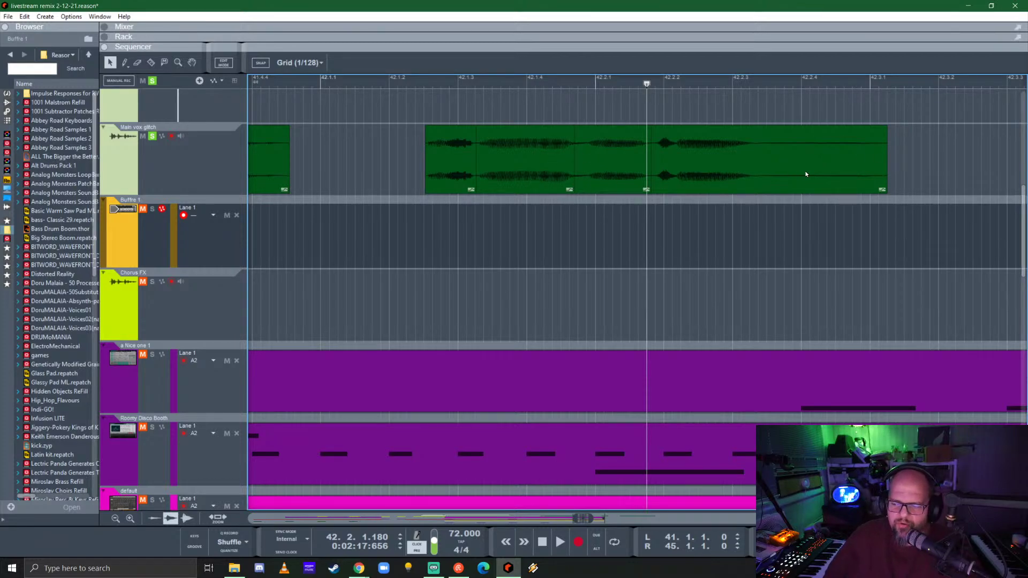
{"action": "left_click_drag", "start_coordinate": [711, 160], "coordinate": [837, 157]}
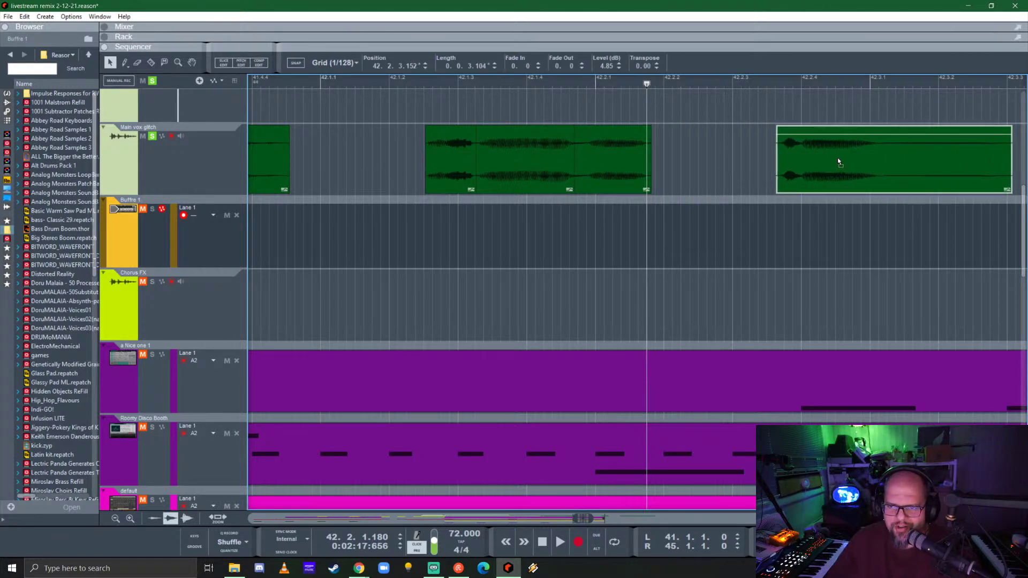
{"action": "left_click_drag", "start_coordinate": [611, 165], "coordinate": [682, 164]}
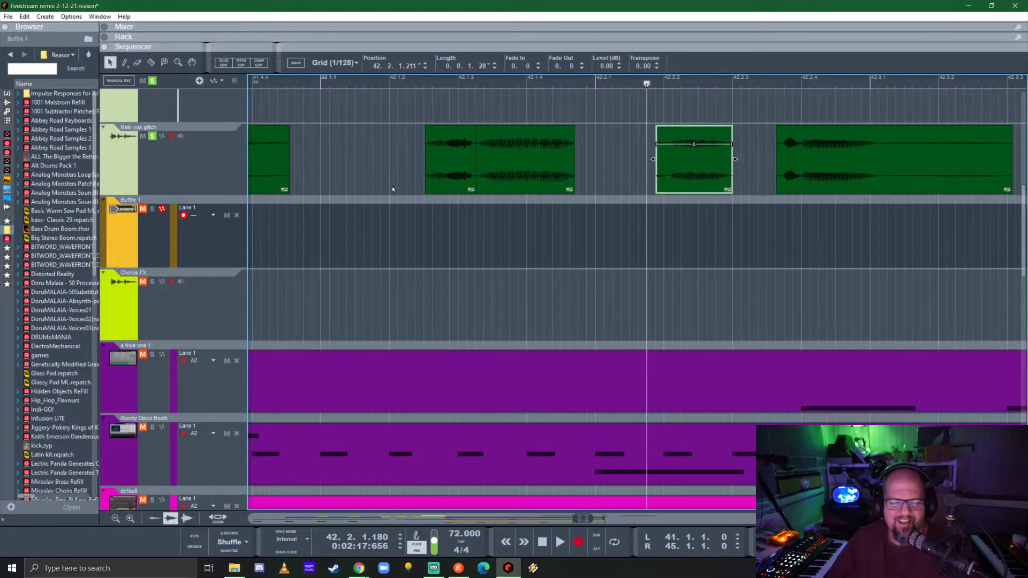
- Move the first piece of the split phrase to 41.4.4.239, the second to about 42.1.3 and the third to 42.2.1.4
{"action": "scroll", "coordinate": [639, 142], "scroll_direction": "left", "scroll_amount": 5}
{"action": "left_click", "coordinate": [563, 86]}
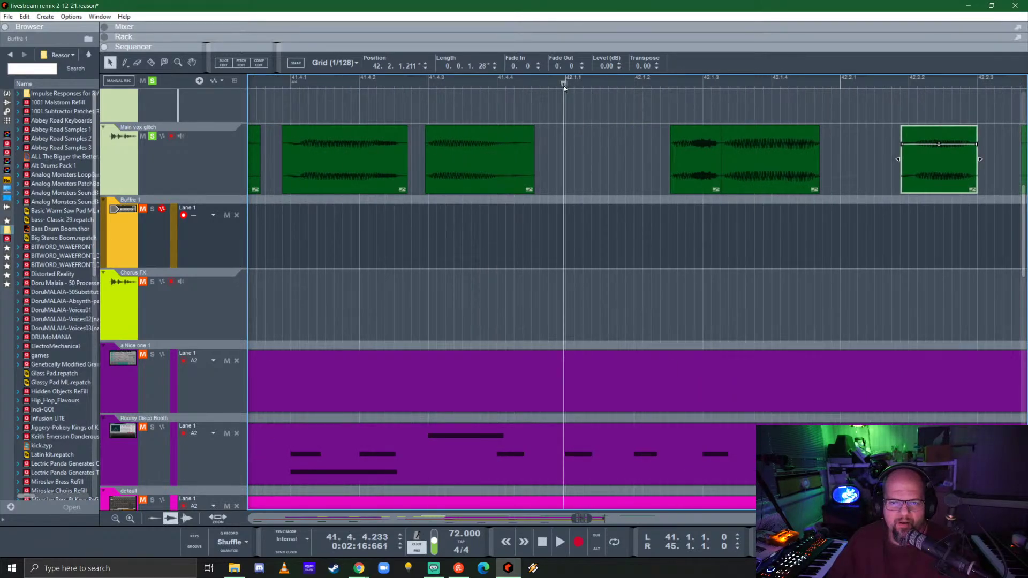
{"action": "left_click_drag", "start_coordinate": [676, 140], "coordinate": [587, 164]}
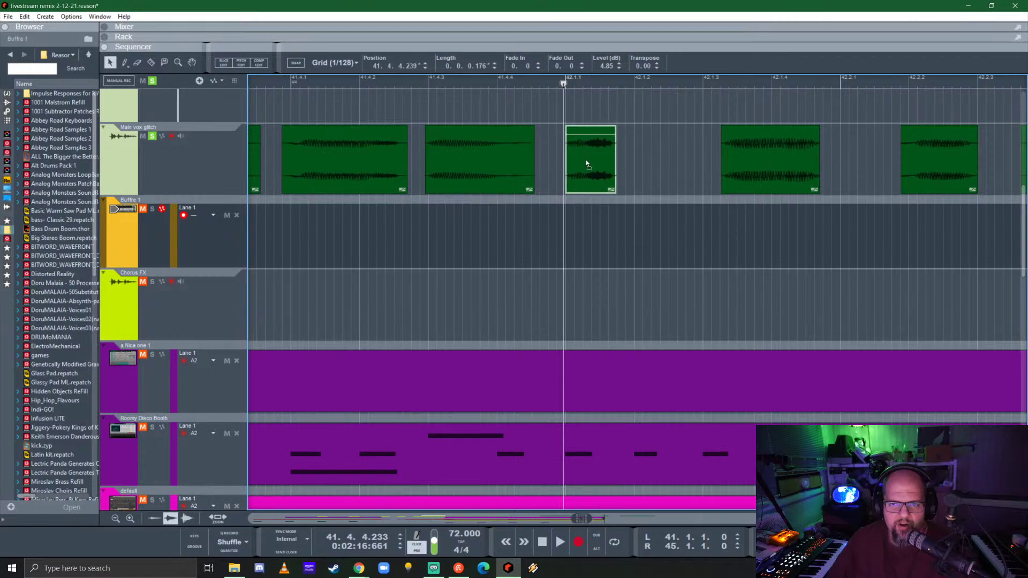
{"action": "left_click_drag", "start_coordinate": [776, 162], "coordinate": [727, 167]}
{"action": "scroll", "coordinate": [765, 166], "scroll_direction": "right", "scroll_amount": 3}
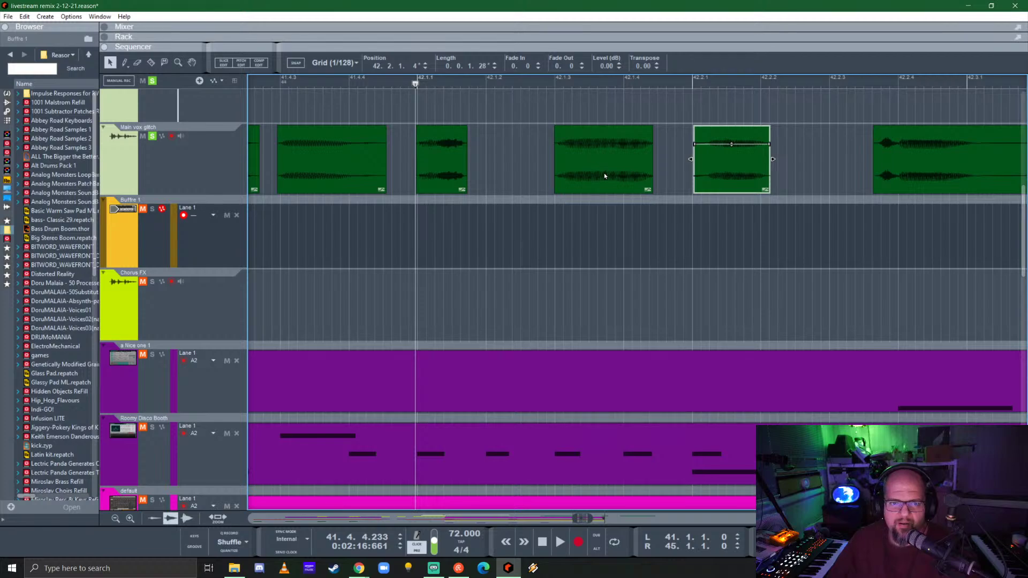
- Try the vocal clip near 42.1.3 directly after the preceding clip, at 42.1.1.172, and play the passage back
{"action": "key", "text": "space"}
{"action": "key", "text": "space"}
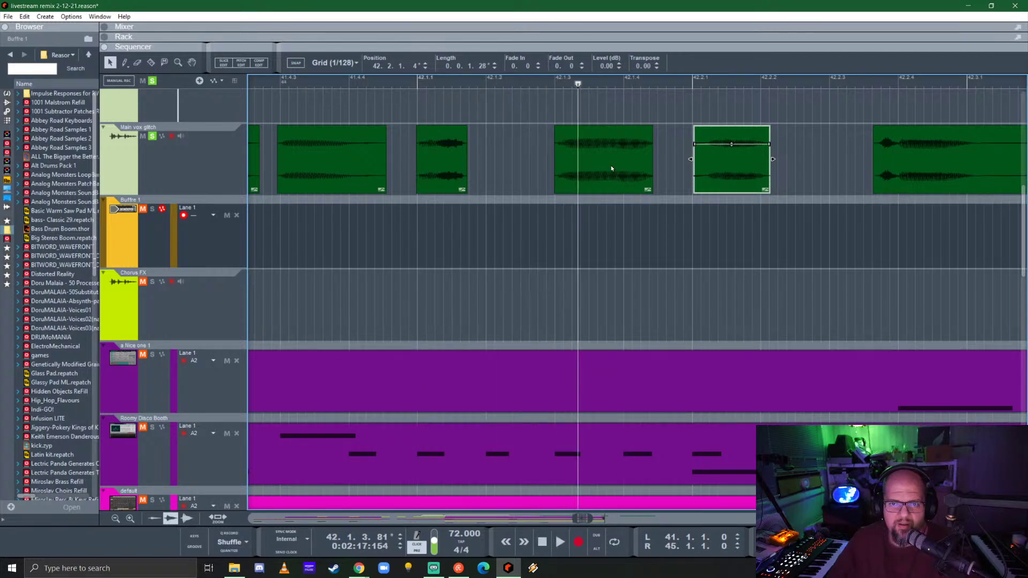
{"action": "left_click_drag", "start_coordinate": [577, 161], "coordinate": [524, 163]}
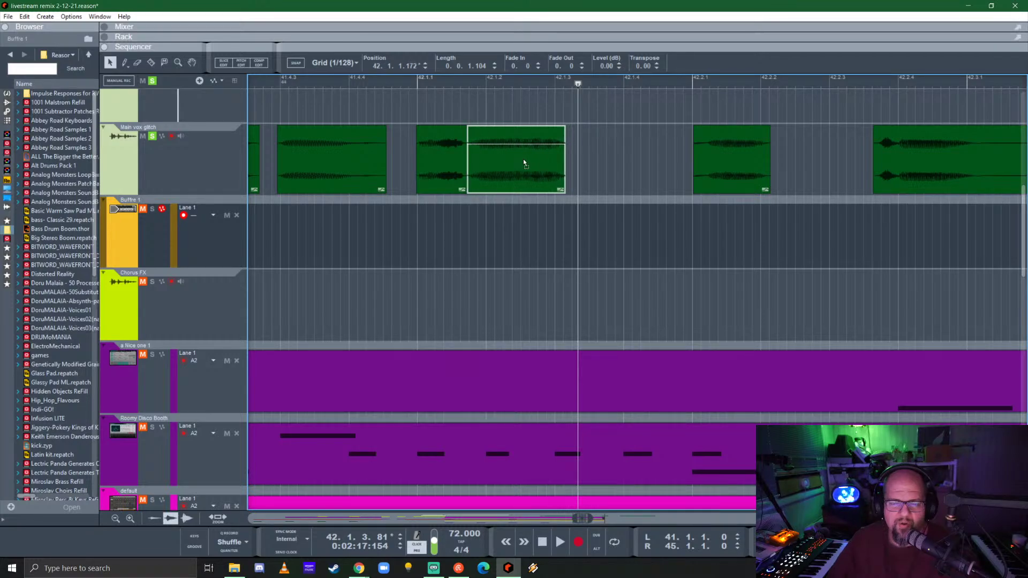
{"action": "left_click", "coordinate": [419, 87]}
{"action": "key", "text": "space"}
{"action": "key", "text": "space"}
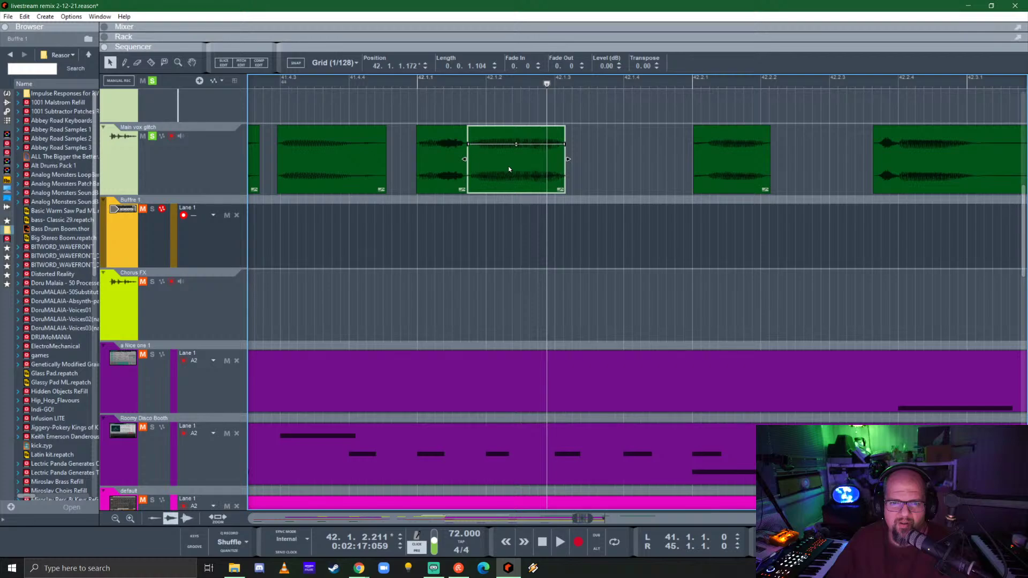
- Try the same vocal clip at 42.1.2.10 and play the passage from 42.1.1
{"action": "left_click_drag", "start_coordinate": [509, 167], "coordinate": [529, 171]}
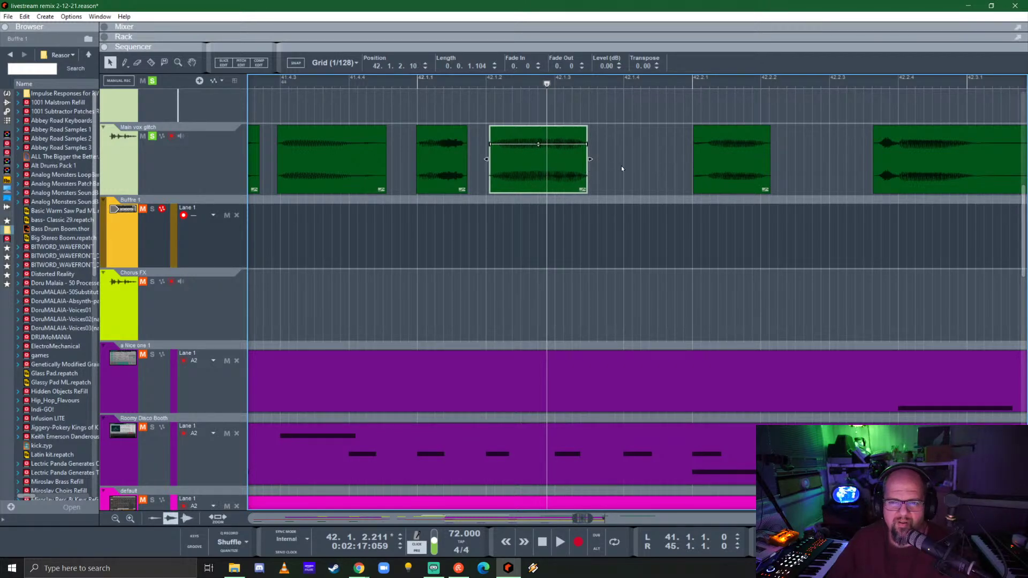
{"action": "left_click", "coordinate": [415, 82]}
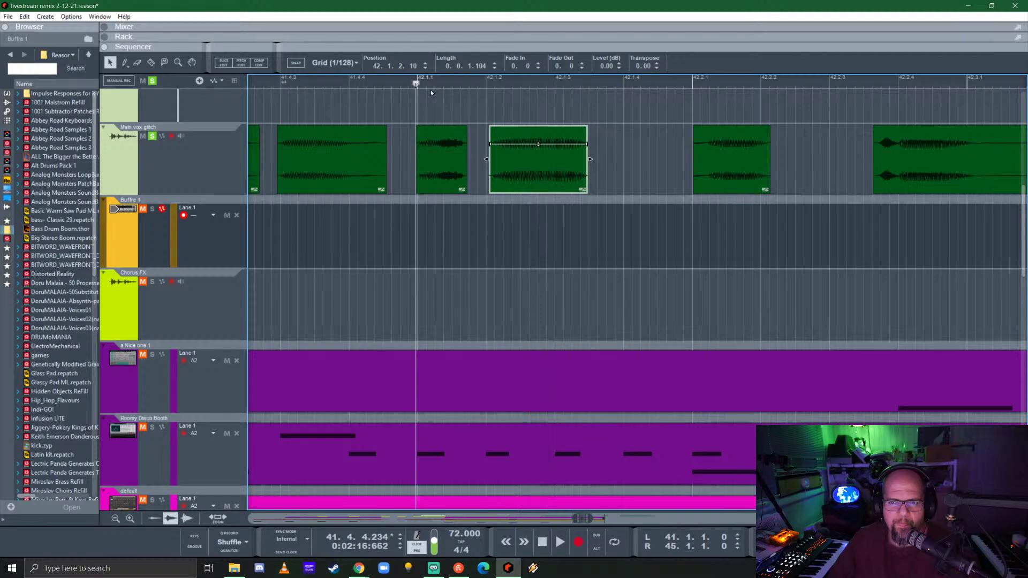
{"action": "key", "text": "space"}
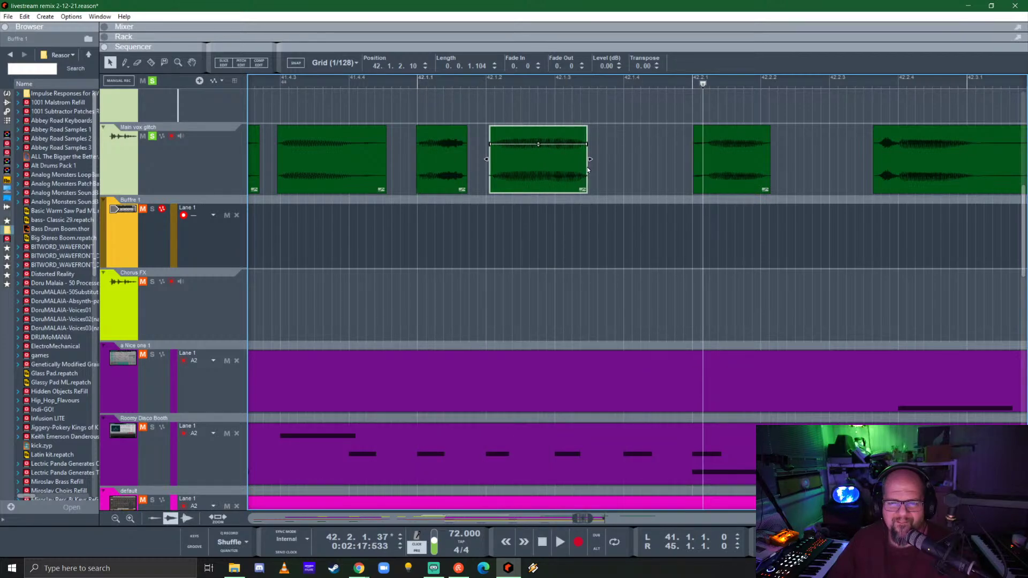
- Place the selected vocal clip at 42.1.2.234 and the long last clip at 42.2.2.222, and play the passage from 42.1.1
{"action": "left_click_drag", "start_coordinate": [535, 168], "coordinate": [599, 171]}
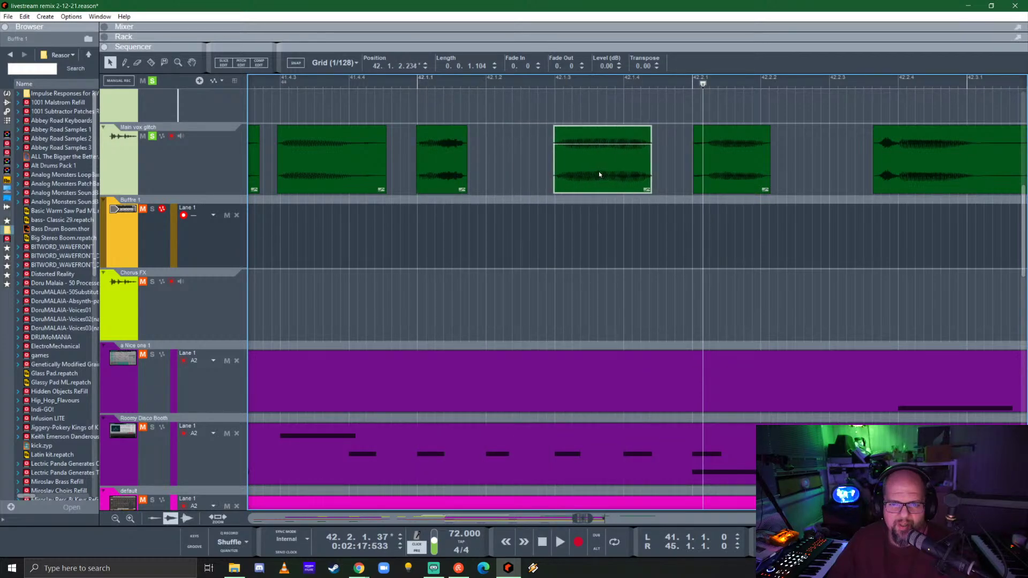
{"action": "scroll", "coordinate": [616, 171], "scroll_direction": "right", "scroll_amount": 4}
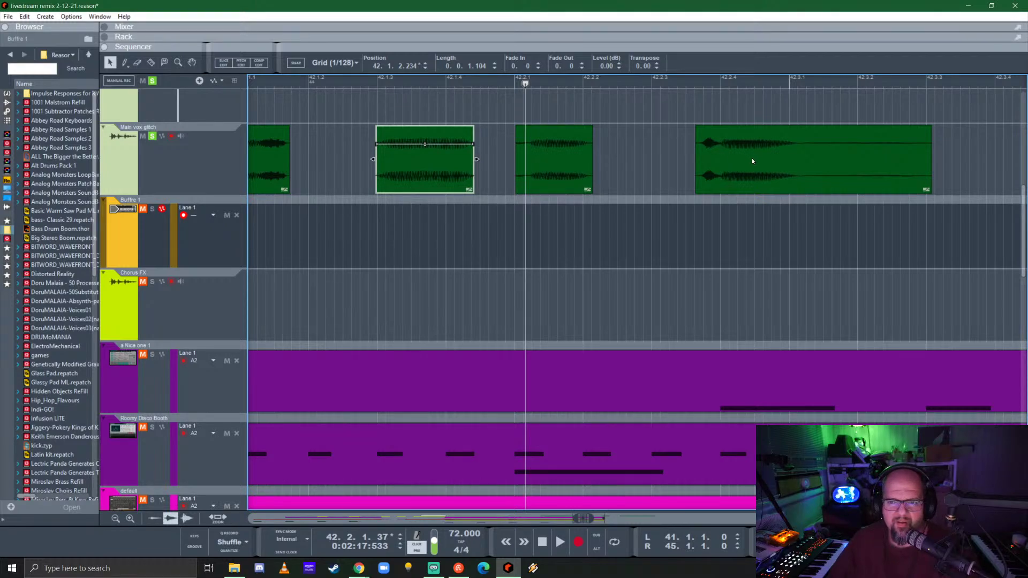
{"action": "left_click_drag", "start_coordinate": [752, 158], "coordinate": [703, 159]}
{"action": "key", "text": "space"}
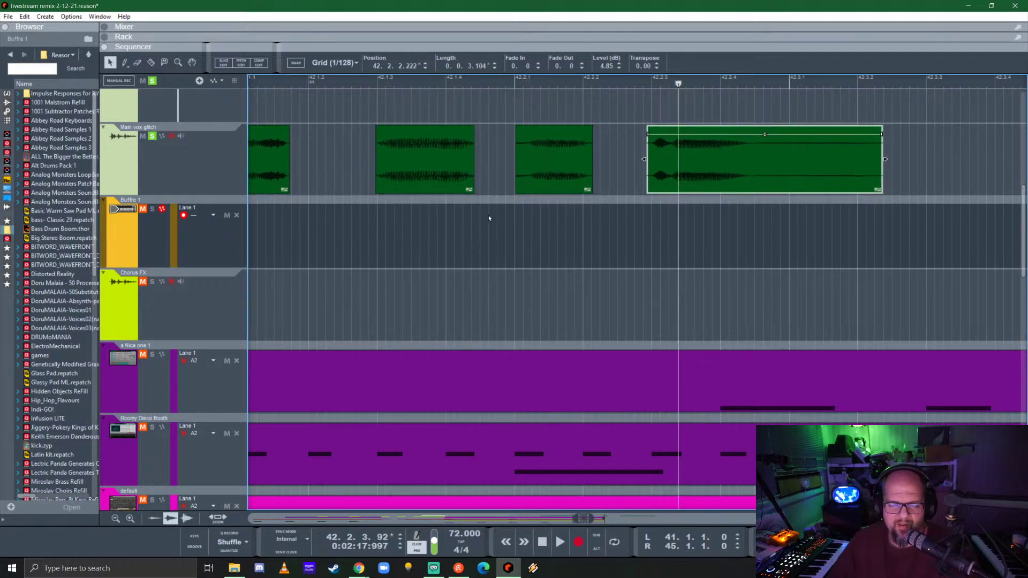
{"action": "scroll", "coordinate": [484, 204], "scroll_direction": "left", "scroll_amount": 5}
{"action": "left_click", "coordinate": [453, 83]}
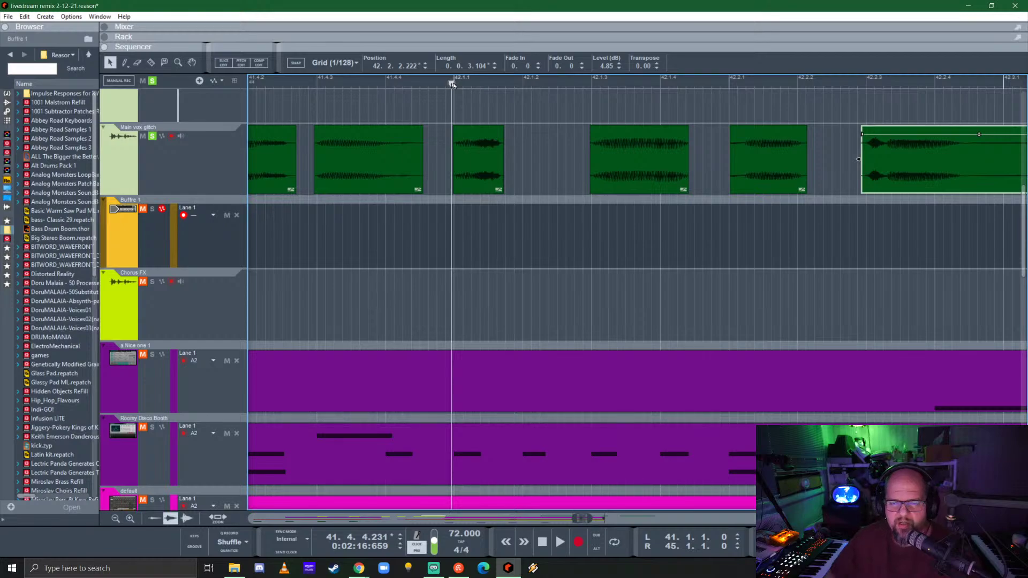
{"action": "key", "text": "space"}
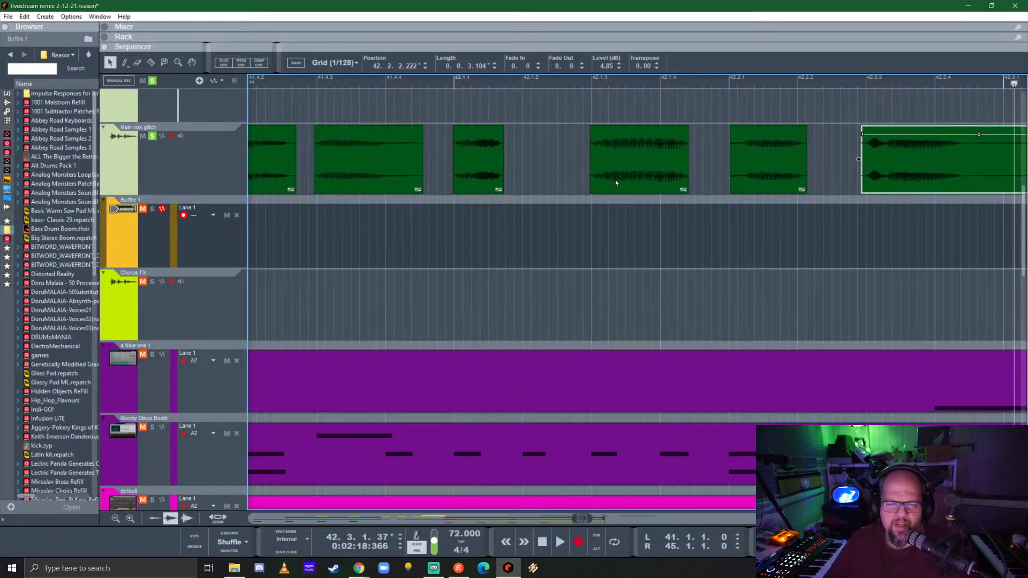
- Time-stretch the short vocal clip at 42.1.1 to a length of 0.0.1.201 and play it back
{"action": "left_click", "coordinate": [488, 159]}
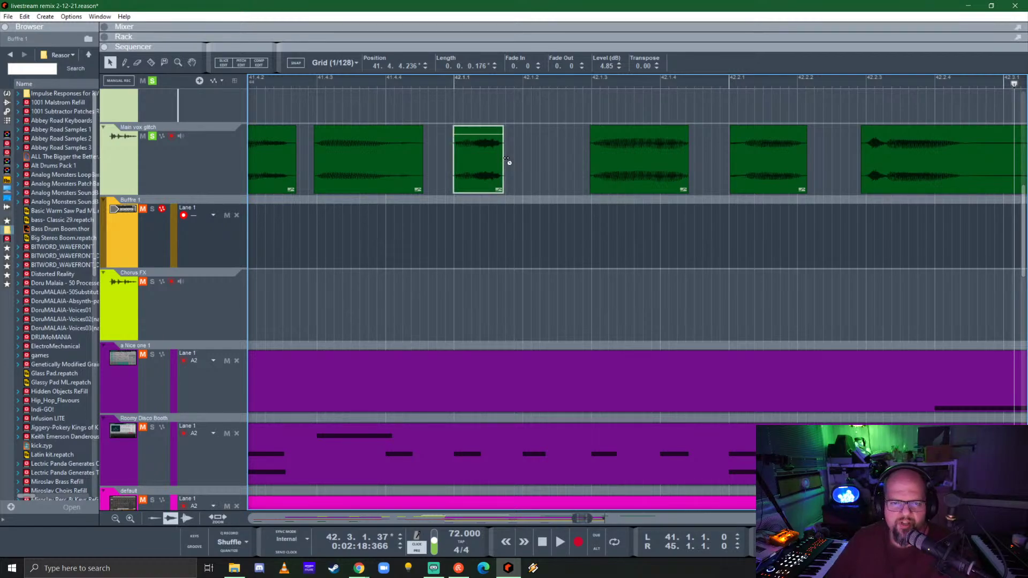
{"action": "left_click_drag", "start_coordinate": [506, 161], "coordinate": [579, 161]}
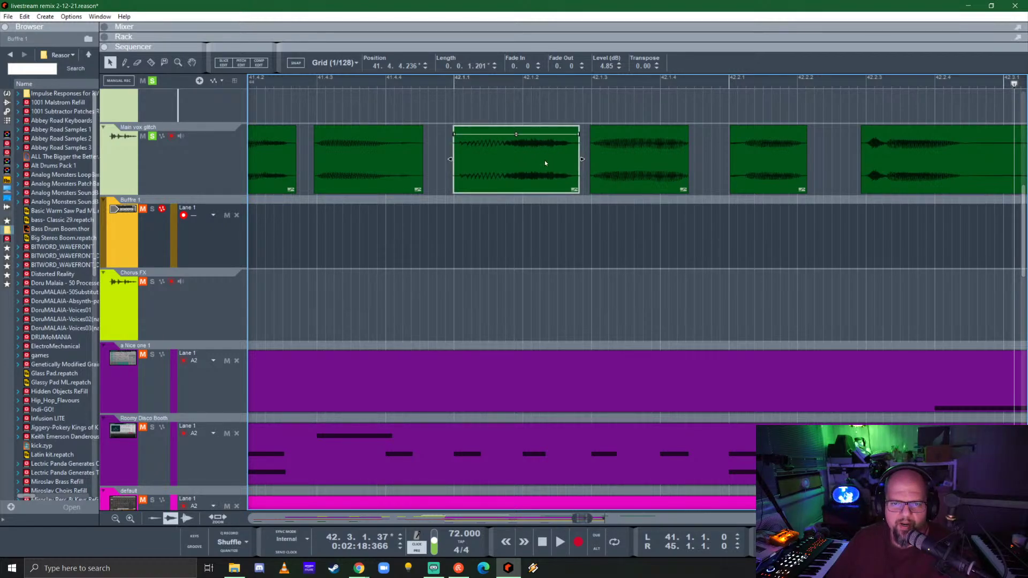
{"action": "left_click", "coordinate": [449, 81]}
{"action": "key", "text": "space"}
{"action": "key", "text": "space"}
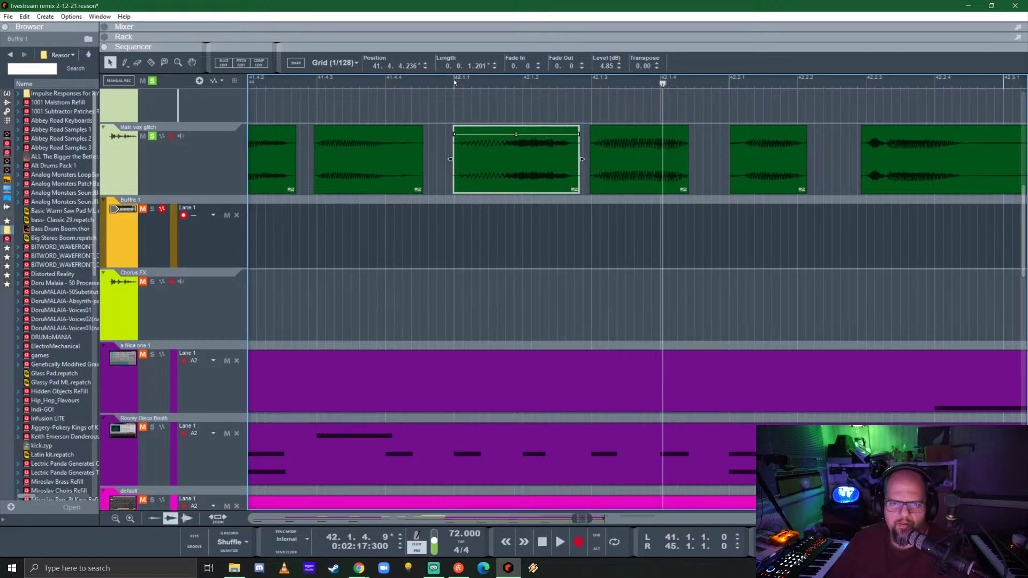
- Listen to the stretched clip from its start and middle, from 41.4.3, and on into the clip near 42.1.3
{"action": "left_click", "coordinate": [454, 81]}
{"action": "key", "text": "space"}
{"action": "key", "text": "space"}
{"action": "left_click", "coordinate": [492, 83]}
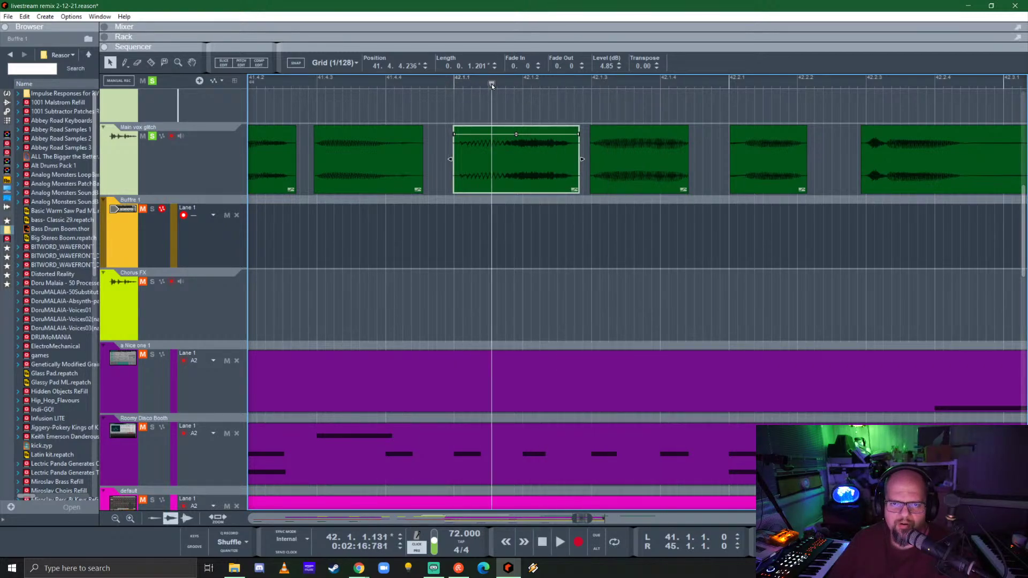
{"action": "key", "text": "space"}
{"action": "key", "text": "space"}
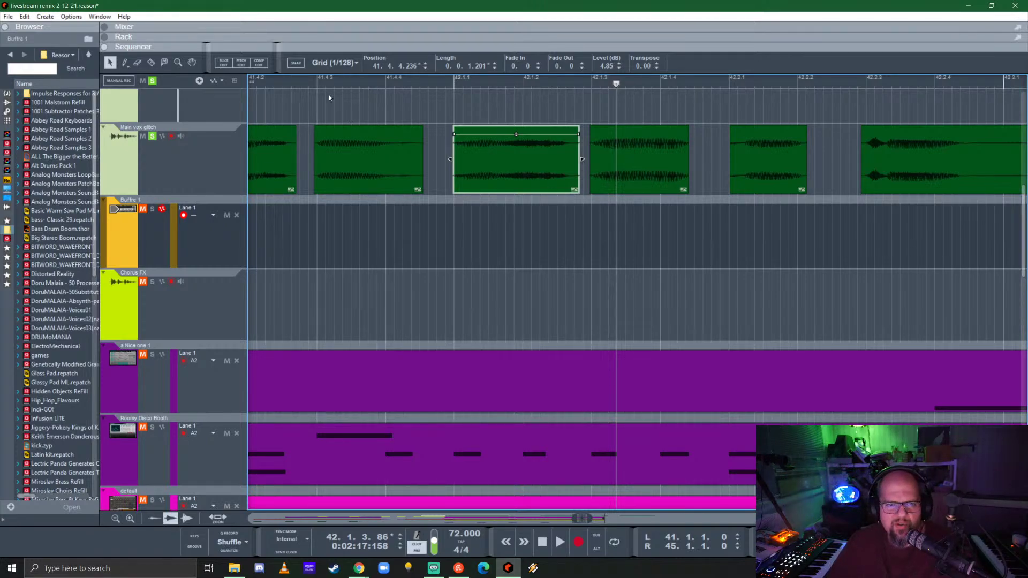
{"action": "left_click", "coordinate": [315, 83]}
{"action": "key", "text": "space"}
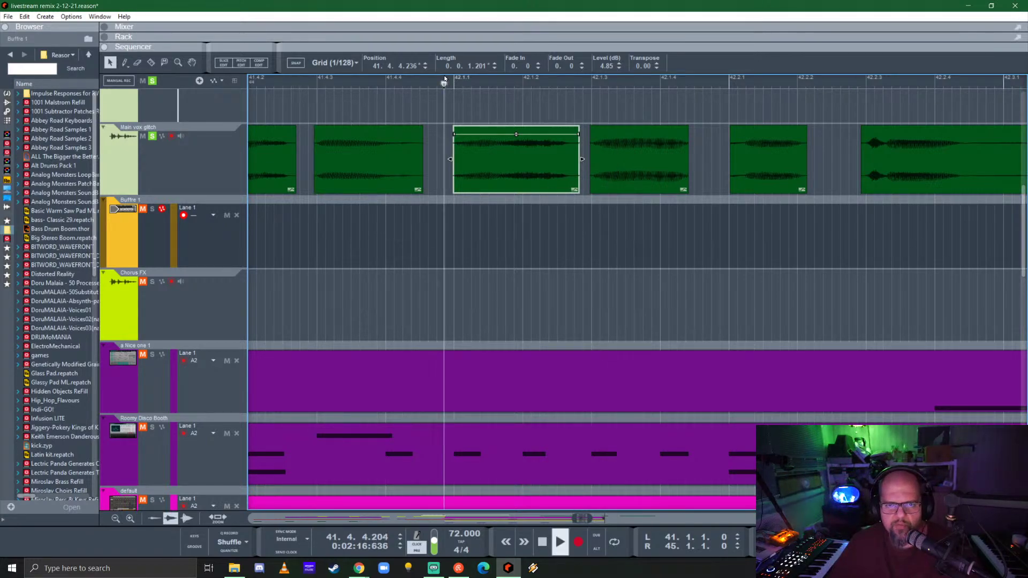
{"action": "left_click", "coordinate": [637, 165]}
{"action": "scroll", "coordinate": [542, 181], "scroll_direction": "right", "scroll_amount": 2}
{"action": "left_click", "coordinate": [502, 82]}
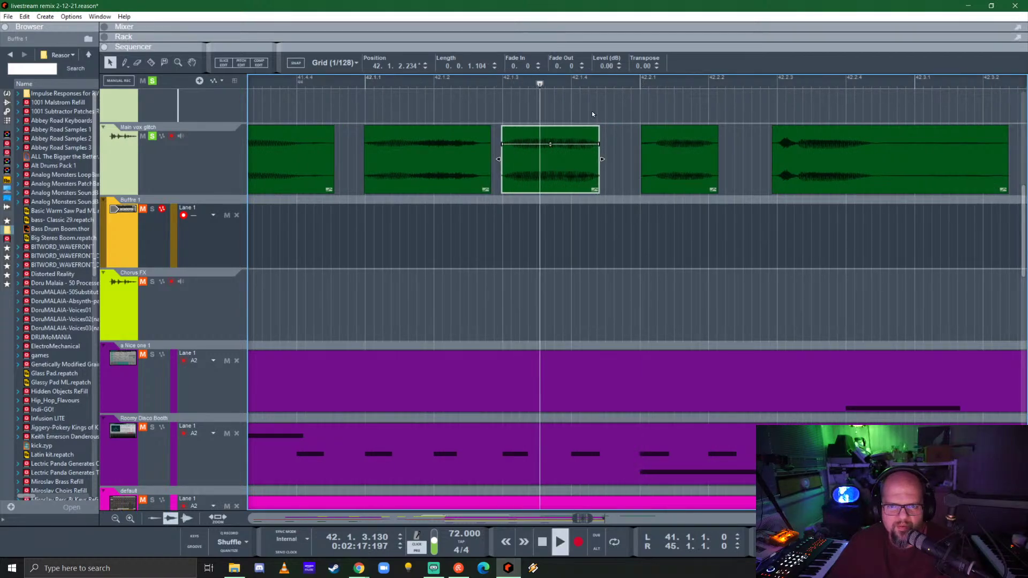
{"action": "key", "text": "space"}
- Select the last two clips on the vox glitch track and move them together to start just after 42.3.1
{"action": "left_click", "coordinate": [667, 160]}
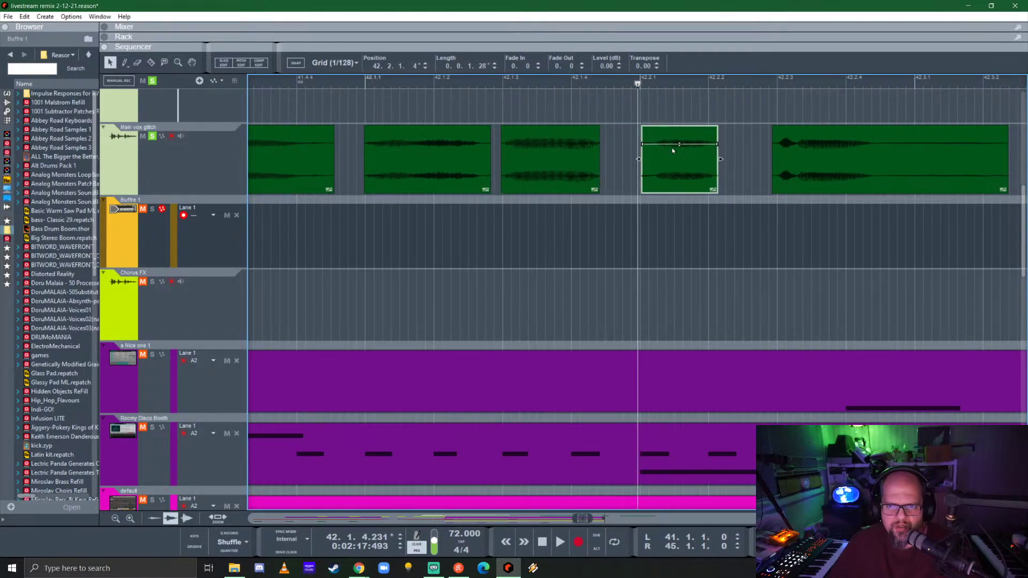
{"action": "scroll", "coordinate": [677, 135], "scroll_direction": "down", "scroll_amount": 2}
{"action": "key", "text": "shift+Right"}
{"action": "left_click_drag", "start_coordinate": [693, 161], "coordinate": [850, 169]}
- Time-stretch the vocal clip at 42.1.2.234 to a length of 0.0.3.229 and play it back from 42.1.1 and its own start
{"action": "left_click", "coordinate": [593, 166]}
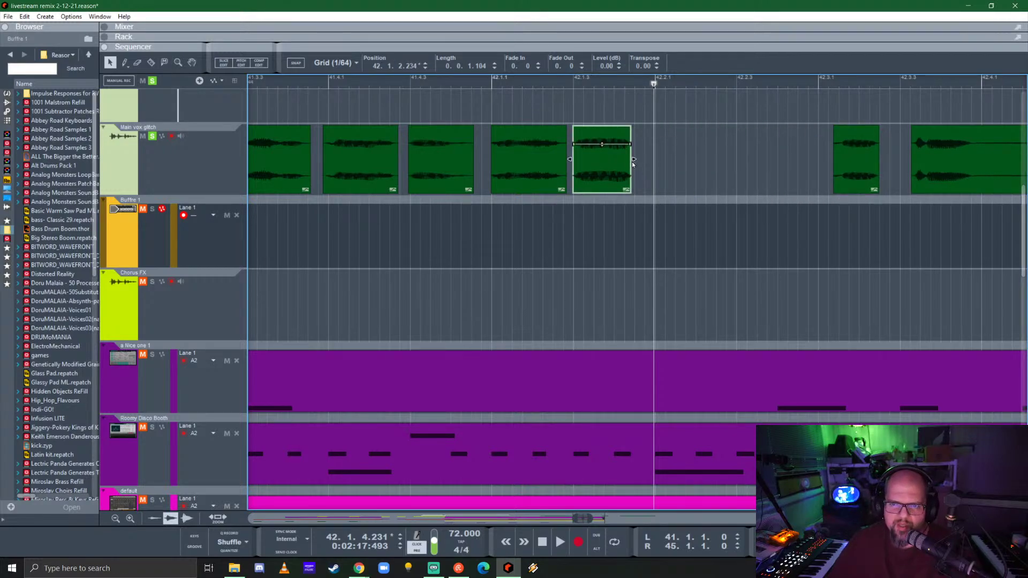
{"action": "left_click_drag", "start_coordinate": [633, 159], "coordinate": [736, 168]}
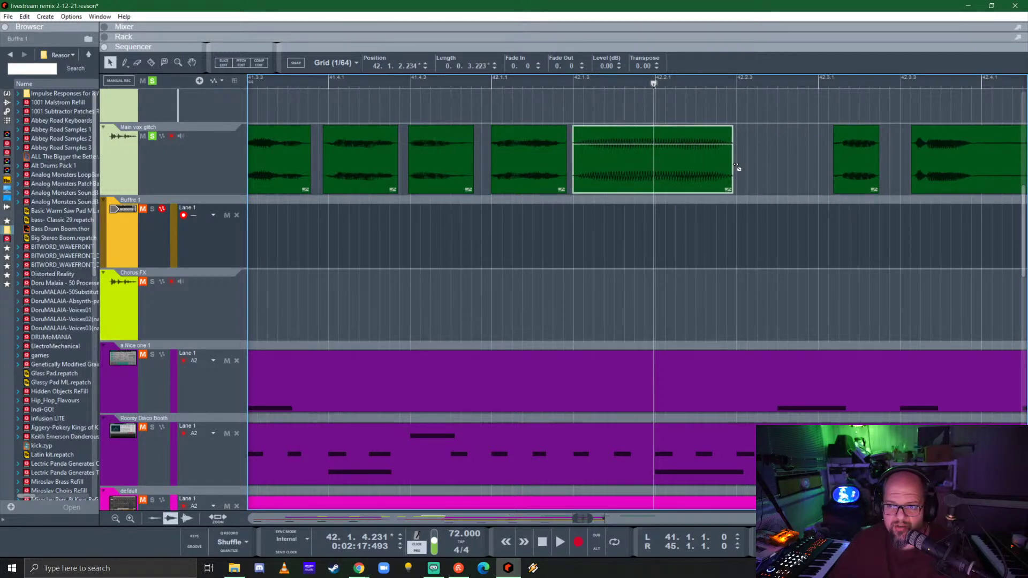
{"action": "left_click", "coordinate": [488, 82]}
{"action": "key", "text": "space"}
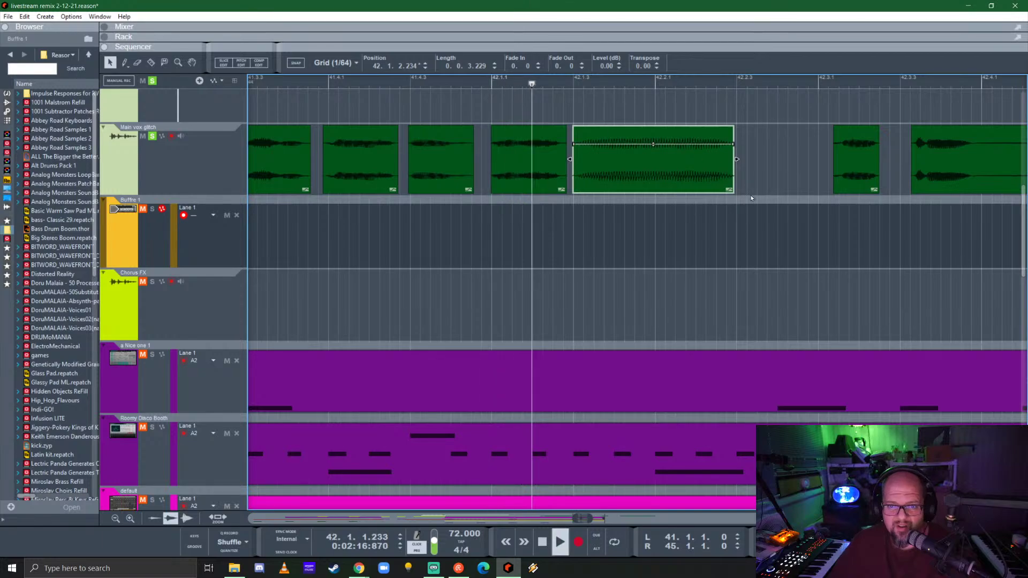
{"action": "key", "text": "space"}
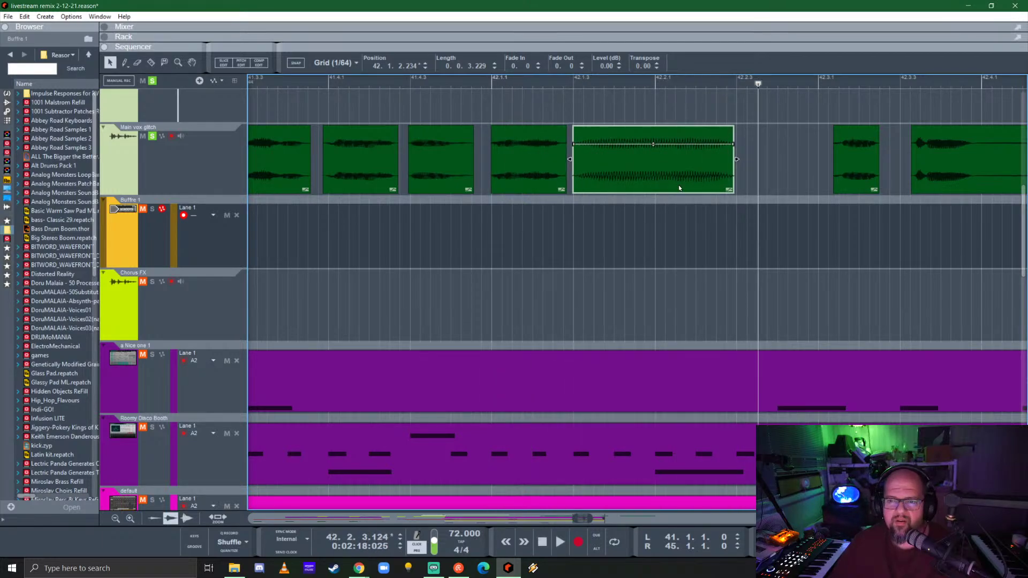
{"action": "scroll", "coordinate": [664, 179], "scroll_direction": "right", "scroll_amount": 3}
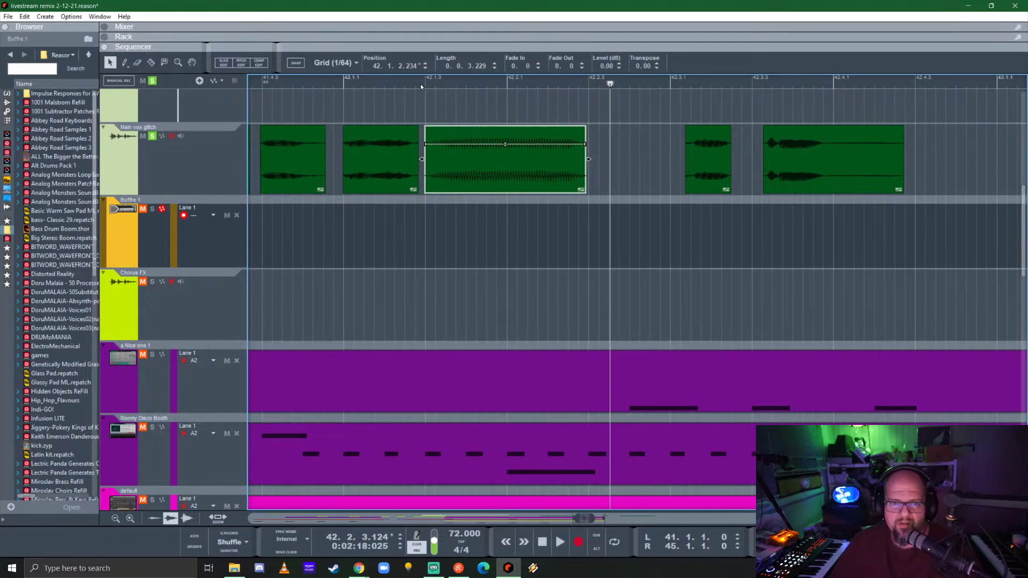
{"action": "key", "text": "space"}
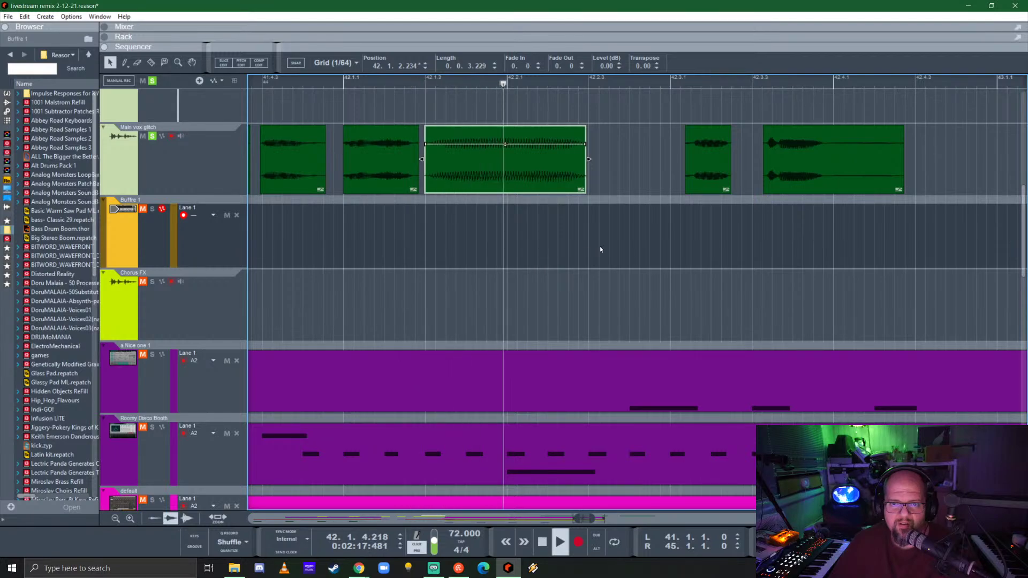
{"action": "key", "text": "space"}
- Place the short clip at 42.2.2.239 with a length of 0.0.2.6 and move the last clip to 42.3.1.9
{"action": "left_click_drag", "start_coordinate": [705, 164], "coordinate": [672, 166]}
{"action": "left_click_drag", "start_coordinate": [798, 158], "coordinate": [708, 161]}
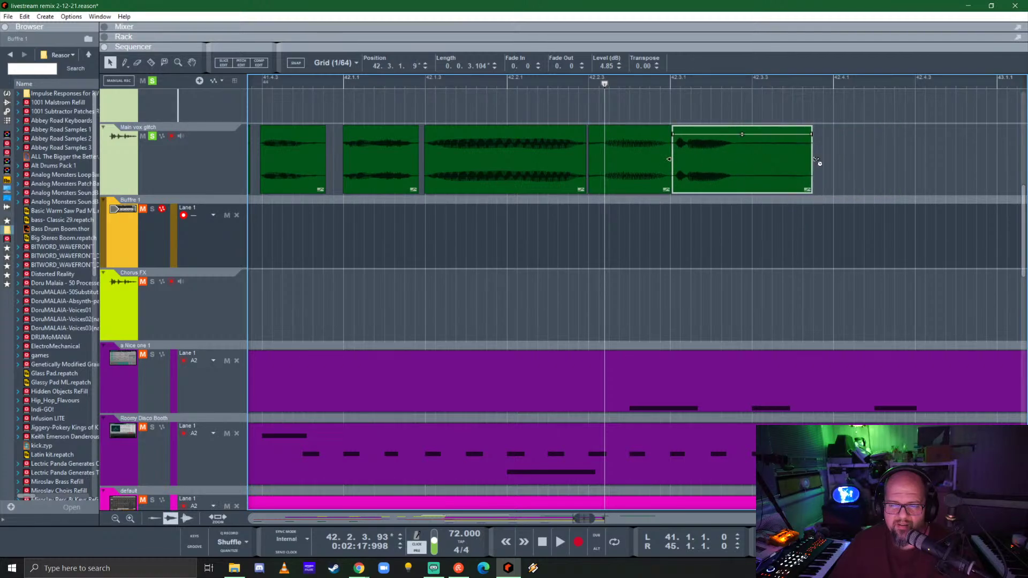
- Time-stretch the last vocal clip to a length of 0.1.3.209 and play the passage from 42.1.1
{"action": "left_click_drag", "start_coordinate": [818, 163], "coordinate": [995, 159]}
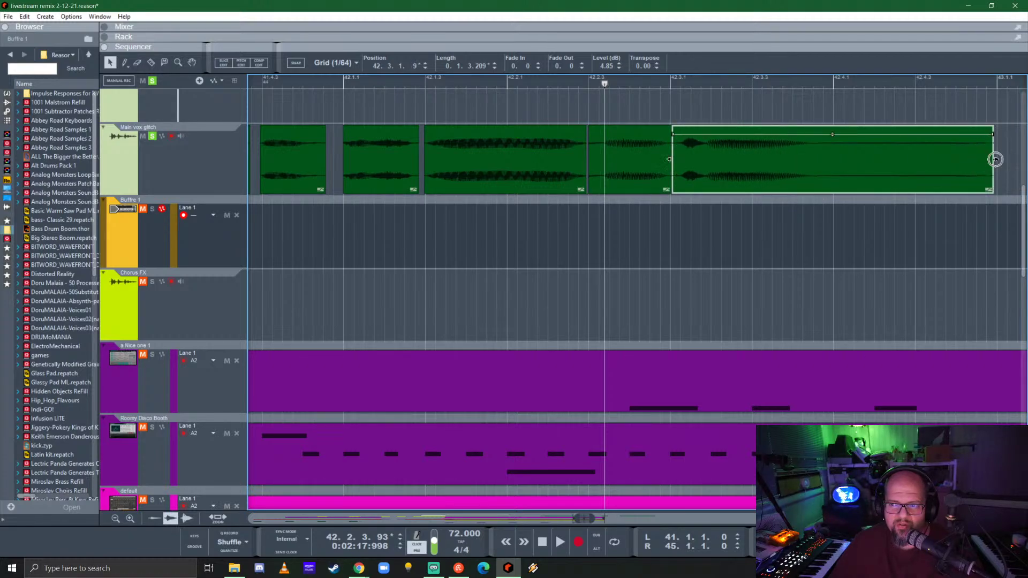
{"action": "left_click", "coordinate": [346, 84]}
{"action": "key", "text": "space"}
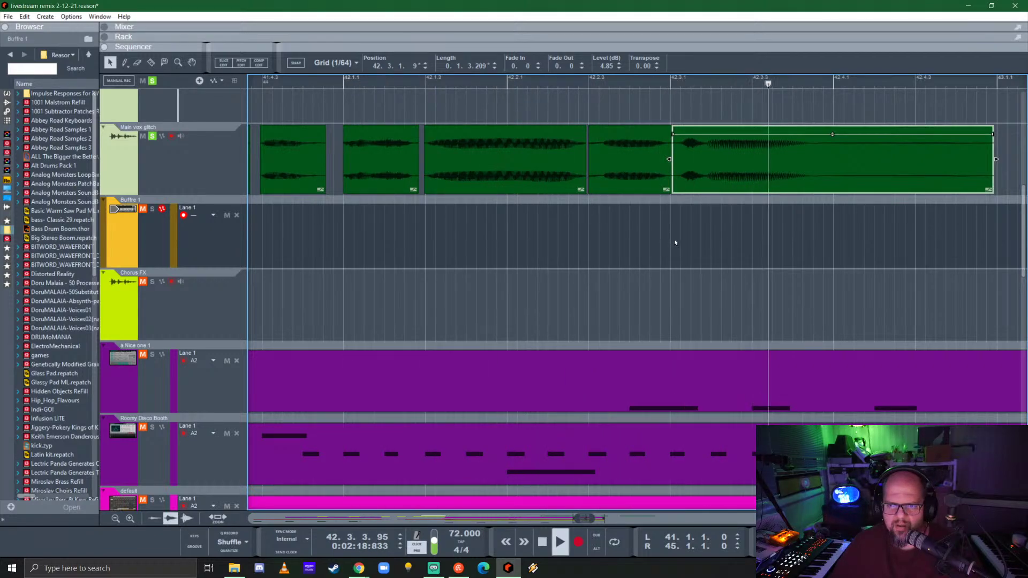
- Shorten the clip at 42.2.2.239 to a length of 0.0.1.102 and move the last clip to 42.2.4.143
{"action": "left_click", "coordinate": [650, 163]}
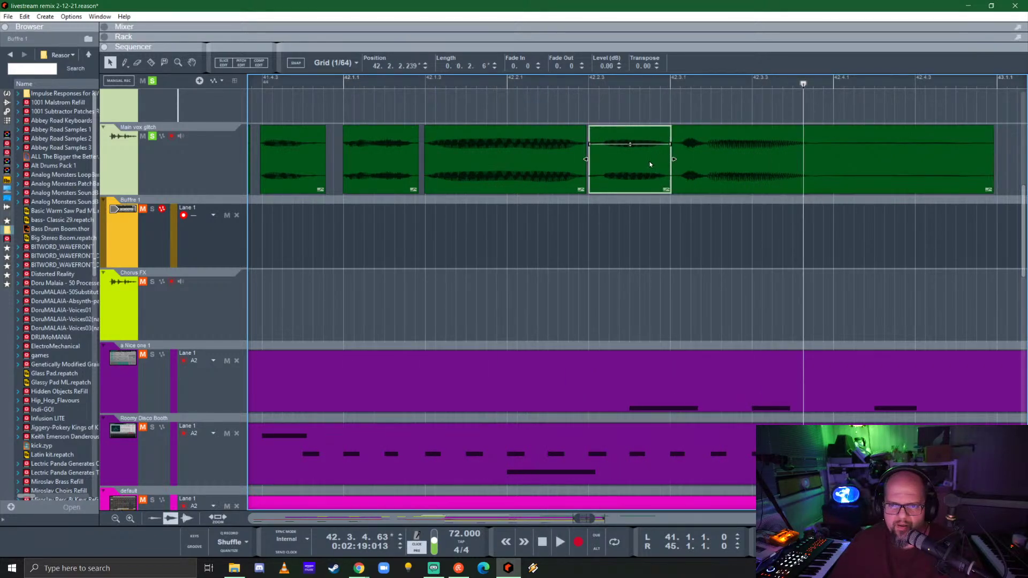
{"action": "mouse_move", "coordinate": [673, 159]}
{"action": "left_mouse_down"}
{"action": "mouse_move", "coordinate": [650, 162]}
{"action": "mouse_move", "coordinate": [686, 170]}
{"action": "left_mouse_up"}
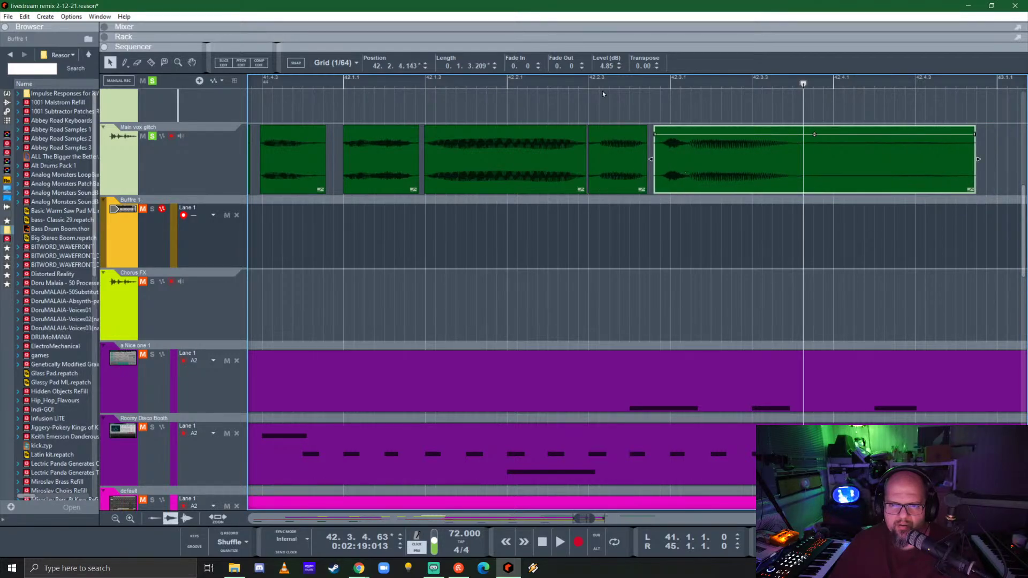
- Give the short clip at 42.2.2.239 a 0.28 fade-in and a 0.20 fade-out, and play the passage from just before 42.1.3
{"action": "scroll", "coordinate": [602, 92], "scroll_direction": "up", "scroll_amount": 3}
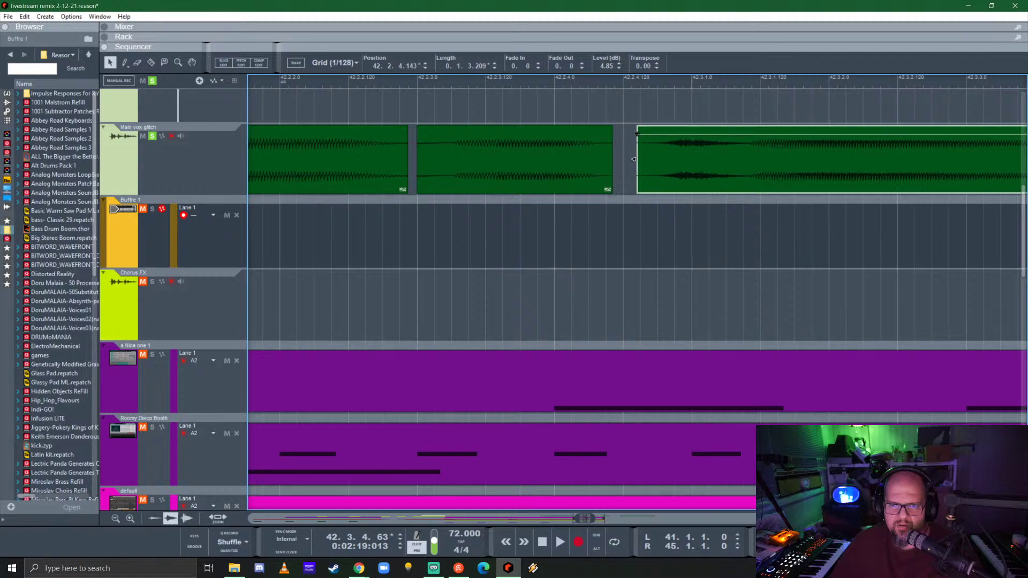
{"action": "mouse_move", "coordinate": [637, 134]}
{"action": "left_mouse_down"}
{"action": "mouse_move", "coordinate": [650, 134]}
{"action": "mouse_move", "coordinate": [600, 144]}
{"action": "left_mouse_up"}
{"action": "left_click", "coordinate": [607, 148]}
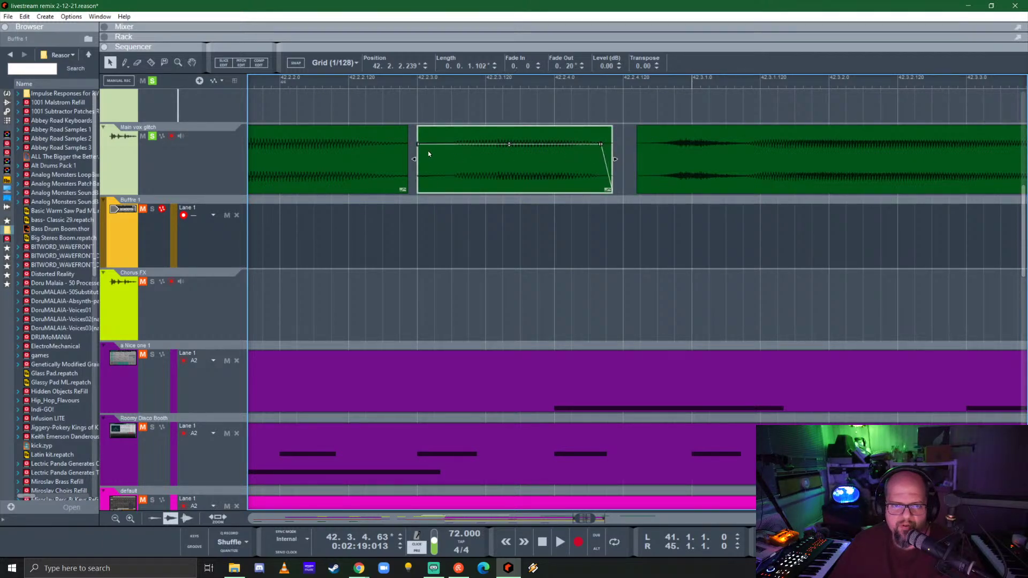
{"action": "left_click_drag", "start_coordinate": [418, 143], "coordinate": [433, 144]}
{"action": "scroll", "coordinate": [454, 111], "scroll_direction": "down", "scroll_amount": 2}
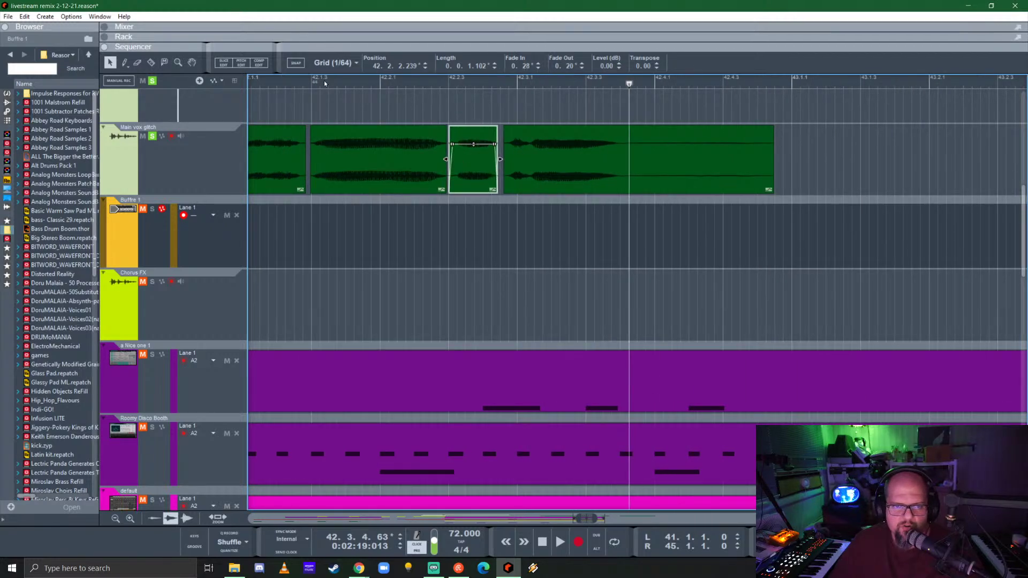
{"action": "left_click", "coordinate": [304, 84]}
{"action": "key", "text": "space"}
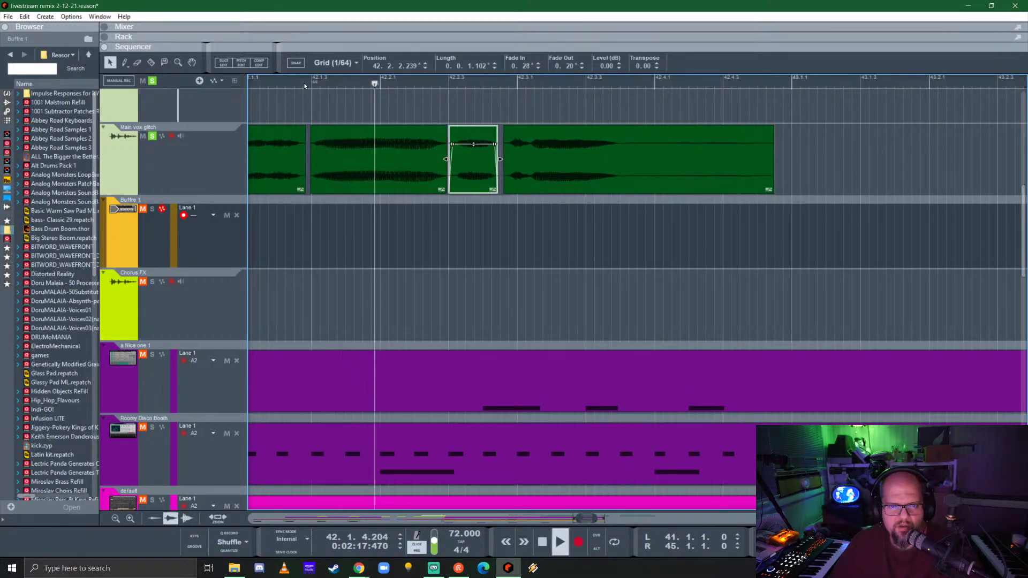
{"action": "key", "text": "space"}
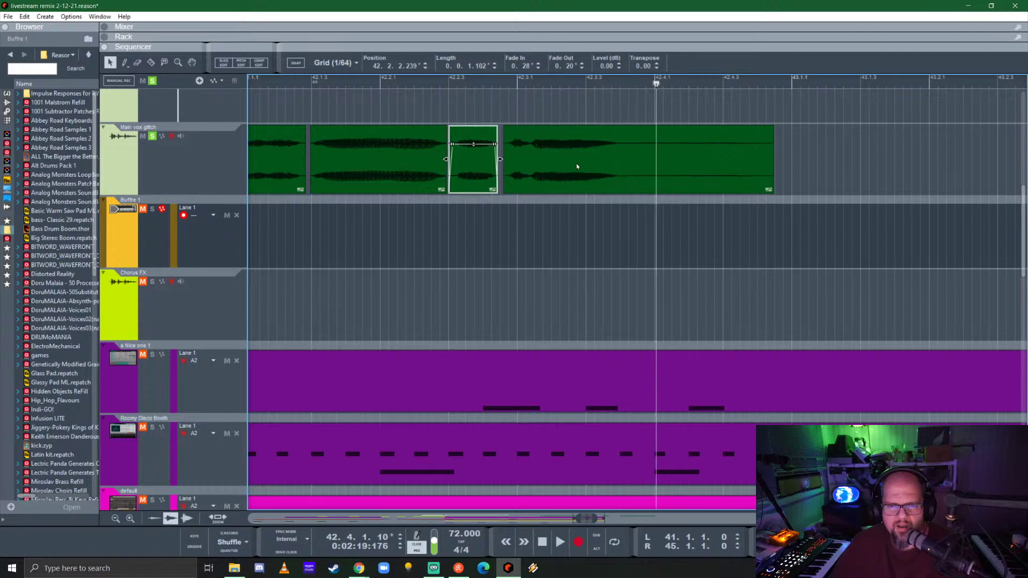
- Shorten the last clip at 42.2.4.143 to a length of 0.0.3.190, give it a 0.73 fade-out, and play it back
{"action": "left_click", "coordinate": [570, 159]}
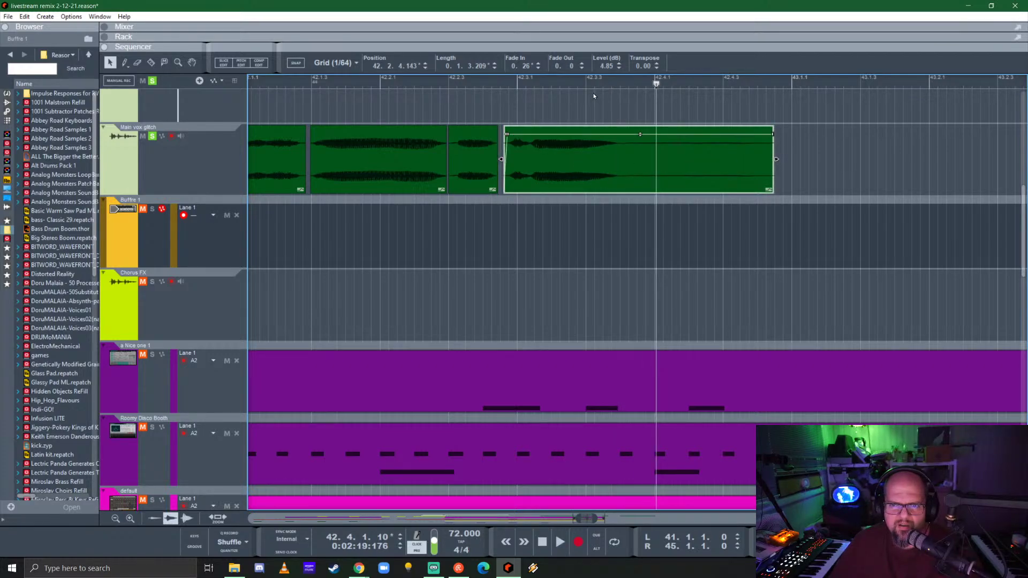
{"action": "left_click", "coordinate": [607, 82]}
{"action": "key", "text": "space"}
{"action": "key", "text": "space"}
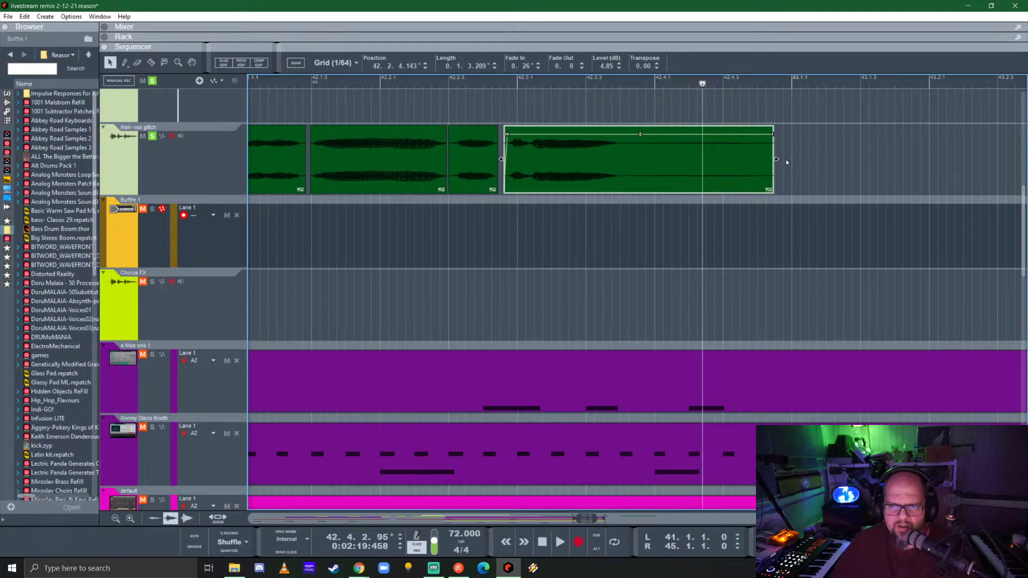
{"action": "mouse_move", "coordinate": [777, 159]}
{"action": "left_mouse_down"}
{"action": "mouse_move", "coordinate": [637, 159]}
{"action": "mouse_move", "coordinate": [622, 134]}
{"action": "left_mouse_up"}
{"action": "left_click", "coordinate": [500, 82]}
{"action": "key", "text": "space"}
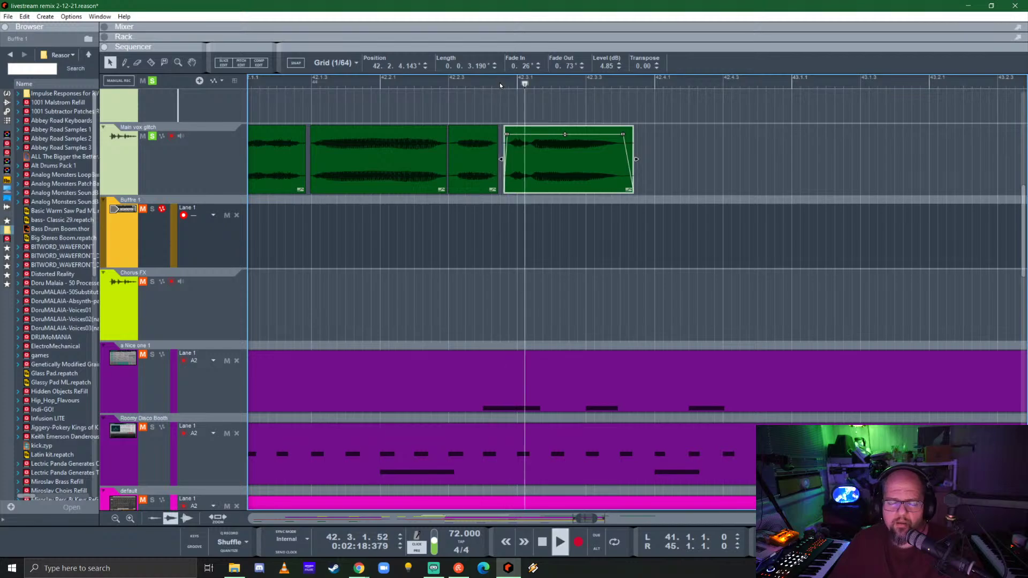
{"action": "key", "text": "space"}
- Move the next separate vocal clip on the vox glitch track slightly earlier to 44.2.3.155
{"action": "scroll", "coordinate": [402, 181], "scroll_direction": "down", "scroll_amount": 4}
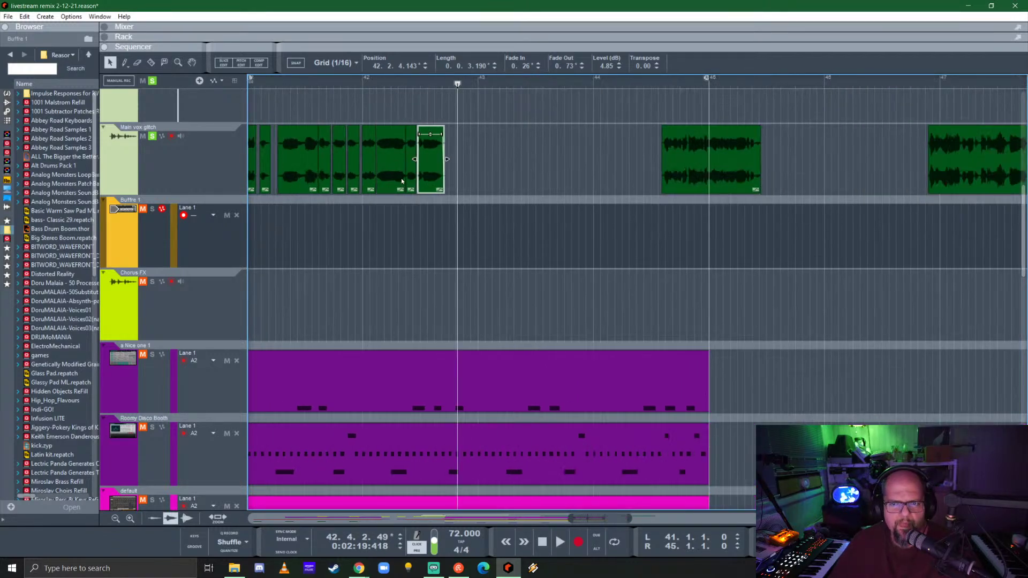
{"action": "scroll", "coordinate": [453, 199], "scroll_direction": "up", "scroll_amount": 1}
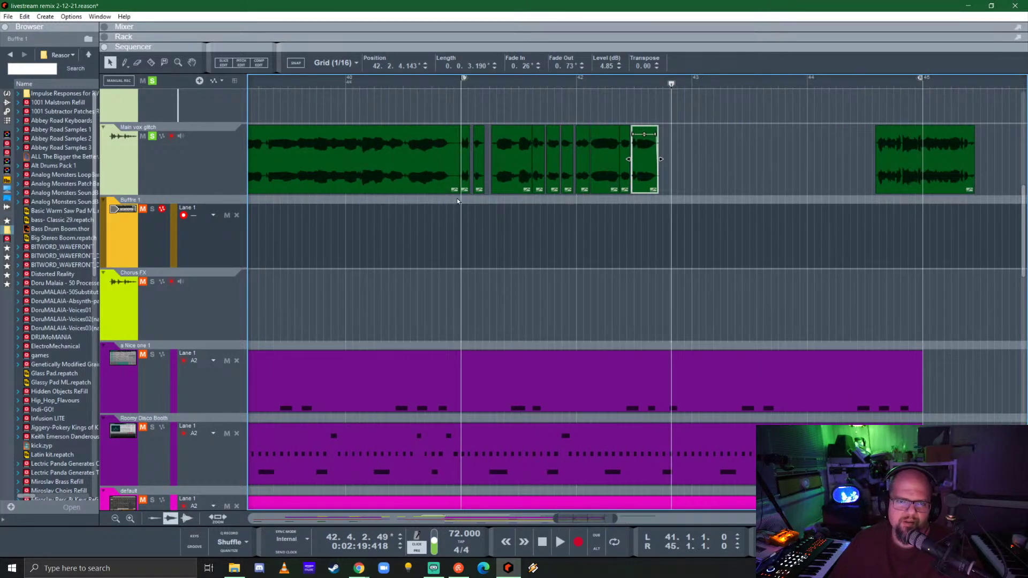
{"action": "scroll", "coordinate": [457, 198], "scroll_direction": "down", "scroll_amount": 1}
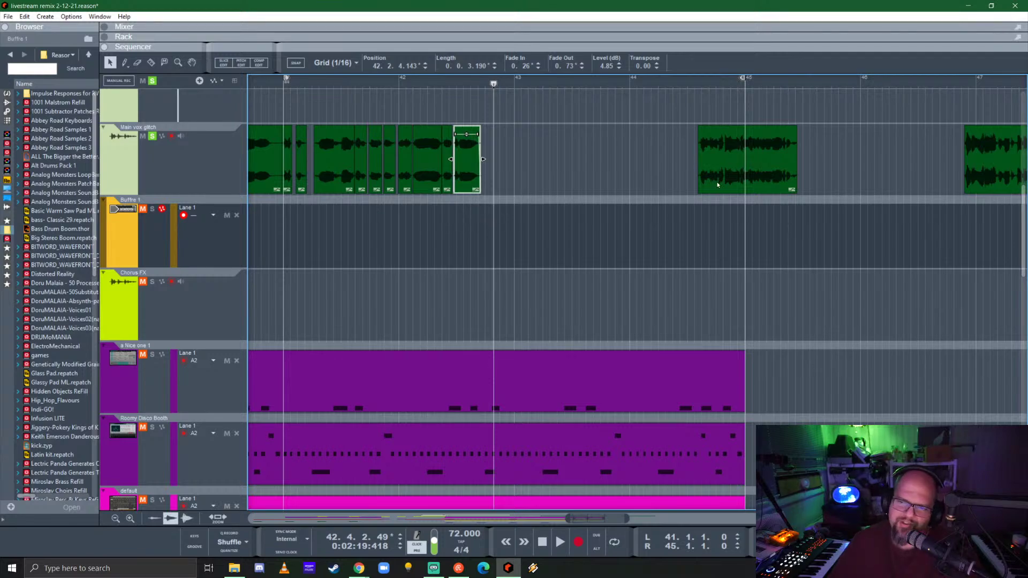
{"action": "left_click_drag", "start_coordinate": [736, 167], "coordinate": [715, 177]}
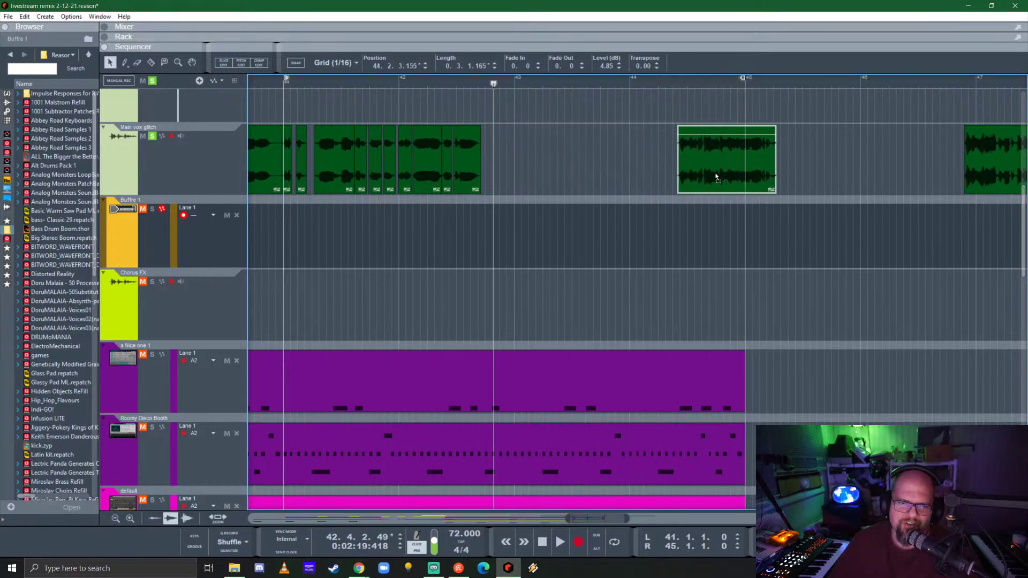
{"action": "scroll", "coordinate": [457, 198], "scroll_direction": "down", "scroll_amount": 3}
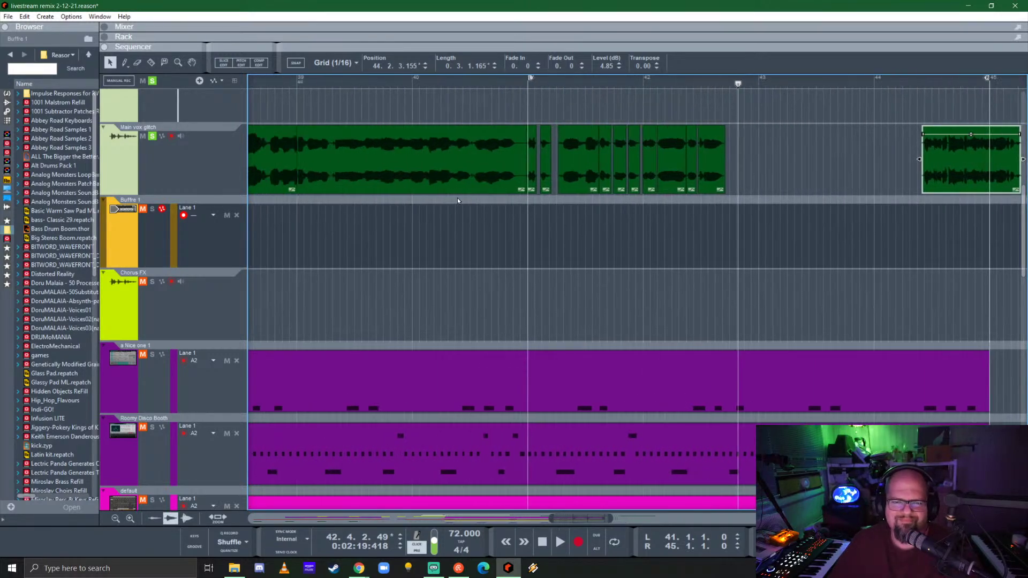
- Play the arrangement from bar 37 and turn off solo on the vox glitch track to hear the full mix
{"action": "scroll", "coordinate": [526, 208], "scroll_direction": "down", "scroll_amount": 1}
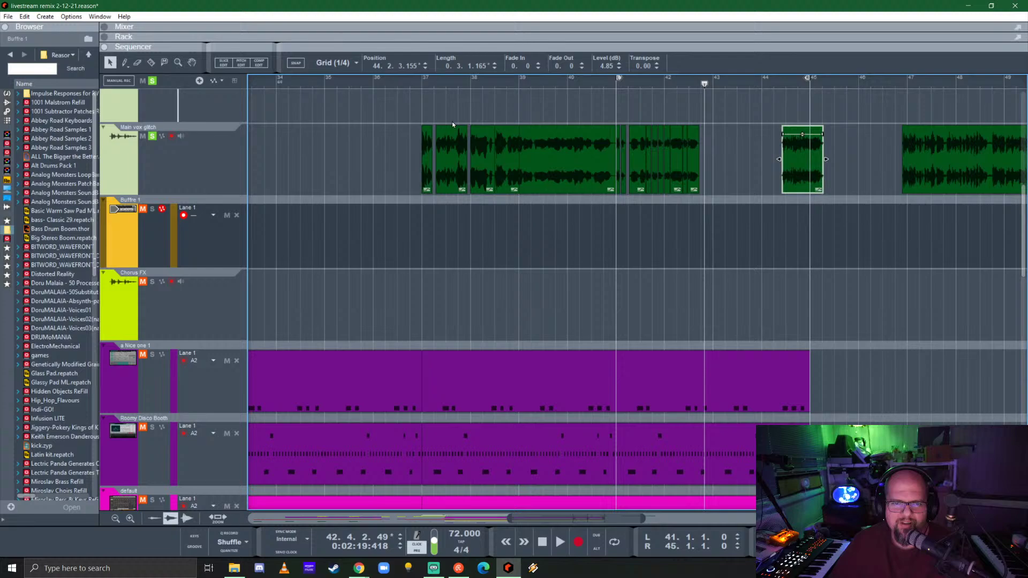
{"action": "left_click", "coordinate": [422, 84]}
{"action": "key", "text": "space"}
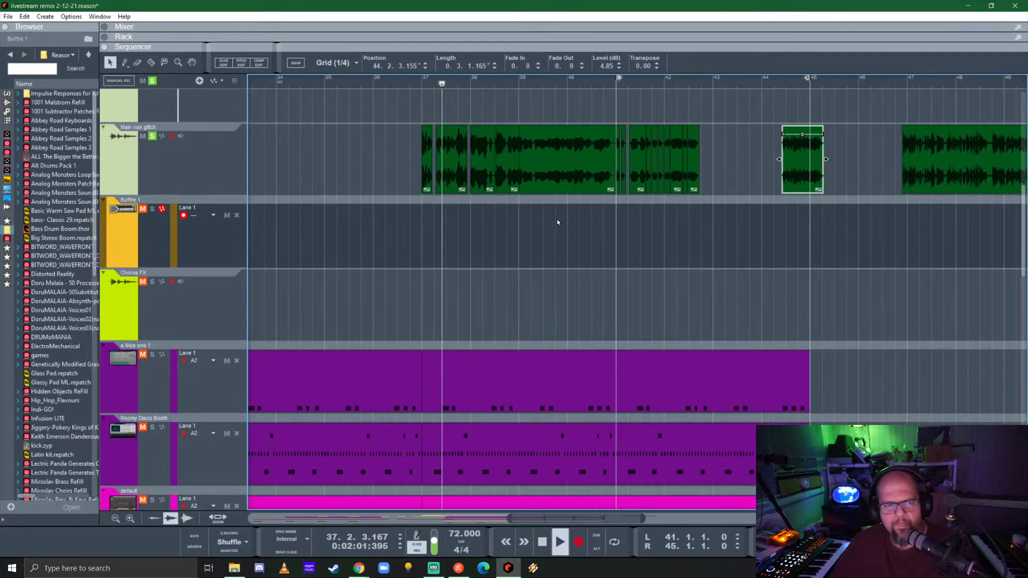
{"action": "left_click", "coordinate": [152, 136]}
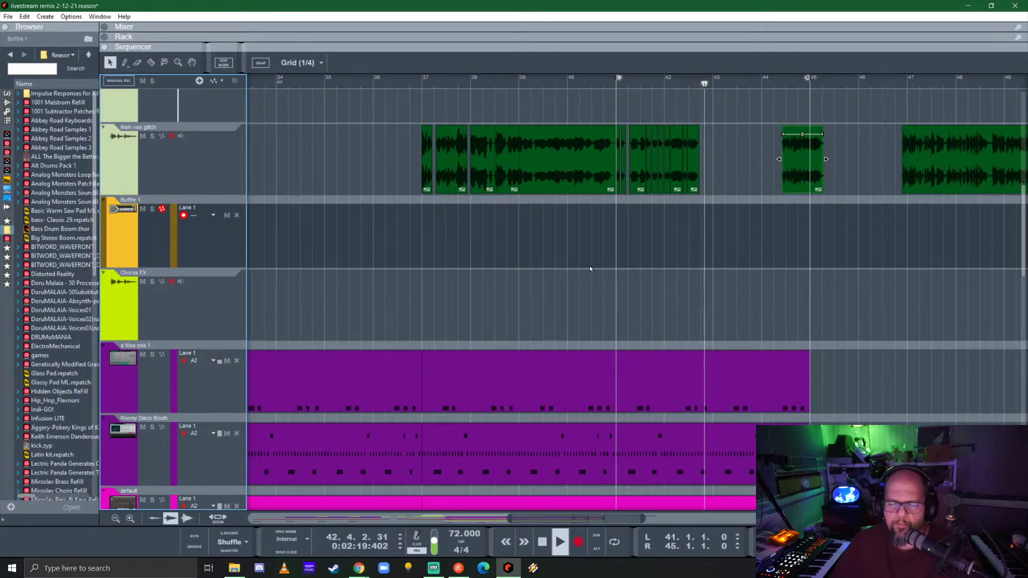
{"action": "key", "text": "space"}
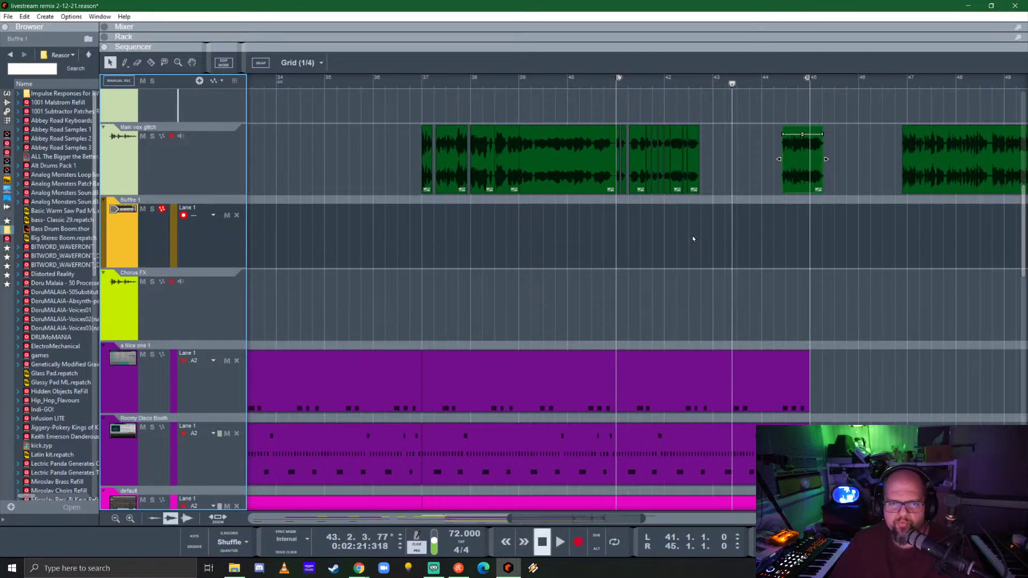
- Move the separate vocal clip before bar 45 to 43.1.1.4 and play the passage from around bar 39
{"action": "scroll", "coordinate": [743, 186], "scroll_direction": "up", "scroll_amount": 3}
{"action": "left_click_drag", "start_coordinate": [944, 168], "coordinate": [703, 170]}
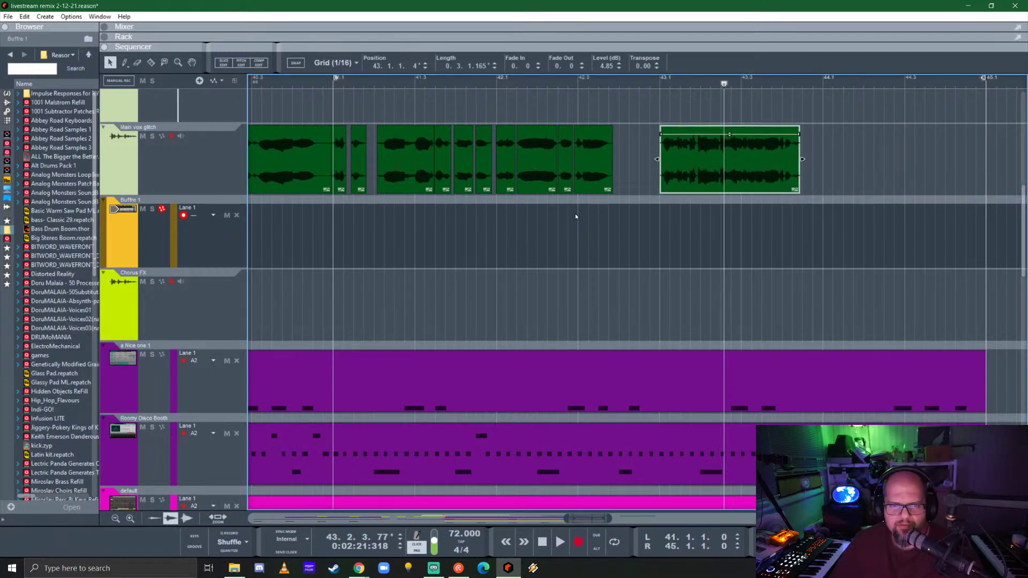
{"action": "scroll", "coordinate": [588, 211], "scroll_direction": "up", "scroll_amount": 3}
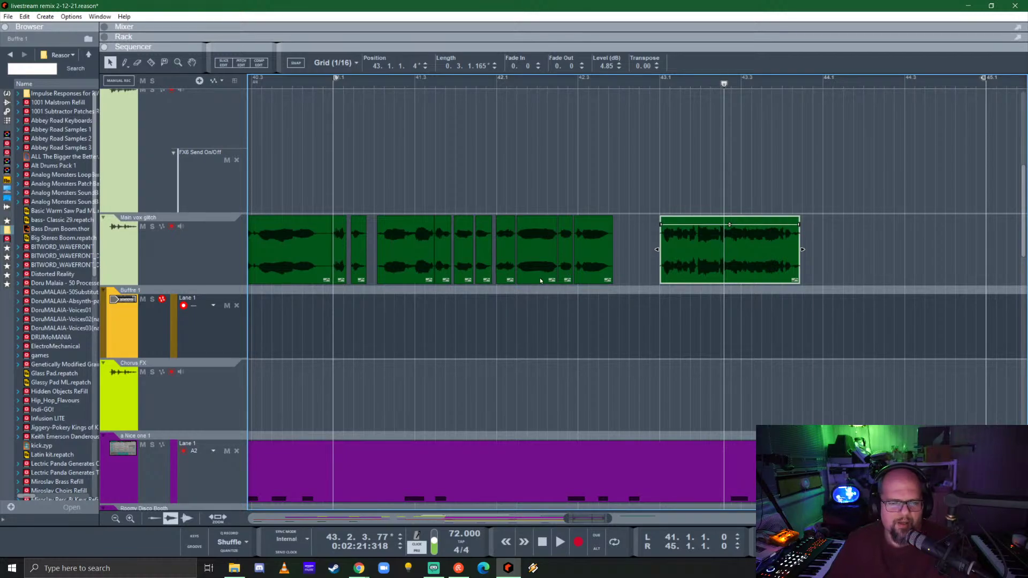
{"action": "scroll", "coordinate": [493, 249], "scroll_direction": "left", "scroll_amount": 3}
{"action": "scroll", "coordinate": [493, 249], "scroll_direction": "down", "scroll_amount": 4}
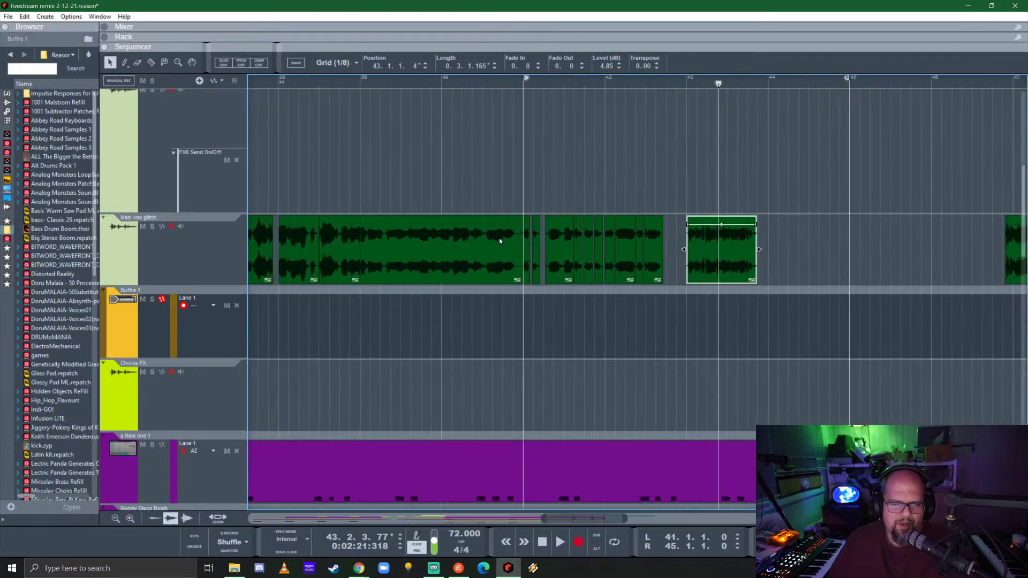
{"action": "left_click", "coordinate": [380, 76]}
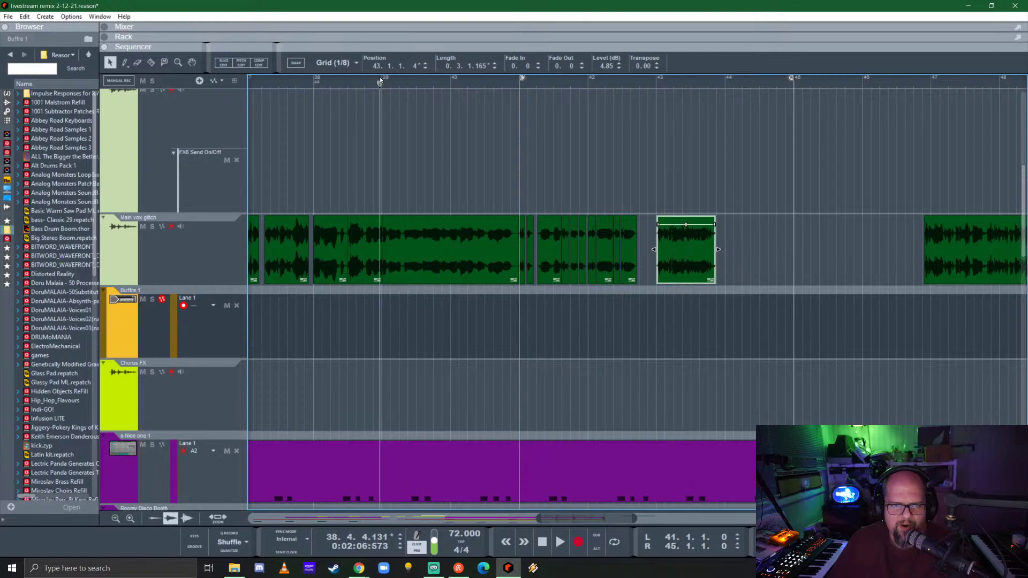
{"action": "key", "text": "space"}
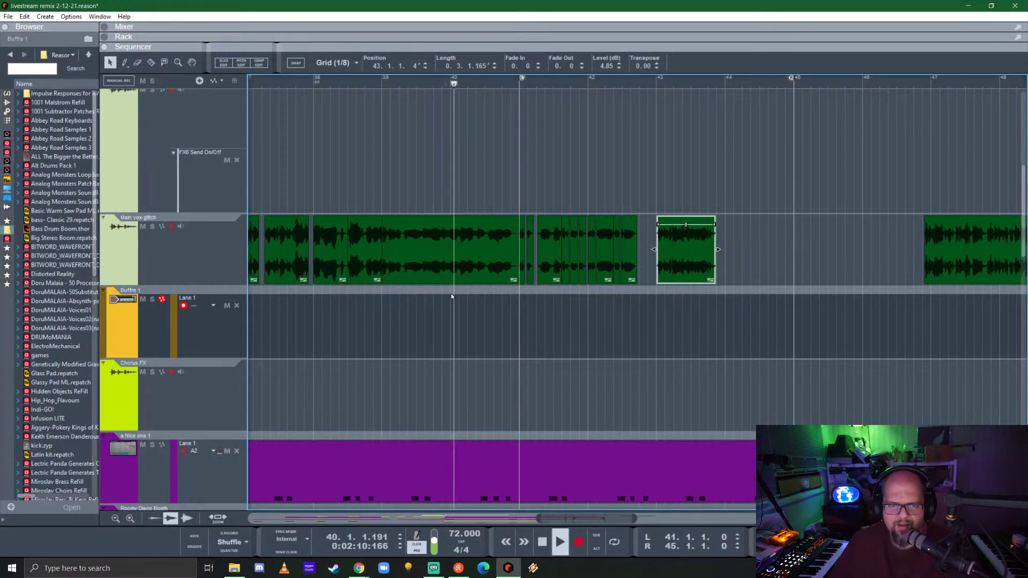
{"action": "key", "text": "space"}
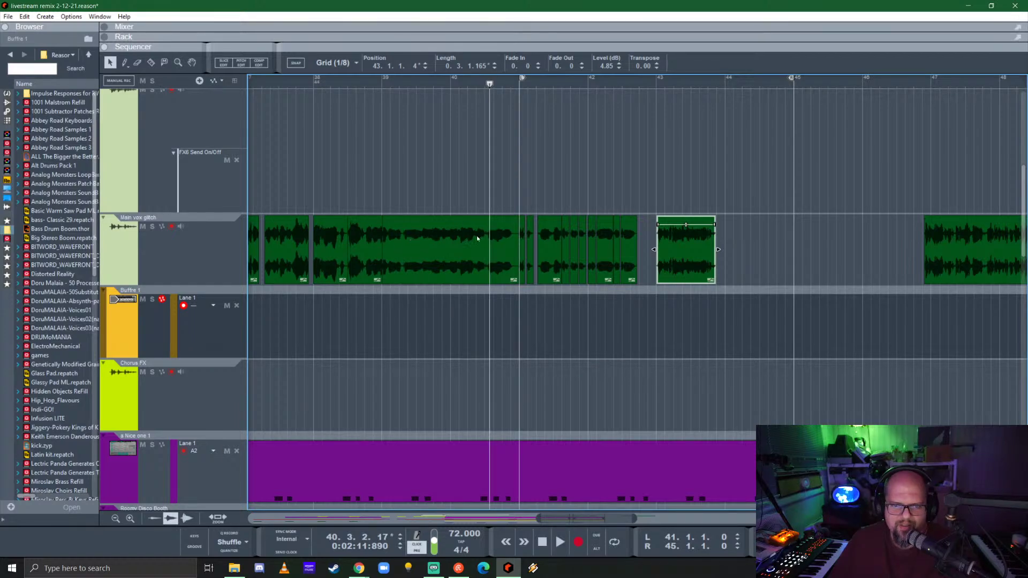
{"action": "left_click", "coordinate": [382, 78]}
{"action": "key", "text": "space"}
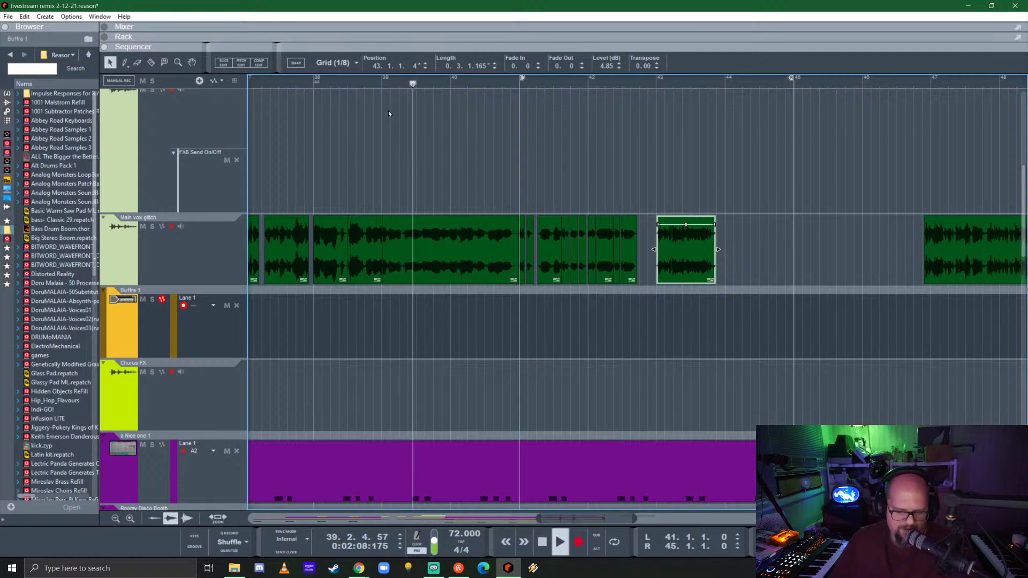
- Solo the vox glitch track and play the vocal passage again from bar 39
{"action": "left_click", "coordinate": [152, 226]}
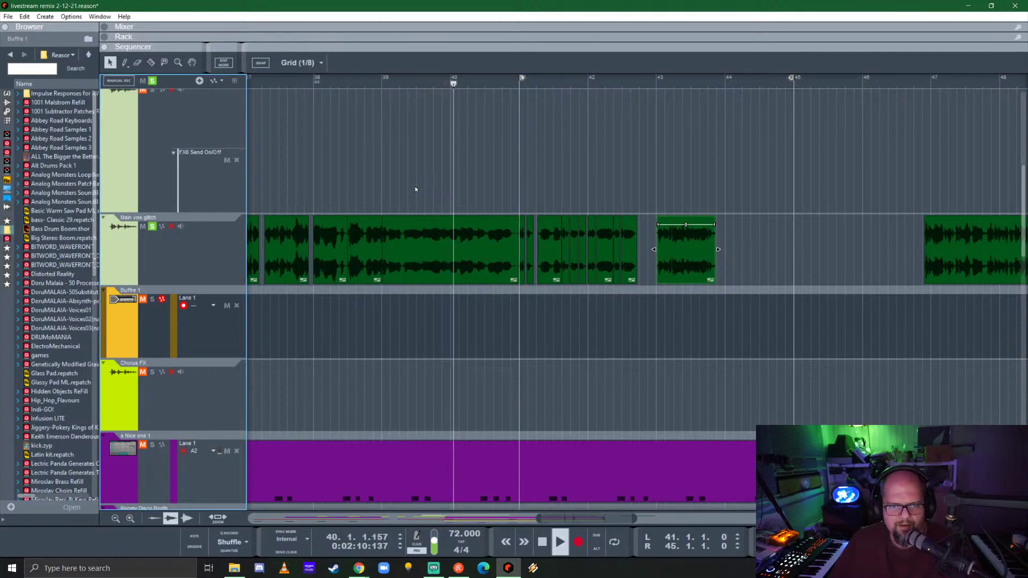
{"action": "key", "text": "space"}
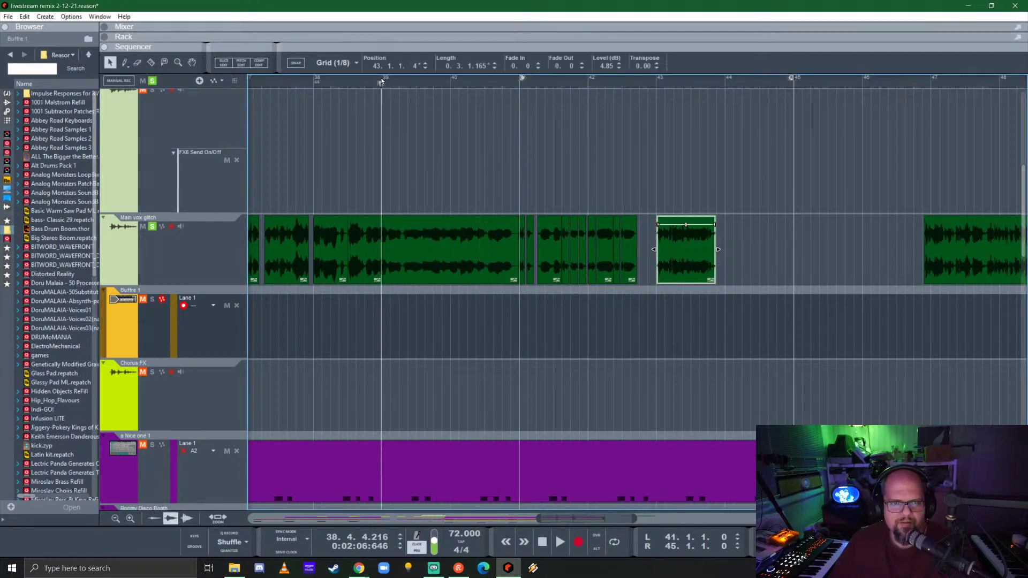
{"action": "left_click", "coordinate": [382, 80]}
{"action": "key", "text": "space"}
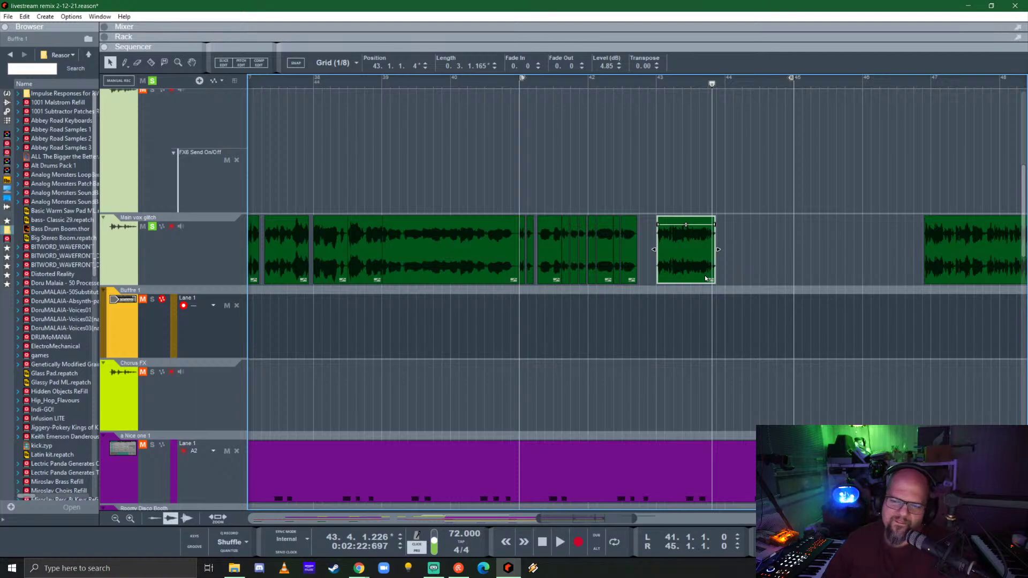
- Play the clip at 43.1.1.4 and split it before its second phrase, leaving a first part 0.0.3.157 long
{"action": "scroll", "coordinate": [671, 239], "scroll_direction": "up", "scroll_amount": 5}
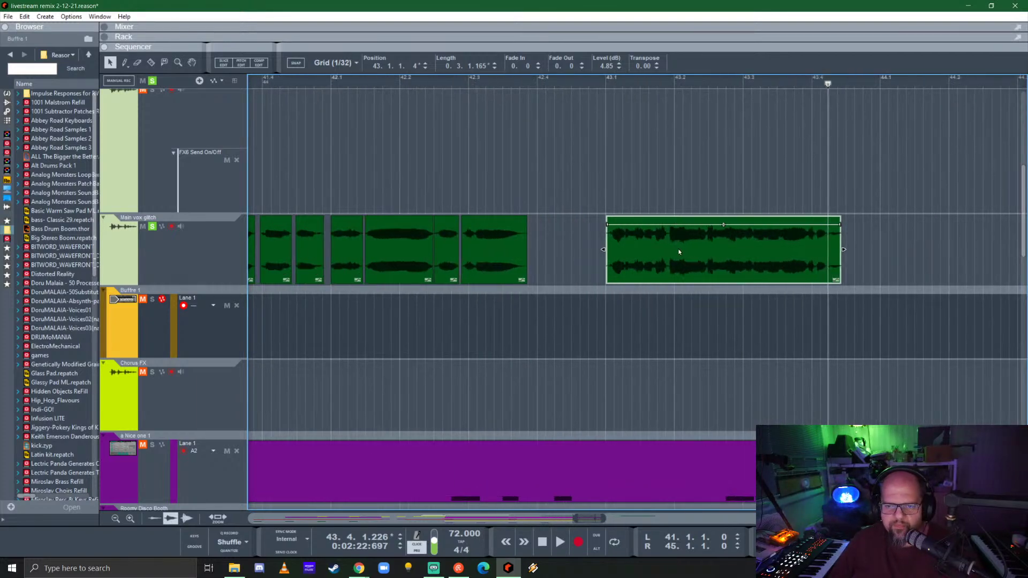
{"action": "left_click", "coordinate": [436, 82]}
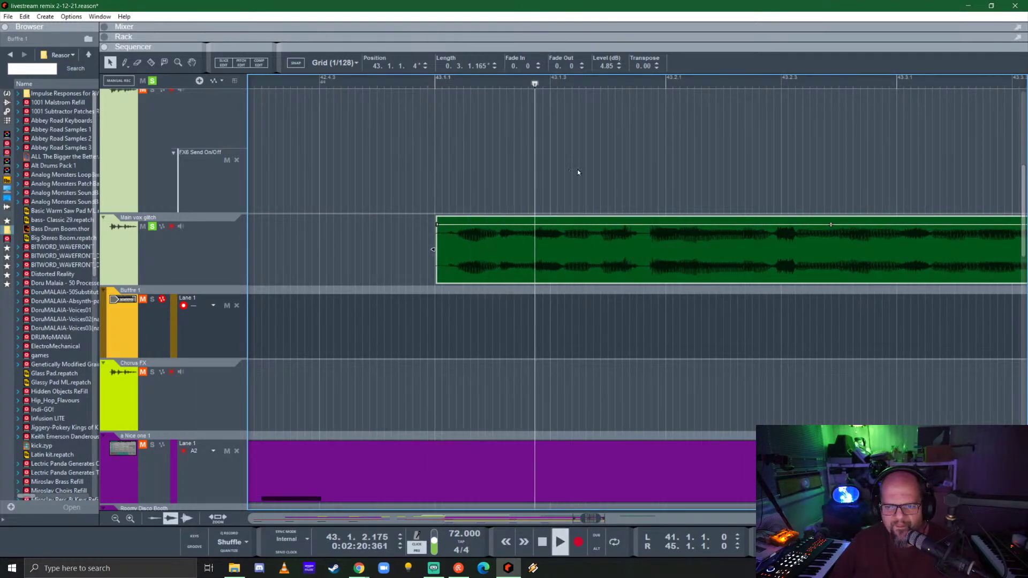
{"action": "key", "text": "space"}
{"action": "key", "text": "r"}
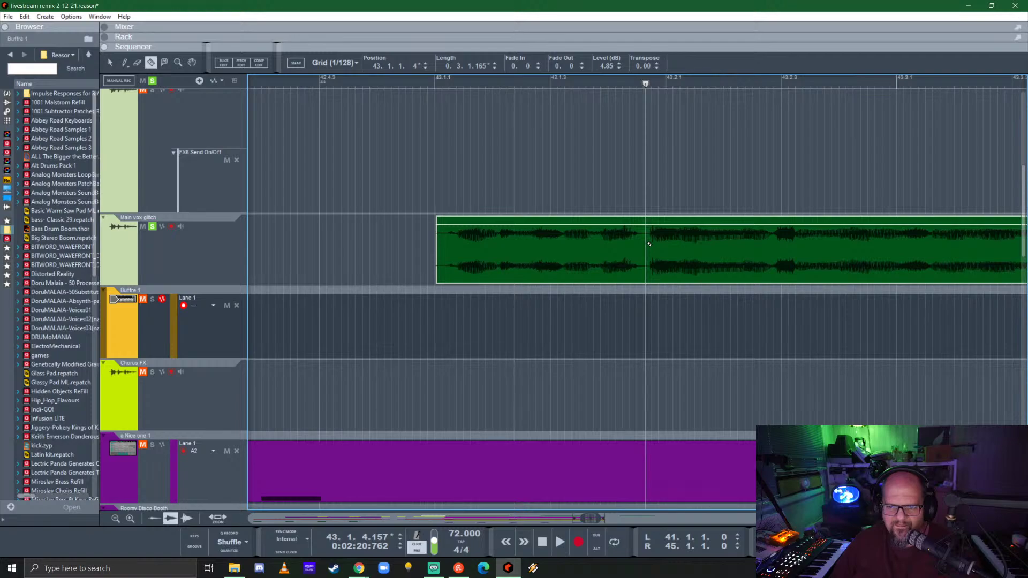
{"action": "left_click", "coordinate": [648, 245]}
{"action": "key", "text": "q"}
- Move the second half away to about 43.4.2 and time-stretch the first half at 43.1.1.4 to a length of 0.1.3.230
{"action": "scroll", "coordinate": [553, 255], "scroll_direction": "down", "scroll_amount": 3}
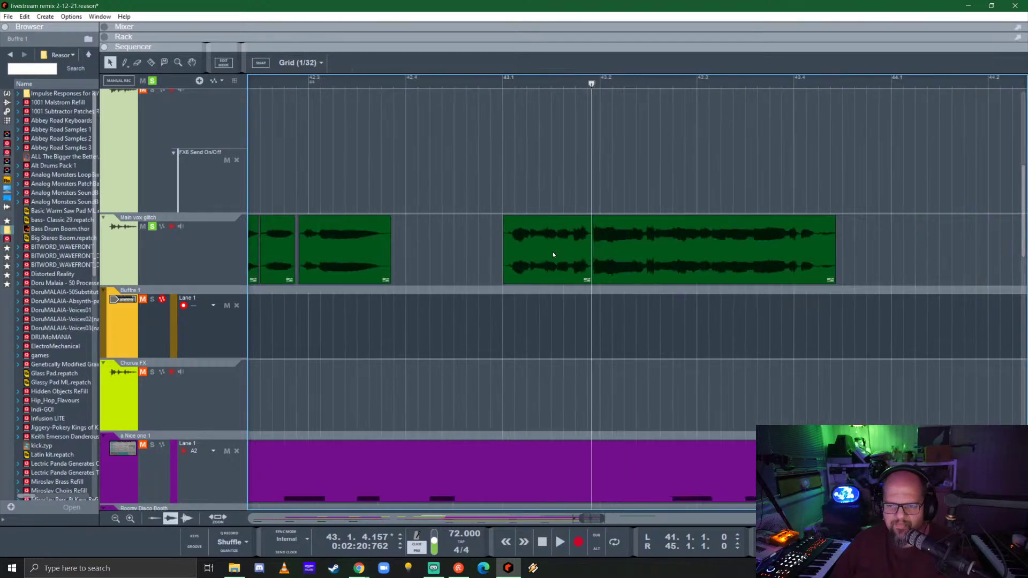
{"action": "left_click_drag", "start_coordinate": [666, 256], "coordinate": [856, 256]}
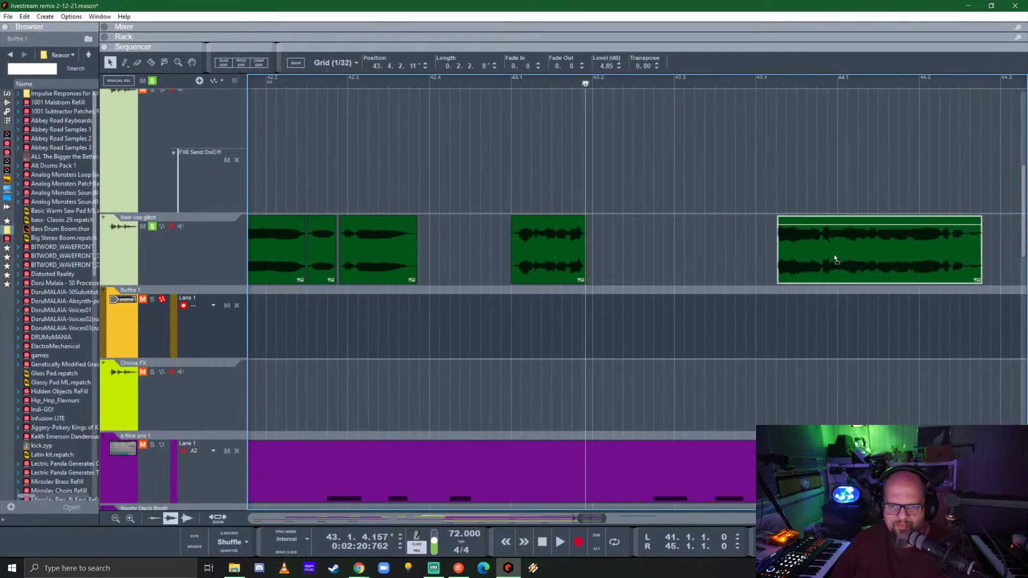
{"action": "left_click", "coordinate": [509, 92]}
{"action": "left_click", "coordinate": [572, 261]}
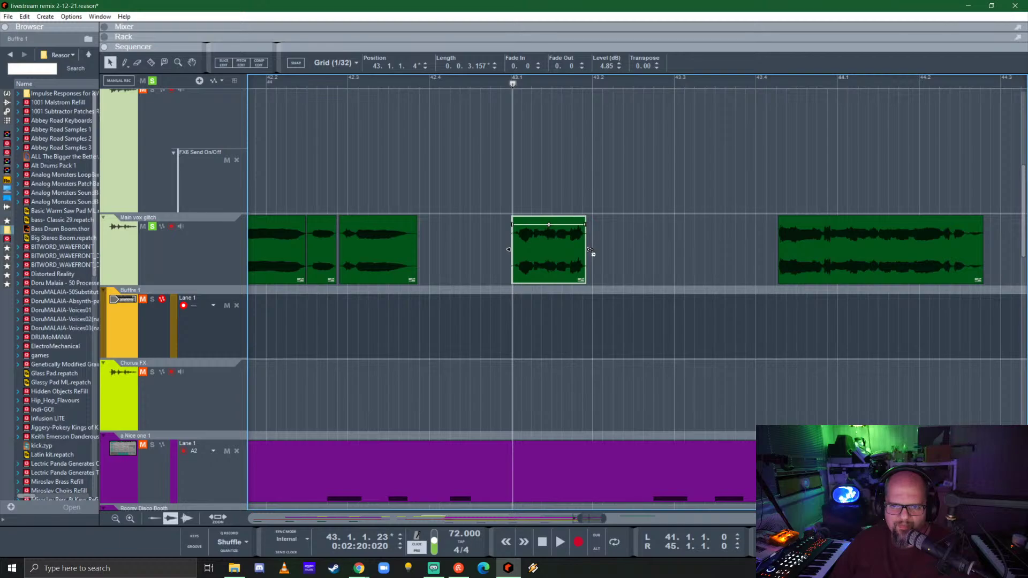
{"action": "left_click_drag", "start_coordinate": [591, 250], "coordinate": [674, 251]}
{"action": "key", "text": "space"}
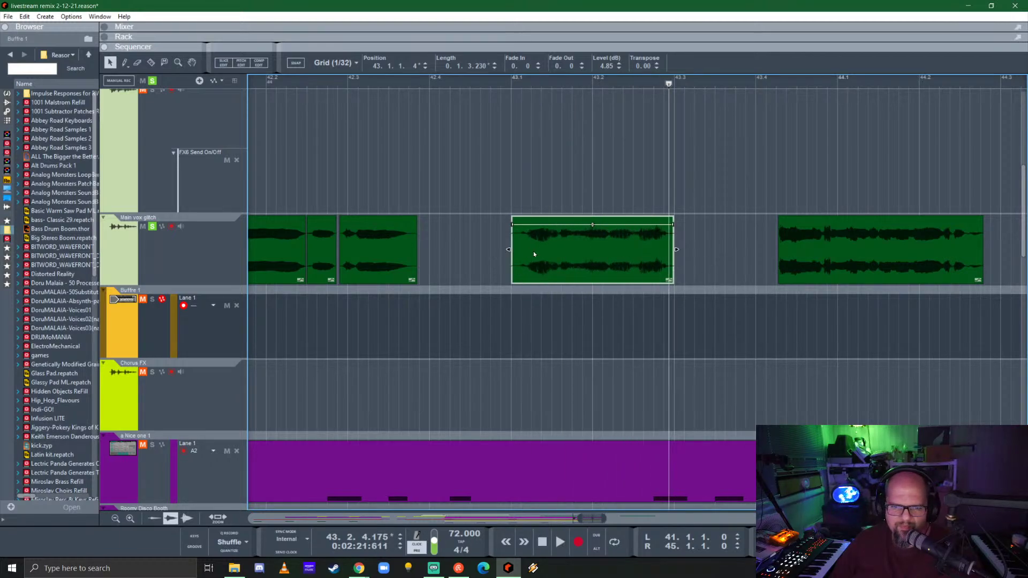
- Place the stretched clip at 42.4.4.227 with a length of 0.1.3.154 and a 0.64 fade-in, and play it back
{"action": "left_click_drag", "start_coordinate": [542, 255], "coordinate": [536, 253]}
{"action": "left_click", "coordinate": [512, 86]}
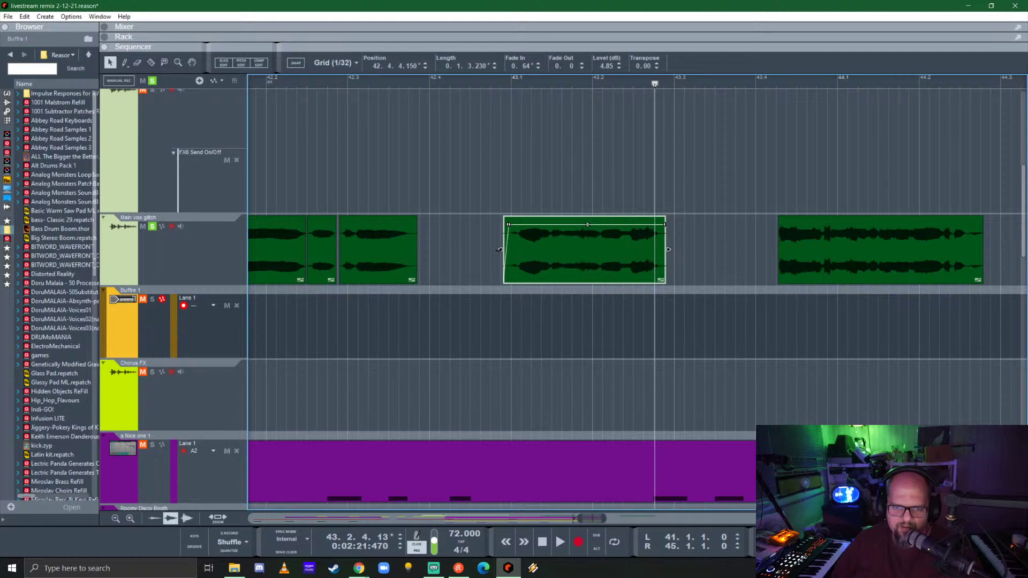
{"action": "left_click_drag", "start_coordinate": [499, 250], "coordinate": [504, 249]}
{"action": "left_click", "coordinate": [509, 81]}
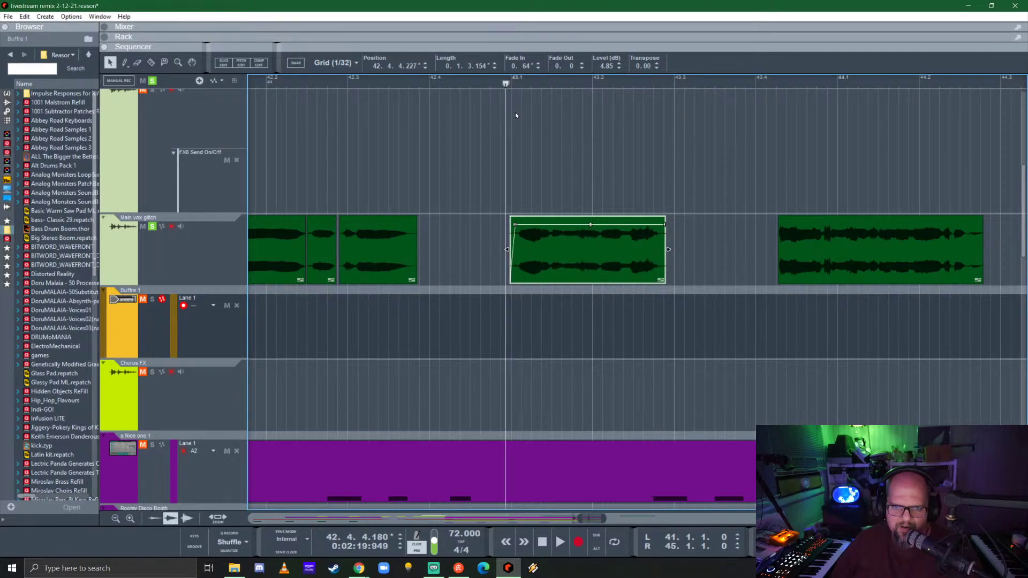
{"action": "key", "text": "space"}
{"action": "key", "text": "space"}
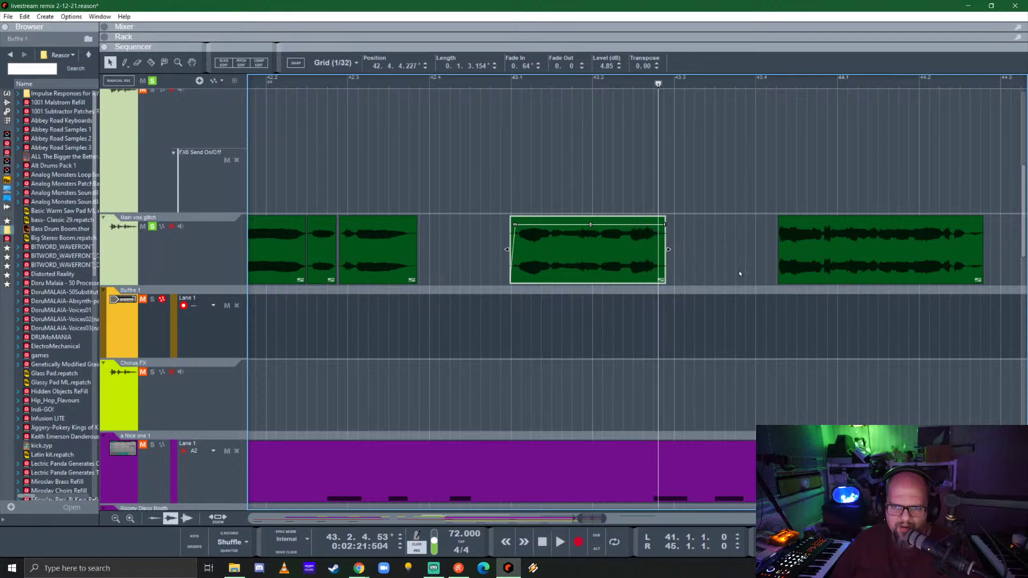
- Move the second half of the split clip to 43.3.1.25, right behind the stretched clip, and play the transition
{"action": "scroll", "coordinate": [726, 260], "scroll_direction": "right", "scroll_amount": 3}
{"action": "left_click_drag", "start_coordinate": [711, 259], "coordinate": [611, 258]}
{"action": "key", "text": "space"}
{"action": "key", "text": "space"}
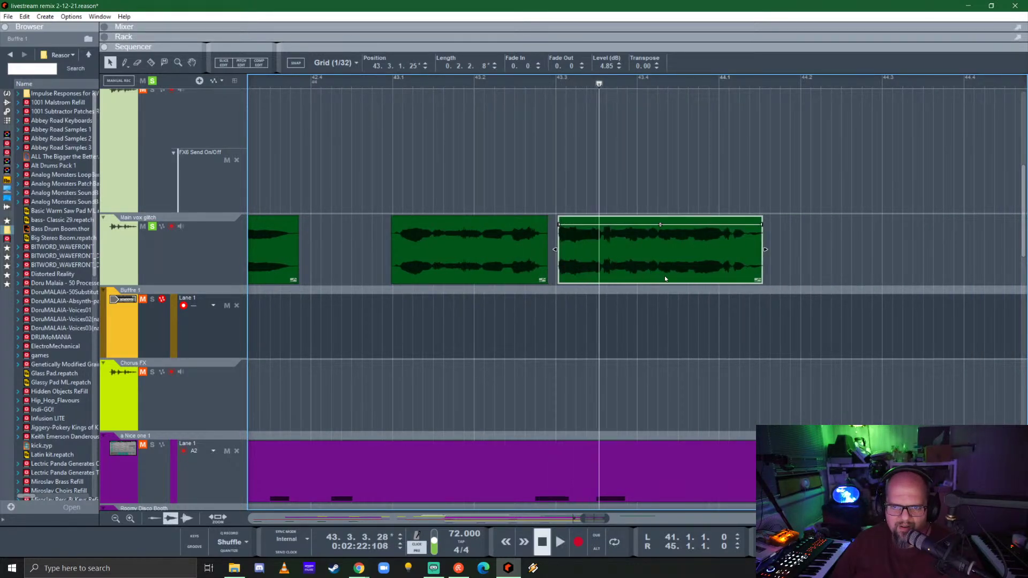
{"action": "key", "text": "space"}
{"action": "key", "text": "space"}
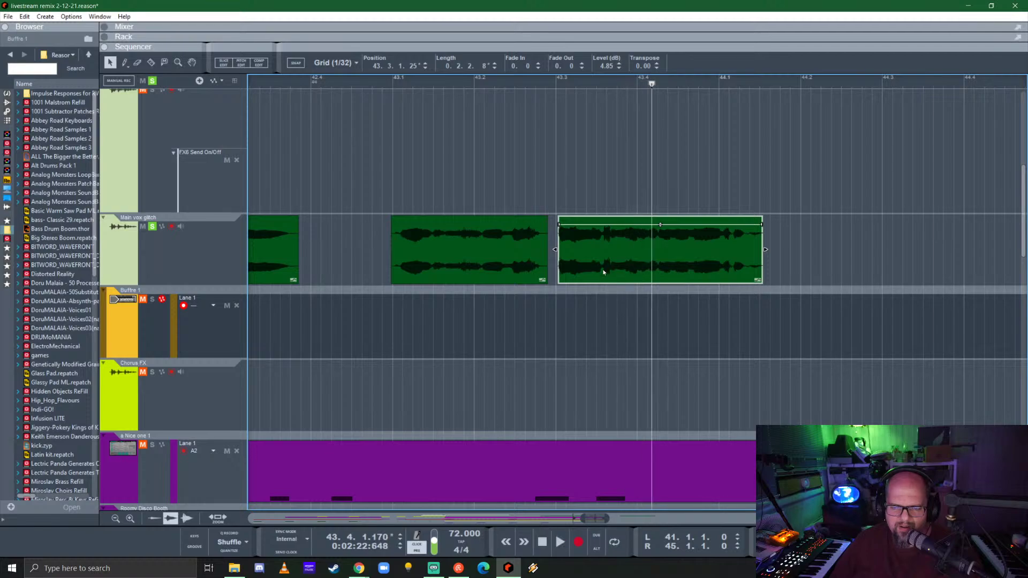
{"action": "scroll", "coordinate": [609, 242], "scroll_direction": "up", "scroll_amount": 5}
{"action": "scroll", "coordinate": [587, 250], "scroll_direction": "up", "scroll_amount": 2}
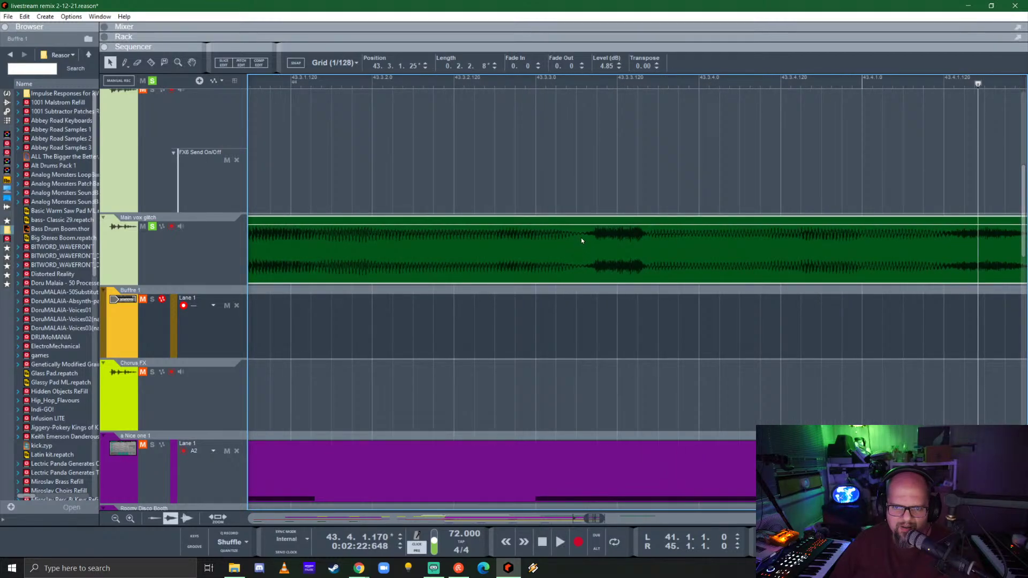
- Split the vocal clip at 43.3.1.25 just before its next phrase, leaving a first part 0.0.2.41 long
{"action": "scroll", "coordinate": [577, 243], "scroll_direction": "up", "scroll_amount": 4}
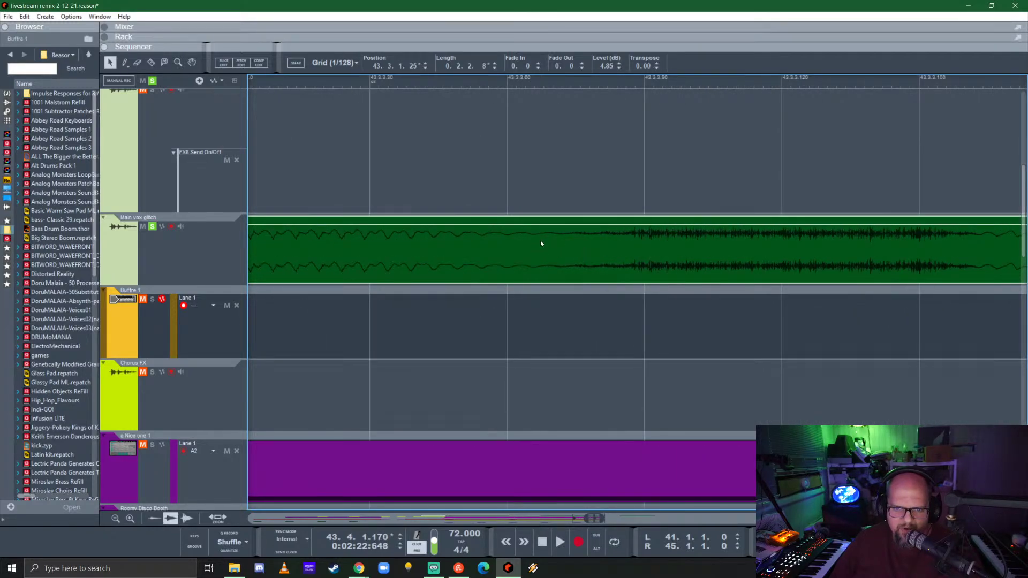
{"action": "key", "text": "r"}
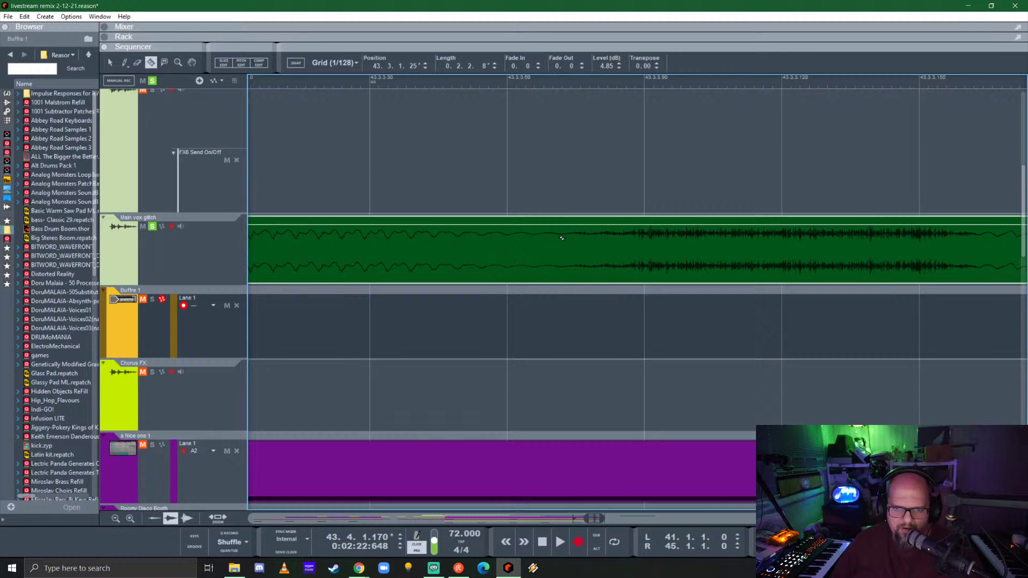
{"action": "left_click", "coordinate": [531, 256]}
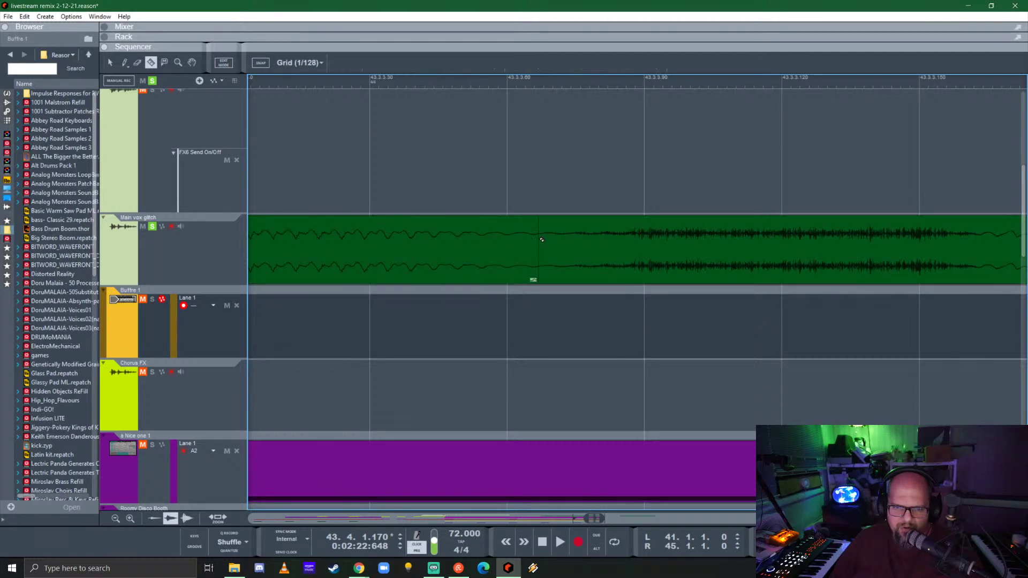
{"action": "key", "text": "q"}
{"action": "scroll", "coordinate": [532, 256], "scroll_direction": "down", "scroll_amount": 3}
{"action": "scroll", "coordinate": [529, 256], "scroll_direction": "down", "scroll_amount": 2}
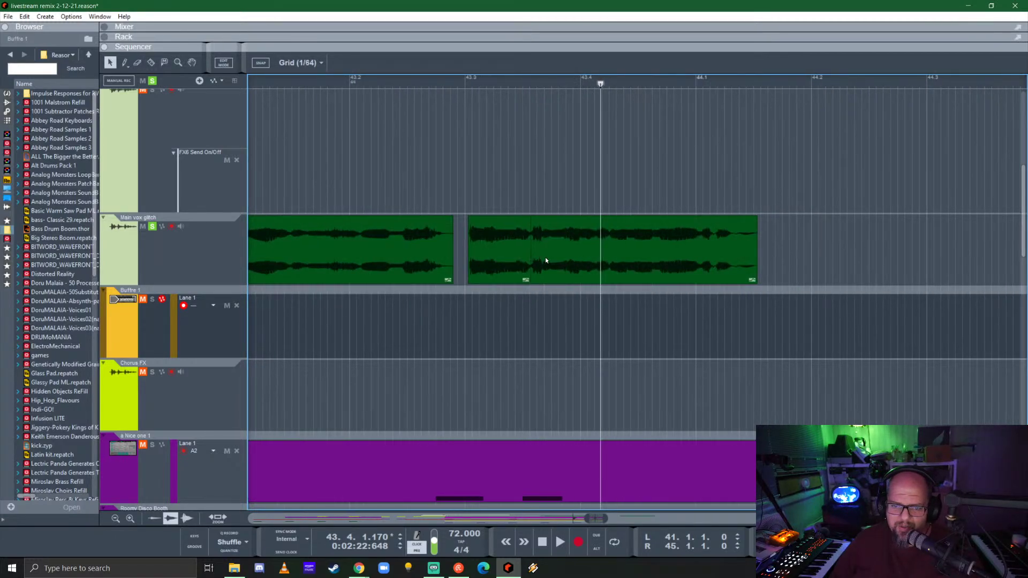
- Move the second part of the split clip away to about 44.1.2 and play the short first part
{"action": "left_click_drag", "start_coordinate": [544, 257], "coordinate": [708, 249]}
{"action": "left_click", "coordinate": [494, 244]}
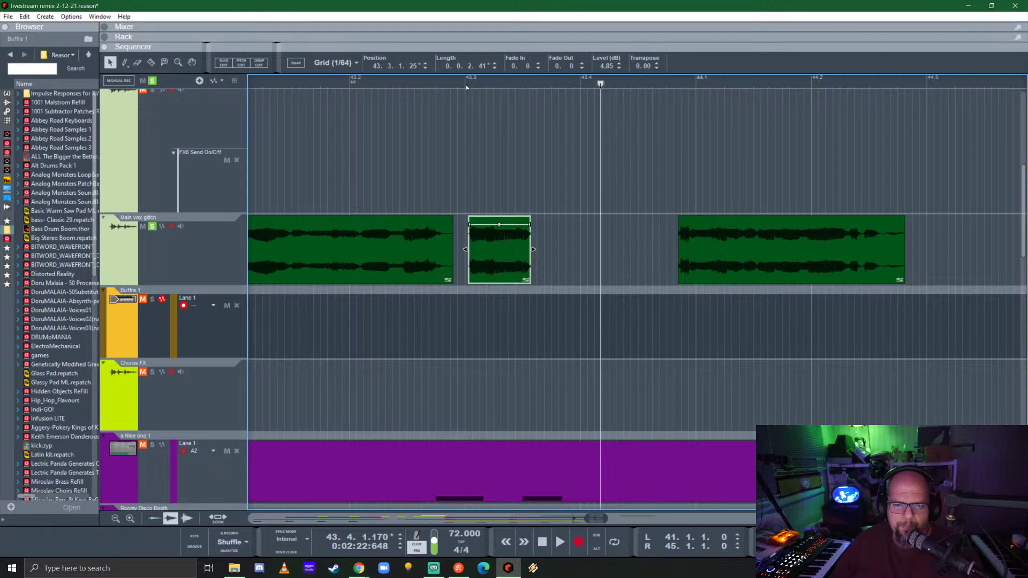
{"action": "left_click_drag", "start_coordinate": [465, 85], "coordinate": [538, 256]}
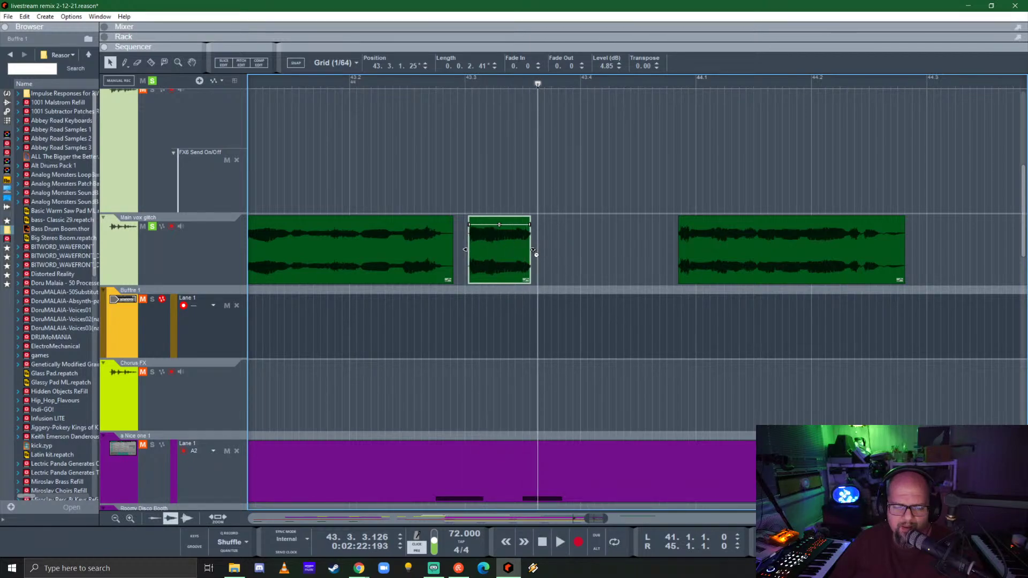
{"action": "left_click_drag", "start_coordinate": [730, 249], "coordinate": [793, 249]}
{"action": "left_click", "coordinate": [504, 255]}
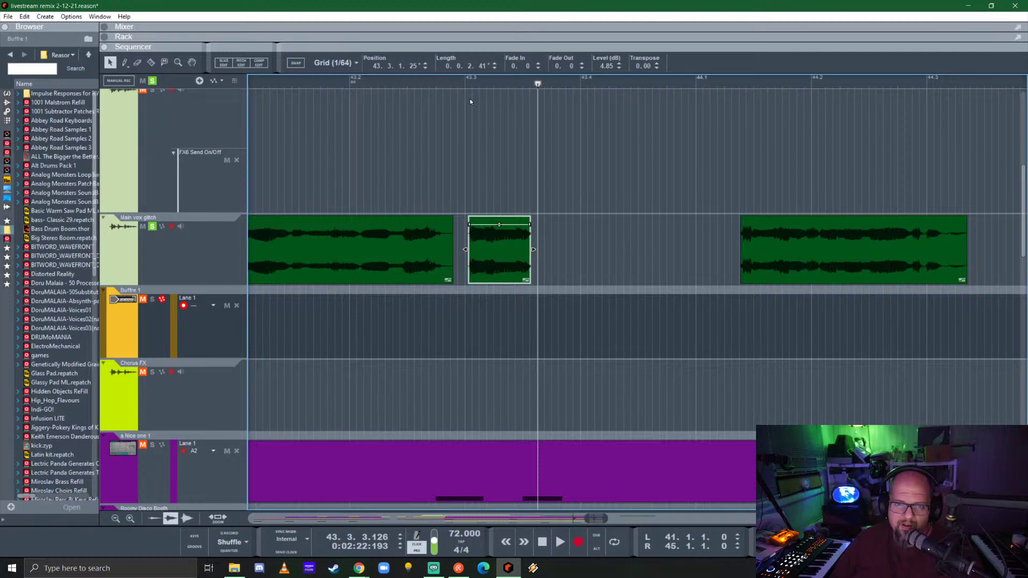
{"action": "left_click", "coordinate": [460, 80]}
{"action": "key", "text": "space"}
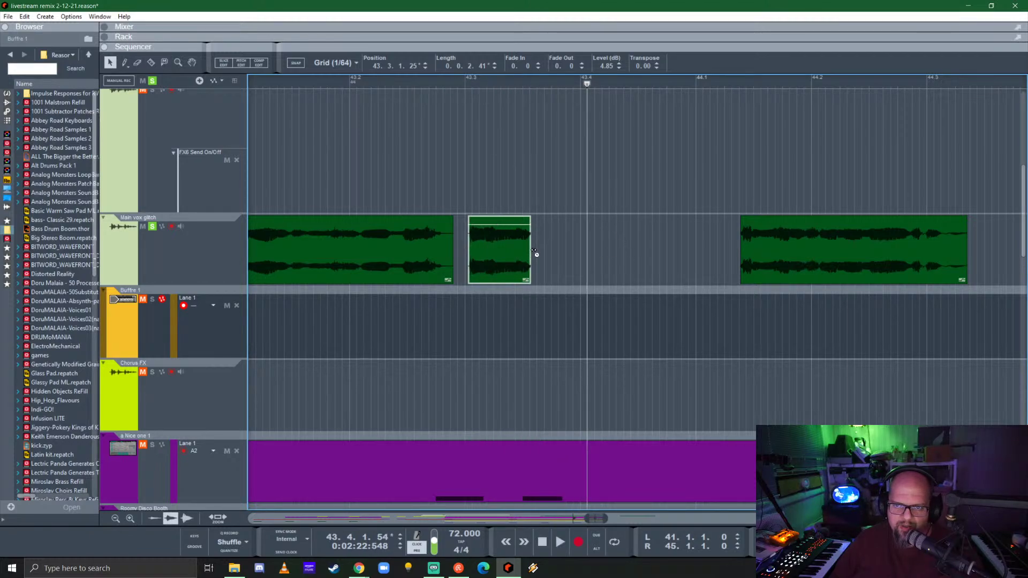
- Time-stretch the short clip at 43.3.1.25 to a length of 0.1.1.43, checking the stretch by playback
{"action": "left_click_drag", "start_coordinate": [534, 251], "coordinate": [673, 250]}
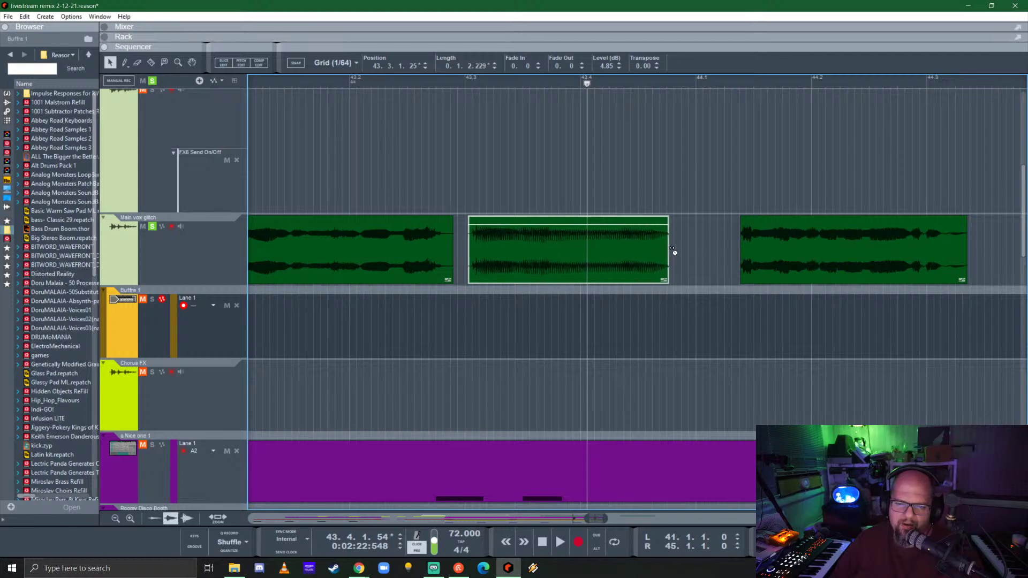
{"action": "left_click", "coordinate": [464, 83]}
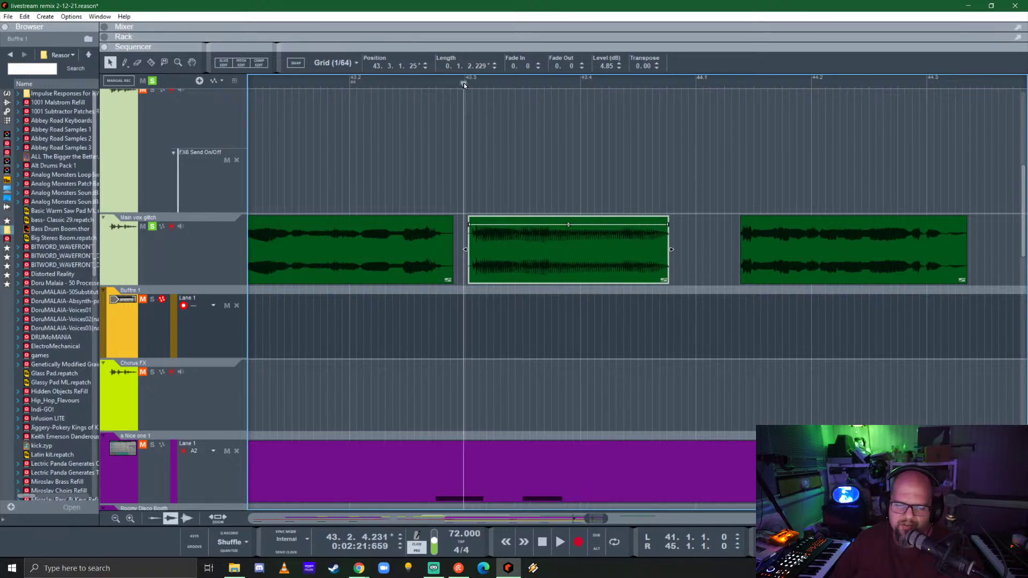
{"action": "key", "text": "space"}
{"action": "key", "text": "space"}
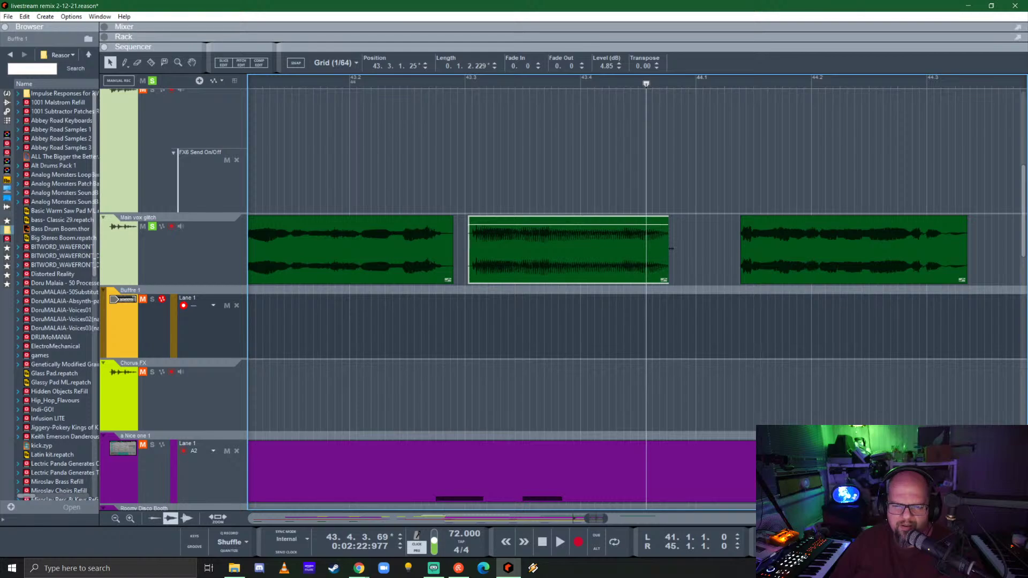
{"action": "left_click_drag", "start_coordinate": [670, 252], "coordinate": [617, 250]}
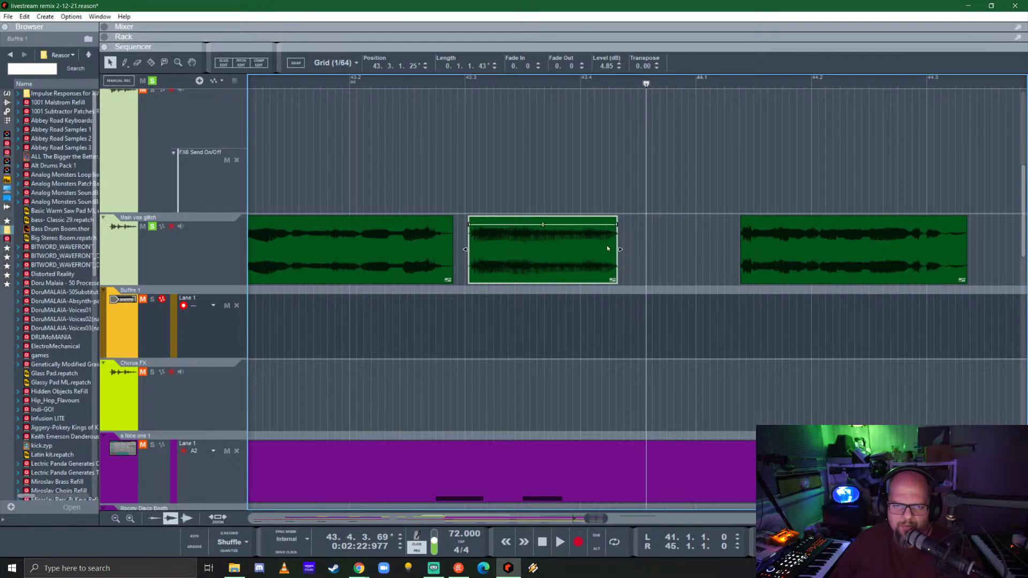
{"action": "key", "text": "space"}
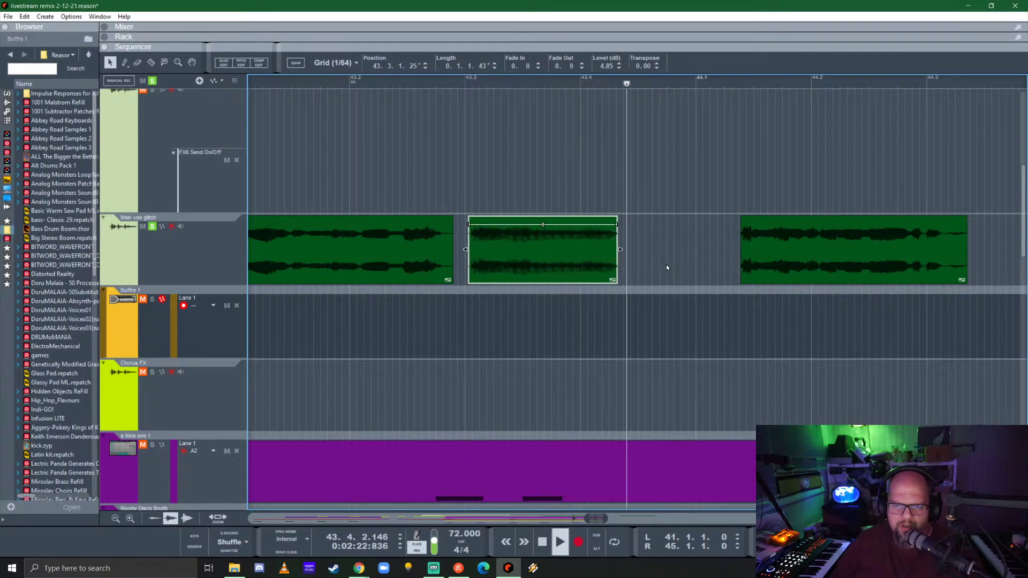
{"action": "key", "text": "space"}
- Move the remaining vocal clip back to 43.4.2.169, just behind the stretched clip, and play its start
{"action": "left_click_drag", "start_coordinate": [783, 267], "coordinate": [689, 260]}
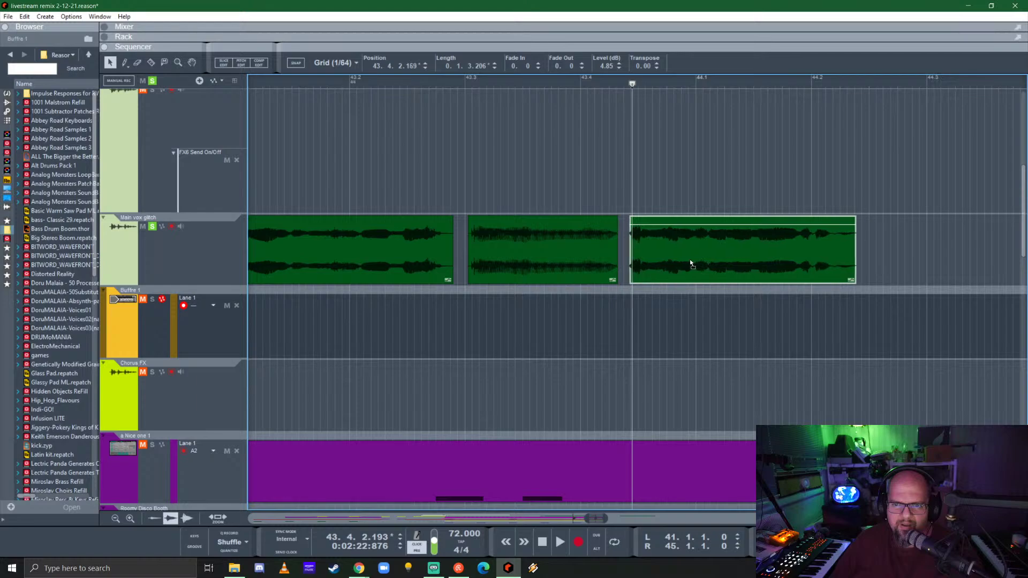
{"action": "key", "text": "space"}
{"action": "key", "text": "space"}
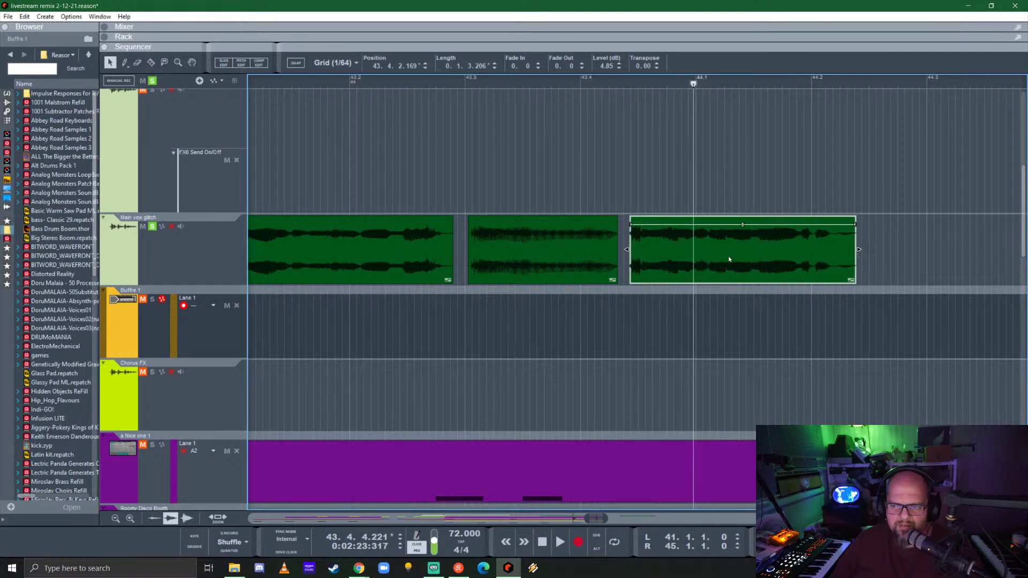
- Time-stretch the clip at 43.4.2.169 to a length of 1.0.3.204 and play it to the end
{"action": "scroll", "coordinate": [696, 248], "scroll_direction": "down", "scroll_amount": 2}
{"action": "left_click_drag", "start_coordinate": [746, 251], "coordinate": [848, 246]}
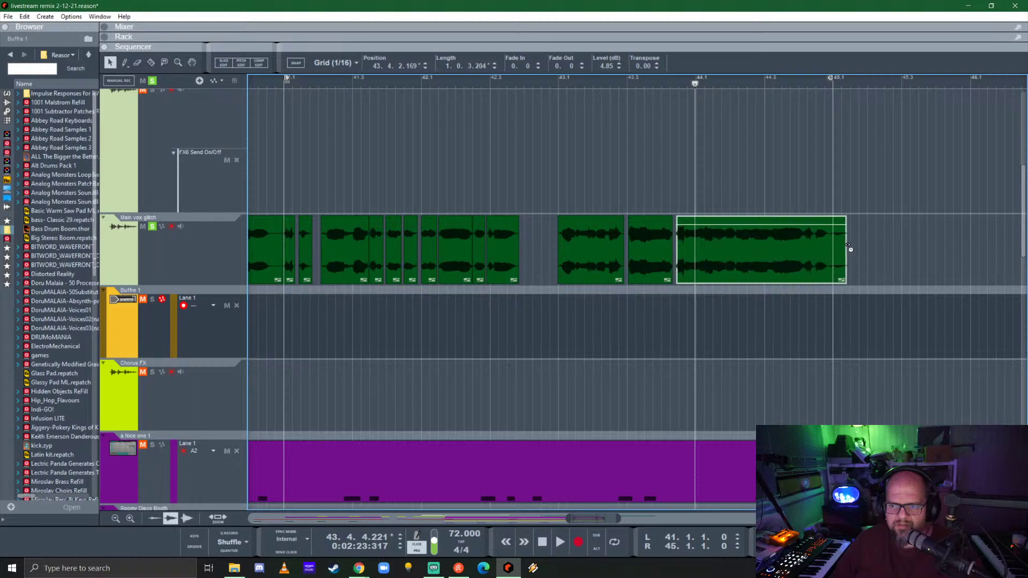
{"action": "key", "text": "space"}
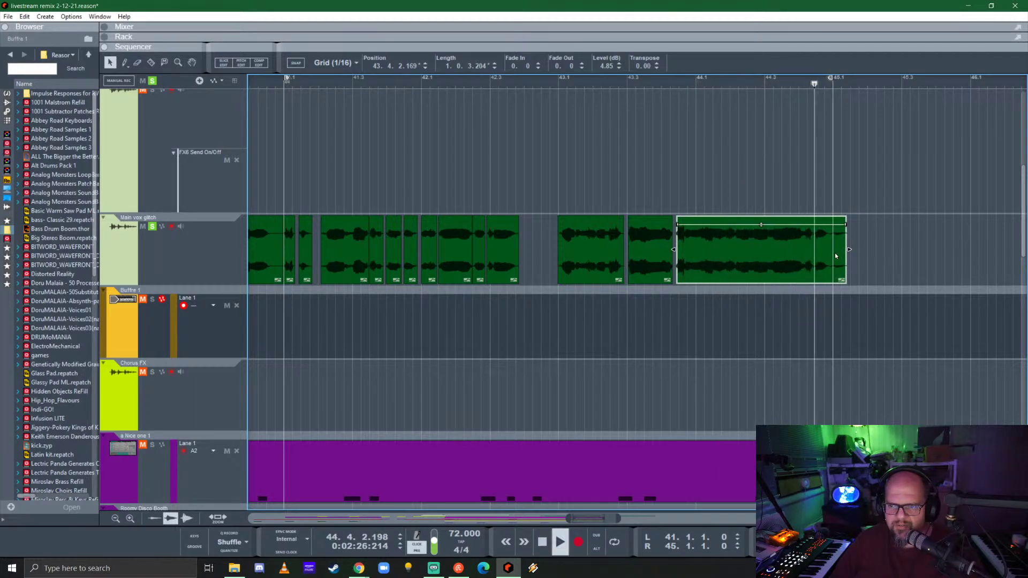
{"action": "key", "text": "space"}
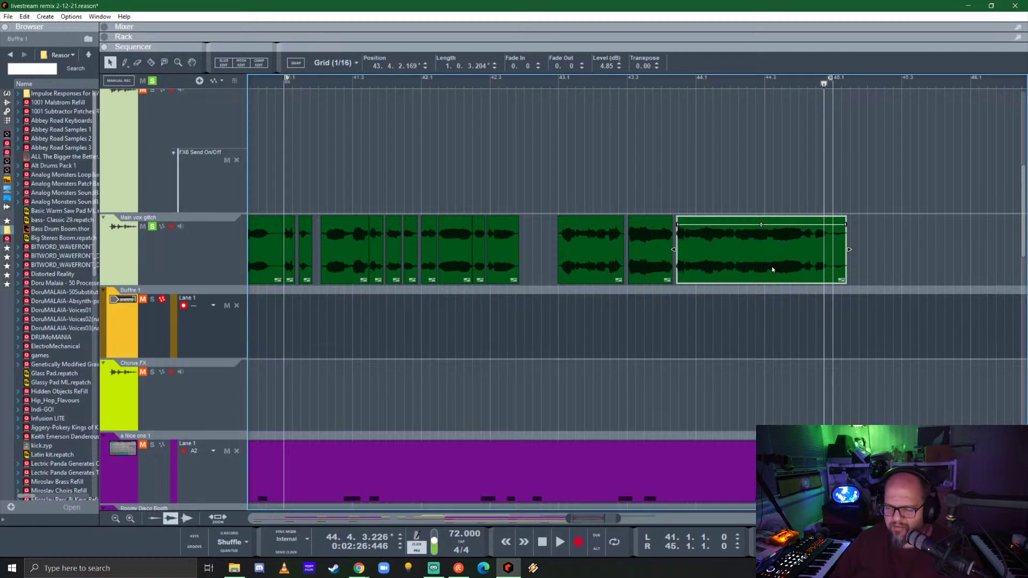
{"action": "key", "text": "alt+Tab"}
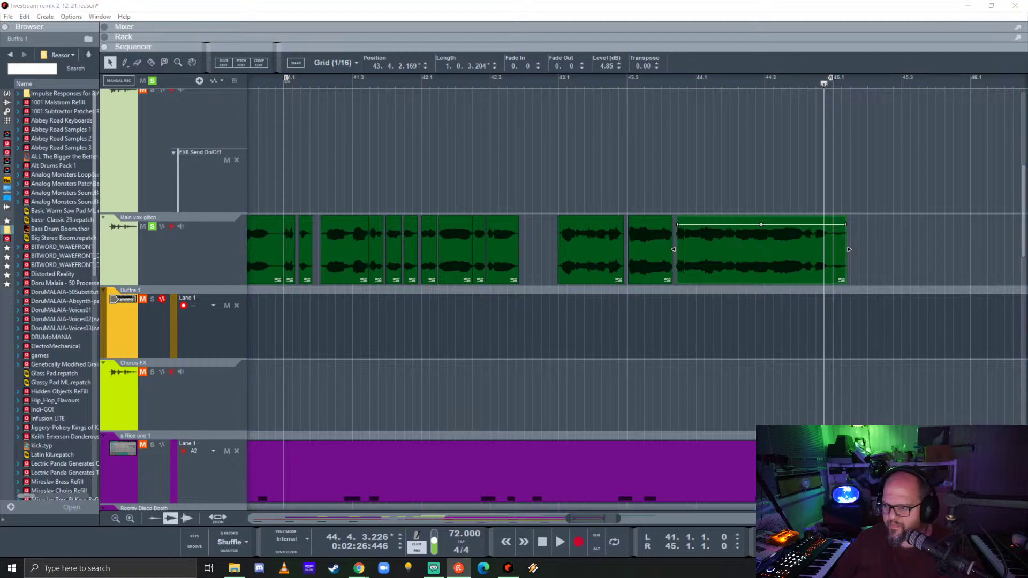
{"action": "left_click", "coordinate": [873, 187]}
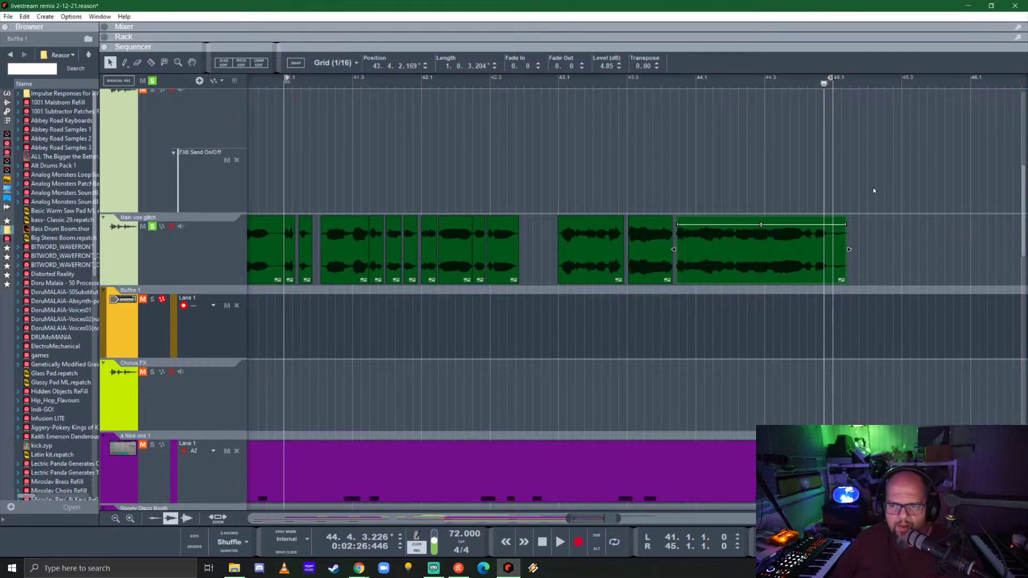
- Split the long clip at 43.4.2.169 in the quiet gap after 44.2.1, leaving a first part 0.1.2.206 long
{"action": "scroll", "coordinate": [754, 264], "scroll_direction": "up", "scroll_amount": 5}
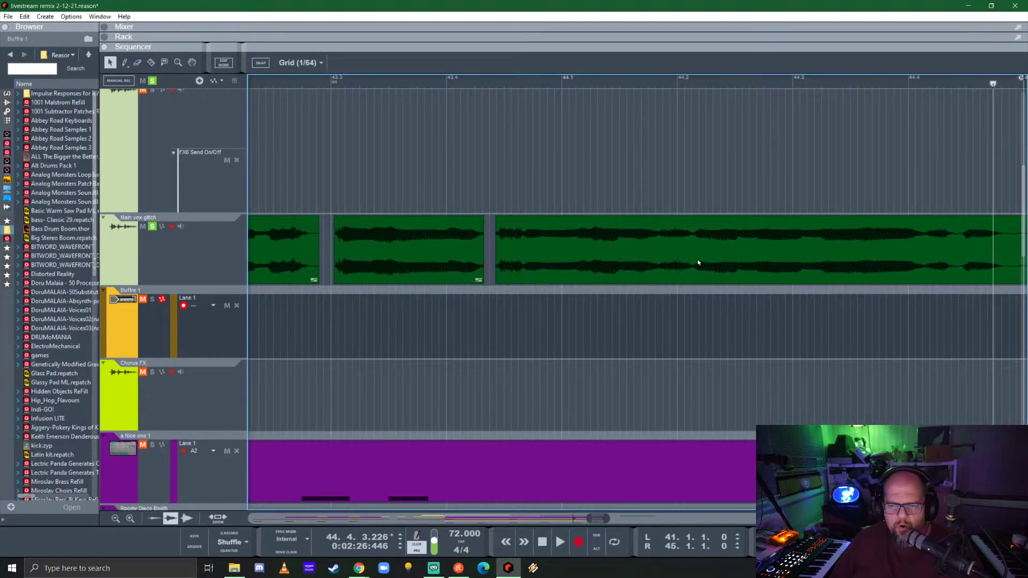
{"action": "scroll", "coordinate": [699, 266], "scroll_direction": "right", "scroll_amount": 1}
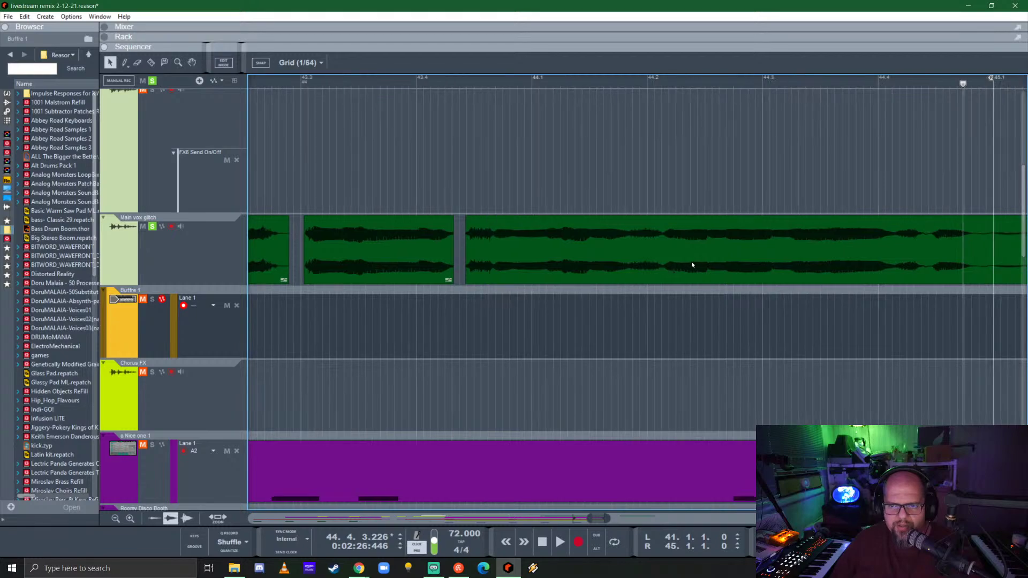
{"action": "scroll", "coordinate": [691, 264], "scroll_direction": "right", "scroll_amount": 4}
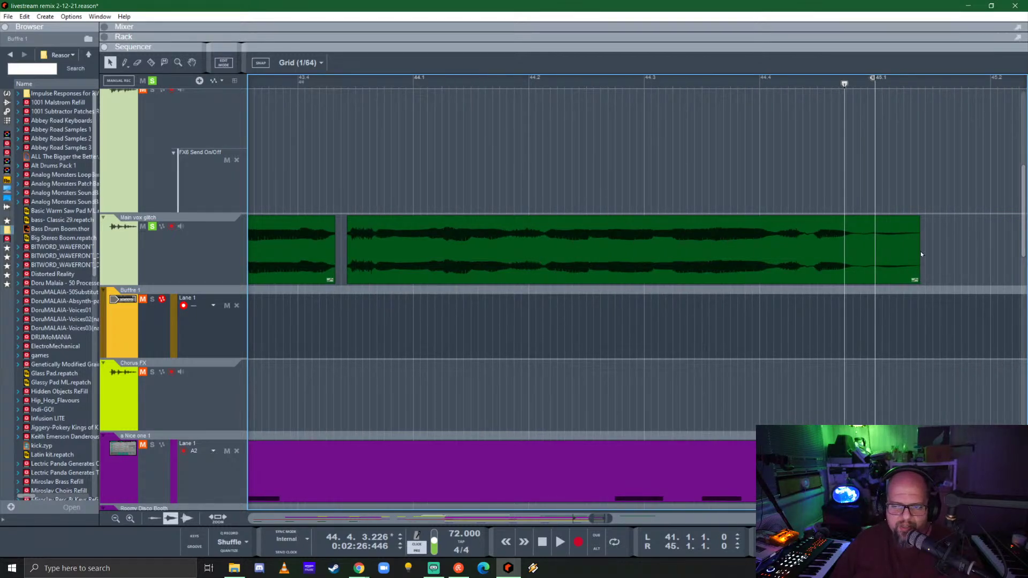
{"action": "scroll", "coordinate": [534, 256], "scroll_direction": "up", "scroll_amount": 5}
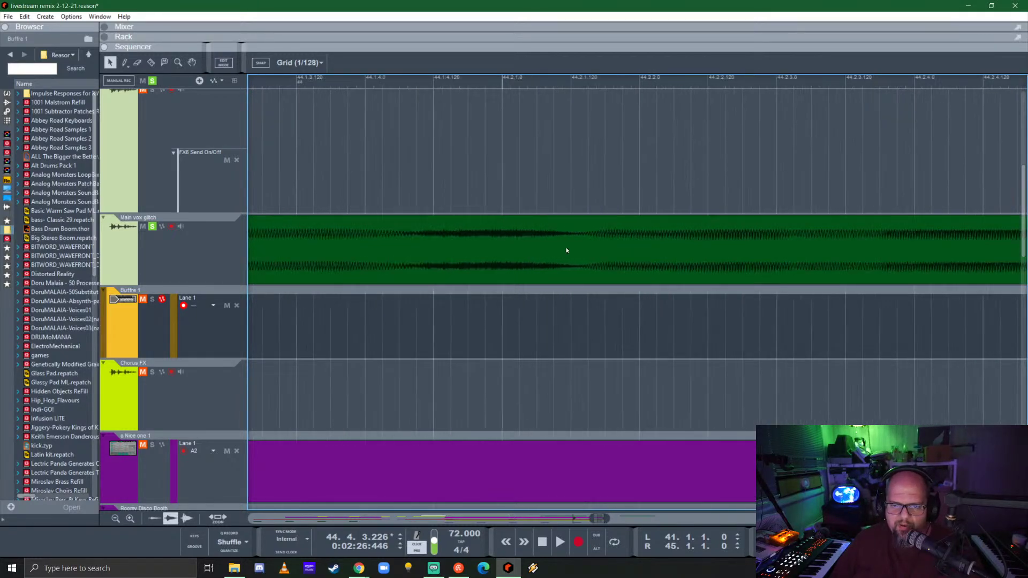
{"action": "key", "text": "r"}
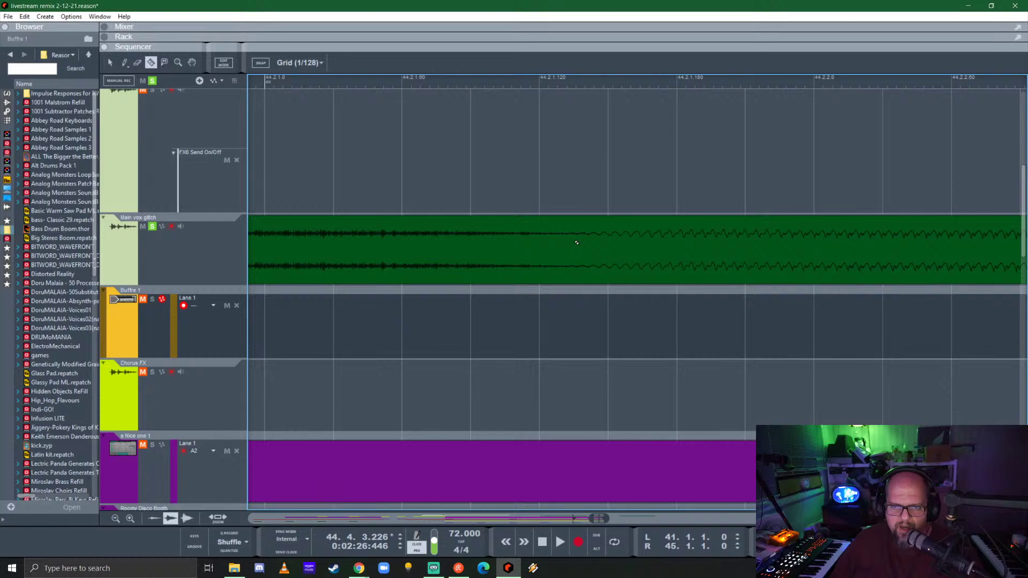
{"action": "left_click", "coordinate": [578, 242]}
{"action": "key", "text": "q"}
{"action": "scroll", "coordinate": [555, 252], "scroll_direction": "down", "scroll_amount": 5}
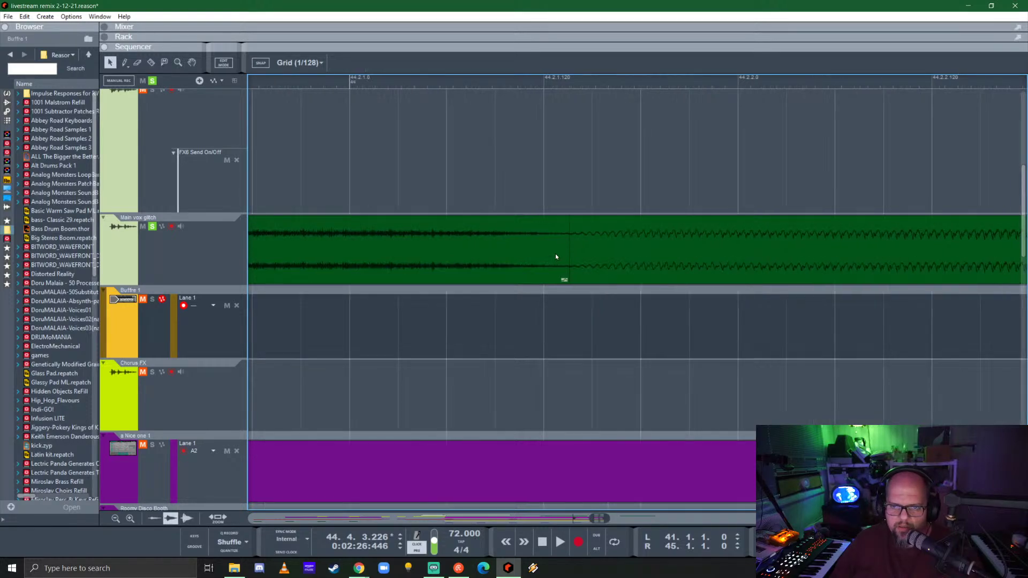
{"action": "scroll", "coordinate": [550, 251], "scroll_direction": "down", "scroll_amount": 4}
- Move the second part of the split clip away to 44.3.4.217 and play the preceding clips from bar 43
{"action": "left_click_drag", "start_coordinate": [578, 257], "coordinate": [678, 265]}
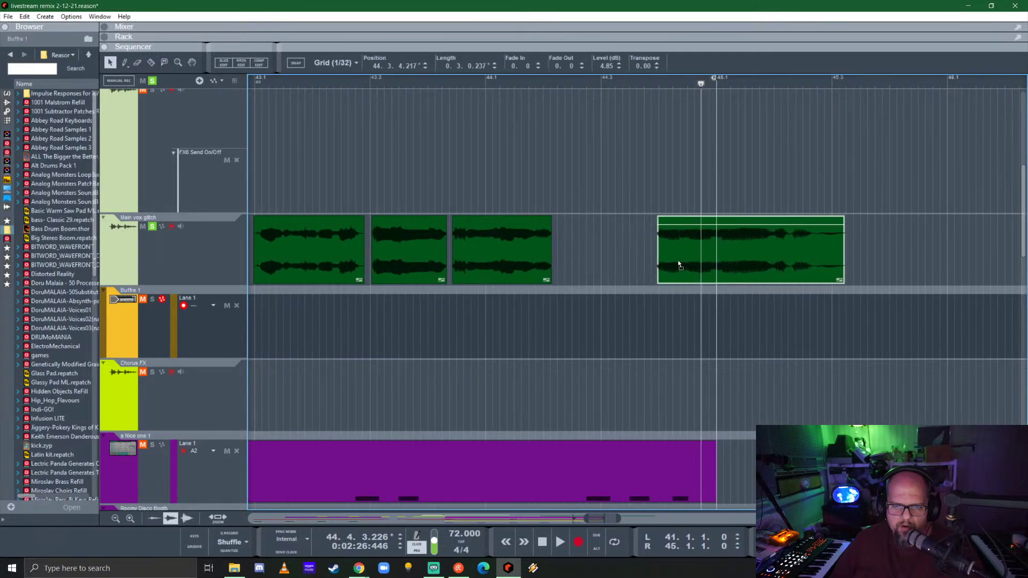
{"action": "left_click", "coordinate": [442, 81]}
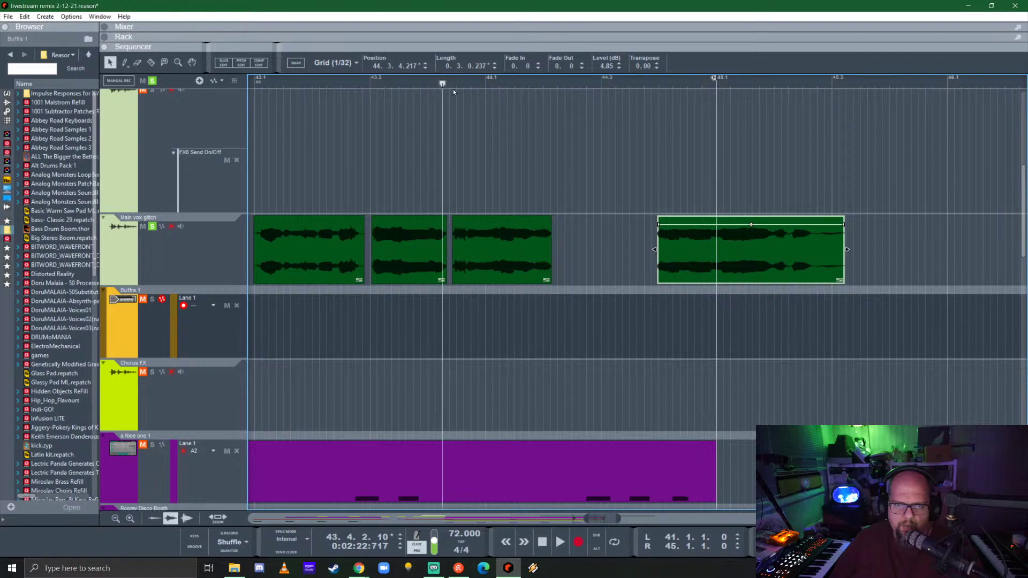
{"action": "key", "text": "space"}
{"action": "key", "text": "space"}
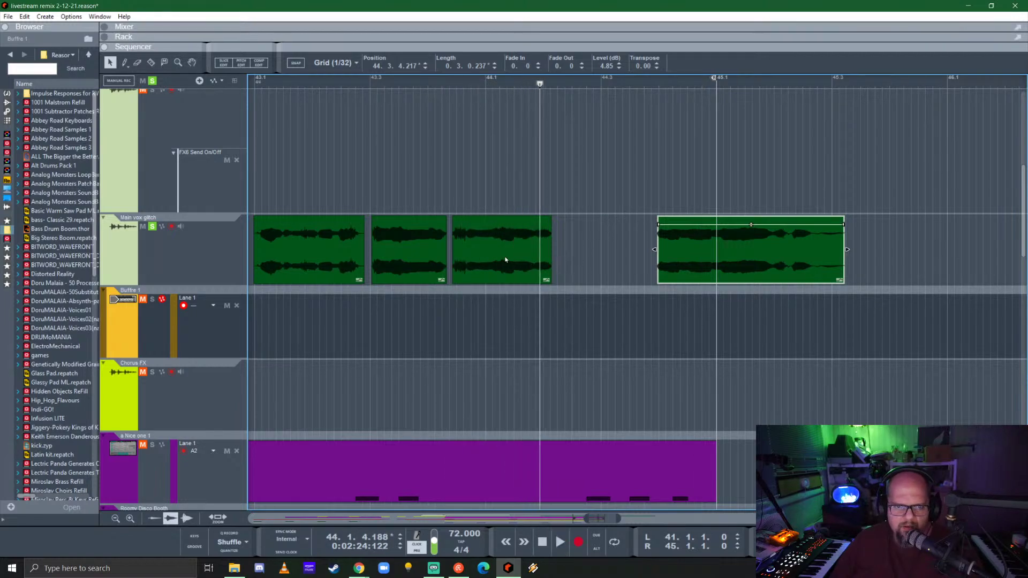
{"action": "left_click", "coordinate": [367, 82]}
{"action": "key", "text": "space"}
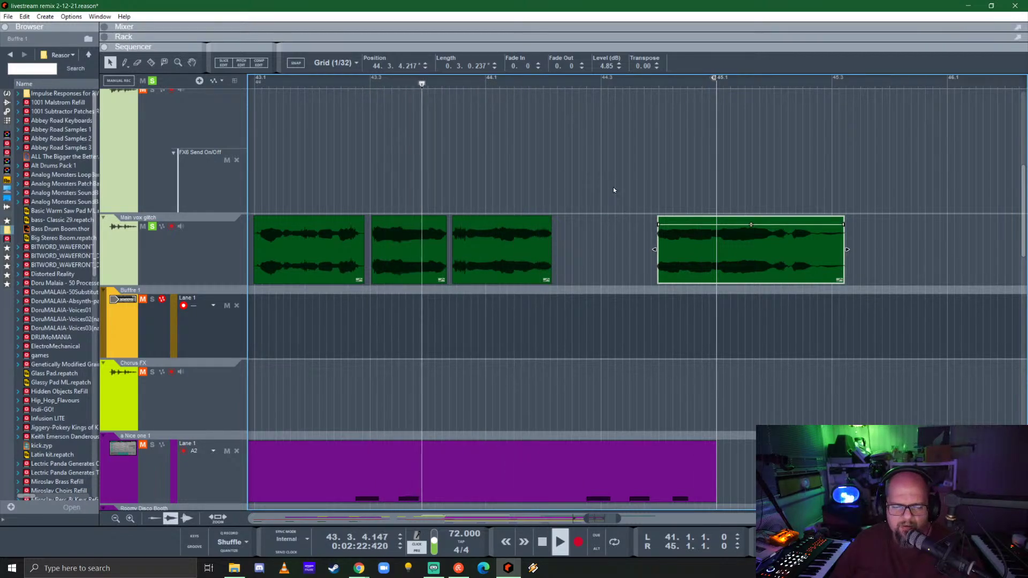
{"action": "key", "text": "space"}
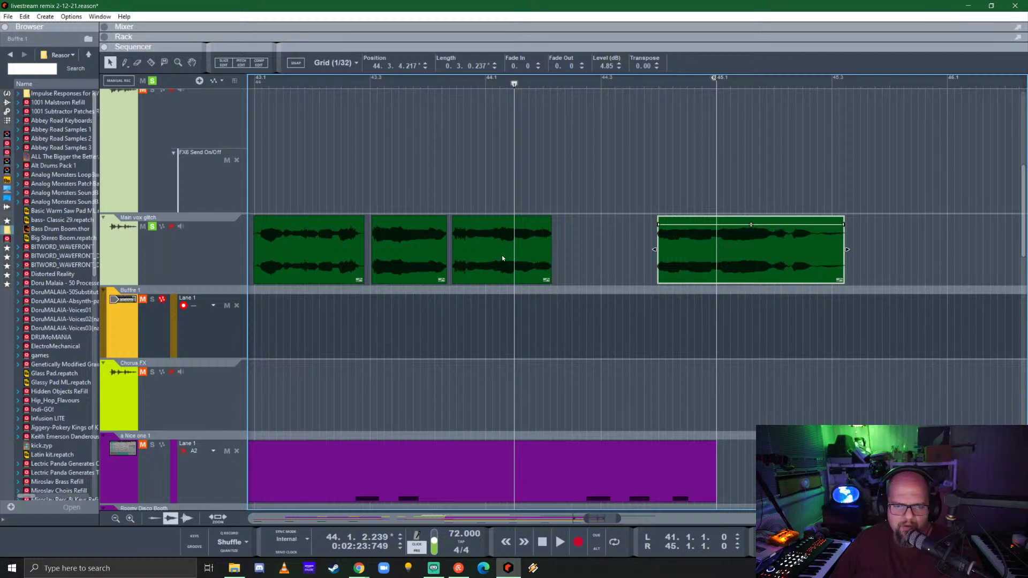
- Move the 0.1.2.206 long clip to 43.4.2.85, directly against the end of the previous clip, and play the transition
{"action": "left_click_drag", "start_coordinate": [502, 258], "coordinate": [498, 257]}
{"action": "left_click", "coordinate": [437, 81]}
{"action": "key", "text": "space"}
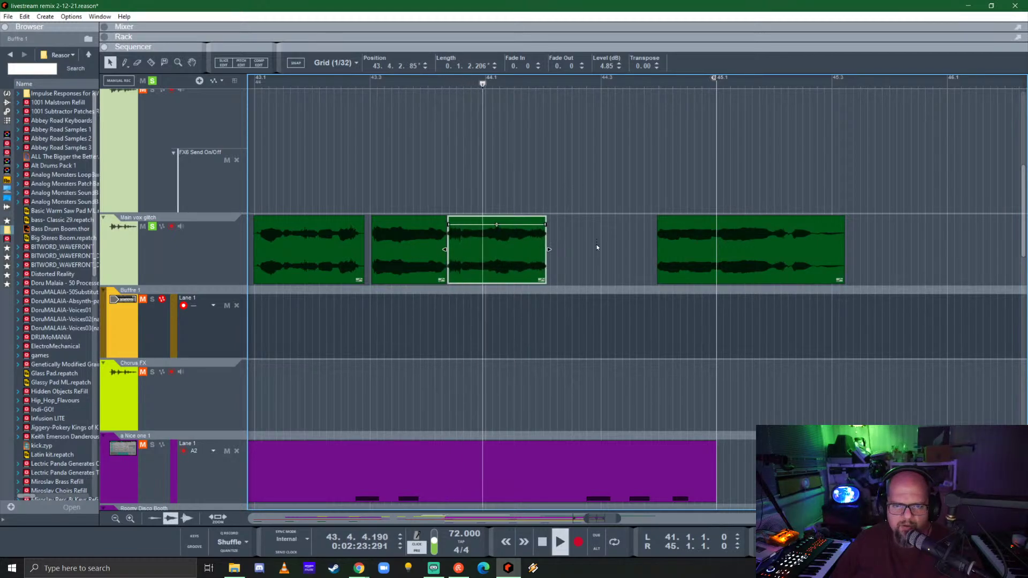
{"action": "key", "text": "space"}
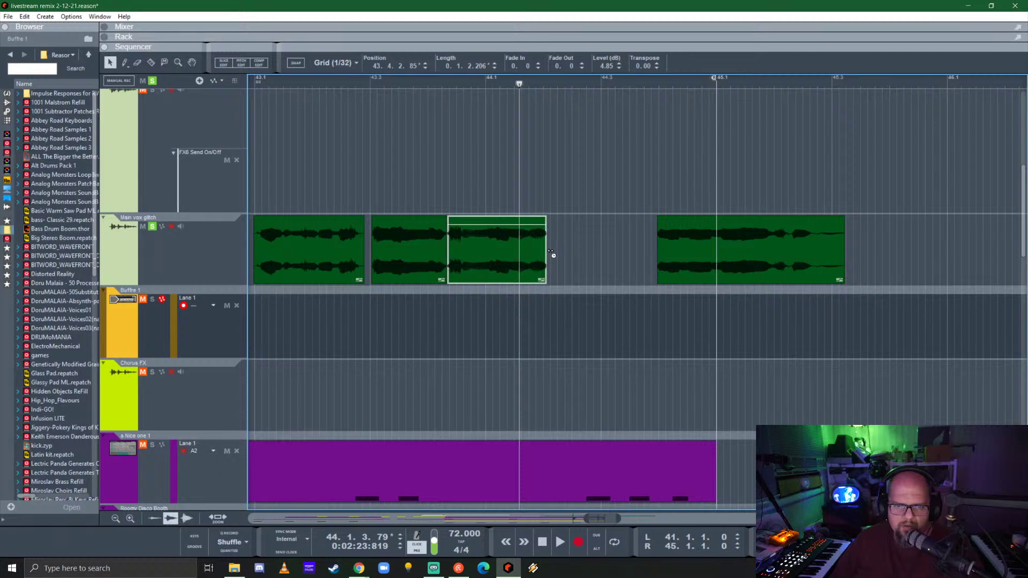
- Time-stretch the clip at 43.4.2.85 to a length of 0.1.2.131, play it, and move the last clip behind it to 44.1.4.234
{"action": "left_click_drag", "start_coordinate": [549, 250], "coordinate": [547, 252]}
{"action": "left_click", "coordinate": [445, 82]}
{"action": "key", "text": "space"}
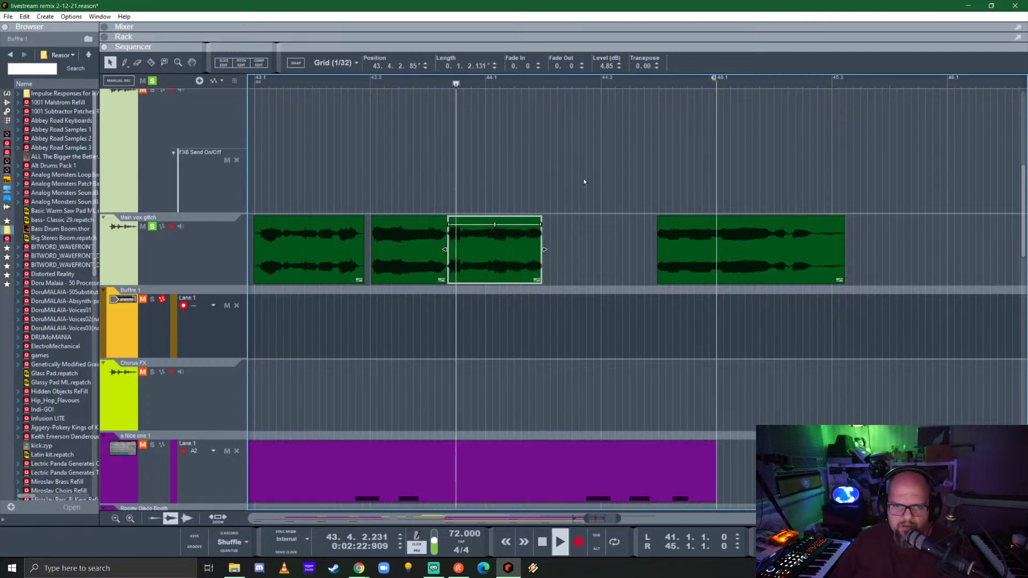
{"action": "key", "text": "space"}
{"action": "left_click_drag", "start_coordinate": [690, 252], "coordinate": [578, 257]}
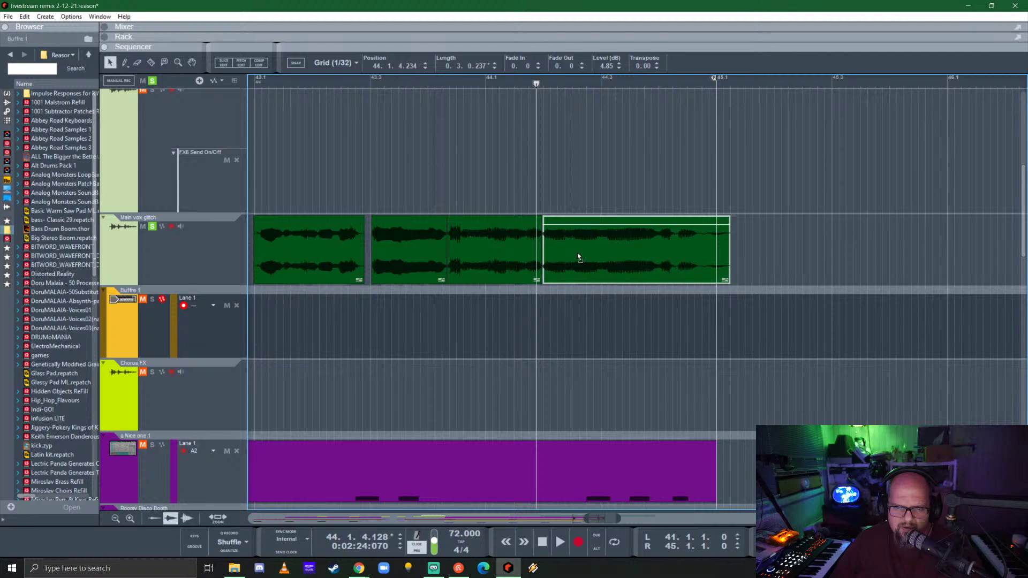
- Time-stretch the clip at 44.1.4.234 to a length of 0.2.3.85 and play it from its start
{"action": "key", "text": "space"}
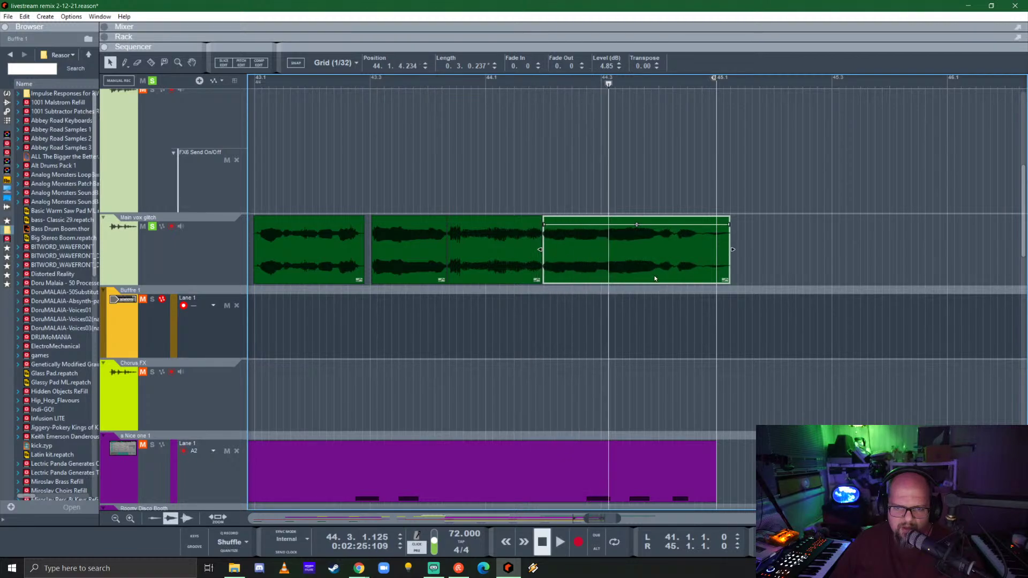
{"action": "key", "text": "space"}
{"action": "left_click_drag", "start_coordinate": [733, 250], "coordinate": [712, 252]}
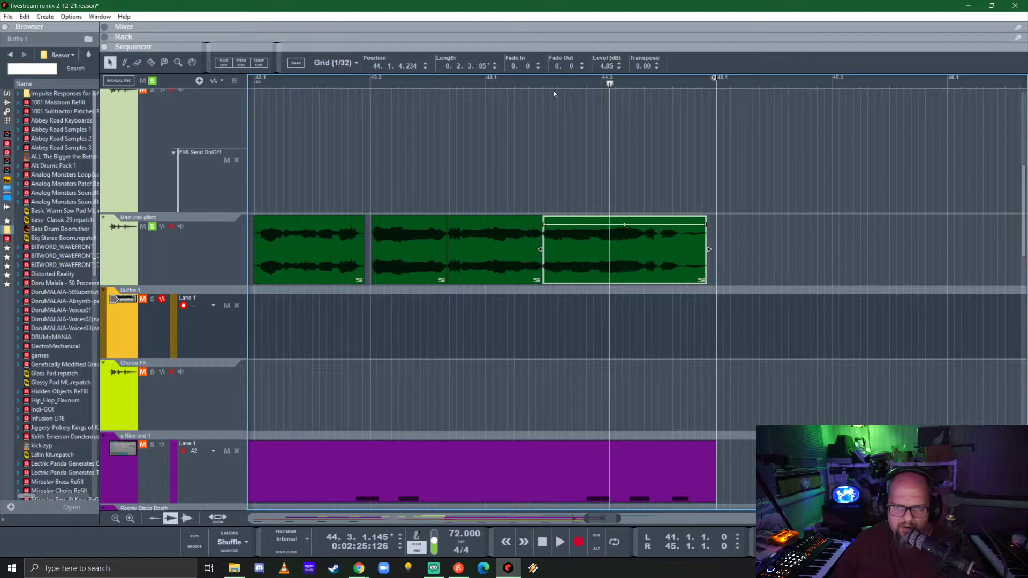
{"action": "left_click", "coordinate": [541, 83]}
{"action": "key", "text": "space"}
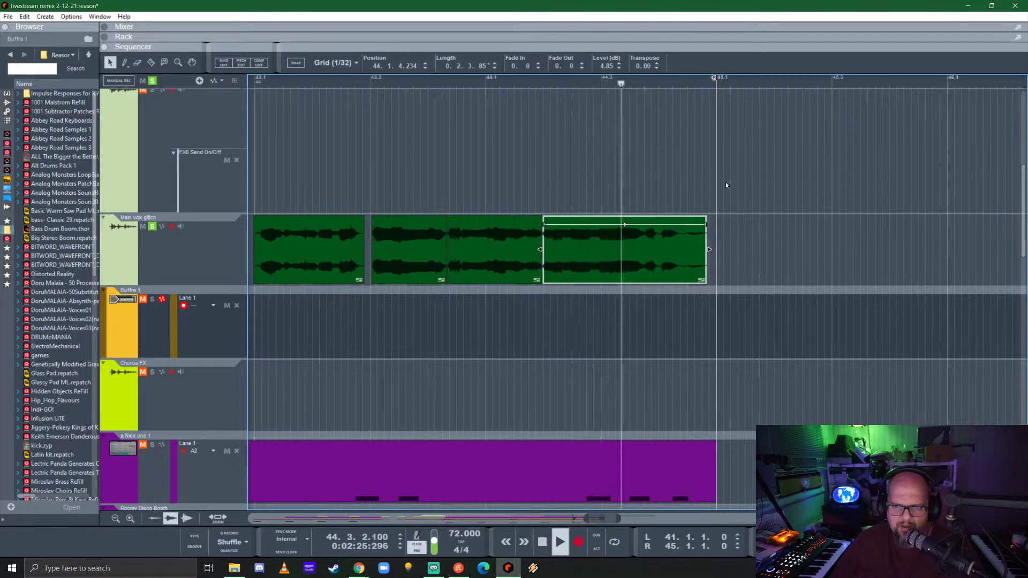
{"action": "key", "text": "space"}
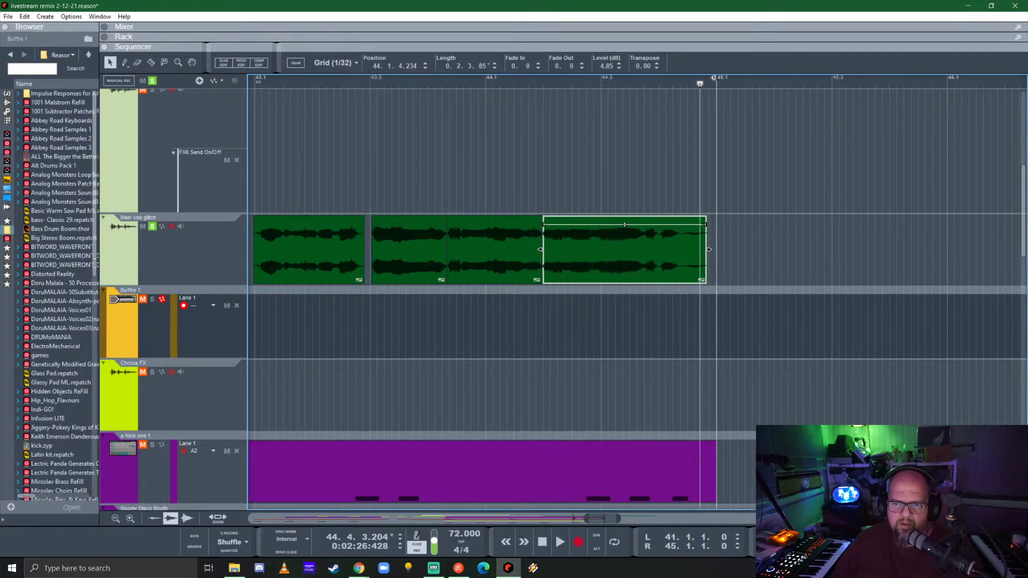
- Add a fade-out of 1.235 to the end of the clip at 44.1.4.234 and play the phrase from just before 43.3
{"action": "left_click_drag", "start_coordinate": [705, 225], "coordinate": [678, 224]}
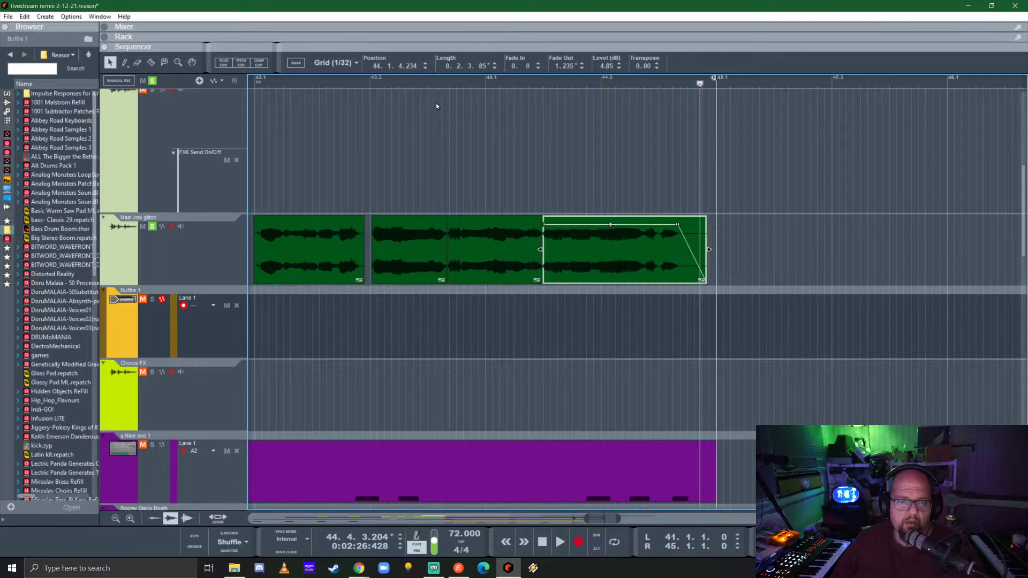
{"action": "left_click", "coordinate": [363, 82]}
{"action": "key", "text": "space"}
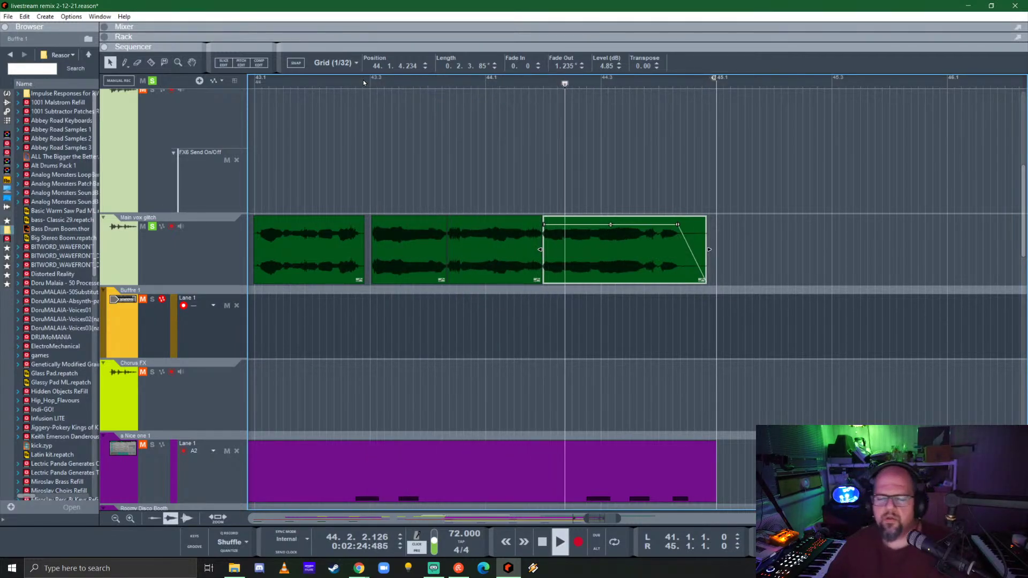
{"action": "key", "text": "space"}
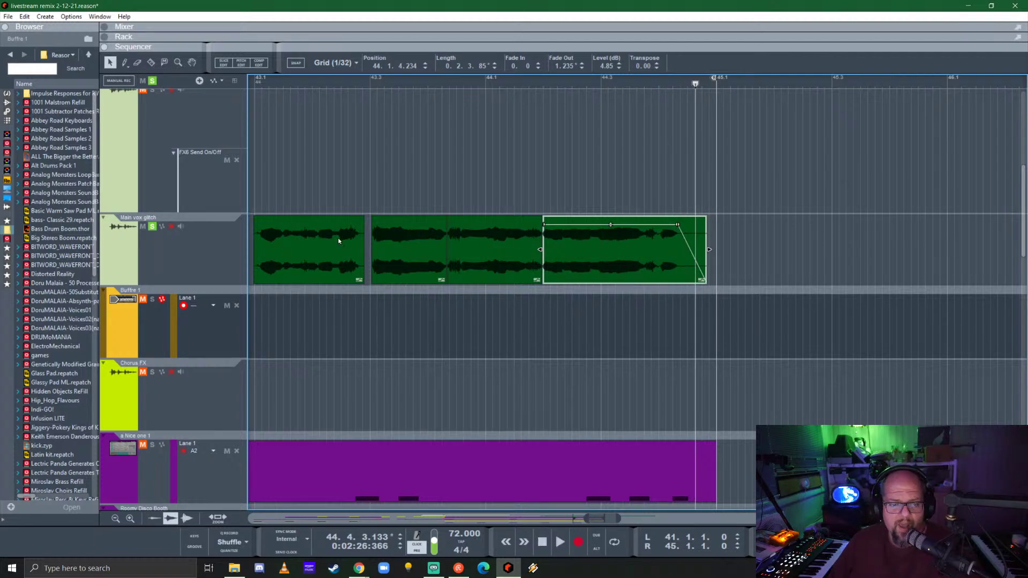
- Turn snap on and set the left locator to 37.1.1.0, at the start of the glitched vocal
{"action": "scroll", "coordinate": [351, 238], "scroll_direction": "right", "scroll_amount": 3}
{"action": "scroll", "coordinate": [375, 231], "scroll_direction": "left", "scroll_amount": 5}
{"action": "scroll", "coordinate": [492, 221], "scroll_direction": "down", "scroll_amount": 4}
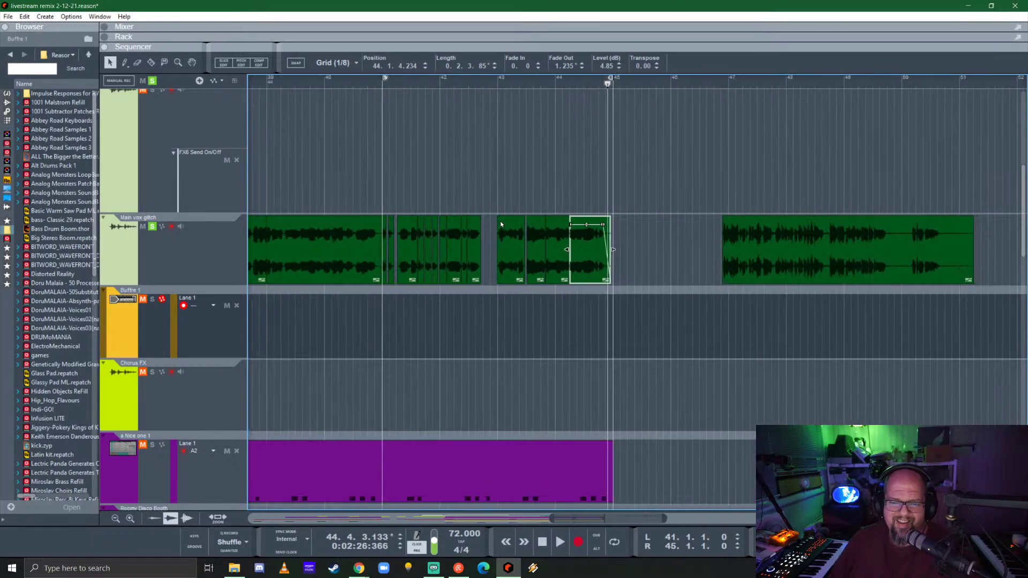
{"action": "scroll", "coordinate": [503, 222], "scroll_direction": "down", "scroll_amount": 4}
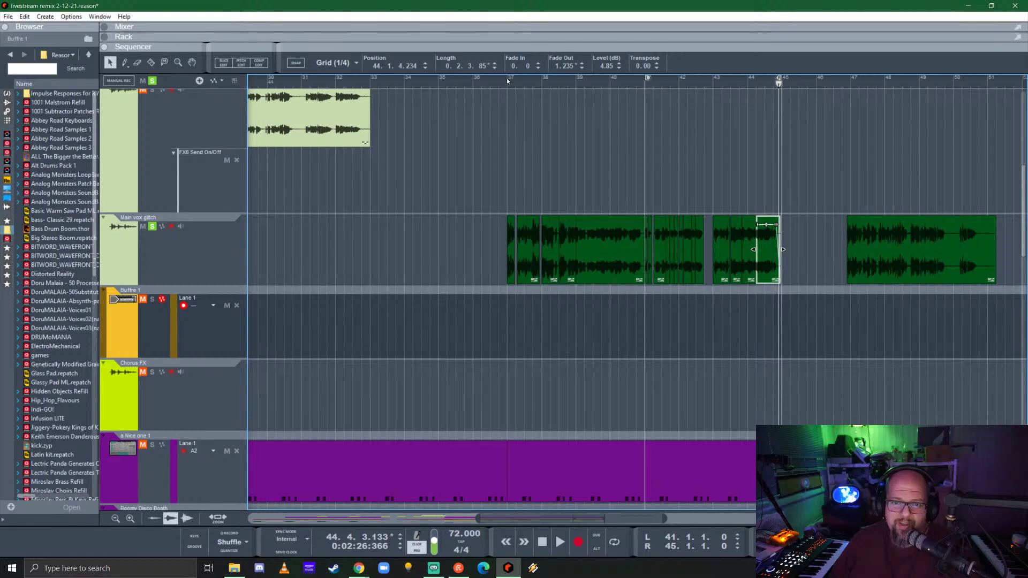
{"action": "left_click", "coordinate": [507, 80], "text": "ctrl"}
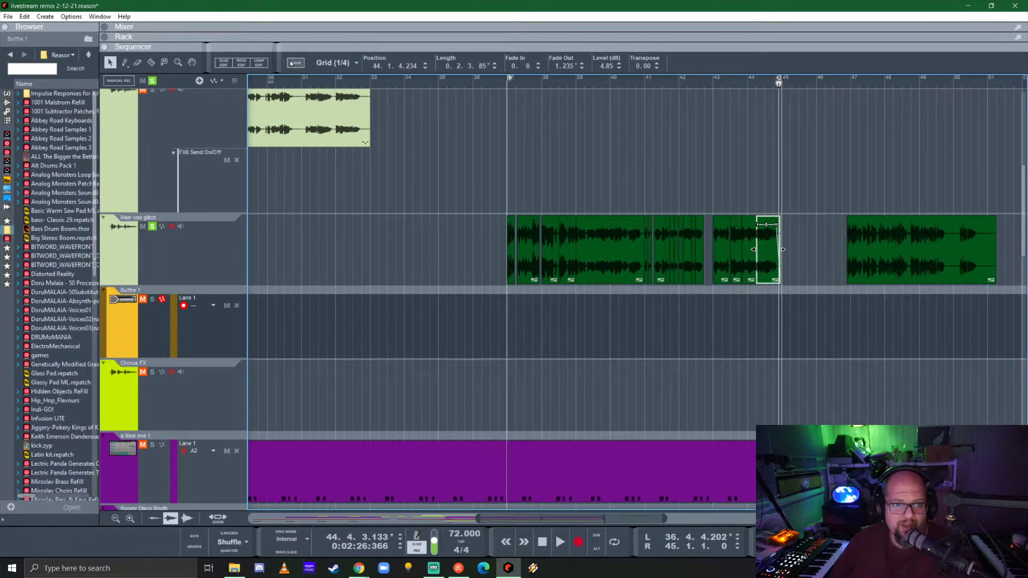
{"action": "left_click", "coordinate": [507, 78], "text": "ctrl"}
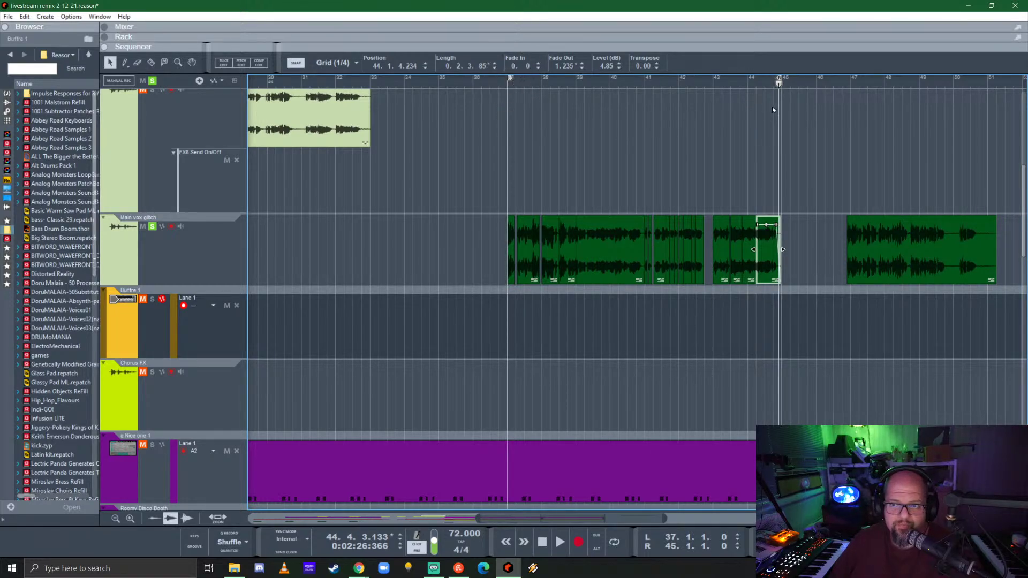
- Delete the insert effects on the Main vox glitch track in the rack, including the channel compressor, the ES204 and Buffre
{"action": "left_click", "coordinate": [783, 47]}
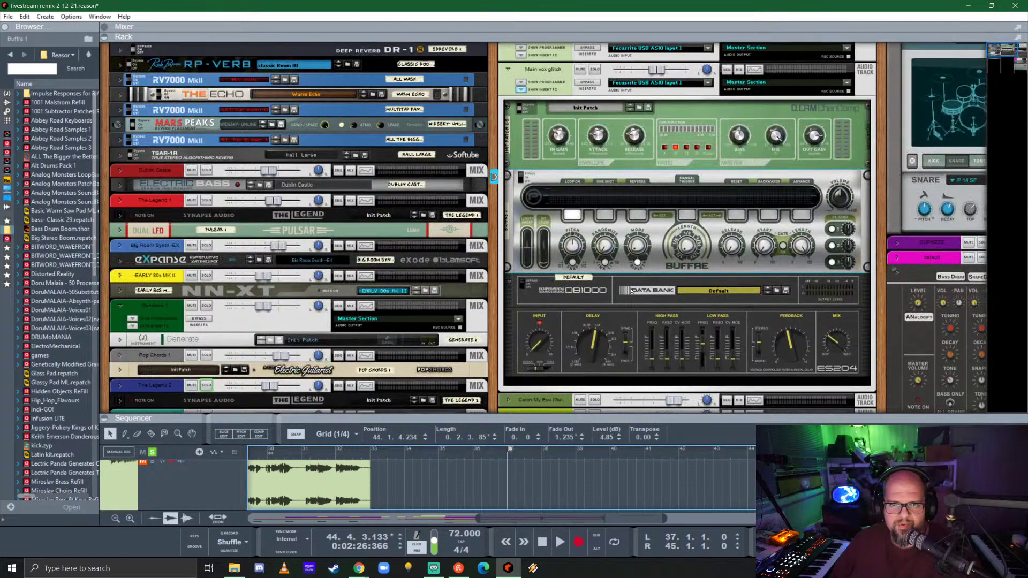
{"action": "left_click", "coordinate": [542, 120]}
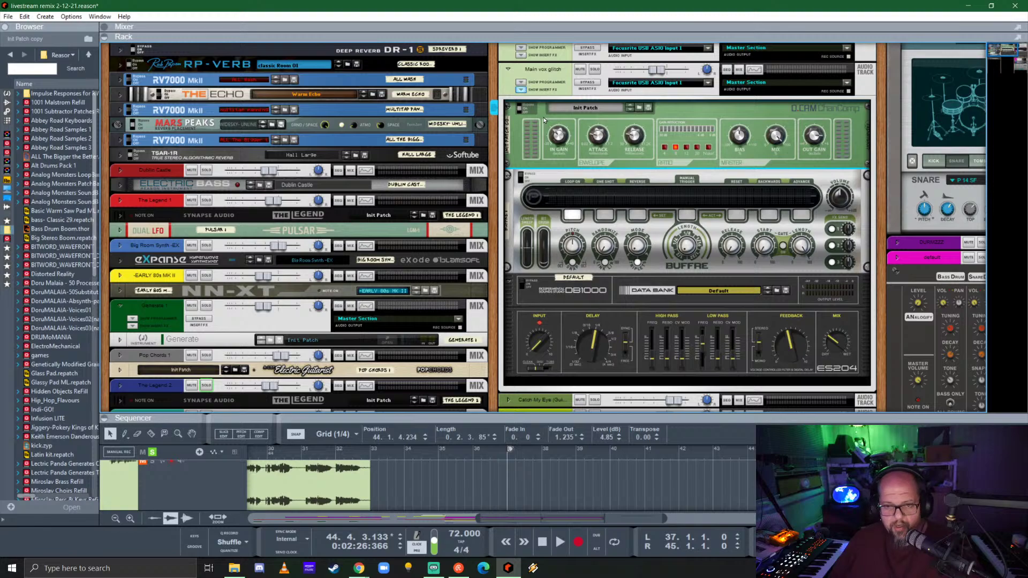
{"action": "key", "text": "Delete"}
{"action": "key", "text": "Delete"}
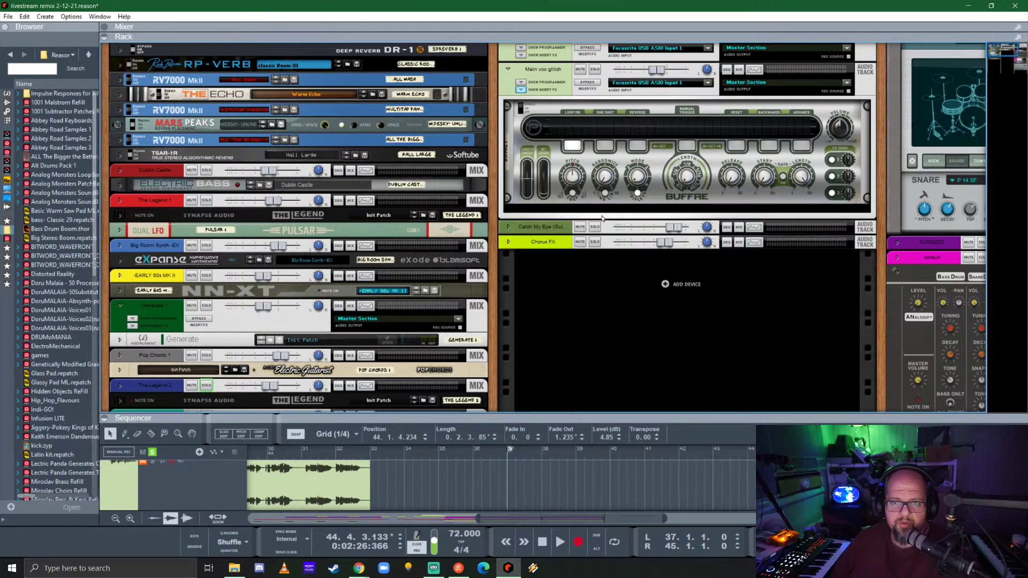
{"action": "left_click", "coordinate": [549, 113]}
{"action": "key", "text": "Delete"}
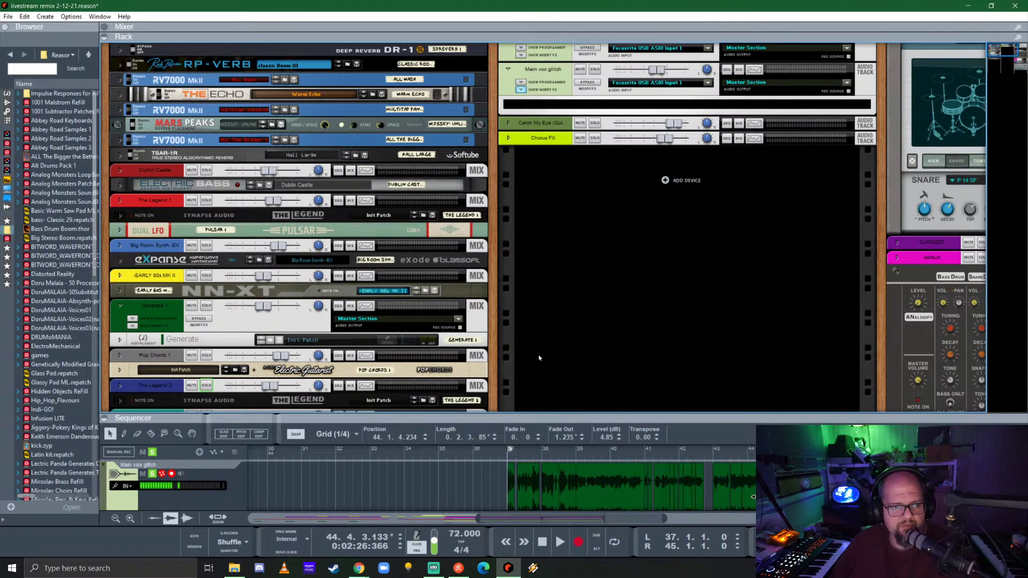
- Add a ColoringEQ as an insert effect on the Main vox glitch track
{"action": "left_click", "coordinate": [7, 102]}
{"action": "scroll", "coordinate": [35, 269], "scroll_direction": "down", "scroll_amount": 10}
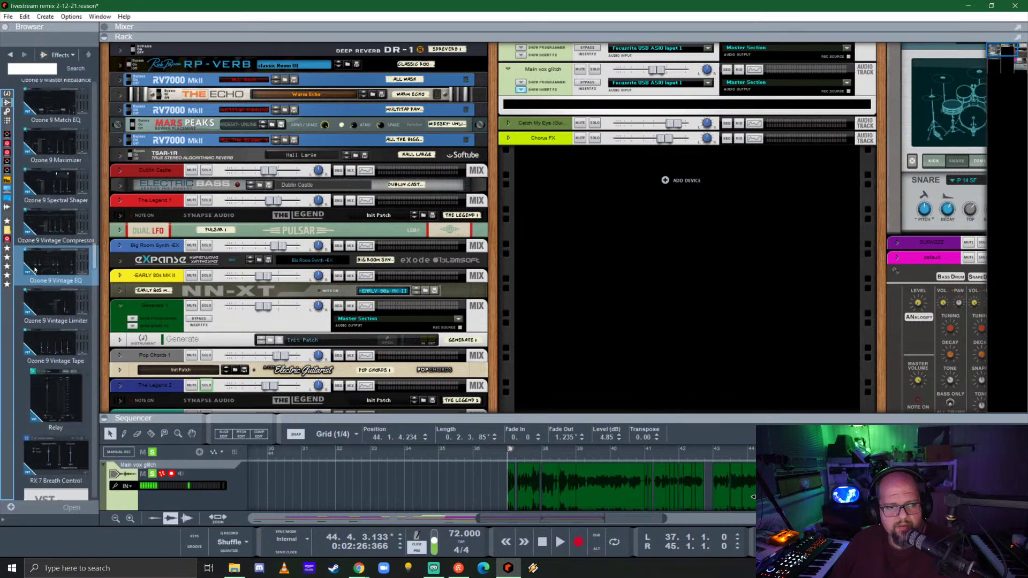
{"action": "scroll", "coordinate": [35, 270], "scroll_direction": "down", "scroll_amount": 6}
{"action": "left_click_drag", "start_coordinate": [47, 253], "coordinate": [602, 102]}
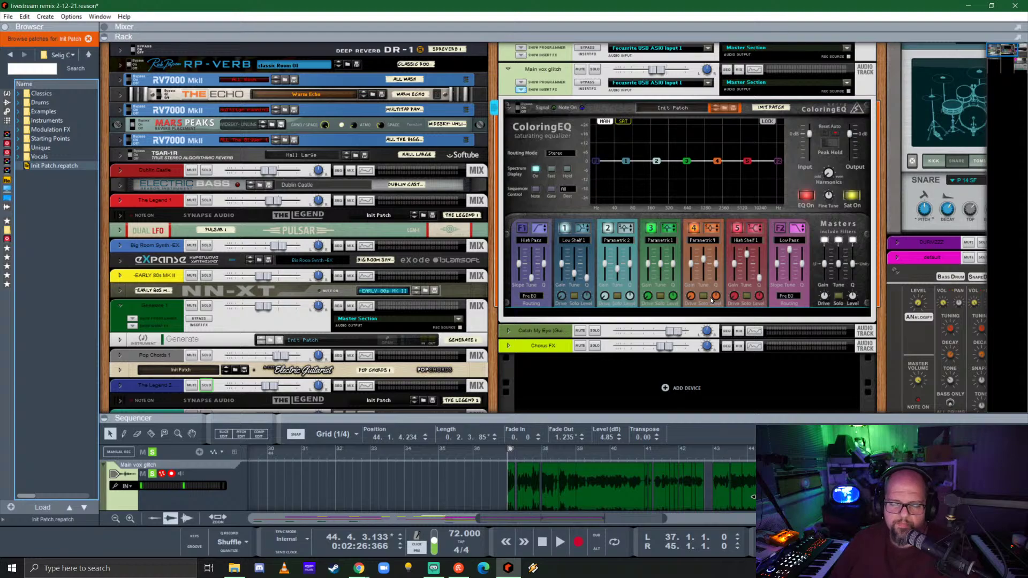
- Play the glitched vocal from bar 37 and raise the level fader of the Main vox glitch track slightly
{"action": "left_click", "coordinate": [510, 454]}
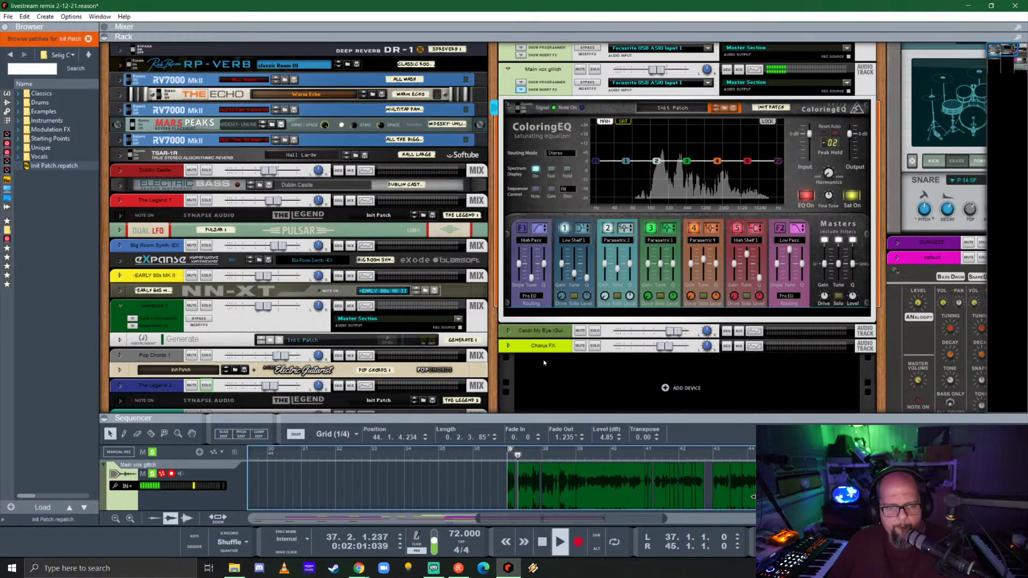
{"action": "left_click_drag", "start_coordinate": [657, 74], "coordinate": [670, 74]}
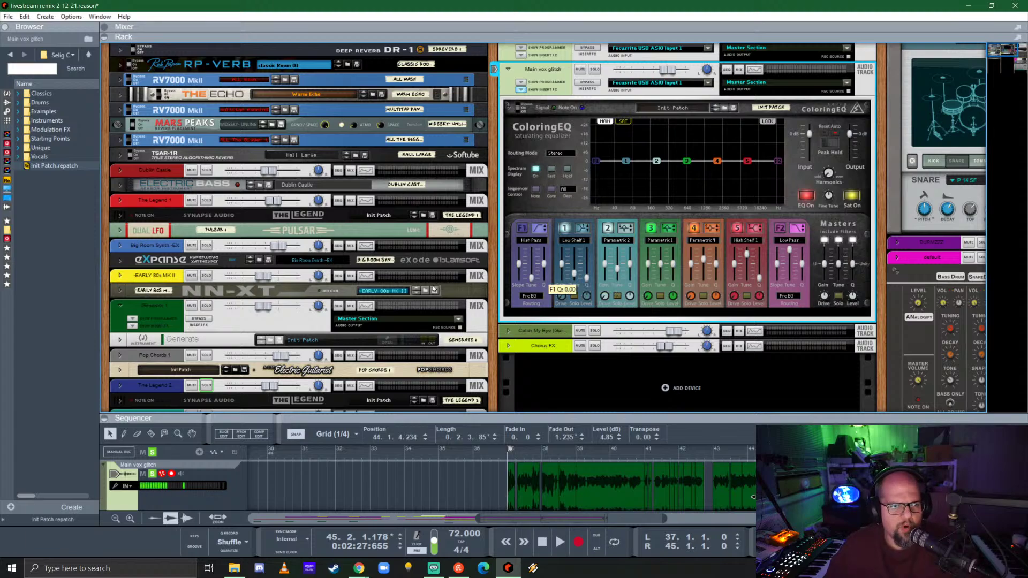
- Replace the ColoringEQ on the Main vox glitch track with the RX 8 Spectral De-noise effect
{"action": "left_click", "coordinate": [7, 102]}
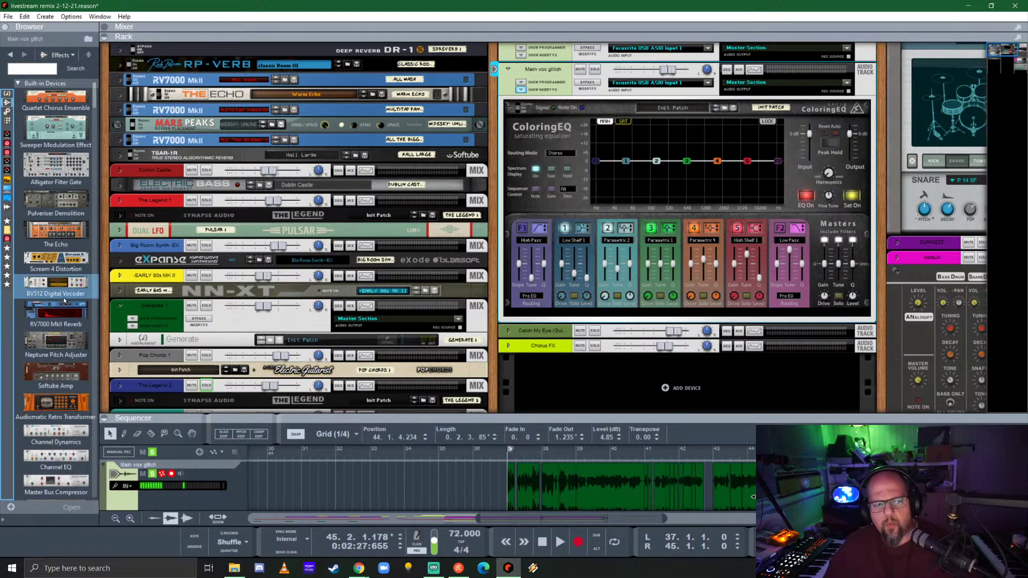
{"action": "scroll", "coordinate": [68, 292], "scroll_direction": "down", "scroll_amount": 15}
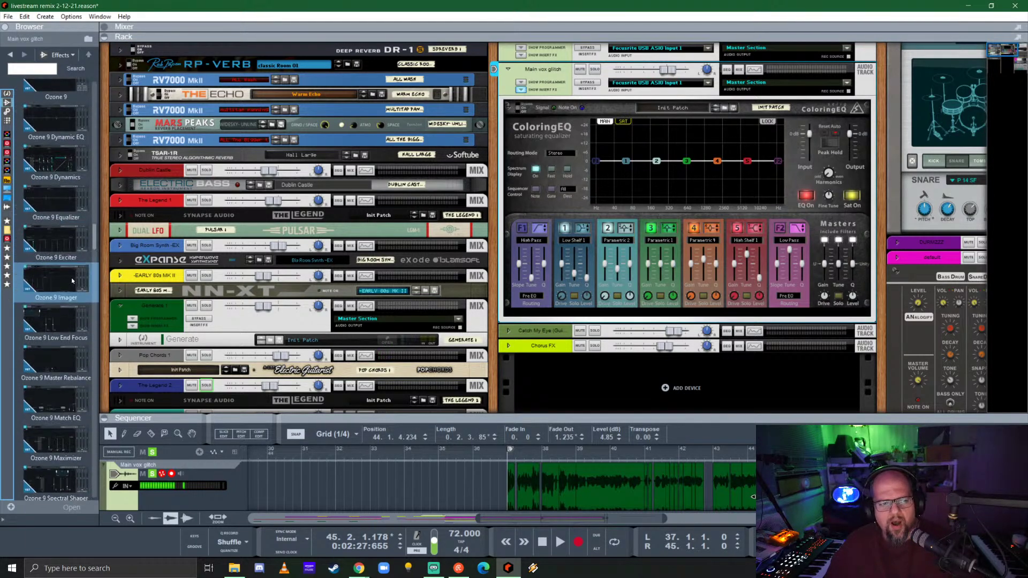
{"action": "scroll", "coordinate": [72, 277], "scroll_direction": "down", "scroll_amount": 8}
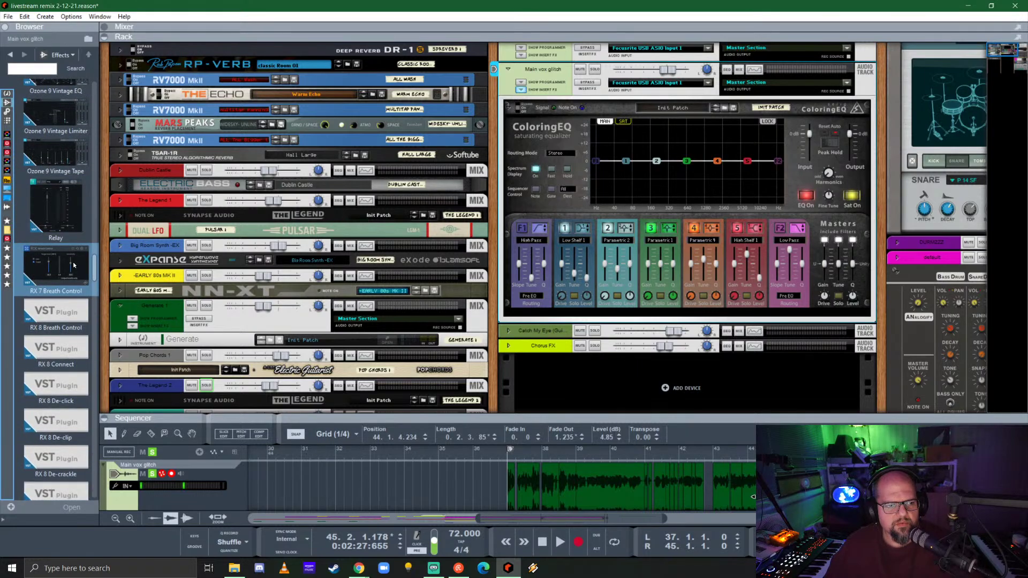
{"action": "scroll", "coordinate": [63, 217], "scroll_direction": "down", "scroll_amount": 3}
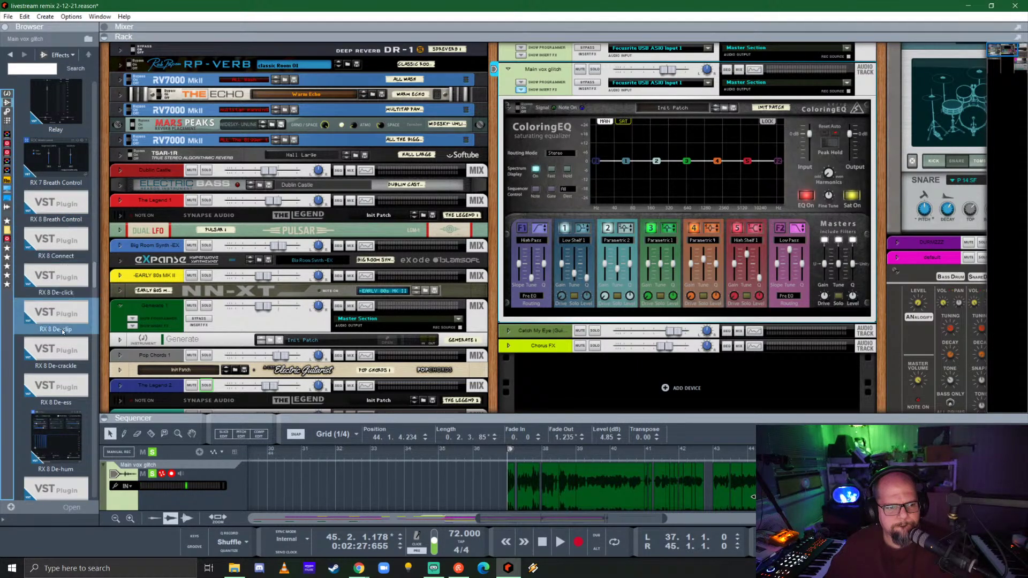
{"action": "scroll", "coordinate": [61, 375], "scroll_direction": "down", "scroll_amount": 3}
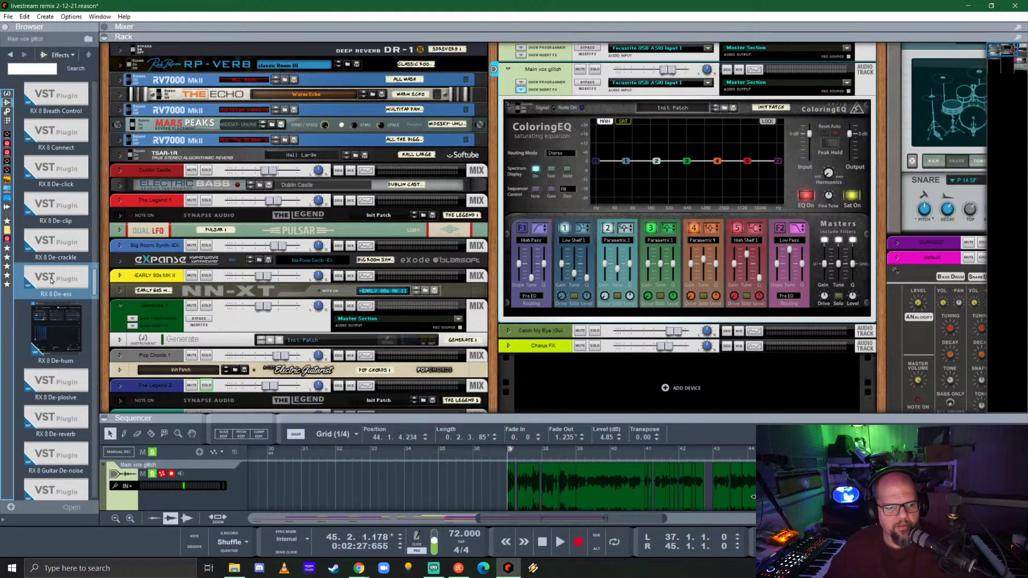
{"action": "scroll", "coordinate": [52, 280], "scroll_direction": "down", "scroll_amount": 3}
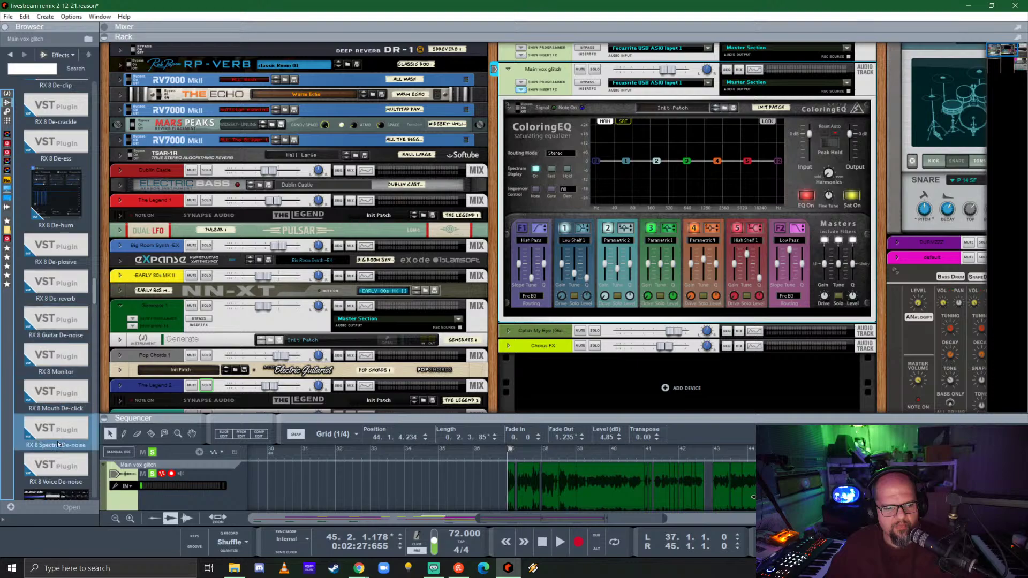
{"action": "left_click_drag", "start_coordinate": [50, 434], "coordinate": [625, 141]}
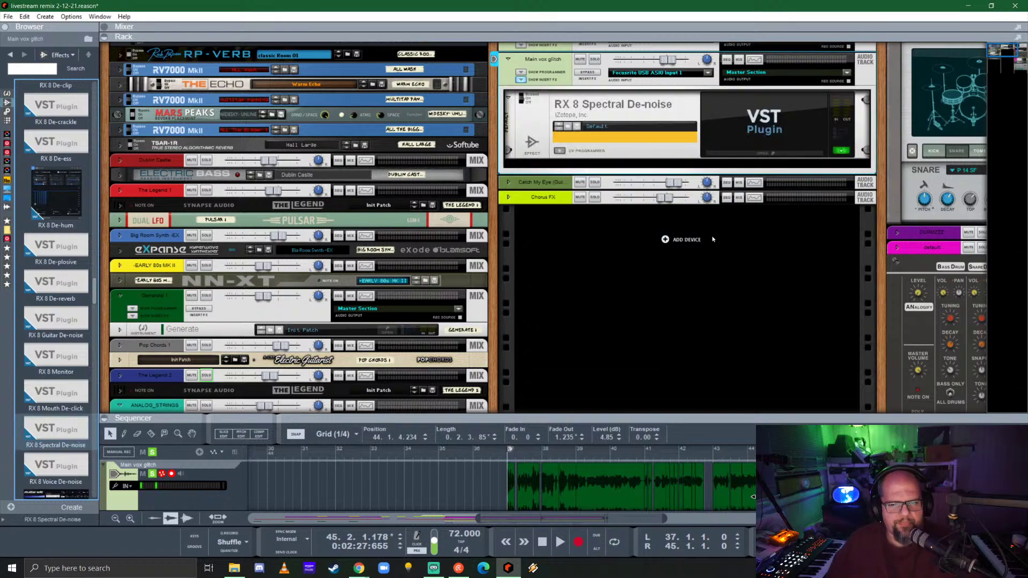
- Open the RX 8 Spectral De-noise editor and place its window just below the device in the rack
{"action": "left_click", "coordinate": [764, 153]}
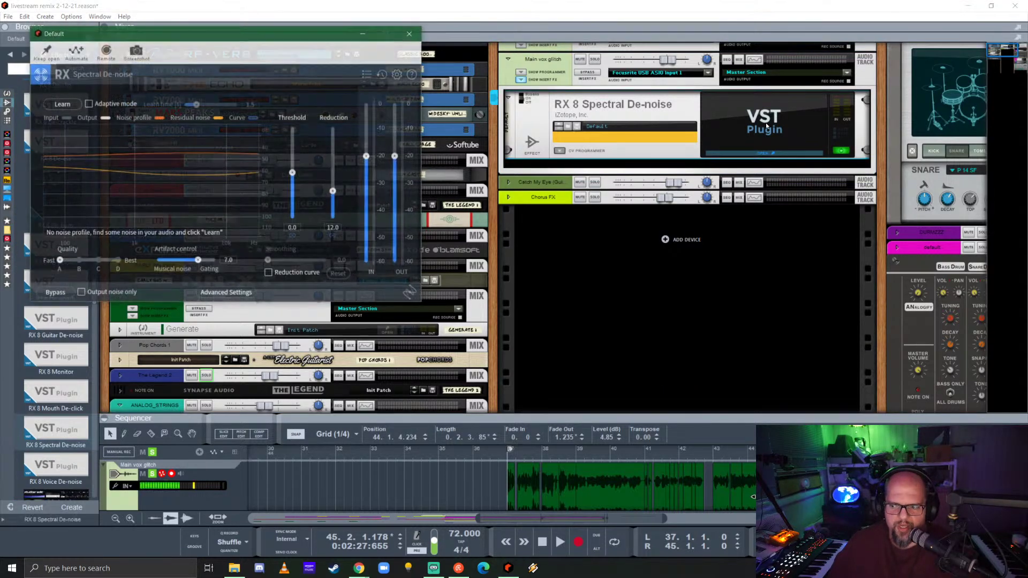
{"action": "left_click_drag", "start_coordinate": [220, 40], "coordinate": [536, 54]}
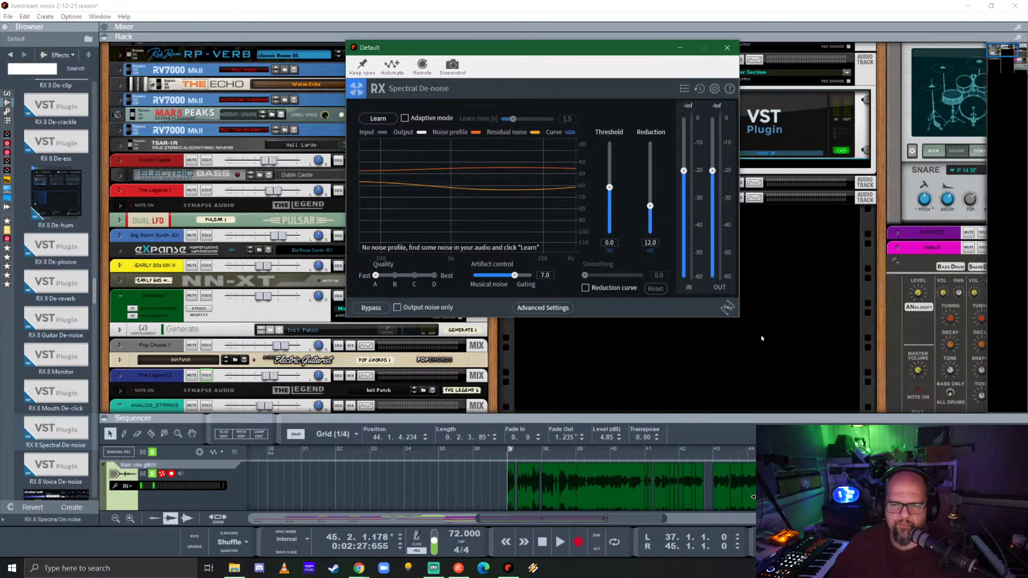
{"action": "left_click_drag", "start_coordinate": [420, 54], "coordinate": [308, 32]}
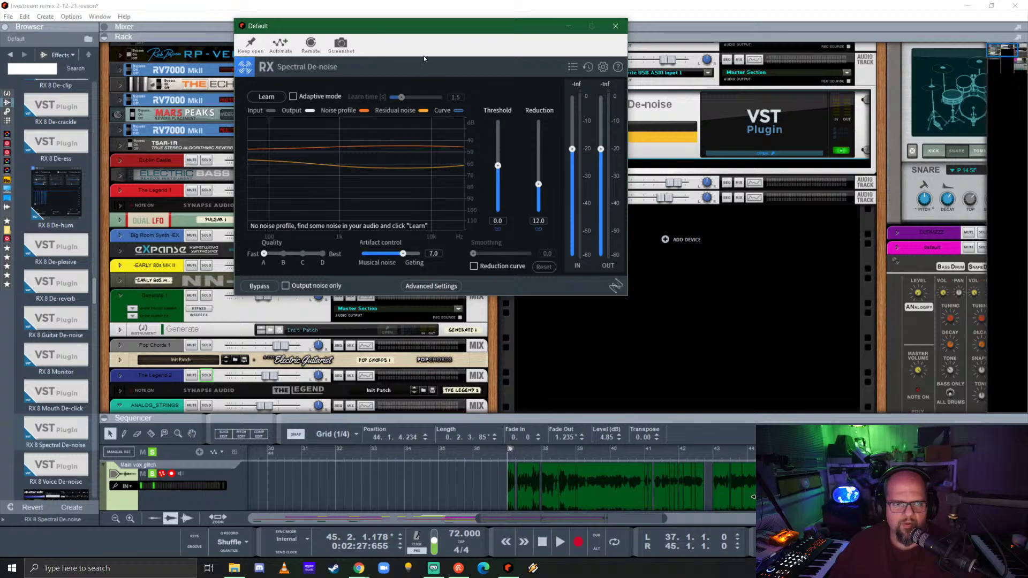
{"action": "left_click_drag", "start_coordinate": [422, 34], "coordinate": [648, 182]}
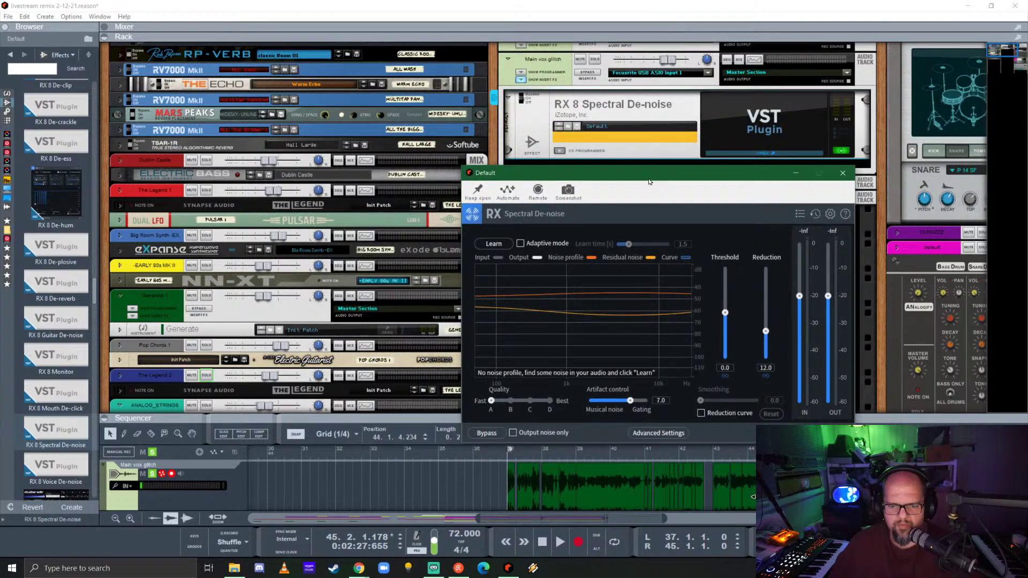
- Play the vocal from bar 37 and set the Spectral De-noise Reduction to 3.5
{"action": "left_click", "coordinate": [522, 456]}
{"action": "key", "text": "space"}
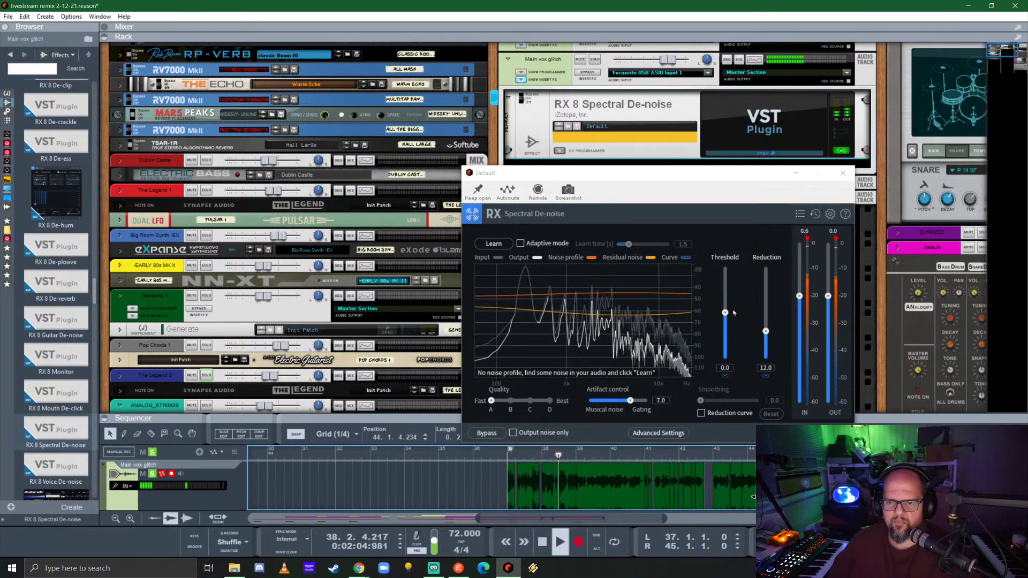
{"action": "left_click_drag", "start_coordinate": [766, 331], "coordinate": [778, 353]}
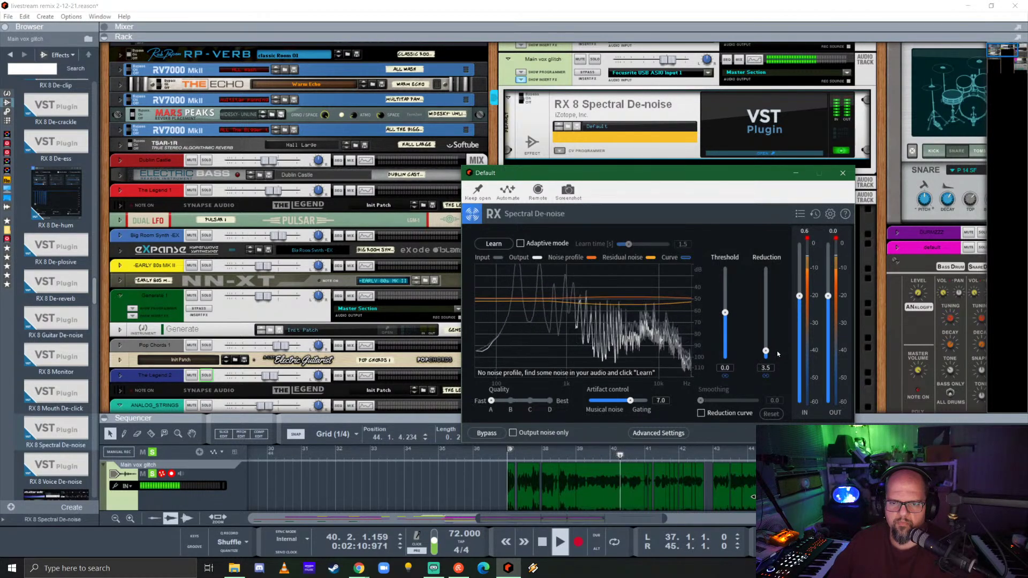
- Try Adaptive mode in Spectral De-noise with quality algorithms C, D and B while playing the vocal from bar 37
{"action": "left_click", "coordinate": [520, 243]}
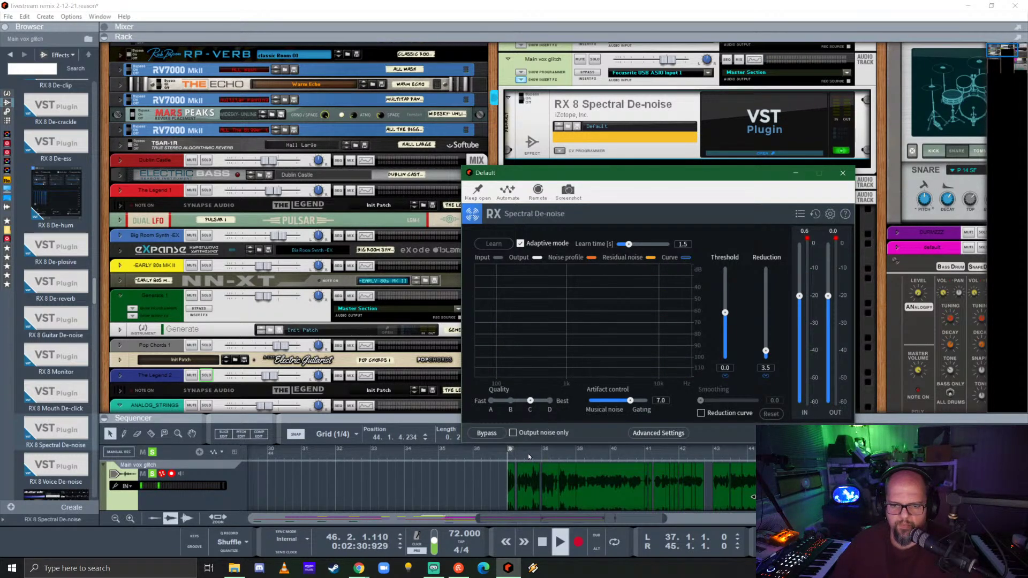
{"action": "left_click", "coordinate": [497, 447]}
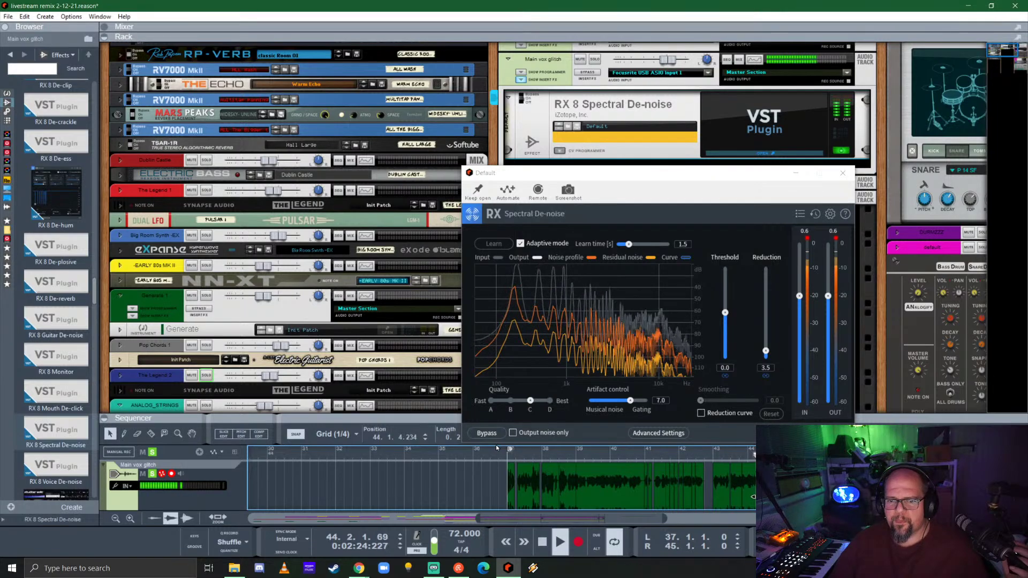
{"action": "left_click", "coordinate": [550, 401]}
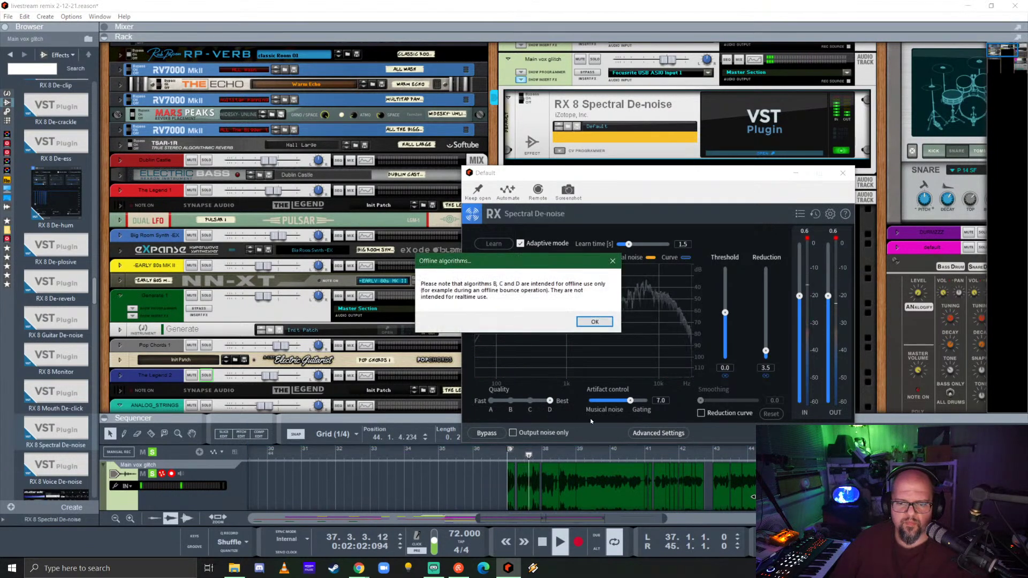
{"action": "left_click", "coordinate": [594, 322]}
{"action": "left_click", "coordinate": [511, 400]}
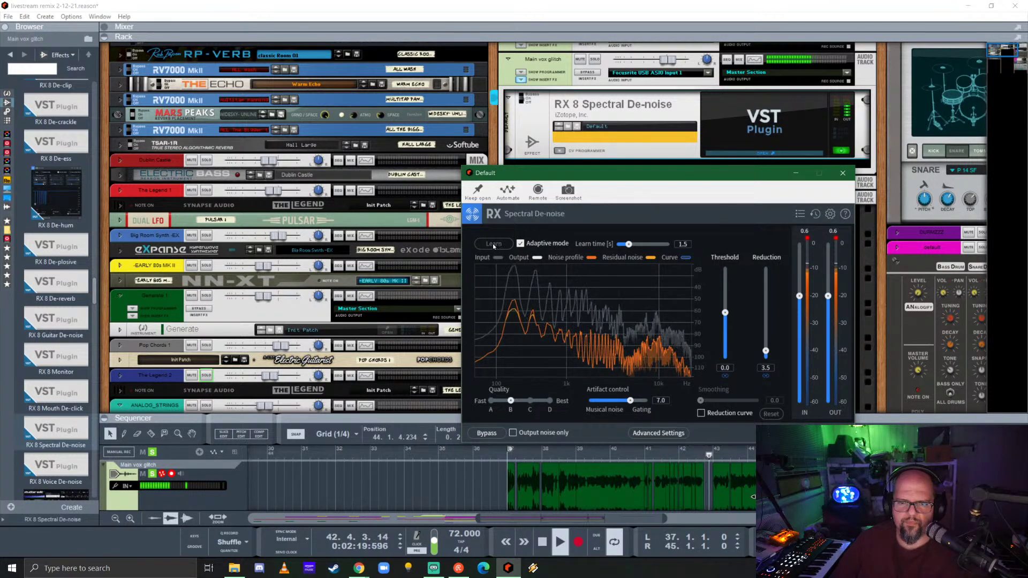
- Turn off Adaptive mode, have Spectral De-noise learn the noise profile from the playing vocal, and close its editor
{"action": "left_click", "coordinate": [520, 243]}
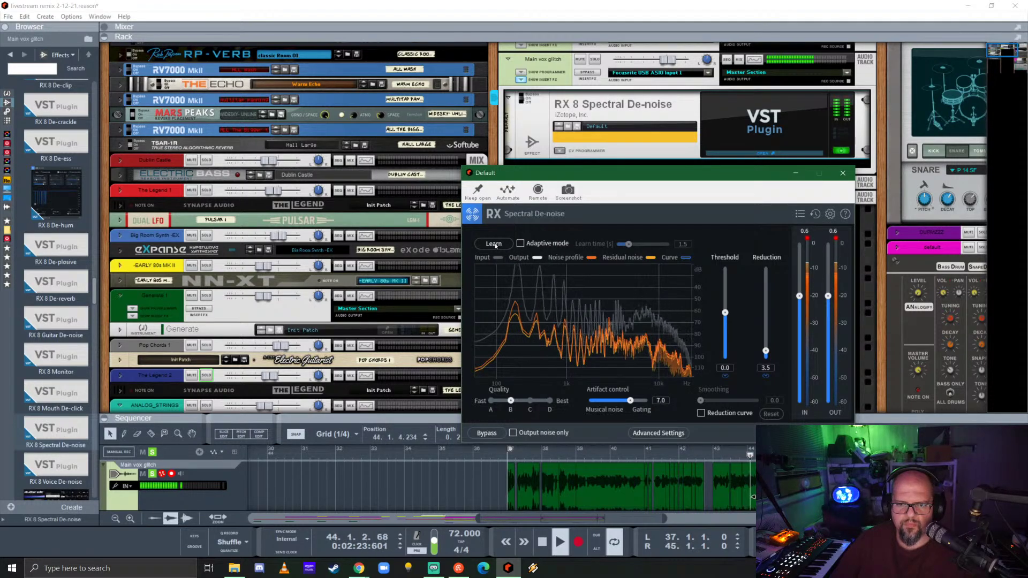
{"action": "left_click", "coordinate": [494, 244]}
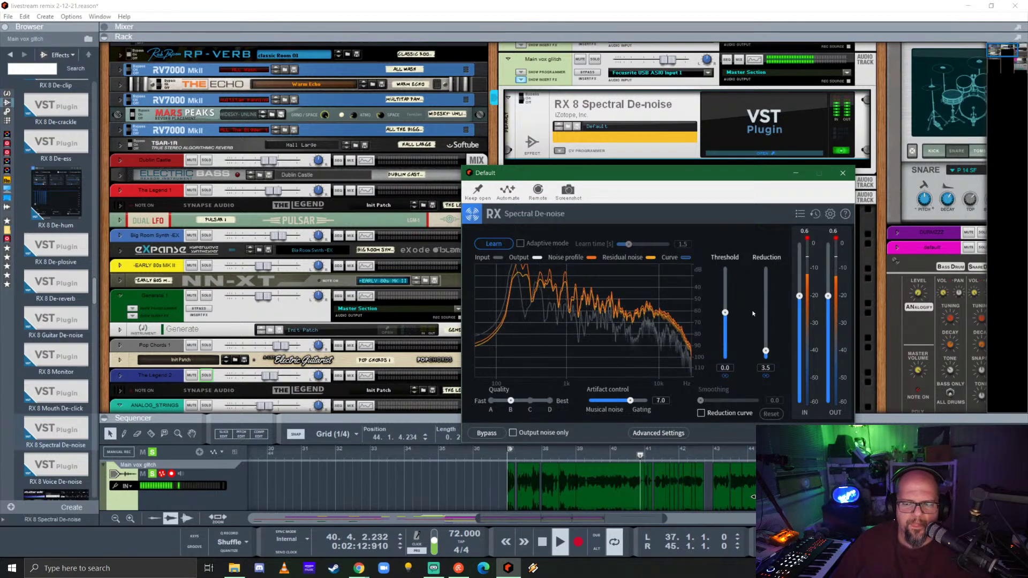
{"action": "left_click", "coordinate": [842, 173]}
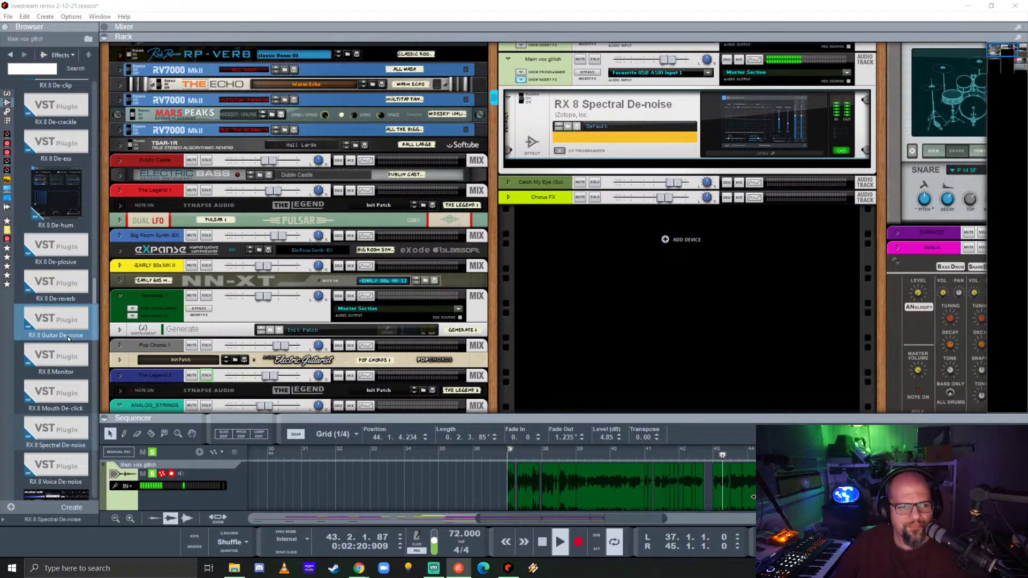
- Insert the C670 Compressor below the Spectral De-noise device and set its Threshold to -14.4 dB and Output Gain to 6.2 dB
{"action": "left_click", "coordinate": [7, 266]}
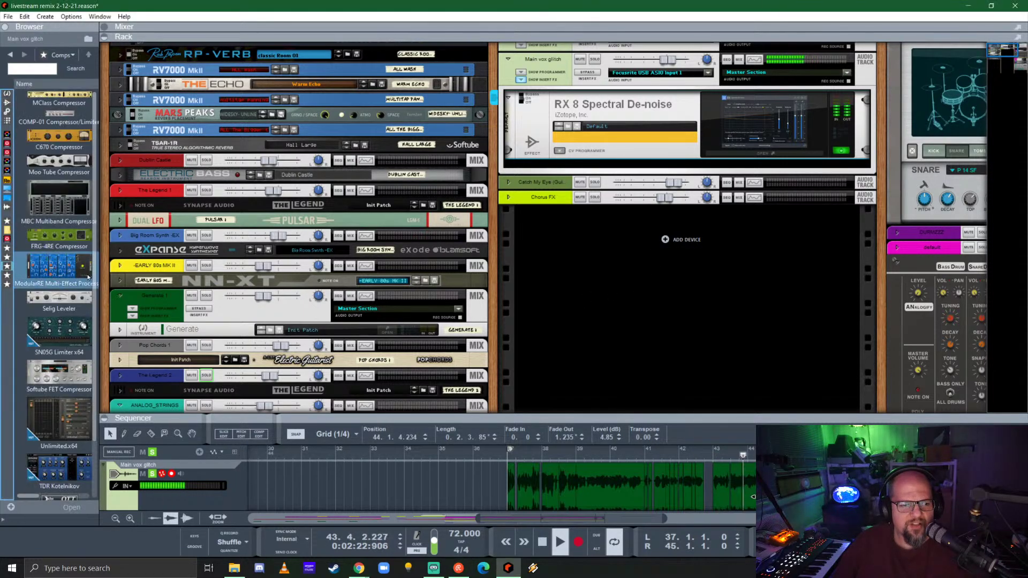
{"action": "left_click", "coordinate": [49, 244]}
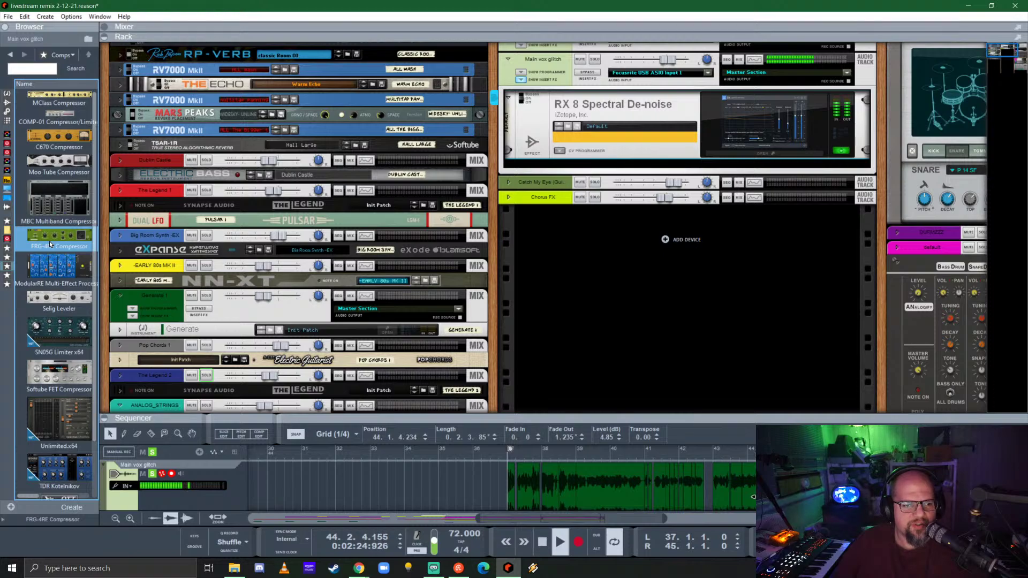
{"action": "left_click_drag", "start_coordinate": [58, 138], "coordinate": [675, 163]}
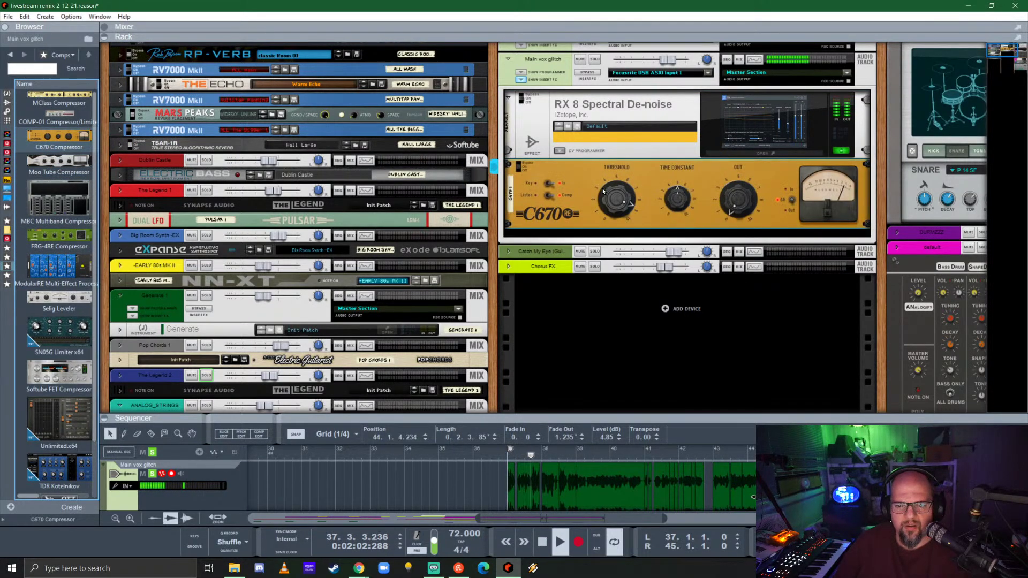
{"action": "left_click_drag", "start_coordinate": [602, 192], "coordinate": [614, 224]}
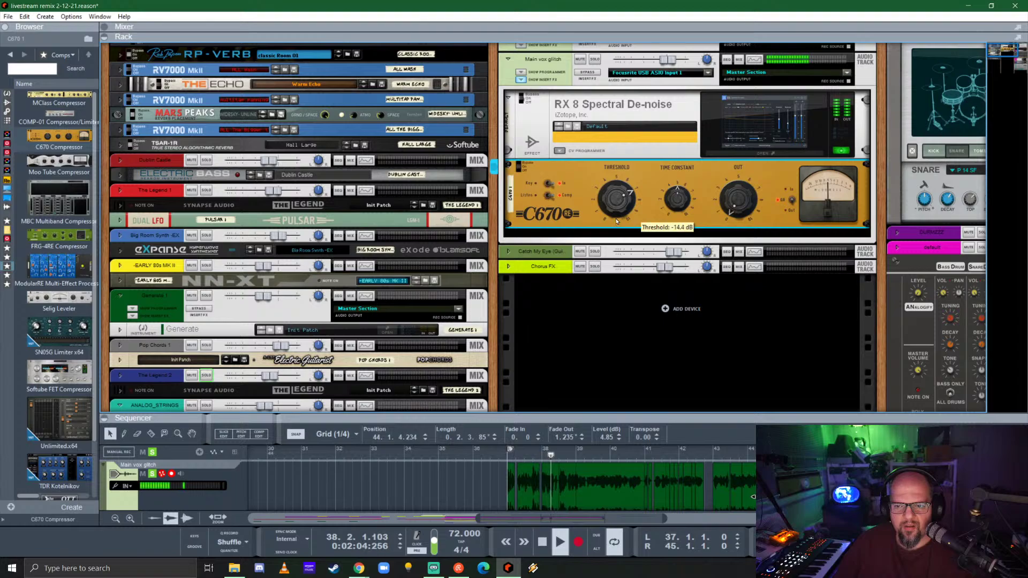
{"action": "left_click_drag", "start_coordinate": [741, 200], "coordinate": [742, 193]}
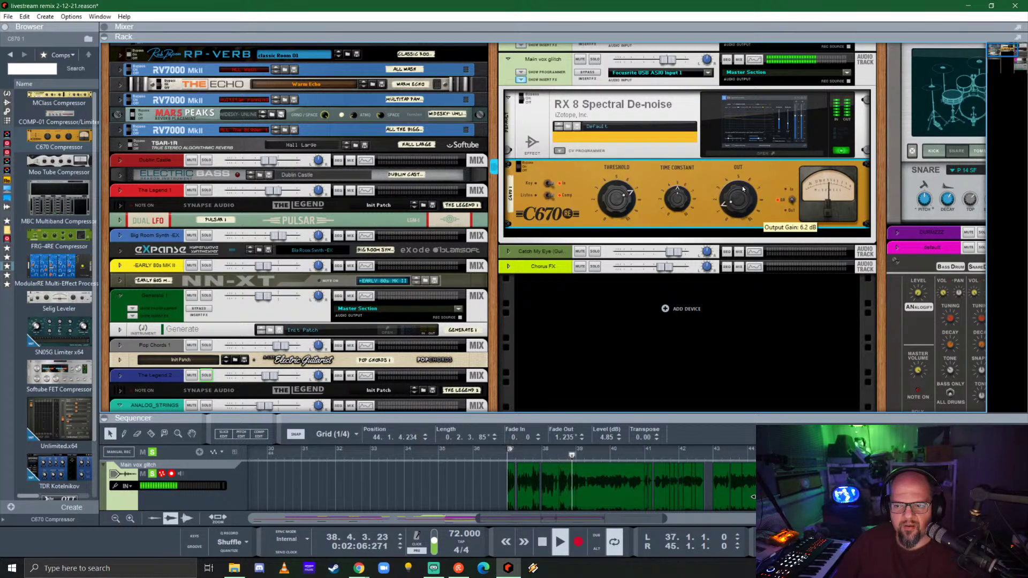
{"action": "mouse_move", "coordinate": [676, 197]}
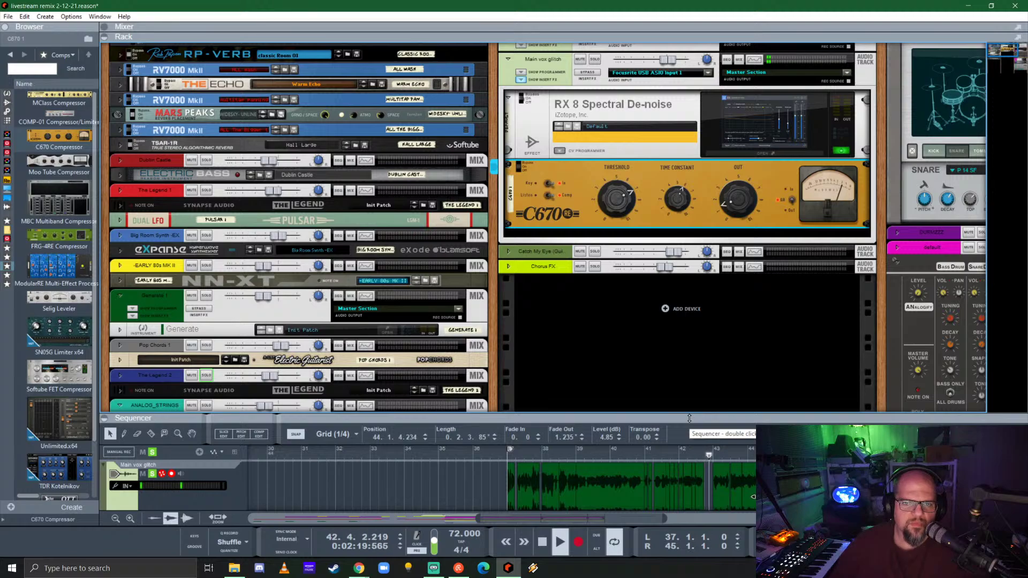
- Reopen the Spectral De-noise editor and set Reduction to 13.3, Threshold to 0.3 and Artifact control to 4.4
{"action": "left_click", "coordinate": [761, 153]}
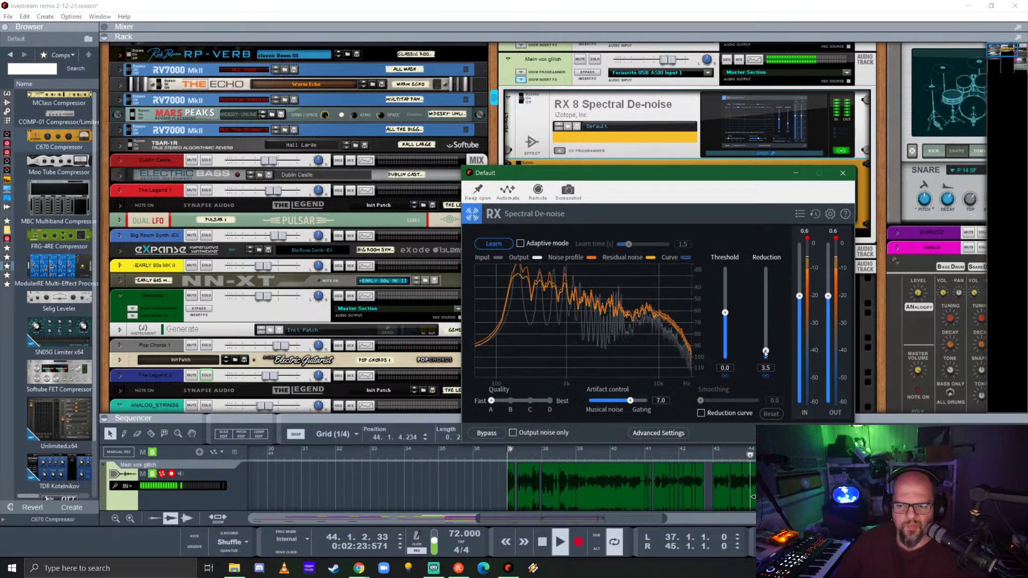
{"action": "left_click_drag", "start_coordinate": [765, 351], "coordinate": [765, 328]}
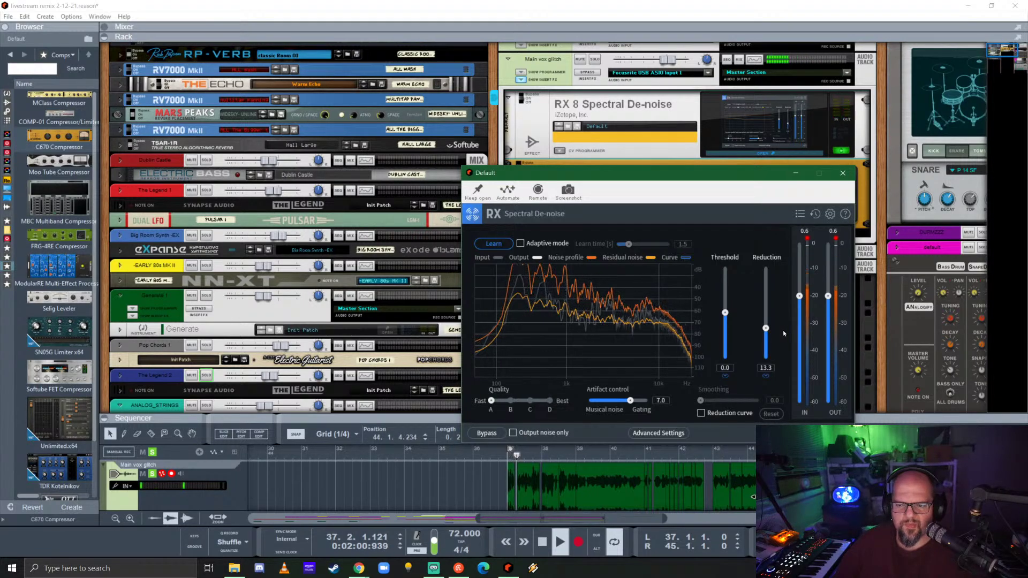
{"action": "mouse_move", "coordinate": [725, 312]}
{"action": "left_mouse_down"}
{"action": "mouse_move", "coordinate": [725, 327]}
{"action": "mouse_move", "coordinate": [726, 293]}
{"action": "mouse_move", "coordinate": [725, 310]}
{"action": "left_mouse_up"}
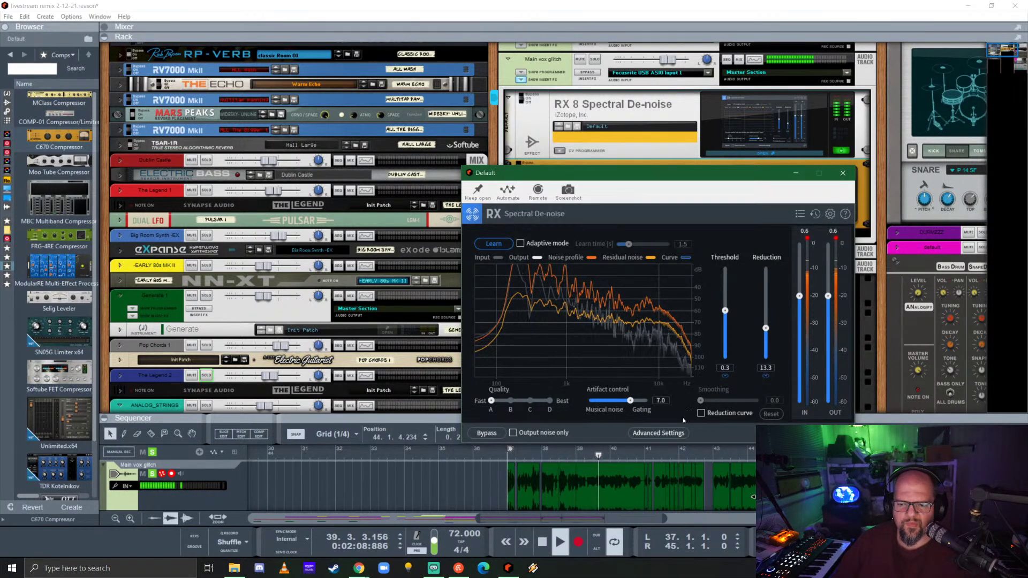
{"action": "left_click_drag", "start_coordinate": [630, 400], "coordinate": [616, 402]}
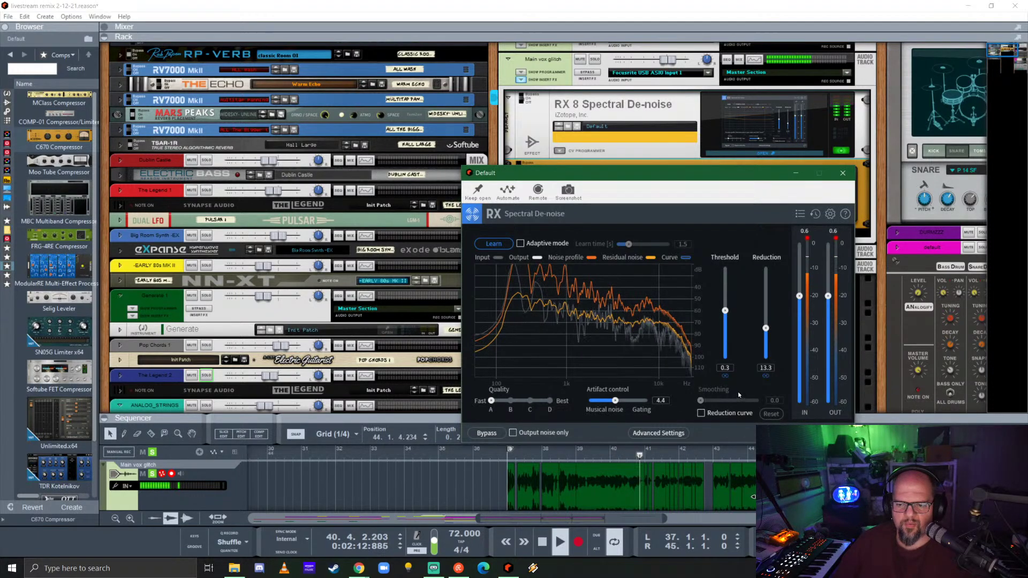
- Enable the Reduction curve with Smoothing 3.6, pull it down at the low frequencies, raise Reduction to 22.5 and close the editor
{"action": "left_click", "coordinate": [708, 414]}
{"action": "left_click_drag", "start_coordinate": [701, 401], "coordinate": [723, 404]}
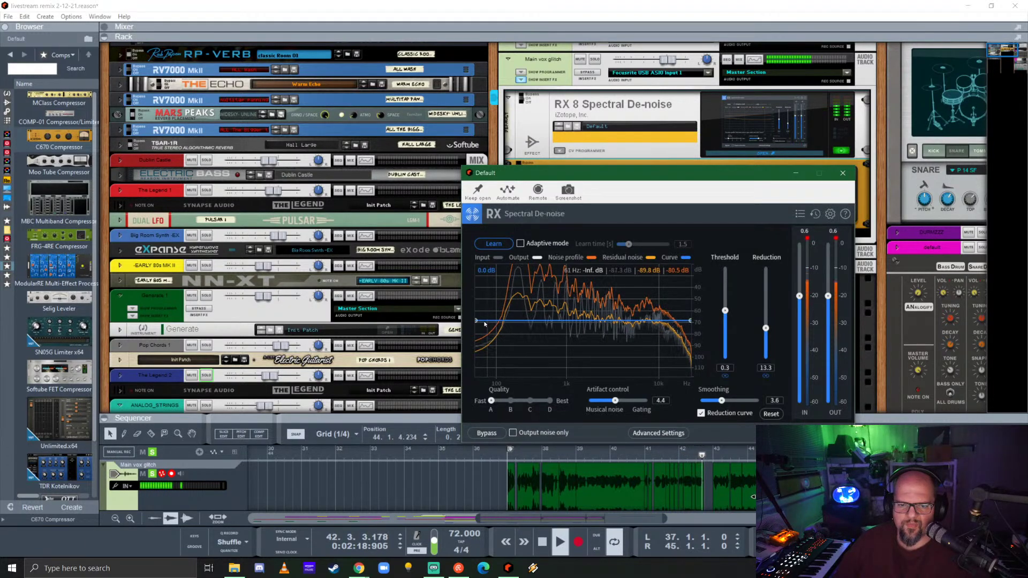
{"action": "left_click_drag", "start_coordinate": [477, 322], "coordinate": [488, 387]}
{"action": "left_click", "coordinate": [521, 329]}
{"action": "left_click_drag", "start_coordinate": [520, 328], "coordinate": [513, 326]}
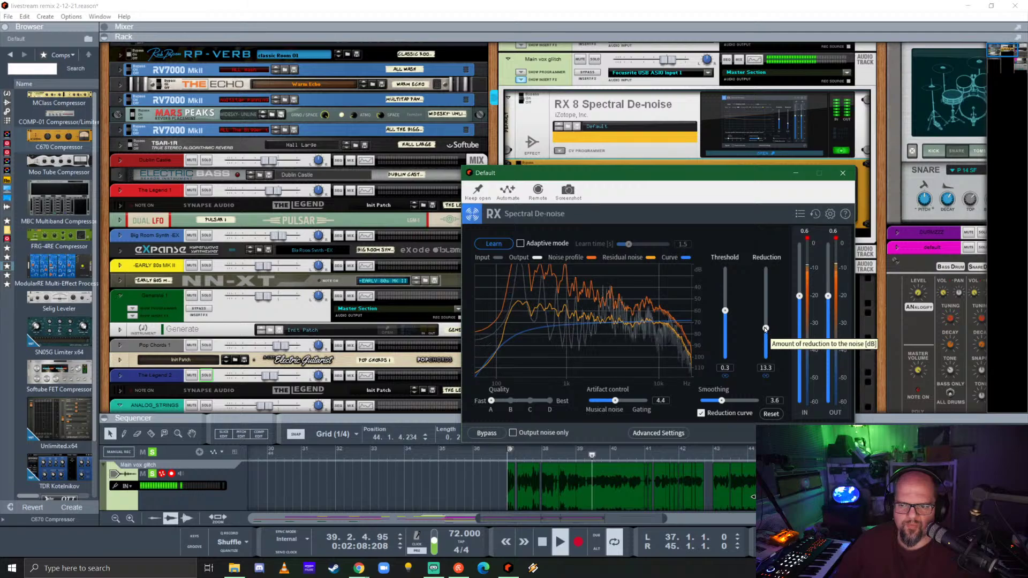
{"action": "left_click_drag", "start_coordinate": [765, 329], "coordinate": [766, 321]}
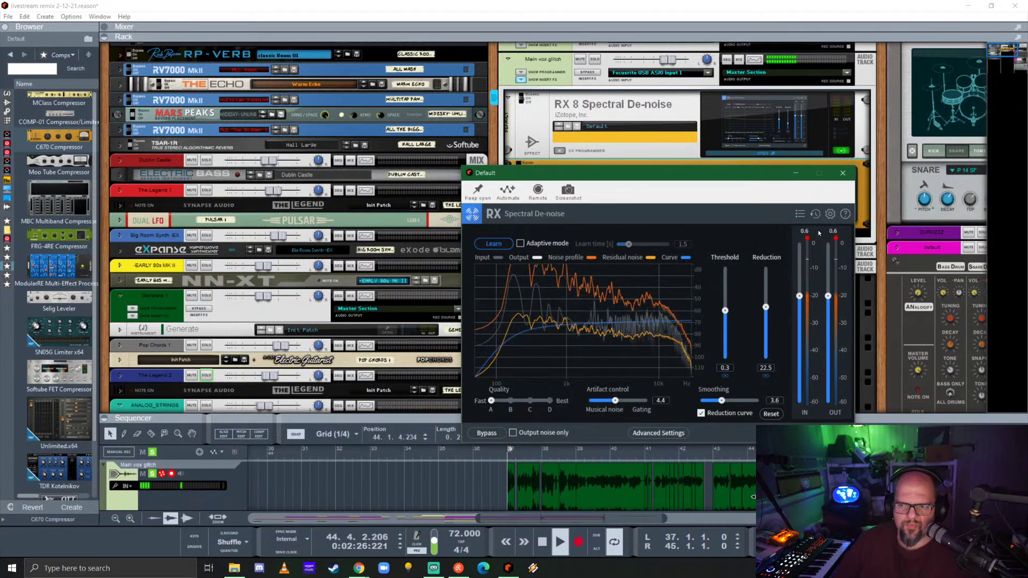
{"action": "left_click", "coordinate": [843, 172]}
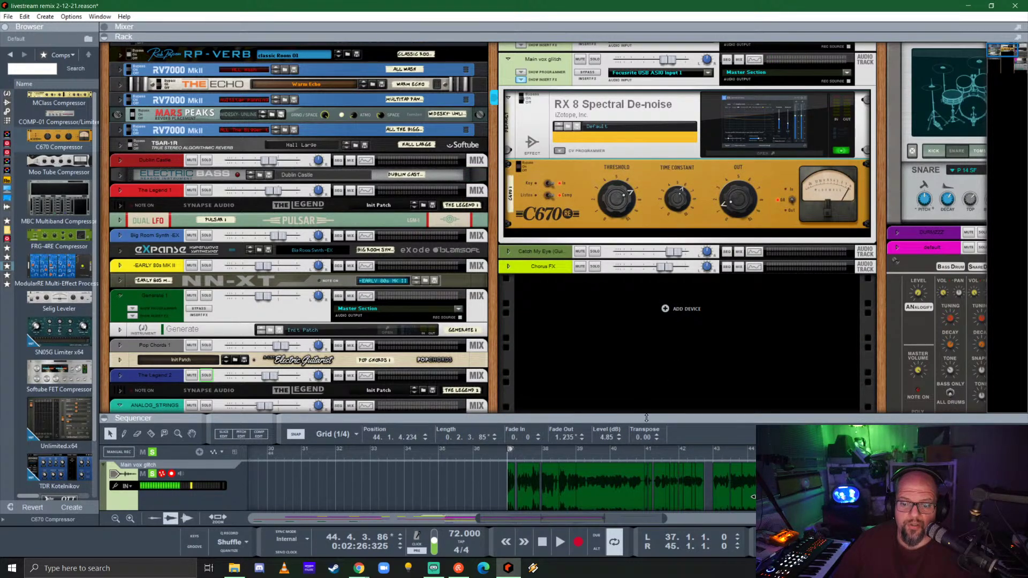
- Enlarge the sequencer and bounce the Main vox glitch clips between bars 37 and 45 in place
{"action": "left_click_drag", "start_coordinate": [646, 417], "coordinate": [646, 222]}
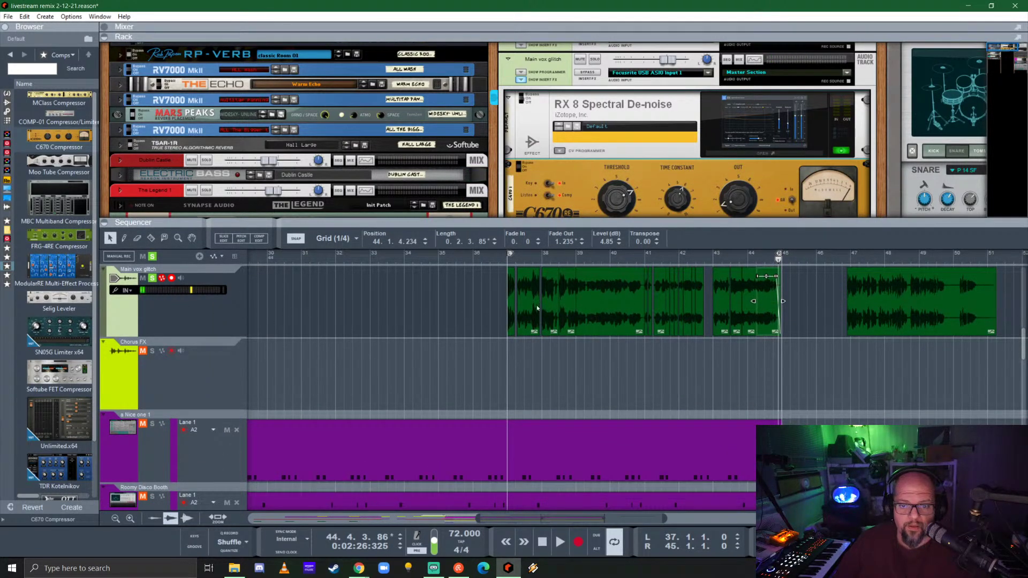
{"action": "left_click_drag", "start_coordinate": [464, 293], "coordinate": [810, 301]}
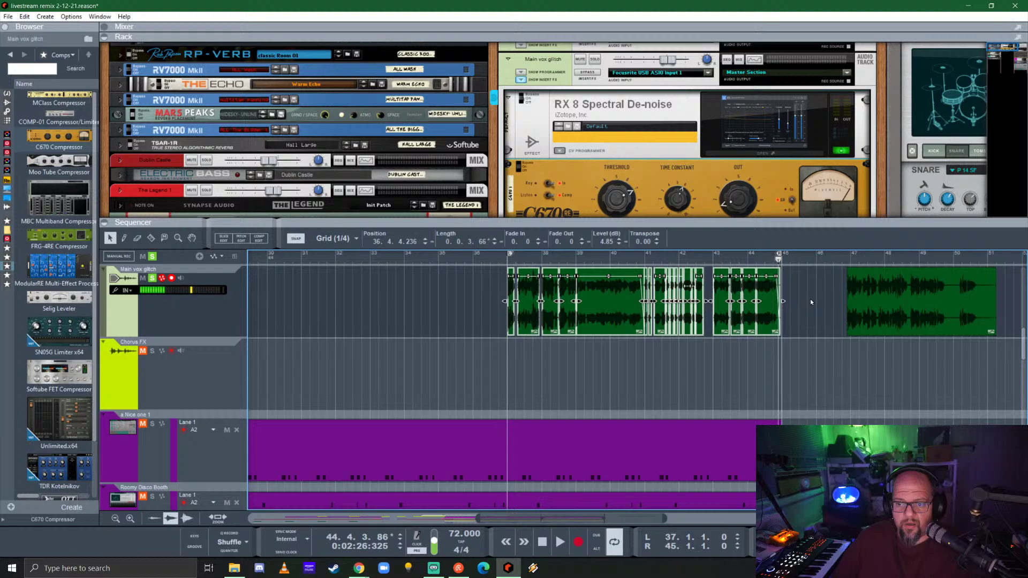
{"action": "right_click", "coordinate": [600, 301]}
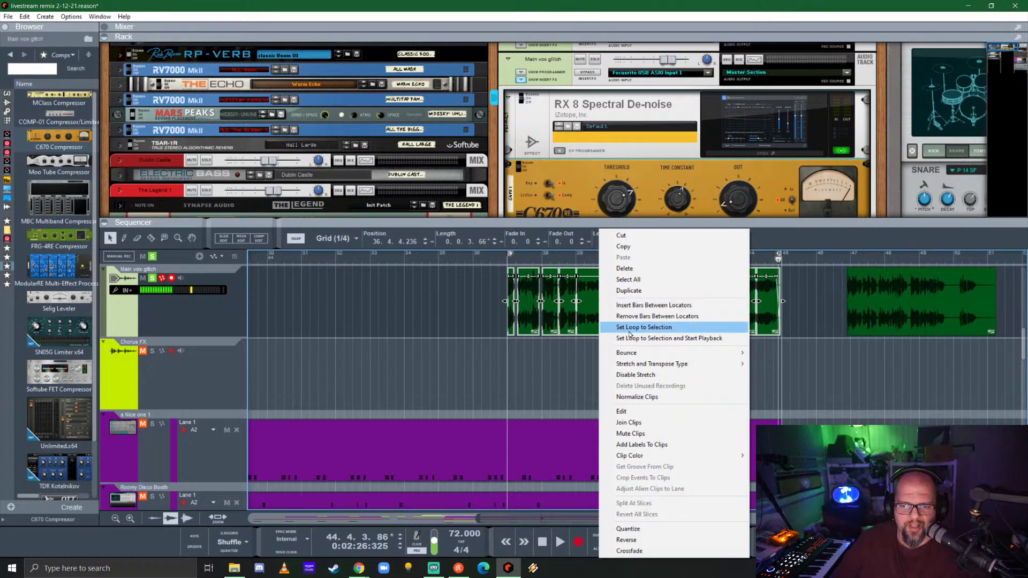
{"action": "mouse_move", "coordinate": [654, 353]}
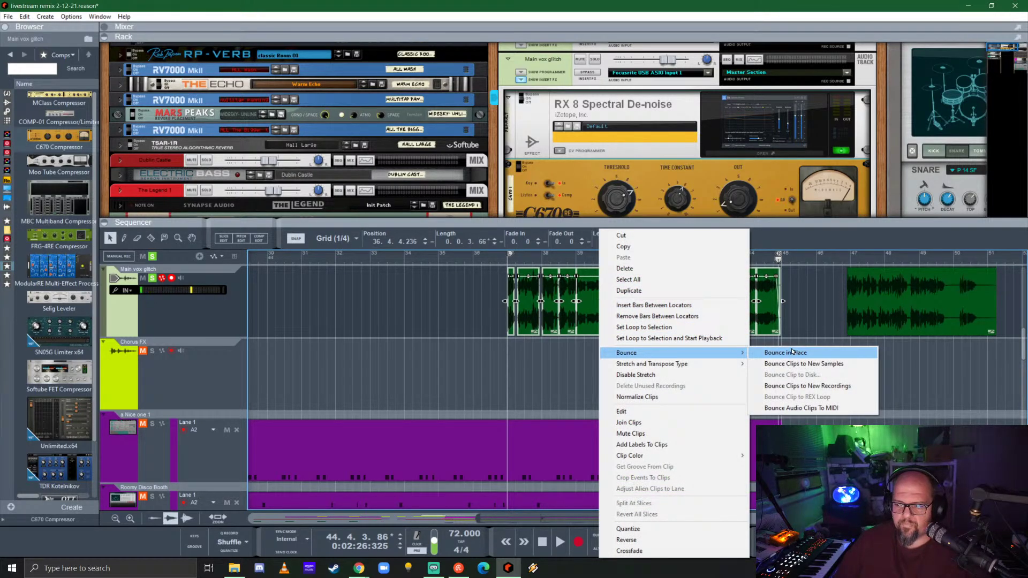
{"action": "left_click", "coordinate": [792, 351]}
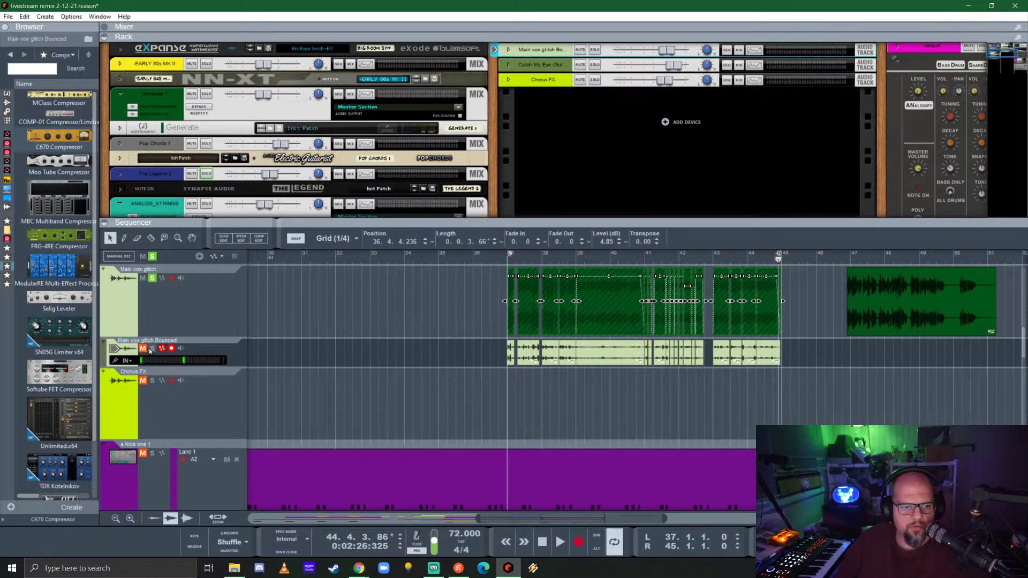
- Solo and play the Main vox glitch Bounced track and raise the level of all its clips to 8.03 dB
{"action": "left_click", "coordinate": [152, 348]}
{"action": "left_click", "coordinate": [786, 300]}
{"action": "key", "text": "space"}
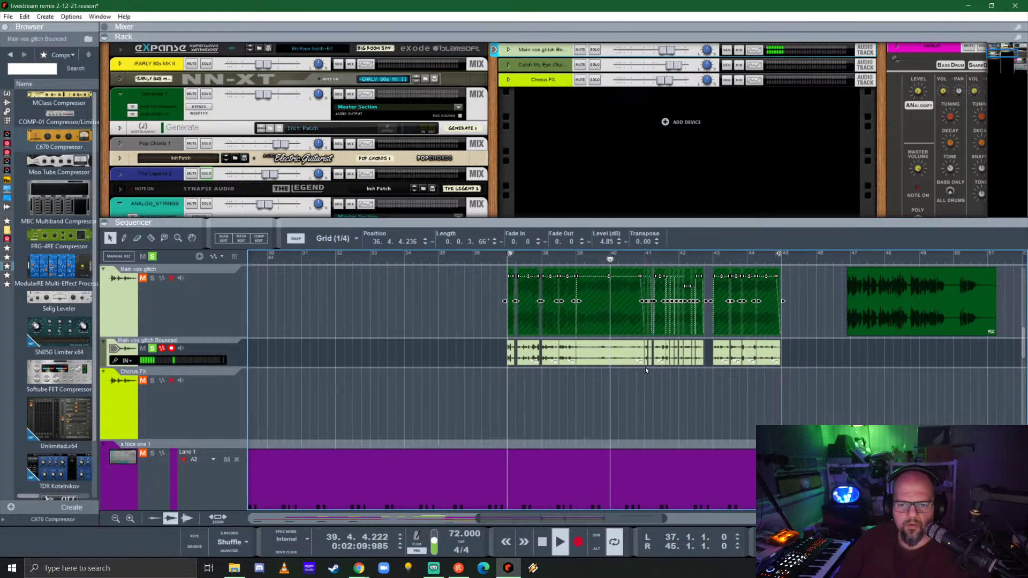
{"action": "left_click_drag", "start_coordinate": [820, 349], "coordinate": [475, 367]}
{"action": "left_click_drag", "start_coordinate": [609, 349], "coordinate": [609, 322]}
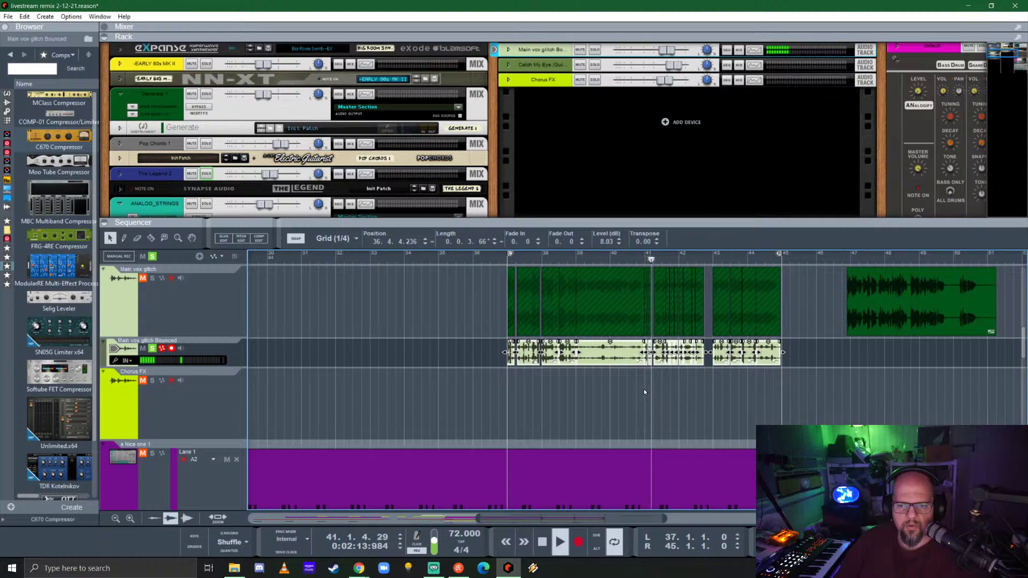
{"action": "key", "text": "space"}
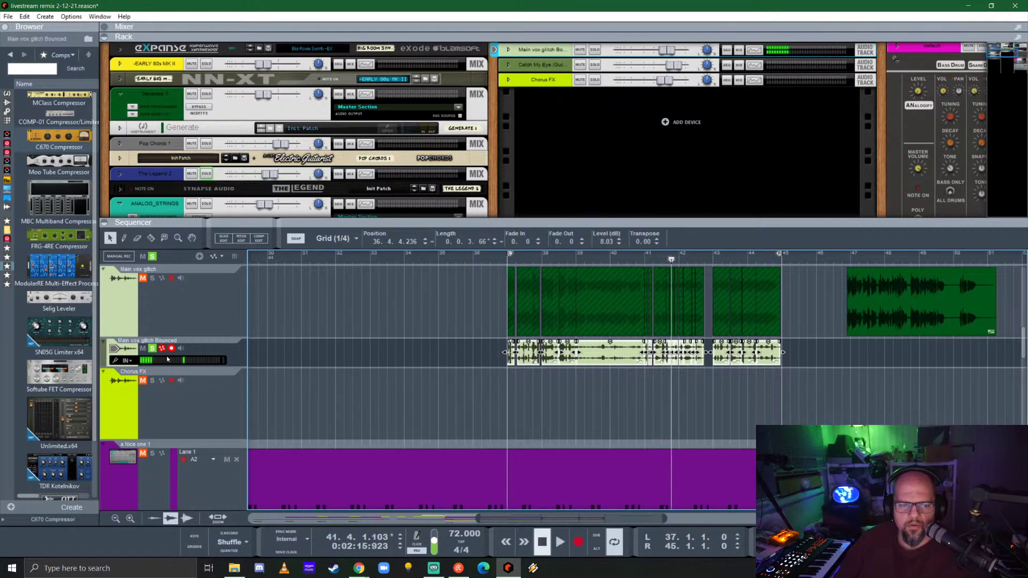
- Remove the Main vox glitch Bounced track and restore the original glitch clips
{"action": "left_click", "coordinate": [132, 352]}
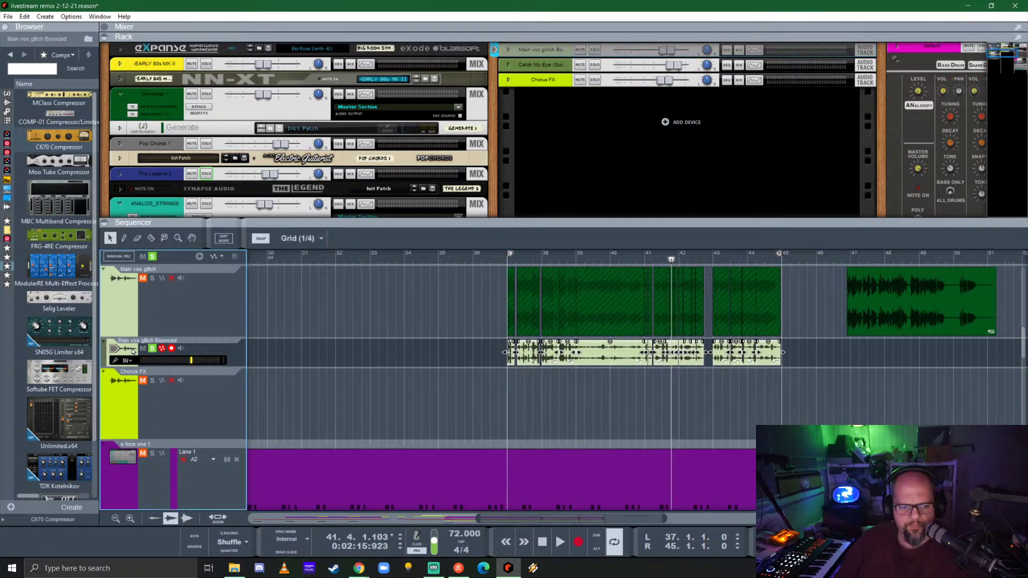
{"action": "key", "text": "Delete"}
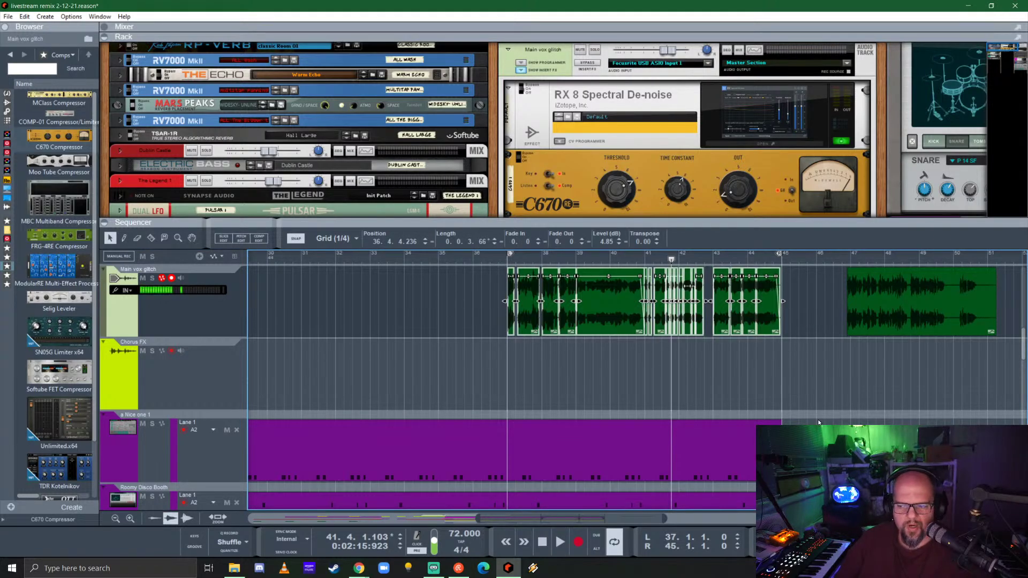
- Play from bar 37 with the Main vox glitch track soloed and open its Spectral De-noise editor
{"action": "left_click", "coordinate": [508, 260]}
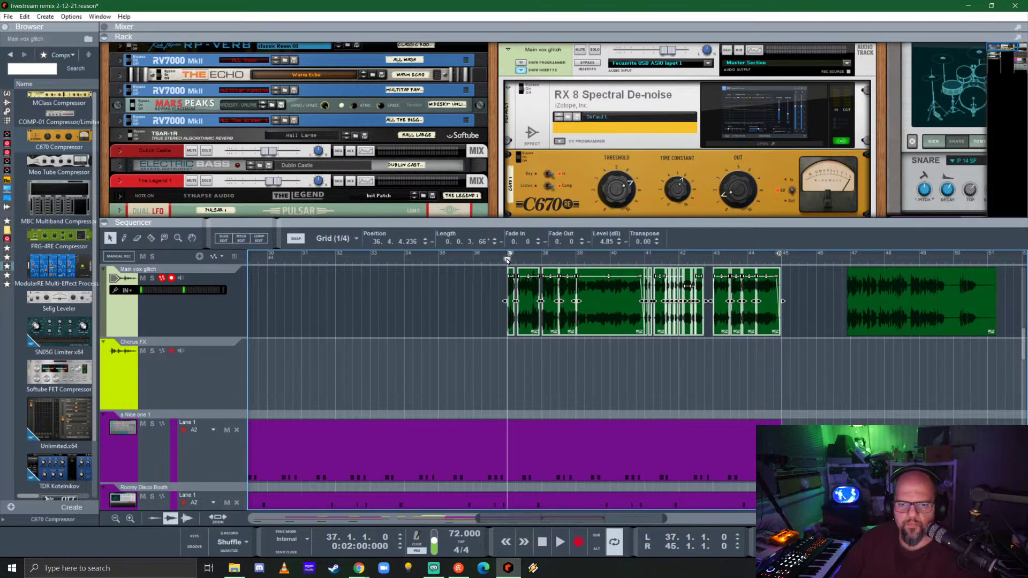
{"action": "key", "text": "space"}
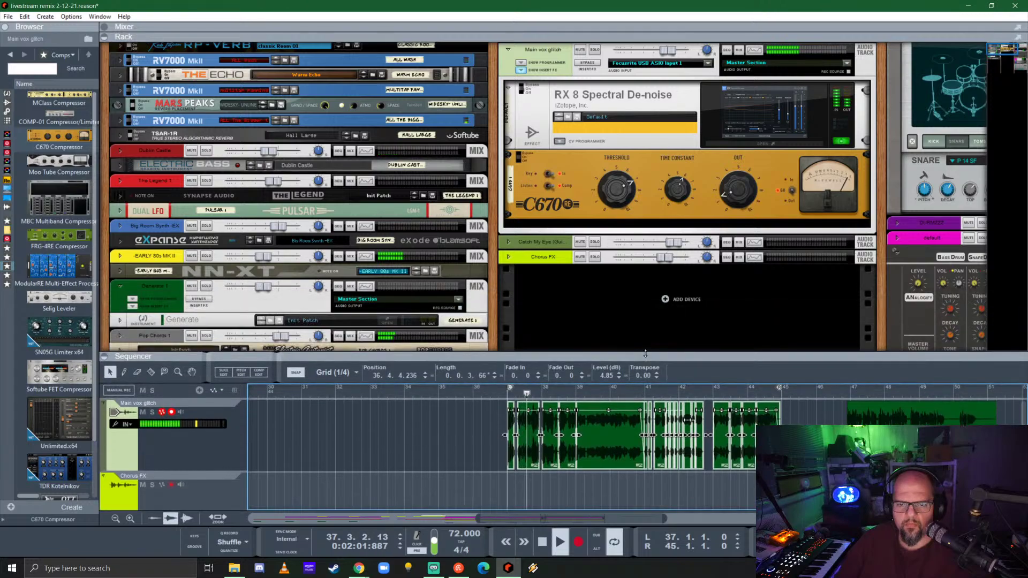
{"action": "left_click", "coordinate": [594, 49]}
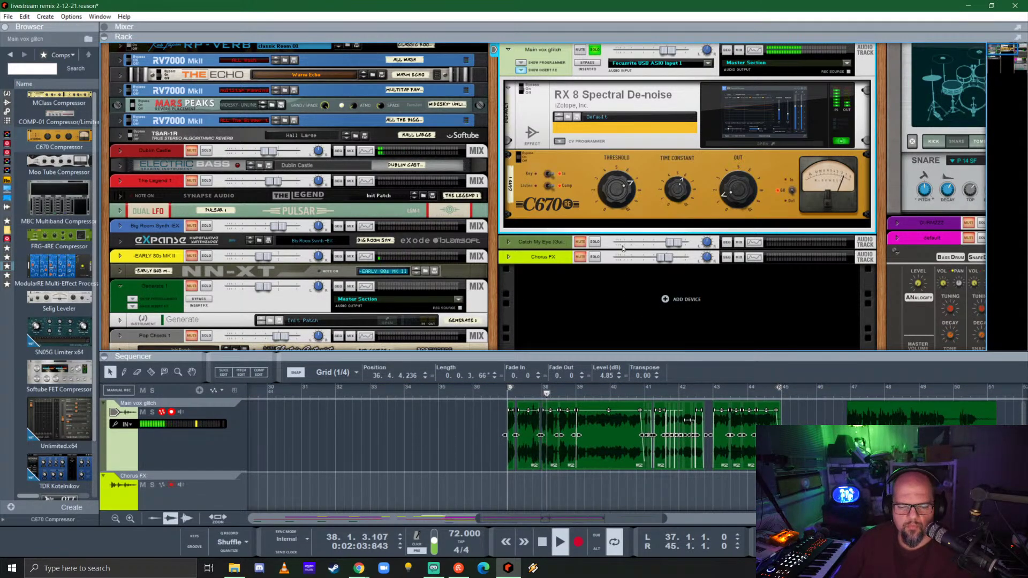
{"action": "left_click", "coordinate": [762, 144]}
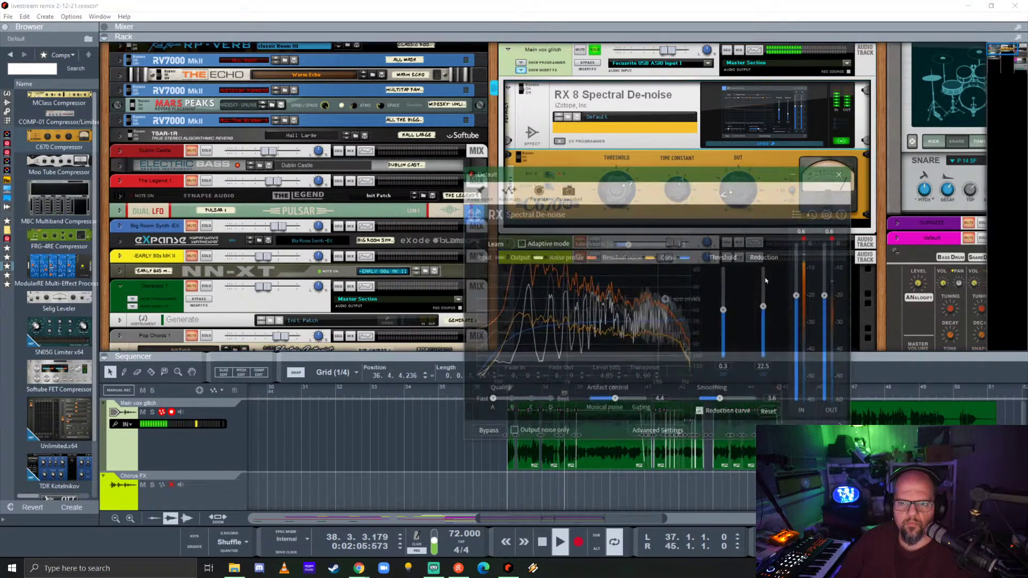
- Set Spectral De-noise reduction to 9.2, threshold to -0.4 and smoothing to 1.9, and turn off the reduction curve
{"action": "left_click_drag", "start_coordinate": [765, 309], "coordinate": [766, 341]}
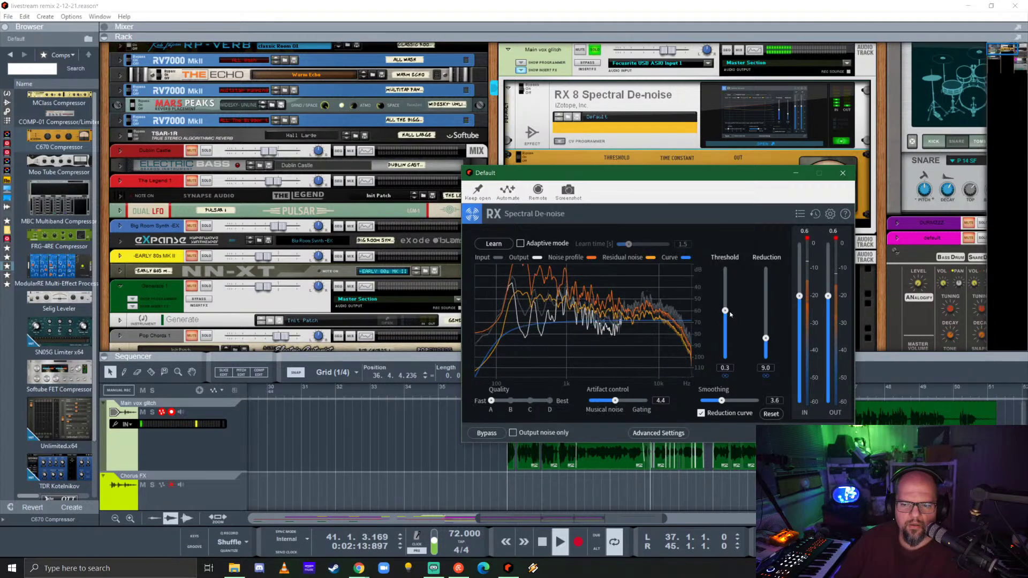
{"action": "left_click_drag", "start_coordinate": [725, 311], "coordinate": [766, 338]}
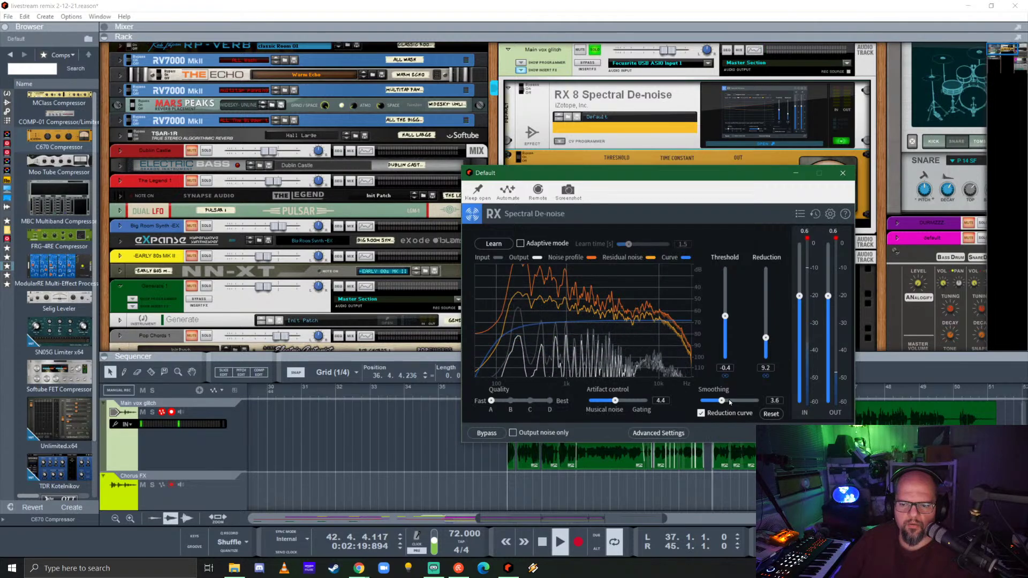
{"action": "left_click_drag", "start_coordinate": [728, 399], "coordinate": [710, 414]}
{"action": "left_click", "coordinate": [710, 414]}
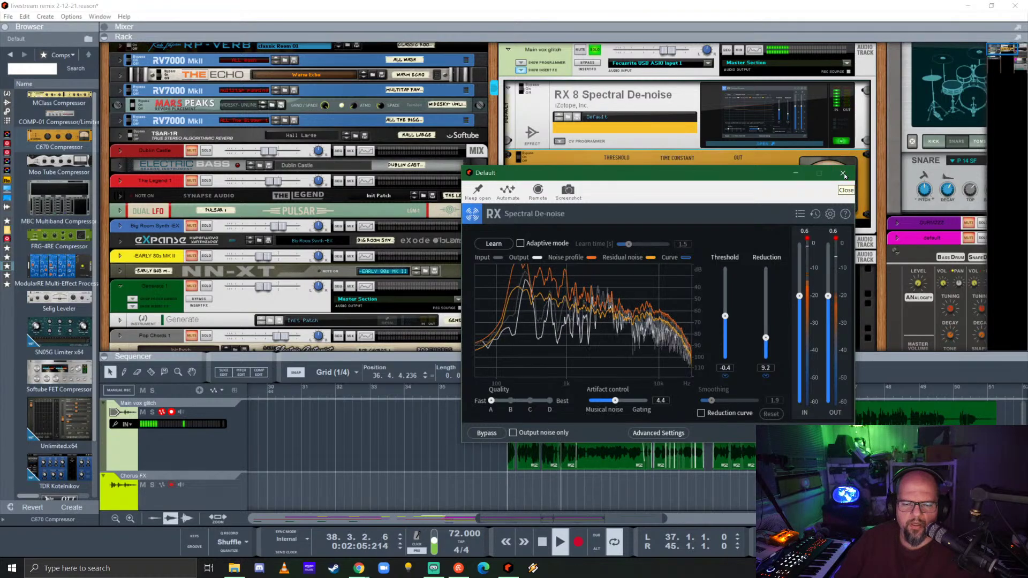
- Try learning the noise profile from the playing vocal, enable Adaptive mode and close the Spectral De-noise editor
{"action": "left_click", "coordinate": [493, 244]}
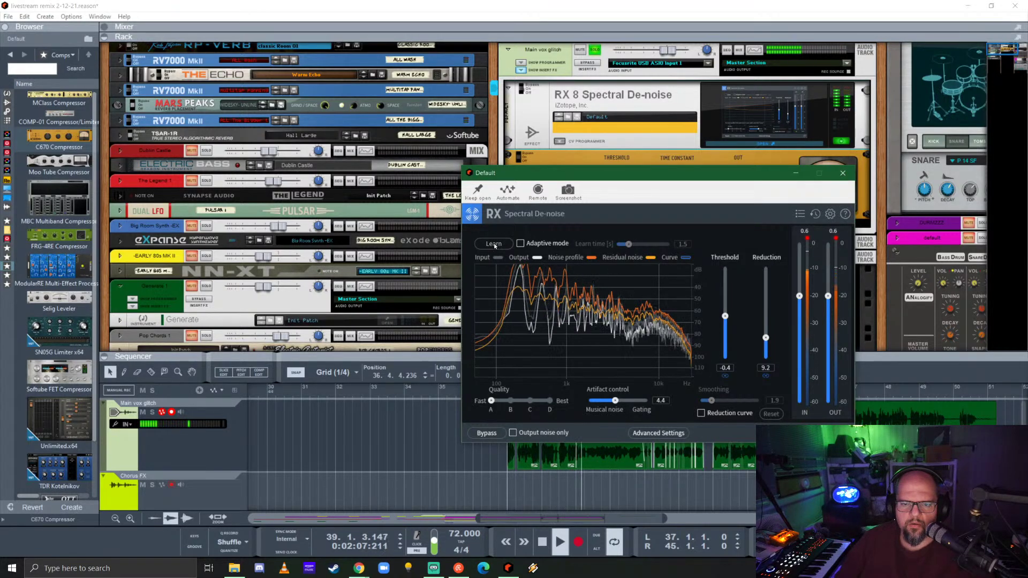
{"action": "left_click", "coordinate": [507, 245]}
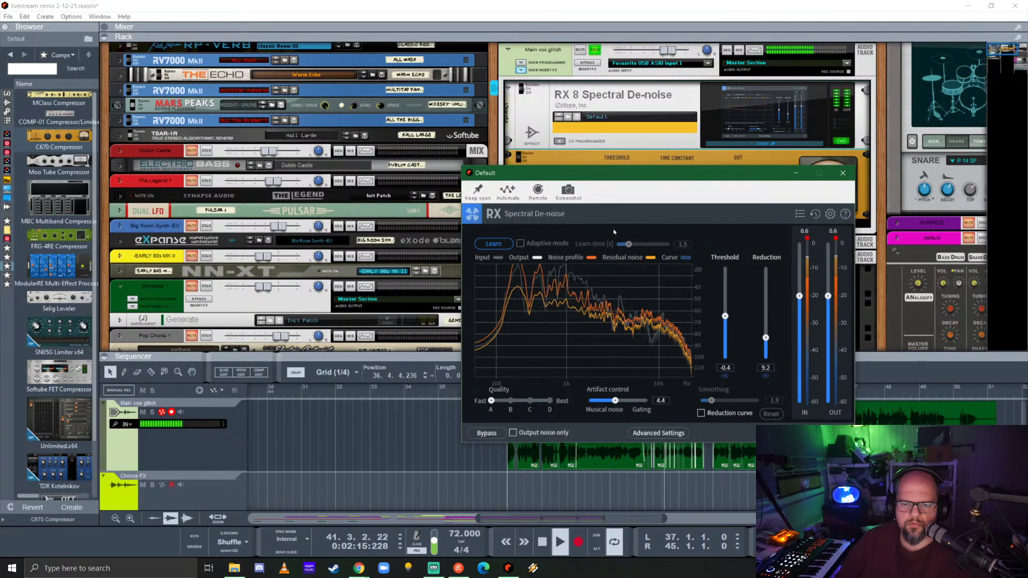
{"action": "left_click", "coordinate": [520, 243]}
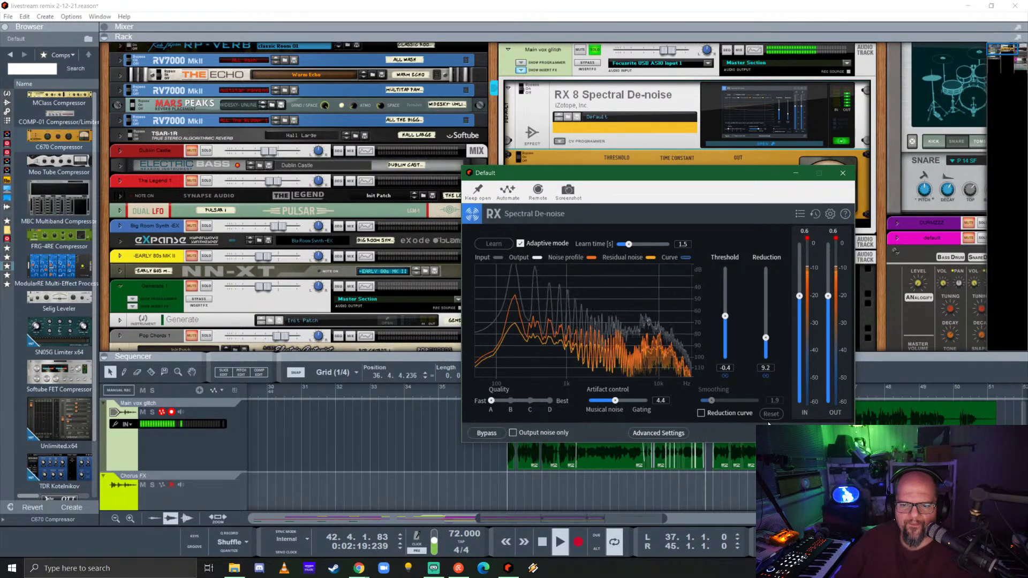
{"action": "left_click", "coordinate": [842, 177]}
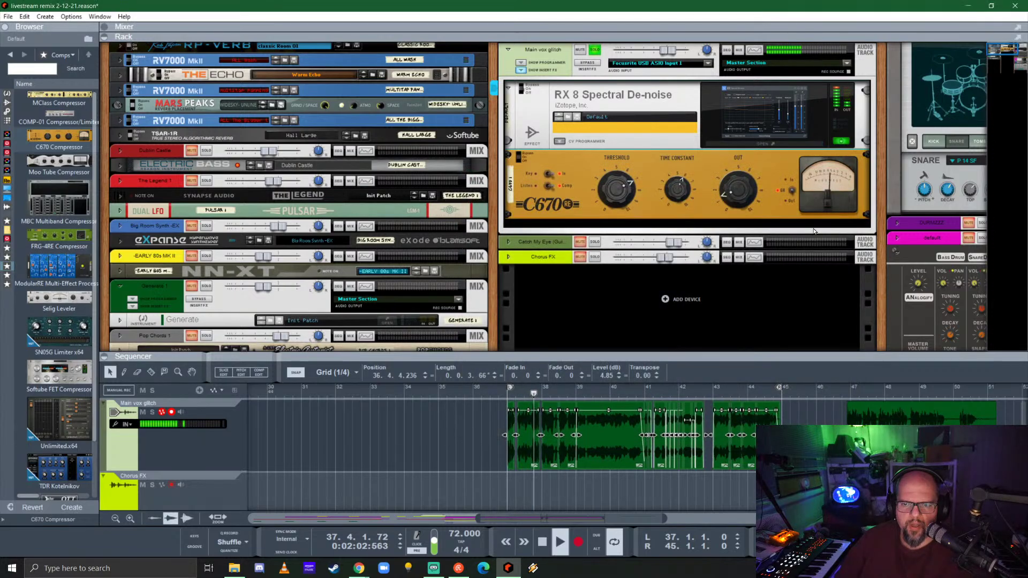
- Stop playback and bounce the Main vox glitch clips between bars 37 and 45 in place
{"action": "left_click", "coordinate": [458, 428]}
{"action": "left_click", "coordinate": [598, 442]}
{"action": "right_click", "coordinate": [602, 431]}
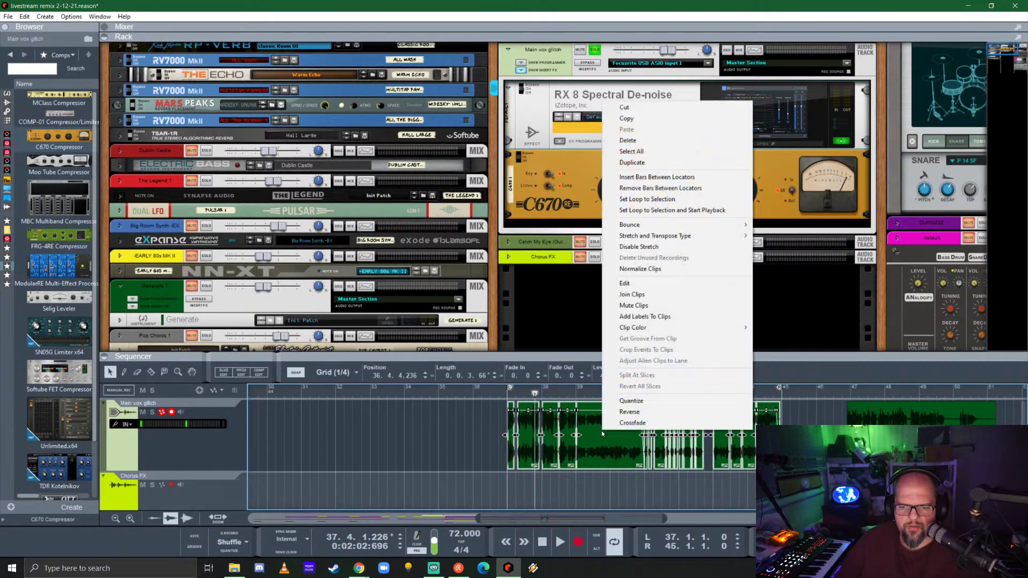
{"action": "mouse_move", "coordinate": [747, 229]}
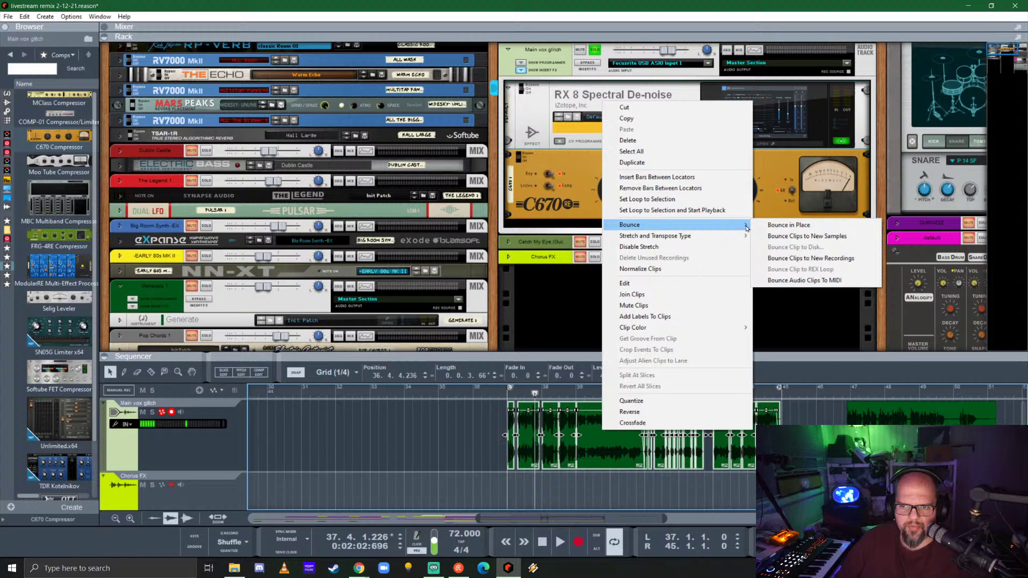
{"action": "left_click", "coordinate": [796, 225]}
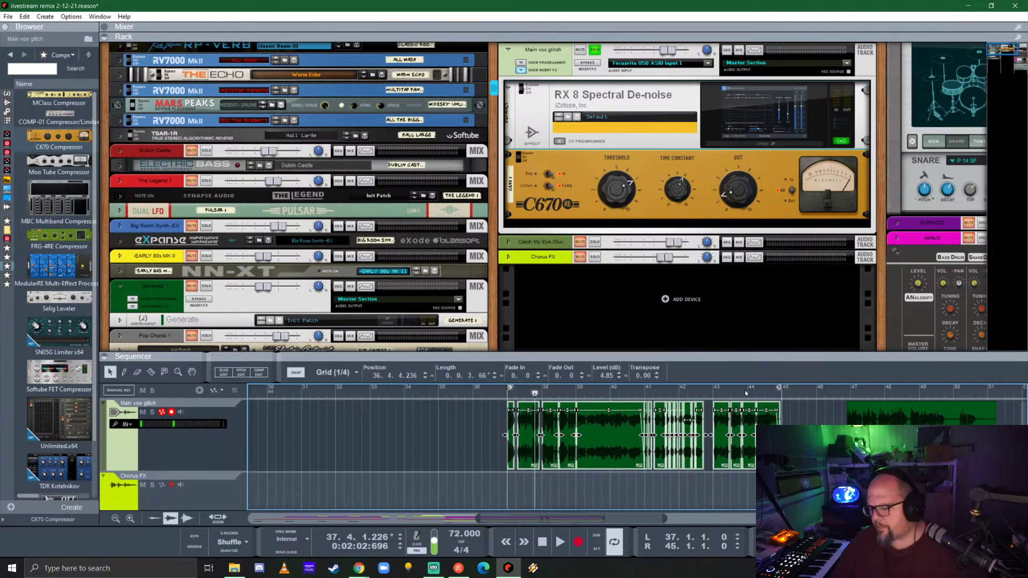
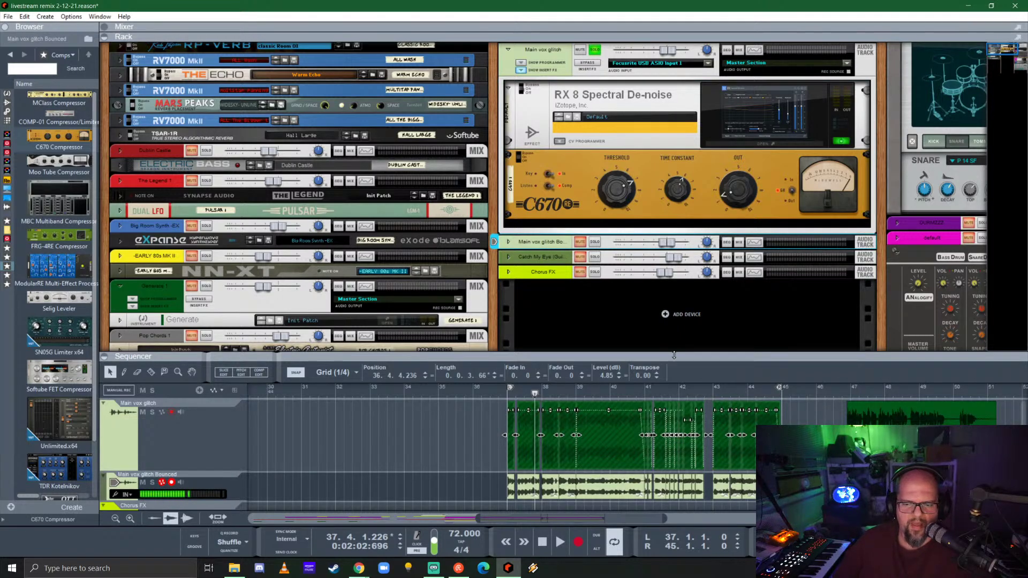
- Solo the Main vox glitch Bounced track in the sequencer and play it from bar 37
{"action": "left_click_drag", "start_coordinate": [668, 334], "coordinate": [584, 307]}
{"action": "left_click", "coordinate": [507, 284]}
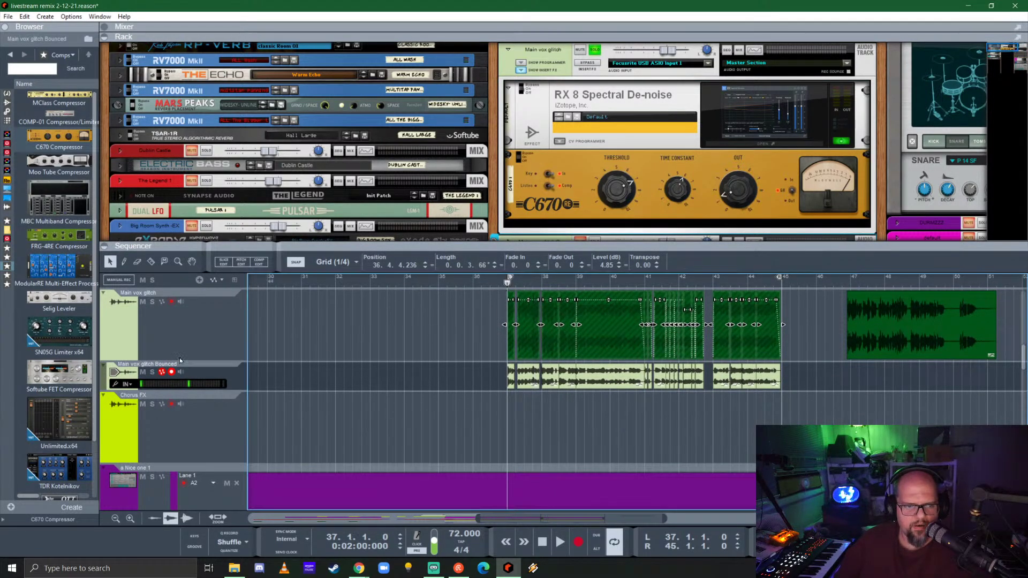
{"action": "left_click", "coordinate": [153, 372]}
{"action": "key", "text": "space"}
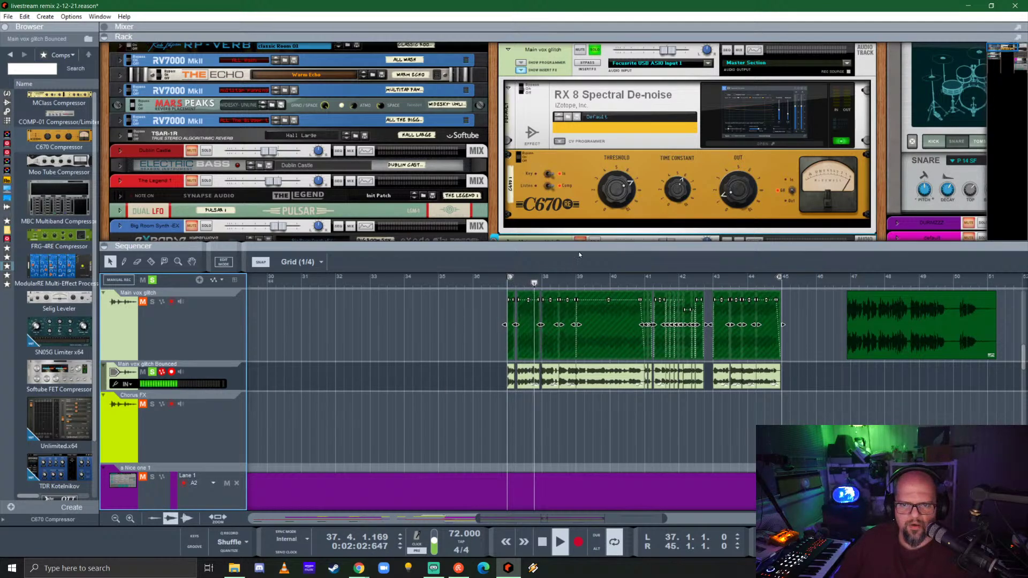
- Unfold the Main vox glitch Bounced device in the rack and show its insert FX section
{"action": "left_click_drag", "start_coordinate": [511, 242], "coordinate": [516, 260]}
{"action": "left_click", "coordinate": [508, 242]}
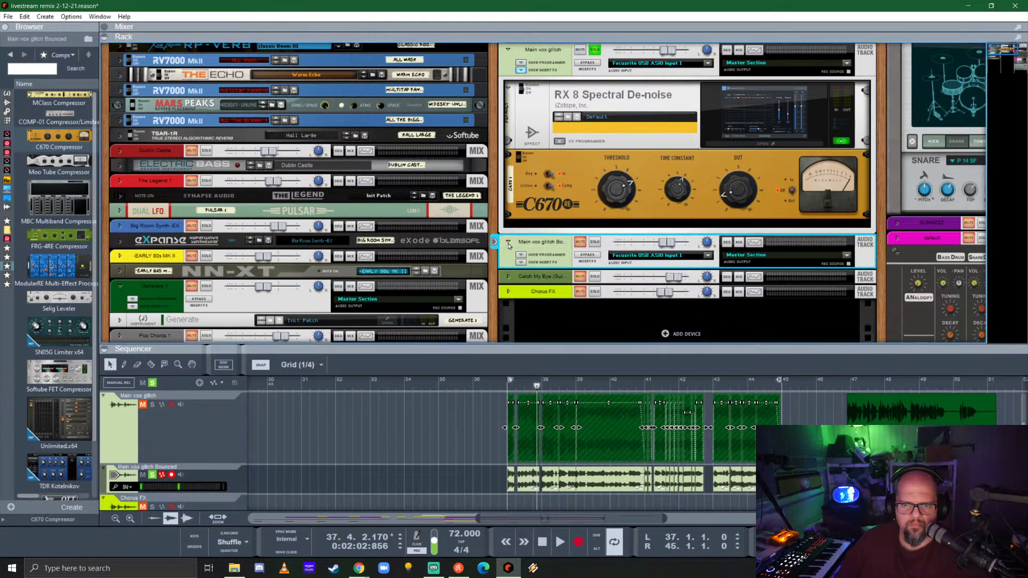
{"action": "left_click", "coordinate": [519, 262]}
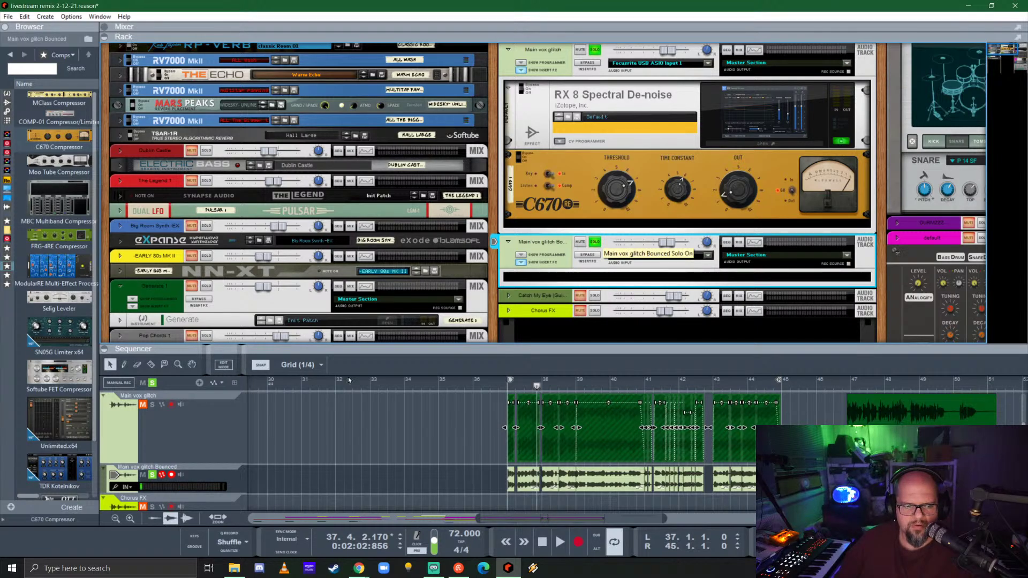
- Clear the solos in the sequencer and play the bounced glitch vocal onward from bar 38
{"action": "left_click", "coordinate": [153, 382]}
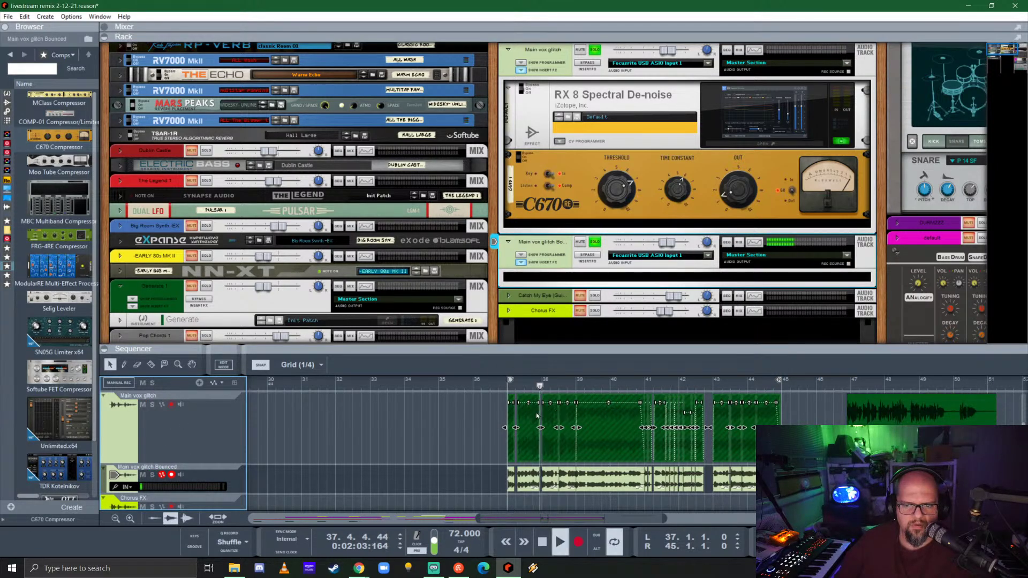
{"action": "left_click", "coordinate": [511, 477]}
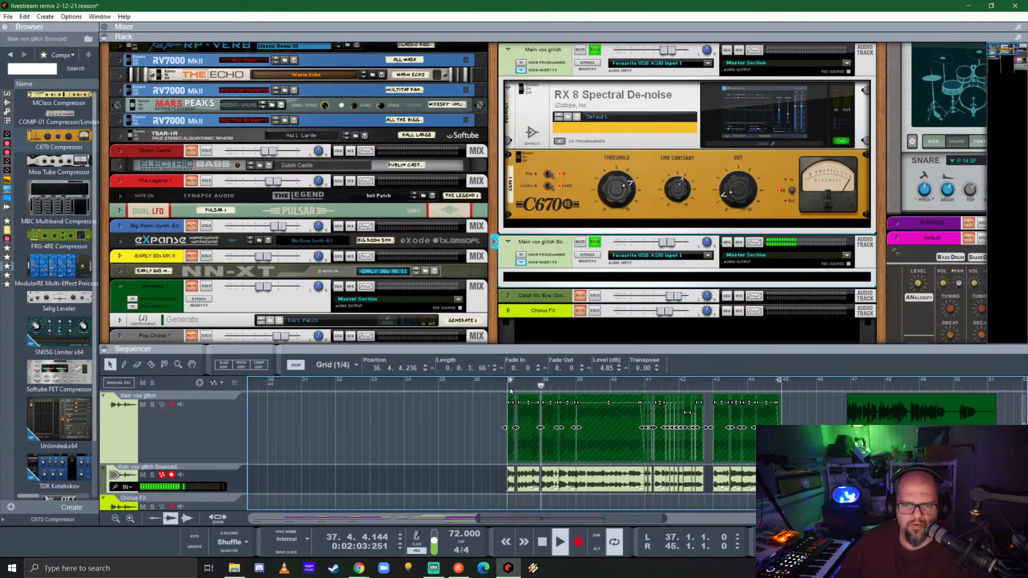
{"action": "key", "text": "space"}
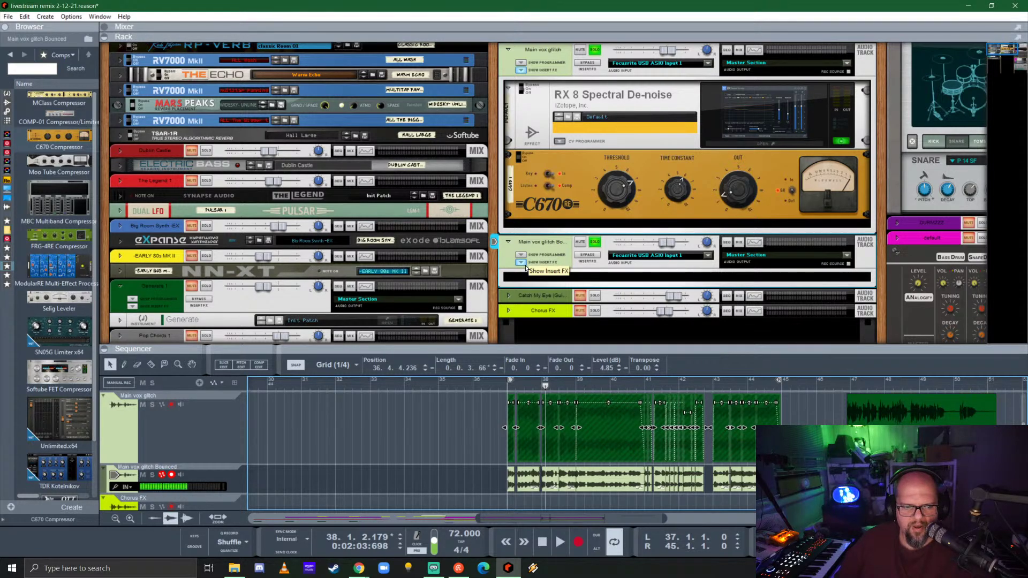
{"action": "left_click_drag", "start_coordinate": [607, 351], "coordinate": [605, 210]}
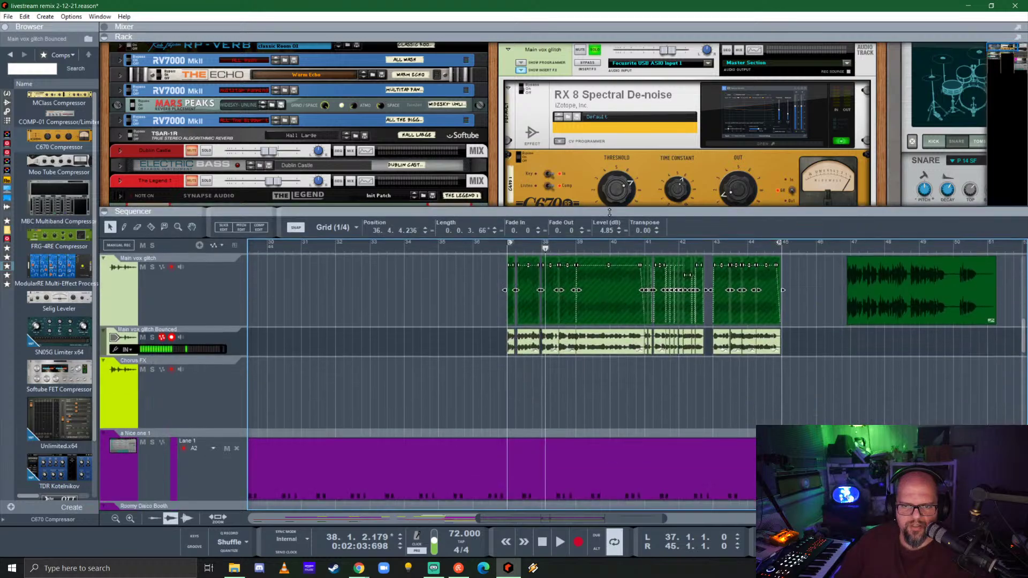
{"action": "key", "text": "space"}
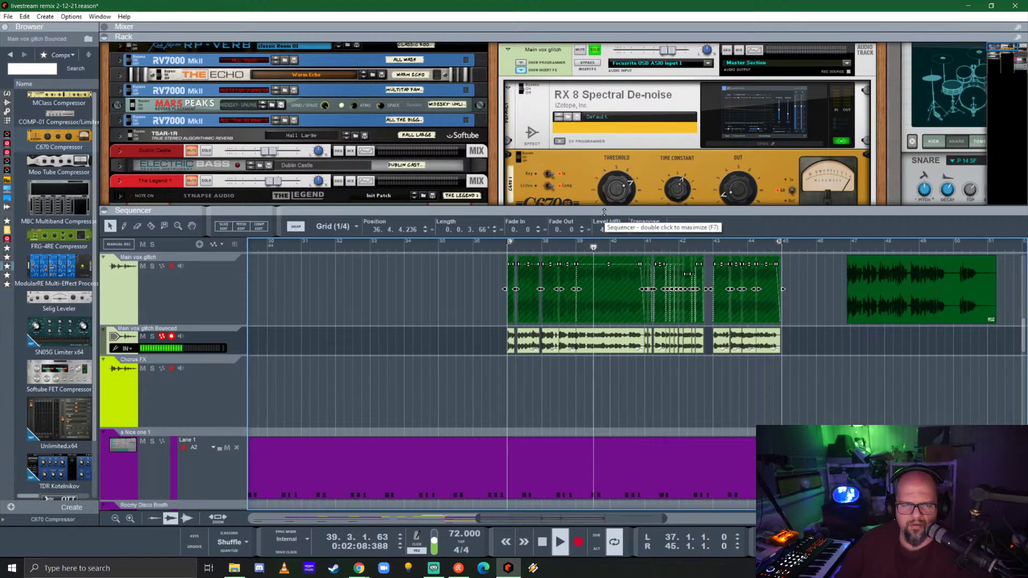
{"action": "left_click_drag", "start_coordinate": [603, 212], "coordinate": [610, 347]}
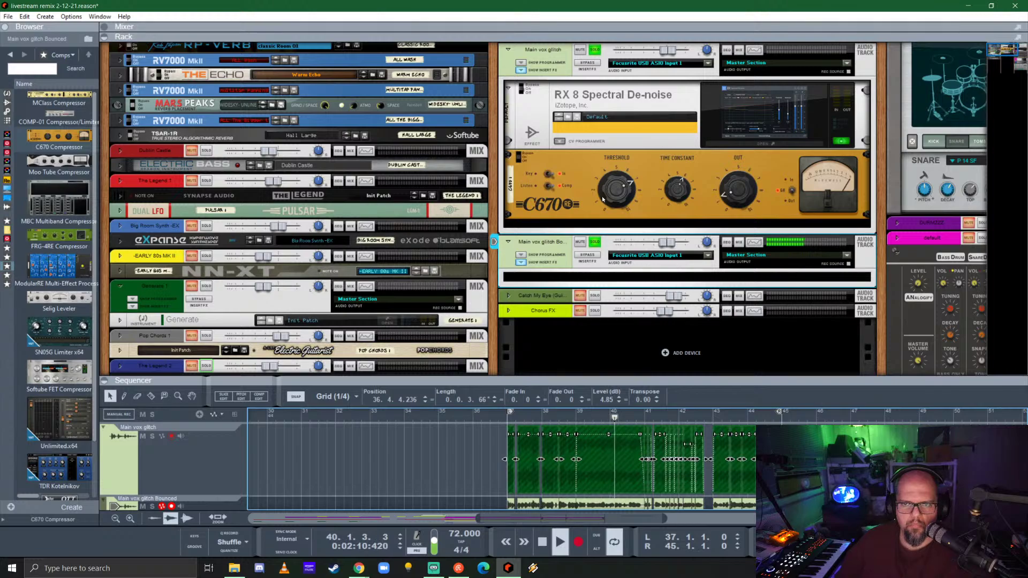
- Bypass the insert FX on Main vox glitch, check its cabling on the back of the rack, and stop playback
{"action": "left_click", "coordinate": [585, 66]}
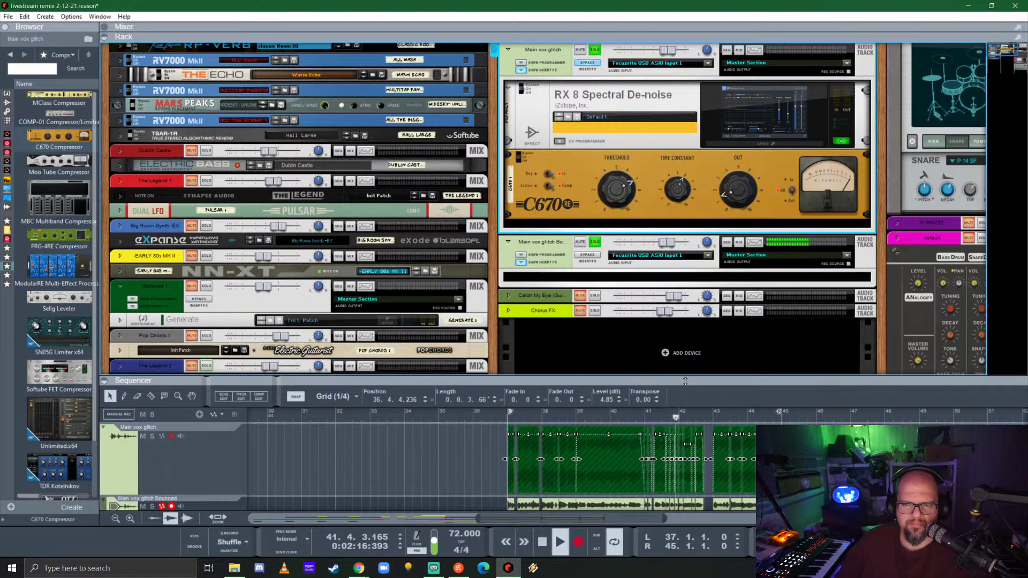
{"action": "left_click_drag", "start_coordinate": [685, 381], "coordinate": [680, 361]}
{"action": "key", "text": "Tab"}
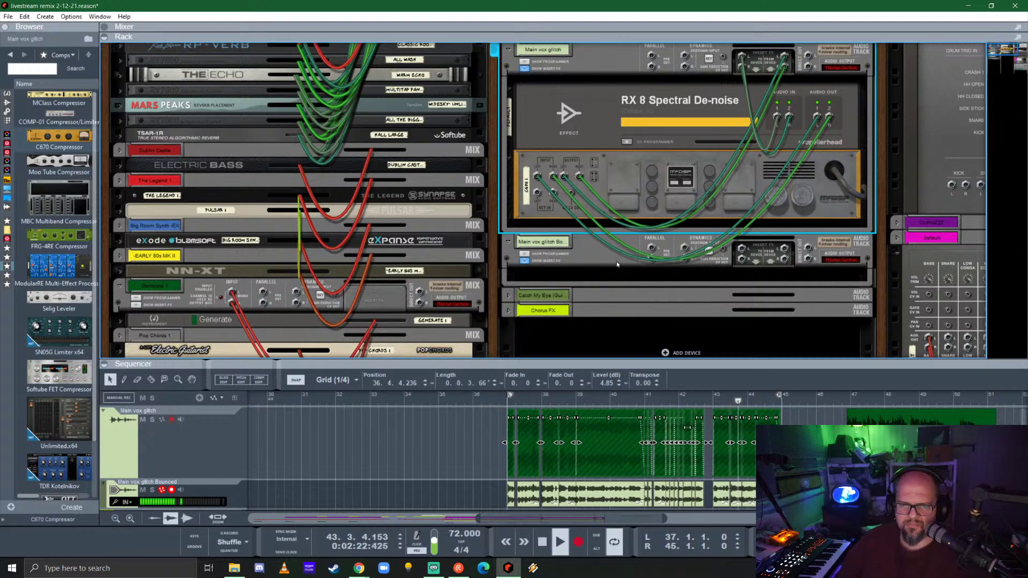
{"action": "key", "text": "Tab"}
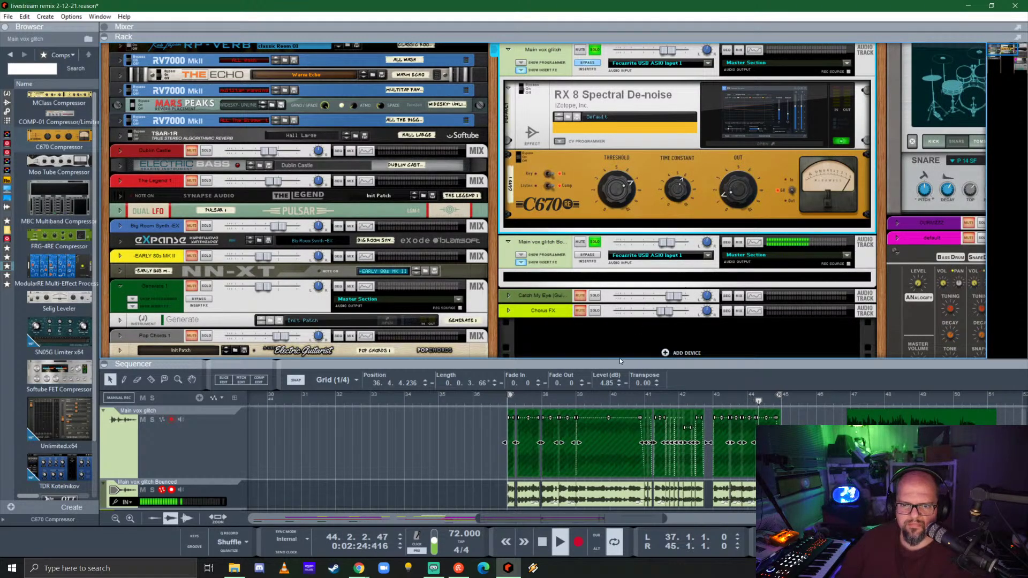
{"action": "key", "text": "space"}
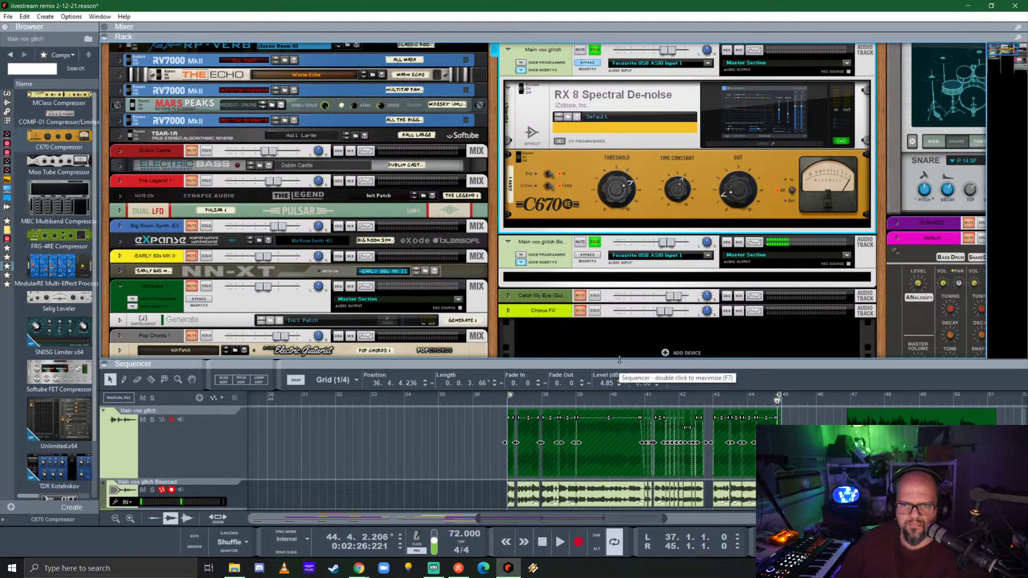
- Delete the RX 8 Spectral De-noise and C670 compressor from the Main vox glitch insert FX
{"action": "scroll", "coordinate": [579, 209], "scroll_direction": "up", "scroll_amount": 3}
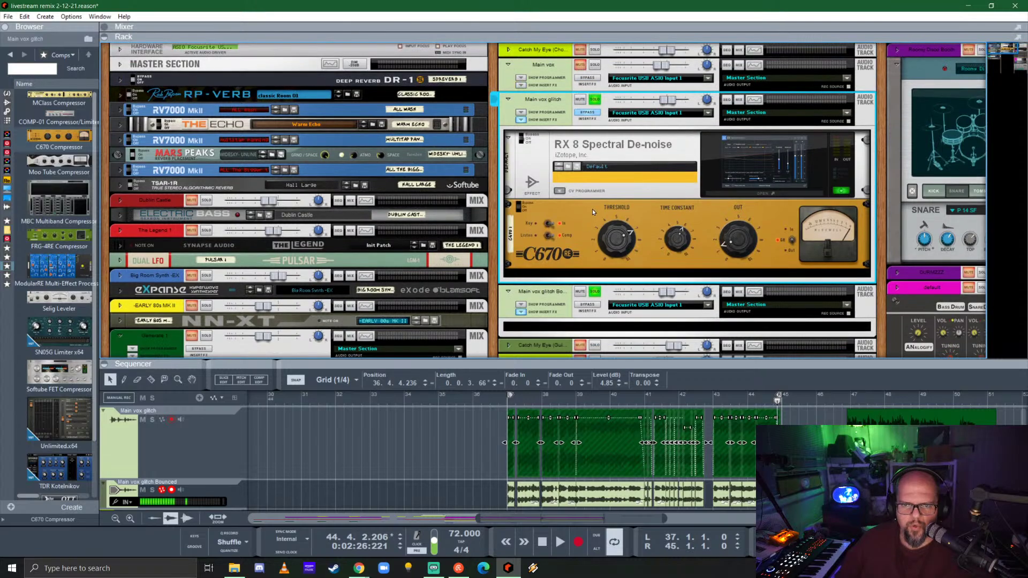
{"action": "left_click", "coordinate": [602, 146]}
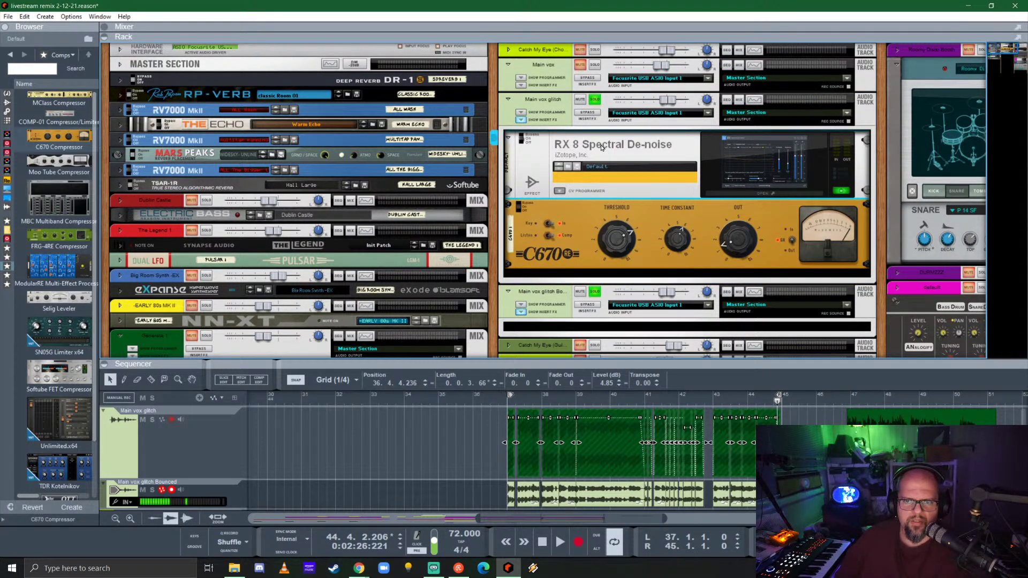
{"action": "key", "text": "Delete"}
{"action": "left_click", "coordinate": [586, 155]}
{"action": "key", "text": "Delete"}
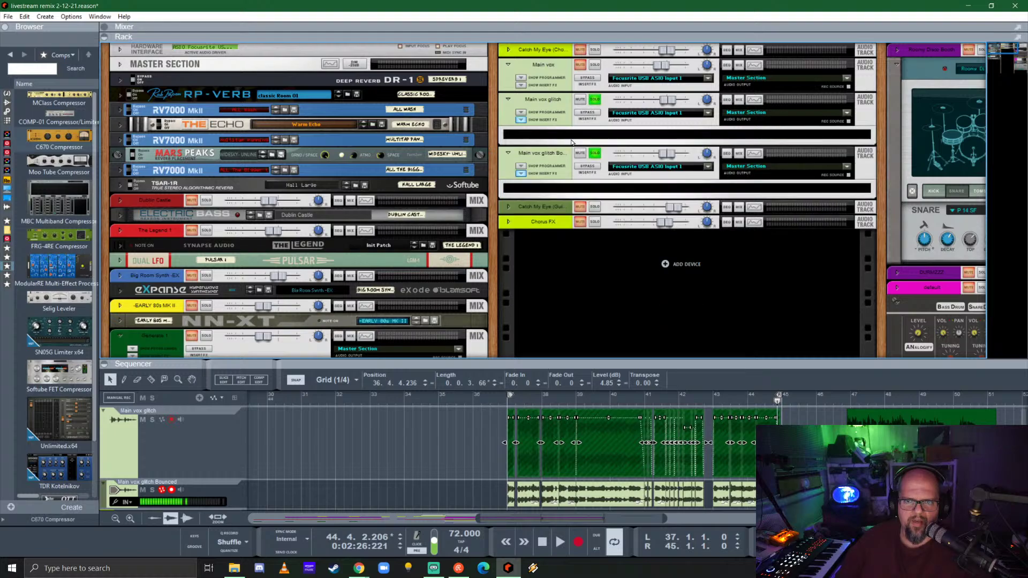
- Enlarge the sequencer and briefly play the bounced glitch vocal from bar 37
{"action": "left_click_drag", "start_coordinate": [667, 364], "coordinate": [648, 114]}
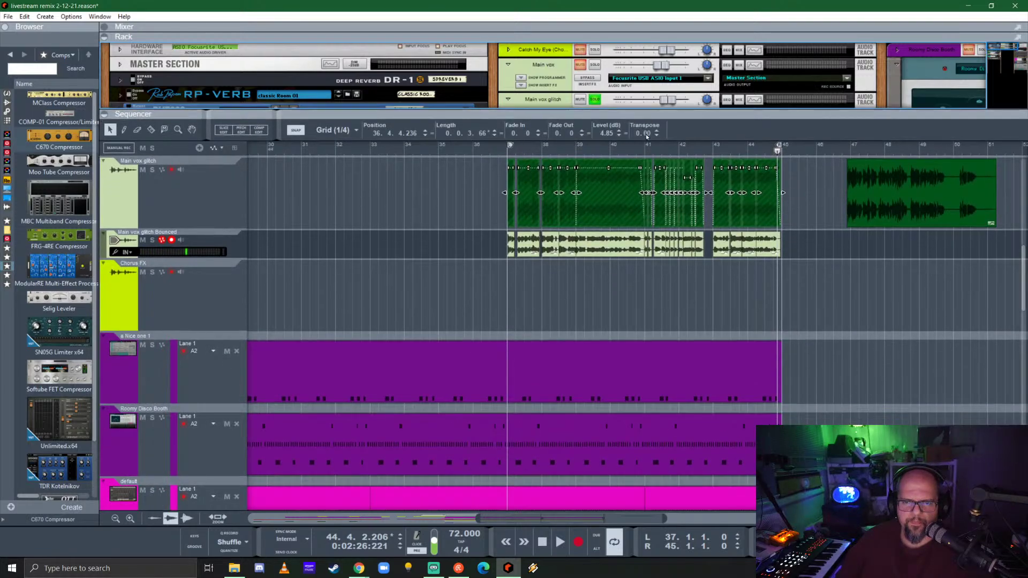
{"action": "left_click", "coordinate": [506, 150]}
{"action": "key", "text": "space"}
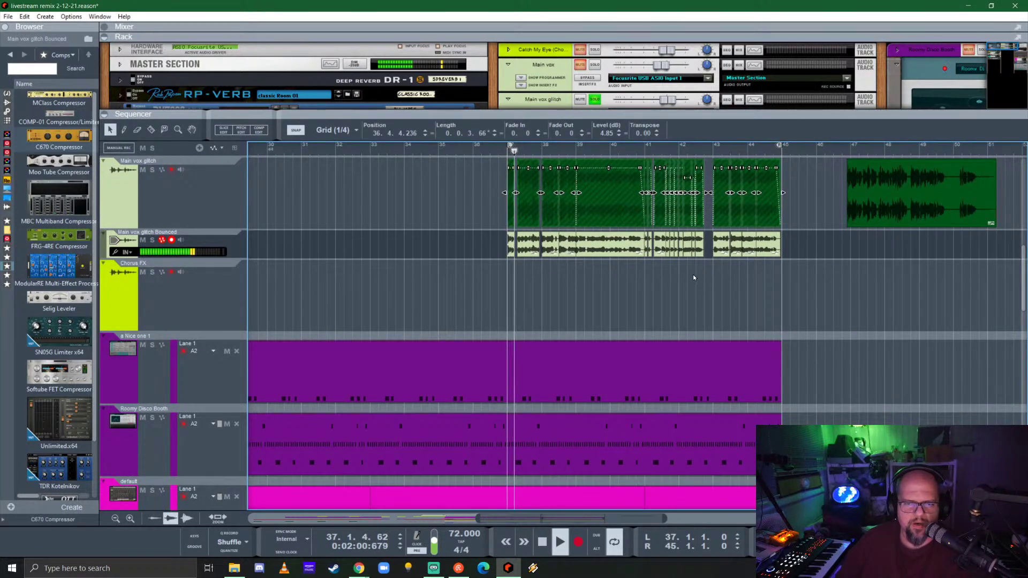
{"action": "key", "text": "space"}
- Turn off solo on the Main vox glitch device, fold it in the rack, and enlarge the sequencer to show more of the arrangement
{"action": "left_click_drag", "start_coordinate": [615, 114], "coordinate": [616, 317]}
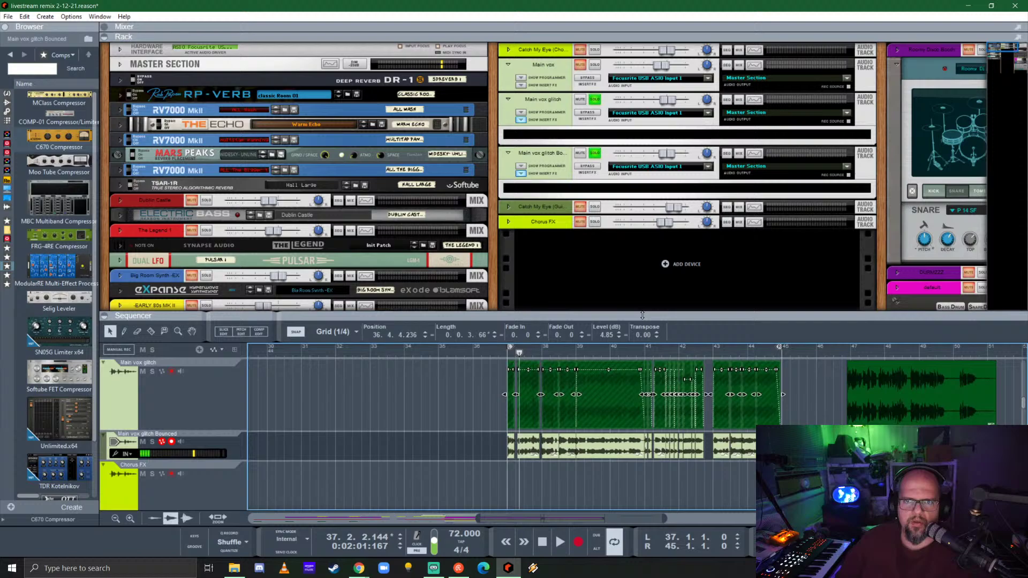
{"action": "left_click", "coordinate": [550, 75]}
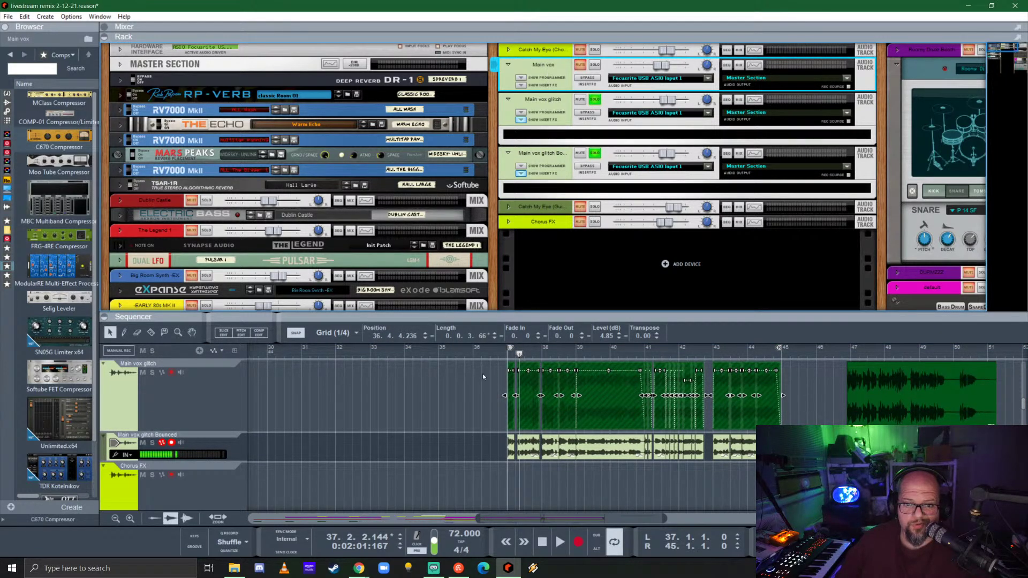
{"action": "left_click", "coordinate": [596, 100]}
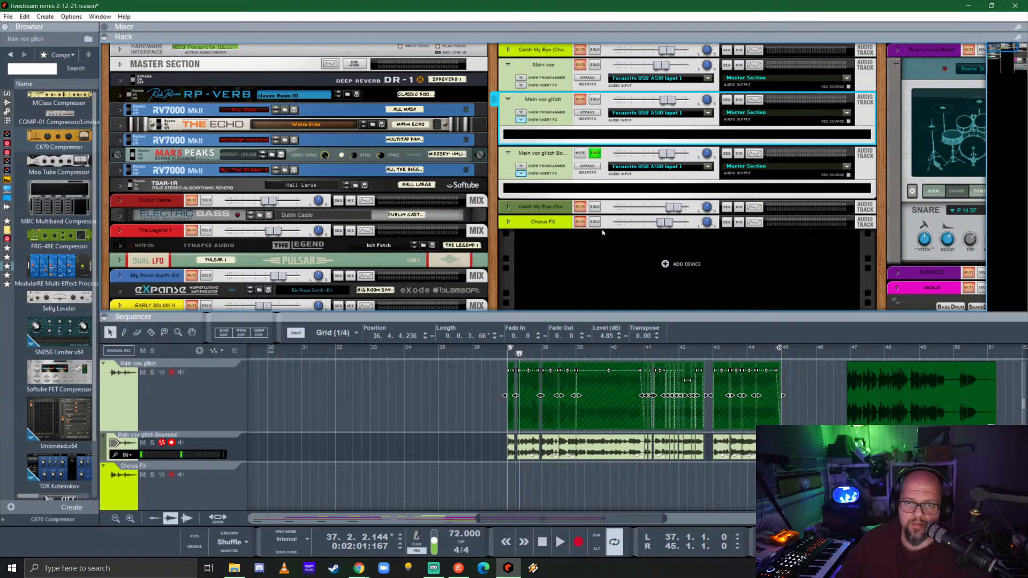
{"action": "left_click", "coordinate": [508, 99]}
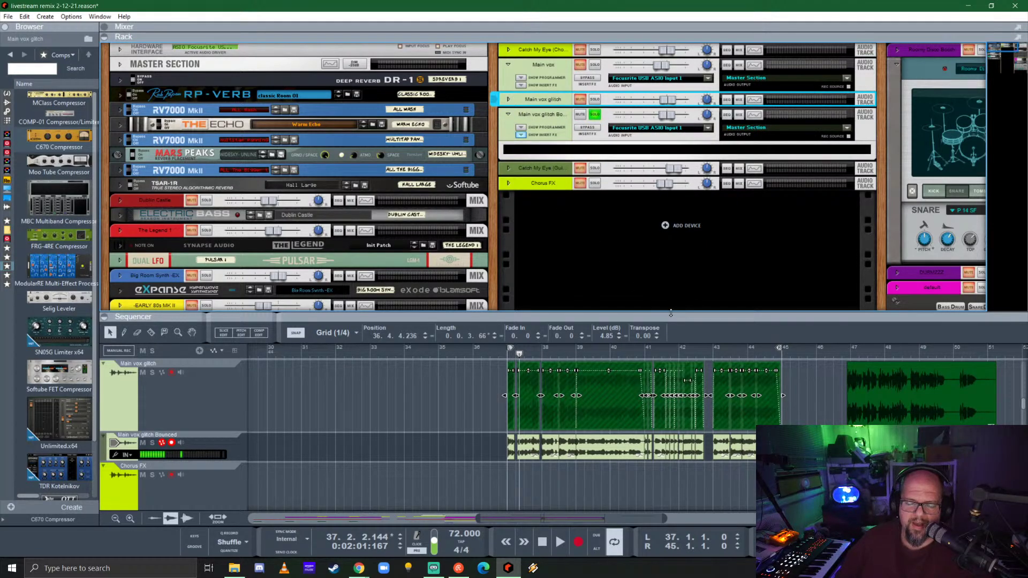
{"action": "left_click_drag", "start_coordinate": [671, 314], "coordinate": [670, 162]}
{"action": "scroll", "coordinate": [551, 314], "scroll_direction": "down", "scroll_amount": 4}
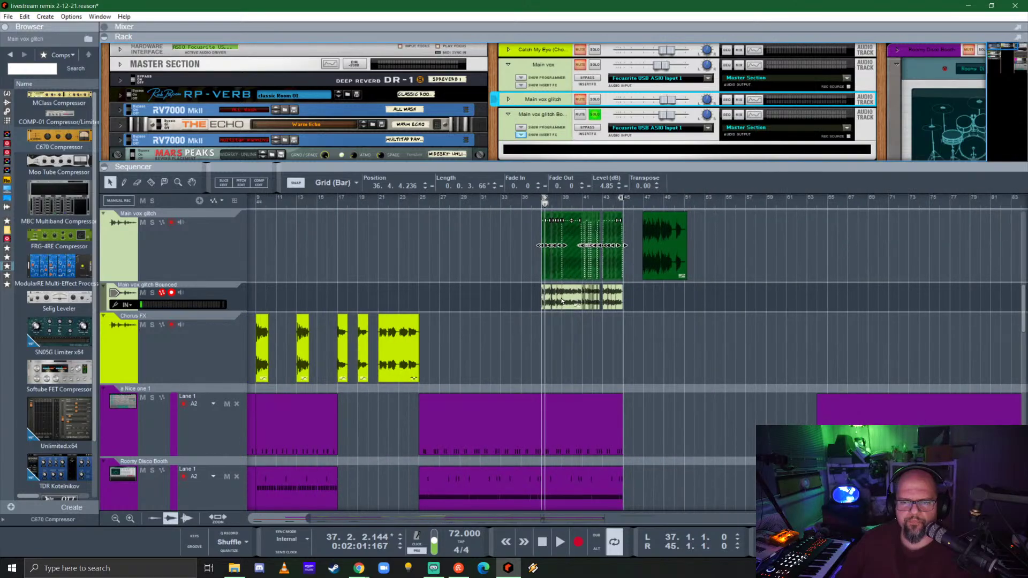
- Enlarge the rack above the sequencer and play the bounced glitch vocal from bar 37
{"action": "scroll", "coordinate": [544, 276], "scroll_direction": "up", "scroll_amount": 4}
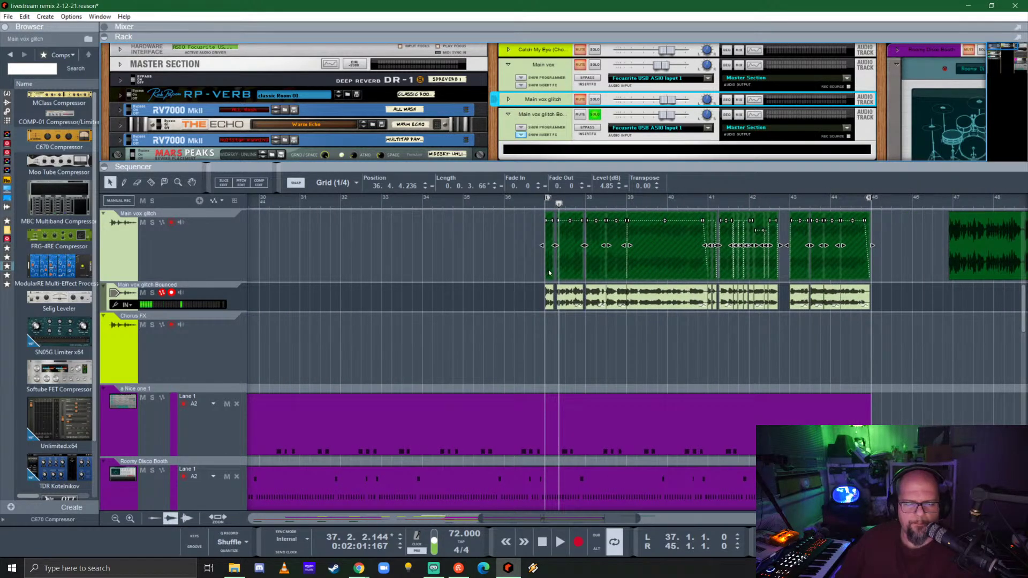
{"action": "scroll", "coordinate": [549, 273], "scroll_direction": "right", "scroll_amount": 4}
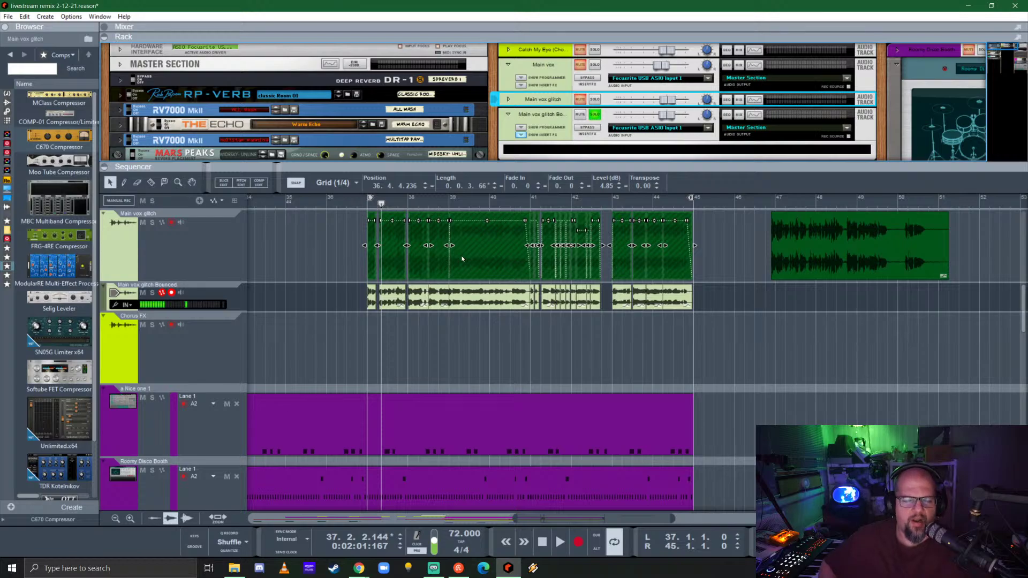
{"action": "left_click_drag", "start_coordinate": [531, 165], "coordinate": [482, 308]}
{"action": "left_click", "coordinate": [367, 346]}
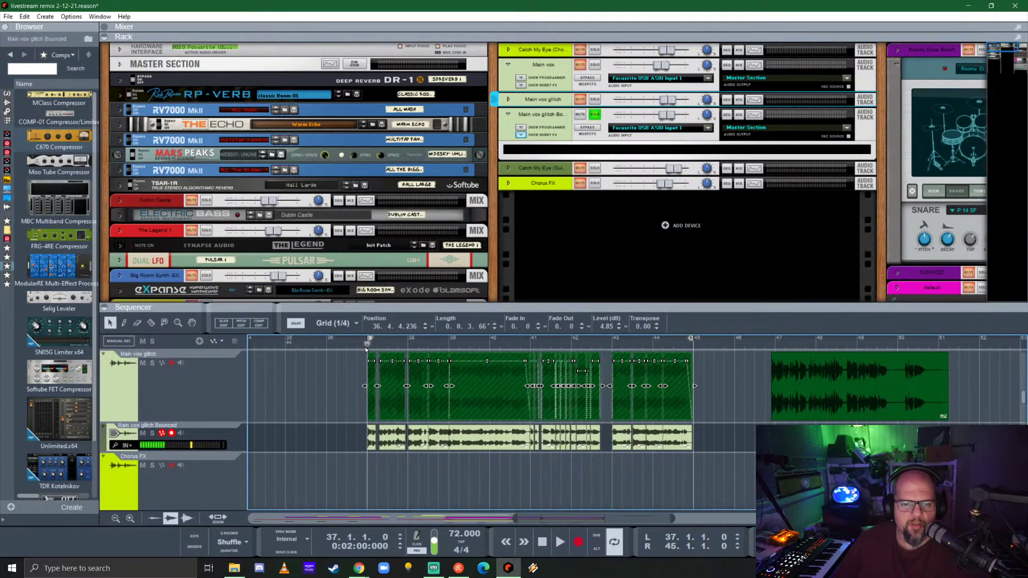
{"action": "key", "text": "space"}
- Try the OTT_x64 multiband compressor in the Main vox glitch Bounced insert FX during playback, and delete it after listening
{"action": "scroll", "coordinate": [69, 423], "scroll_direction": "down", "scroll_amount": 2}
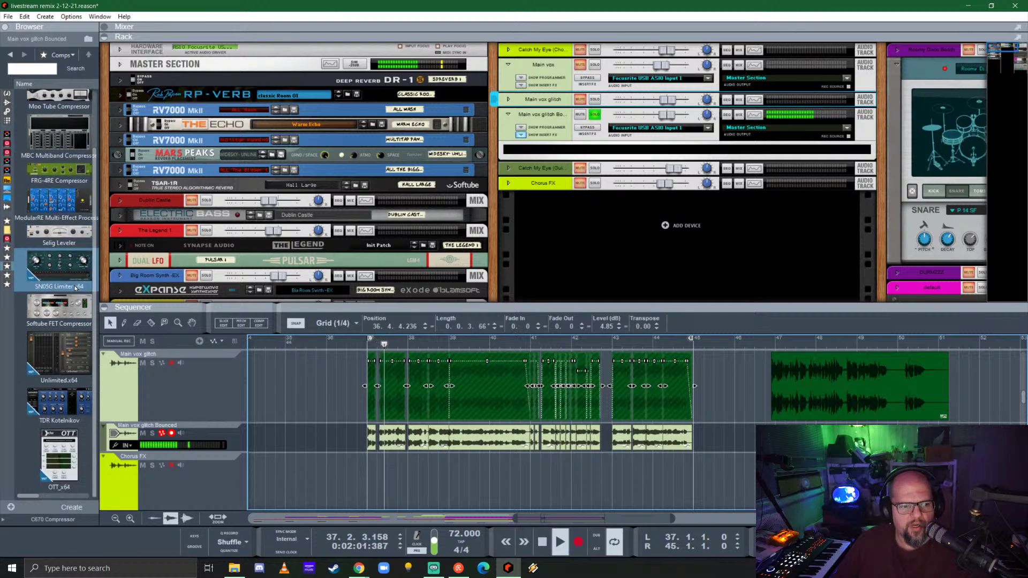
{"action": "left_click_drag", "start_coordinate": [72, 433], "coordinate": [618, 144]}
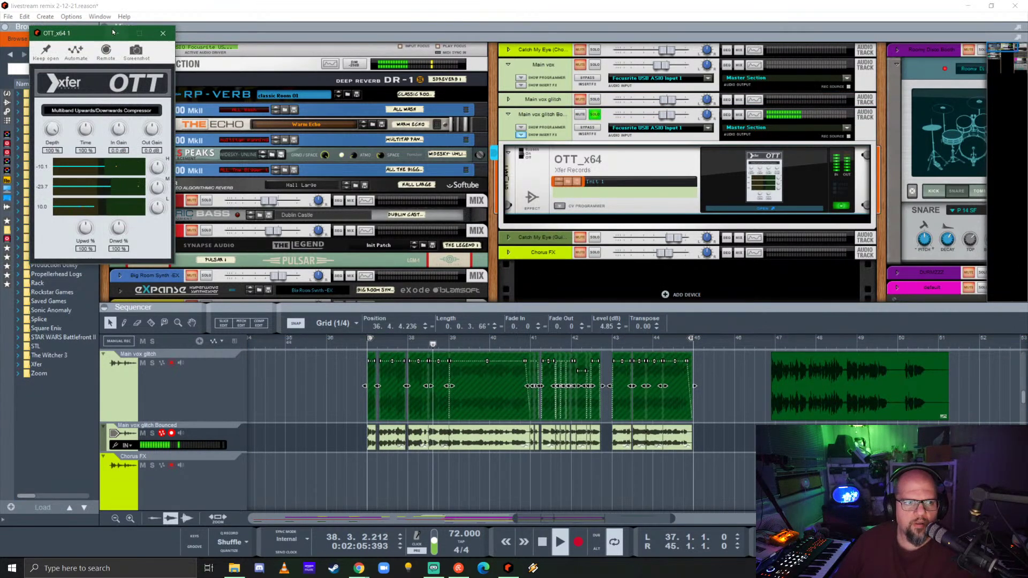
{"action": "left_click_drag", "start_coordinate": [76, 34], "coordinate": [466, 213]}
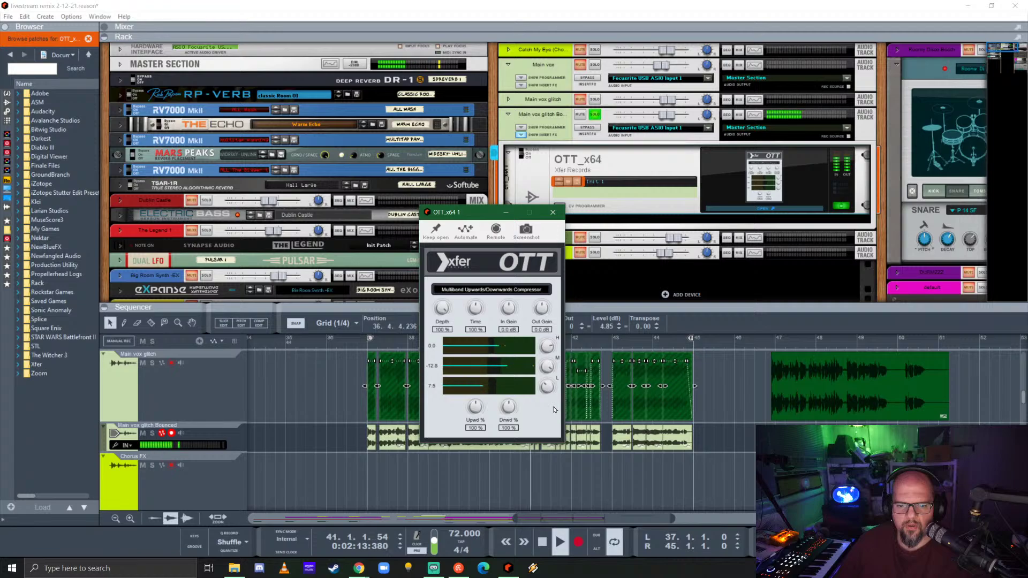
{"action": "left_click", "coordinate": [552, 213]}
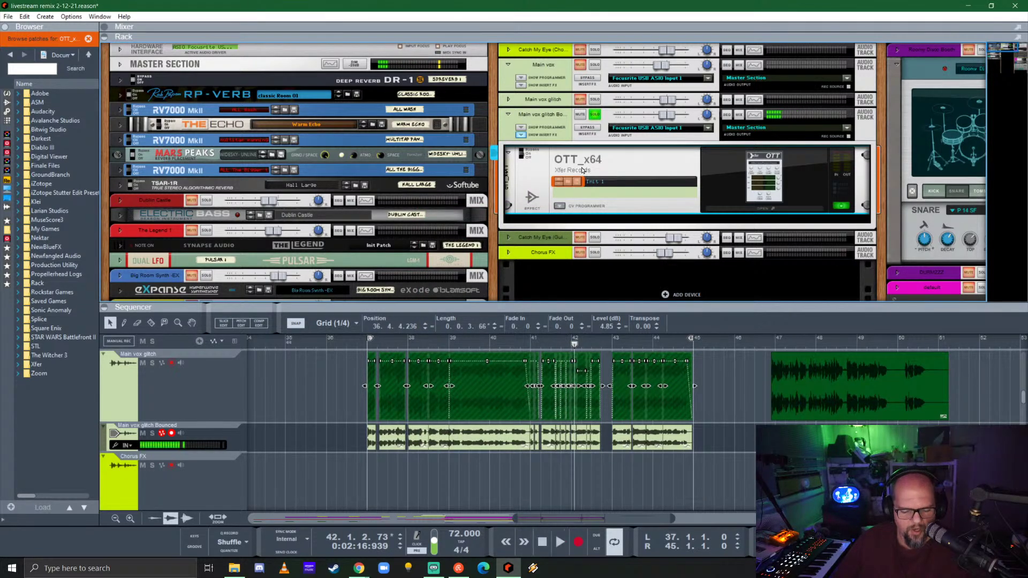
{"action": "key", "text": "Delete"}
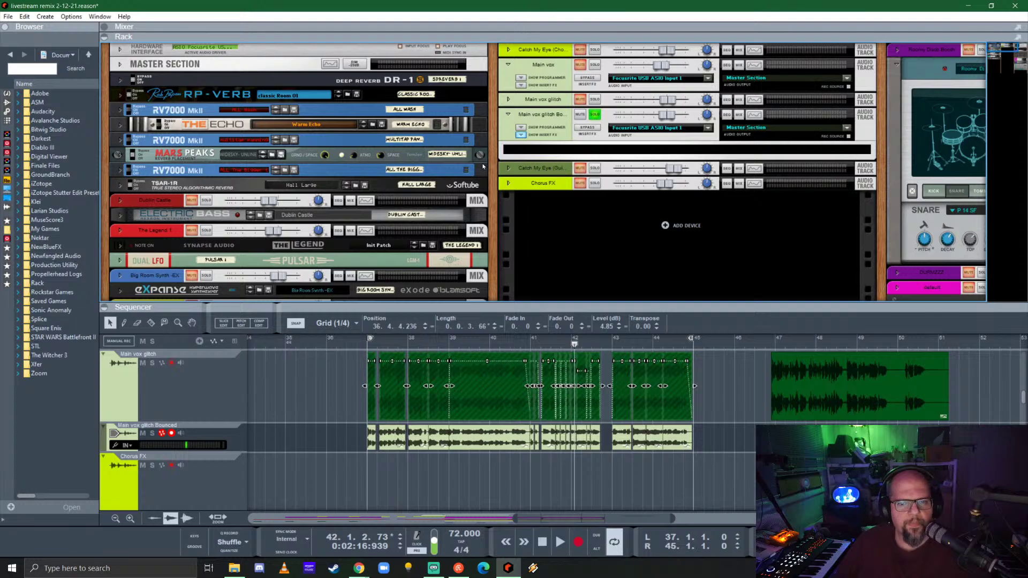
- Insert OTT_x64 on Main vox glitch Bounced again, set its Depth to 72%, and play from bar 37
{"action": "left_click", "coordinate": [7, 266]}
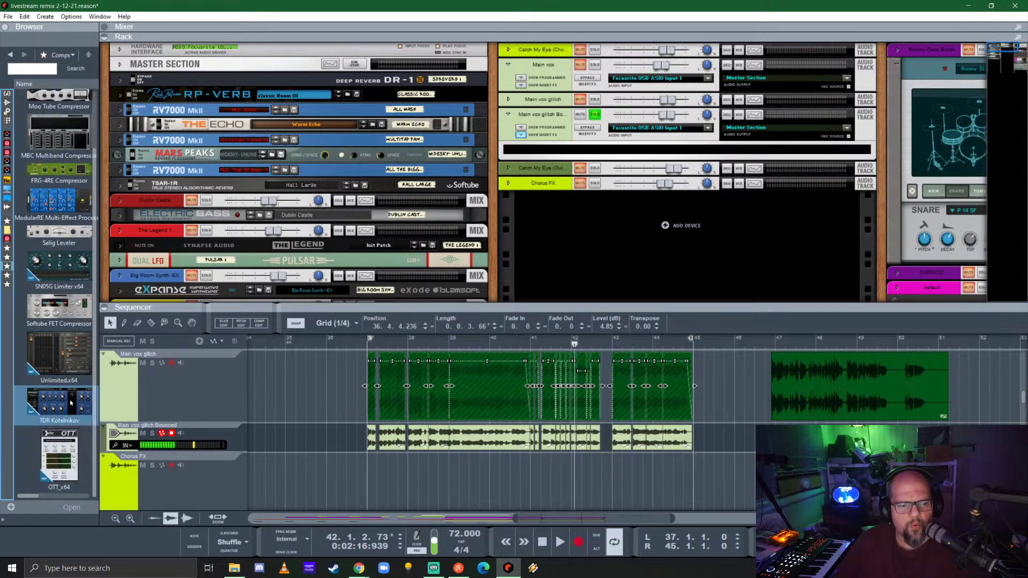
{"action": "left_click_drag", "start_coordinate": [59, 457], "coordinate": [589, 147]}
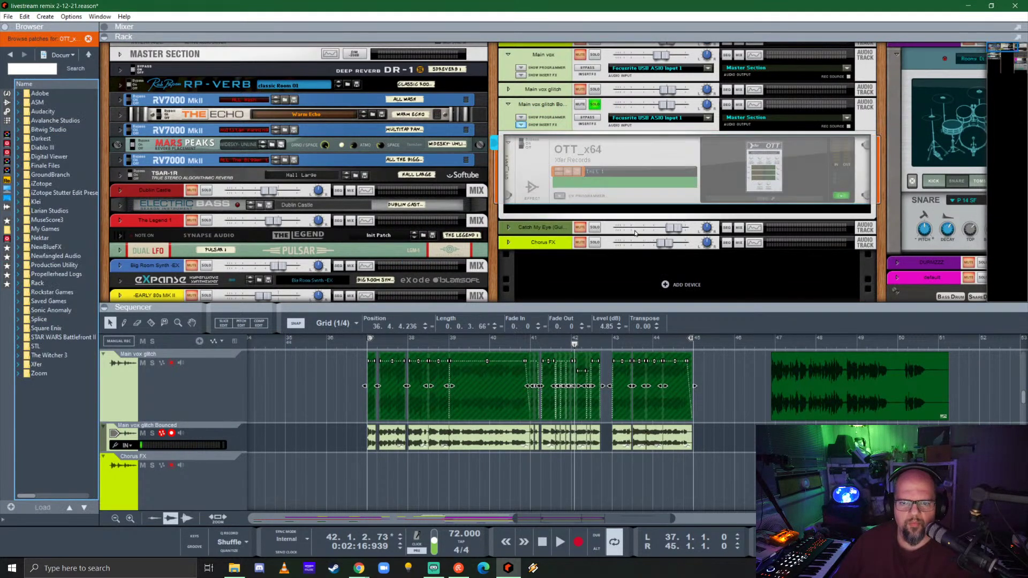
{"action": "left_click", "coordinate": [763, 167]}
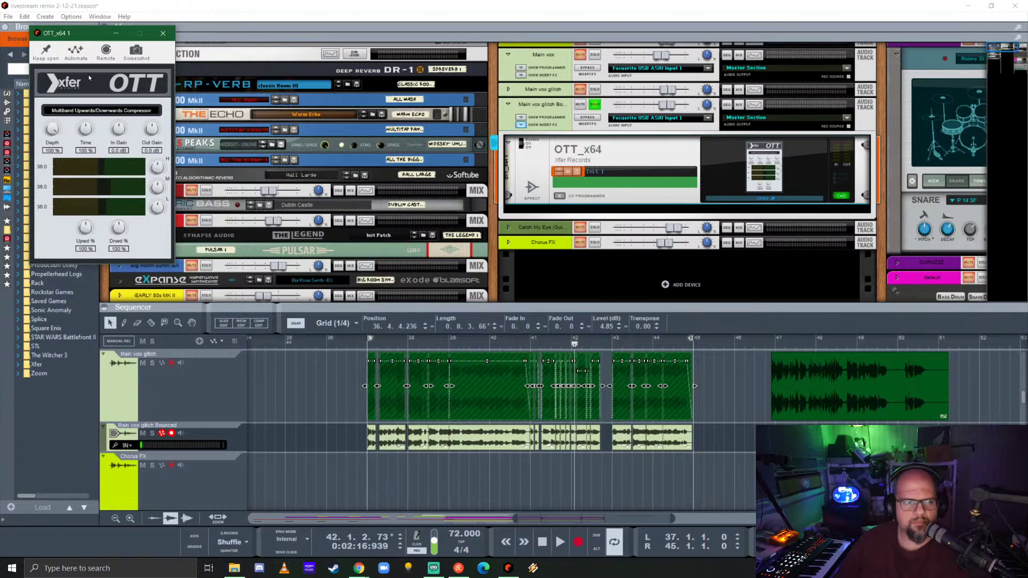
{"action": "left_click_drag", "start_coordinate": [89, 40], "coordinate": [586, 145]}
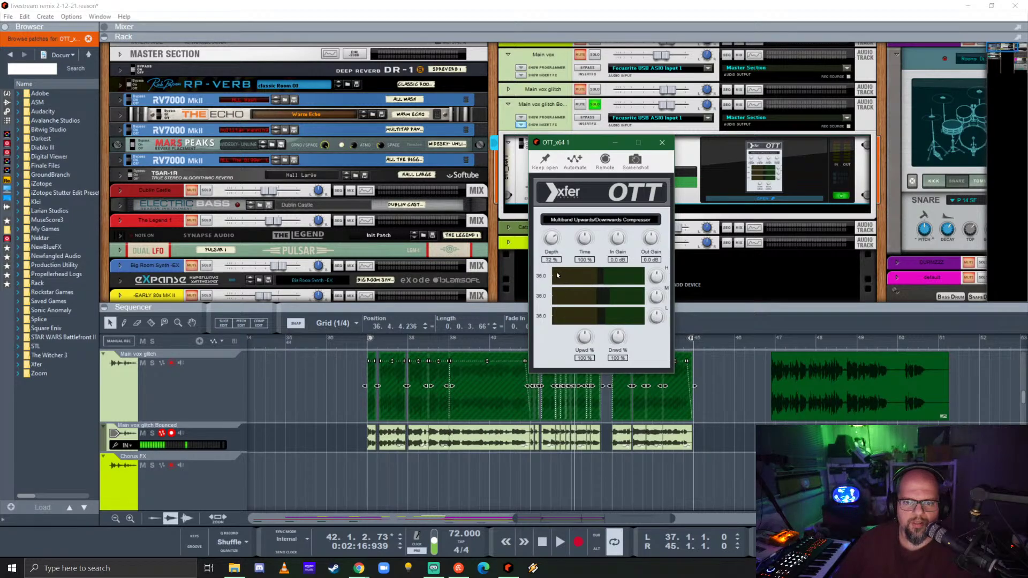
{"action": "left_click", "coordinate": [368, 352]}
{"action": "key", "text": "space"}
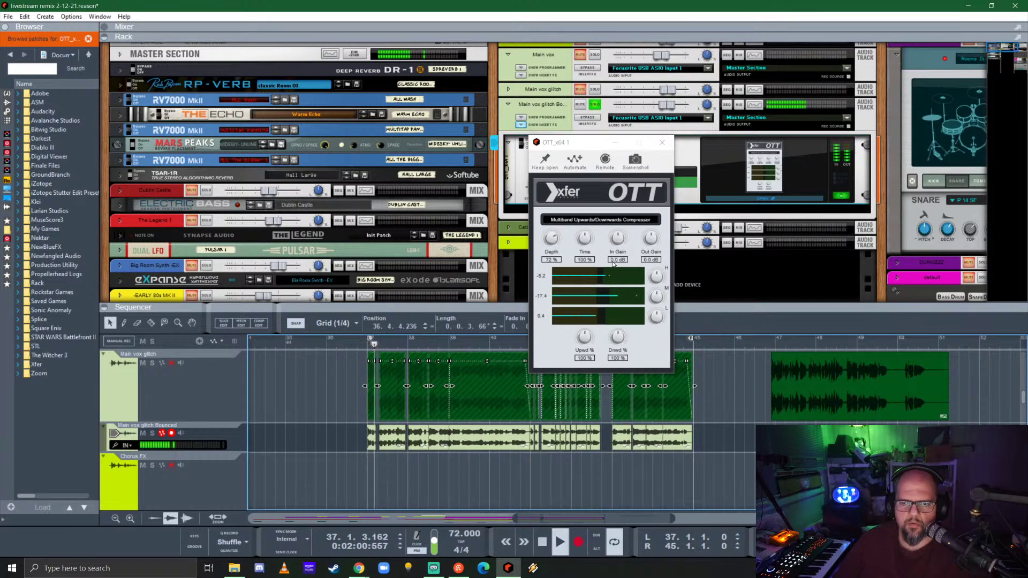
- Adjust OTT's low band, raise its upward compression, lower its downward compression and Depth, and close its window
{"action": "left_click", "coordinate": [658, 311]}
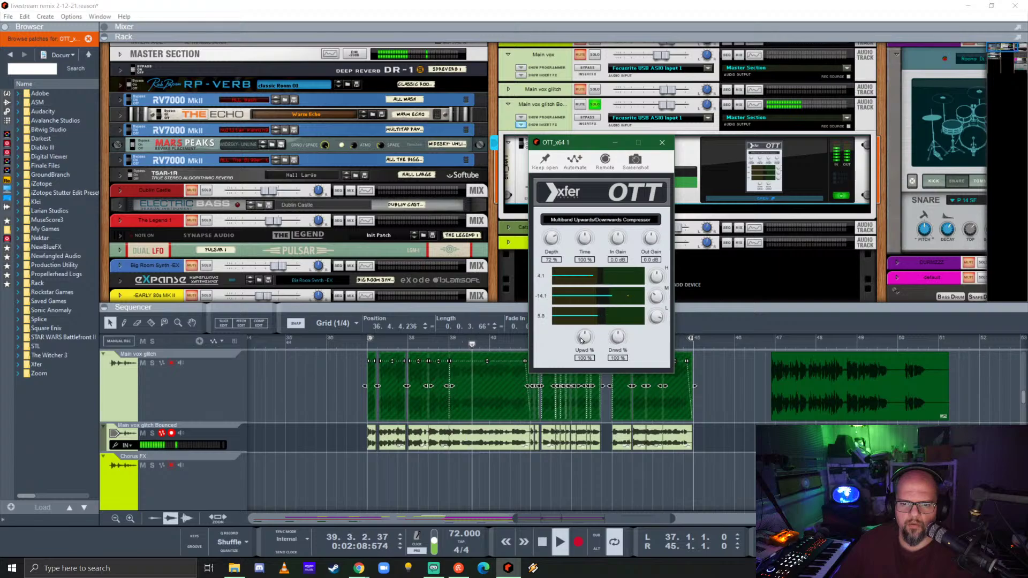
{"action": "left_click_drag", "start_coordinate": [586, 337], "coordinate": [639, 371]}
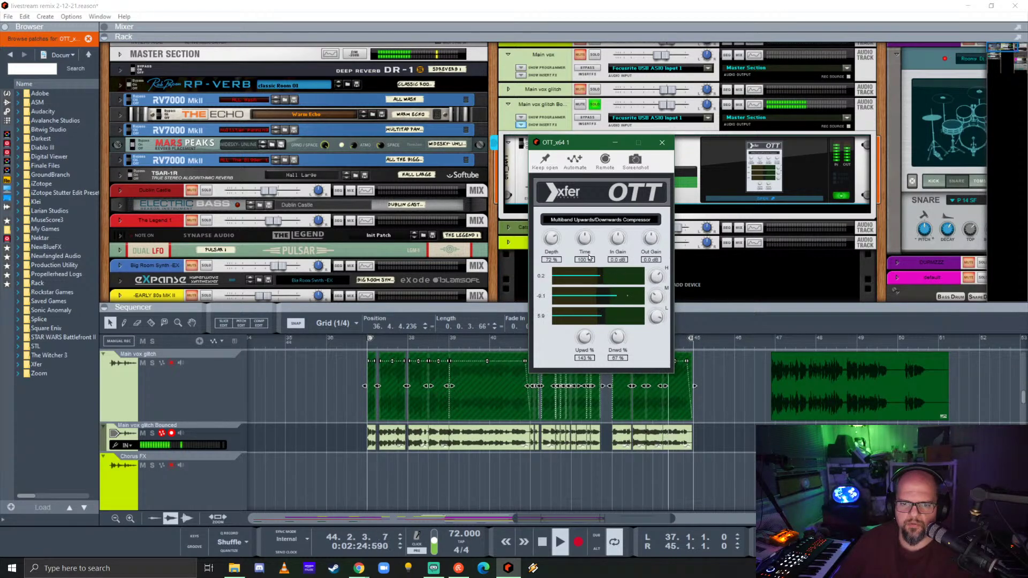
{"action": "left_click_drag", "start_coordinate": [549, 241], "coordinate": [560, 262]}
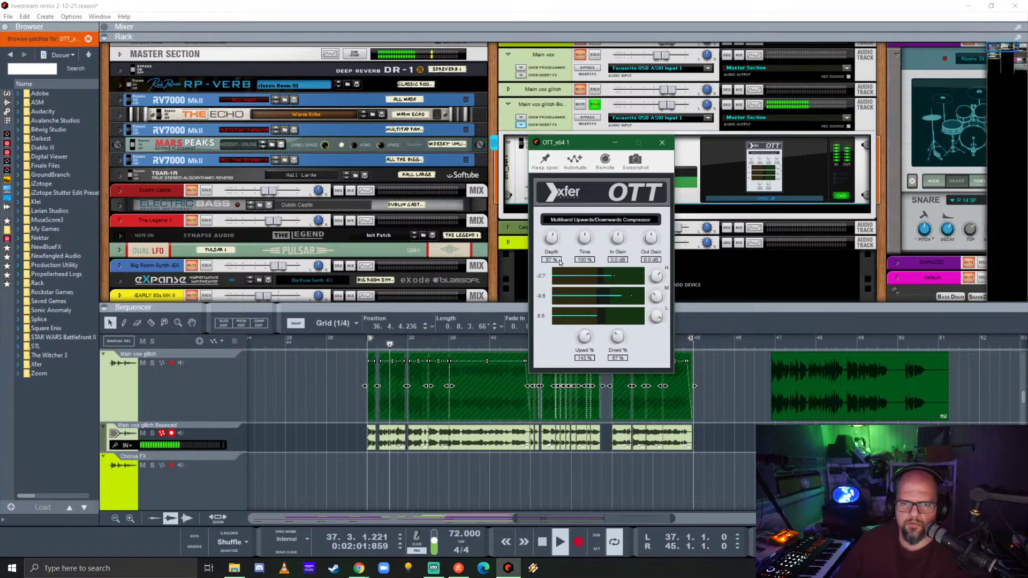
{"action": "left_click", "coordinate": [661, 143]}
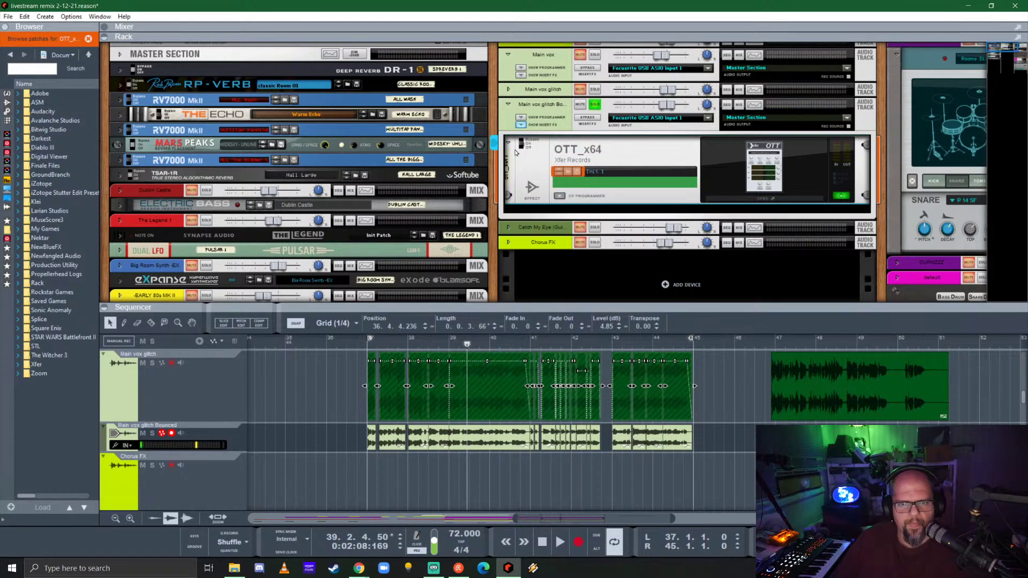
- Insert the Softube FET Compressor after OTT_x64 on Main vox glitch Bounced and start playback
{"action": "left_click", "coordinate": [7, 267]}
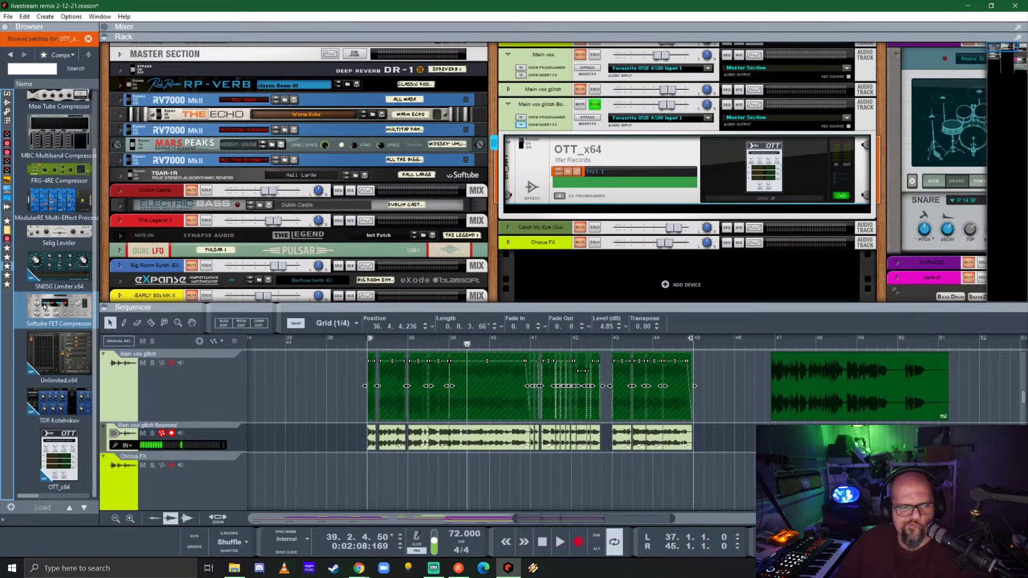
{"action": "left_click", "coordinate": [41, 309]}
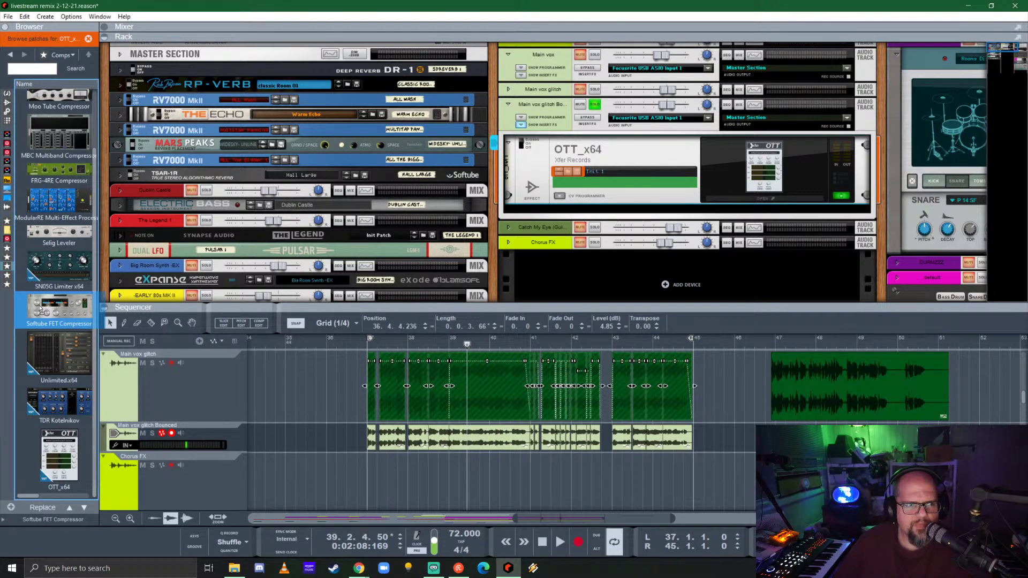
{"action": "left_click_drag", "start_coordinate": [40, 309], "coordinate": [586, 216]}
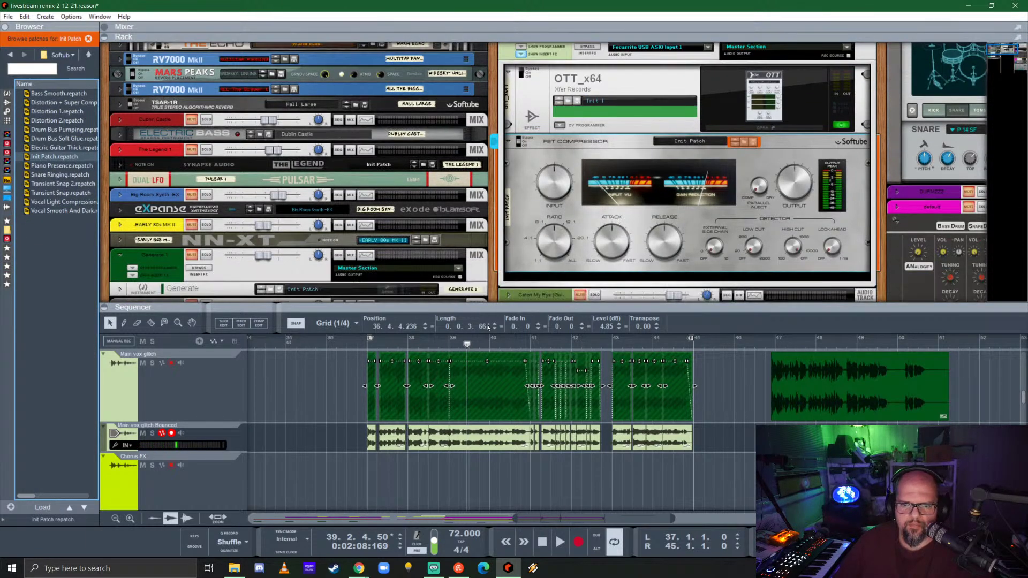
{"action": "key", "text": "space"}
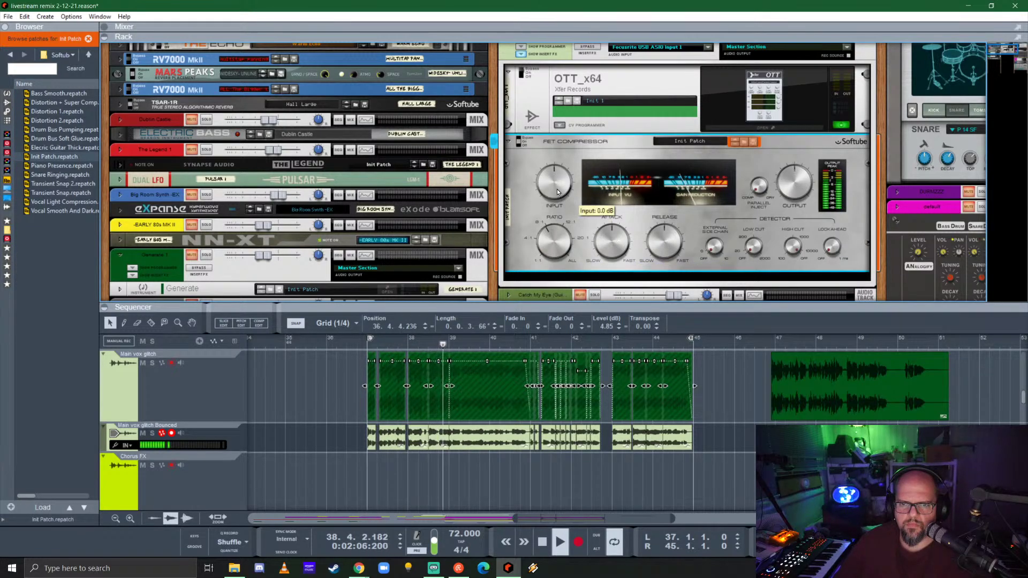
- Adjust the FET Compressor's input, output, attack, release and ratio while the glitch vocal plays, trying the ALL ratio as well
{"action": "left_click_drag", "start_coordinate": [555, 187], "coordinate": [551, 198]}
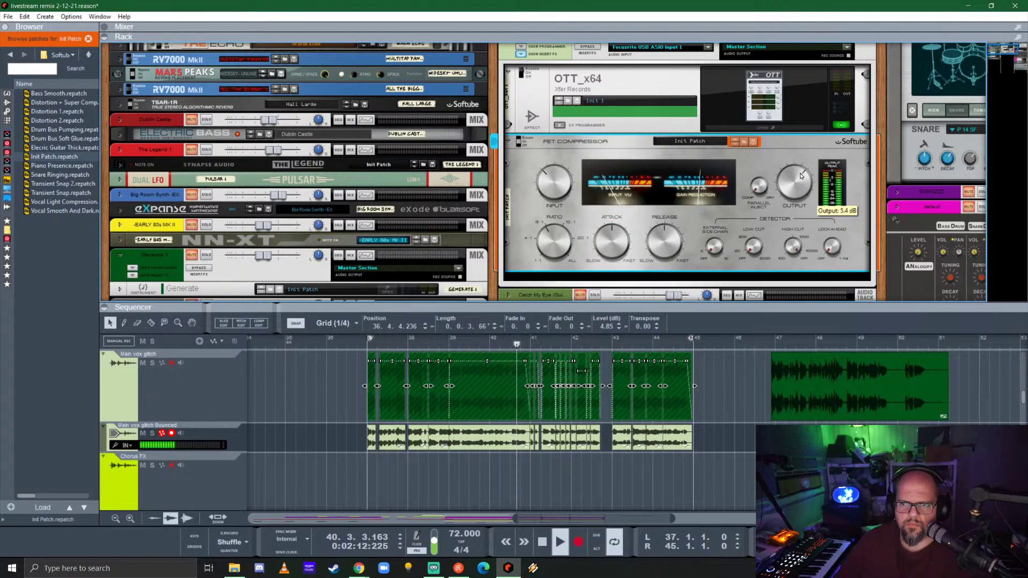
{"action": "left_click_drag", "start_coordinate": [802, 172], "coordinate": [804, 170]}
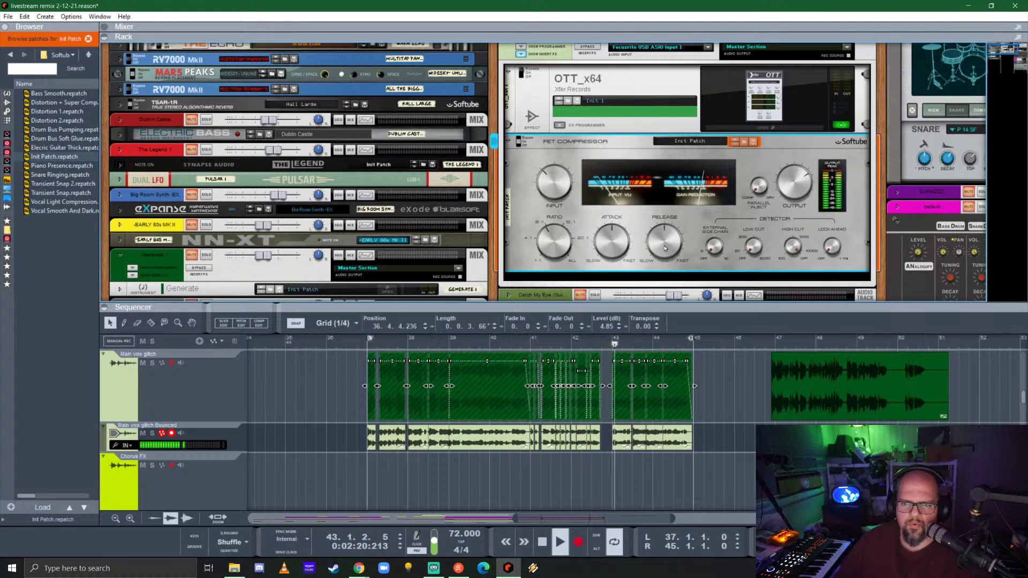
{"action": "left_click_drag", "start_coordinate": [615, 241], "coordinate": [651, 208]}
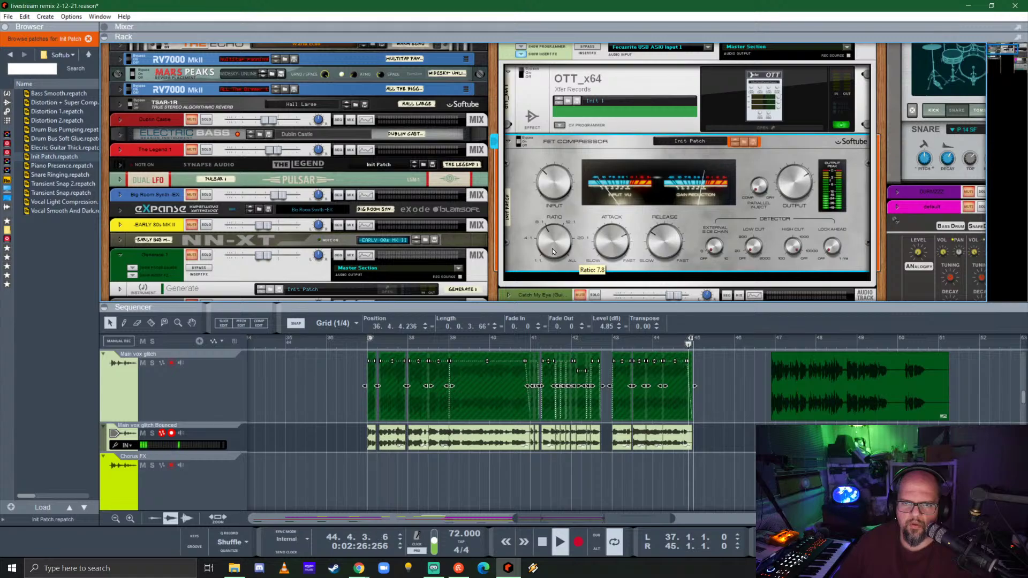
{"action": "left_click_drag", "start_coordinate": [551, 249], "coordinate": [551, 237]}
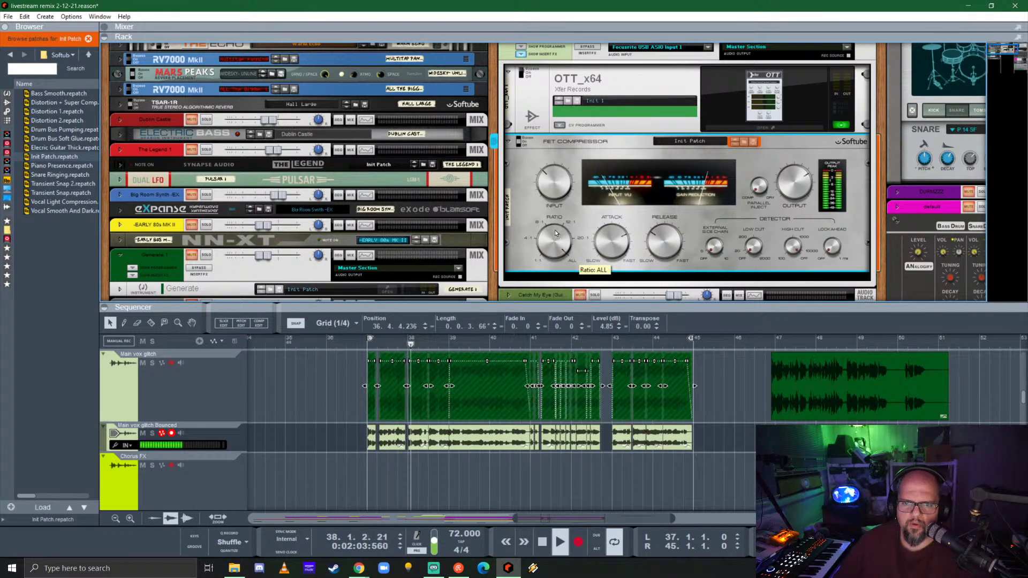
{"action": "left_click_drag", "start_coordinate": [554, 229], "coordinate": [567, 290]}
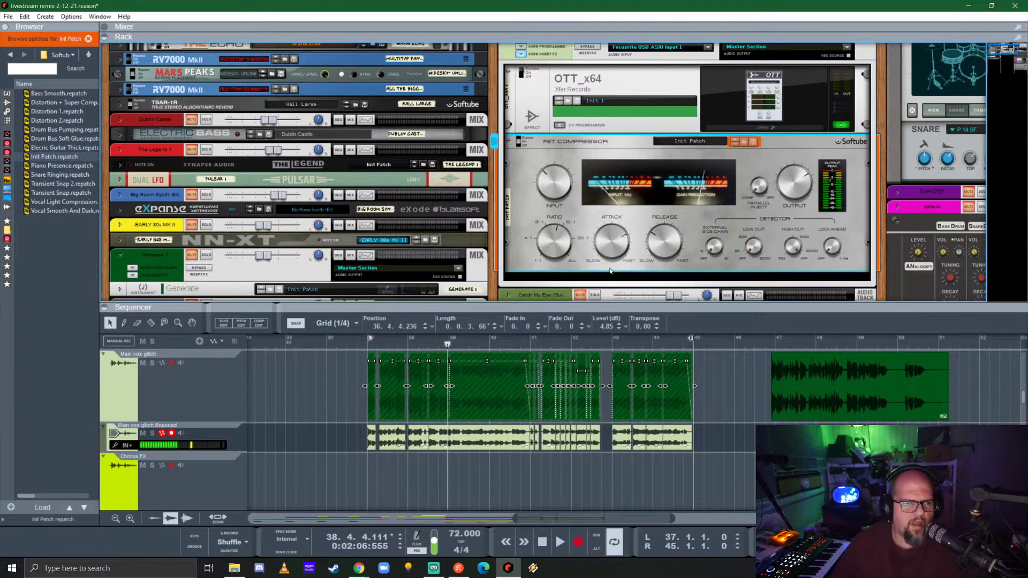
- Delete OTT_x64 from the insert FX and insert the Softube TSAR-1R Reverb before the FET Compressor
{"action": "left_click", "coordinate": [617, 79]}
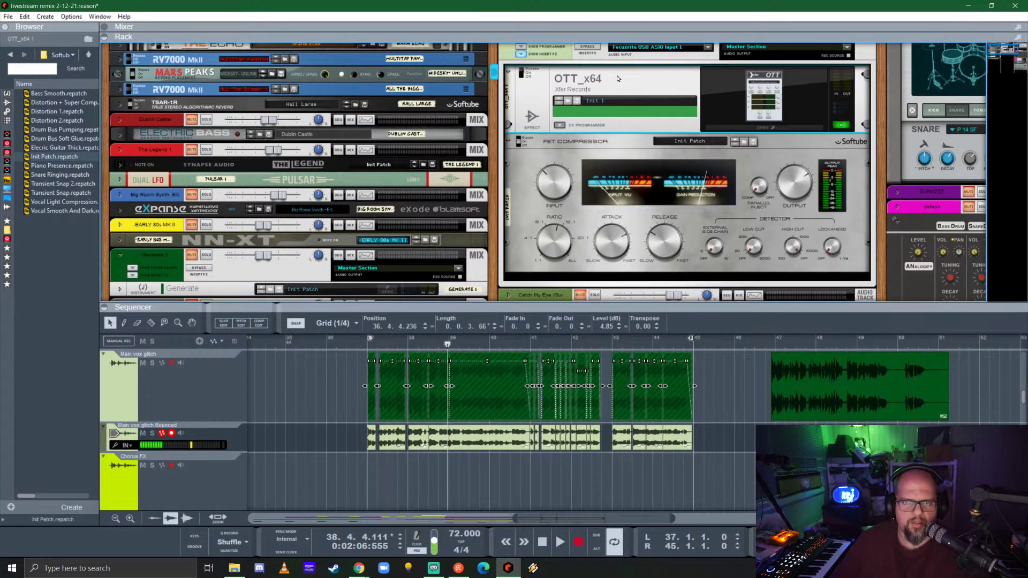
{"action": "key", "text": "Delete"}
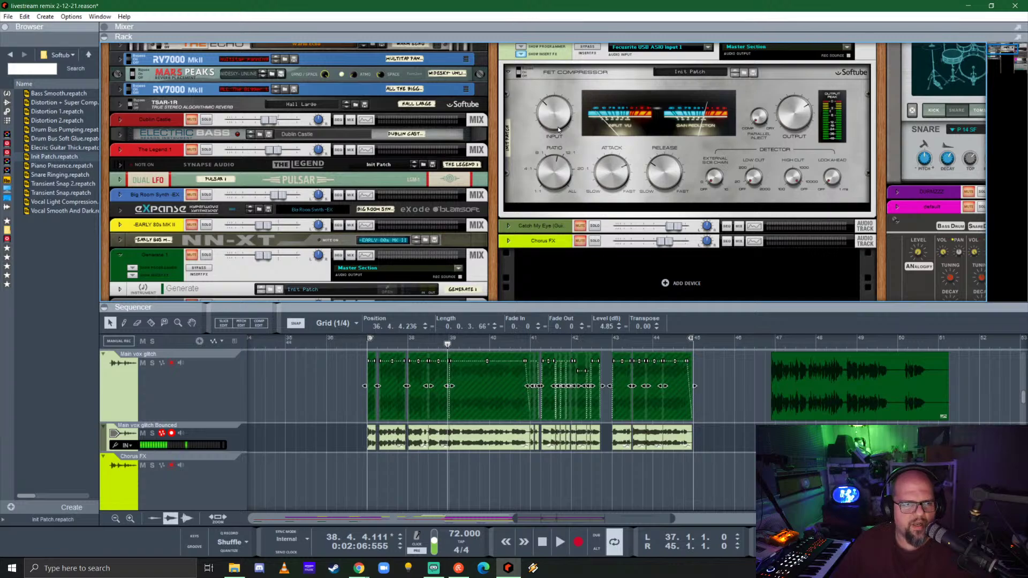
{"action": "left_click", "coordinate": [7, 266]}
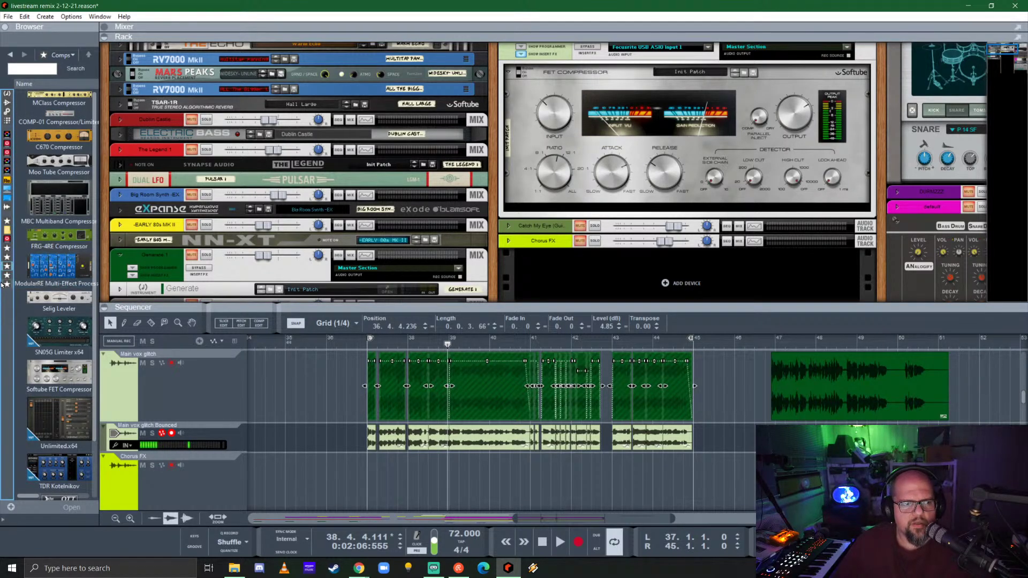
{"action": "left_click", "coordinate": [7, 277]}
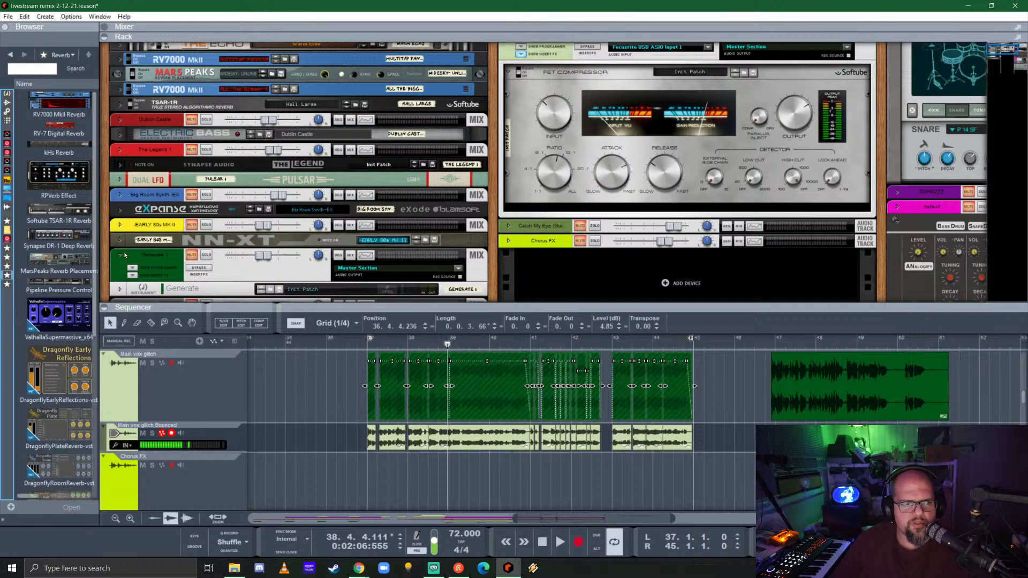
{"action": "left_click_drag", "start_coordinate": [49, 213], "coordinate": [691, 75]}
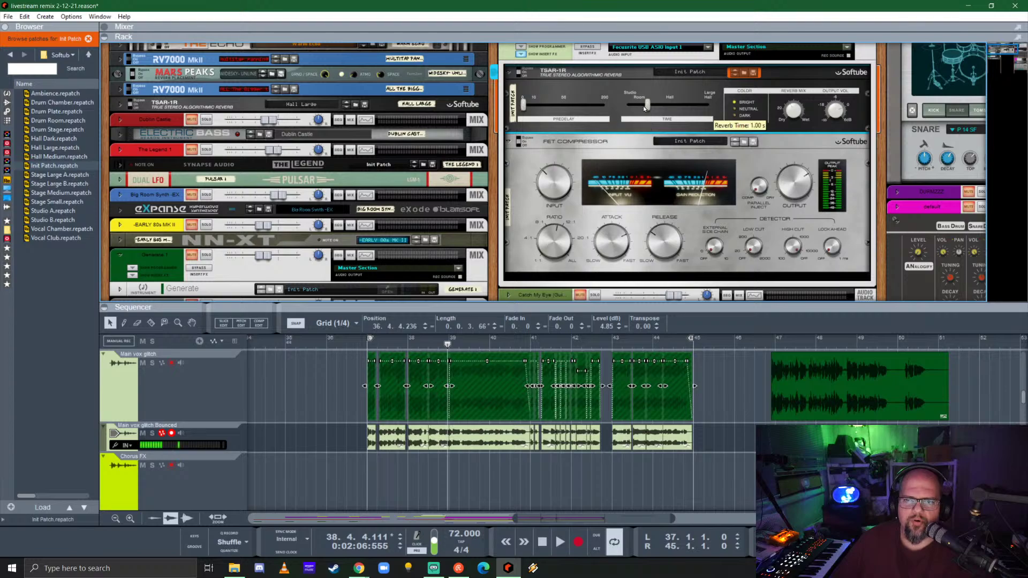
{"action": "mouse_move", "coordinate": [801, 113]}
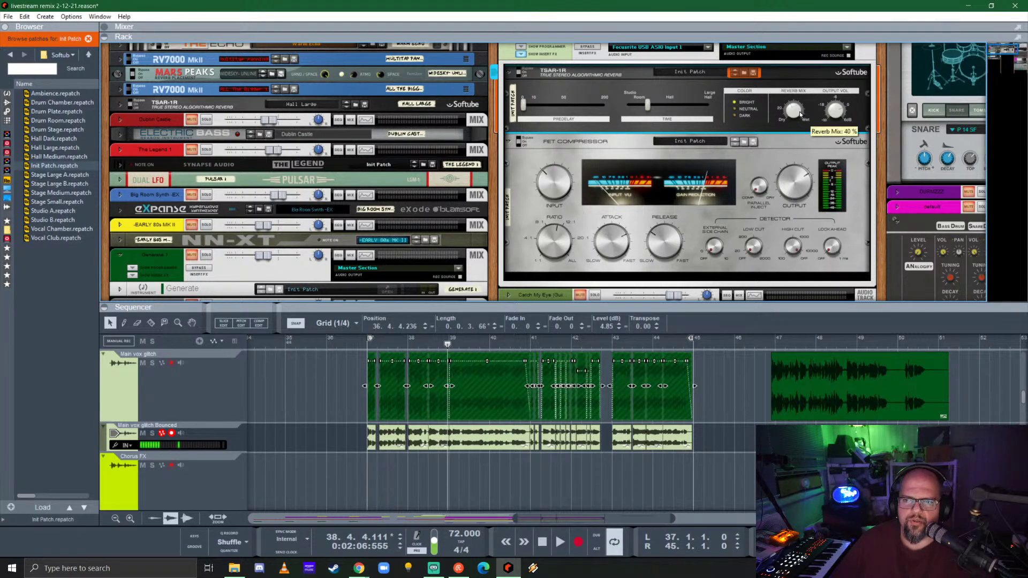
- Play the bounced vocal from bar 37 and lengthen the TSAR-1R's reverb time
{"action": "left_click", "coordinate": [368, 347]}
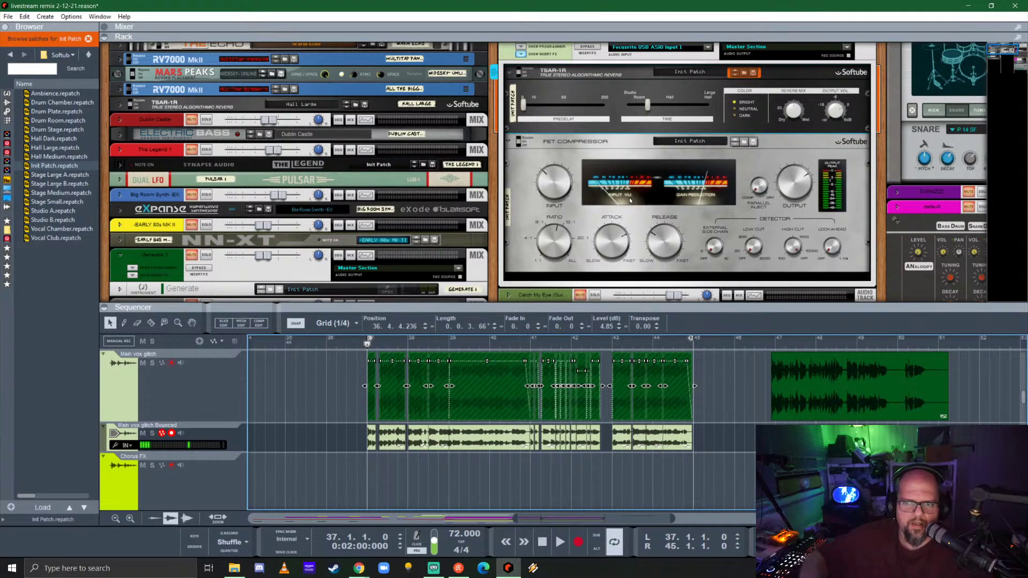
{"action": "key", "text": "space"}
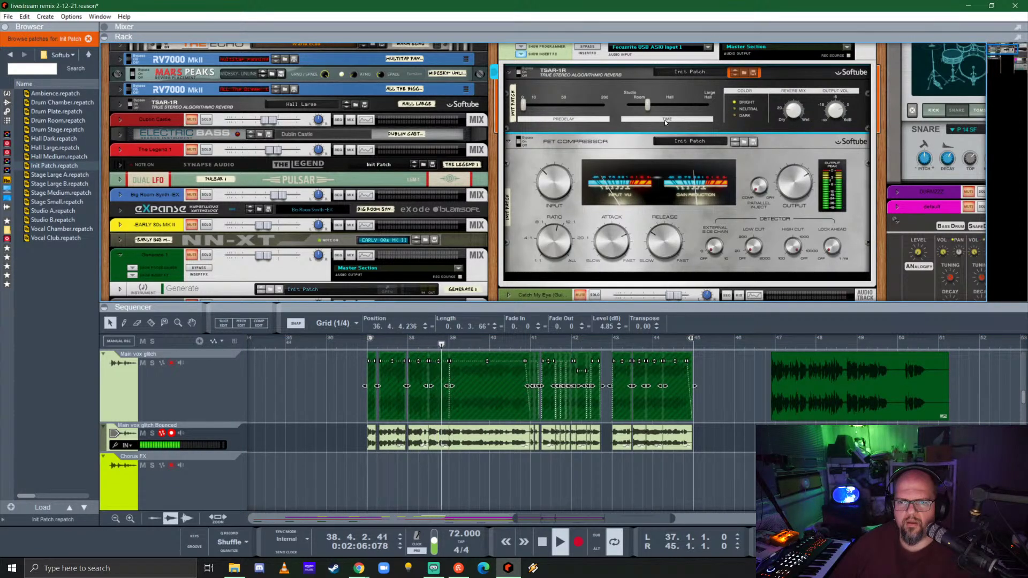
{"action": "left_click_drag", "start_coordinate": [645, 104], "coordinate": [658, 104]}
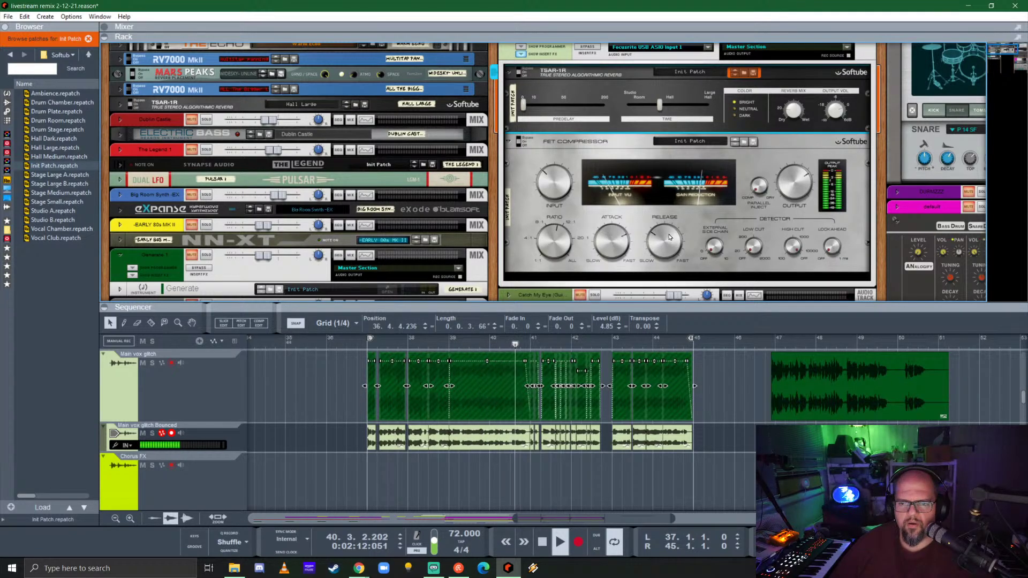
- Slow the FET Compressor's release and reduce the TSAR-1R's reverb mix while the bounced glitch vocal plays
{"action": "left_click_drag", "start_coordinate": [669, 238], "coordinate": [669, 251]}
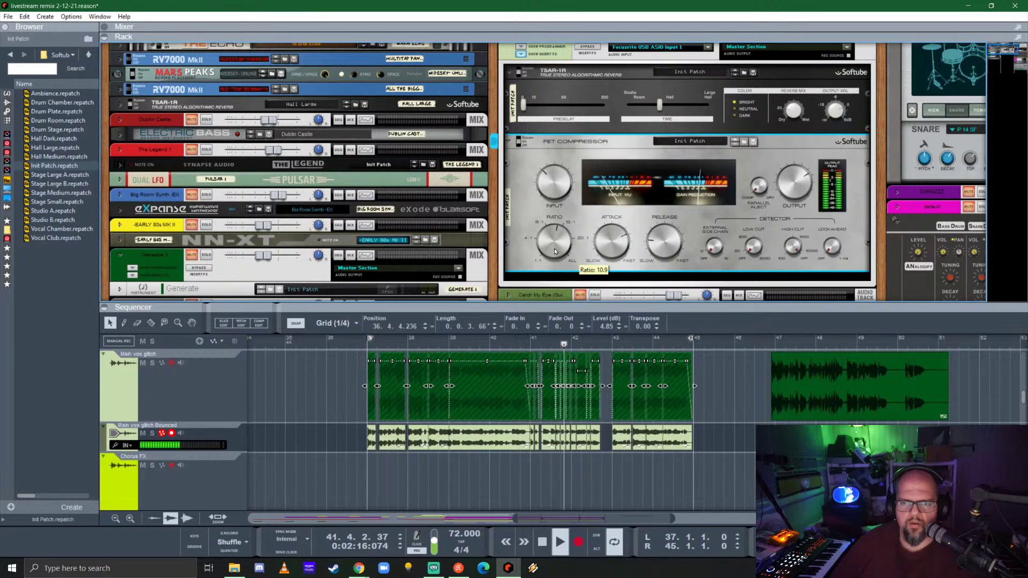
{"action": "left_click", "coordinate": [795, 111]}
{"action": "left_click_drag", "start_coordinate": [795, 112], "coordinate": [798, 117]}
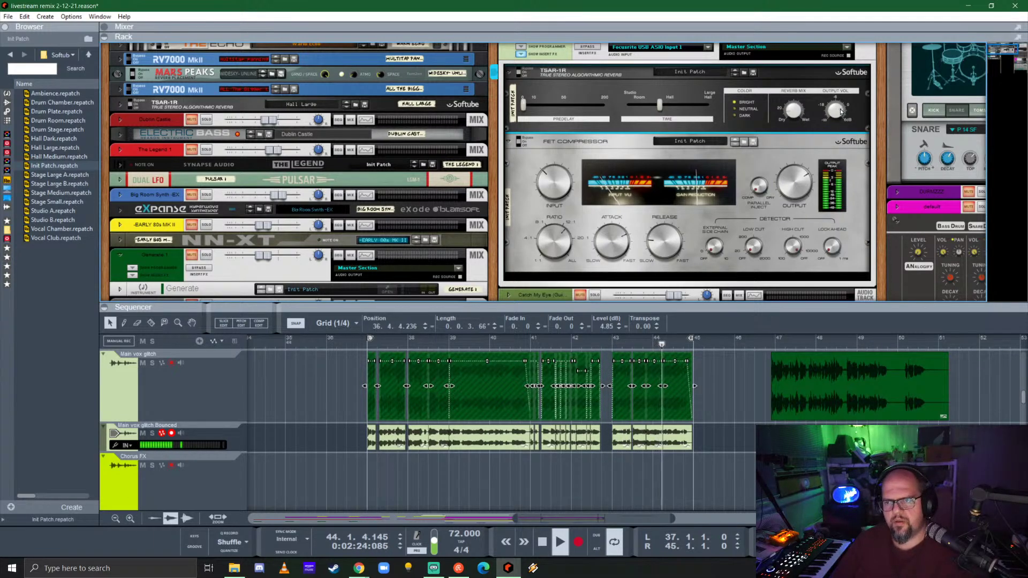
{"action": "mouse_move", "coordinate": [839, 111]}
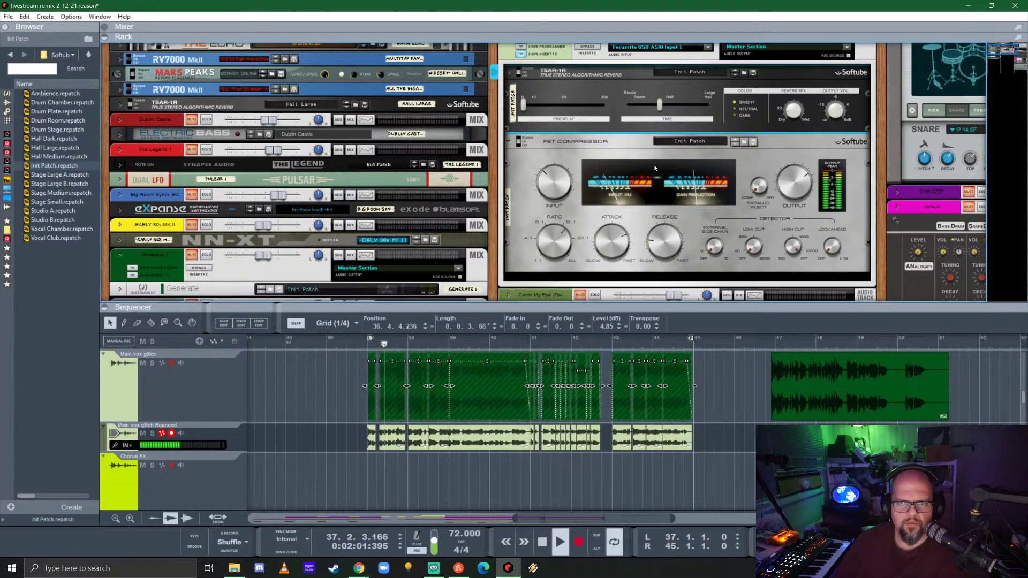
- Unsolo Main vox glitch Bounced and lower its channel level slightly to sit in the full mix
{"action": "scroll", "coordinate": [596, 117], "scroll_direction": "up", "scroll_amount": 3}
{"action": "left_click", "coordinate": [595, 117]}
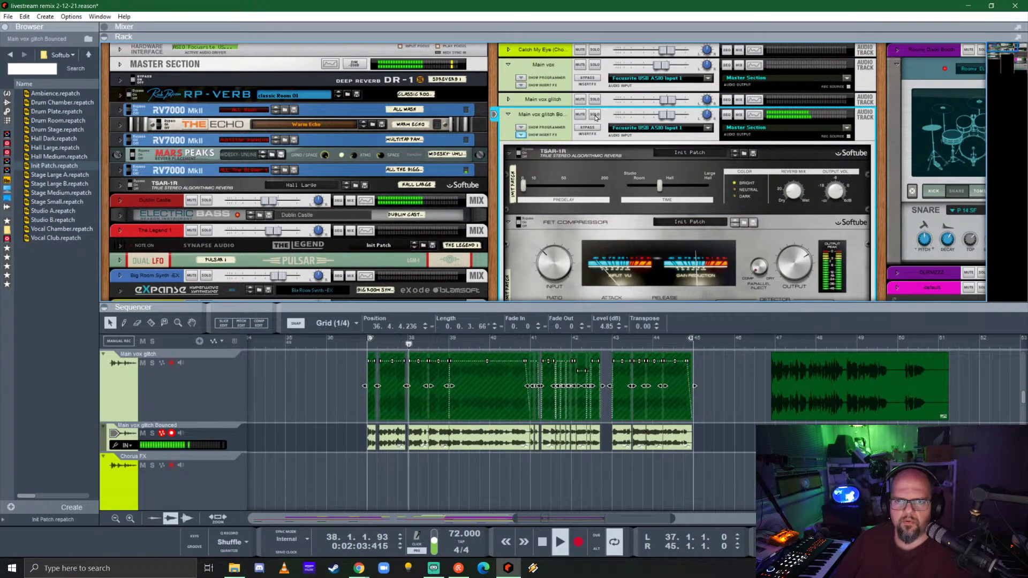
{"action": "mouse_move", "coordinate": [664, 120]}
{"action": "left_click_drag", "start_coordinate": [664, 120], "coordinate": [662, 119]}
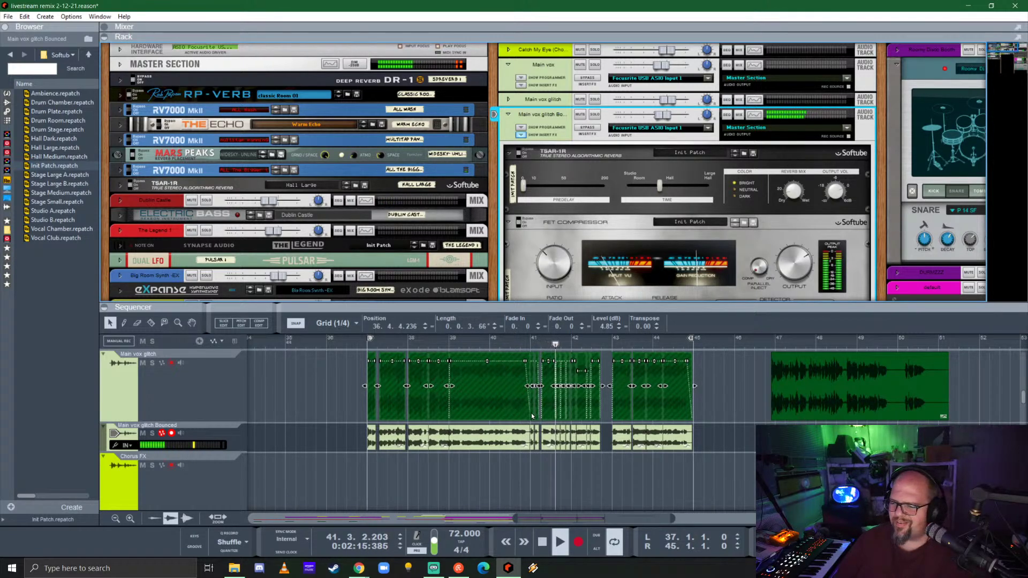
- Enable the HPF and LPF in the Spectrum EQ of Main vox glitch Bounced and raise the high-pass cutoff above 320 Hz
{"action": "scroll", "coordinate": [558, 229], "scroll_direction": "down", "scroll_amount": 3}
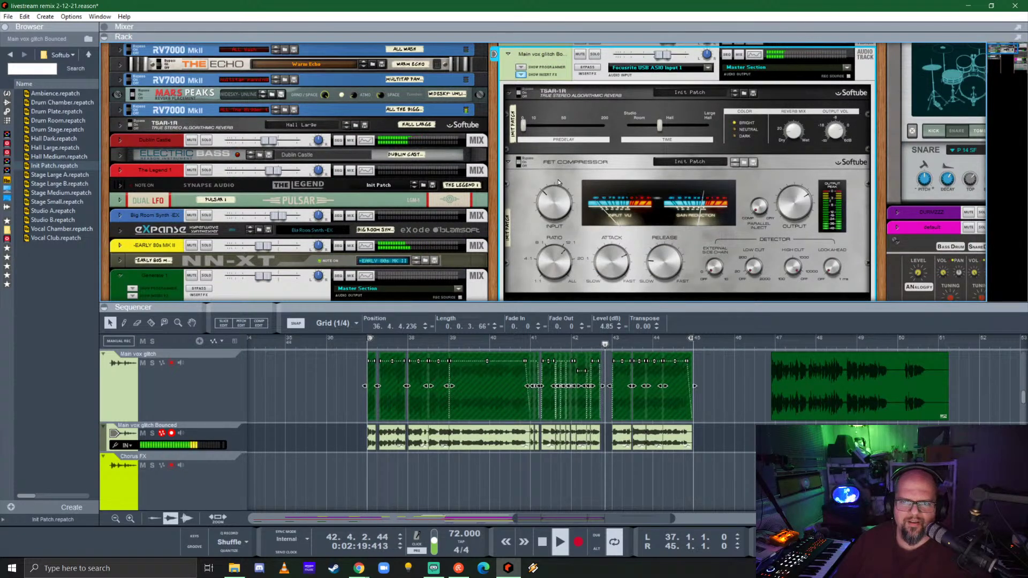
{"action": "left_click", "coordinate": [754, 55]}
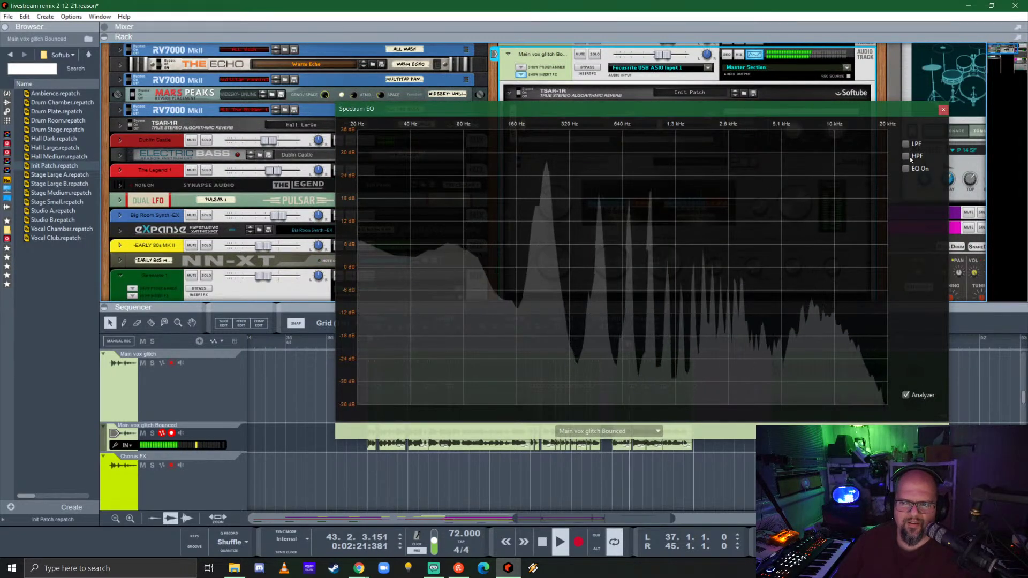
{"action": "left_click", "coordinate": [905, 156]}
{"action": "left_click", "coordinate": [905, 144]}
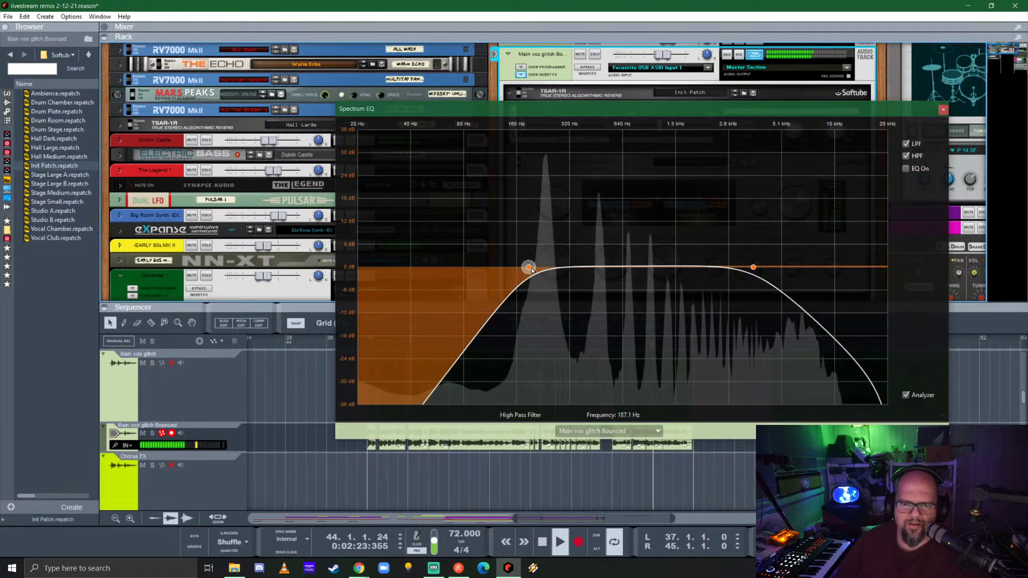
{"action": "left_click_drag", "start_coordinate": [528, 267], "coordinate": [585, 266]}
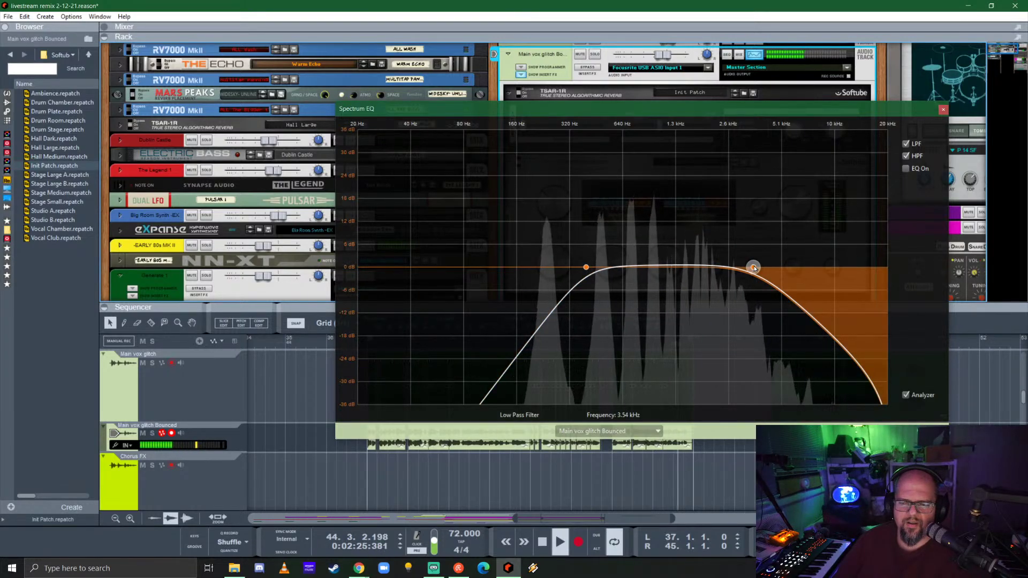
- Turn on the EQ in E Mode, boost the high mids by about 13.65 dB at 1.87 kHz, and close the Spectrum EQ
{"action": "left_click", "coordinate": [905, 168]}
{"action": "left_click_drag", "start_coordinate": [710, 266], "coordinate": [703, 215]}
{"action": "left_click", "coordinate": [905, 181]}
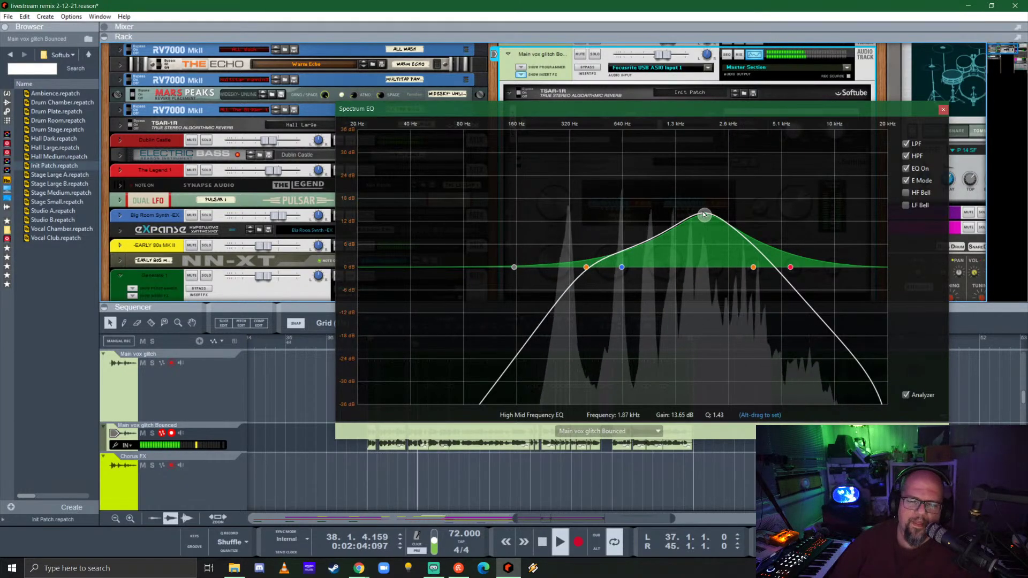
{"action": "left_click", "coordinate": [943, 110]}
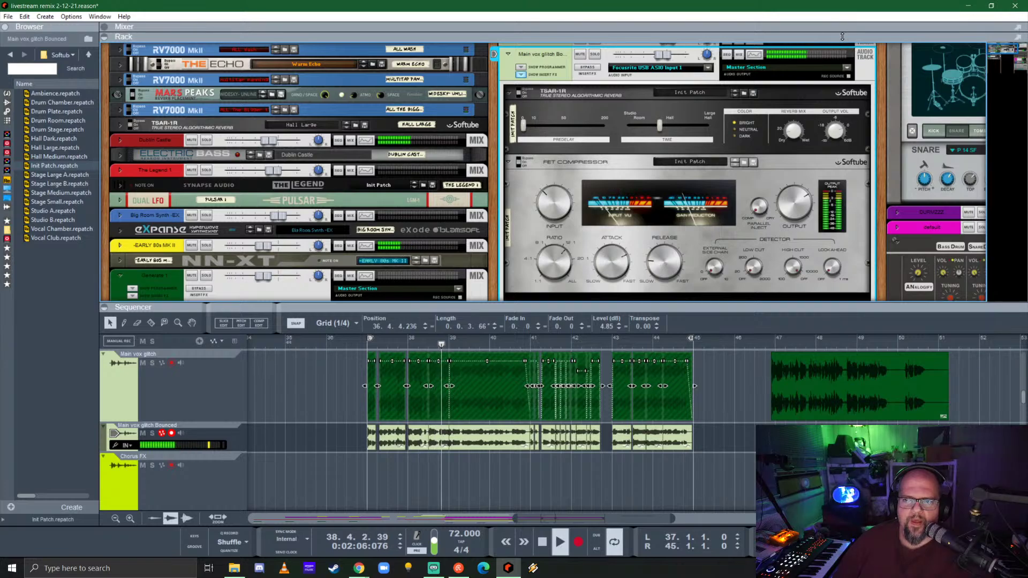
- Enlarge the sequencer beneath the mixer and mute the leftover Main vox glitch clip near bar 47
{"action": "key", "text": "F5"}
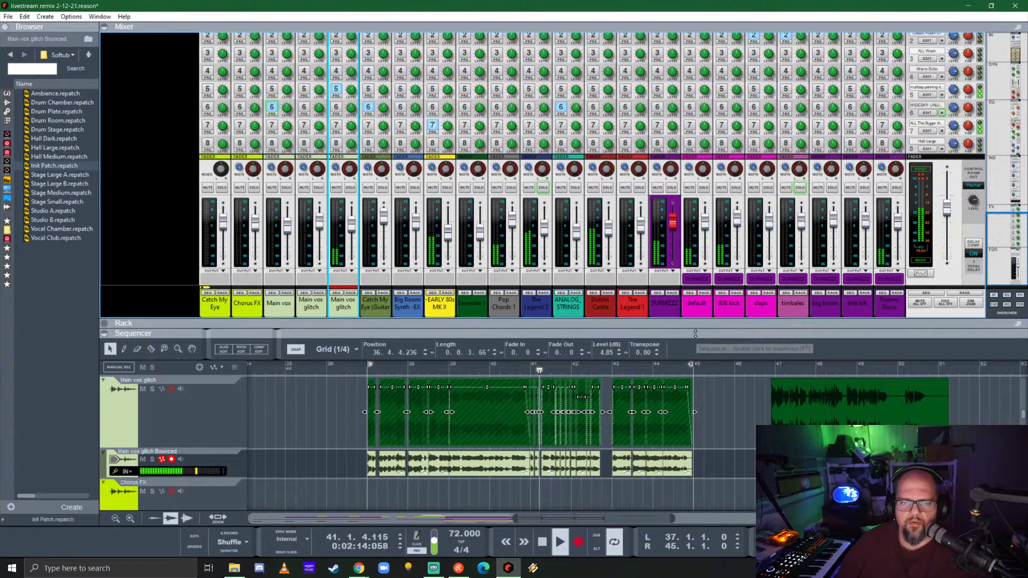
{"action": "left_click_drag", "start_coordinate": [695, 332], "coordinate": [632, 107]}
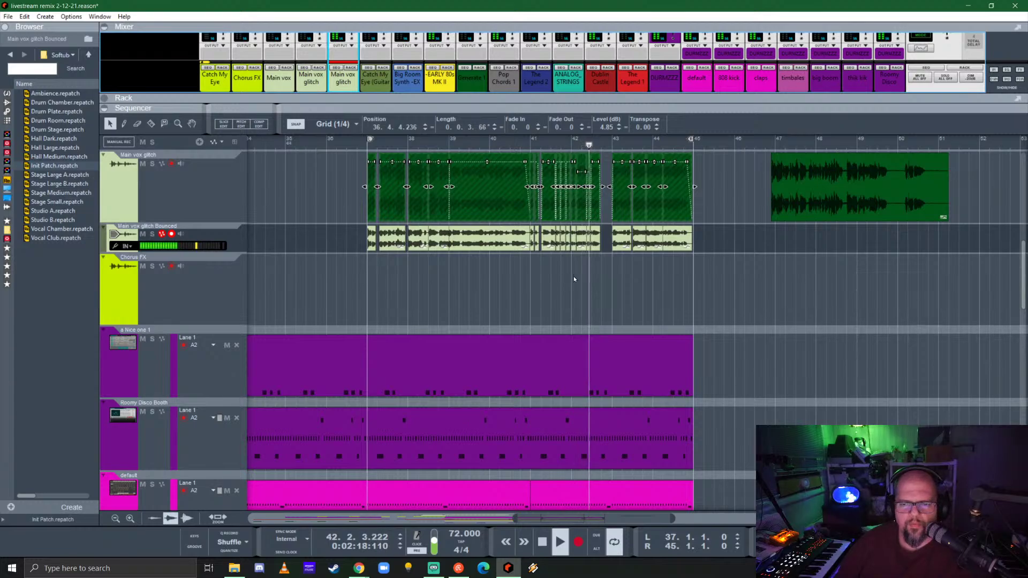
{"action": "scroll", "coordinate": [573, 276], "scroll_direction": "down", "scroll_amount": 4}
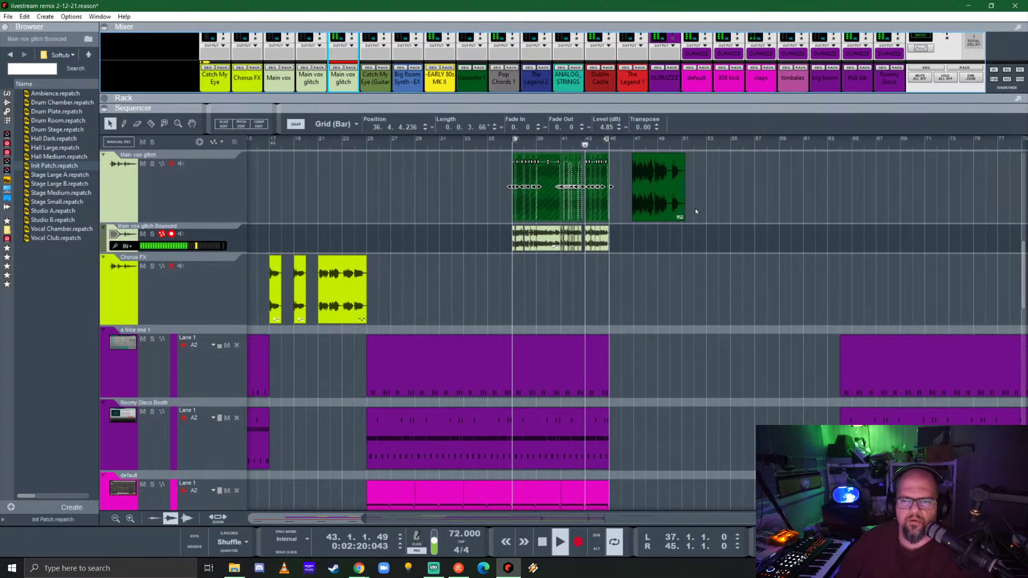
{"action": "left_click", "coordinate": [649, 199]}
{"action": "key", "text": "m"}
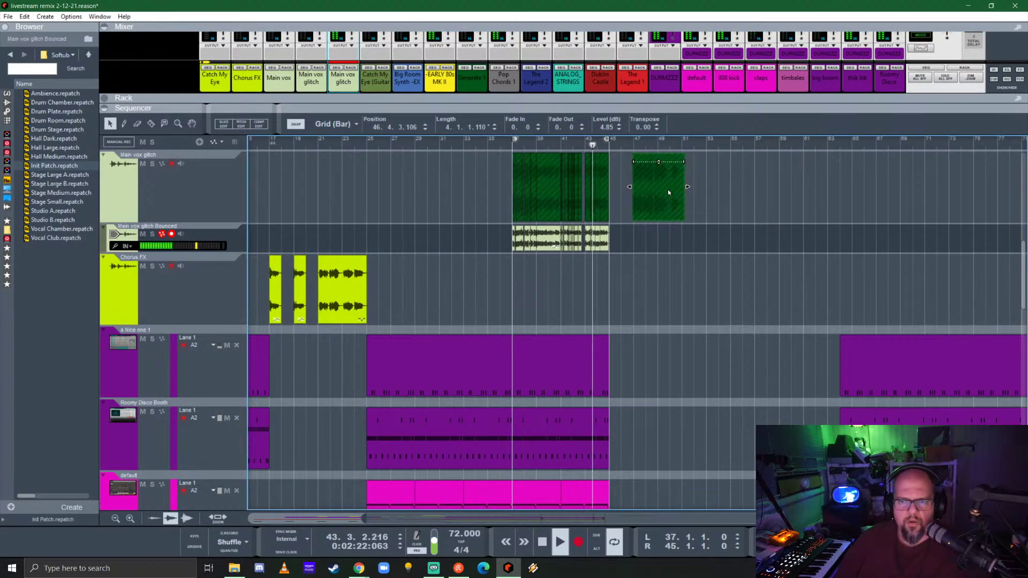
- Stop playback and move all clips of the later section, from bar 64 onward, back to start at bar 45
{"action": "scroll", "coordinate": [660, 291], "scroll_direction": "down", "scroll_amount": 3}
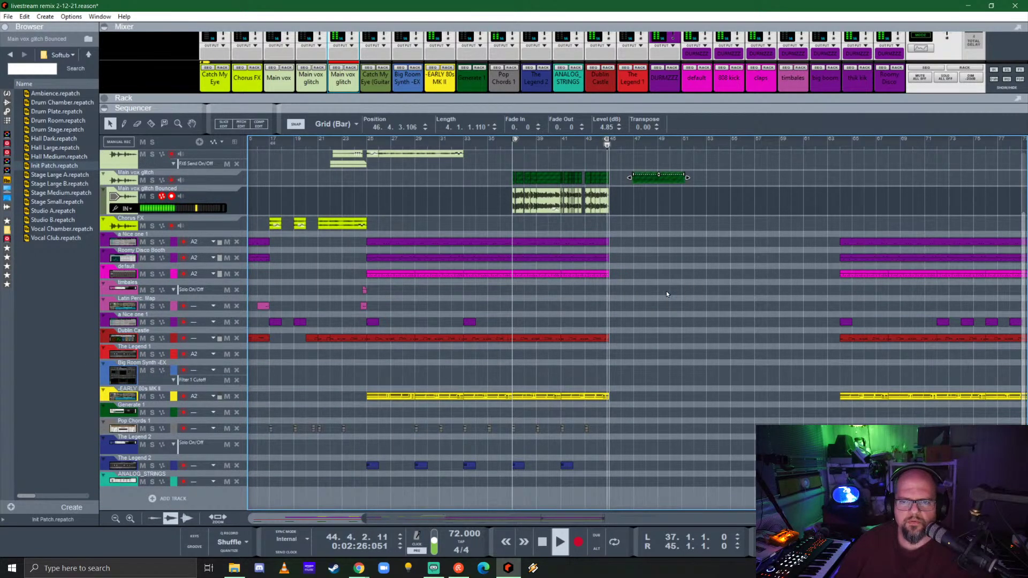
{"action": "scroll", "coordinate": [665, 291], "scroll_direction": "up", "scroll_amount": 1}
{"action": "key", "text": "space"}
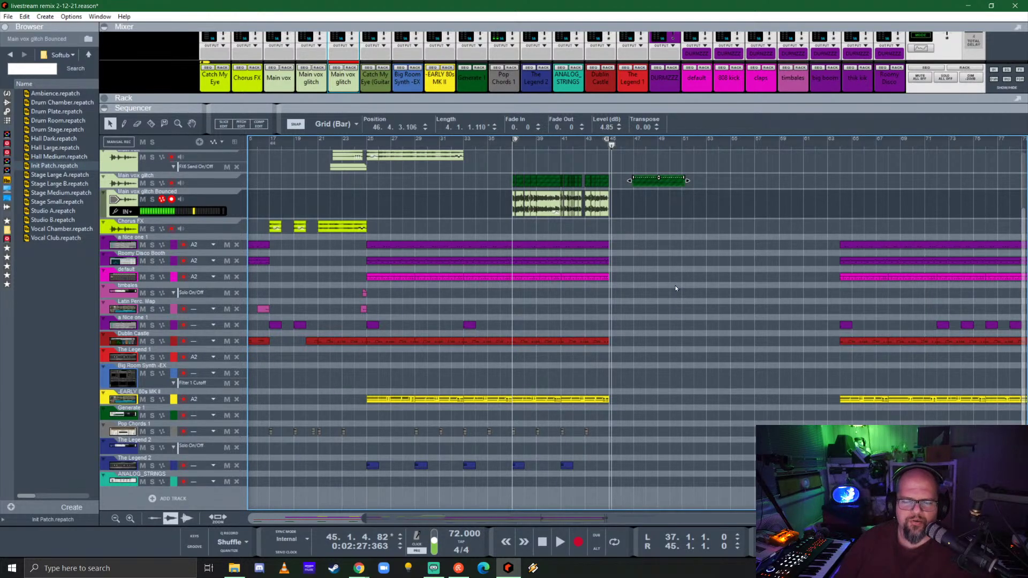
{"action": "scroll", "coordinate": [657, 333], "scroll_direction": "right", "scroll_amount": 5}
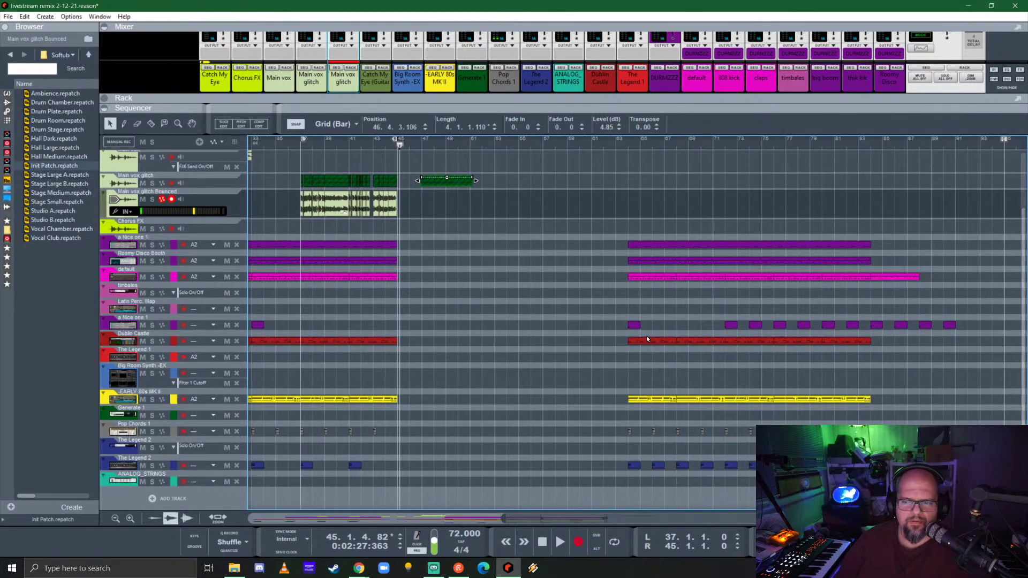
{"action": "scroll", "coordinate": [655, 329], "scroll_direction": "up", "scroll_amount": 3}
{"action": "scroll", "coordinate": [652, 320], "scroll_direction": "down", "scroll_amount": 1}
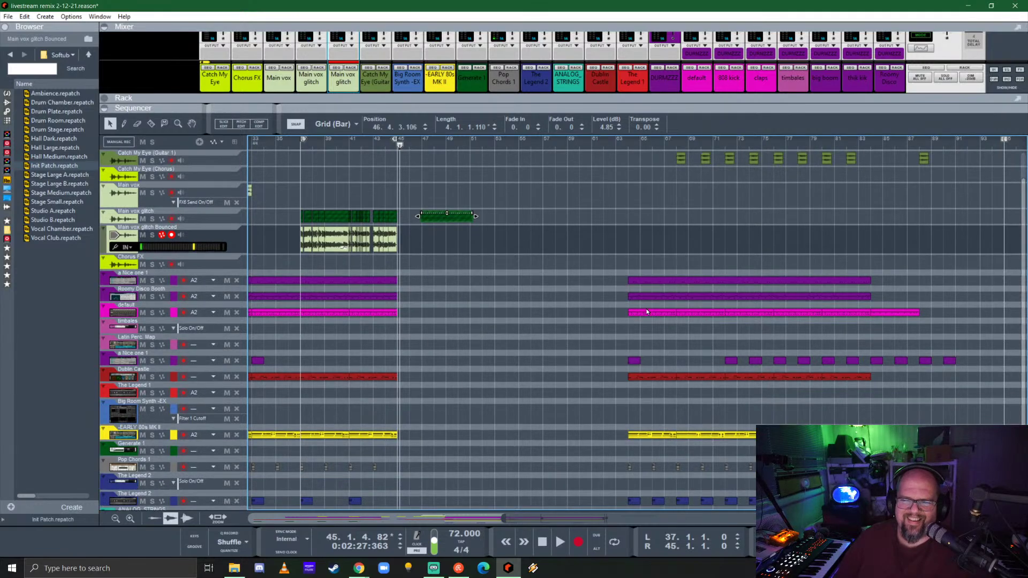
{"action": "scroll", "coordinate": [646, 302], "scroll_direction": "up", "scroll_amount": 1}
{"action": "left_click_drag", "start_coordinate": [633, 158], "coordinate": [1011, 486]}
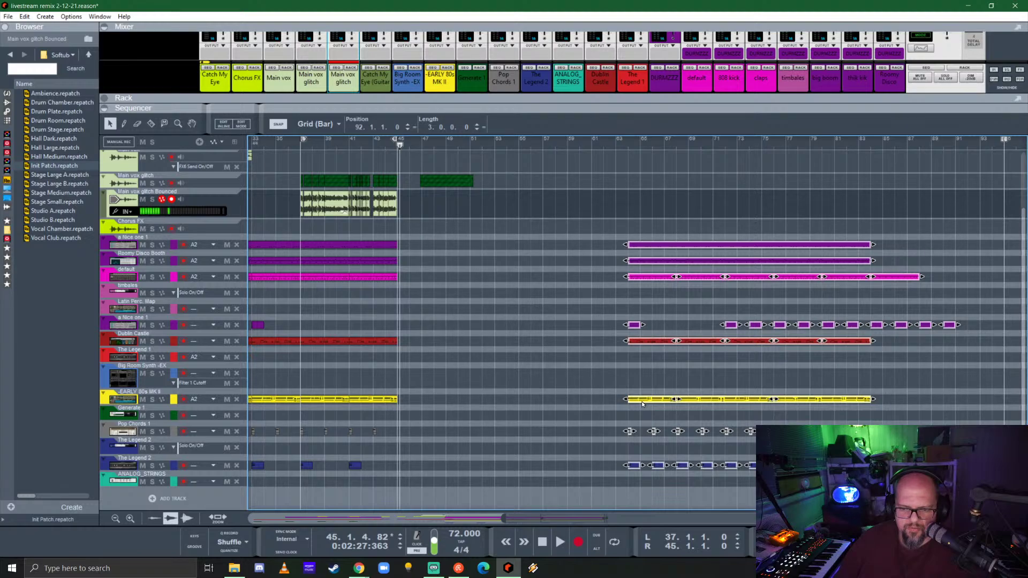
{"action": "left_click_drag", "start_coordinate": [642, 404], "coordinate": [416, 404]}
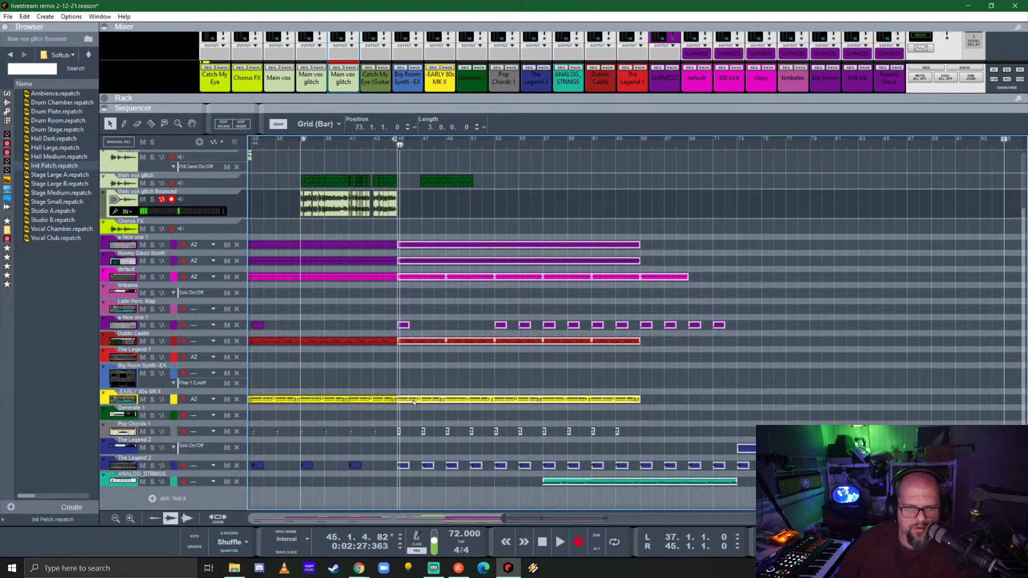
- Briefly play the transition at bar 45 and save the song
{"action": "scroll", "coordinate": [576, 294], "scroll_direction": "left", "scroll_amount": 5}
{"action": "scroll", "coordinate": [642, 264], "scroll_direction": "up", "scroll_amount": 3}
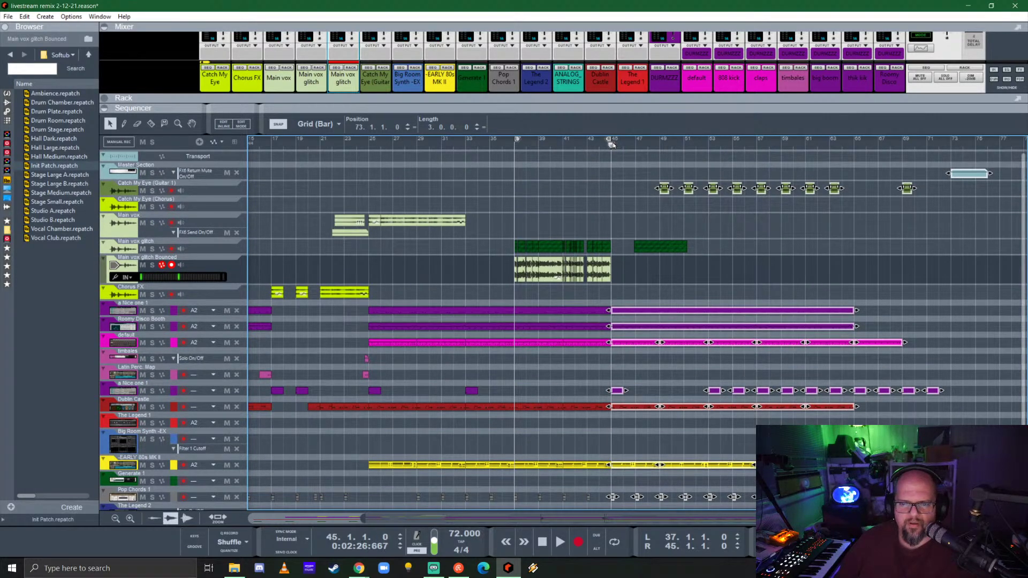
{"action": "key", "text": "space"}
{"action": "key", "text": "space"}
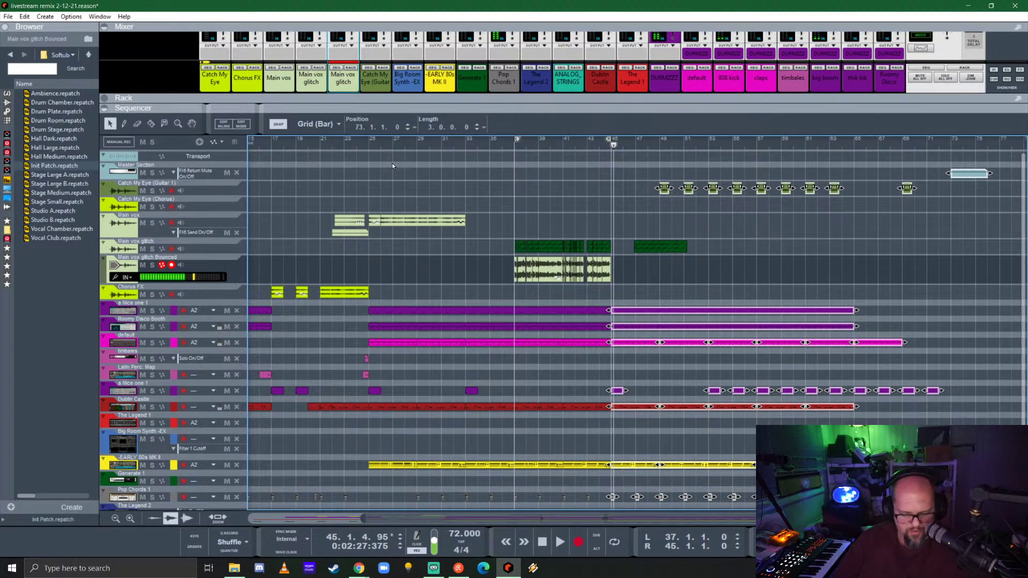
- Play the song from bar 1 to listen to the intro, clear the clip selection, and stop playback
{"action": "key", "text": "KP_0"}
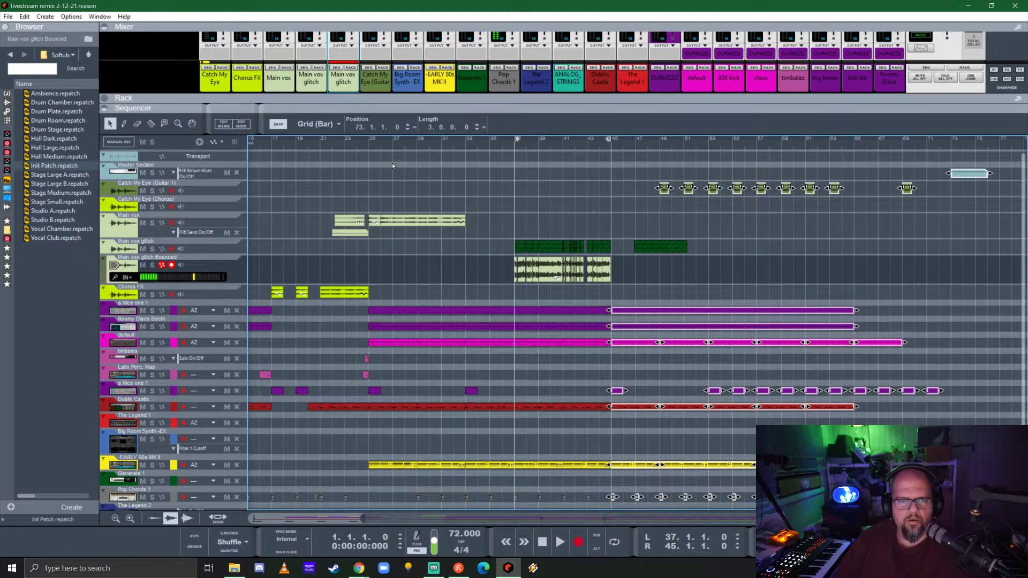
{"action": "key", "text": "space"}
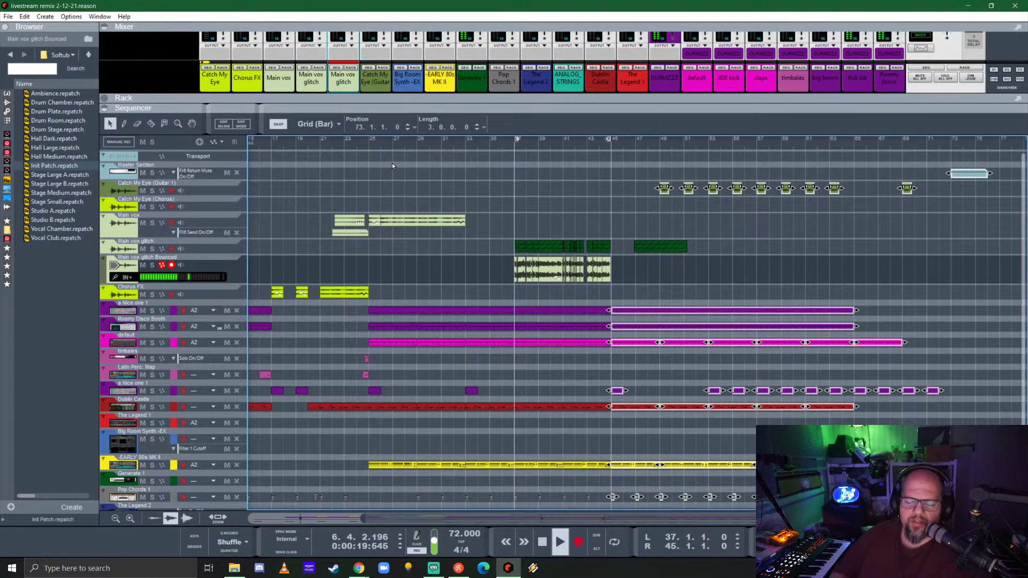
{"action": "left_click", "coordinate": [683, 227]}
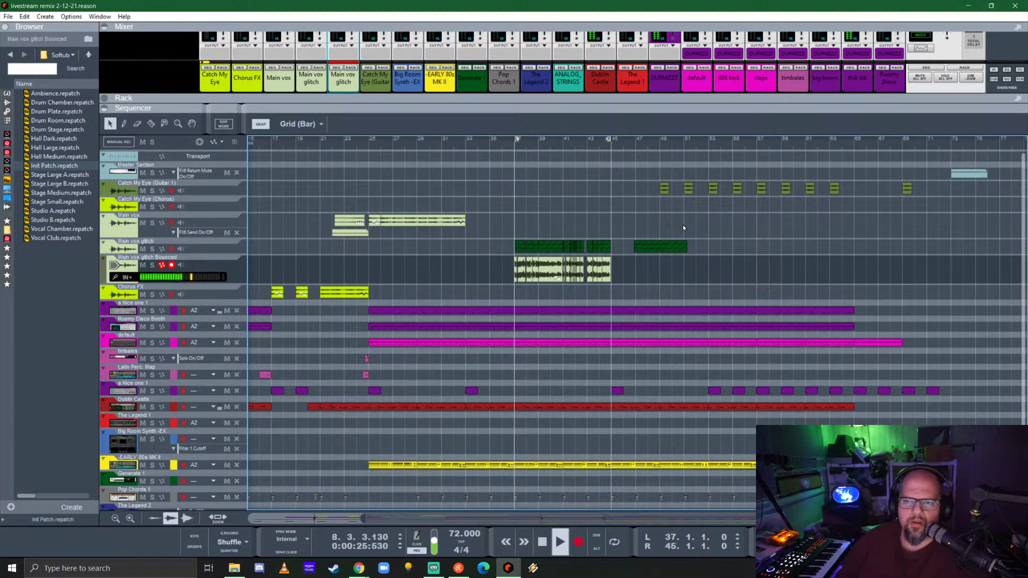
{"action": "key", "text": "space"}
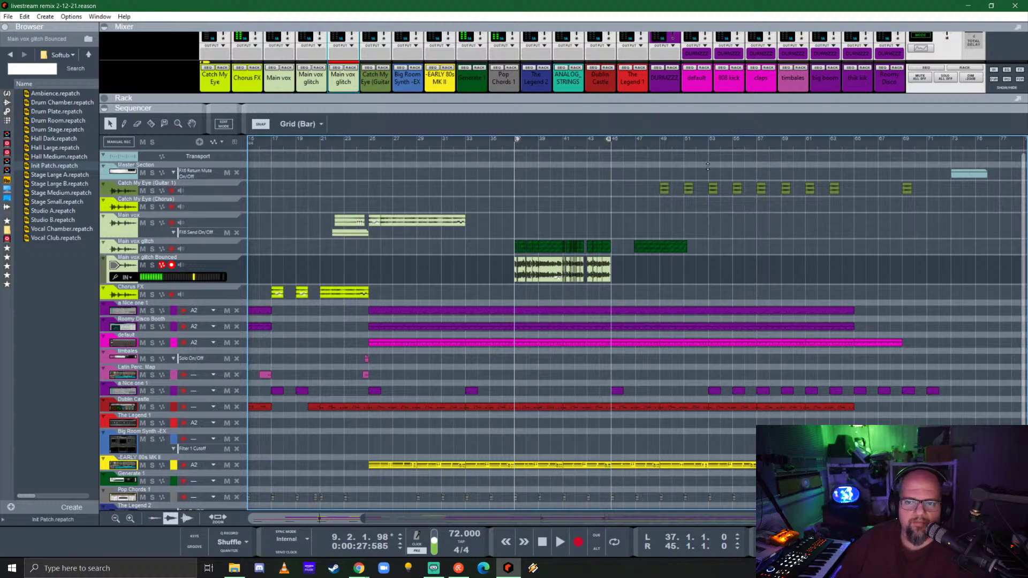
- Show the rack, solo the Roomy Disco Booth drum kit, and start playback from bar 21
{"action": "key", "text": "F6"}
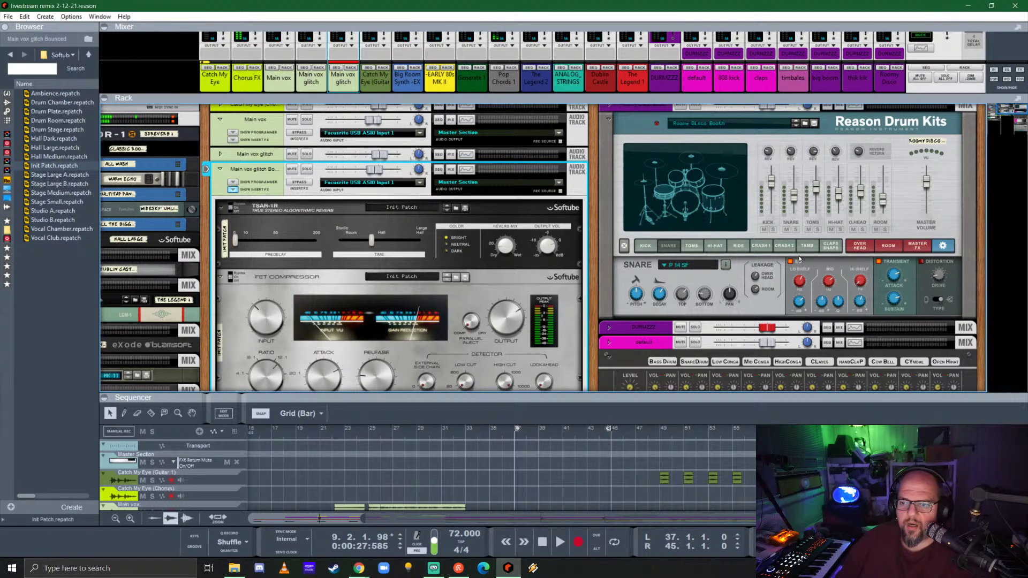
{"action": "scroll", "coordinate": [747, 219], "scroll_direction": "up", "scroll_amount": 1}
{"action": "left_click", "coordinate": [698, 112]}
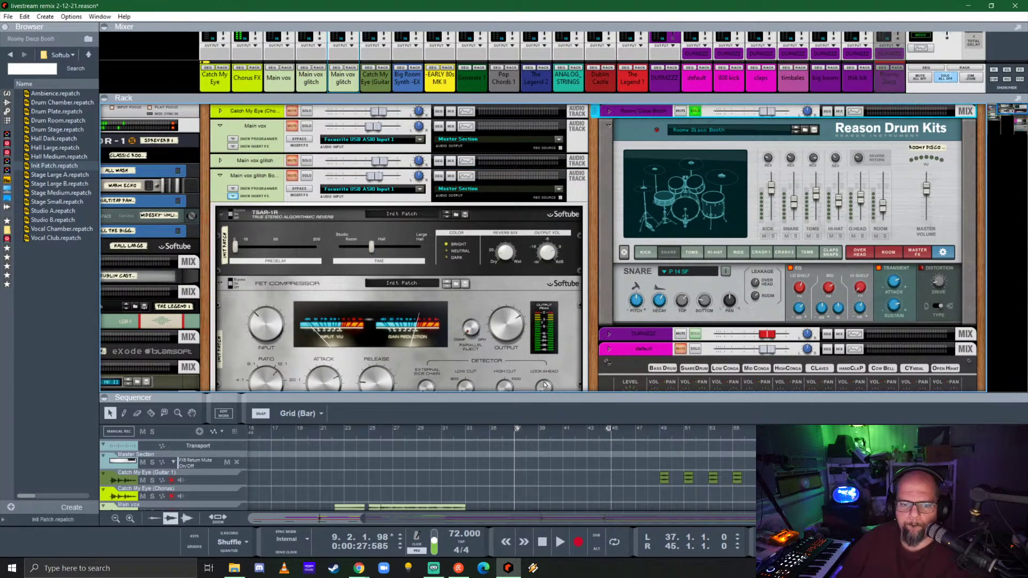
{"action": "left_click", "coordinate": [322, 435]}
{"action": "key", "text": "space"}
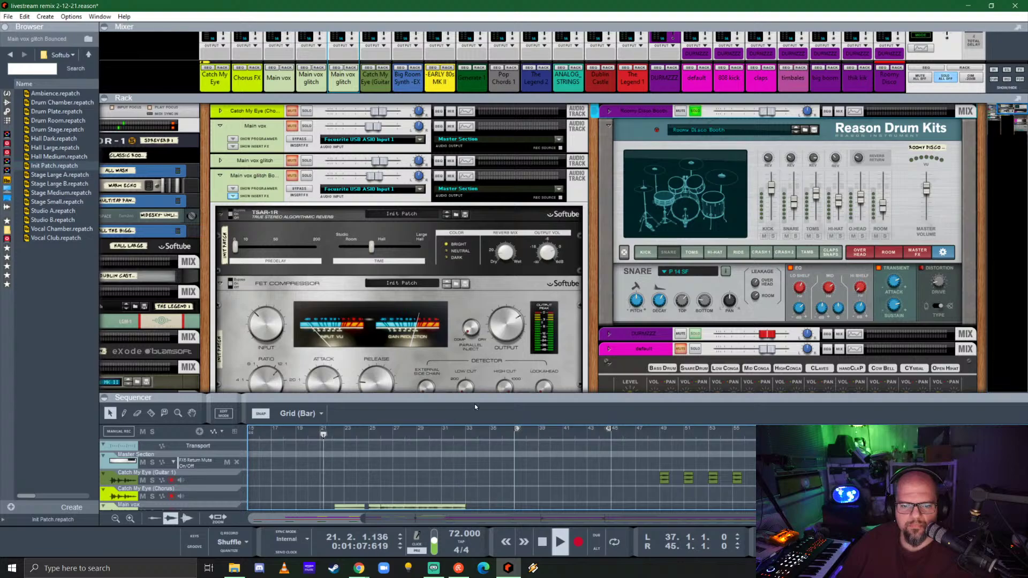
- Set the left locator to bar 9 and the right to bar 17, play from about bar 10, and enlarge the rack view
{"action": "left_click_drag", "start_coordinate": [475, 403], "coordinate": [406, 247]}
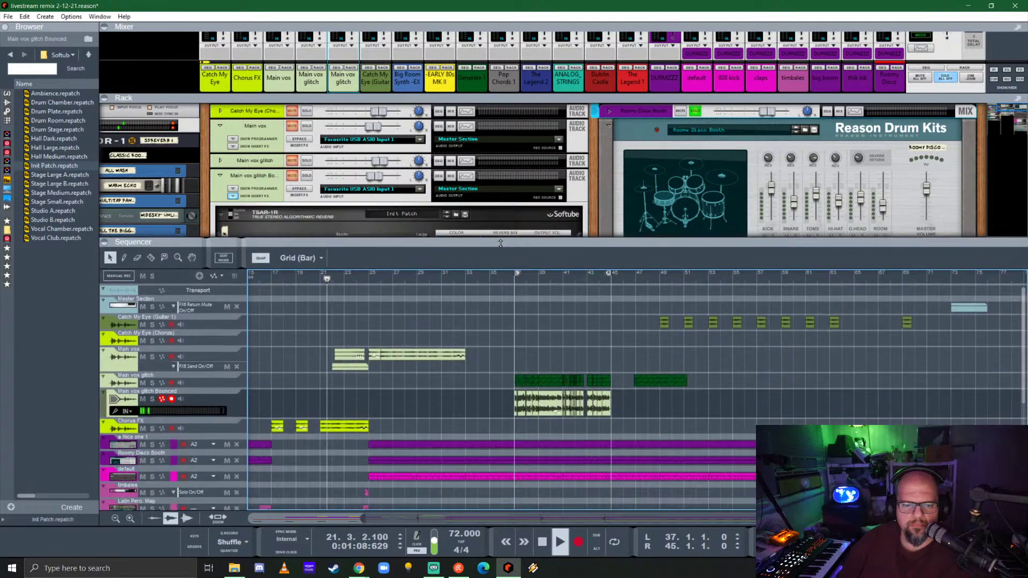
{"action": "left_click", "coordinate": [371, 278]}
{"action": "left_click", "coordinate": [417, 278], "text": "alt"}
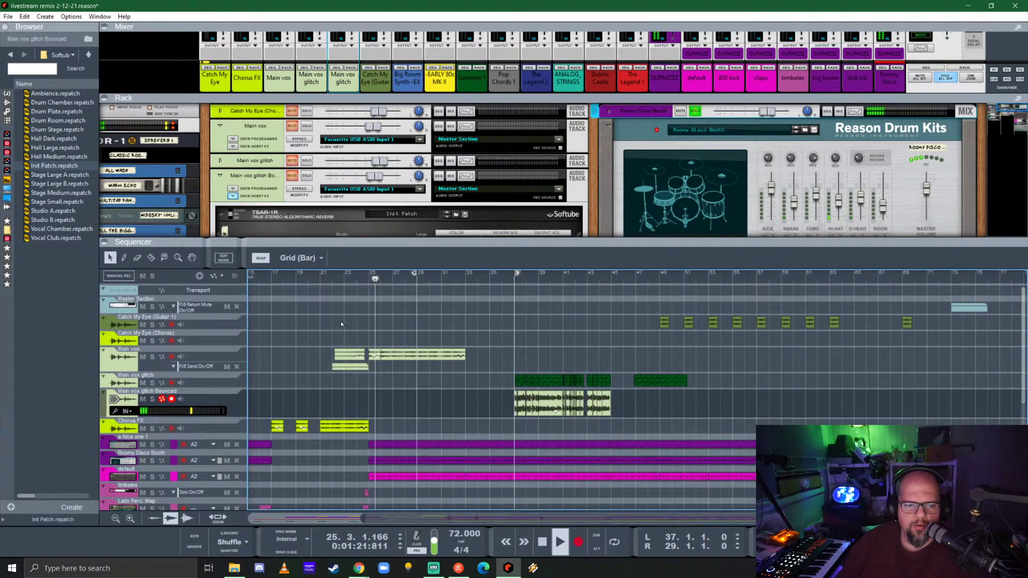
{"action": "scroll", "coordinate": [340, 321], "scroll_direction": "left", "scroll_amount": 5}
{"action": "left_click", "coordinate": [443, 274], "text": "alt"}
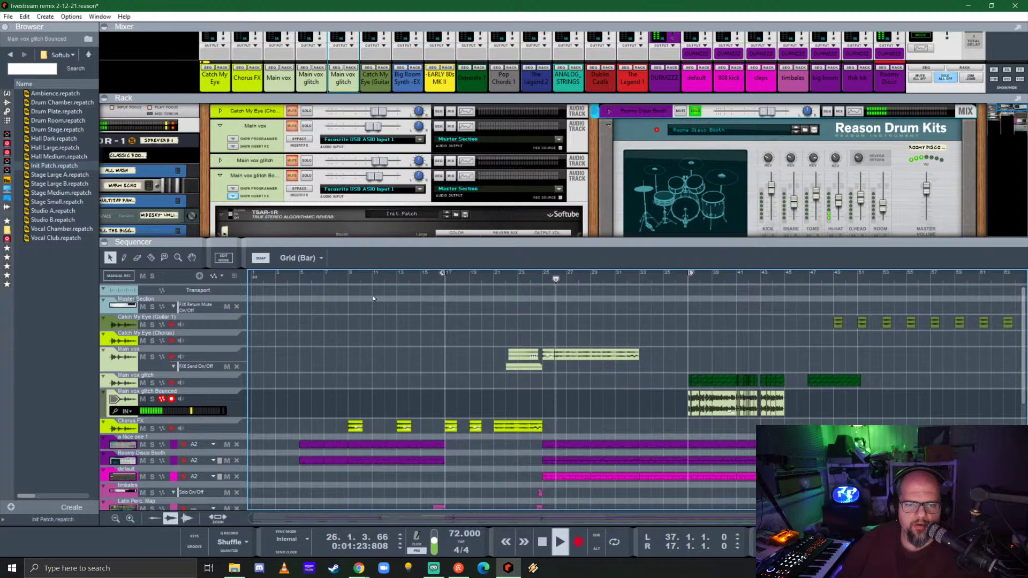
{"action": "left_click", "coordinate": [353, 275], "text": "ctrl"}
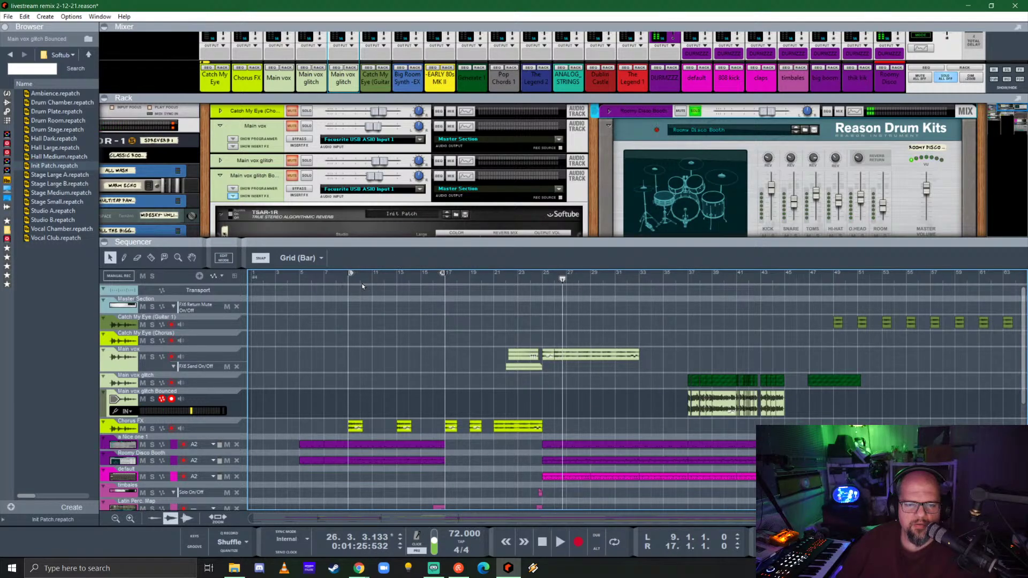
{"action": "left_click", "coordinate": [360, 277]}
{"action": "left_click_drag", "start_coordinate": [643, 238], "coordinate": [643, 410]}
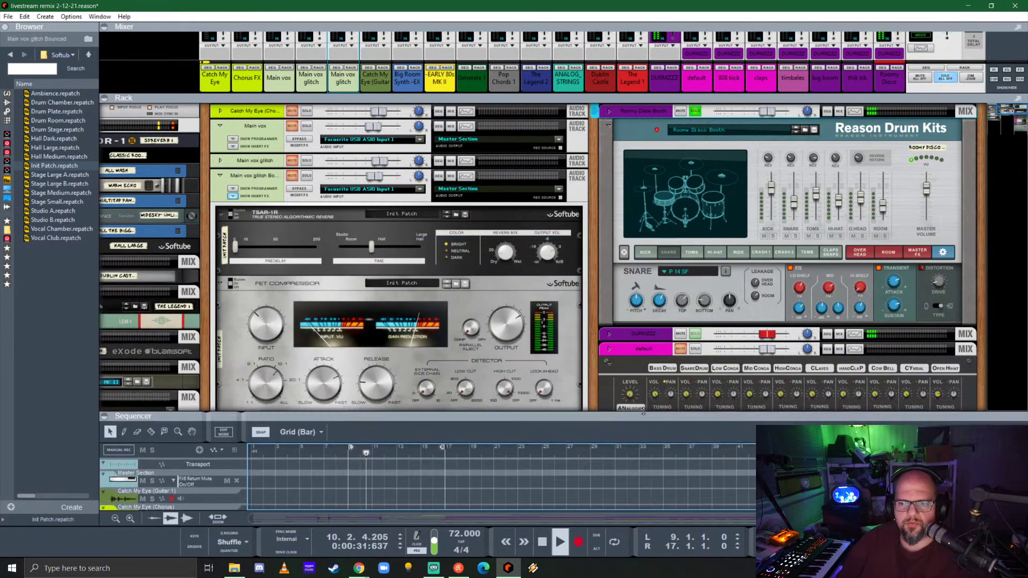
- Display the Roomy Disco Booth snare settings, unsolo the kit and replay the full mix from about bar 10
{"action": "left_click", "coordinate": [669, 258]}
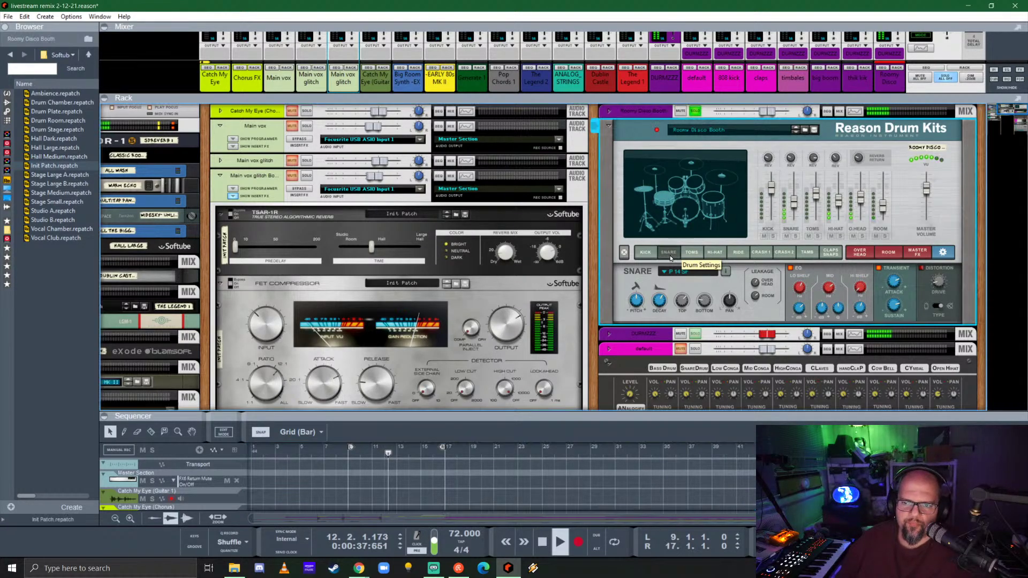
{"action": "mouse_move", "coordinate": [757, 284]}
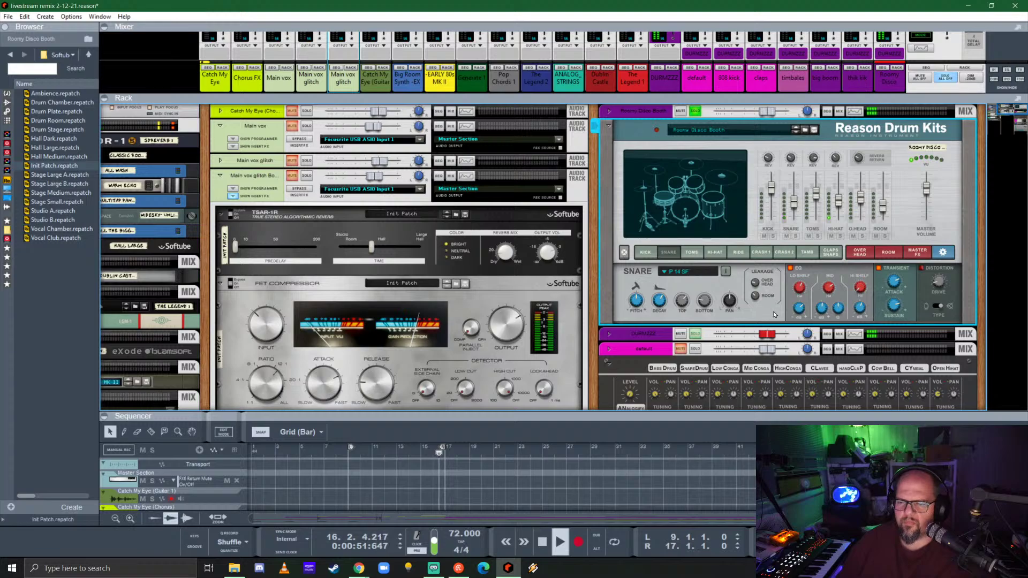
{"action": "left_click", "coordinate": [694, 111]}
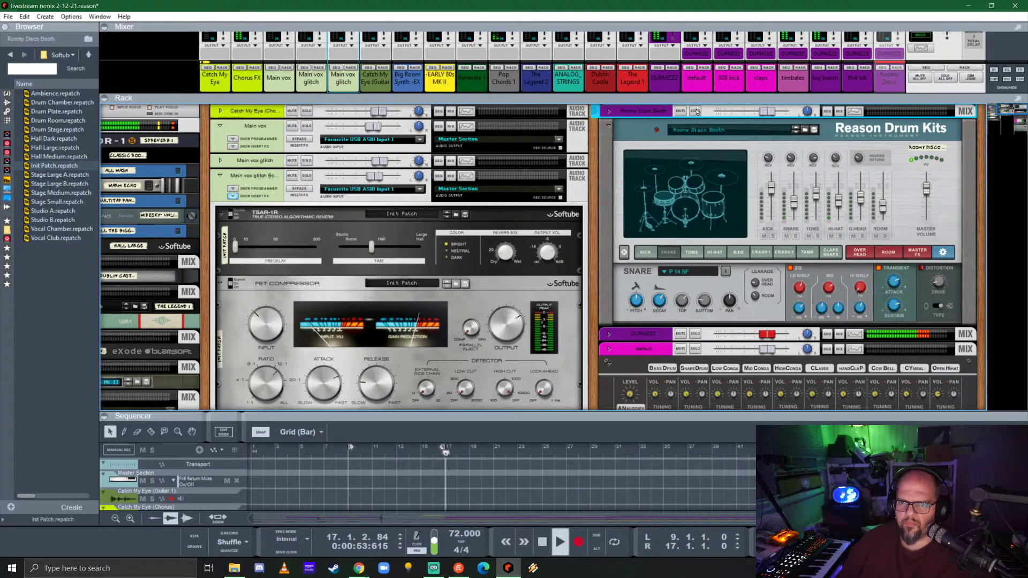
{"action": "key", "text": "space"}
{"action": "left_click", "coordinate": [363, 451]}
{"action": "key", "text": "space"}
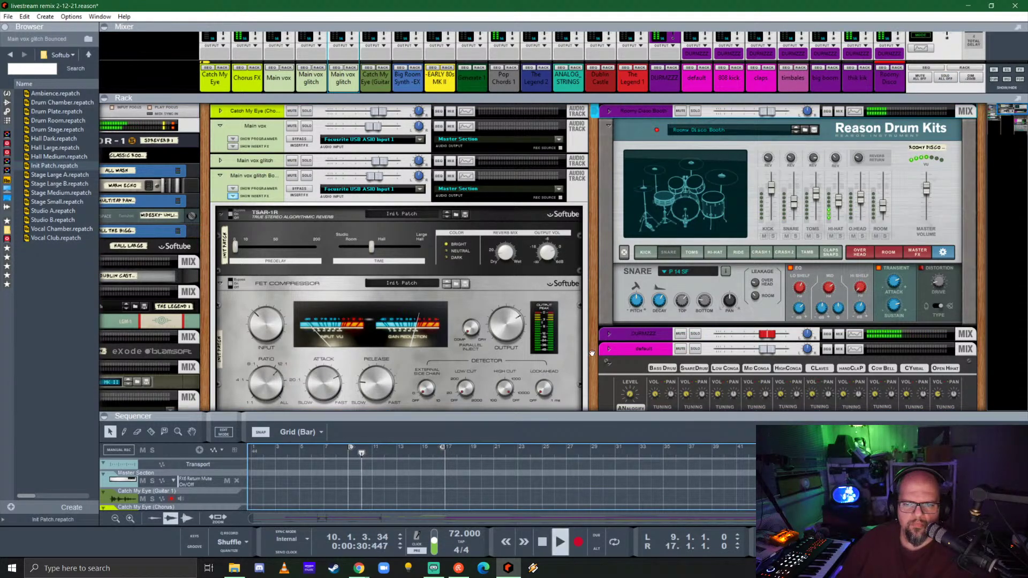
- Try the FX2 send on the Roomy Disco Booth mixer channel and enable its FX3 send at -28.11 dB
{"action": "left_click", "coordinate": [755, 295]}
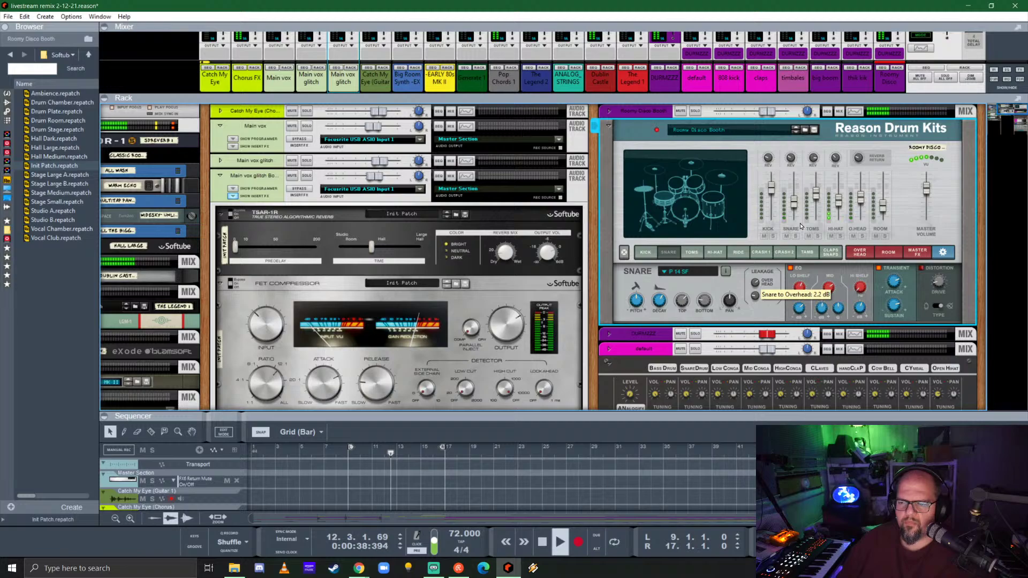
{"action": "left_click_drag", "start_coordinate": [801, 226], "coordinate": [800, 236]}
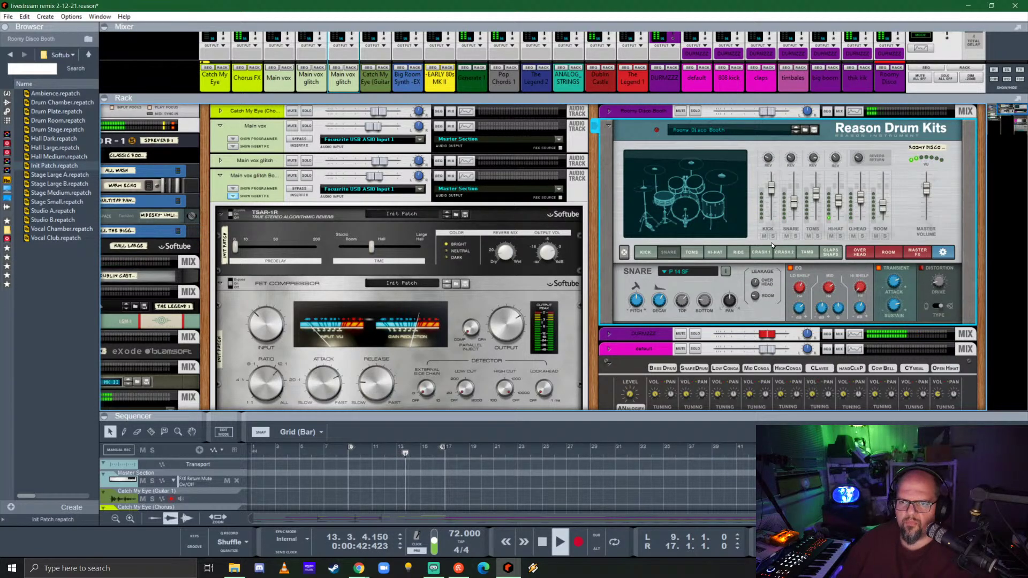
{"action": "key", "text": "F5"}
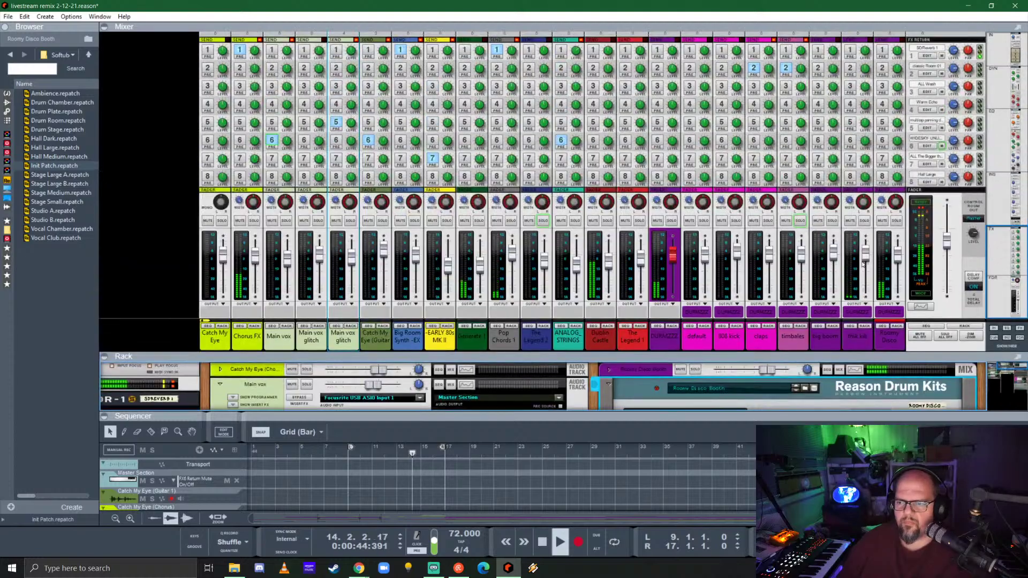
{"action": "left_click", "coordinate": [882, 68]}
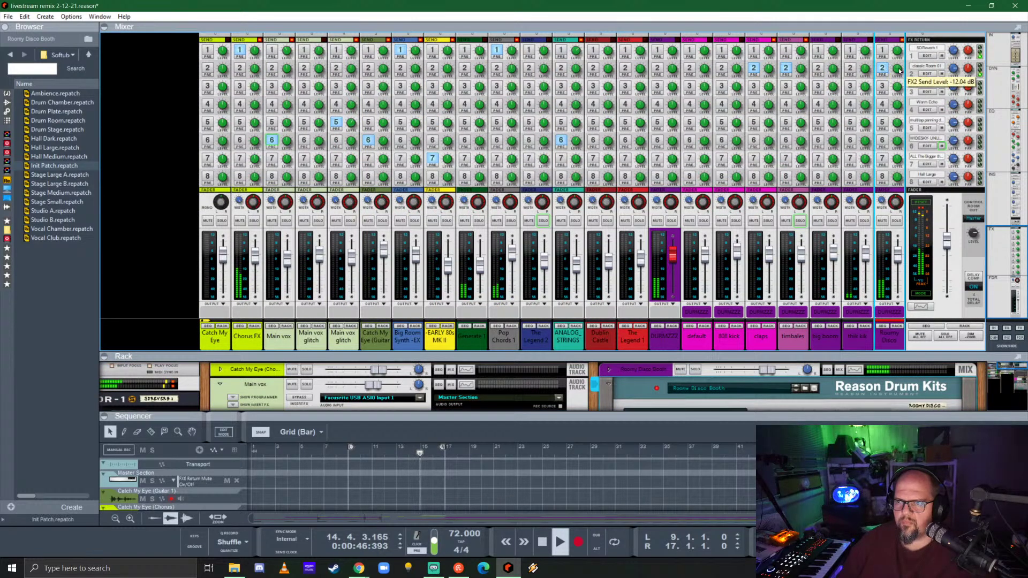
{"action": "left_click_drag", "start_coordinate": [907, 84], "coordinate": [905, 123]}
{"action": "left_click", "coordinate": [882, 85]}
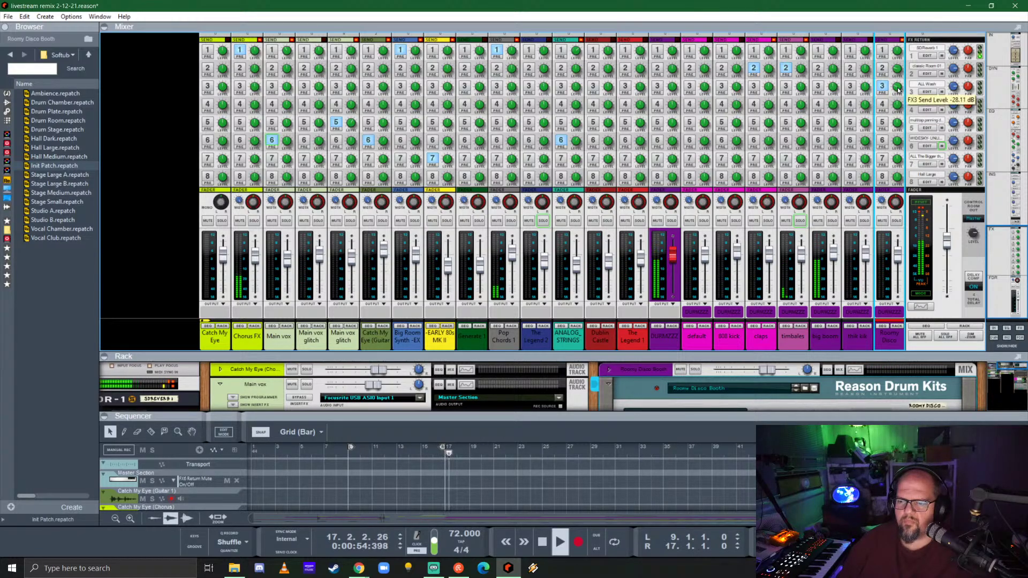
- Enlarge the sequencer to show the whole arrangement and save the song
{"action": "left_click_drag", "start_coordinate": [799, 354], "coordinate": [799, 127]}
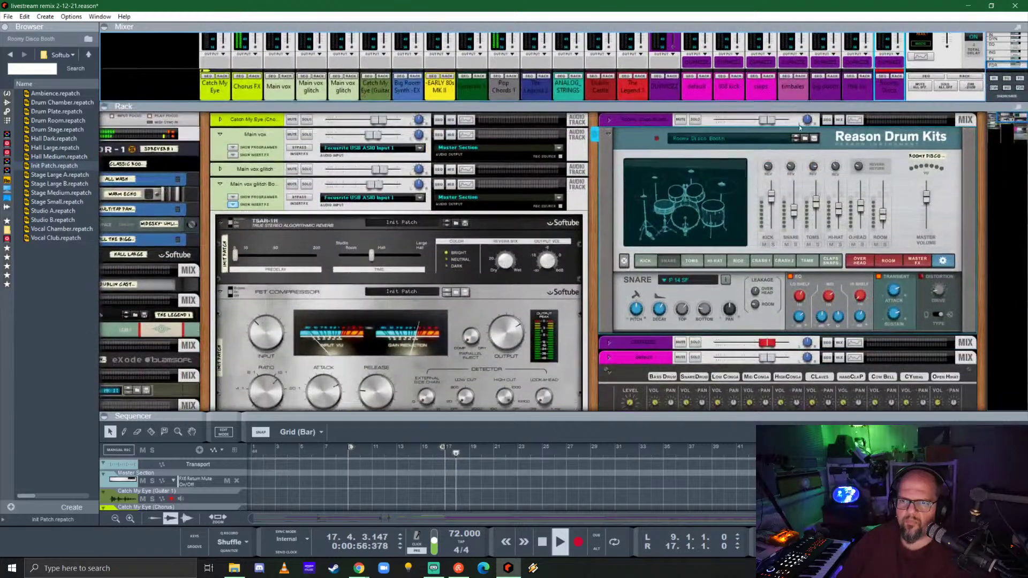
{"action": "left_click_drag", "start_coordinate": [684, 413], "coordinate": [659, 94]}
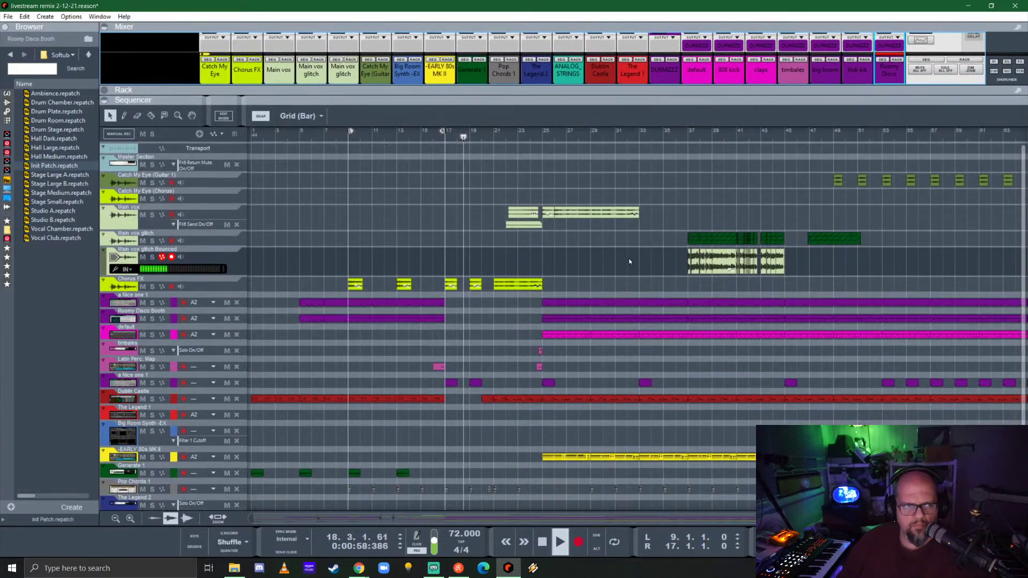
{"action": "key", "text": "ctrl+s"}
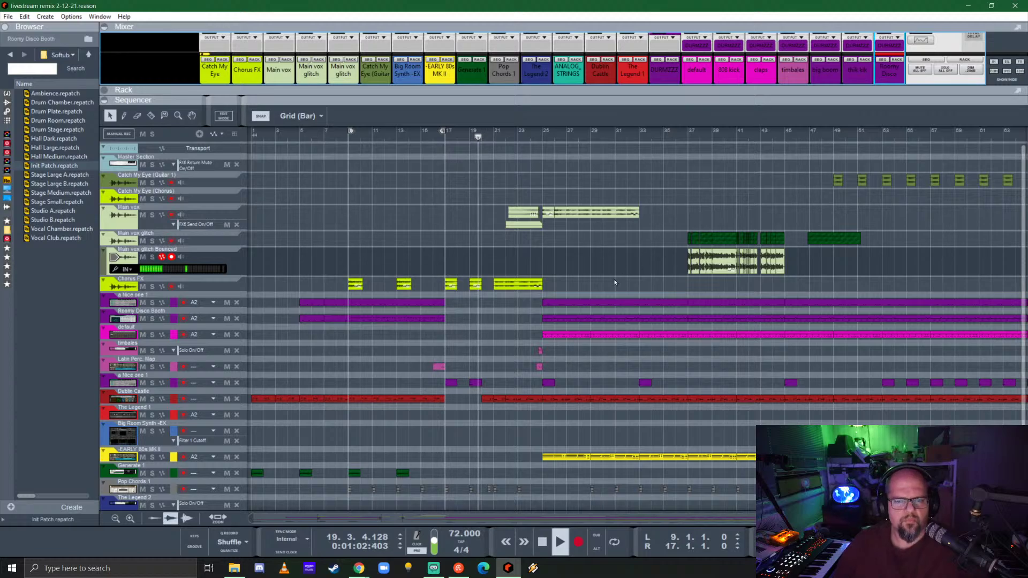
- Stop playback and raise the level of the three Chorus FX clips between bars 17 and 25 to 7.90 dB
{"action": "key", "text": "space"}
{"action": "scroll", "coordinate": [420, 284], "scroll_direction": "up", "scroll_amount": 3, "text": "ctrl"}
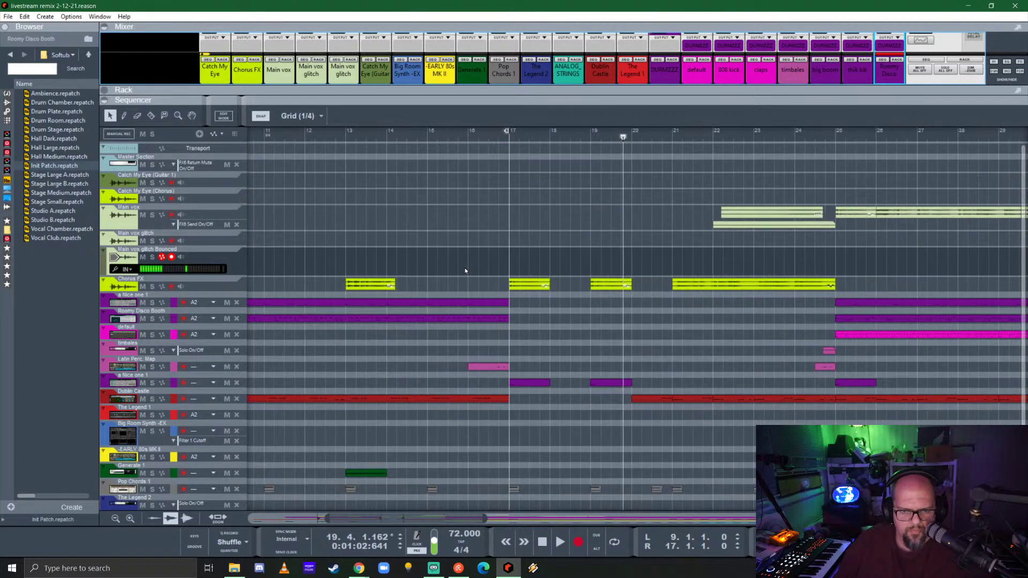
{"action": "left_click_drag", "start_coordinate": [481, 251], "coordinate": [756, 293]}
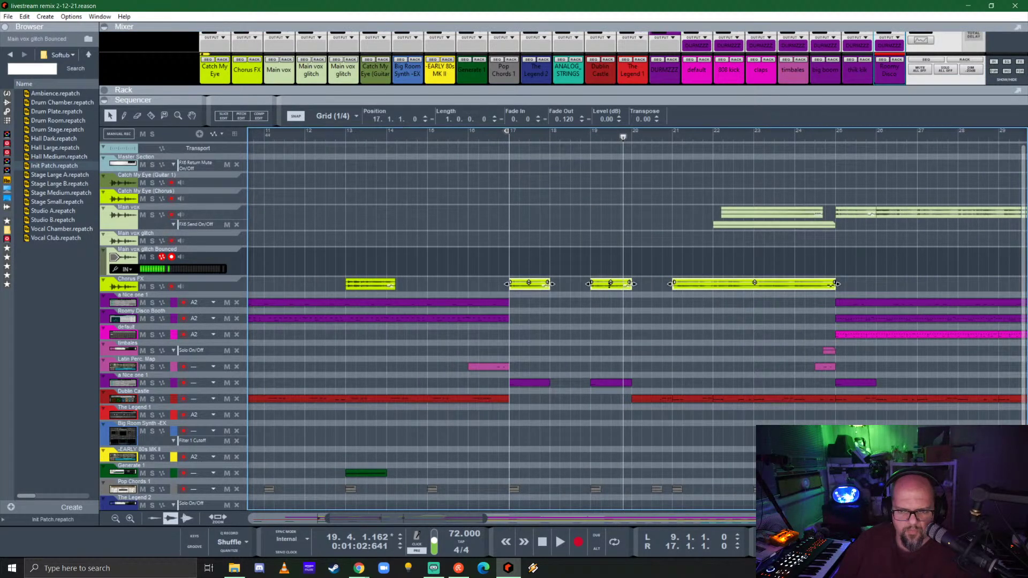
{"action": "left_click_drag", "start_coordinate": [610, 275], "coordinate": [612, 264]}
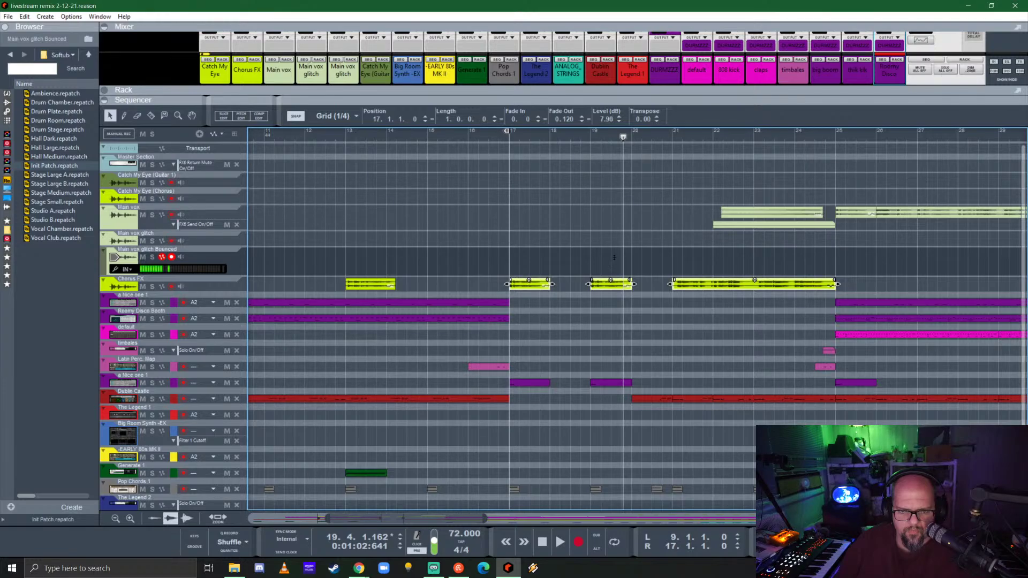
- Set the Chorus FX clip at bar 13 to 4.99 dB and the one at bar 17 to 8.06 dB
{"action": "left_click", "coordinate": [369, 286]}
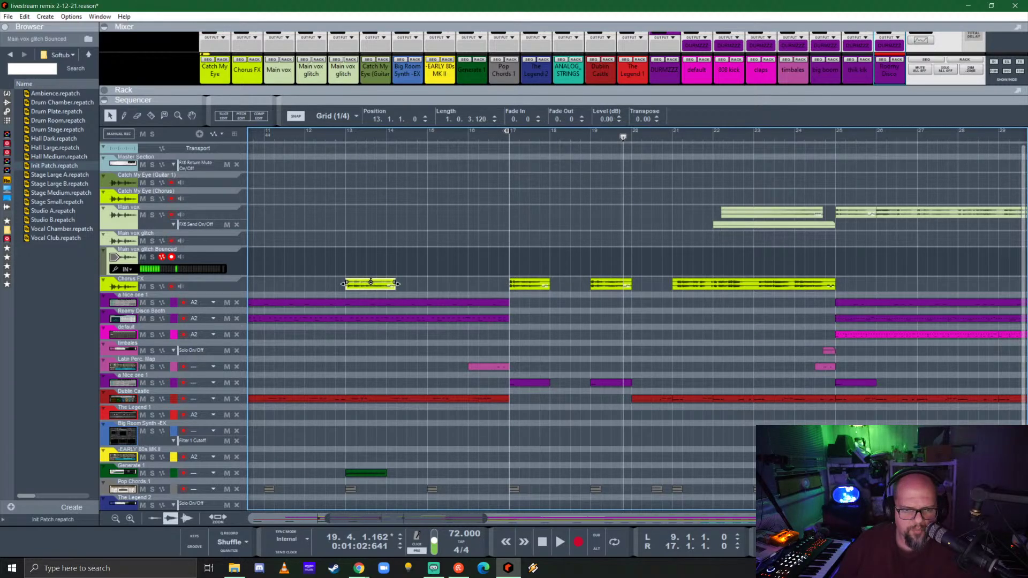
{"action": "scroll", "coordinate": [373, 278], "scroll_direction": "left", "scroll_amount": 3}
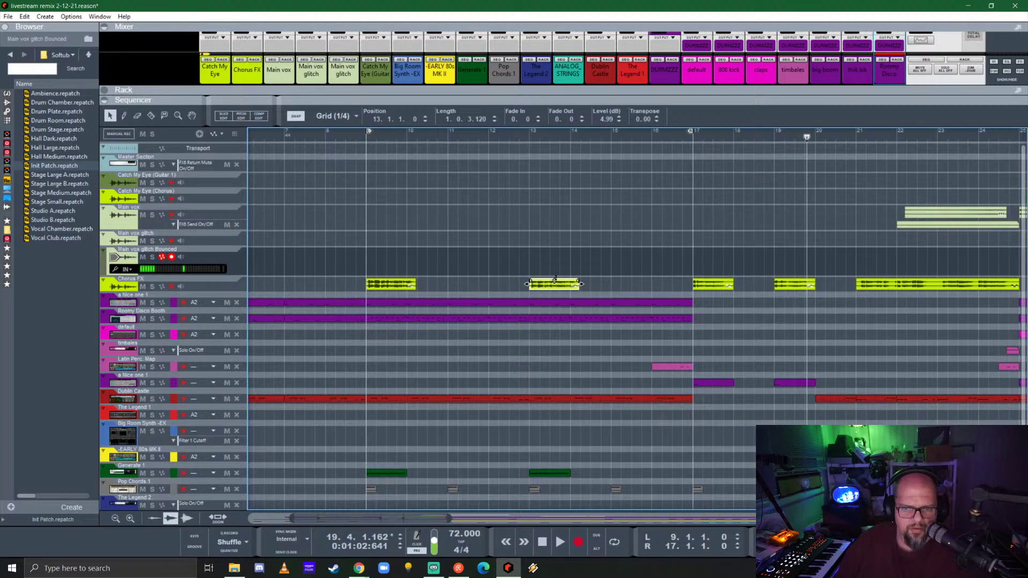
{"action": "scroll", "coordinate": [473, 281], "scroll_direction": "right", "scroll_amount": 4}
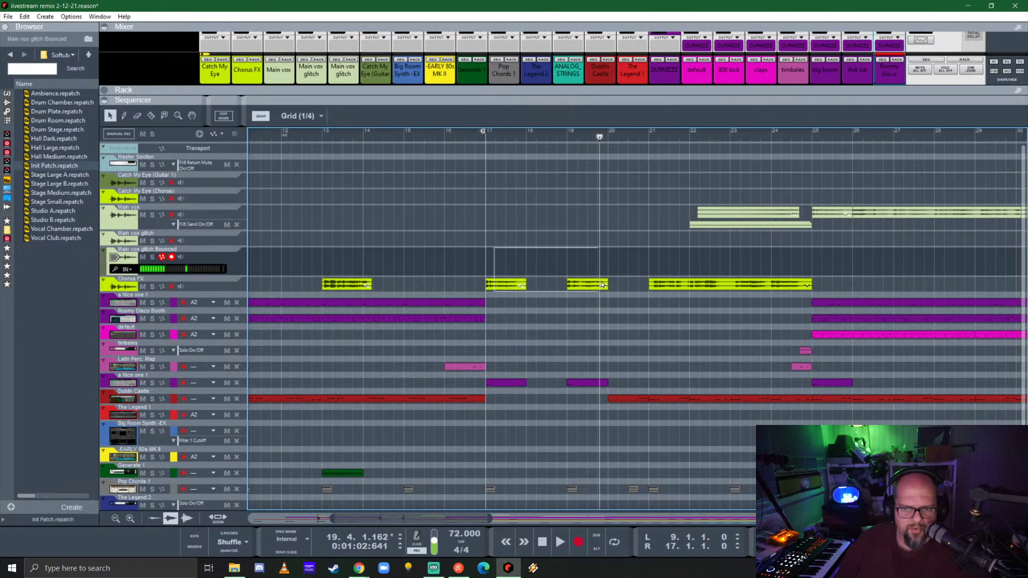
{"action": "left_click_drag", "start_coordinate": [480, 249], "coordinate": [614, 297]}
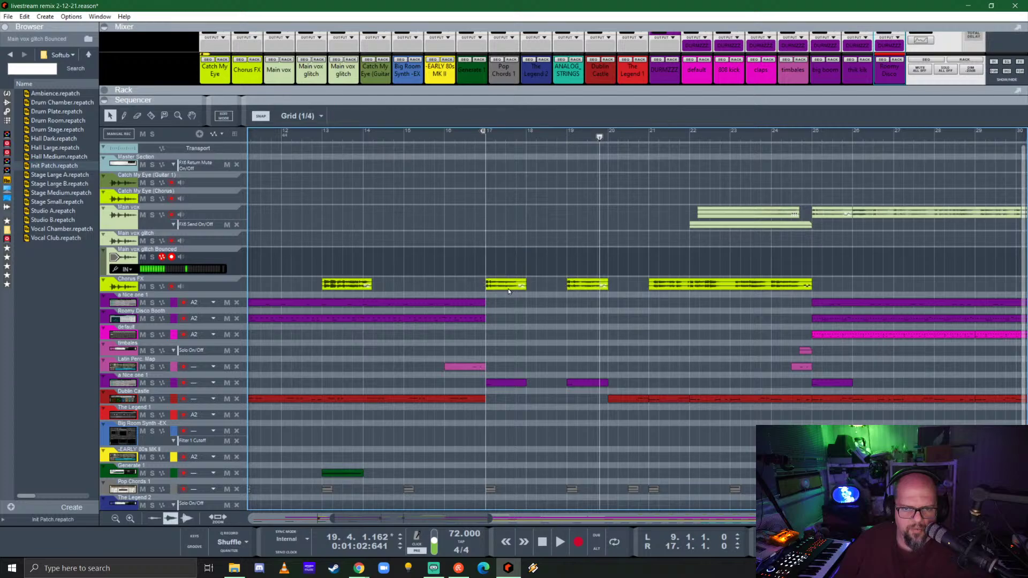
{"action": "left_click", "coordinate": [506, 284]}
- Play from bar 9 with the mixer faders in view and set the Chorus FX channel level to -5.91 dB
{"action": "scroll", "coordinate": [414, 265], "scroll_direction": "down", "scroll_amount": 5}
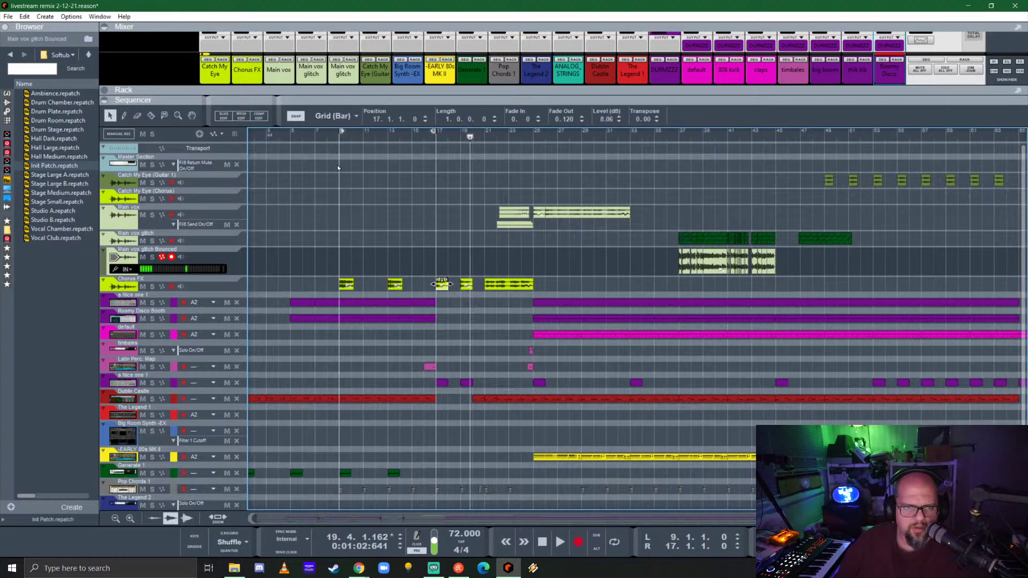
{"action": "left_click", "coordinate": [339, 137]}
{"action": "left_click_drag", "start_coordinate": [481, 86], "coordinate": [481, 209]}
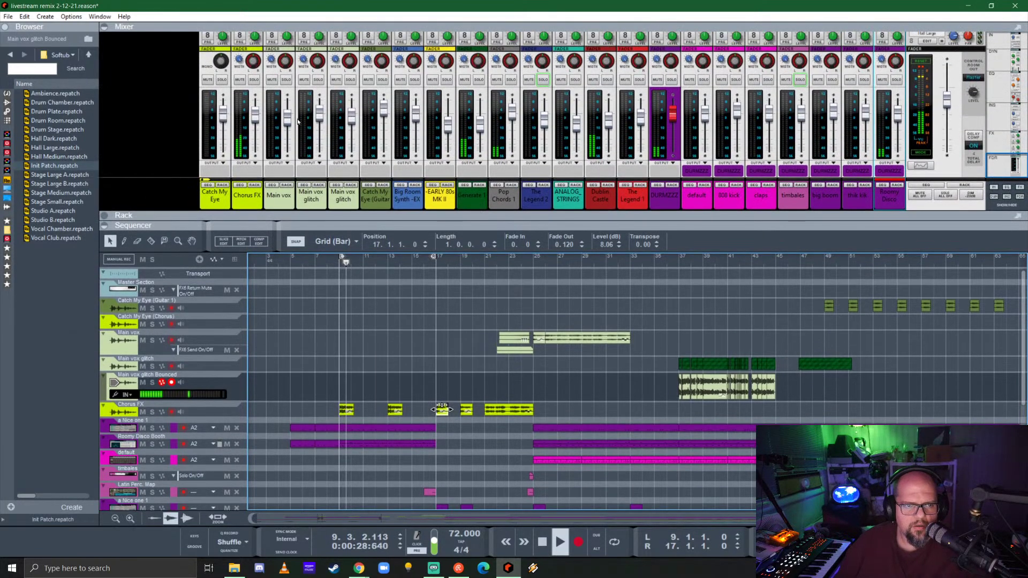
{"action": "left_click", "coordinate": [256, 123]}
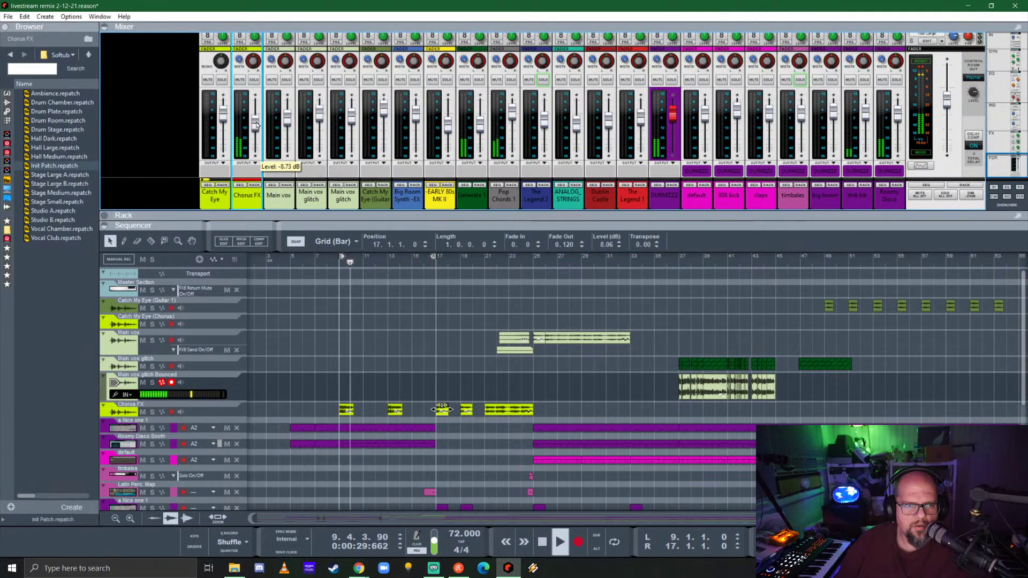
{"action": "left_click_drag", "start_coordinate": [257, 123], "coordinate": [257, 124]}
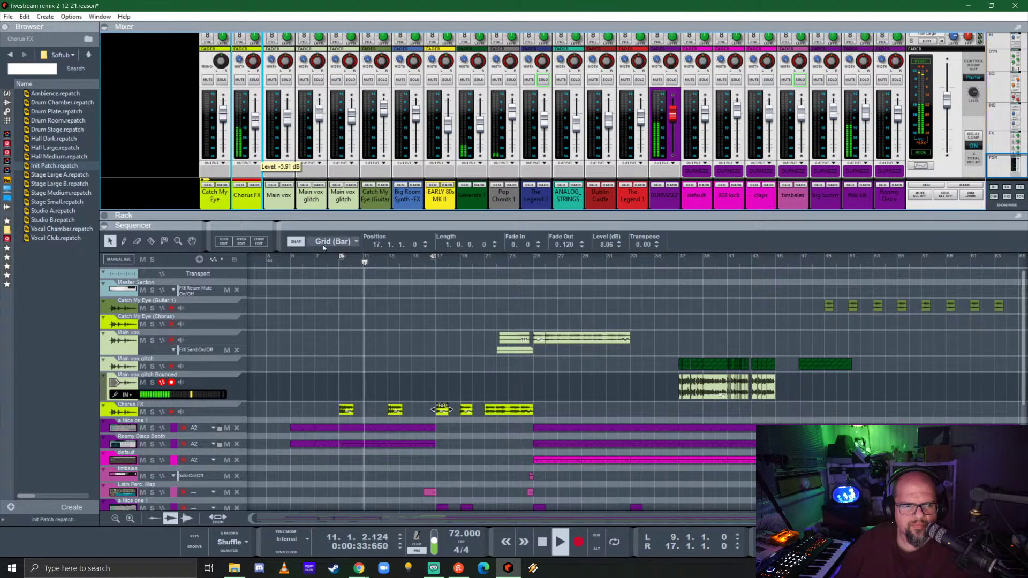
- Delete the empty Catch My Eye (Chorus) audio track and save the song
{"action": "scroll", "coordinate": [416, 320], "scroll_direction": "right", "scroll_amount": 6}
{"action": "scroll", "coordinate": [416, 319], "scroll_direction": "left", "scroll_amount": 3}
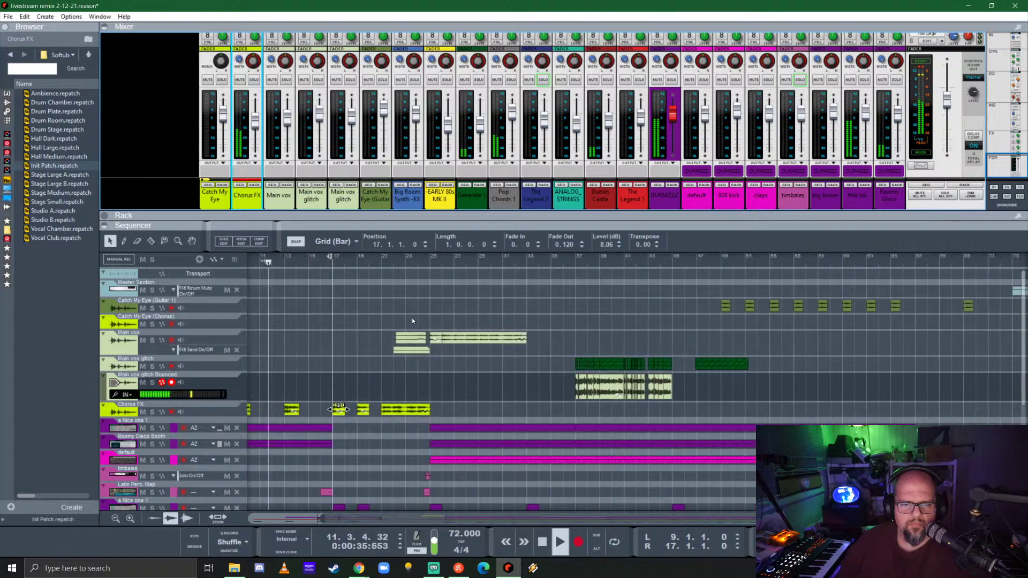
{"action": "scroll", "coordinate": [412, 321], "scroll_direction": "left", "scroll_amount": 4}
{"action": "left_click", "coordinate": [123, 324]}
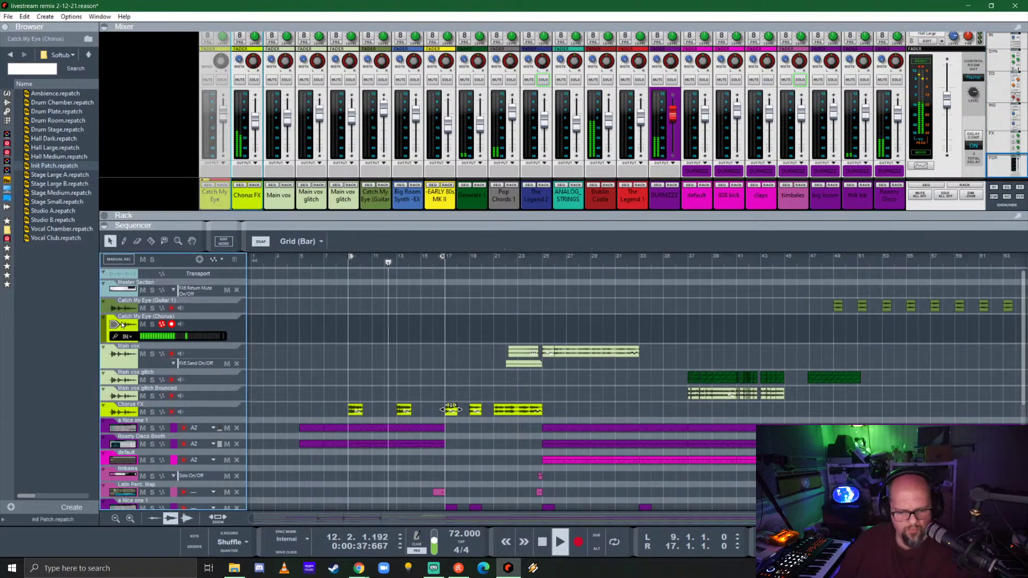
{"action": "key", "text": "Delete"}
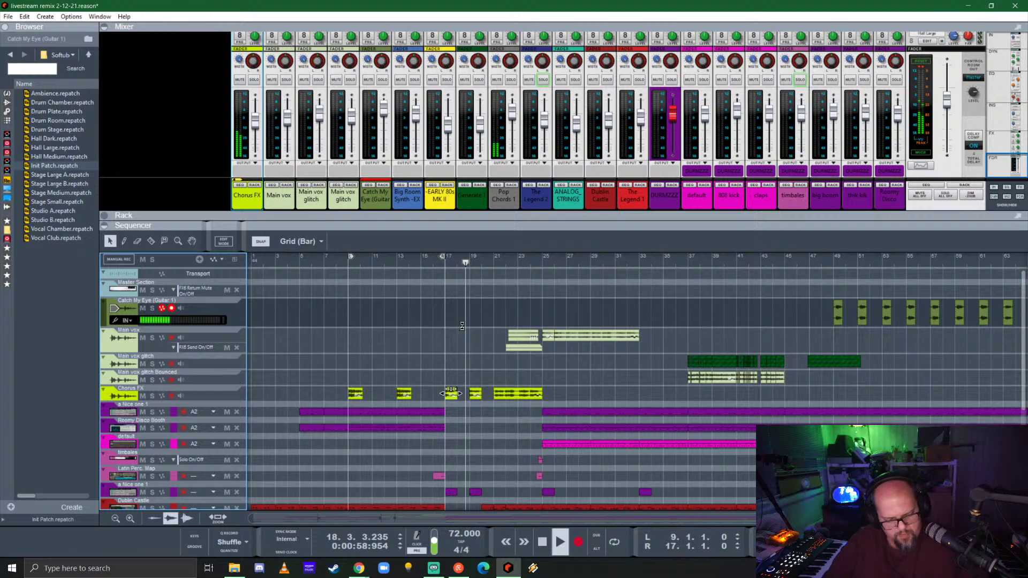
{"action": "key", "text": "ctrl+s"}
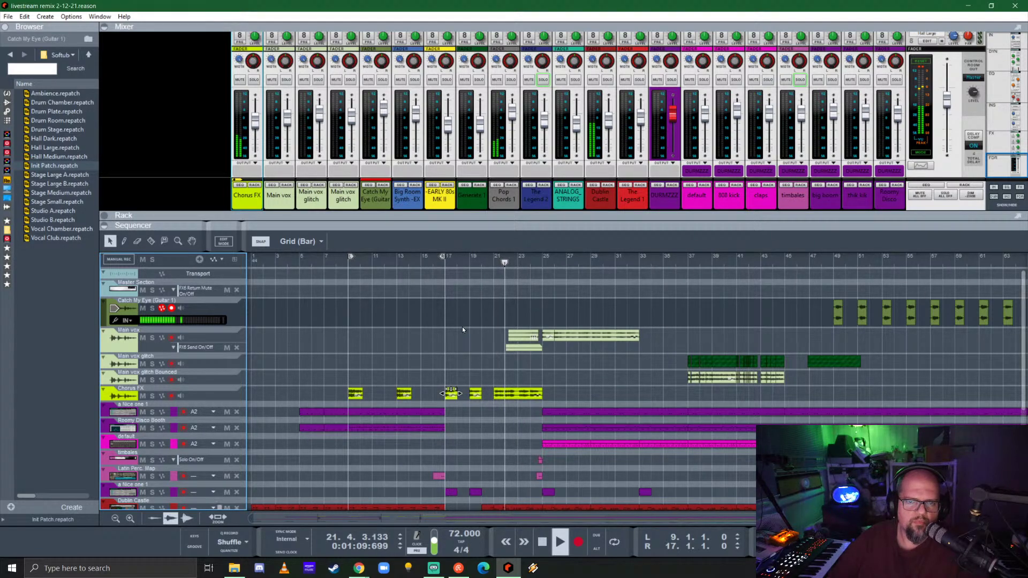
- Copy the Chorus FX clip at bar 21 onto the Main vox glitch Bounced track and set its level to -0.54 dB
{"action": "left_click", "coordinate": [513, 396]}
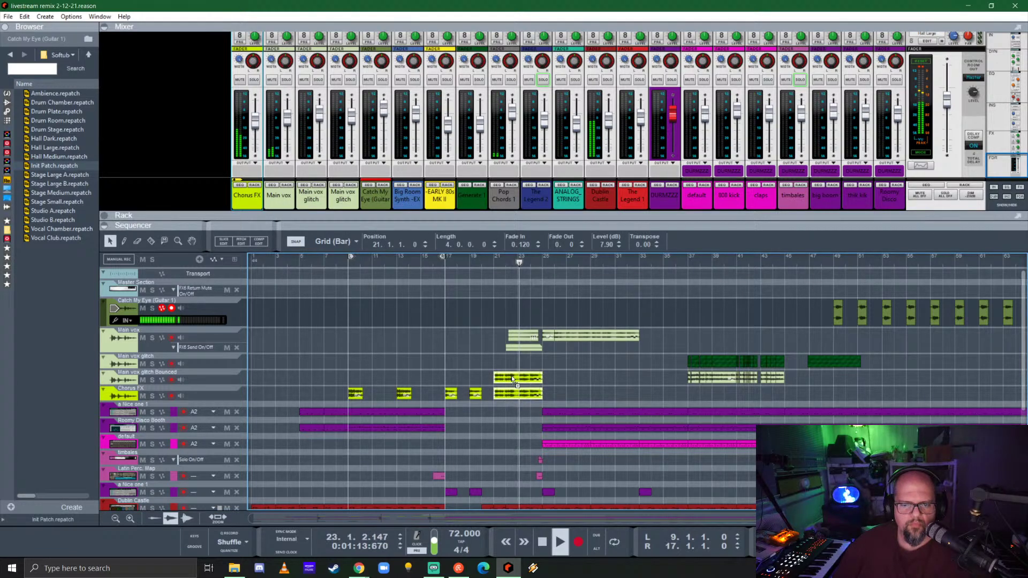
{"action": "left_click", "coordinate": [512, 378]}
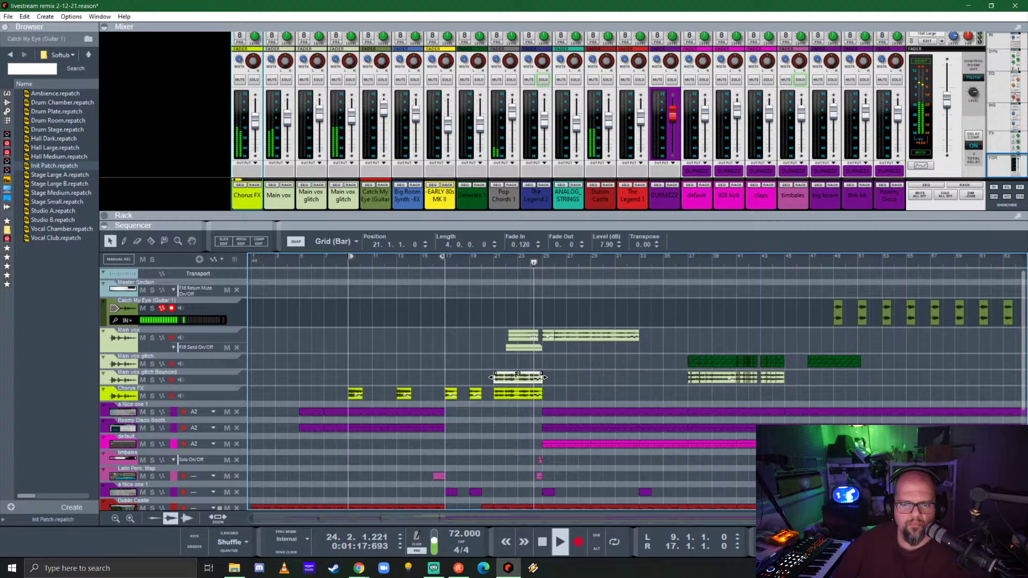
{"action": "left_click_drag", "start_coordinate": [519, 376], "coordinate": [519, 401]}
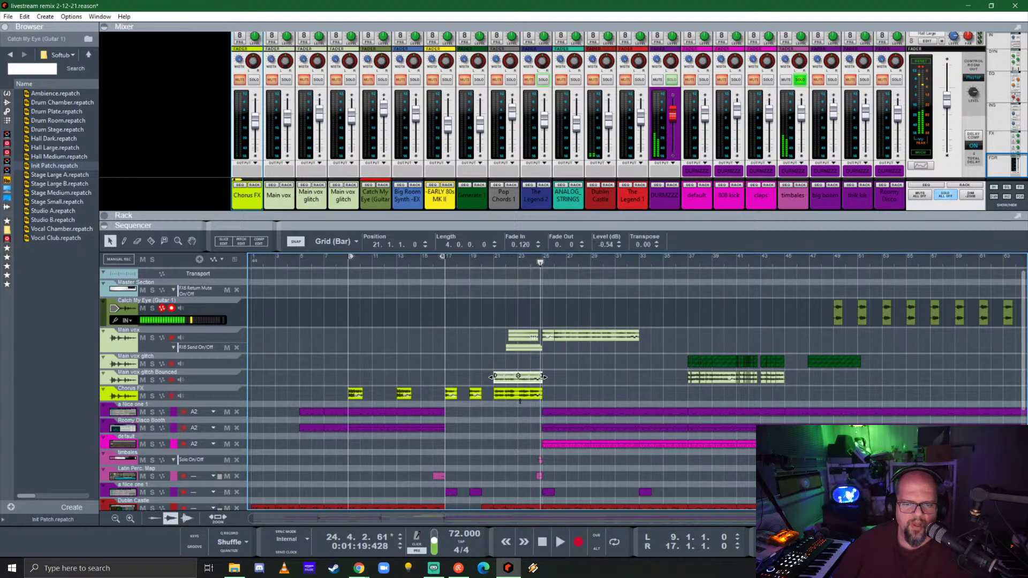
- Replay from bar 21 and lower the copied clip on the Main vox glitch Bounced track to -33.36 dB
{"action": "left_click", "coordinate": [493, 259]}
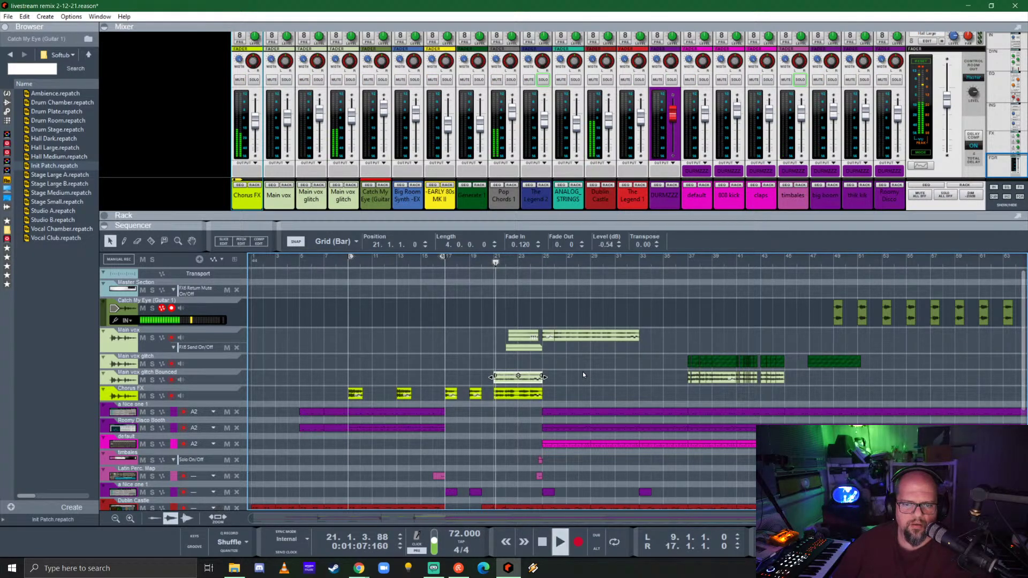
{"action": "left_click_drag", "start_coordinate": [519, 378], "coordinate": [519, 387]}
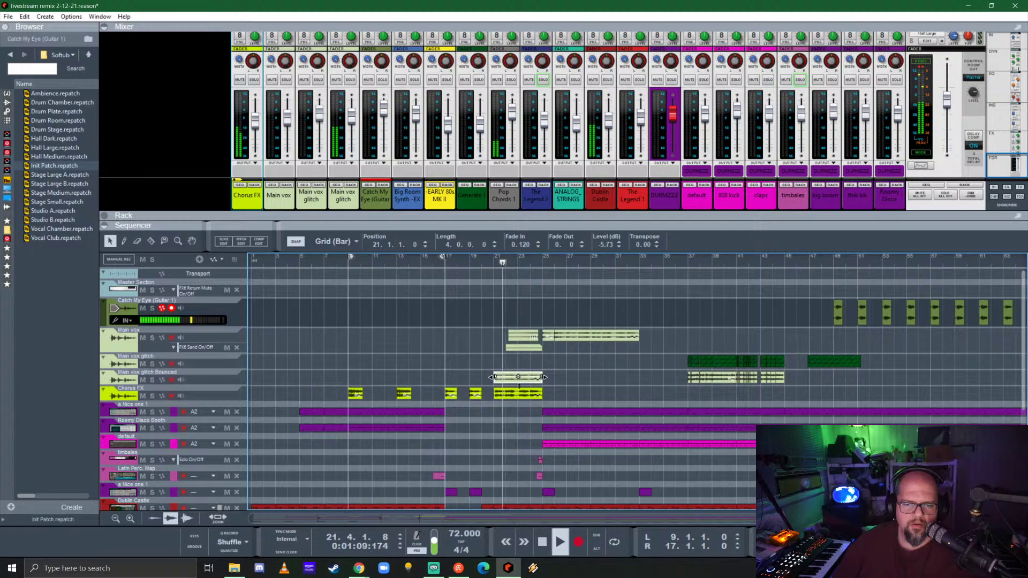
{"action": "scroll", "coordinate": [526, 389], "scroll_direction": "up", "scroll_amount": 4}
{"action": "scroll", "coordinate": [497, 390], "scroll_direction": "up", "scroll_amount": 2}
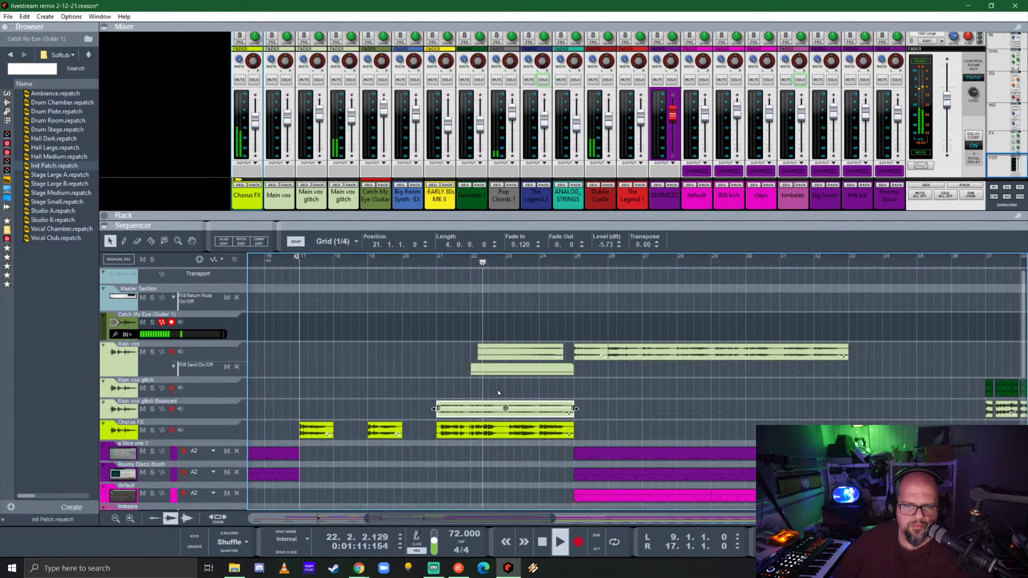
{"action": "scroll", "coordinate": [502, 393], "scroll_direction": "down", "scroll_amount": 3}
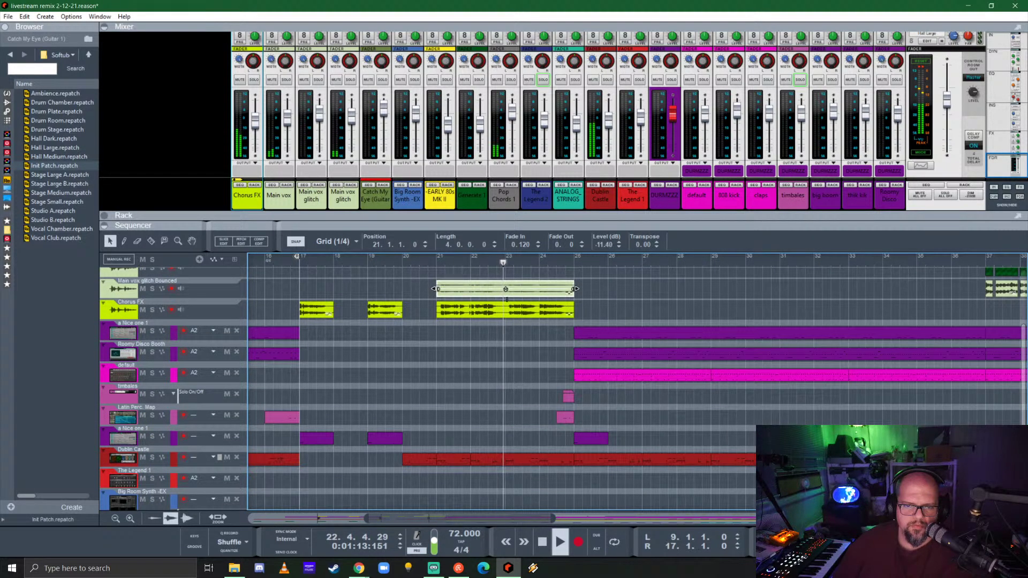
{"action": "left_click_drag", "start_coordinate": [506, 289], "coordinate": [509, 328]}
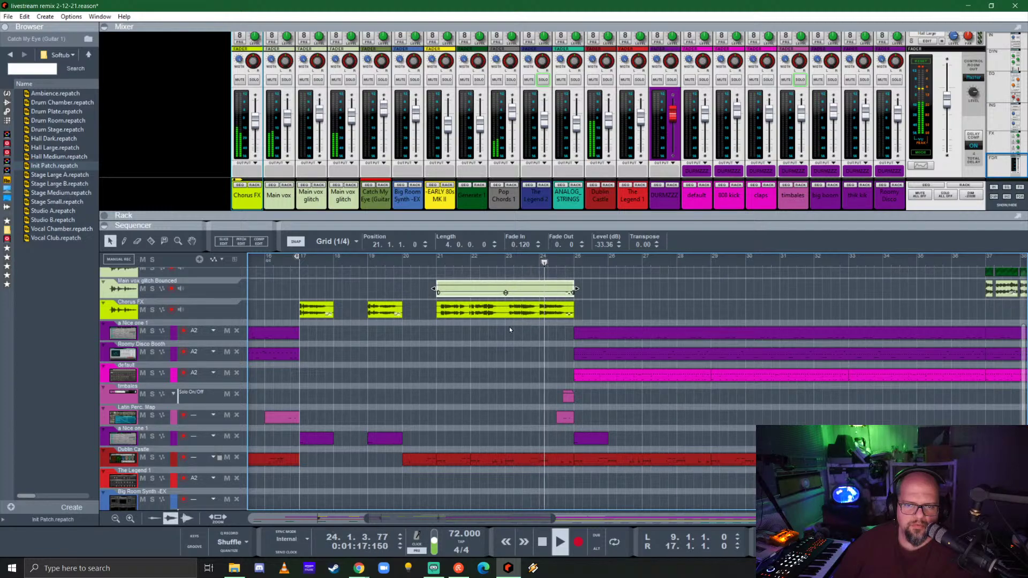
- Replay from bar 21 and set the level of the copied clip on the Main vox glitch Bounced track to -10.06 dB
{"action": "key", "text": "space"}
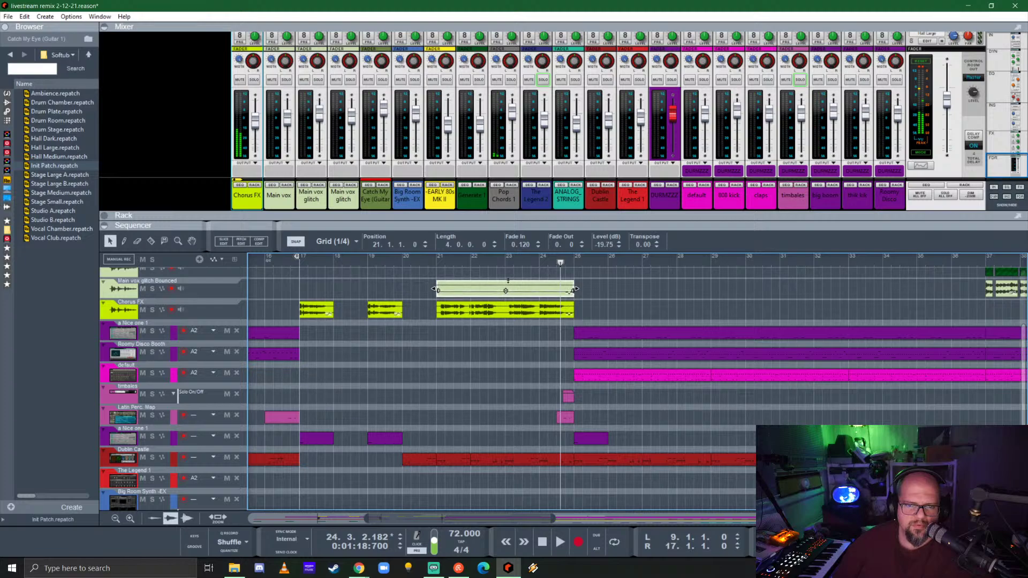
{"action": "left_click", "coordinate": [437, 260]}
{"action": "key", "text": "space"}
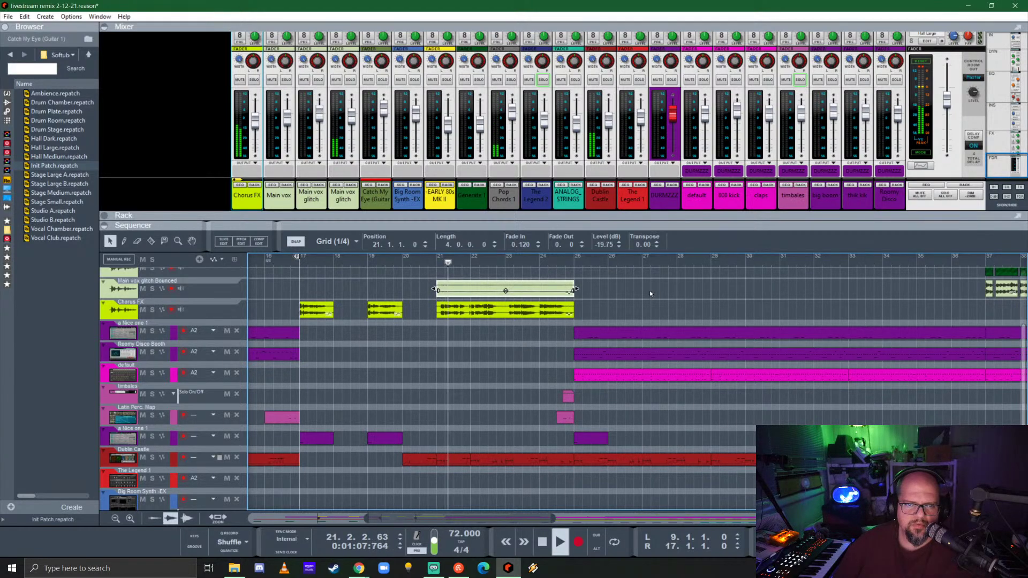
{"action": "mouse_move", "coordinate": [505, 290]}
{"action": "left_mouse_down"}
{"action": "mouse_move", "coordinate": [513, 263]}
{"action": "mouse_move", "coordinate": [503, 296]}
{"action": "left_mouse_up"}
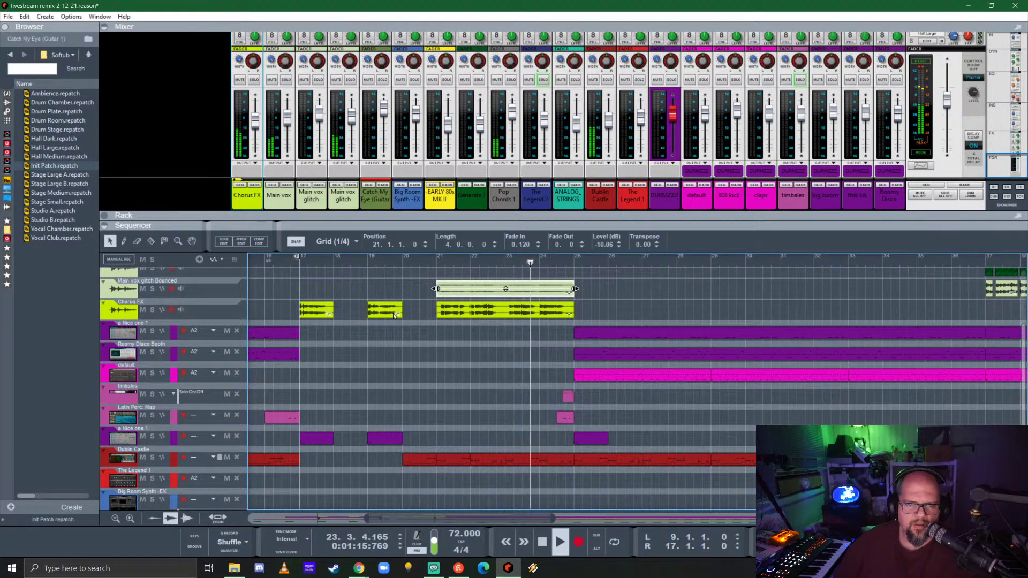
- Copy the Chorus FX clips at bars 17 and 19 onto the Main vox glitch Bounced track and play from bar 17
{"action": "left_click", "coordinate": [316, 310]}
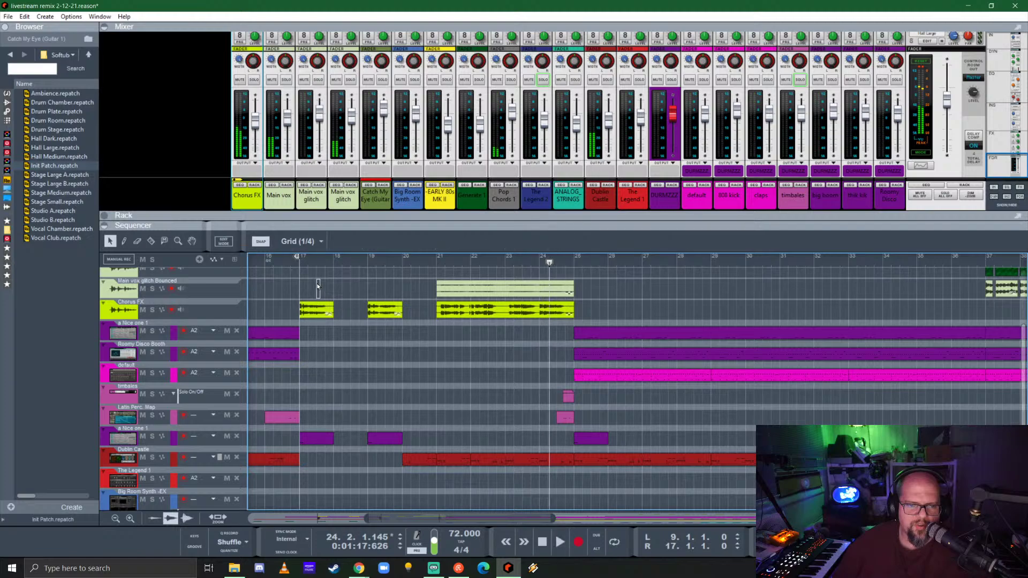
{"action": "left_click_drag", "start_coordinate": [320, 284], "coordinate": [410, 320]}
{"action": "left_click_drag", "start_coordinate": [308, 313], "coordinate": [320, 295]}
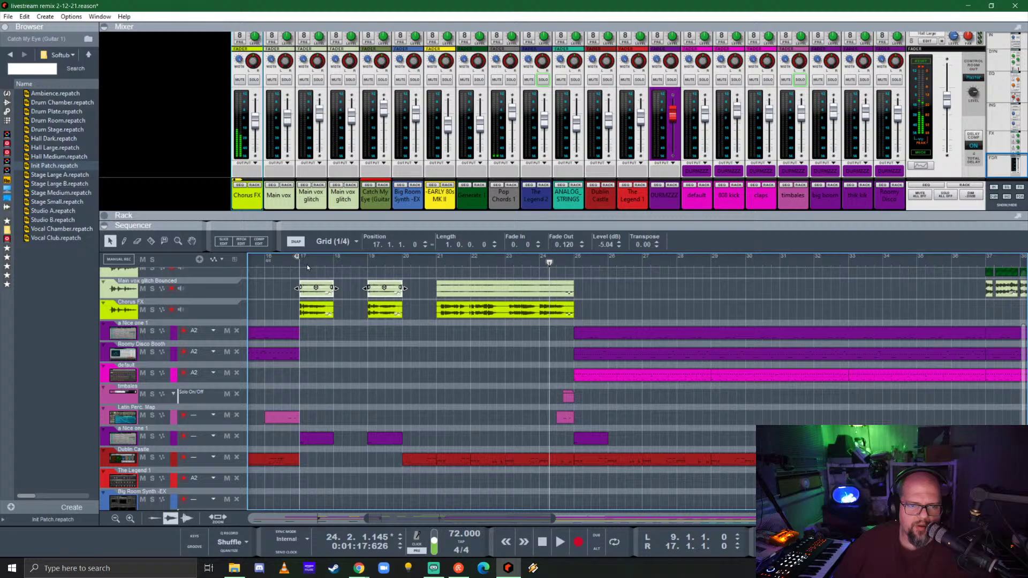
{"action": "key", "text": "space"}
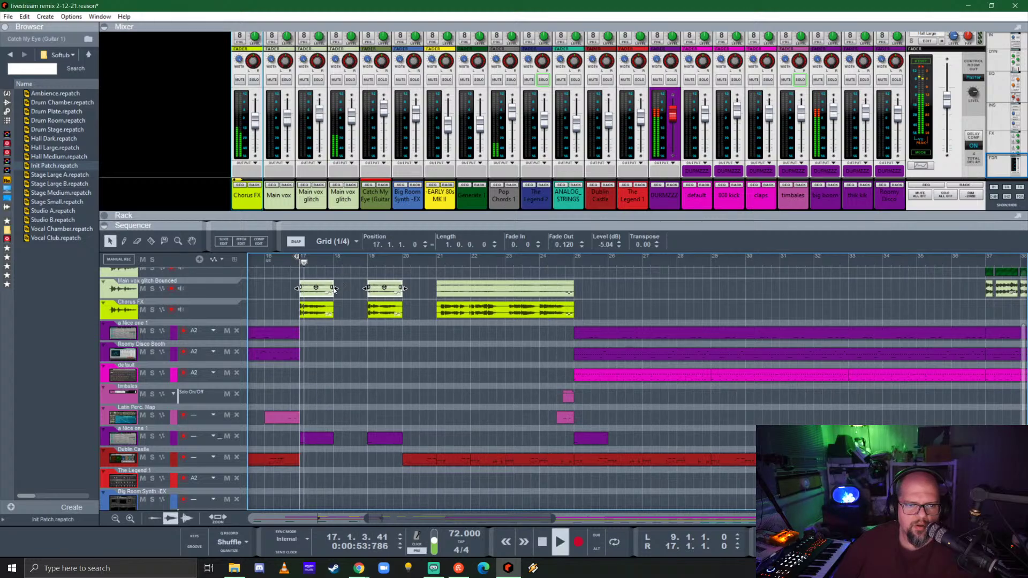
- Move the Chorus FX mixer channel between the two Main vox glitch channels and enlarge the sequencer area
{"action": "left_click", "coordinate": [412, 290]}
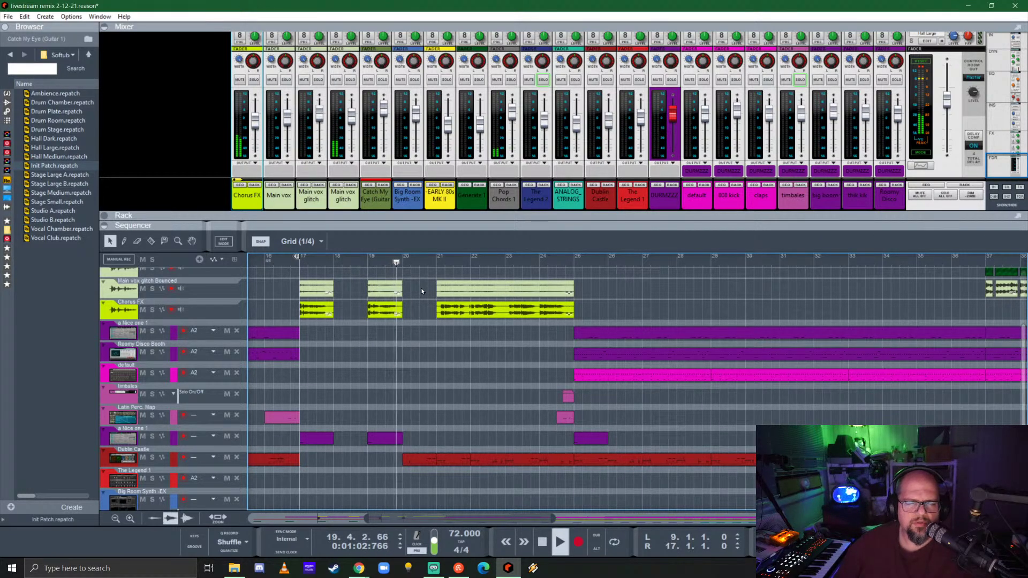
{"action": "left_click_drag", "start_coordinate": [245, 207], "coordinate": [311, 200]}
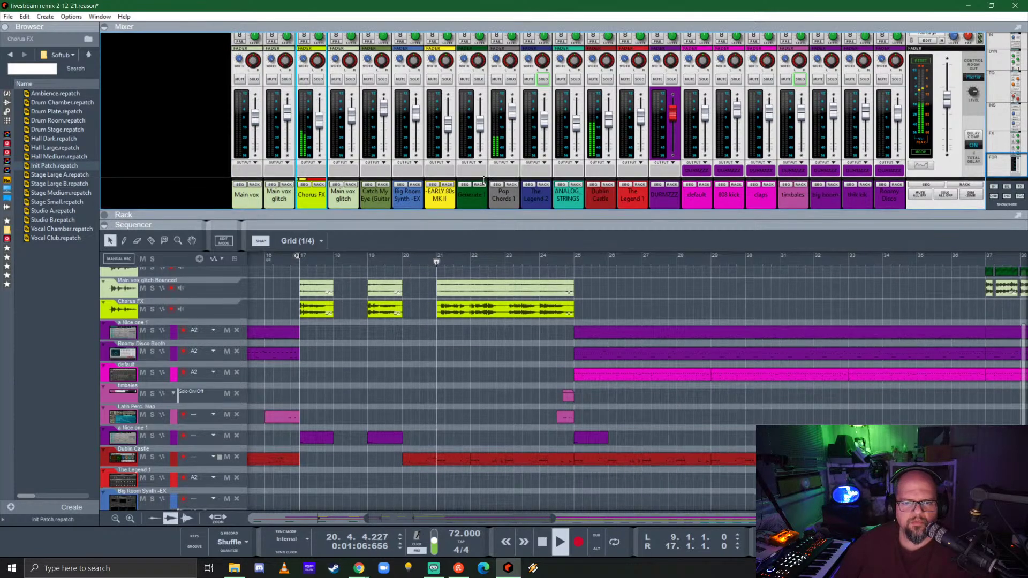
{"action": "left_click_drag", "start_coordinate": [479, 224], "coordinate": [481, 79]}
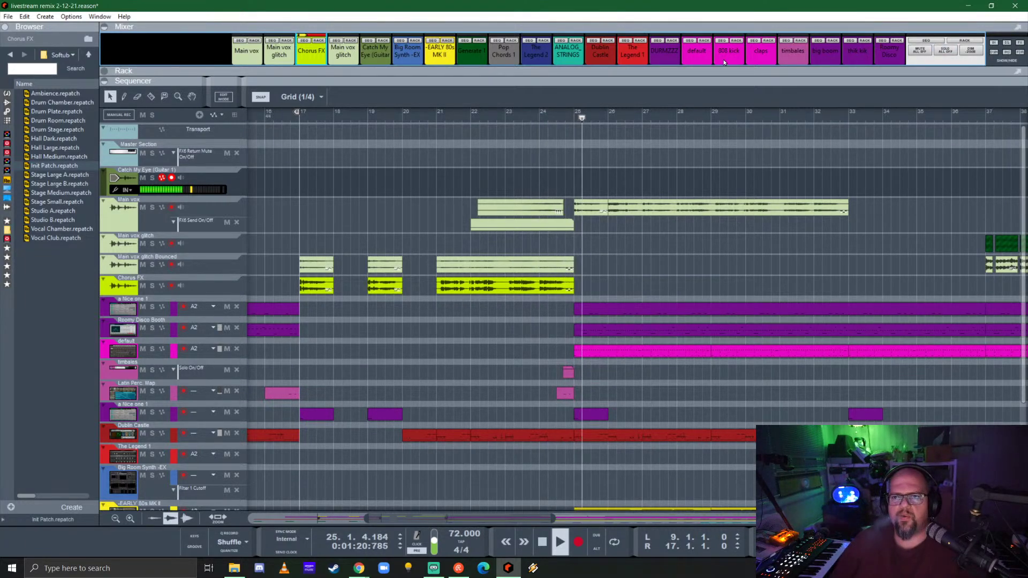
- Save the song and review the arrangement from bar 25 onward during playback in the enlarged sequencer
{"action": "left_click_drag", "start_coordinate": [714, 71], "coordinate": [714, 152]}
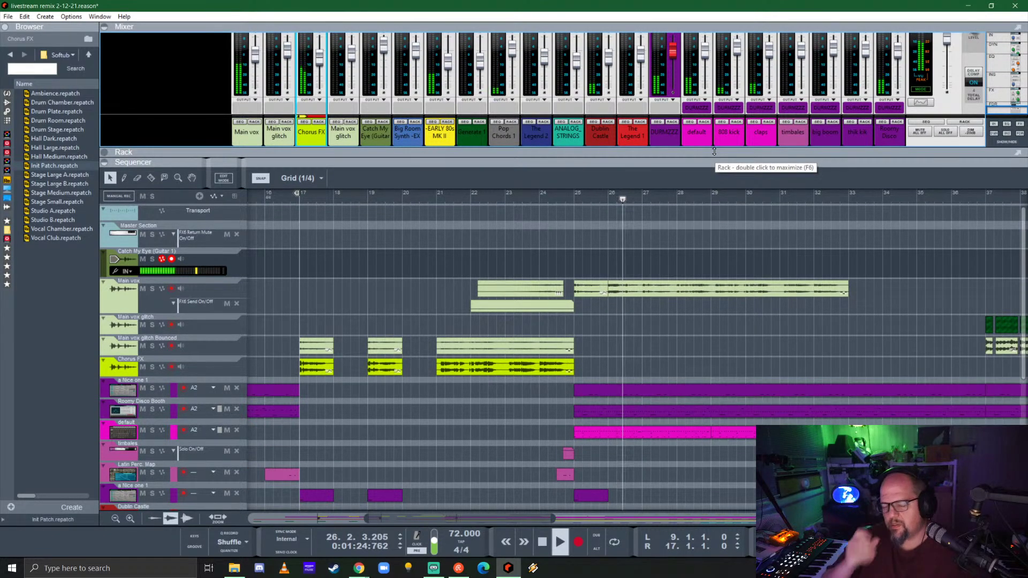
{"action": "scroll", "coordinate": [583, 294], "scroll_direction": "down", "scroll_amount": 3}
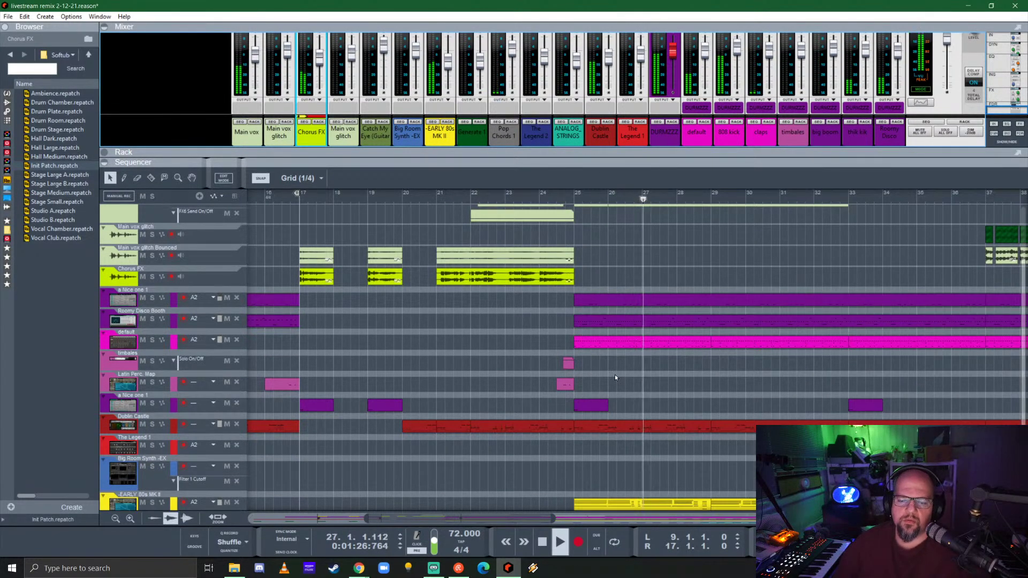
{"action": "scroll", "coordinate": [634, 360], "scroll_direction": "down", "scroll_amount": 2}
{"action": "left_click_drag", "start_coordinate": [678, 161], "coordinate": [678, 87]}
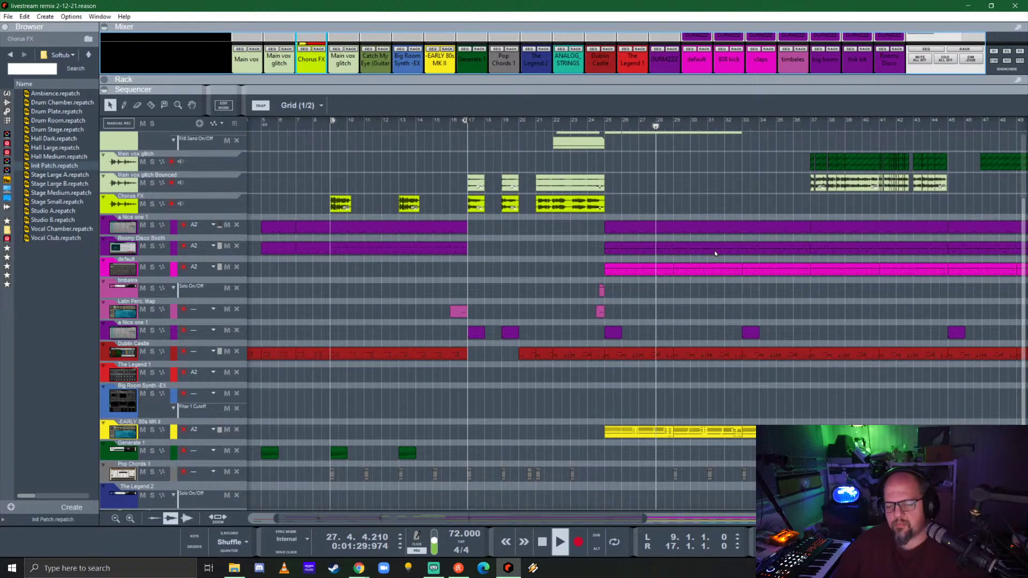
{"action": "scroll", "coordinate": [632, 395], "scroll_direction": "right", "scroll_amount": 3}
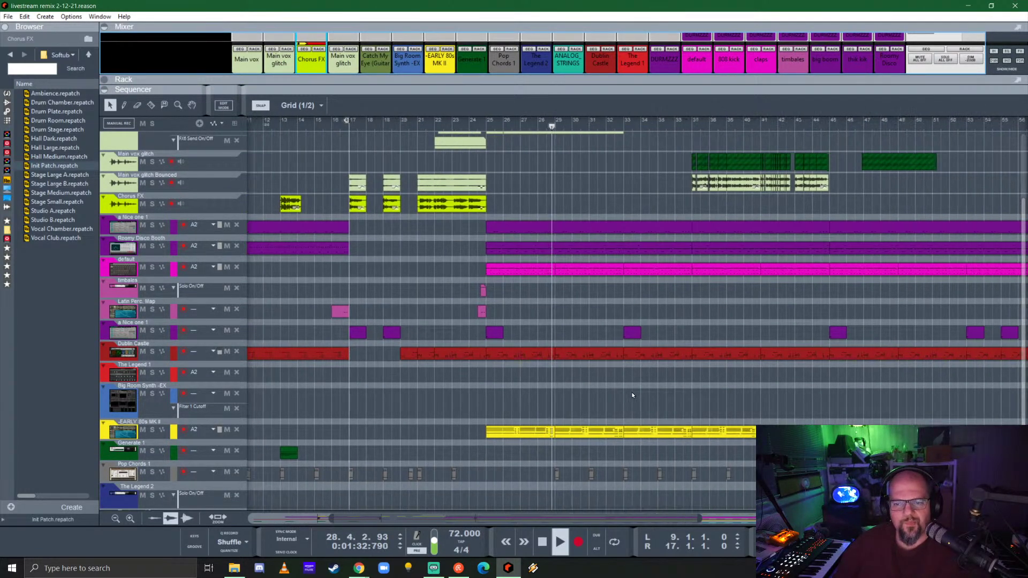
{"action": "scroll", "coordinate": [632, 395], "scroll_direction": "right", "scroll_amount": 2}
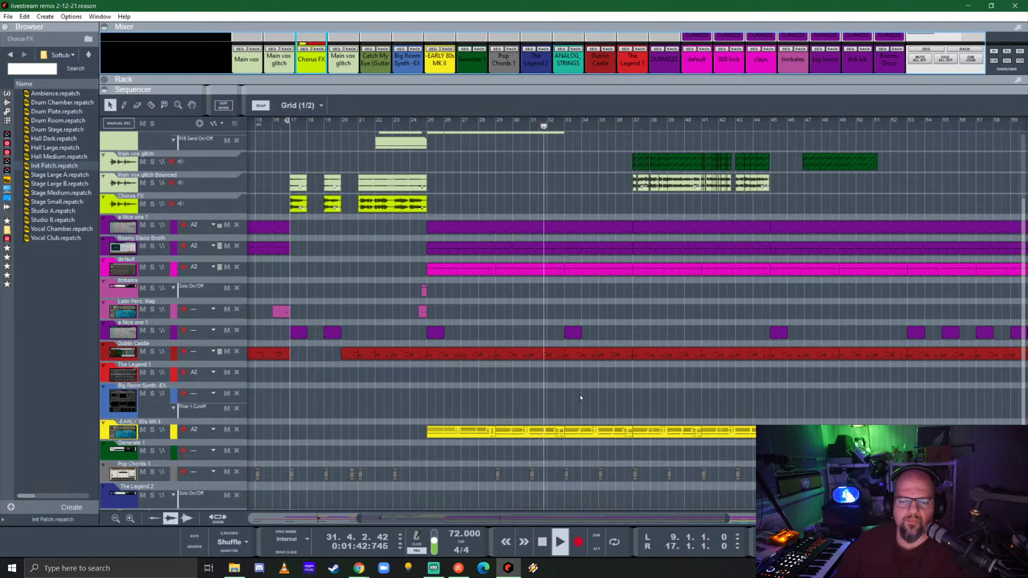
- Split the Main vox clip at bar 31, audition it from there, and place a copy of its last two bars on the Chorus FX track
{"action": "scroll", "coordinate": [580, 398], "scroll_direction": "up", "scroll_amount": 3}
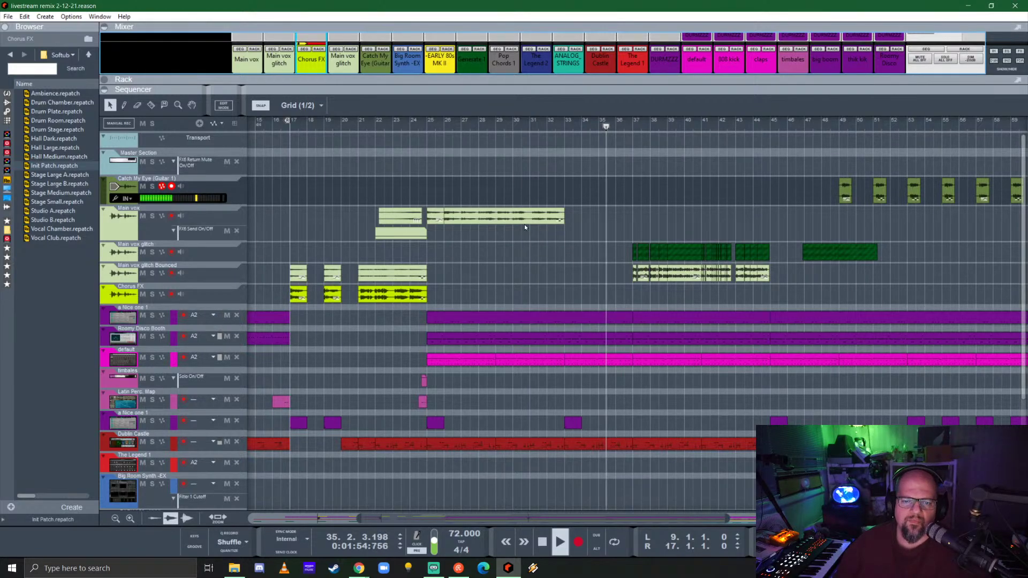
{"action": "scroll", "coordinate": [535, 219], "scroll_direction": "up", "scroll_amount": 4}
{"action": "key", "text": "r"}
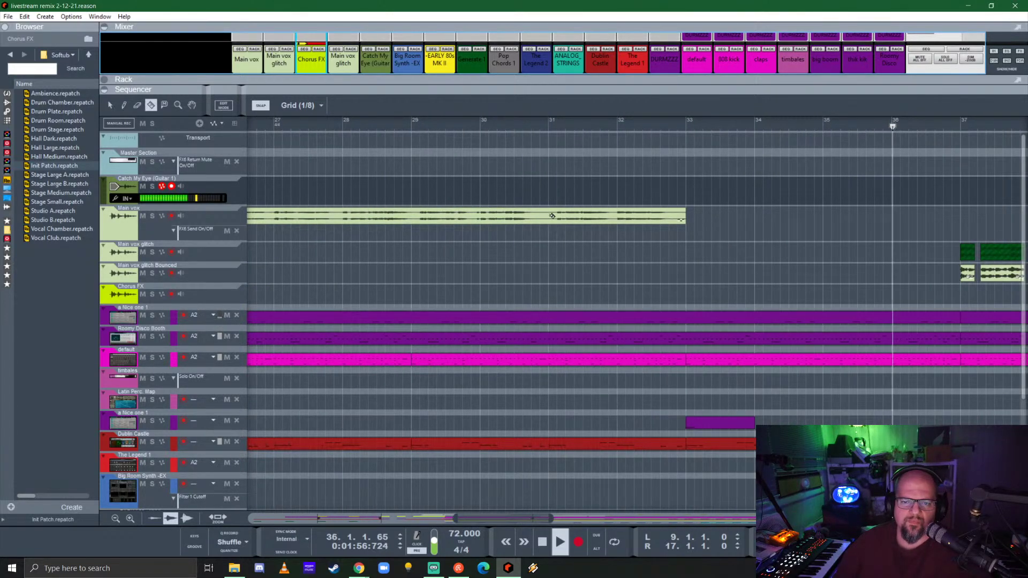
{"action": "left_click", "coordinate": [552, 216]}
{"action": "key", "text": "q"}
{"action": "left_click_drag", "start_coordinate": [569, 217], "coordinate": [570, 248]}
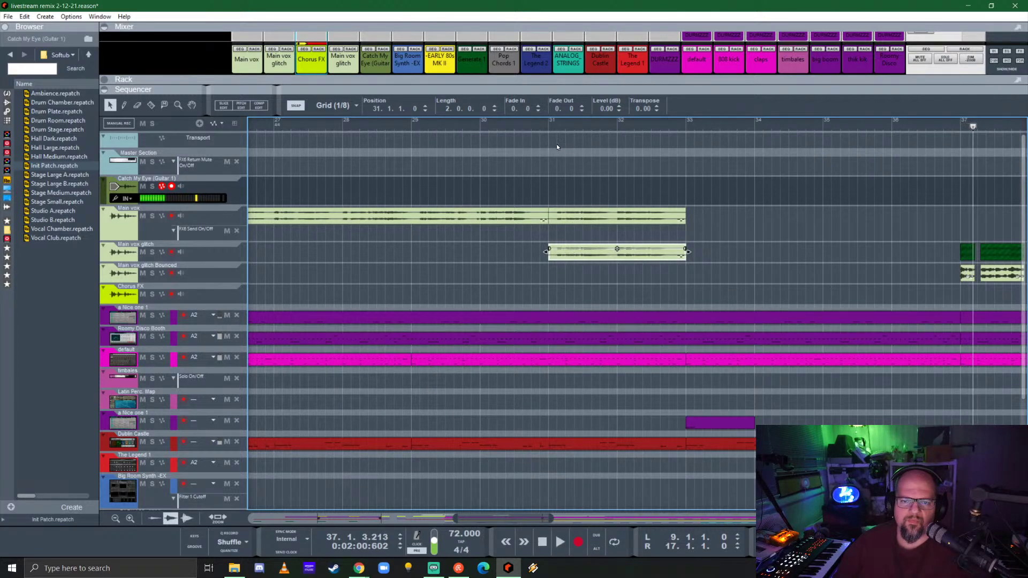
{"action": "left_click", "coordinate": [546, 123]}
{"action": "key", "text": "space"}
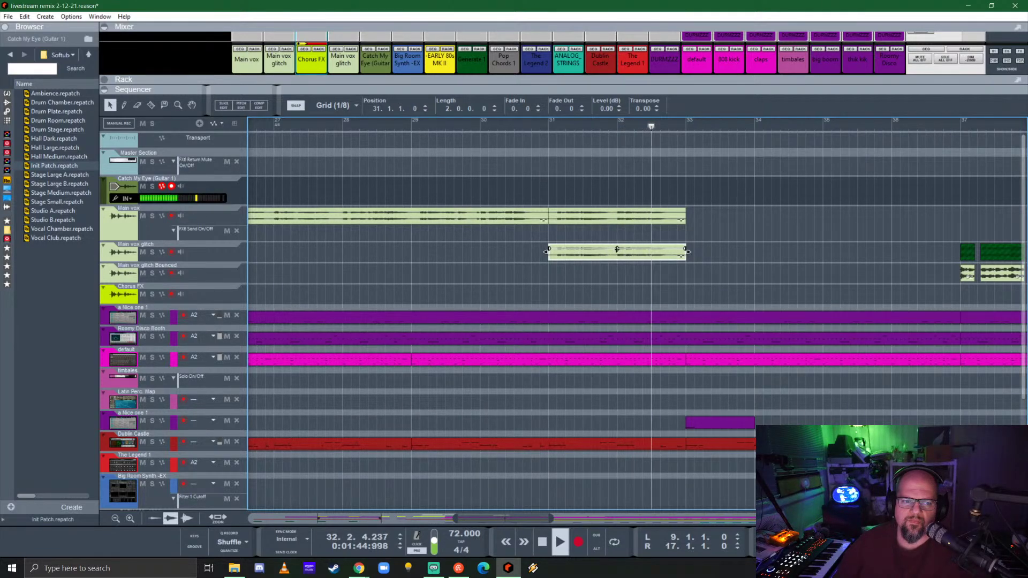
{"action": "left_click_drag", "start_coordinate": [562, 255], "coordinate": [561, 297]}
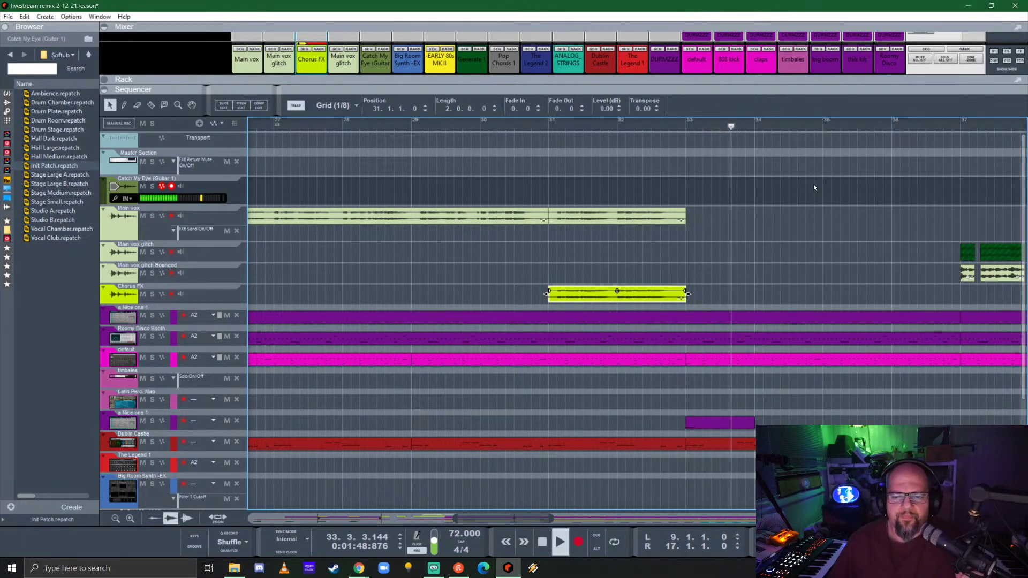
- Examine all tracks of the arrangement from bar 17 to bar 61 while the song plays
{"action": "scroll", "coordinate": [628, 308], "scroll_direction": "down", "scroll_amount": 1}
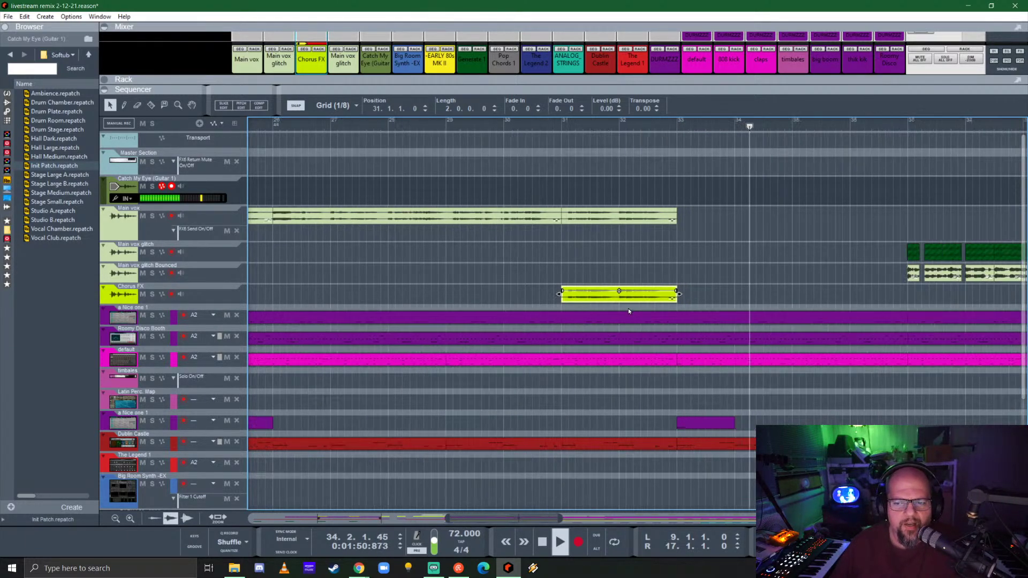
{"action": "scroll", "coordinate": [631, 310], "scroll_direction": "down", "scroll_amount": 2}
{"action": "scroll", "coordinate": [597, 316], "scroll_direction": "down", "scroll_amount": 2}
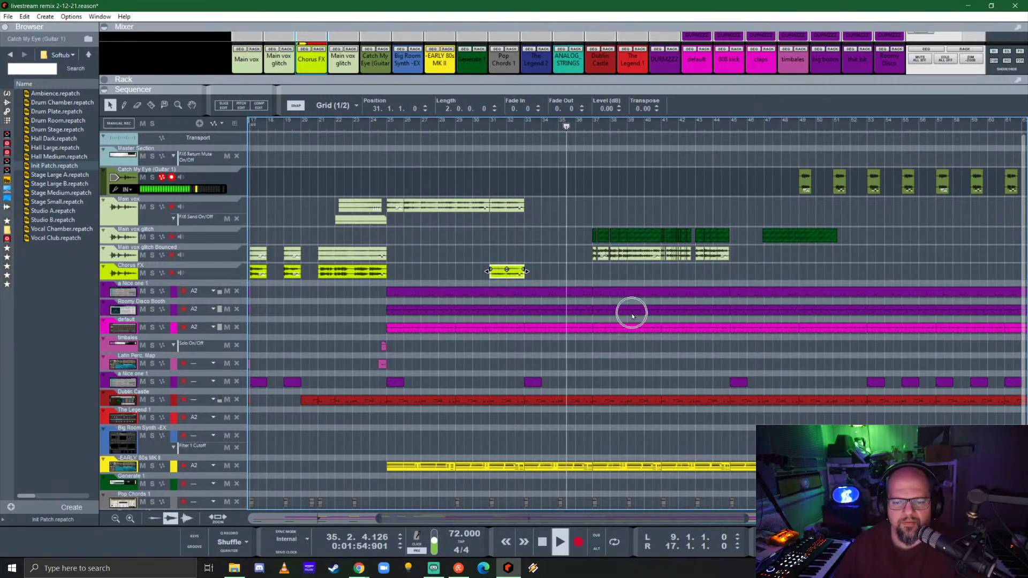
{"action": "scroll", "coordinate": [634, 316], "scroll_direction": "down", "scroll_amount": 3}
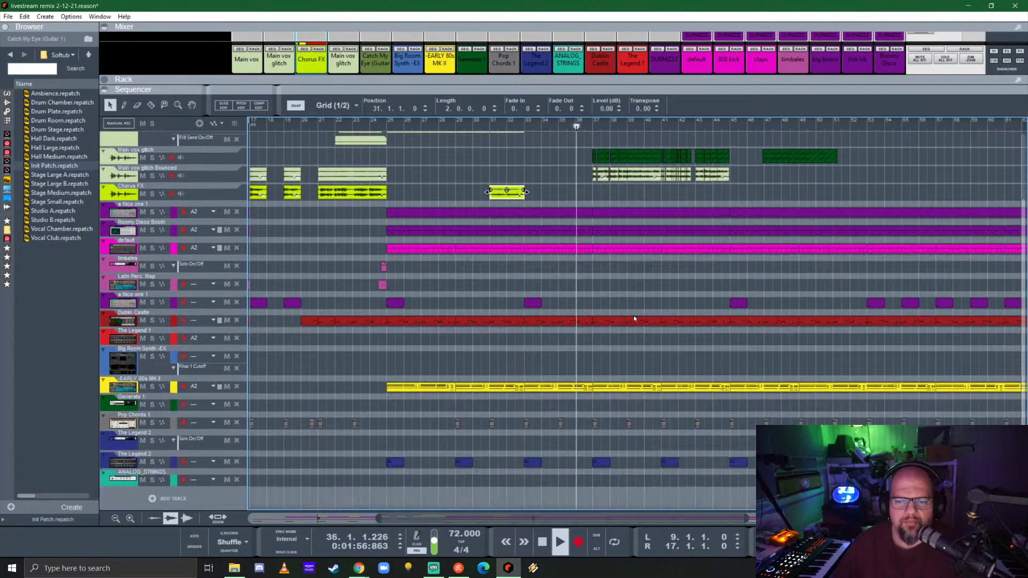
{"action": "scroll", "coordinate": [634, 316], "scroll_direction": "up", "scroll_amount": 3}
{"action": "scroll", "coordinate": [634, 316], "scroll_direction": "down", "scroll_amount": 3}
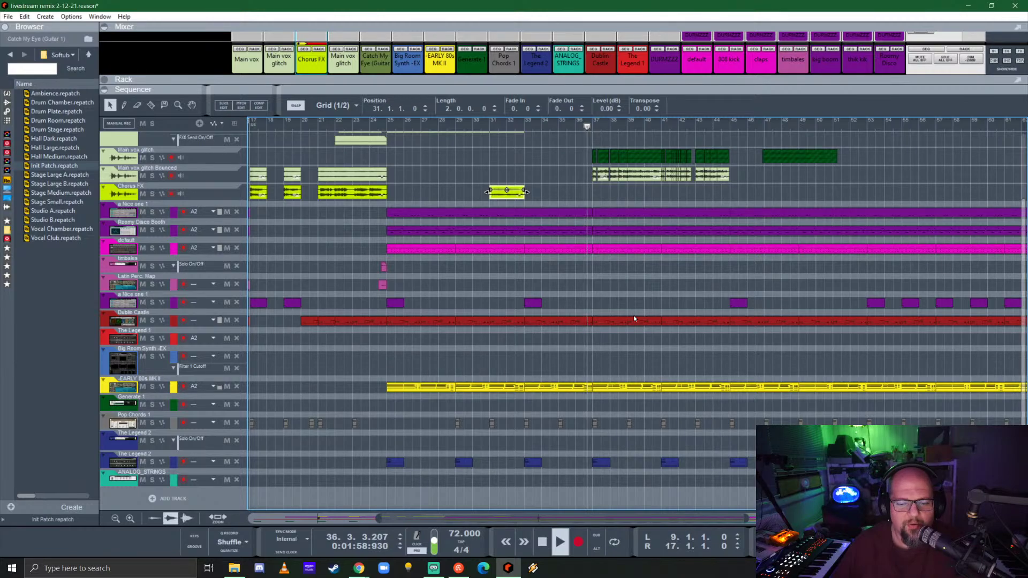
{"action": "scroll", "coordinate": [634, 317], "scroll_direction": "up", "scroll_amount": 2}
{"action": "scroll", "coordinate": [634, 318], "scroll_direction": "down", "scroll_amount": 1}
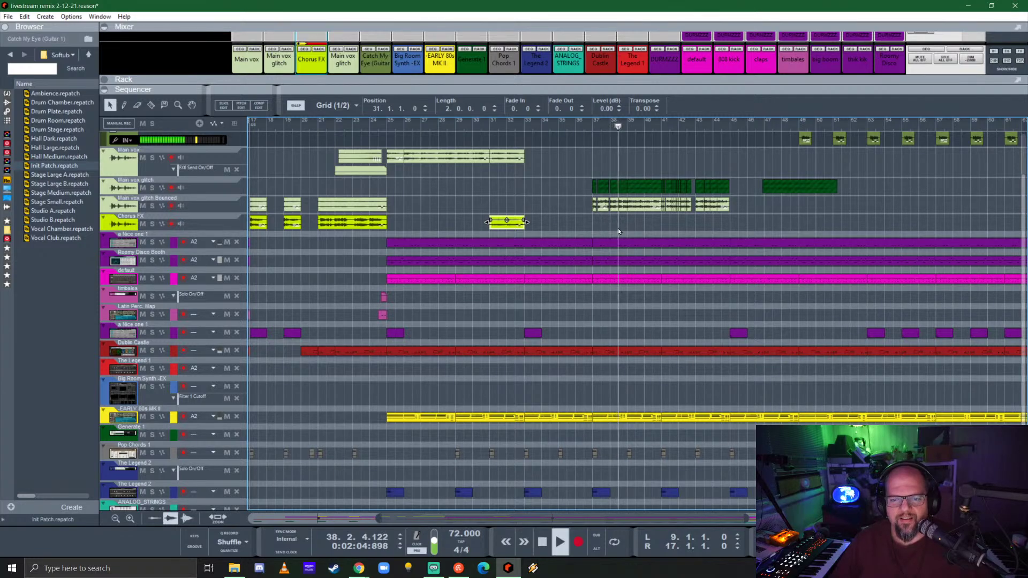
- Copy the short Main vox glitch Bounced clip at bar 37 onto the Chorus FX track and replay from bar 37
{"action": "scroll", "coordinate": [634, 214], "scroll_direction": "up", "scroll_amount": 3}
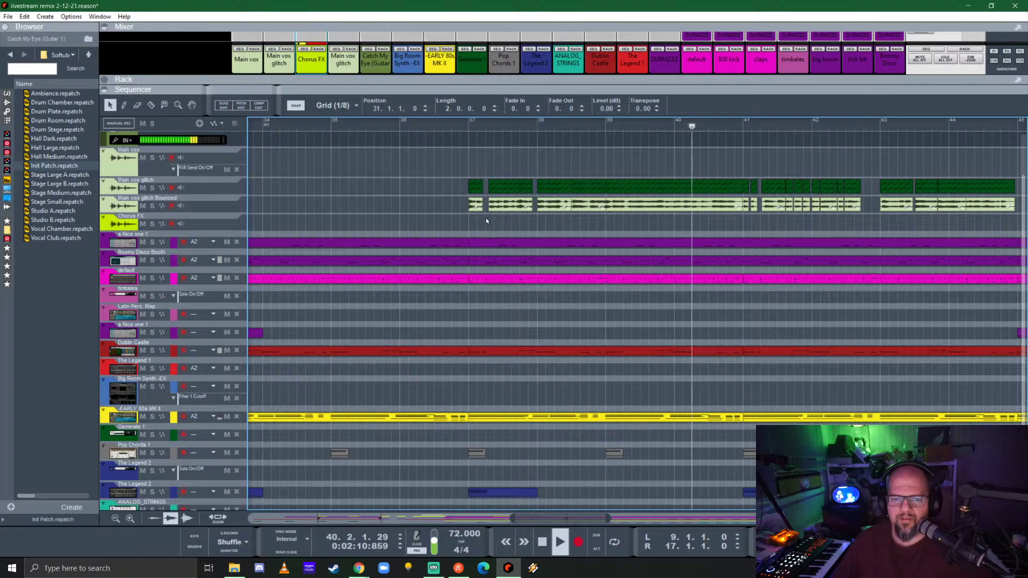
{"action": "left_click", "coordinate": [476, 204]}
{"action": "left_click_drag", "start_coordinate": [476, 204], "coordinate": [476, 221]}
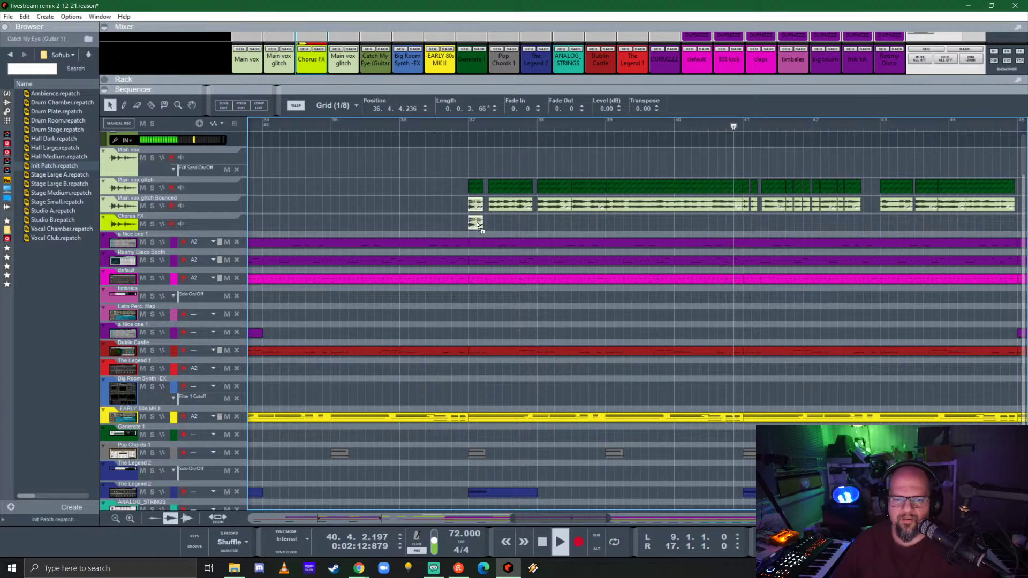
{"action": "key", "text": "space"}
{"action": "left_click", "coordinate": [468, 126]}
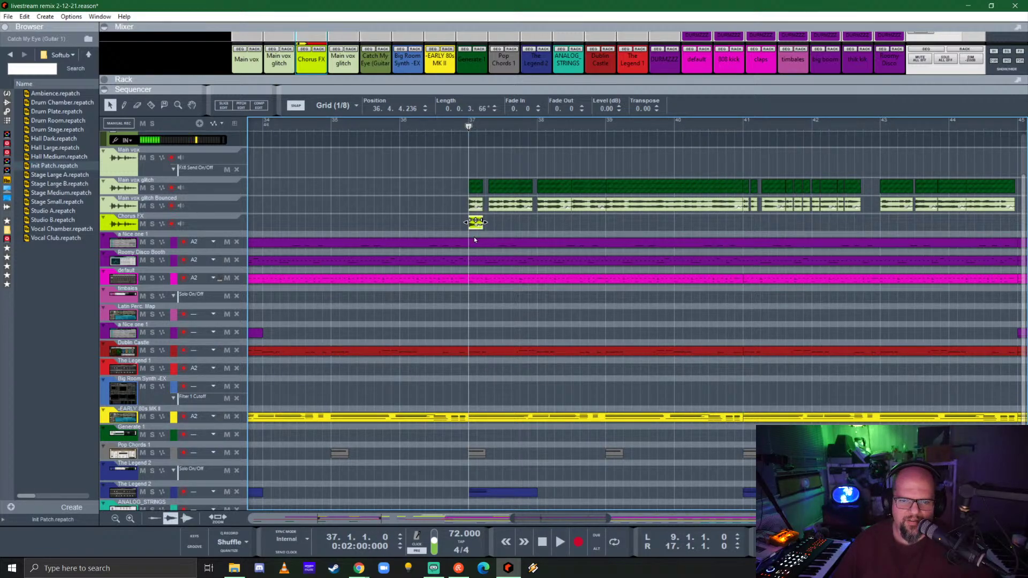
{"action": "key", "text": "space"}
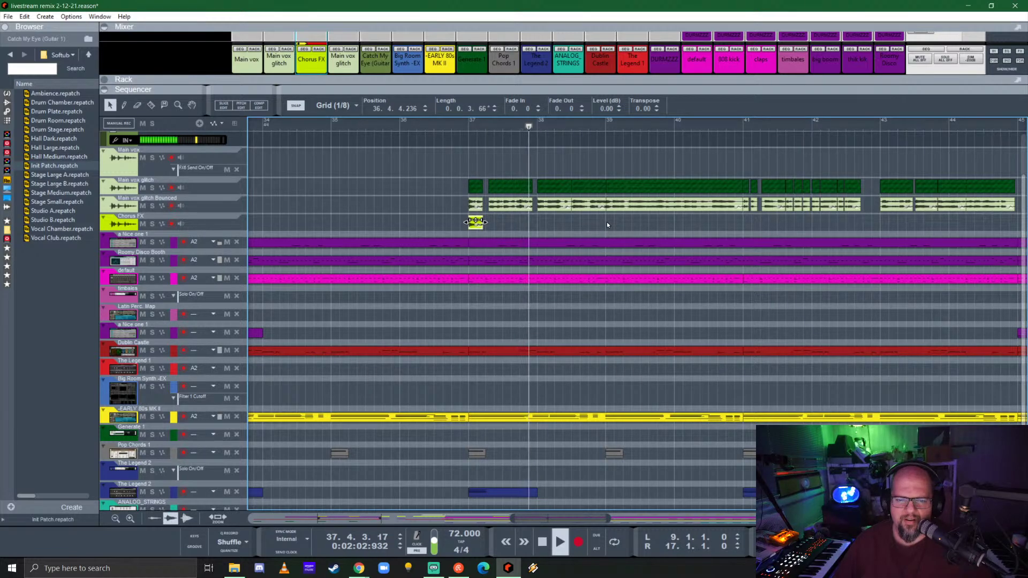
- Copy the two short Main vox glitch Bounced clips at bar 41 and the longer clip after them onto the Chorus FX track
{"action": "scroll", "coordinate": [615, 227], "scroll_direction": "down", "scroll_amount": 2}
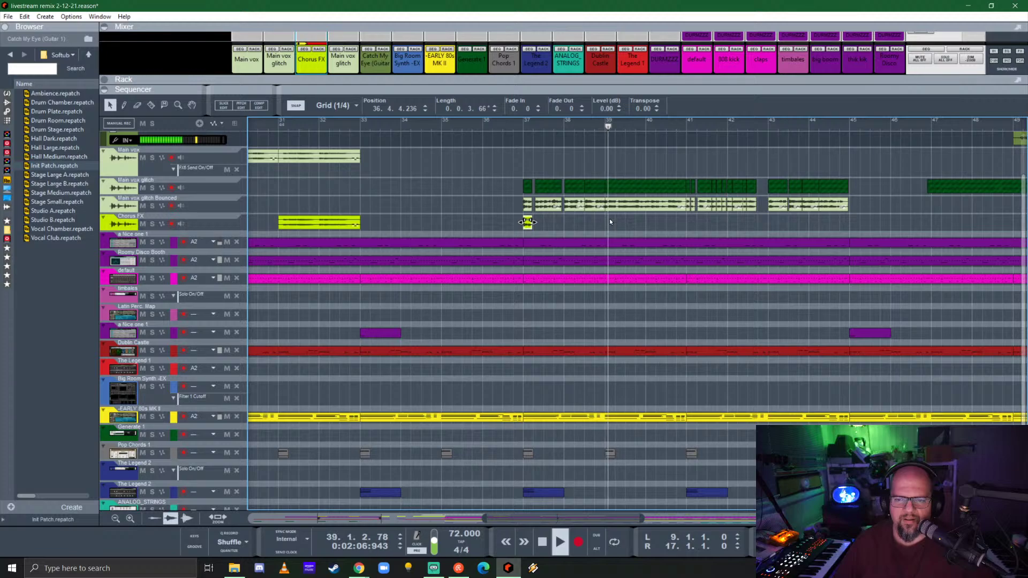
{"action": "scroll", "coordinate": [511, 216], "scroll_direction": "up", "scroll_amount": 4}
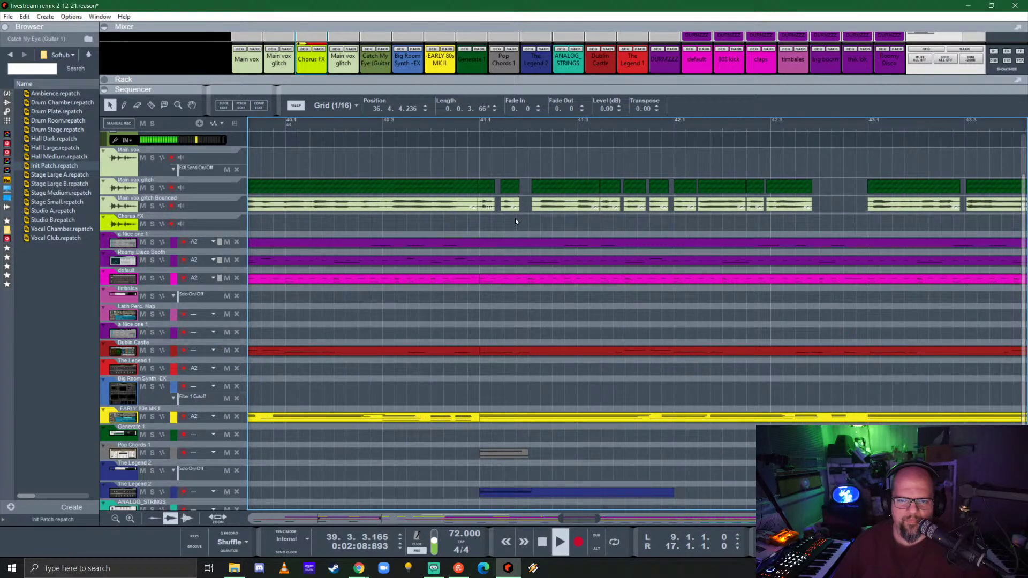
{"action": "left_click_drag", "start_coordinate": [509, 204], "coordinate": [509, 222]}
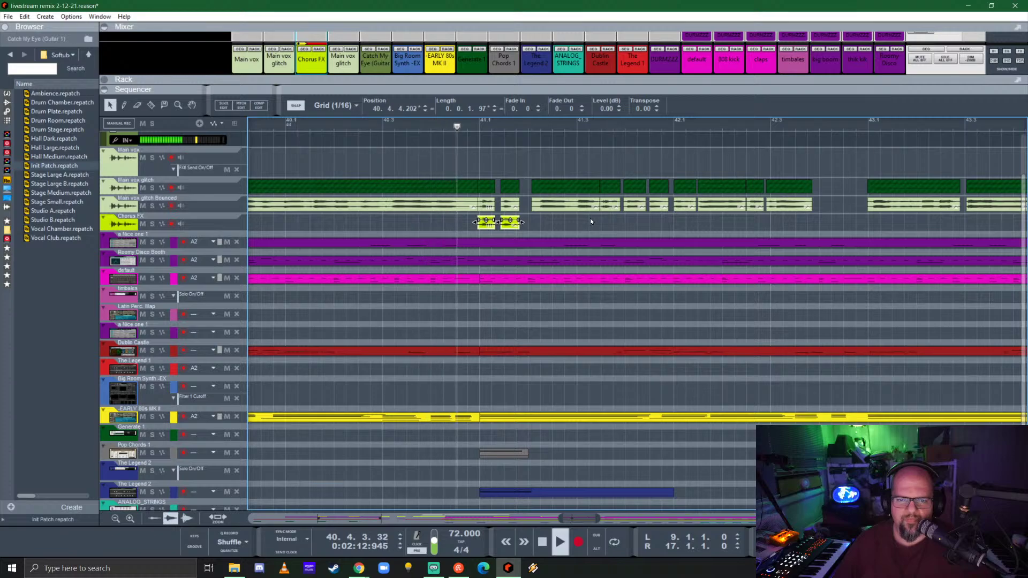
{"action": "left_click_drag", "start_coordinate": [568, 207], "coordinate": [562, 221]}
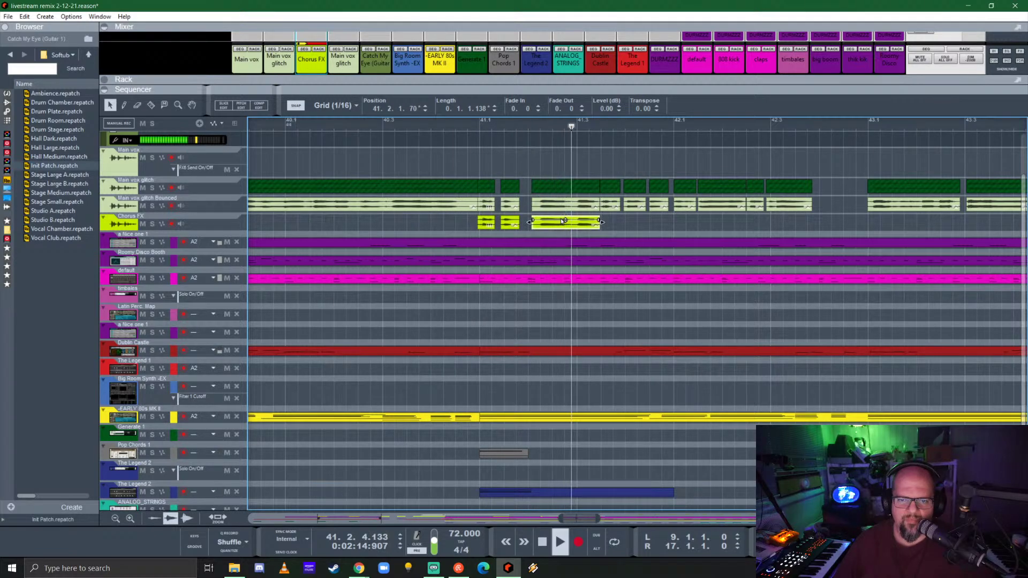
{"action": "scroll", "coordinate": [621, 224], "scroll_direction": "down", "scroll_amount": 1}
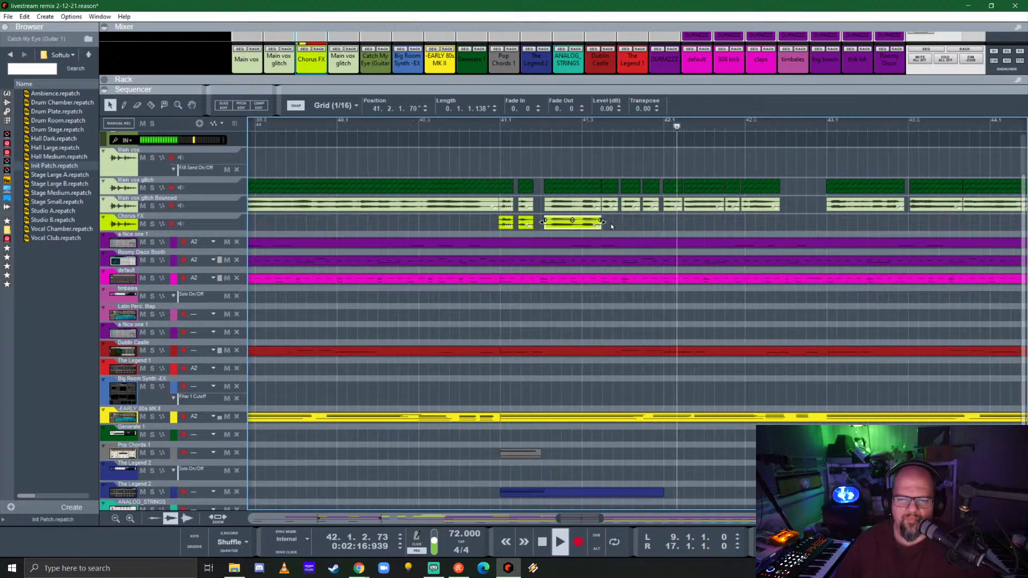
{"action": "scroll", "coordinate": [612, 224], "scroll_direction": "down", "scroll_amount": 2}
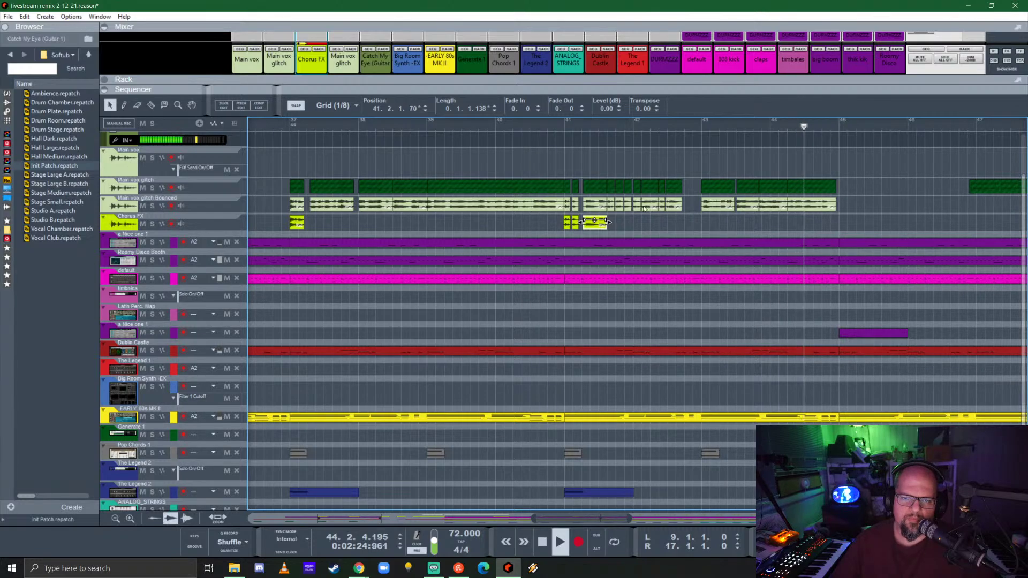
- Copy the last Main vox glitch Bounced clip in bar 44 onto the Chorus FX track and set its level to 1.55 dB
{"action": "left_click_drag", "start_coordinate": [647, 92], "coordinate": [647, 49]}
{"action": "scroll", "coordinate": [643, 290], "scroll_direction": "down", "scroll_amount": 3}
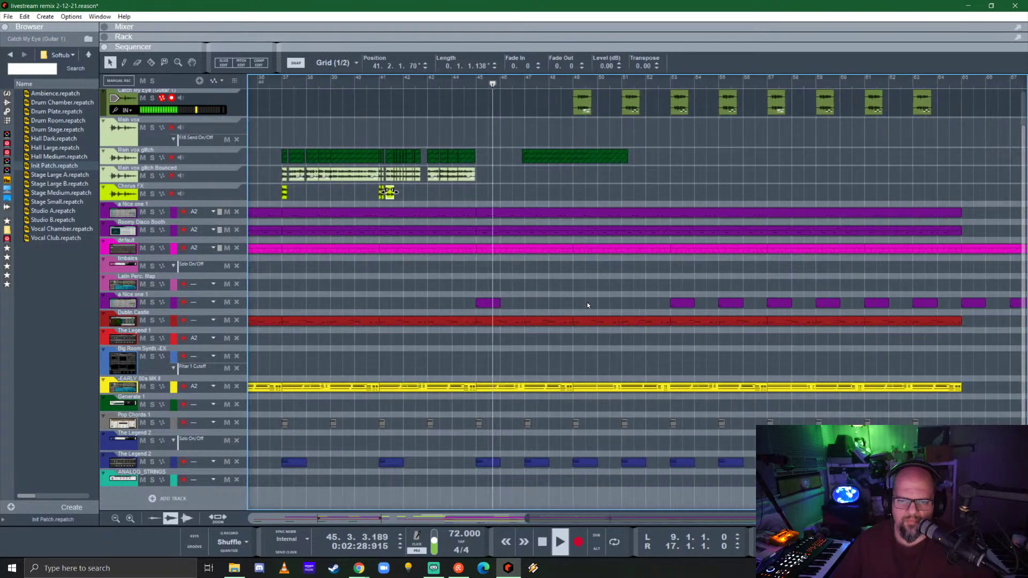
{"action": "left_click", "coordinate": [464, 179]}
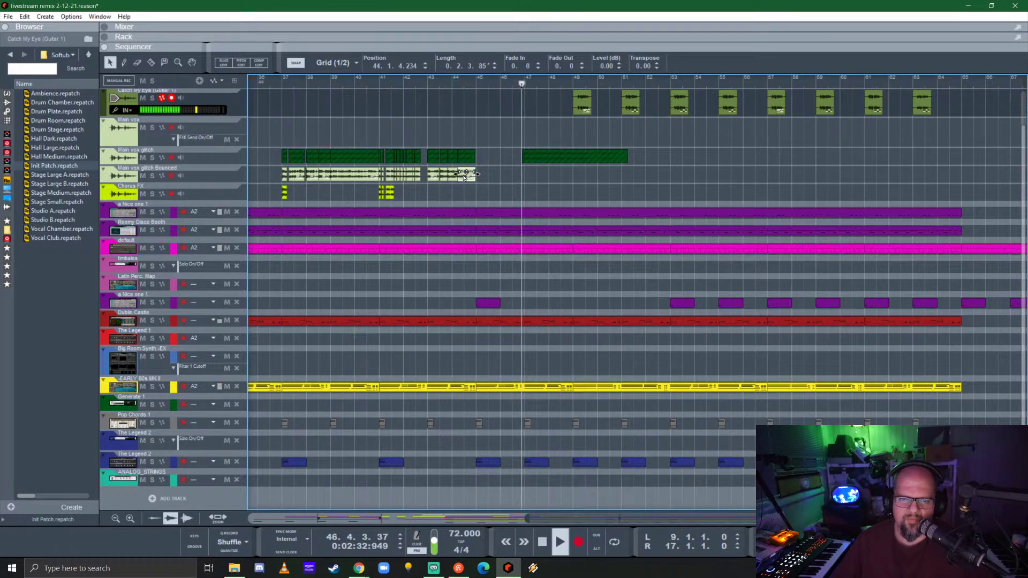
{"action": "left_click_drag", "start_coordinate": [464, 184], "coordinate": [465, 192]}
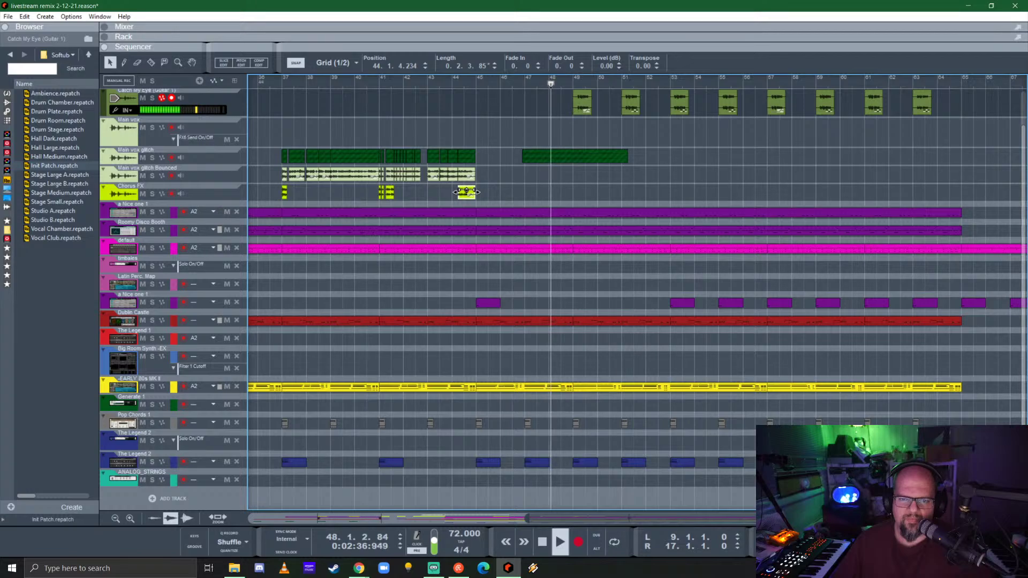
{"action": "left_click_drag", "start_coordinate": [607, 66], "coordinate": [606, 54]}
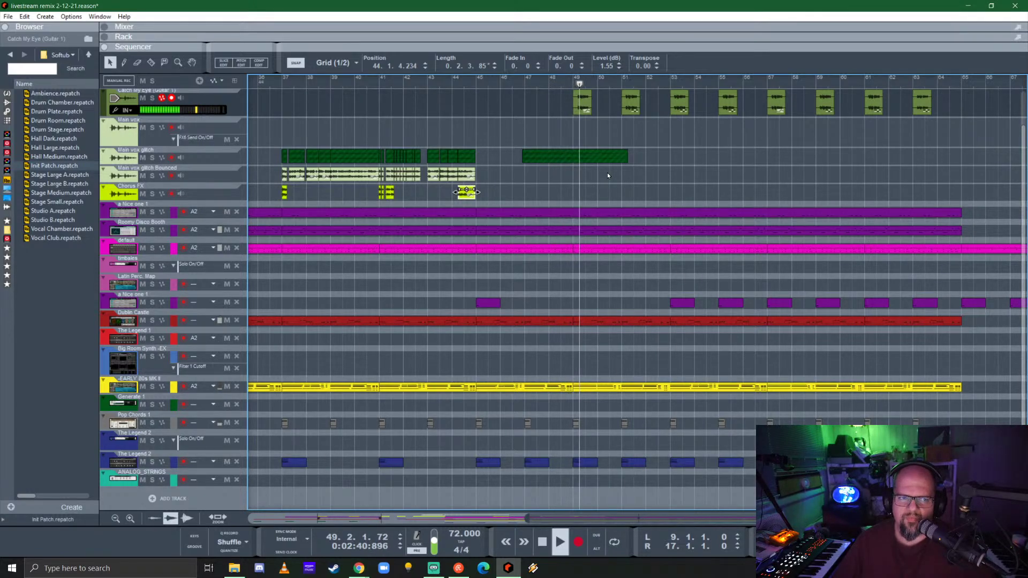
- Bring the mixer's channel faders back into view above the sequencer
{"action": "scroll", "coordinate": [599, 183], "scroll_direction": "up", "scroll_amount": 2}
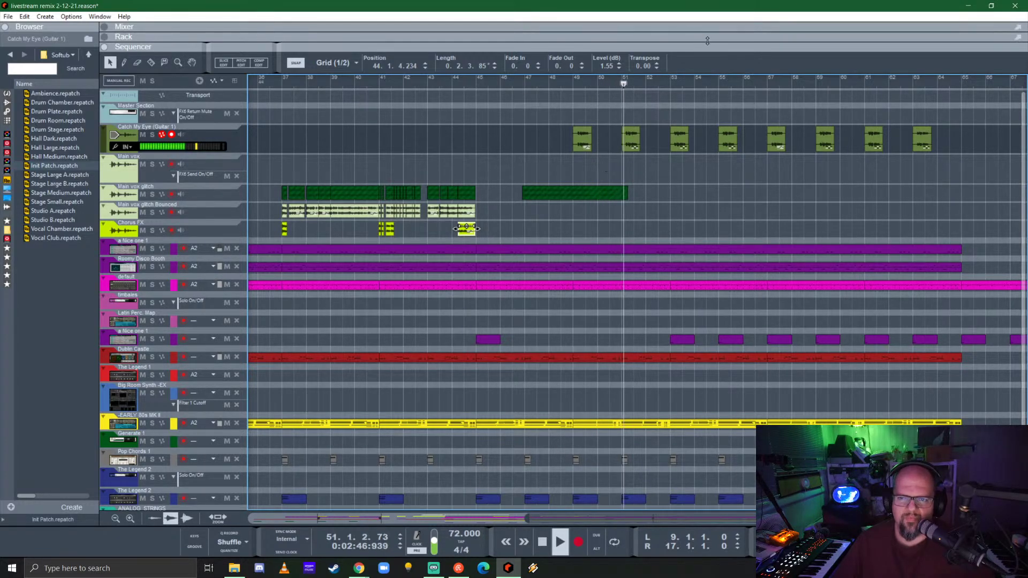
{"action": "key", "text": "F5"}
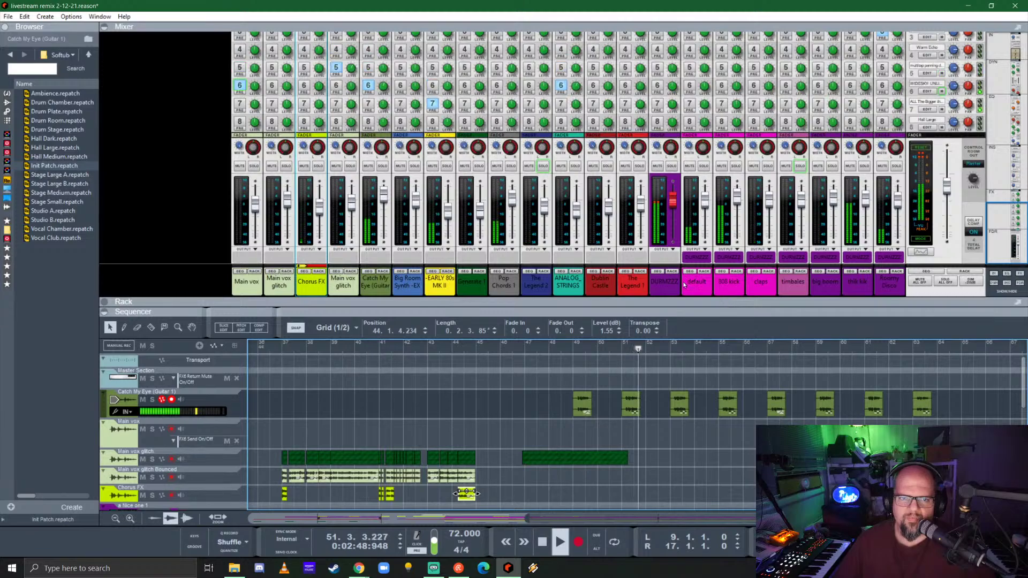
- Enable effect send 5 on the Catch My Eye (Guitar 1) mixer channel
{"action": "scroll", "coordinate": [394, 136], "scroll_direction": "up", "scroll_amount": 3}
{"action": "left_click", "coordinate": [368, 128]}
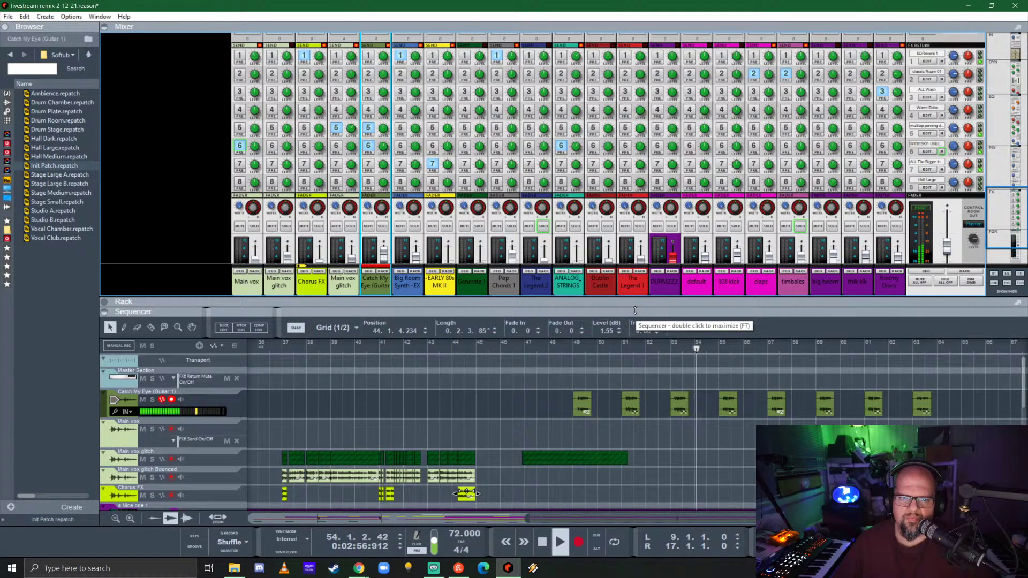
- Maximize the sequencer and add a three-sixteenth fade-in to the Catch My Eye guitar clip at bar 49
{"action": "double_click", "coordinate": [635, 311]}
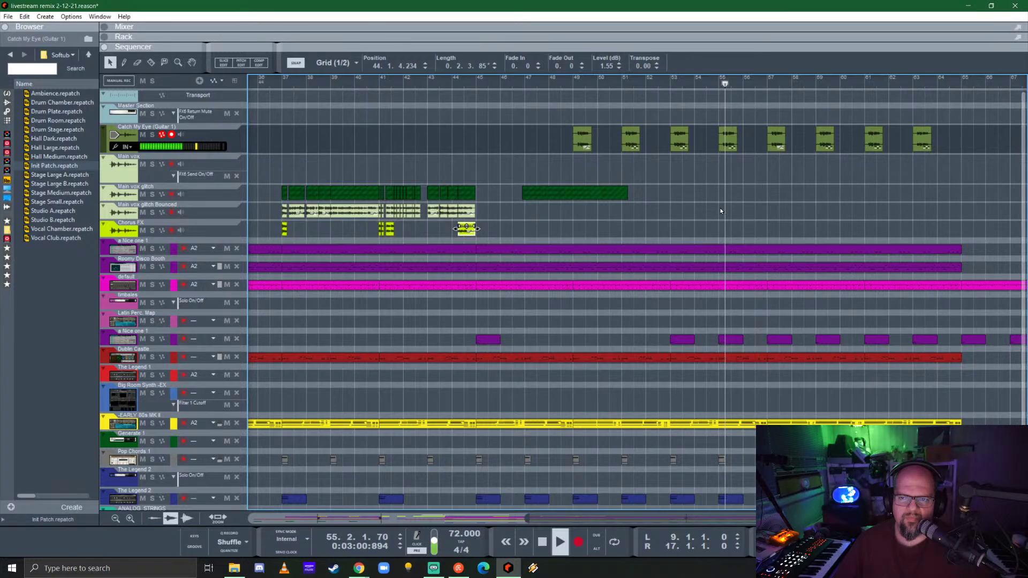
{"action": "scroll", "coordinate": [583, 153], "scroll_direction": "up", "scroll_amount": 8}
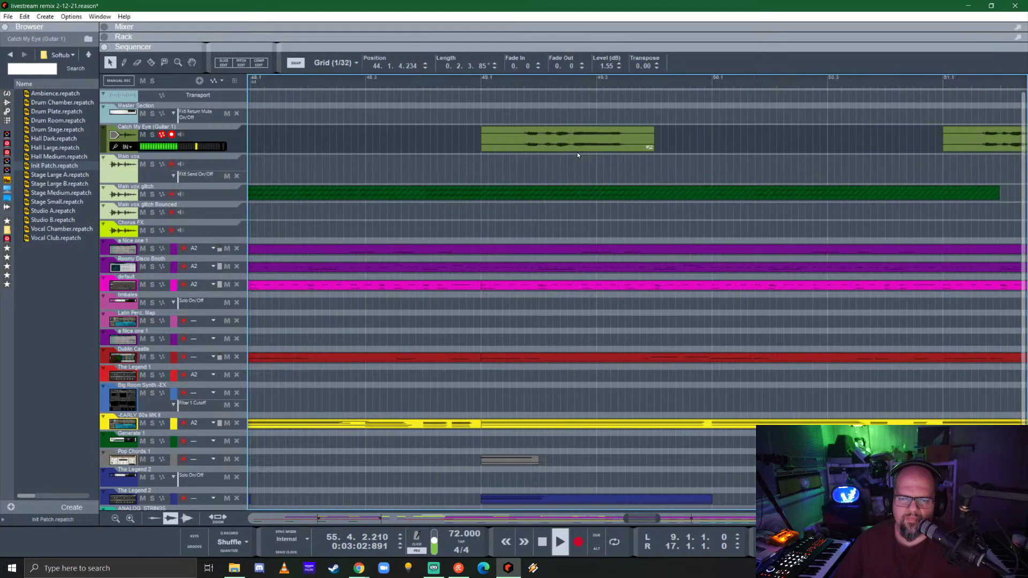
{"action": "left_click", "coordinate": [527, 138]}
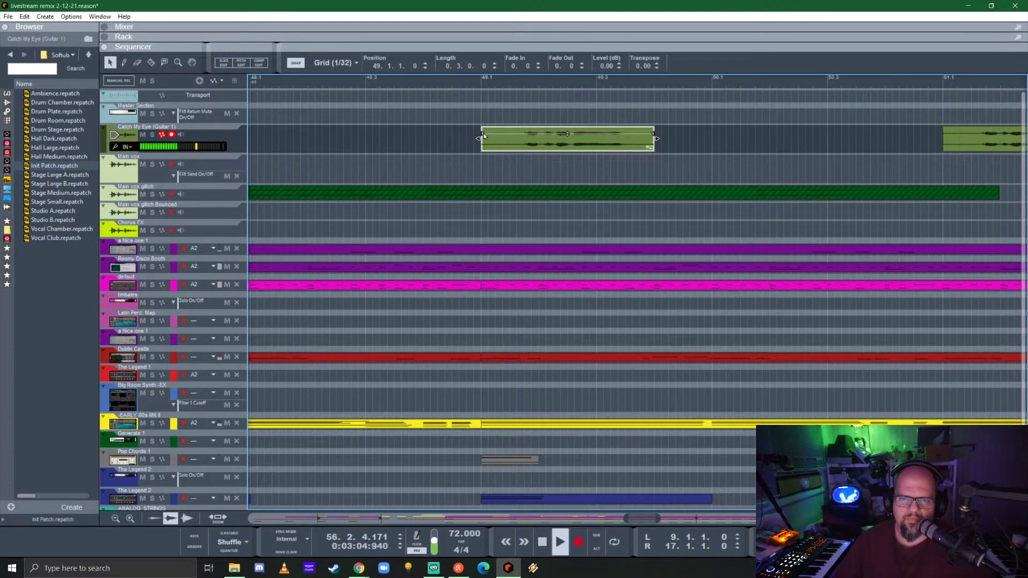
{"action": "left_click_drag", "start_coordinate": [483, 133], "coordinate": [502, 133]}
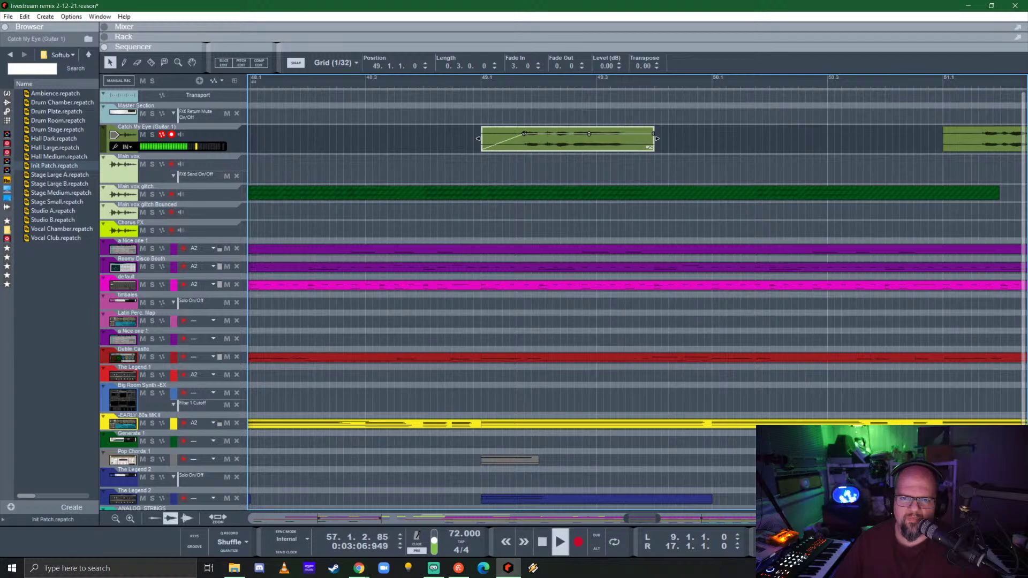
- Delete the seven guitar clips between bars 51 and 63 on the Catch My Eye track
{"action": "scroll", "coordinate": [595, 182], "scroll_direction": "down", "scroll_amount": 8}
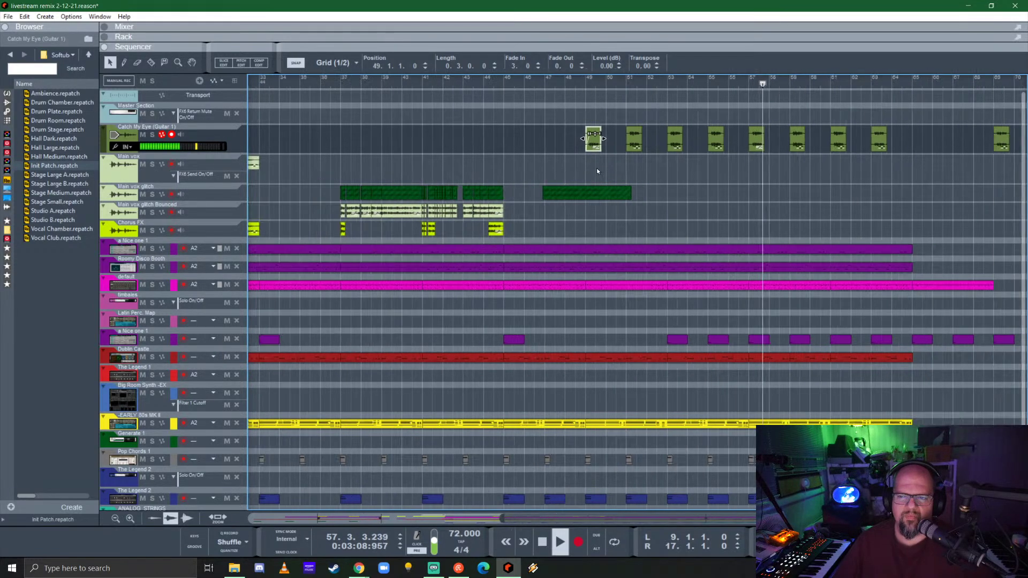
{"action": "scroll", "coordinate": [624, 186], "scroll_direction": "right", "scroll_amount": 5}
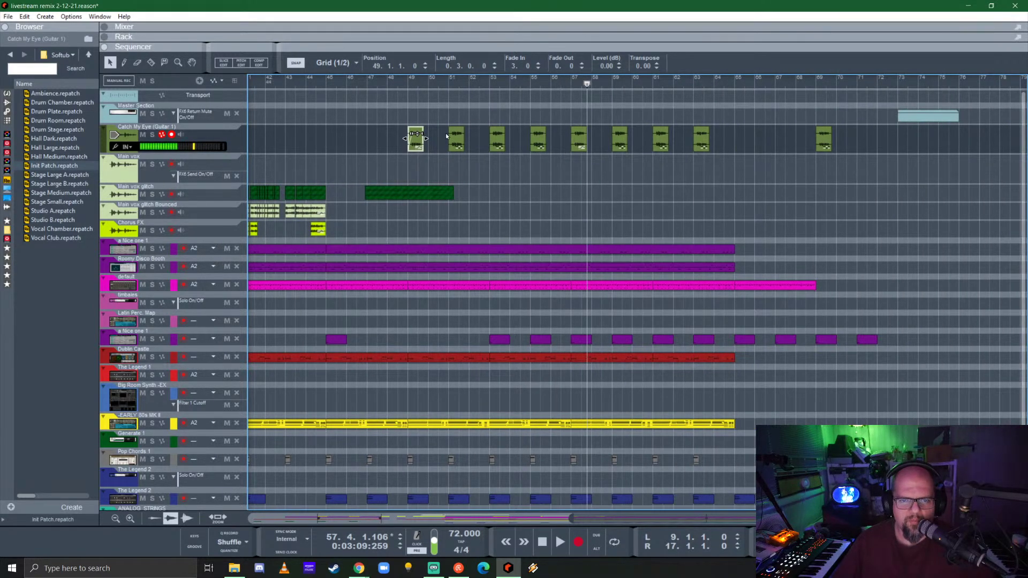
{"action": "left_click_drag", "start_coordinate": [446, 135], "coordinate": [718, 134]}
{"action": "key", "text": "Delete"}
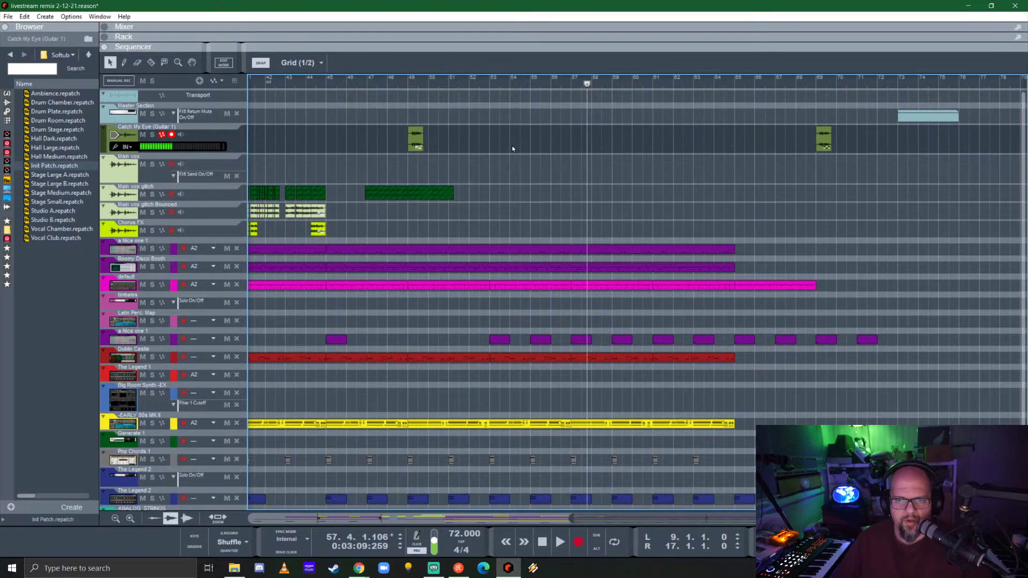
- Copy the faded bar 49 guitar clip to every second bar from 51 to 63, and replace the bar 69 clip with a copy
{"action": "left_click", "coordinate": [416, 144]}
{"action": "left_click_drag", "start_coordinate": [455, 140], "coordinate": [698, 152]}
{"action": "key", "text": "Escape"}
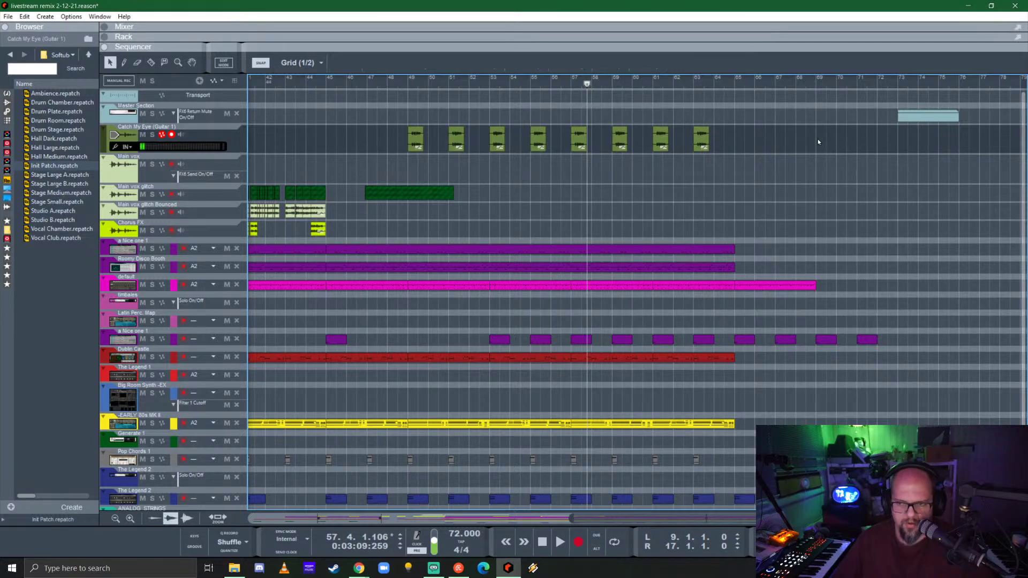
{"action": "left_click", "coordinate": [700, 143]}
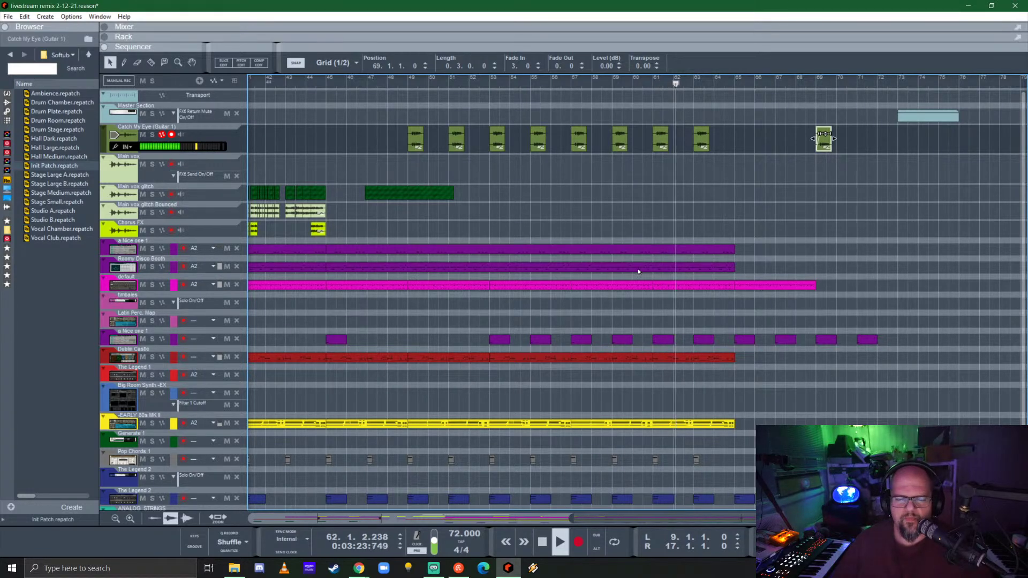
- Set the song's end marker at bar 76 and look over the outro's tracks during playback
{"action": "scroll", "coordinate": [641, 268], "scroll_direction": "down", "scroll_amount": 1}
{"action": "scroll", "coordinate": [647, 272], "scroll_direction": "up", "scroll_amount": 1}
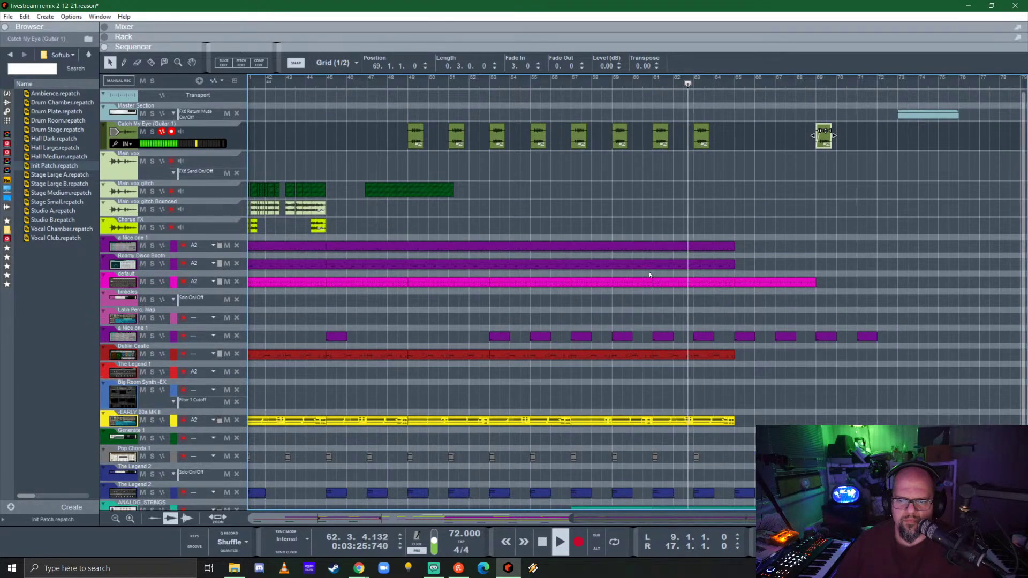
{"action": "scroll", "coordinate": [650, 271], "scroll_direction": "down", "scroll_amount": 1}
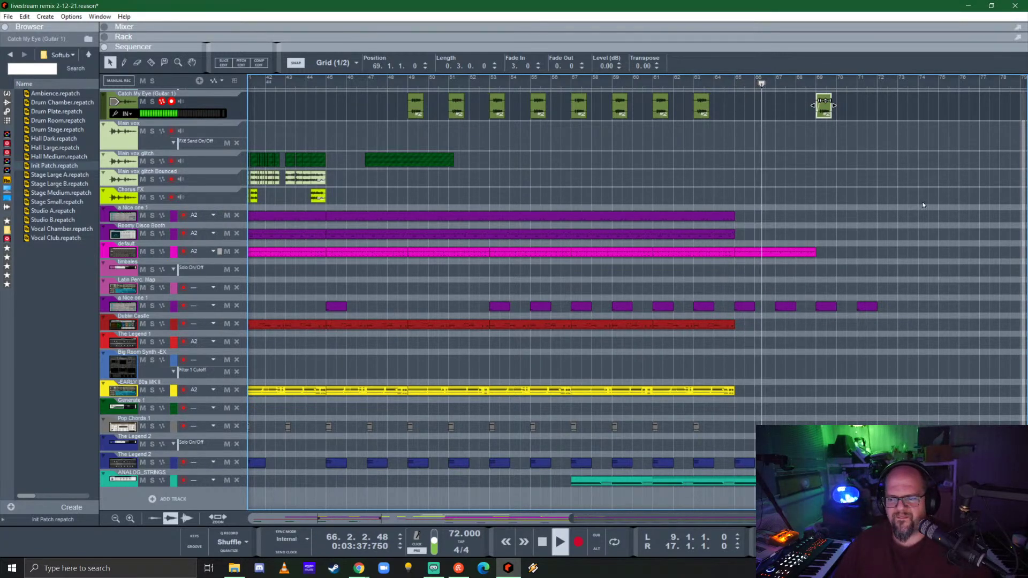
{"action": "left_click", "coordinate": [958, 79], "text": "shift"}
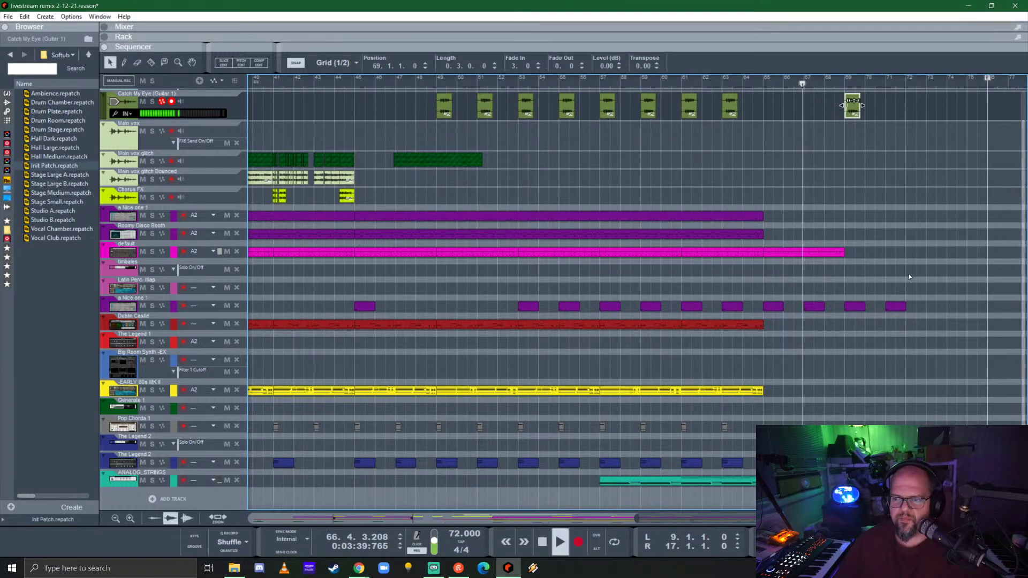
{"action": "scroll", "coordinate": [927, 229], "scroll_direction": "up", "scroll_amount": 2}
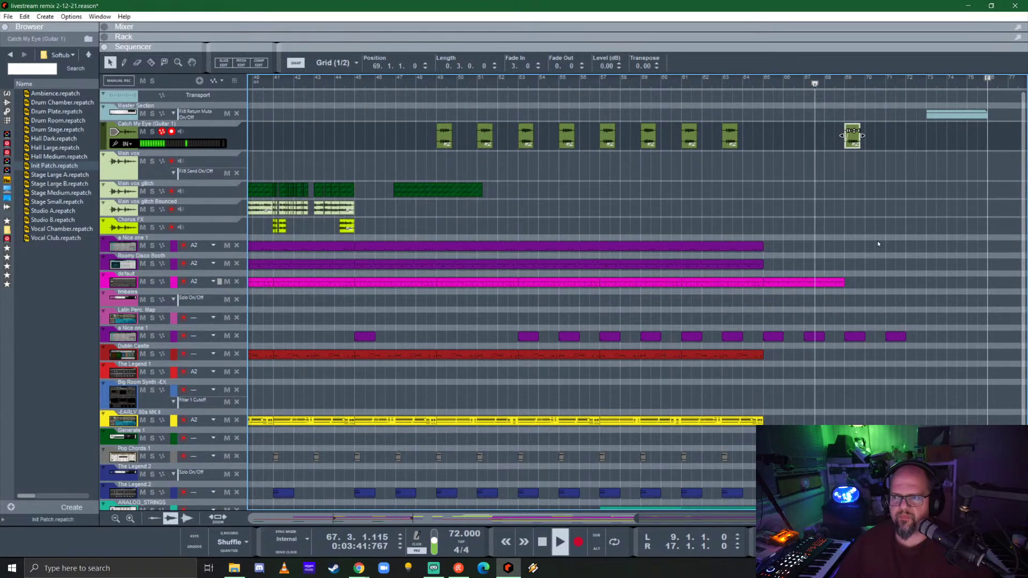
{"action": "scroll", "coordinate": [848, 250], "scroll_direction": "down", "scroll_amount": 2}
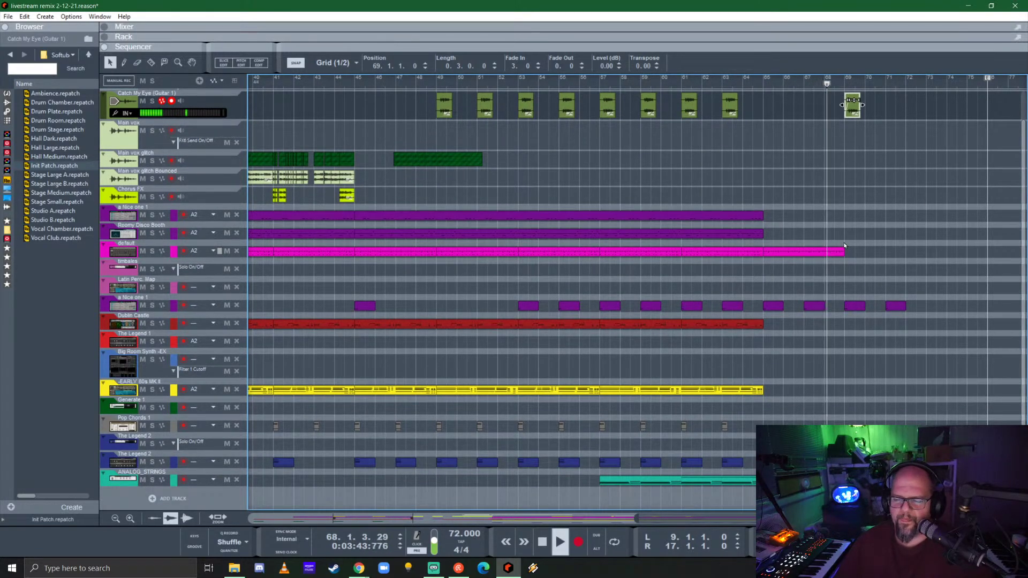
{"action": "scroll", "coordinate": [833, 263], "scroll_direction": "up", "scroll_amount": 2}
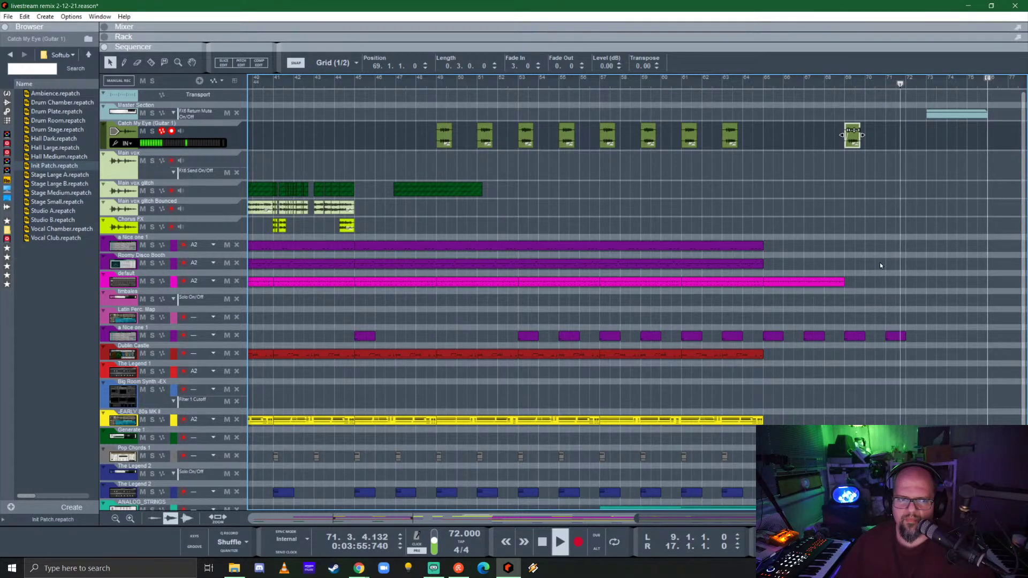
{"action": "scroll", "coordinate": [879, 262], "scroll_direction": "down", "scroll_amount": 1}
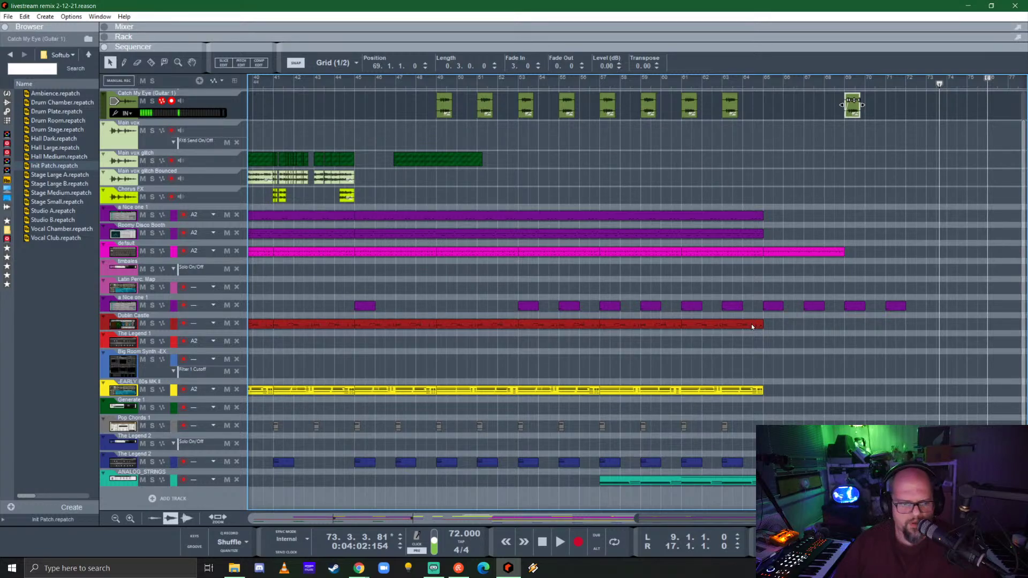
- Play the song from the beginning with the whole arrangement in view
{"action": "key", "text": "space"}
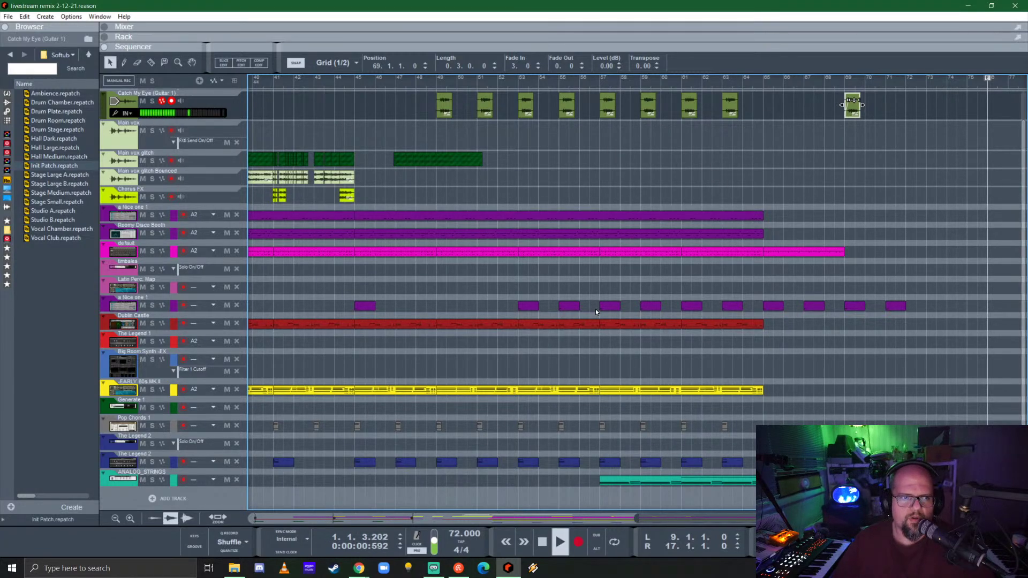
{"action": "key", "text": "space"}
{"action": "scroll", "coordinate": [595, 291], "scroll_direction": "down", "scroll_amount": 6}
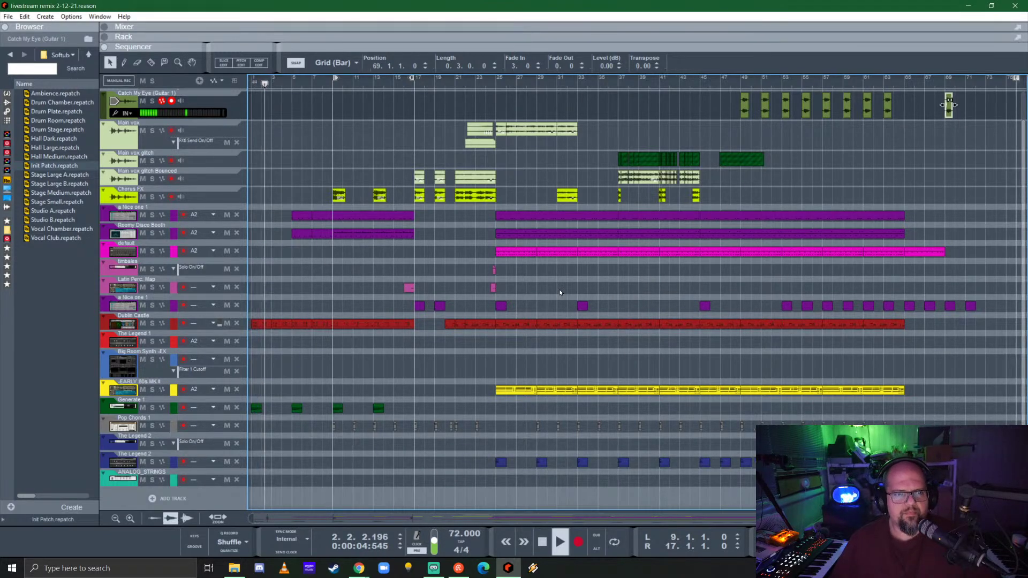
{"action": "scroll", "coordinate": [608, 315], "scroll_direction": "left", "scroll_amount": 1}
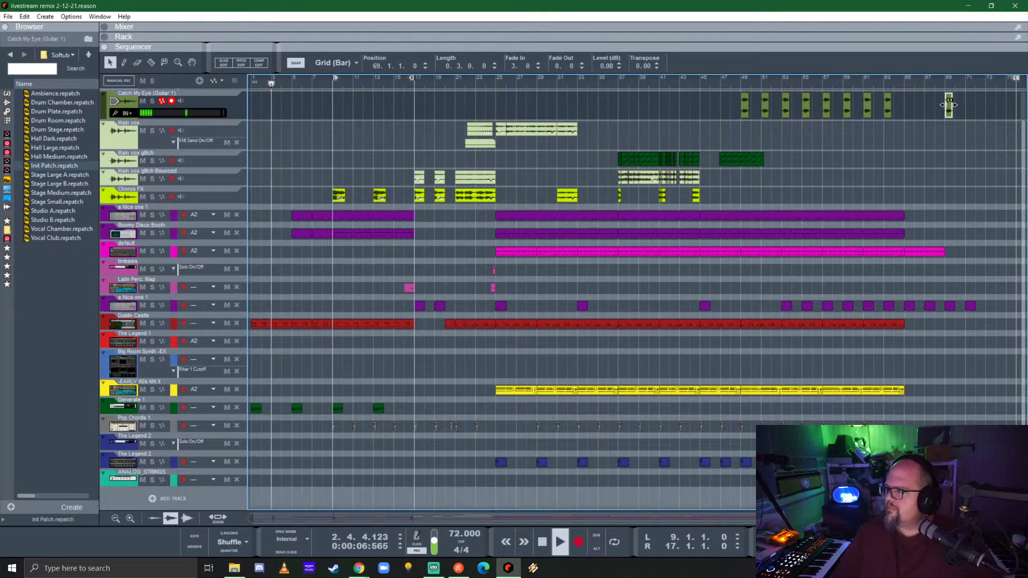
{"action": "key", "text": "alt+Tab"}
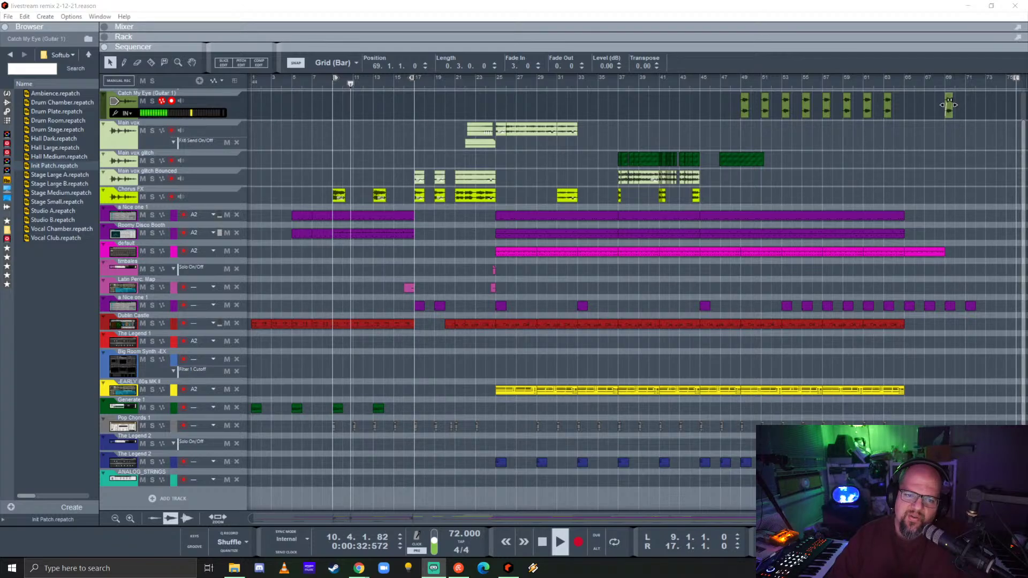
{"action": "left_click", "coordinate": [692, 4]}
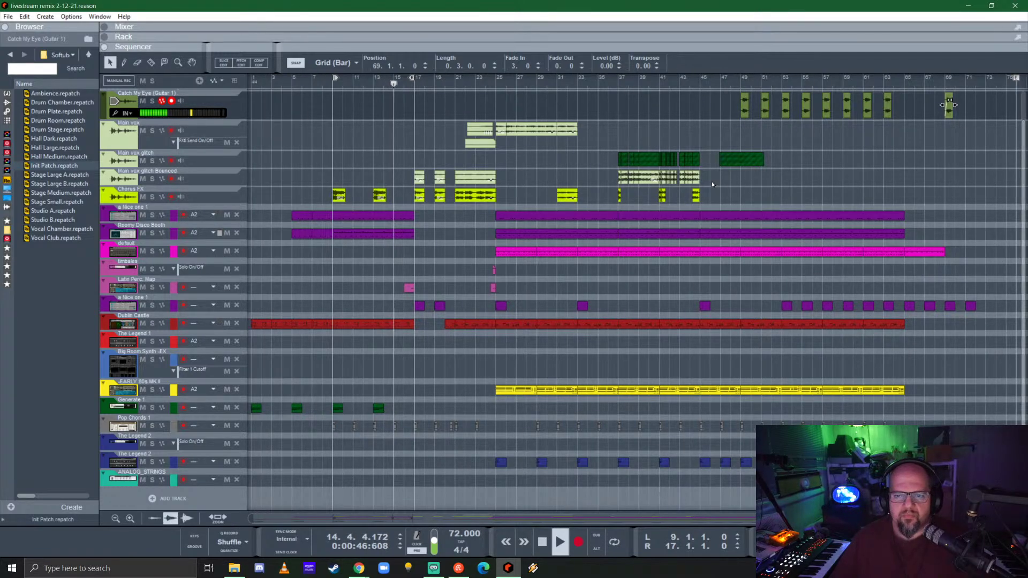
- Delete the Main vox glitch track, keeping the Main vox glitch Bounced track
{"action": "left_click", "coordinate": [125, 162]}
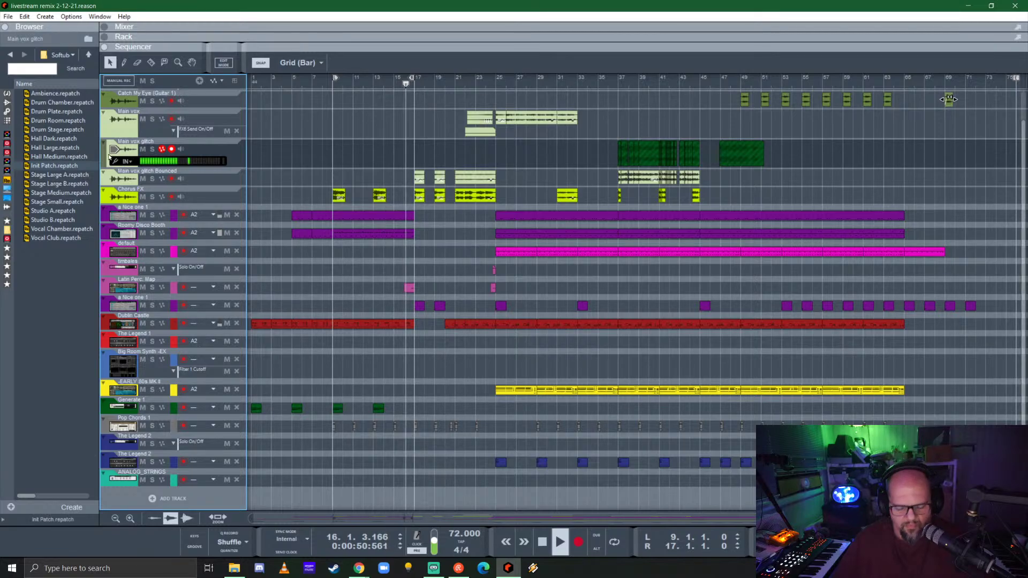
{"action": "key", "text": "Delete"}
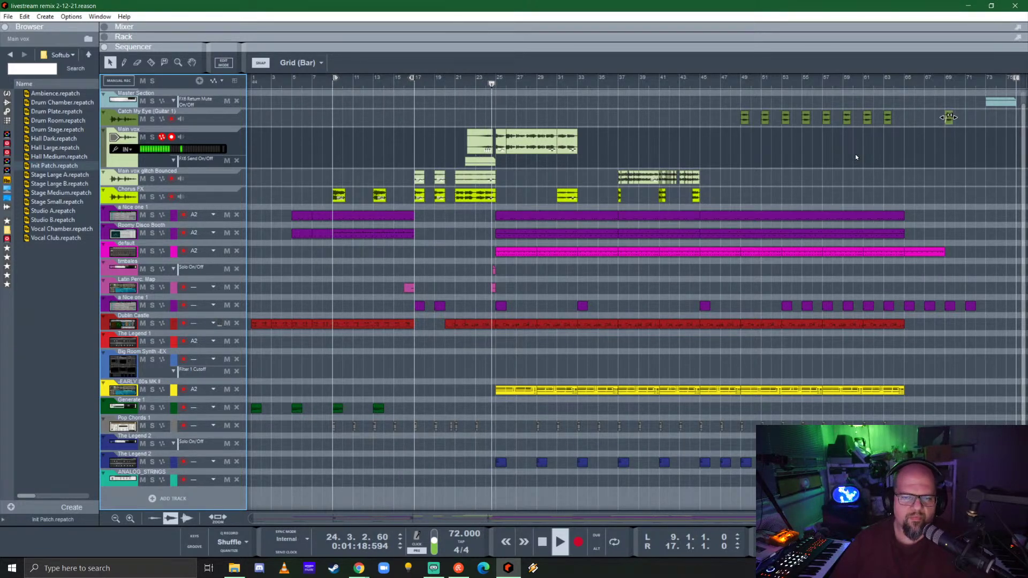
- Stop playback and raise the level of the Main vox clip starting at bar 22 to -1.09 dB
{"action": "key", "text": "space"}
{"action": "left_click", "coordinate": [484, 145]}
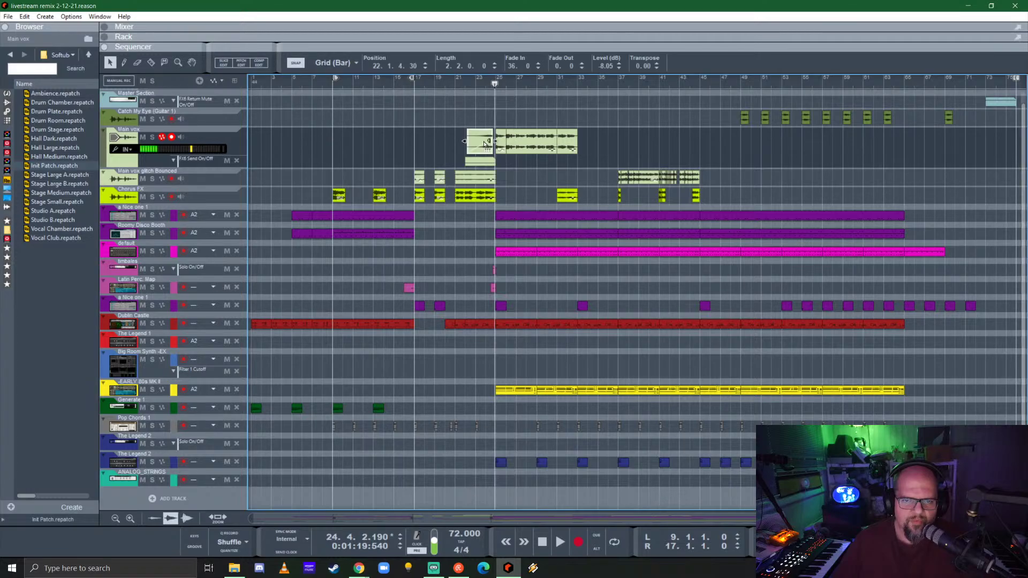
{"action": "scroll", "coordinate": [489, 141], "scroll_direction": "up", "scroll_amount": 8}
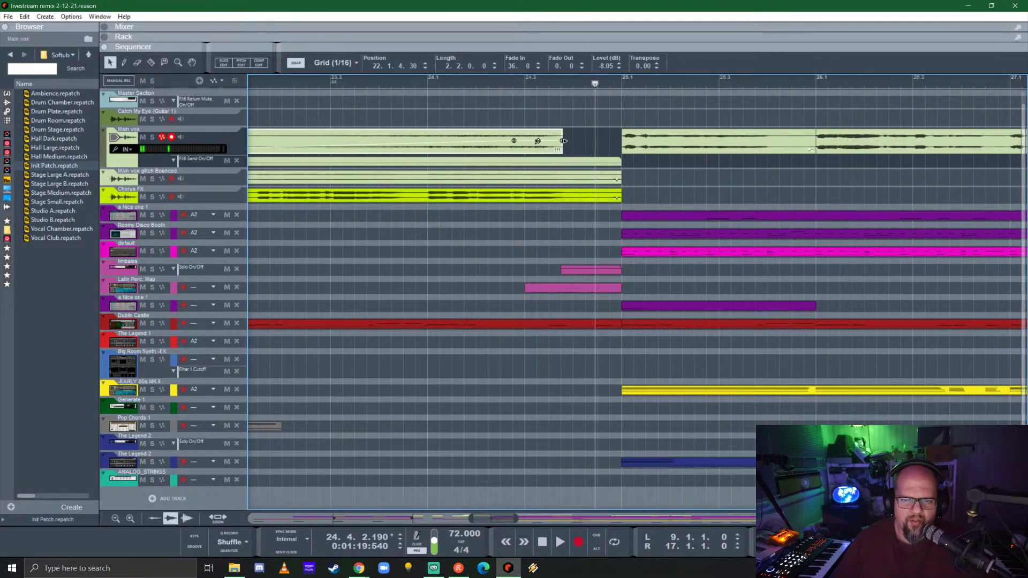
{"action": "left_click_drag", "start_coordinate": [538, 139], "coordinate": [539, 128]}
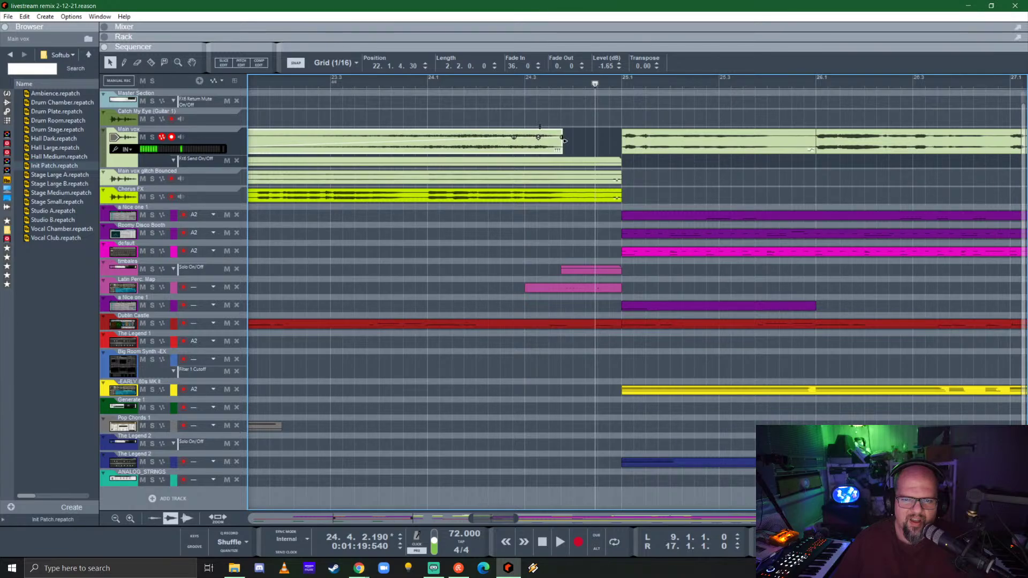
{"action": "scroll", "coordinate": [540, 128], "scroll_direction": "left", "scroll_amount": 5}
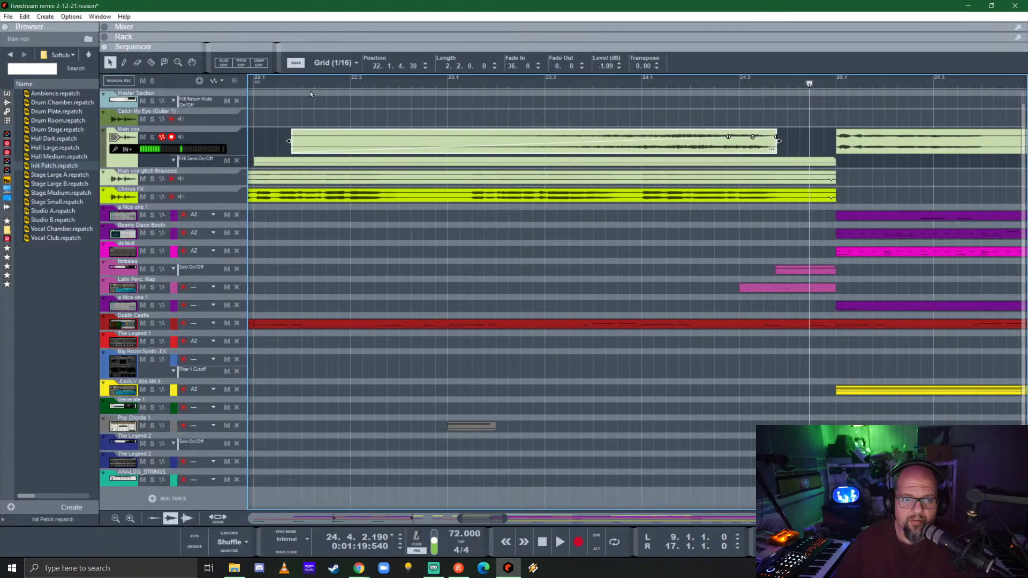
- Play the arrangement from about bar 22 to check the Main vox clip's level against the following section
{"action": "scroll", "coordinate": [310, 91], "scroll_direction": "down", "scroll_amount": 3}
{"action": "left_click", "coordinate": [302, 84]}
{"action": "key", "text": "space"}
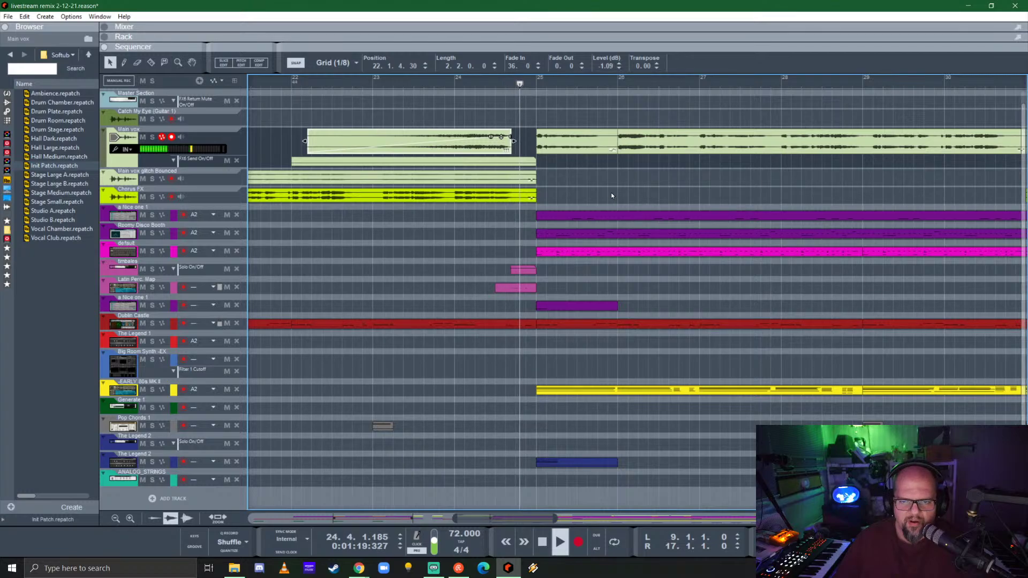
{"action": "scroll", "coordinate": [614, 293], "scroll_direction": "down", "scroll_amount": 3}
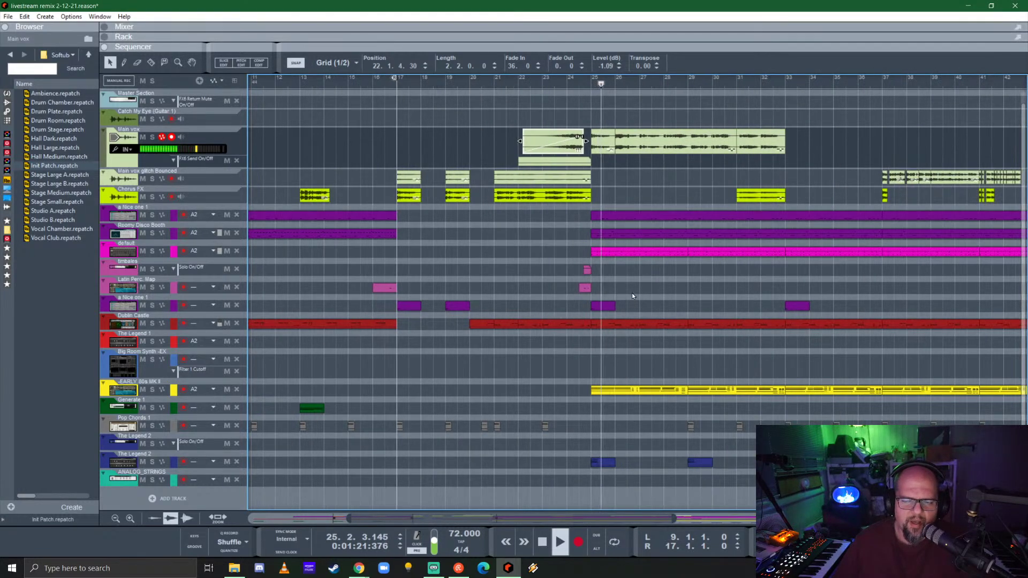
{"action": "scroll", "coordinate": [612, 290], "scroll_direction": "right", "scroll_amount": 4}
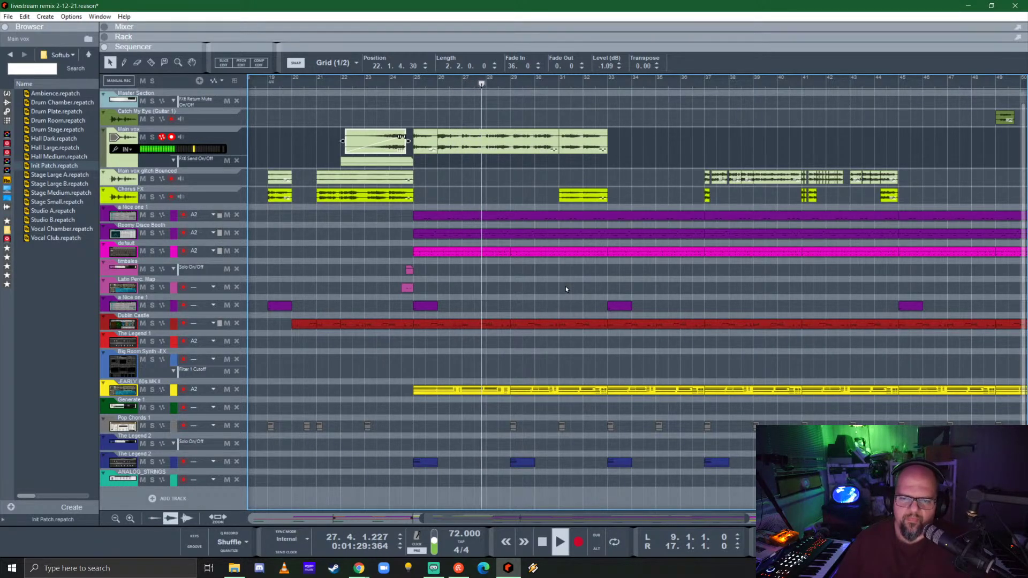
{"action": "scroll", "coordinate": [565, 289], "scroll_direction": "down", "scroll_amount": 2}
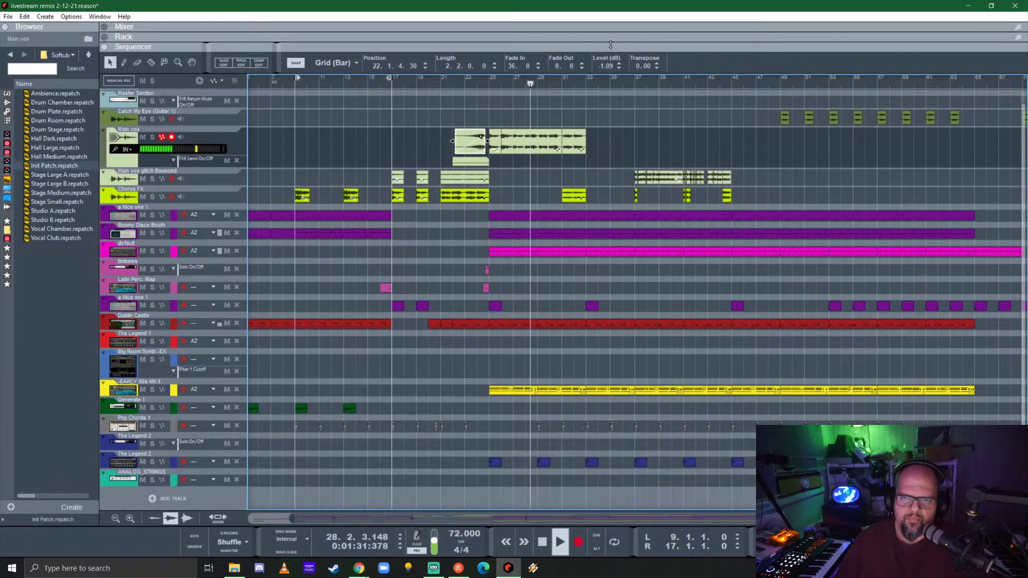
- Show the mixer above the sequencer and examine the vocal channels' effect sends and faders during playback
{"action": "key", "text": "F6"}
{"action": "key", "text": "F6"}
{"action": "key", "text": "F5"}
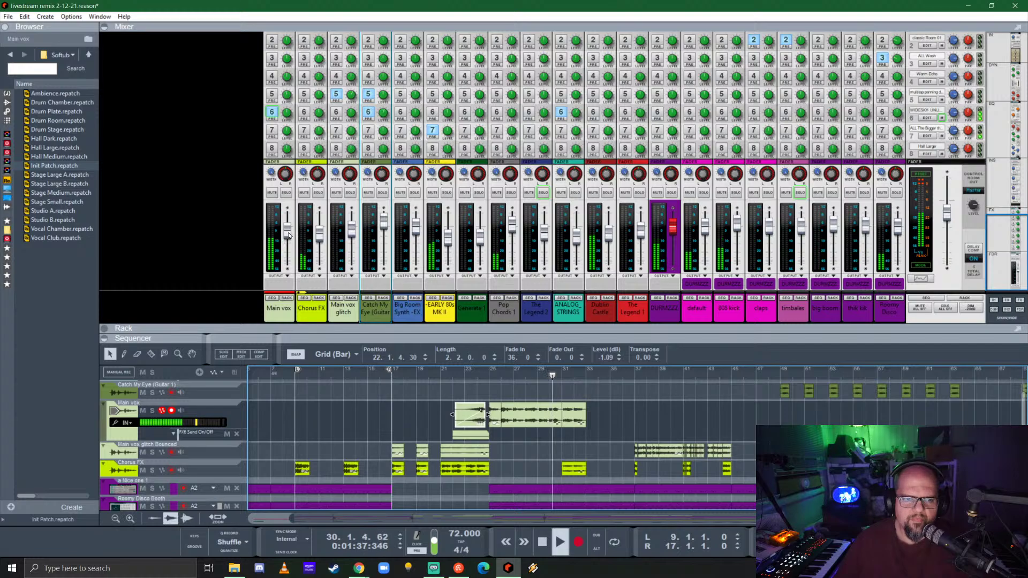
{"action": "scroll", "coordinate": [286, 118], "scroll_direction": "up", "scroll_amount": 3}
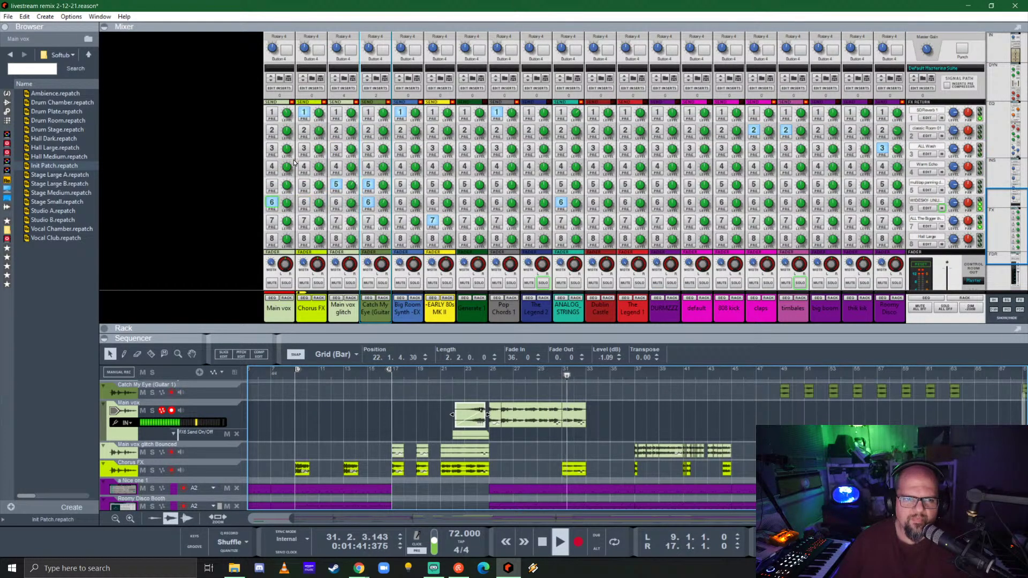
{"action": "scroll", "coordinate": [294, 162], "scroll_direction": "down", "scroll_amount": 3}
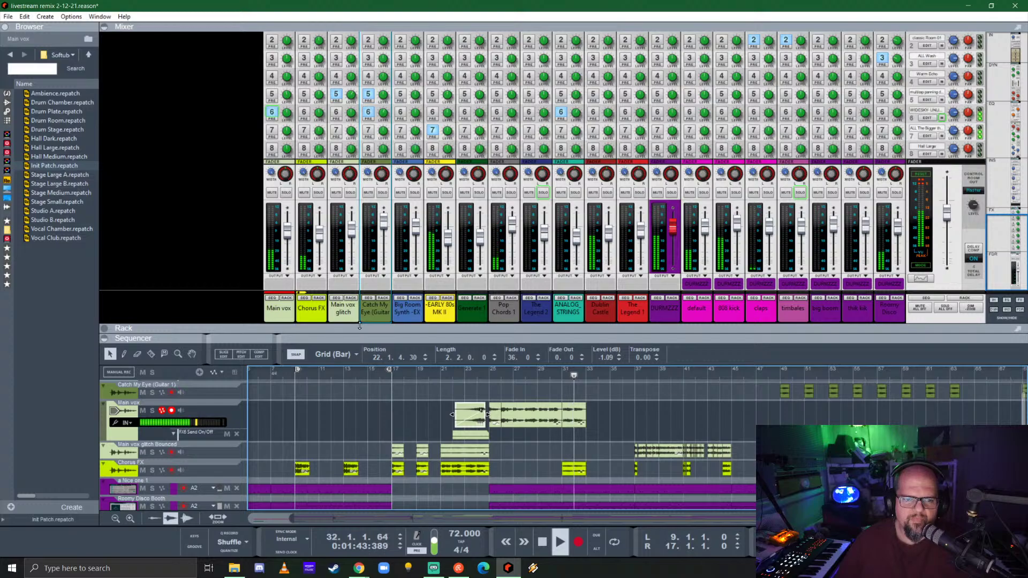
- Copy the one-bar Main vox clip at bar 25 to the Main vox glitch Bounced track at 1.04 dB and play it back
{"action": "left_click_drag", "start_coordinate": [370, 336], "coordinate": [378, 315]}
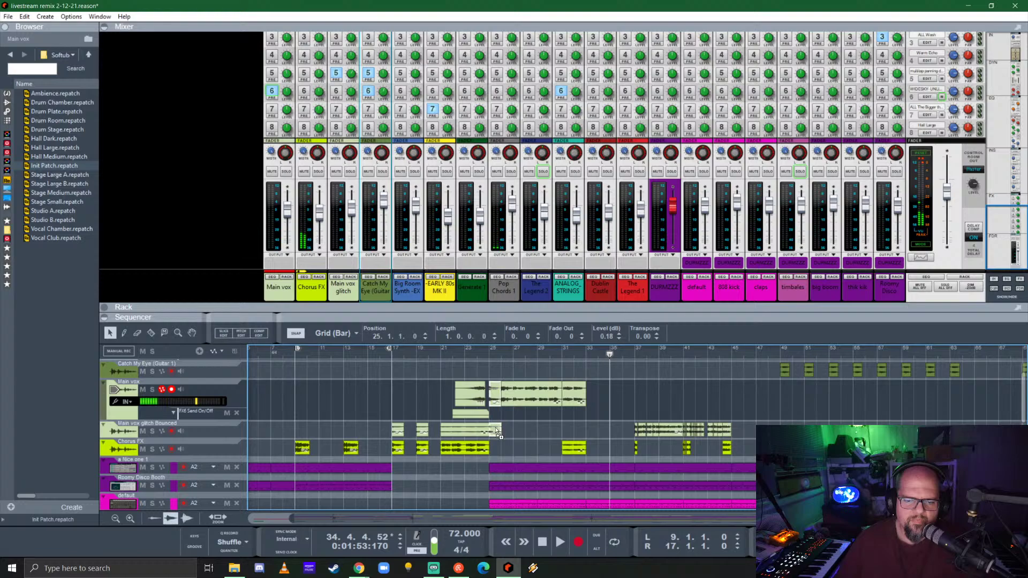
{"action": "key", "text": "space"}
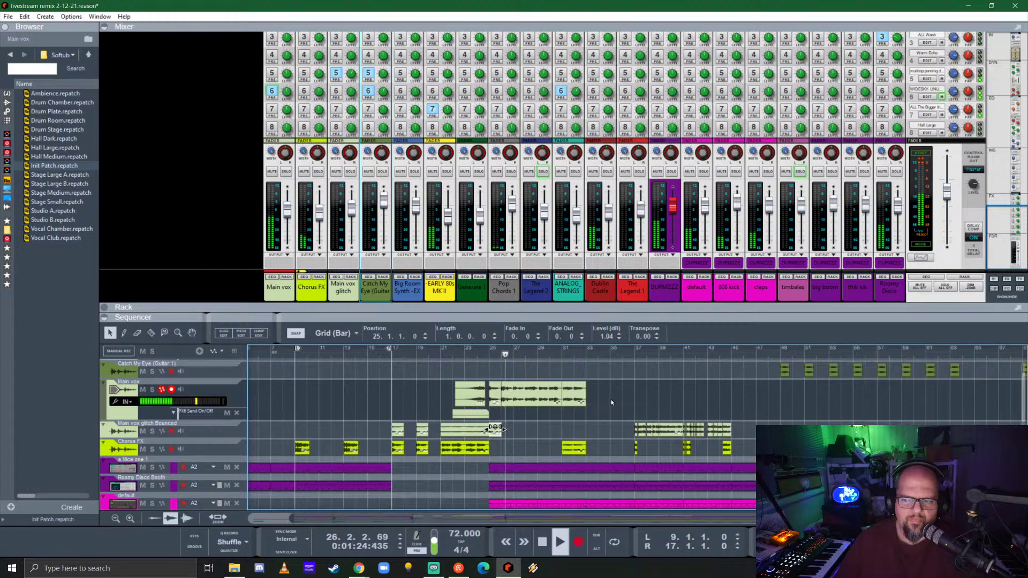
{"action": "left_click", "coordinate": [539, 417]}
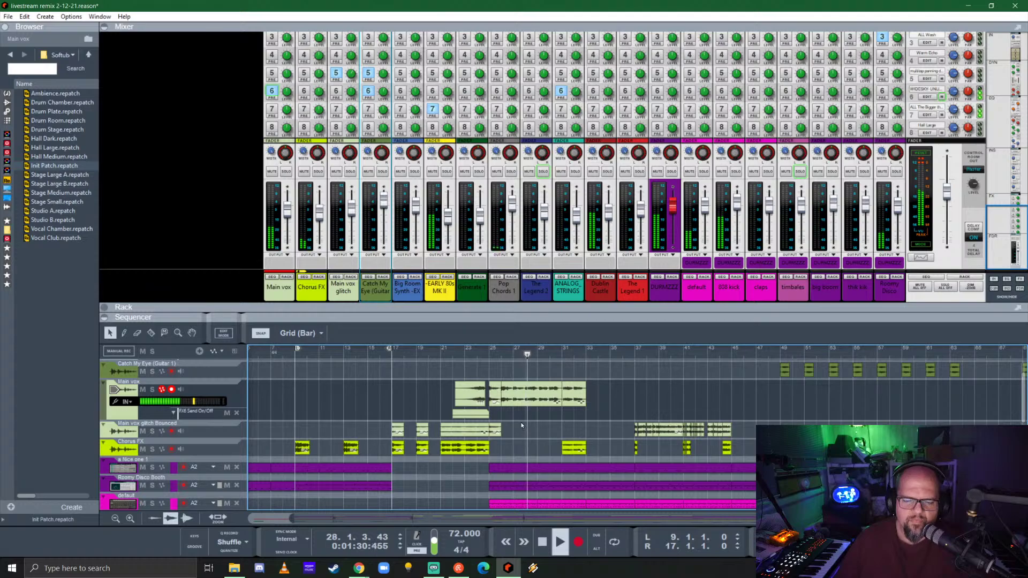
- Split the Main vox clip at bars 28 and 29 and copy that one-bar section to the Main vox glitch Bounced track
{"action": "scroll", "coordinate": [525, 405], "scroll_direction": "up", "scroll_amount": 3}
{"action": "left_click_drag", "start_coordinate": [515, 318], "coordinate": [515, 199]}
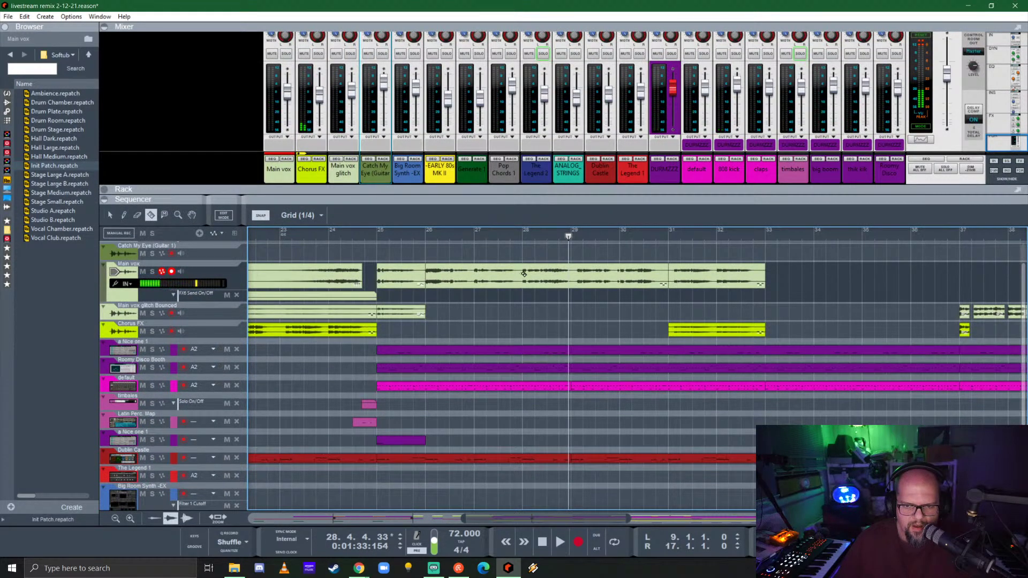
{"action": "scroll", "coordinate": [523, 274], "scroll_direction": "up", "scroll_amount": 2}
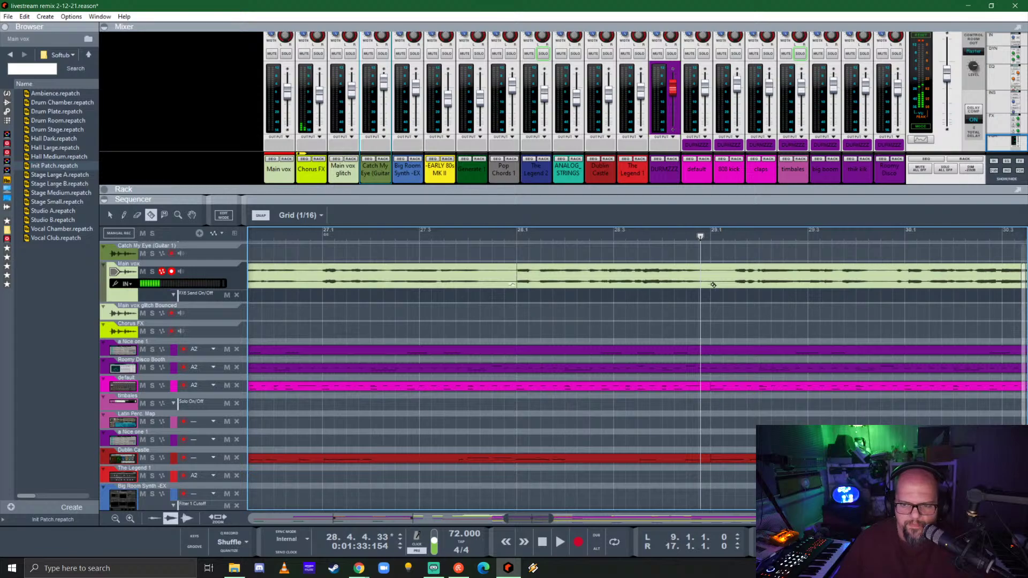
{"action": "scroll", "coordinate": [592, 276], "scroll_direction": "down", "scroll_amount": 2}
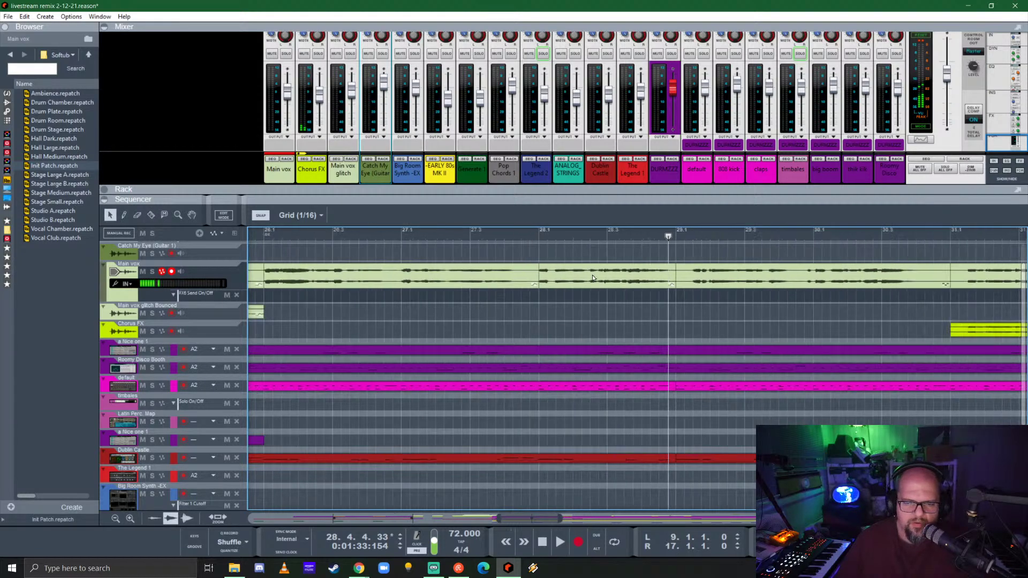
{"action": "left_click", "coordinate": [589, 281]}
{"action": "left_click_drag", "start_coordinate": [589, 281], "coordinate": [593, 307]}
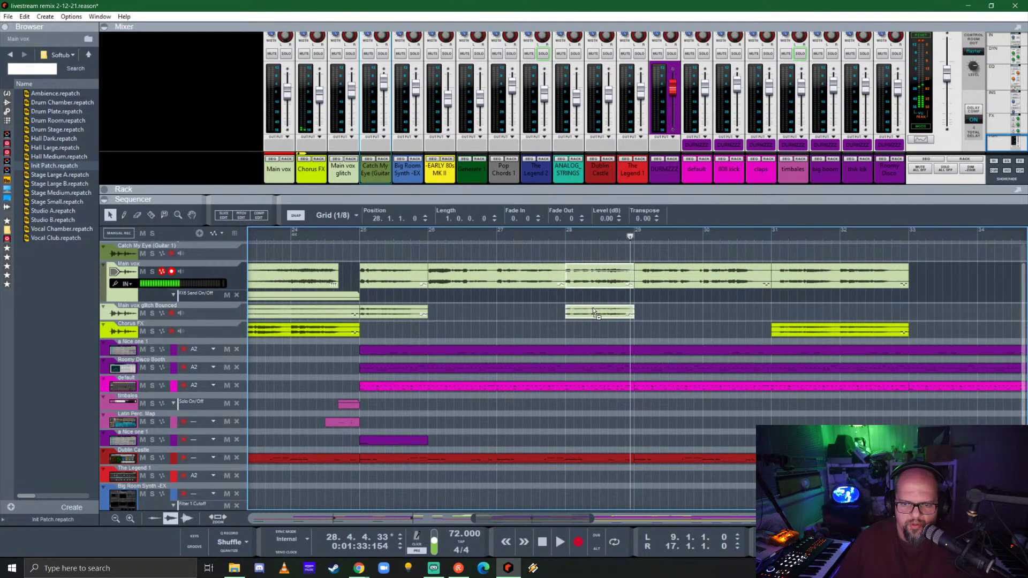
{"action": "scroll", "coordinate": [494, 304], "scroll_direction": "down", "scroll_amount": 1}
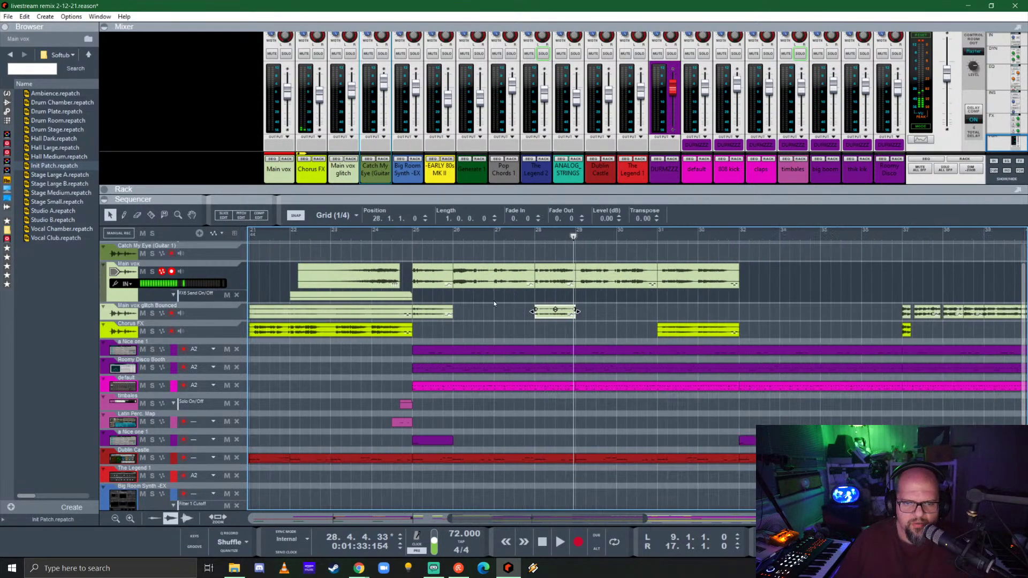
- Play the arrangement from bar 25 to check the doubled vocal sections while examining the mixer's sends and faders
{"action": "left_click", "coordinate": [411, 236]}
{"action": "key", "text": "space"}
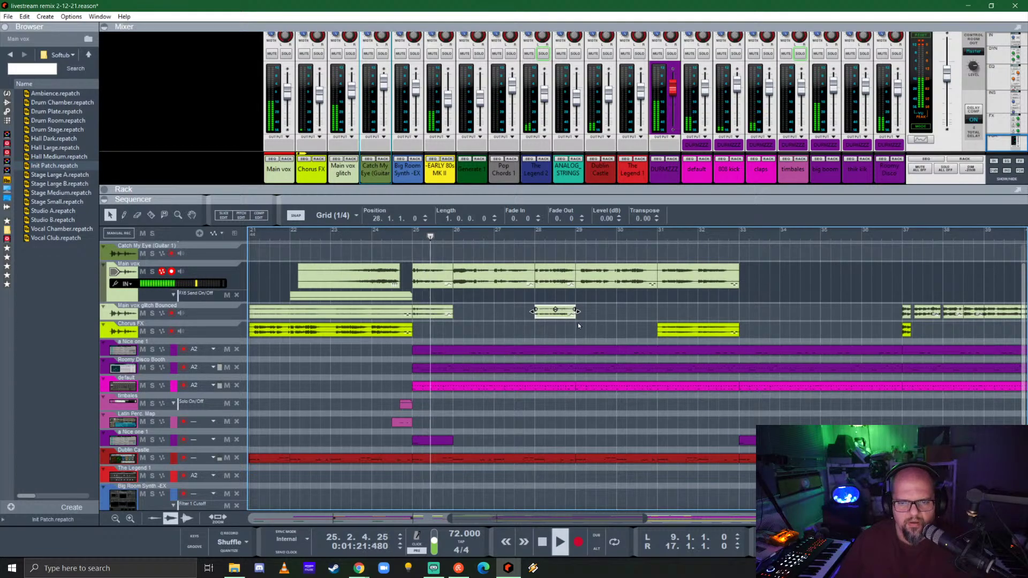
{"action": "left_click", "coordinate": [615, 315]}
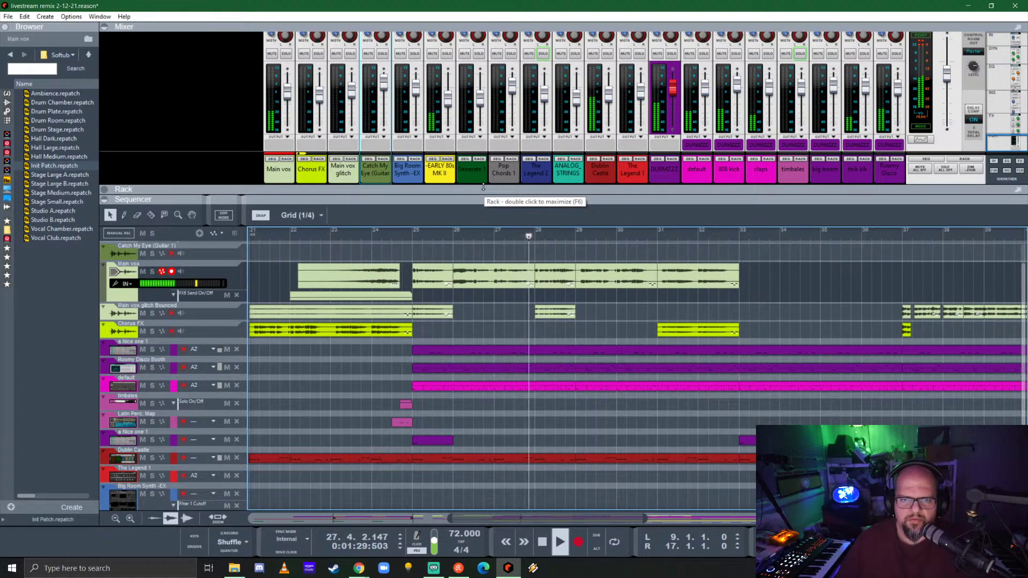
{"action": "left_click_drag", "start_coordinate": [483, 187], "coordinate": [460, 385]}
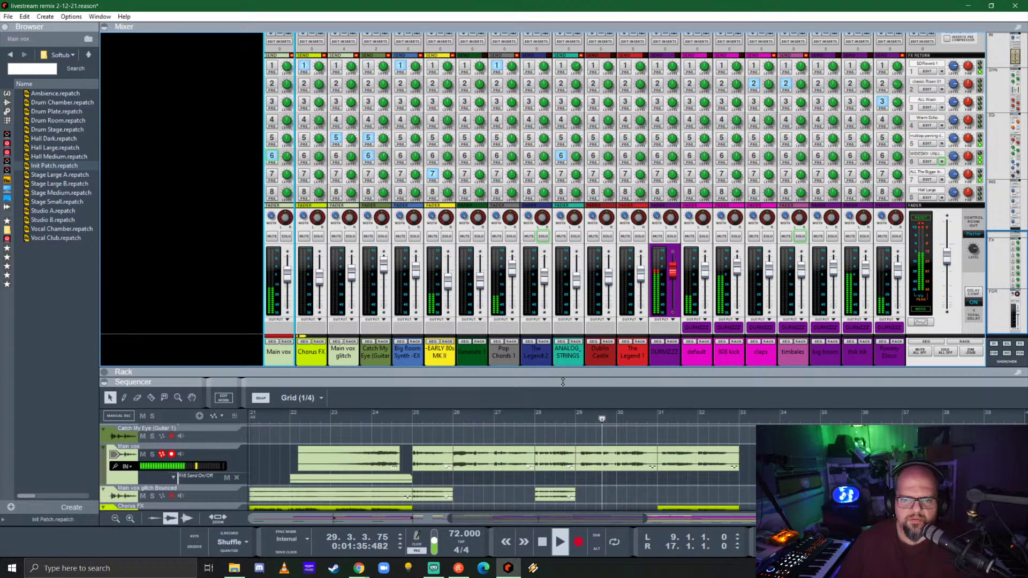
{"action": "left_click_drag", "start_coordinate": [460, 370], "coordinate": [460, 101]}
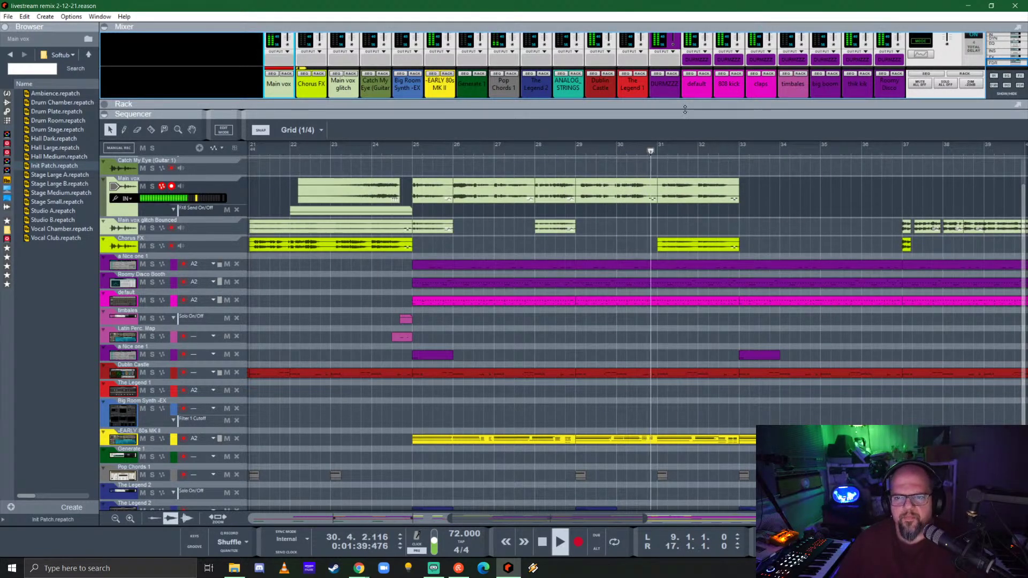
{"action": "left_click_drag", "start_coordinate": [703, 112], "coordinate": [745, 329]}
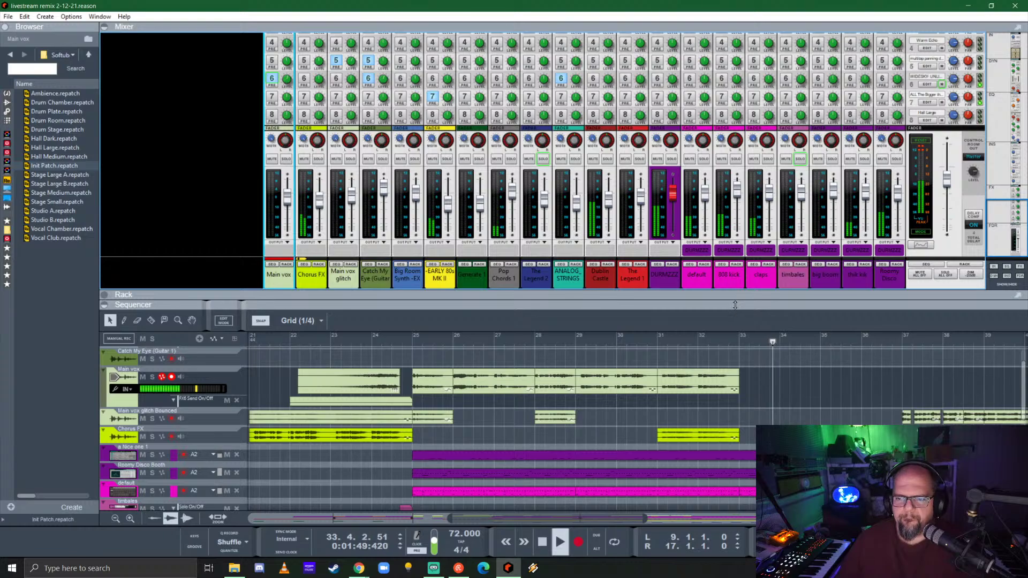
{"action": "left_click_drag", "start_coordinate": [734, 305], "coordinate": [735, 69]}
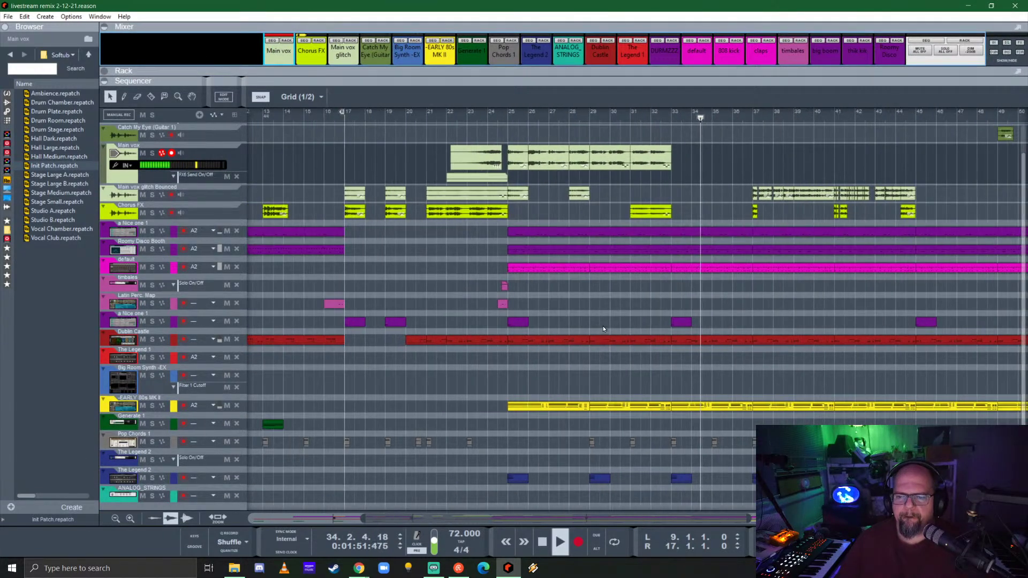
- Copy the one-bar a Nice one 1 clip at bar 33 to bars 35 and 37 on the same track
{"action": "double_click", "coordinate": [679, 322]}
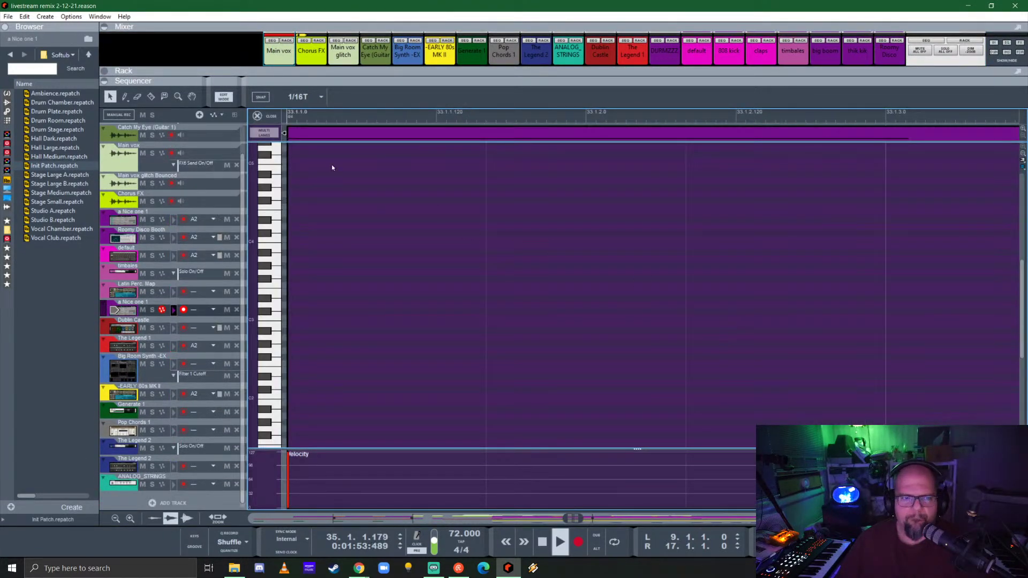
{"action": "left_click", "coordinate": [257, 115]}
{"action": "scroll", "coordinate": [415, 328], "scroll_direction": "left", "scroll_amount": 3}
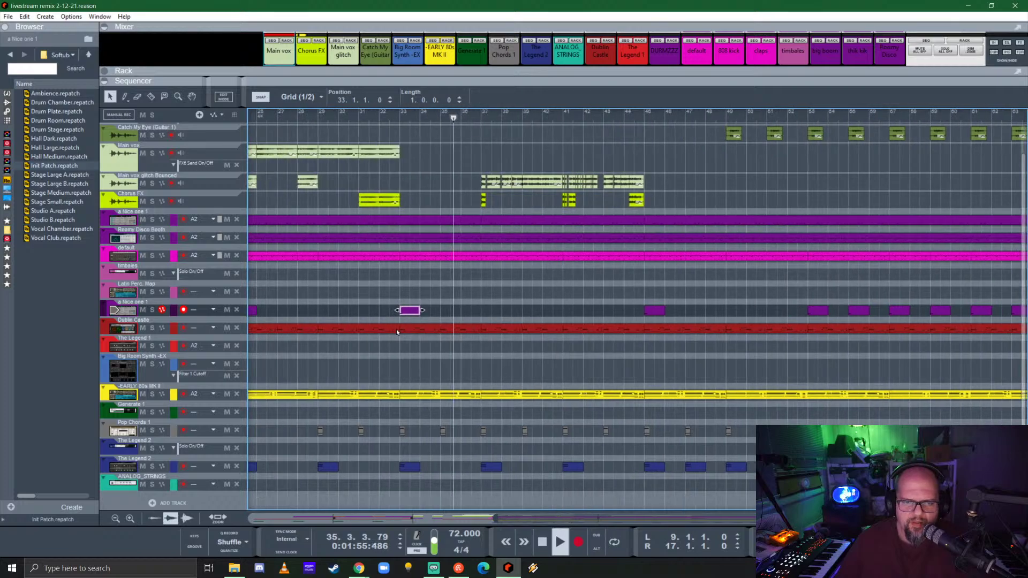
{"action": "left_click_drag", "start_coordinate": [408, 314], "coordinate": [448, 313]}
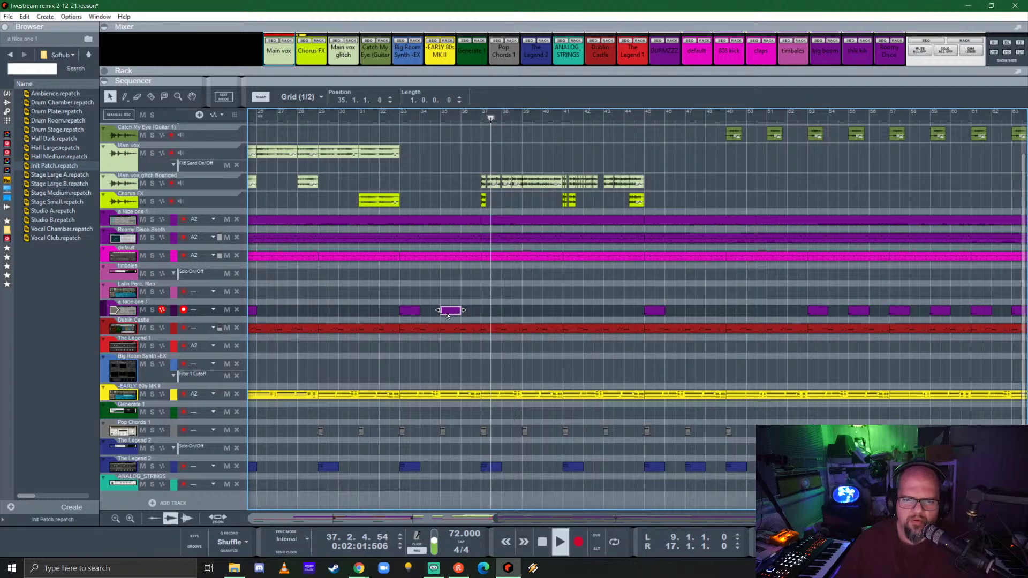
{"action": "left_click_drag", "start_coordinate": [446, 314], "coordinate": [487, 313]}
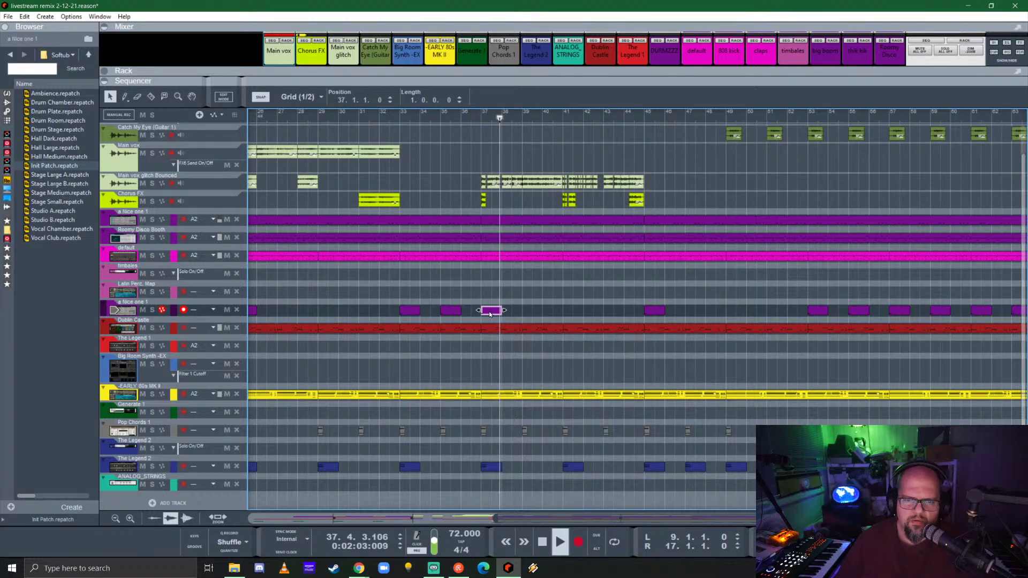
{"action": "left_click", "coordinate": [579, 300]}
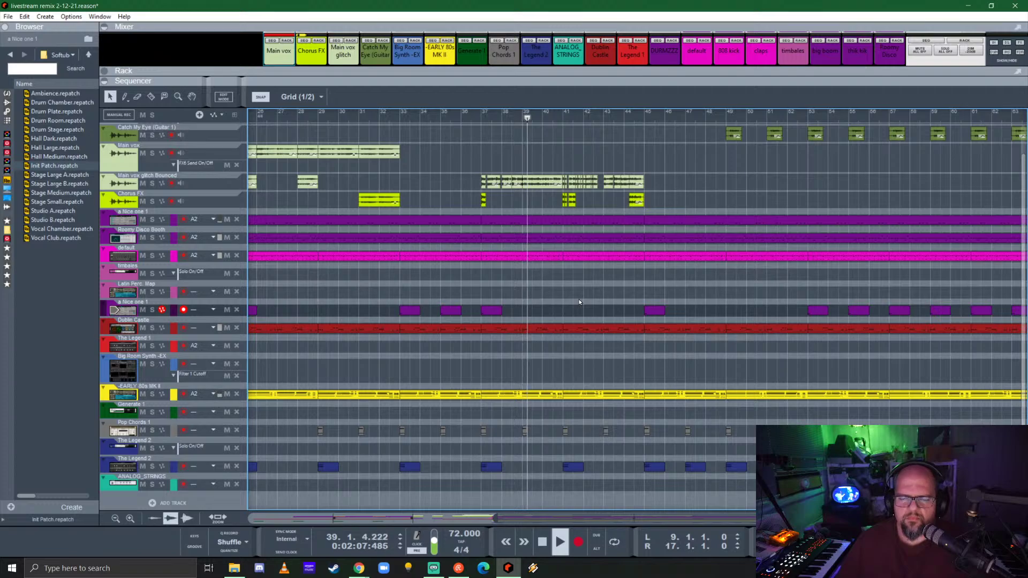
- Stop at bar 37, show the rack, and collapse the Main vox glitch Bounced insert effects and the ANALOG_STRINGS channel and instrument
{"action": "key", "text": "space"}
{"action": "left_click", "coordinate": [480, 119]}
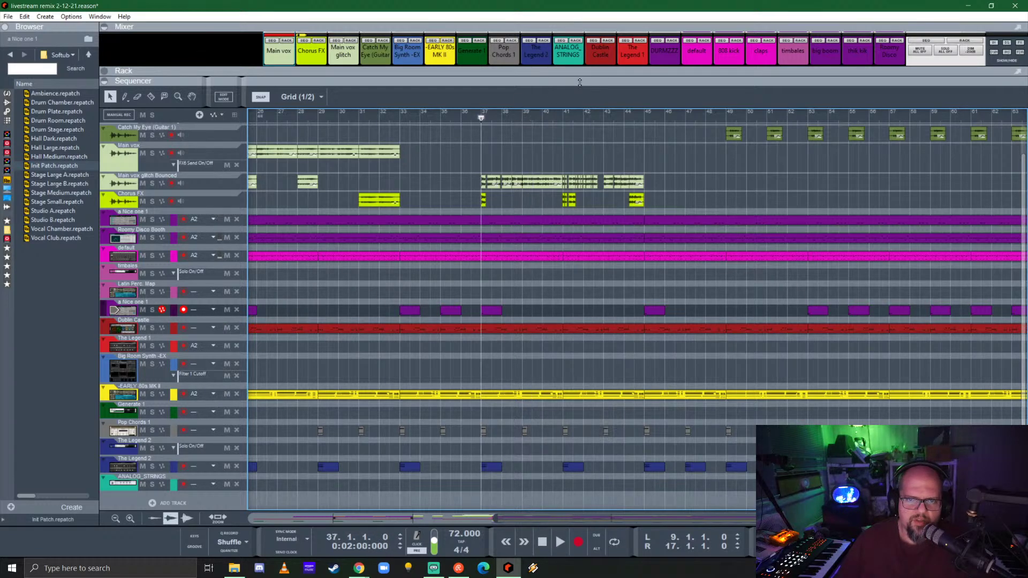
{"action": "key", "text": "F6"}
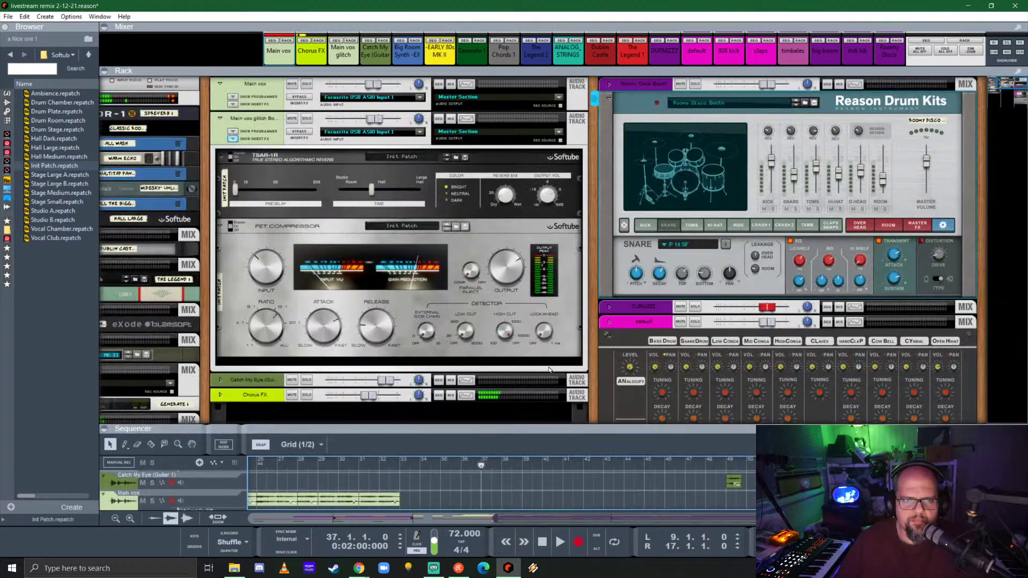
{"action": "left_click", "coordinate": [234, 139]}
{"action": "scroll", "coordinate": [389, 256], "scroll_direction": "left", "scroll_amount": 5}
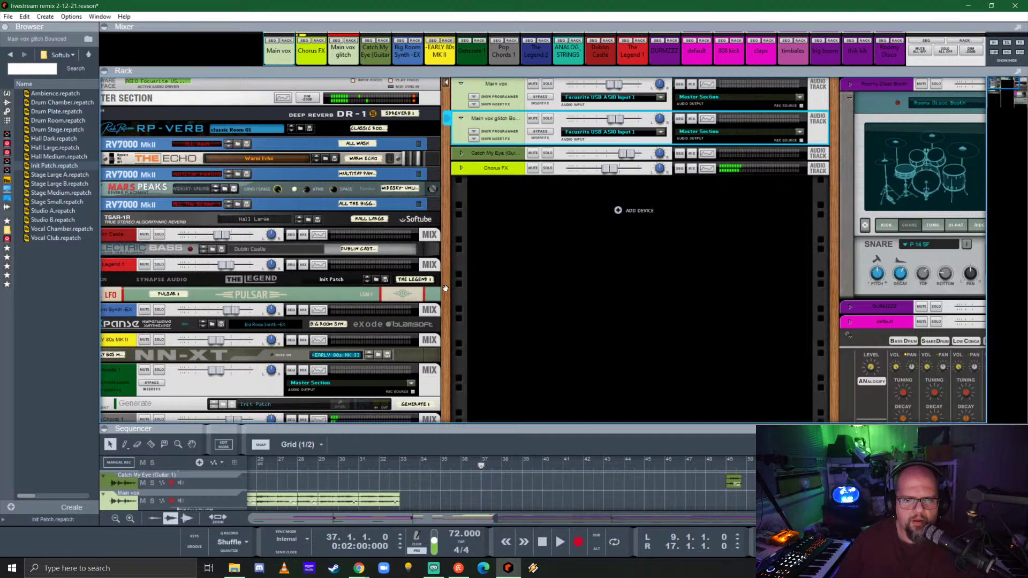
{"action": "scroll", "coordinate": [446, 284], "scroll_direction": "left", "scroll_amount": 2}
{"action": "scroll", "coordinate": [446, 284], "scroll_direction": "down", "scroll_amount": 10}
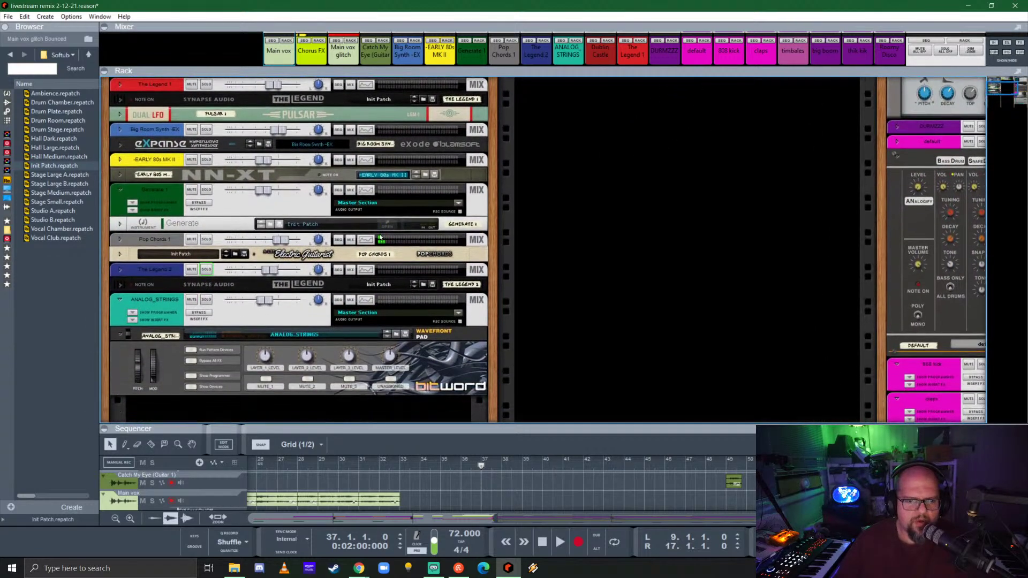
{"action": "left_click", "coordinate": [120, 179]}
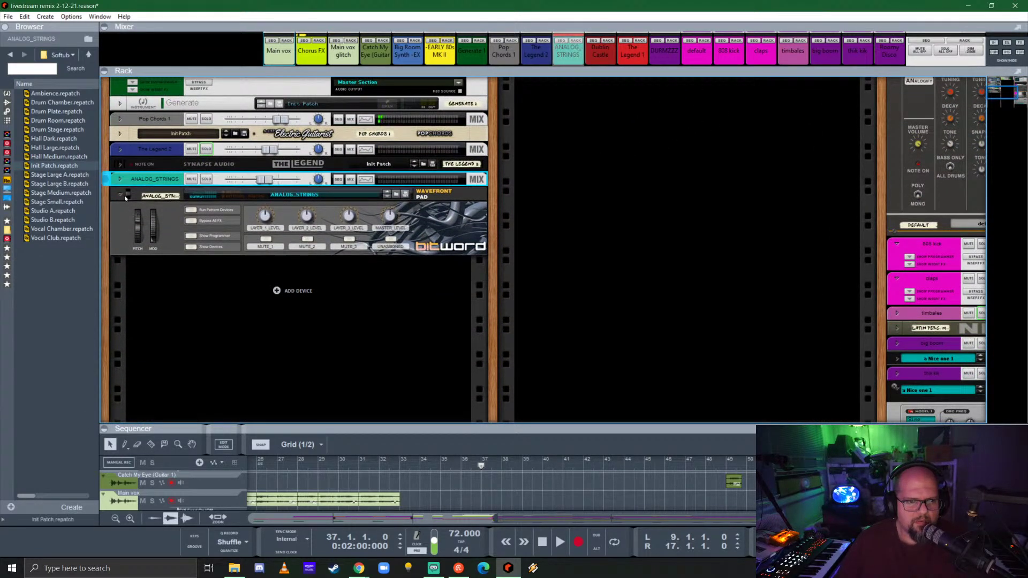
{"action": "left_click", "coordinate": [120, 195]}
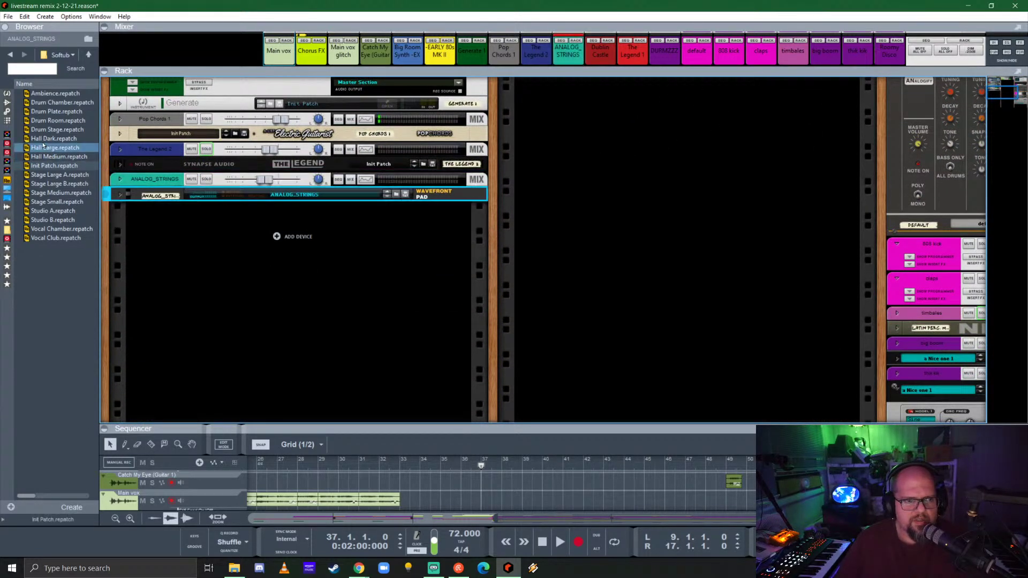
- Add an Algoritm FM Synthesizer to the rack below the ANALOG_STRINGS instrument
{"action": "left_click", "coordinate": [7, 93]}
{"action": "scroll", "coordinate": [64, 216], "scroll_direction": "down", "scroll_amount": 5}
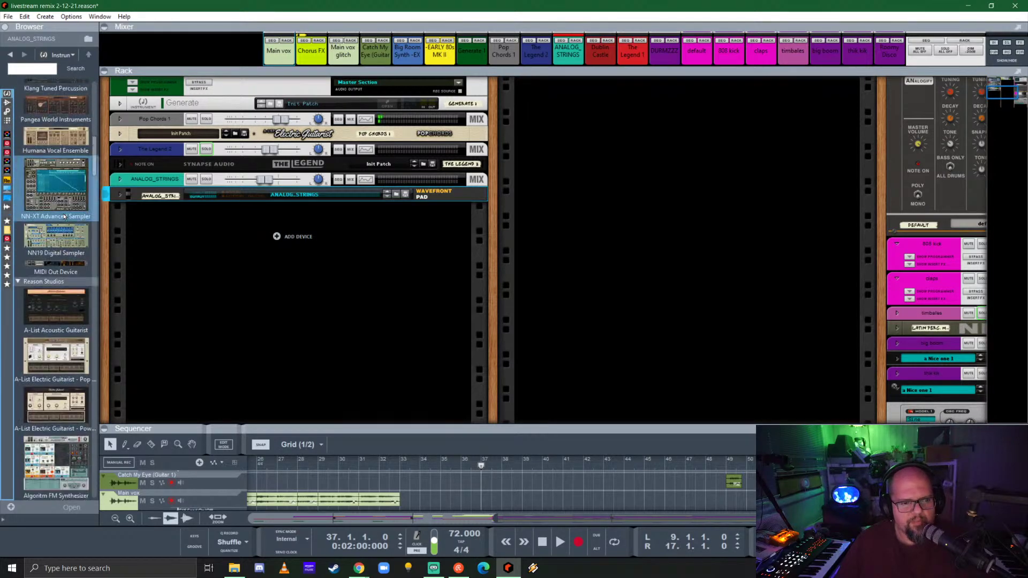
{"action": "left_click_drag", "start_coordinate": [56, 273], "coordinate": [316, 268]}
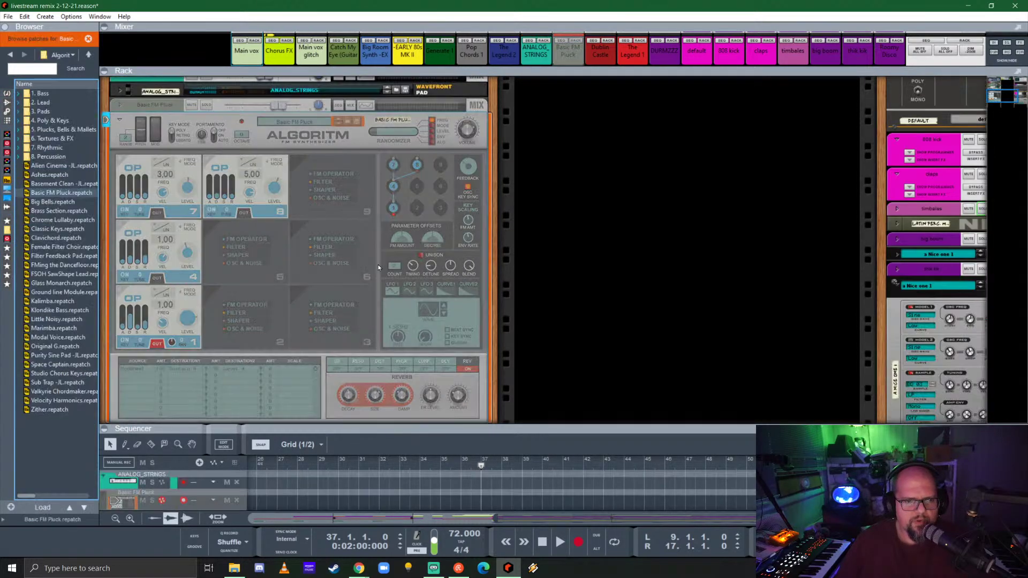
- Audition patches from the Plucks, Bells & Mallets folder and load Bronze Bell into the Algoritm synthesizer
{"action": "double_click", "coordinate": [57, 130]}
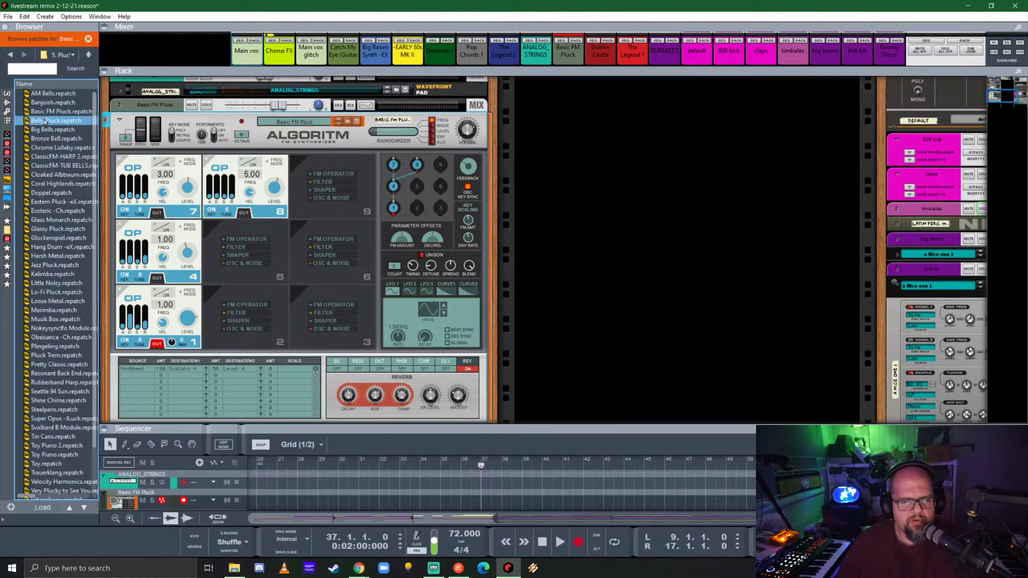
{"action": "left_click", "coordinate": [45, 120]}
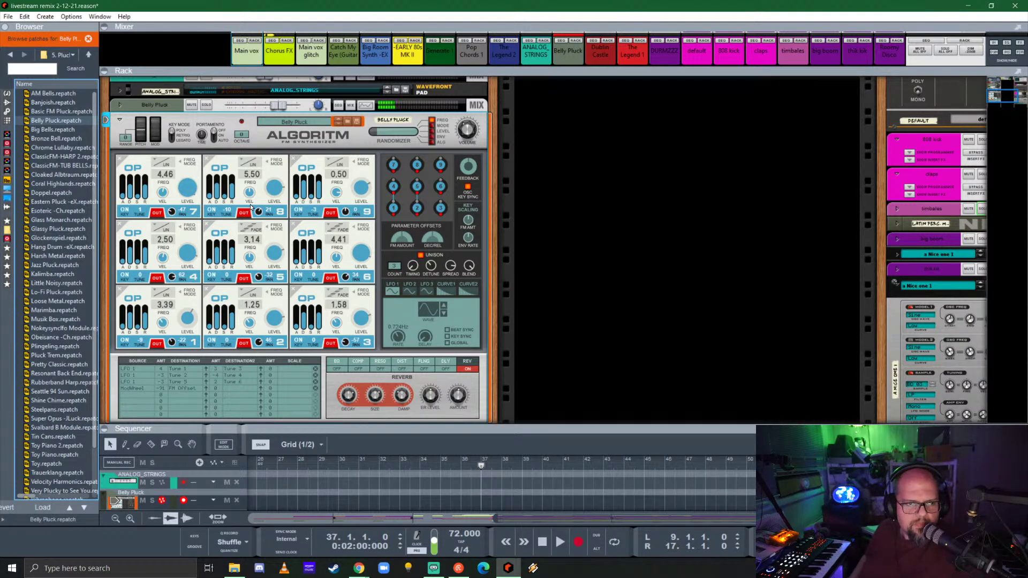
{"action": "key", "text": "Down"}
{"action": "key", "text": "Down"}
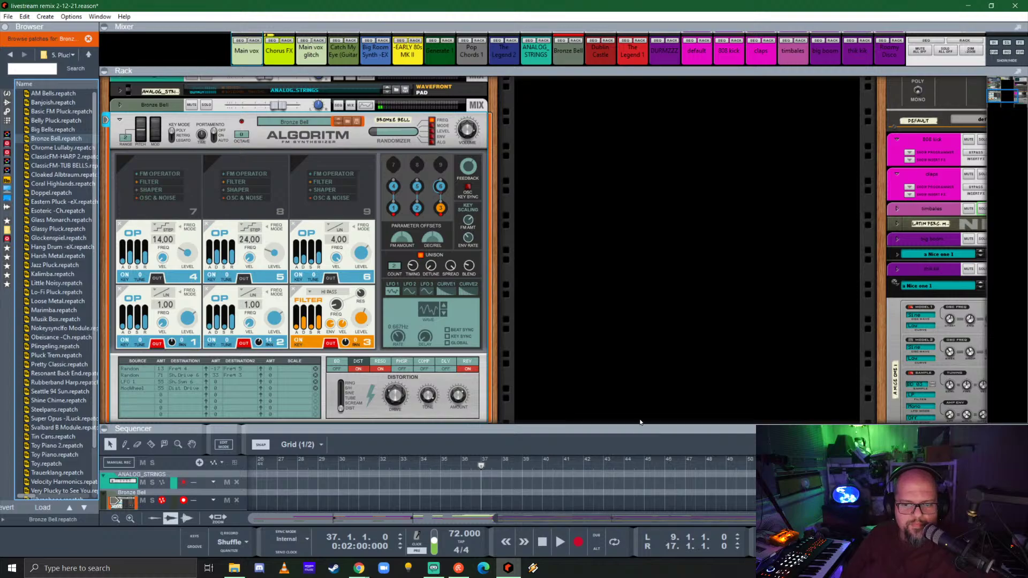
- Enlarge the sequencer and record a four-bar Bronze Bell part starting at bar 33
{"action": "left_click_drag", "start_coordinate": [649, 432], "coordinate": [666, 46]}
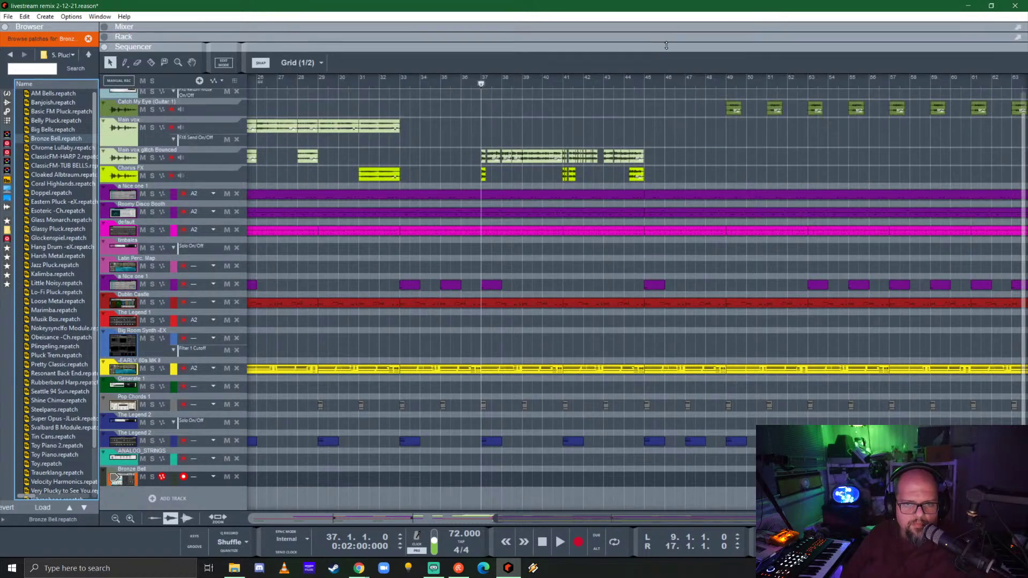
{"action": "left_click_drag", "start_coordinate": [480, 85], "coordinate": [400, 85]}
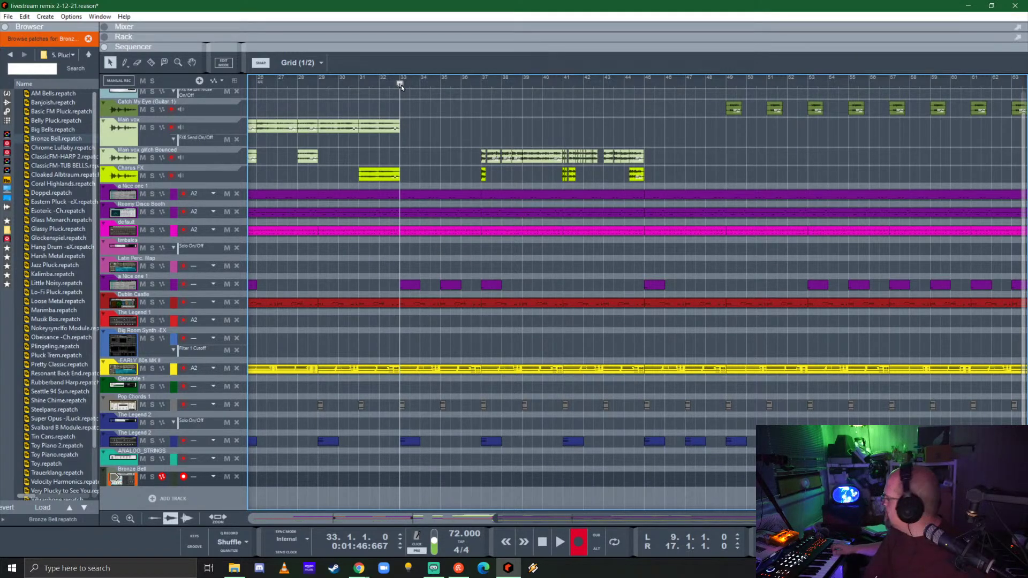
{"action": "key", "text": "ctrl+Return"}
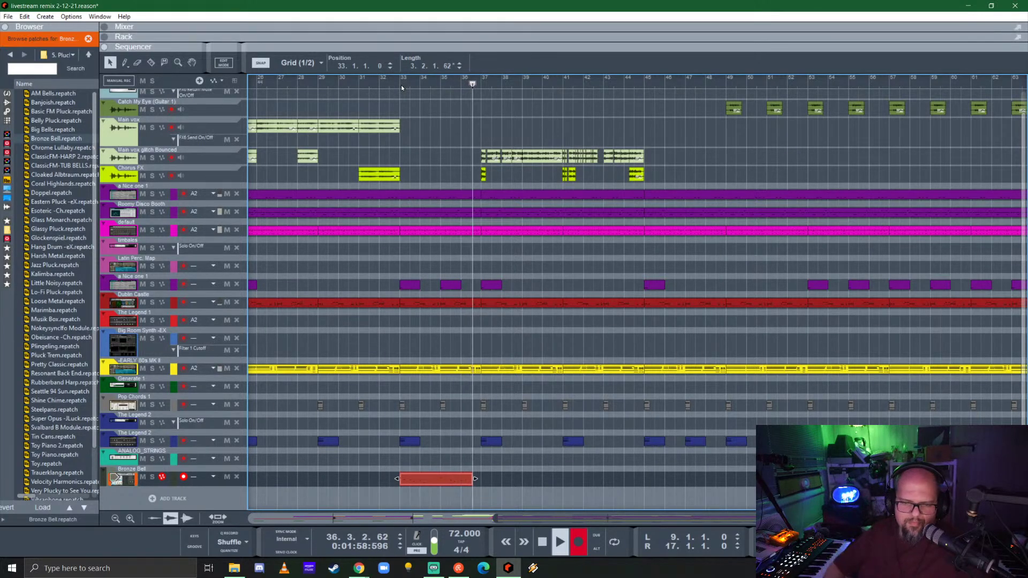
{"action": "key", "text": "space"}
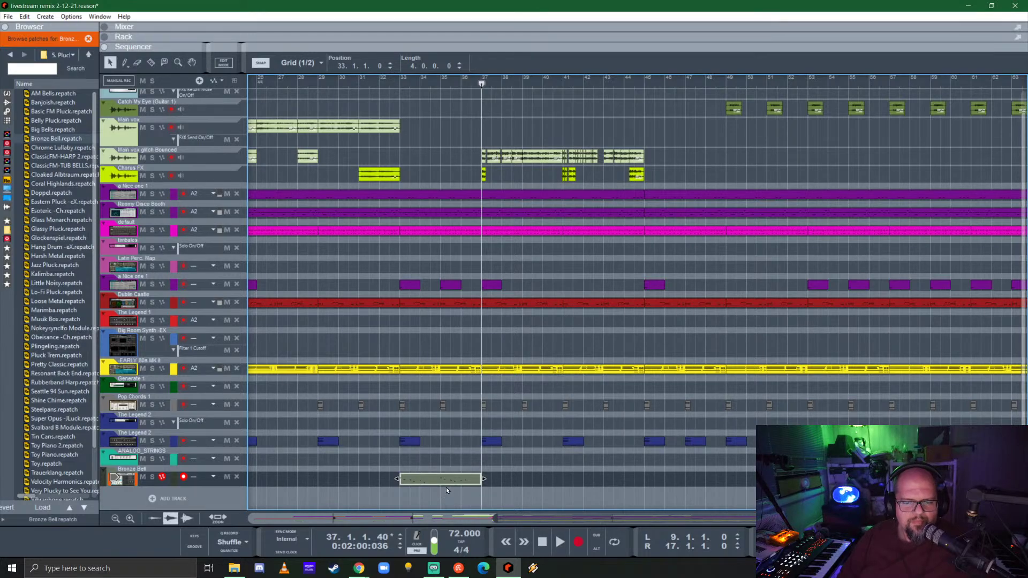
- Delete the stray lower note overlapping another at bar 35, beat 3 in the Bronze Bell clip and return to the arrangement
{"action": "double_click", "coordinate": [440, 480]}
{"action": "scroll", "coordinate": [494, 322], "scroll_direction": "down", "scroll_amount": 2}
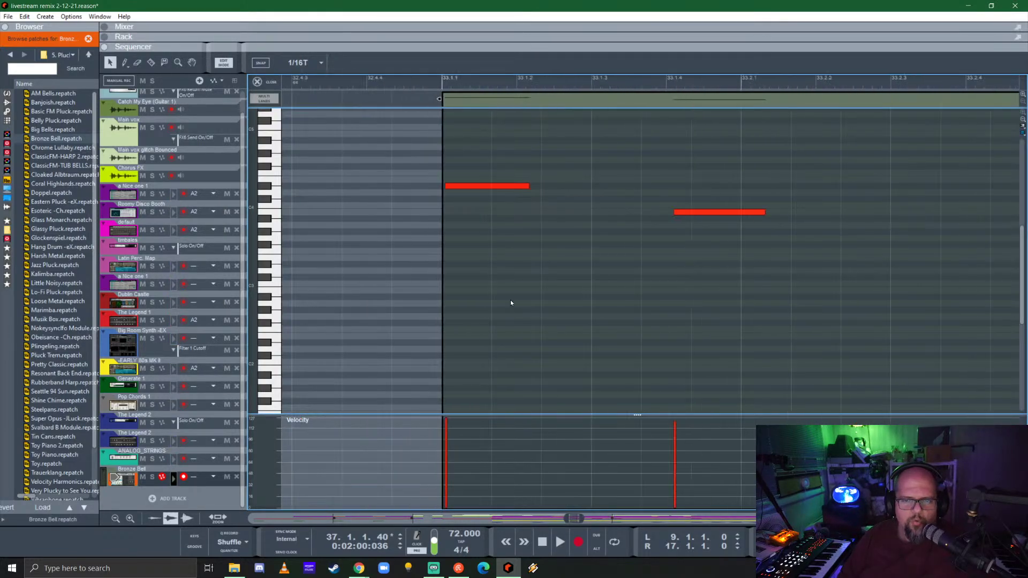
{"action": "scroll", "coordinate": [545, 274], "scroll_direction": "right", "scroll_amount": 1}
{"action": "scroll", "coordinate": [536, 267], "scroll_direction": "down", "scroll_amount": 2}
{"action": "scroll", "coordinate": [515, 258], "scroll_direction": "right", "scroll_amount": 6}
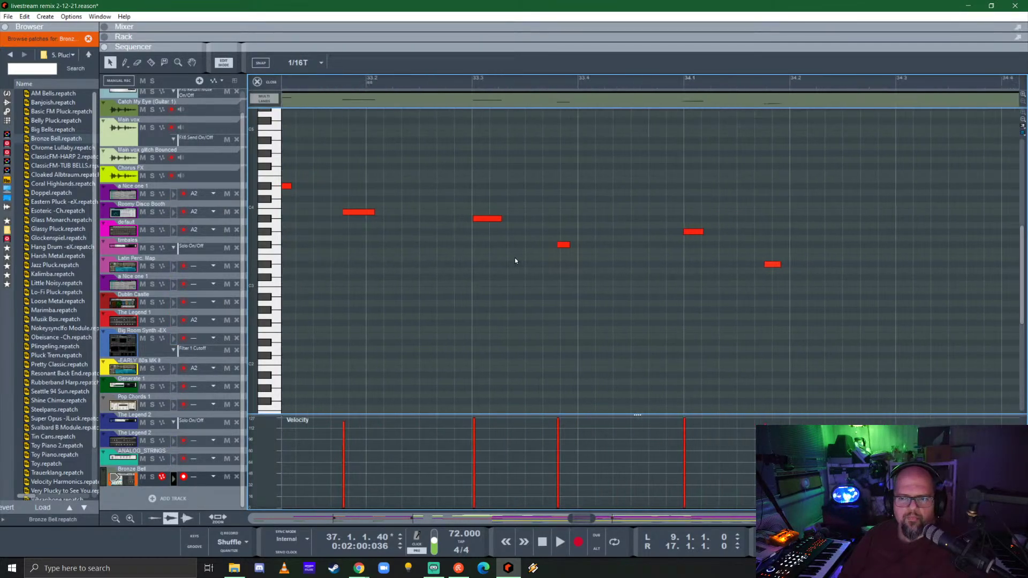
{"action": "scroll", "coordinate": [519, 260], "scroll_direction": "right", "scroll_amount": 8}
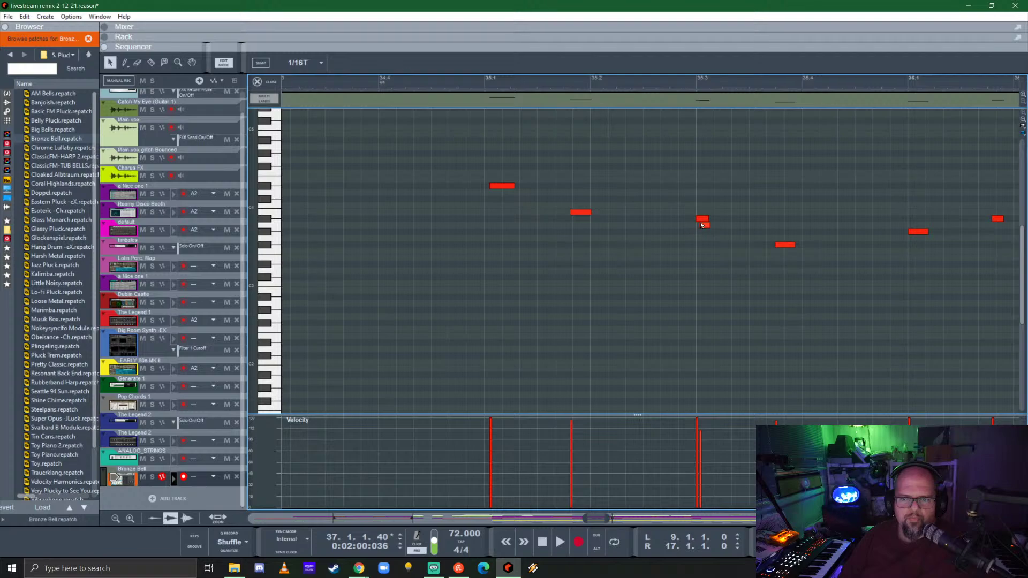
{"action": "left_click_drag", "start_coordinate": [702, 219], "coordinate": [702, 219]}
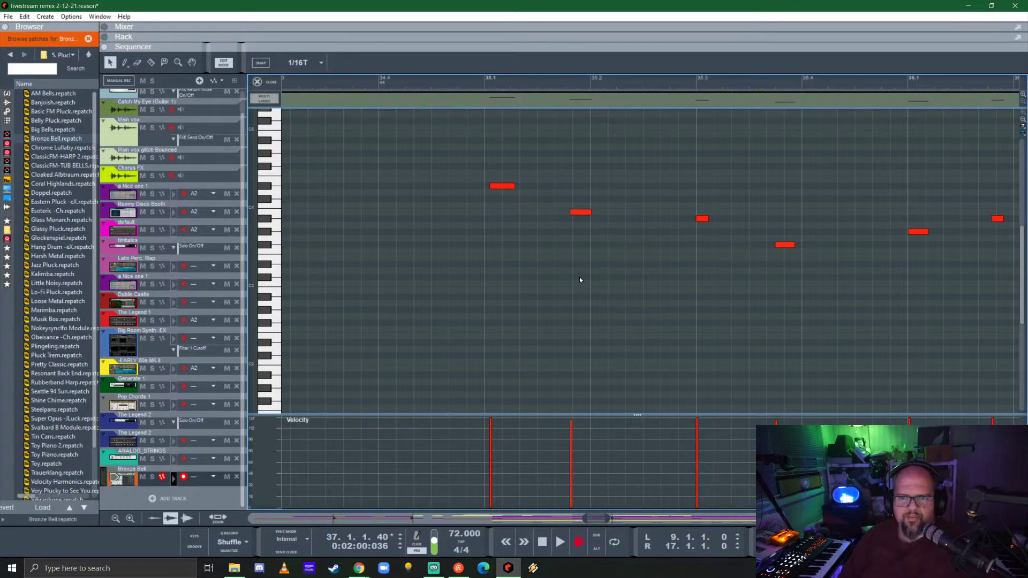
{"action": "scroll", "coordinate": [579, 277], "scroll_direction": "down", "scroll_amount": 2}
{"action": "scroll", "coordinate": [485, 260], "scroll_direction": "left", "scroll_amount": 4}
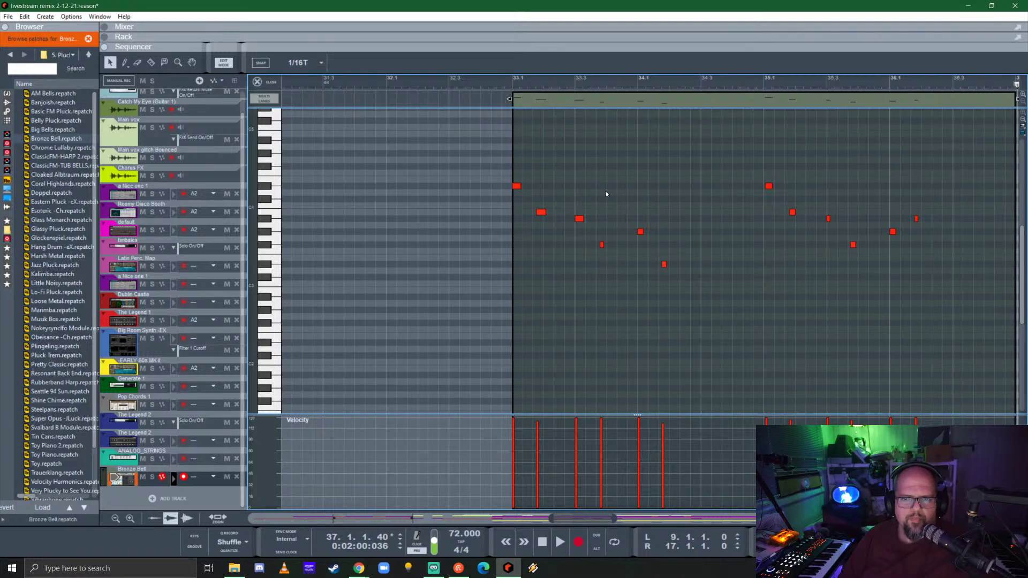
{"action": "left_click", "coordinate": [260, 81]}
{"action": "scroll", "coordinate": [428, 480], "scroll_direction": "left", "scroll_amount": 3}
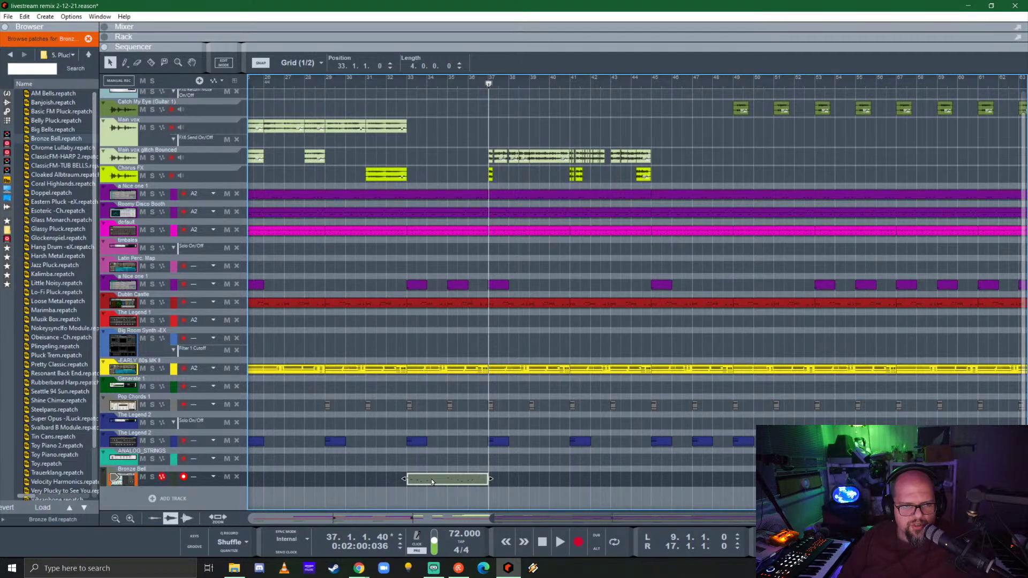
- Assign the Bronze Bell track to groove channel A2 and set quantization to 1/16 for its selected clip
{"action": "left_click", "coordinate": [213, 477]}
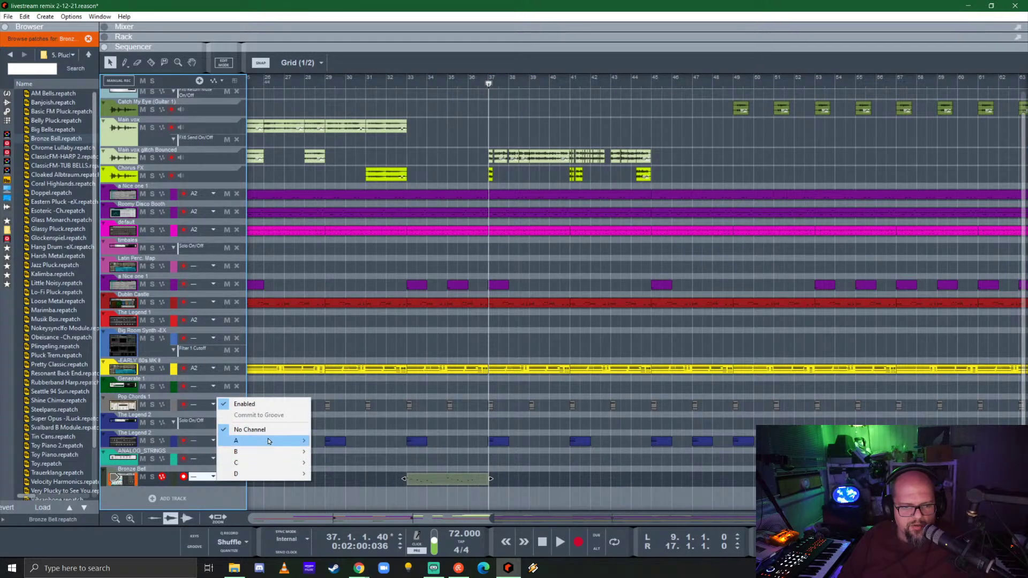
{"action": "mouse_move", "coordinate": [265, 440]}
{"action": "left_click", "coordinate": [369, 452]}
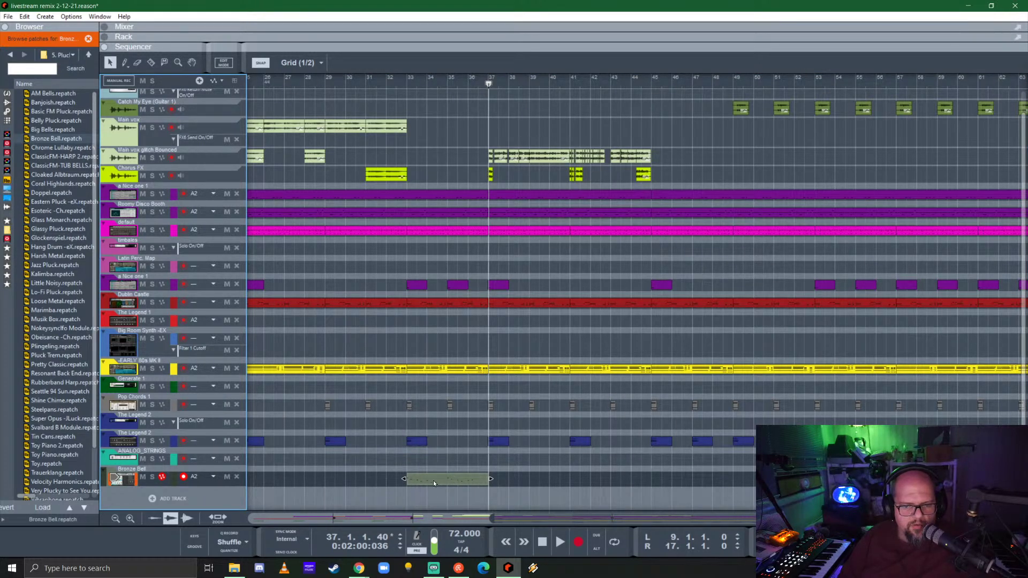
{"action": "left_click", "coordinate": [433, 480]}
{"action": "left_click", "coordinate": [247, 543]}
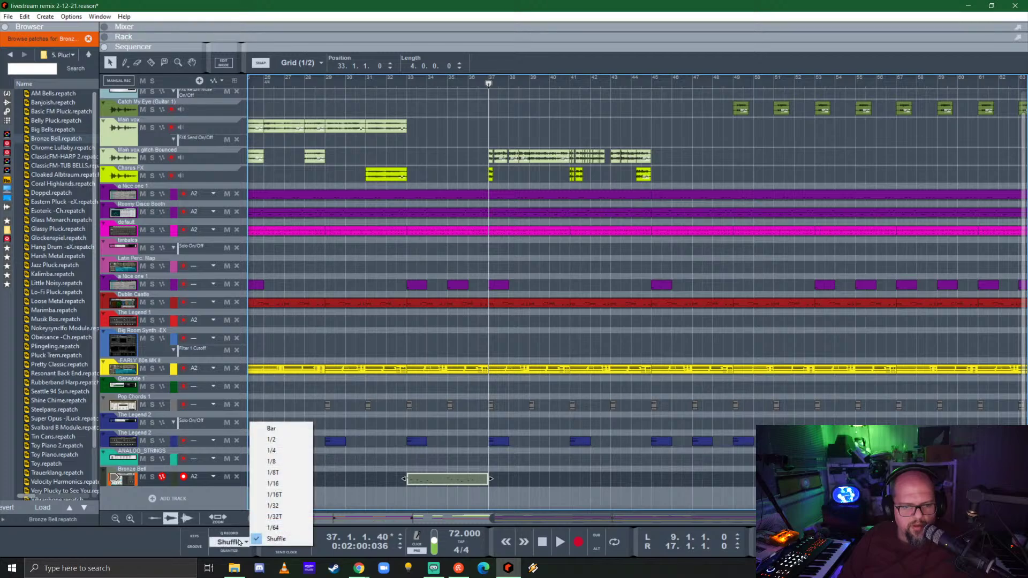
{"action": "left_click", "coordinate": [286, 484]}
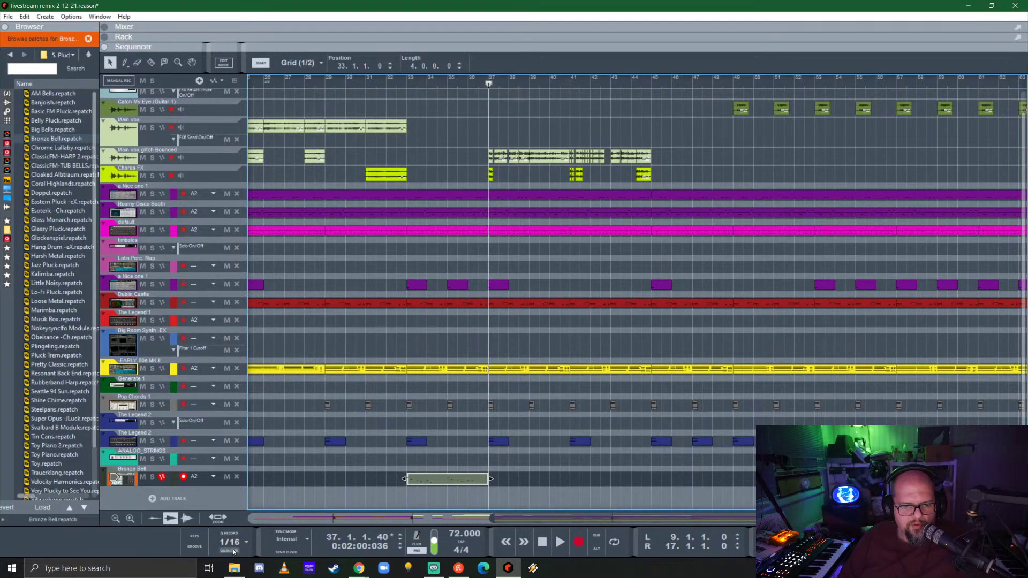
- Play the song looped between bars 33 and 37 with the Bronze Bell channel soloed in the rack
{"action": "left_click", "coordinate": [408, 84]}
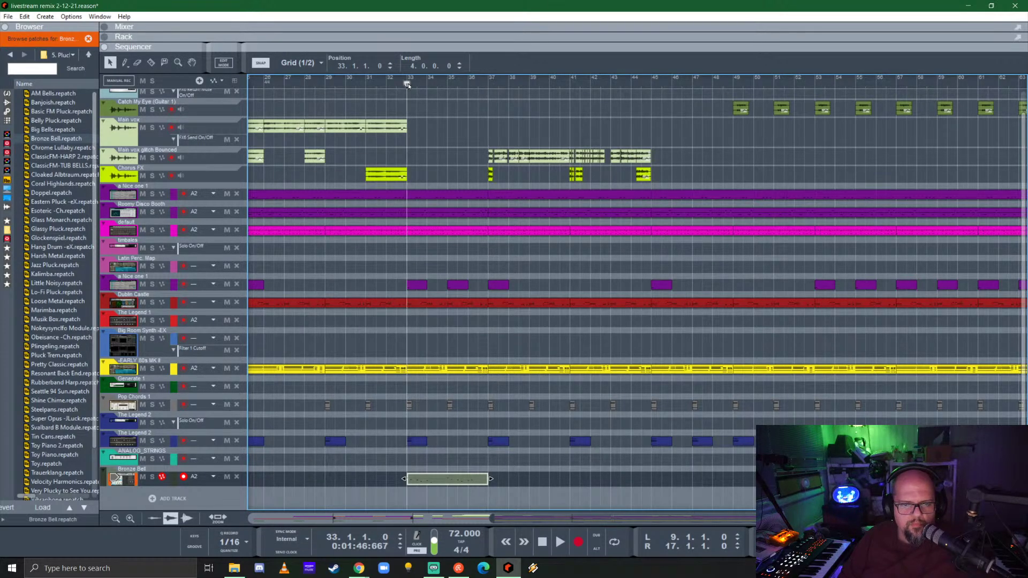
{"action": "key", "text": "space"}
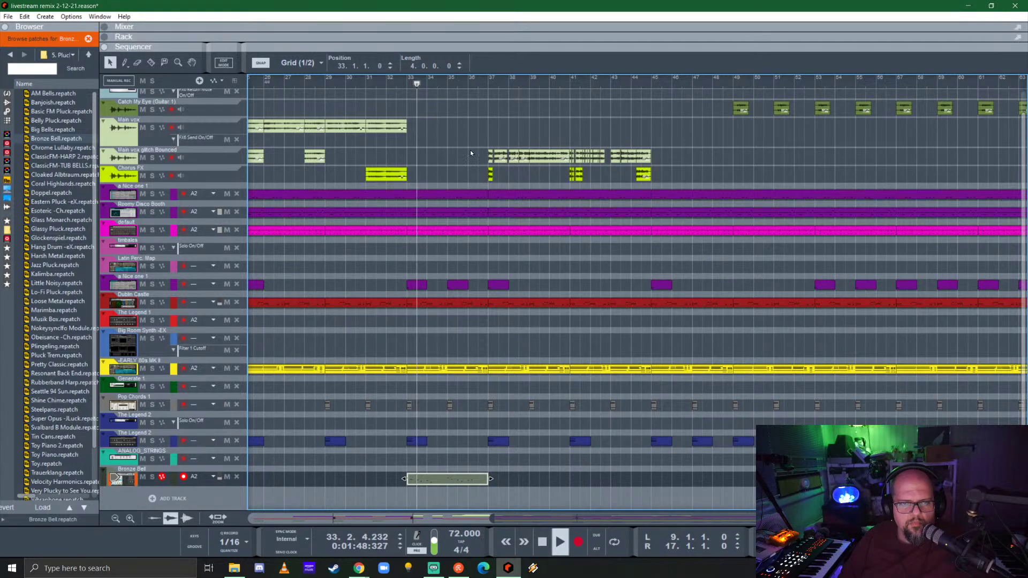
{"action": "left_click", "coordinate": [487, 87], "text": "alt"}
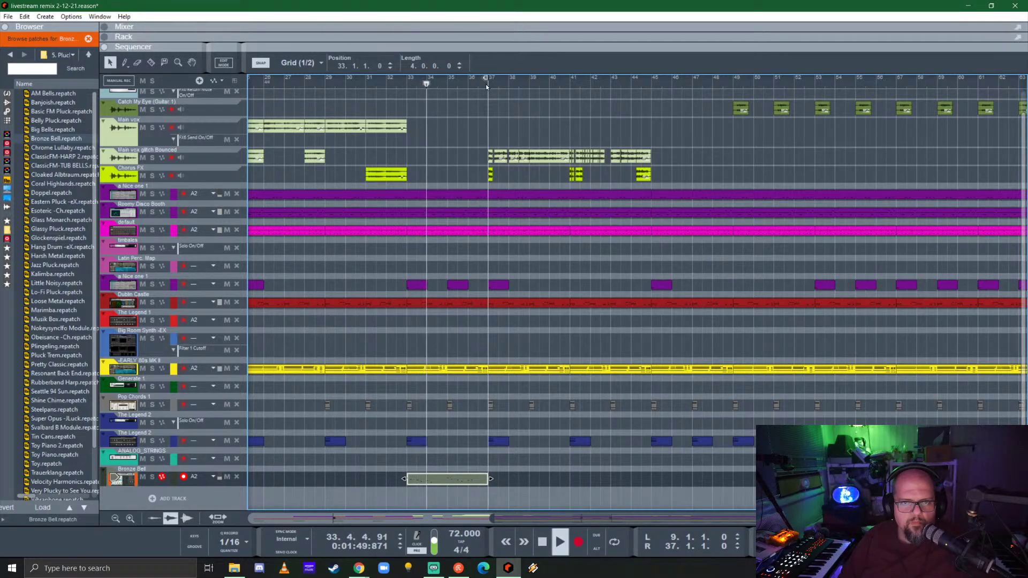
{"action": "left_click", "coordinate": [410, 80], "text": "ctrl"}
{"action": "key", "text": "F6"}
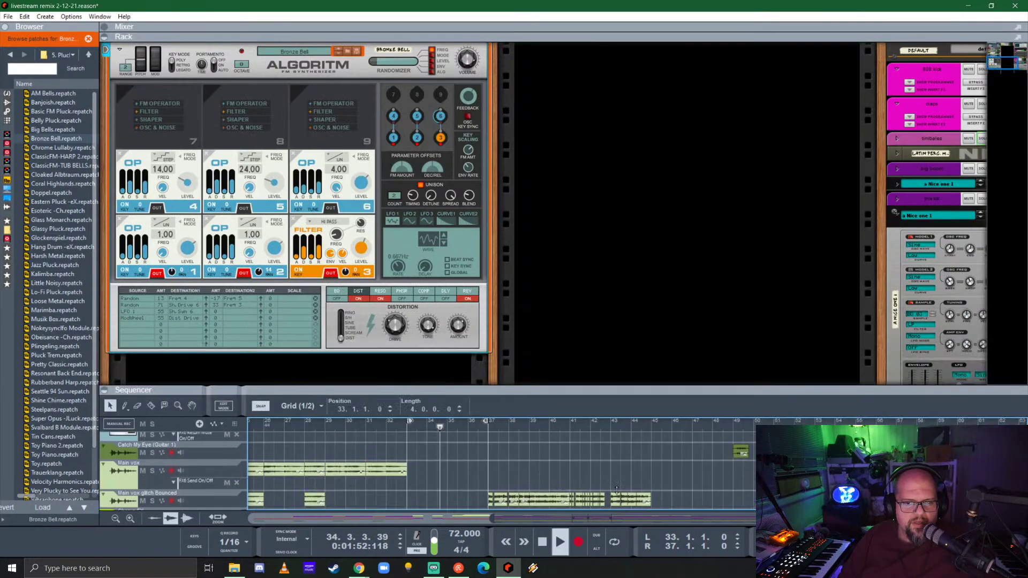
{"action": "scroll", "coordinate": [212, 124], "scroll_direction": "up", "scroll_amount": 2}
{"action": "left_click", "coordinate": [211, 124]}
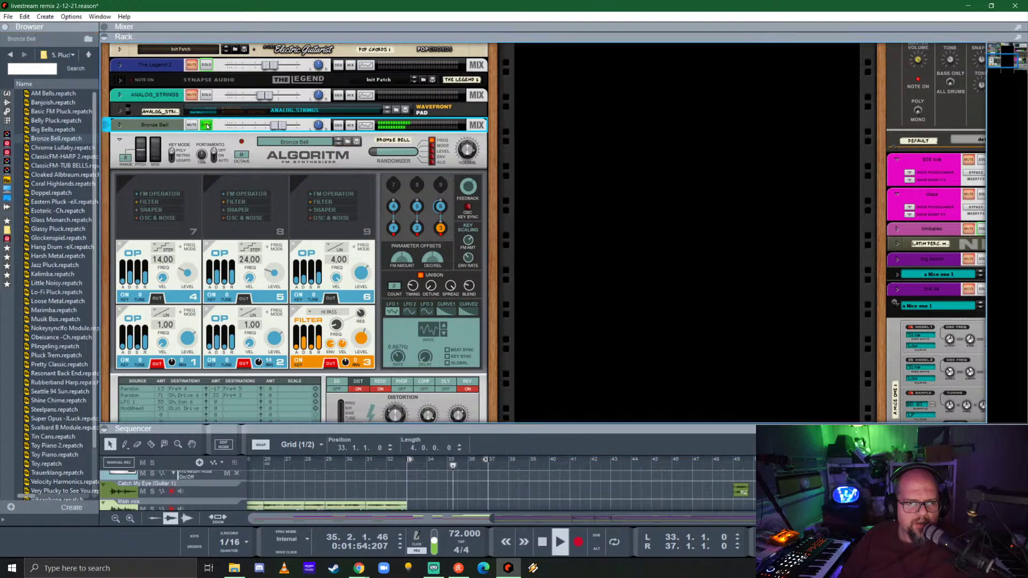
{"action": "key", "text": "l"}
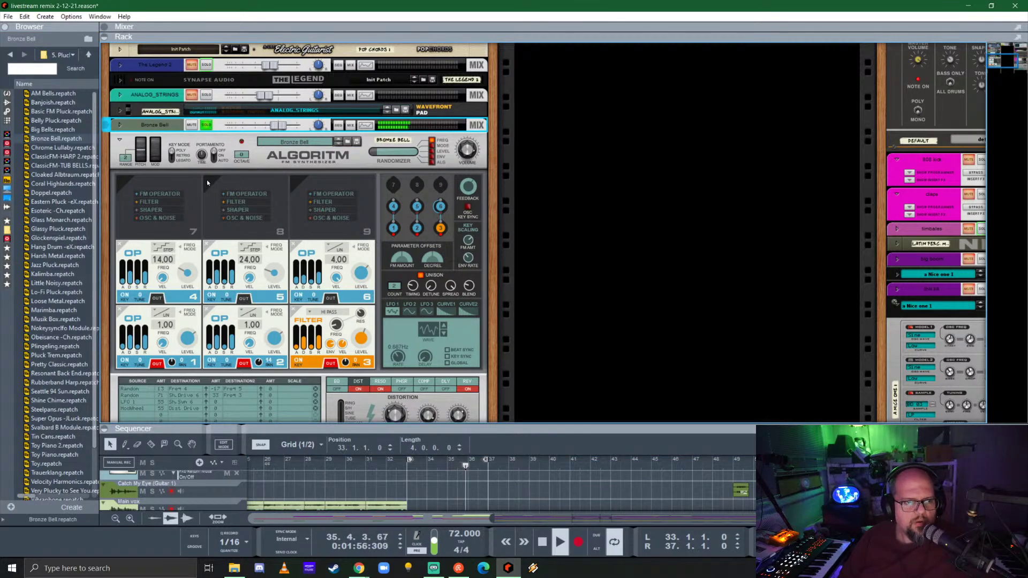
- Audition the Chrome Lullaby, Glass Monarch, Glassy Pluck and Hang Drum -eX patches on the looping Algoritm part
{"action": "key", "text": "Down"}
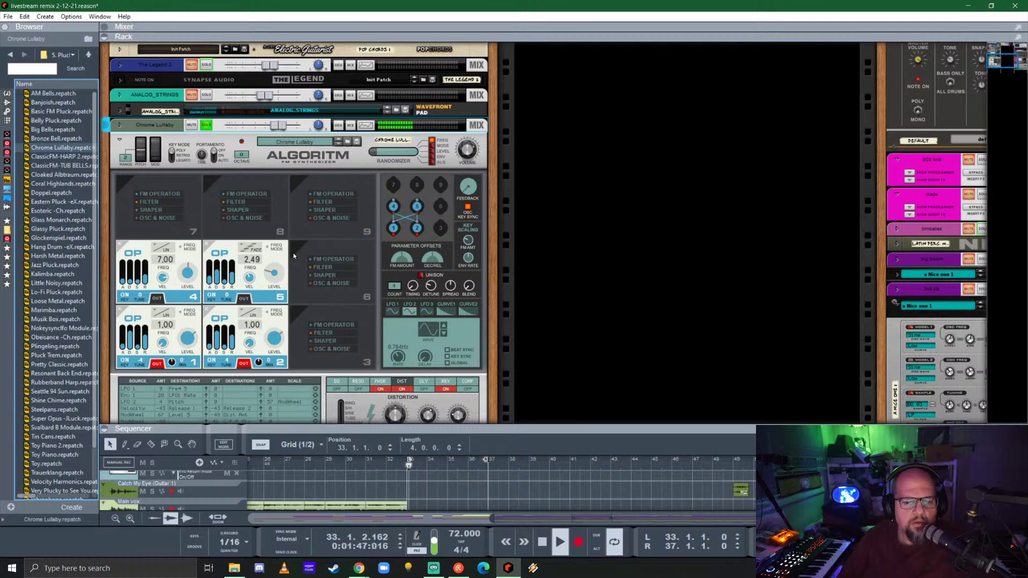
{"action": "left_click", "coordinate": [59, 220]}
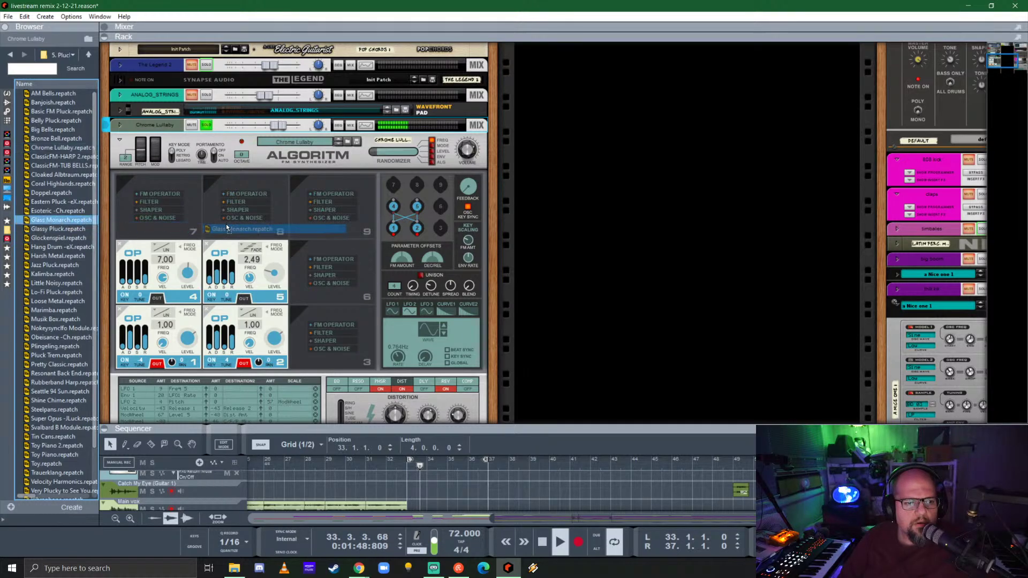
{"action": "left_click", "coordinate": [55, 228]}
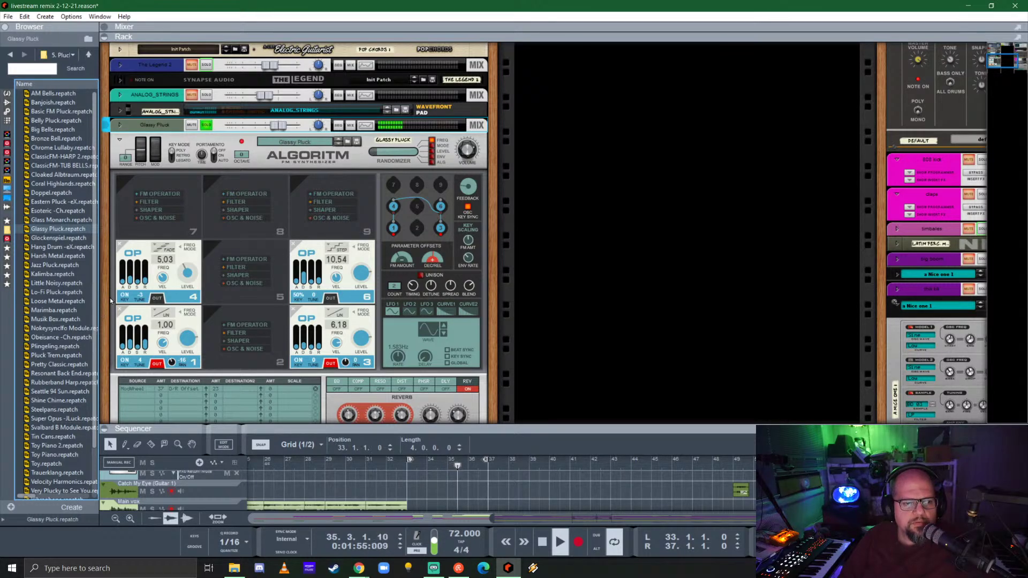
{"action": "left_click", "coordinate": [55, 265]}
{"action": "key", "text": "Up"}
{"action": "key", "text": "Up"}
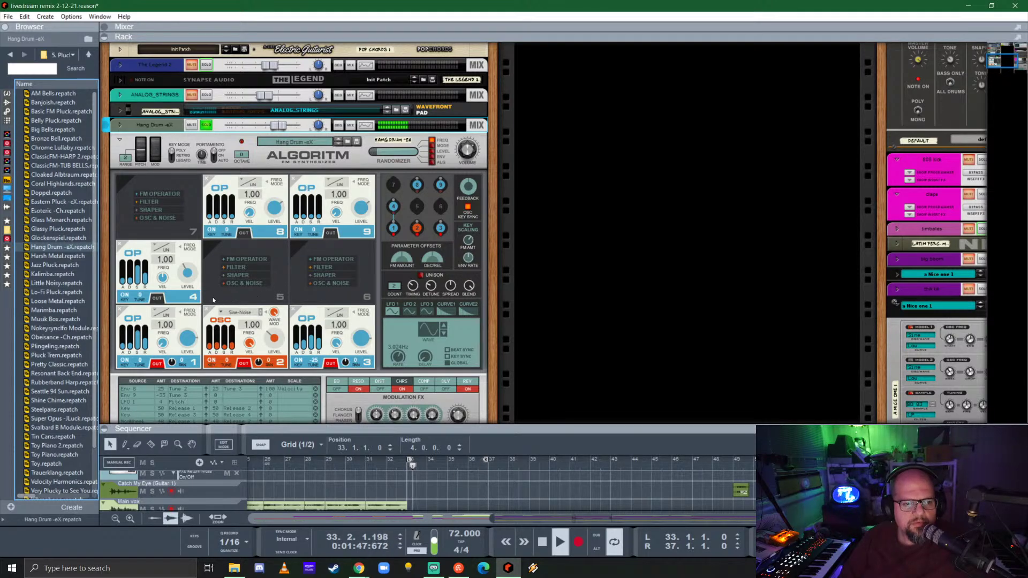
- Audition the patches from Harsh Metal through Lo-Fi Pluck, then try Little Noisy and Obeisance -Ch in the Algoritm
{"action": "key", "text": "Down"}
{"action": "key", "text": "Down"}
{"action": "key", "text": "Down"}
{"action": "key", "text": "Down"}
{"action": "key", "text": "Down"}
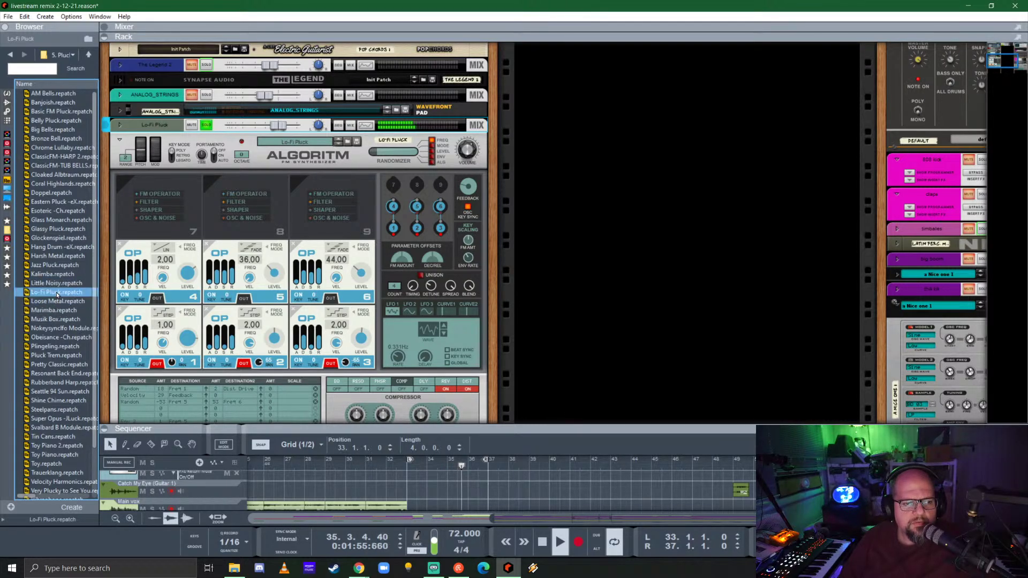
{"action": "left_click_drag", "start_coordinate": [56, 283], "coordinate": [168, 270]}
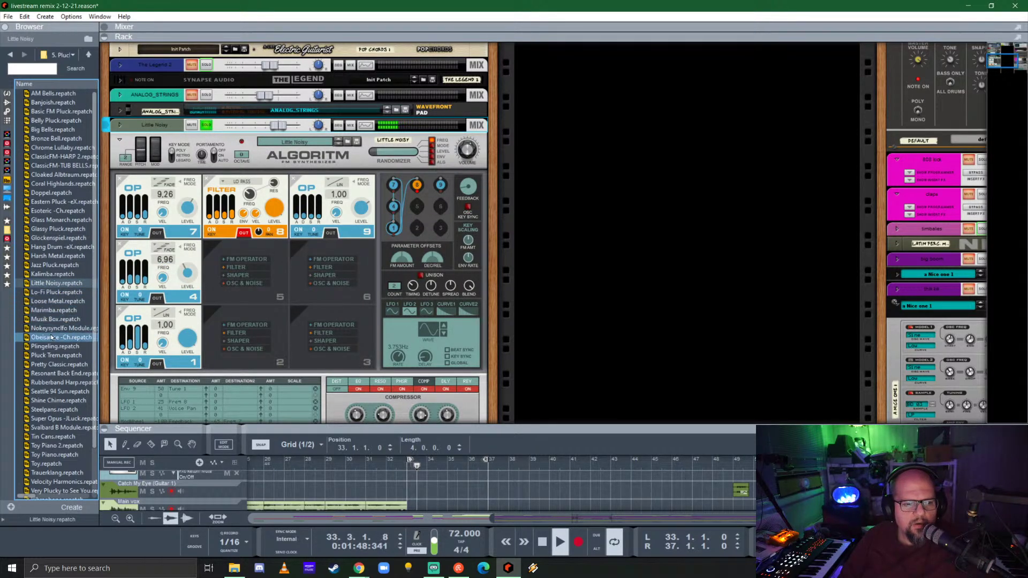
{"action": "left_click_drag", "start_coordinate": [52, 337], "coordinate": [223, 293]}
- Try the Pluck Trem, Pretty Classic and Seattle 94 Sun patches in the Algoritm and restart playback from bar 33
{"action": "scroll", "coordinate": [58, 268], "scroll_direction": "down", "scroll_amount": 2}
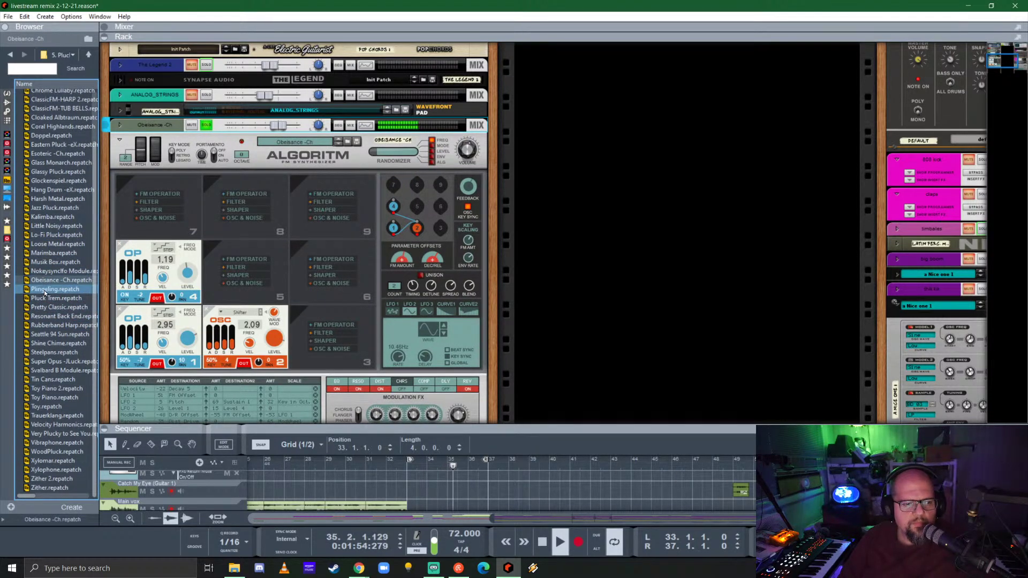
{"action": "left_click_drag", "start_coordinate": [57, 301], "coordinate": [294, 287]}
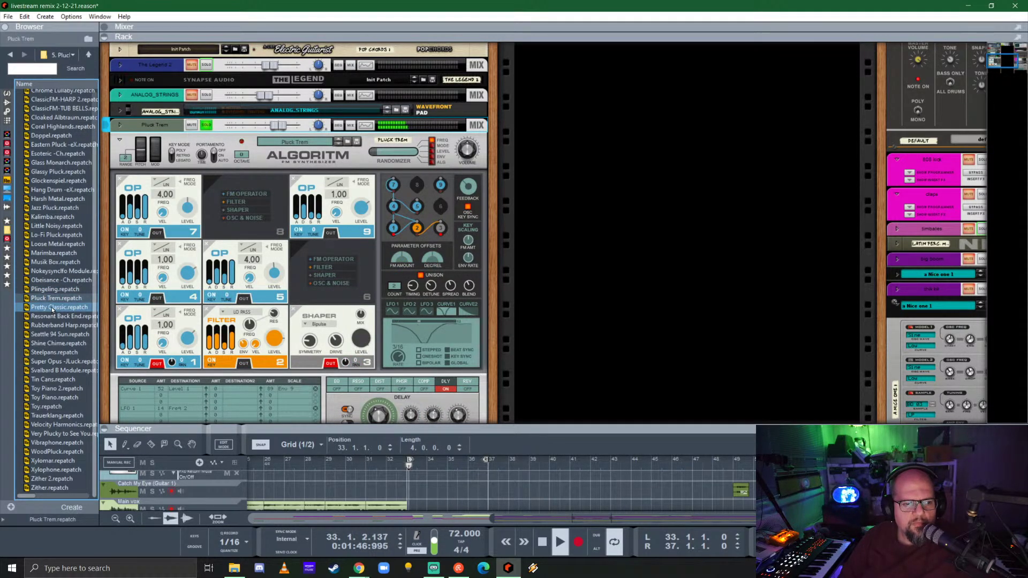
{"action": "left_click_drag", "start_coordinate": [53, 307], "coordinate": [202, 298]}
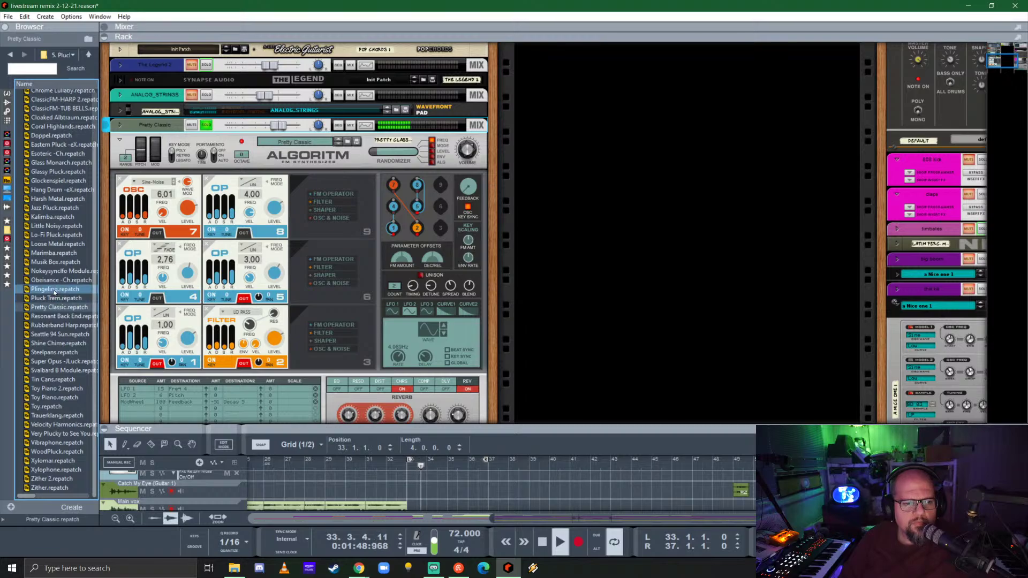
{"action": "left_click_drag", "start_coordinate": [59, 334], "coordinate": [207, 304]}
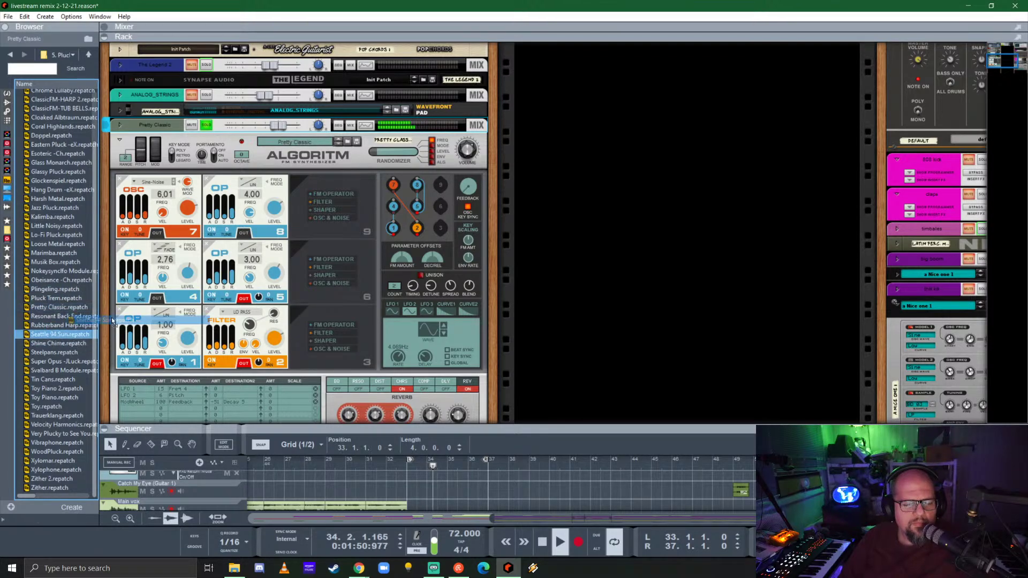
{"action": "left_click", "coordinate": [406, 466]}
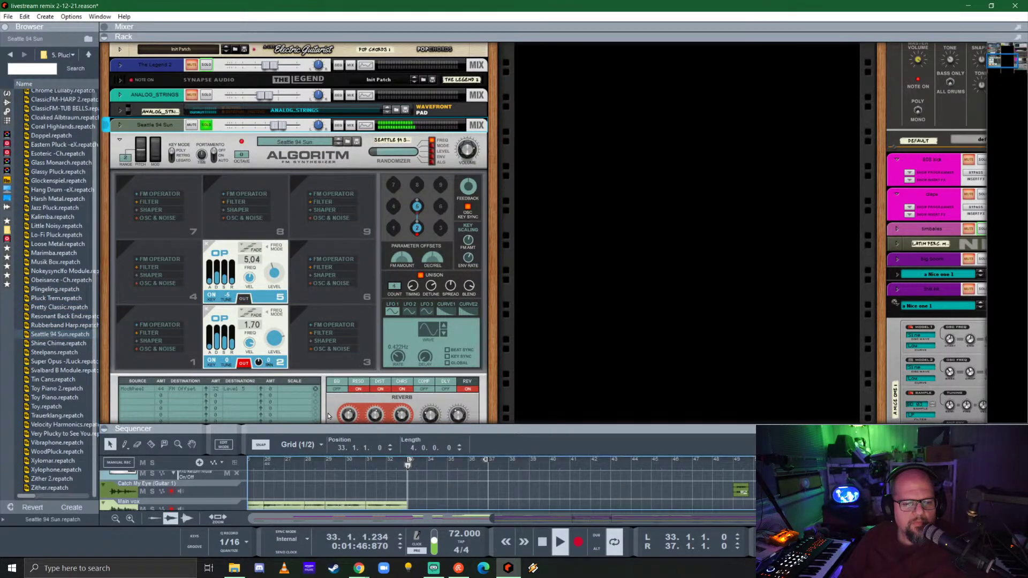
- Audition the Super Opus patch and load Svalbard B Module into the Algoritm synthesizer
{"action": "left_click", "coordinate": [75, 307]}
{"action": "left_click", "coordinate": [78, 324]}
{"action": "left_click", "coordinate": [69, 343]}
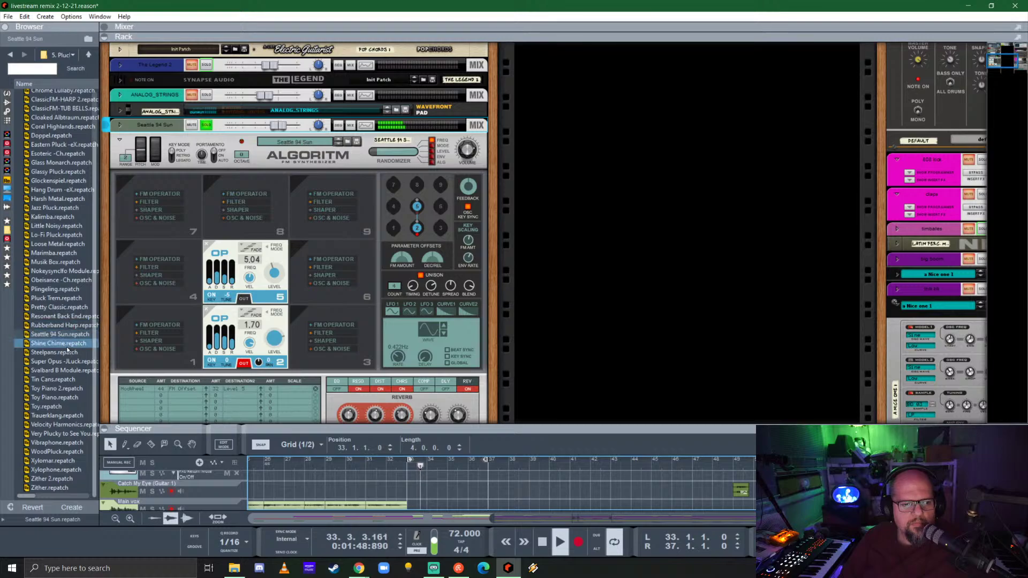
{"action": "left_click_drag", "start_coordinate": [62, 362], "coordinate": [244, 312]}
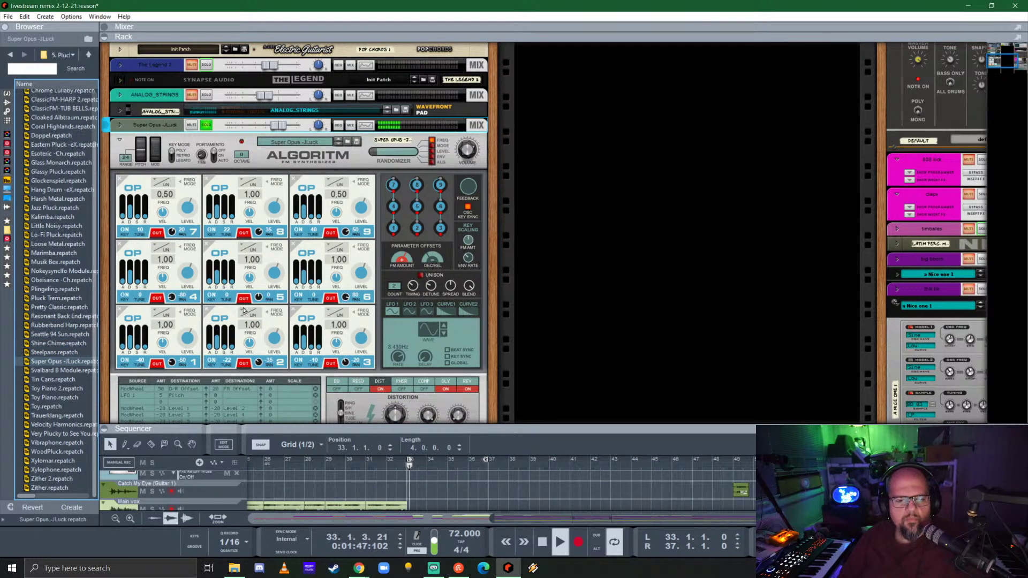
{"action": "left_click", "coordinate": [68, 363]}
{"action": "left_click", "coordinate": [68, 369]}
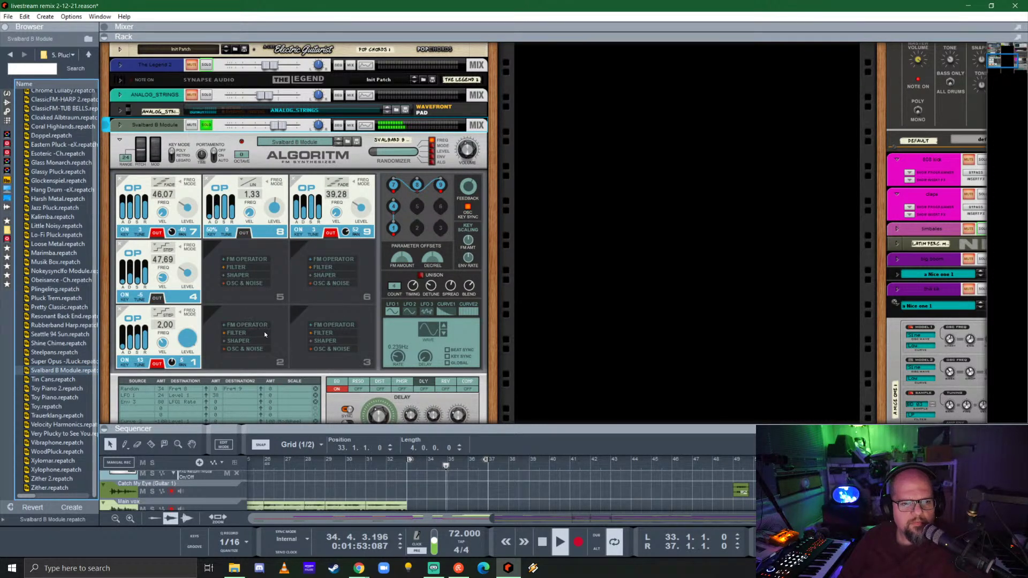
- Turn on unison for the Svalbard B Module sound and shorten the release of operators 1 and 7
{"action": "left_click", "coordinate": [477, 209]}
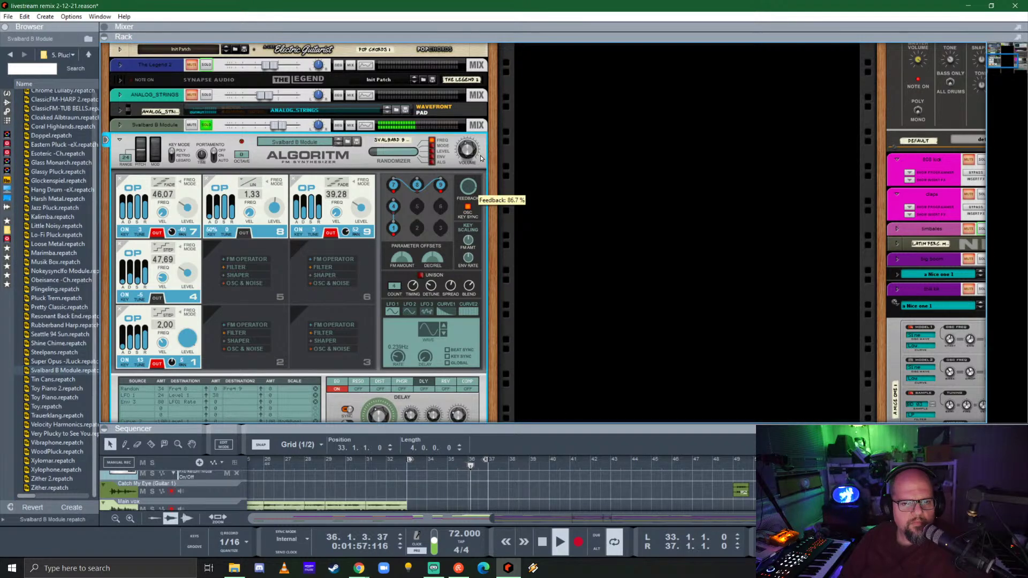
{"action": "left_click_drag", "start_coordinate": [481, 159], "coordinate": [485, 202]}
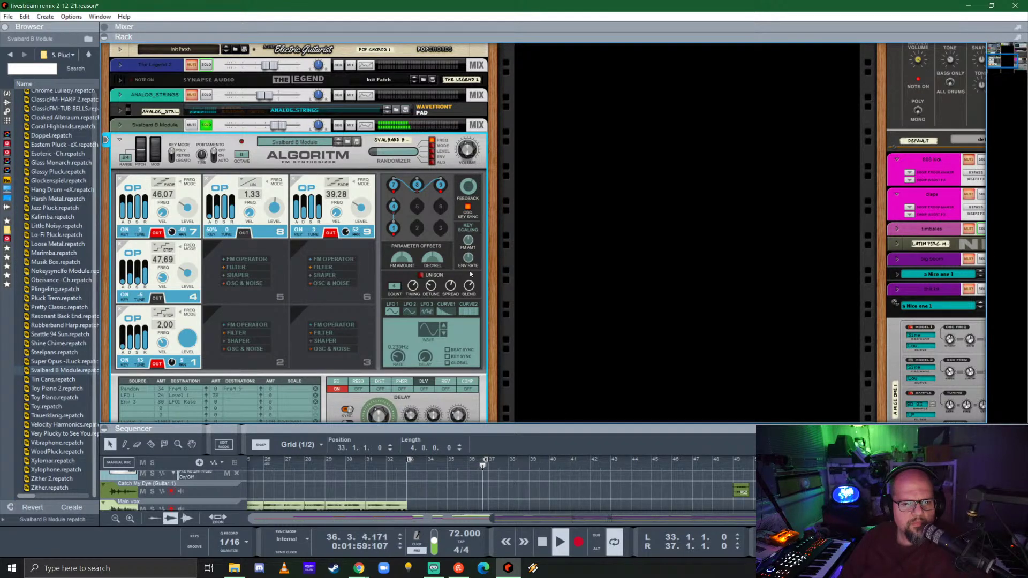
{"action": "left_click", "coordinate": [421, 277]}
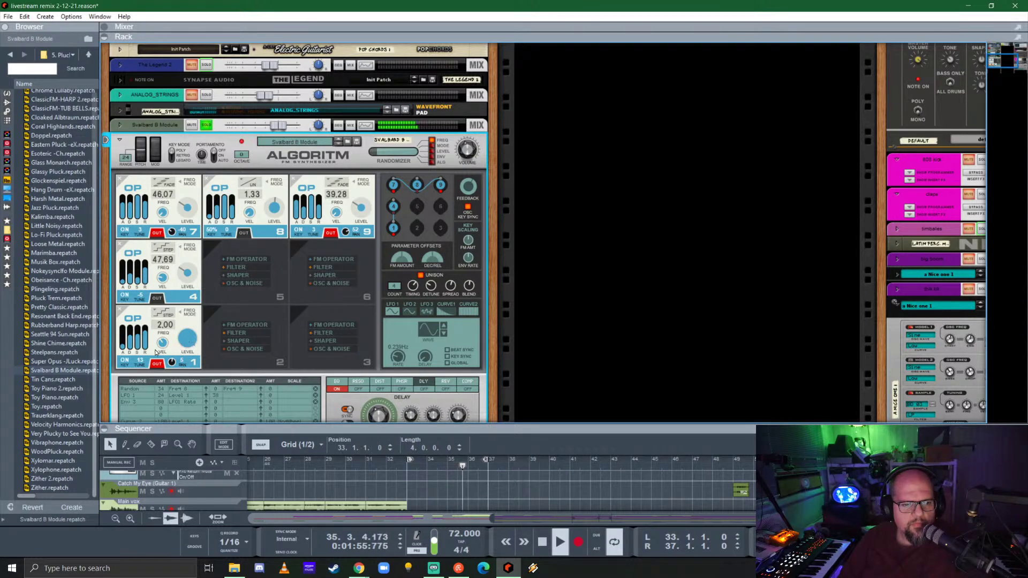
{"action": "mouse_move", "coordinate": [147, 339]}
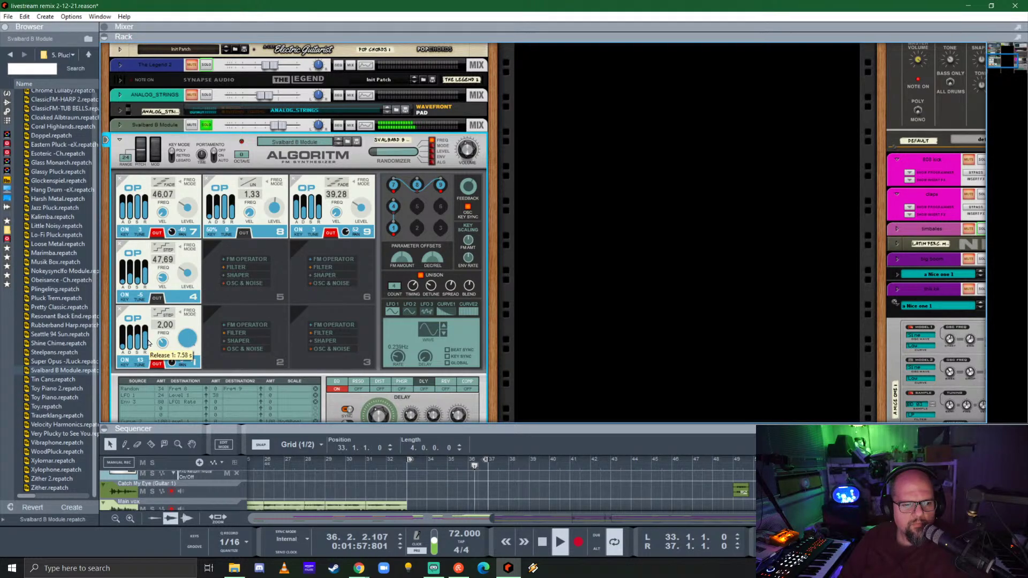
{"action": "left_click_drag", "start_coordinate": [148, 343], "coordinate": [150, 349]}
{"action": "left_click_drag", "start_coordinate": [145, 208], "coordinate": [146, 214]}
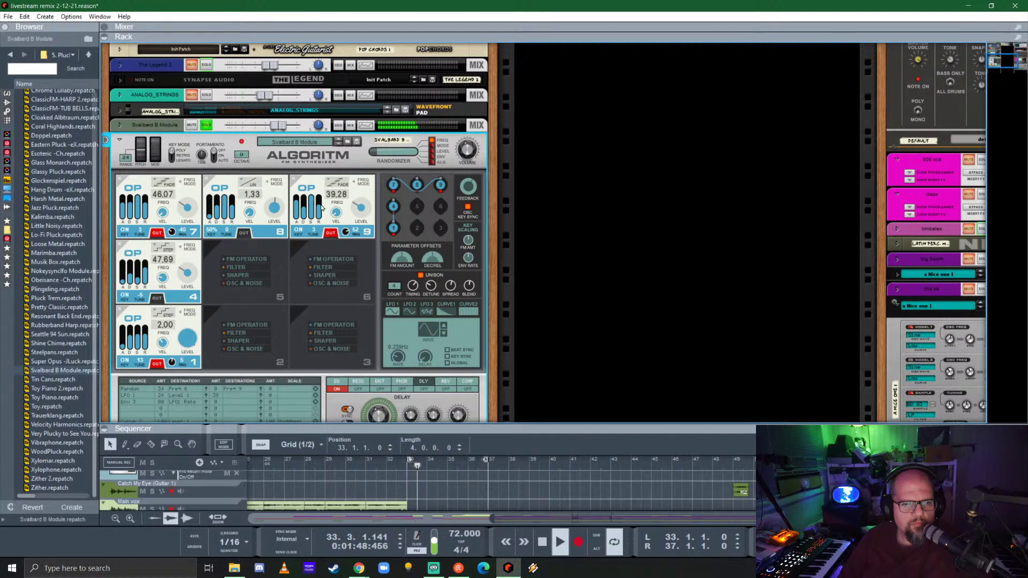
- Fold the Algoritm and unfold the Svalbard B Module mix channel above it
{"action": "mouse_move", "coordinate": [323, 213]}
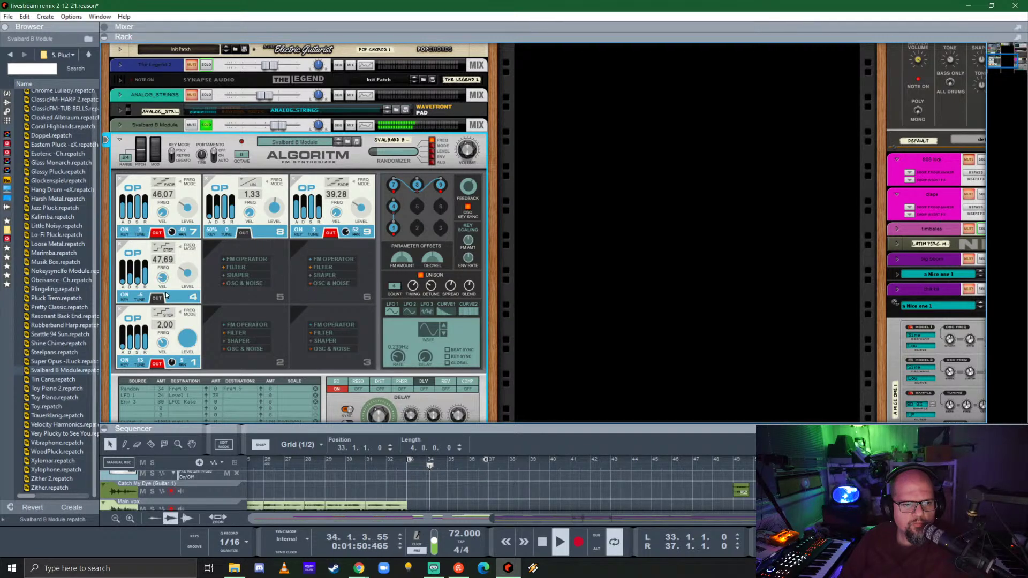
{"action": "mouse_move", "coordinate": [146, 273]}
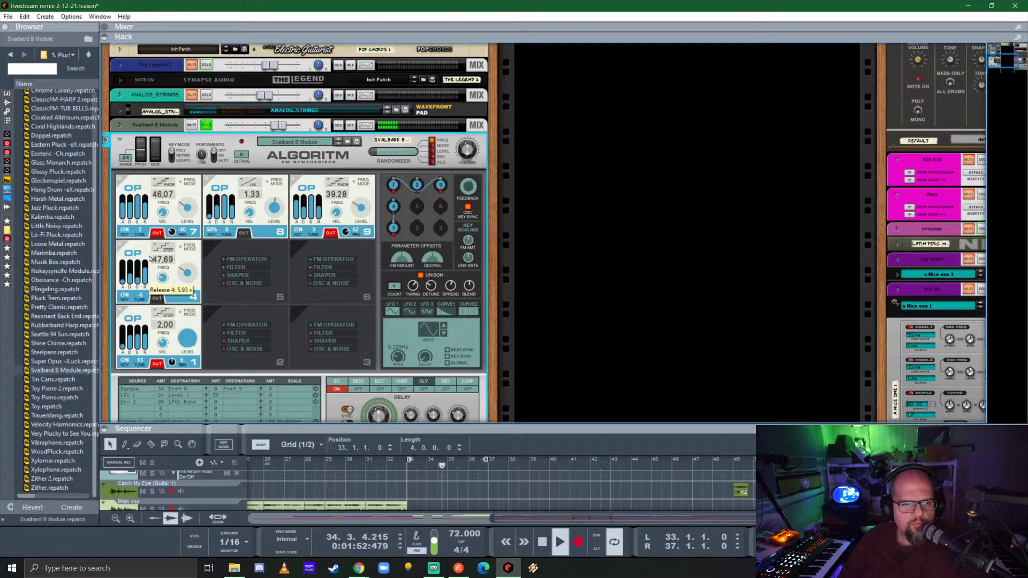
{"action": "left_click", "coordinate": [120, 141]}
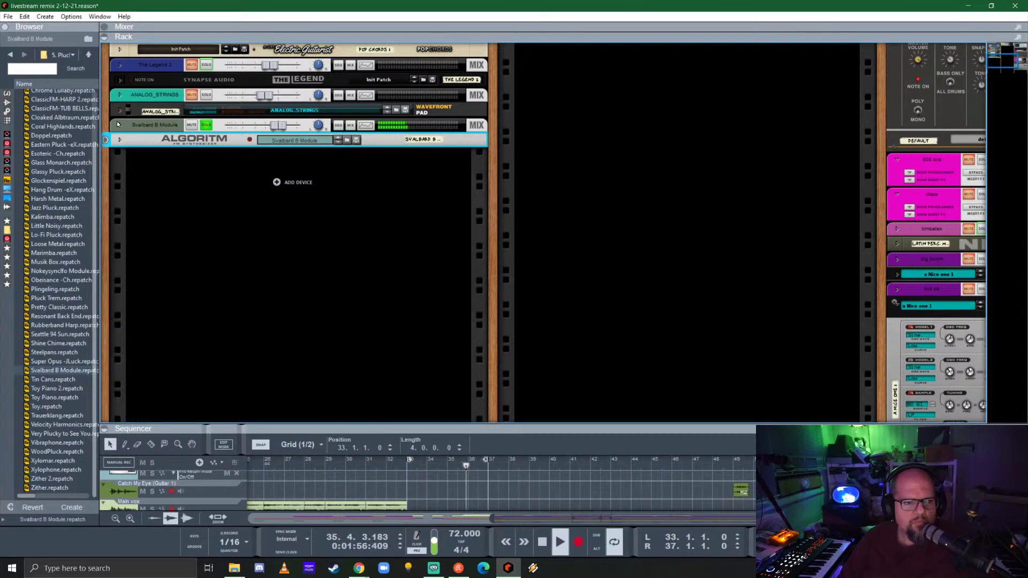
{"action": "left_click", "coordinate": [119, 125]}
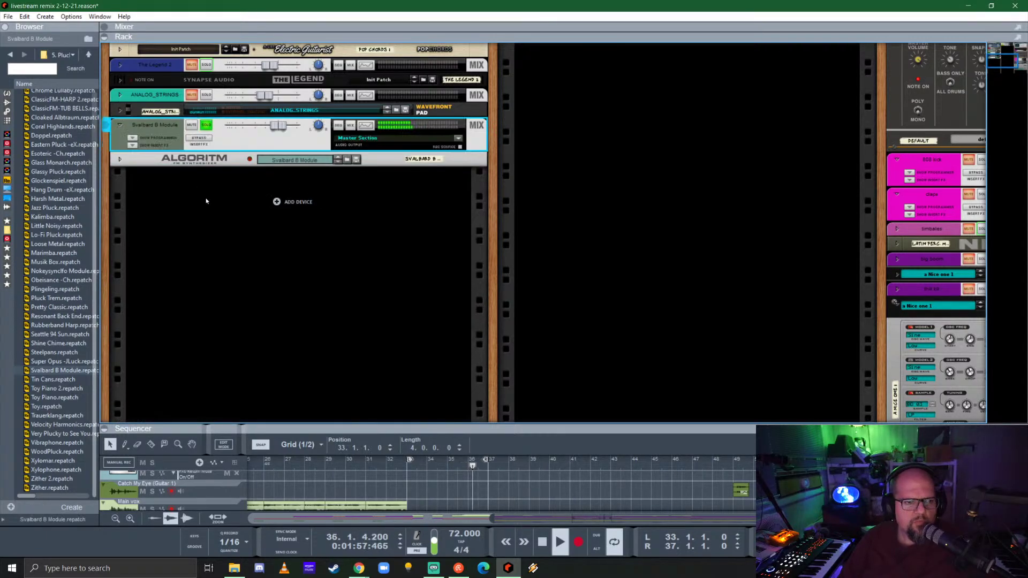
{"action": "left_click", "coordinate": [122, 164]}
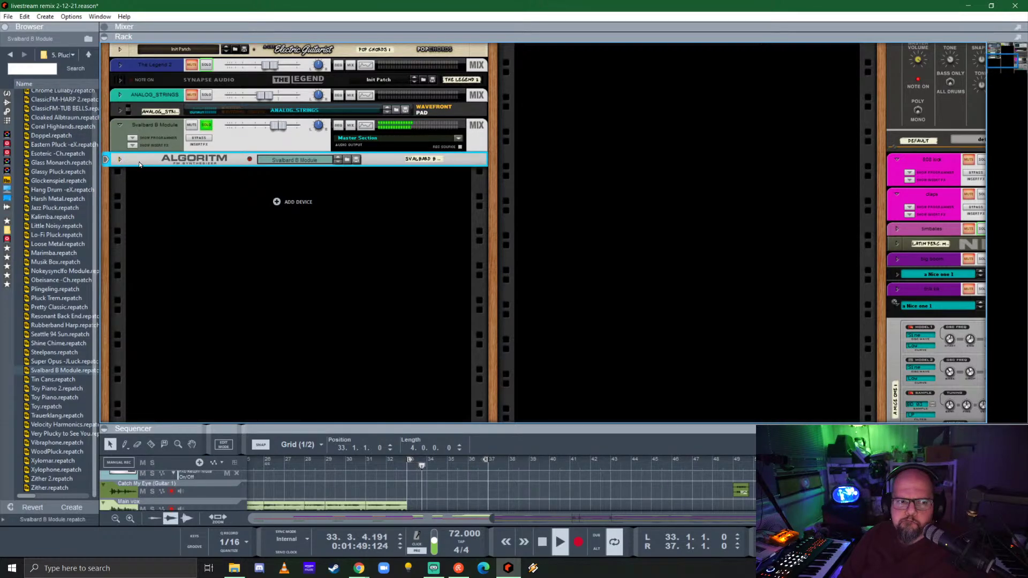
- Transpose all notes in the Svalbard B Module clip up an octave and play it back from just before bar 33
{"action": "key", "text": "space"}
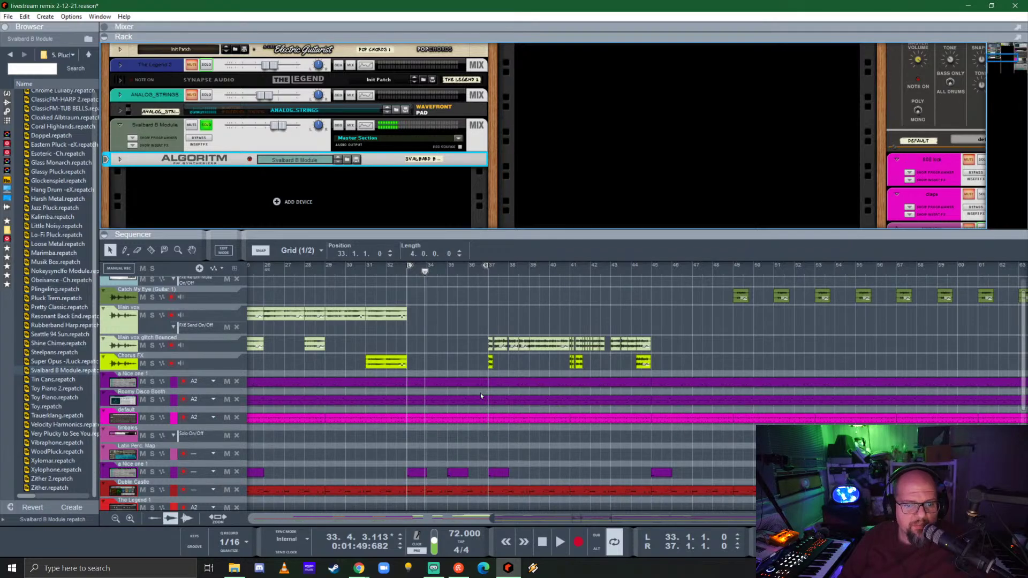
{"action": "scroll", "coordinate": [479, 388], "scroll_direction": "down", "scroll_amount": 5}
{"action": "double_click", "coordinate": [438, 477]}
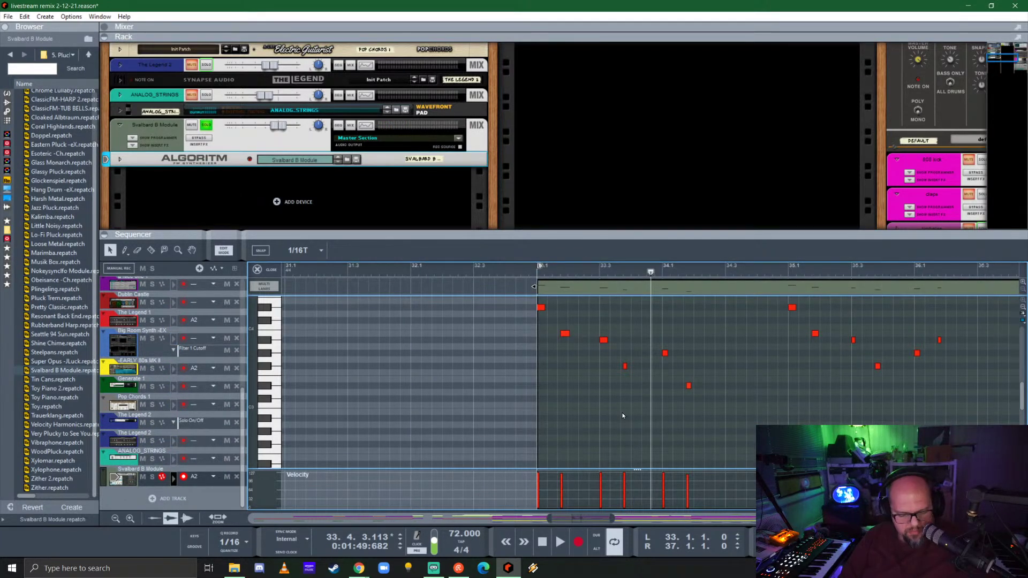
{"action": "key", "text": "ctrl+a"}
{"action": "key", "text": "shift+Up"}
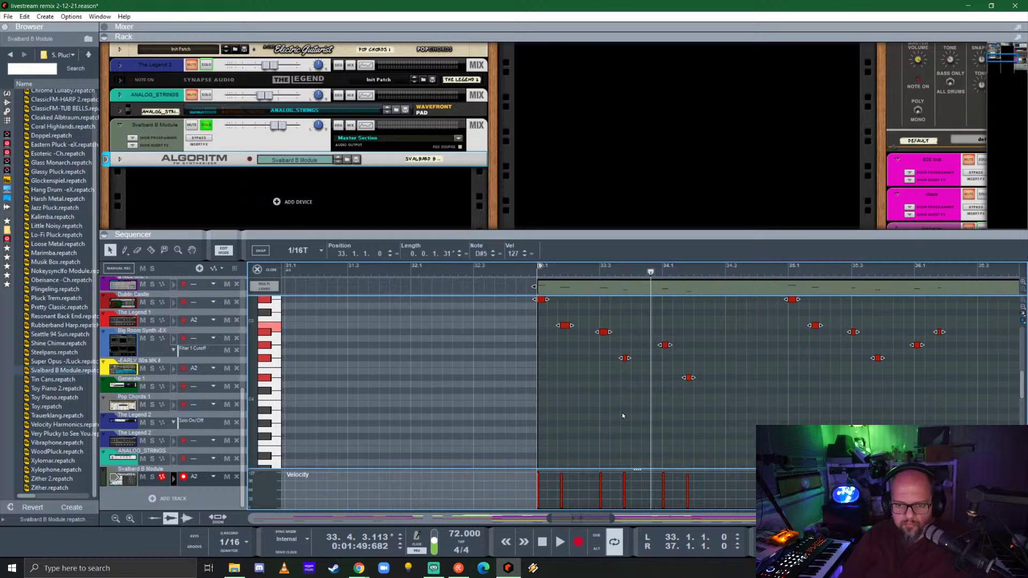
{"action": "left_click", "coordinate": [536, 274]}
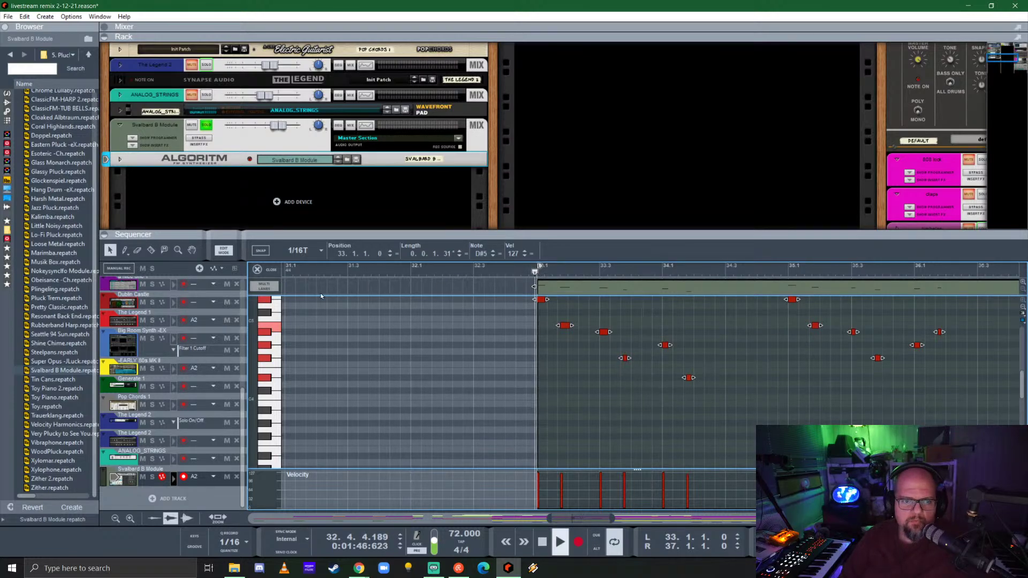
{"action": "key", "text": "space"}
{"action": "left_click", "coordinate": [262, 271]}
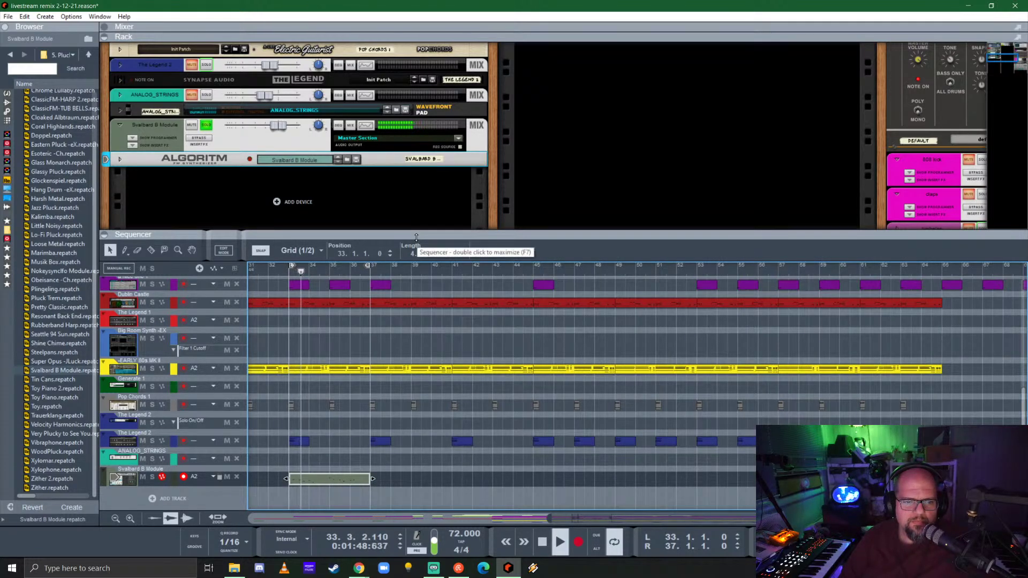
- Enlarge the rack area, unfold the Algoritm and try a different amount in the upper rows of its modulation matrix
{"action": "left_click_drag", "start_coordinate": [416, 236], "coordinate": [416, 299]}
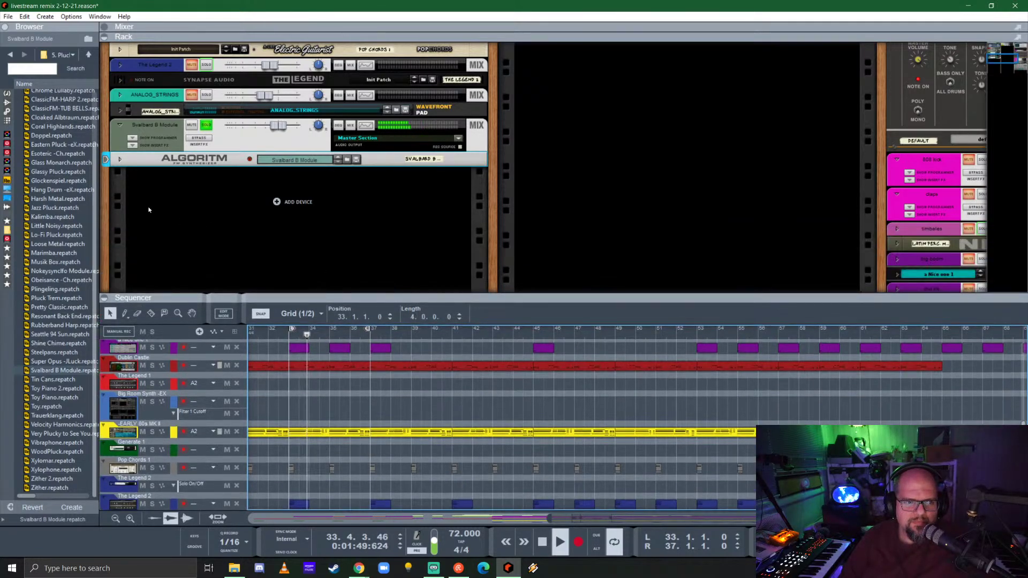
{"action": "left_click", "coordinate": [120, 160]}
{"action": "scroll", "coordinate": [332, 203], "scroll_direction": "down", "scroll_amount": 3}
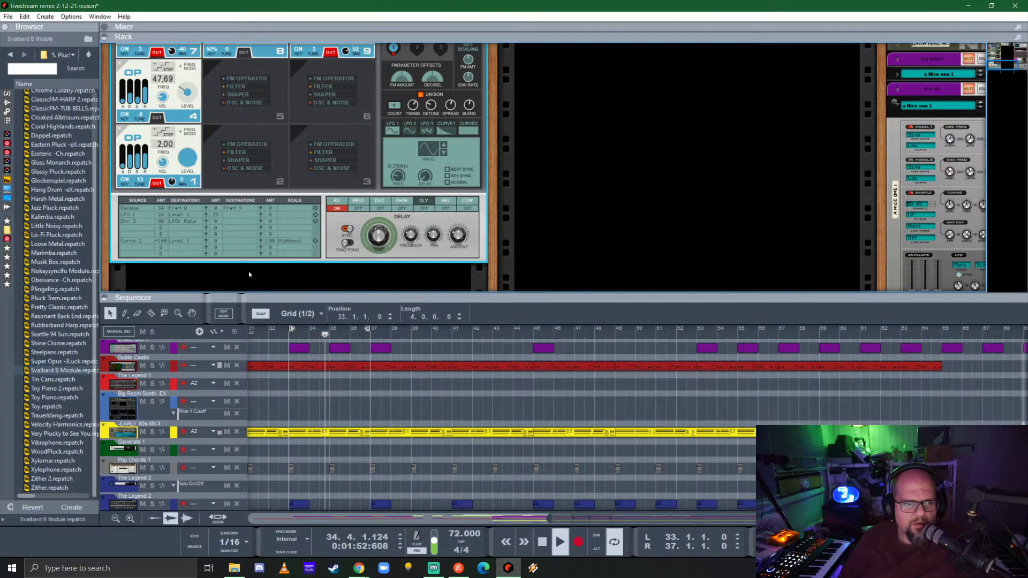
{"action": "left_click_drag", "start_coordinate": [162, 212], "coordinate": [160, 223]}
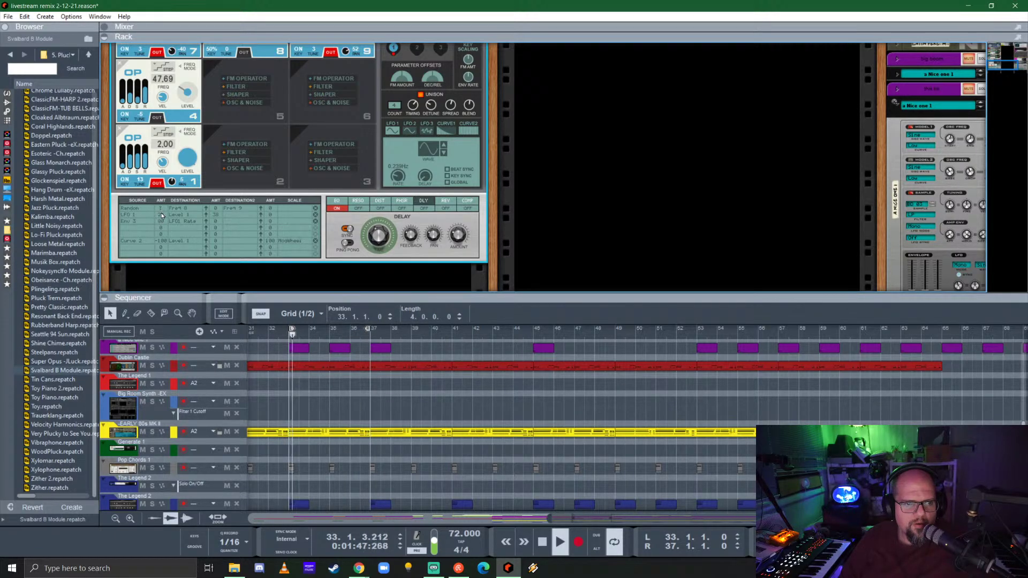
- Try a 1.94 kHz high-pass filter and an EQ boost on the Svalbard B Module channel and switch both off again
{"action": "scroll", "coordinate": [171, 210], "scroll_direction": "up", "scroll_amount": 4}
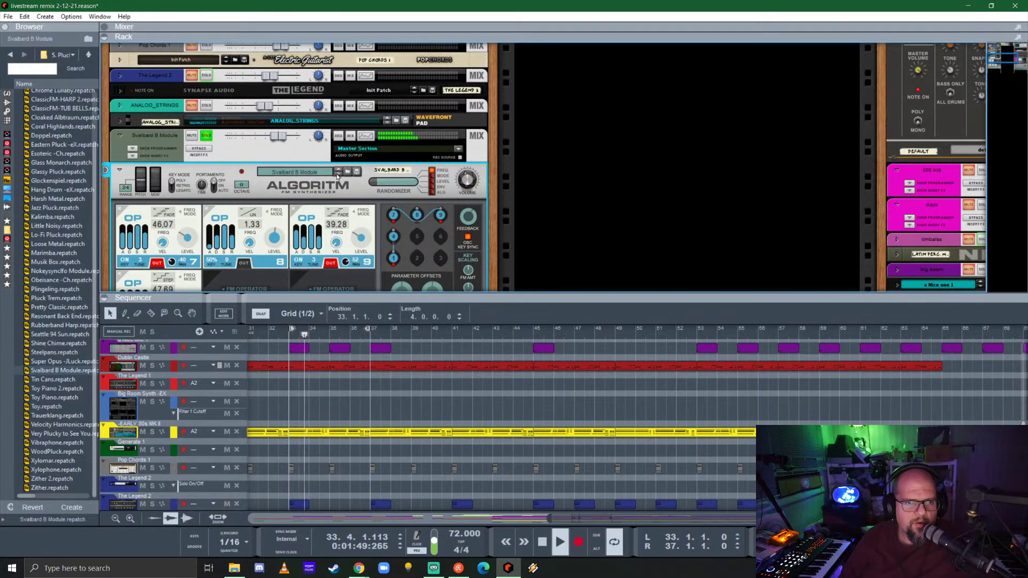
{"action": "left_click", "coordinate": [367, 137]}
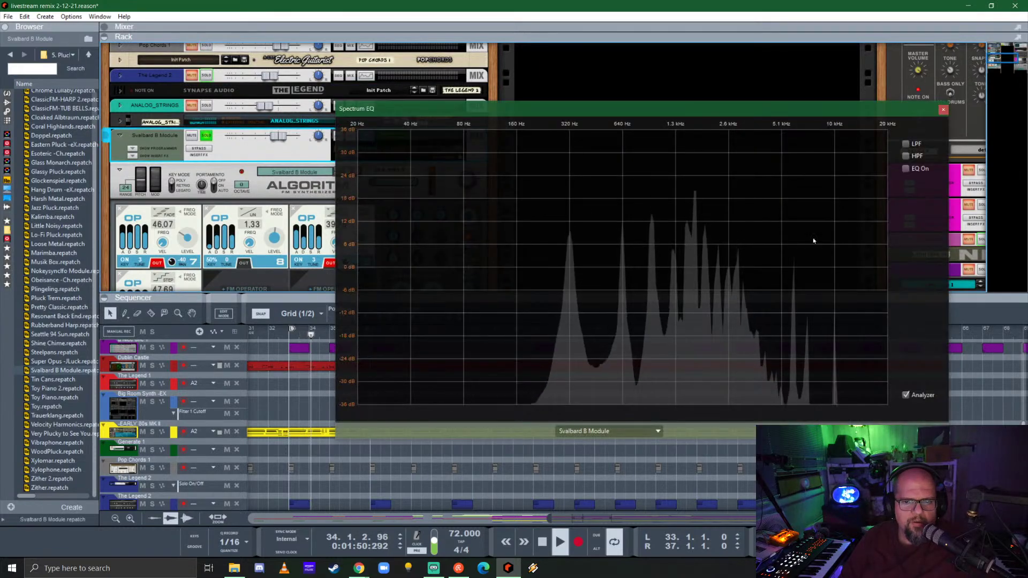
{"action": "left_click", "coordinate": [904, 156]}
{"action": "left_click_drag", "start_coordinate": [527, 266], "coordinate": [707, 257]}
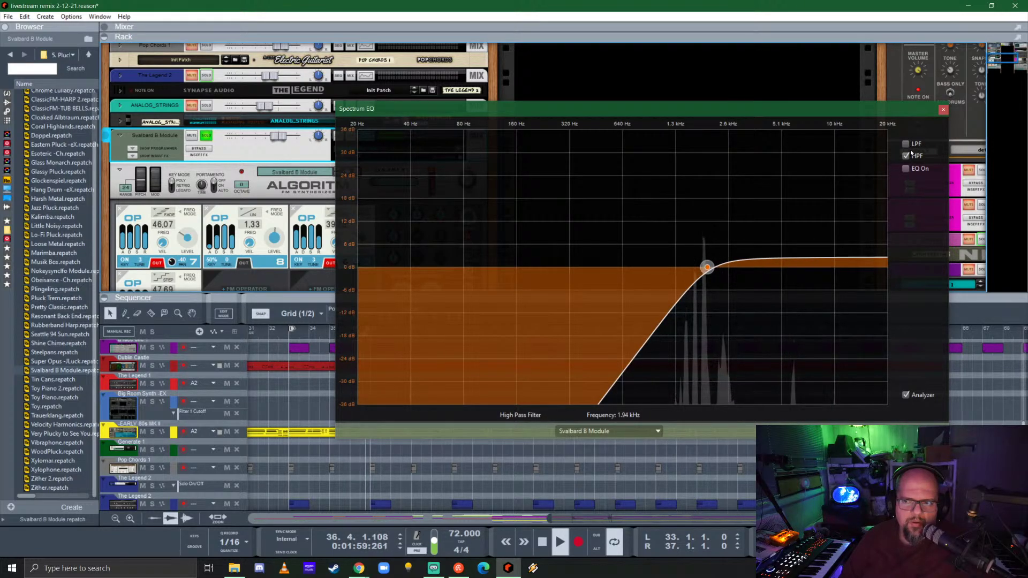
{"action": "left_click", "coordinate": [906, 168]}
{"action": "left_click_drag", "start_coordinate": [789, 266], "coordinate": [812, 245]}
{"action": "left_click", "coordinate": [906, 168]}
{"action": "left_click", "coordinate": [905, 155]}
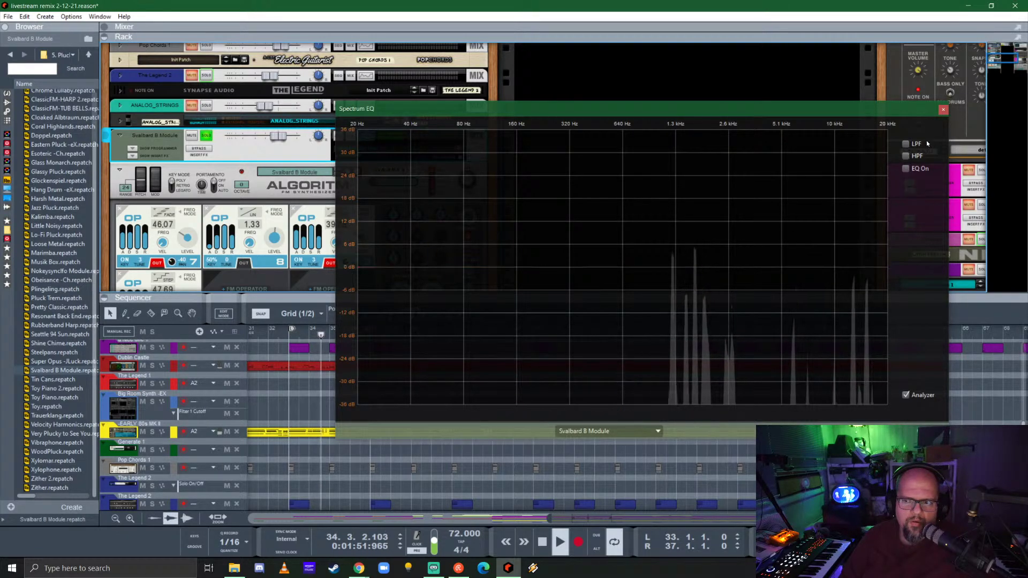
{"action": "left_click", "coordinate": [944, 110]}
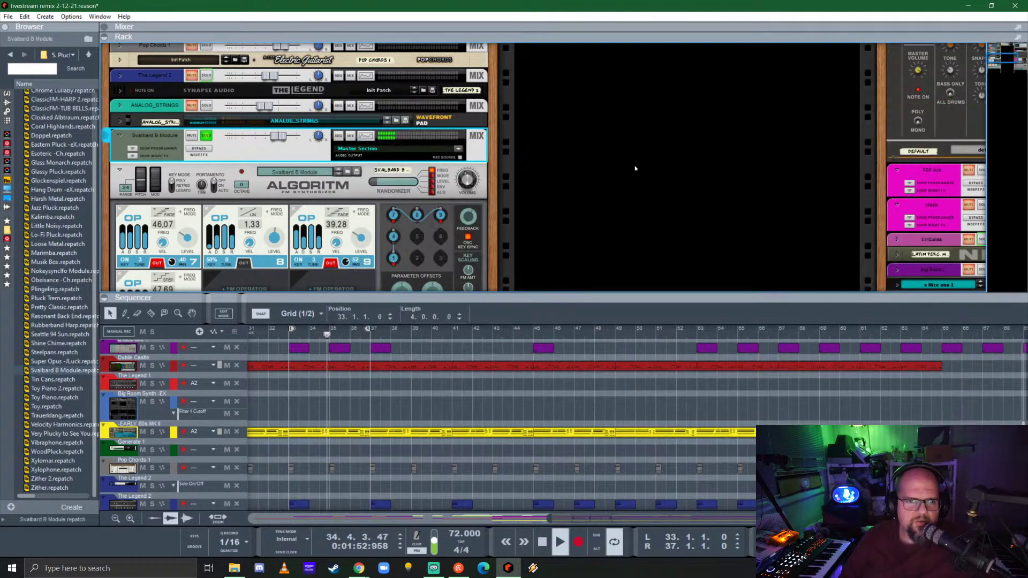
- Add a filter in slot 5 of the Algoritm and send only its output instead of those of operators 1, 7 and 9
{"action": "left_click", "coordinate": [120, 172]}
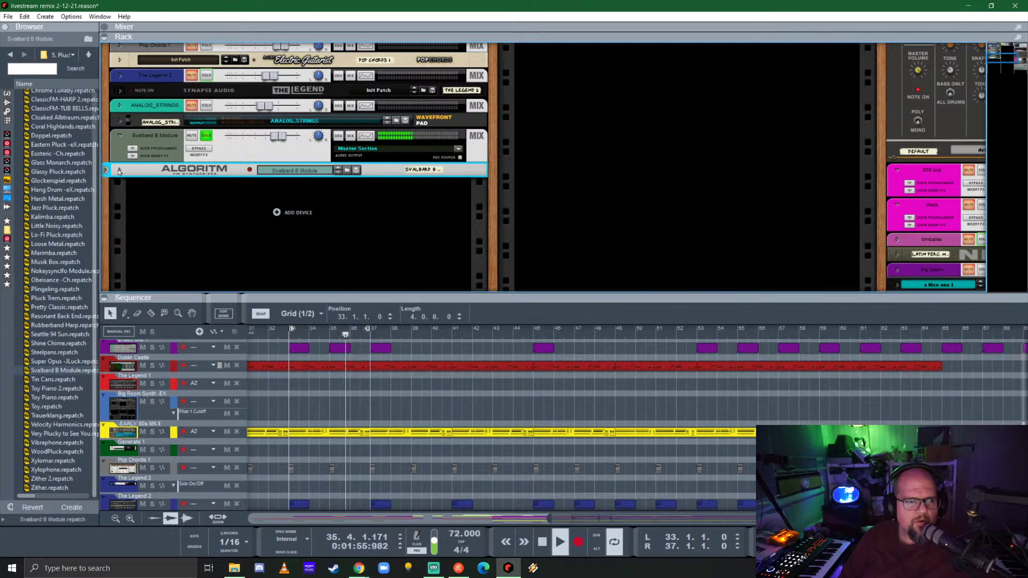
{"action": "left_click", "coordinate": [118, 170]}
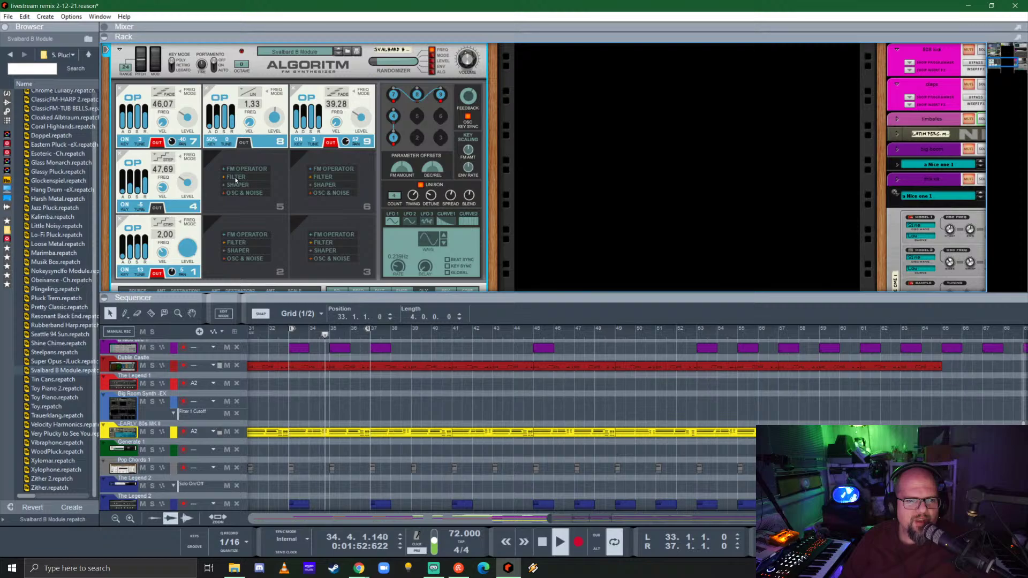
{"action": "left_click", "coordinate": [235, 178]}
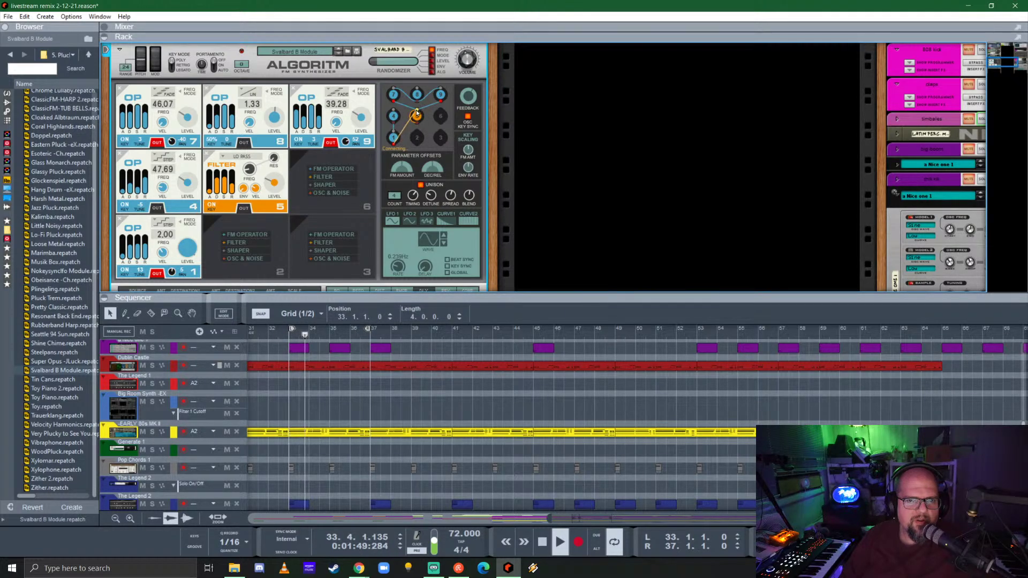
{"action": "left_click", "coordinate": [157, 143]}
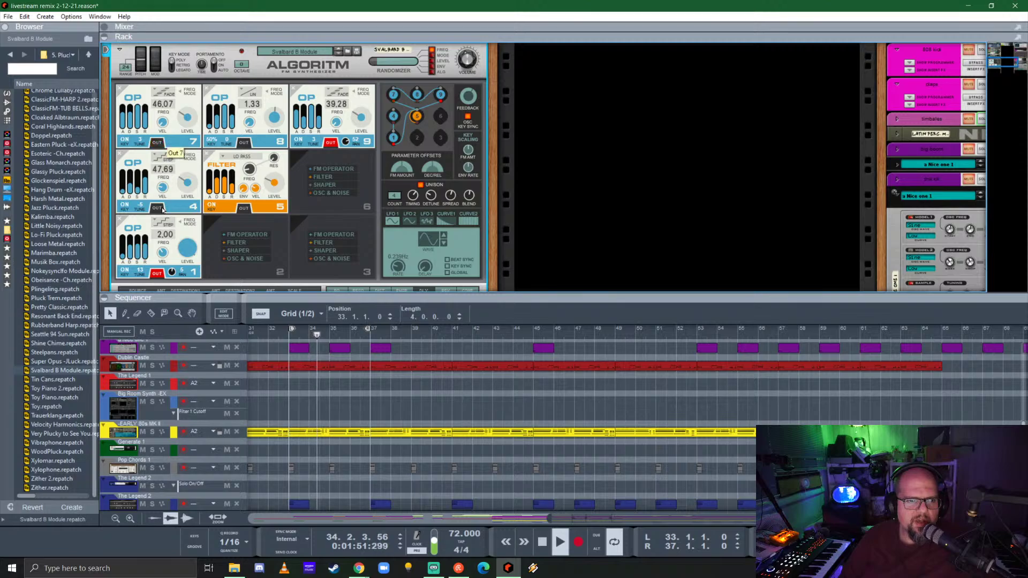
{"action": "left_click", "coordinate": [157, 274]}
{"action": "left_click", "coordinate": [244, 208]}
{"action": "left_click", "coordinate": [333, 142]}
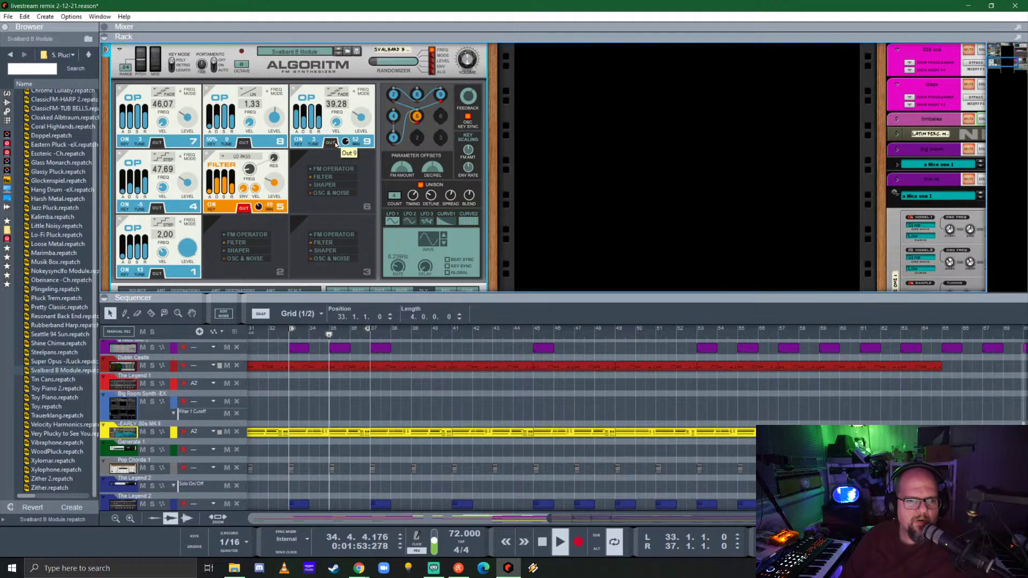
- Try the slot 5 filter in Hi Pass and Band Pass modes with its level at 0.0 dB
{"action": "left_click", "coordinate": [248, 158]}
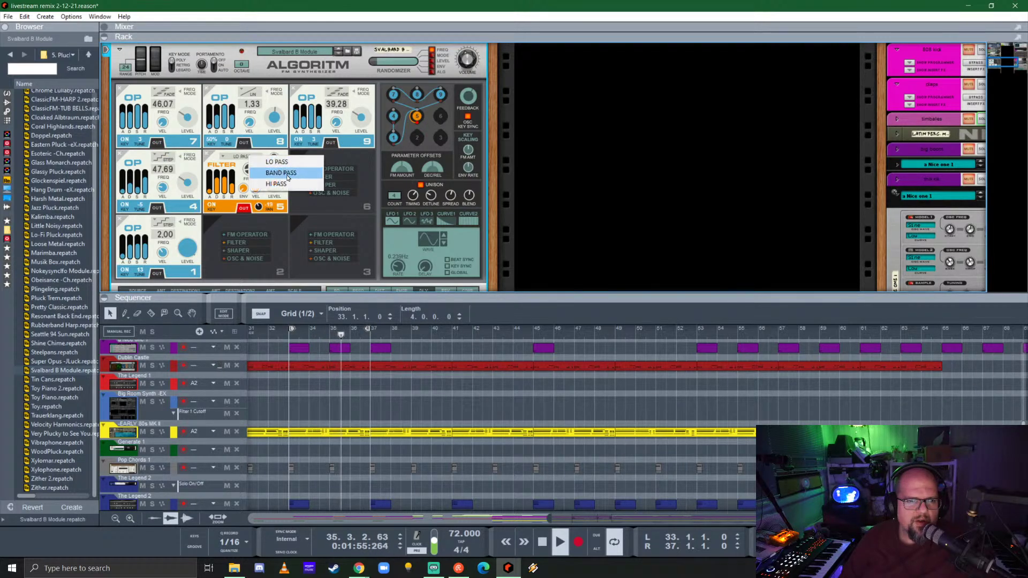
{"action": "left_click", "coordinate": [253, 175]}
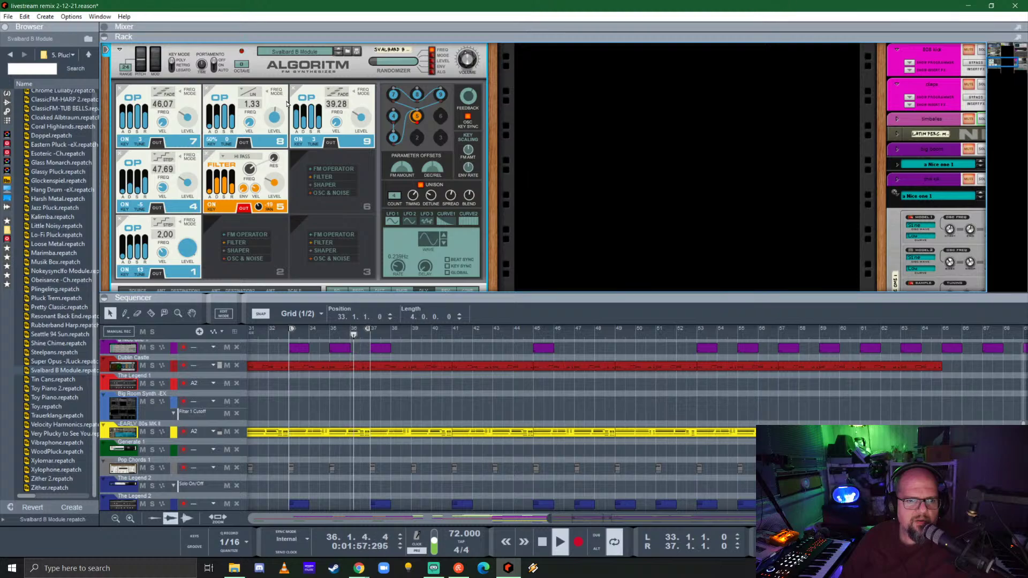
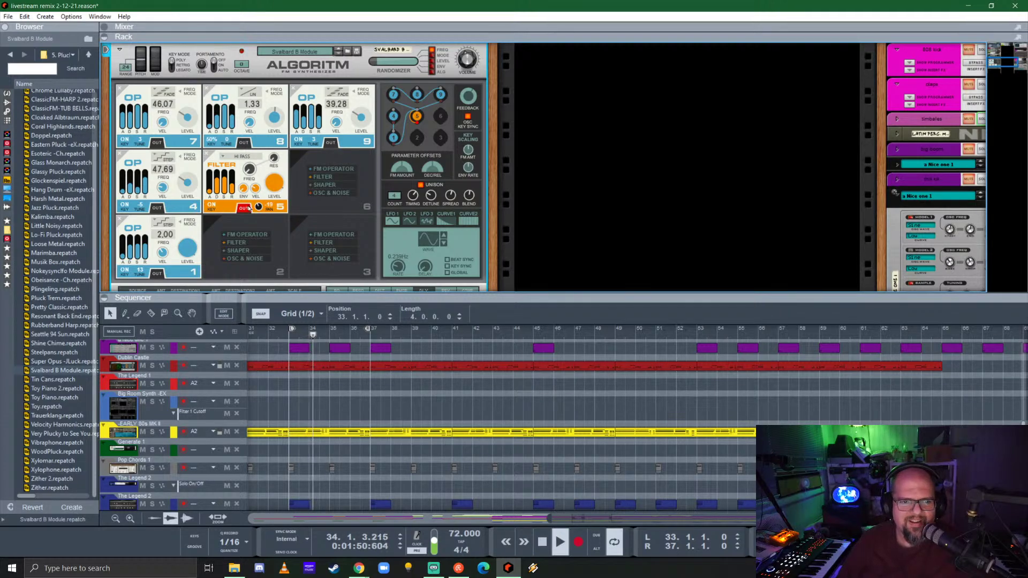
{"action": "left_click", "coordinate": [248, 163]}
{"action": "left_click", "coordinate": [257, 172]}
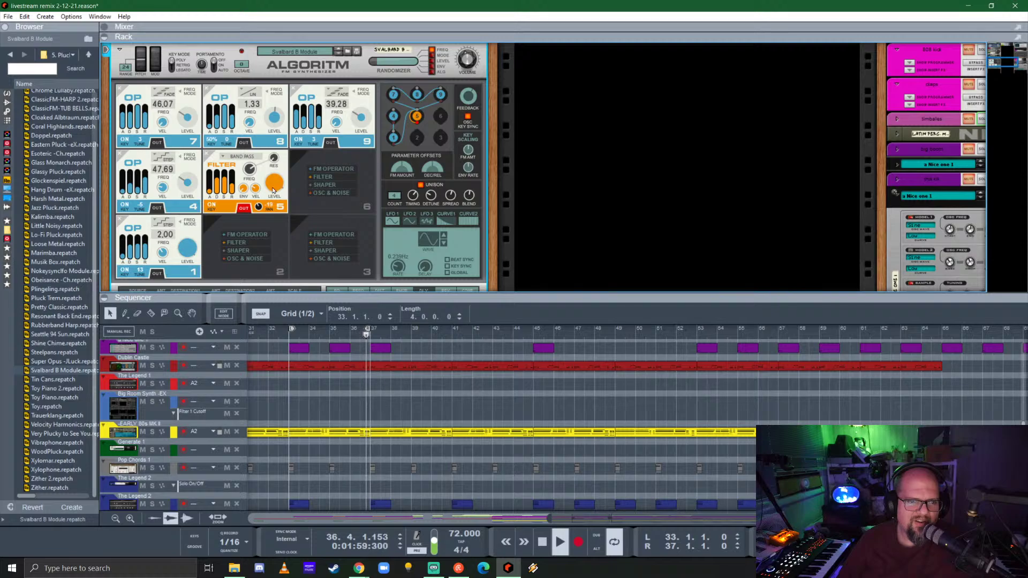
{"action": "mouse_move", "coordinate": [277, 192]}
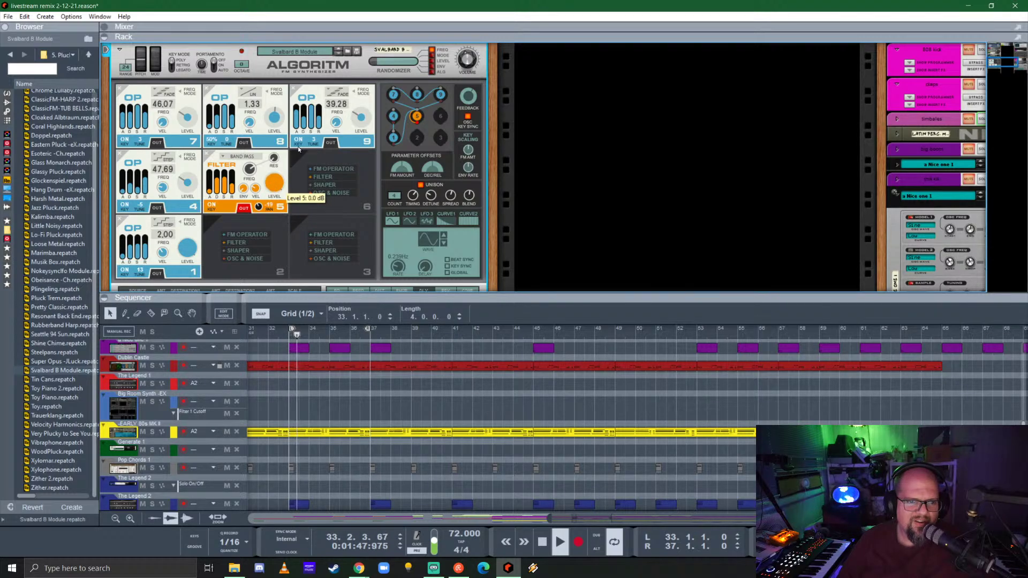
- Remove the slot 5 filter and turn the direct outputs of operators 1, 7 and 9 back on
{"action": "left_click", "coordinate": [206, 154]}
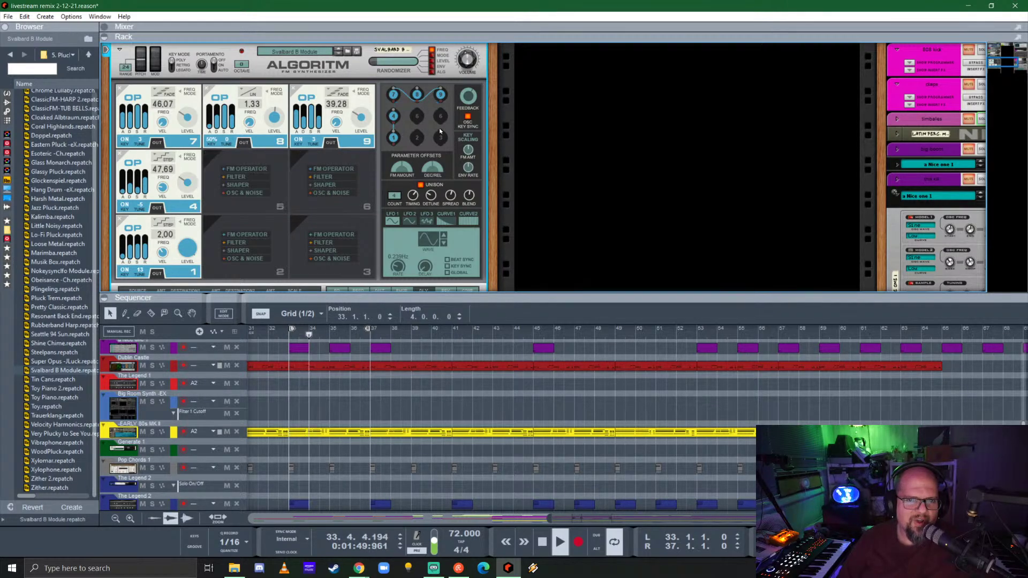
{"action": "left_click", "coordinate": [157, 273]}
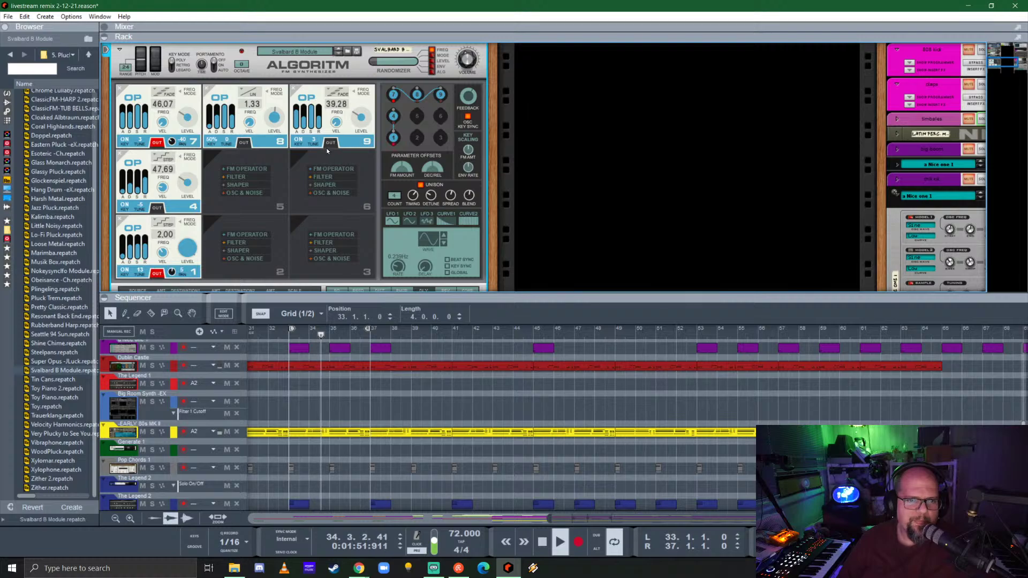
{"action": "left_click", "coordinate": [330, 142]}
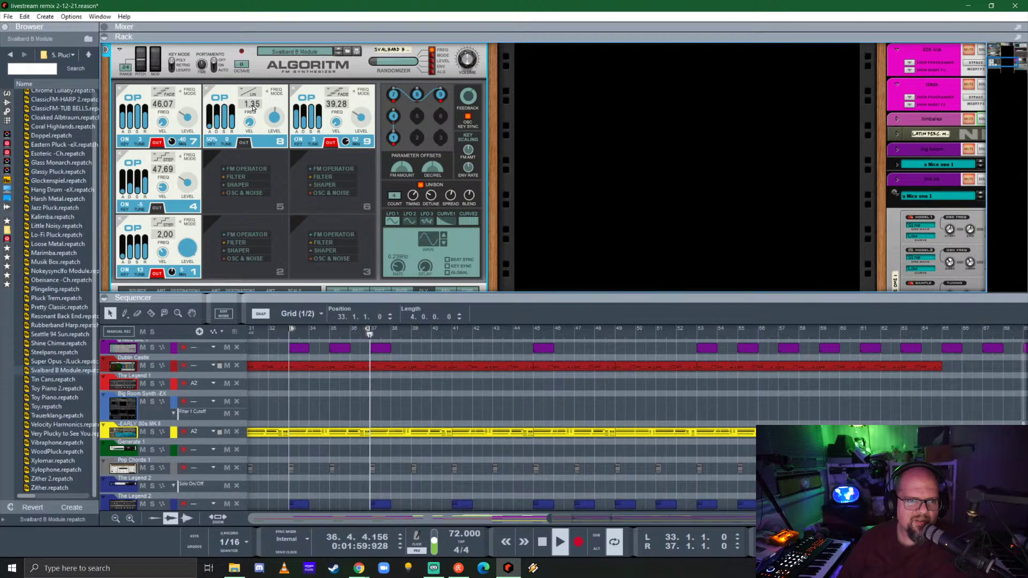
- Set operator 8's frequency mode to Step with a frequency of 1.40
{"action": "scroll", "coordinate": [253, 107], "scroll_direction": "up", "scroll_amount": 1}
{"action": "left_click", "coordinate": [245, 94]}
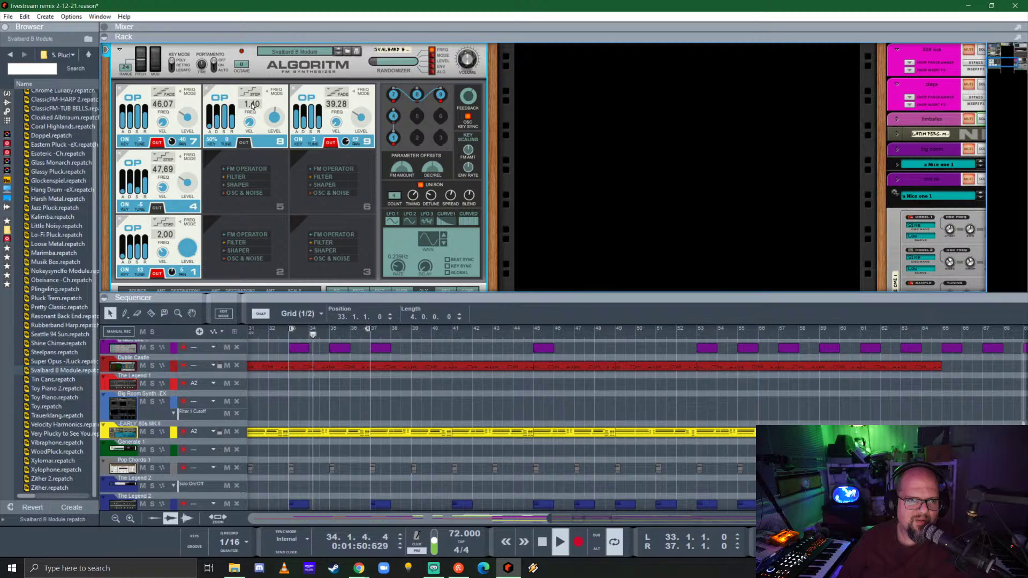
{"action": "mouse_move", "coordinate": [277, 123]}
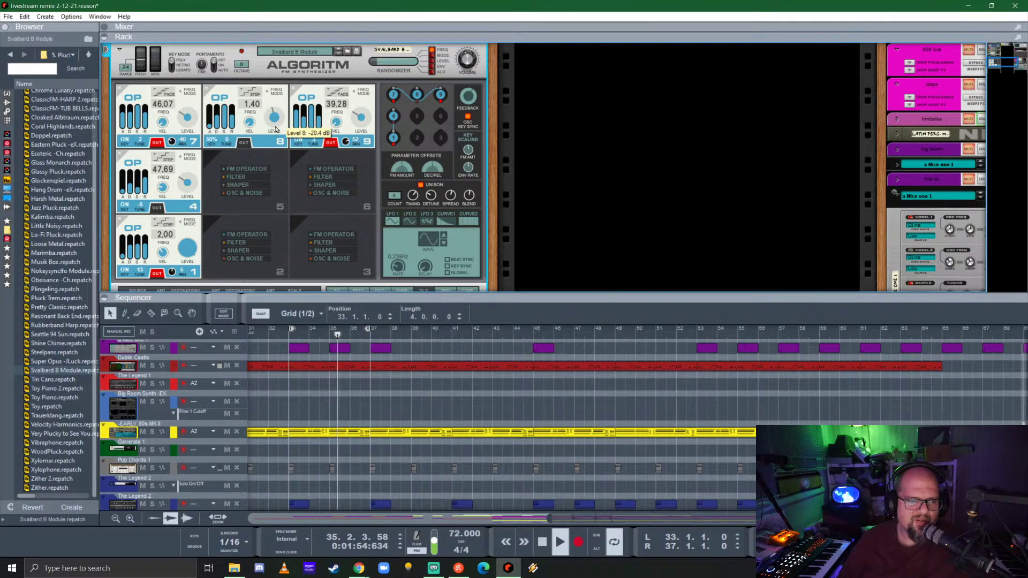
{"action": "scroll", "coordinate": [276, 145], "scroll_direction": "down", "scroll_amount": 3}
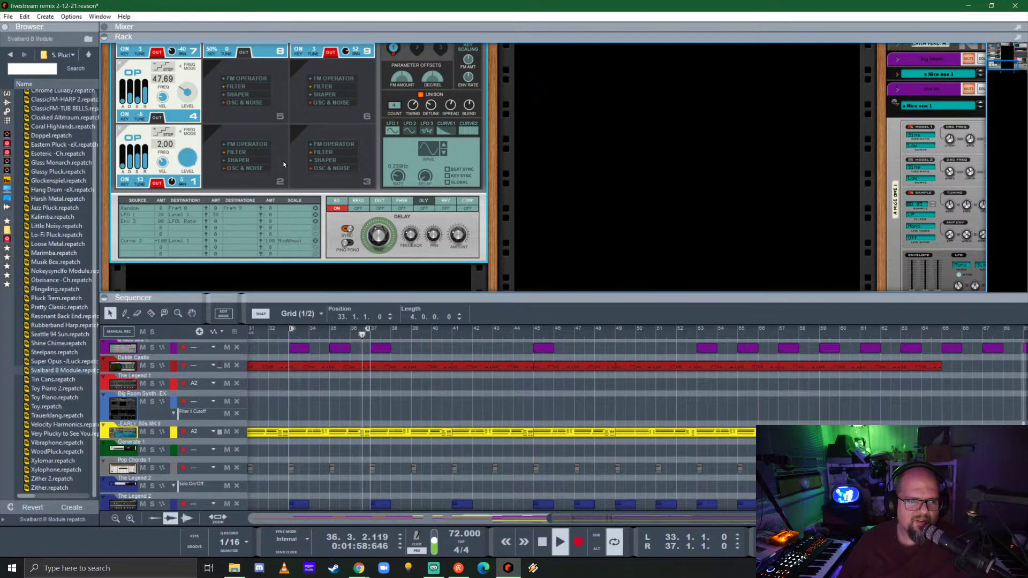
{"action": "scroll", "coordinate": [370, 169], "scroll_direction": "up", "scroll_amount": 7}
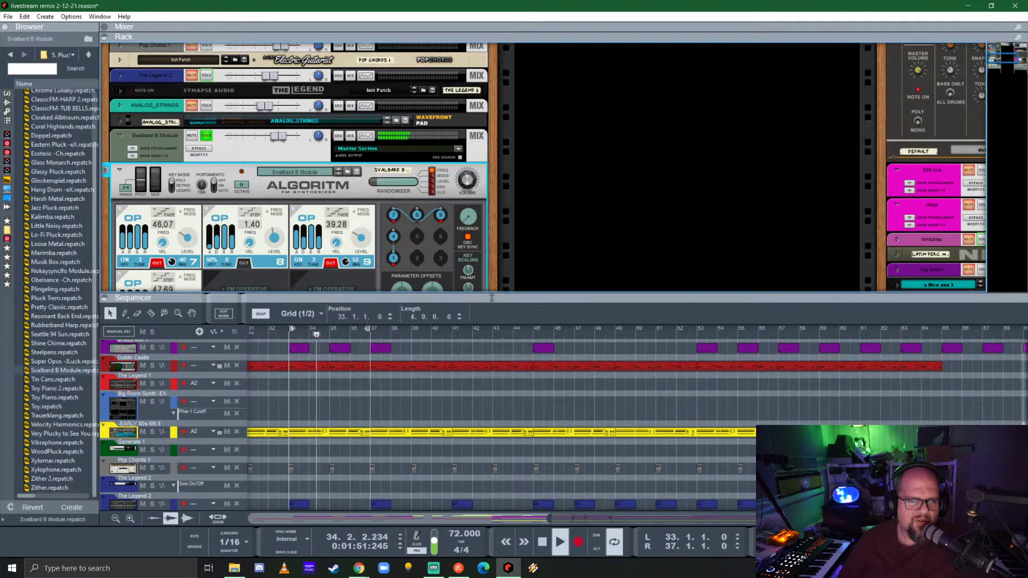
- Show the Svalbard B Module channel's insert effects, add the Synapse GQ-7 Graphic Equalizer and shift its band 1 higher in frequency
{"action": "left_click", "coordinate": [120, 171]}
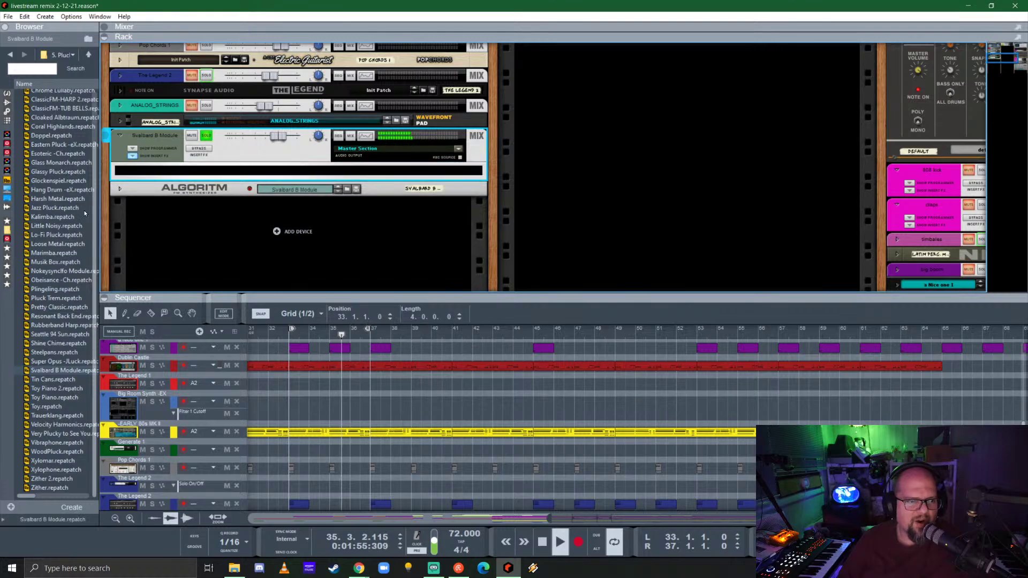
{"action": "left_click", "coordinate": [7, 102]}
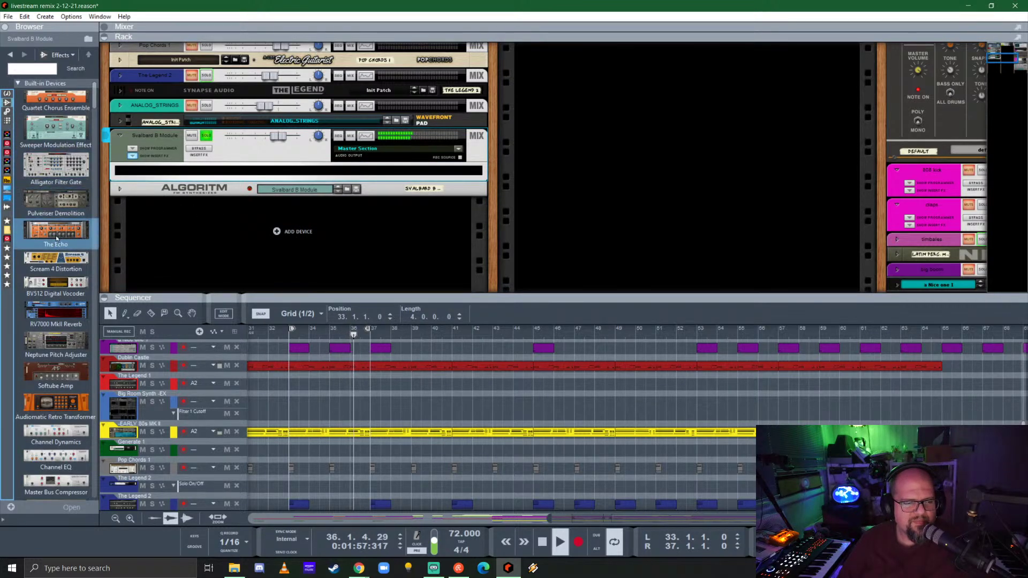
{"action": "scroll", "coordinate": [49, 236], "scroll_direction": "down", "scroll_amount": 20}
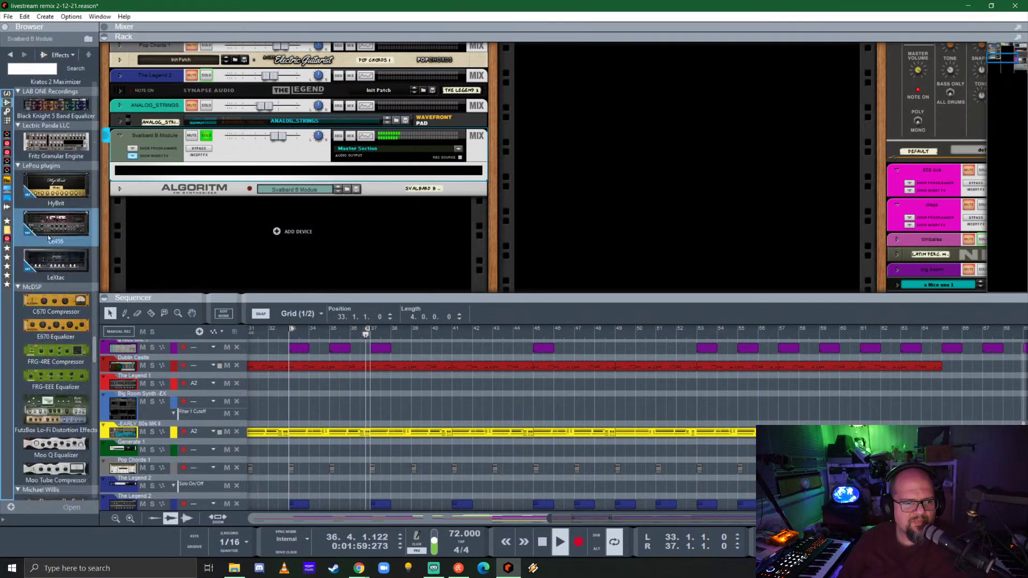
{"action": "scroll", "coordinate": [46, 234], "scroll_direction": "up", "scroll_amount": 2}
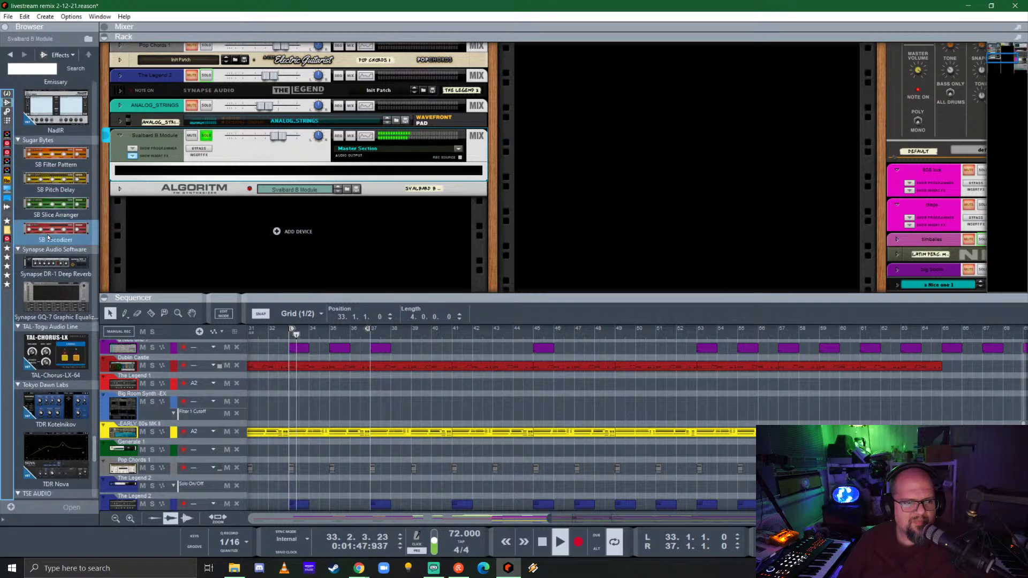
{"action": "scroll", "coordinate": [49, 235], "scroll_direction": "up", "scroll_amount": 10}
{"action": "left_click_drag", "start_coordinate": [54, 313], "coordinate": [329, 162]}
{"action": "scroll", "coordinate": [66, 285], "scroll_direction": "down", "scroll_amount": 10}
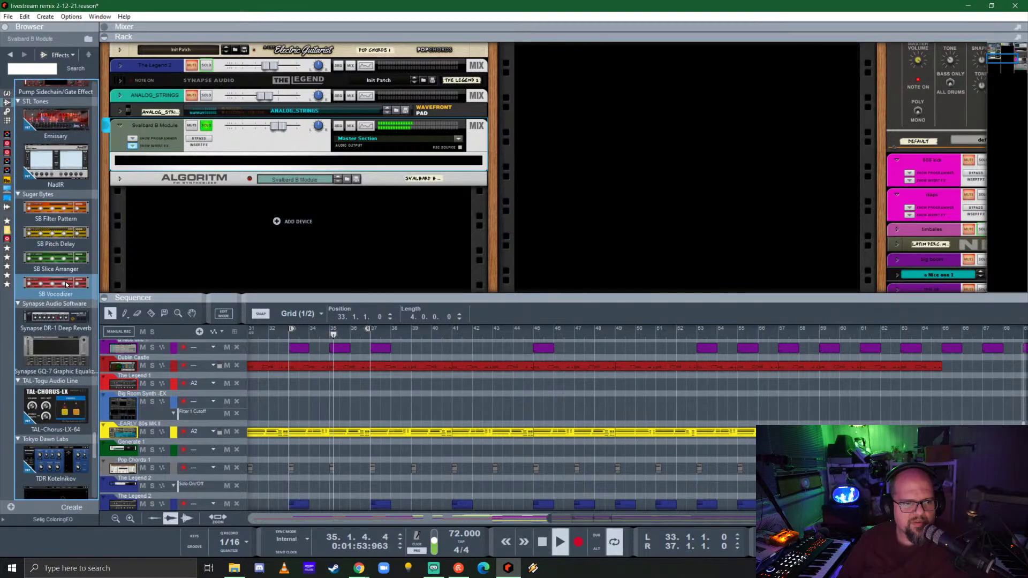
{"action": "left_click_drag", "start_coordinate": [56, 350], "coordinate": [290, 167]}
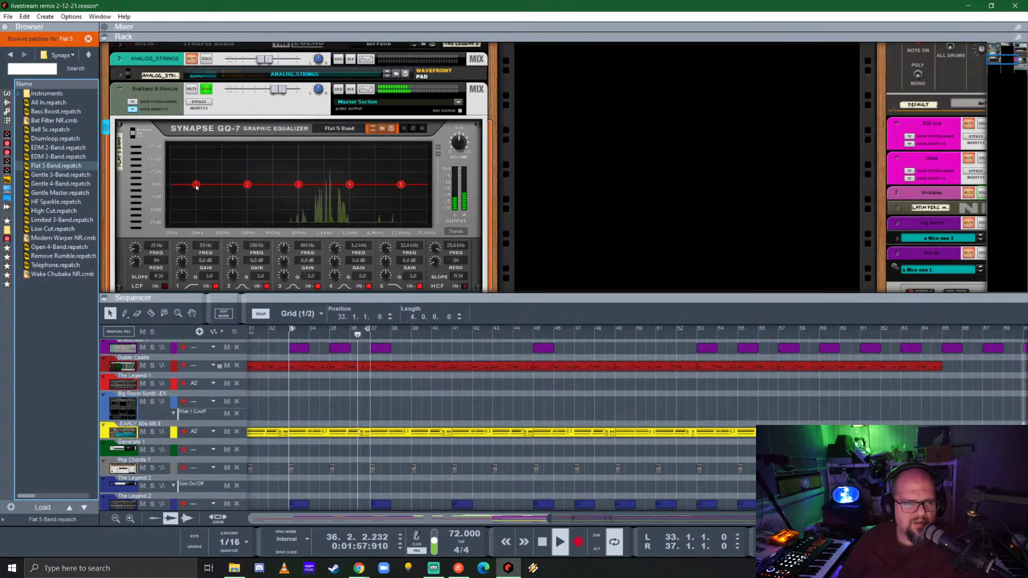
{"action": "left_click_drag", "start_coordinate": [196, 185], "coordinate": [218, 185]}
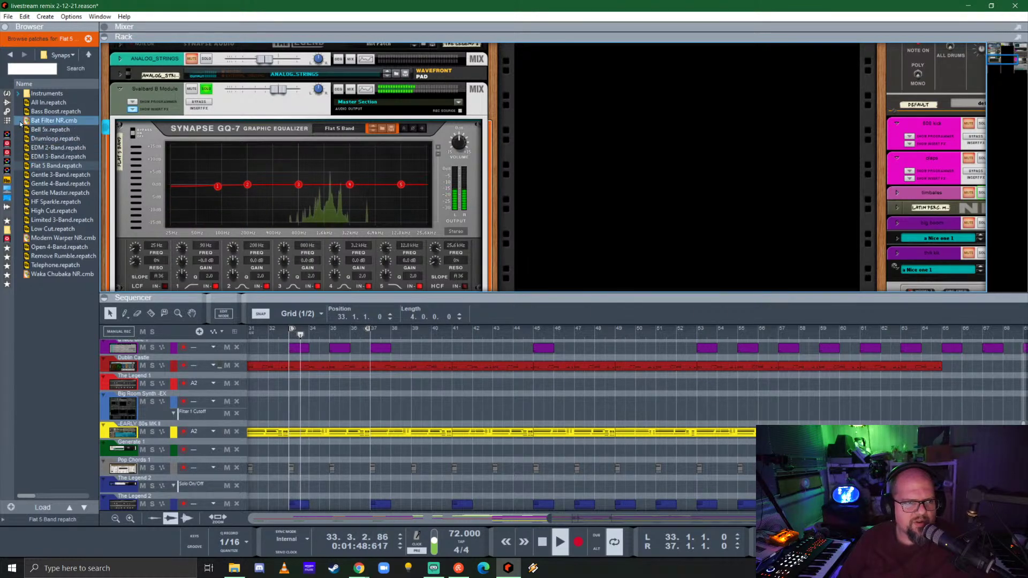
- Replace the GQ-7 with a Selig ColoringEQ, set its High Pass to about 1700 Hz and raise the band 5 High Shelf
{"action": "left_click", "coordinate": [7, 102]}
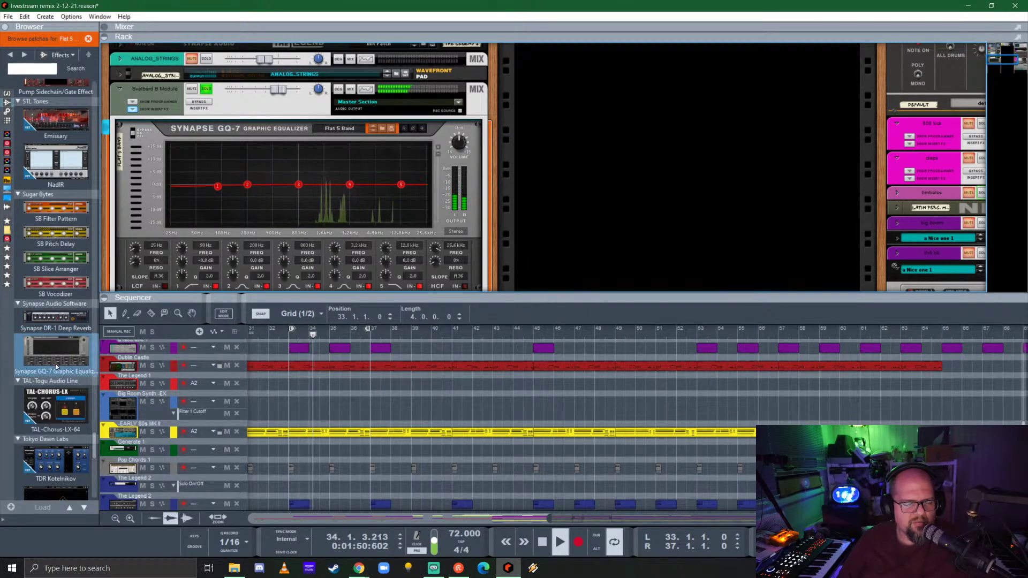
{"action": "scroll", "coordinate": [56, 366], "scroll_direction": "up", "scroll_amount": 10}
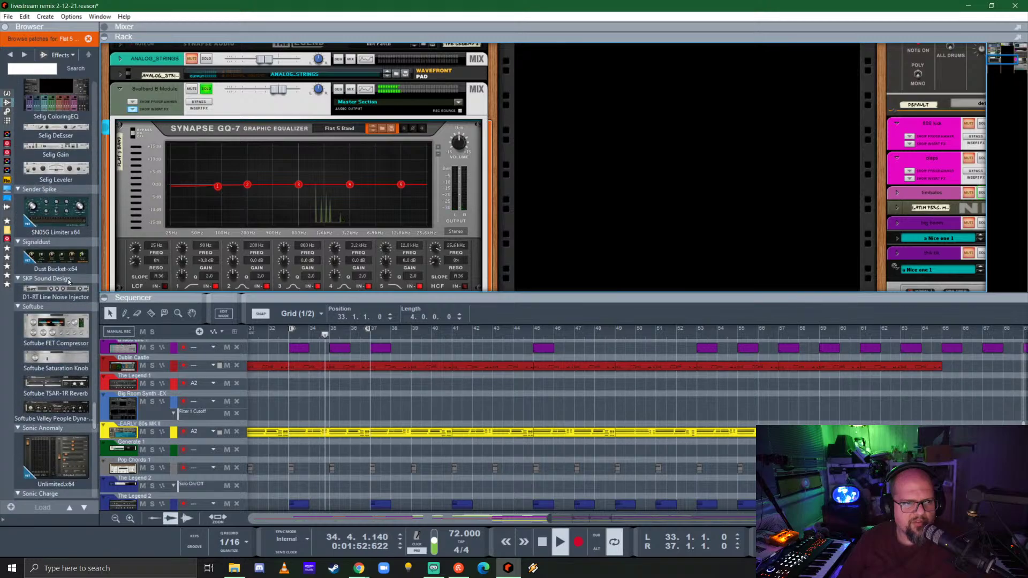
{"action": "left_click_drag", "start_coordinate": [55, 95], "coordinate": [300, 206]}
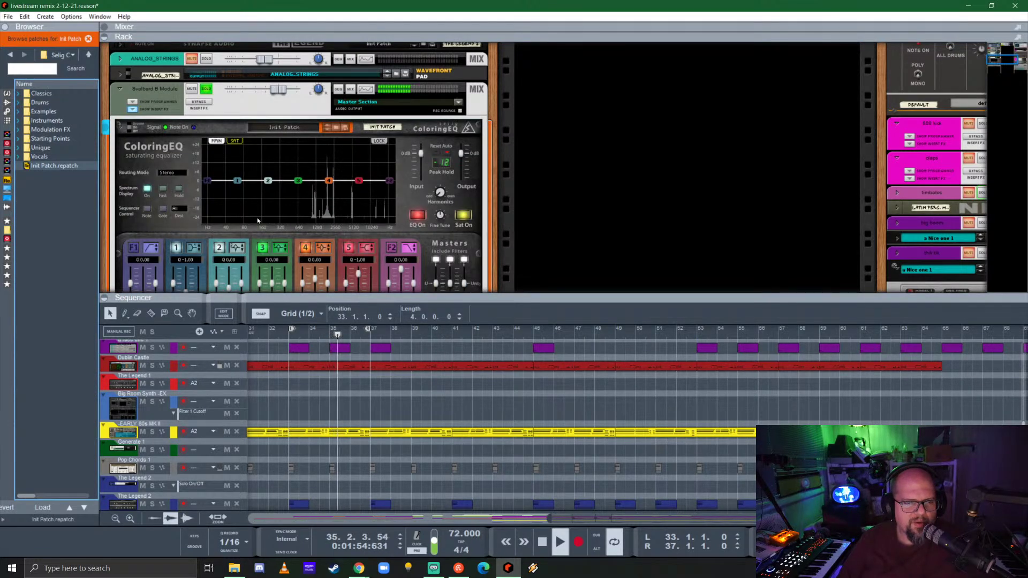
{"action": "left_click", "coordinate": [210, 178]}
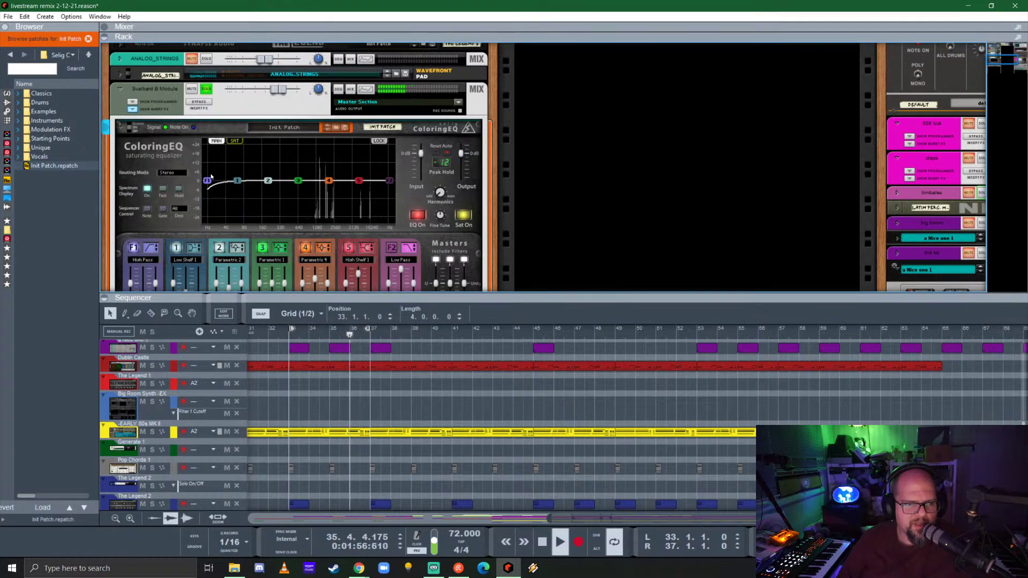
{"action": "left_click_drag", "start_coordinate": [210, 179], "coordinate": [326, 152]}
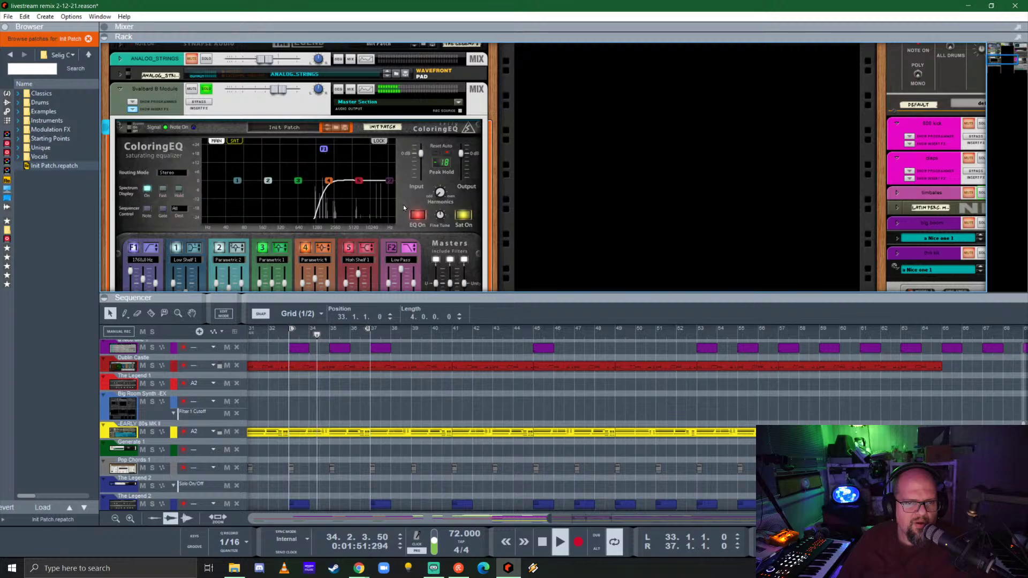
{"action": "left_click_drag", "start_coordinate": [363, 184], "coordinate": [326, 148]}
- Unfold the Algoritm and try the source amounts of LFO 1 and Env 3 in its modulation matrix
{"action": "scroll", "coordinate": [121, 166], "scroll_direction": "down", "scroll_amount": 3}
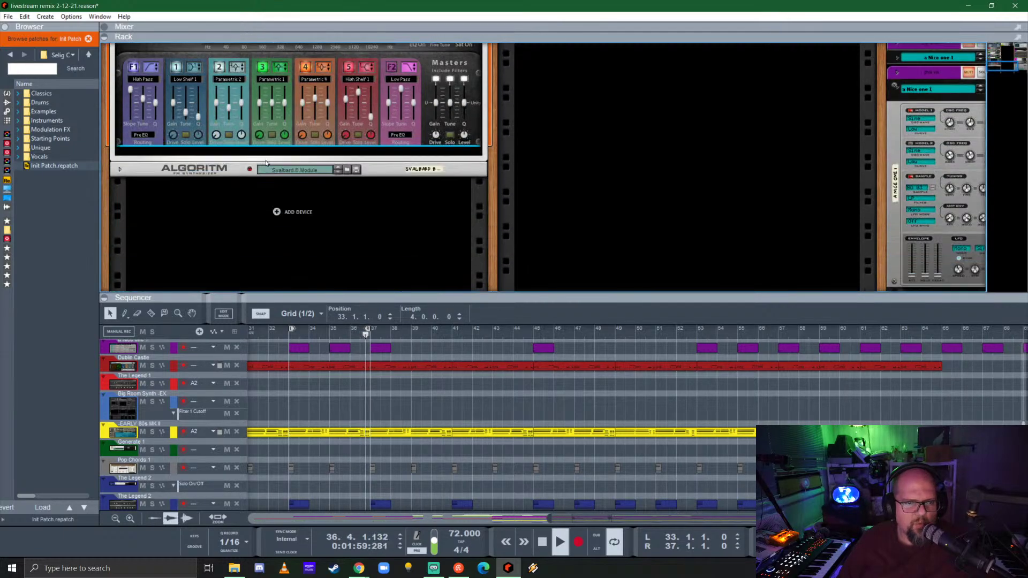
{"action": "left_click", "coordinate": [119, 169]}
{"action": "scroll", "coordinate": [217, 209], "scroll_direction": "down", "scroll_amount": 4}
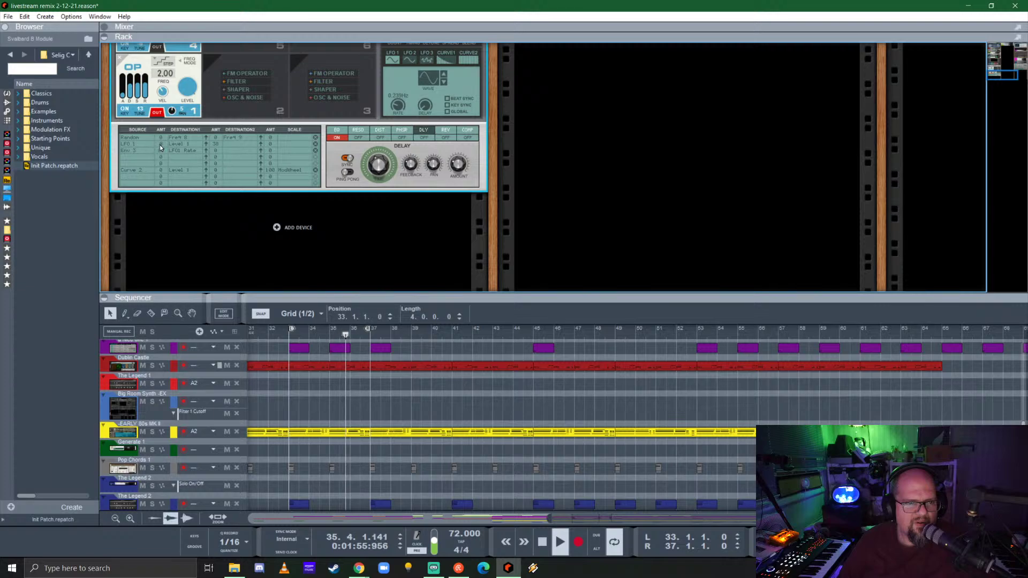
{"action": "left_click_drag", "start_coordinate": [160, 148], "coordinate": [163, 154]}
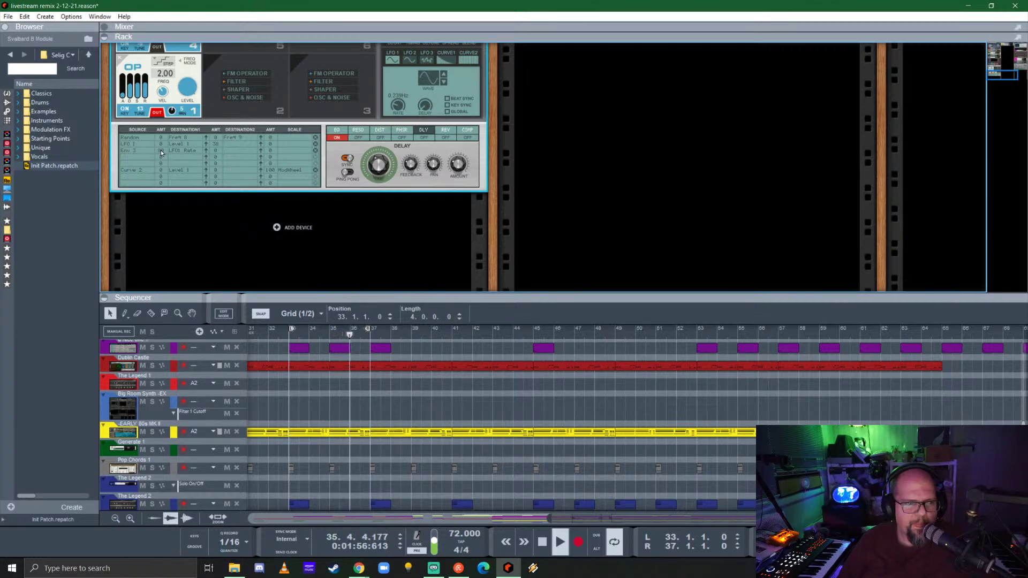
- Enable the ColoringEQ's Low Pass and move it and the High Pass together into a narrow band around band 4
{"action": "scroll", "coordinate": [161, 150], "scroll_direction": "up", "scroll_amount": 5}
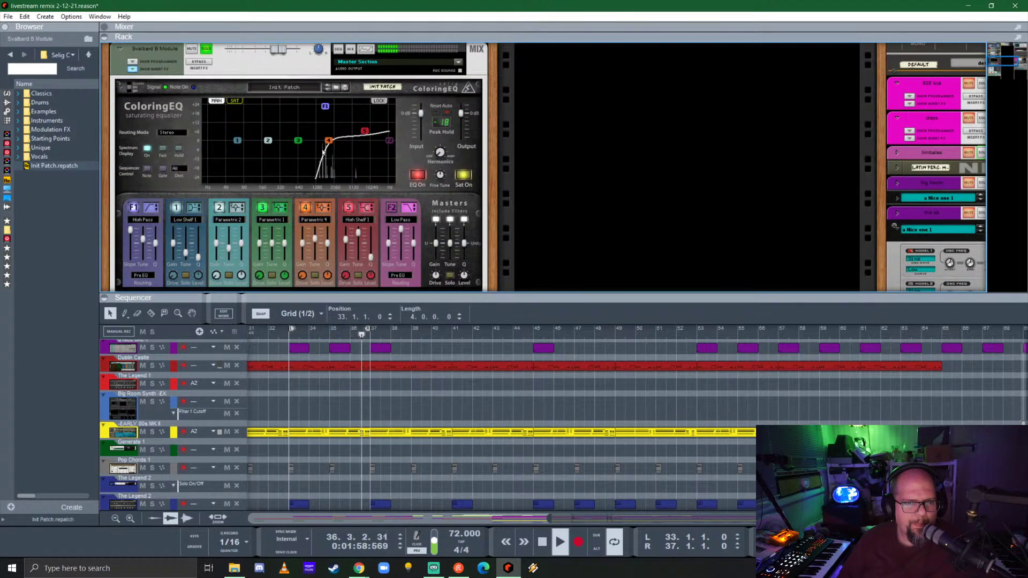
{"action": "left_click_drag", "start_coordinate": [326, 110], "coordinate": [309, 123]}
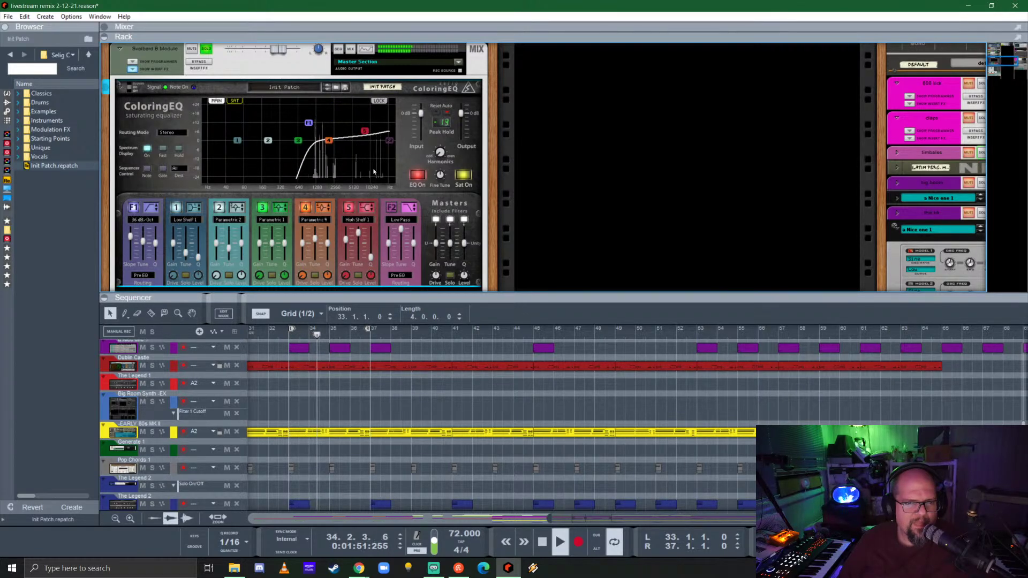
{"action": "left_click", "coordinate": [392, 208]}
{"action": "left_click_drag", "start_coordinate": [389, 141], "coordinate": [338, 123]}
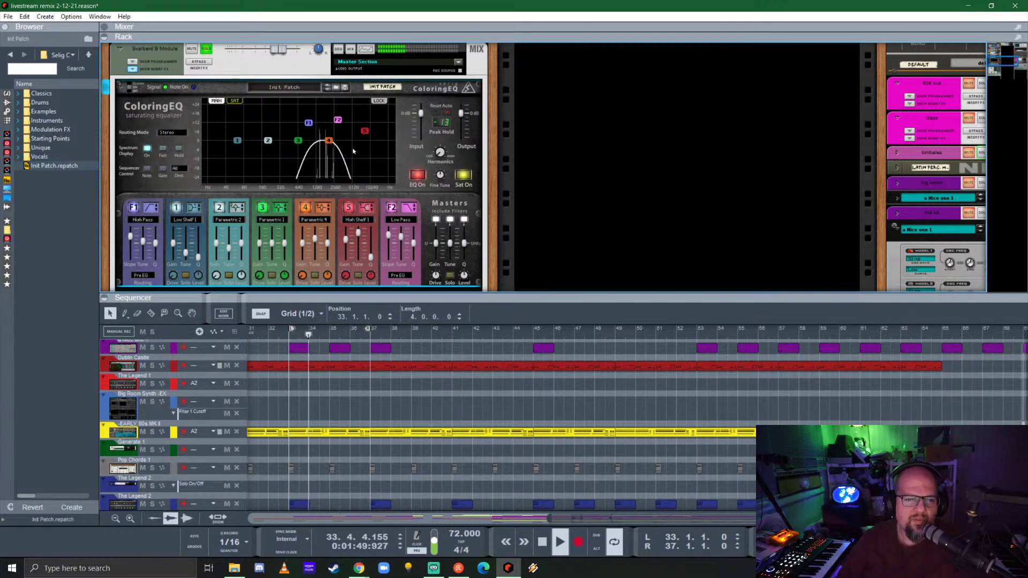
{"action": "left_click", "coordinate": [309, 124]}
{"action": "left_click_drag", "start_coordinate": [311, 127], "coordinate": [319, 124]}
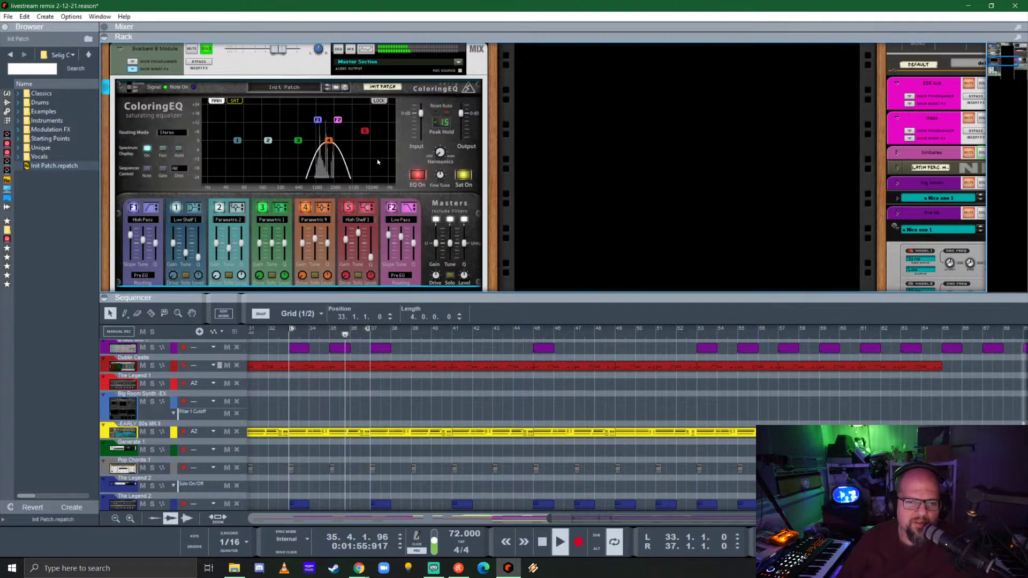
{"action": "left_click", "coordinate": [134, 70]}
{"action": "left_click", "coordinate": [120, 85]}
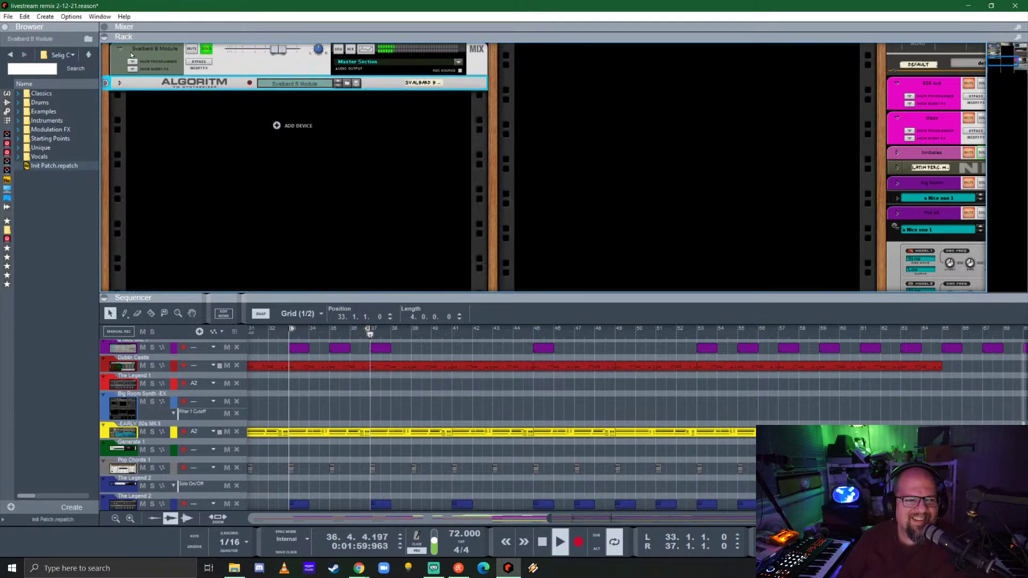
{"action": "left_click", "coordinate": [119, 51]}
{"action": "left_click", "coordinate": [133, 70]}
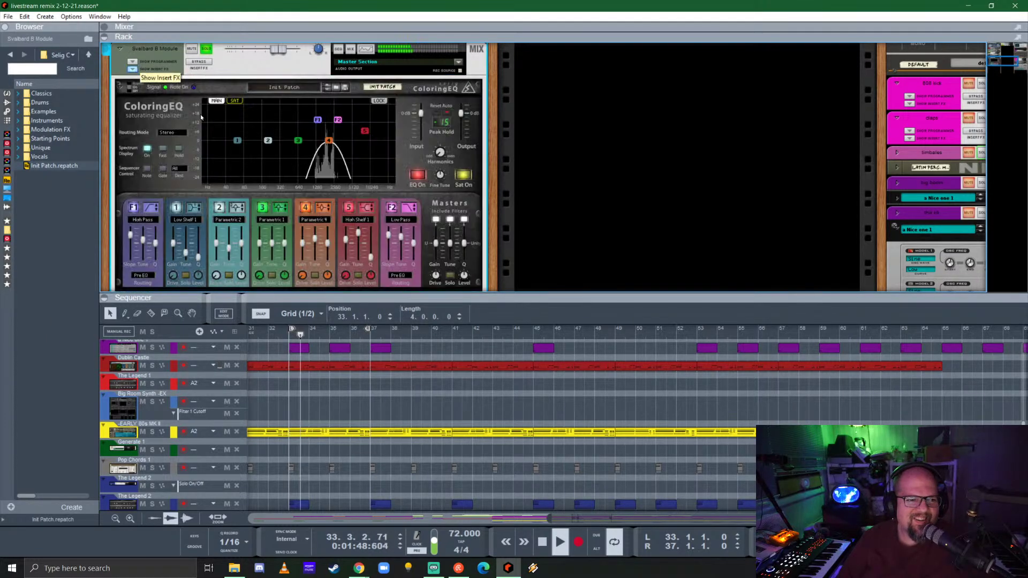
- Add the ValhallaSupermassive effect below the ColoringEQ in the Svalbard B Module channel's inserts
{"action": "scroll", "coordinate": [187, 155], "scroll_direction": "down", "scroll_amount": 3}
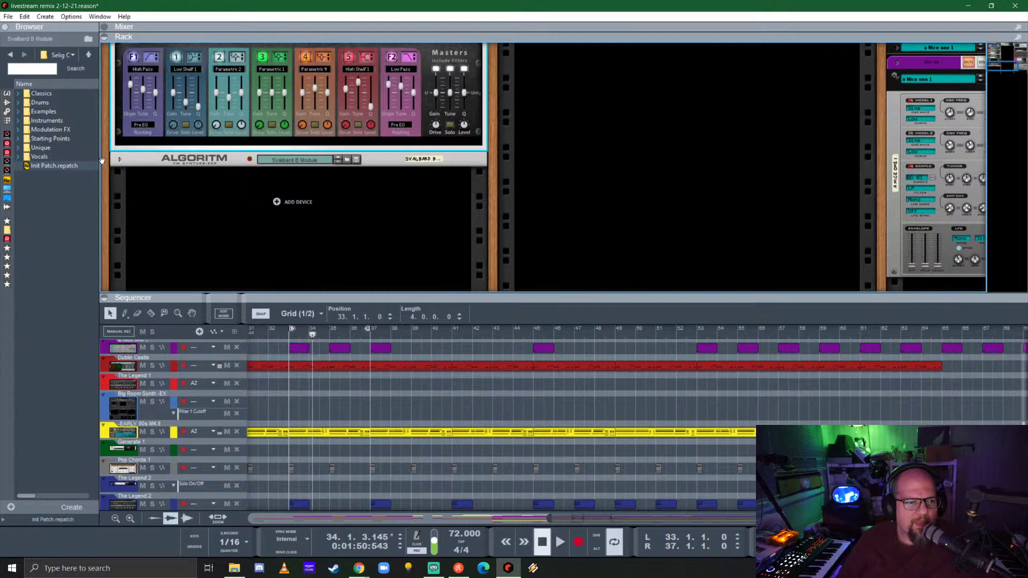
{"action": "left_click", "coordinate": [7, 266]}
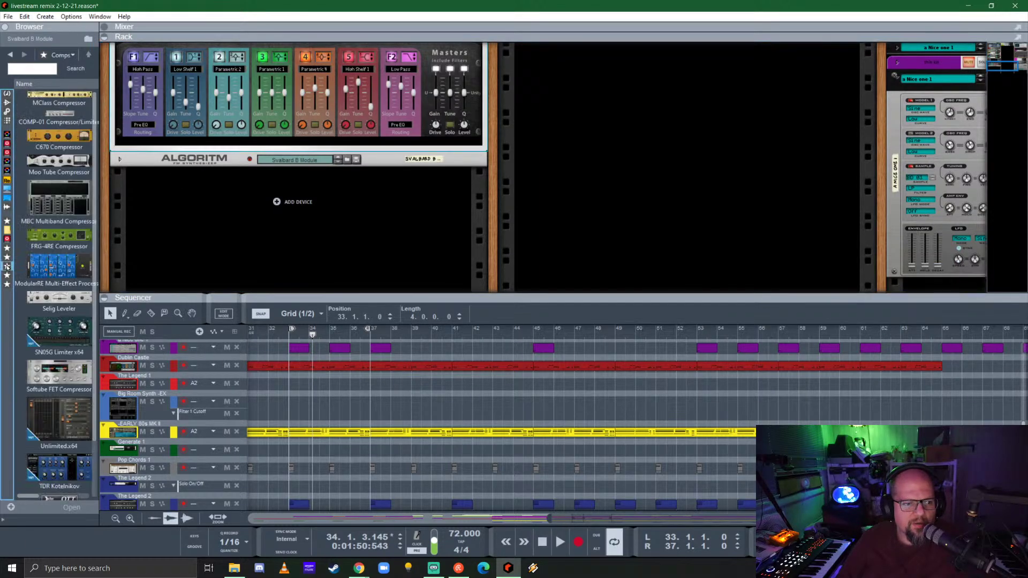
{"action": "left_click", "coordinate": [7, 284]}
{"action": "left_click_drag", "start_coordinate": [59, 321], "coordinate": [268, 142]}
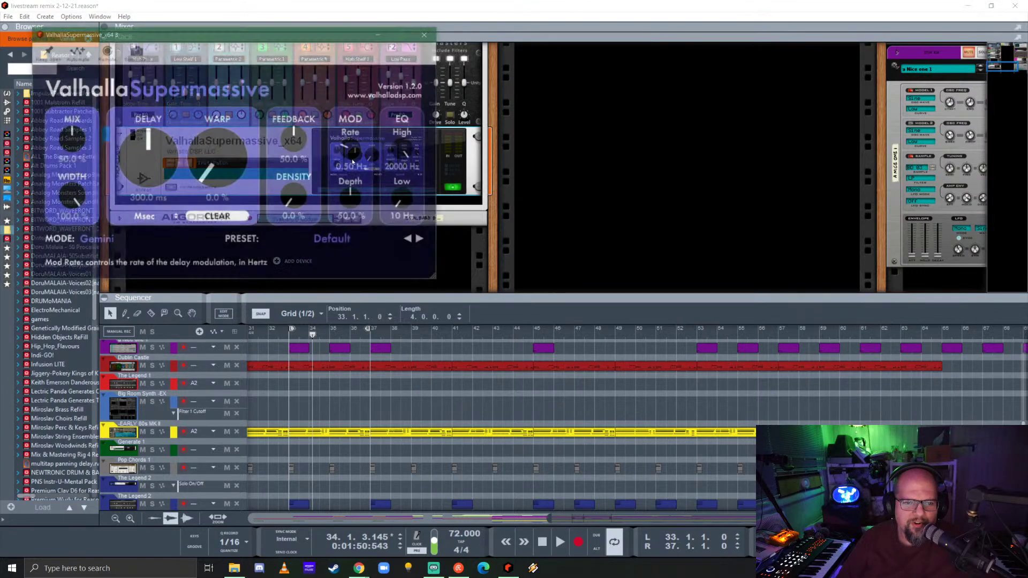
- Load the large reverb preset CygnusX1 in ValhallaSupermassive and close its window
{"action": "left_click", "coordinate": [335, 240]}
{"action": "mouse_move", "coordinate": [326, 353]}
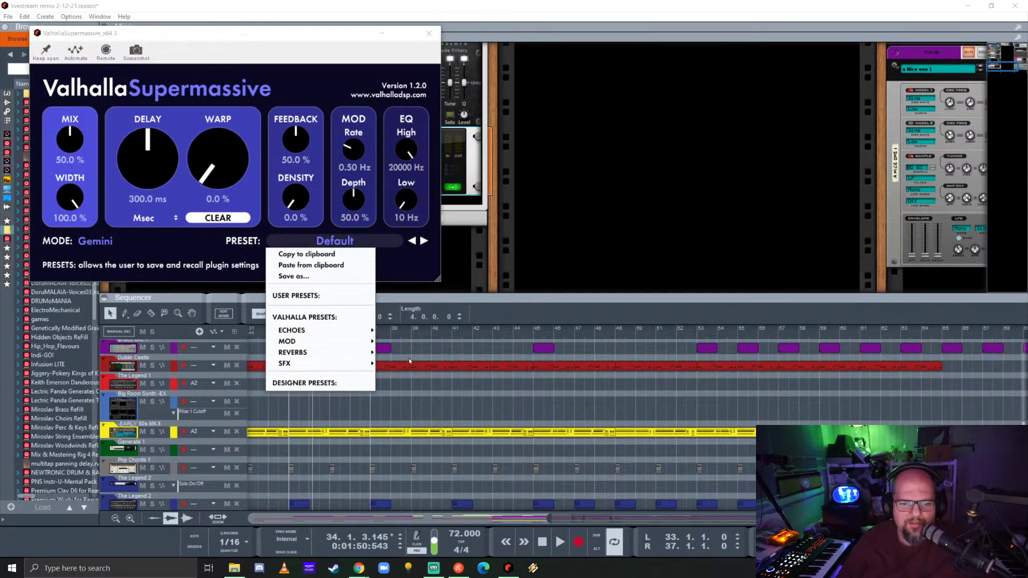
{"action": "mouse_move", "coordinate": [397, 340]}
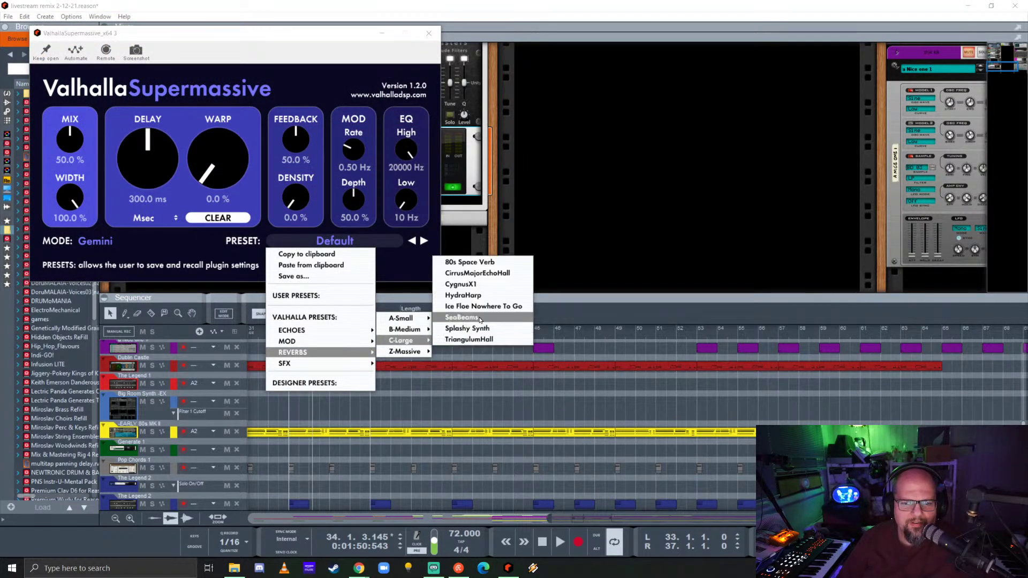
{"action": "left_click", "coordinate": [463, 284]}
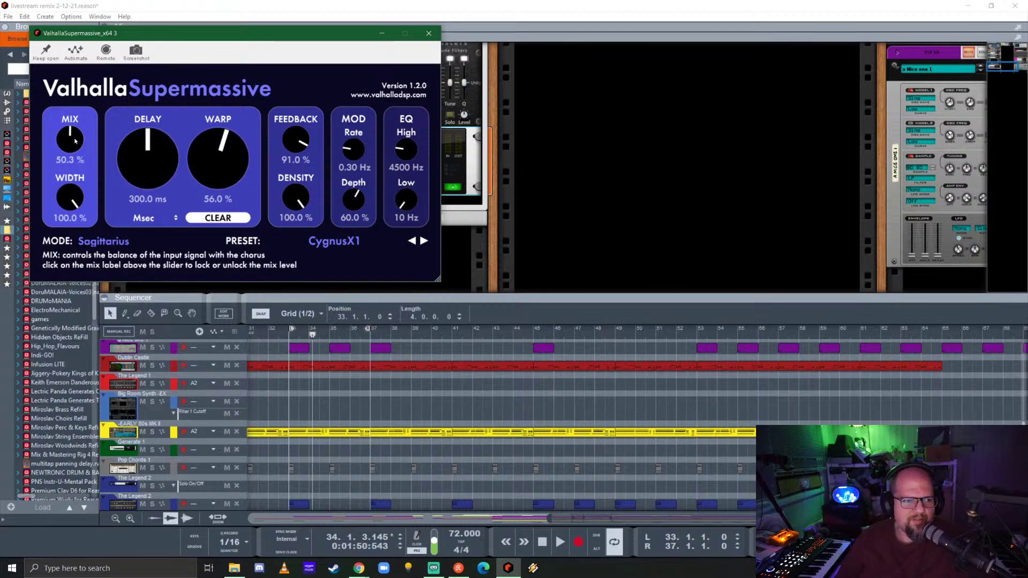
{"action": "left_click", "coordinate": [428, 33]}
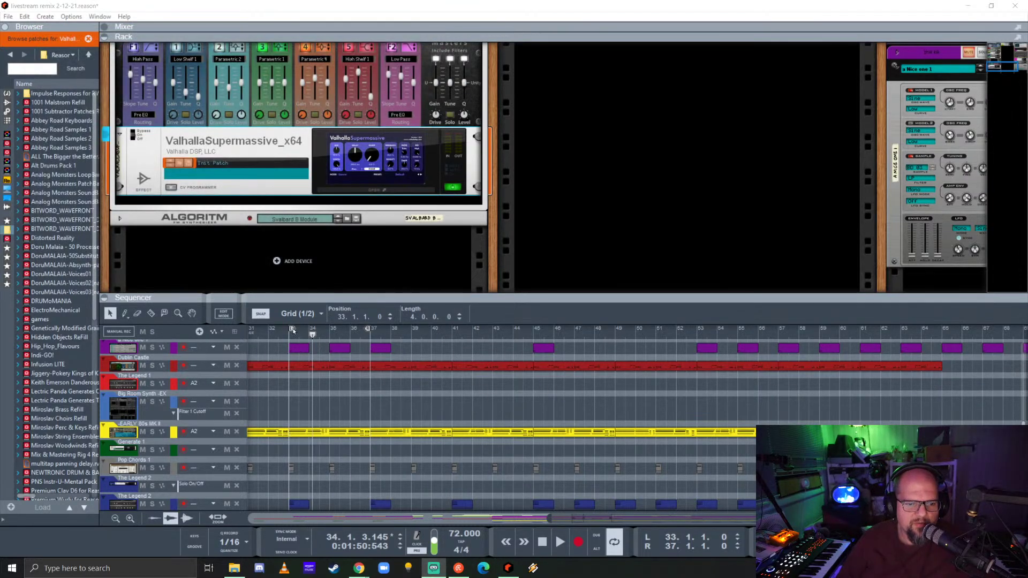
- Play from bar 33 and lower ValhallaSupermassive's mix to about 33 %
{"action": "left_click", "coordinate": [294, 338]}
{"action": "key", "text": "space"}
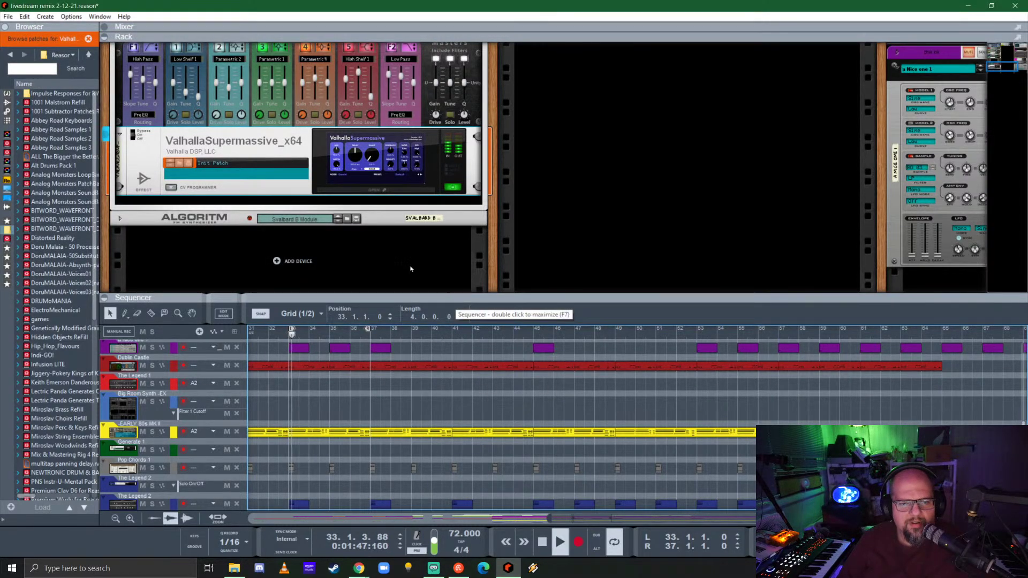
{"action": "left_click", "coordinate": [326, 182]}
{"action": "left_click_drag", "start_coordinate": [233, 33], "coordinate": [415, 92]}
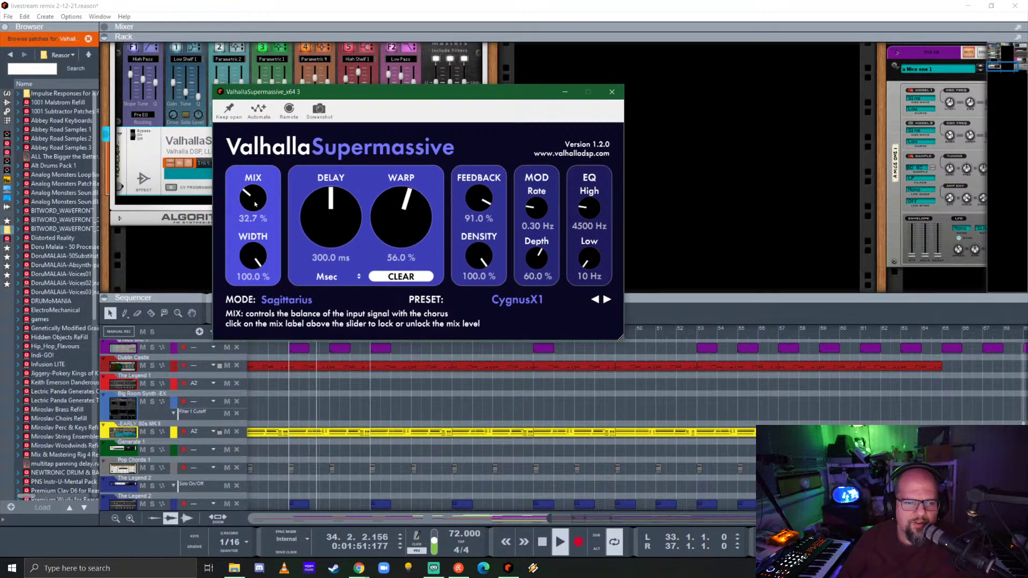
{"action": "left_click", "coordinate": [612, 92]}
- Hide the Svalbard B Module channel's insert effects, turn off its solo and lower its level slightly
{"action": "scroll", "coordinate": [177, 202], "scroll_direction": "up", "scroll_amount": 4}
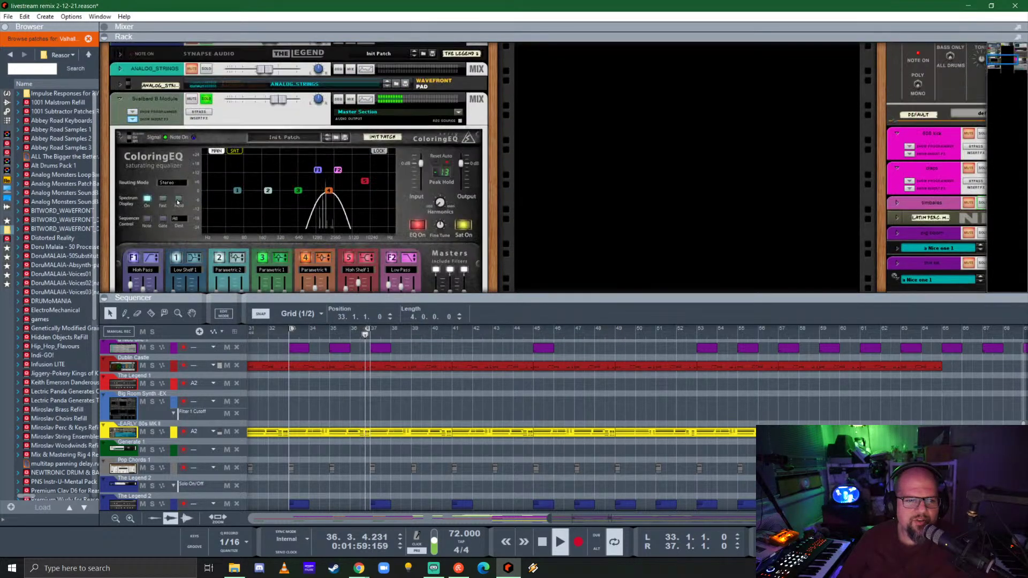
{"action": "left_click", "coordinate": [133, 119]}
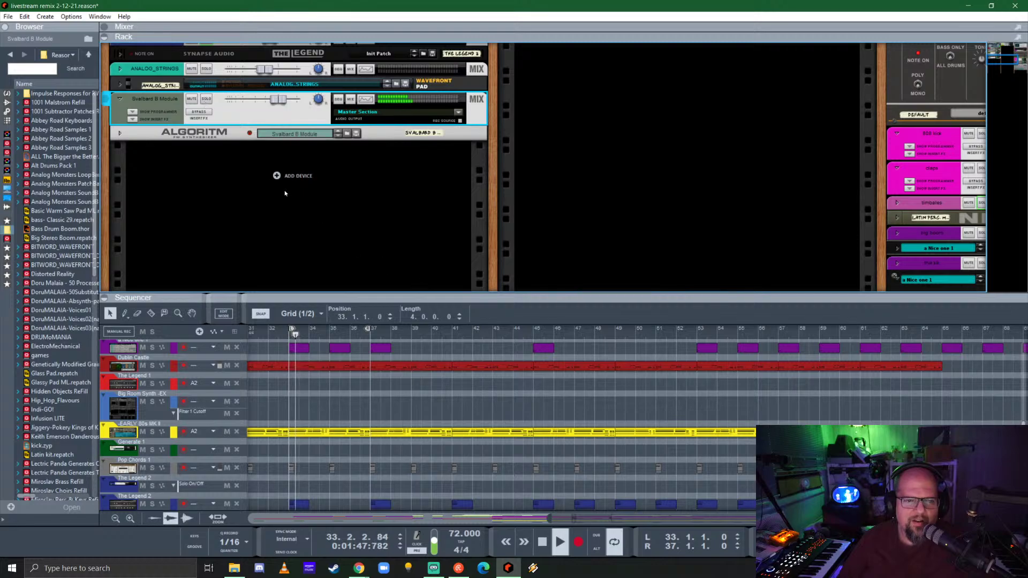
{"action": "left_click_drag", "start_coordinate": [280, 102], "coordinate": [275, 102]}
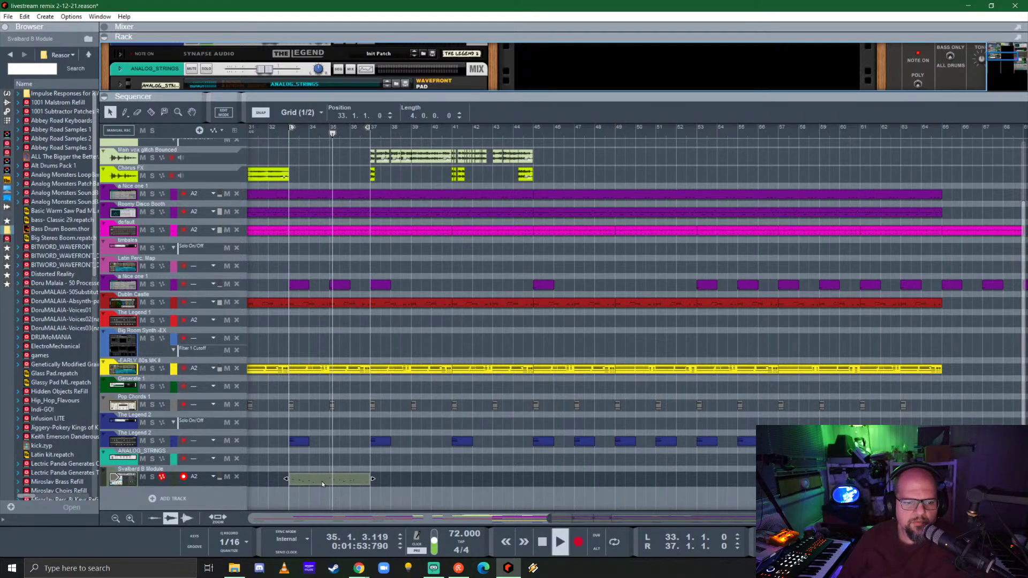
- Copy the Svalbard B Module clip at bar 33 to bar 41 on the same track
{"action": "left_click_drag", "start_coordinate": [322, 483], "coordinate": [475, 487]}
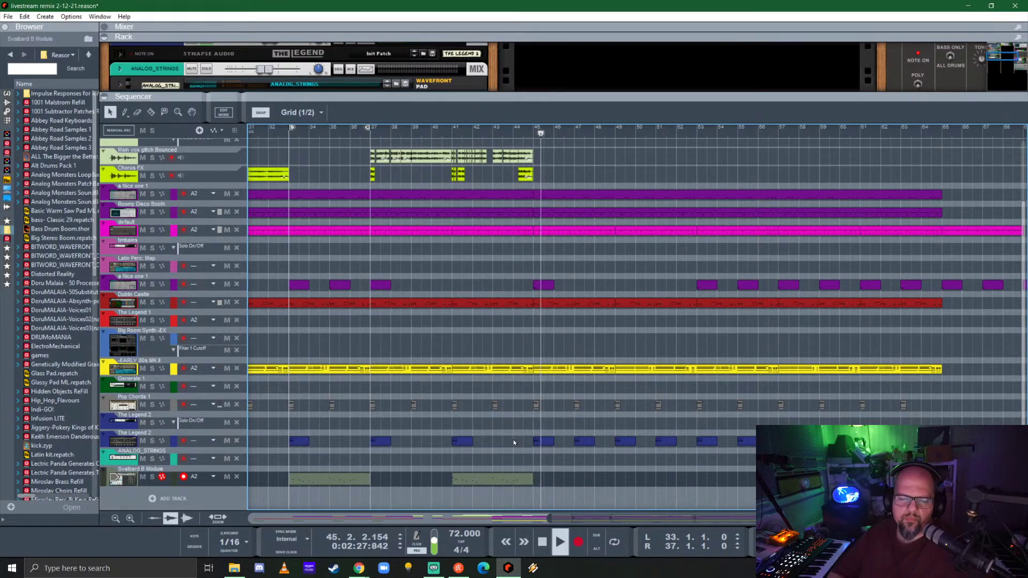
{"action": "left_click", "coordinate": [474, 481]}
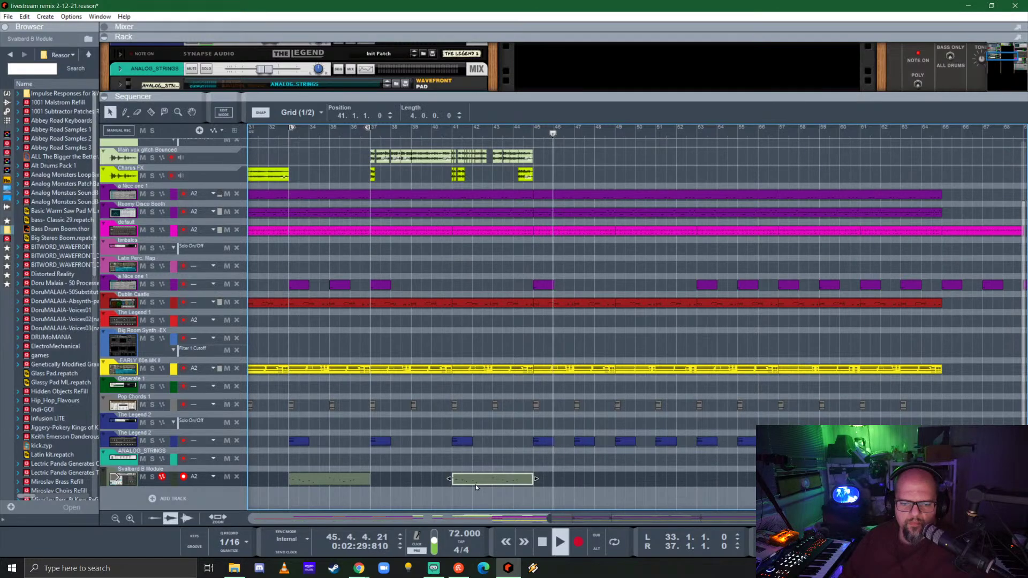
- Try copying the Svalbard B Module clip at bar 41 to bar 69 on the same track
{"action": "scroll", "coordinate": [484, 460], "scroll_direction": "down", "scroll_amount": 2}
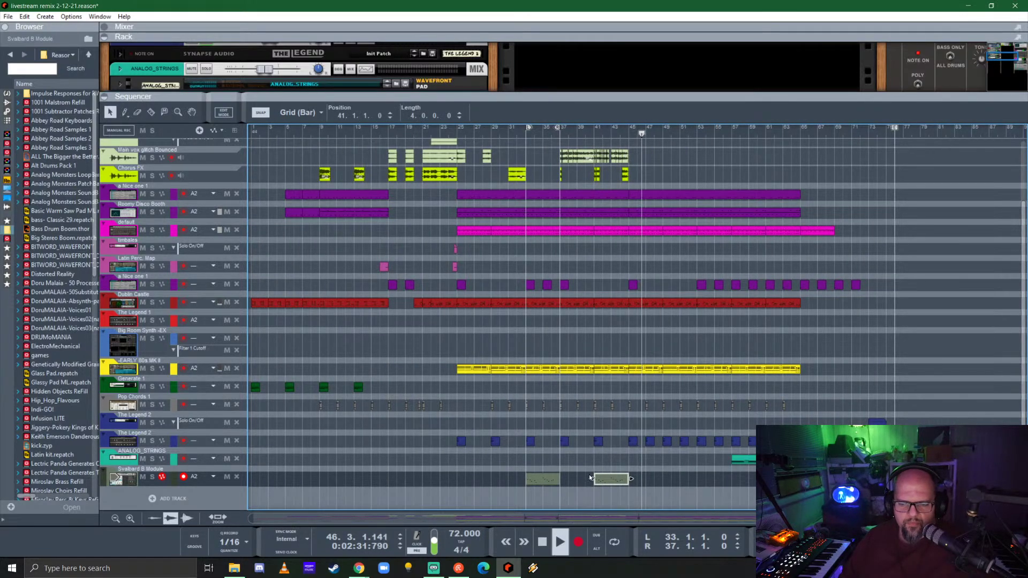
{"action": "left_click_drag", "start_coordinate": [610, 484], "coordinate": [851, 483]}
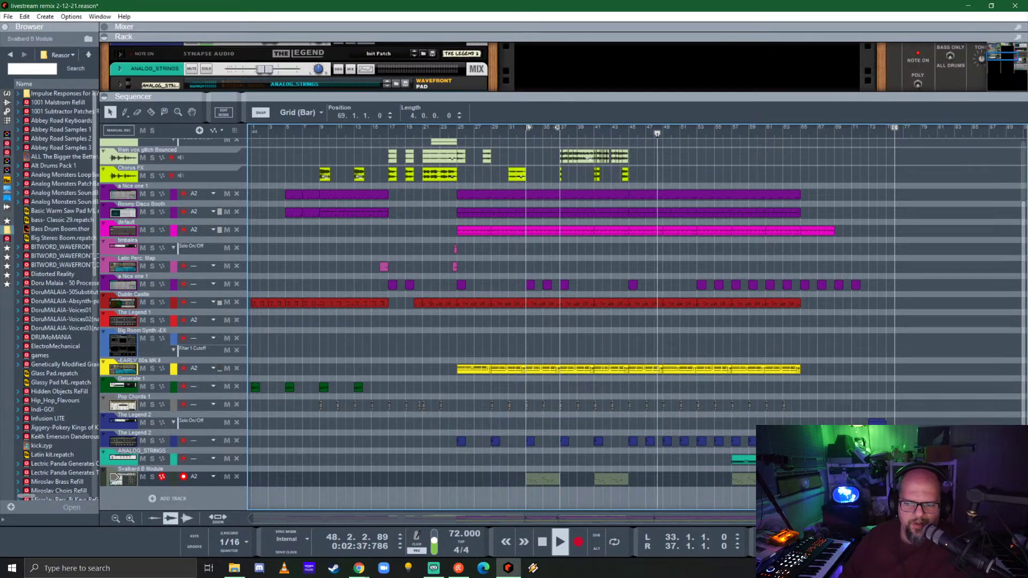
{"action": "left_click", "coordinate": [862, 359]}
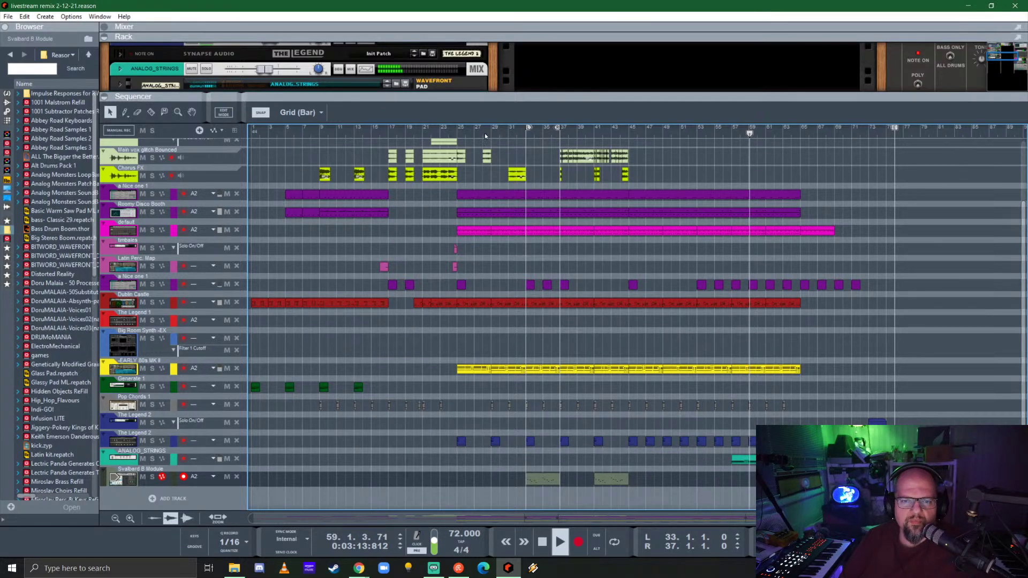
- Look over the mixer and rack channels and inspect the EQ curve of the -EARLY 80s MK II channel
{"action": "key", "text": "F6"}
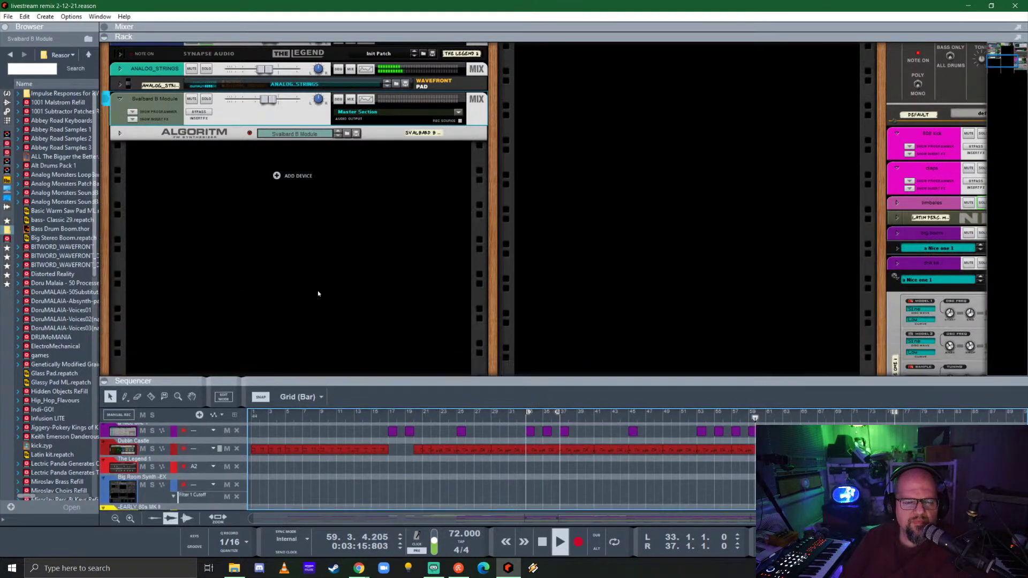
{"action": "scroll", "coordinate": [318, 294], "scroll_direction": "up", "scroll_amount": 10}
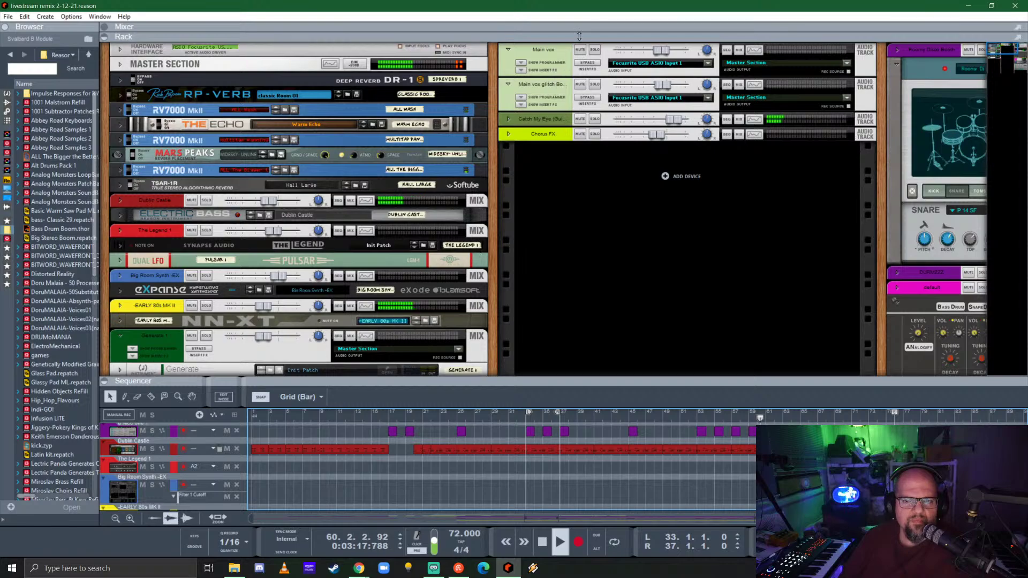
{"action": "left_click_drag", "start_coordinate": [578, 36], "coordinate": [589, 360]}
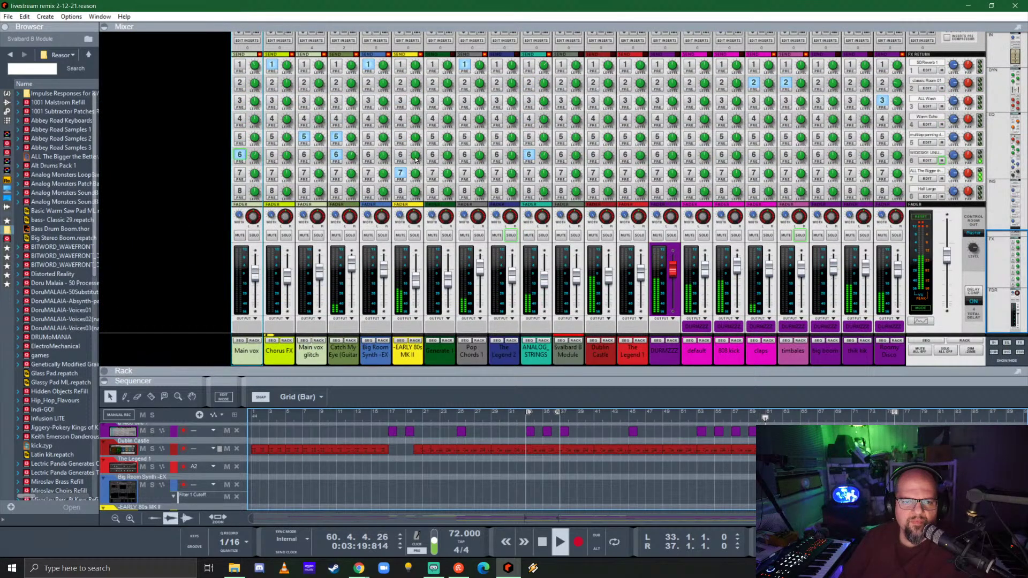
{"action": "left_click_drag", "start_coordinate": [470, 377], "coordinate": [552, 376]}
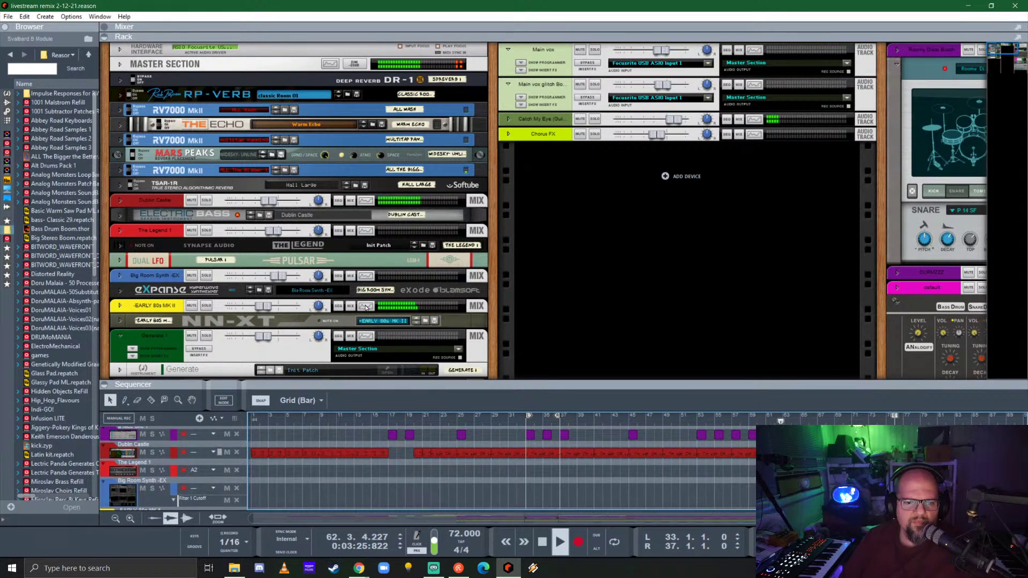
{"action": "left_click", "coordinate": [365, 307]}
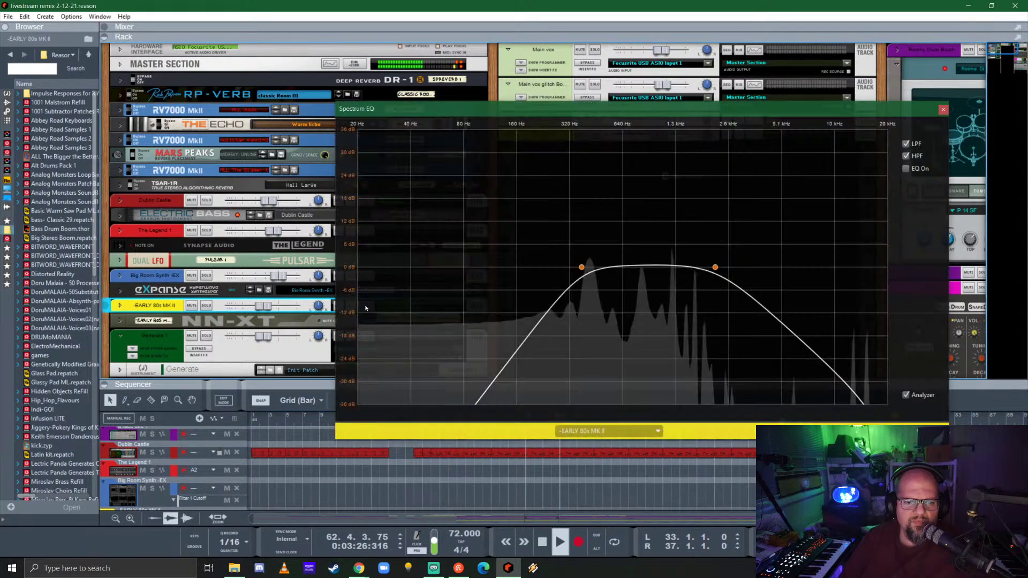
{"action": "left_click", "coordinate": [943, 110]}
- Expand the -EARLY 80s MK II channel, show its insert effects and add an FRG-4RE Compressor there
{"action": "left_click", "coordinate": [120, 306]}
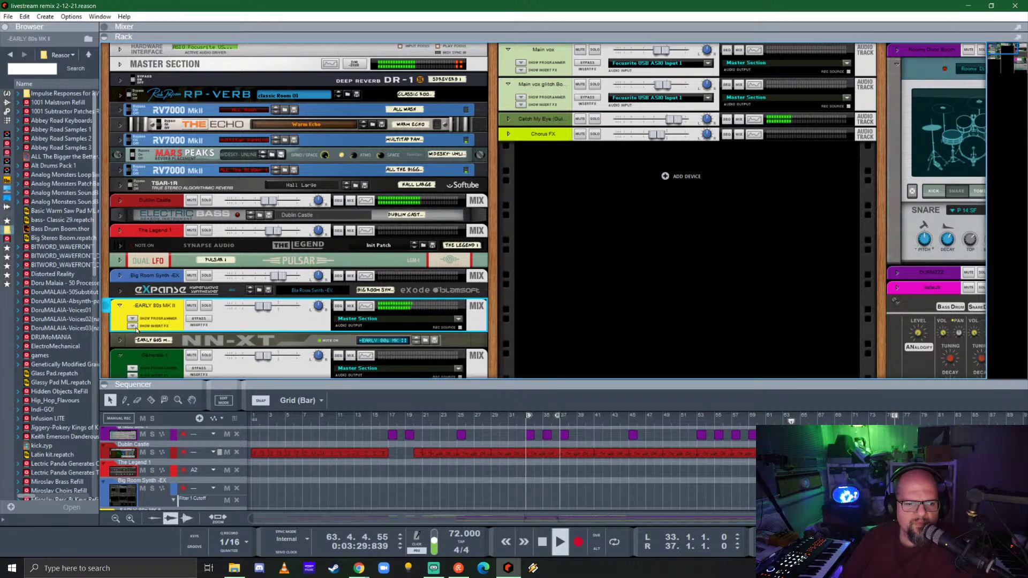
{"action": "left_click", "coordinate": [132, 327]}
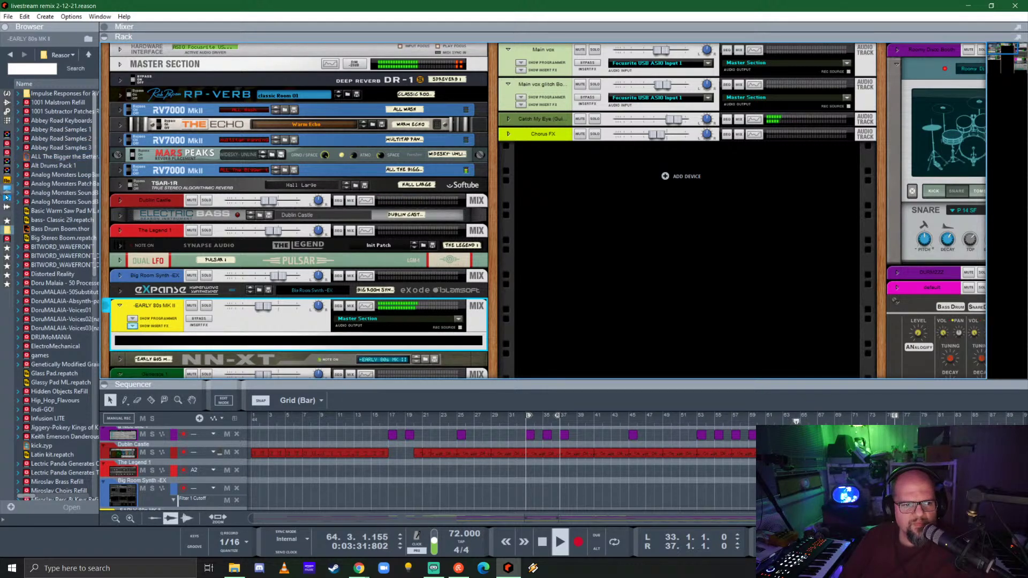
{"action": "left_click", "coordinate": [8, 266]}
{"action": "left_click_drag", "start_coordinate": [59, 238], "coordinate": [298, 340]}
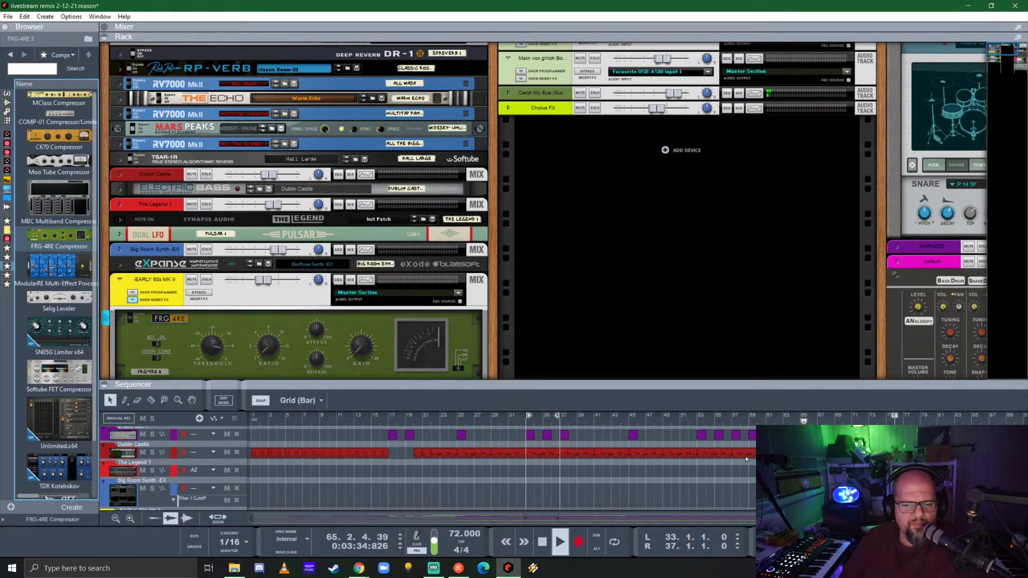
- Solo the -EARLY 80s MK II channel and listen to its compressed sound from about bar 52
{"action": "left_click", "coordinate": [688, 423]}
{"action": "left_click", "coordinate": [207, 280]}
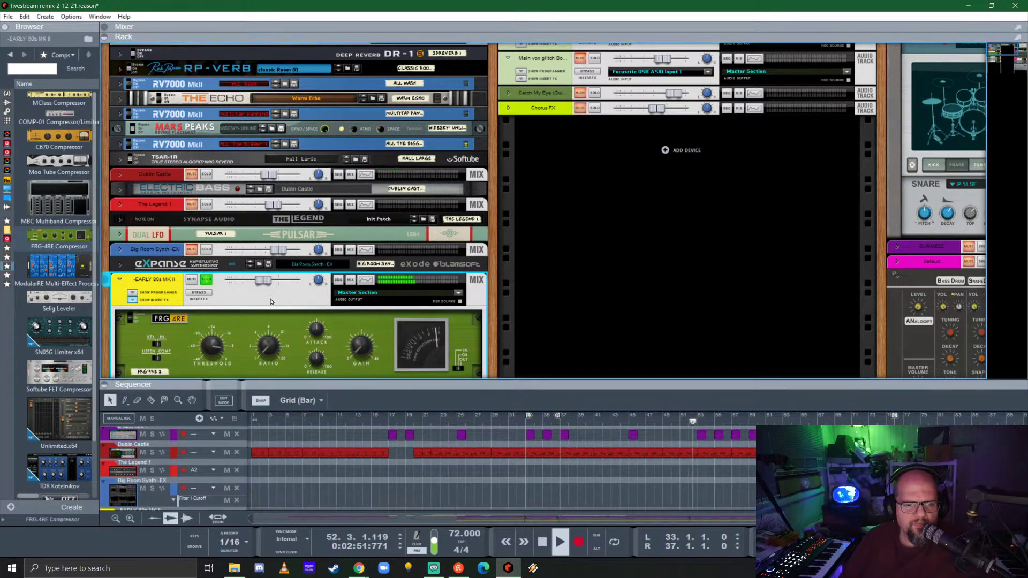
{"action": "left_click", "coordinate": [280, 354]}
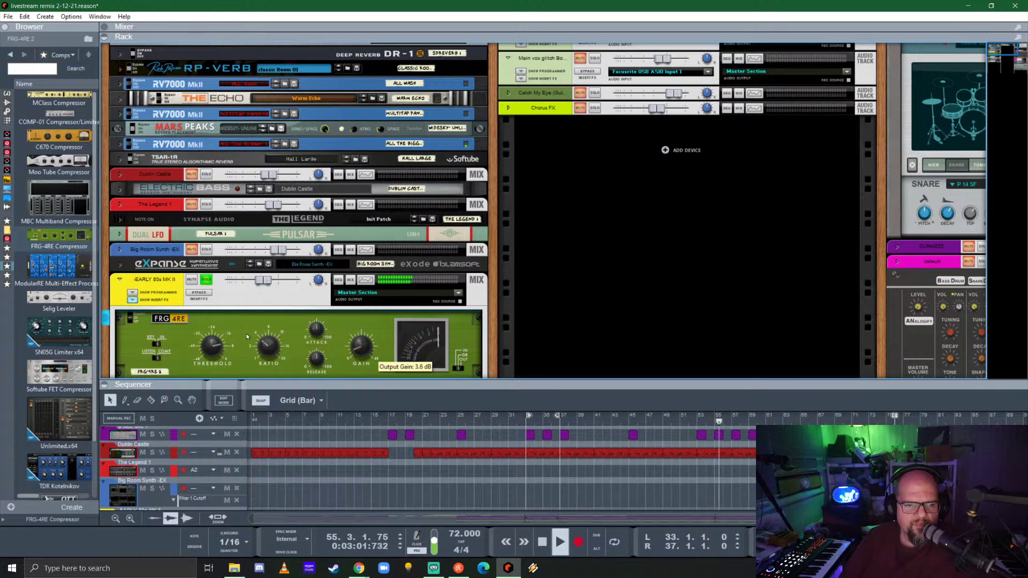
- Hide the -EARLY 80s MK II insert effects, turn off its solo, lower its level to about -10.9 dB and collapse the channel
{"action": "left_click", "coordinate": [134, 301]}
{"action": "left_click", "coordinate": [207, 280]}
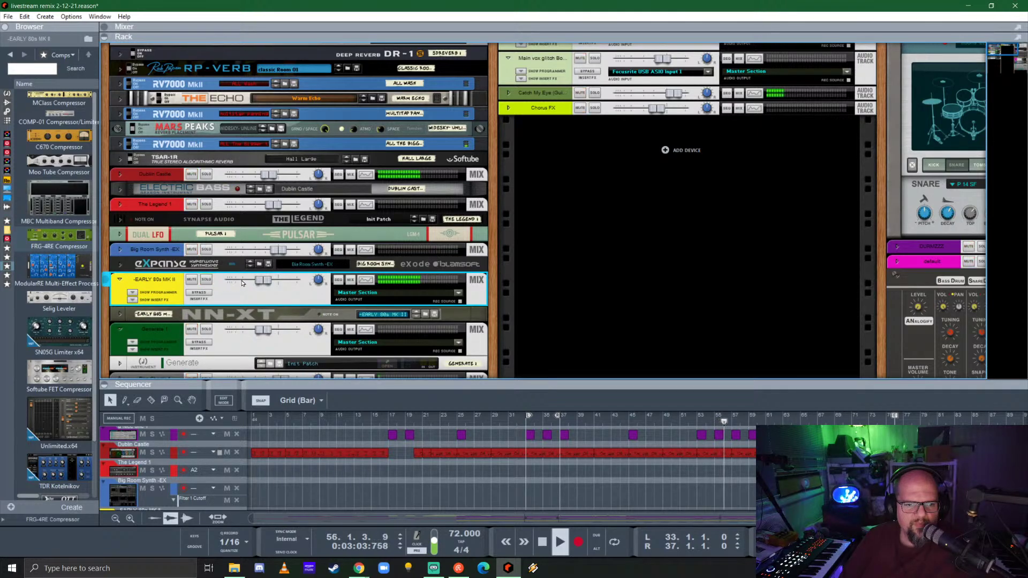
{"action": "left_click_drag", "start_coordinate": [263, 281], "coordinate": [259, 281]}
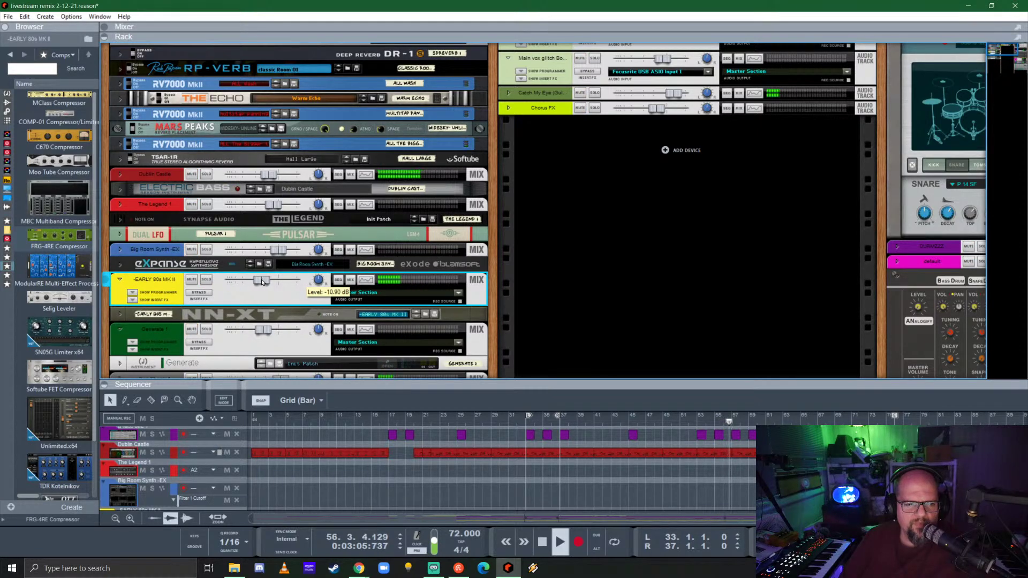
{"action": "left_click", "coordinate": [120, 280]}
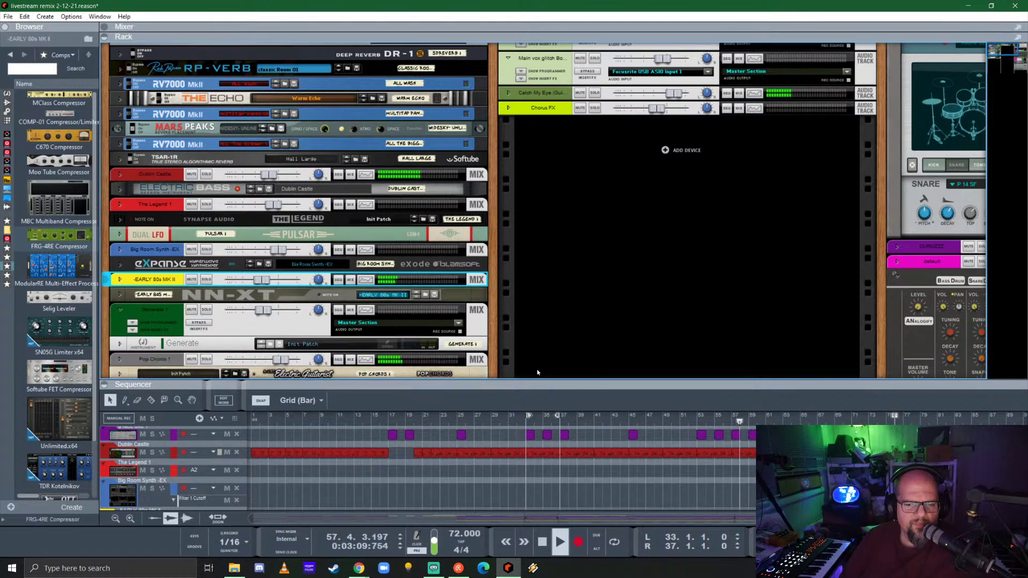
- Enlarge the sequencer, review the vocal clips in the arrangement and play a short passage from about bar 39
{"action": "left_click_drag", "start_coordinate": [553, 382], "coordinate": [556, 160]}
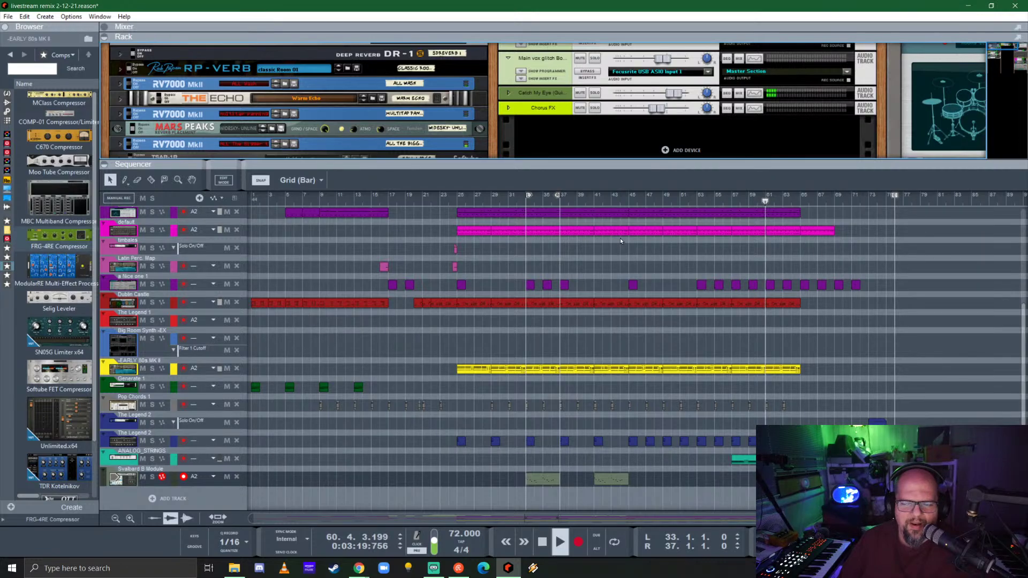
{"action": "scroll", "coordinate": [539, 326], "scroll_direction": "up", "scroll_amount": 5}
{"action": "scroll", "coordinate": [542, 325], "scroll_direction": "down", "scroll_amount": 1}
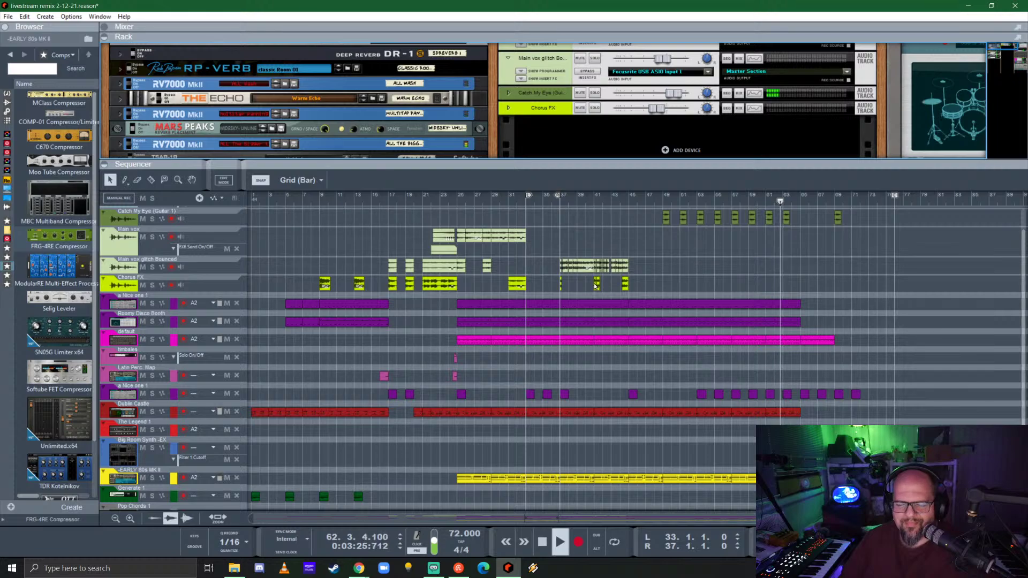
{"action": "scroll", "coordinate": [609, 262], "scroll_direction": "up", "scroll_amount": 1}
{"action": "scroll", "coordinate": [610, 262], "scroll_direction": "up", "scroll_amount": 1}
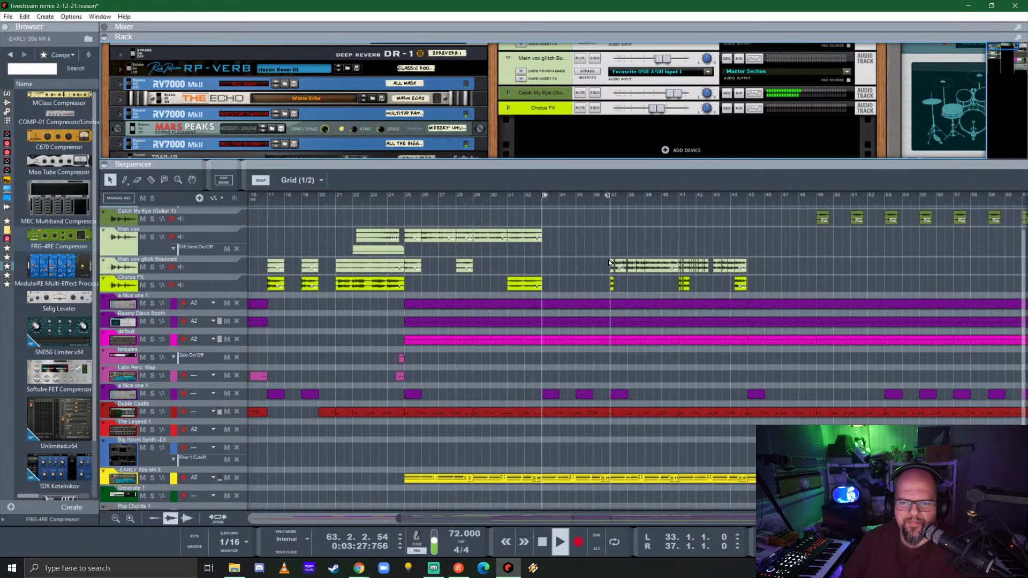
{"action": "scroll", "coordinate": [522, 271], "scroll_direction": "left", "scroll_amount": 2}
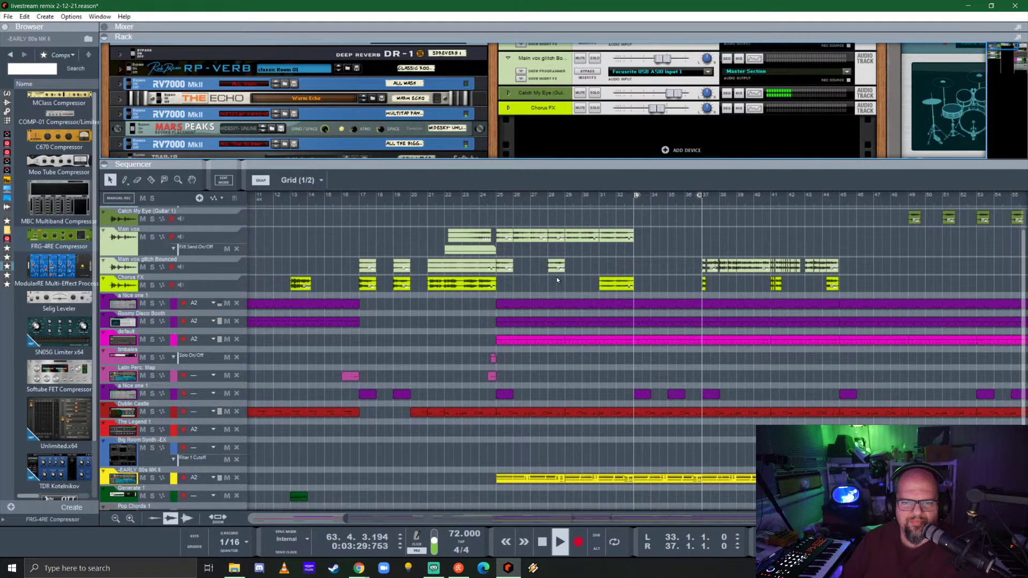
{"action": "scroll", "coordinate": [556, 277], "scroll_direction": "right", "scroll_amount": 2}
{"action": "scroll", "coordinate": [557, 277], "scroll_direction": "up", "scroll_amount": 1}
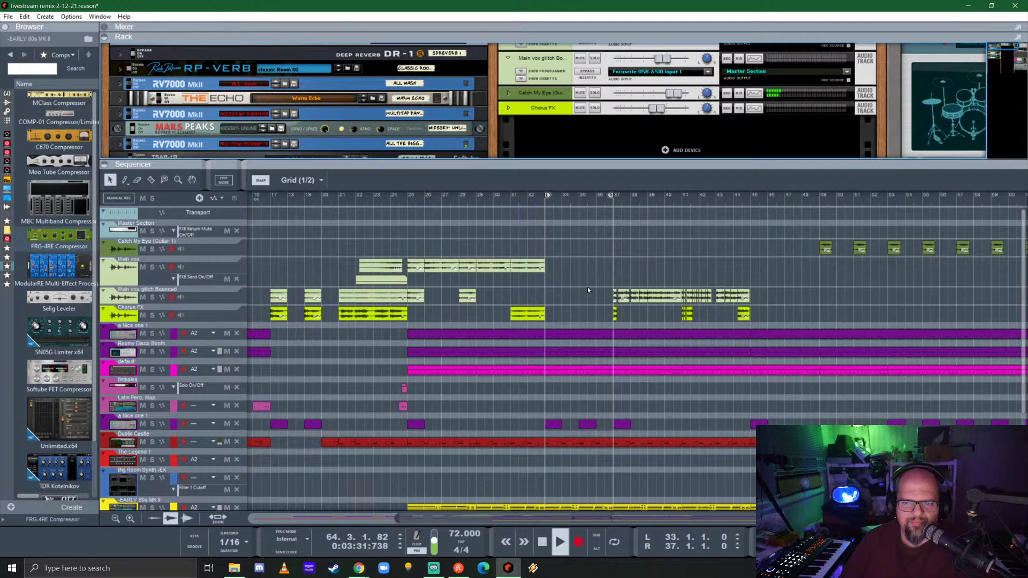
{"action": "key", "text": "space"}
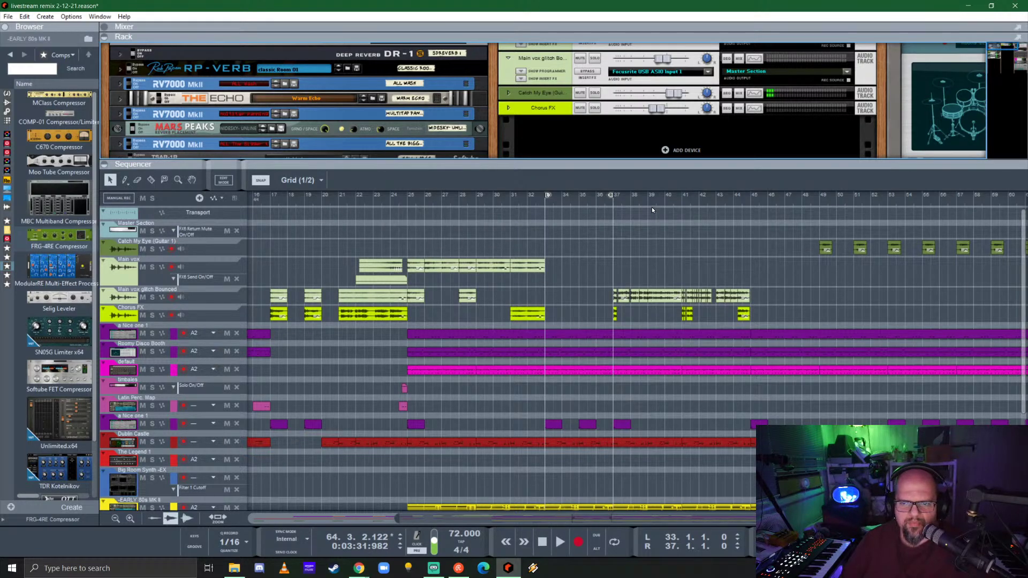
{"action": "left_click", "coordinate": [649, 202]}
{"action": "key", "text": "space"}
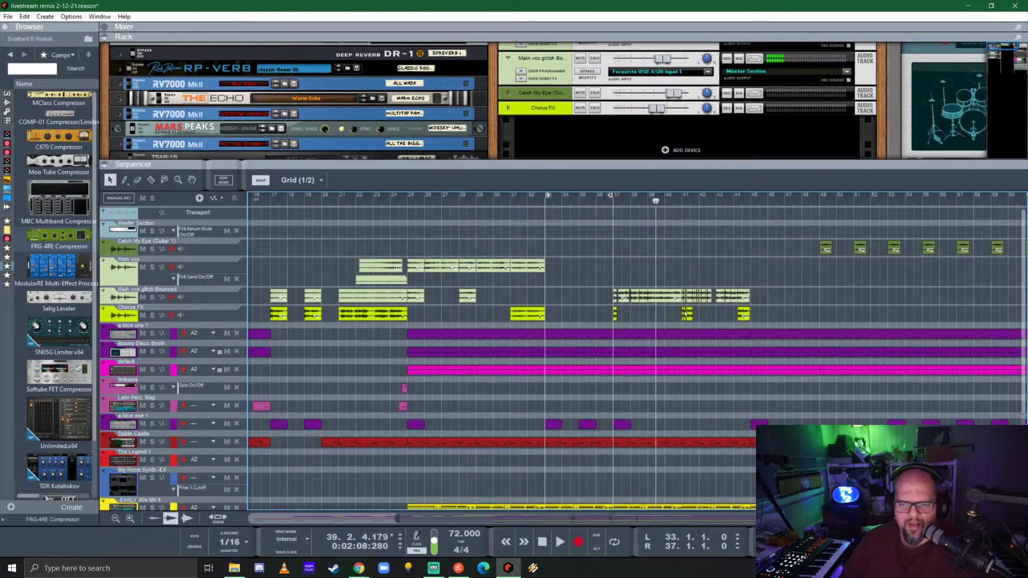
- Set the left locator to bar 39 and the right locator to bar 41
{"action": "scroll", "coordinate": [692, 303], "scroll_direction": "up", "scroll_amount": 3}
{"action": "left_click", "coordinate": [626, 196], "text": "alt"}
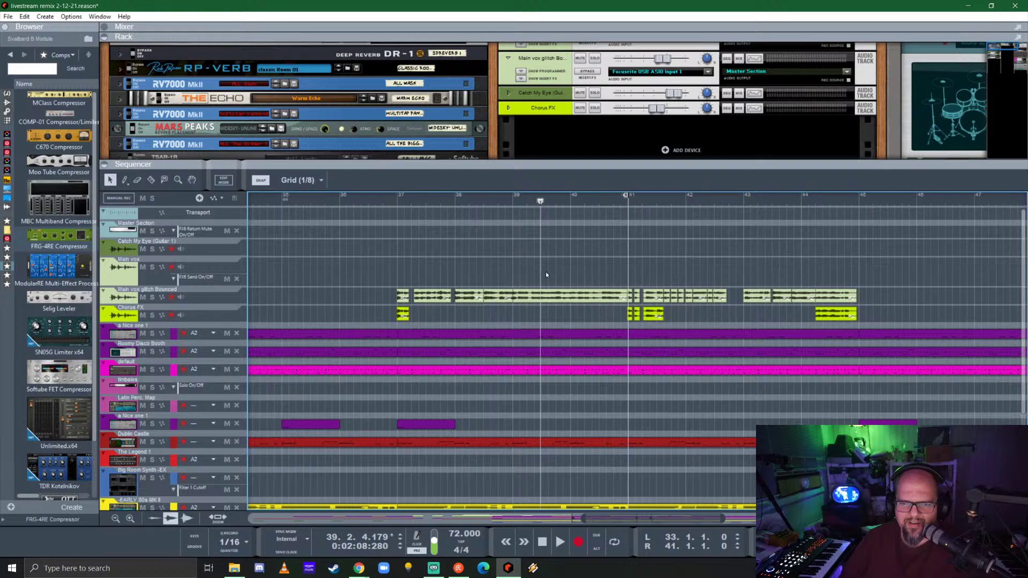
{"action": "scroll", "coordinate": [513, 240], "scroll_direction": "up", "scroll_amount": 3}
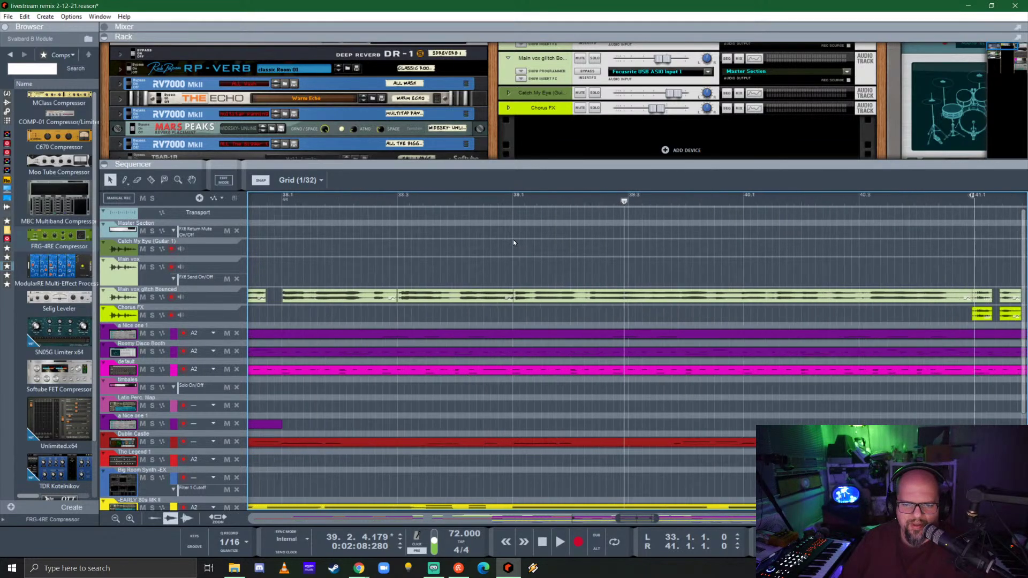
{"action": "left_click", "coordinate": [513, 196], "text": "ctrl"}
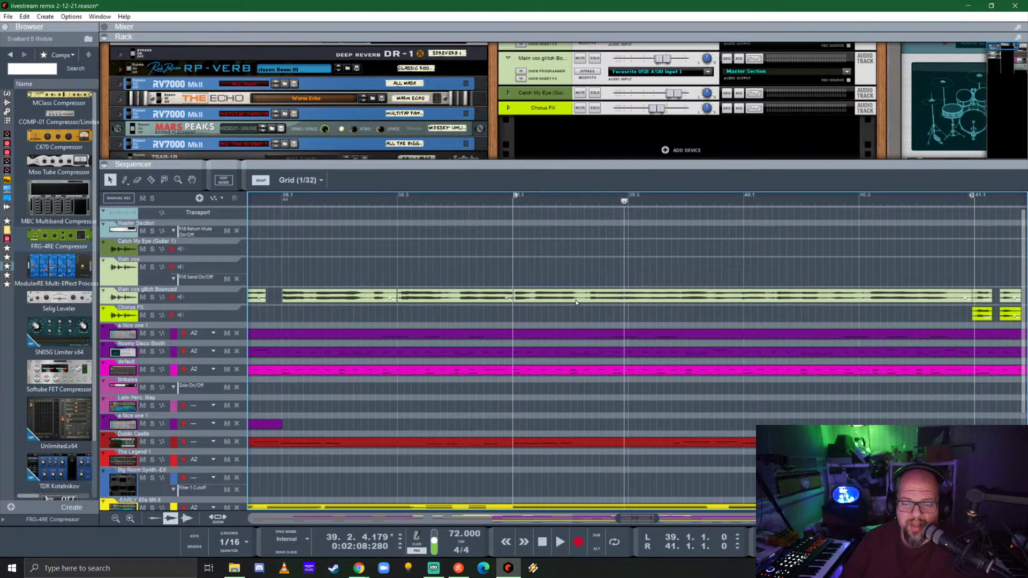
- Enlarge the track heights, solo the Main vox glitch Bounced track and play from bar 39 to locate the vocal phrase's start
{"action": "scroll", "coordinate": [685, 311], "scroll_direction": "up", "scroll_amount": 5}
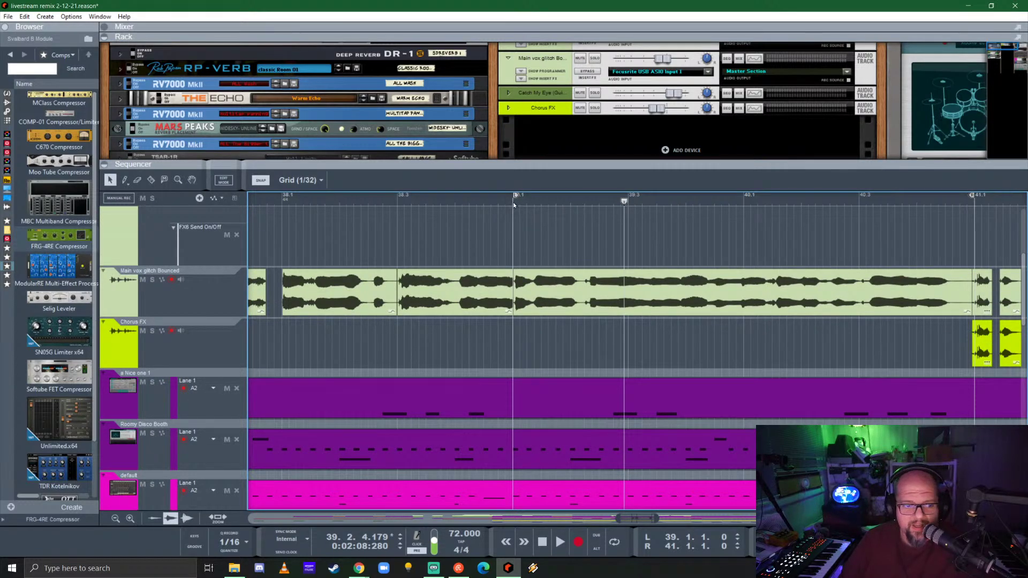
{"action": "left_click", "coordinate": [152, 279]}
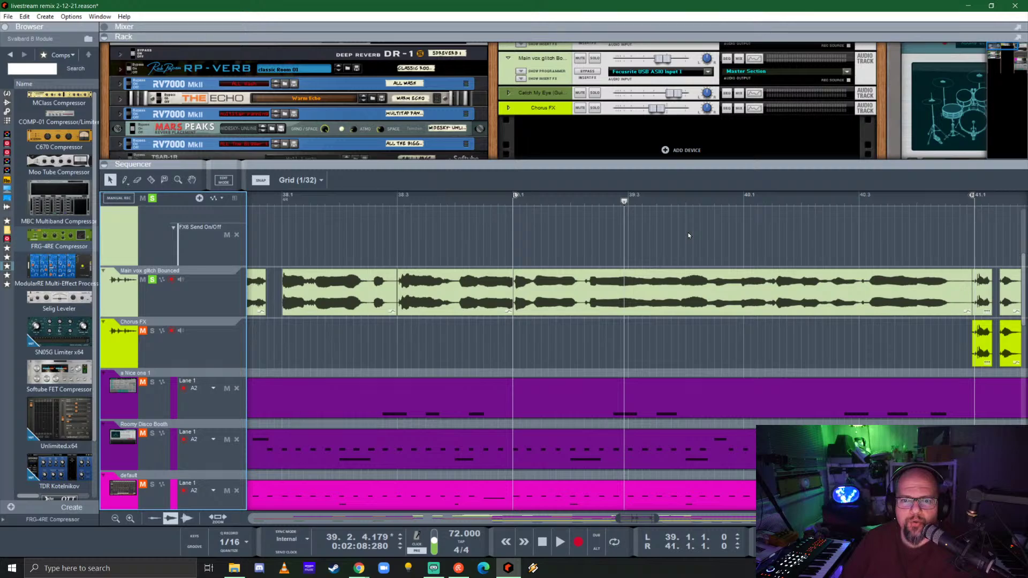
{"action": "left_click", "coordinate": [512, 199]}
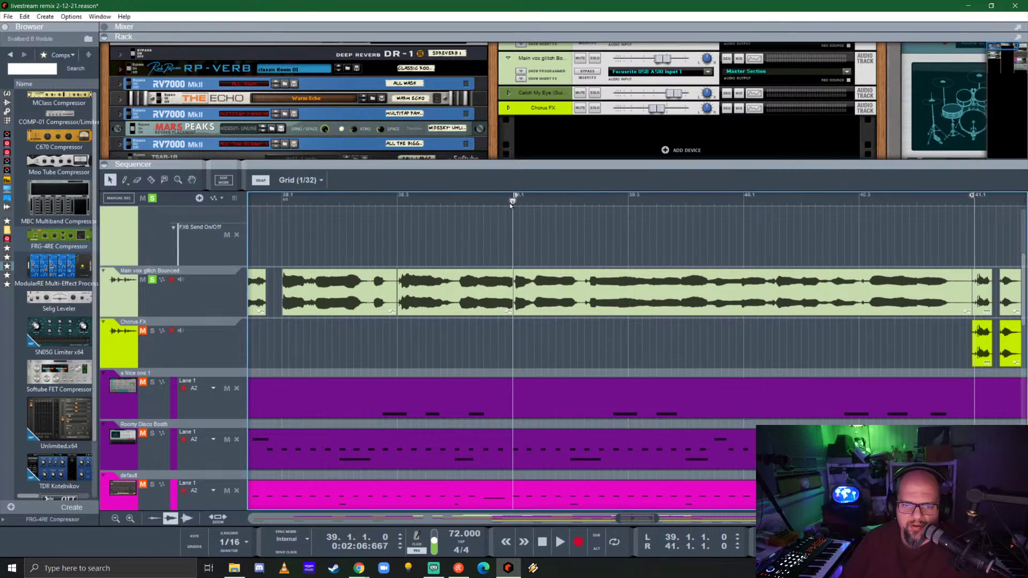
{"action": "key", "text": "space"}
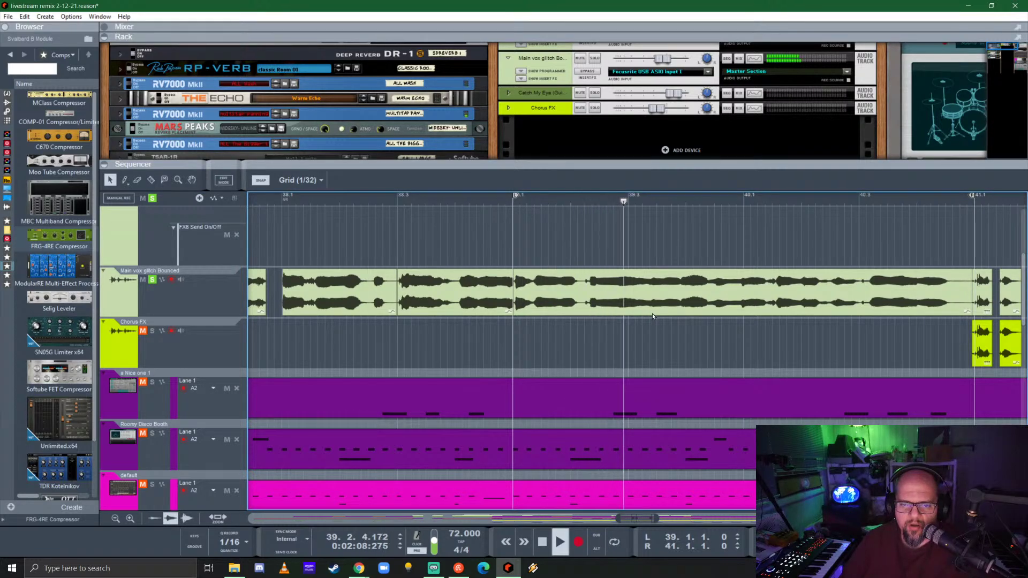
{"action": "key", "text": "space"}
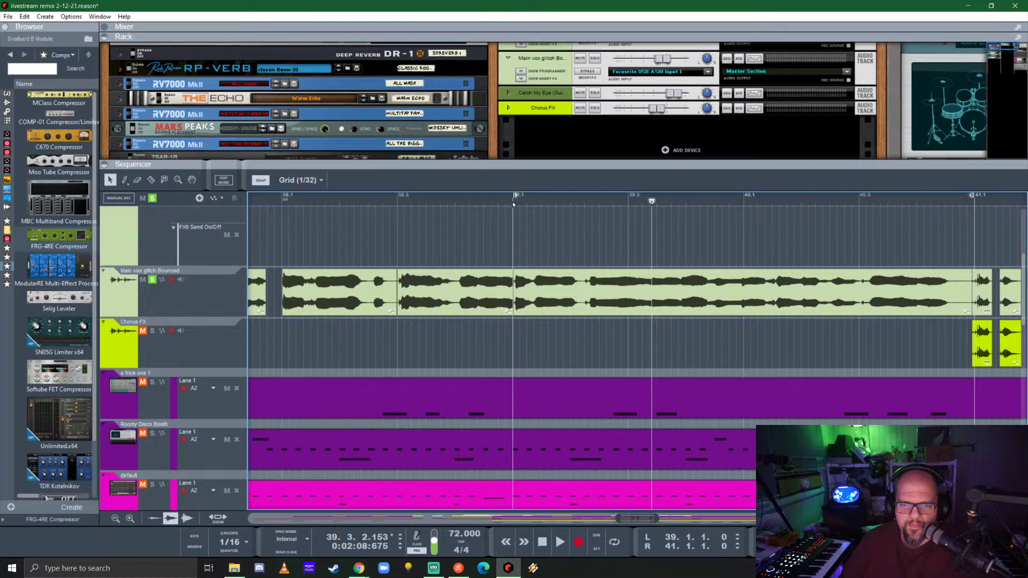
{"action": "left_click", "coordinate": [512, 200]}
{"action": "key", "text": "space"}
{"action": "key", "text": "space"}
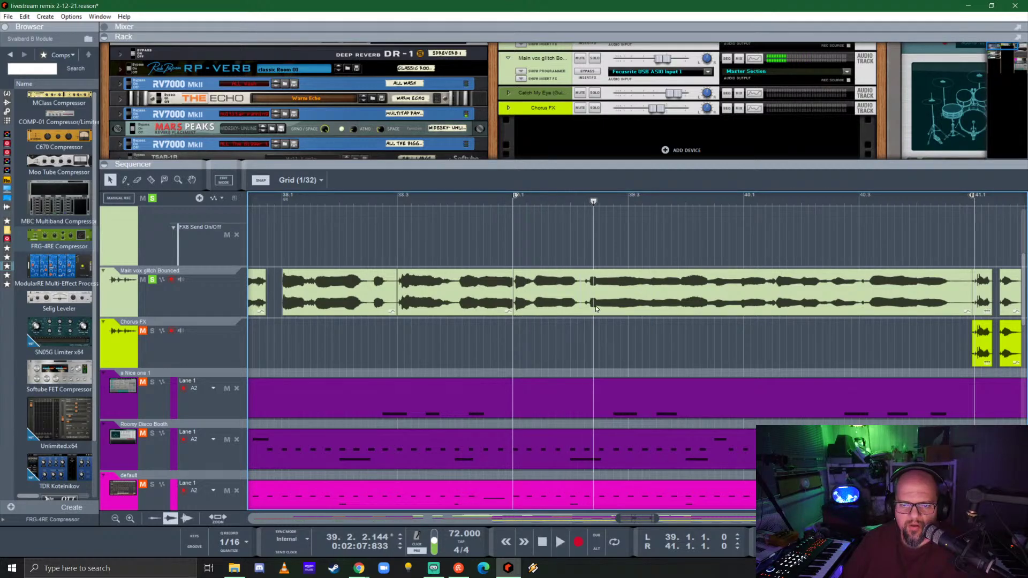
- Split the Main vox glitch Bounced clip in the quiet gap just after beat 39.2, before the vocal phrase
{"action": "scroll", "coordinate": [591, 304], "scroll_direction": "up", "scroll_amount": 3}
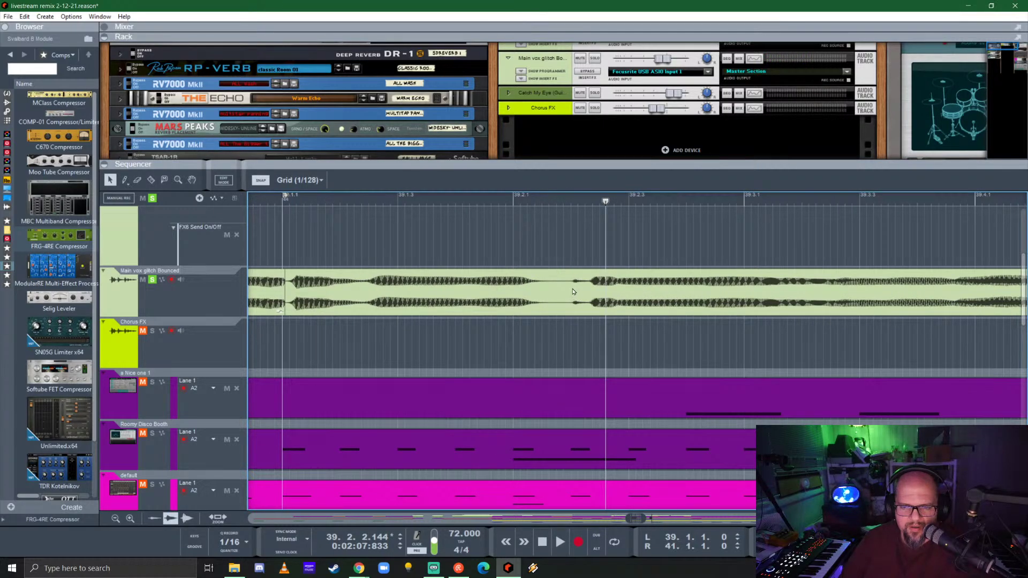
{"action": "scroll", "coordinate": [583, 284], "scroll_direction": "up", "scroll_amount": 2}
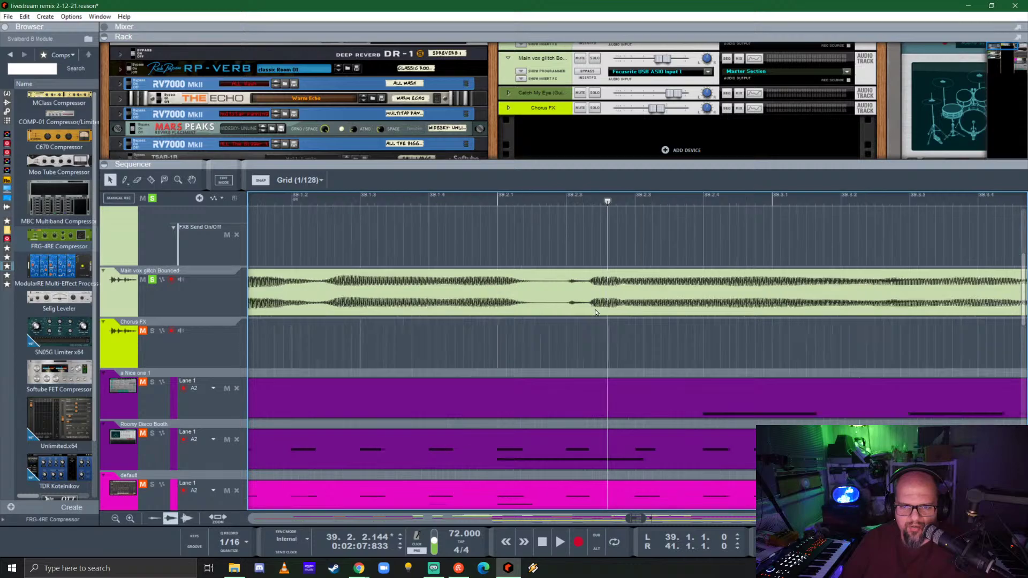
{"action": "left_click", "coordinate": [555, 298], "text": "alt"}
{"action": "scroll", "coordinate": [544, 309], "scroll_direction": "down", "scroll_amount": 5}
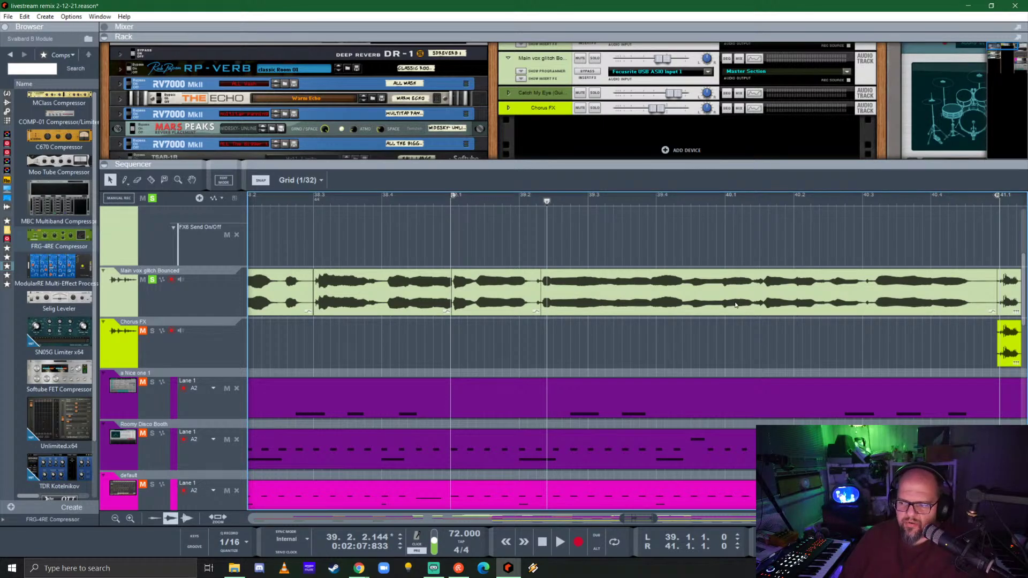
- Trim the end of the long vocal clip to a length of 1.2.1.60 and move it to the Main vox track at 39.2.2.180
{"action": "left_click", "coordinate": [987, 291]}
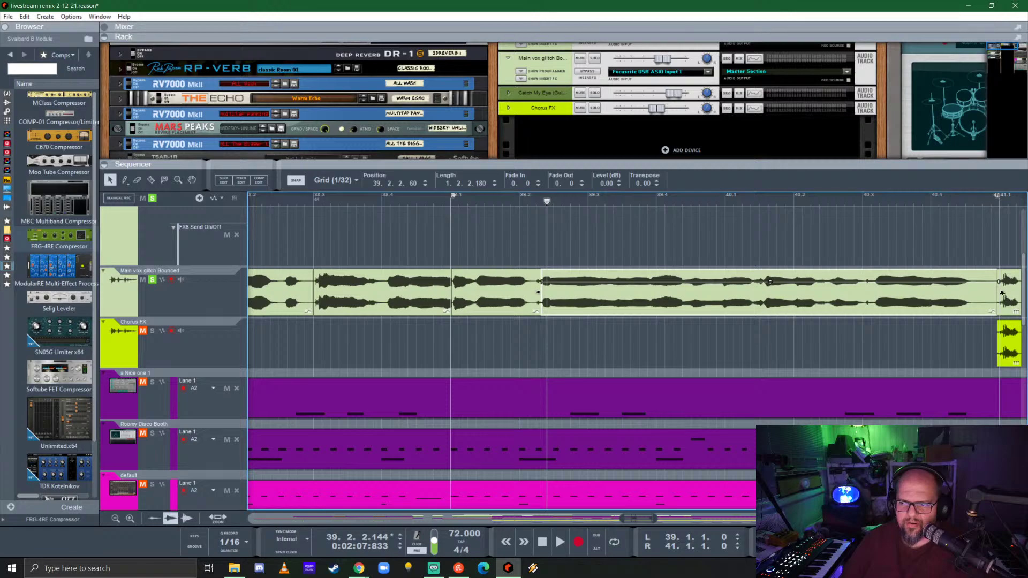
{"action": "left_click_drag", "start_coordinate": [992, 293], "coordinate": [972, 294]}
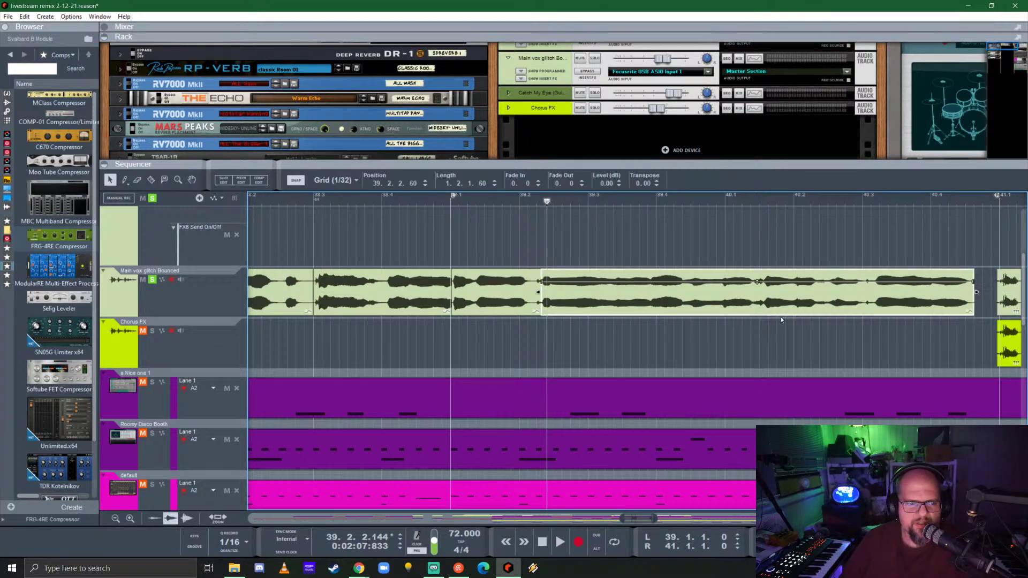
{"action": "scroll", "coordinate": [390, 291], "scroll_direction": "up", "scroll_amount": 3}
{"action": "scroll", "coordinate": [390, 292], "scroll_direction": "down", "scroll_amount": 2}
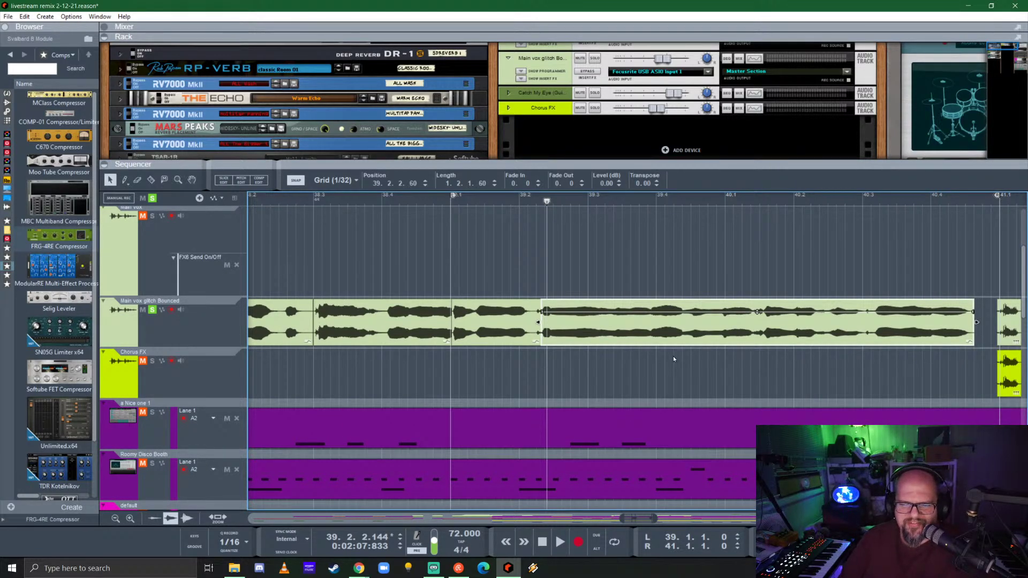
{"action": "scroll", "coordinate": [673, 358], "scroll_direction": "right", "scroll_amount": 5}
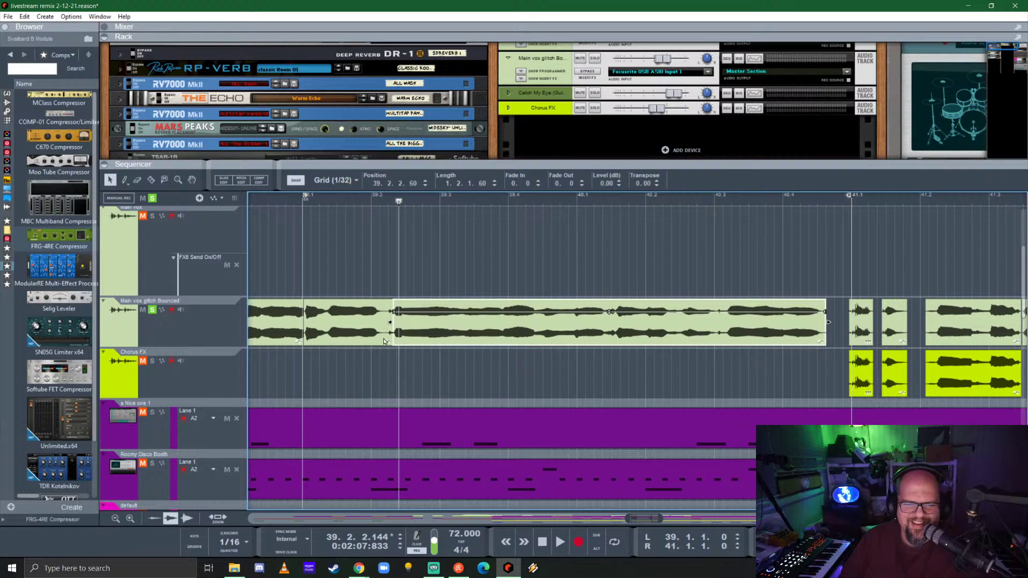
{"action": "scroll", "coordinate": [322, 334], "scroll_direction": "left", "scroll_amount": 4}
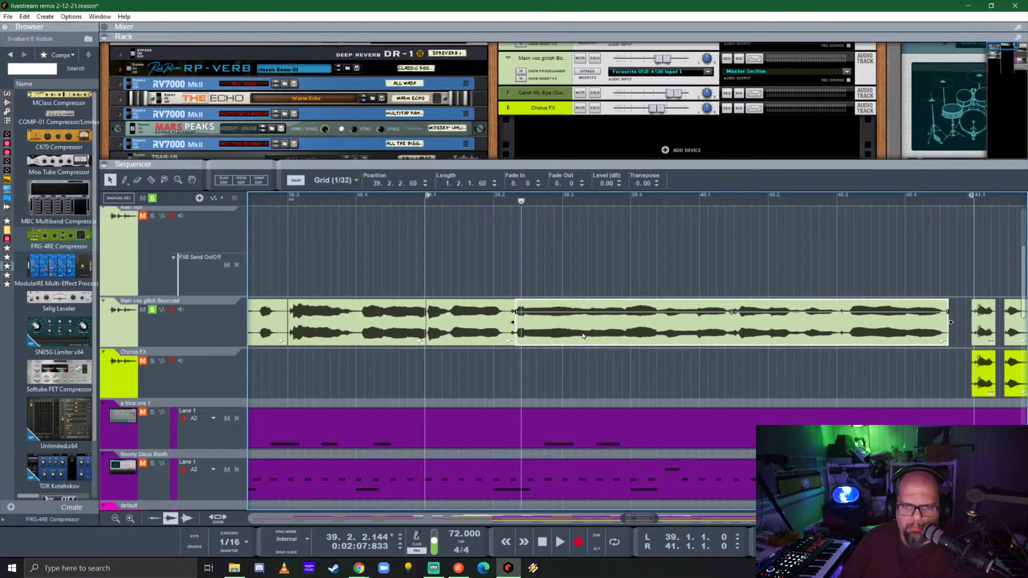
{"action": "left_click_drag", "start_coordinate": [585, 335], "coordinate": [586, 250]}
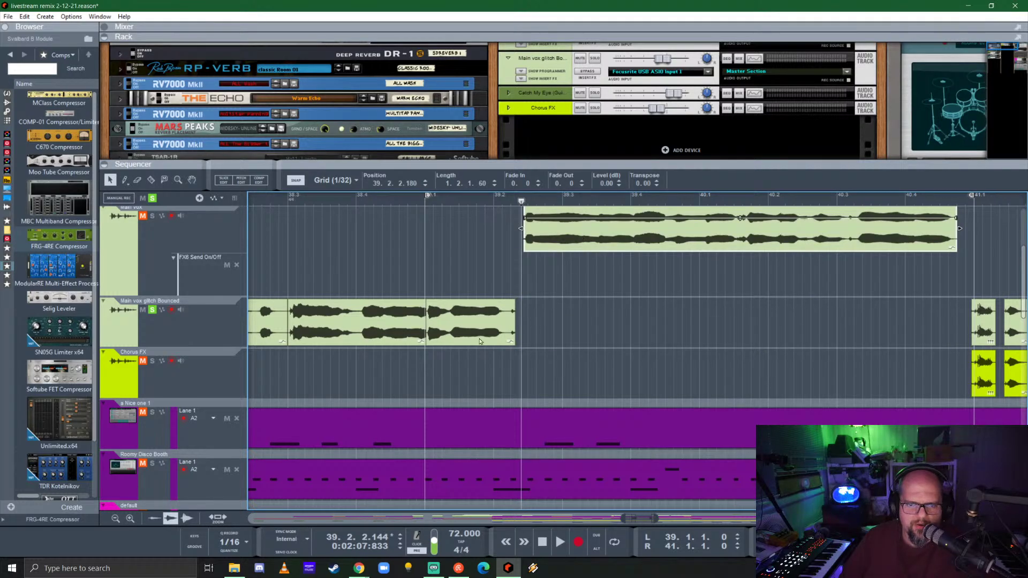
- Play the short Main vox glitch Bounced clip from bar 39 twice to hear where its syllables separate
{"action": "left_click", "coordinate": [457, 320]}
{"action": "left_click", "coordinate": [428, 203]}
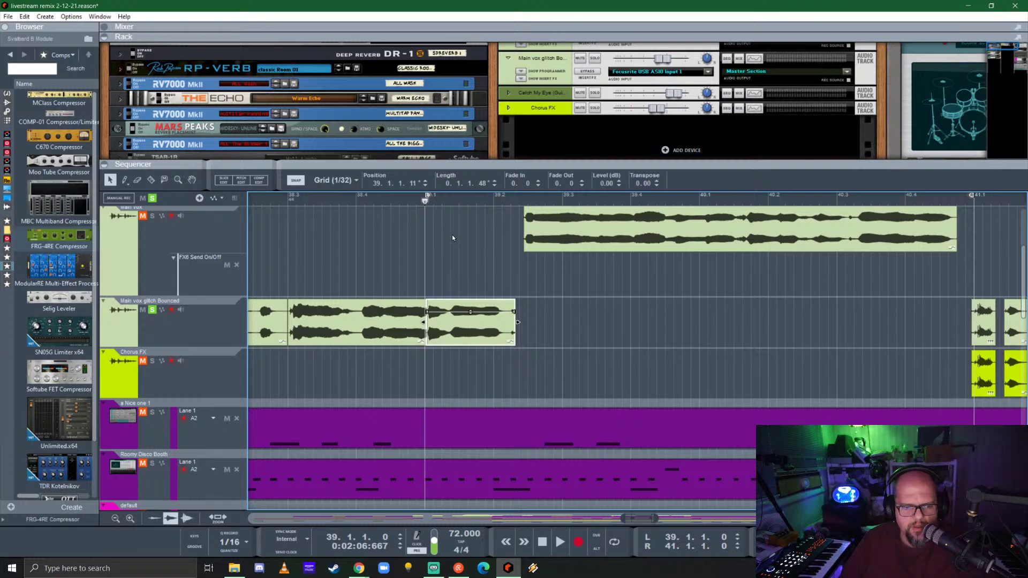
{"action": "key", "text": "space"}
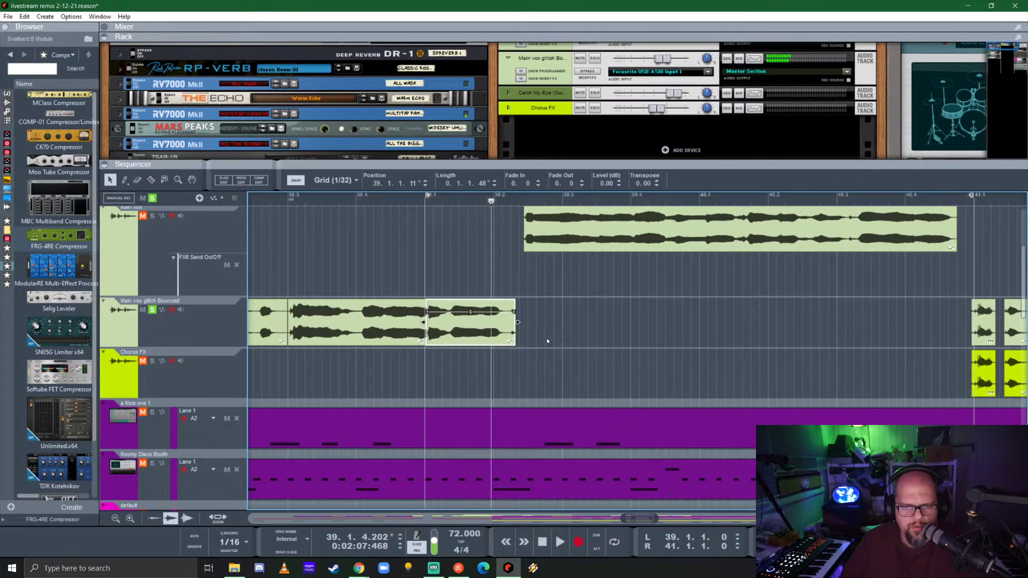
{"action": "left_click", "coordinate": [422, 201]}
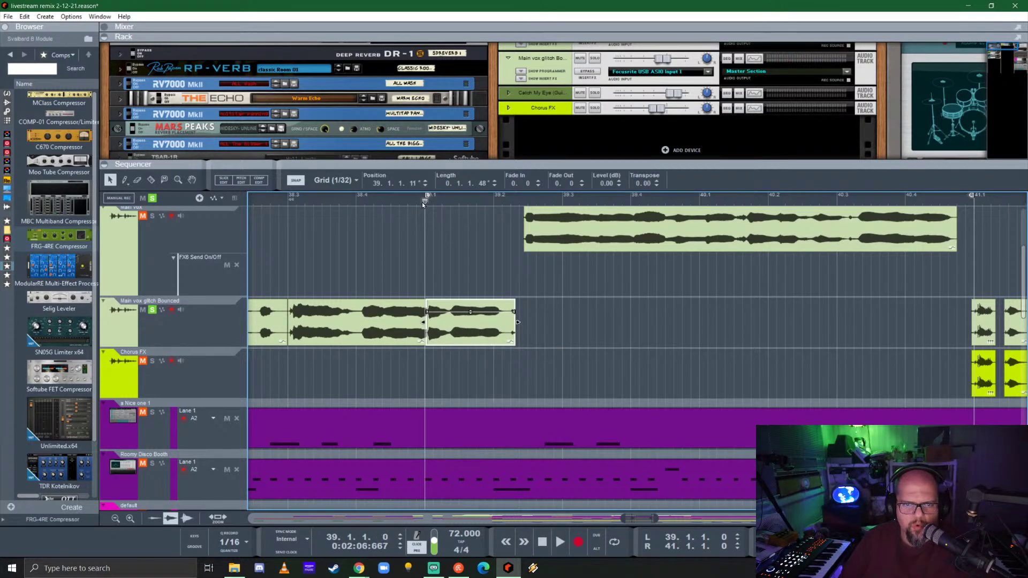
{"action": "key", "text": "space"}
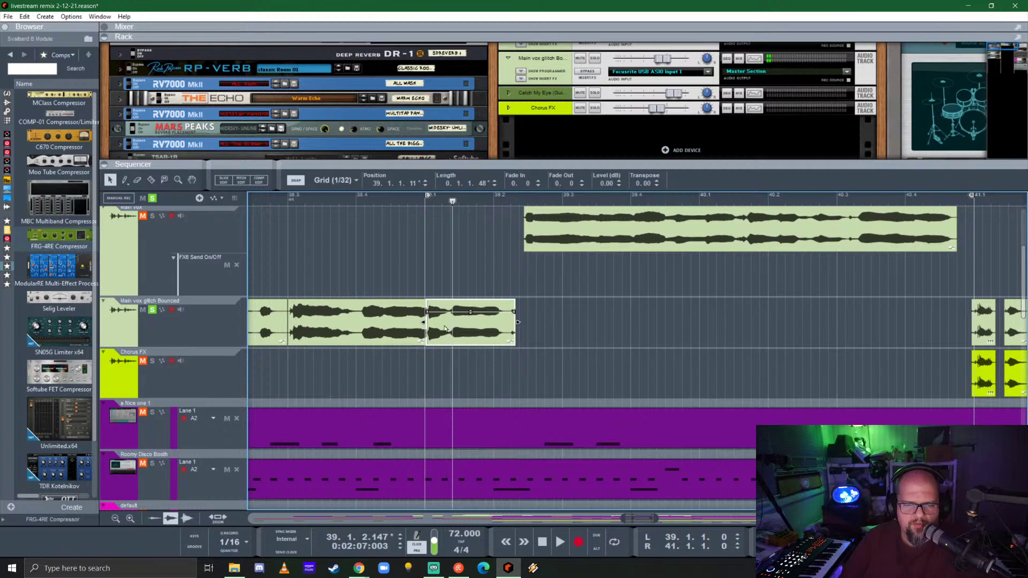
- Split the short vocal clip after bar 39 in the quiet dip between its two syllables, slightly before 39.1.2.90
{"action": "scroll", "coordinate": [460, 332], "scroll_direction": "up", "scroll_amount": 3}
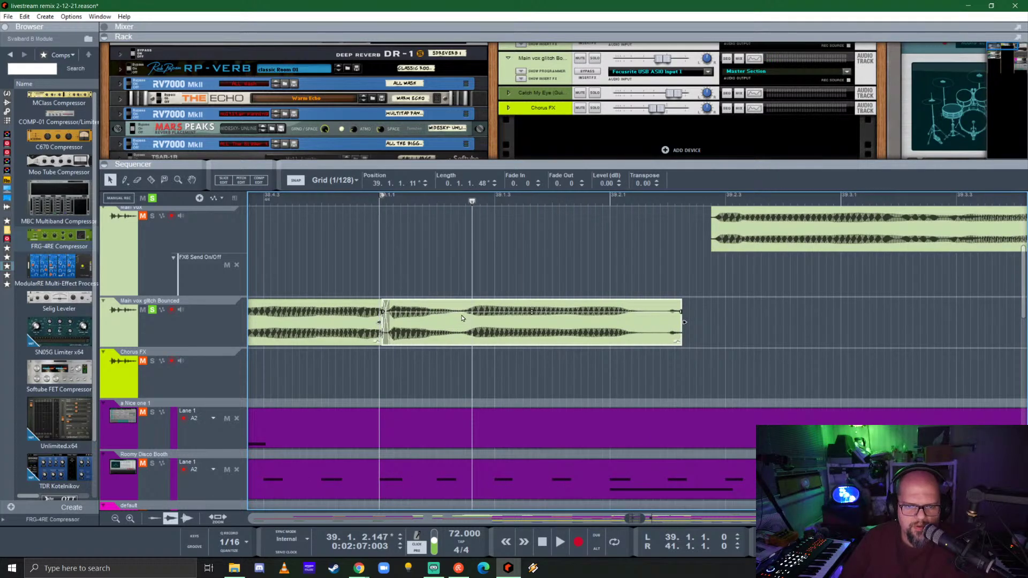
{"action": "scroll", "coordinate": [462, 318], "scroll_direction": "up", "scroll_amount": 8}
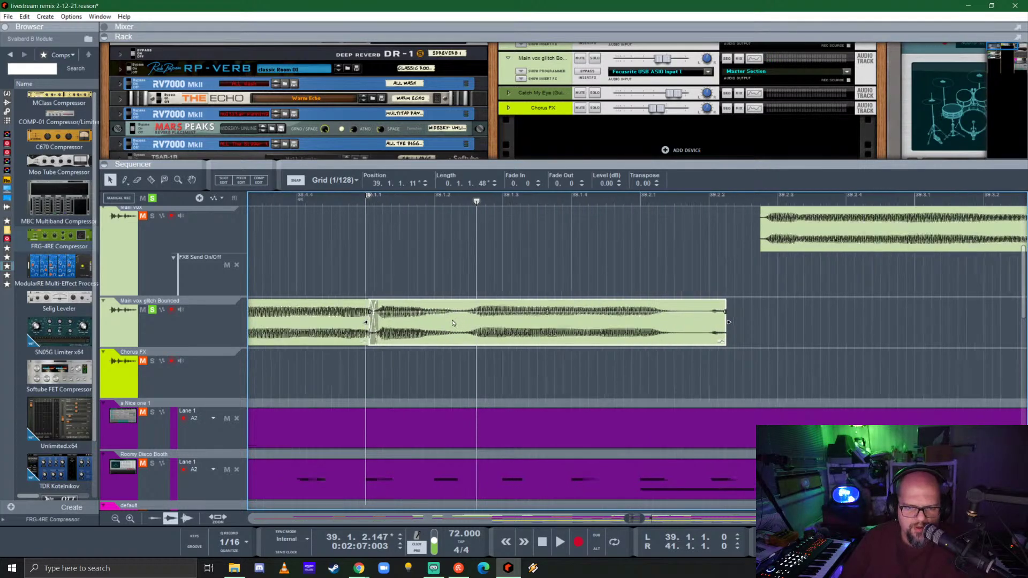
{"action": "key", "text": "r"}
{"action": "left_click", "coordinate": [526, 317]}
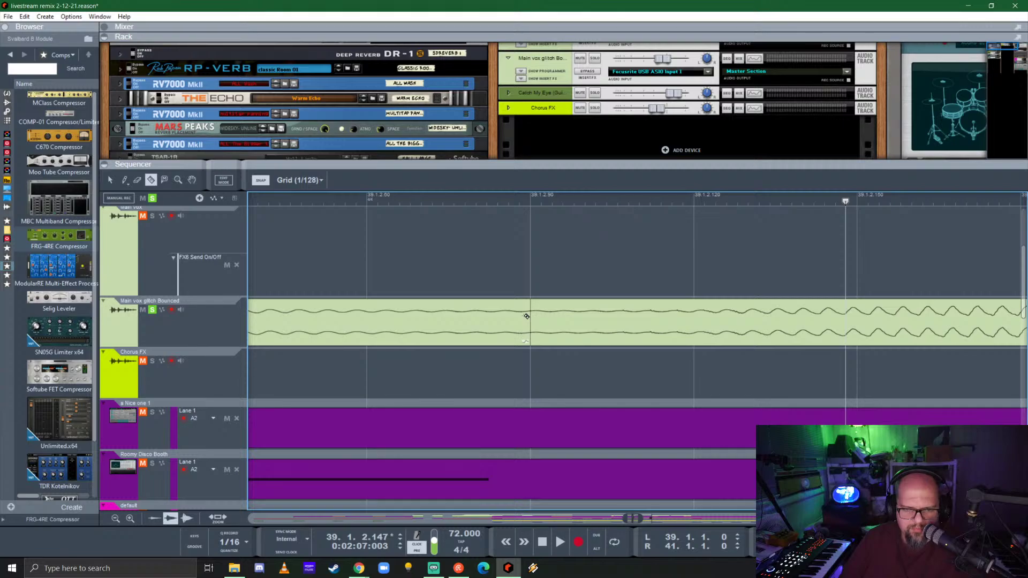
{"action": "key", "text": "ctrl+z"}
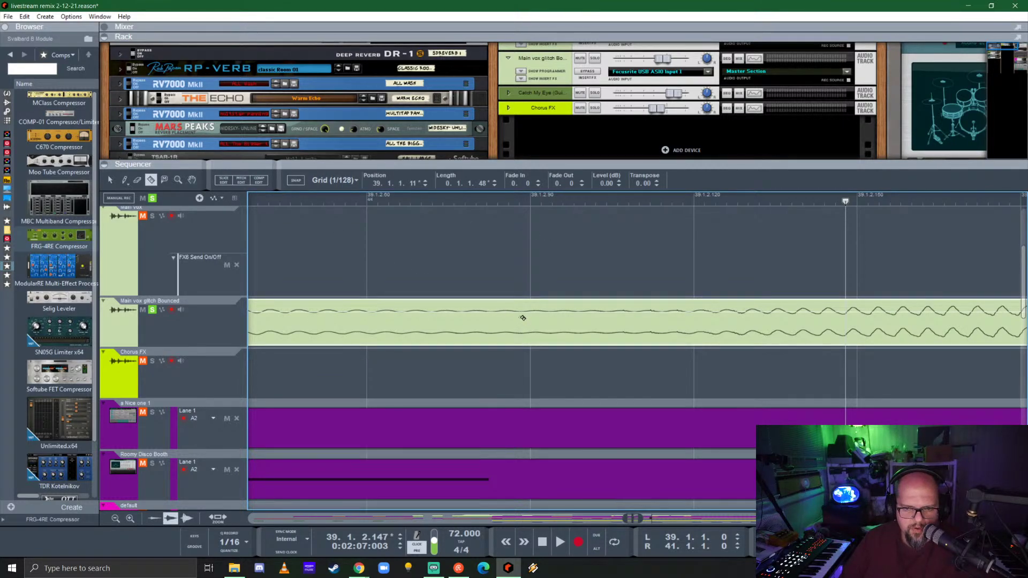
{"action": "left_click", "coordinate": [520, 317]}
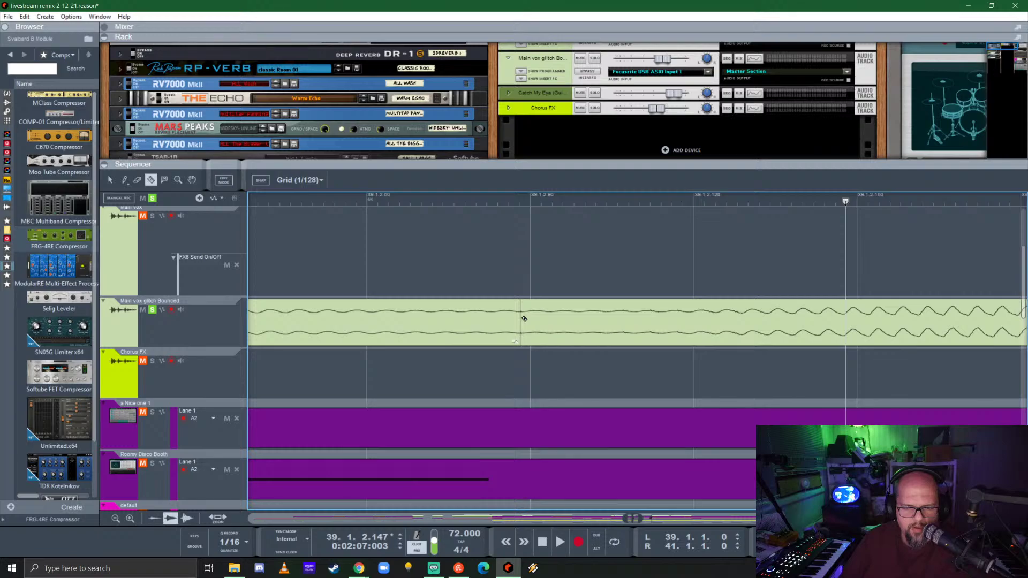
{"action": "key", "text": "q"}
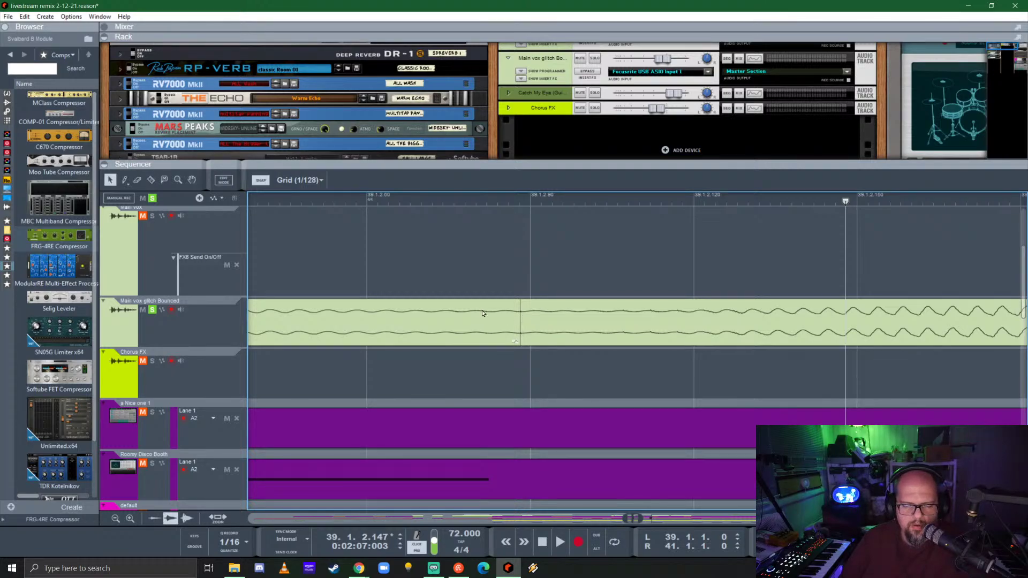
- Move the second syllable's clip away to about 39.1.3.118 and play the first syllable alone from bar 39
{"action": "scroll", "coordinate": [481, 316], "scroll_direction": "down", "scroll_amount": 3}
{"action": "scroll", "coordinate": [431, 322], "scroll_direction": "down", "scroll_amount": 3}
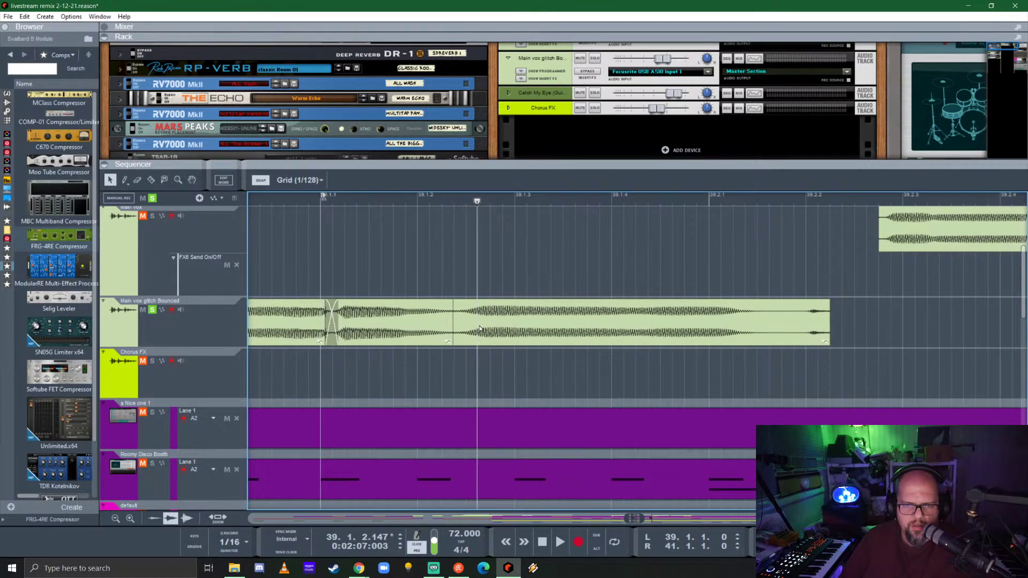
{"action": "left_click_drag", "start_coordinate": [480, 329], "coordinate": [589, 329]}
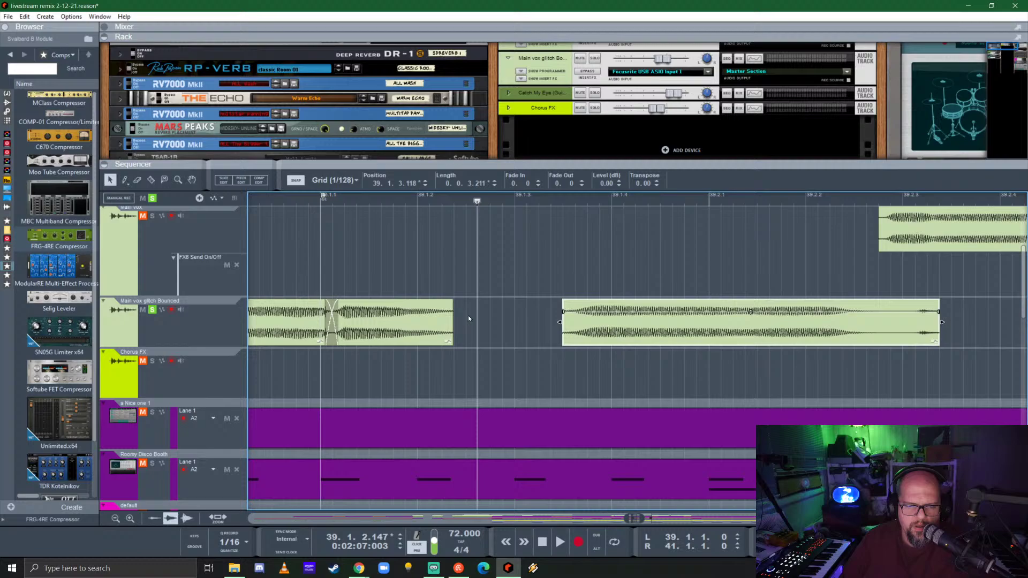
{"action": "left_click", "coordinate": [394, 324]}
{"action": "left_click", "coordinate": [321, 200]}
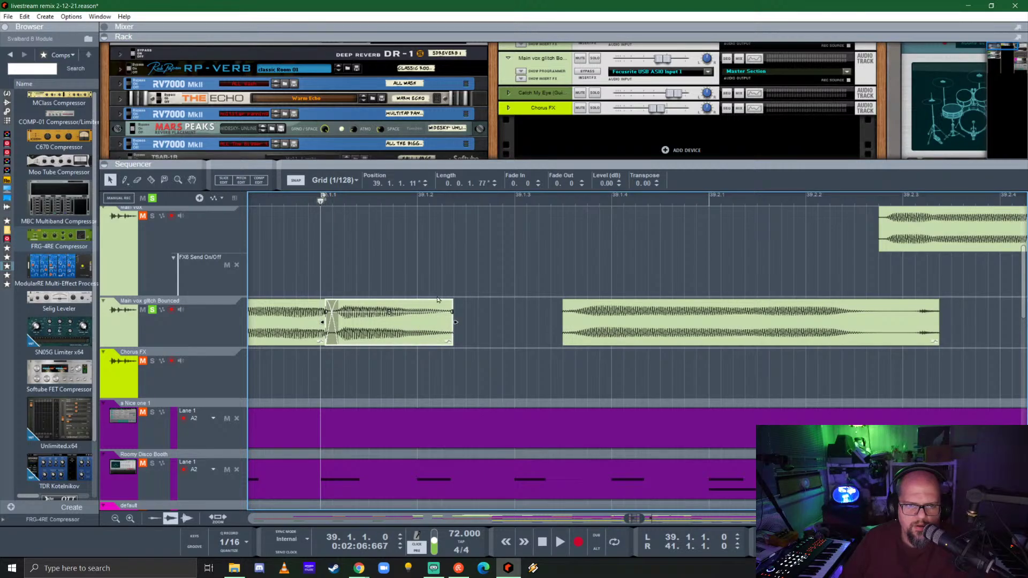
{"action": "key", "text": "space"}
{"action": "key", "text": "space"}
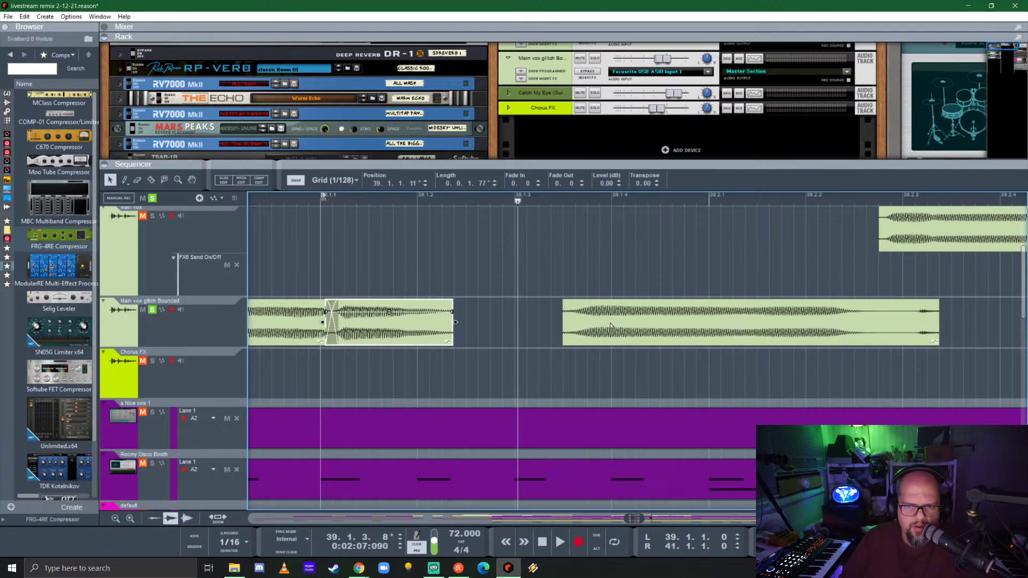
- Move the second syllable's clip to about 39.1.2.208 and play the new spacing from bar 39
{"action": "left_click_drag", "start_coordinate": [611, 326], "coordinate": [551, 325]}
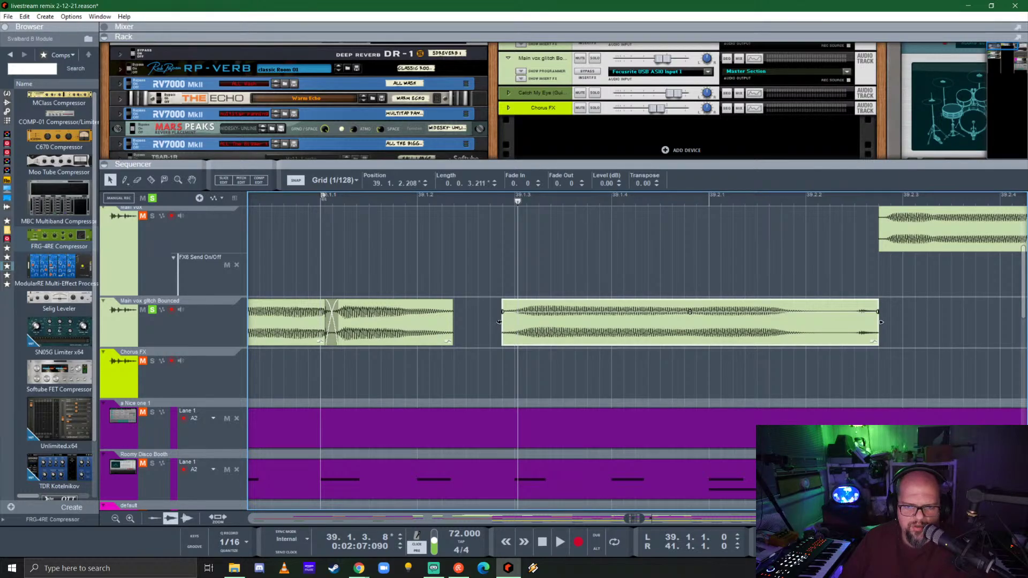
{"action": "key", "text": "space"}
{"action": "key", "text": "space"}
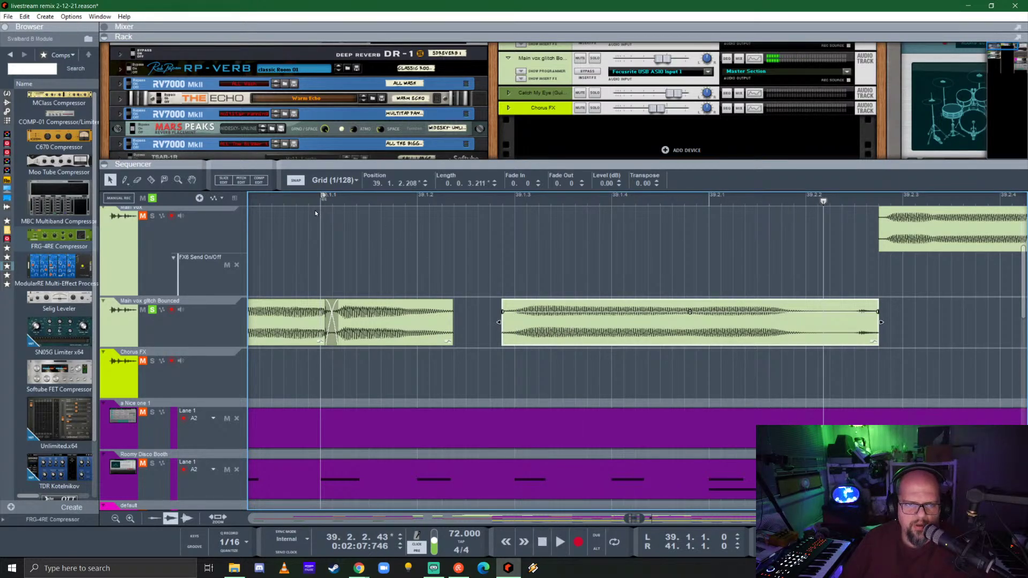
{"action": "left_click", "coordinate": [321, 202]}
{"action": "key", "text": "space"}
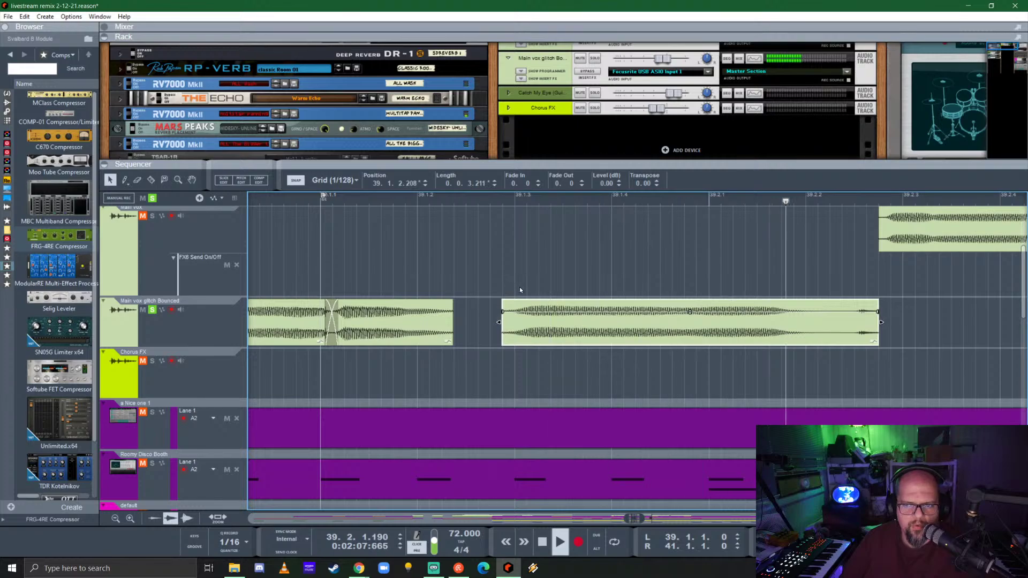
{"action": "key", "text": "space"}
- Split the second syllable's clip at 39.2.2.0 where the vocal ends and add a fade-out of about 15 ticks before the cut
{"action": "scroll", "coordinate": [567, 303], "scroll_direction": "down", "scroll_amount": 3}
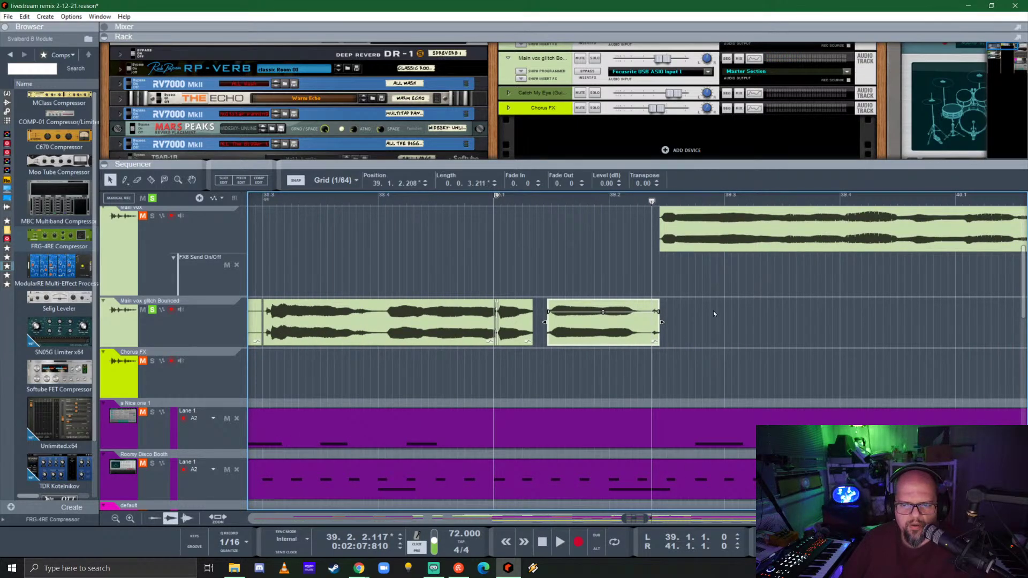
{"action": "scroll", "coordinate": [713, 313], "scroll_direction": "up", "scroll_amount": 6}
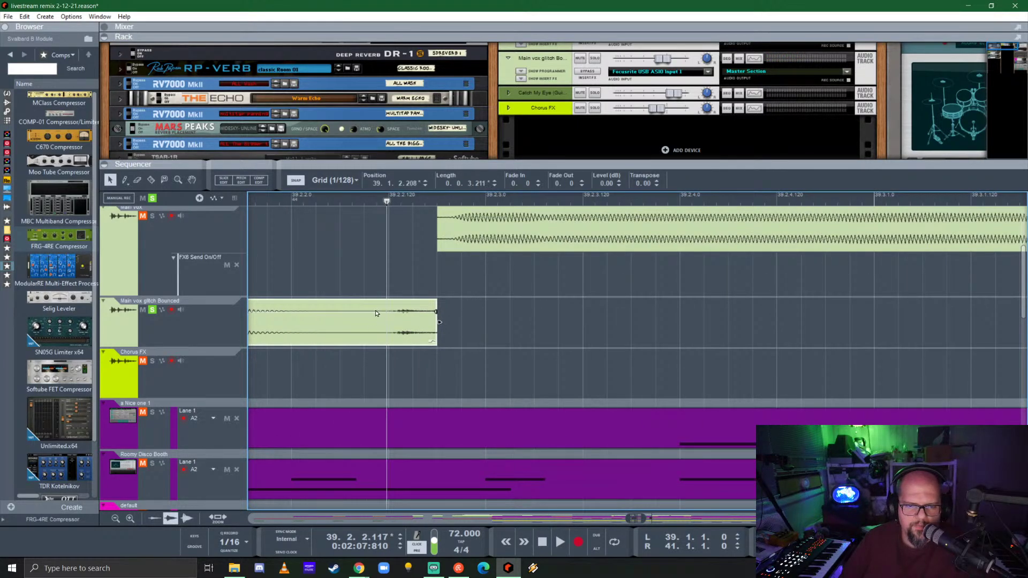
{"action": "scroll", "coordinate": [376, 313], "scroll_direction": "down", "scroll_amount": 3}
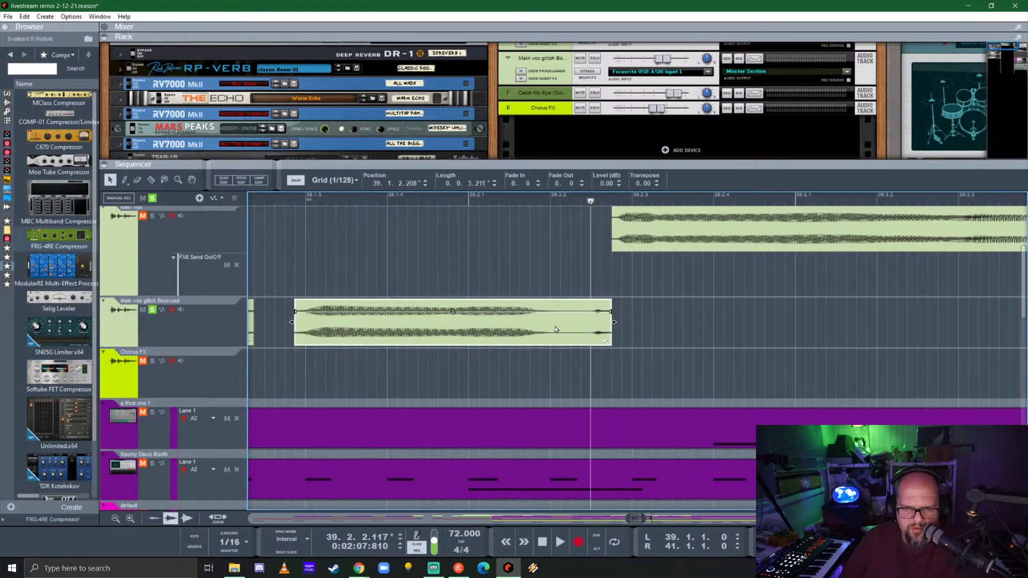
{"action": "scroll", "coordinate": [555, 329], "scroll_direction": "up", "scroll_amount": 5}
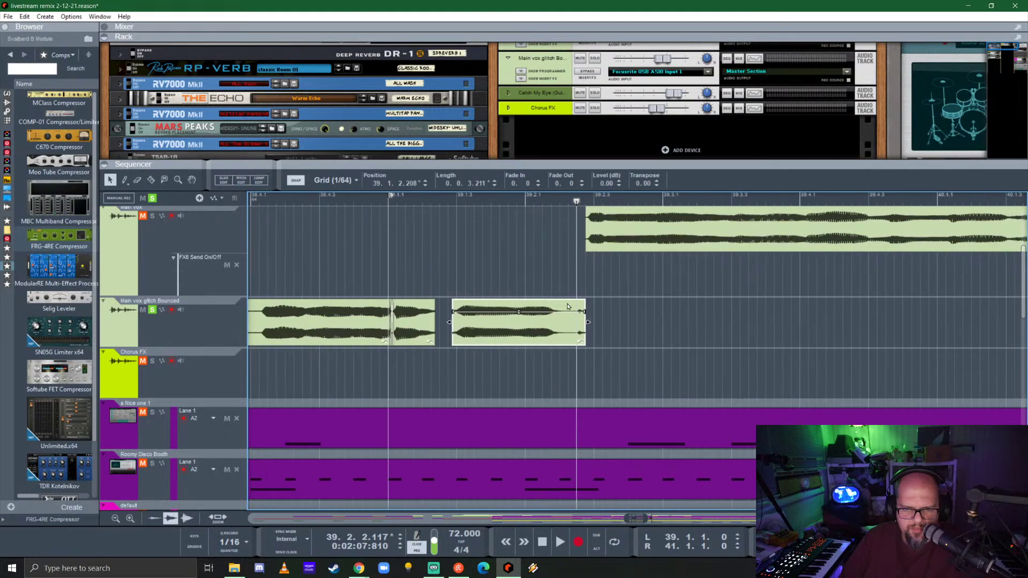
{"action": "left_click", "coordinate": [530, 311], "text": "alt"}
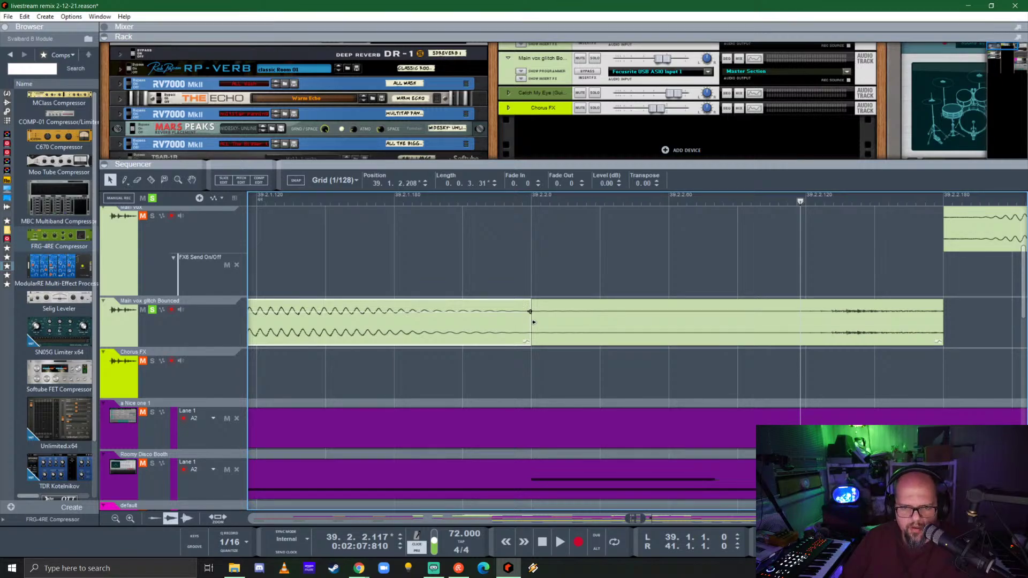
{"action": "left_click_drag", "start_coordinate": [530, 311], "coordinate": [496, 310]}
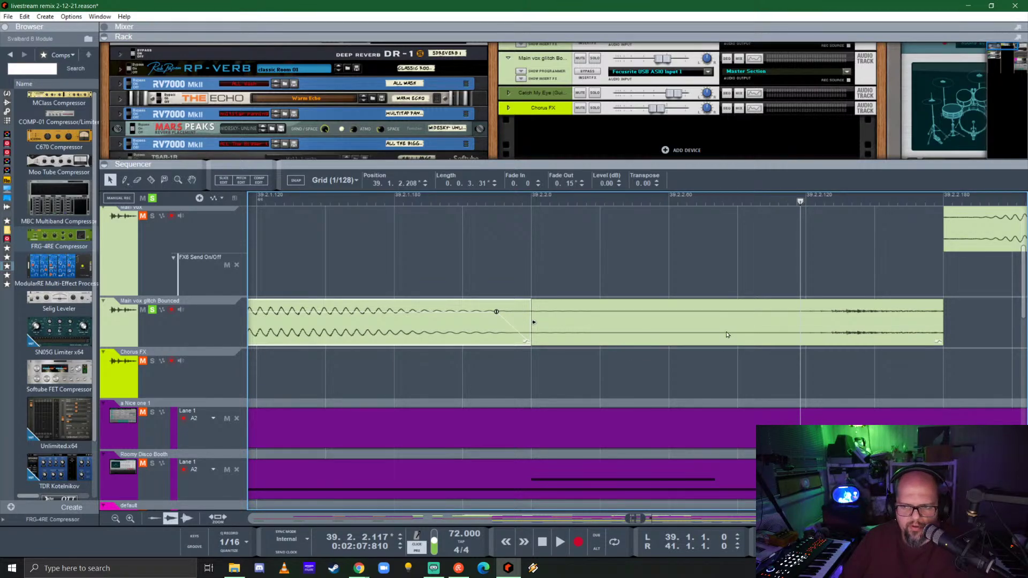
- Cut out the silent section from 39.2.2.0 up to the faint sound and move the remaining short piece to 39.2.2.0
{"action": "left_click", "coordinate": [810, 321], "text": "alt"}
{"action": "left_click", "coordinate": [775, 321]}
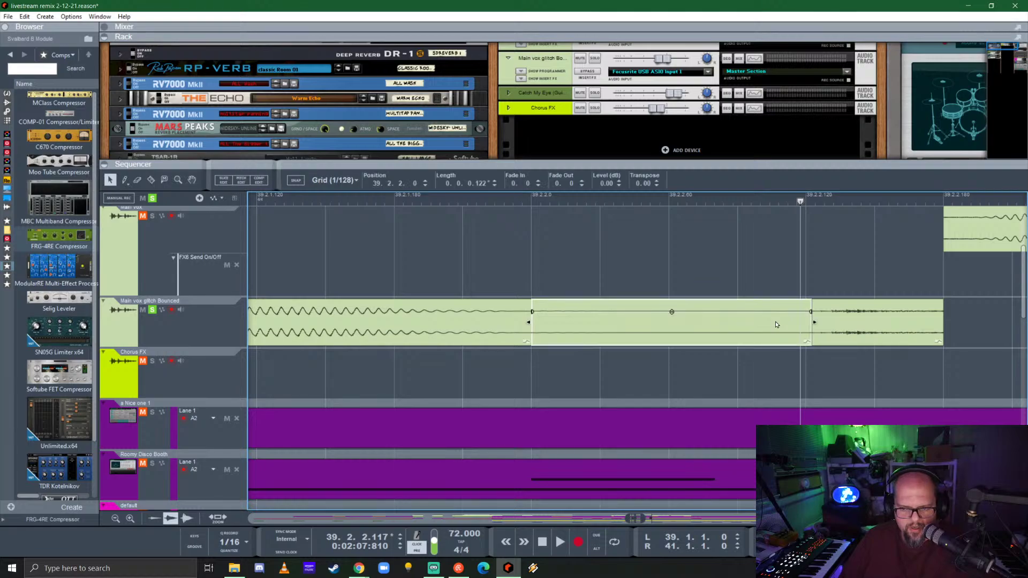
{"action": "key", "text": "Delete"}
{"action": "left_click_drag", "start_coordinate": [878, 335], "coordinate": [596, 332]}
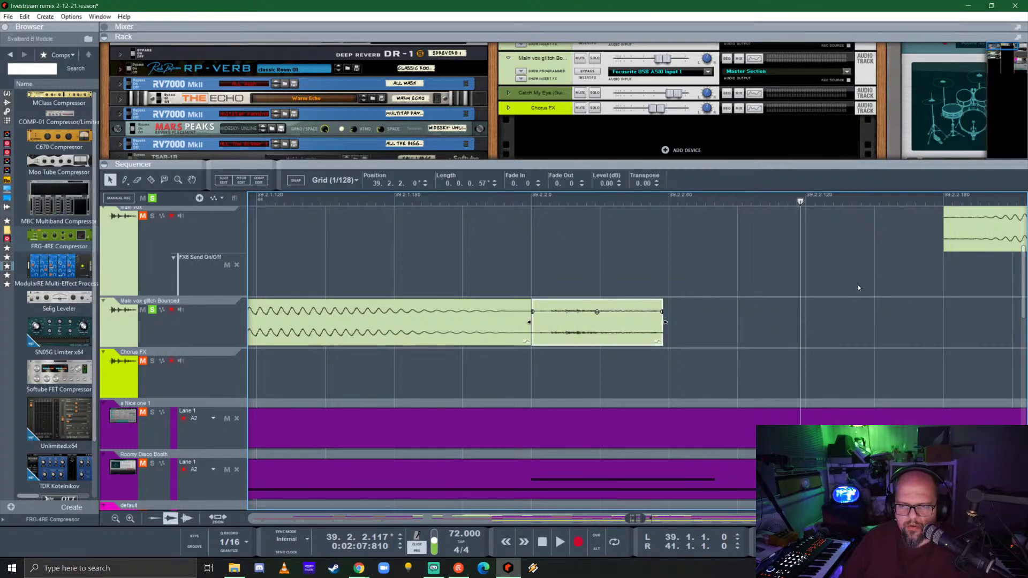
- Move the long vocal clip back to the Main vox glitch Bounced track at 39.2.2.57, directly after the short piece, and play the edit
{"action": "scroll", "coordinate": [785, 284], "scroll_direction": "down", "scroll_amount": 1}
{"action": "scroll", "coordinate": [736, 274], "scroll_direction": "right", "scroll_amount": 3}
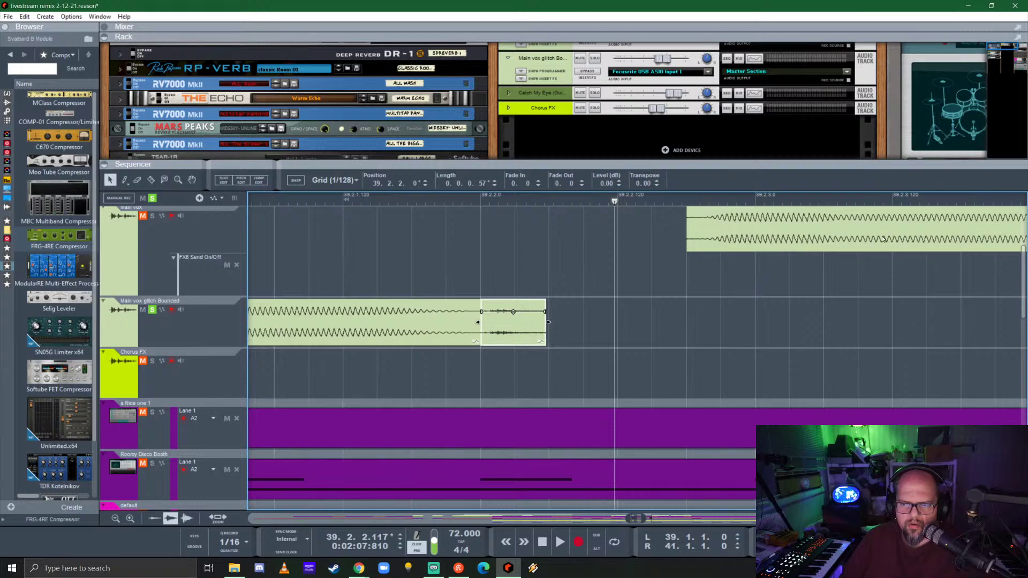
{"action": "scroll", "coordinate": [831, 252], "scroll_direction": "down", "scroll_amount": 1}
{"action": "left_click_drag", "start_coordinate": [859, 238], "coordinate": [793, 318]}
{"action": "scroll", "coordinate": [735, 287], "scroll_direction": "up", "scroll_amount": 1}
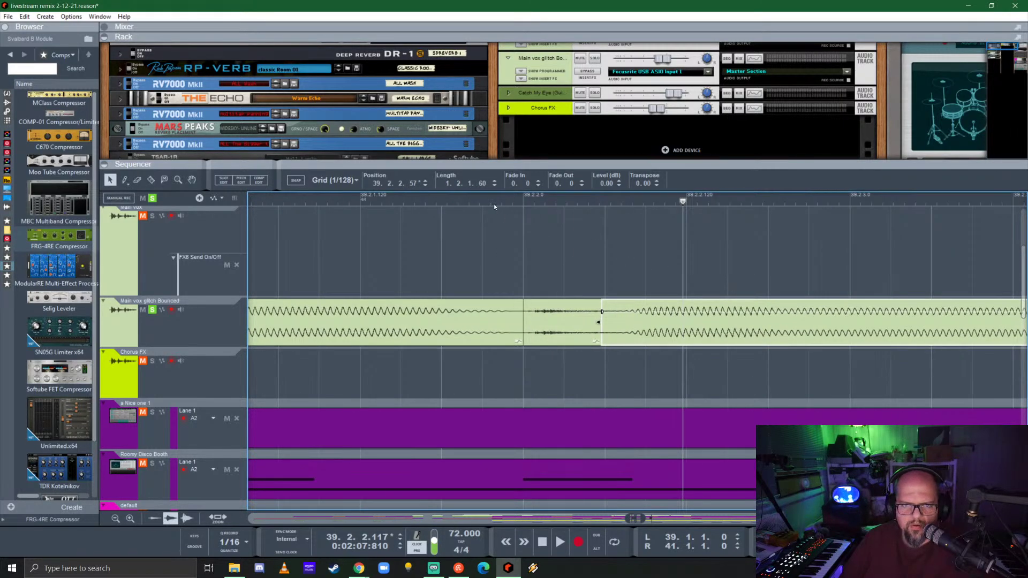
{"action": "scroll", "coordinate": [605, 276], "scroll_direction": "down", "scroll_amount": 1}
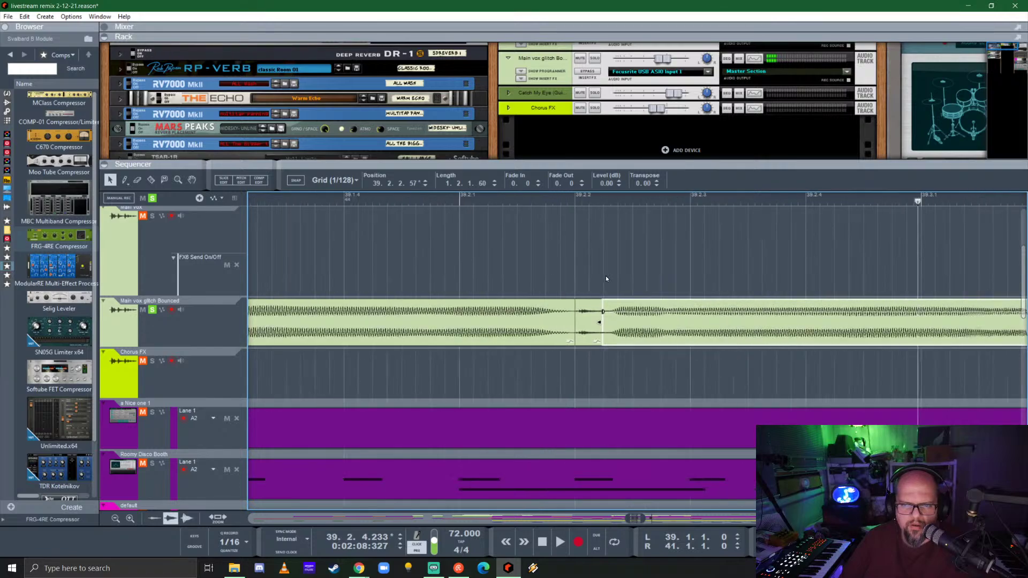
{"action": "scroll", "coordinate": [606, 275], "scroll_direction": "down", "scroll_amount": 1}
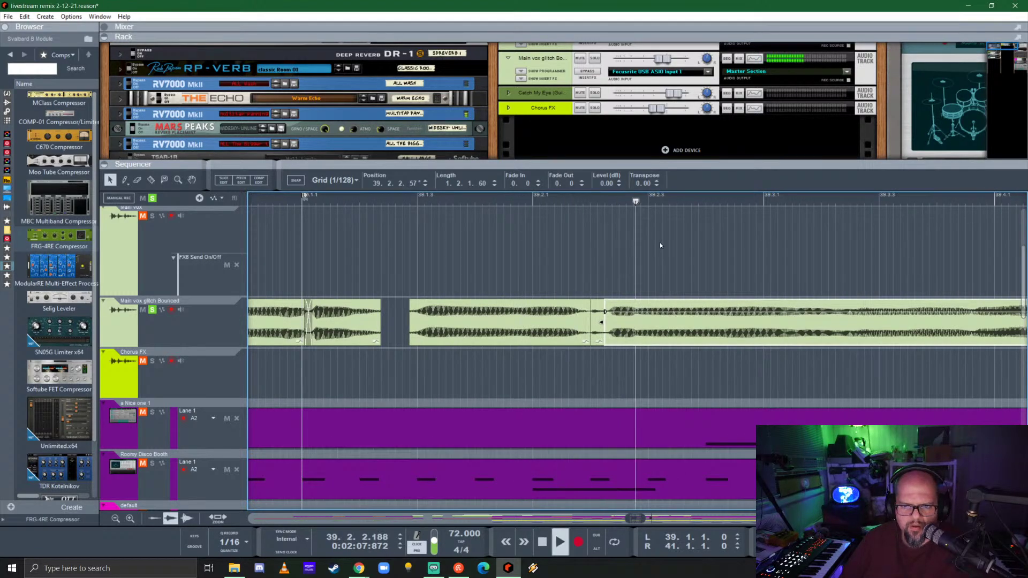
- Move the long vocal clip on the Main vox glitch Bounced track to about 39.2.2.216 and play the new timing
{"action": "key", "text": "space"}
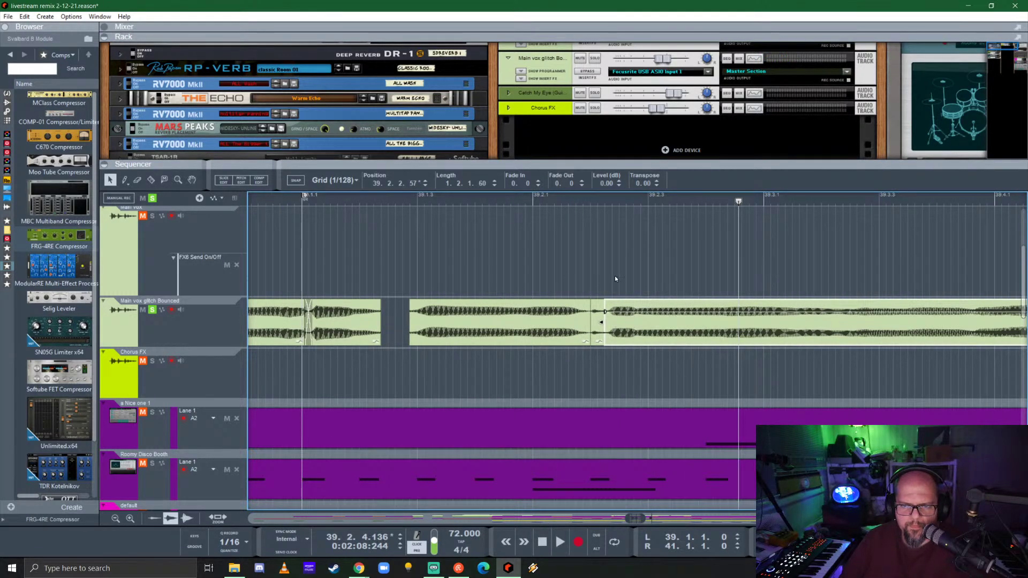
{"action": "scroll", "coordinate": [634, 280], "scroll_direction": "up", "scroll_amount": 1}
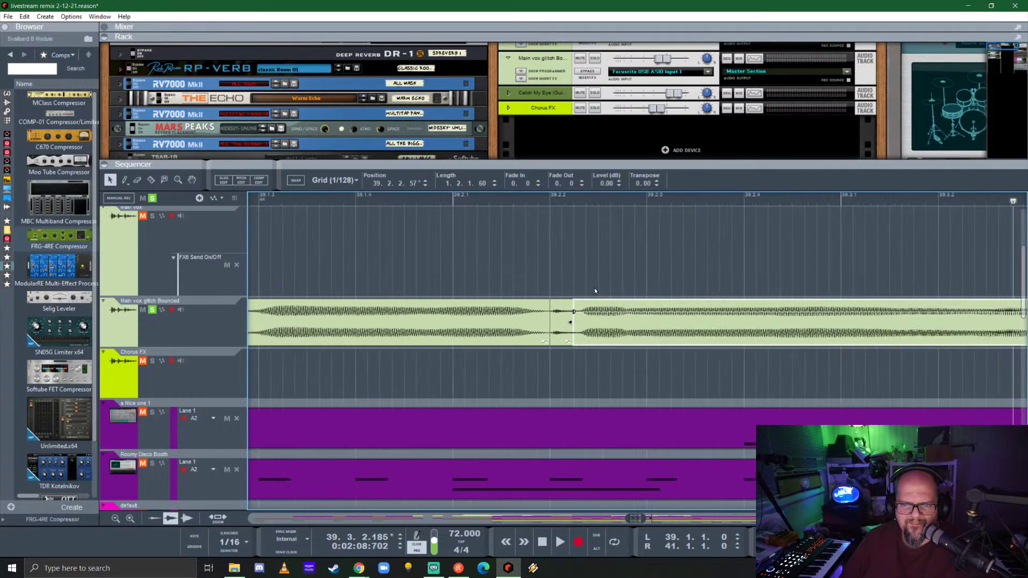
{"action": "scroll", "coordinate": [594, 289], "scroll_direction": "down", "scroll_amount": 2}
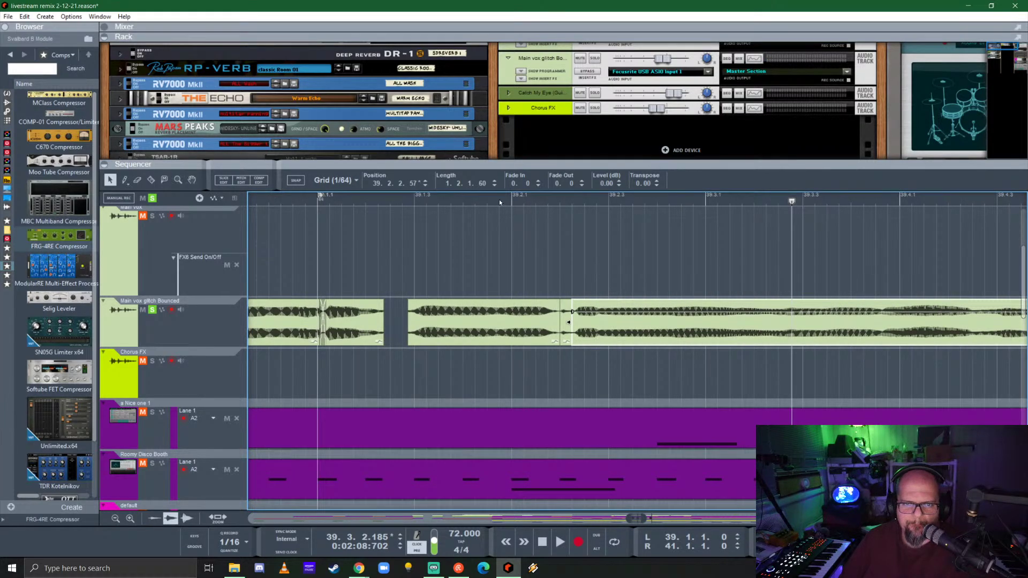
{"action": "left_click", "coordinate": [320, 197]}
{"action": "key", "text": "space"}
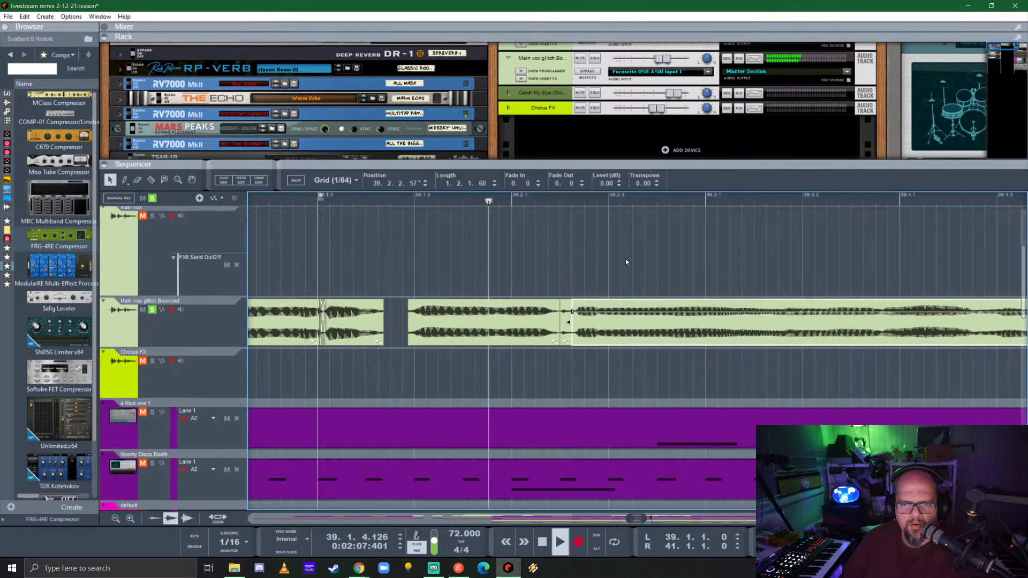
{"action": "key", "text": "space"}
{"action": "left_click_drag", "start_coordinate": [601, 327], "coordinate": [633, 332]}
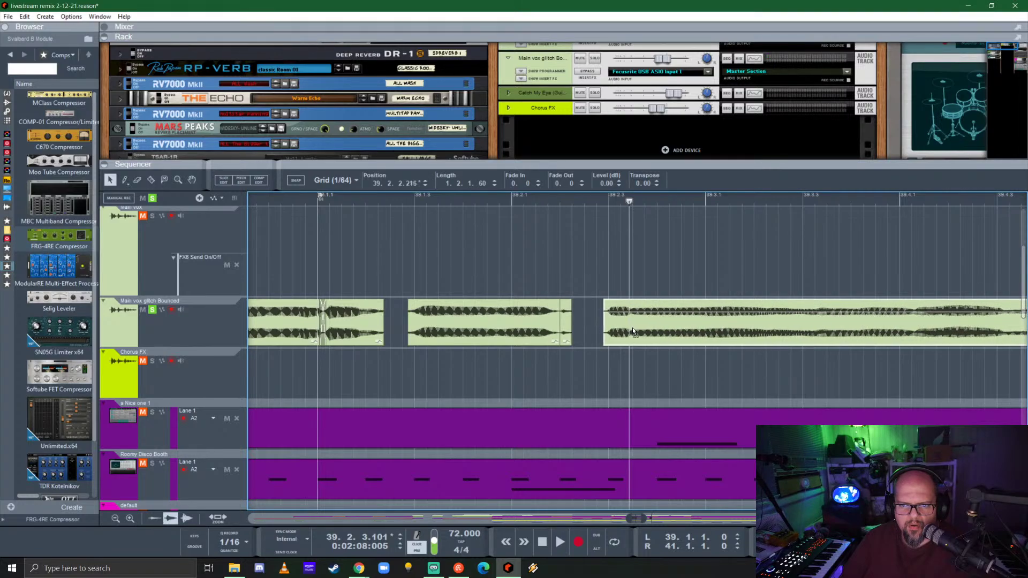
{"action": "left_click", "coordinate": [384, 205]}
{"action": "key", "text": "space"}
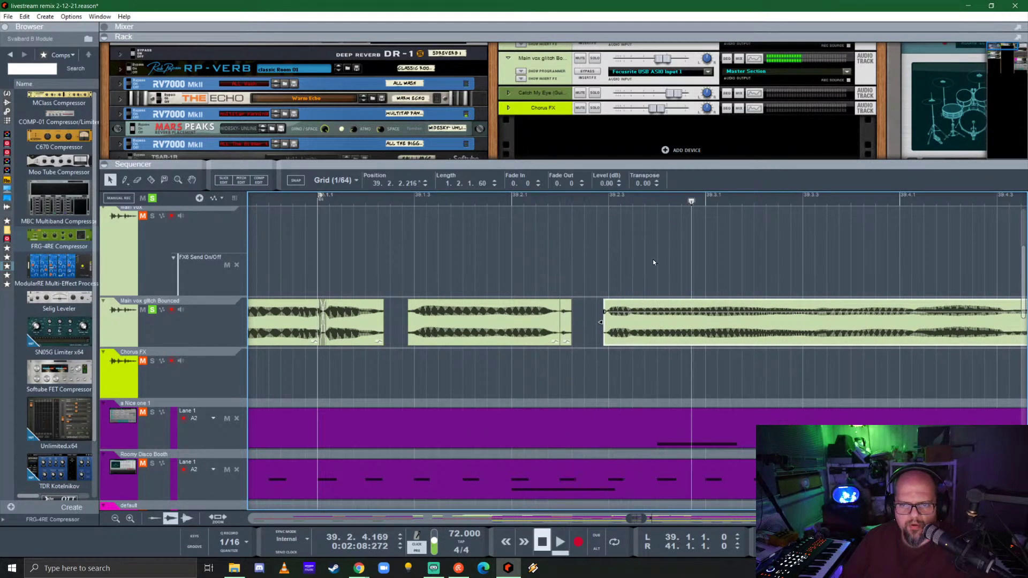
{"action": "key", "text": "space"}
- Move the short piece to 39.2.2.153, directly before the long vocal clip, and play the phrase through bar 40
{"action": "left_click_drag", "start_coordinate": [566, 325], "coordinate": [597, 331]}
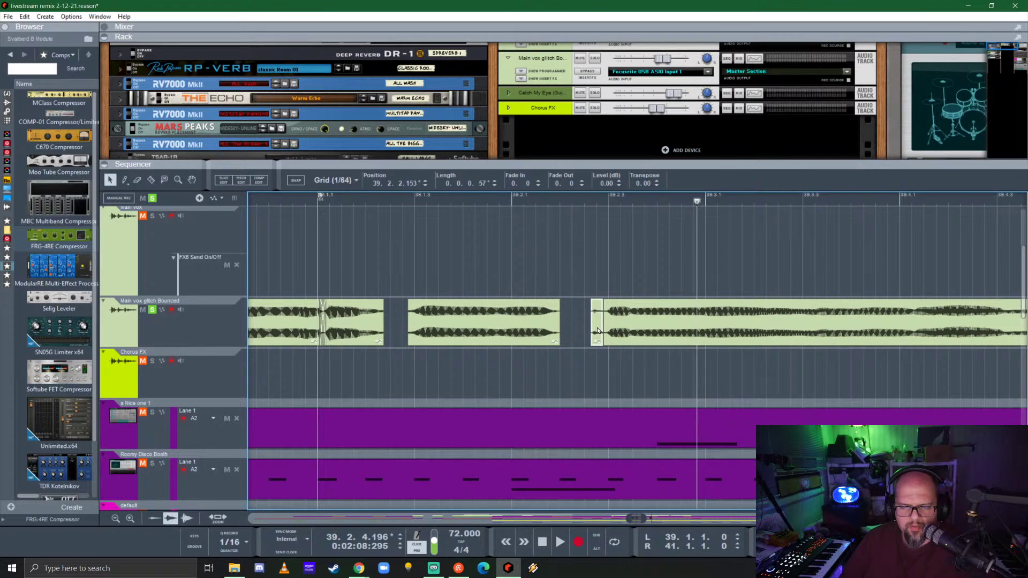
{"action": "left_click", "coordinate": [400, 201]}
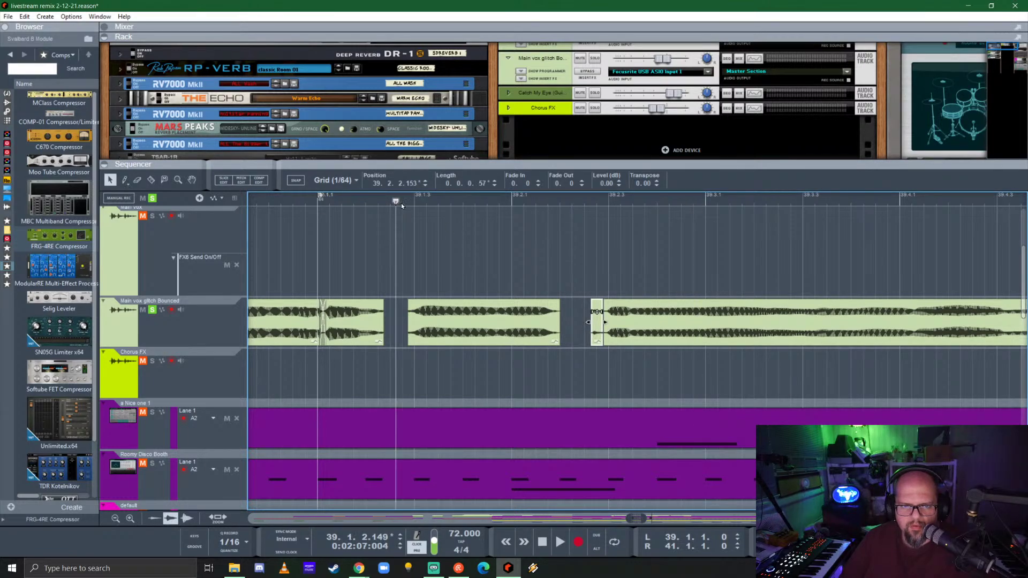
{"action": "key", "text": "space"}
{"action": "key", "text": "space"}
{"action": "scroll", "coordinate": [642, 284], "scroll_direction": "down", "scroll_amount": 2}
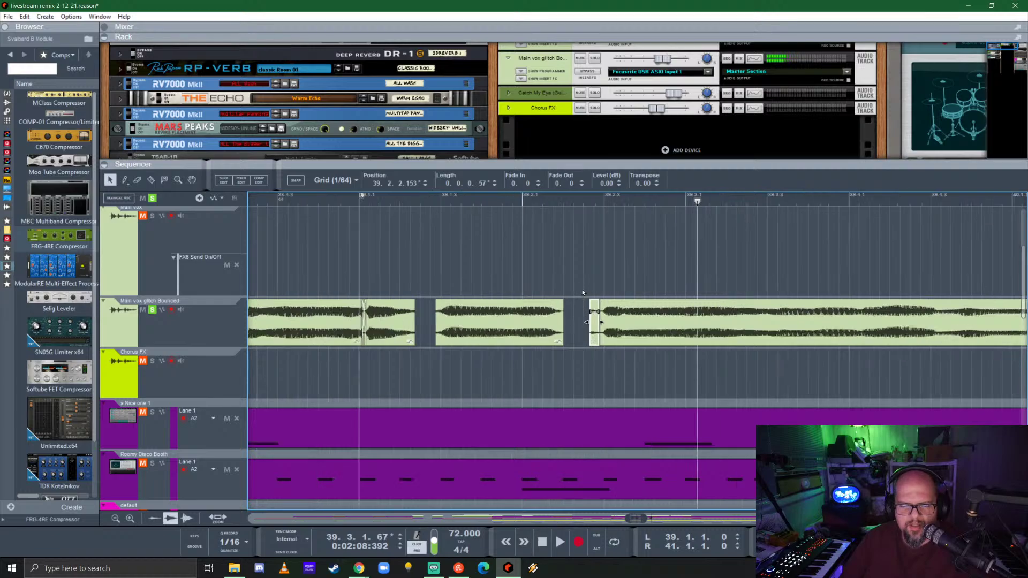
{"action": "scroll", "coordinate": [568, 291], "scroll_direction": "down", "scroll_amount": 1}
{"action": "key", "text": "space"}
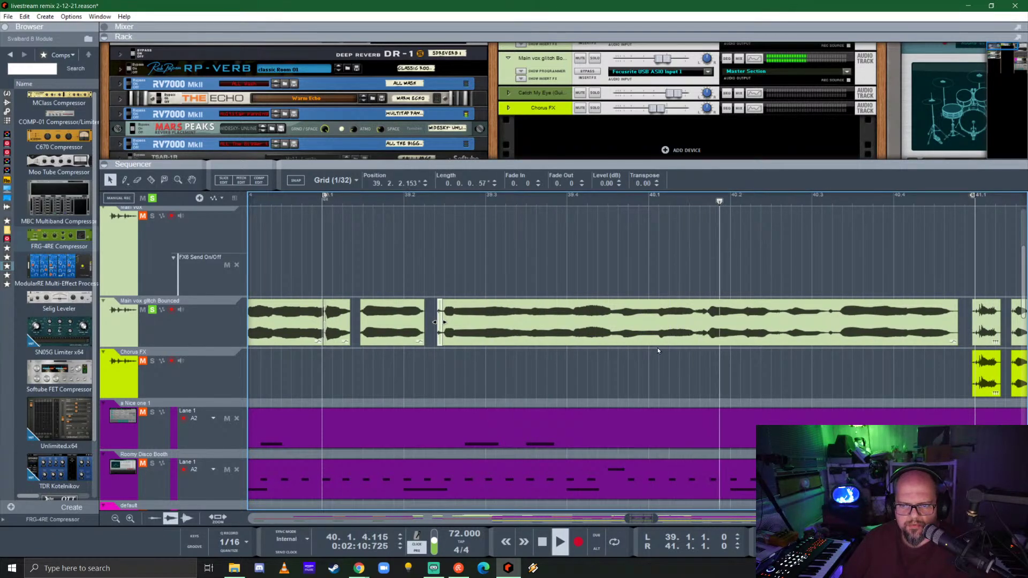
{"action": "key", "text": "space"}
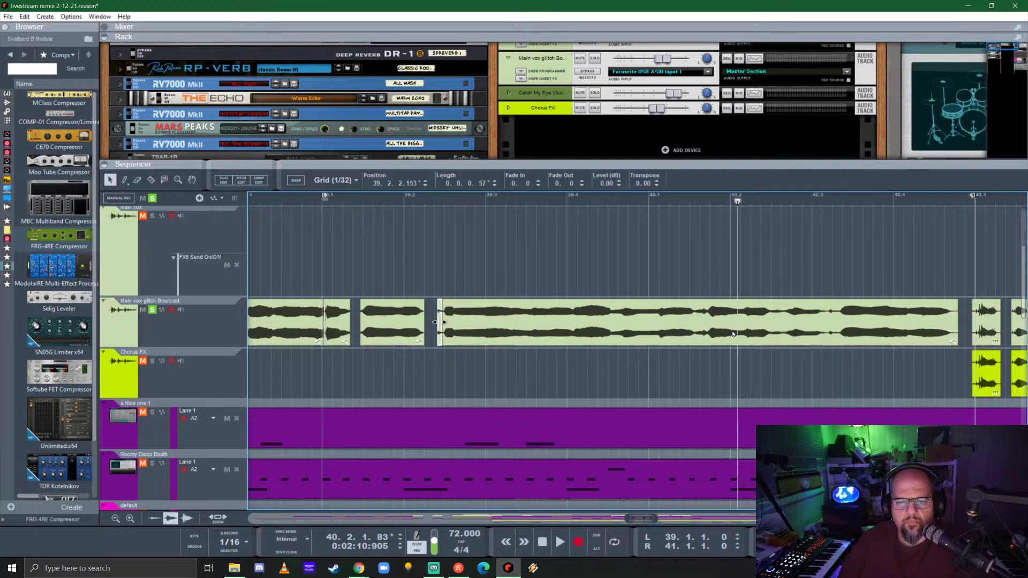
- Open the long vocal clip in Pitch Edit, enlarge the sequencer and play the clip from its start
{"action": "left_click", "coordinate": [656, 325]}
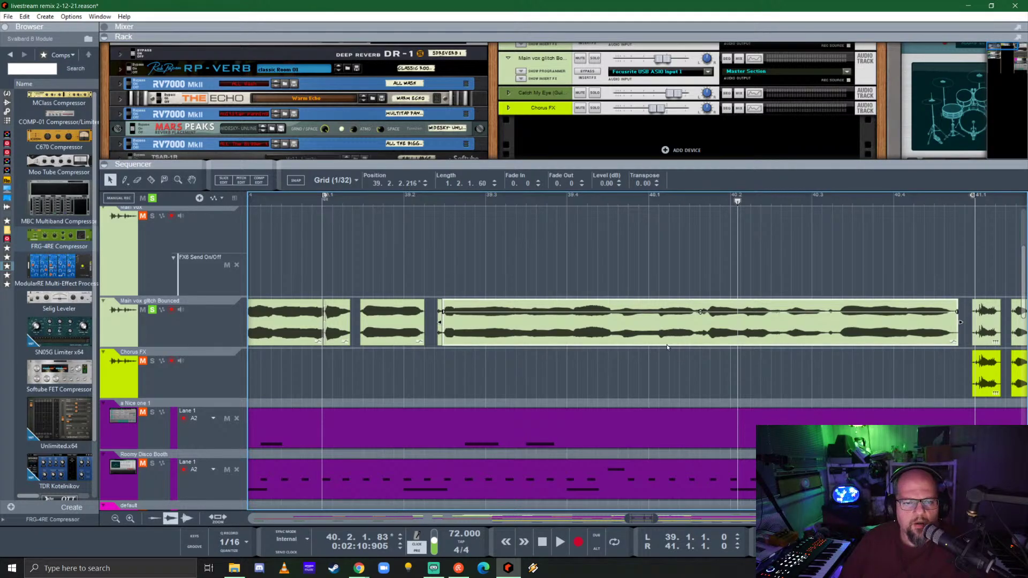
{"action": "left_click", "coordinate": [241, 180]}
{"action": "left_click_drag", "start_coordinate": [603, 164], "coordinate": [604, 43]}
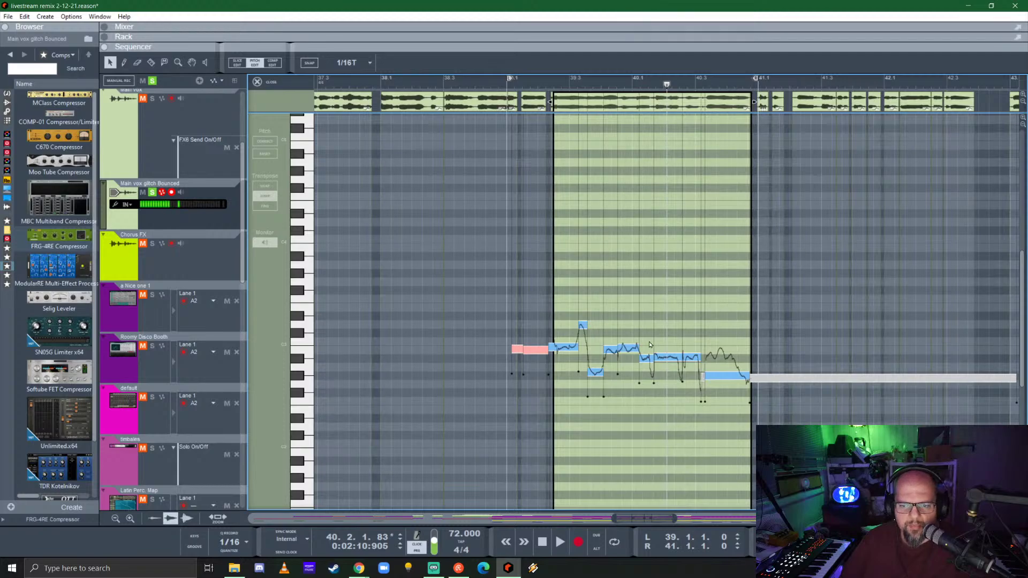
{"action": "key", "text": "z"}
{"action": "key", "text": "z"}
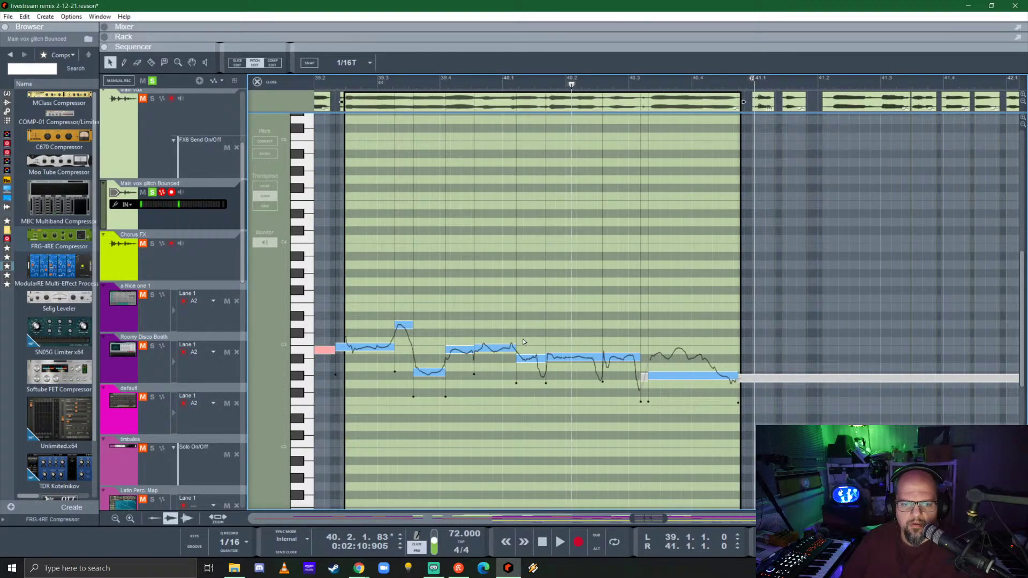
{"action": "left_click", "coordinate": [347, 91]}
{"action": "key", "text": "space"}
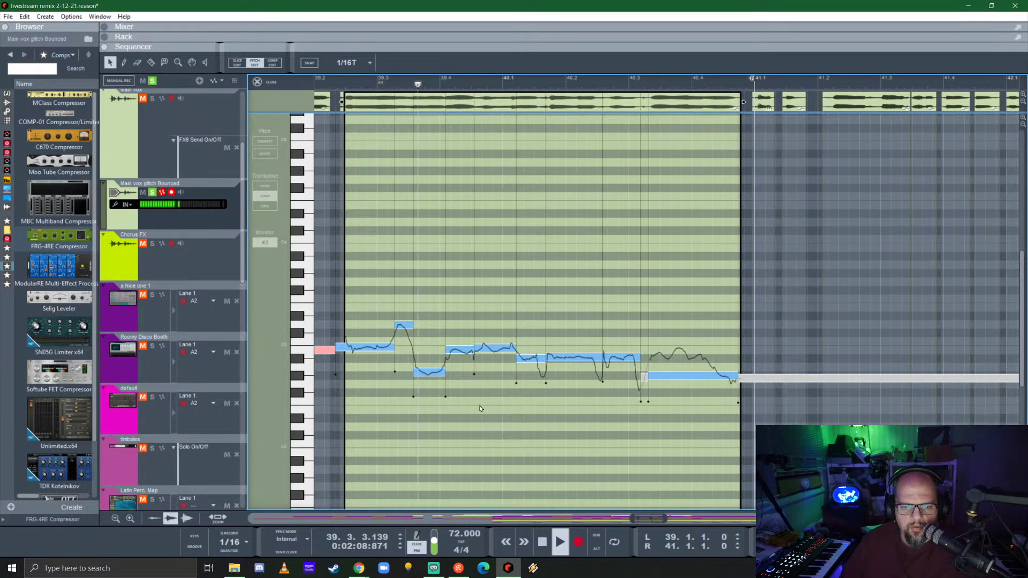
{"action": "key", "text": "space"}
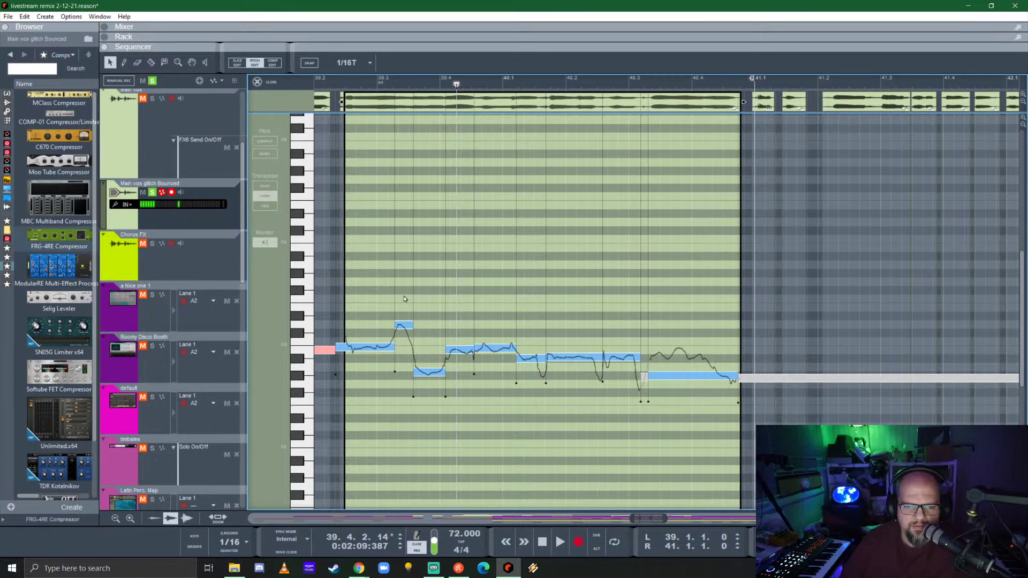
- Move the start of the B2 note near 39.4.1 earlier to 39.3.4.238 and play the retimed syllable
{"action": "scroll", "coordinate": [422, 343], "scroll_direction": "up", "scroll_amount": 3}
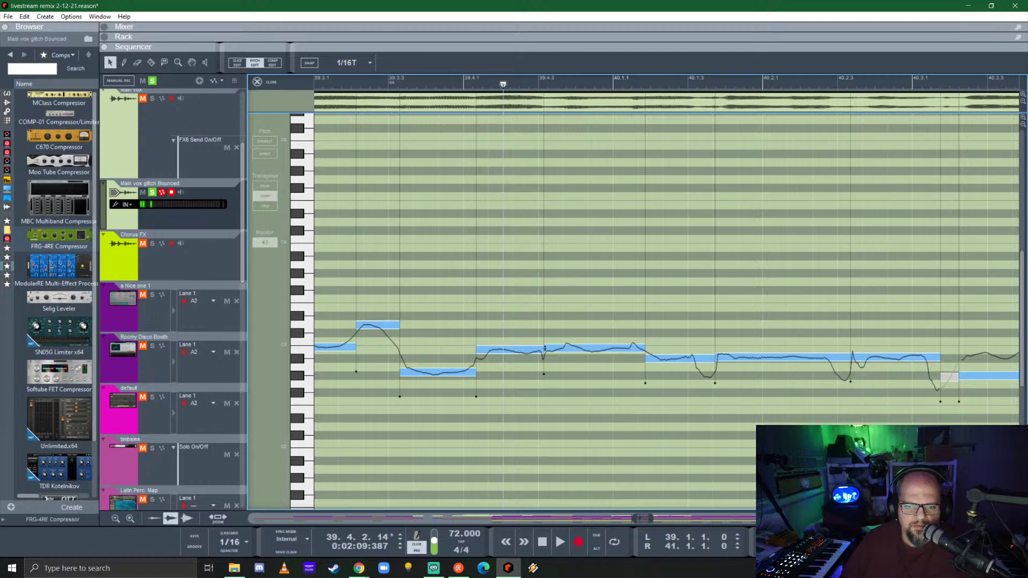
{"action": "left_click", "coordinate": [525, 347]}
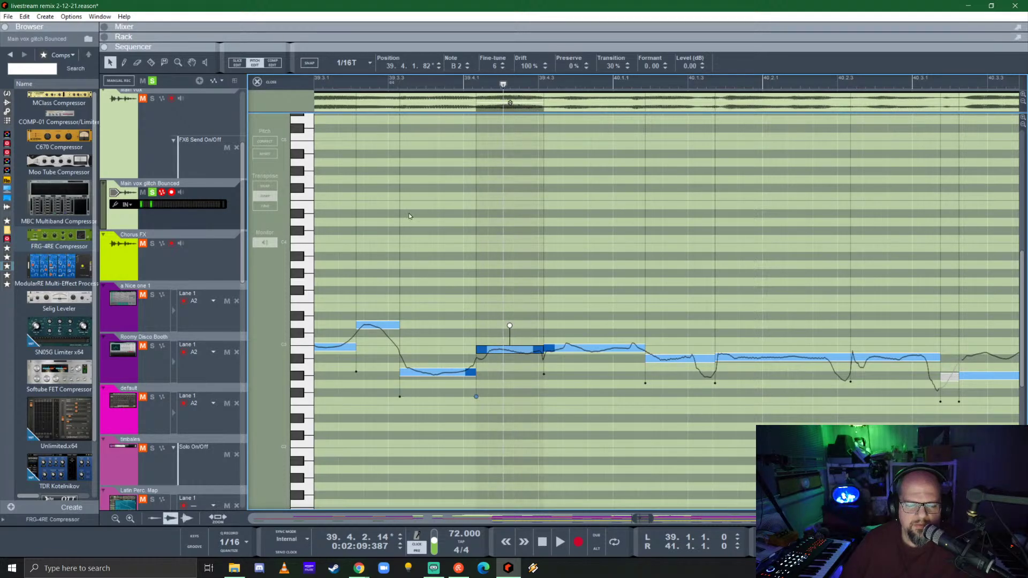
{"action": "scroll", "coordinate": [409, 215], "scroll_direction": "left", "scroll_amount": 3}
{"action": "left_click", "coordinate": [380, 82]}
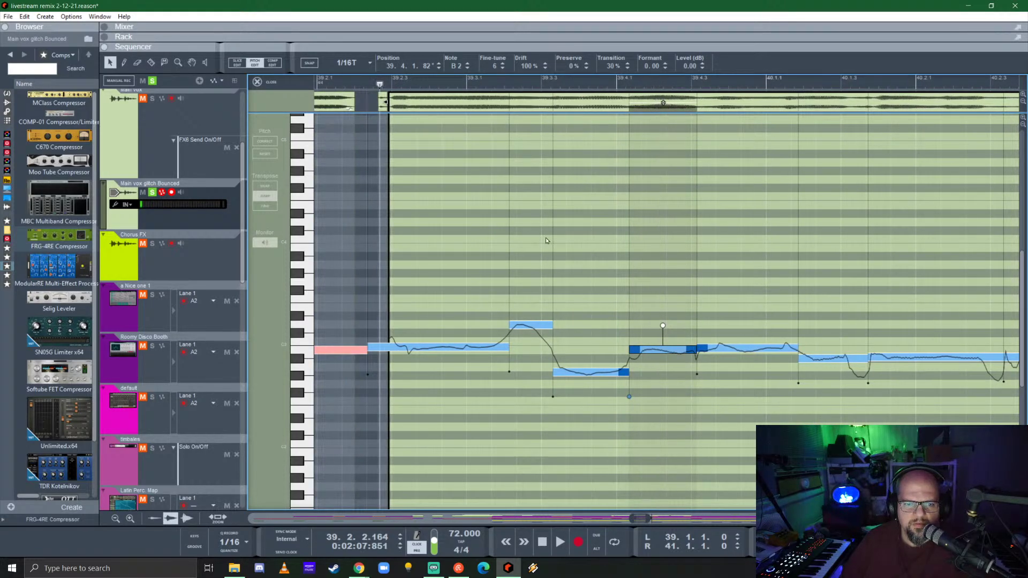
{"action": "key", "text": "space"}
{"action": "key", "text": "space"}
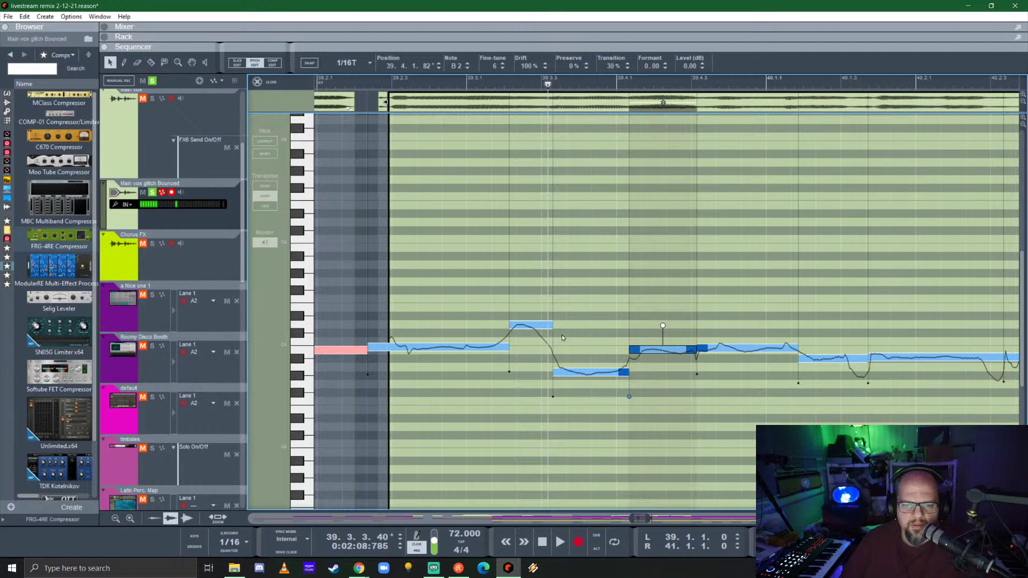
{"action": "key", "text": "space"}
{"action": "key", "text": "space"}
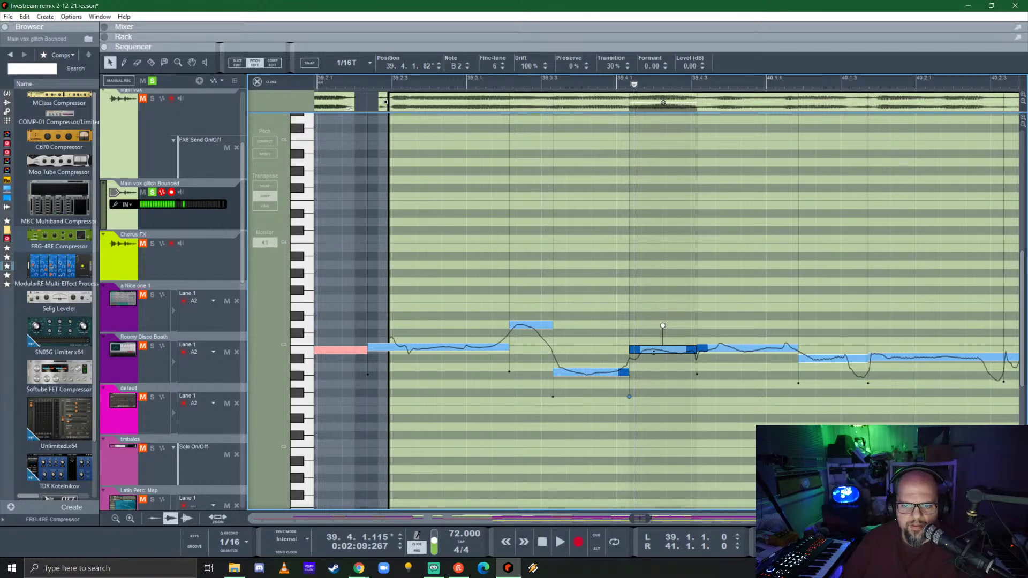
{"action": "scroll", "coordinate": [576, 356], "scroll_direction": "right", "scroll_amount": 2}
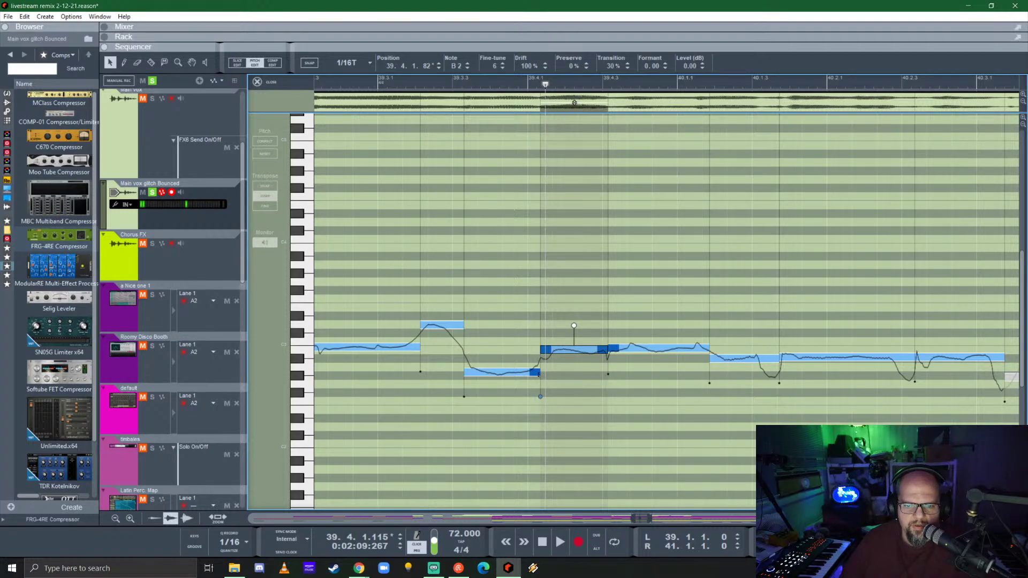
{"action": "left_click_drag", "start_coordinate": [540, 372], "coordinate": [527, 372]}
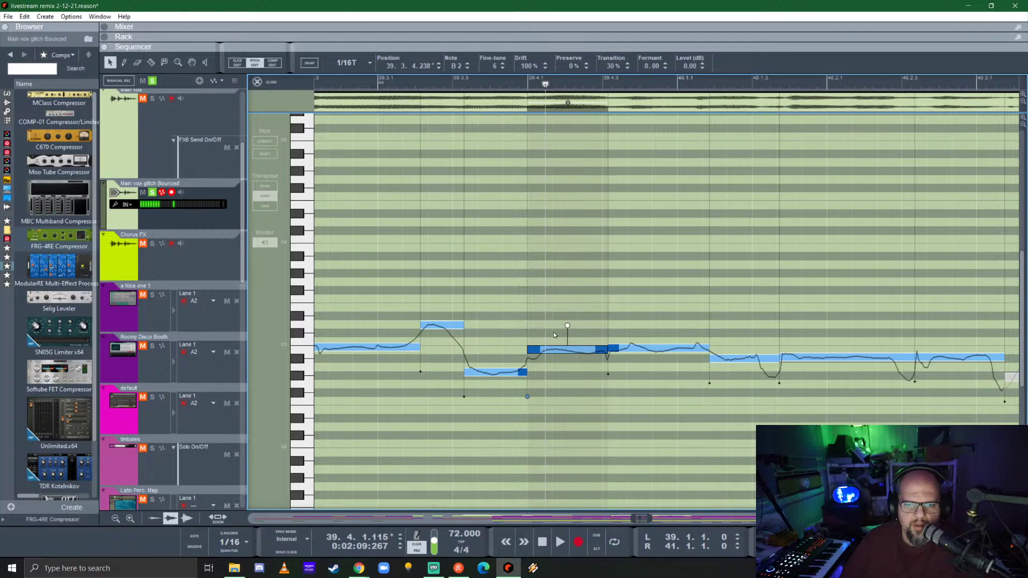
{"action": "key", "text": "space"}
{"action": "key", "text": "space"}
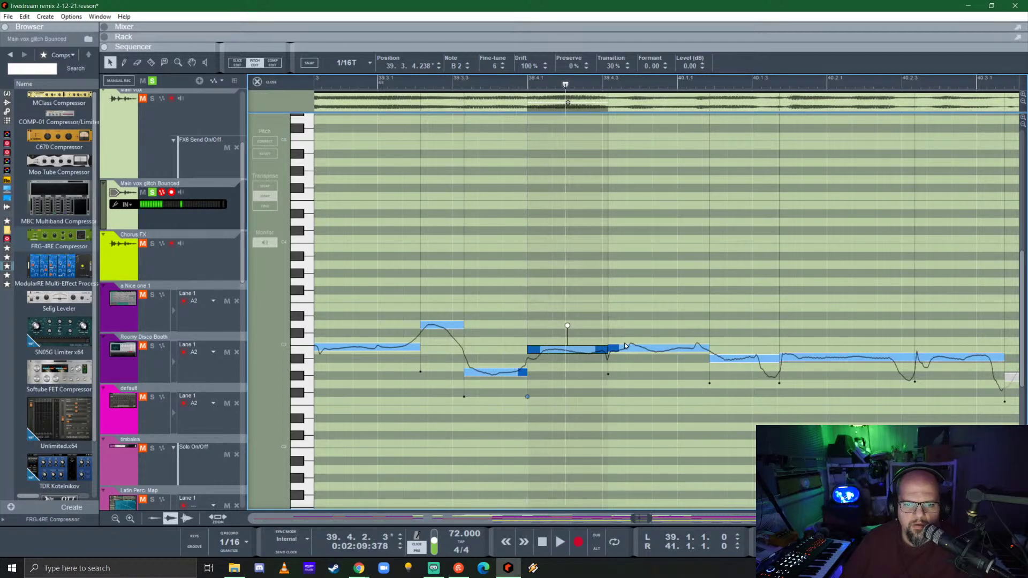
- Shift the boundary at the end of that B2 note slightly earlier to about 39.4.3 and play the result
{"action": "key", "text": "space"}
{"action": "key", "text": "space"}
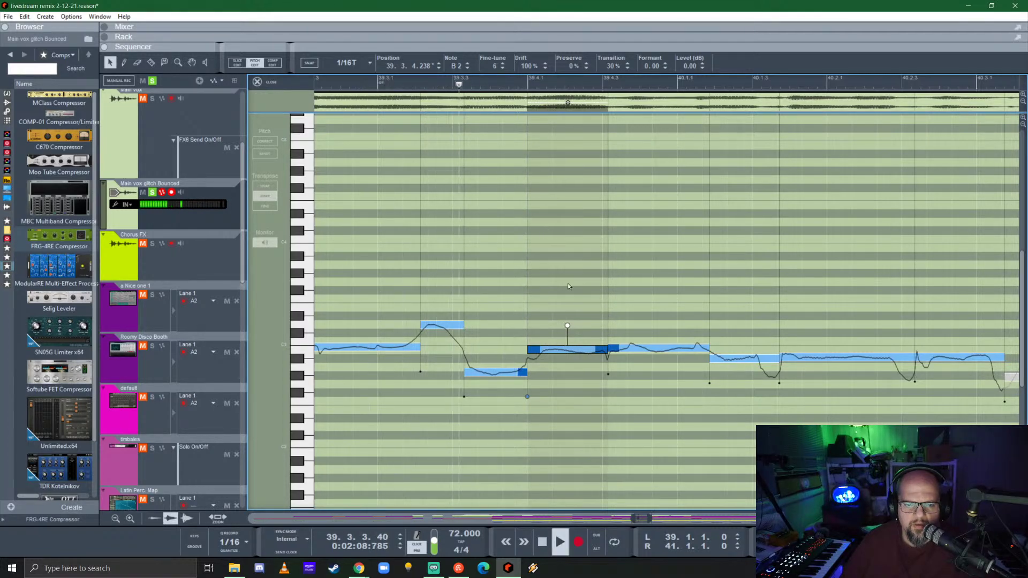
{"action": "scroll", "coordinate": [558, 328], "scroll_direction": "right", "scroll_amount": 3}
{"action": "key", "text": "space"}
{"action": "key", "text": "space"}
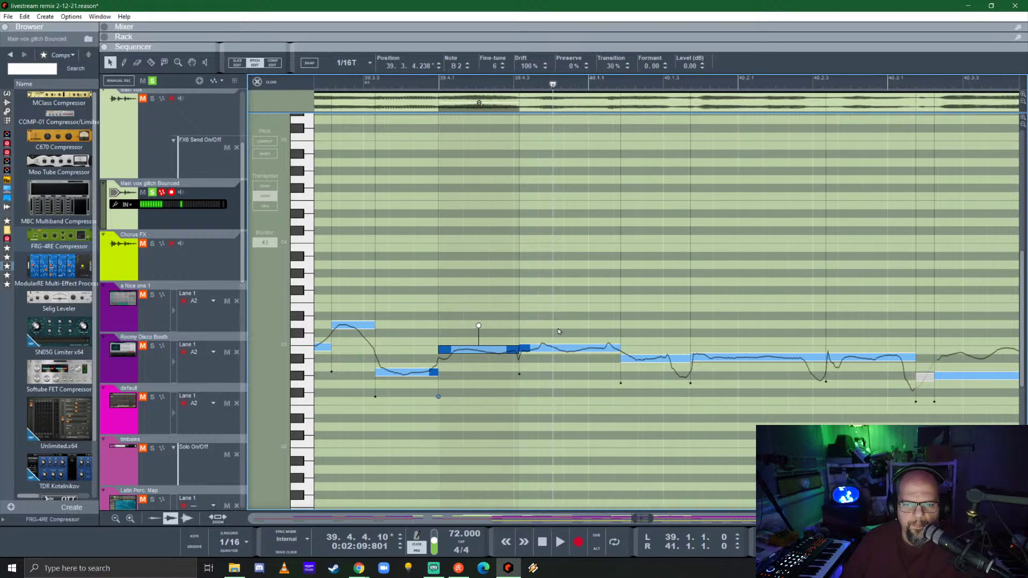
{"action": "left_click_drag", "start_coordinate": [518, 348], "coordinate": [512, 348]}
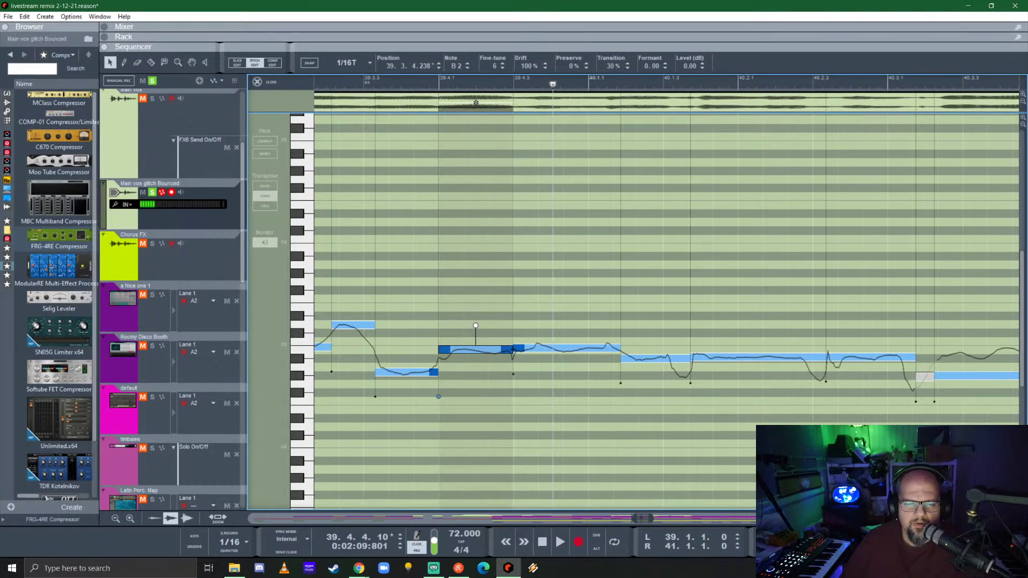
{"action": "key", "text": "space"}
{"action": "key", "text": "space"}
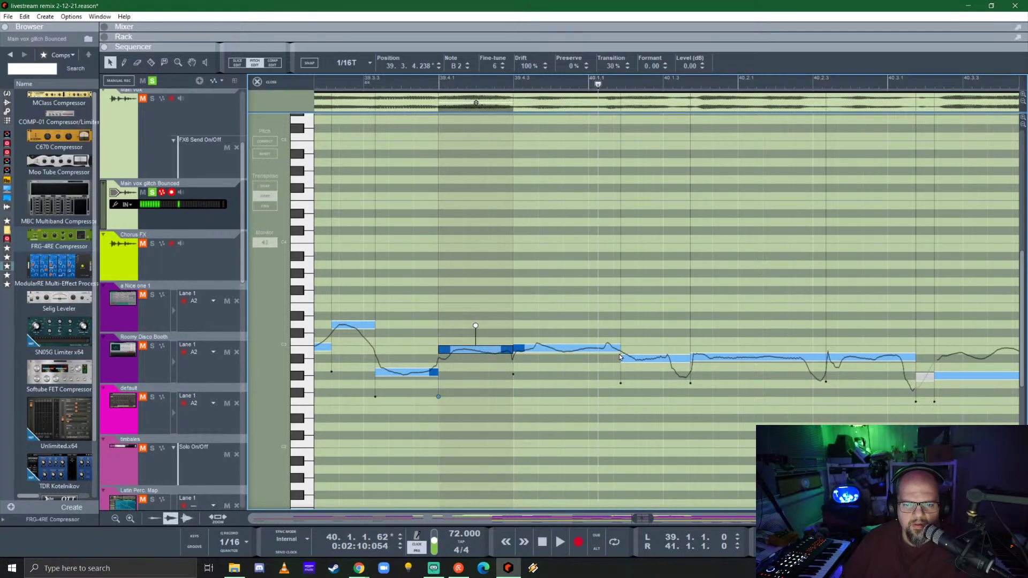
- Move the start of the following A#2 note earlier to 40.1.1.12 and play the change
{"action": "left_click_drag", "start_coordinate": [620, 347], "coordinate": [590, 348]}
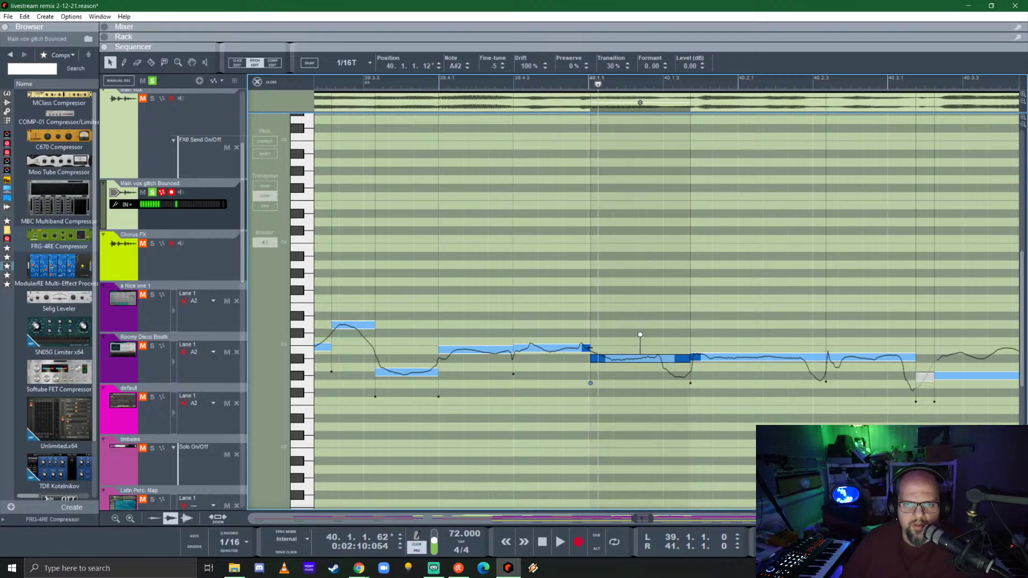
{"action": "key", "text": "space"}
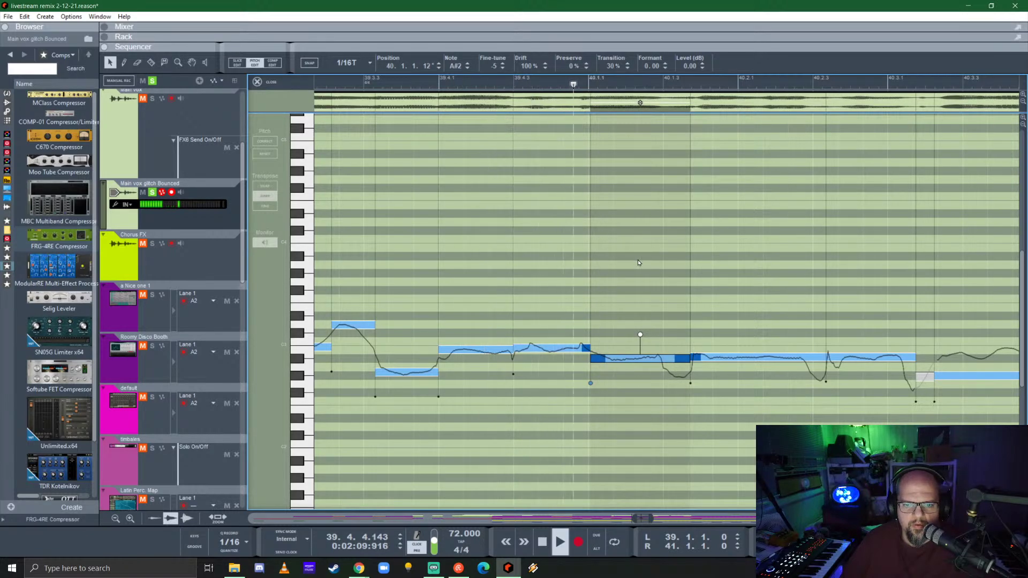
{"action": "key", "text": "space"}
- Move the end of the A#2 note earlier to about 40.1.3, listening to the passage before and after
{"action": "scroll", "coordinate": [607, 349], "scroll_direction": "right", "scroll_amount": 3}
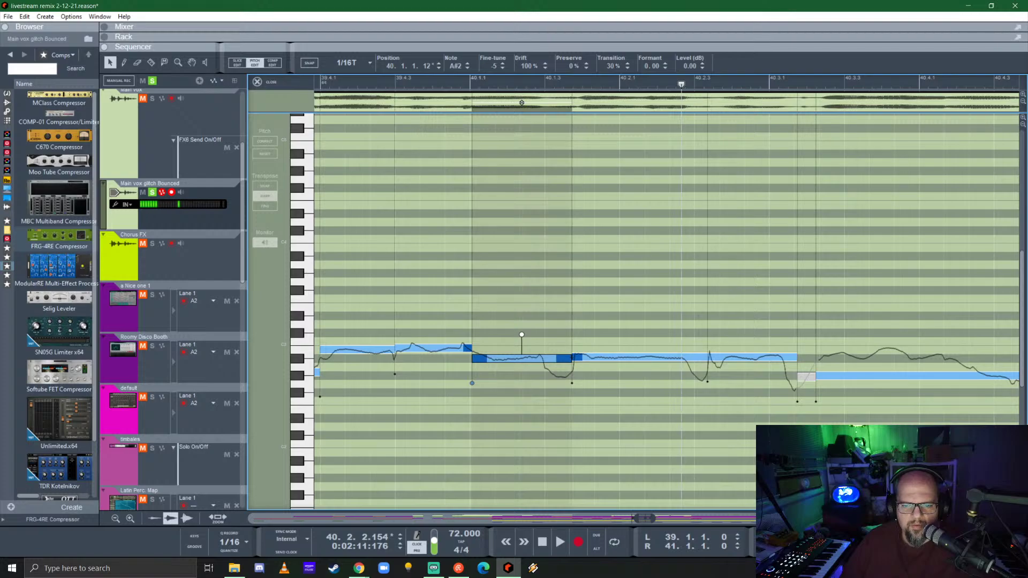
{"action": "left_click", "coordinate": [485, 86]}
{"action": "key", "text": "space"}
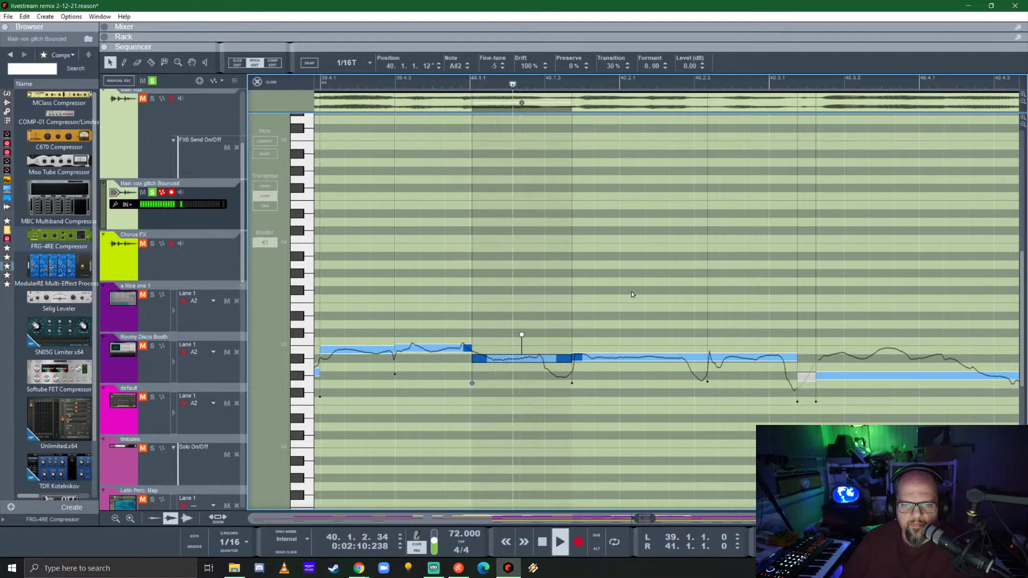
{"action": "key", "text": "space"}
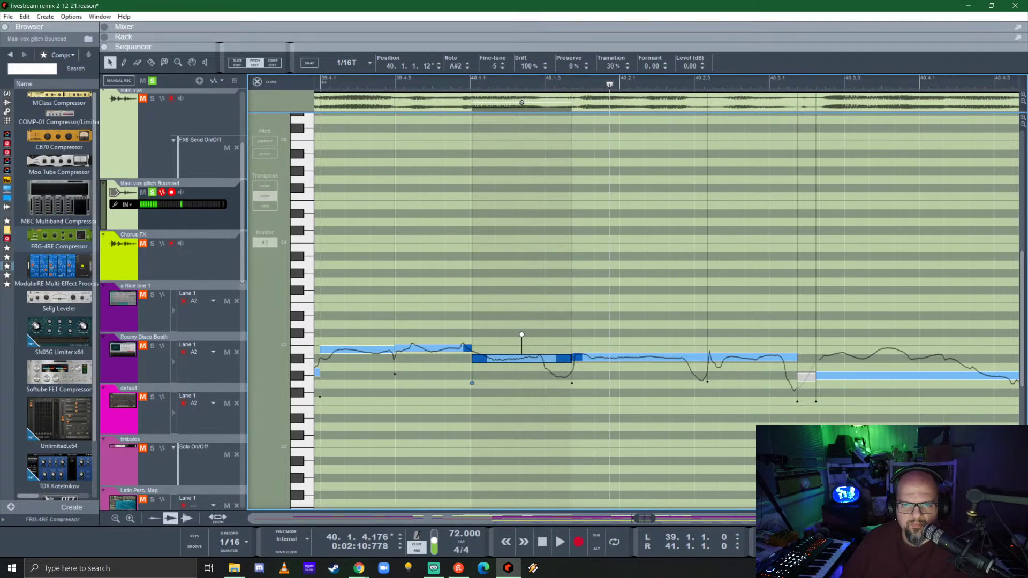
{"action": "left_click_drag", "start_coordinate": [572, 355], "coordinate": [545, 356]}
{"action": "key", "text": "space"}
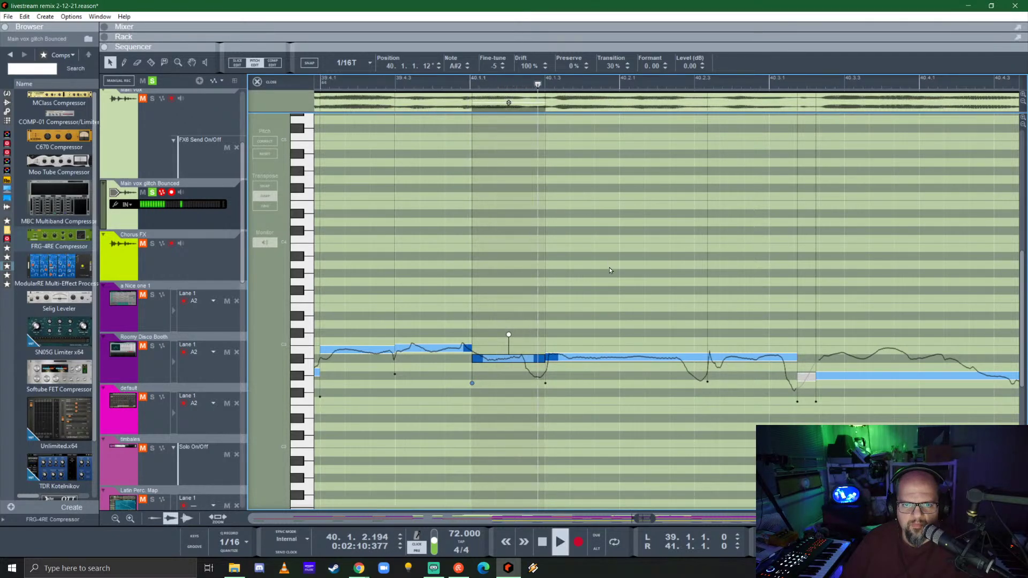
{"action": "key", "text": "space"}
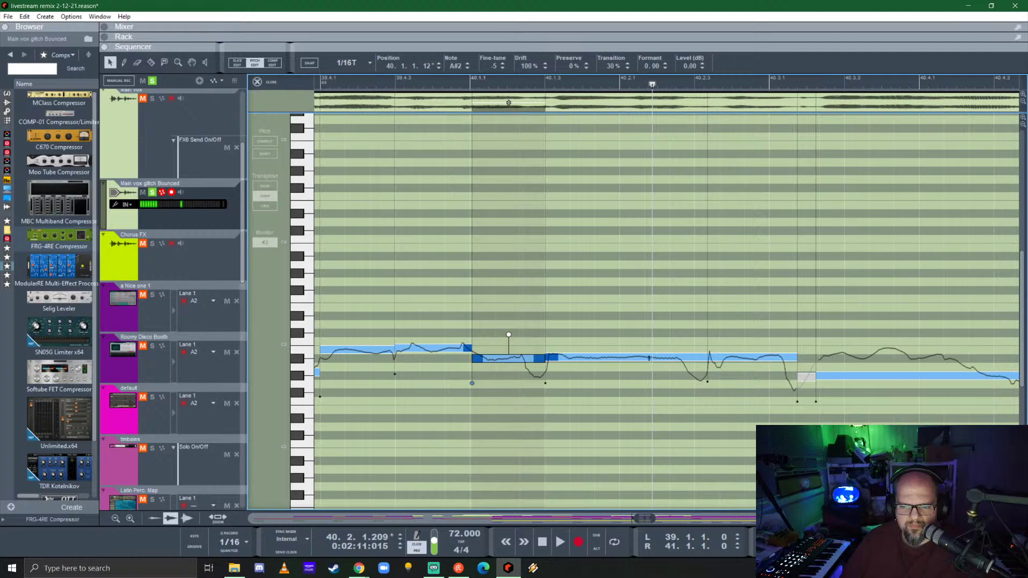
- Split the A#2 note near 40.2.1, move the new part's start earlier to 40.1.4.135 and play the passage
{"action": "key", "text": "r"}
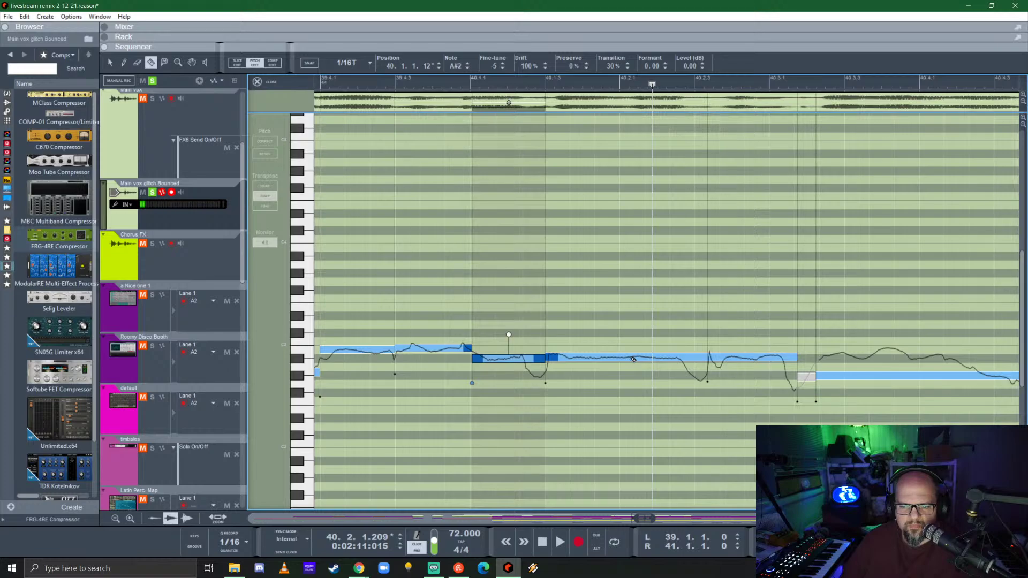
{"action": "left_click", "coordinate": [631, 358]}
{"action": "key", "text": "q"}
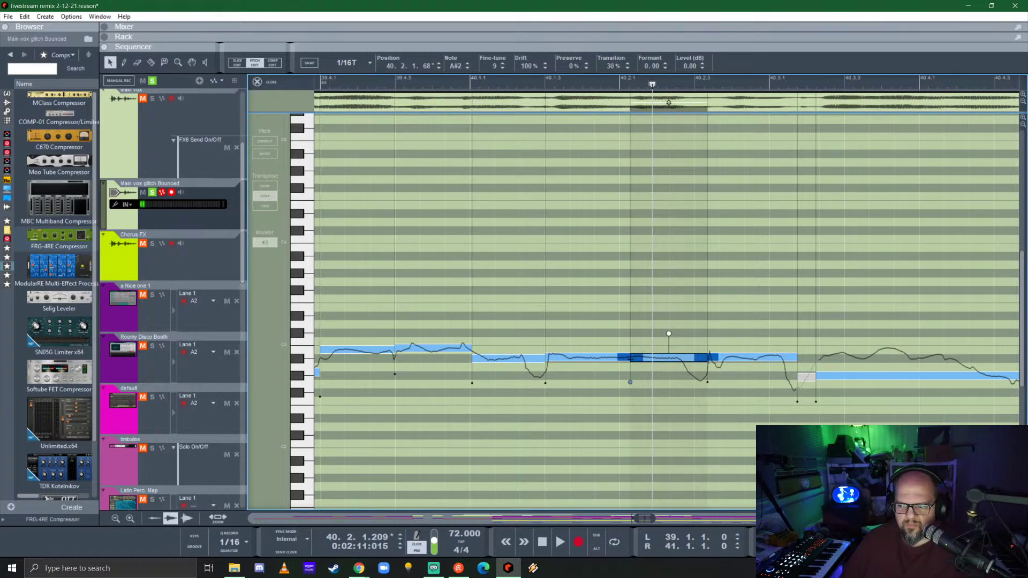
{"action": "left_click_drag", "start_coordinate": [630, 358], "coordinate": [602, 358]}
{"action": "left_click", "coordinate": [552, 84]}
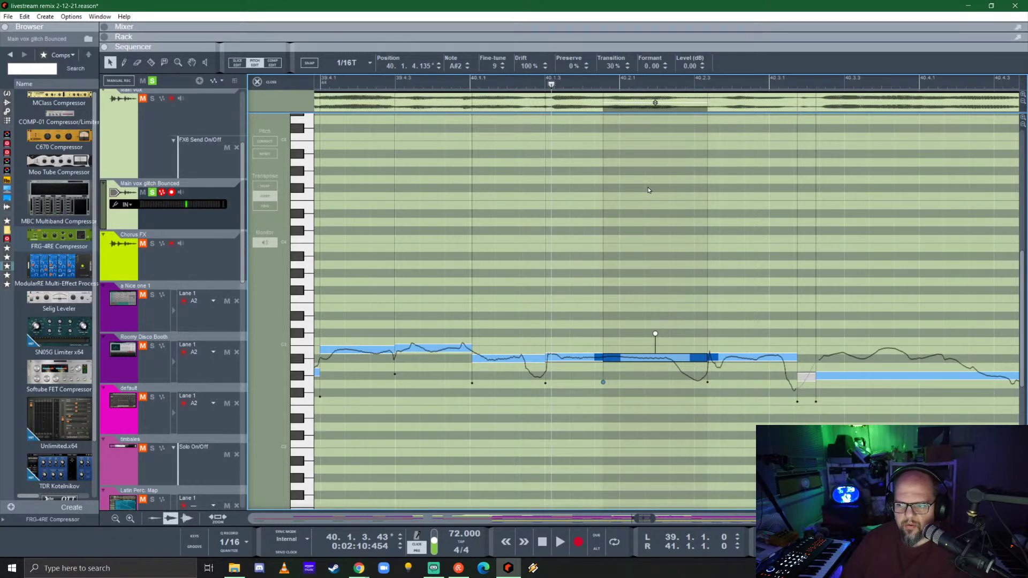
{"action": "key", "text": "space"}
{"action": "key", "text": "space"}
- Move the start of the following A#2 note earlier to 40.2.2.175 and play the retimed syllable
{"action": "scroll", "coordinate": [697, 345], "scroll_direction": "right", "scroll_amount": 5}
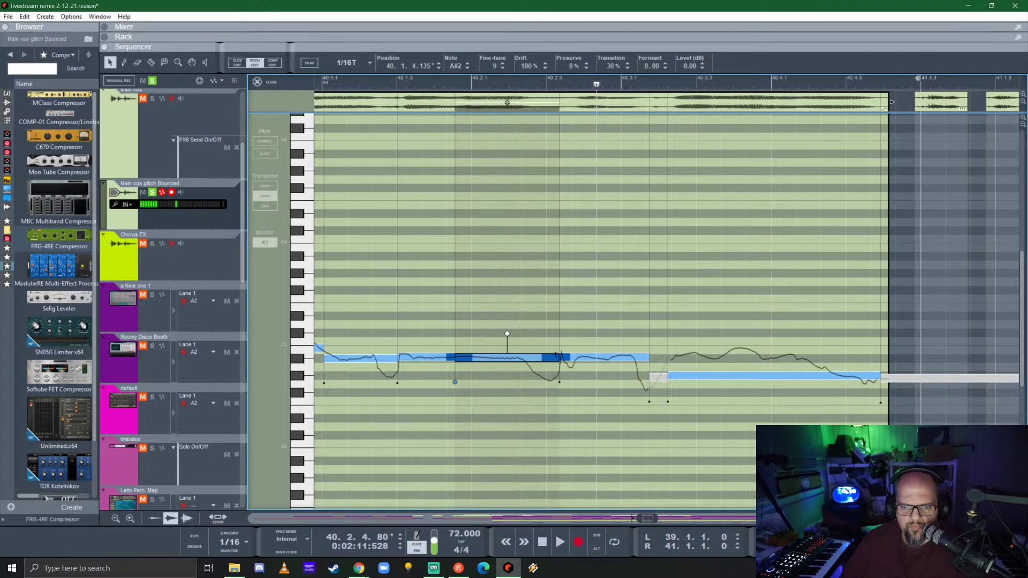
{"action": "left_click", "coordinate": [584, 335]}
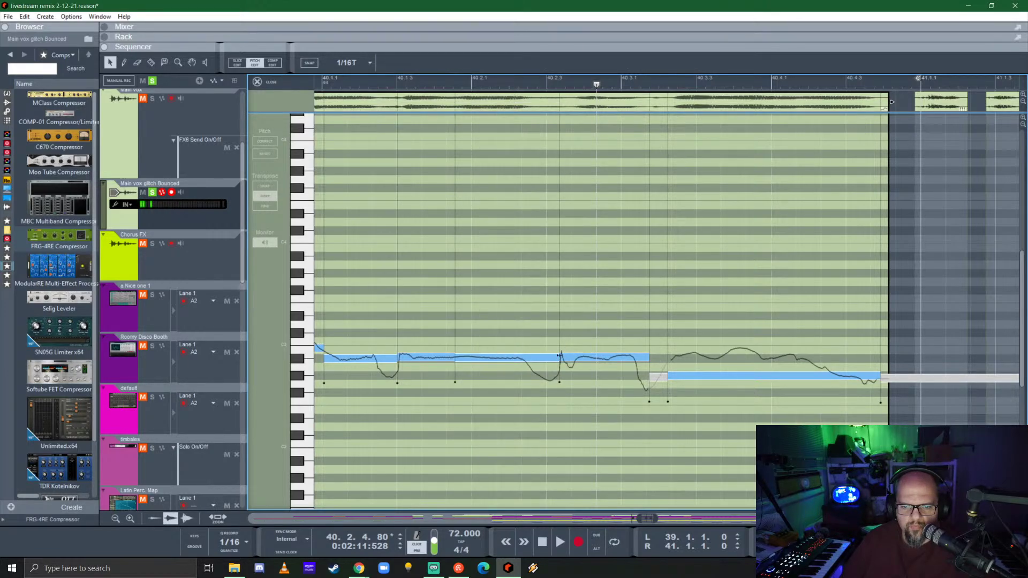
{"action": "left_click_drag", "start_coordinate": [559, 356], "coordinate": [536, 356]}
{"action": "key", "text": "space"}
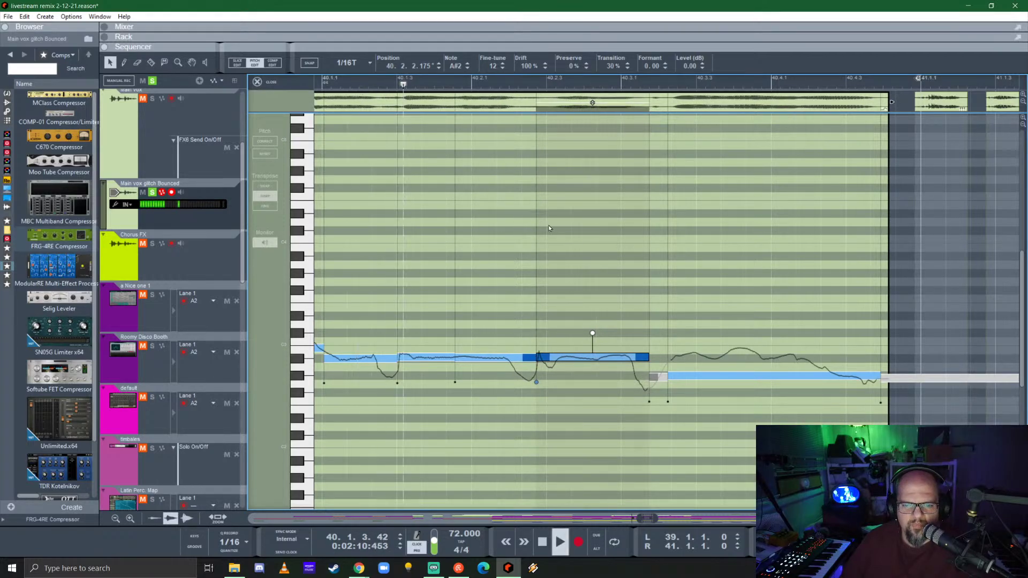
{"action": "key", "text": "space"}
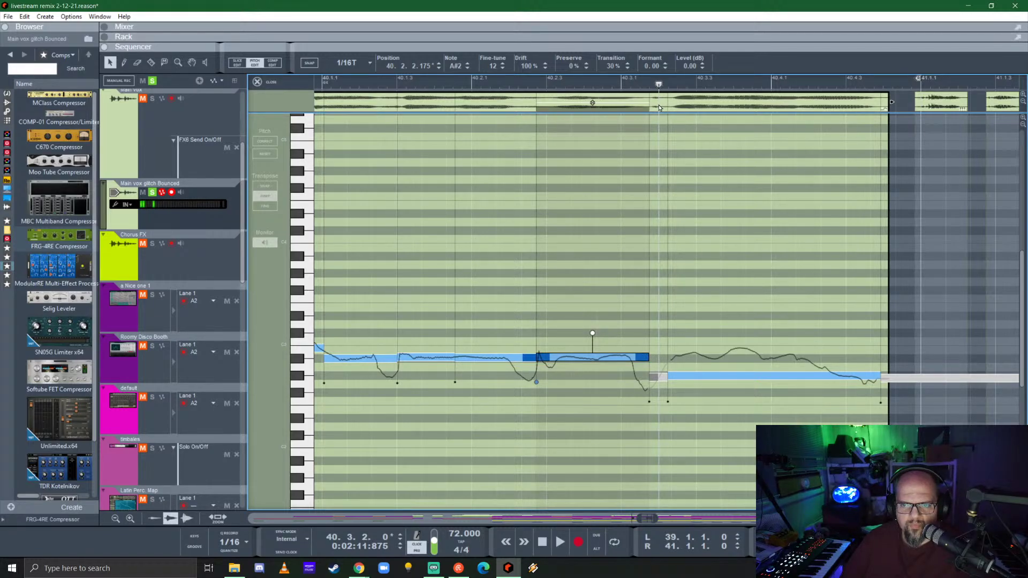
- Move the start of the final G#2 note earlier to 40.3.1.112 and play through to the clip's end
{"action": "mouse_move", "coordinate": [650, 102]}
{"action": "left_mouse_down"}
{"action": "mouse_move", "coordinate": [631, 103]}
{"action": "mouse_move", "coordinate": [663, 102]}
{"action": "mouse_move", "coordinate": [638, 102]}
{"action": "left_mouse_up"}
{"action": "key", "text": "space"}
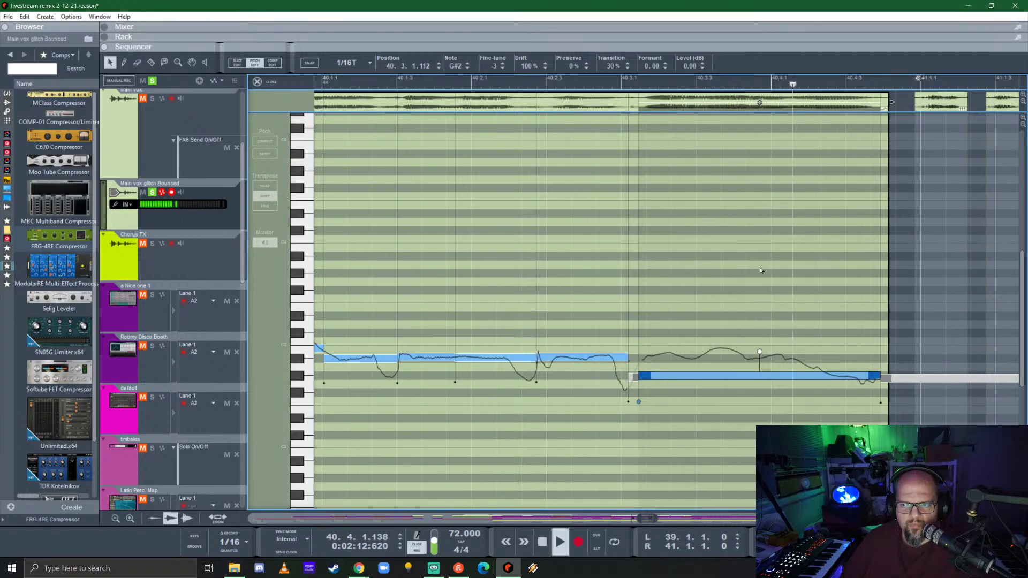
{"action": "key", "text": "space"}
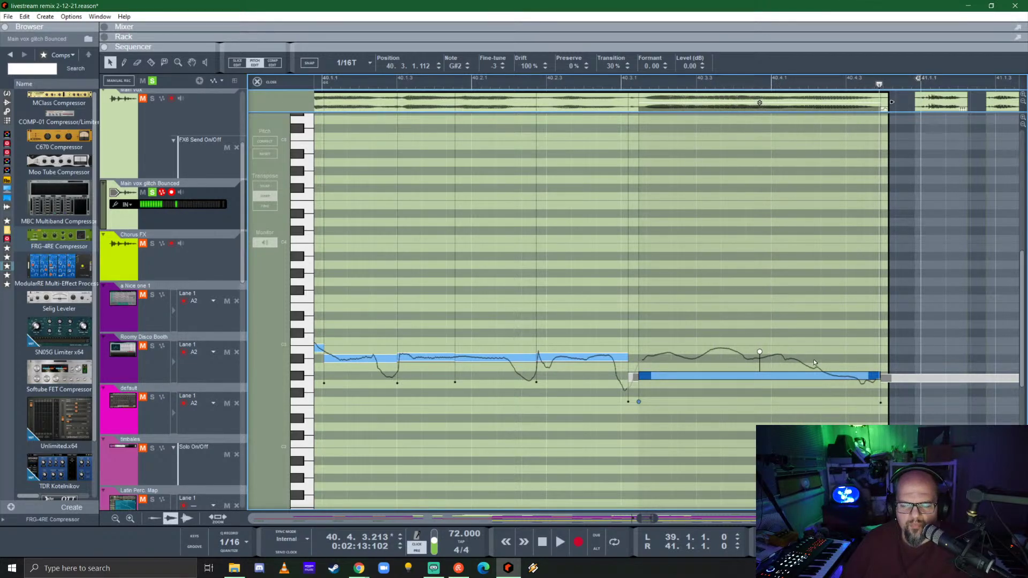
- Split the final G#2 note at 40.4.1.5 and play the passage across the split
{"action": "key", "text": "r"}
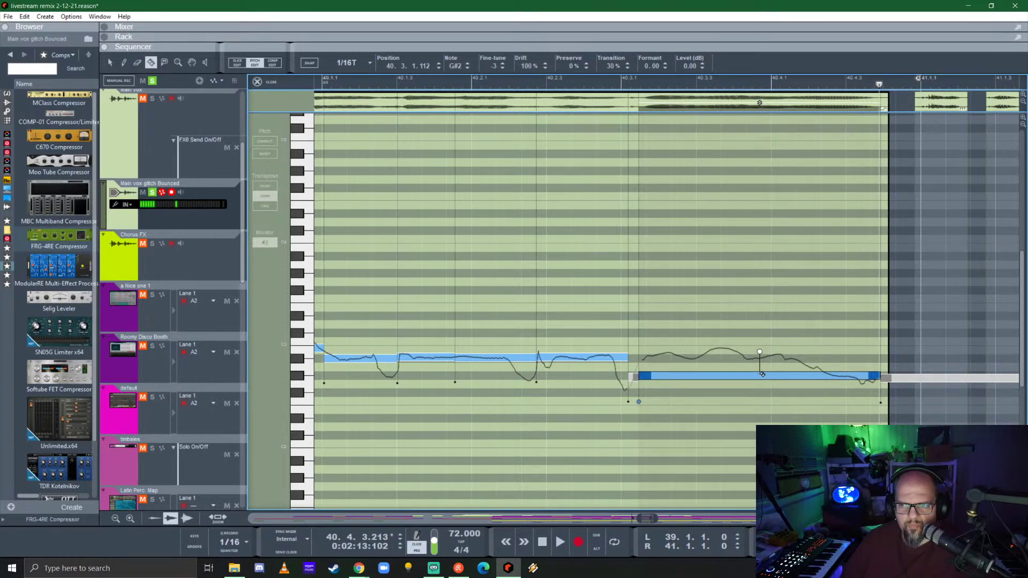
{"action": "left_click", "coordinate": [775, 376]}
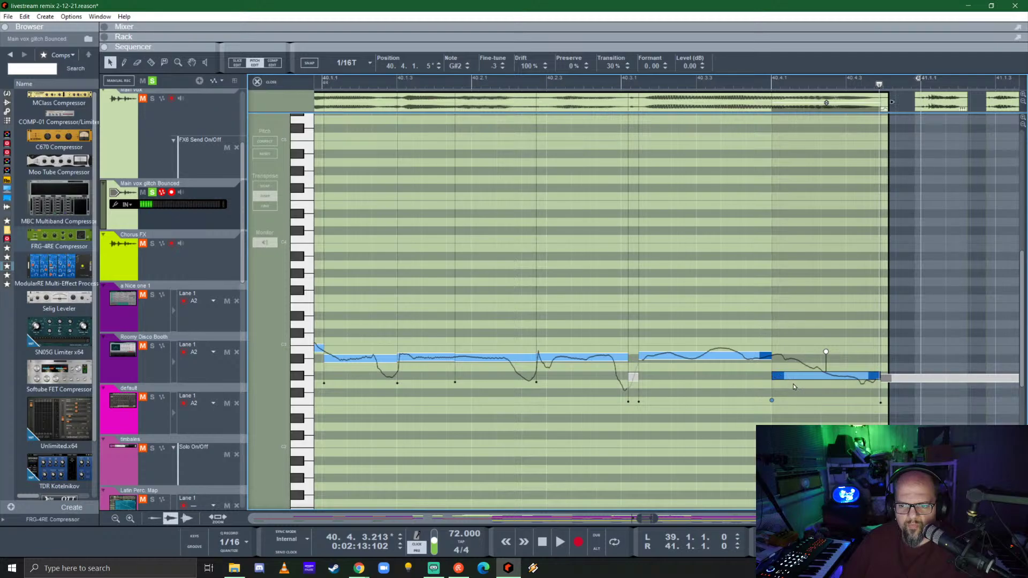
{"action": "key", "text": "q"}
{"action": "left_click", "coordinate": [555, 84]}
{"action": "key", "text": "space"}
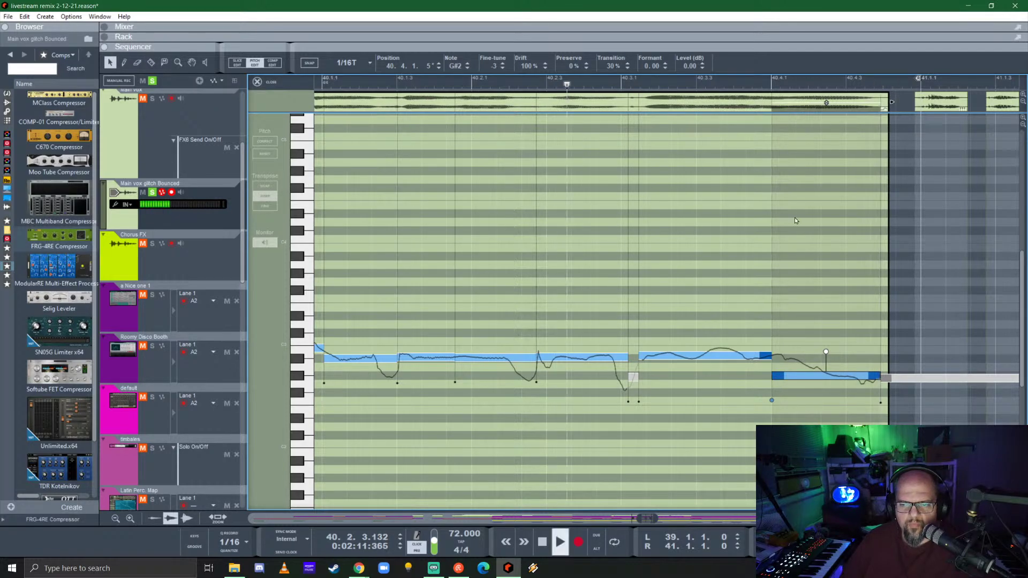
{"action": "key", "text": "space"}
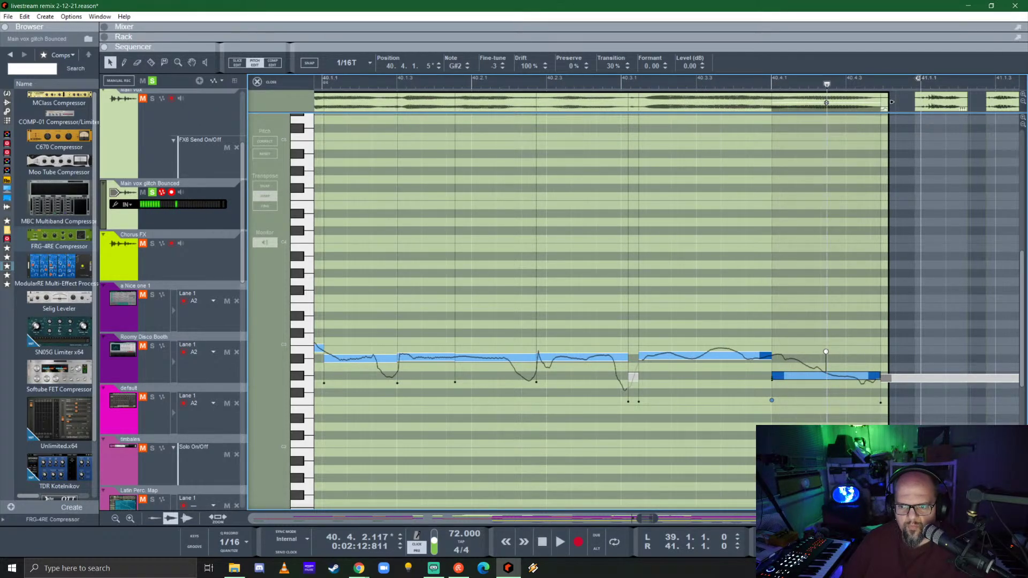
- Move the start of the last G#2 note earlier to 40.3.4.56 and play the change
{"action": "left_click_drag", "start_coordinate": [771, 374], "coordinate": [742, 375]}
{"action": "left_click", "coordinate": [618, 84]}
{"action": "key", "text": "space"}
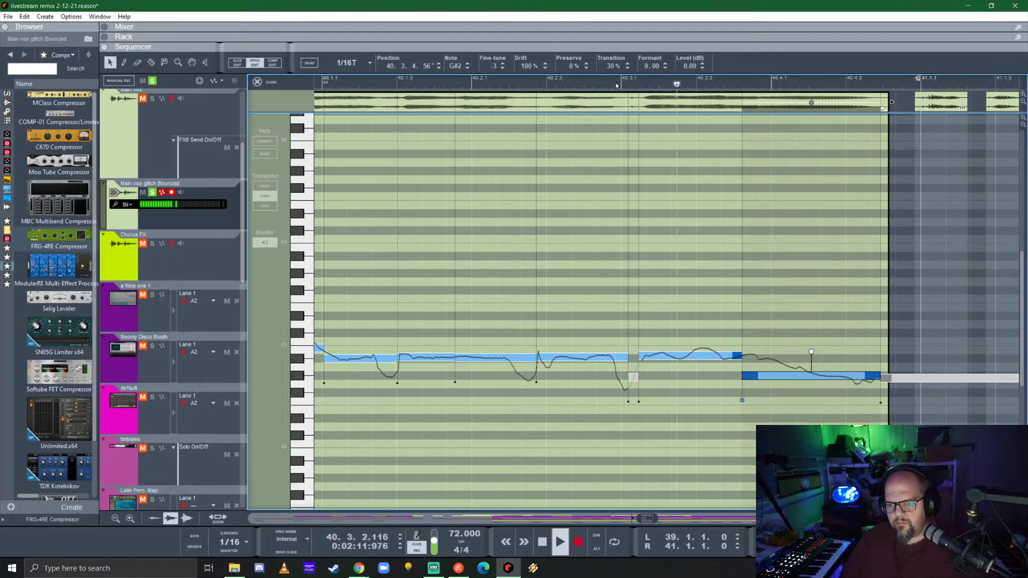
{"action": "key", "text": "space"}
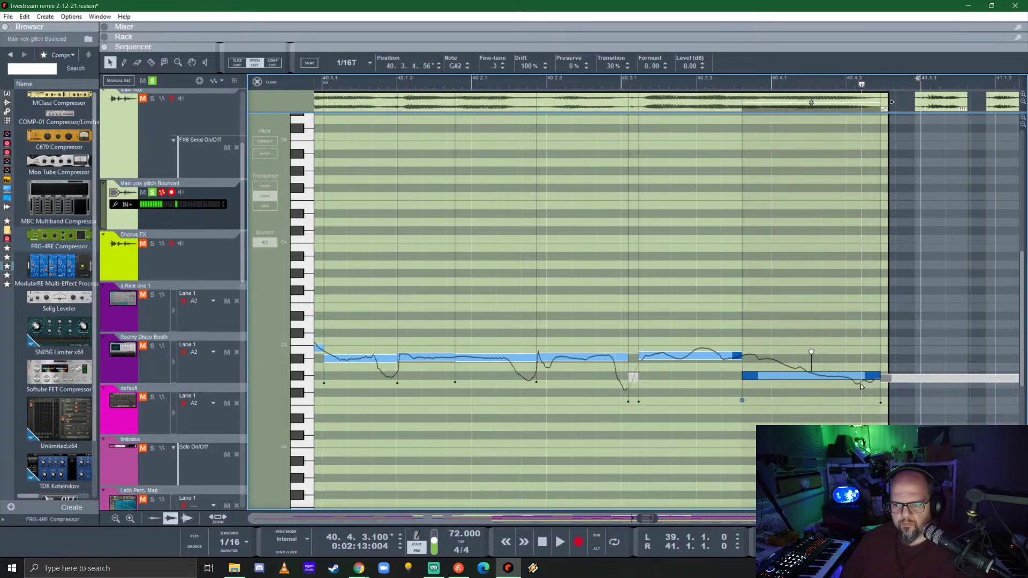
- Reduce the last G#2 note's pitch drift to 61% and play the end of bar 40
{"action": "left_click_drag", "start_coordinate": [810, 352], "coordinate": [810, 365]}
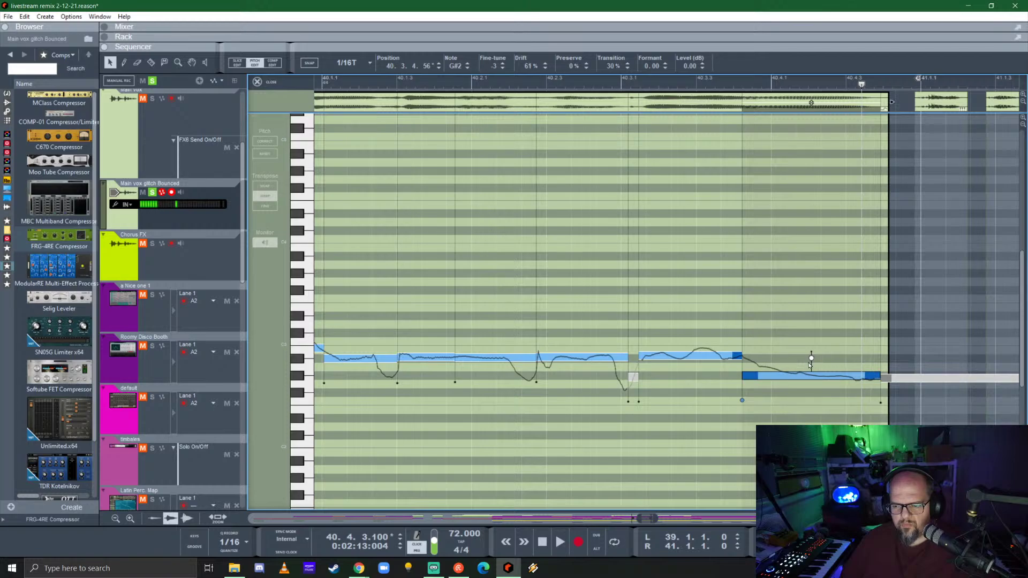
{"action": "left_click", "coordinate": [447, 83]}
{"action": "key", "text": "space"}
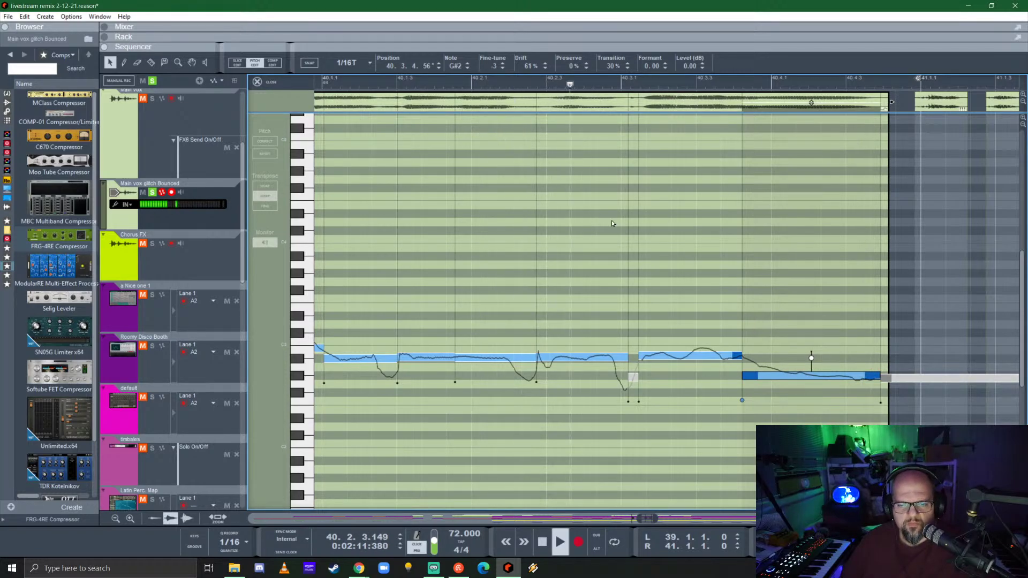
{"action": "key", "text": "space"}
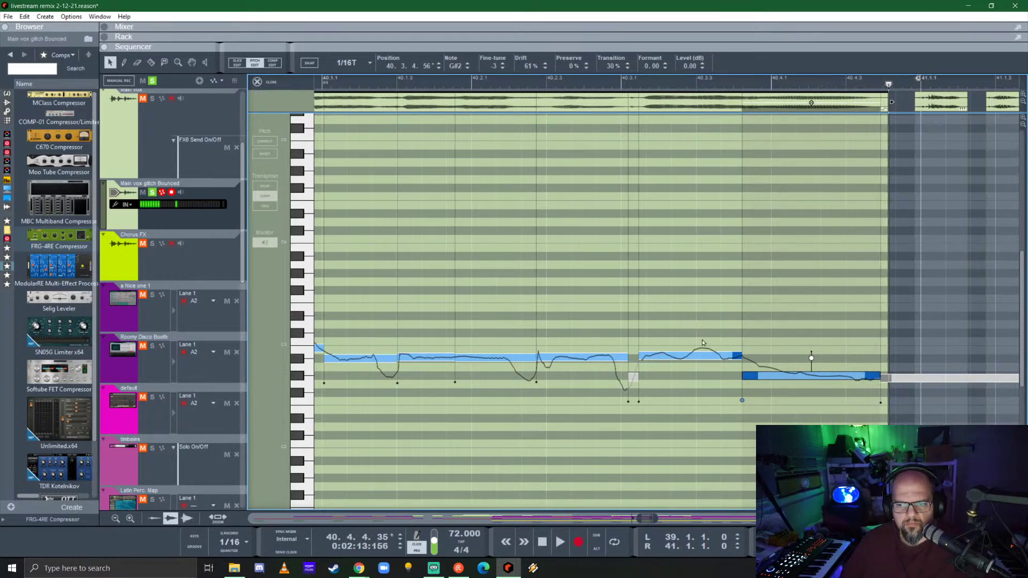
- Play the retimed vocal from just before bar 39, turn off all solos to hear the full mix, and close the pitch editor
{"action": "scroll", "coordinate": [538, 327], "scroll_direction": "down", "scroll_amount": 5}
{"action": "left_click_drag", "start_coordinate": [403, 83], "coordinate": [361, 85]}
{"action": "key", "text": "space"}
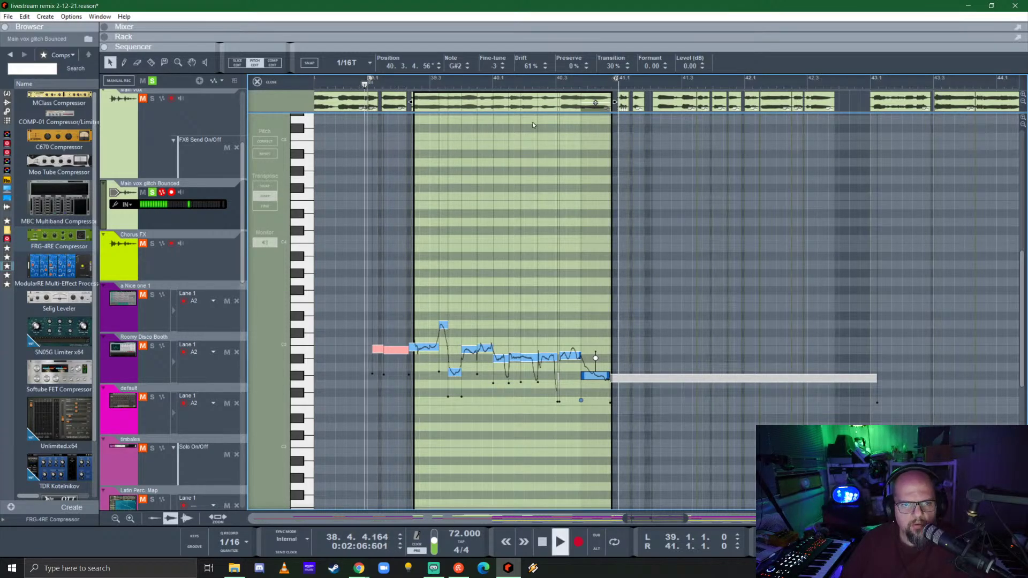
{"action": "left_click", "coordinate": [152, 80]}
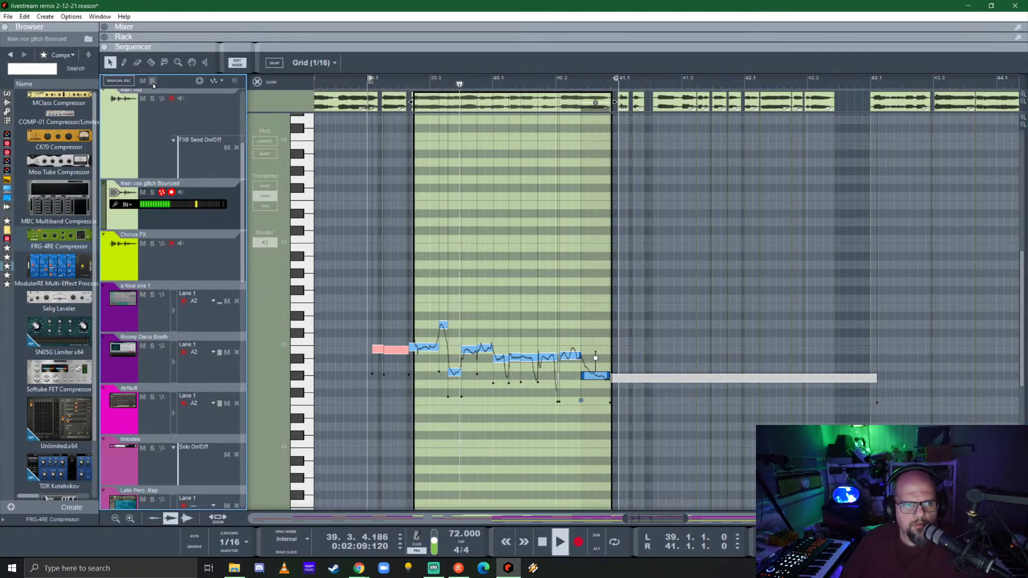
{"action": "left_click", "coordinate": [261, 84]}
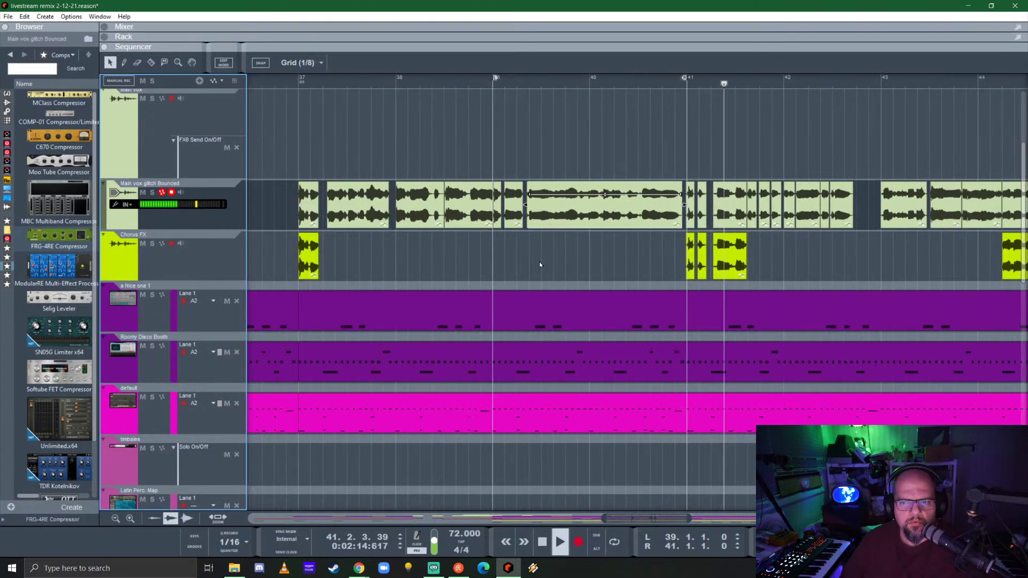
{"action": "scroll", "coordinate": [540, 264], "scroll_direction": "down", "scroll_amount": 2}
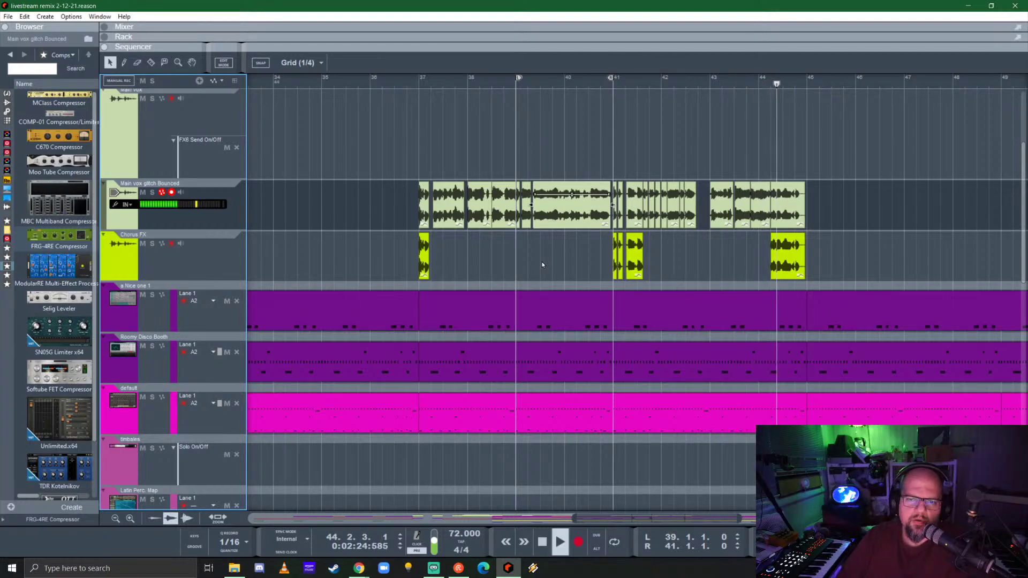
{"action": "key", "text": "space"}
- Play the arrangement from about bar 19.4 through to the end of bar 28
{"action": "scroll", "coordinate": [406, 236], "scroll_direction": "down", "scroll_amount": 3}
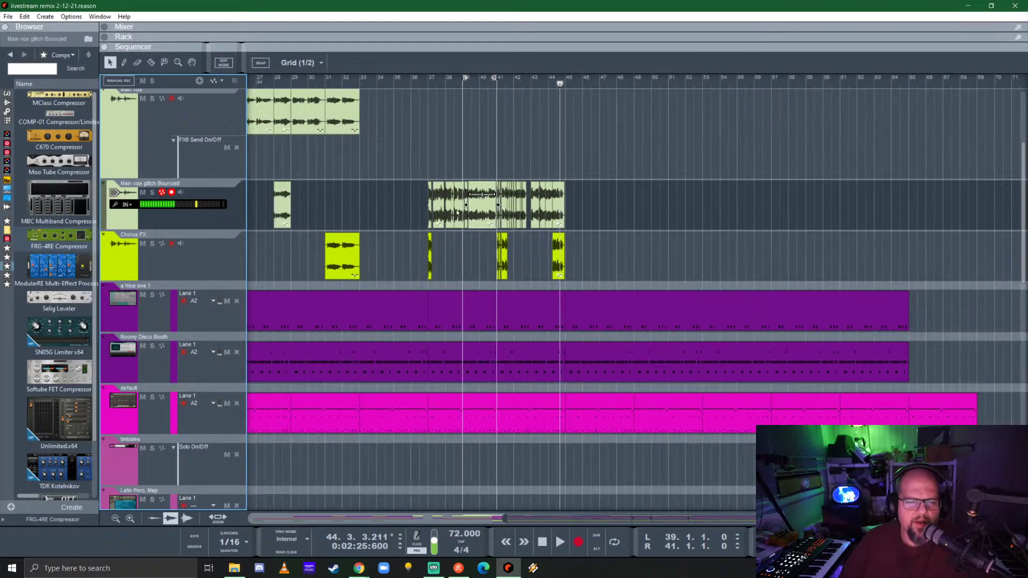
{"action": "scroll", "coordinate": [410, 231], "scroll_direction": "down", "scroll_amount": 3}
{"action": "scroll", "coordinate": [433, 212], "scroll_direction": "up", "scroll_amount": 2}
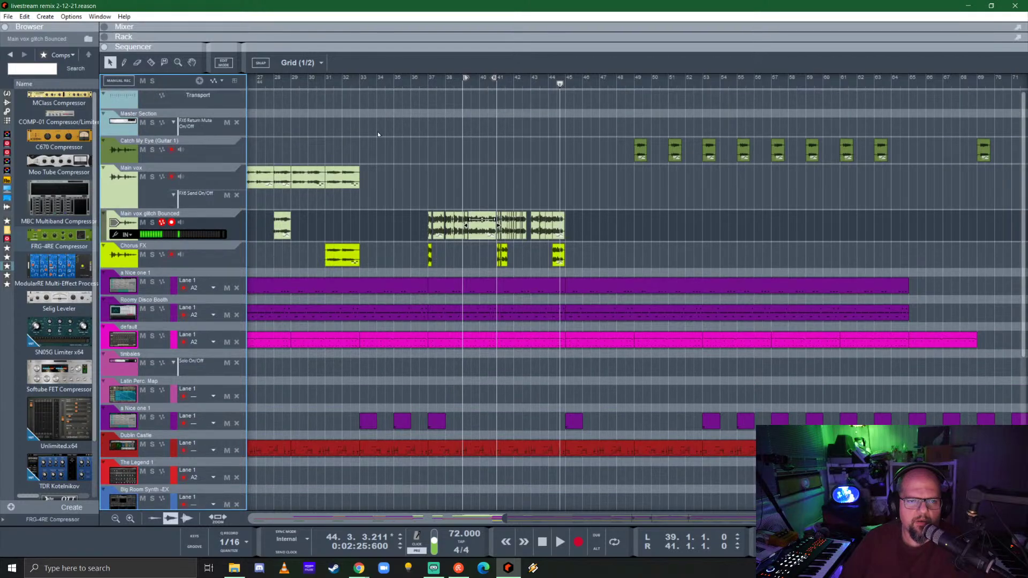
{"action": "scroll", "coordinate": [416, 206], "scroll_direction": "left", "scroll_amount": 5}
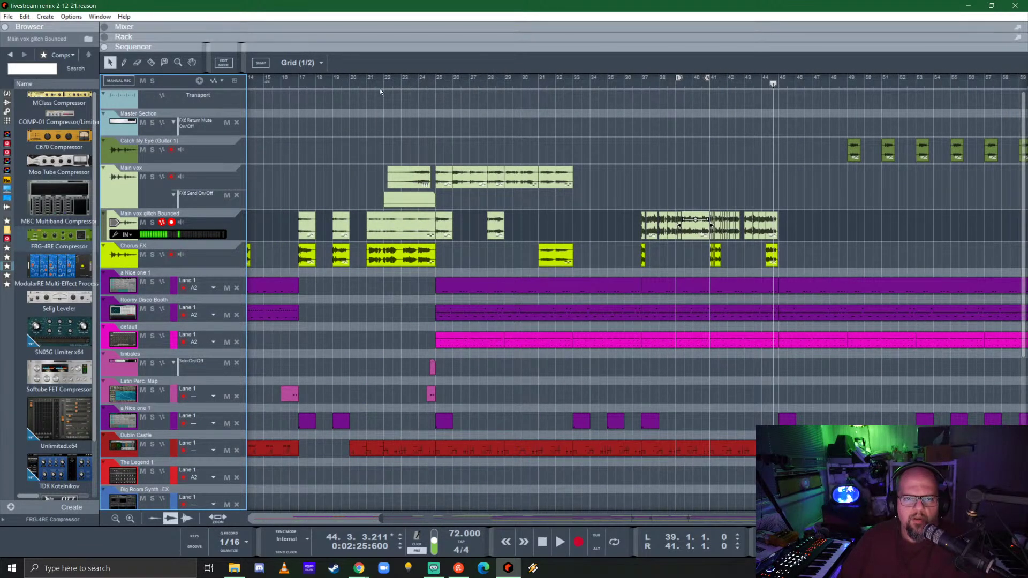
{"action": "left_click_drag", "start_coordinate": [373, 82], "coordinate": [349, 84]}
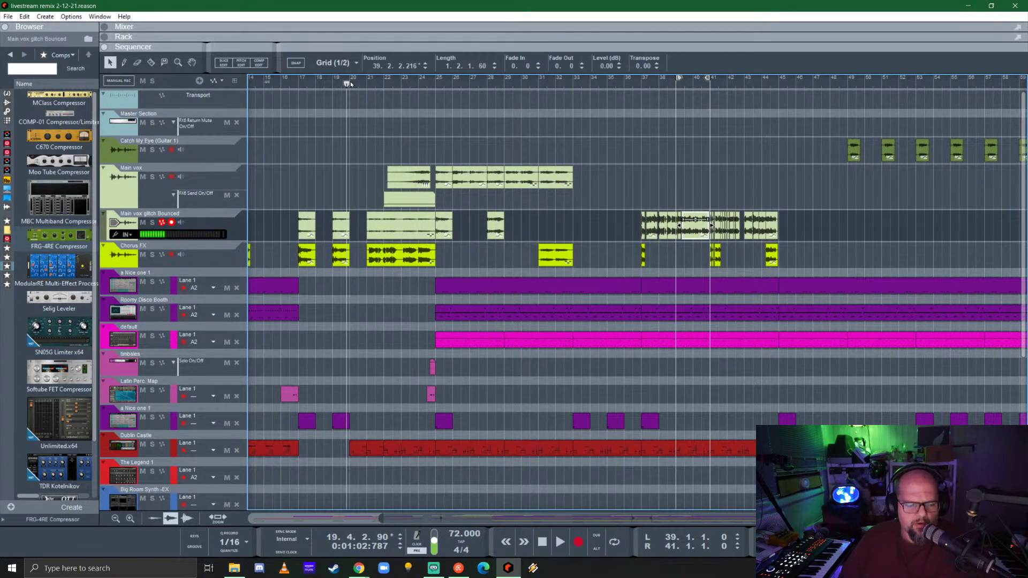
{"action": "key", "text": "space"}
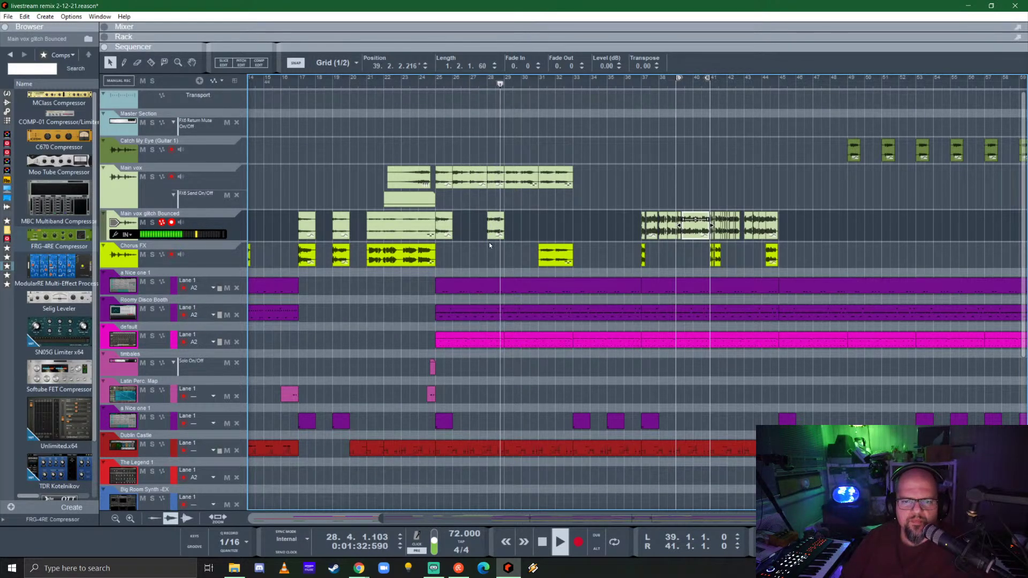
- Open the Main vox clip at bar 28 for pitch editing, check its F3 note near 28.3.1, and close the editor
{"action": "left_click", "coordinate": [497, 180]}
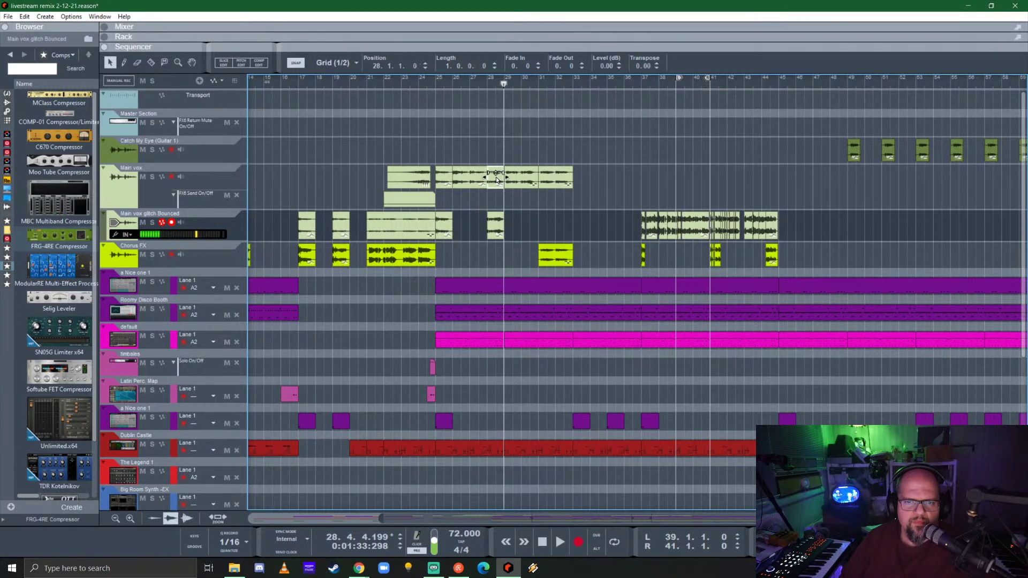
{"action": "left_click", "coordinate": [242, 65]}
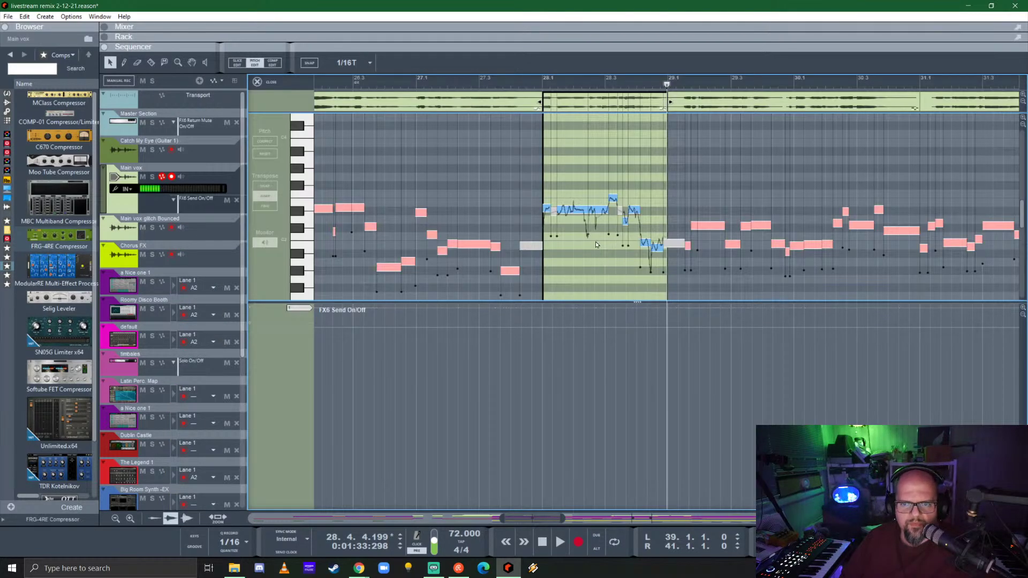
{"action": "scroll", "coordinate": [638, 203], "scroll_direction": "up", "scroll_amount": 5}
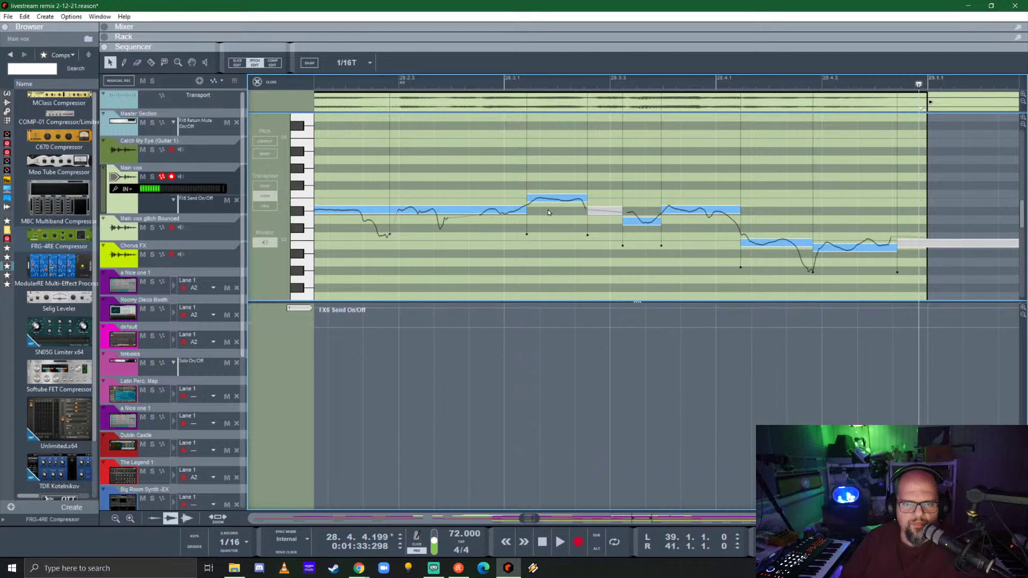
{"action": "left_click", "coordinate": [553, 195]}
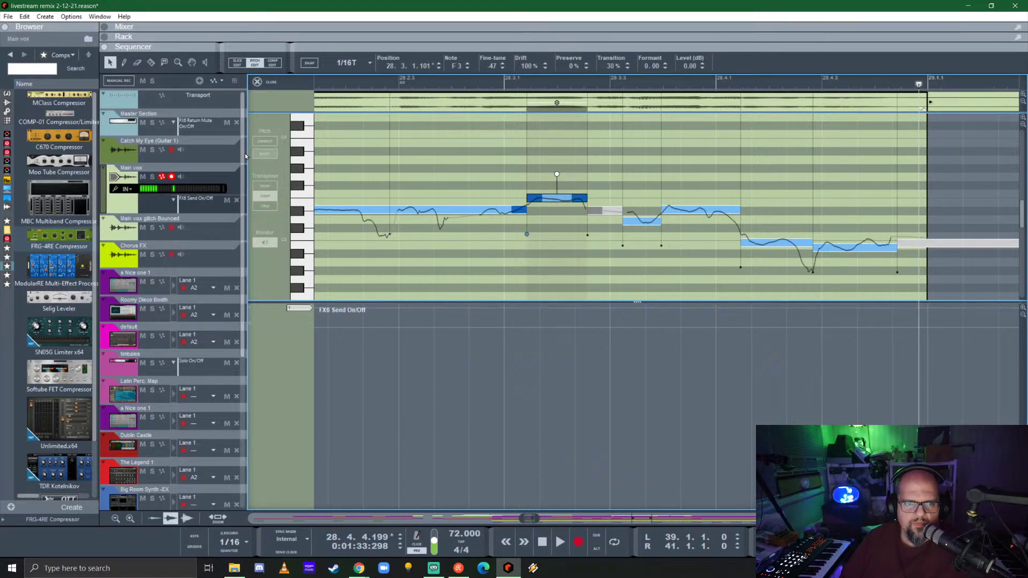
{"action": "mouse_move", "coordinate": [556, 202]}
{"action": "left_mouse_down"}
{"action": "mouse_move", "coordinate": [554, 191]}
{"action": "mouse_move", "coordinate": [556, 203]}
{"action": "left_mouse_up"}
{"action": "left_click", "coordinate": [257, 82]}
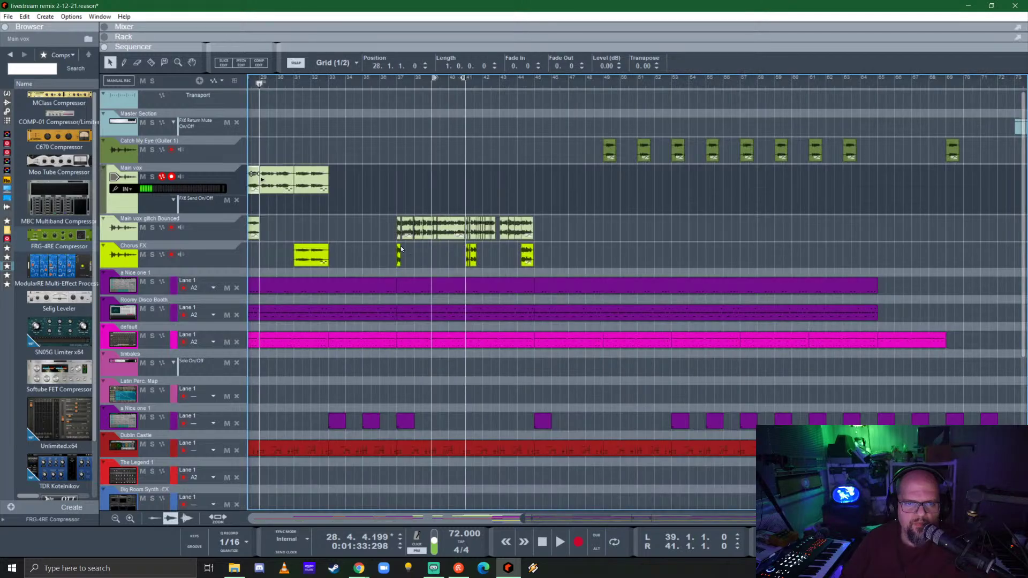
- Pitch-correct the note near 28.3.1 in the Main vox glitch Bounced clip at bar 28, lower it to E3, and close the pitch editor
{"action": "scroll", "coordinate": [317, 239], "scroll_direction": "left", "scroll_amount": 5}
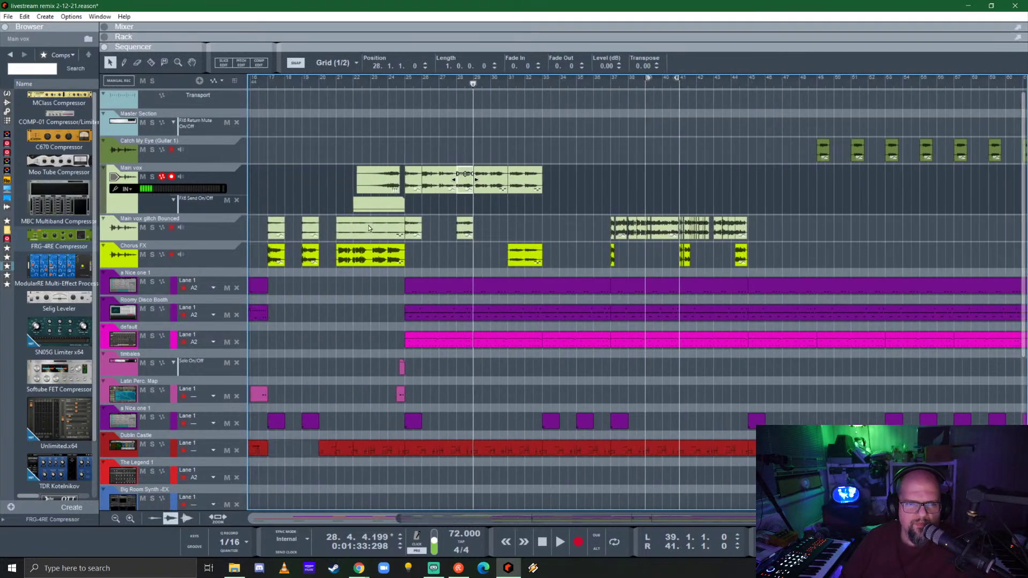
{"action": "double_click", "coordinate": [464, 231]}
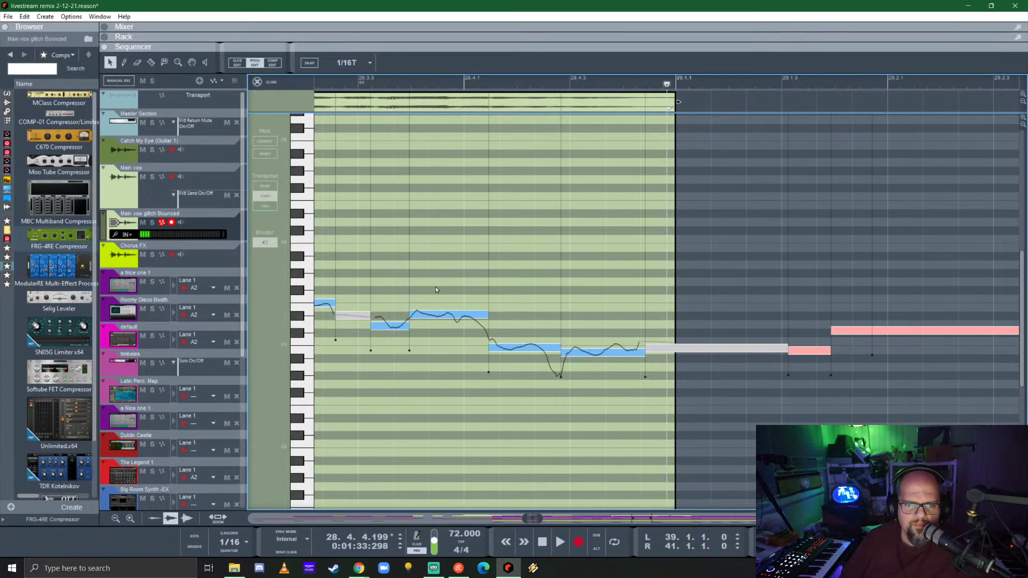
{"action": "scroll", "coordinate": [436, 289], "scroll_direction": "left", "scroll_amount": 5}
{"action": "left_click", "coordinate": [629, 303]}
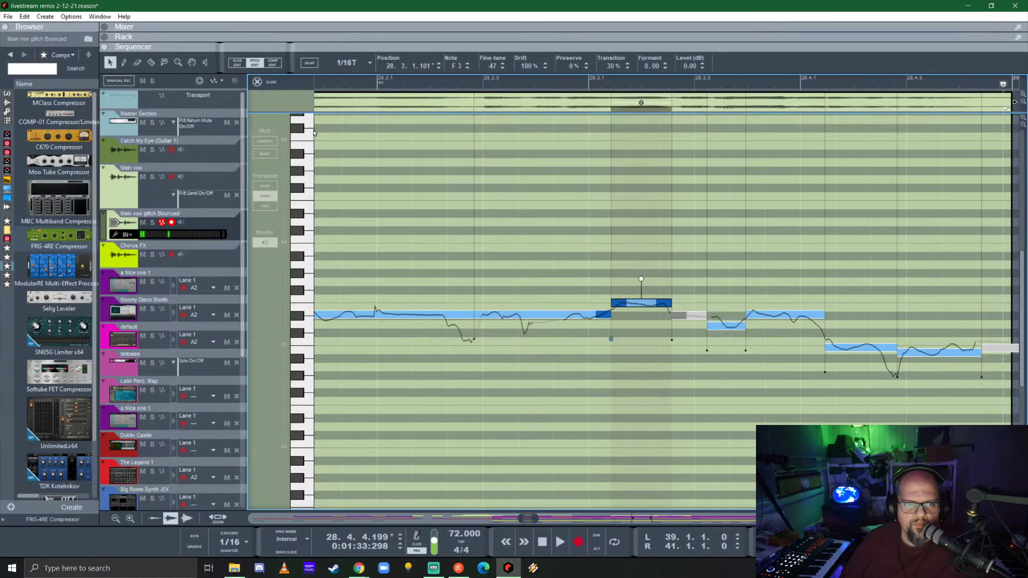
{"action": "left_click", "coordinate": [265, 142]}
{"action": "left_click_drag", "start_coordinate": [635, 305], "coordinate": [635, 308]}
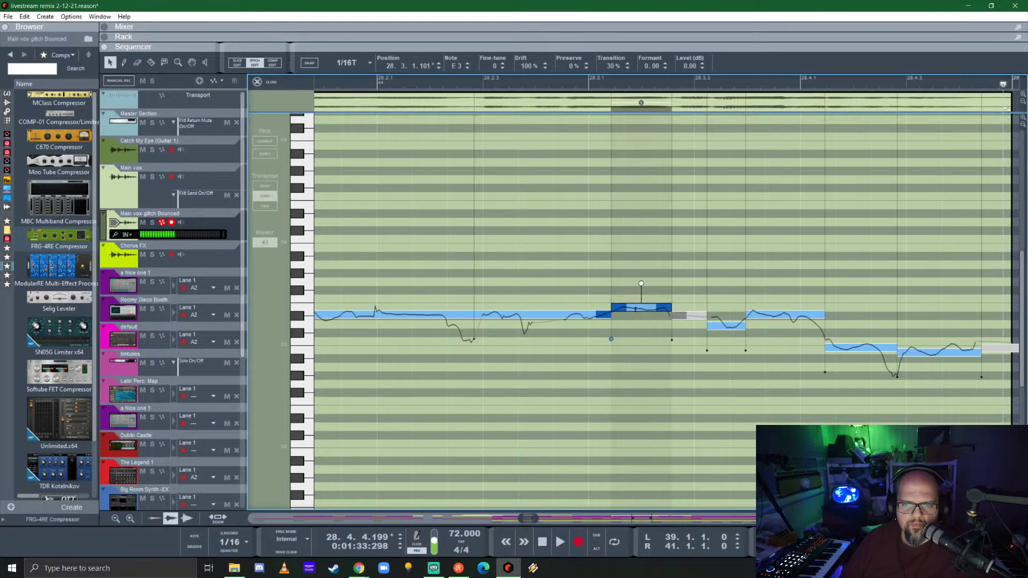
{"action": "left_click", "coordinate": [265, 81]}
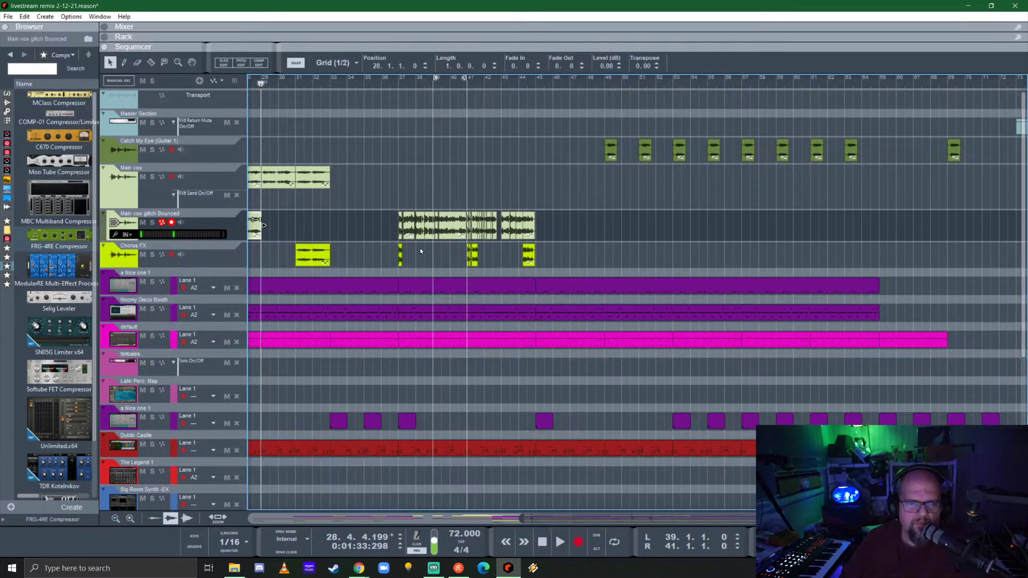
- Play the arrangement from bar 26 through the corrected vocal in bar 28 and save the song
{"action": "left_click", "coordinate": [349, 81]}
{"action": "left_click", "coordinate": [332, 82]}
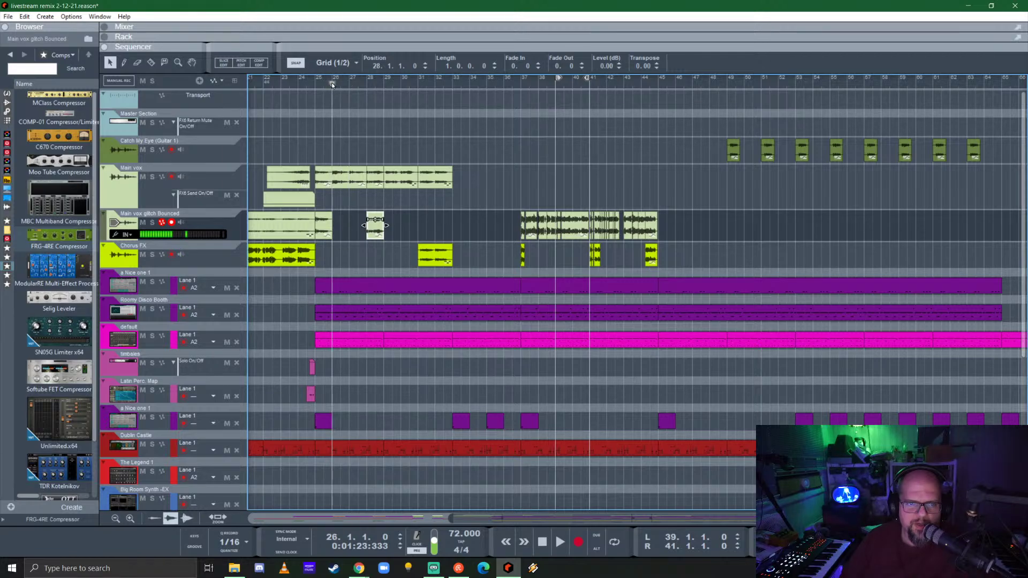
{"action": "key", "text": "space"}
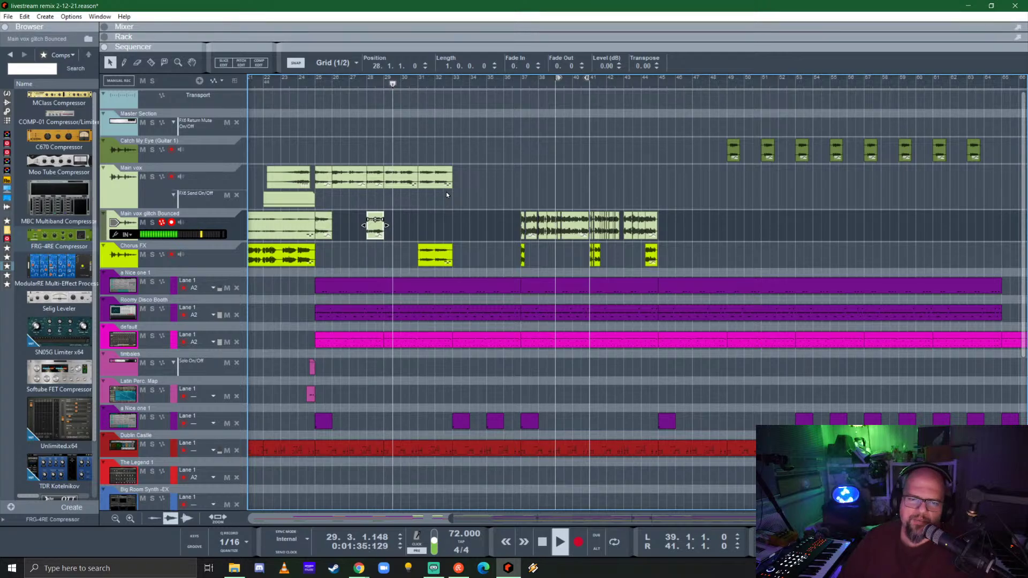
{"action": "left_click", "coordinate": [512, 191]}
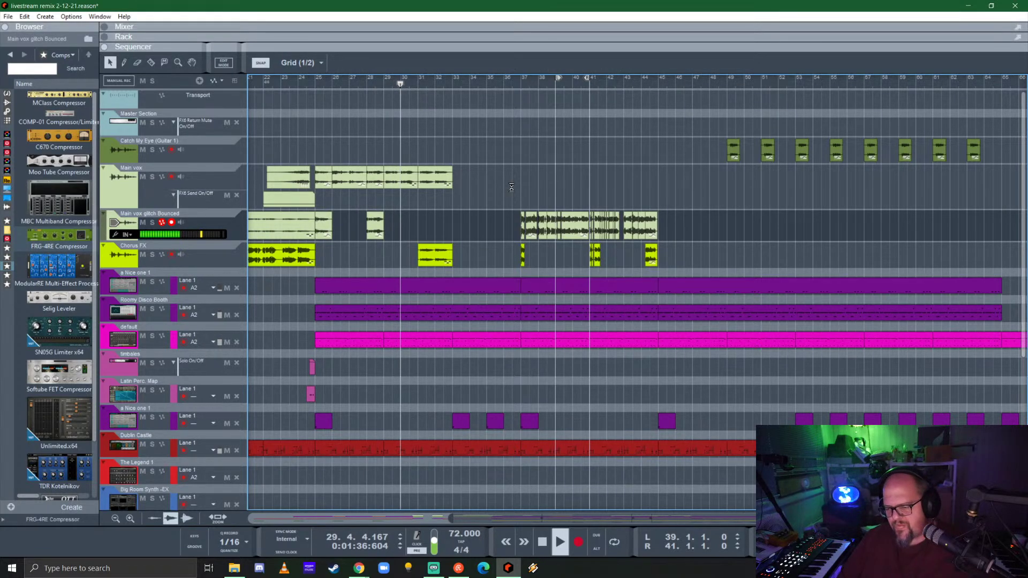
{"action": "key", "text": "ctrl+s"}
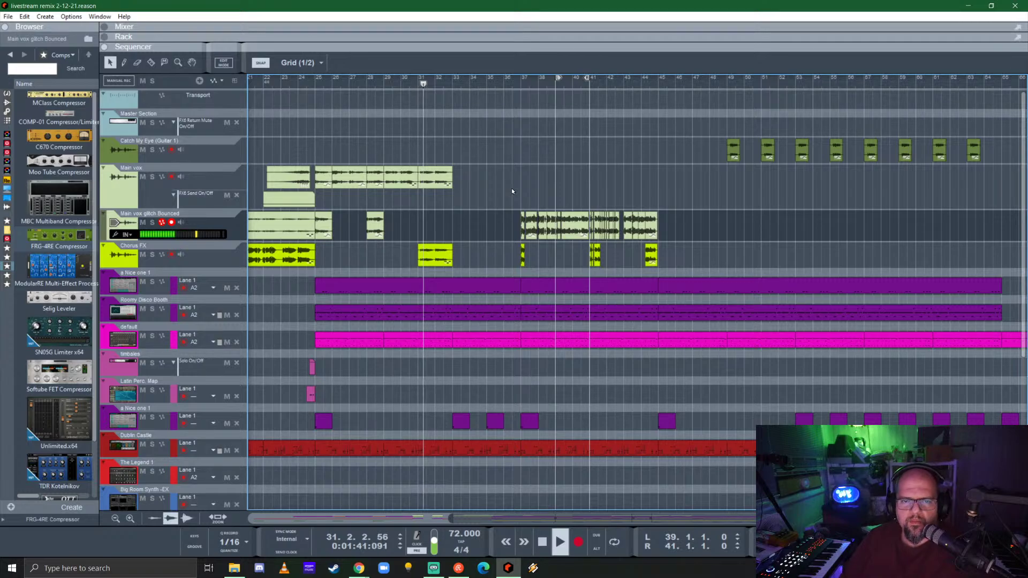
- Continue playback to the end of bar 48 while examining the clip layout across the whole arrangement
{"action": "scroll", "coordinate": [509, 191], "scroll_direction": "down", "scroll_amount": 4}
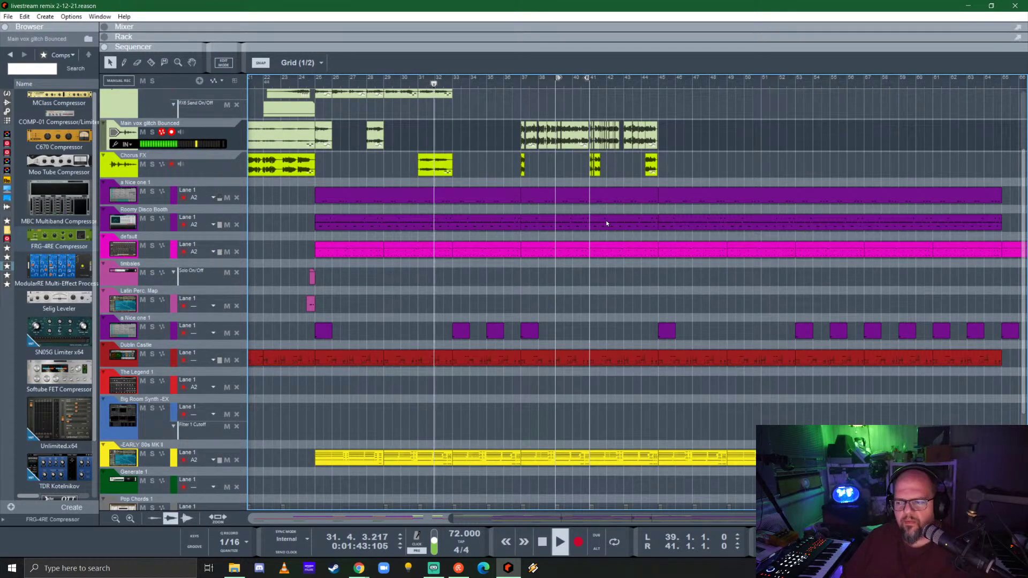
{"action": "scroll", "coordinate": [580, 317], "scroll_direction": "down", "scroll_amount": 2}
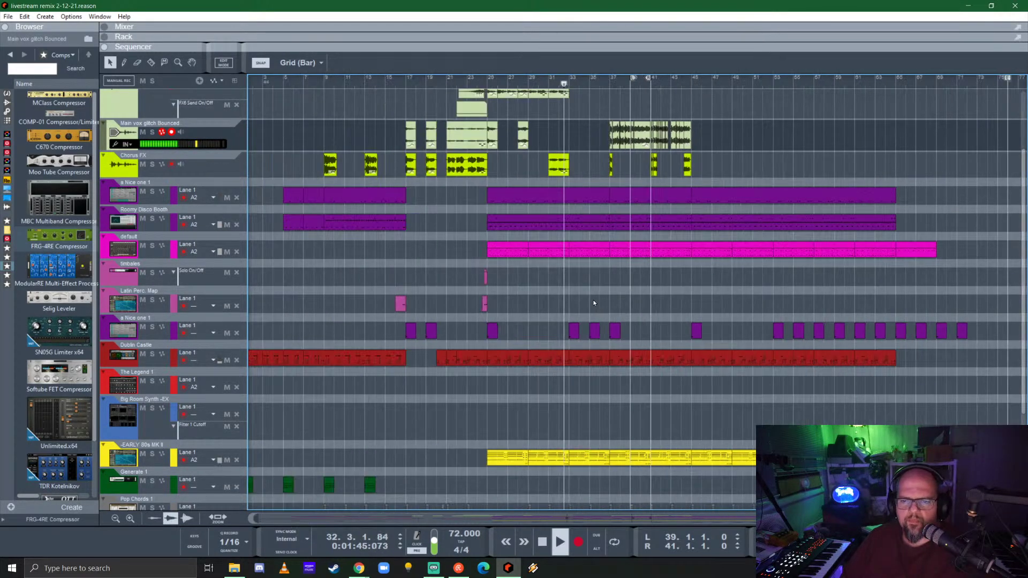
{"action": "scroll", "coordinate": [594, 303], "scroll_direction": "down", "scroll_amount": 1}
{"action": "scroll", "coordinate": [598, 297], "scroll_direction": "up", "scroll_amount": 1}
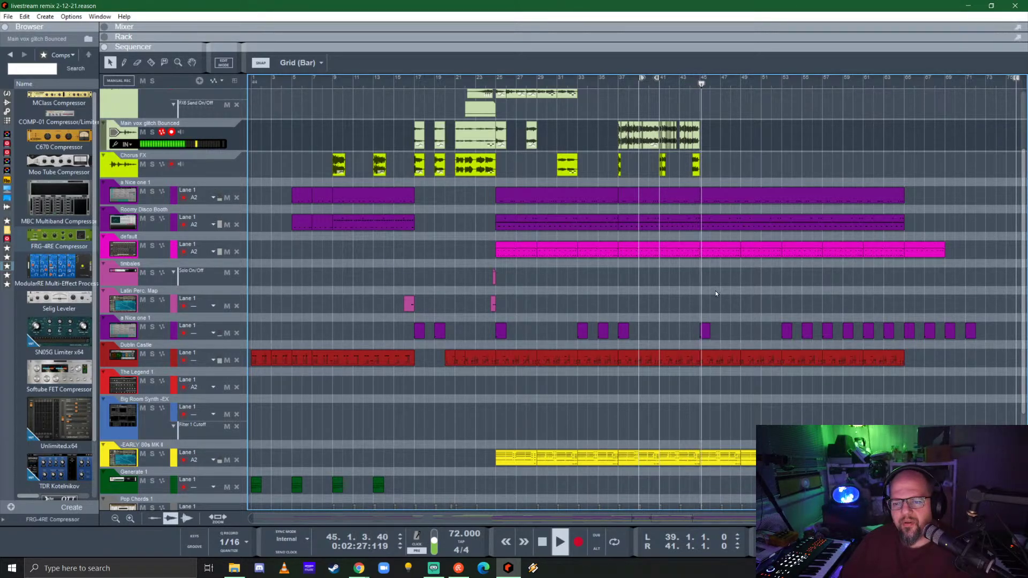
{"action": "scroll", "coordinate": [679, 281], "scroll_direction": "down", "scroll_amount": 2}
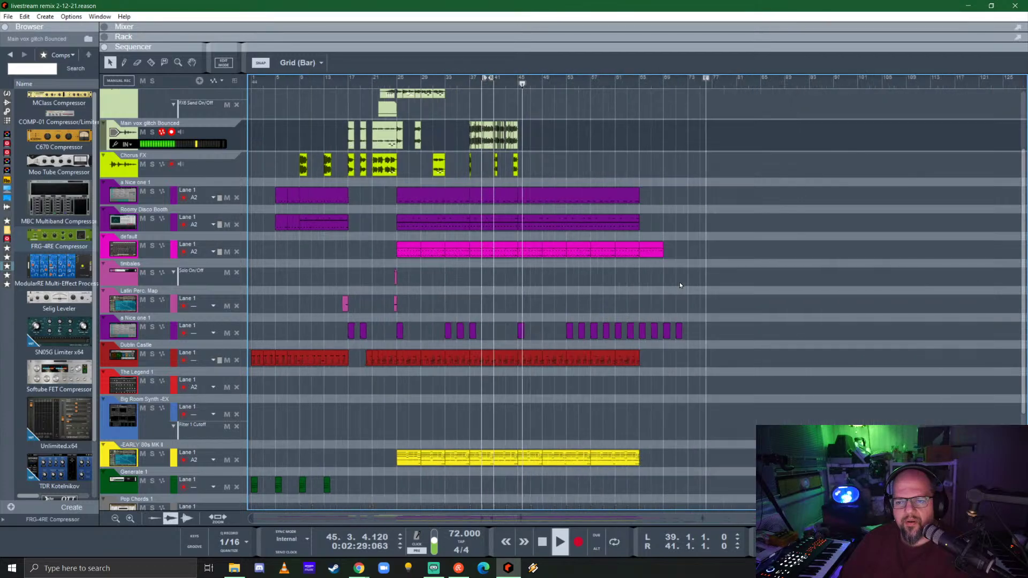
{"action": "scroll", "coordinate": [729, 202], "scroll_direction": "up", "scroll_amount": 1}
{"action": "scroll", "coordinate": [729, 201], "scroll_direction": "up", "scroll_amount": 3}
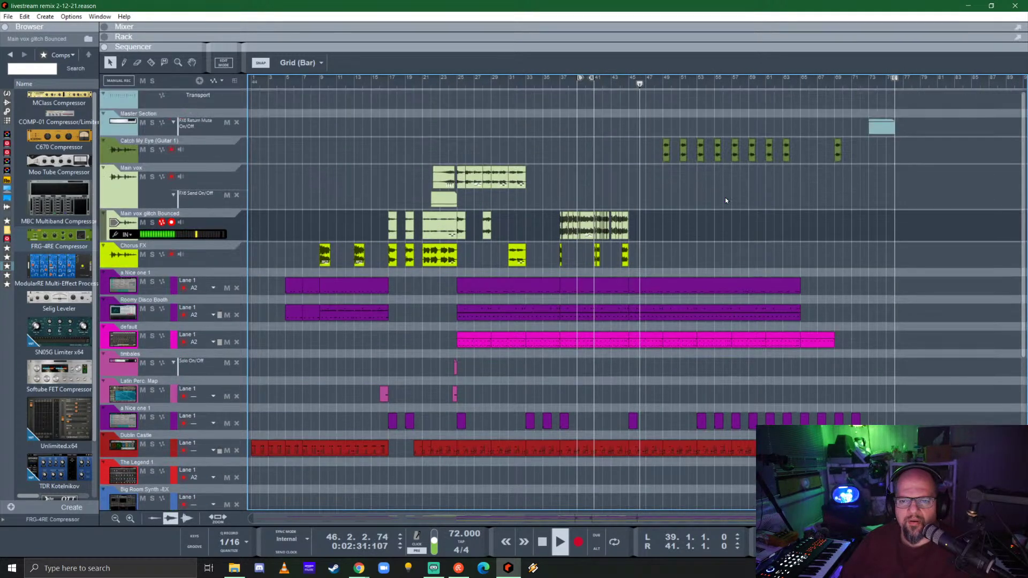
{"action": "scroll", "coordinate": [721, 230], "scroll_direction": "down", "scroll_amount": 1}
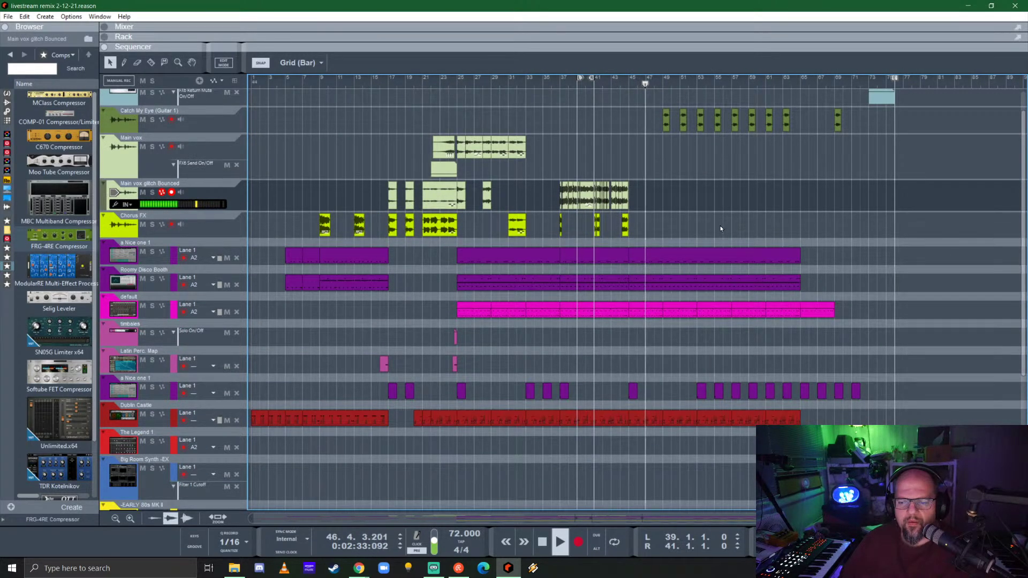
{"action": "scroll", "coordinate": [737, 239], "scroll_direction": "up", "scroll_amount": 2}
{"action": "scroll", "coordinate": [744, 227], "scroll_direction": "down", "scroll_amount": 2}
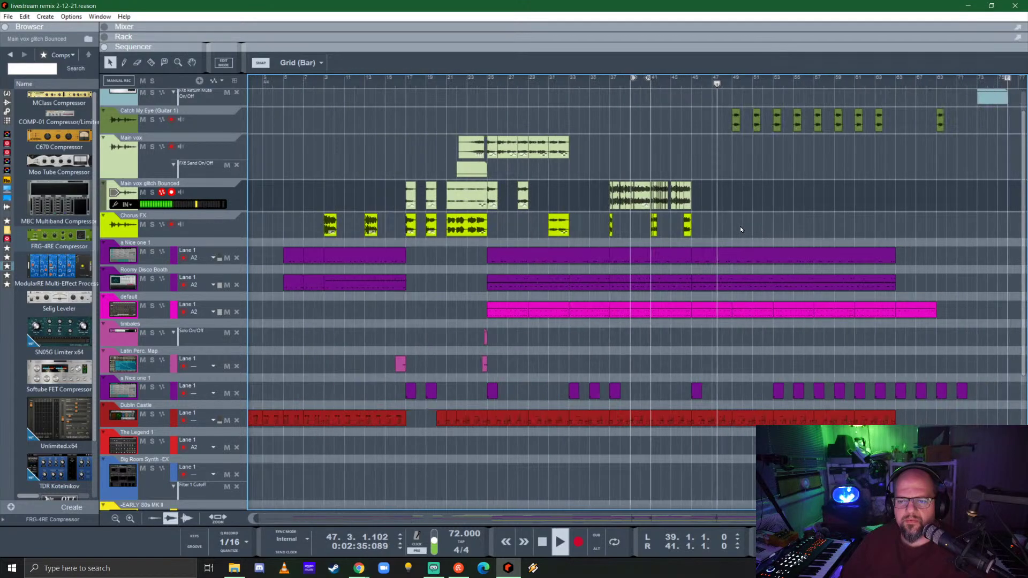
{"action": "scroll", "coordinate": [673, 321], "scroll_direction": "up", "scroll_amount": 3}
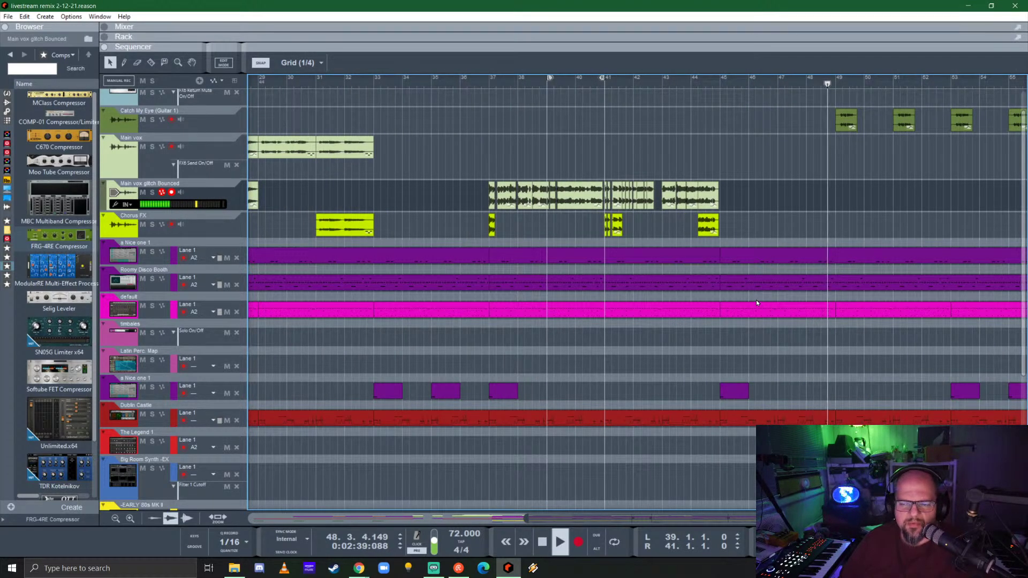
{"action": "scroll", "coordinate": [615, 329], "scroll_direction": "down", "scroll_amount": 3}
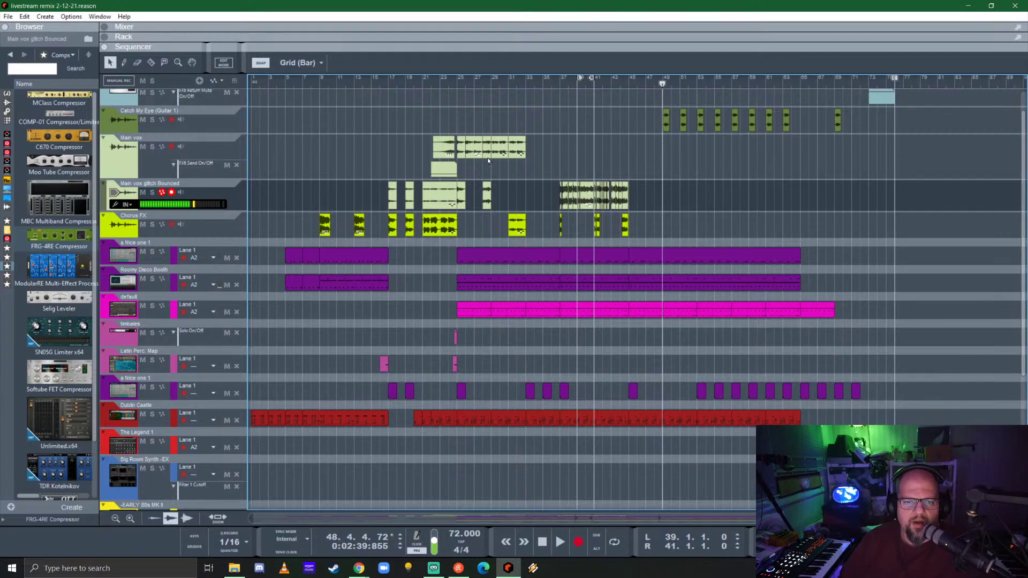
- Play from bar 25 and try muting the default track's four-bar clip at bar 25
{"action": "left_click", "coordinate": [454, 82]}
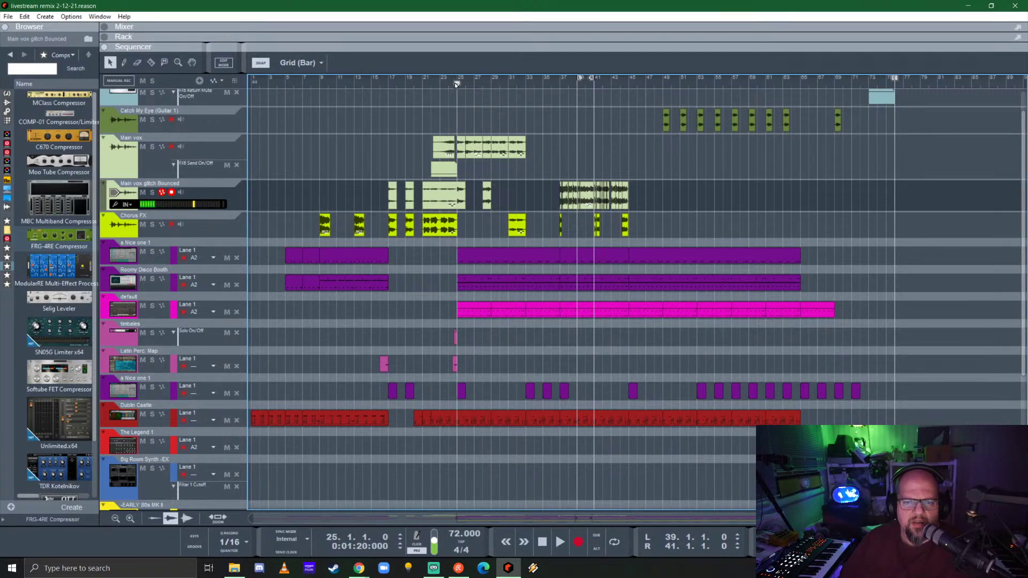
{"action": "key", "text": "space"}
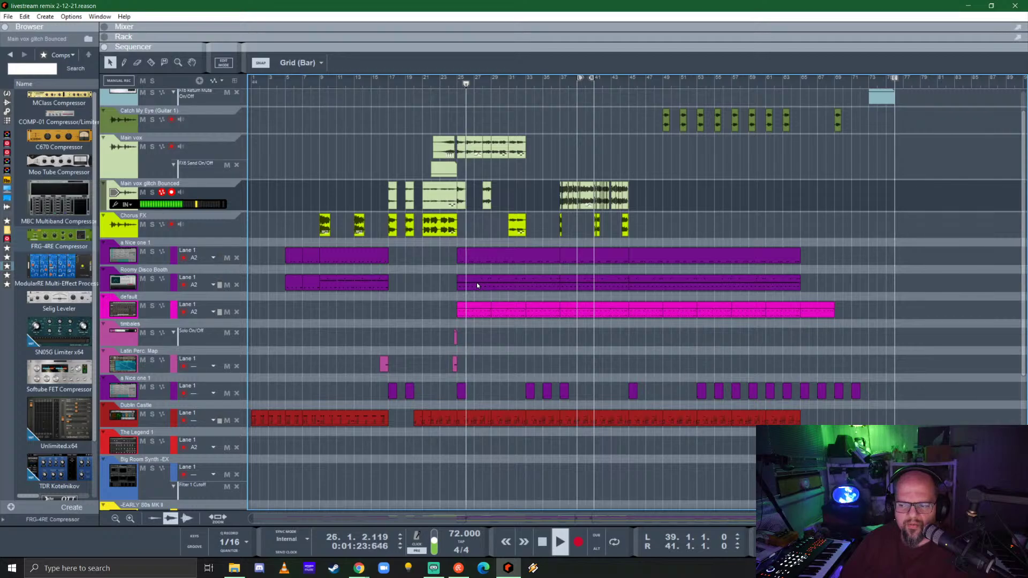
{"action": "scroll", "coordinate": [451, 297], "scroll_direction": "up", "scroll_amount": 2}
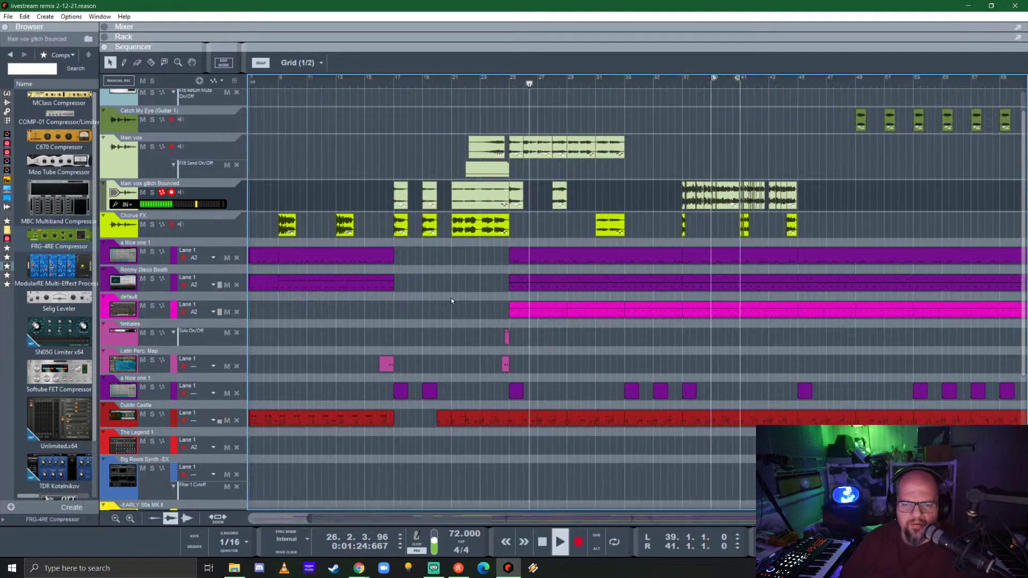
{"action": "left_click", "coordinate": [544, 313]}
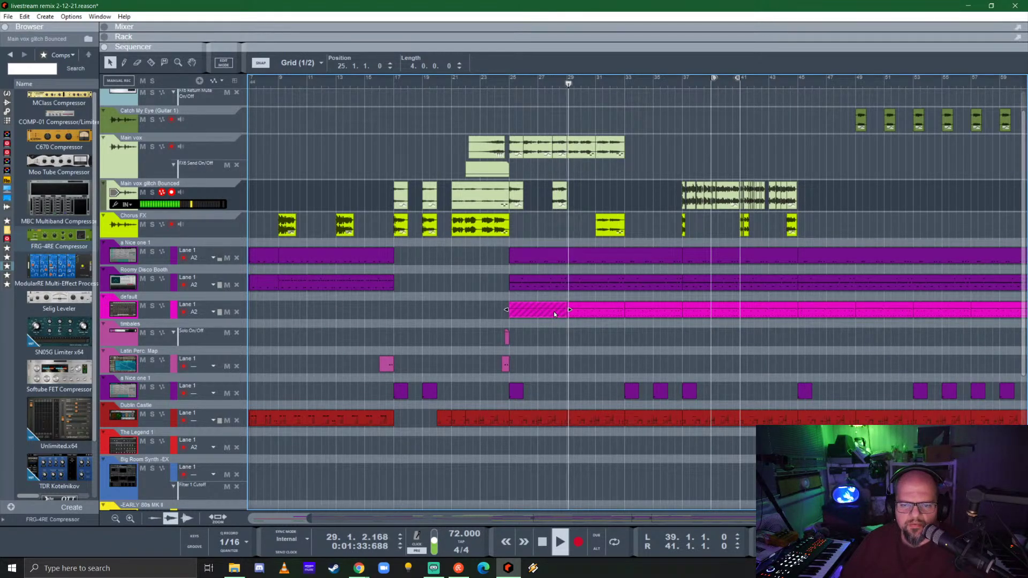
- Mute the 12-bar Roomy Disco Booth clip at bar 25 and unmute the default track's clip at bar 25
{"action": "left_click", "coordinate": [591, 282]}
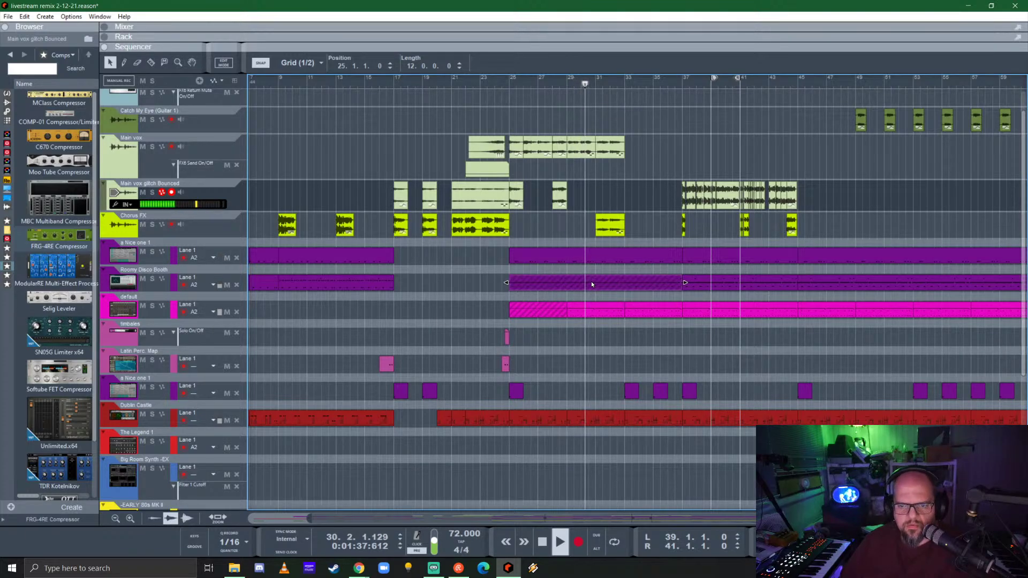
{"action": "left_click", "coordinate": [547, 311]}
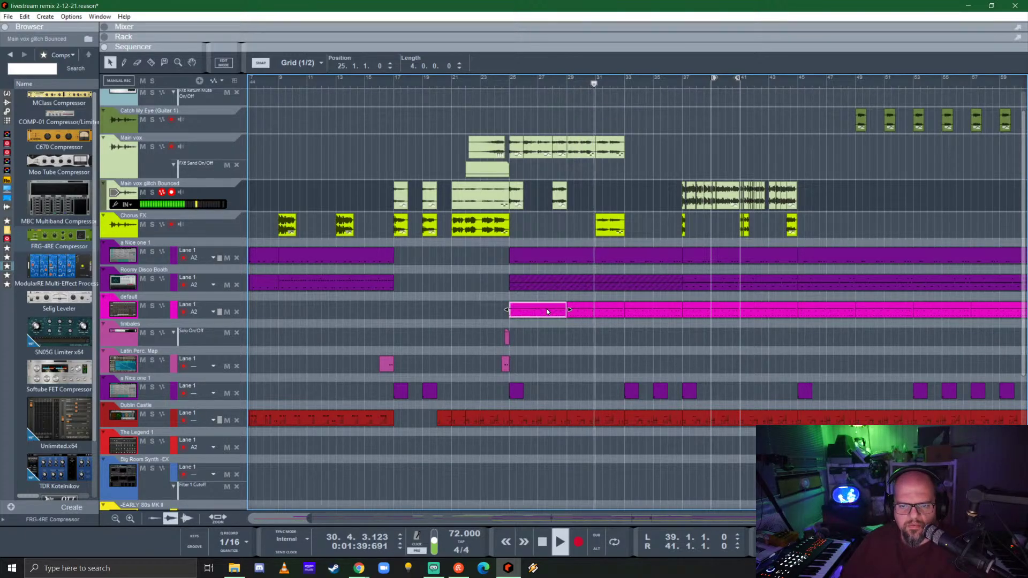
{"action": "left_click", "coordinate": [582, 295]}
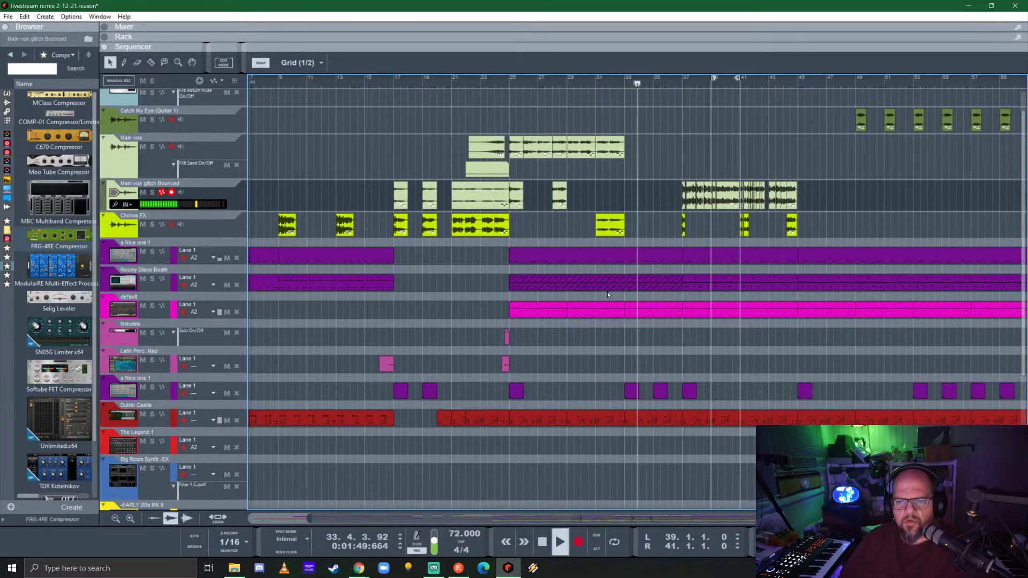
- Mute the default track's two four-bar clips at bars 37 and 41, then save the song
{"action": "left_click", "coordinate": [714, 309]}
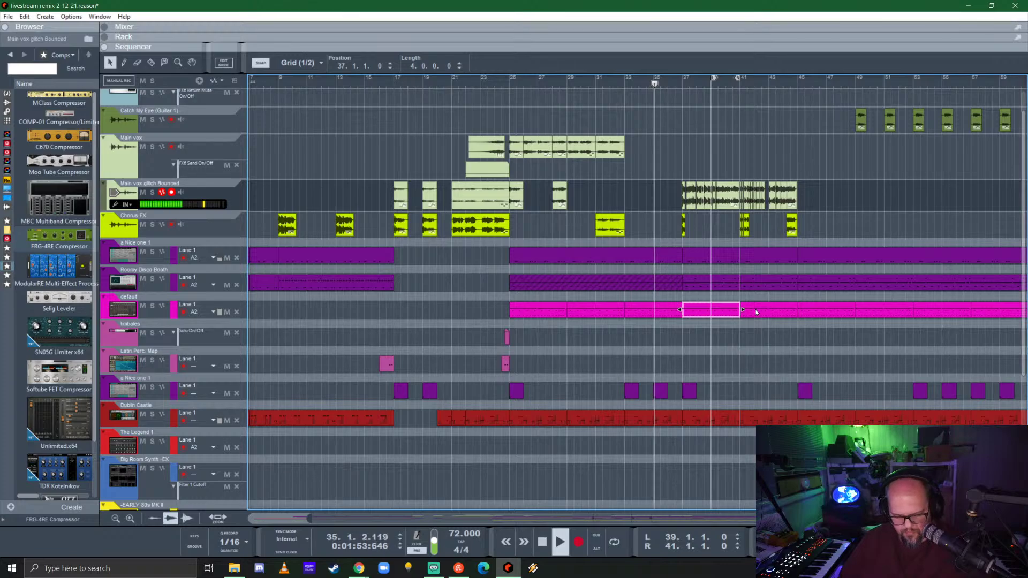
{"action": "key", "text": "ctrl+d"}
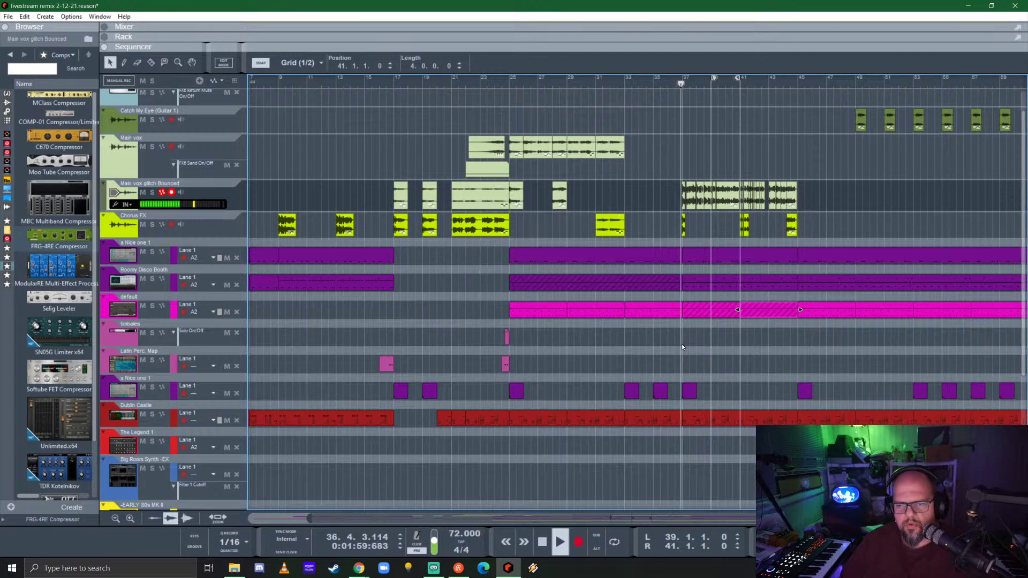
{"action": "scroll", "coordinate": [662, 336], "scroll_direction": "right", "scroll_amount": 5}
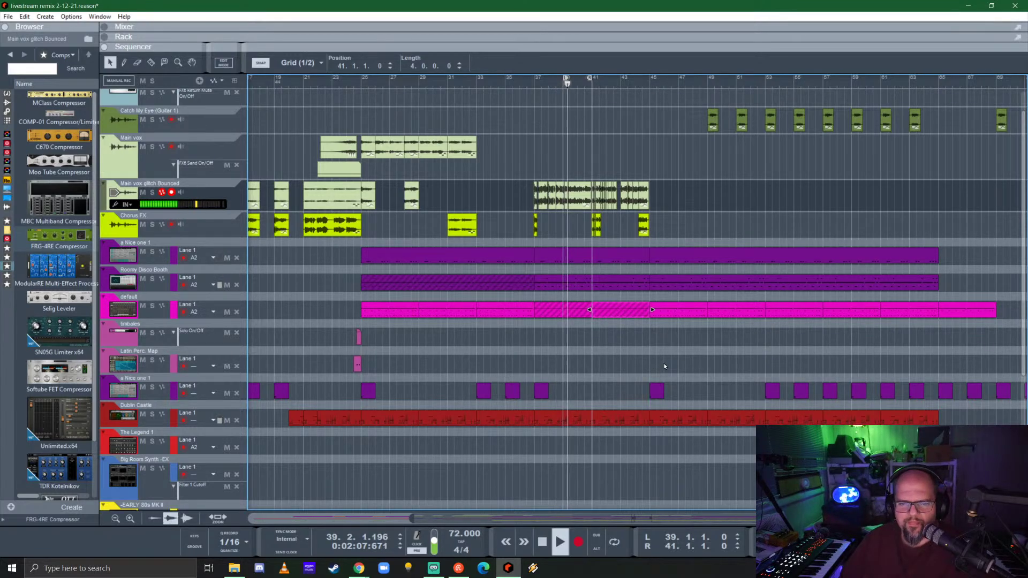
{"action": "key", "text": "ctrl+s"}
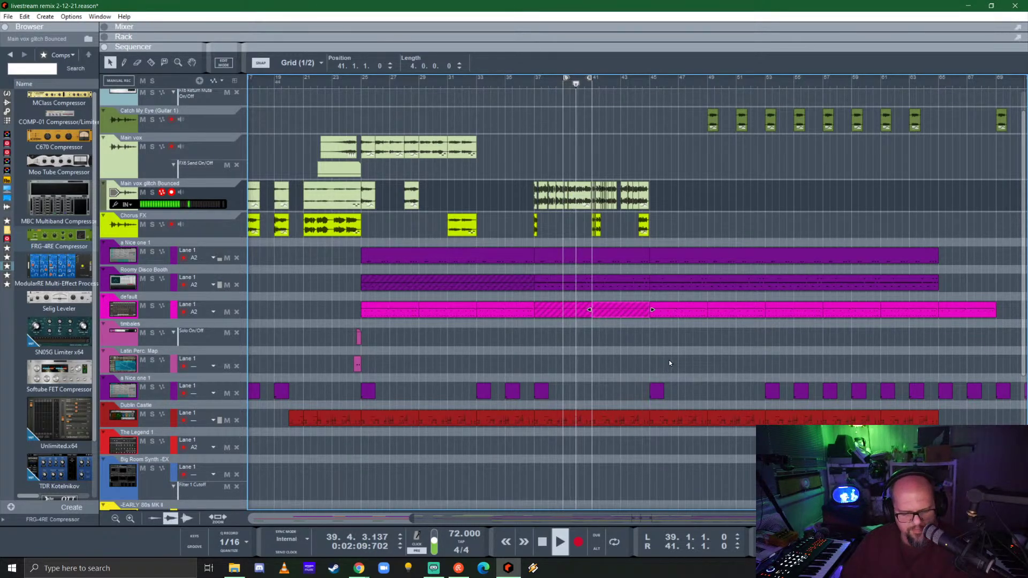
{"action": "left_click", "coordinate": [619, 332]}
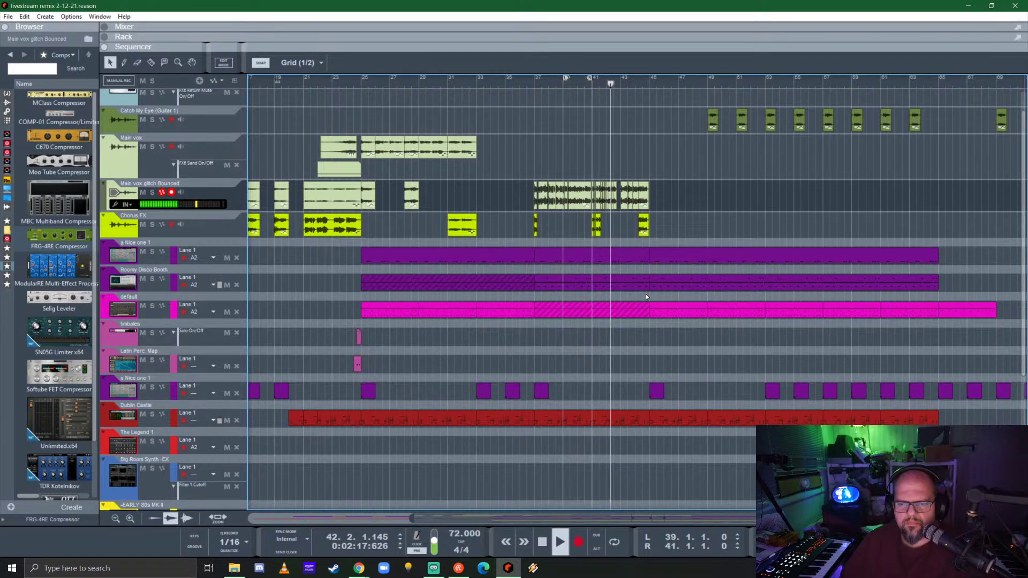
- Shorten the bar 37 clips, ending a Nice one 1 around beat 2 of bar 44 and setting Roomy Disco Booth's length to 7.2.0
{"action": "left_click", "coordinate": [645, 258]}
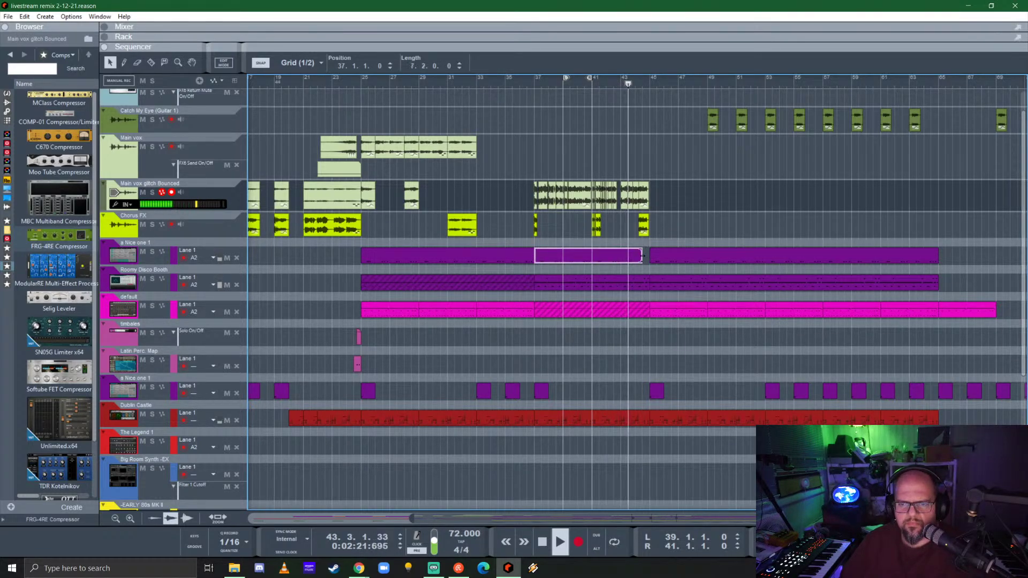
{"action": "left_click_drag", "start_coordinate": [649, 255], "coordinate": [641, 255]}
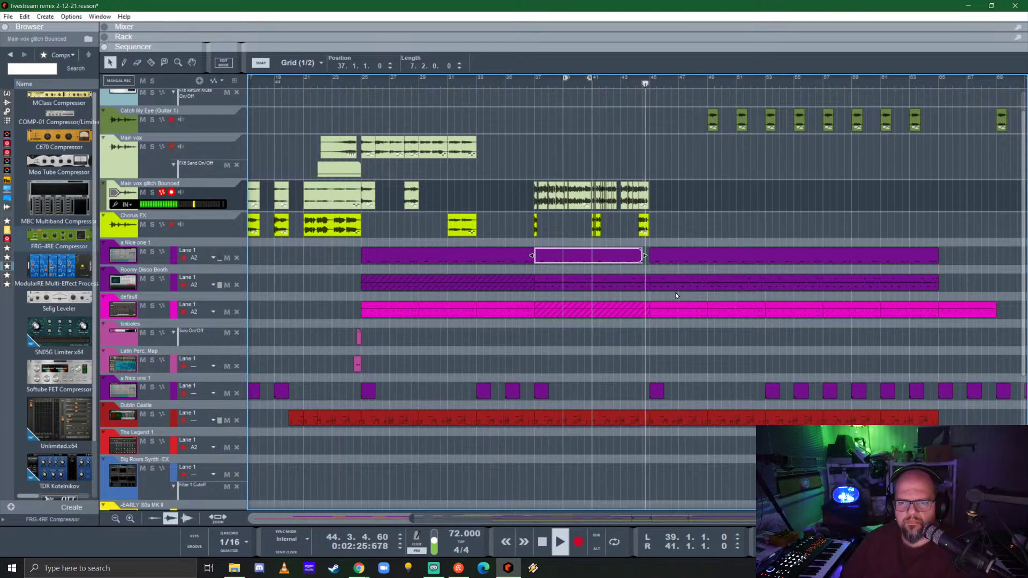
{"action": "key", "text": "space"}
{"action": "scroll", "coordinate": [650, 281], "scroll_direction": "up", "scroll_amount": 4}
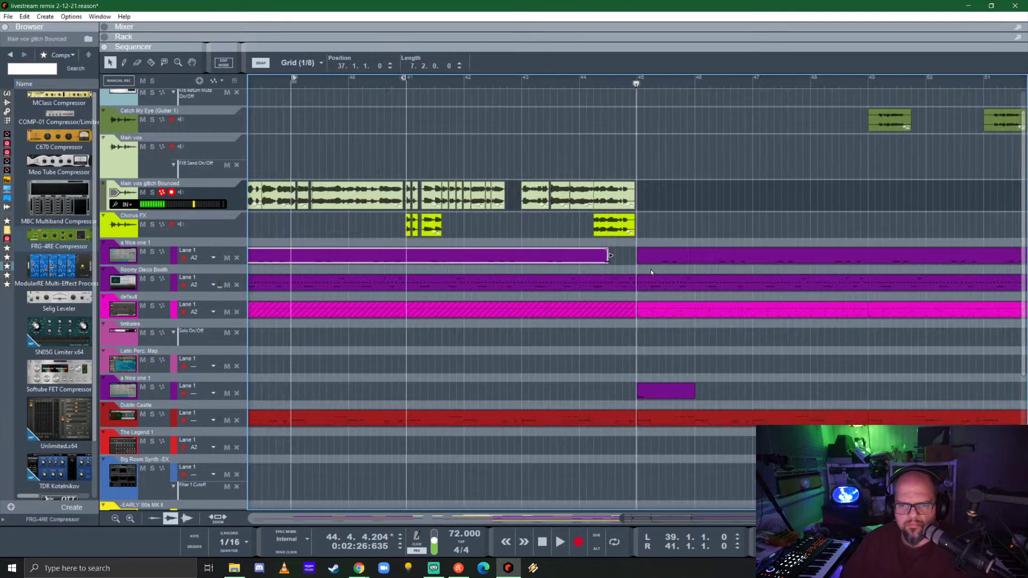
{"action": "scroll", "coordinate": [593, 262], "scroll_direction": "up", "scroll_amount": 2}
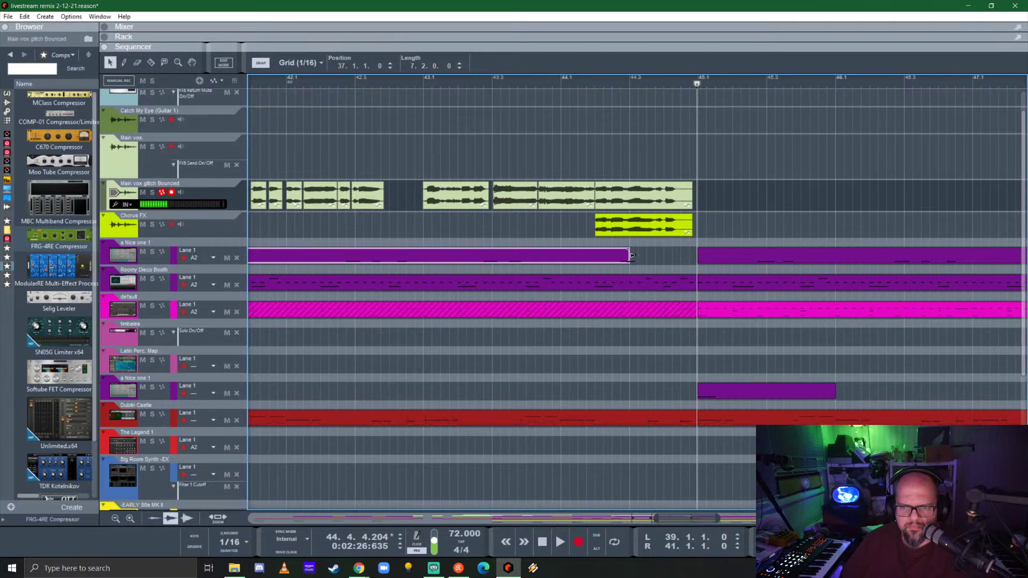
{"action": "left_click", "coordinate": [644, 281]}
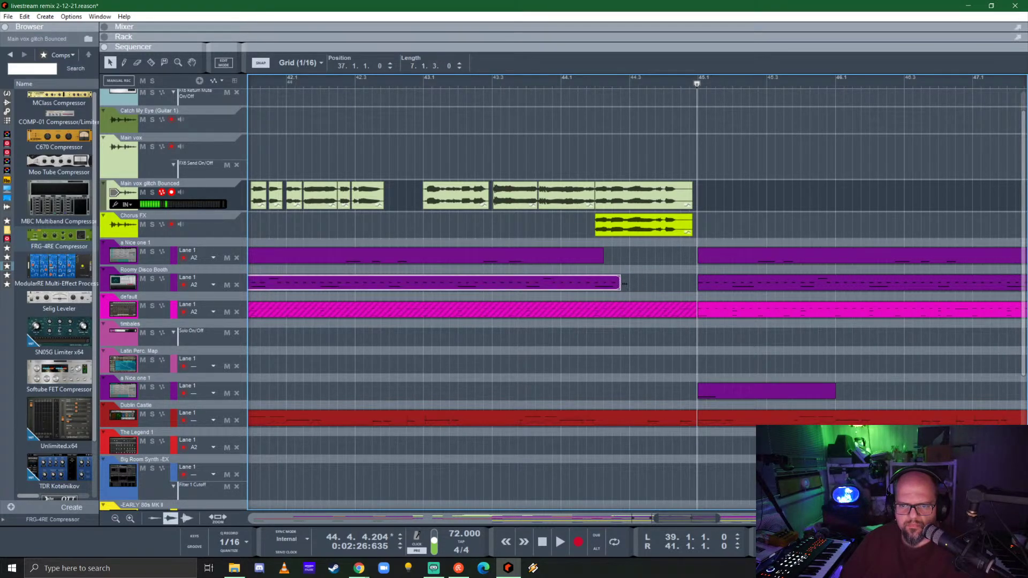
{"action": "scroll", "coordinate": [654, 310], "scroll_direction": "down", "scroll_amount": 4}
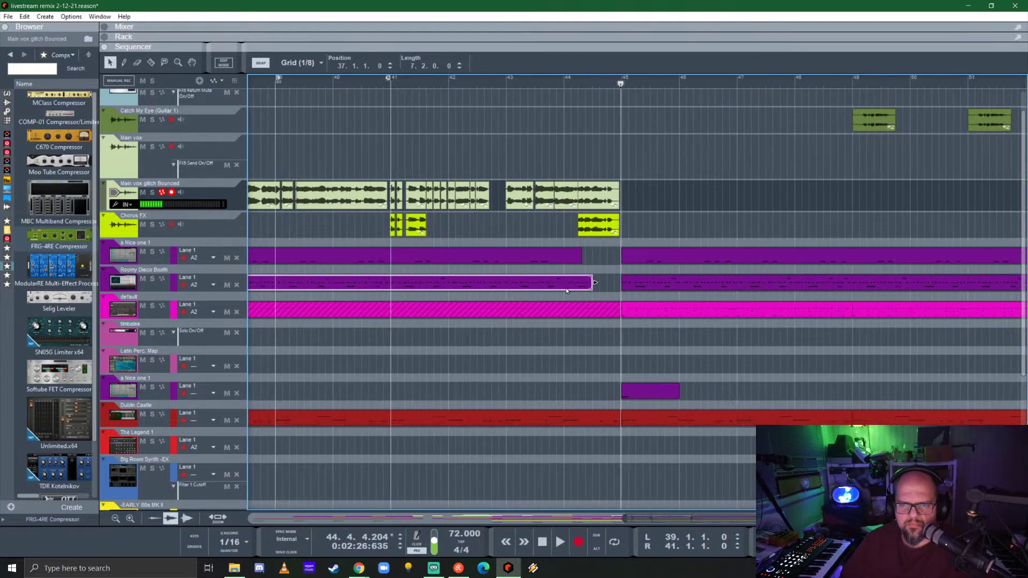
- Play the shortened clip endings through bar 44 into bar 46 and save the song
{"action": "key", "text": "space"}
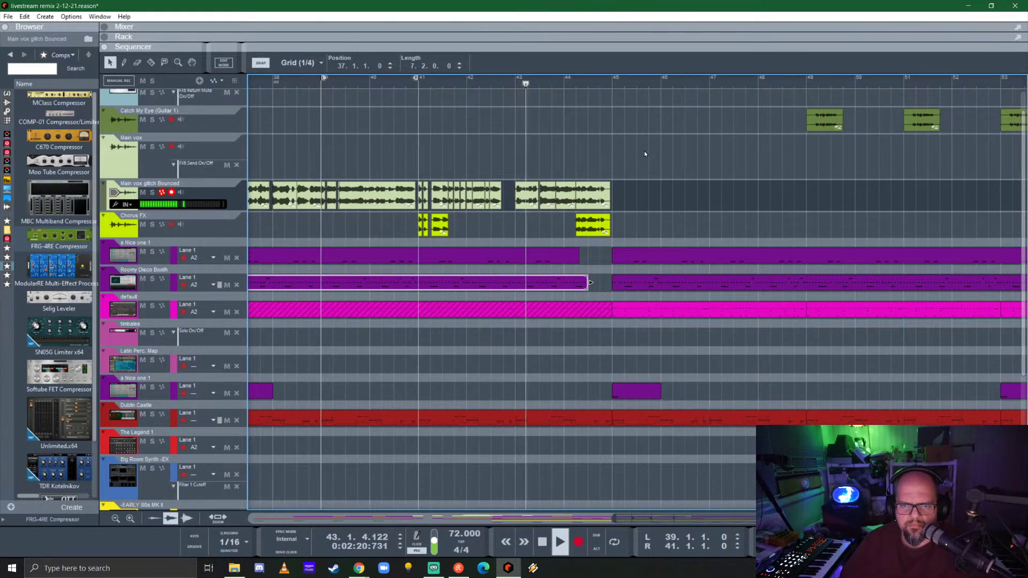
{"action": "left_click", "coordinate": [668, 227]}
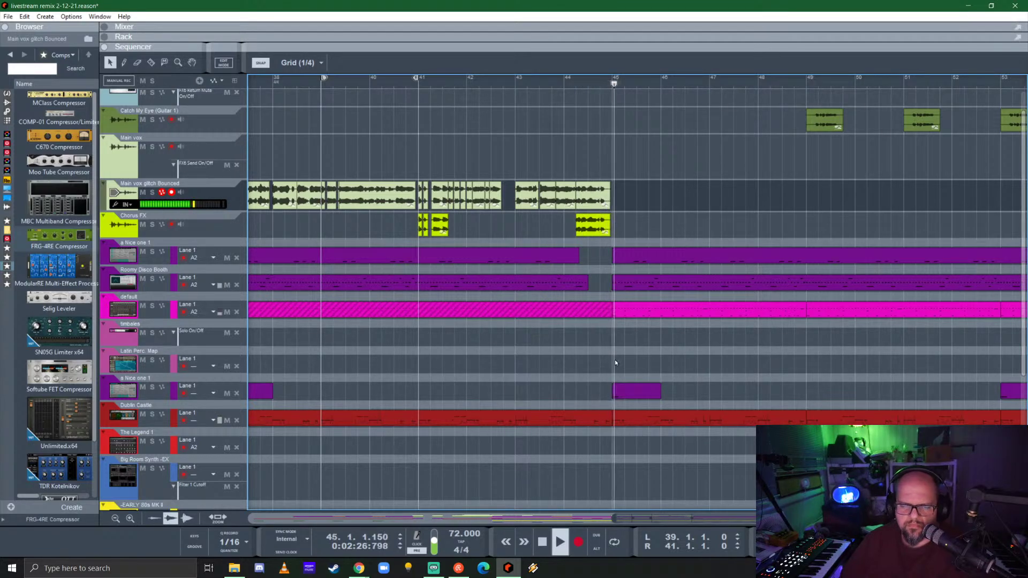
{"action": "scroll", "coordinate": [617, 332], "scroll_direction": "down", "scroll_amount": 5, "text": "ctrl"}
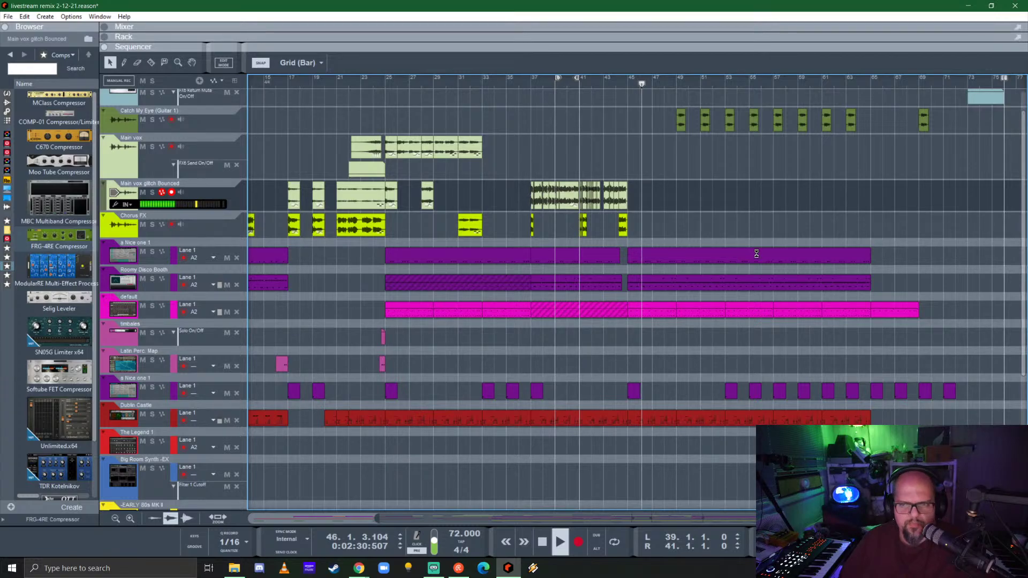
{"action": "key", "text": "ctrl+s"}
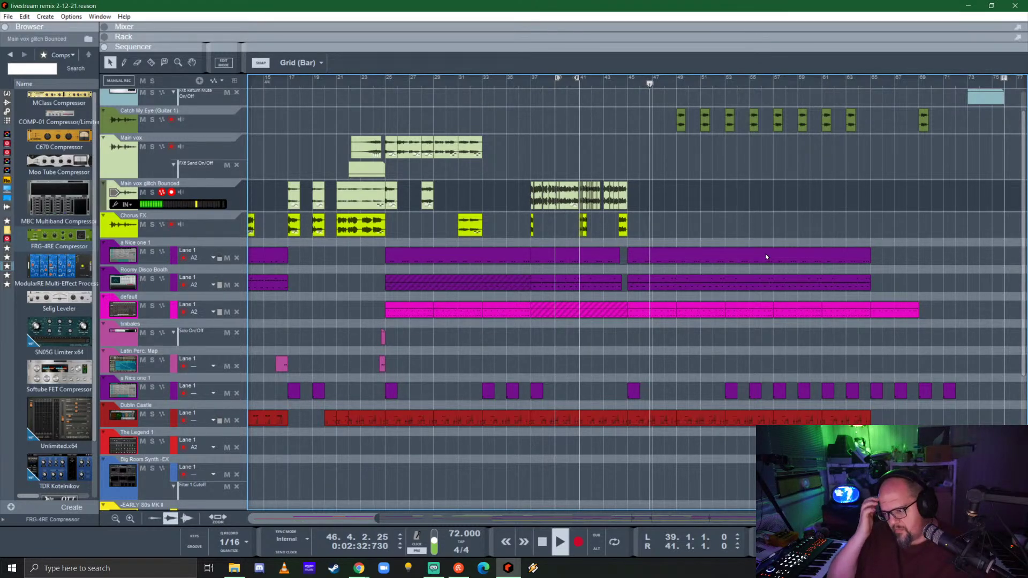